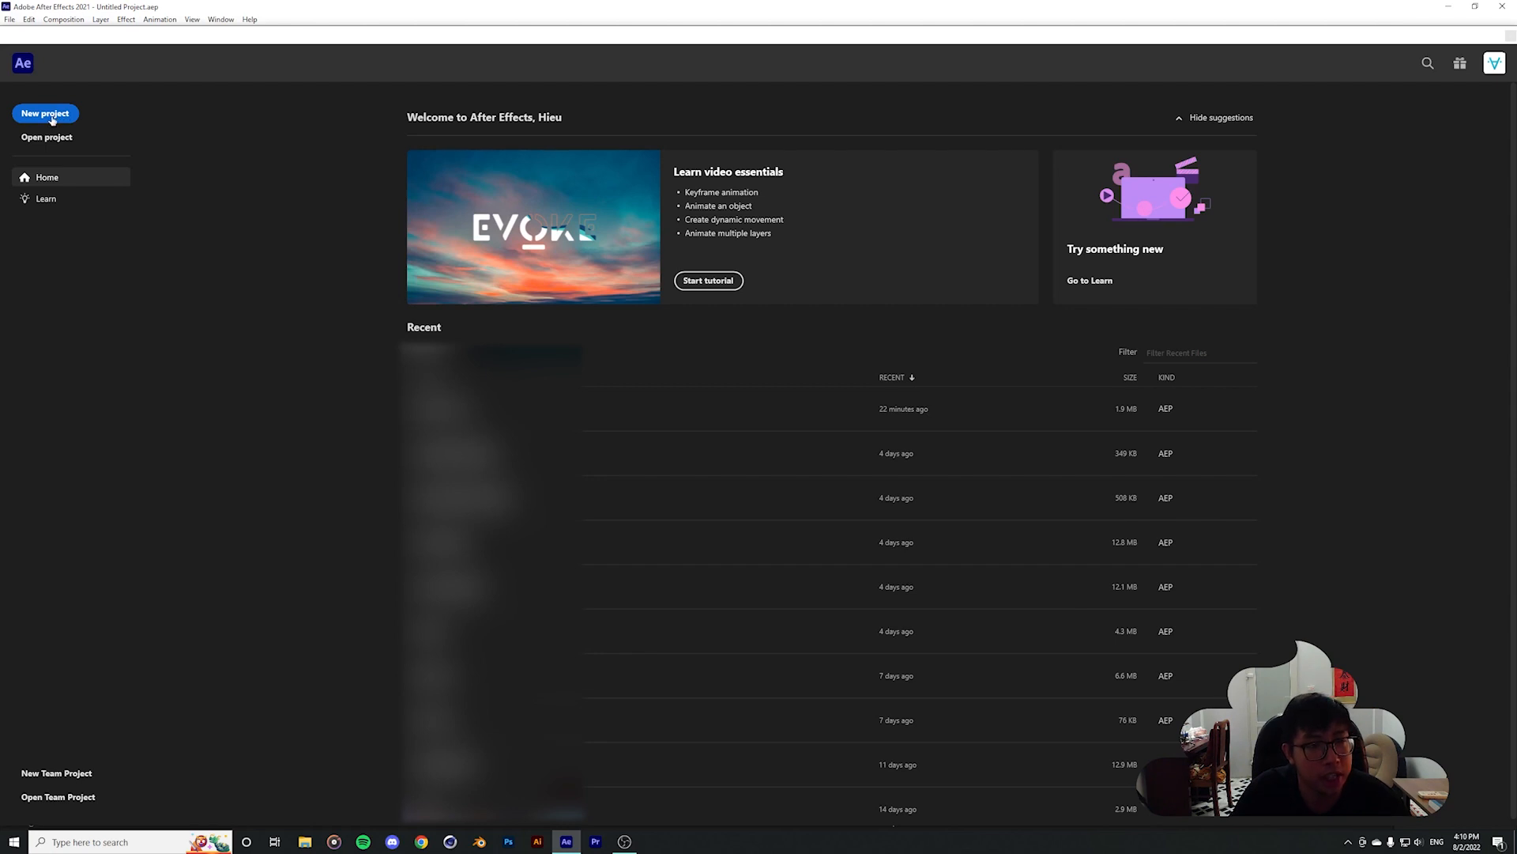
Create a new project
click(48, 115)
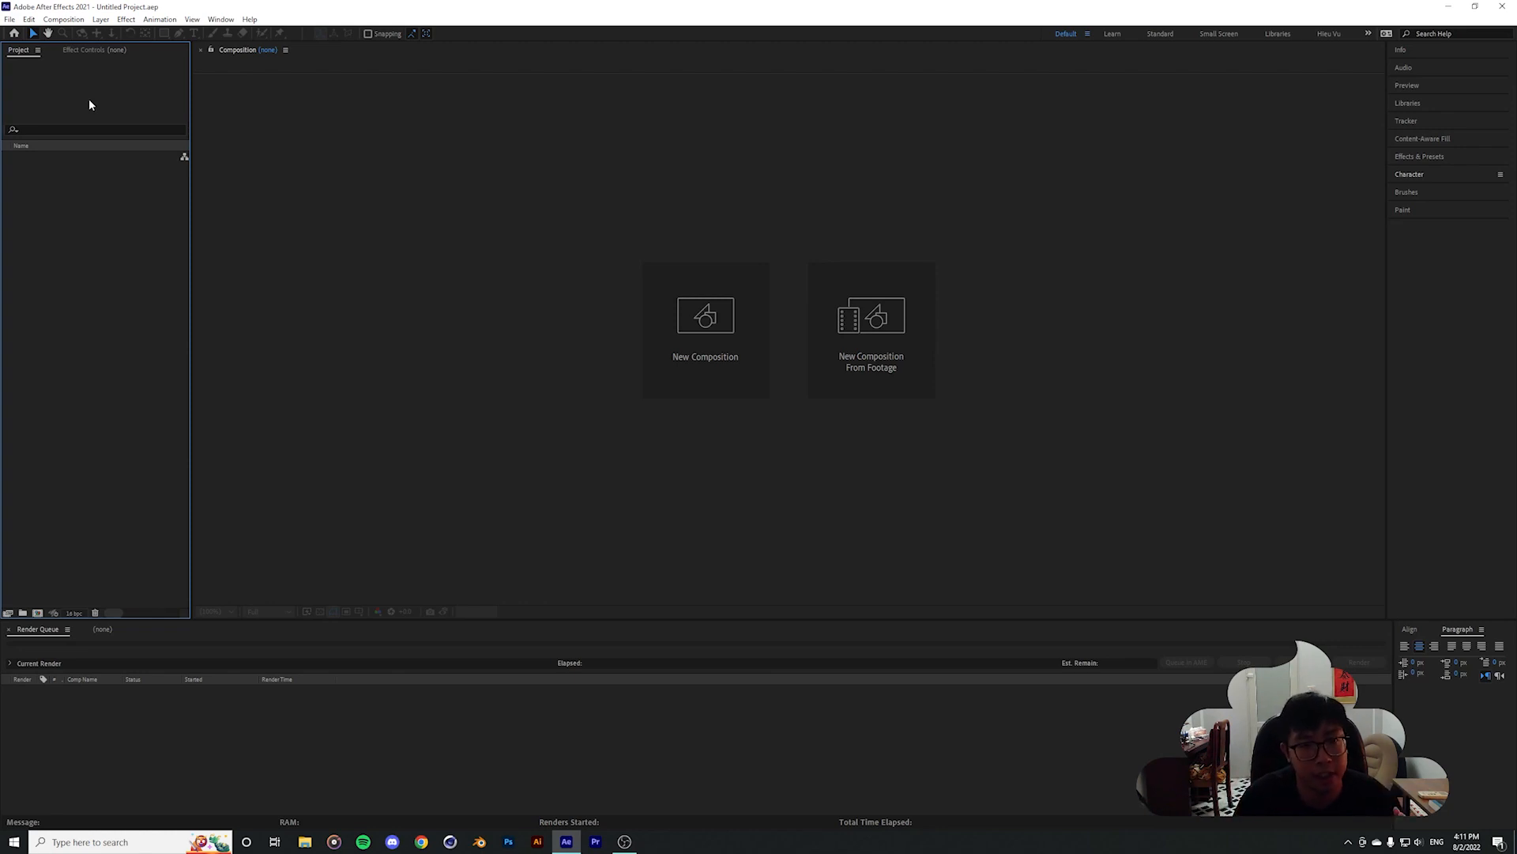
click(341, 203)
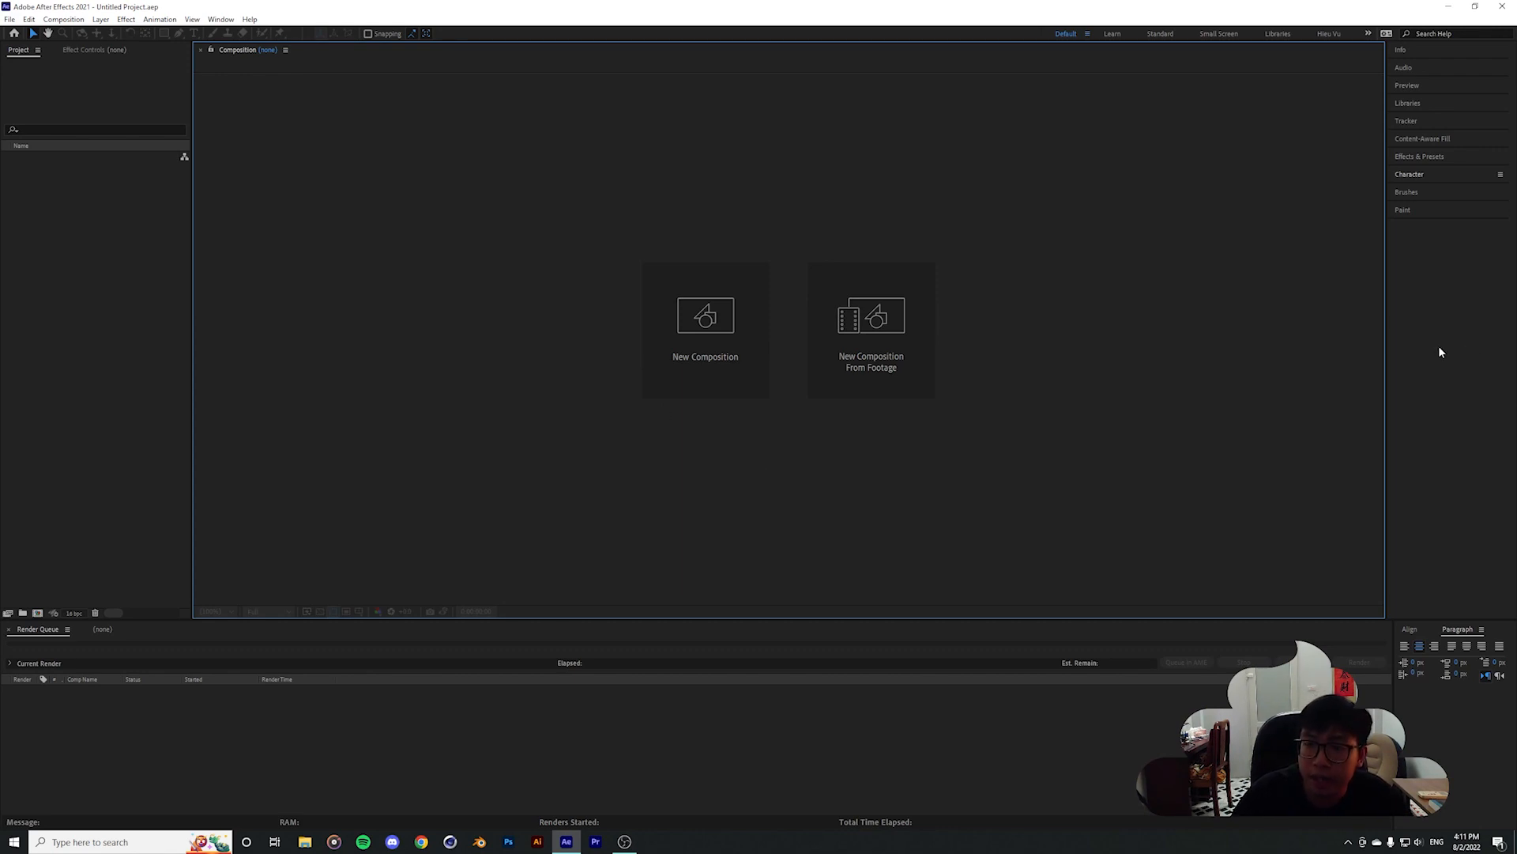
Examine the Info, Audio, Preview, Effects & Presets and Align panels, plus the render queue, project and composition areas
click(1402, 49)
click(1419, 131)
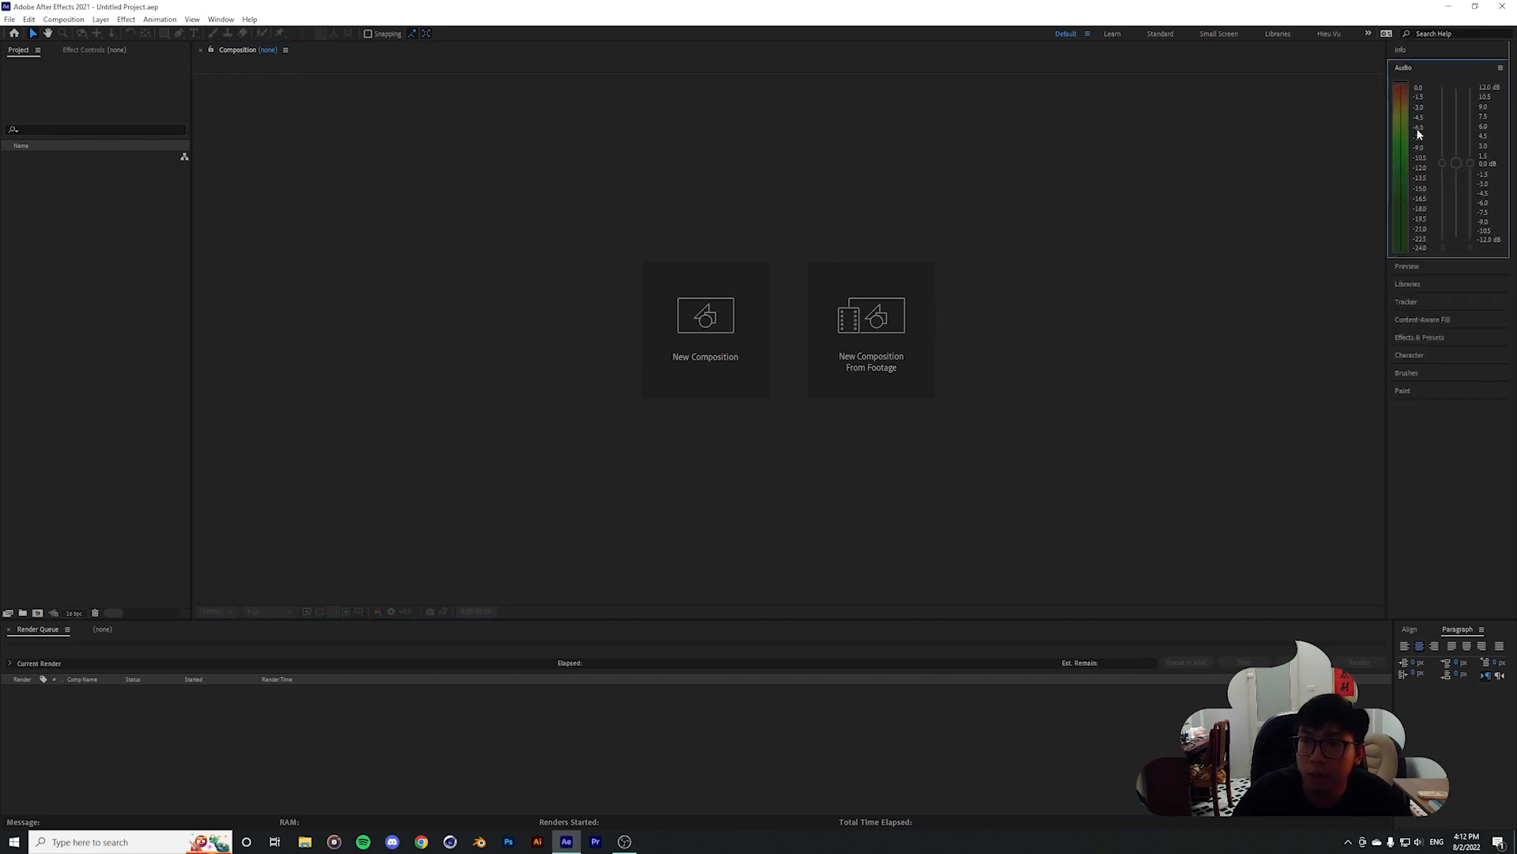
click(1402, 50)
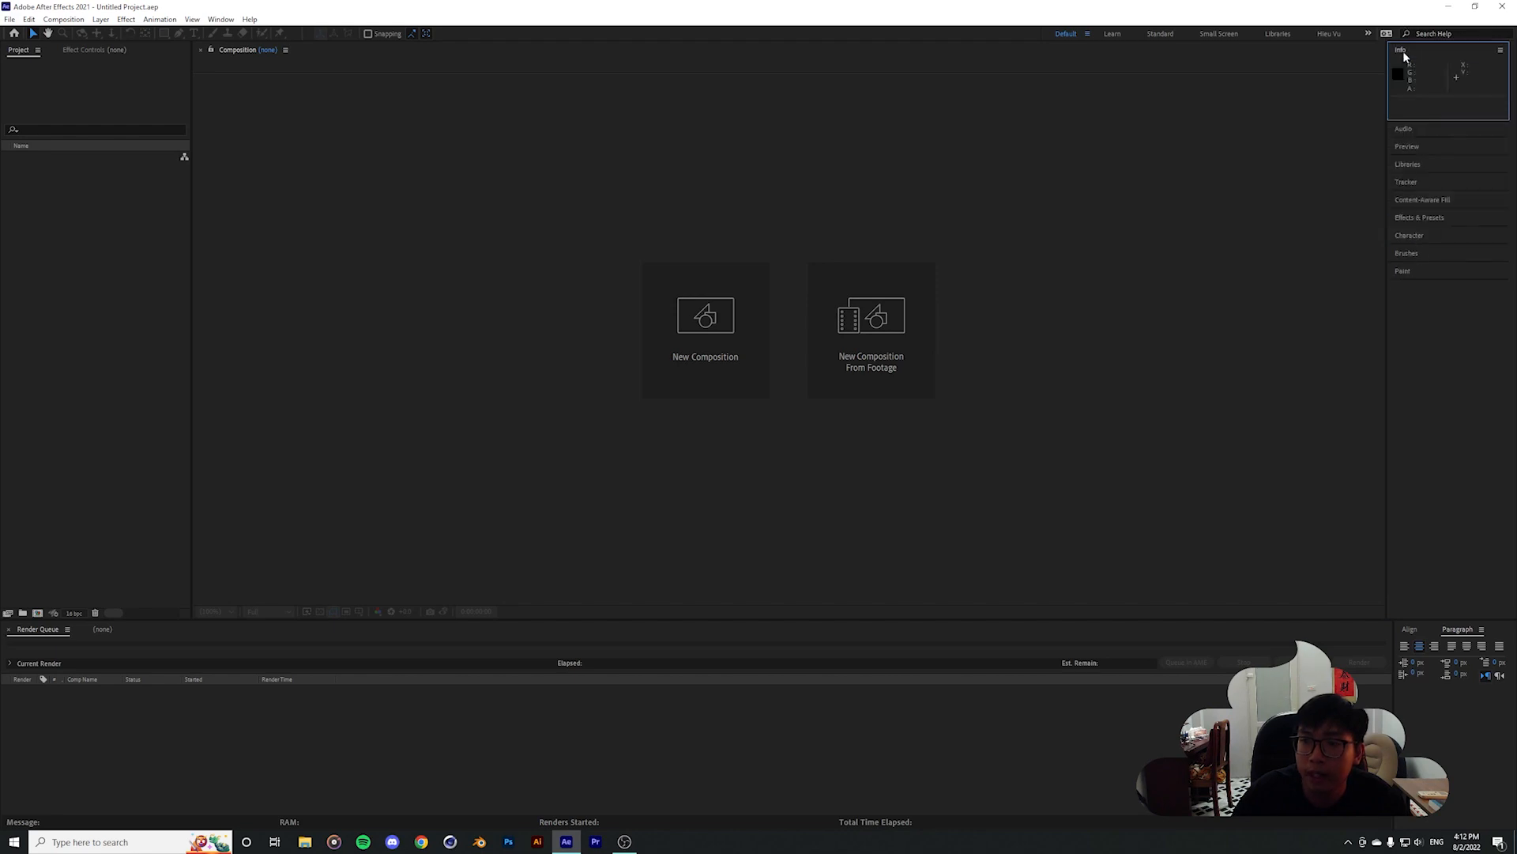
click(1420, 128)
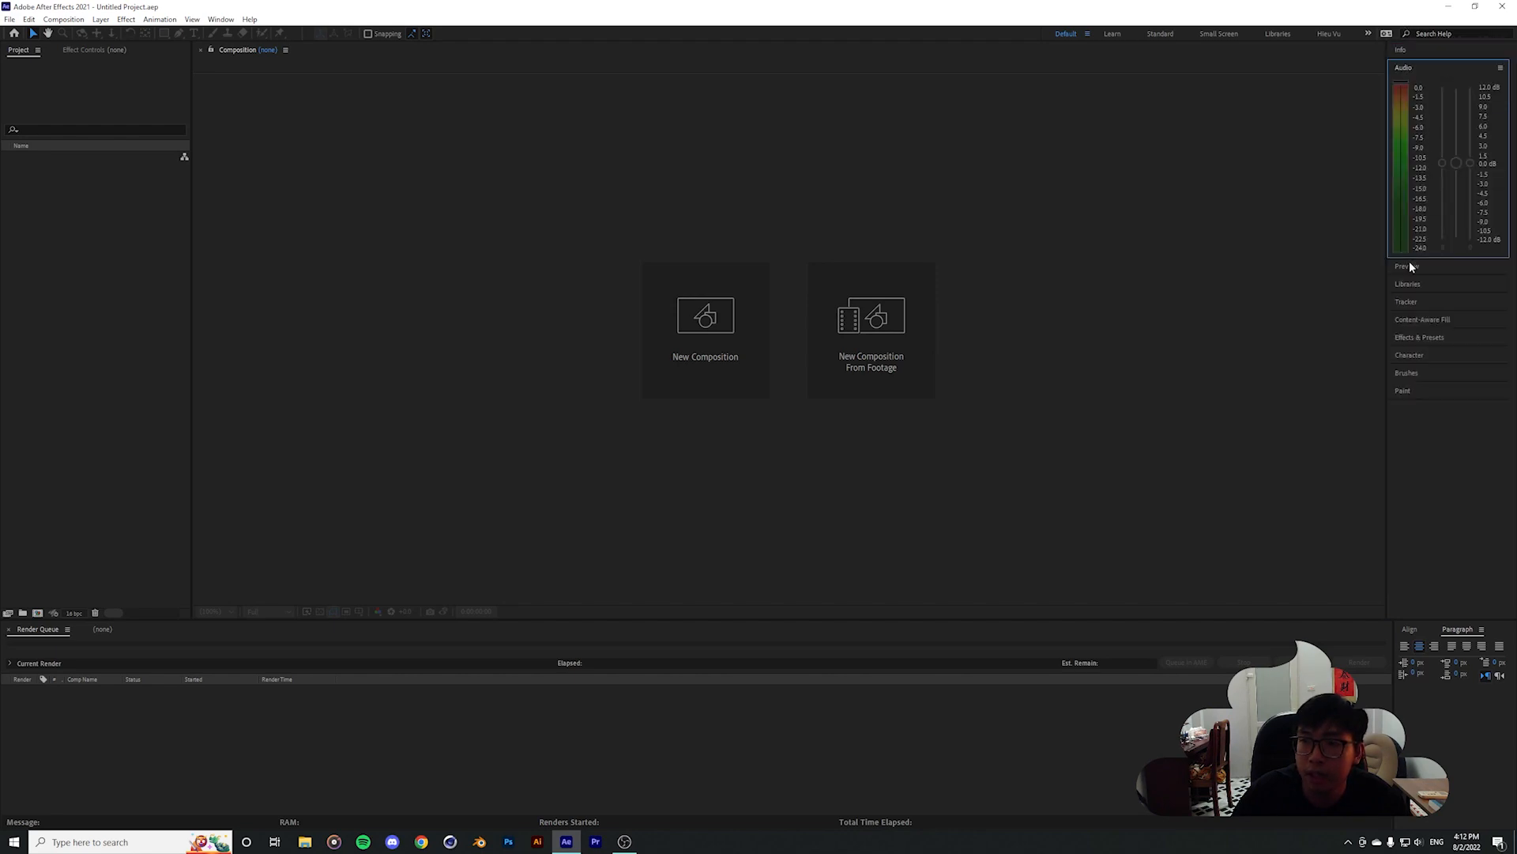
click(1407, 267)
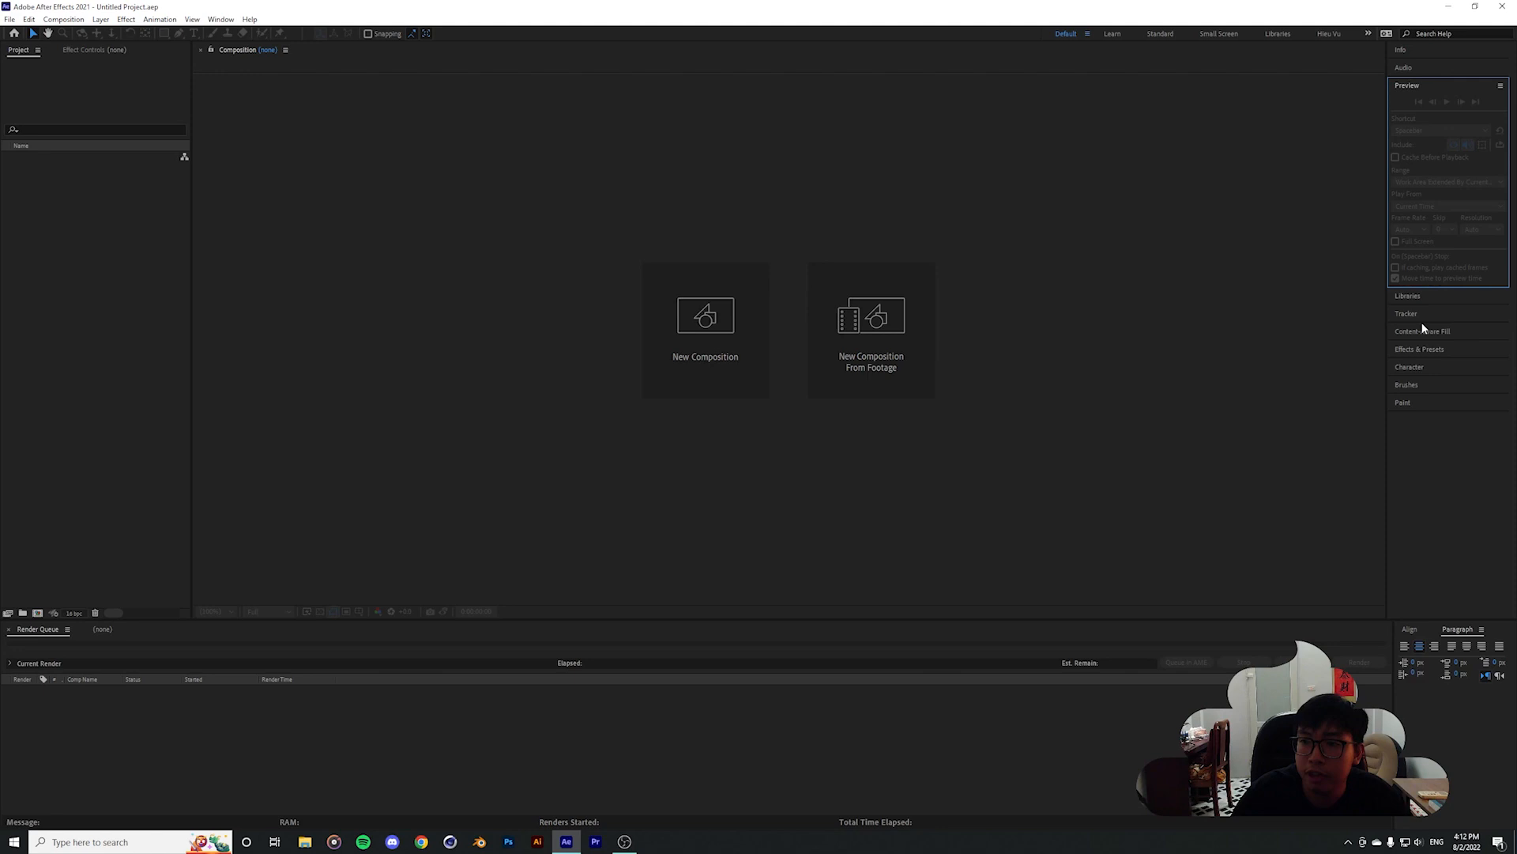
click(1408, 84)
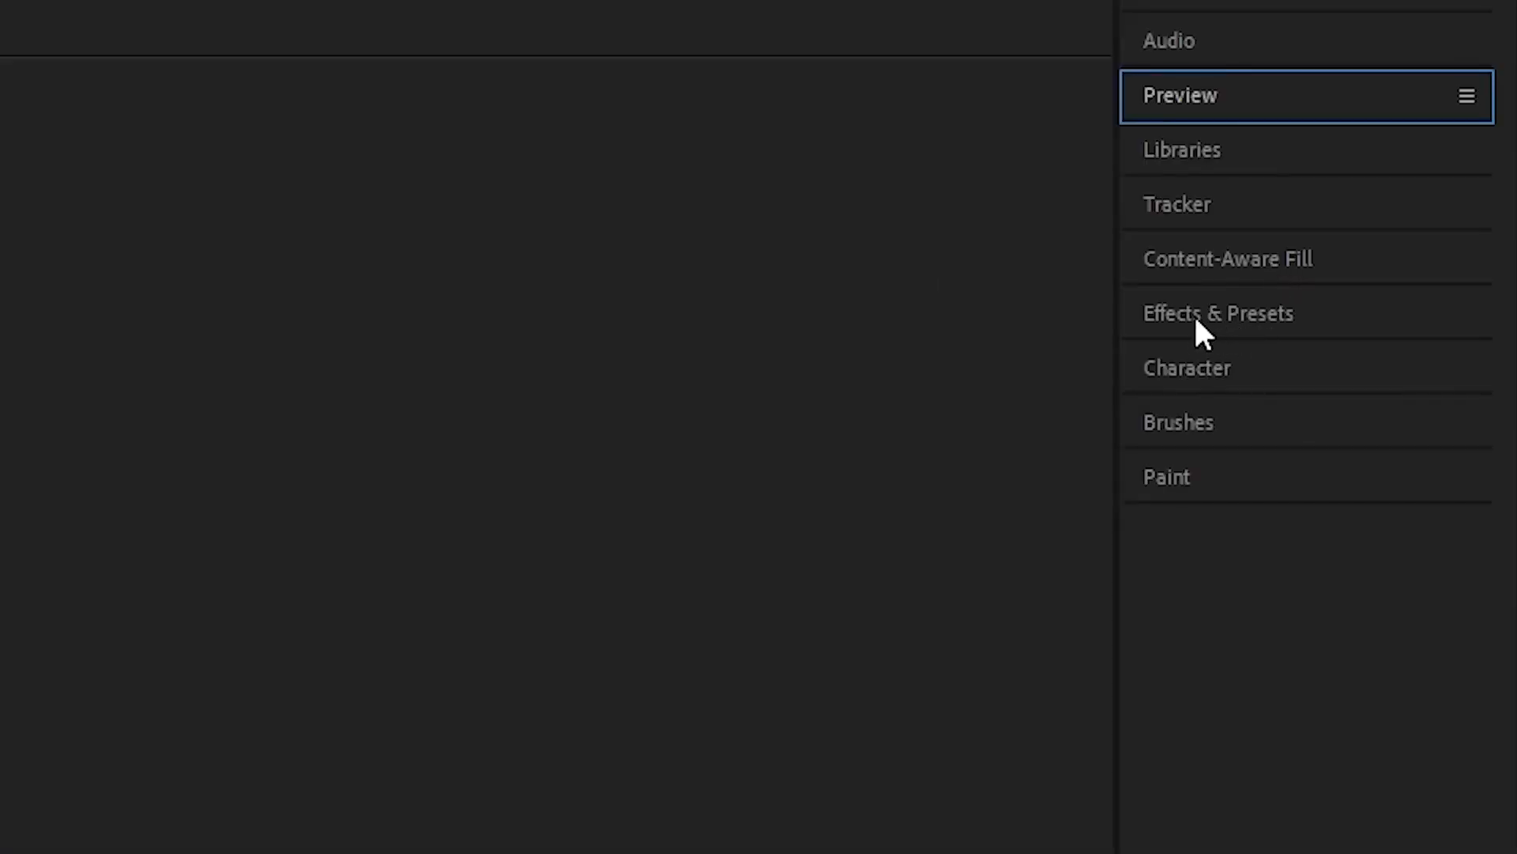
click(1195, 317)
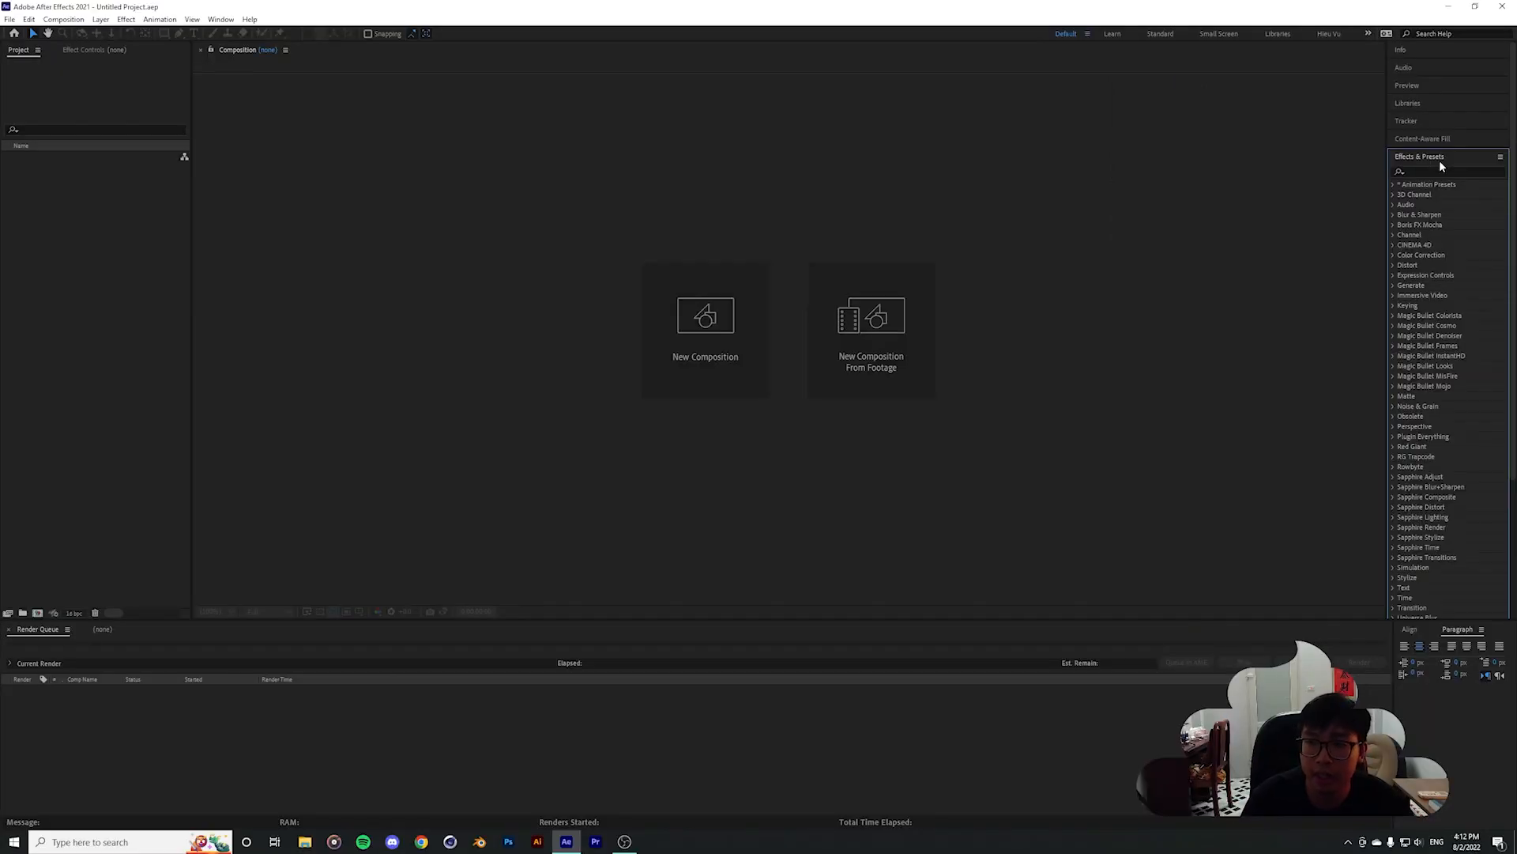
click(1439, 158)
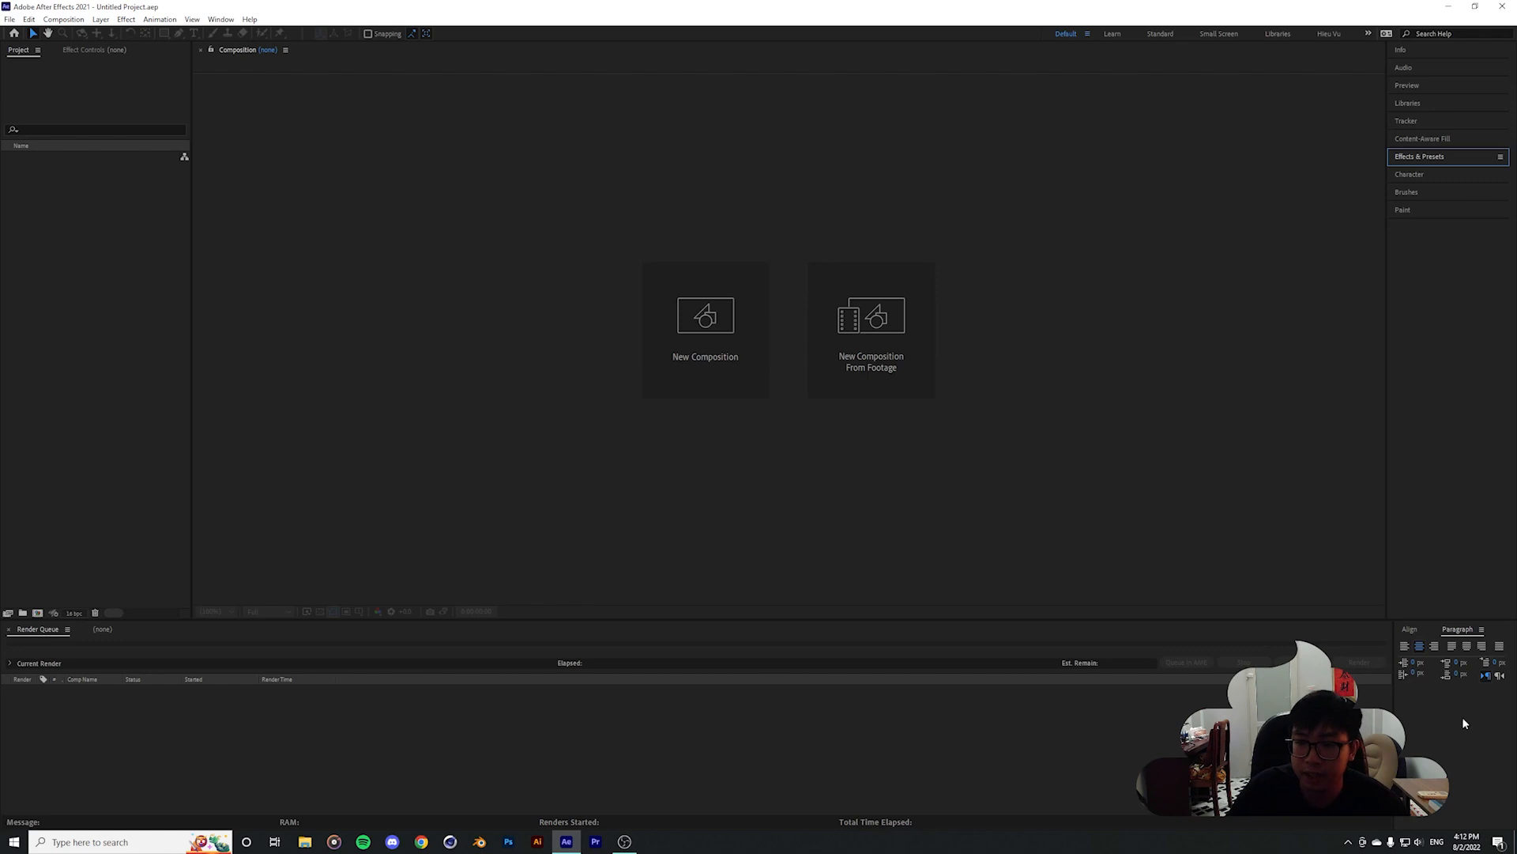
click(1411, 629)
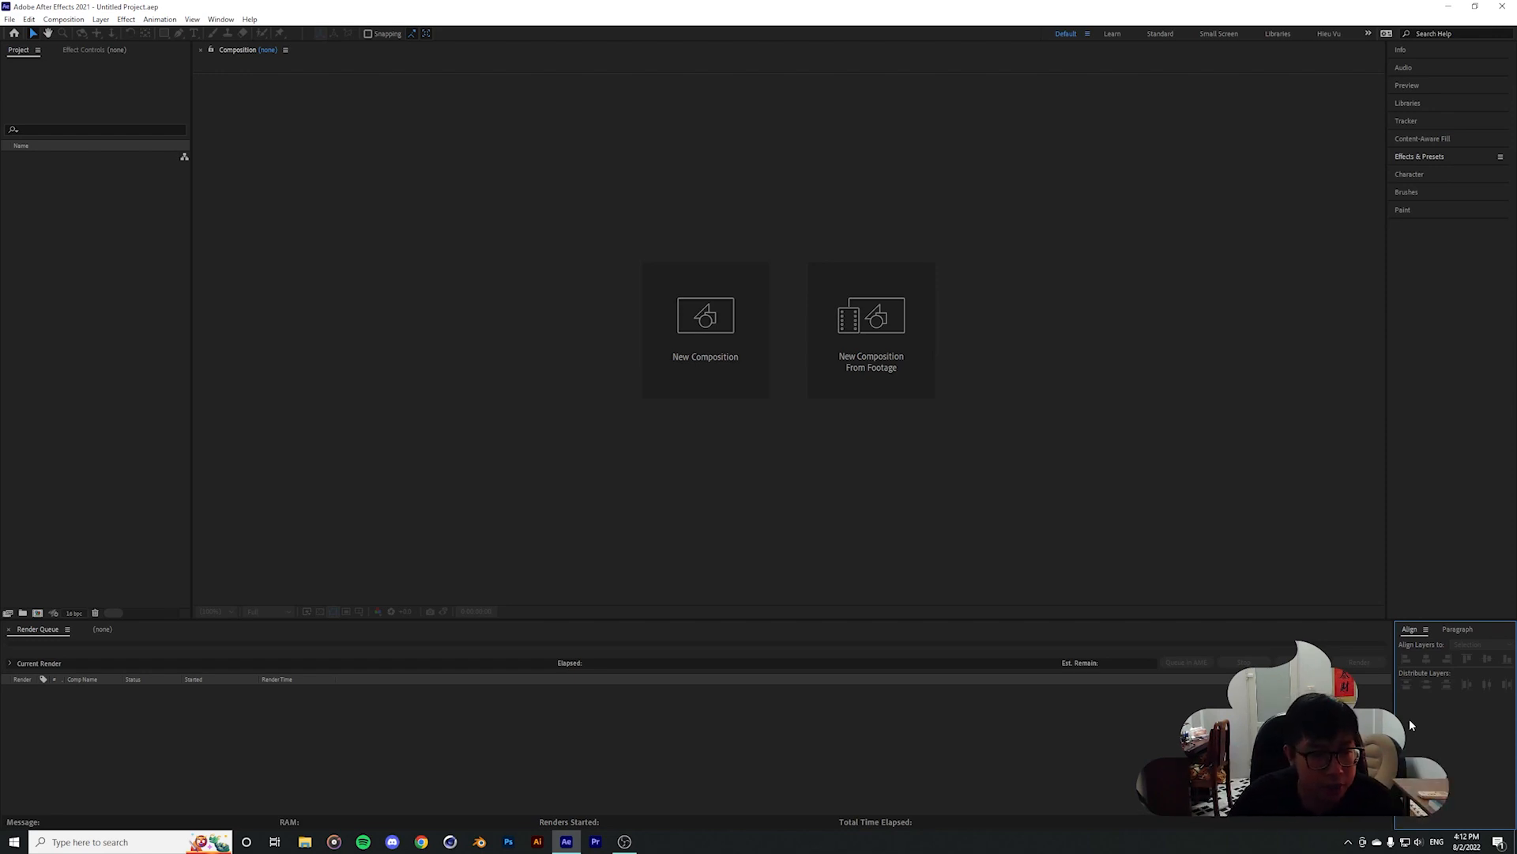
click(348, 630)
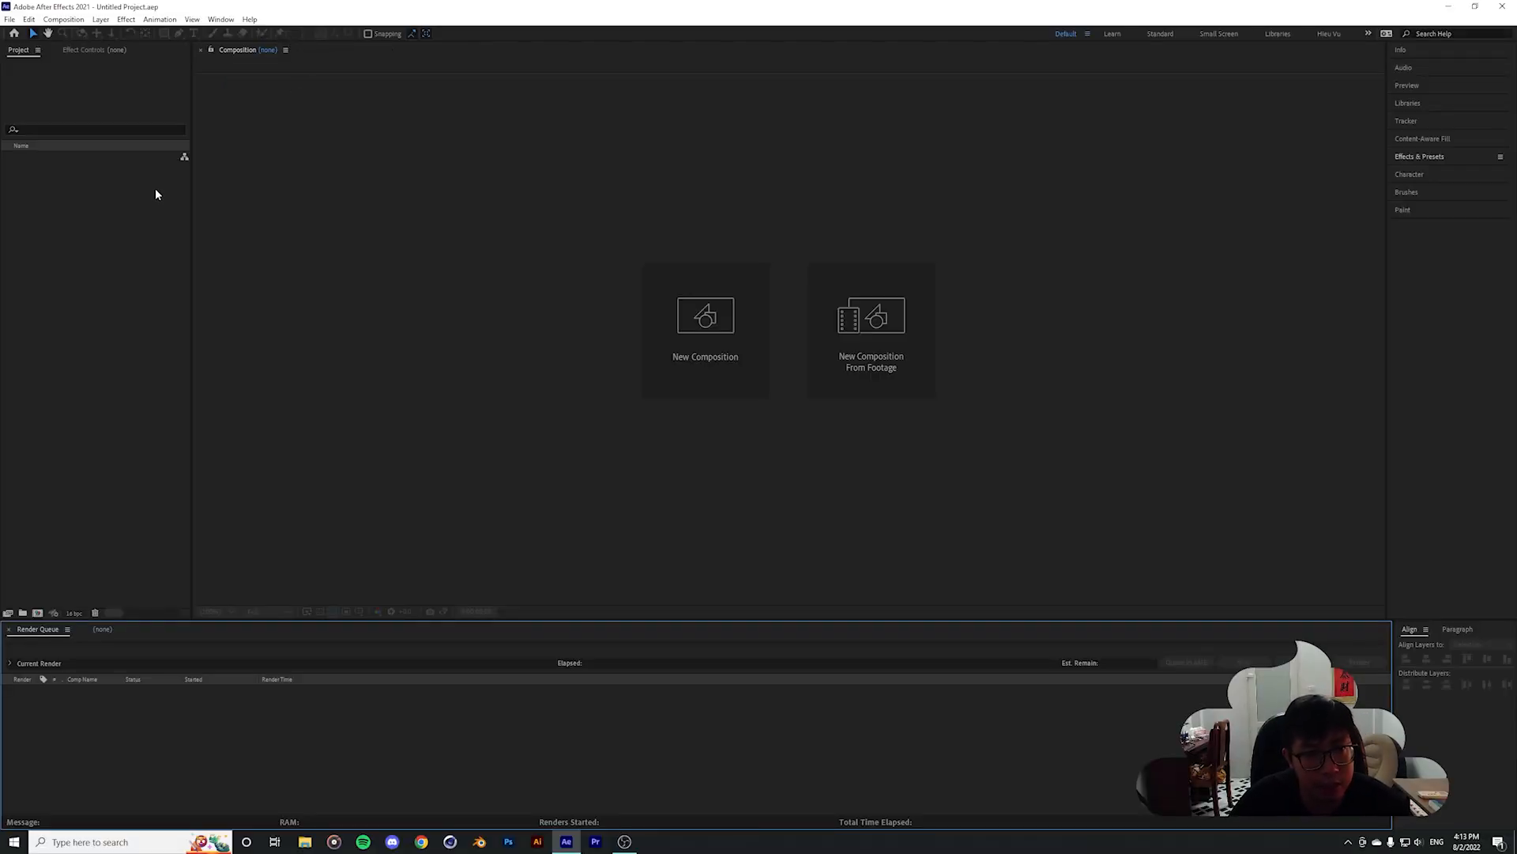
click(155, 188)
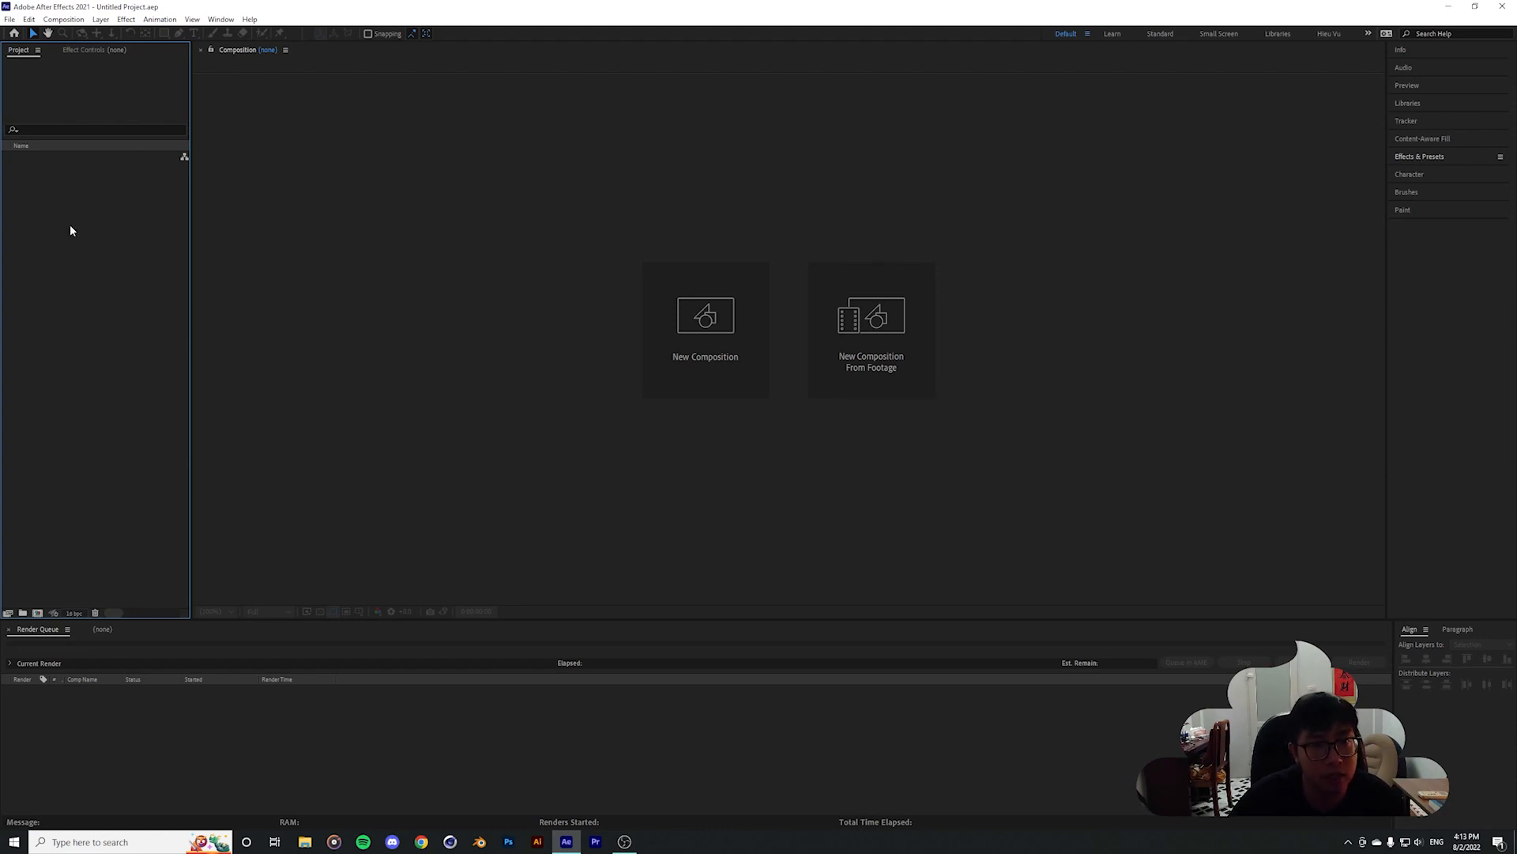
click(454, 381)
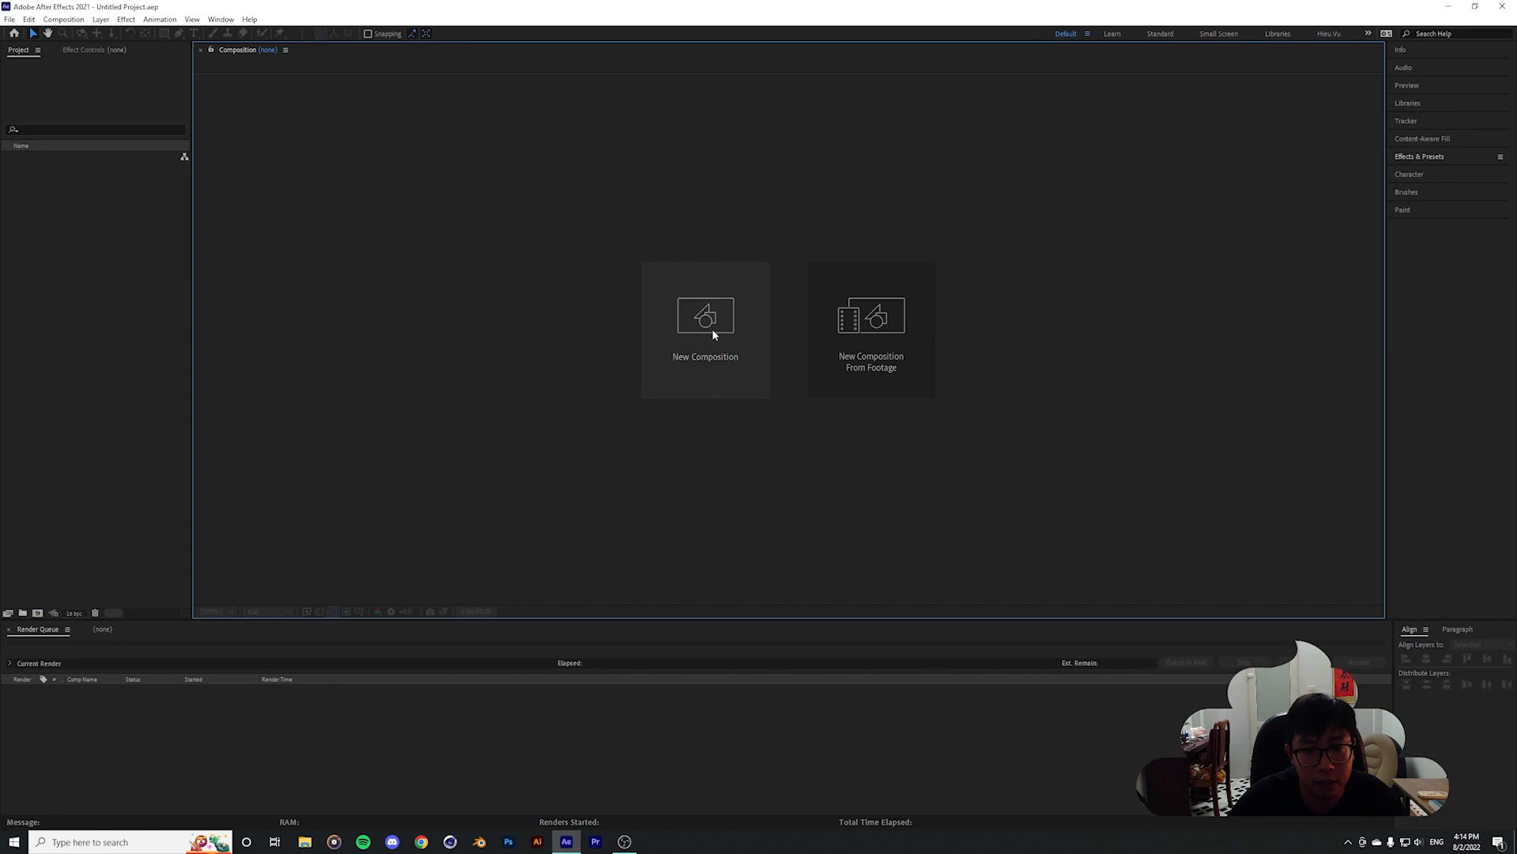
Start a new composition using the HDTV 1080 29.97 preset
click(717, 348)
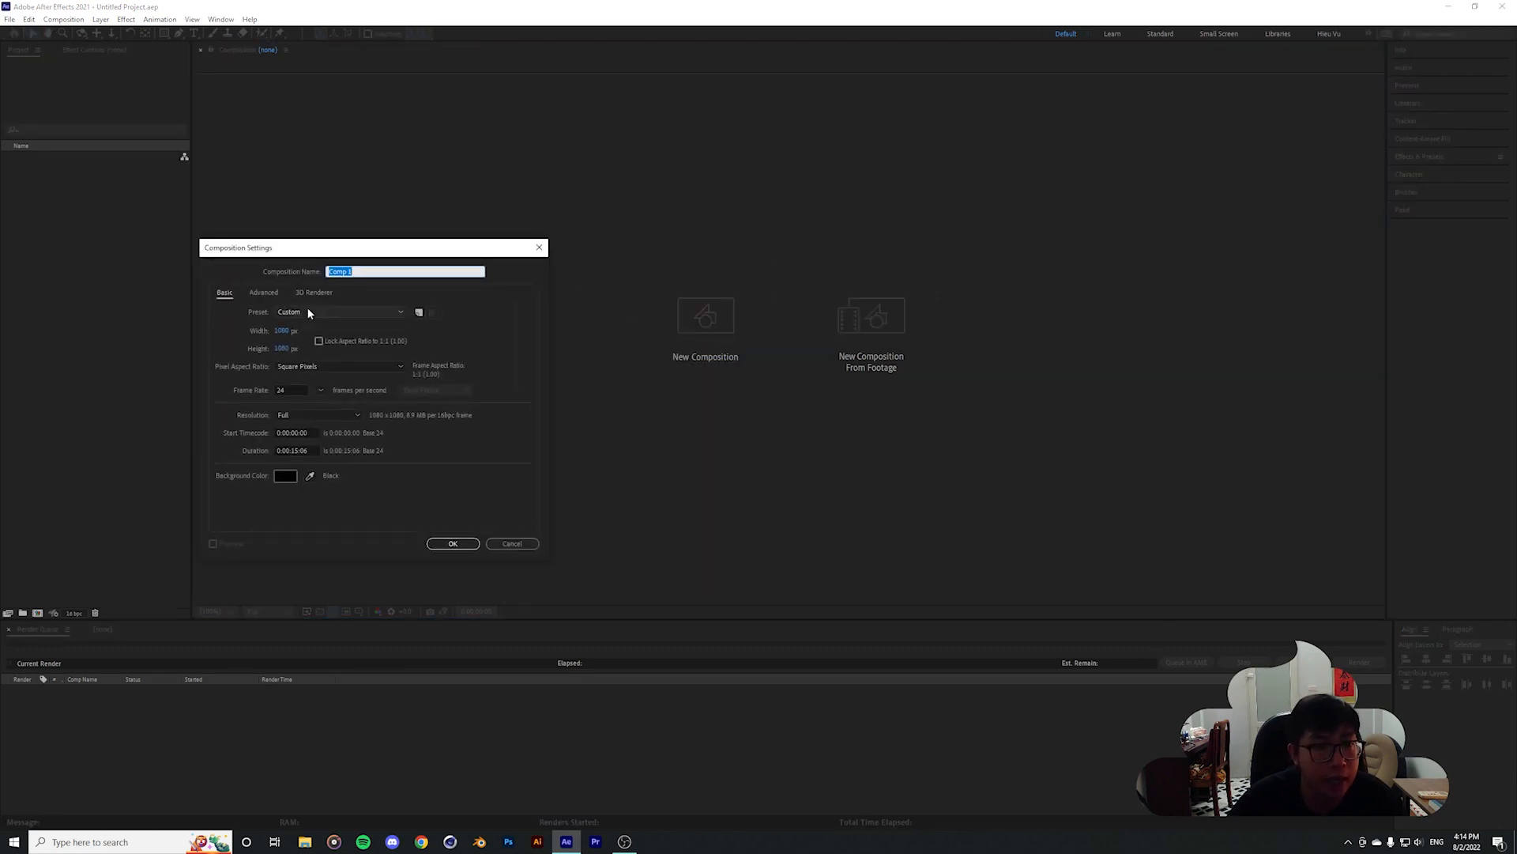
drag(343, 251, 624, 224)
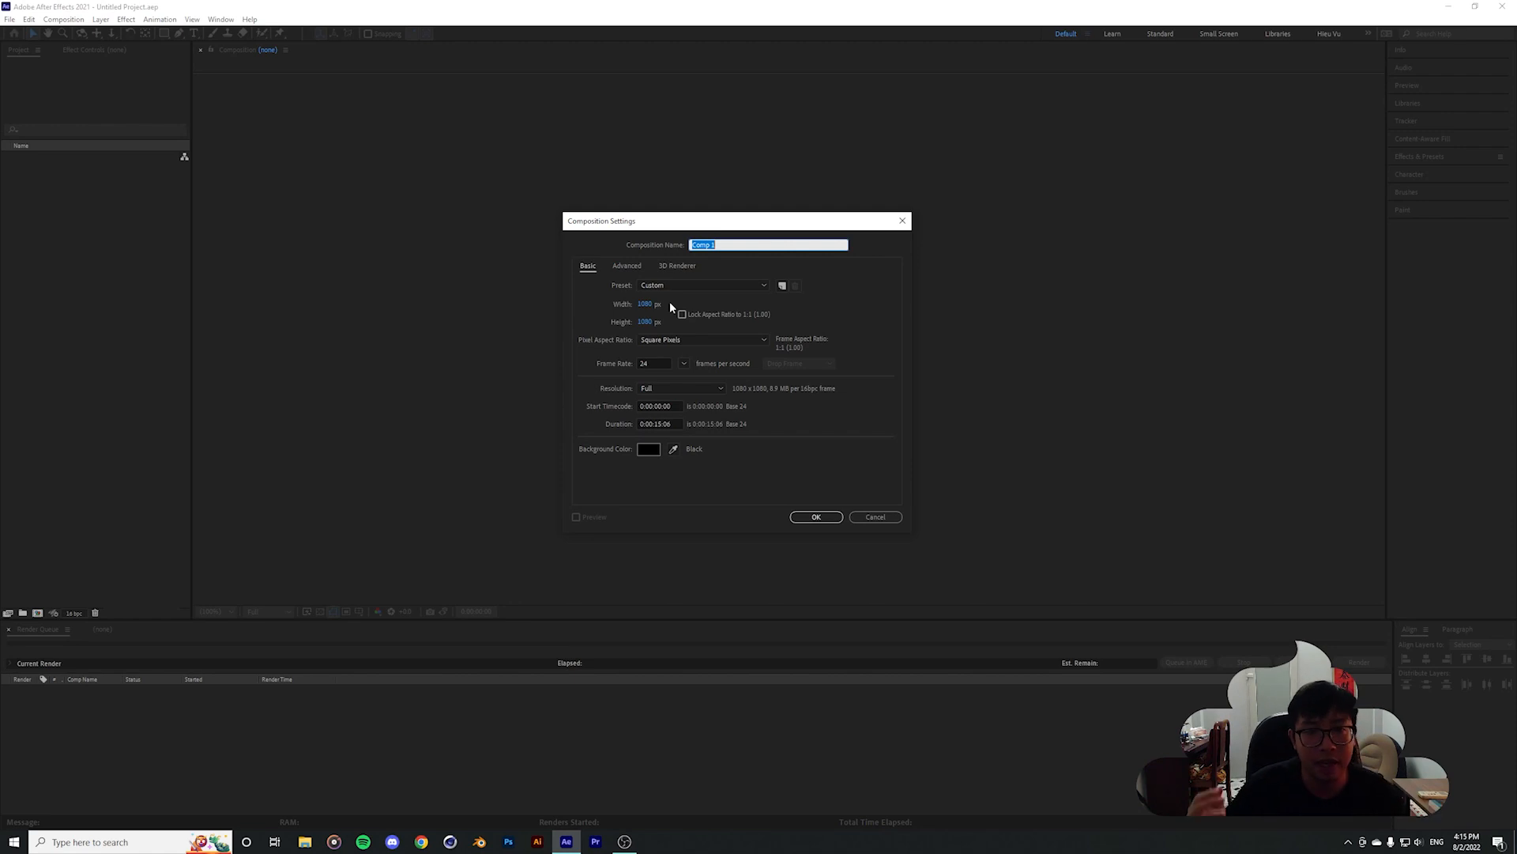
click(752, 293)
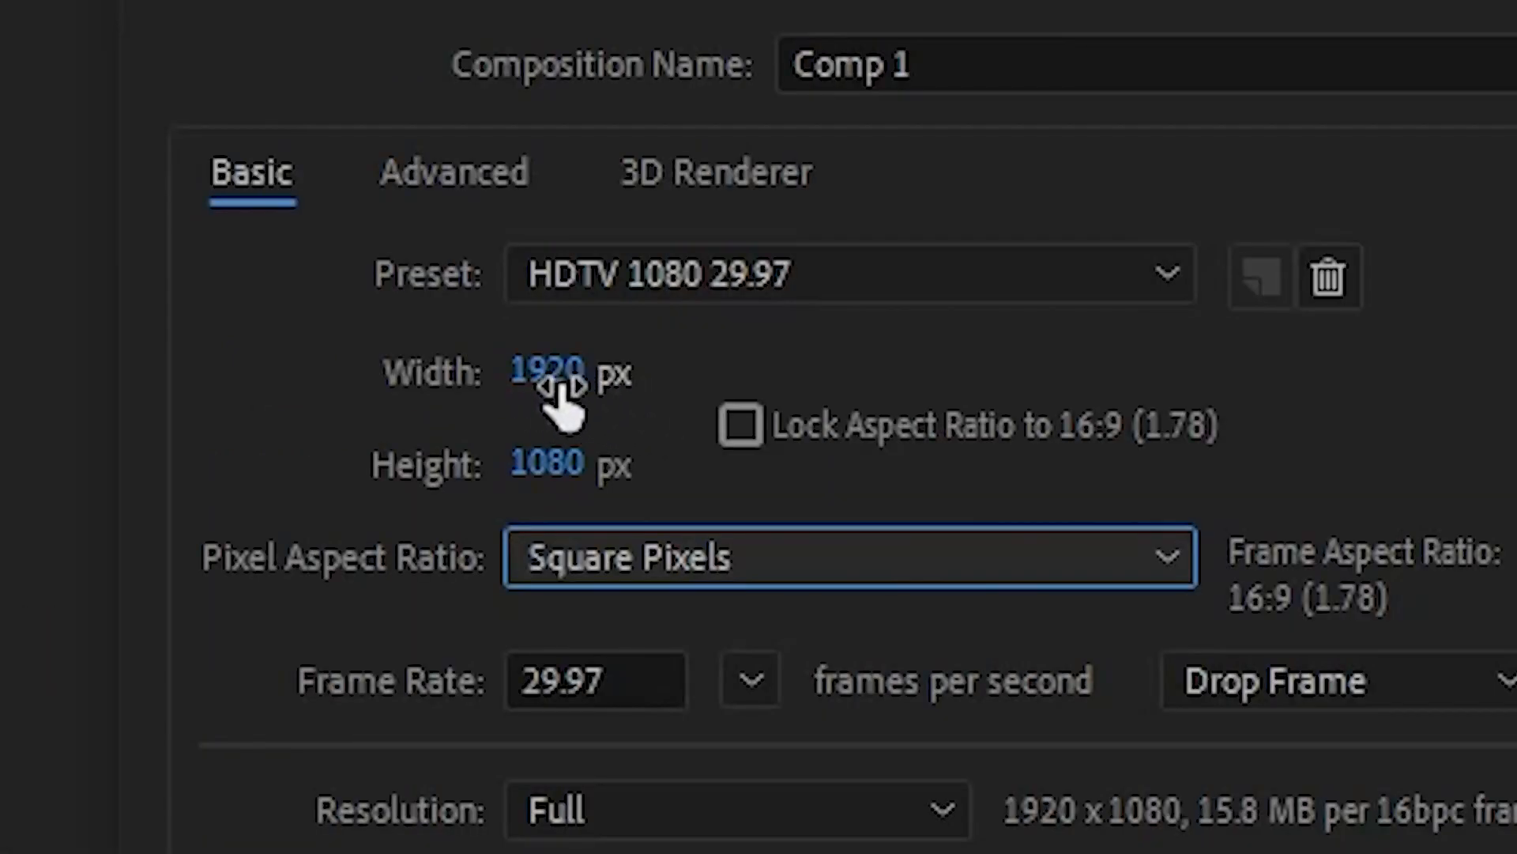
Widen the composition to 1969 px, lock its aspect ratio, and scale it to 2149 × 1179 px
drag(552, 406, 740, 369)
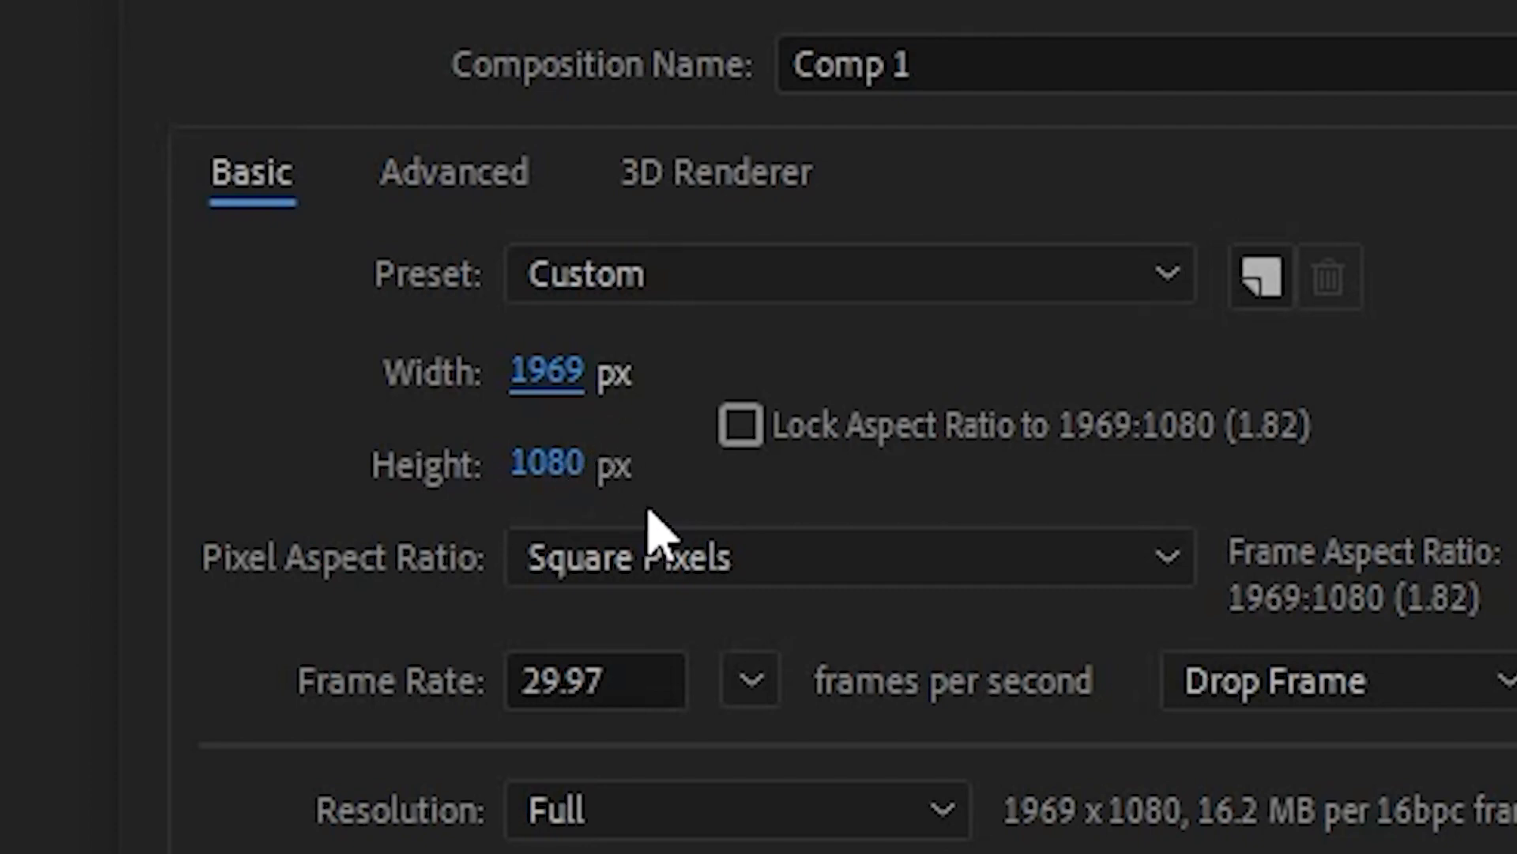
click(737, 425)
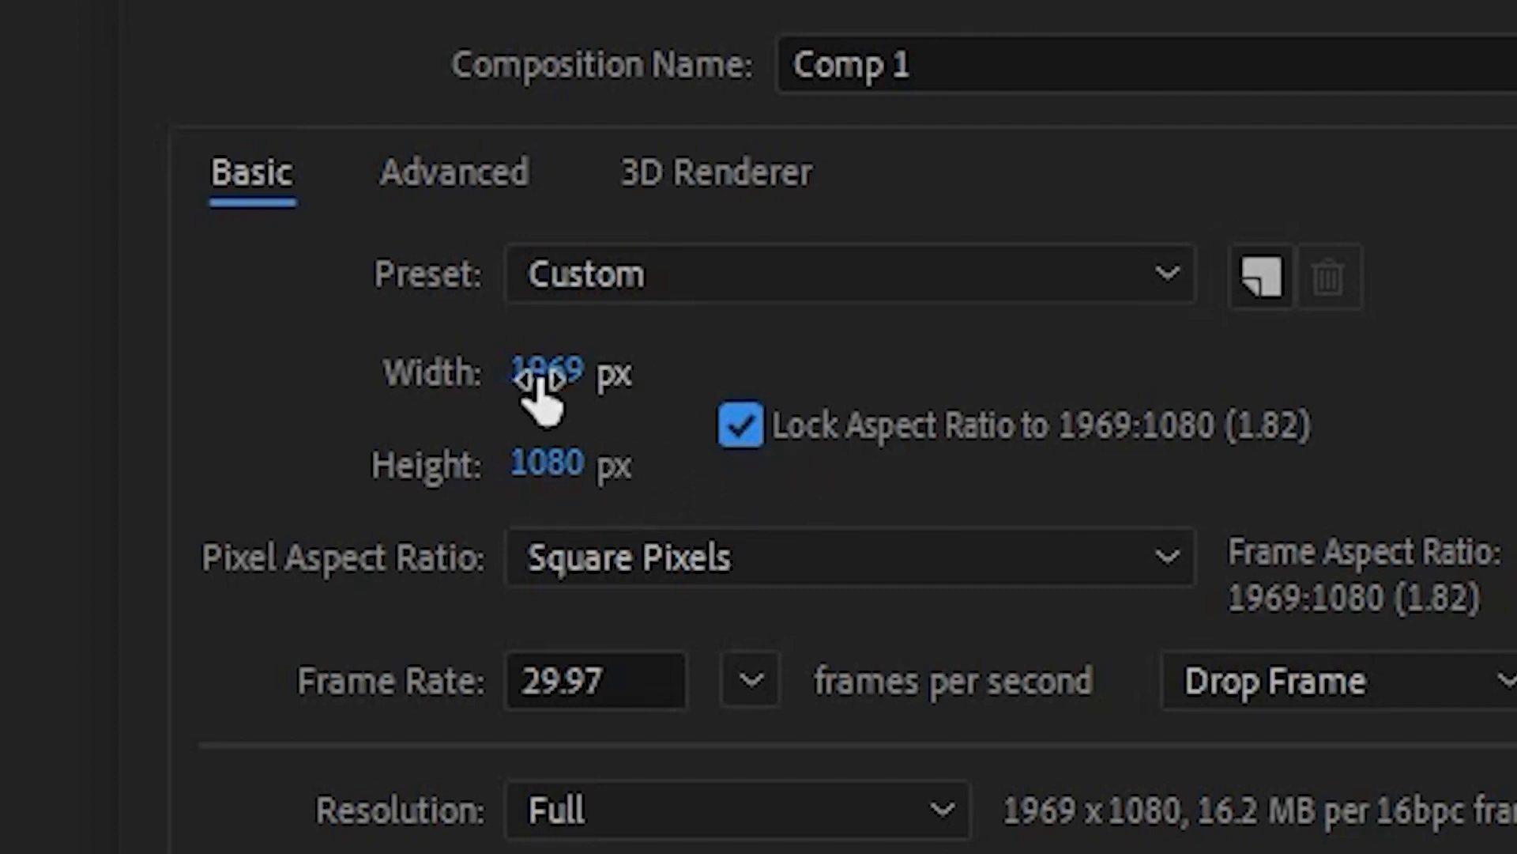
drag(557, 376, 1121, 377)
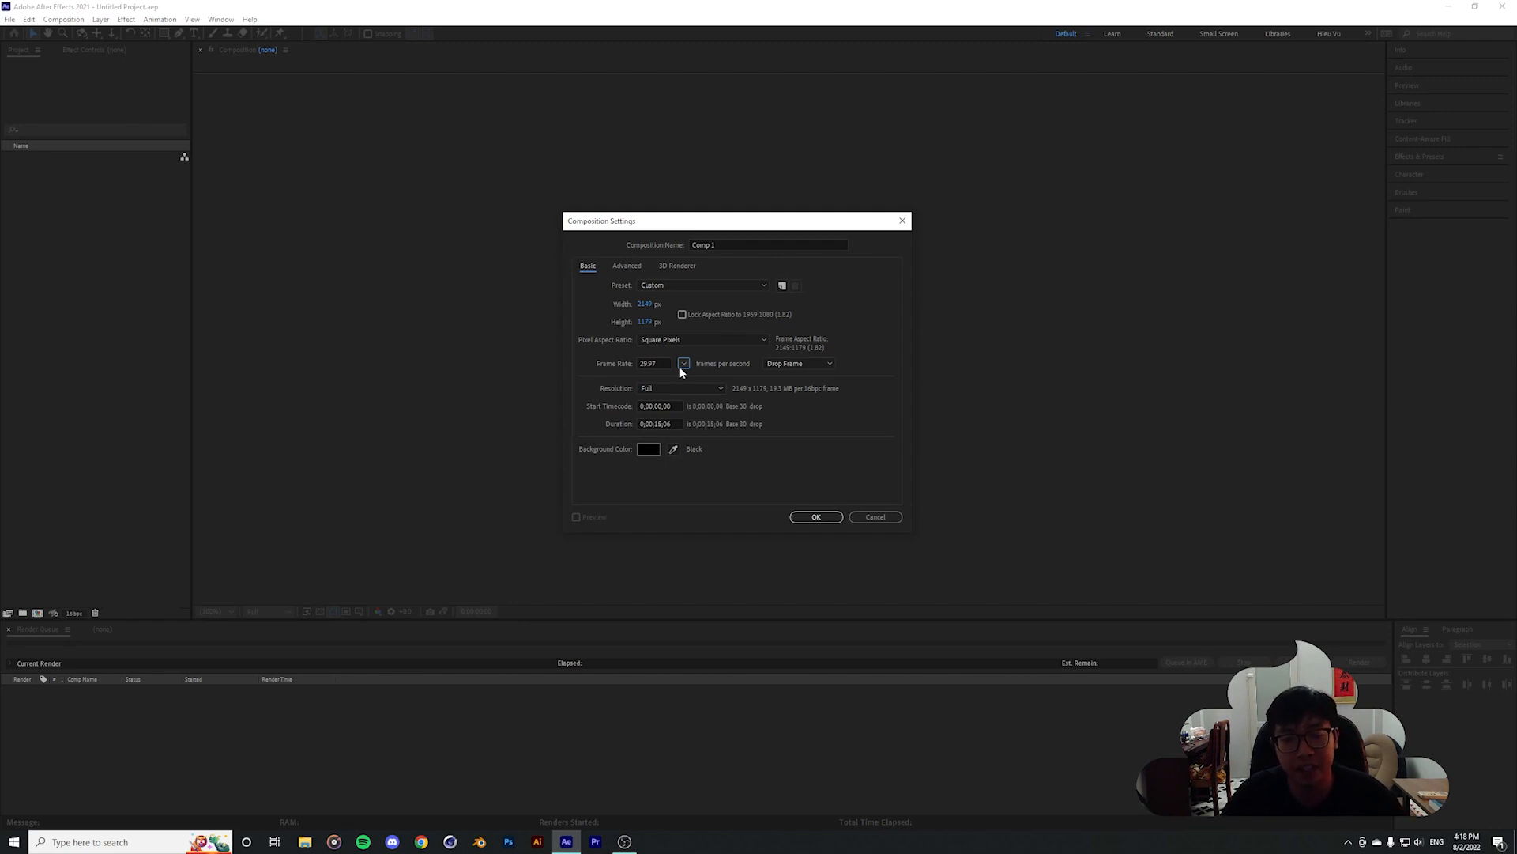
click(684, 364)
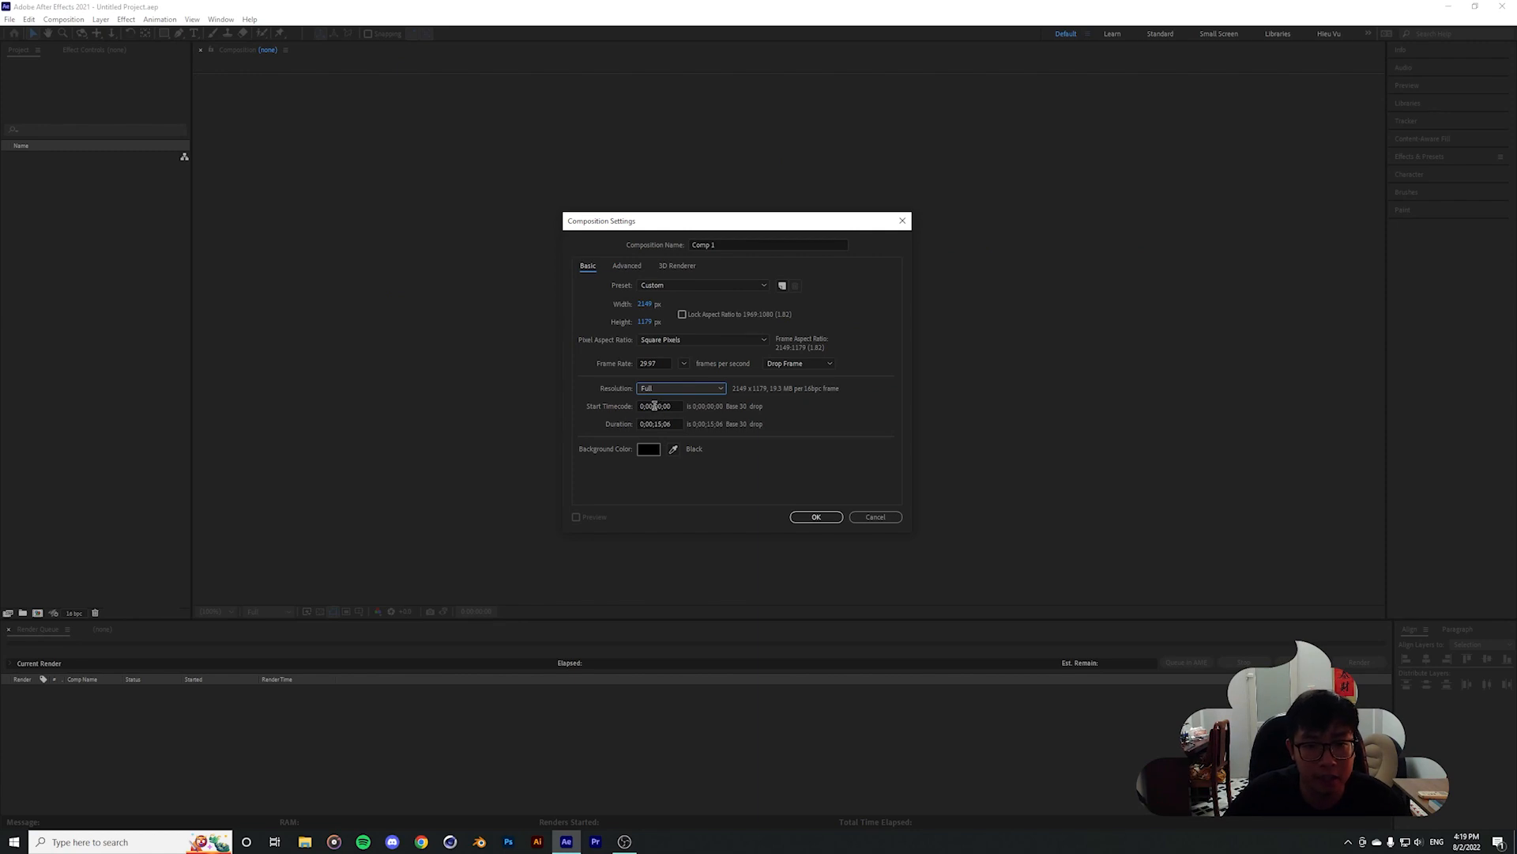
Try a start timecode of 0;00;50;00, and set it back to 0;00;00;00
double_click(654, 406)
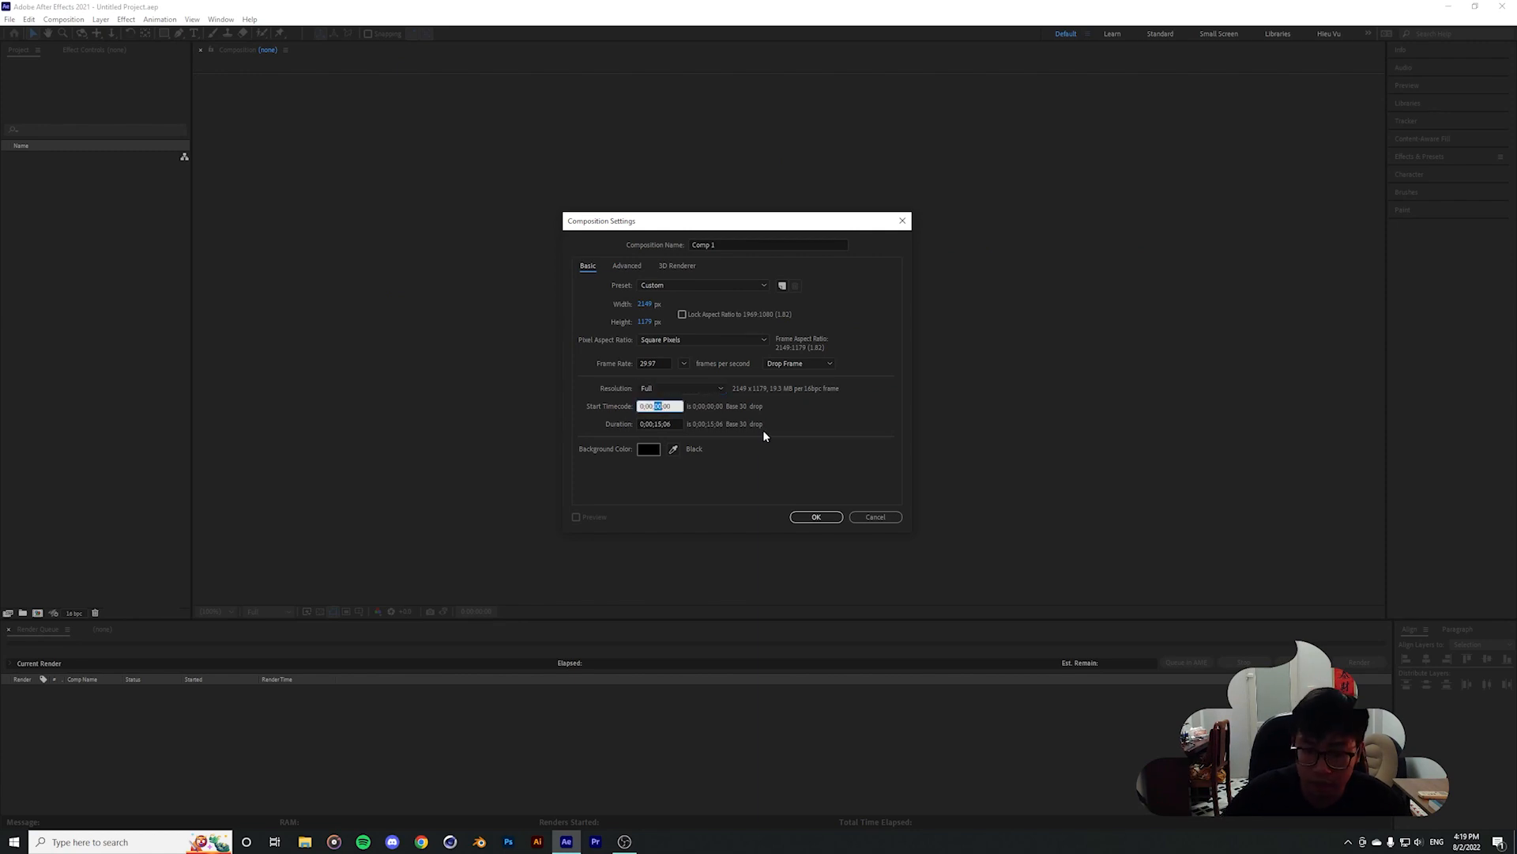
text(50)
click(785, 444)
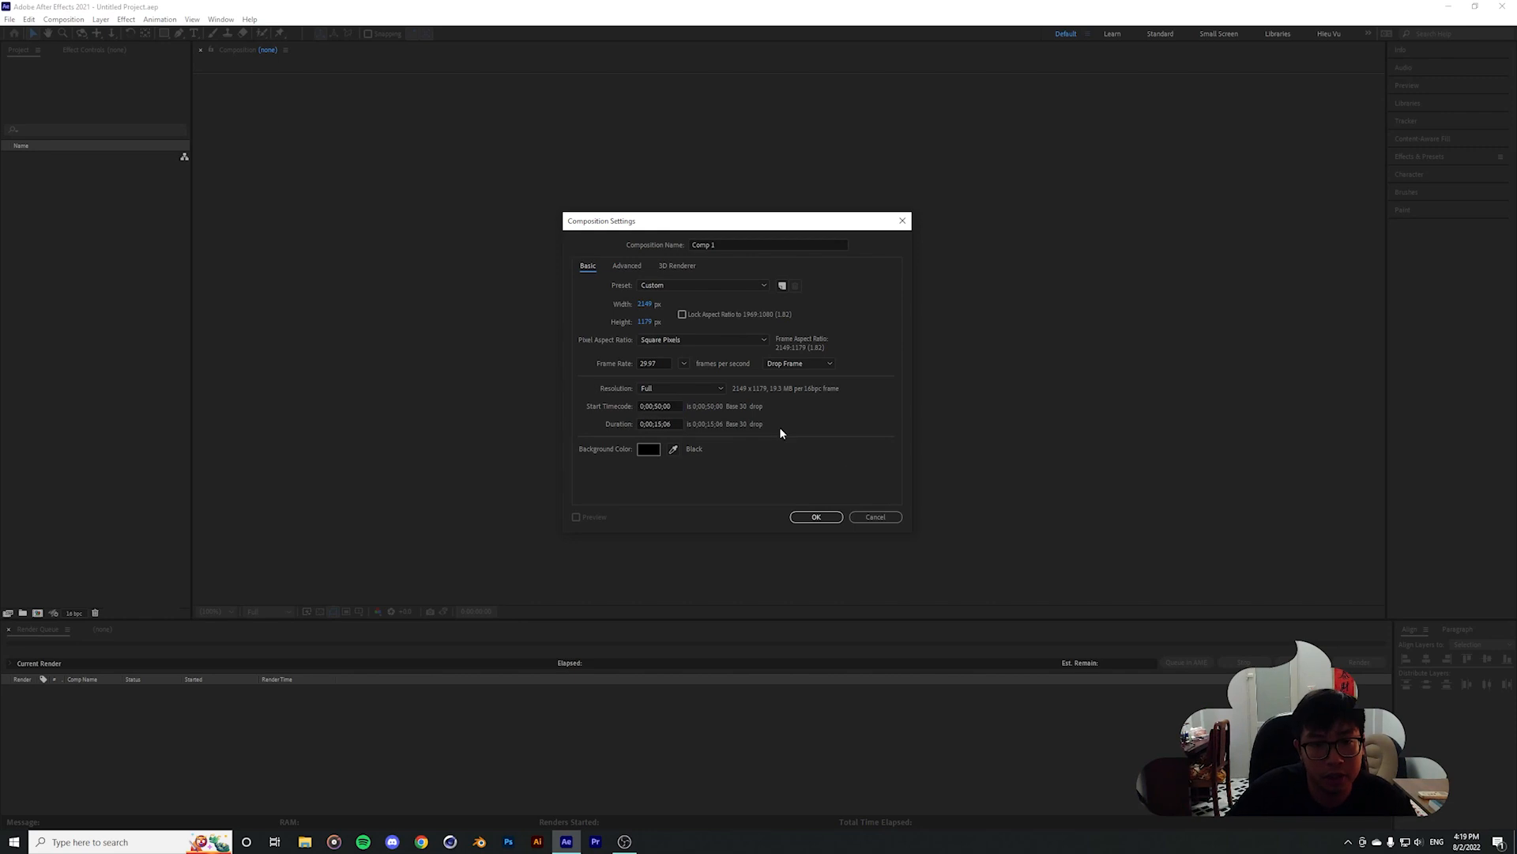
double_click(656, 406)
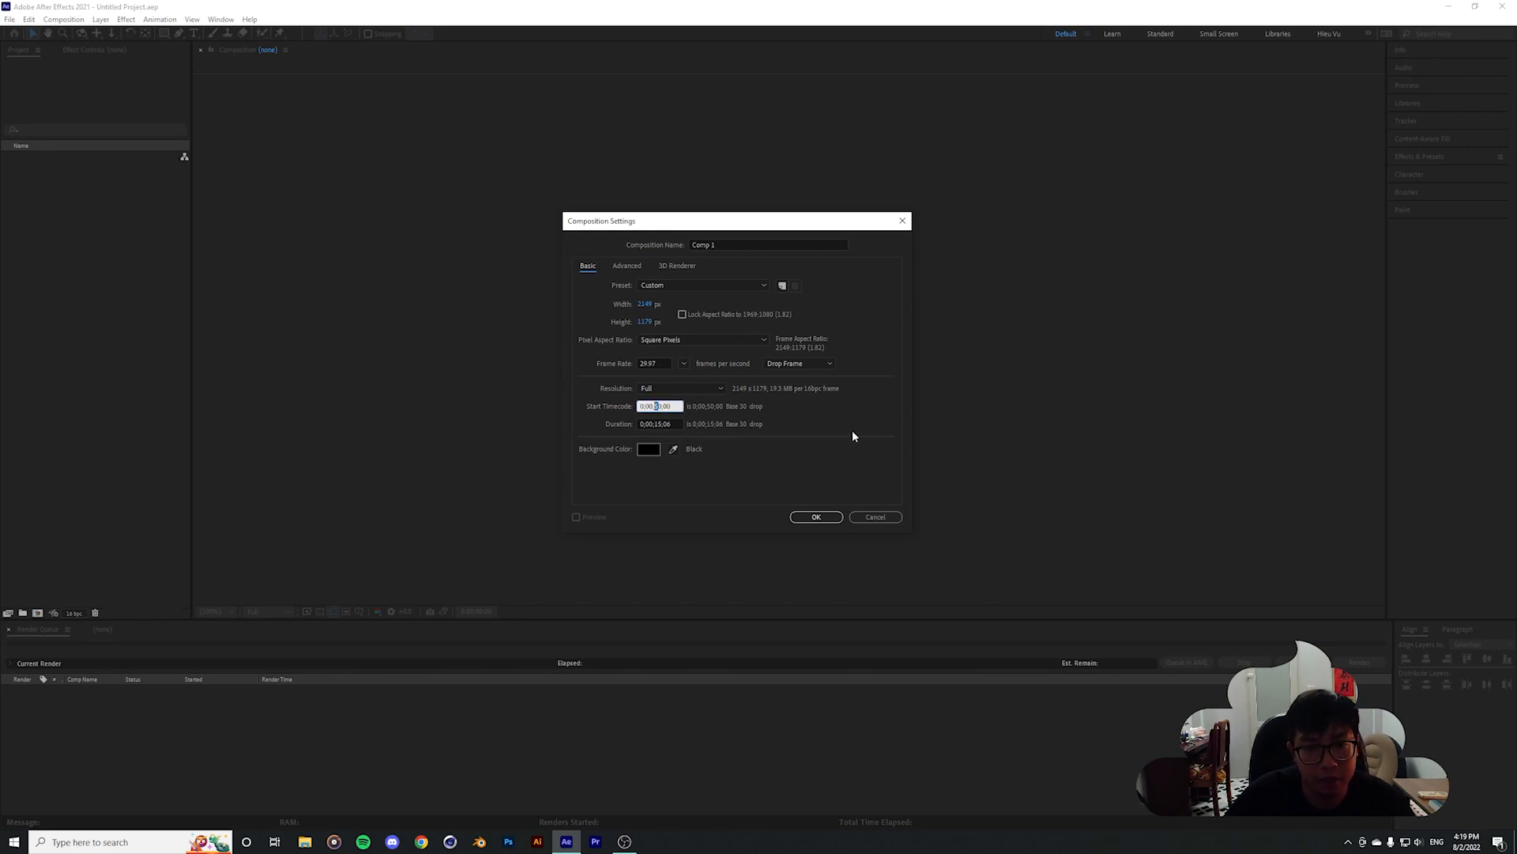
text(00)
click(647, 434)
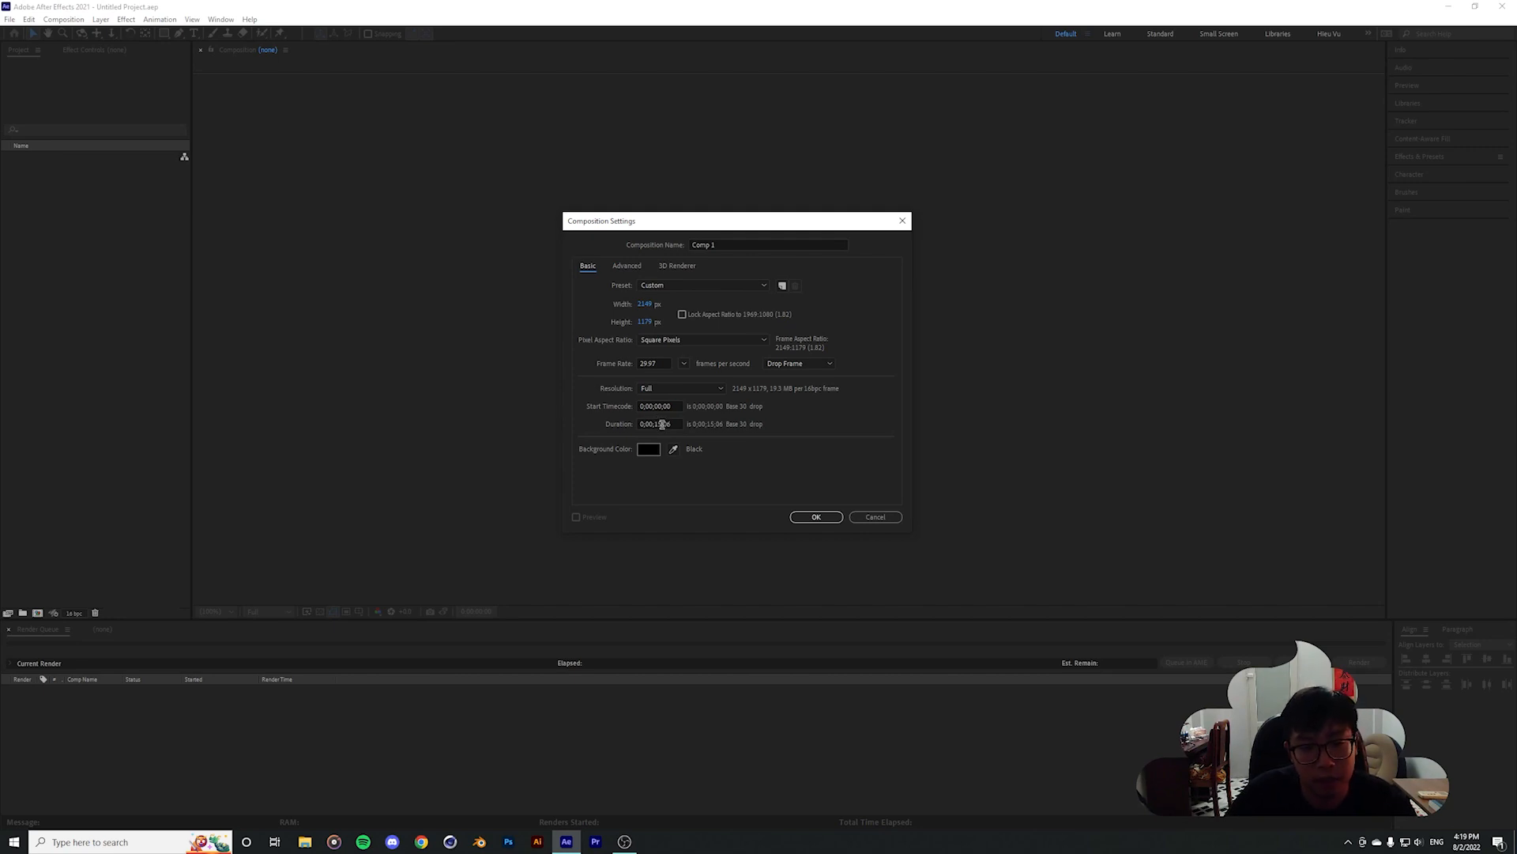
Set the composition duration to 0;00;15;00
click(662, 424)
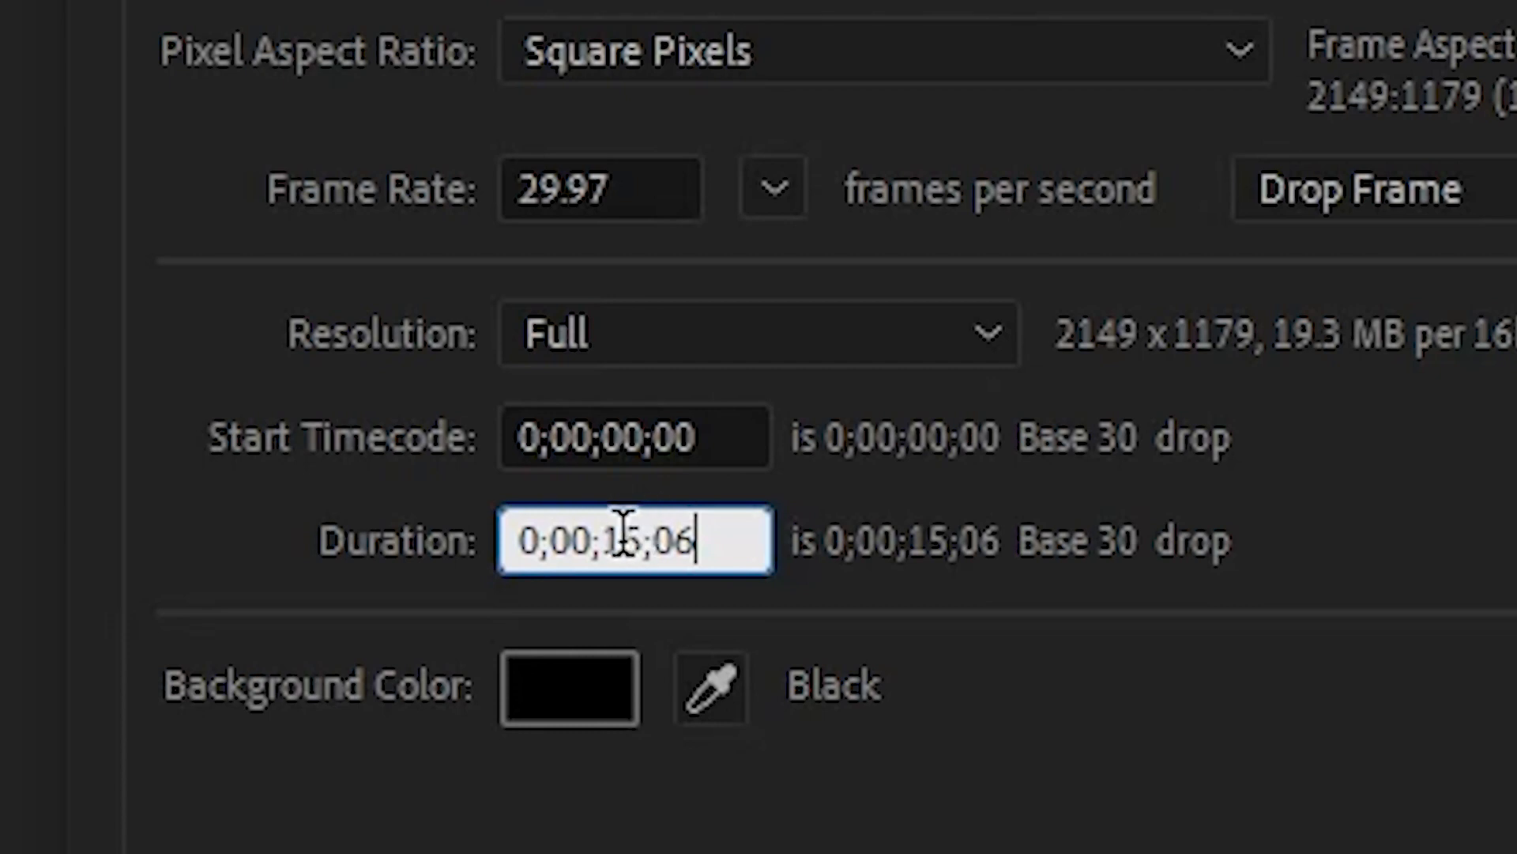
mouse_move(695, 540)
mouse_down()
mouse_move(634, 533)
mouse_move(710, 544)
mouse_up()
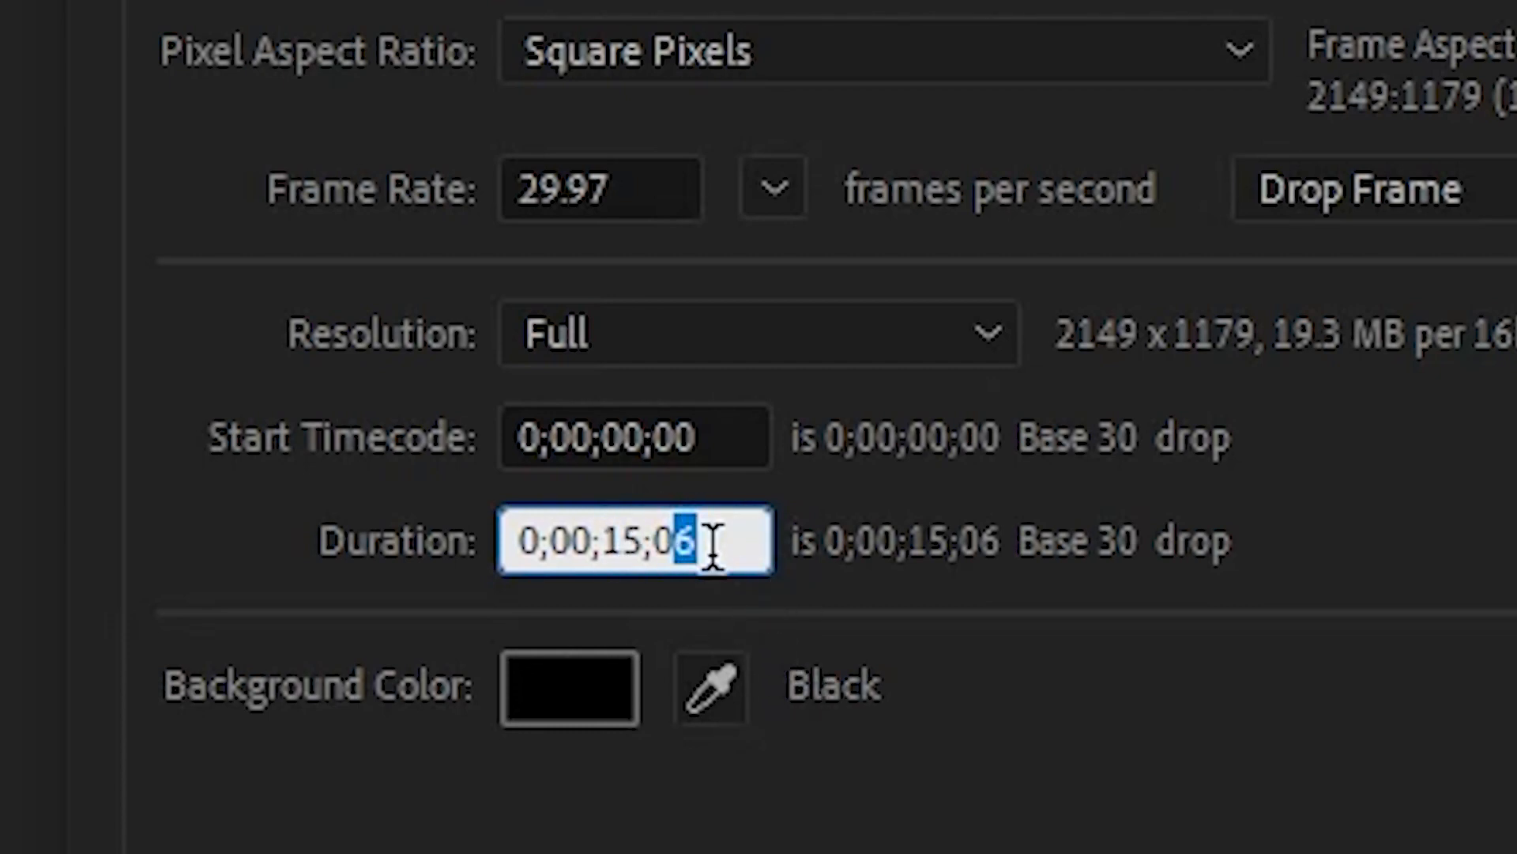
key(BackSpace)
text(0)
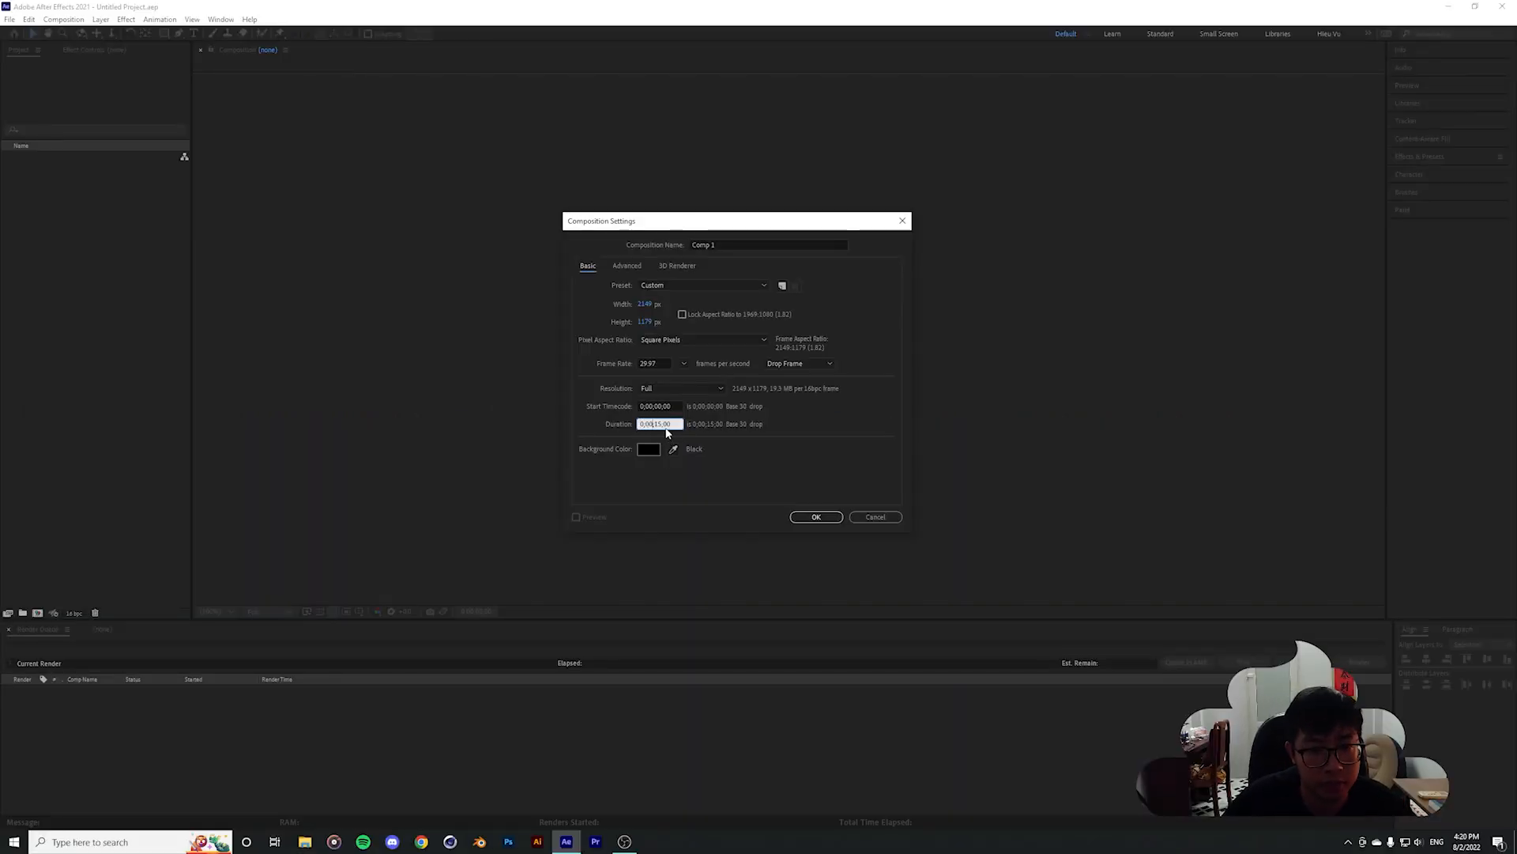
Try a duration with 1 in the minutes place (0;1;15;00) and undo that change
drag(657, 424, 661, 425)
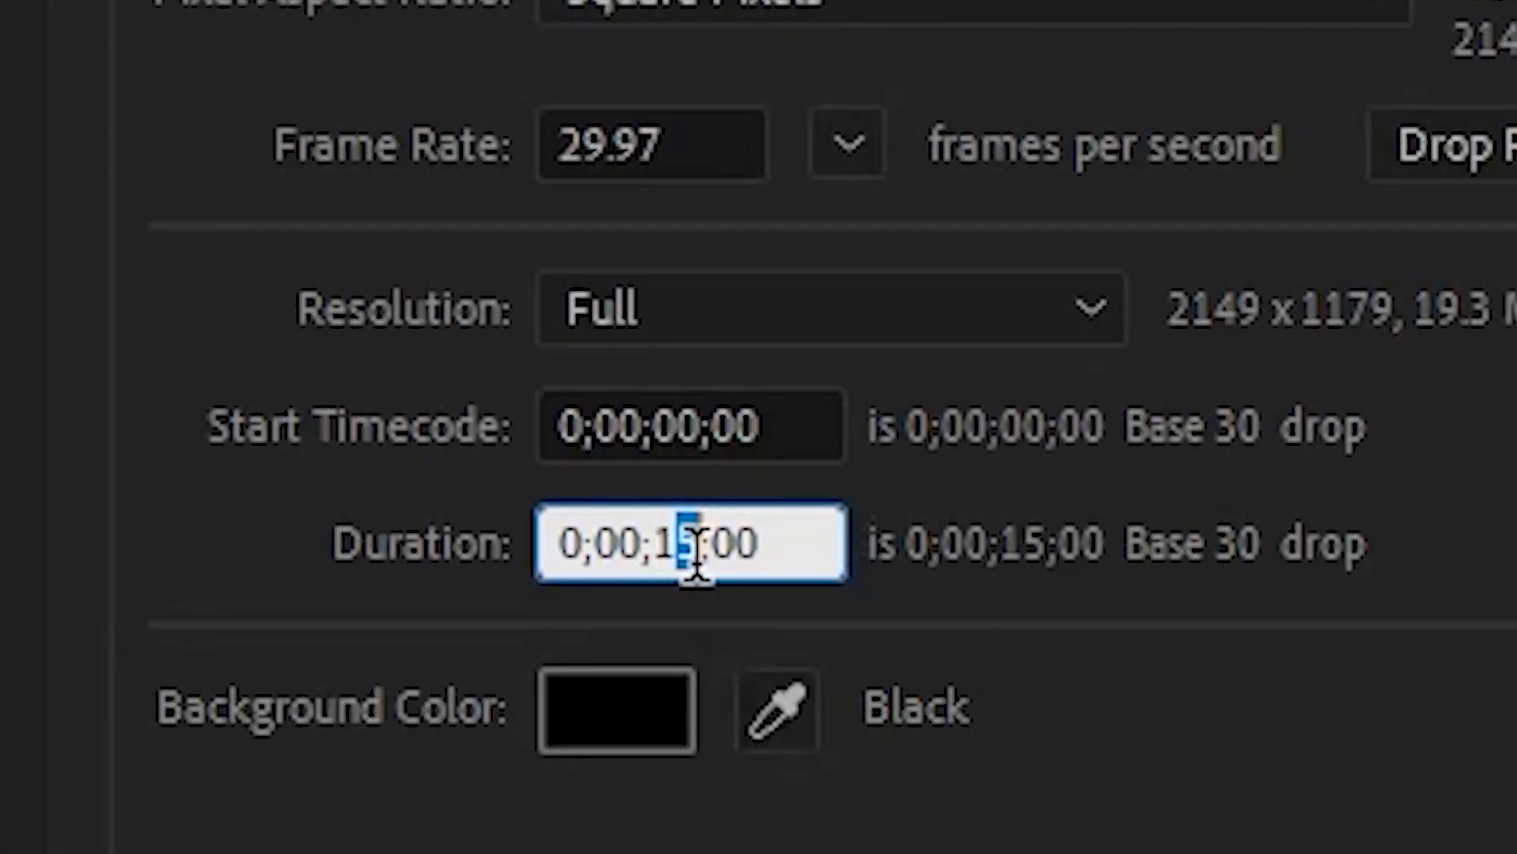
click(695, 553)
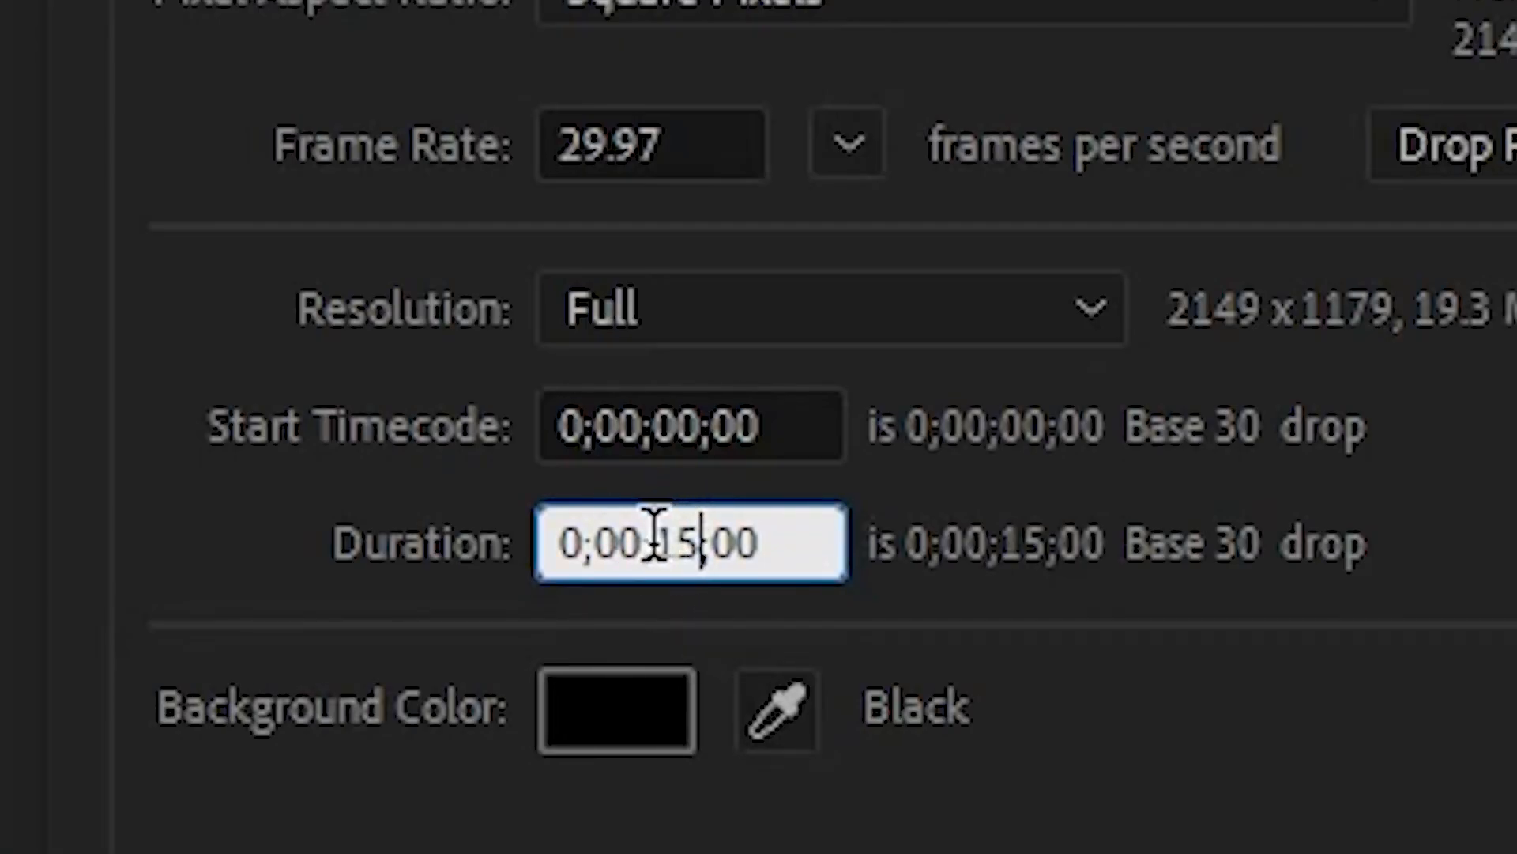
drag(654, 525, 734, 521)
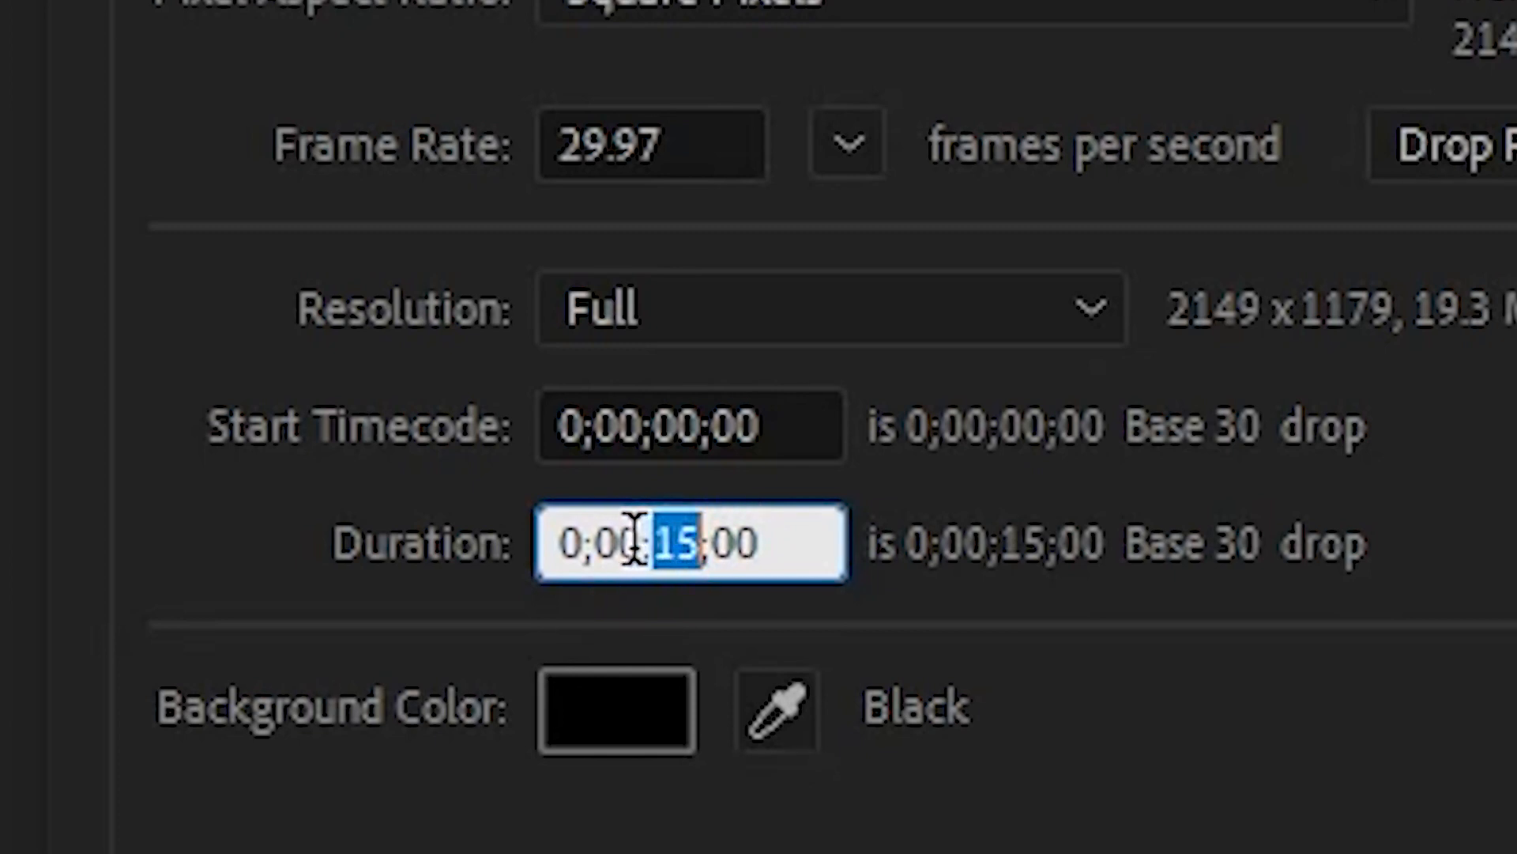
double_click(603, 542)
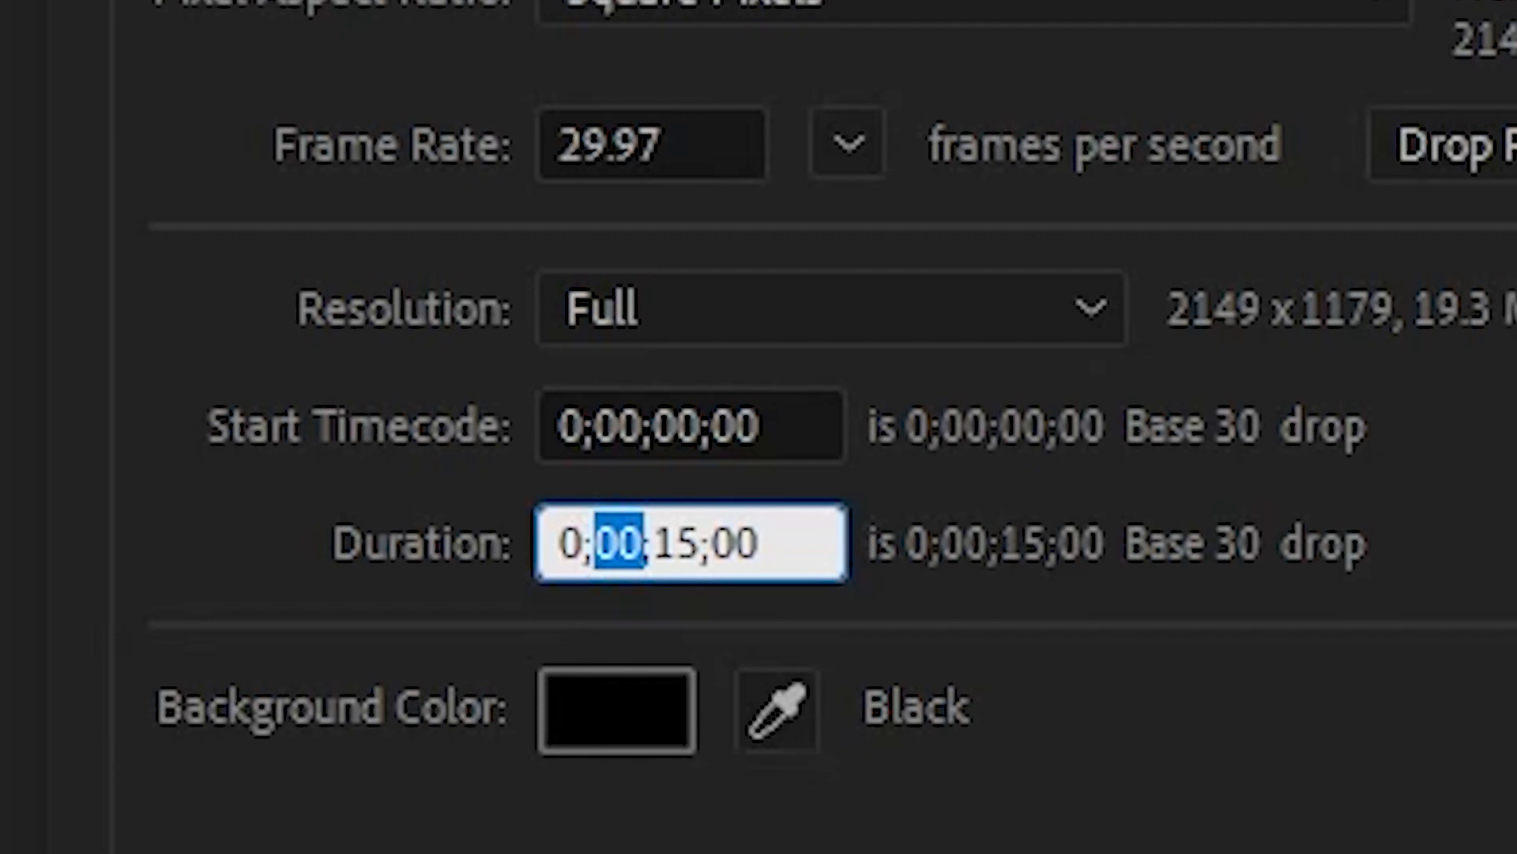
text(1)
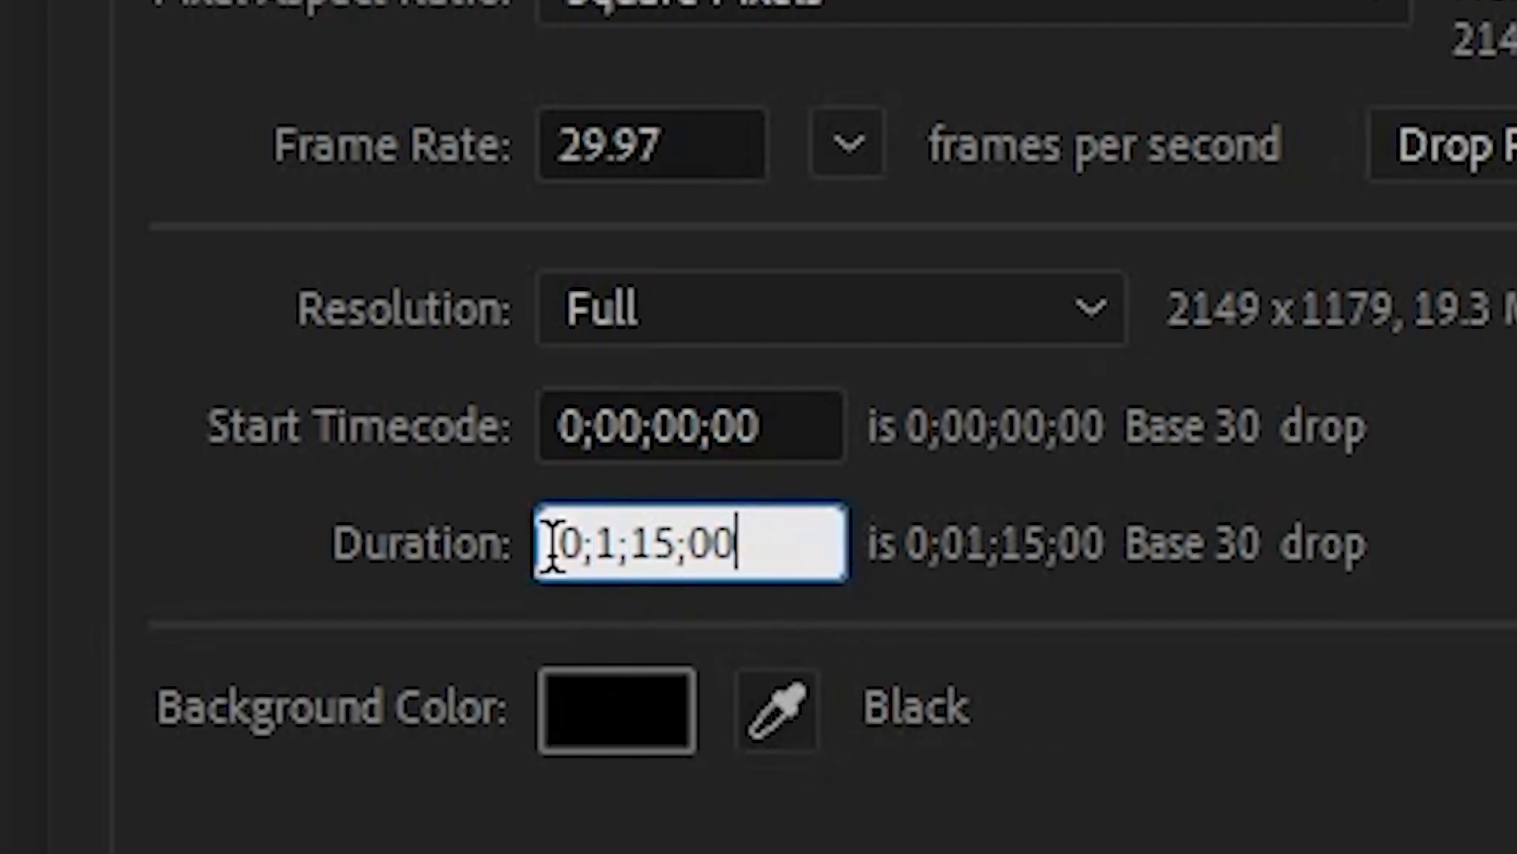
drag(596, 531, 672, 522)
click(656, 531)
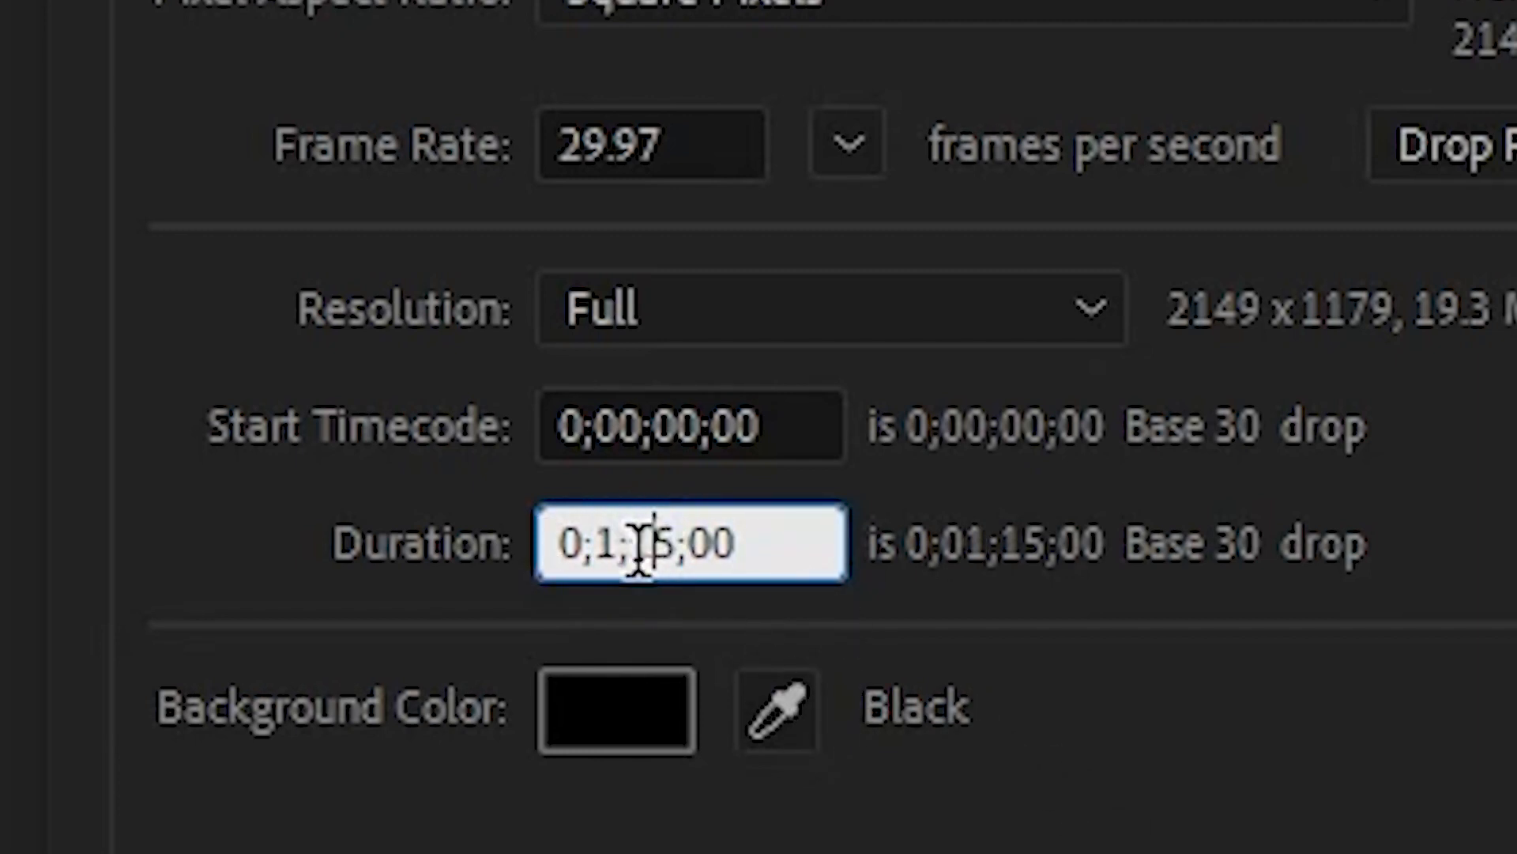
click(607, 549)
key(ctrl+z)
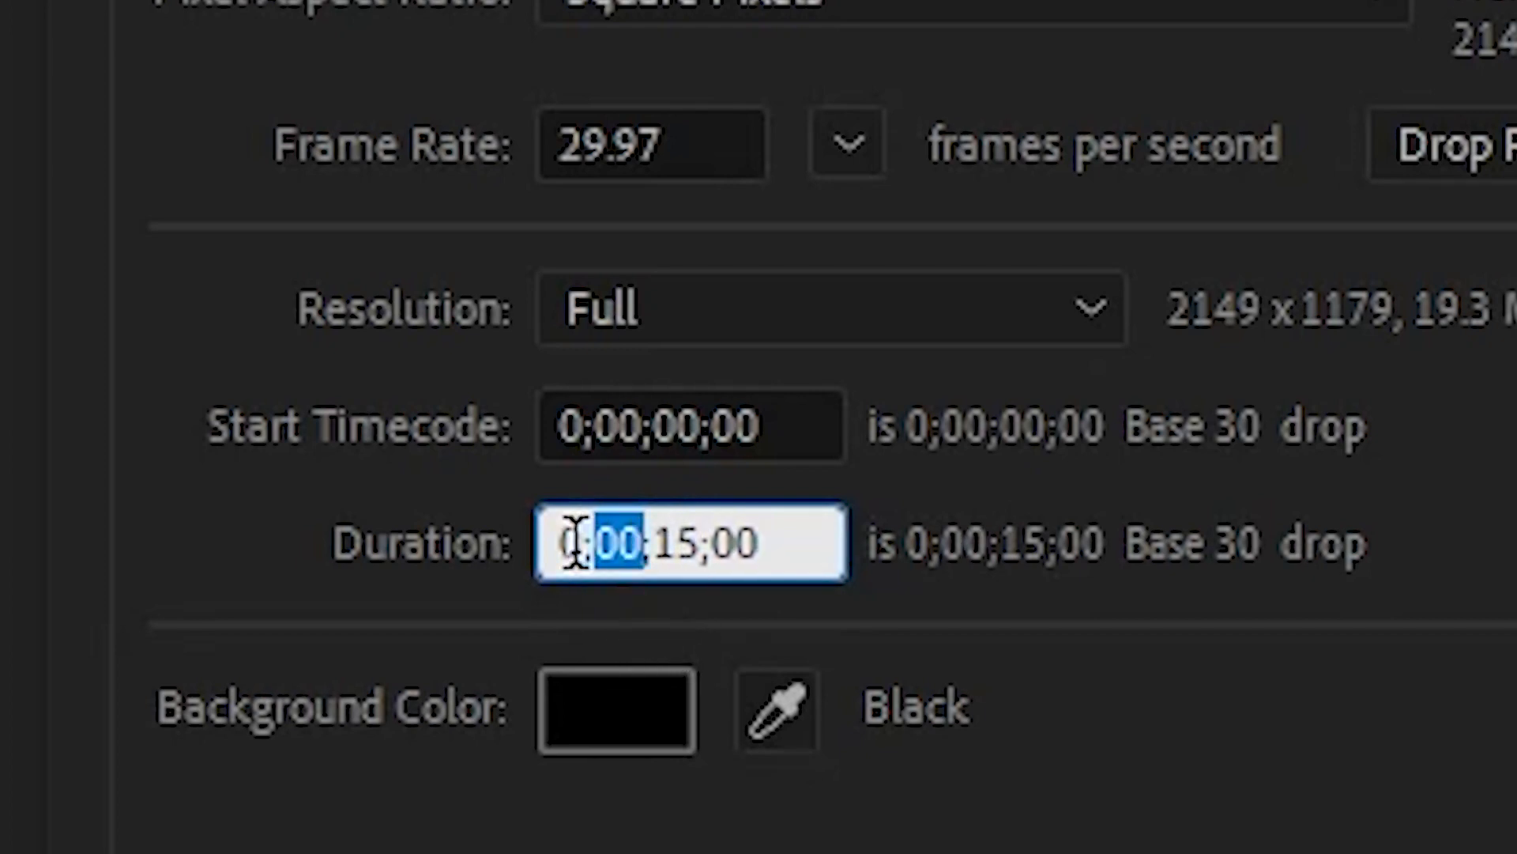
drag(583, 542, 542, 542)
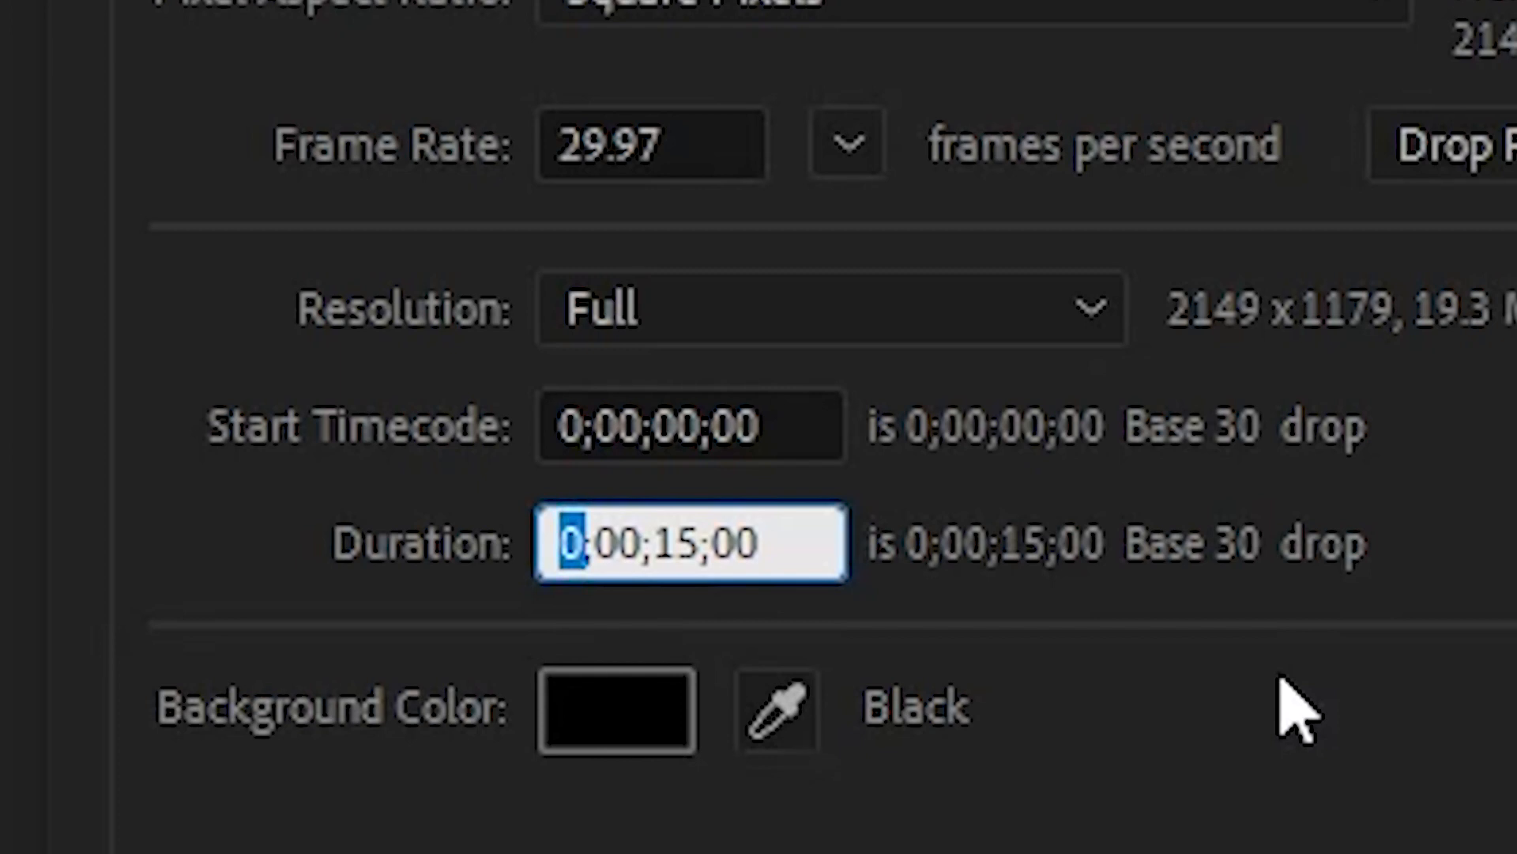
Try a composition duration of 2;00;15;00 and set it back to 0;00;15;00
text(2)
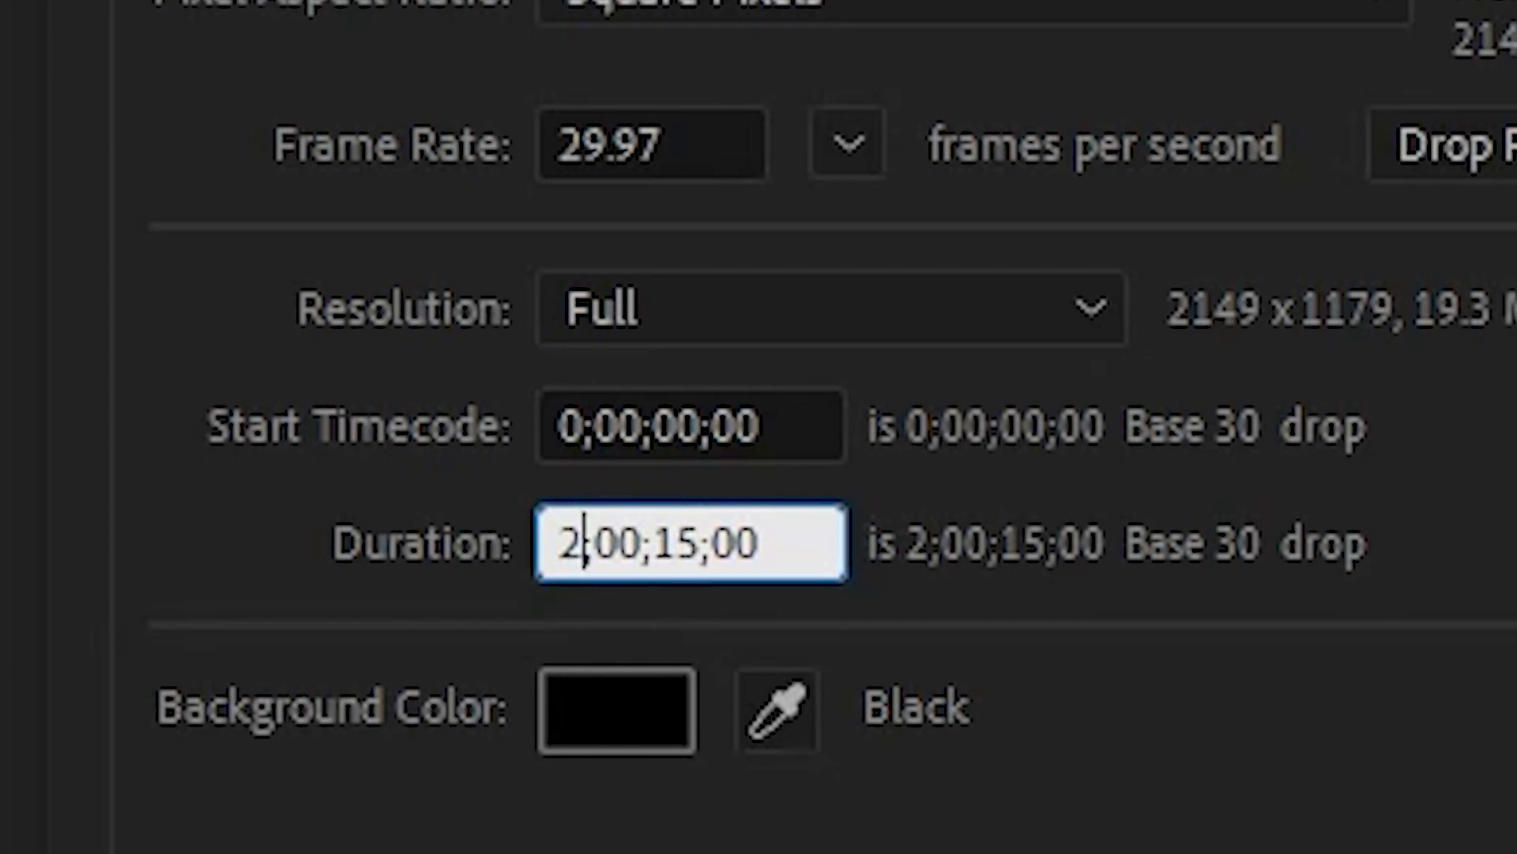
key(BackSpace)
text(0)
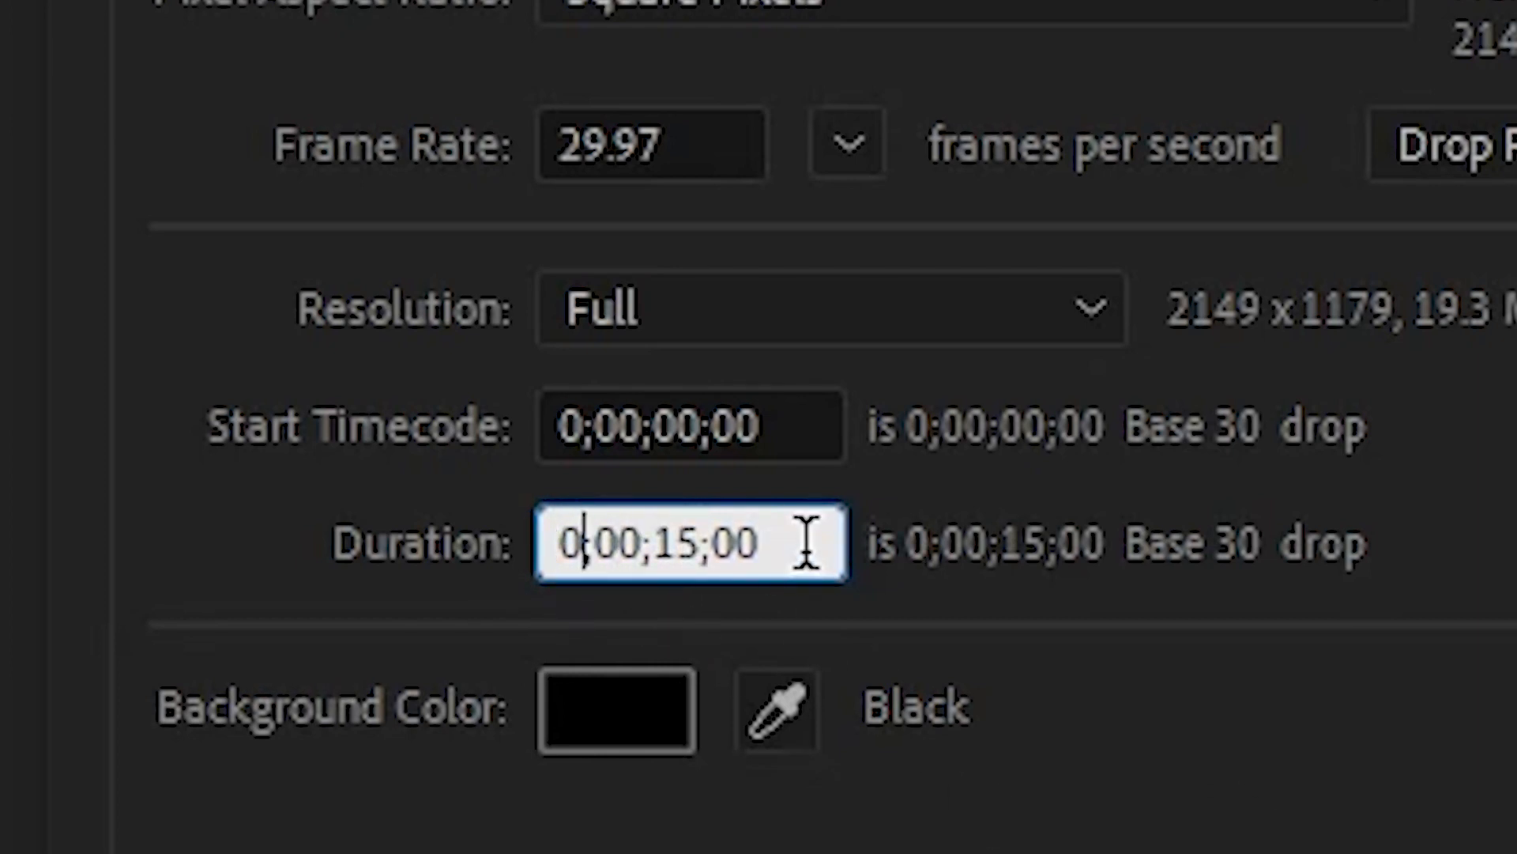
mouse_move(772, 551)
mouse_down()
mouse_move(711, 552)
mouse_move(753, 543)
mouse_up()
click(758, 557)
click(709, 545)
click(751, 543)
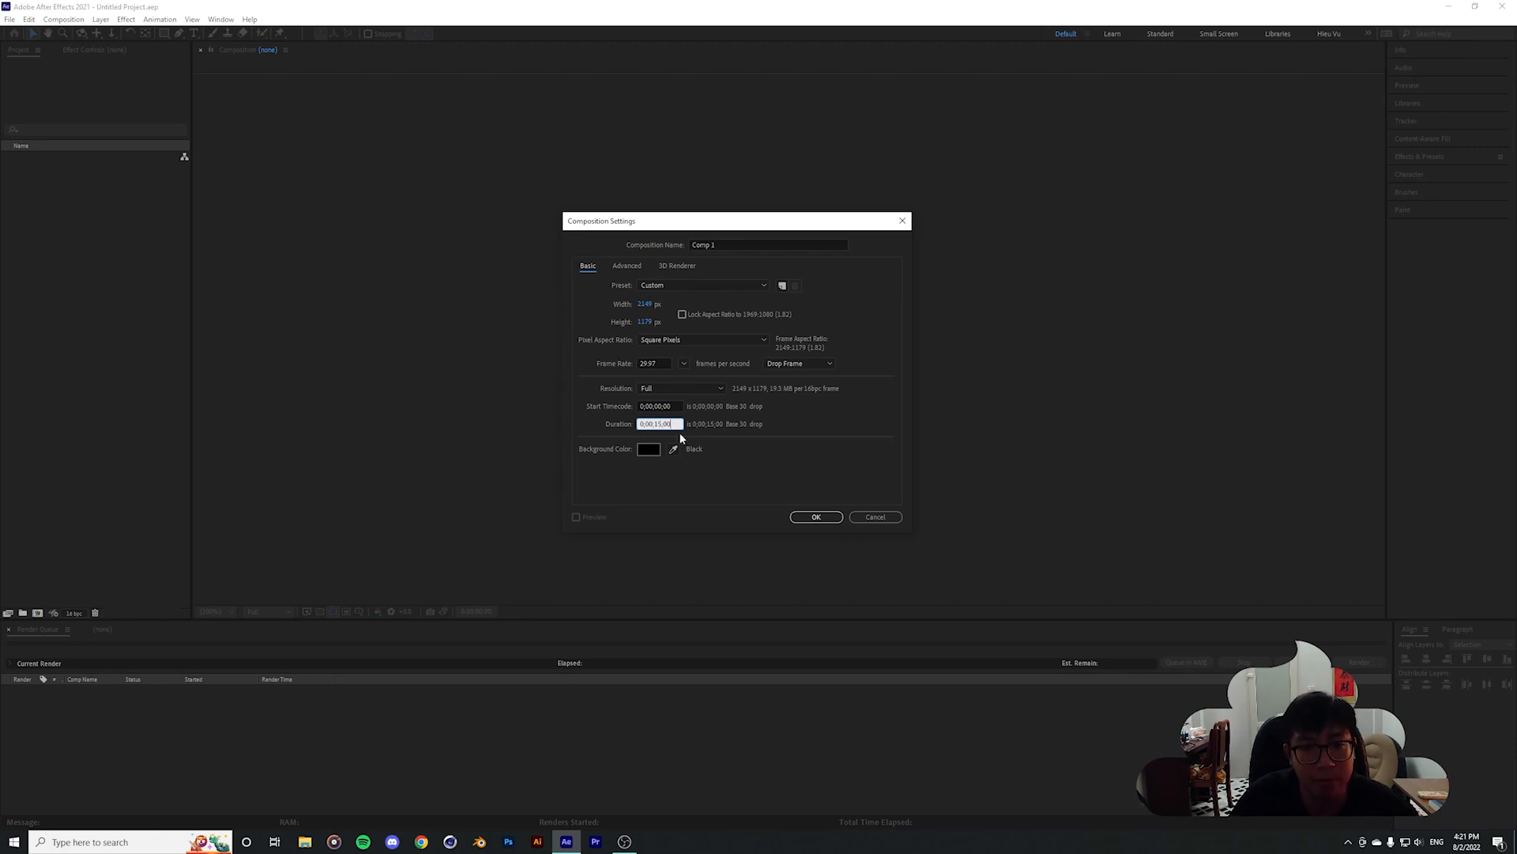
Try a dark greyish-teal background color for the composition
click(666, 514)
click(646, 453)
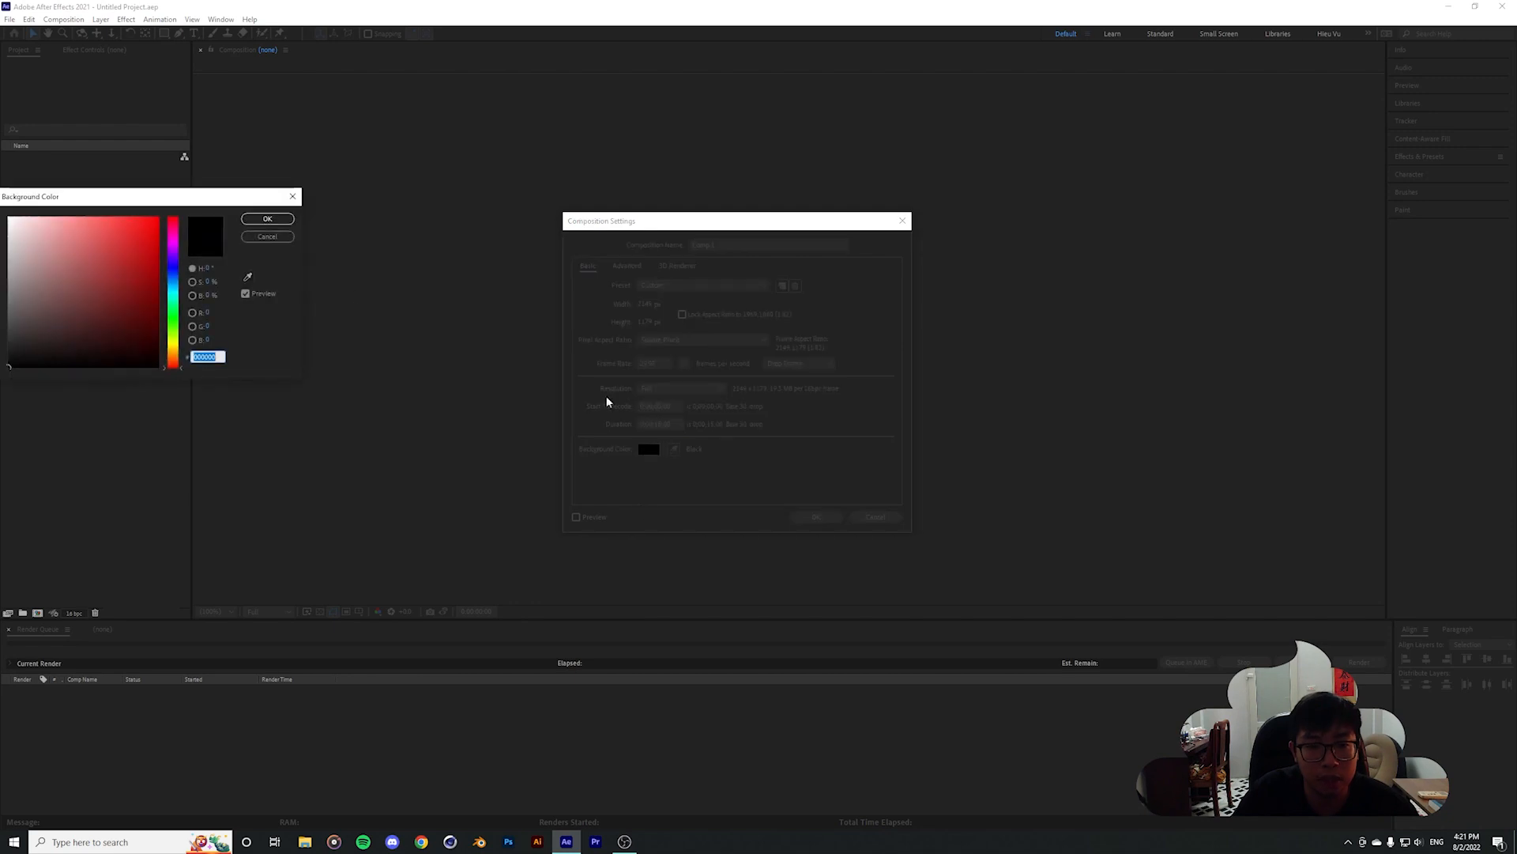
drag(99, 240, 172, 332)
drag(150, 241, 12, 346)
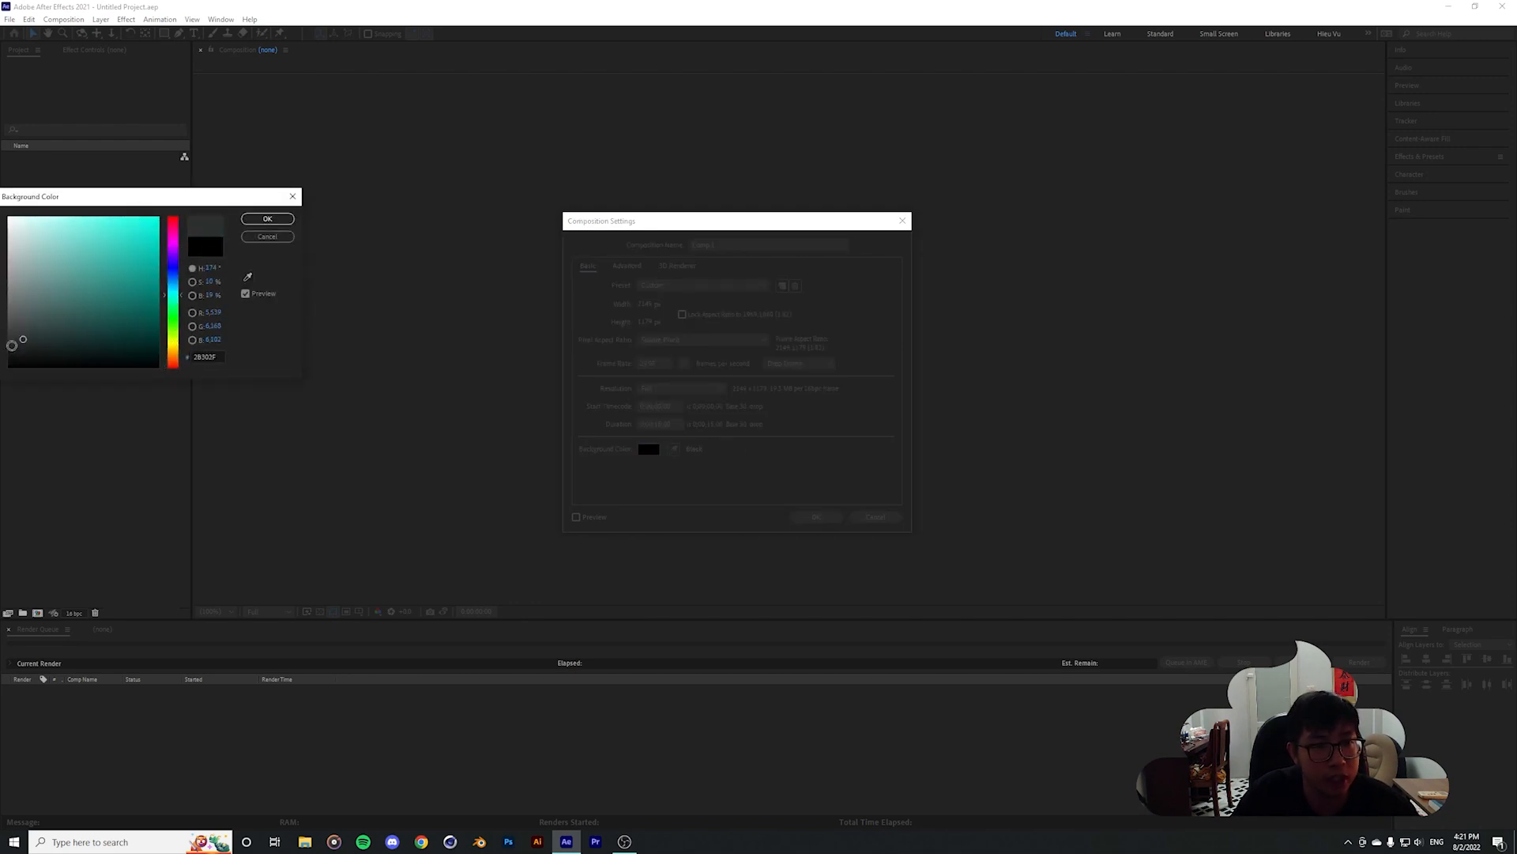
click(267, 219)
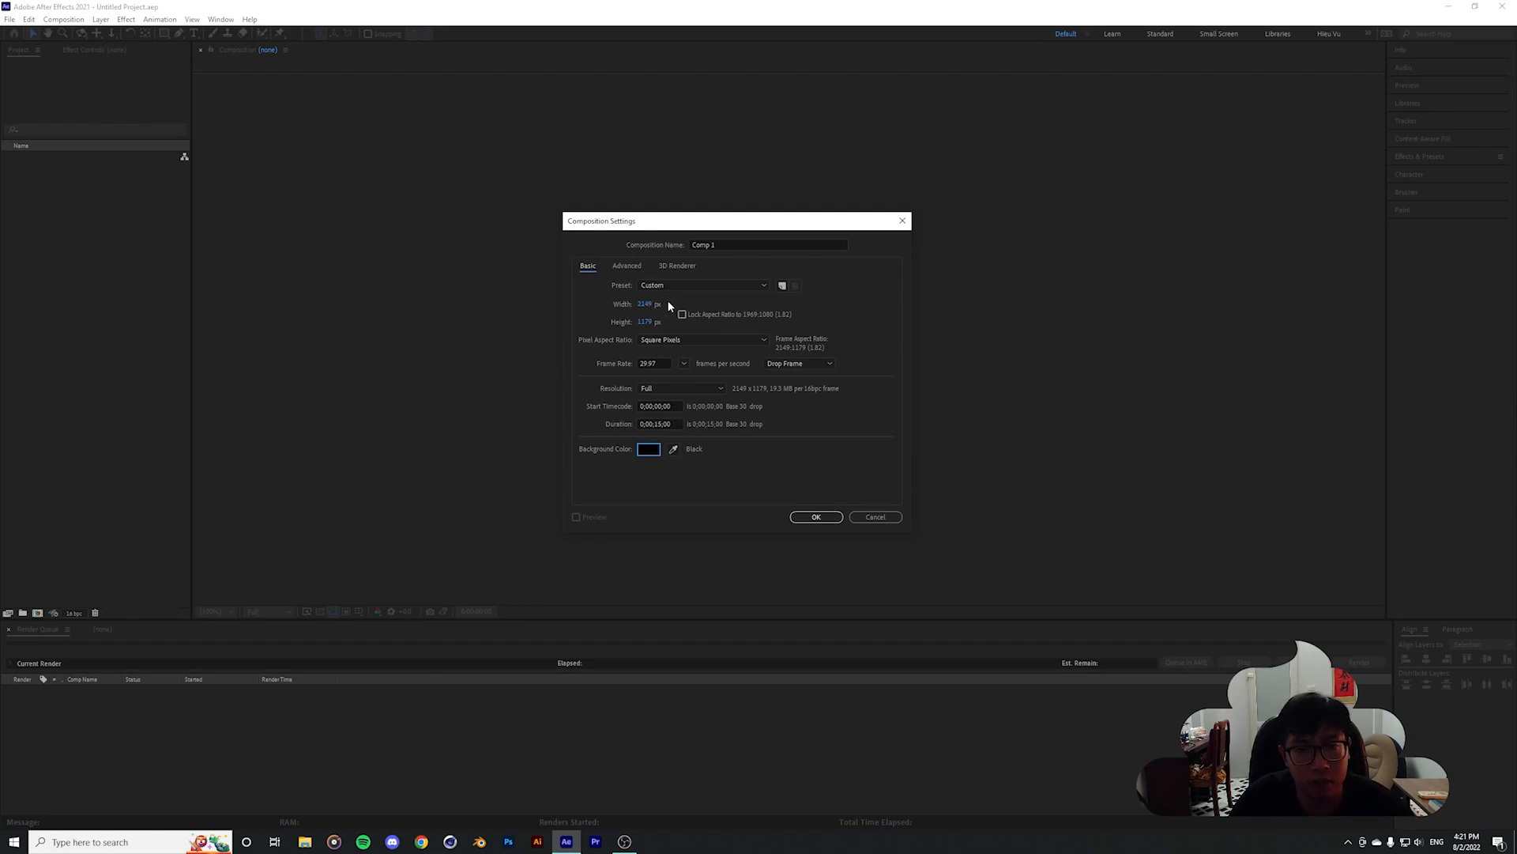
Set the composition's width and height to 1080 × 1080 px
click(645, 304)
text(1080)
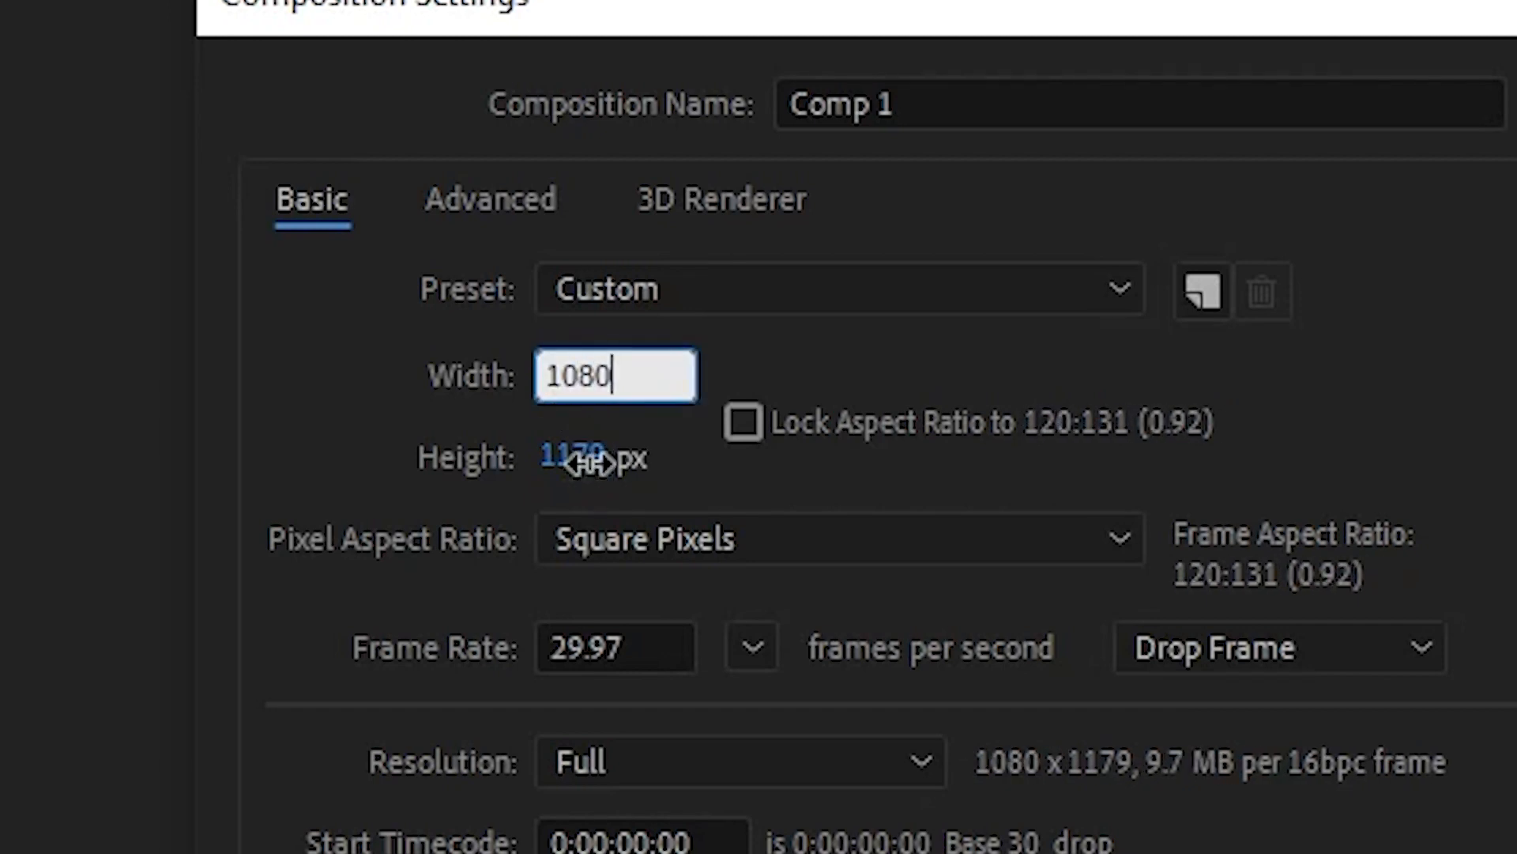
click(583, 458)
text(1080)
click(329, 427)
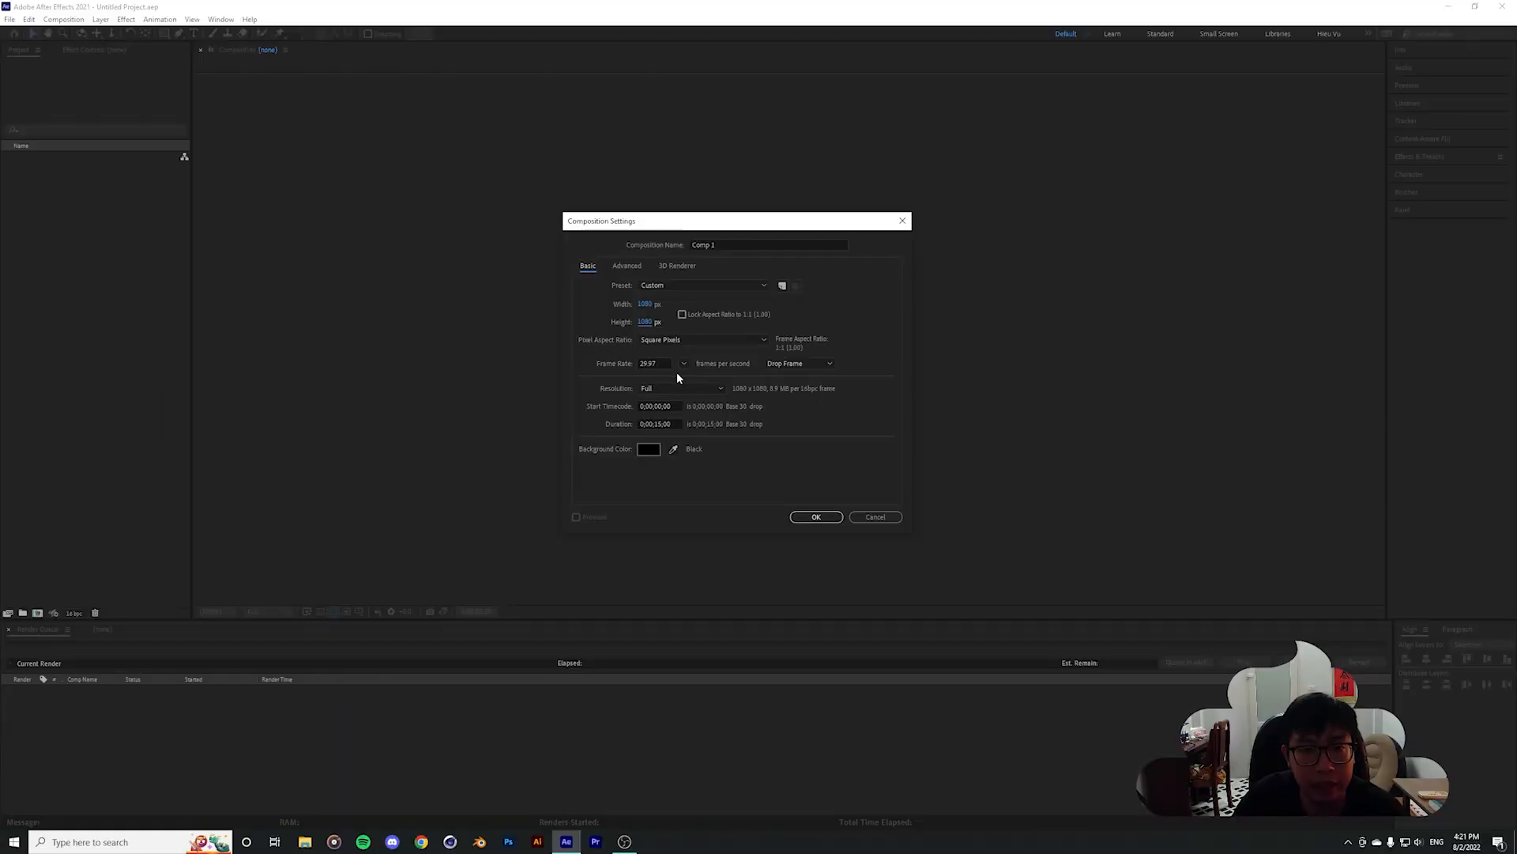
Set the frame rate to 12 fps, trying 60 fps in between, and create the composition
click(684, 365)
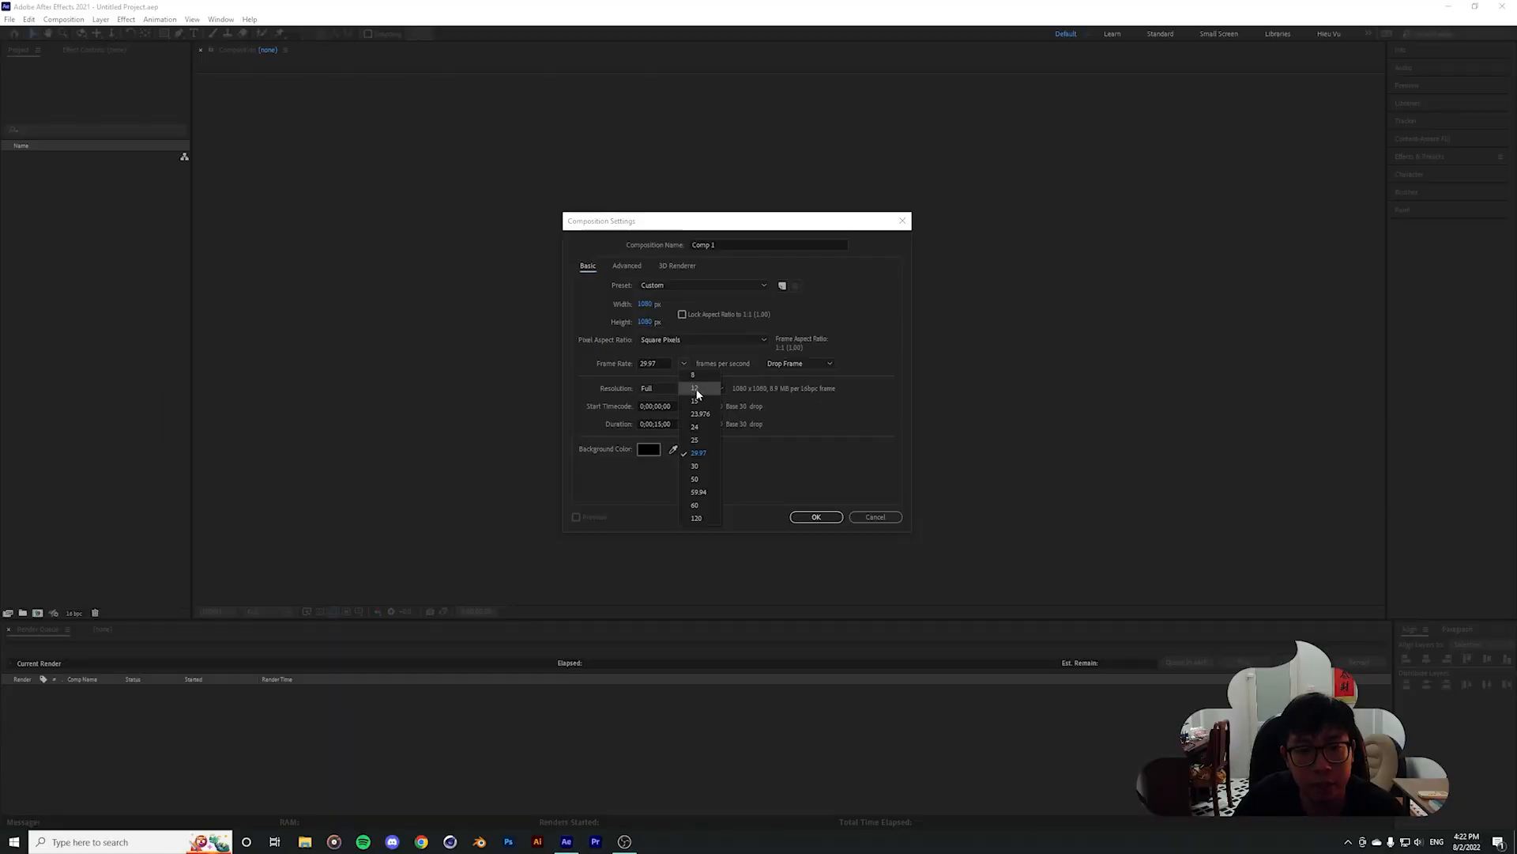
click(696, 392)
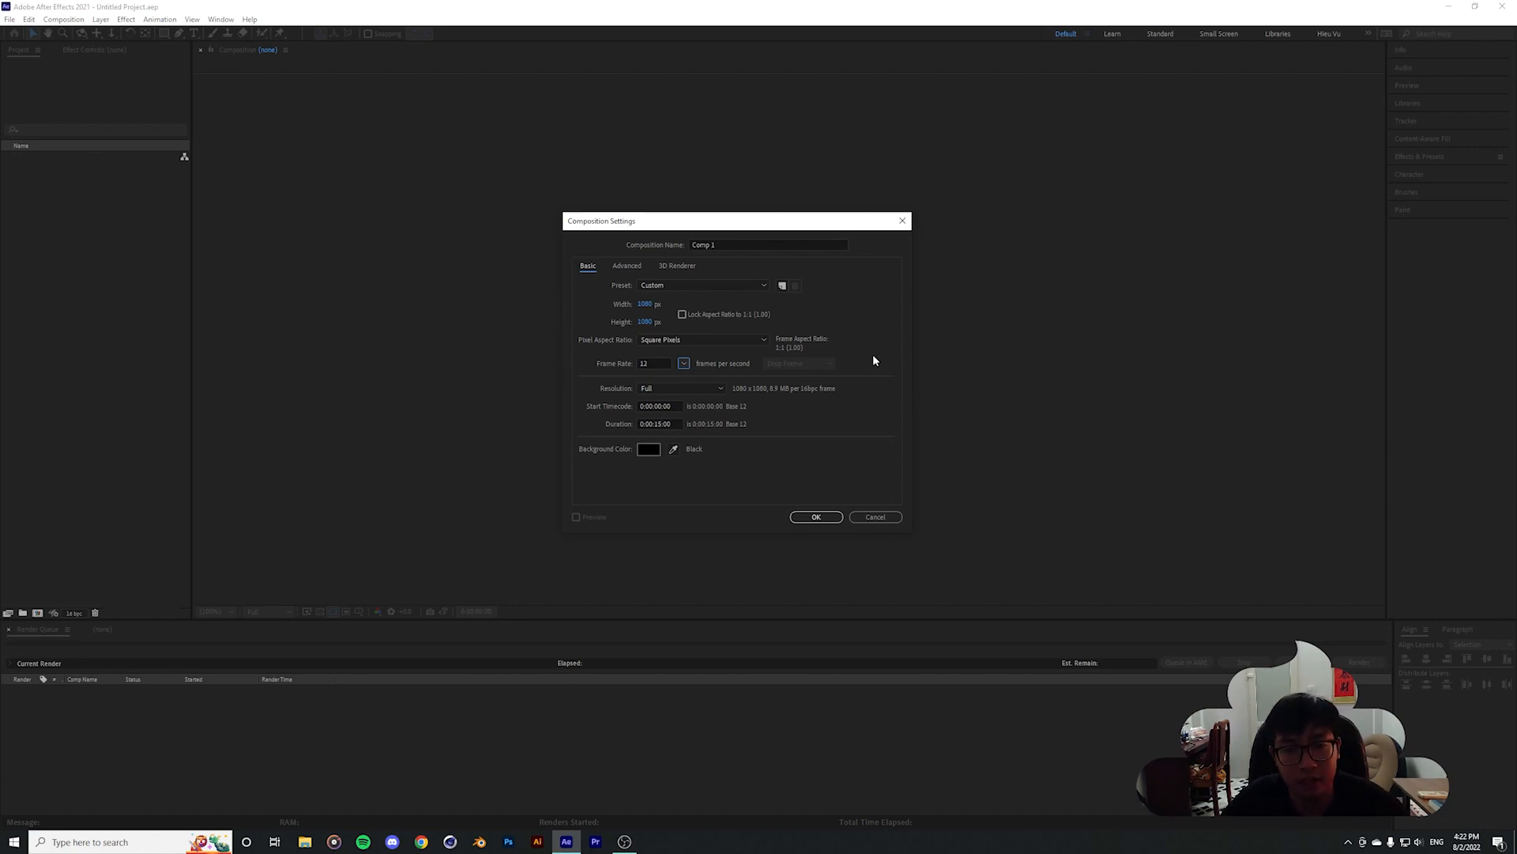
click(684, 363)
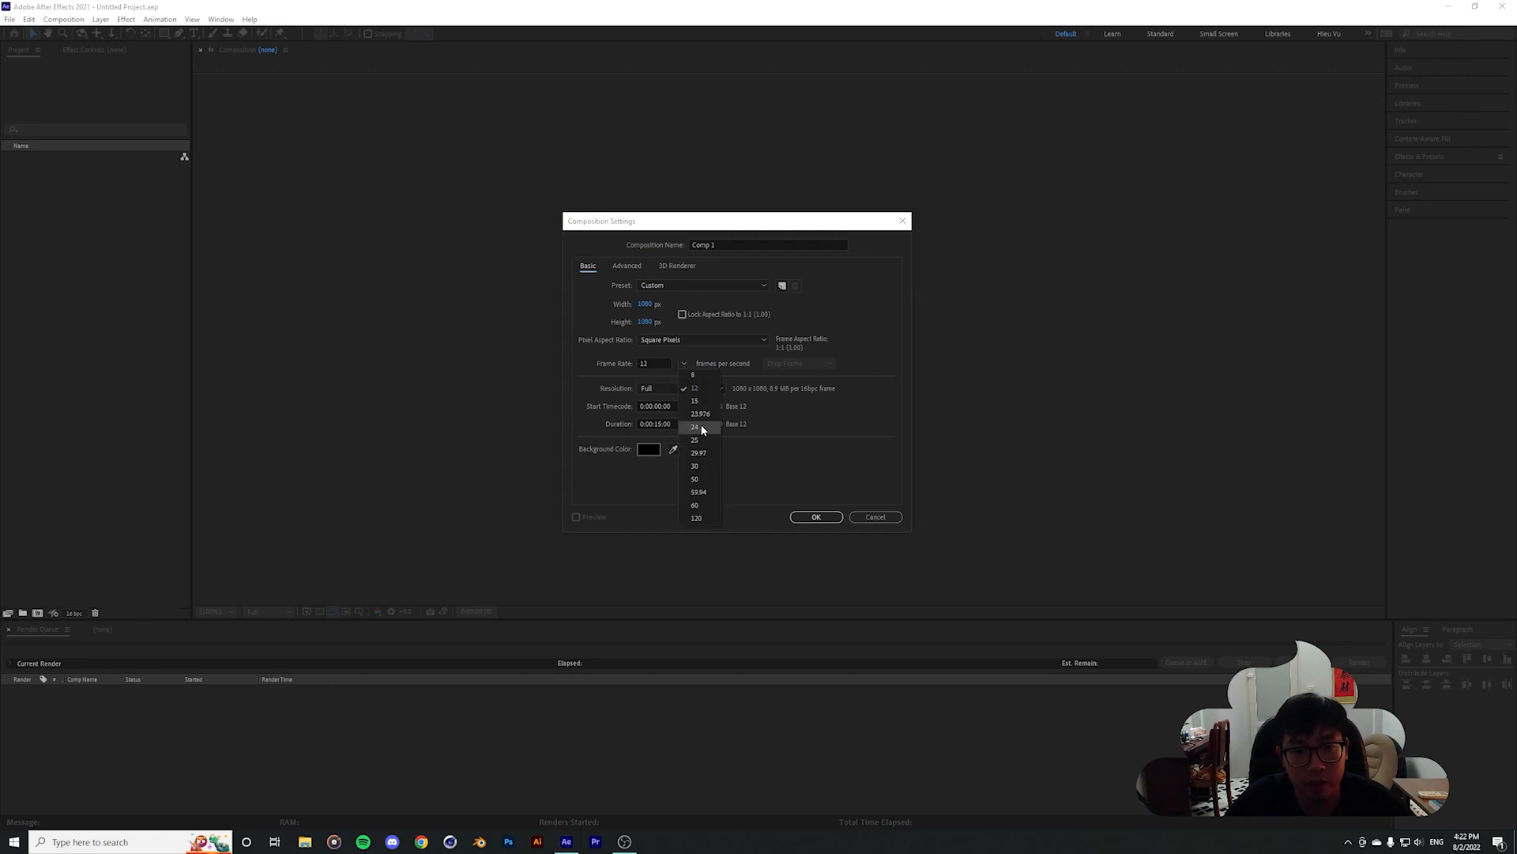
click(875, 327)
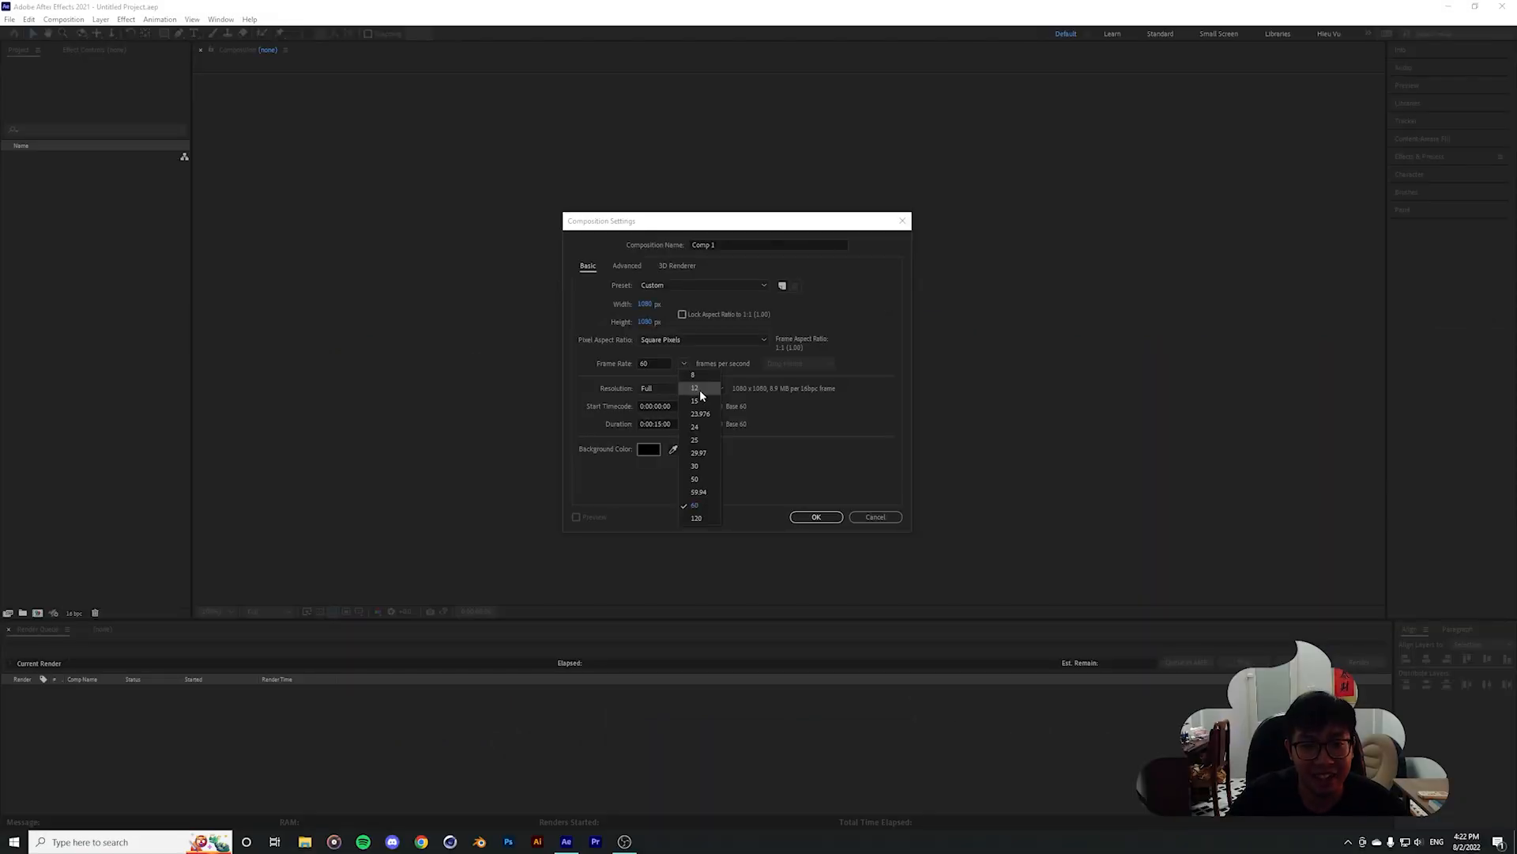
click(695, 388)
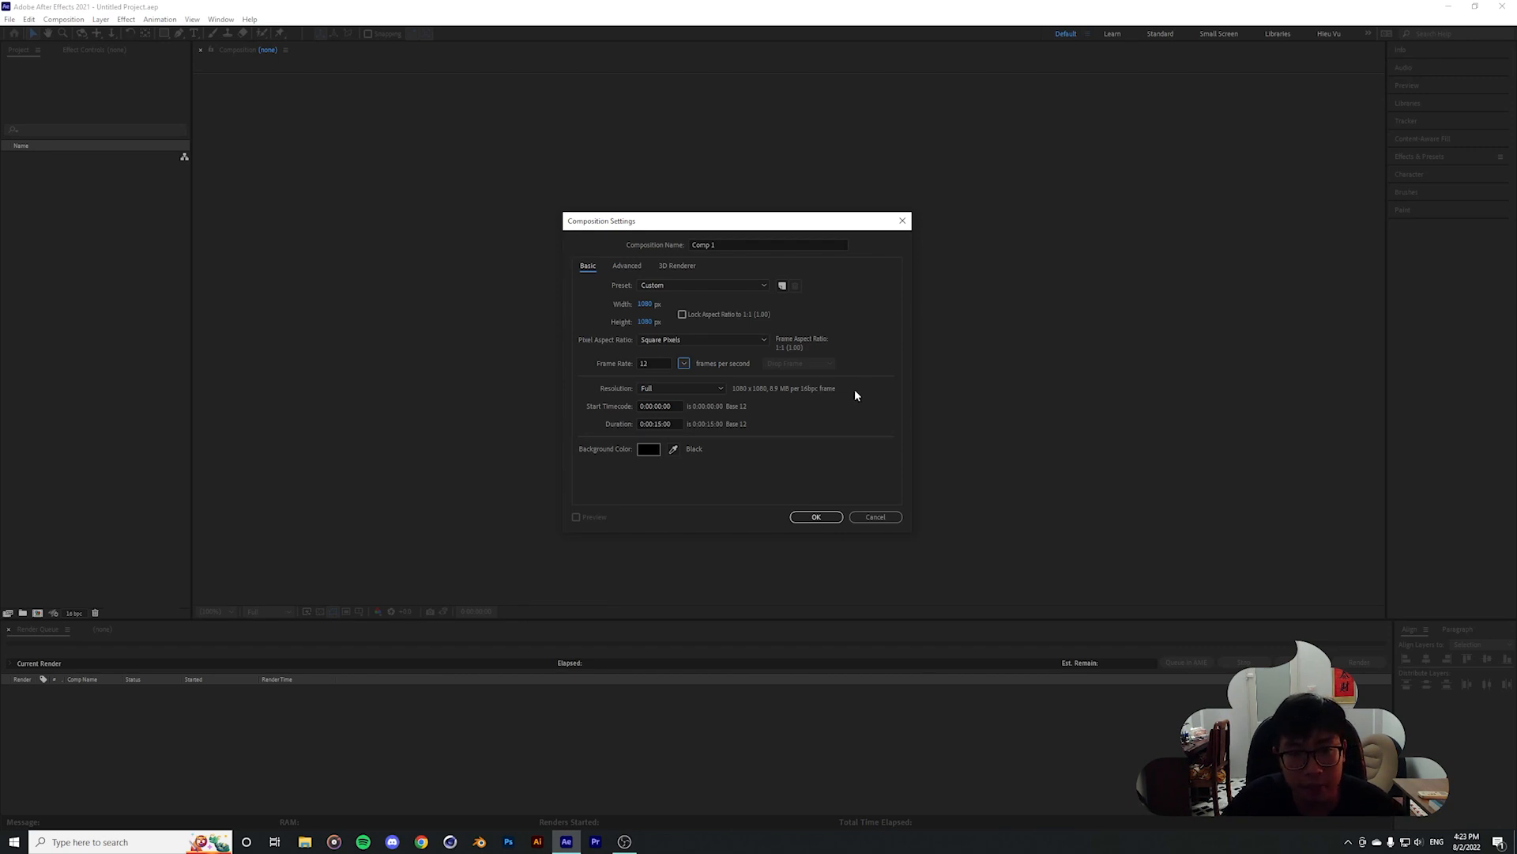
click(819, 517)
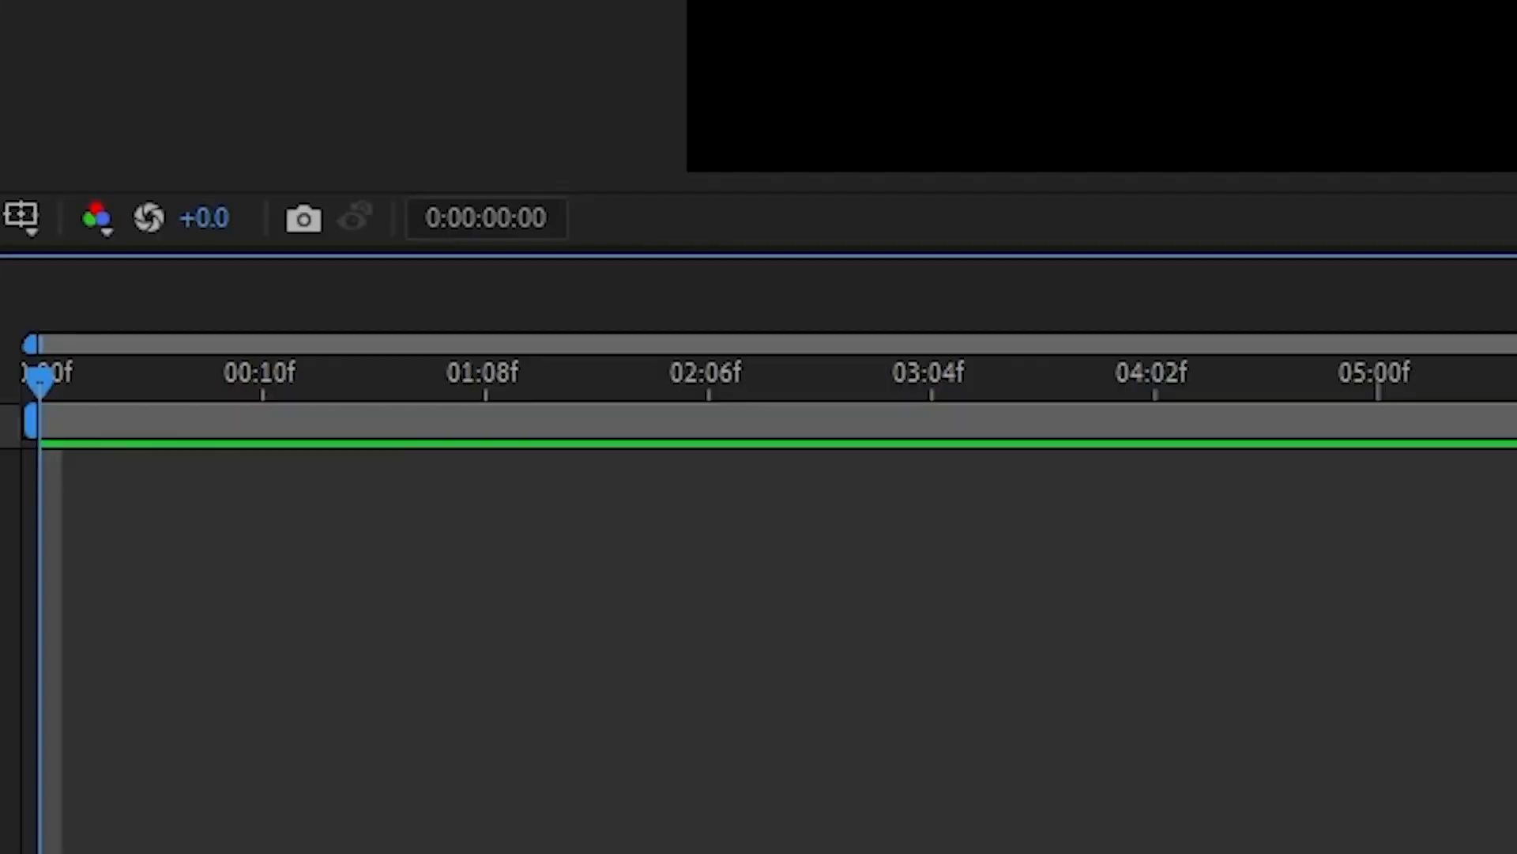
Scrub through Comp 1's timeline and narrow the visible time range until the ruler labels every second frame
drag(1506, 552, 1516, 552)
drag(1516, 379, 0, 379)
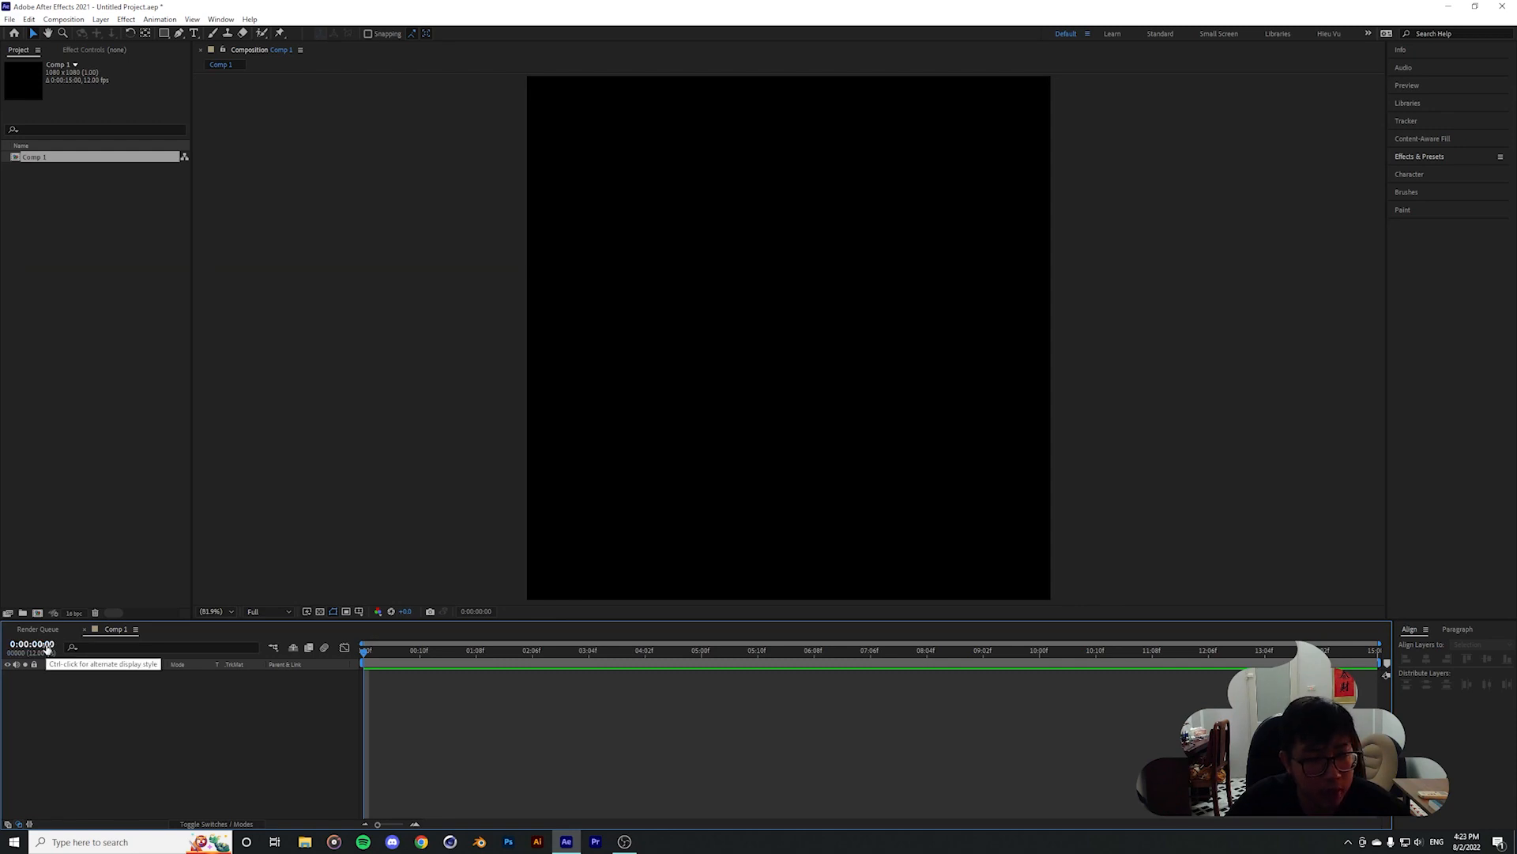
drag(1380, 644, 714, 645)
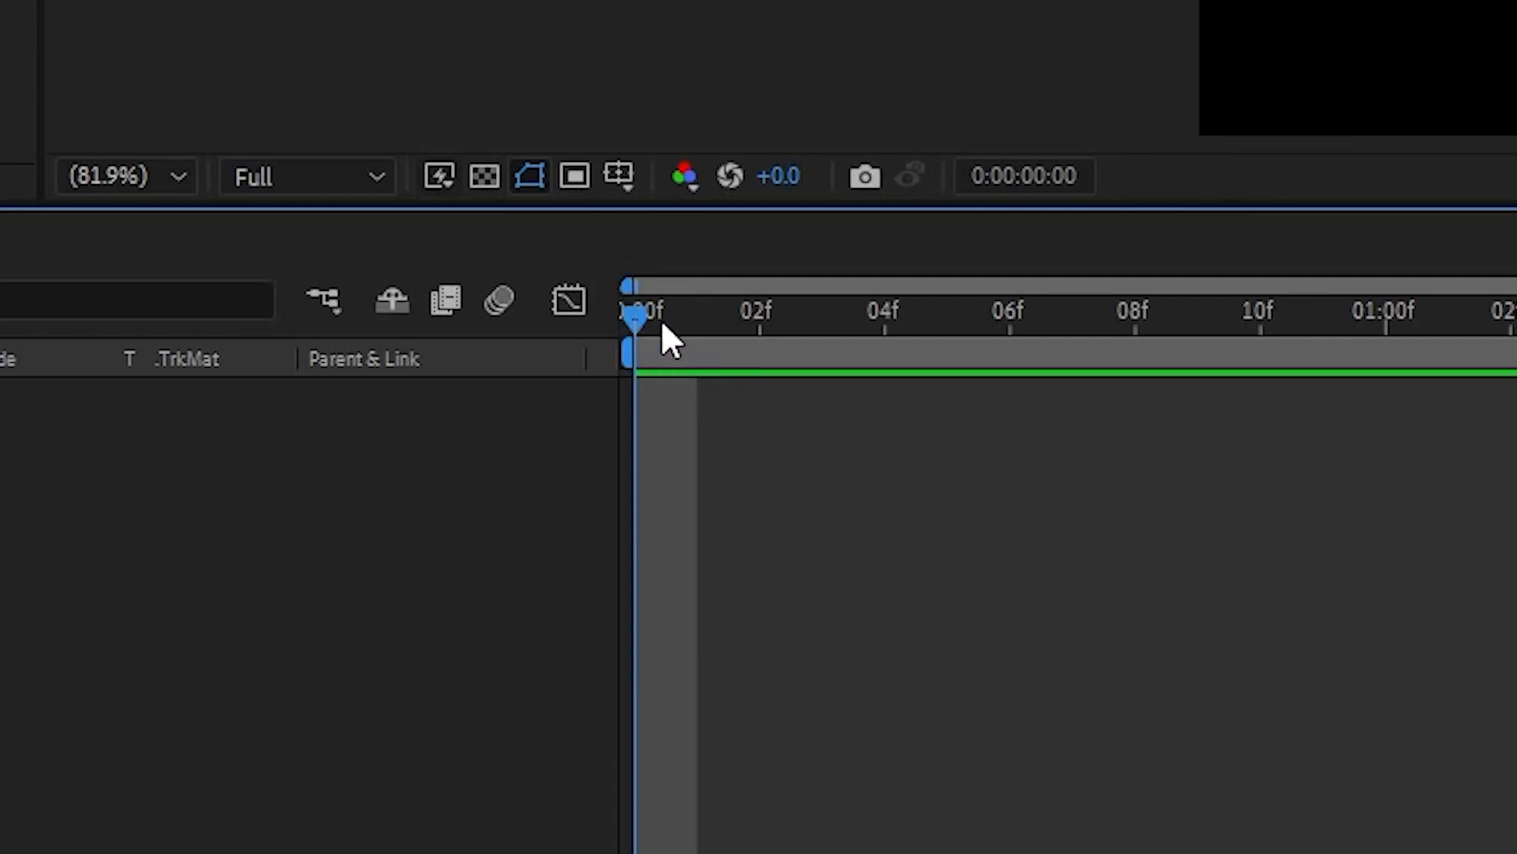
drag(661, 322, 378, 658)
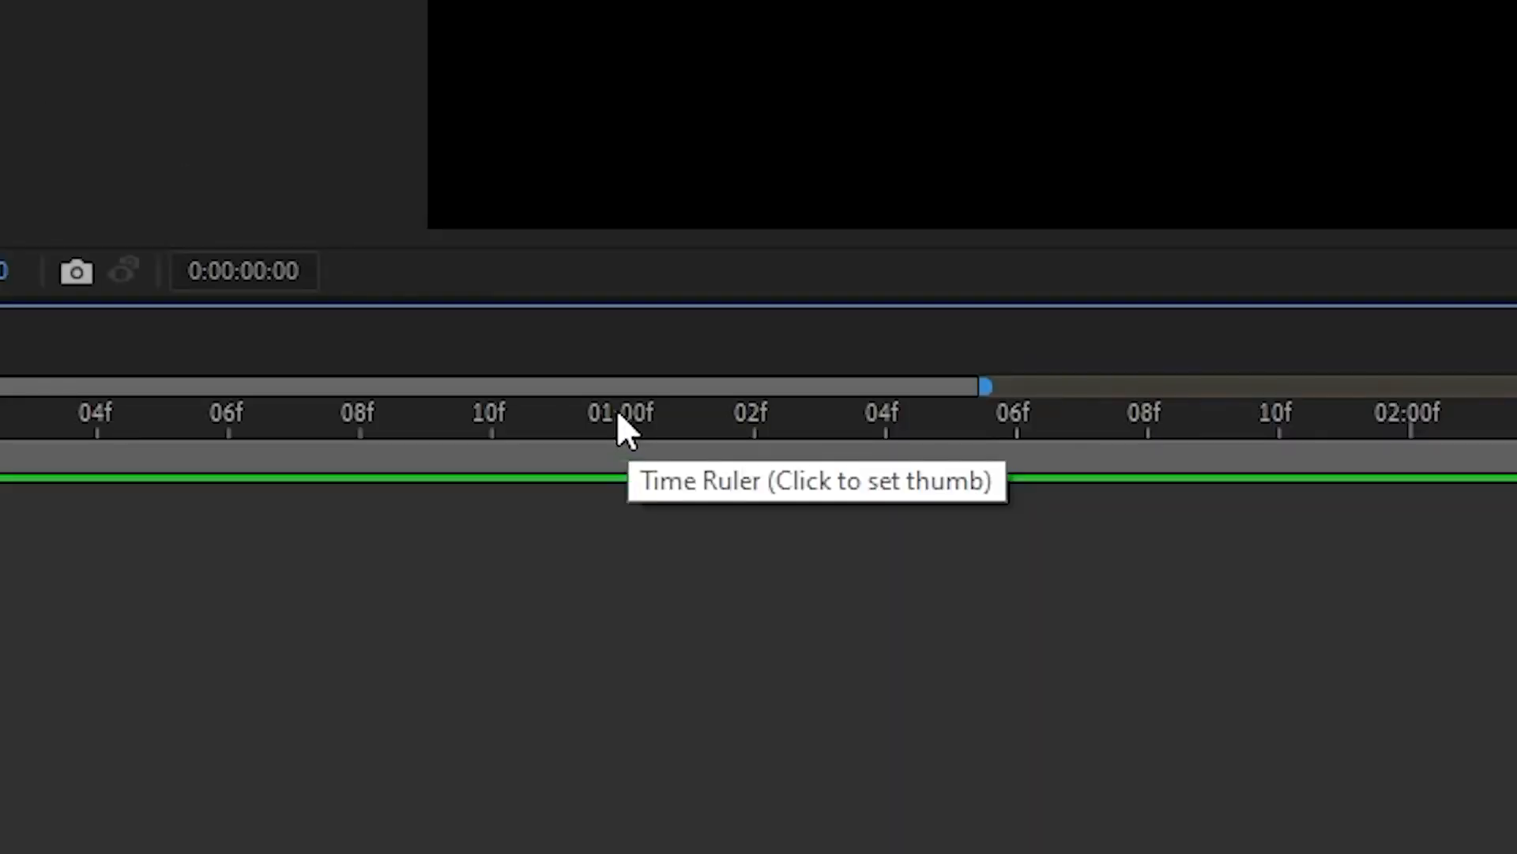
drag(983, 399, 1154, 382)
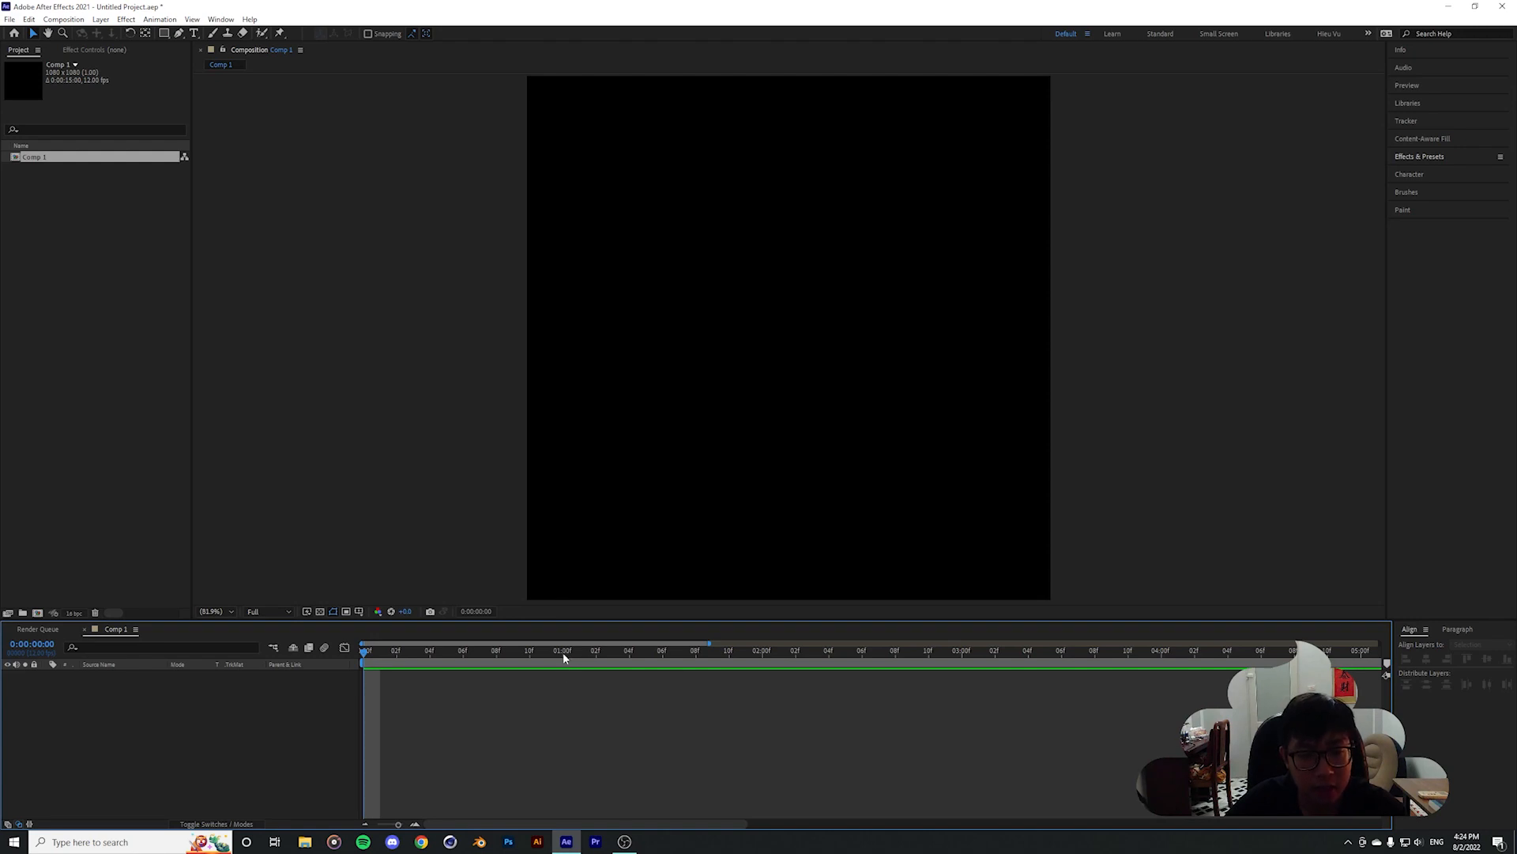
Scrub the playhead to 0:00:01:00, back to the start, and forward to 0:00:00:05
drag(411, 655, 562, 651)
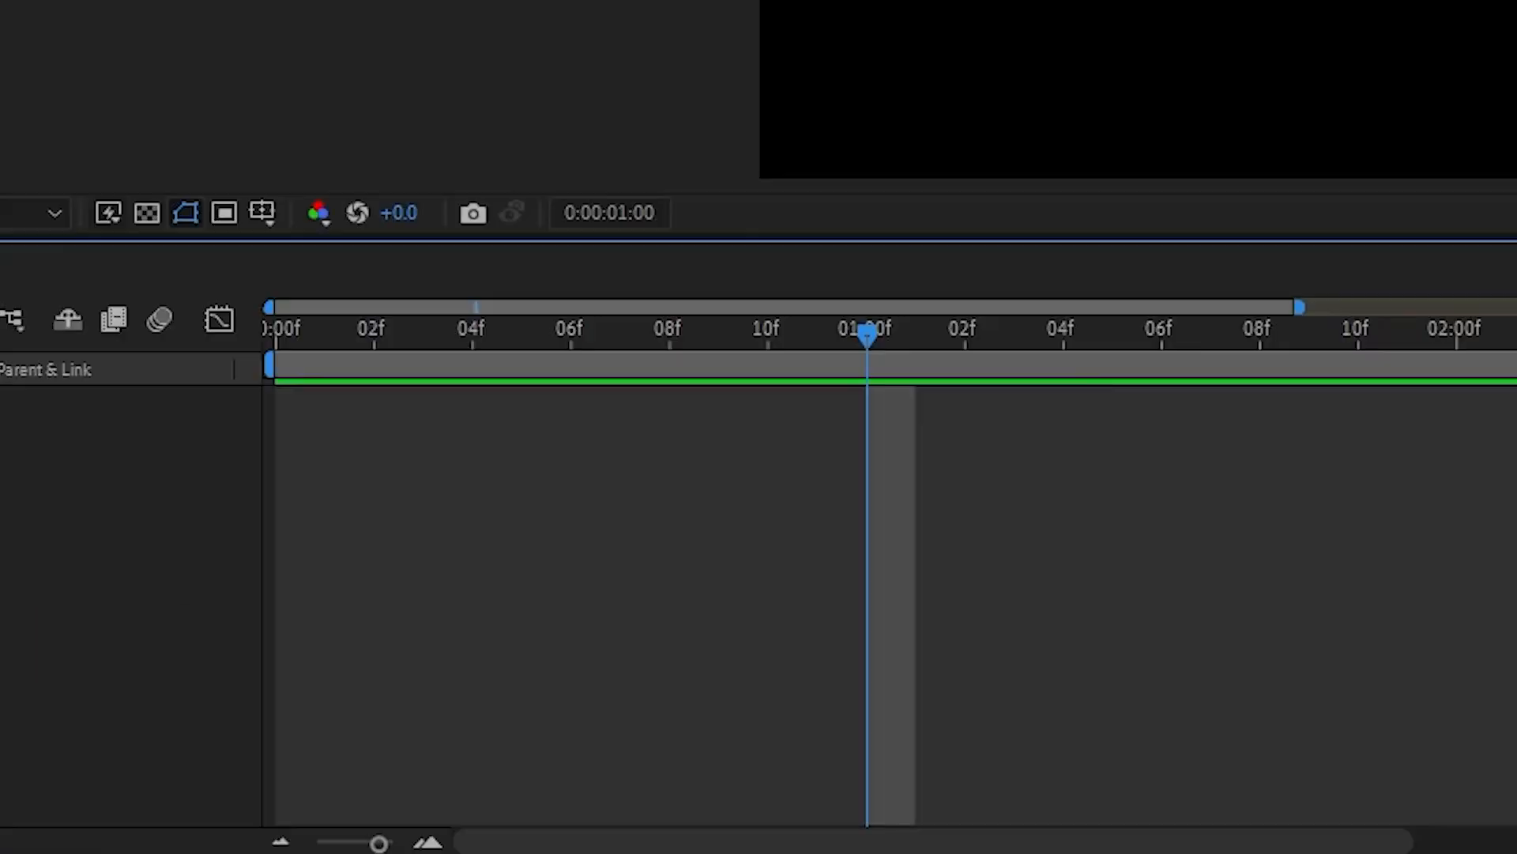
drag(564, 653, 496, 652)
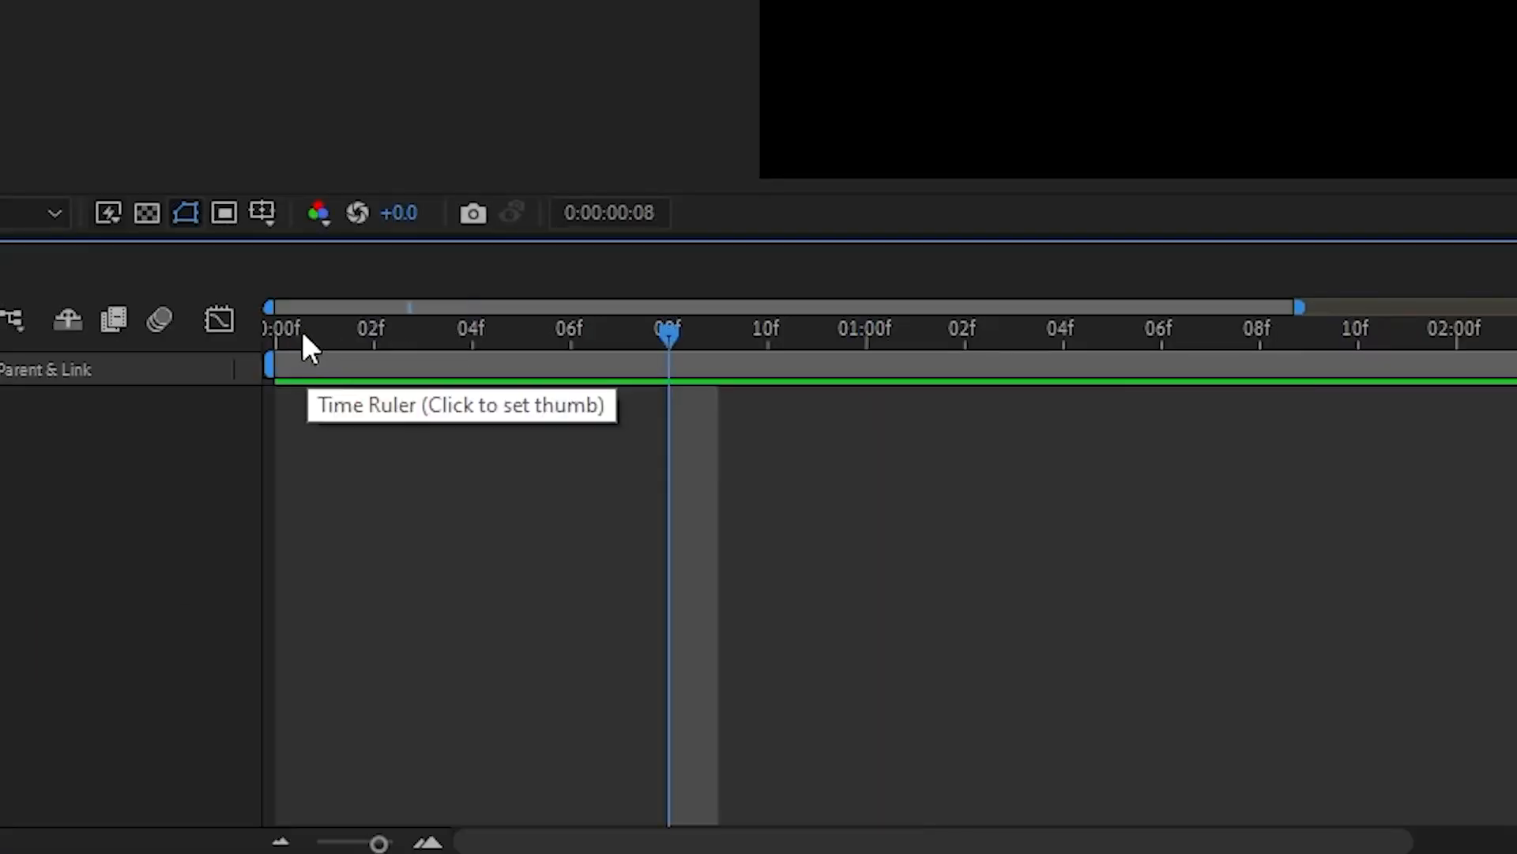
drag(372, 652, 354, 651)
drag(286, 327, 521, 343)
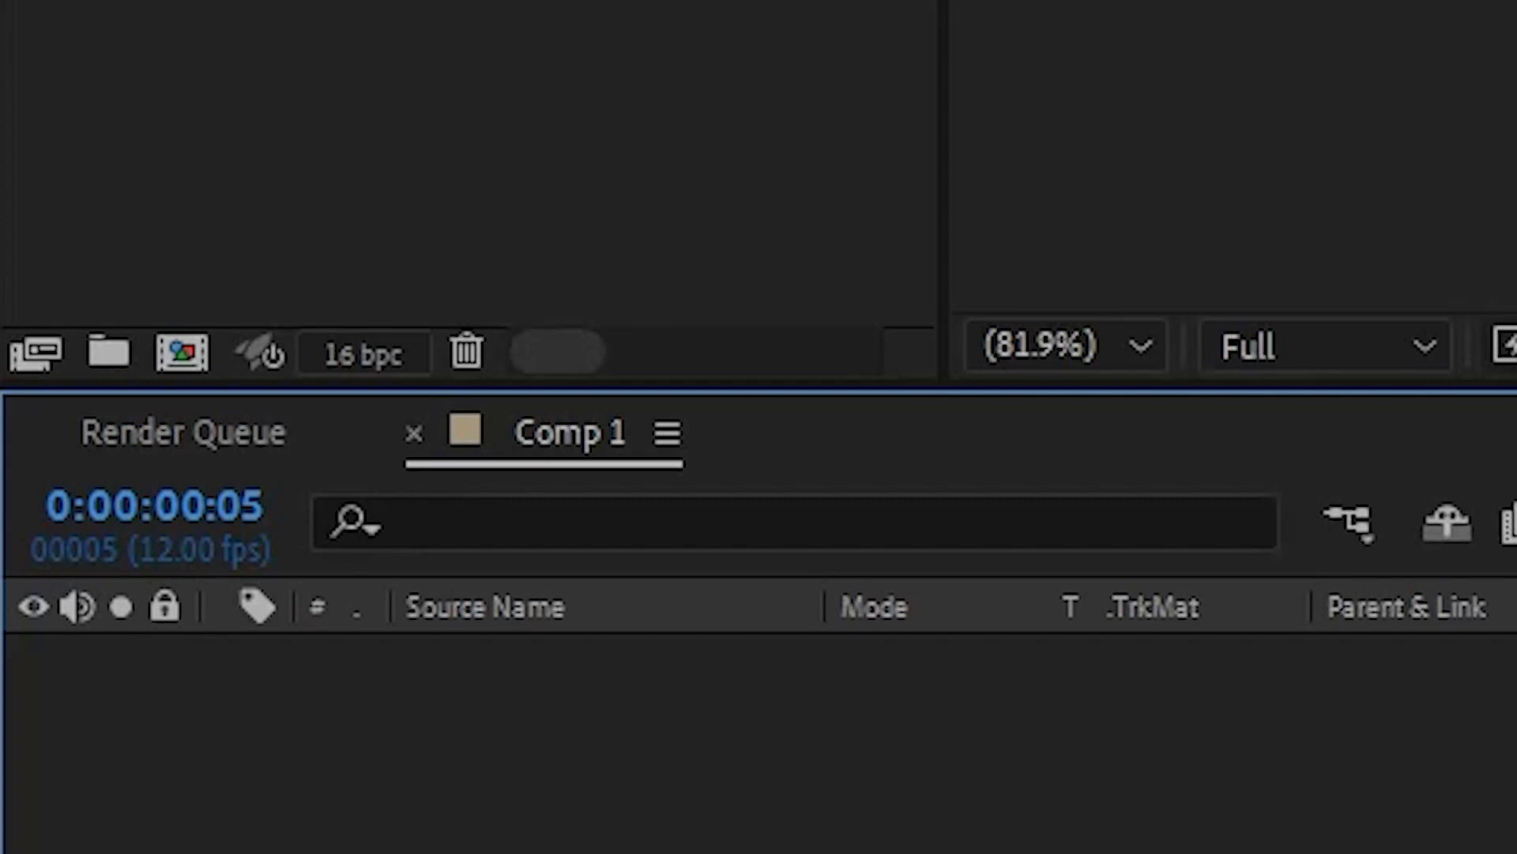
Advance the playhead frame by frame to 0:00:00:11, and scrub it back to 0:00:00:09
key(Page_Down)
key(Page_Down)
key(Page_Down)
key(Page_Down)
key(Page_Down)
key(Page_Down)
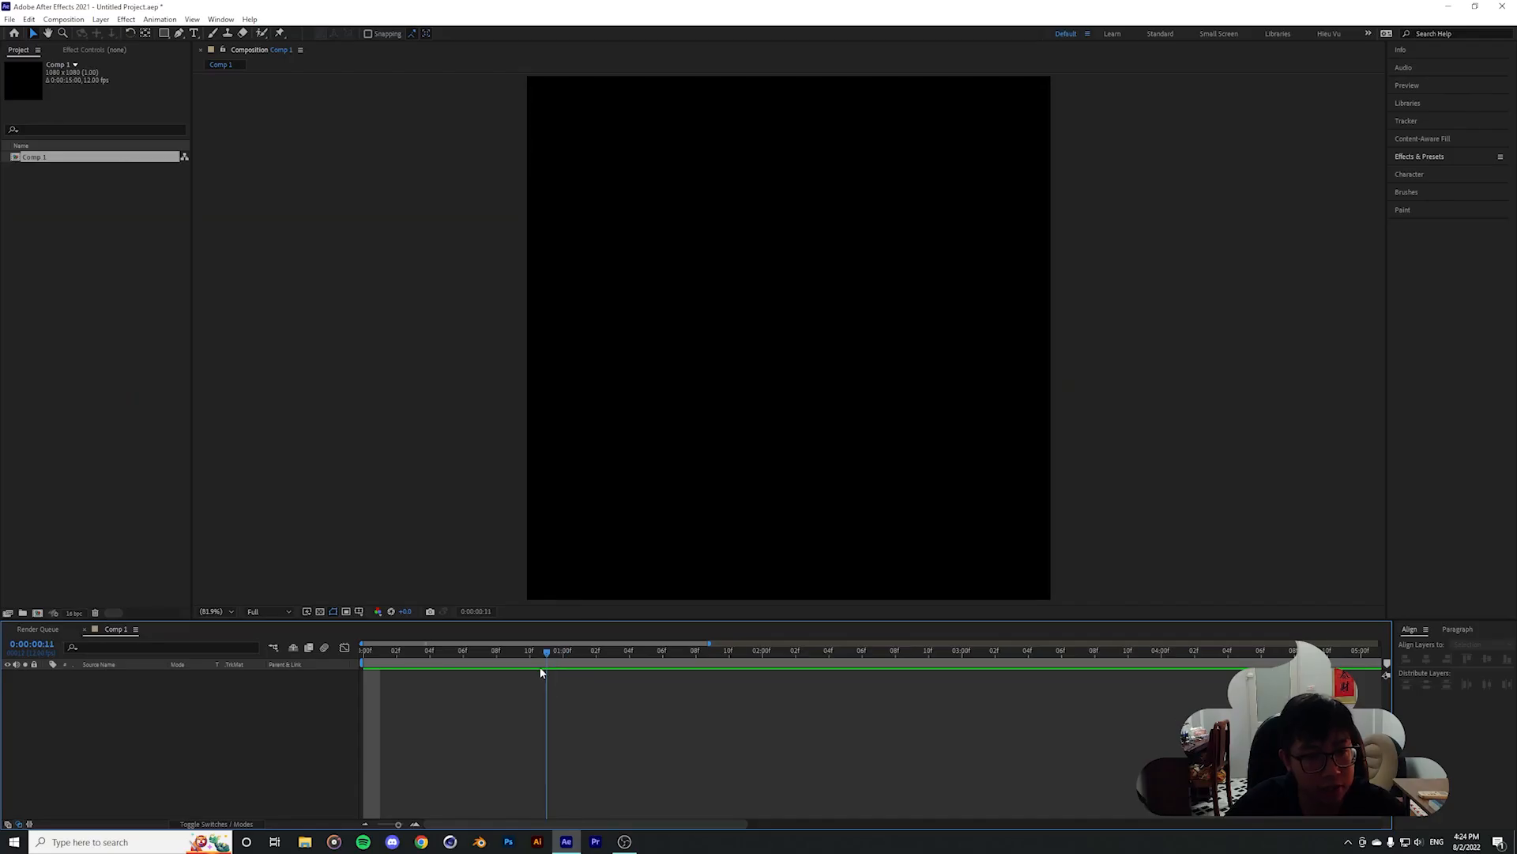
mouse_move(541, 666)
mouse_down()
mouse_move(563, 664)
mouse_move(513, 664)
mouse_up()
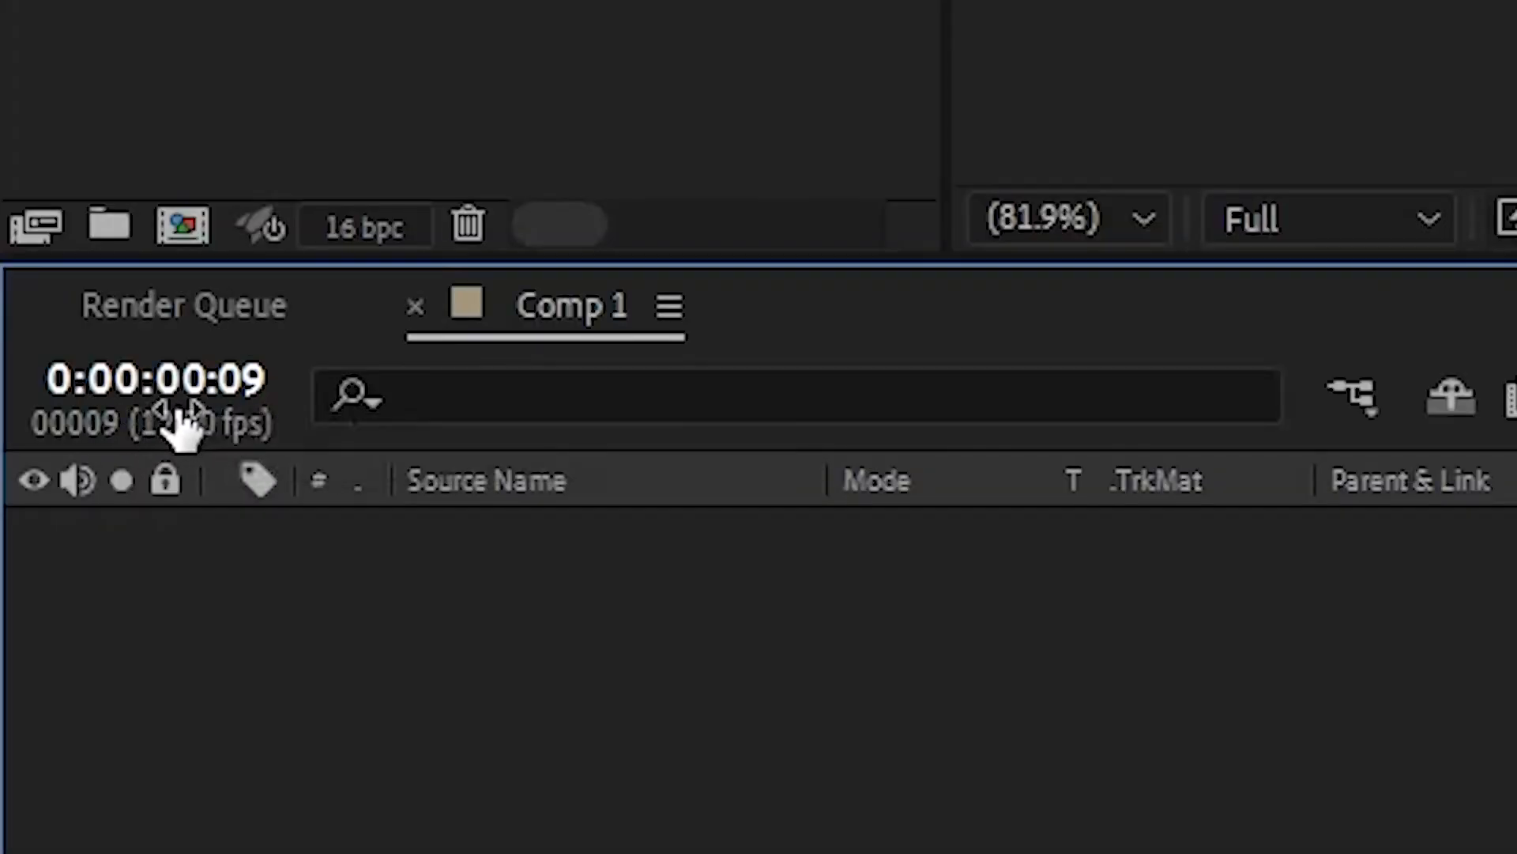
Switch the time display to frame numbers, scrub to frame 26, and restore timecode with the full timeline range in view
ctrl+click(36, 647)
drag(513, 653, 790, 654)
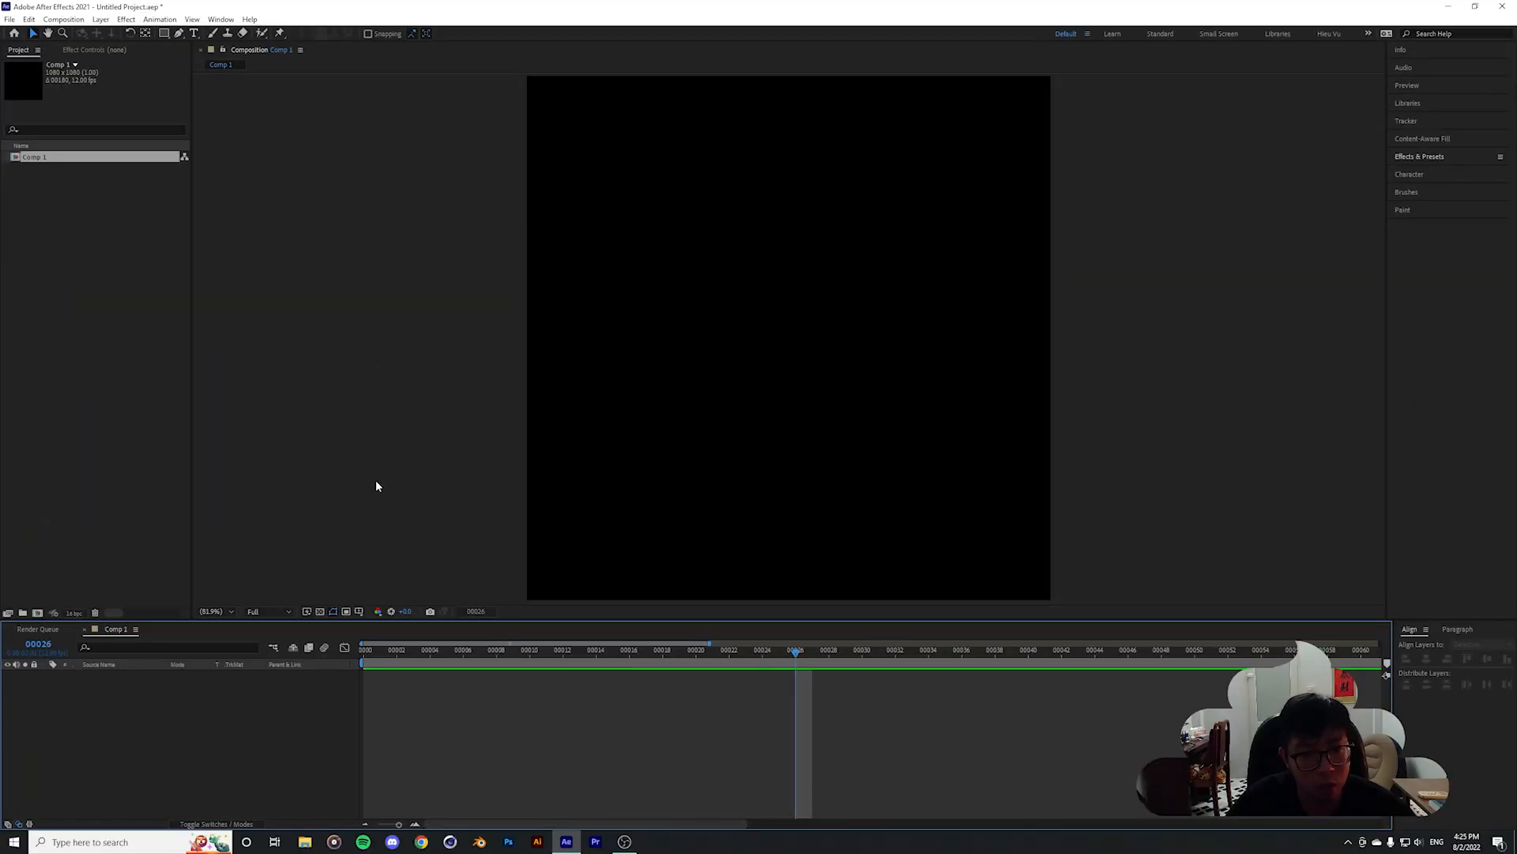
ctrl+click(43, 648)
drag(709, 643, 1389, 653)
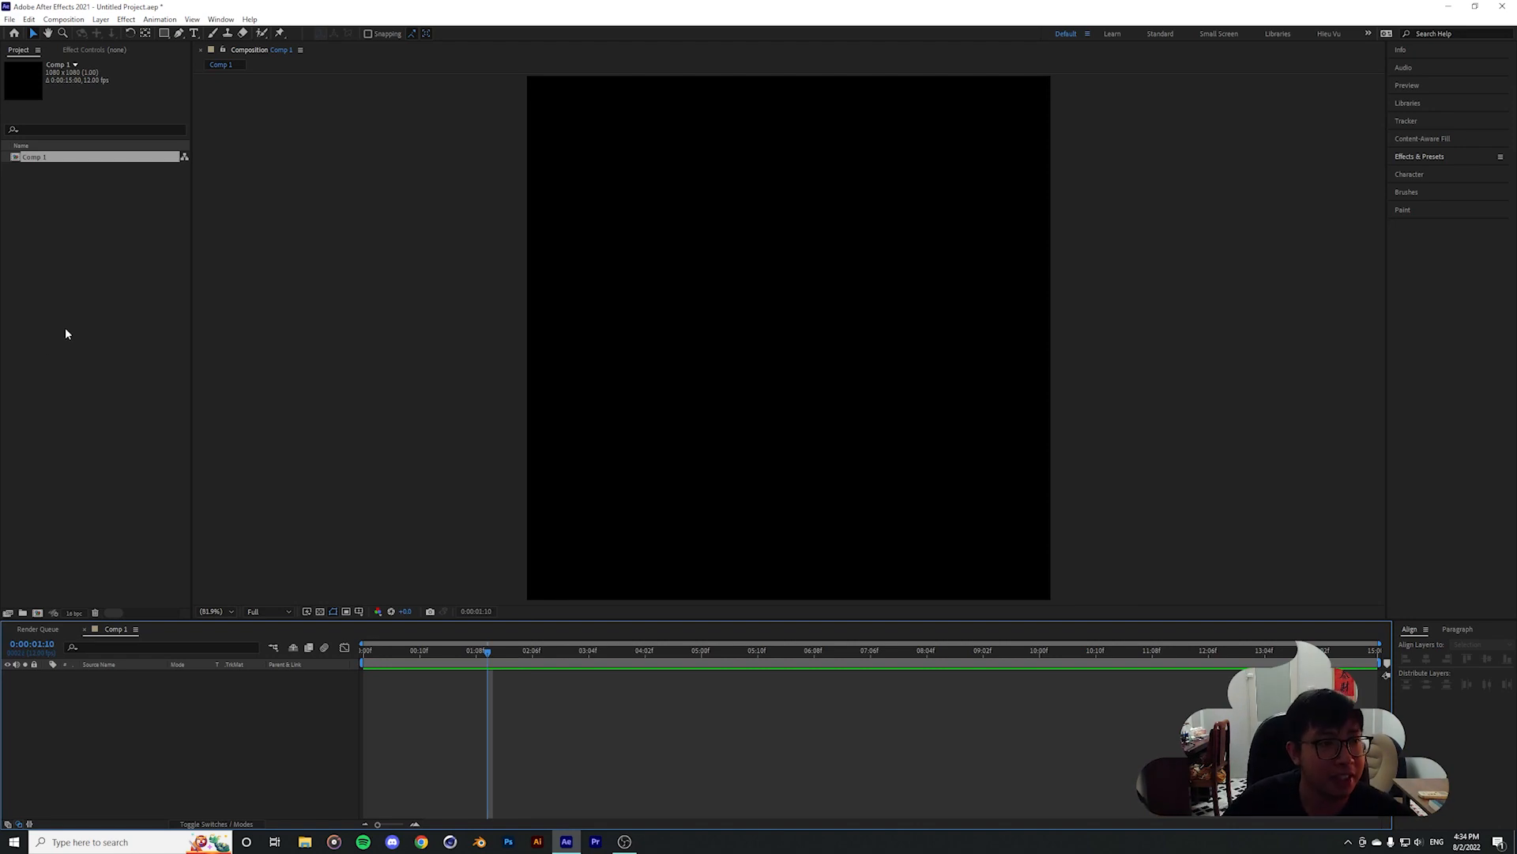
Create a project folder named NEW and move Comp 1 into it
click(62, 329)
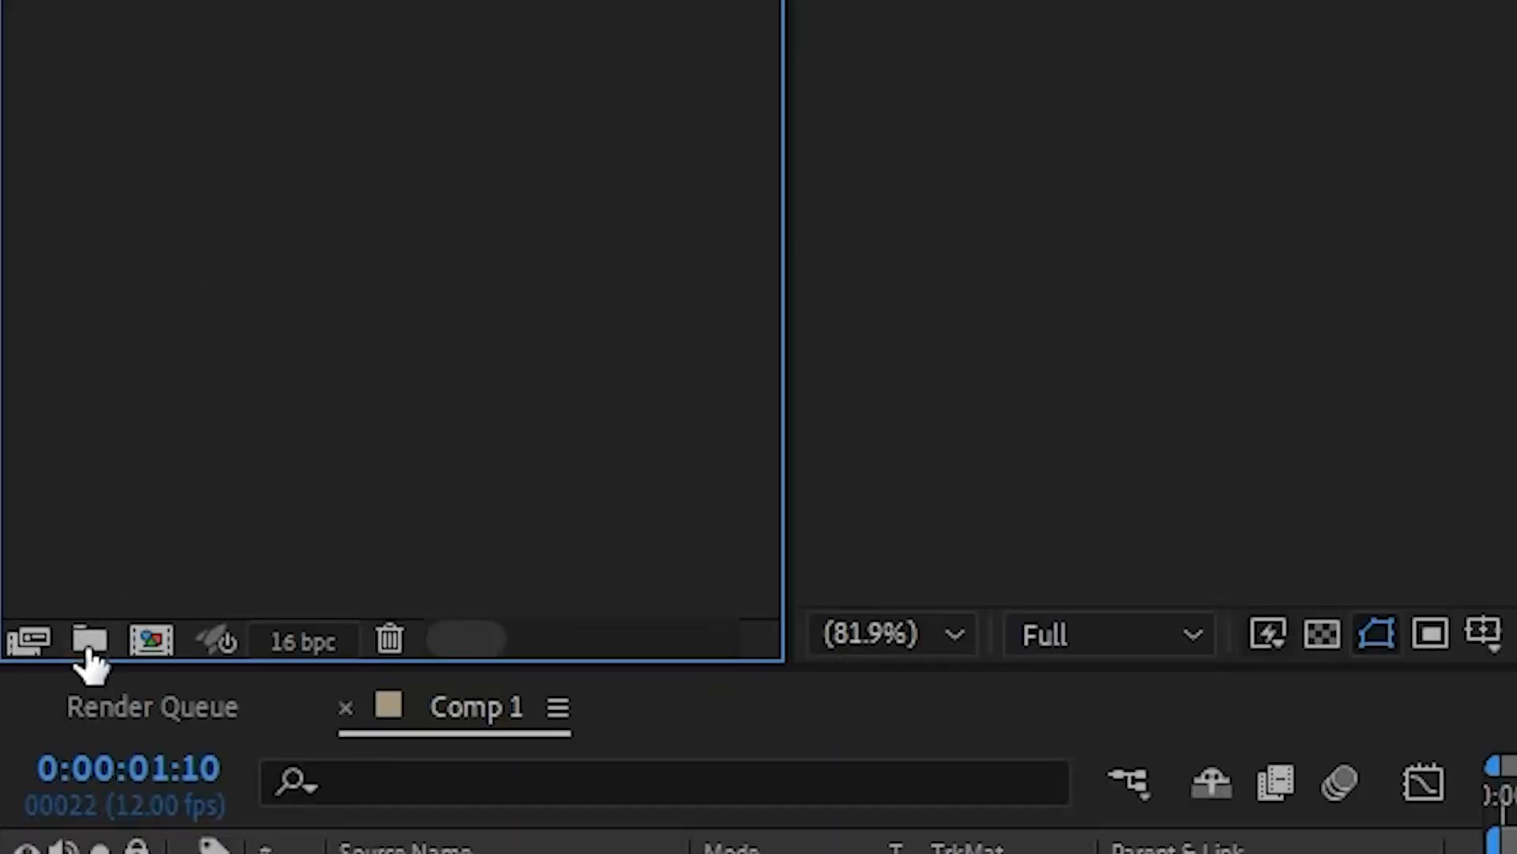
click(89, 640)
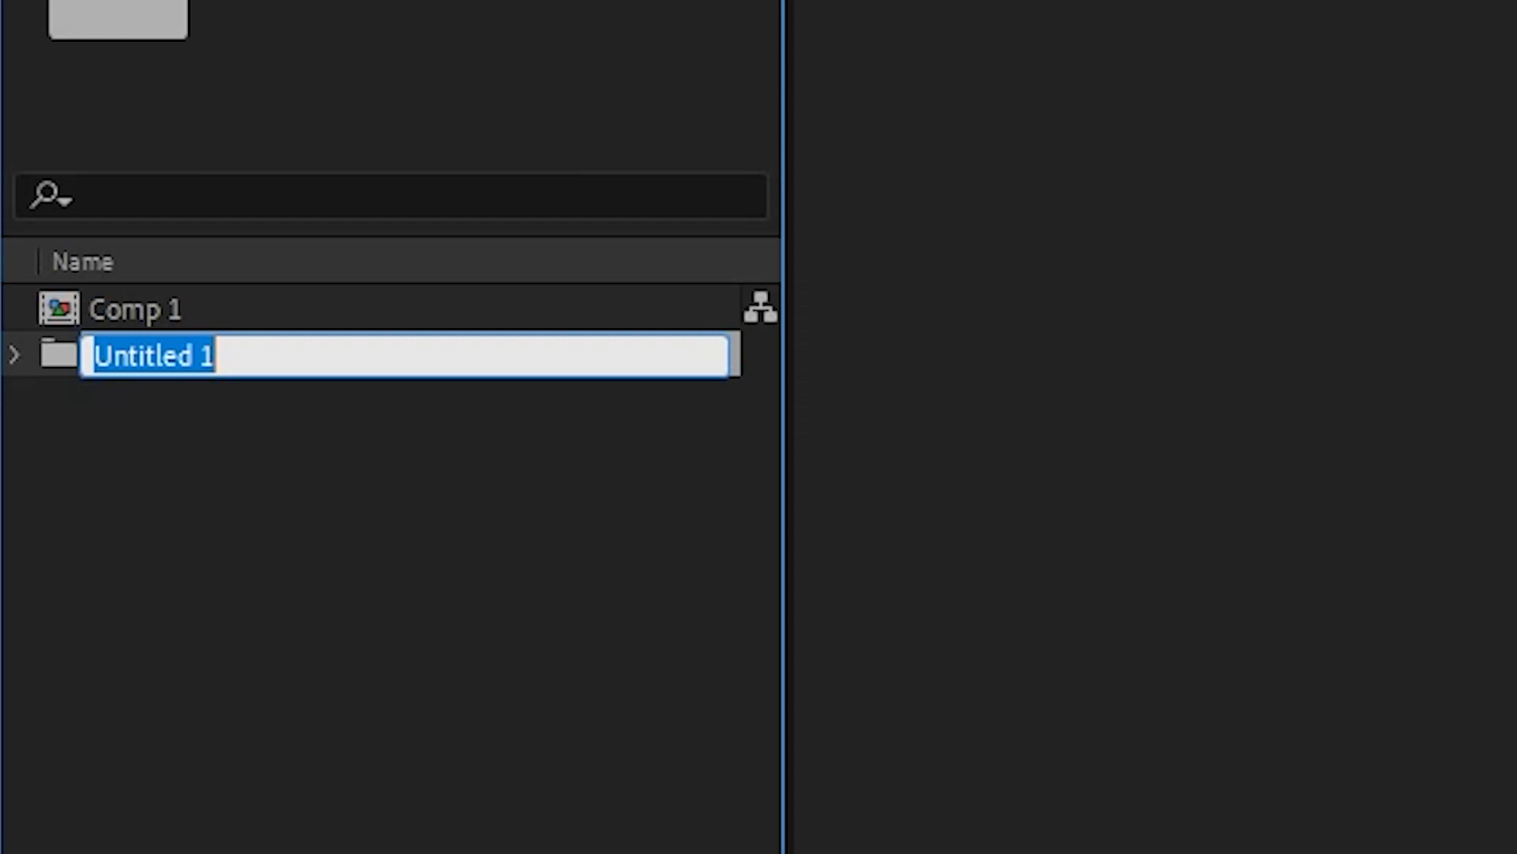
text(NEW)
key(Return)
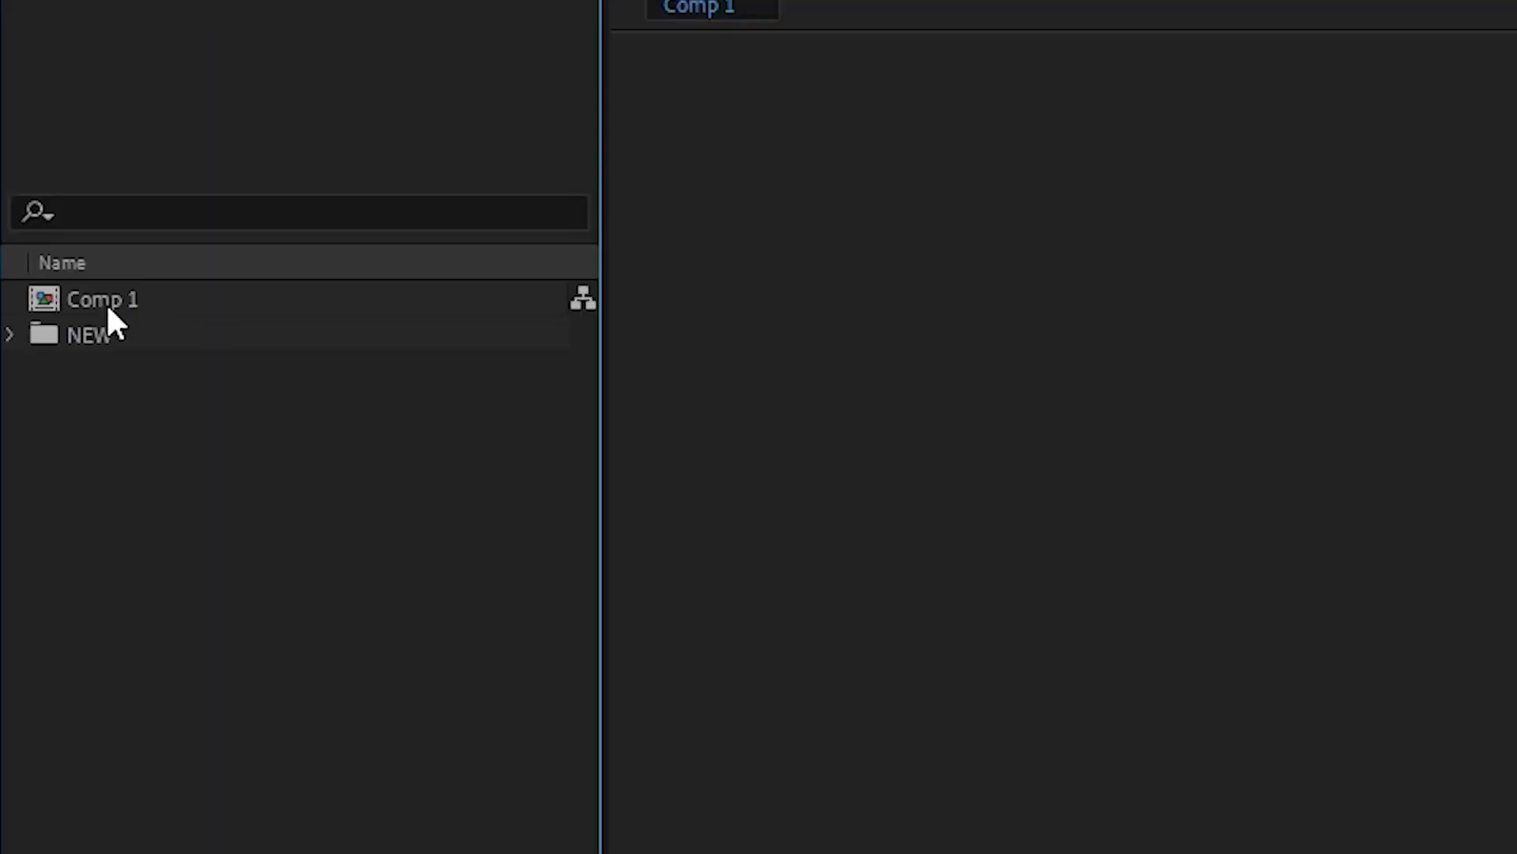
mouse_move(32, 159)
mouse_down()
mouse_move(50, 156)
mouse_move(41, 167)
mouse_up()
drag(124, 336, 122, 340)
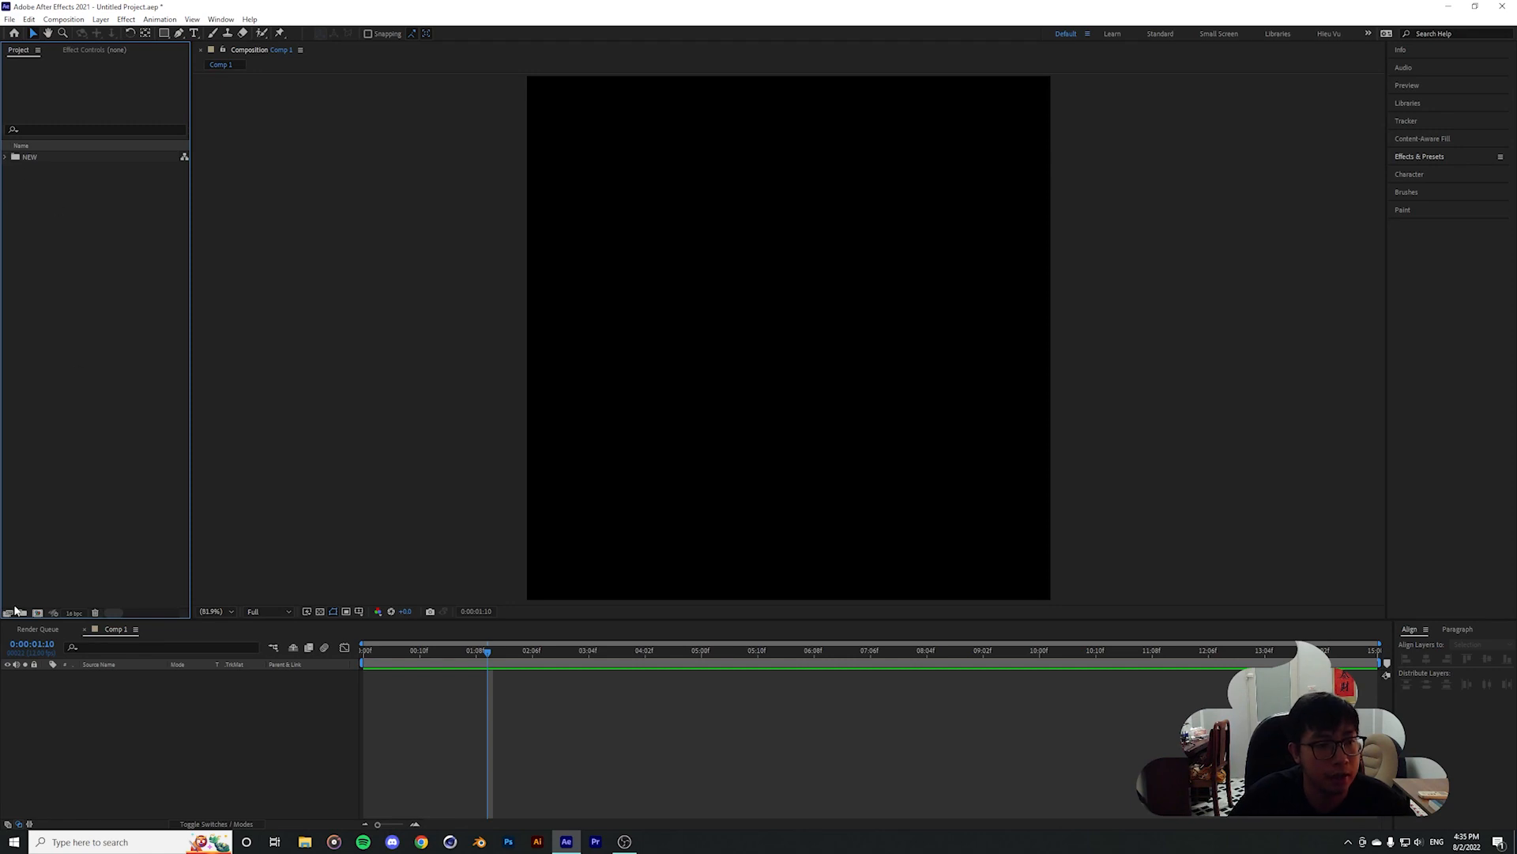
Create two more top-level project folders named ASSETS and PRECOMPS
click(20, 611)
text(ASSETS)
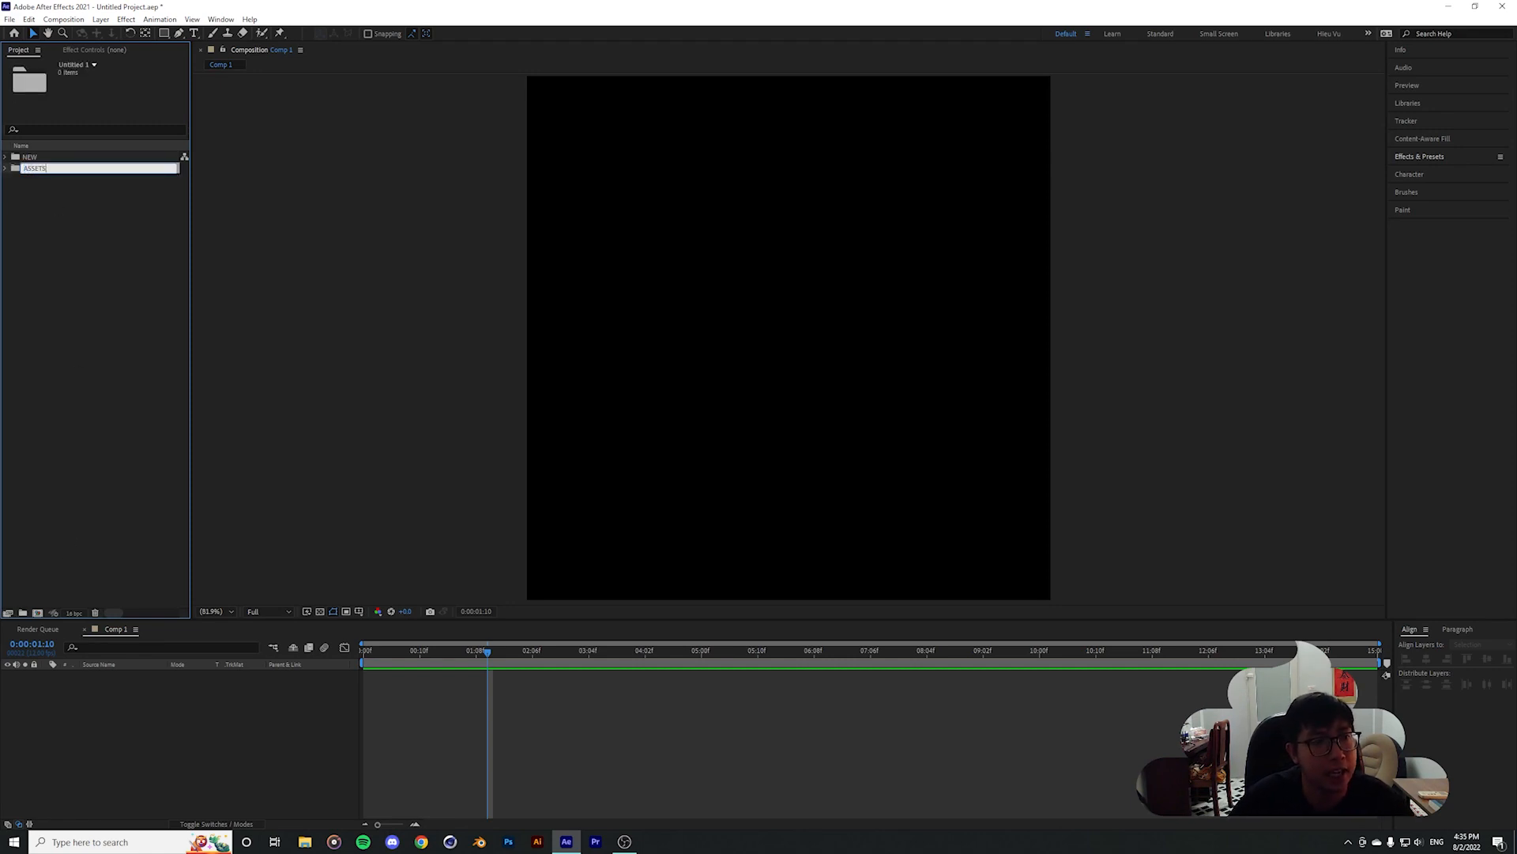
key(Return)
click(23, 611)
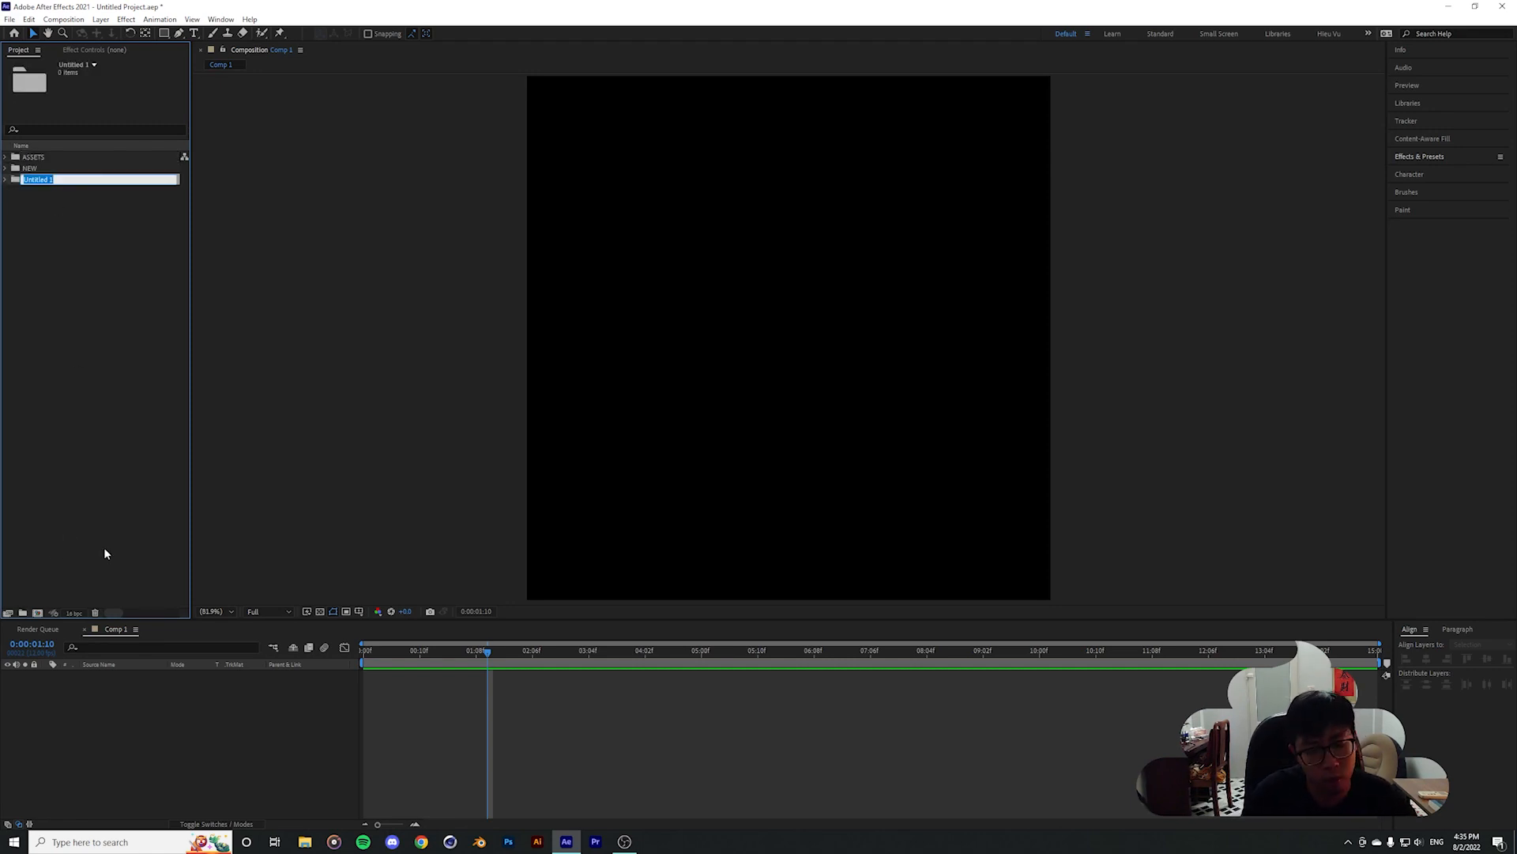
text(RRECOMPS)
key(Return)
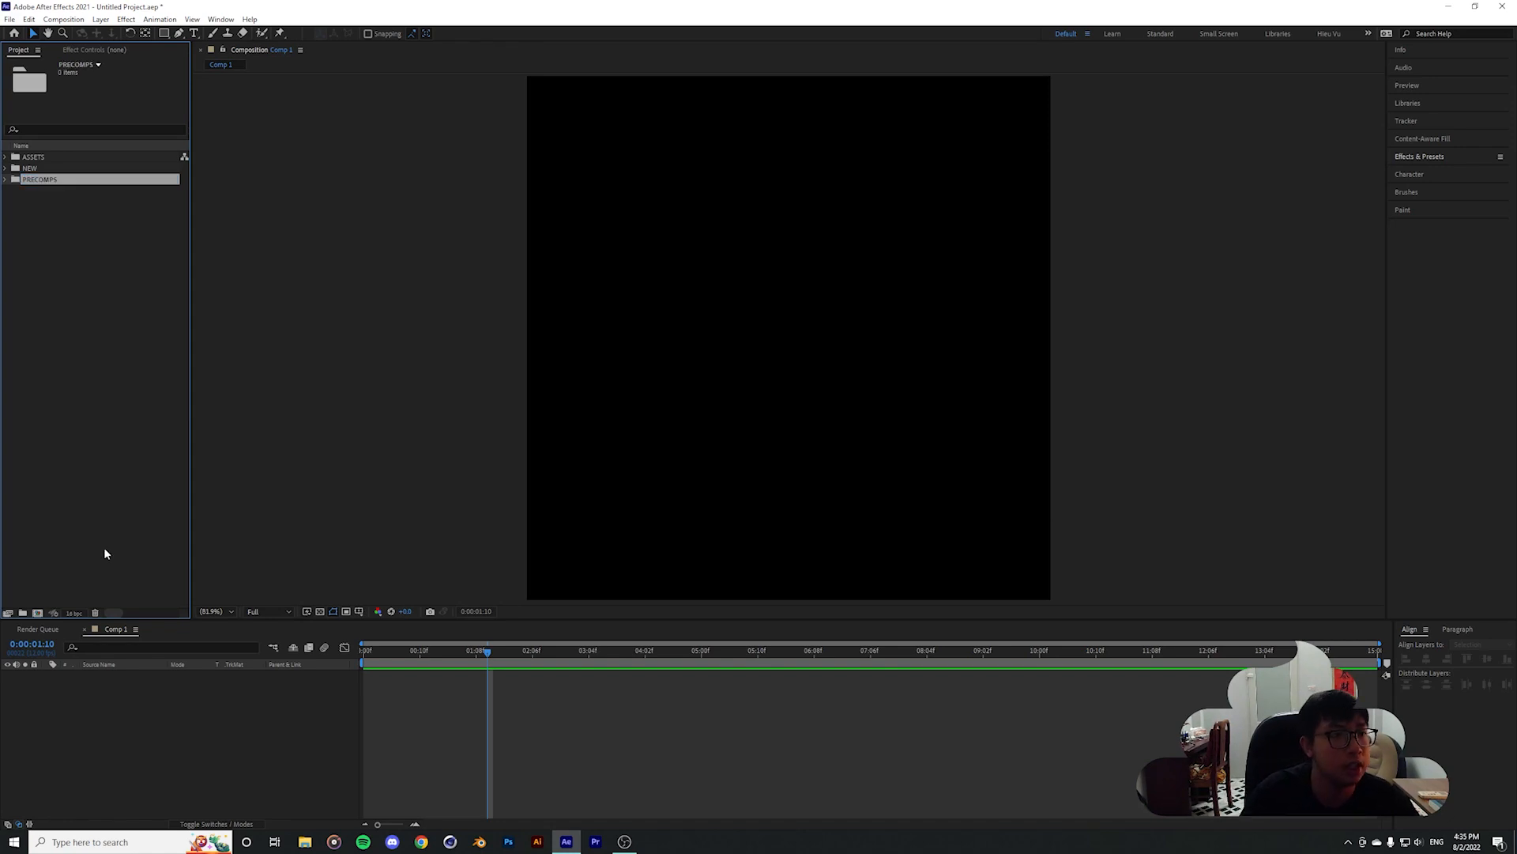
click(104, 395)
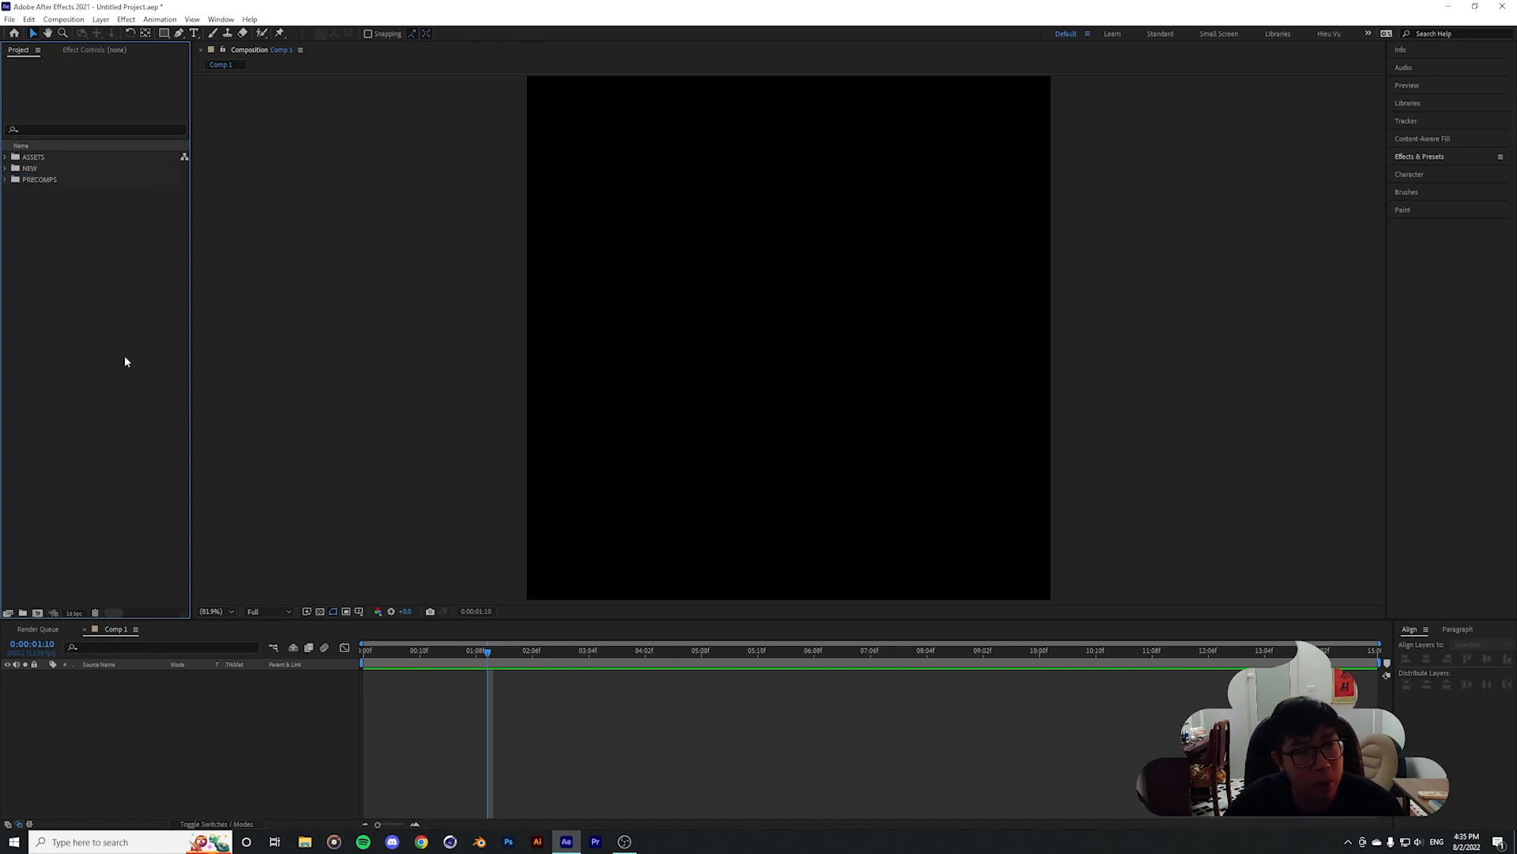
Expand the ASSETS and NEW folders in the project, leaving nothing selected
click(5, 158)
click(6, 169)
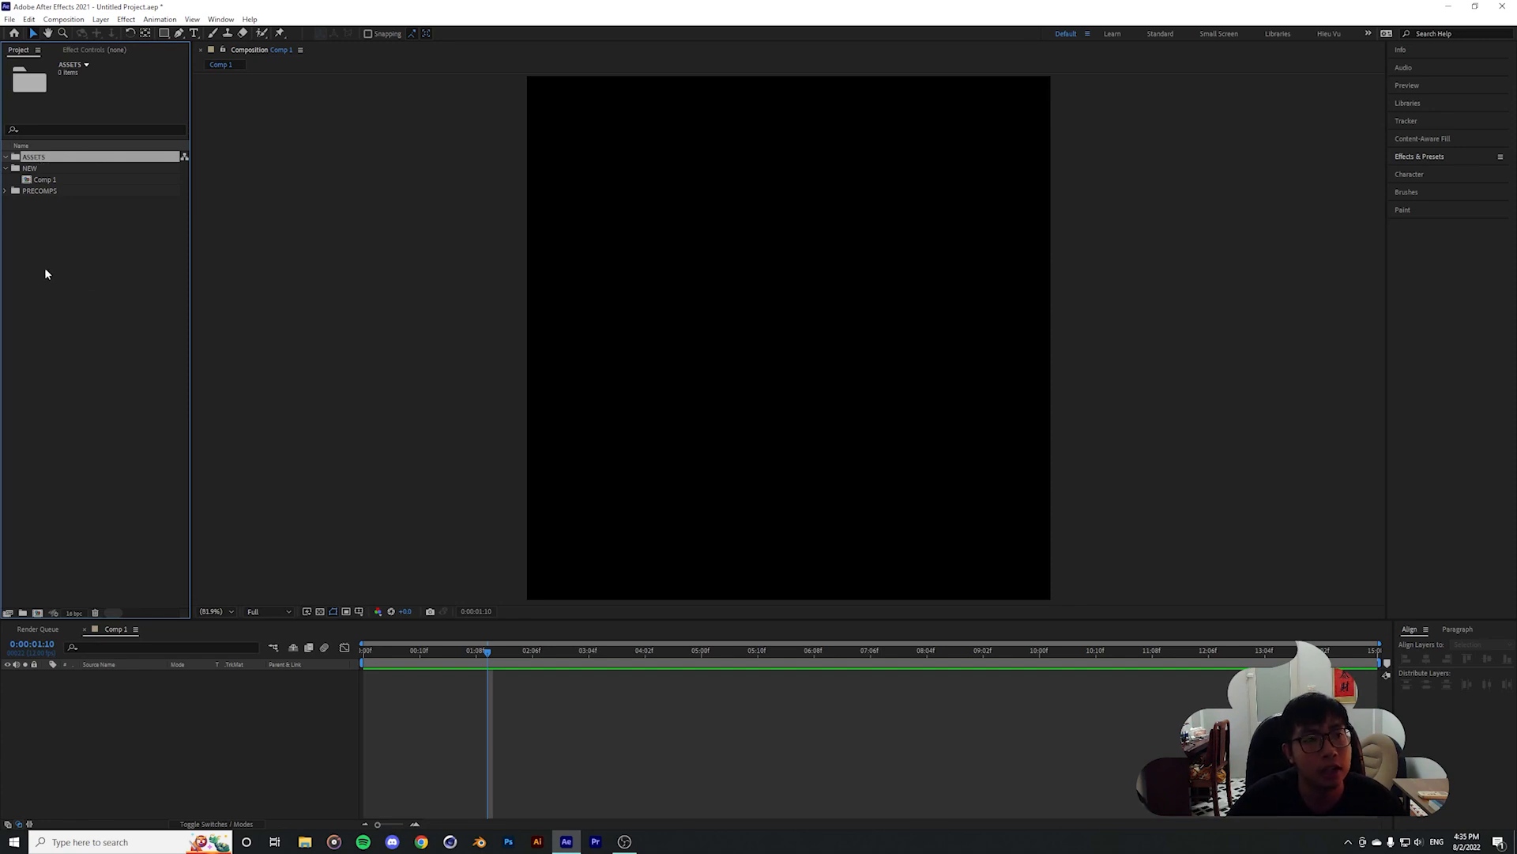
click(45, 274)
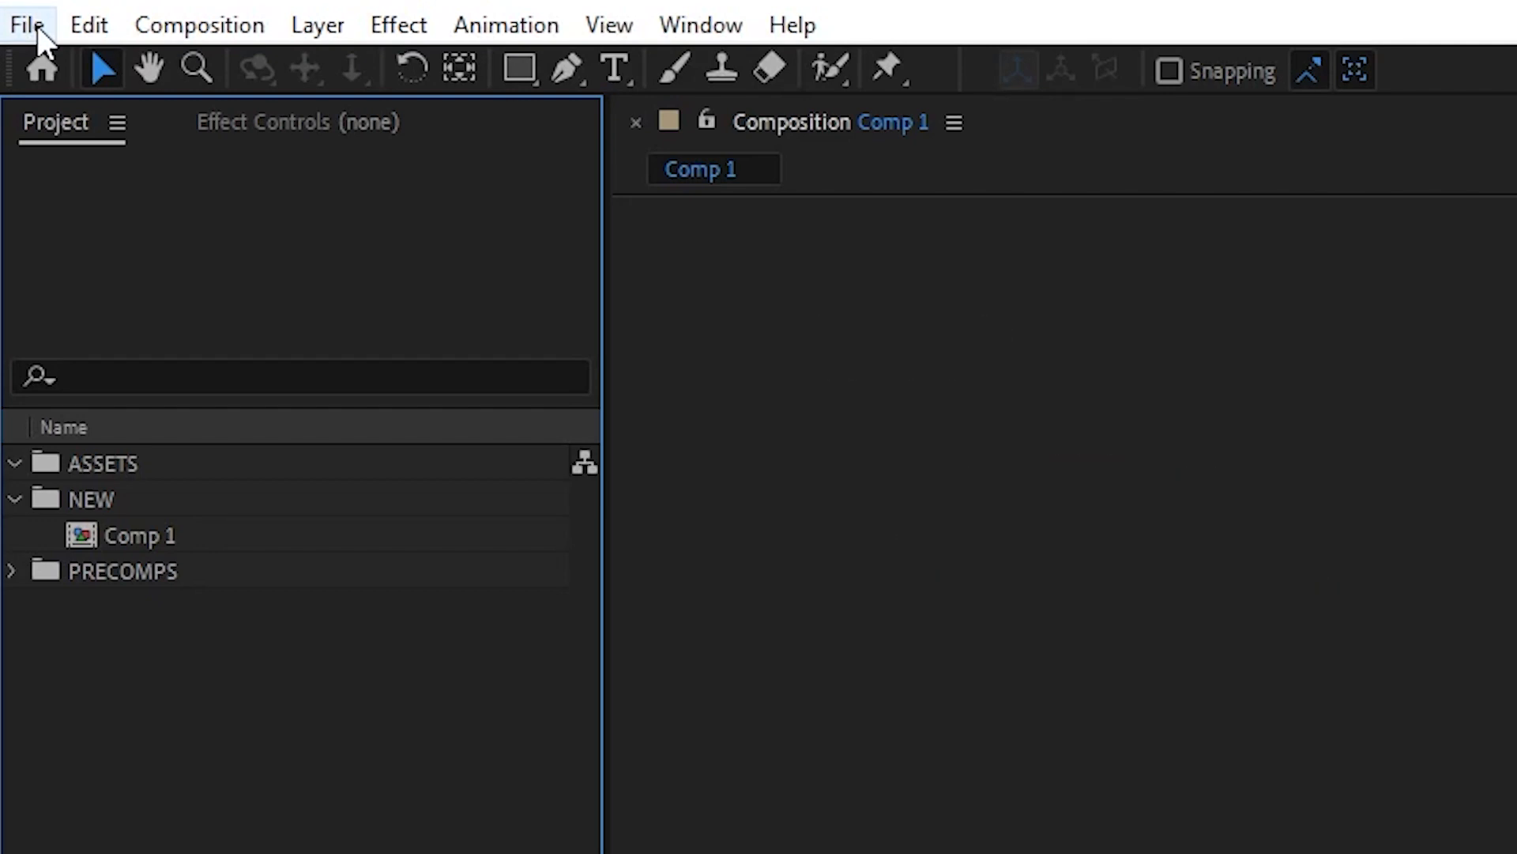
Import the hvu image file into the project and add it as a layer in the Comp 1 timeline
click(27, 31)
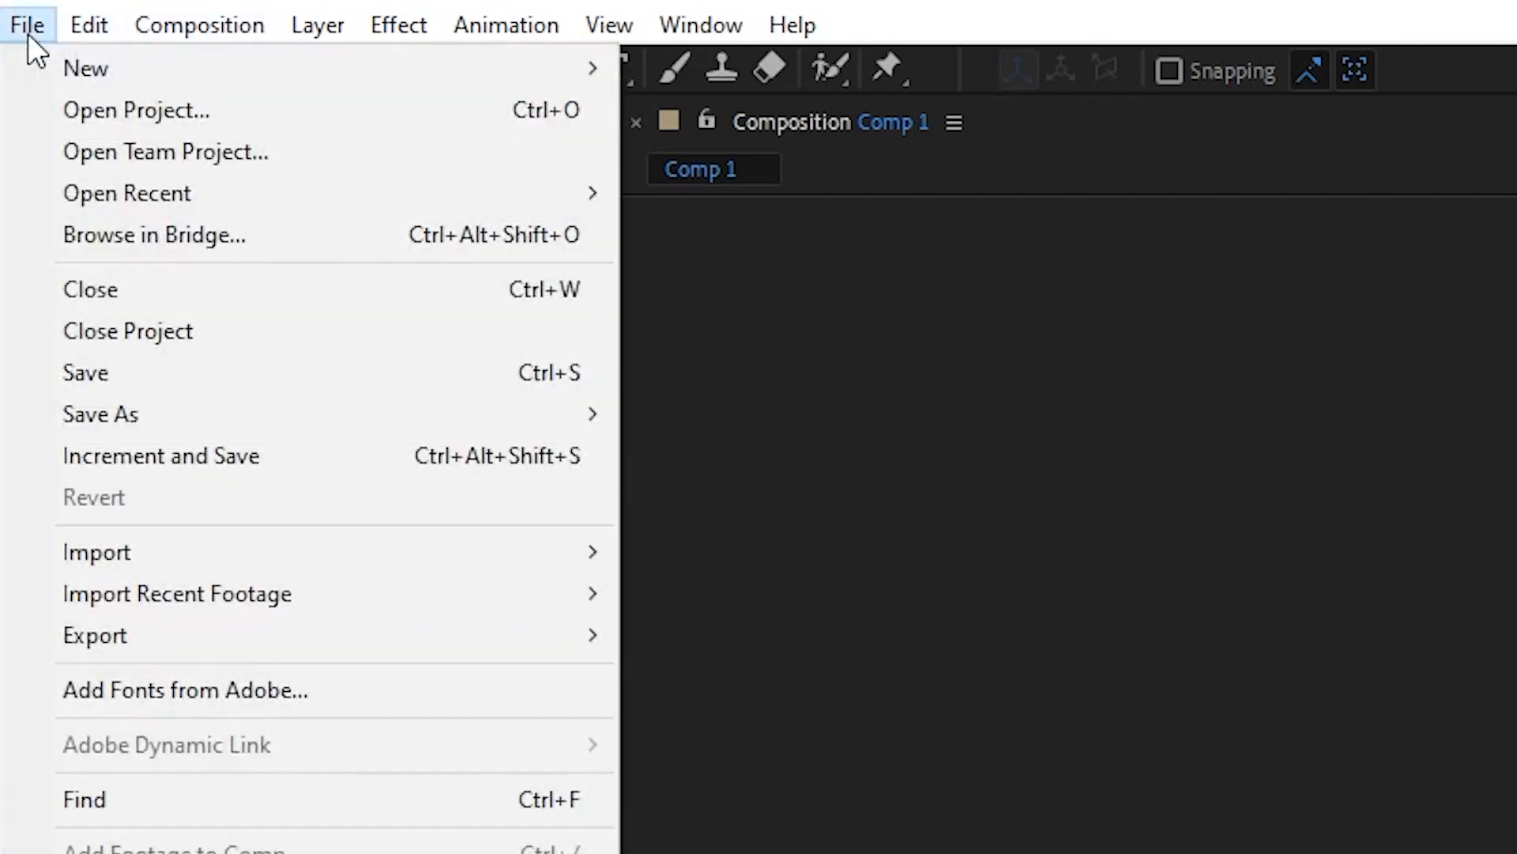
mouse_move(81, 560)
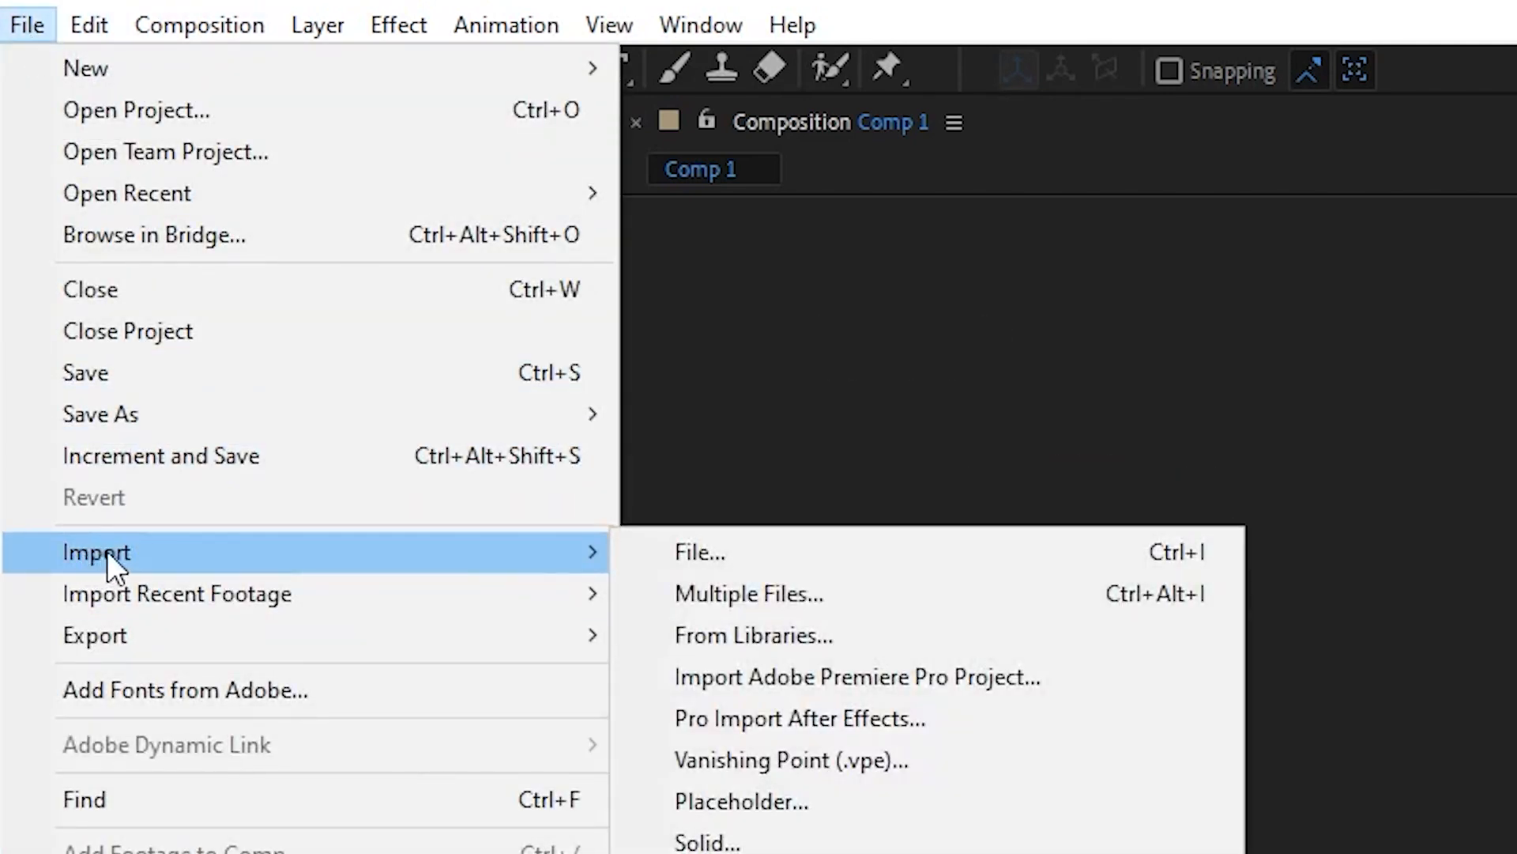
click(752, 568)
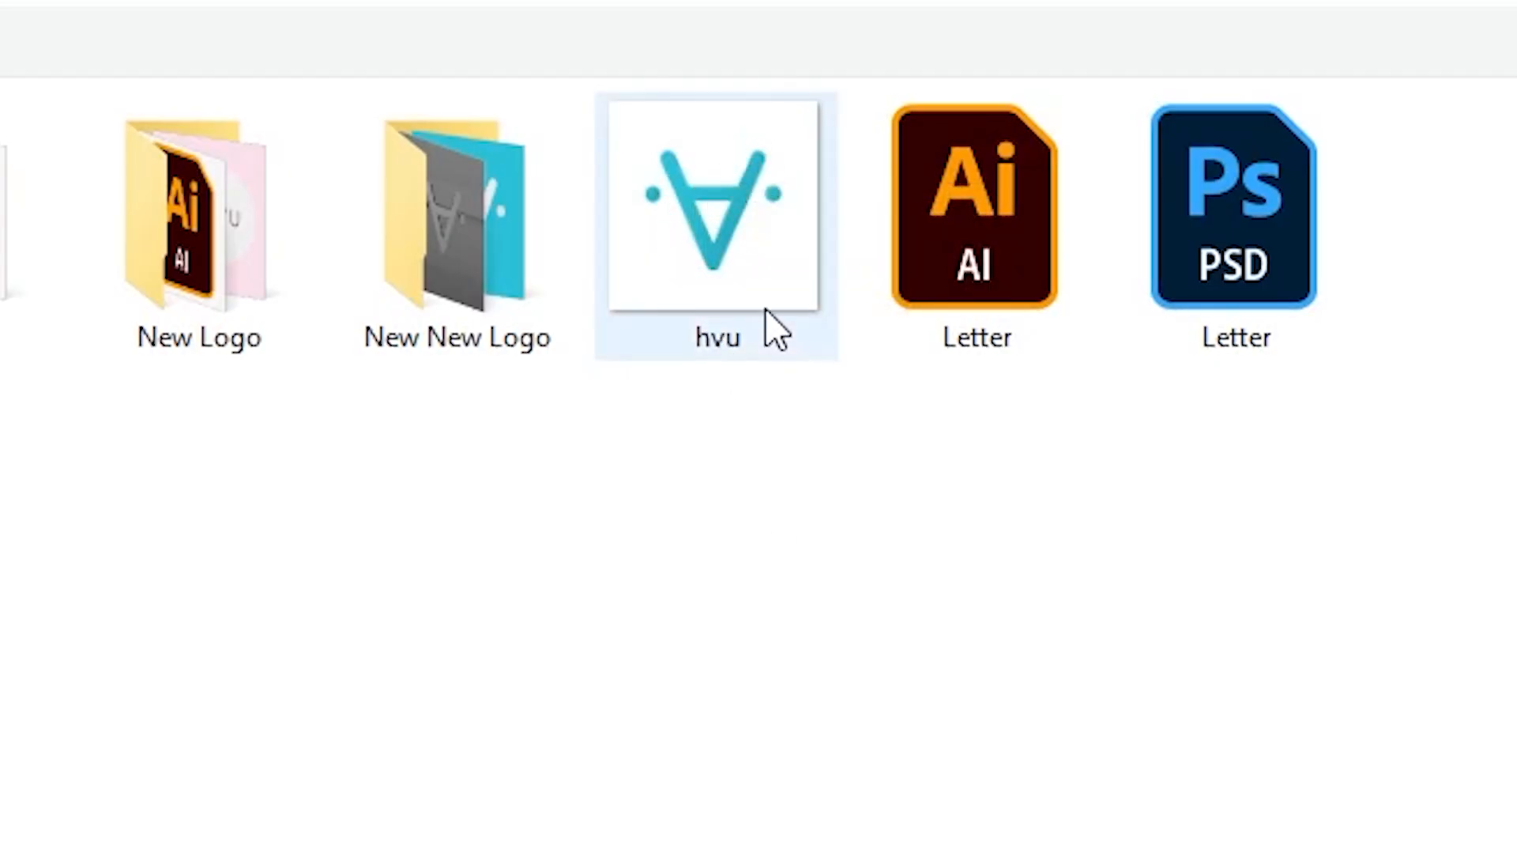
double_click(691, 329)
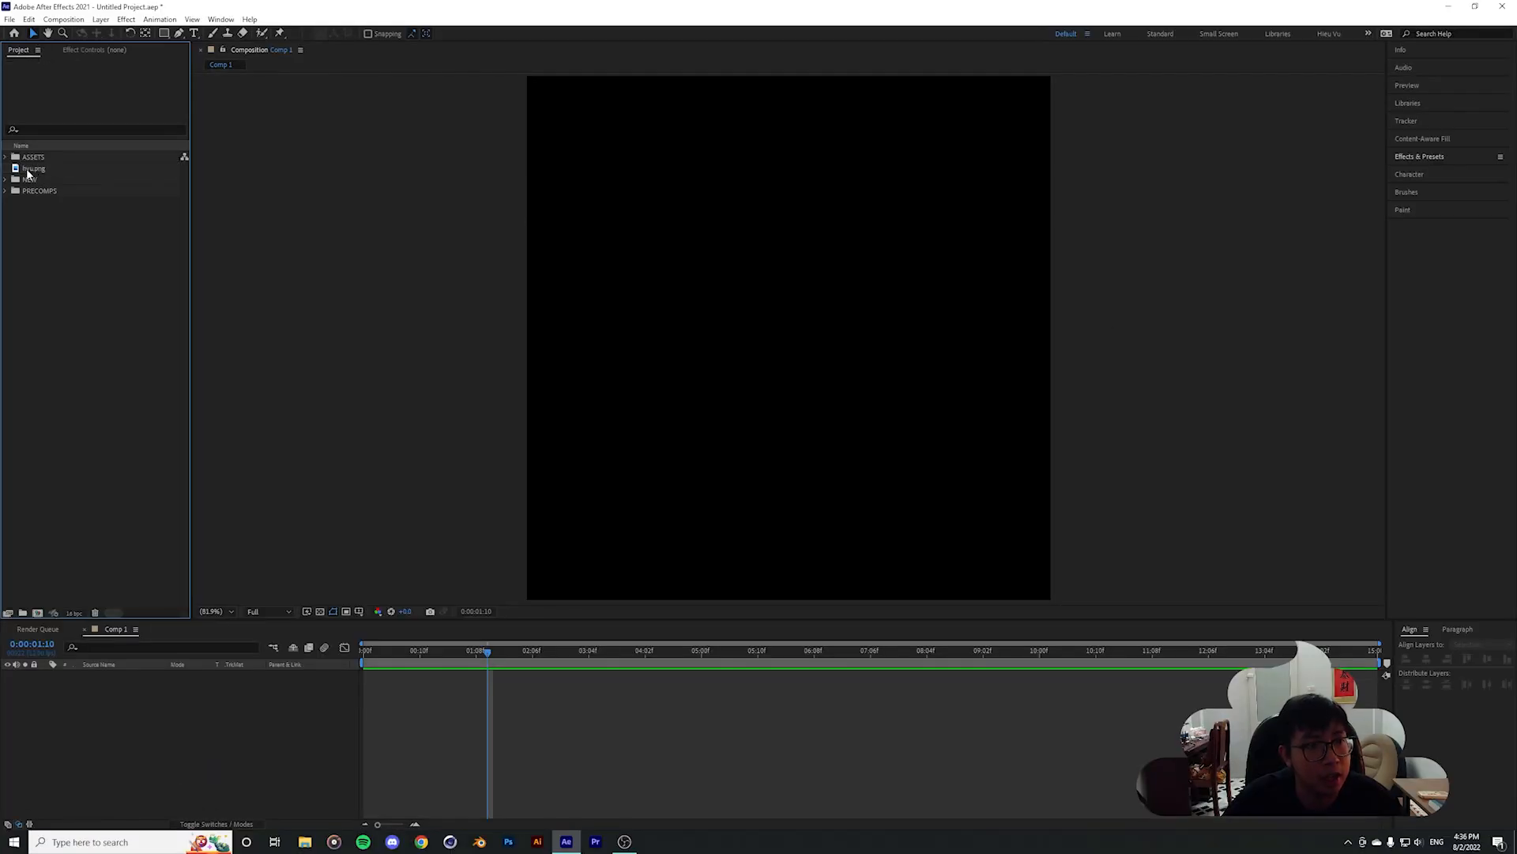
drag(24, 170, 168, 712)
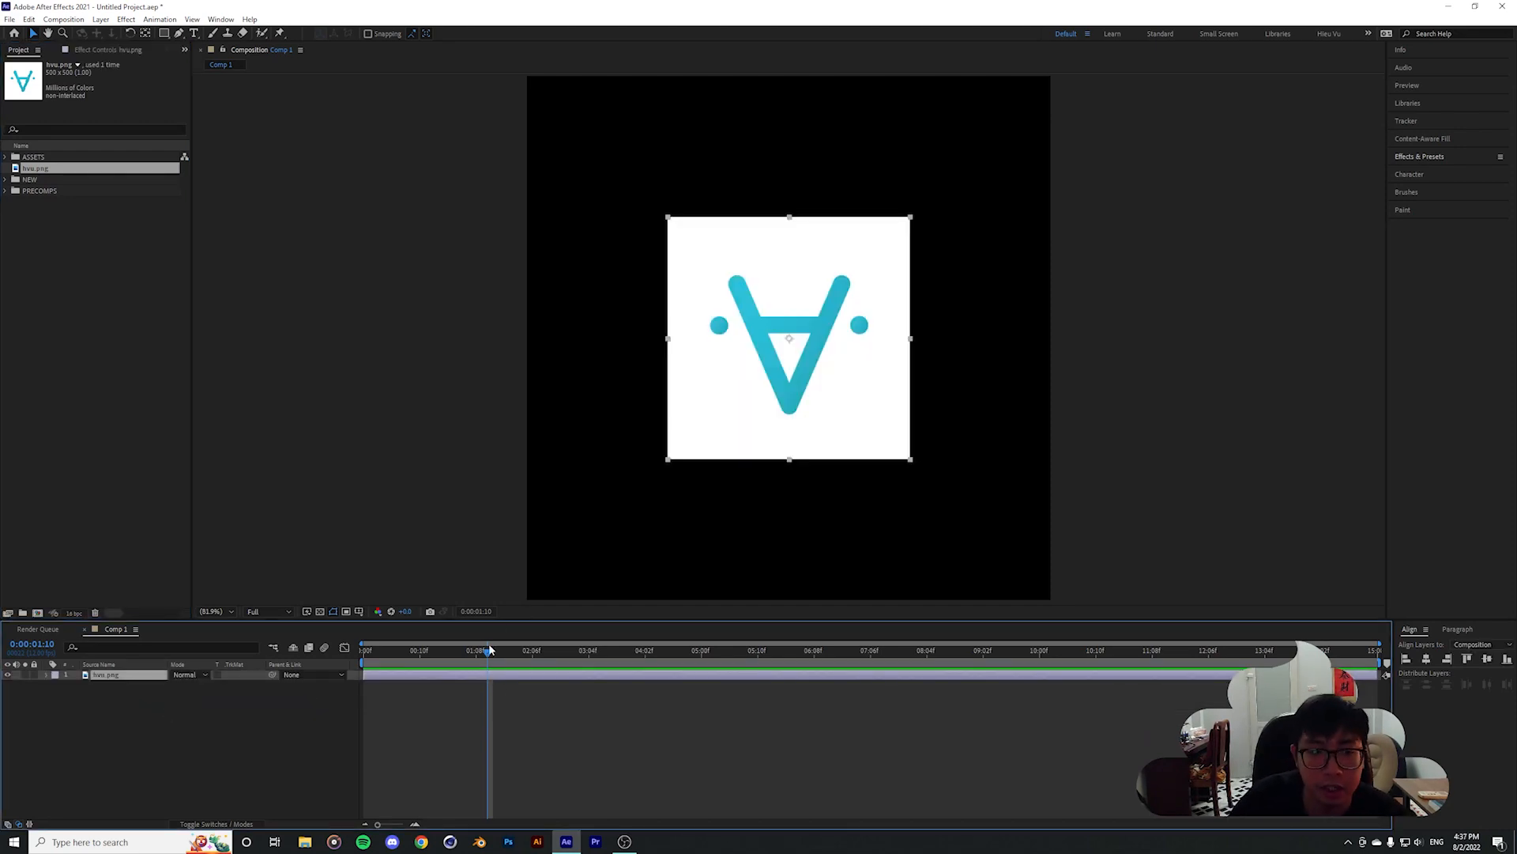
Scrub the playhead back to 0:00:00:05 and select the hvu.png layer's bar in the timeline
drag(478, 653, 392, 663)
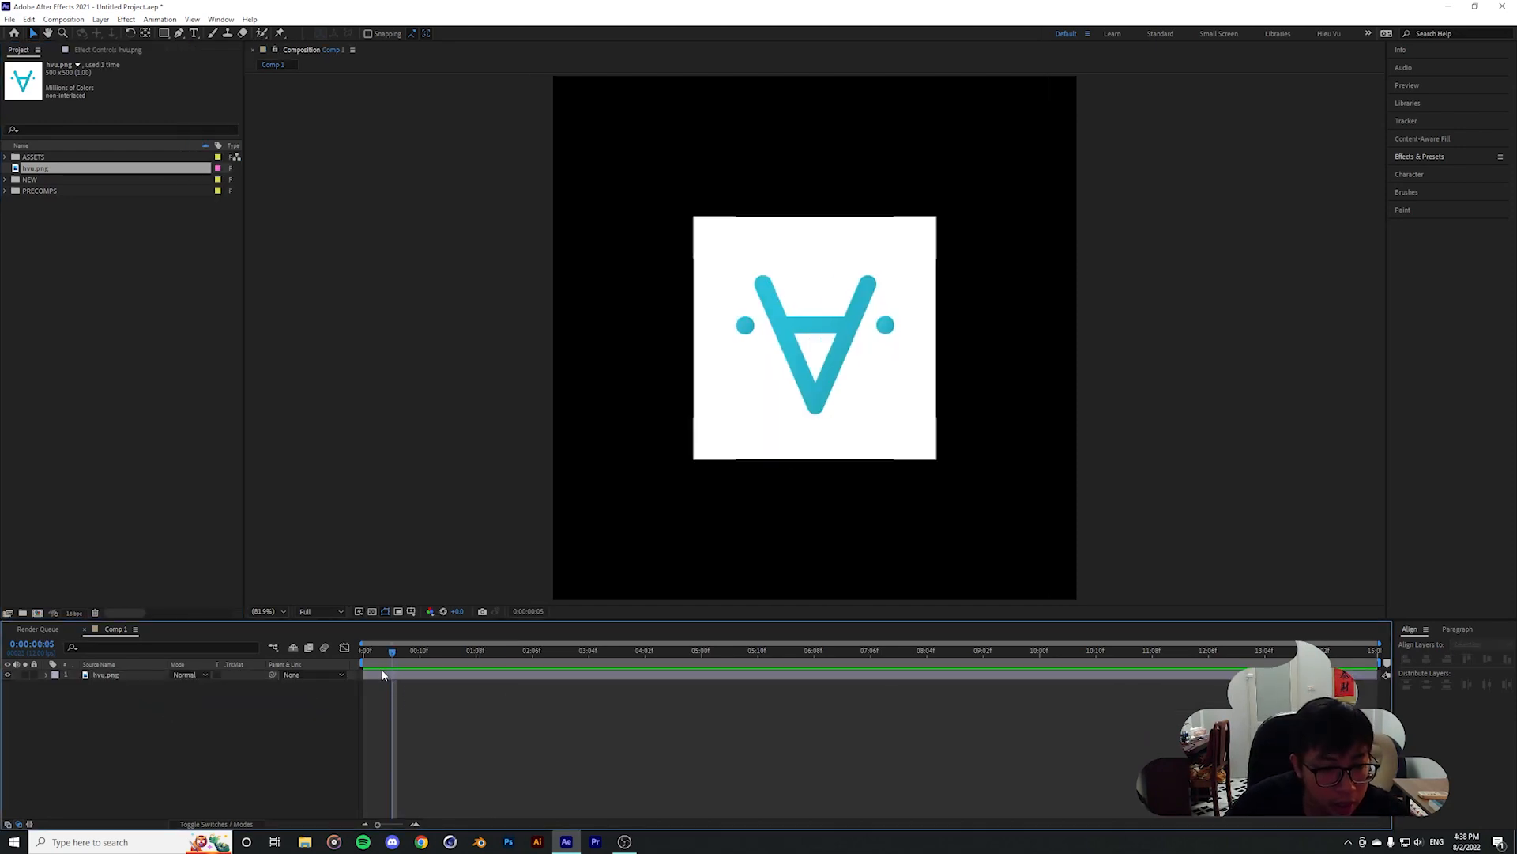
click(25, 694)
click(397, 677)
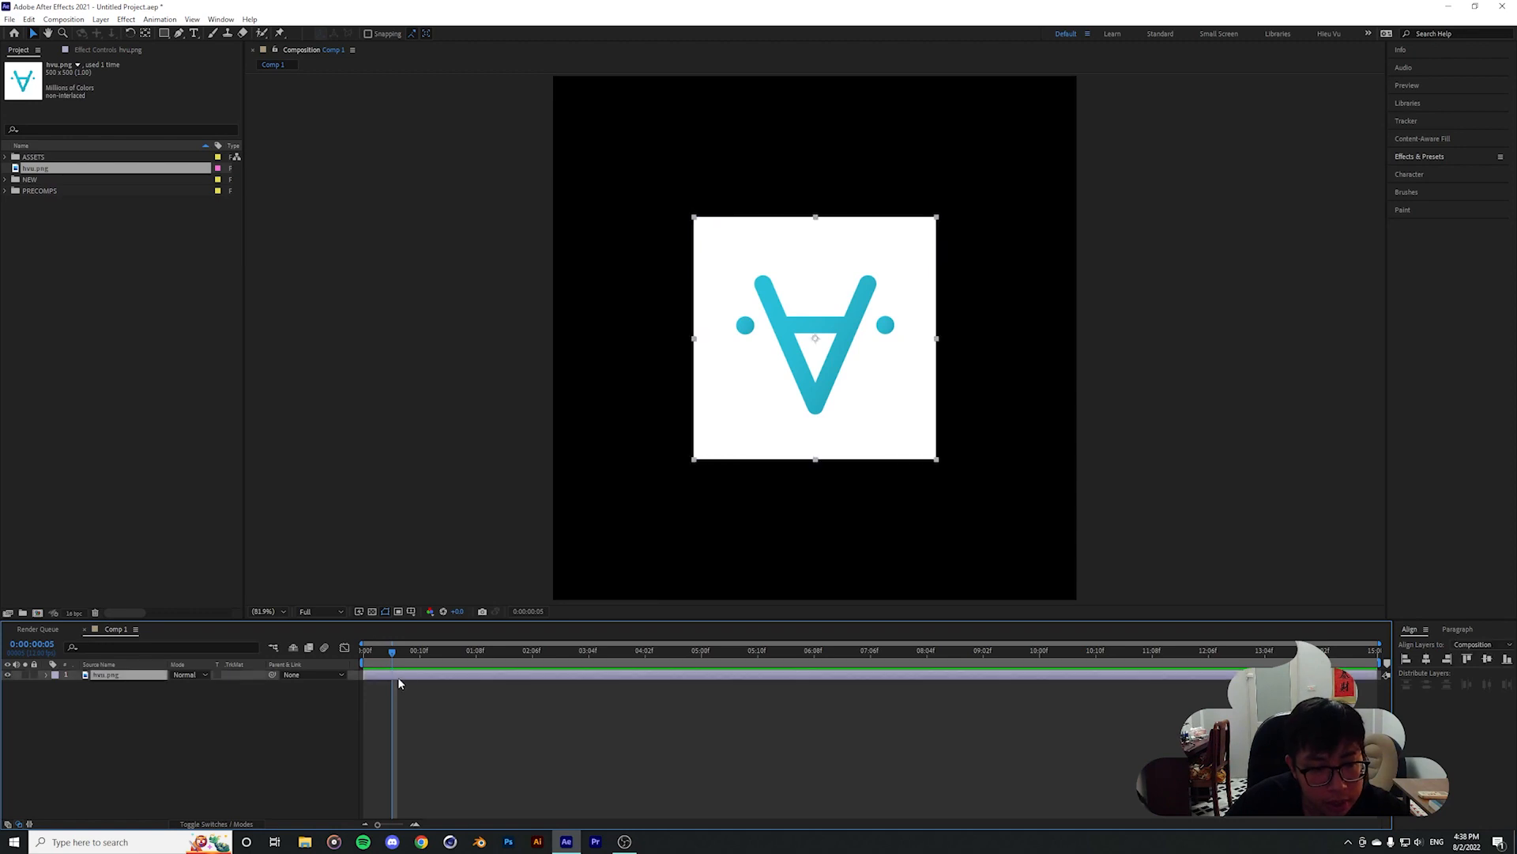
drag(565, 711, 373, 672)
click(374, 676)
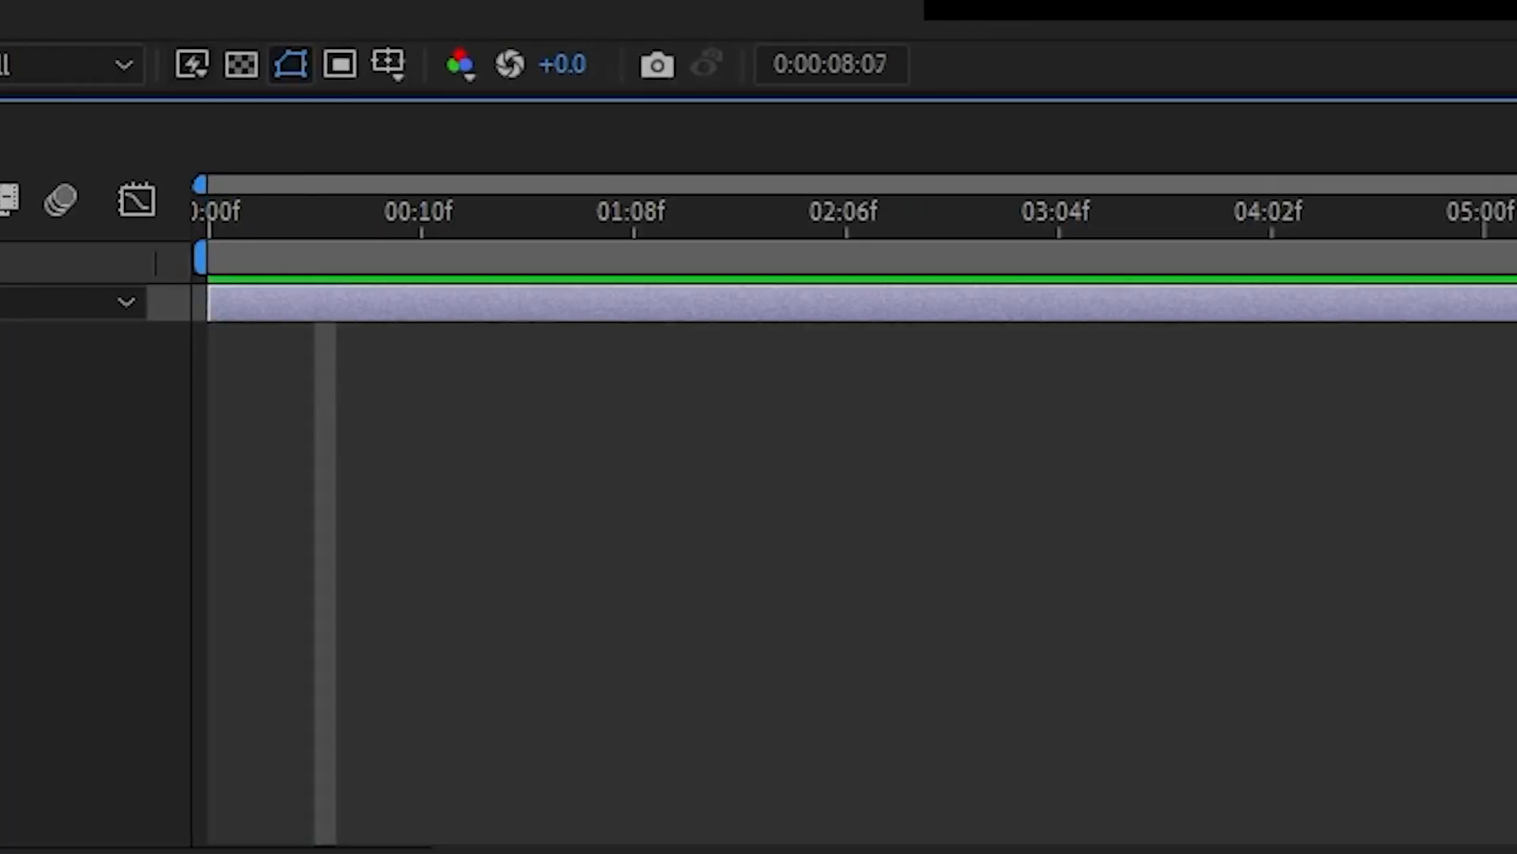
Set the hvu.png layer to start at 0:00:03:09, and scrub across its start to 0:00:04:03 with nothing selected
drag(945, 652, 770, 652)
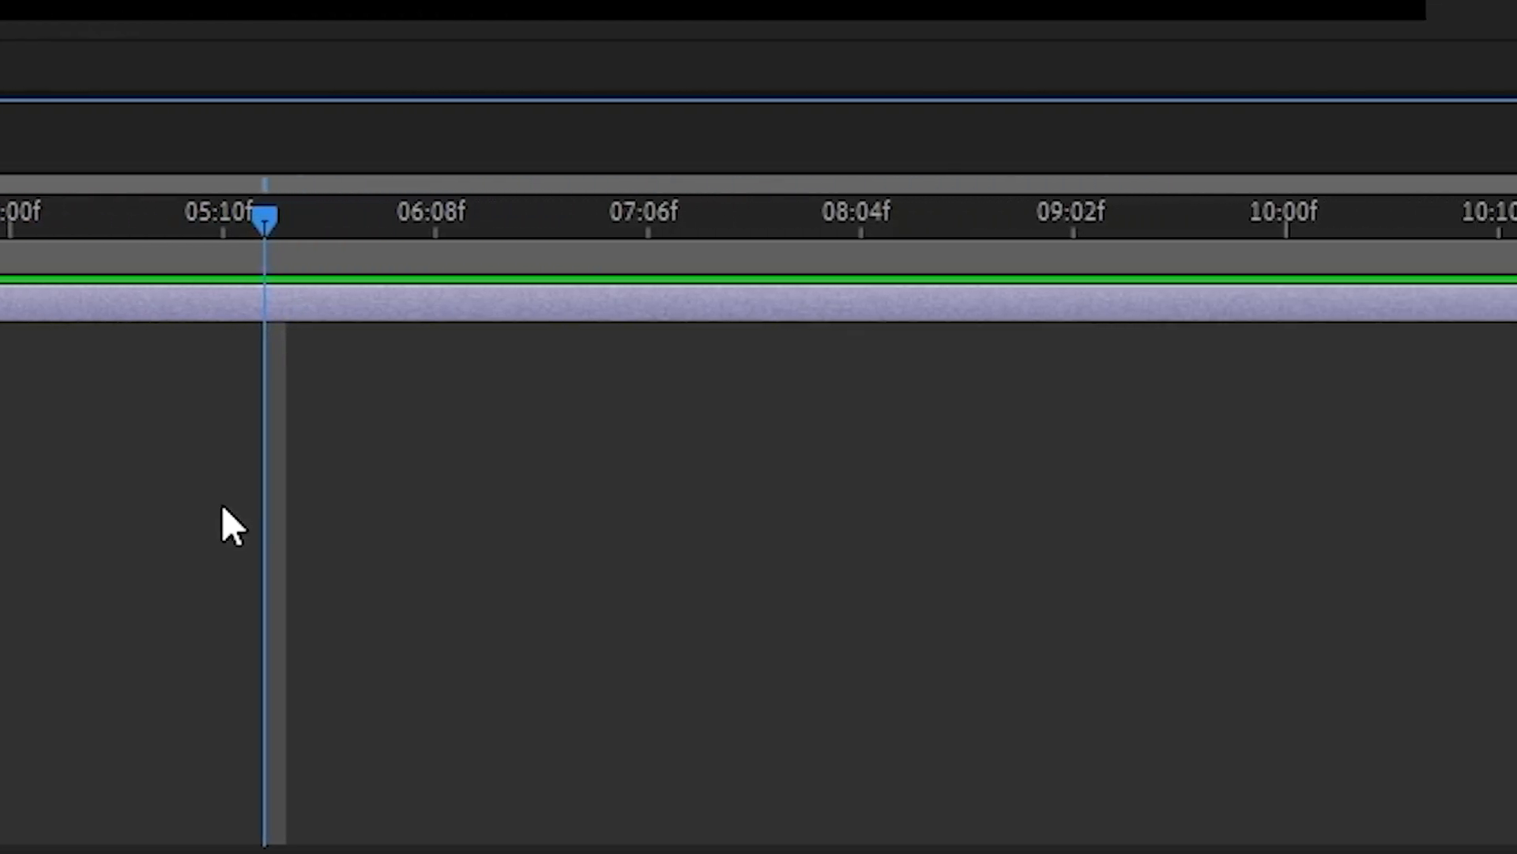
drag(741, 673, 584, 649)
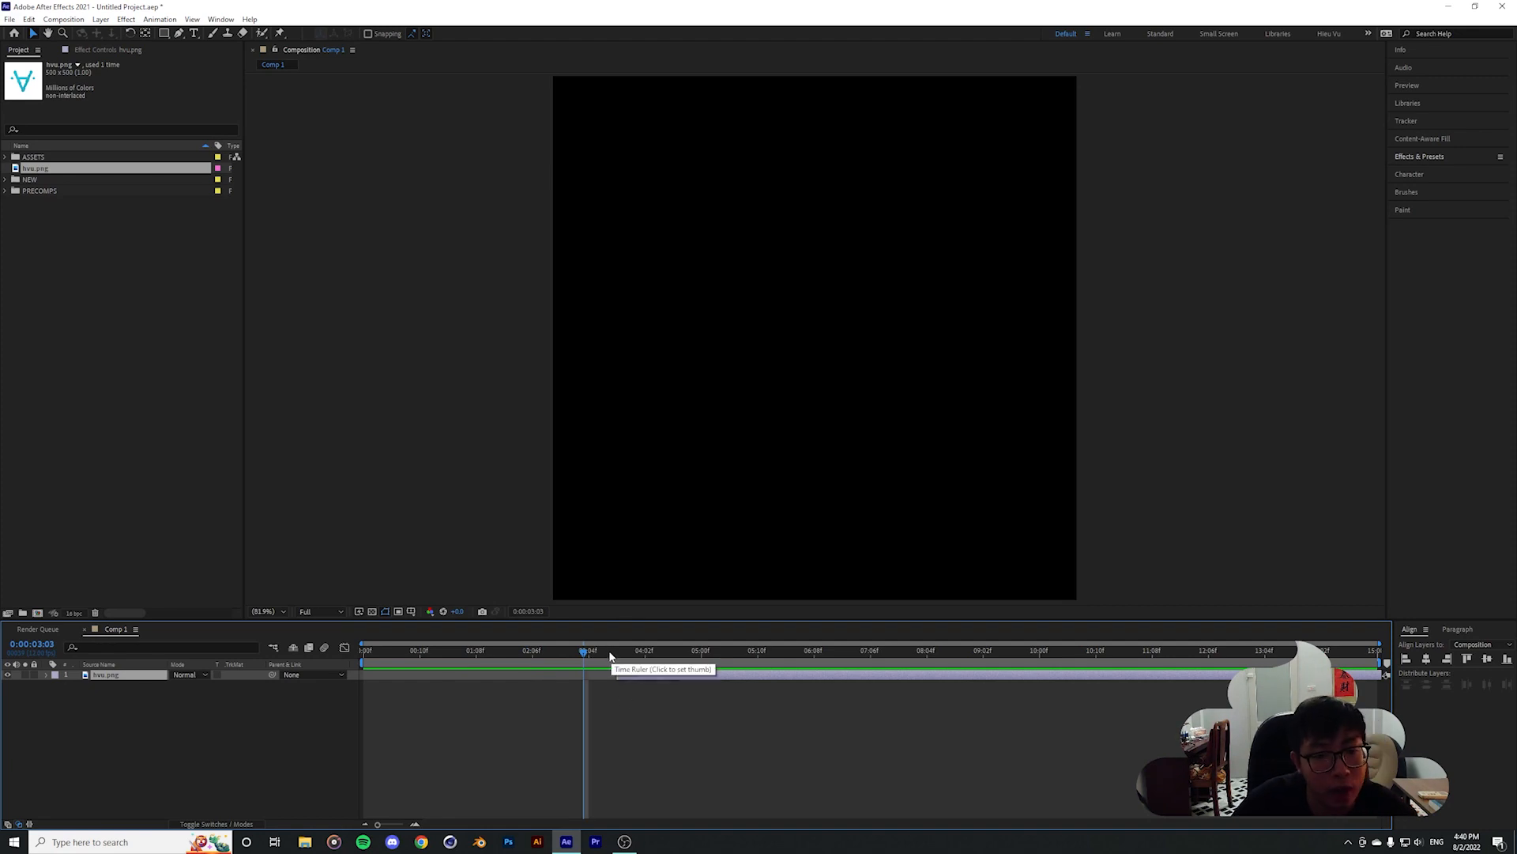
mouse_move(610, 656)
mouse_down()
mouse_move(514, 652)
mouse_move(594, 653)
mouse_up()
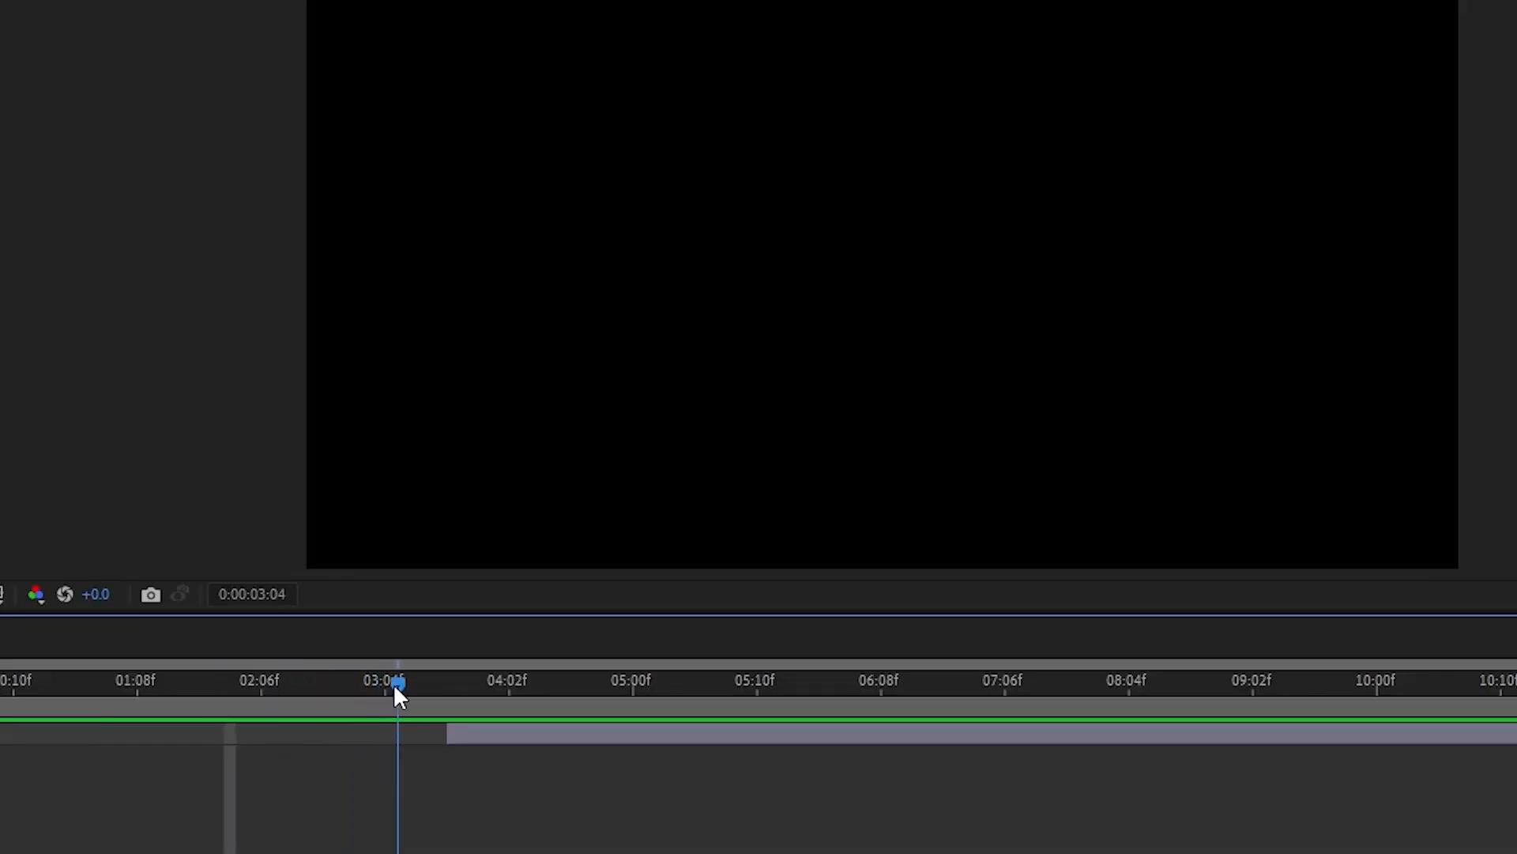
drag(397, 688, 447, 686)
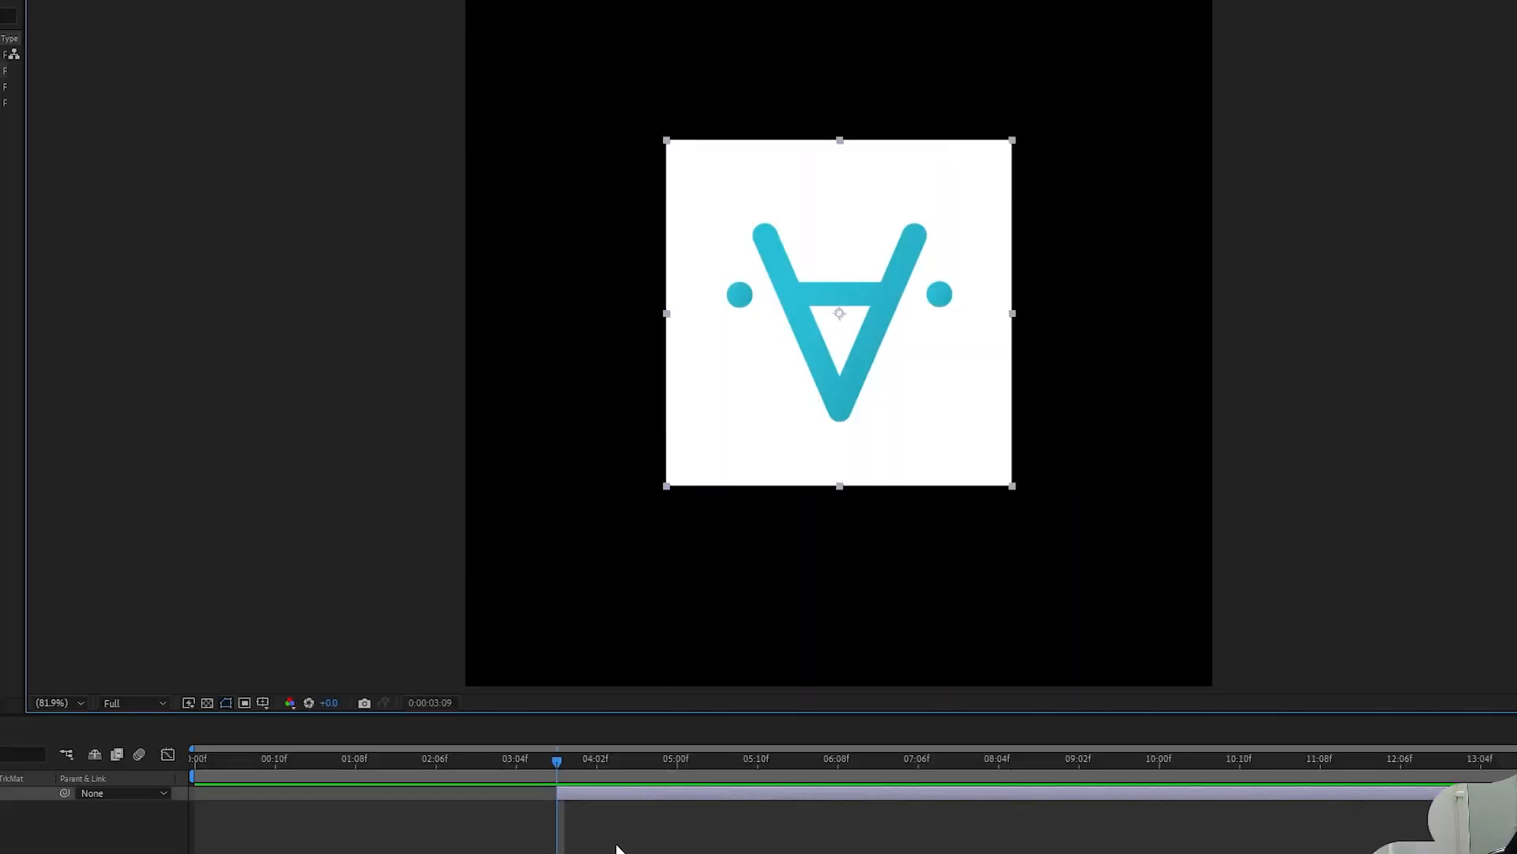
click(616, 847)
drag(558, 757, 606, 760)
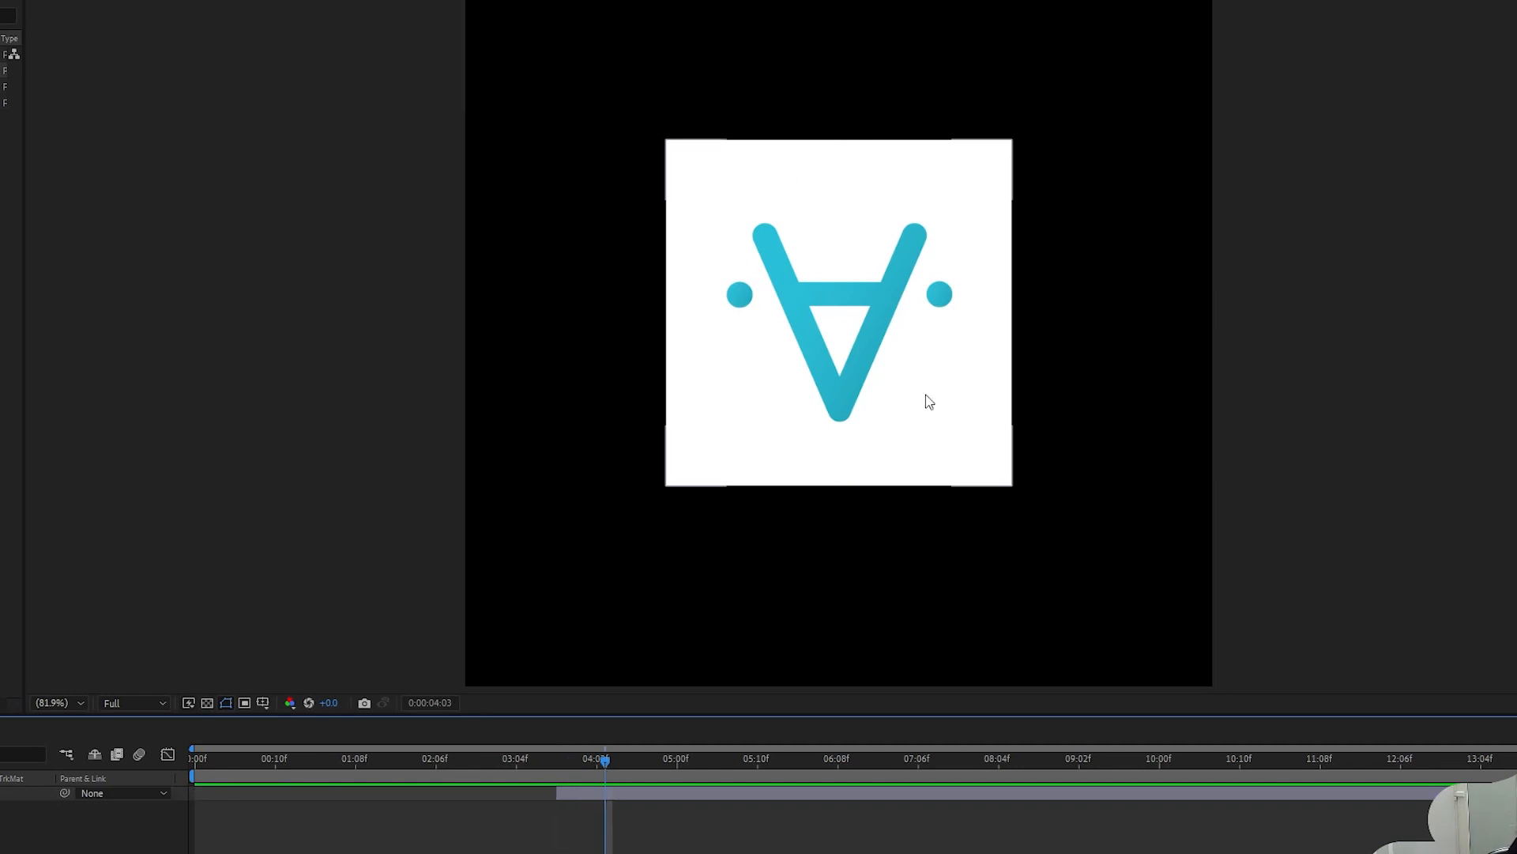
Trim the start of the hvu.png layer to the playhead at 0:00:04:03, and its end to about 0:00:07:00
drag(601, 788, 544, 788)
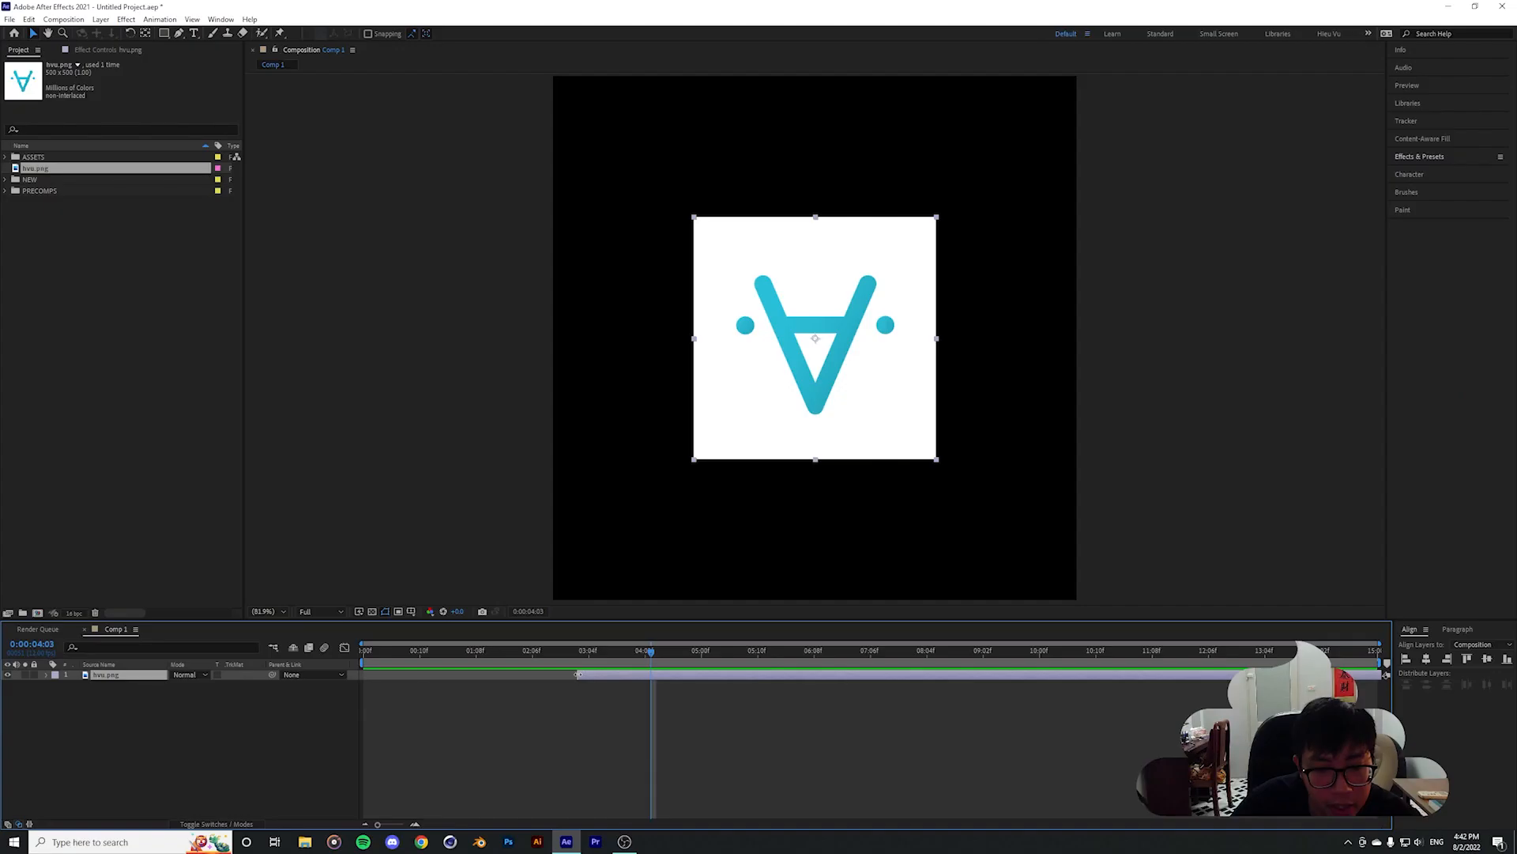
drag(578, 674, 648, 675)
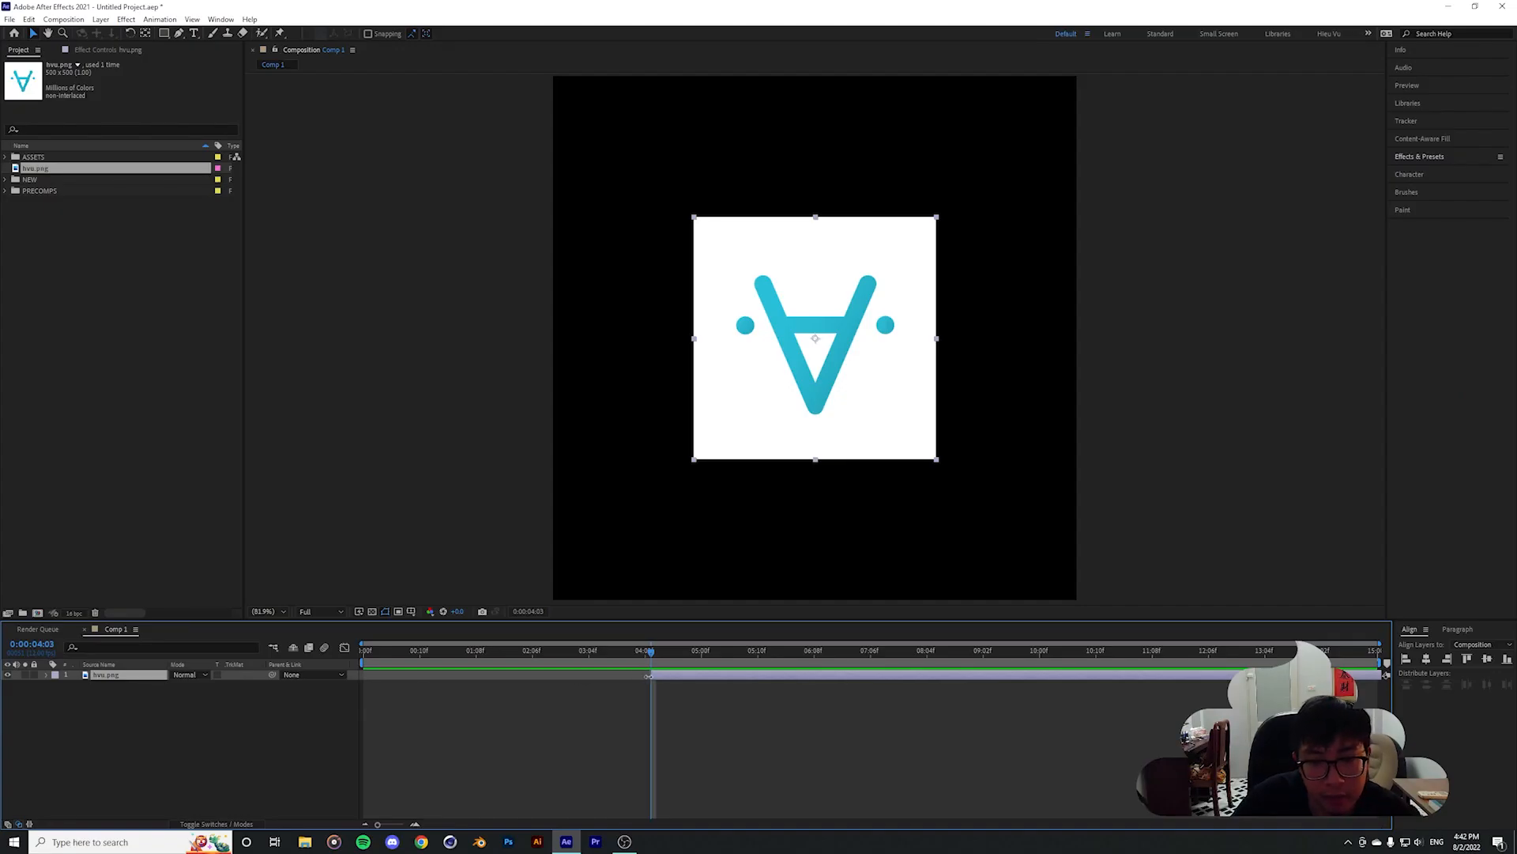
drag(790, 676, 543, 676)
drag(1289, 675, 766, 678)
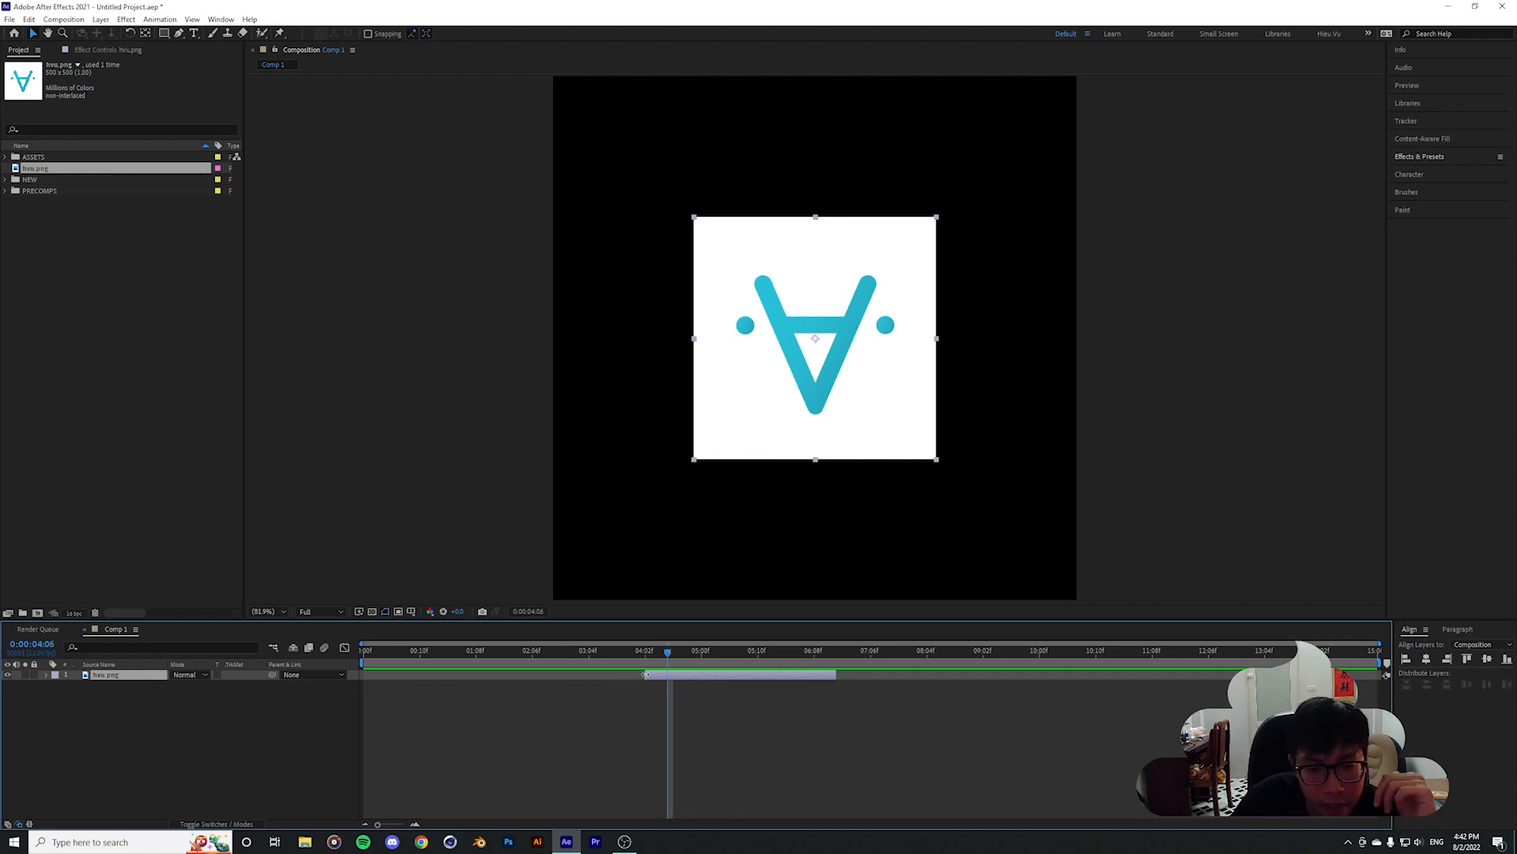
Extend the hvu.png layer to span about 0:00:01:11 to 0:00:08:04, place the playhead at 0:00:02:03, and deselect the layer
drag(649, 674, 689, 674)
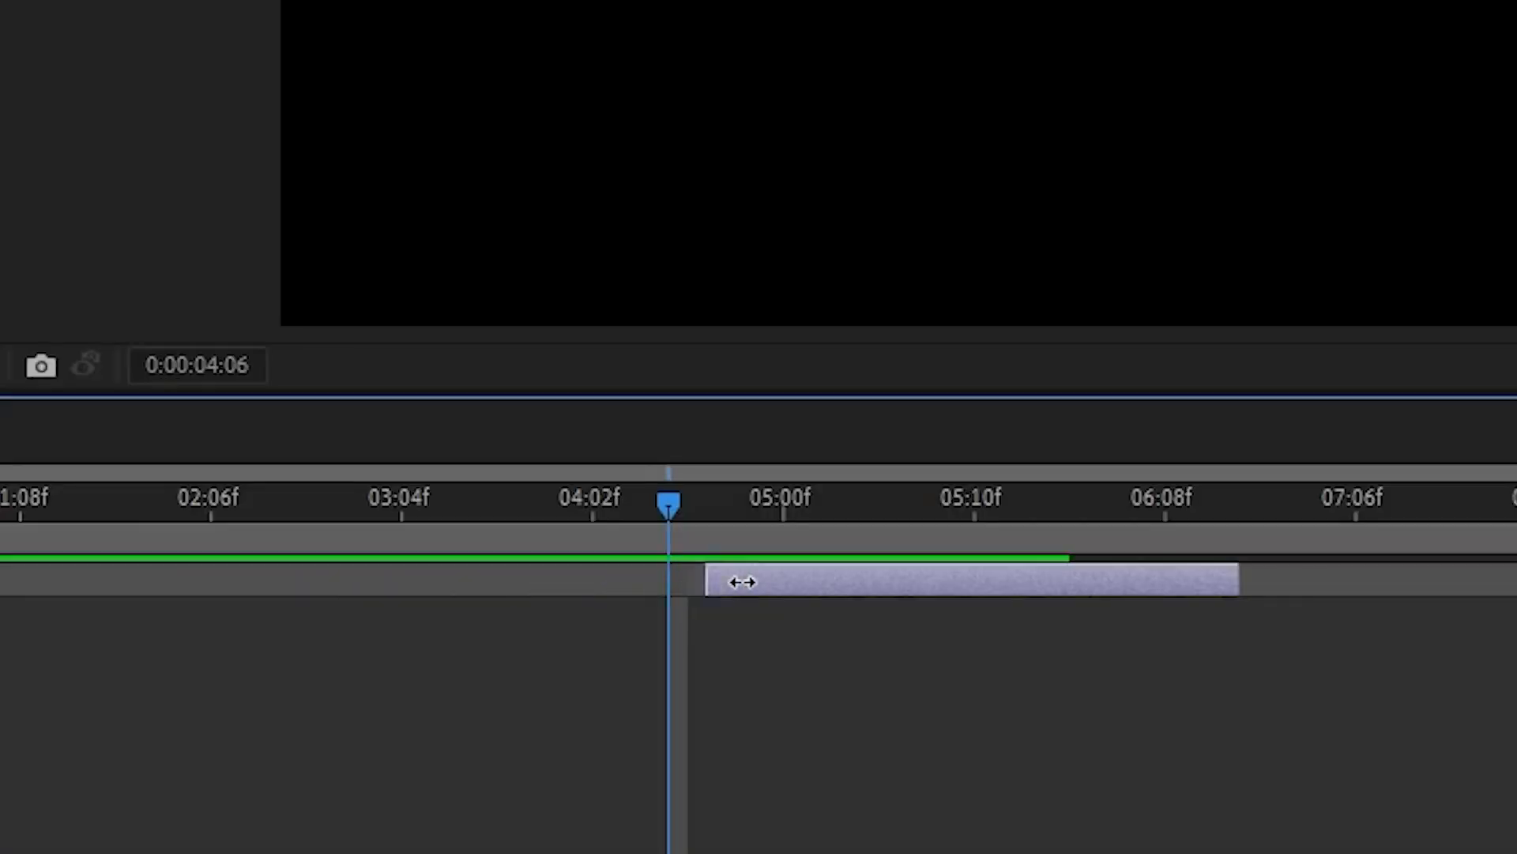
drag(741, 581, 406, 678)
click(515, 657)
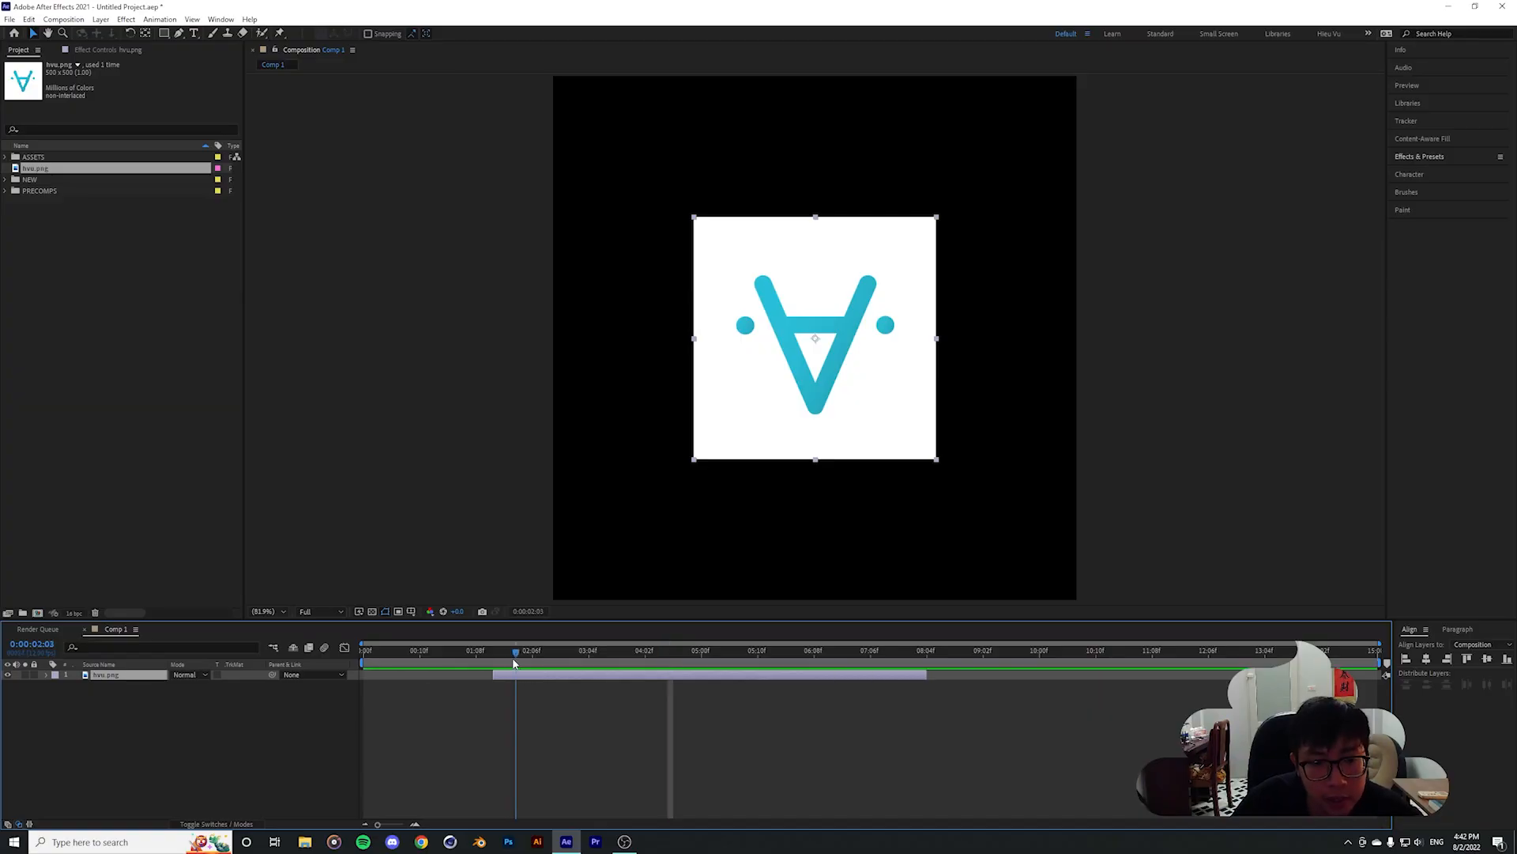
drag(515, 662, 805, 678)
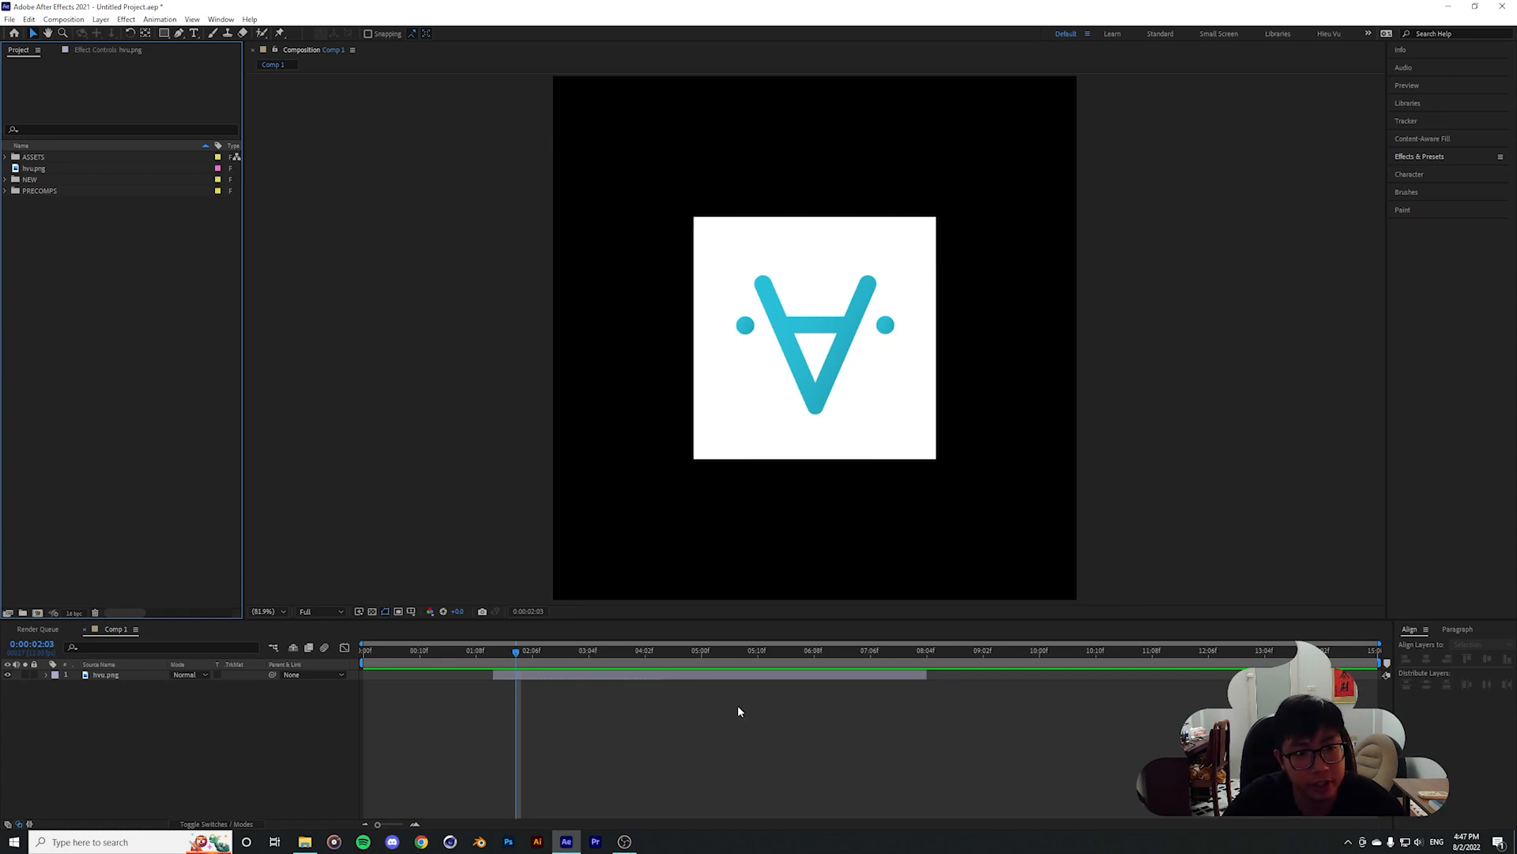
click(151, 747)
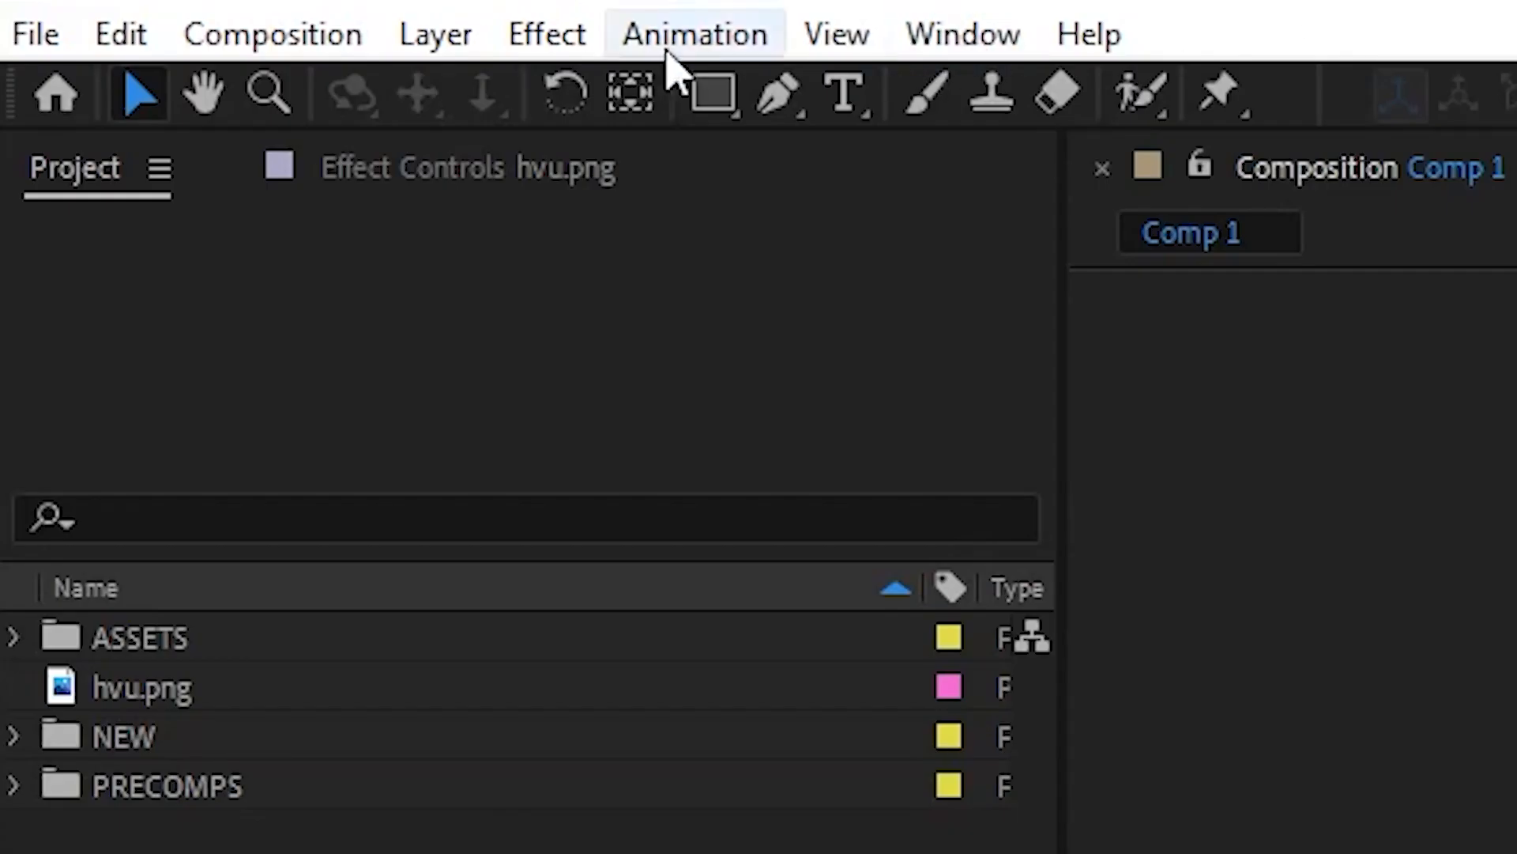
Start a new solid layer in Comp 1 and name it DARK SQUARE
click(435, 36)
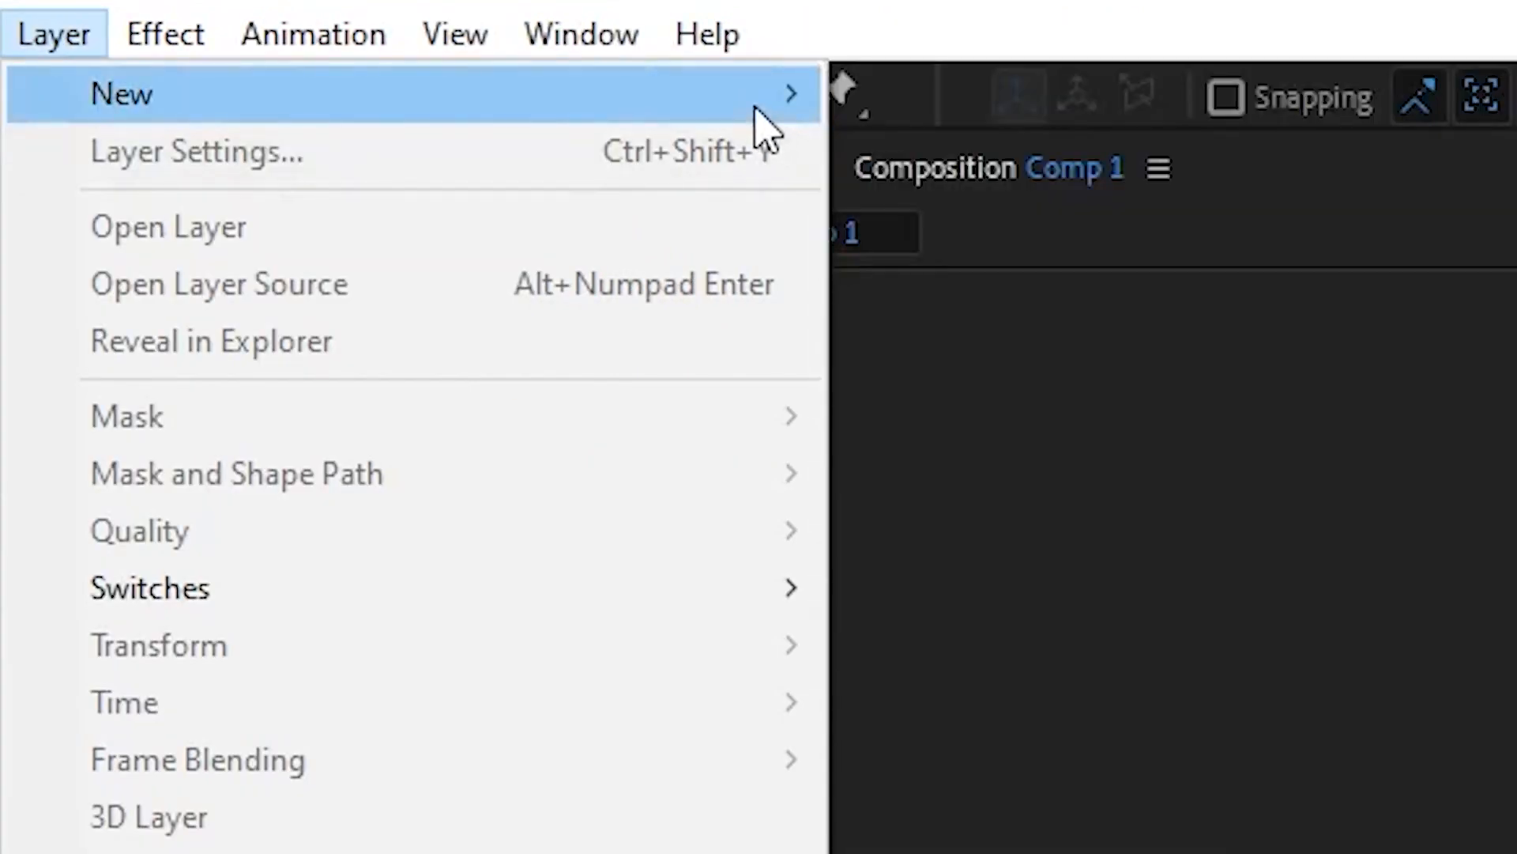
mouse_move(760, 124)
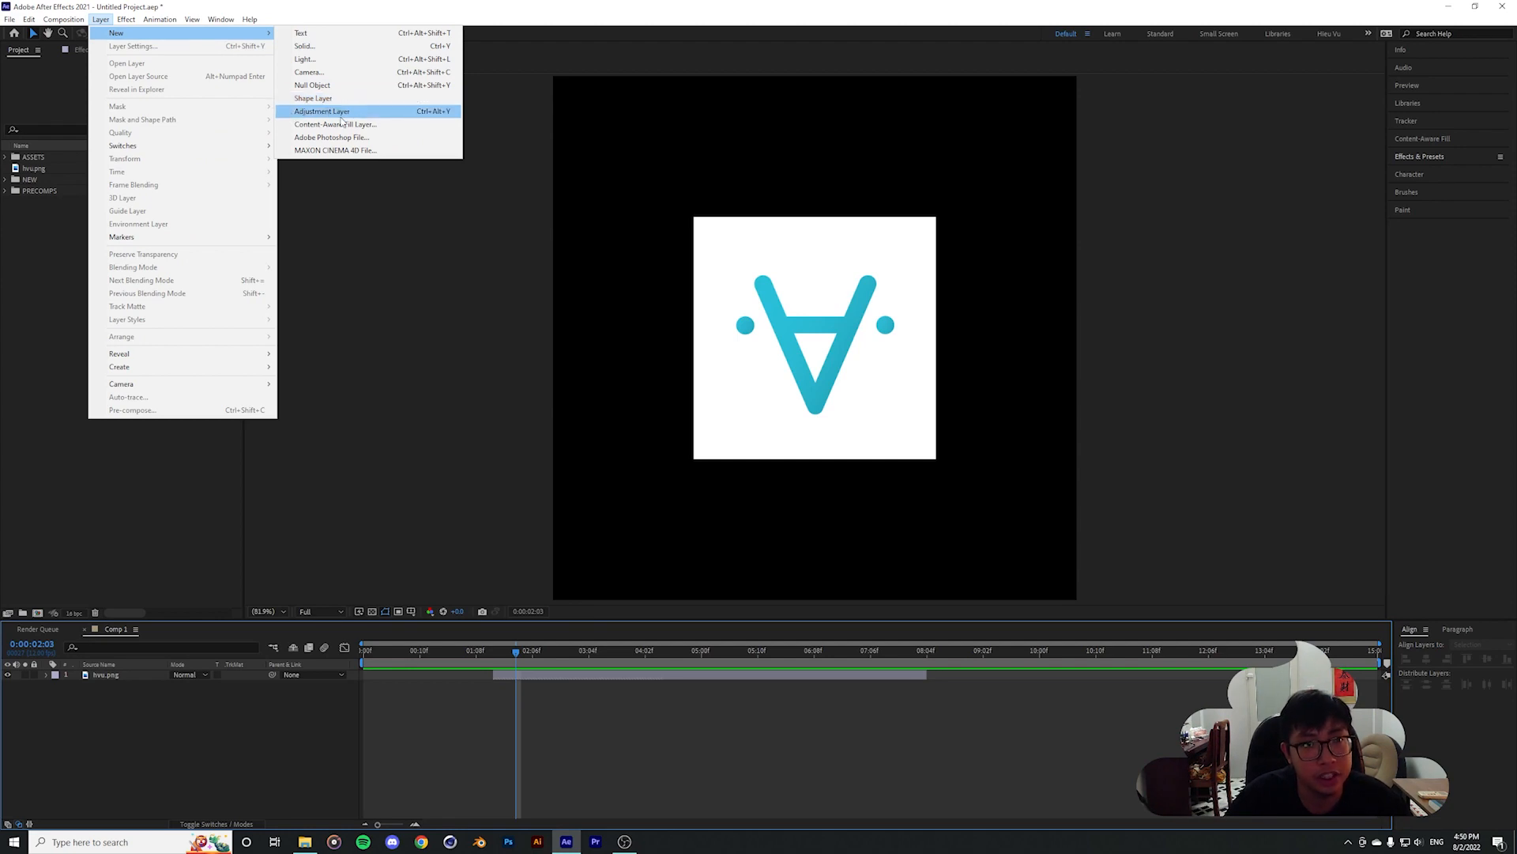
click(307, 49)
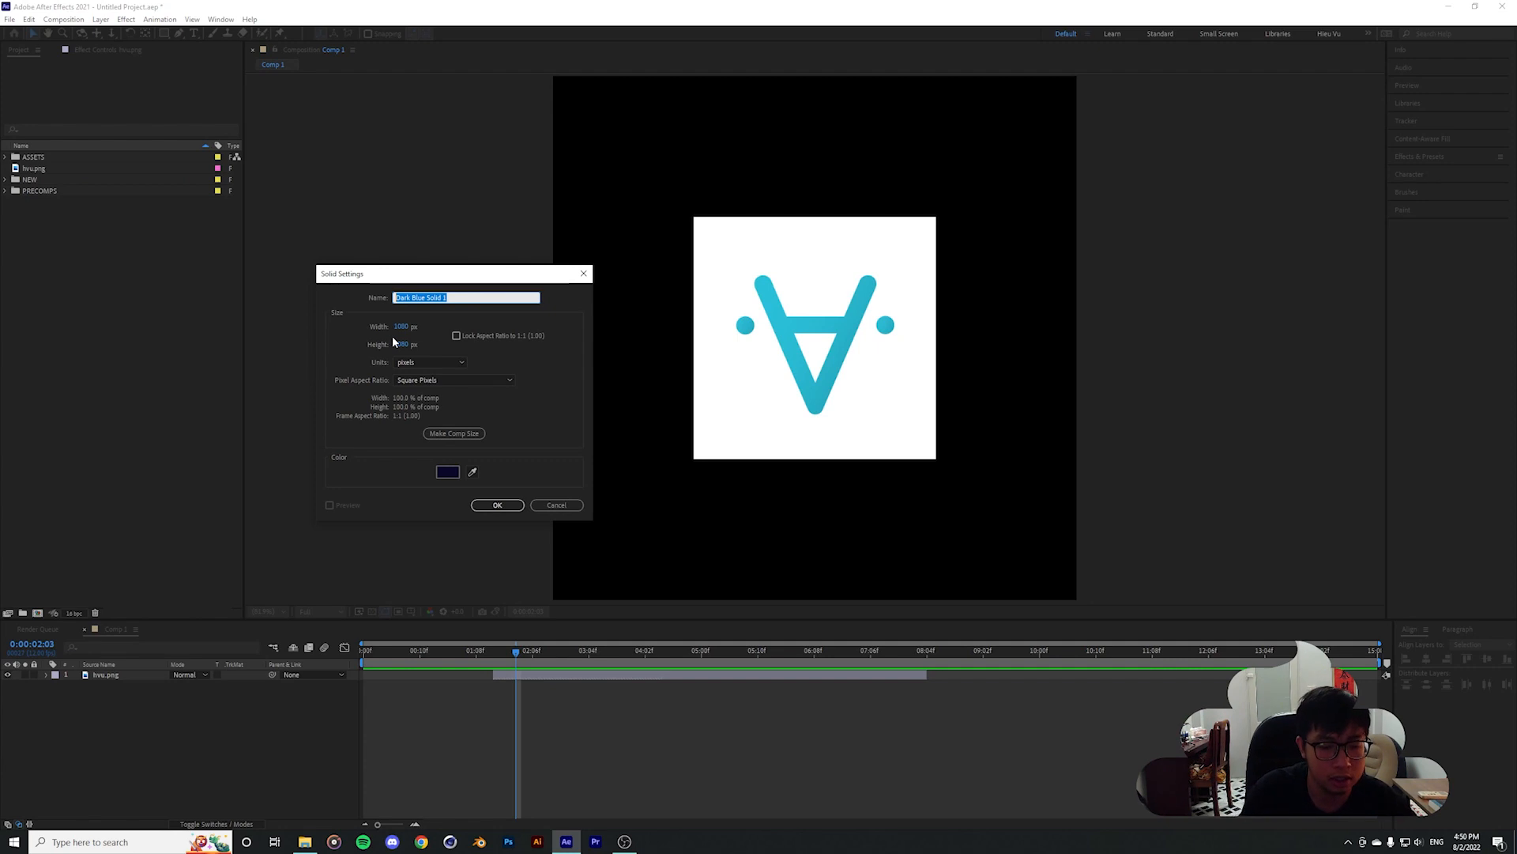
text(DARK SQUARE)
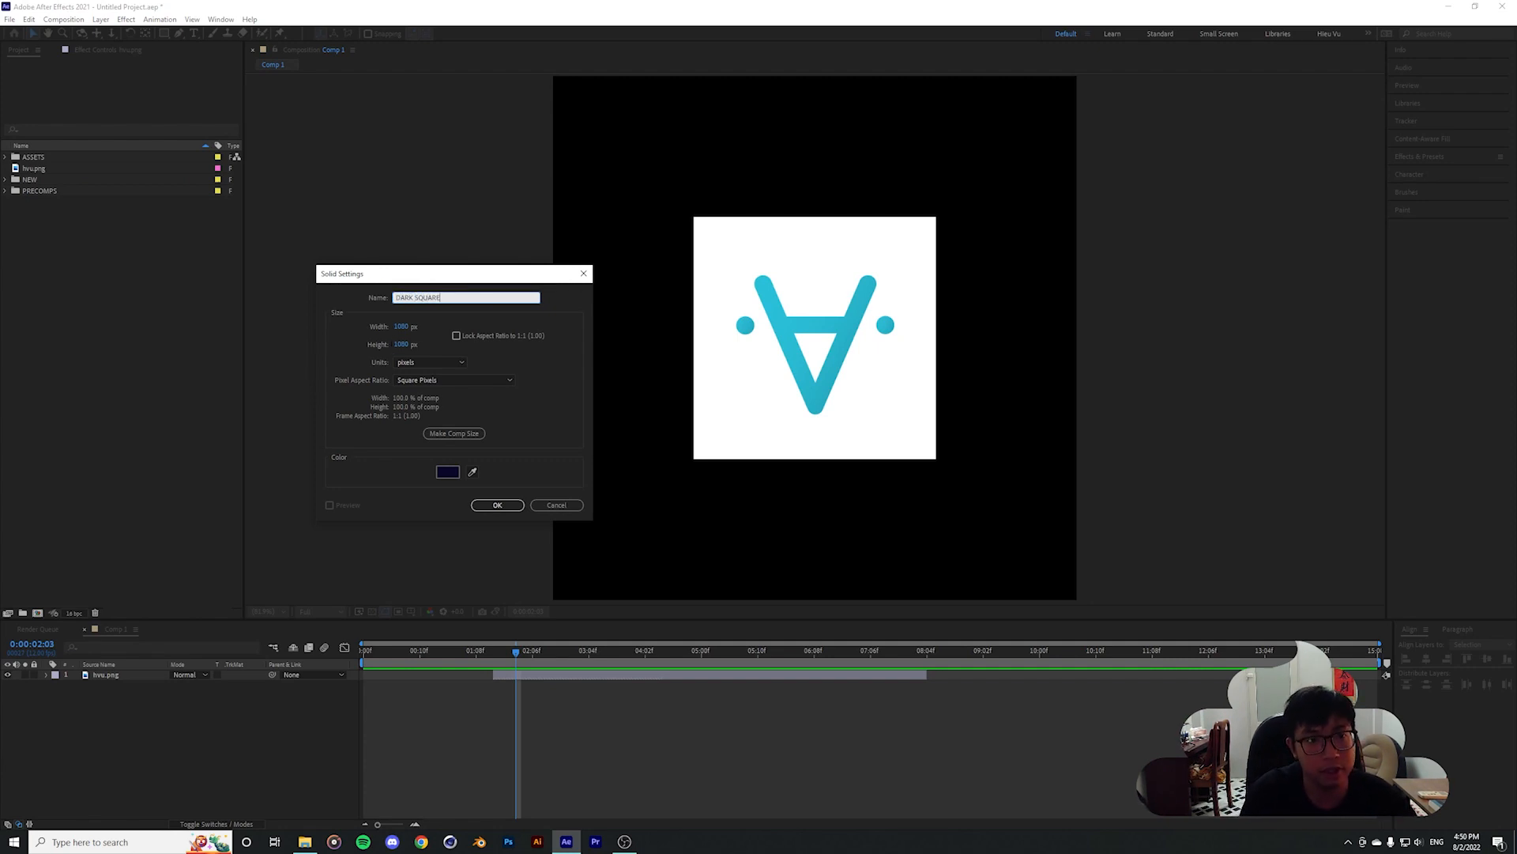
click(421, 324)
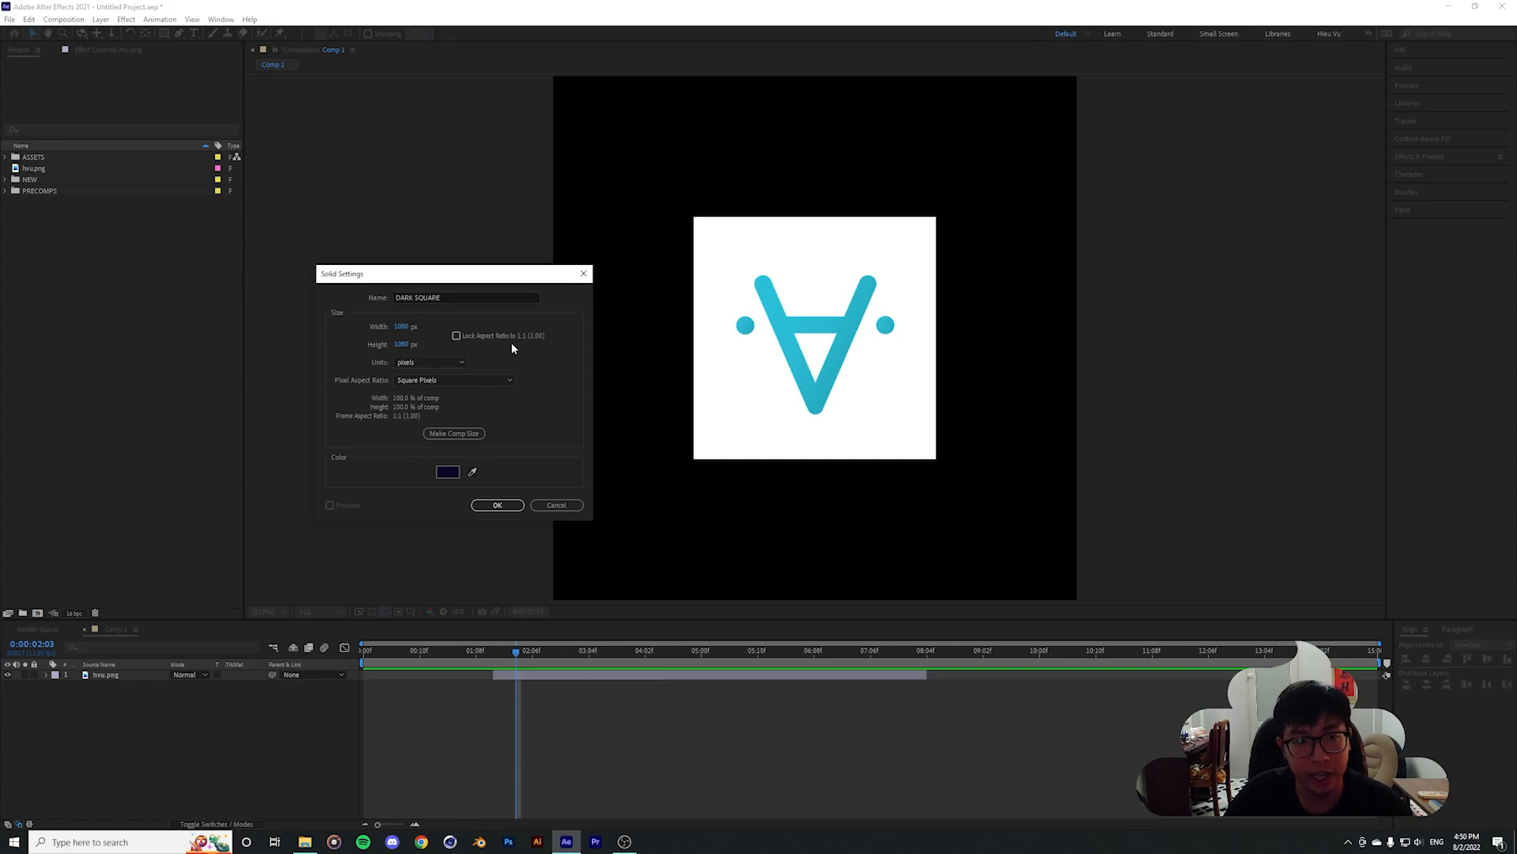
Set the new solid's color to light orange (F5B877) and create the layer
click(449, 473)
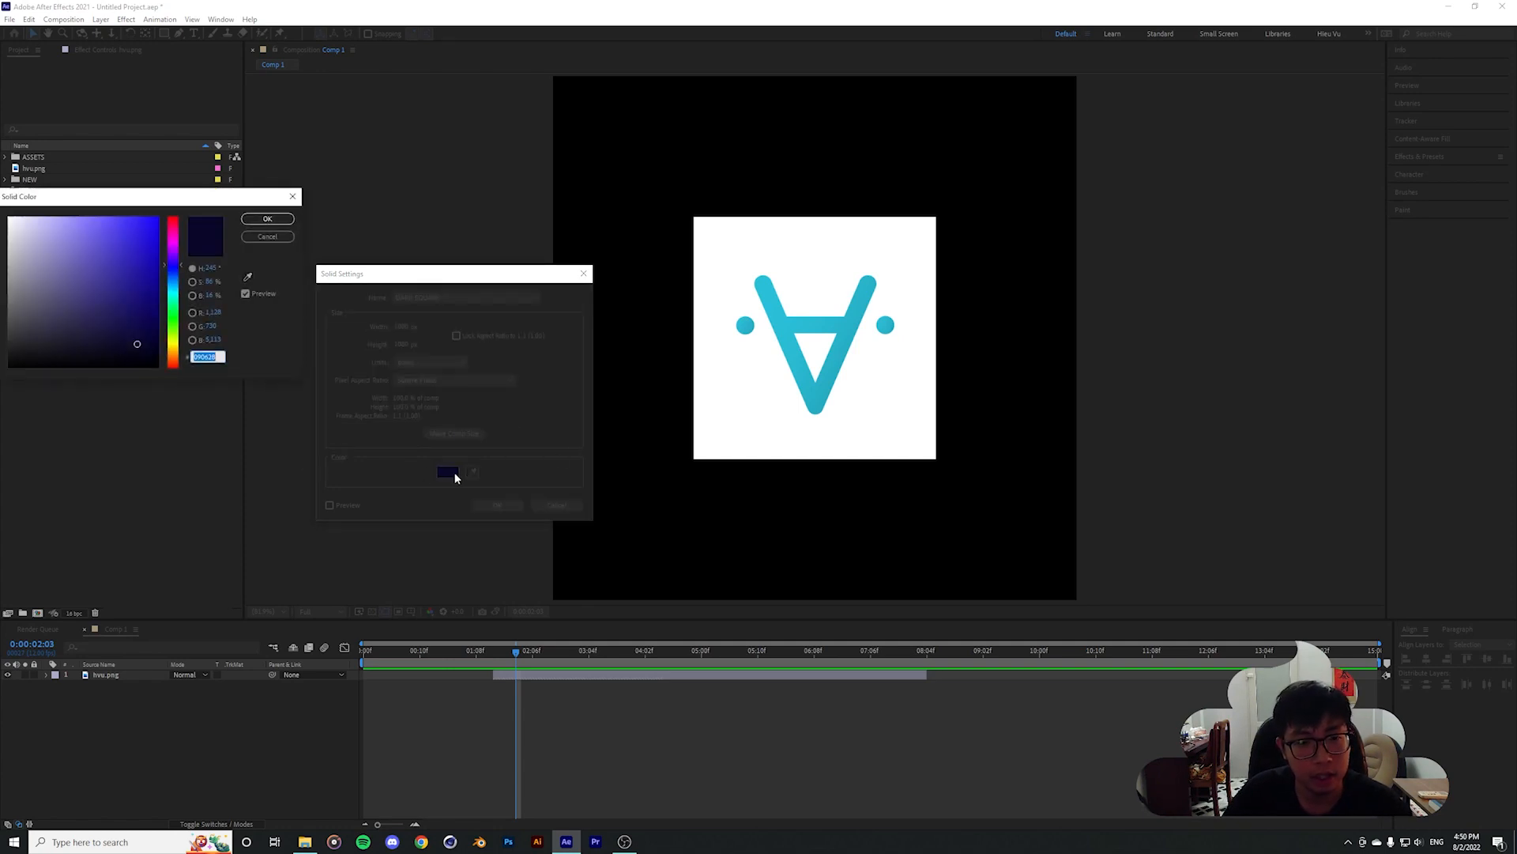
mouse_move(143, 264)
mouse_down()
mouse_move(85, 222)
mouse_move(173, 247)
mouse_move(155, 355)
mouse_up()
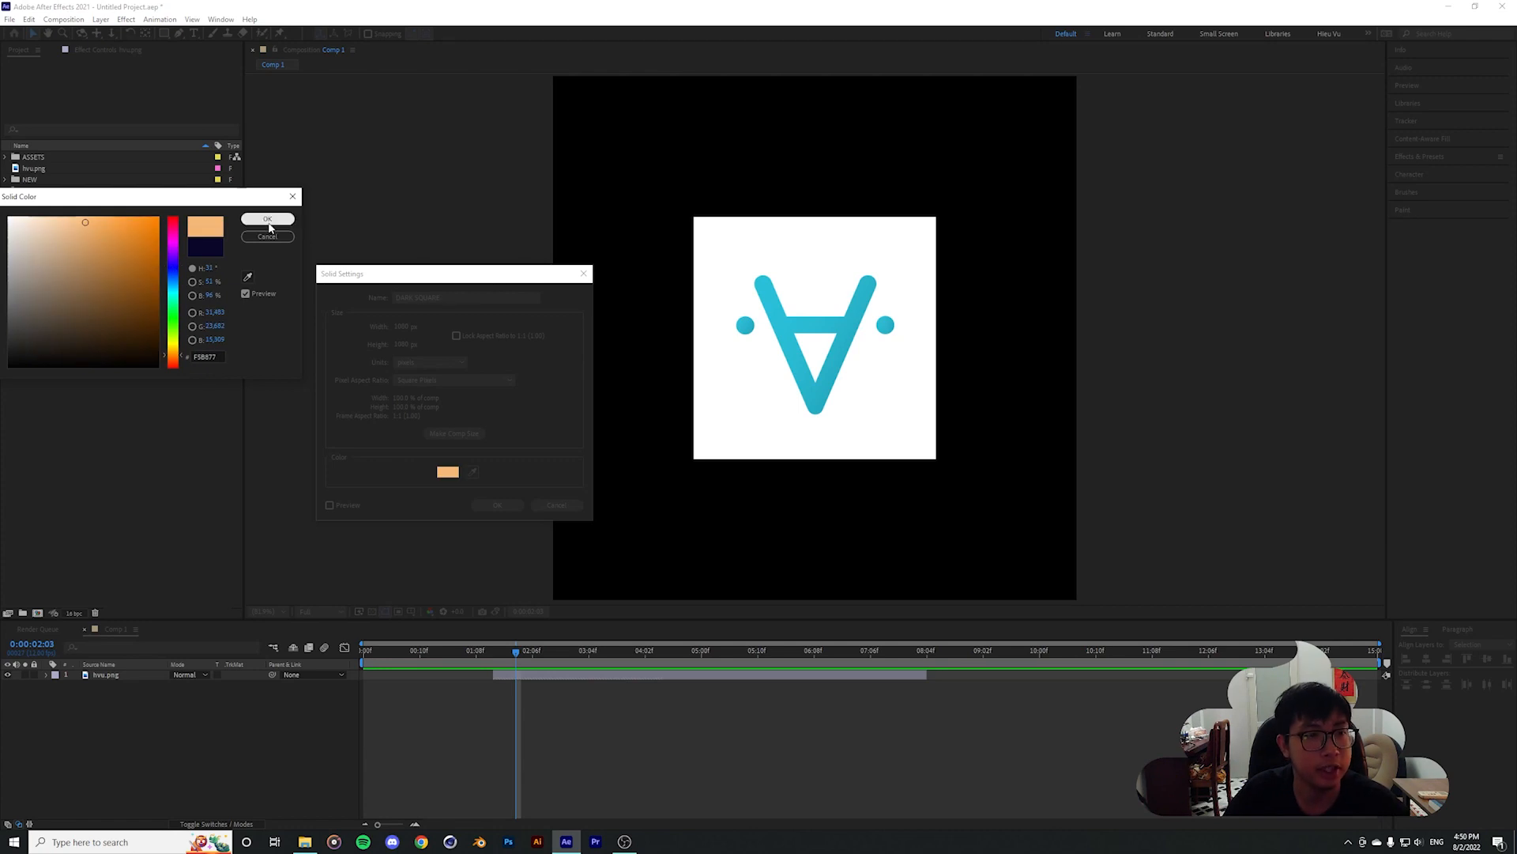
click(267, 219)
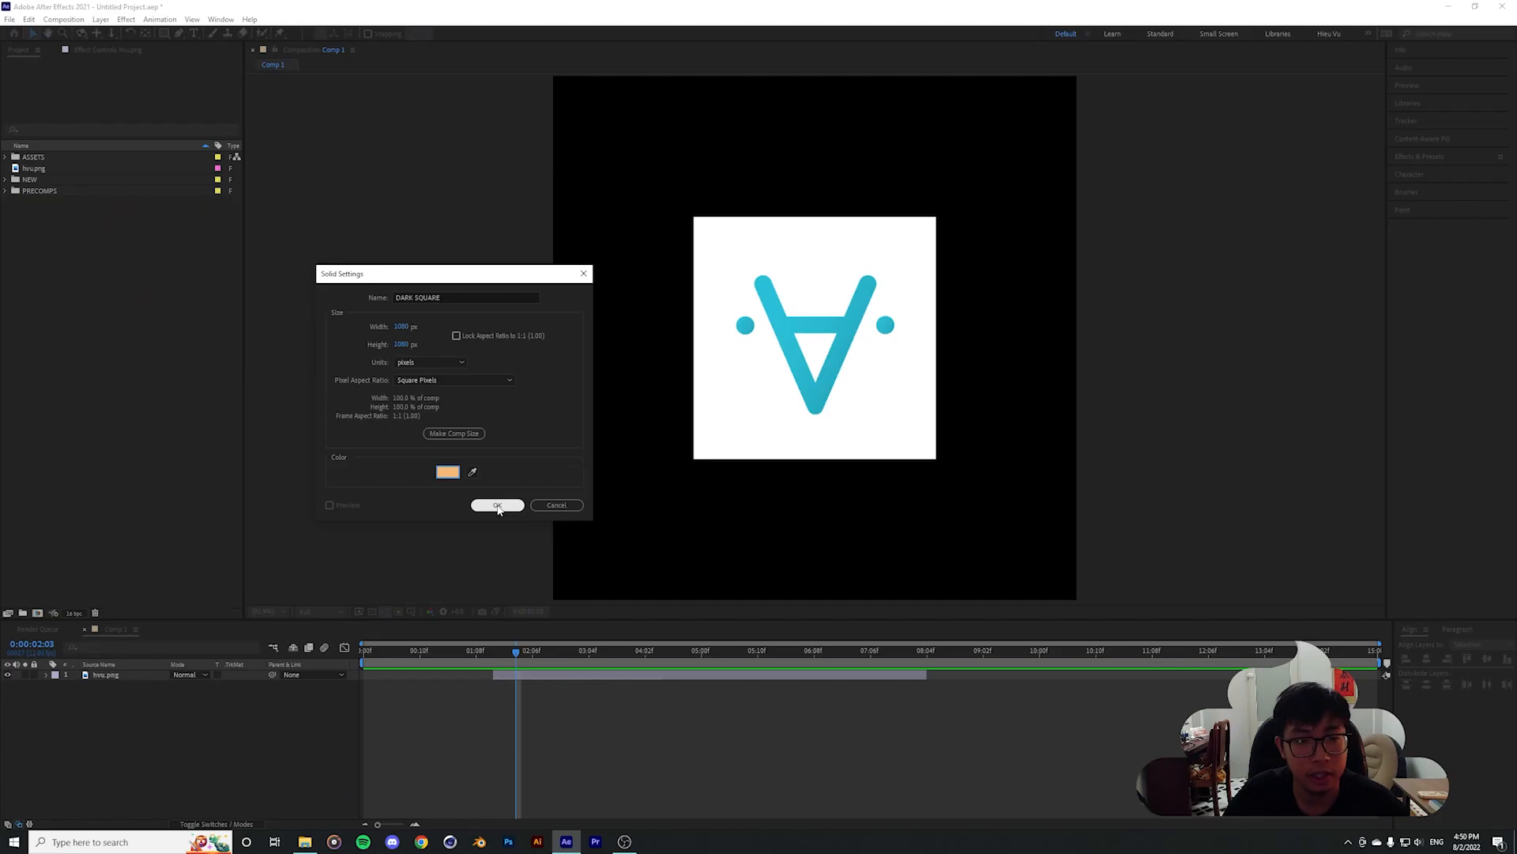
click(1115, 822)
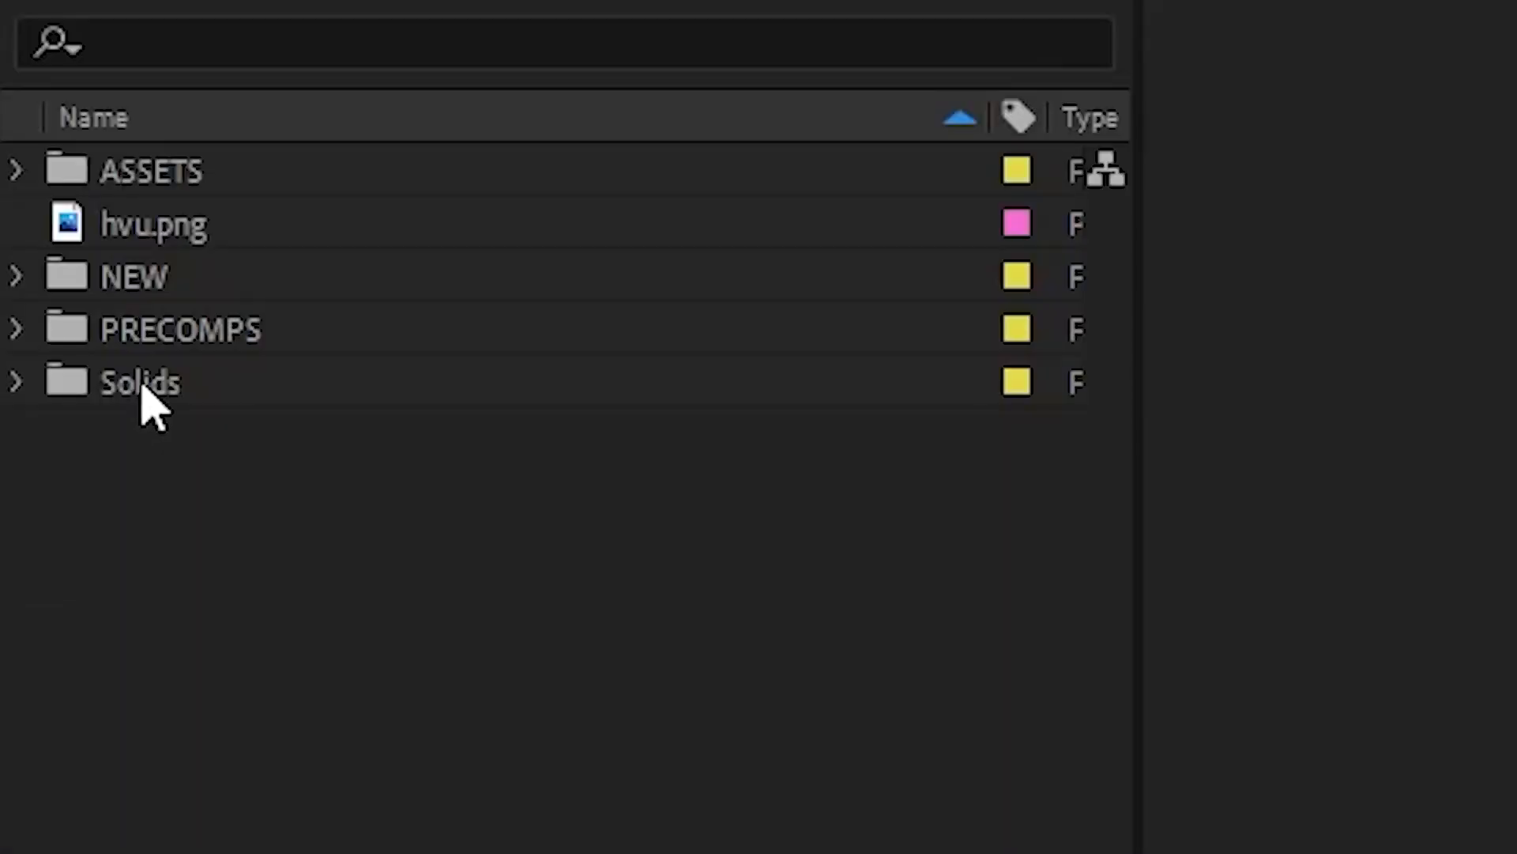
Inspect the DARK SQUARE item inside the project's Solids folder, and collapse the folder again
click(143, 385)
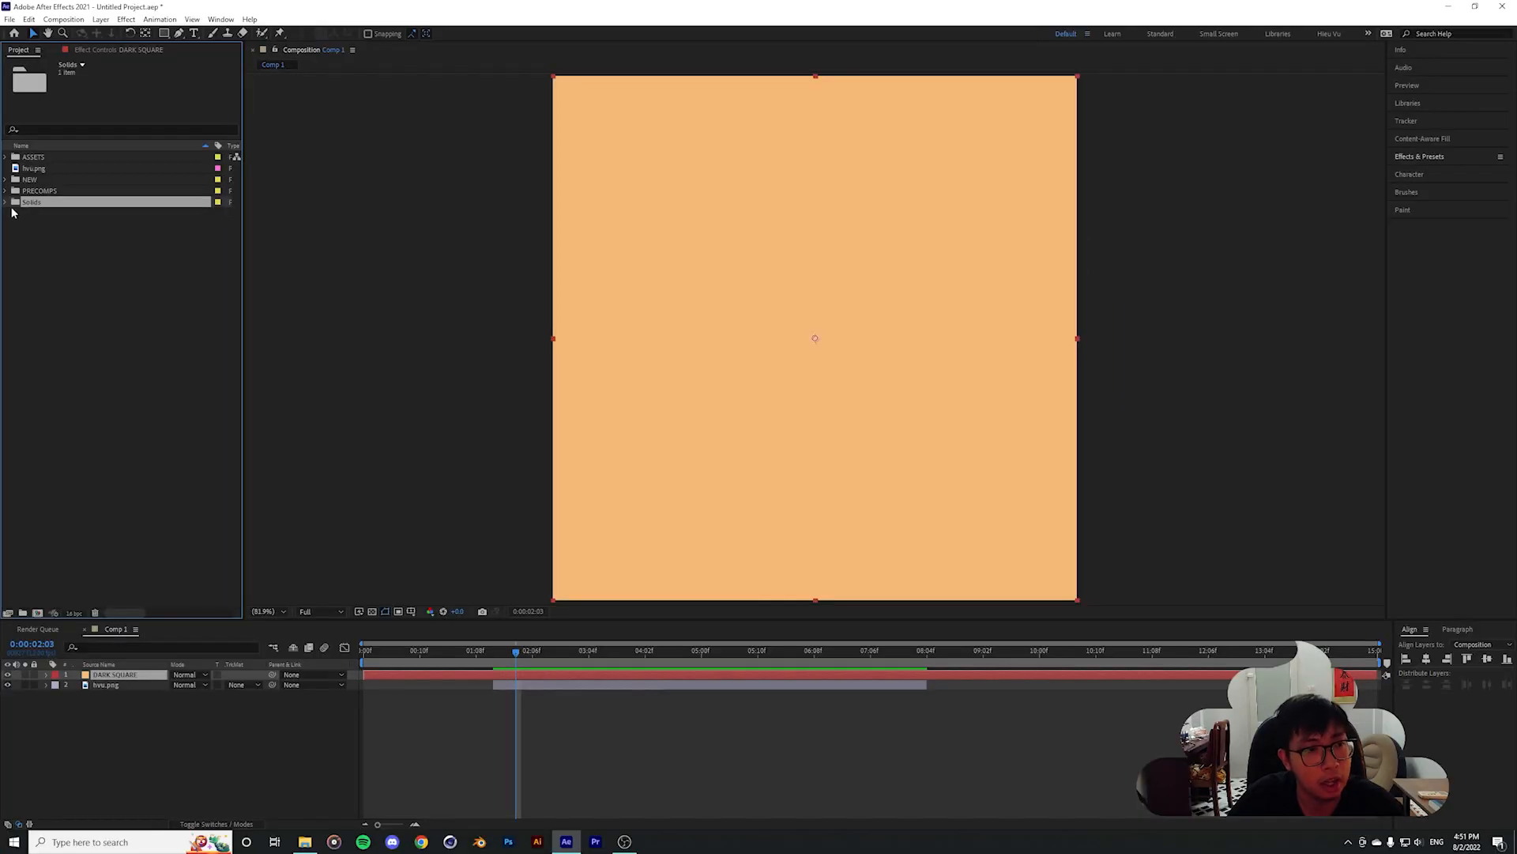
click(5, 202)
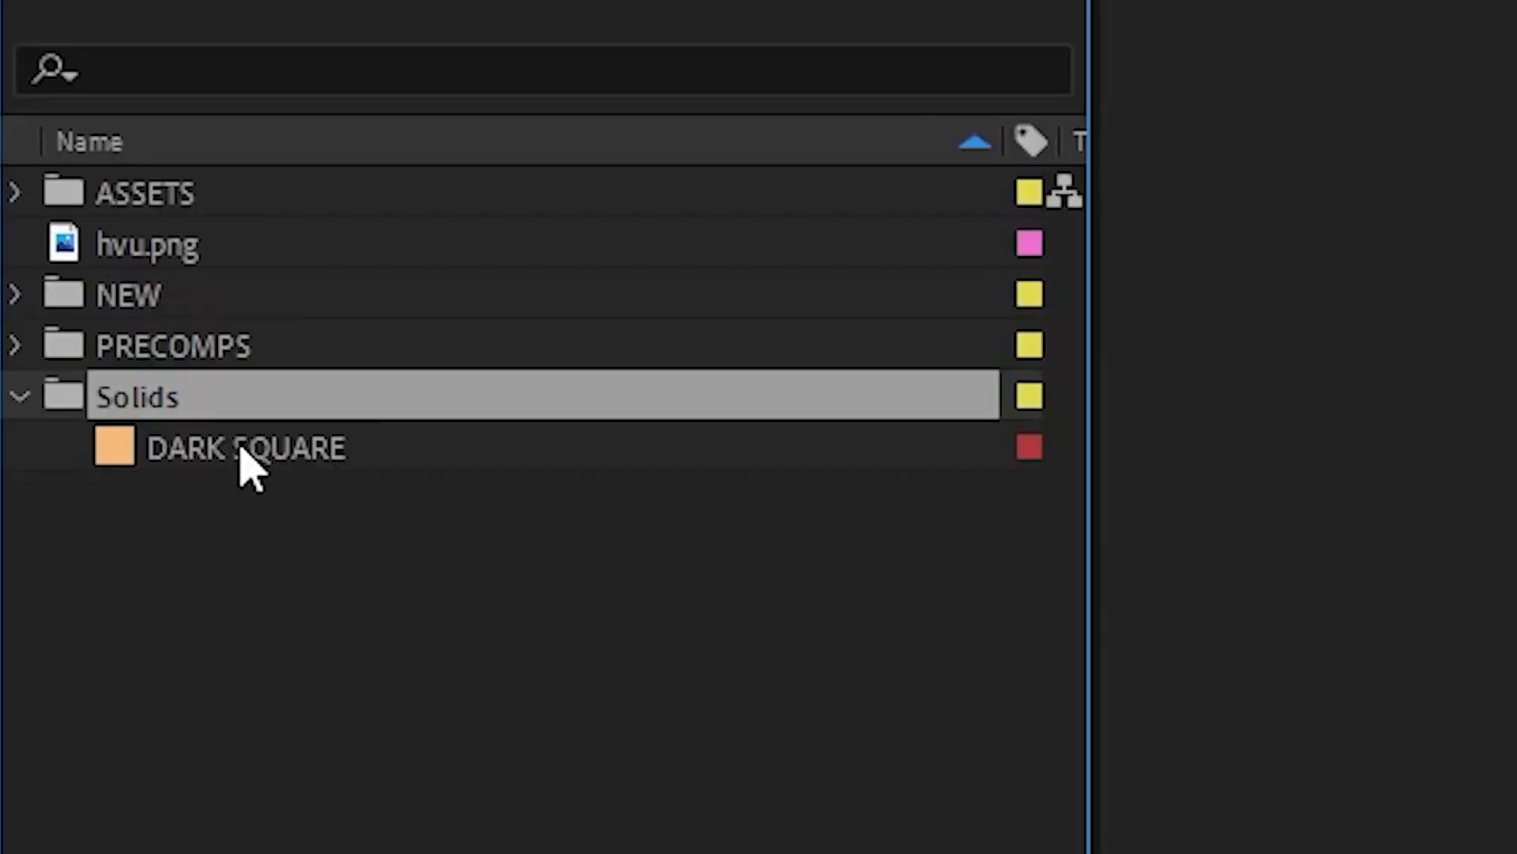
click(53, 212)
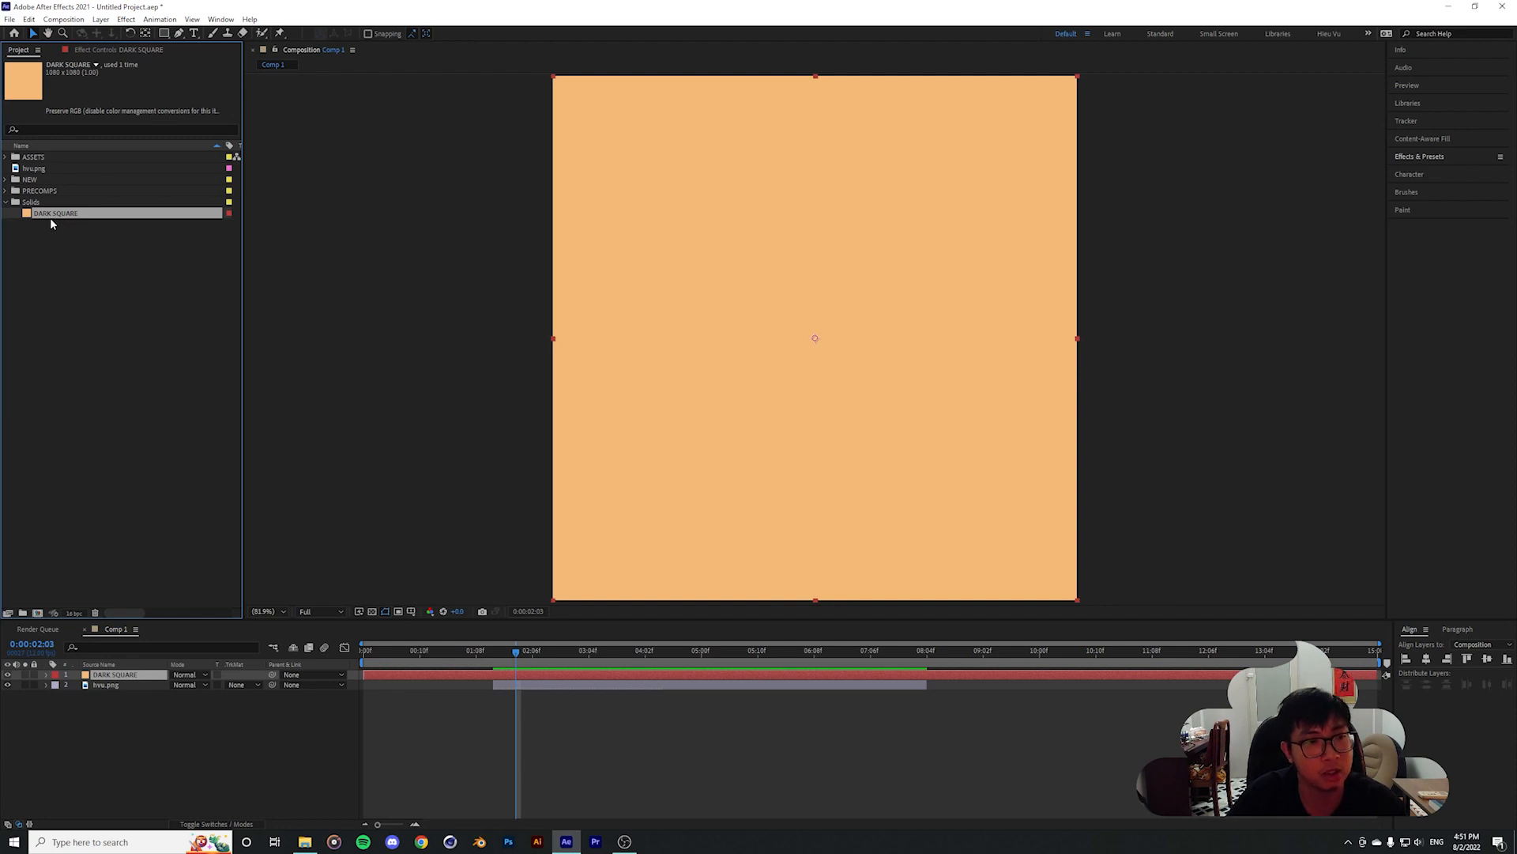
click(5, 202)
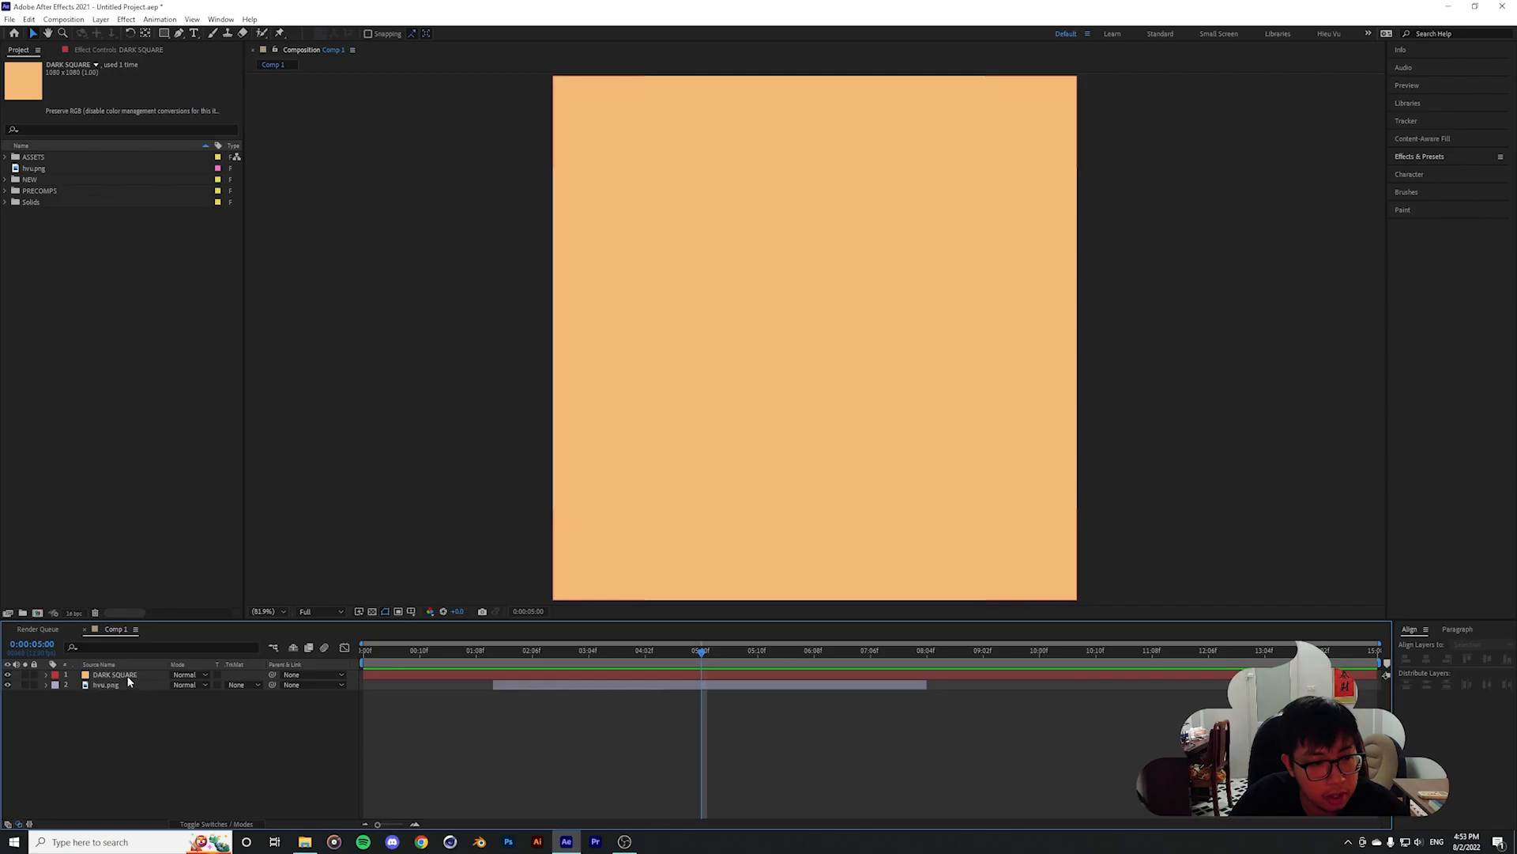
Rename the DARK SQUARE layer in the Comp 1 timeline to SQUARE
click(372, 540)
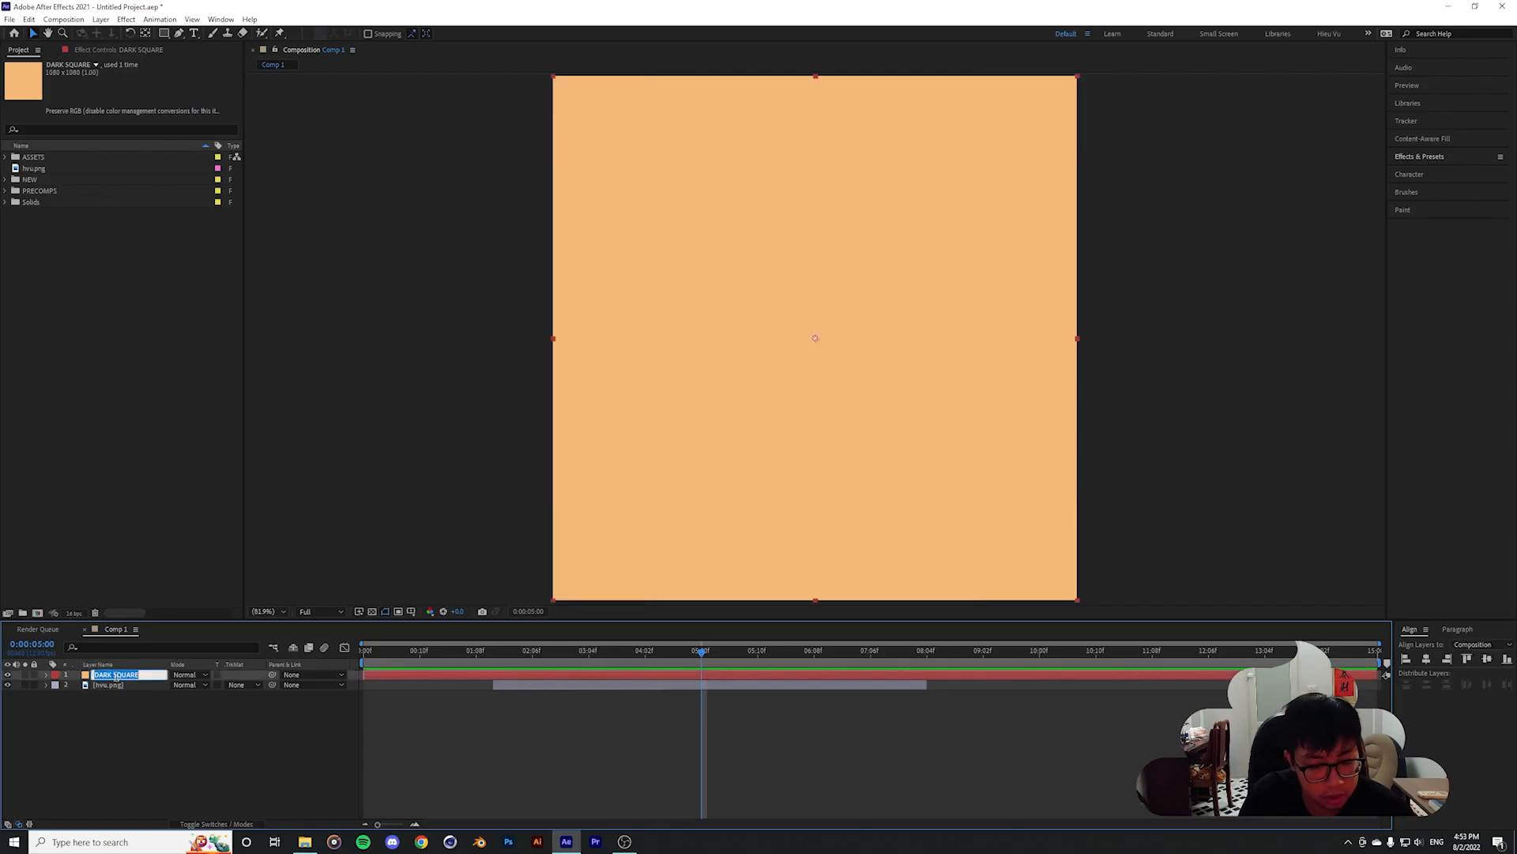
text(SQUARE)
key(Return)
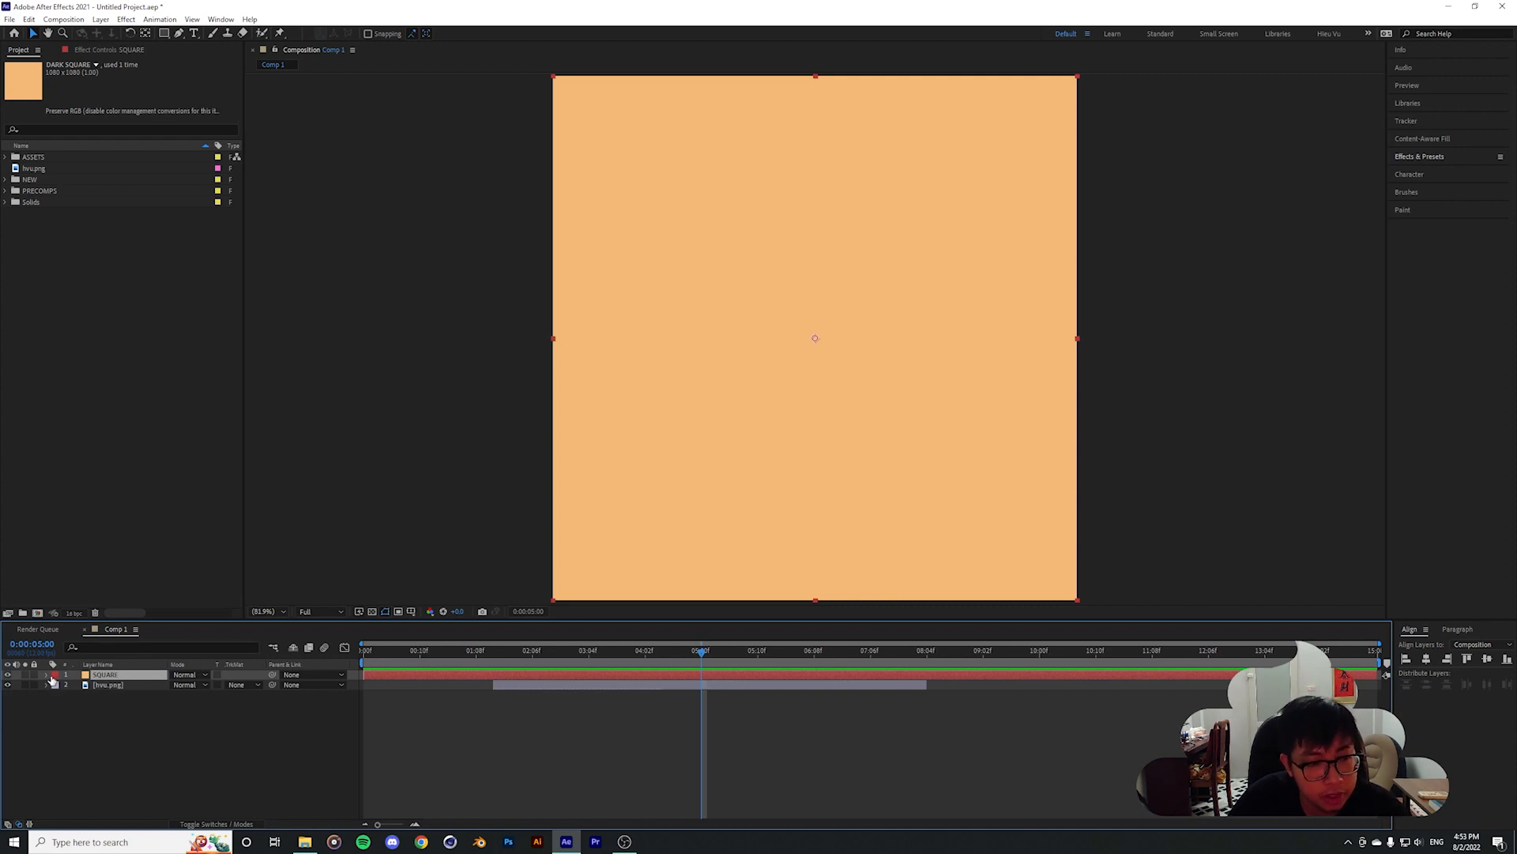
Rename the SQUARE layer in the Comp 1 timeline to SOLID
key(Return)
text(SOLID)
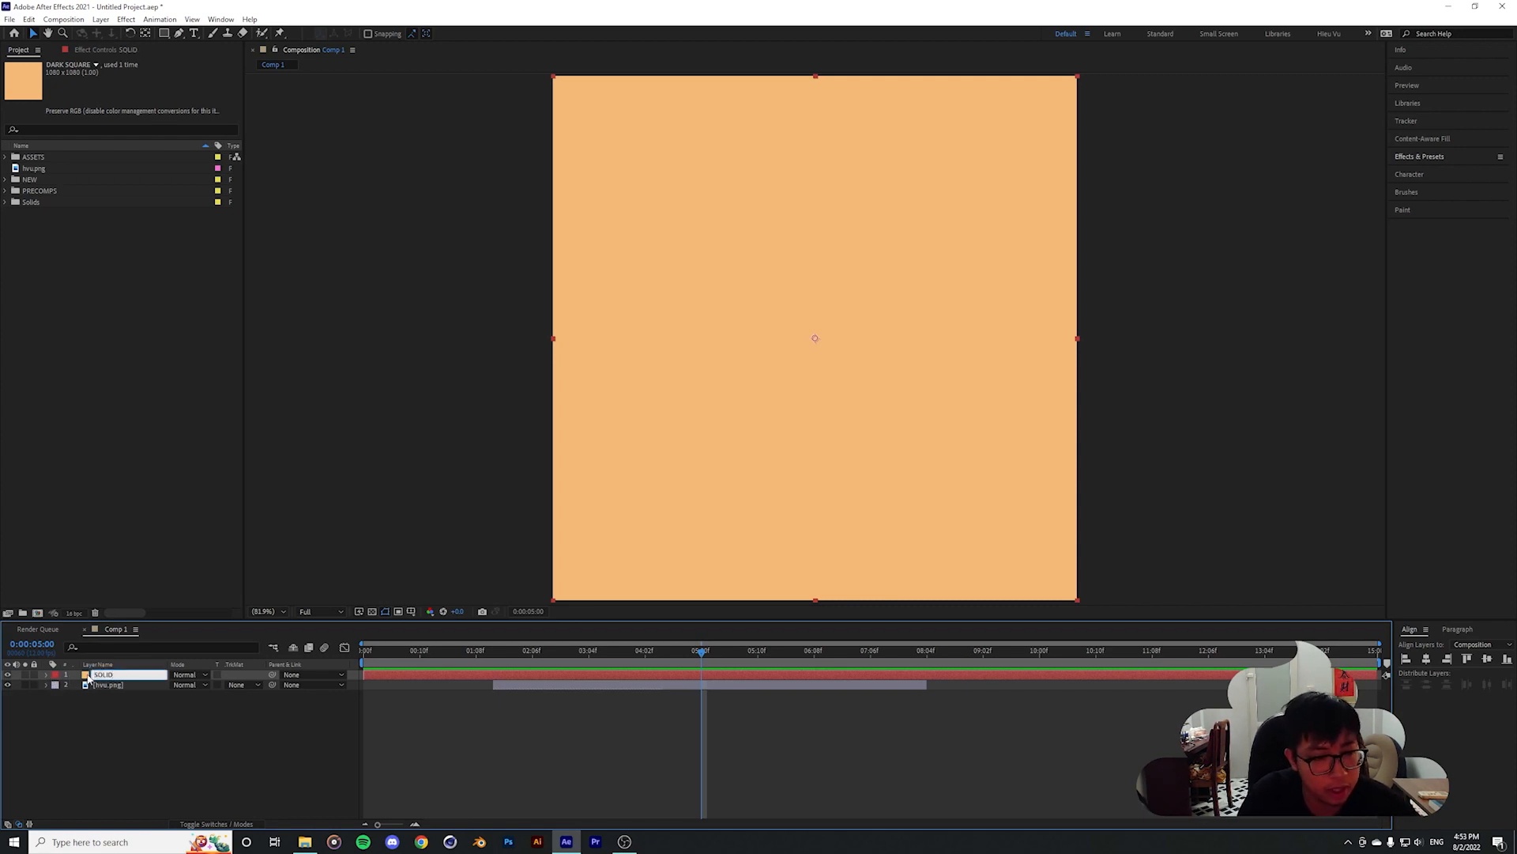
key(Return)
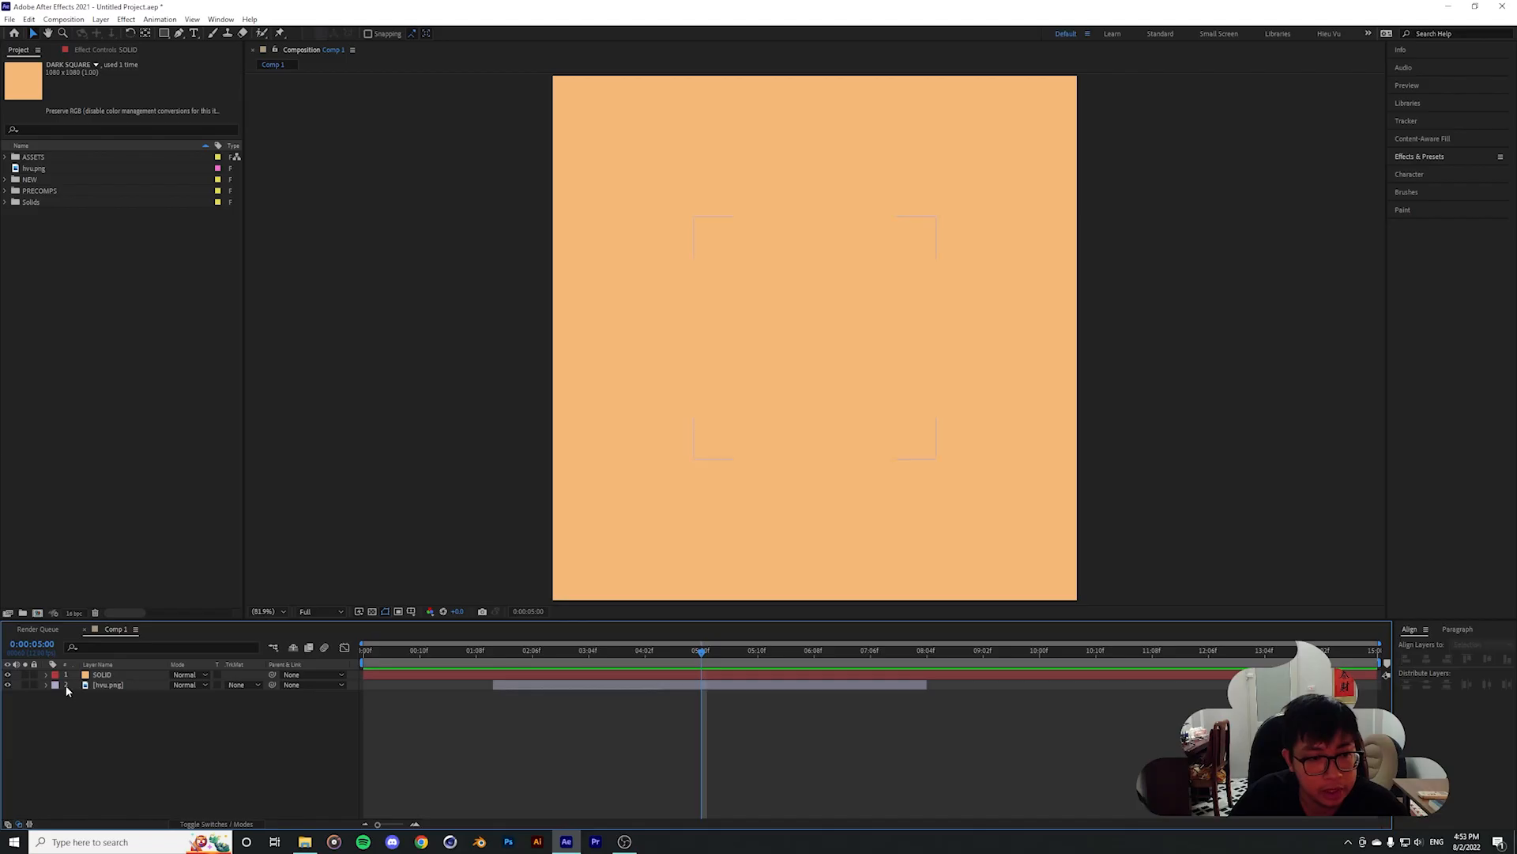
Move the SOLID layer below the hvu.png layer in the Comp 1 layer stack
click(109, 686)
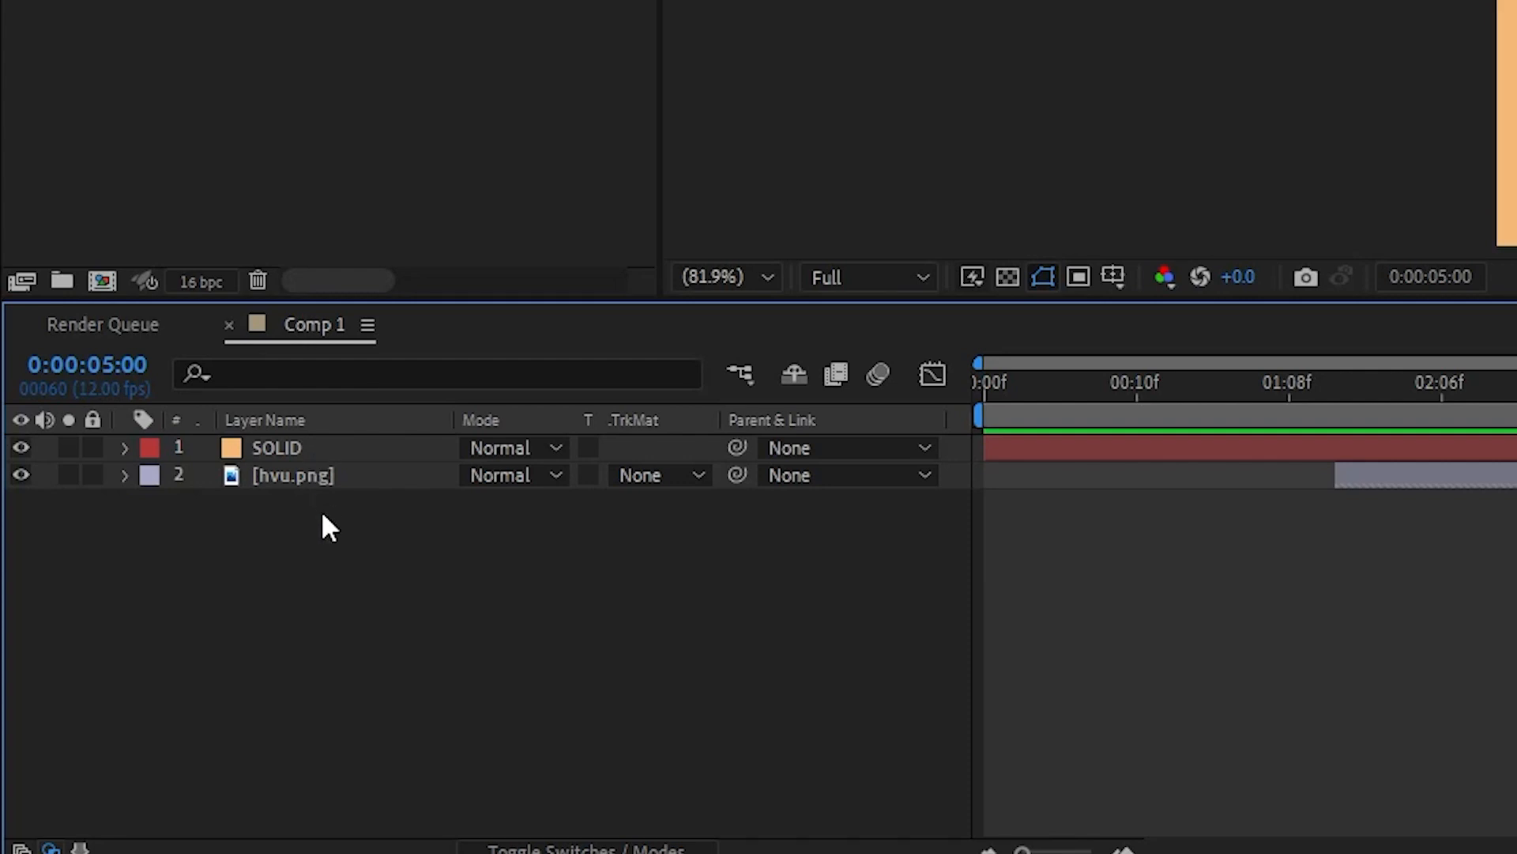
click(308, 449)
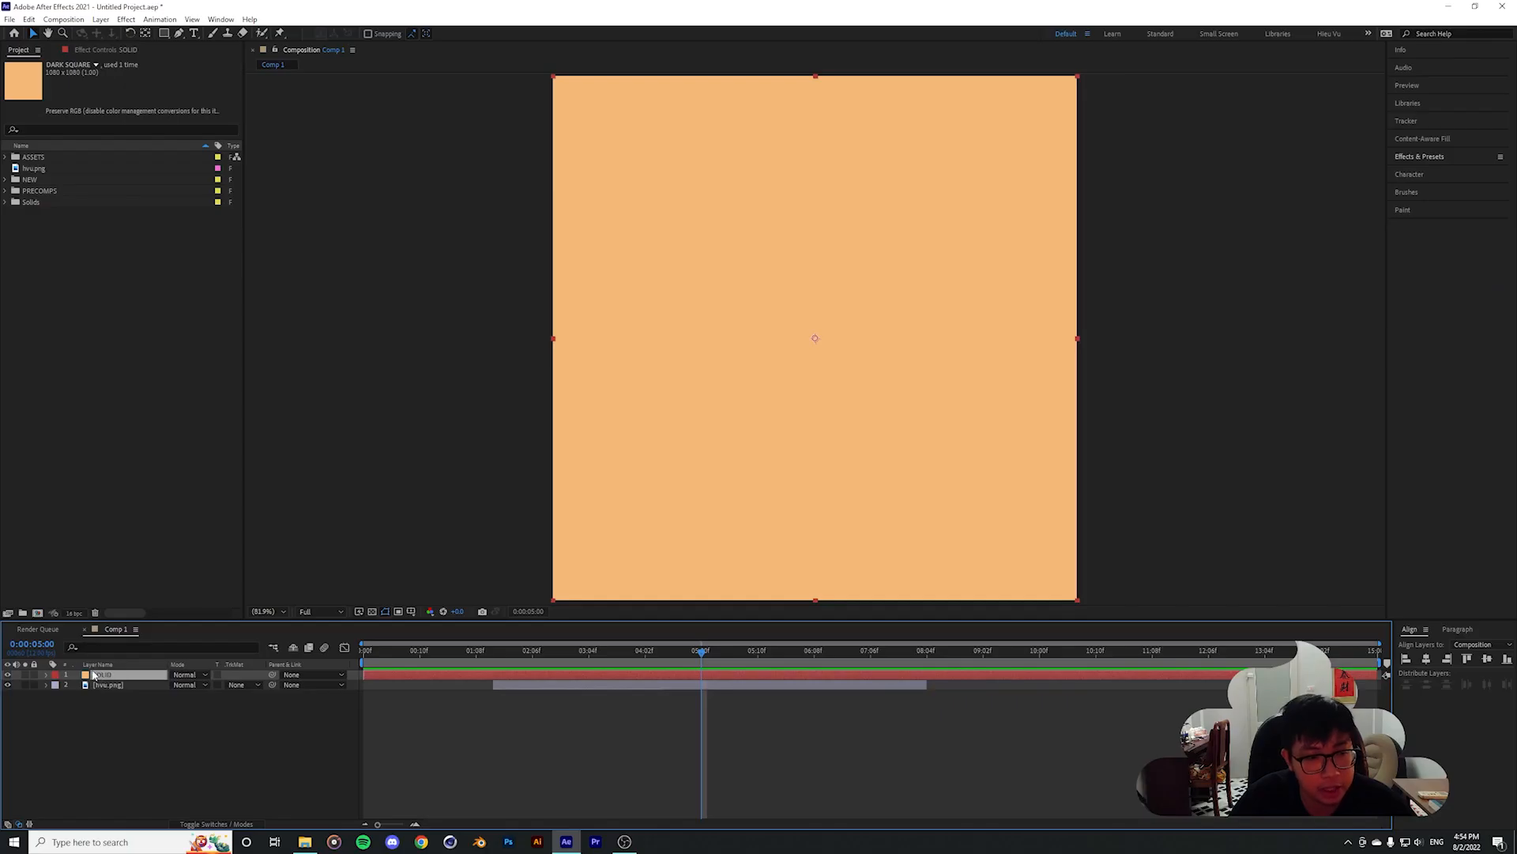
drag(93, 674, 102, 703)
click(113, 695)
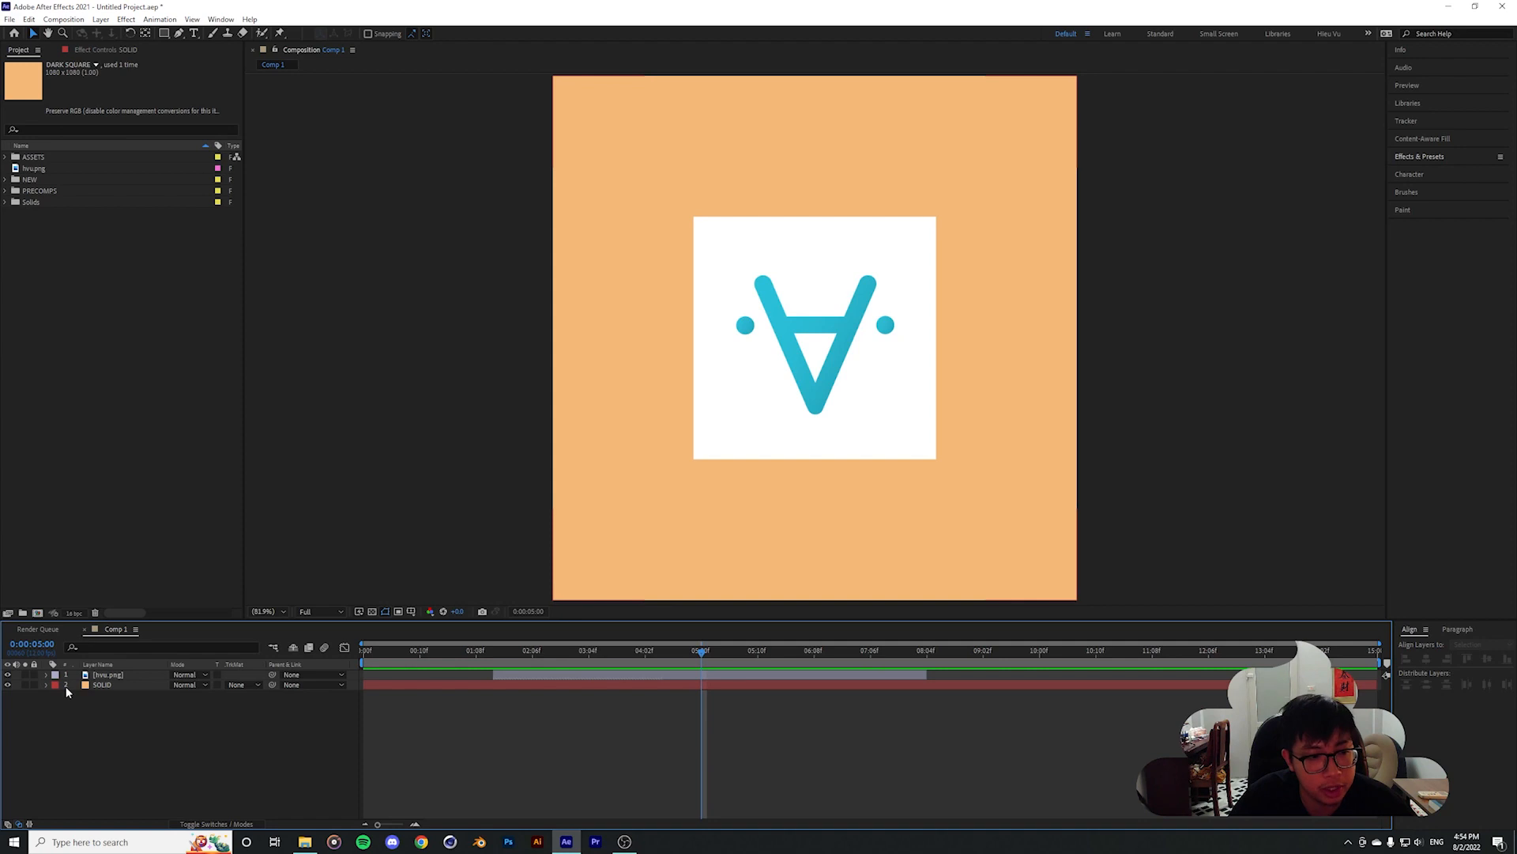
Select the hvu.png and SOLID layers in turn and scrub through the timeline to examine how their stacking order affects the composition
click(117, 676)
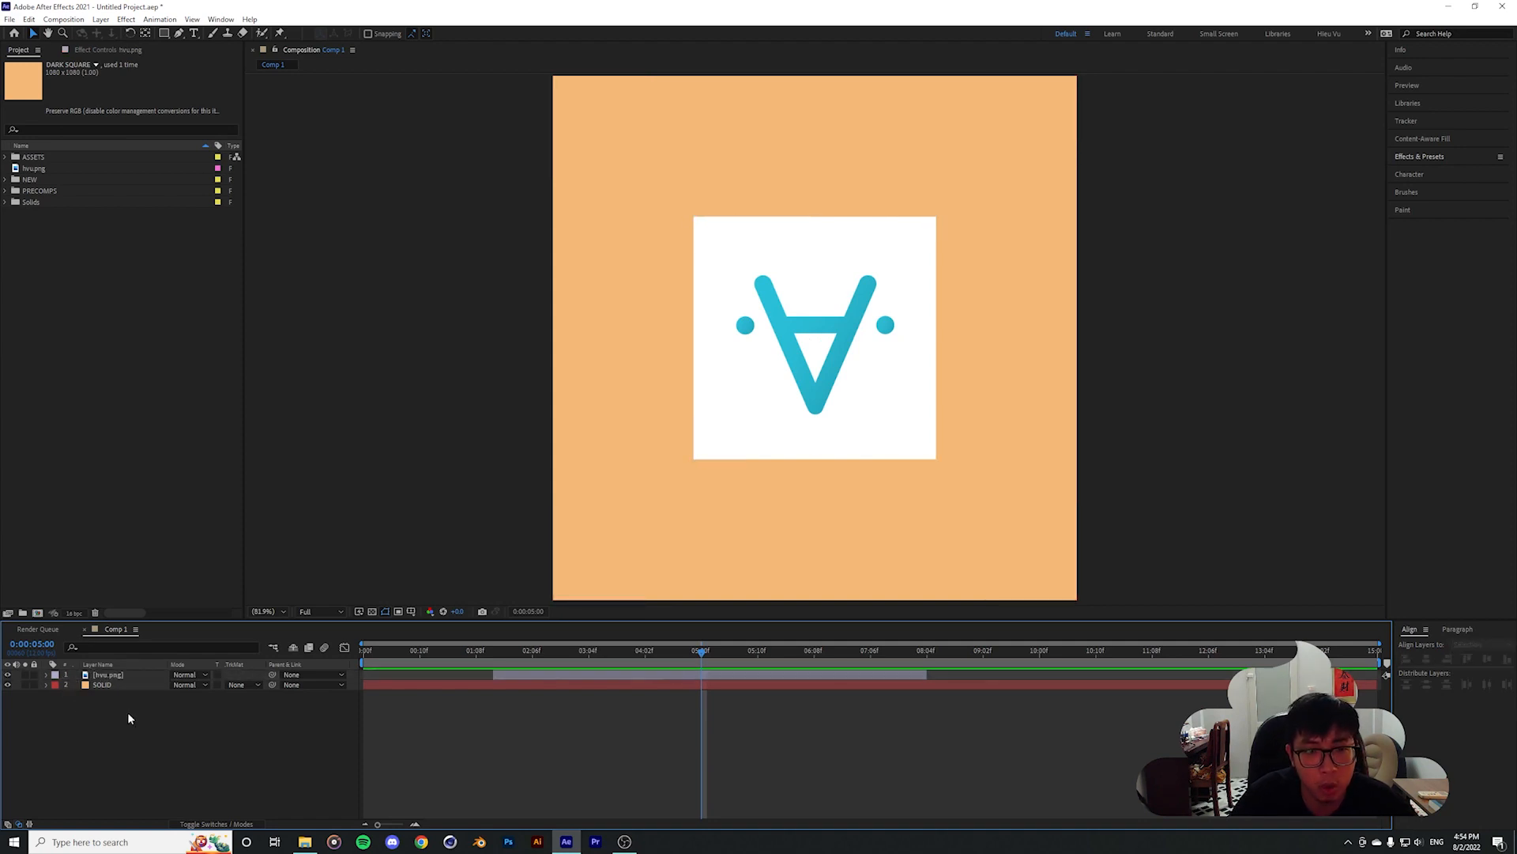
click(881, 381)
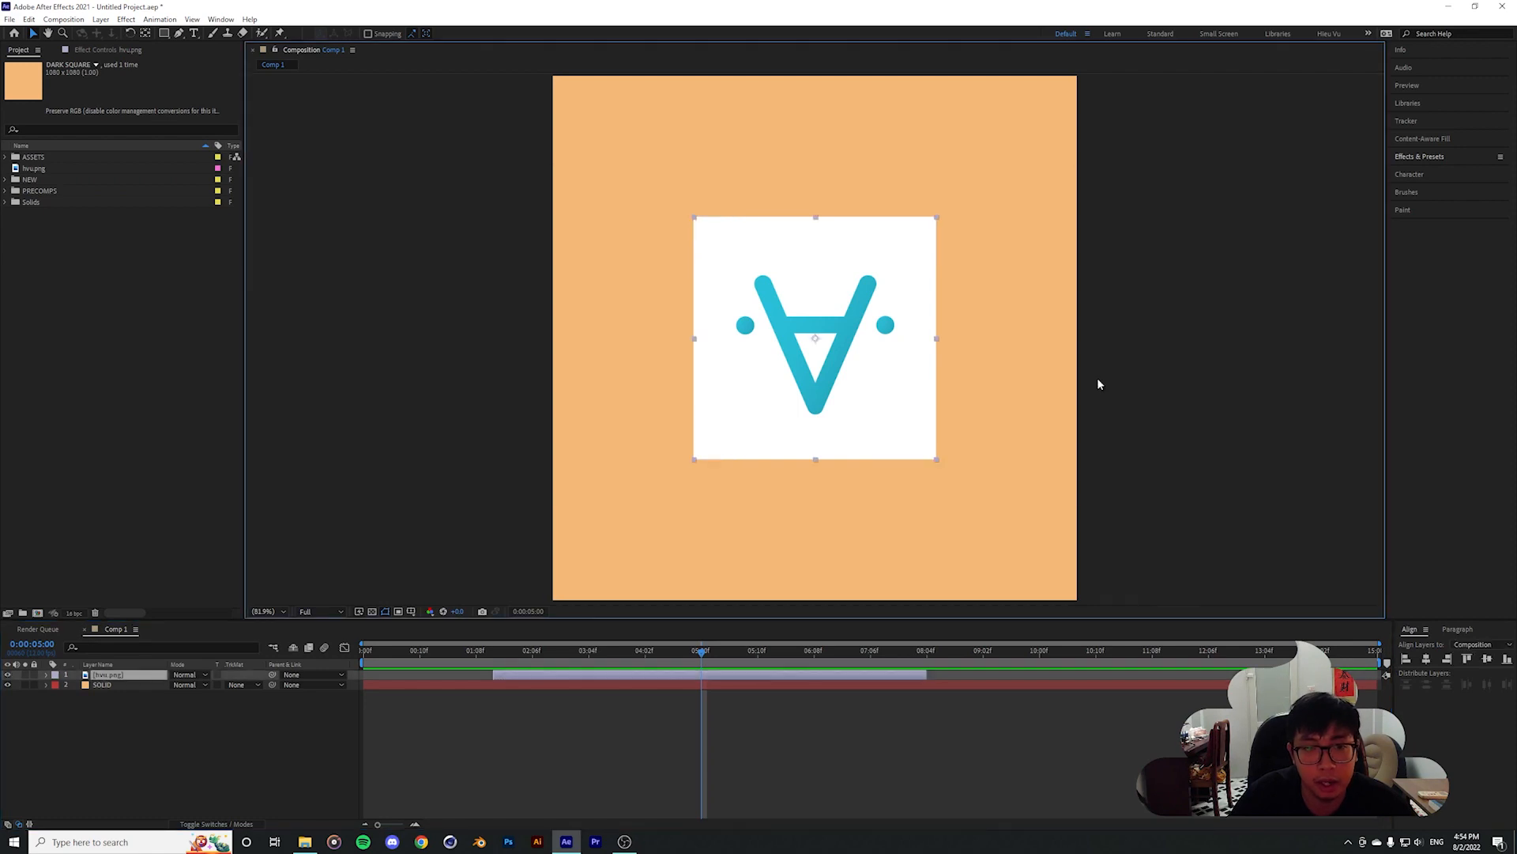
click(1010, 387)
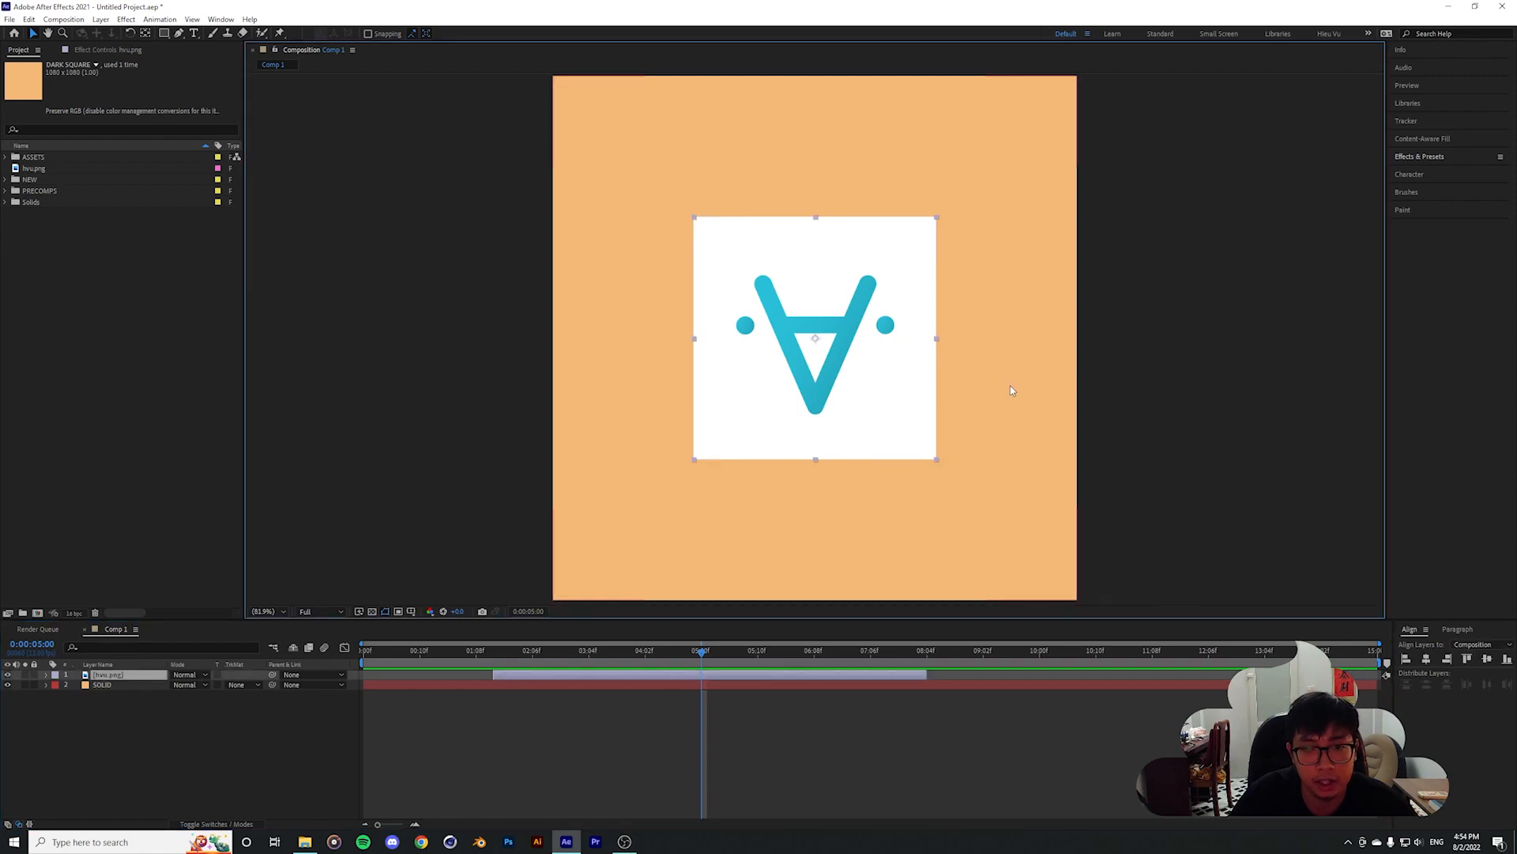
click(377, 747)
drag(436, 651, 686, 653)
click(459, 686)
click(526, 674)
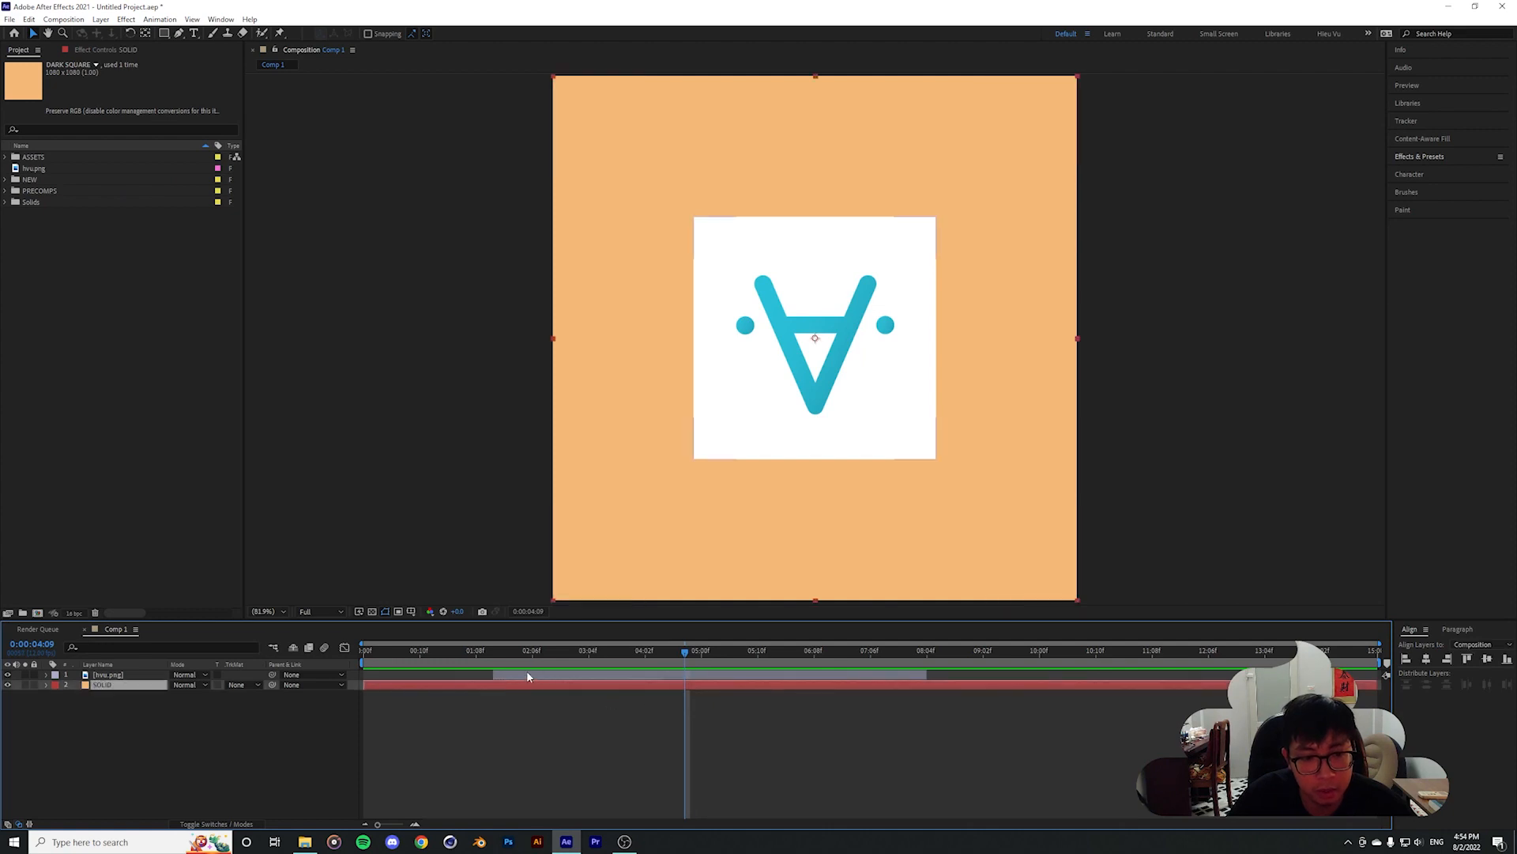
mouse_move(652, 653)
mouse_down()
mouse_move(624, 661)
mouse_move(668, 664)
mouse_up()
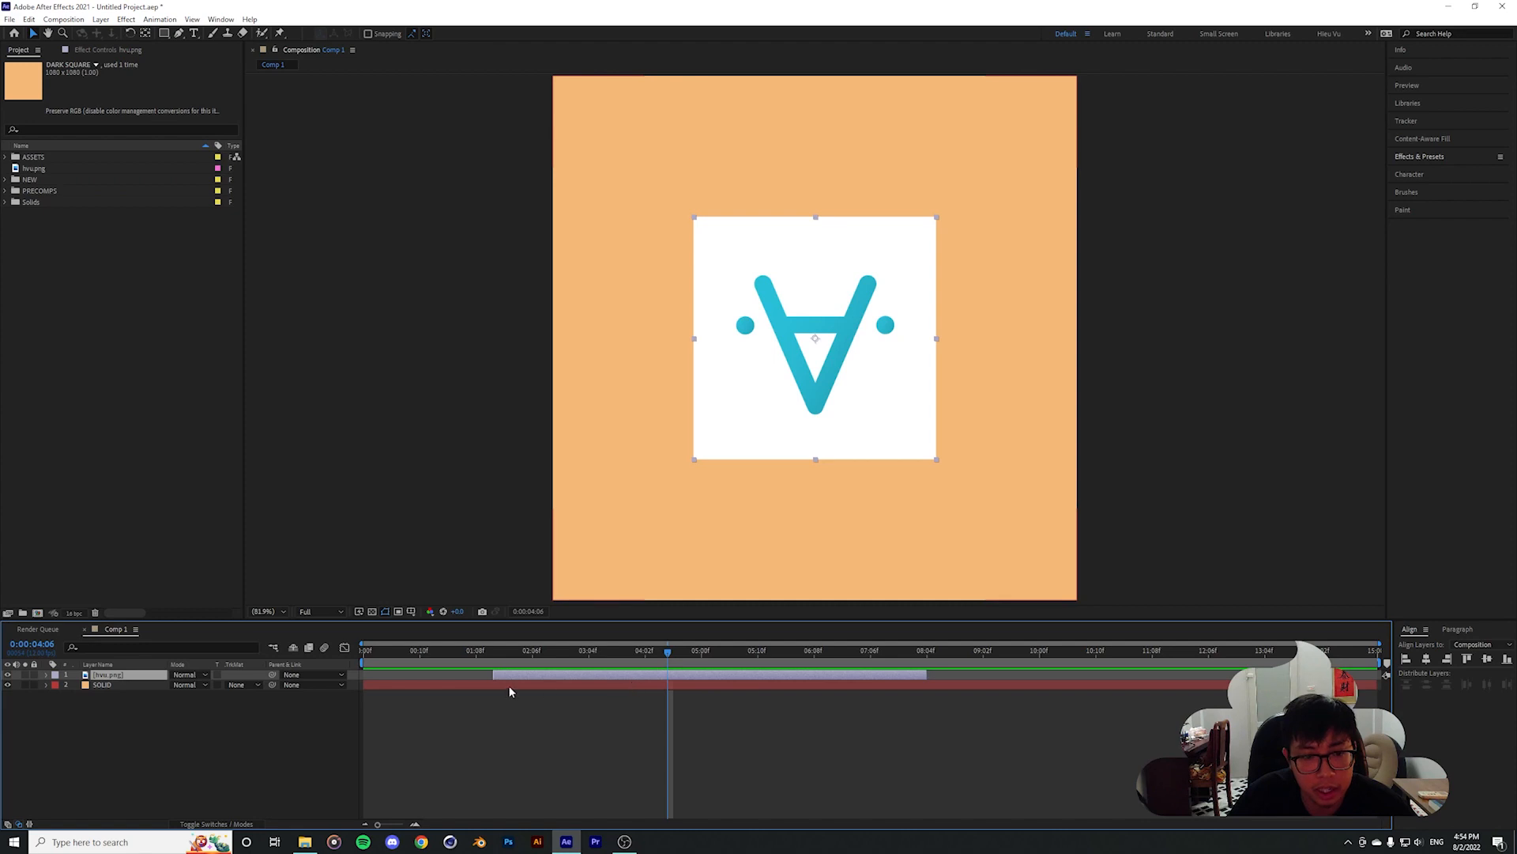
Trim the start of the SOLID layer by about one frame in the timeline
click(368, 687)
mouse_move(368, 687)
mouse_down()
mouse_move(711, 689)
mouse_move(367, 689)
mouse_up()
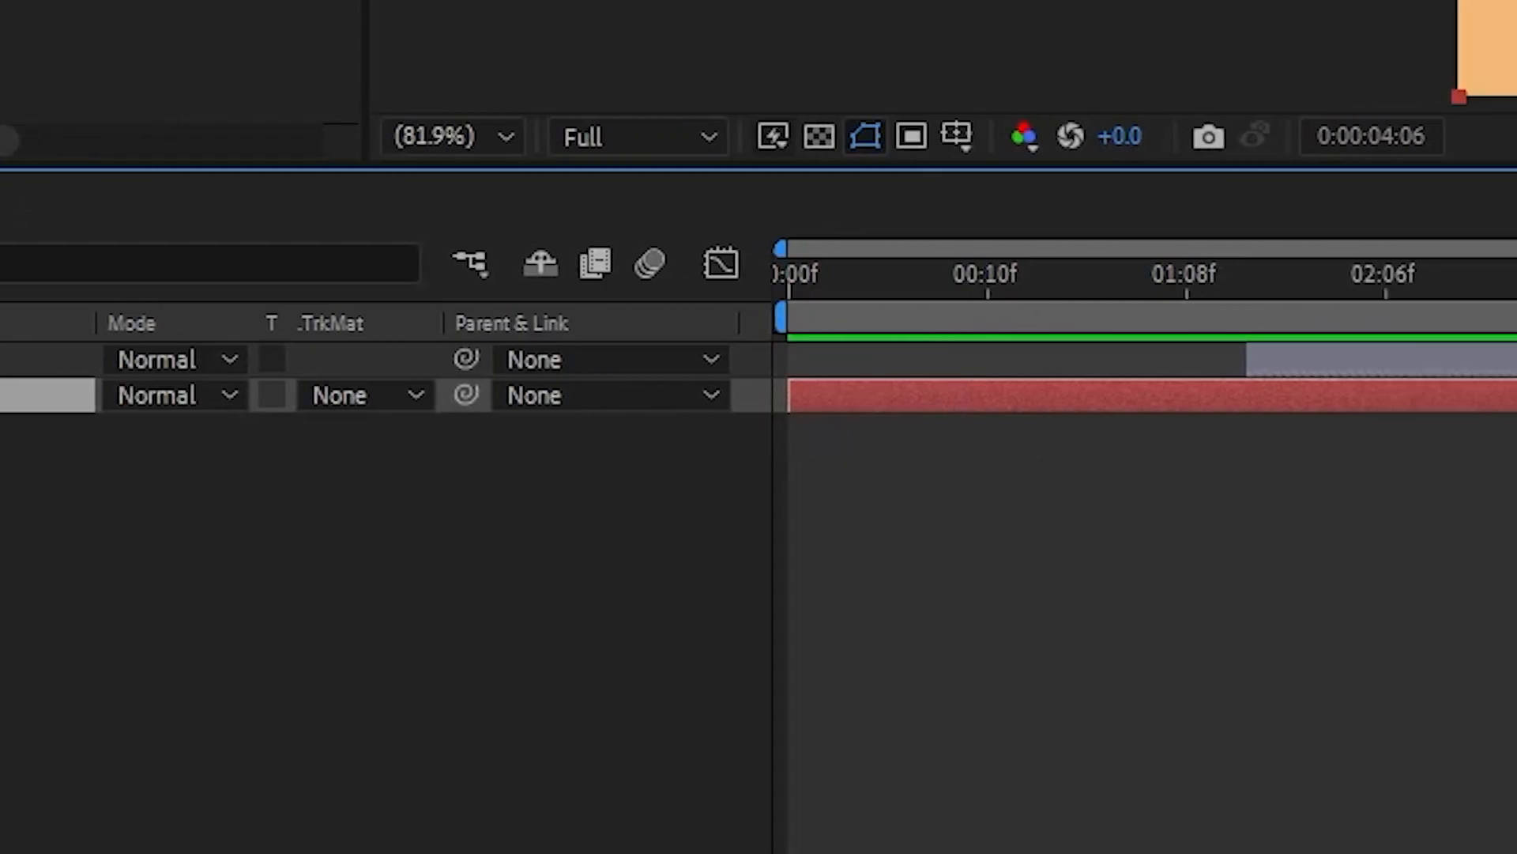
drag(791, 397, 1514, 396)
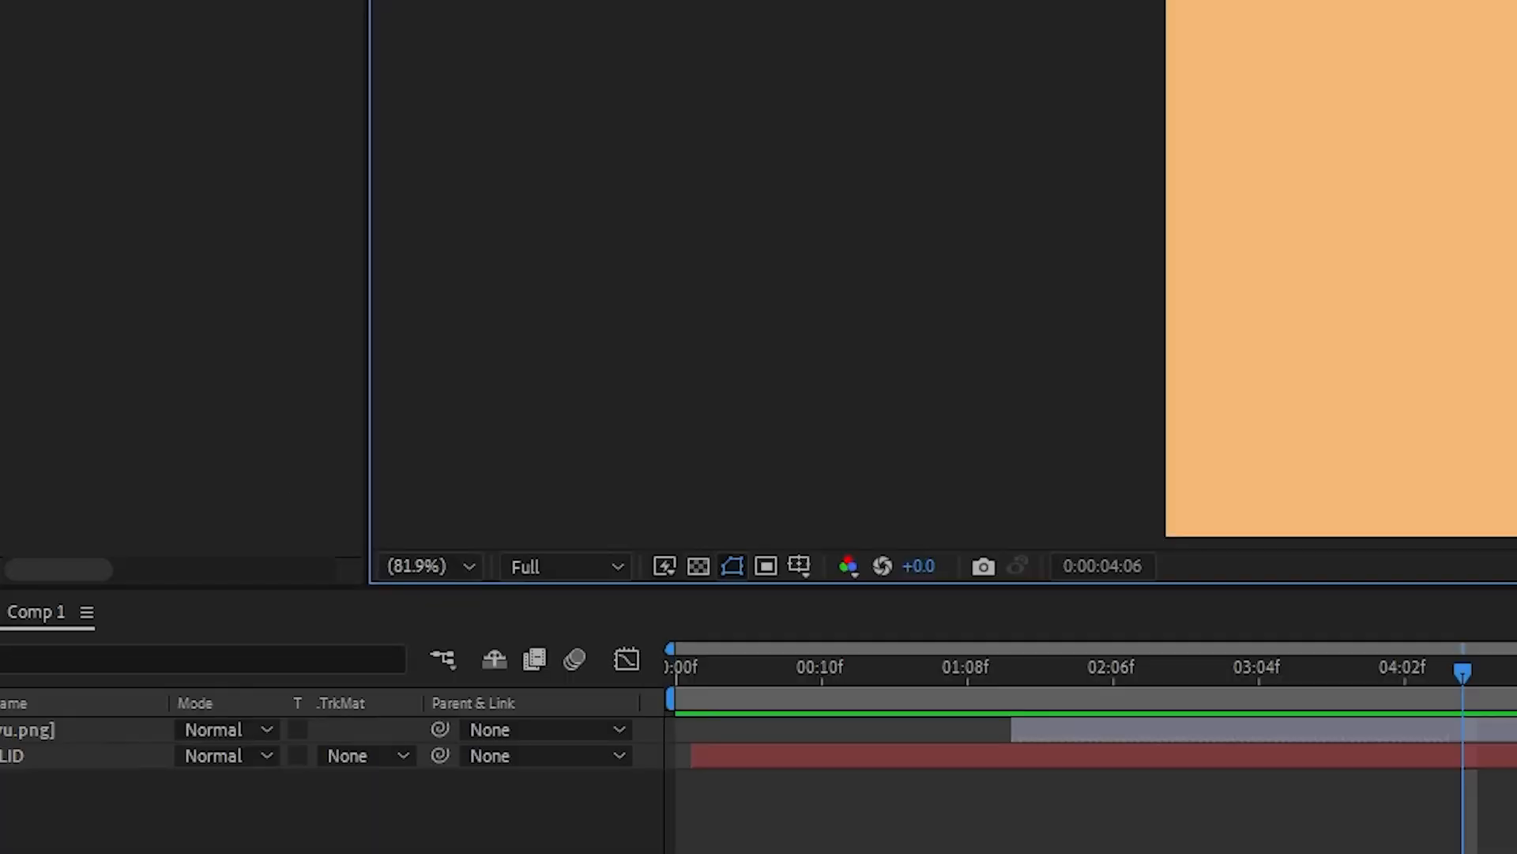
Magnify the composition view to 200%, and return it to Fit up to 100%
key(period)
key(period)
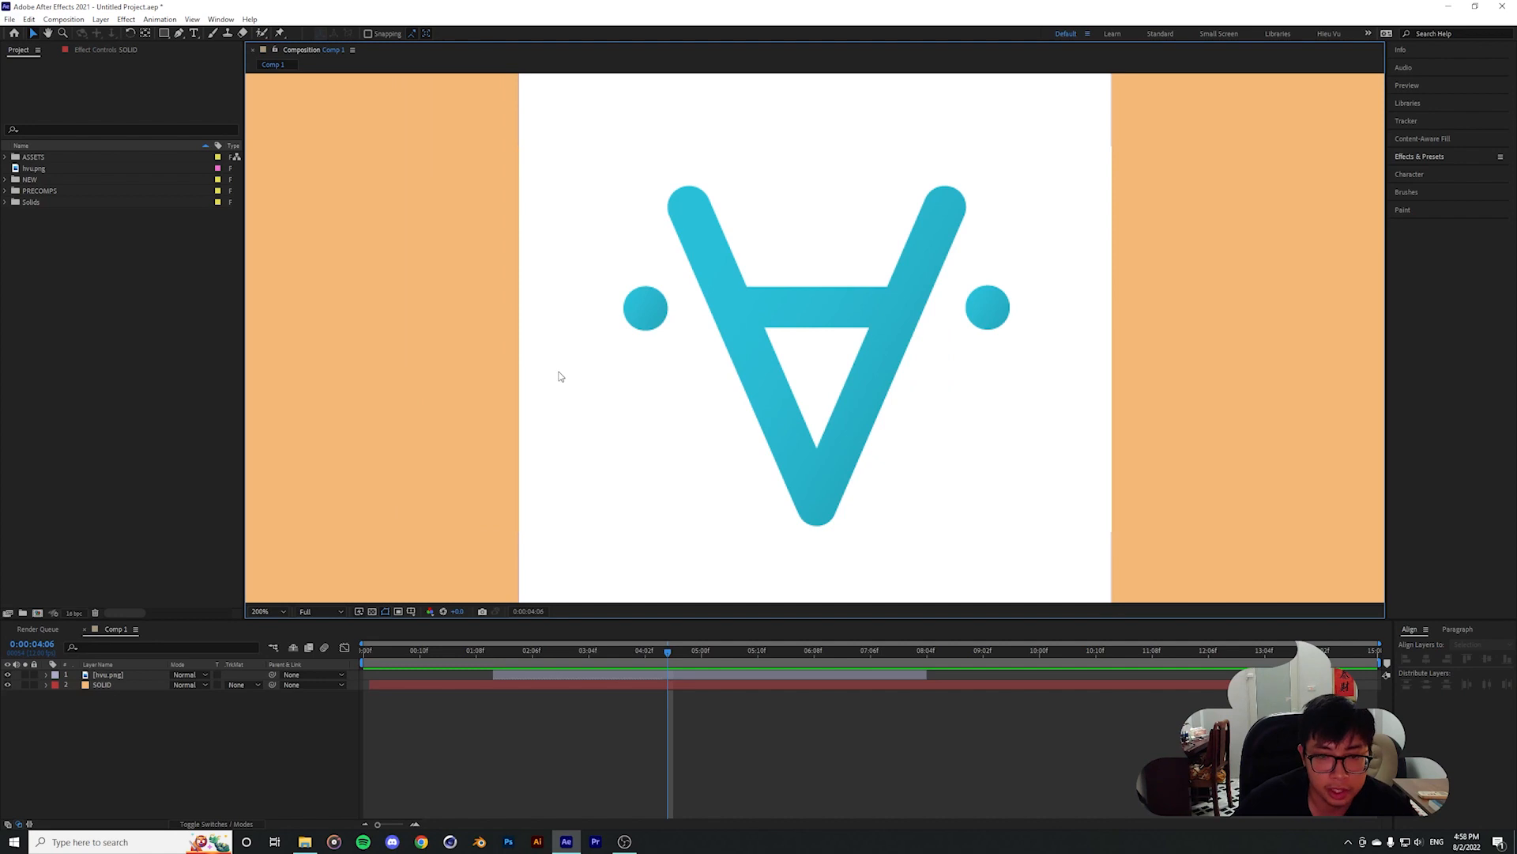
click(265, 609)
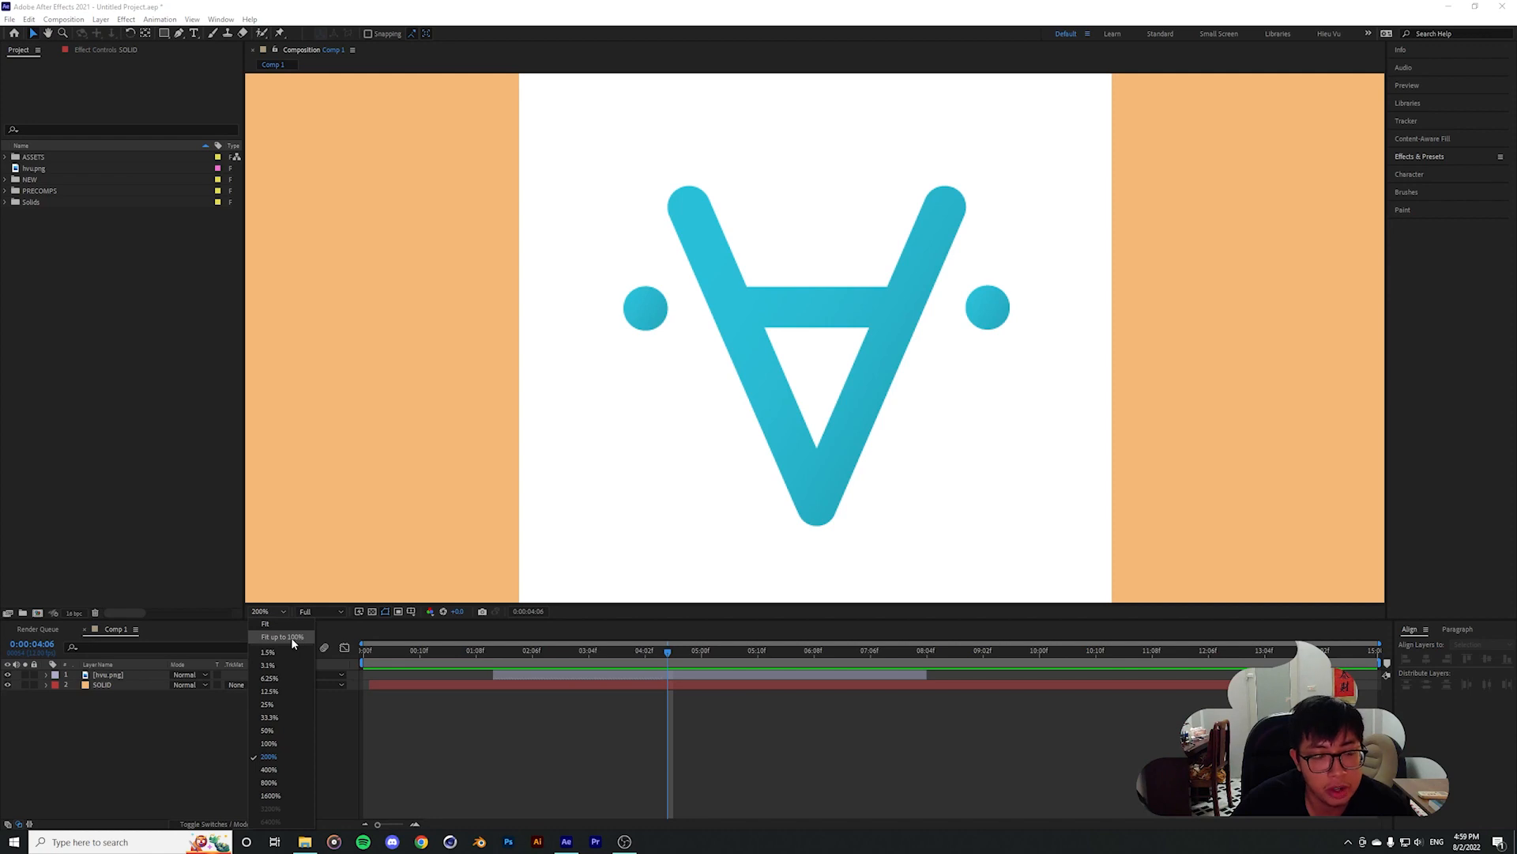
click(291, 637)
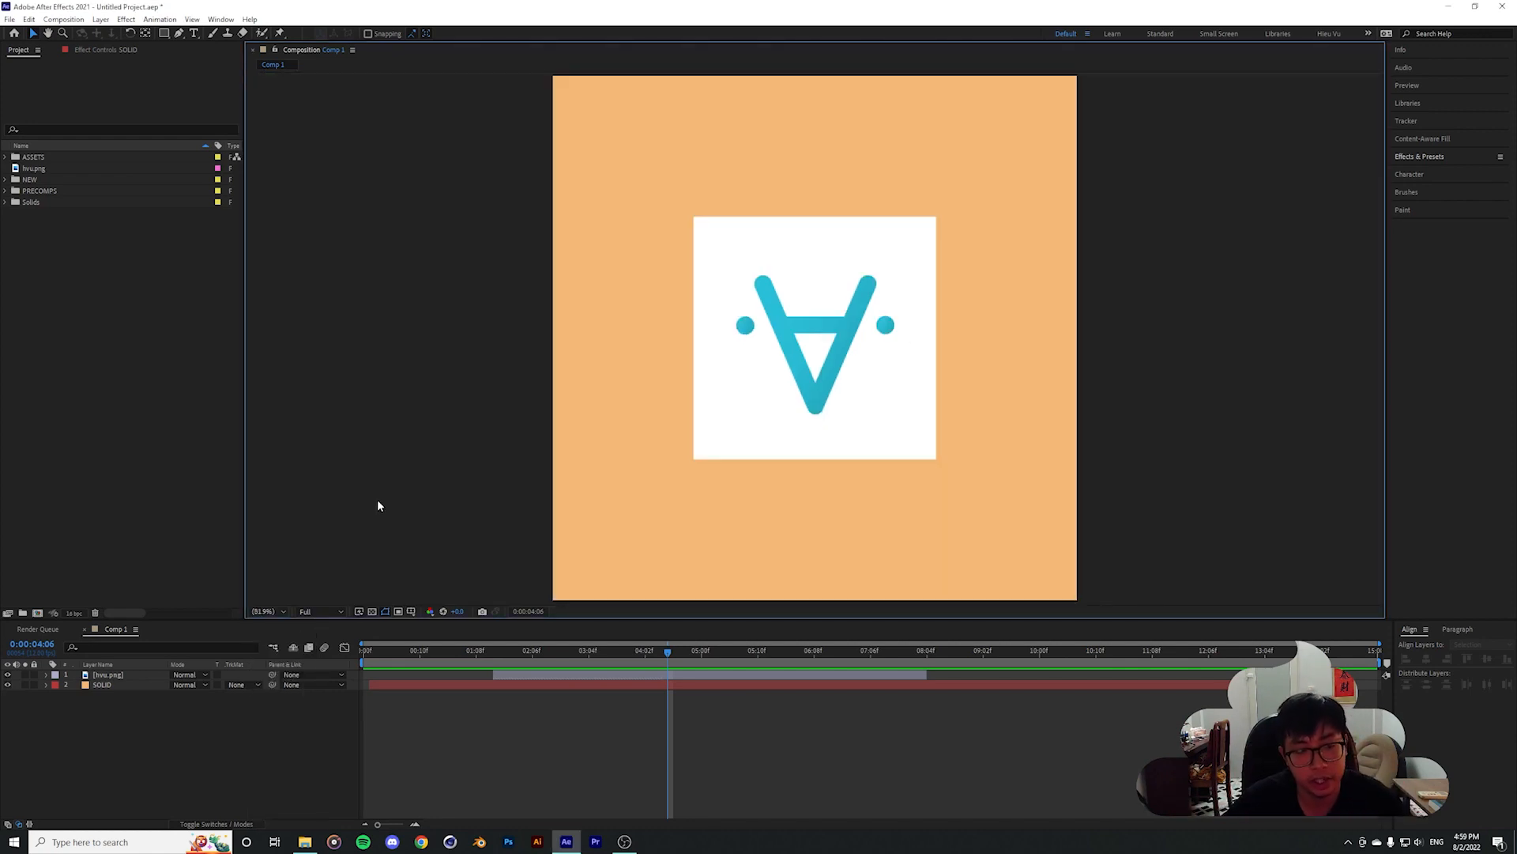
Lower the composition's preview resolution to Third
click(313, 612)
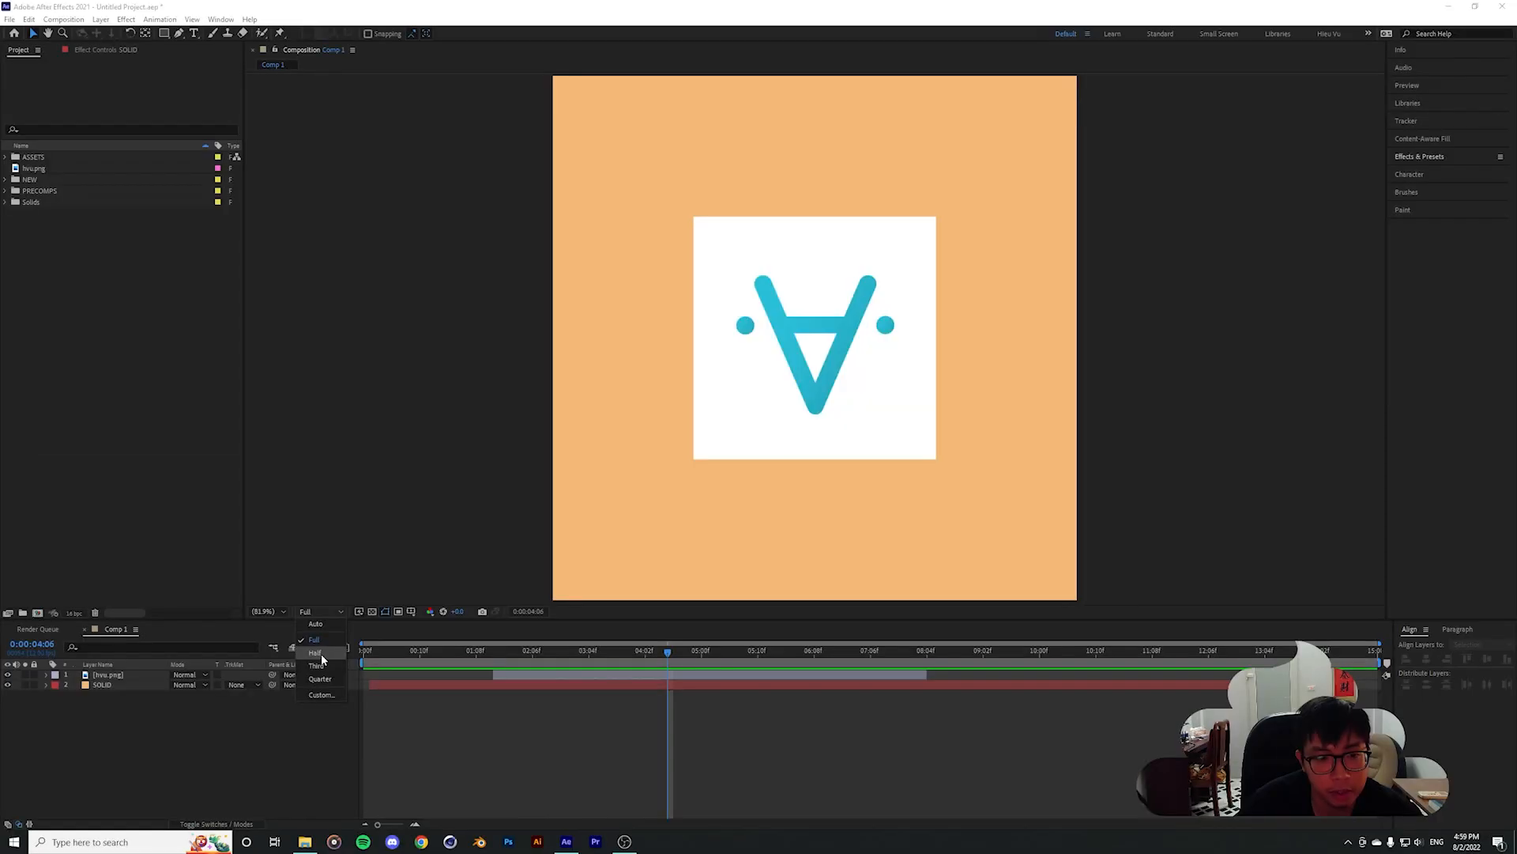
click(607, 537)
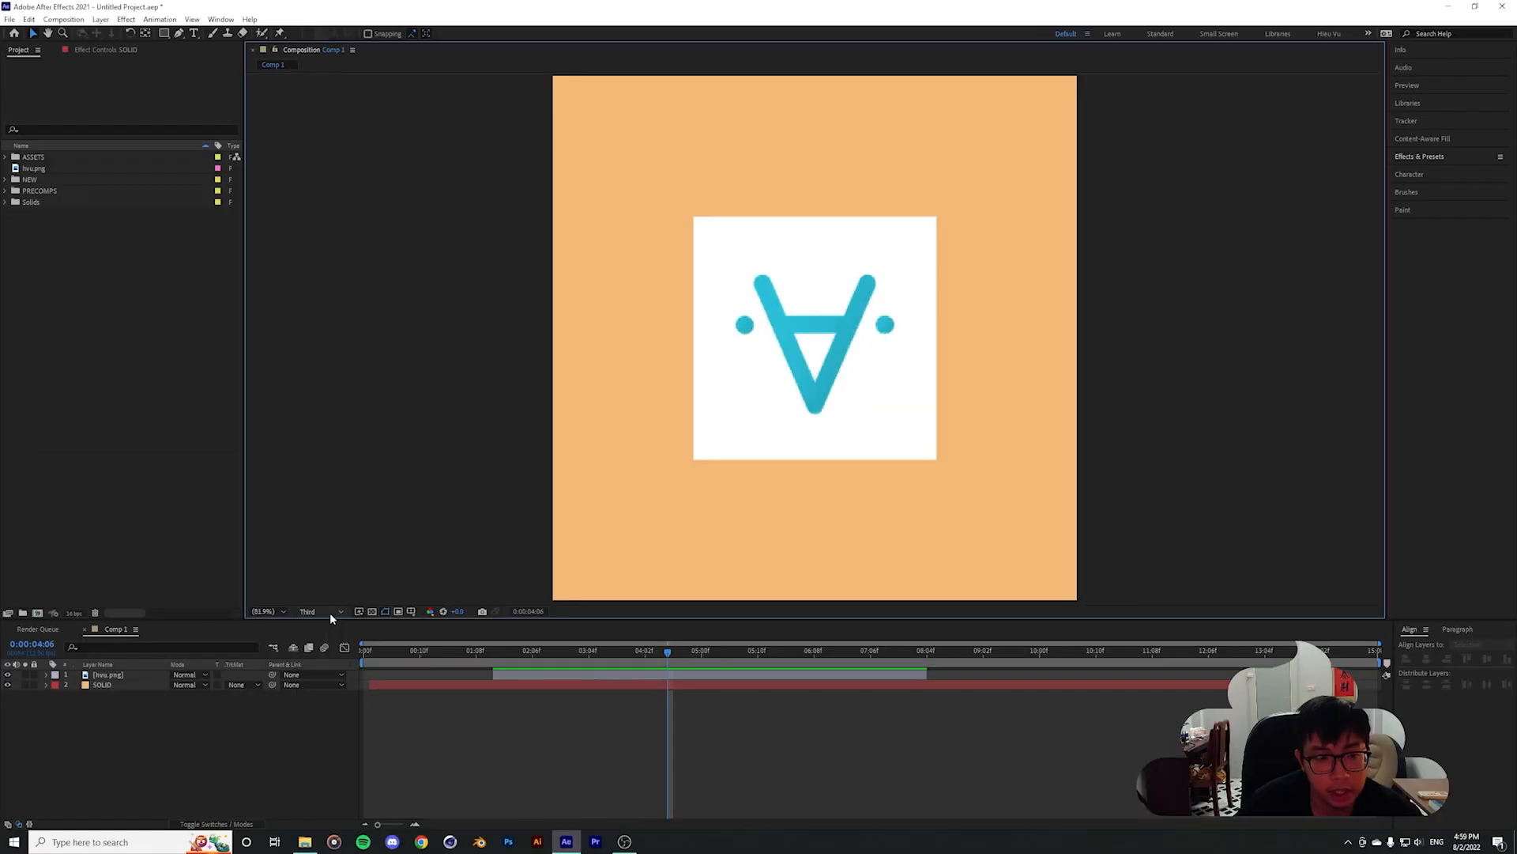
click(637, 366)
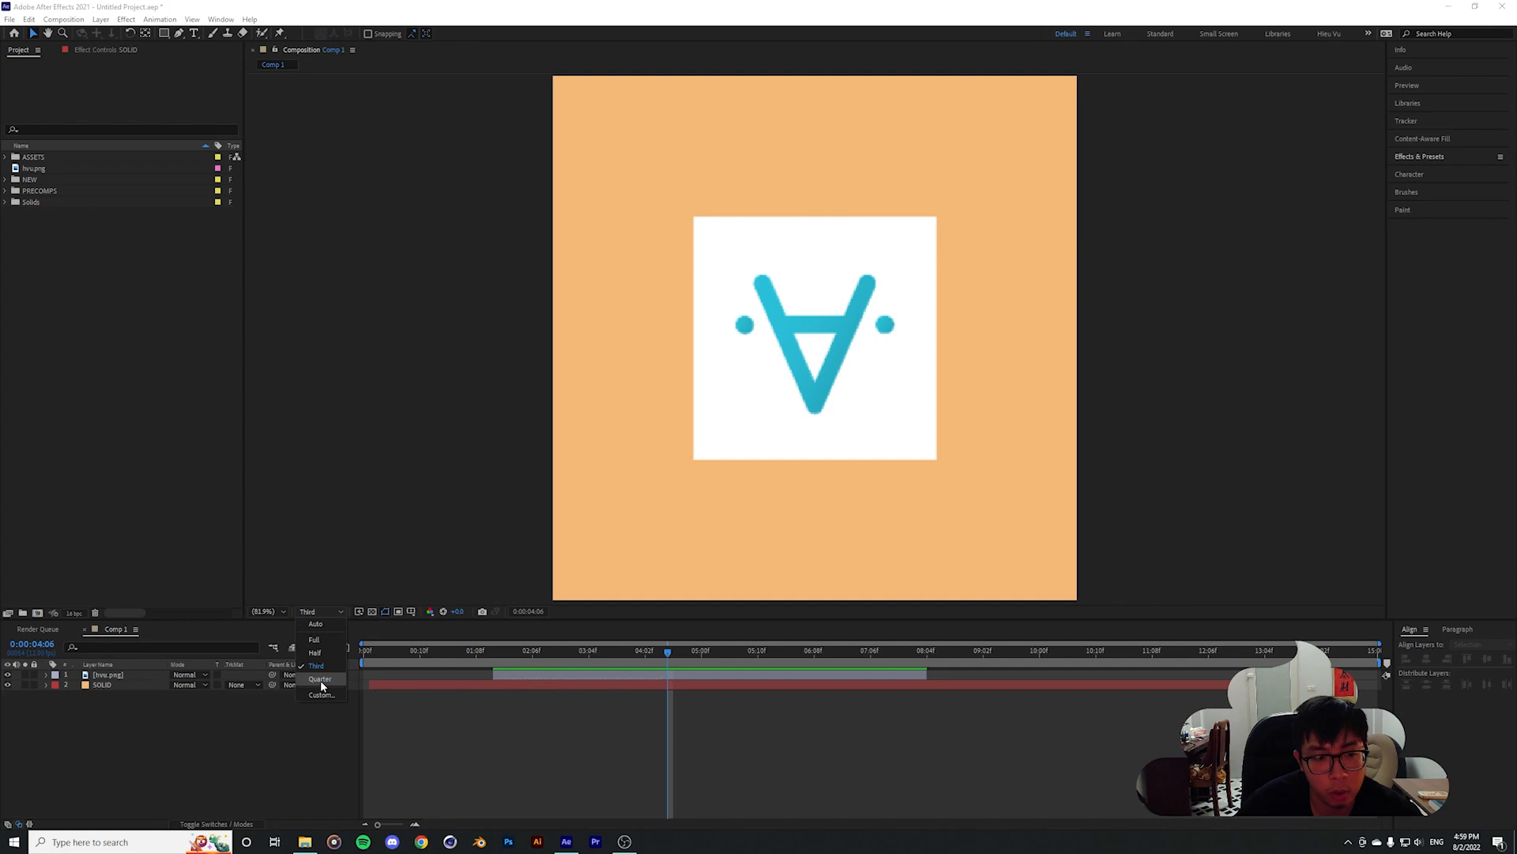
click(321, 669)
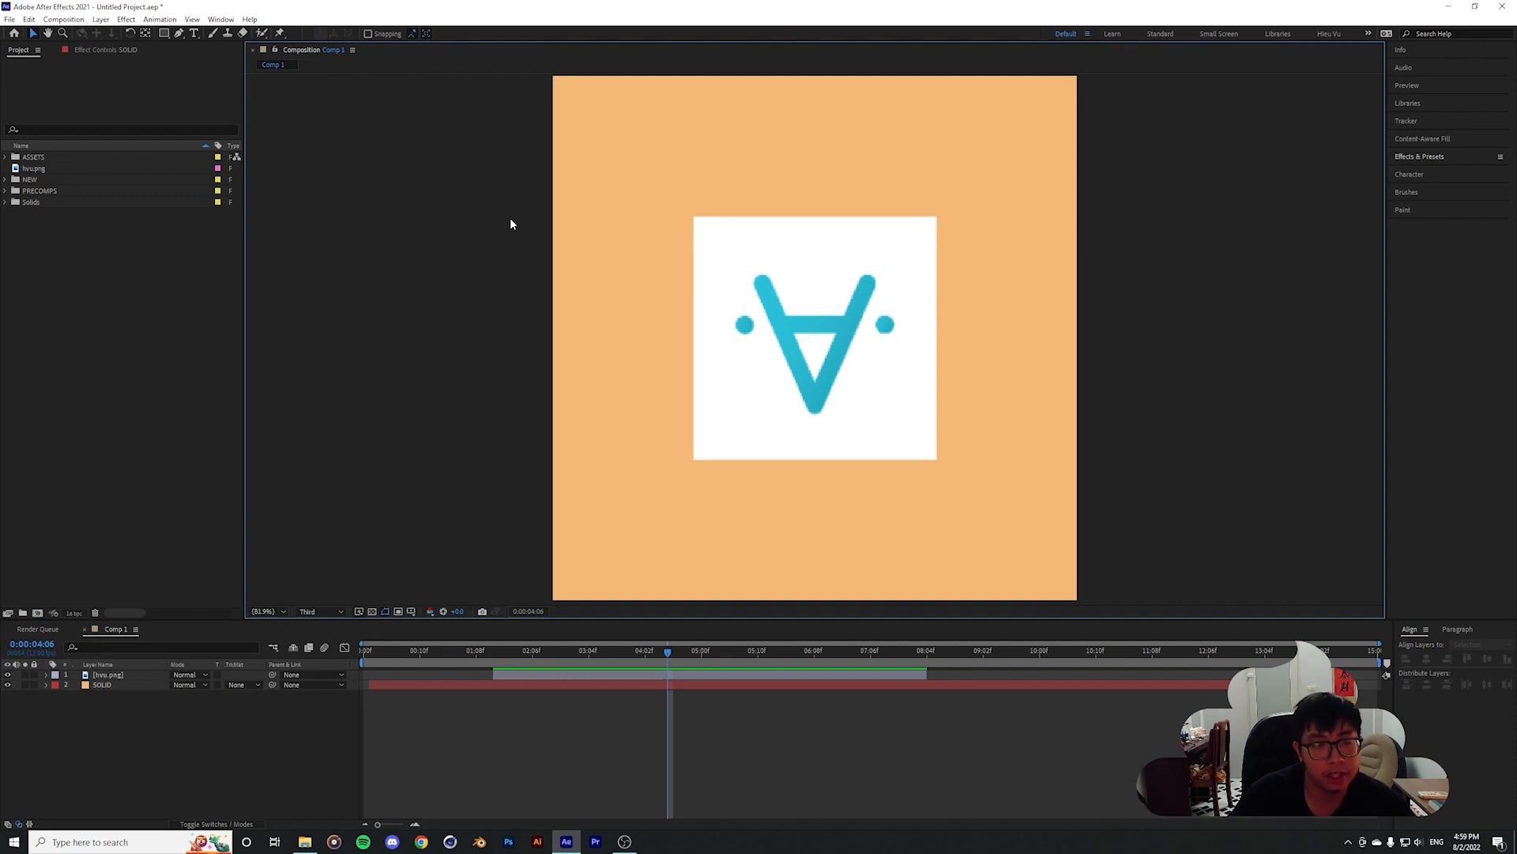
click(63, 19)
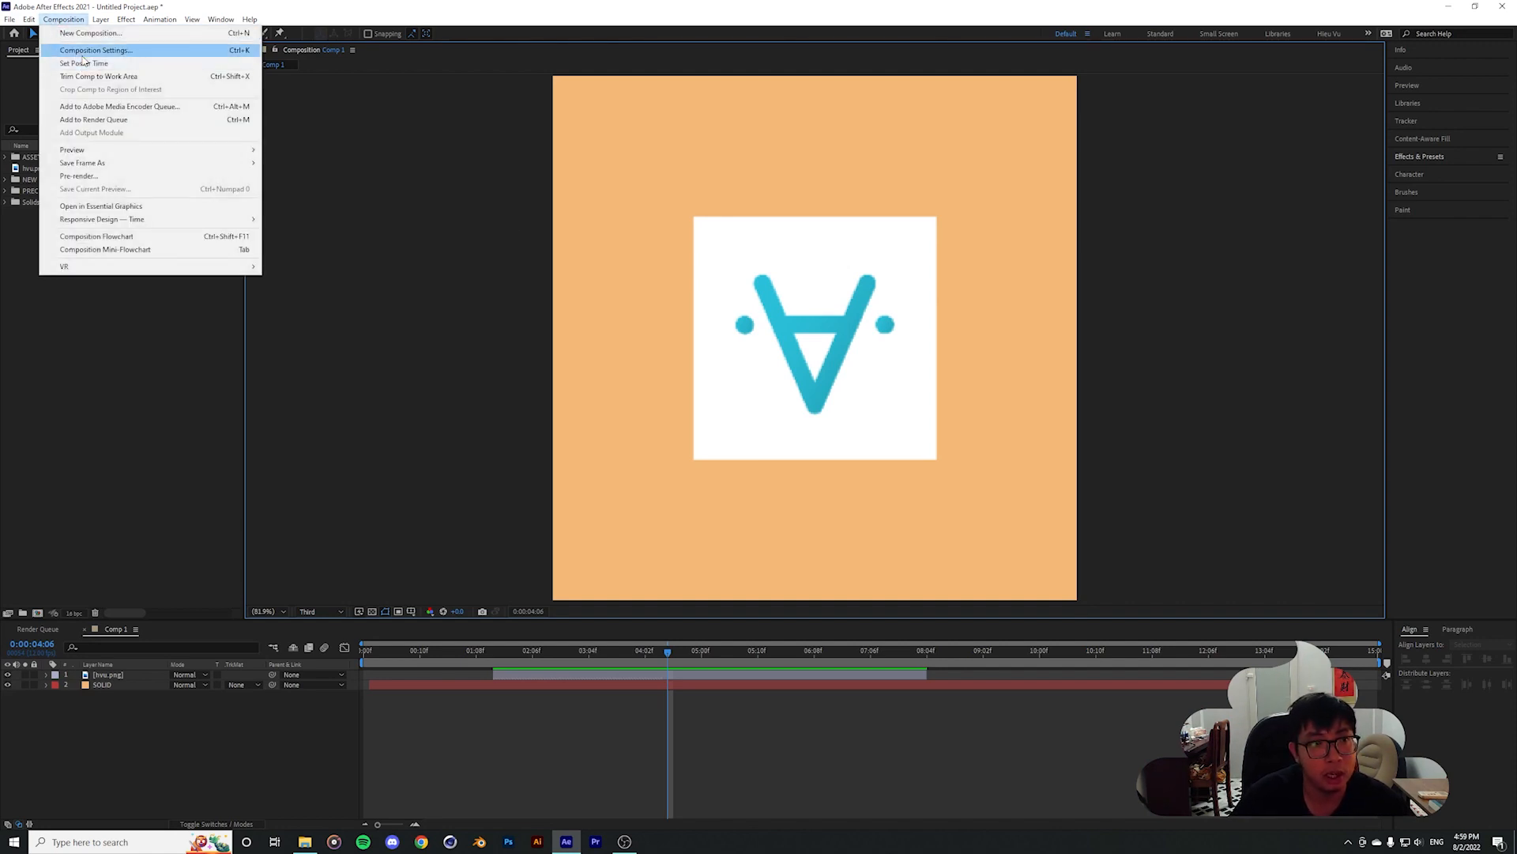
click(87, 48)
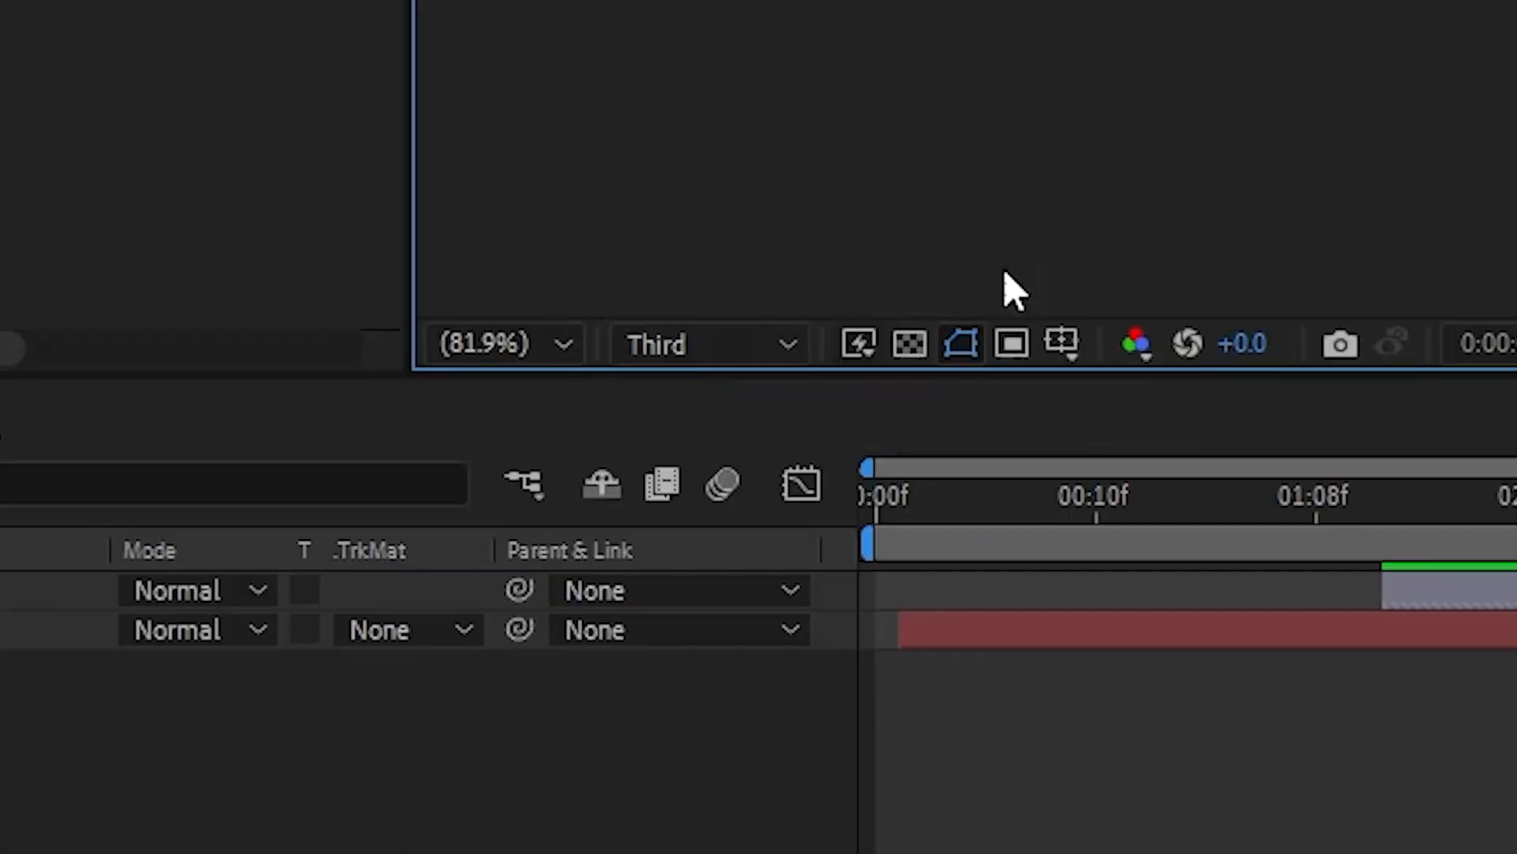
Try the Auto preview resolution for the composition, and set the resolution back to Full
click(705, 344)
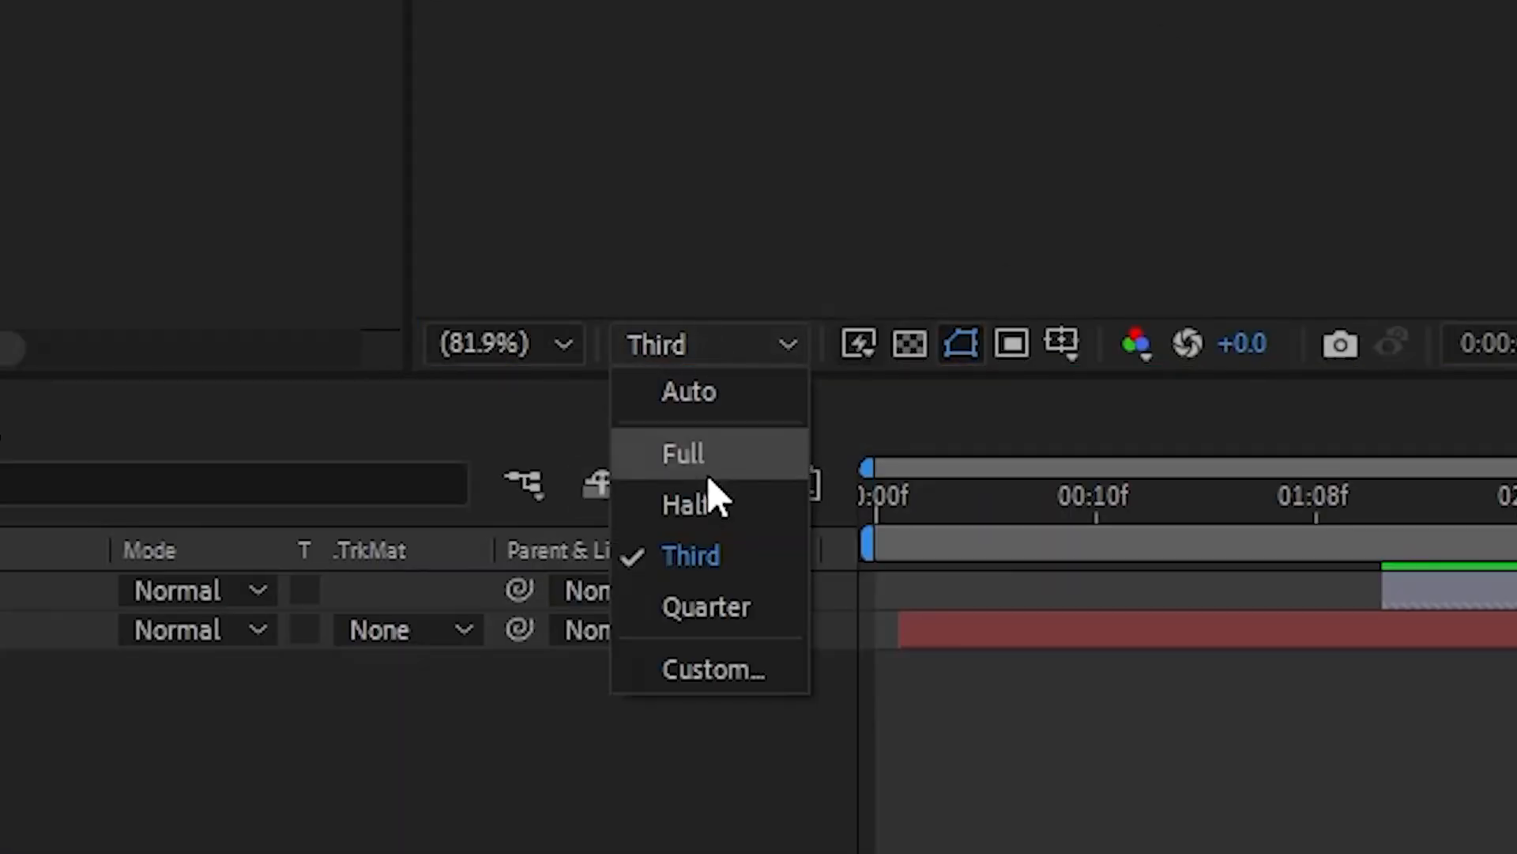
click(688, 505)
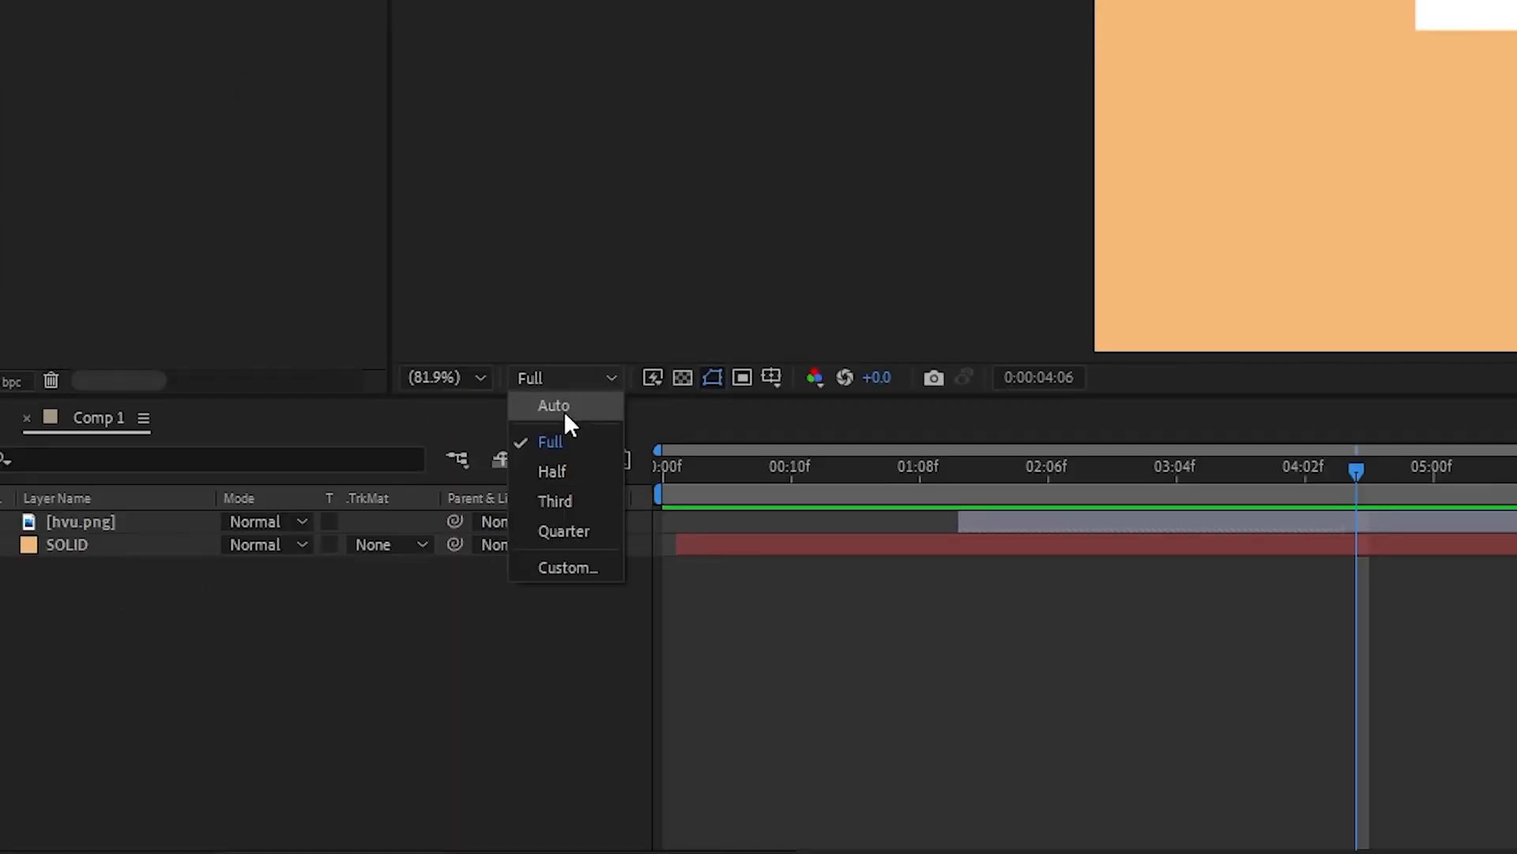
click(562, 415)
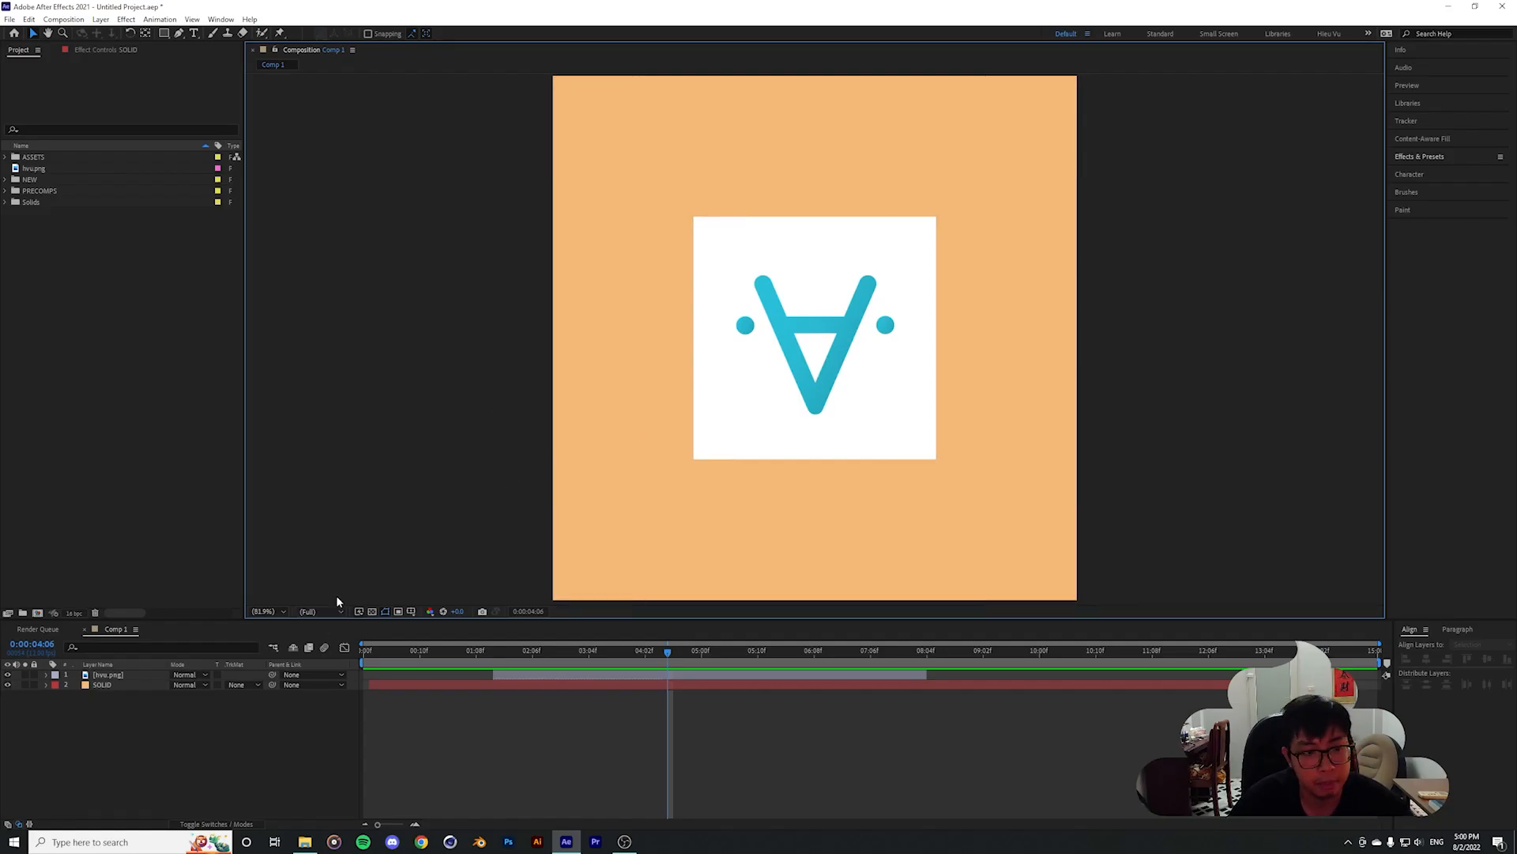
click(325, 612)
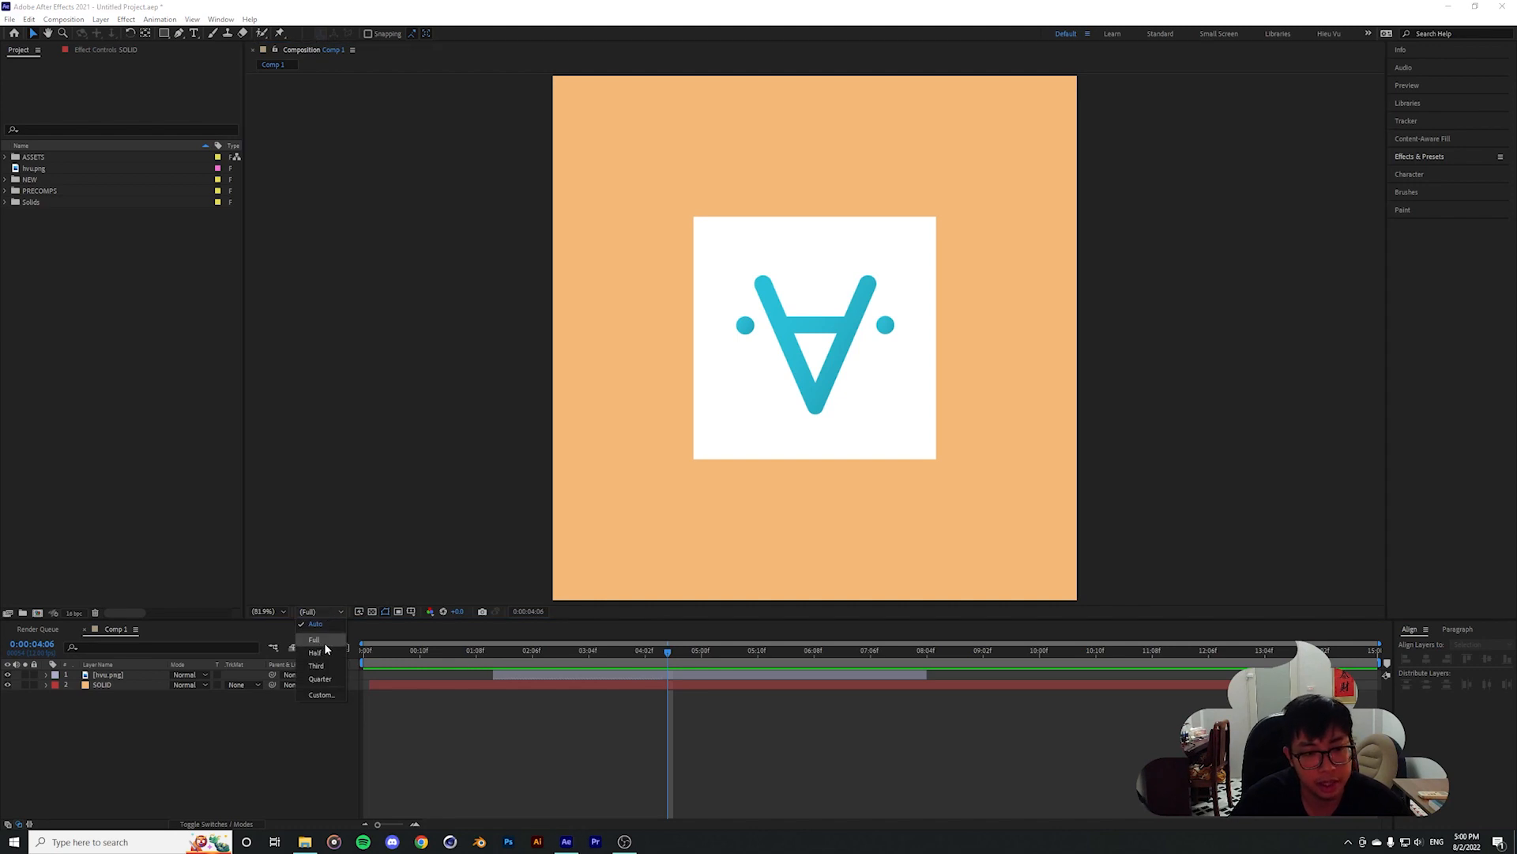
click(315, 639)
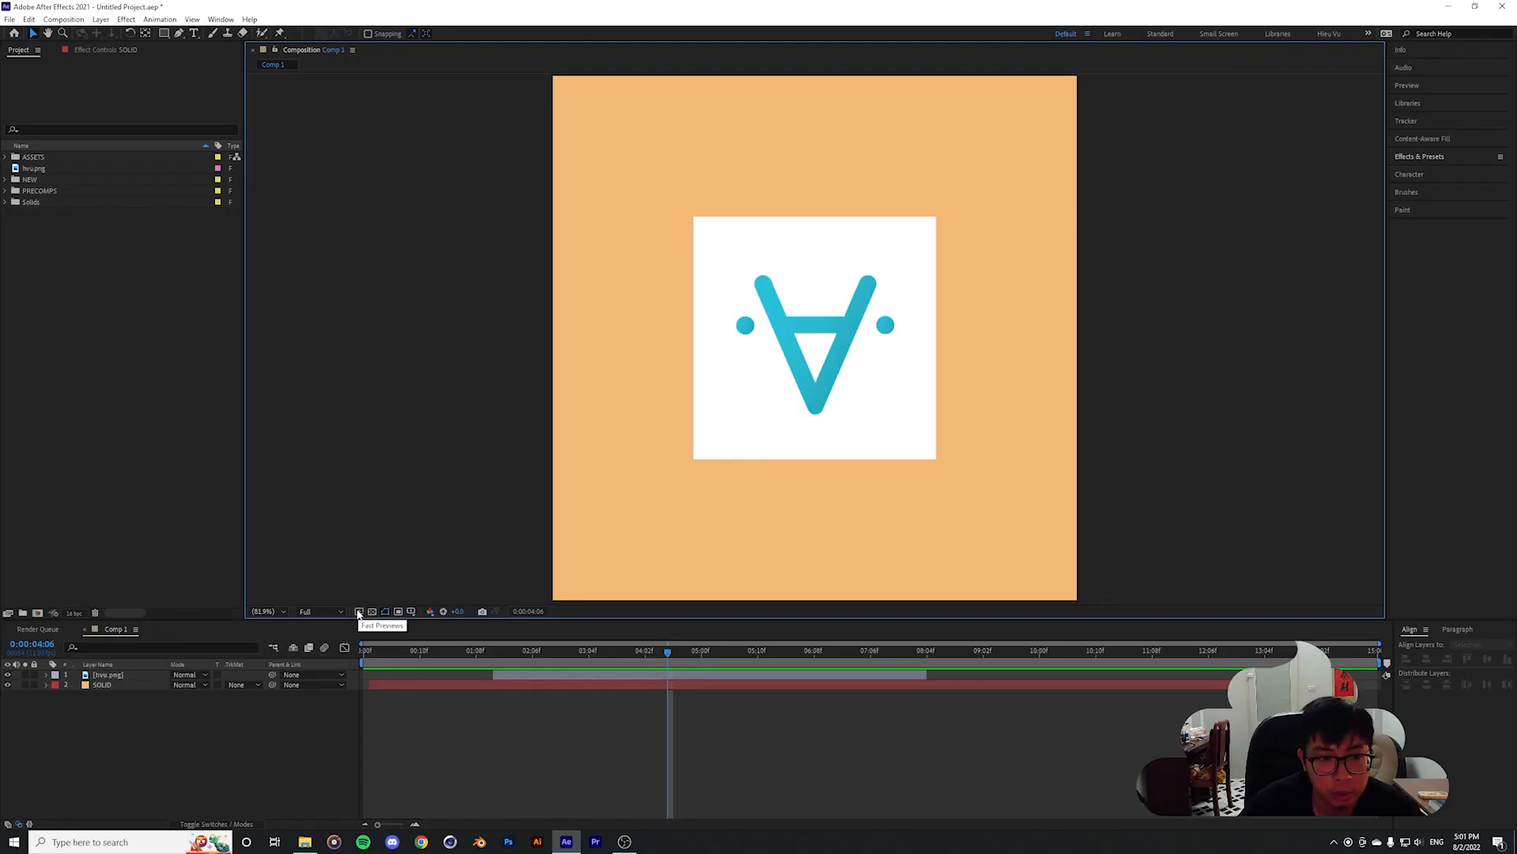
Set Fast Previews to Adaptive Resolution, and scrub the timeline around the 4-second mark to test it
click(358, 612)
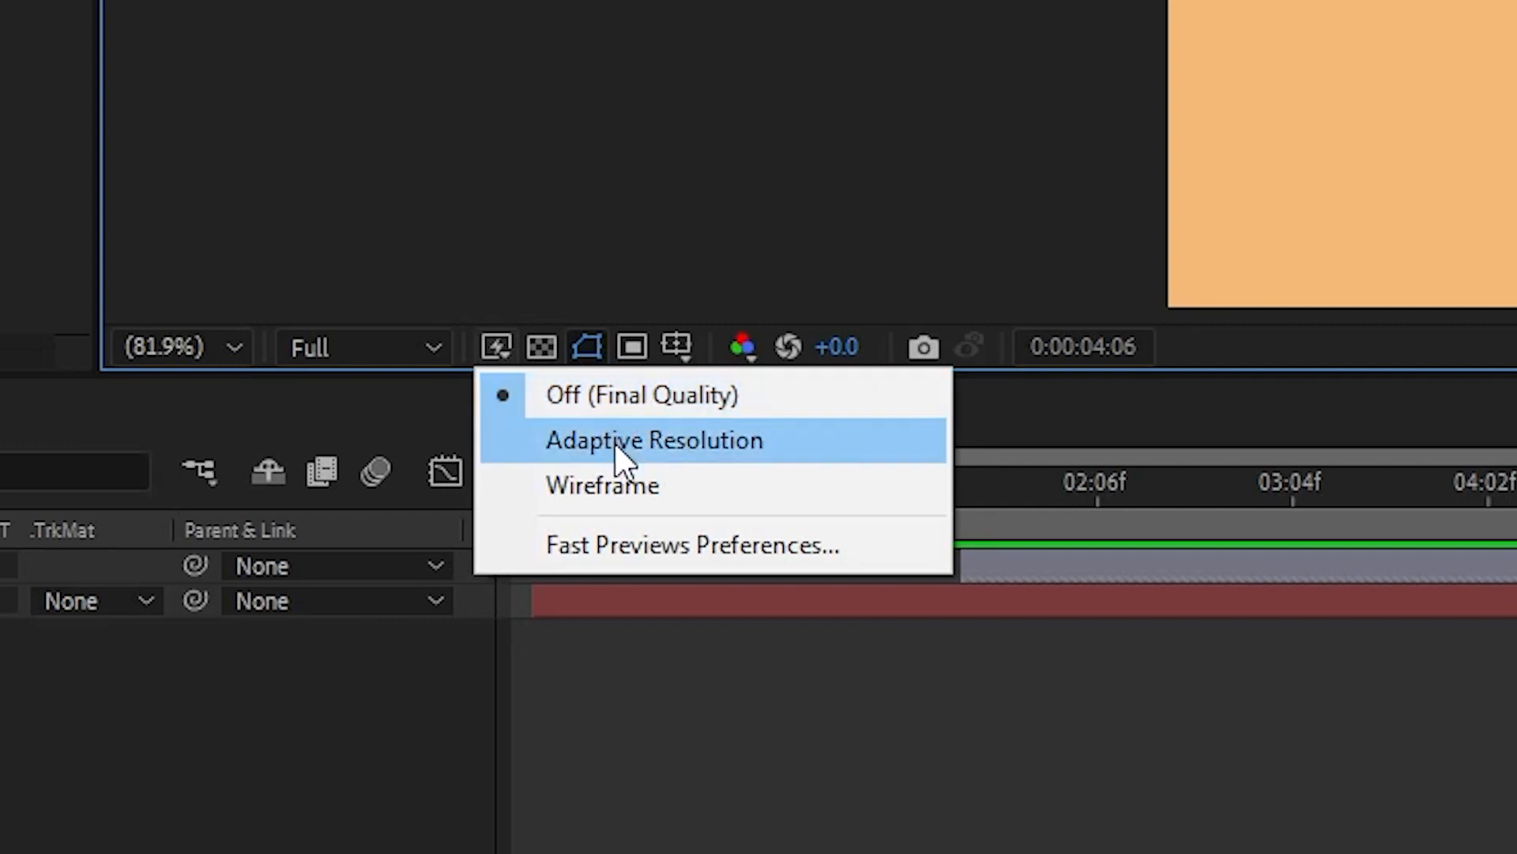
click(566, 443)
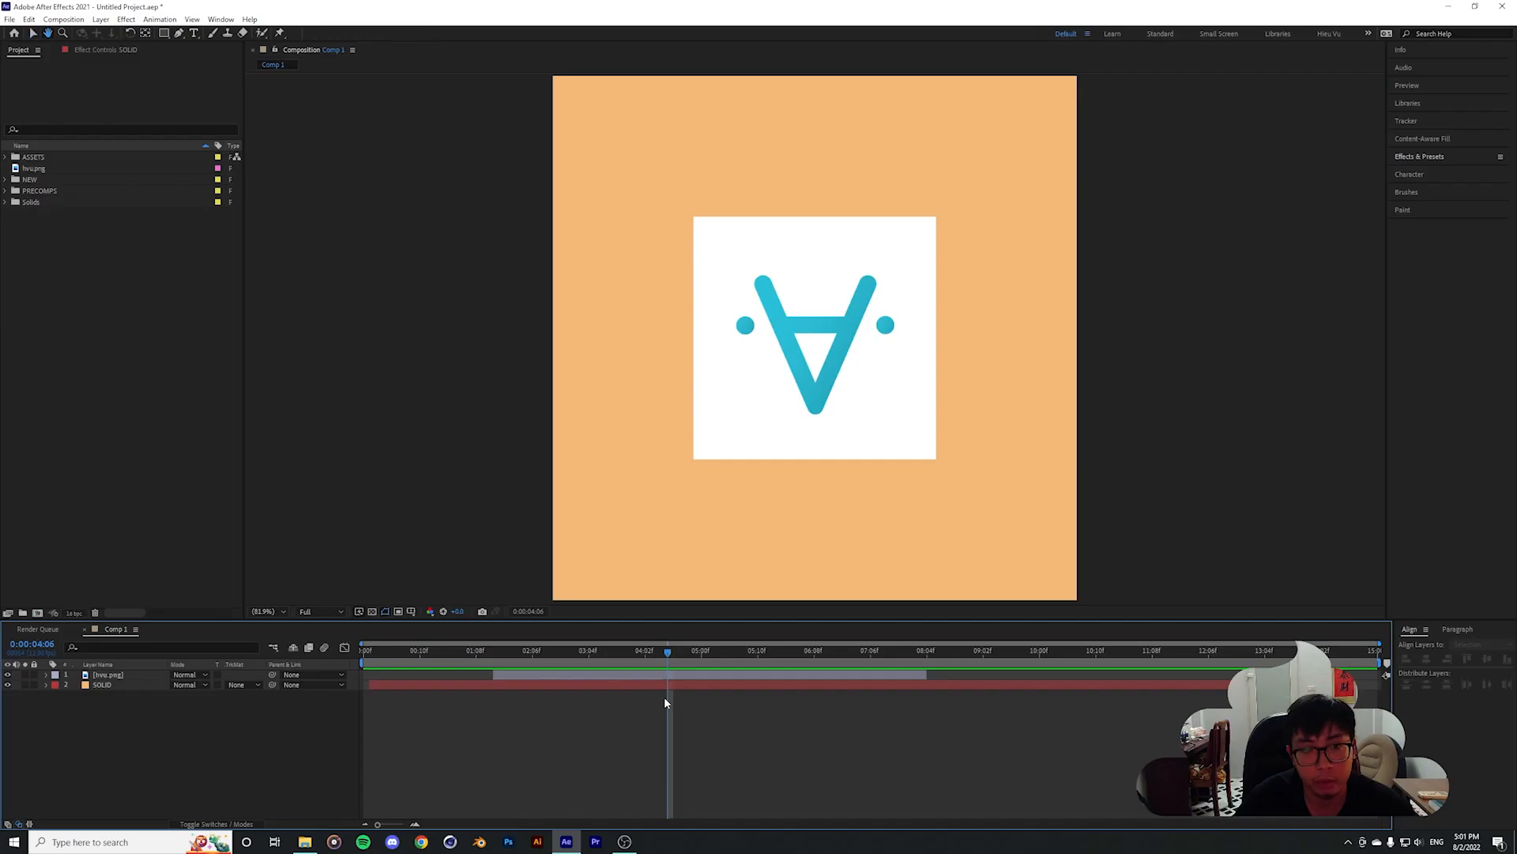
key(space)
key(space)
drag(663, 655, 653, 661)
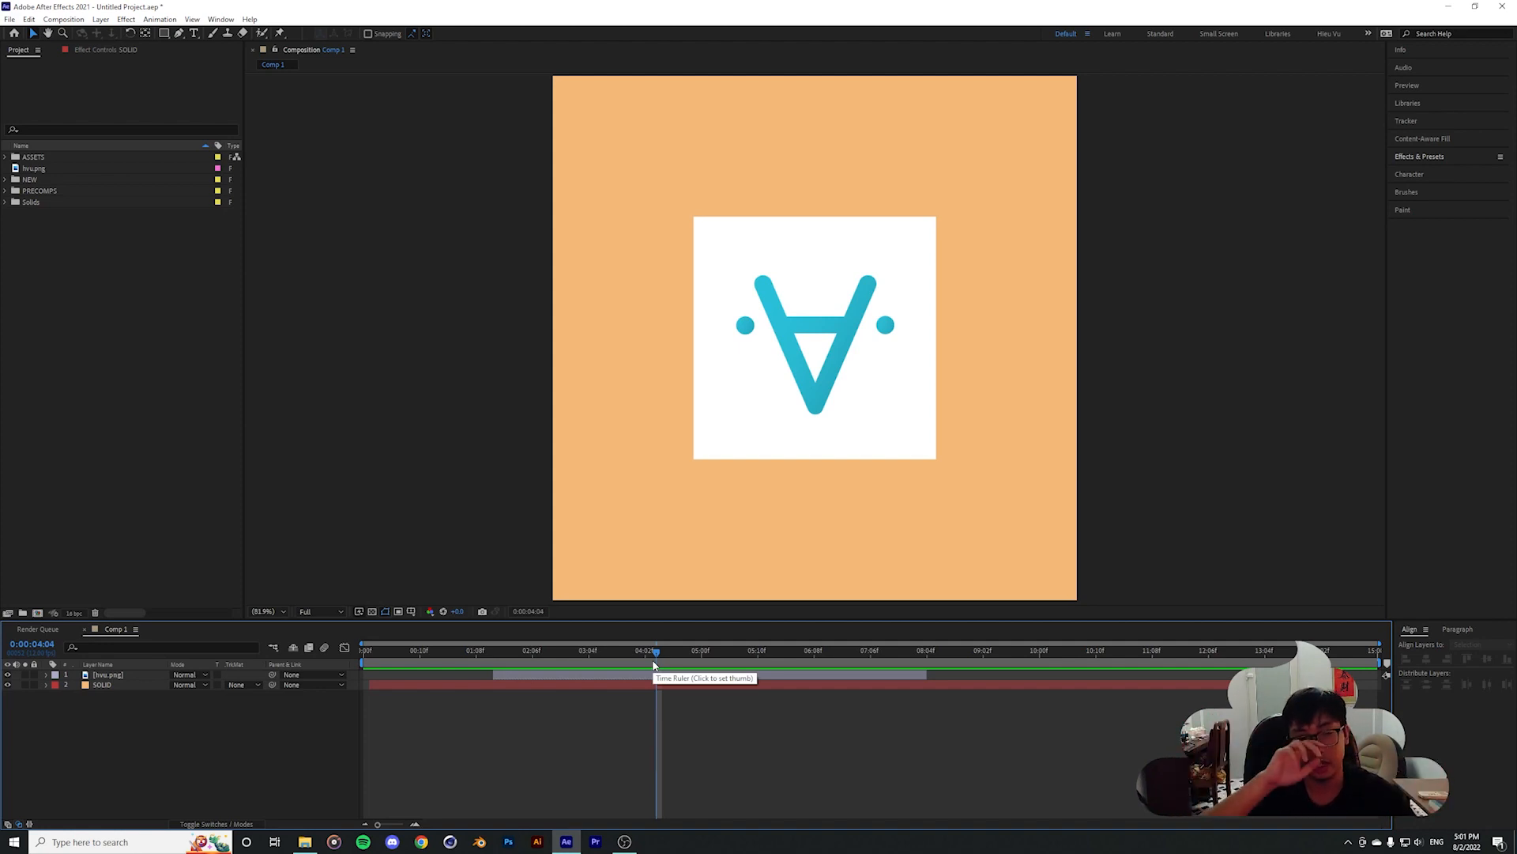
click(661, 652)
Set Fast Previews to Off (Final Quality) for the composition view
click(385, 611)
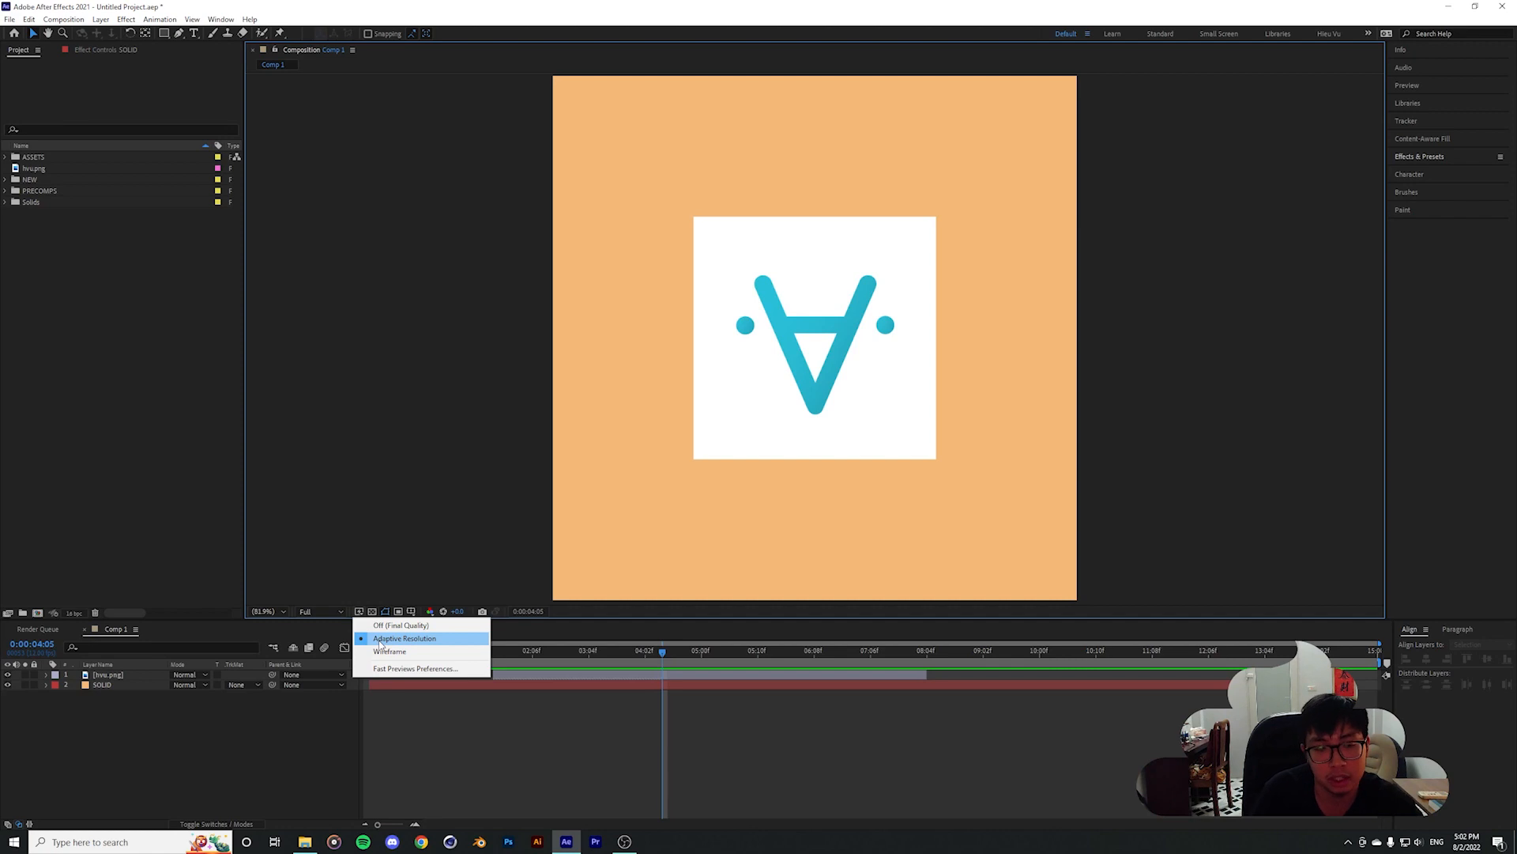
click(380, 642)
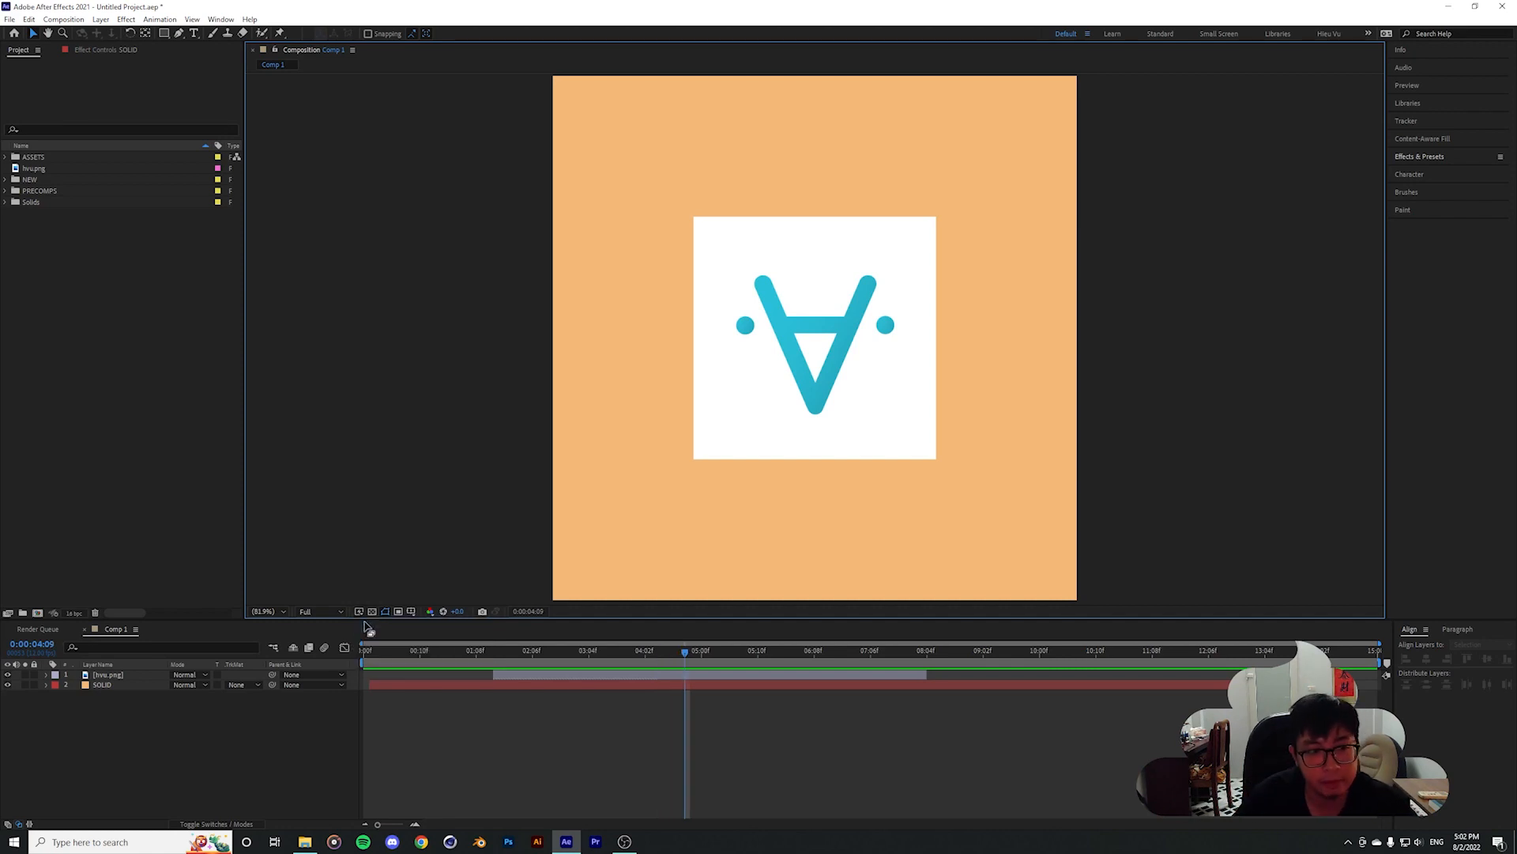
click(360, 616)
click(359, 617)
click(360, 617)
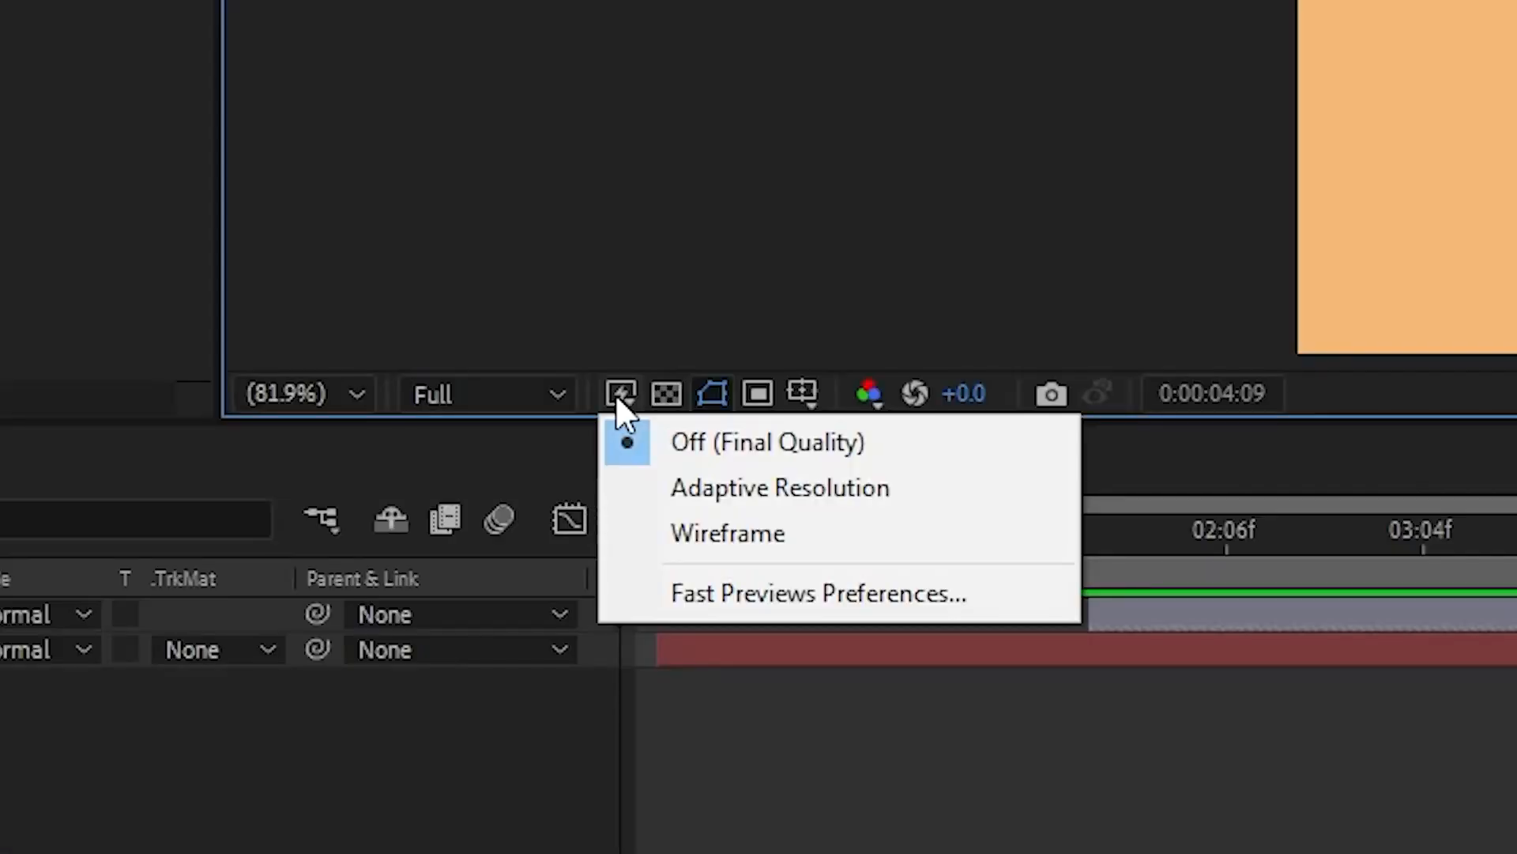
click(358, 612)
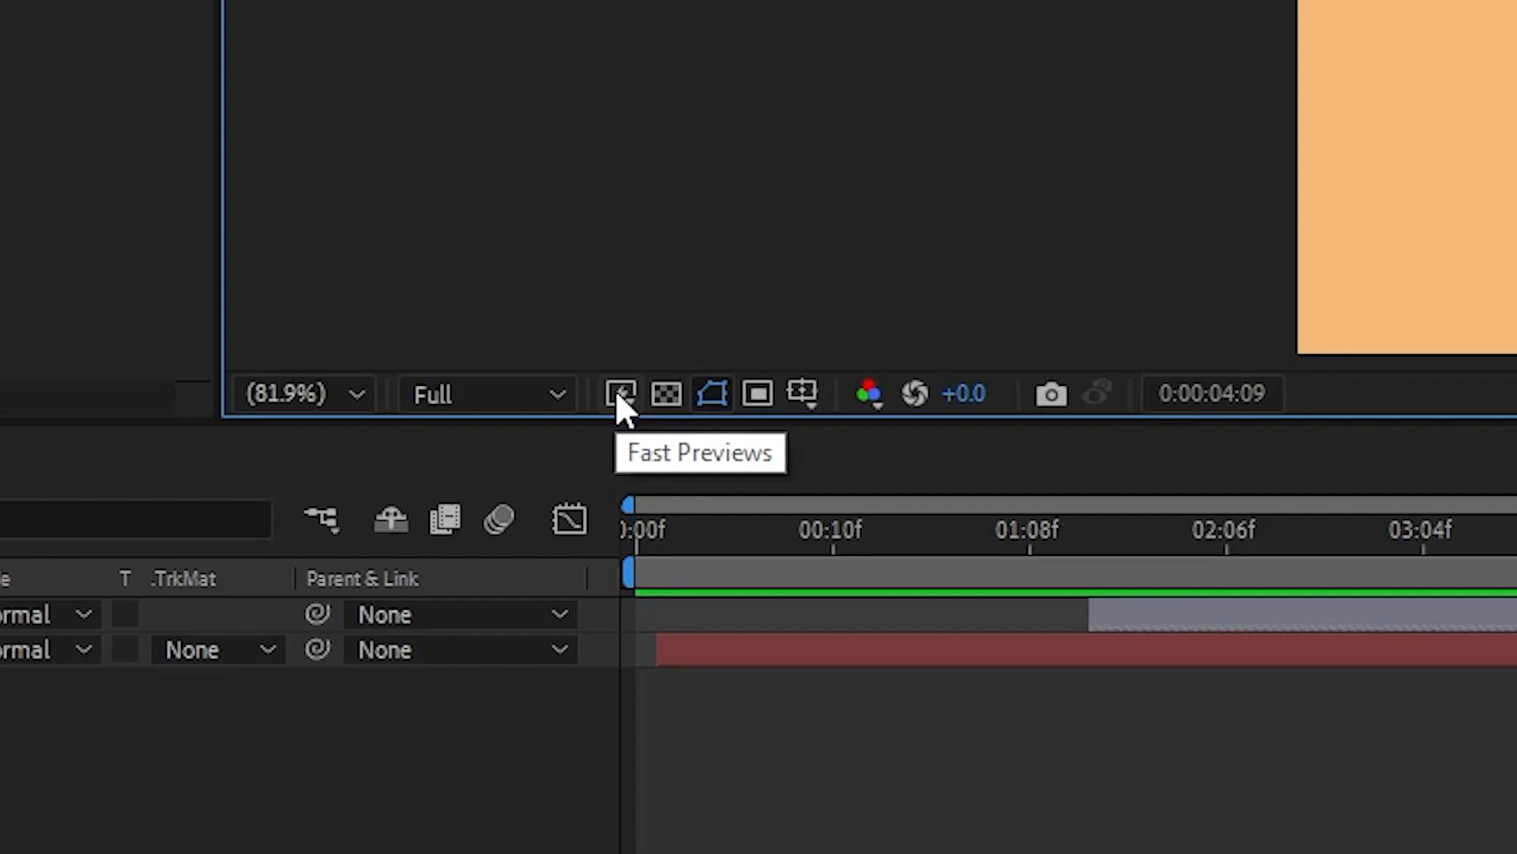
click(618, 395)
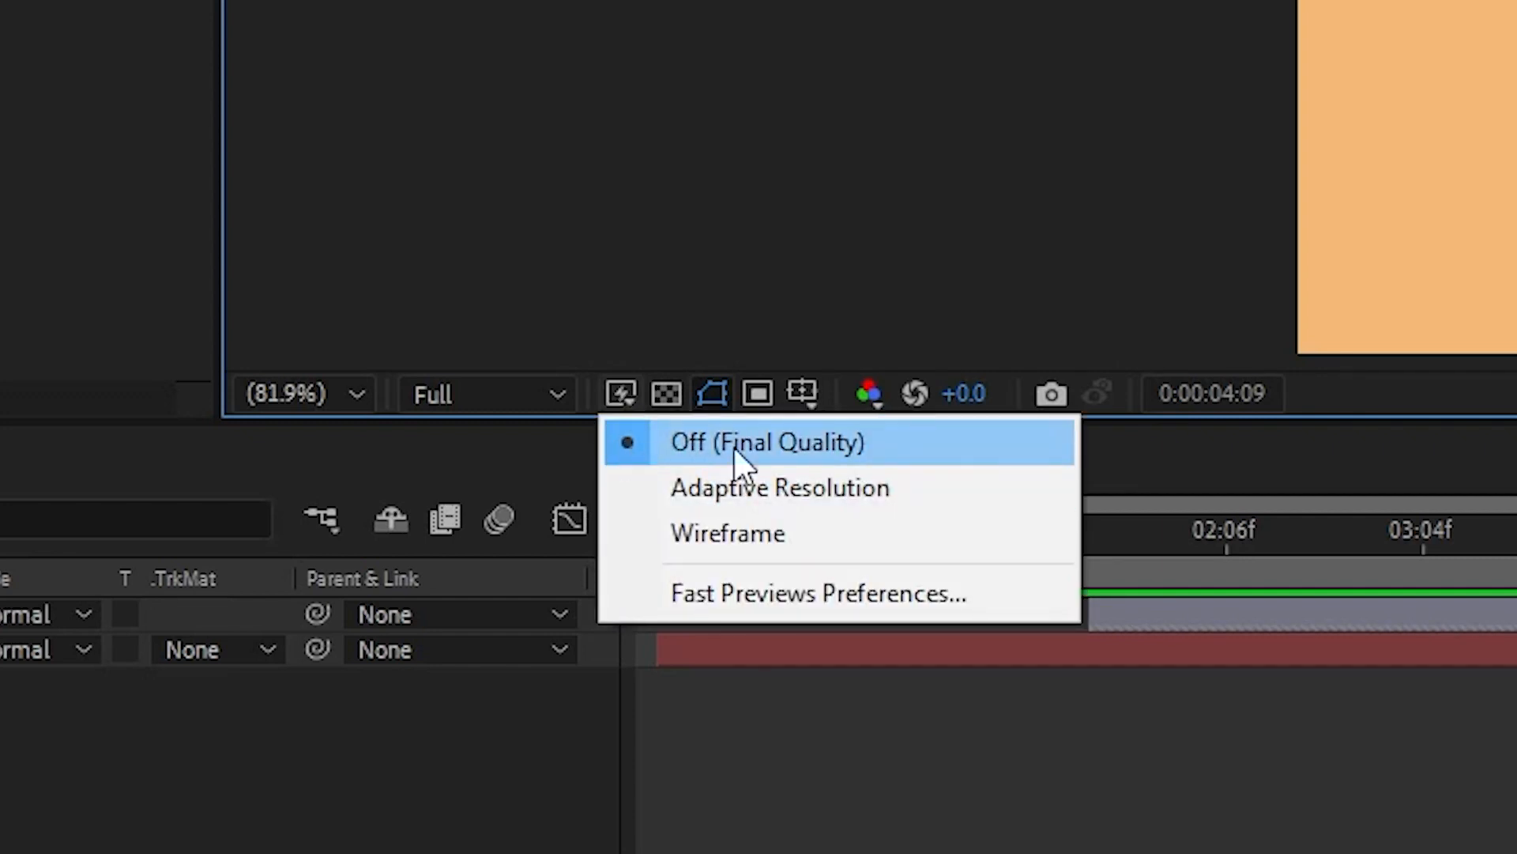
click(684, 447)
Try the Proportional Grid and Title/Action Safe overlays on the composition view
click(802, 393)
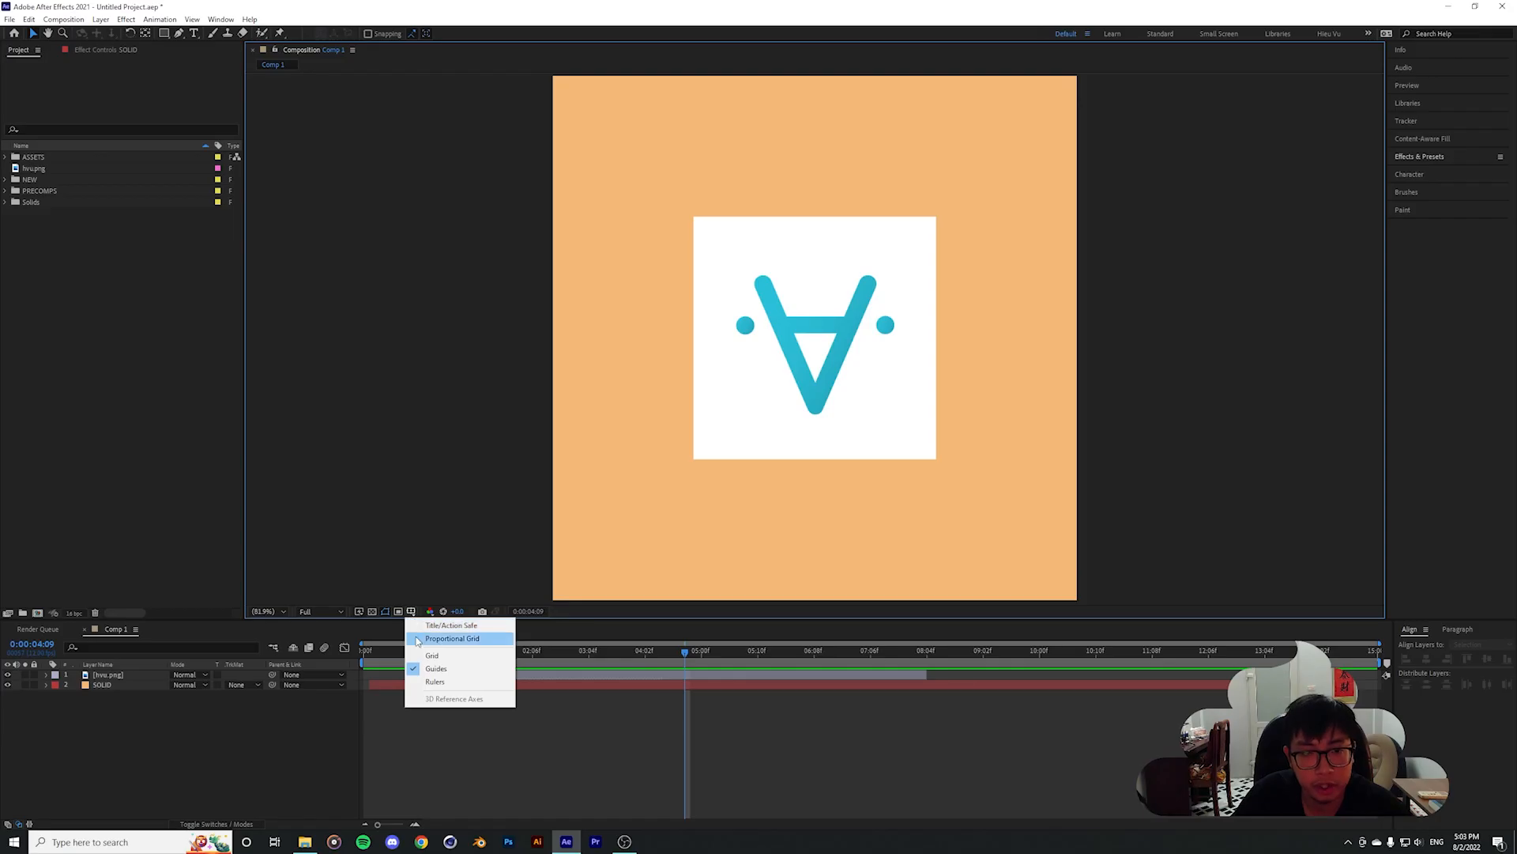
click(450, 639)
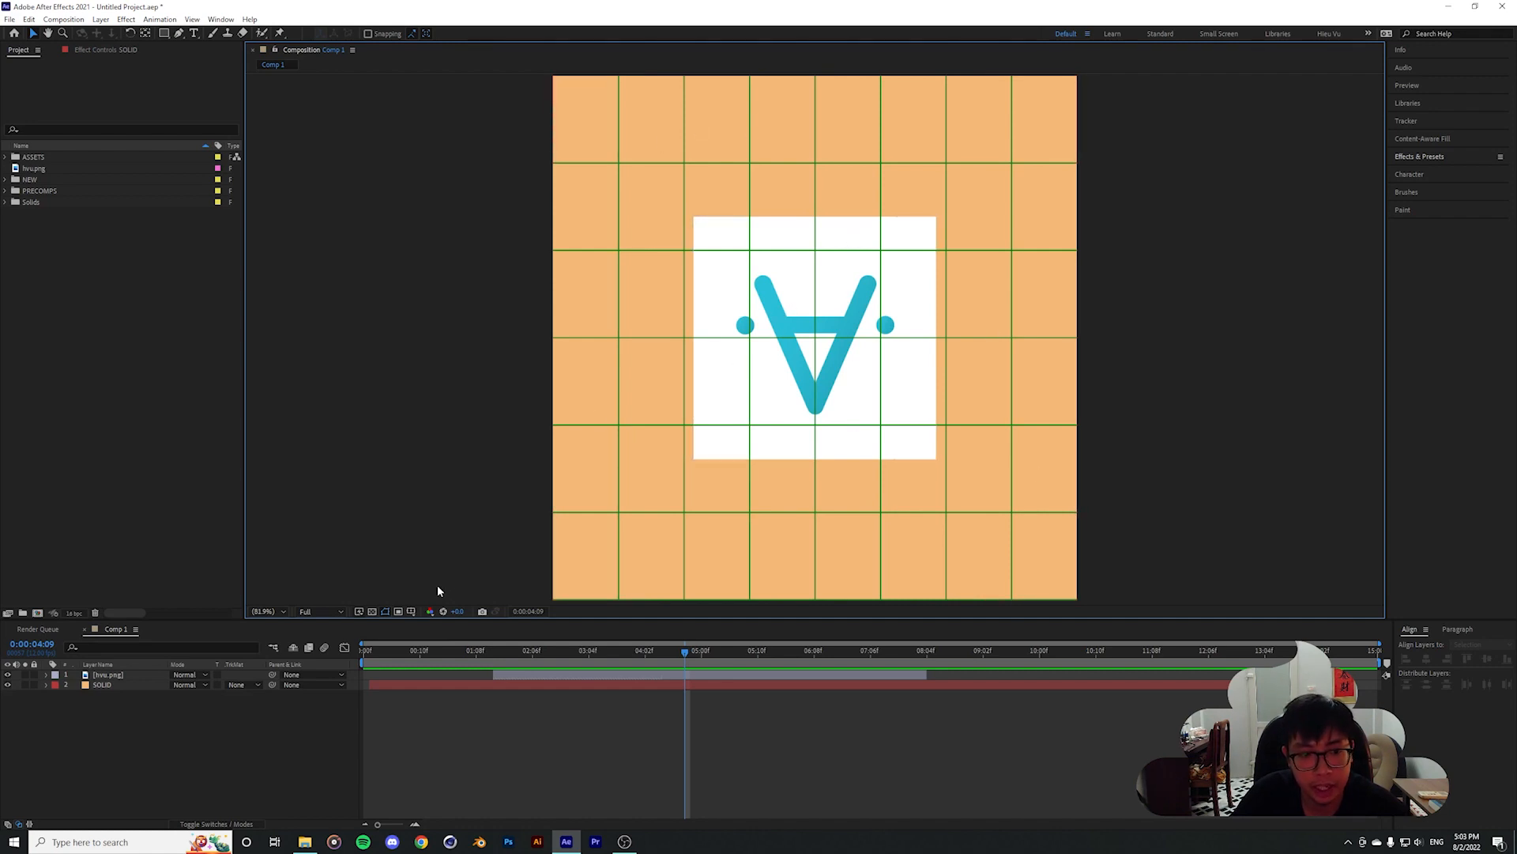
click(411, 611)
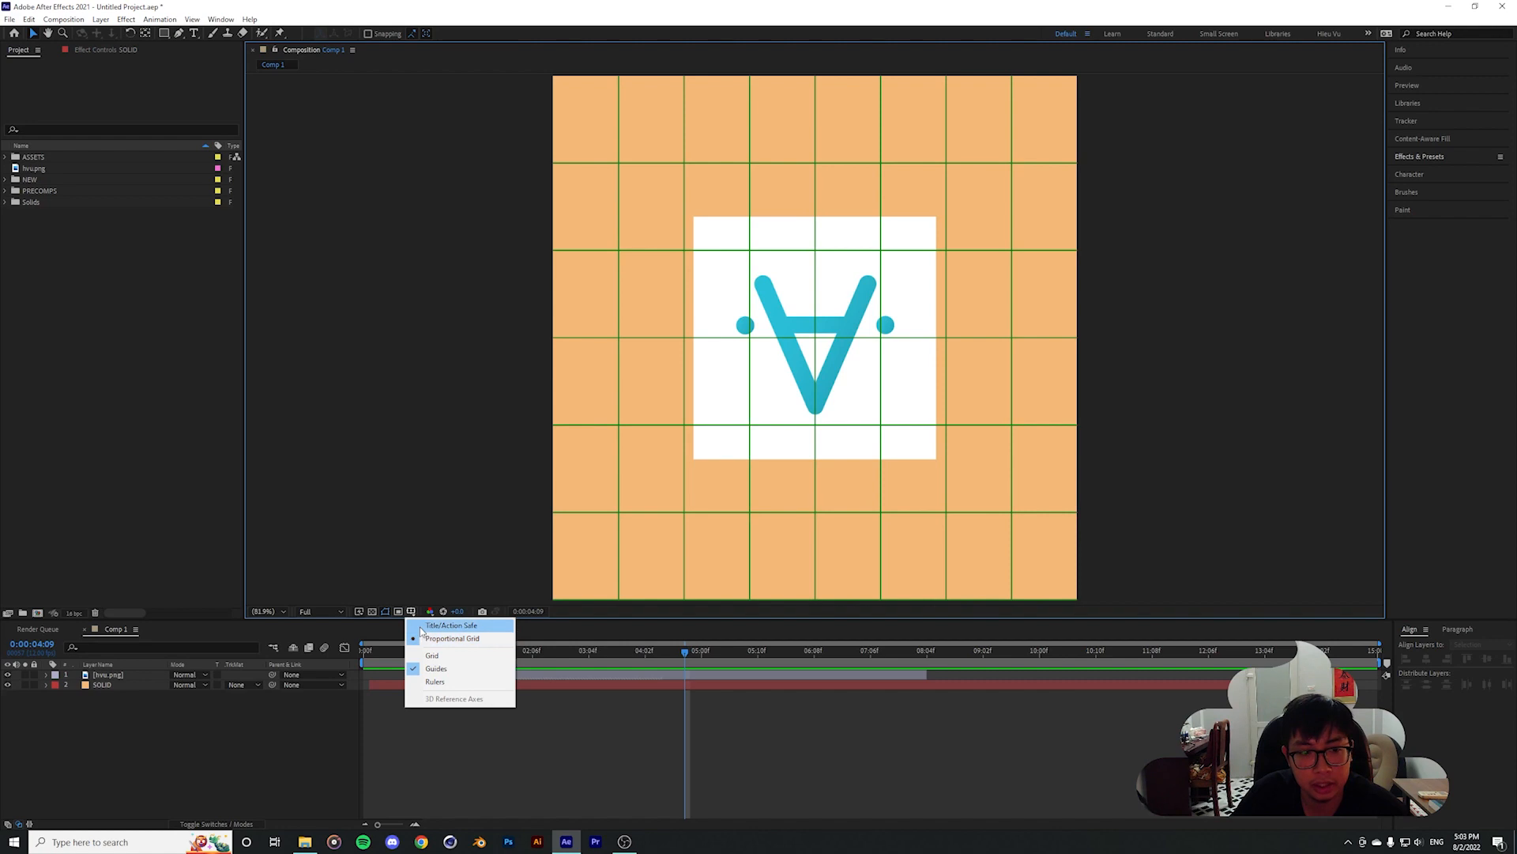
click(464, 625)
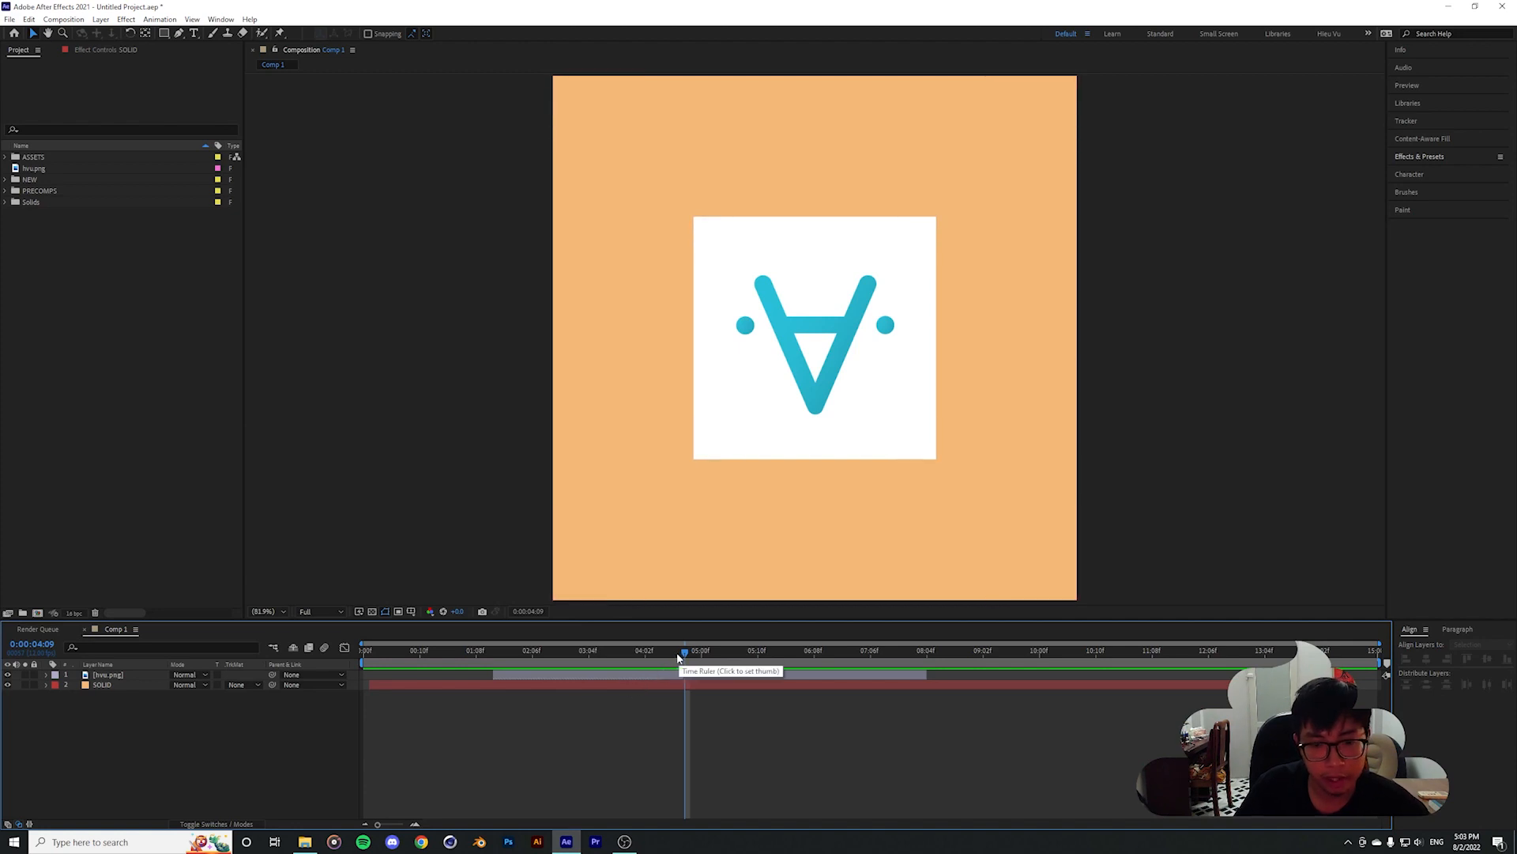
Scrub the current time back to 0:00:00:11, and play and stop the composition preview around the first second
drag(682, 651, 534, 652)
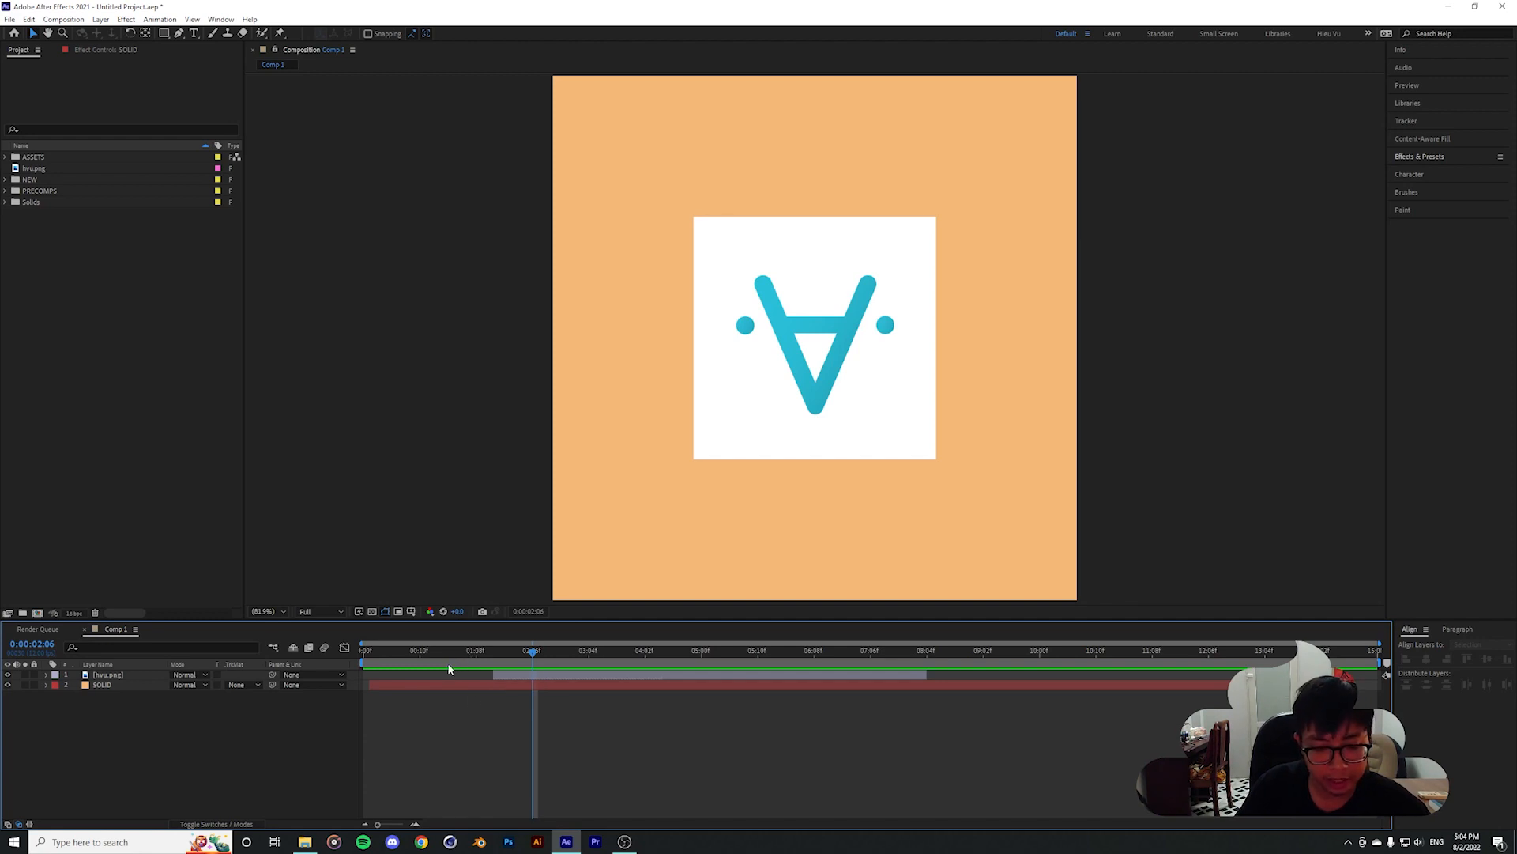
key(shift+Page_Up)
key(shift+Page_Up)
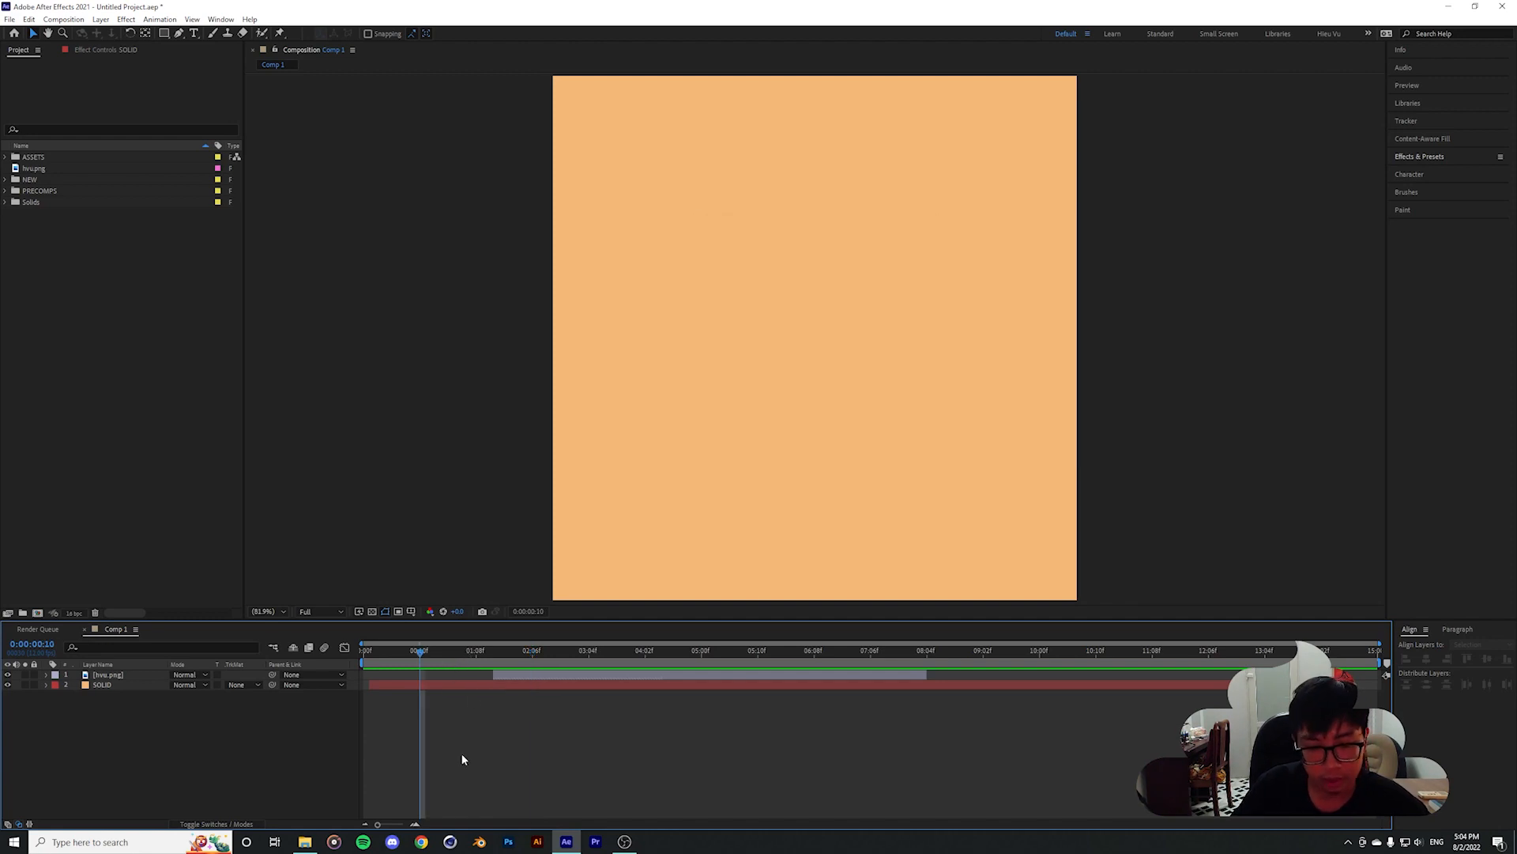
drag(420, 650, 426, 652)
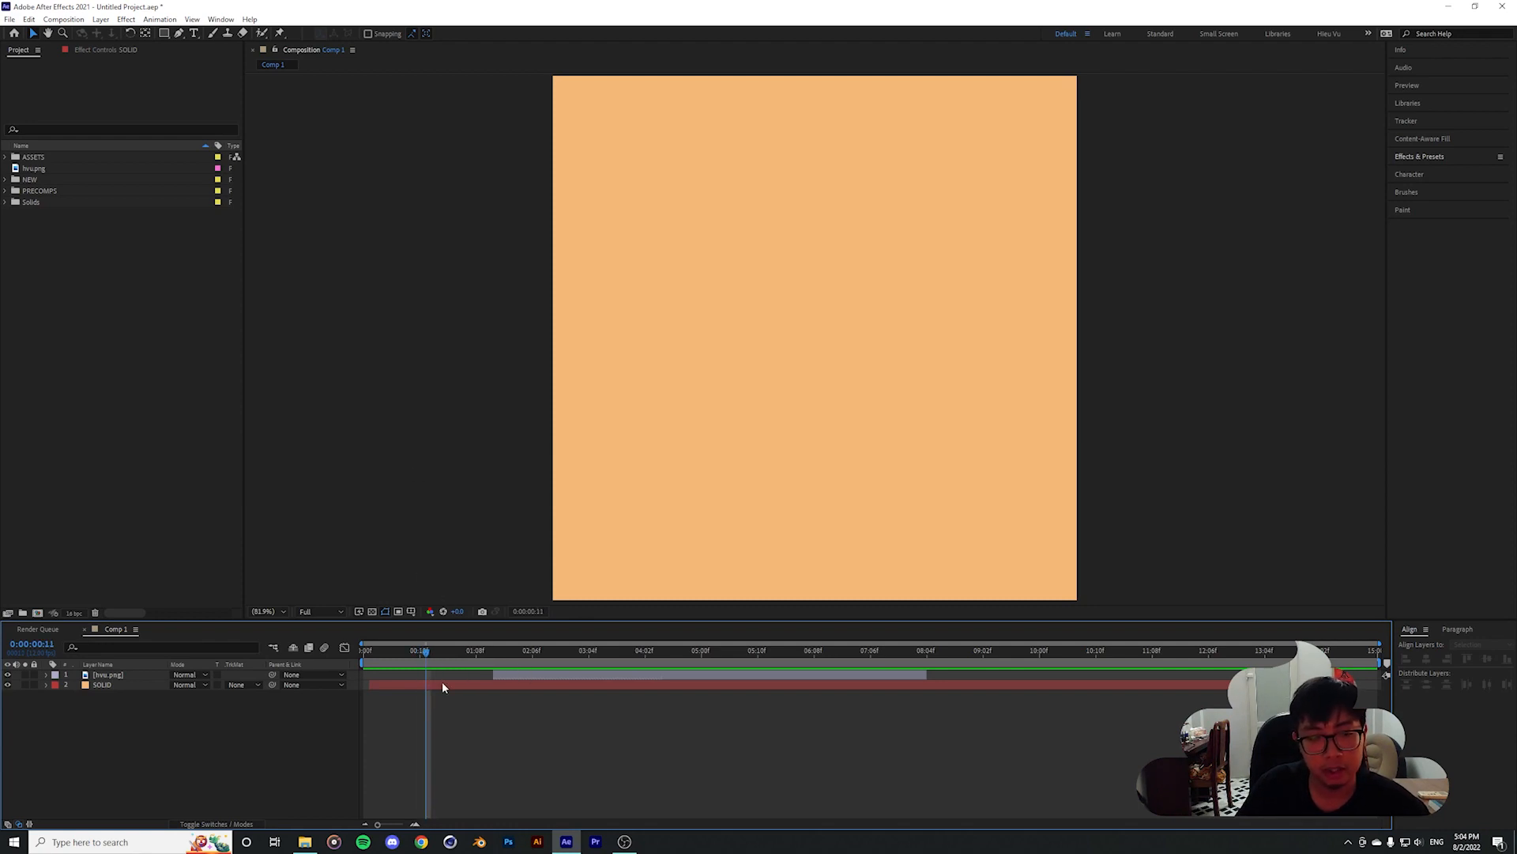
key(space)
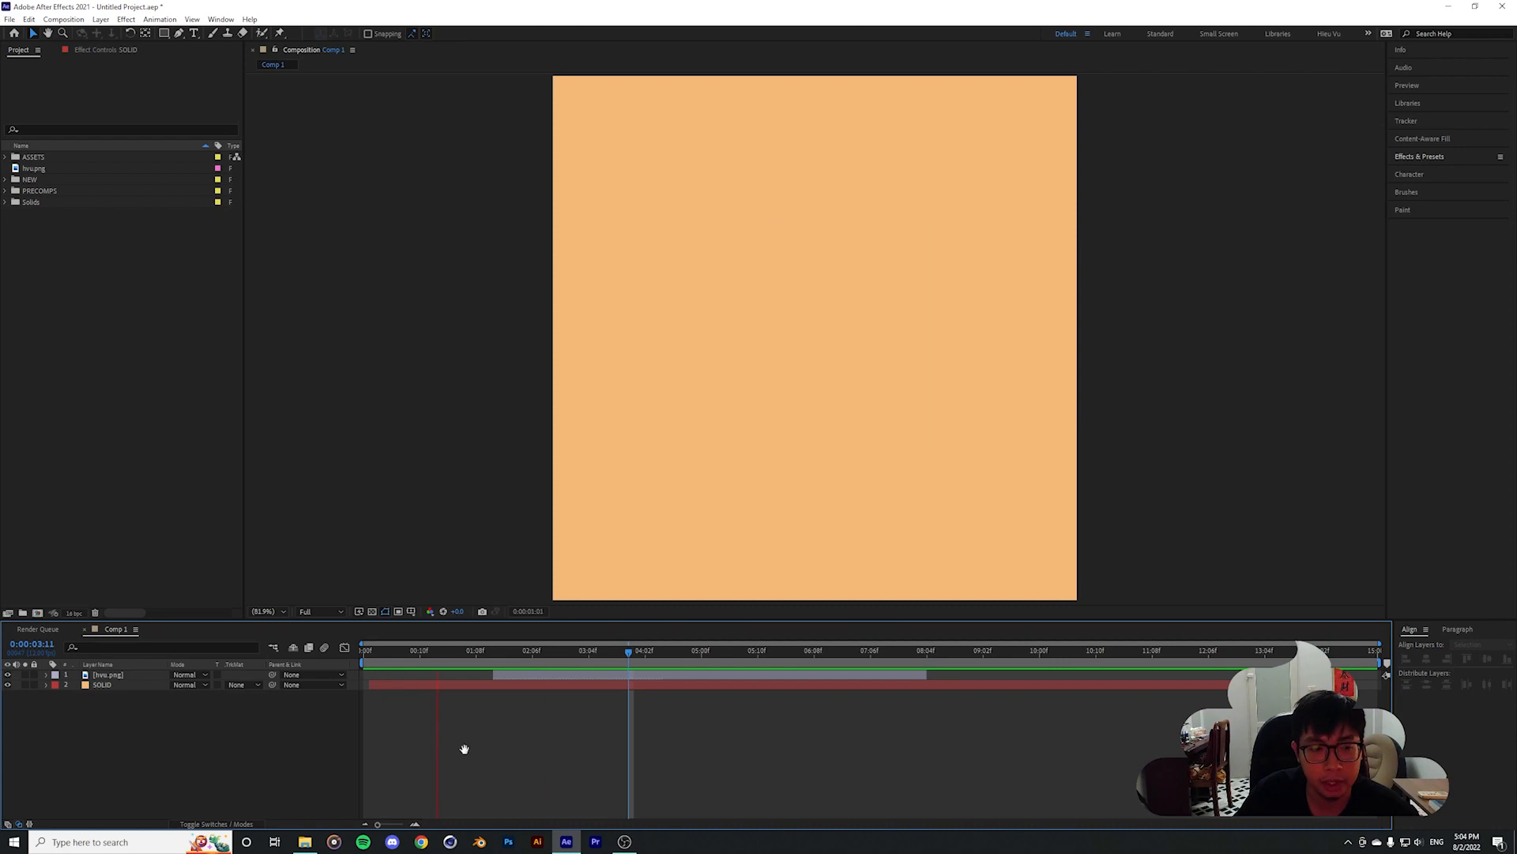
key(space)
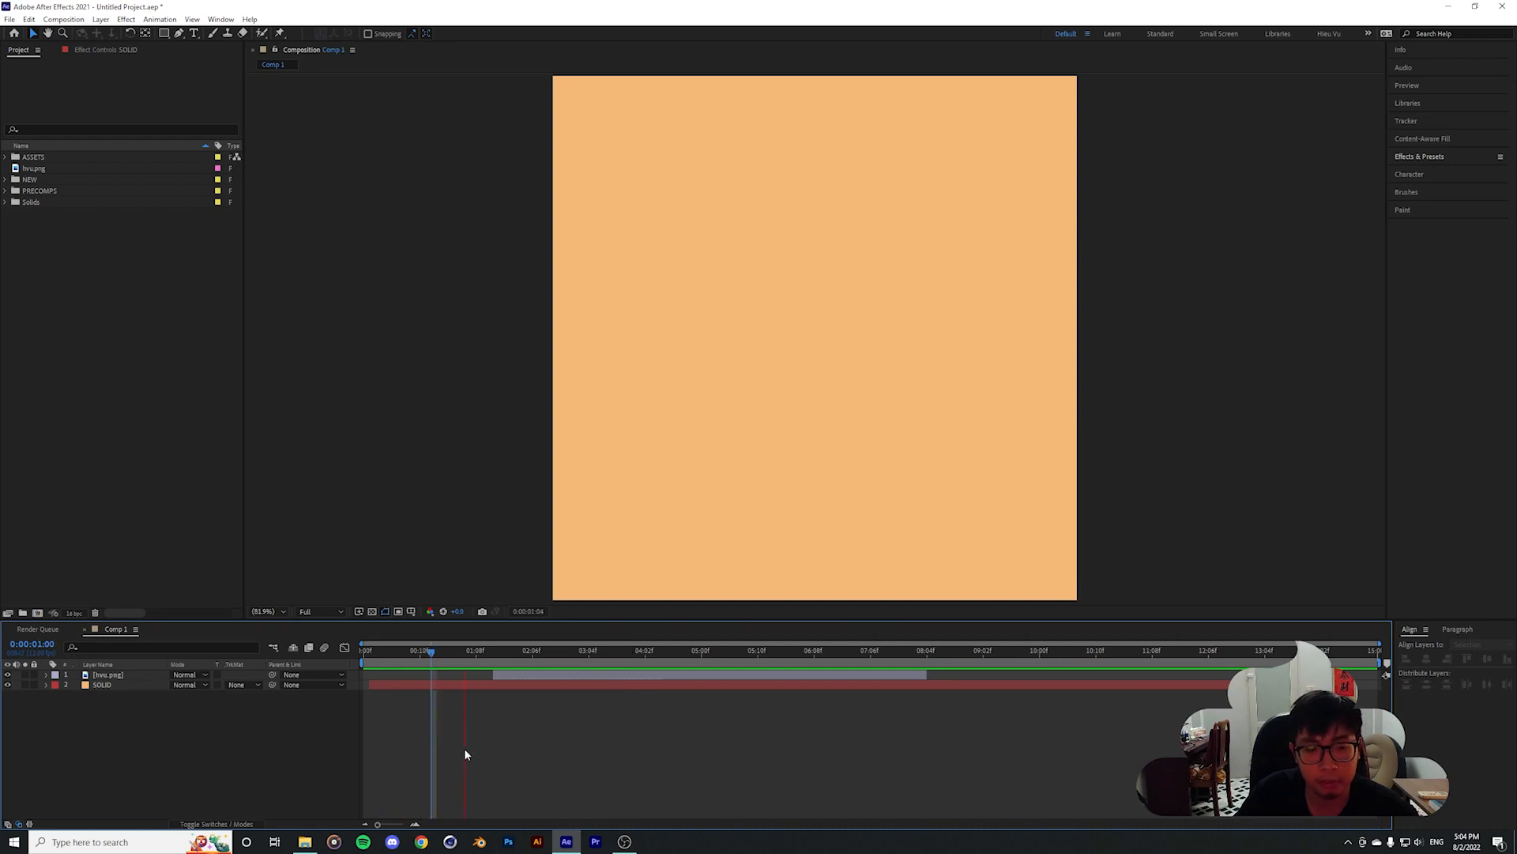
key(space)
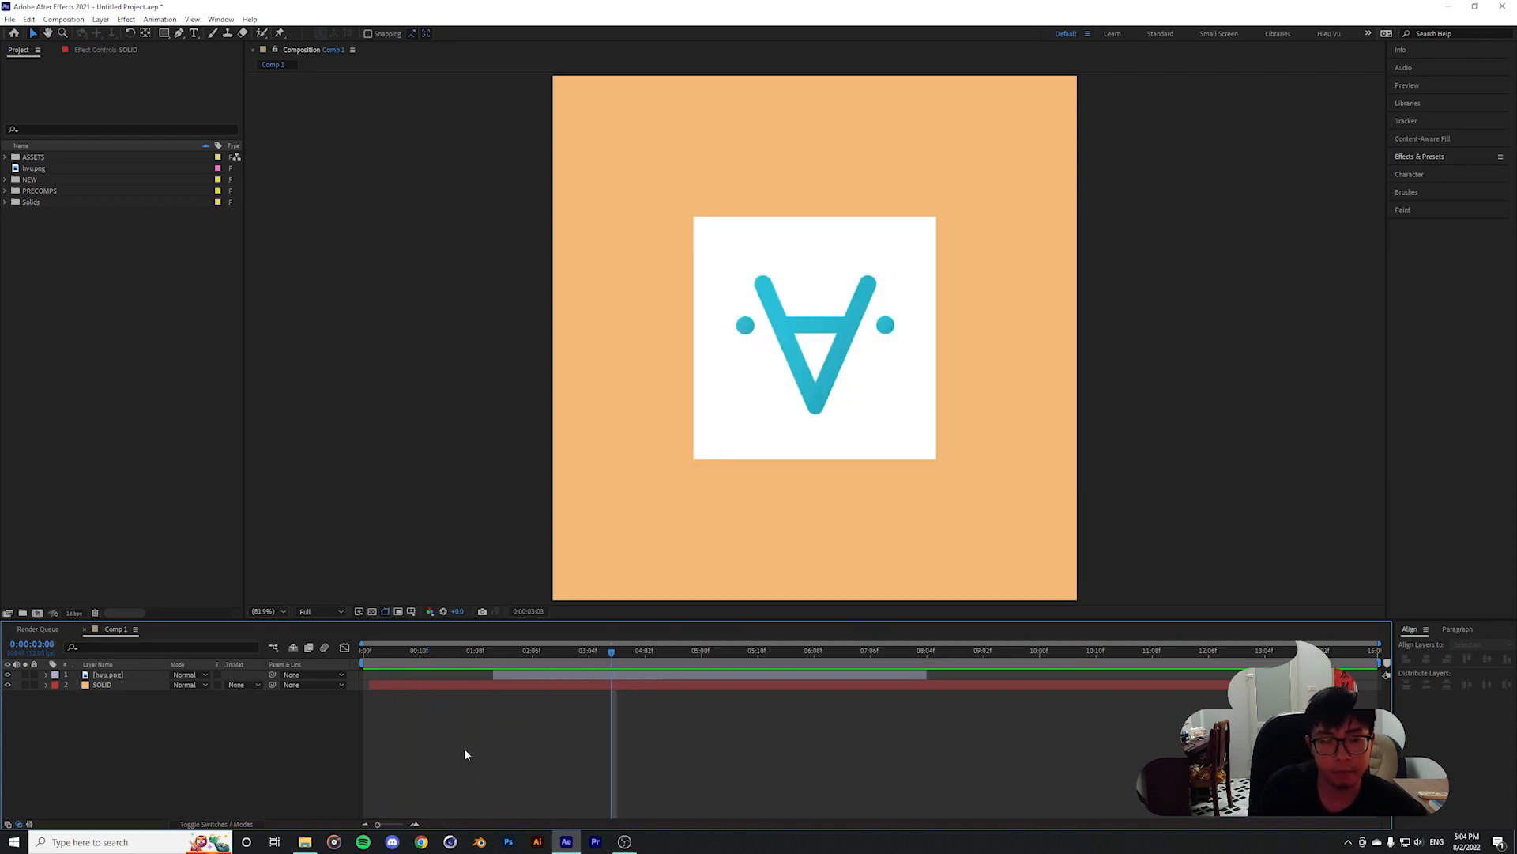
Move the current time to 3:00, 8:00 and 7:10, and preview playback near the end of the hvu.png layer
click(567, 654)
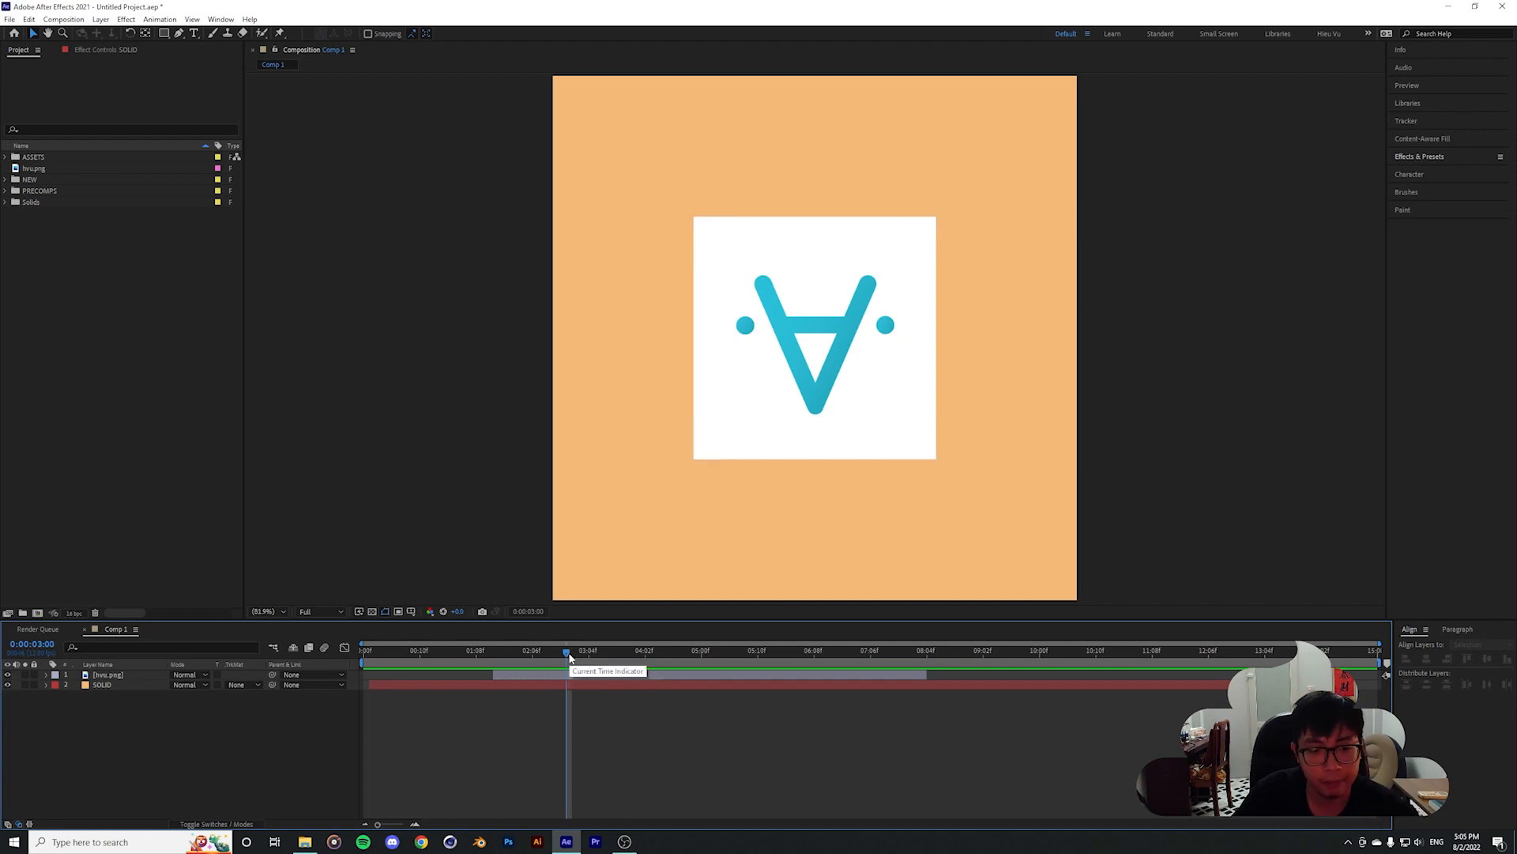
drag(568, 653, 905, 726)
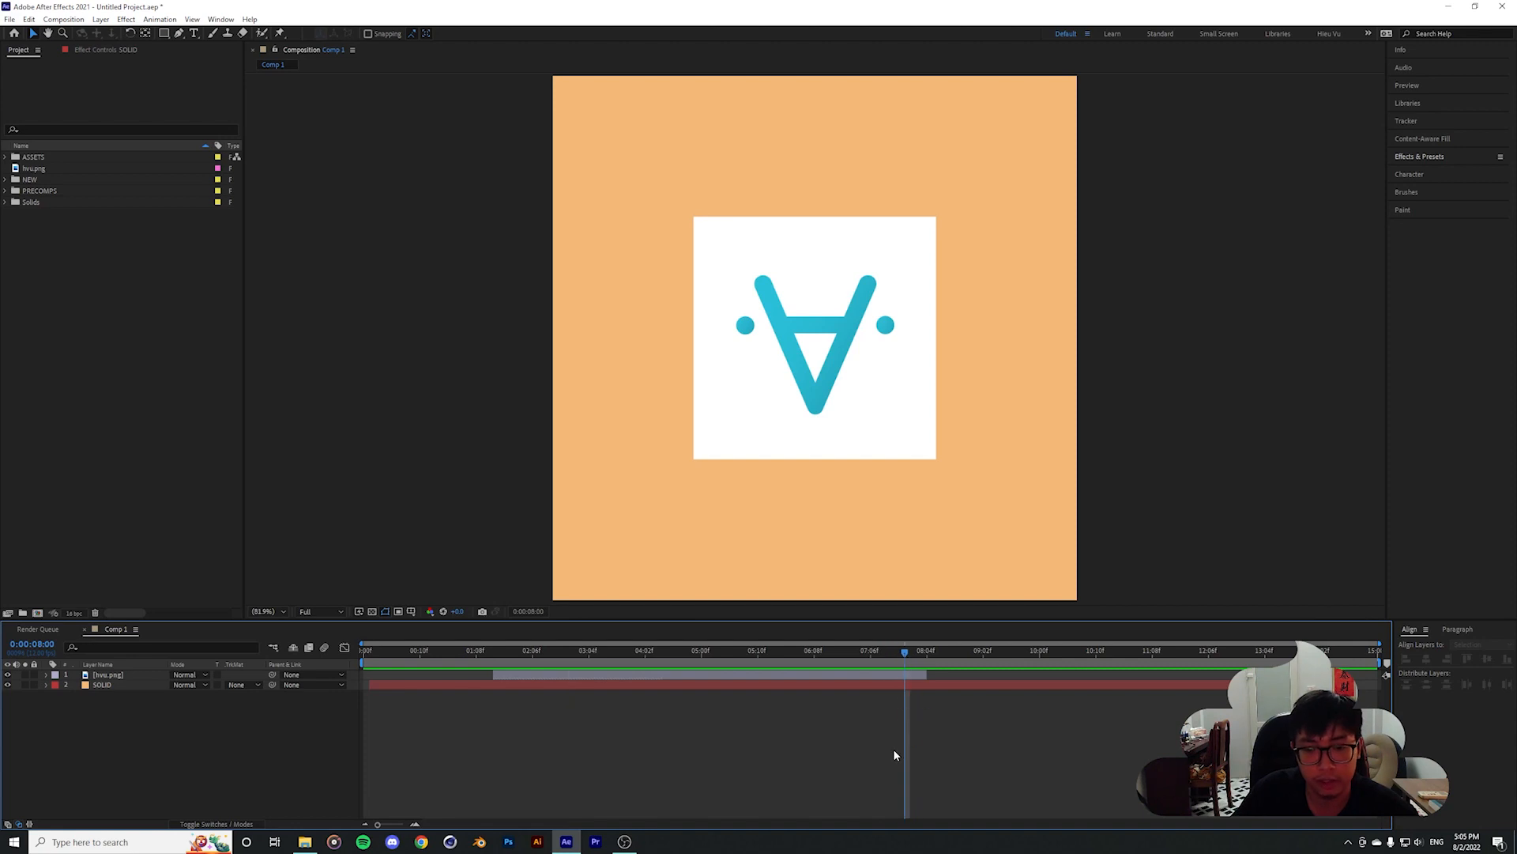
key(space)
click(893, 656)
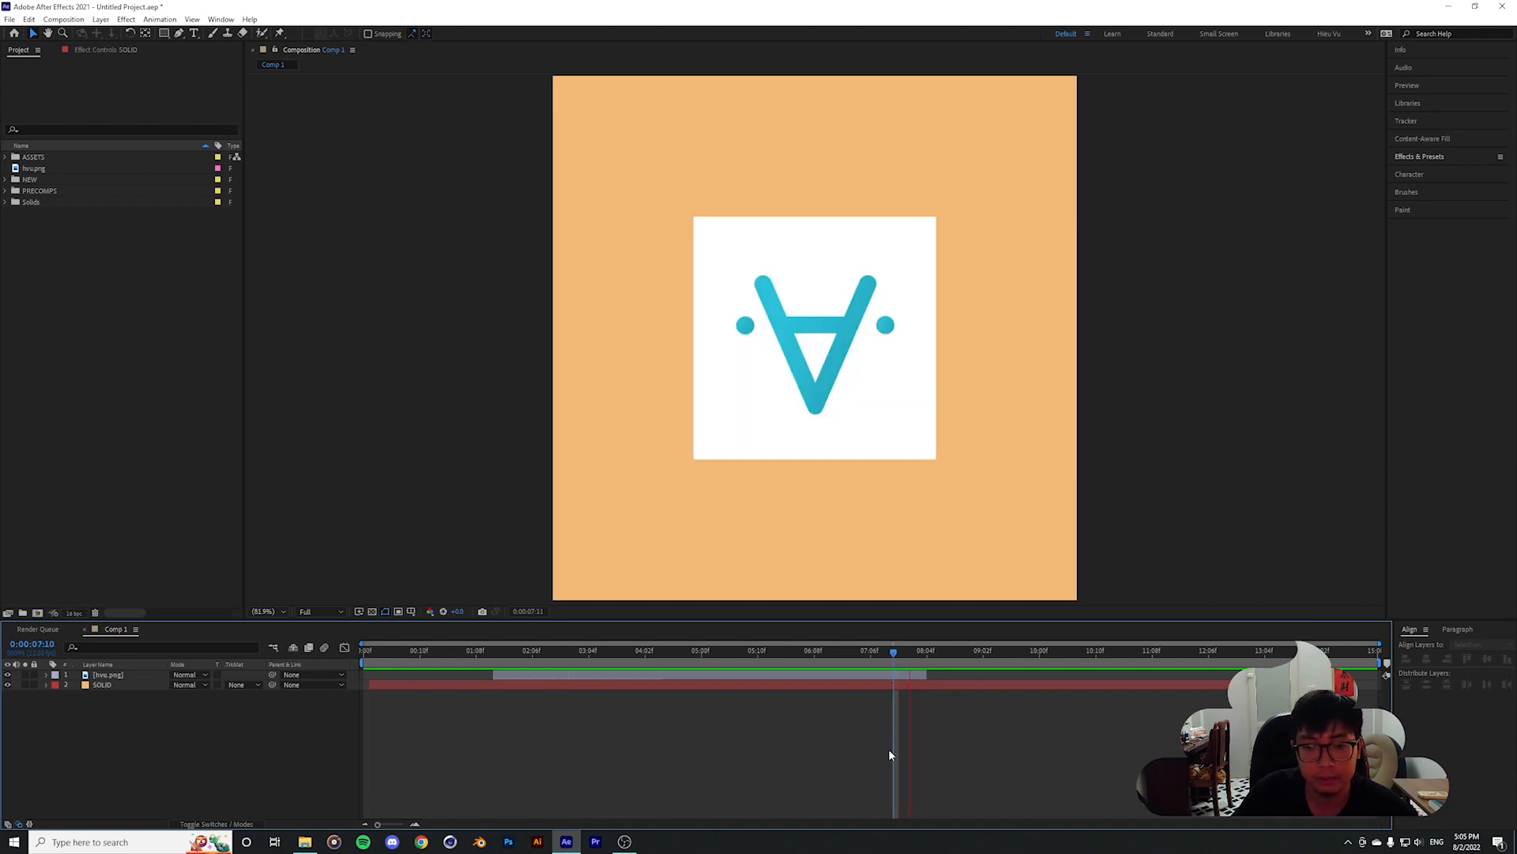
key(space)
click(885, 661)
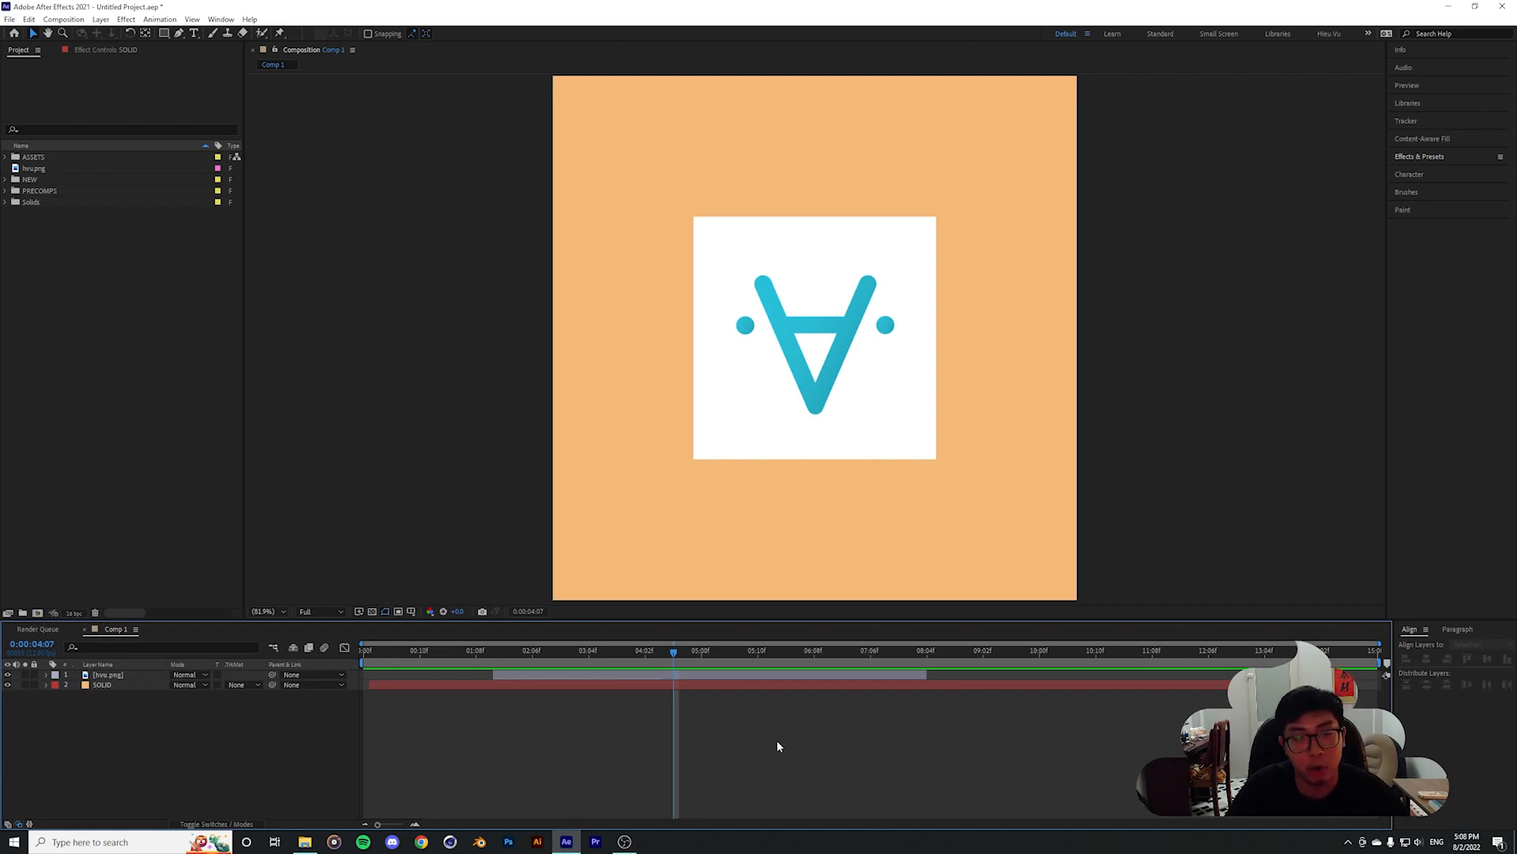
Select the hvu.png layer, and expand its Transform group to show all transform properties
click(105, 676)
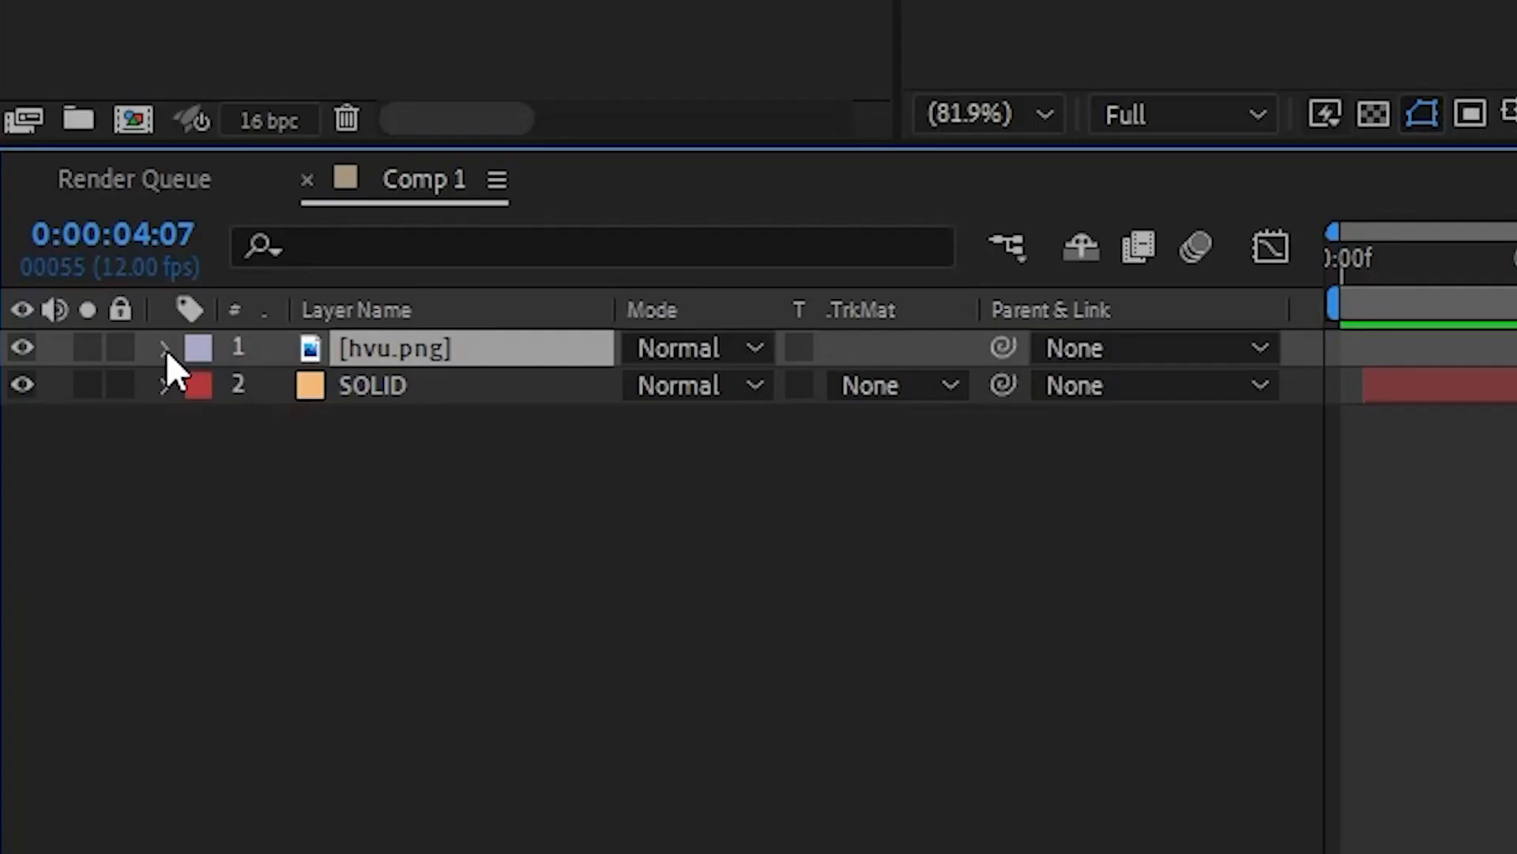
click(47, 676)
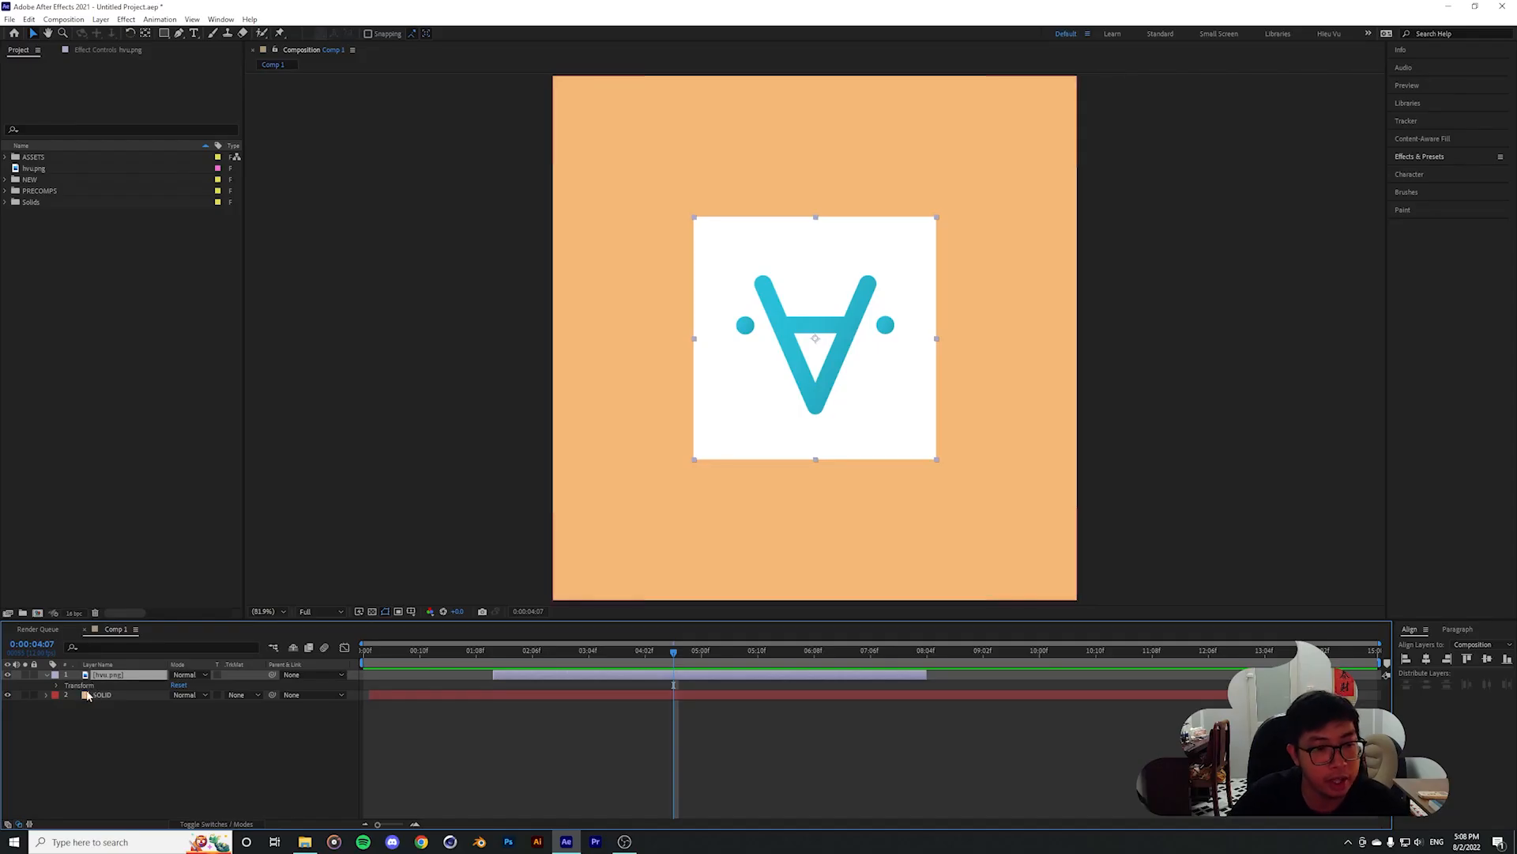
click(56, 684)
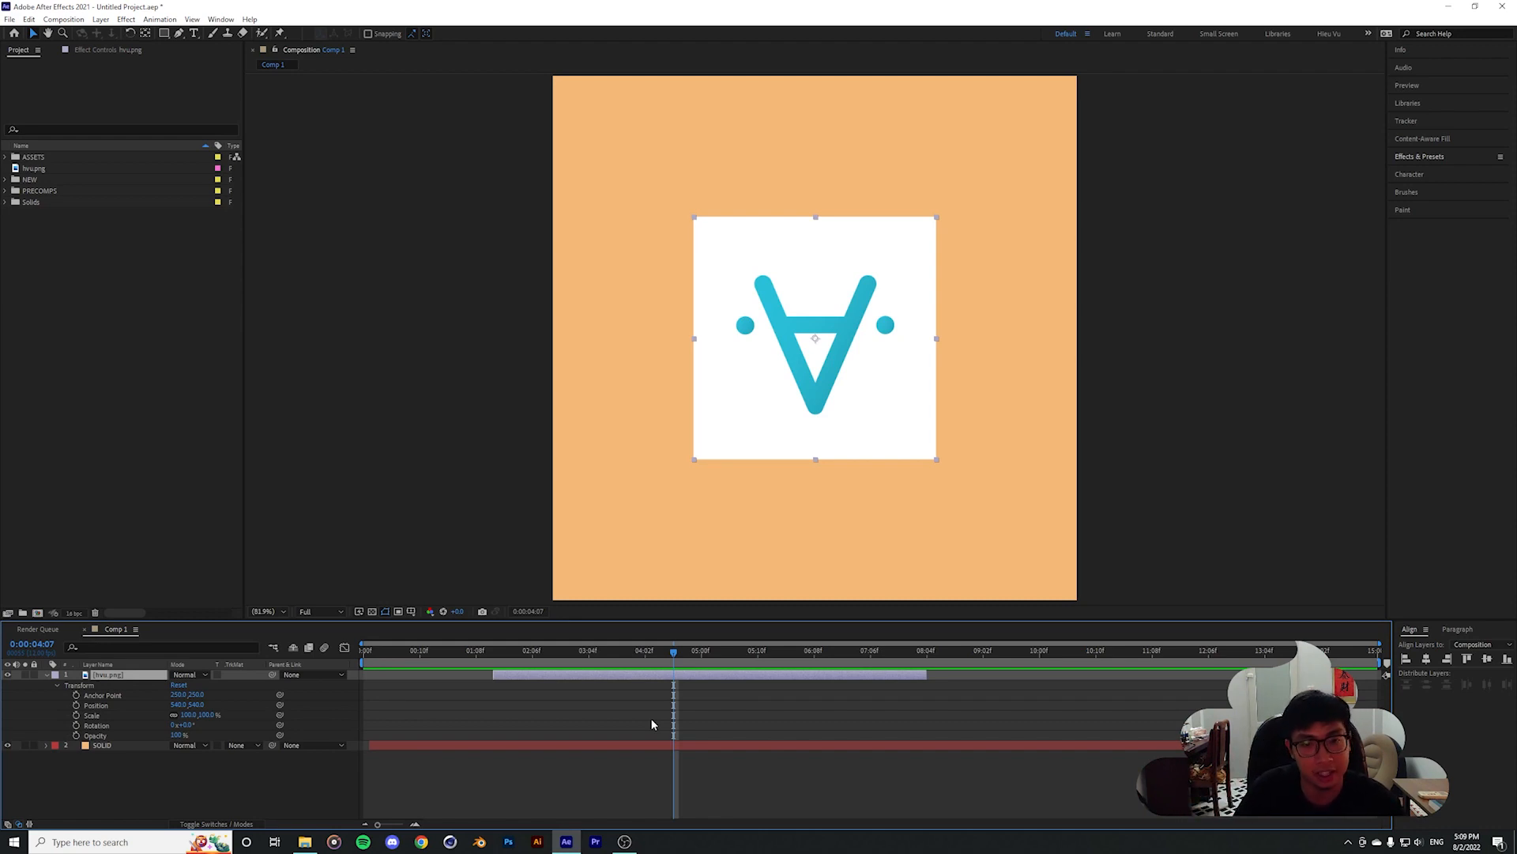
Nudge the hvu.png layer's vertical position, and set its Y position to 540 and its Scale to 100%
mouse_move(200, 705)
mouse_down()
mouse_move(91, 707)
mouse_move(256, 708)
mouse_move(132, 703)
mouse_move(191, 702)
mouse_up()
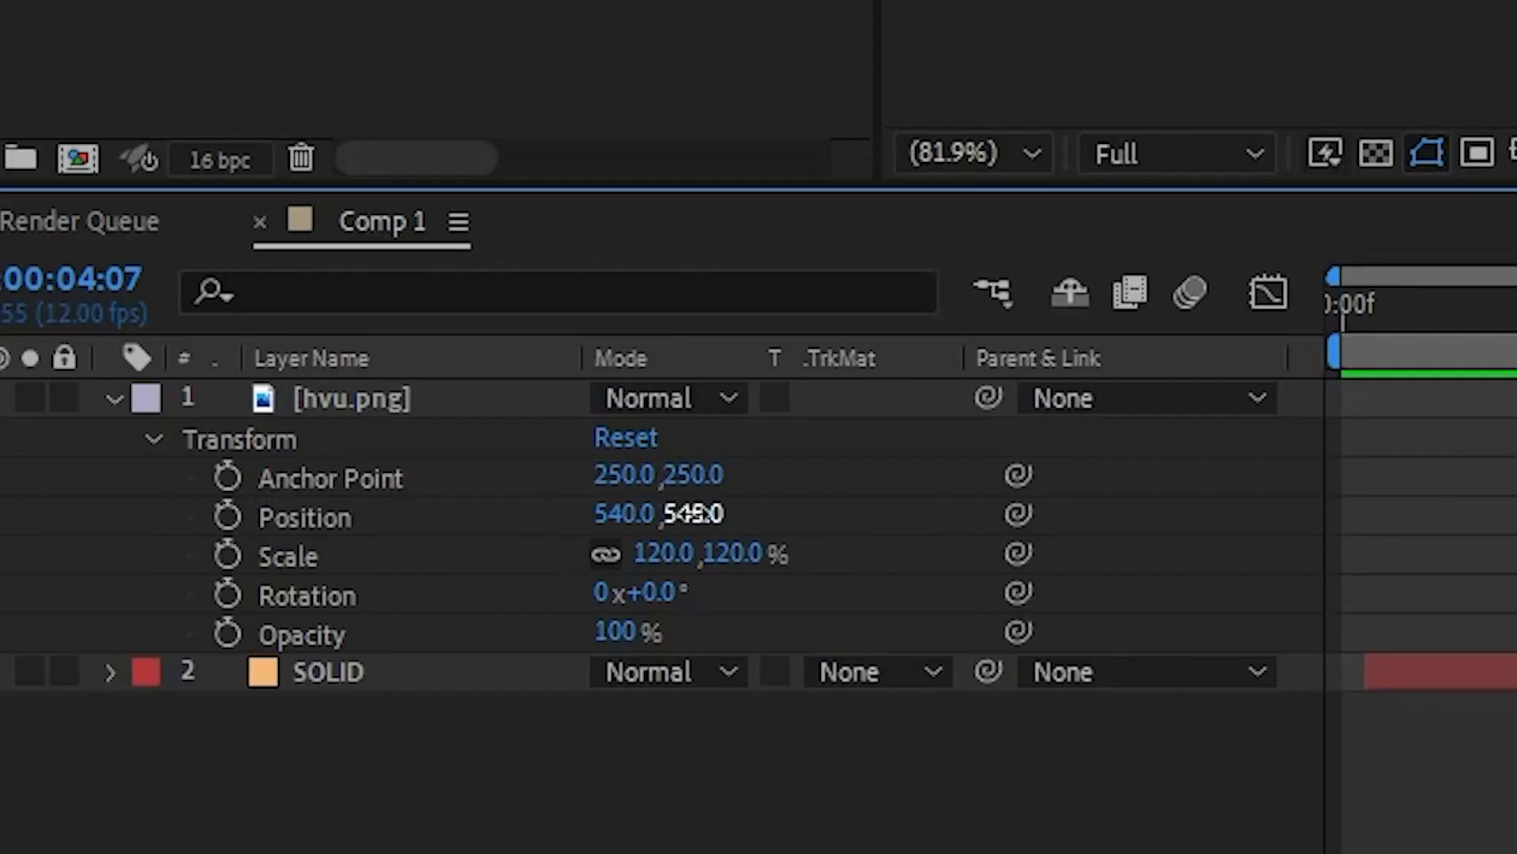
click(687, 514)
text(54)
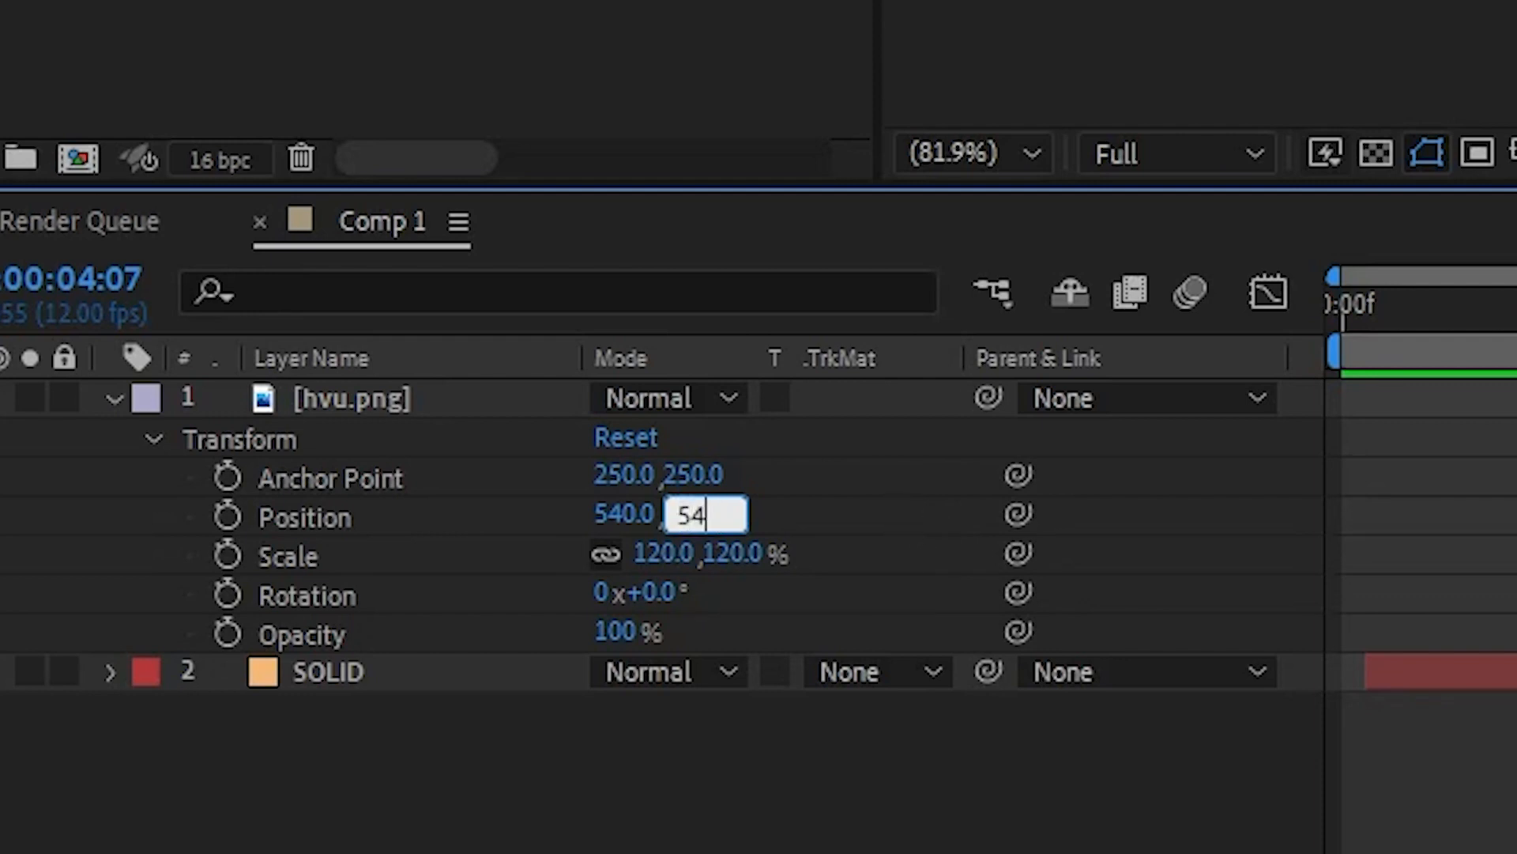
text(0)
key(Return)
click(725, 553)
text(100)
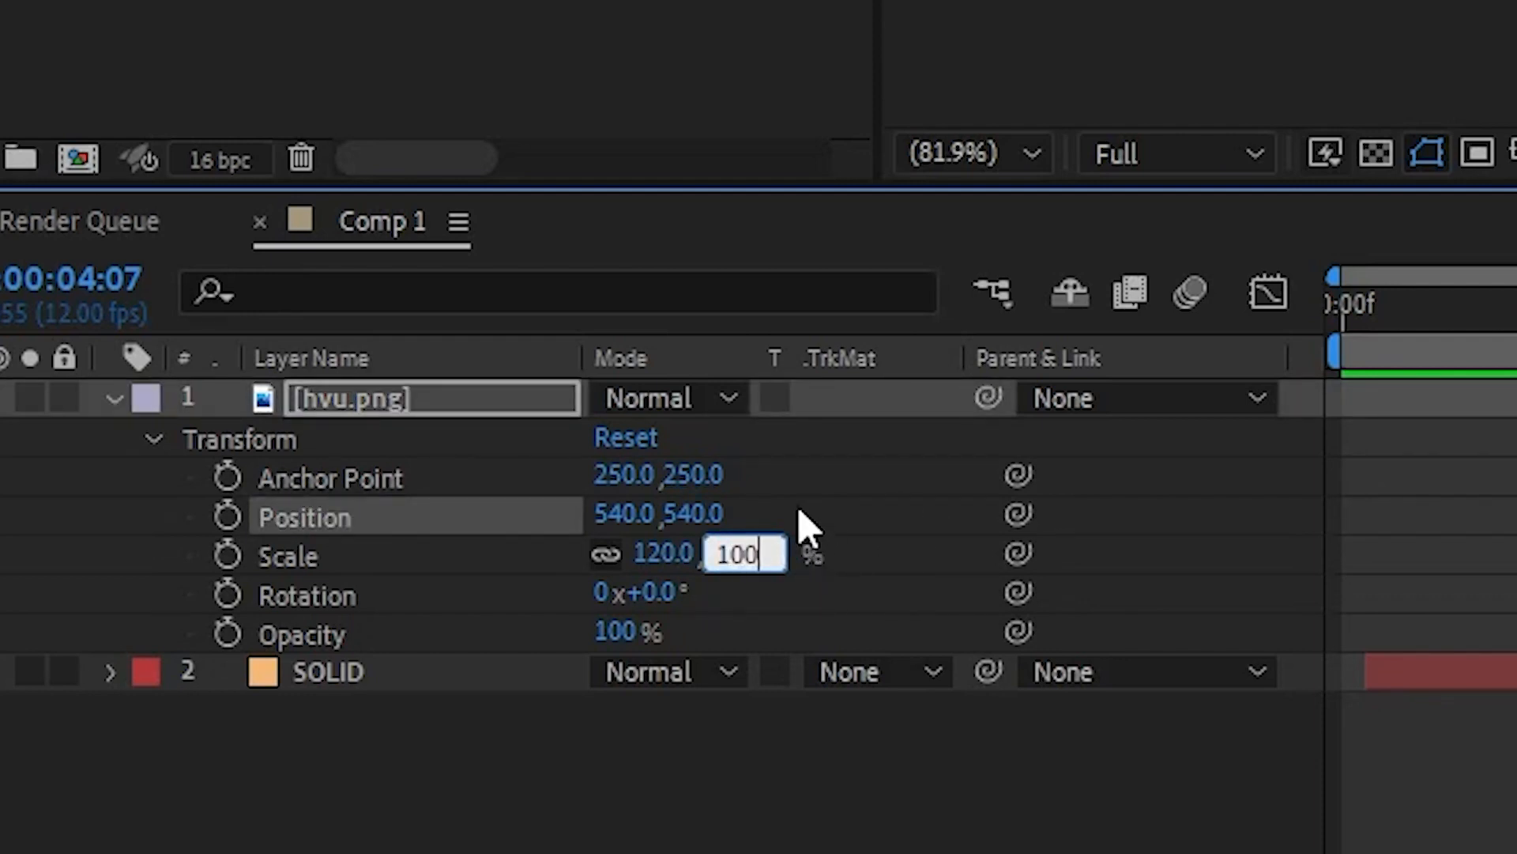
key(Return)
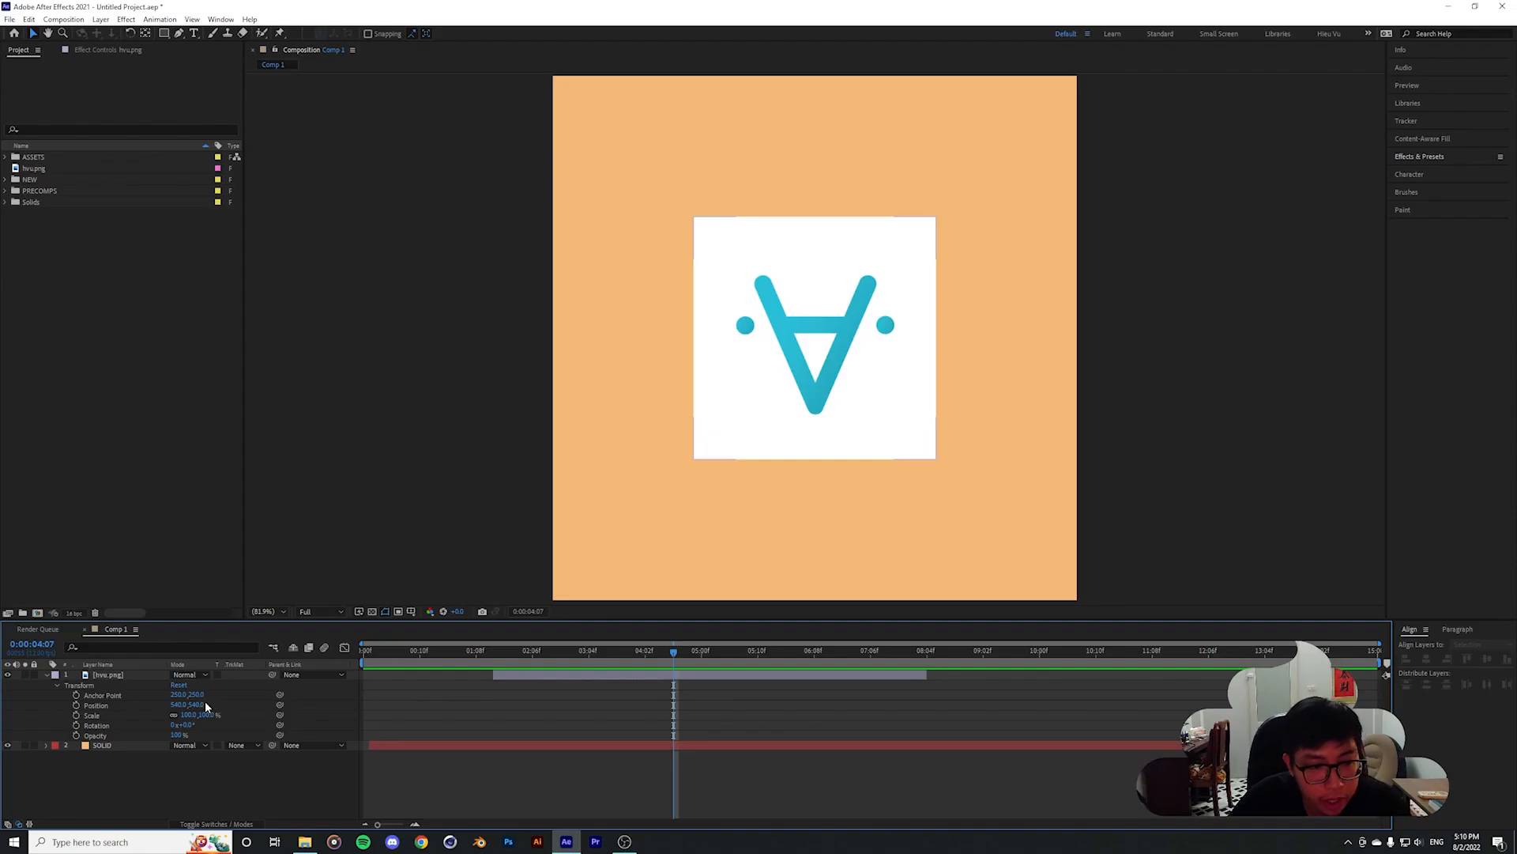
Scrub the hvu.png layer's Position horizontally and vertically as a test, and set it back to 540, 540
click(180, 704)
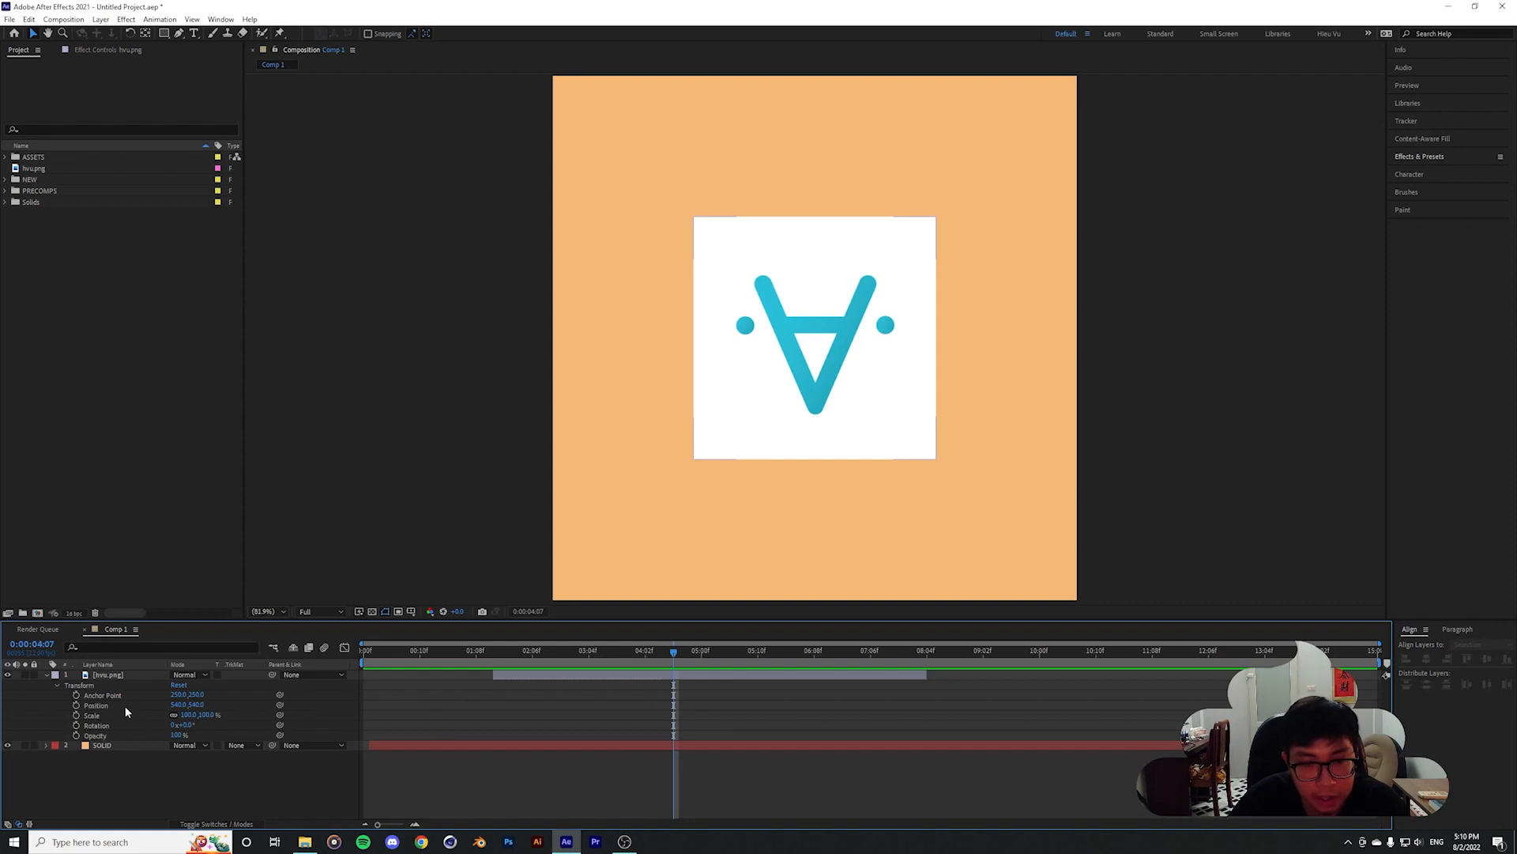
drag(180, 705, 291, 705)
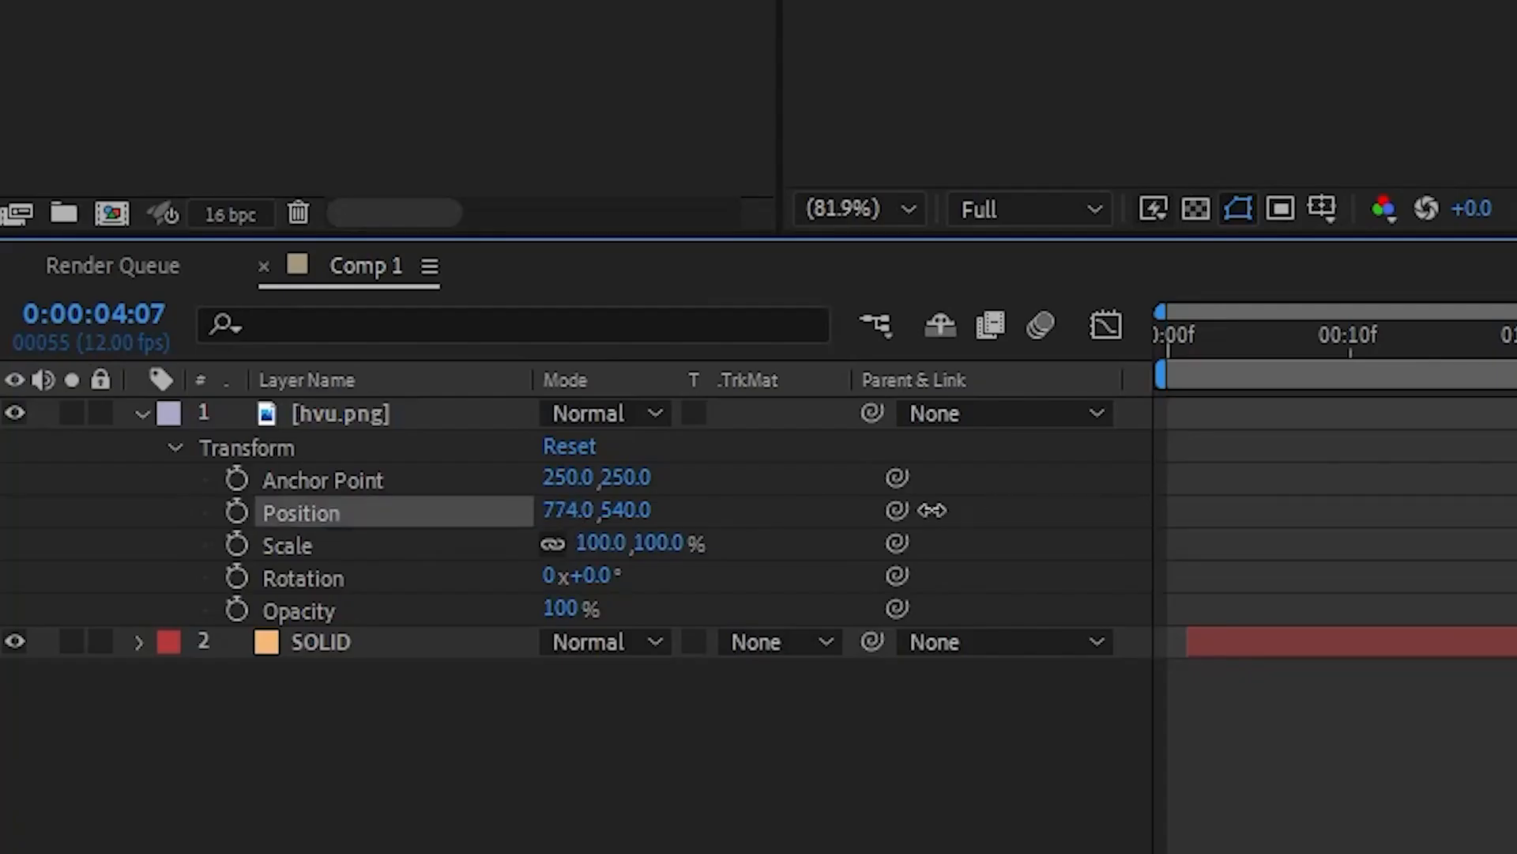
drag(933, 511, 441, 528)
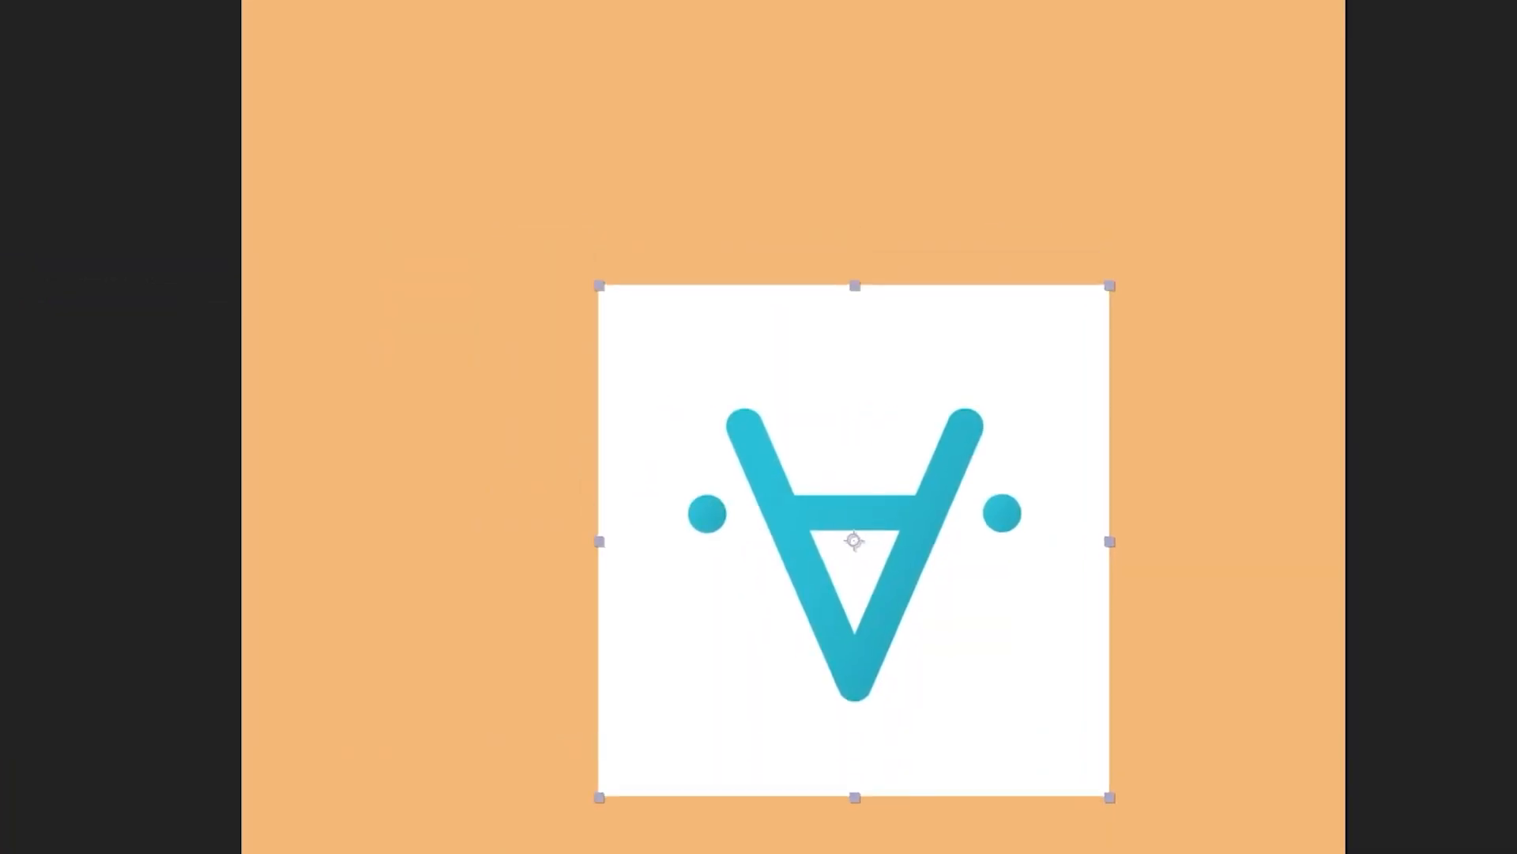
mouse_move(292, 704)
mouse_down()
mouse_move(67, 704)
mouse_move(294, 704)
mouse_move(262, 705)
mouse_up()
click(180, 704)
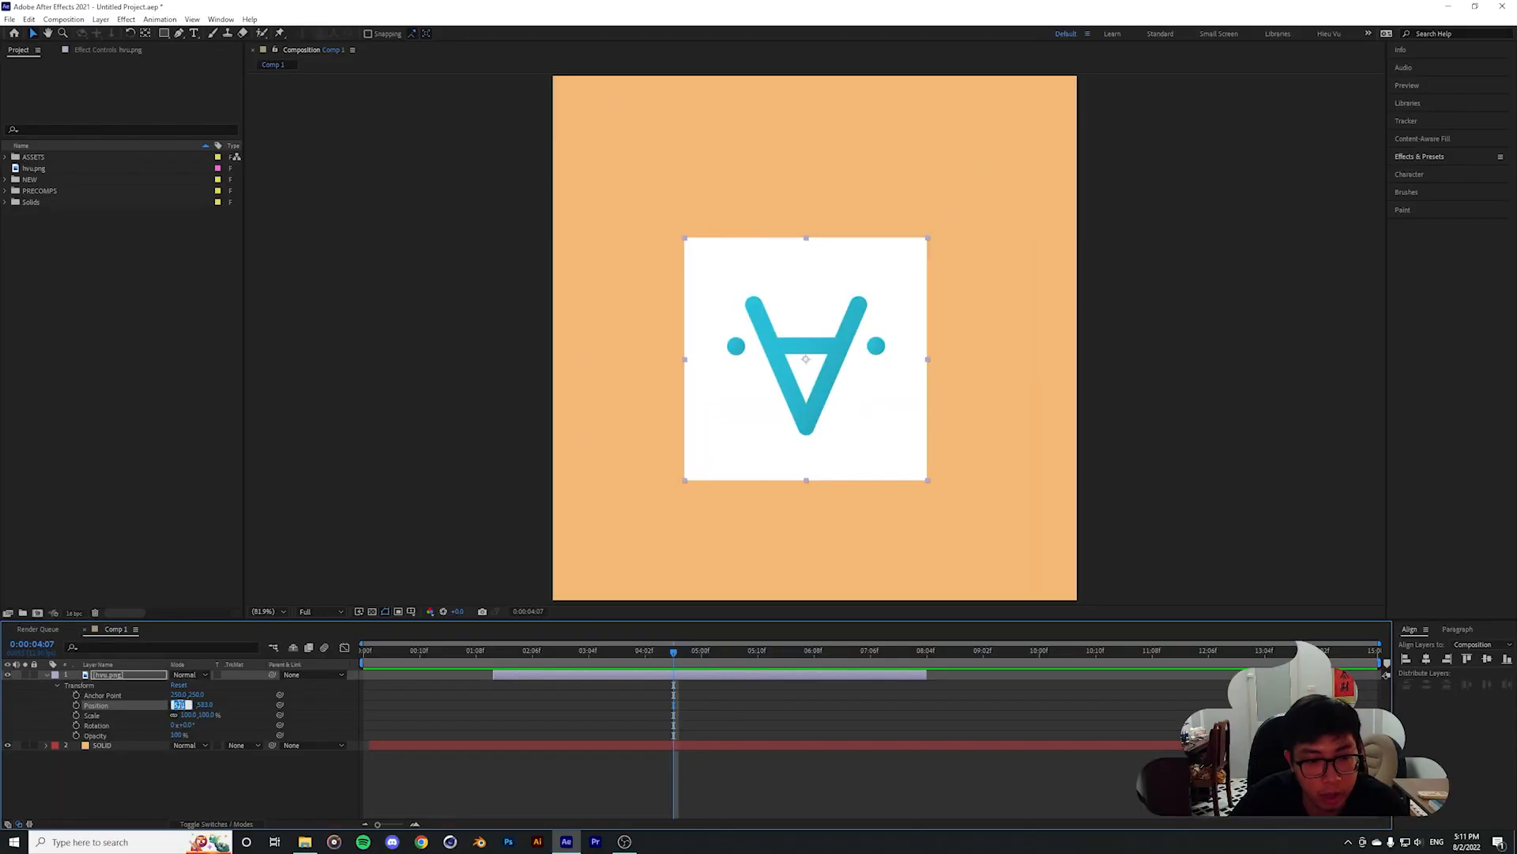
text(540)
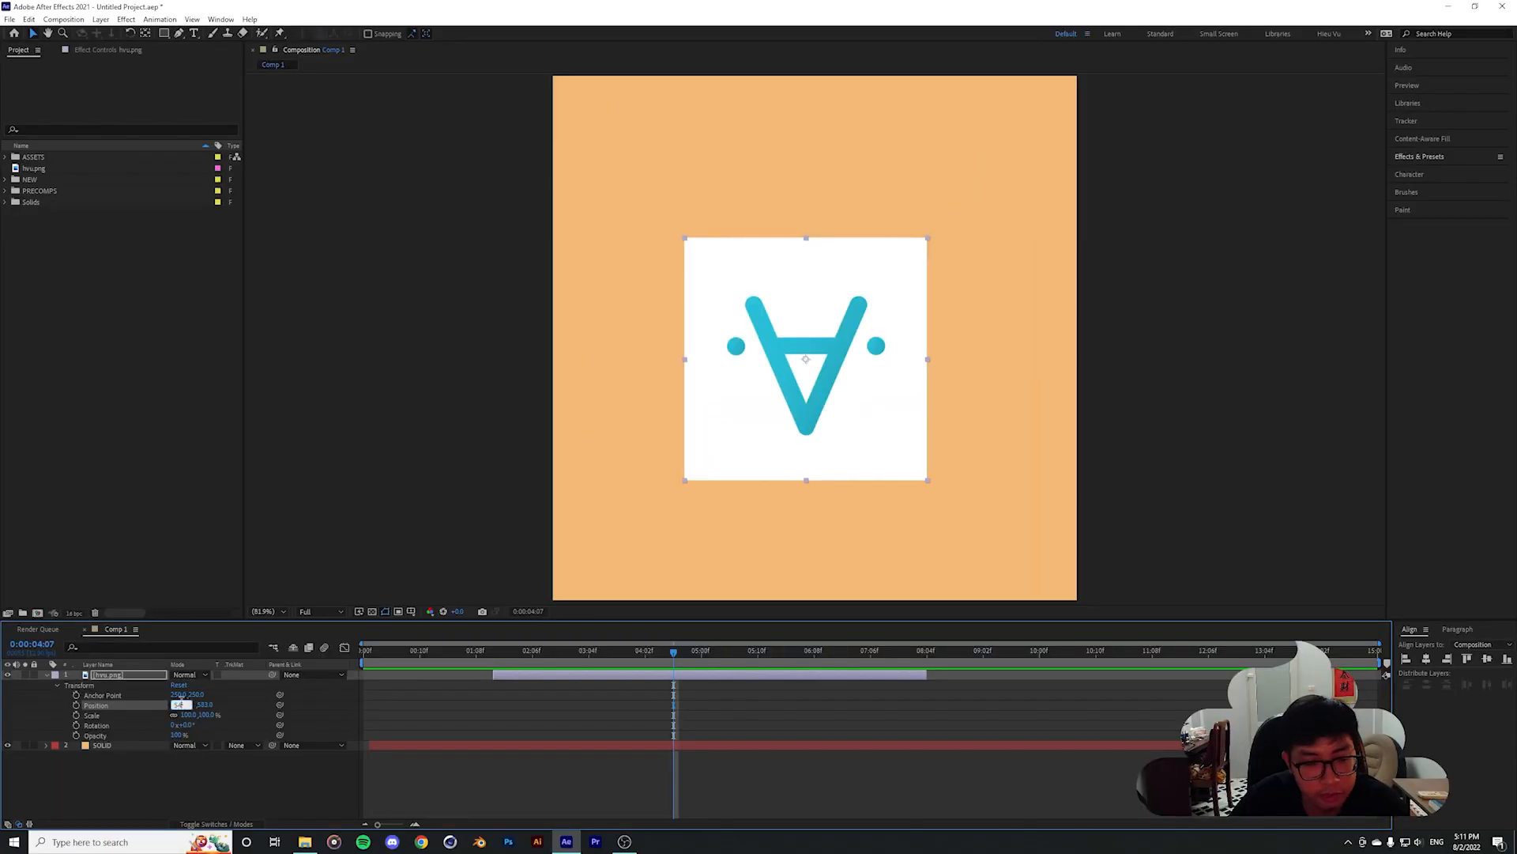
key(Tab)
text(540)
key(Return)
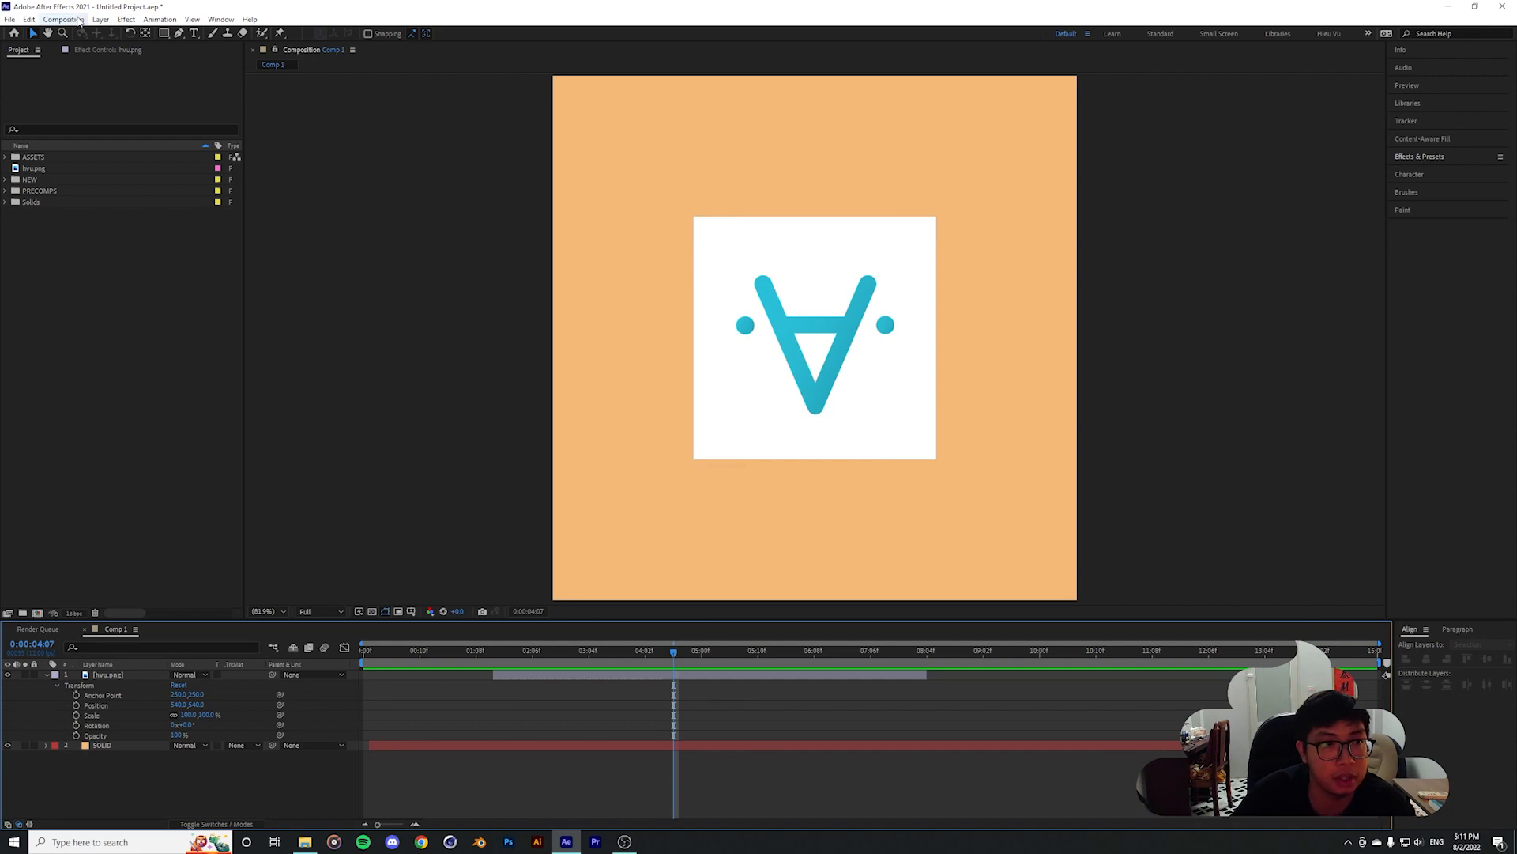
Shift the hvu.png layer horizontally to about X 696, and set its X position to 1080
click(870, 296)
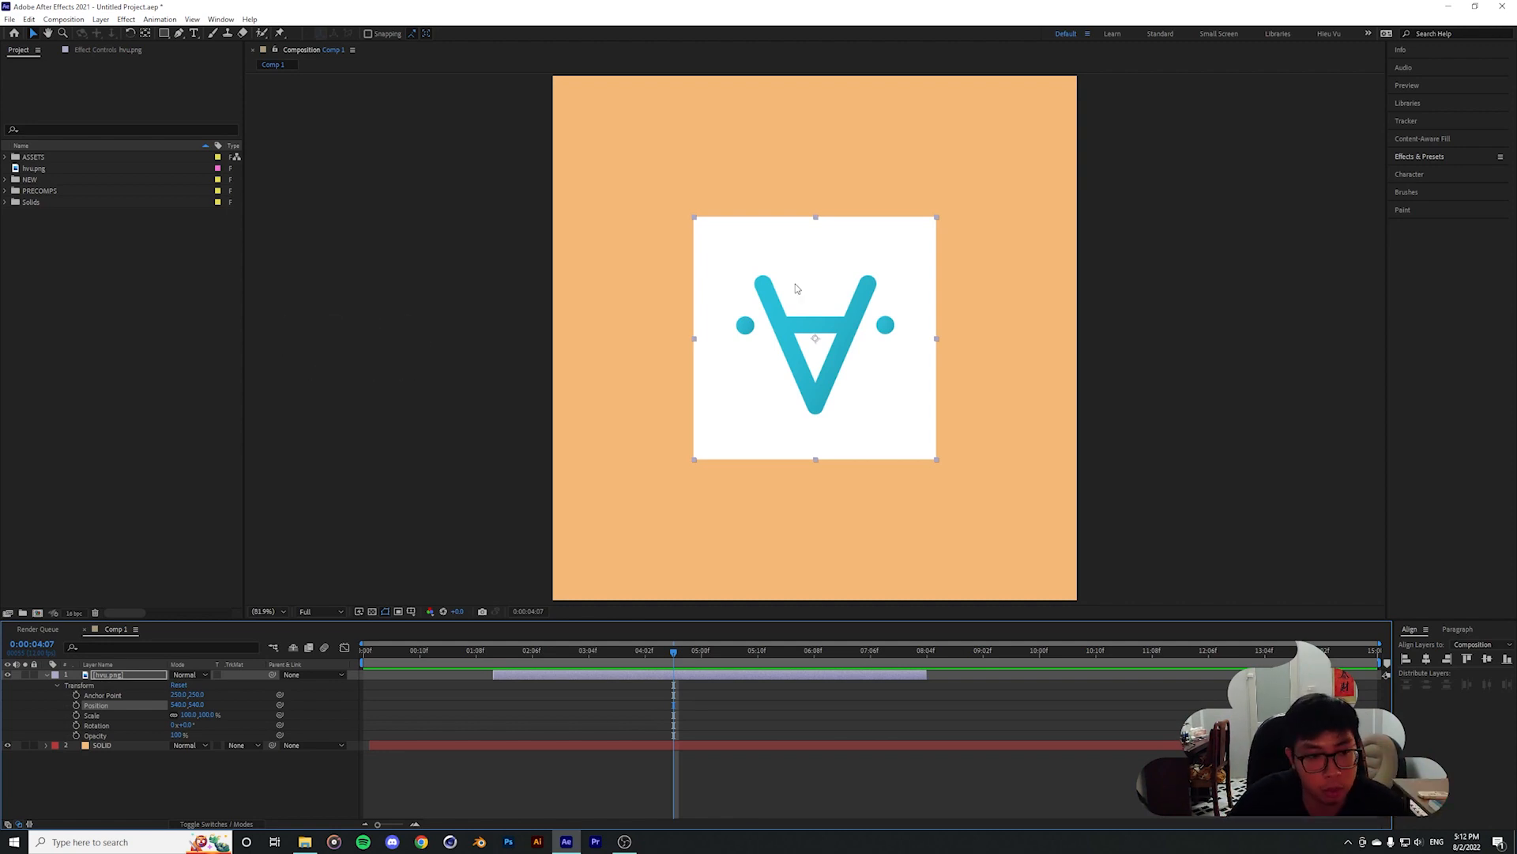
click(175, 708)
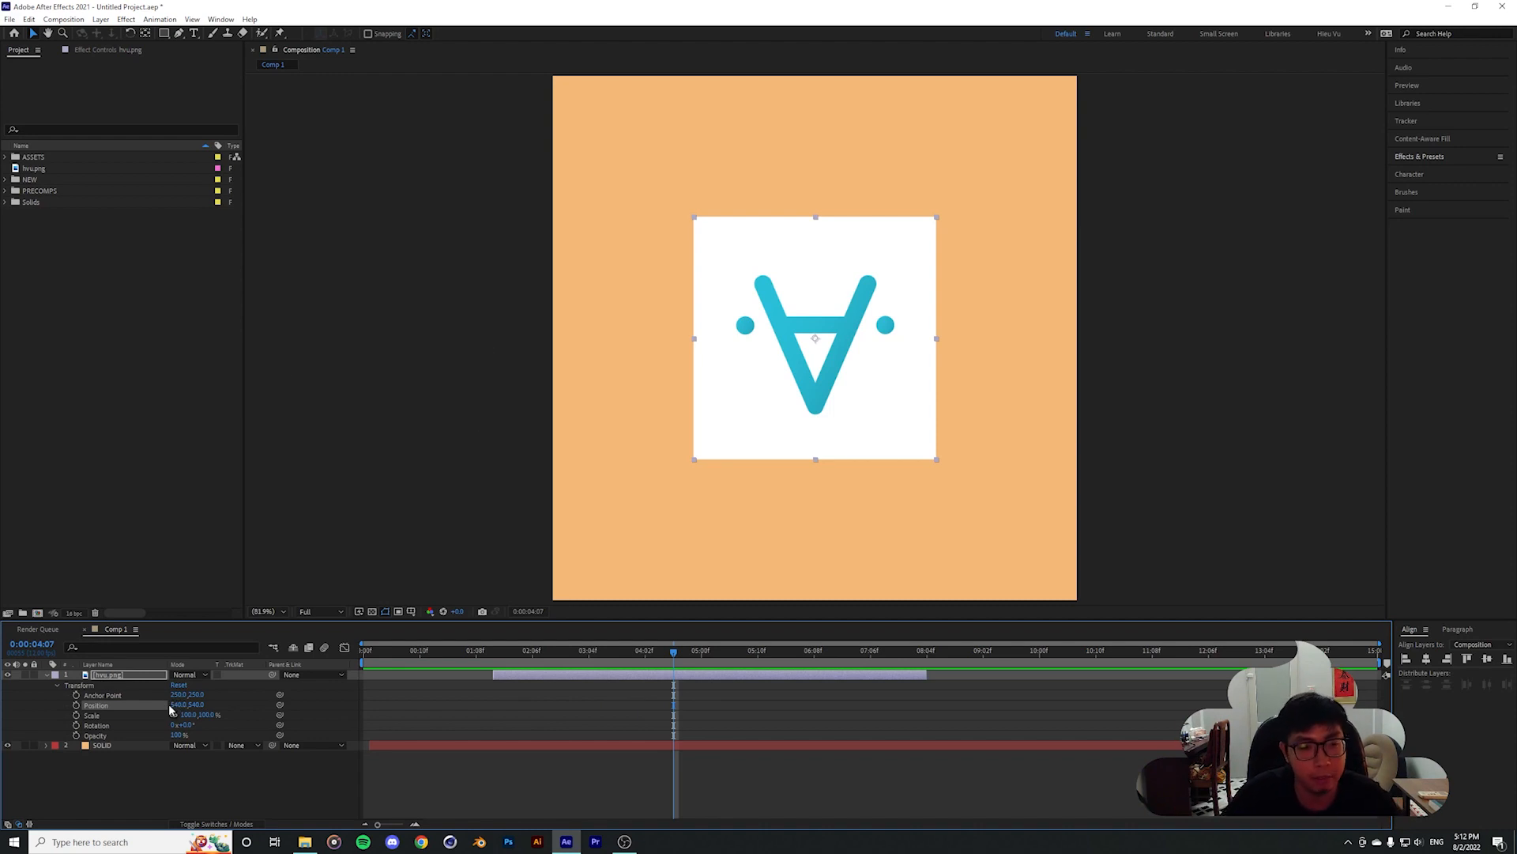
drag(168, 703, 282, 703)
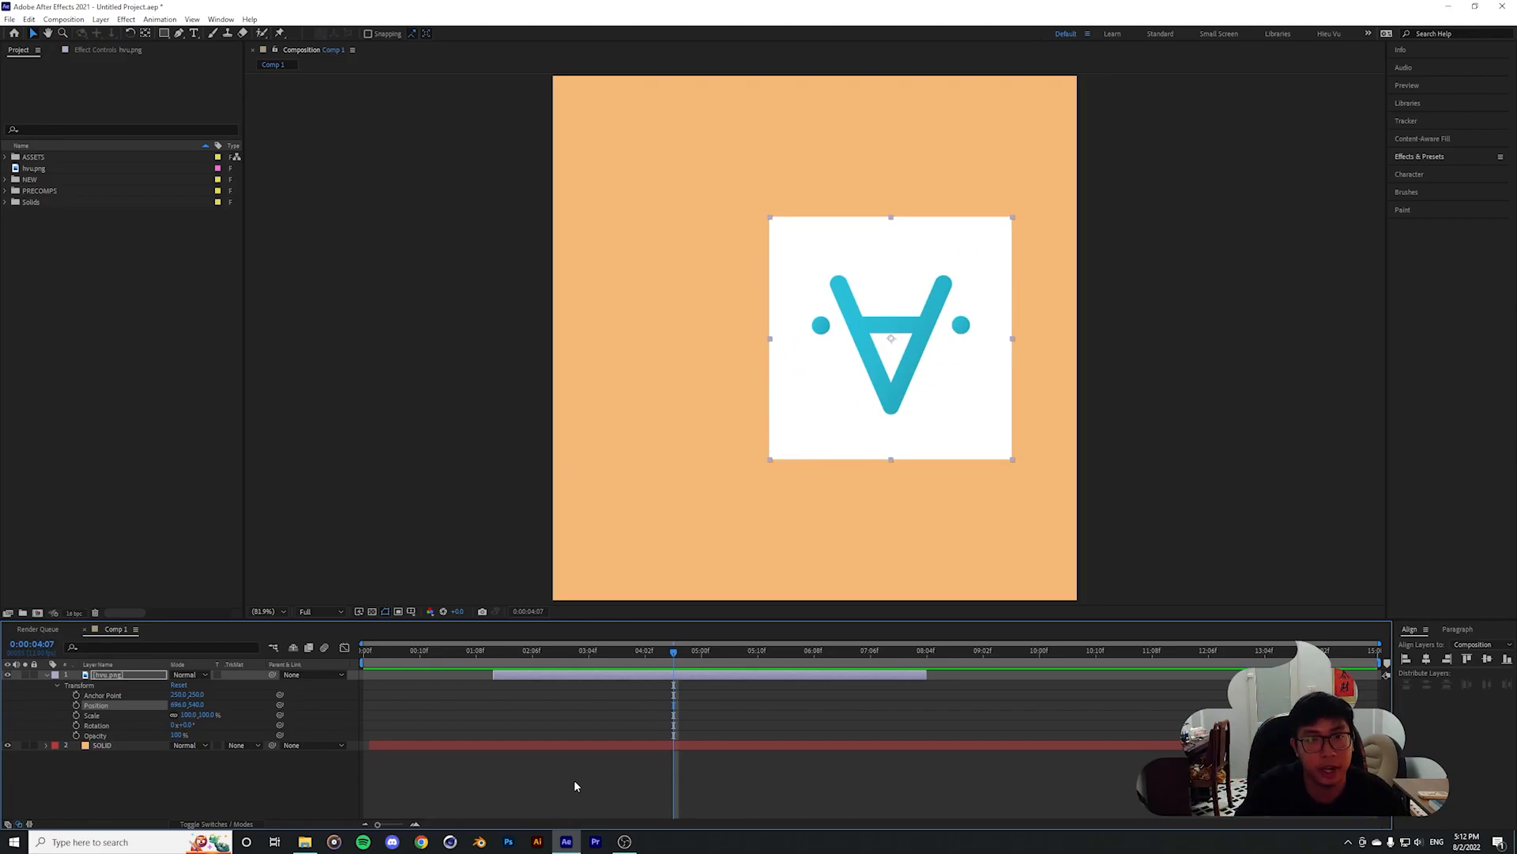
click(175, 704)
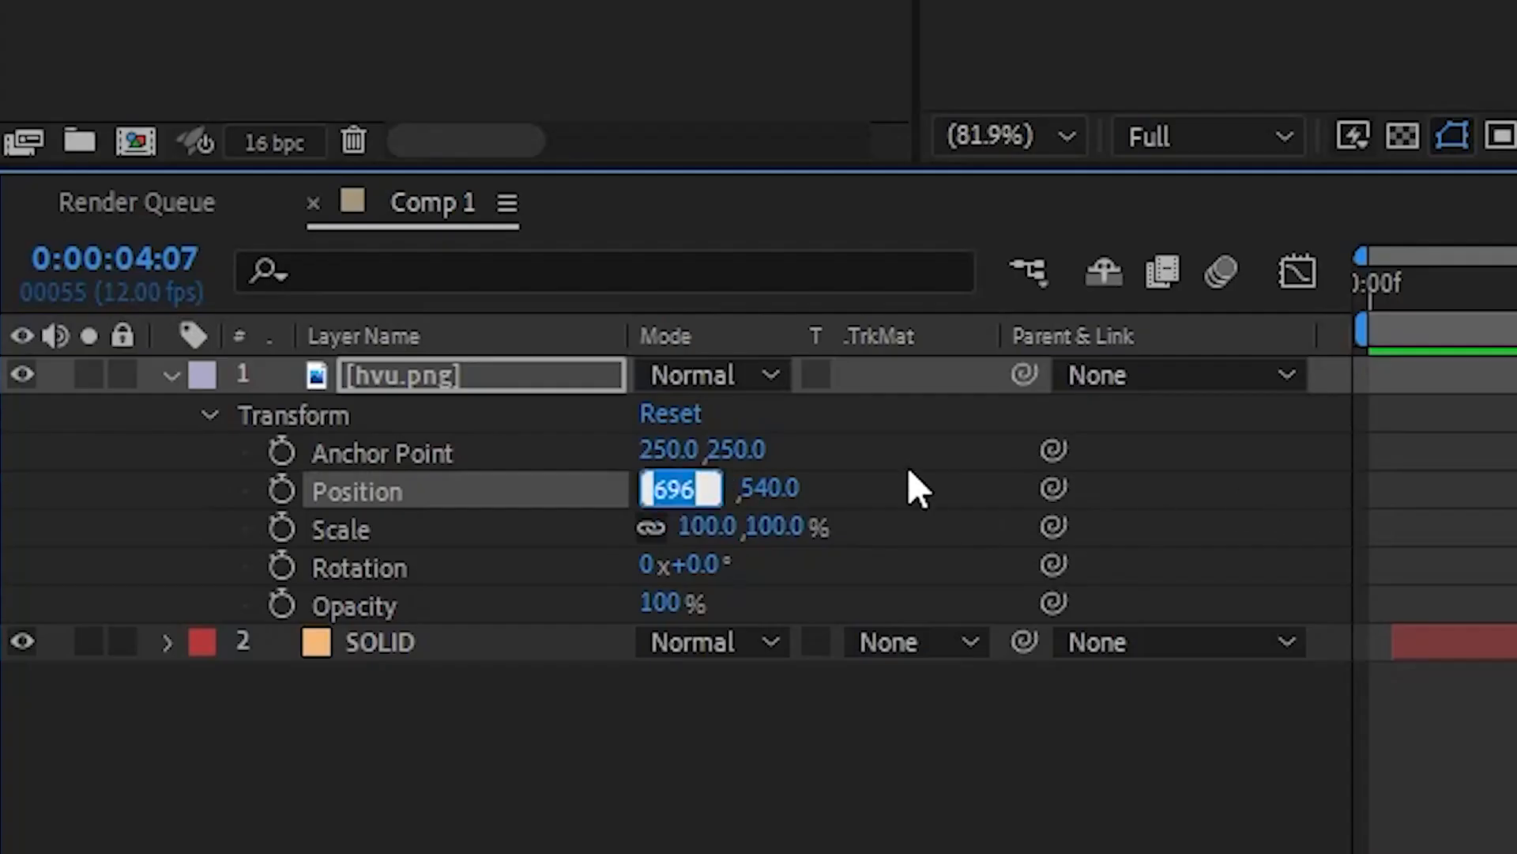
text(1080.0)
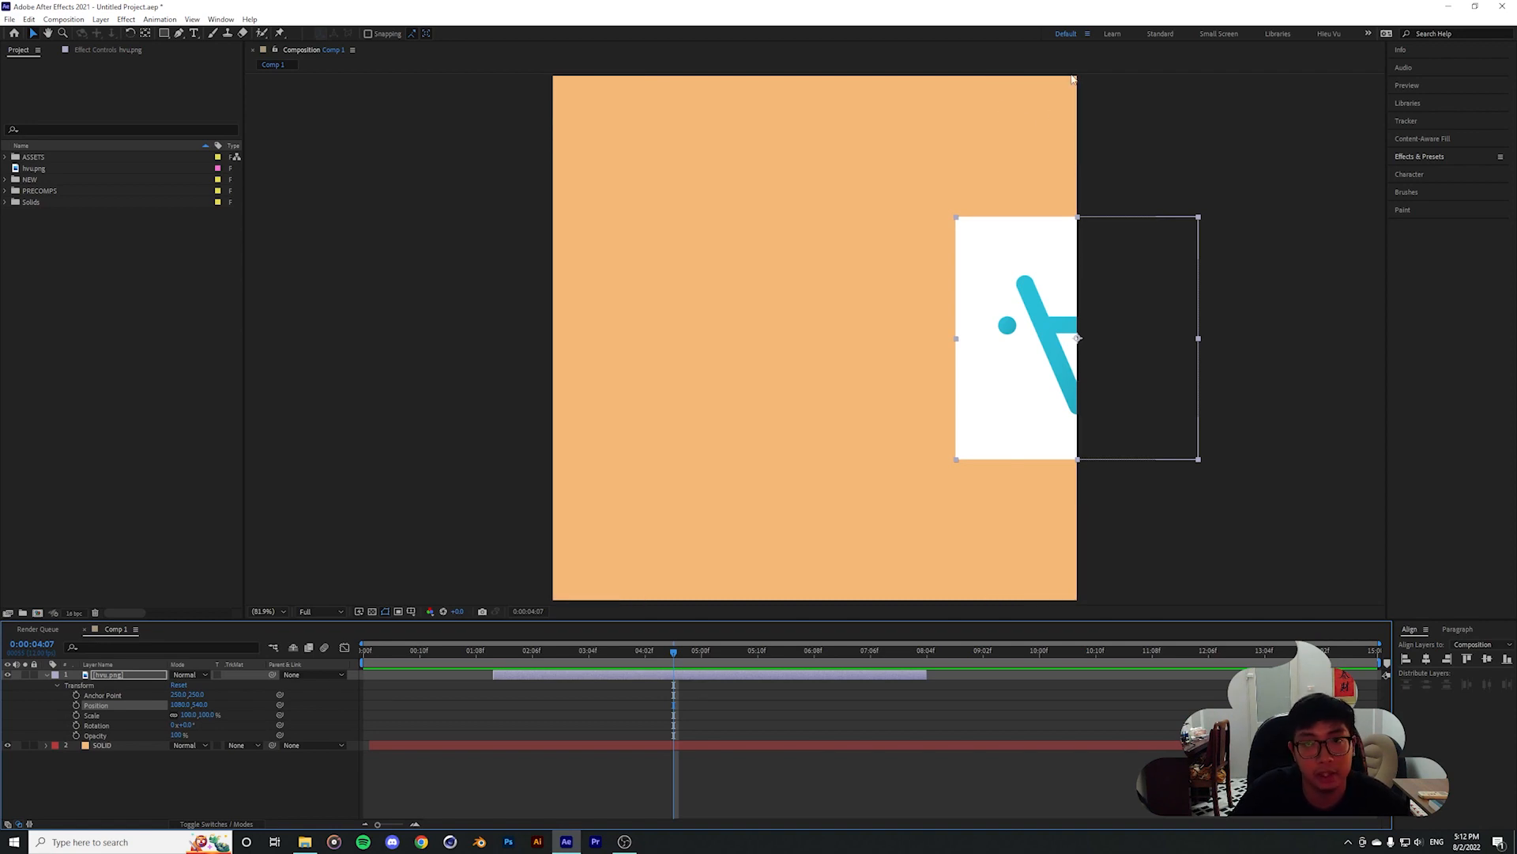
Set the hvu.png layer's X position to 540, and lower the layer to a Y position of about 745
click(178, 704)
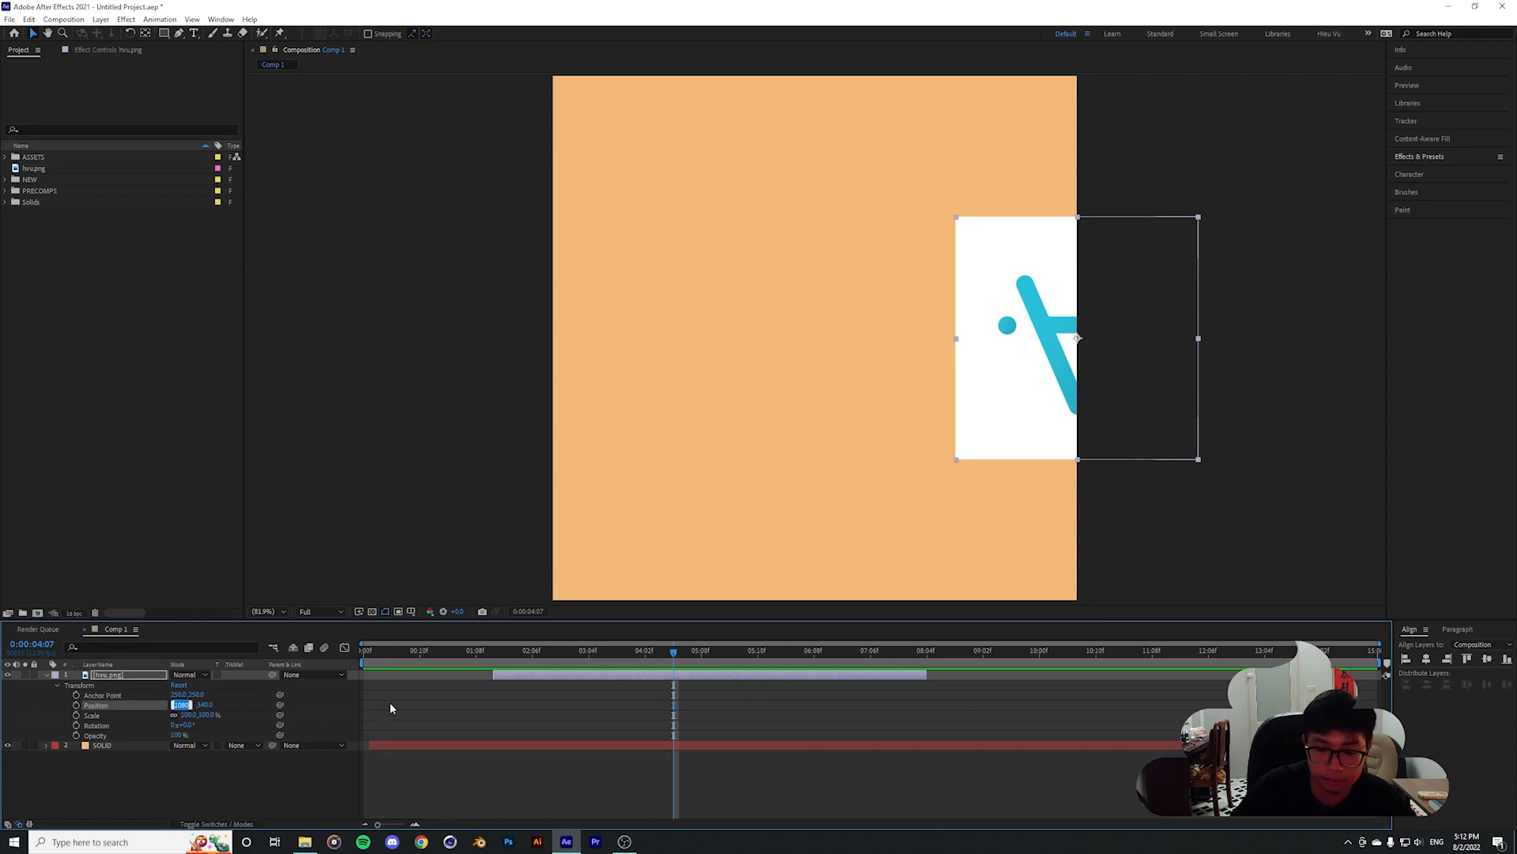
text(540)
key(Return)
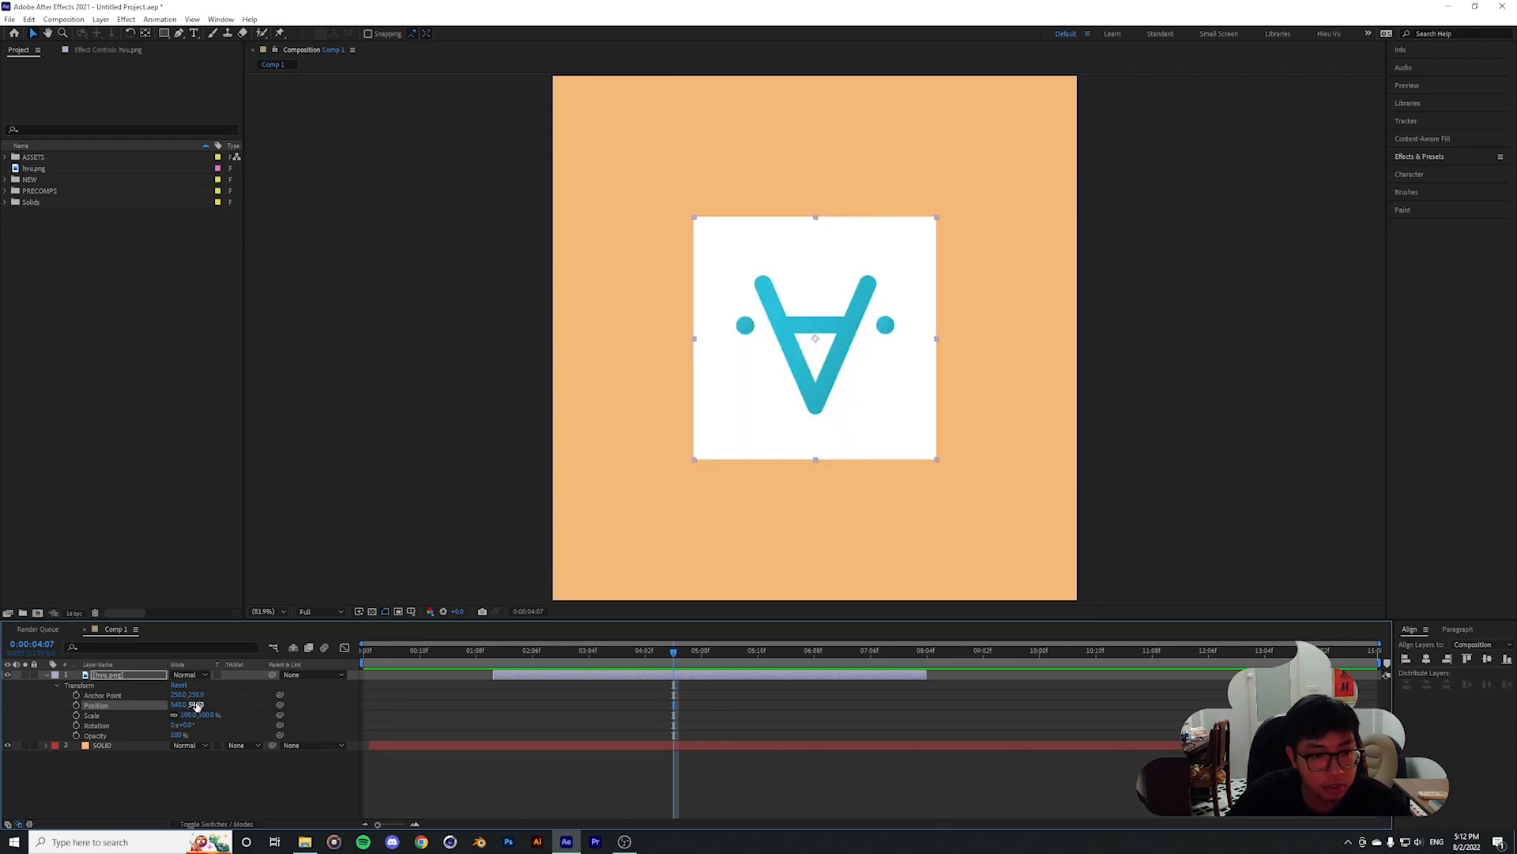
drag(196, 704, 654, 690)
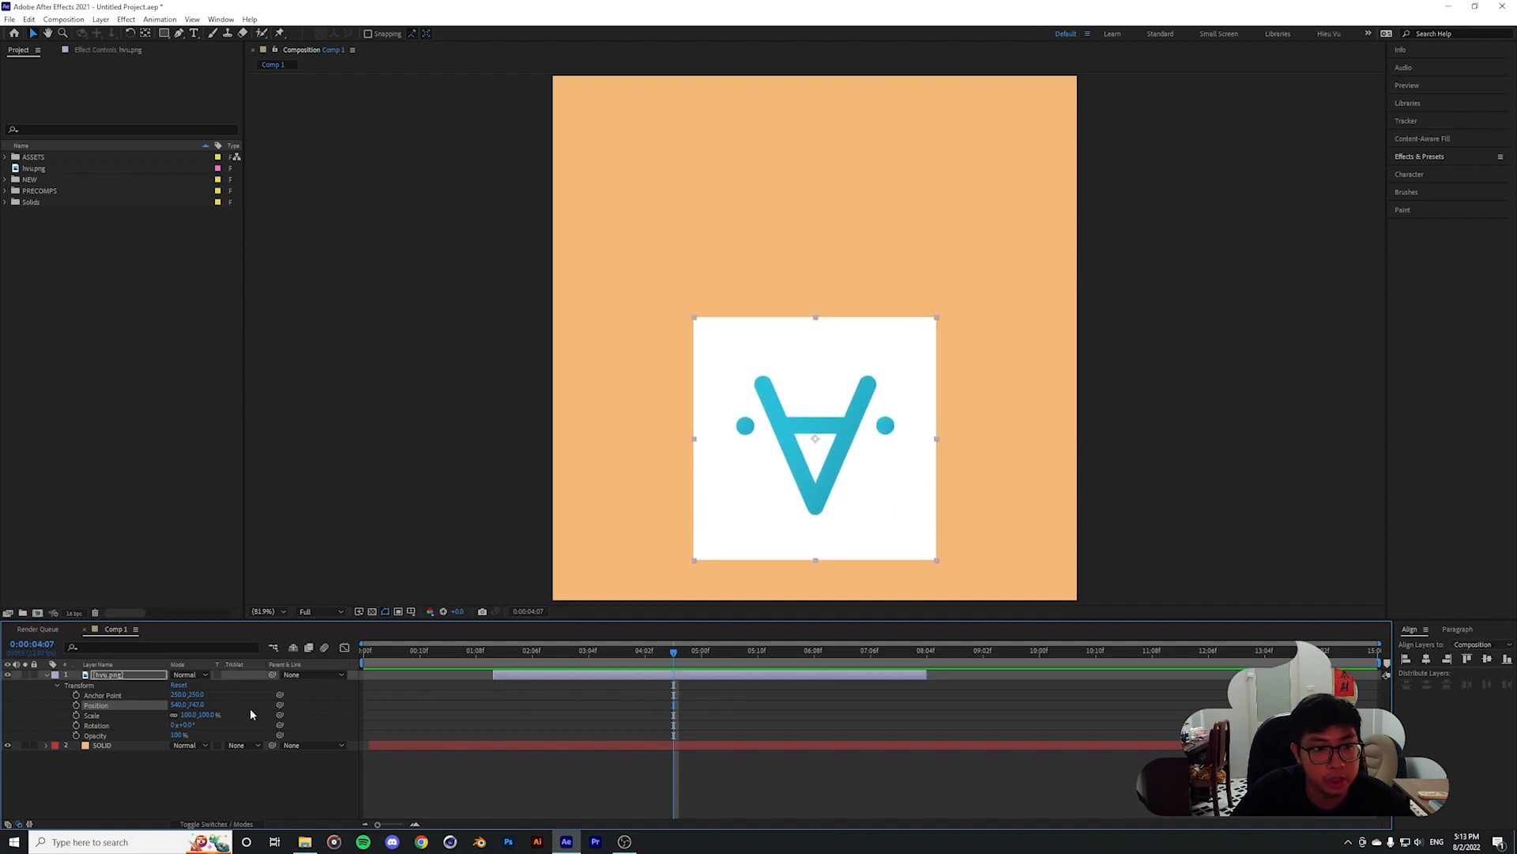
Set the hvu.png layer's Y position to 1080
click(197, 704)
text(1080)
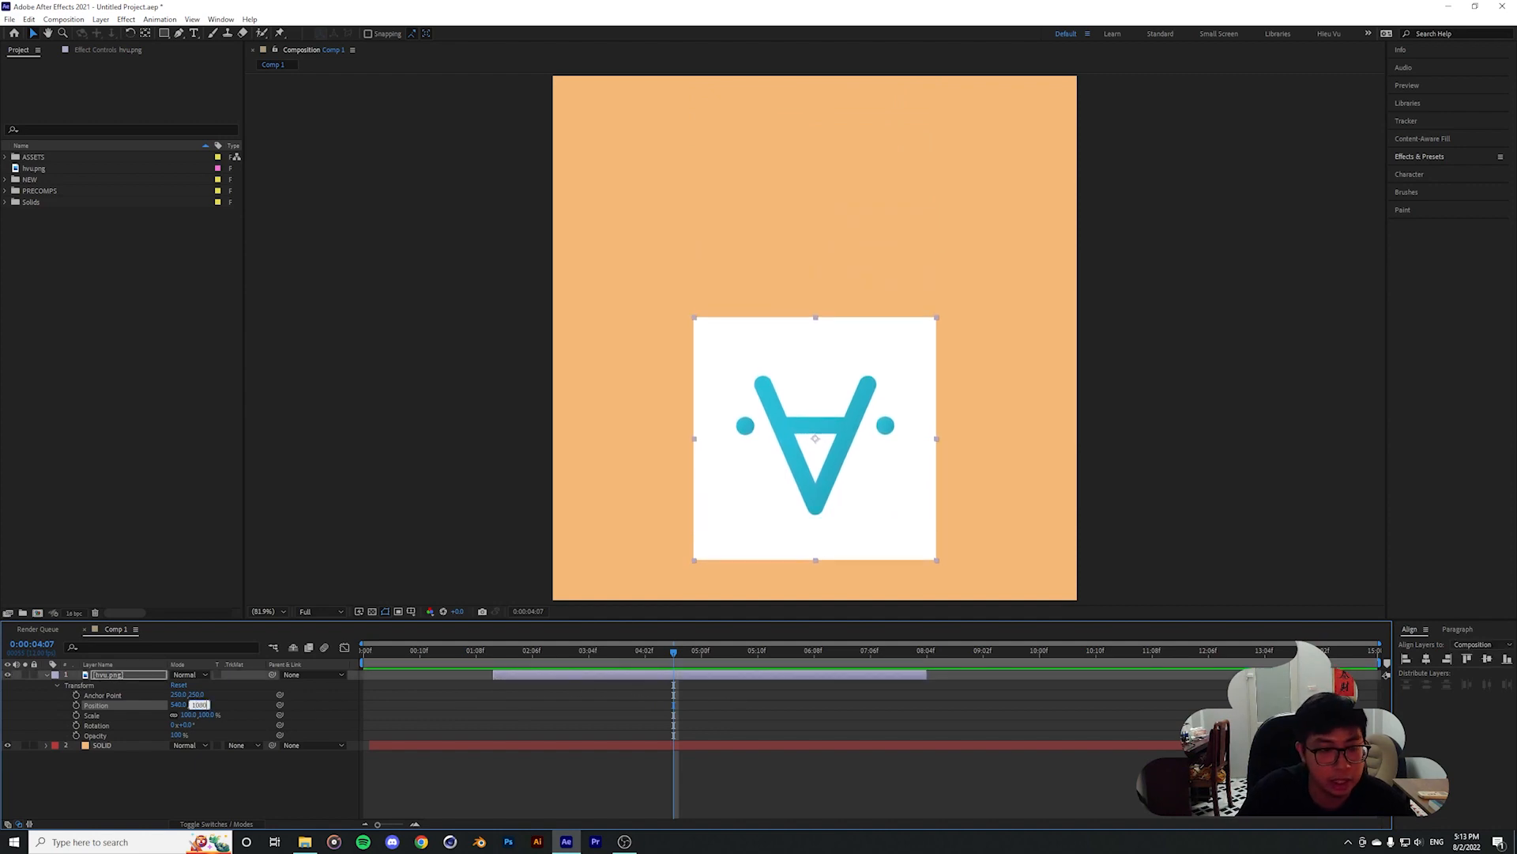
key(Return)
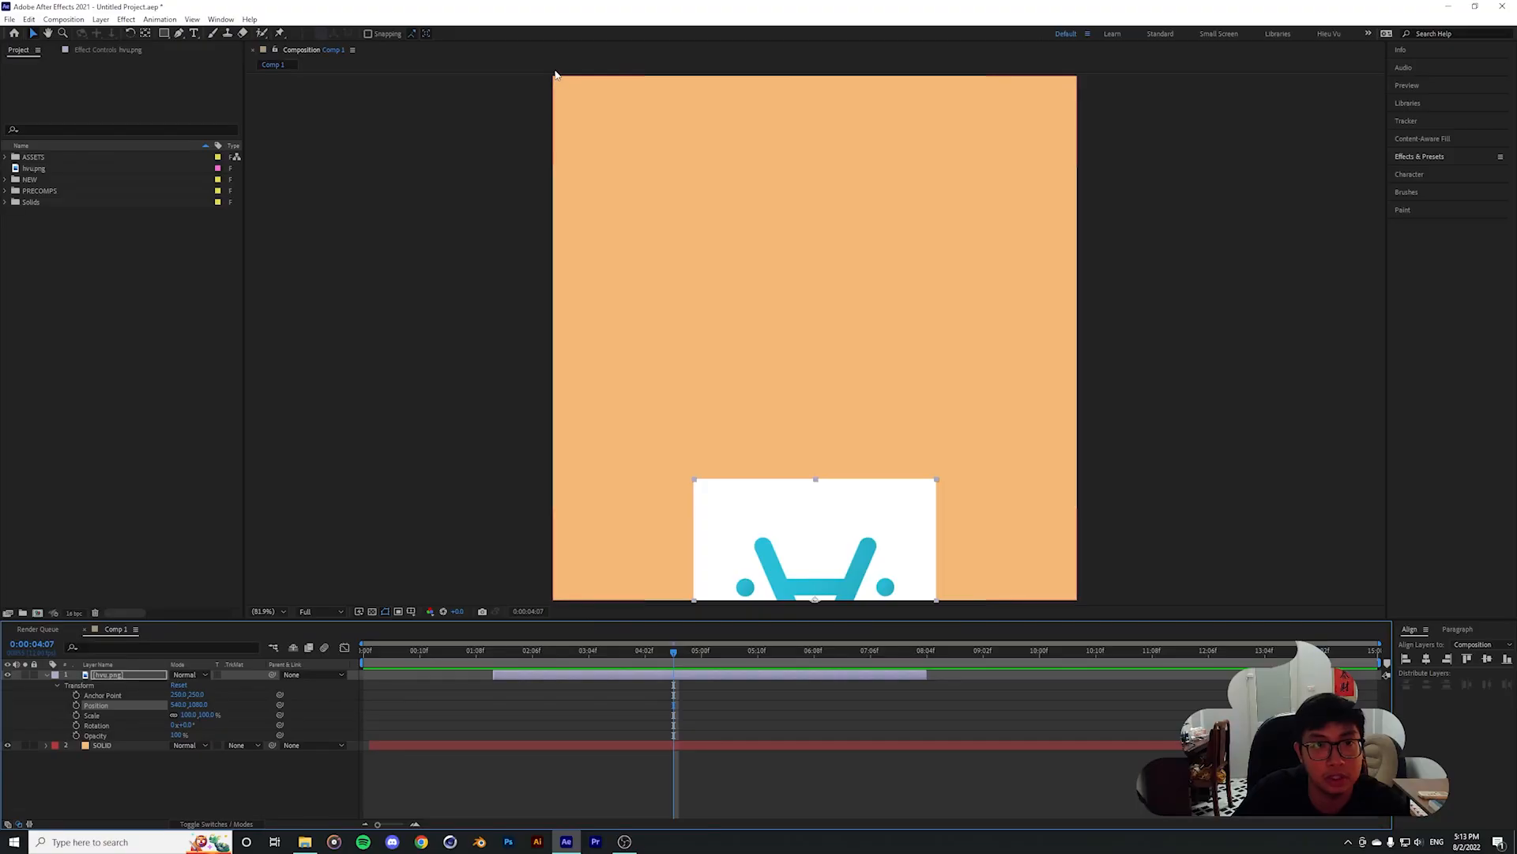
scroll(432, 226, down, 1)
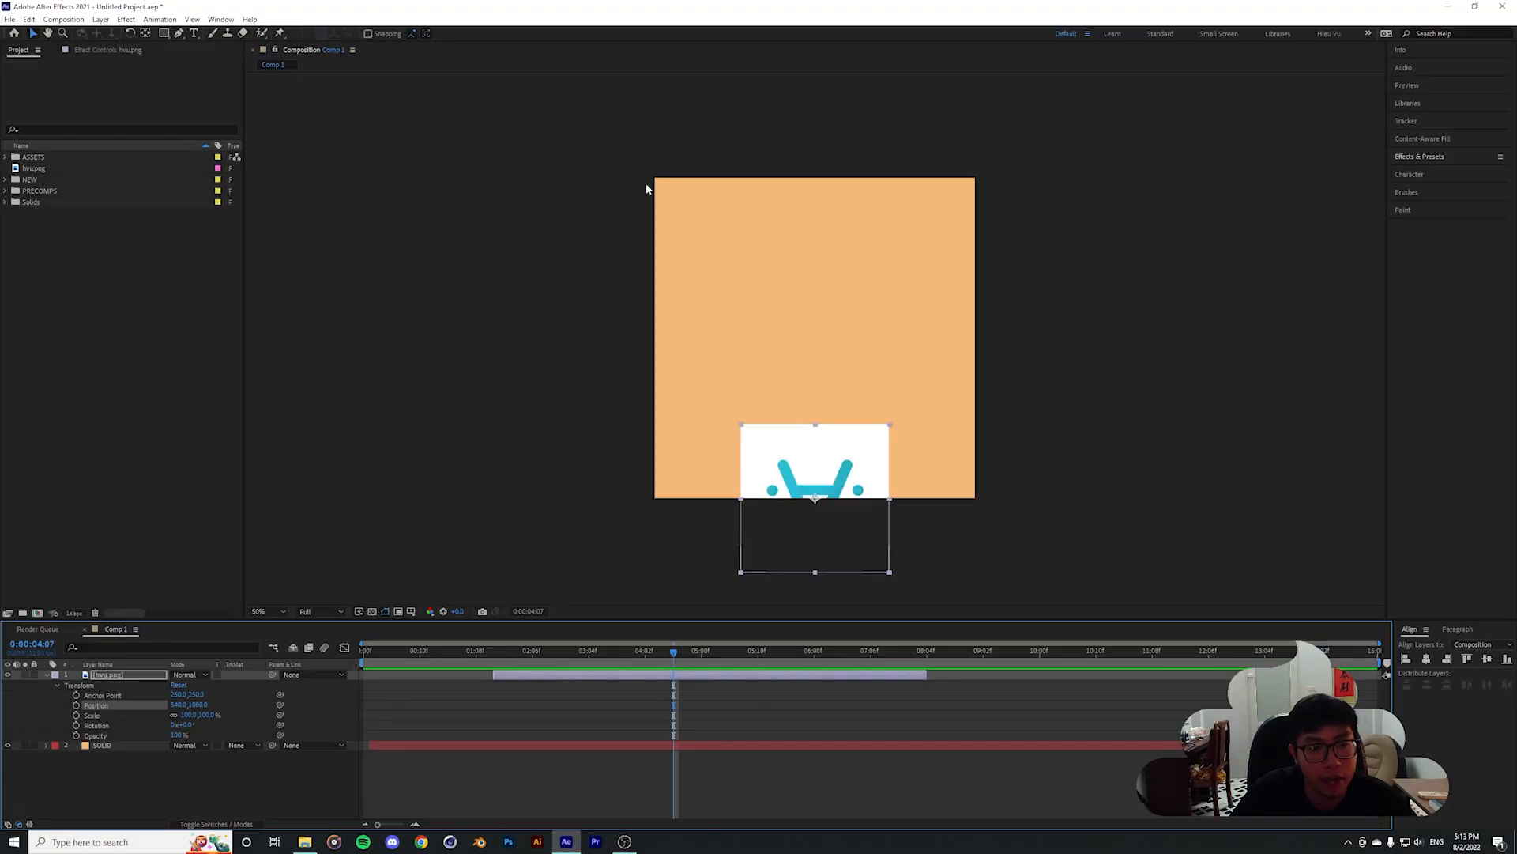
Scrub the hvu.png layer's Scale down to about 91% as a test, and set it back to 100%
click(222, 719)
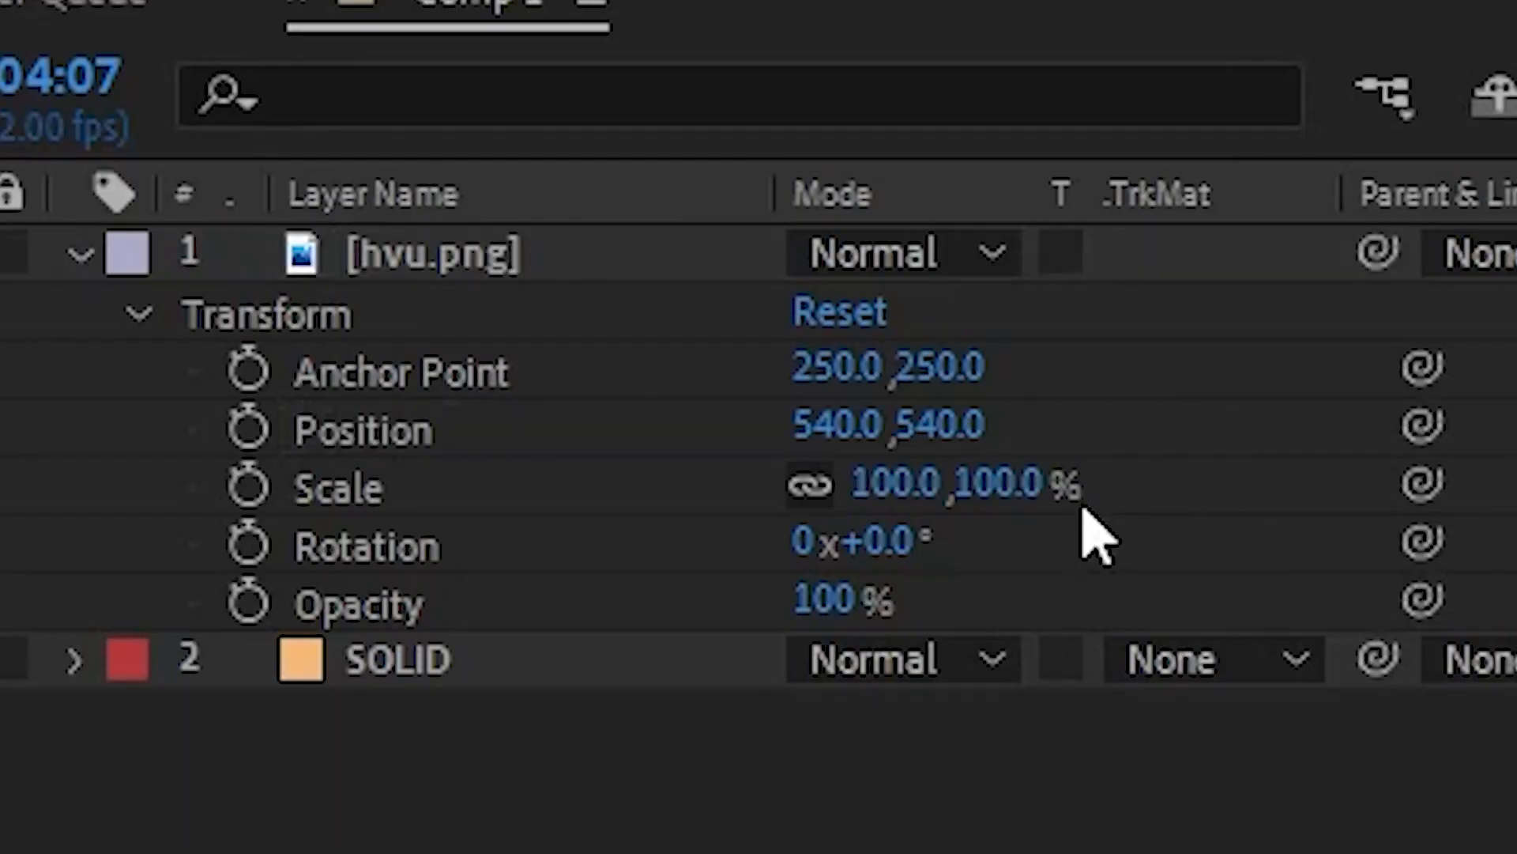
click(486, 506)
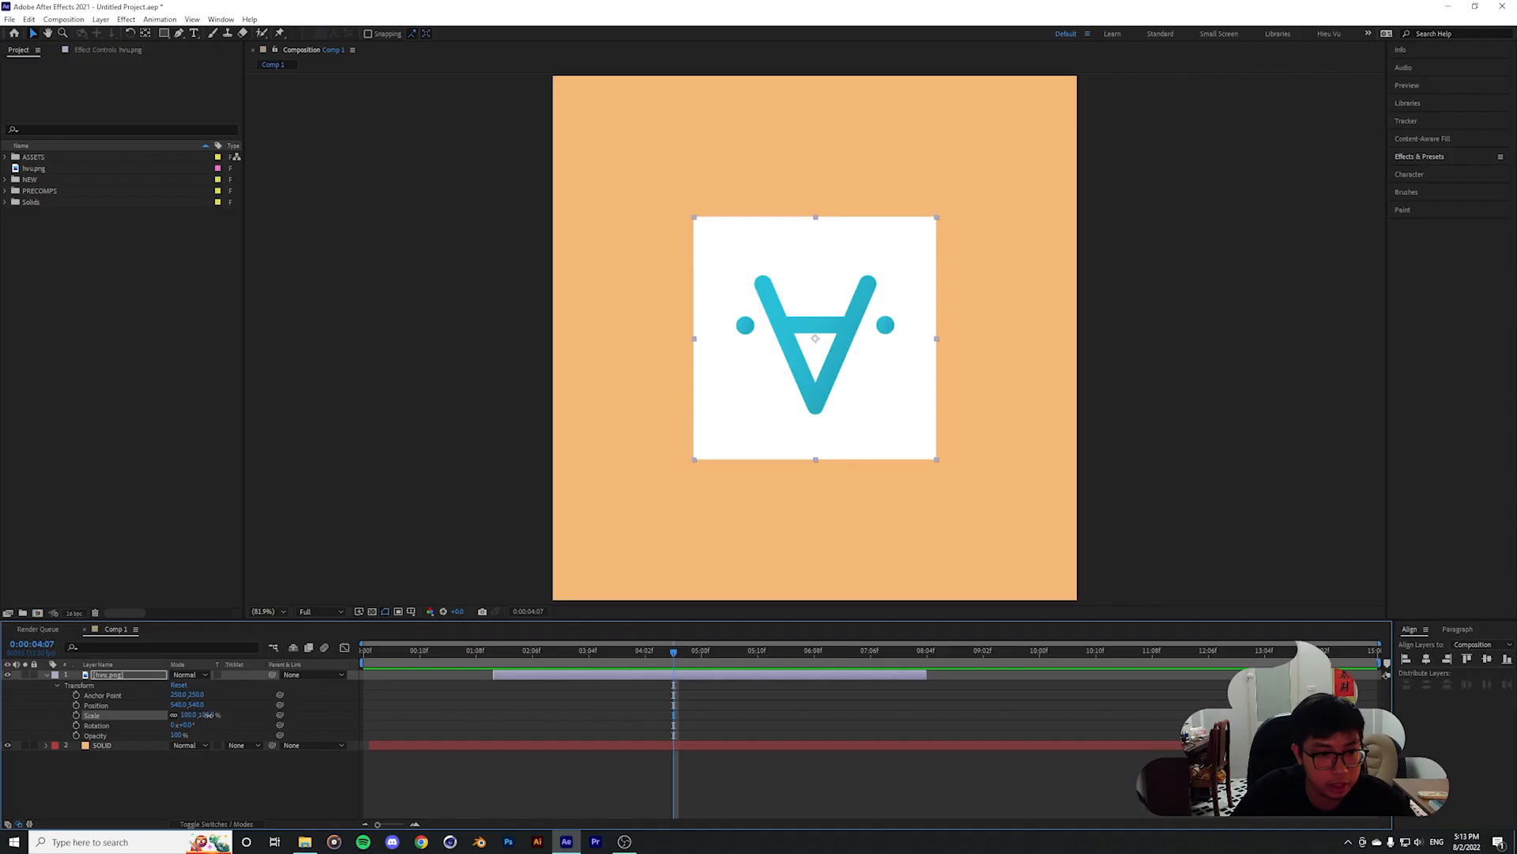
drag(1037, 492, 965, 494)
mouse_move(201, 716)
mouse_down()
mouse_move(170, 723)
mouse_move(287, 723)
mouse_move(219, 731)
mouse_up()
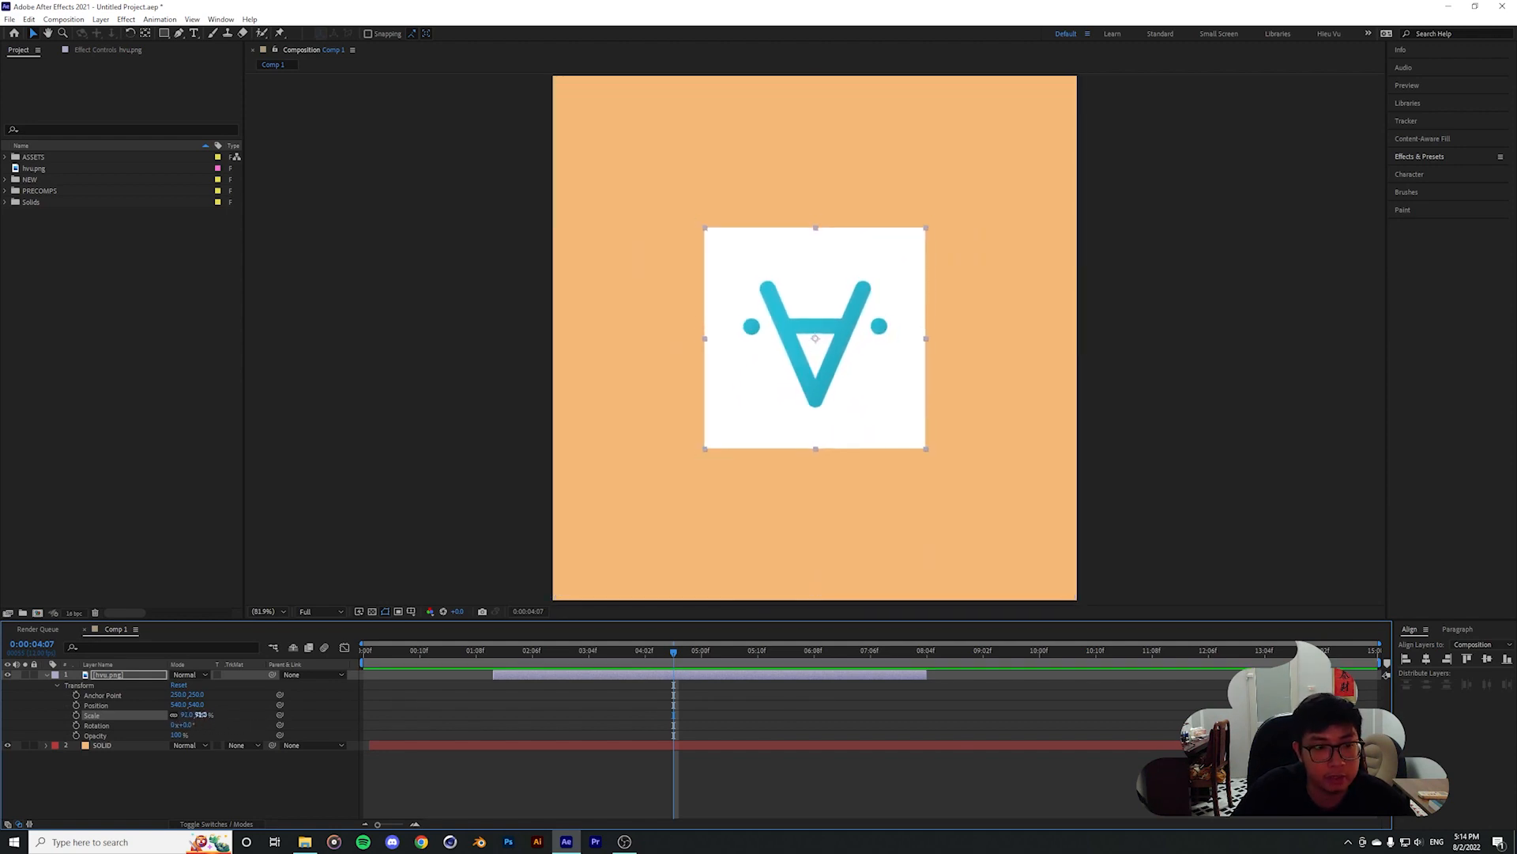
click(204, 715)
text(100)
key(Return)
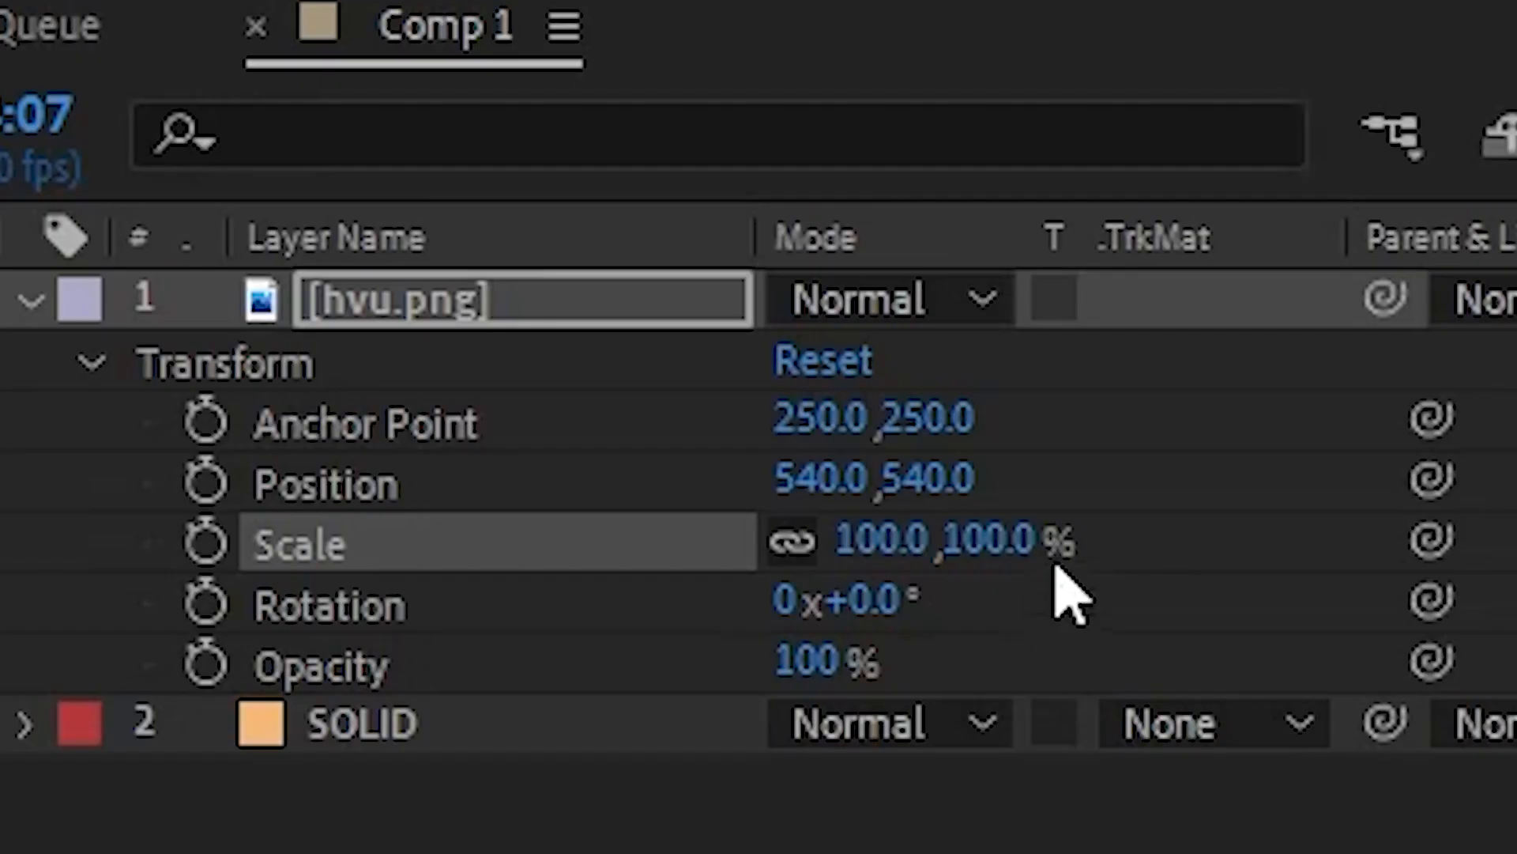
Set the hvu.png layer's Scale to 200%, and undo the enlargement
click(209, 715)
text(200)
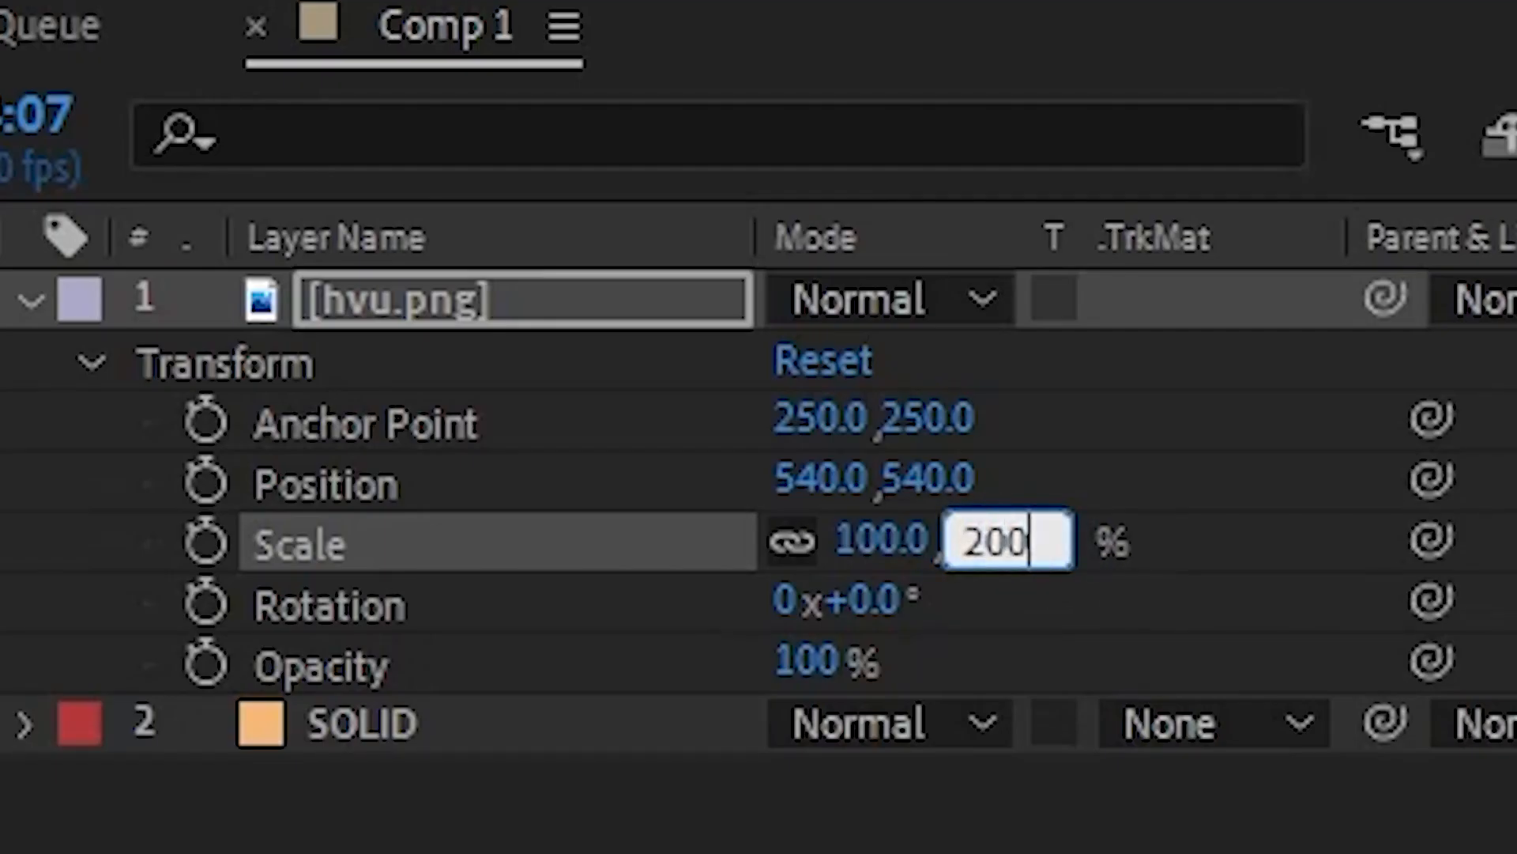
key(Return)
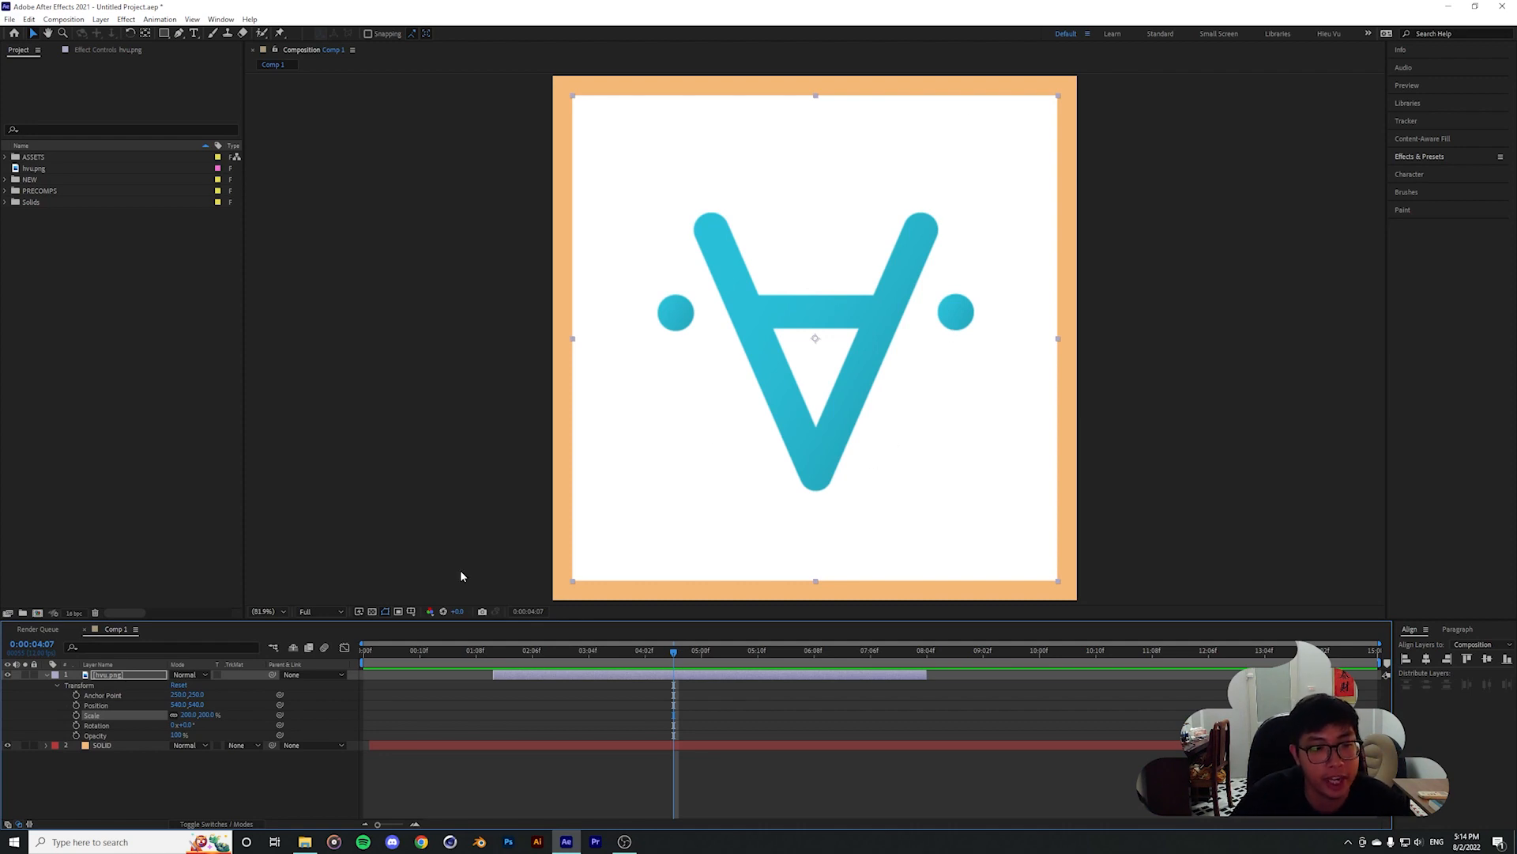
key(ctrl+z)
Rotate the hvu.png layer clockwise to about 26°, and set its Rotation to -26°
click(161, 728)
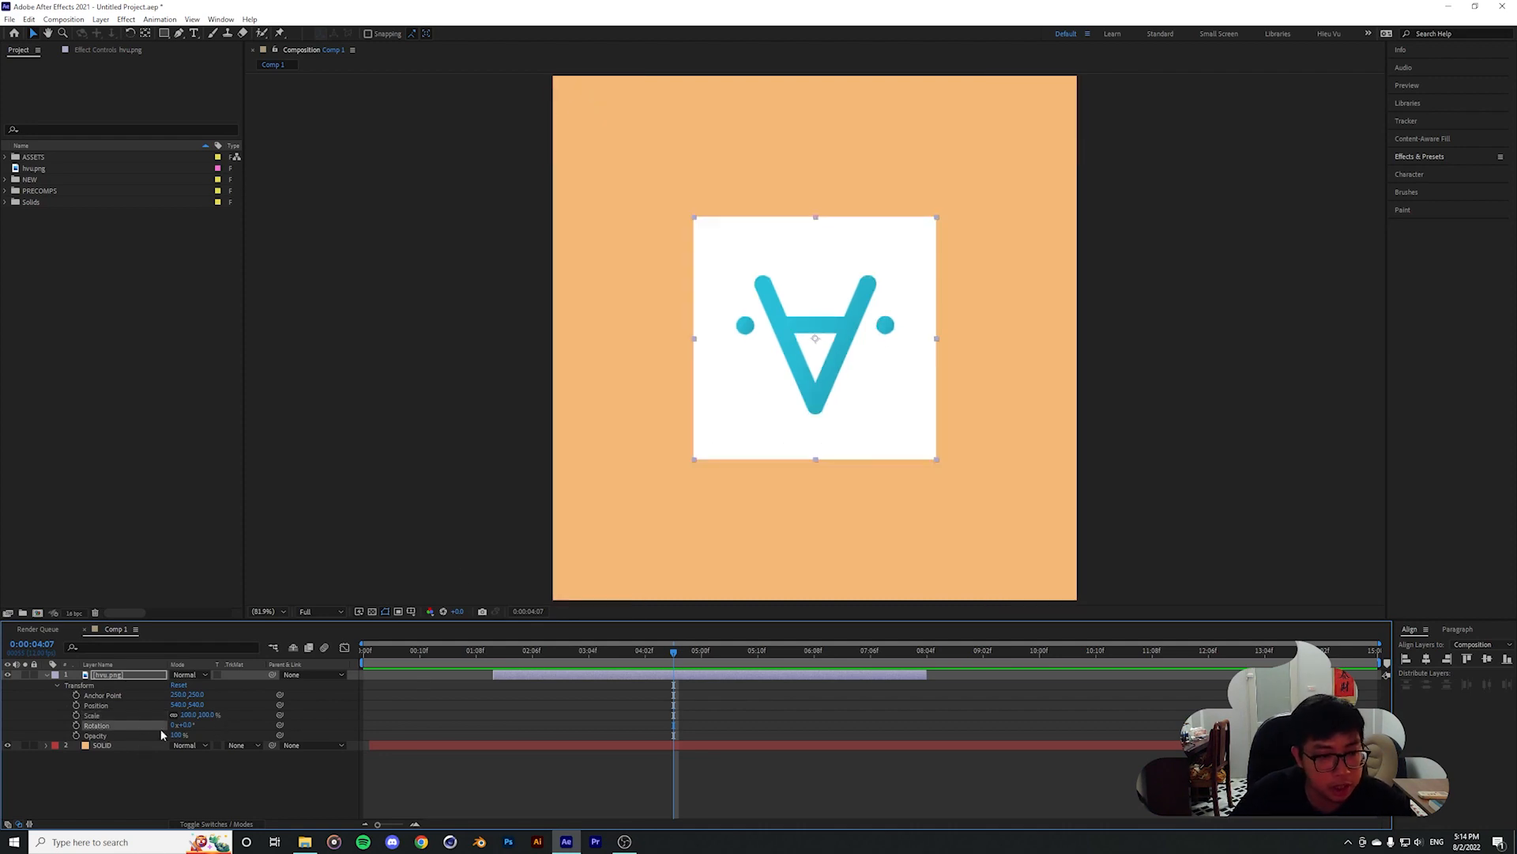
mouse_move(196, 729)
mouse_down()
mouse_move(309, 725)
mouse_move(187, 734)
mouse_move(196, 725)
mouse_up()
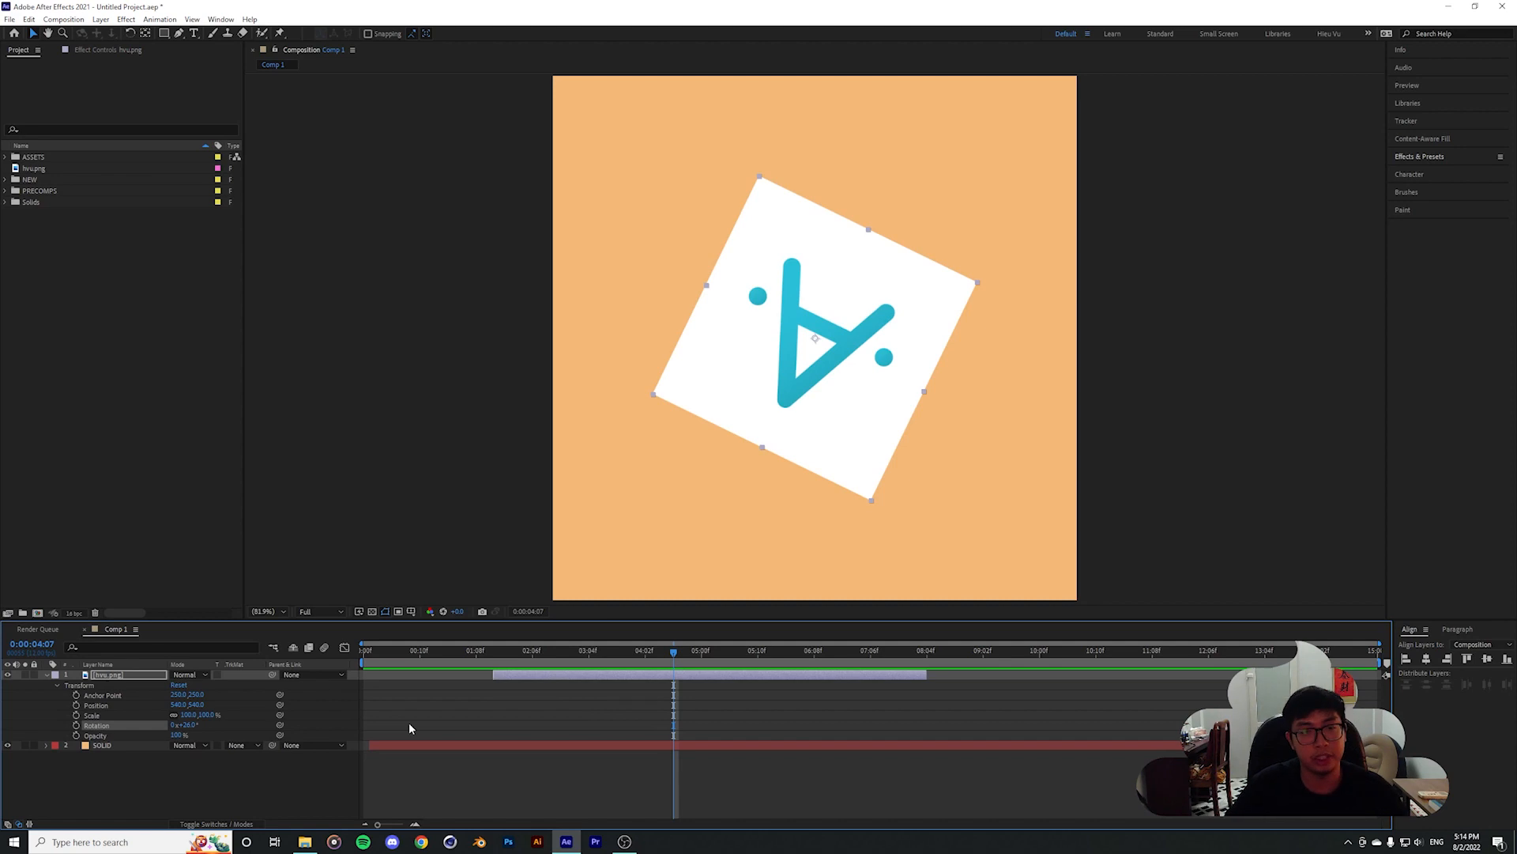
click(188, 725)
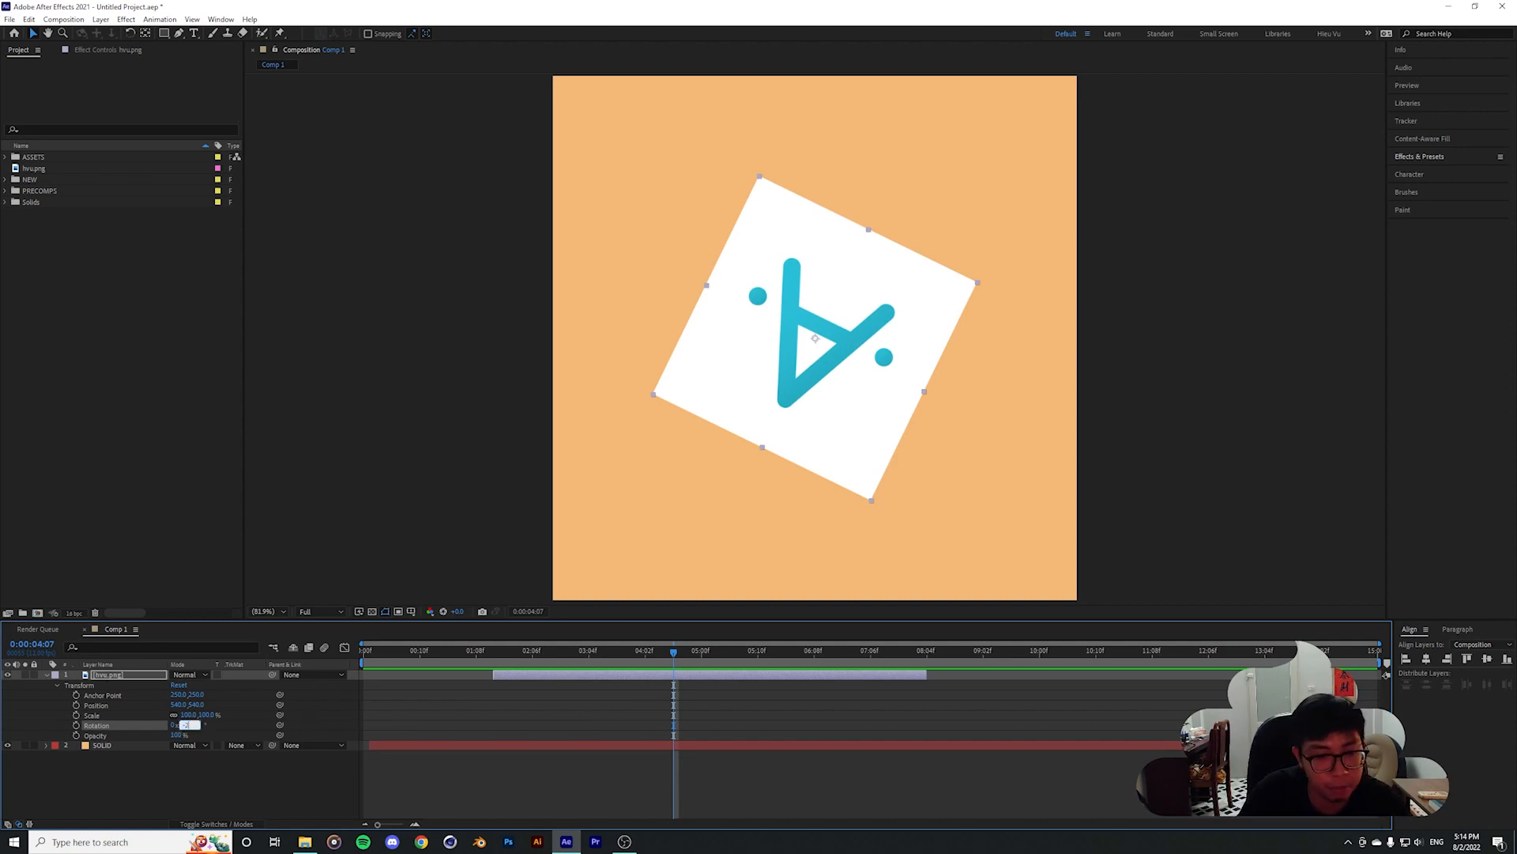
text(-26)
key(Return)
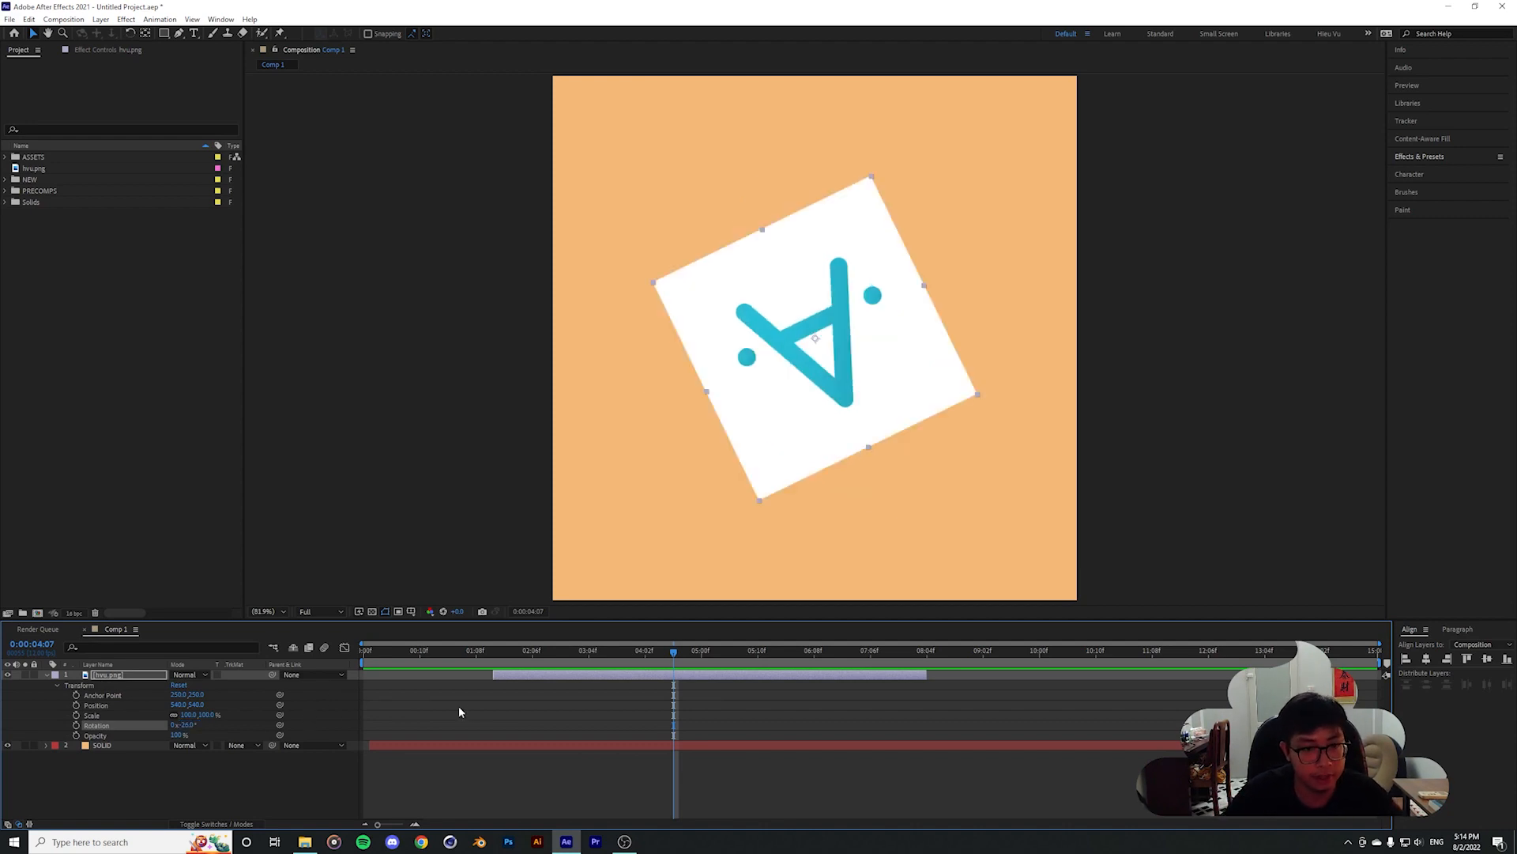
Set the hvu.png layer's Rotation back to 0°
click(181, 705)
click(235, 705)
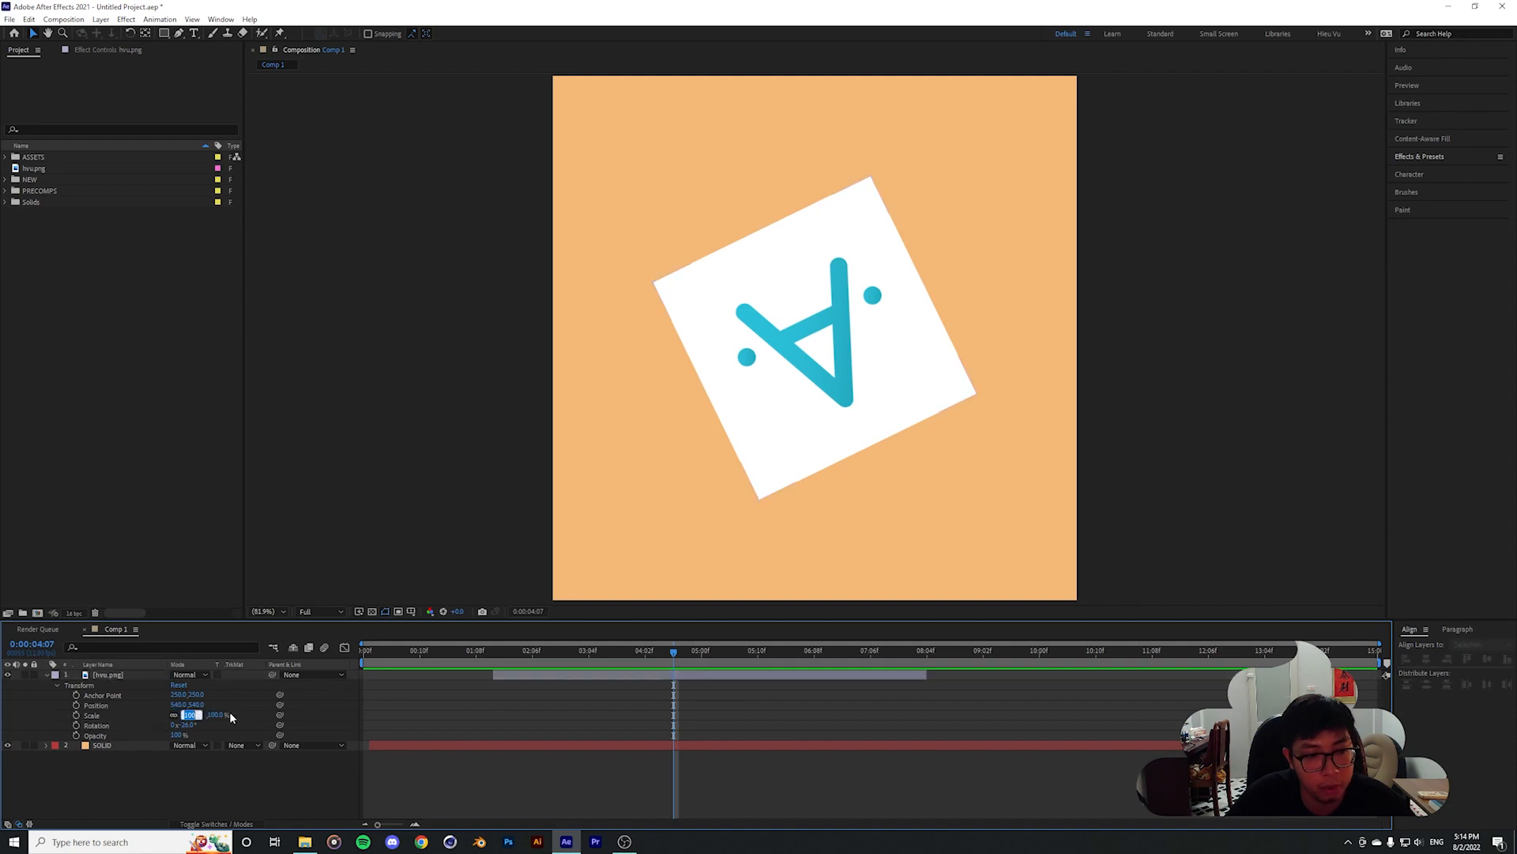
click(187, 724)
text(0)
key(Return)
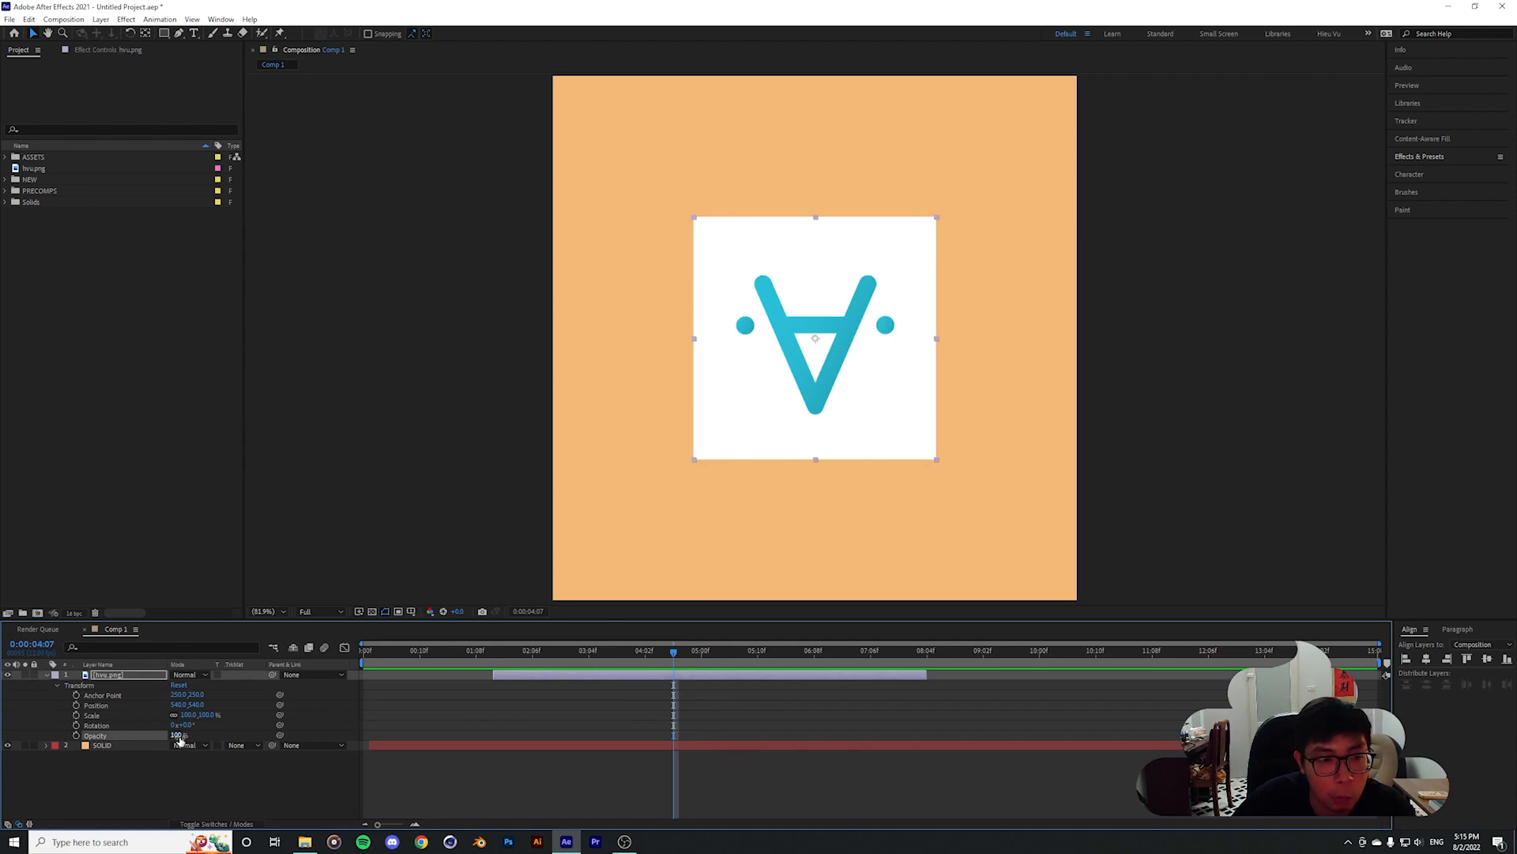
Lower the hvu.png layer's Opacity to about 28%, and reduce it further to 0%
mouse_move(175, 735)
mouse_down()
mouse_move(142, 745)
mouse_move(208, 739)
mouse_move(165, 737)
mouse_up()
click(175, 736)
text(50)
click(206, 737)
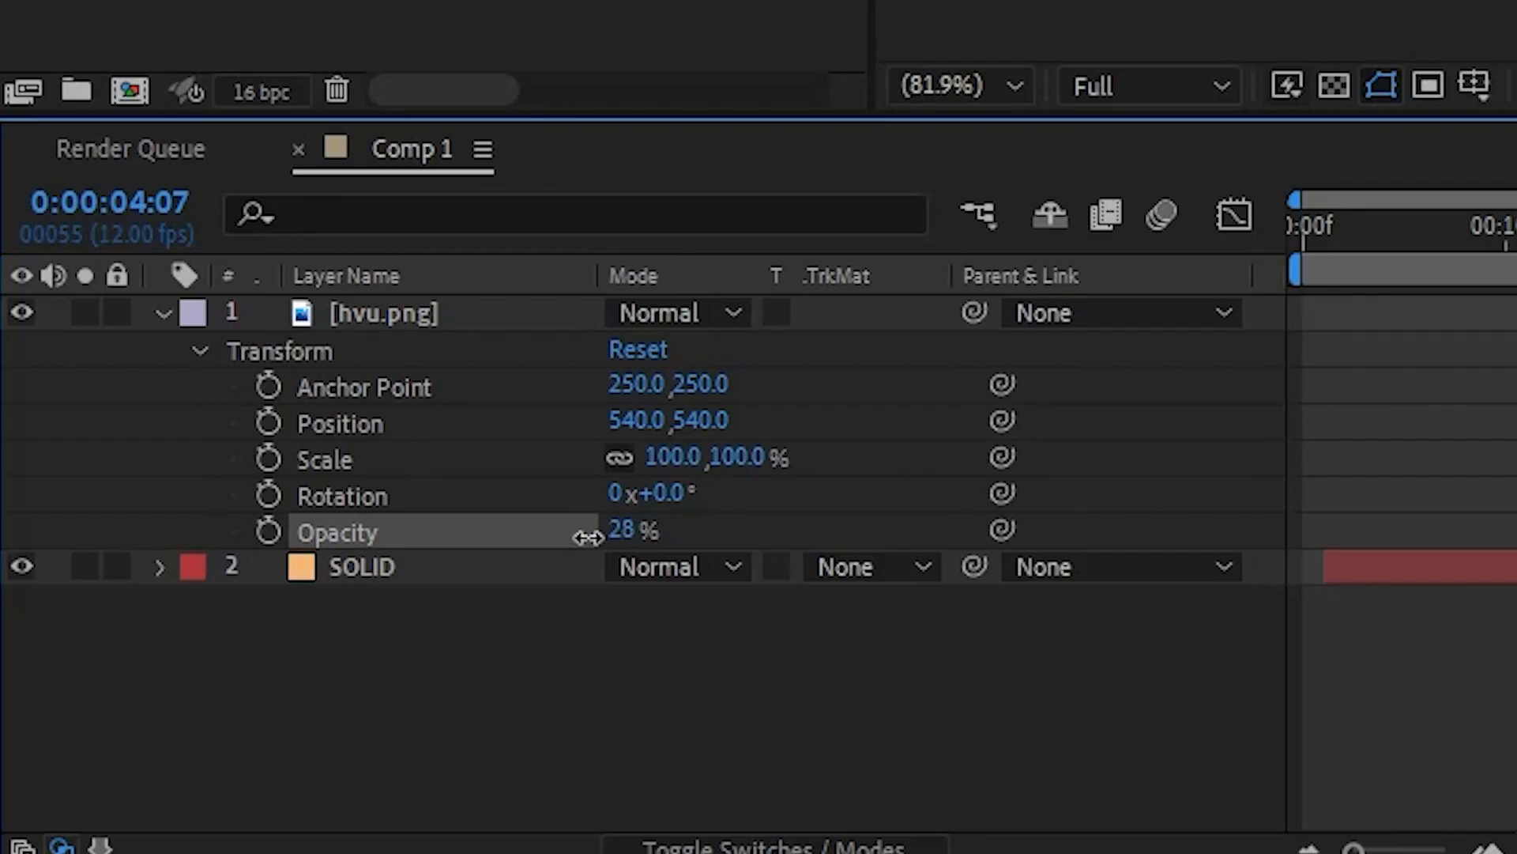
drag(589, 537, 576, 529)
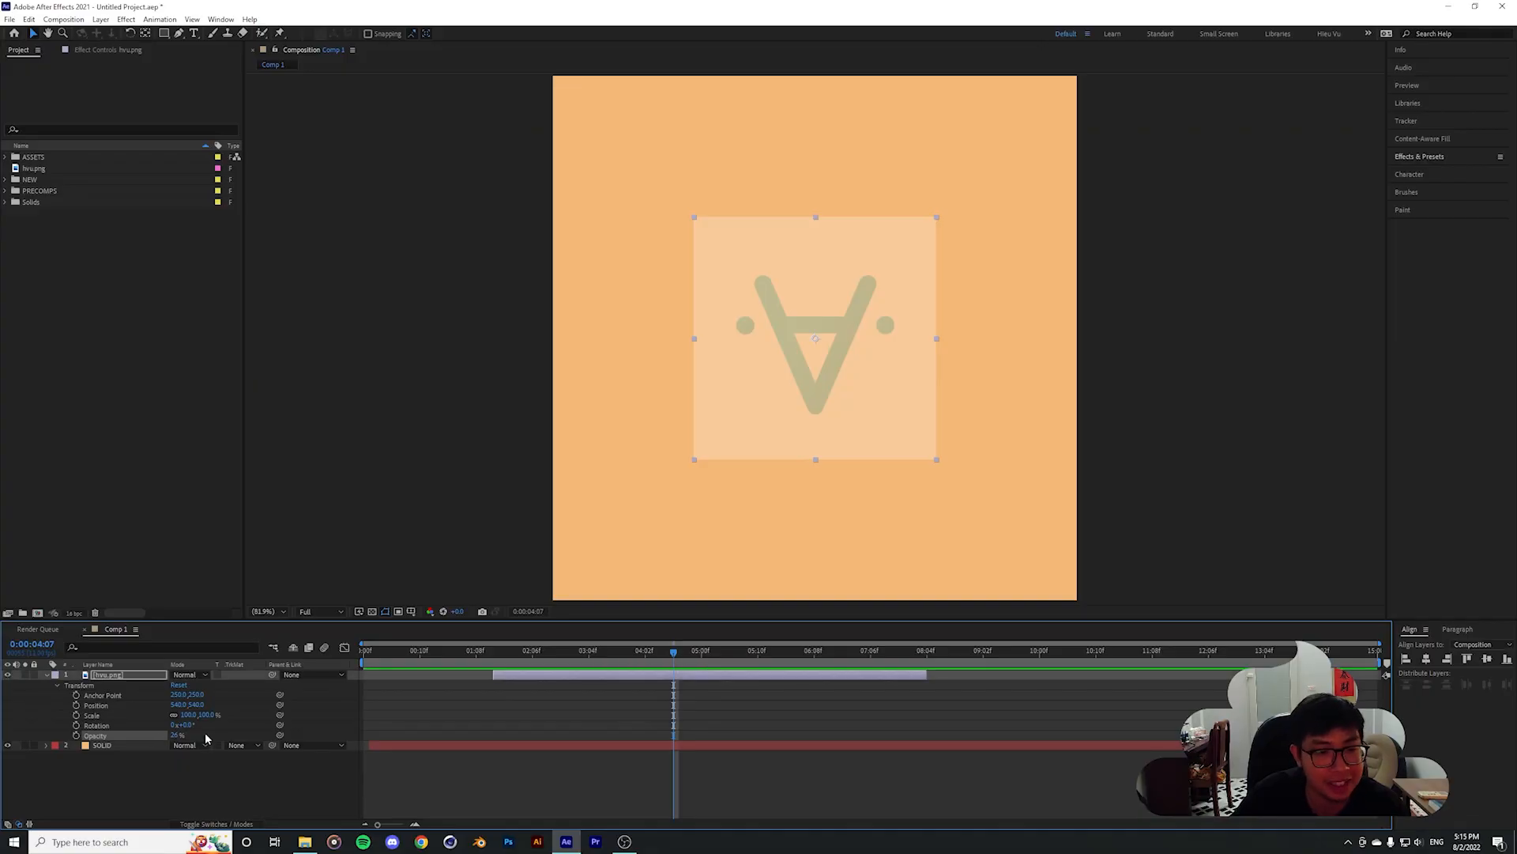
drag(179, 737, 144, 736)
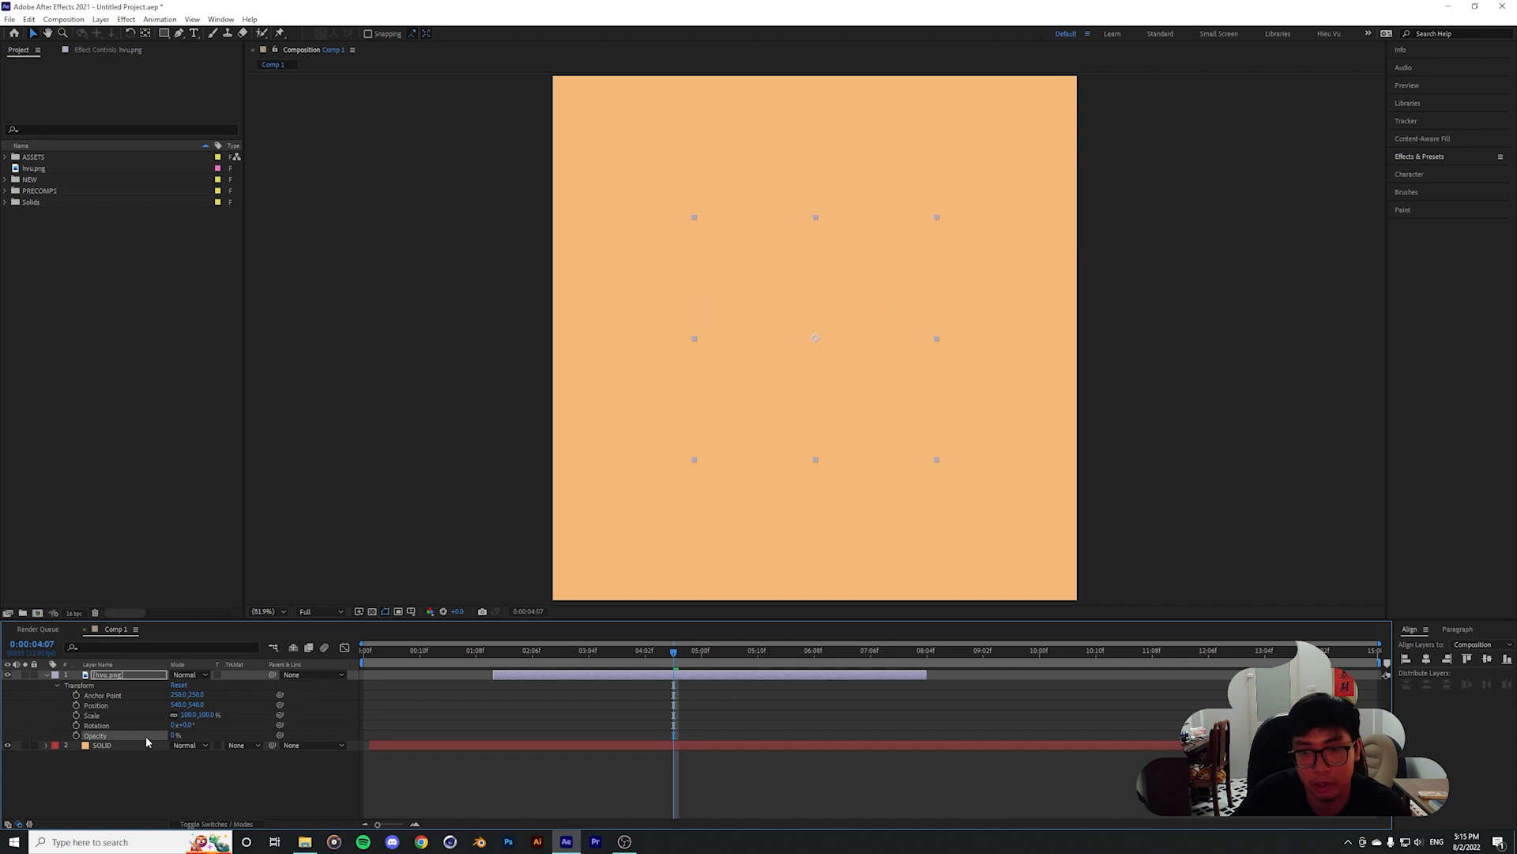
Raise the hvu.png layer's Opacity back to 100%, with the composition fitted in the viewer
key(slash)
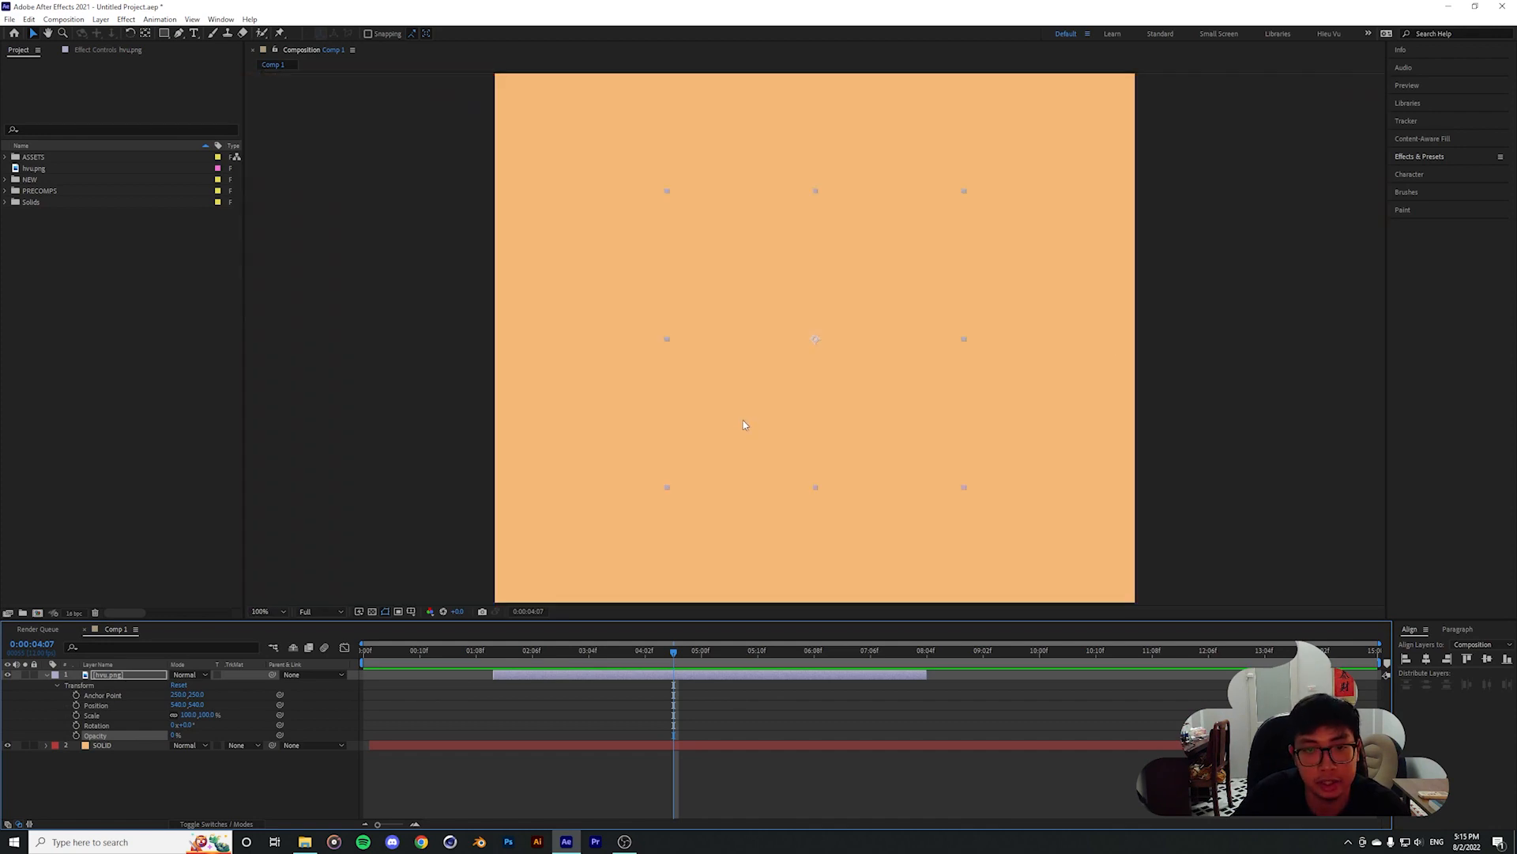
click(262, 612)
click(273, 626)
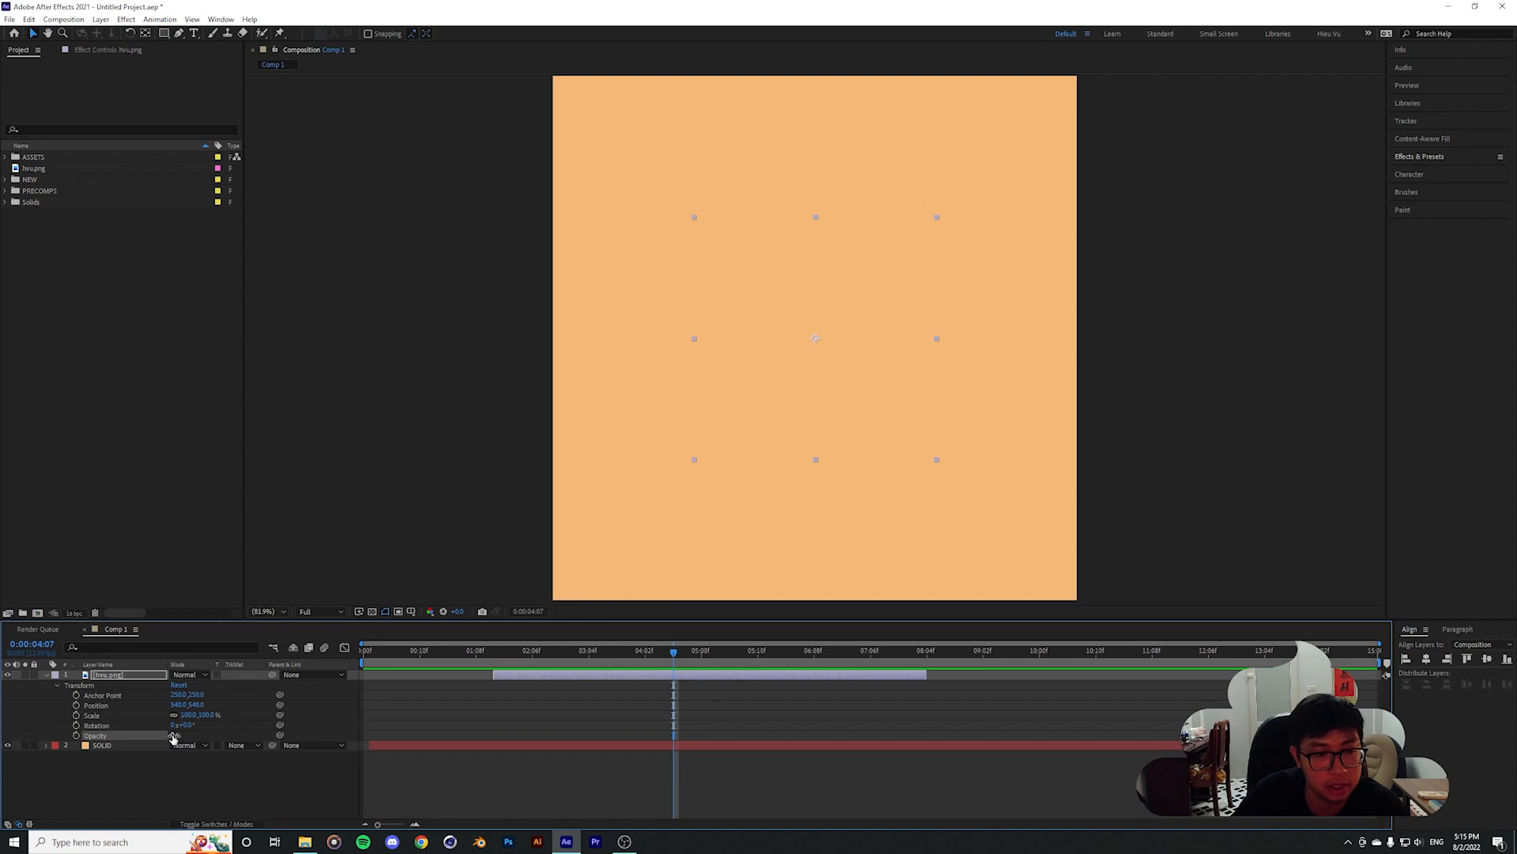
drag(187, 735, 1116, 708)
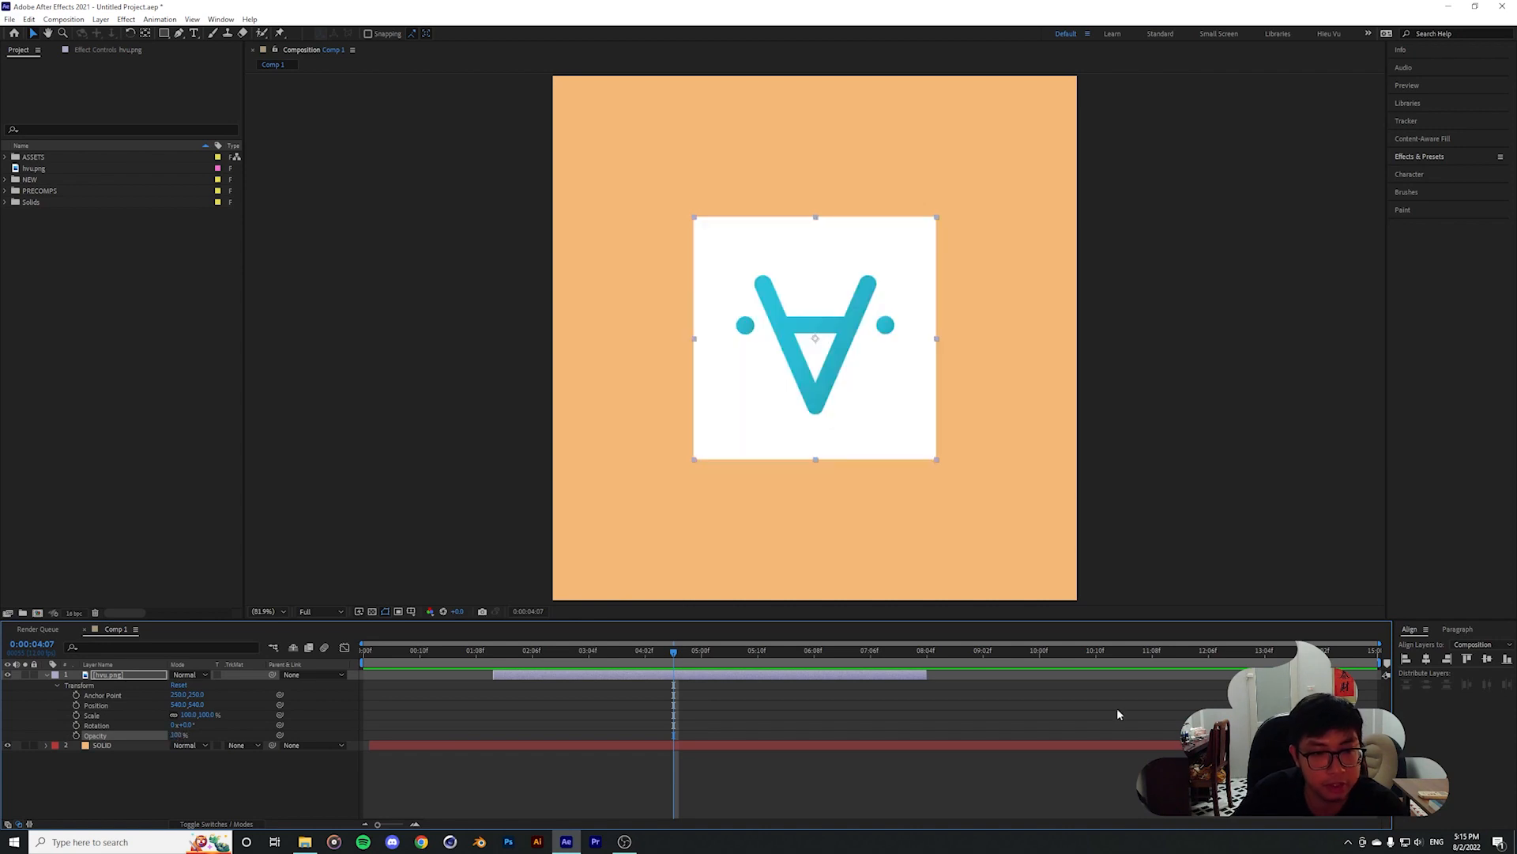
Examine the anchor point of the hvu.png layer up close in the composition
click(129, 695)
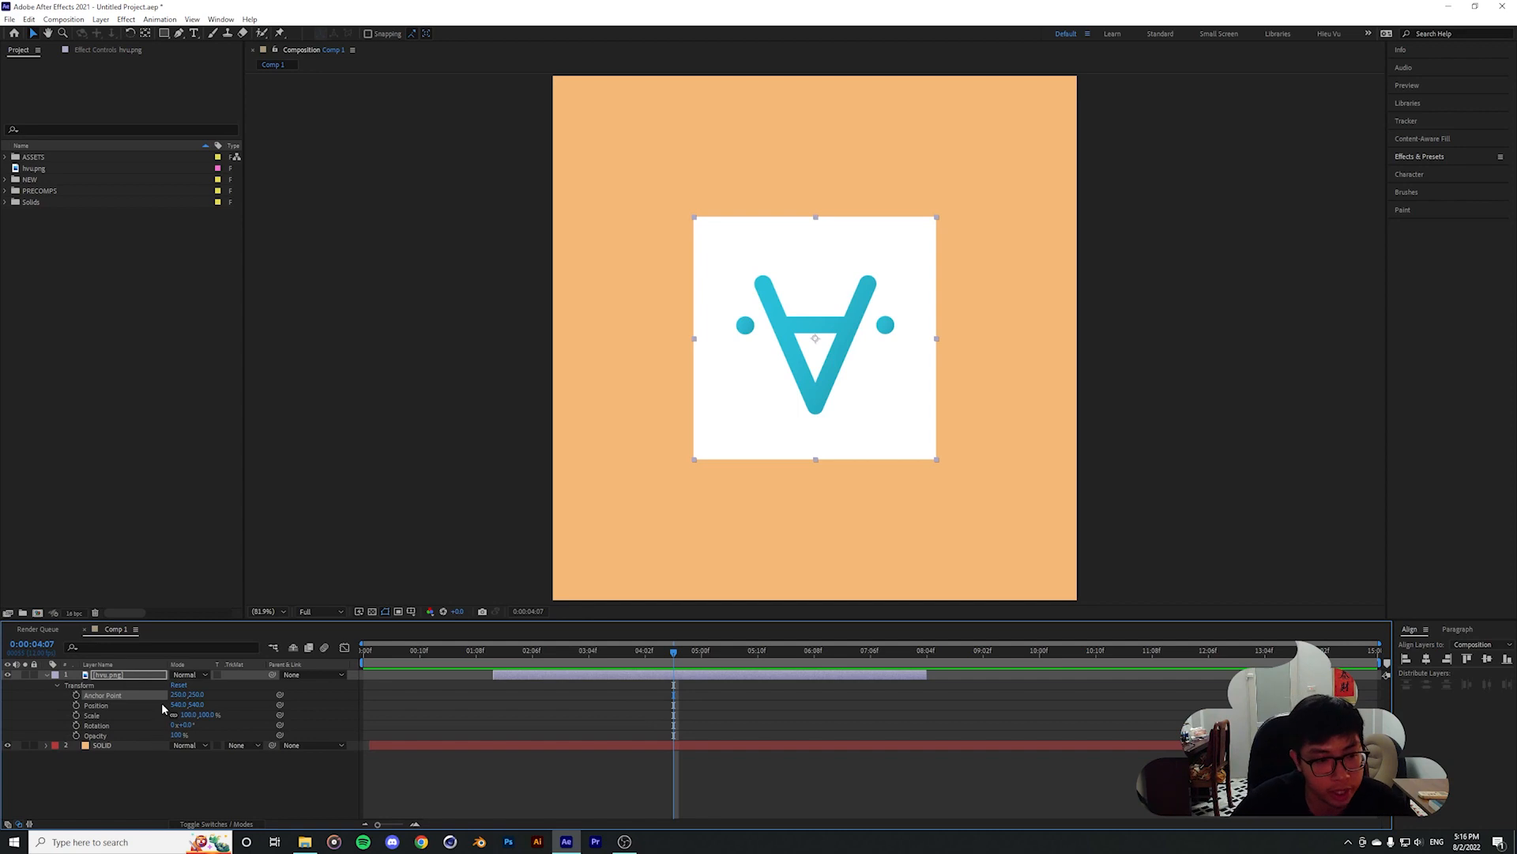
scroll(815, 344, up, 3)
scroll(815, 344, up, 2)
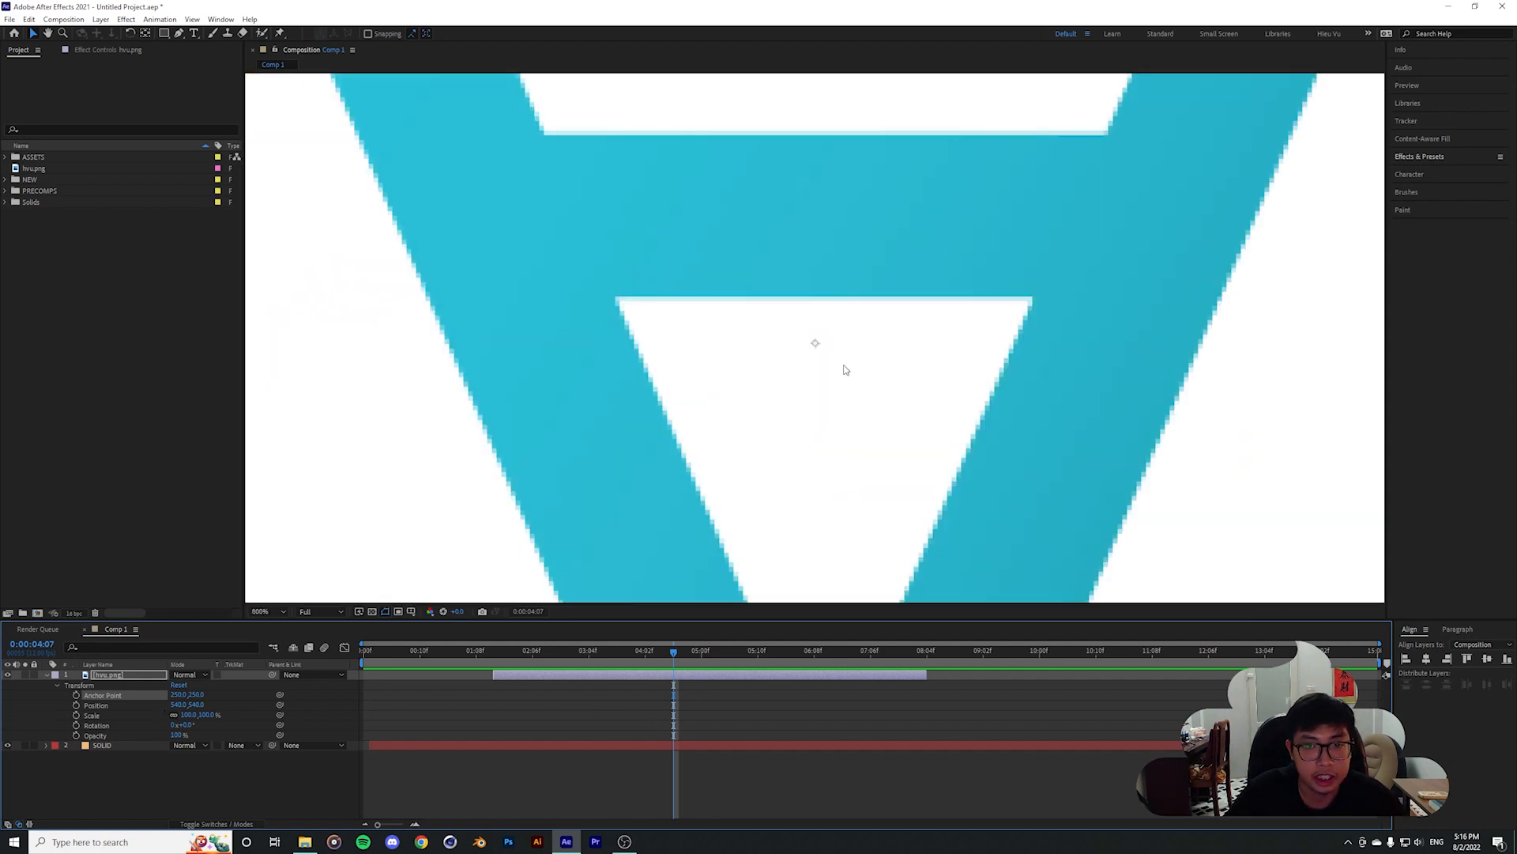
scroll(819, 341, down, 4)
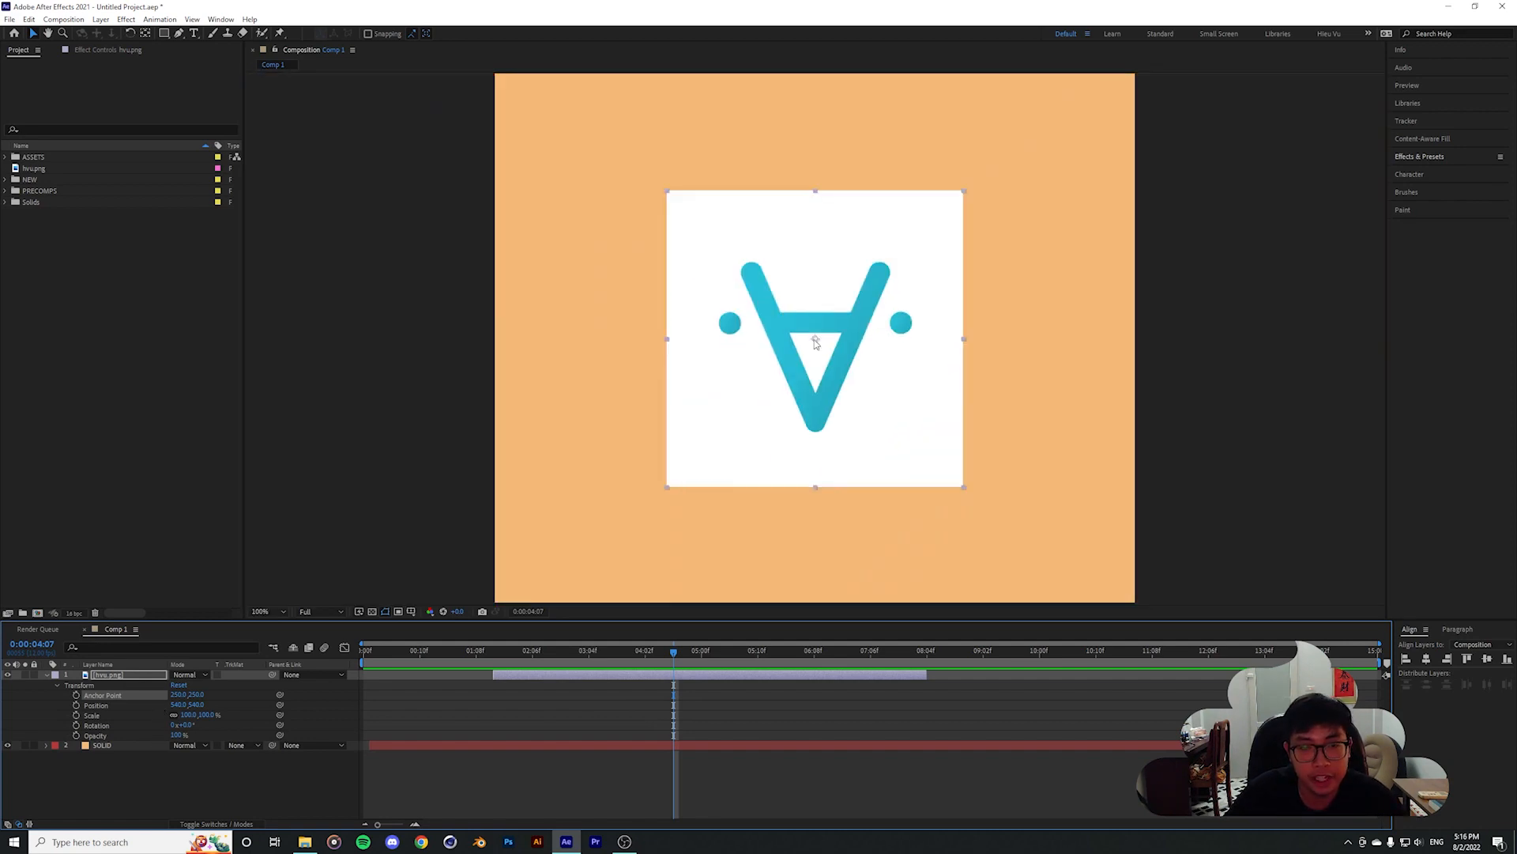
scroll(819, 345, down, 2)
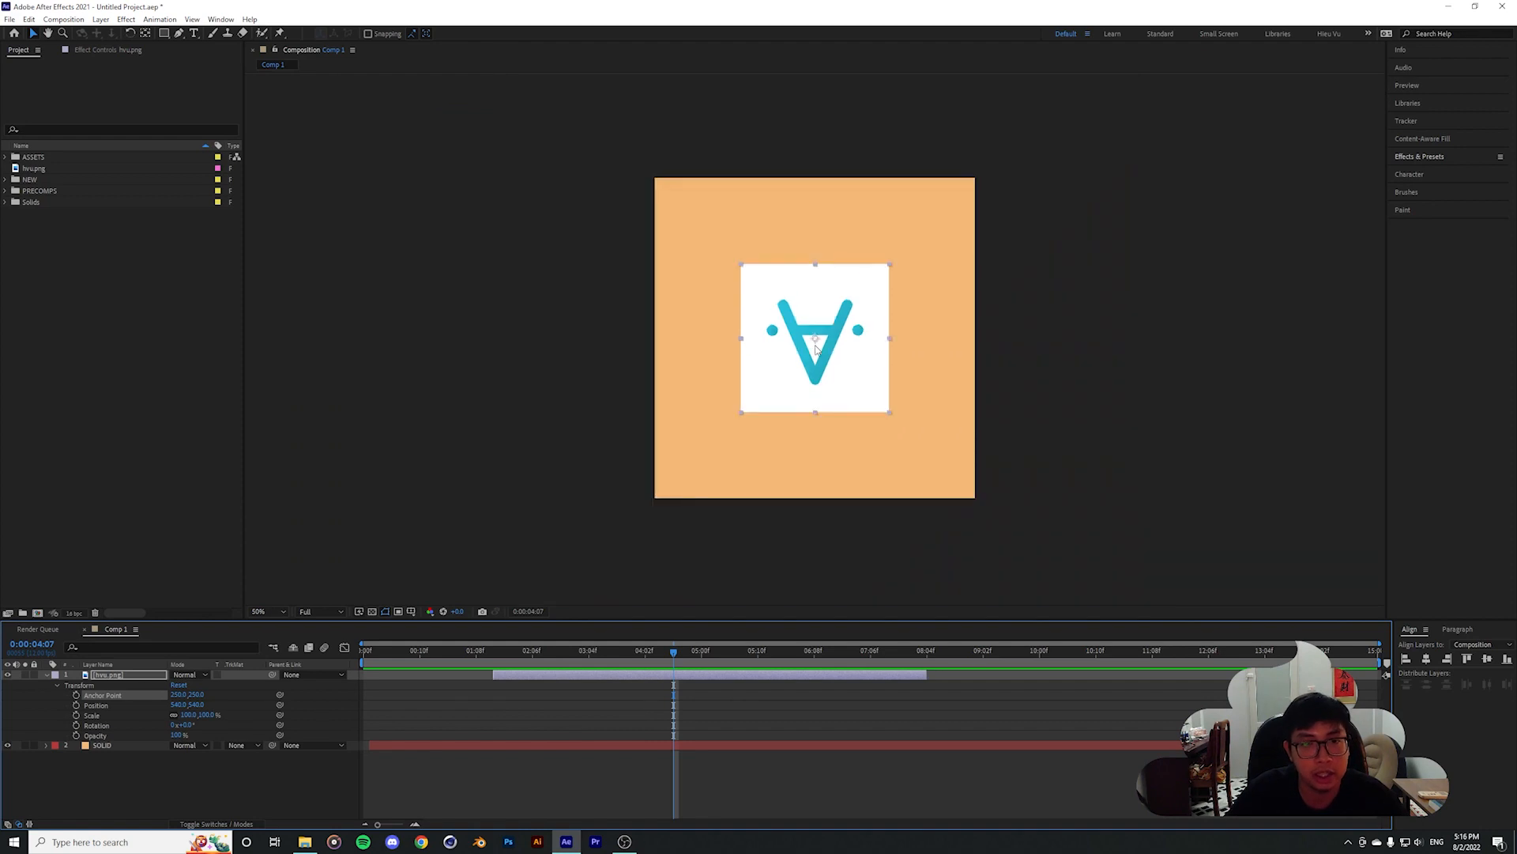
scroll(817, 355, up, 2)
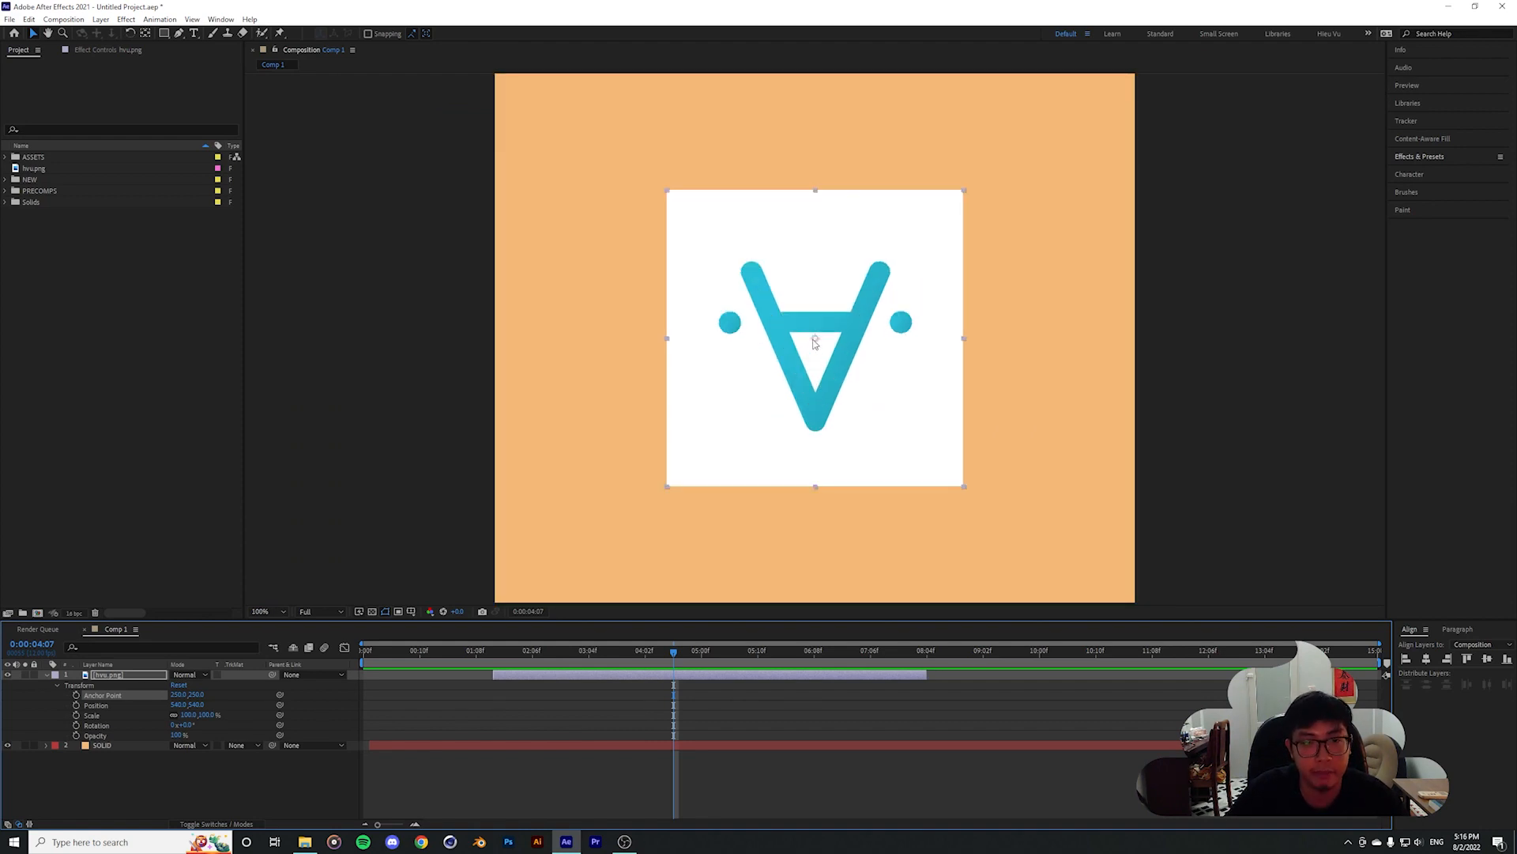
scroll(820, 355, up, 1)
scroll(820, 355, down, 1)
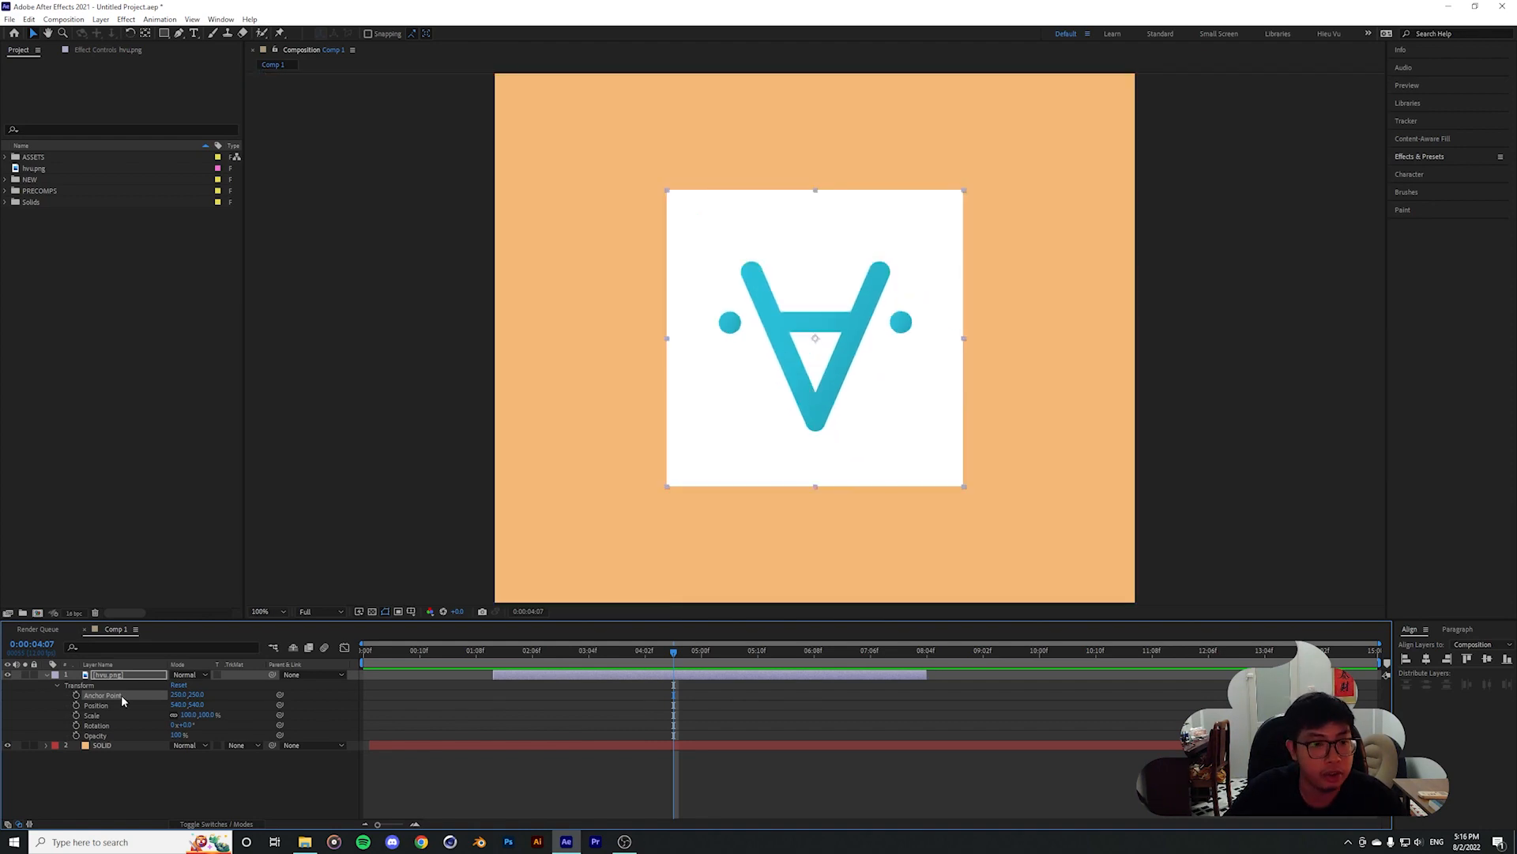
Scrub the hvu.png layer's Anchor Point X to about 53 as a test, and return it to 250
drag(178, 693, 31, 706)
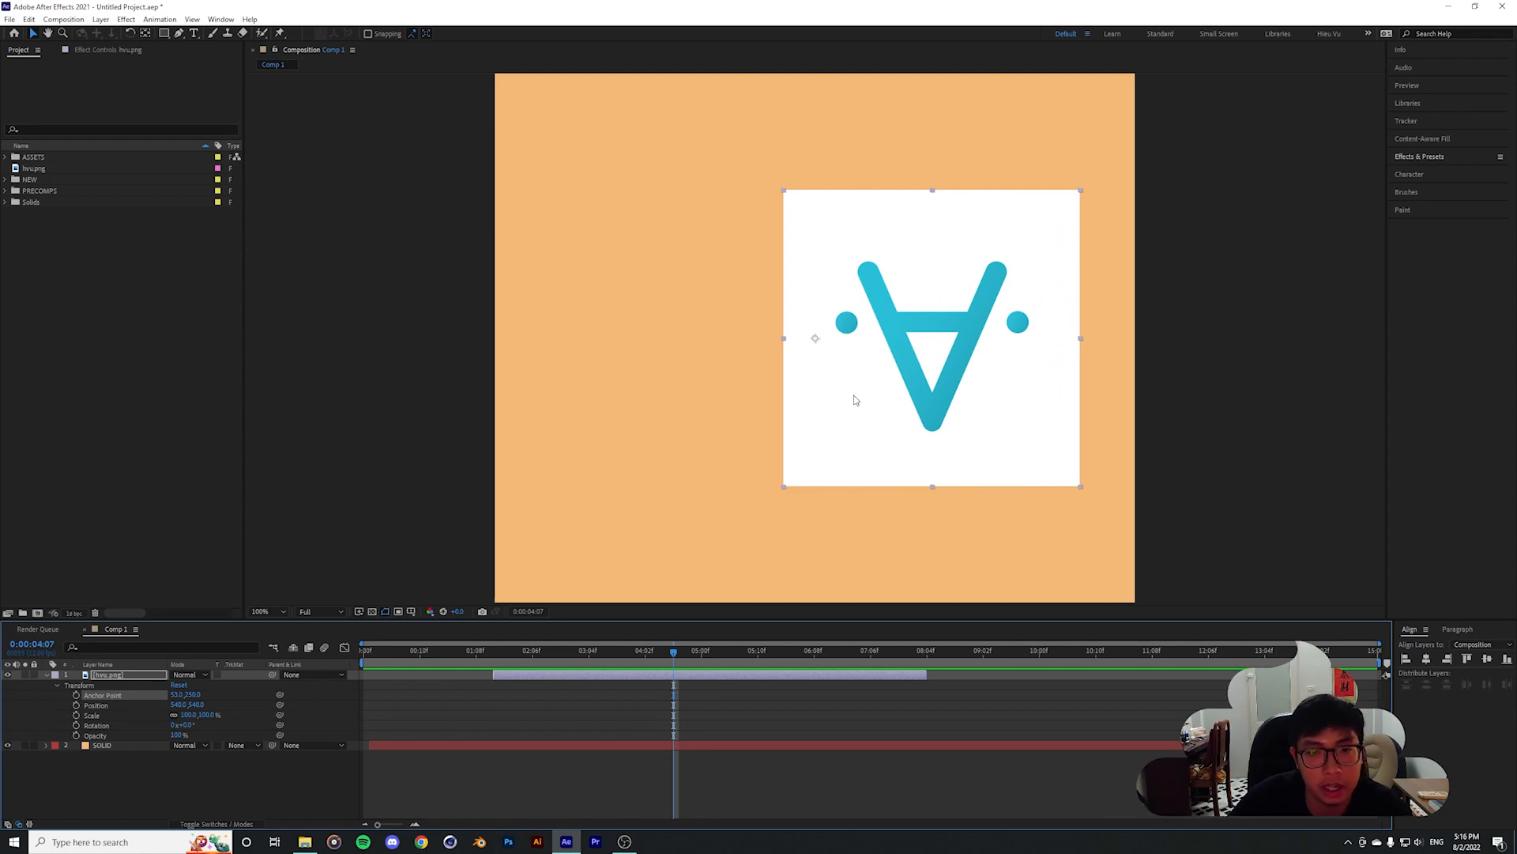
click(176, 695)
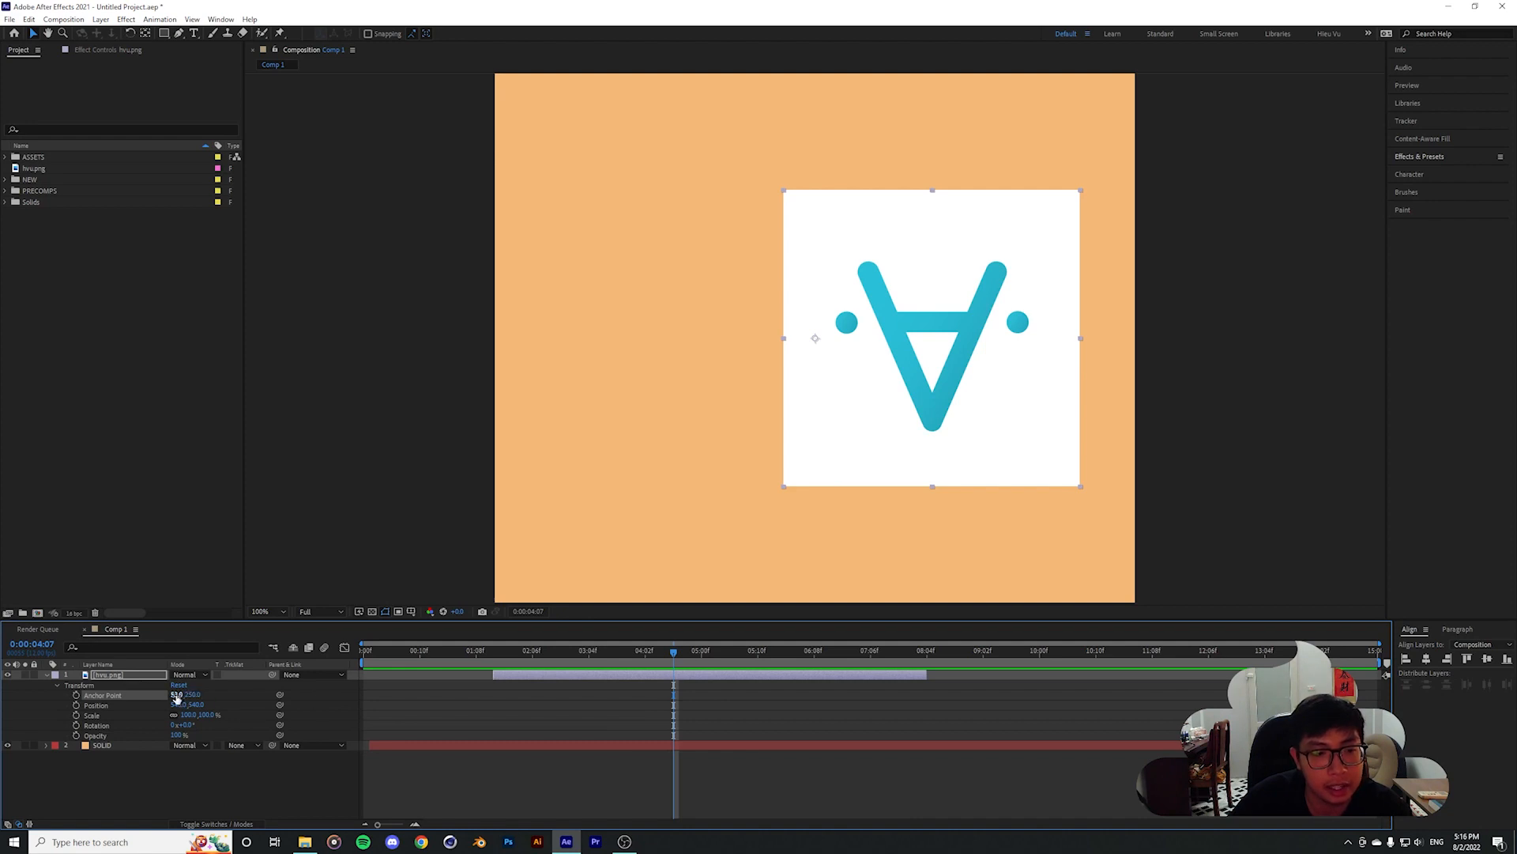
drag(177, 697, 423, 714)
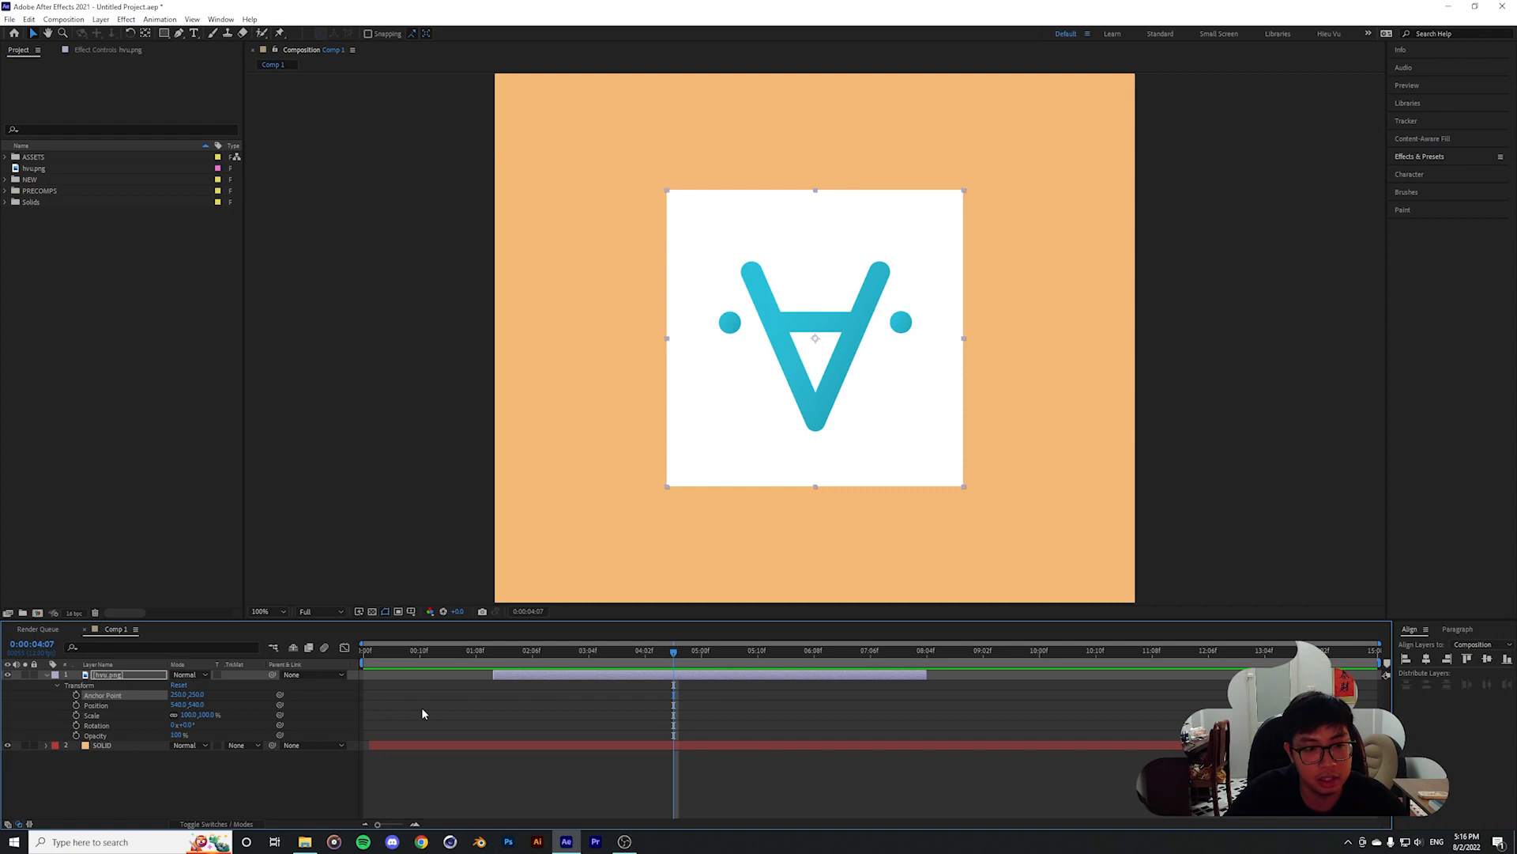
Move the hvu.png layer's anchor point near the image's lower edge, at a Y value of about 455, and fit the composition in the viewer
drag(194, 694, 343, 694)
drag(343, 694, 321, 694)
click(268, 611)
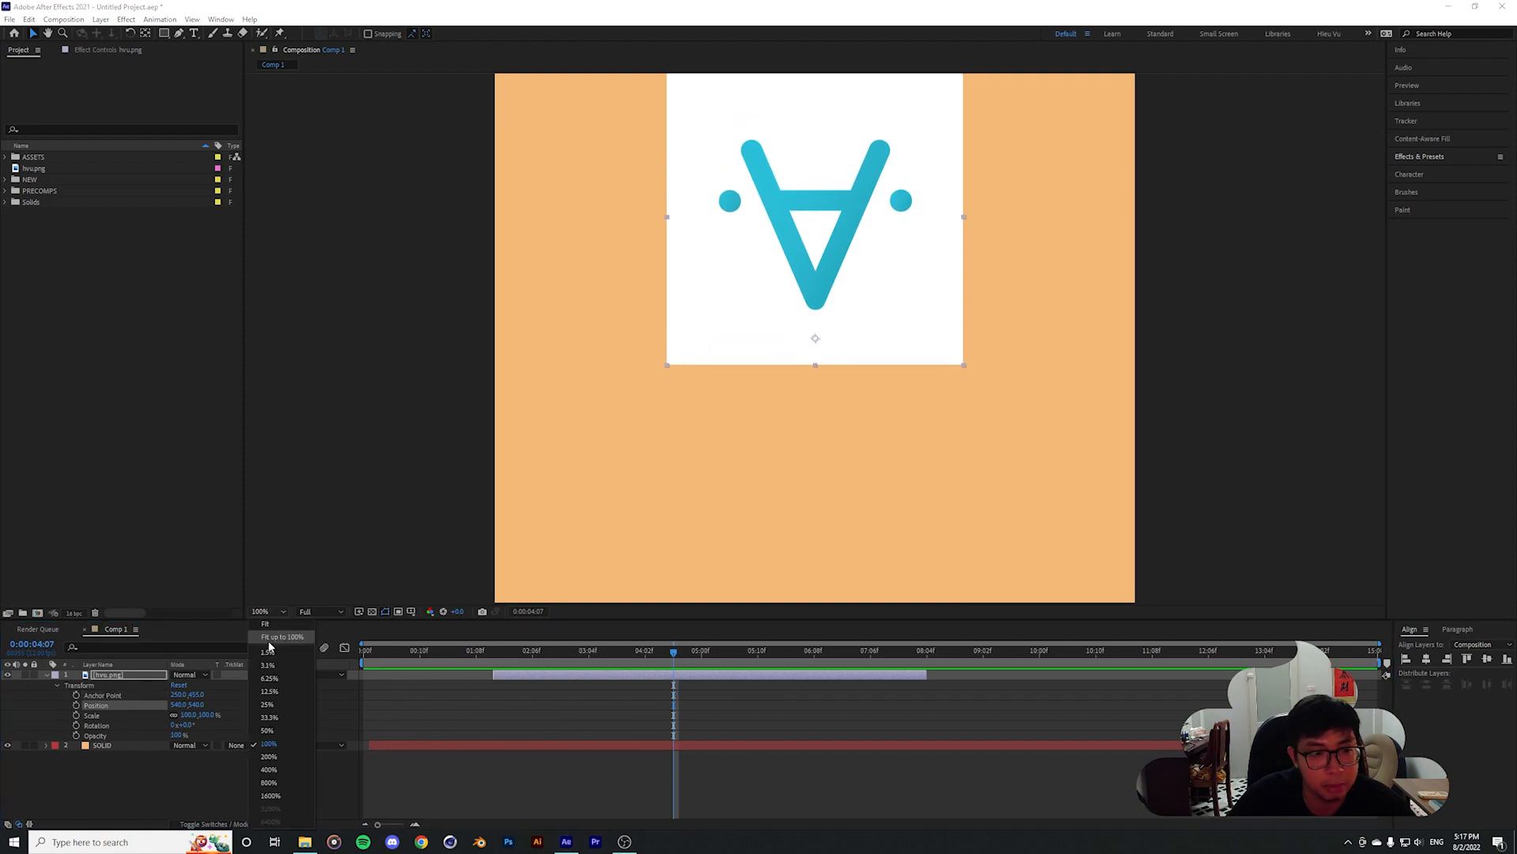
click(270, 636)
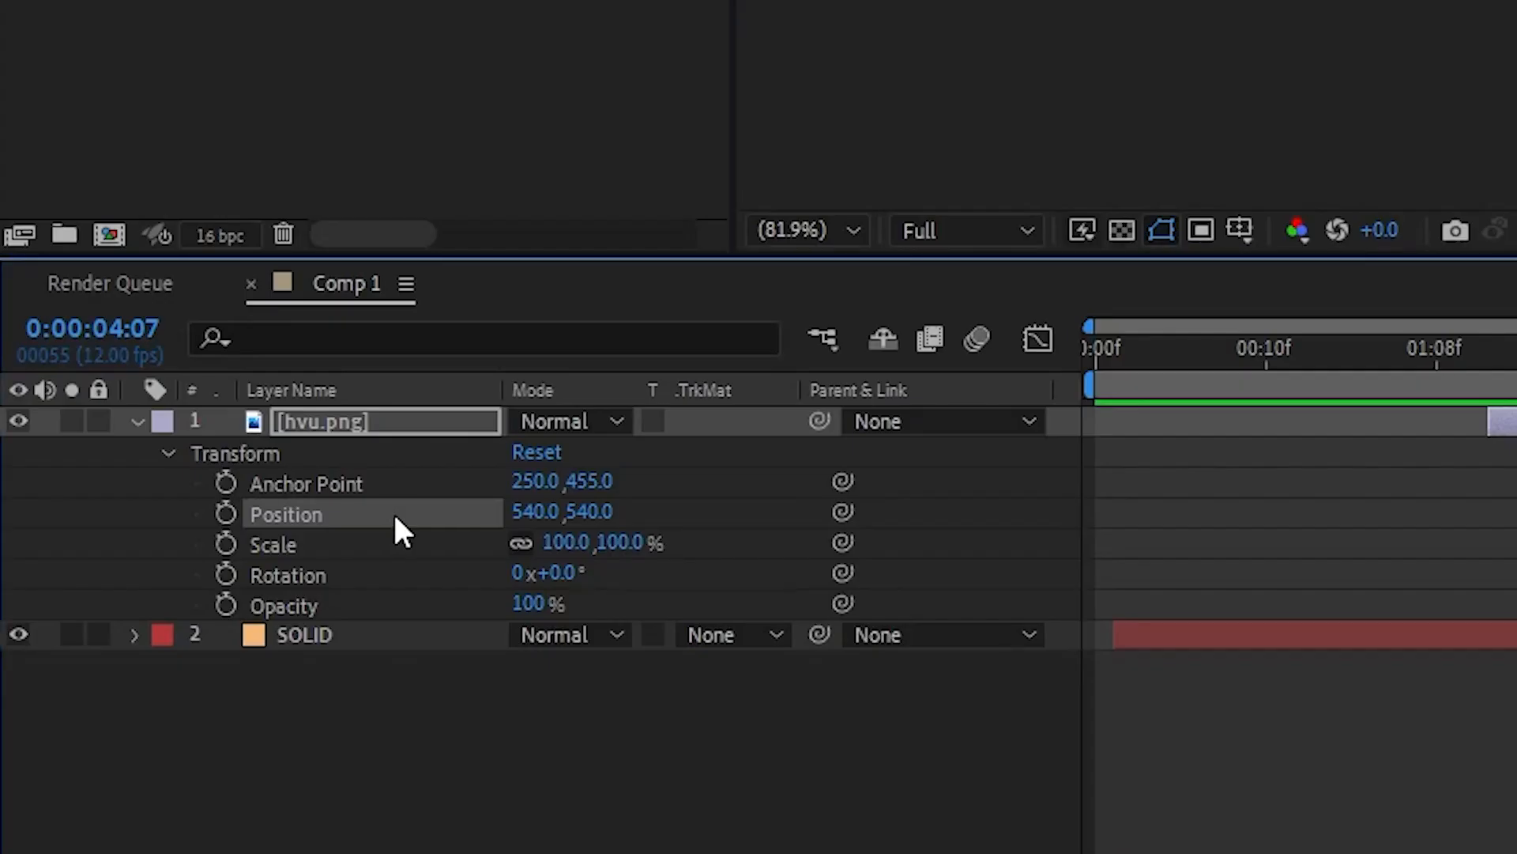
click(546, 513)
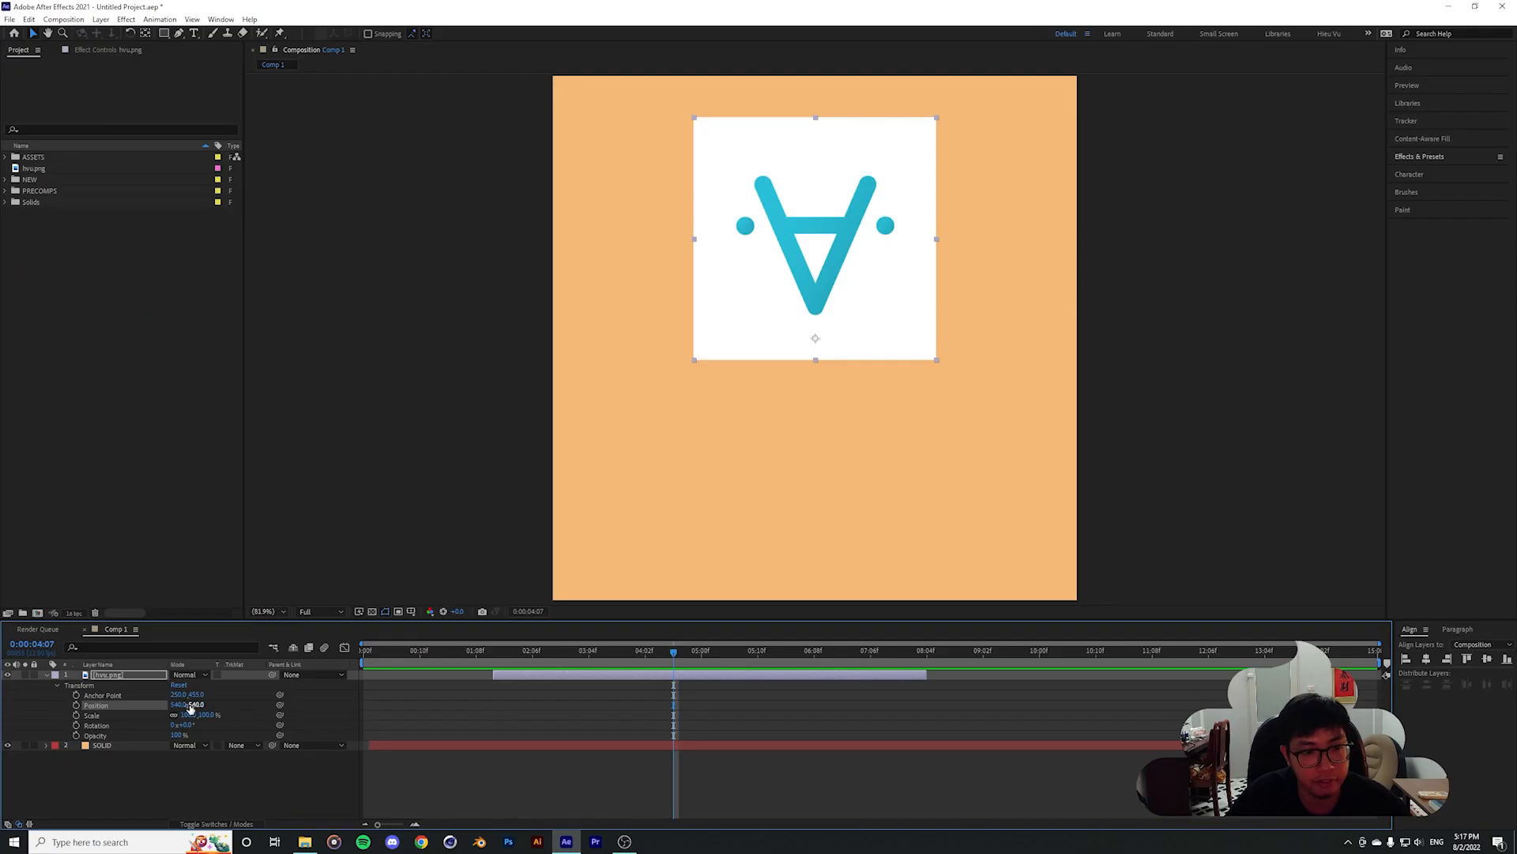
click(195, 704)
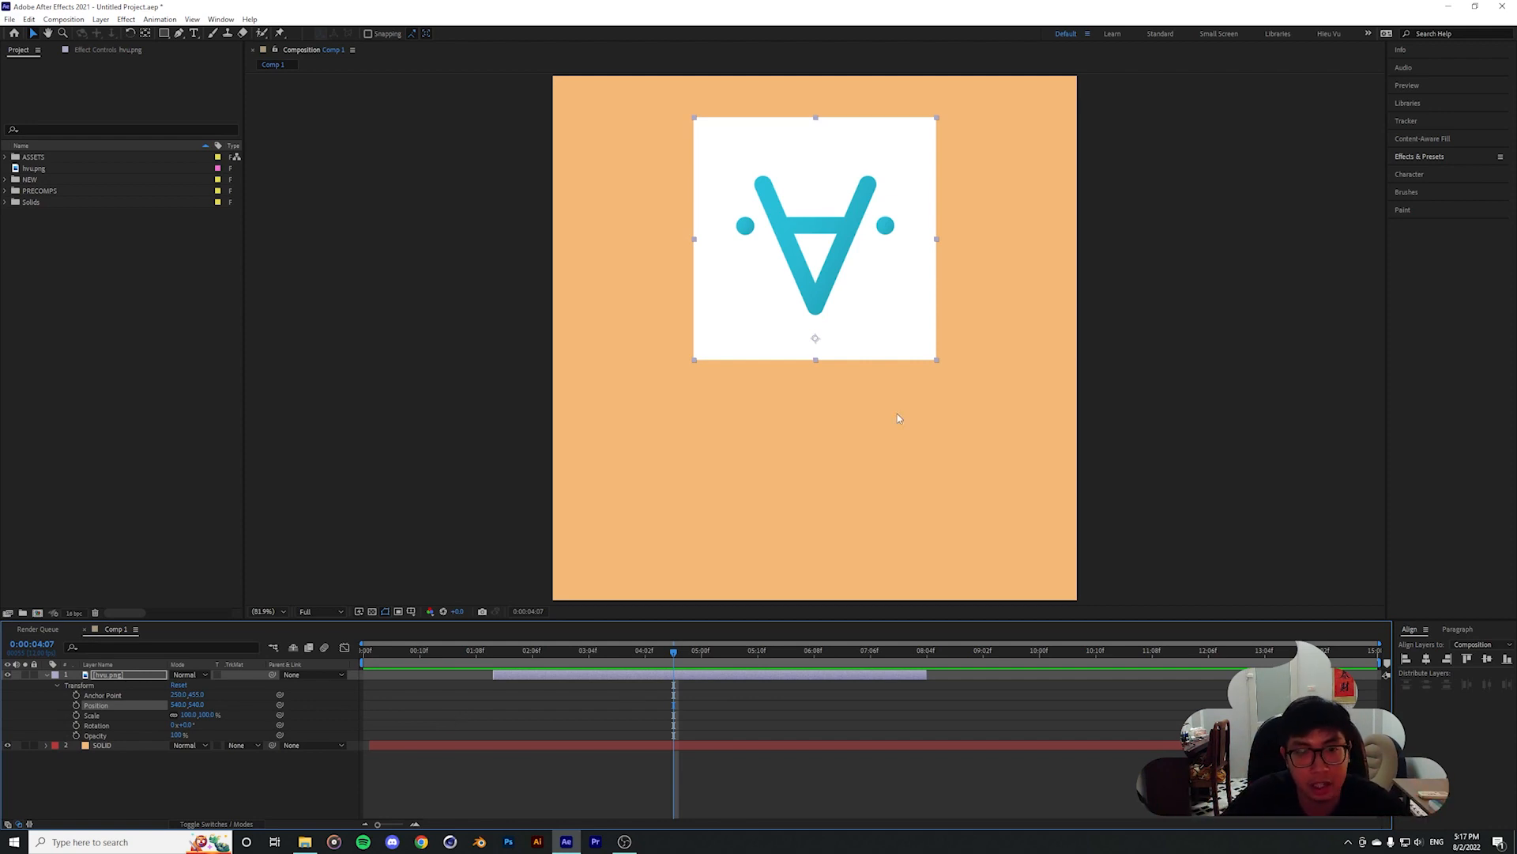
scroll(819, 366, up, 7)
scroll(819, 366, down, 6)
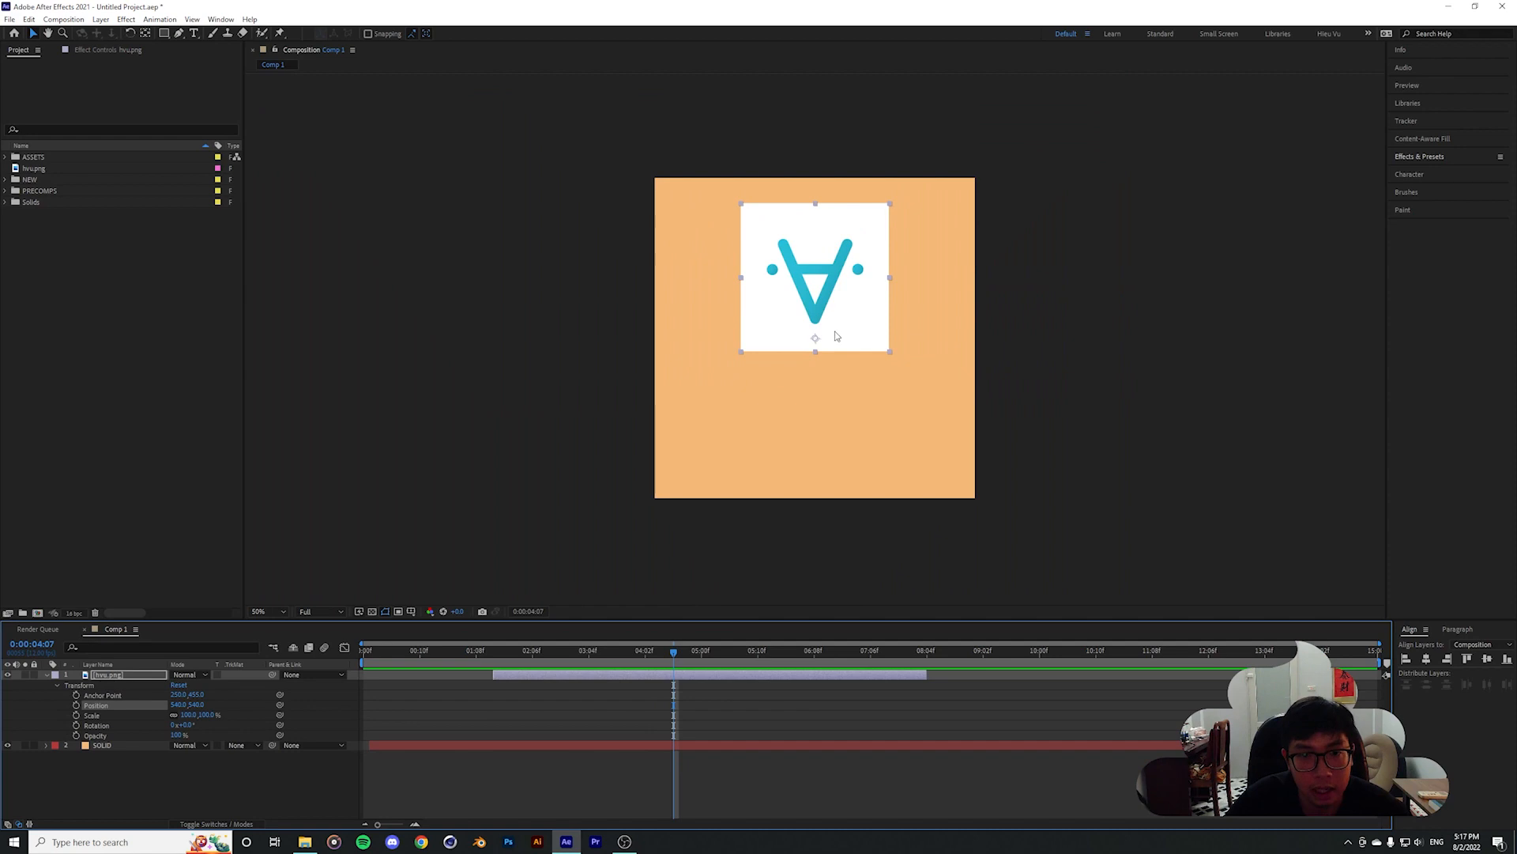
Fit the composition in the viewer and set the hvu.png layer's Anchor Point Y to 250
click(269, 611)
click(277, 637)
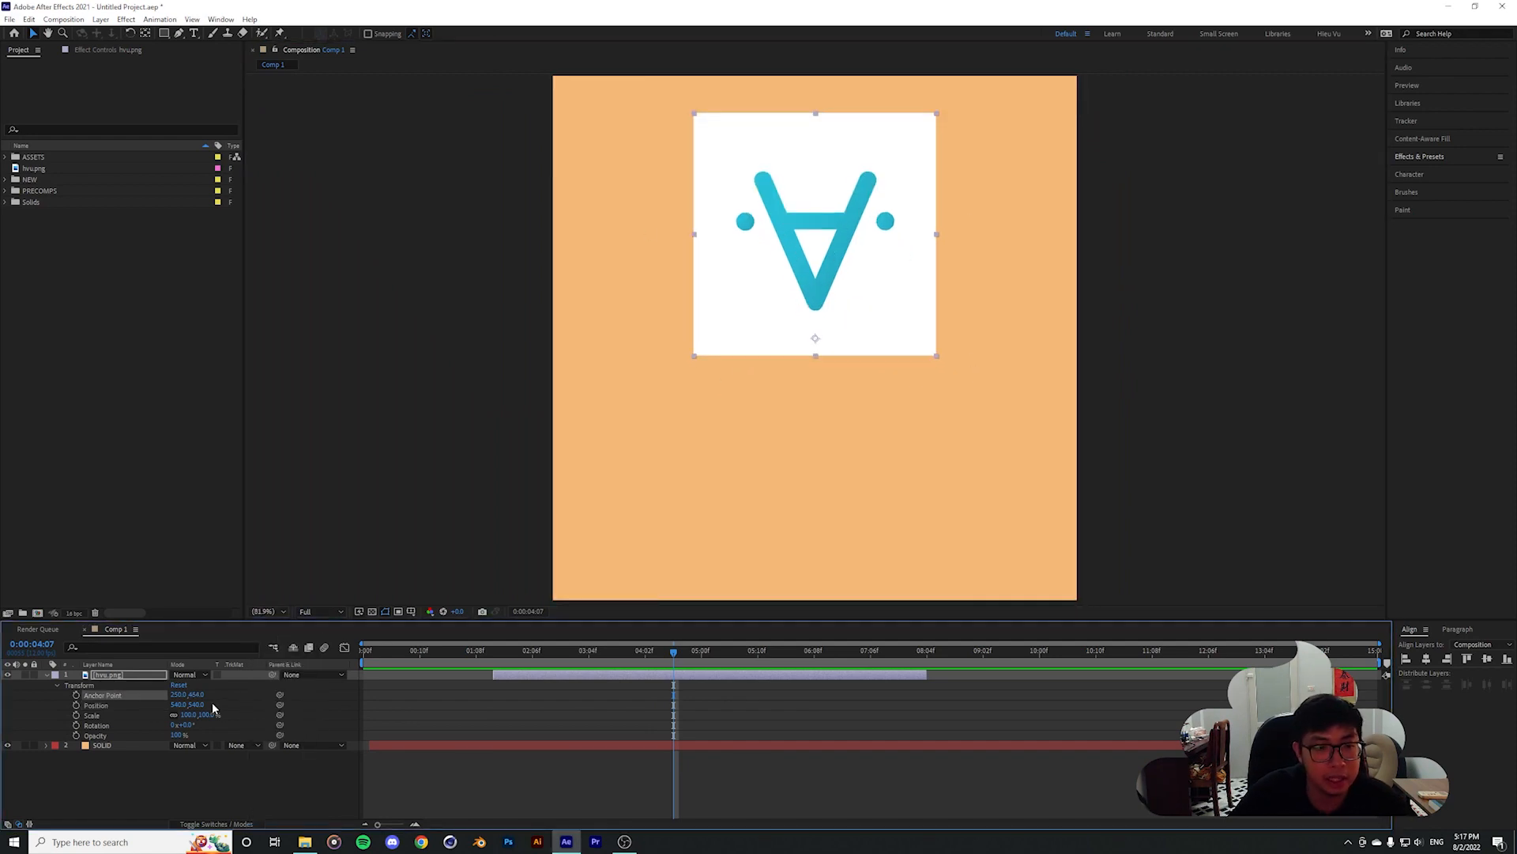
click(116, 705)
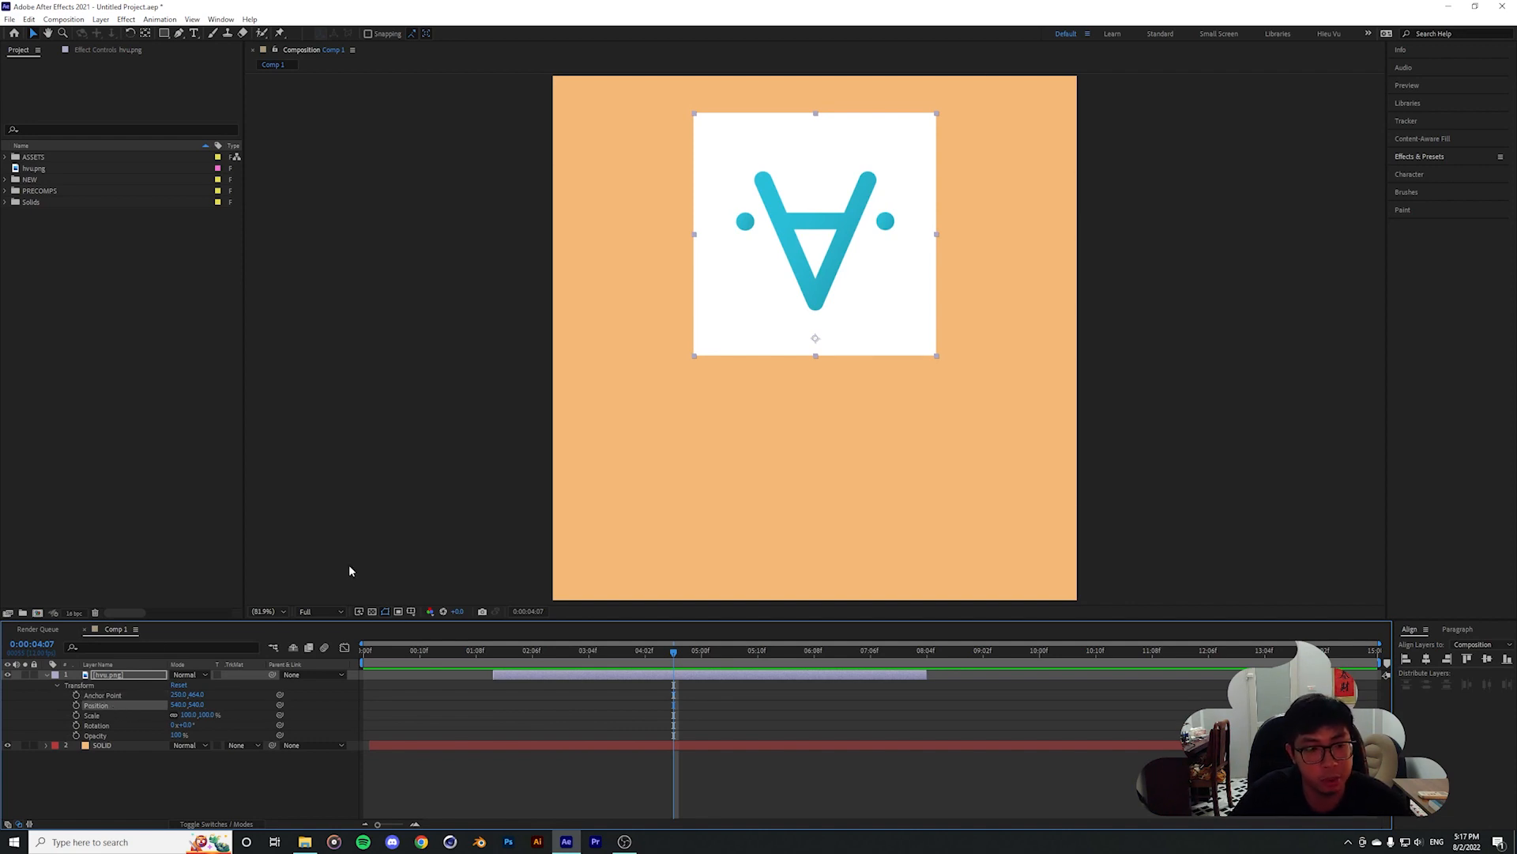
click(120, 696)
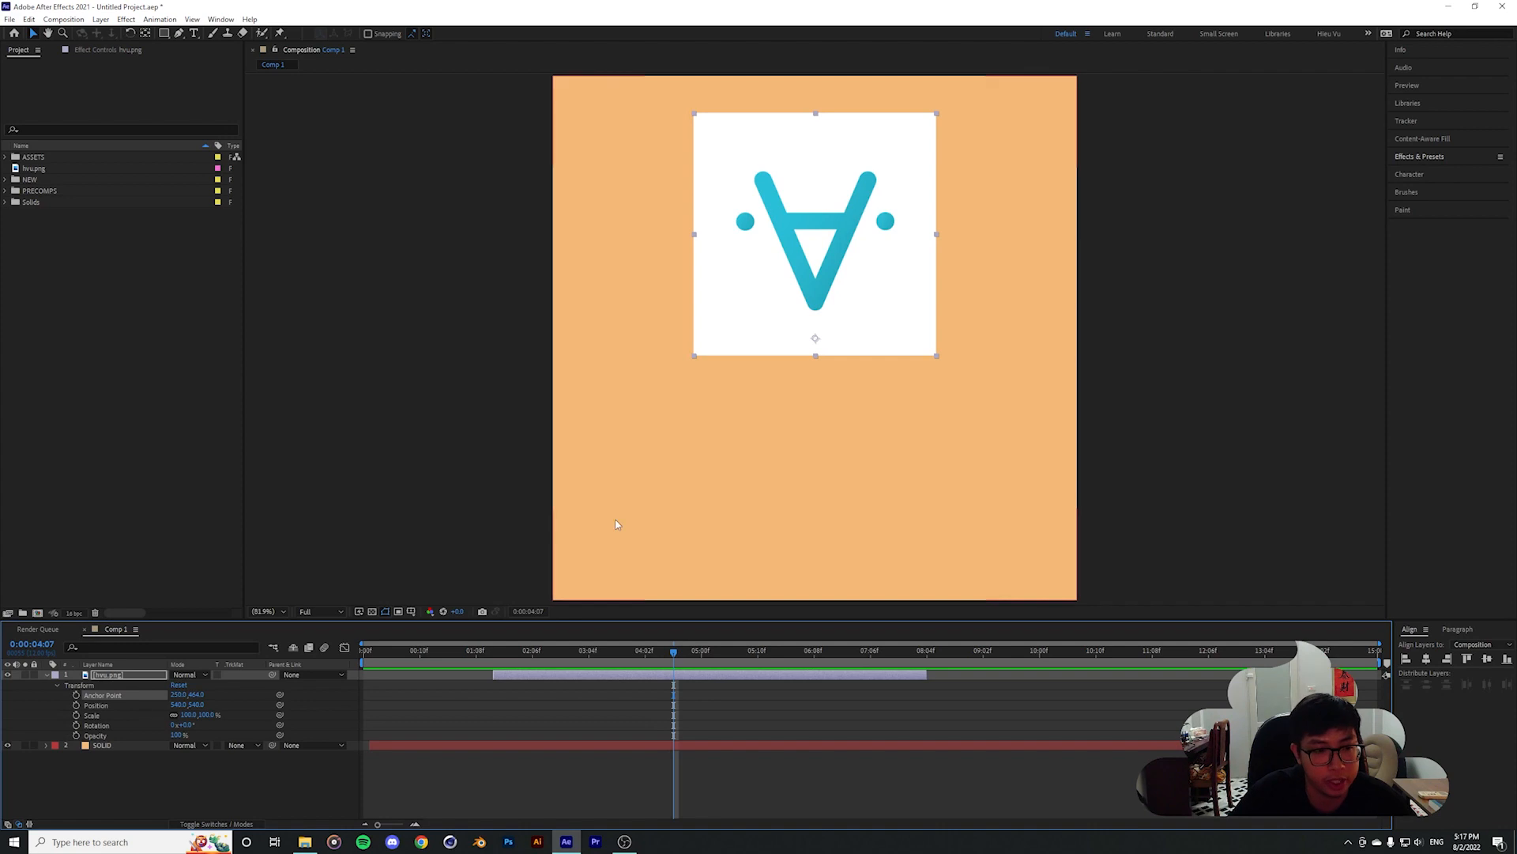
click(196, 695)
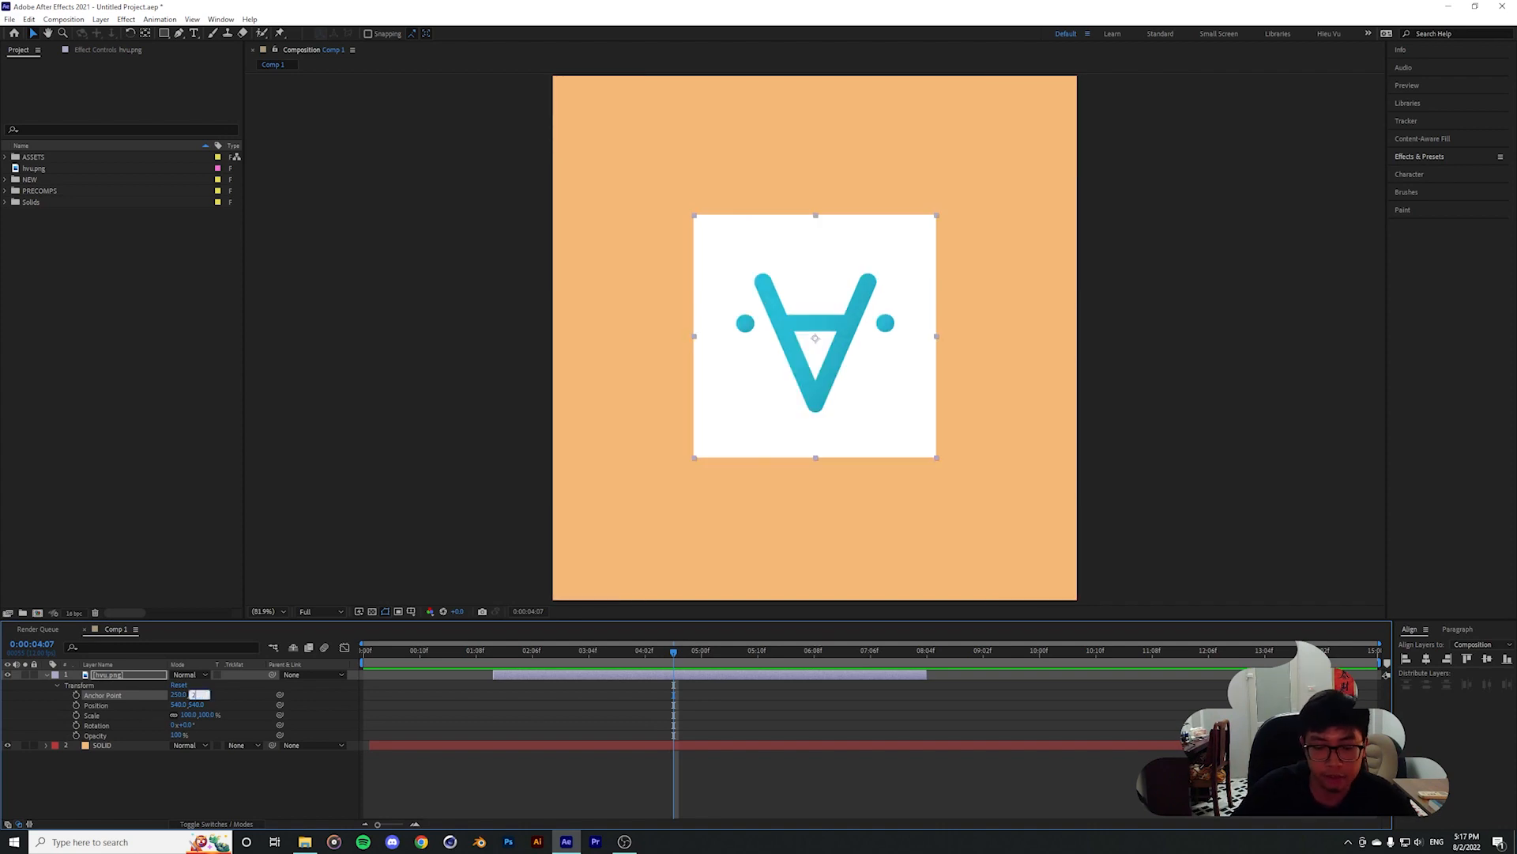
text(250)
key(Return)
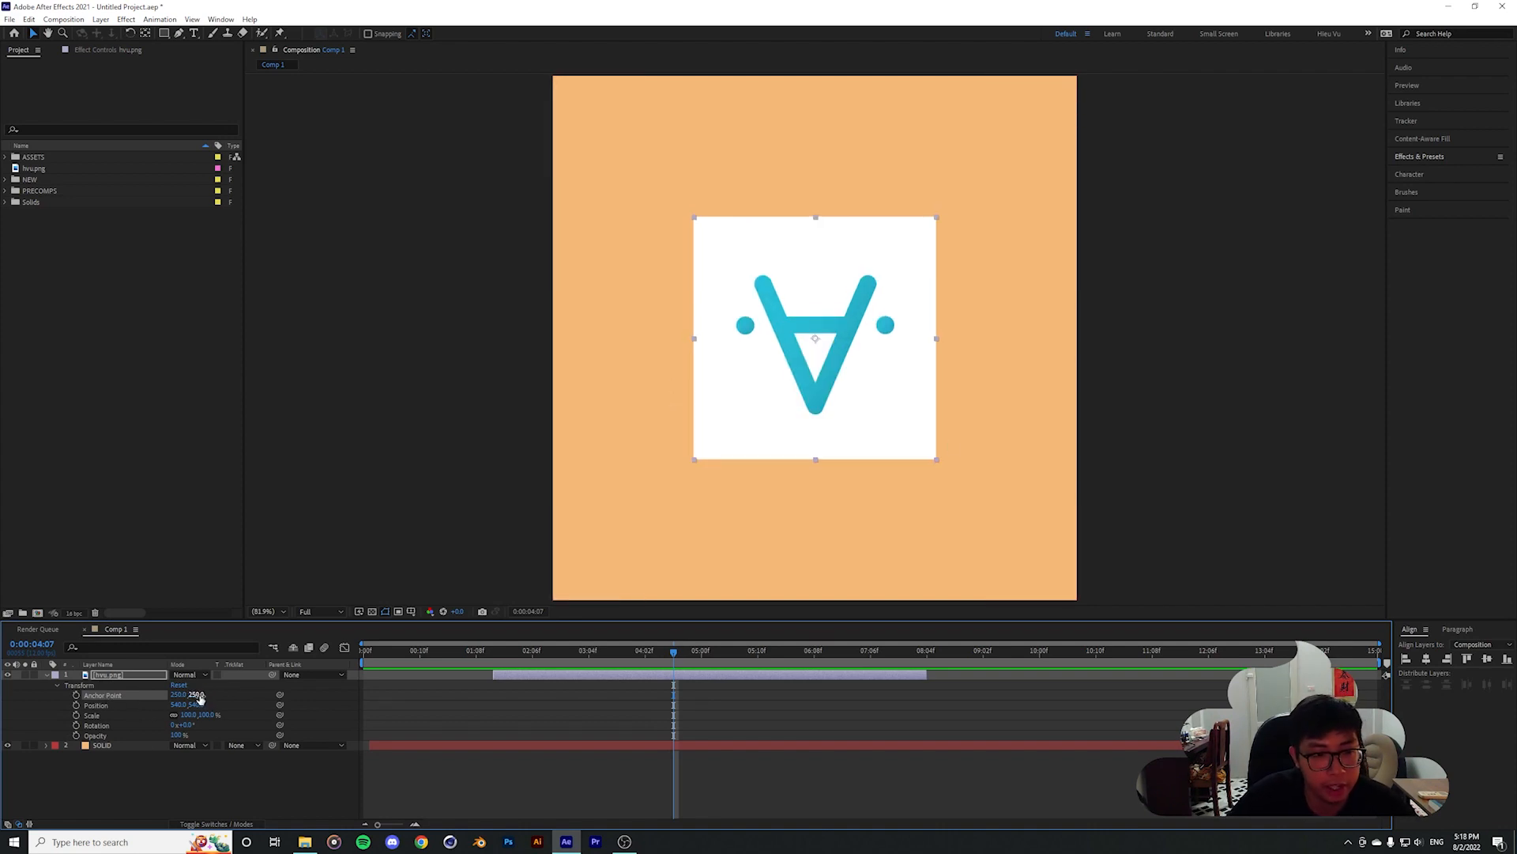
Try an Anchor Point Y of about 472 and a different Y position on the hvu.png layer, and undo both changes
drag(197, 695, 325, 701)
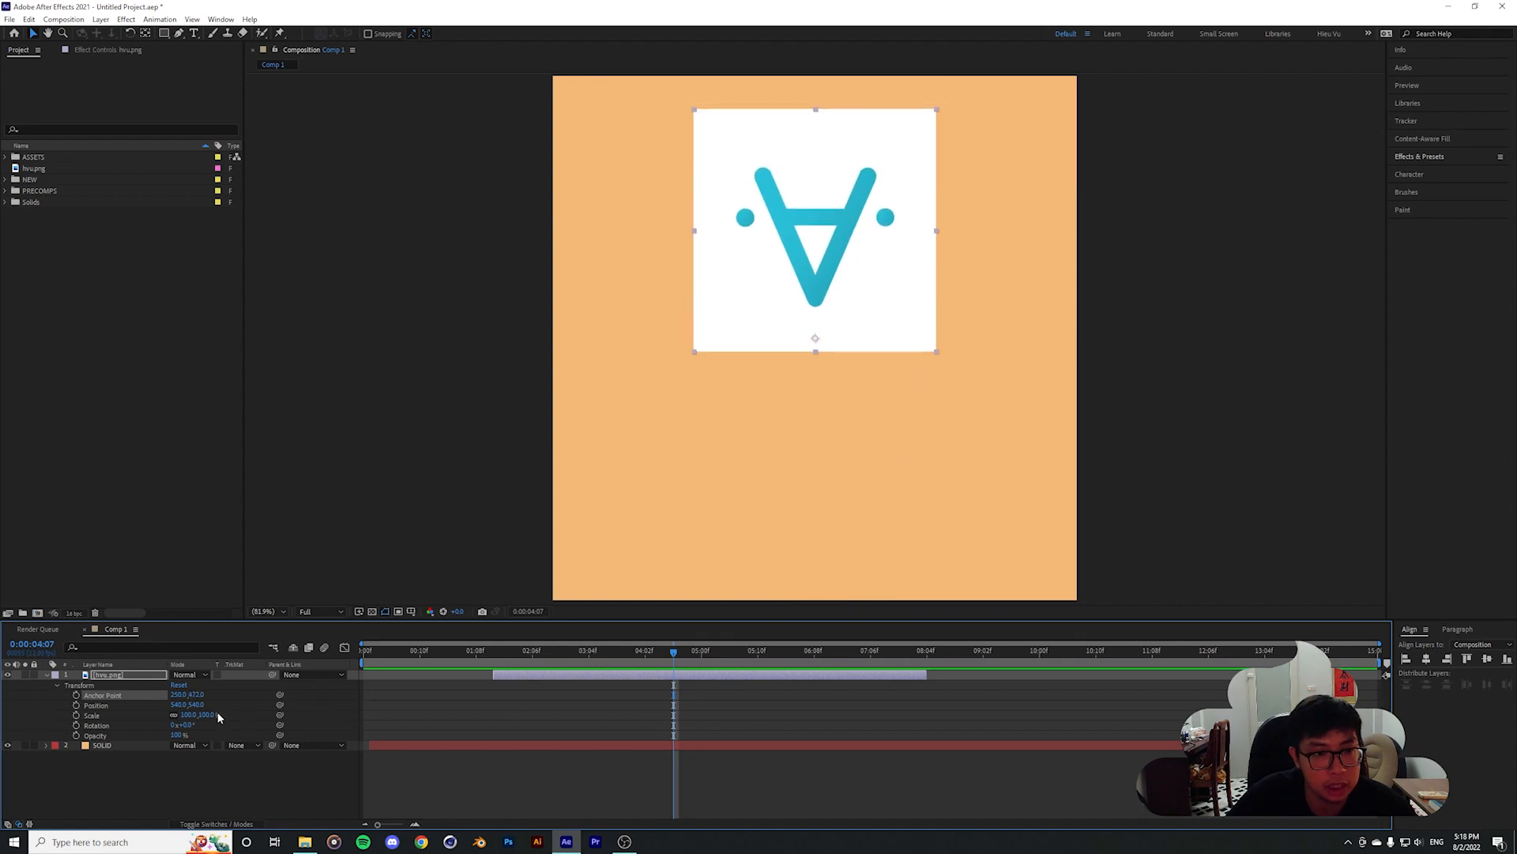
drag(199, 705, 280, 705)
key(ctrl+z)
key(ctrl+z)
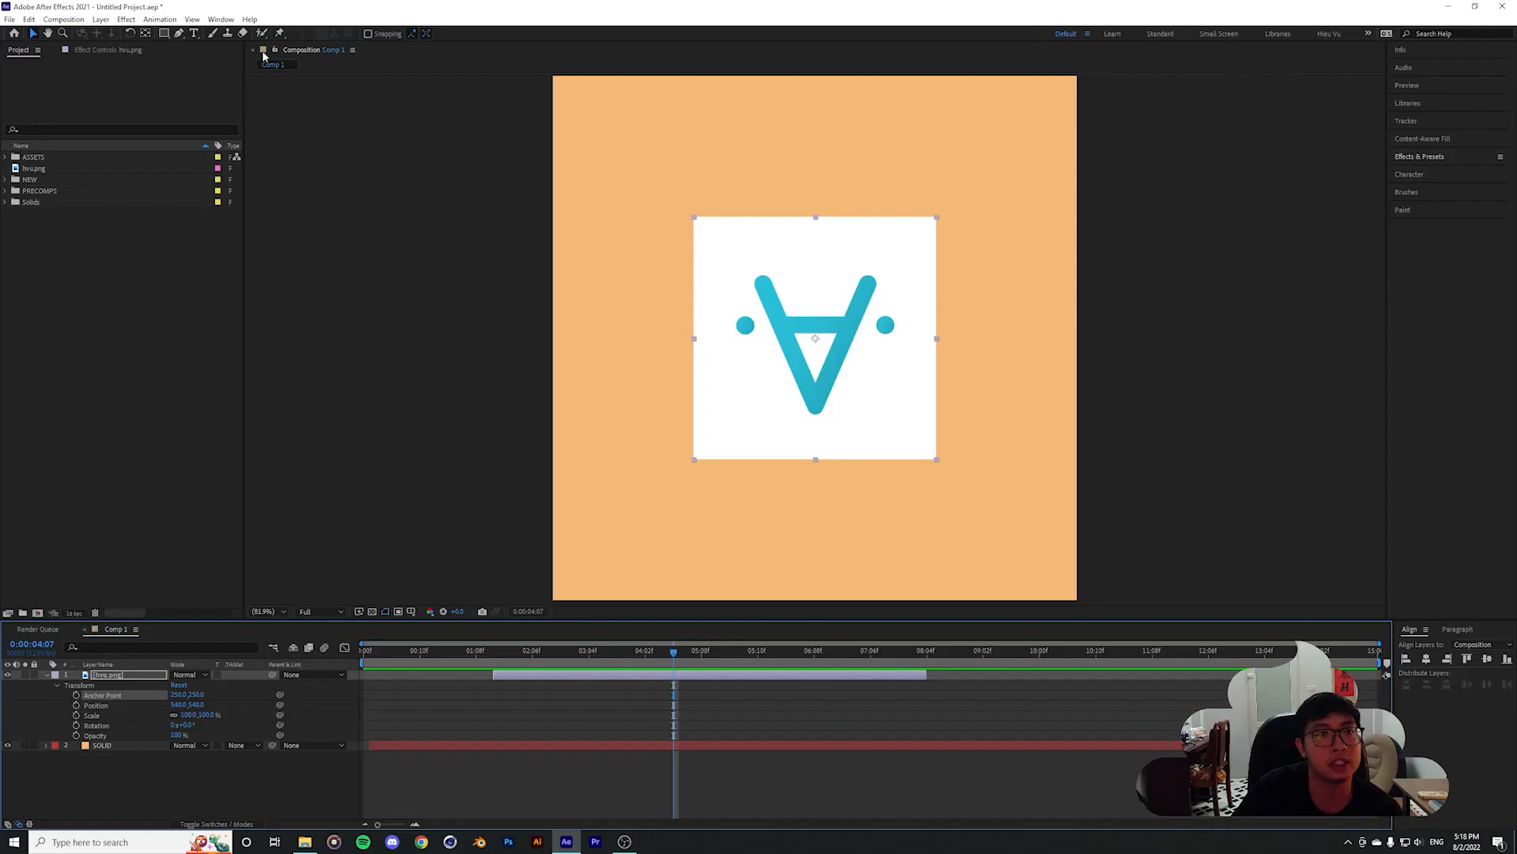
Move the hvu.png layer's anchor point with the Pan Behind tool outside the image, to its upper edge, and back near its centre
click(145, 34)
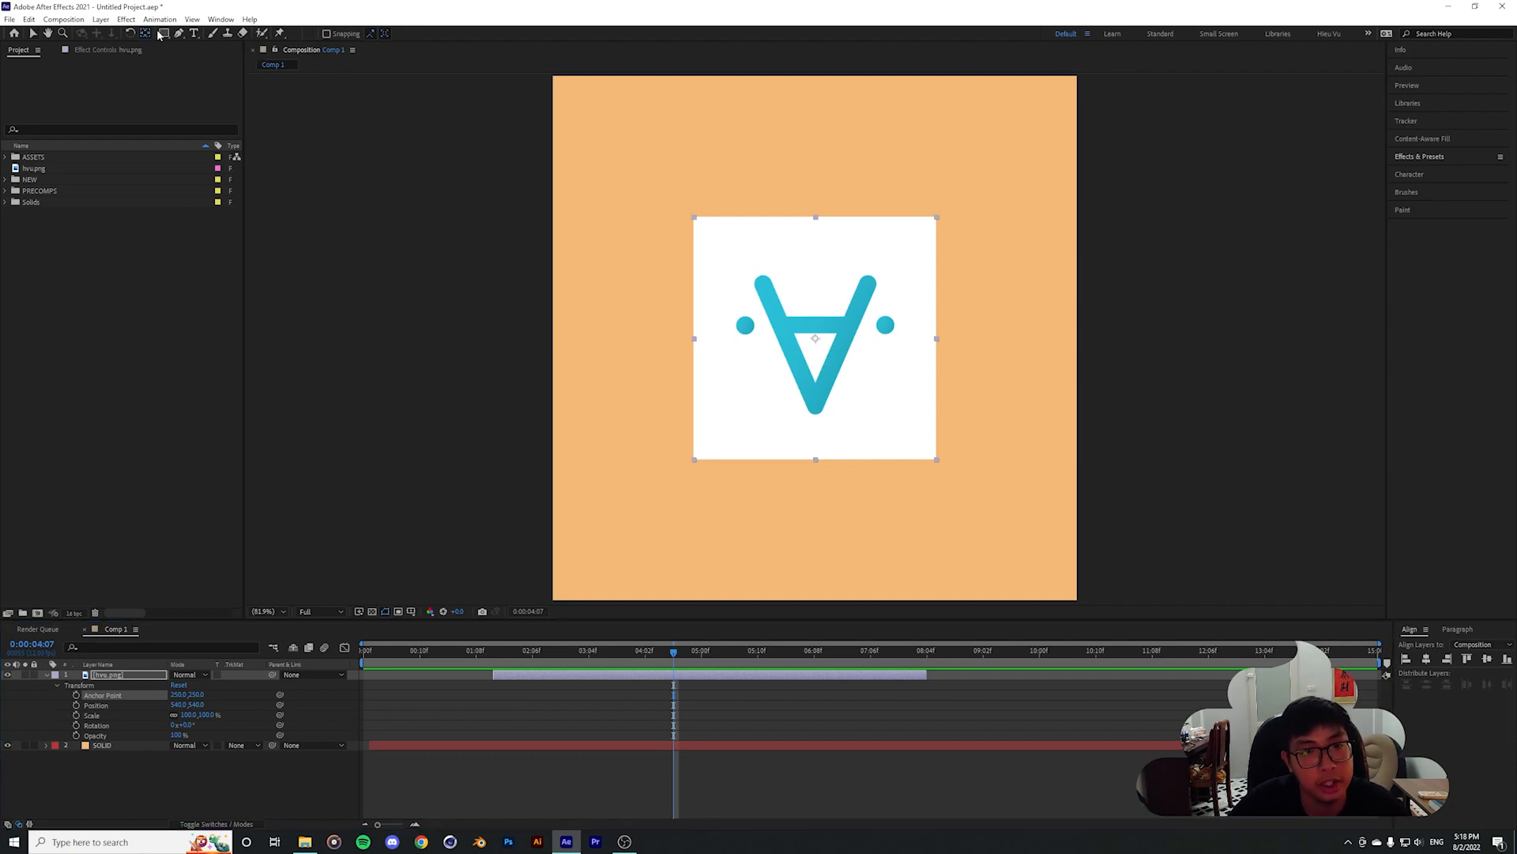
scroll(813, 346, up, 1)
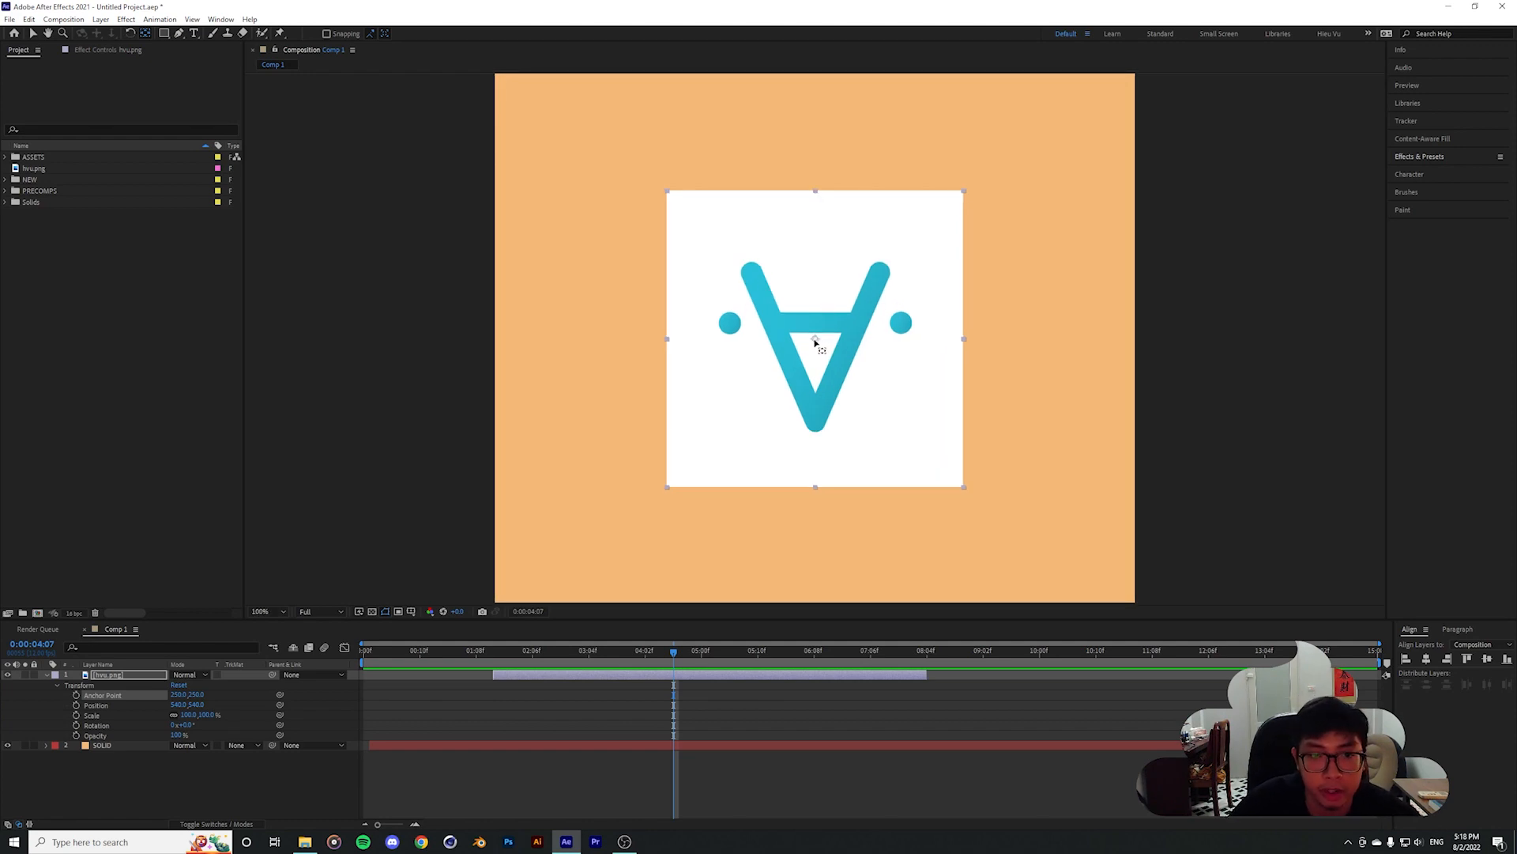
mouse_move(815, 341)
mouse_down()
mouse_move(793, 261)
mouse_move(735, 224)
mouse_move(691, 245)
mouse_move(688, 315)
mouse_move(780, 408)
mouse_move(847, 408)
mouse_move(897, 271)
mouse_move(881, 438)
mouse_move(814, 473)
mouse_move(681, 478)
mouse_move(689, 237)
mouse_move(568, 199)
mouse_up()
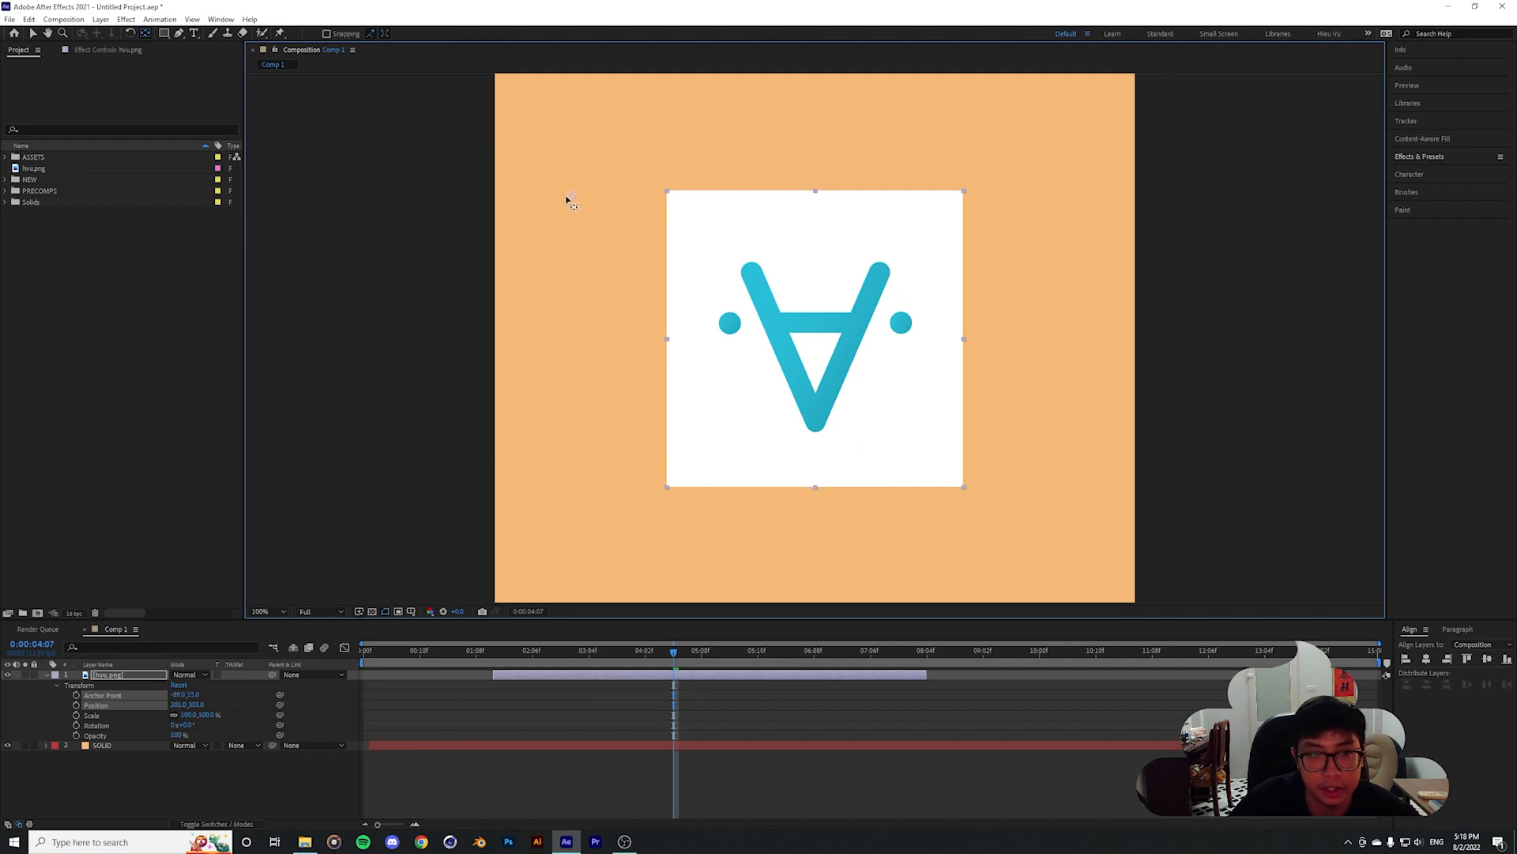
mouse_move(697, 206)
mouse_down()
mouse_move(689, 227)
mouse_move(818, 222)
mouse_move(817, 192)
mouse_up()
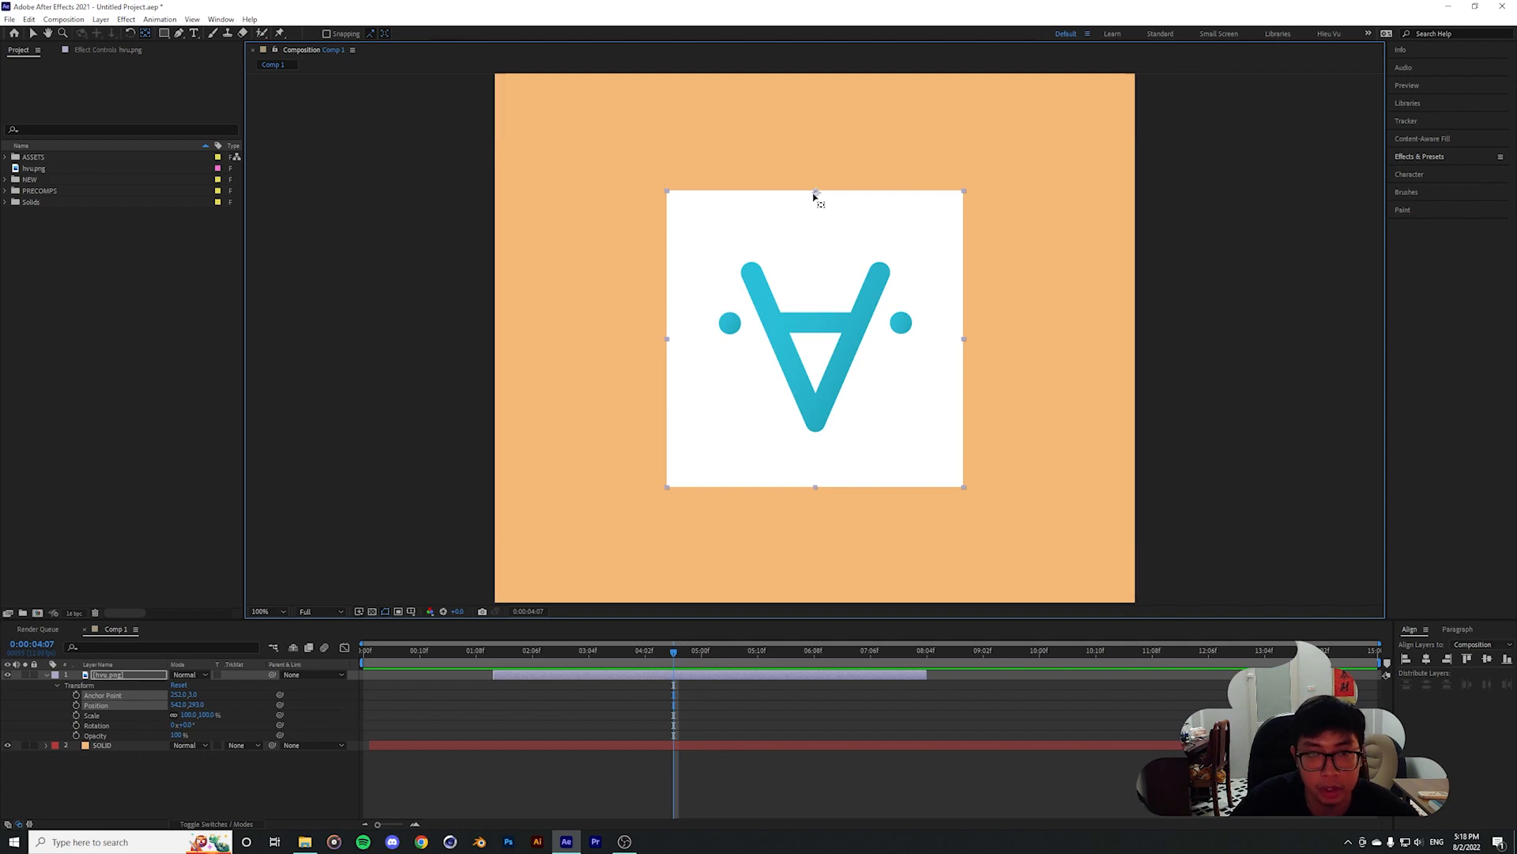
drag(815, 198, 859, 253)
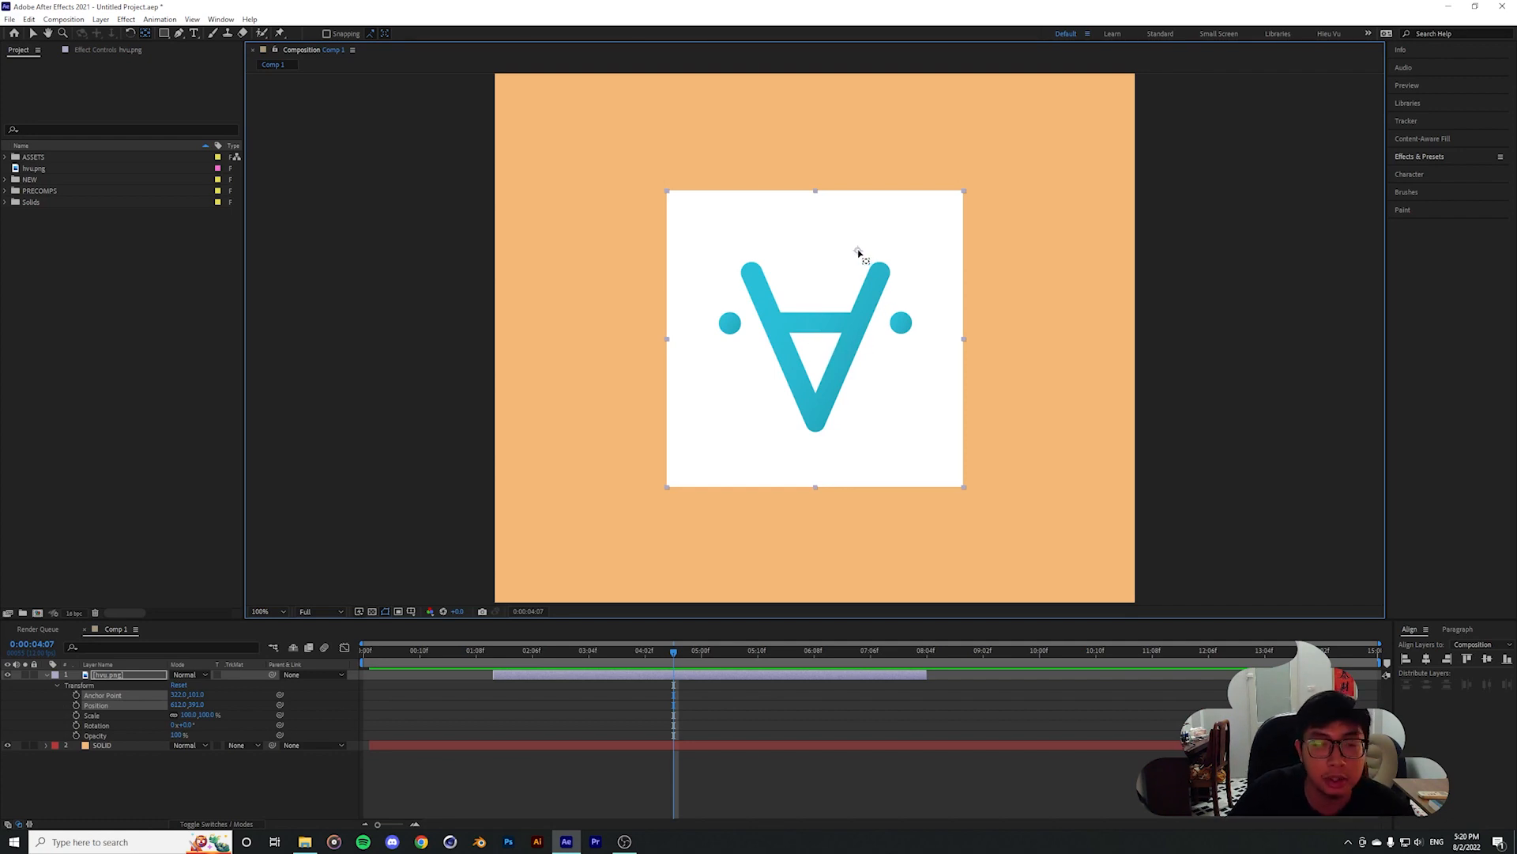
drag(858, 251, 823, 339)
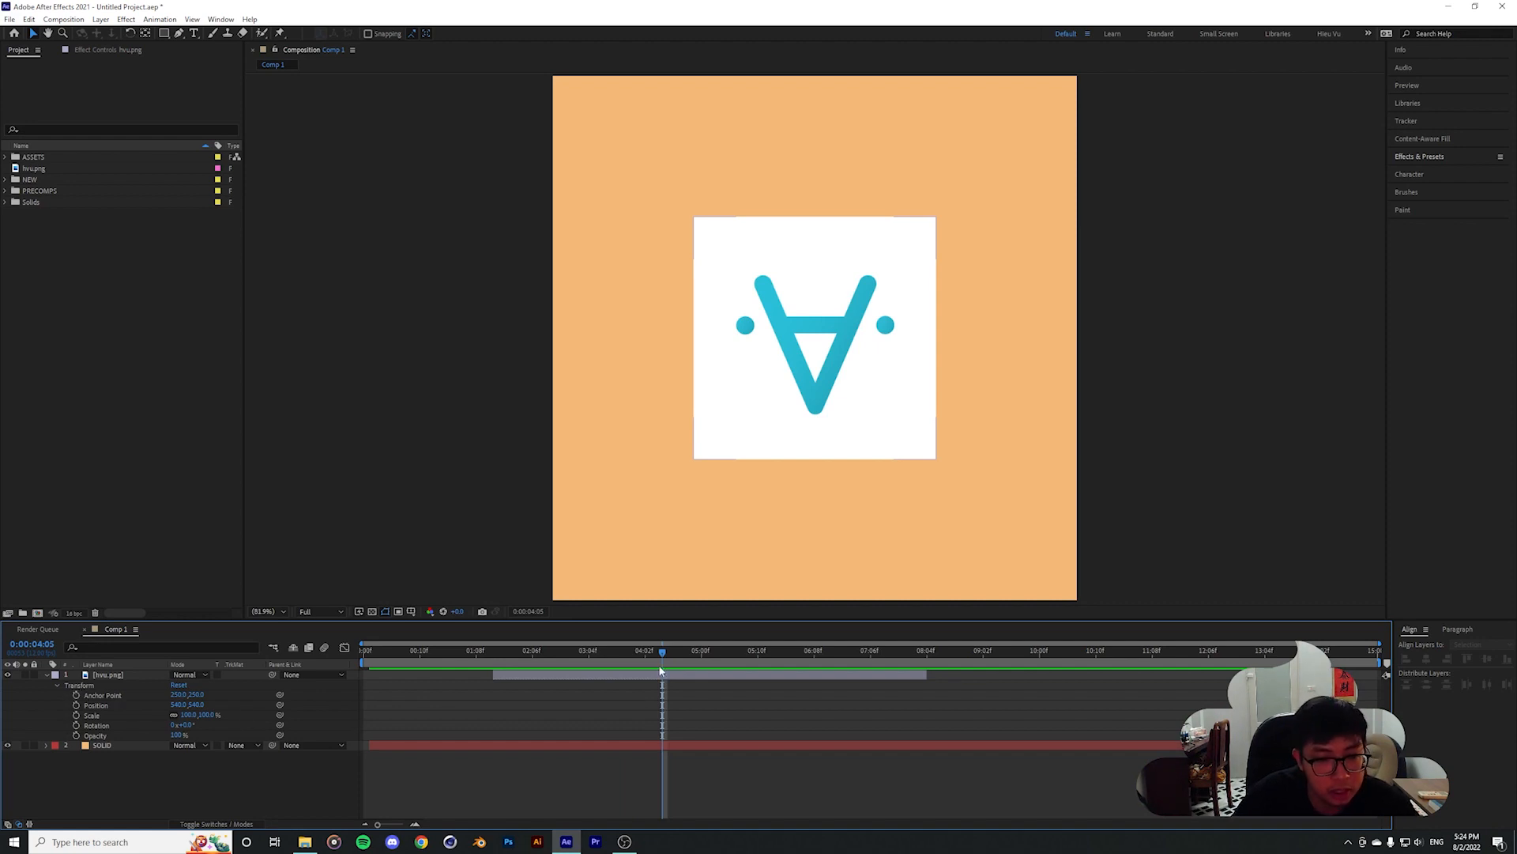
Start animating the hvu.png layer's Position with a first keyframe at 0:00:04:05
click(108, 707)
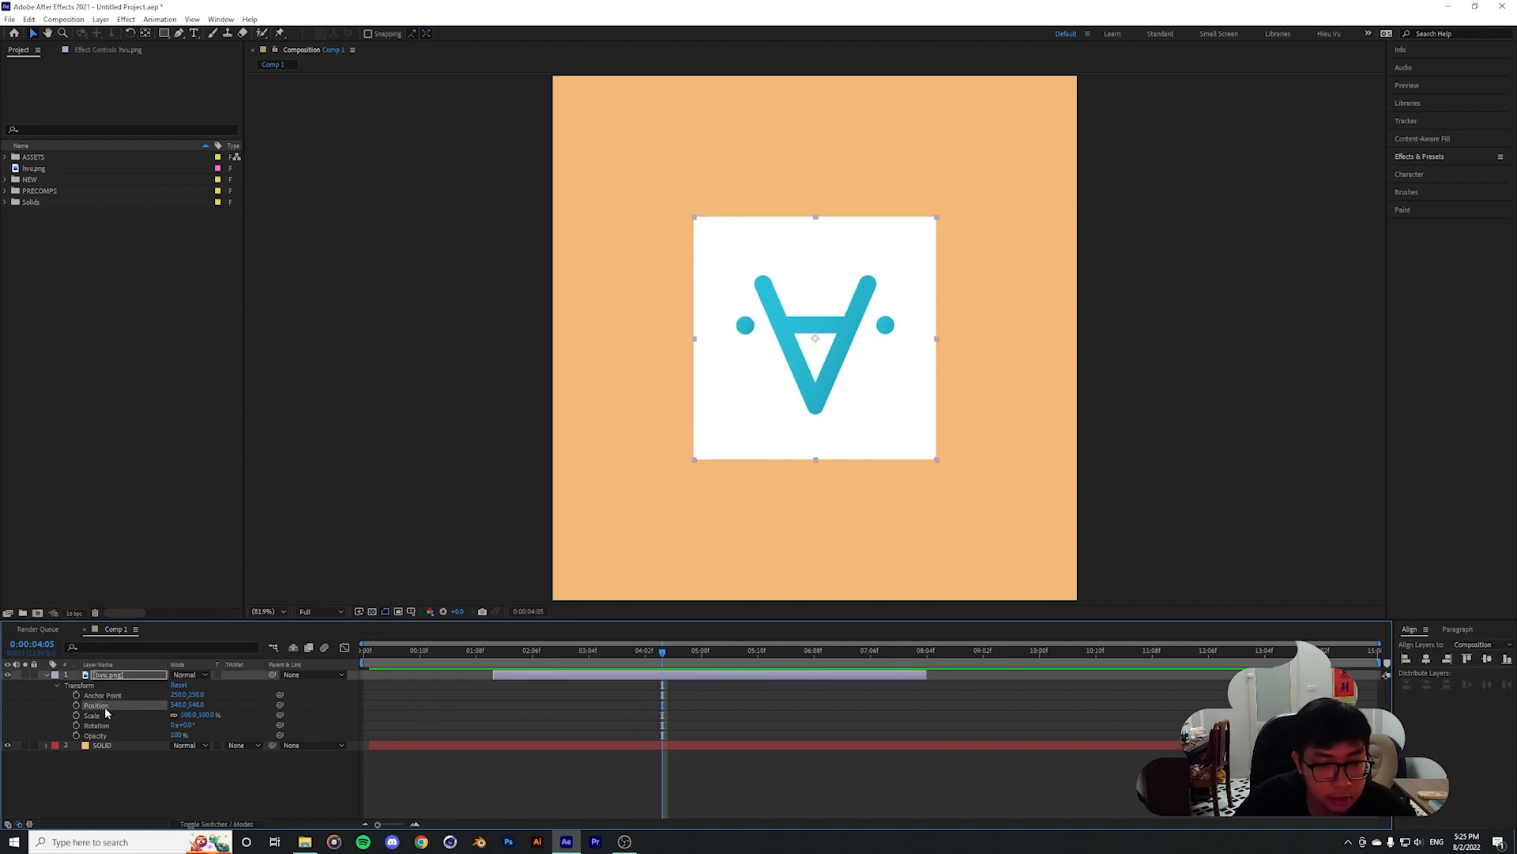
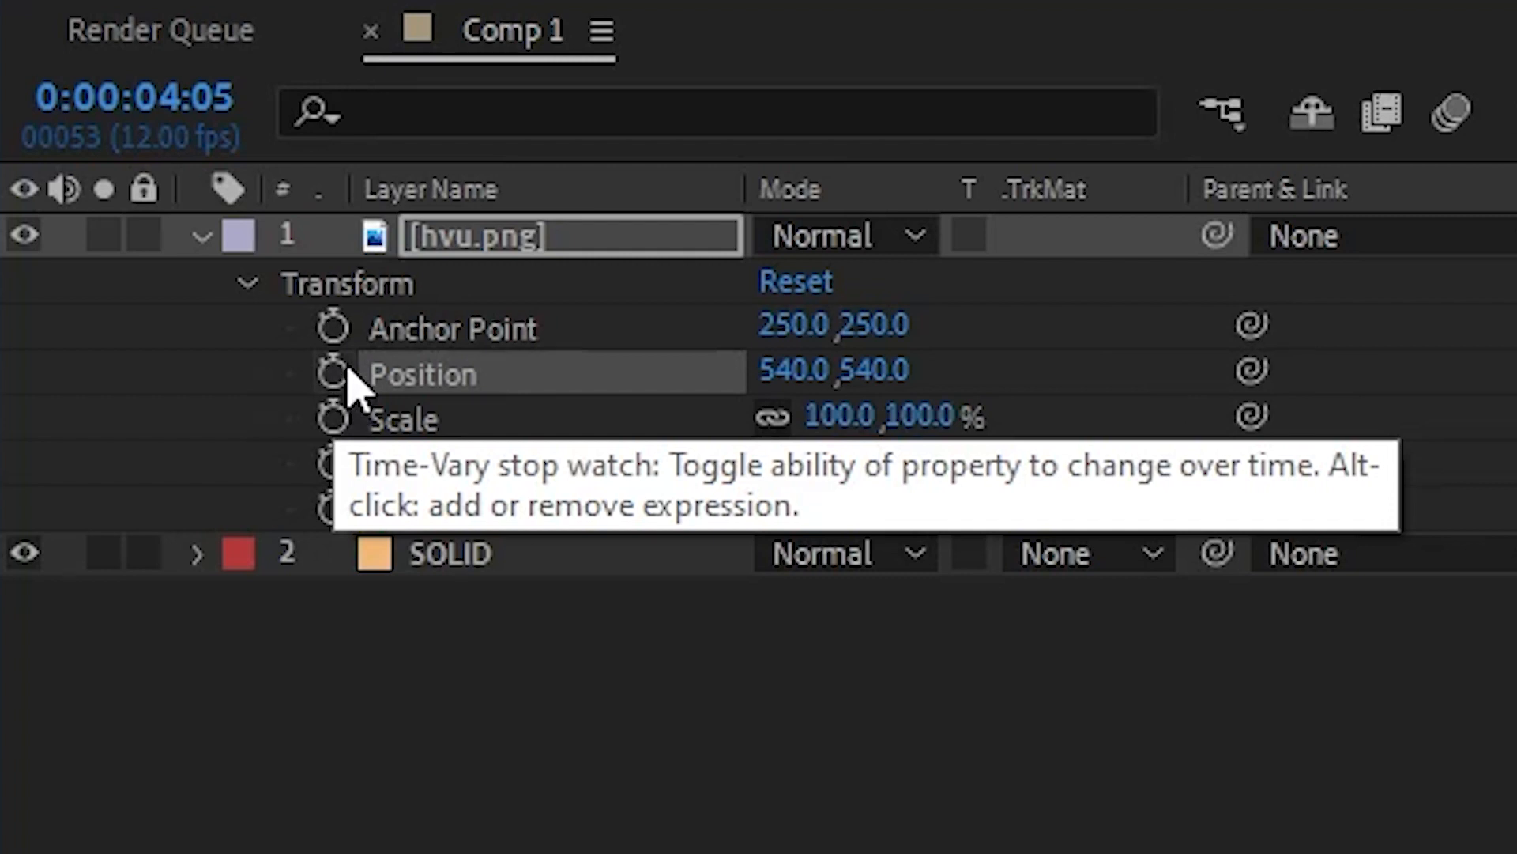
click(330, 378)
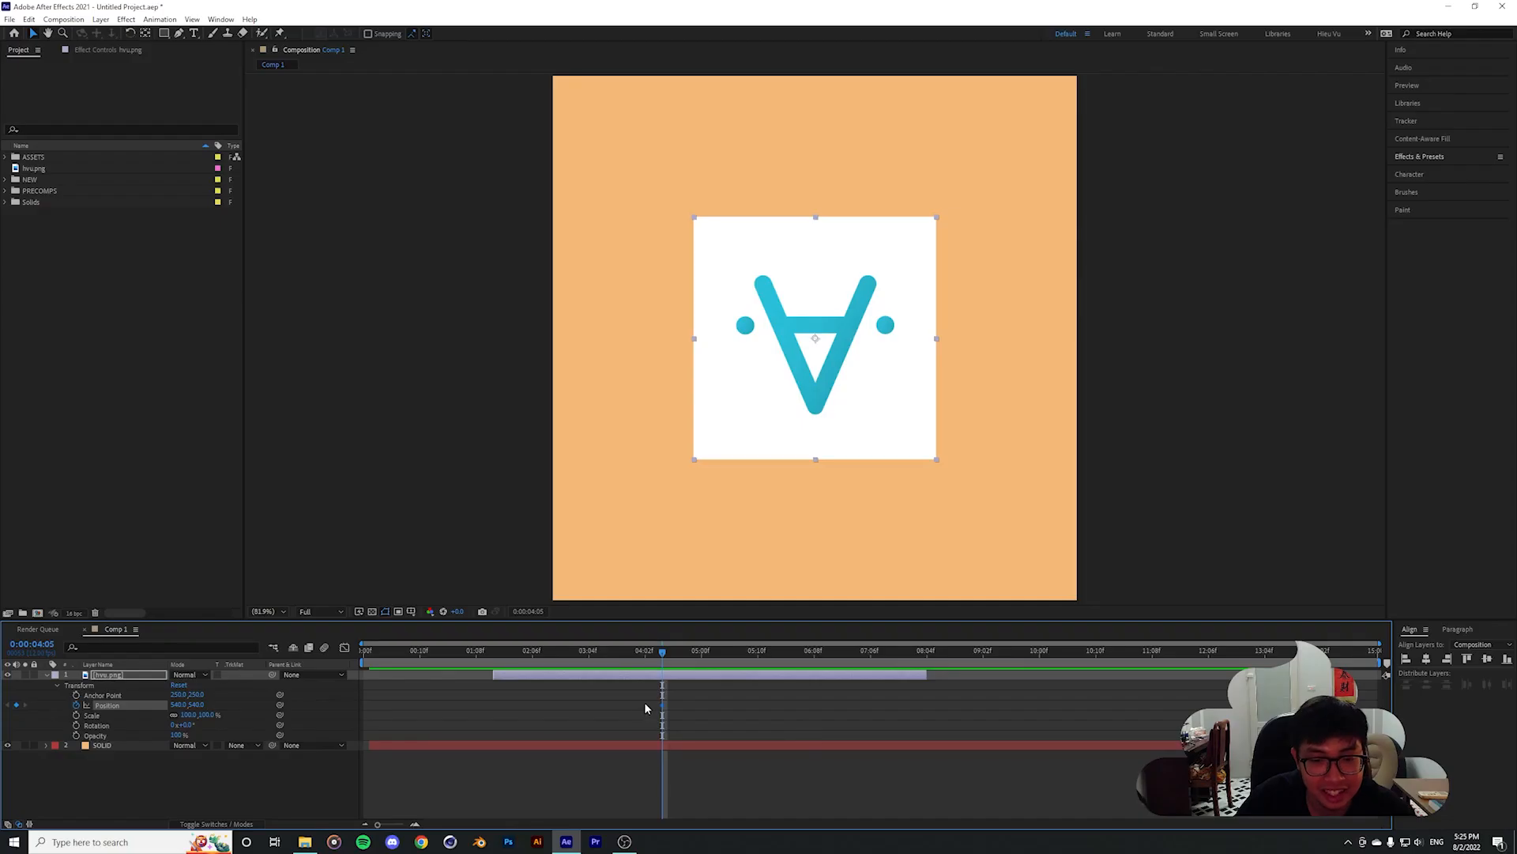
drag(641, 697, 686, 725)
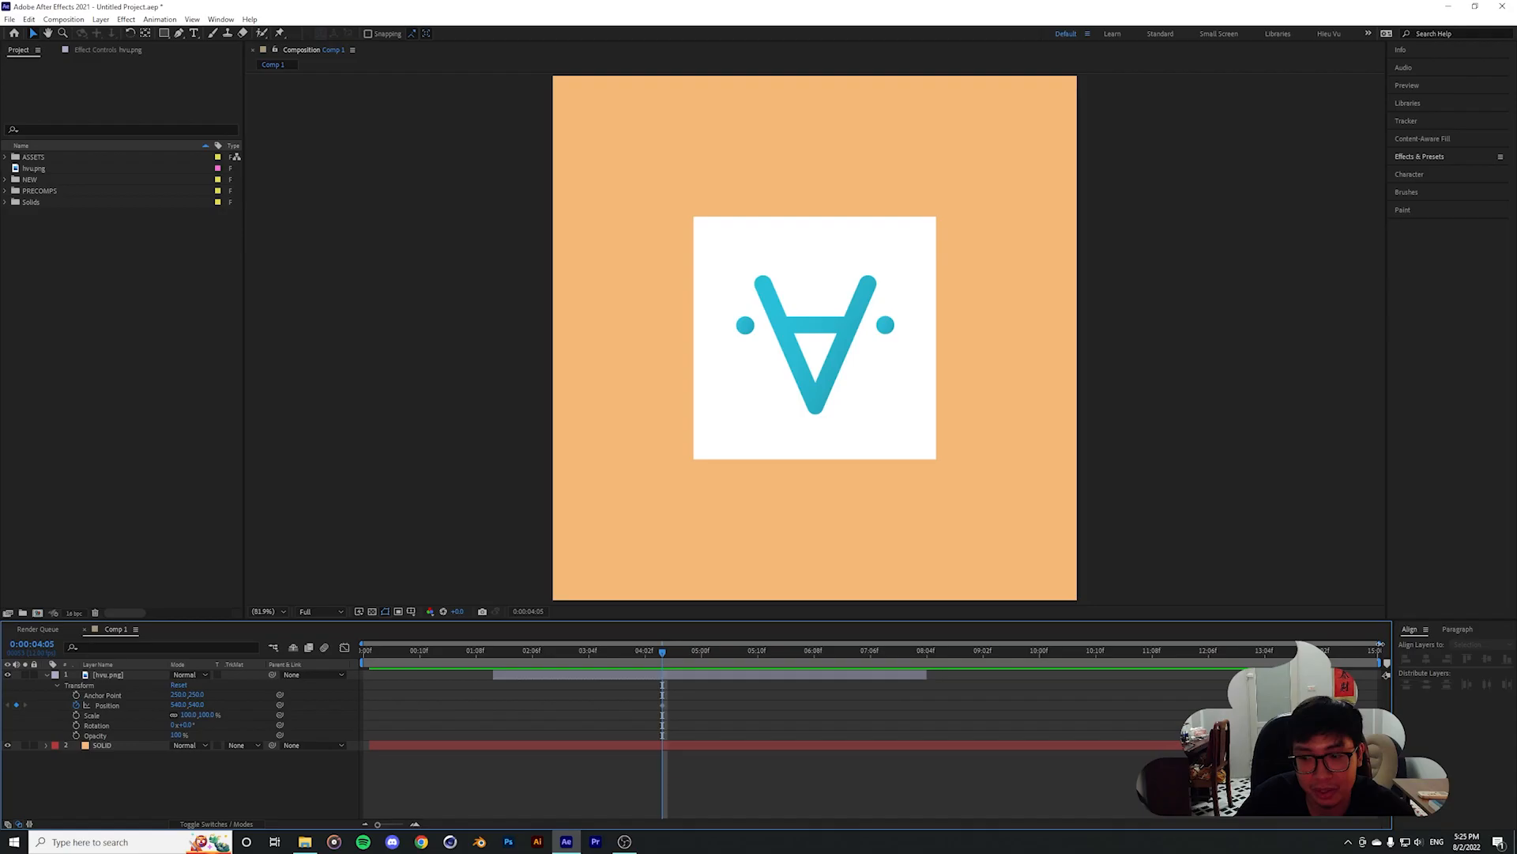
Examine the Position keyframe up close in the timeline, with the current time both off and on it
drag(1379, 643, 813, 653)
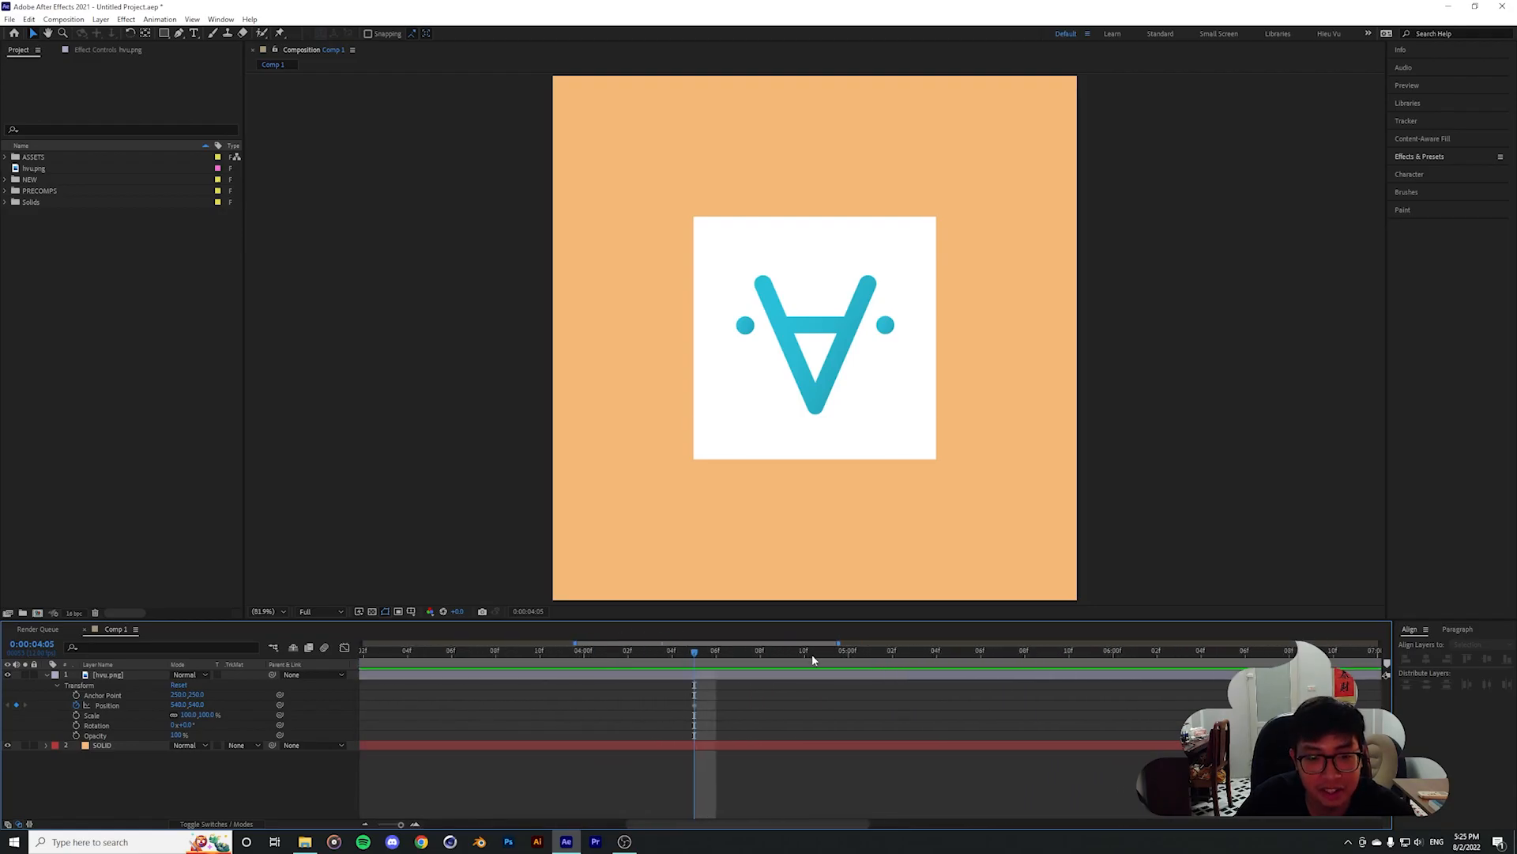
click(811, 675)
mouse_move(655, 697)
mouse_down()
mouse_move(782, 720)
mouse_move(637, 694)
mouse_up()
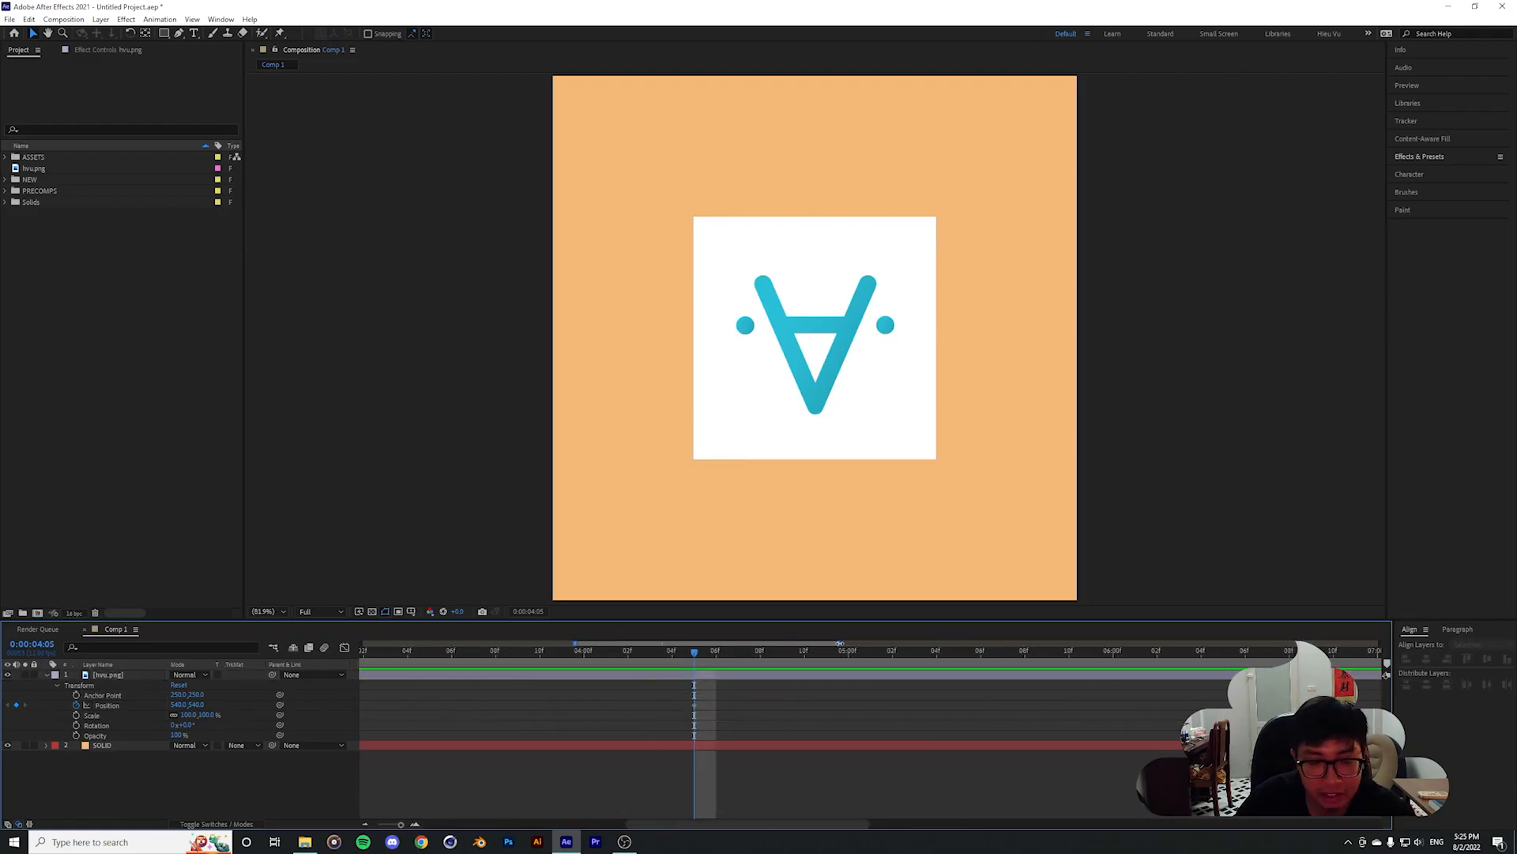
drag(839, 643, 1126, 645)
drag(1020, 644, 1103, 643)
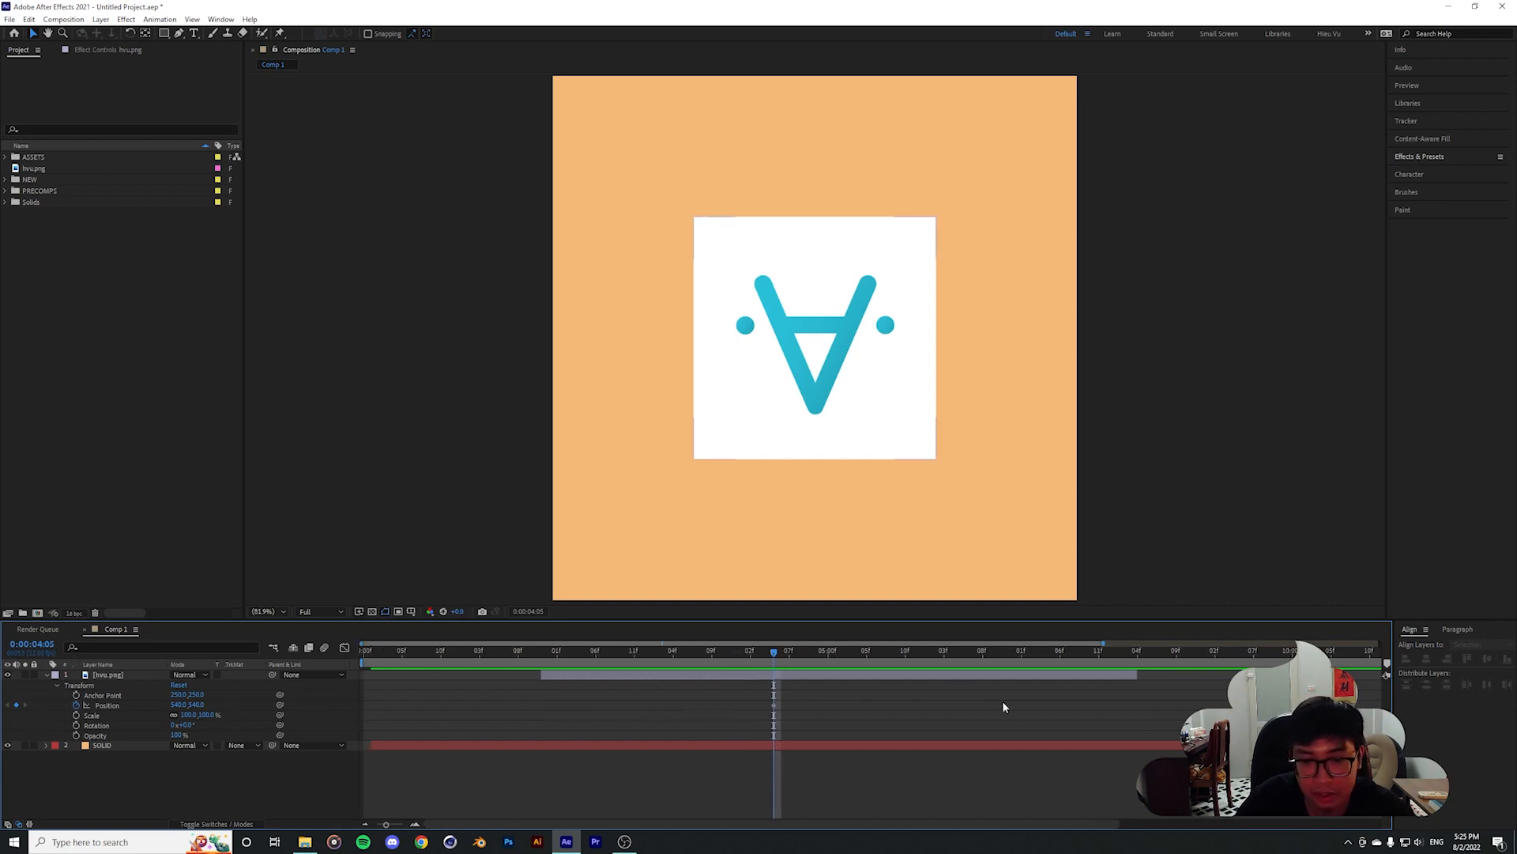
drag(903, 700, 831, 734)
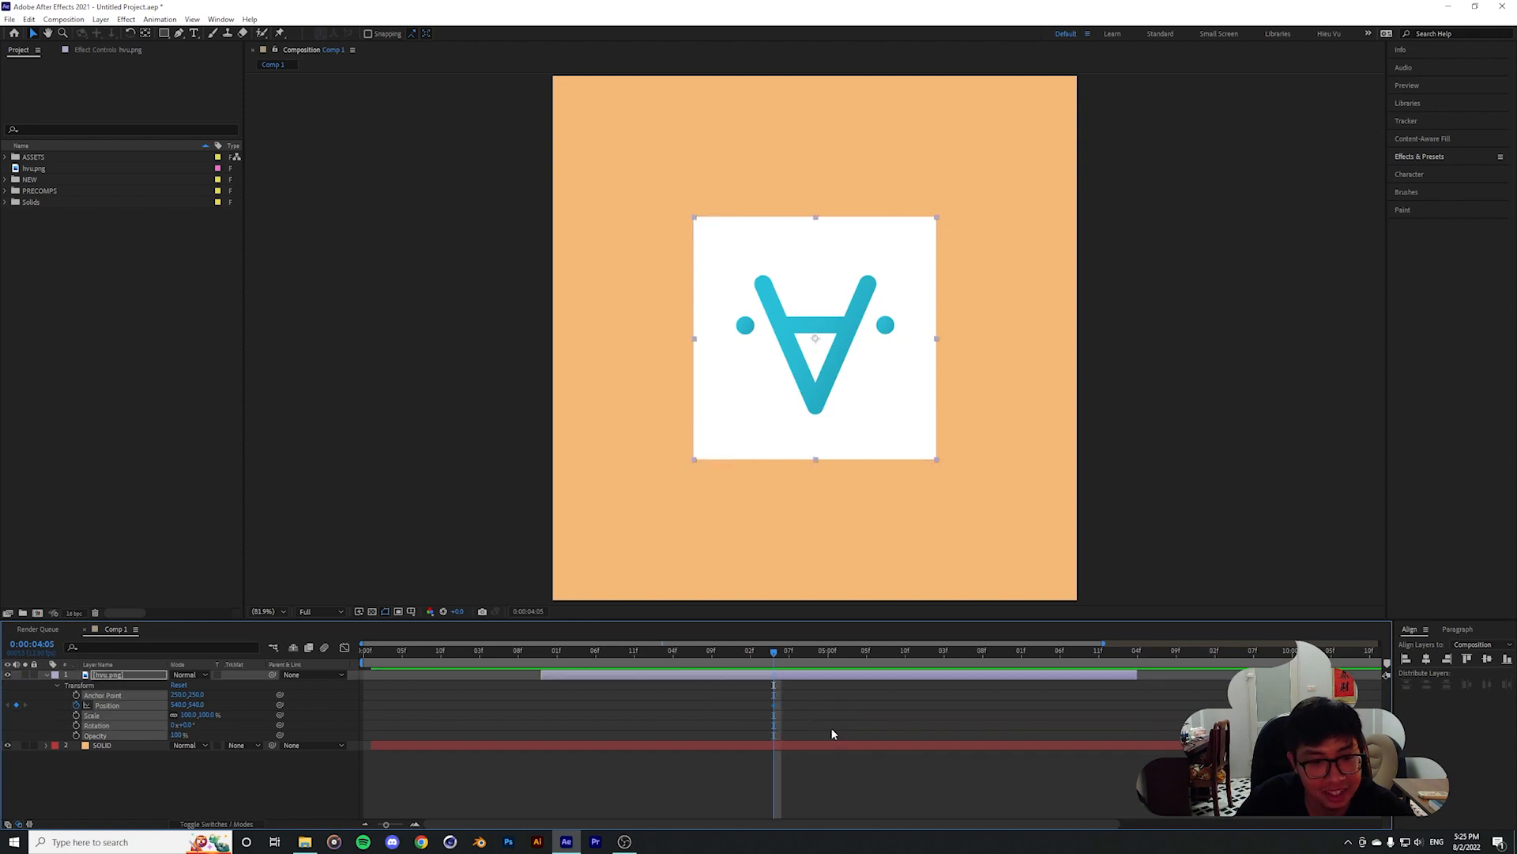
drag(785, 649, 905, 650)
drag(737, 703, 814, 715)
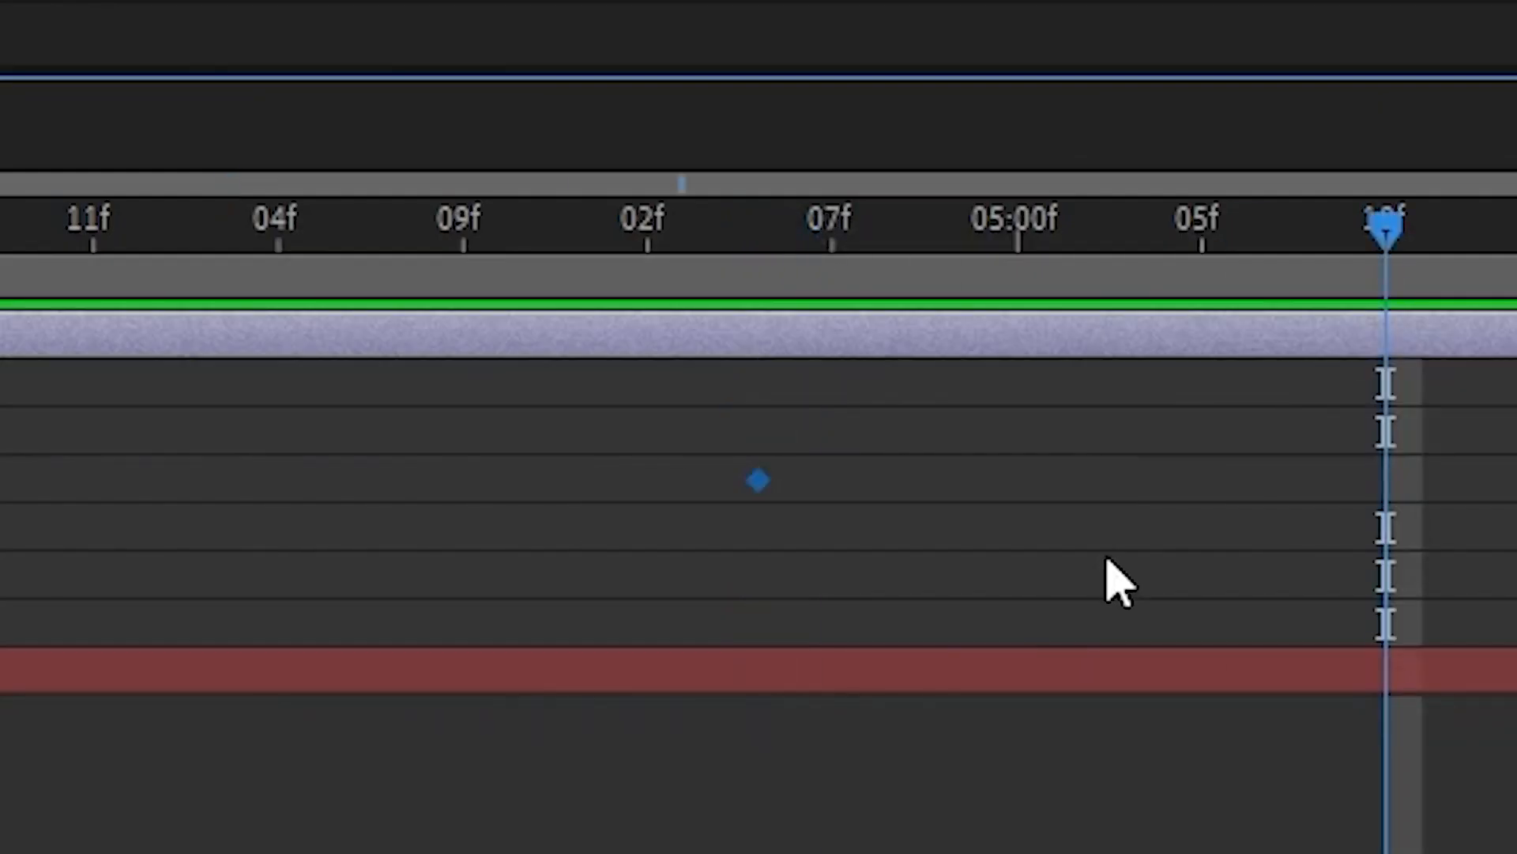
click(745, 244)
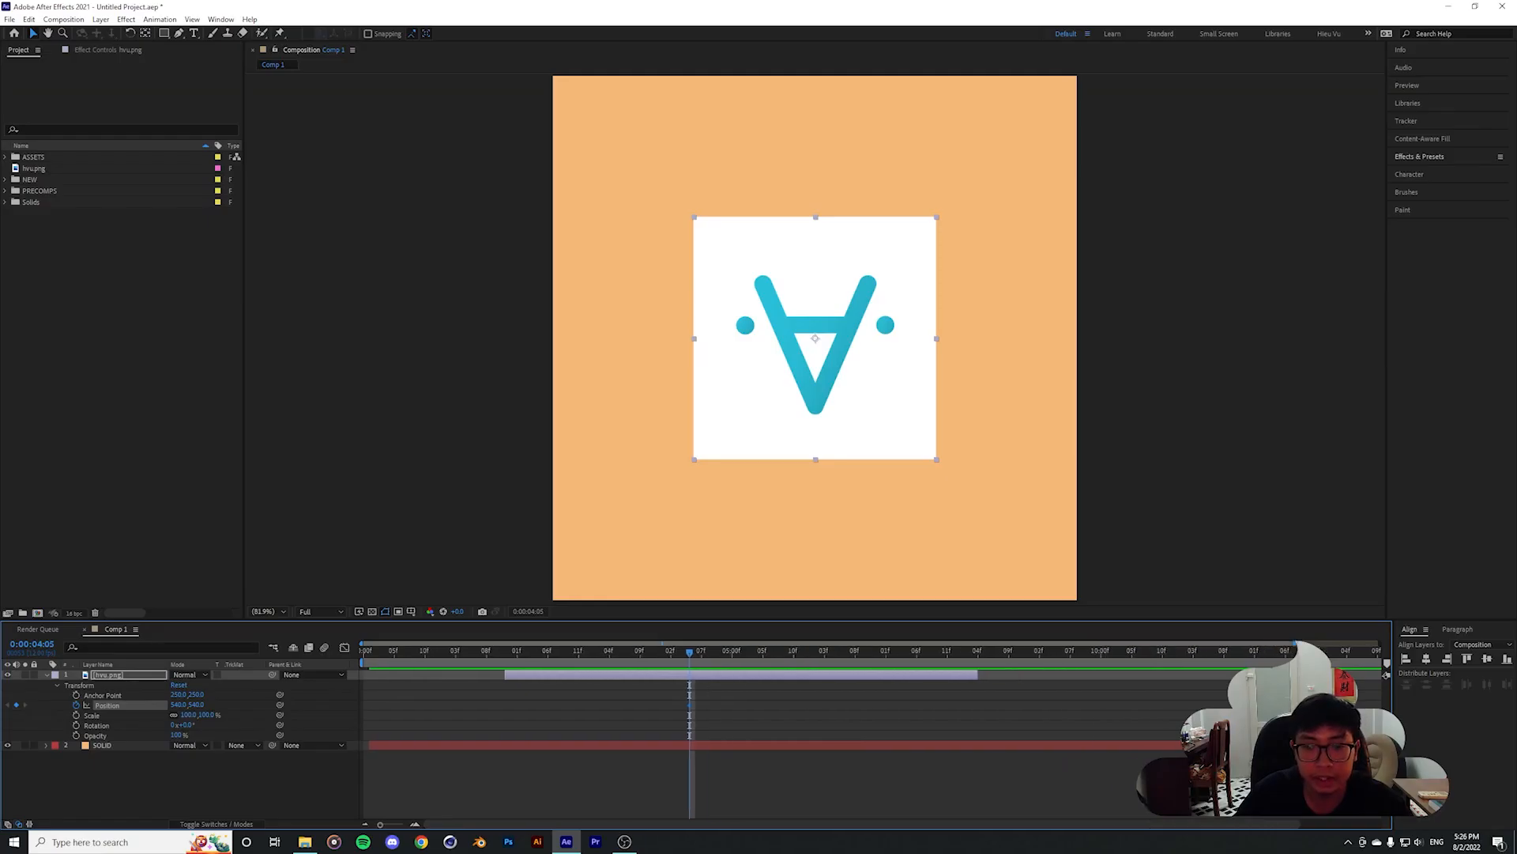
Add a second Position keyframe at 0:00:06:00 by moving hvu.png toward the composition's upper-right corner, to about 780.7, 298.1
scroll(634, 664, down, 1)
drag(667, 653, 772, 713)
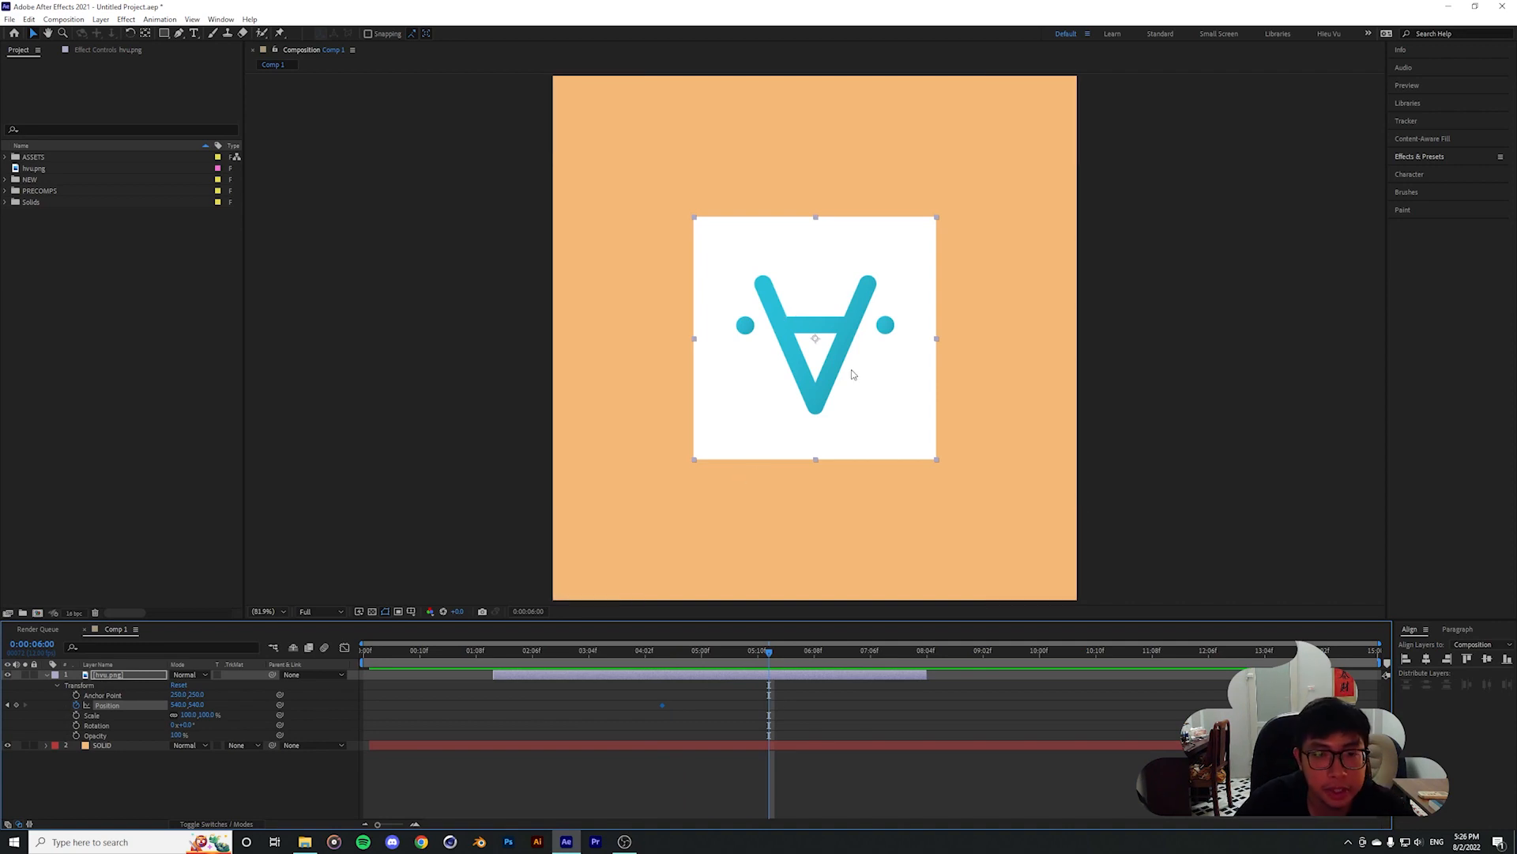
click(809, 321)
key(Left)
key(Left)
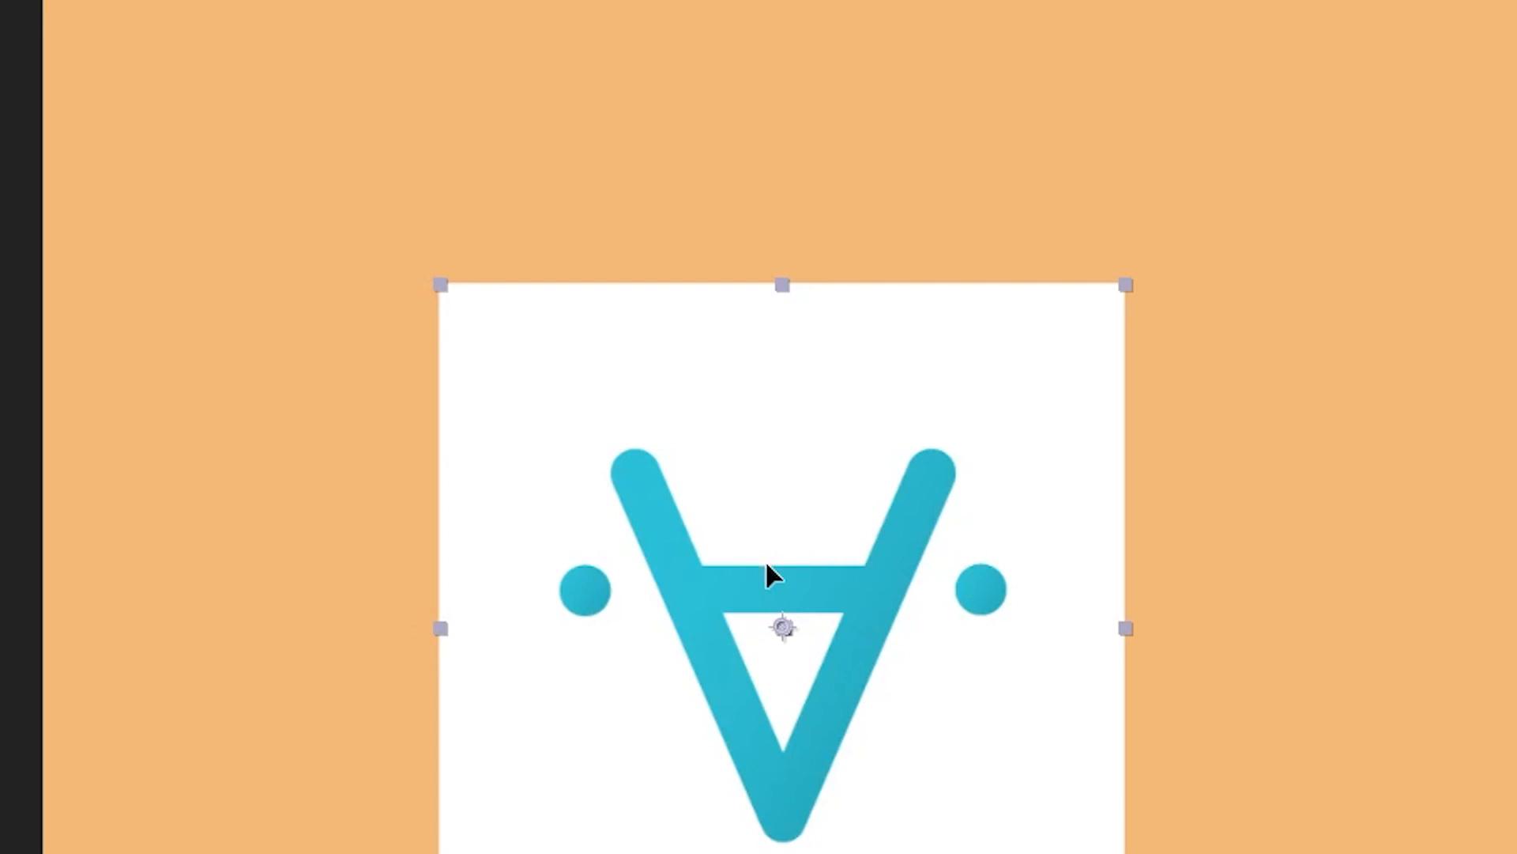
drag(810, 319, 916, 209)
drag(1066, 273, 1102, 239)
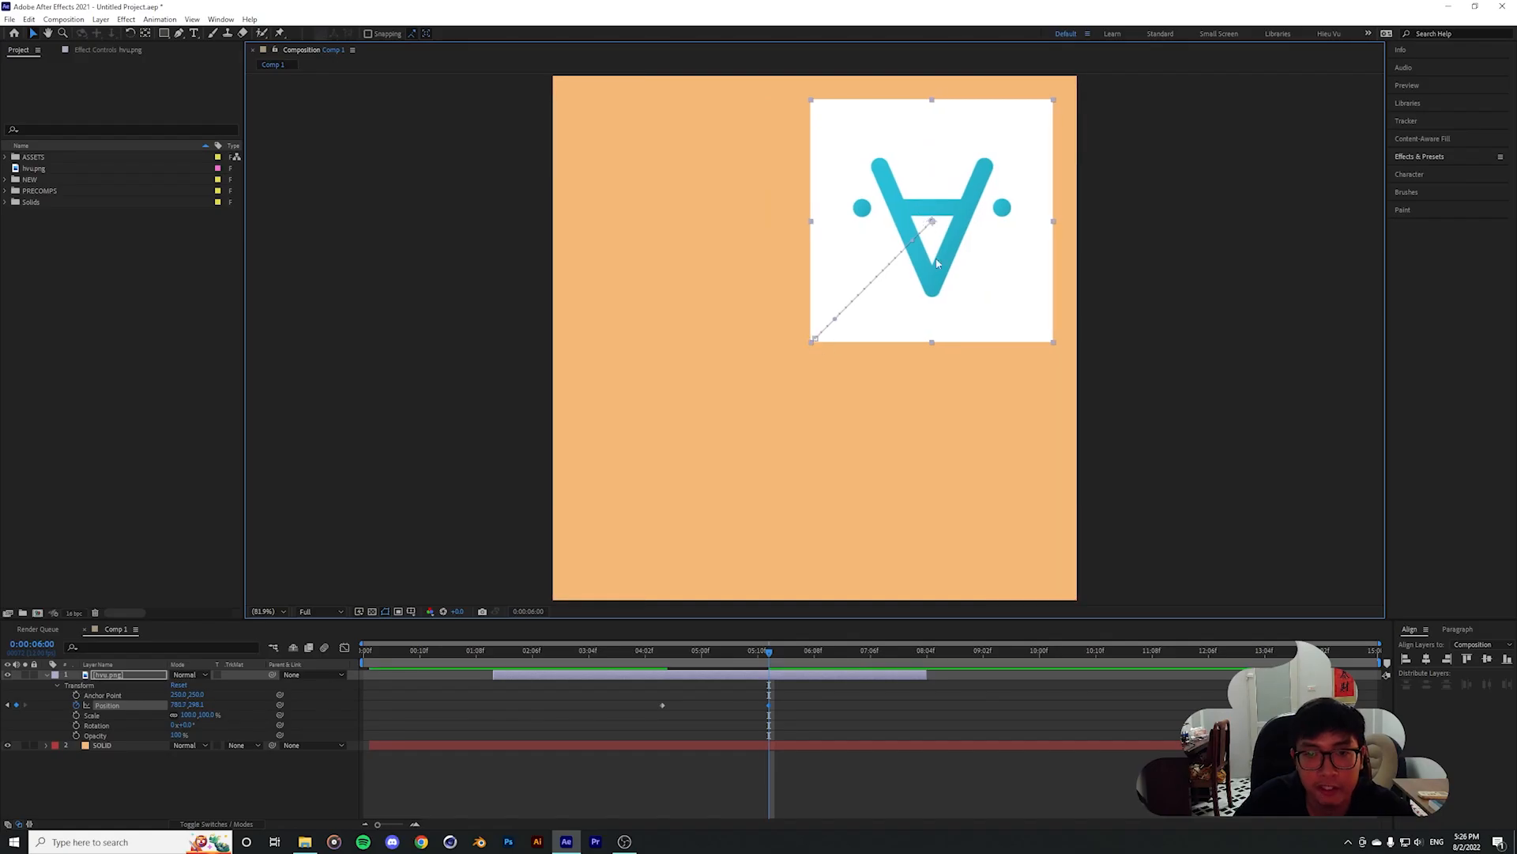
drag(791, 700, 754, 718)
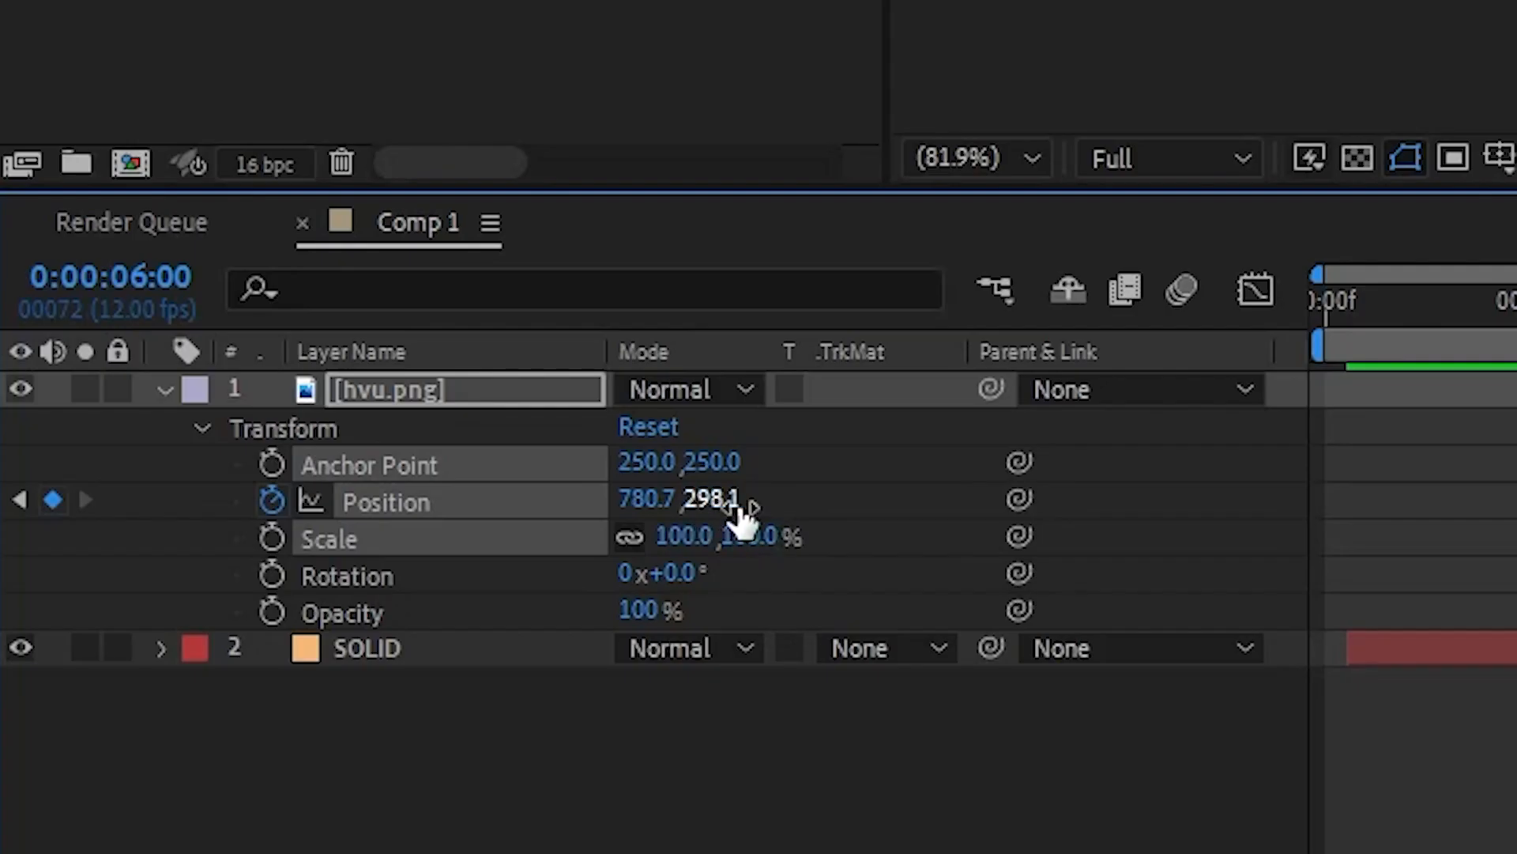
click(768, 495)
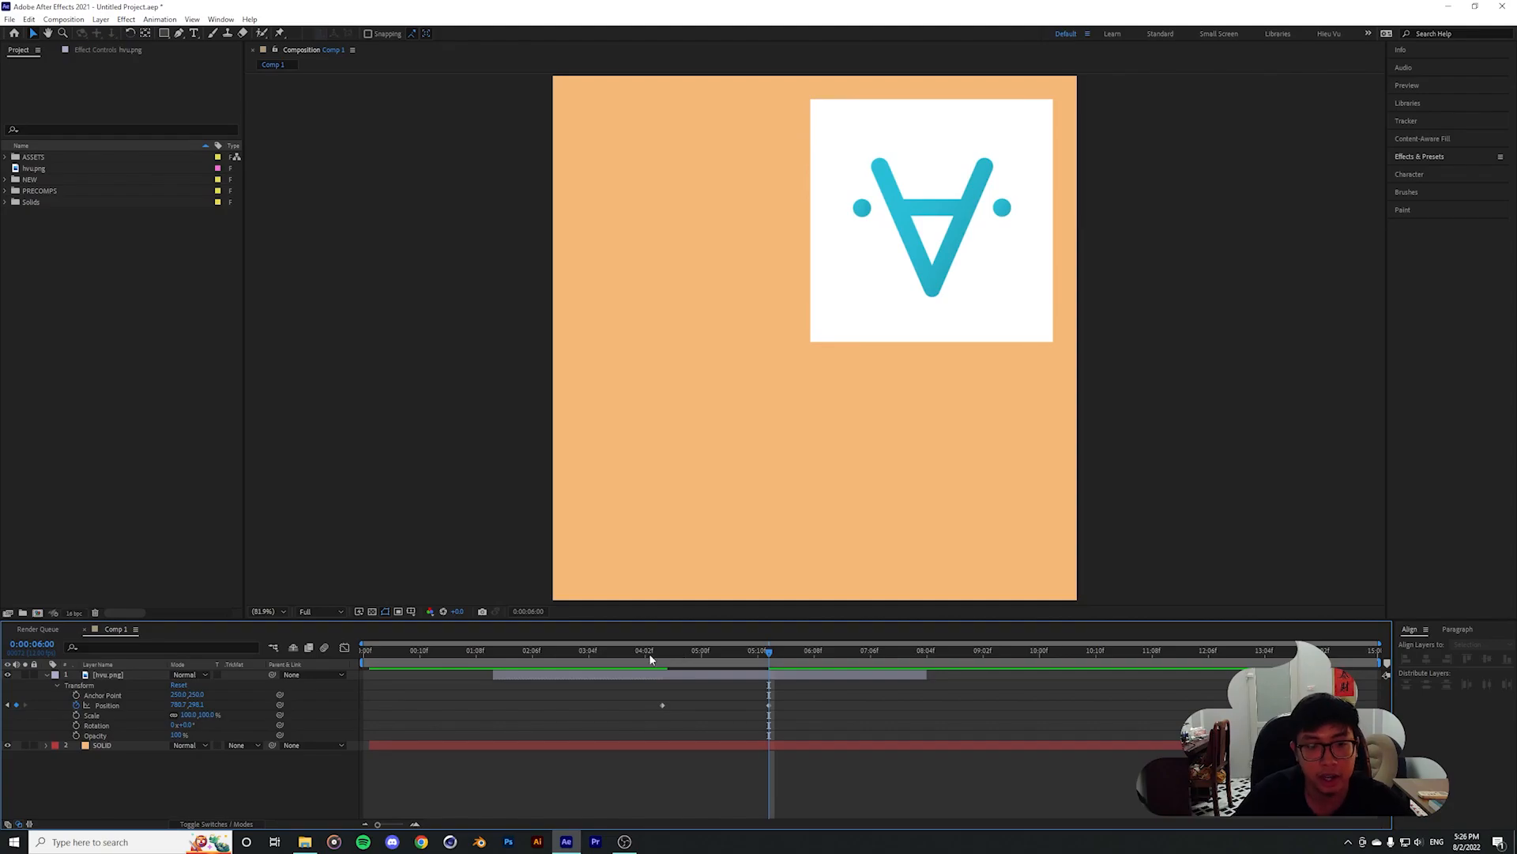
Preview the Position animation from just before its first keyframe, and return the current time to about 0:00:04:03
click(656, 653)
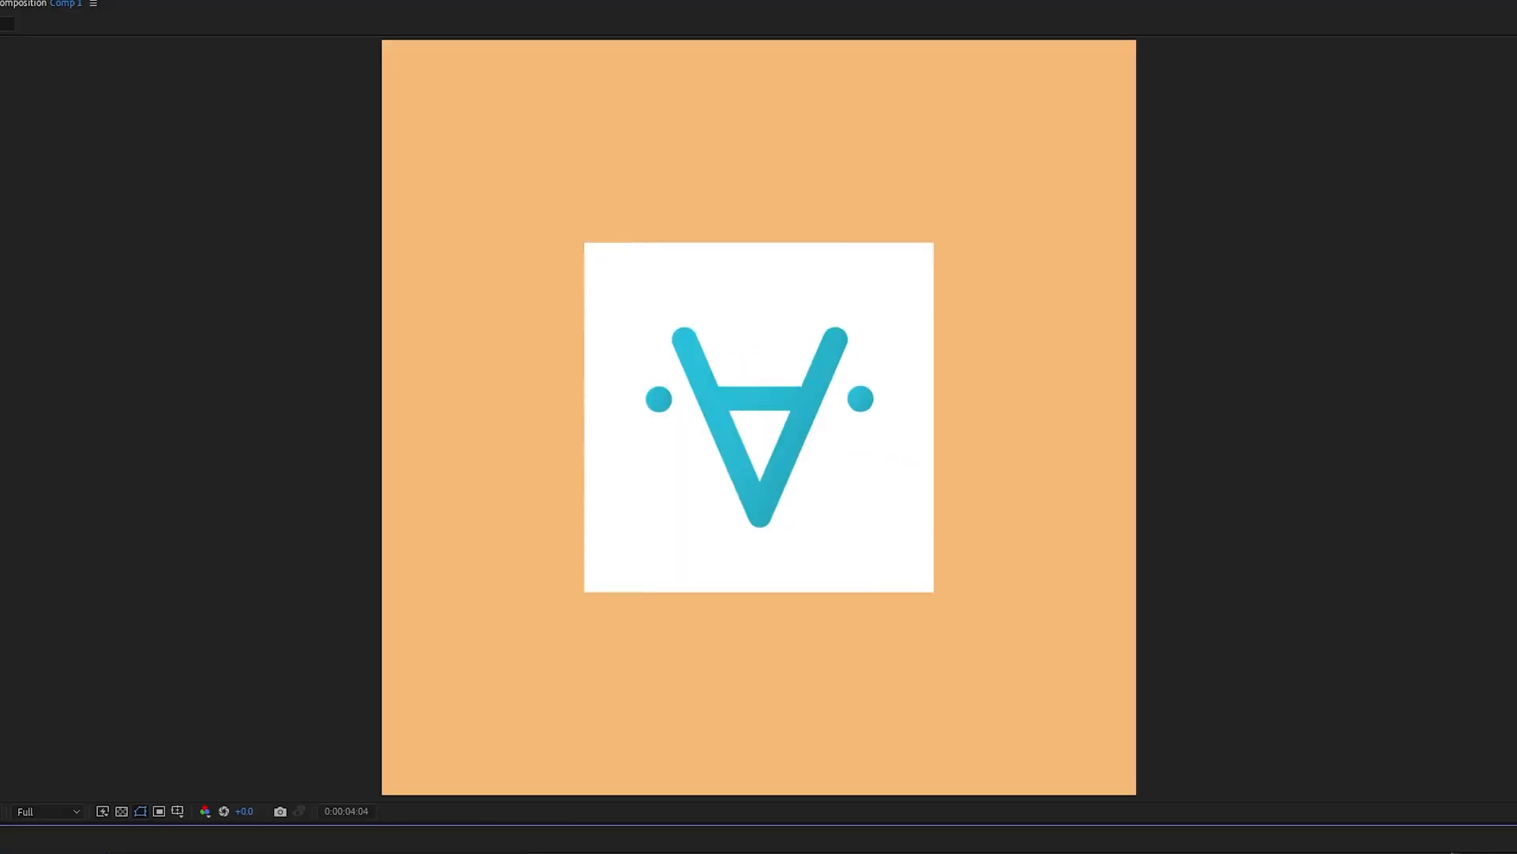
key(space)
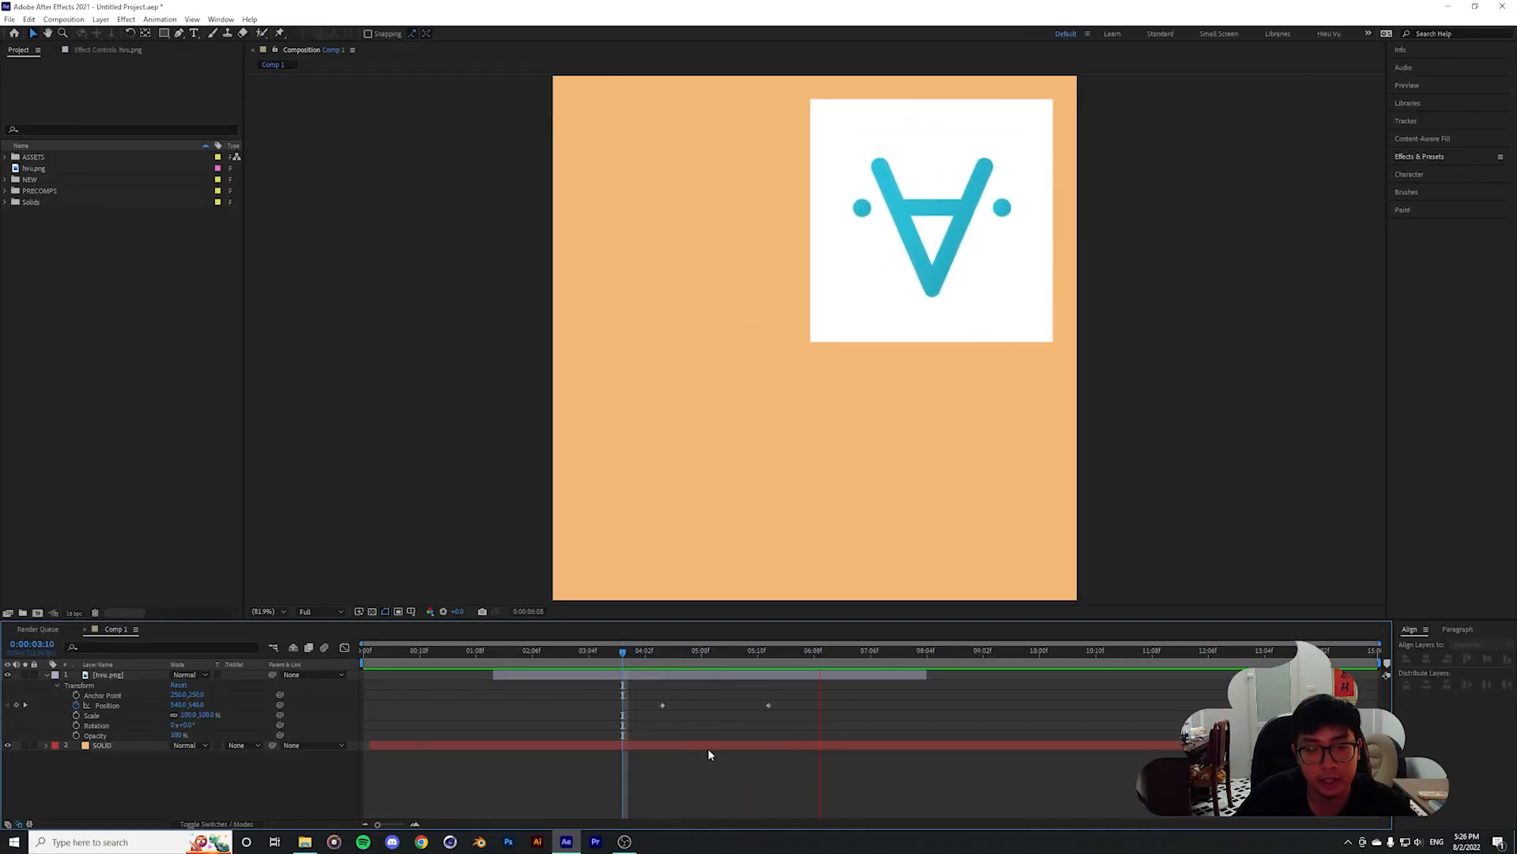
key(space)
click(651, 653)
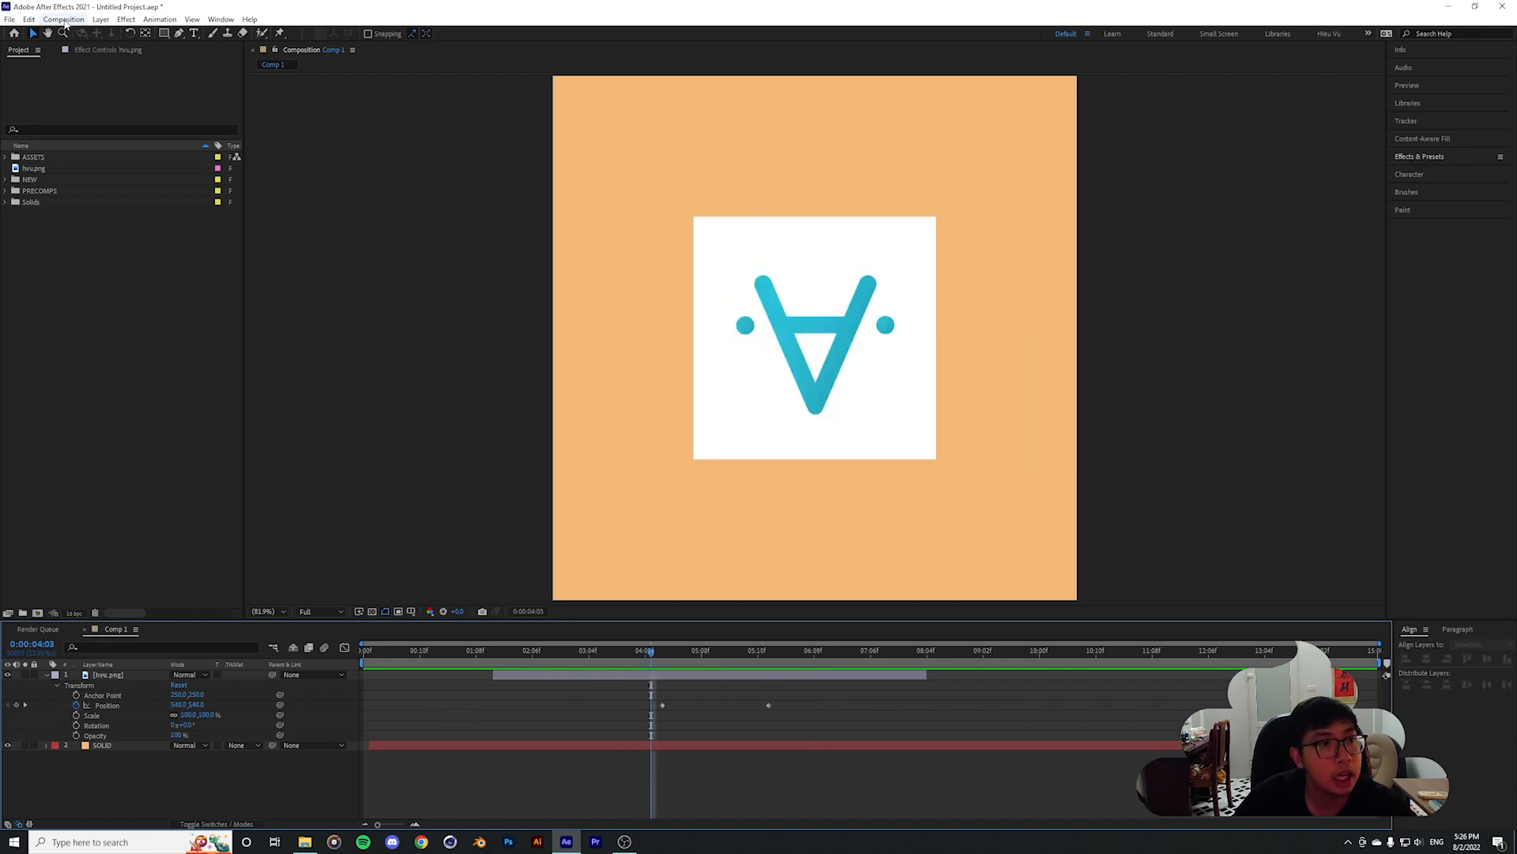
Change Comp 1's frame rate to 24 fps and preview the Position animation from 0:00:04:01
click(64, 19)
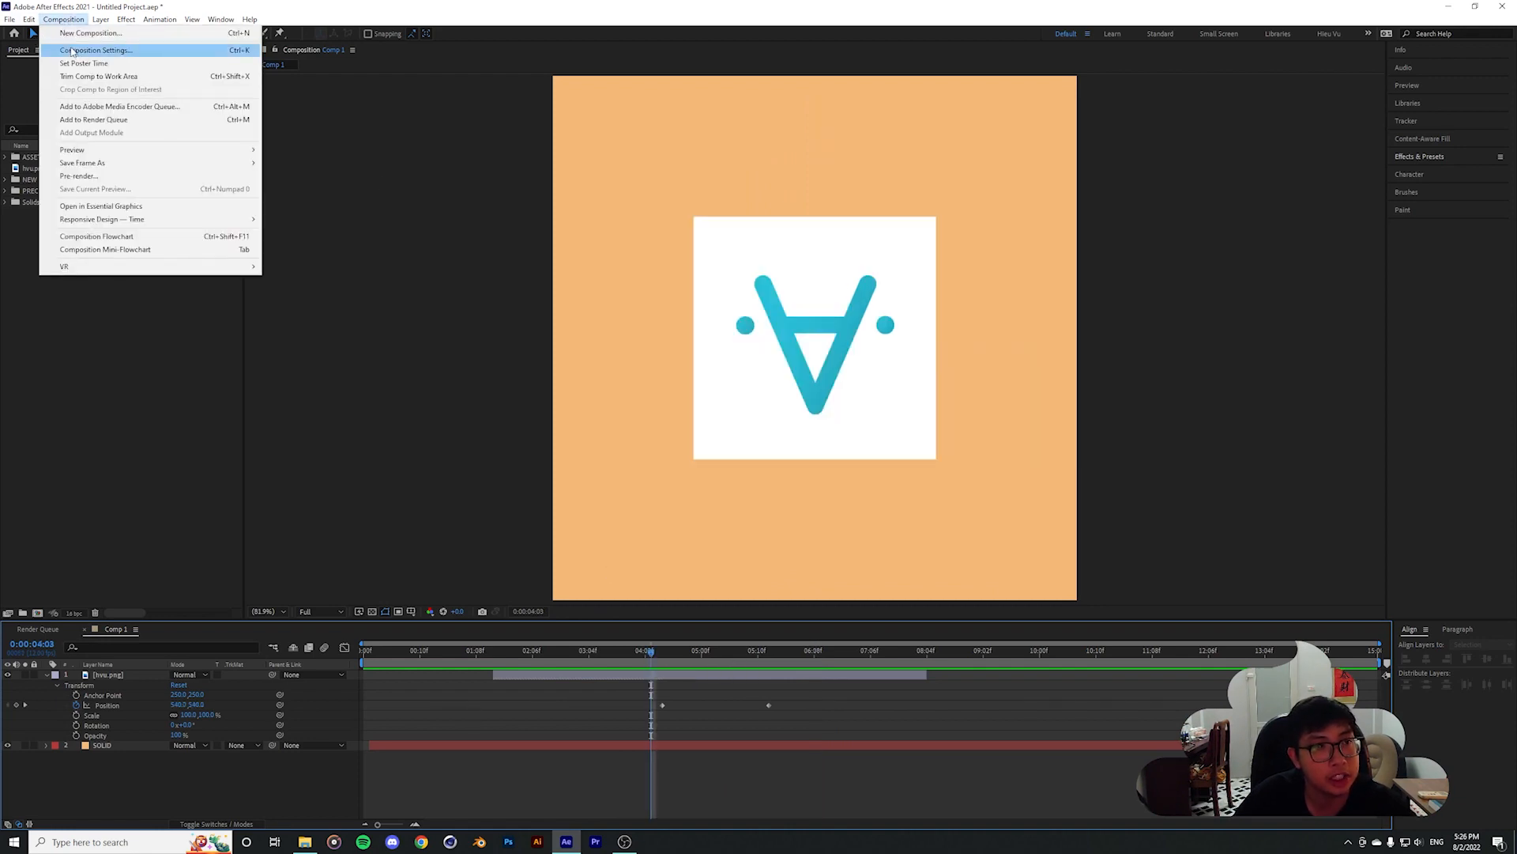
click(73, 50)
click(443, 341)
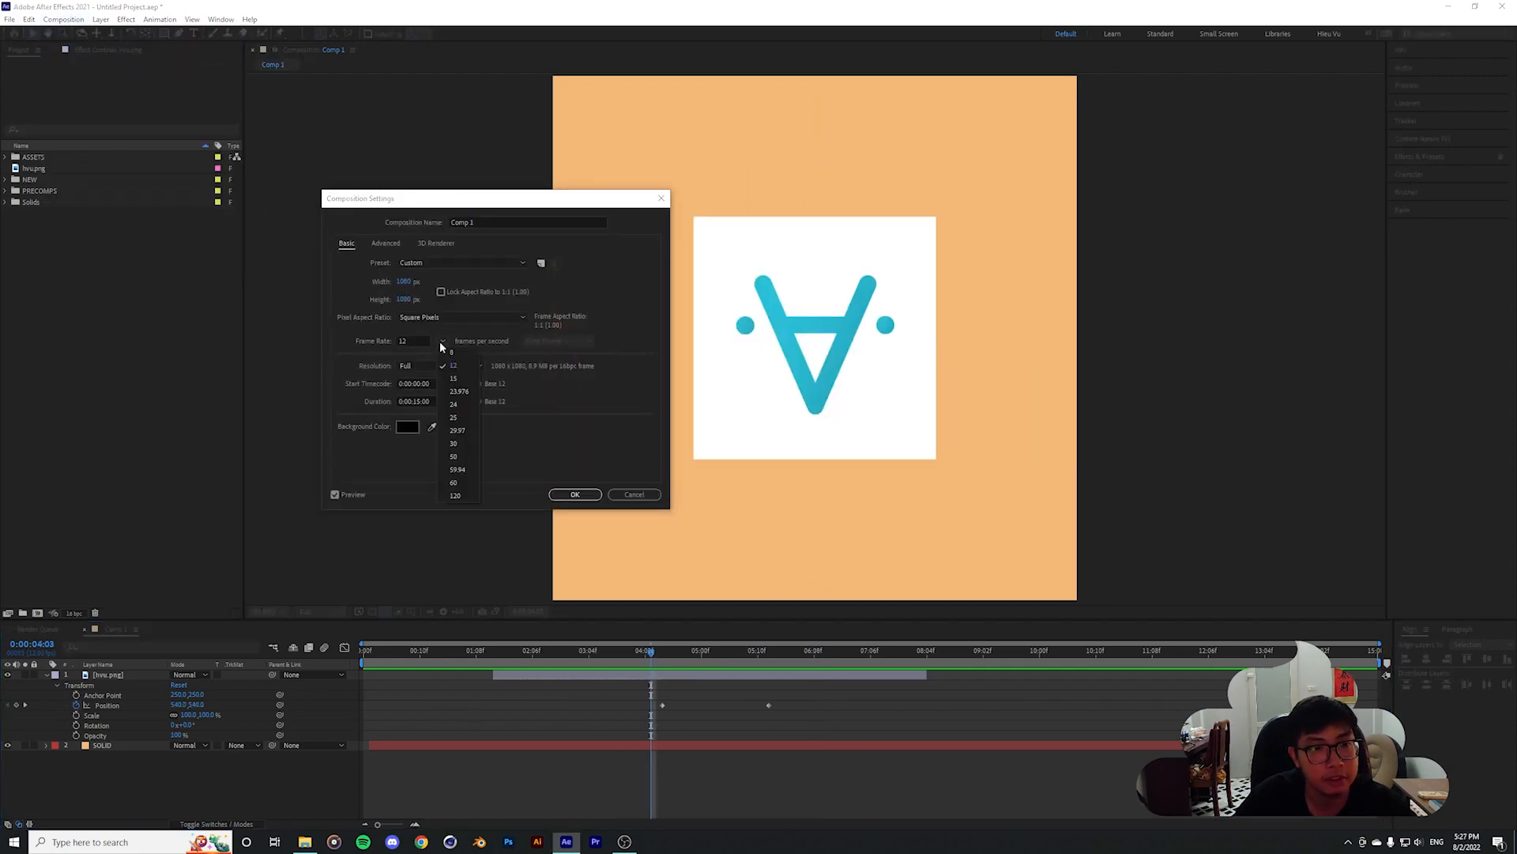
click(468, 404)
click(583, 499)
click(637, 652)
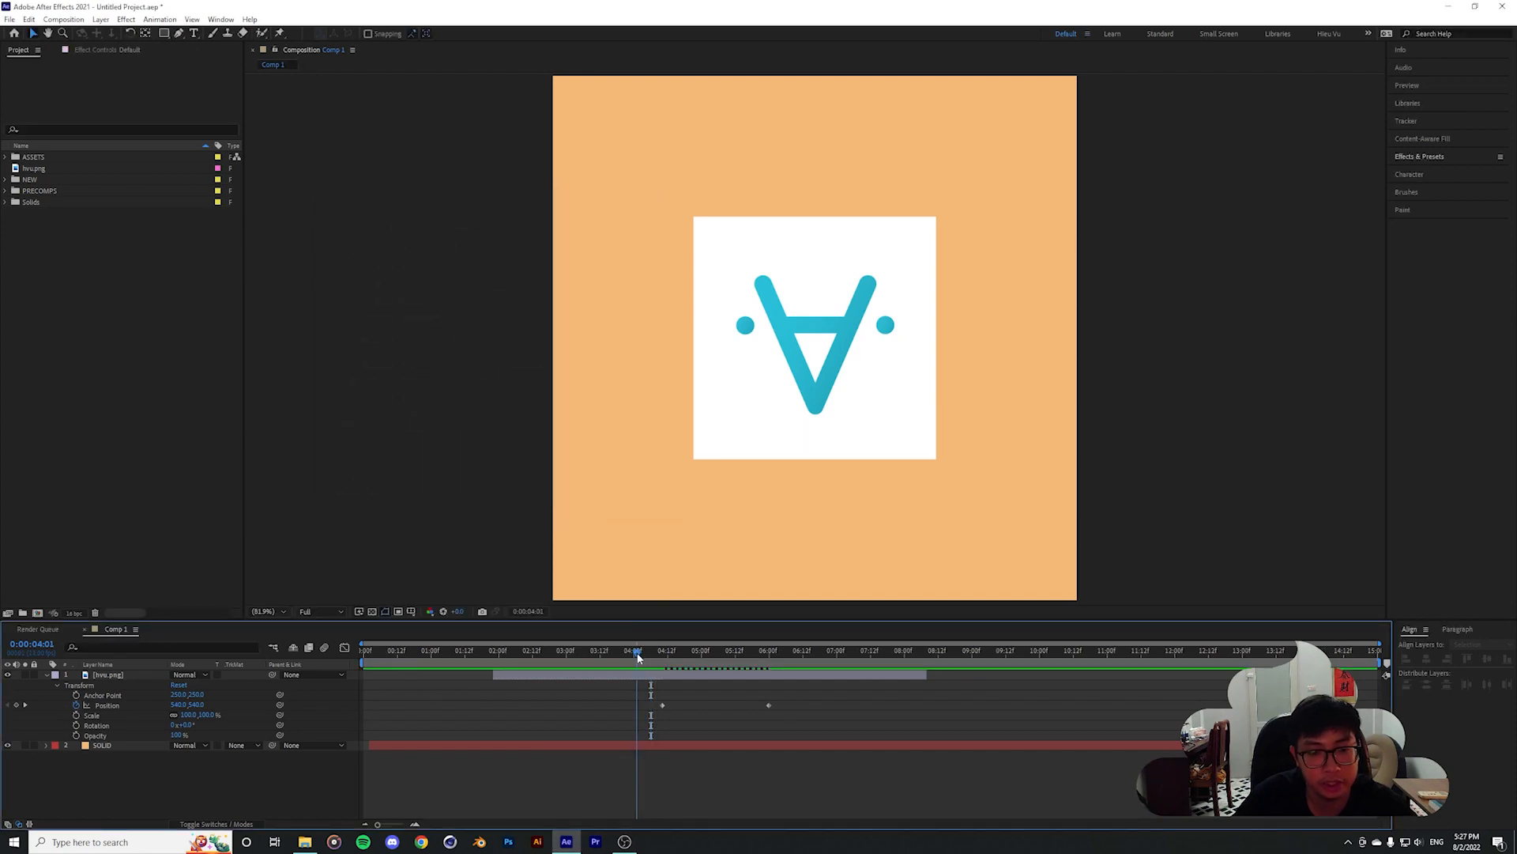
key(space)
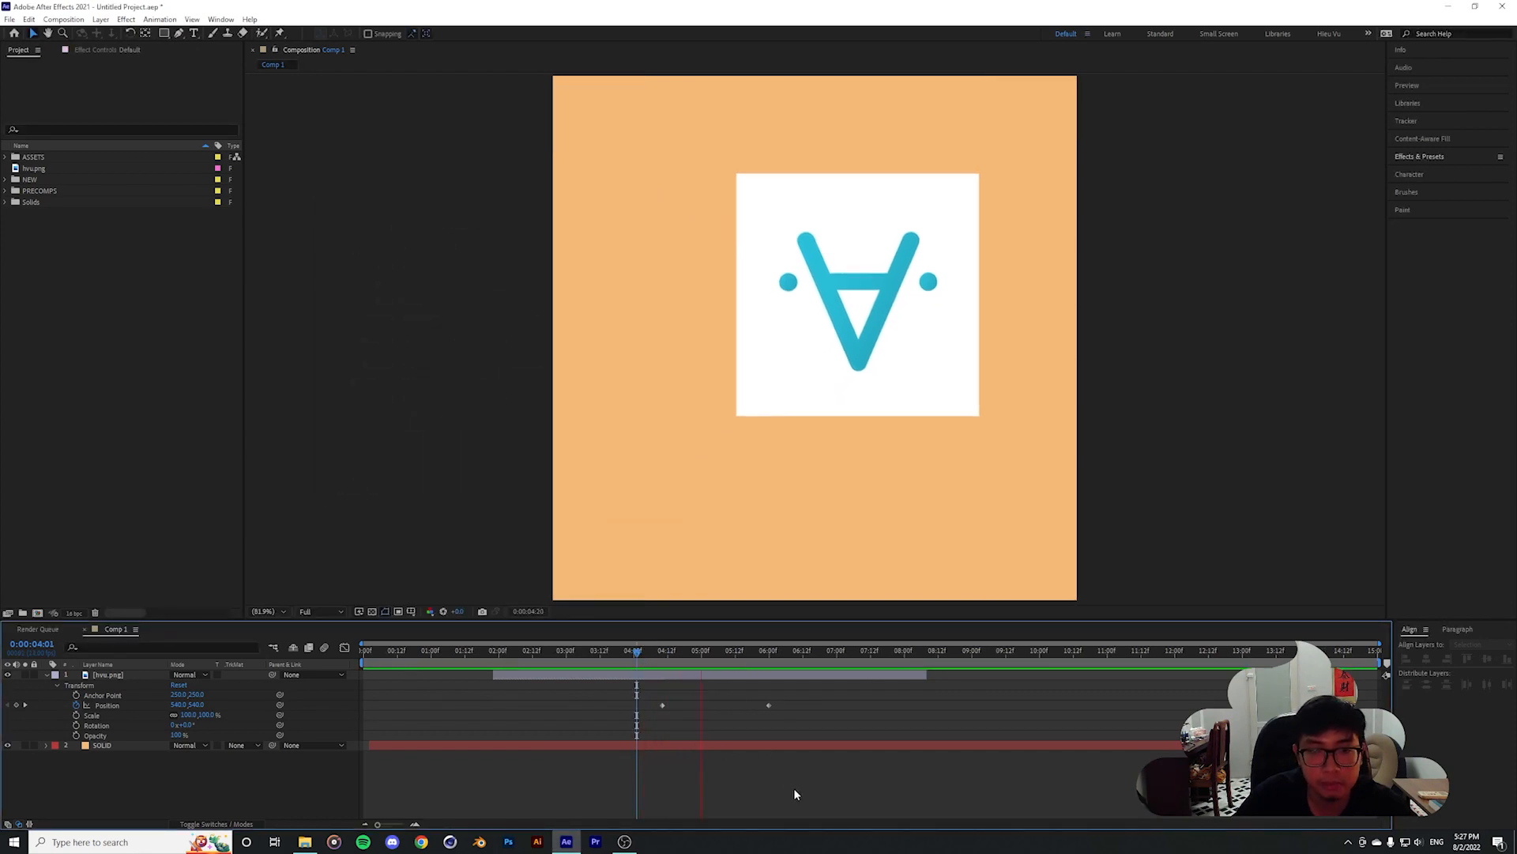
Move the first Position keyframe closer to the second, just past 0:00:05:00, and set the current time to 0:00:04:07
drag(662, 705, 711, 705)
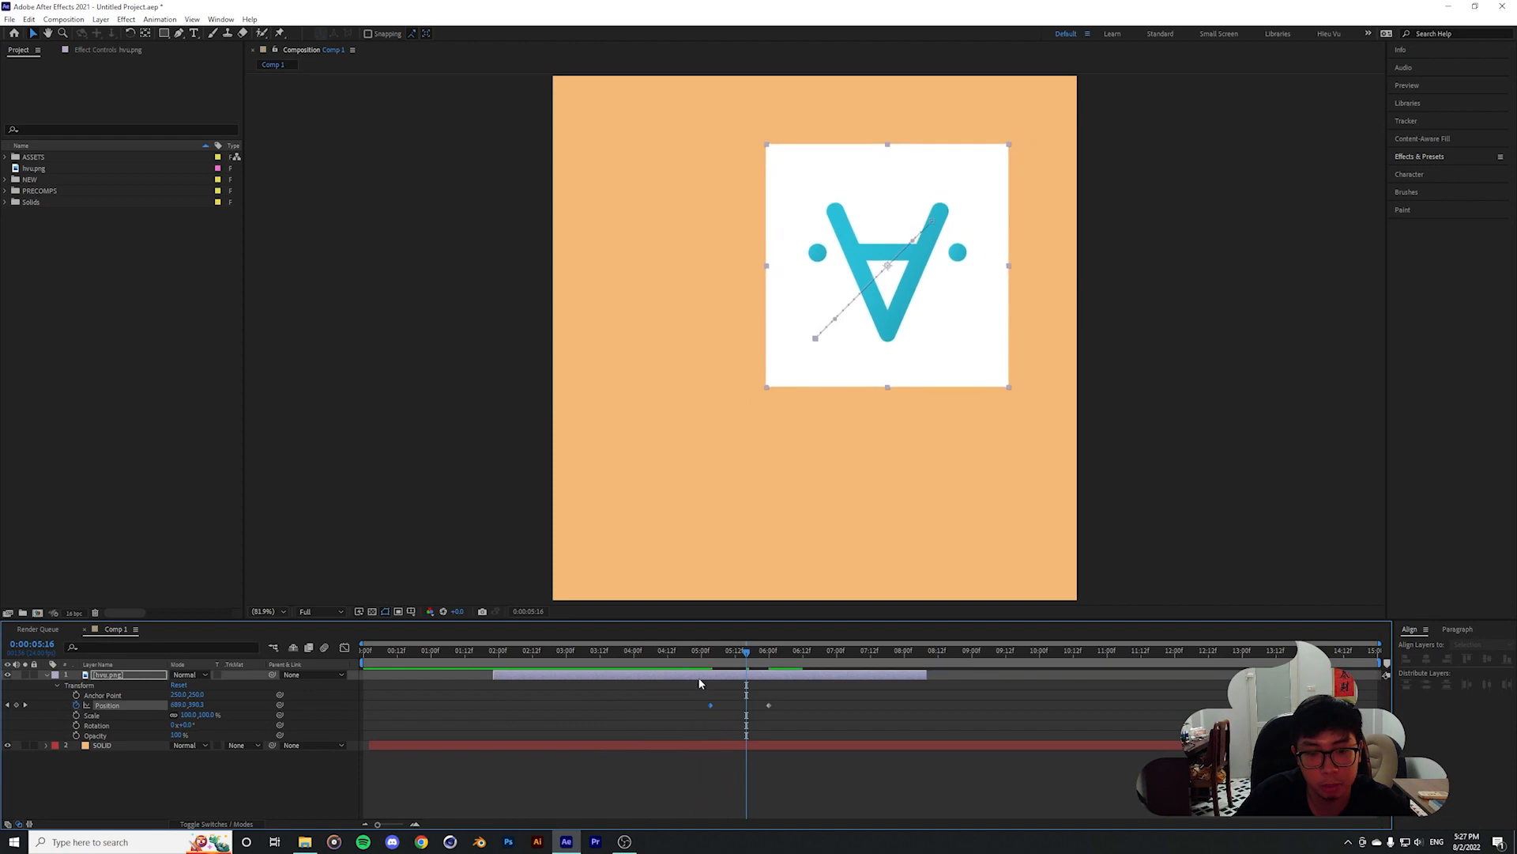
click(654, 652)
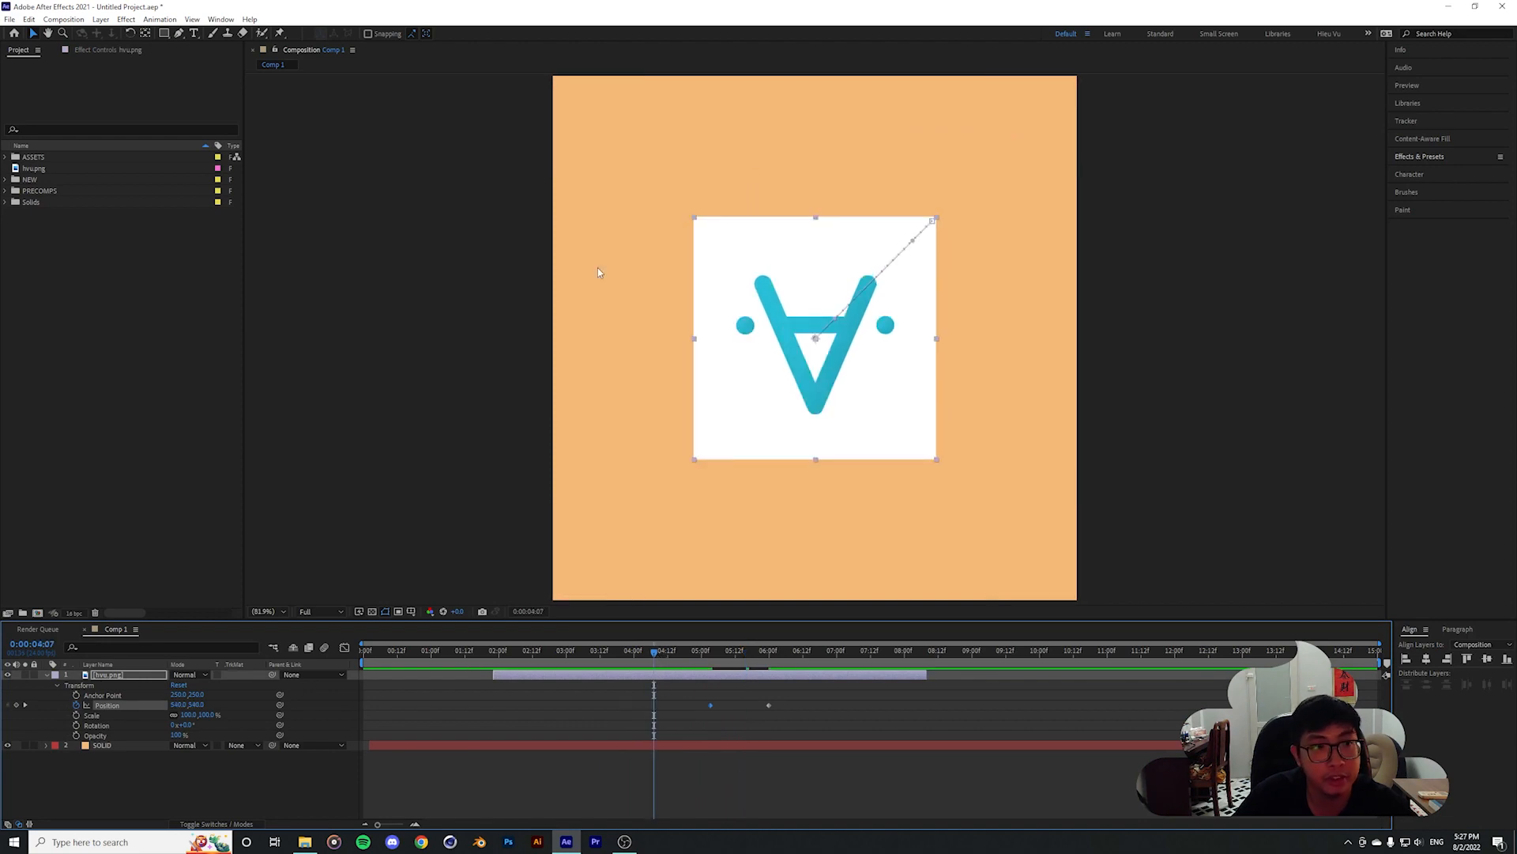
Review the available frame rates in Comp 1's composition settings and close them without making changes
click(63, 19)
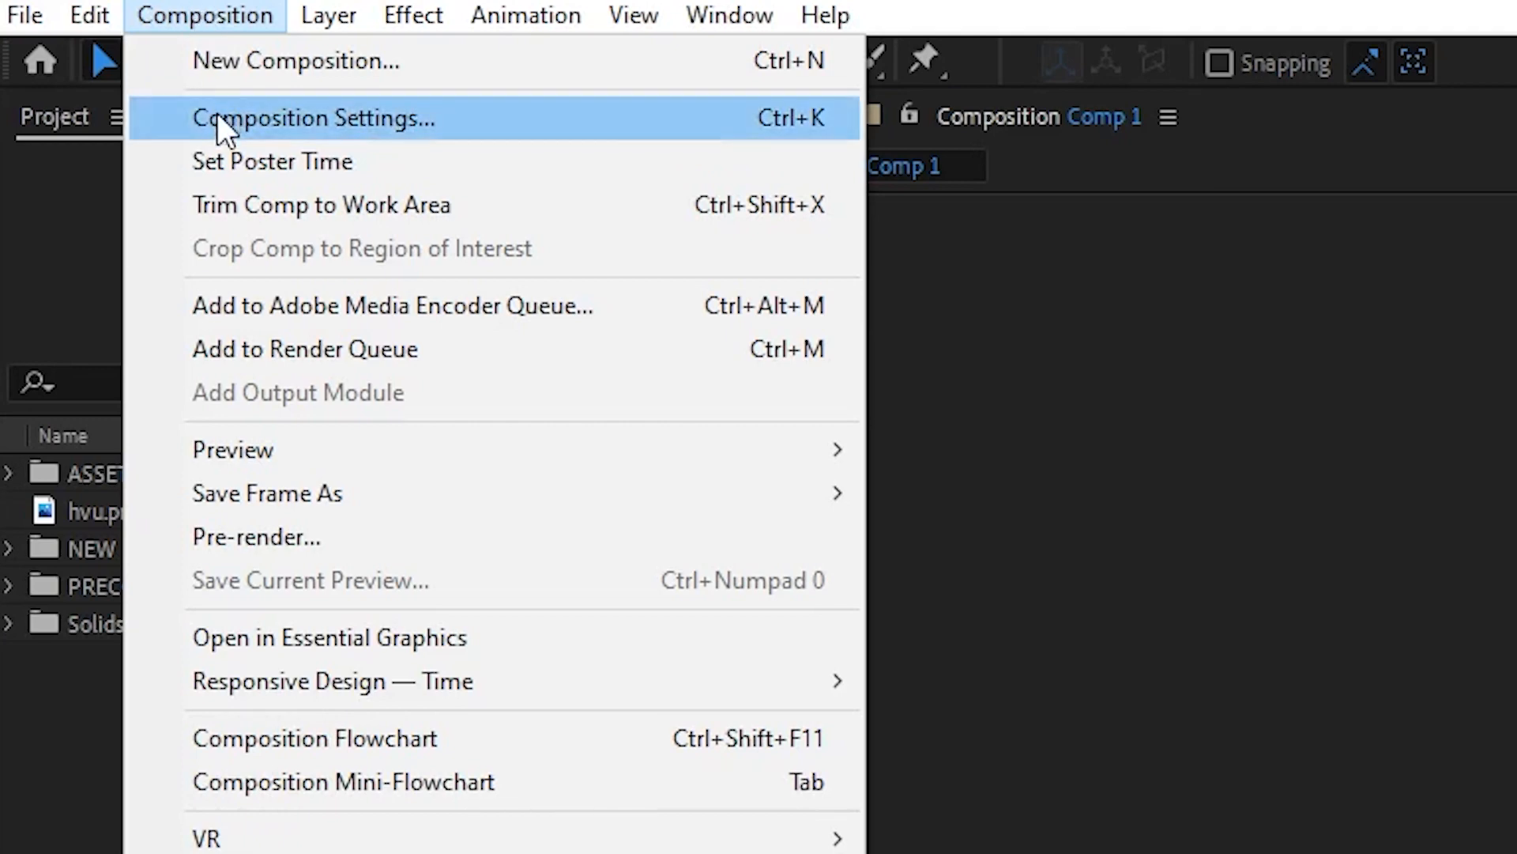
click(67, 49)
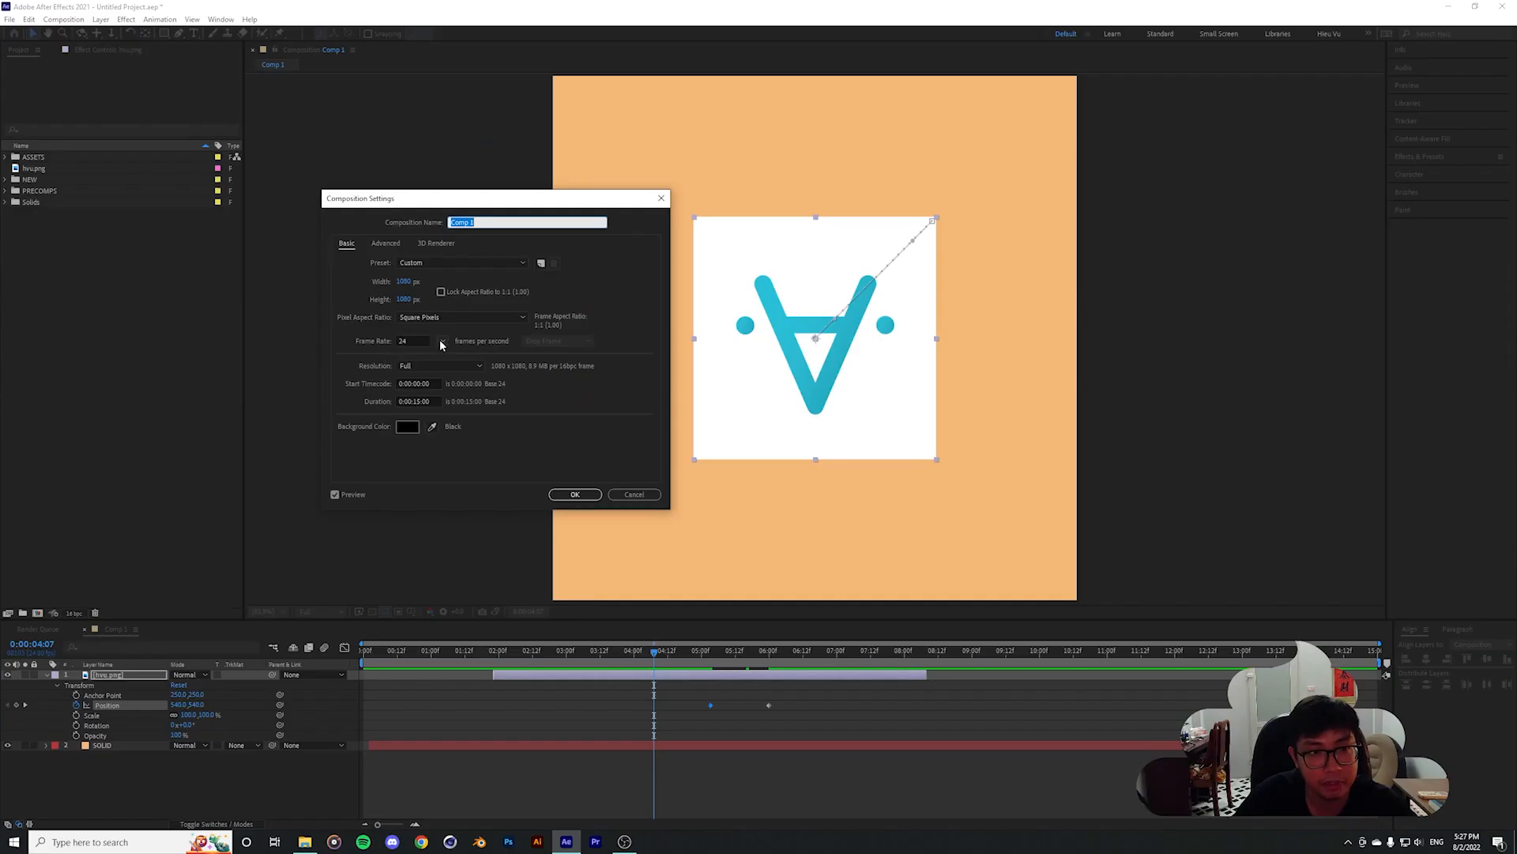
click(442, 343)
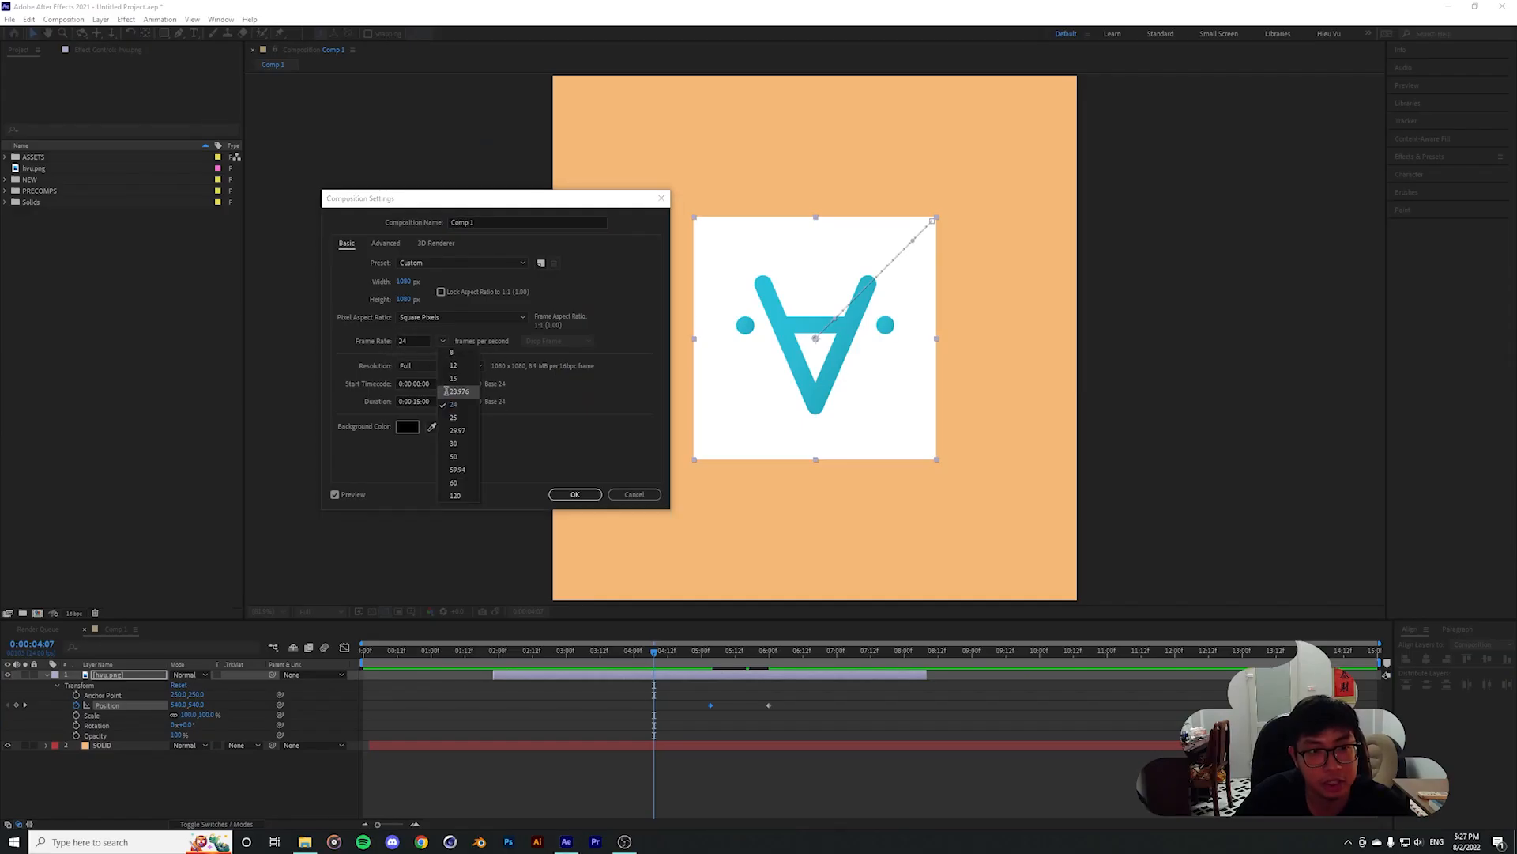
click(637, 494)
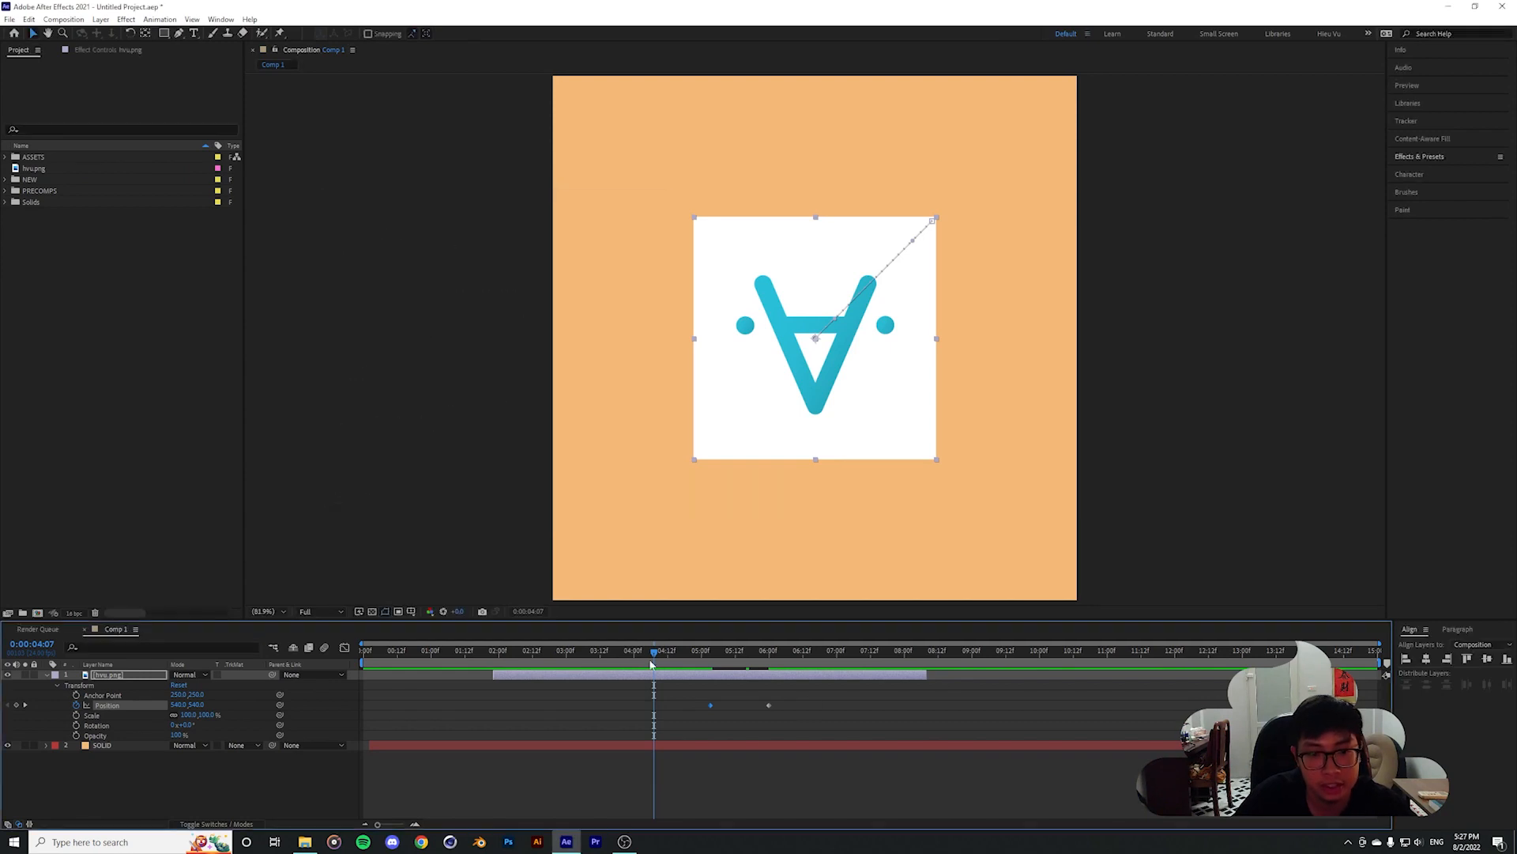
Move hvu.png's first Position keyframe to 0:00:05:00, one second before the second keyframe
mouse_move(653, 653)
mouse_down()
mouse_move(578, 659)
mouse_move(665, 665)
mouse_up()
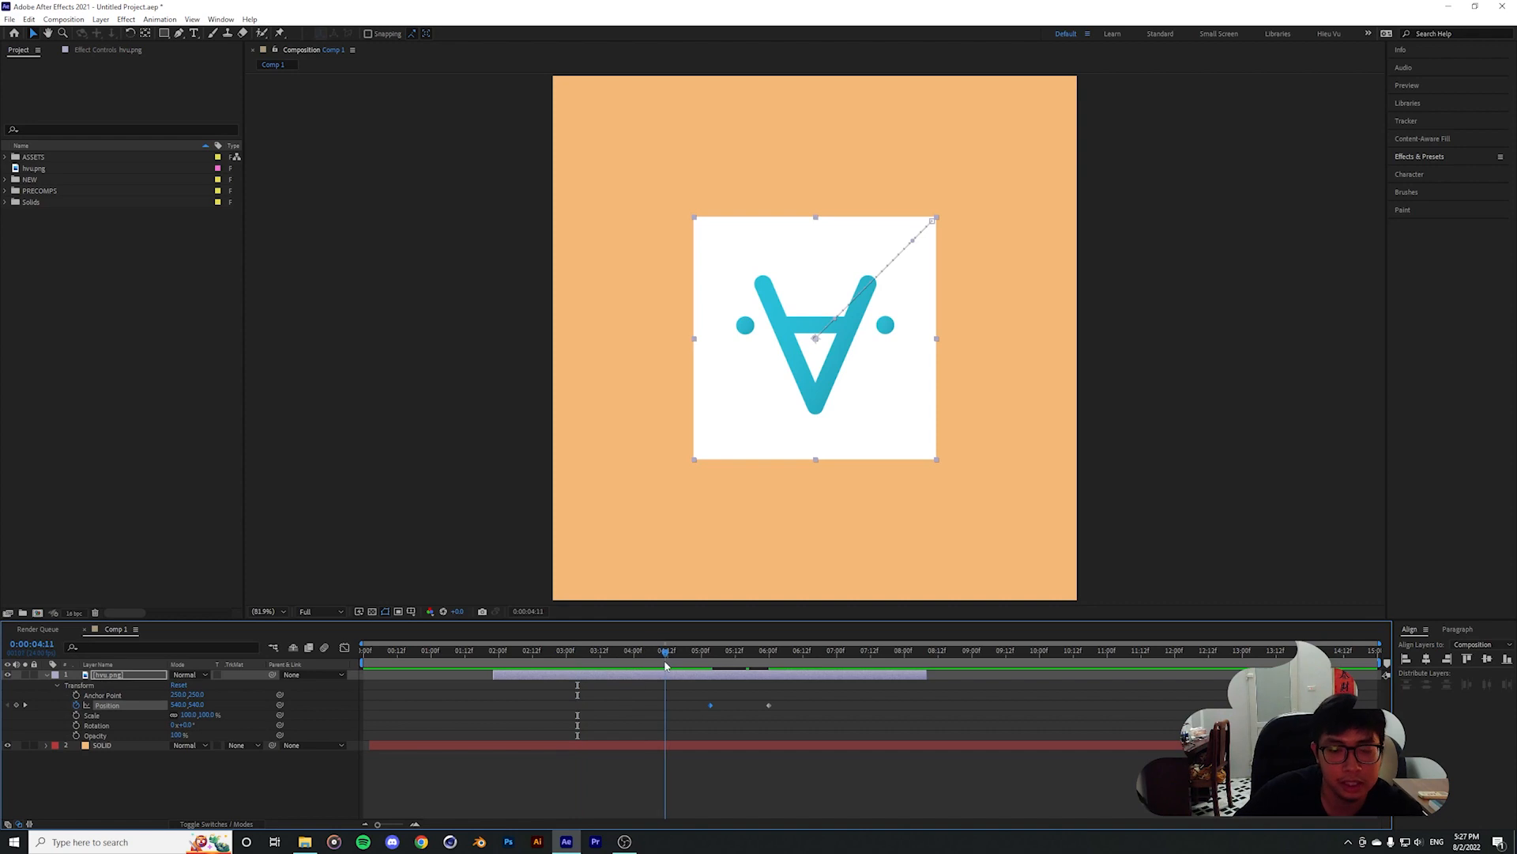
click(701, 653)
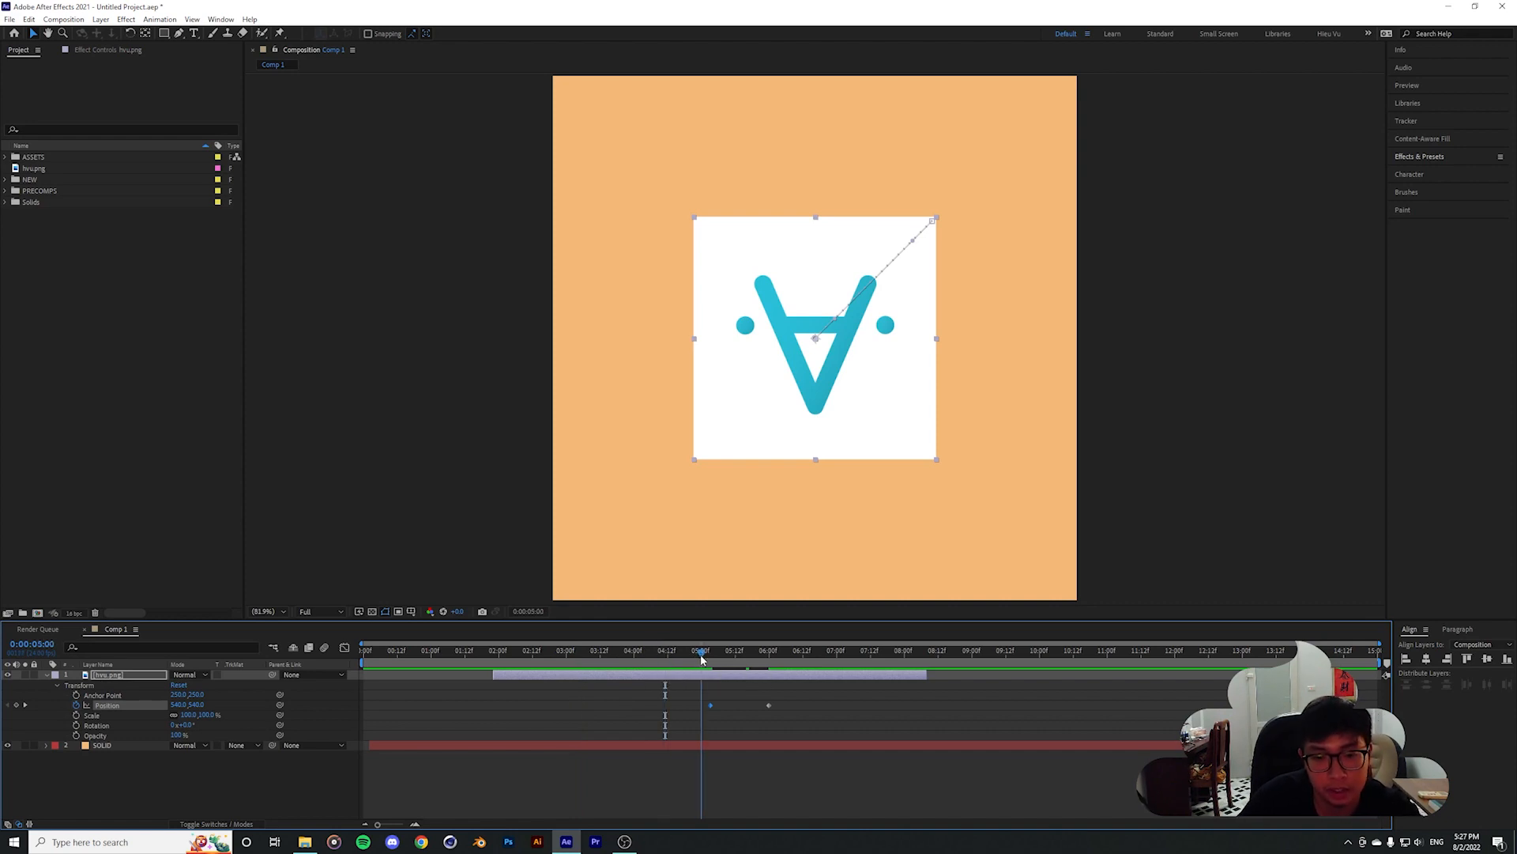
drag(711, 705, 655, 696)
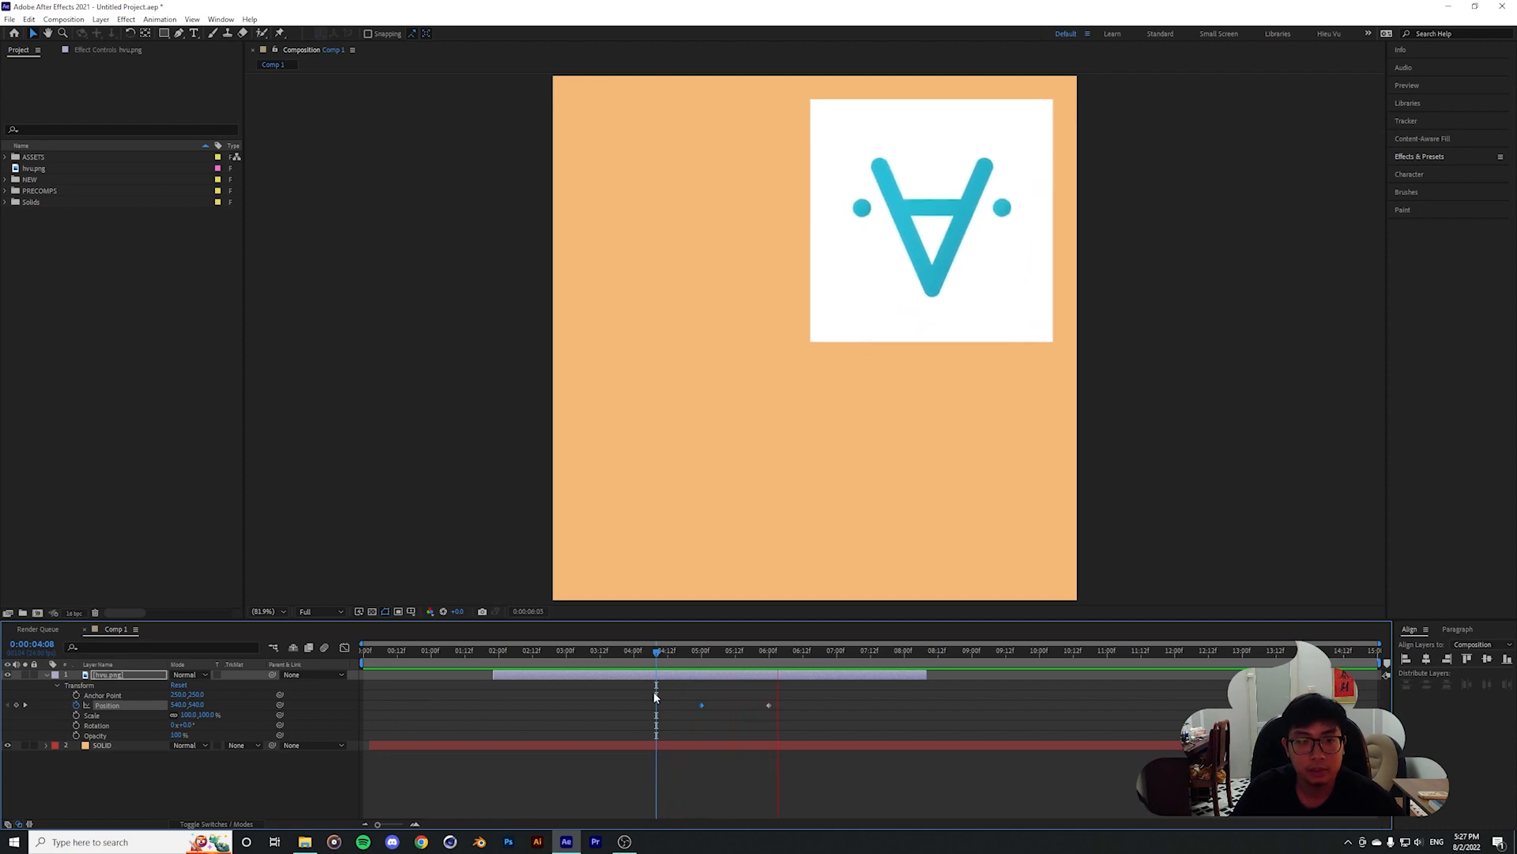
Preview the one-second Position animation from 0:00:04:08 and 0:00:03:06, and set the current time to 0:00:03:16
key(space)
drag(694, 656, 583, 655)
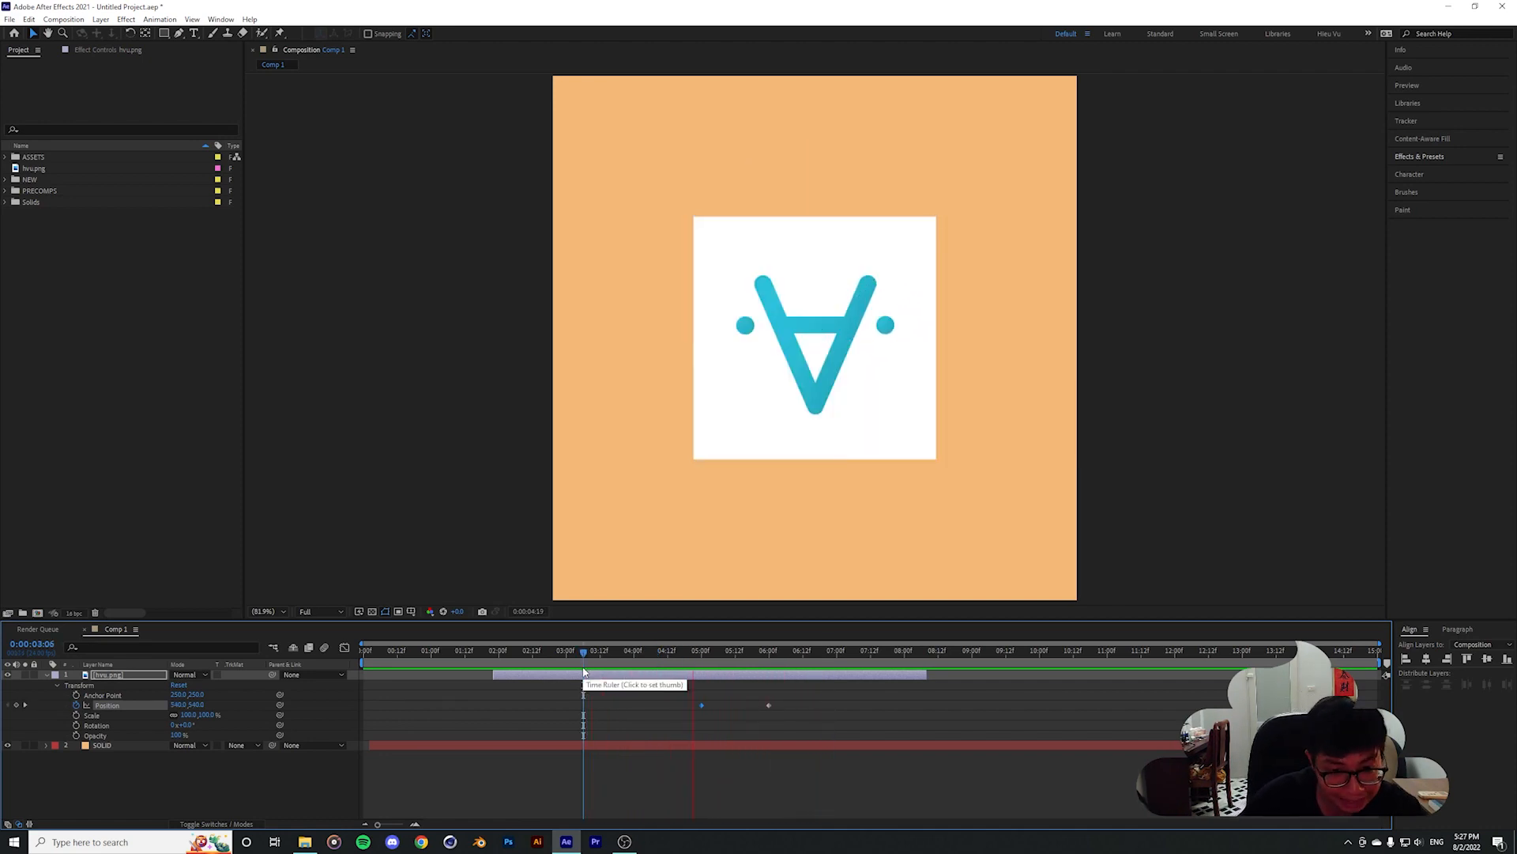
key(space)
drag(711, 657, 611, 657)
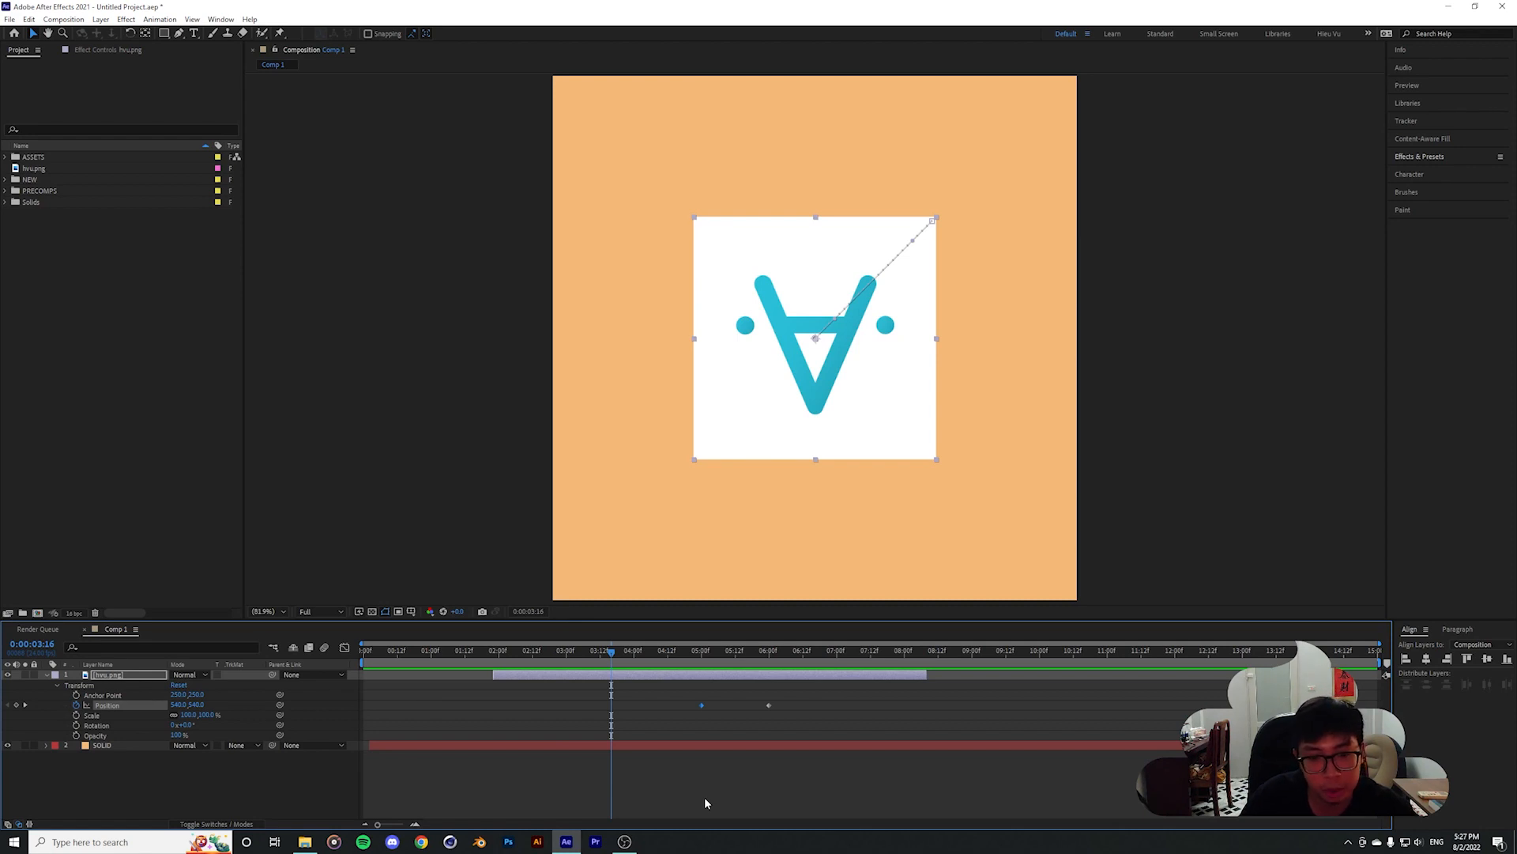
Bring the current time just before the first Position keyframe and select each of the two Position keyframes in turn
drag(636, 654, 646, 656)
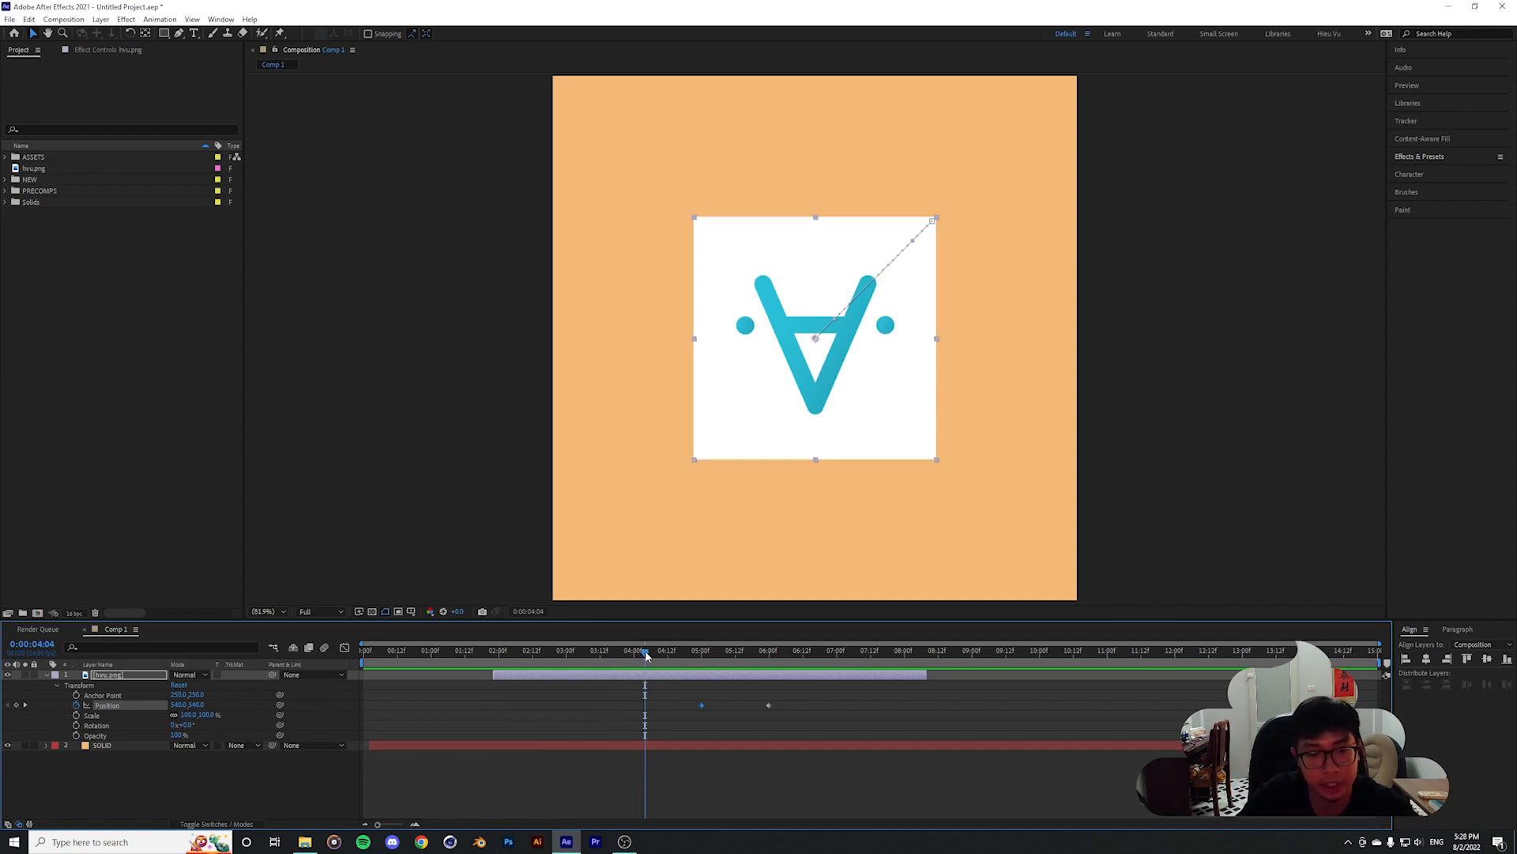
drag(646, 655, 688, 657)
click(717, 719)
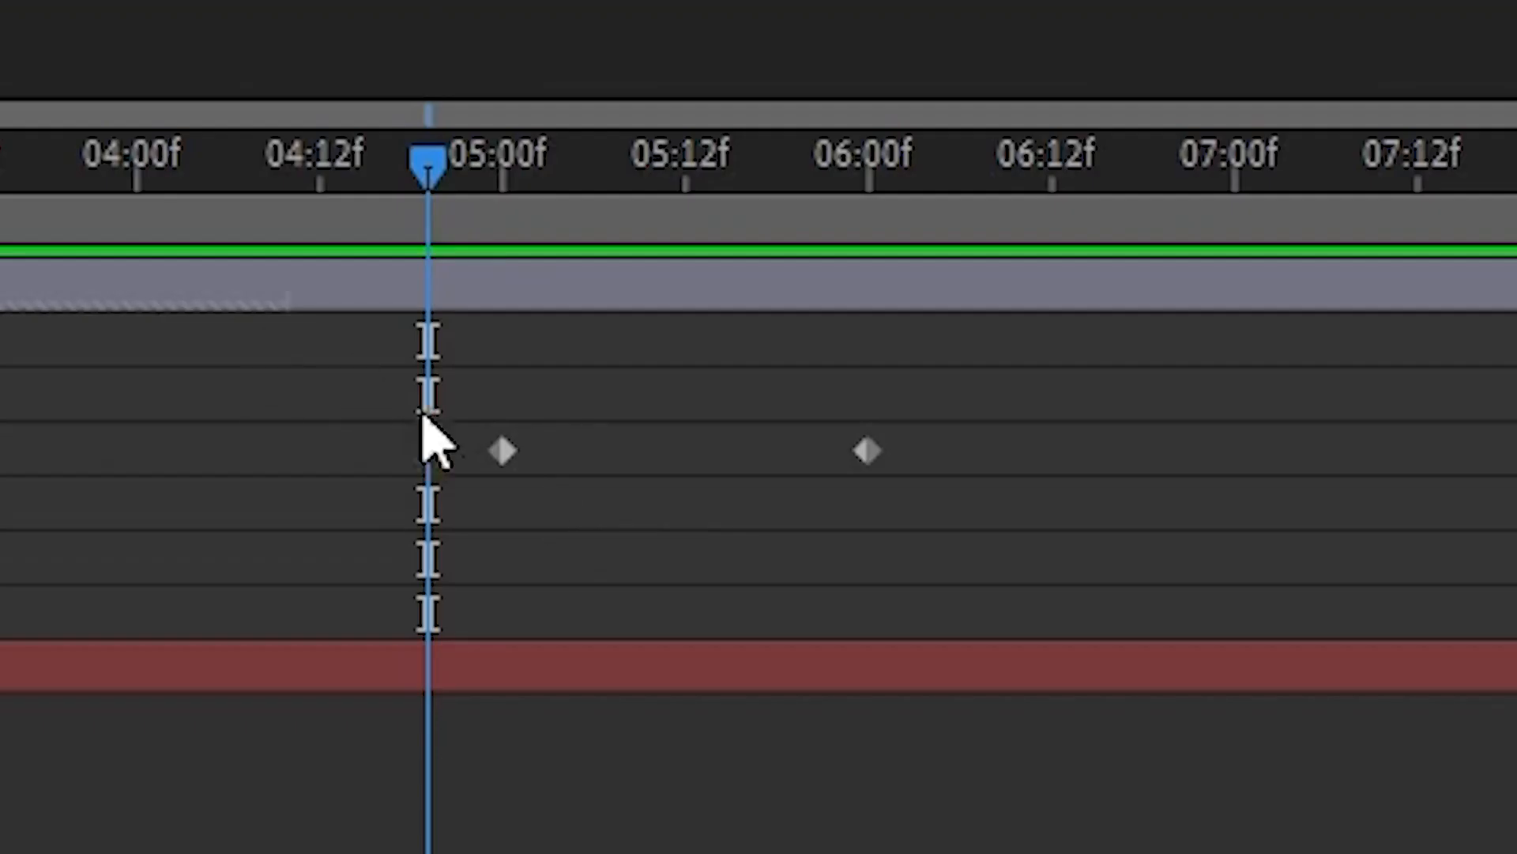
drag(671, 685, 718, 722)
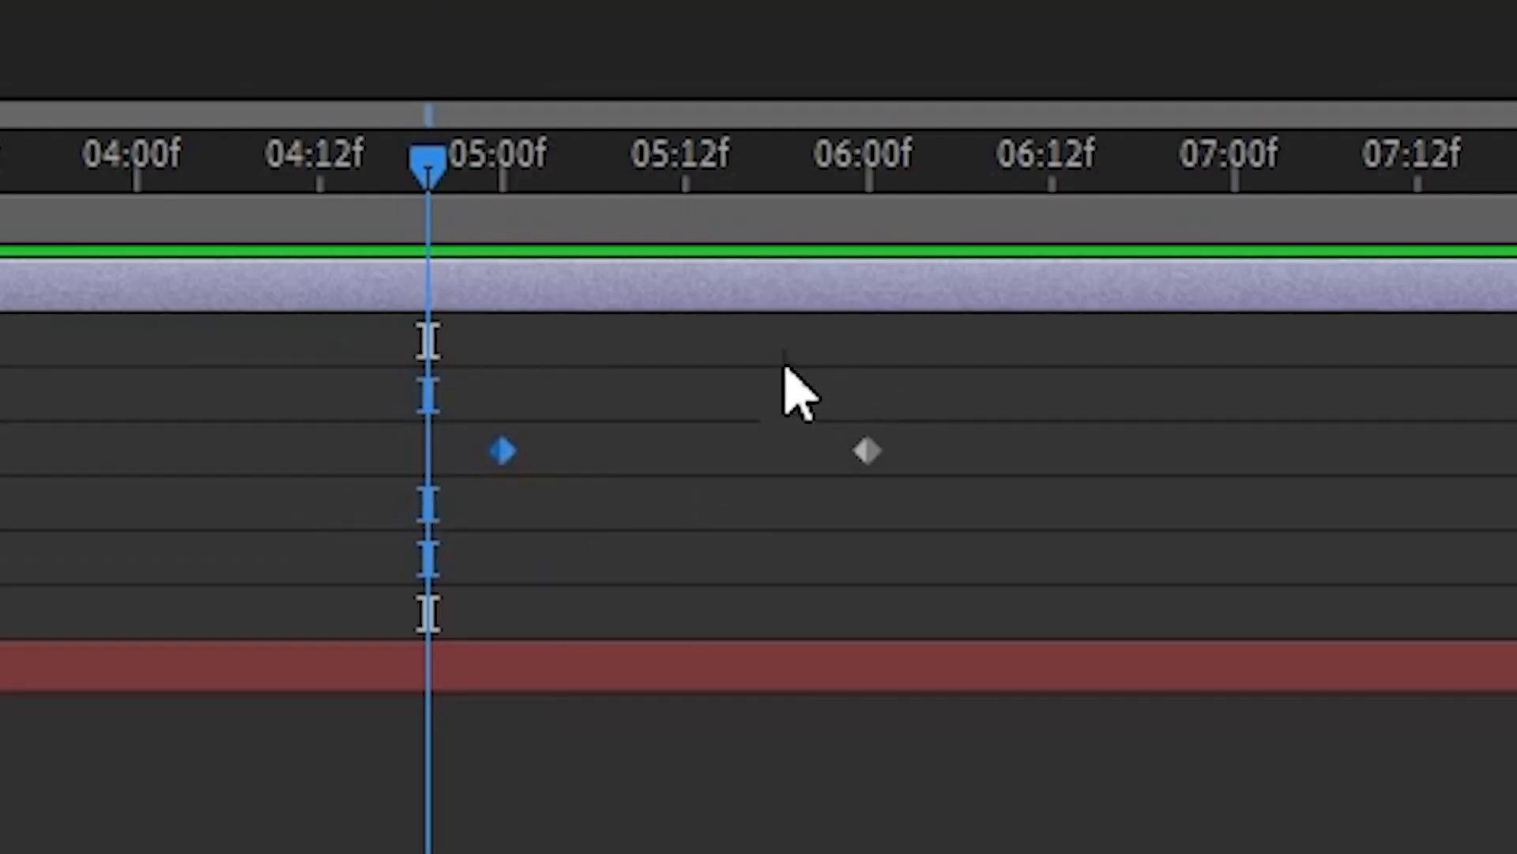
drag(761, 343, 992, 541)
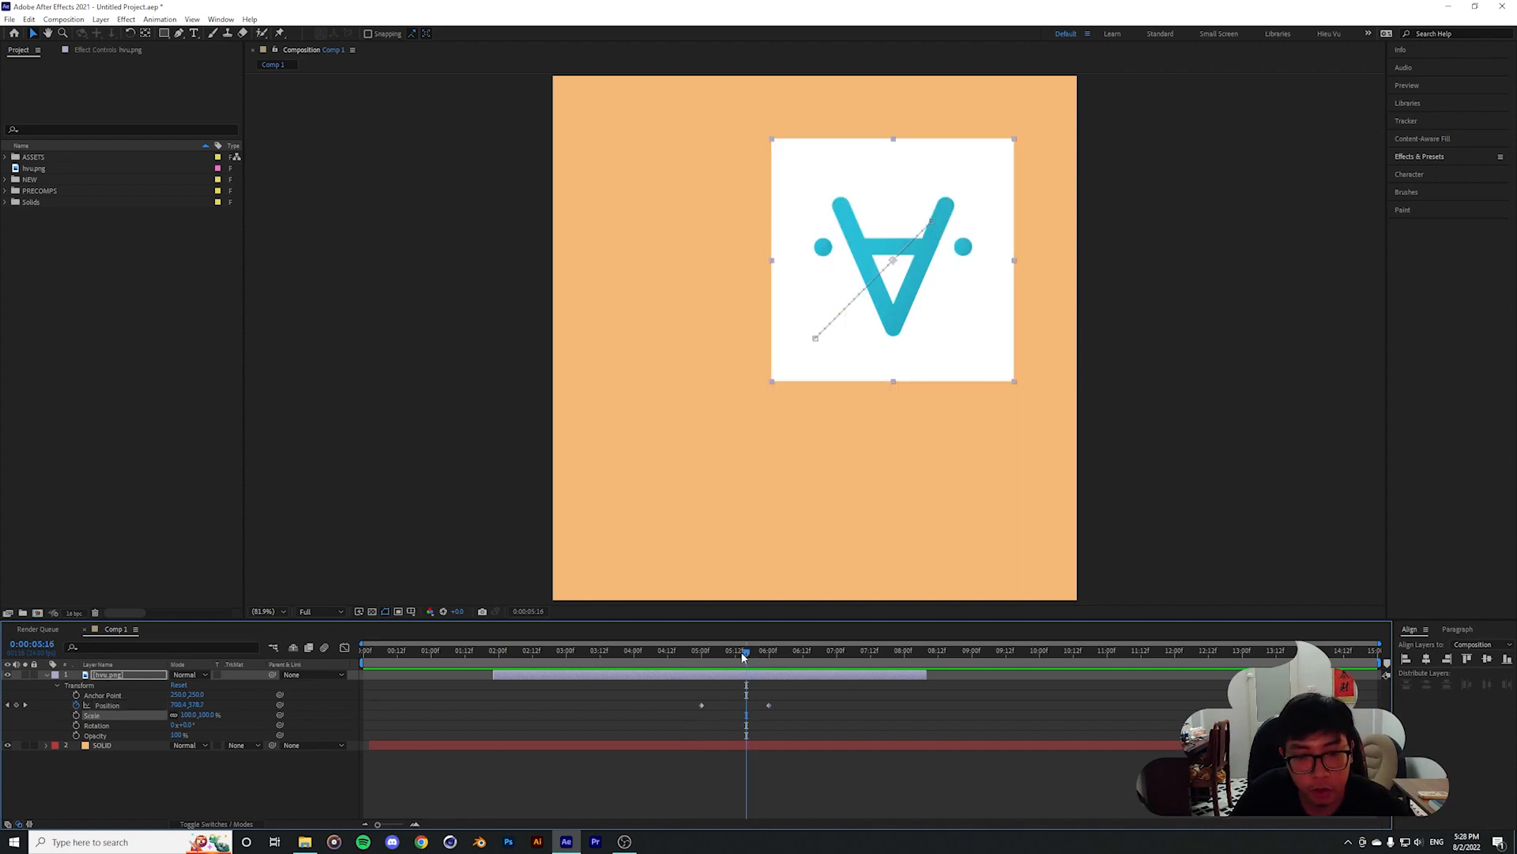
Compare hvu.png's position between the keyframes at 0:00:05:14 and on the keyframes at 0:00:05:00 and 0:00:06:00
click(741, 650)
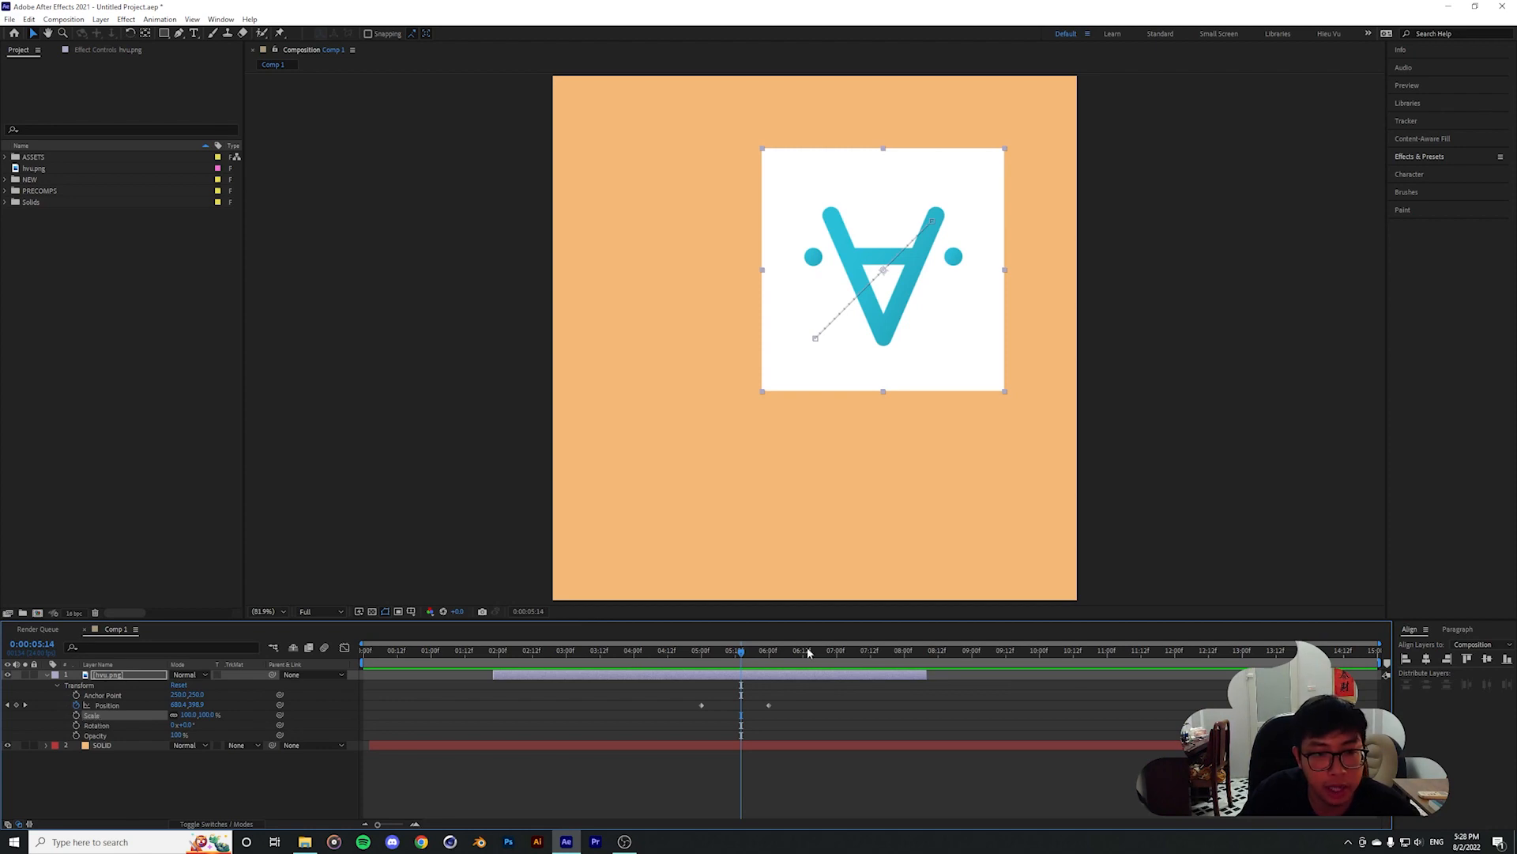
click(702, 652)
drag(688, 697, 729, 723)
drag(731, 652, 770, 659)
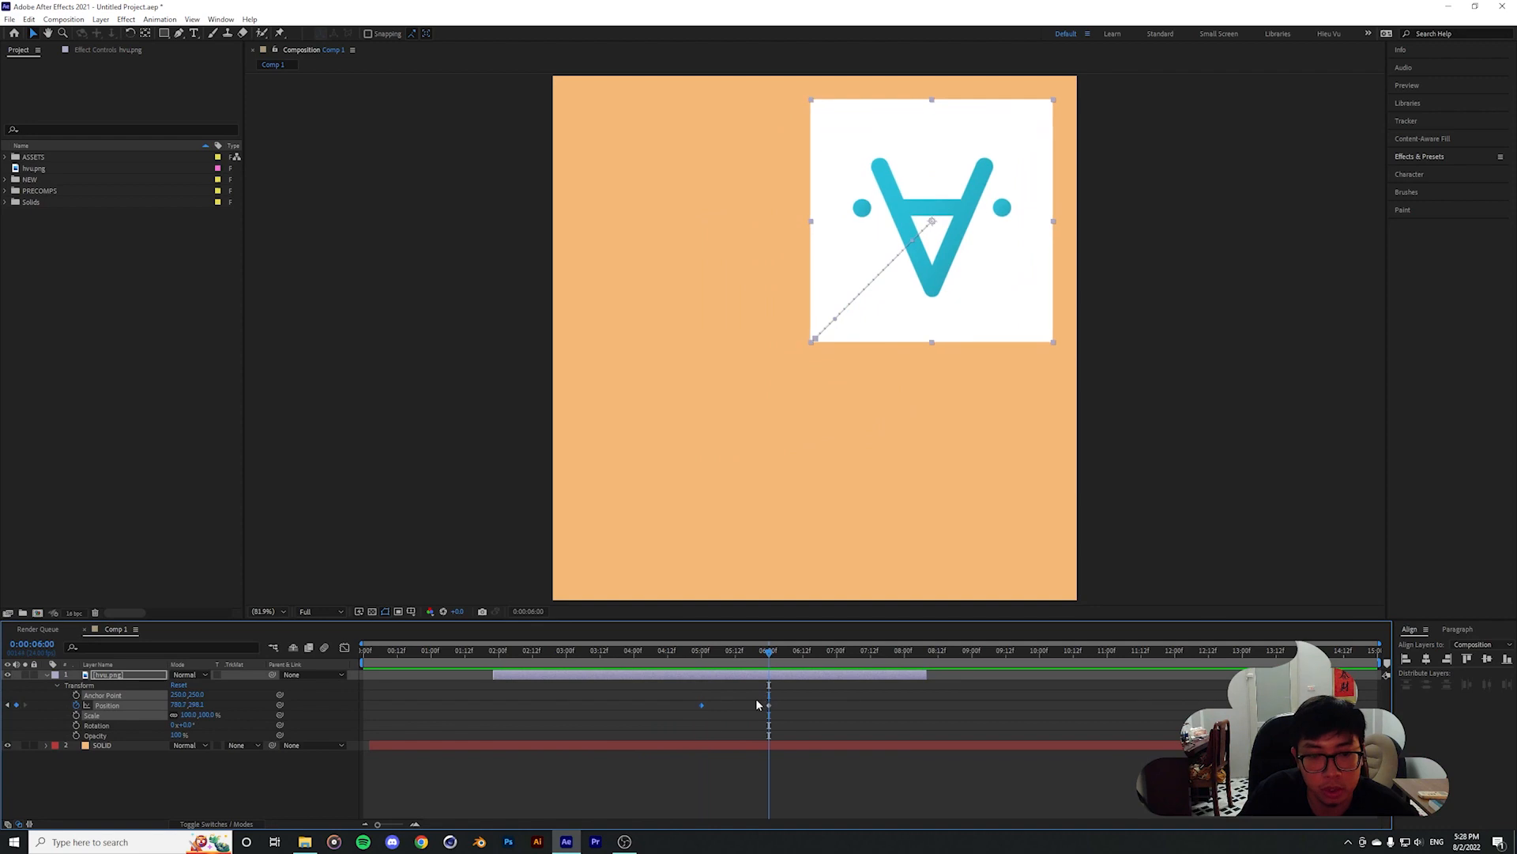
Add a Scale keyframe to hvu.png at 0:00:05:00, keeping the layer at 100%
click(700, 660)
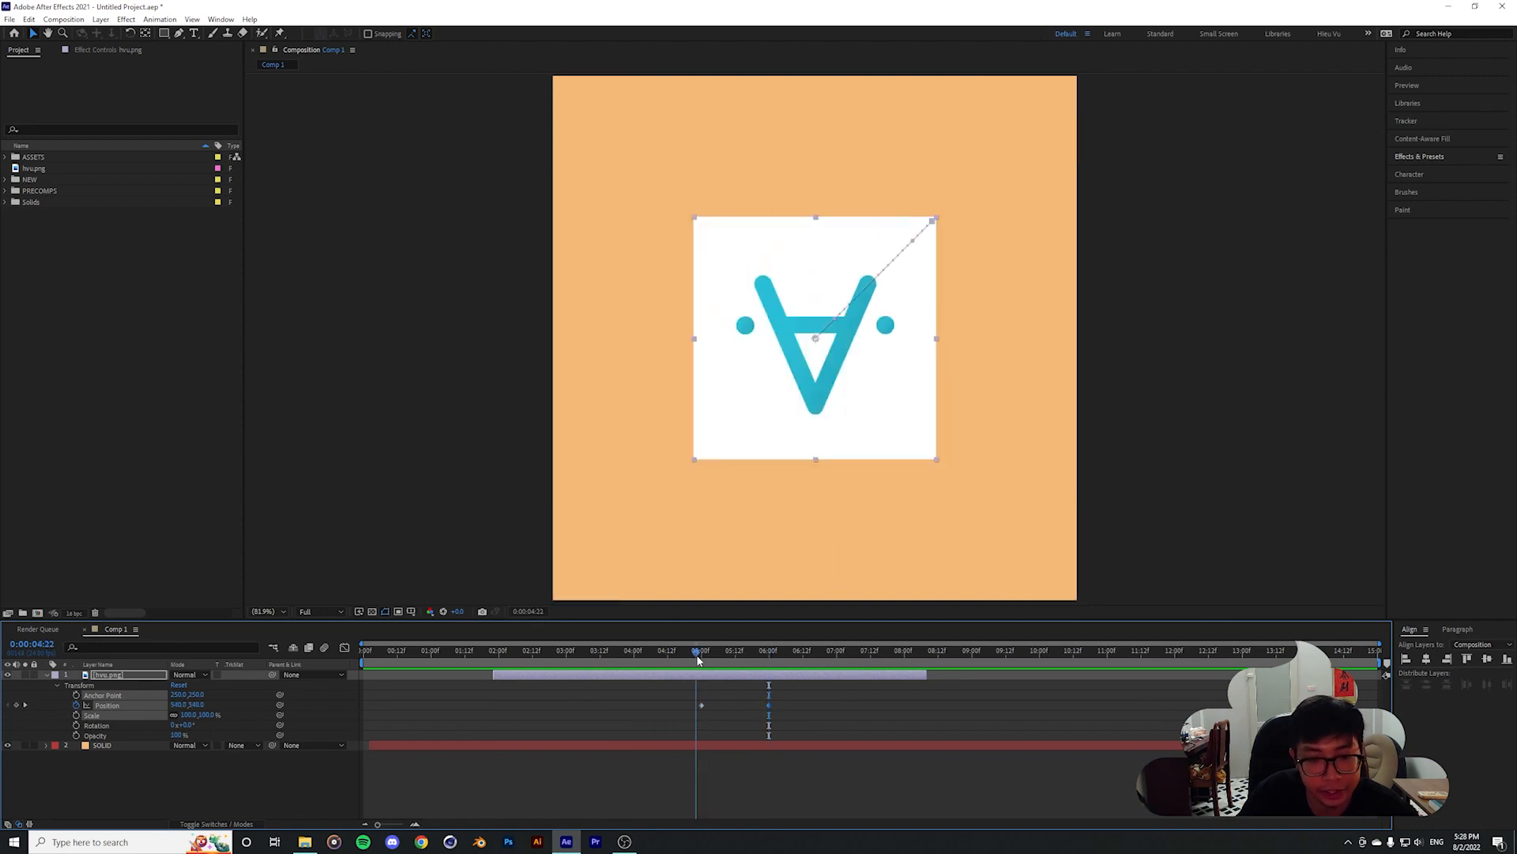
click(237, 699)
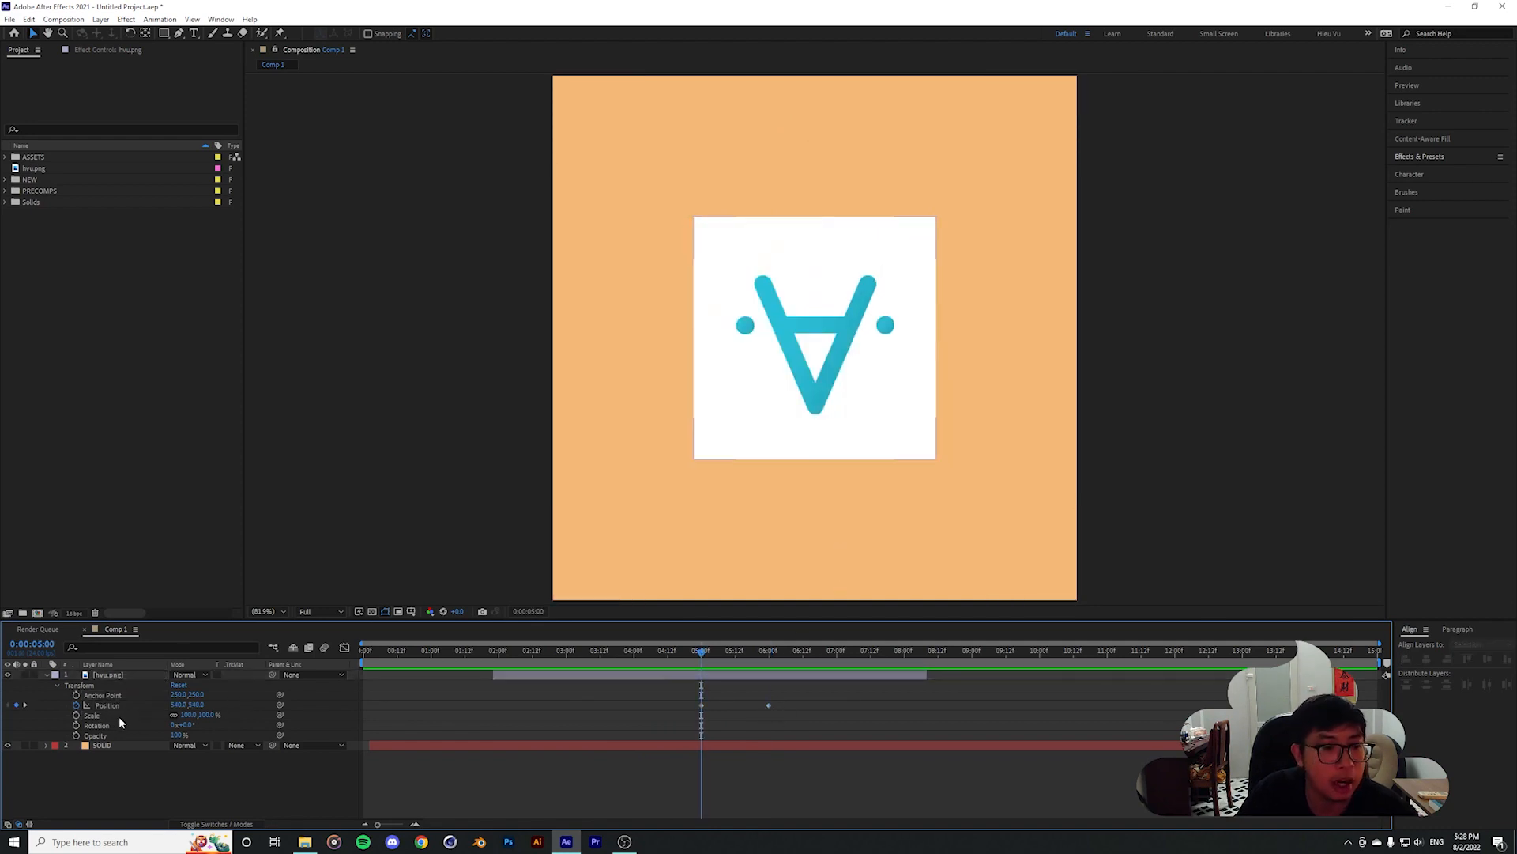
click(98, 714)
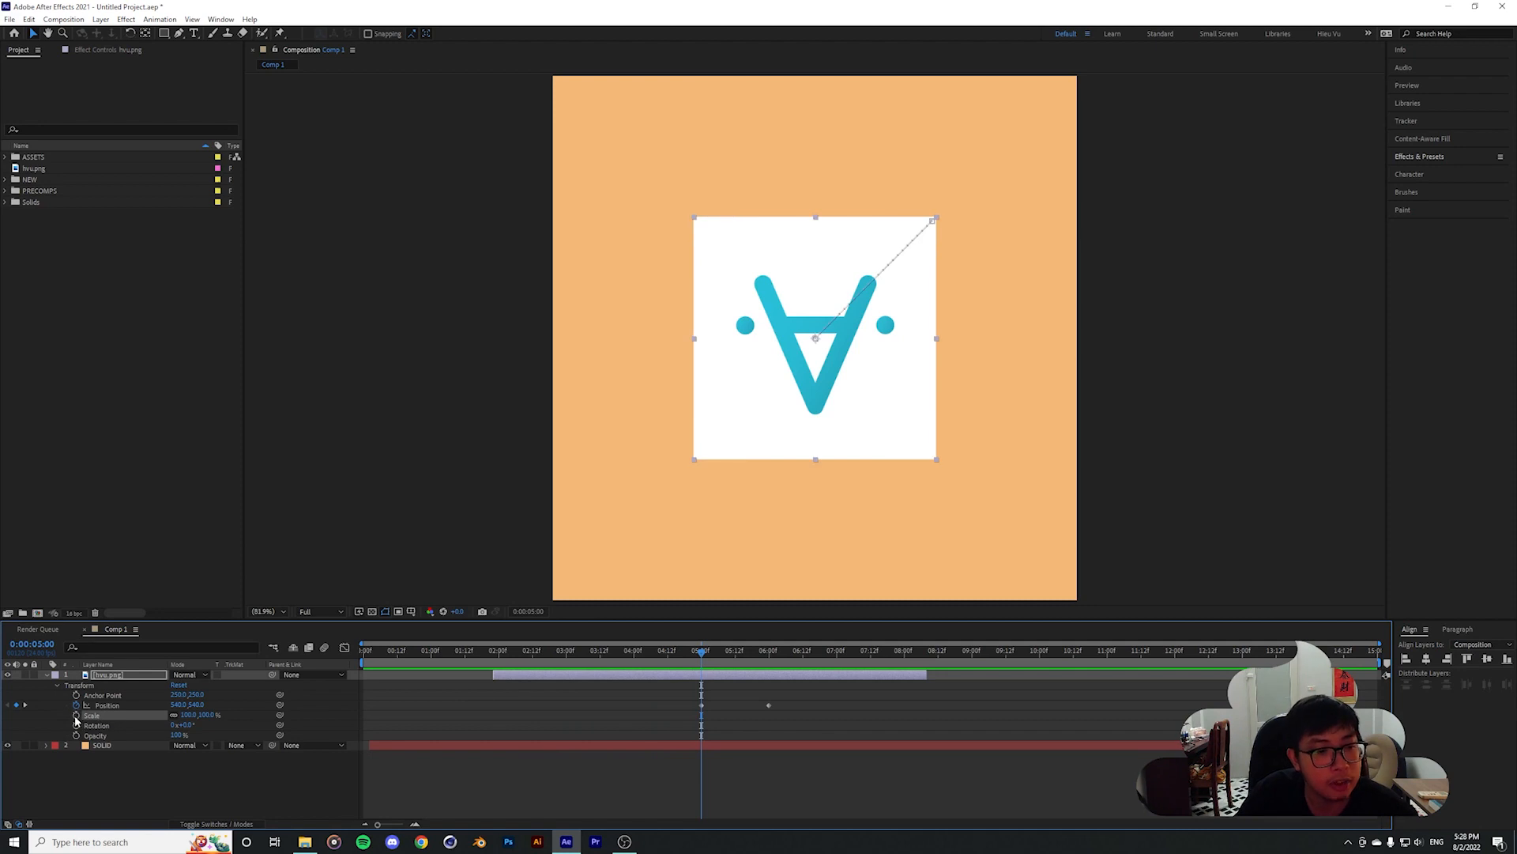
click(76, 715)
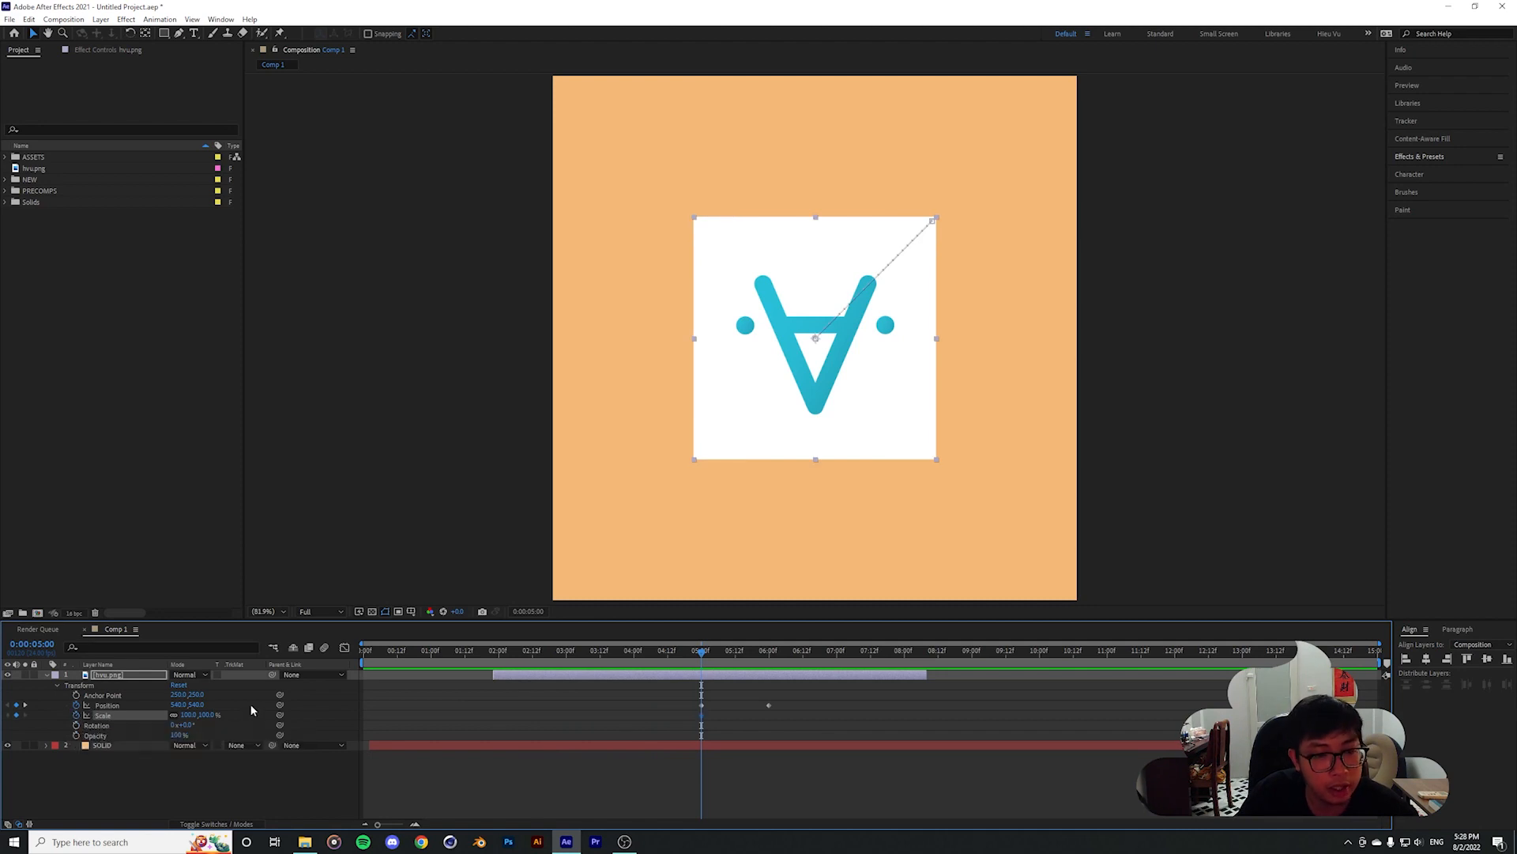
Add a second Scale keyframe of 60% at 0:00:06:00 and preview the animation from 0:00:04:14
drag(706, 658, 766, 656)
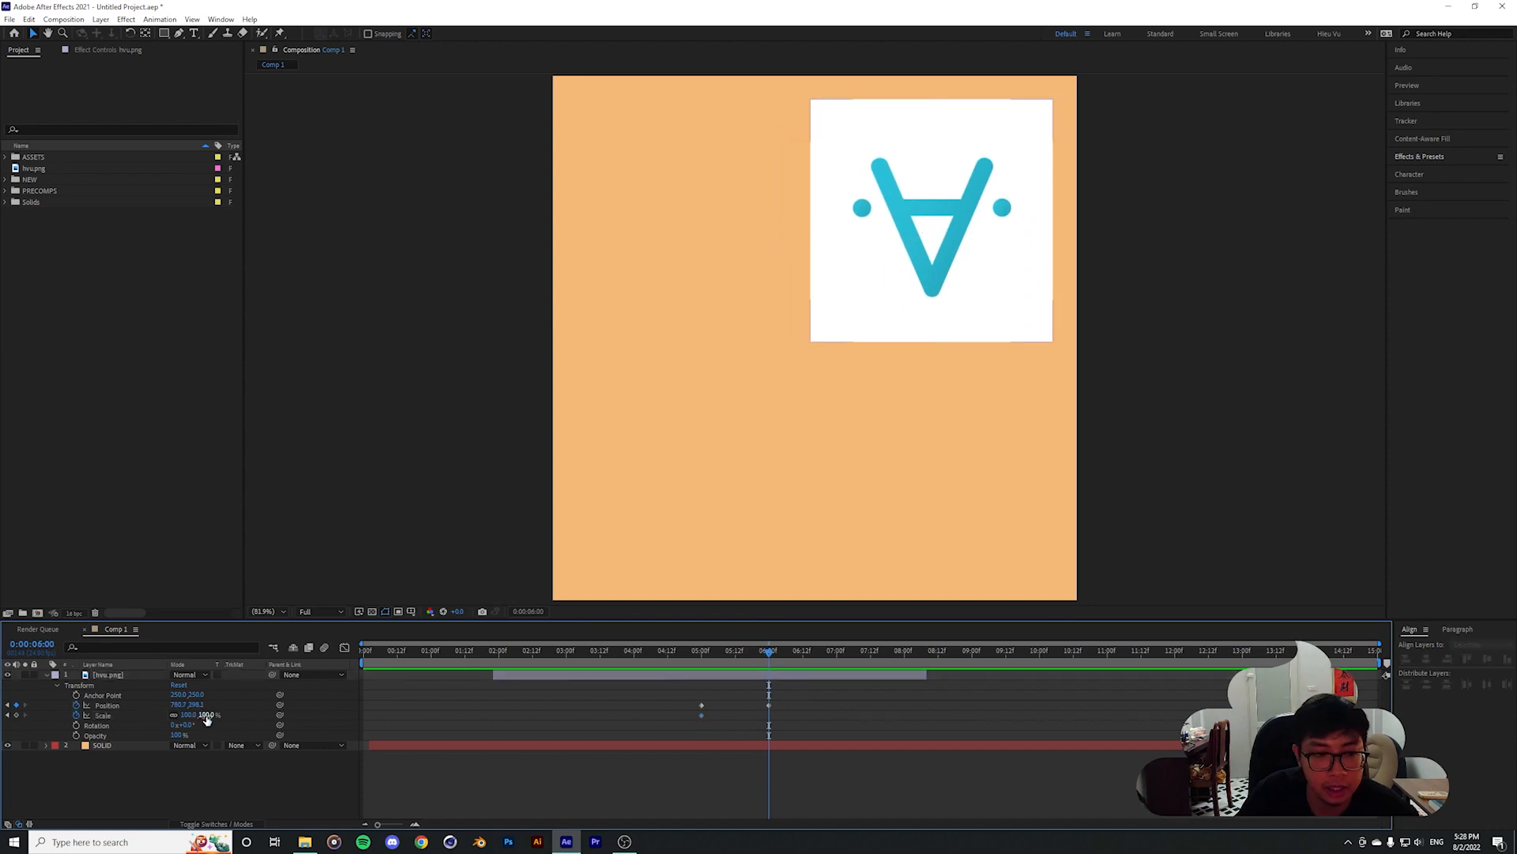
drag(204, 715, 184, 716)
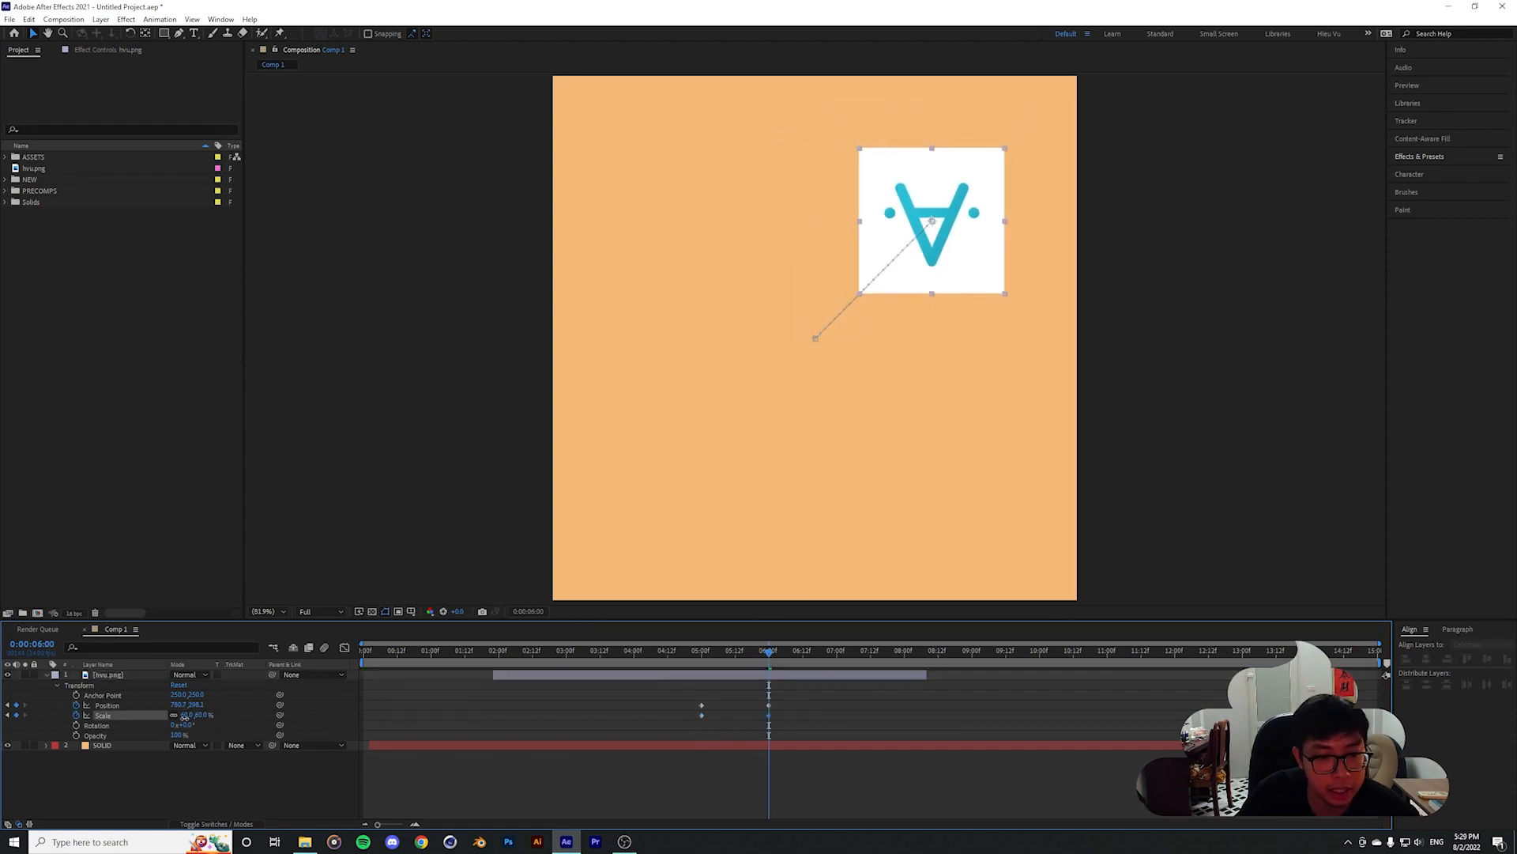
click(674, 649)
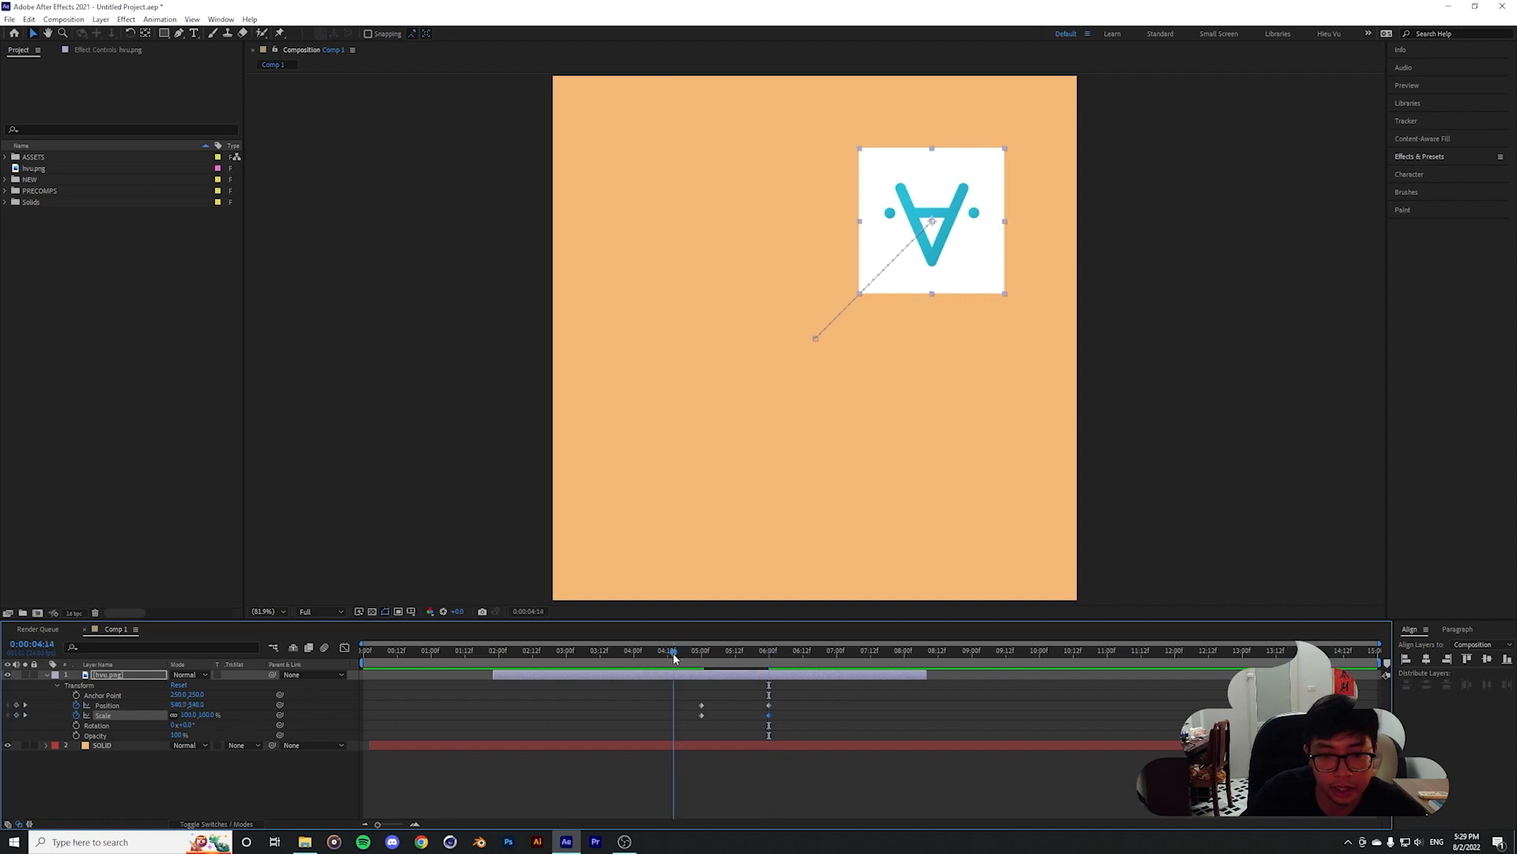
key(space)
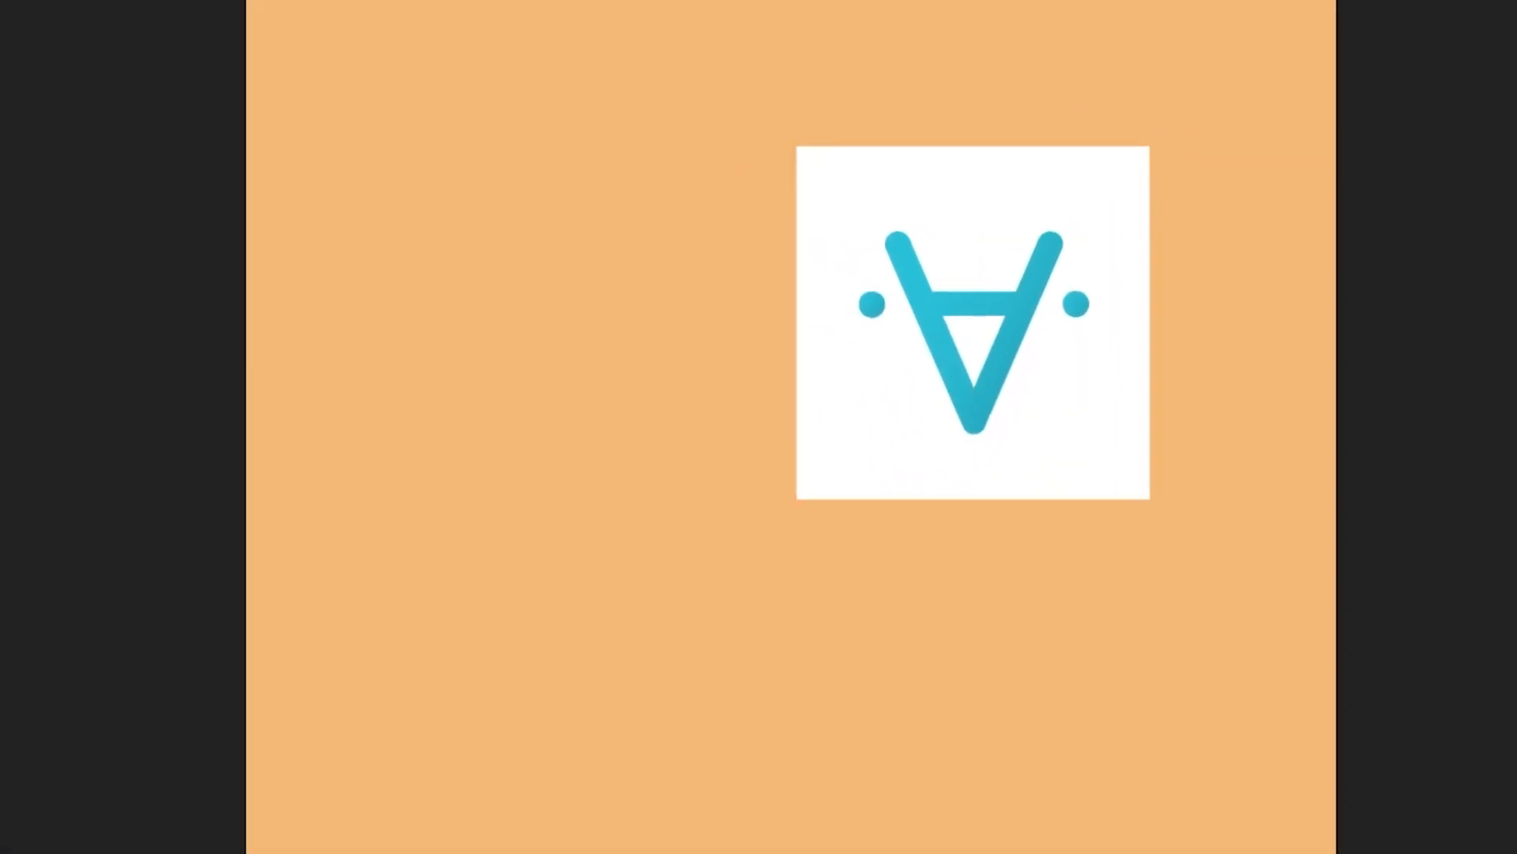
Unlink the Scale proportions at 0:00:06:00, stretch hvu.png to -274% width and 94% height, and undo these changes
click(768, 652)
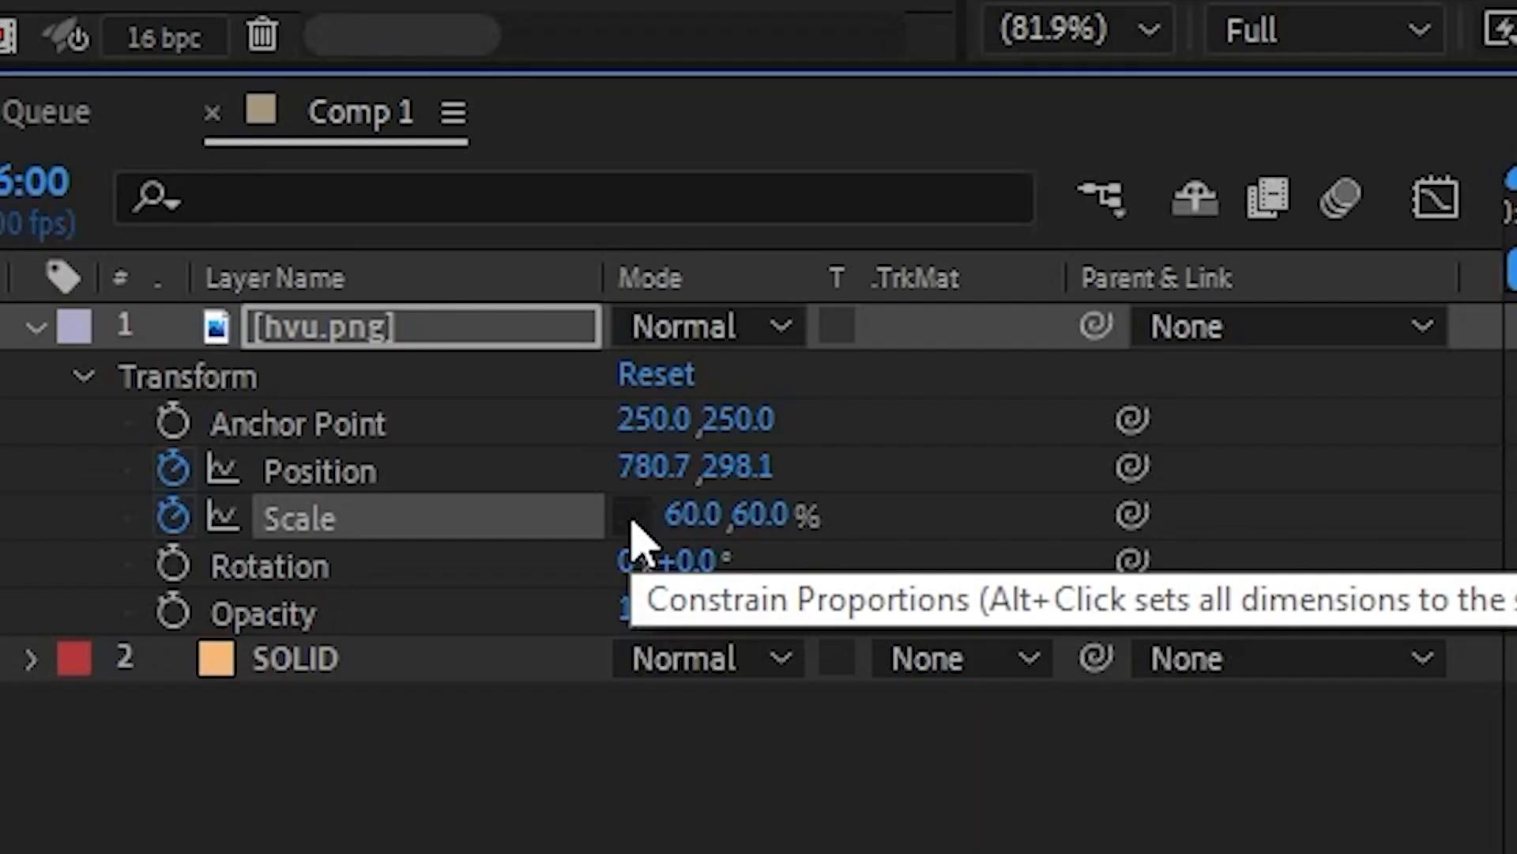
click(188, 715)
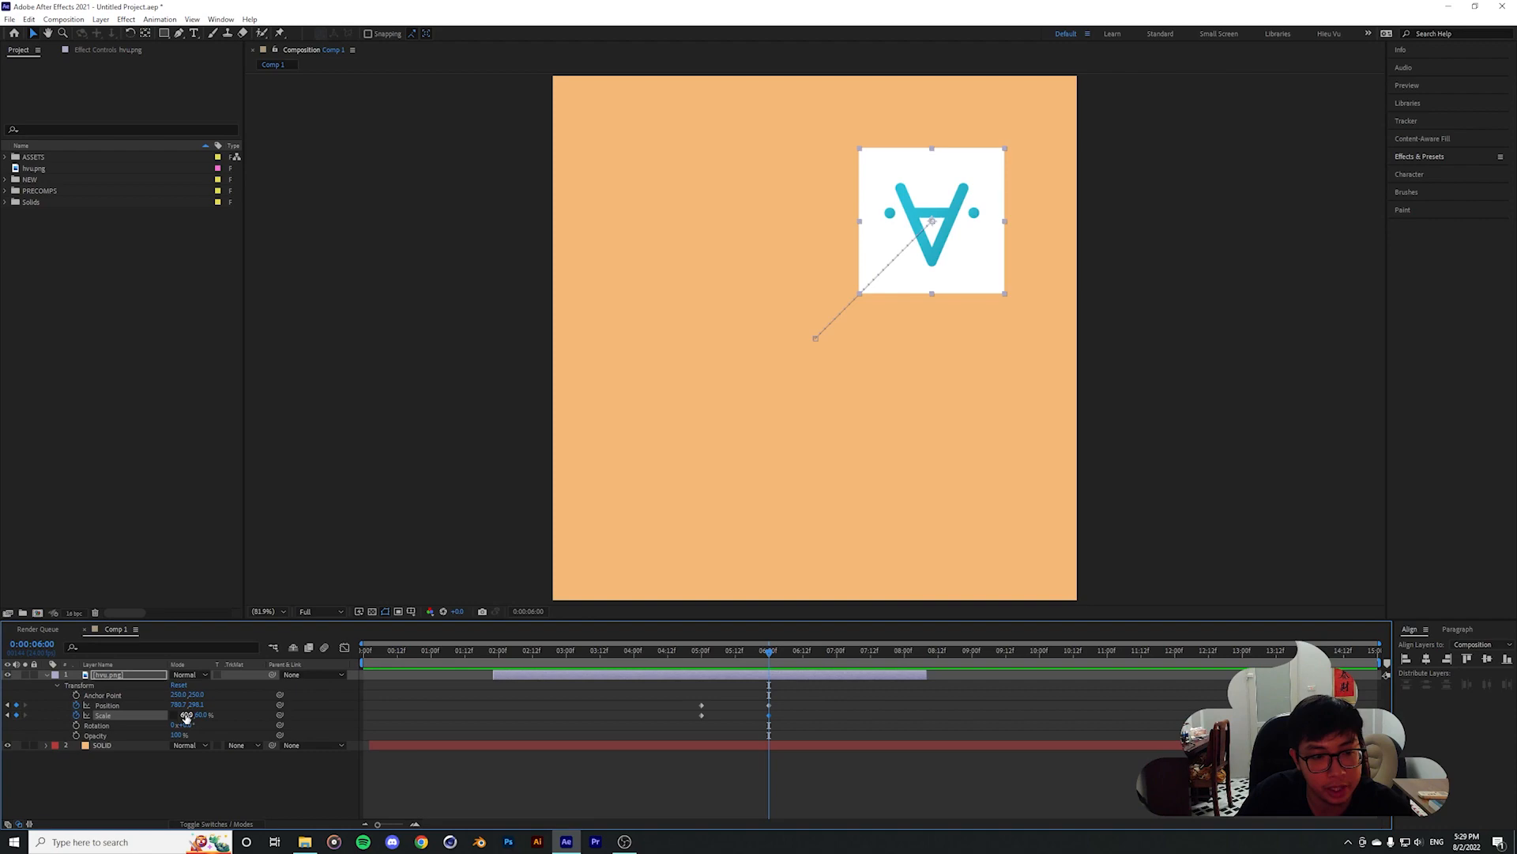
drag(186, 716, 271, 717)
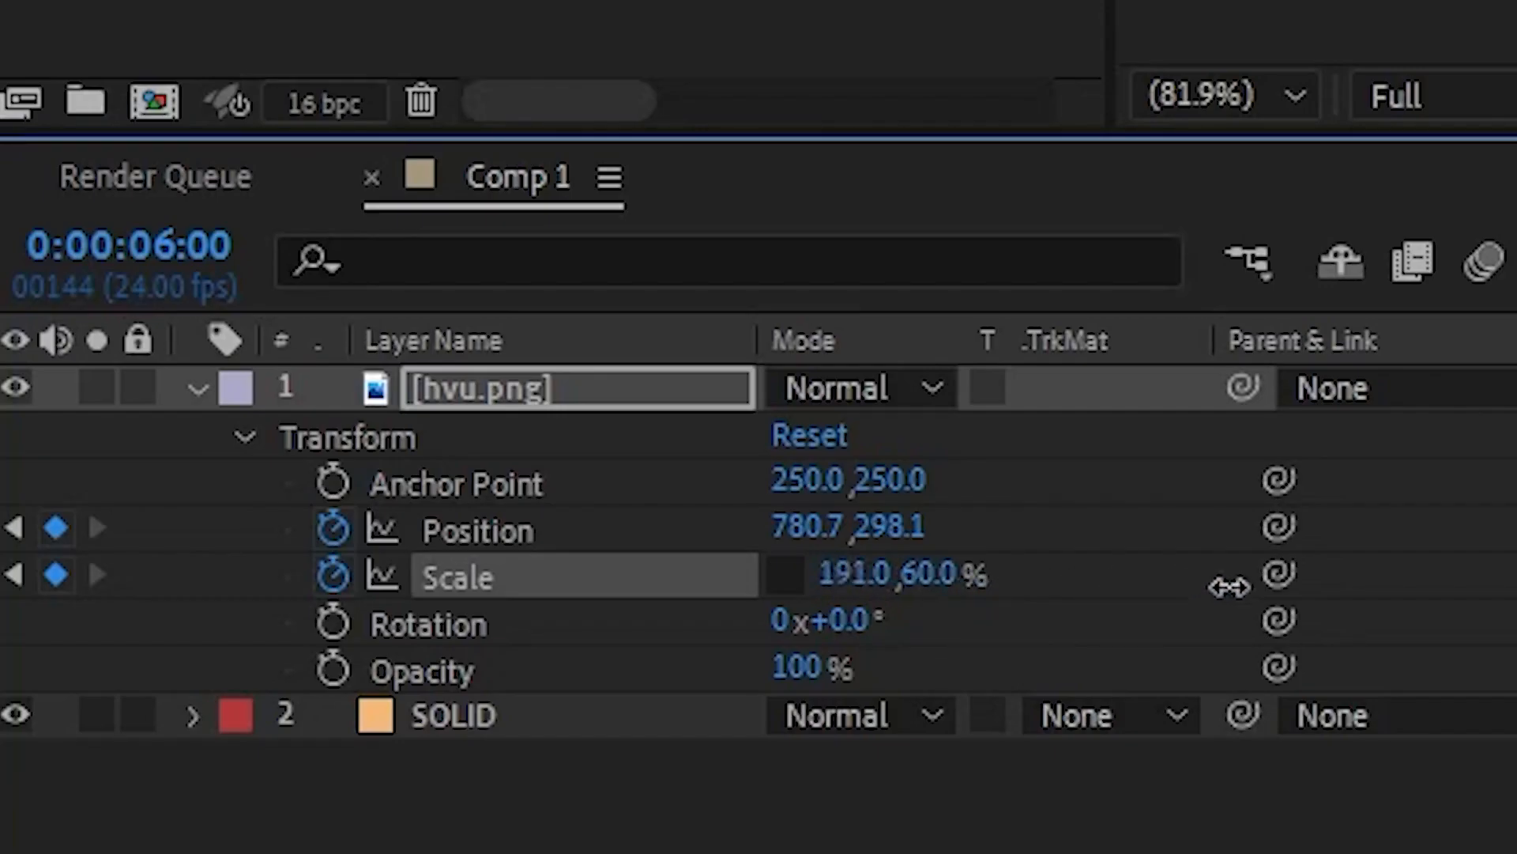
drag(1230, 587, 911, 591)
drag(150, 716, 2, 716)
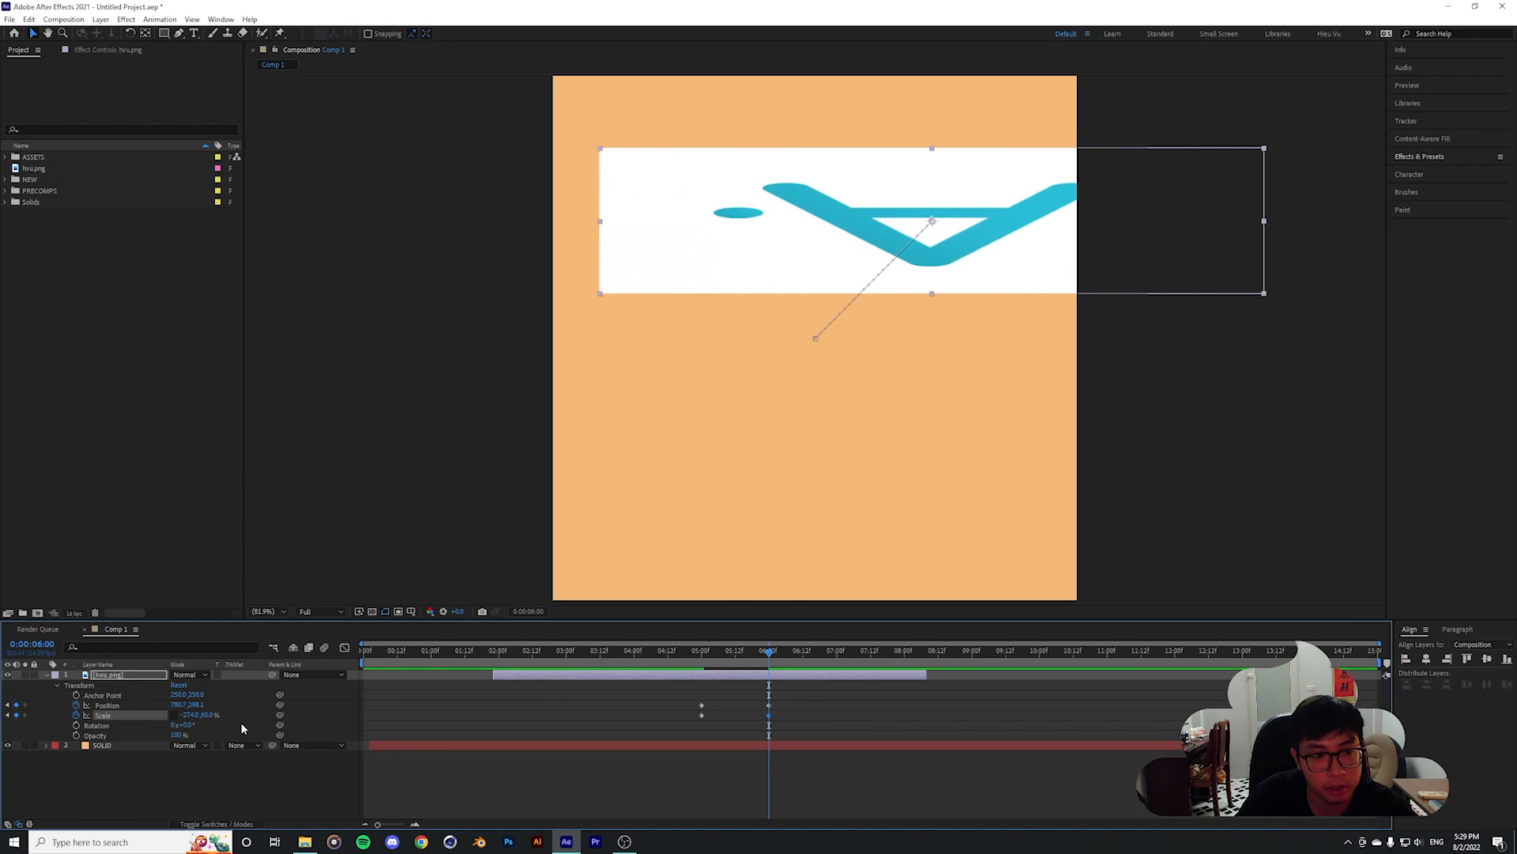
drag(207, 714, 241, 736)
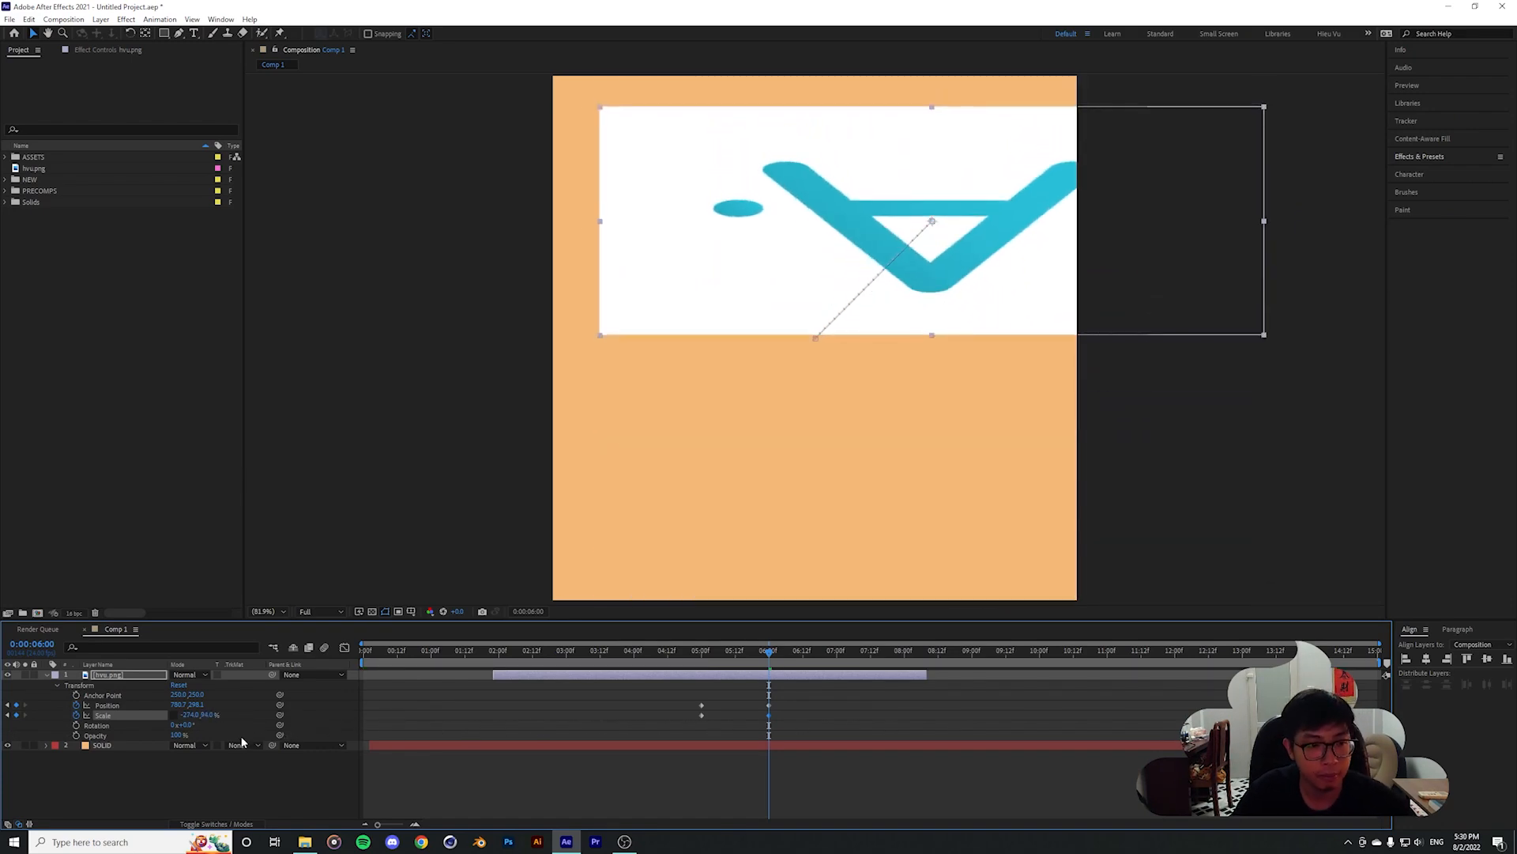
key(ctrl+z)
key(ctrl+z)
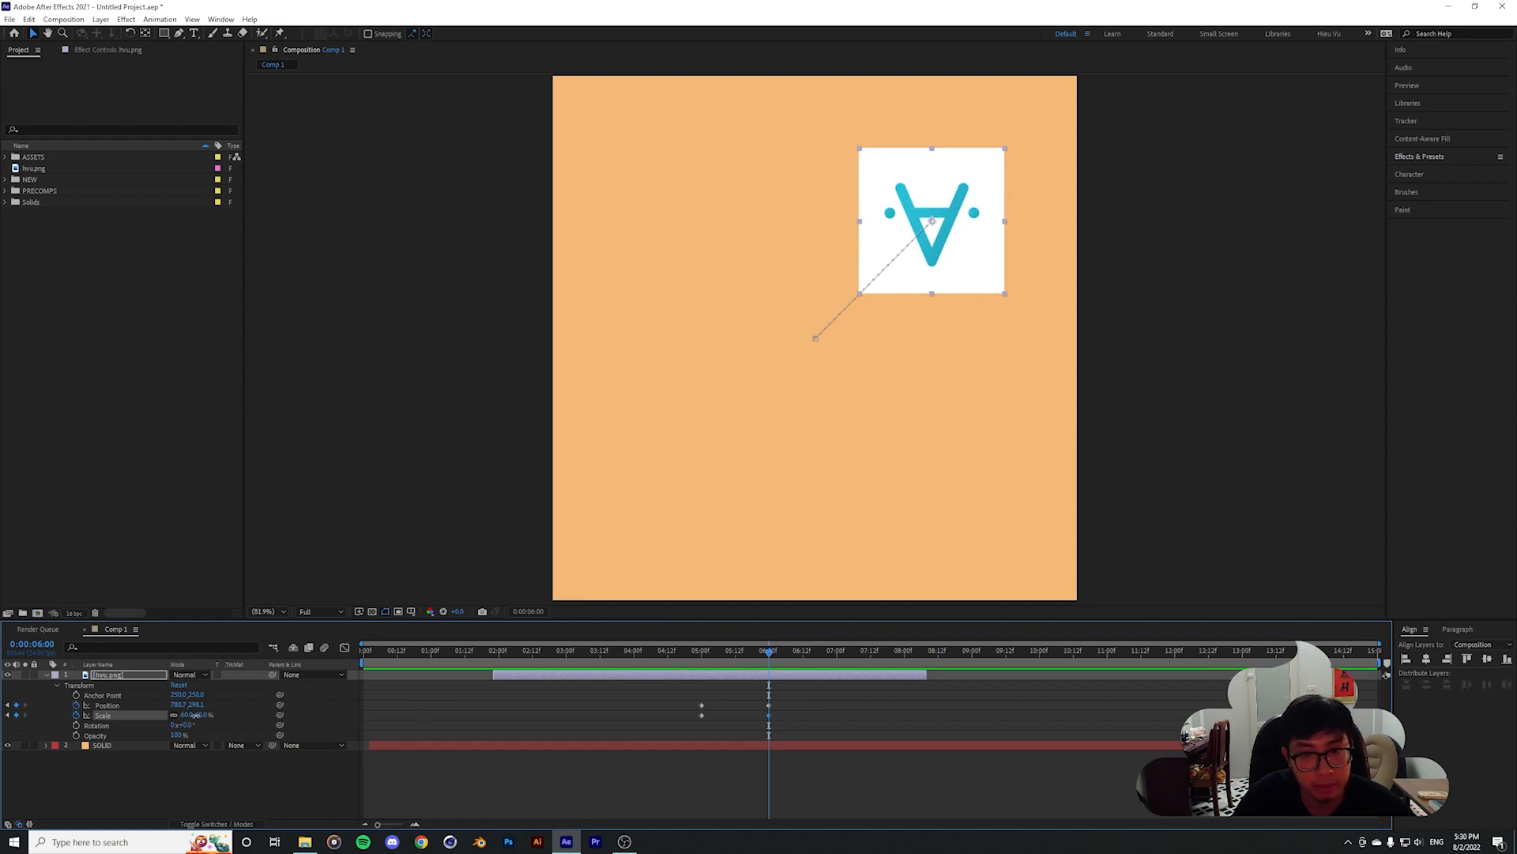
Set the Scale keyframe at 0:00:06:00 to 67% with linked proportions, preview from 0:00:03:15, and move to 0:00:05:18
drag(195, 714, 229, 744)
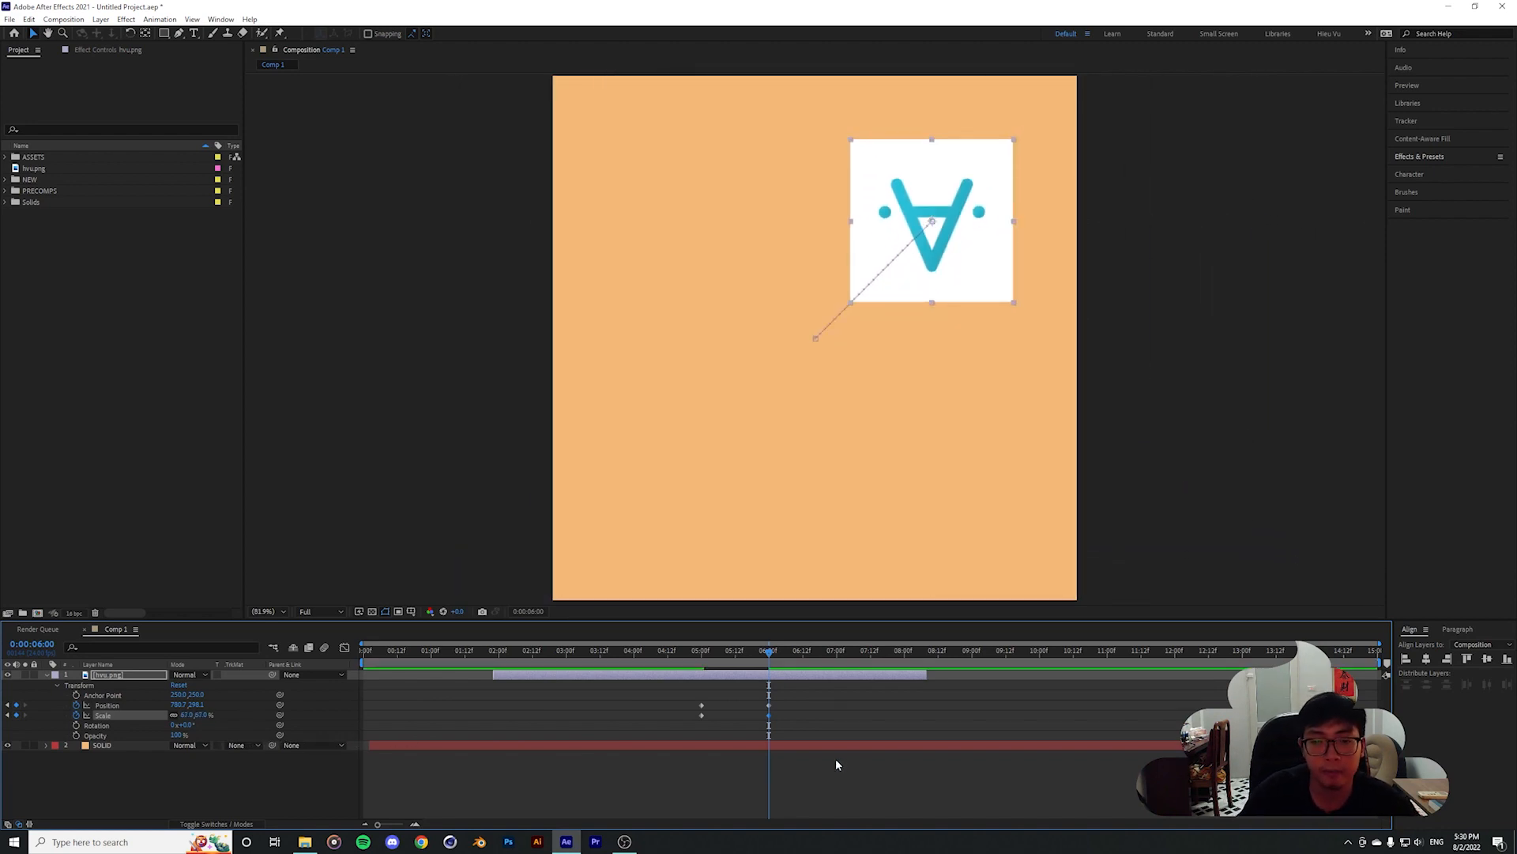
drag(757, 651, 609, 656)
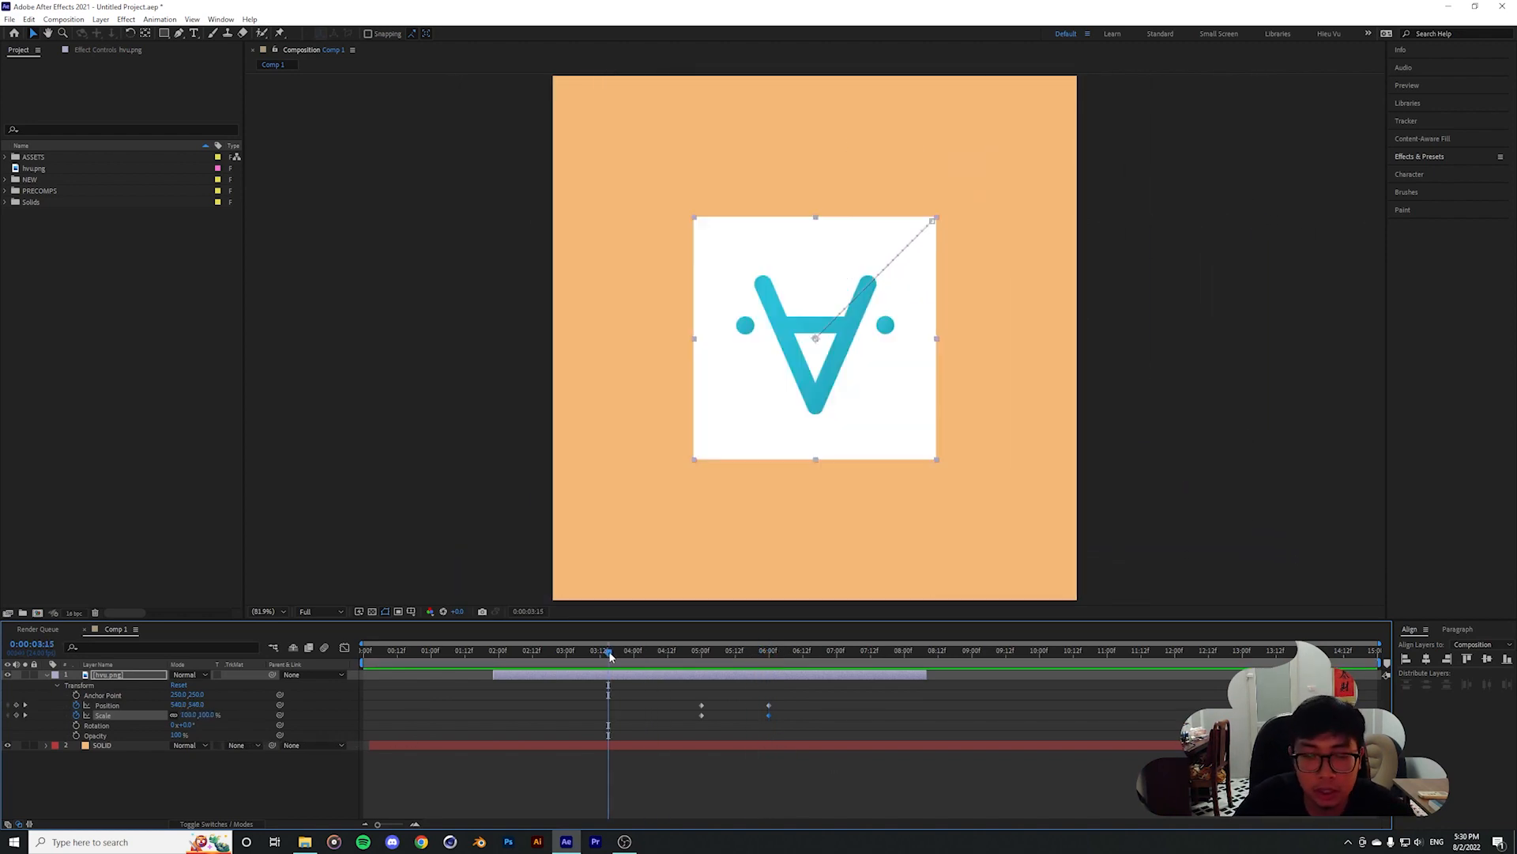
key(space)
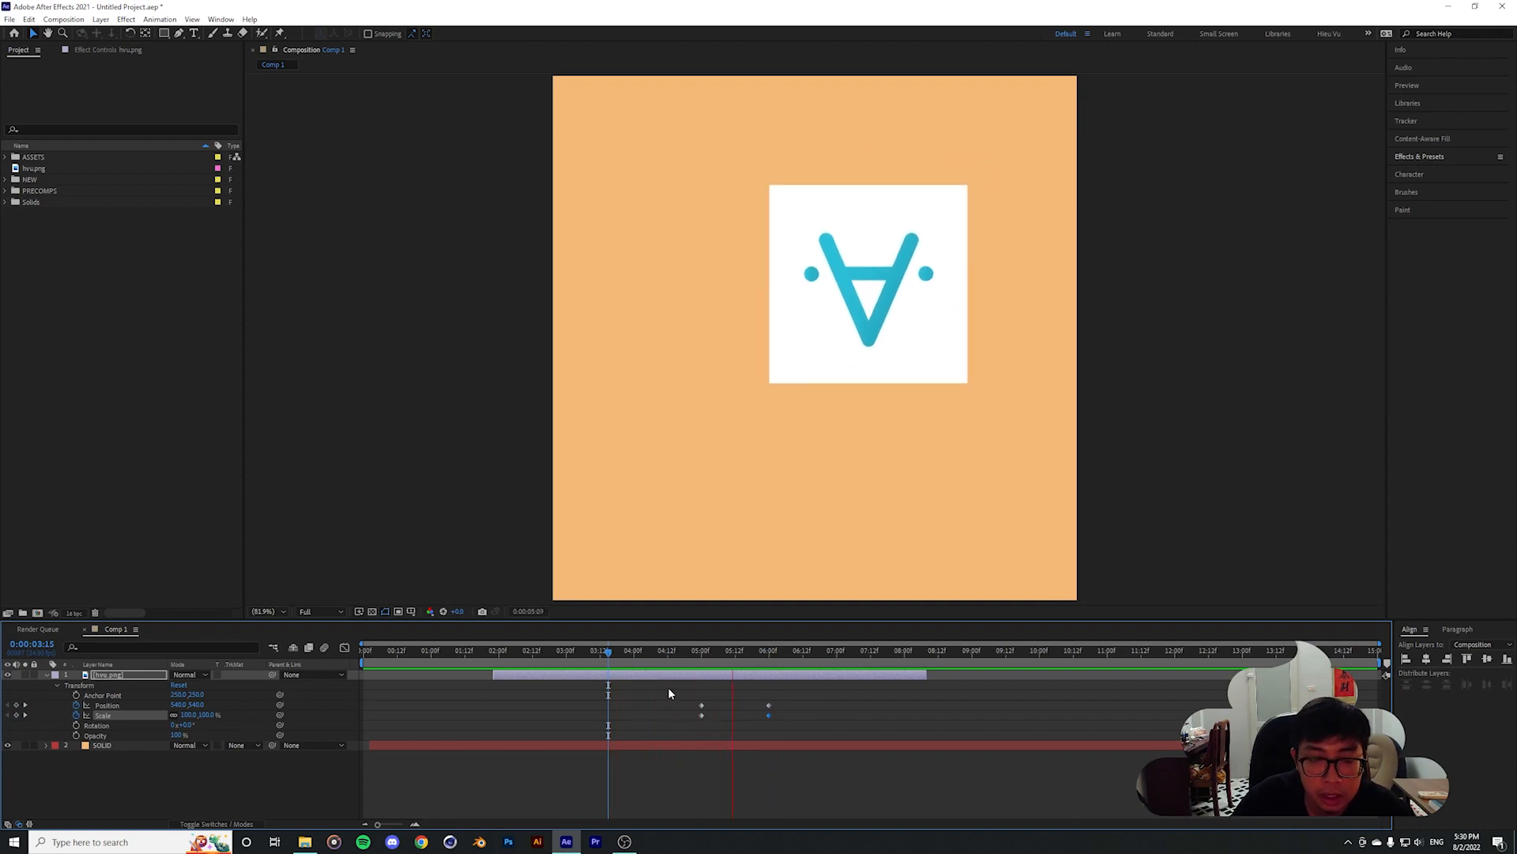
click(754, 660)
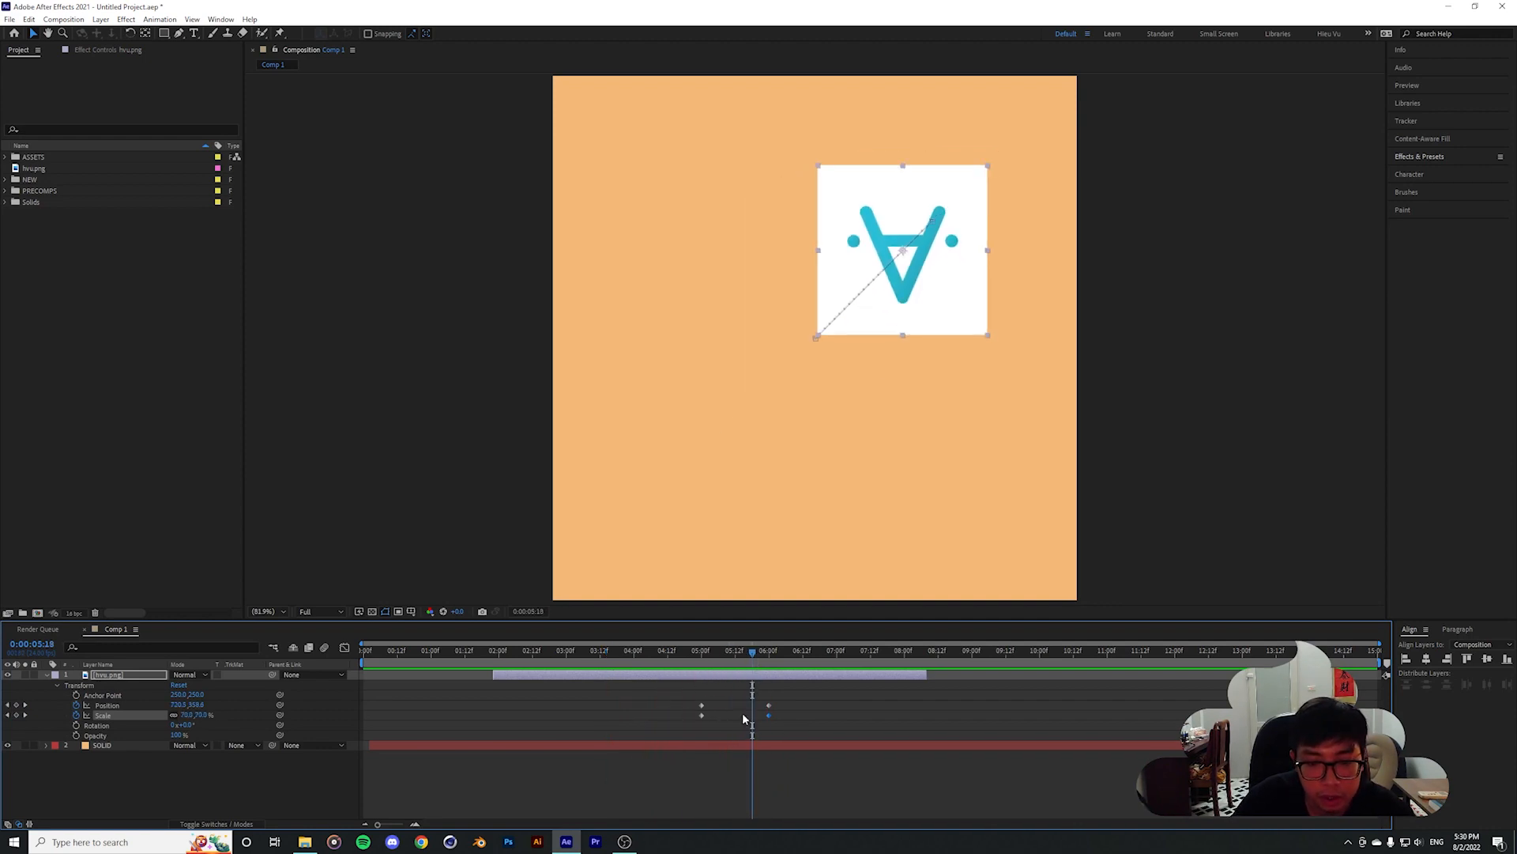
Shift hvu.png's two Scale keyframes to 0:00:05:18 and 0:00:06:18, and preview the animation from 0:00:04:14
mouse_move(768, 714)
mouse_down()
mouse_move(840, 718)
mouse_move(689, 714)
mouse_move(753, 724)
mouse_up()
key(ctrl+z)
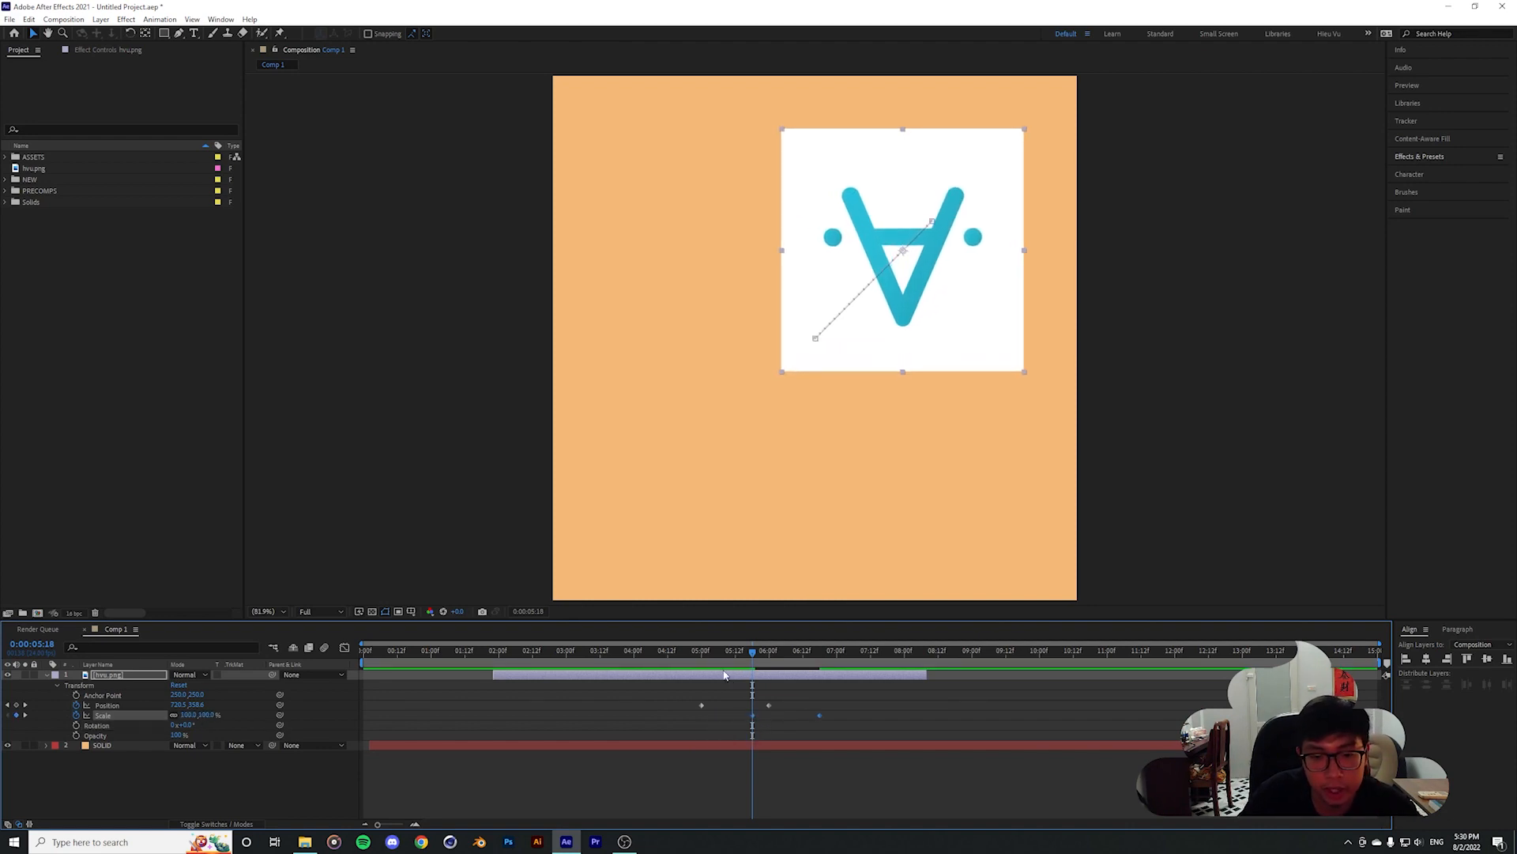
drag(695, 662, 675, 666)
key(space)
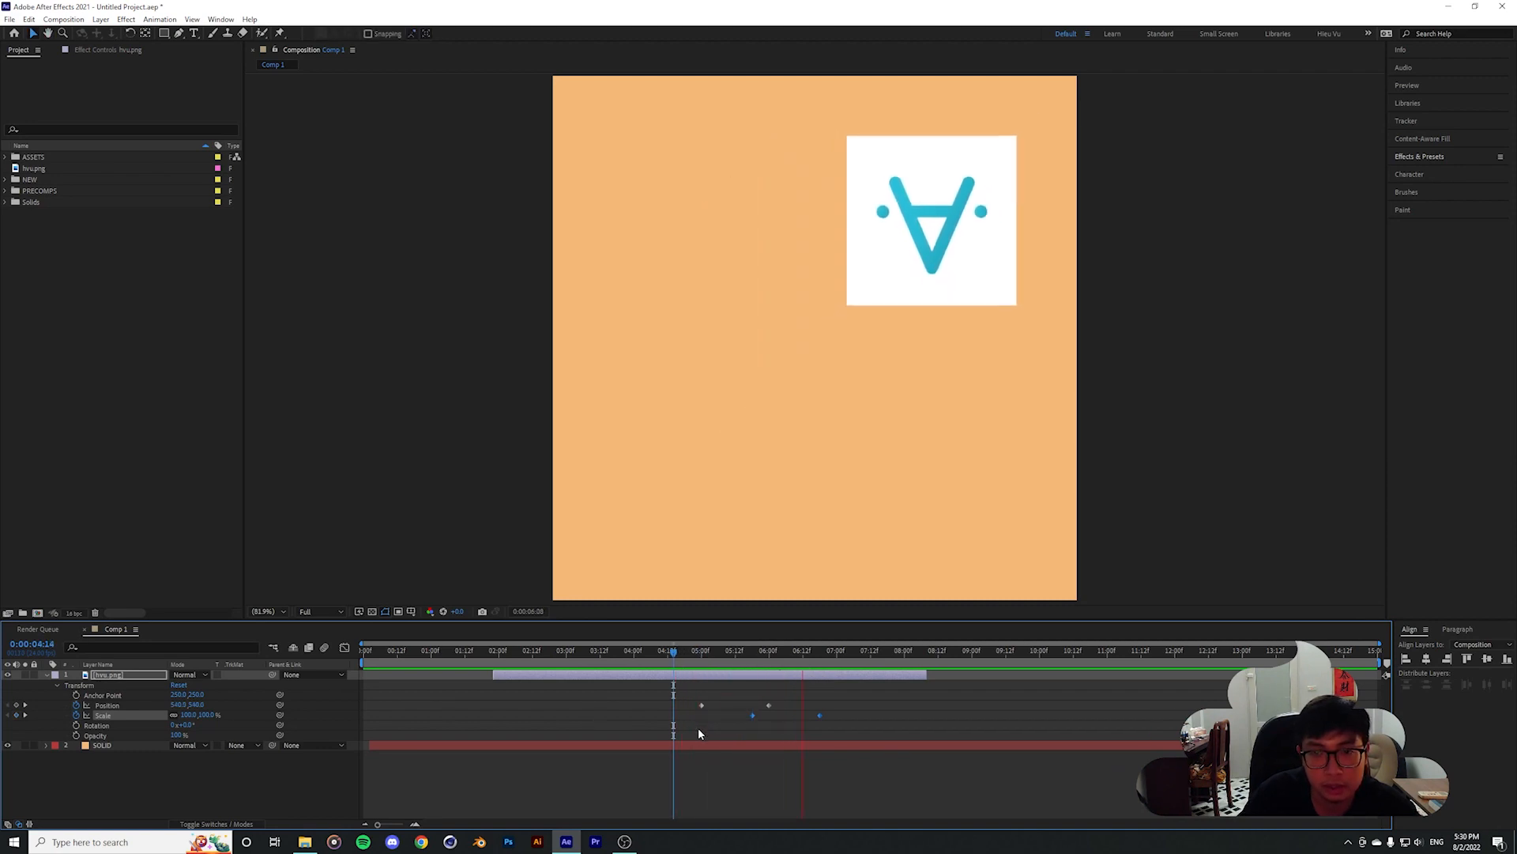
Examine how Position and Scale overlap between 0:00:05:00 and 0:00:06:00, replaying the animation from 0:00:05:12 and 0:00:04:16
click(701, 653)
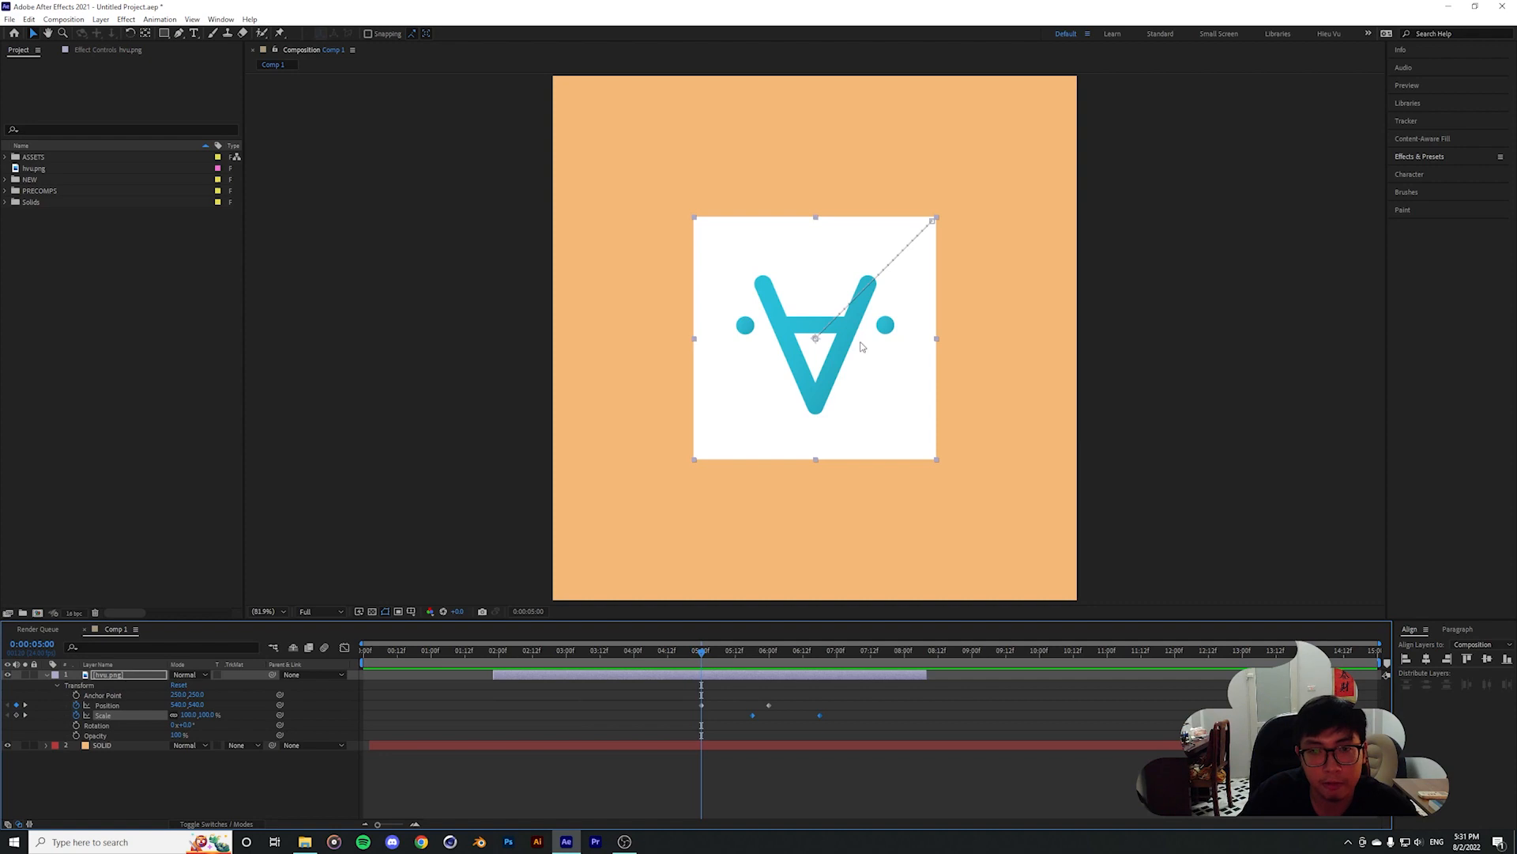
drag(702, 652, 769, 654)
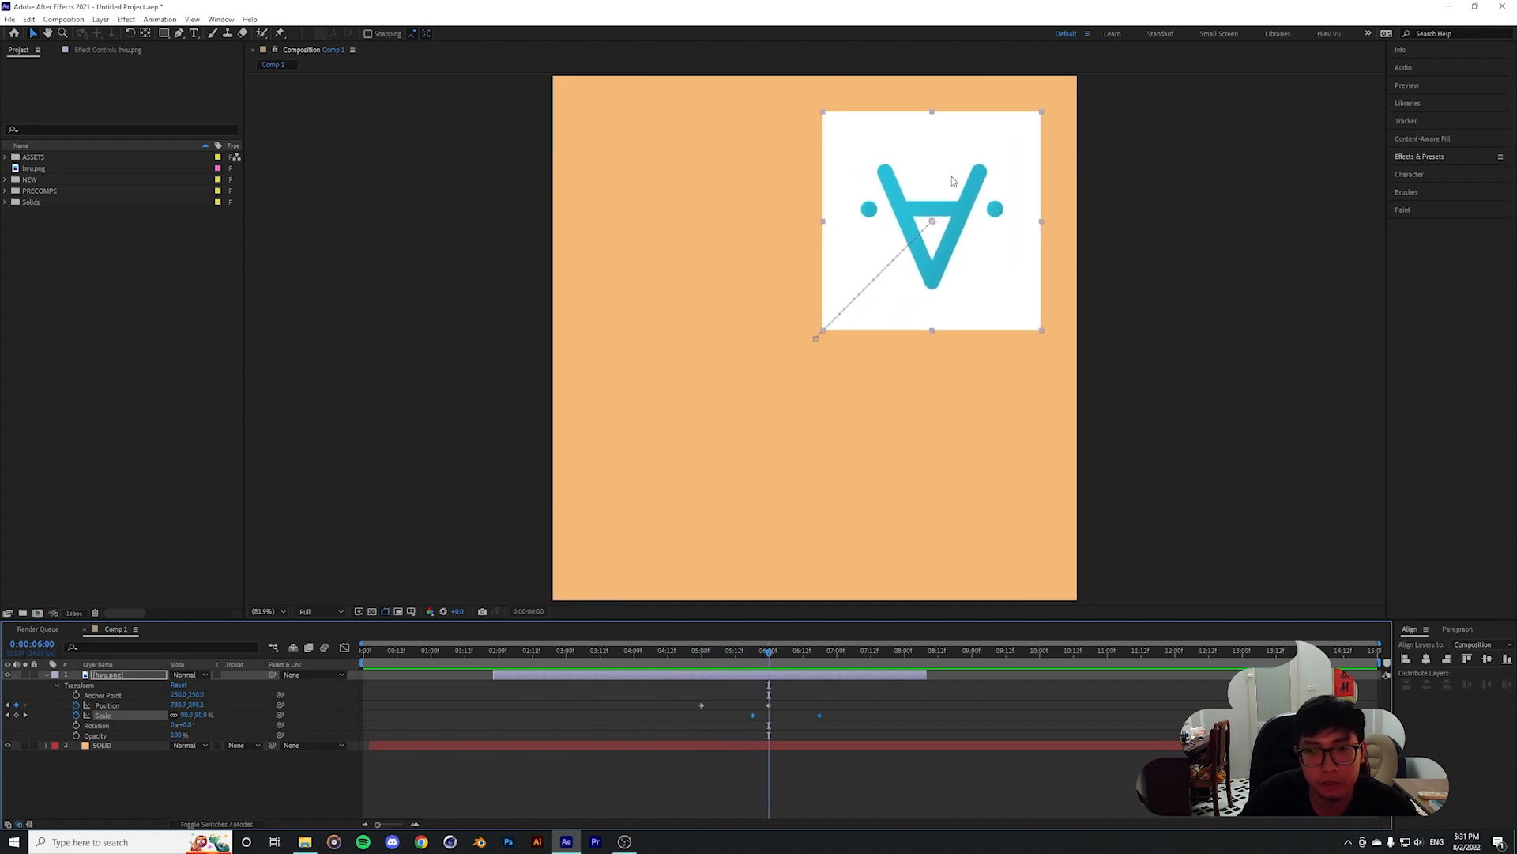
click(735, 653)
key(space)
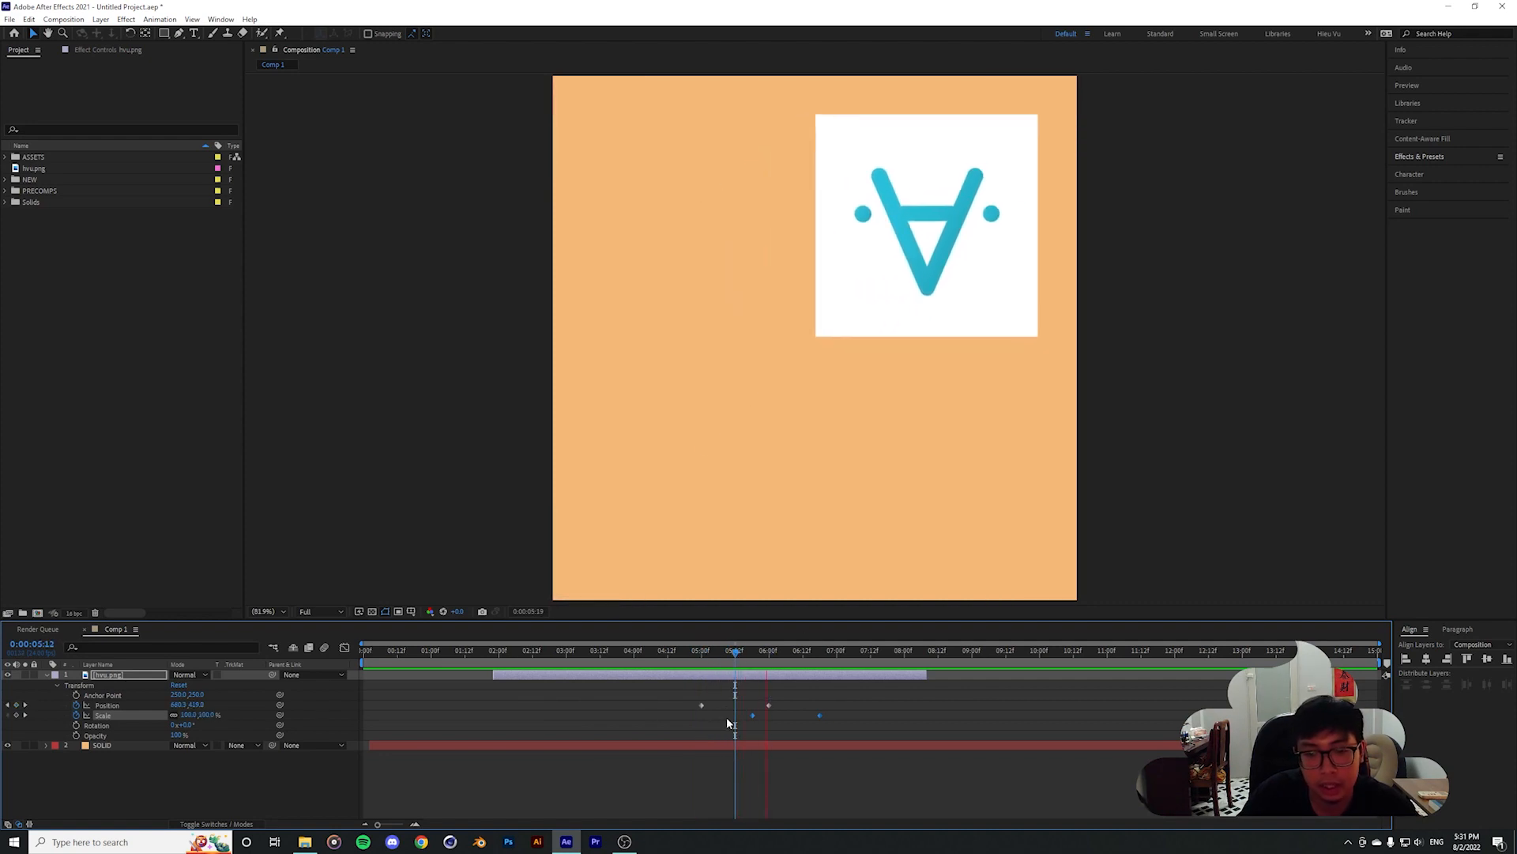
key(space)
click(686, 653)
key(space)
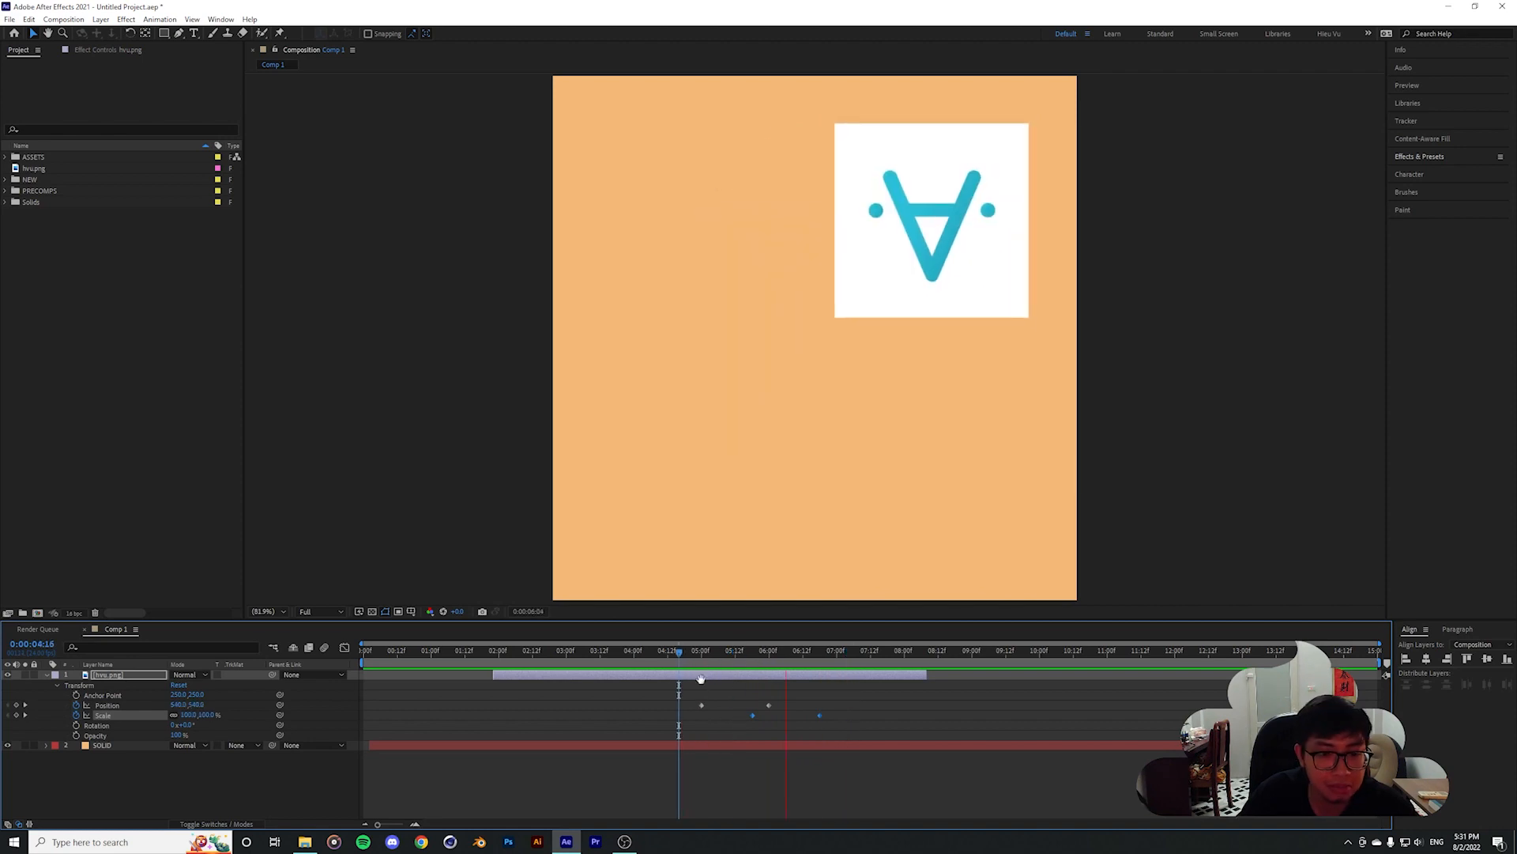
key(space)
Animate hvu.png's Rotation from 0° at 0:00:04:17 to 147° at 0:00:05:09, and preview from 0:00:04:06
drag(643, 654, 731, 662)
click(91, 727)
click(75, 725)
drag(197, 725, 268, 725)
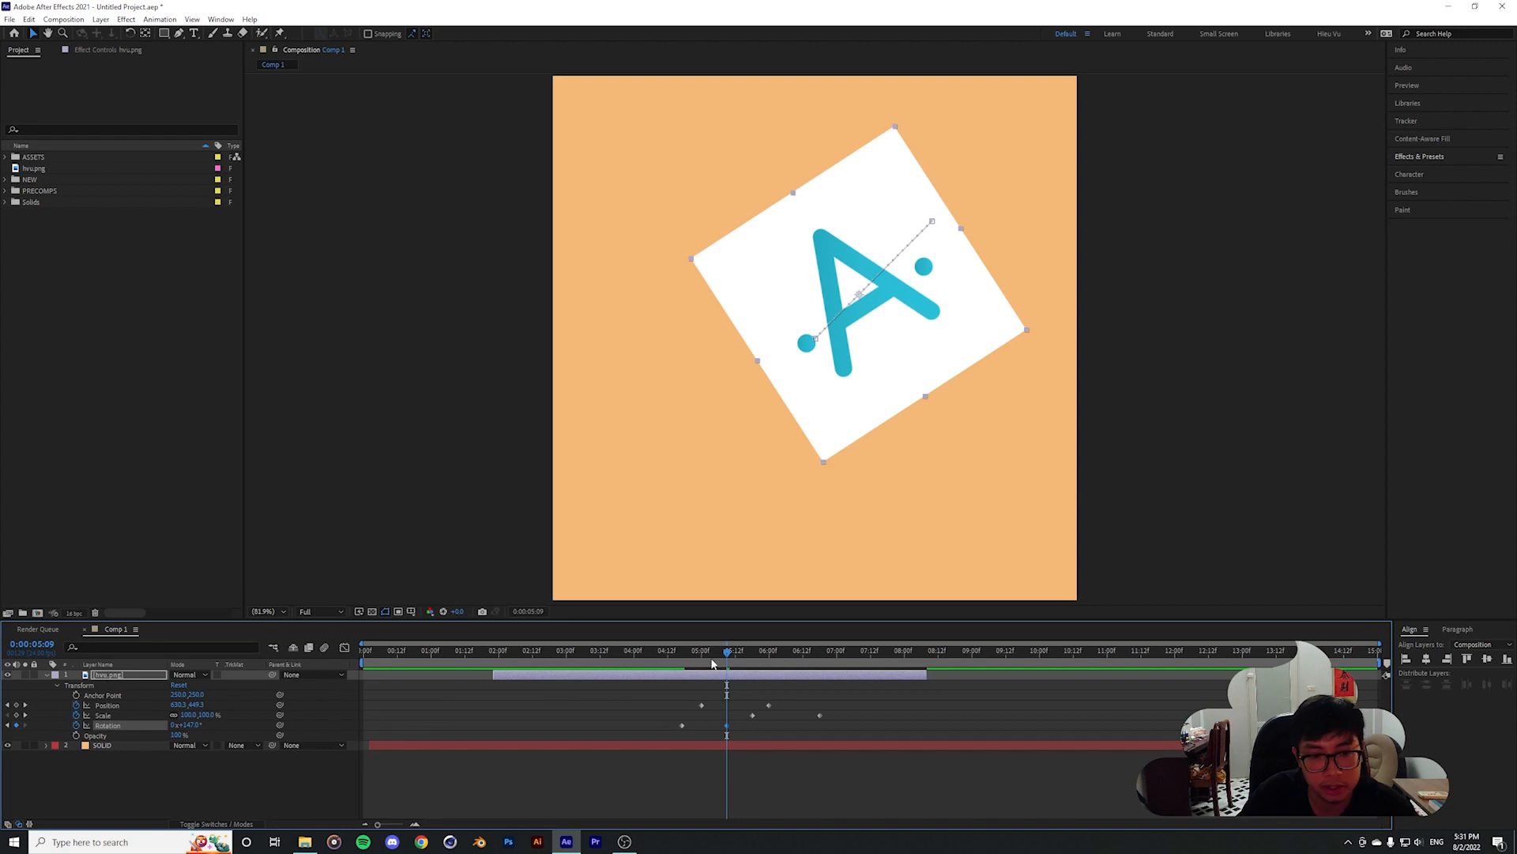
click(651, 652)
key(space)
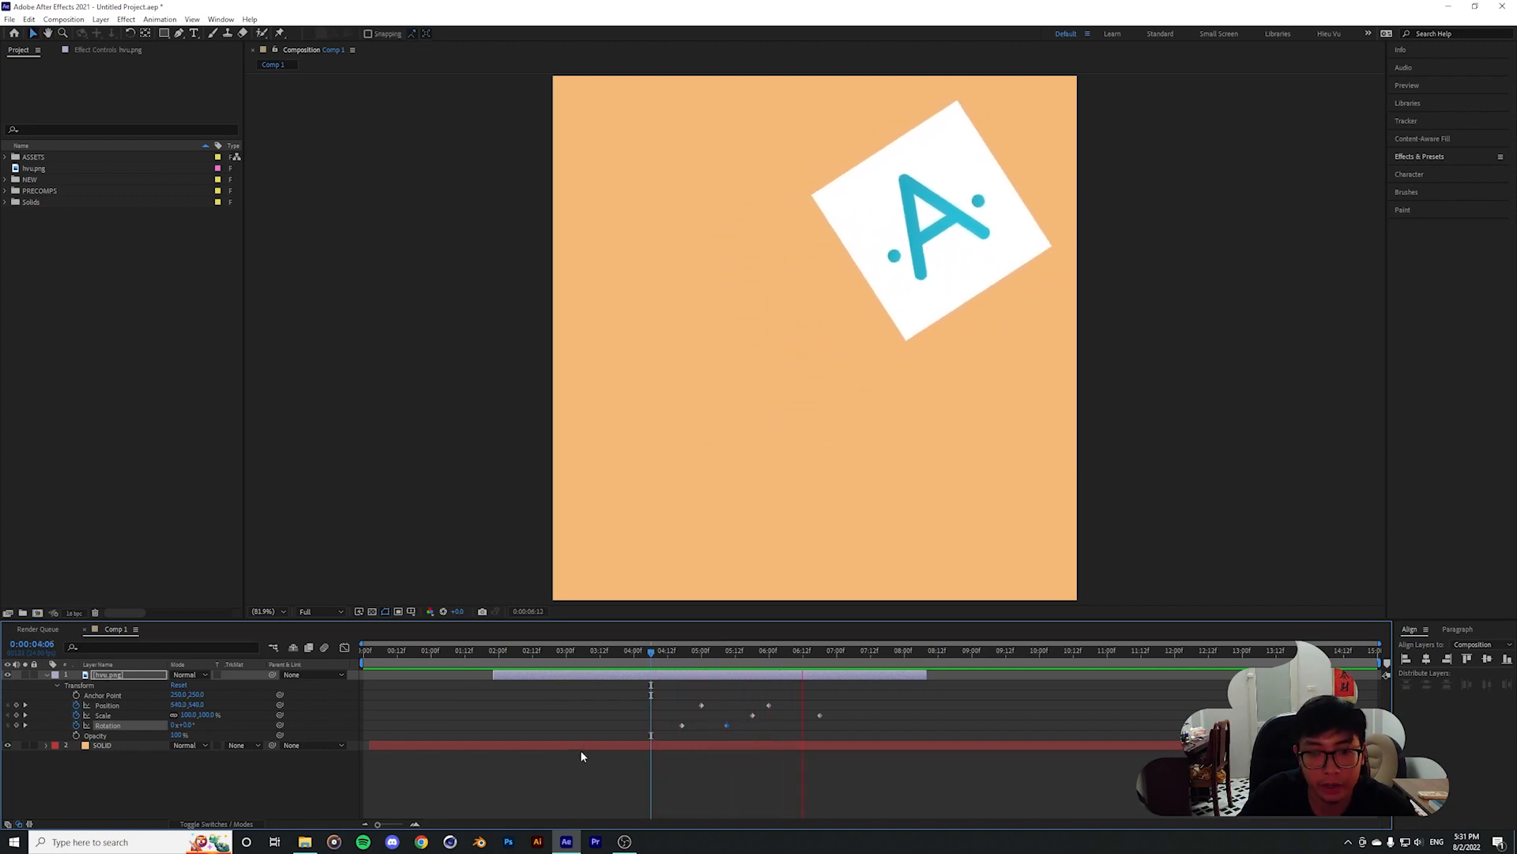
key(space)
Examine hvu.png's Position, Scale and Rotation keyframes, collapsing and expanding the layer's properties
click(666, 652)
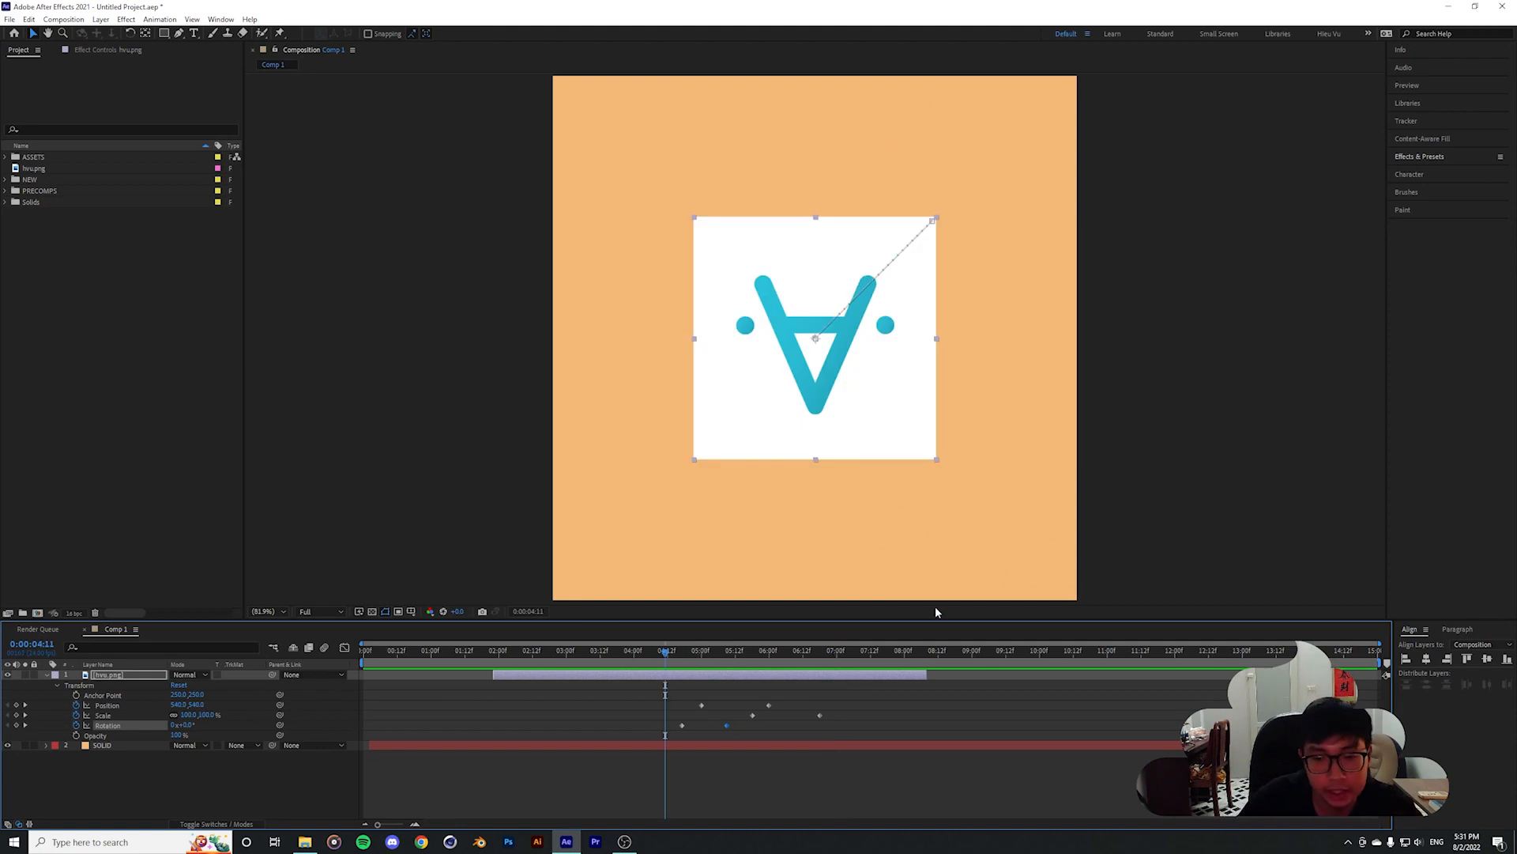
click(795, 697)
click(791, 676)
drag(661, 693, 915, 731)
click(915, 734)
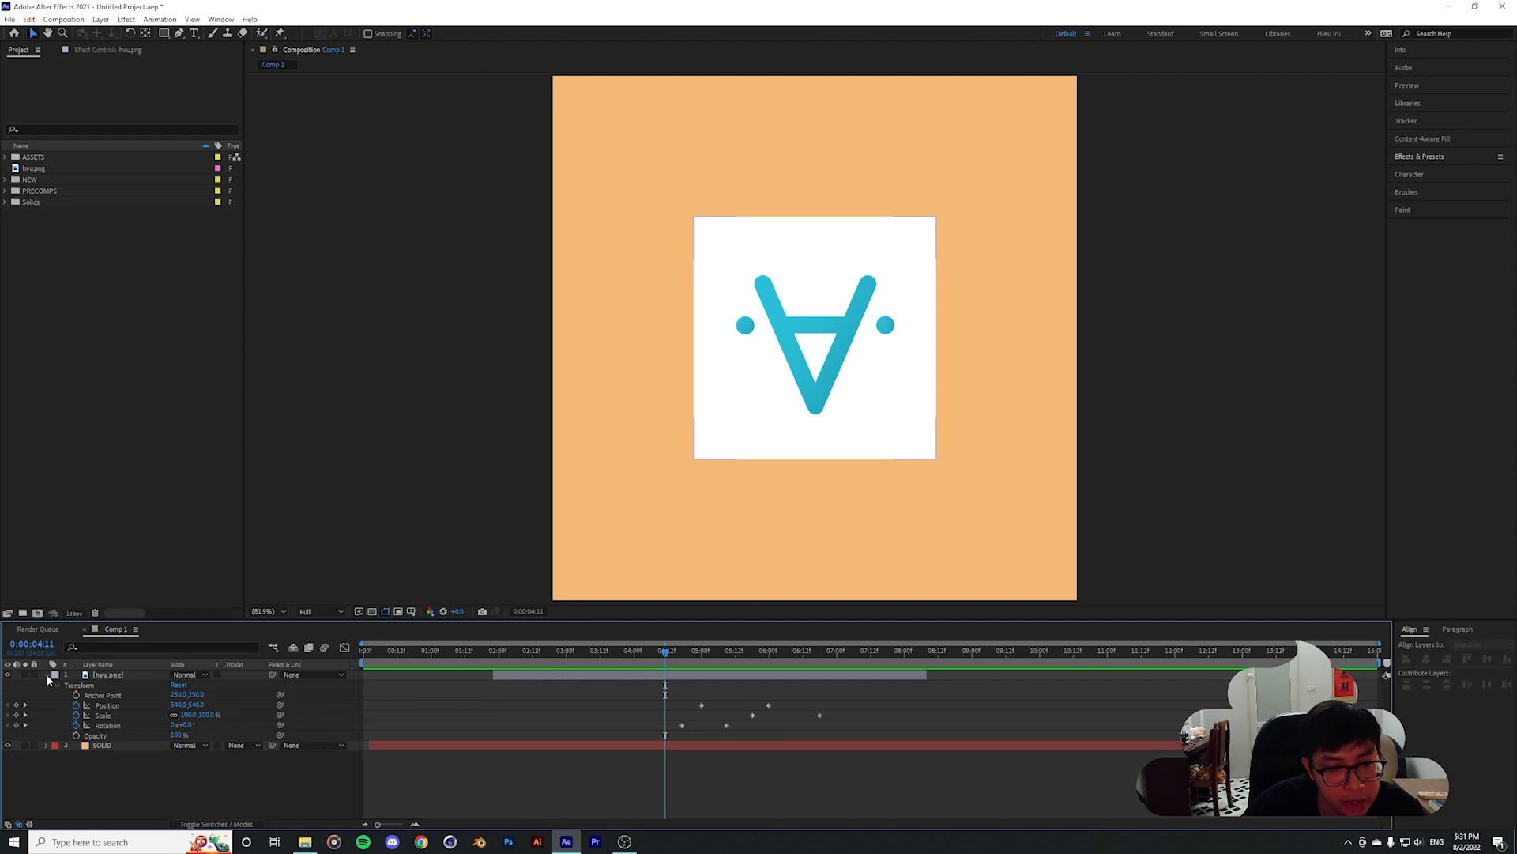
click(47, 675)
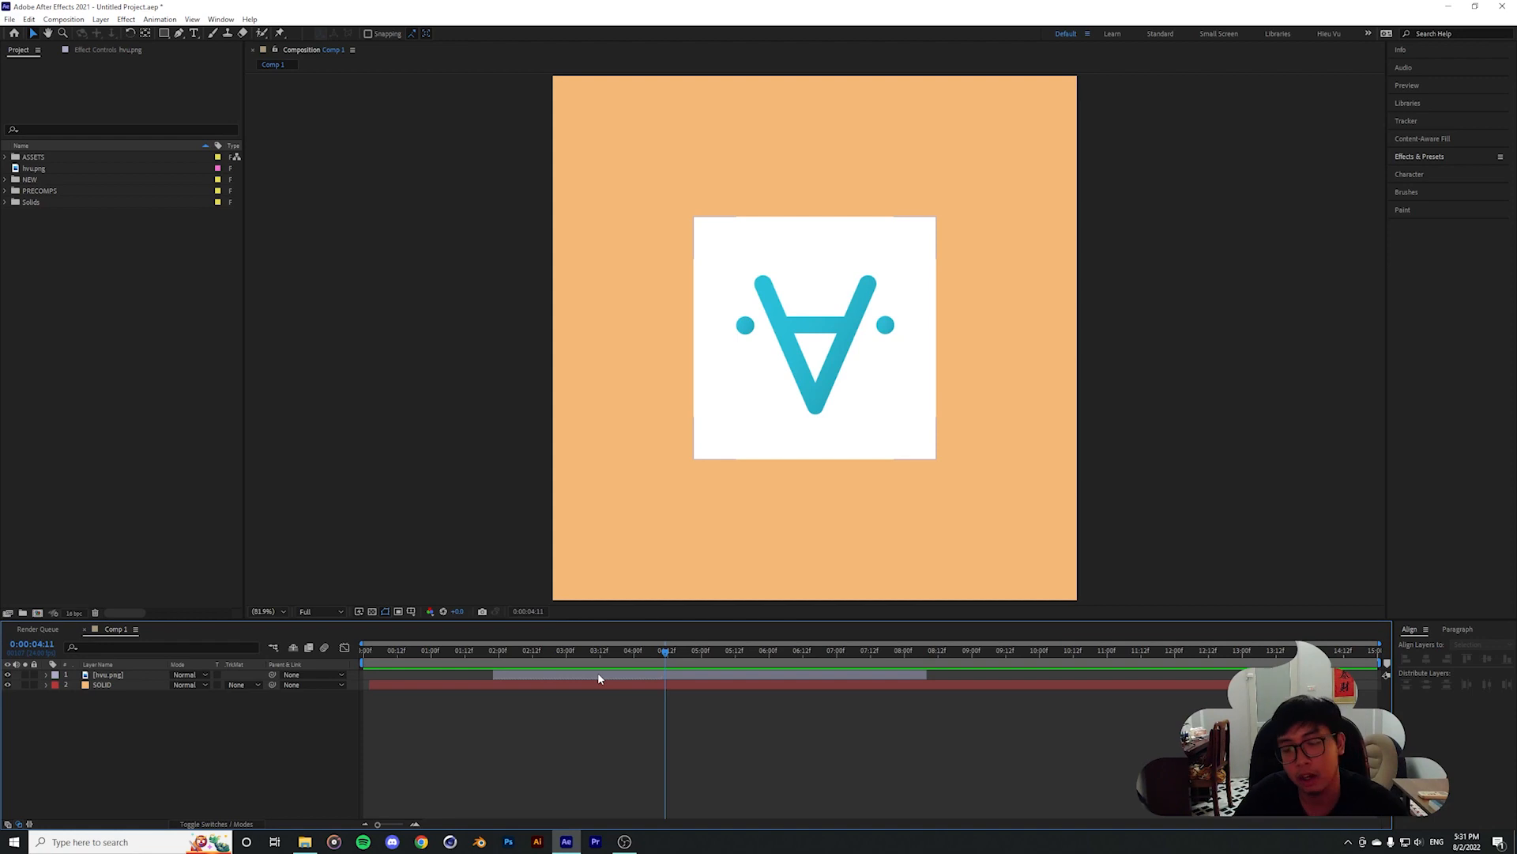
click(46, 675)
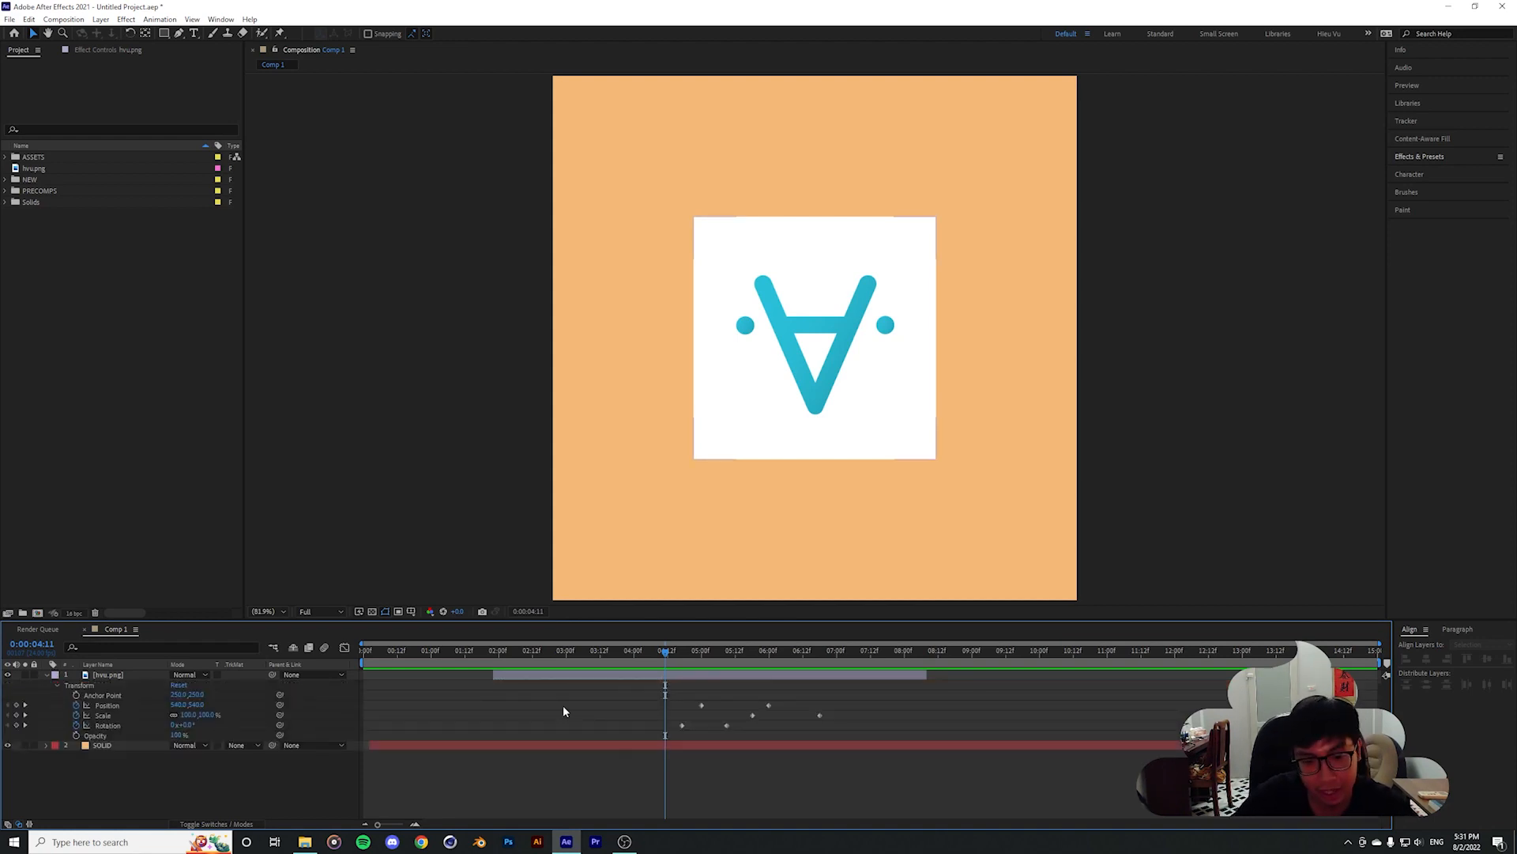
click(47, 675)
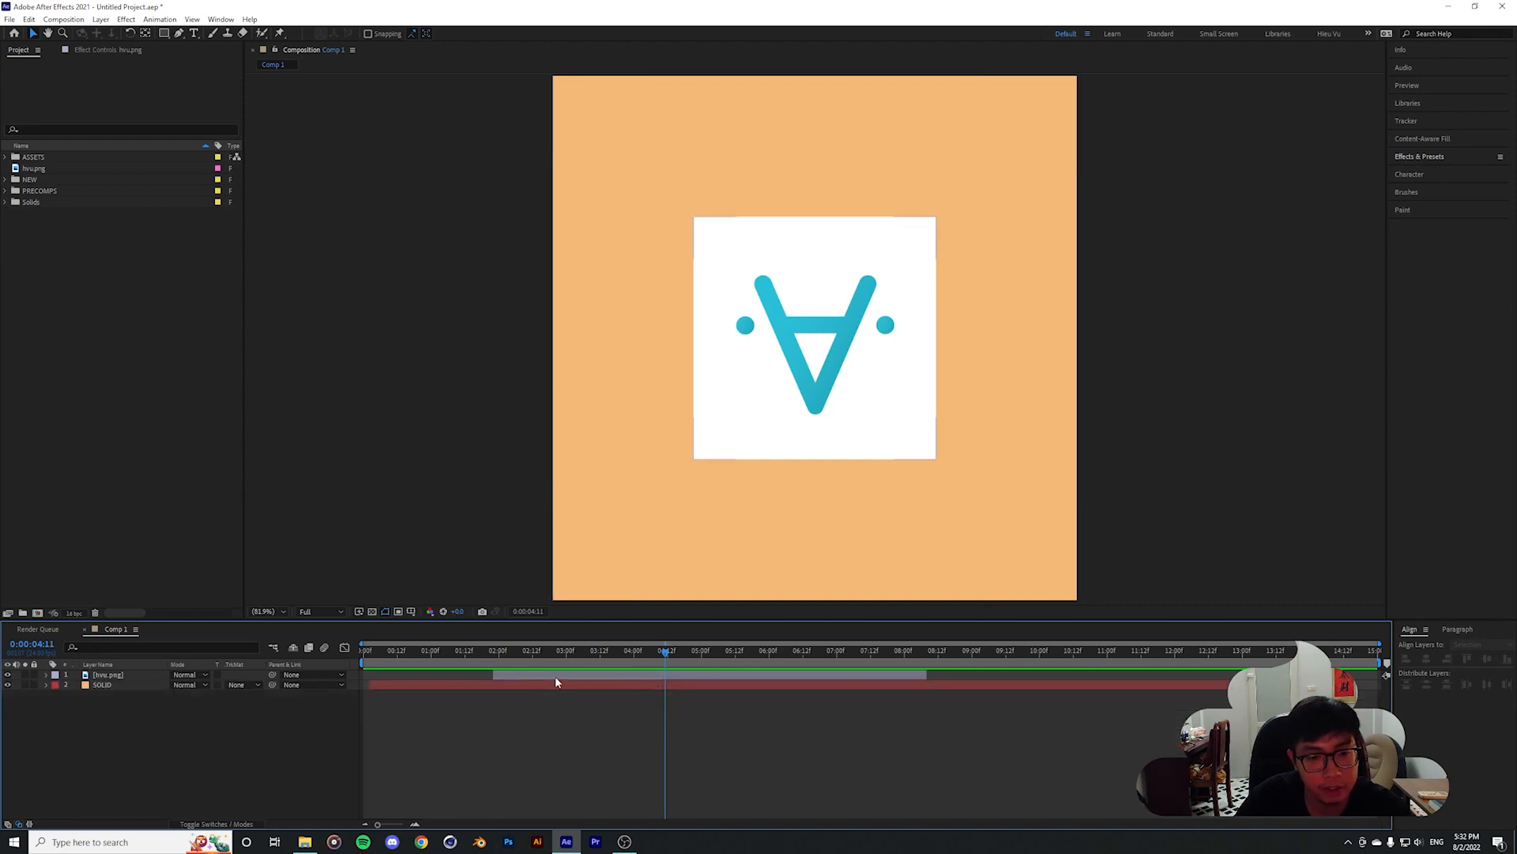
click(45, 674)
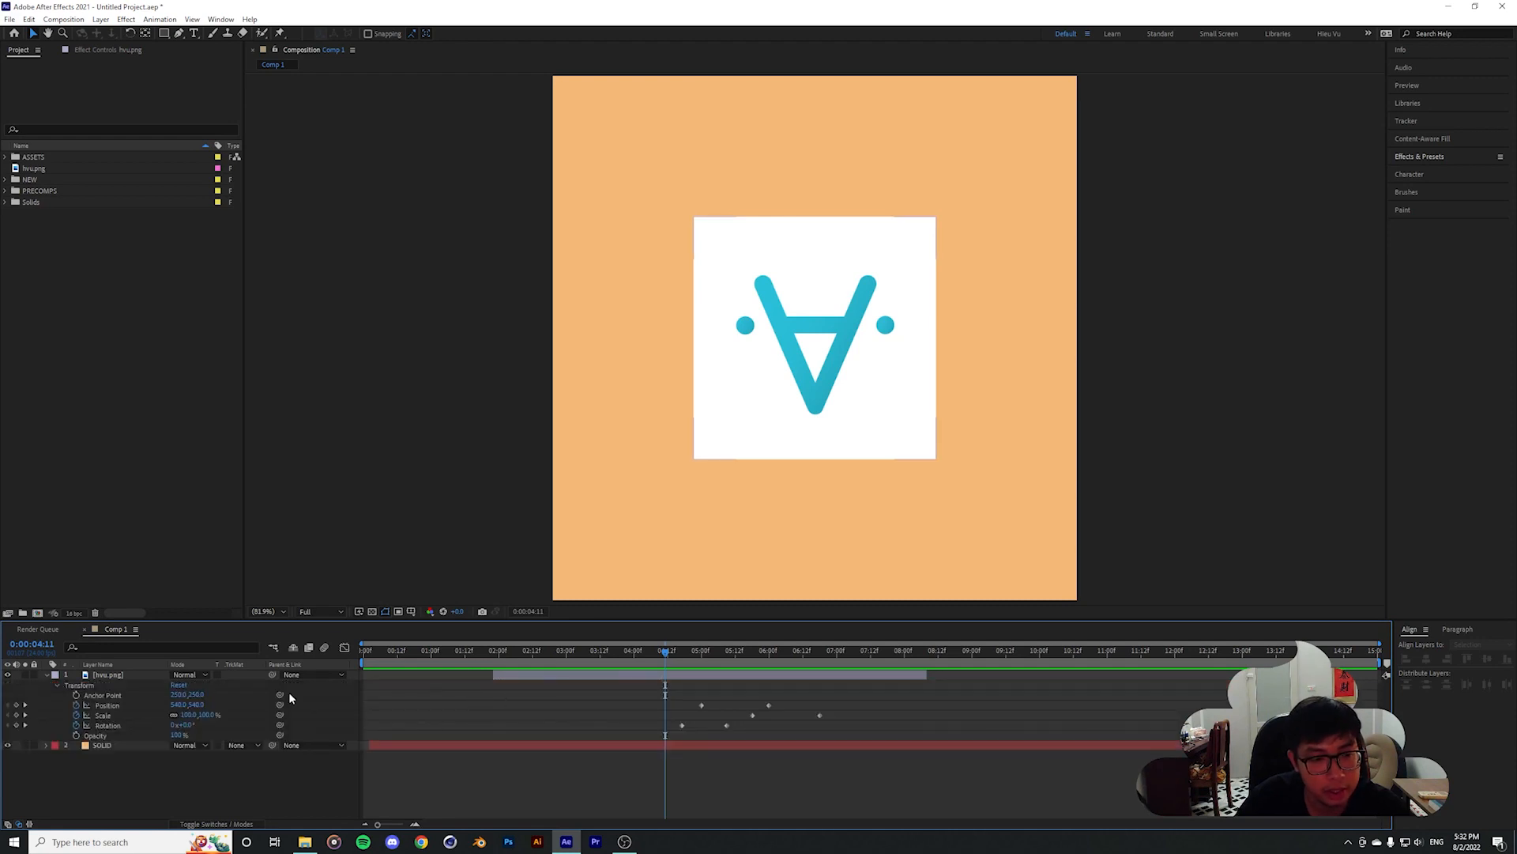
Delete all Position, Scale and Rotation keyframes from hvu.png
drag(501, 693, 461, 693)
drag(462, 693, 962, 740)
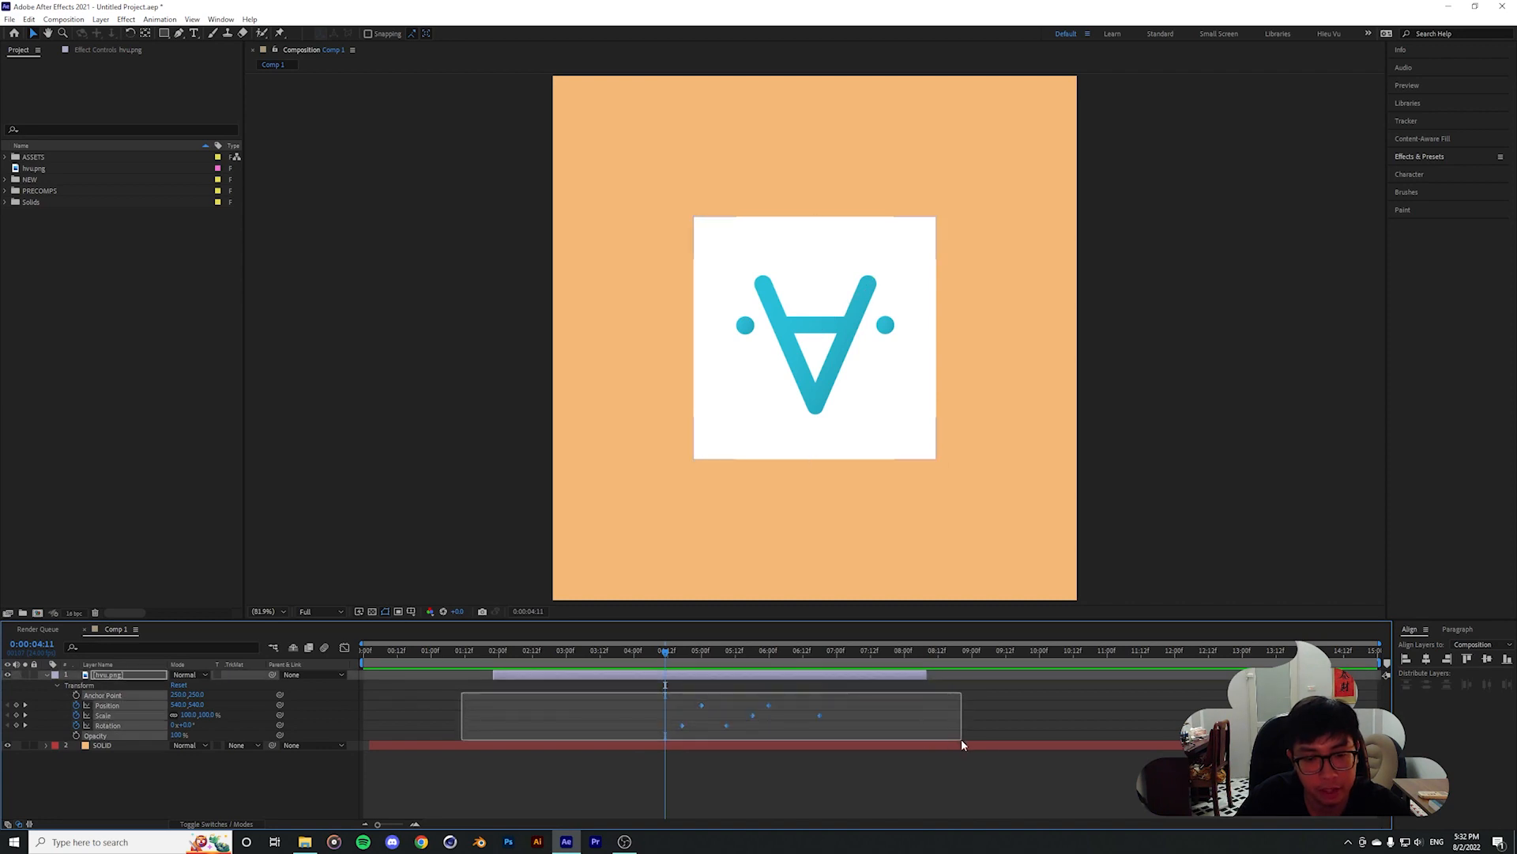
drag(961, 740, 962, 740)
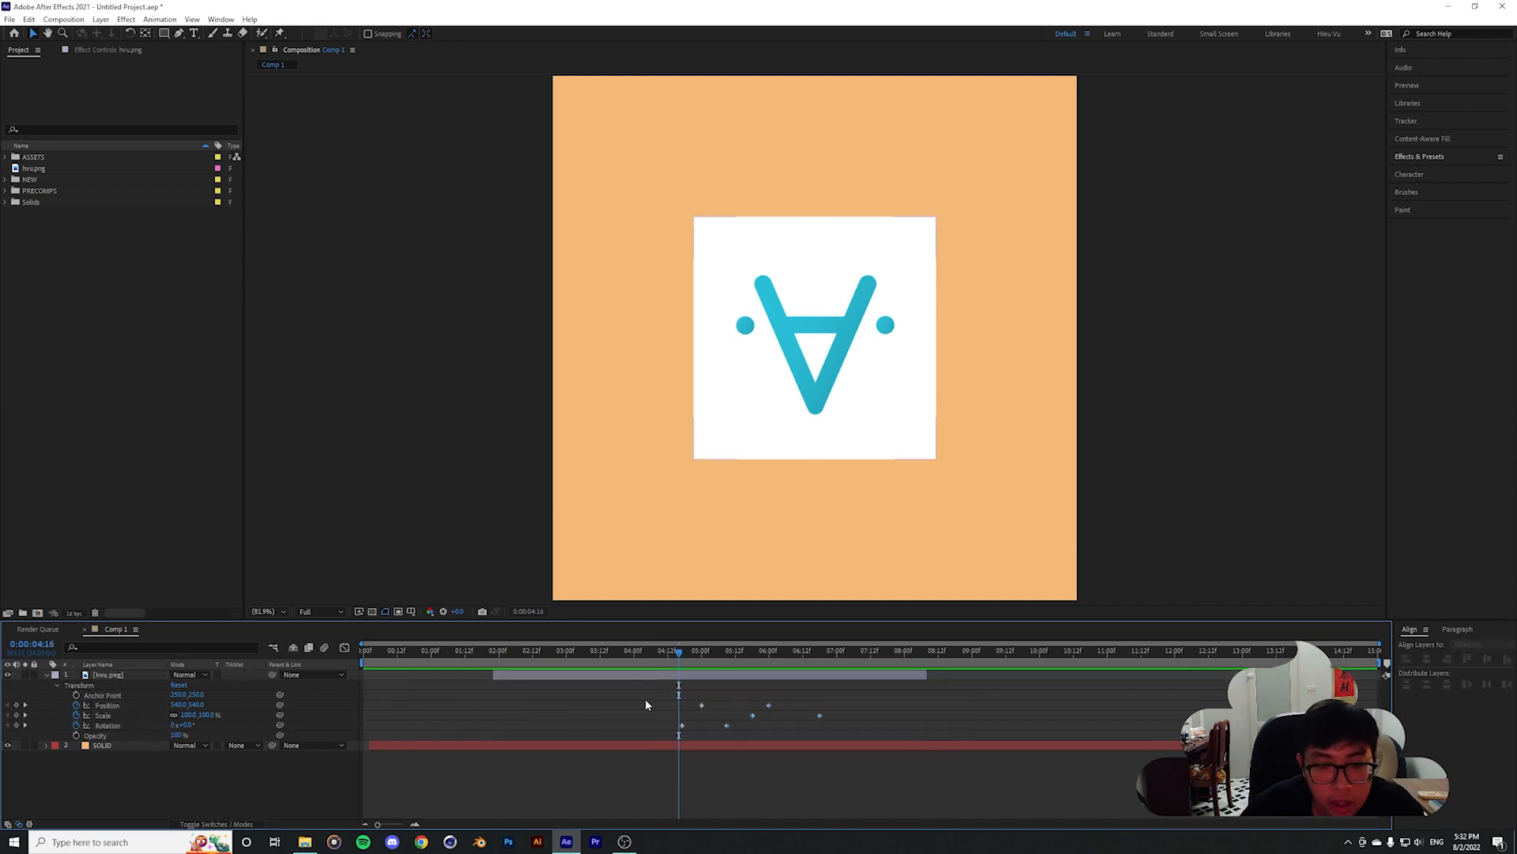
drag(641, 699, 925, 730)
key(Delete)
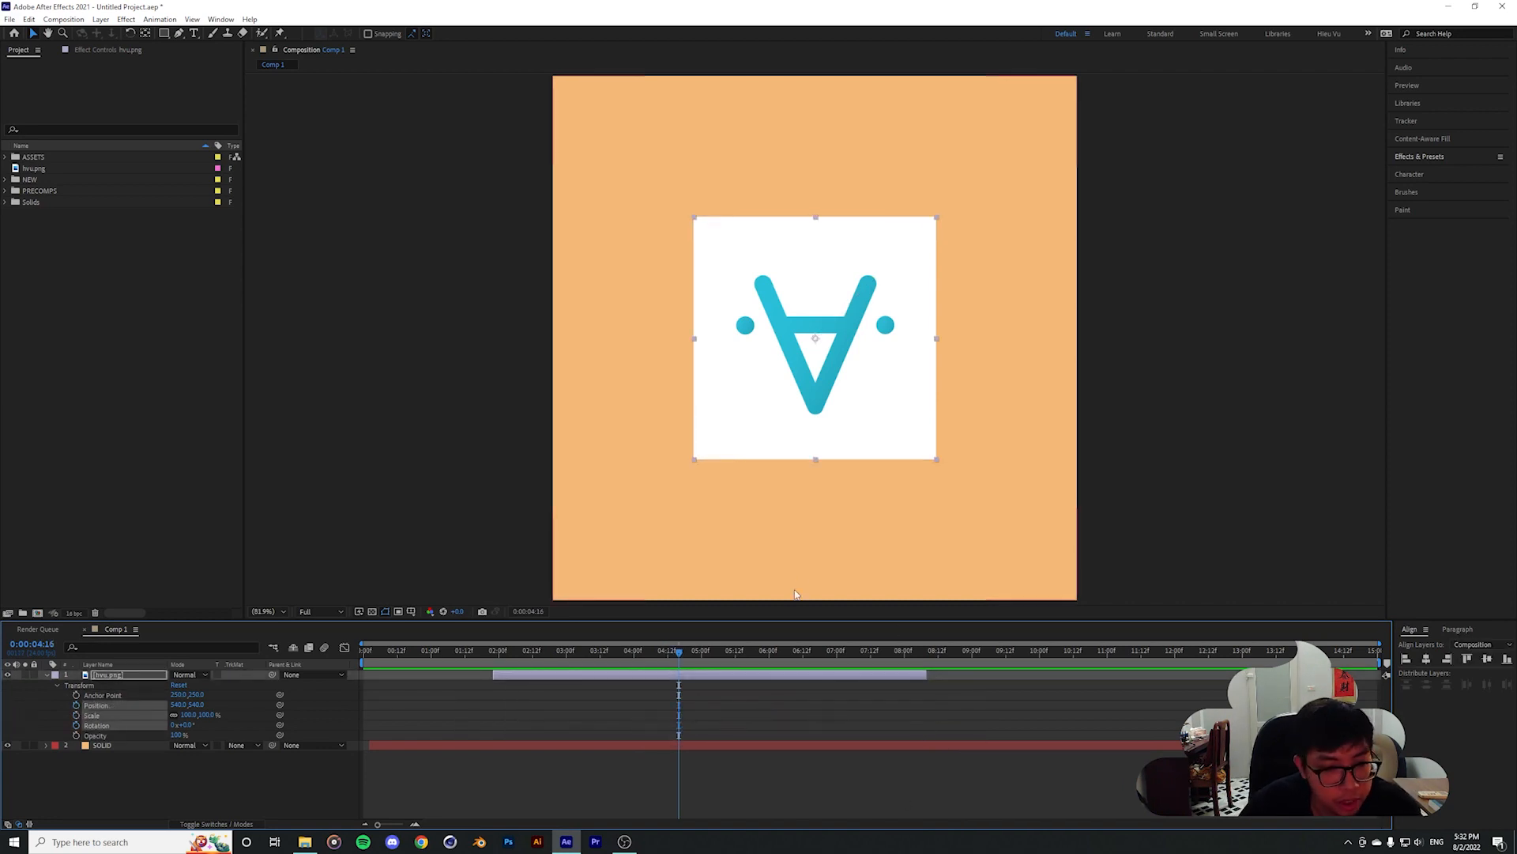
At 0:00:04:17, stretch hvu.png to 141% width and 108% height with unlinked Scale, and select its Anchor Point property
click(681, 653)
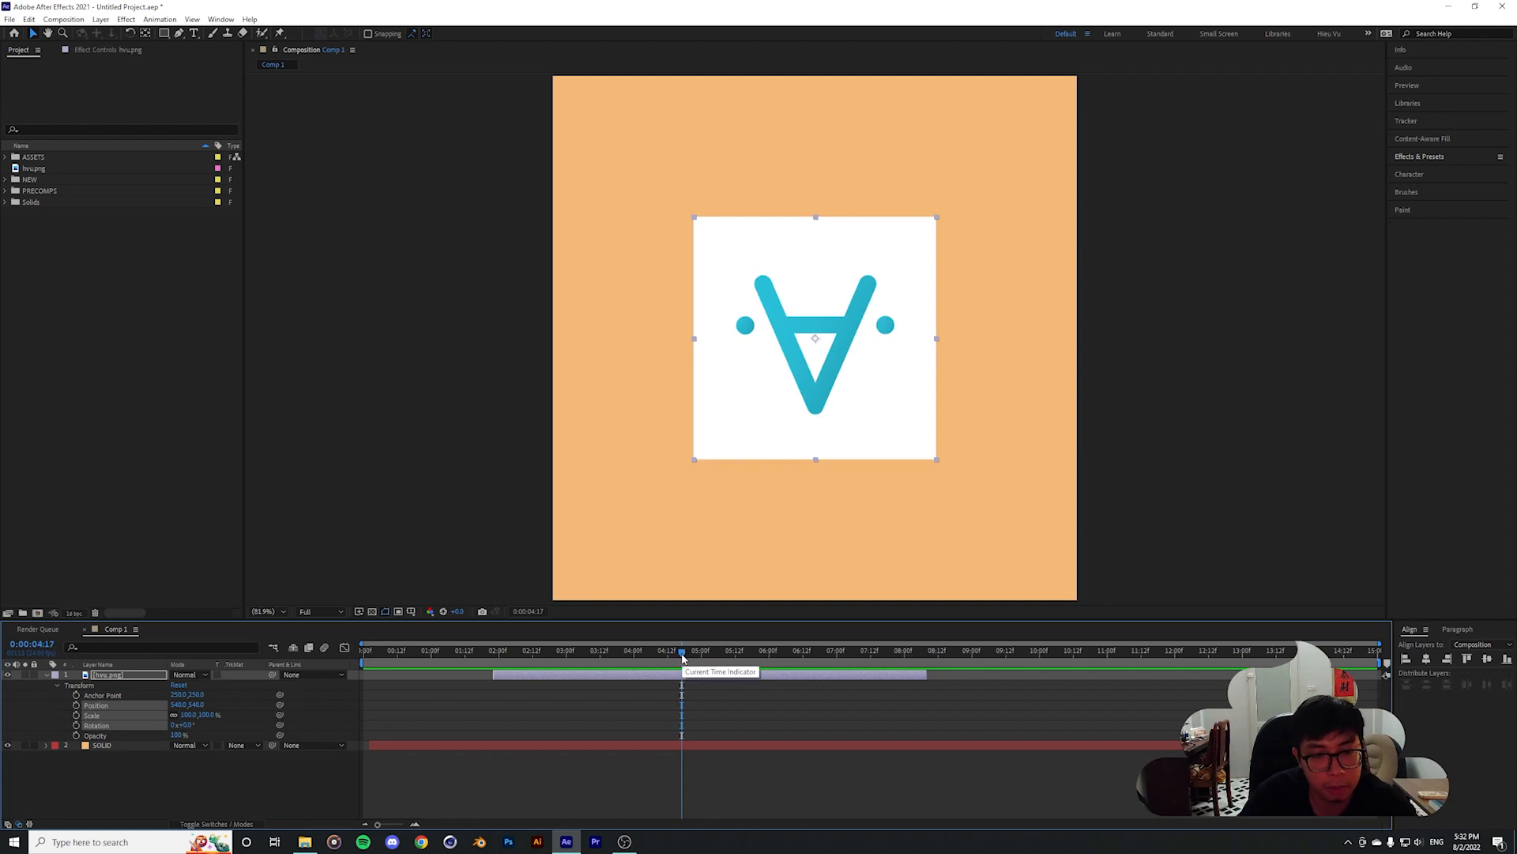
click(240, 709)
click(120, 695)
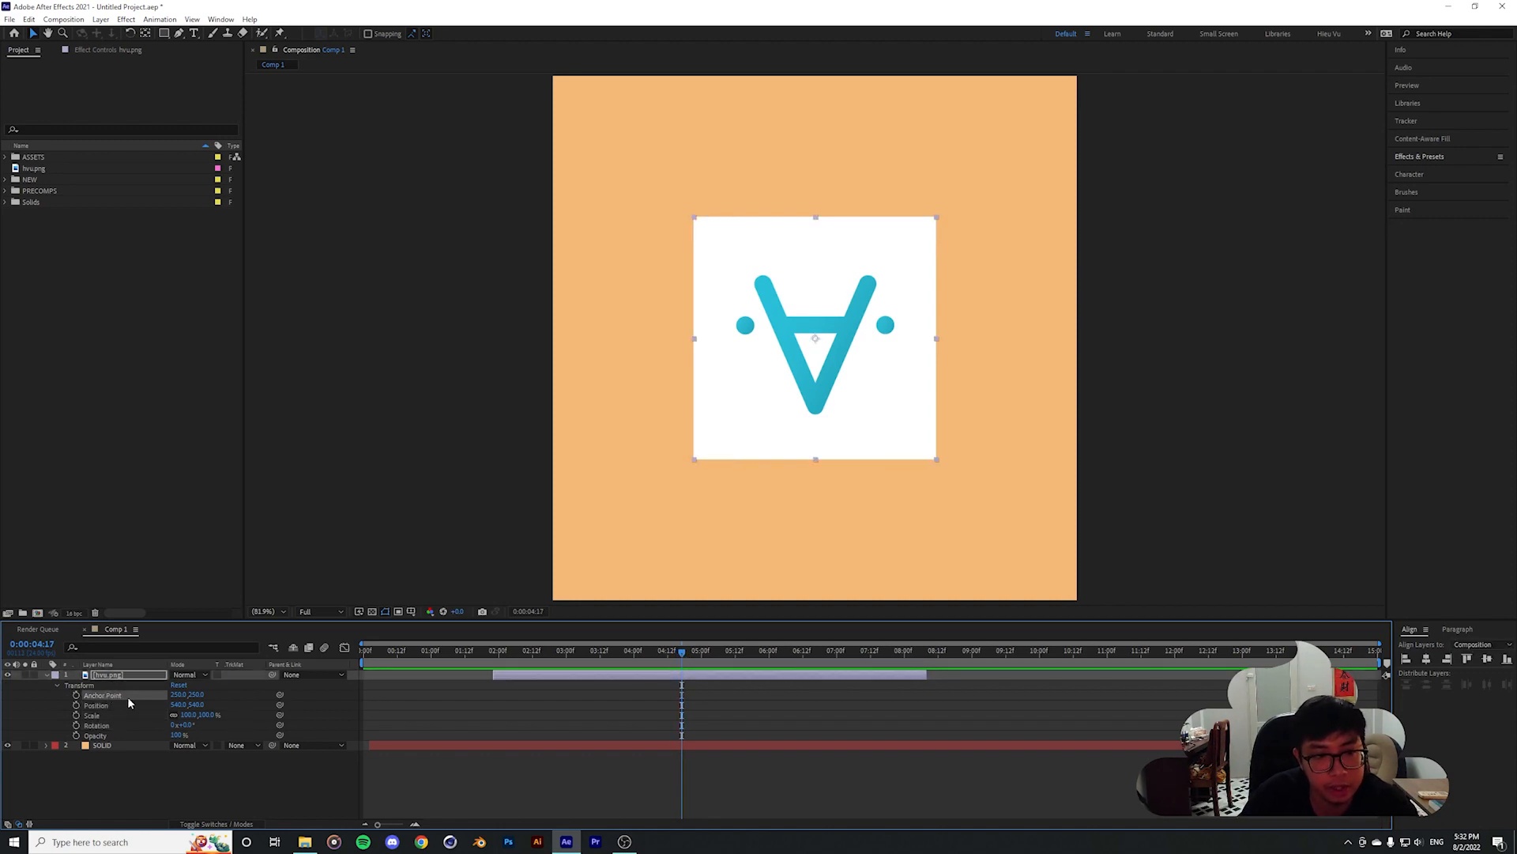
click(145, 675)
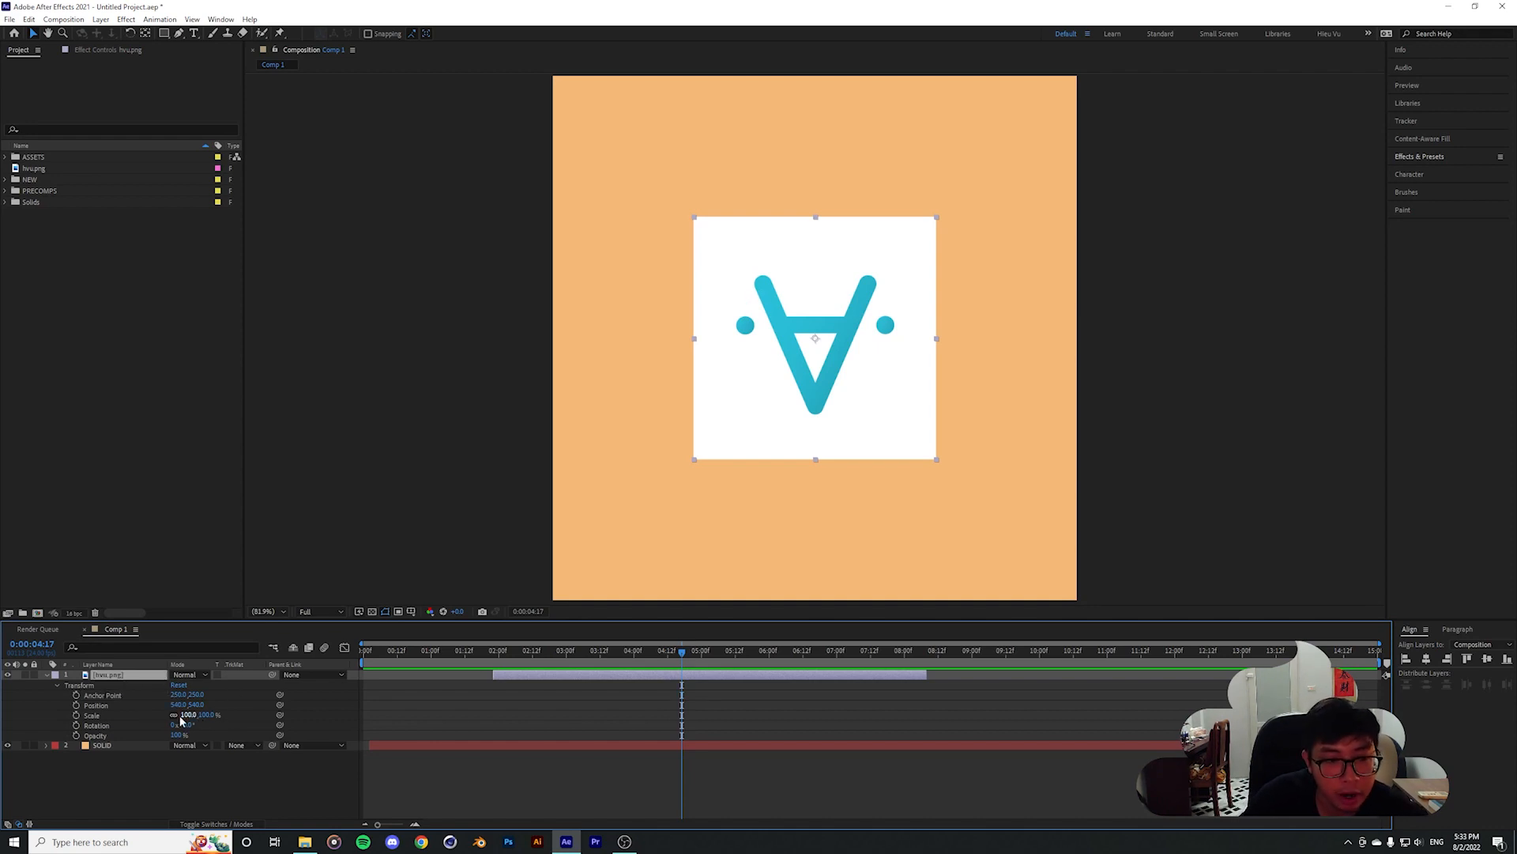
click(220, 714)
drag(240, 716, 138, 706)
click(134, 697)
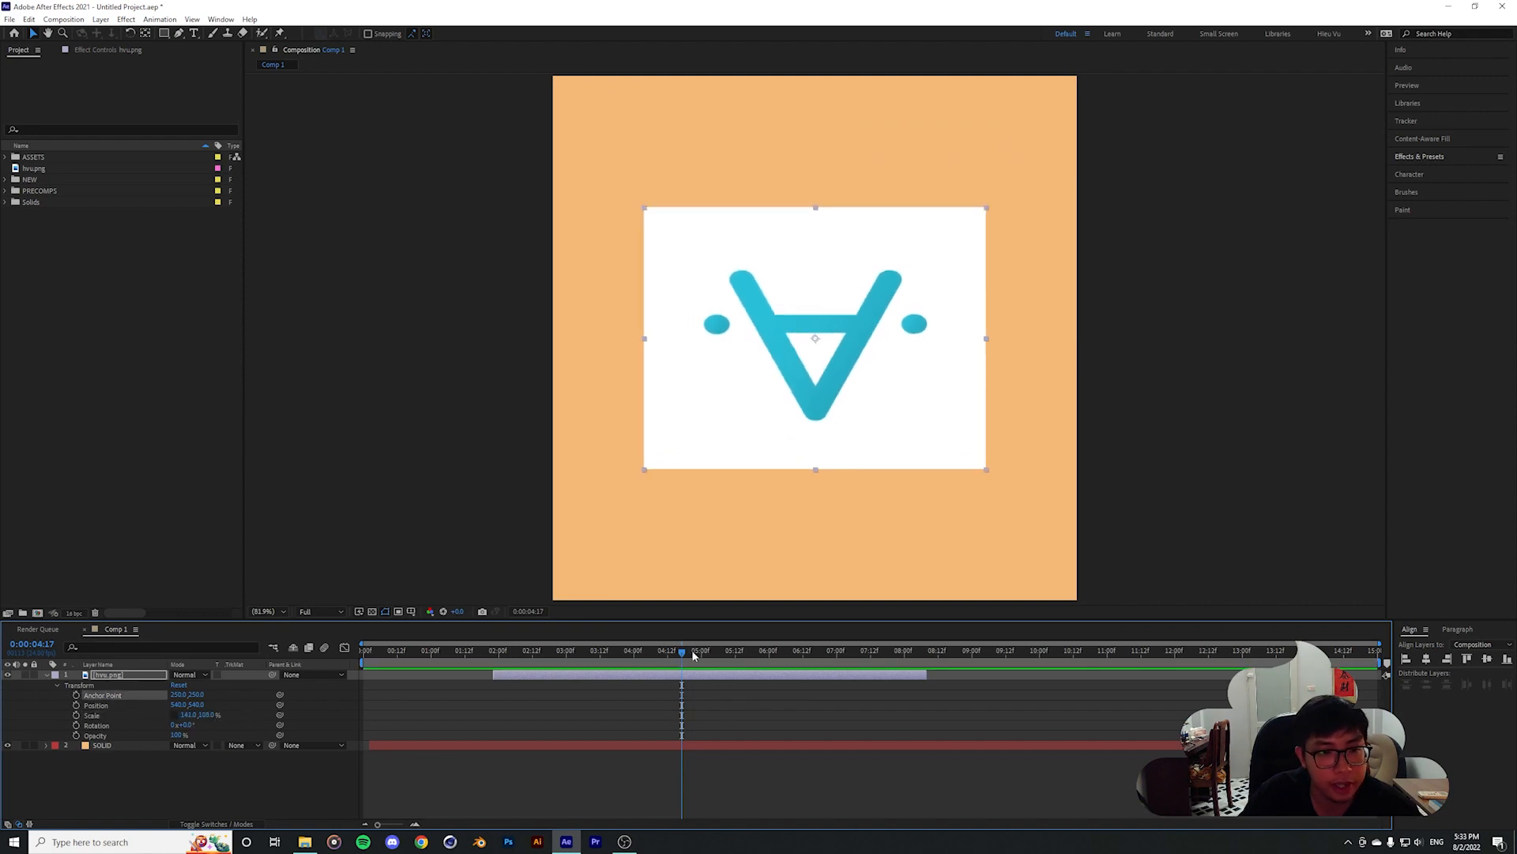
Move hvu.png's anchor point onto the logo's right dot, scale the layer to 152% by 29%, and rotate it to 2x+19°
click(144, 34)
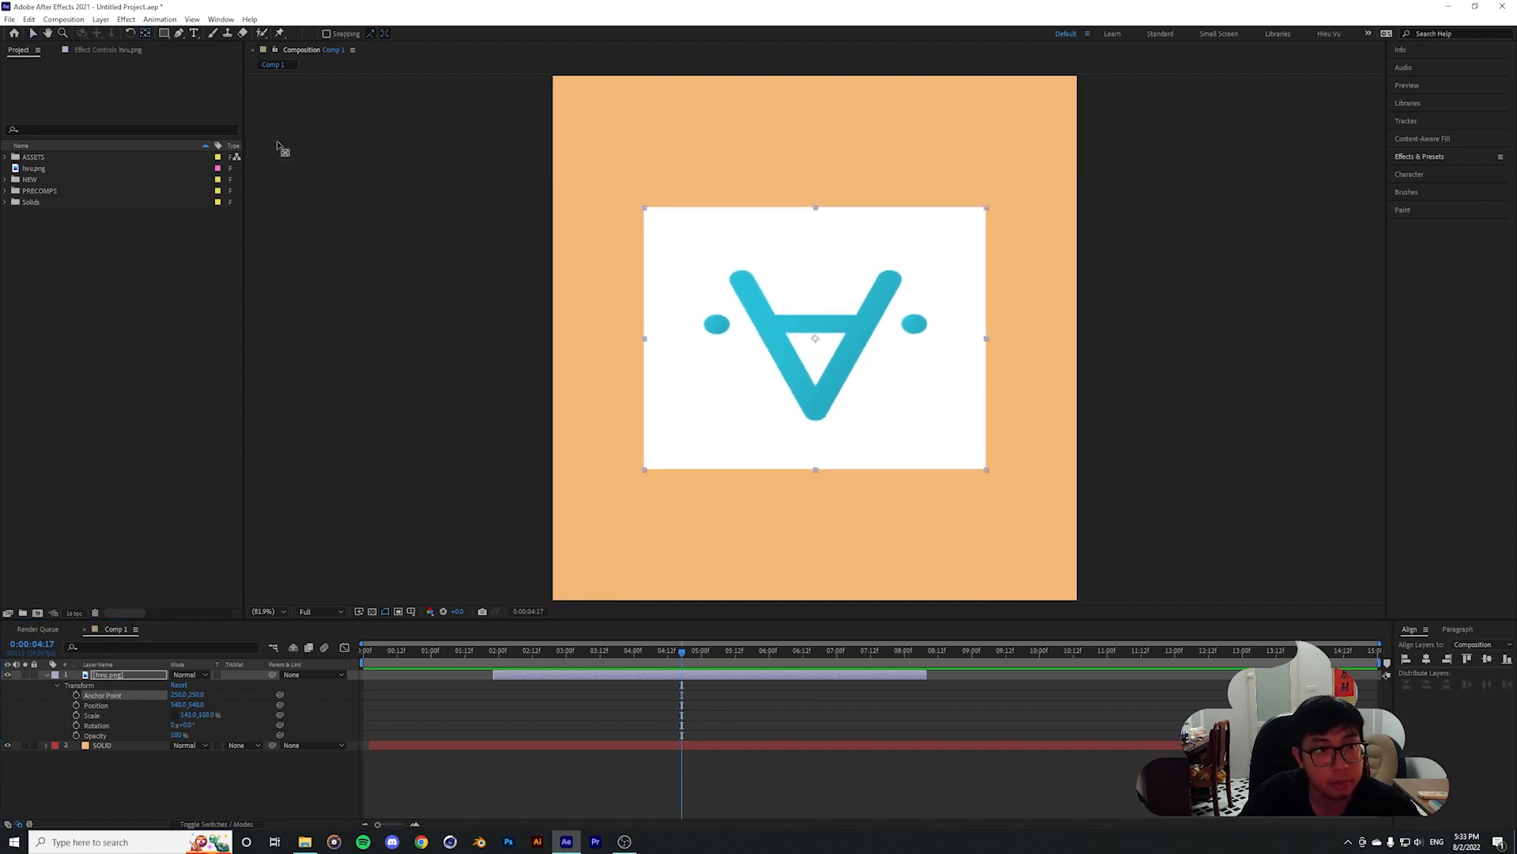
drag(814, 341, 908, 322)
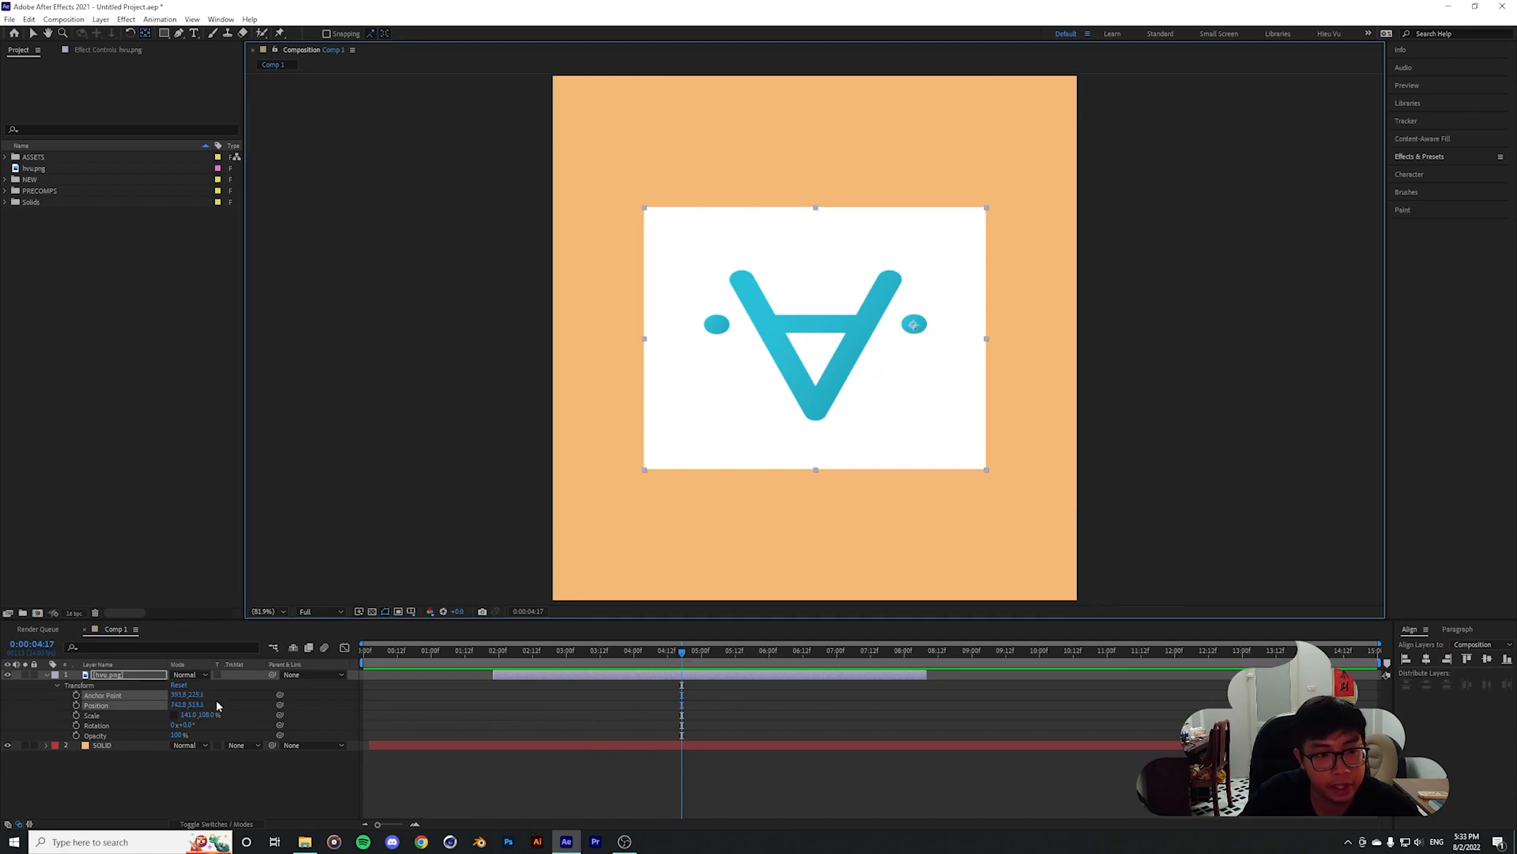
mouse_move(190, 715)
mouse_down()
mouse_move(585, 720)
mouse_move(126, 735)
mouse_move(220, 715)
mouse_move(427, 715)
mouse_move(155, 725)
mouse_move(210, 726)
mouse_move(169, 725)
mouse_up()
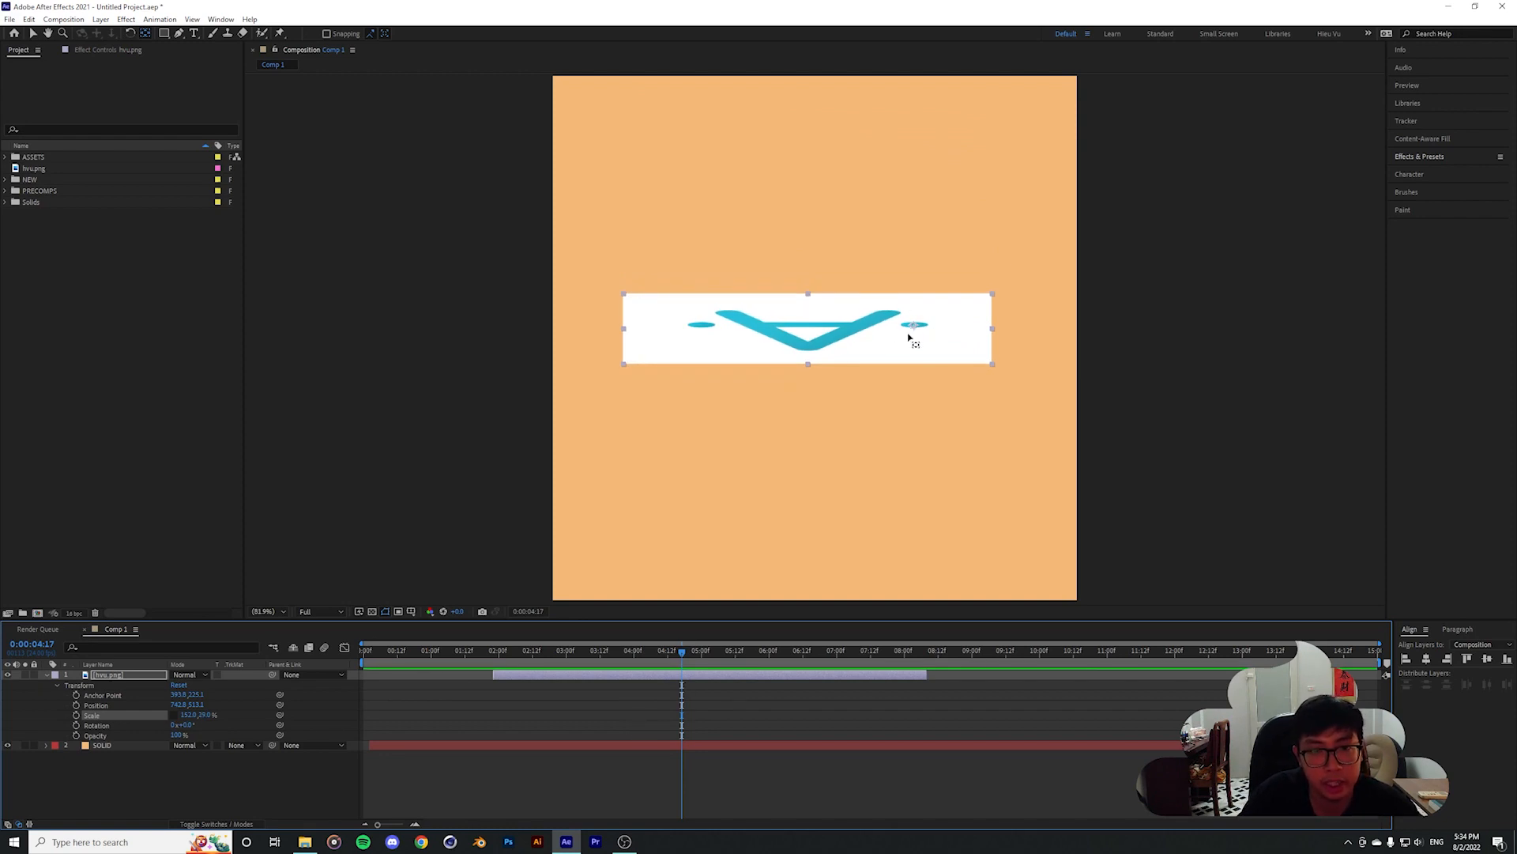
drag(185, 725, 625, 731)
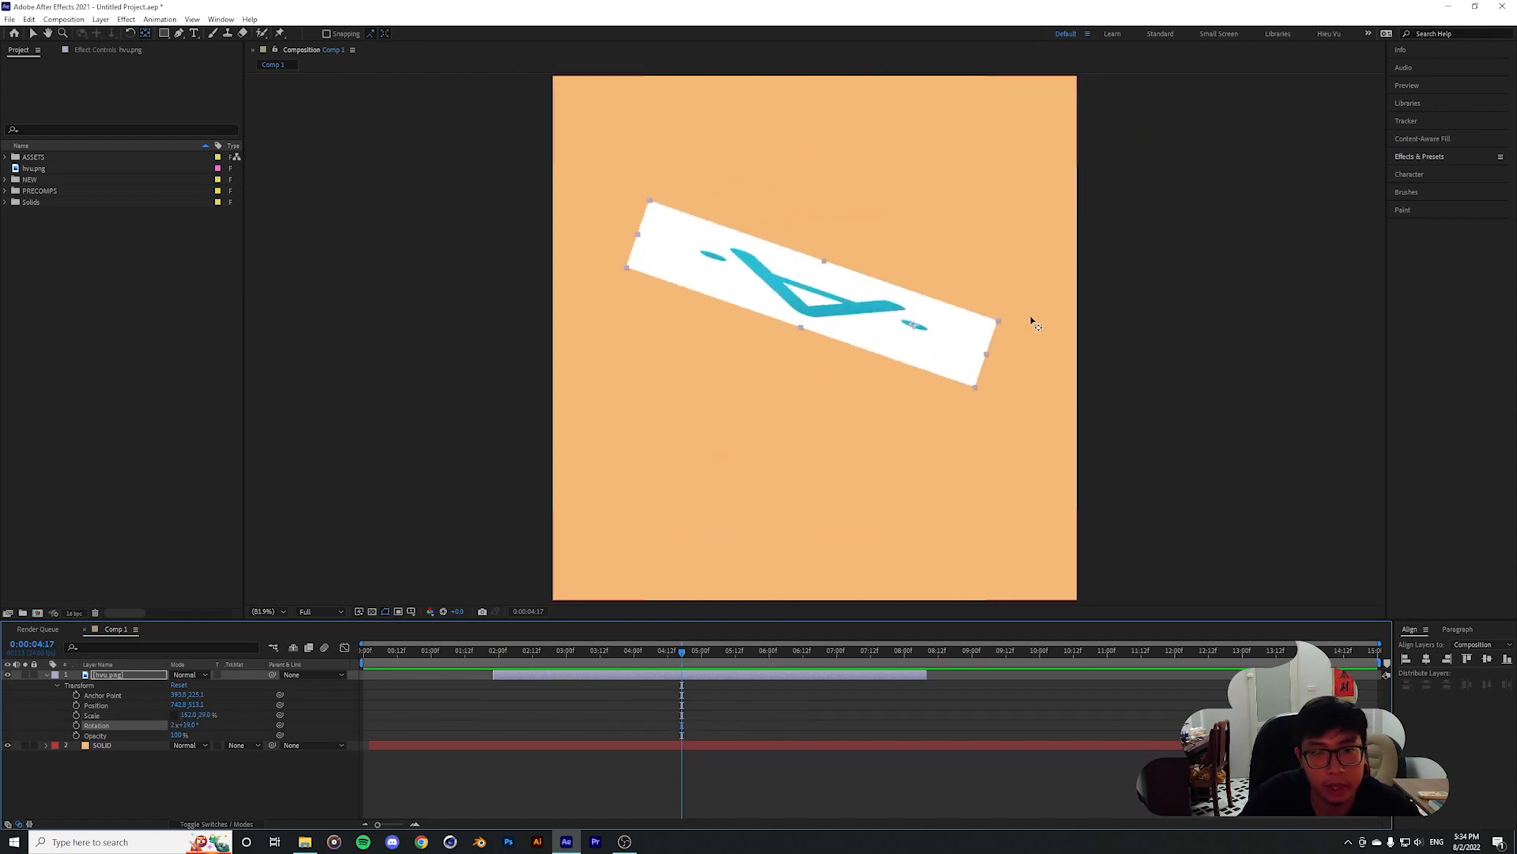
Move hvu.png's anchor point to the midpoint of its right short edge and rotate the layer around it
drag(914, 328, 985, 354)
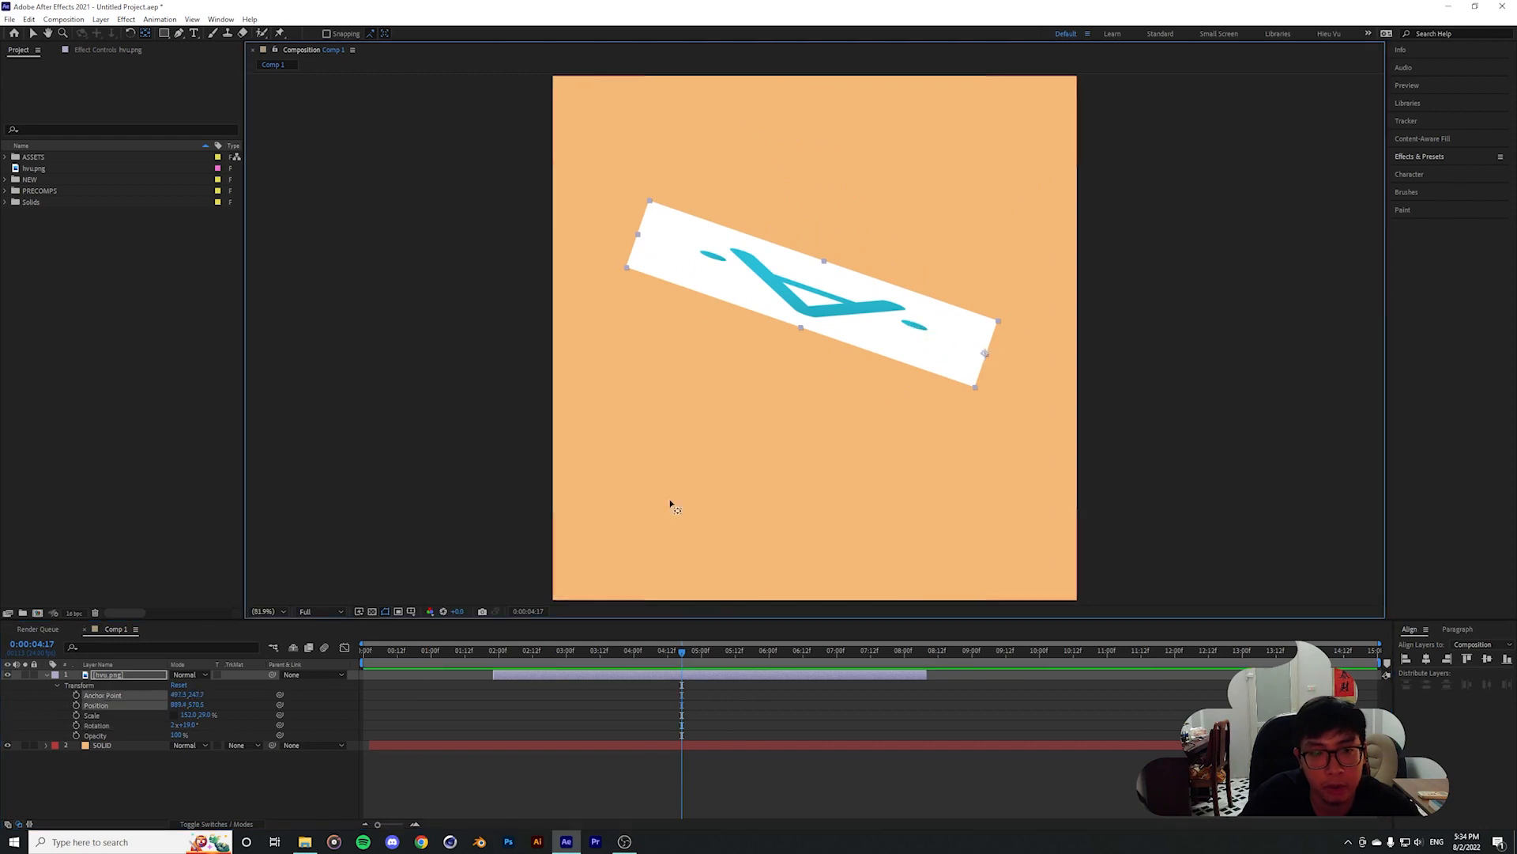
drag(183, 725, 628, 725)
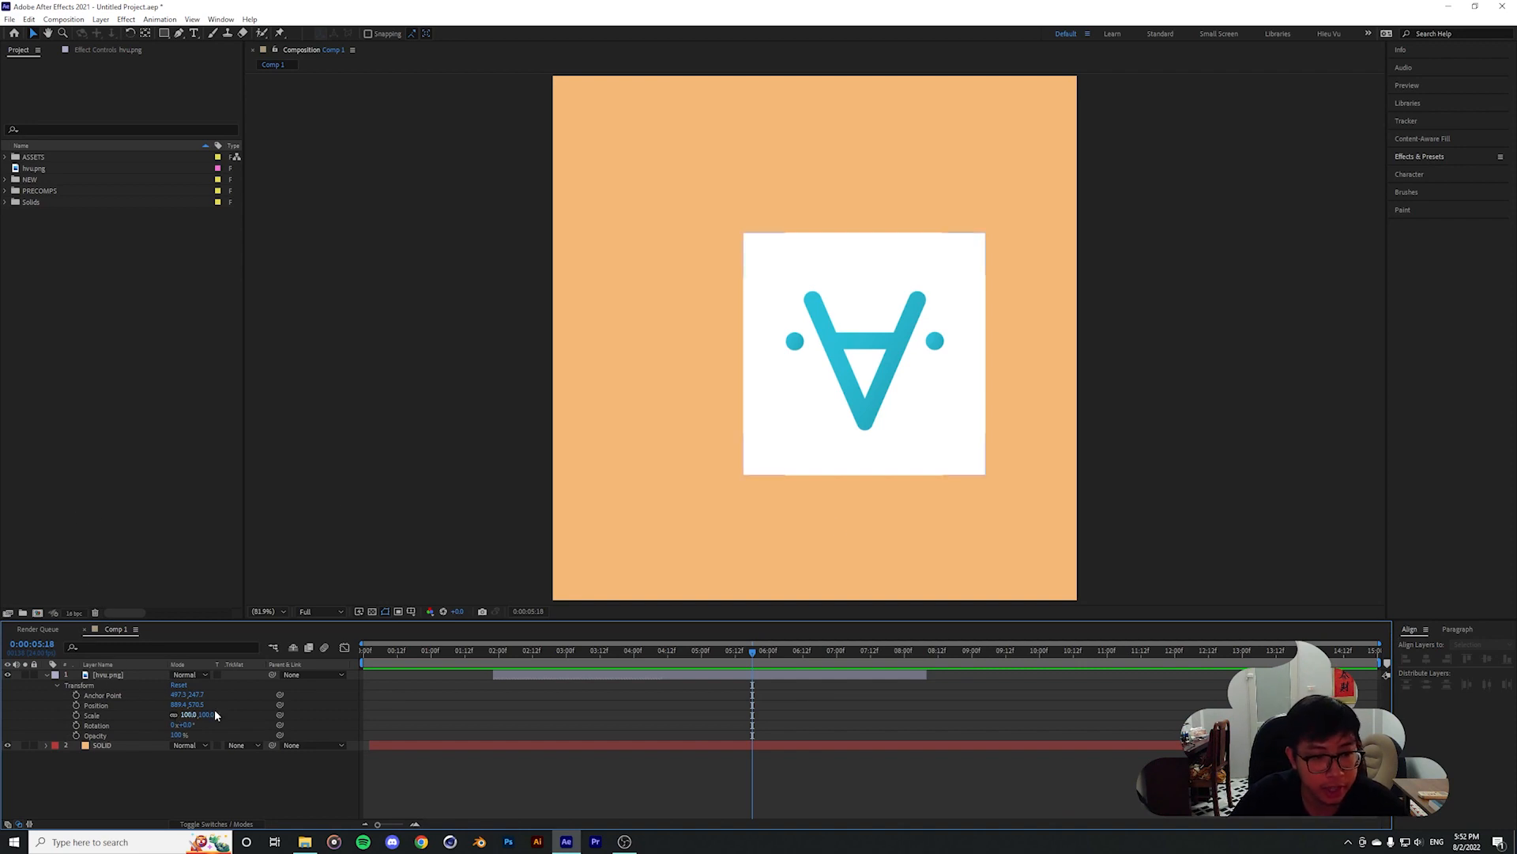
Reposition hvu.png directly in the composition toward the lower-right corner, at a Position of about 1051, 706
click(893, 340)
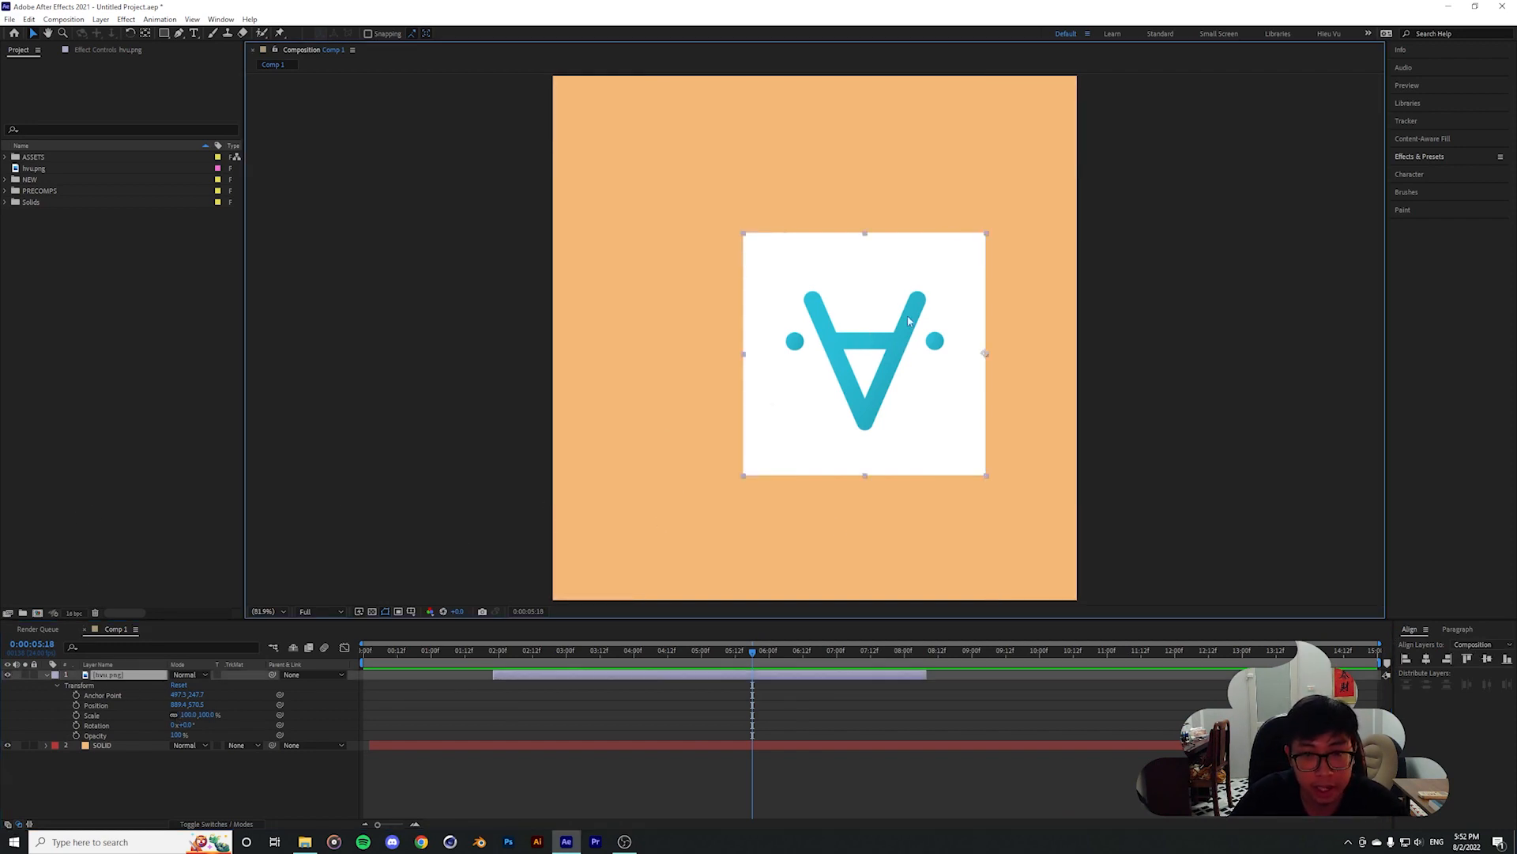
click(1179, 480)
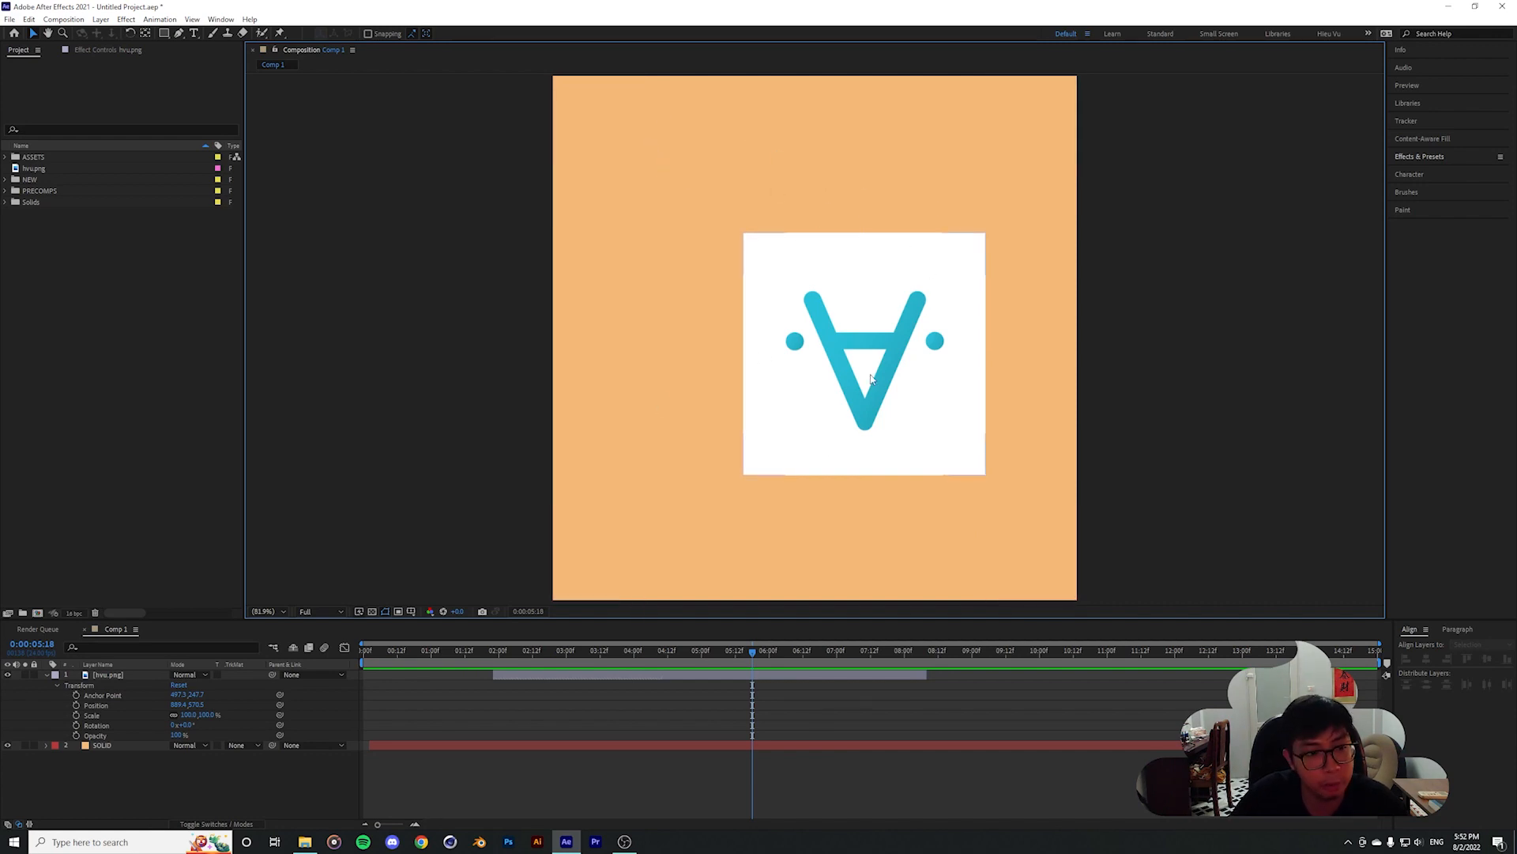
click(876, 424)
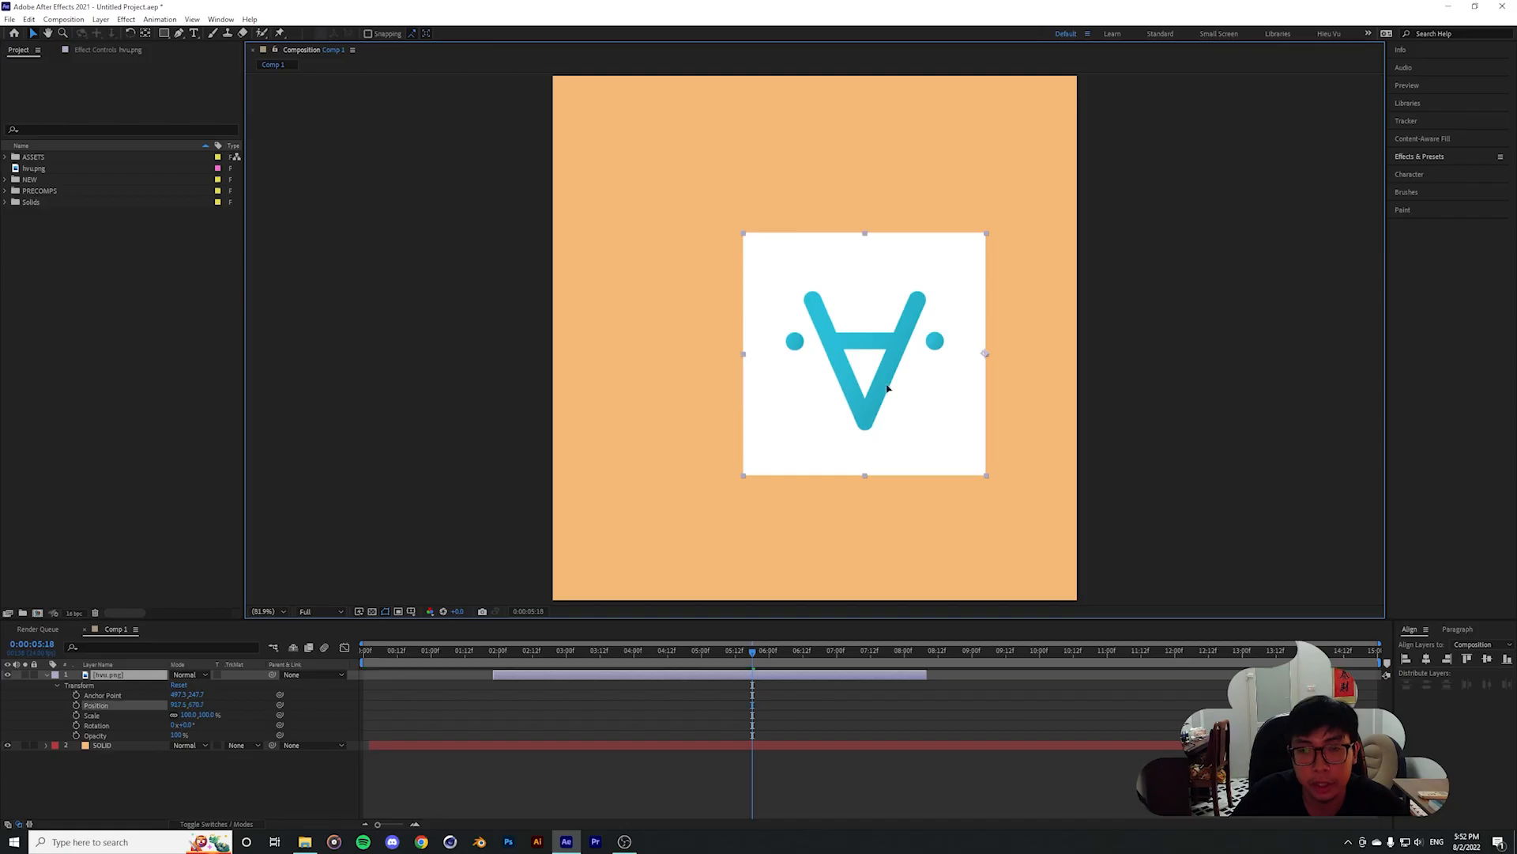
drag(888, 387, 960, 455)
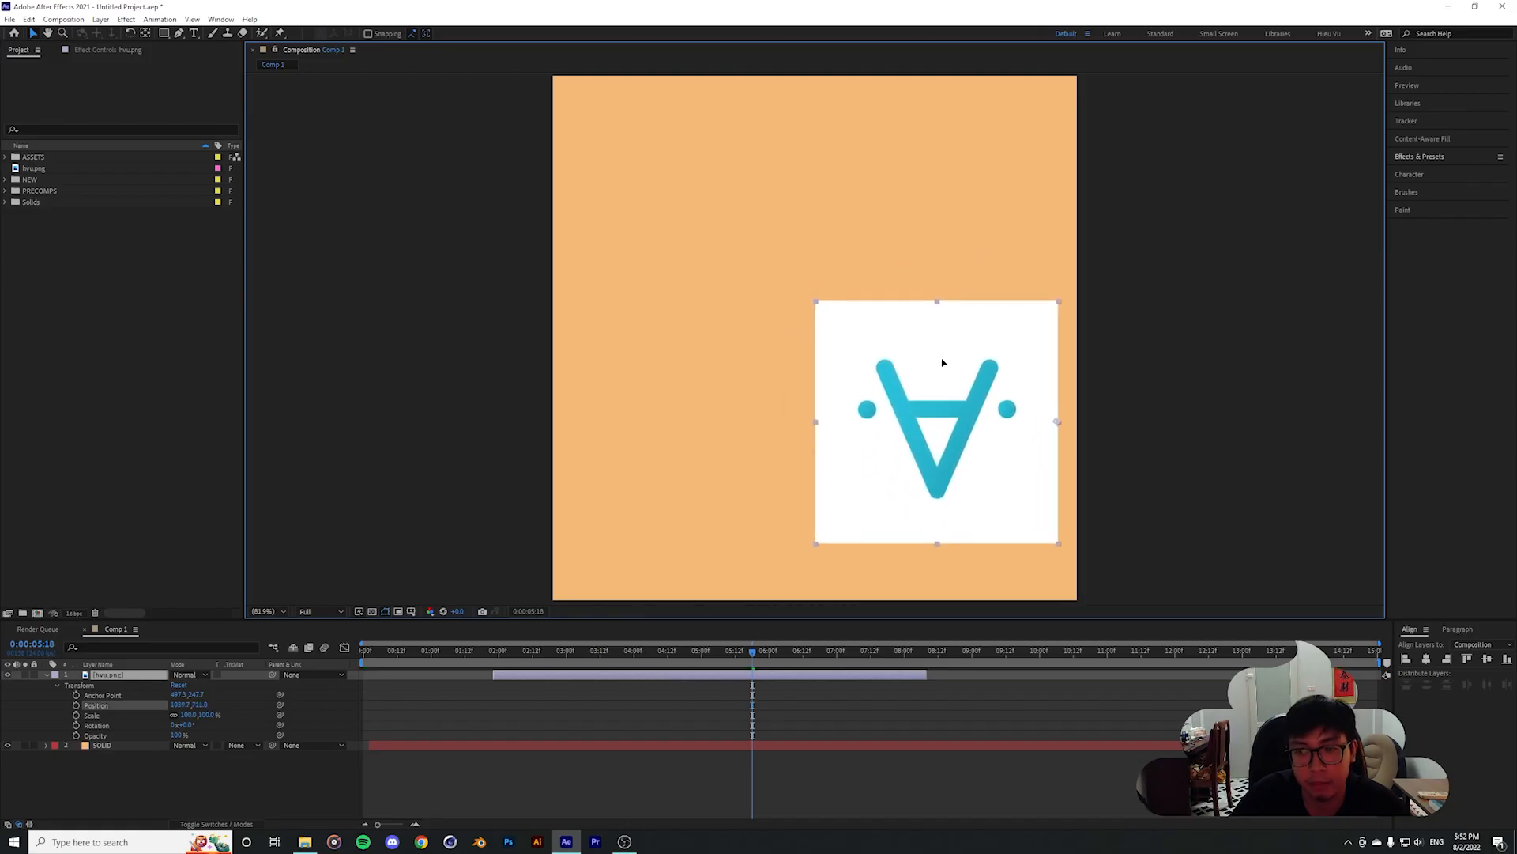
drag(942, 359, 948, 358)
Reduce the composition view to 50%, restore it to Fit up to 100%, and reselect the hvu.png layer
scroll(986, 298, down, 1)
click(988, 298)
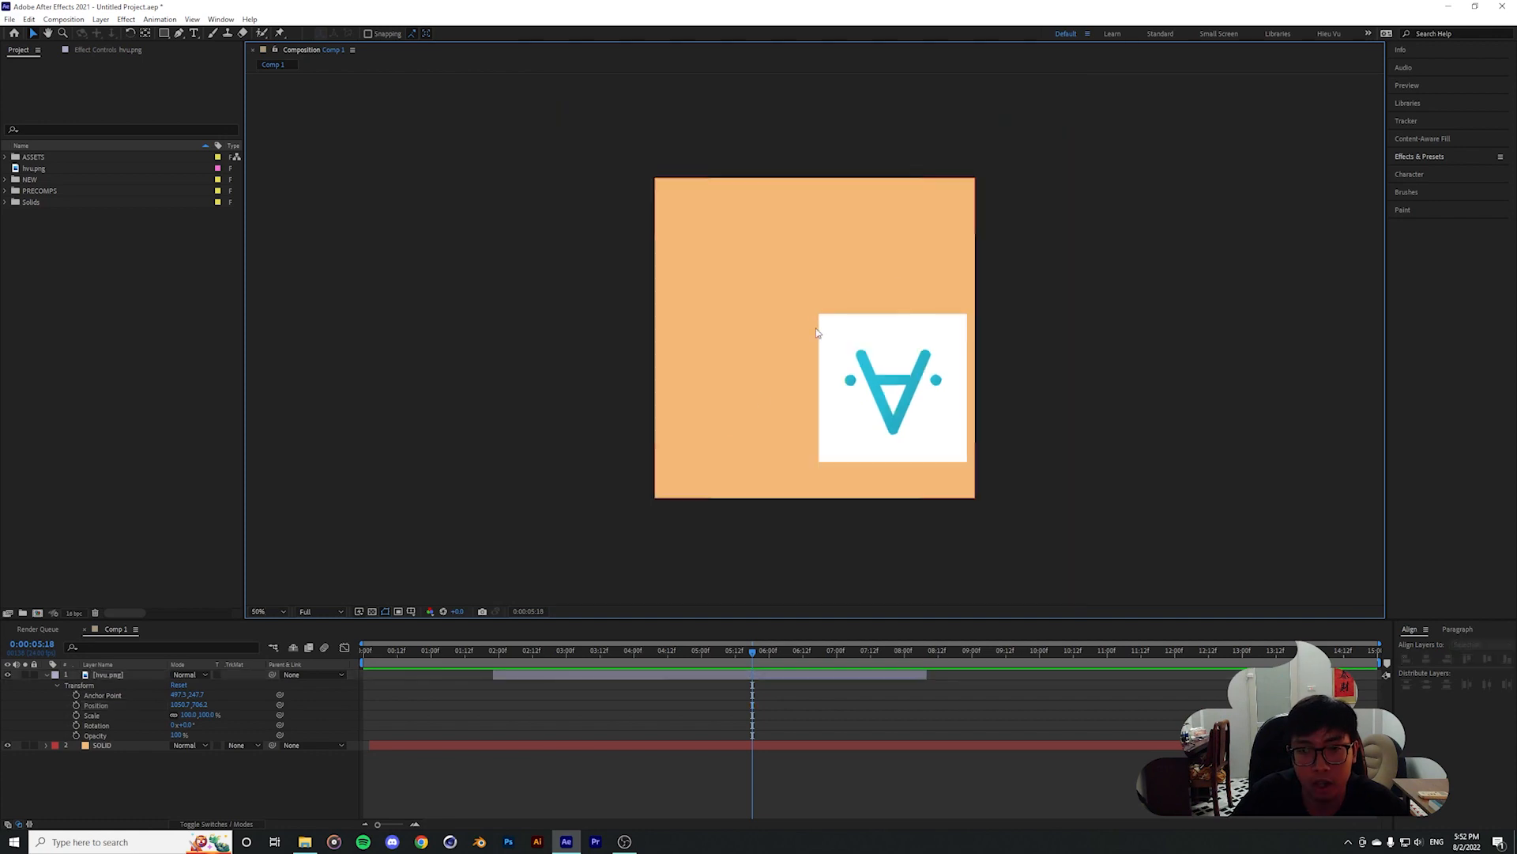
click(275, 611)
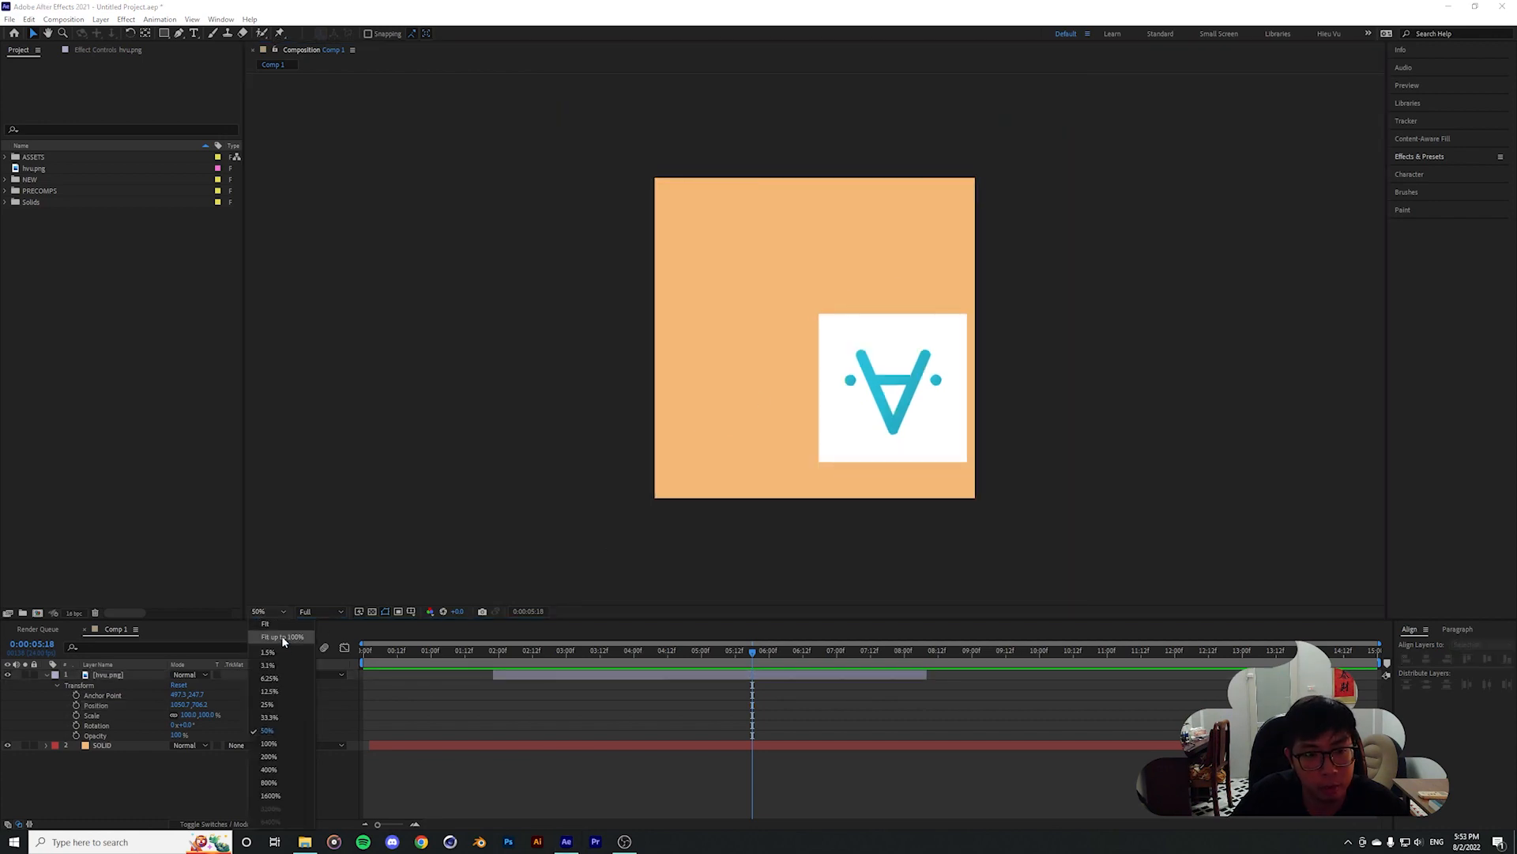
click(281, 636)
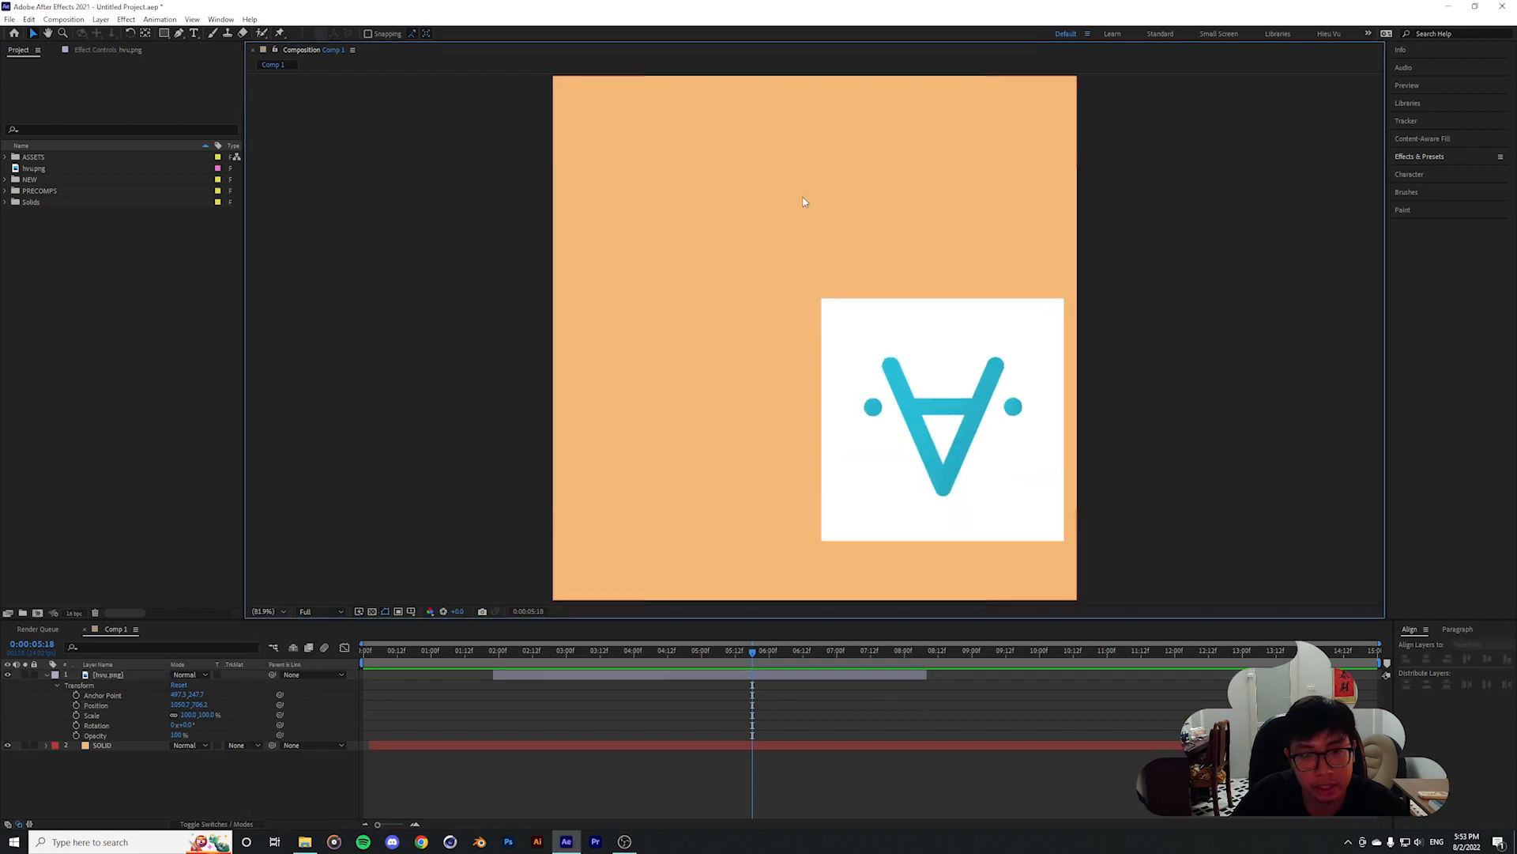
click(711, 676)
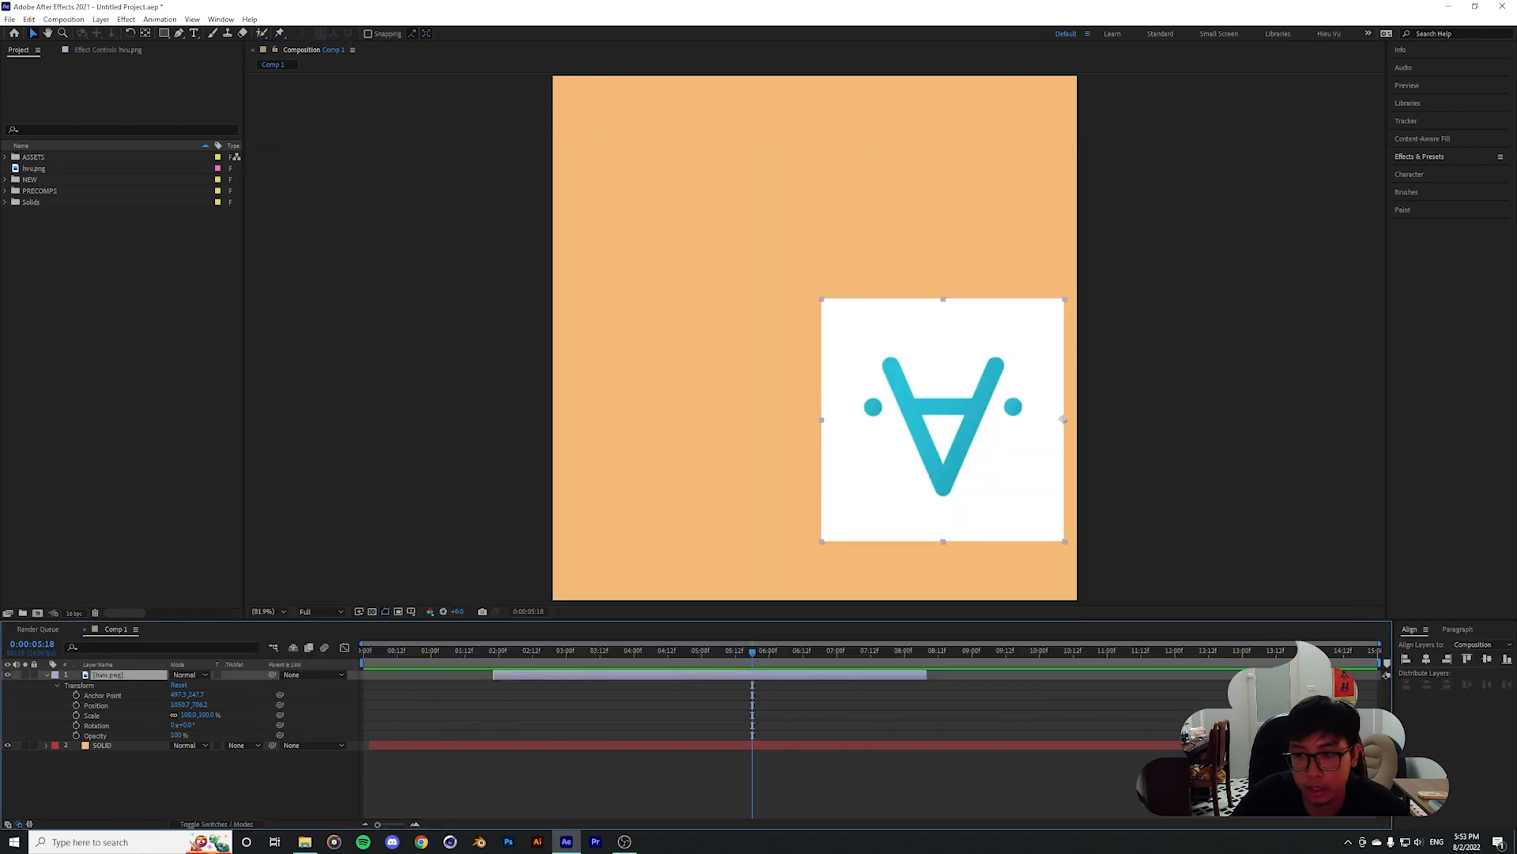
Center hvu.png horizontally in the composition and check its placement by briefly turning on the proportional grid
click(1427, 659)
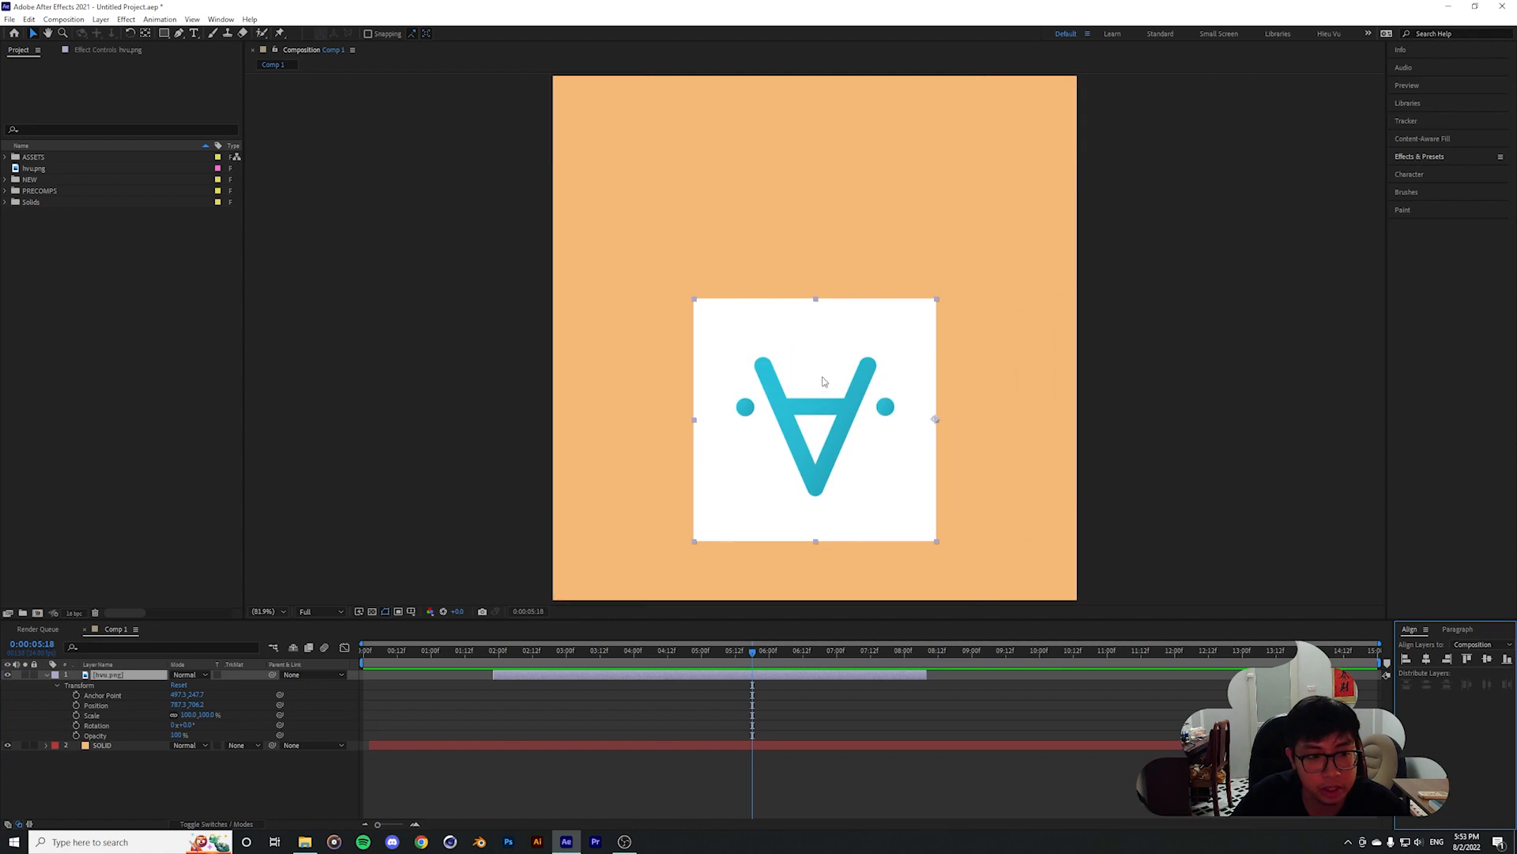
click(411, 611)
click(457, 637)
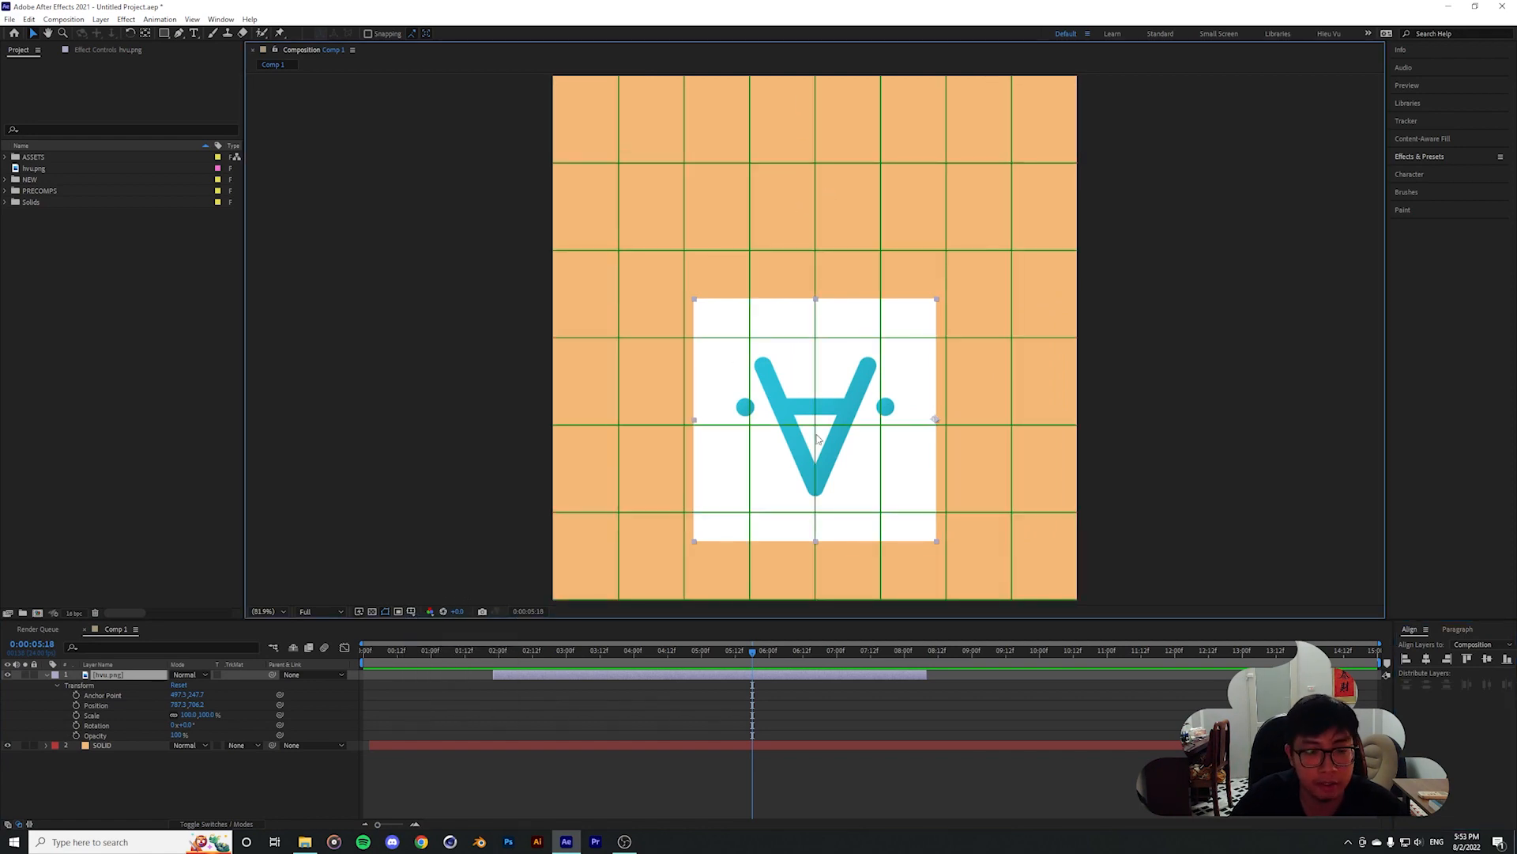
click(411, 611)
click(457, 637)
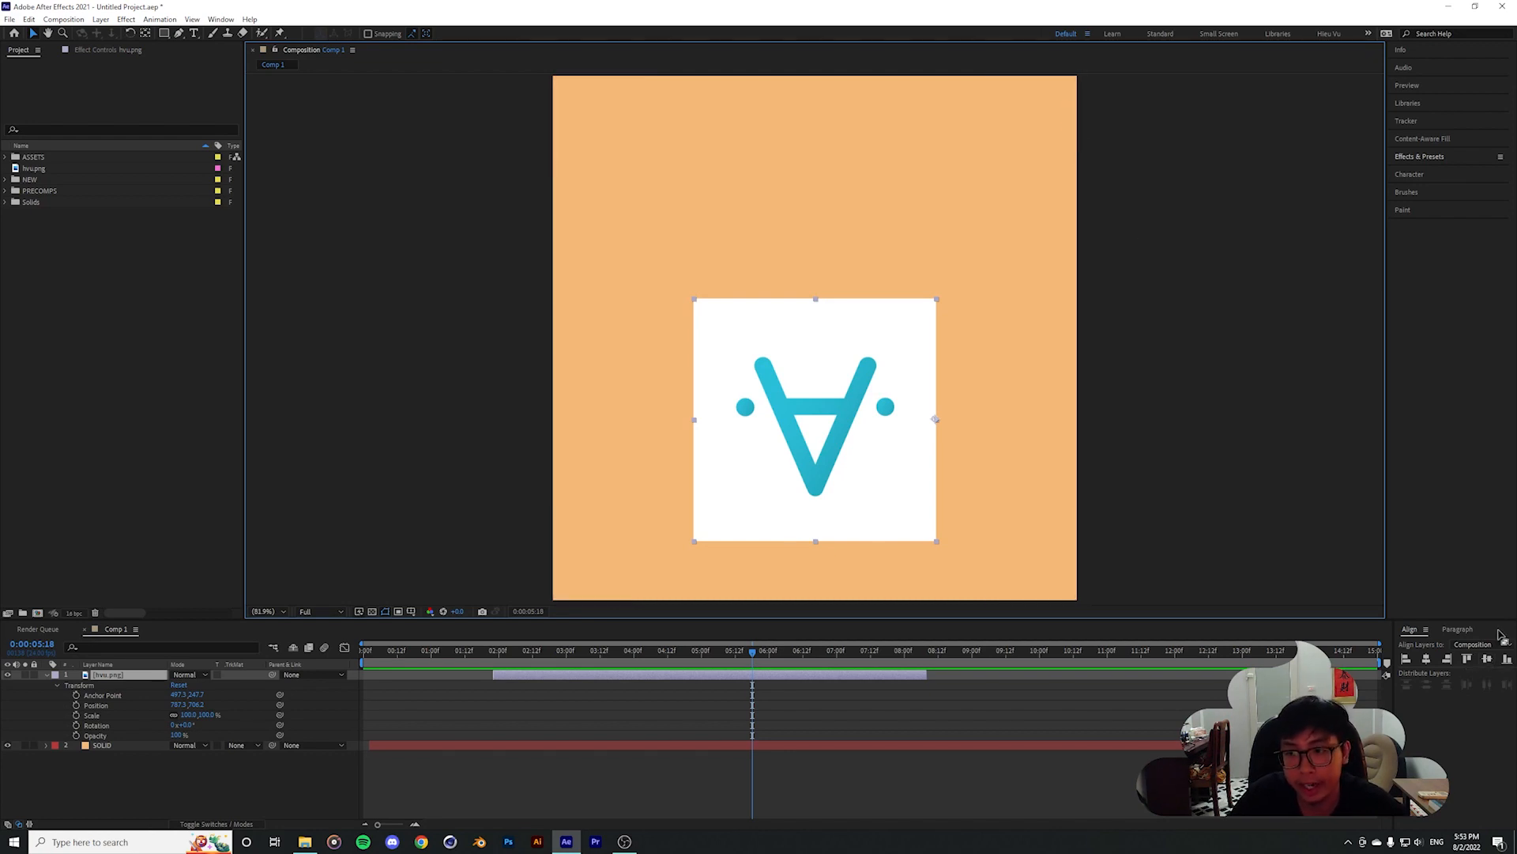
Center hvu.png vertically in the composition, inspect its anchor point up close, and restore the view to Fit with the layer selected
click(1487, 661)
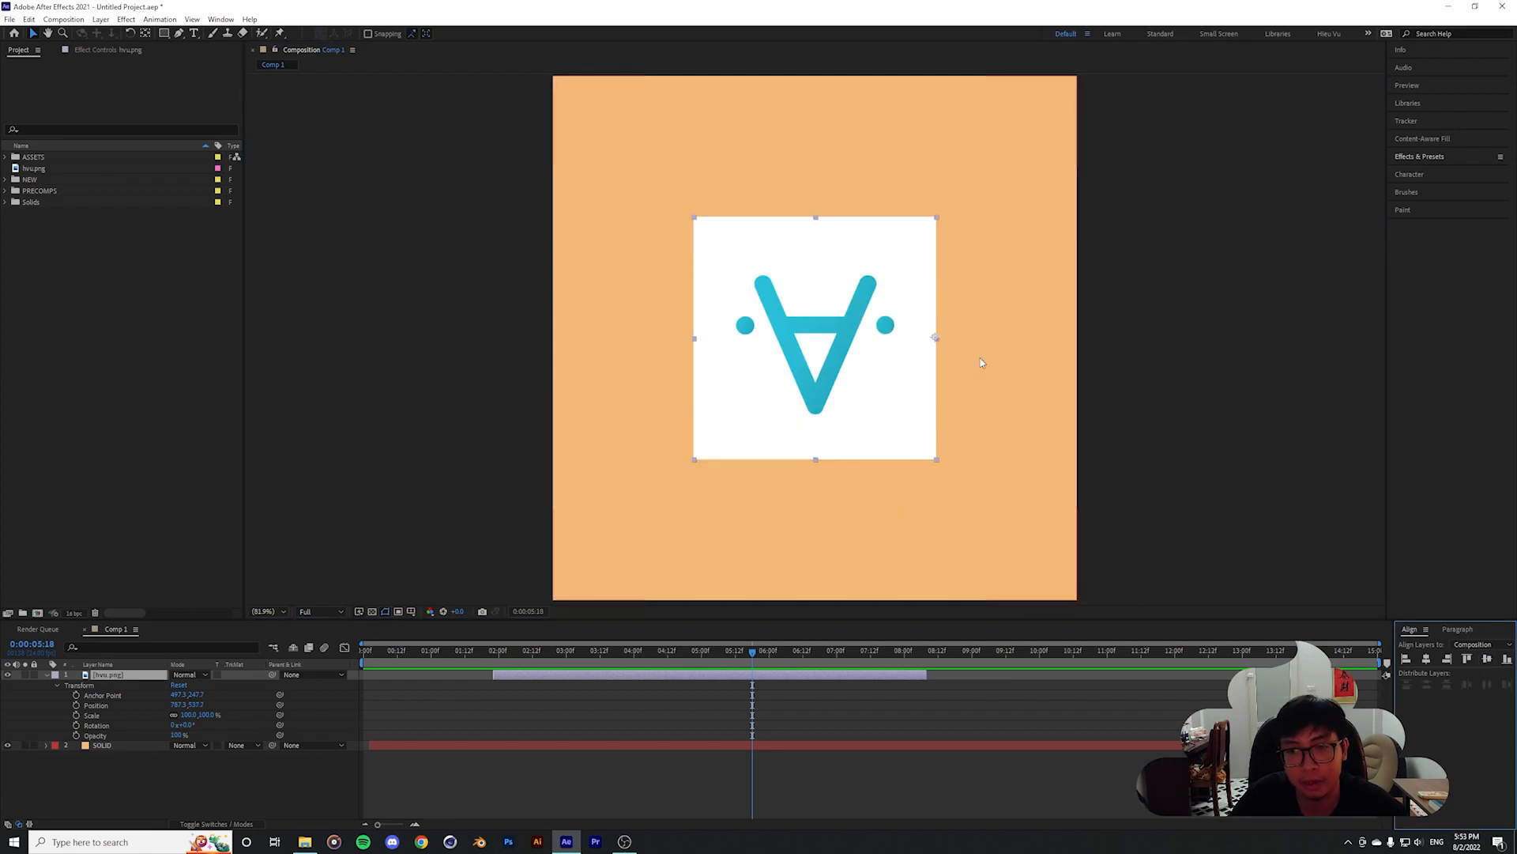
click(1486, 662)
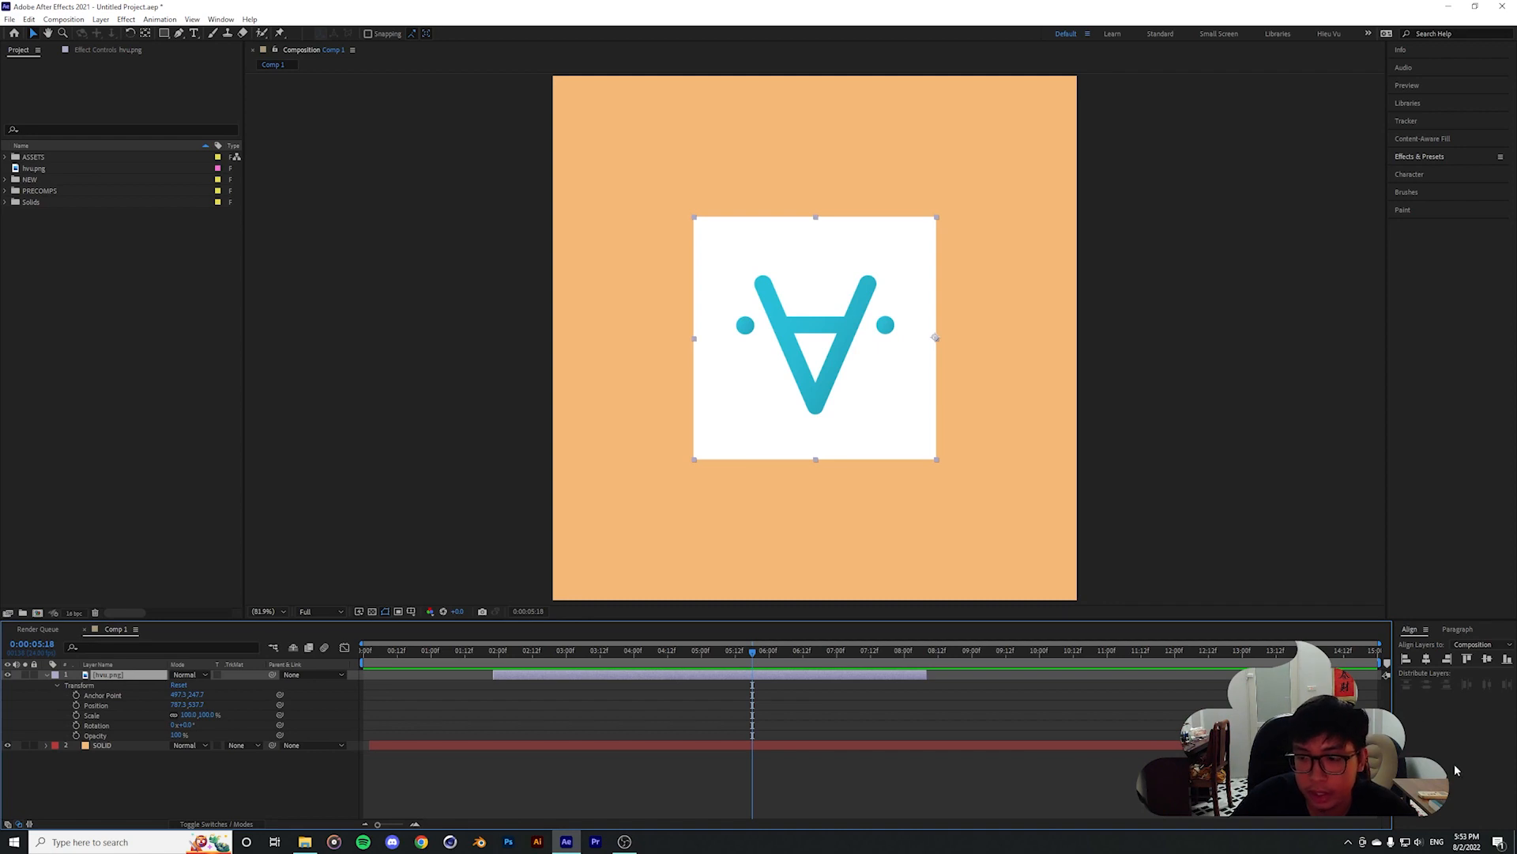
click(1453, 712)
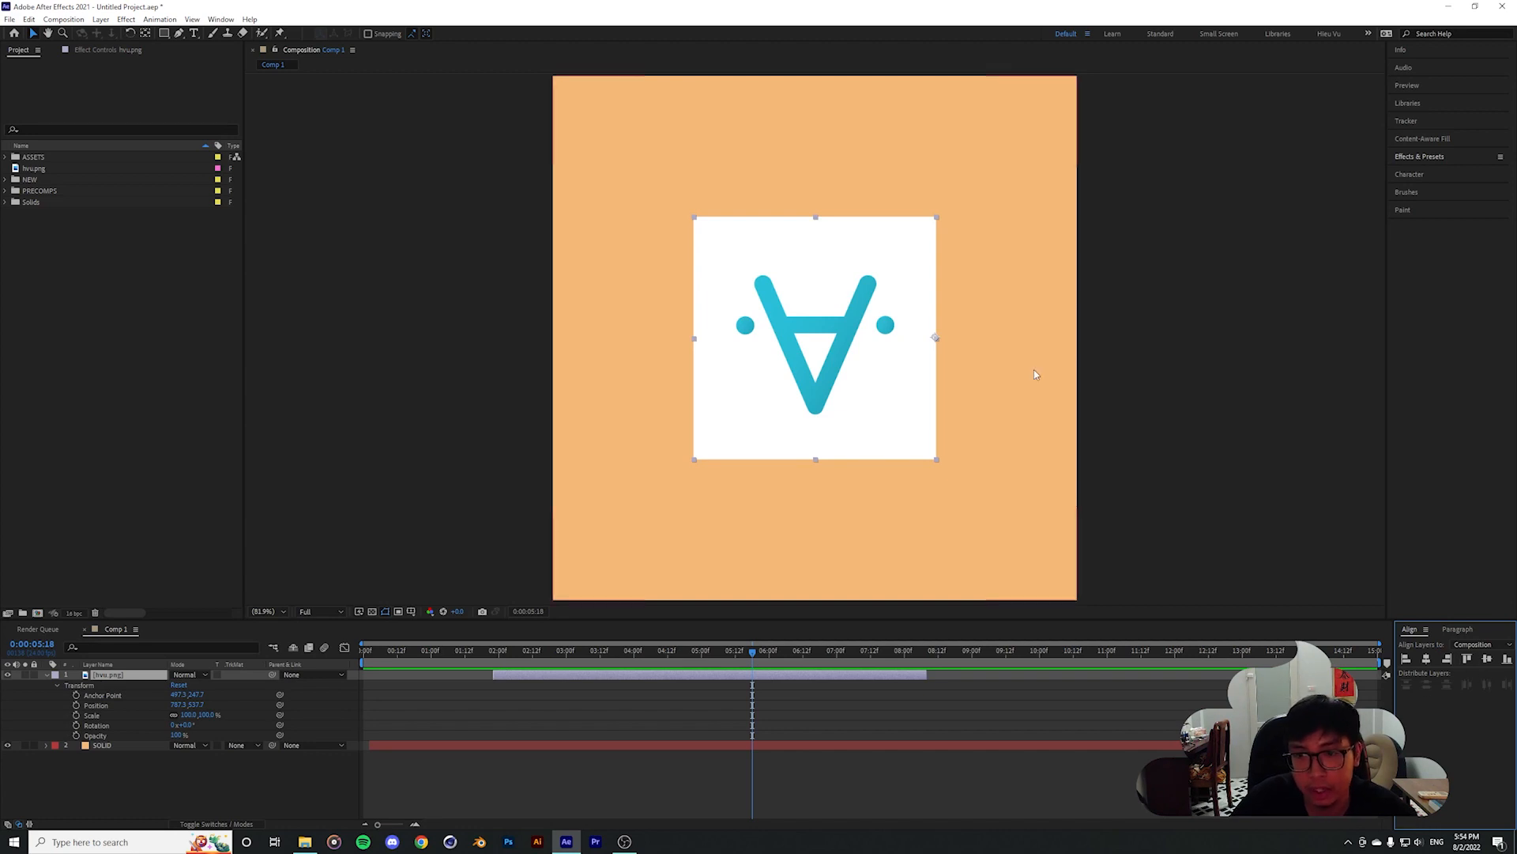
scroll(968, 346, up, 2)
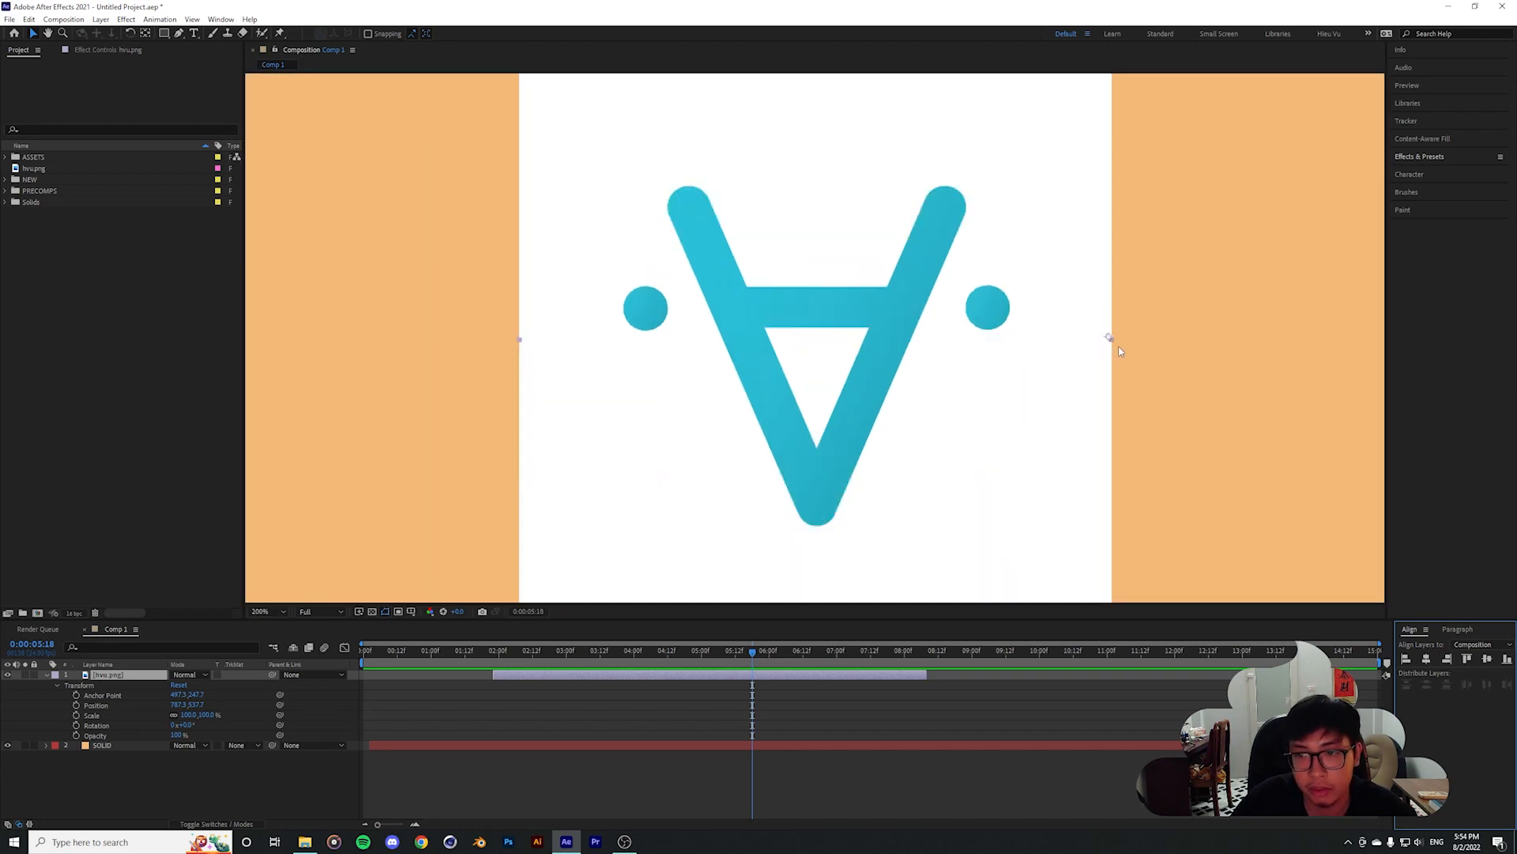
click(265, 612)
click(120, 677)
click(1446, 711)
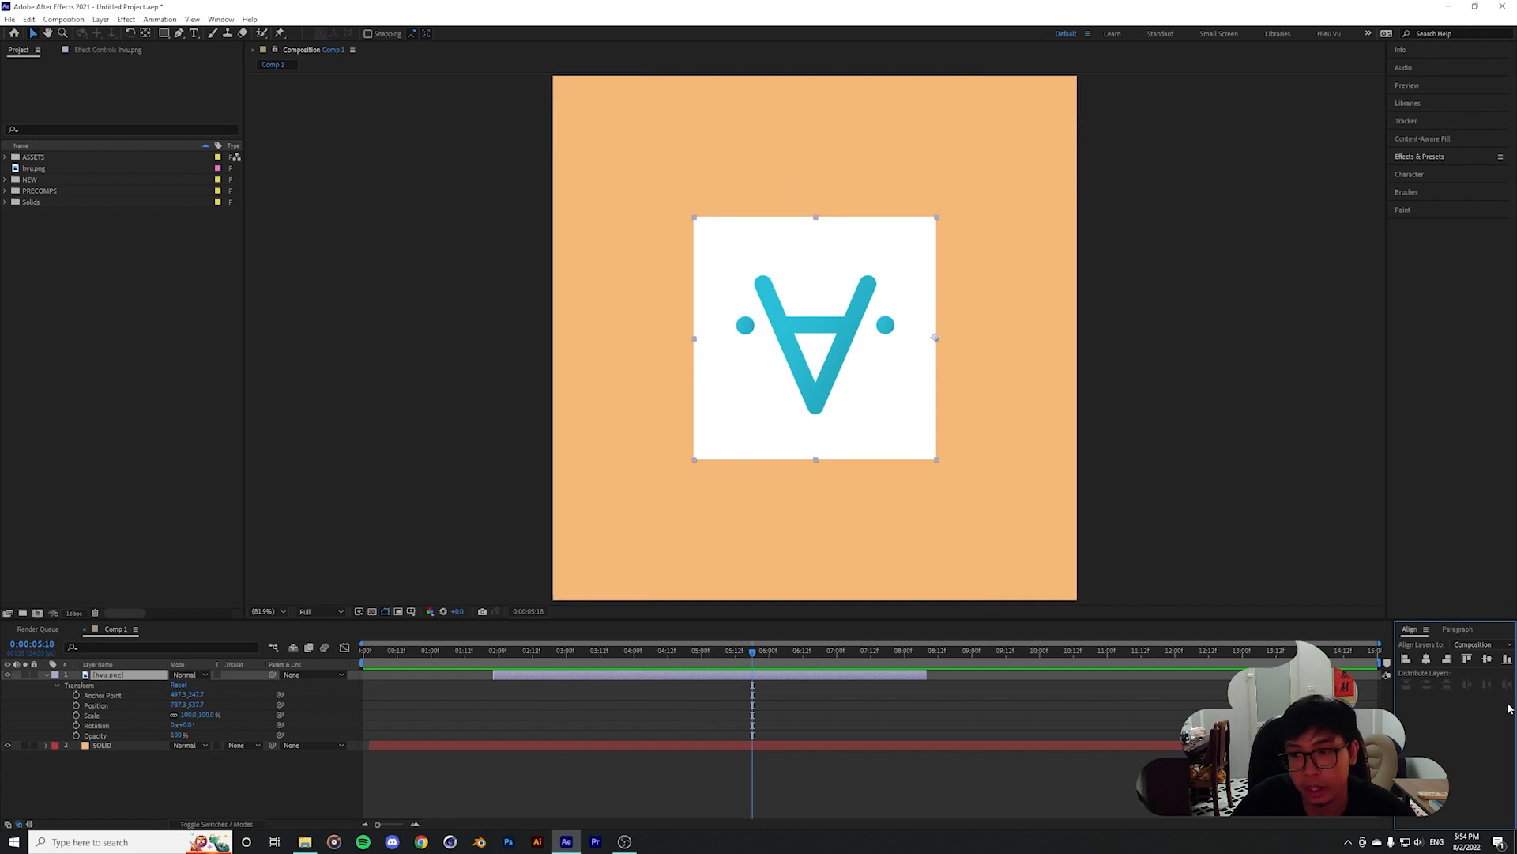
Compare left and right alignment of hvu.png to the composition, finishing with the layer aligned to the left edge
click(1406, 660)
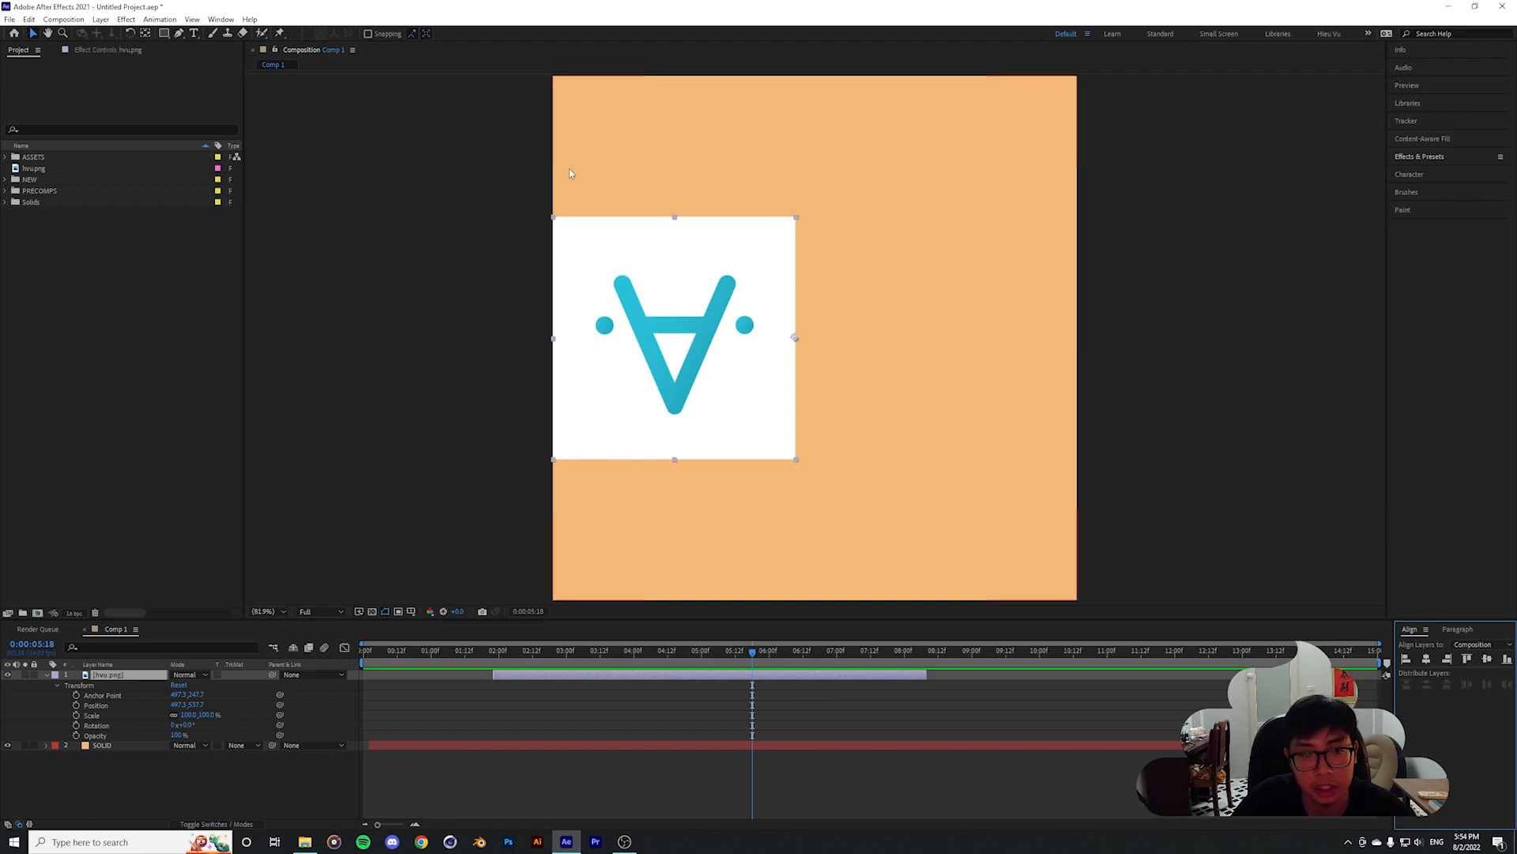
click(1448, 661)
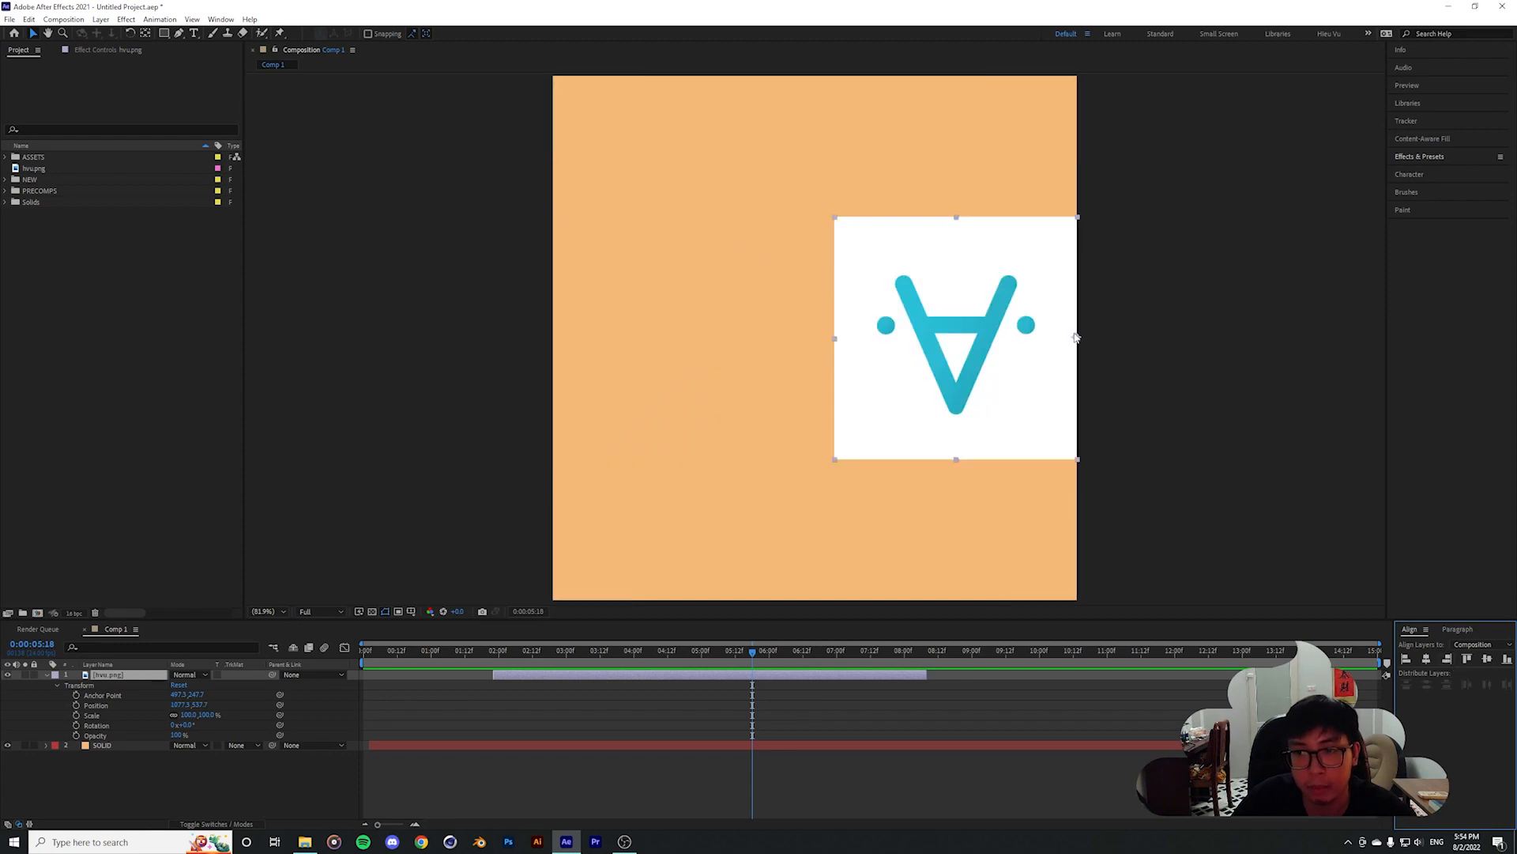
click(1406, 661)
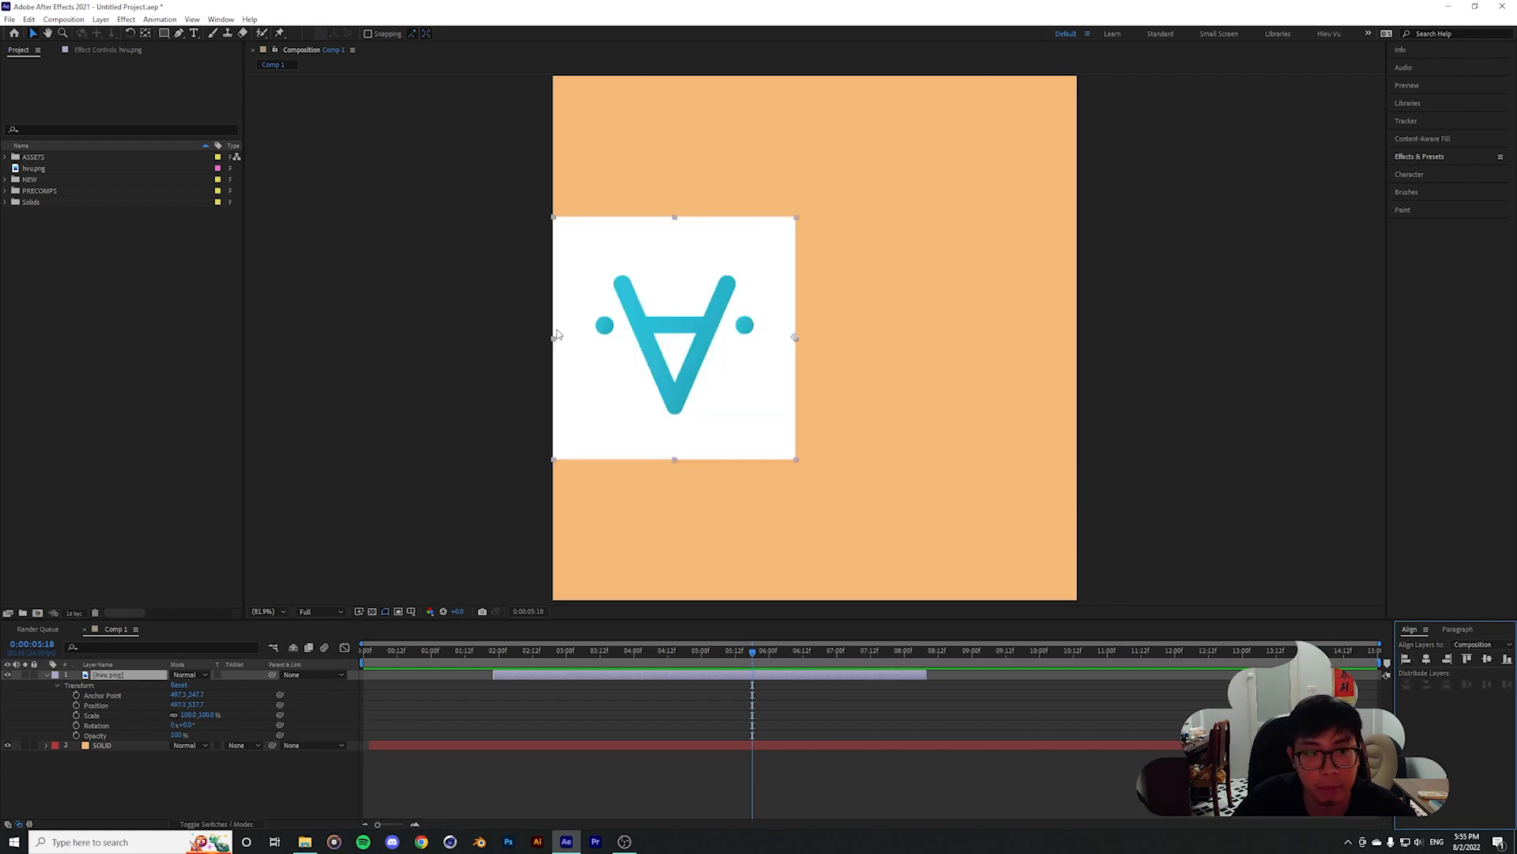
Undo the trial move of the logo and try aligning it to the composition's top edge
drag(718, 349, 477, 356)
key(ctrl+z)
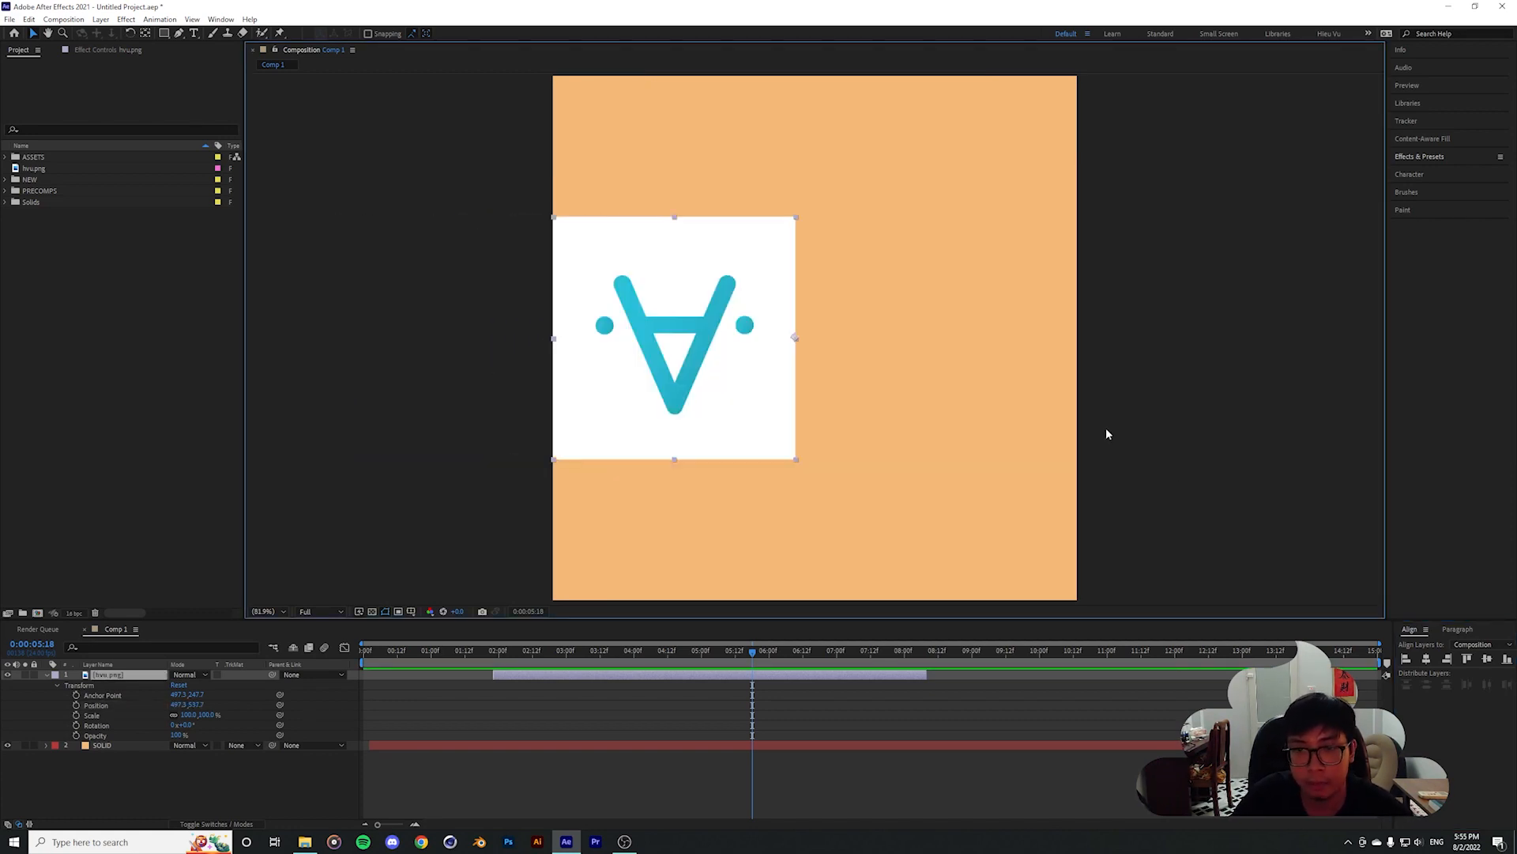
click(1468, 659)
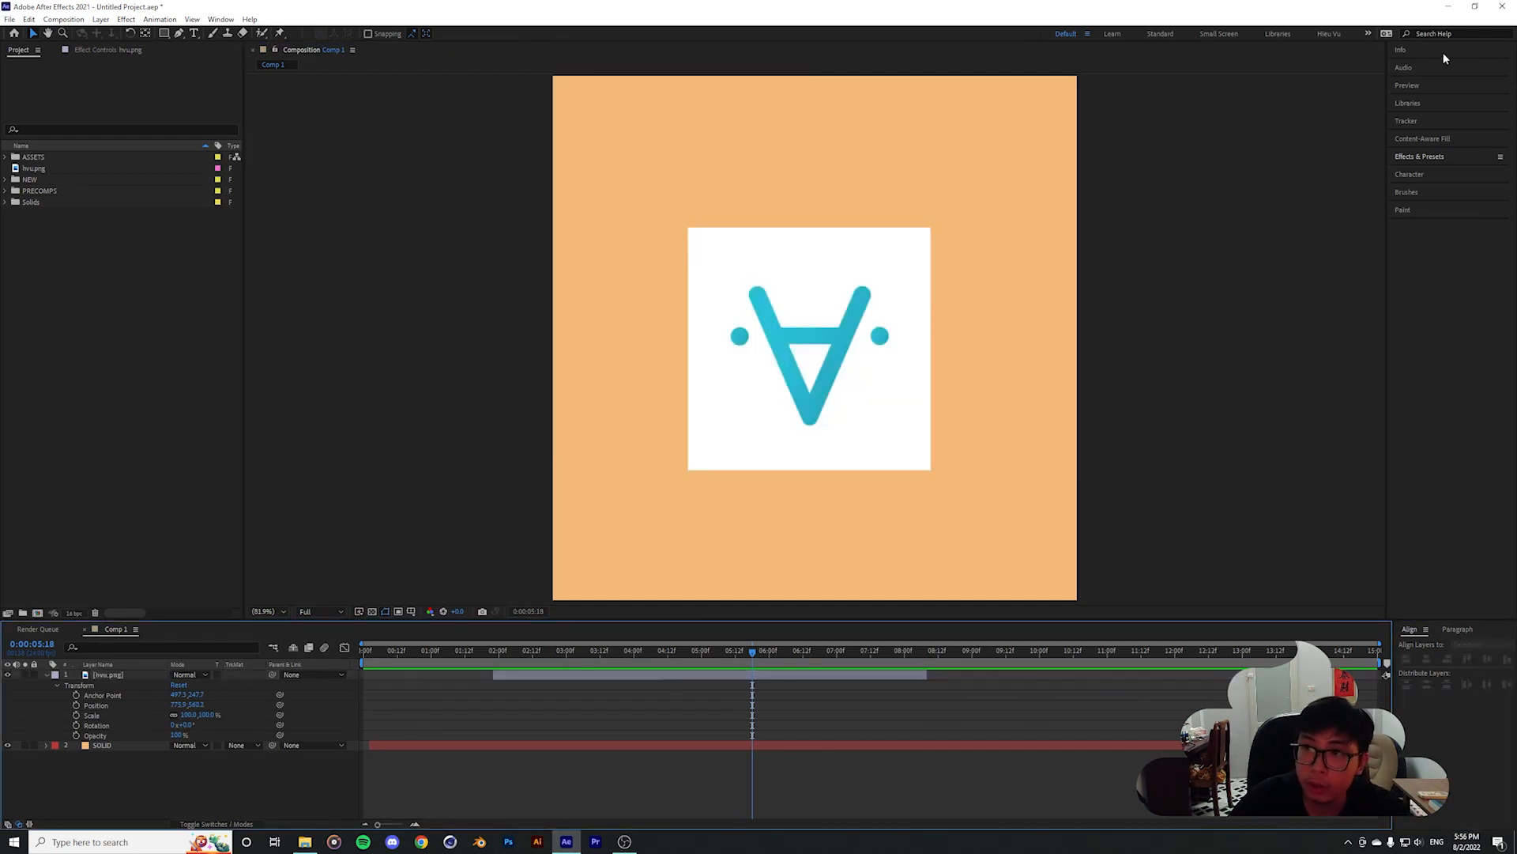
Examine the settings for previewing, libraries, tracking, content-aware fill, effects, characters and brushes
click(1420, 87)
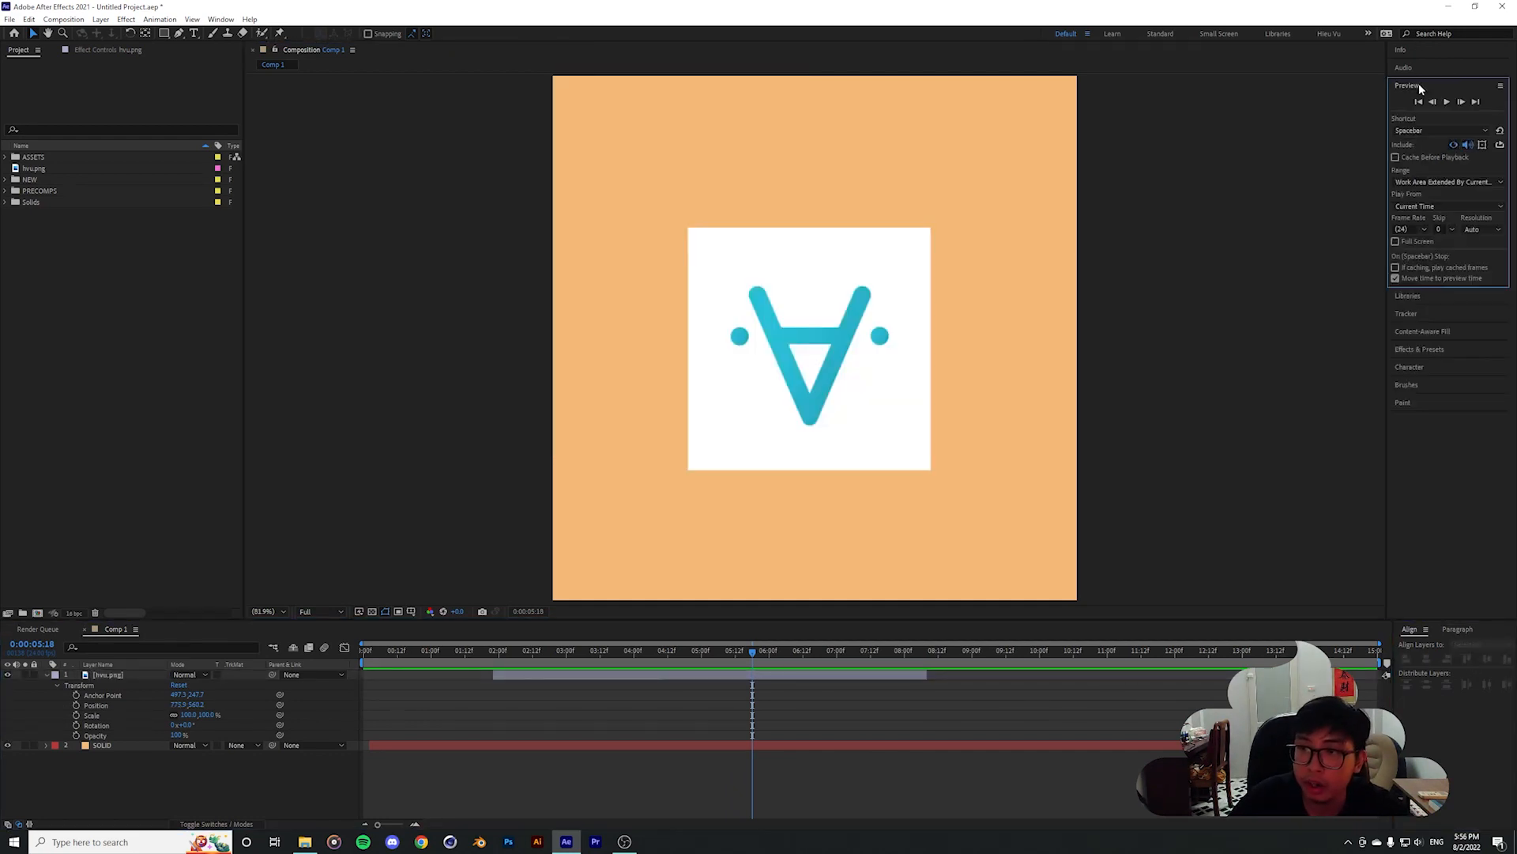
click(1416, 294)
click(1417, 353)
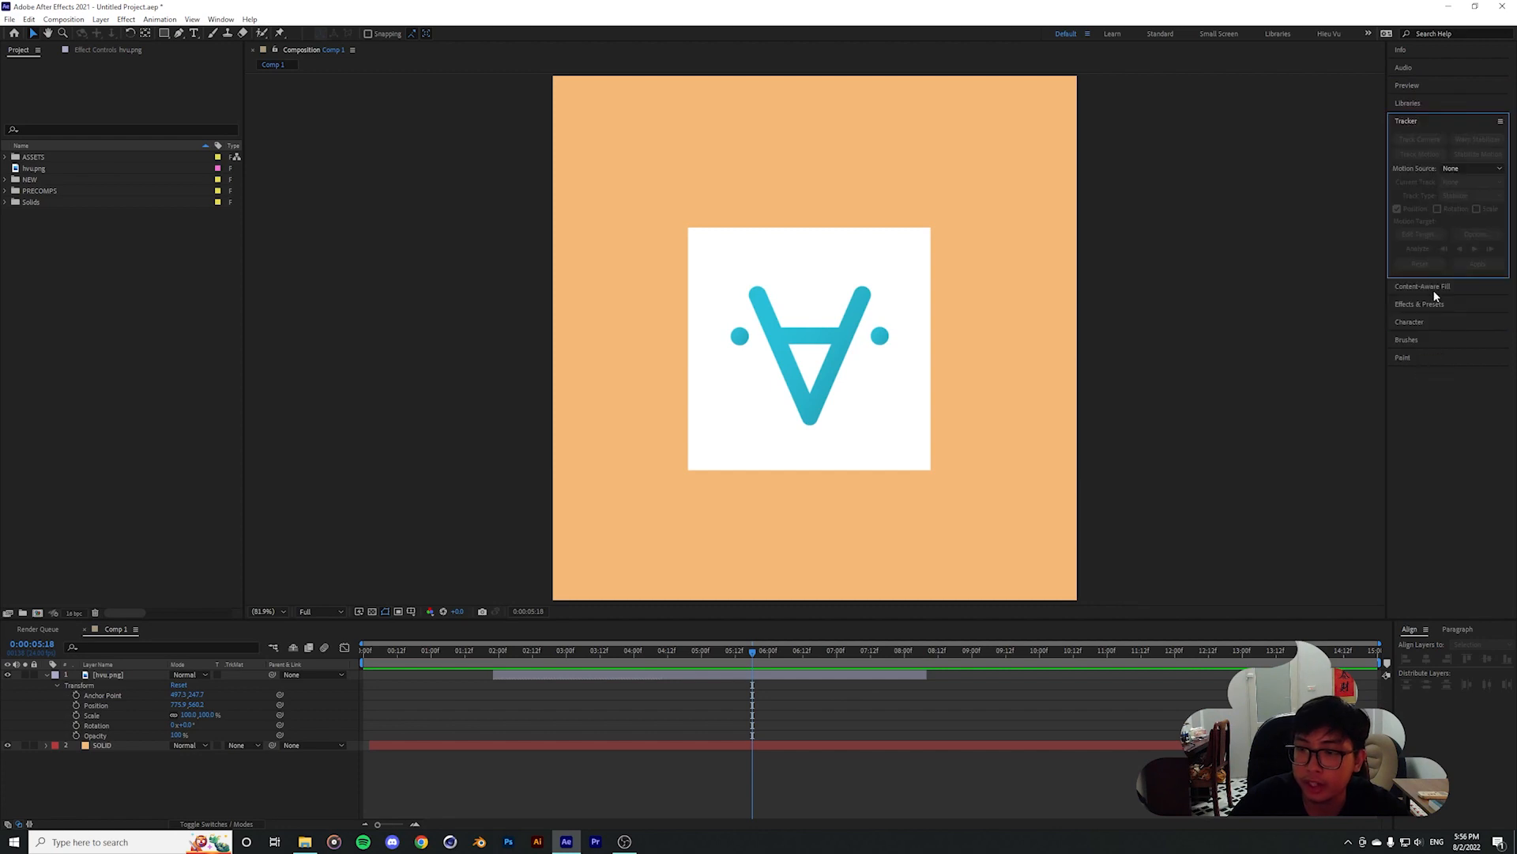
click(1434, 289)
click(1411, 381)
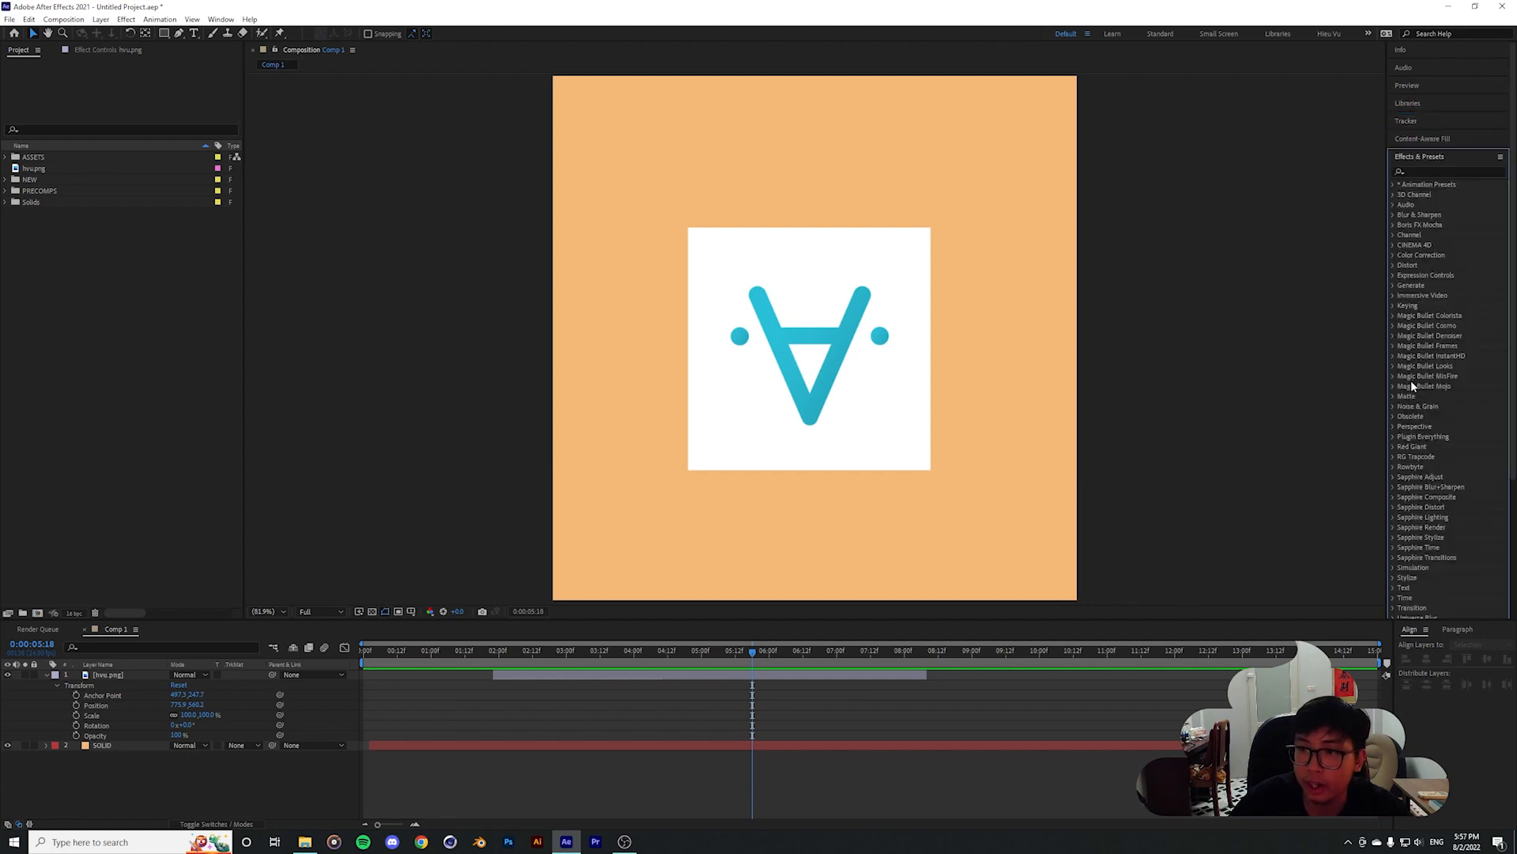
click(1416, 156)
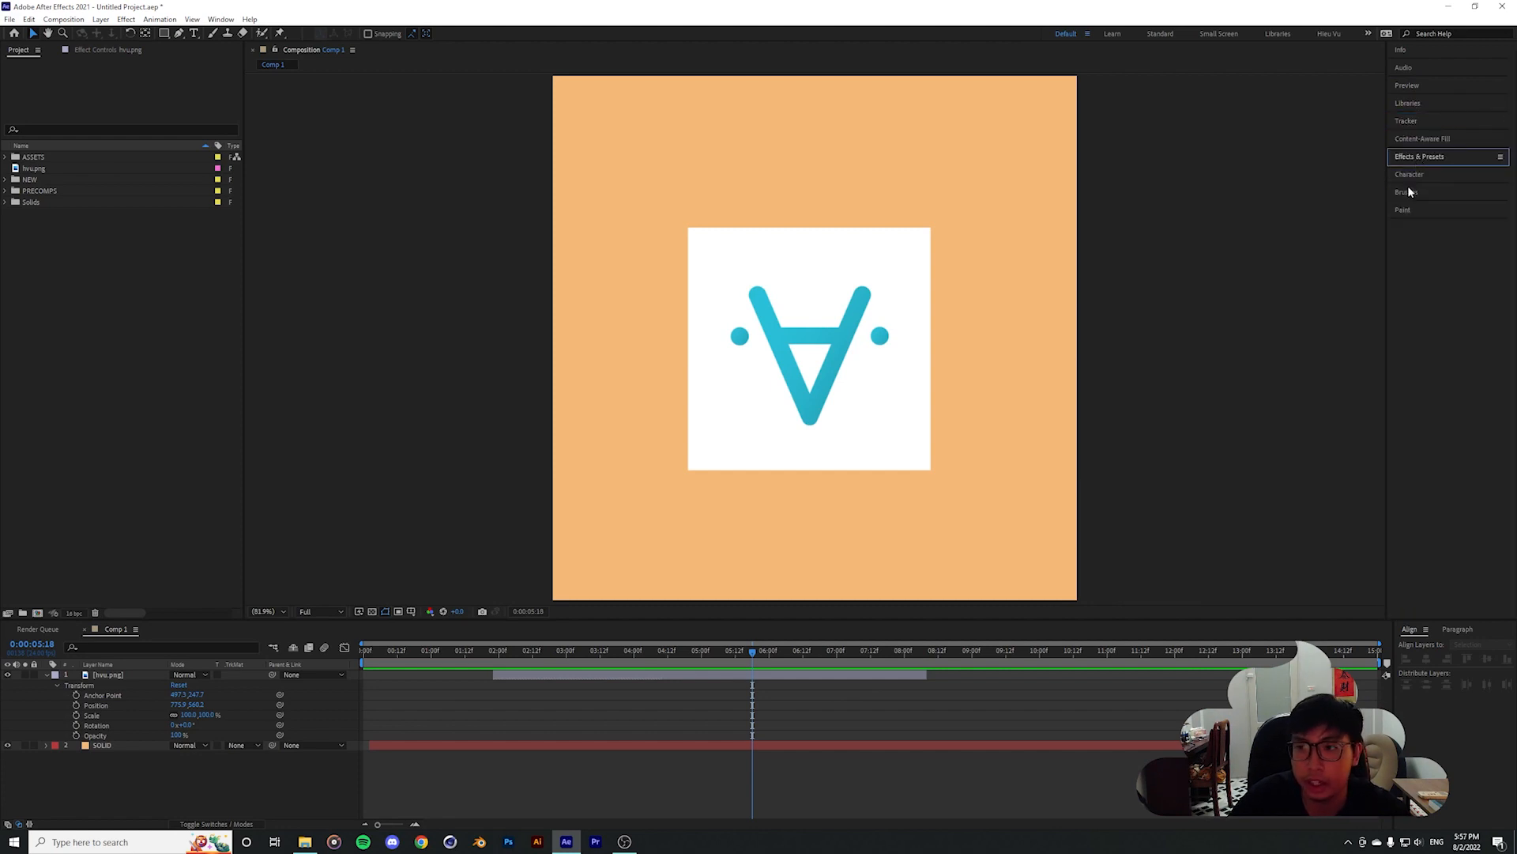
click(1412, 175)
click(1413, 355)
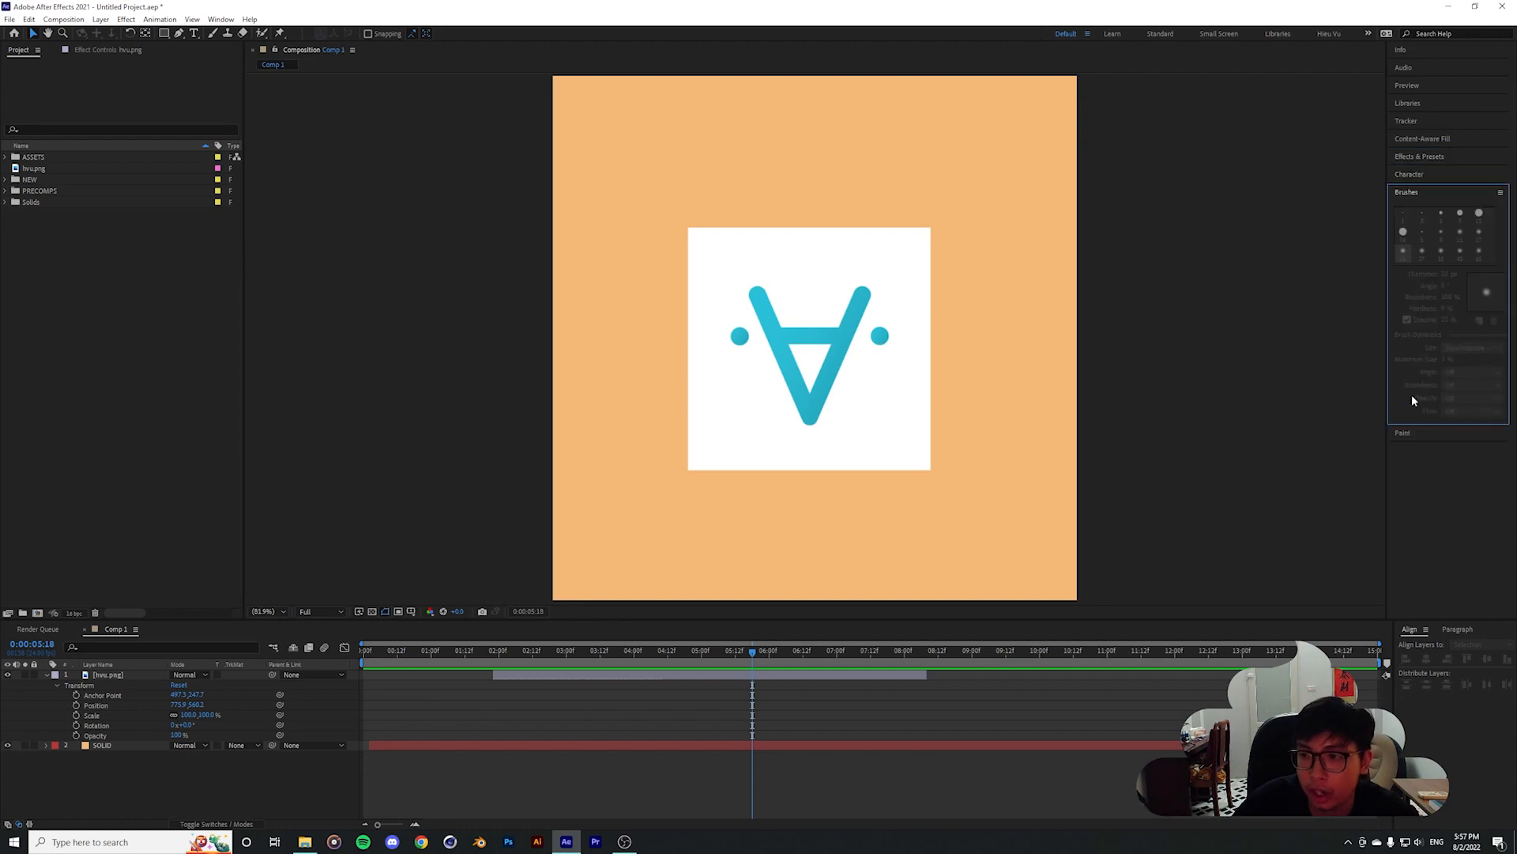
click(1413, 49)
Browse the available effect categories, including the Expression Controls and Stylize groups
click(1419, 217)
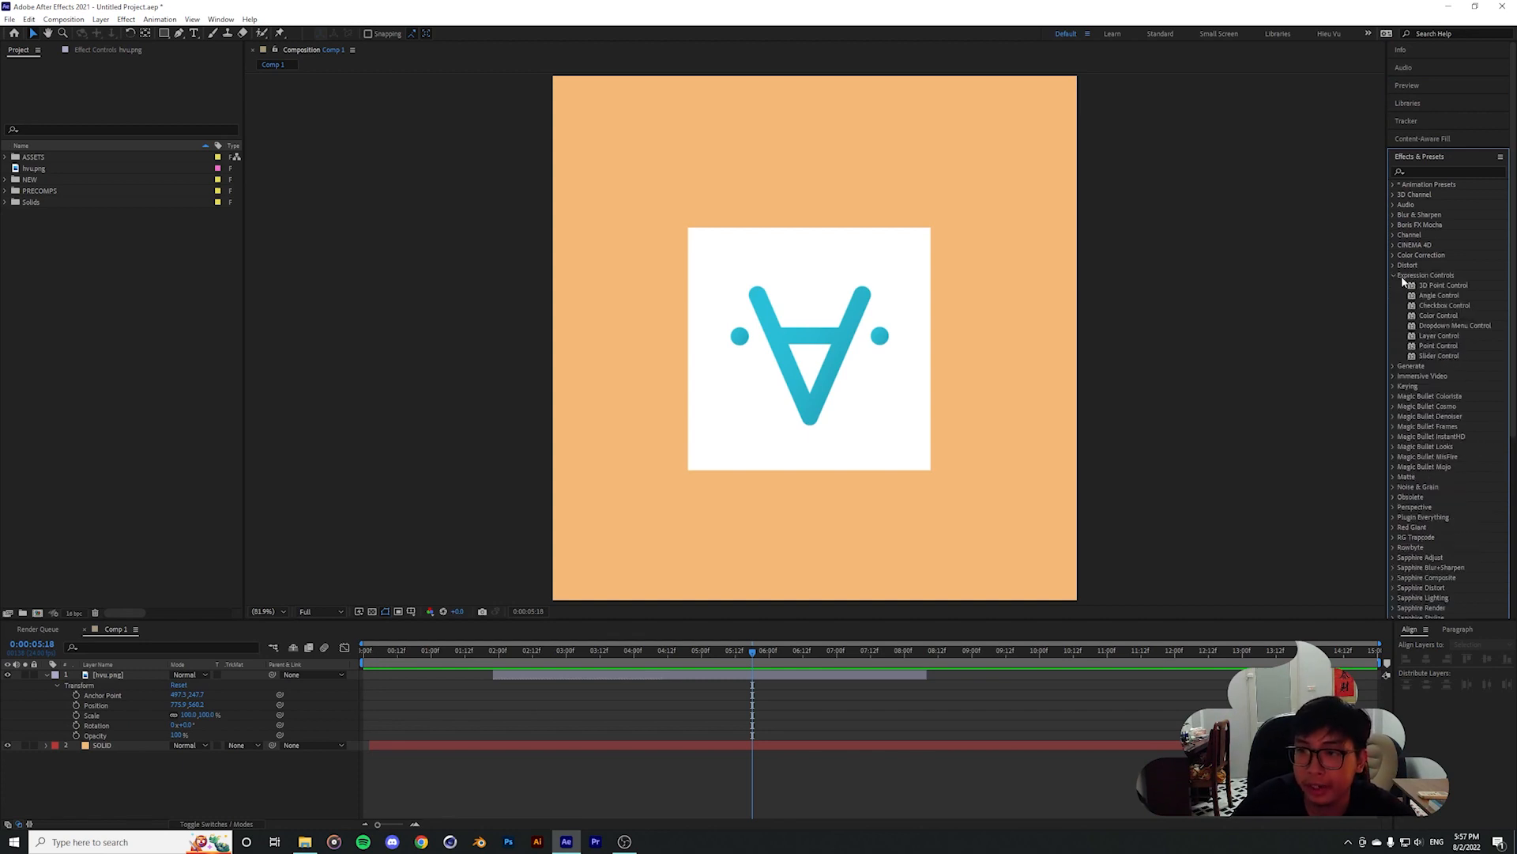
scroll(1417, 336, down, 5)
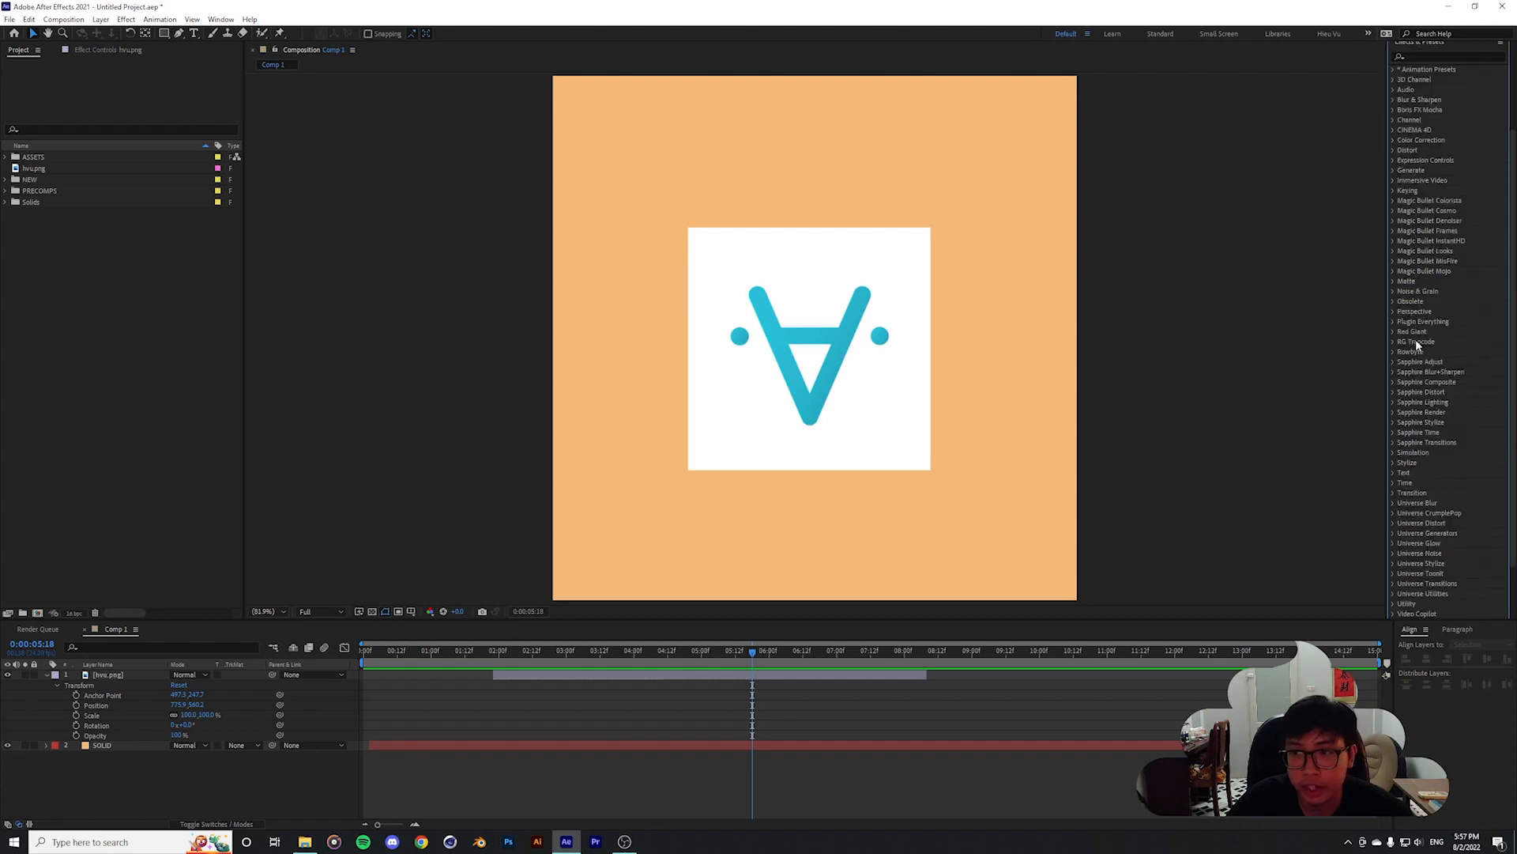
click(1393, 396)
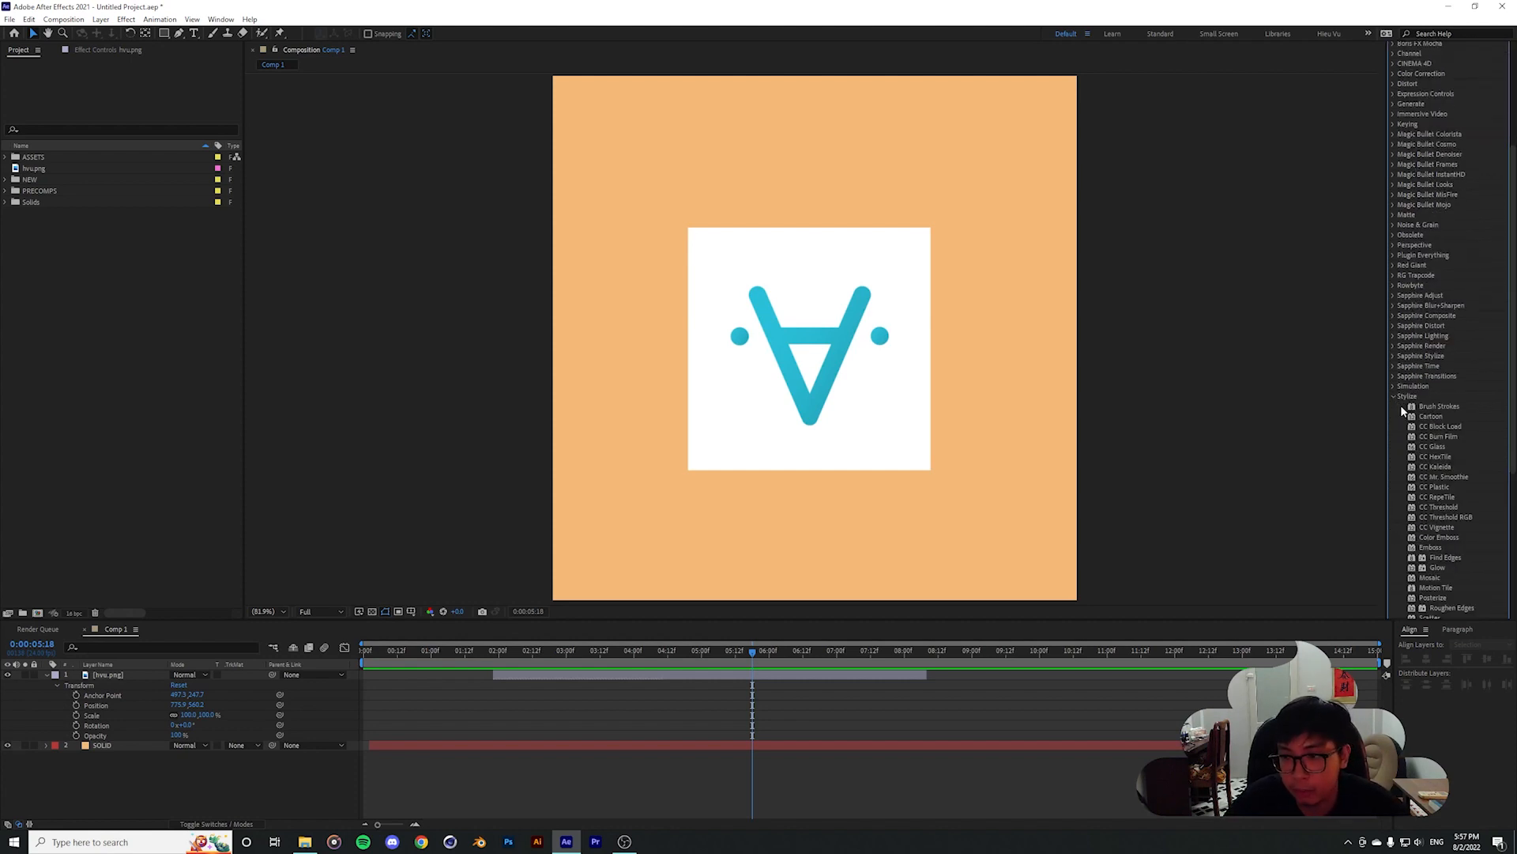
click(1393, 579)
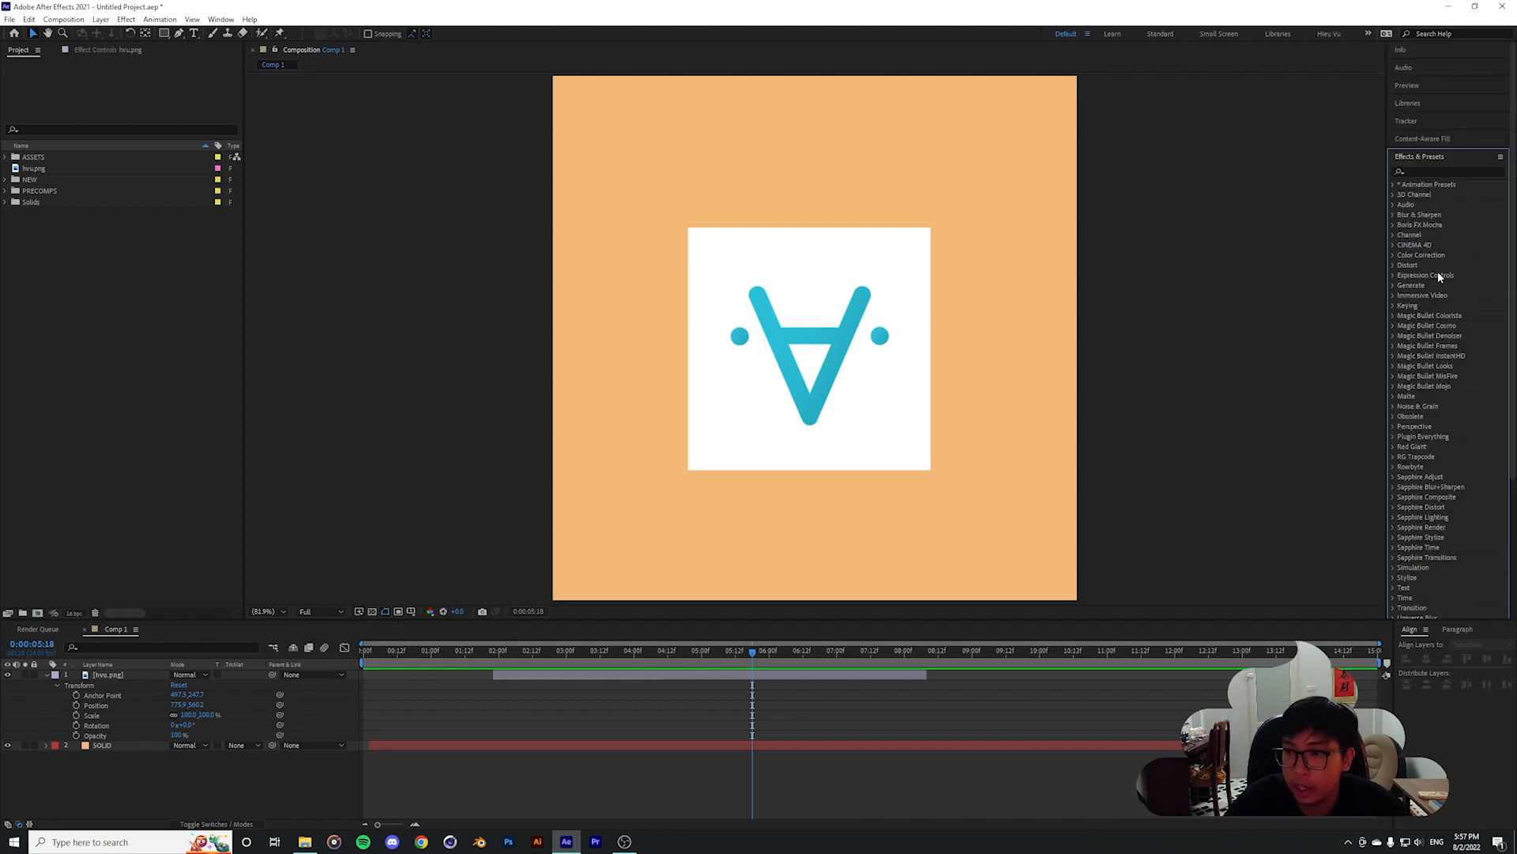
click(1416, 158)
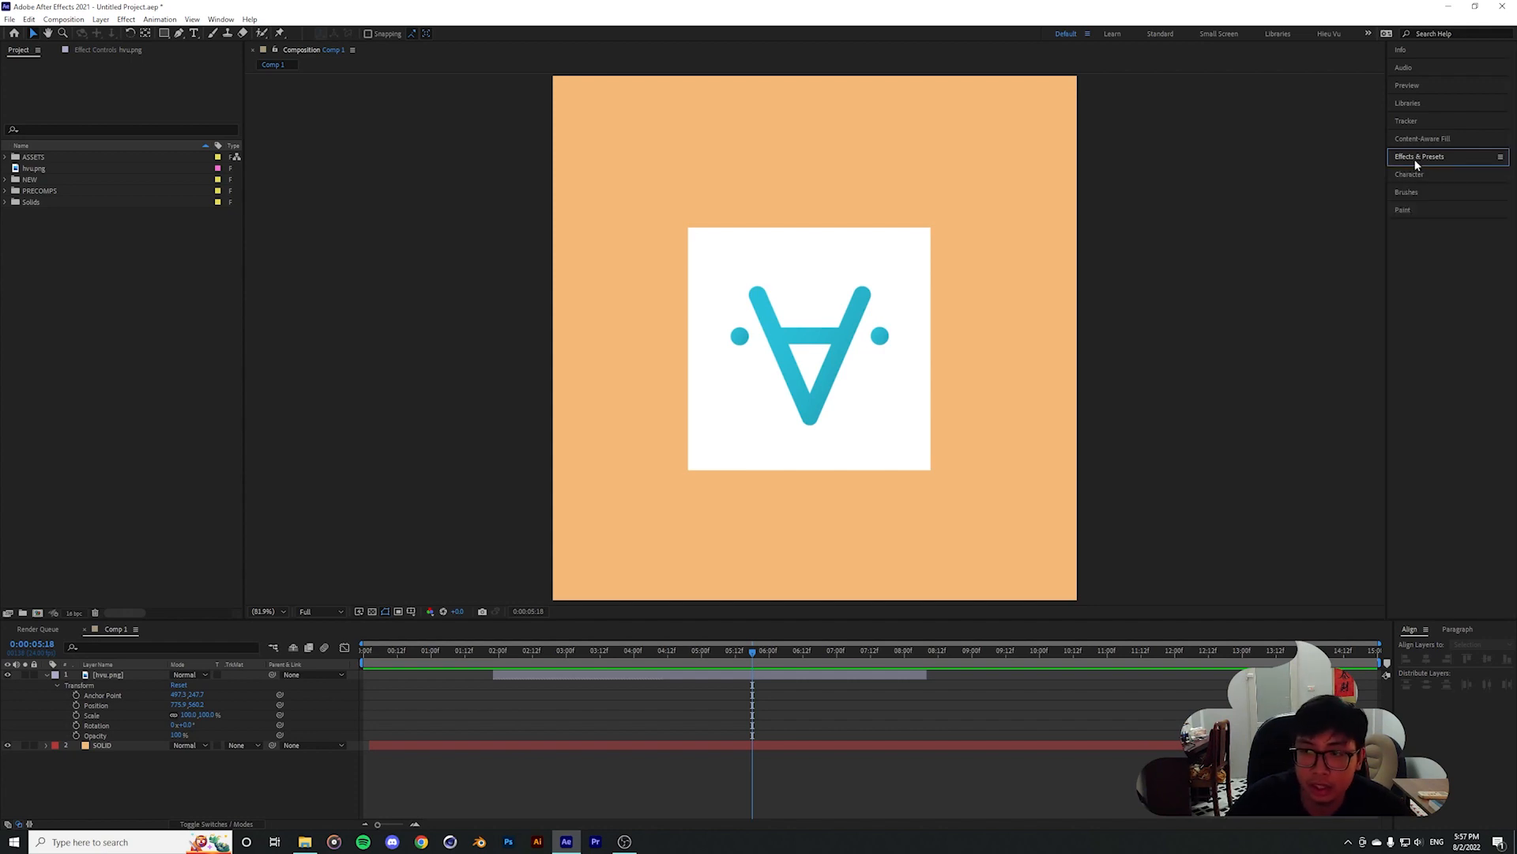
Show the character formatting settings and collapse the logo layer's properties in the timeline
click(1412, 175)
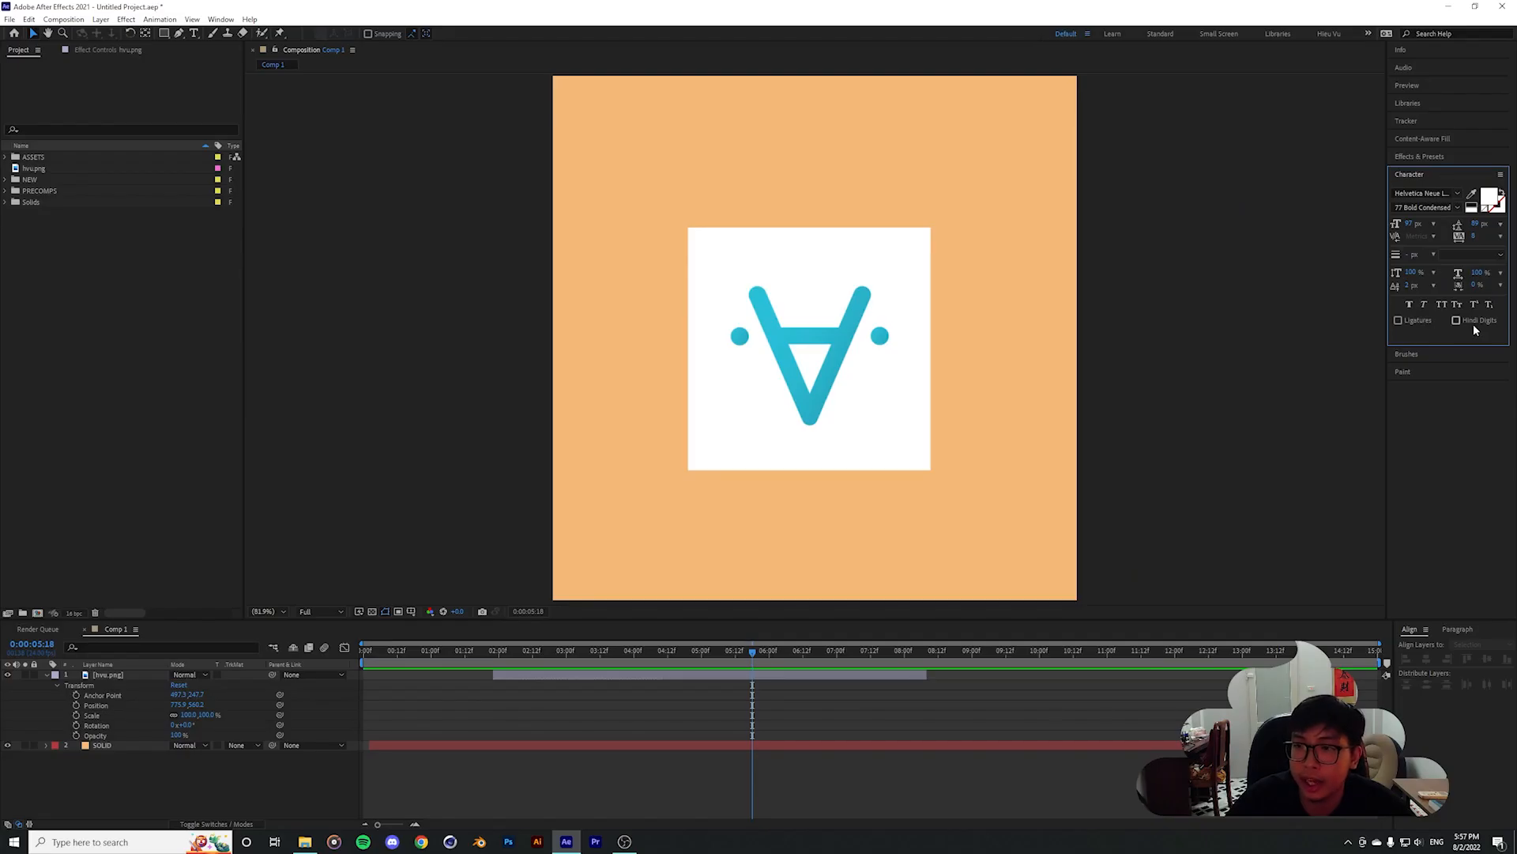
click(46, 674)
click(112, 678)
click(155, 702)
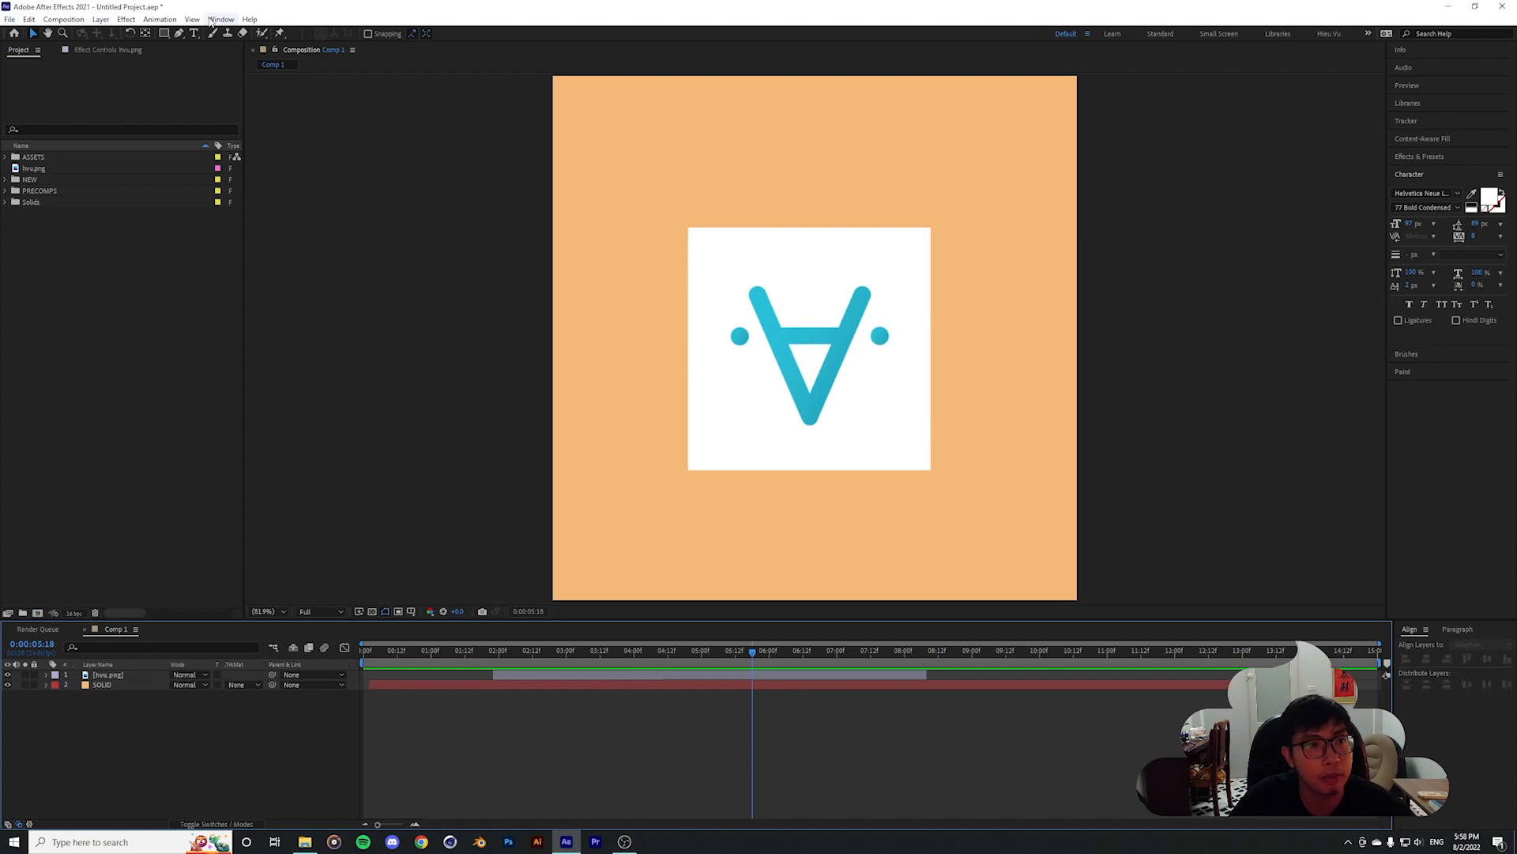
Create a new text layer in the composition reading COURES 1
click(102, 22)
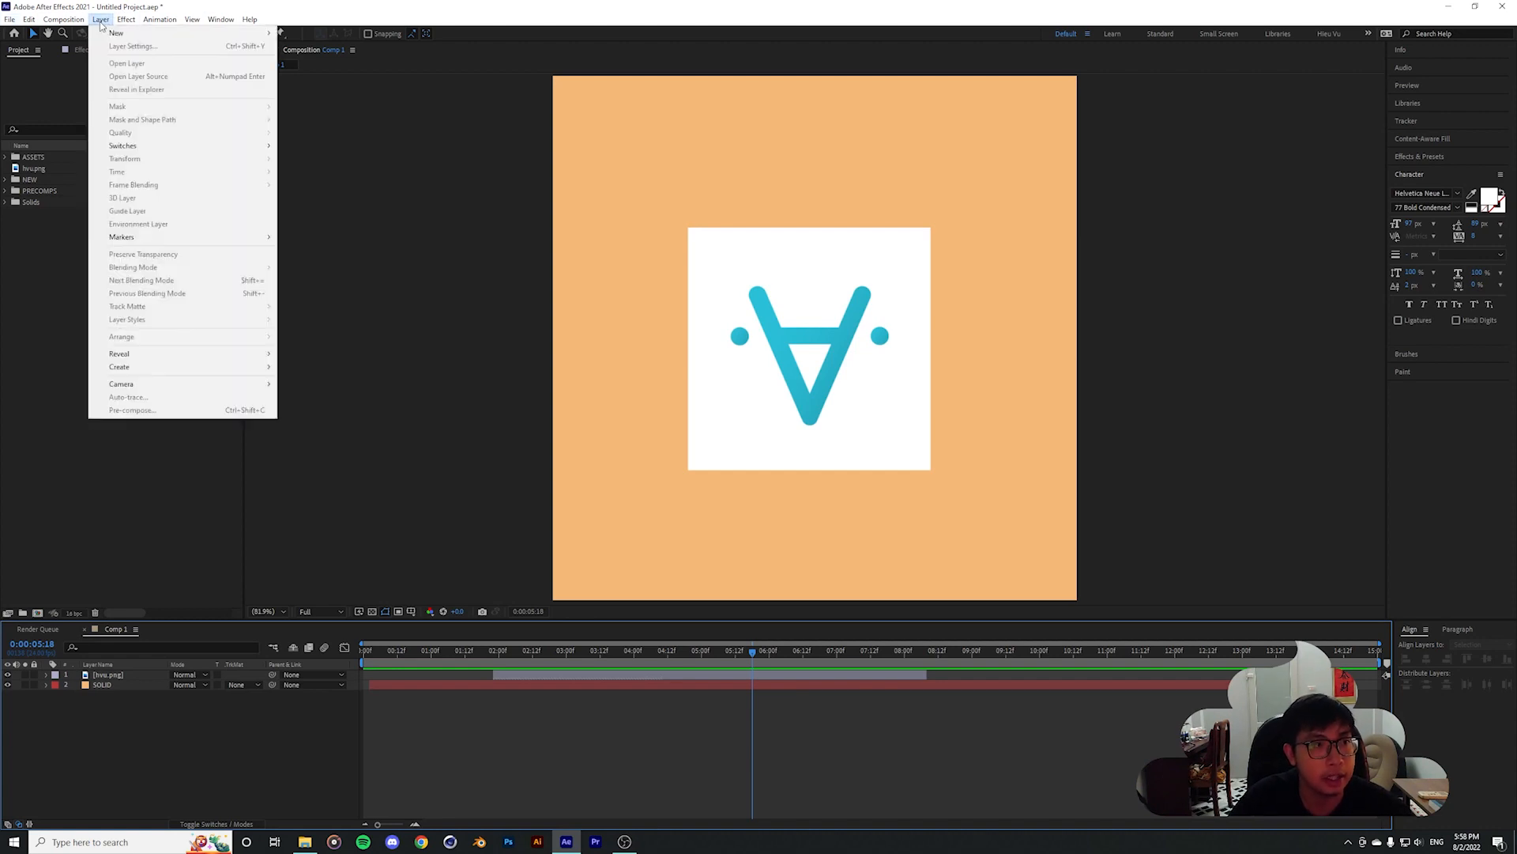
mouse_move(106, 36)
click(305, 33)
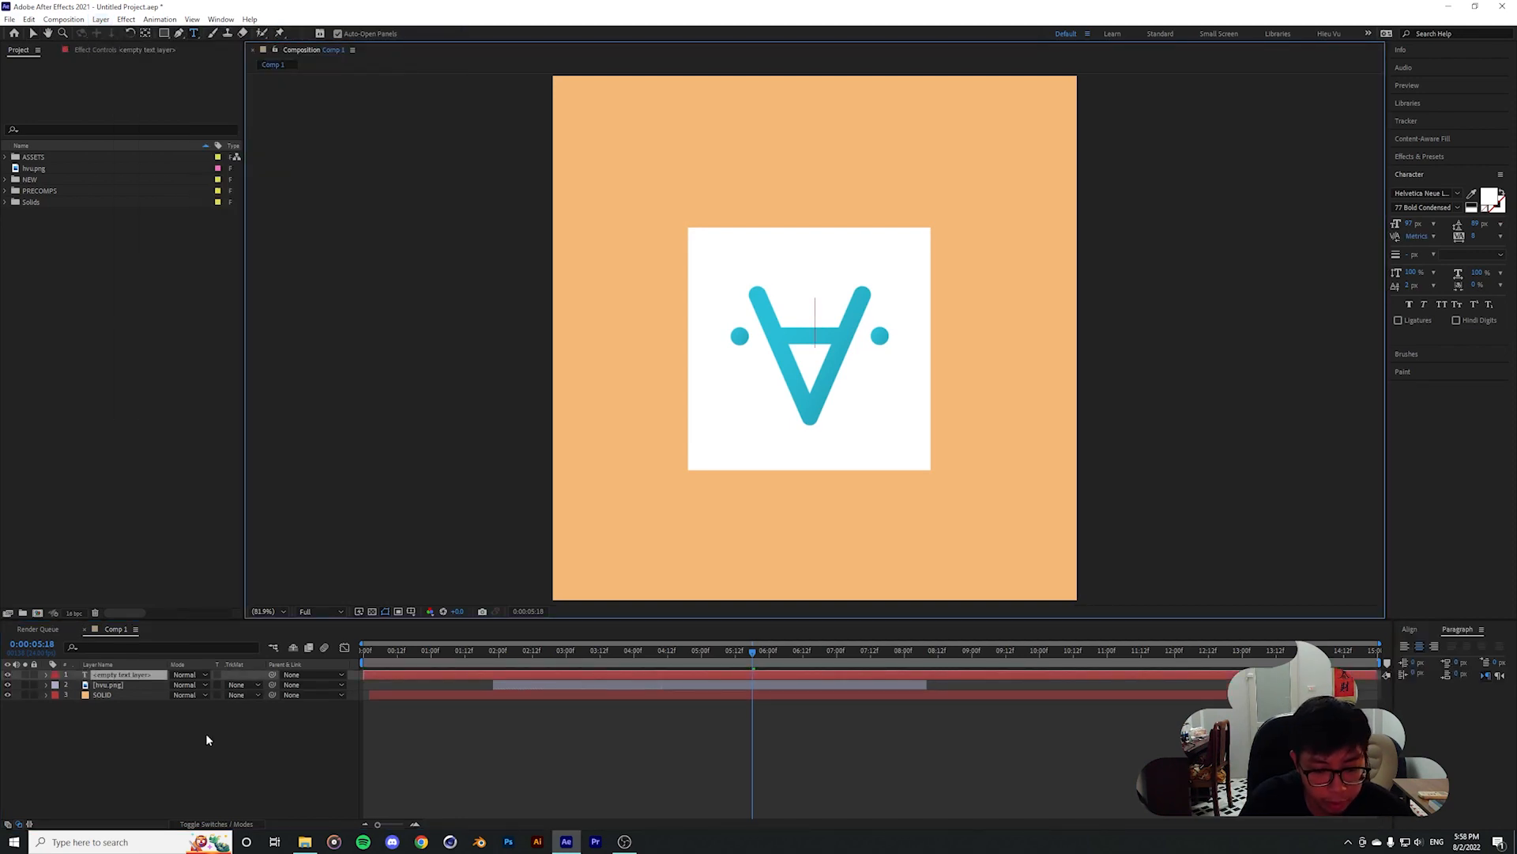
text(COUR)
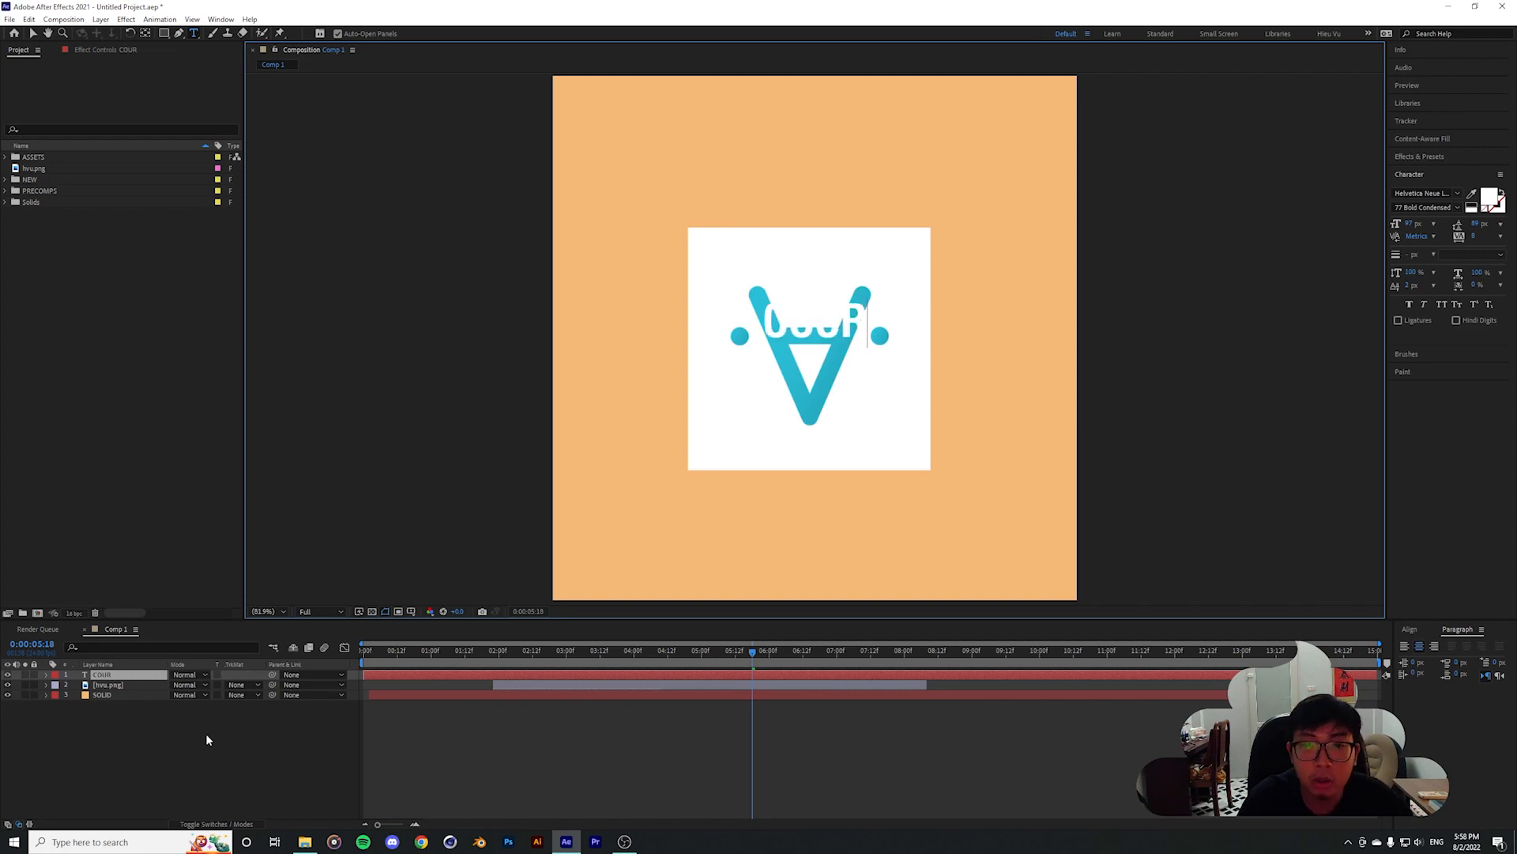
text(SS 1)
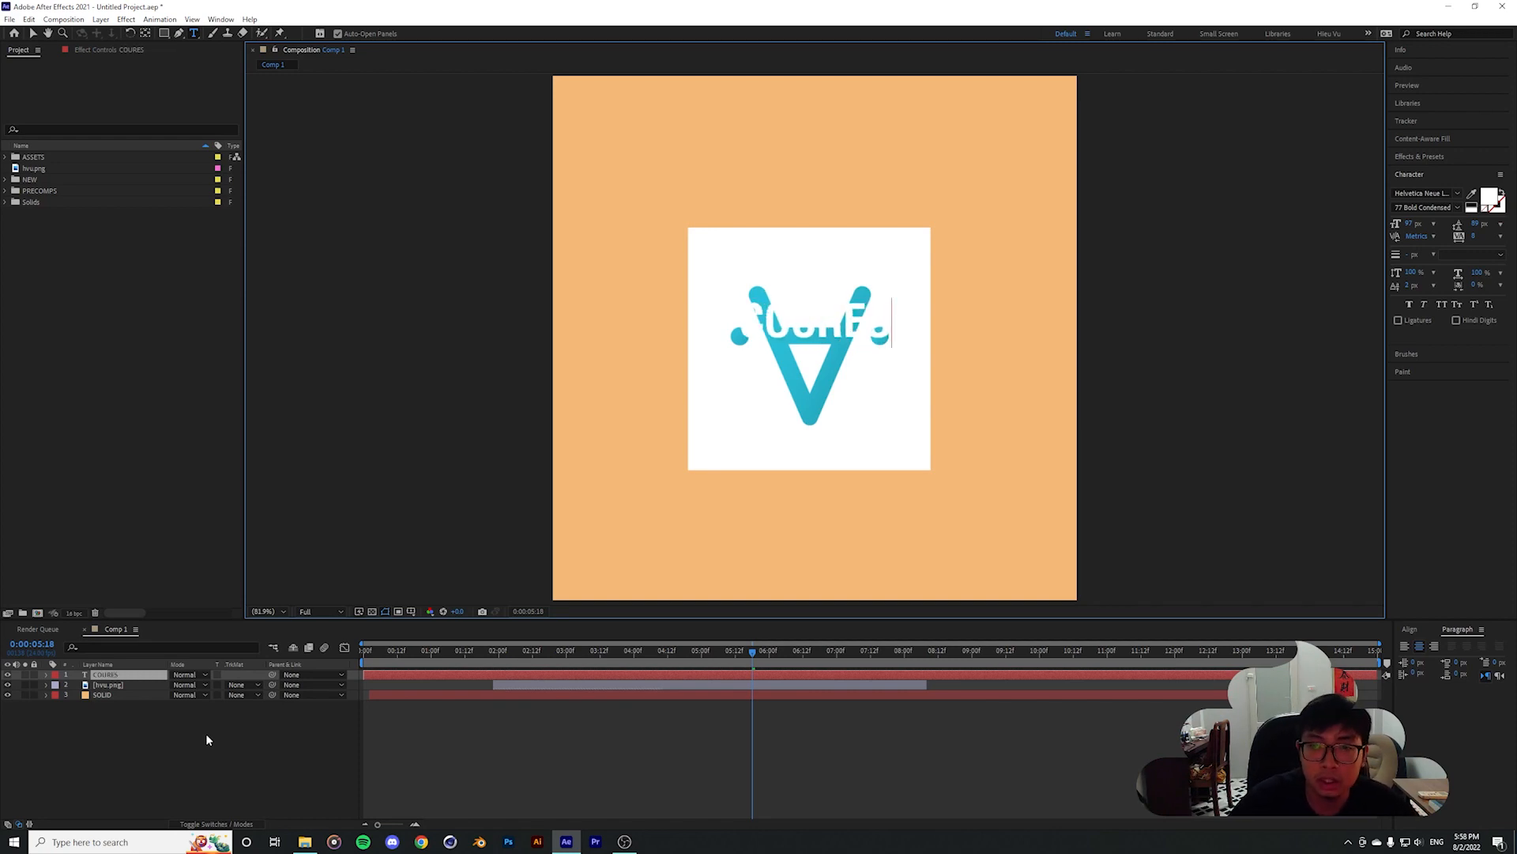
click(201, 735)
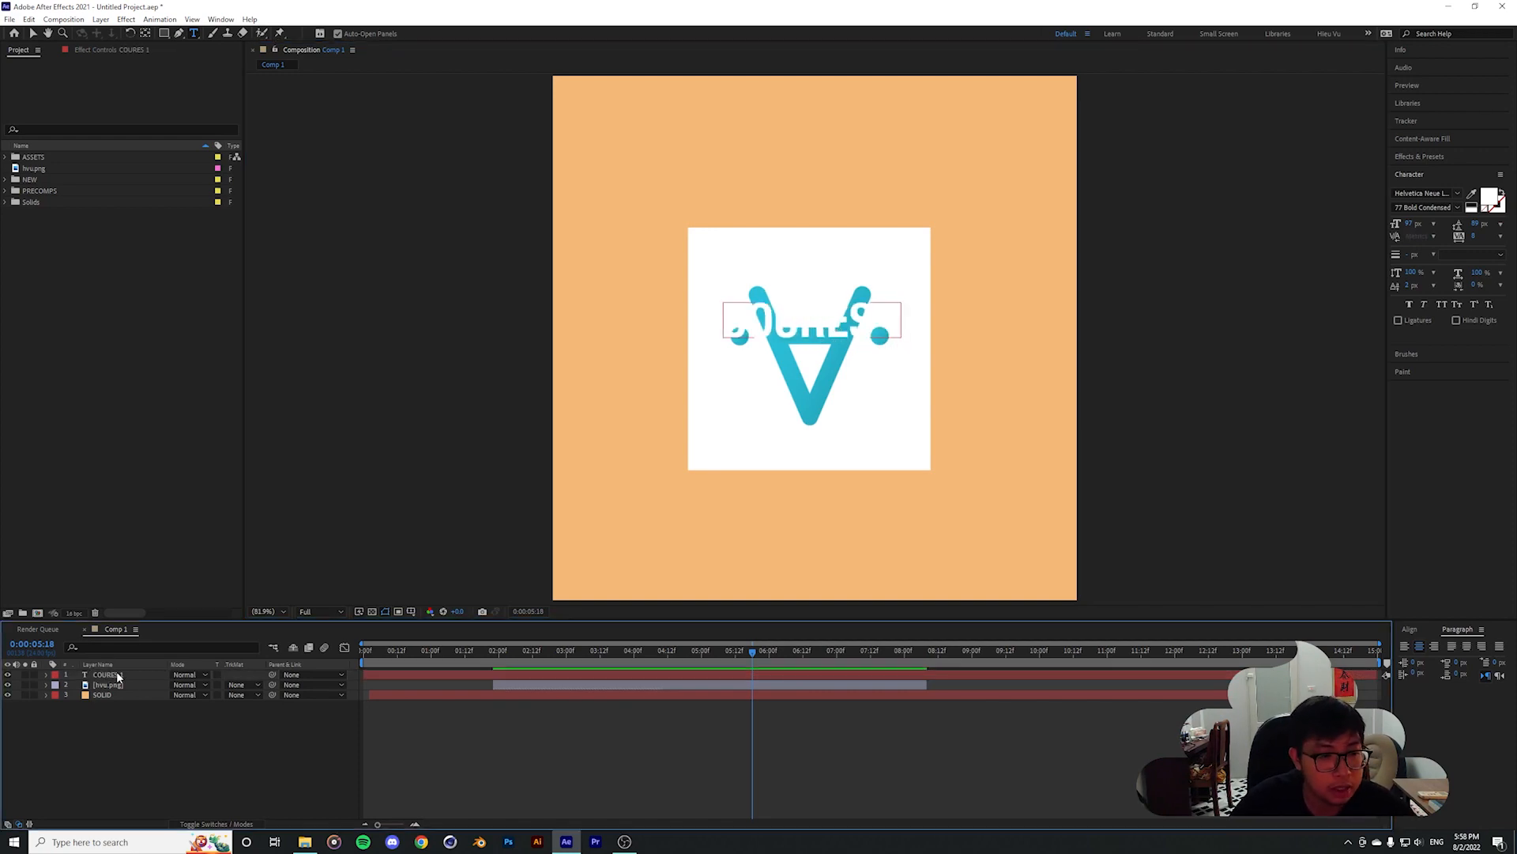
Expand the COURES 1 layer's transform properties and move the text above the logo
click(543, 677)
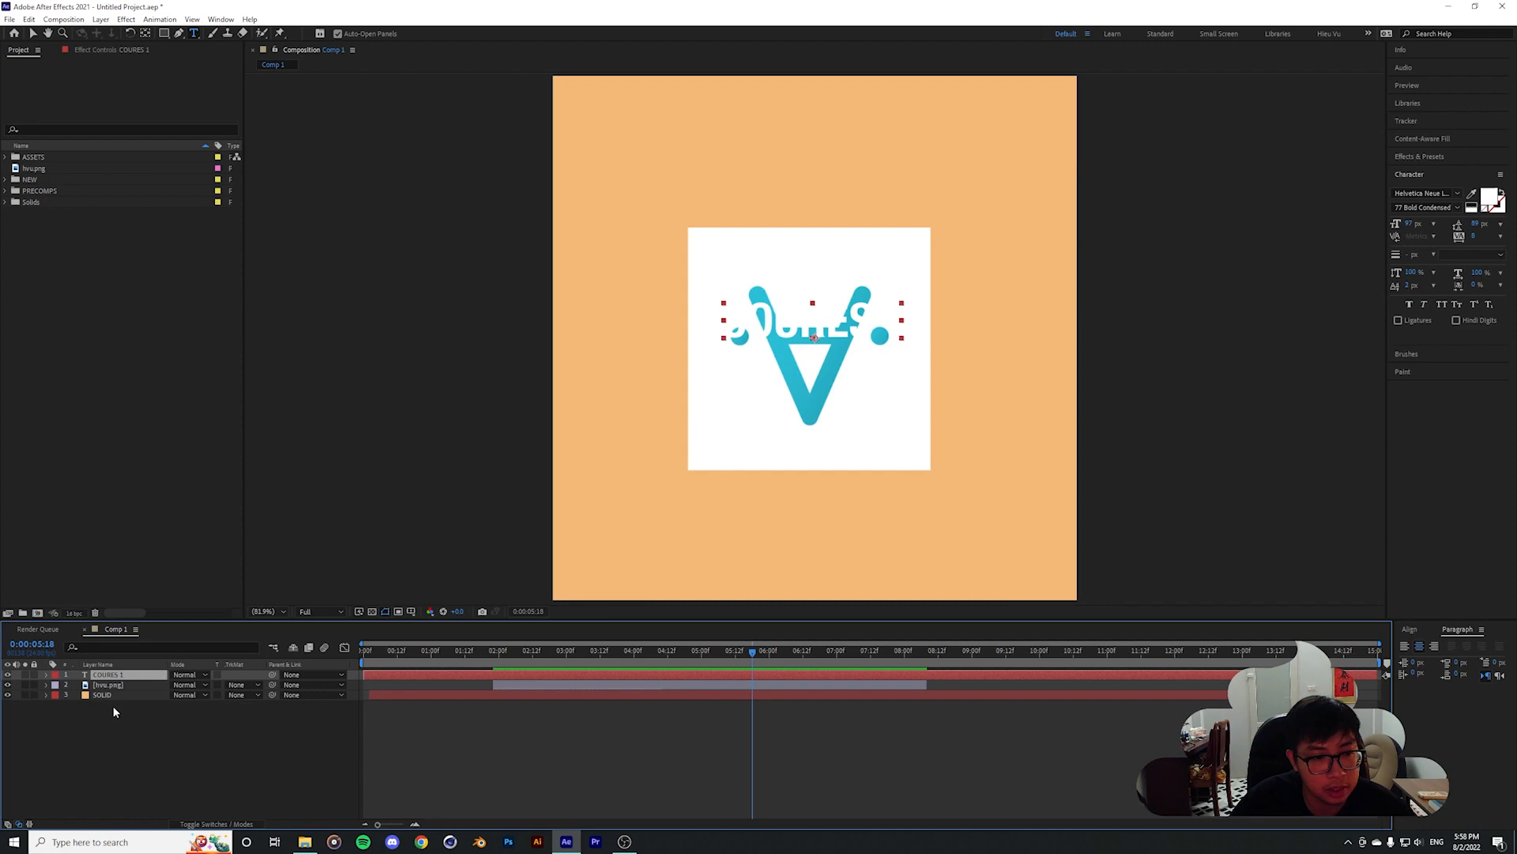
click(45, 676)
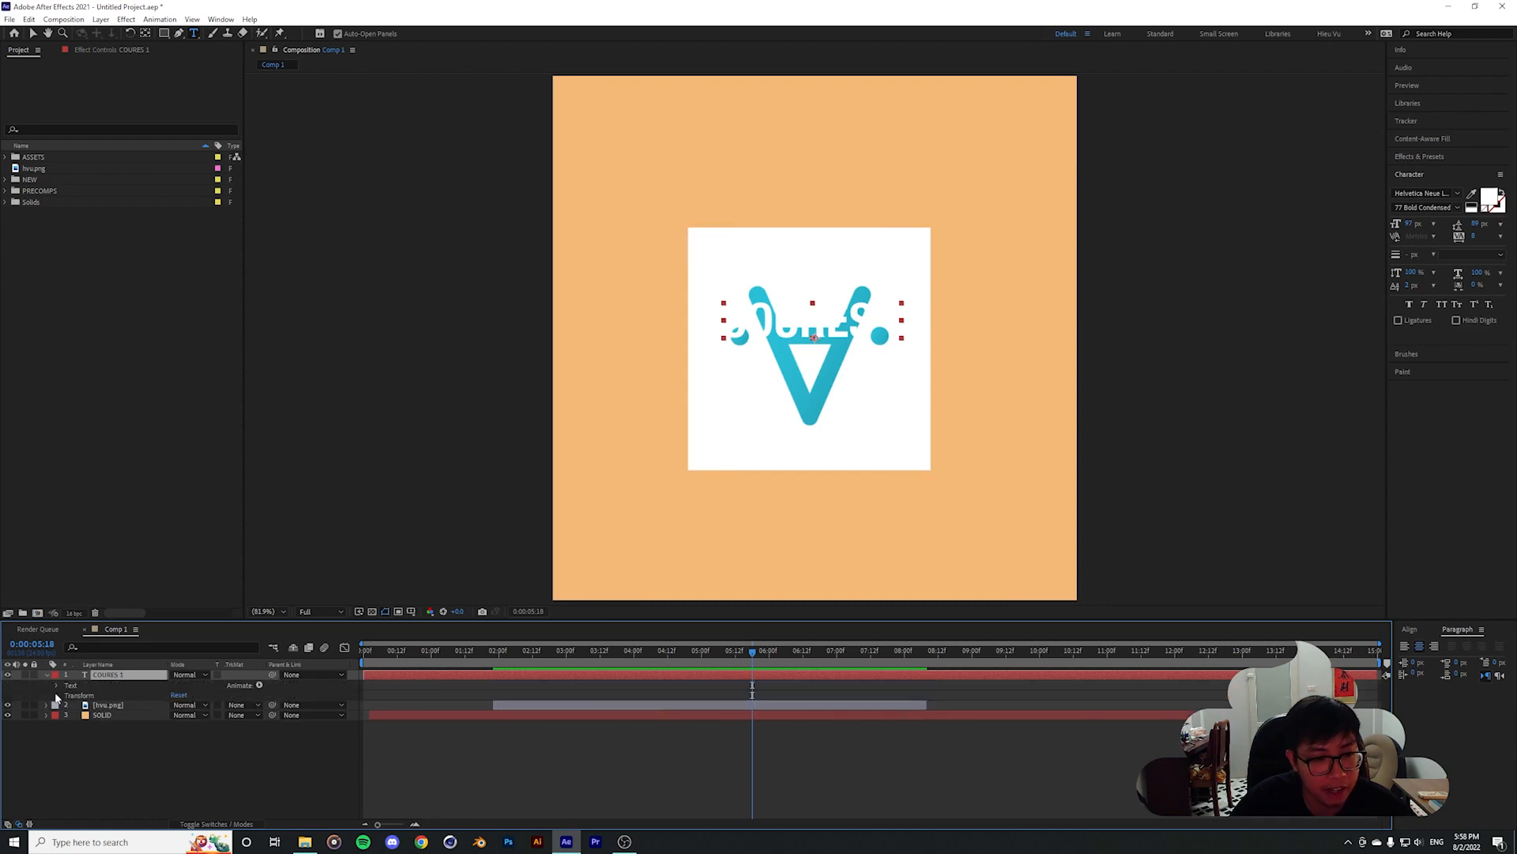
click(57, 695)
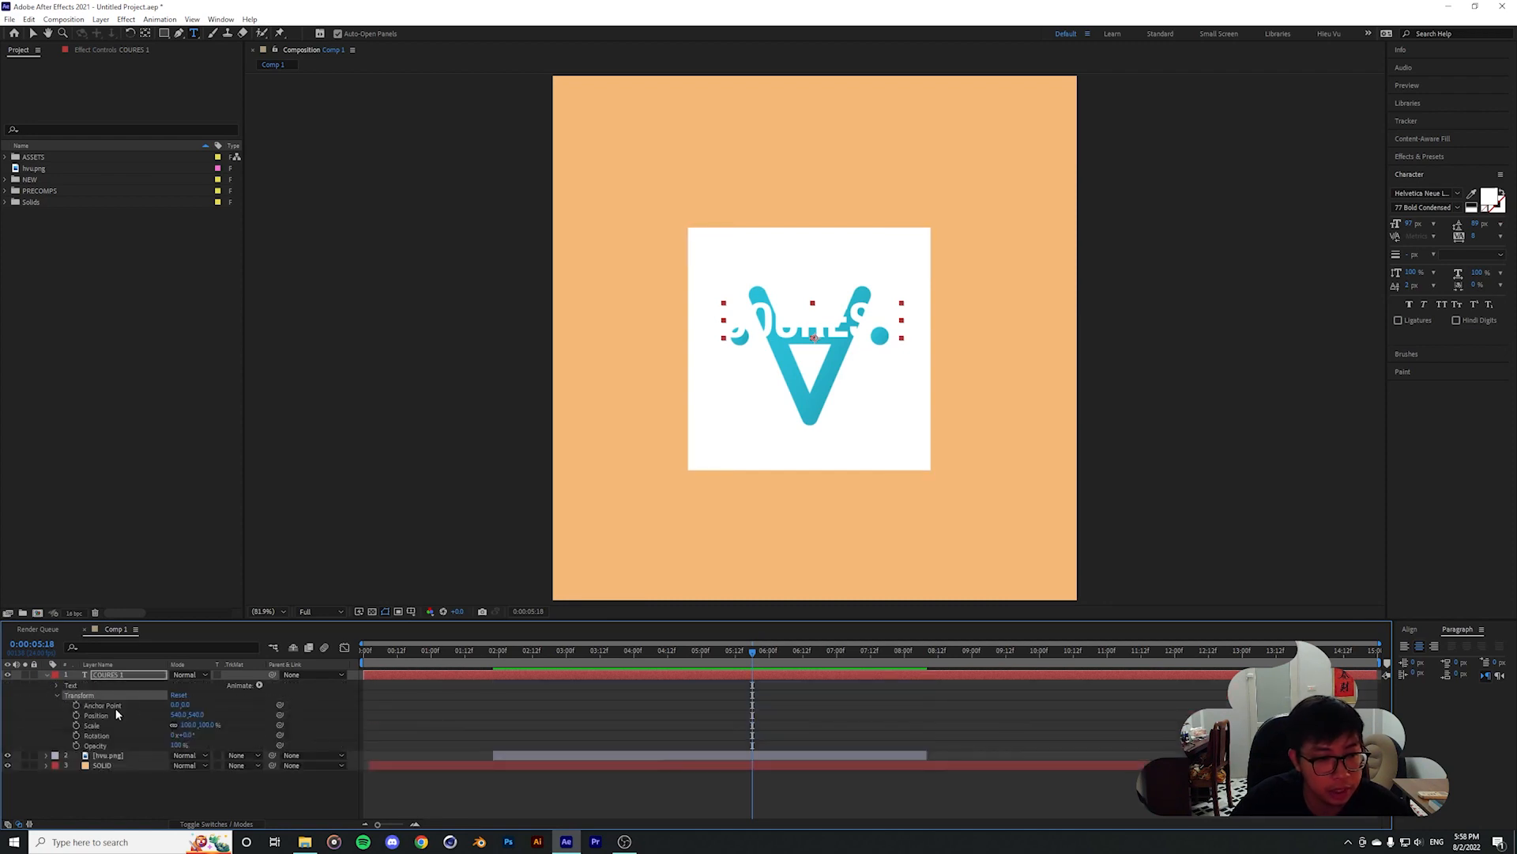
drag(200, 716, 206, 748)
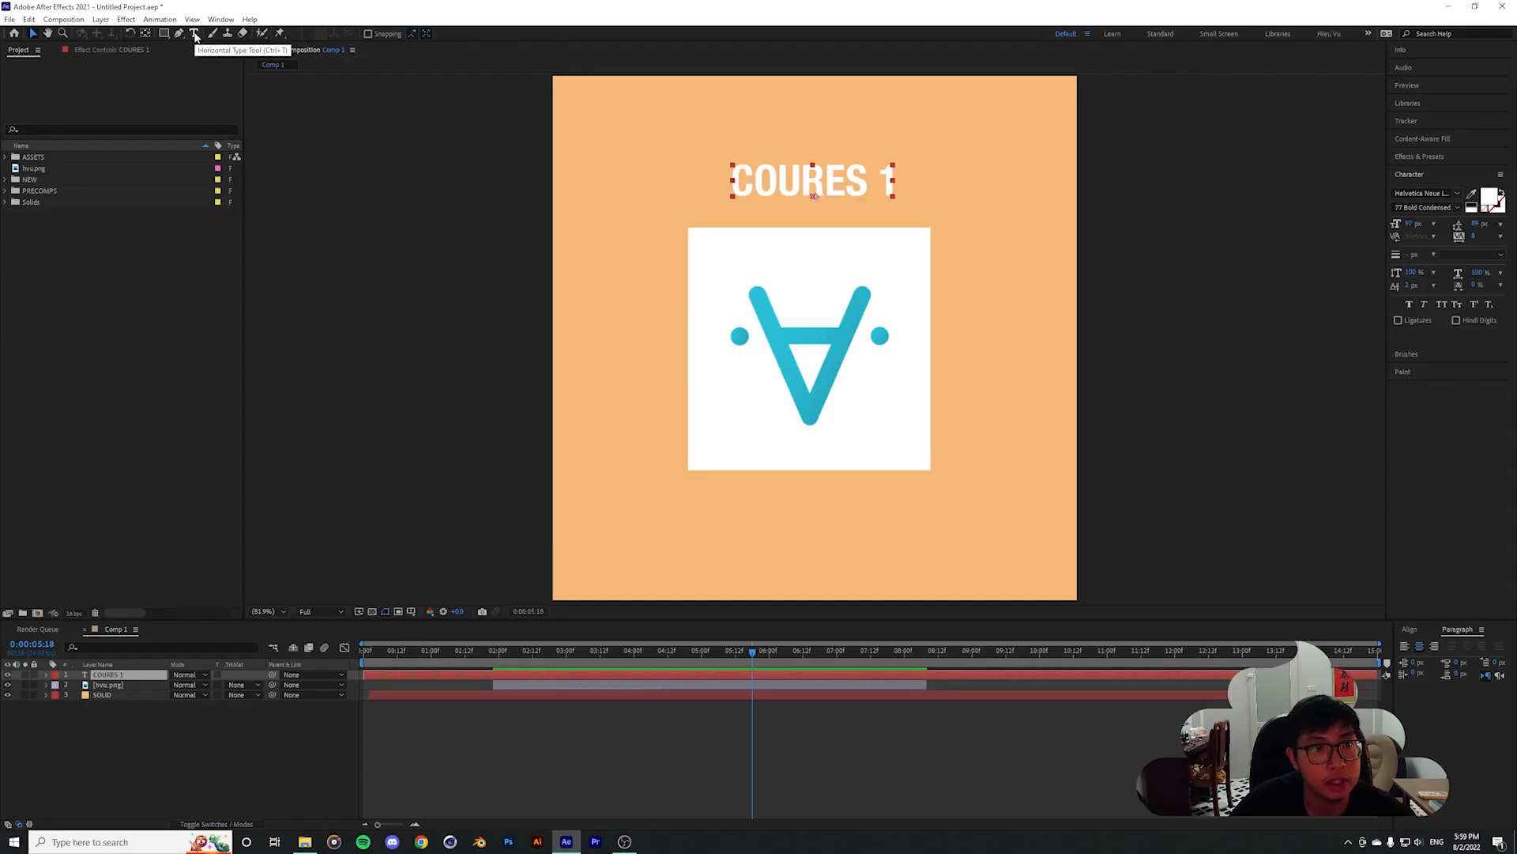
Try changing the font of the whole COURES 1 text to Sylfaen Regular
click(195, 34)
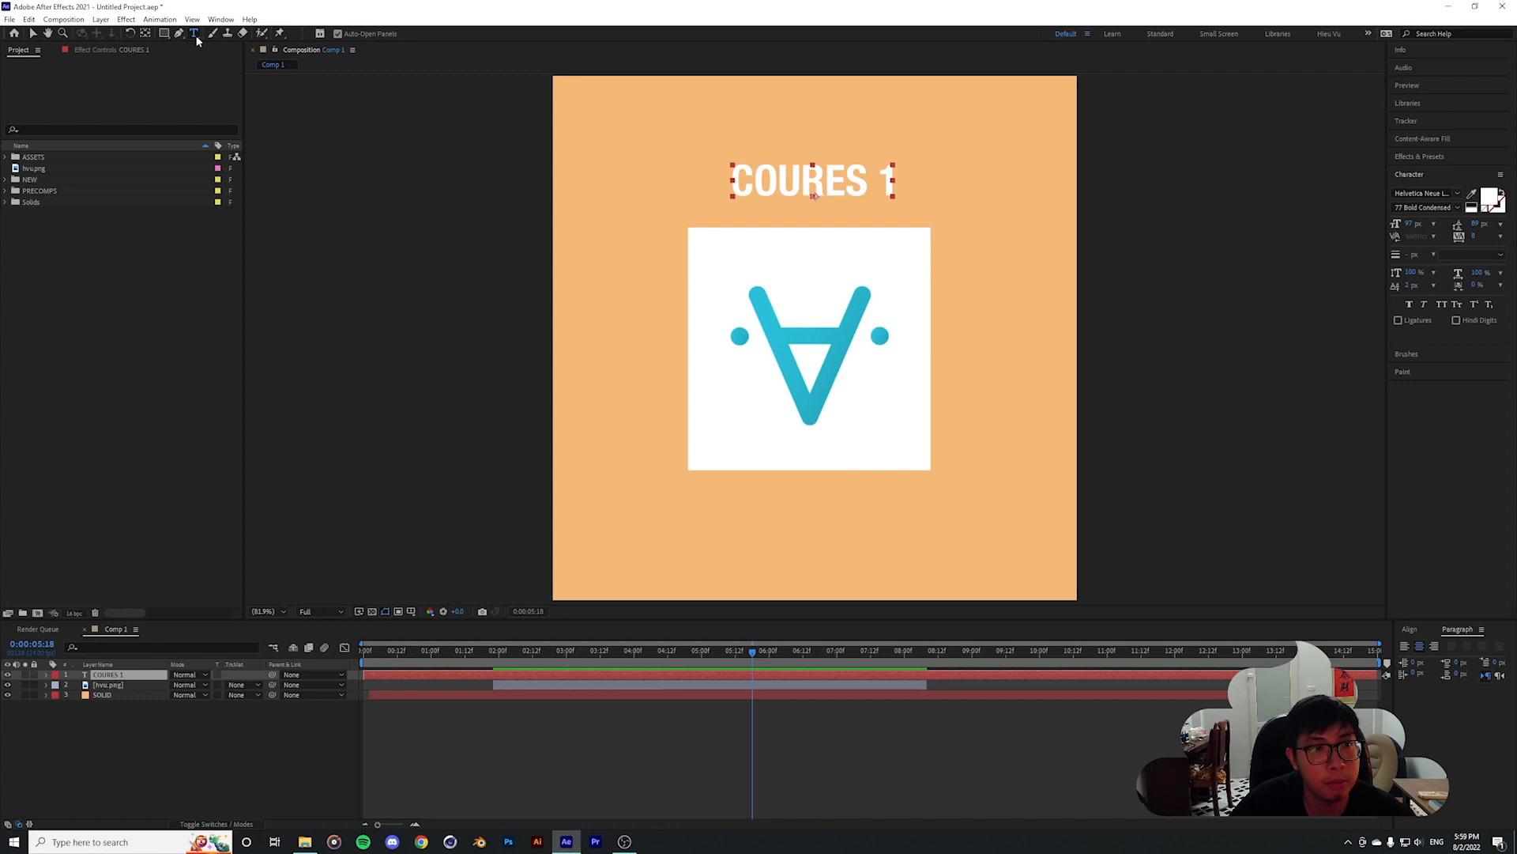
click(802, 180)
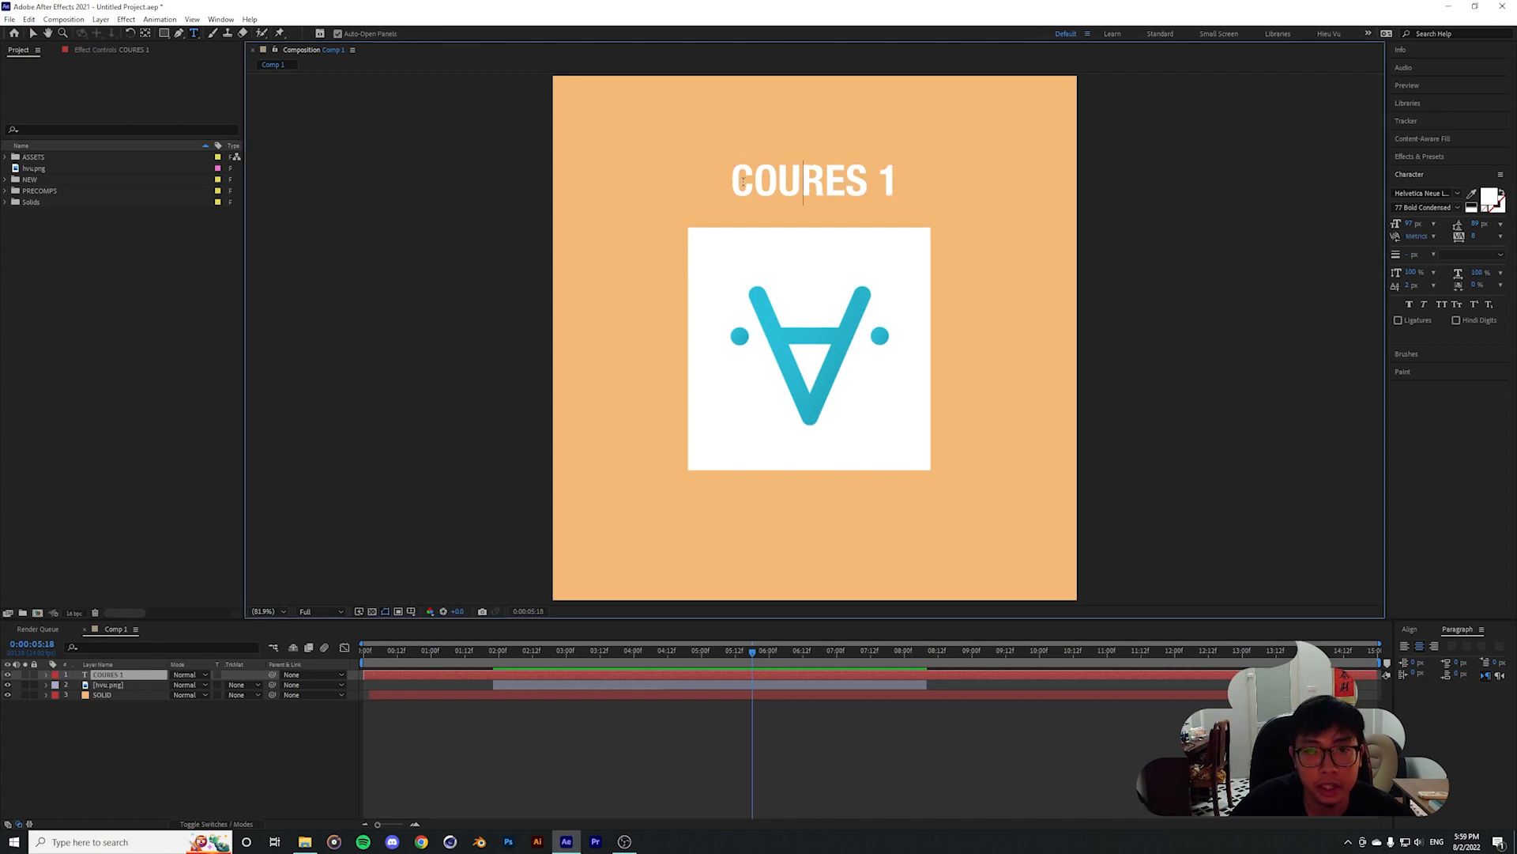
key(ctrl+a)
drag(760, 180, 726, 183)
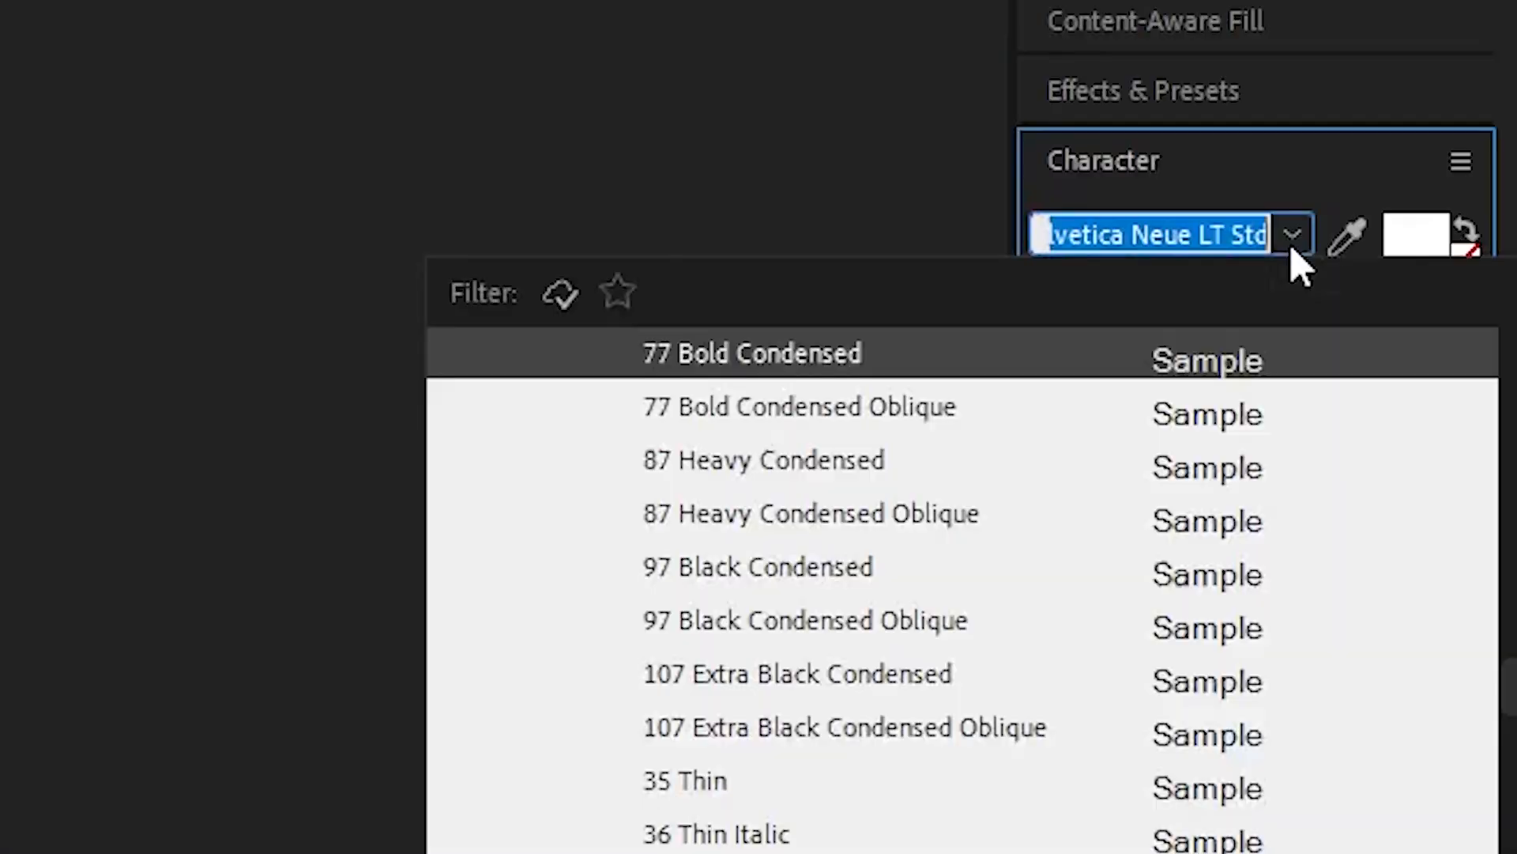
click(1458, 194)
scroll(1423, 332, down, 10)
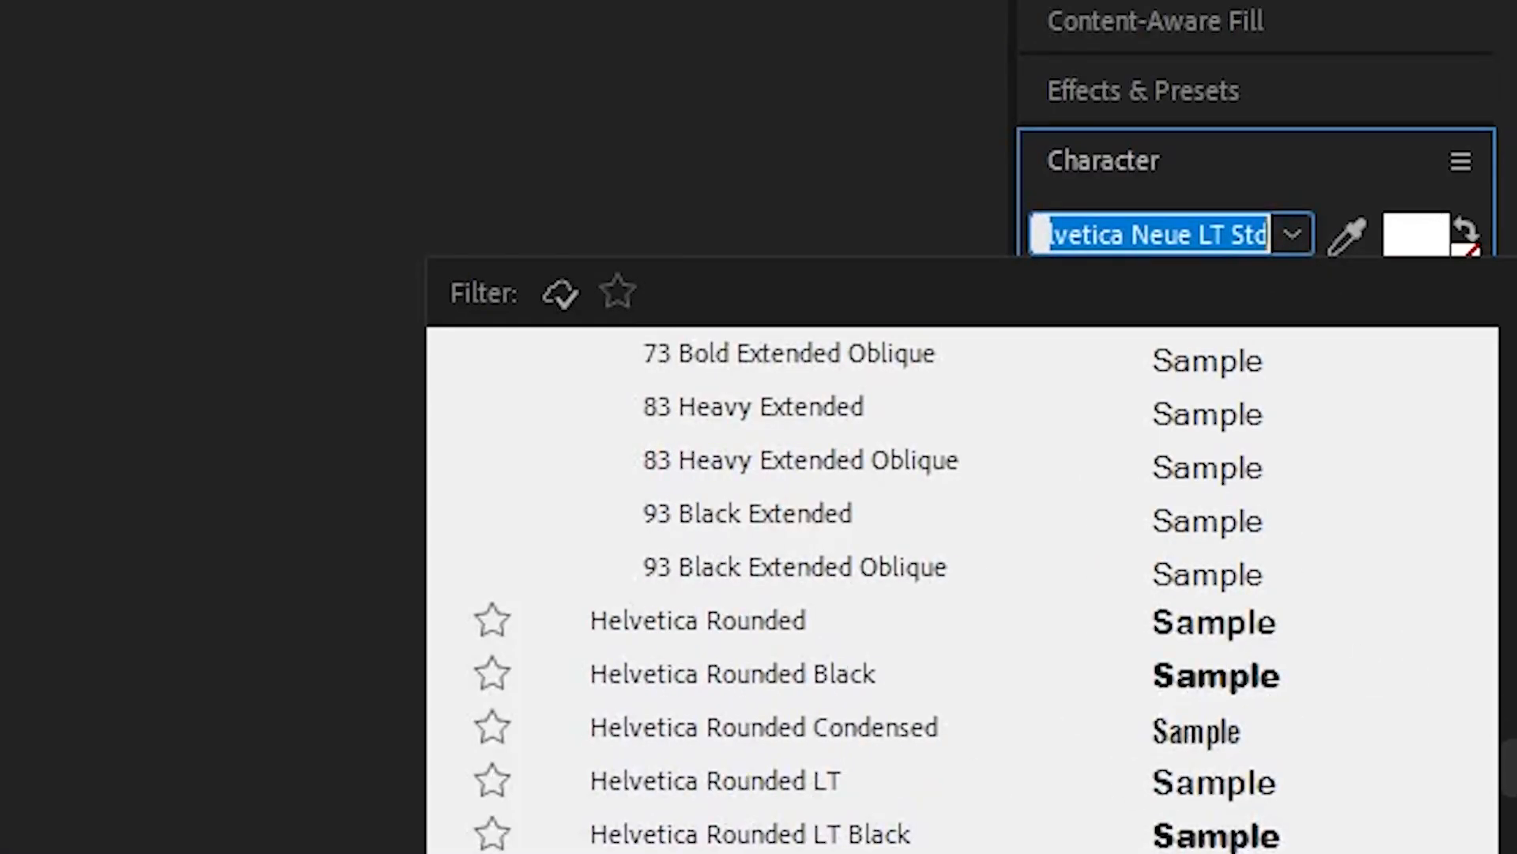
drag(1509, 767, 1510, 850)
click(766, 721)
mouse_move(1041, 298)
mouse_down()
mouse_move(1144, 308)
mouse_move(1027, 308)
mouse_move(1046, 308)
mouse_up()
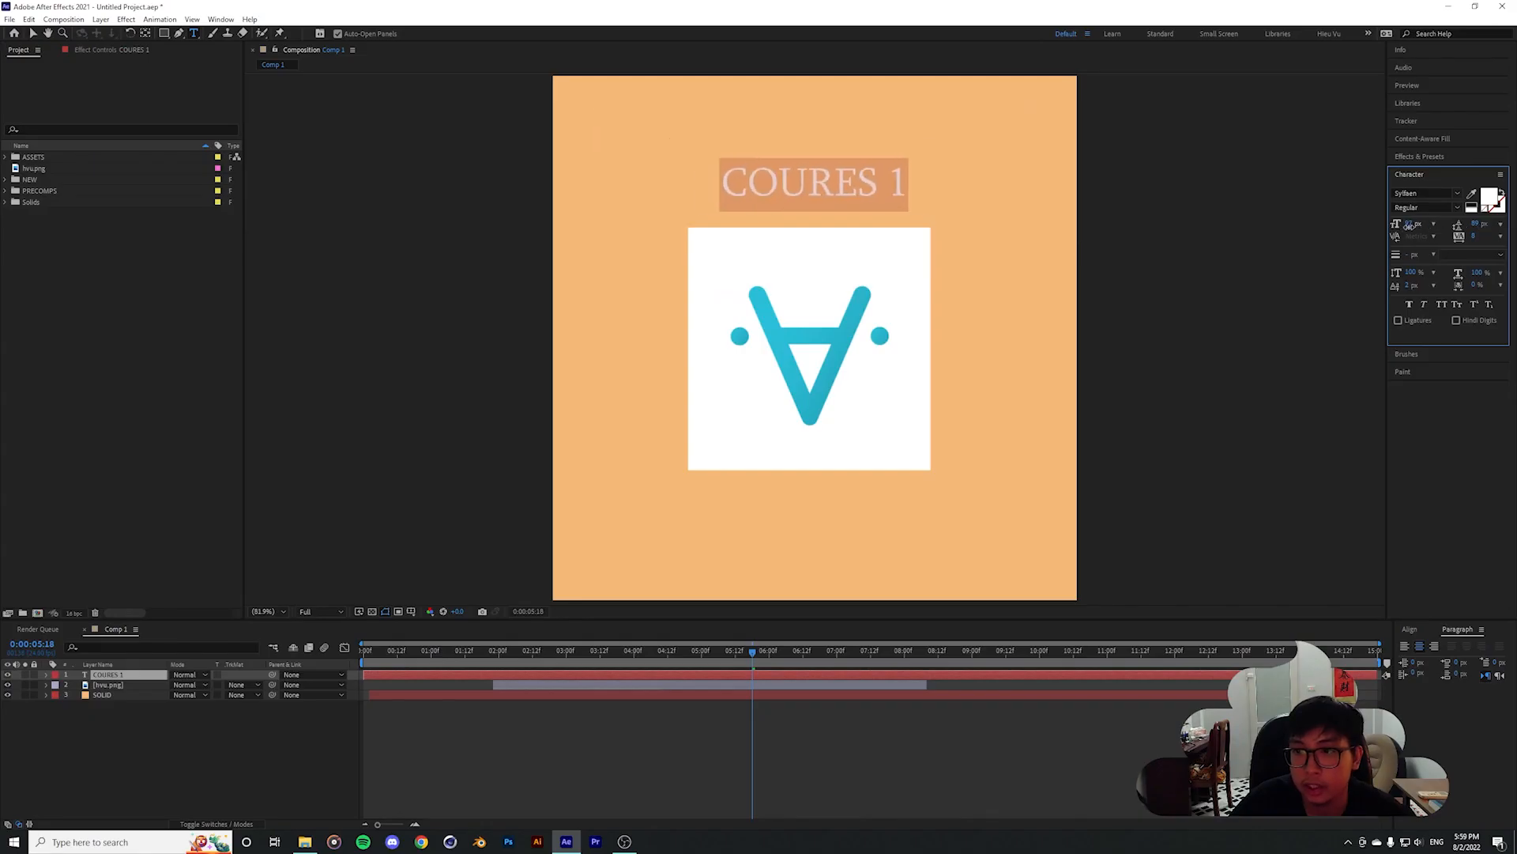
Try a larger size for the COURES 1 text, and undo its font and size changes
drag(1408, 225, 1434, 226)
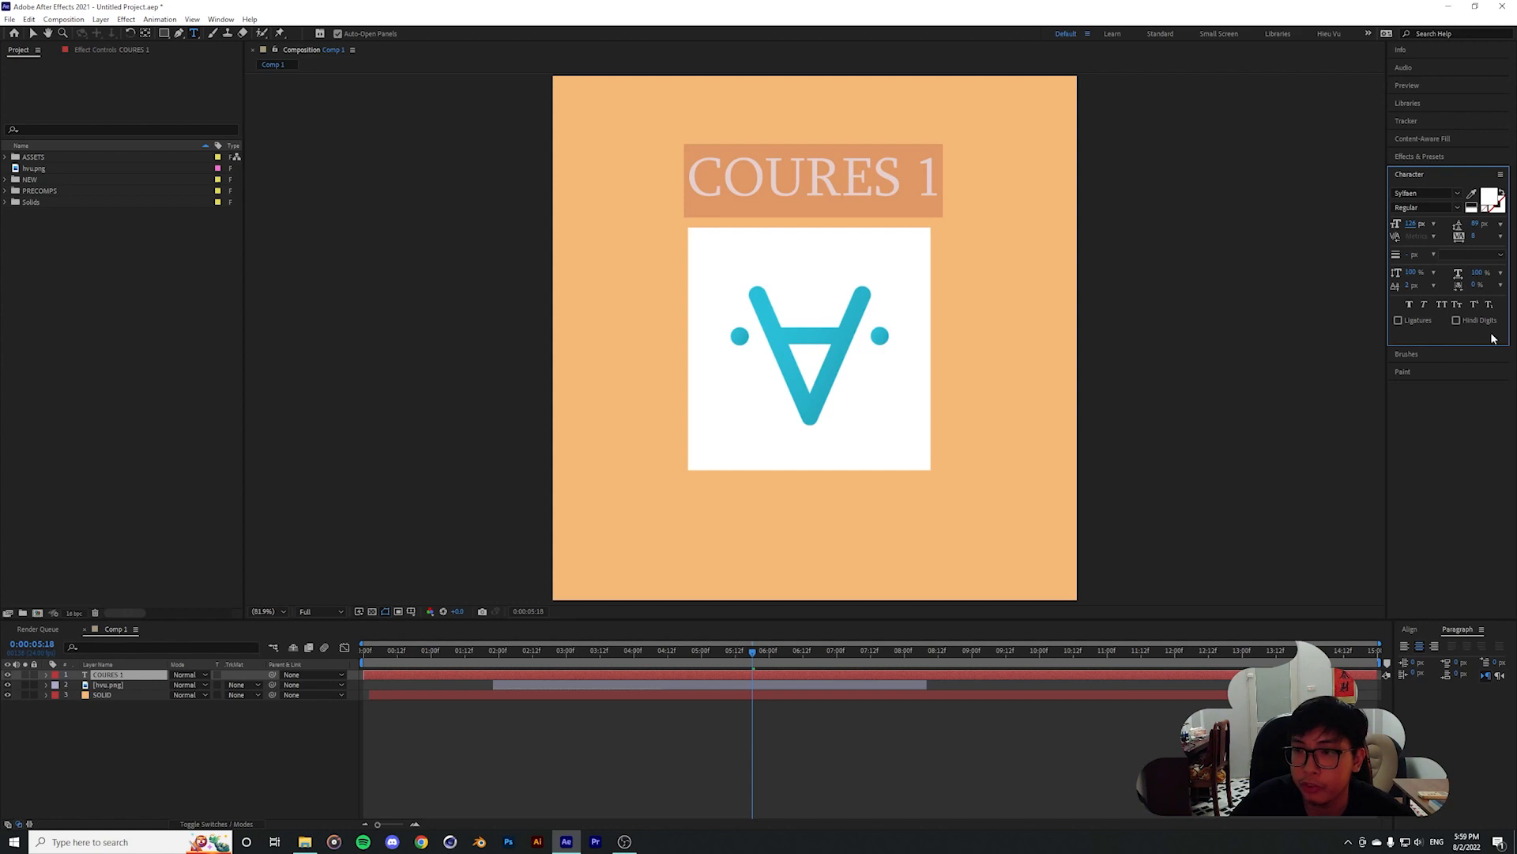
key(BackSpace)
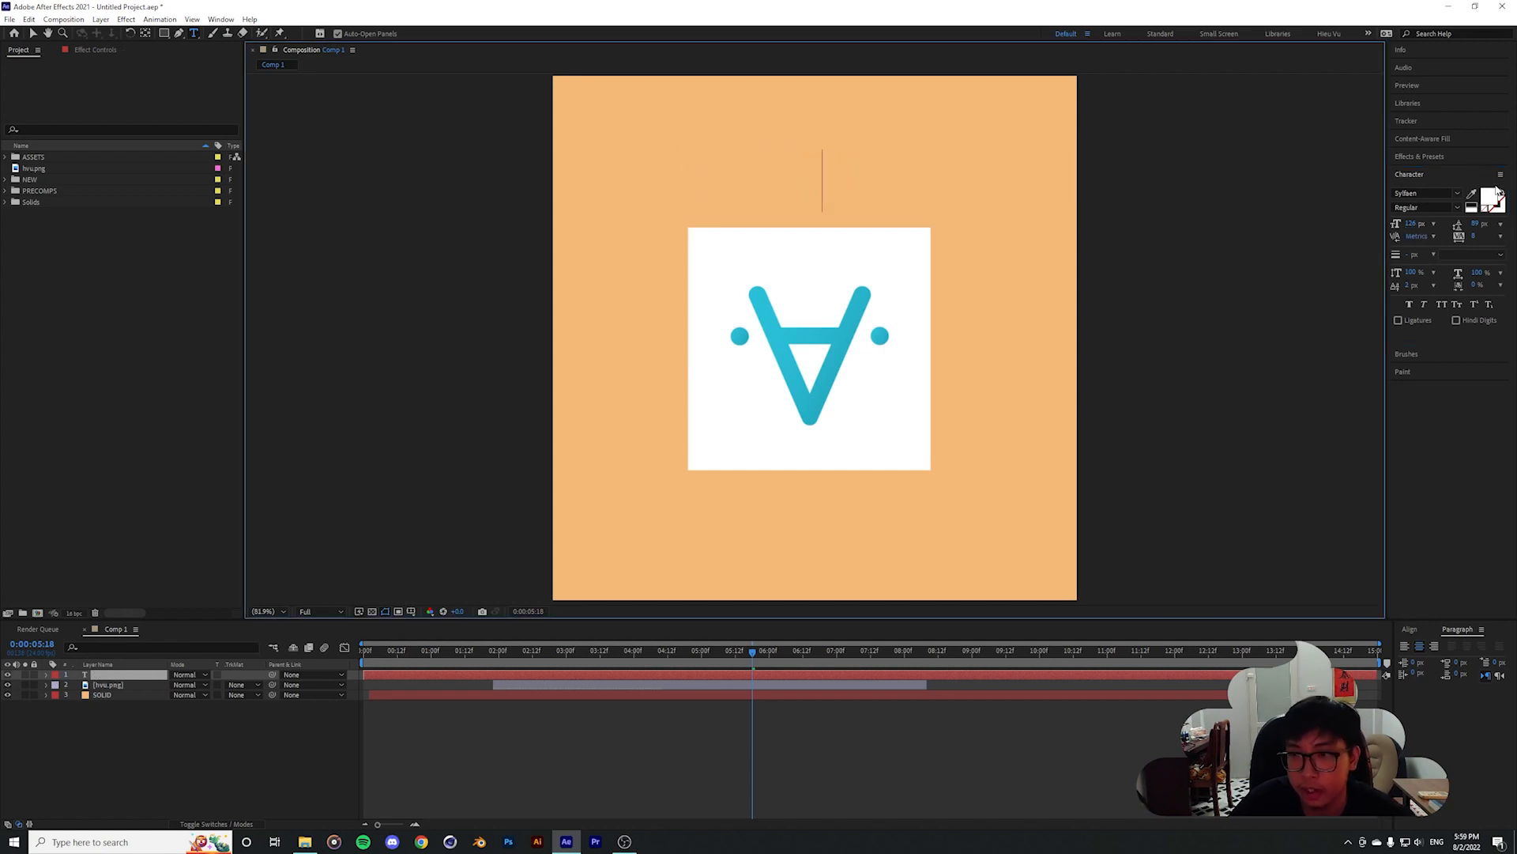
key(ctrl+z)
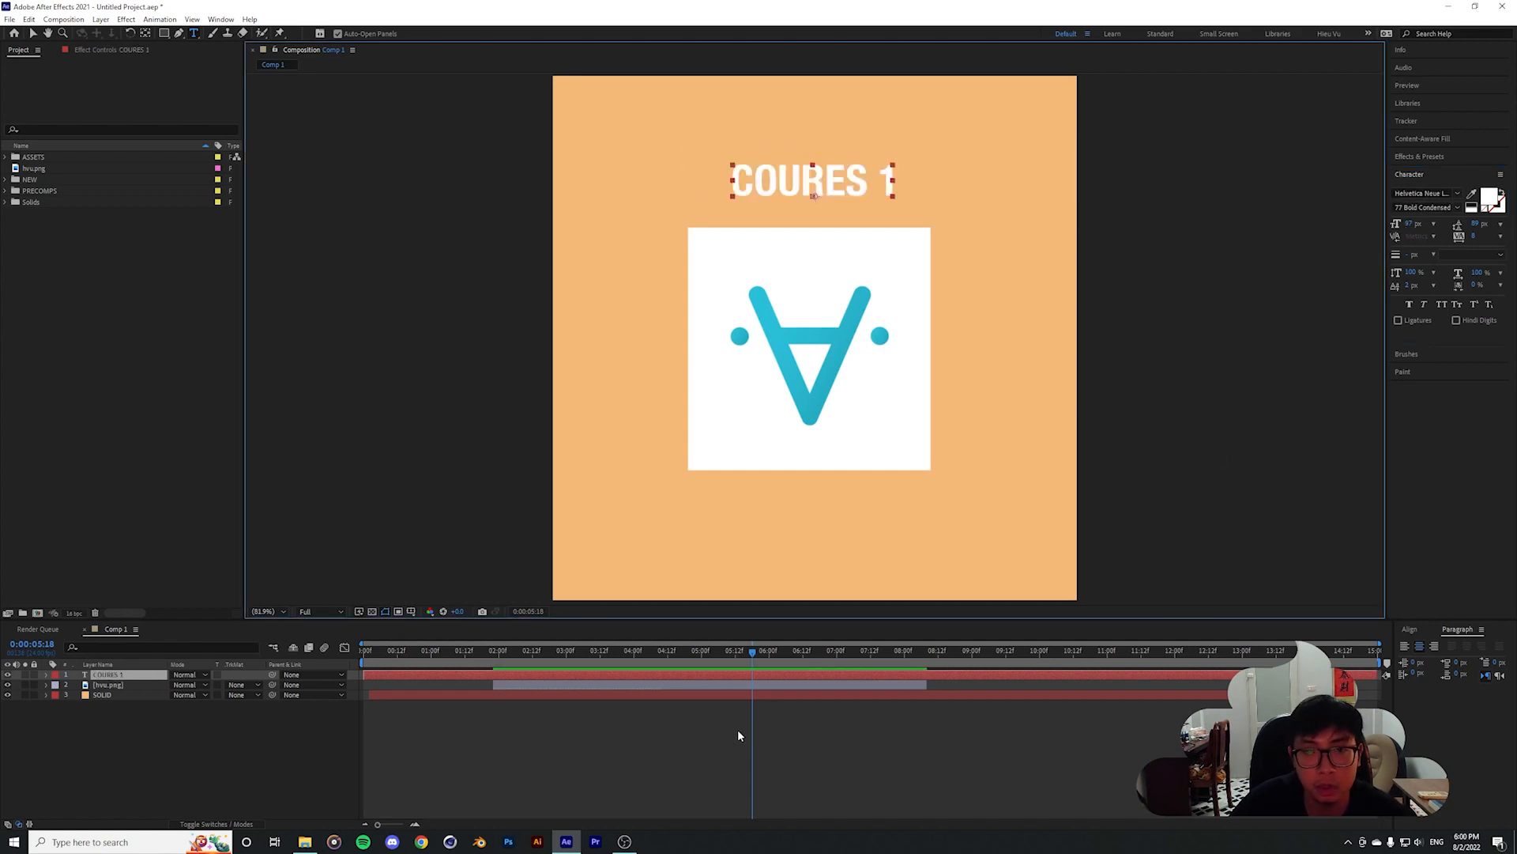
click(738, 728)
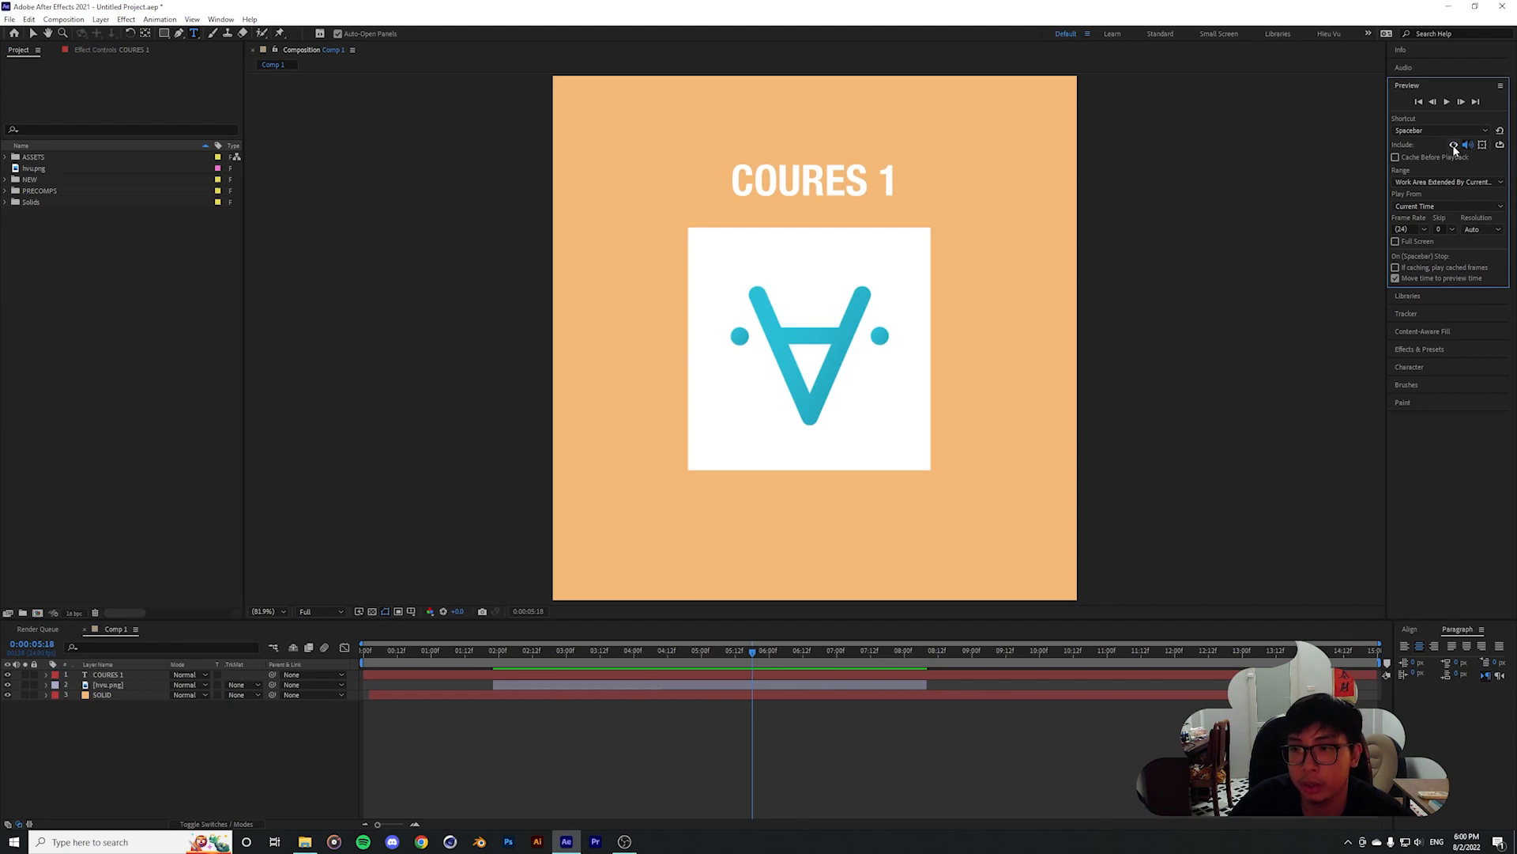
Exclude audio from the preview and play the composition from about 0:00:07:10
click(868, 652)
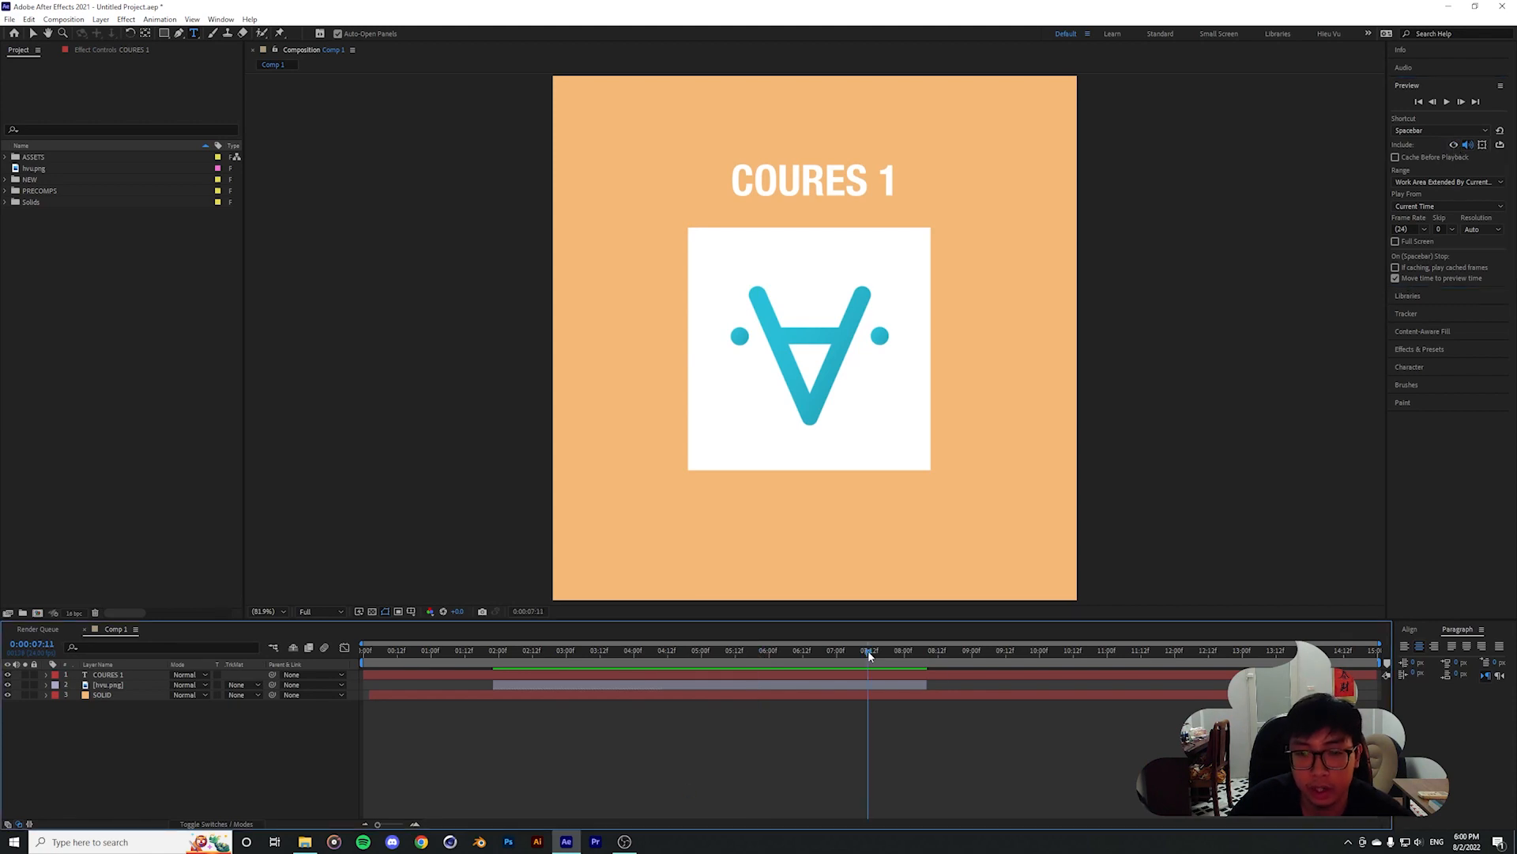
mouse_move(868, 653)
mouse_down()
mouse_move(914, 656)
mouse_move(859, 656)
mouse_up()
click(1453, 146)
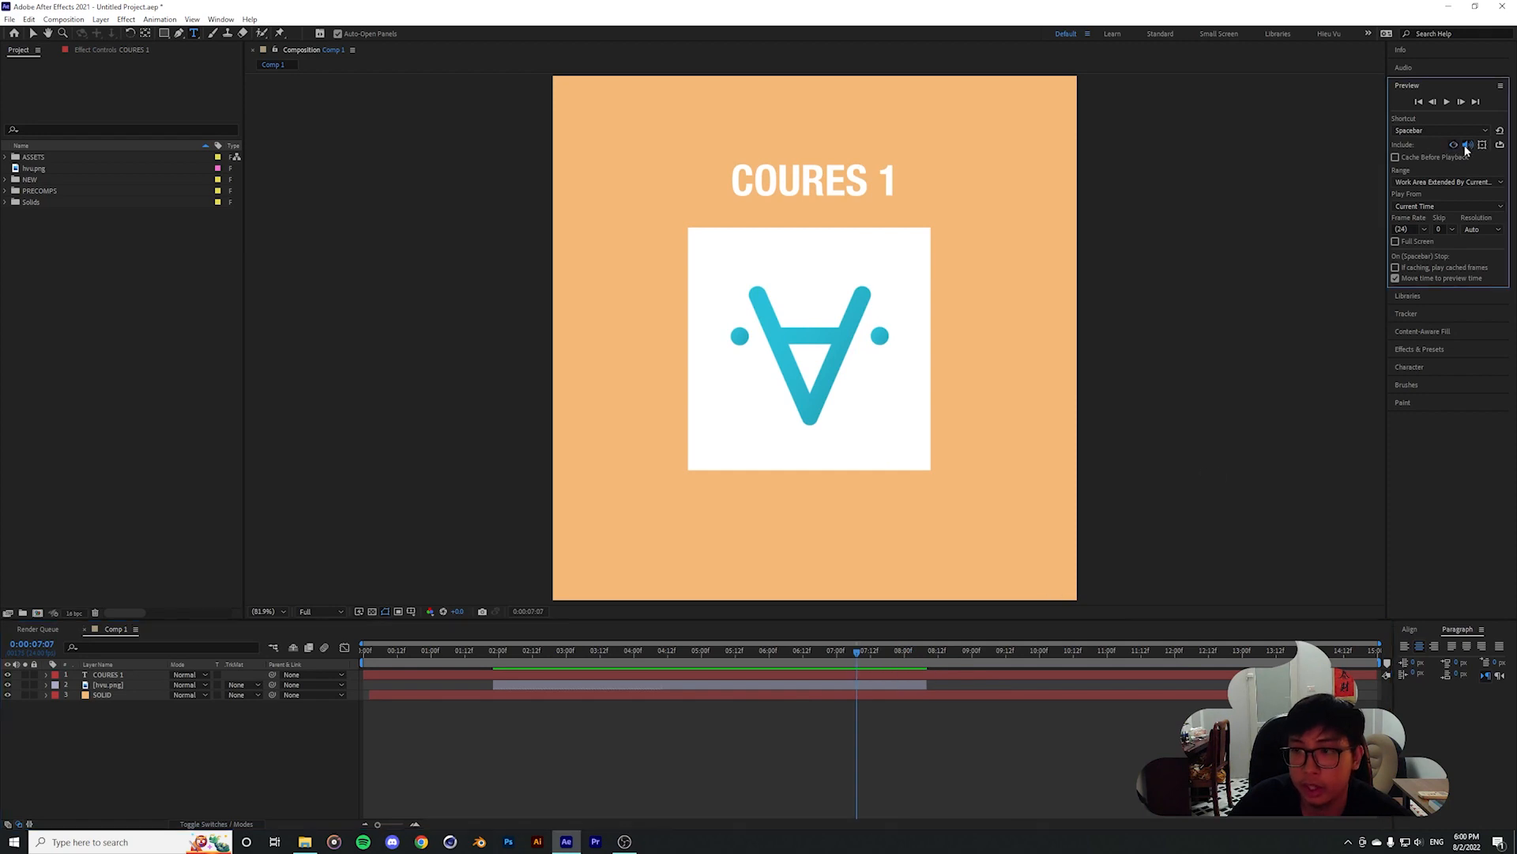
click(1466, 147)
click(863, 649)
key(space)
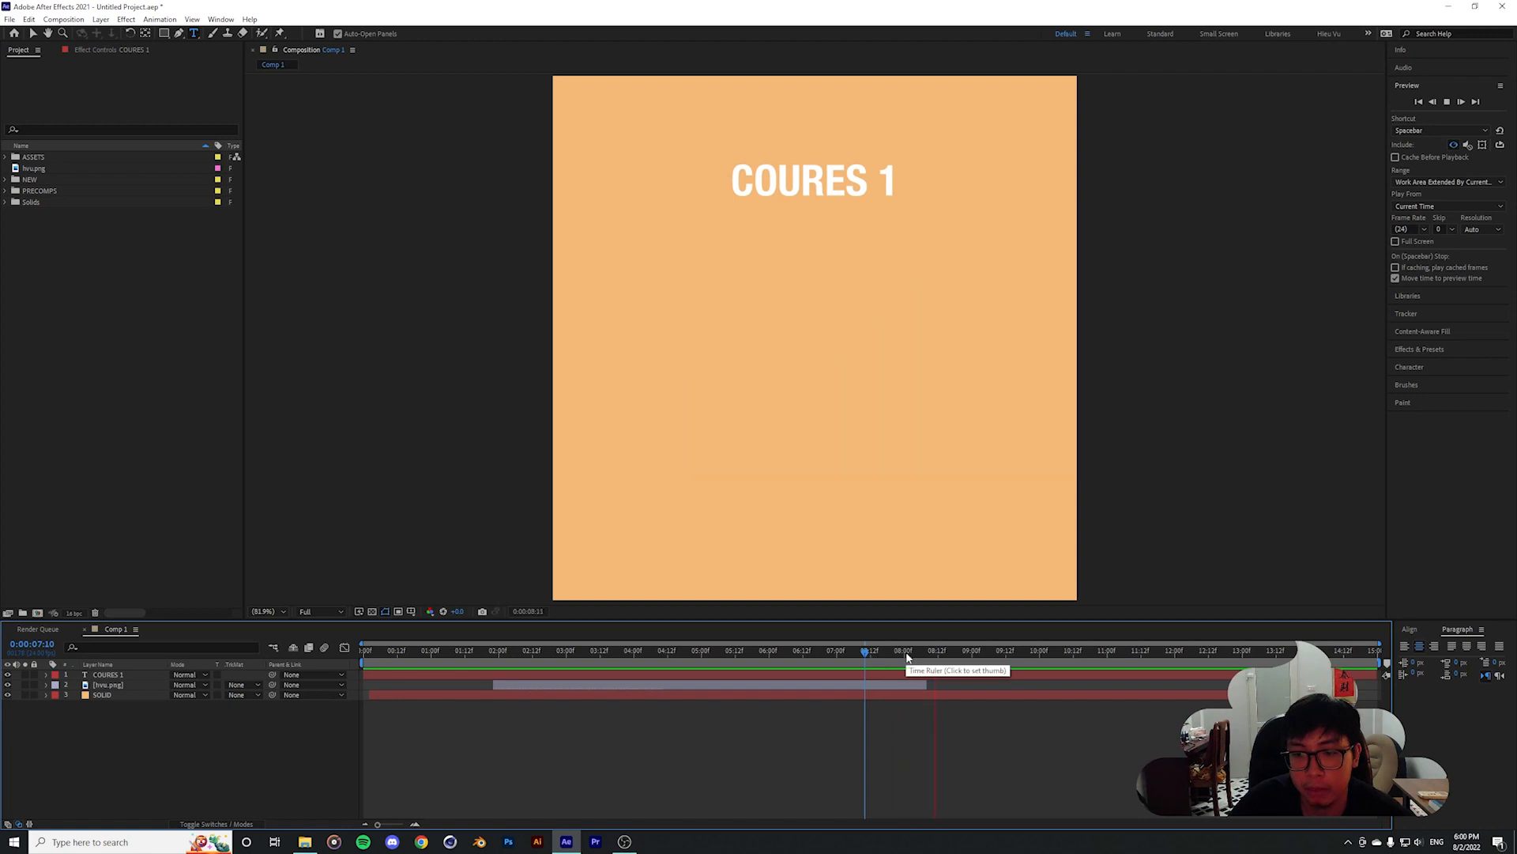
Include audio and layer-control overlays in the preview, with the current time at 0:00:07:14
click(875, 655)
click(1468, 145)
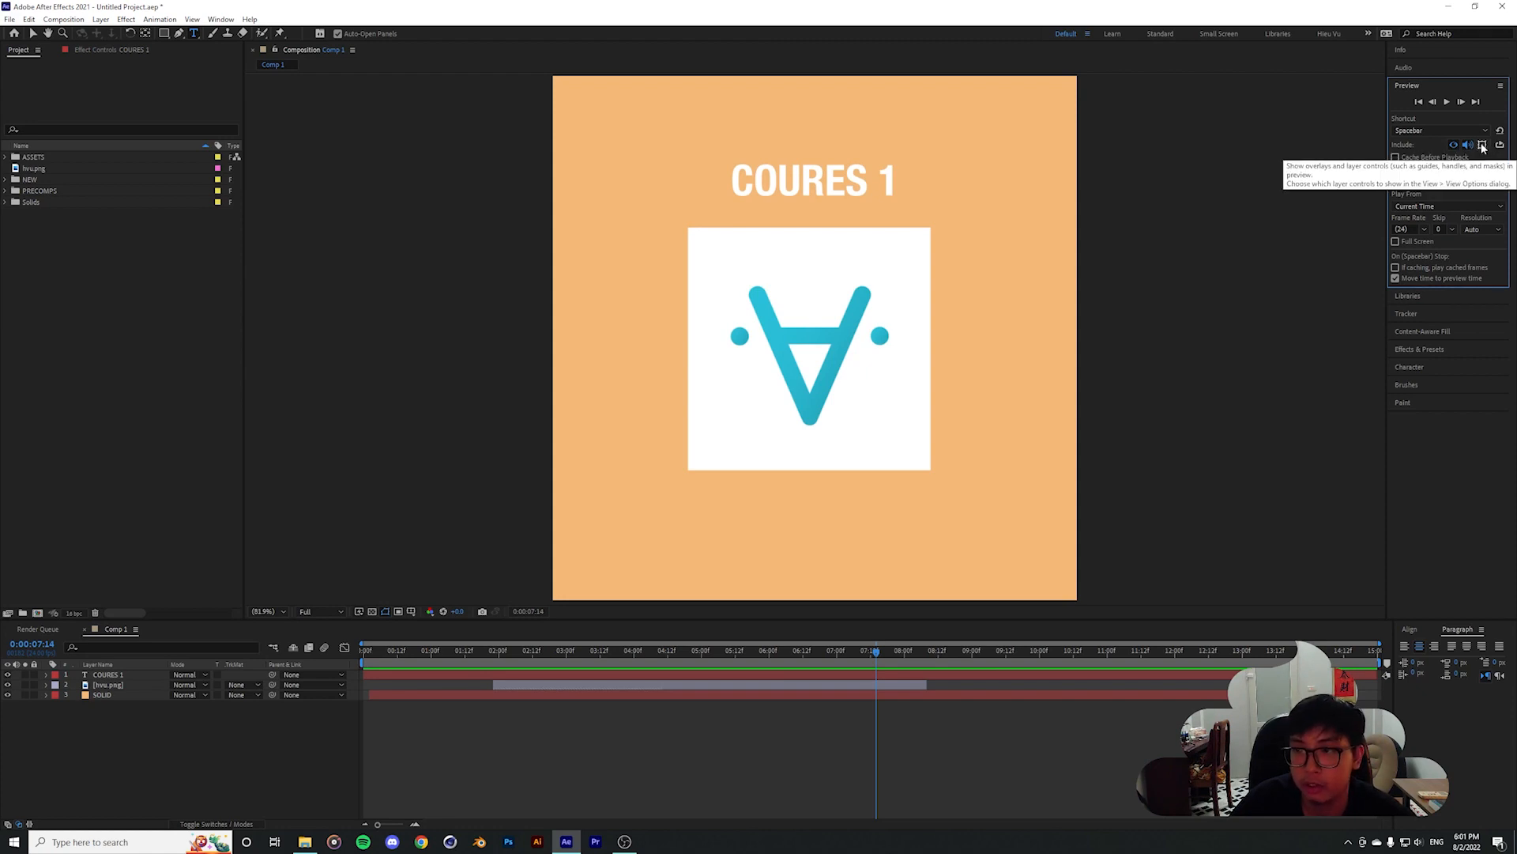
click(1482, 145)
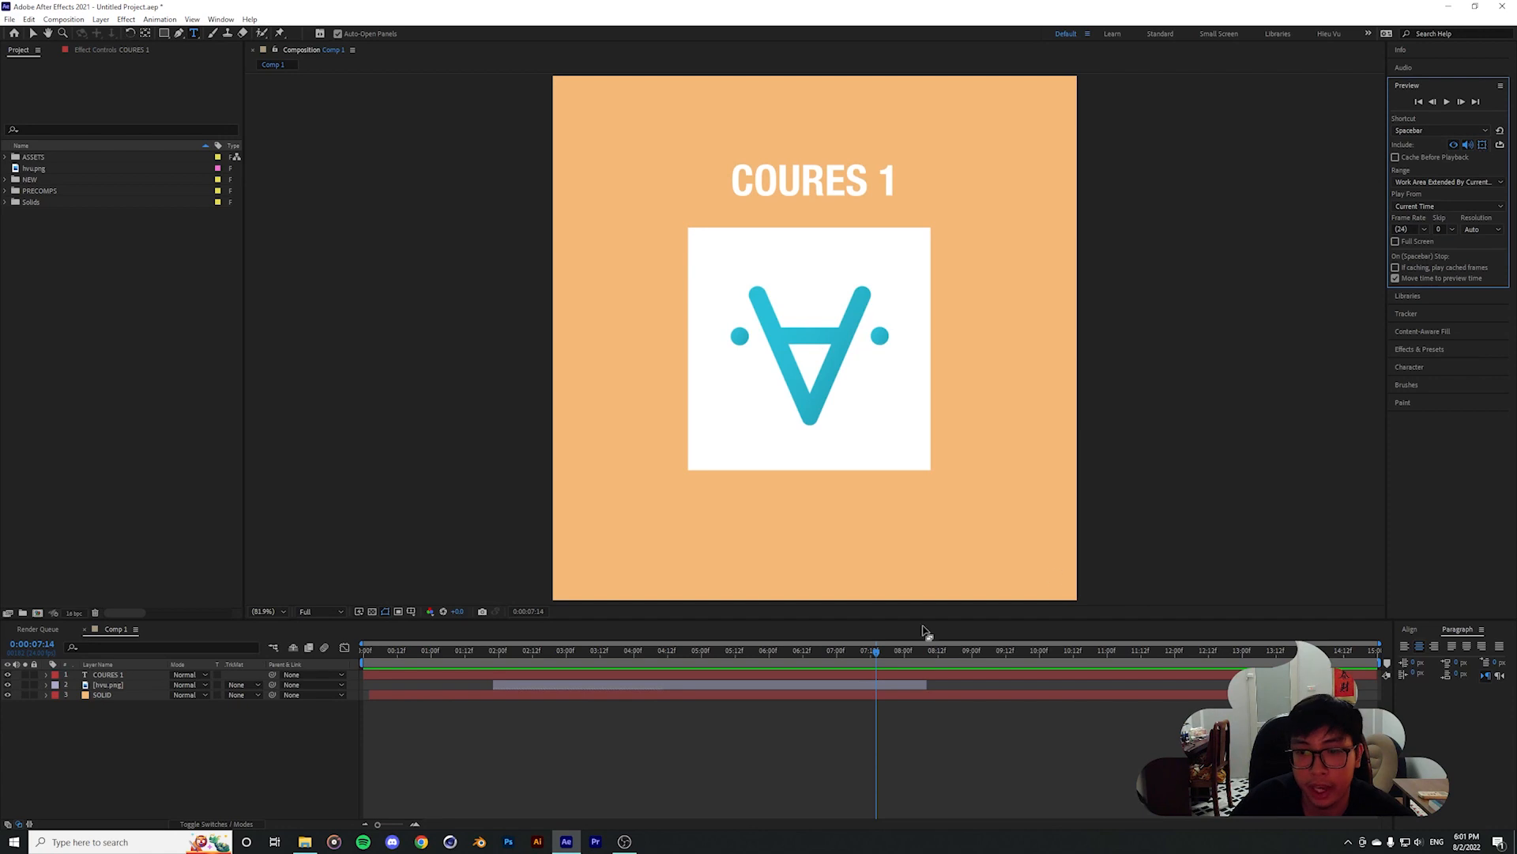
Select the logo layer and preview the composition from 0:00:07:10 and 0:00:01:19 with overlays included
click(828, 686)
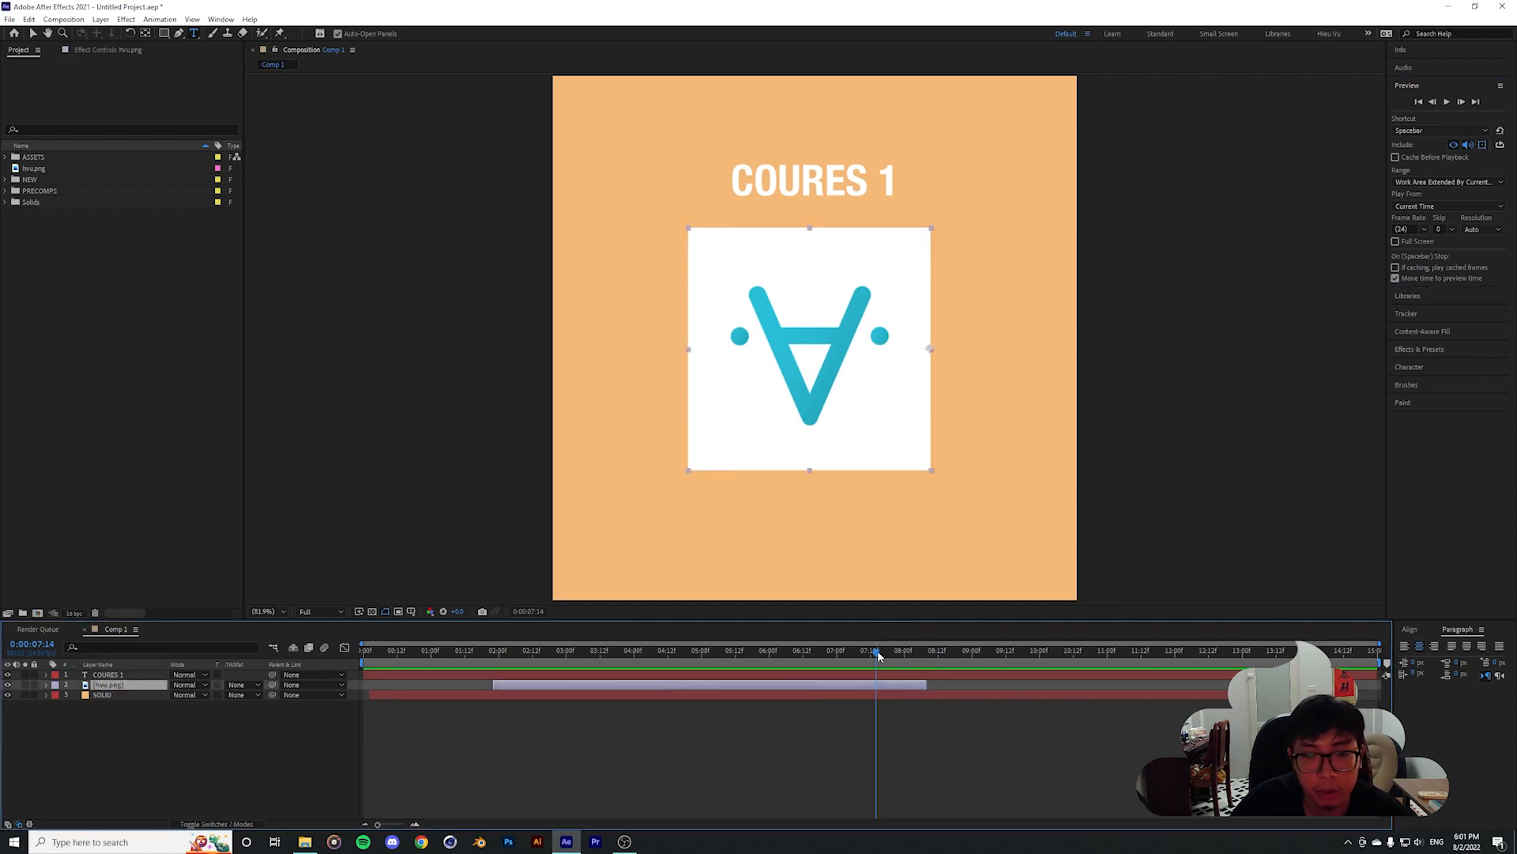
drag(877, 650, 865, 651)
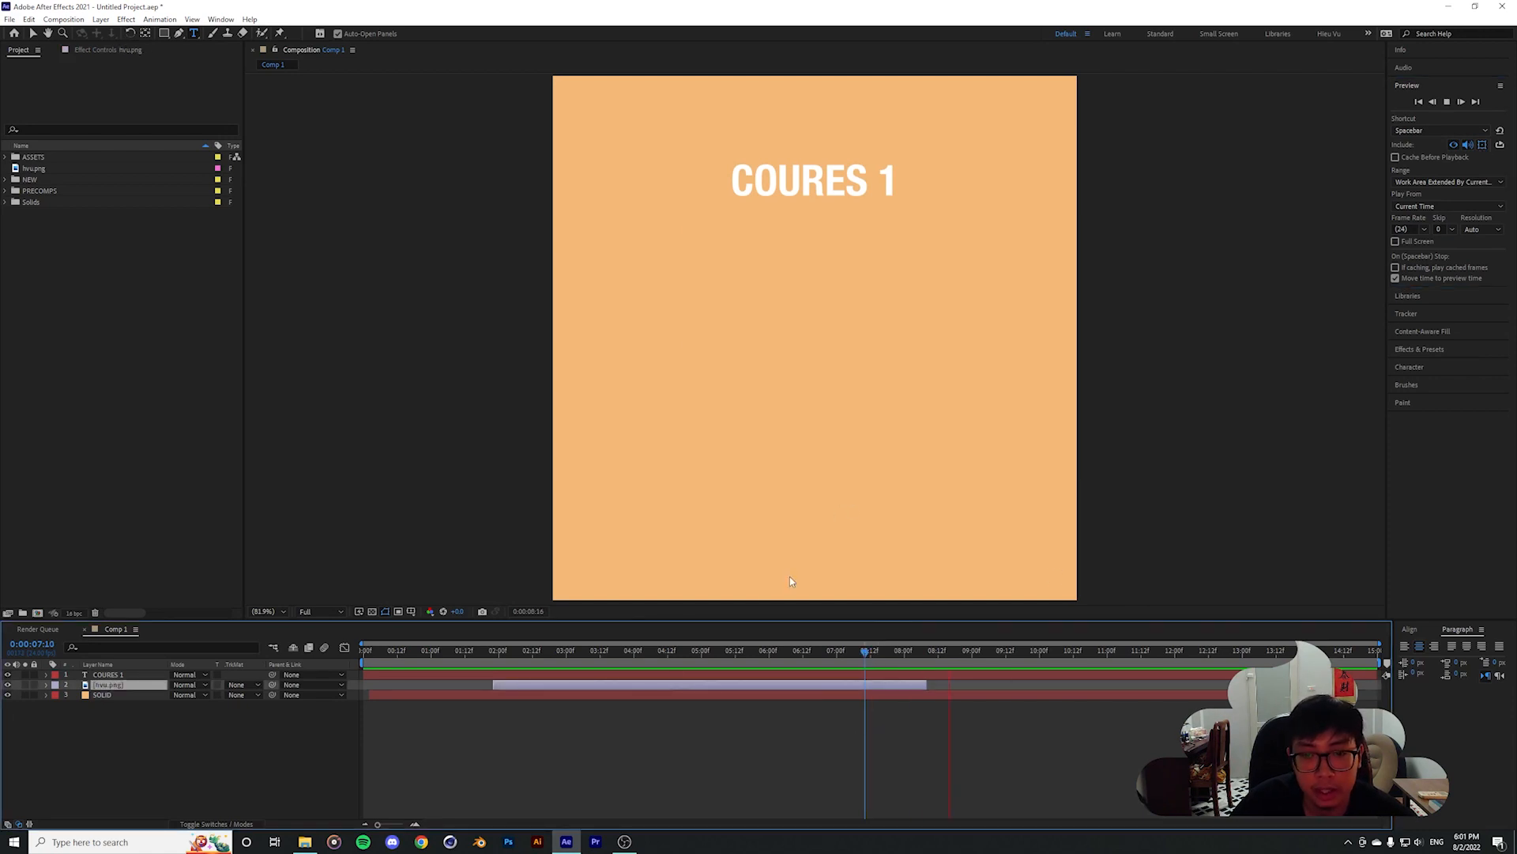
click(486, 652)
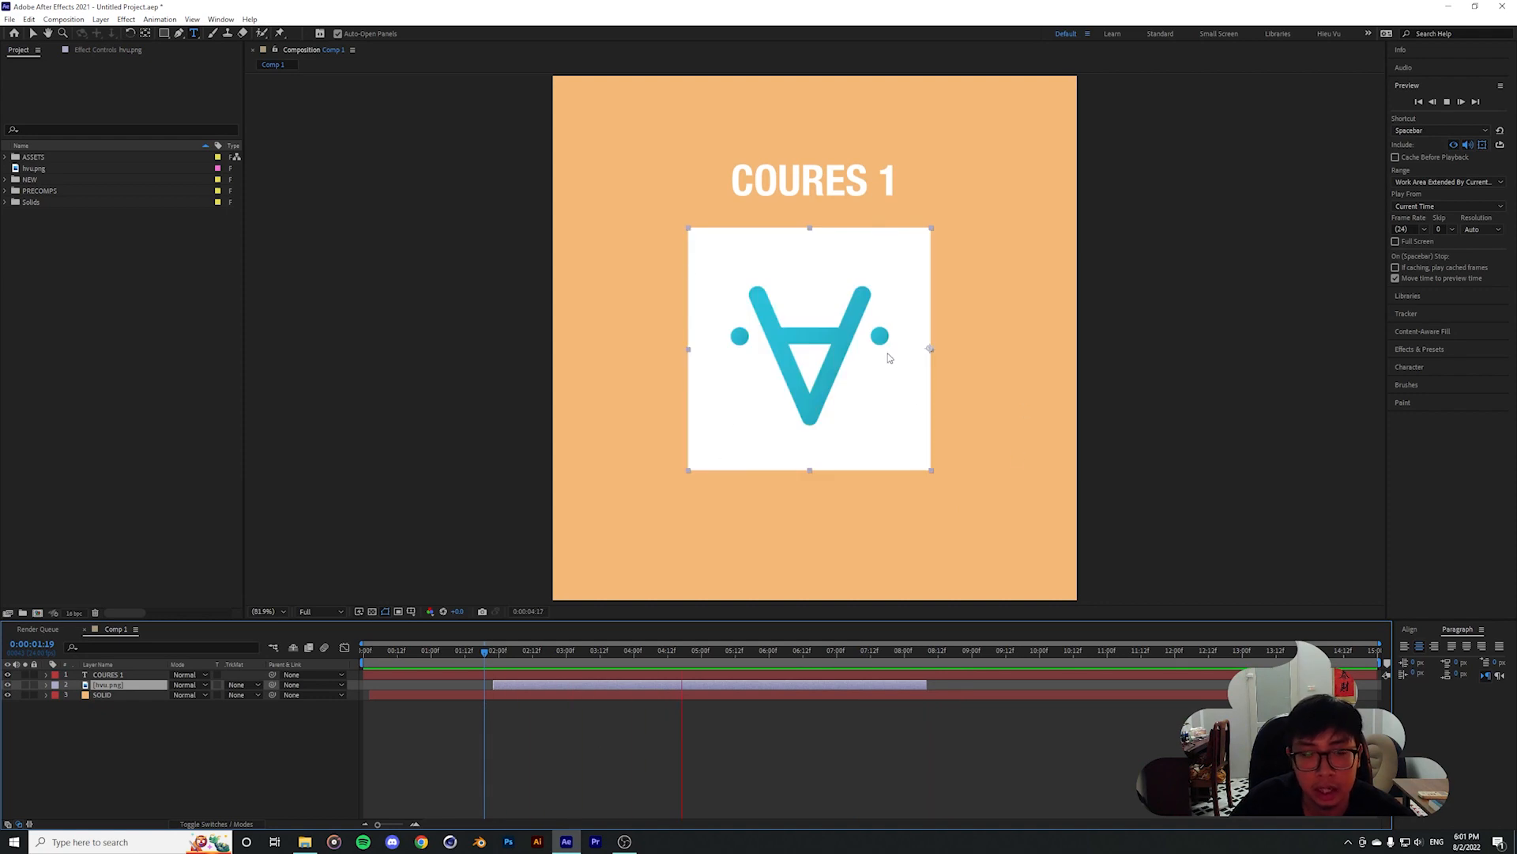
key(space)
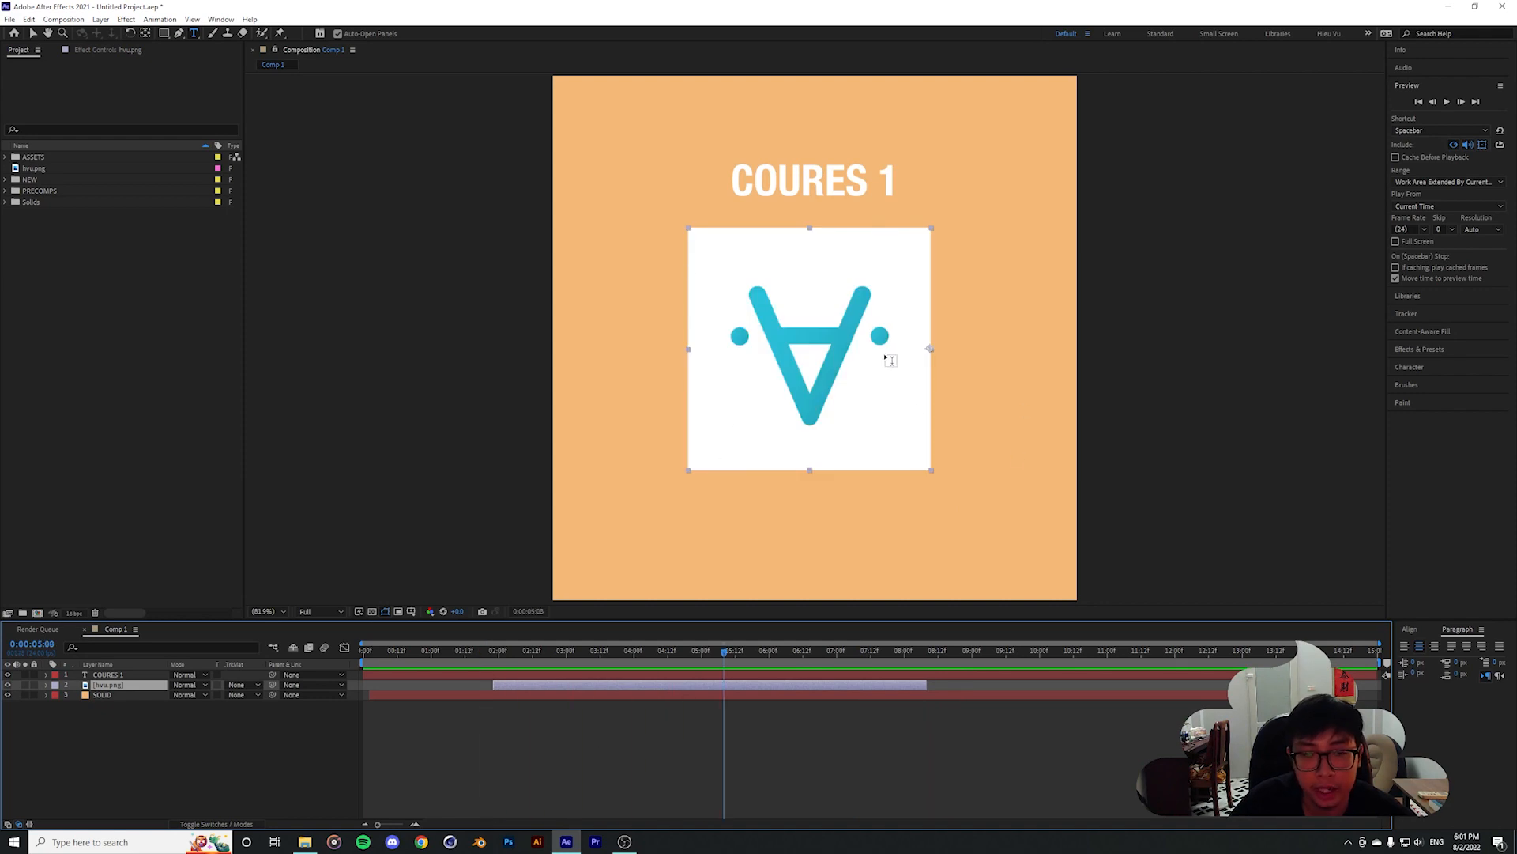
Exclude layer-control overlays from the preview and play the composition from 0:00:05:03
click(1480, 154)
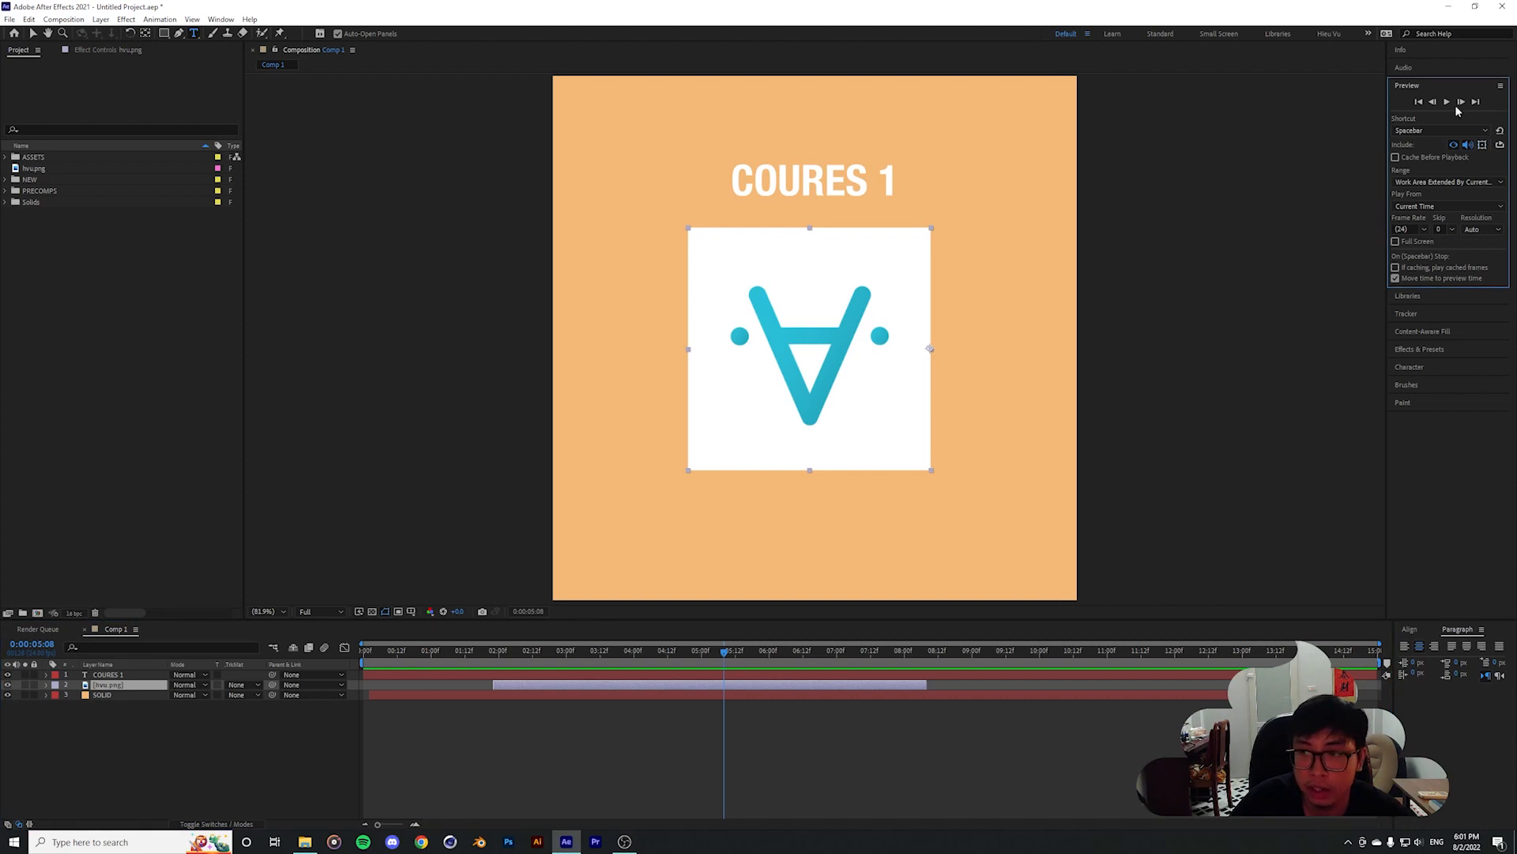
click(710, 655)
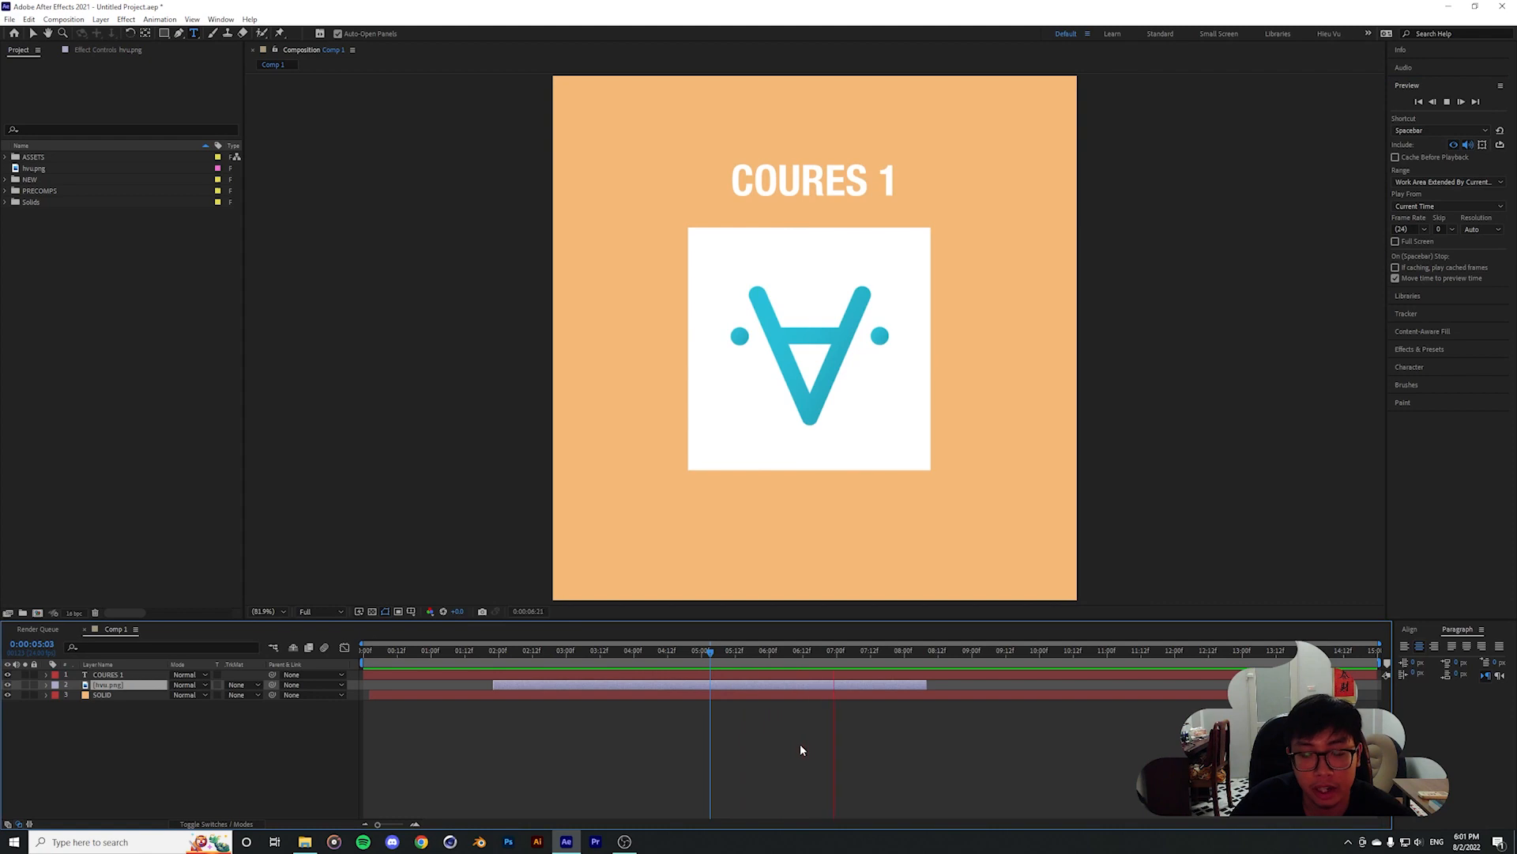
Try the Work Area and Entire Duration preview ranges, and return the range to Work Area Extended By Current Time
click(1427, 181)
click(1428, 181)
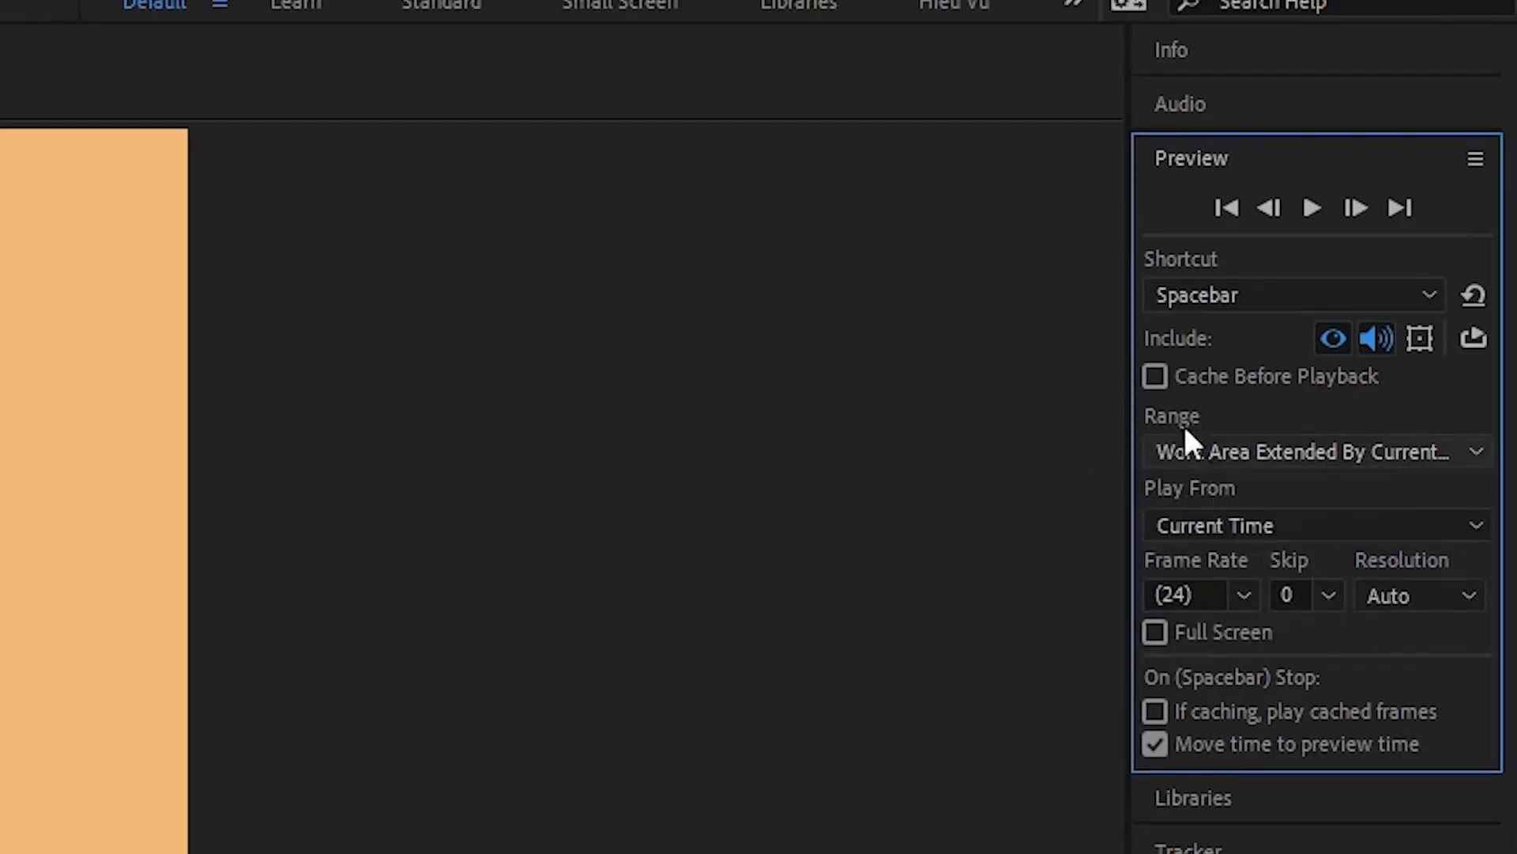
click(1182, 451)
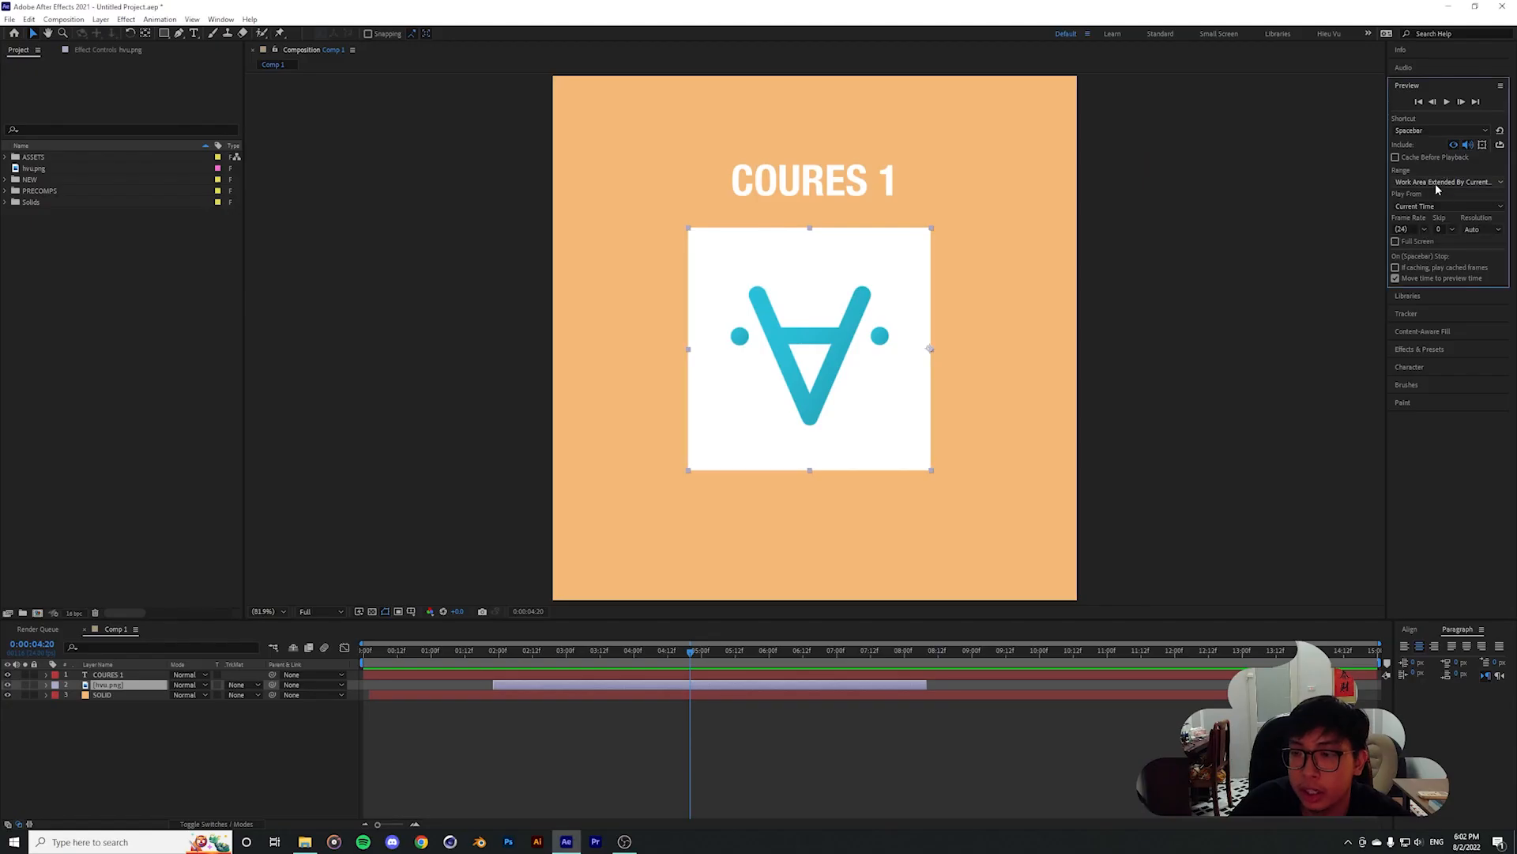
click(1432, 194)
click(1436, 181)
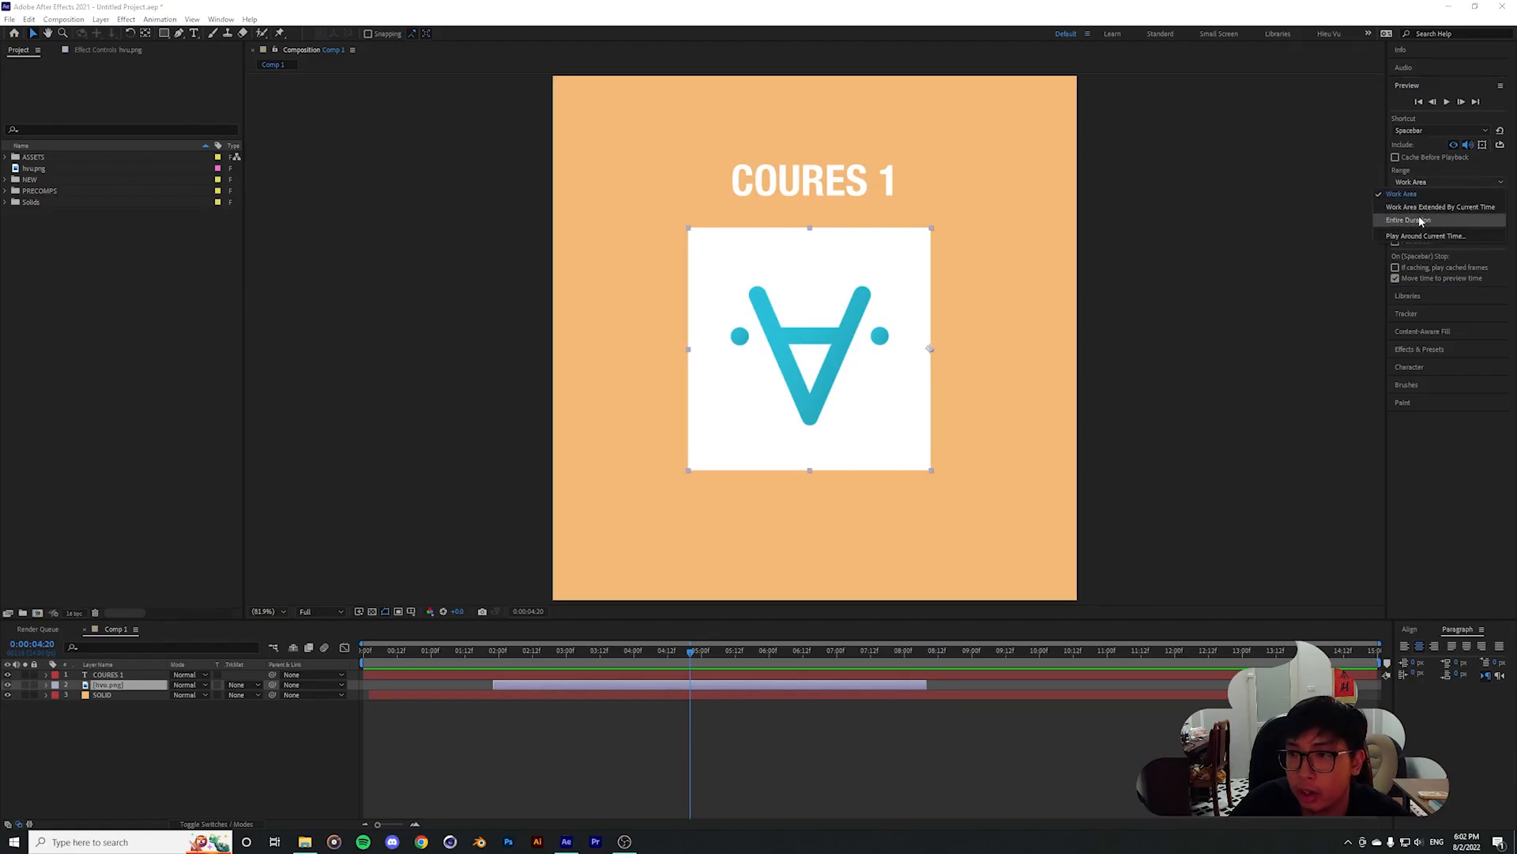
click(1417, 220)
click(1445, 183)
click(1430, 208)
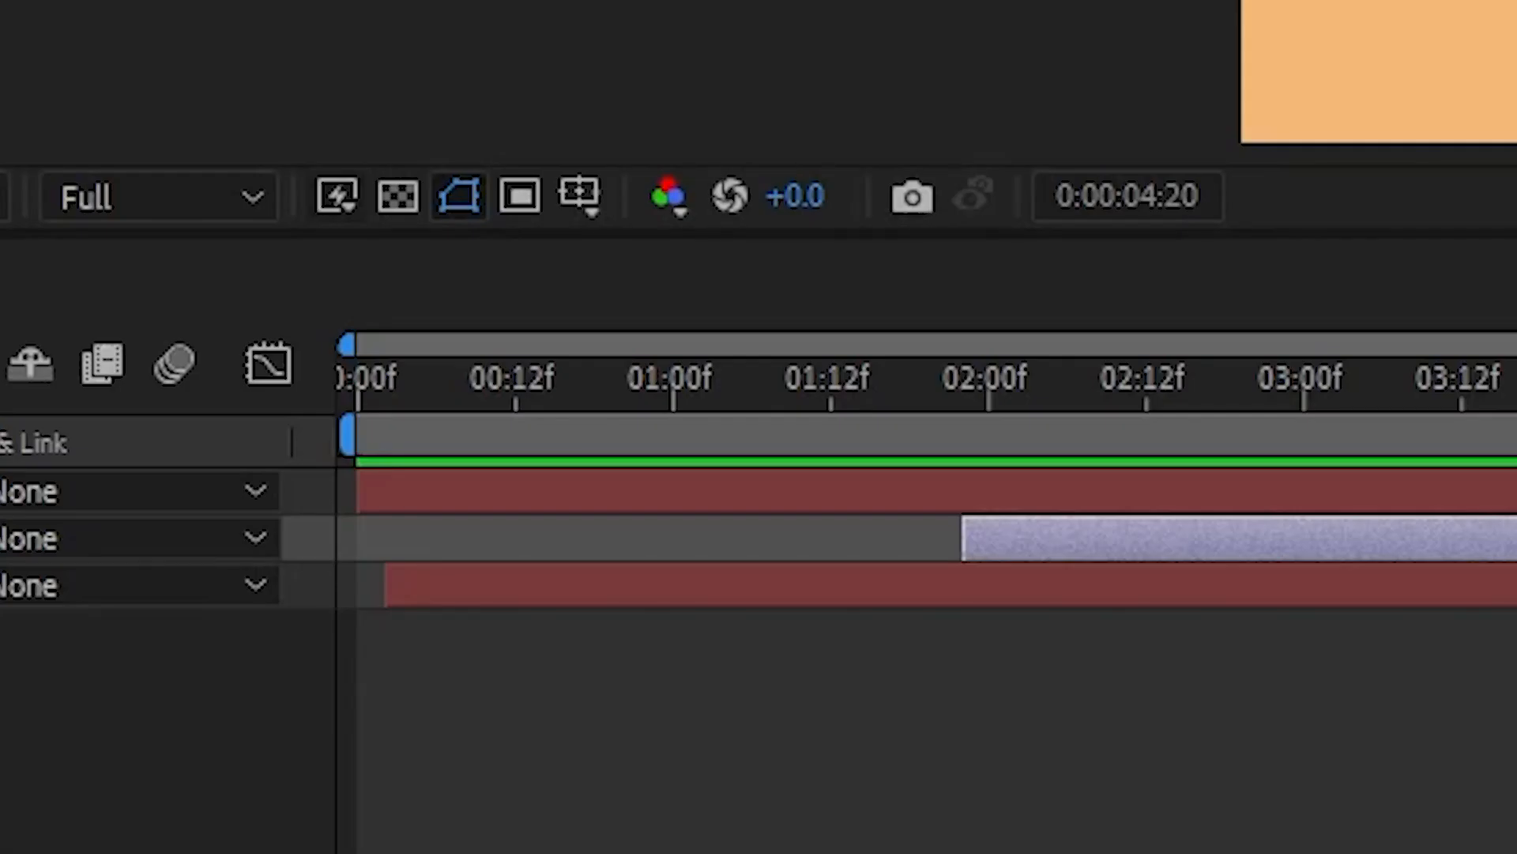
Scrub through the timeline, zoom its visible time range in to the early seconds, and restore the full range
click(503, 439)
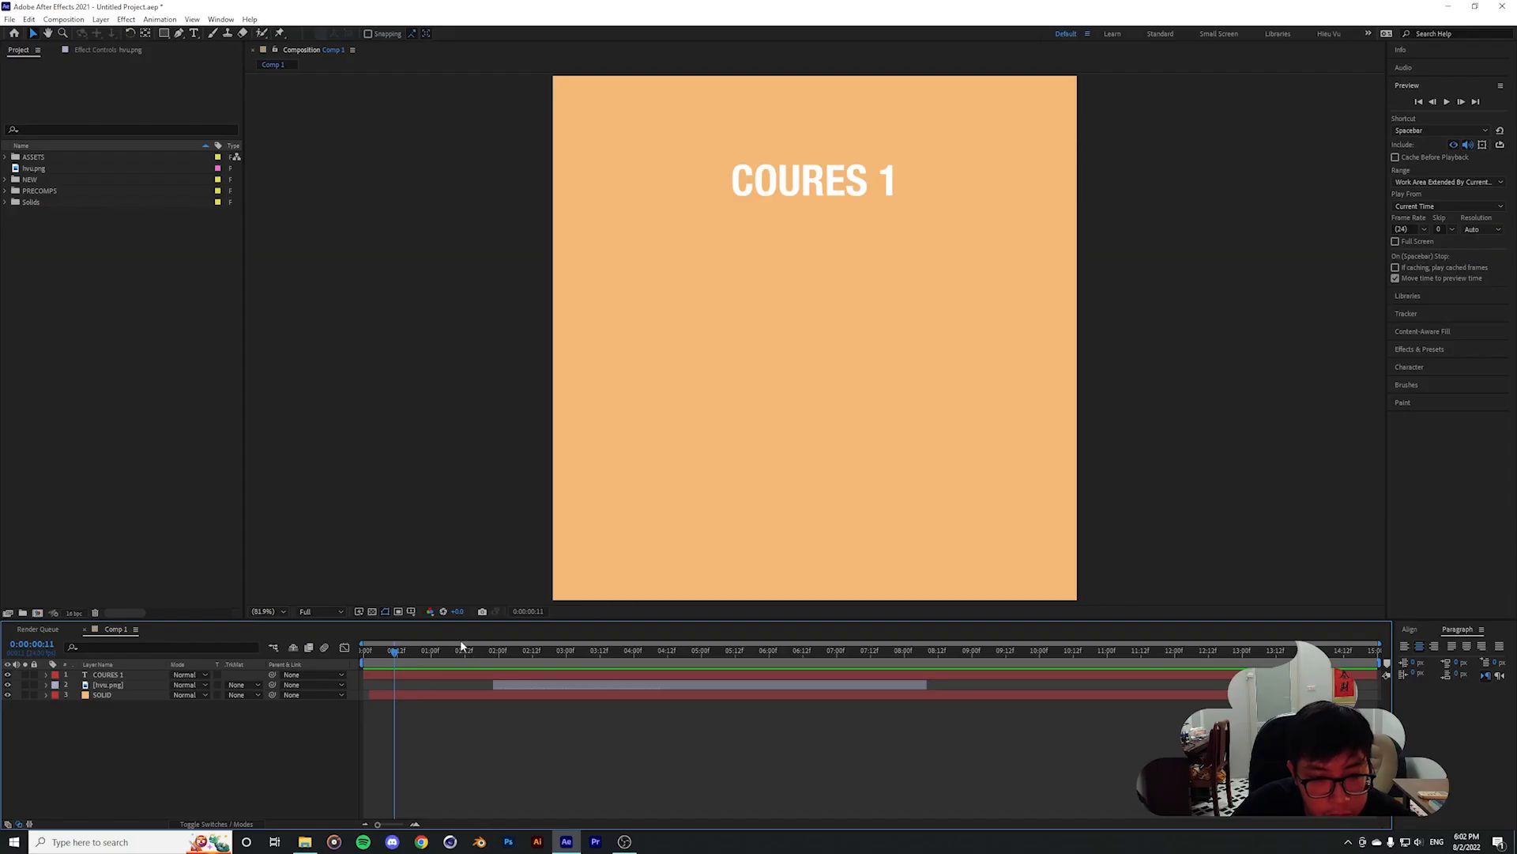
click(415, 645)
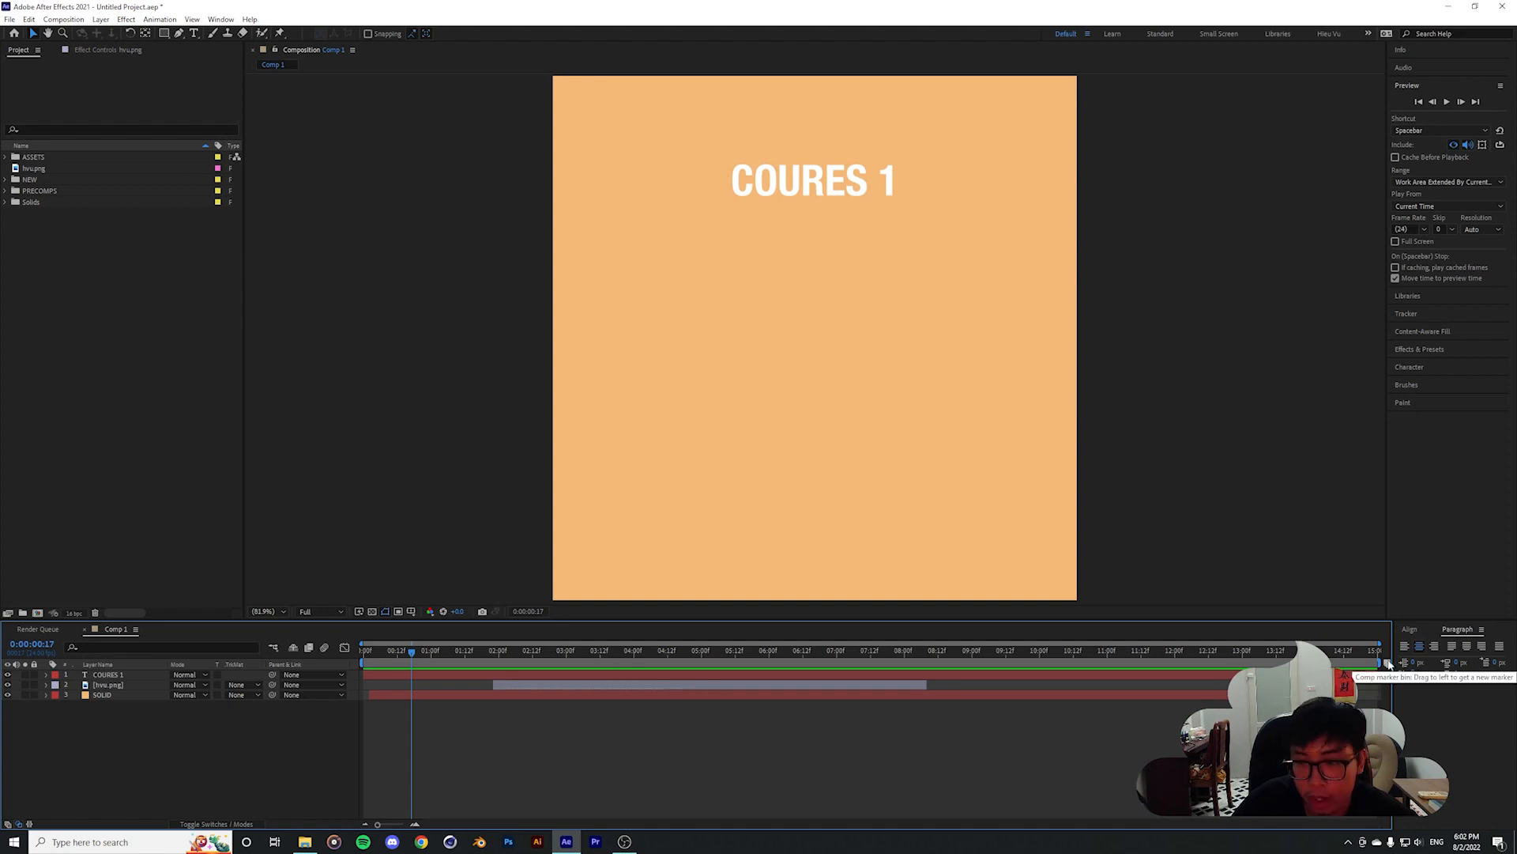
drag(413, 651, 1349, 650)
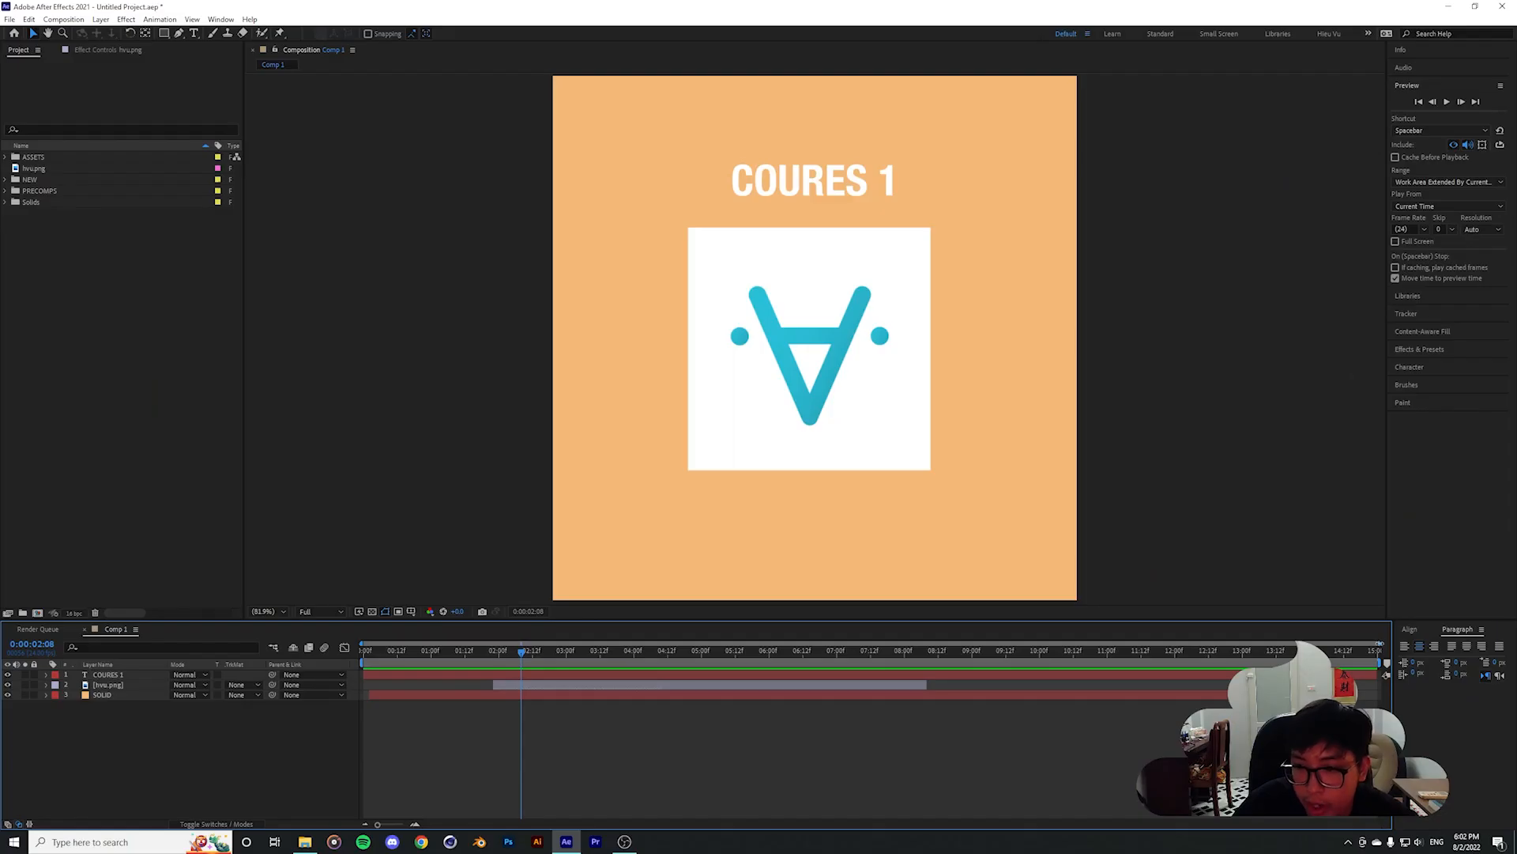
drag(1380, 644, 665, 643)
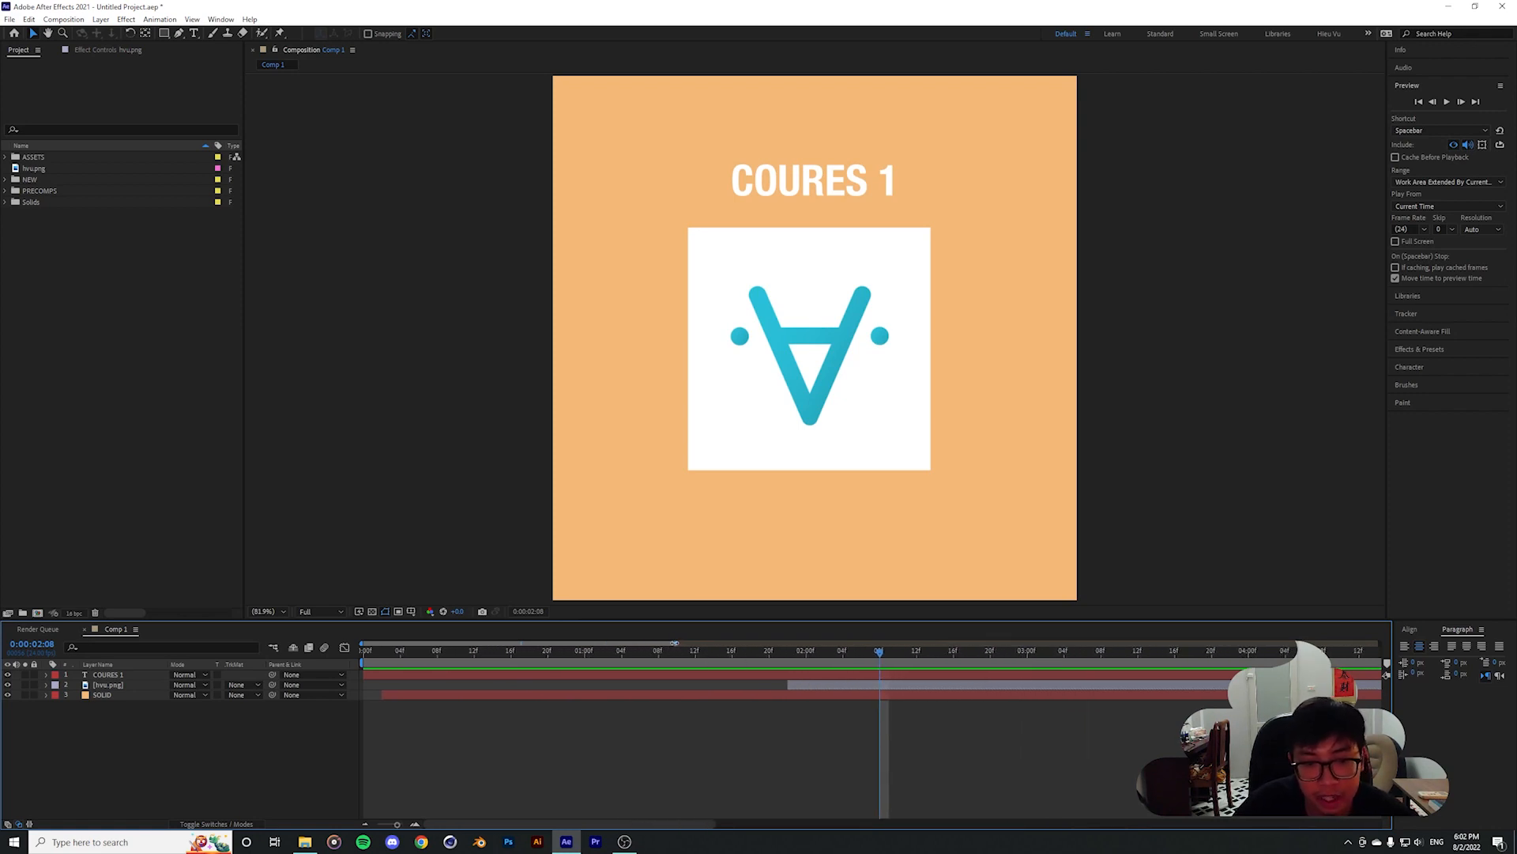
drag(674, 644, 1379, 645)
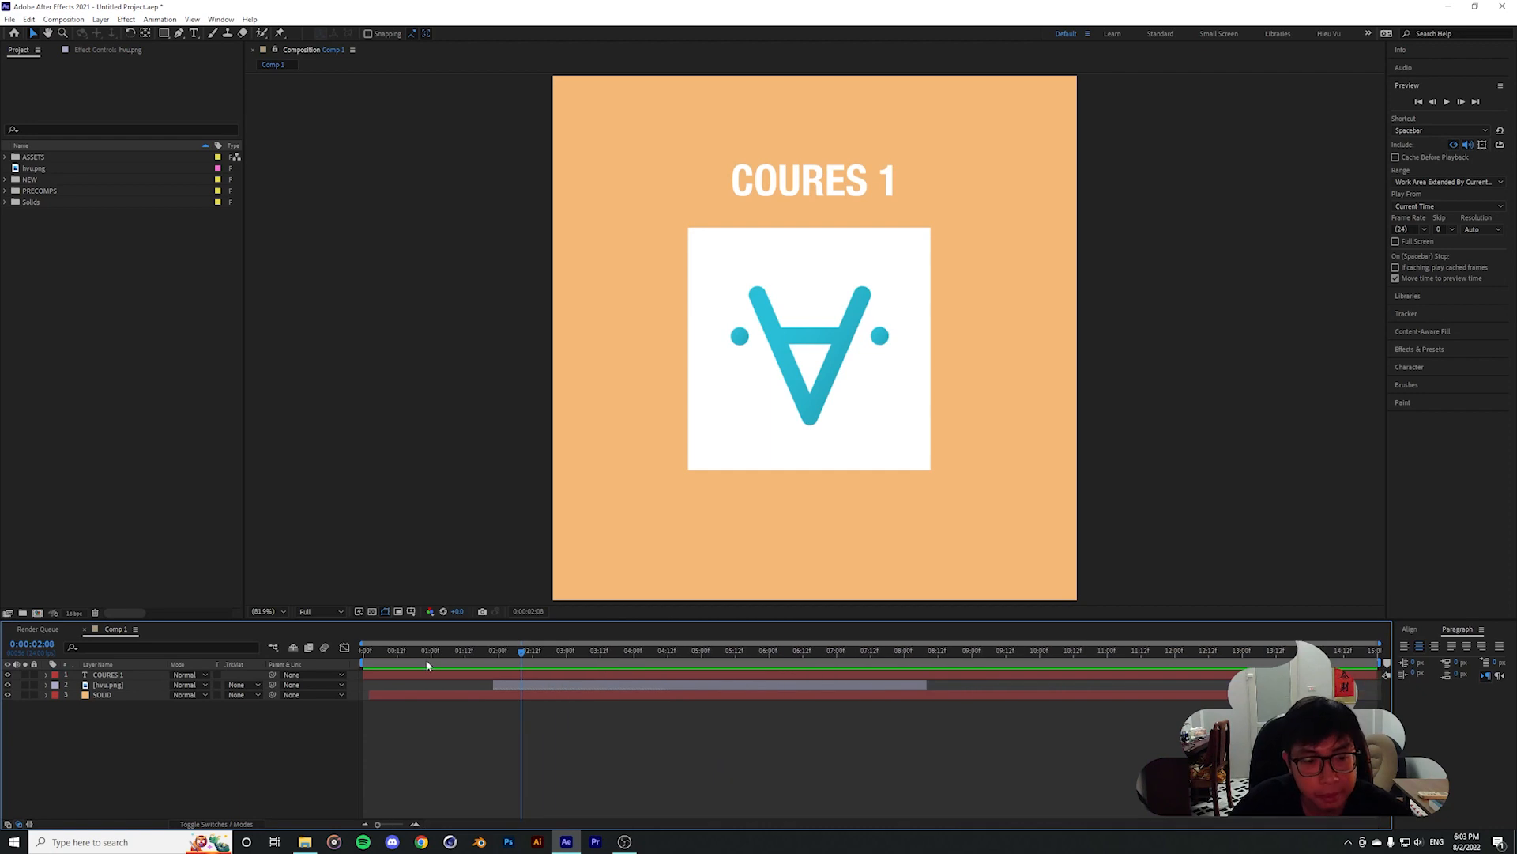
Trim the work area to run from the start of the logo layer to about 6 seconds
click(425, 663)
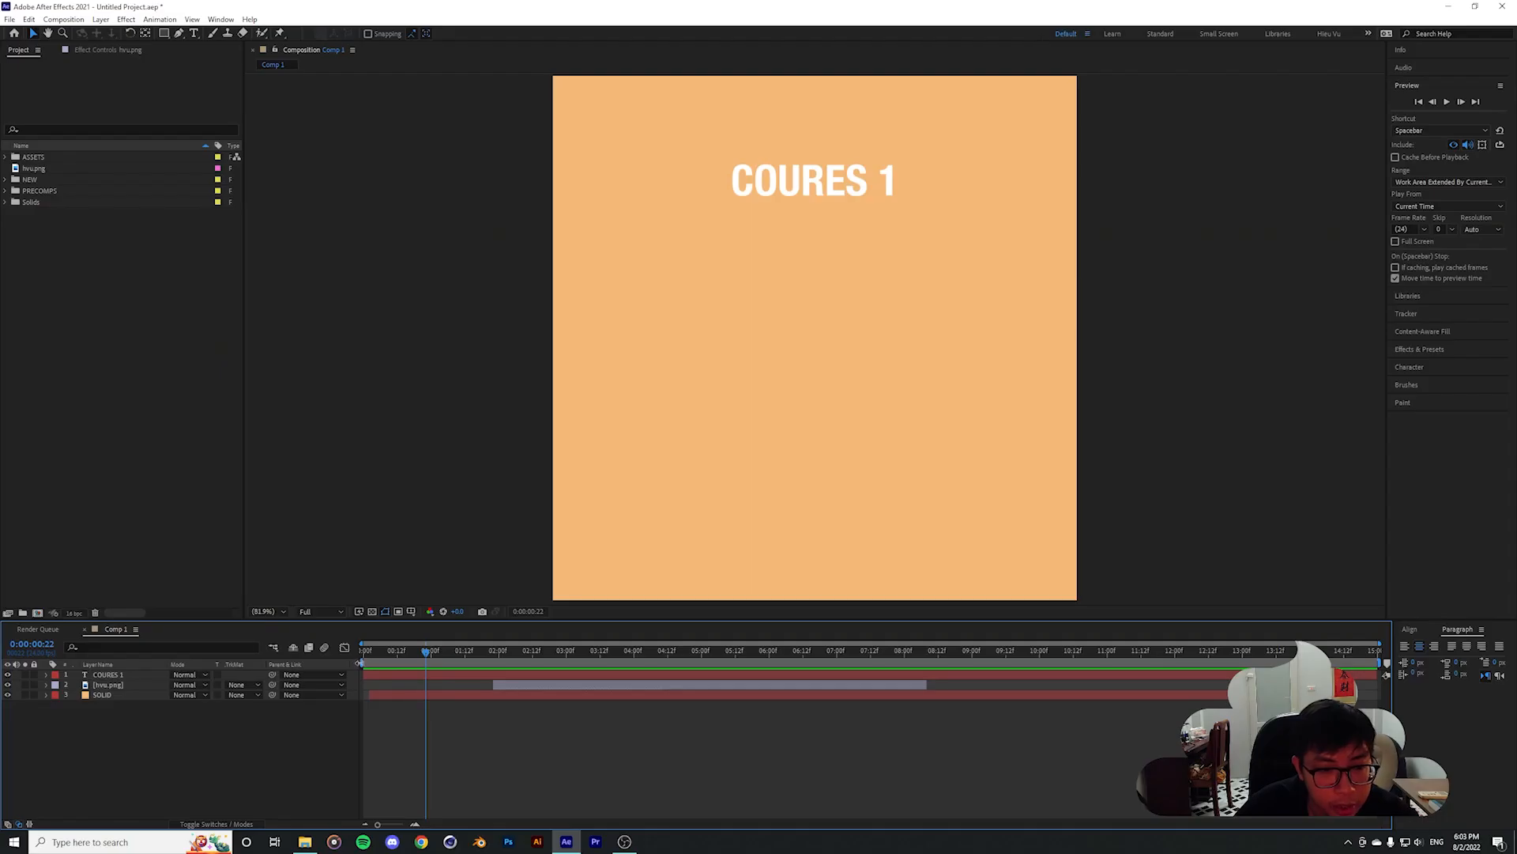
drag(360, 662, 487, 662)
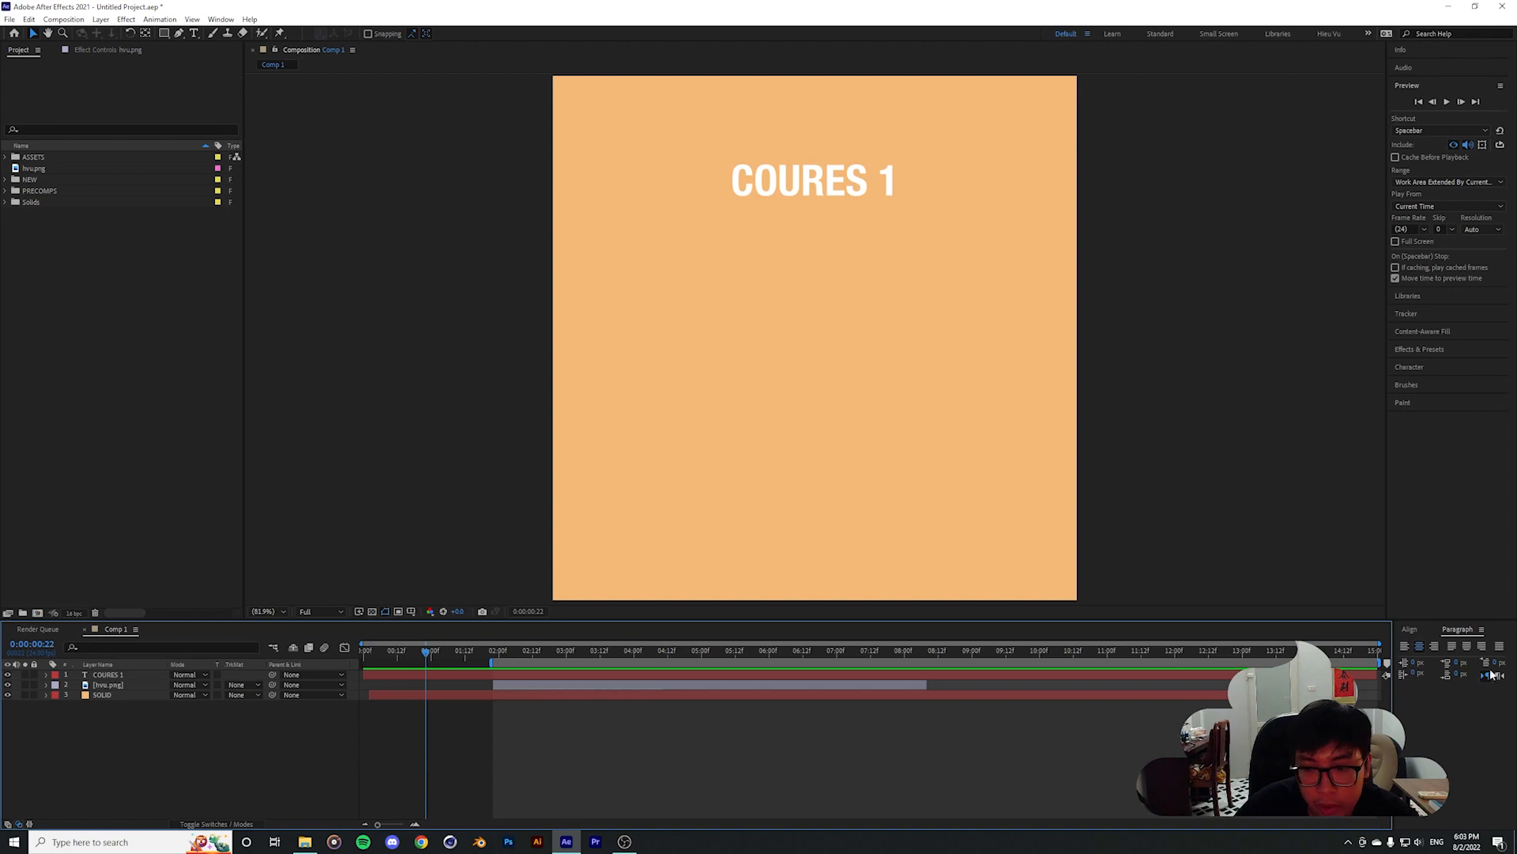
drag(1385, 662, 924, 675)
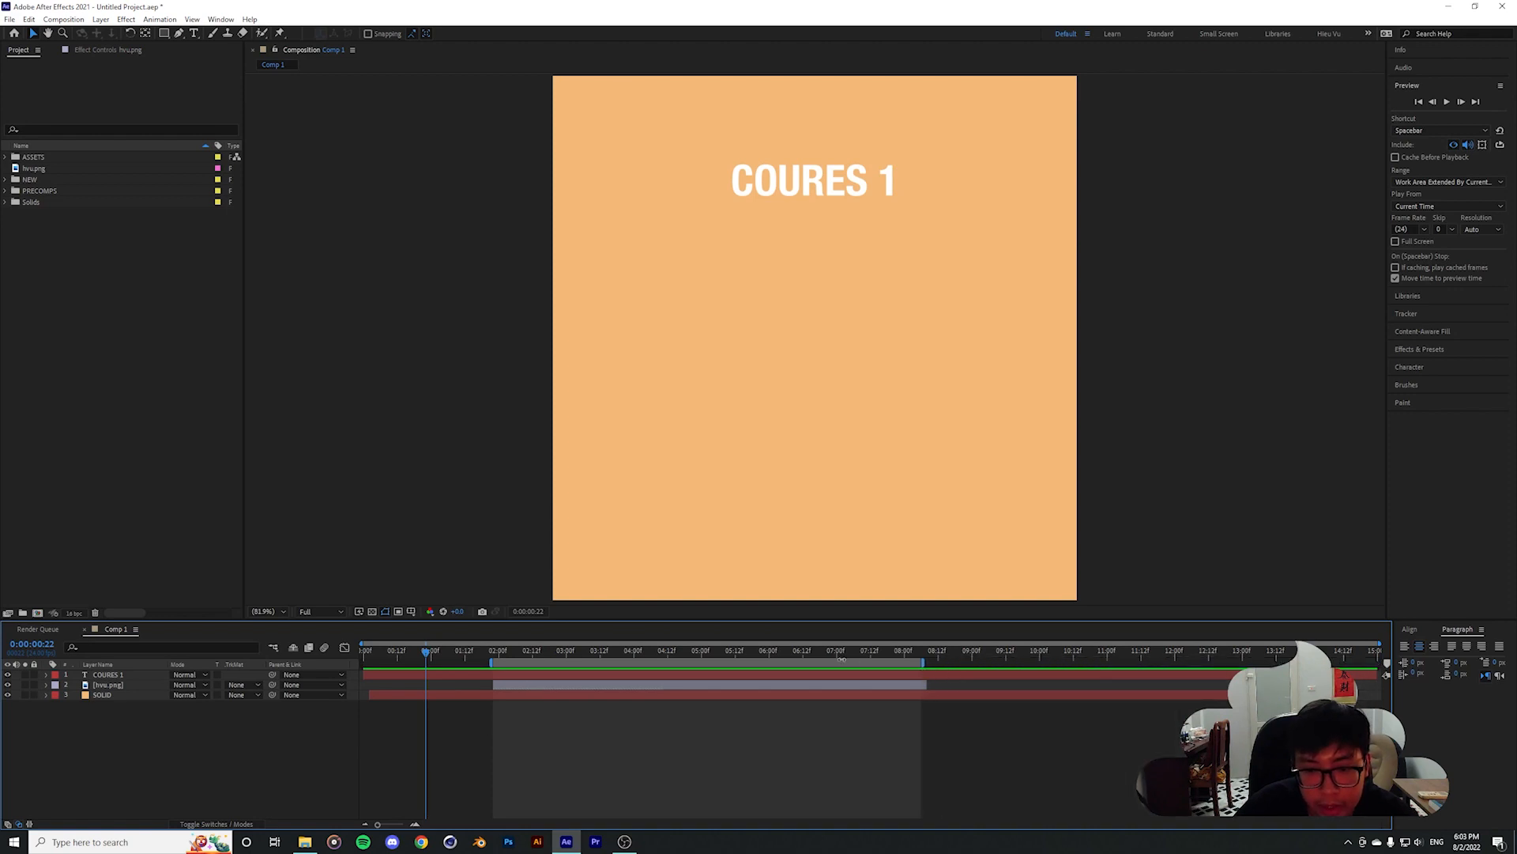
drag(764, 653, 687, 657)
drag(923, 663, 782, 663)
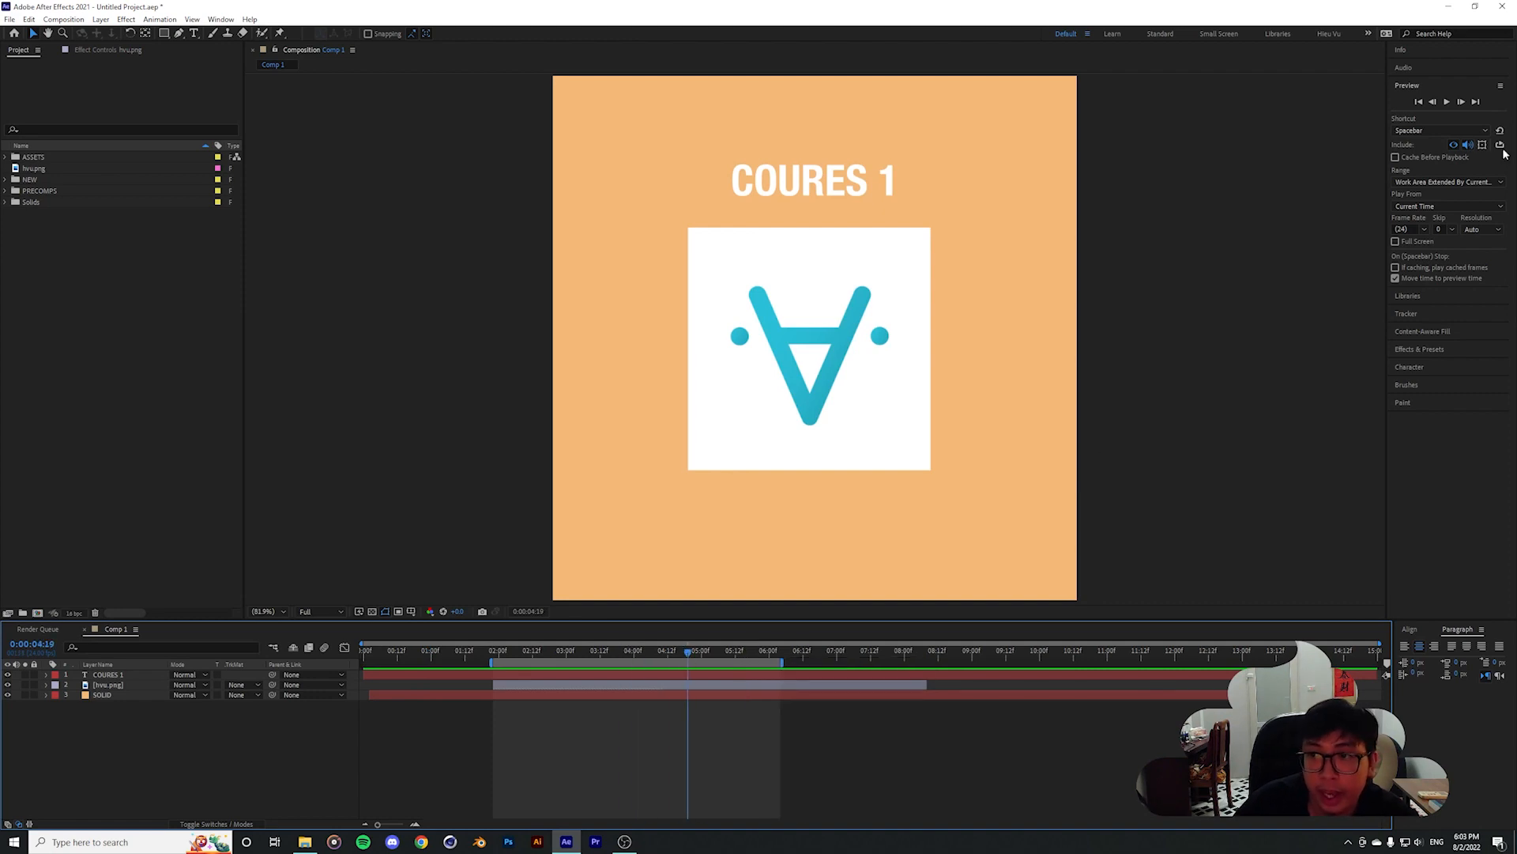
Look over the preview range options and play the shortened work area from 0:00:02:14
click(1460, 181)
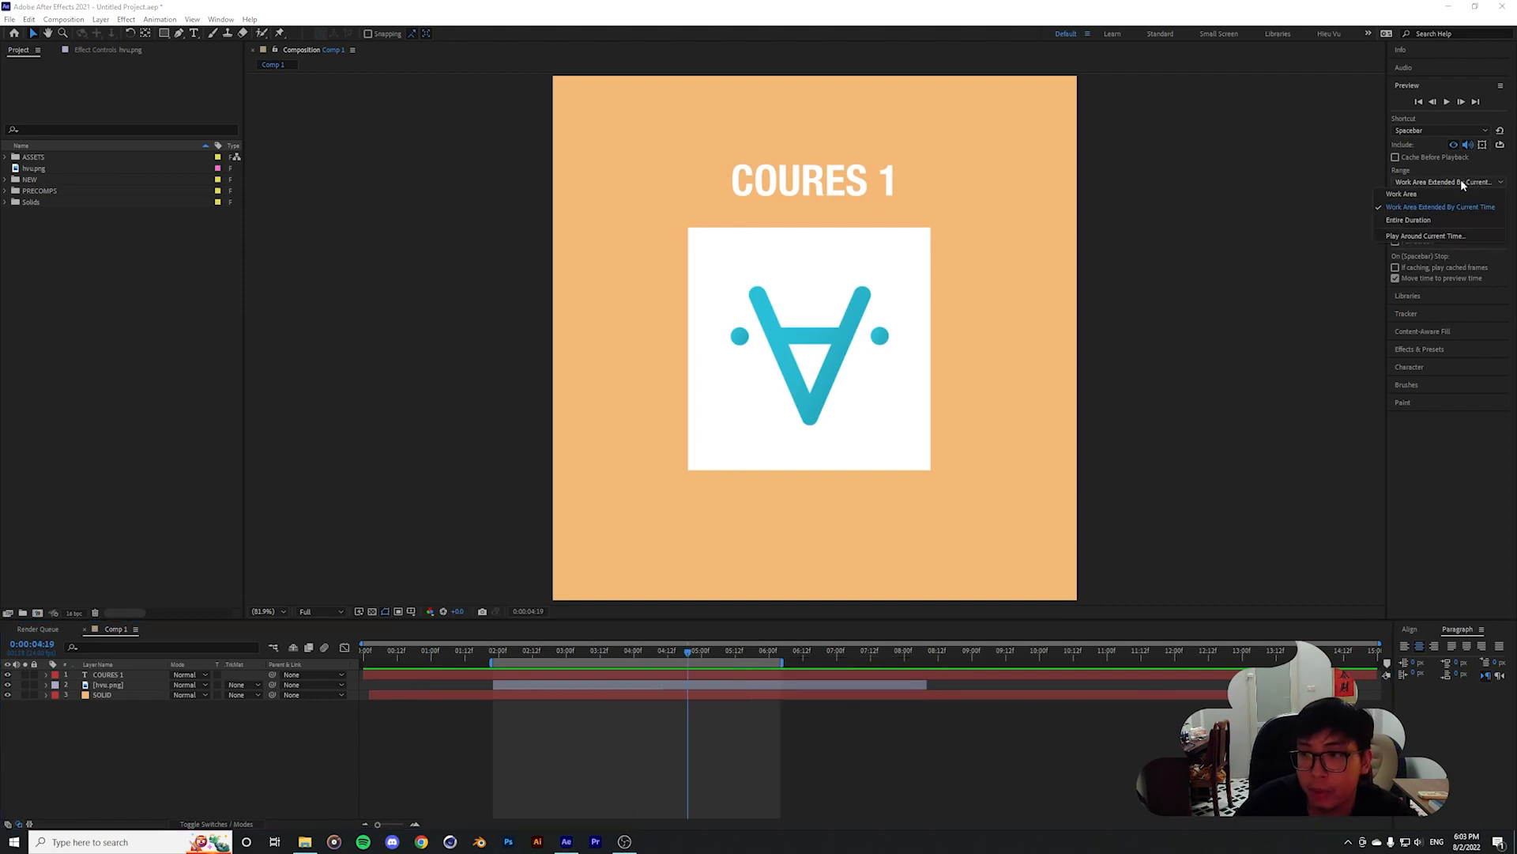
click(1421, 175)
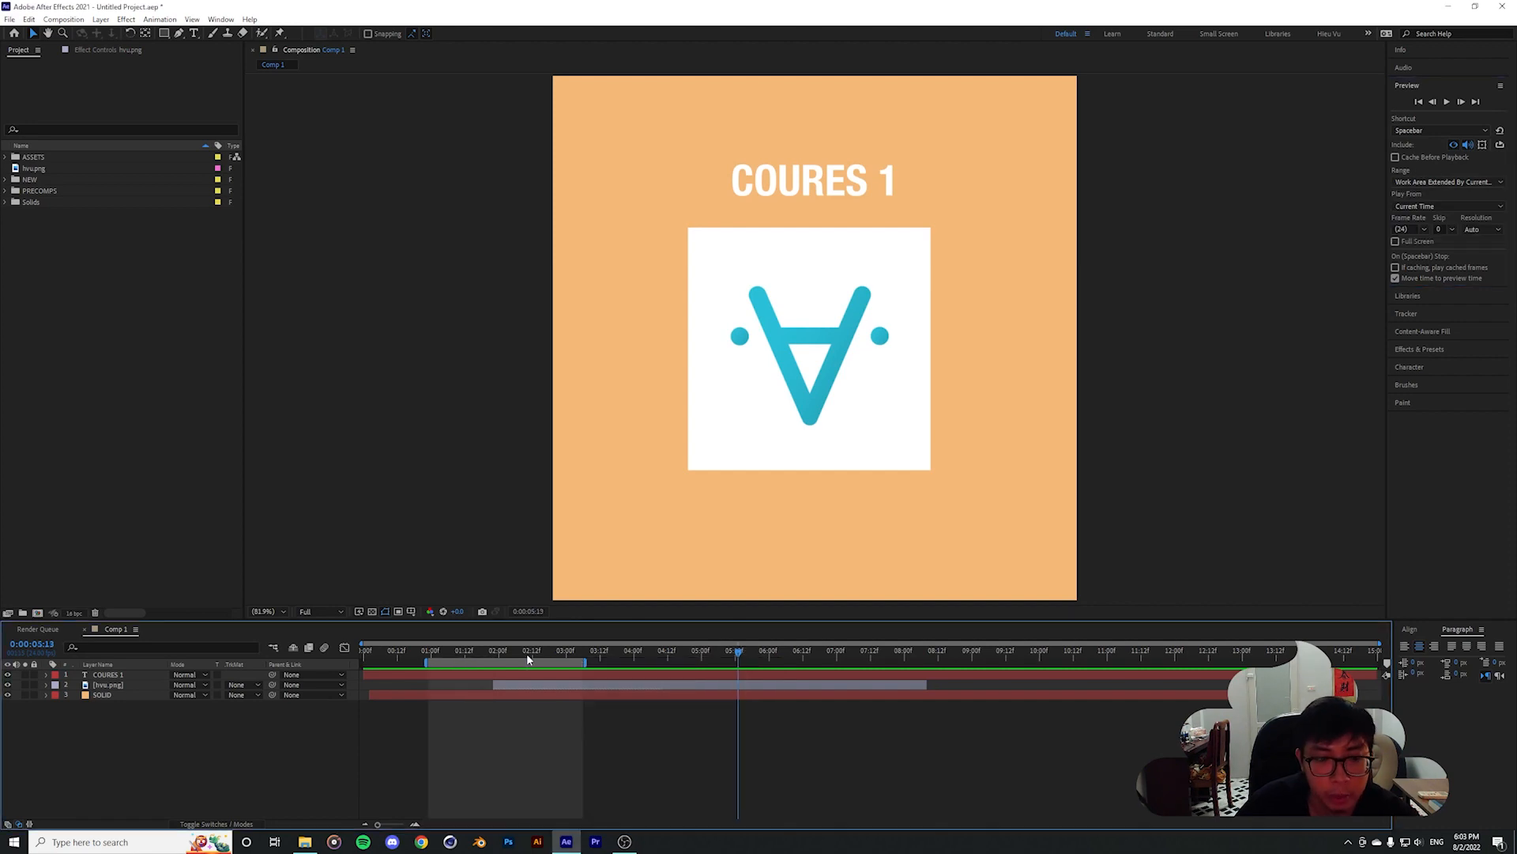
click(528, 653)
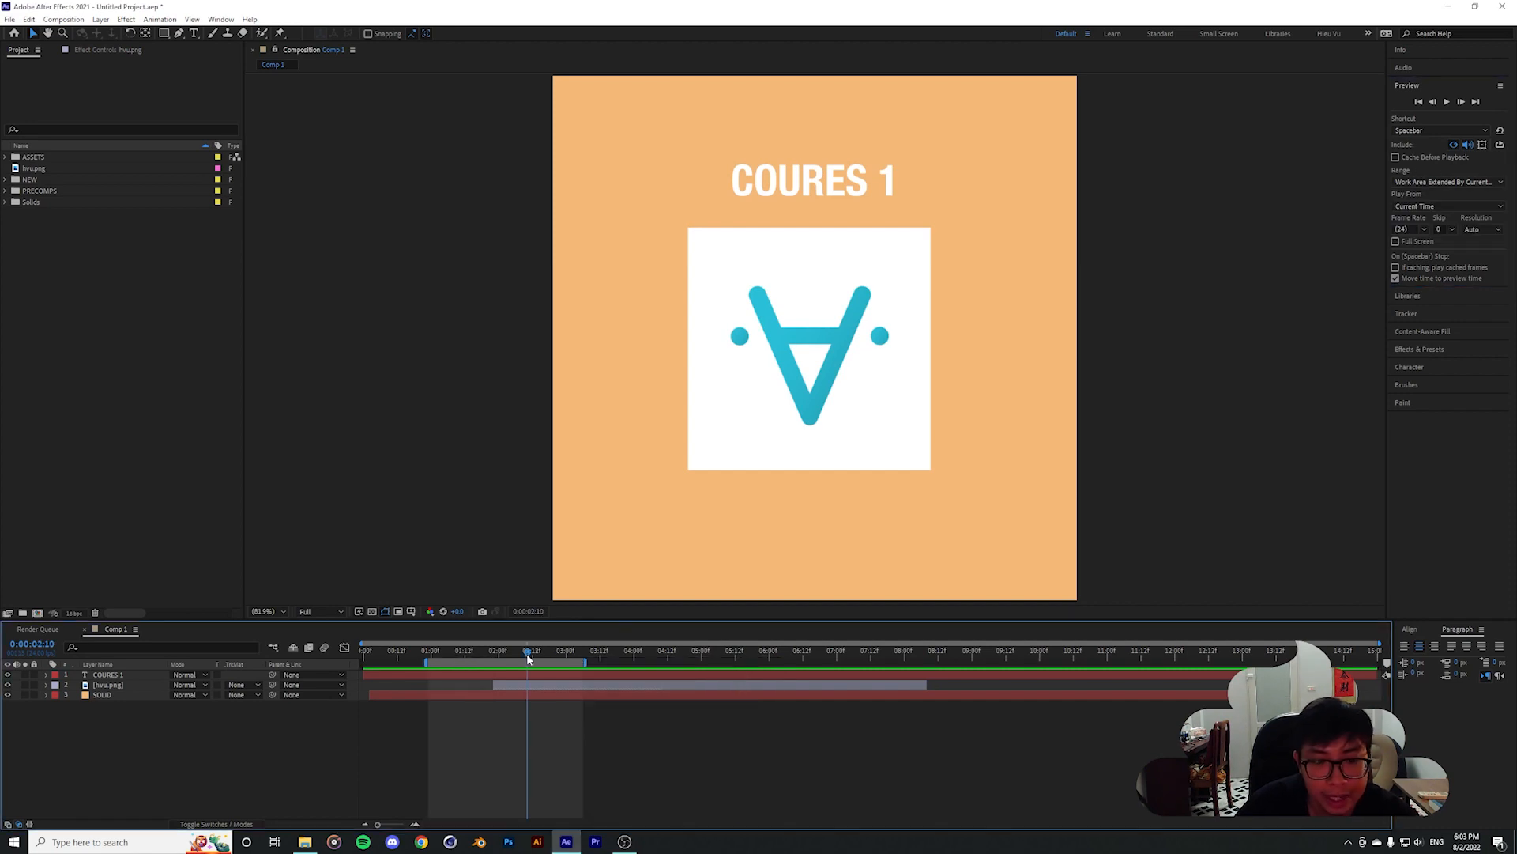
click(536, 654)
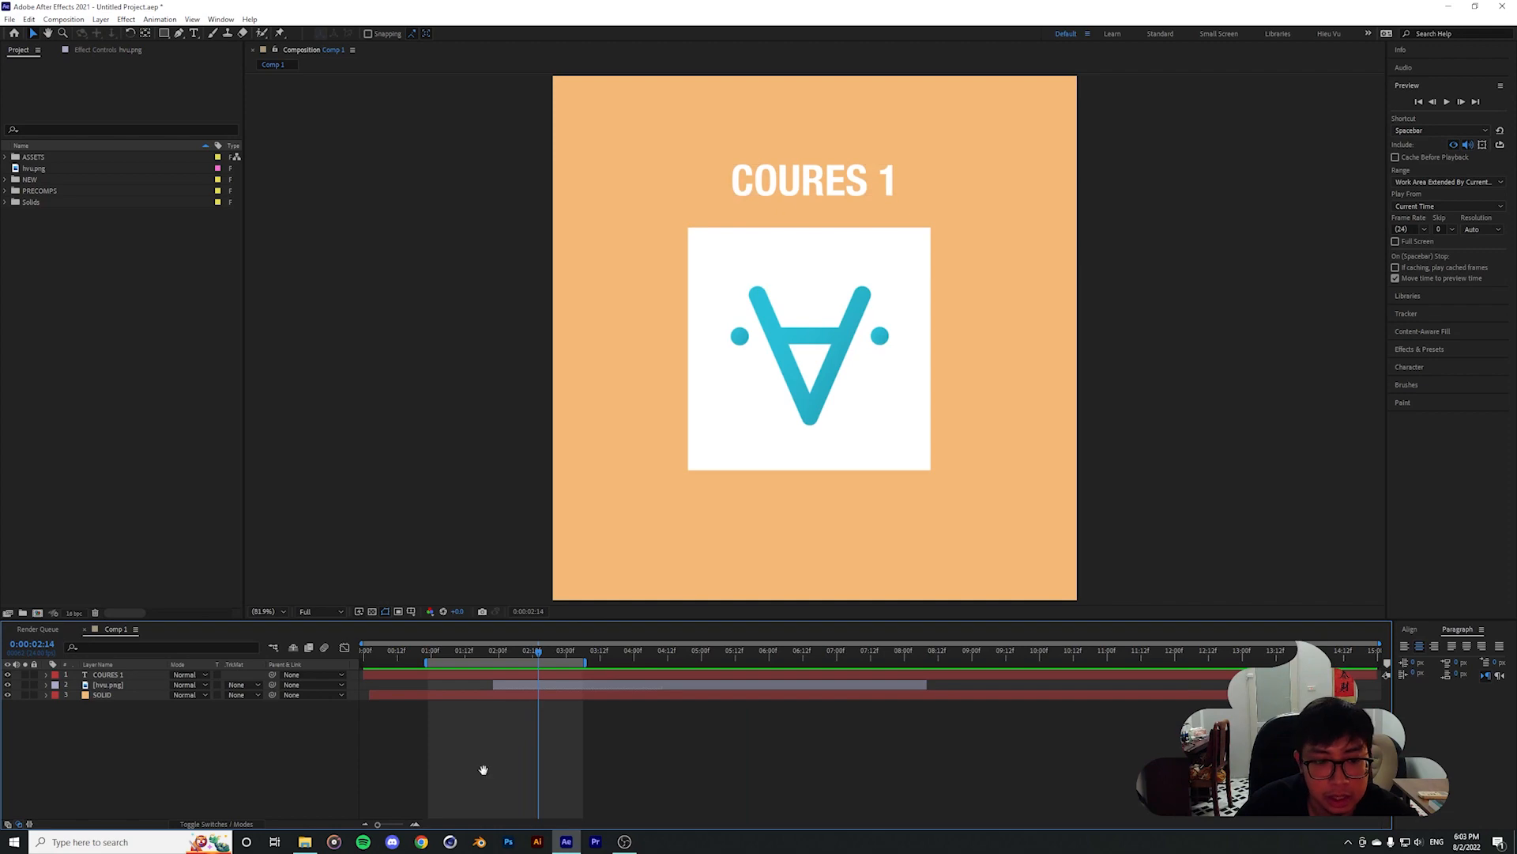
key(space)
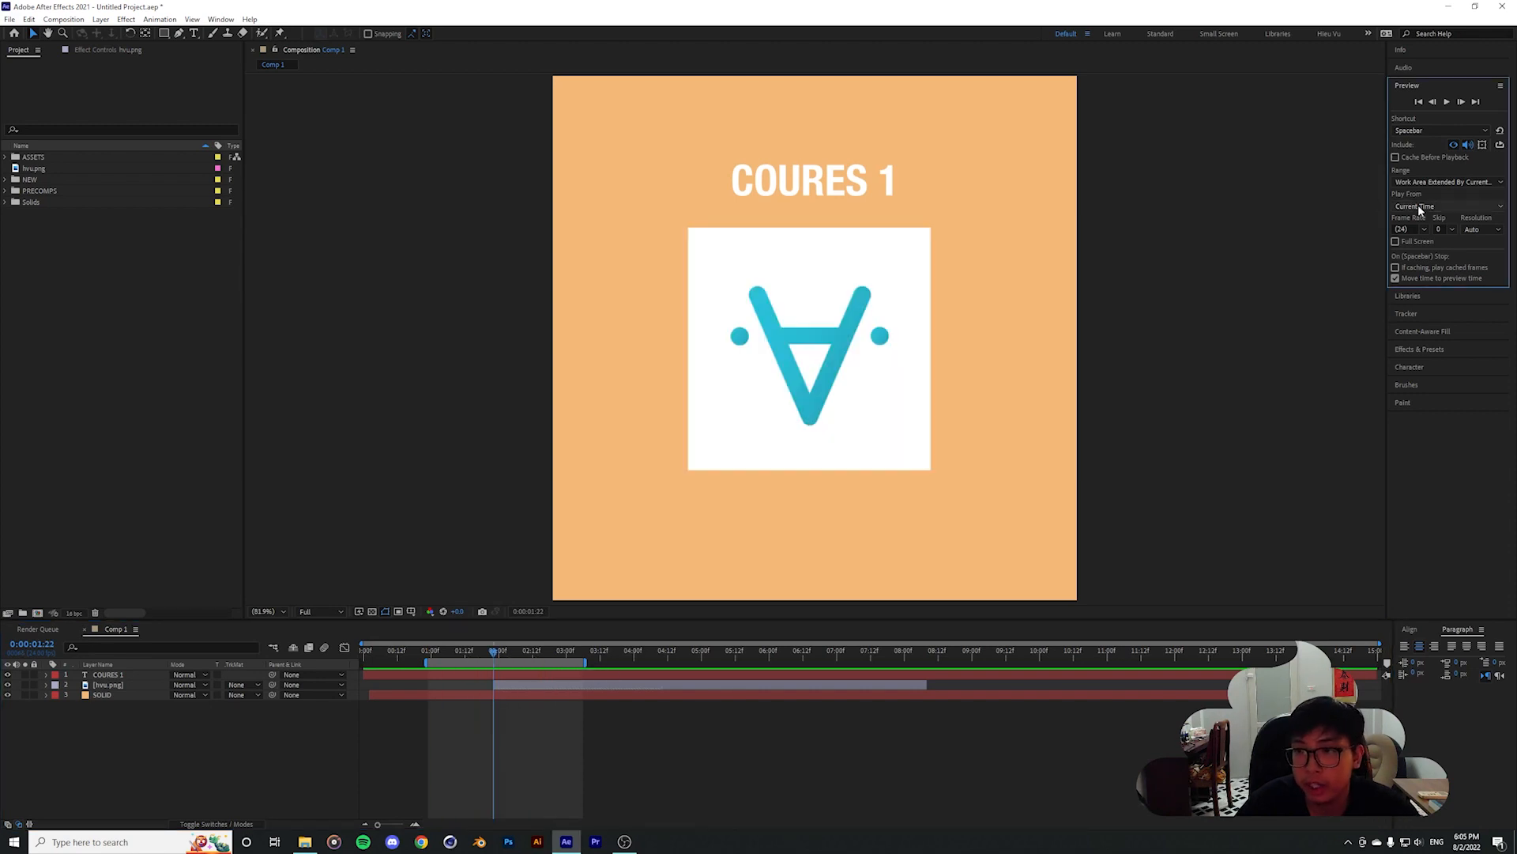
Try previewing with playback starting from Start Of Range, and access the preview frame rate
click(1417, 205)
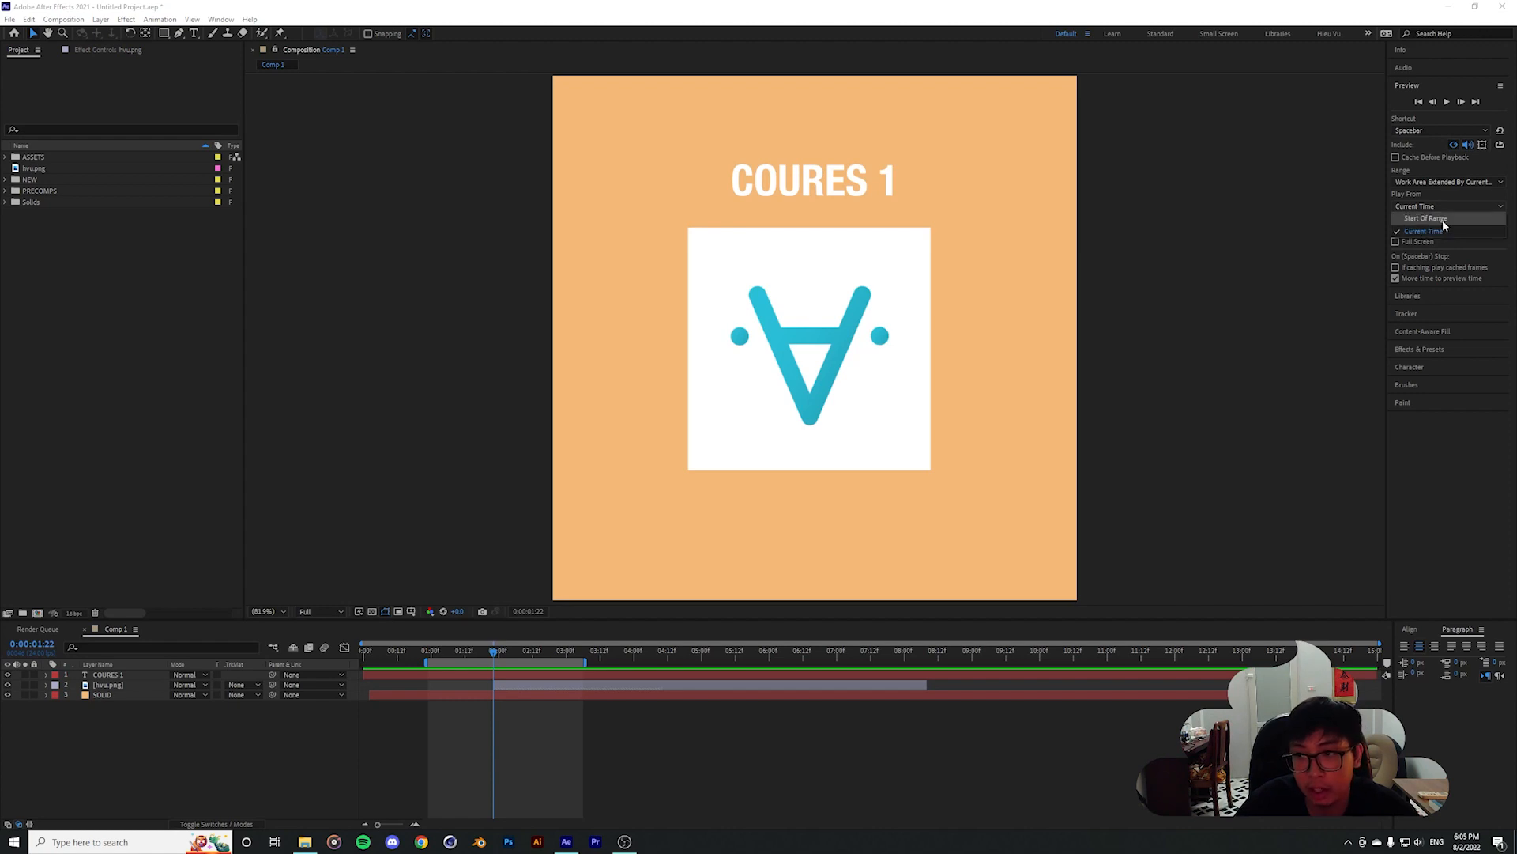
click(1443, 221)
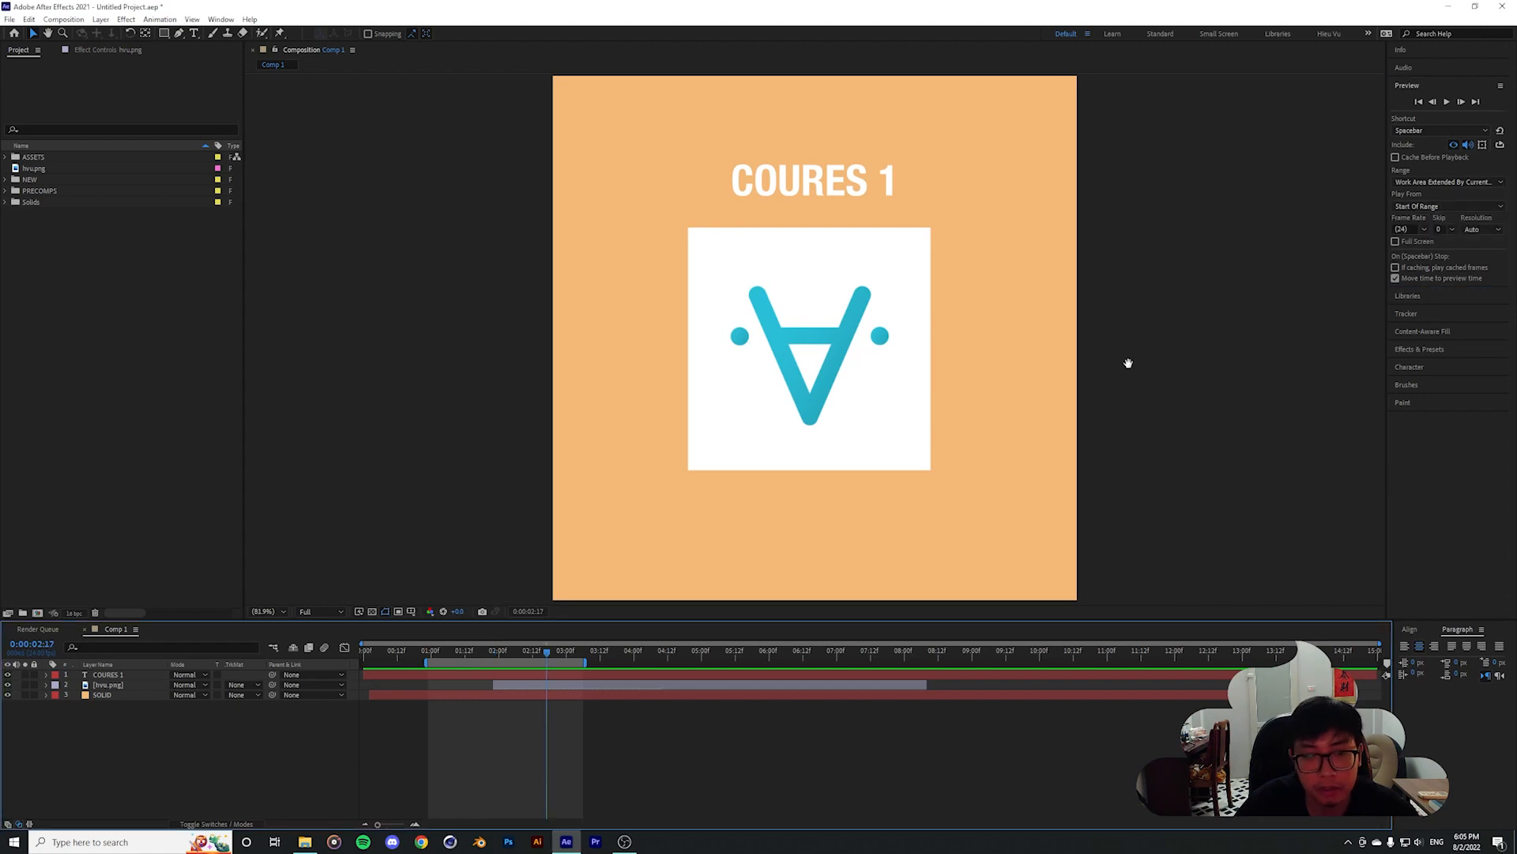
key(space)
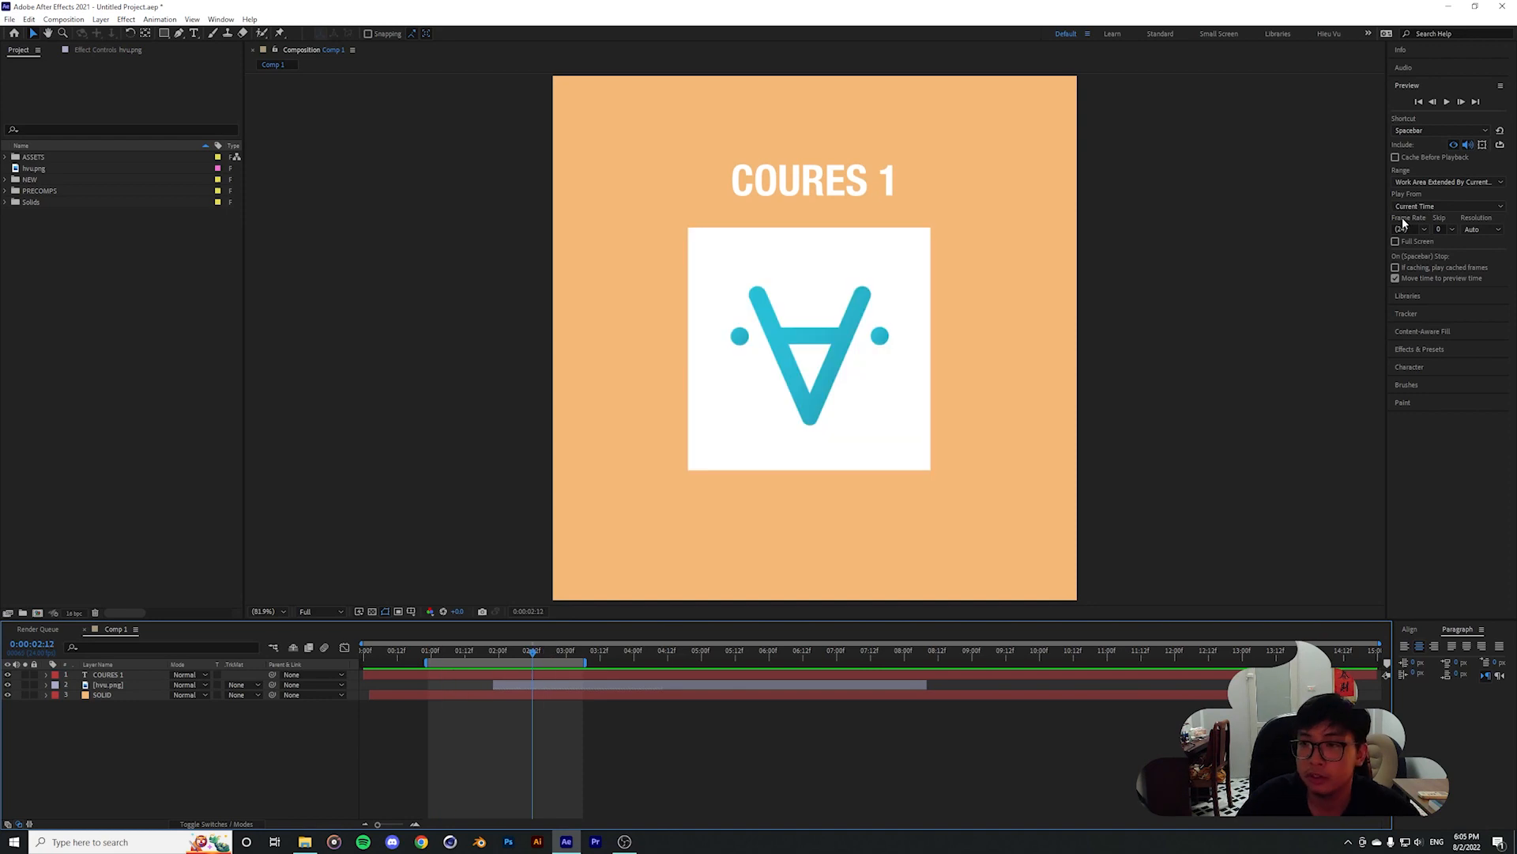
click(1405, 228)
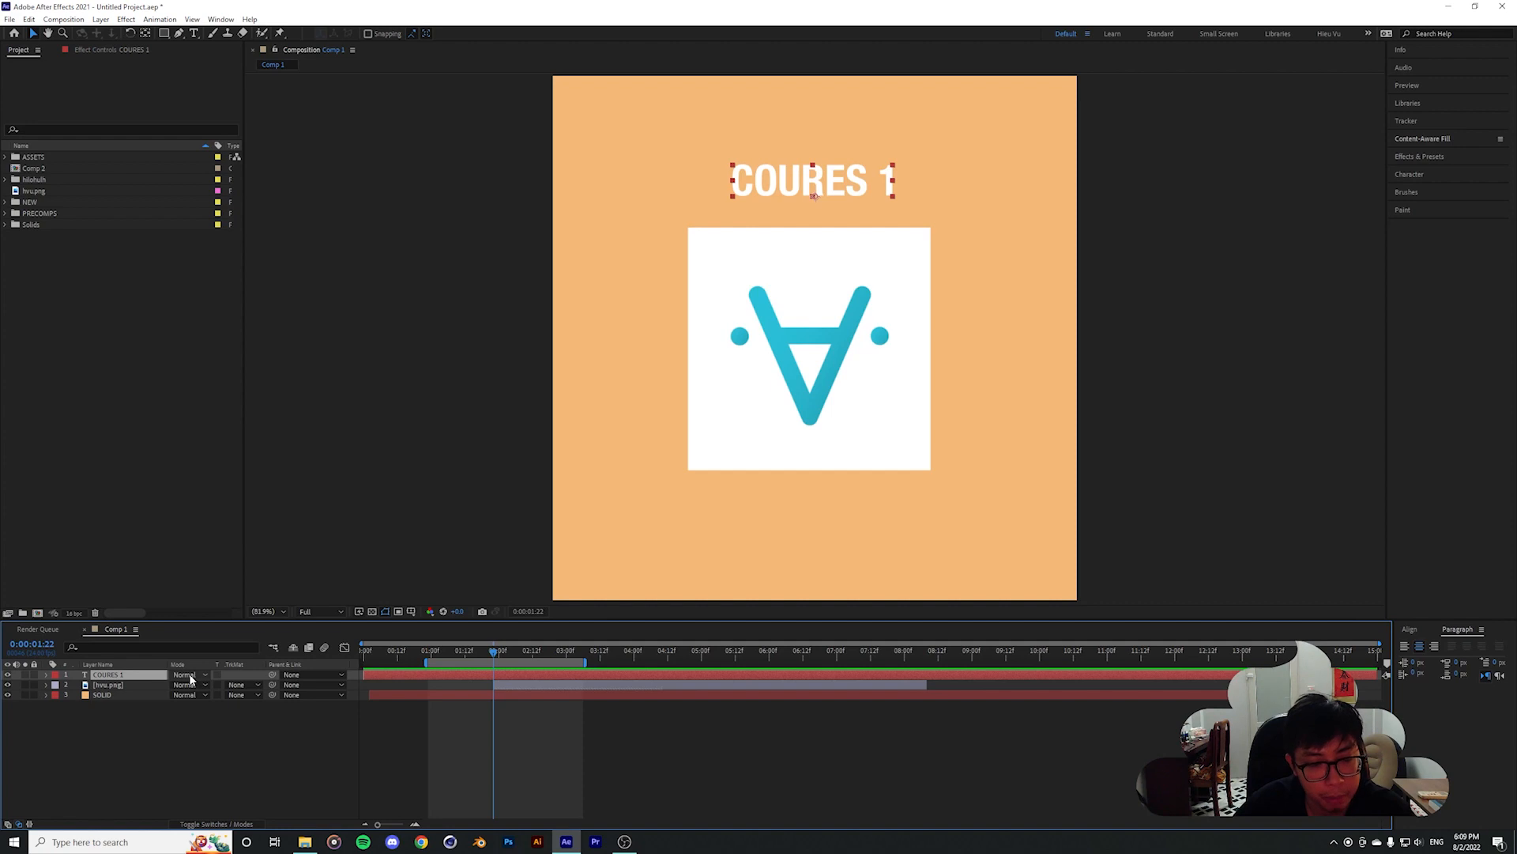
Try the Multiply, Screen, Overlay and Linear Light blending modes on the logo layer at 0:00:02:05, and return it to Normal
click(512, 653)
click(195, 726)
click(141, 685)
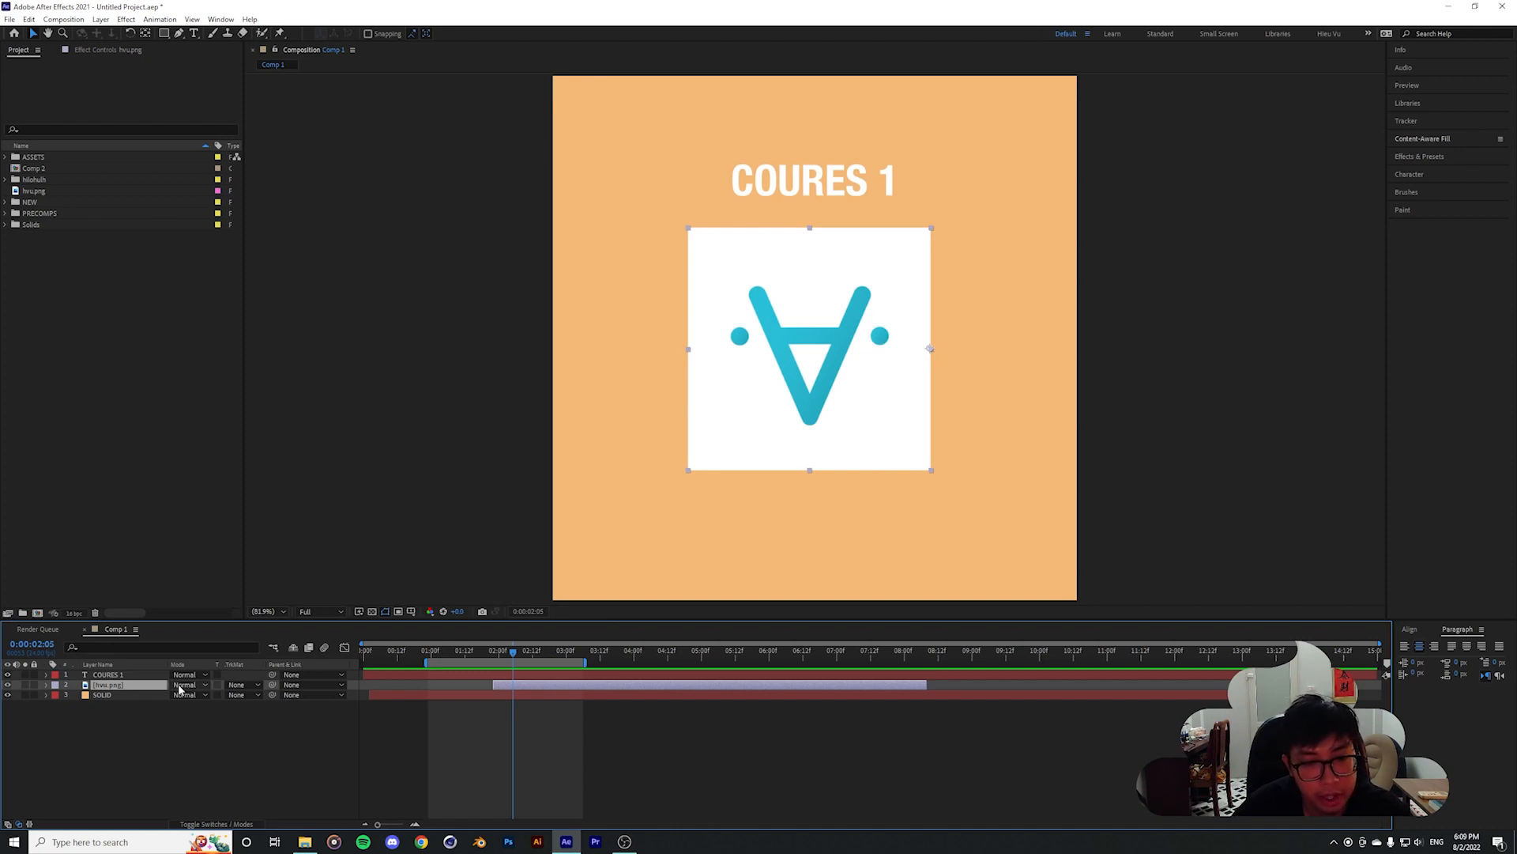
click(182, 686)
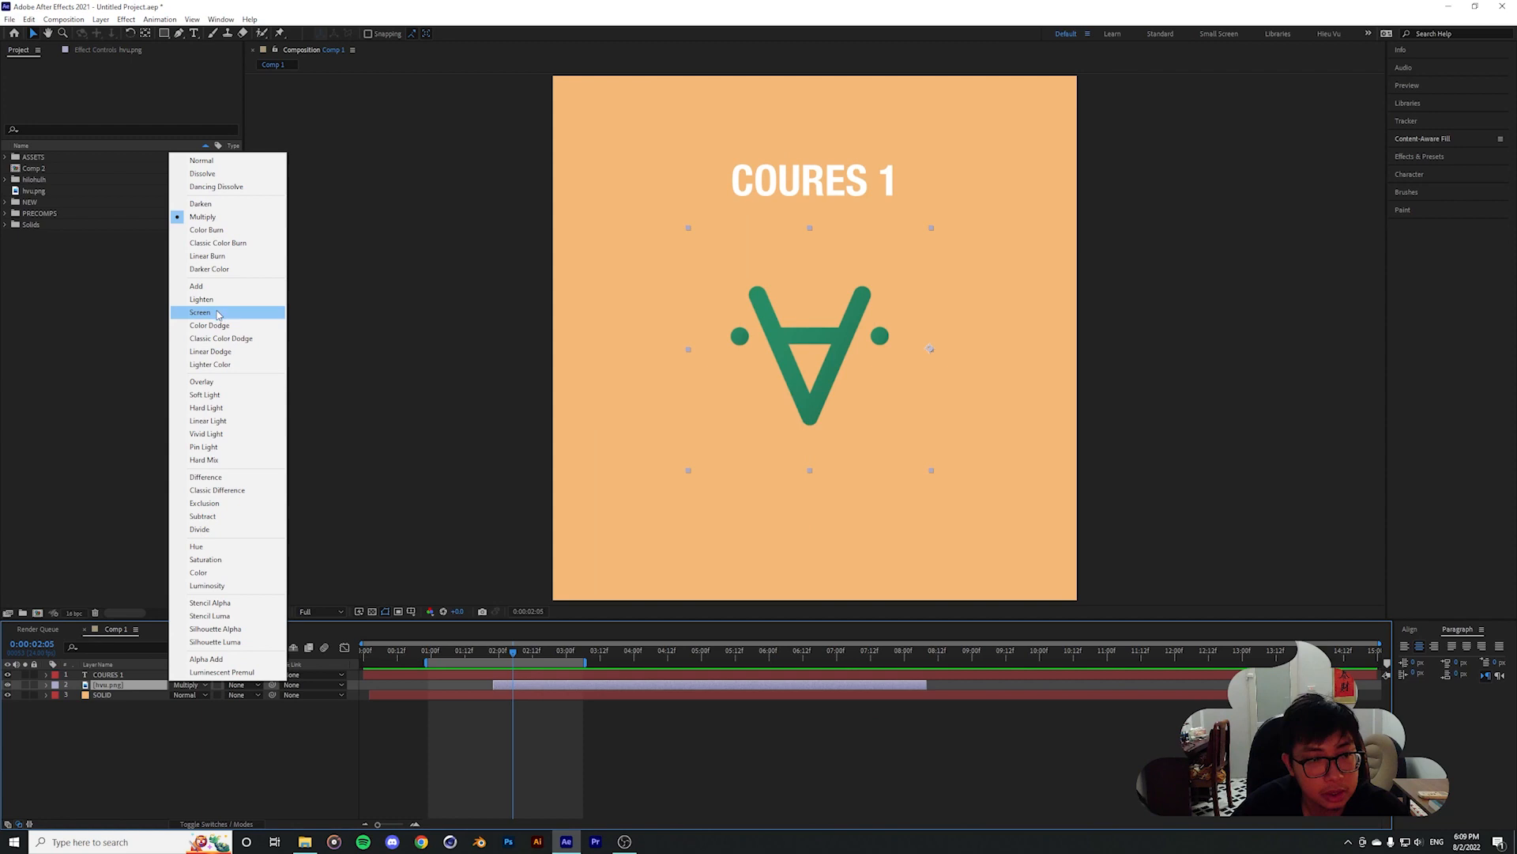
click(340, 238)
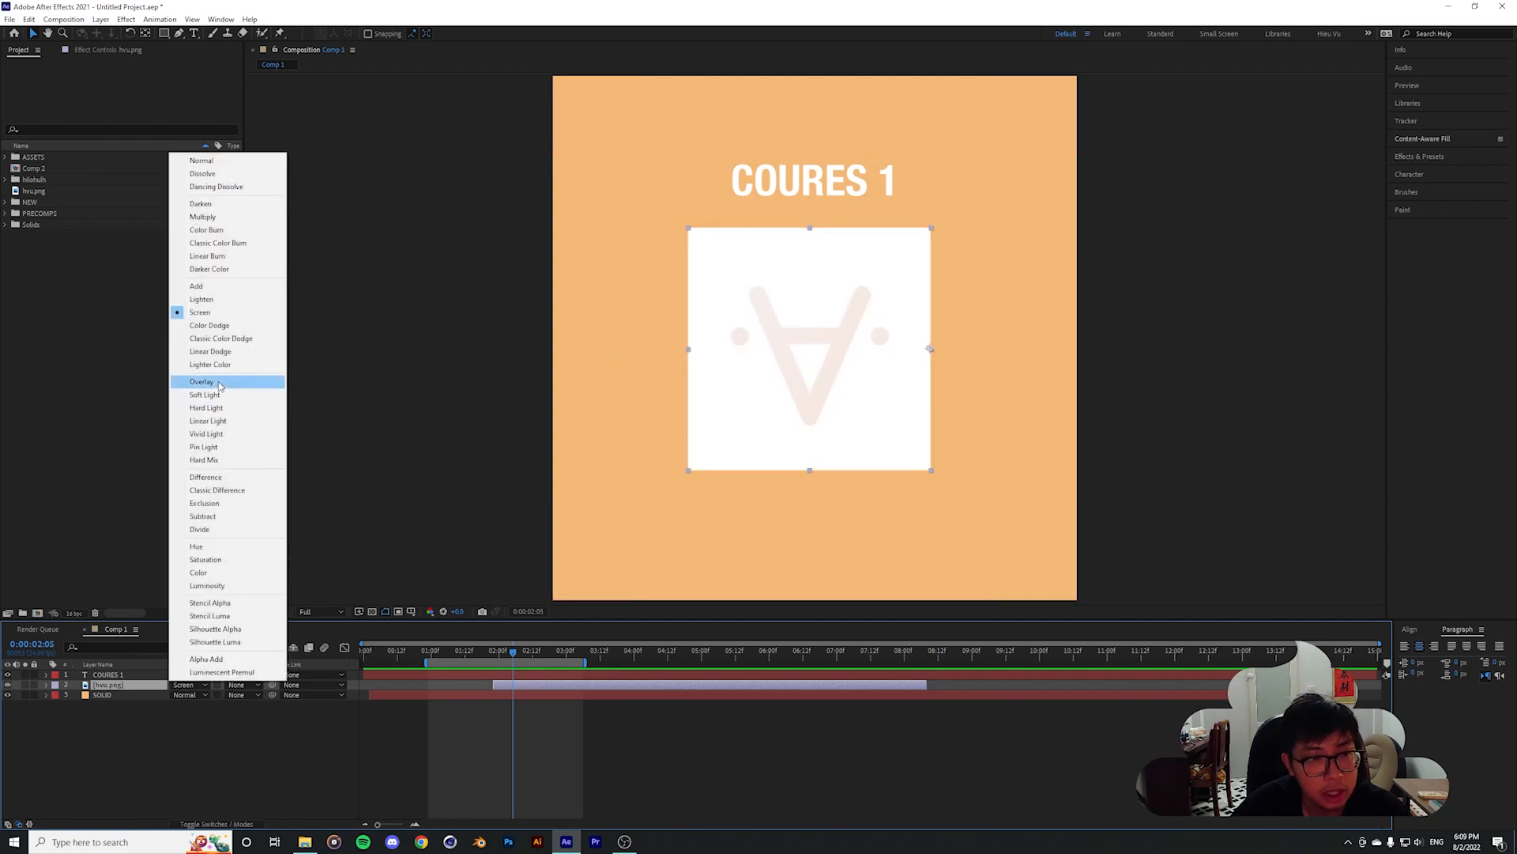
click(229, 382)
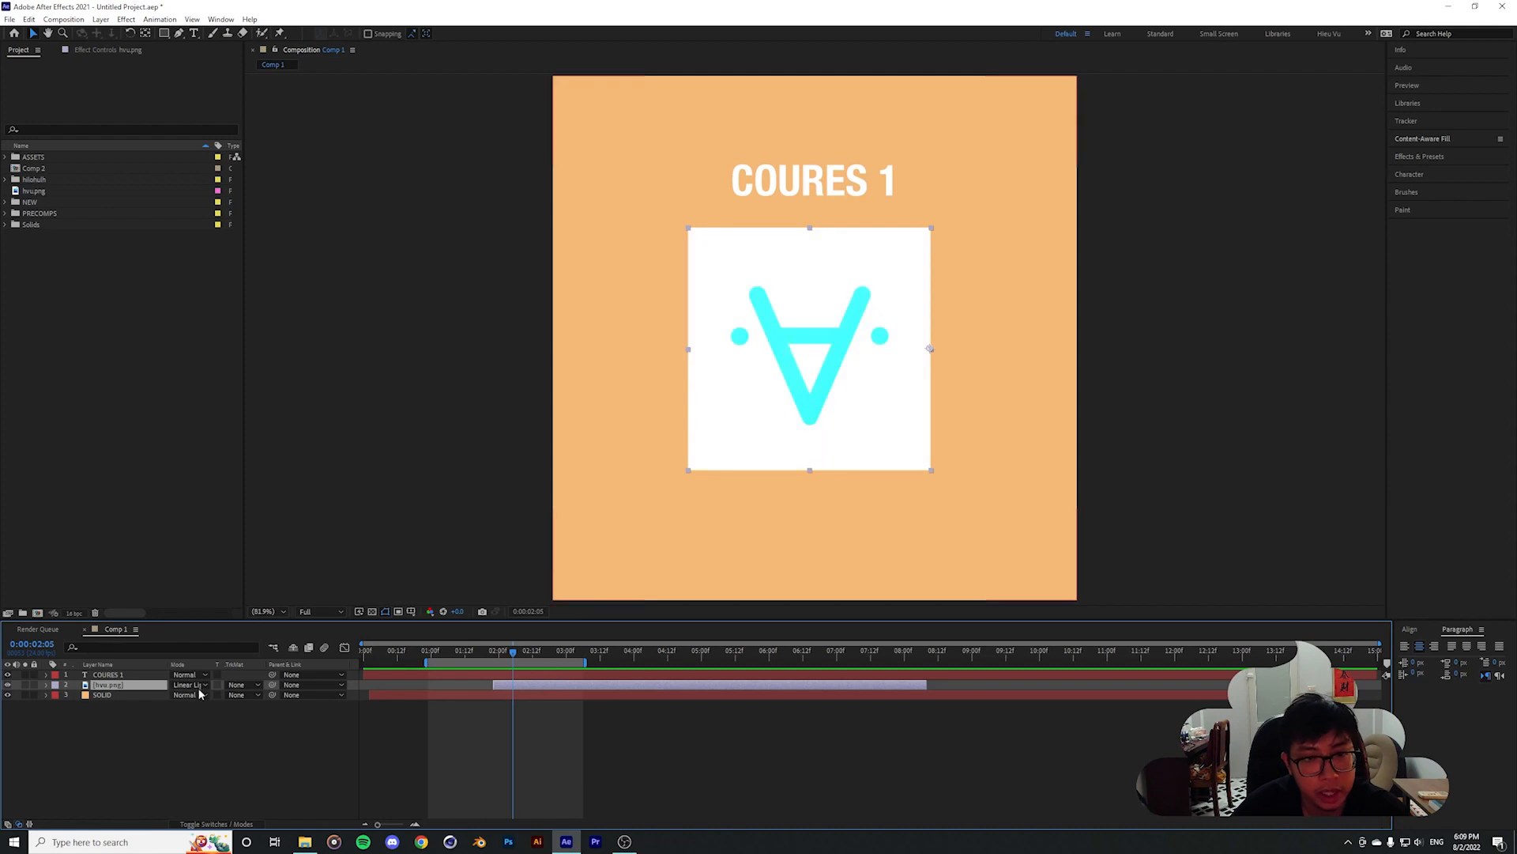
click(198, 685)
click(218, 159)
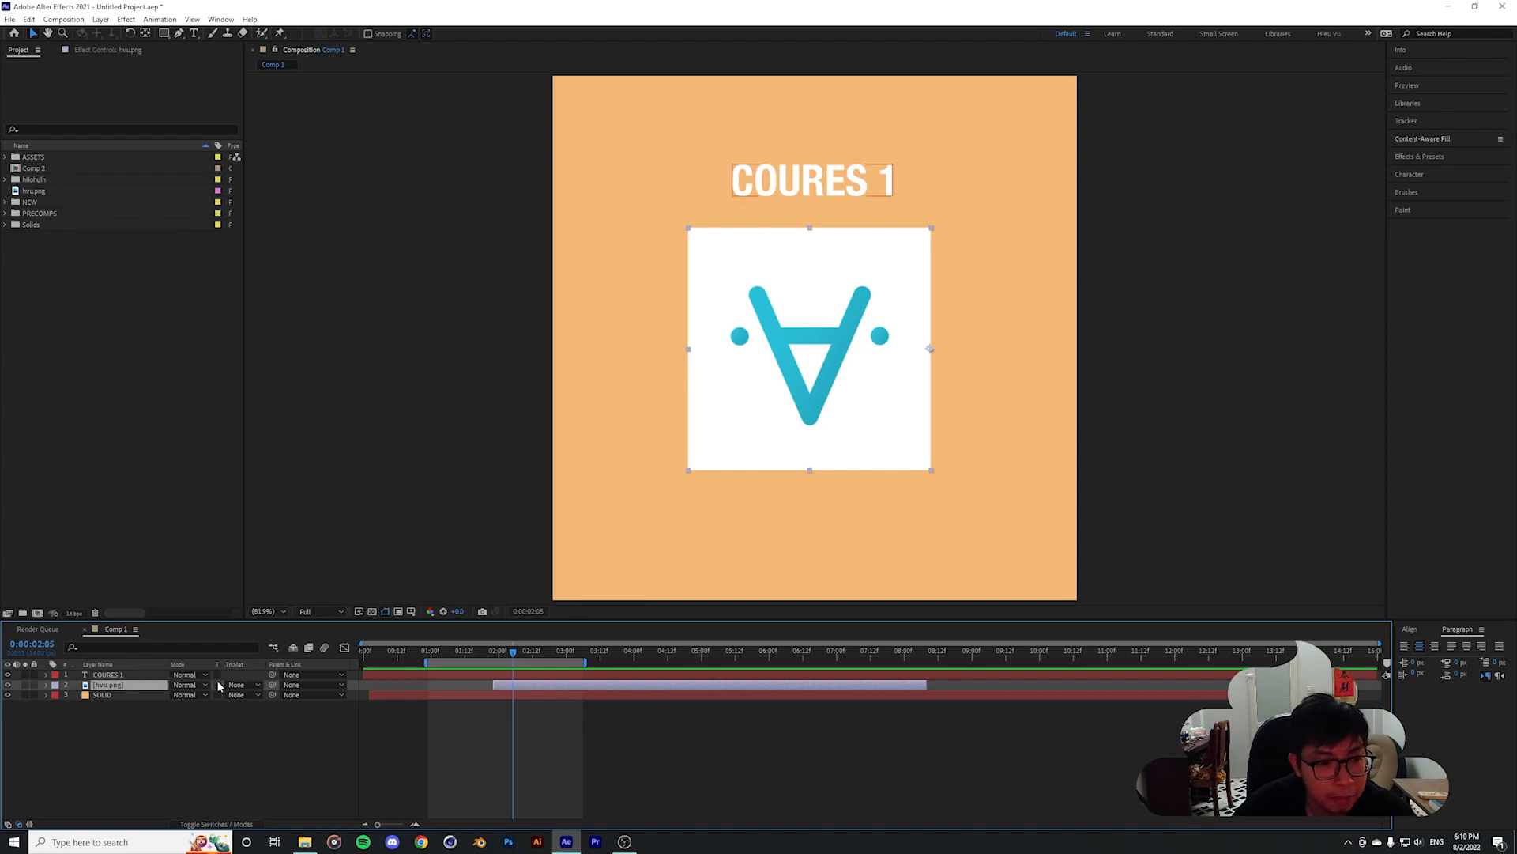
Deselect the logo layer and show the layer switches columns in the timeline in place of the blending modes
click(351, 715)
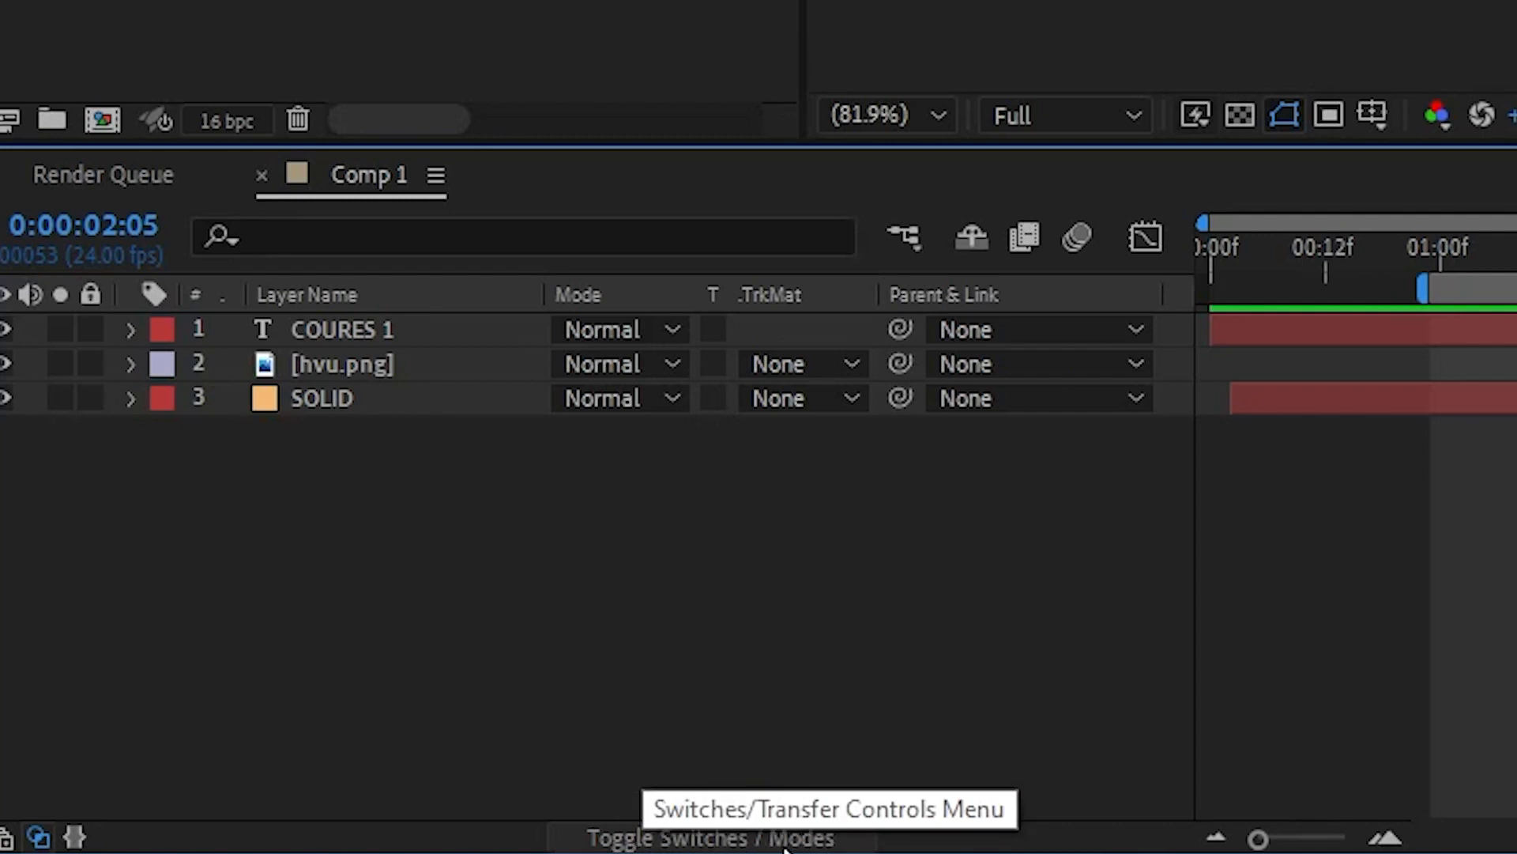
click(752, 844)
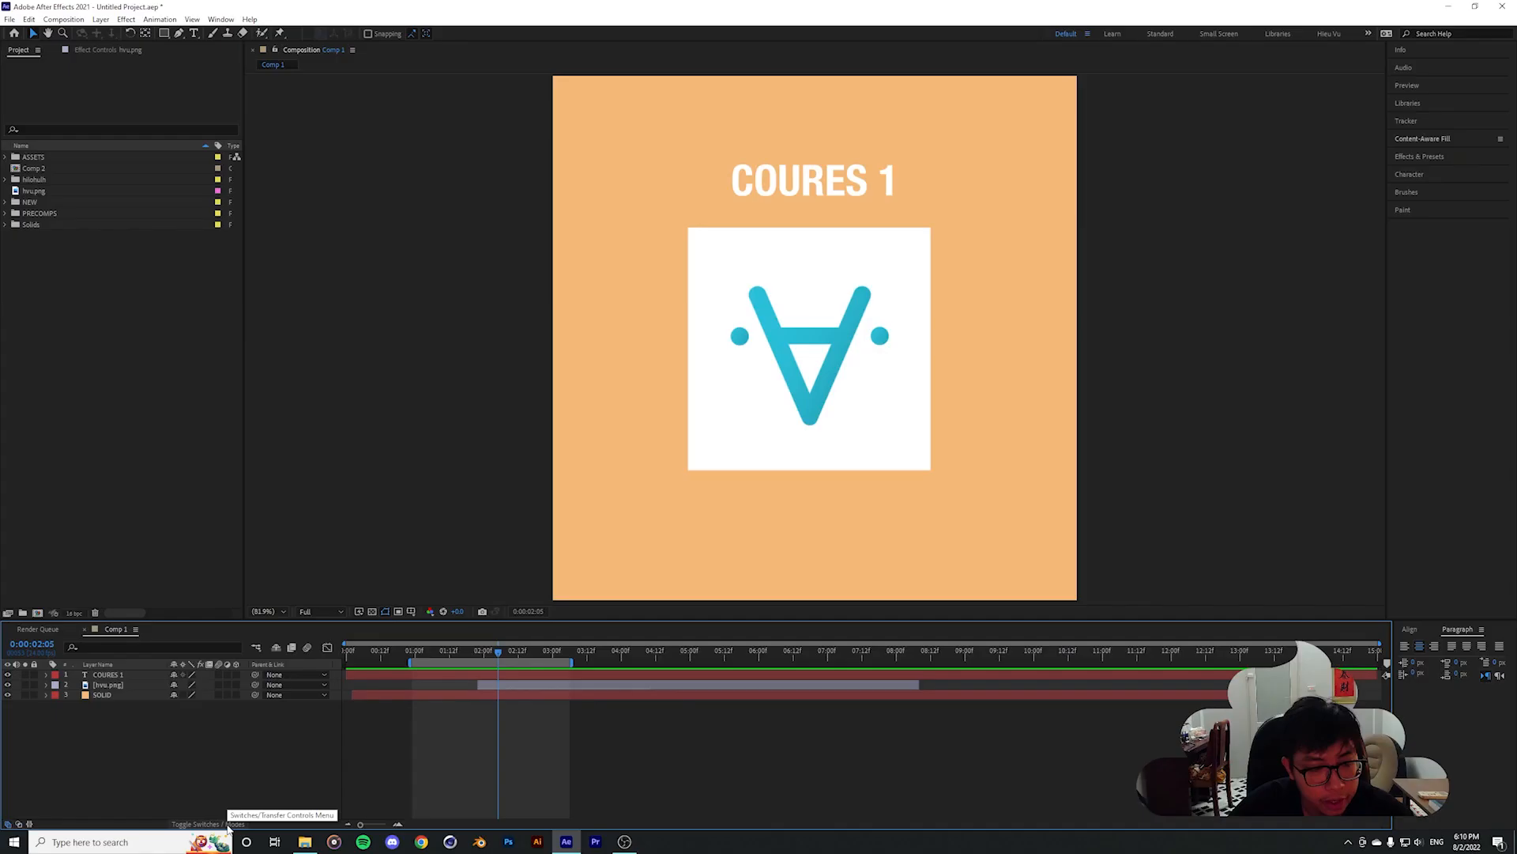
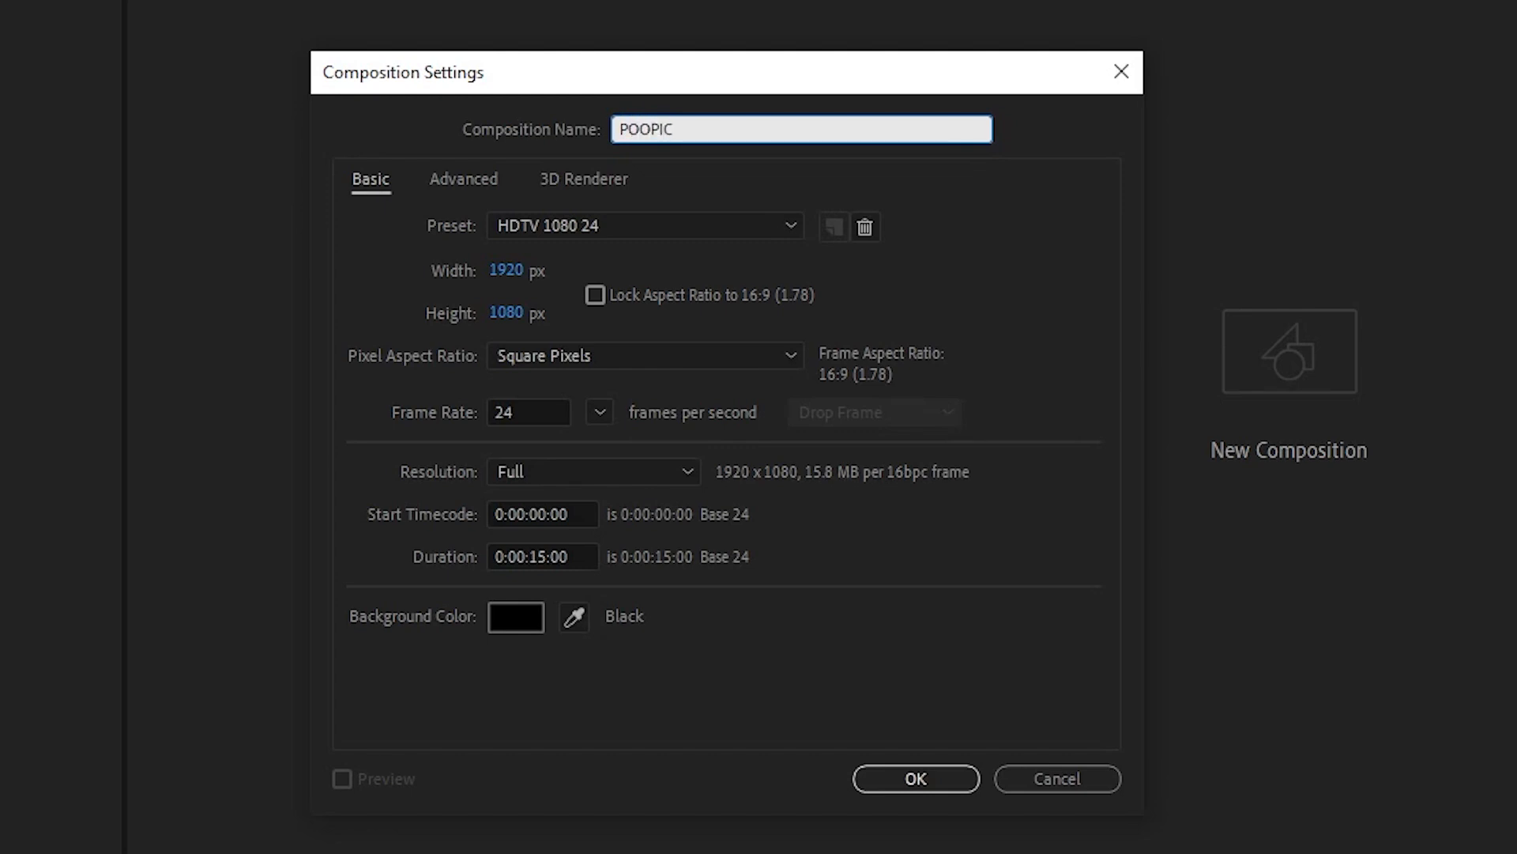
Create a 1080 x 1080 px composition named POOPISCOOP at 12 frames per second
key(BackSpace)
text(SCOOP)
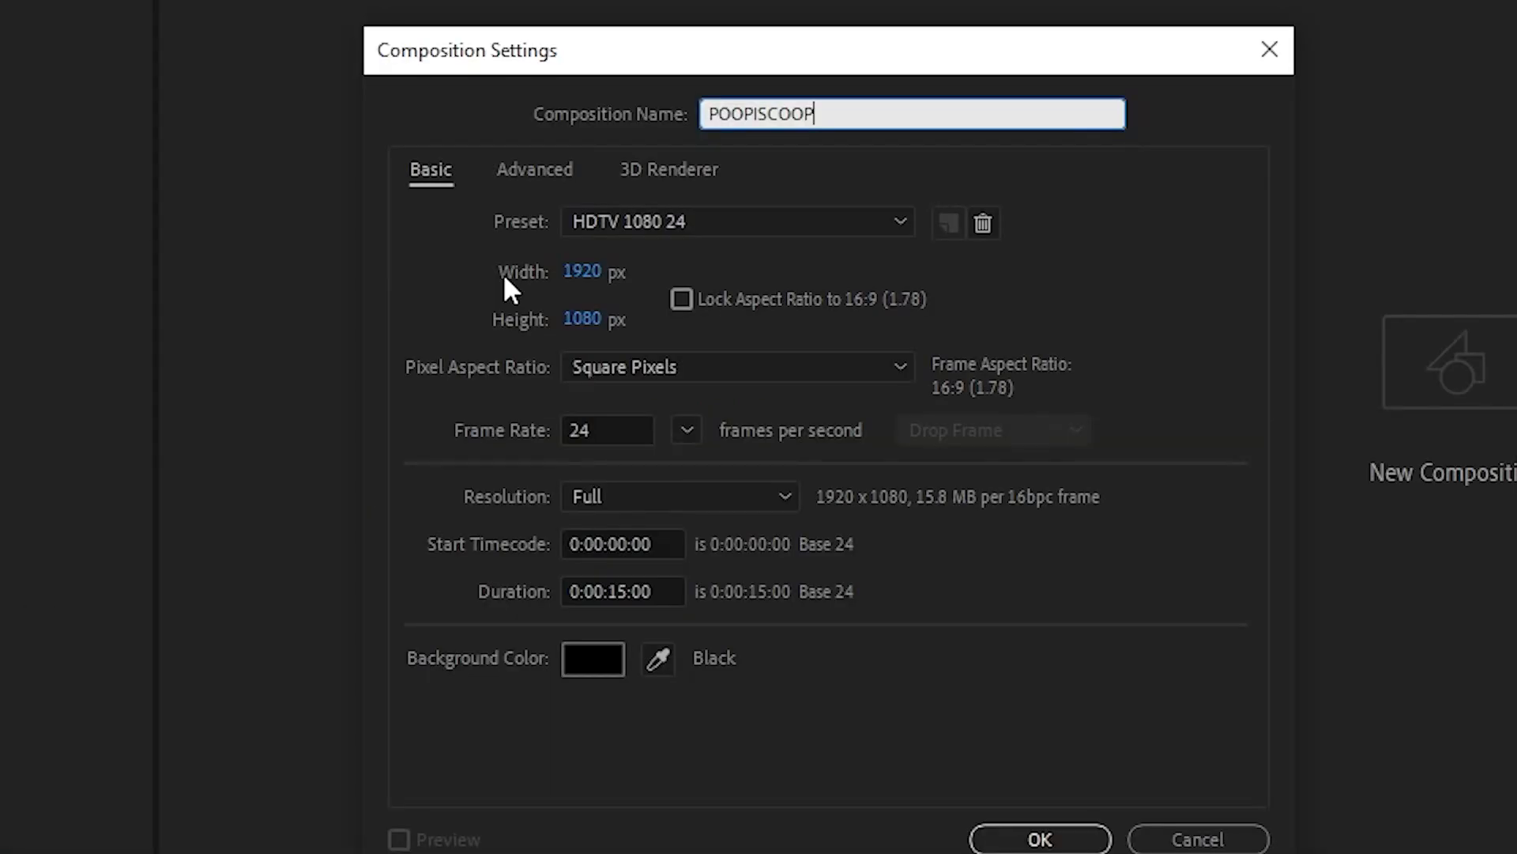
click(583, 271)
text(1)
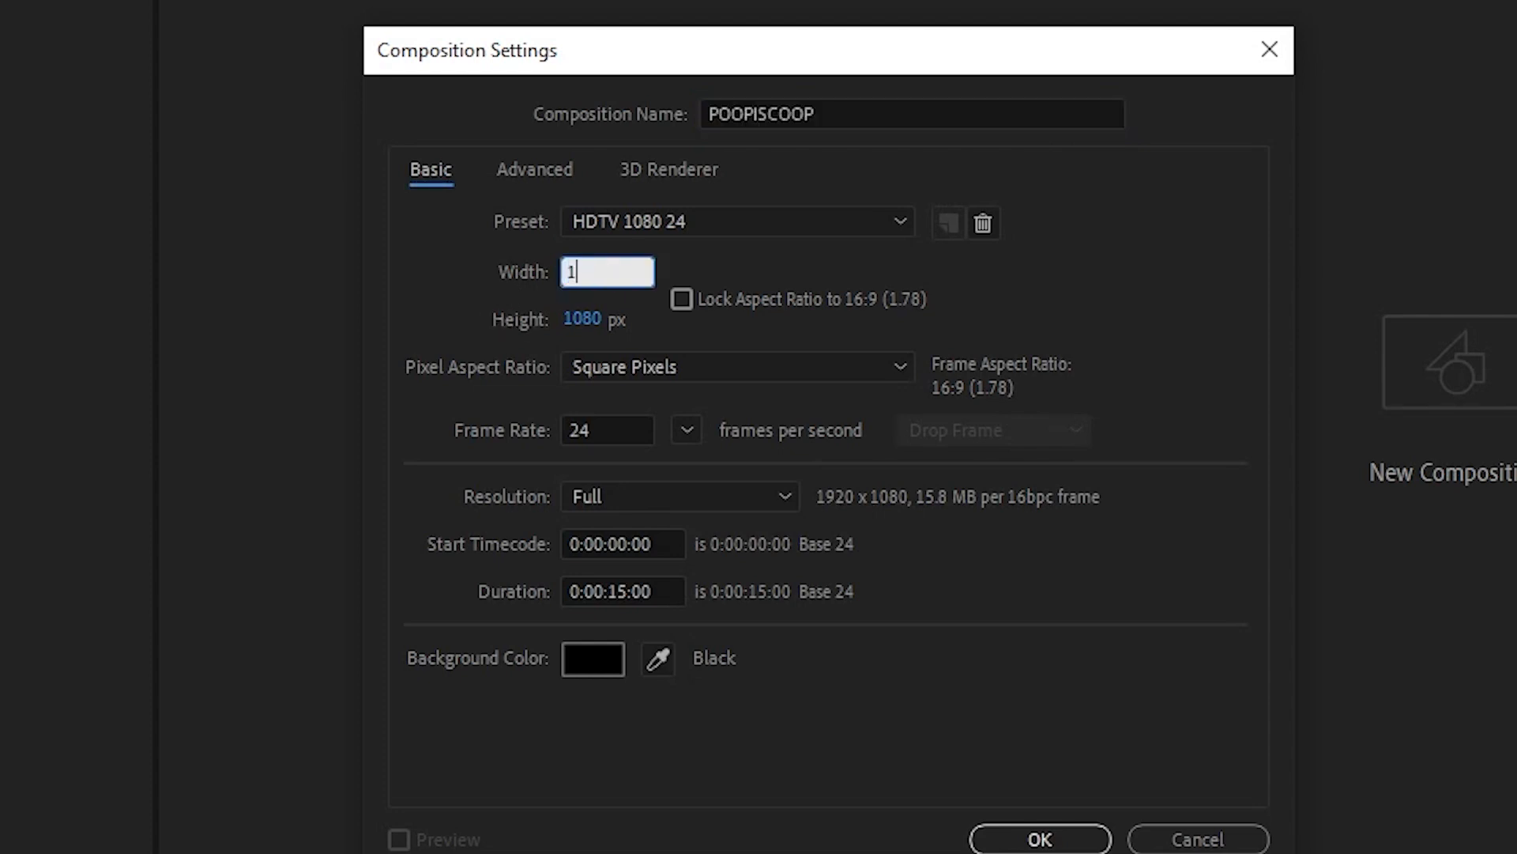
text(080)
click(477, 288)
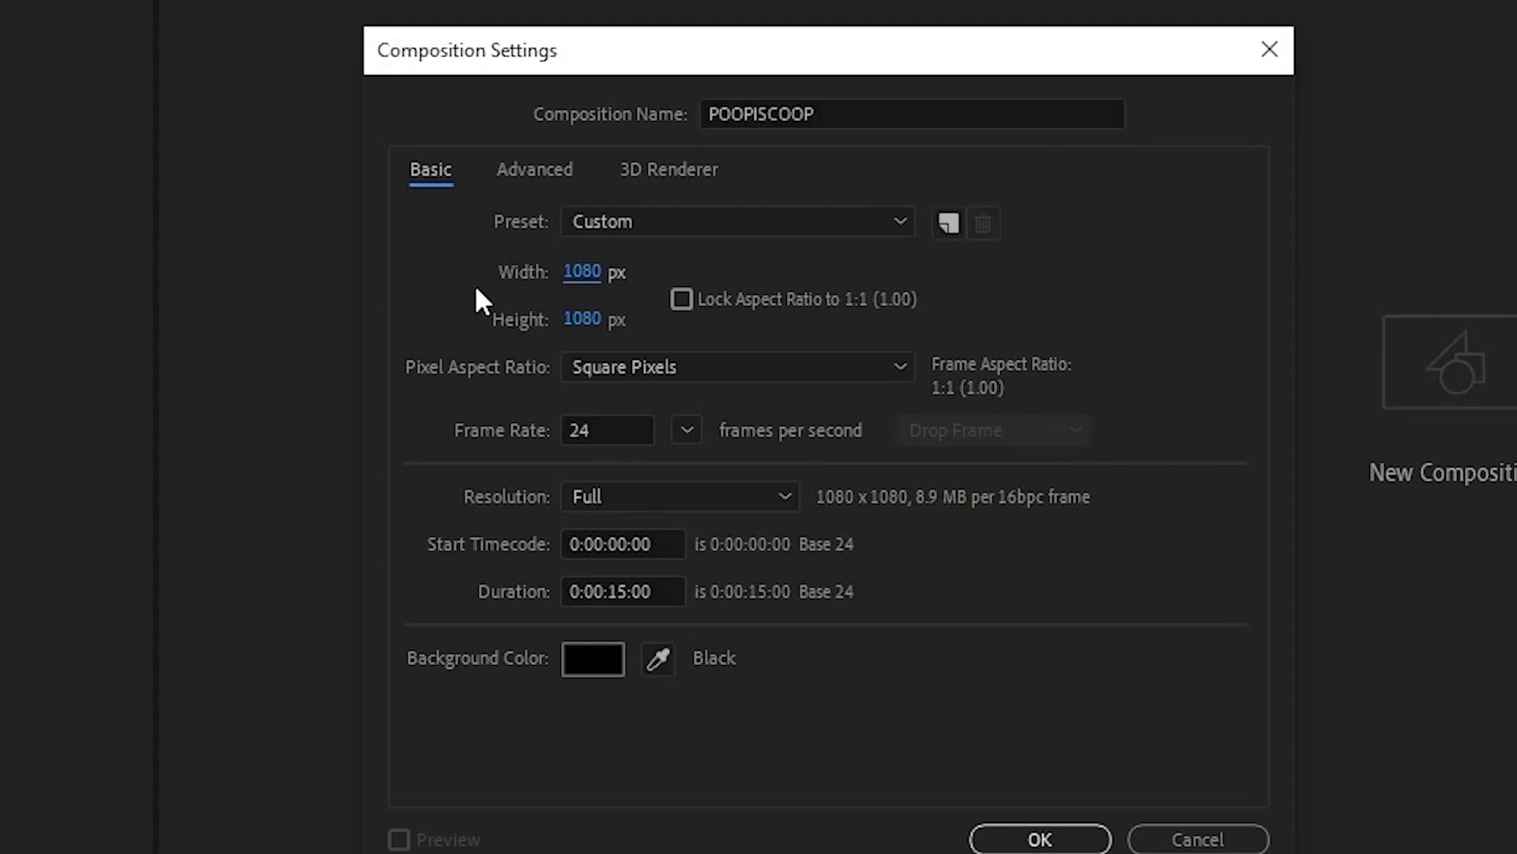
click(688, 430)
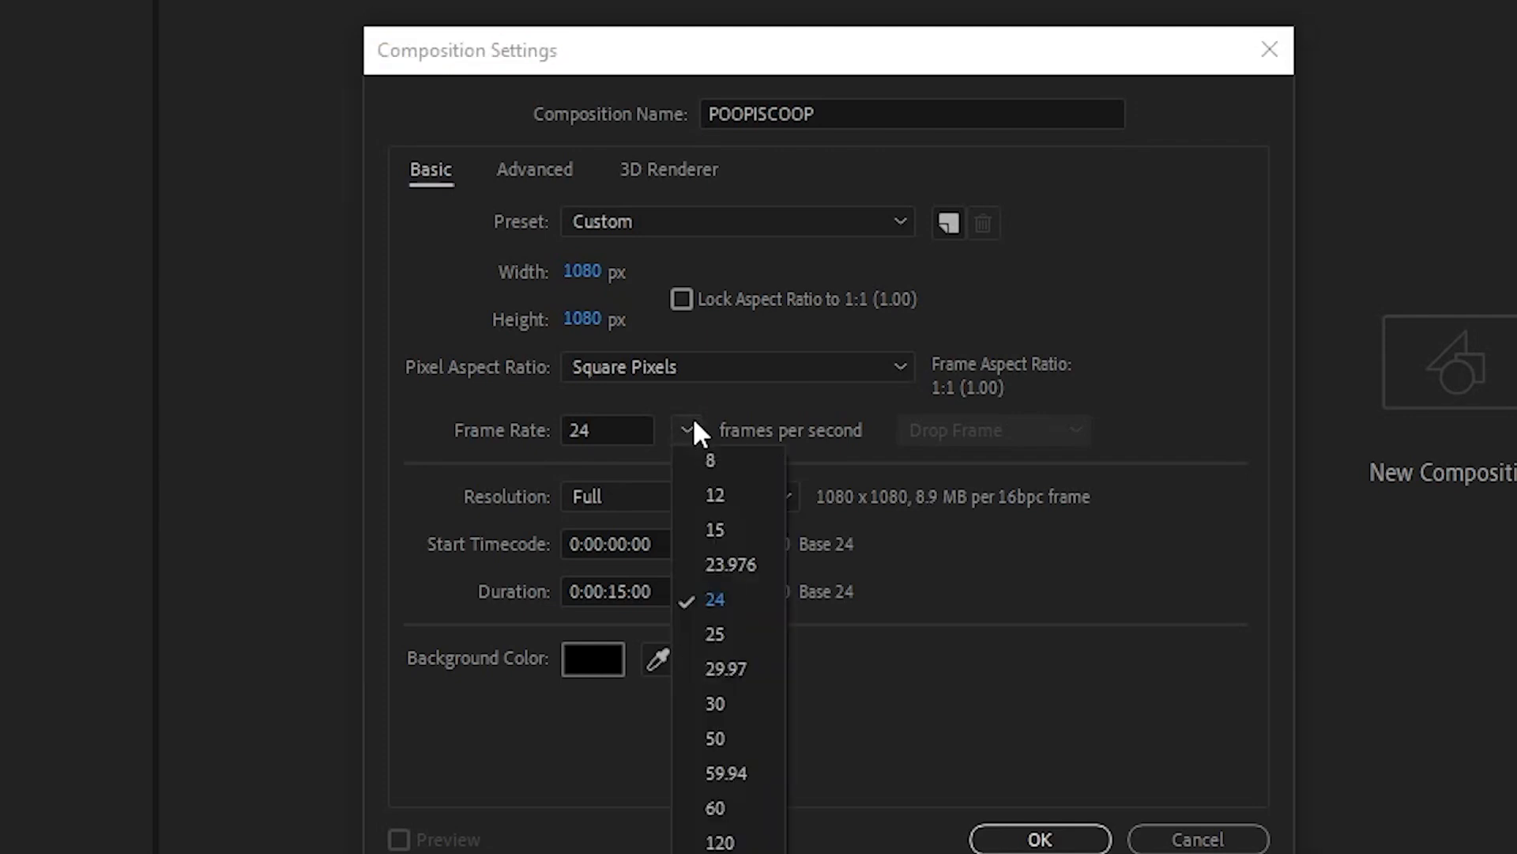
click(716, 495)
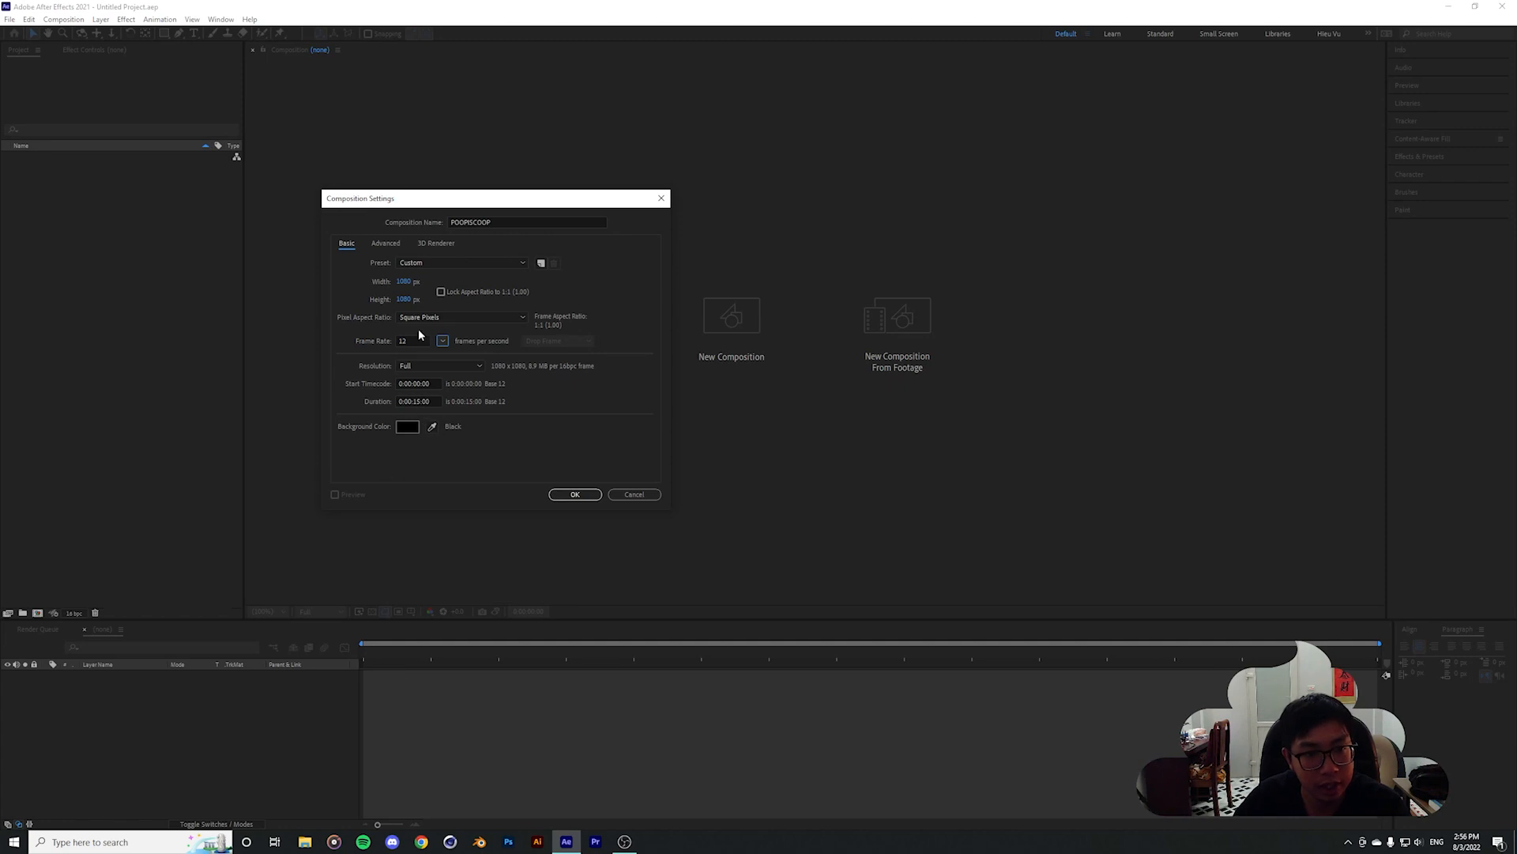
click(576, 495)
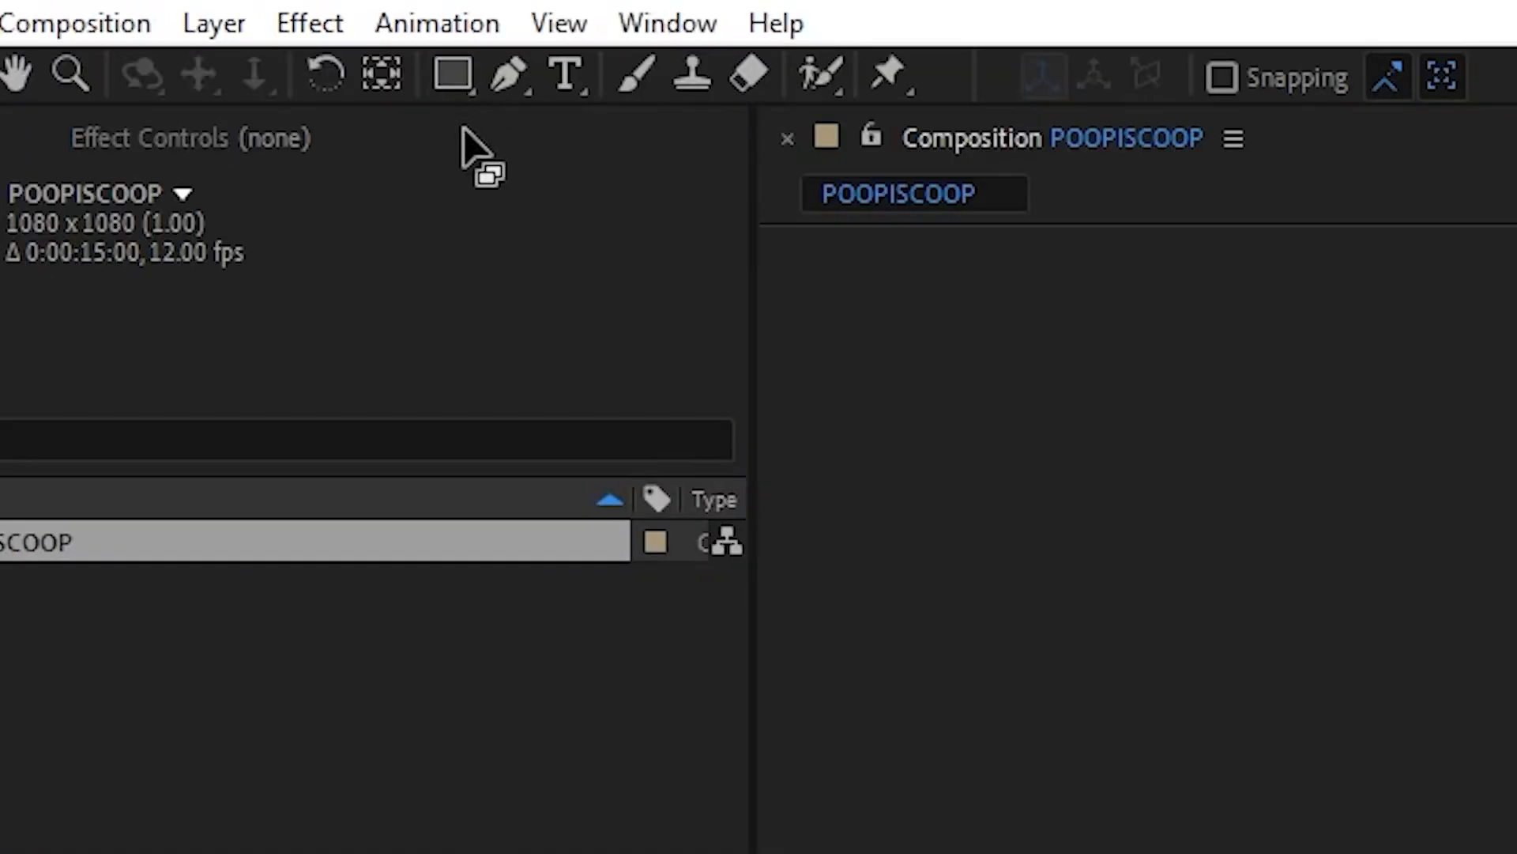
Look through the available shape tools, activating the Rounded Rectangle, Star, Rectangle and Pen tools in turn
click(165, 34)
click(455, 76)
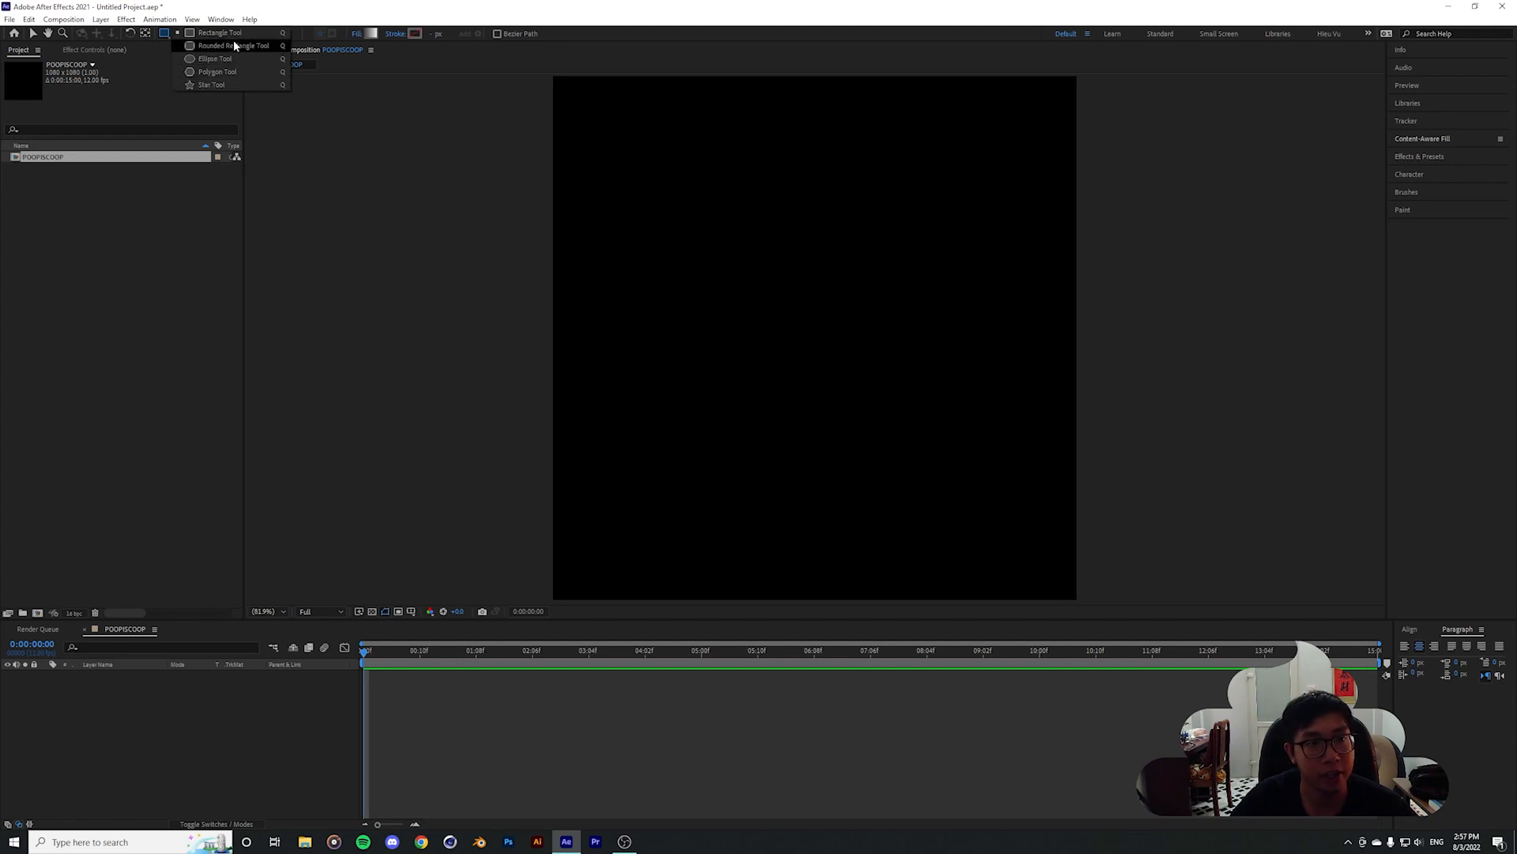
click(223, 46)
click(164, 32)
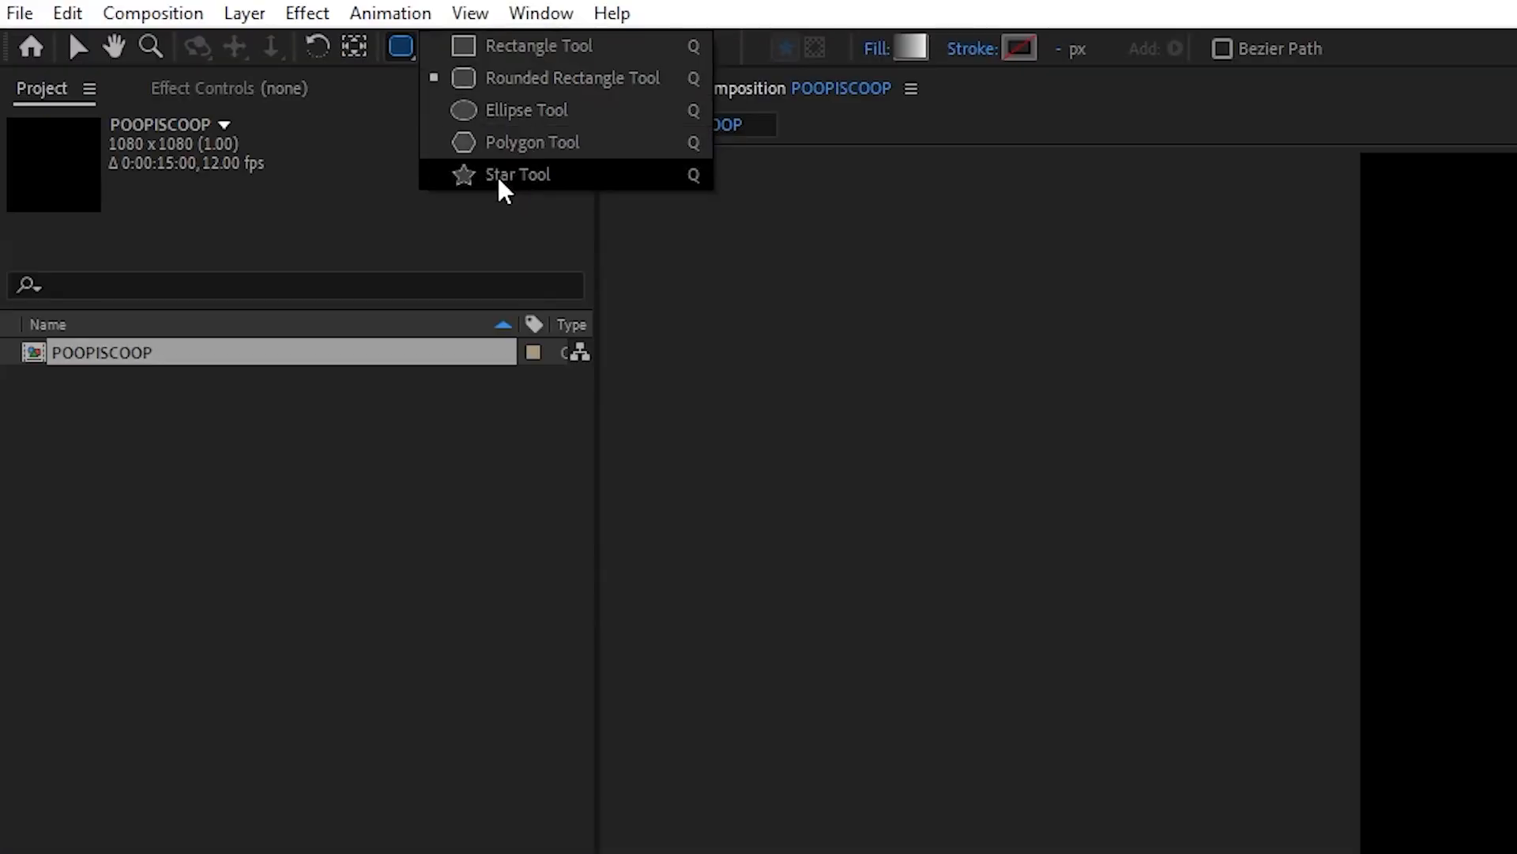
click(545, 180)
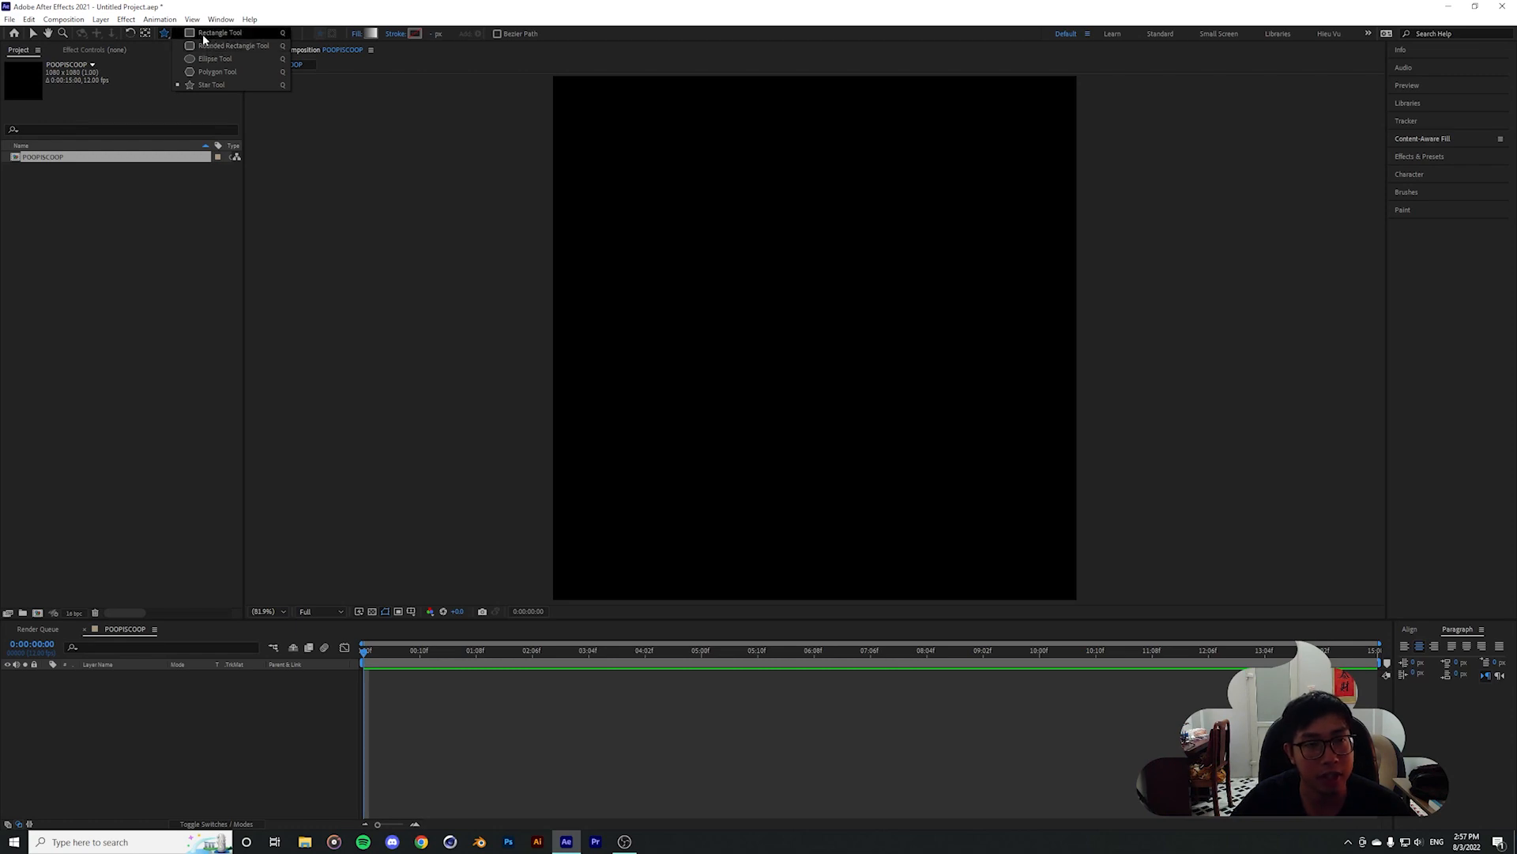
click(203, 35)
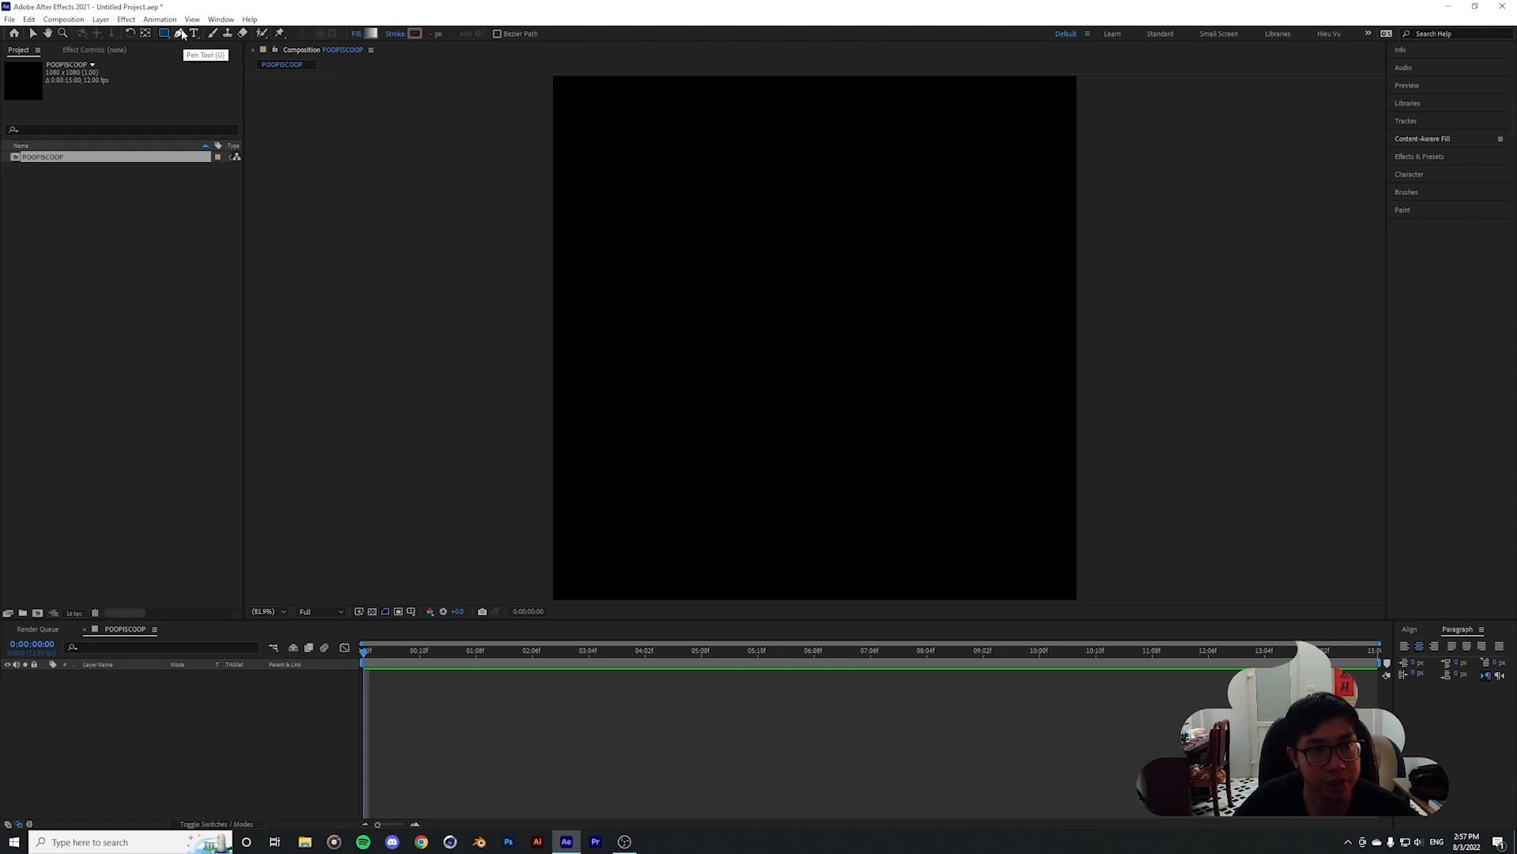
click(181, 35)
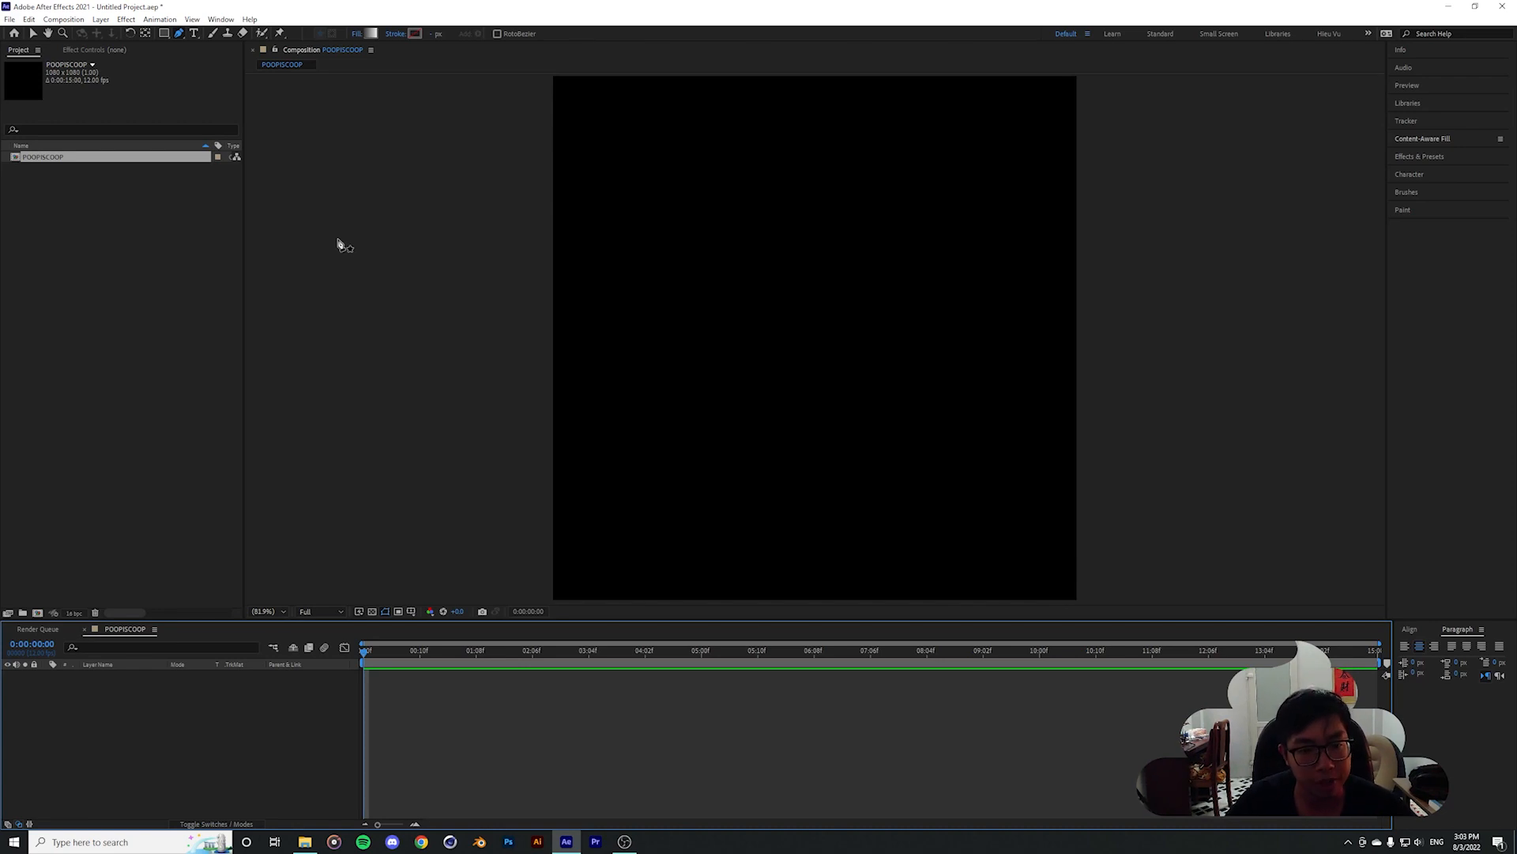
Draw a red rectangle around the middle of the composition with the Rectangle tool
click(165, 34)
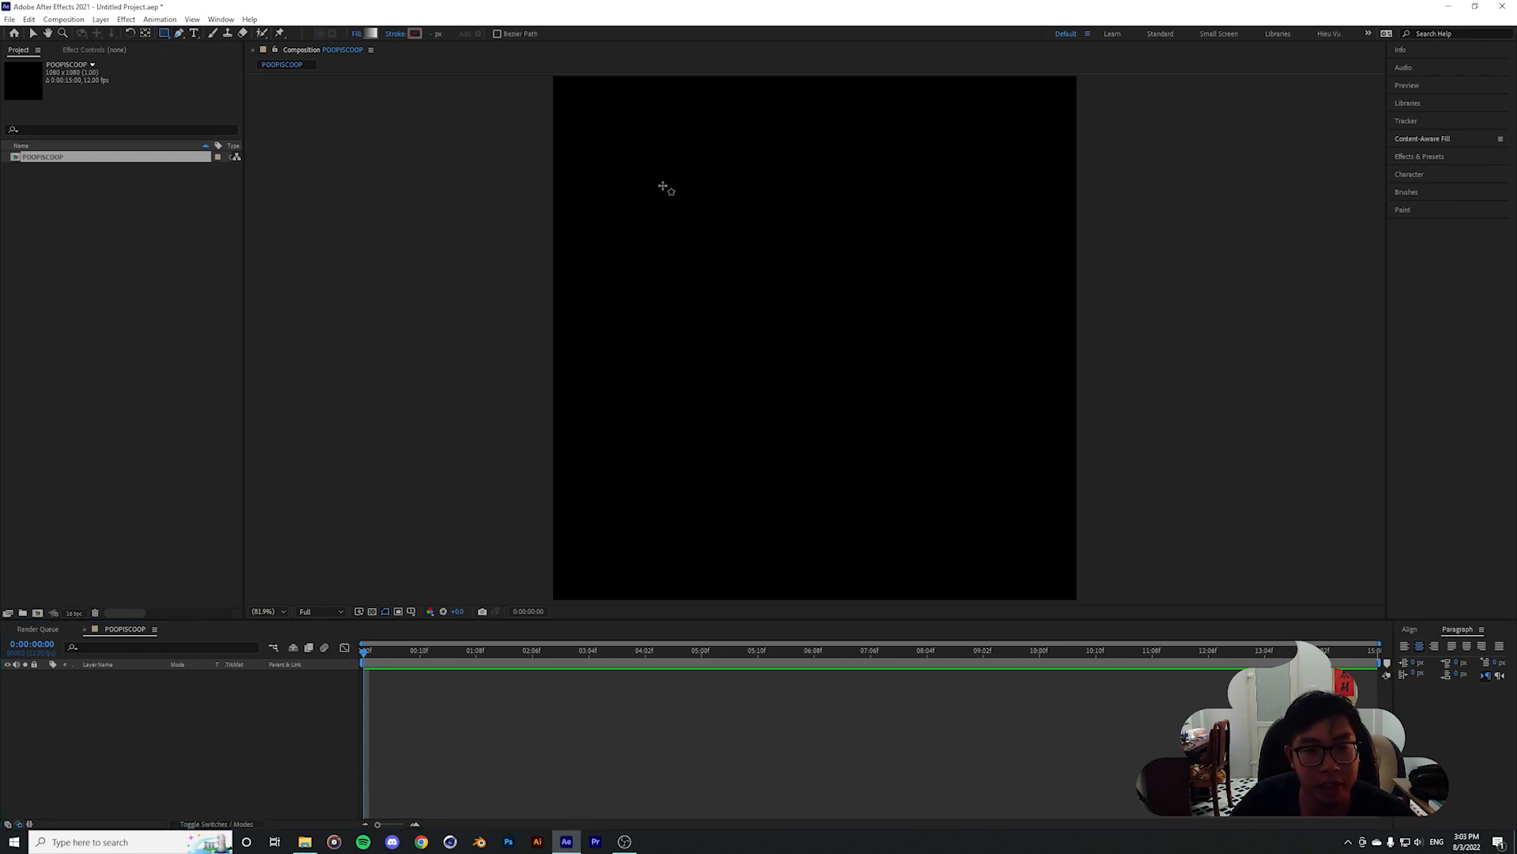
mouse_move(669, 215)
mouse_down()
mouse_move(945, 484)
mouse_move(989, 484)
mouse_move(986, 469)
mouse_up()
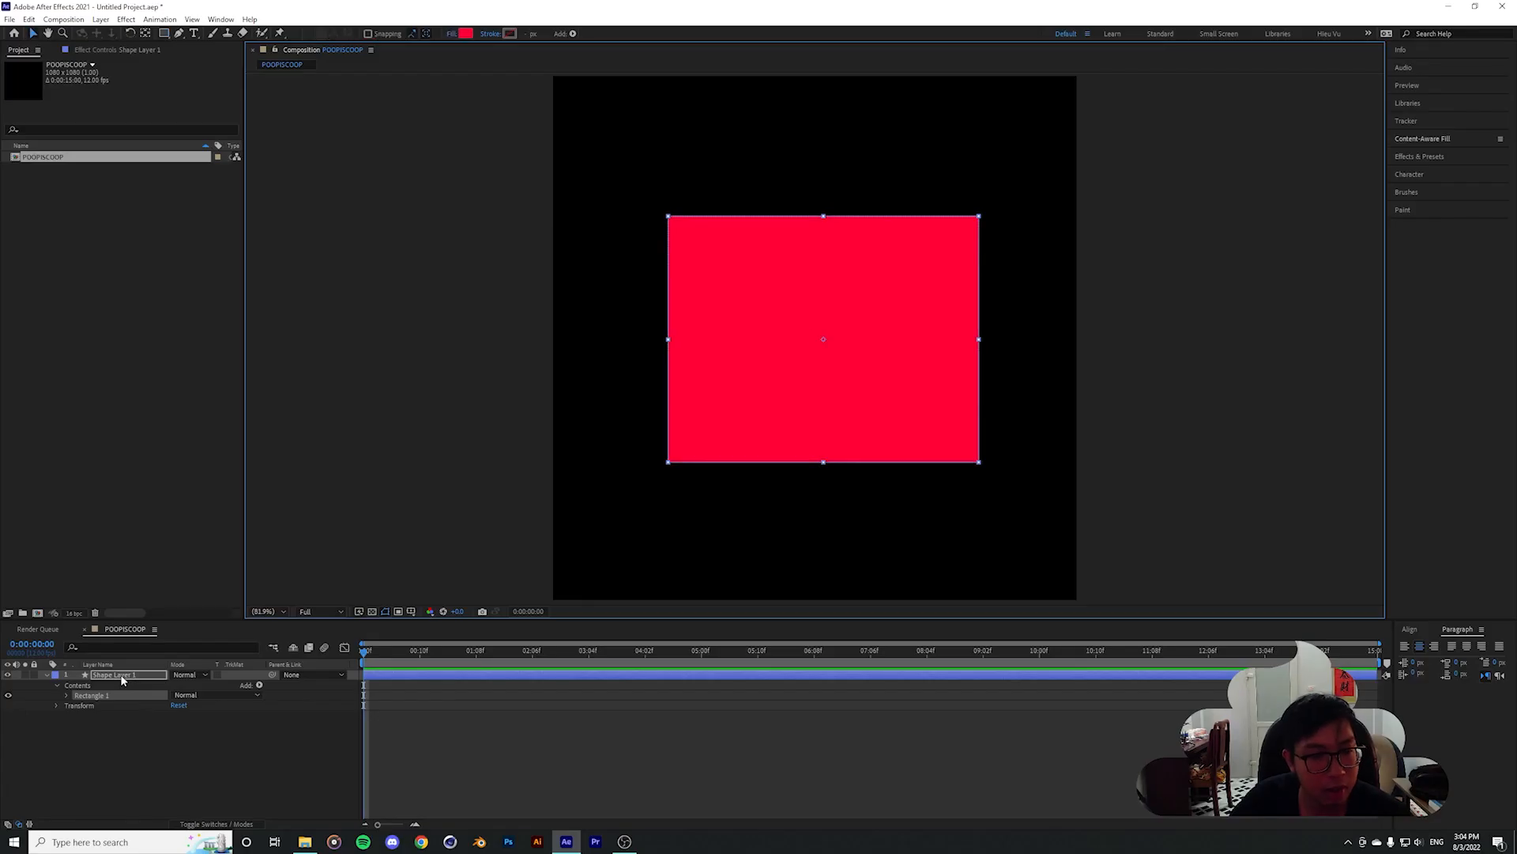
click(327, 488)
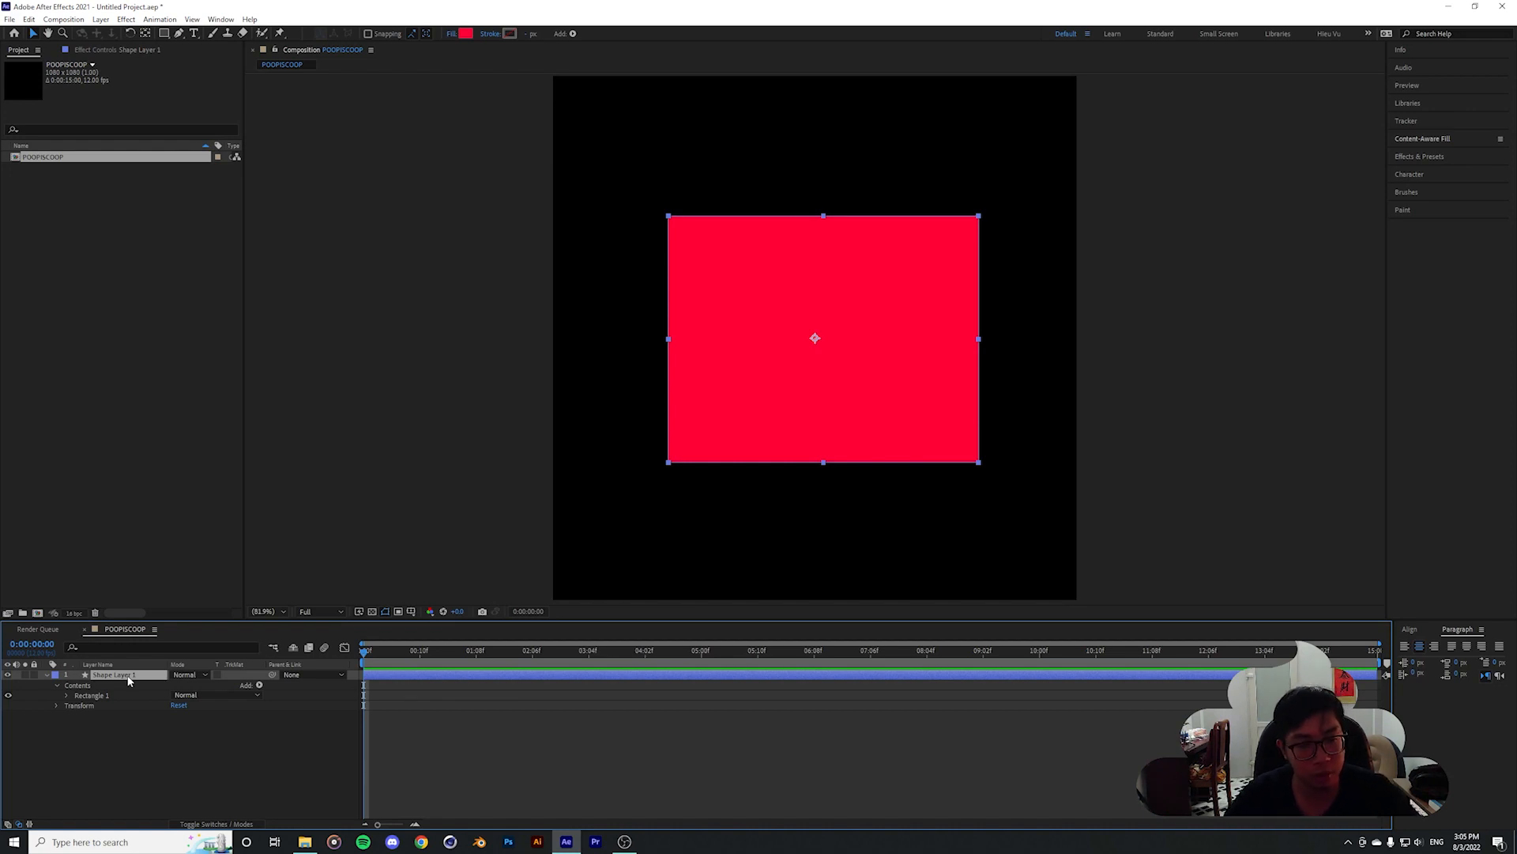
Examine the path, stroke, fill and transform entries of Rectangle 1, and collapse the shape layer
click(66, 696)
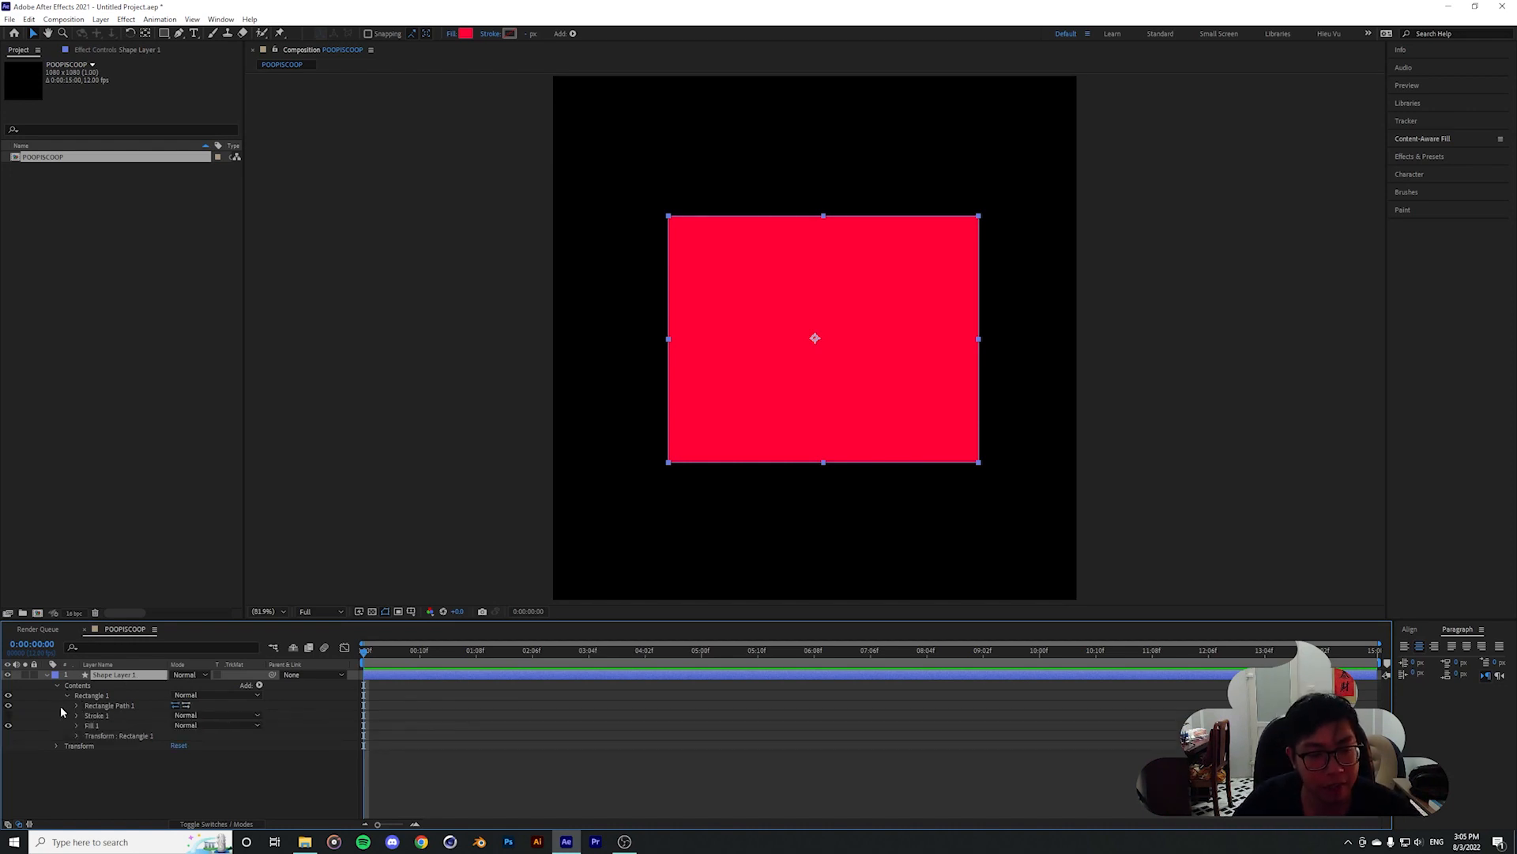
click(51, 735)
click(57, 685)
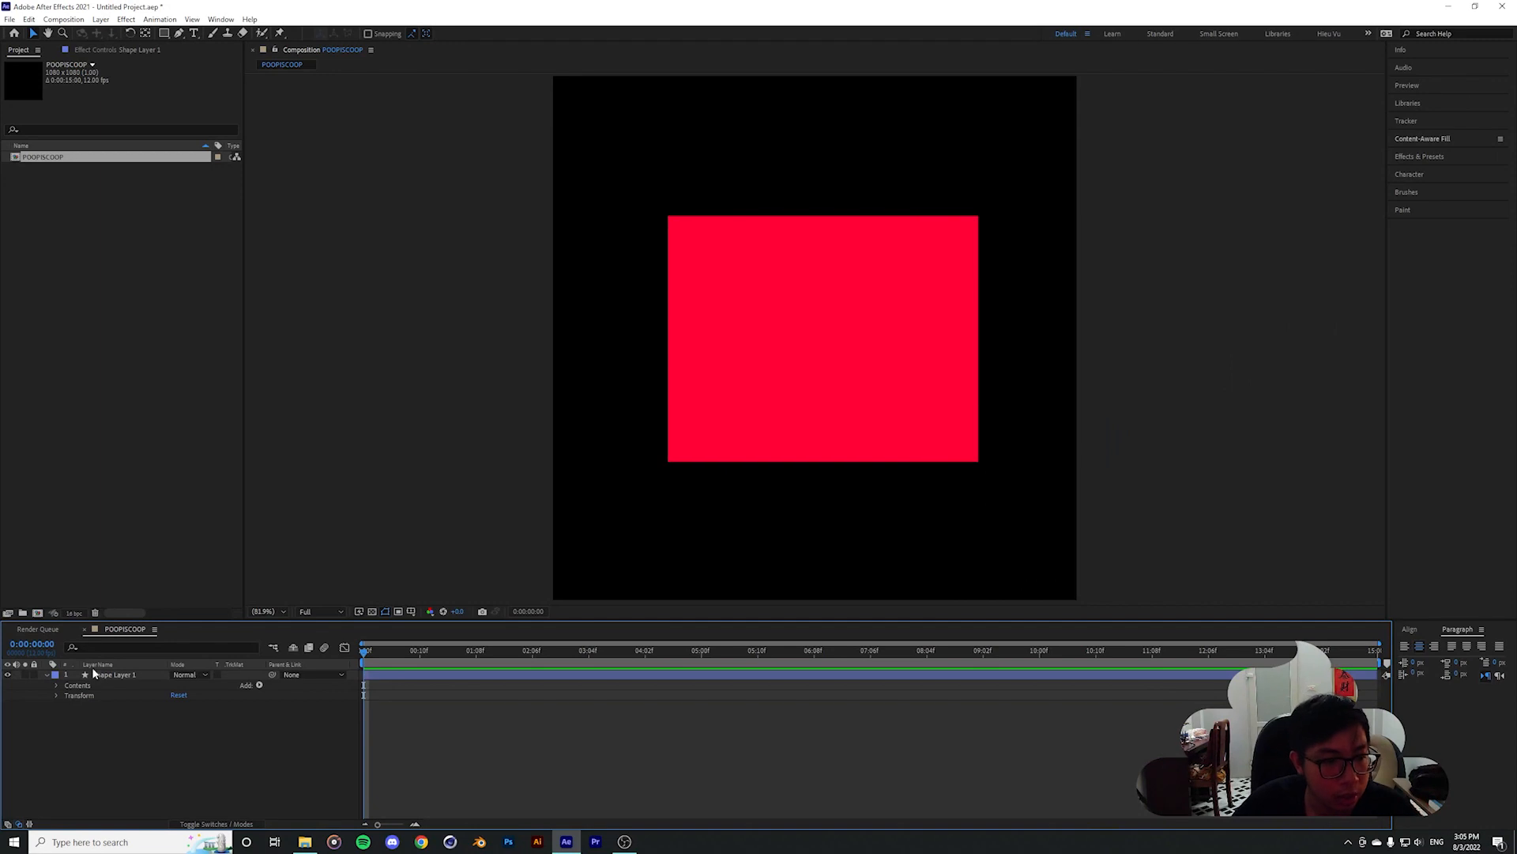
click(48, 675)
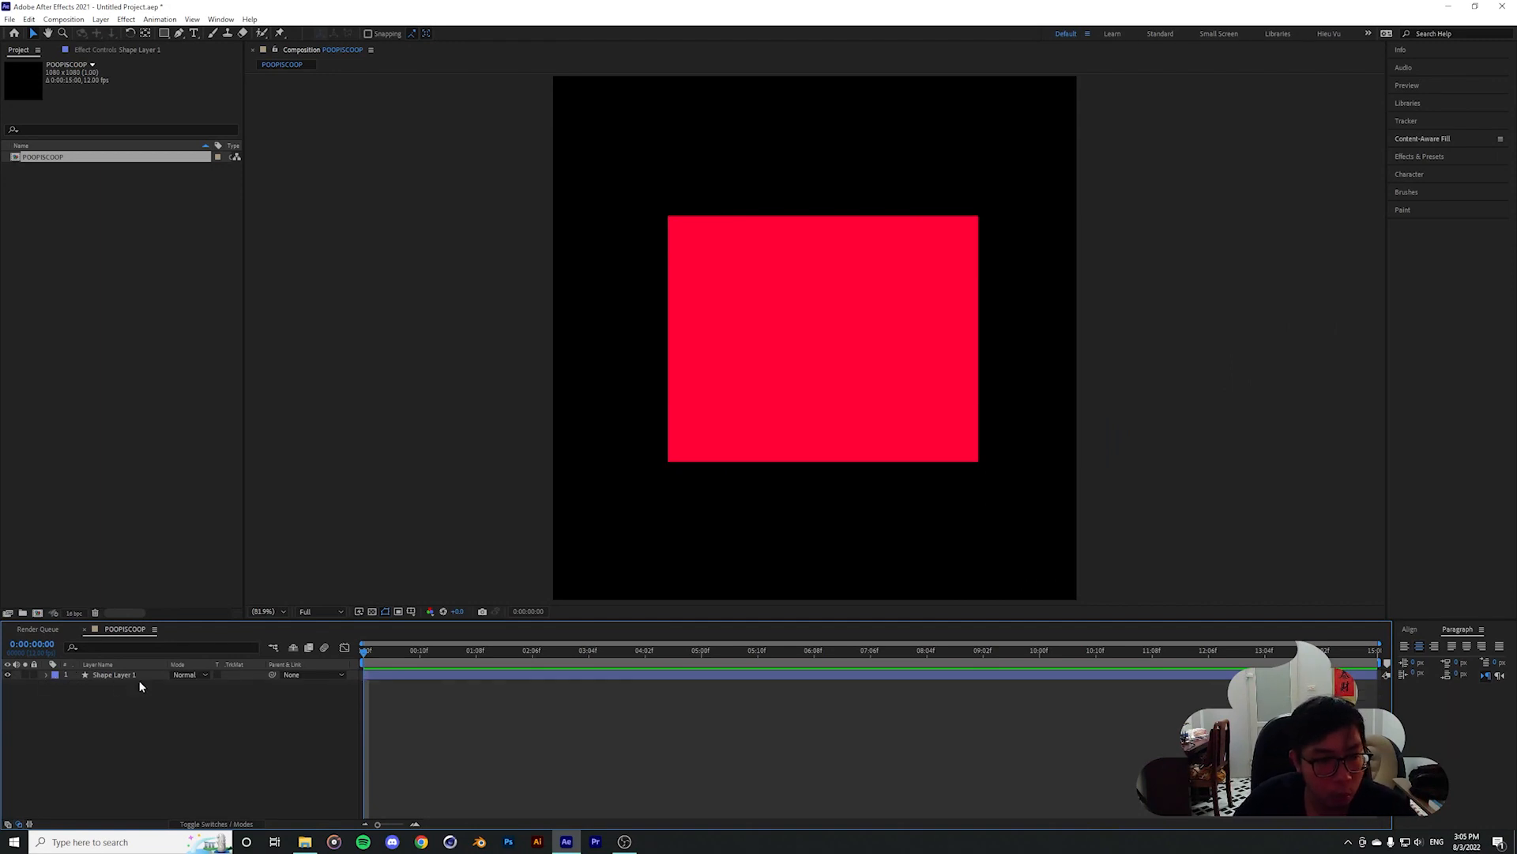
Examine the shape layer's Transform properties and its contents, selecting Rectangle 1 and the whole layer in turn
click(47, 675)
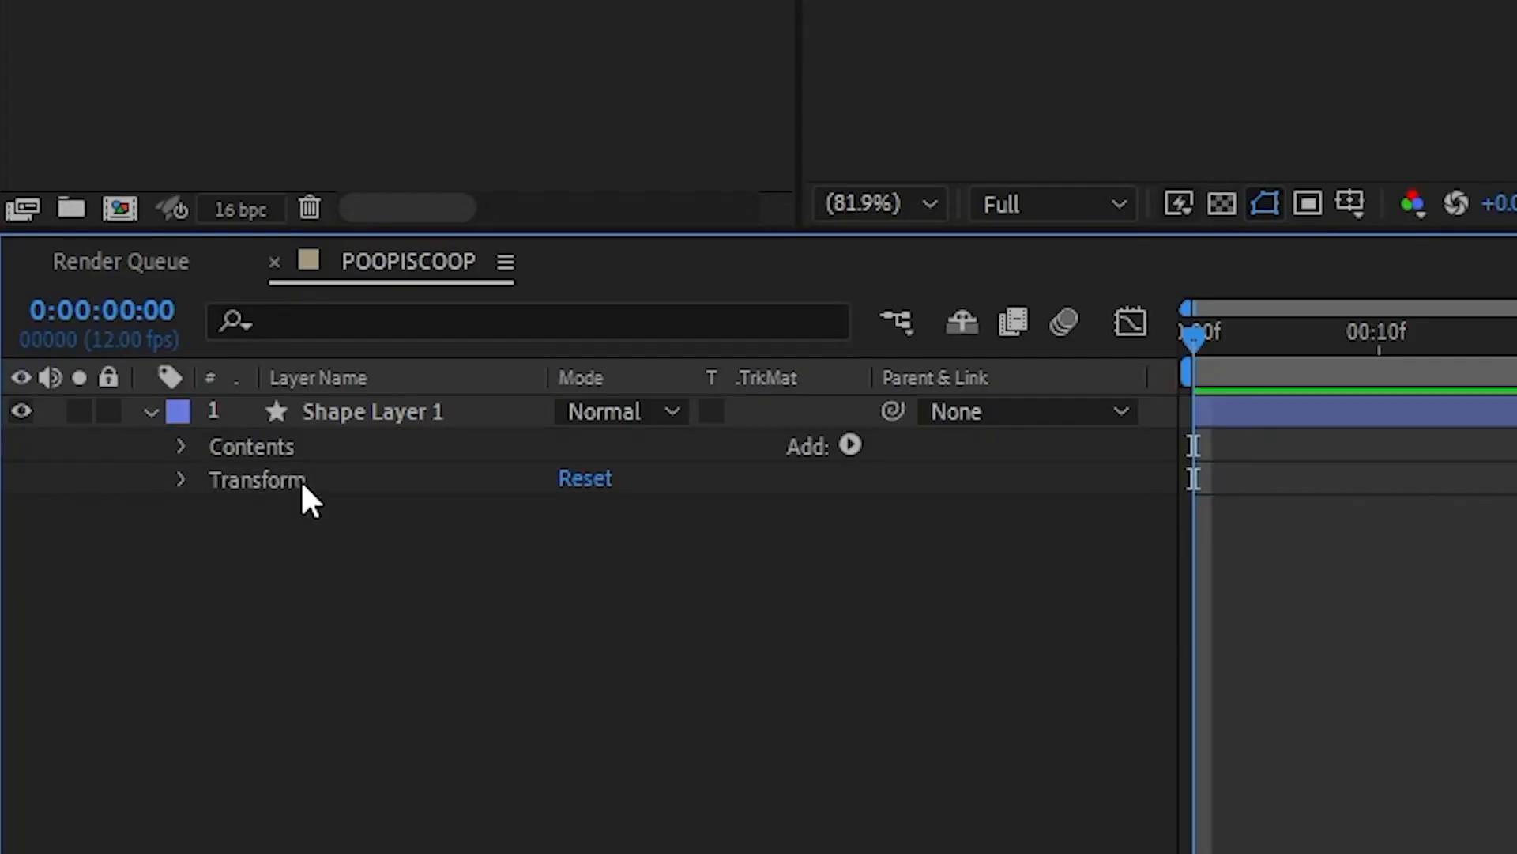
click(182, 480)
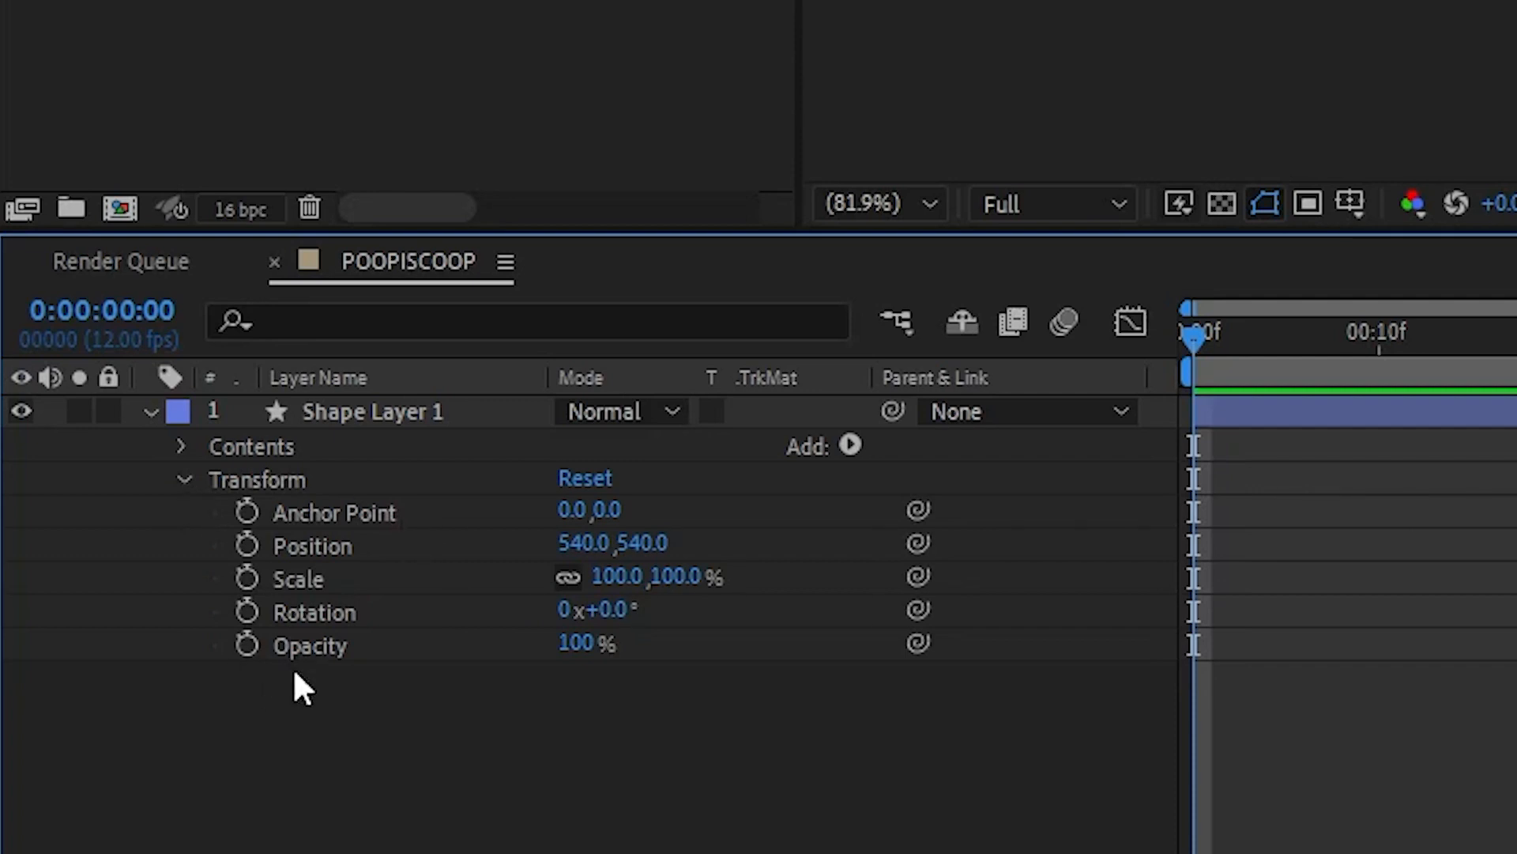
click(184, 480)
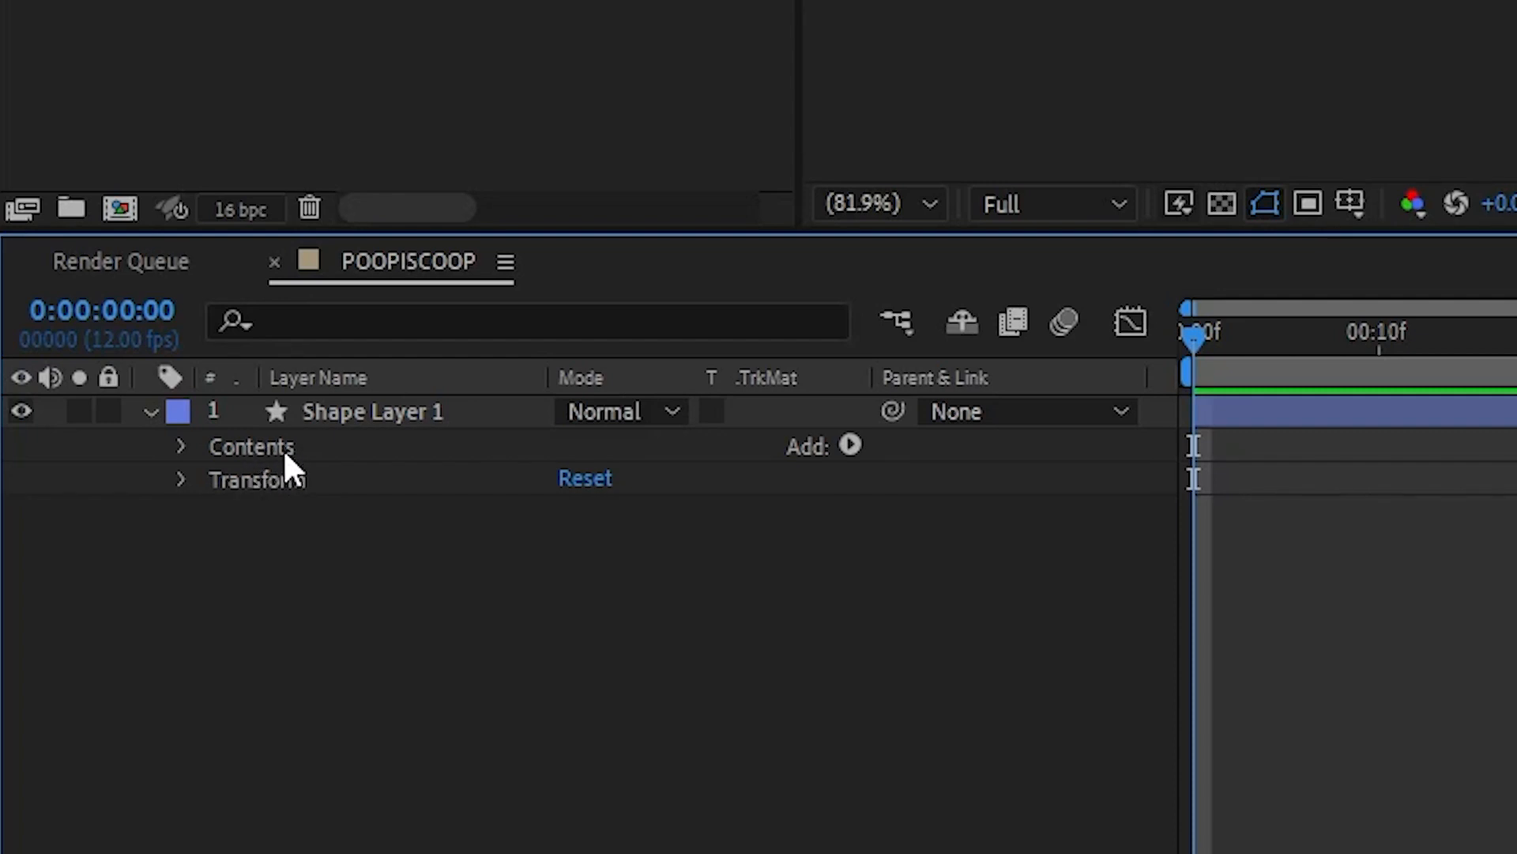
click(183, 446)
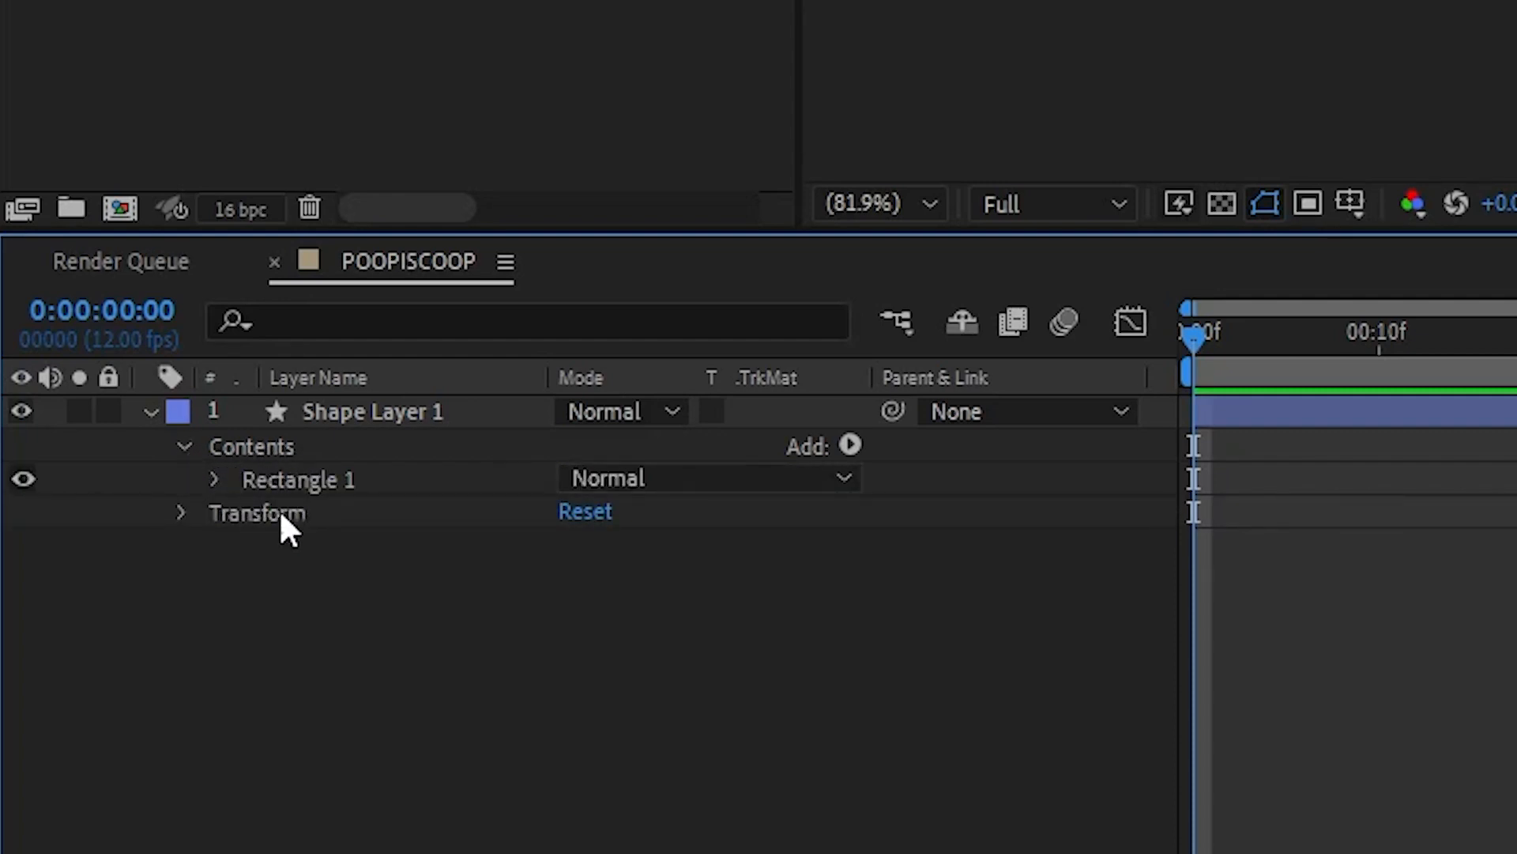
click(332, 482)
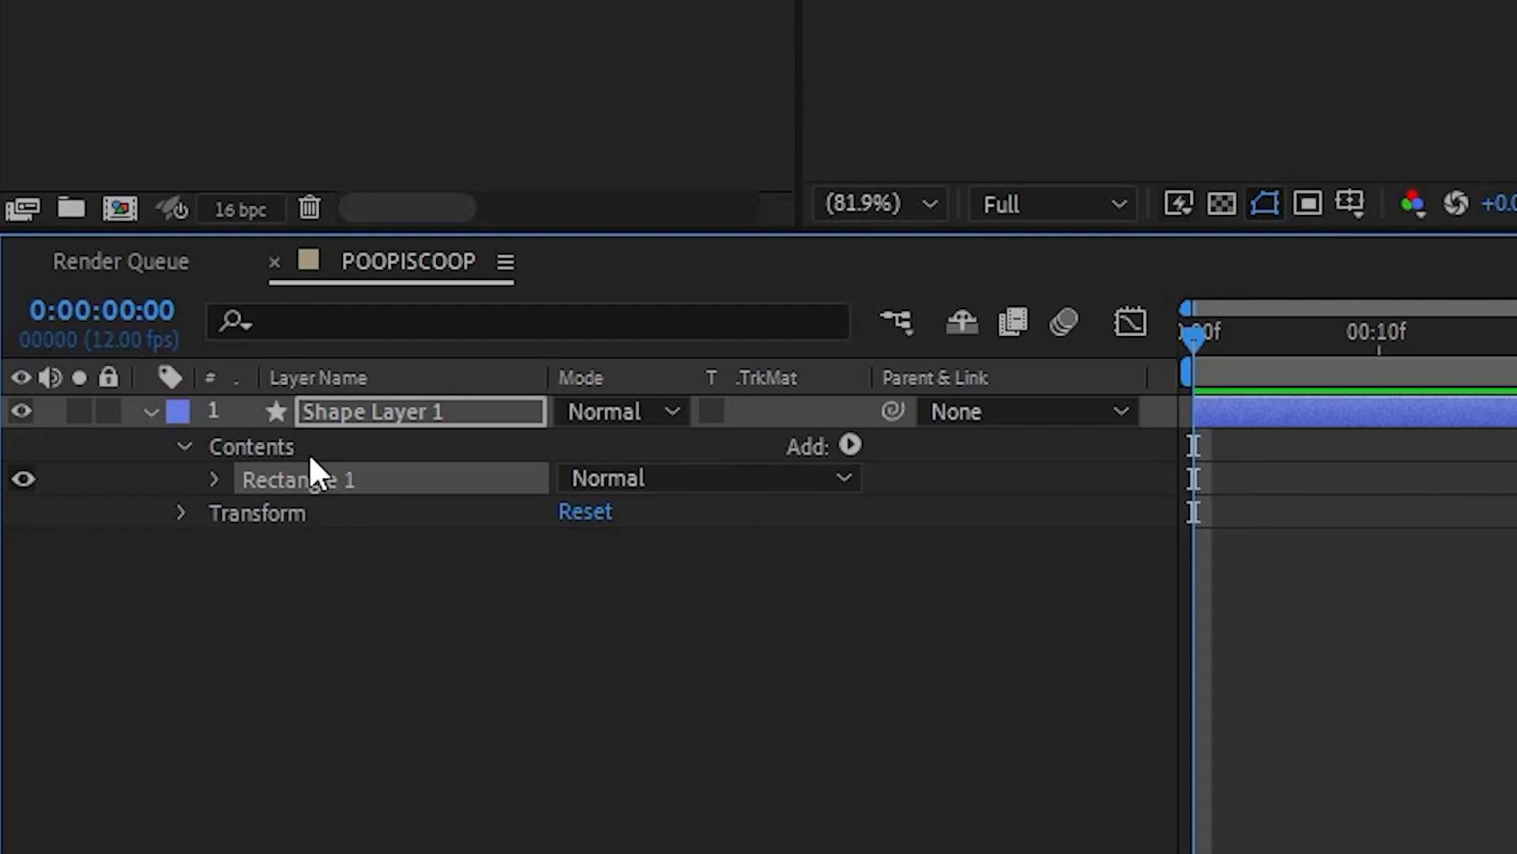
click(395, 415)
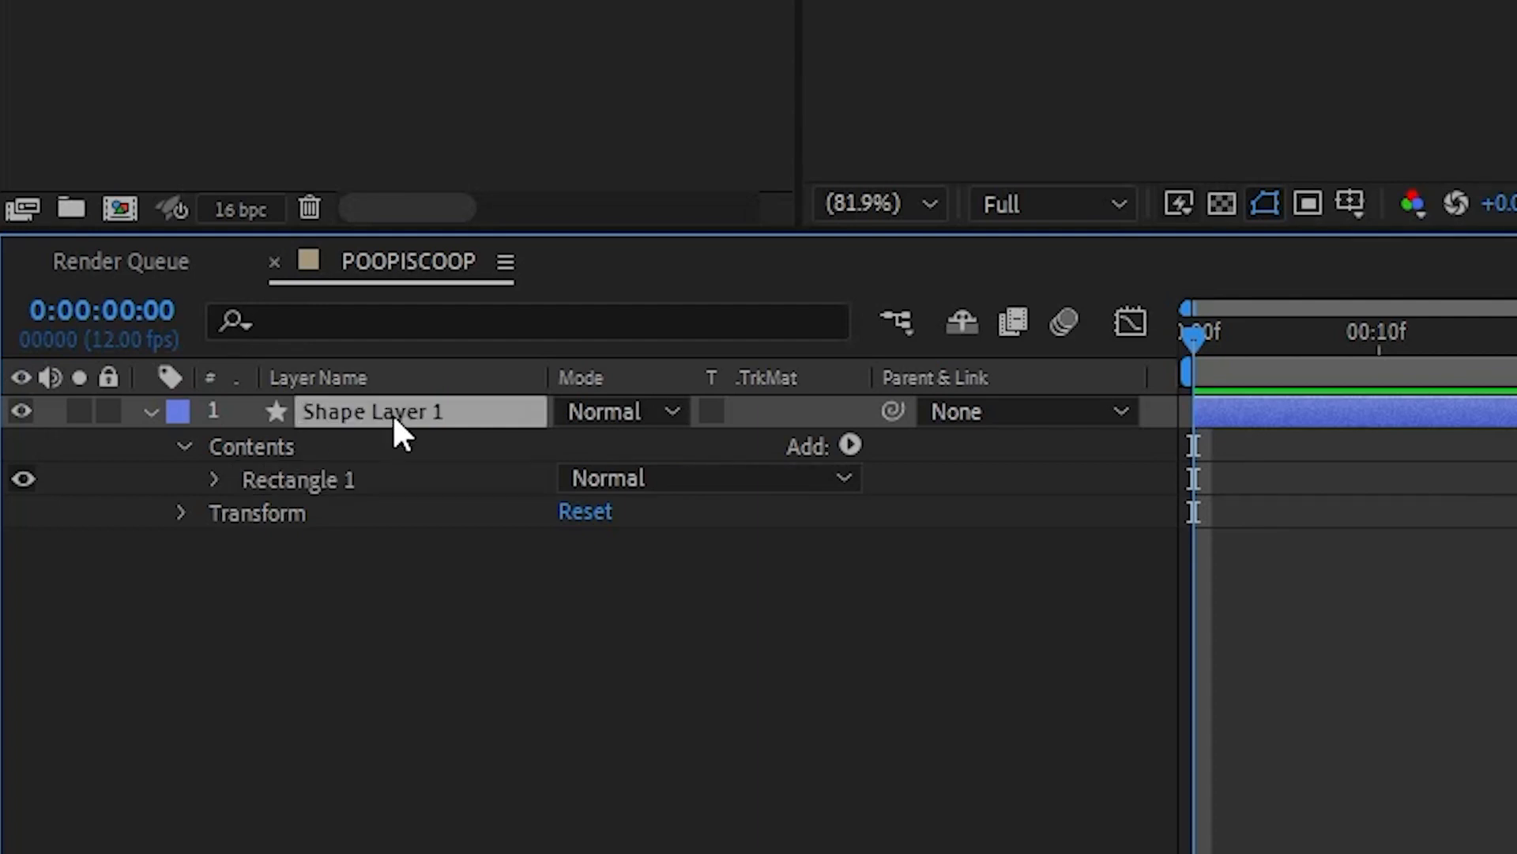
click(320, 482)
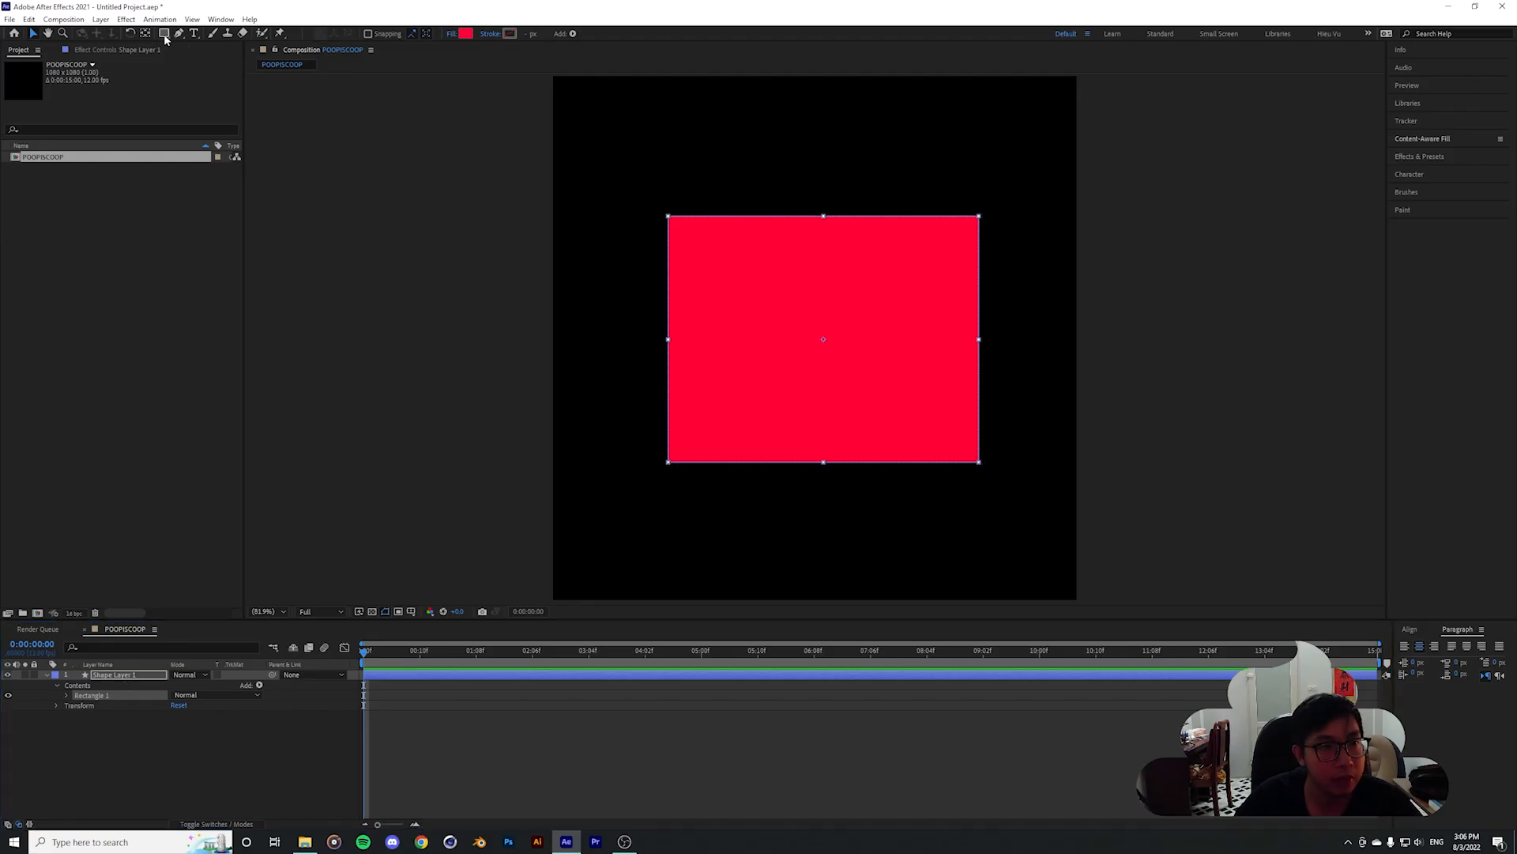
Draw a circle inside Shape Layer 1 over the rectangle's upper-left corner with the Ellipse tool
click(165, 36)
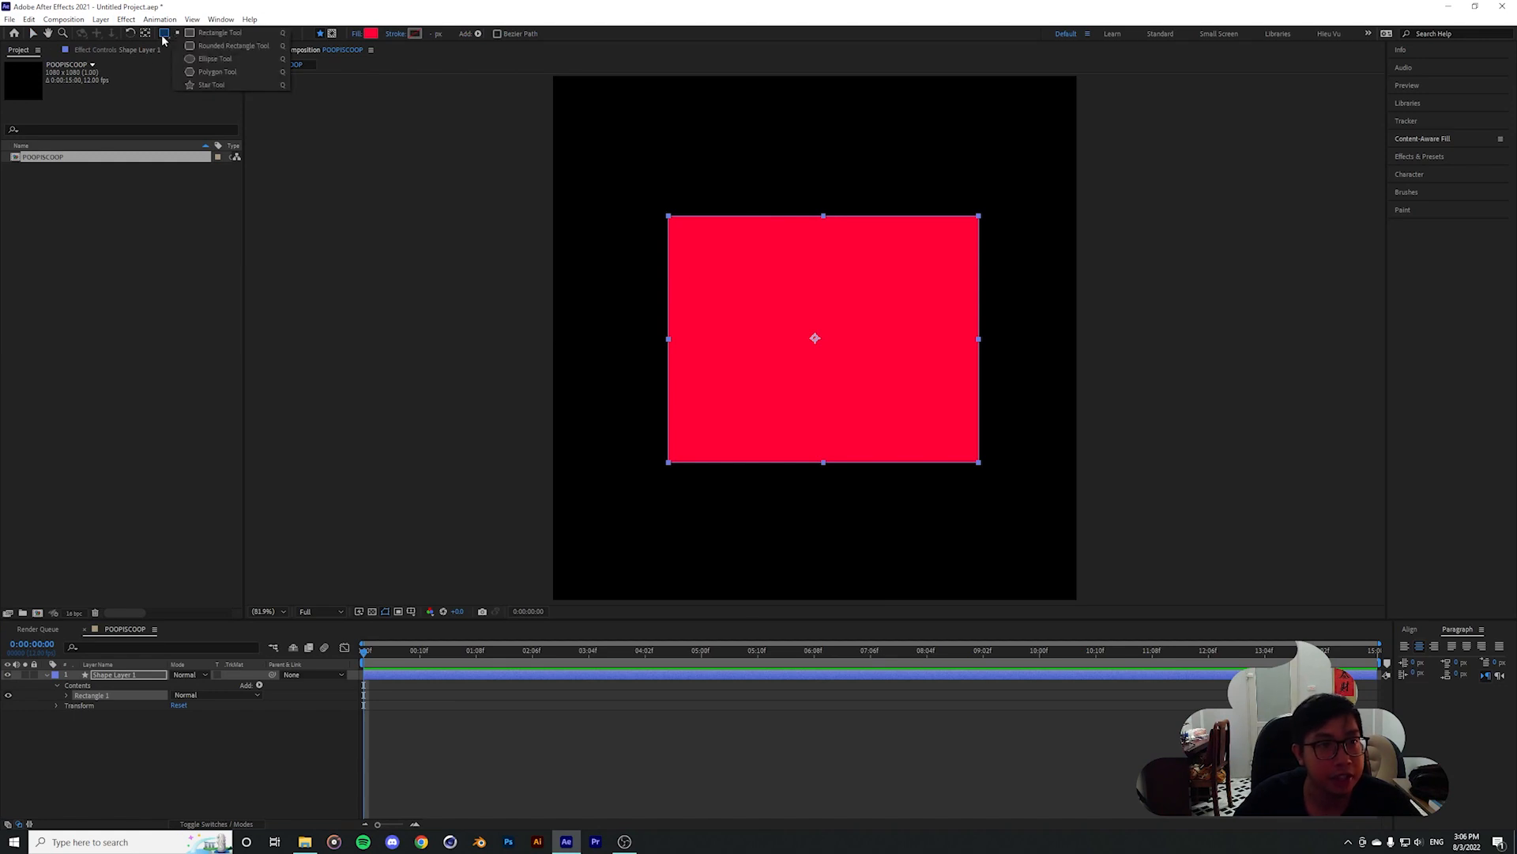
click(215, 58)
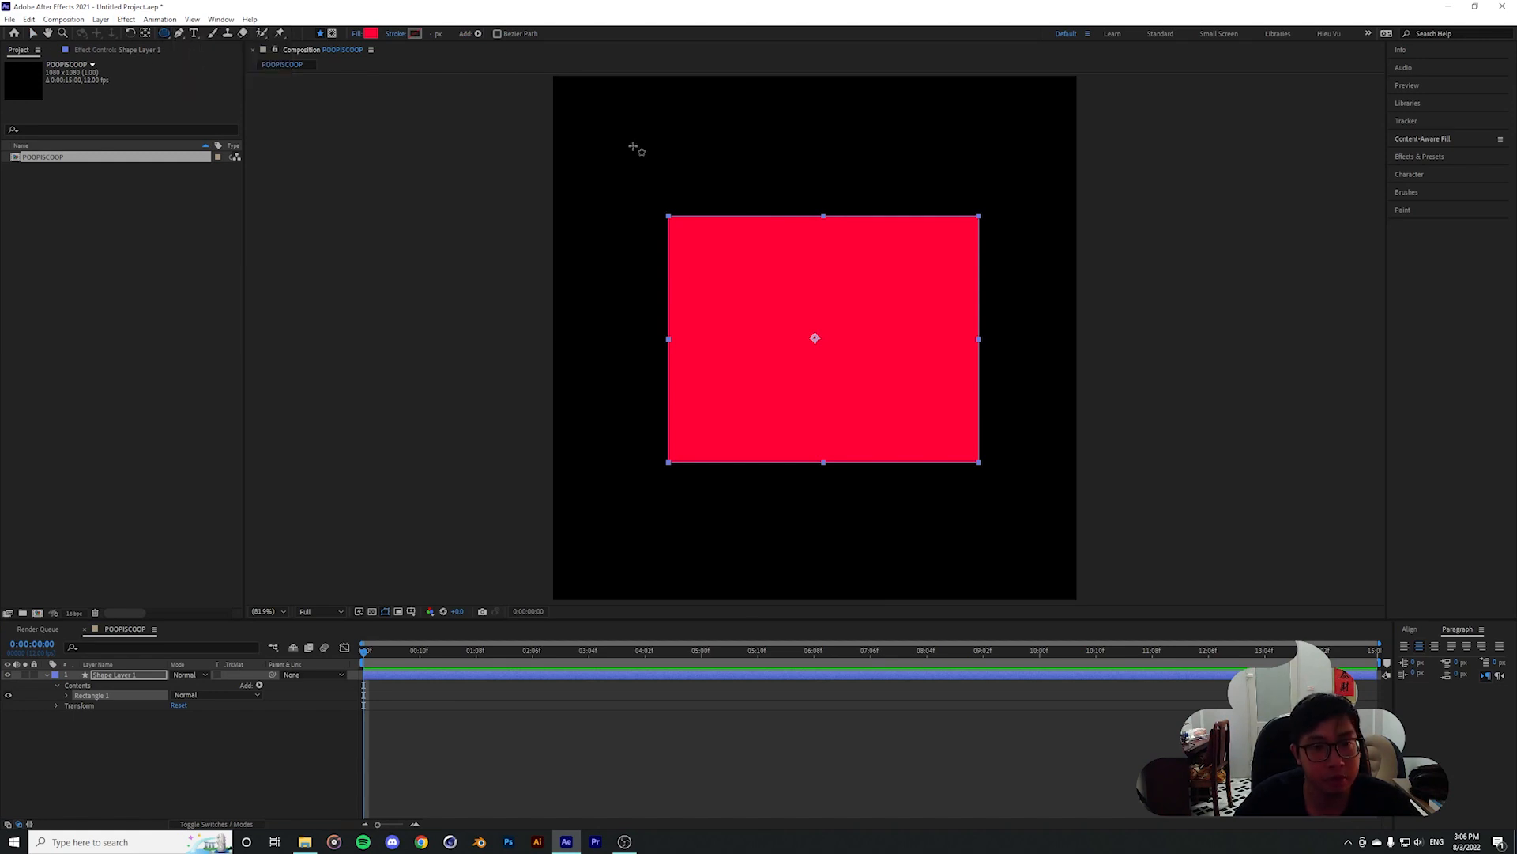
click(109, 677)
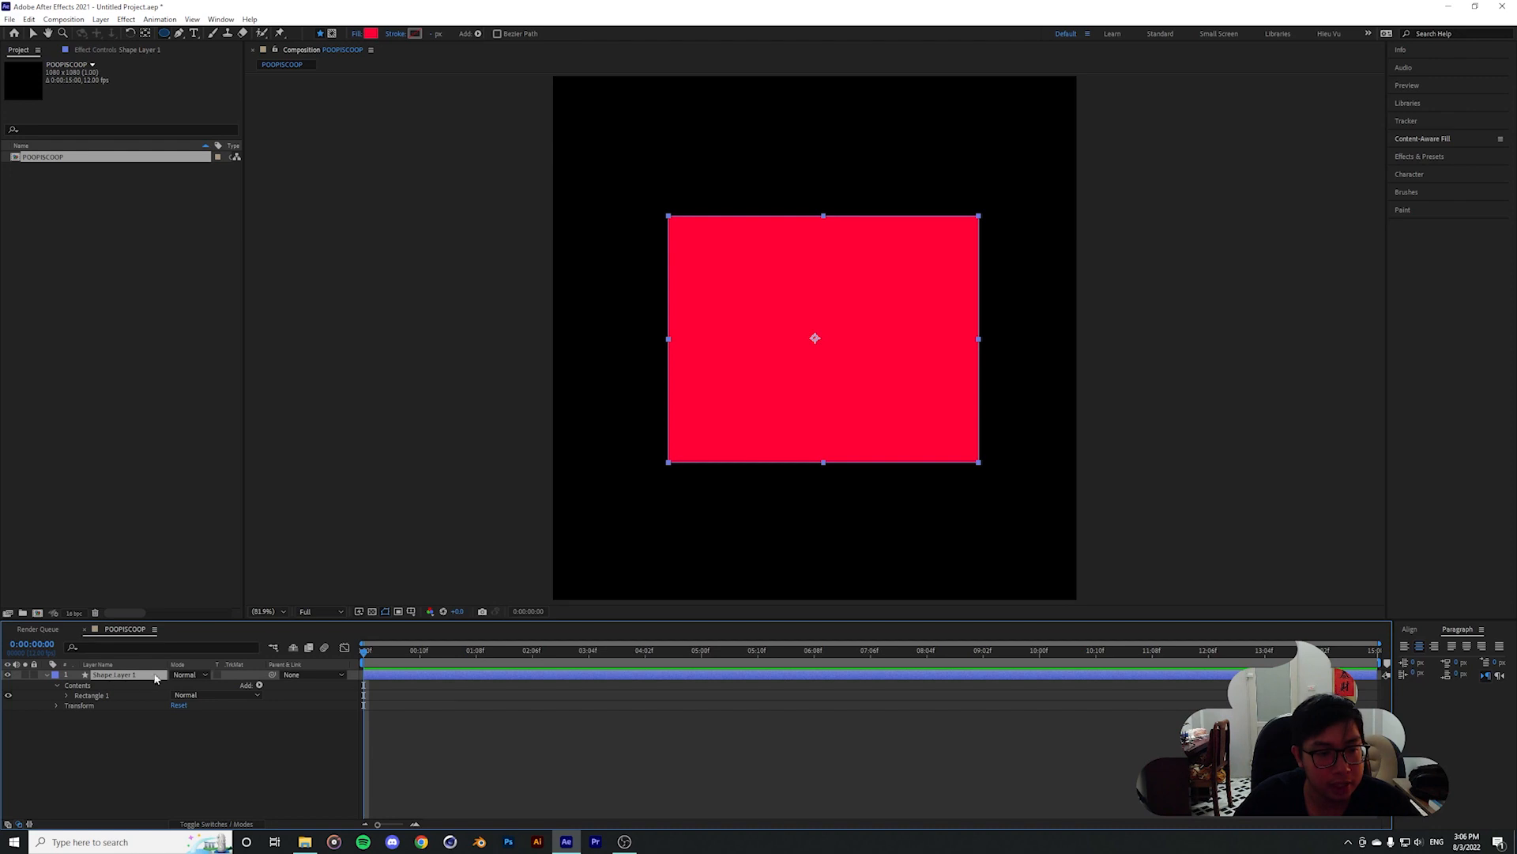
drag(620, 145, 767, 294)
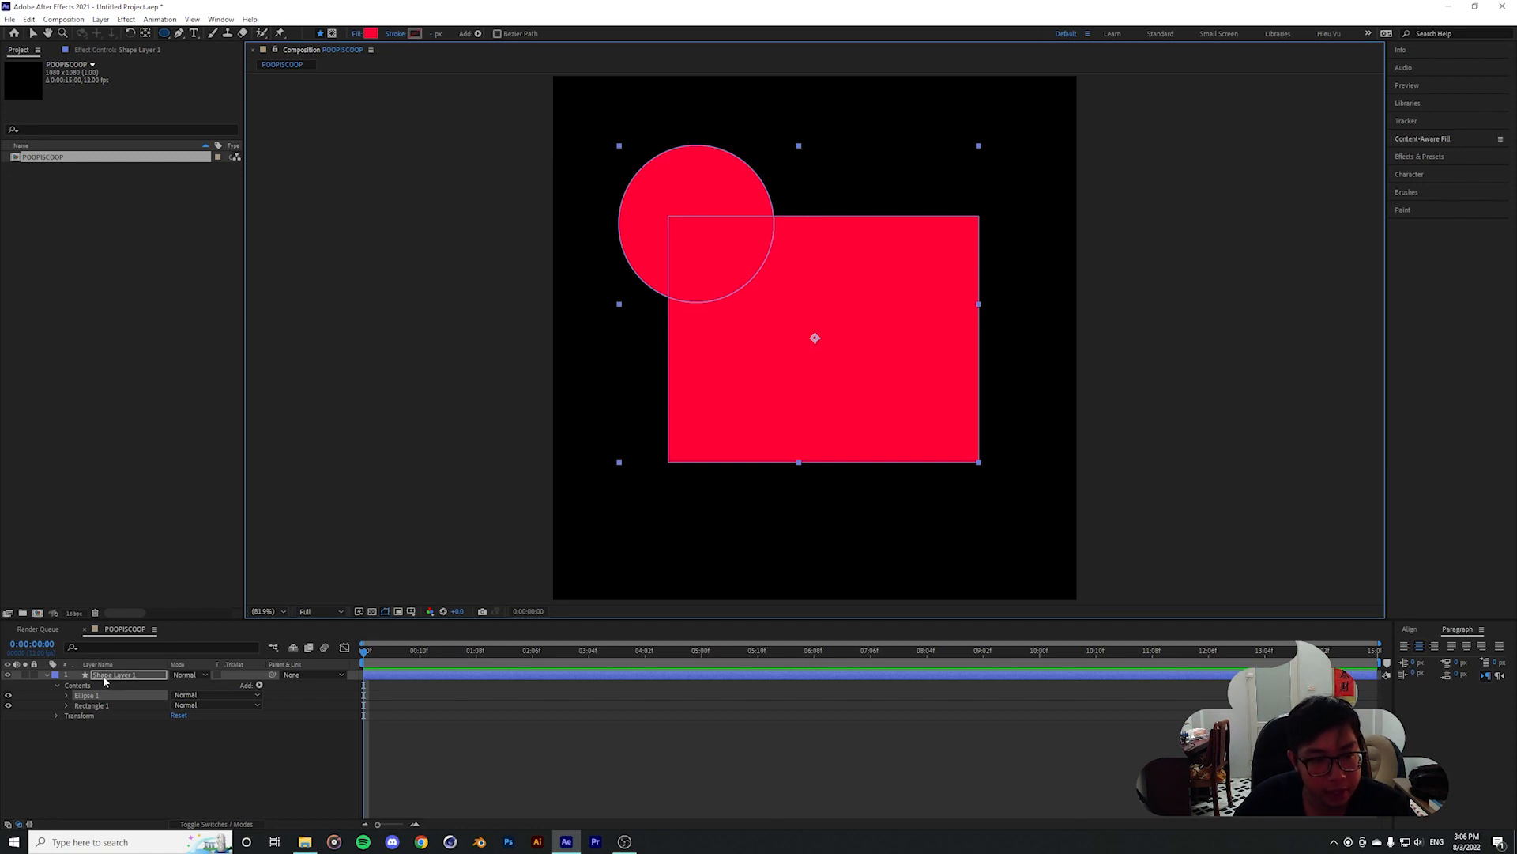
Deselect Shape Layer 1 and draw a small flat ellipse below the rectangle as a separate shape layer
click(124, 765)
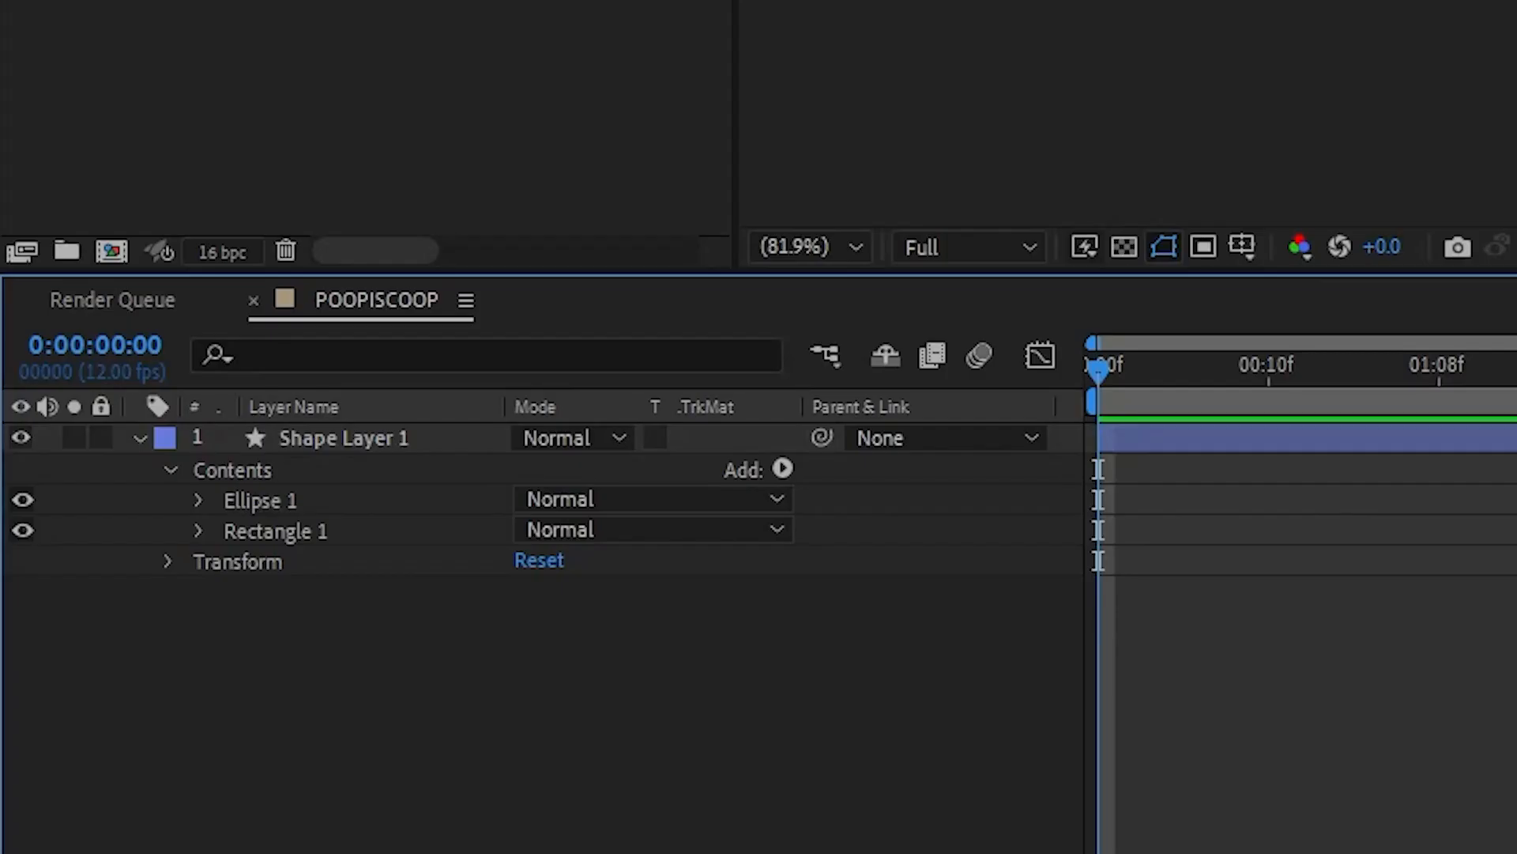
key(ctrl+d)
drag(1036, 411, 661, 376)
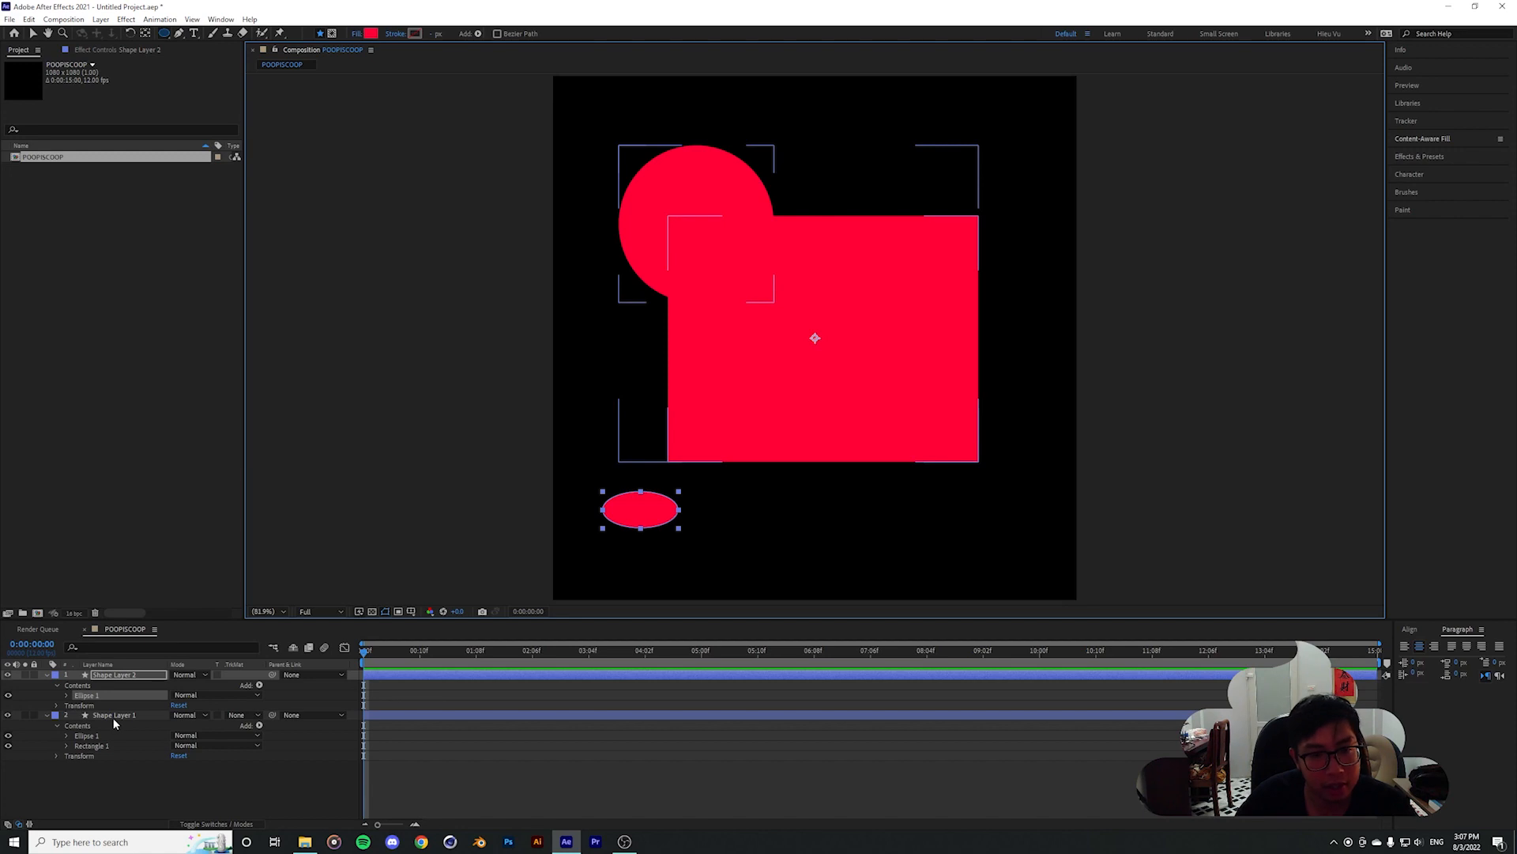
Delete the separate ellipse layer and the circle inside Shape Layer 1
key(Delete)
click(109, 695)
key(Delete)
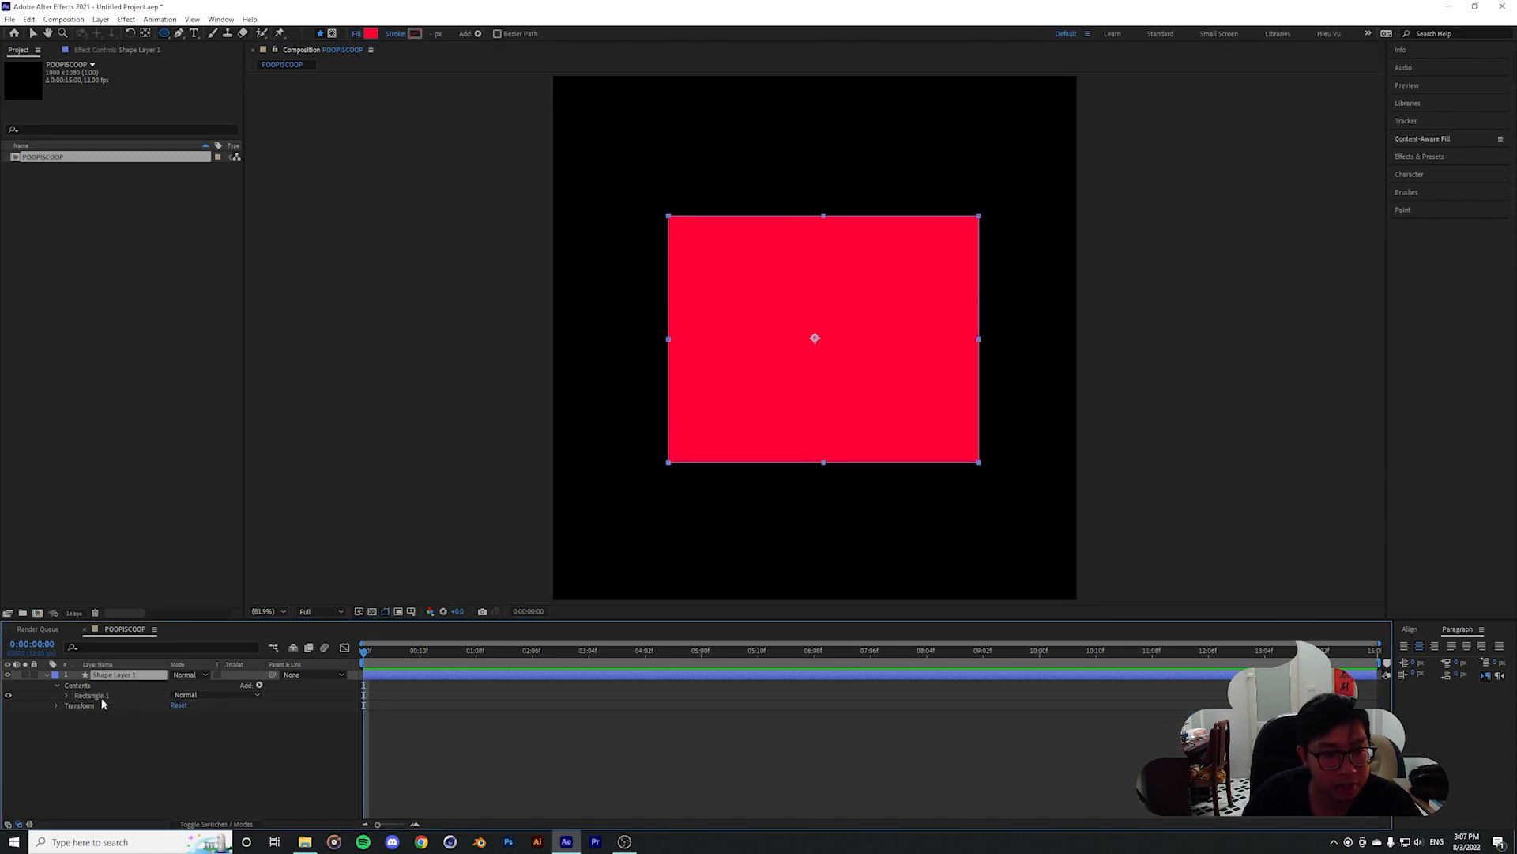
Examine the contents of Rectangle 1: its path, stroke, fill settings and its own transform properties
click(89, 696)
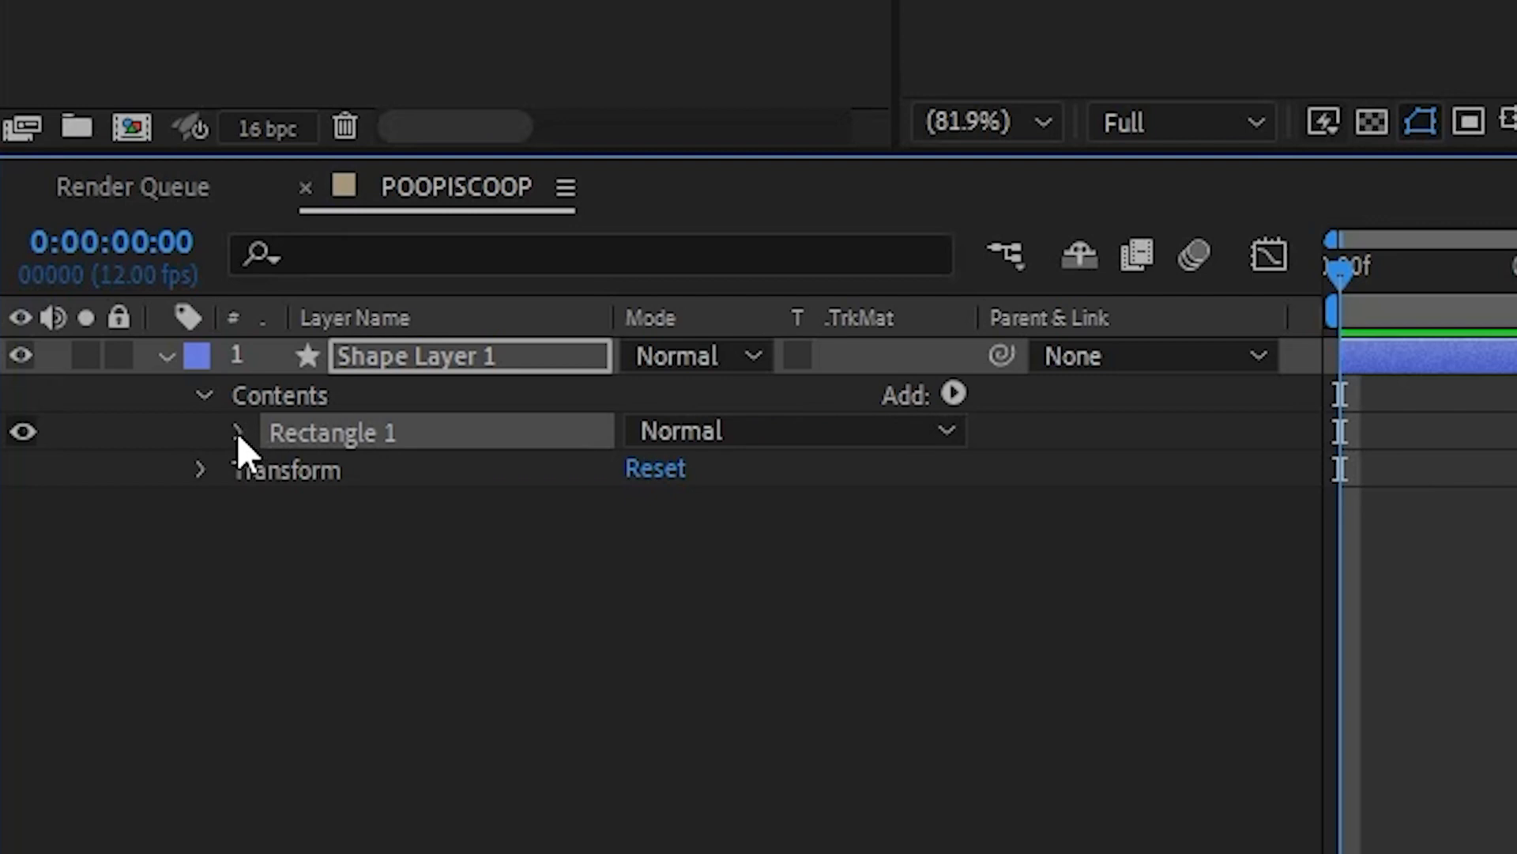
click(237, 433)
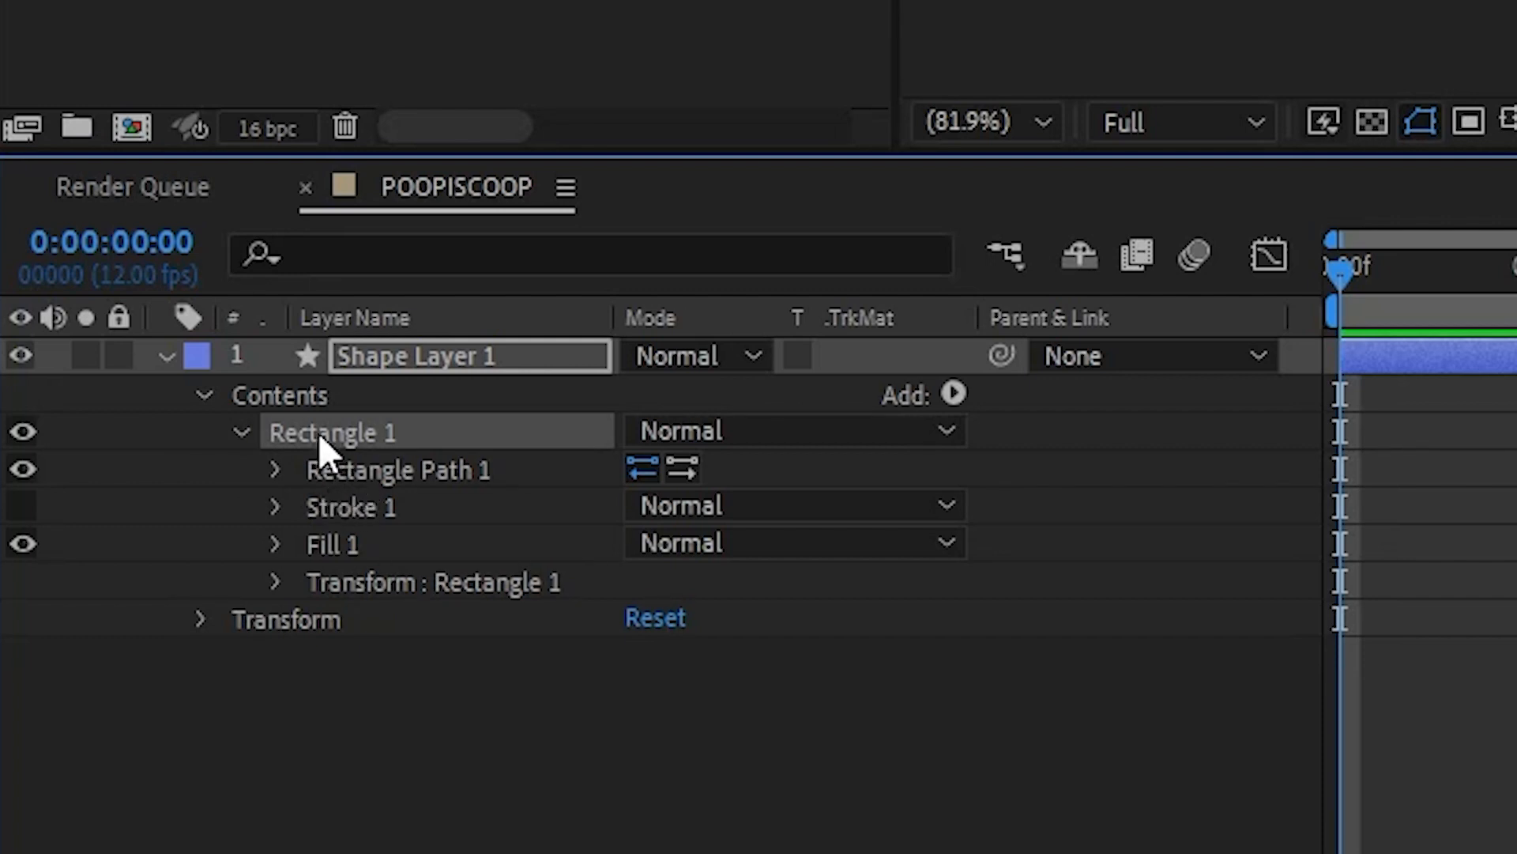
click(335, 469)
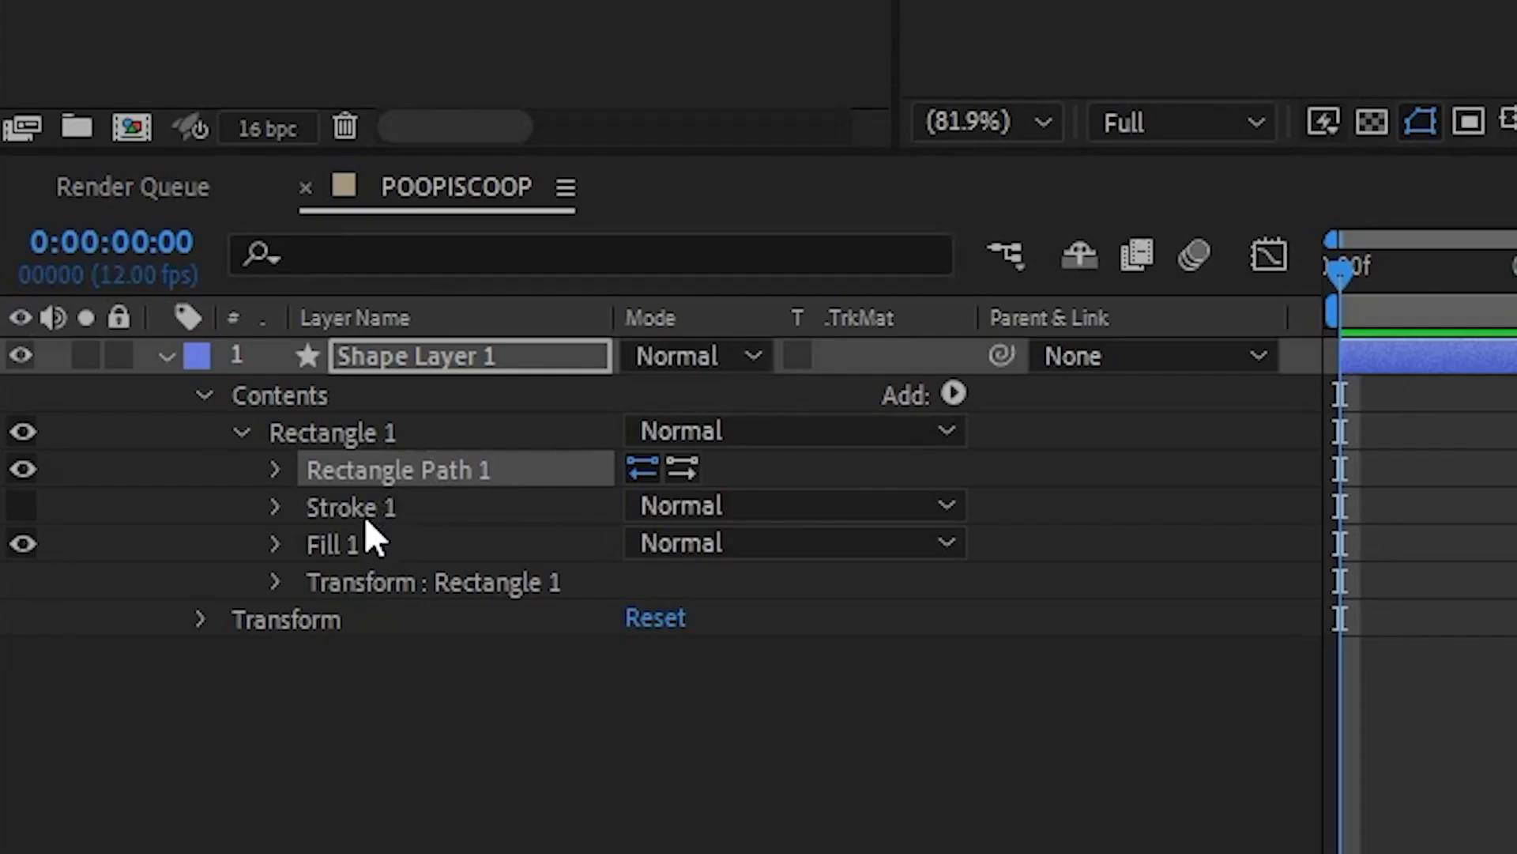
click(360, 515)
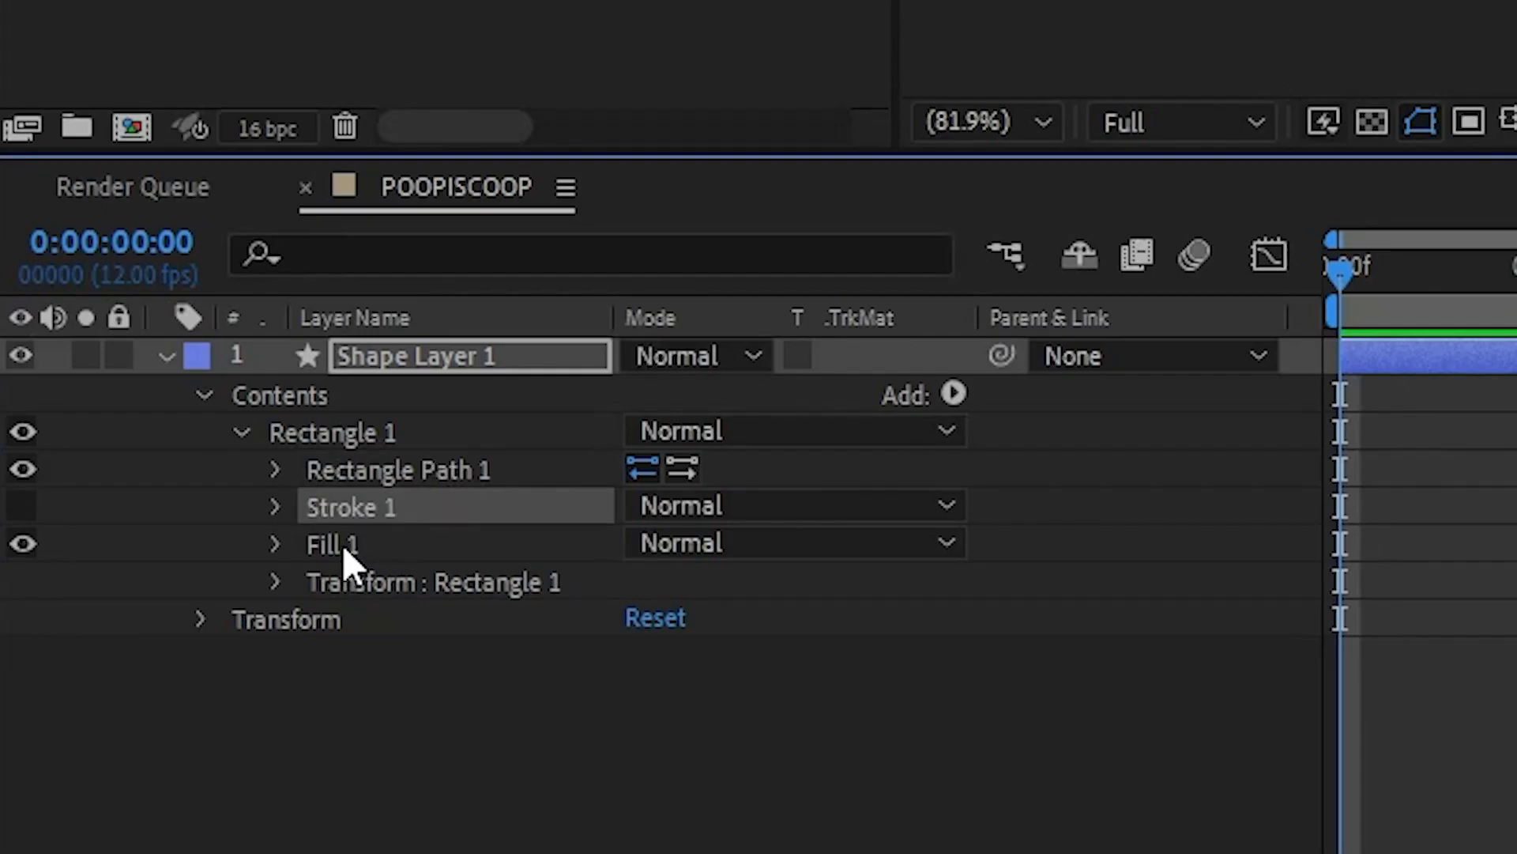
click(343, 544)
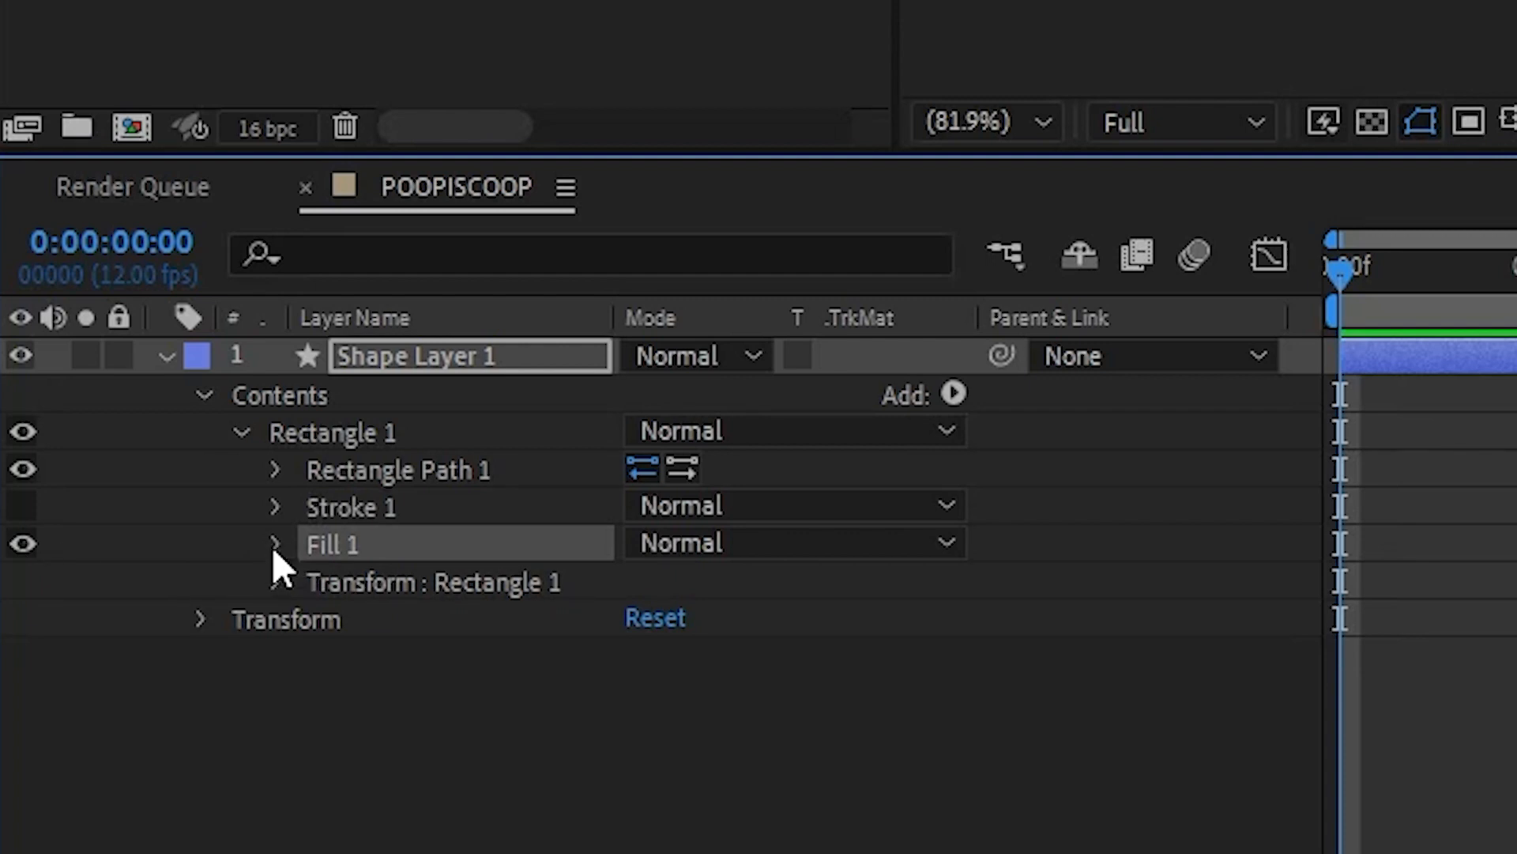
click(274, 544)
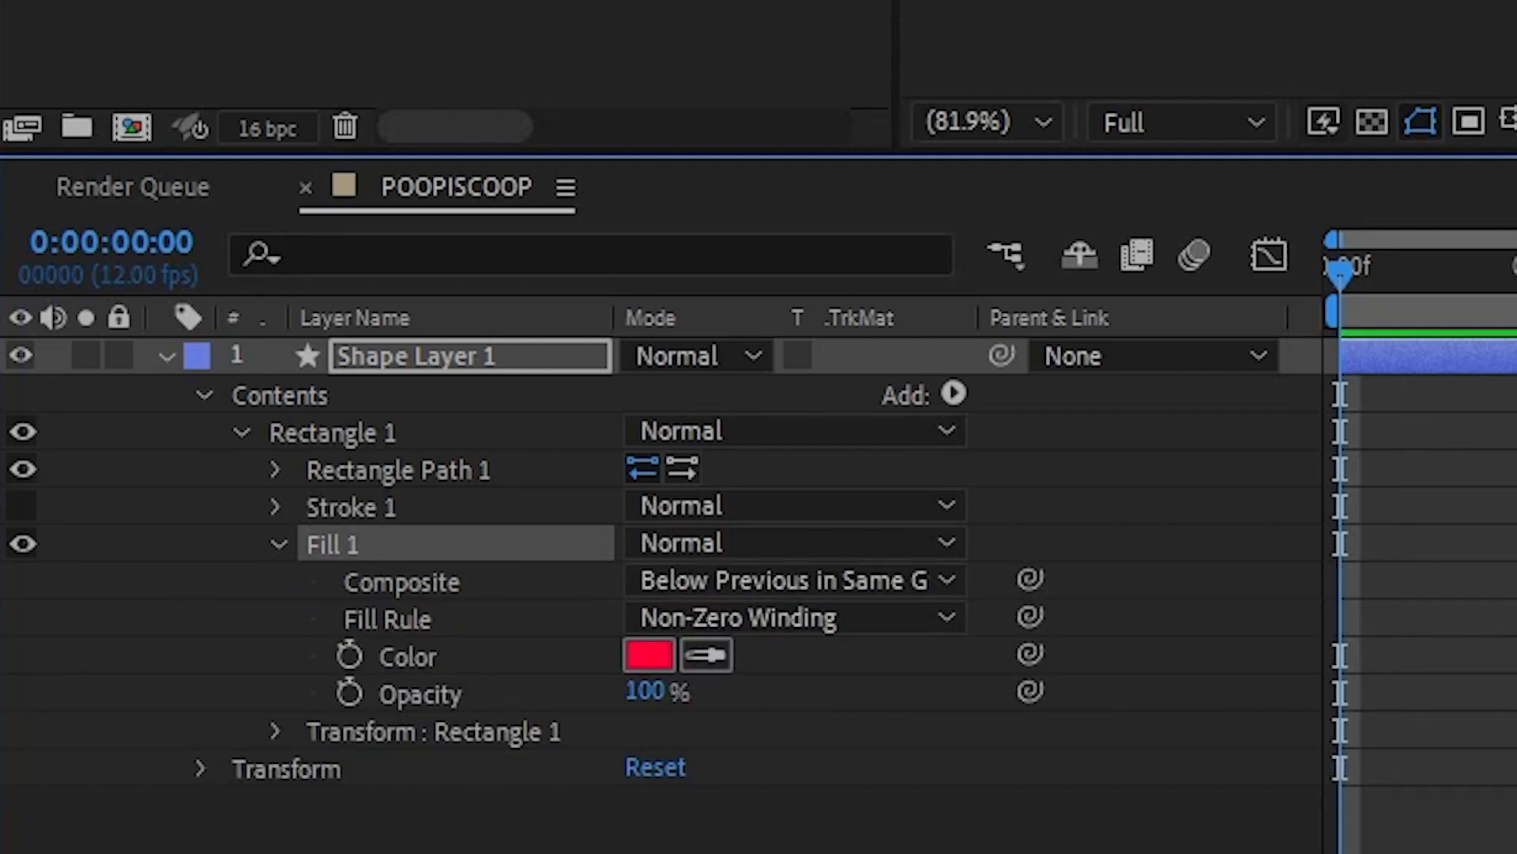
click(279, 544)
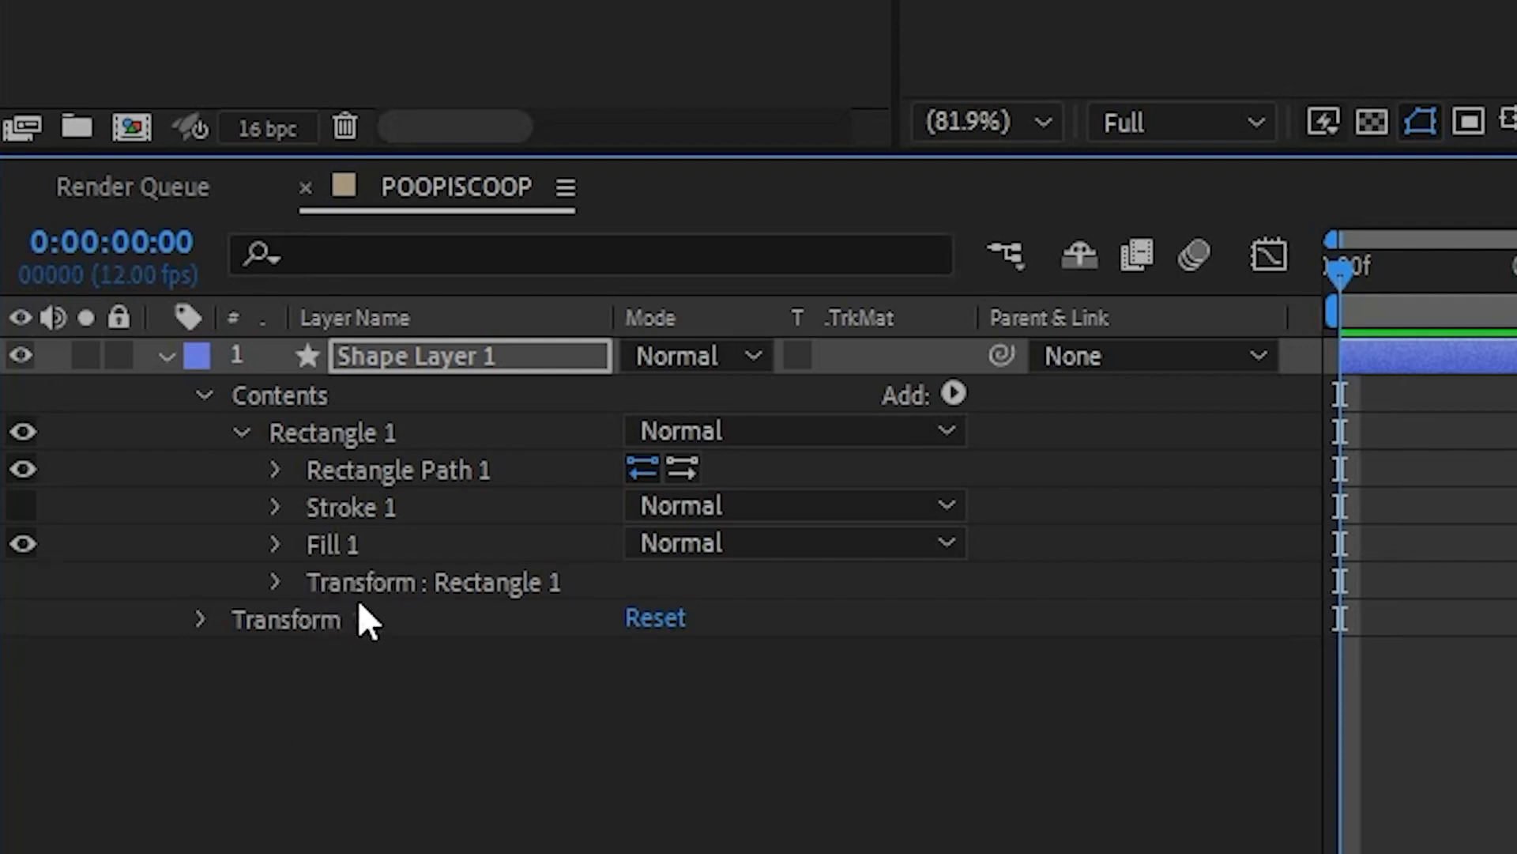
click(277, 583)
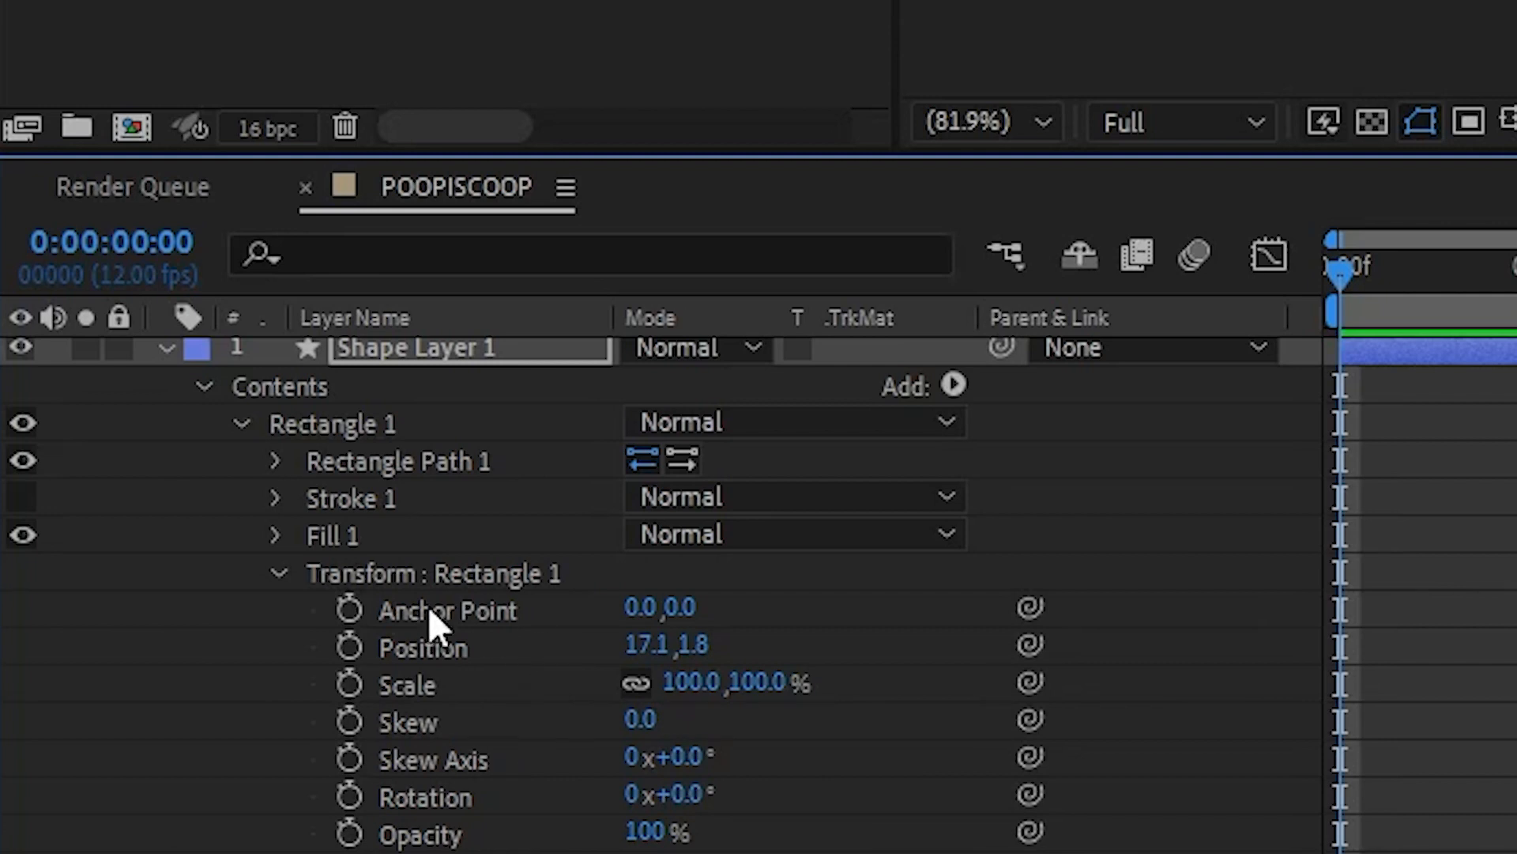
click(278, 573)
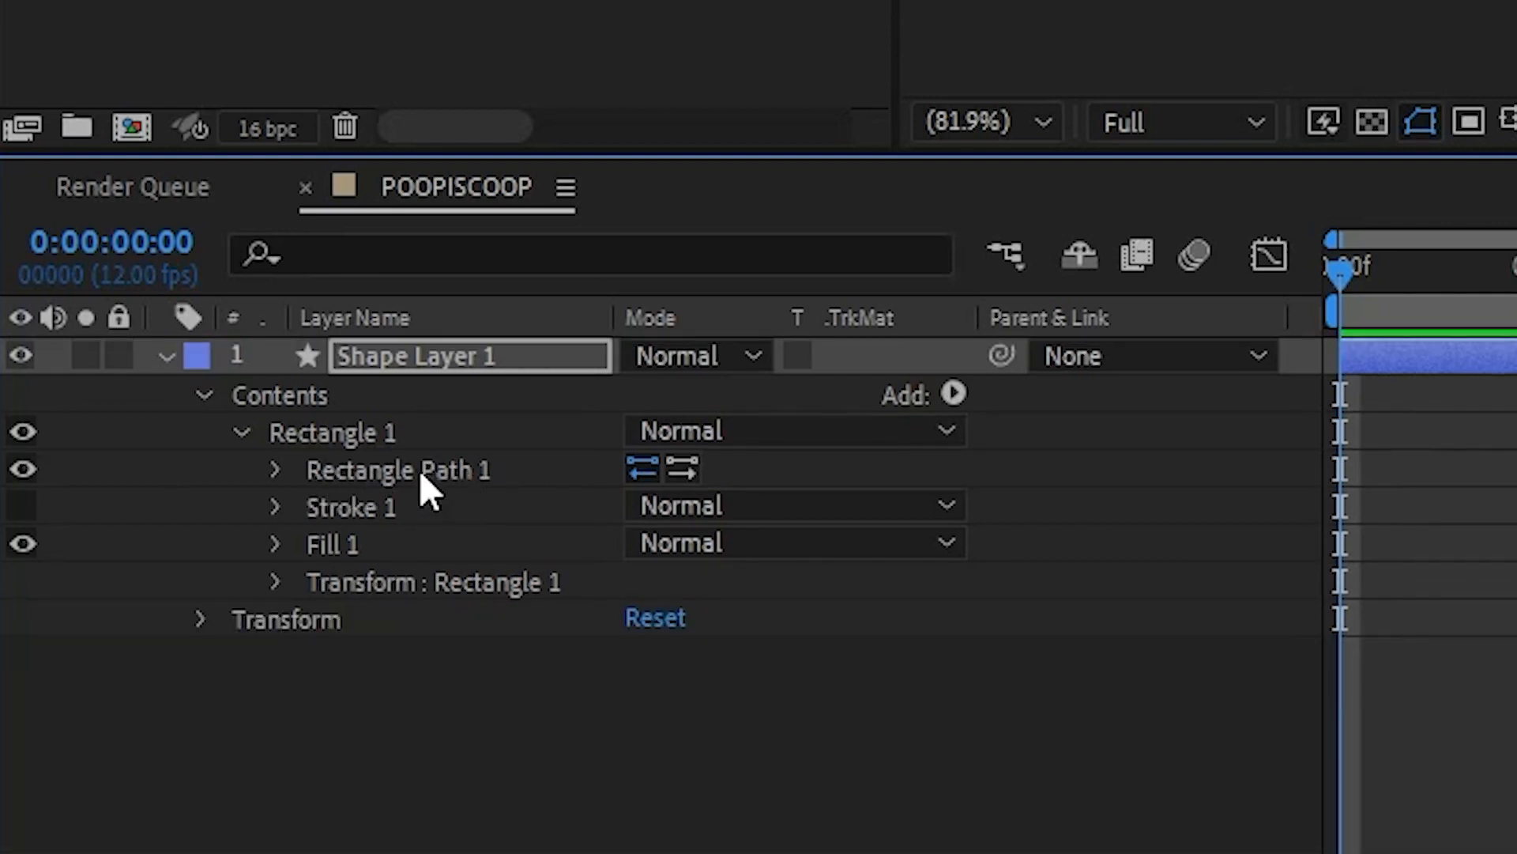
Try shifting Rectangle Path 1 horizontally to Position 119.0, 0.0 and adjusting its Roundness, and undo the changes
click(276, 471)
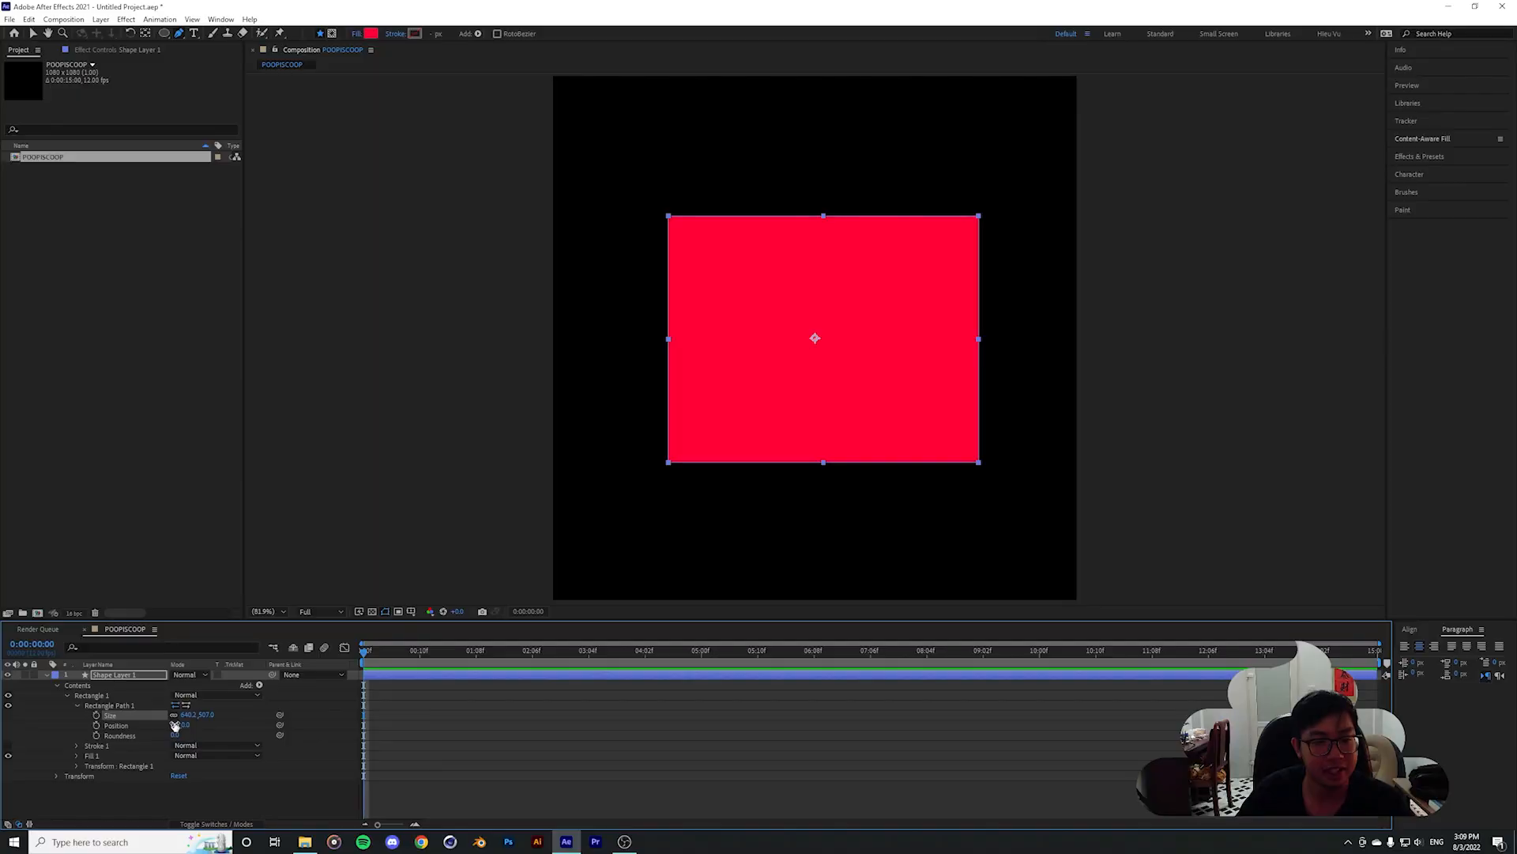
drag(640, 542, 1002, 580)
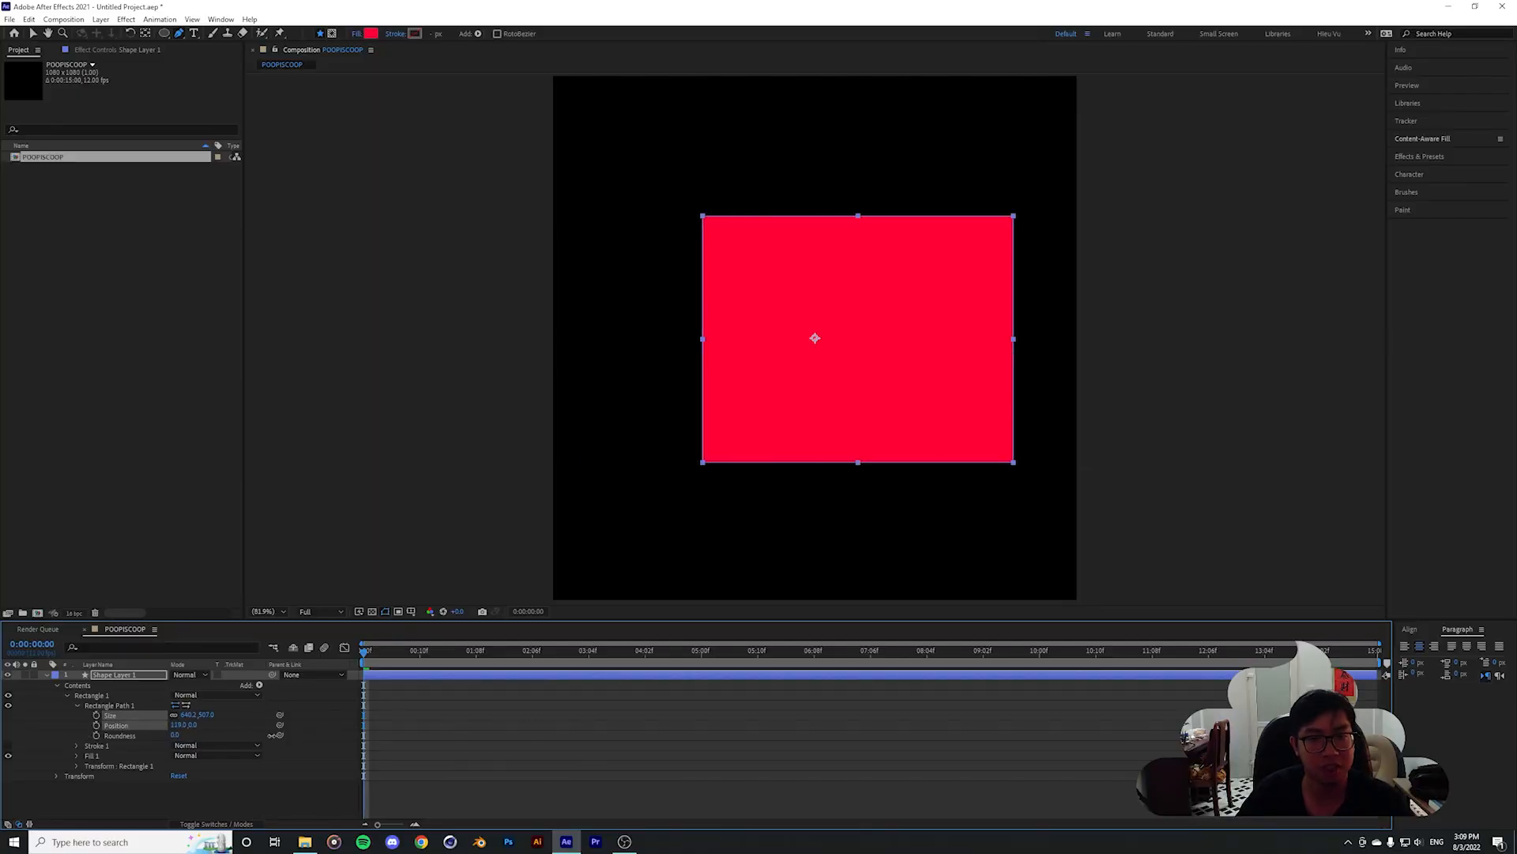
drag(271, 736, 31, 731)
key(ctrl+z)
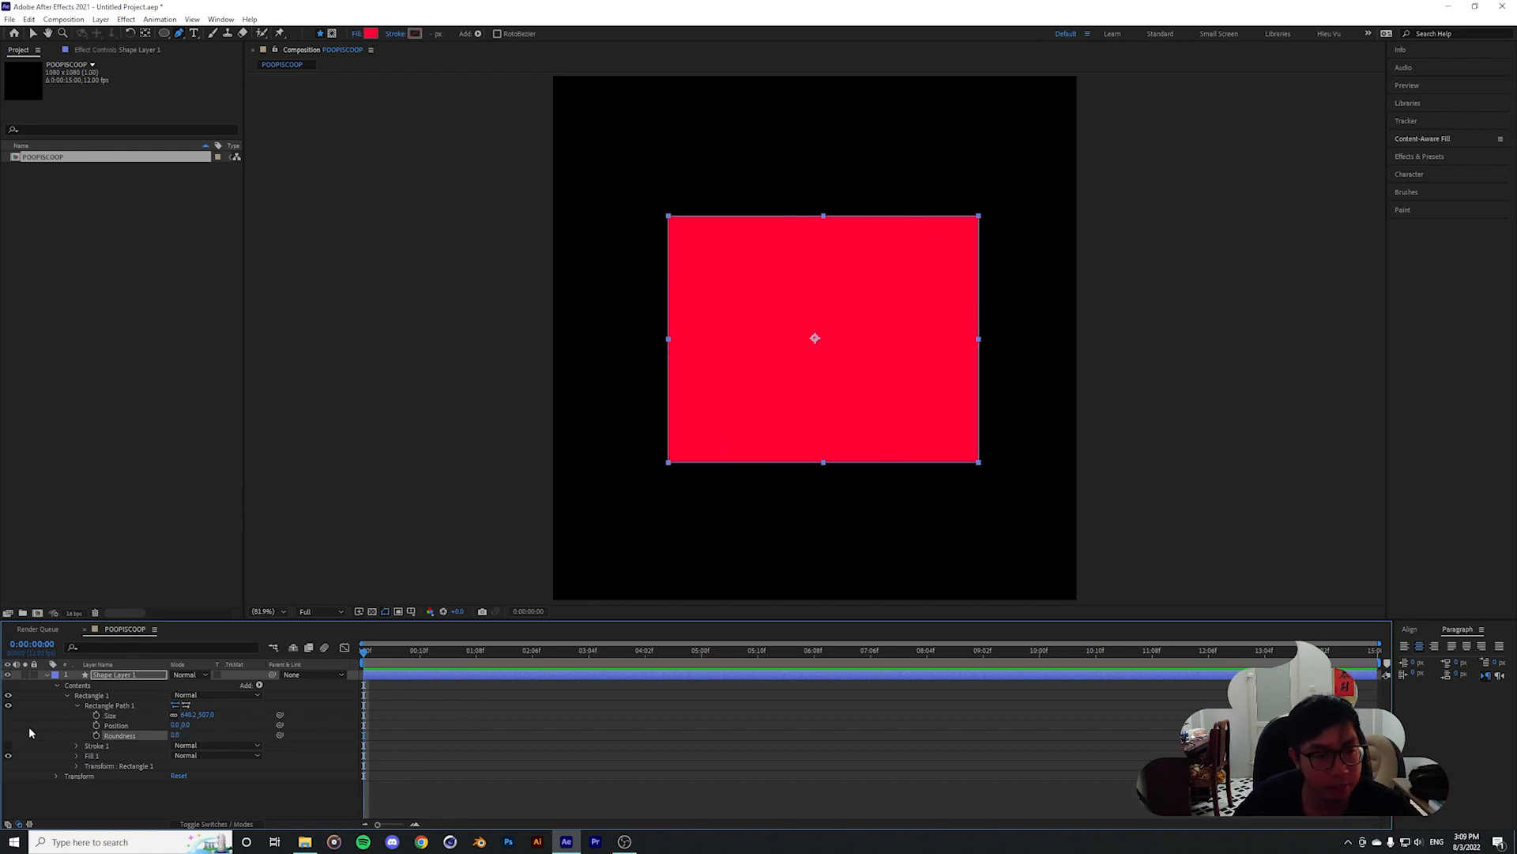
Compare the Transform properties of Rectangle 1 with those of the whole shape layer
click(77, 766)
scroll(68, 795, down, 2)
click(57, 814)
scroll(71, 759, down, 2)
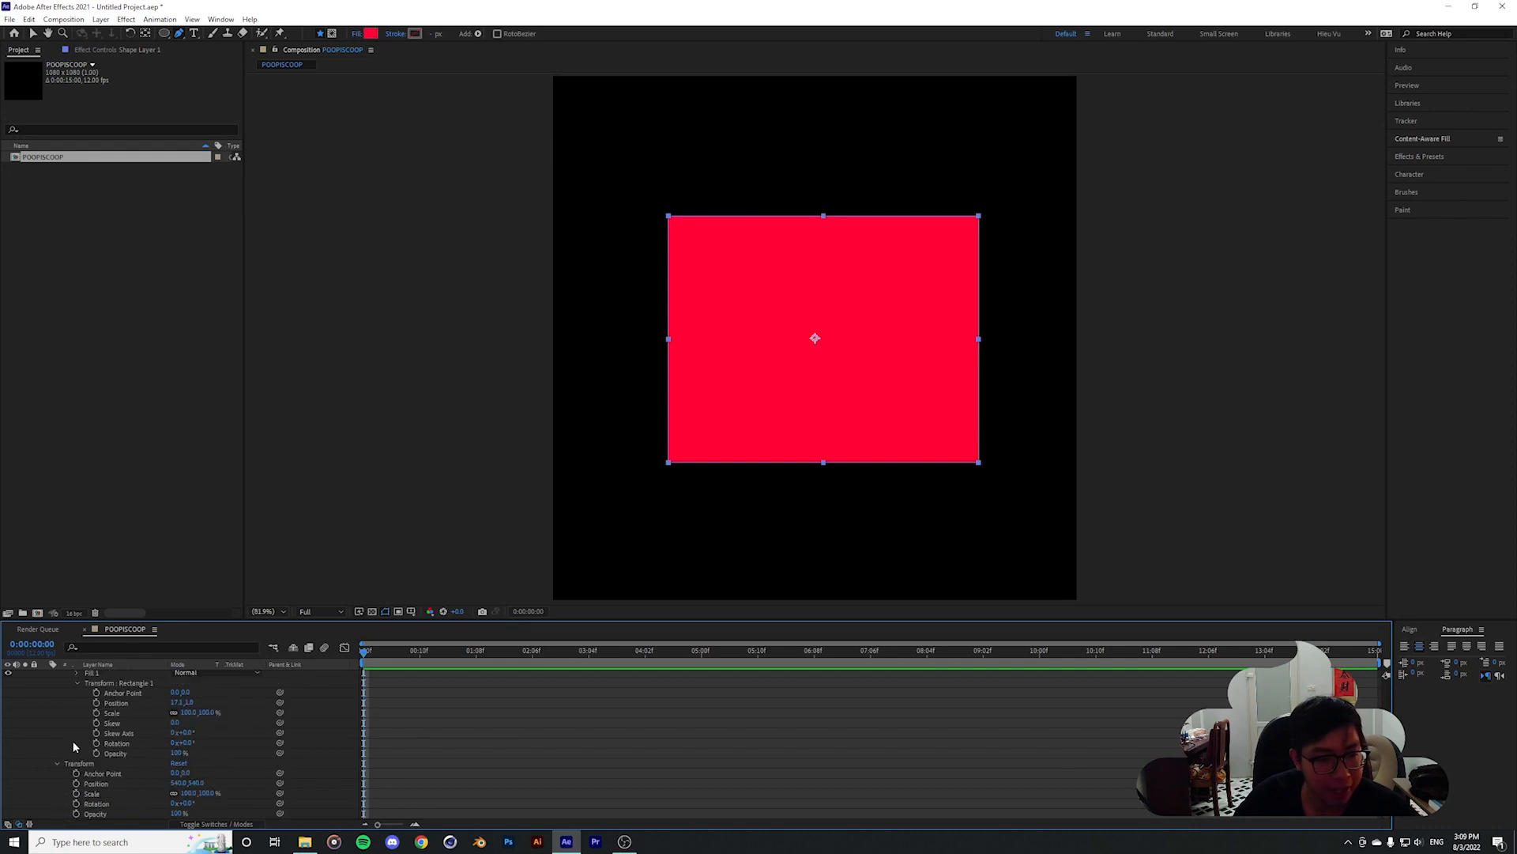
scroll(84, 757, up, 3)
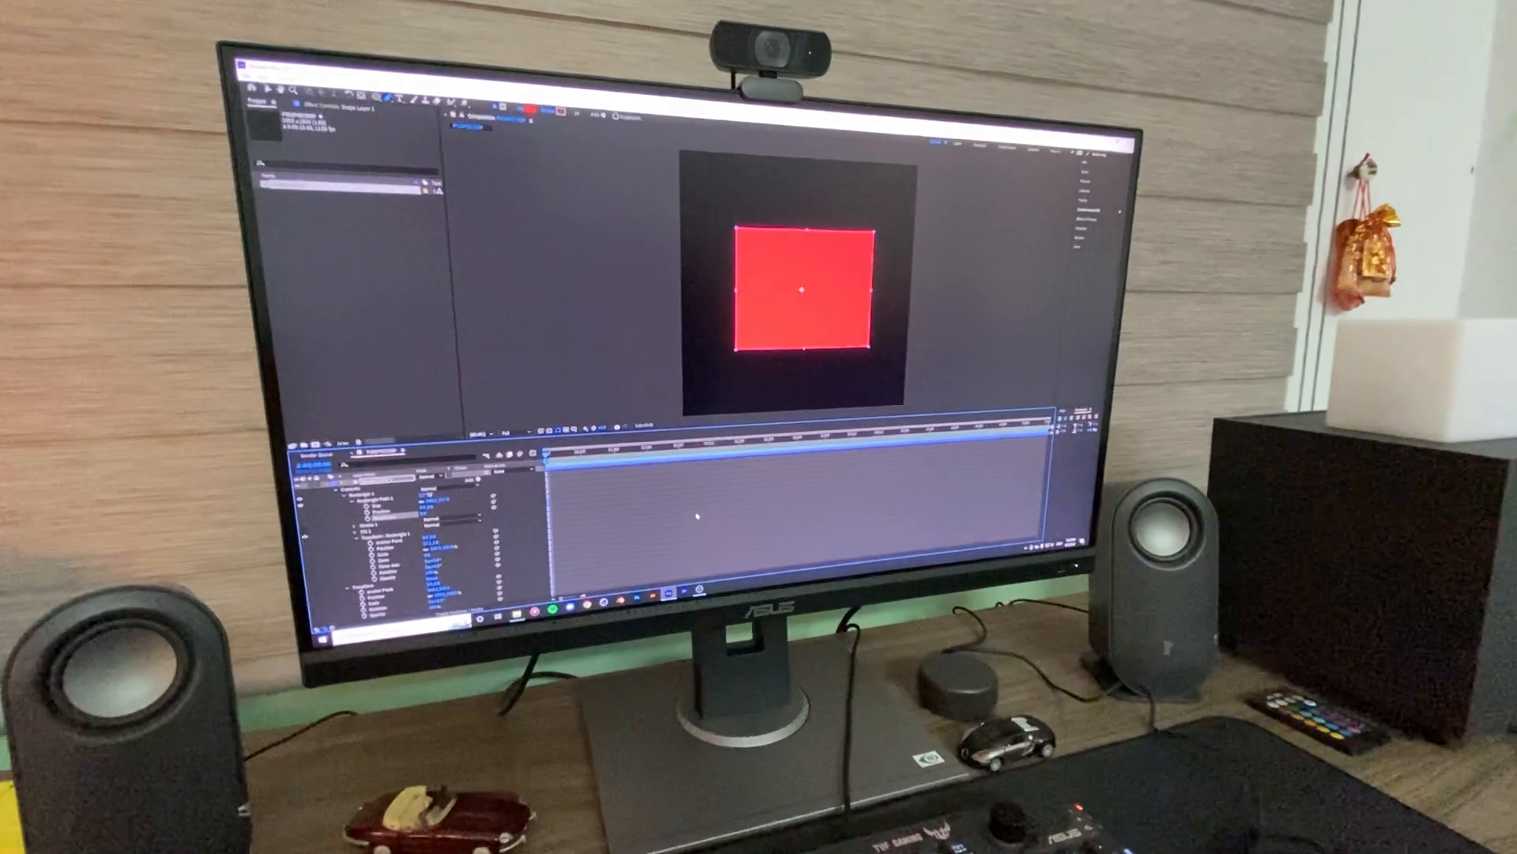
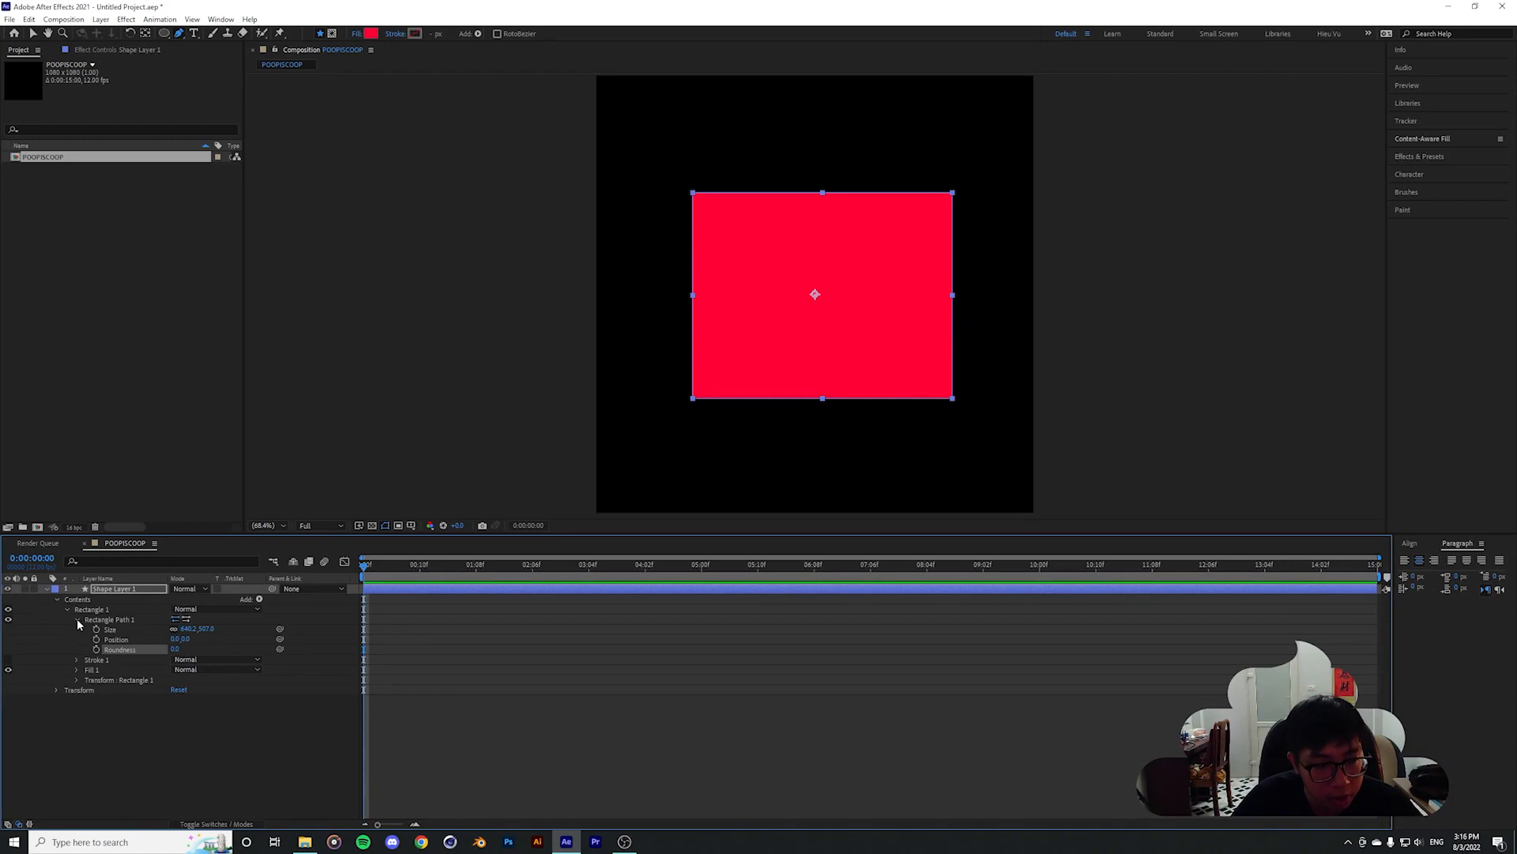
Enlarge the composition view and convert Rectangle Path 1 to a Bezier path
click(77, 619)
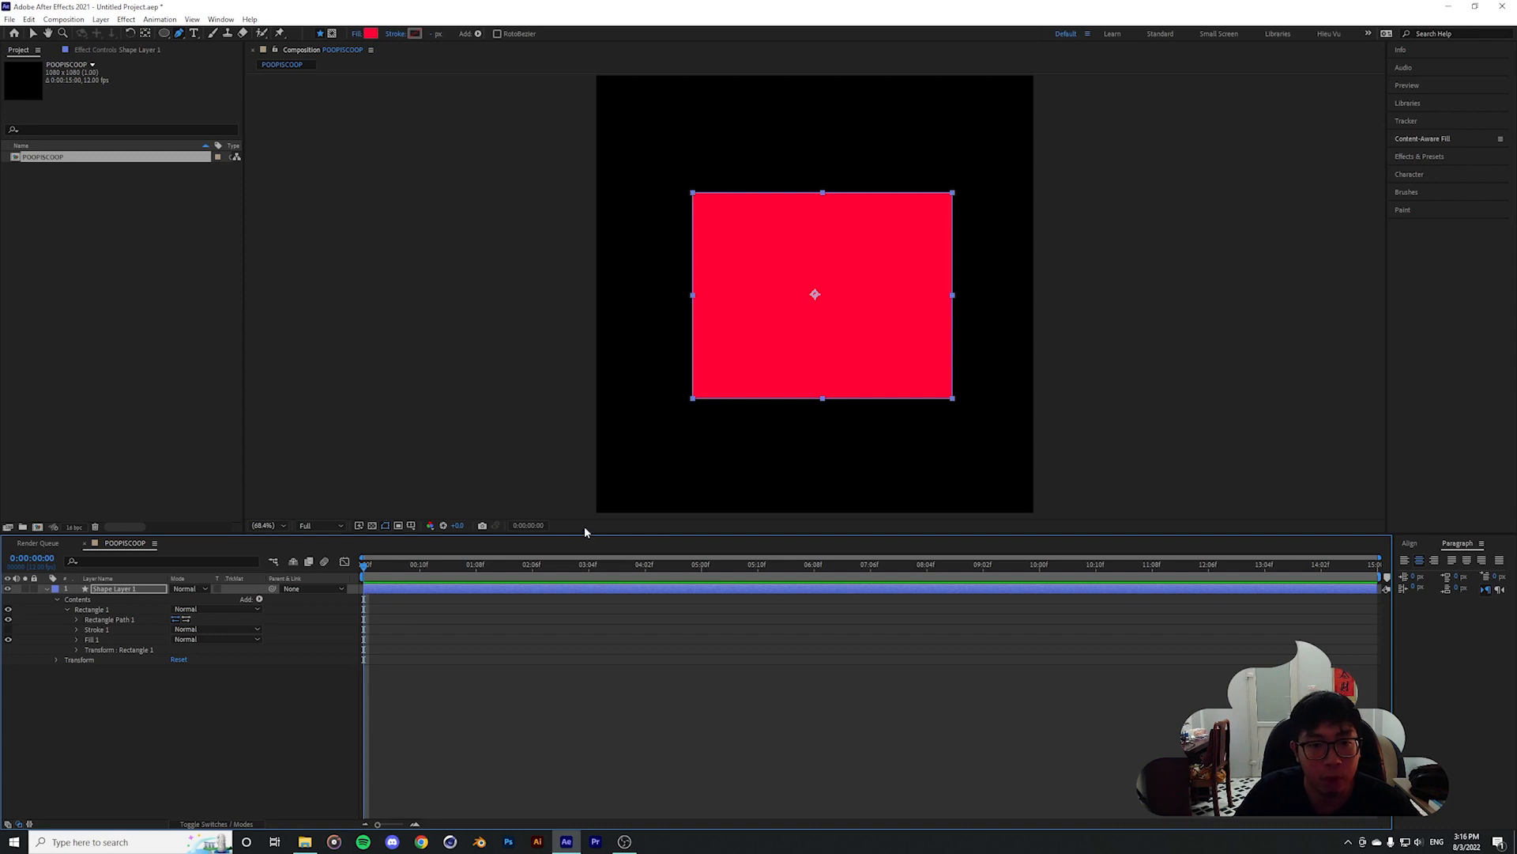
drag(585, 532, 579, 627)
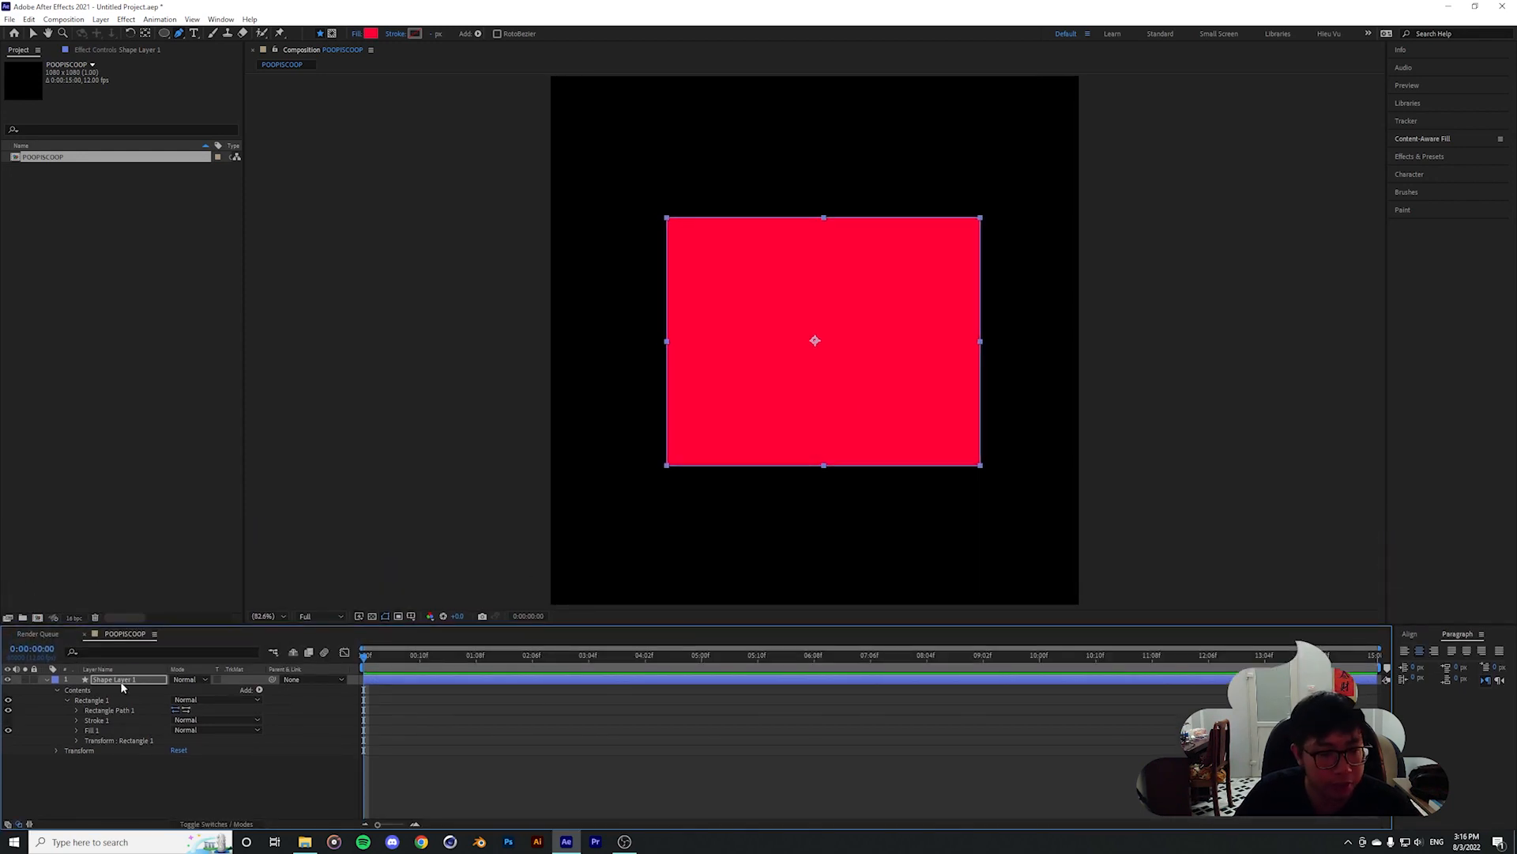
key(v)
click(90, 711)
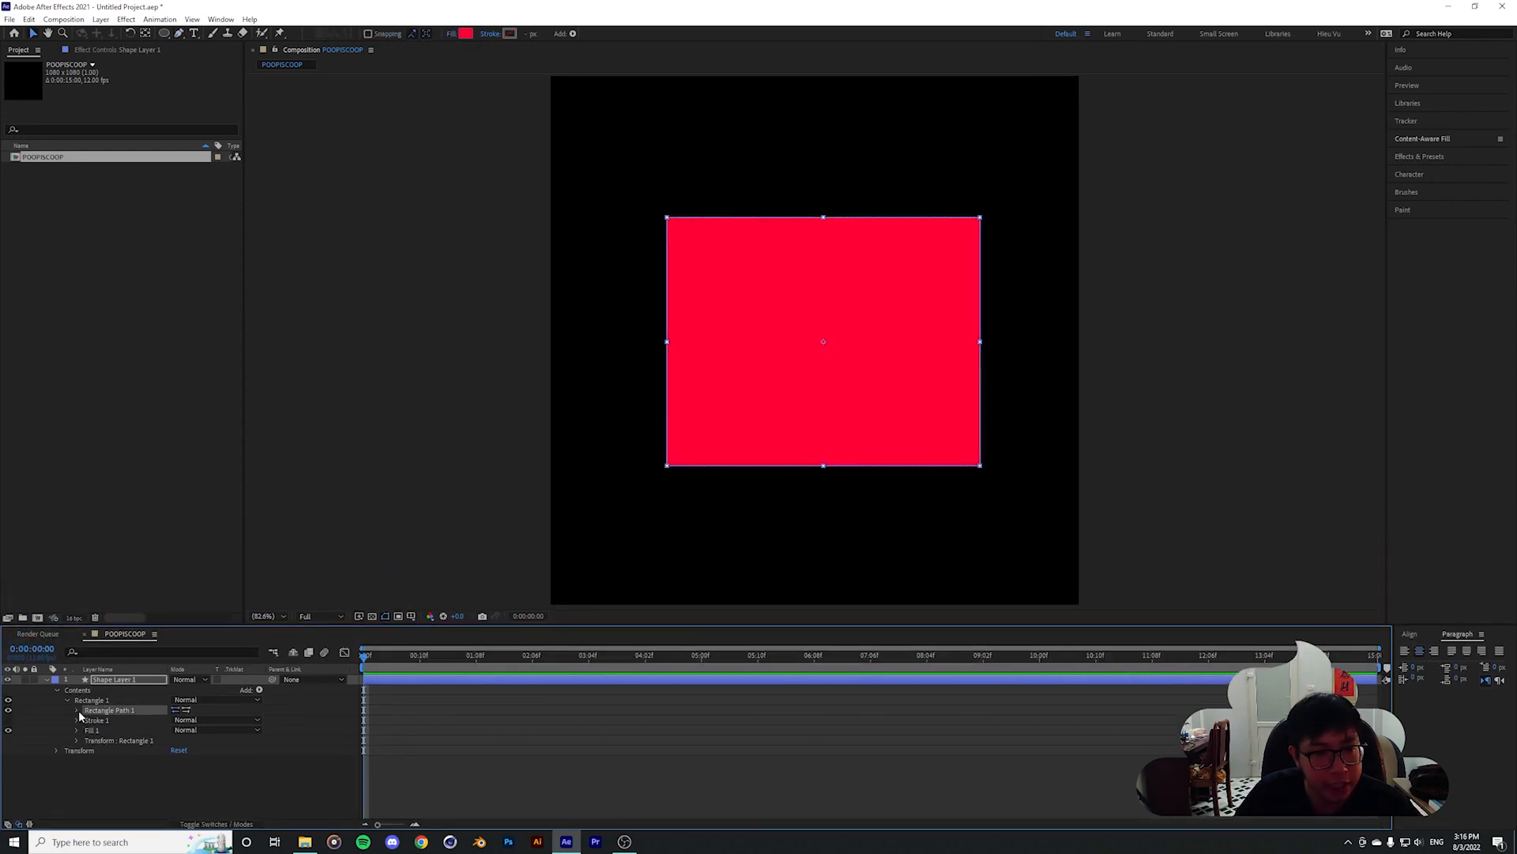
click(77, 711)
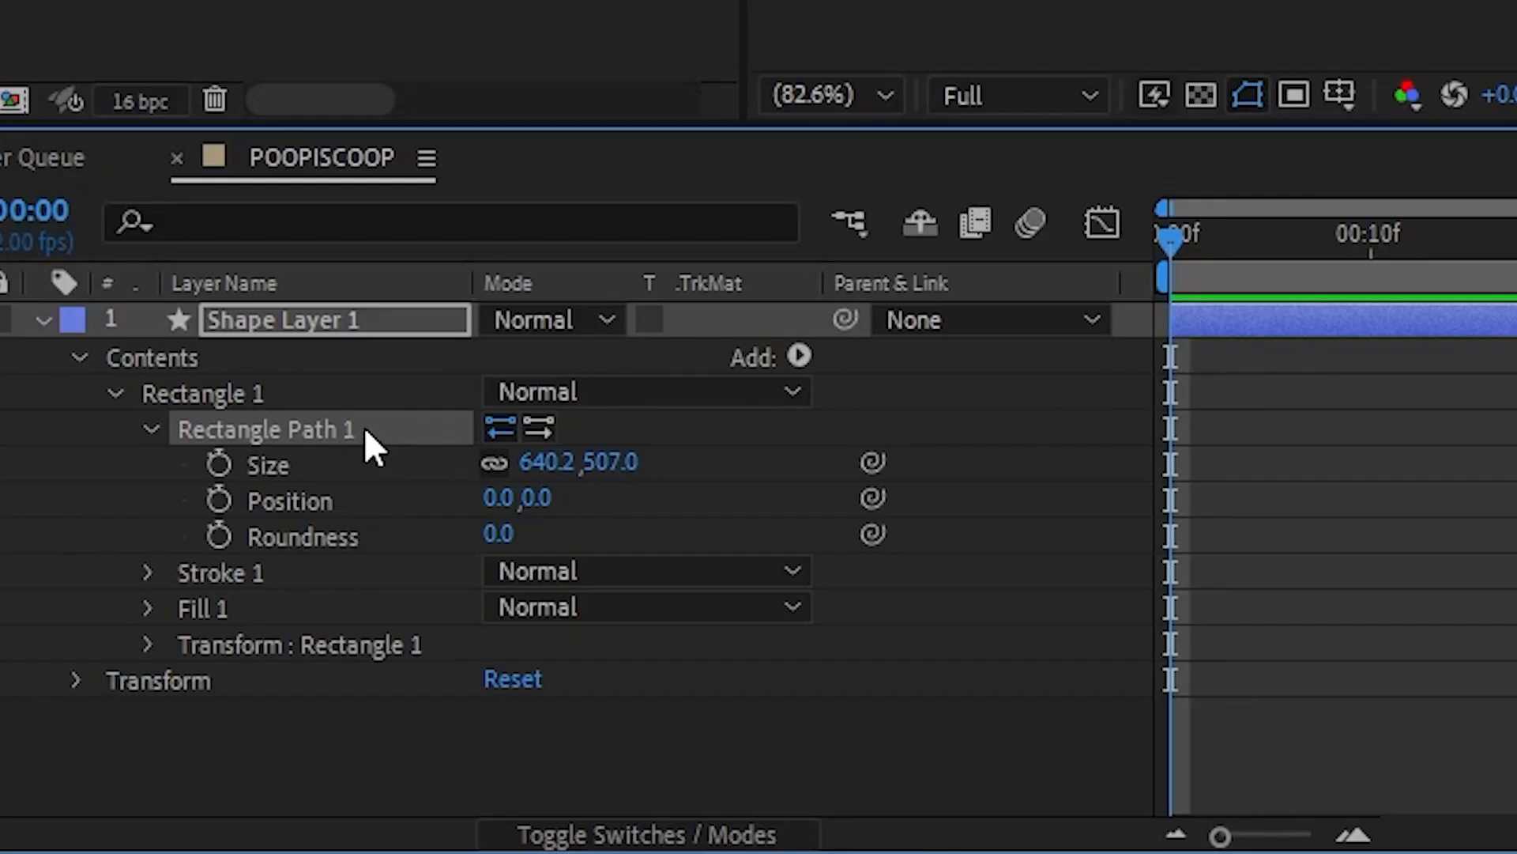
right_click(364, 429)
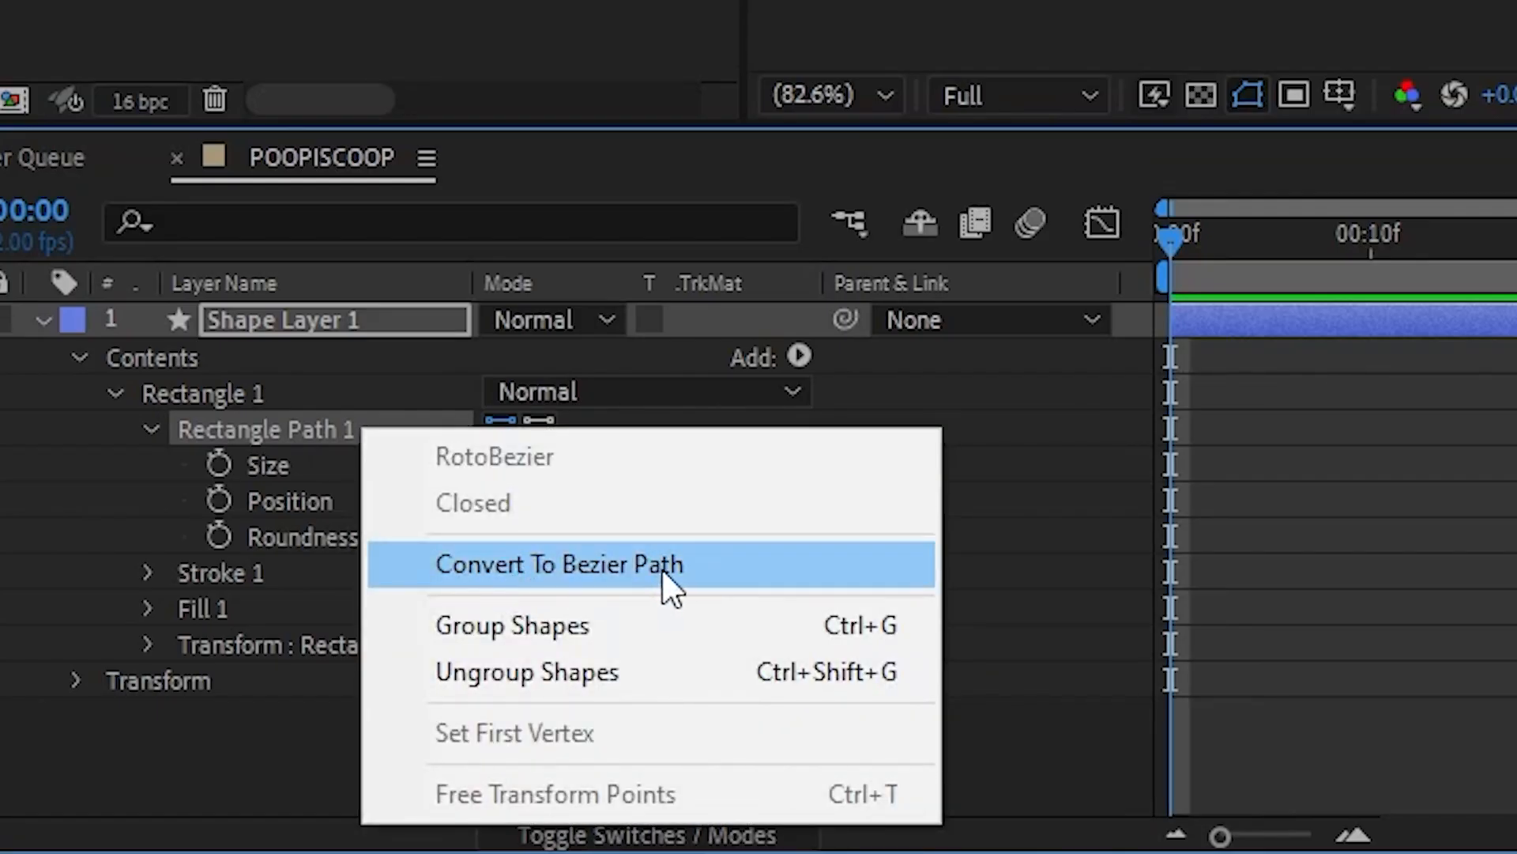
click(661, 566)
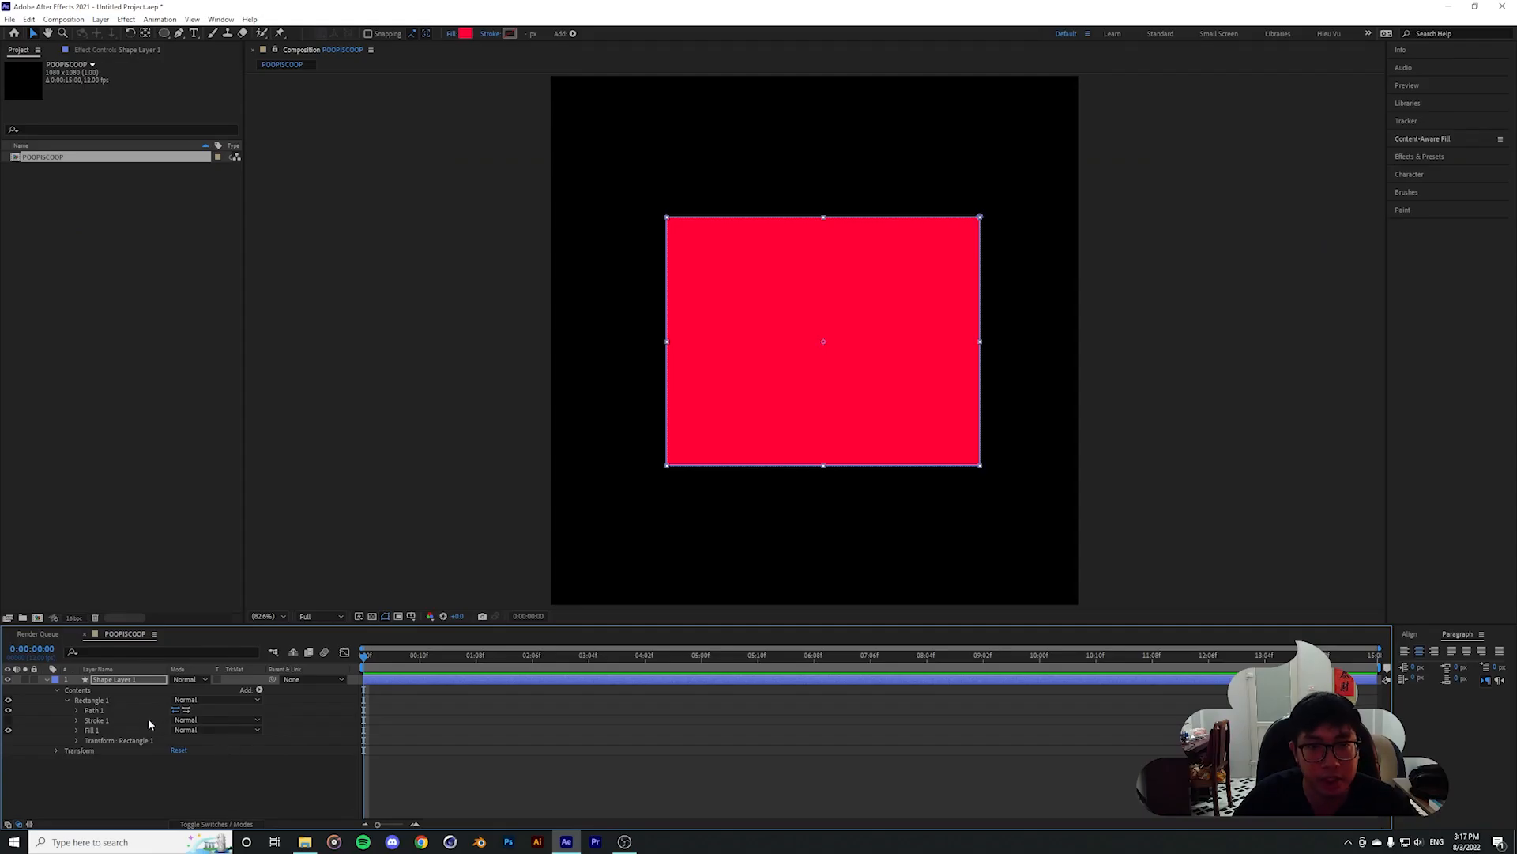
Try moving individual corner points of Path 1 to reshape the rectangle, undoing the moves
click(104, 710)
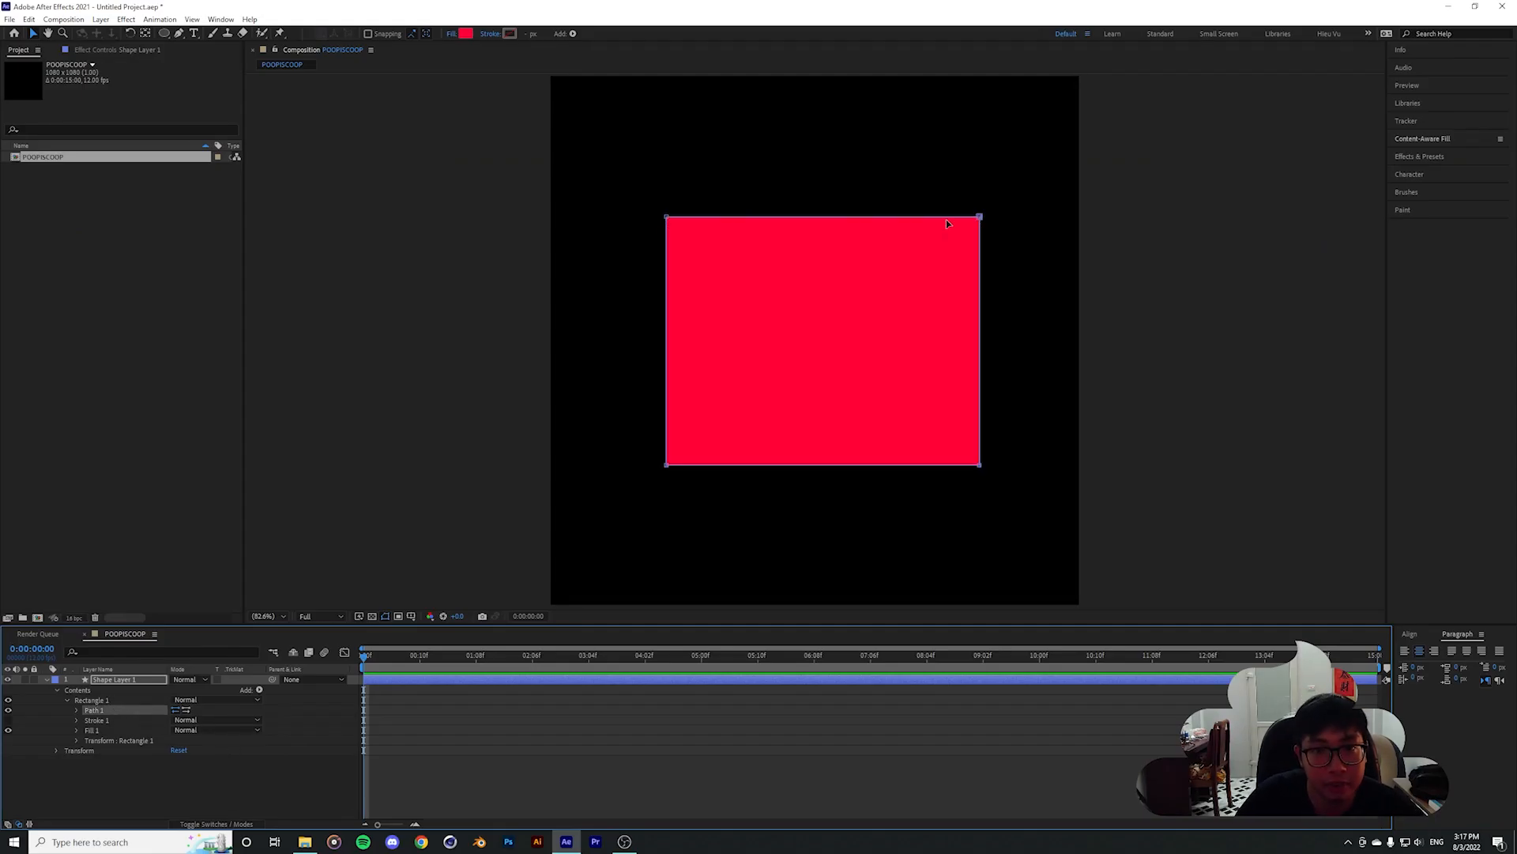
mouse_move(980, 217)
mouse_down()
mouse_move(940, 214)
mouse_move(982, 243)
mouse_move(980, 217)
mouse_up()
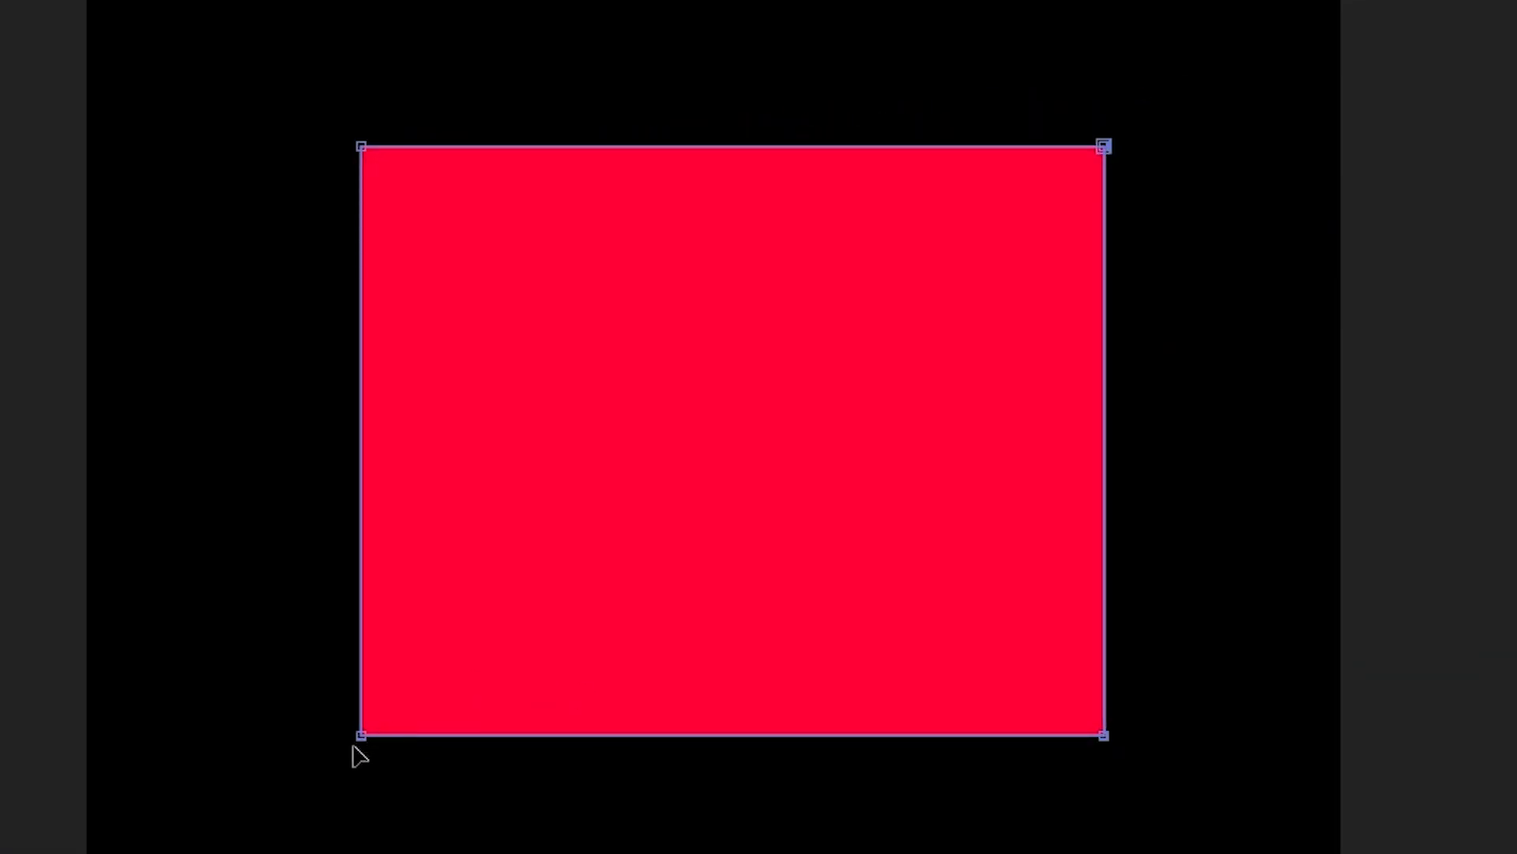
drag(360, 736, 743, 407)
key(ctrl+z)
drag(1104, 735, 538, 316)
key(ctrl+z)
drag(383, 162, 975, 4)
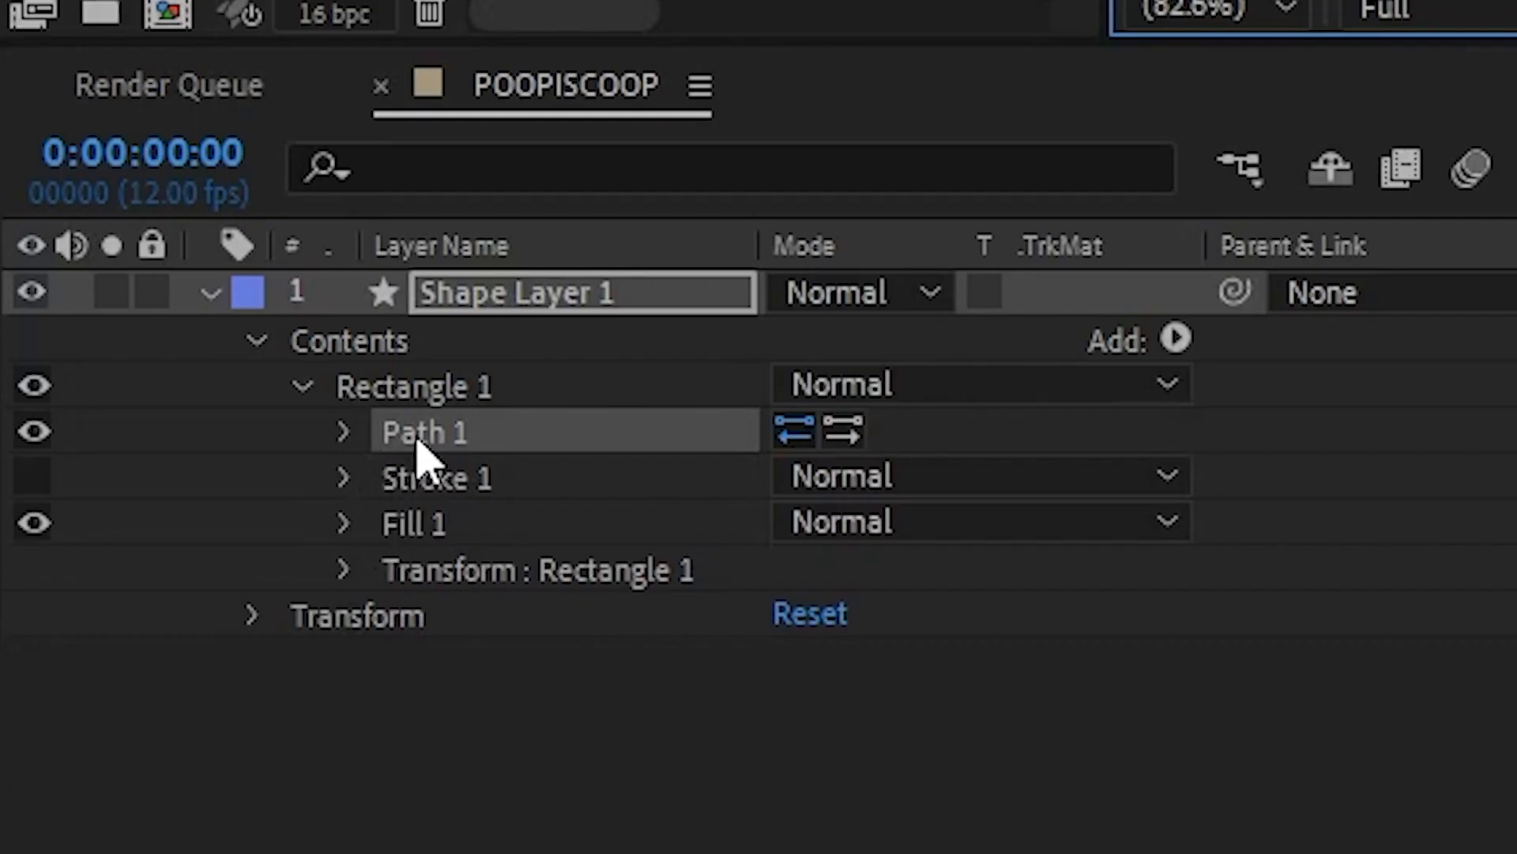
Reveal the Path property of Path 1 and enable keyframing for it
click(417, 442)
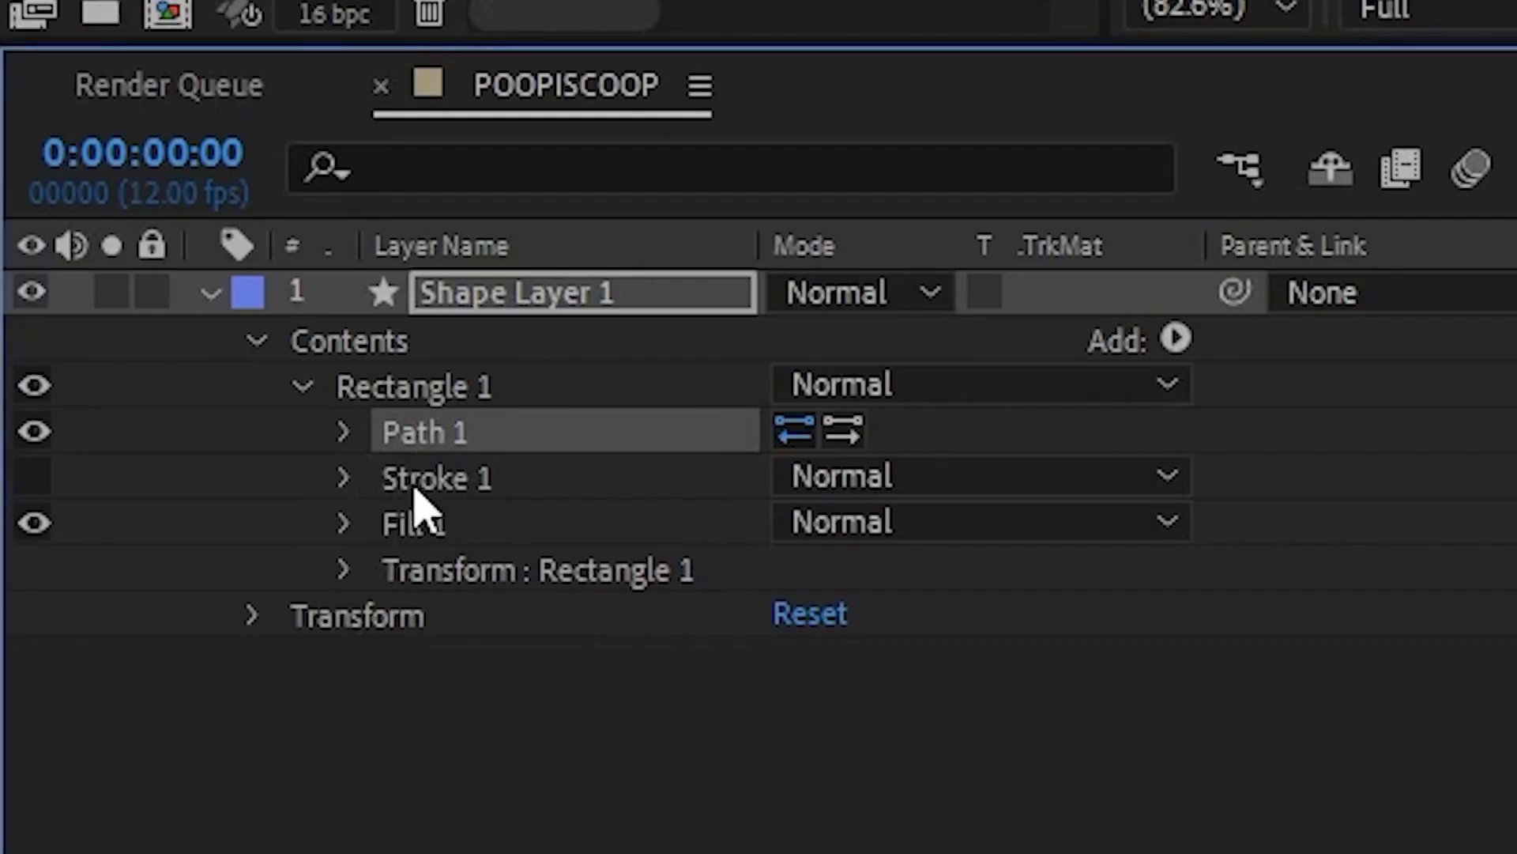
click(345, 431)
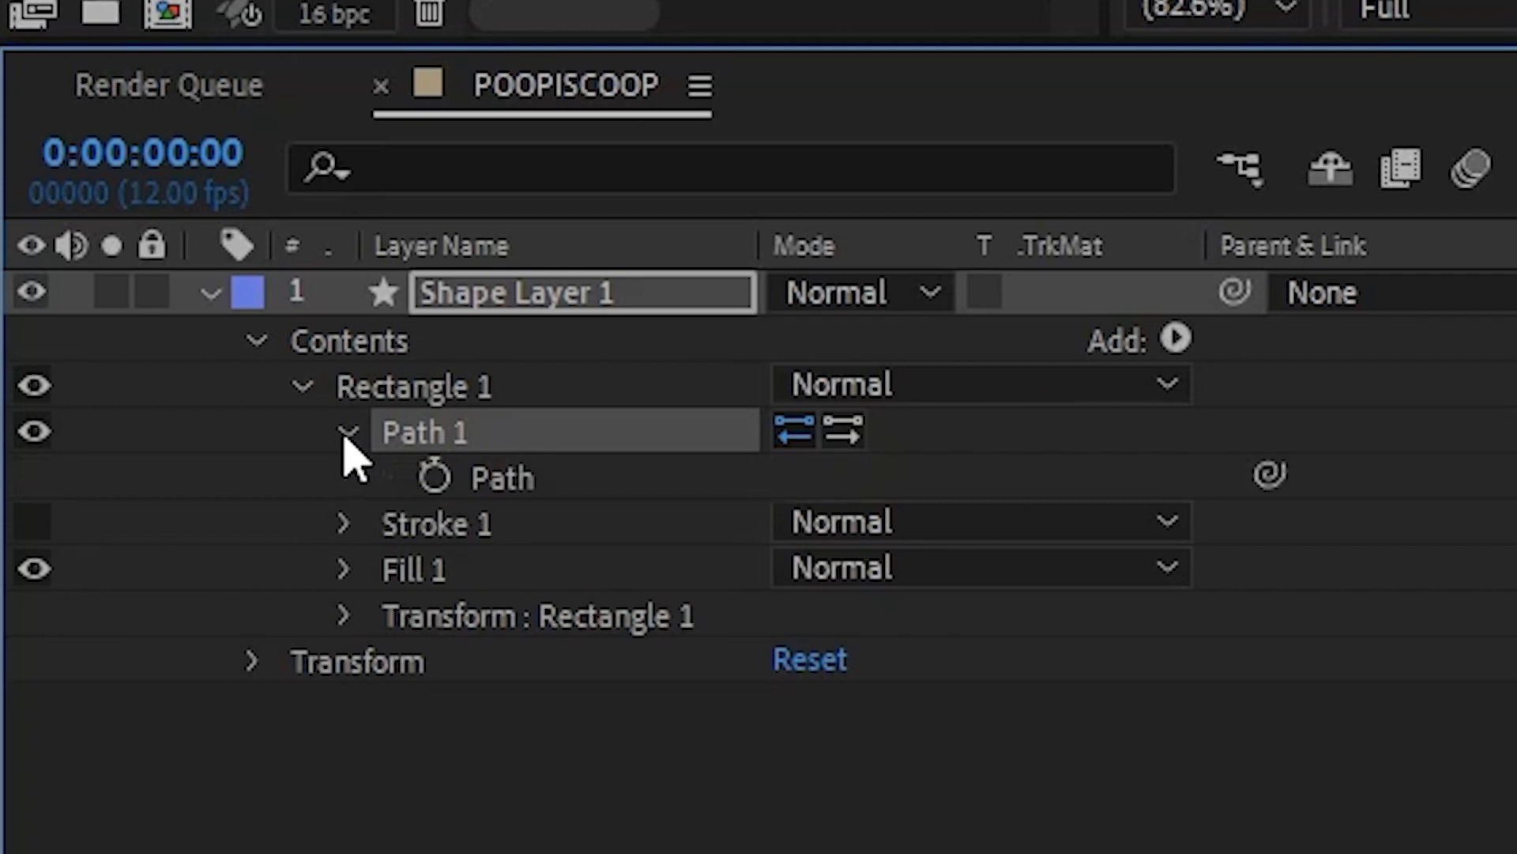
click(531, 483)
click(579, 492)
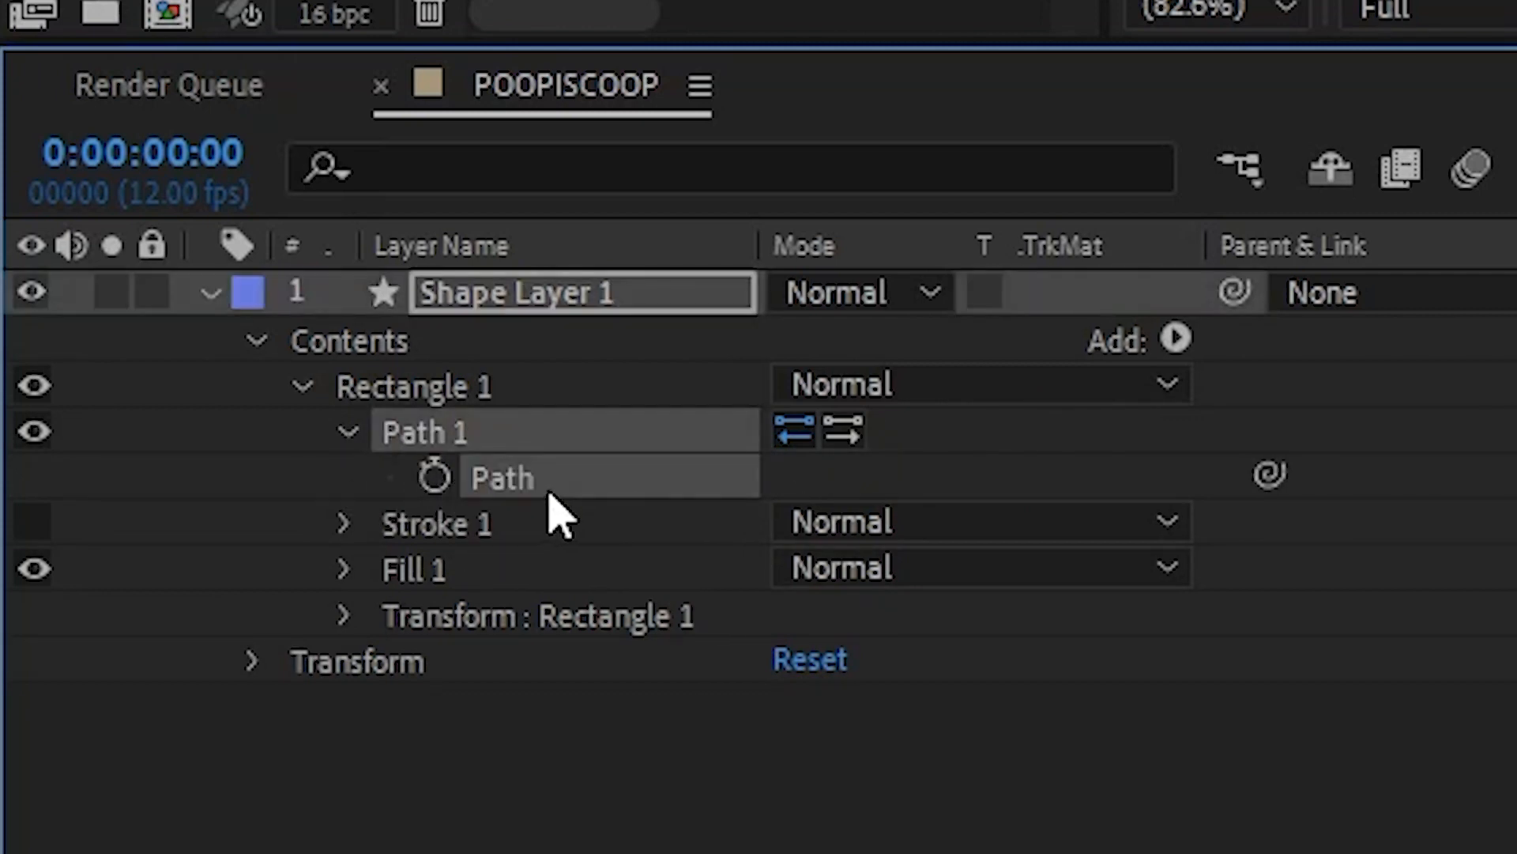
click(436, 477)
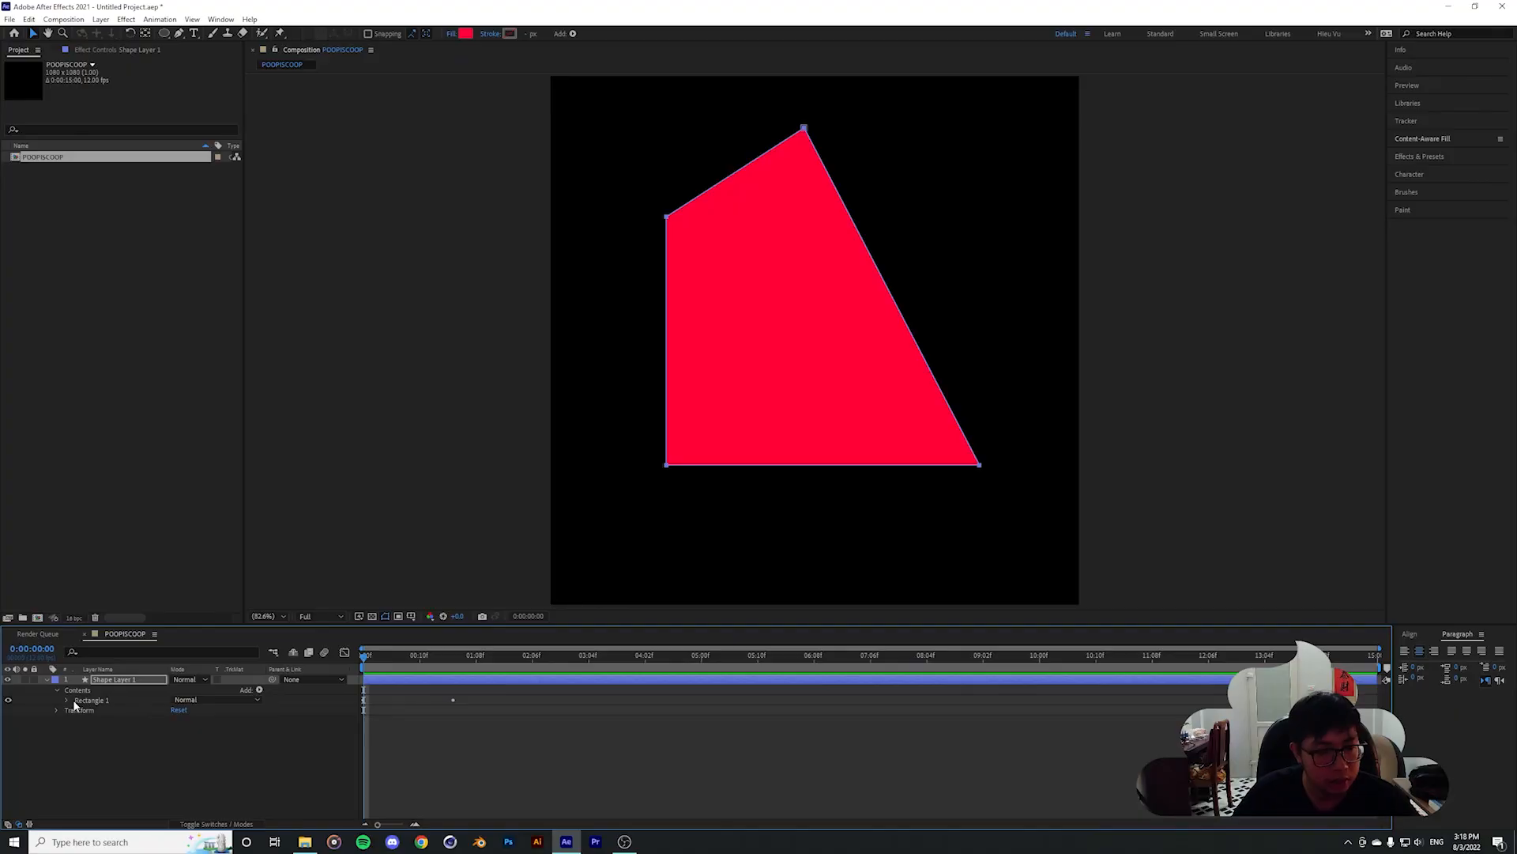
Turn off keyframing for the Path property of Path 1, removing its keyframes
click(347, 431)
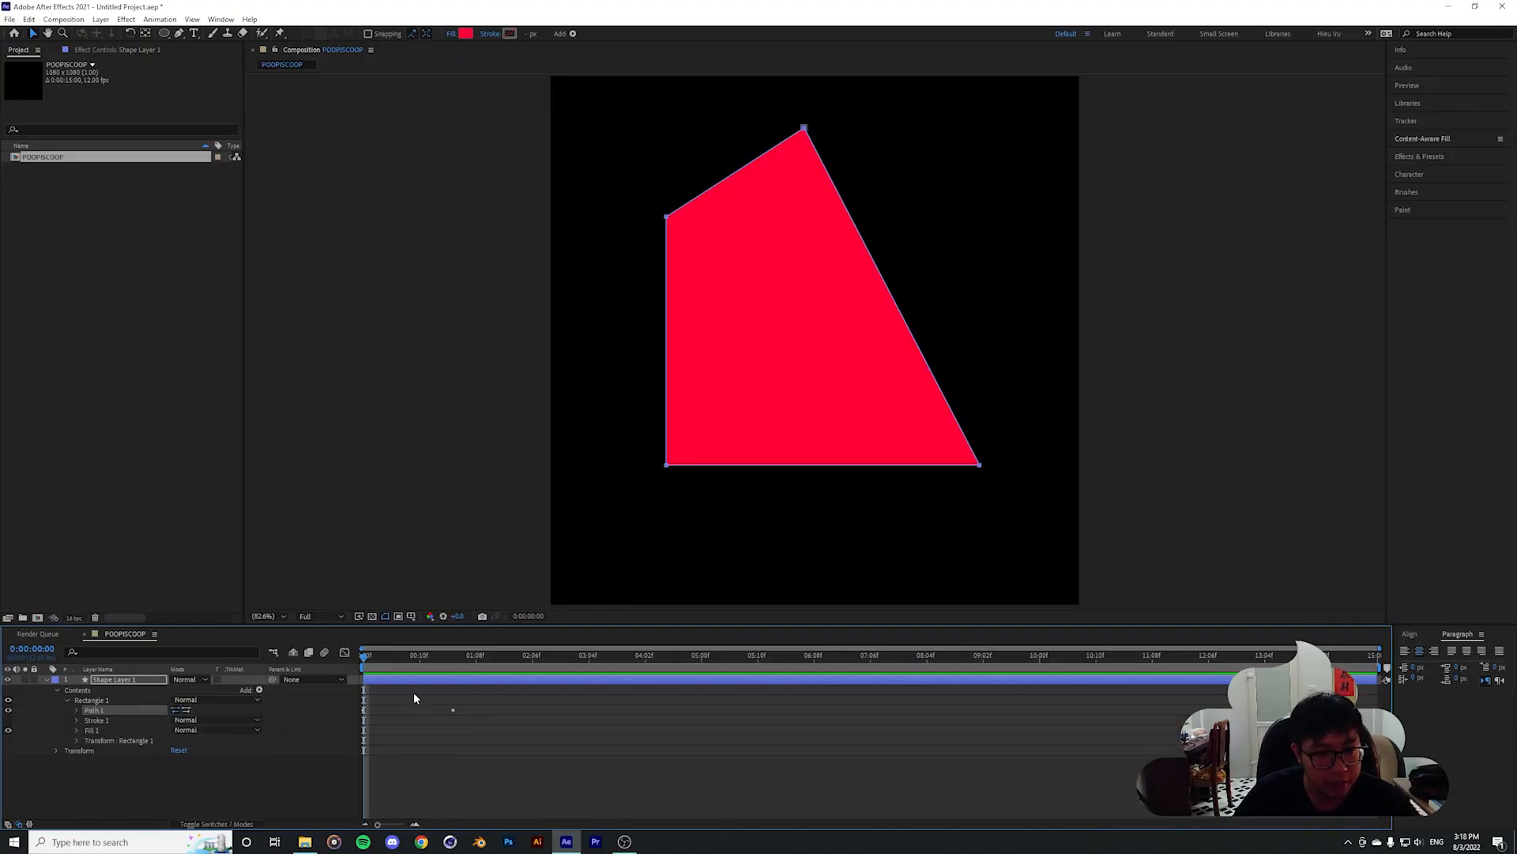
click(77, 709)
click(97, 720)
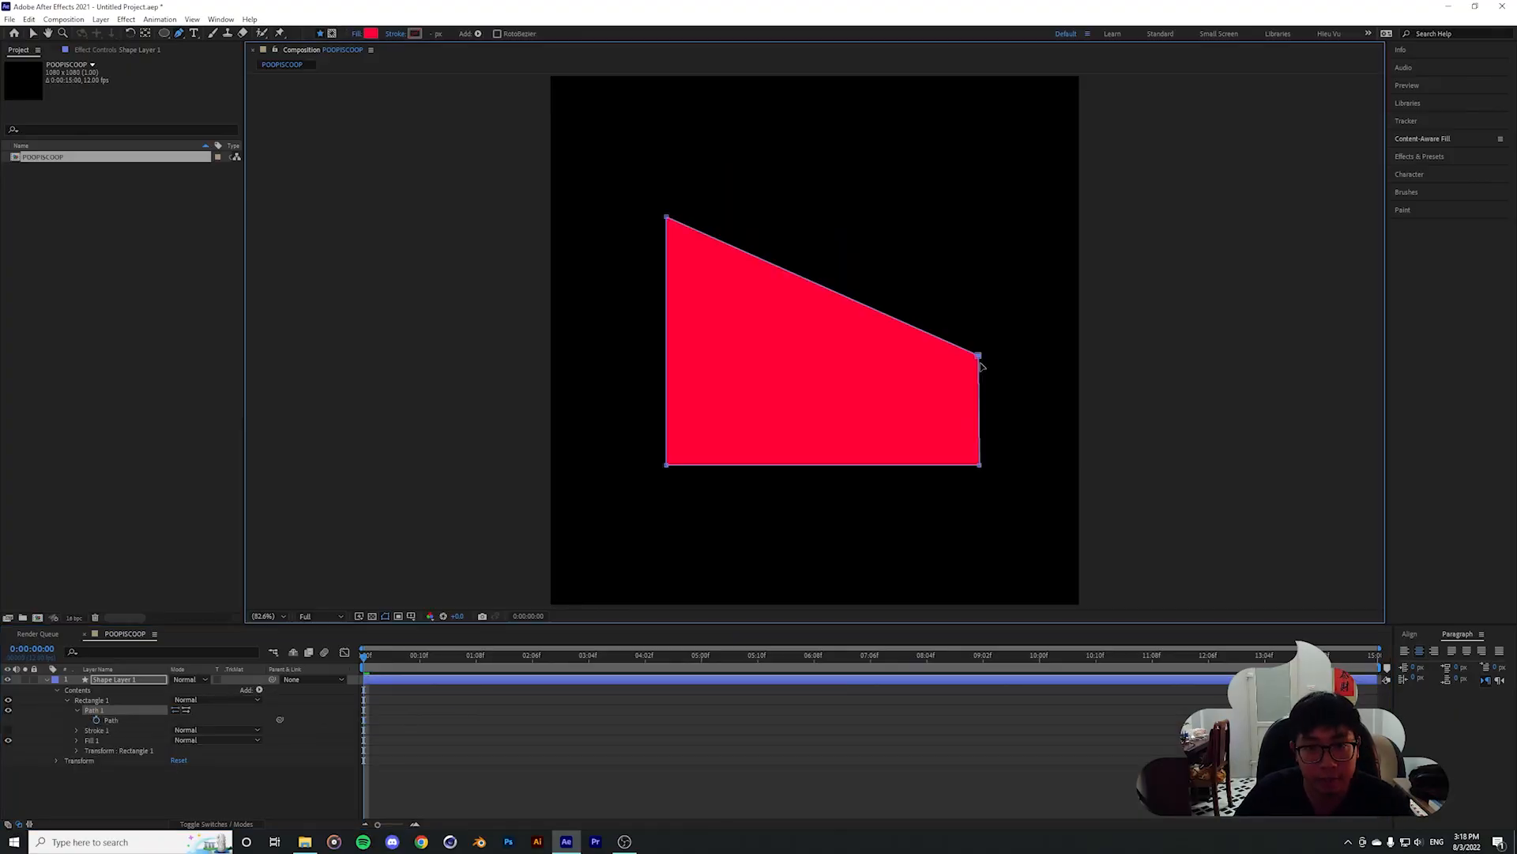
Reshape Path 1 by moving its upper-right corner down, lower-left corner outward and lower-right corner up
drag(981, 360, 989, 395)
drag(666, 464, 646, 570)
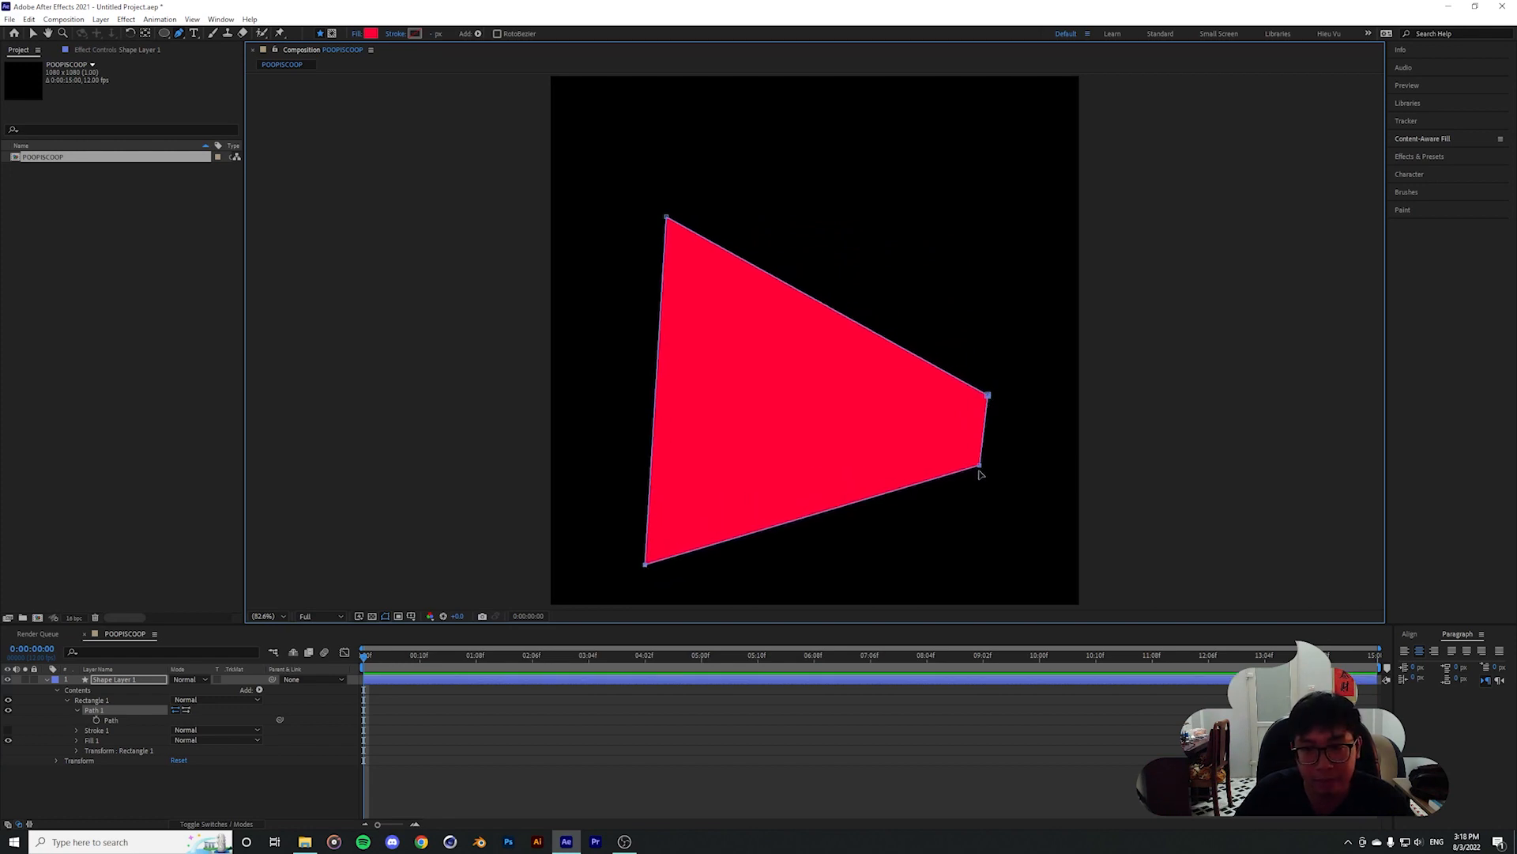
drag(980, 465, 991, 400)
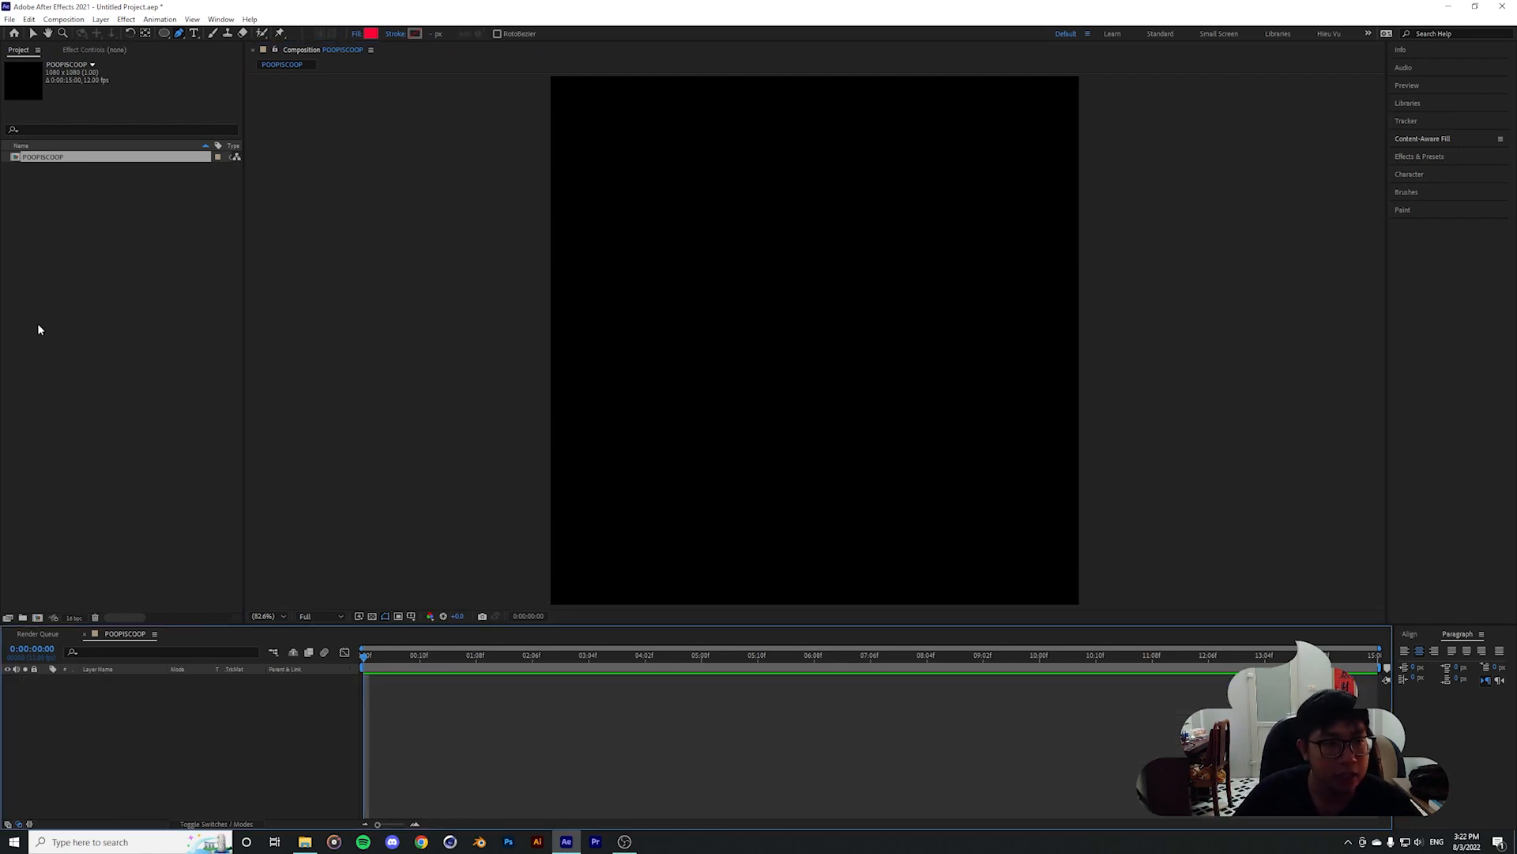
Create a composition-sized solid layer, keeping its medium orange color
click(101, 19)
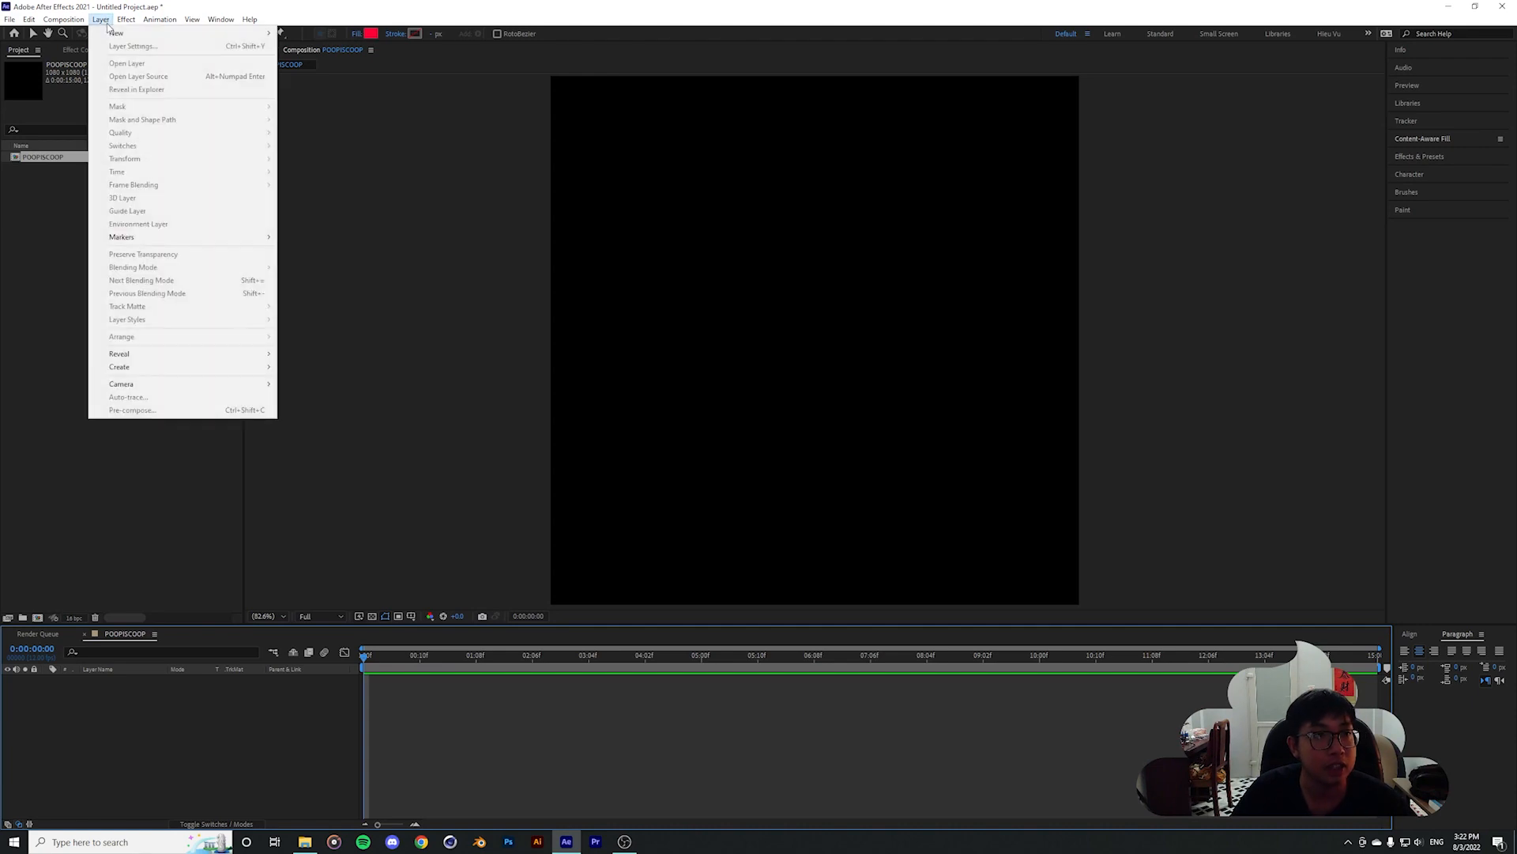
mouse_move(225, 32)
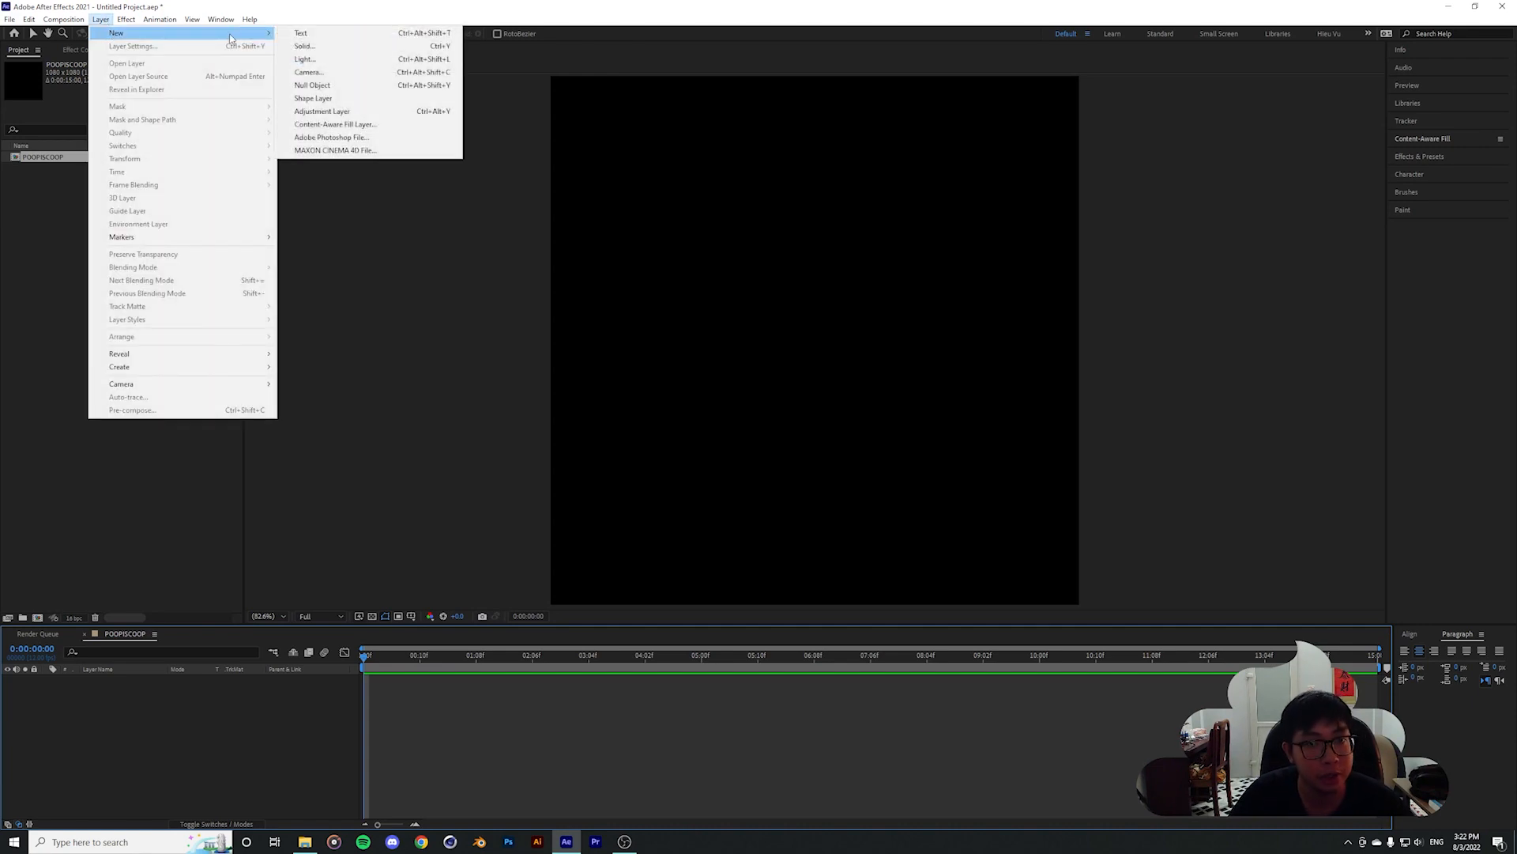
click(306, 47)
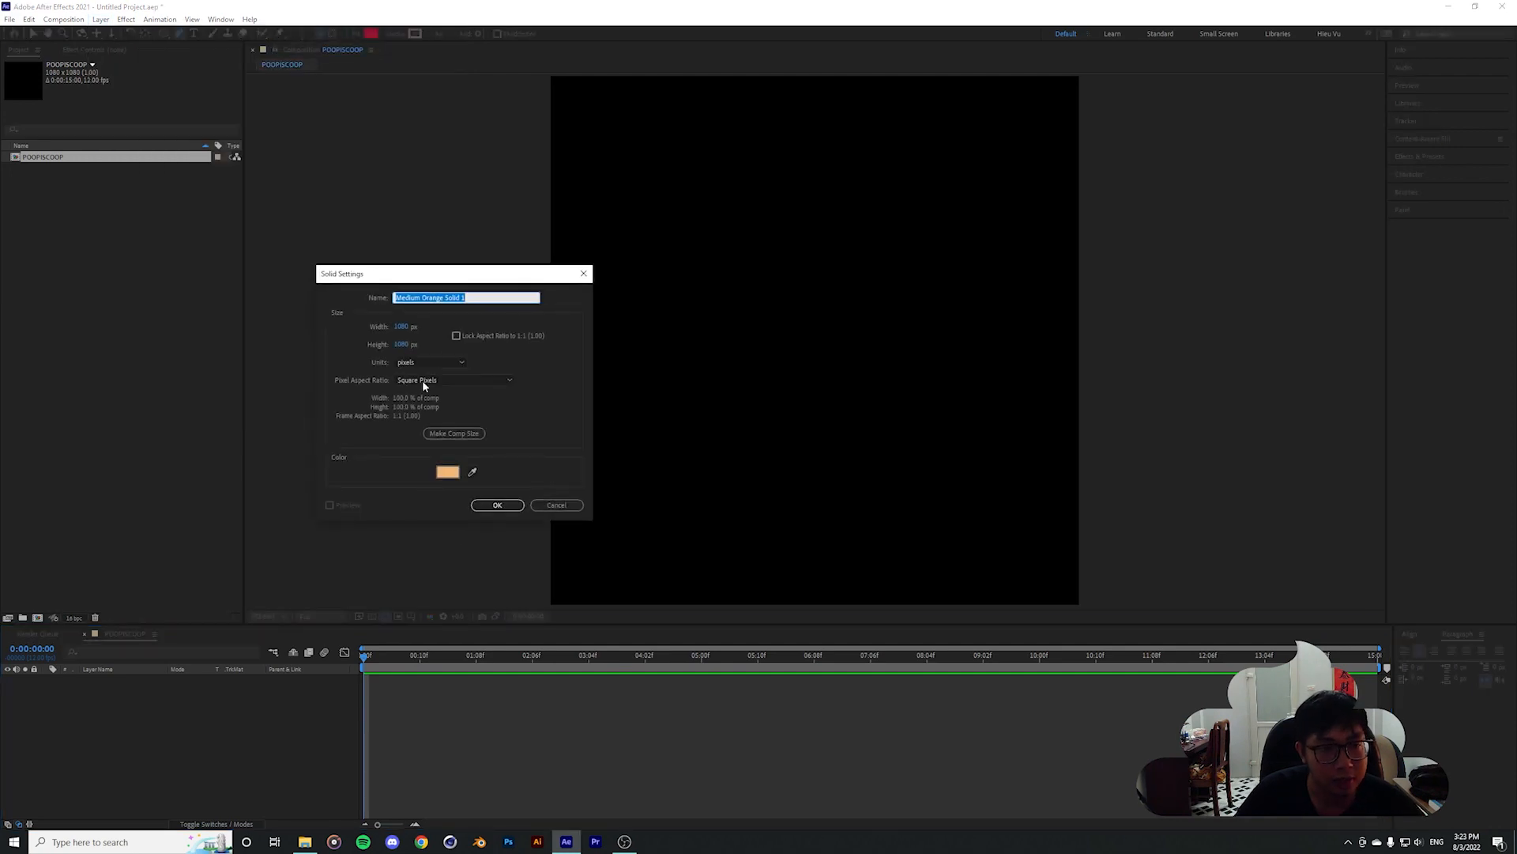
click(446, 473)
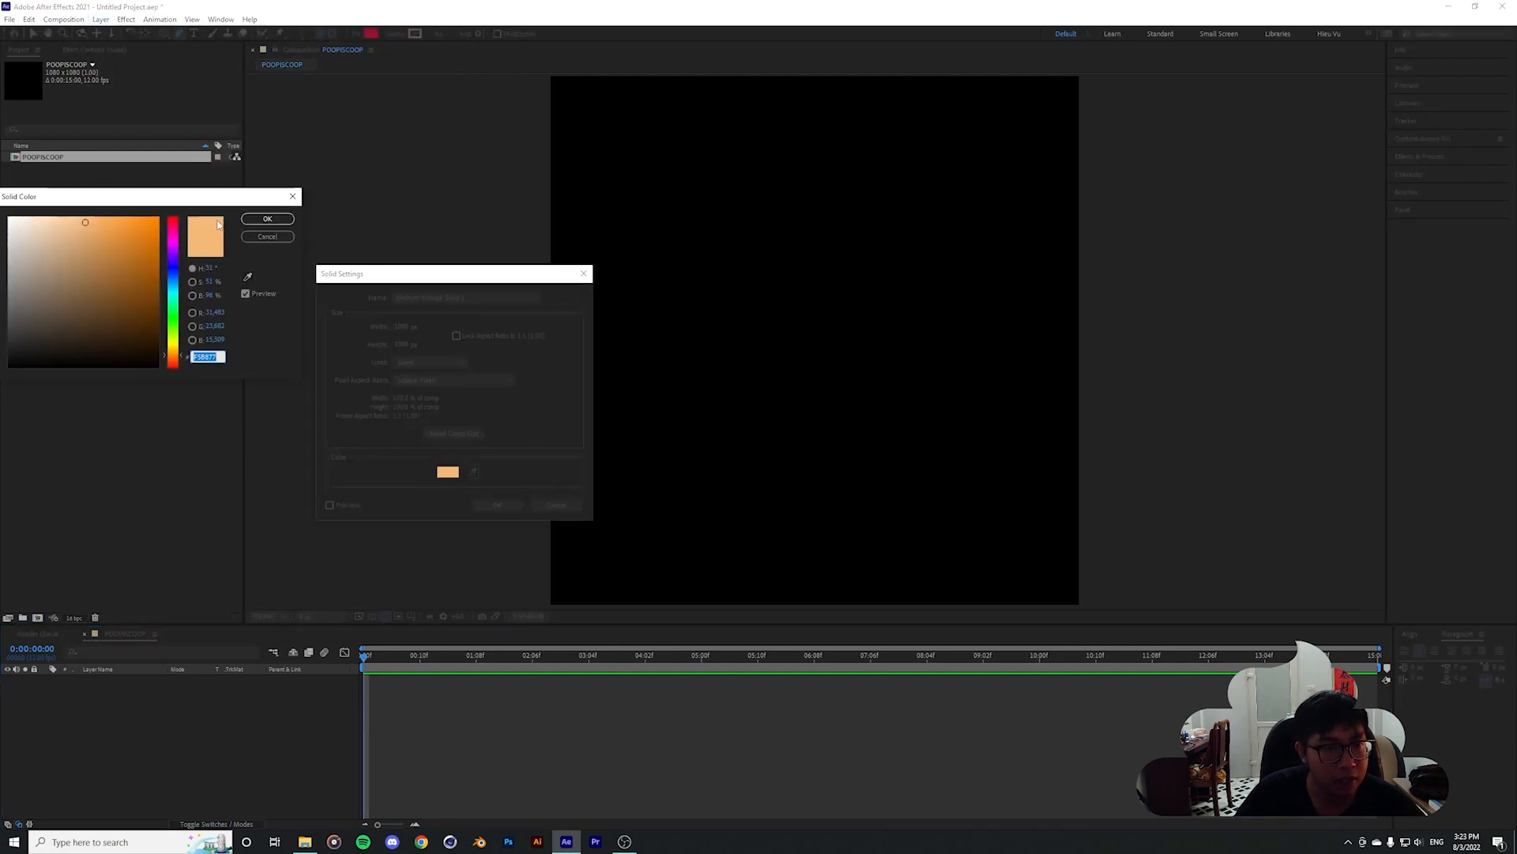
click(267, 221)
click(498, 506)
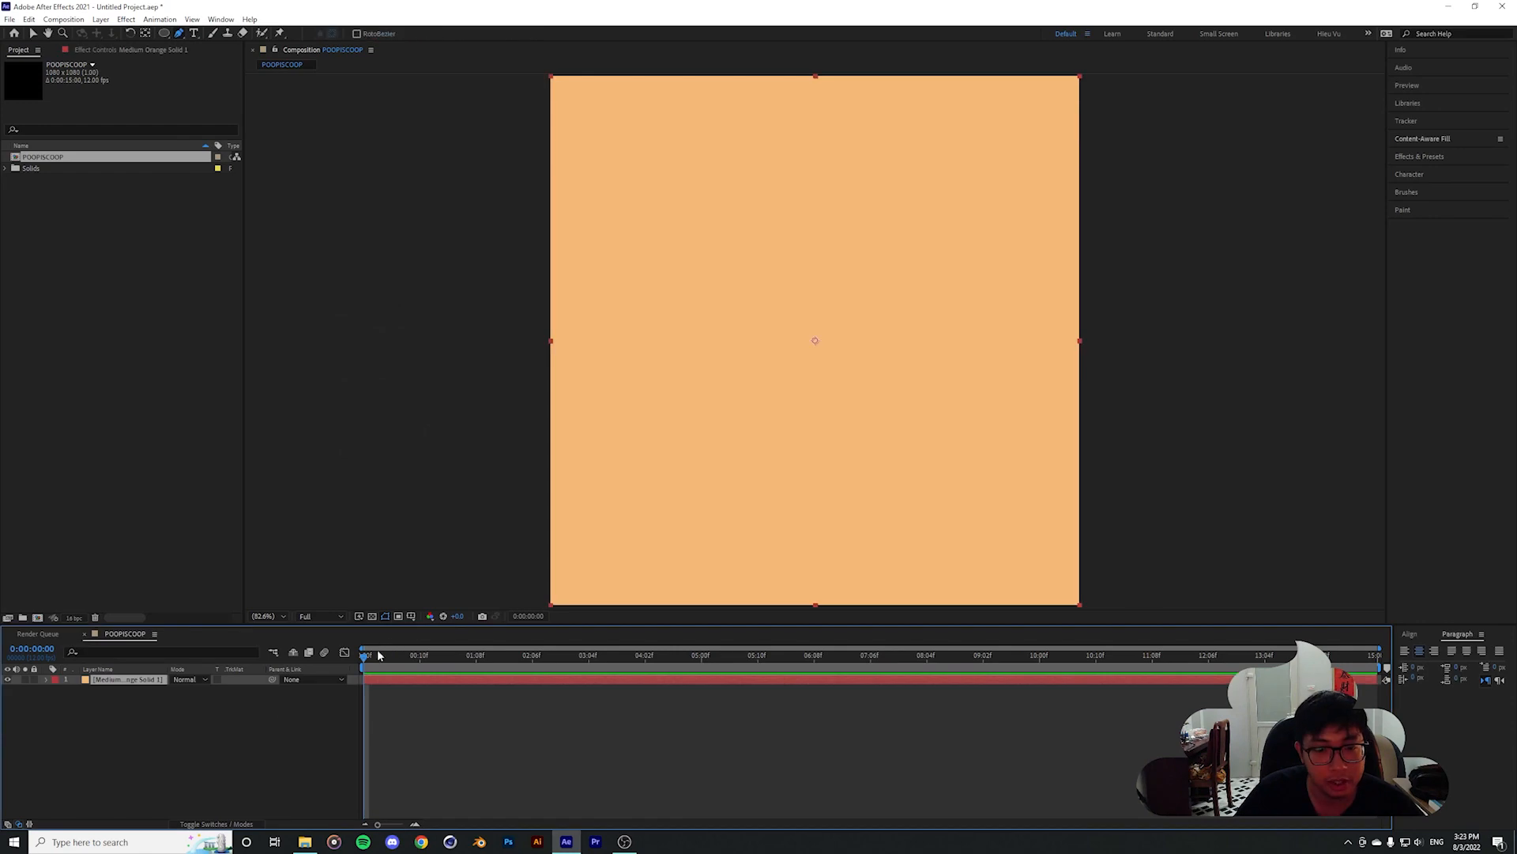
Activate the Selection tool and switch the timeline's layer list to show source names
click(225, 726)
click(124, 681)
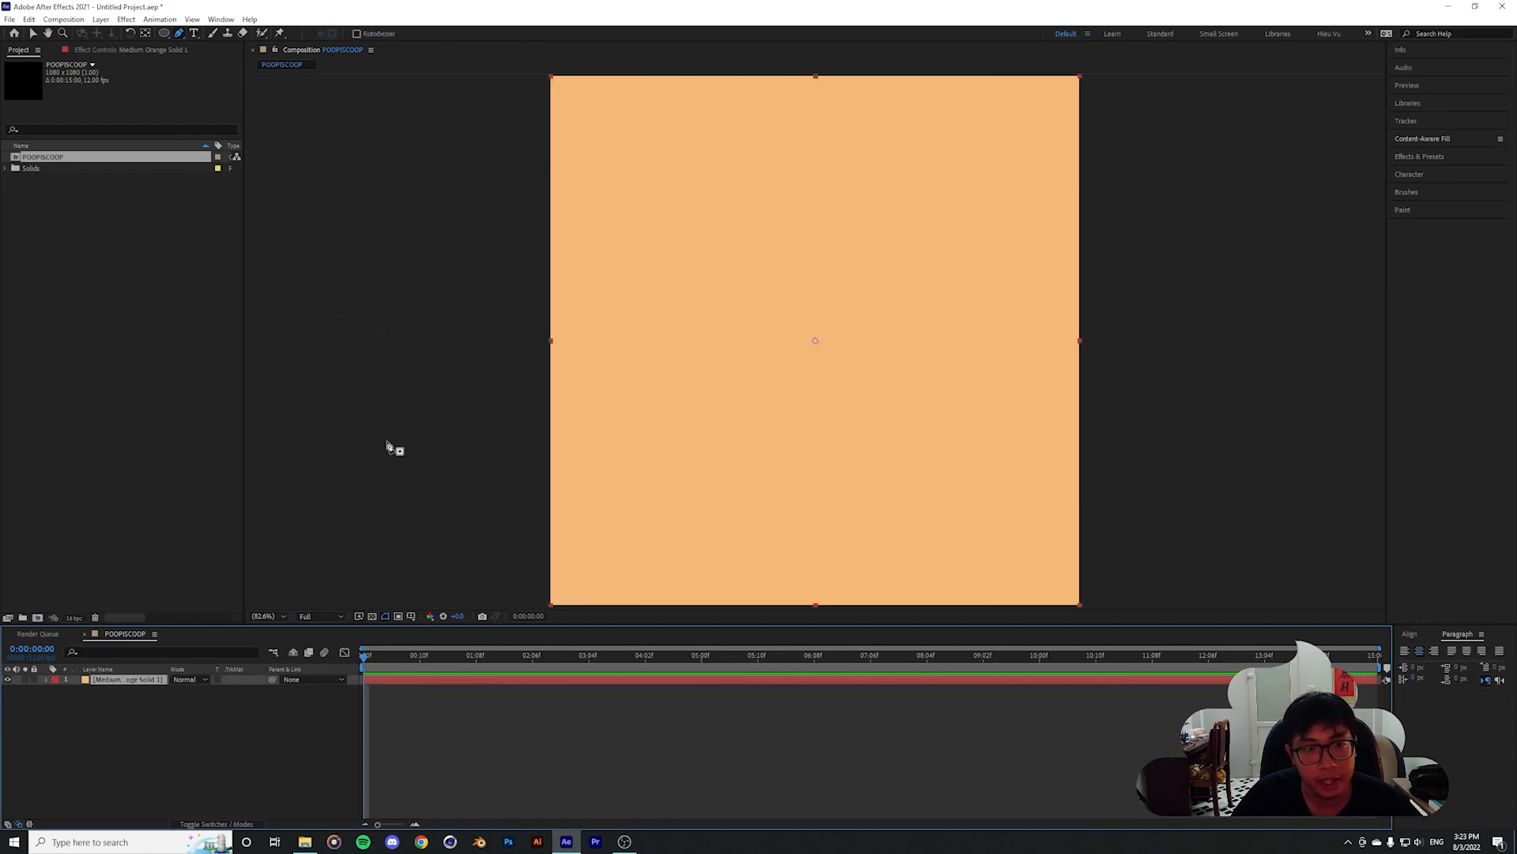
key(v)
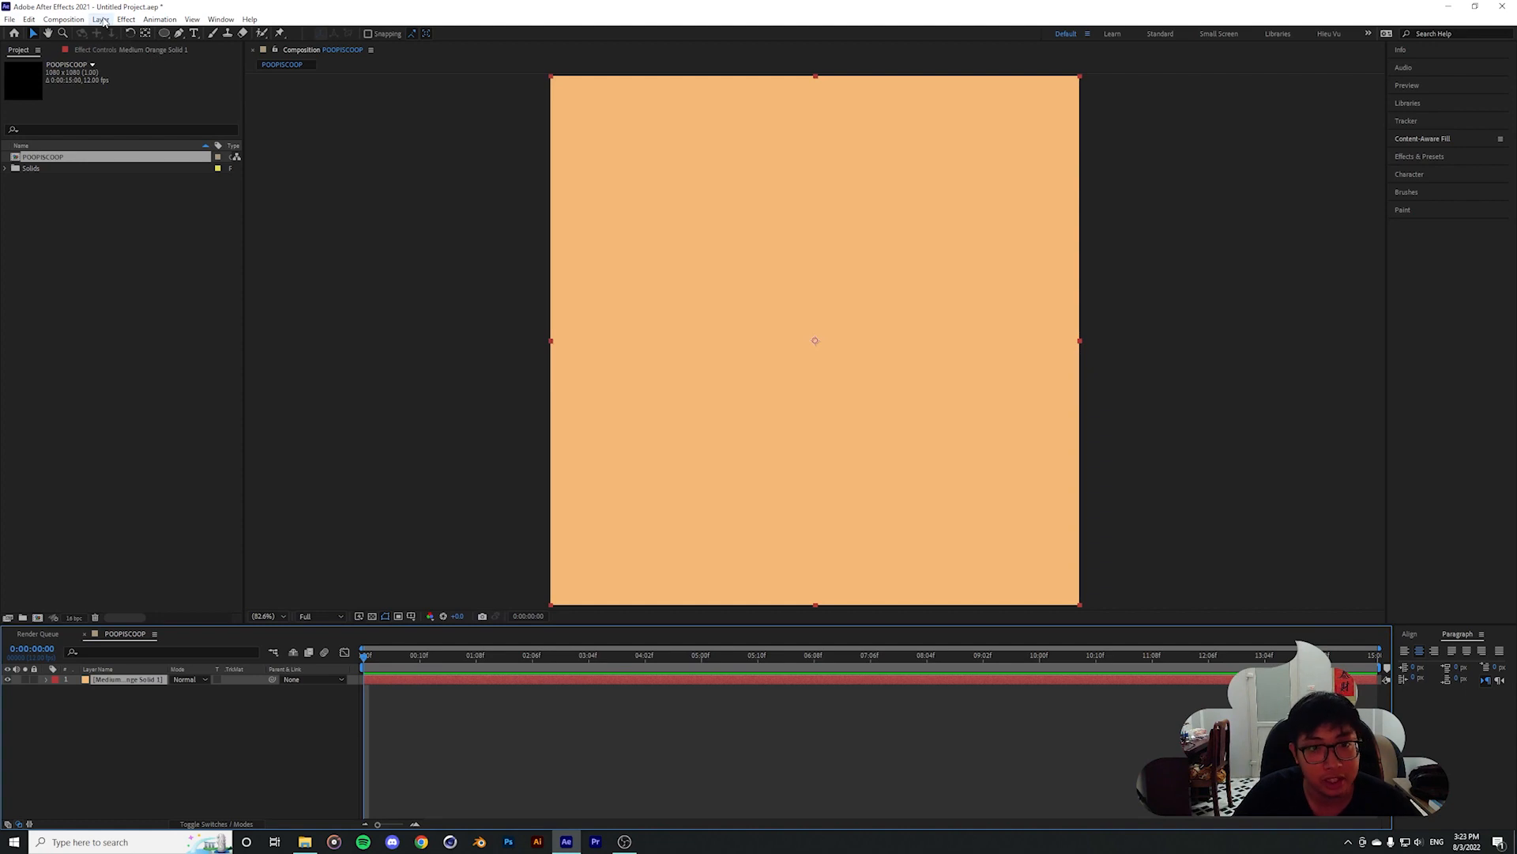
click(209, 824)
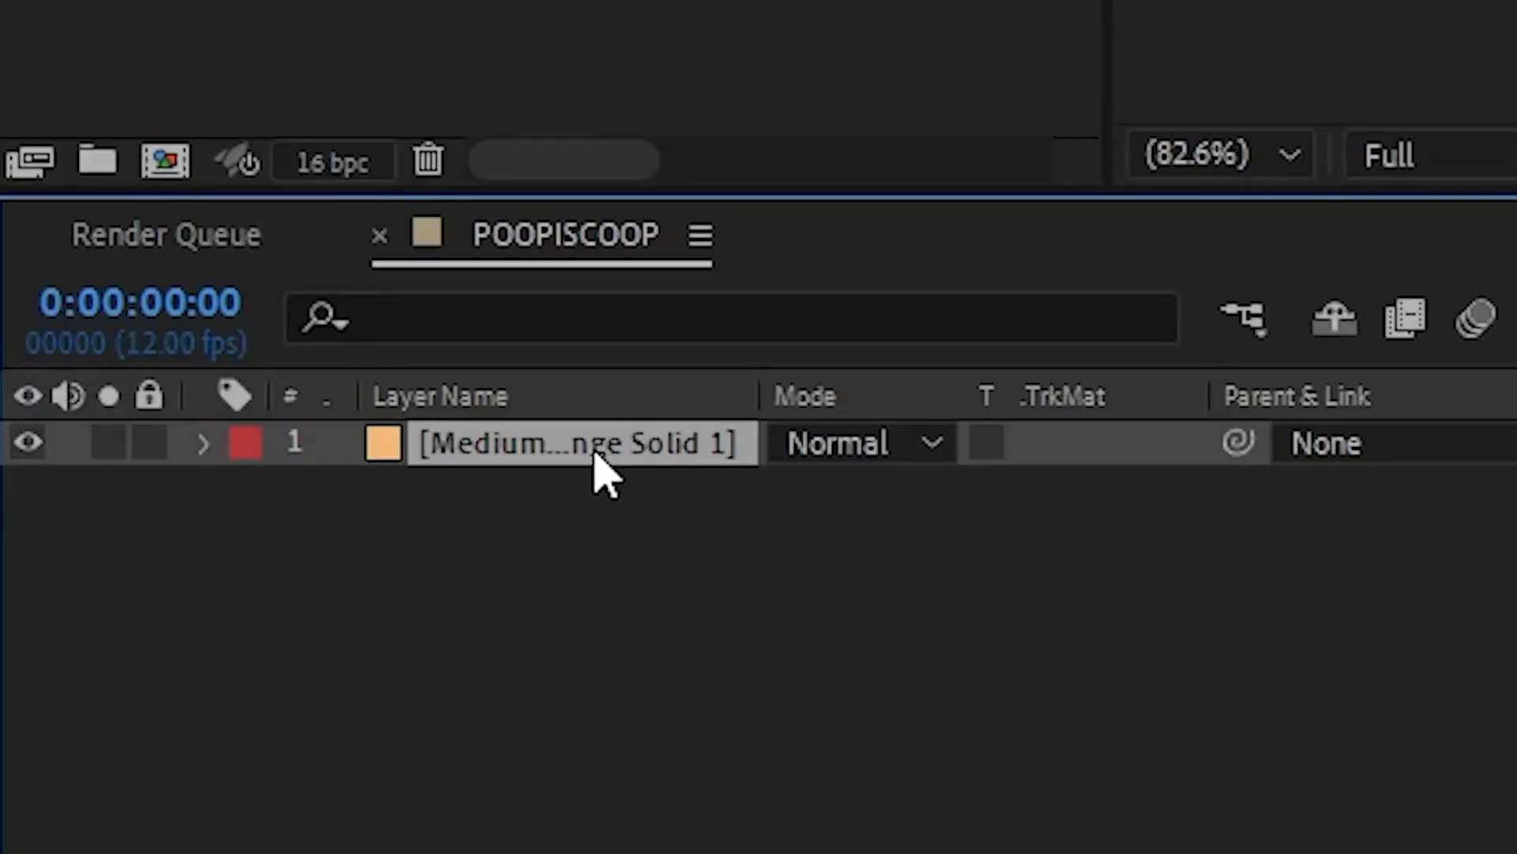
right_click(520, 447)
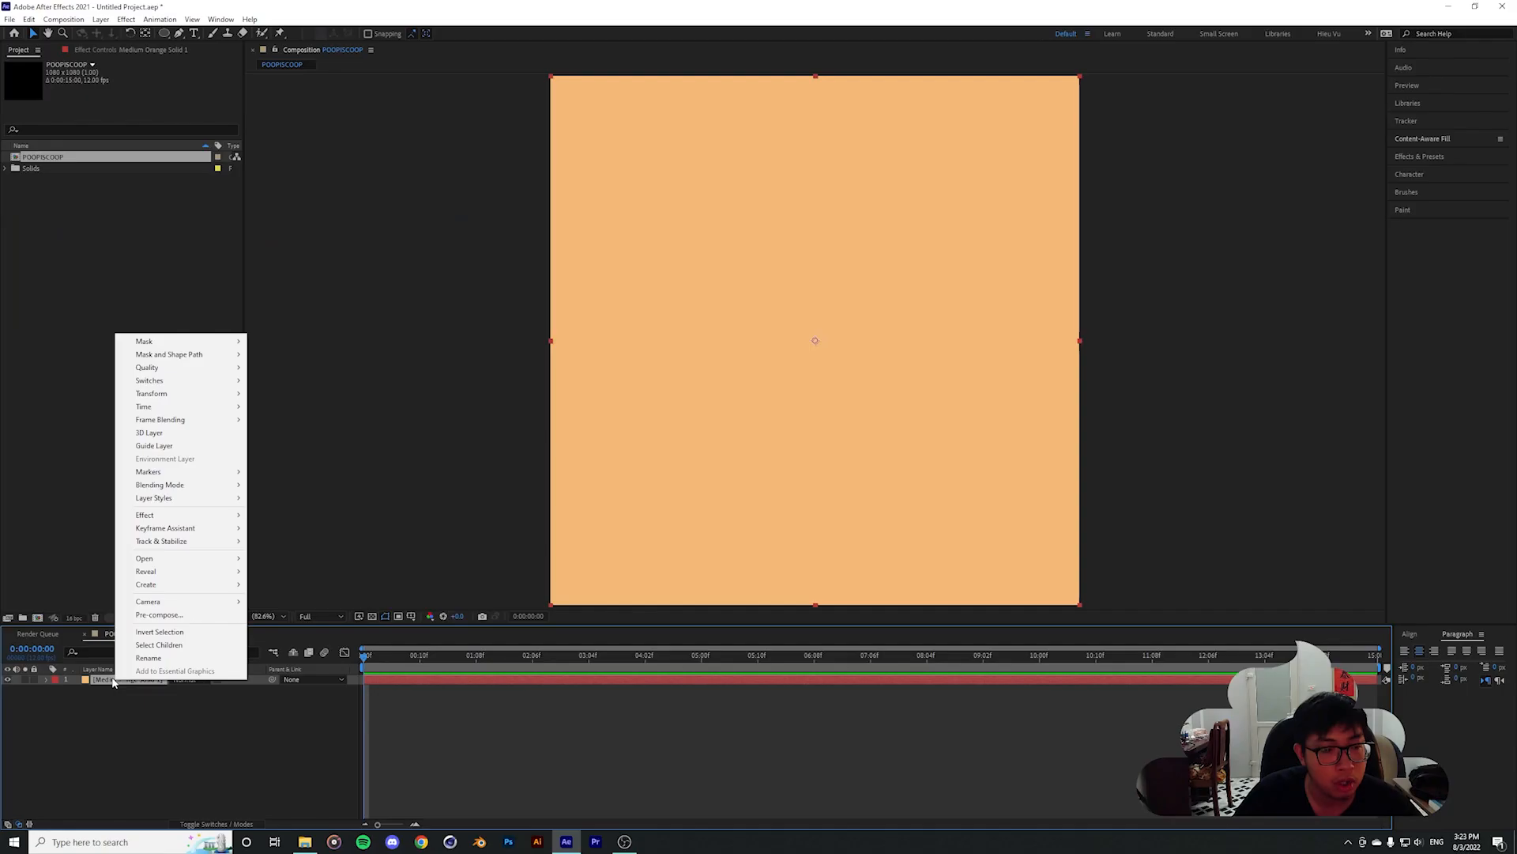
click(752, 663)
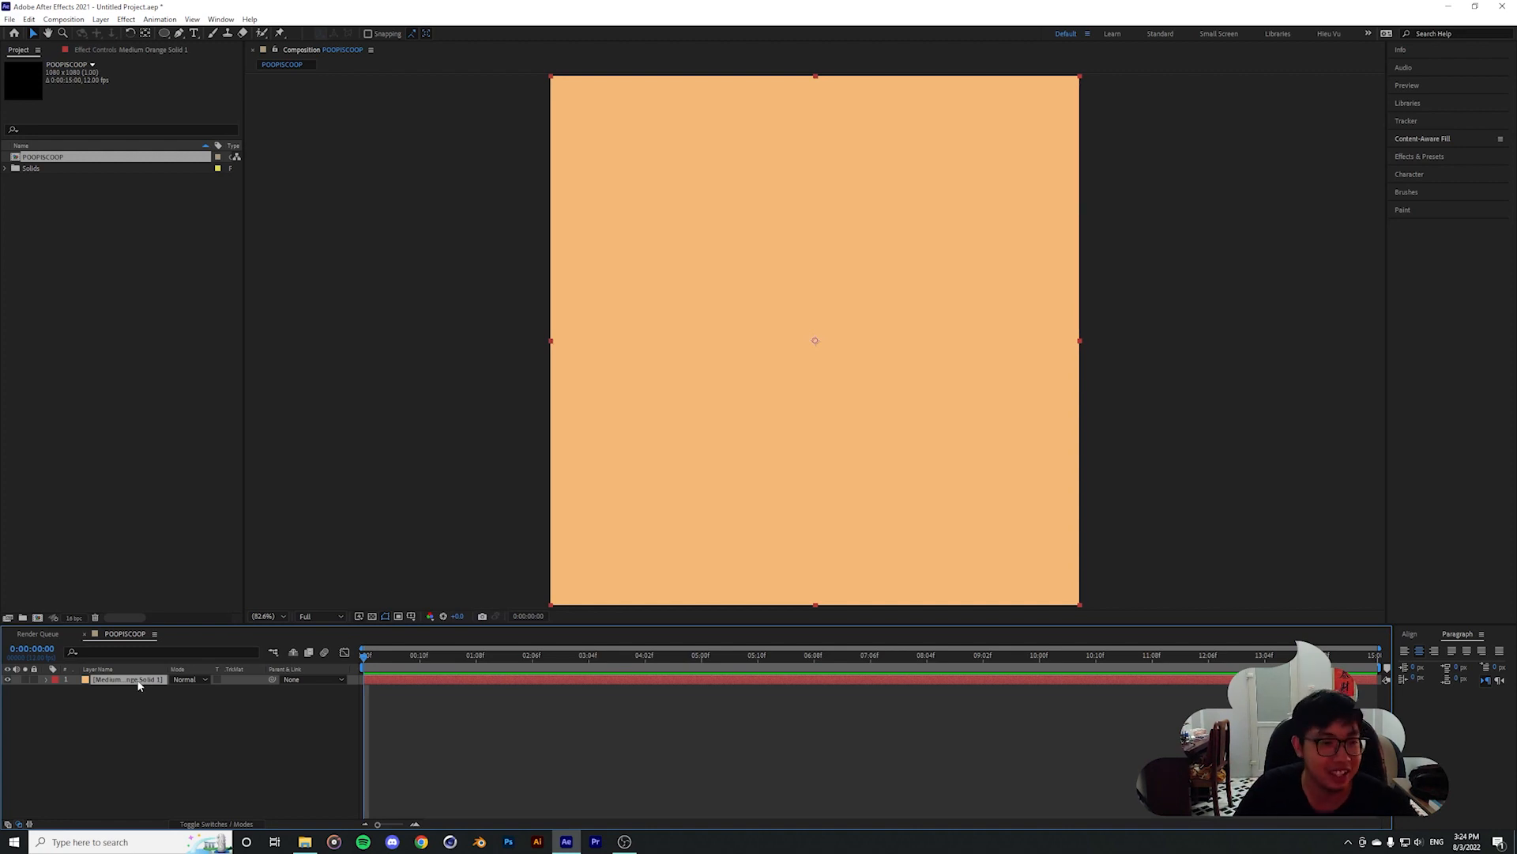
click(125, 669)
click(165, 737)
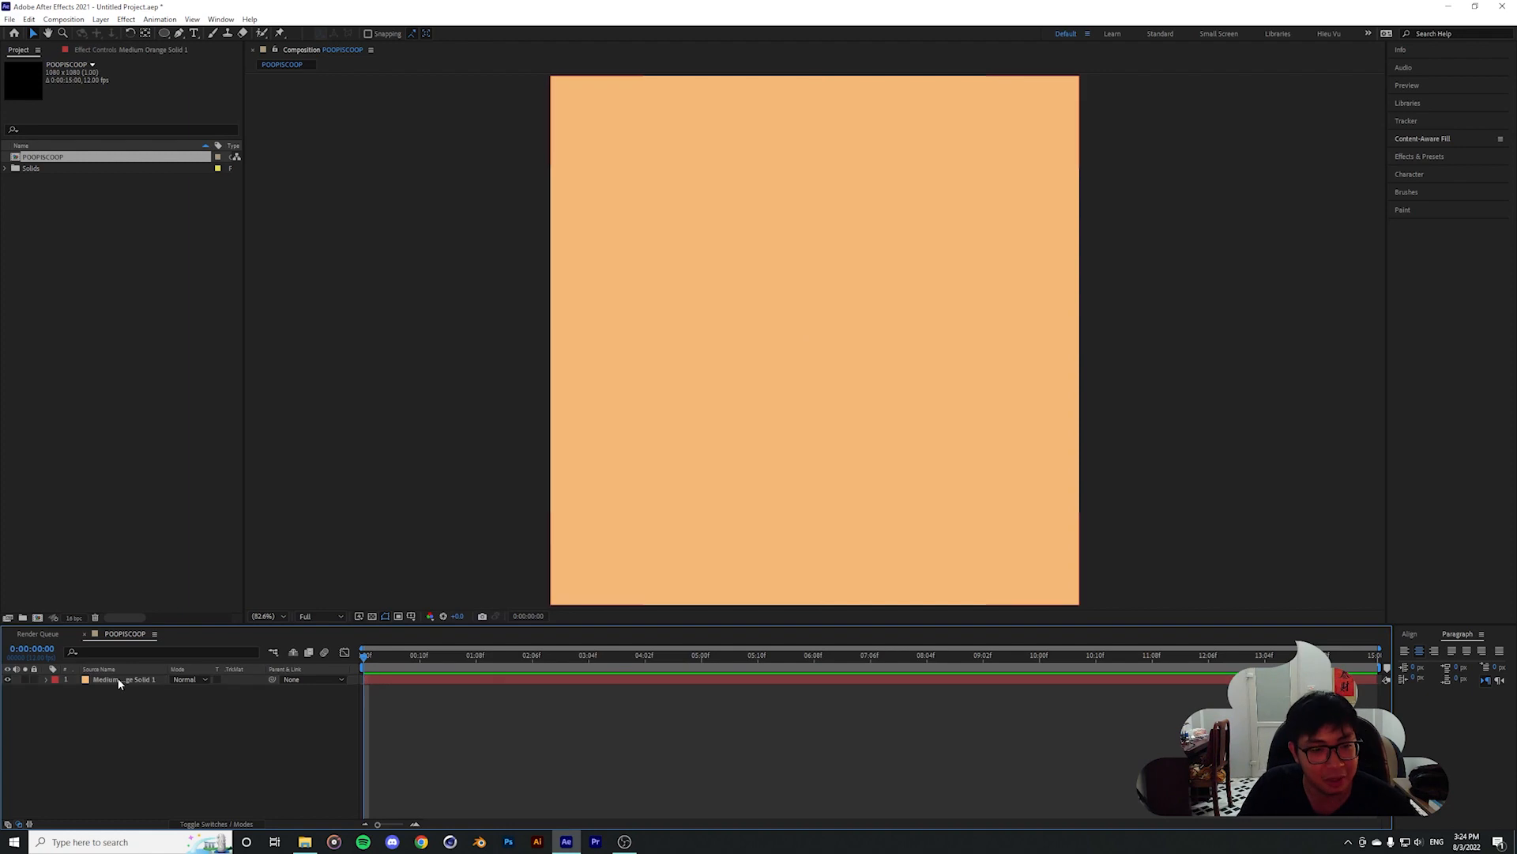
Duplicate the medium orange solid and recolor only the copy to a dark brown orange through its solid settings
click(120, 682)
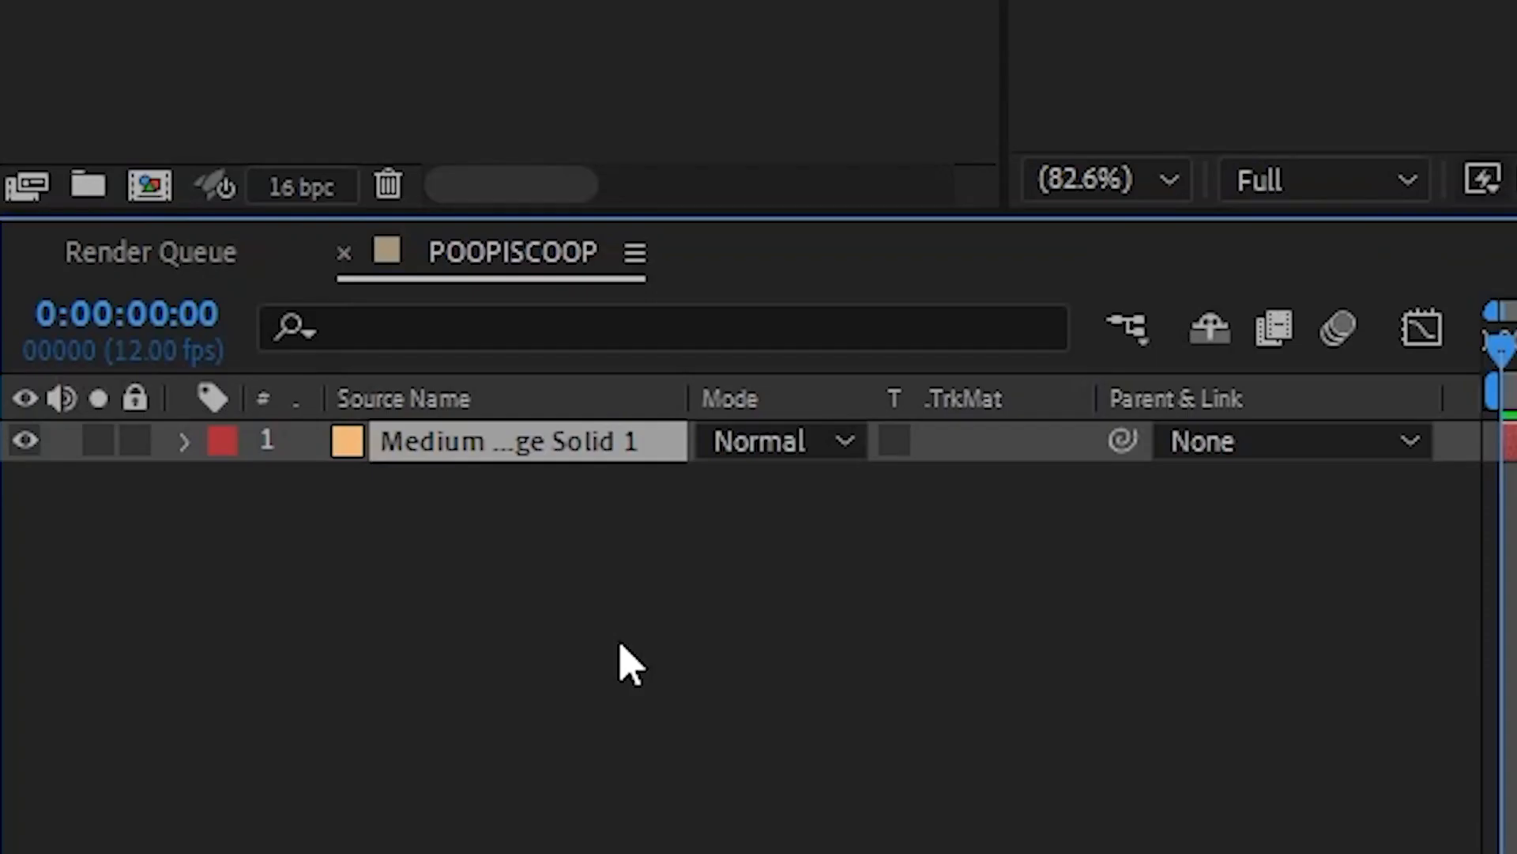
key(ctrl+d)
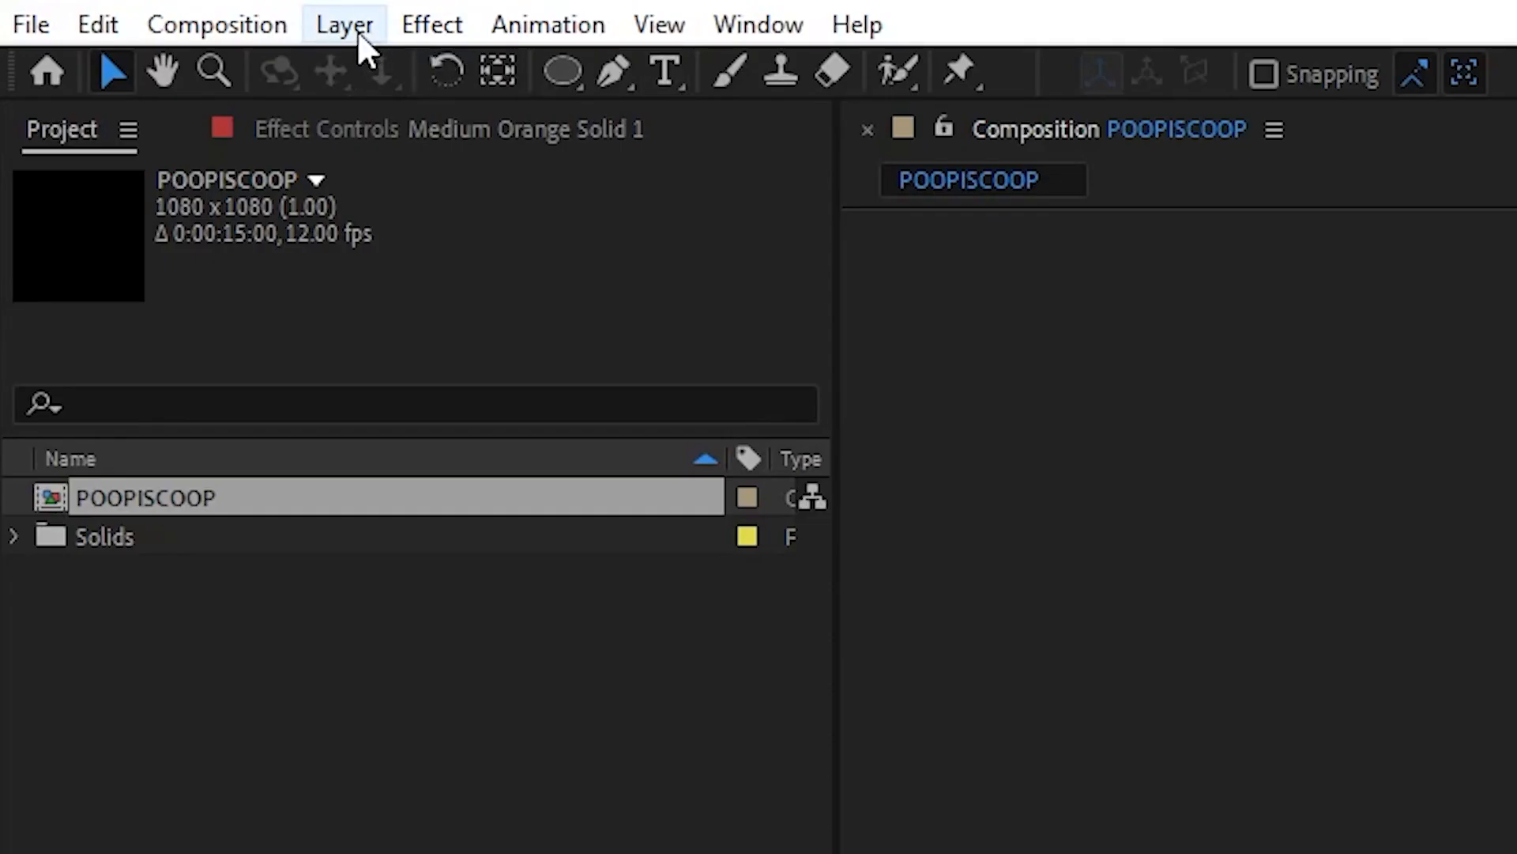
click(357, 30)
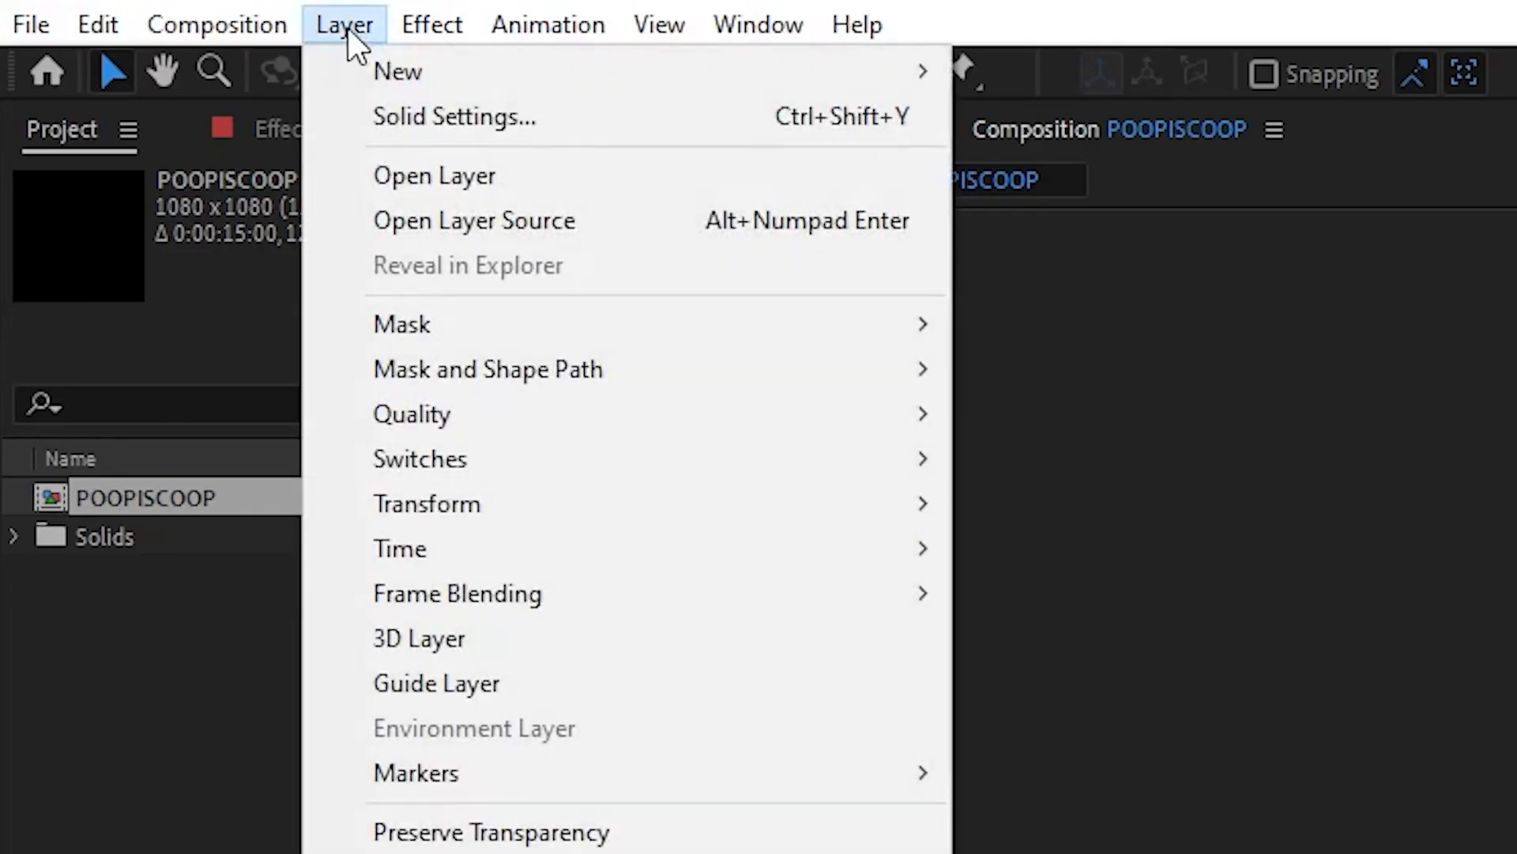
click(500, 115)
click(193, 399)
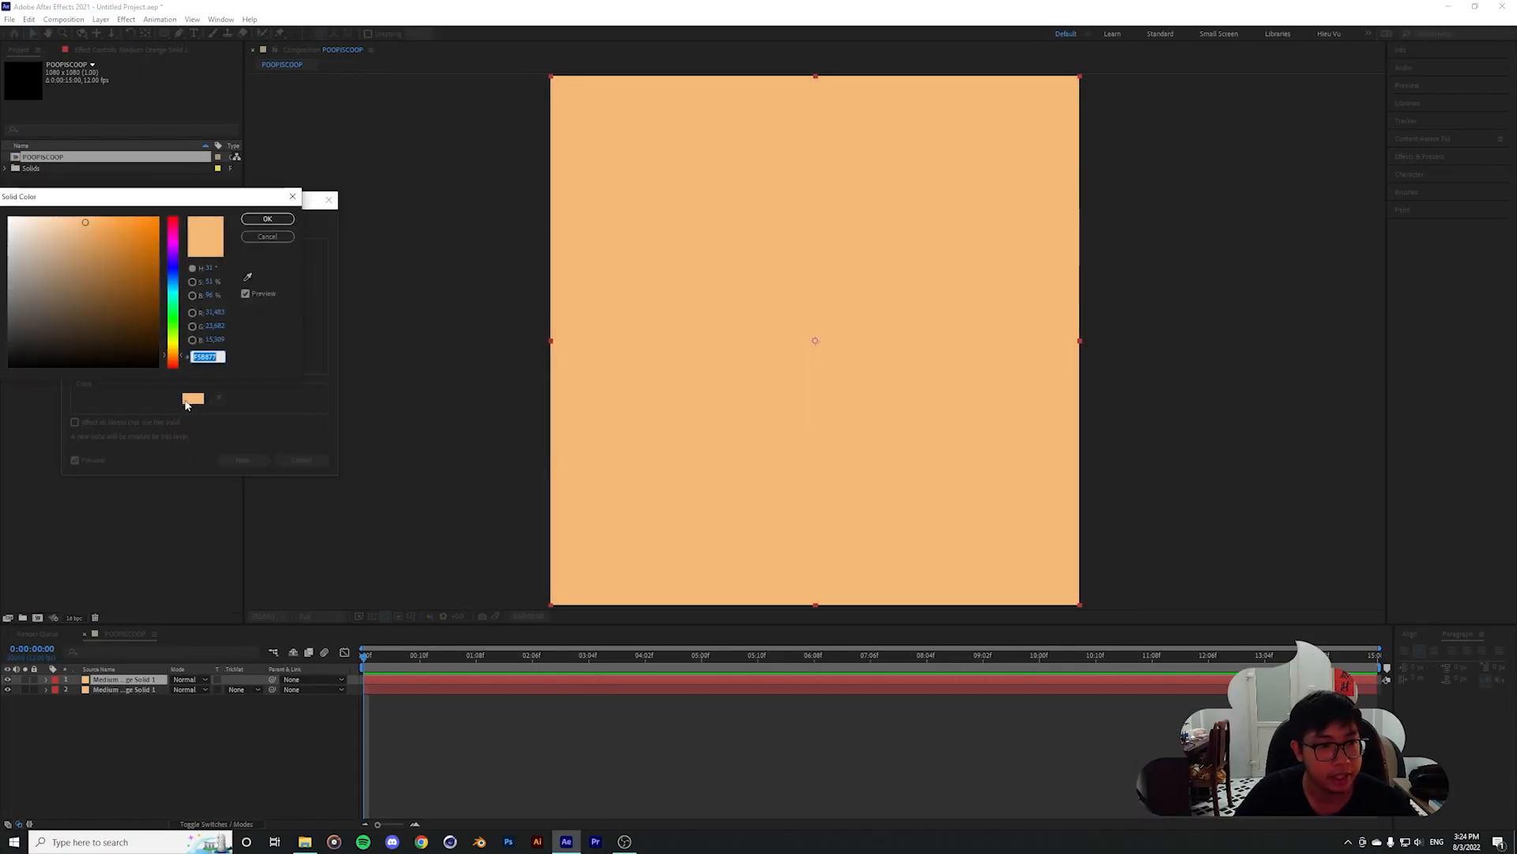
click(94, 234)
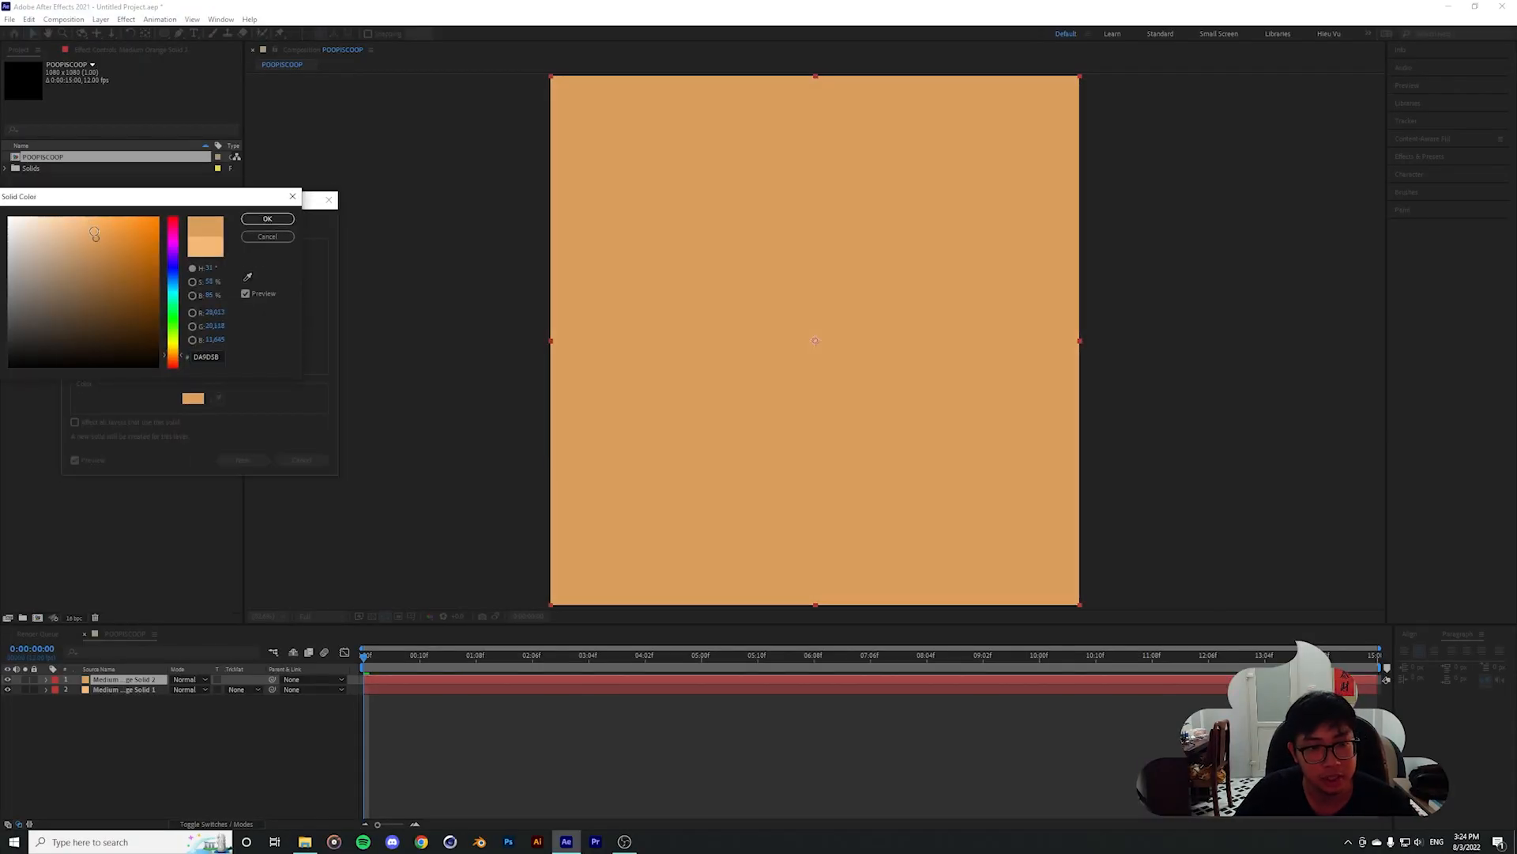
click(117, 334)
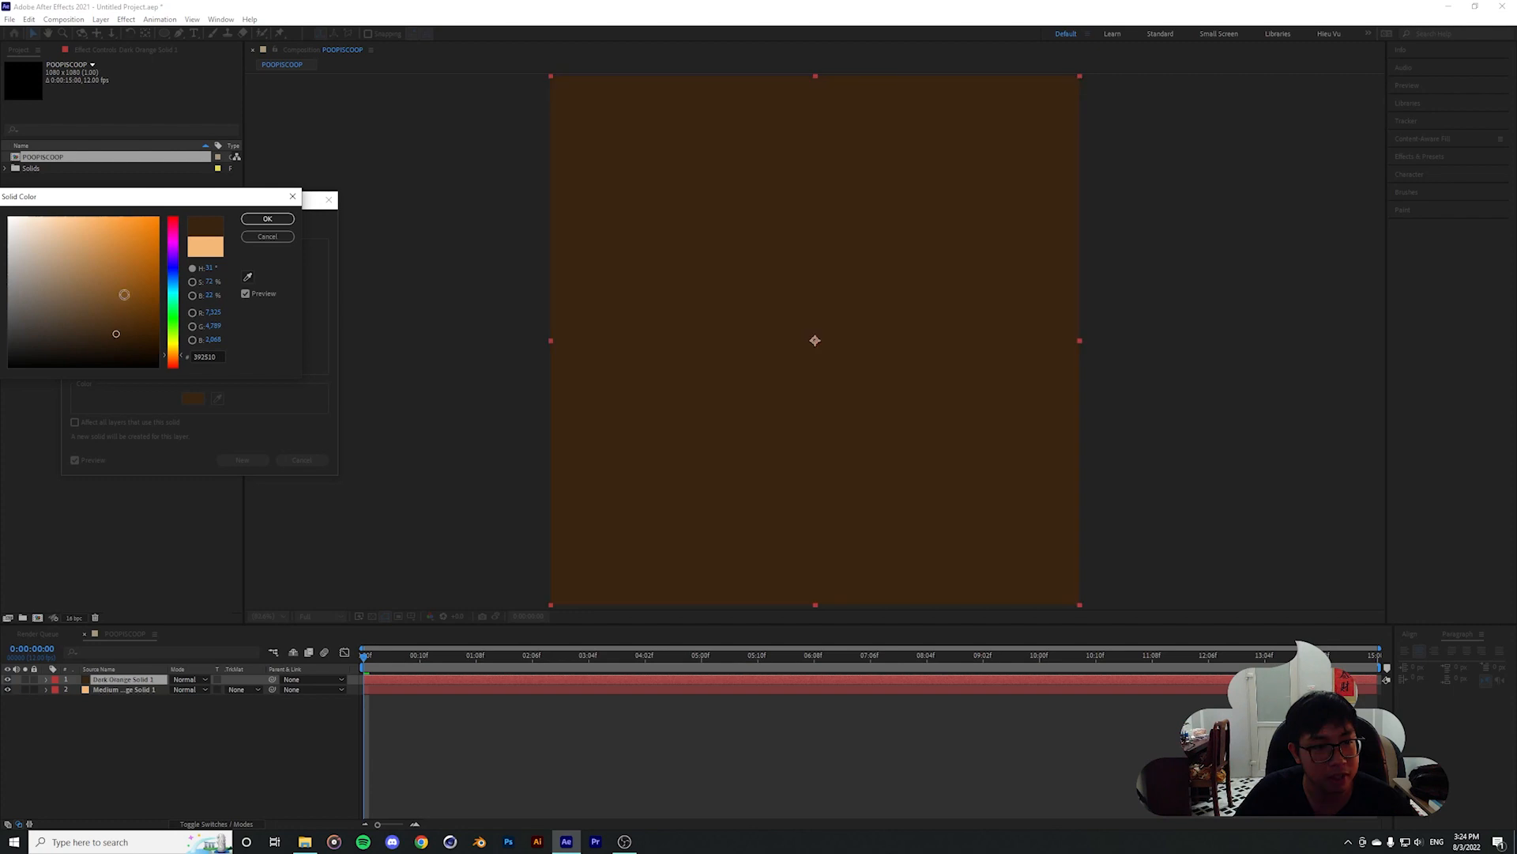
click(125, 325)
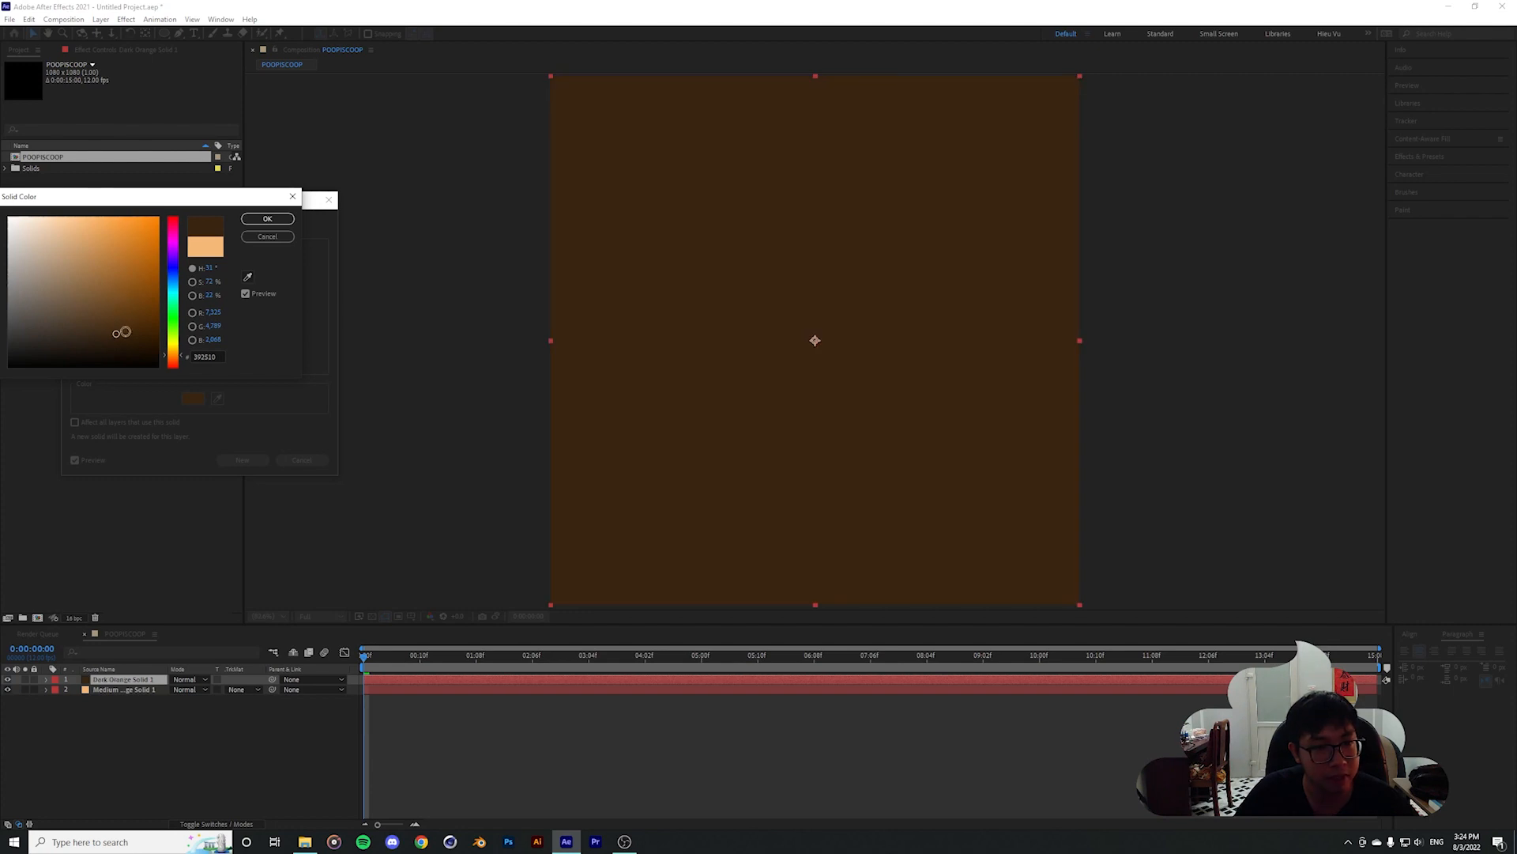
click(267, 219)
click(242, 460)
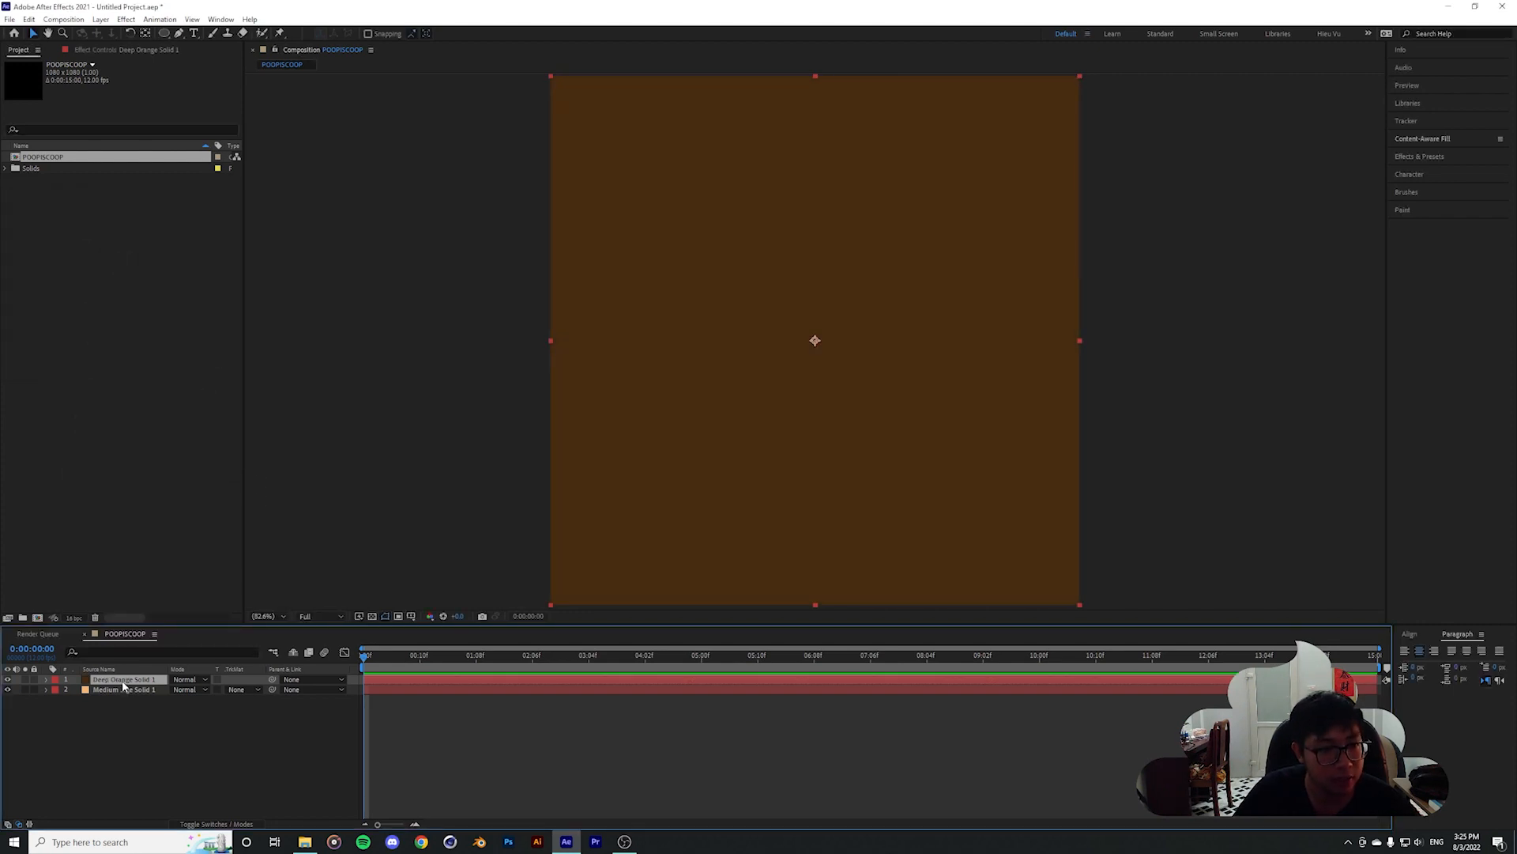
Turn on the proportional grid overlay in the composition view
click(839, 202)
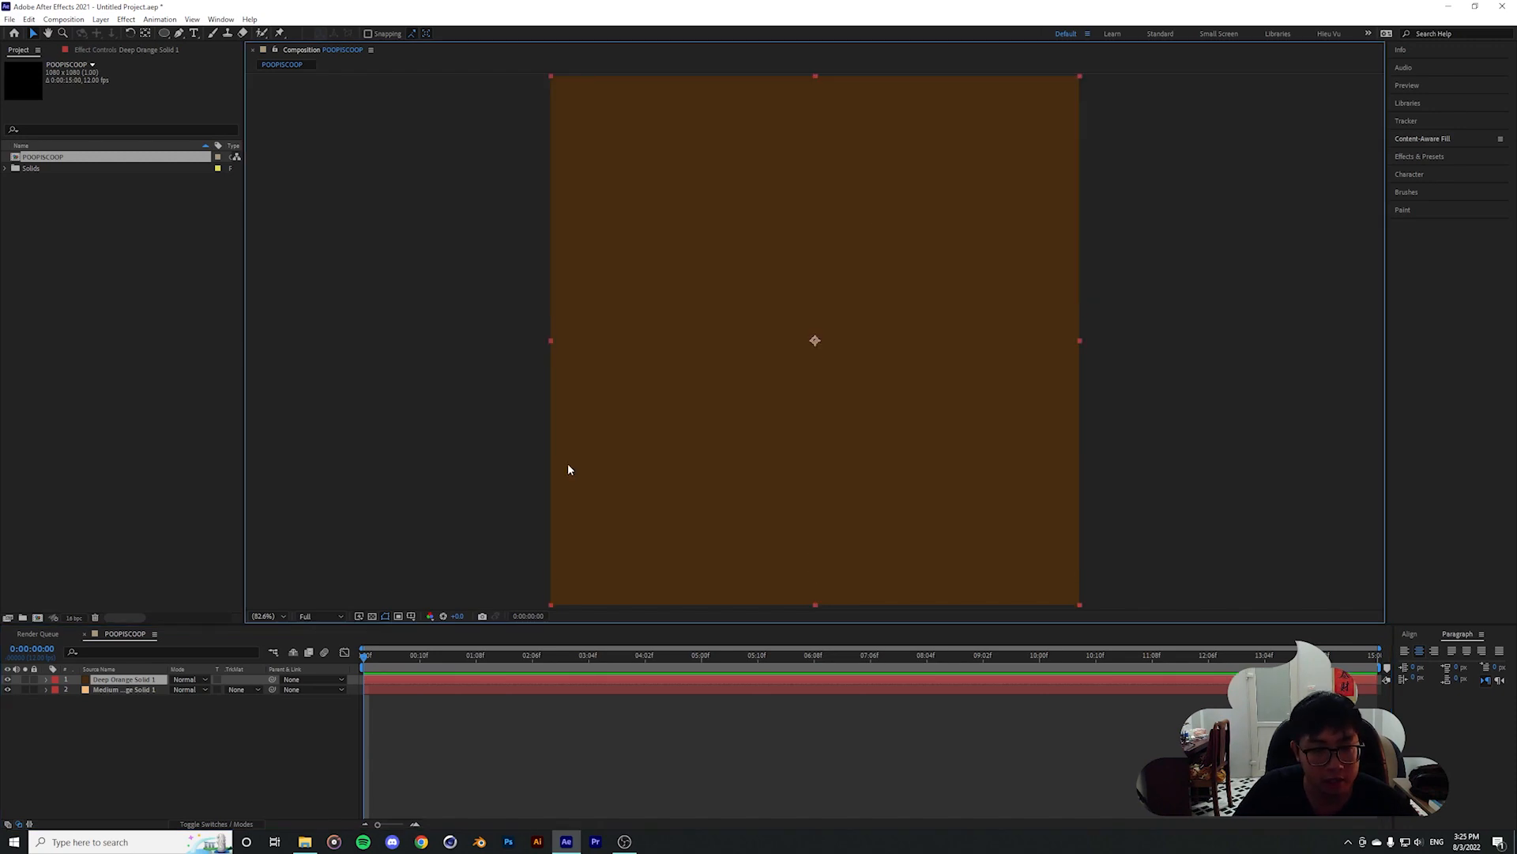
click(411, 616)
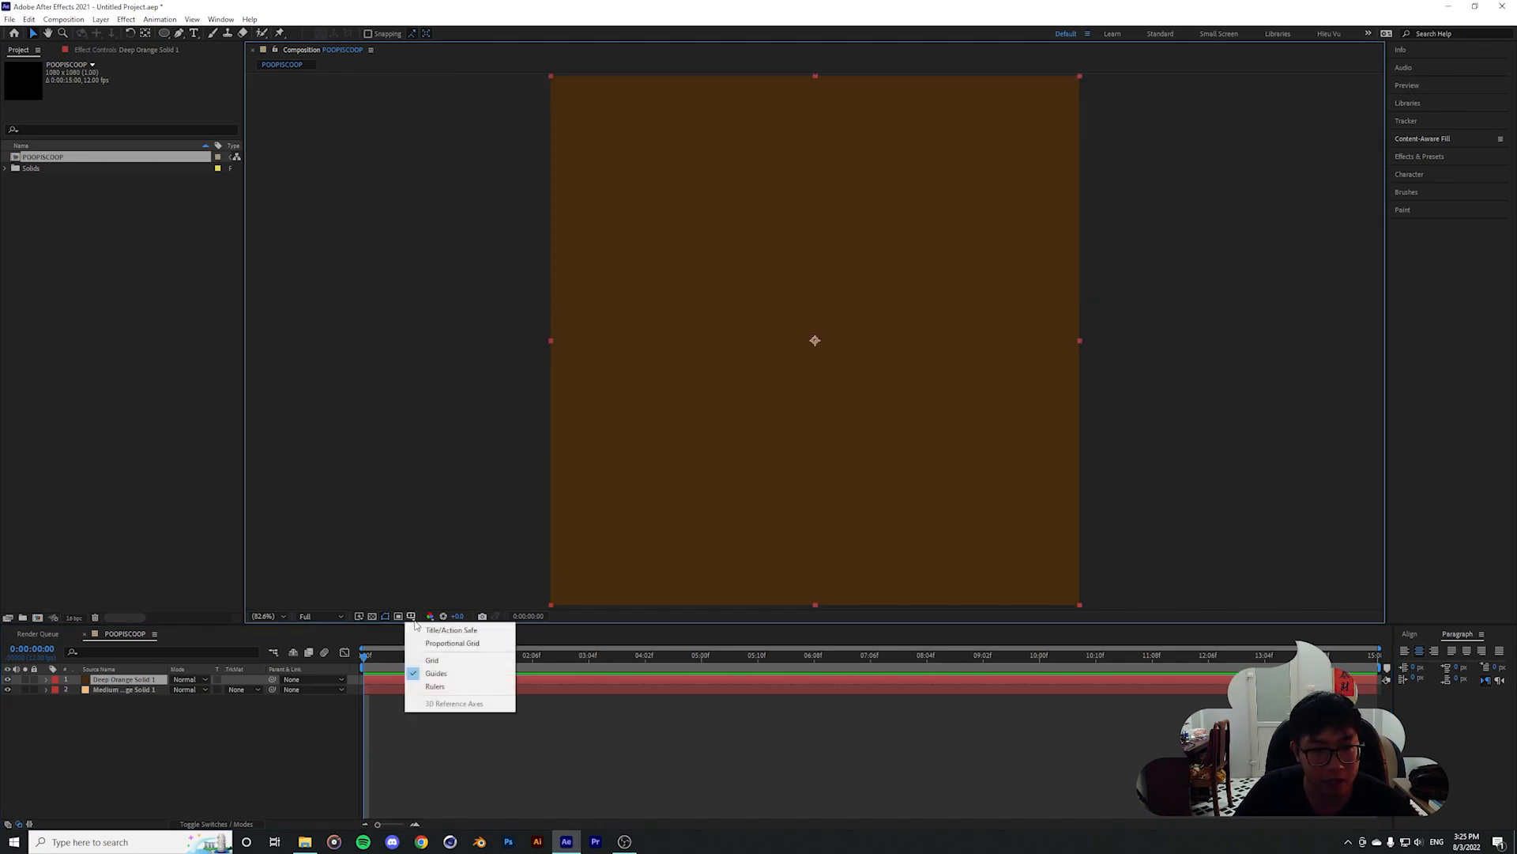
click(452, 643)
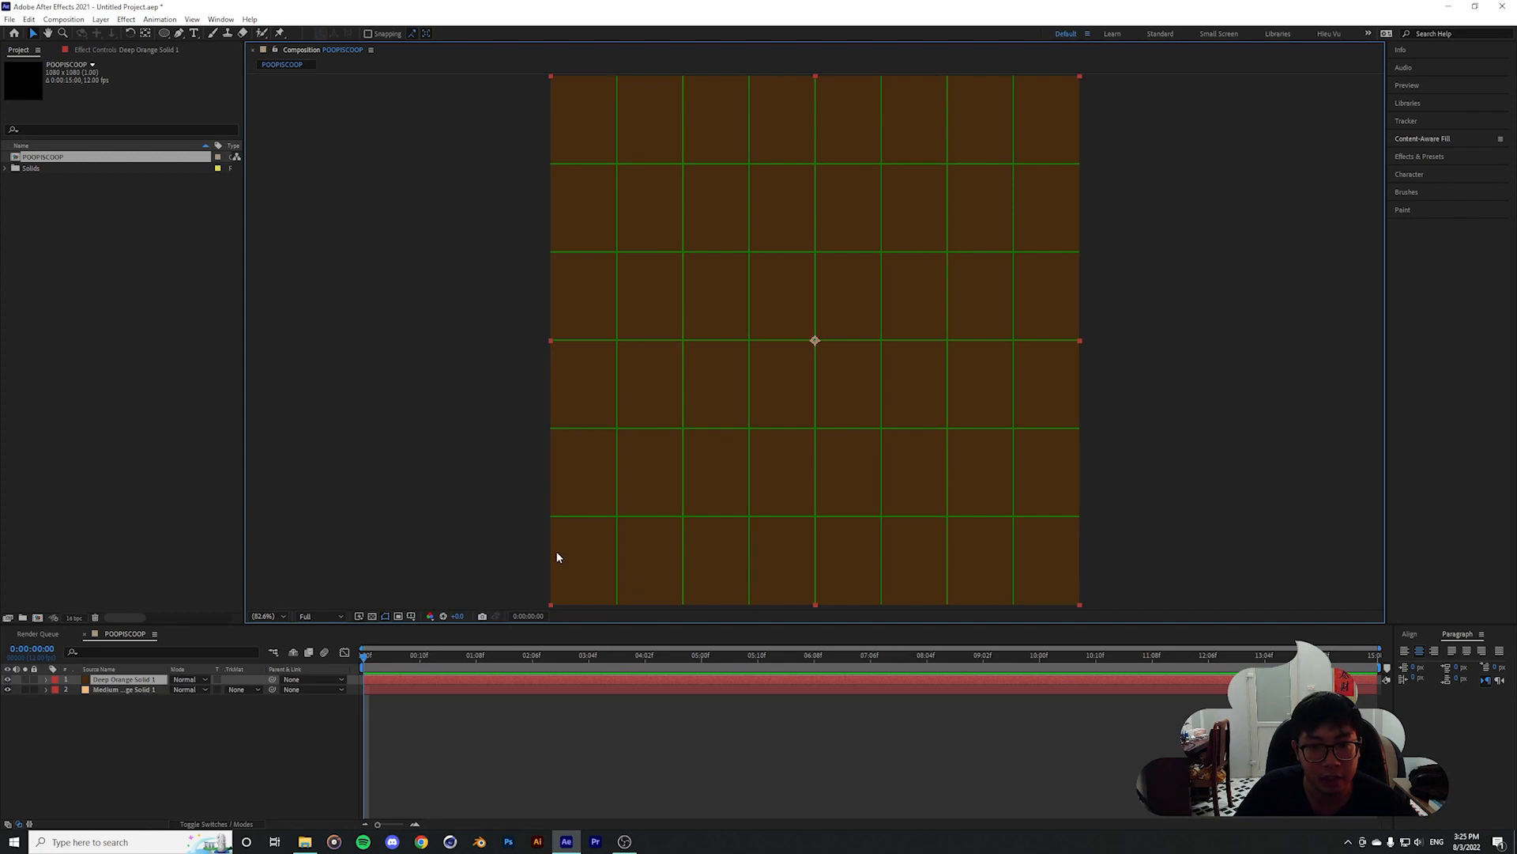
Move the dark brown solid straight down until it covers about the bottom fifth of the composition
click(125, 681)
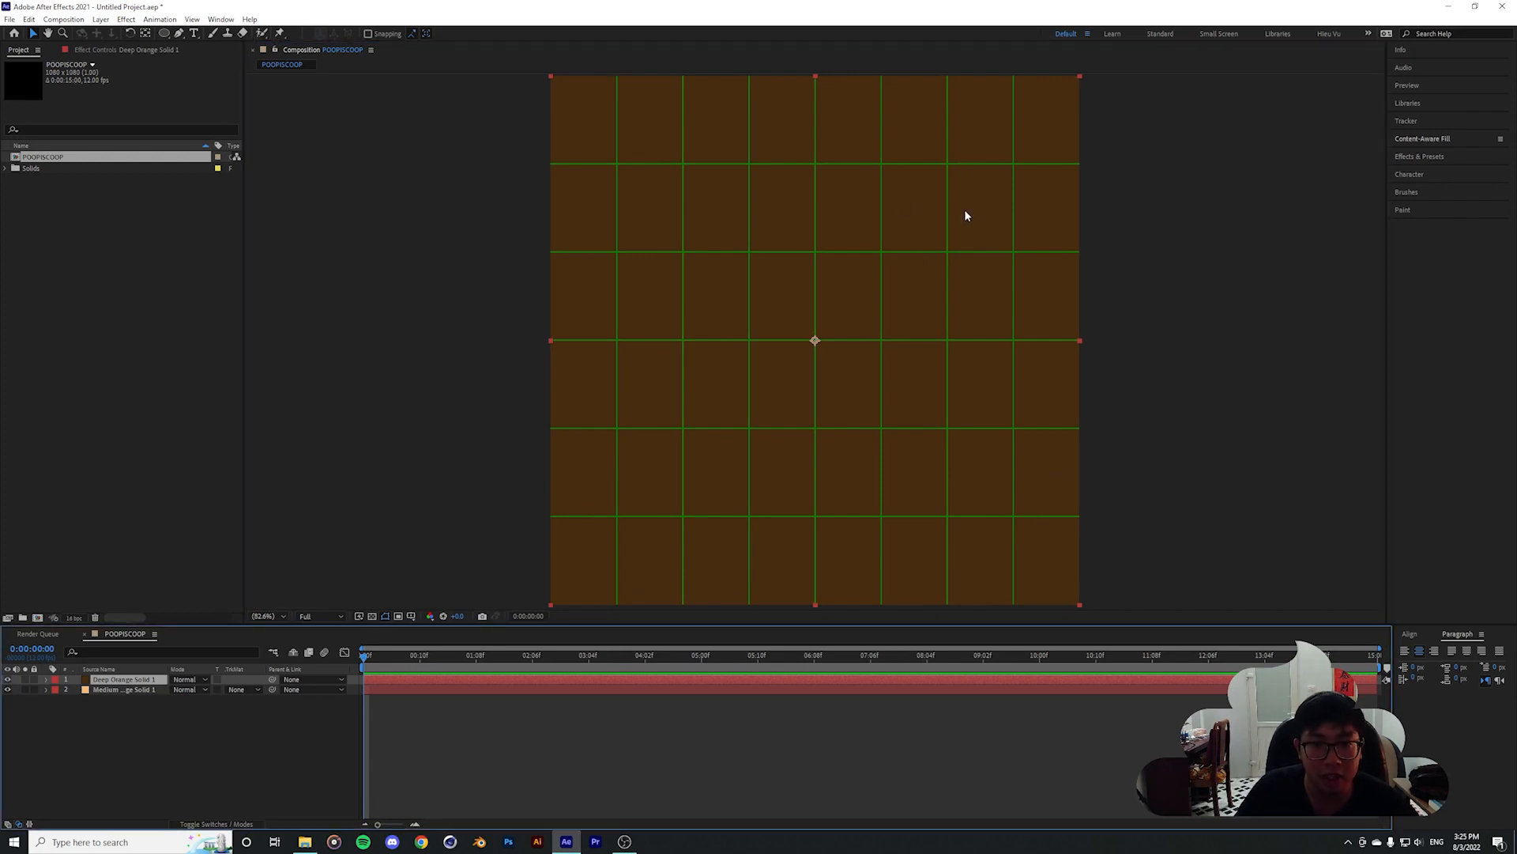
click(762, 226)
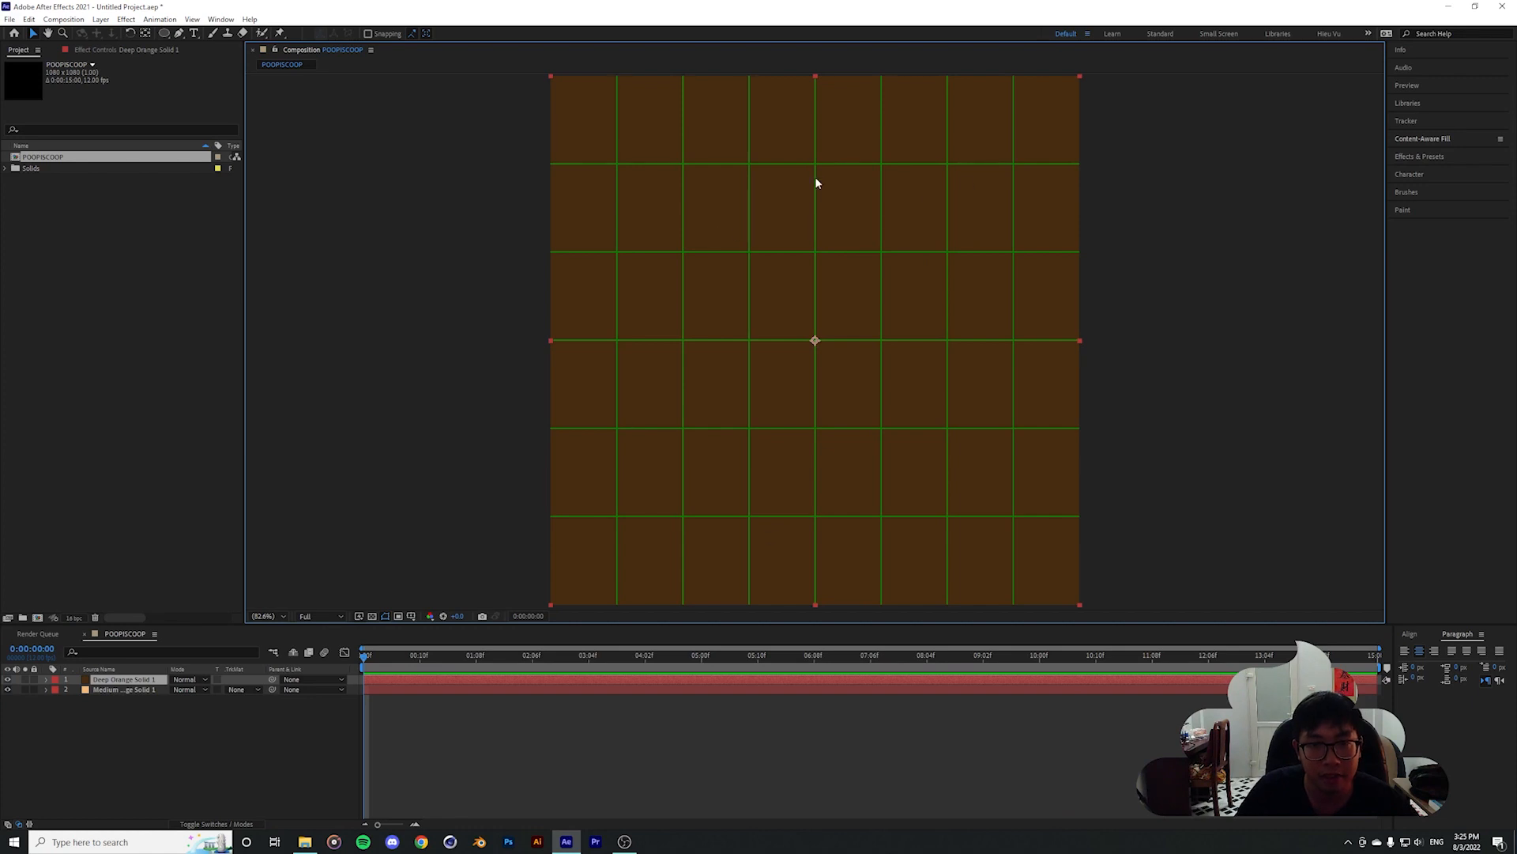
drag(816, 183, 815, 512)
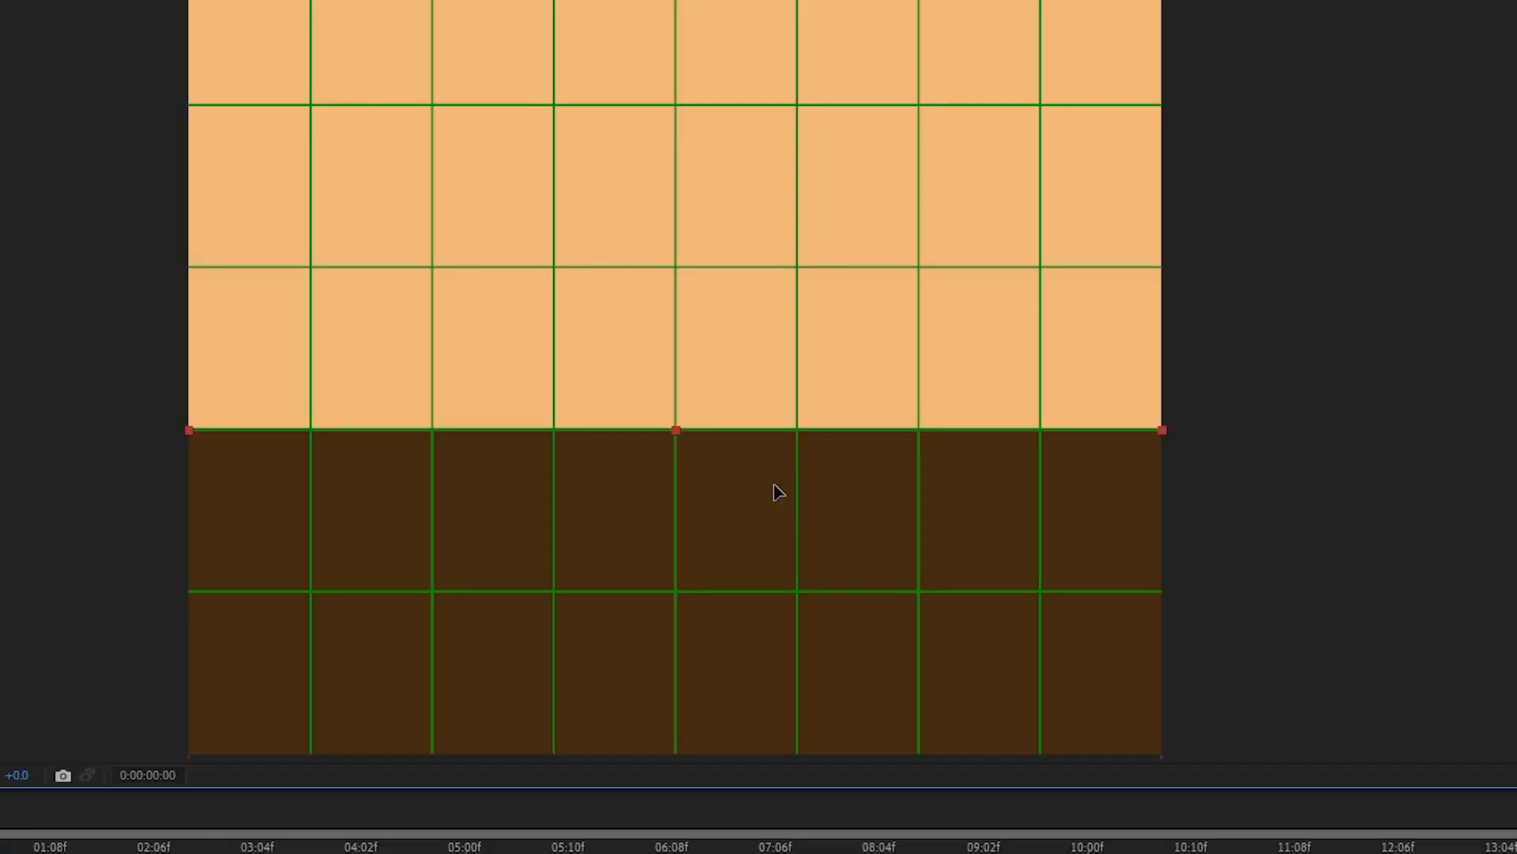
drag(778, 492, 772, 573)
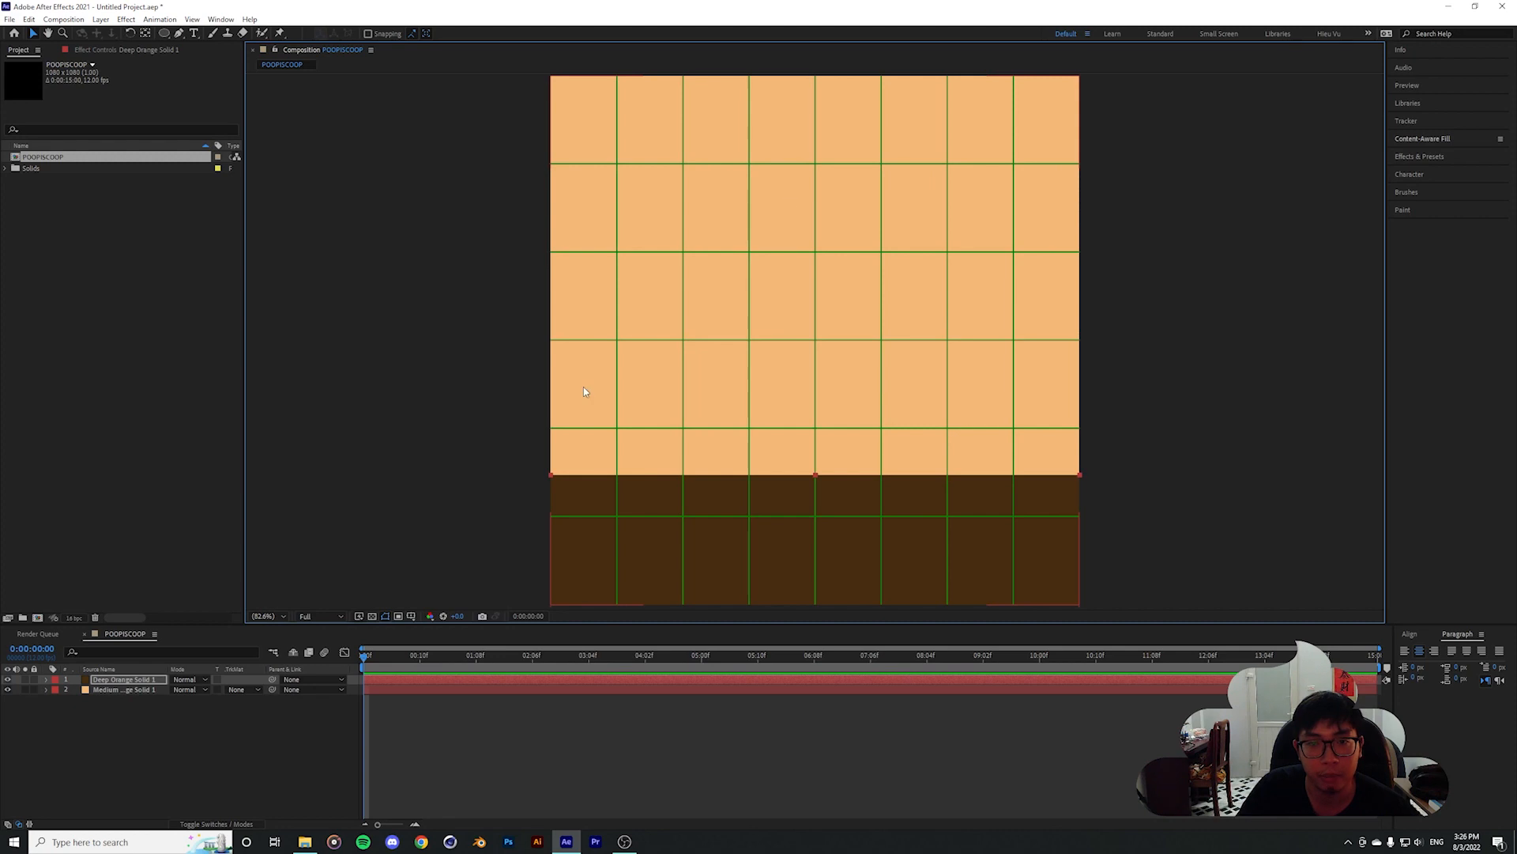
drag(858, 501, 858, 518)
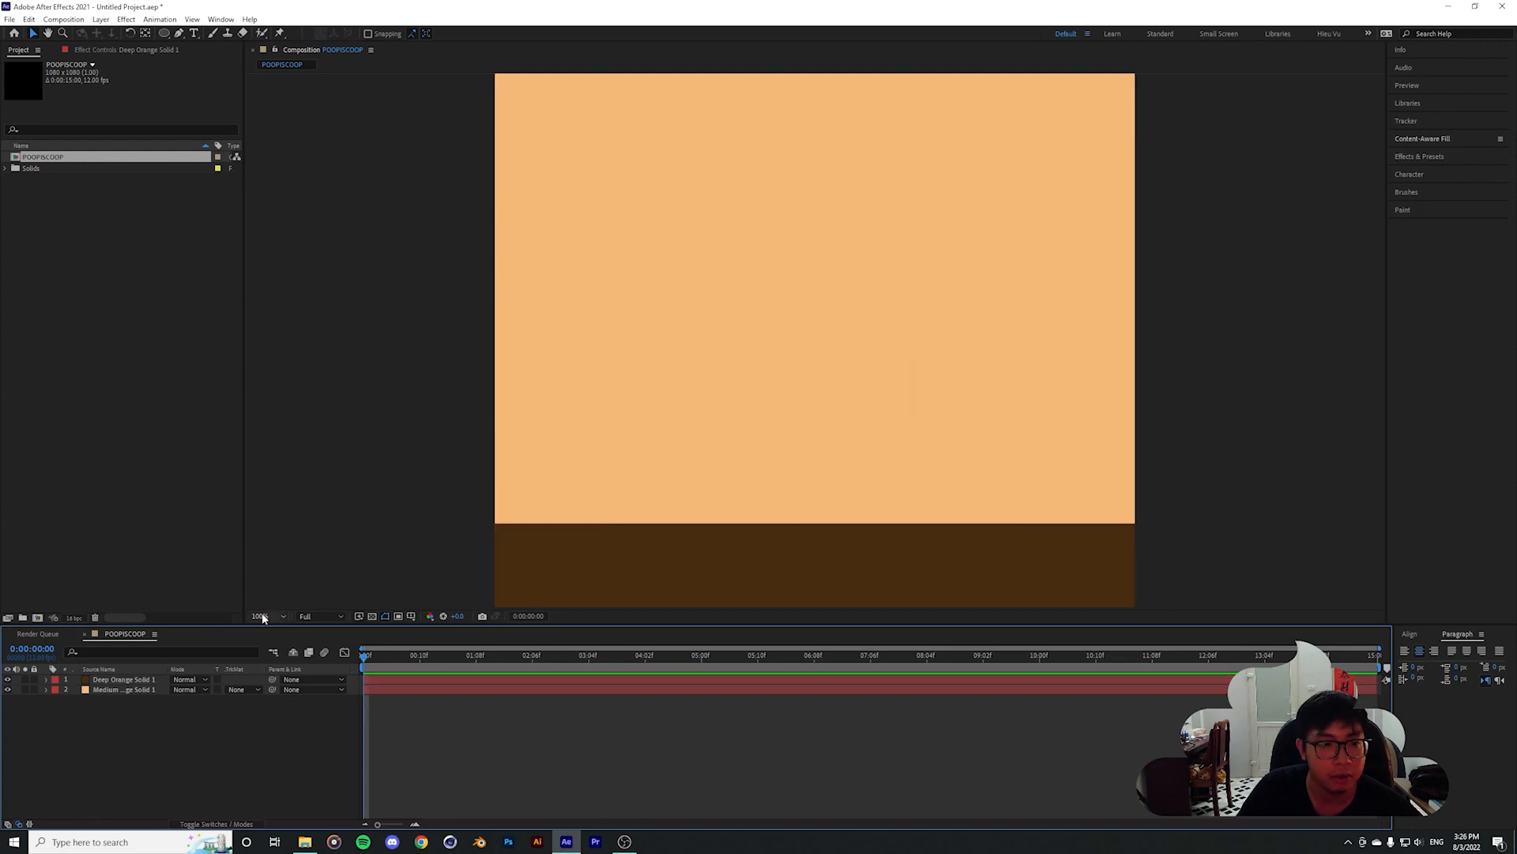
Set the composition view's magnification to Fit up to 100% and leave all layers deselected
click(266, 616)
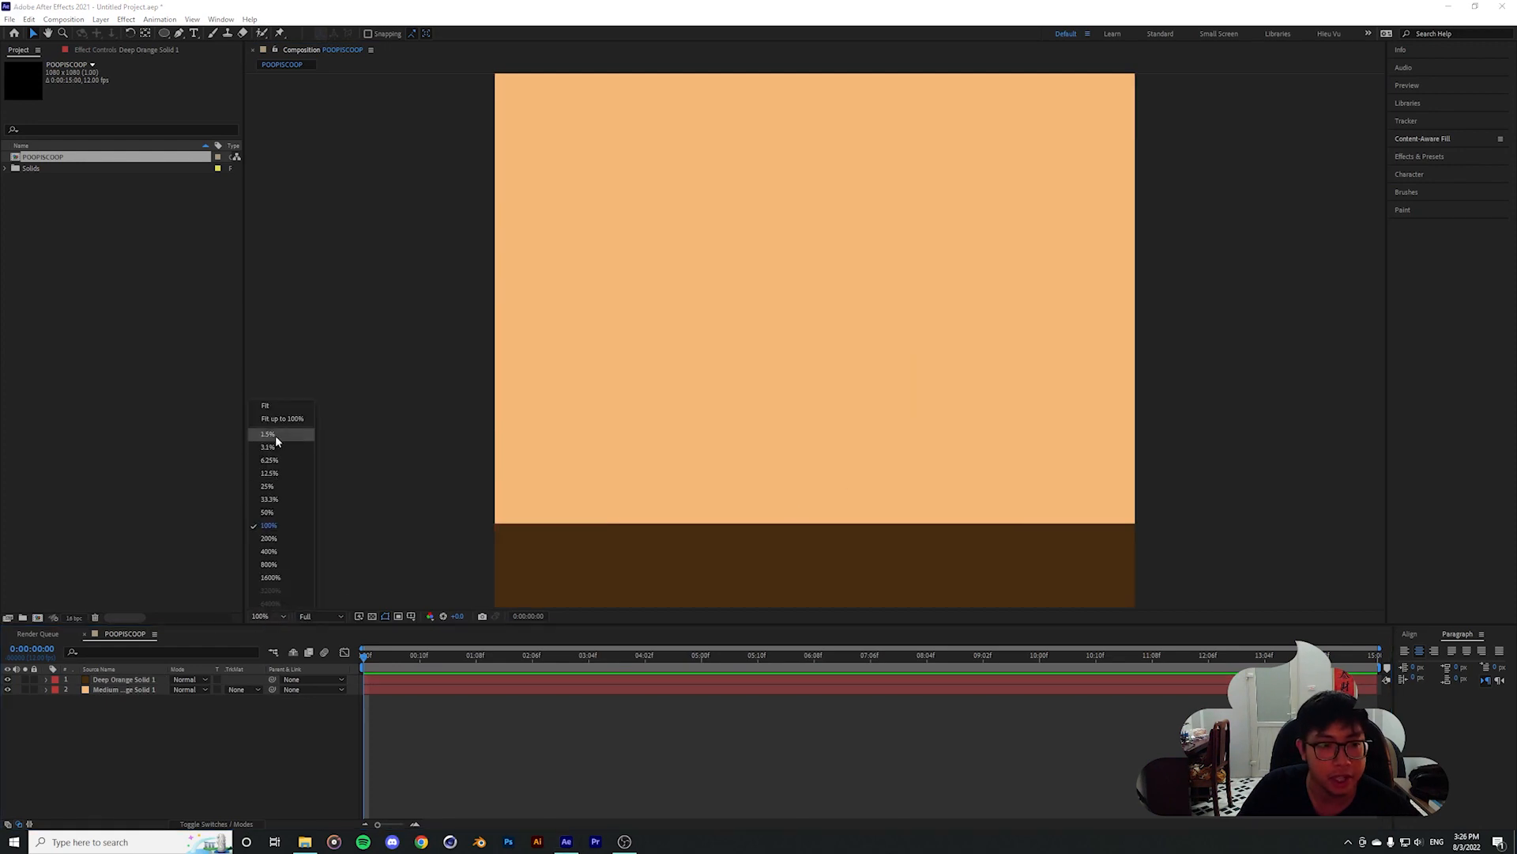
click(275, 416)
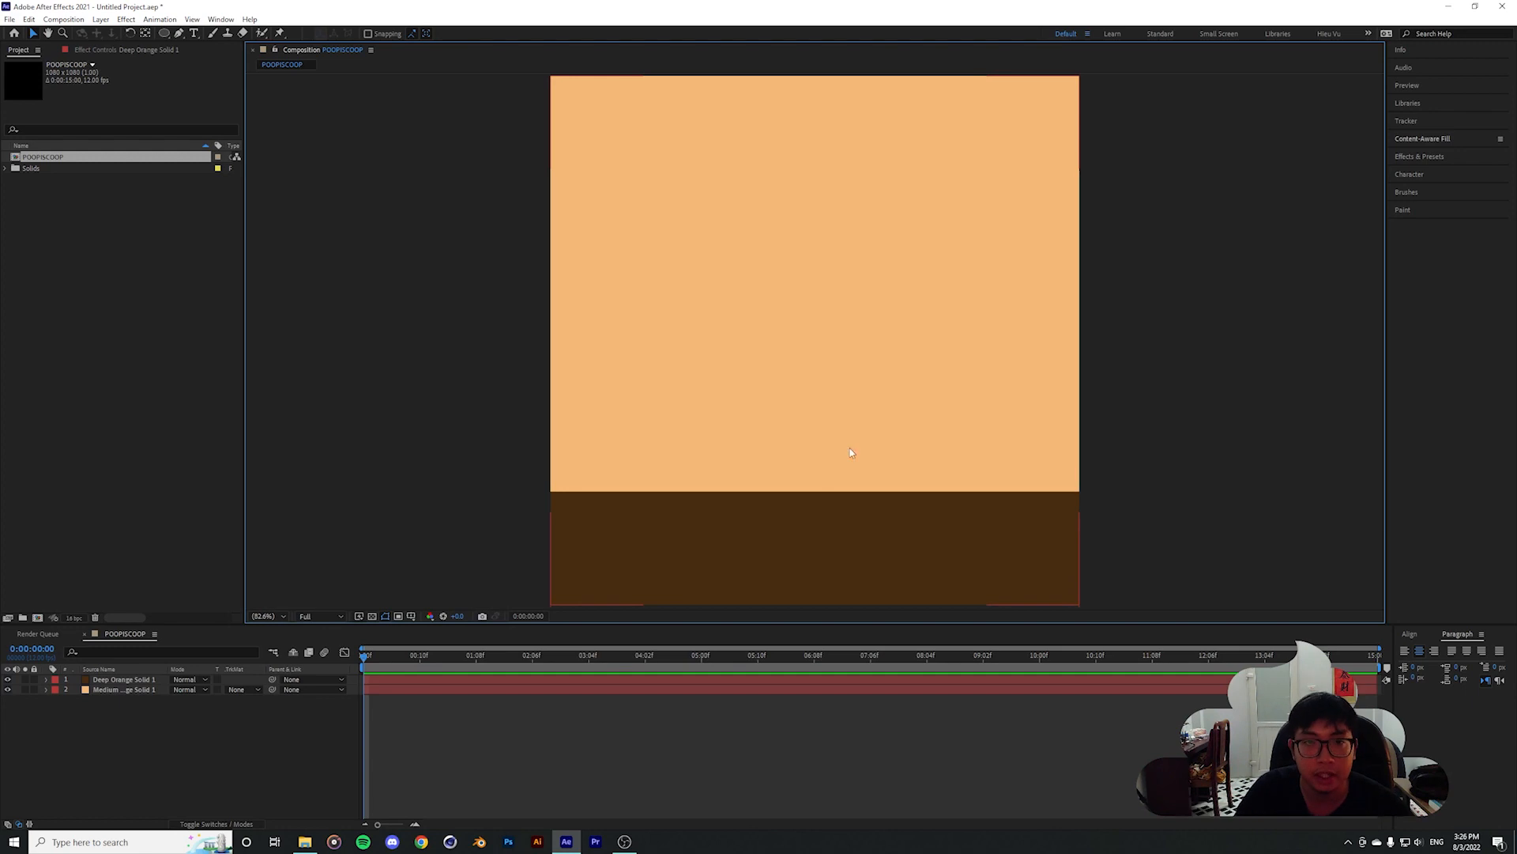
click(145, 726)
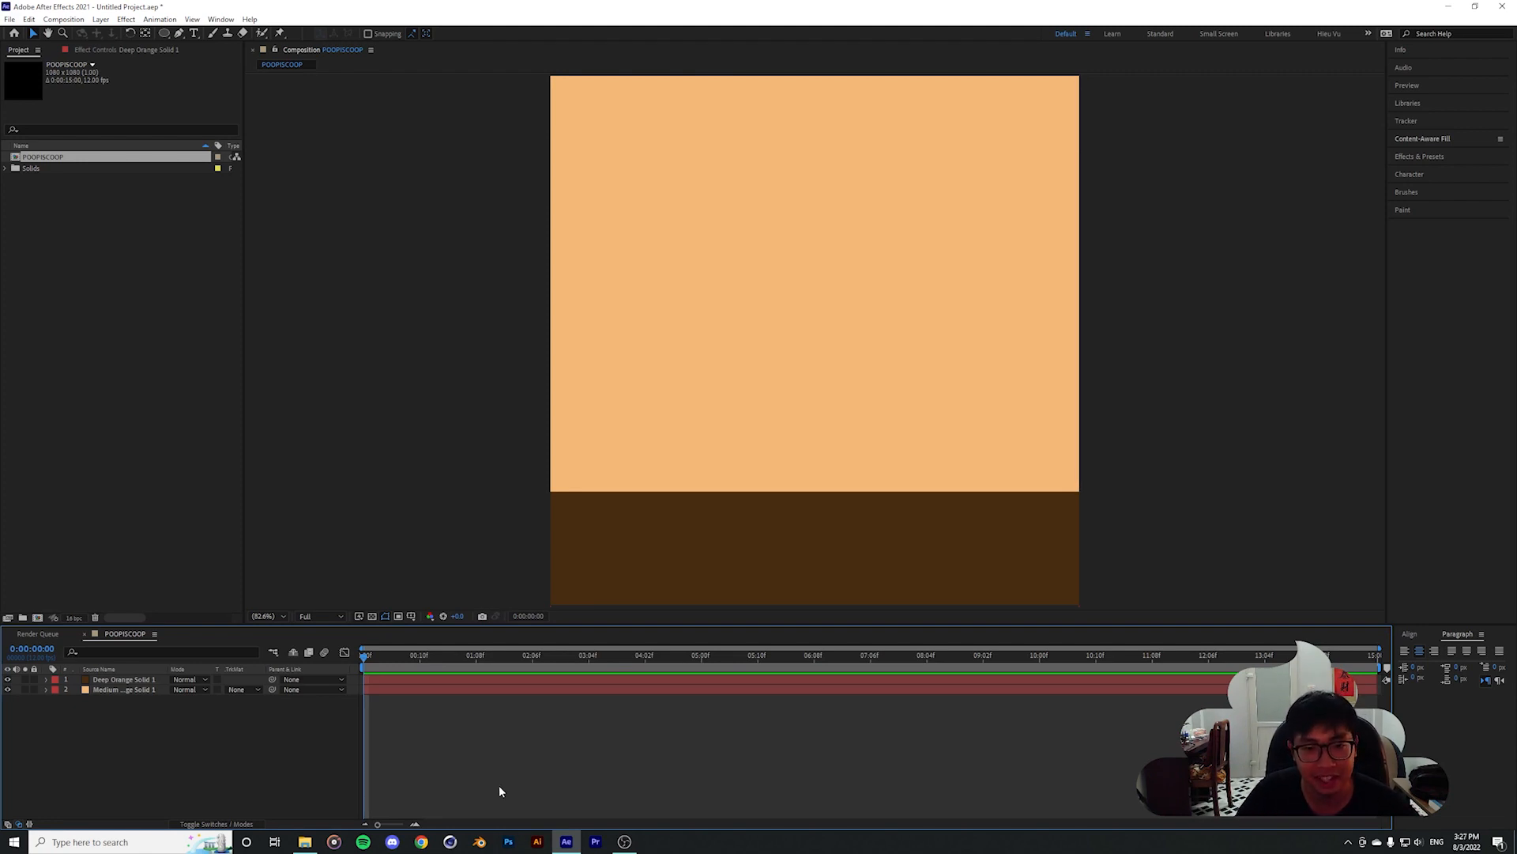
Save the project as STNKYPOO.aep in the Assets folder
click(10, 19)
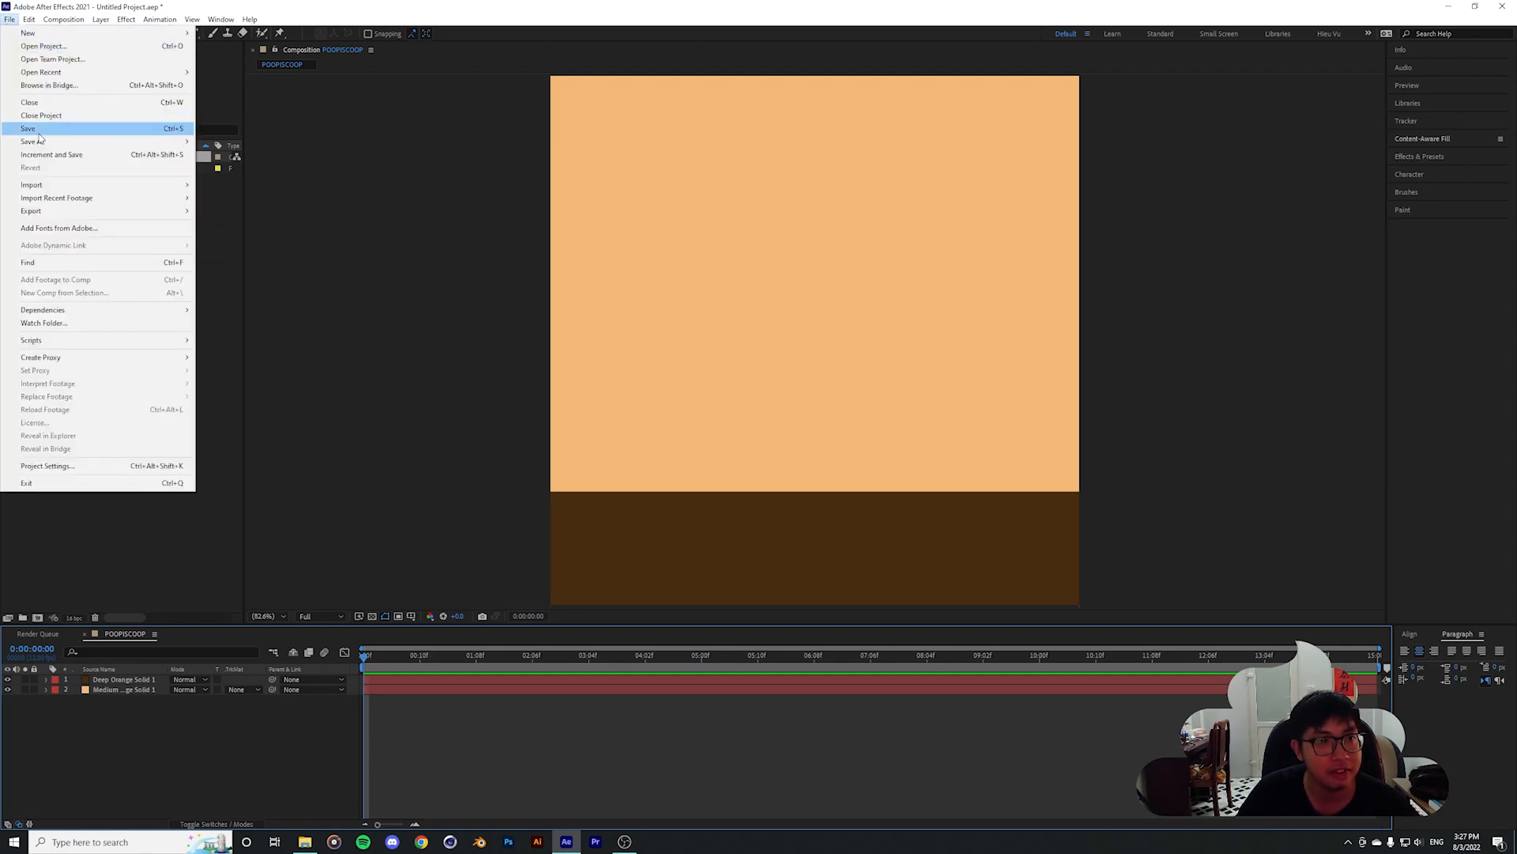
mouse_move(39, 139)
click(230, 141)
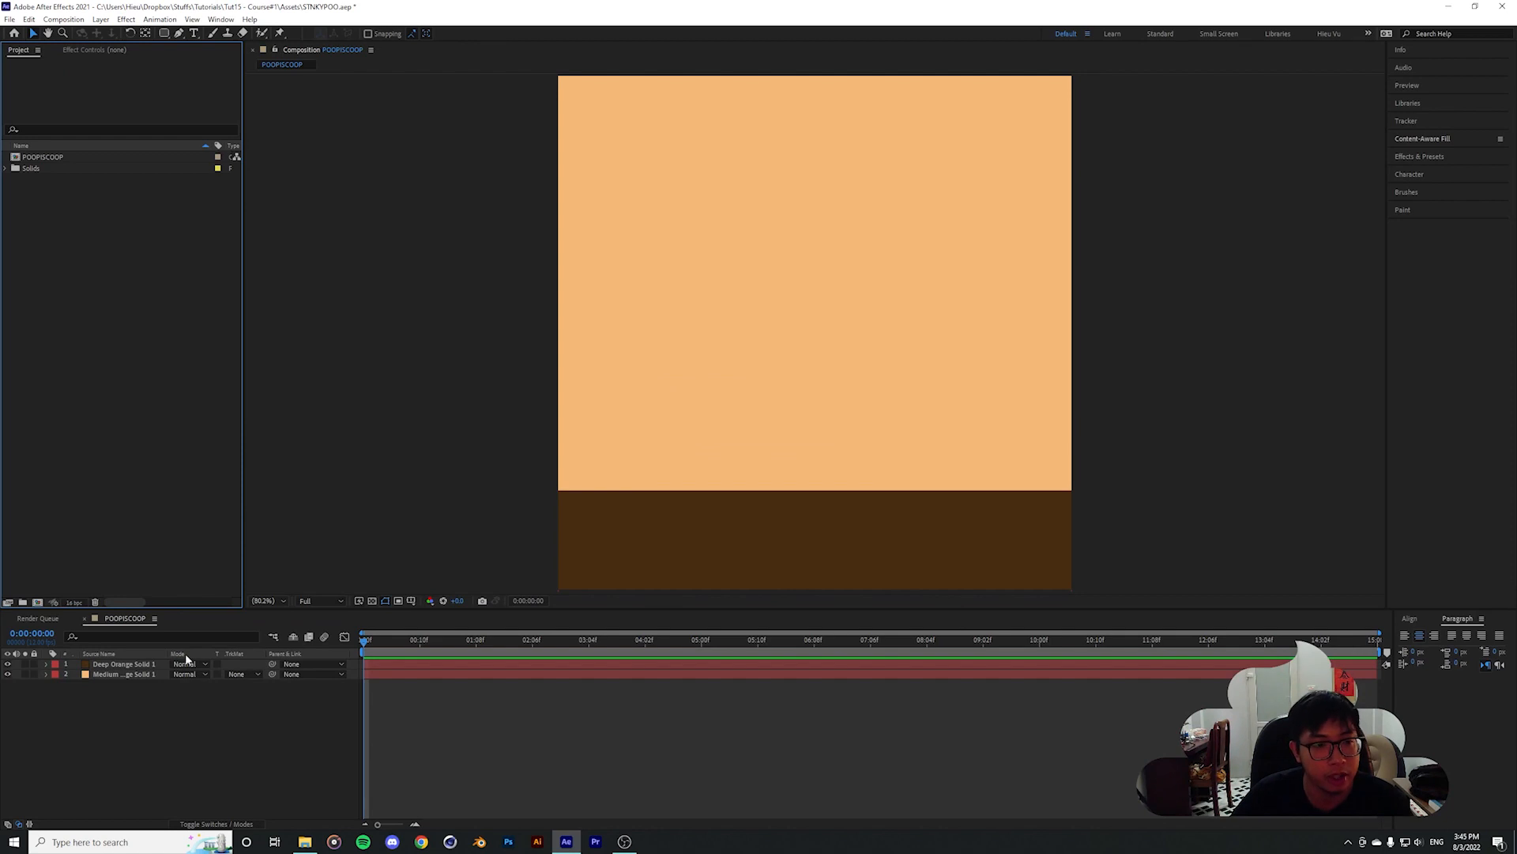
With no layer selected, draw a red rounded rectangle about 750 by 127 px resting on the dark floor's upper edge
click(154, 663)
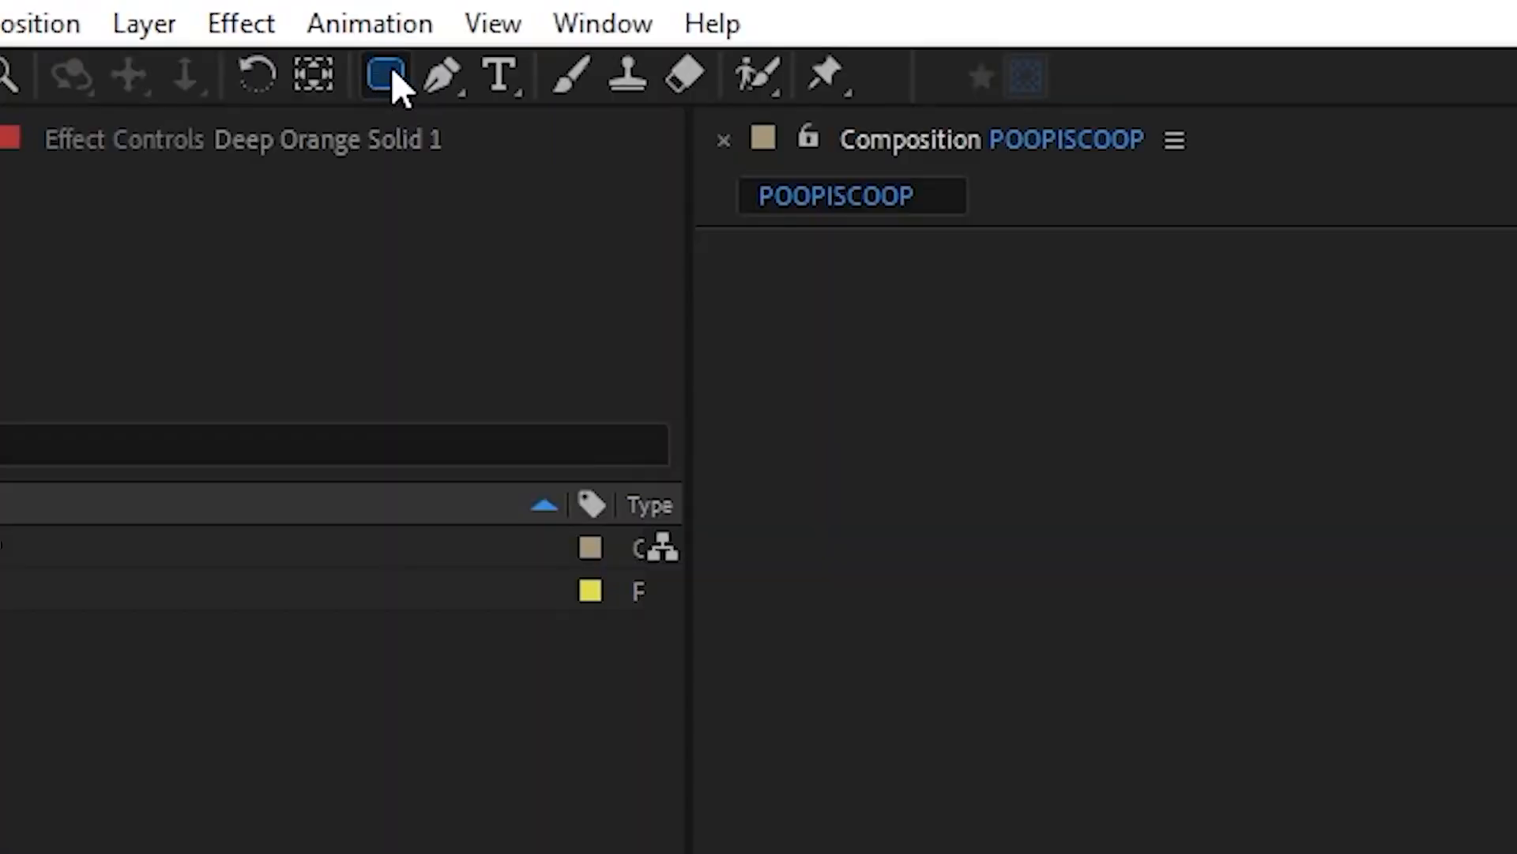
click(163, 32)
click(389, 74)
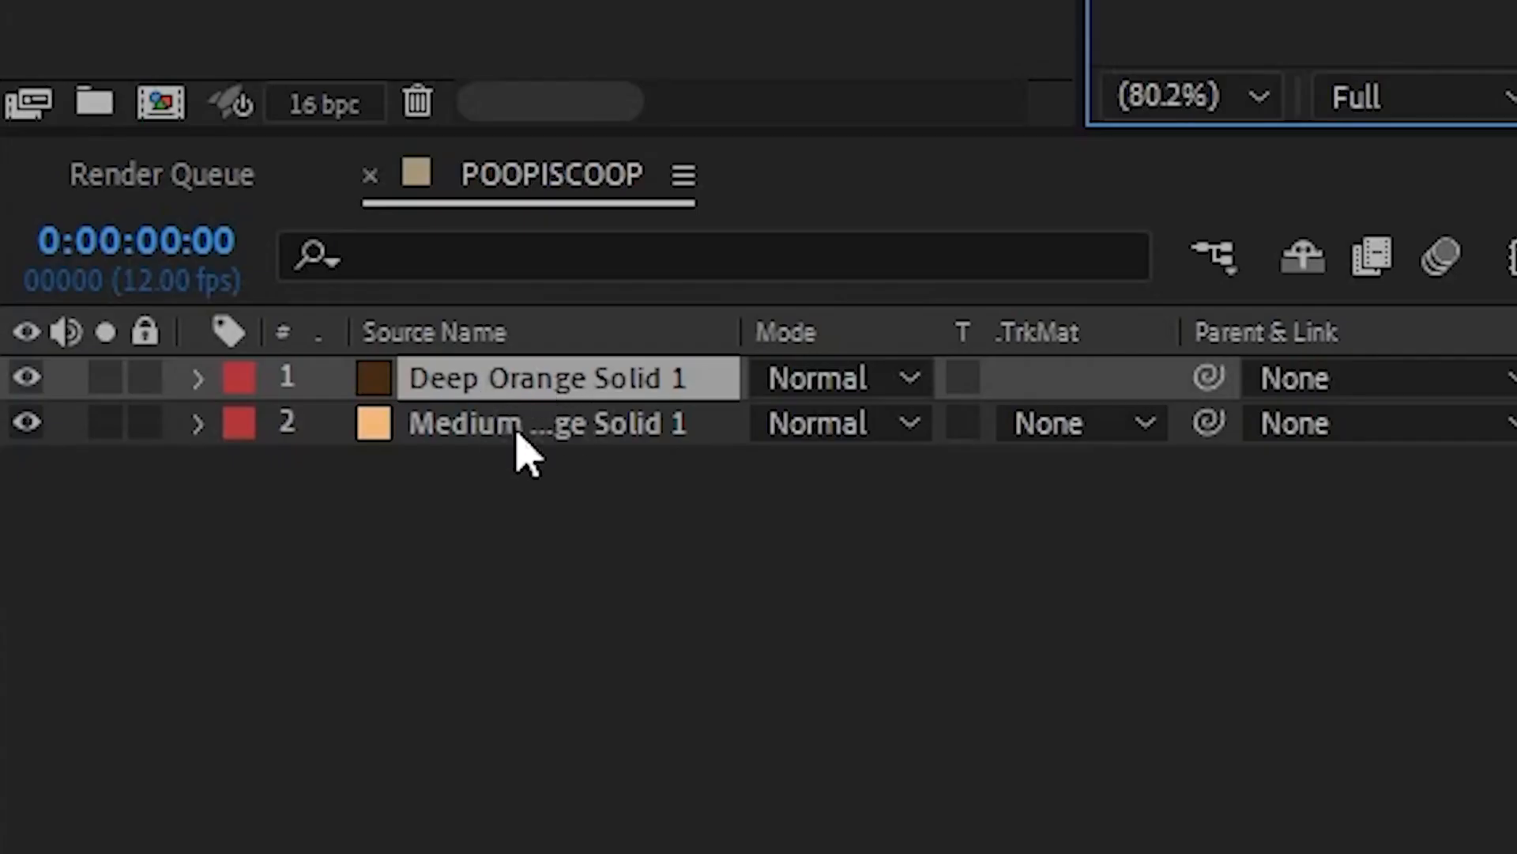
click(569, 582)
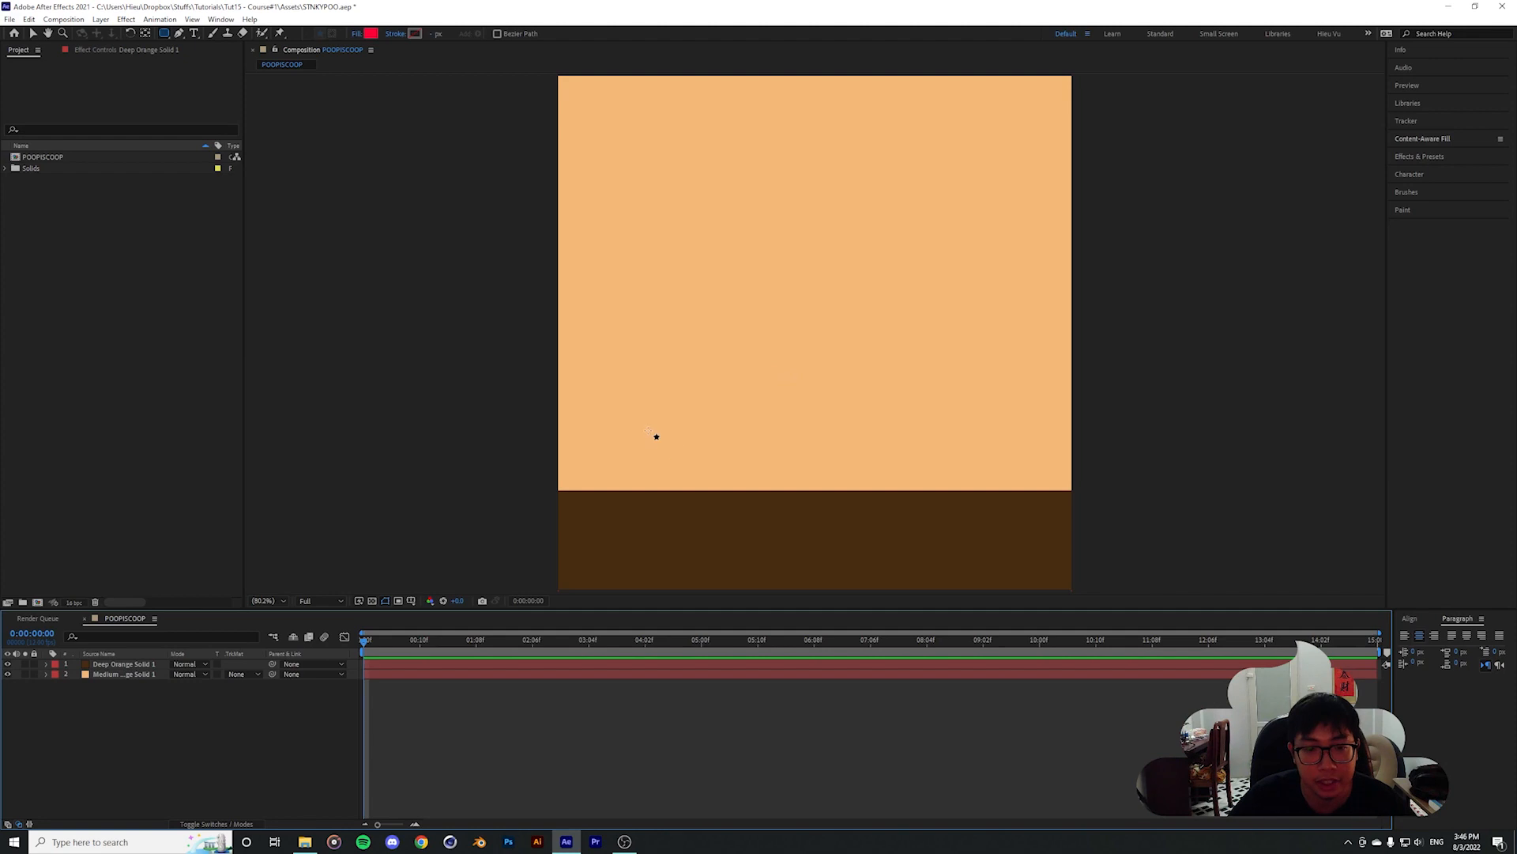
drag(635, 430, 990, 491)
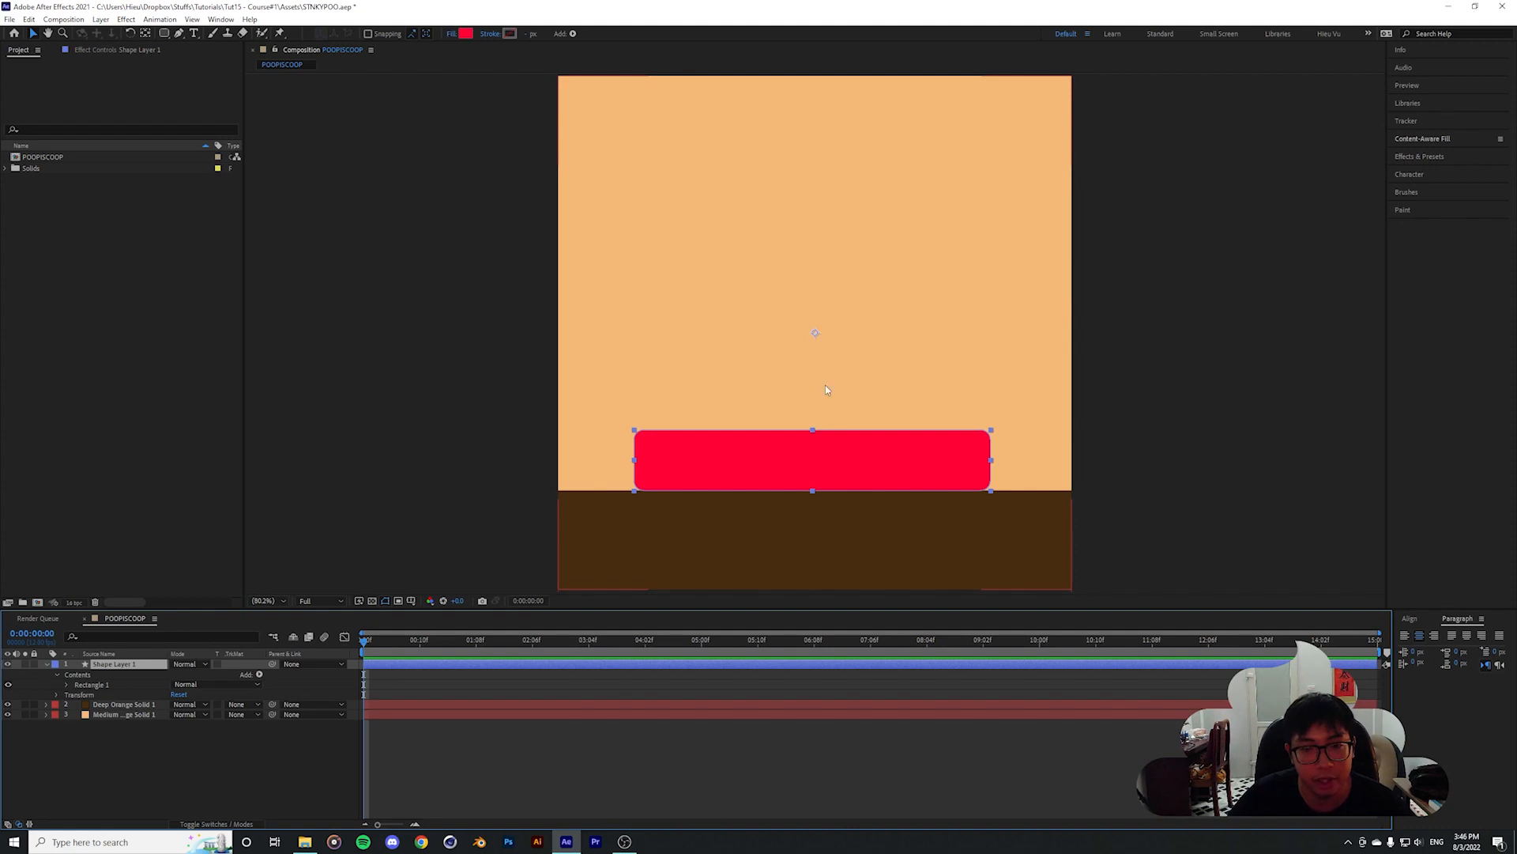
Move the shape layer's anchor point to the centre of the rectangle with the Pan Behind tool and return to the Selection tool
click(146, 32)
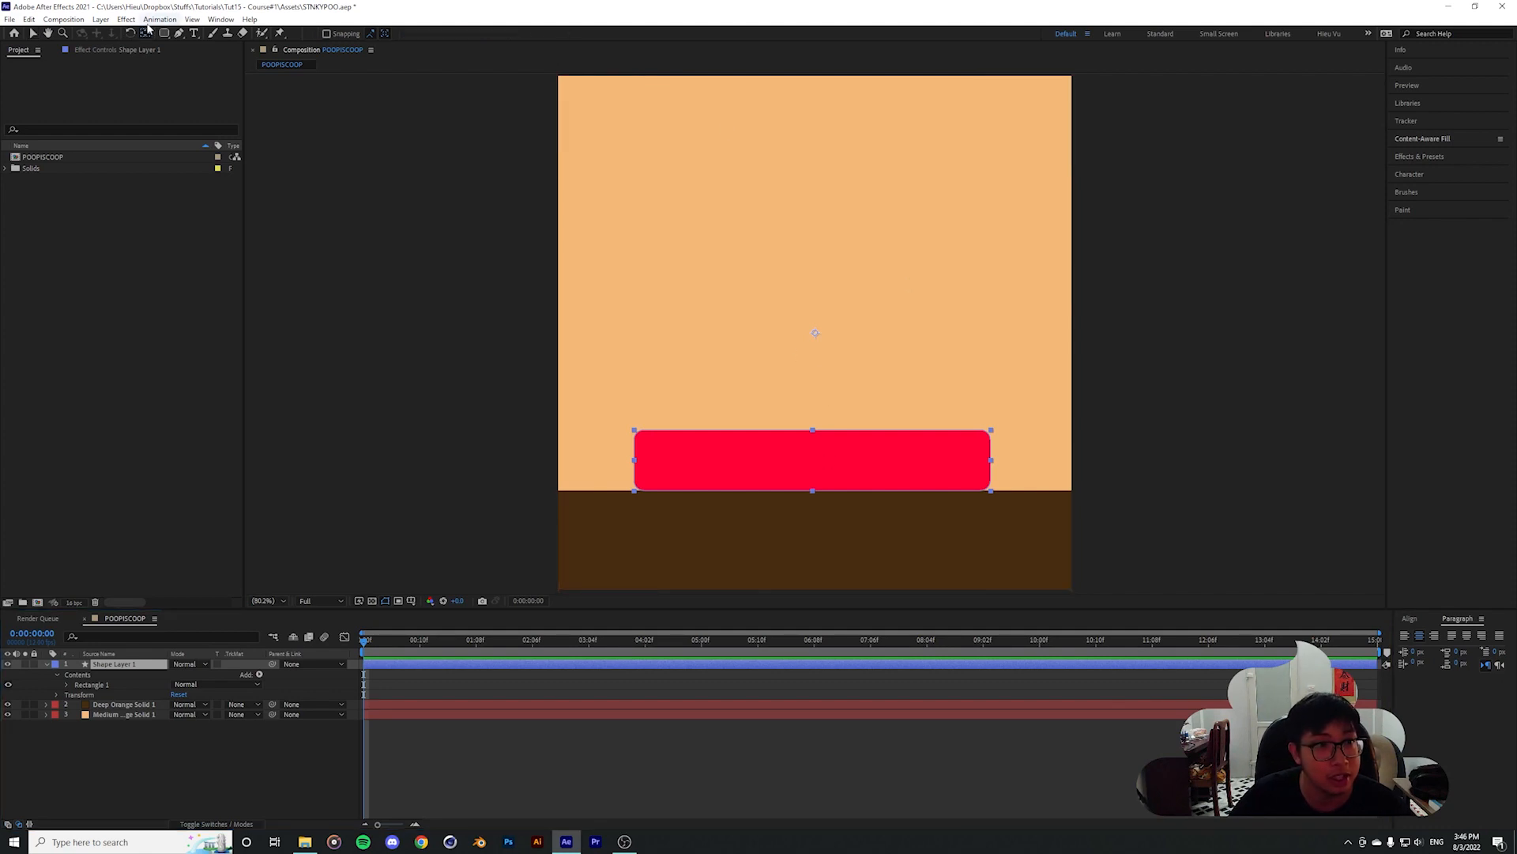
drag(818, 340, 812, 460)
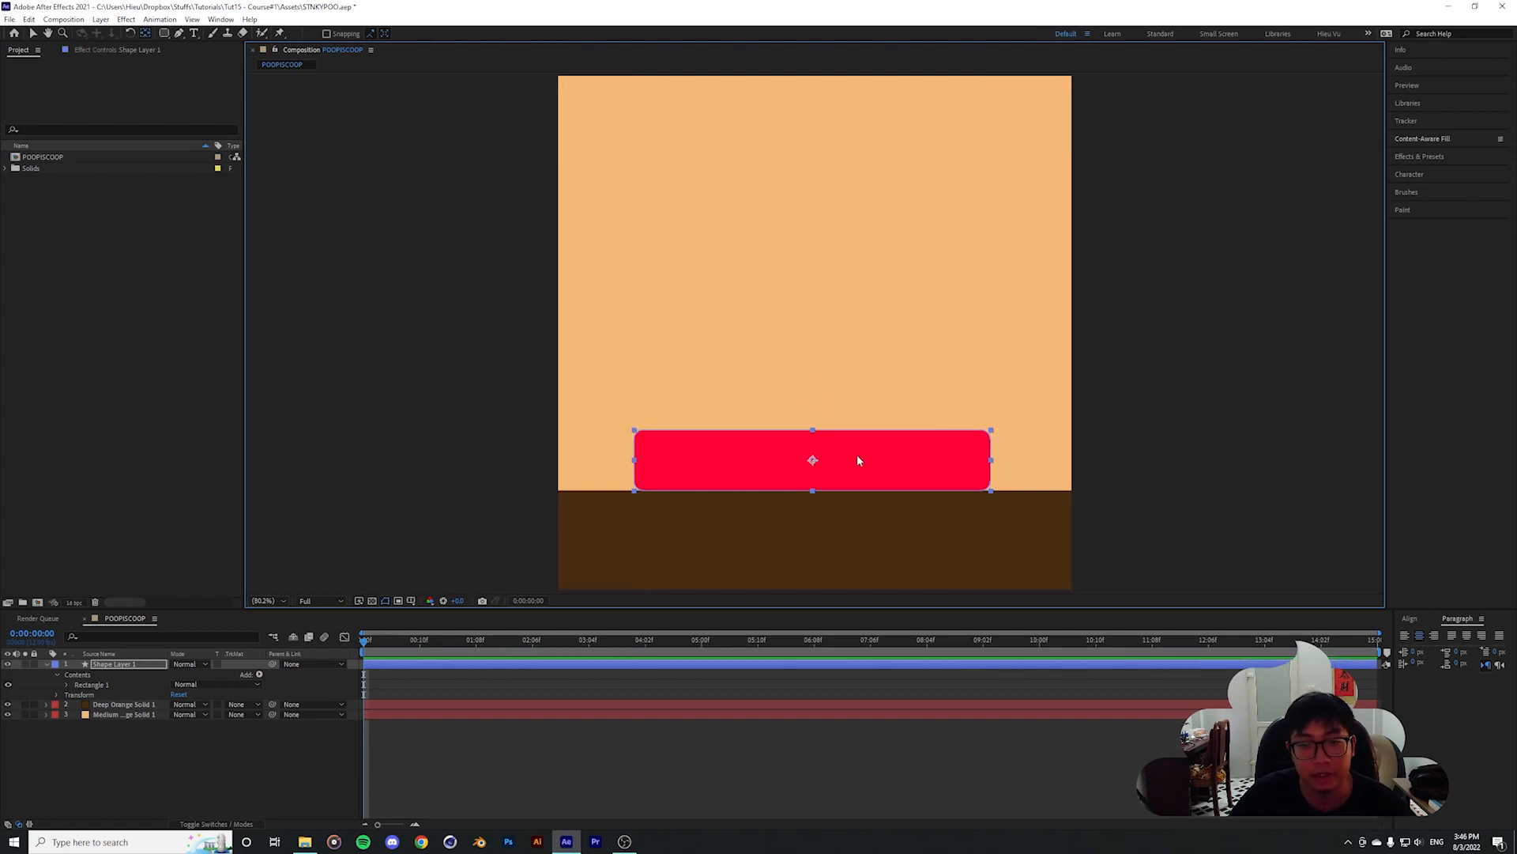
key(v)
Change the rectangle's fill colour to the lighter pink FF5478
click(466, 33)
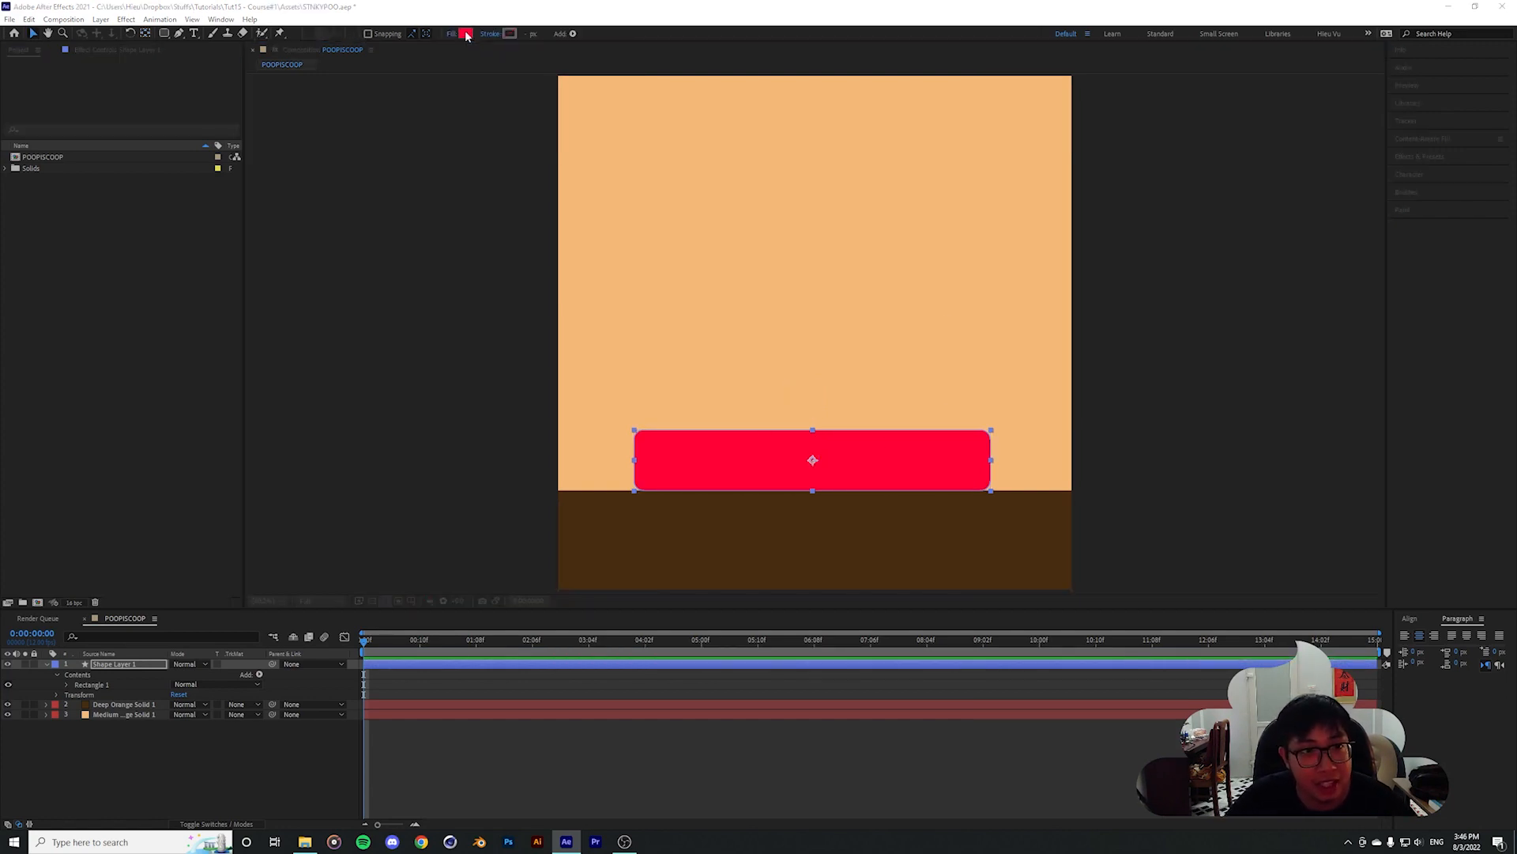
drag(105, 231, 109, 218)
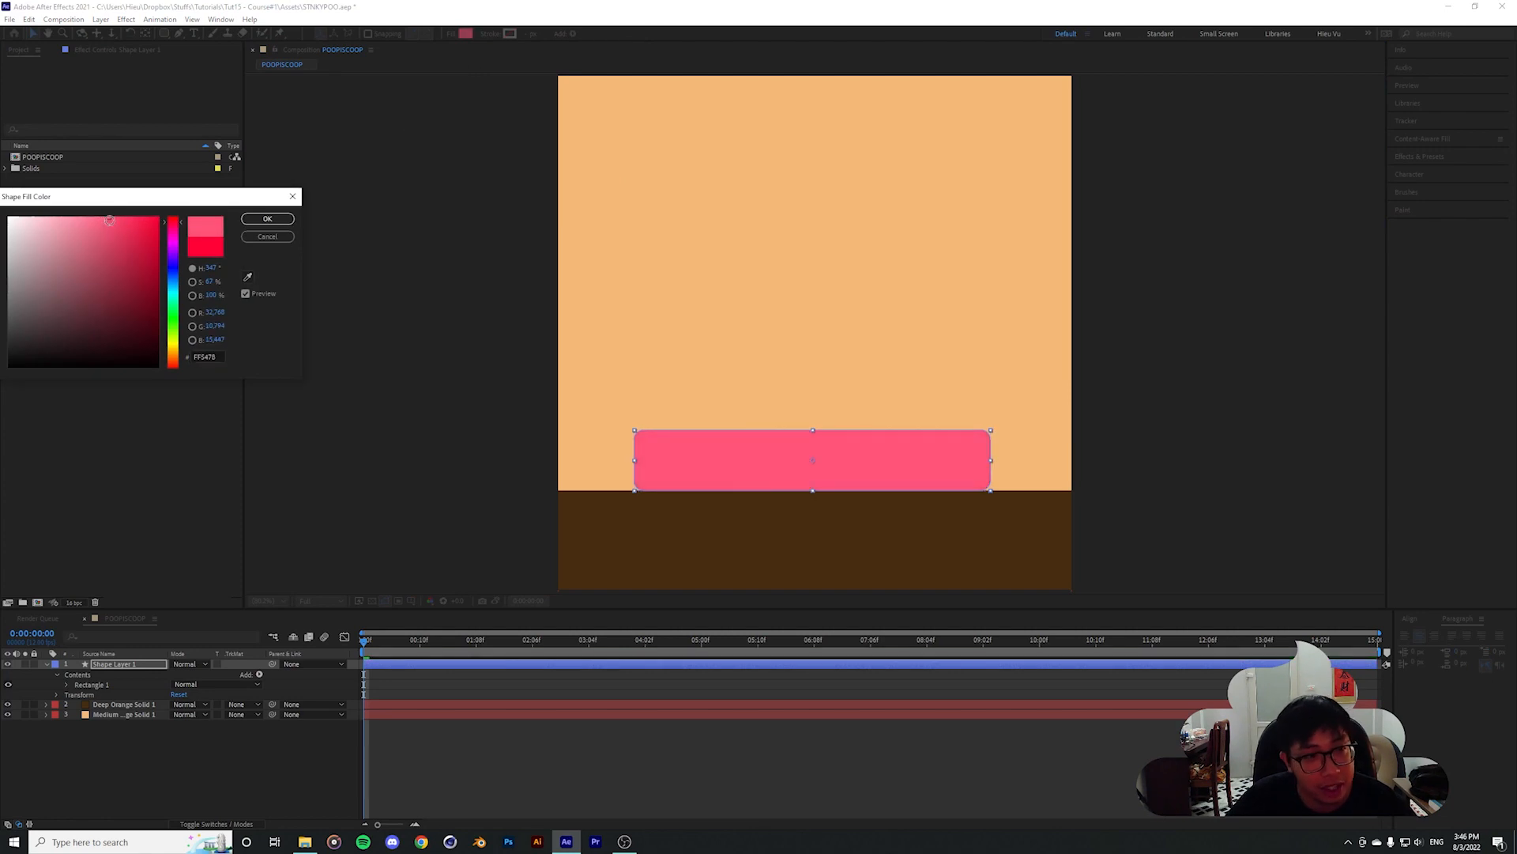
click(267, 218)
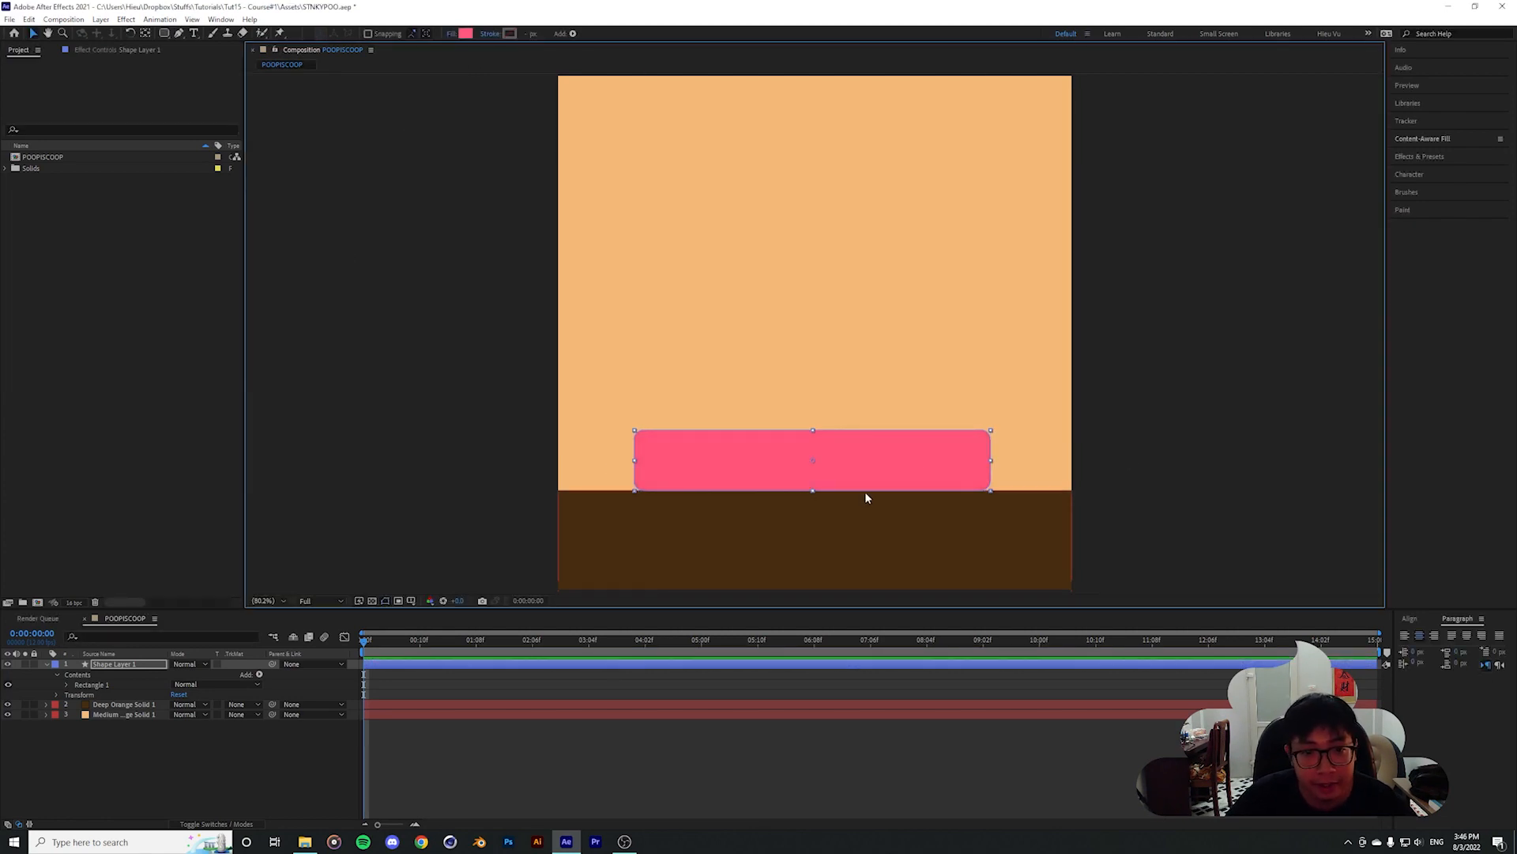
Nudge the pink rectangle sideways until it is centred horizontally in the composition
drag(923, 477, 926, 477)
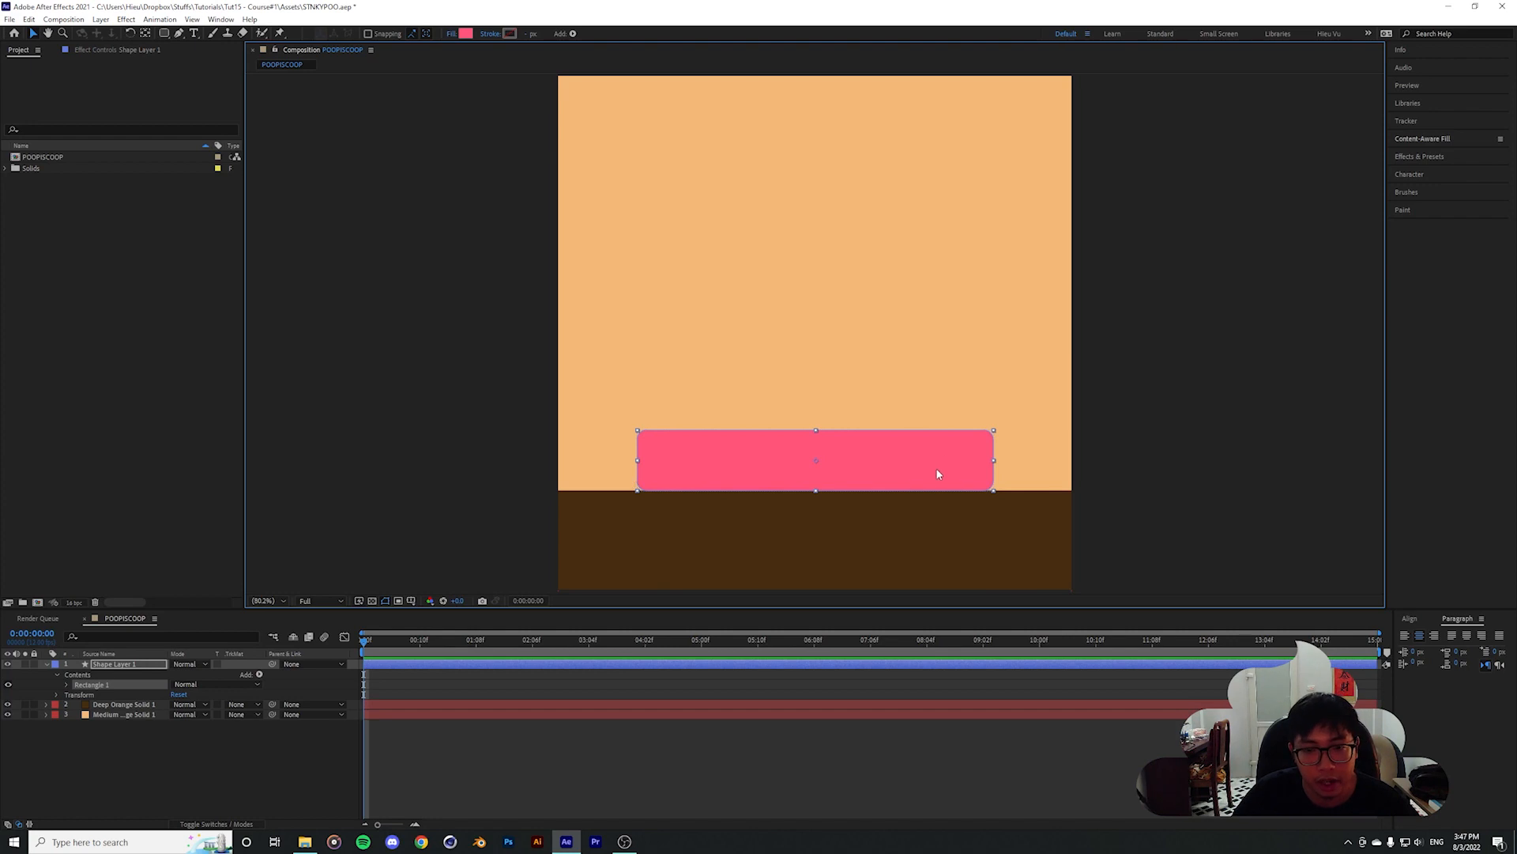
drag(937, 472, 944, 471)
drag(847, 486, 840, 486)
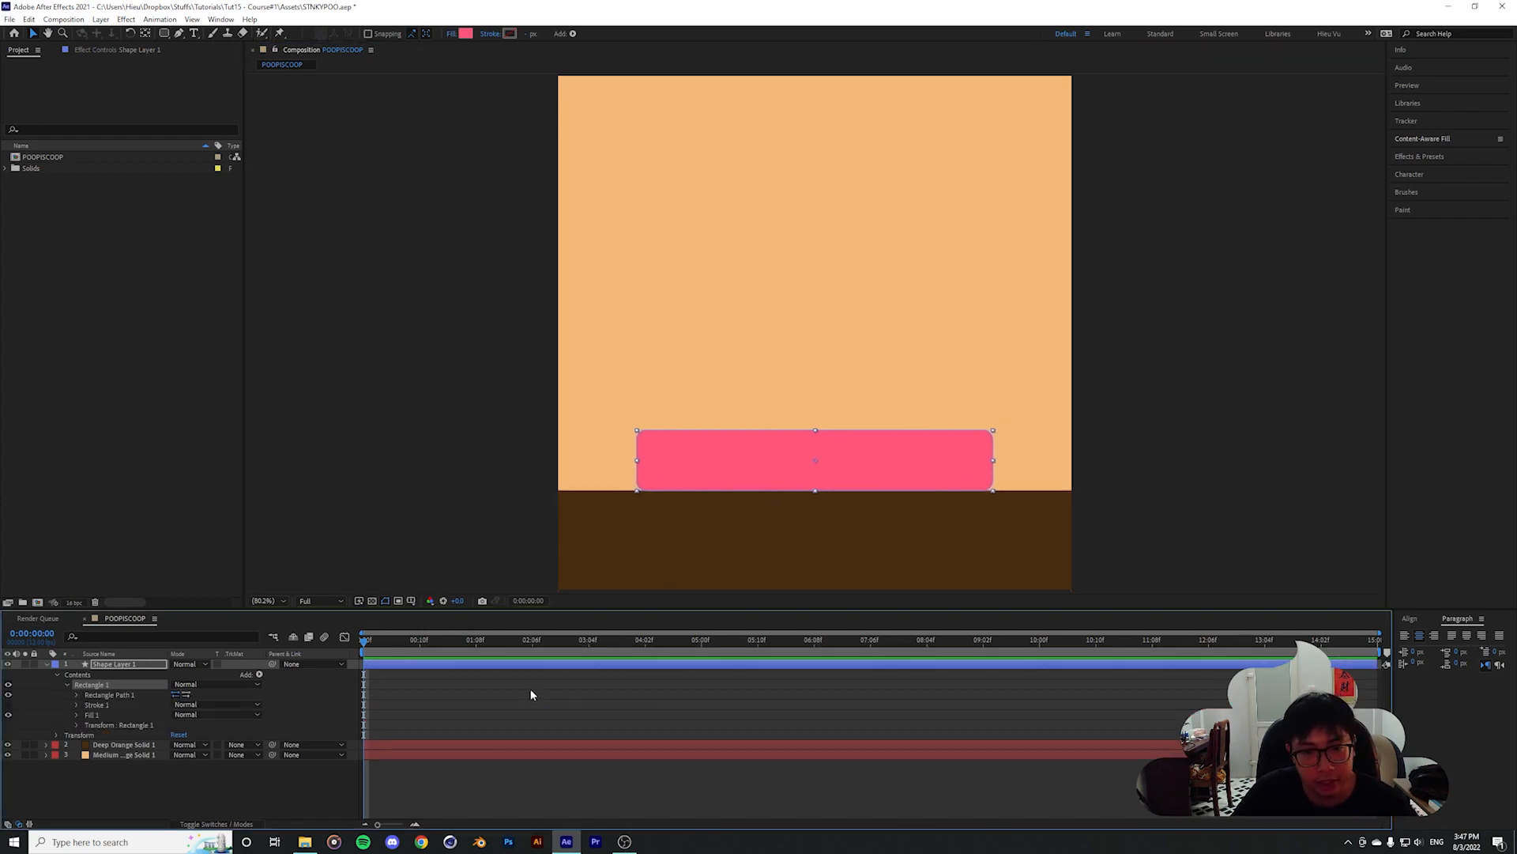
Set the Roundness of Rectangle Path 1 to 200 and inspect the rounded ends up close
click(98, 695)
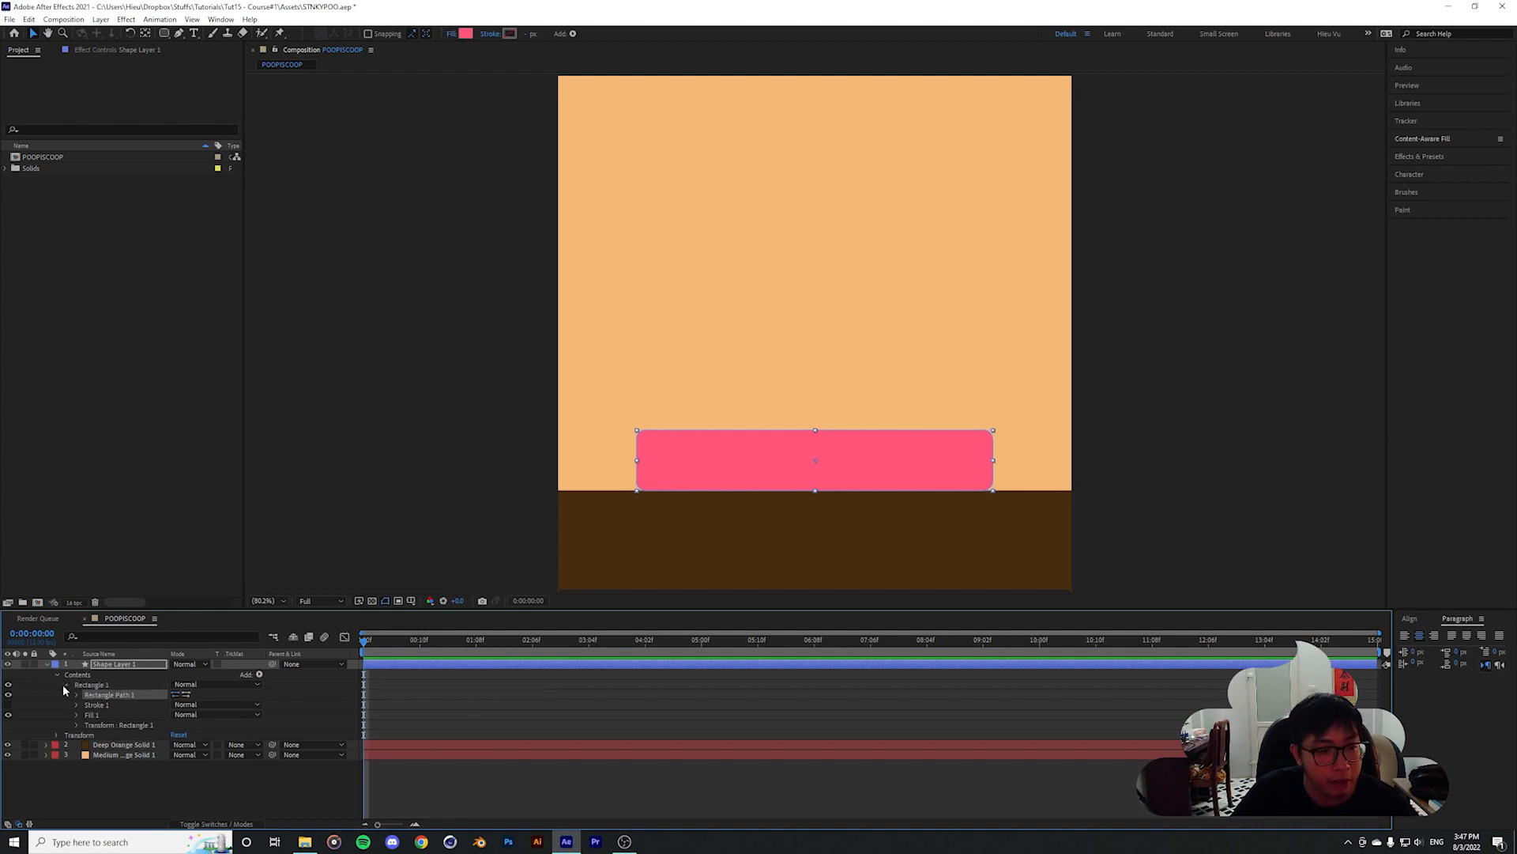
click(66, 684)
click(67, 685)
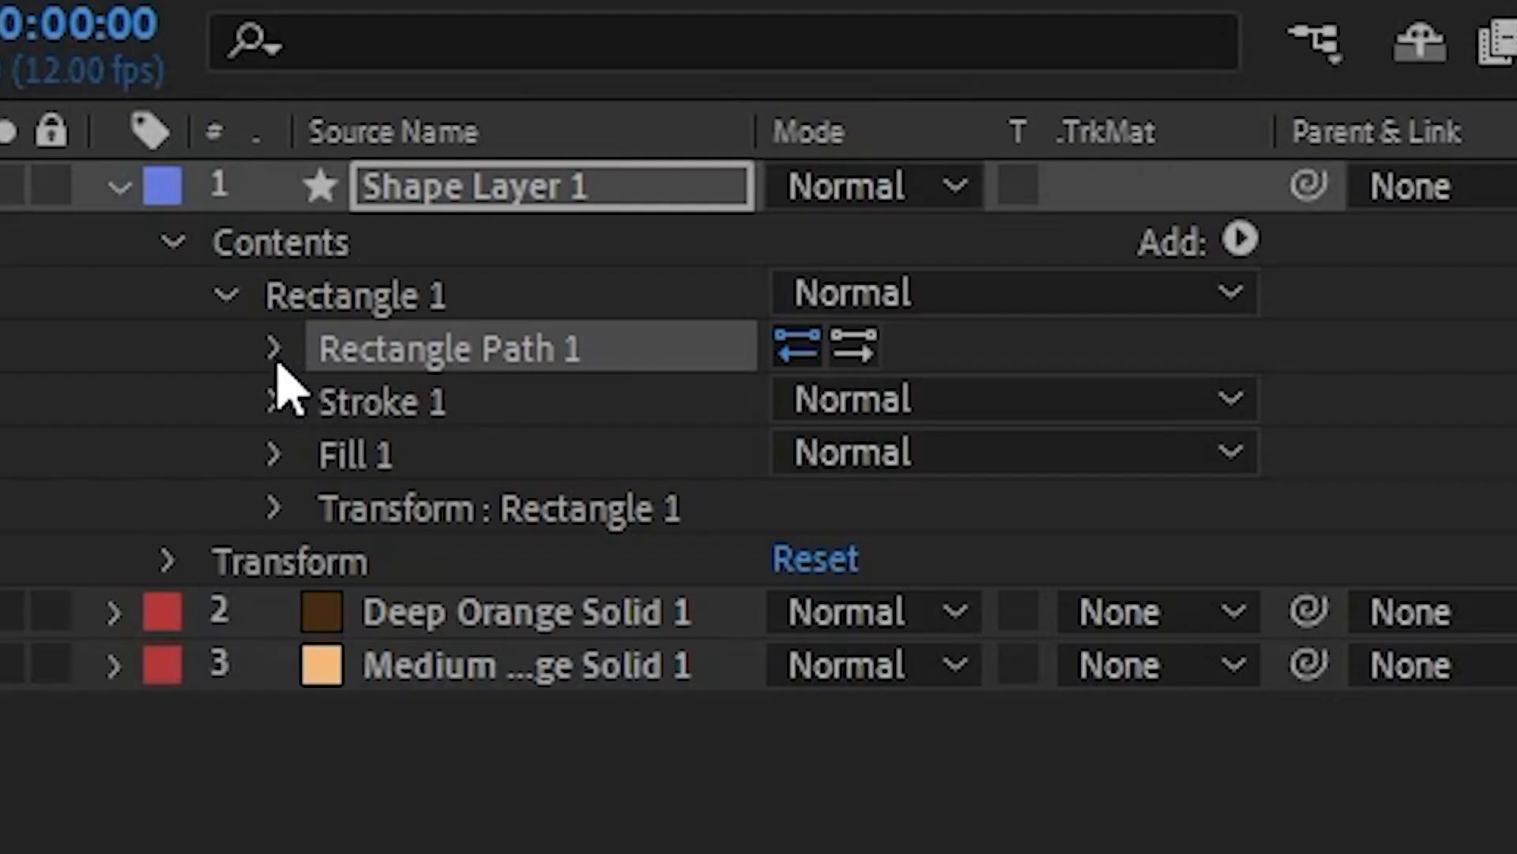
click(77, 696)
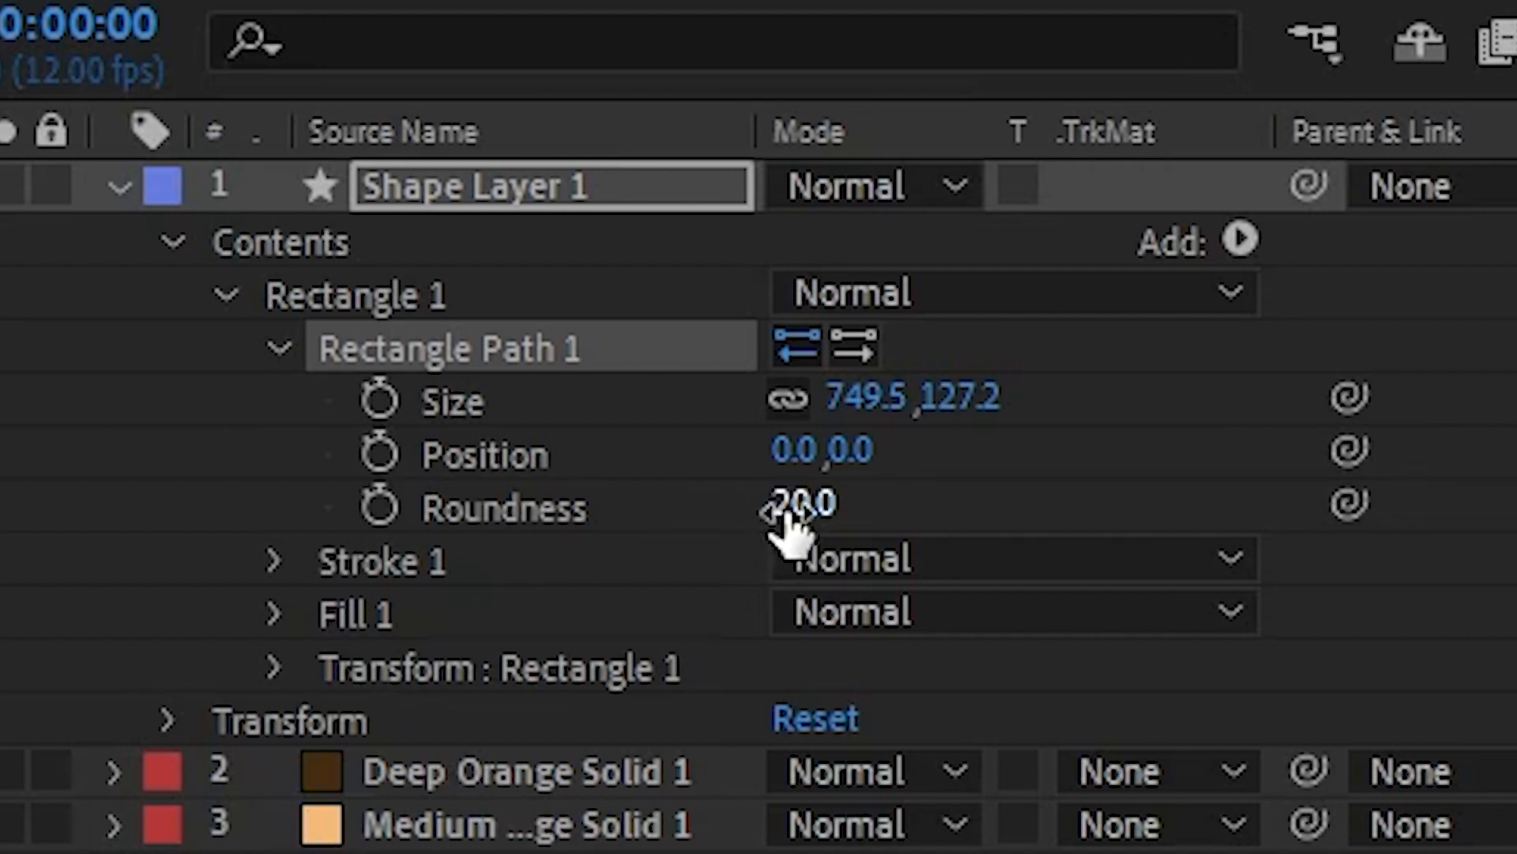
drag(790, 512, 909, 512)
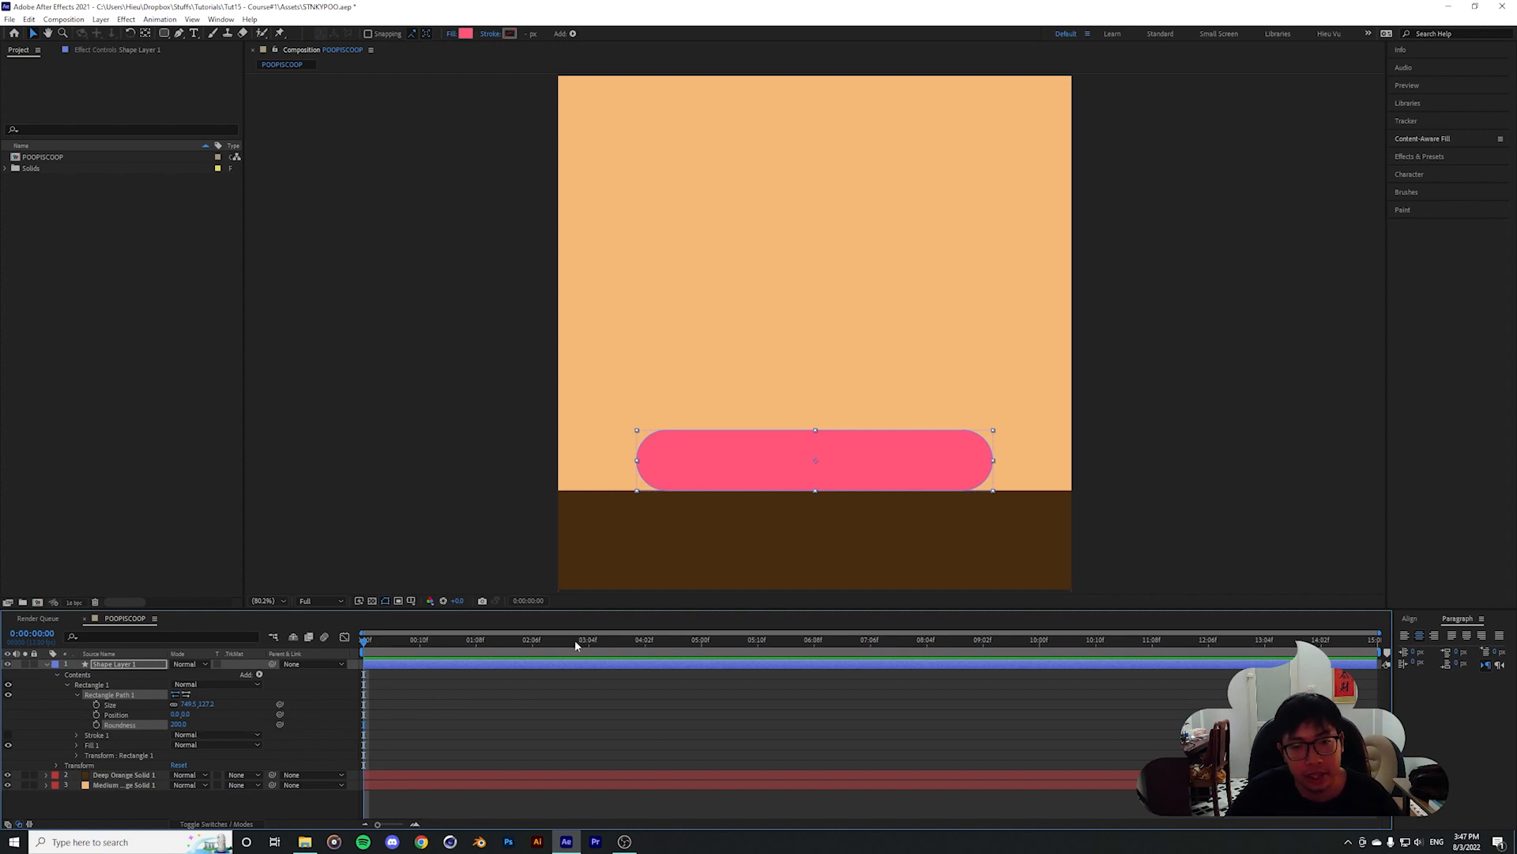
scroll(685, 494, up, 2)
drag(915, 502, 899, 294)
mouse_move(800, 407)
mouse_down()
mouse_move(570, 410)
mouse_move(901, 394)
mouse_move(822, 410)
mouse_up()
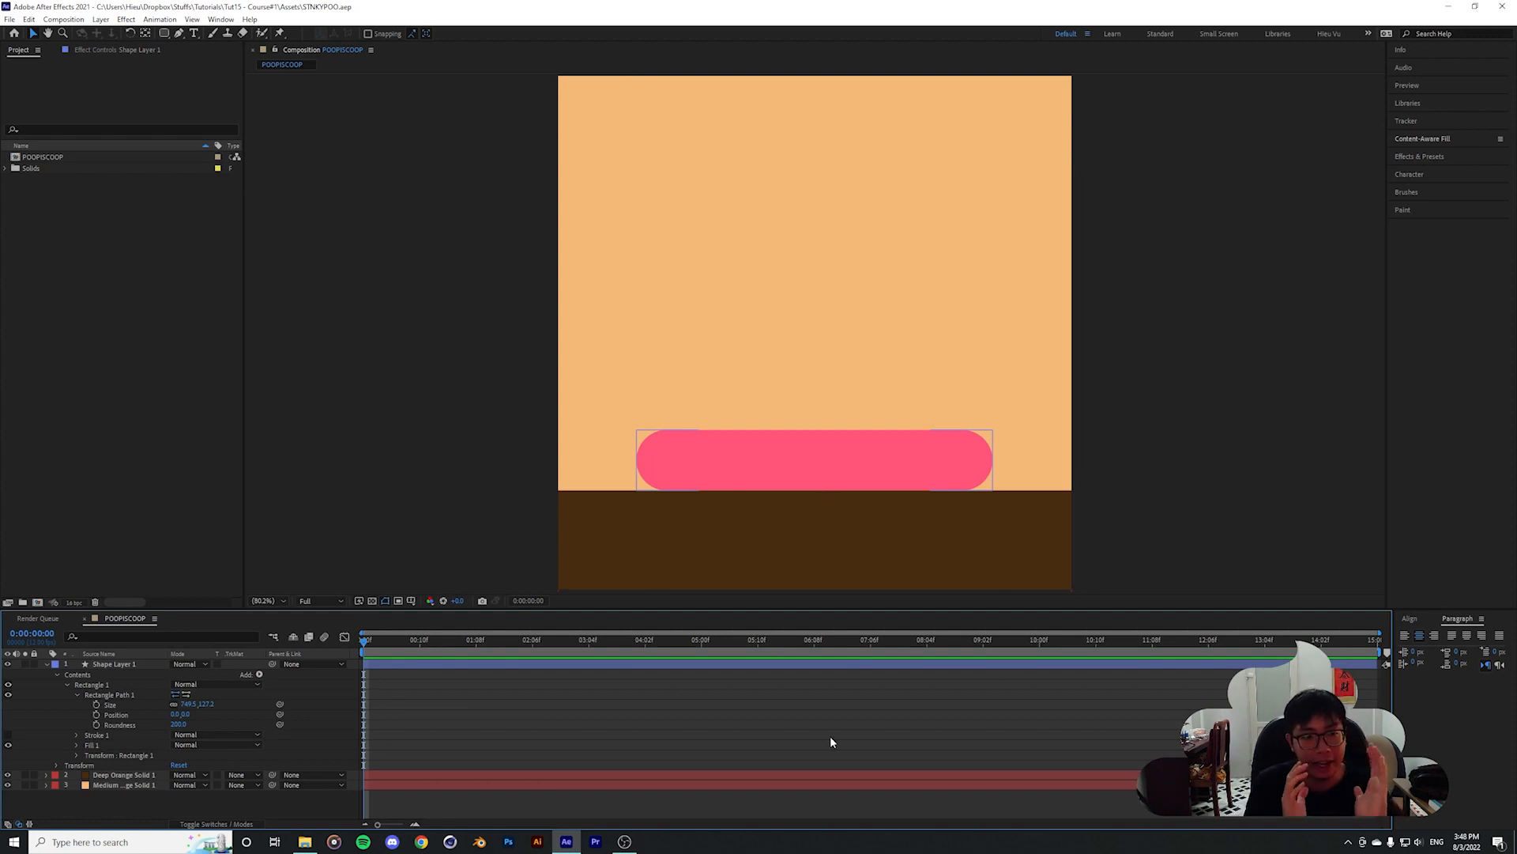
Unlink the Size proportions of Rectangle Path 1 and reduce only the width to about 134.5
click(207, 706)
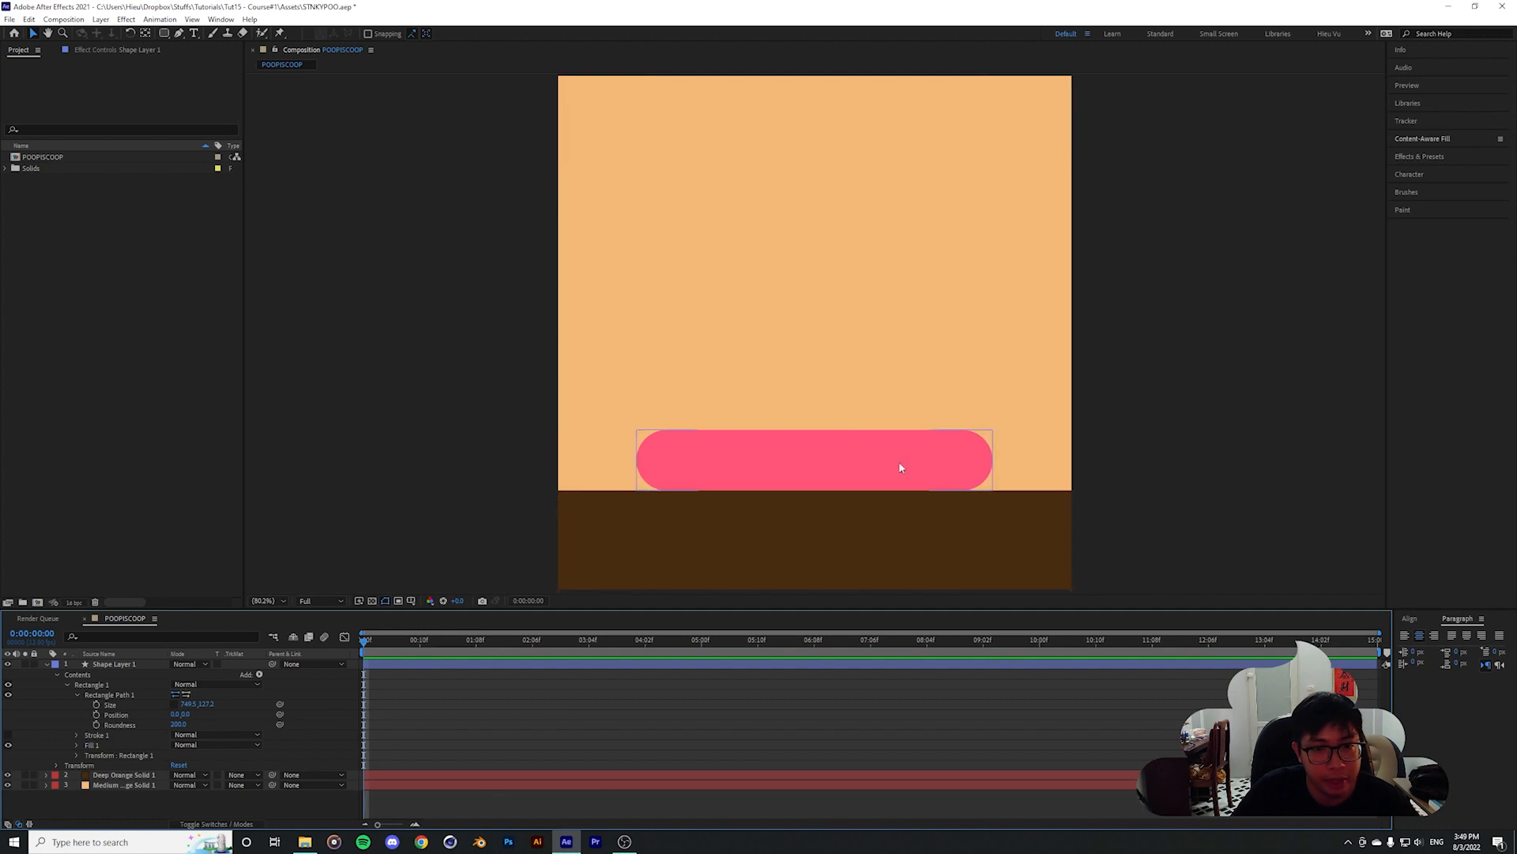
click(176, 704)
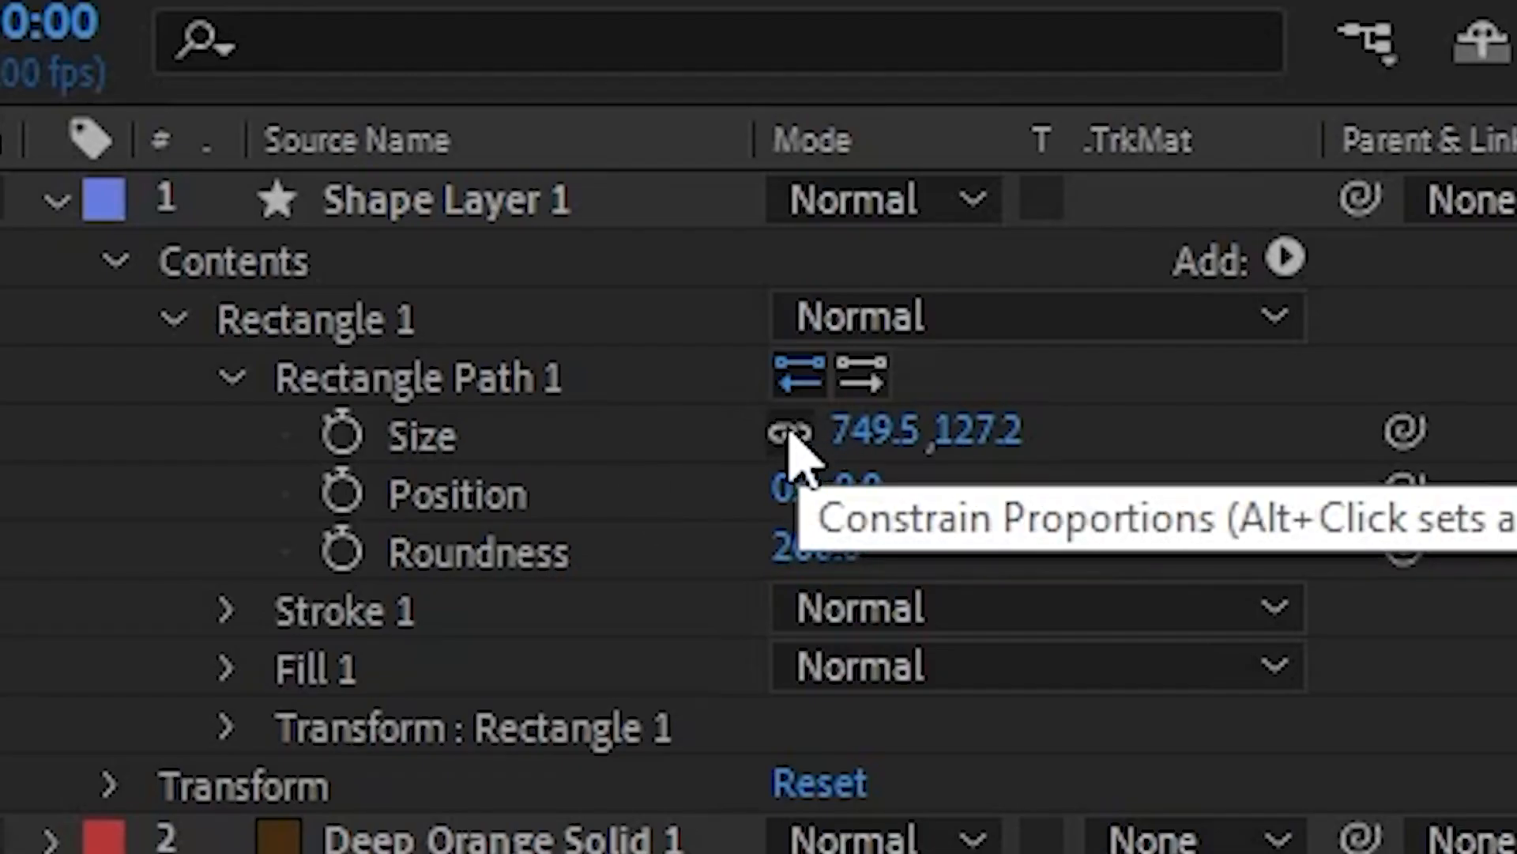
click(791, 433)
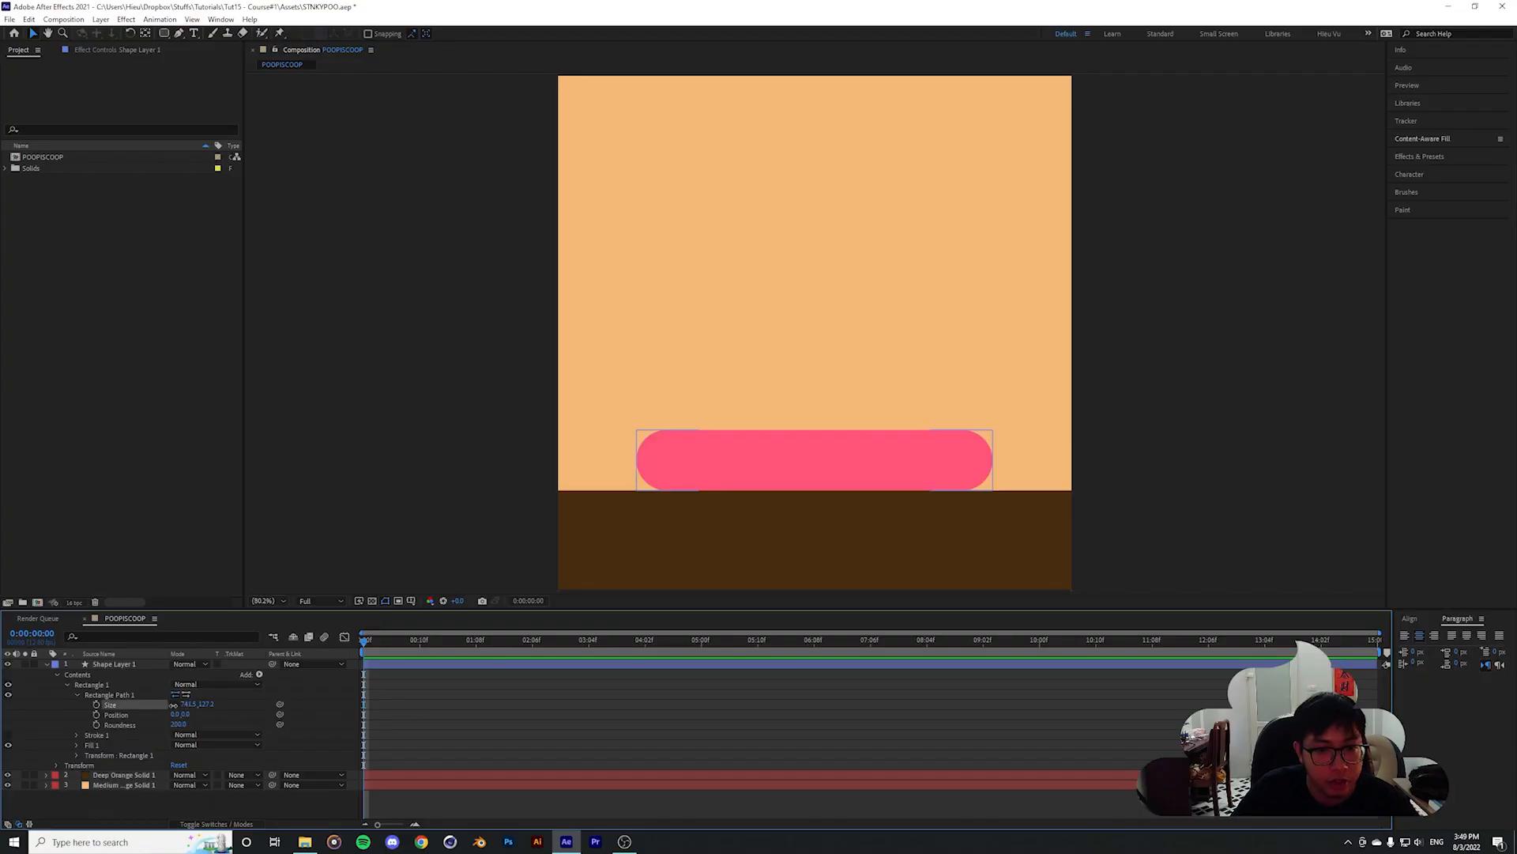
mouse_move(173, 704)
mouse_down()
mouse_move(157, 707)
mouse_move(183, 710)
mouse_up()
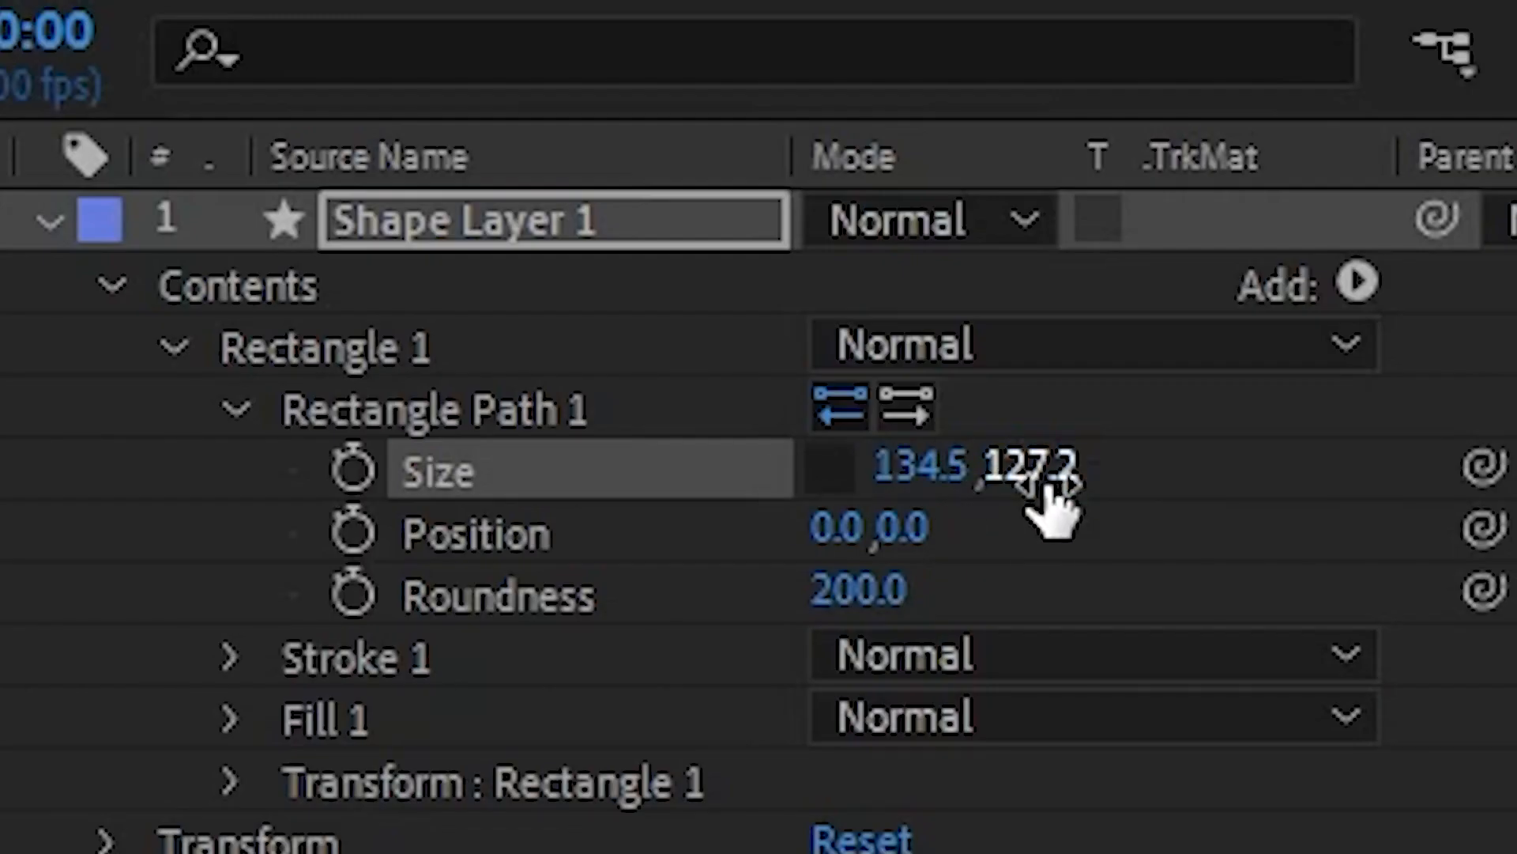
Copy the height value 127.2055 of Rectangle Path 1 into its width, making the shape a perfect circle
click(1039, 483)
key(ctrl+c)
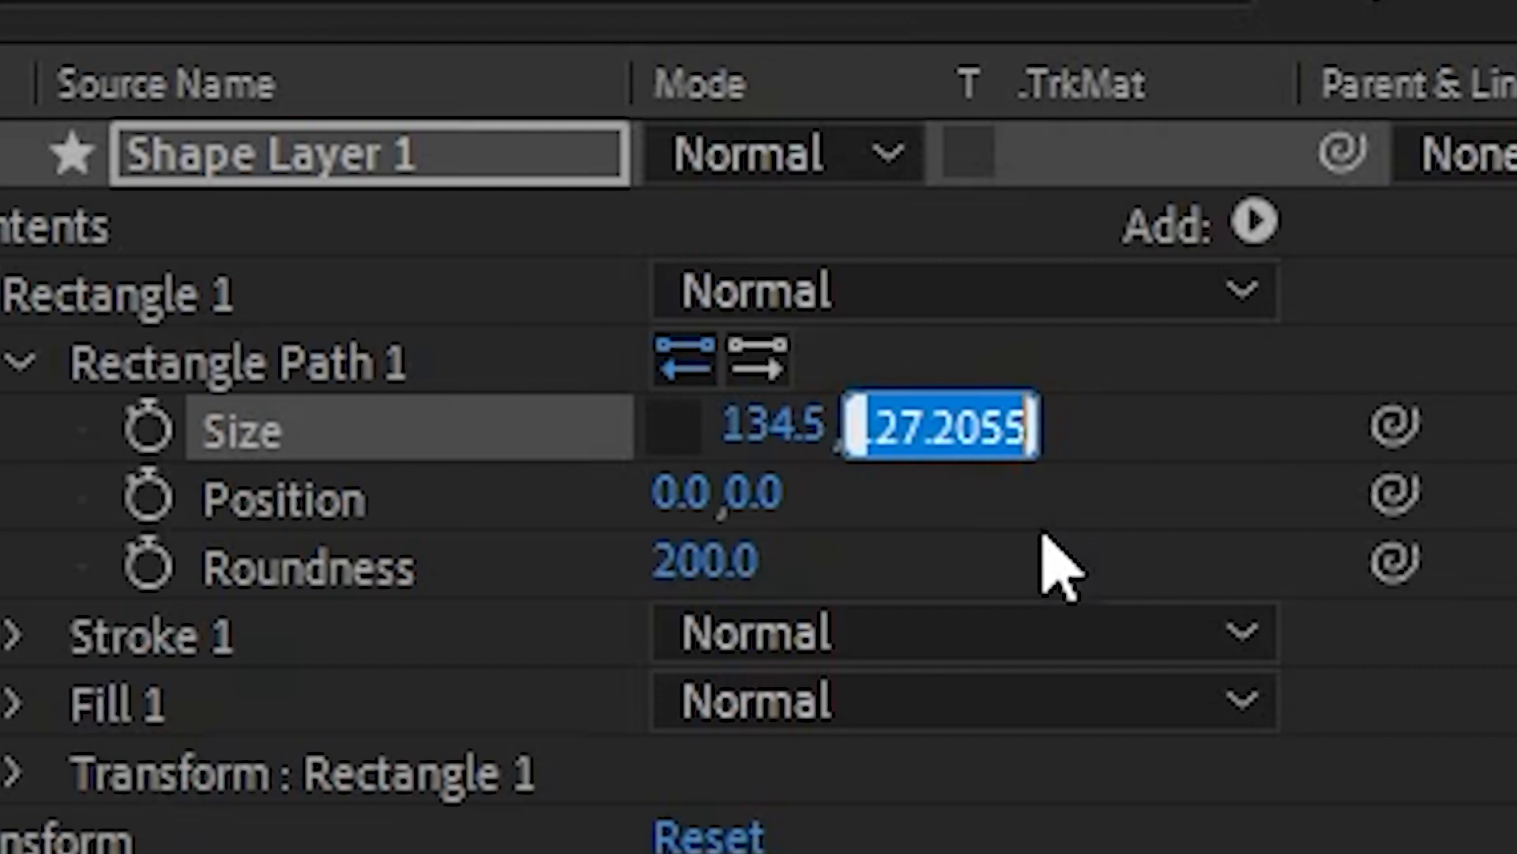
click(798, 431)
key(ctrl+v)
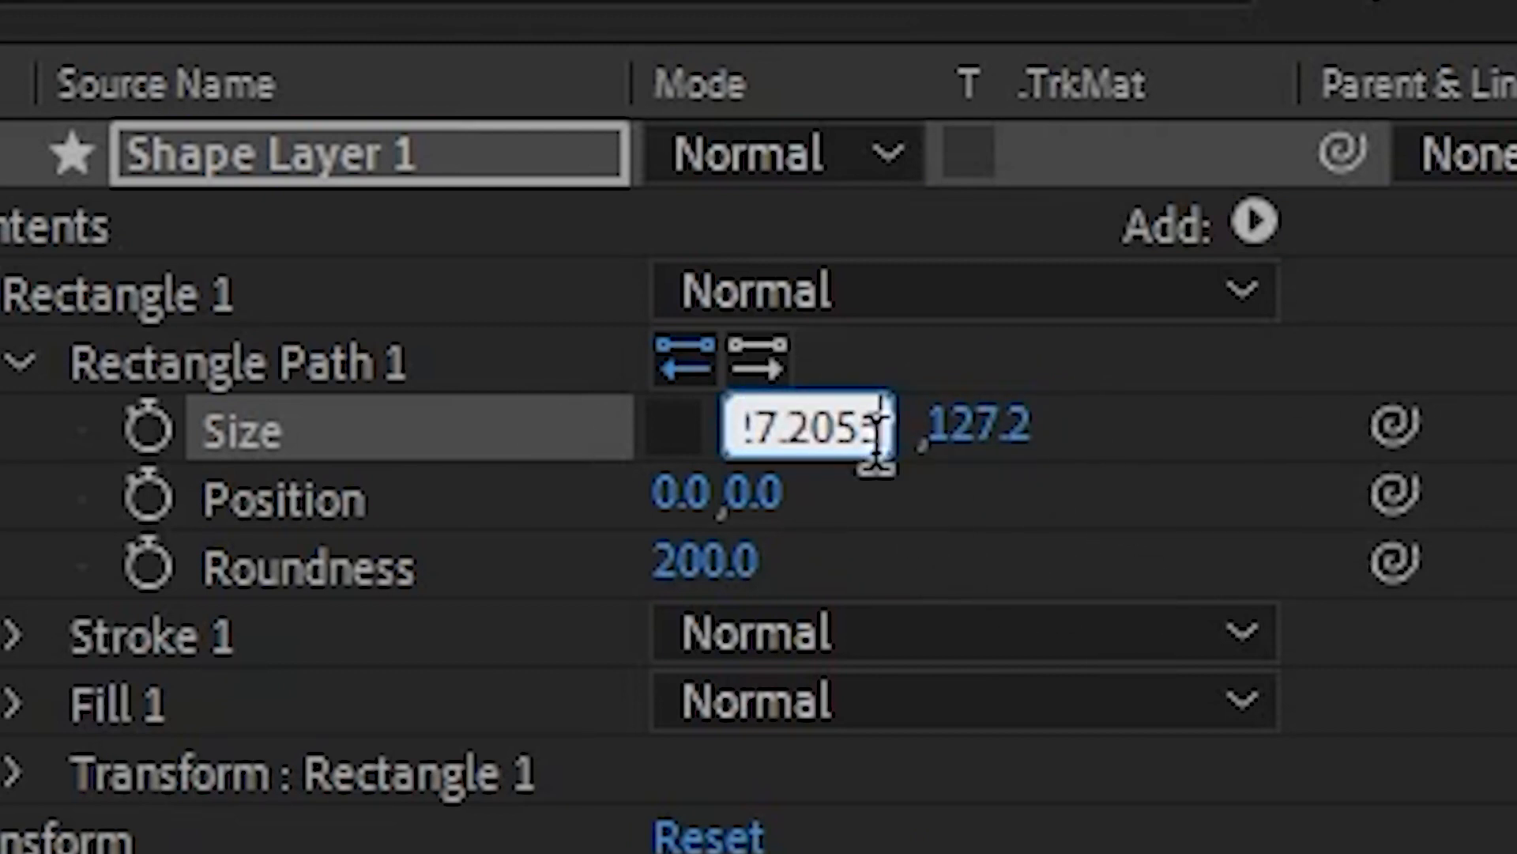
key(Return)
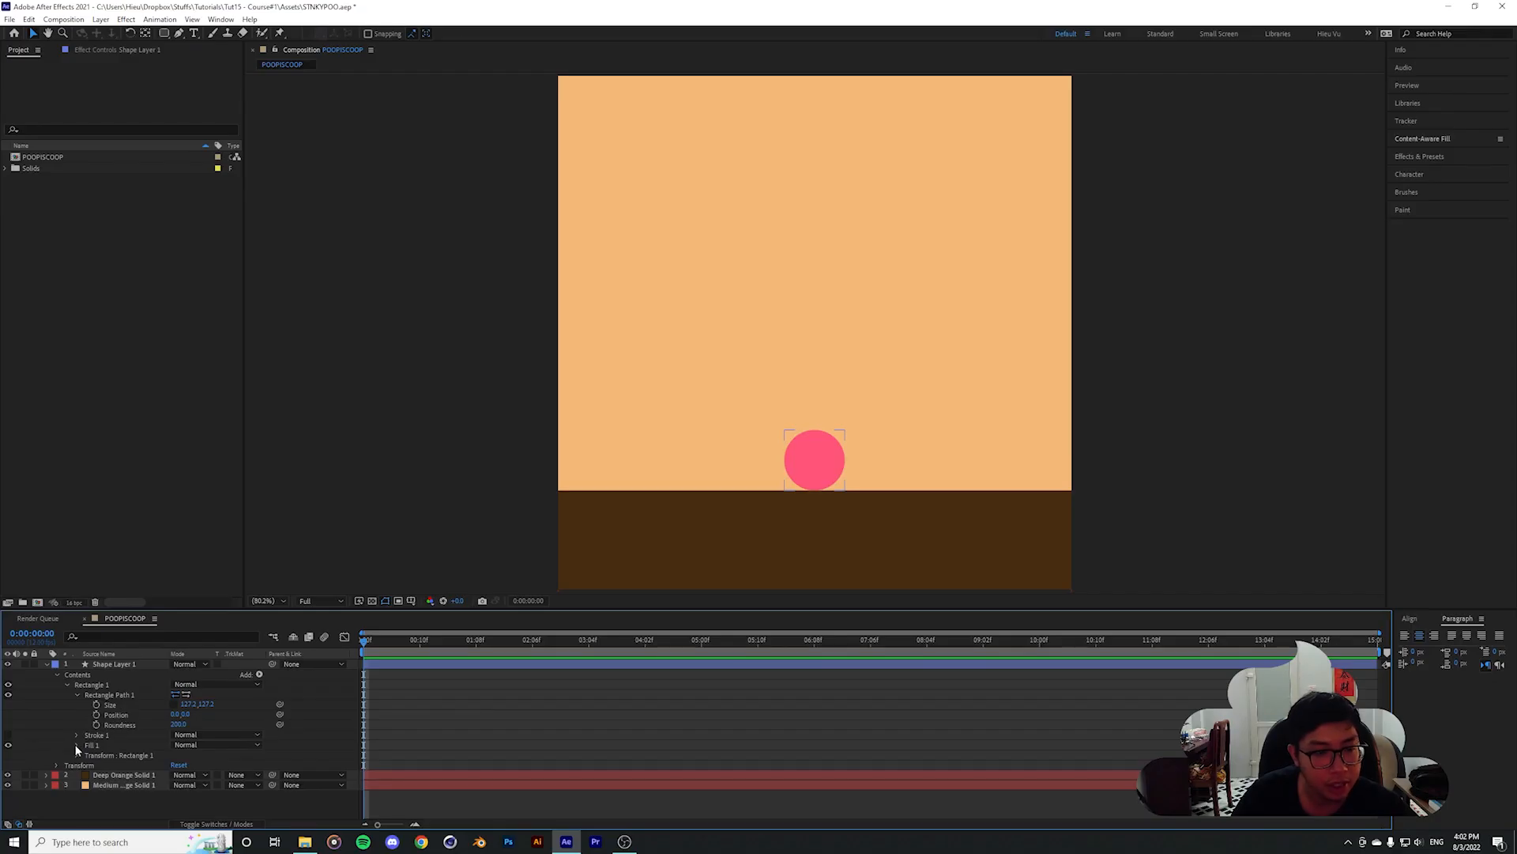
Enable Position keyframing in Transform : Rectangle 1 at frame 0 and move the ball straight up out of the composition
click(76, 755)
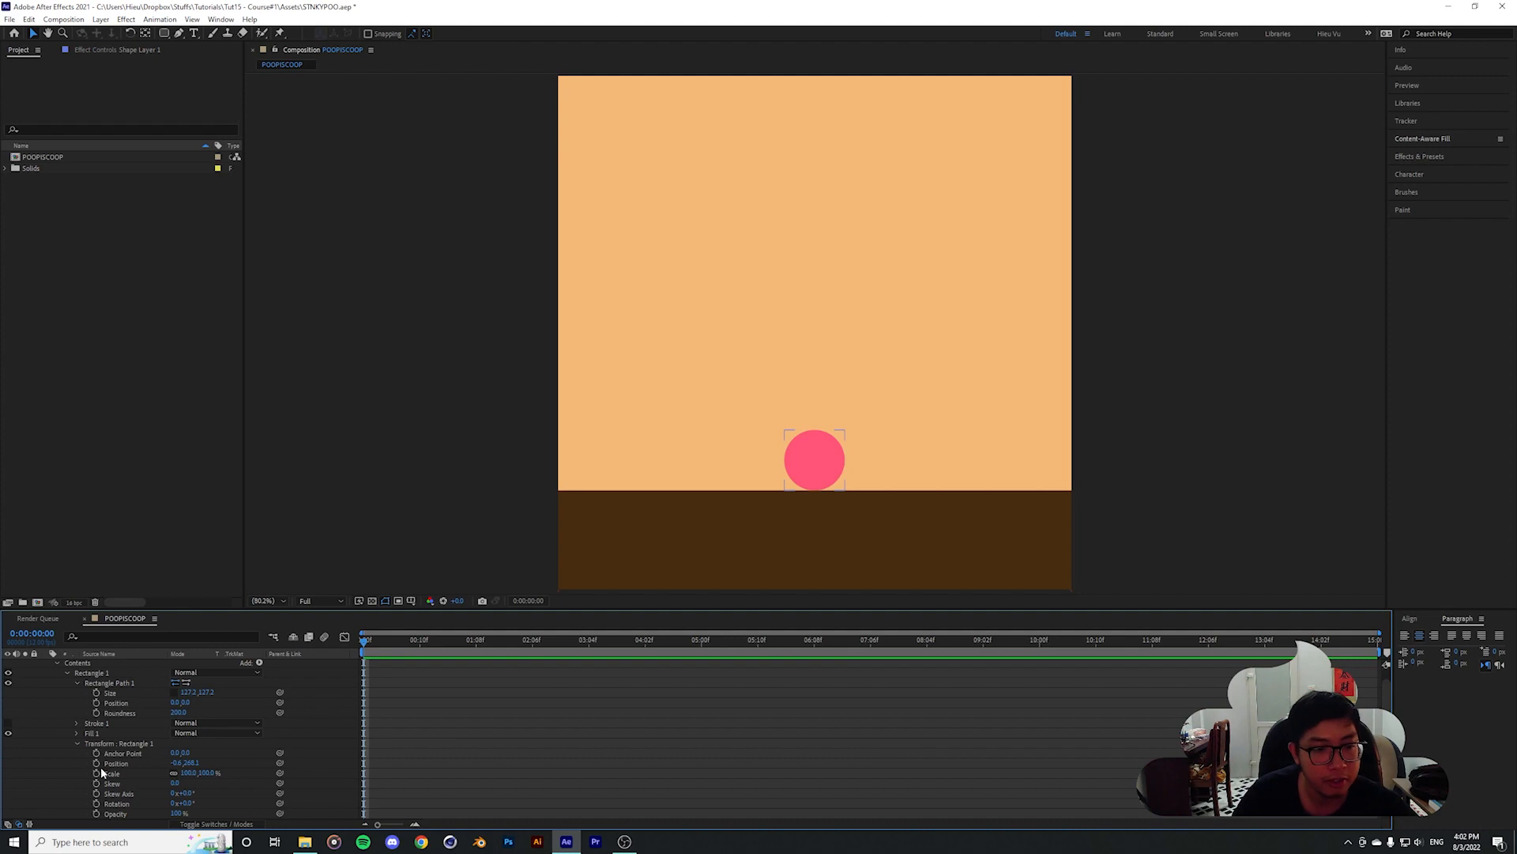
scroll(91, 709, up, 1)
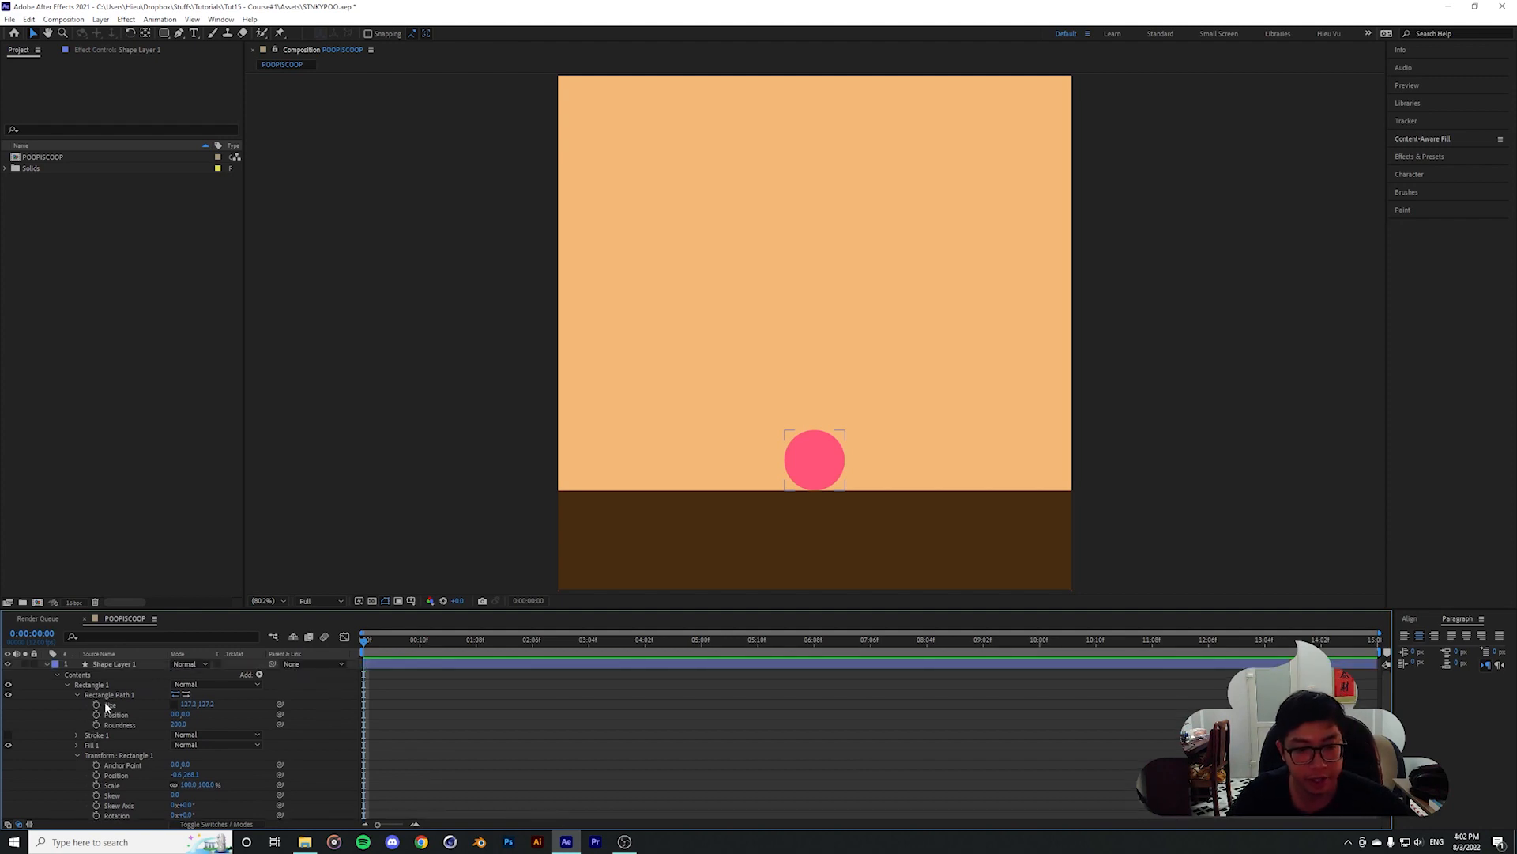
click(119, 755)
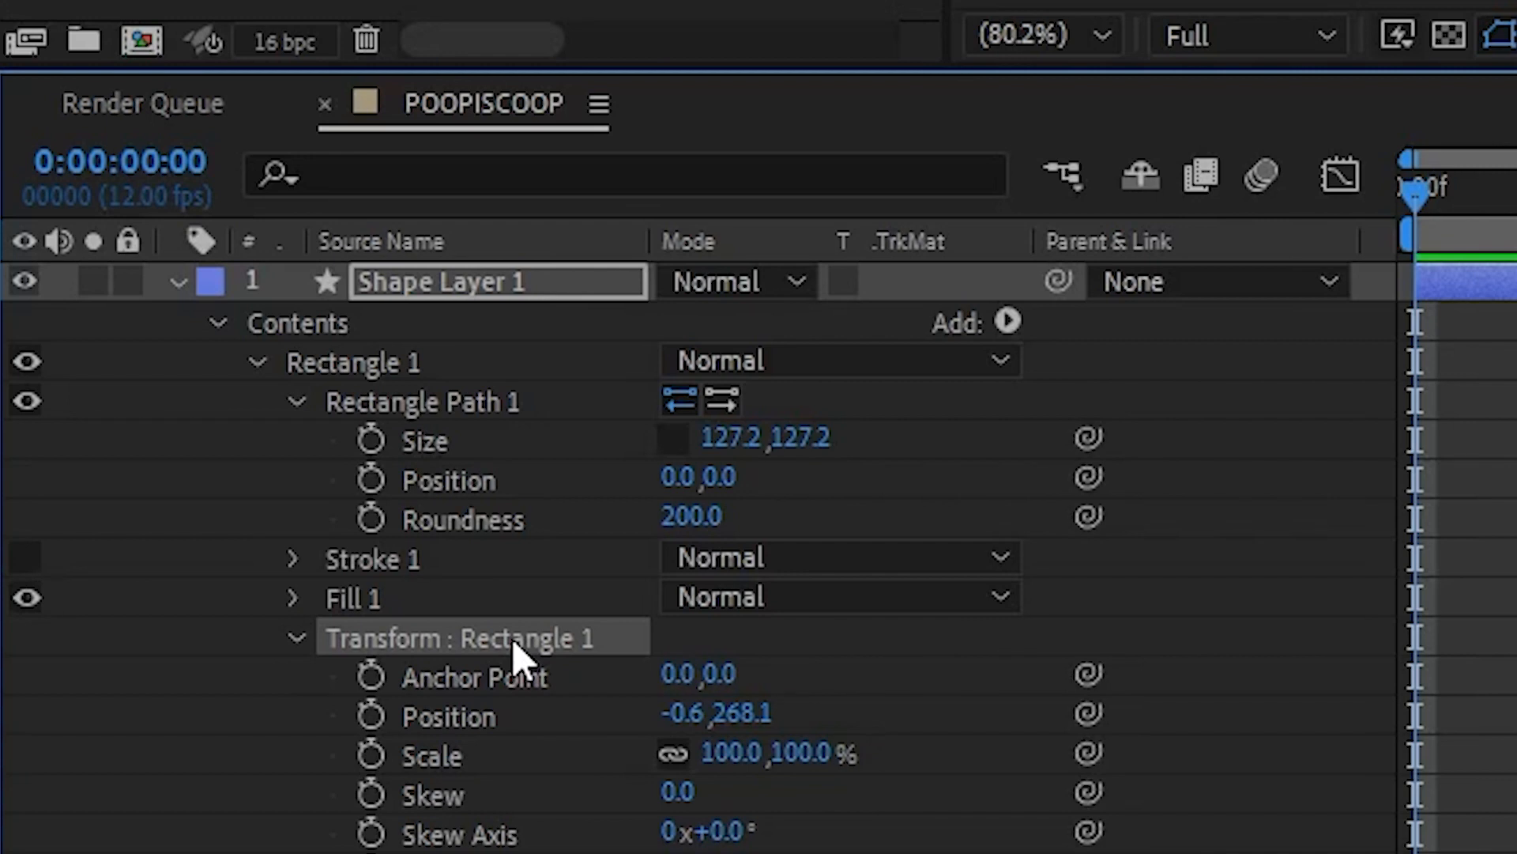
scroll(513, 656, down, 3)
click(373, 598)
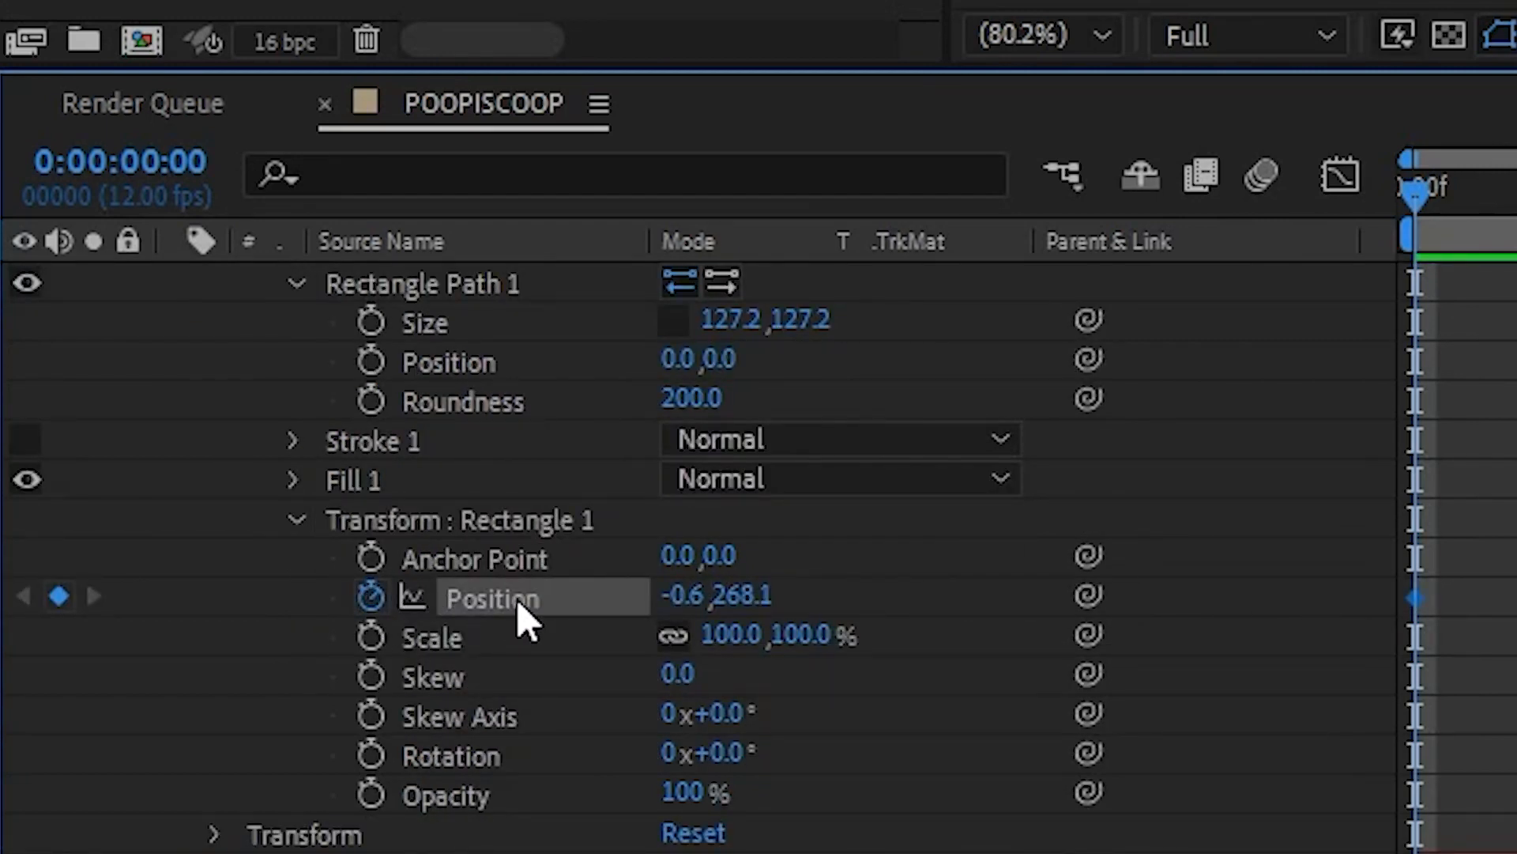
scroll(474, 759, up, 3)
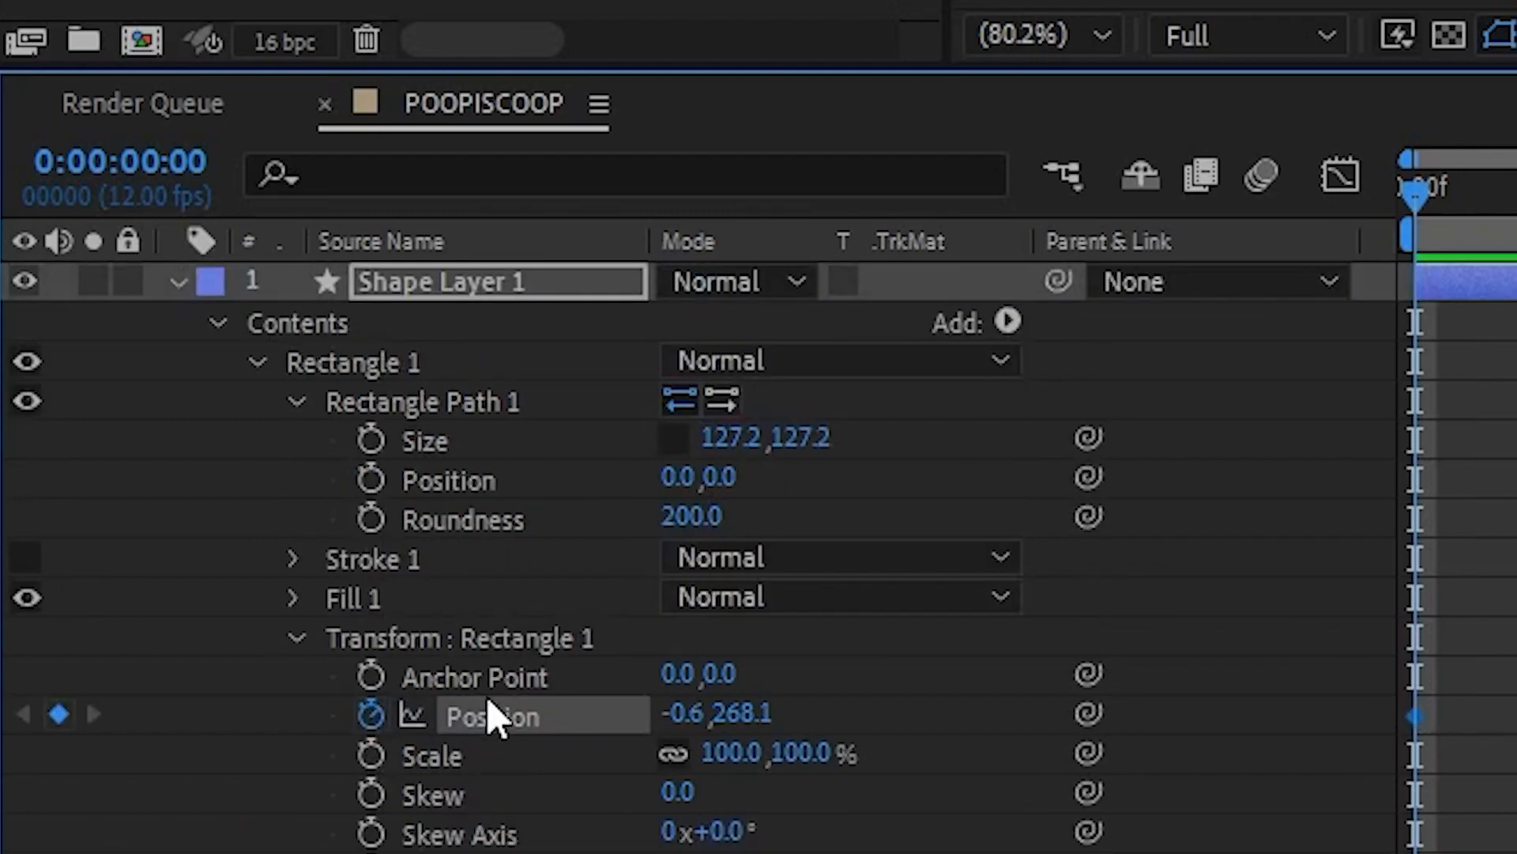
scroll(494, 711, down, 3)
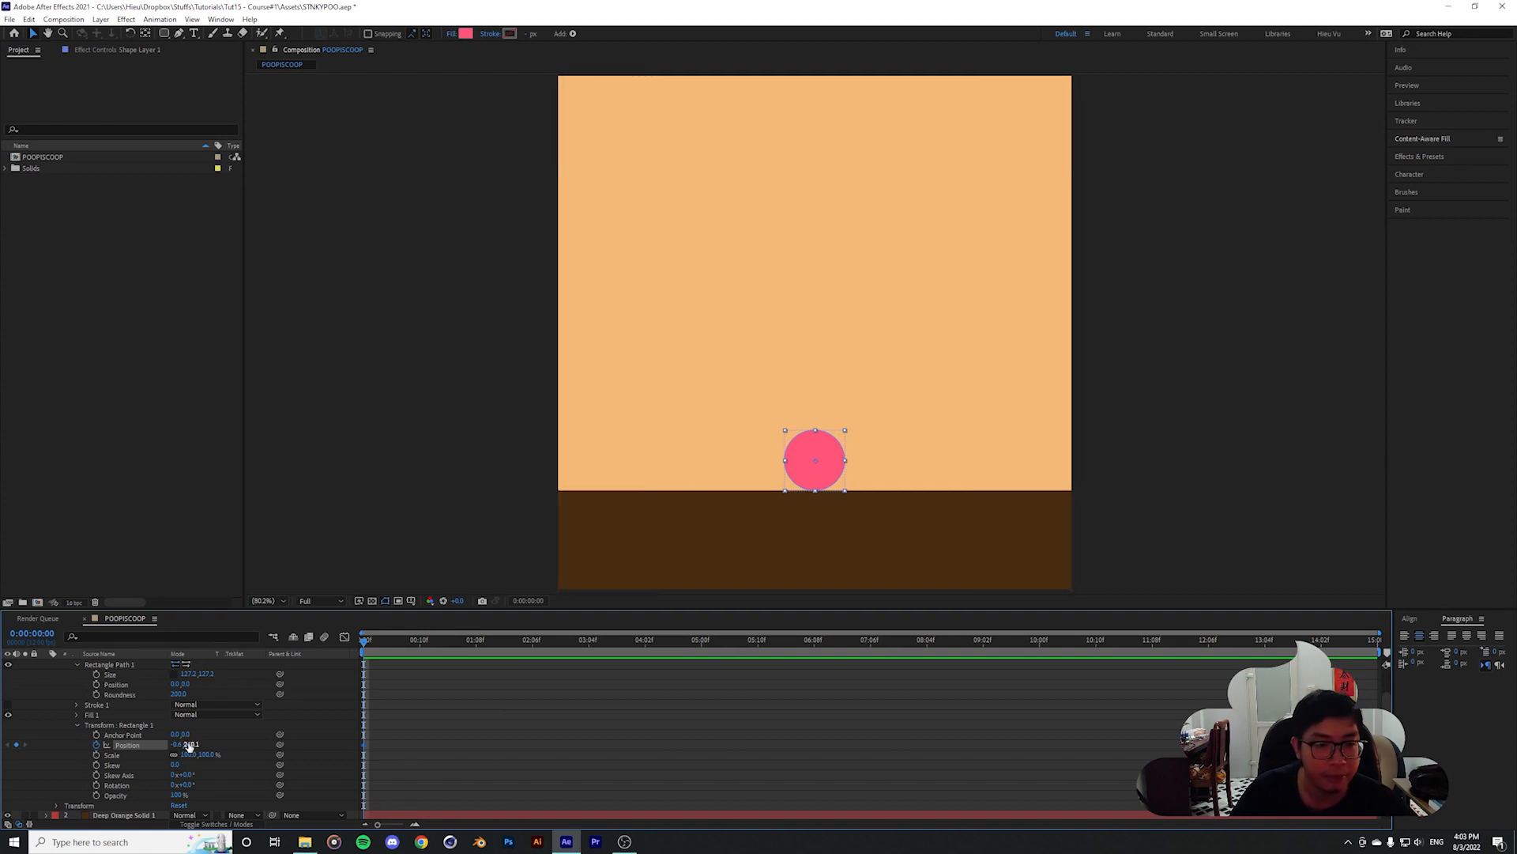
drag(192, 746, 118, 748)
drag(197, 746, 131, 748)
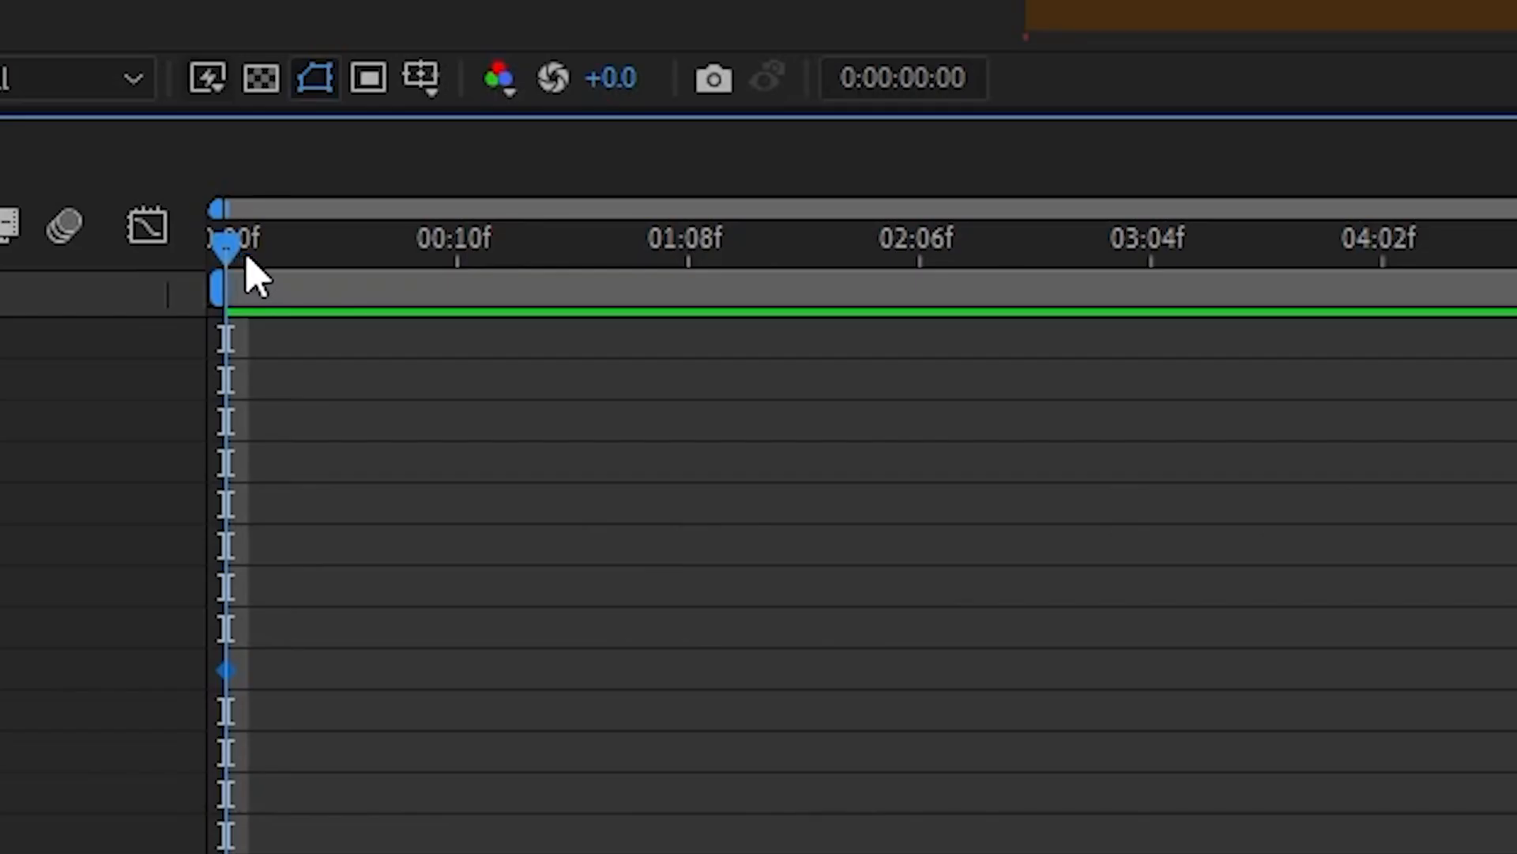
Keyframe the ball's vertical position at frame 10 by lowering it straight down onto the floor
drag(368, 643, 416, 646)
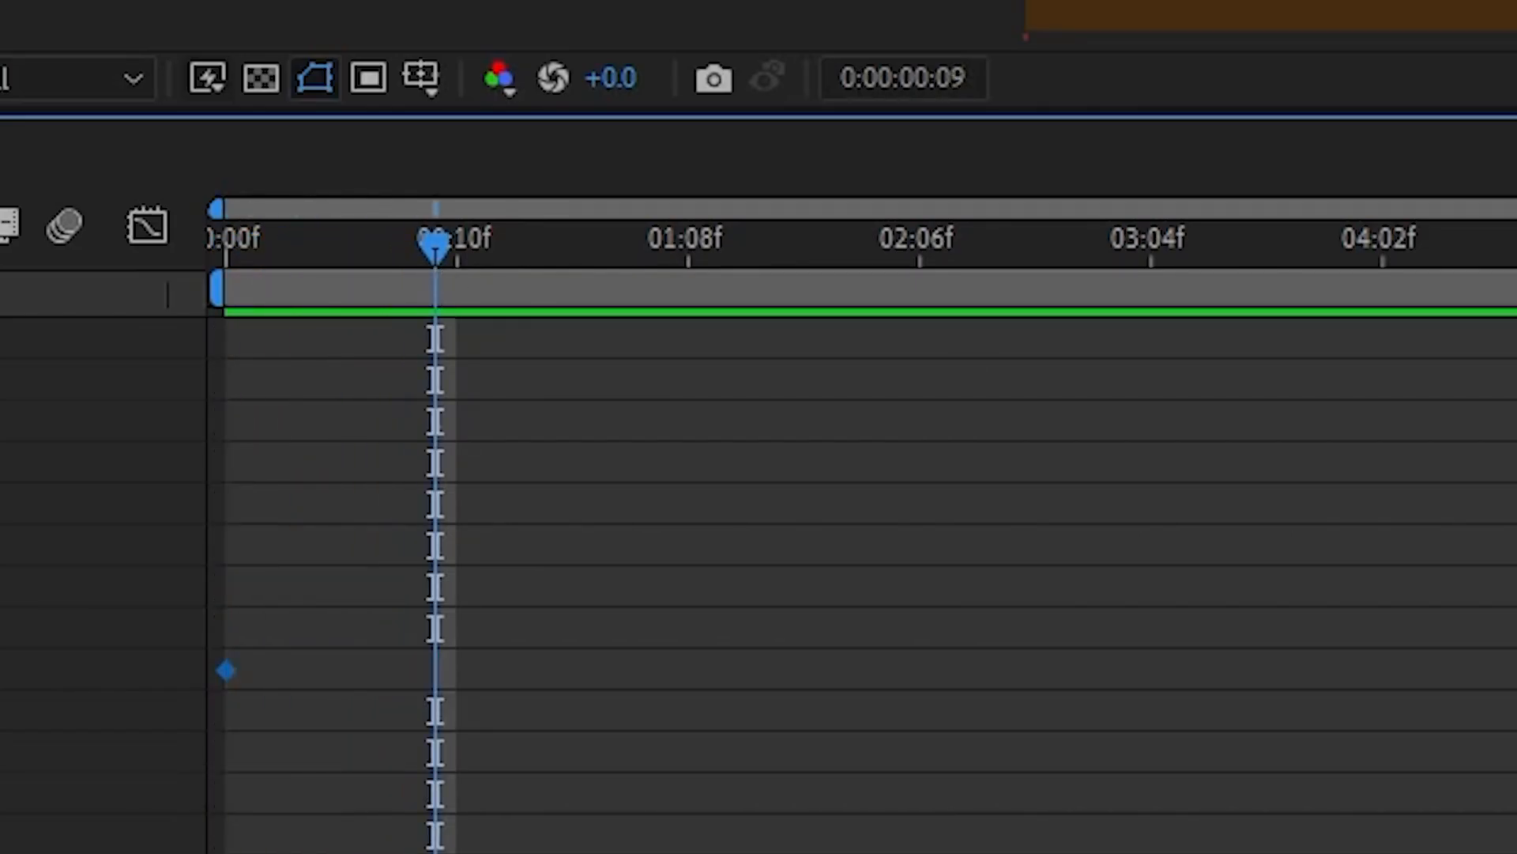
key(equal)
key(equal)
key(equal)
click(803, 247)
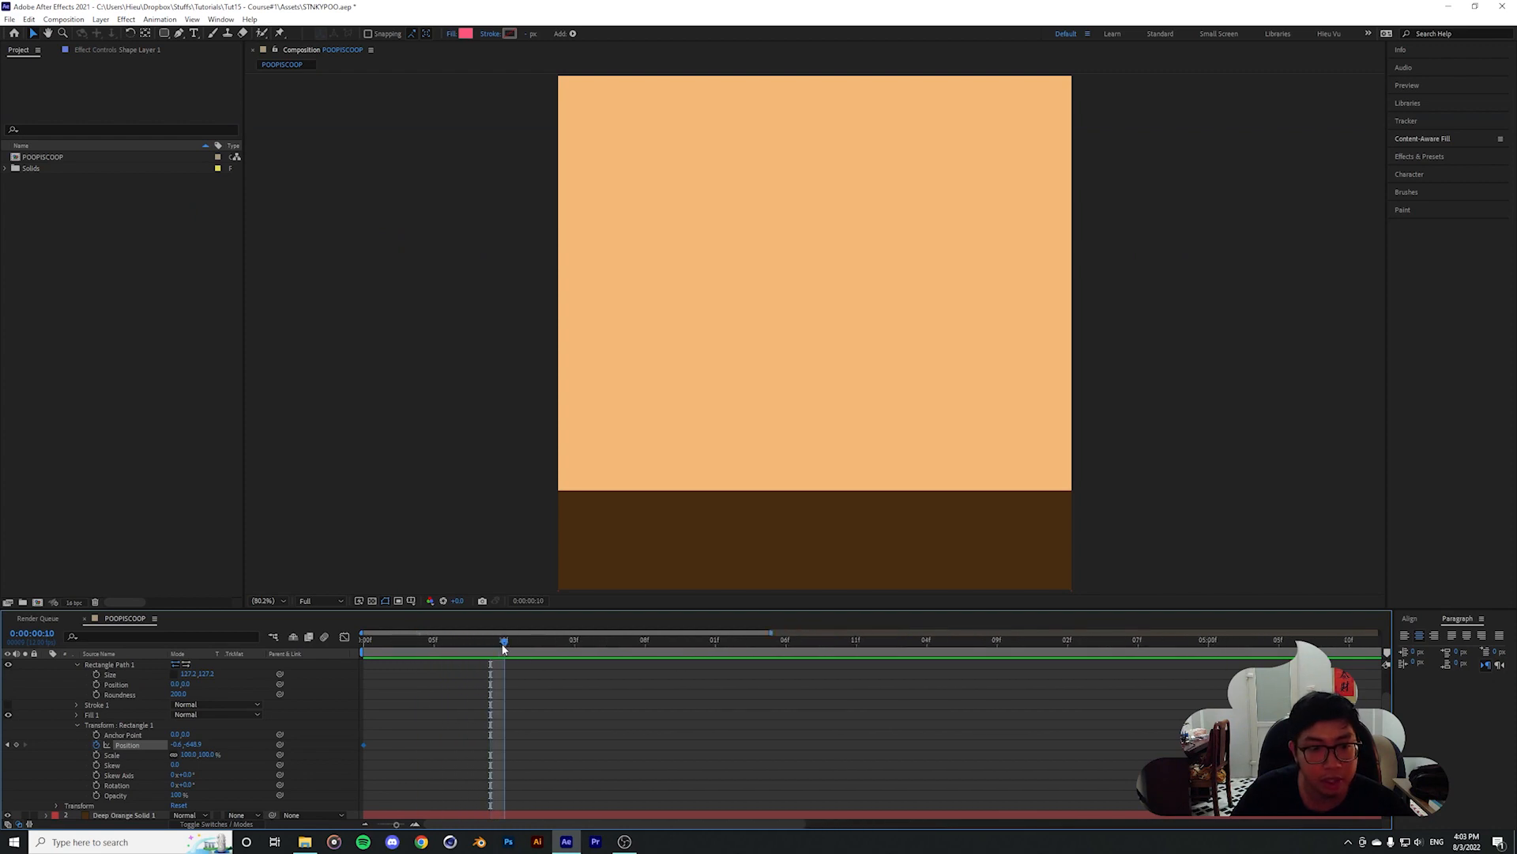
drag(197, 746, 698, 785)
Fine-tune the ball's vertical position at frame 10 so its lower edge just touches the floor
scroll(902, 553, up, 2)
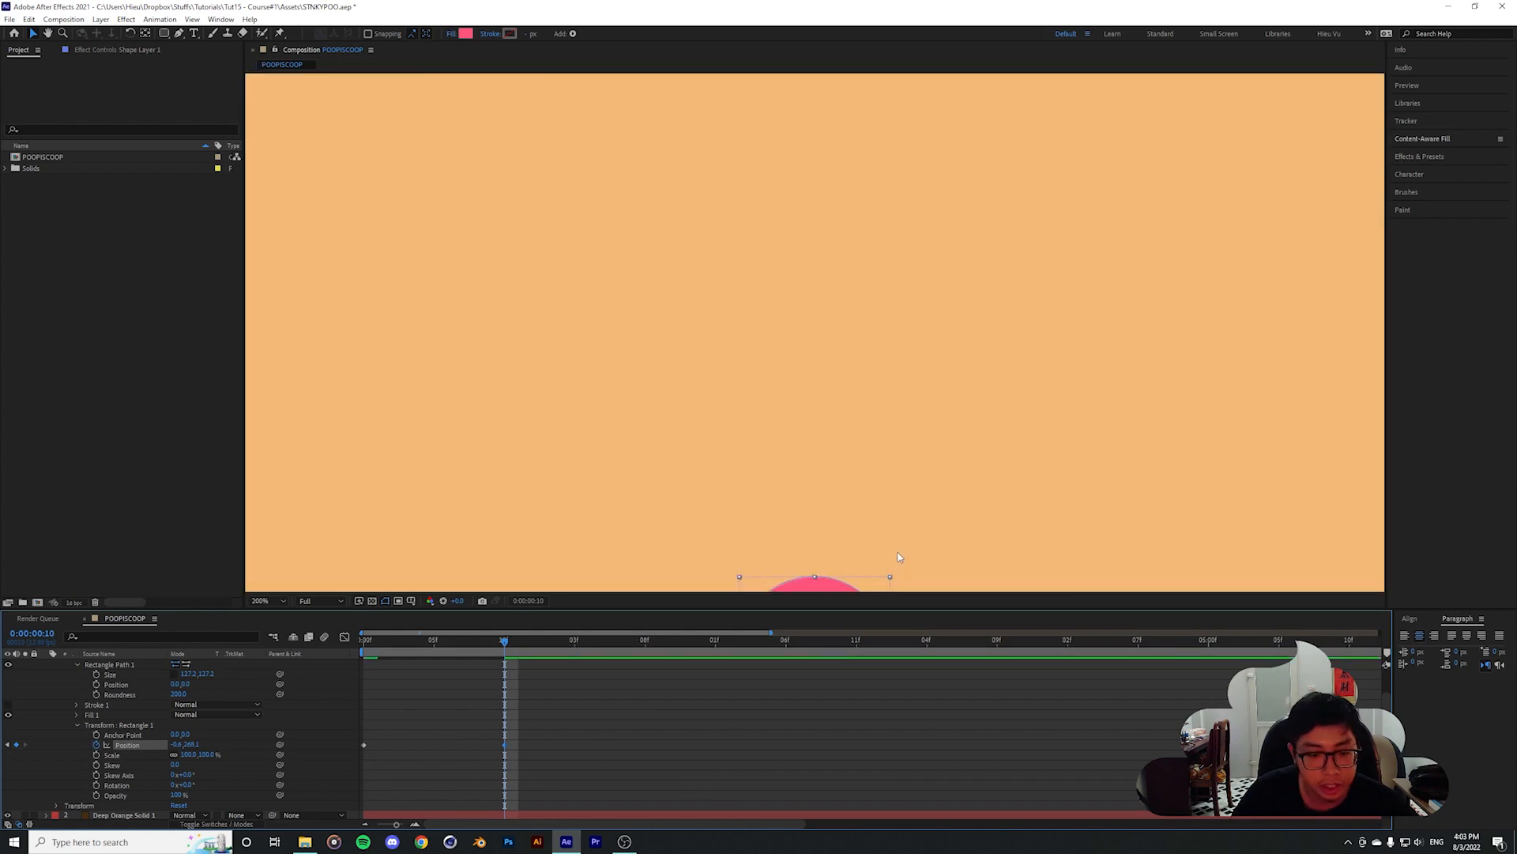
drag(899, 571, 848, 279)
drag(832, 415, 876, 368)
scroll(880, 411, up, 1)
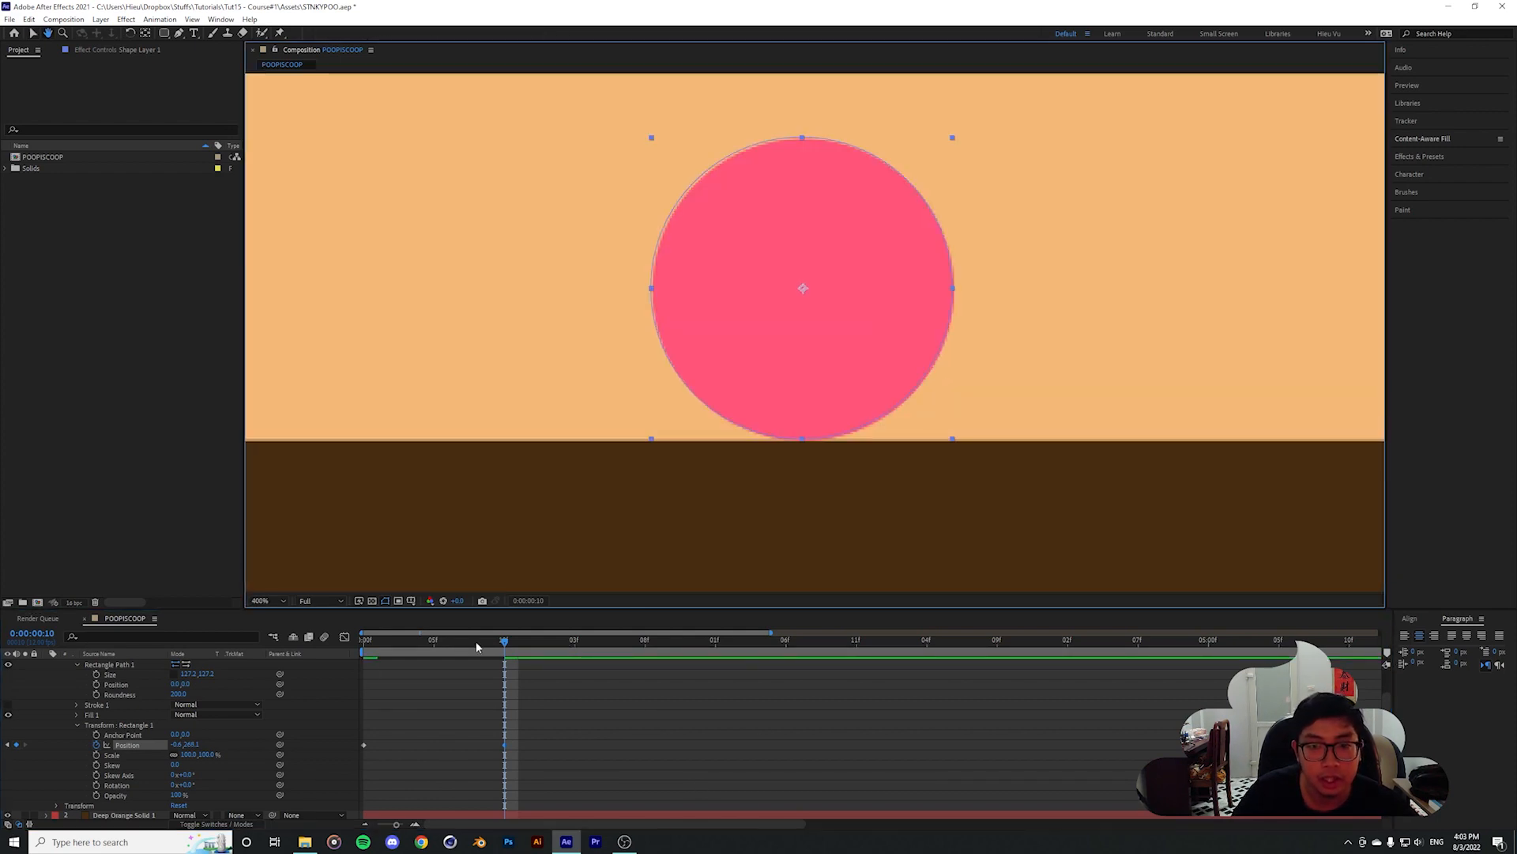
drag(196, 745, 195, 745)
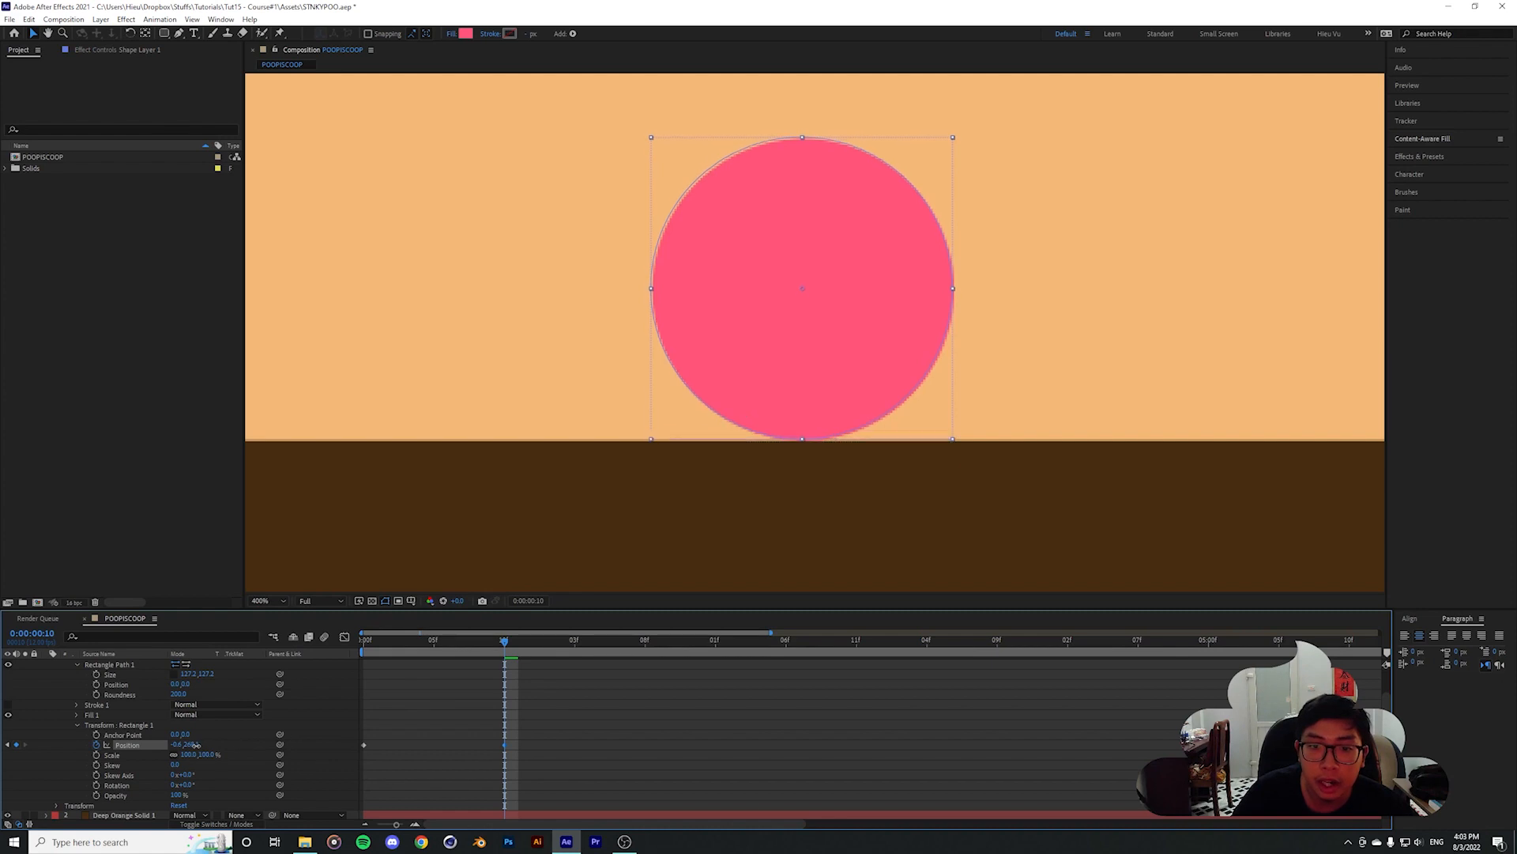
Fit the composition in the viewer and preview the ball's fall from frame 0
click(269, 600)
click(283, 626)
click(463, 700)
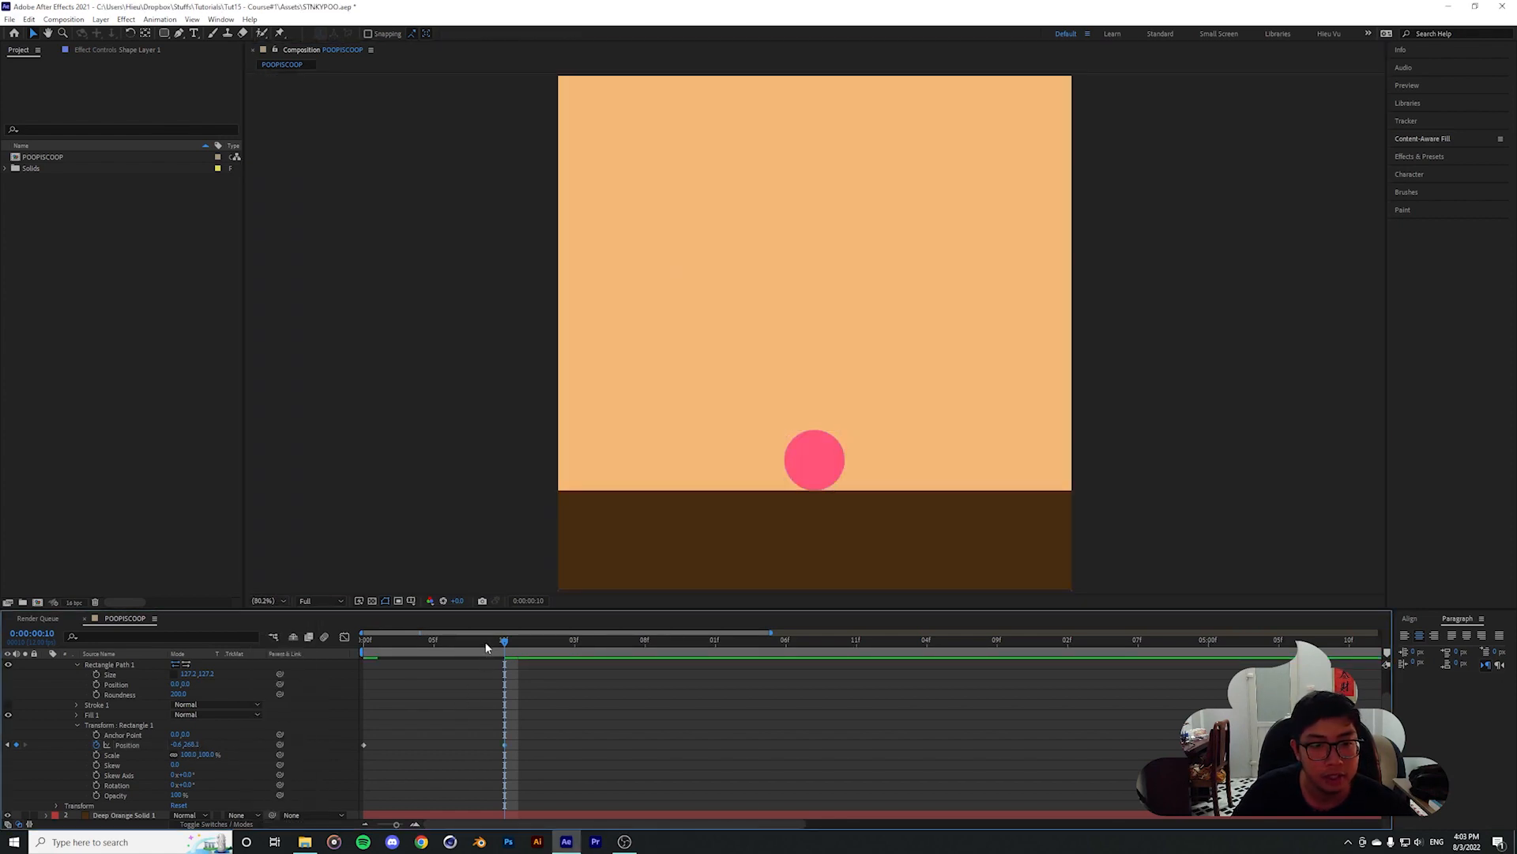
key(Home)
key(space)
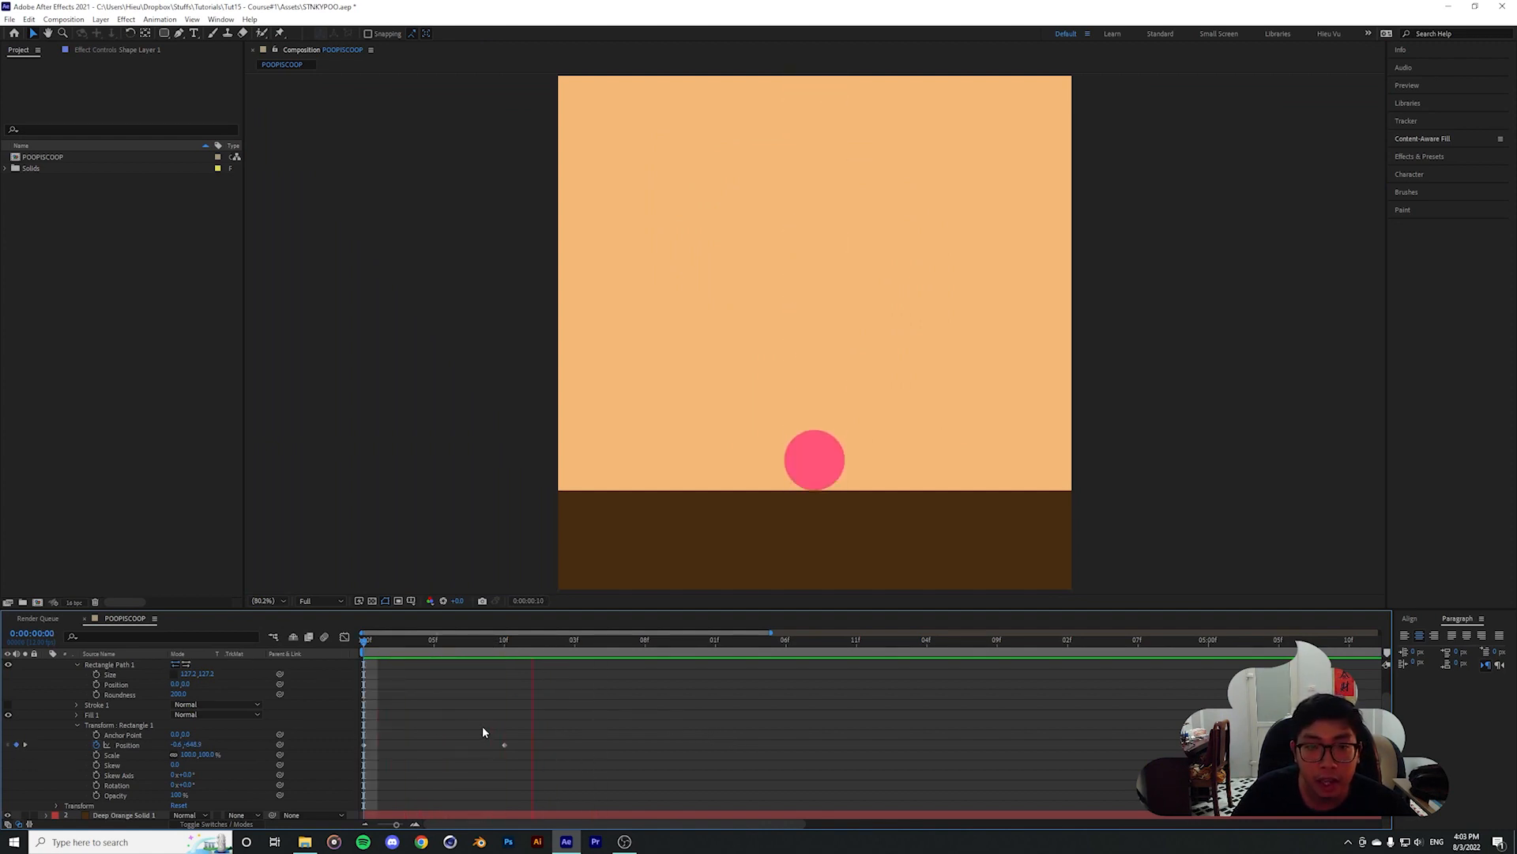
key(space)
drag(491, 642, 397, 650)
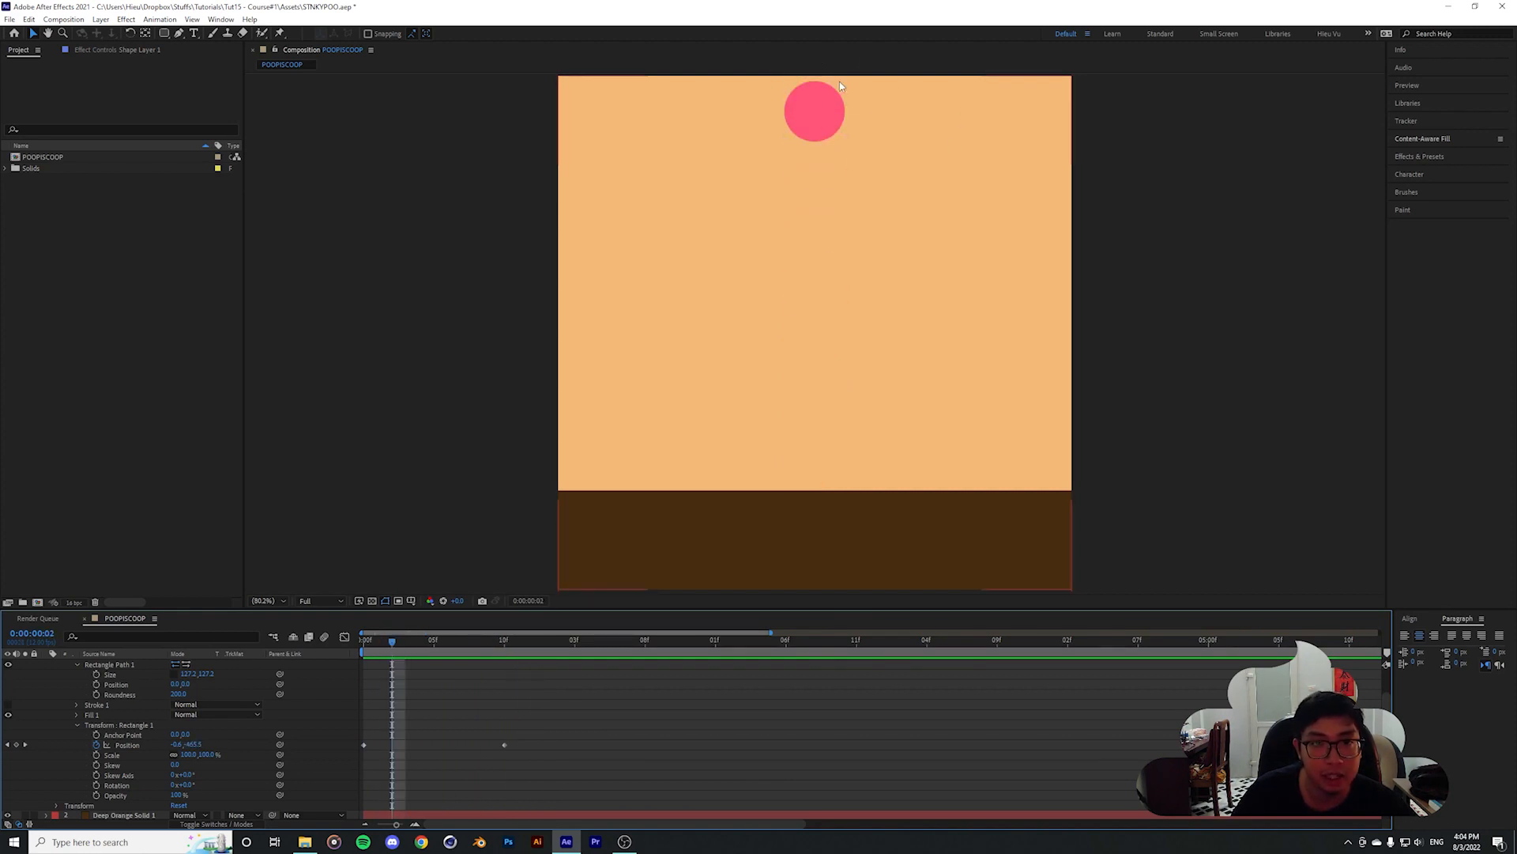
key(comma)
key(comma)
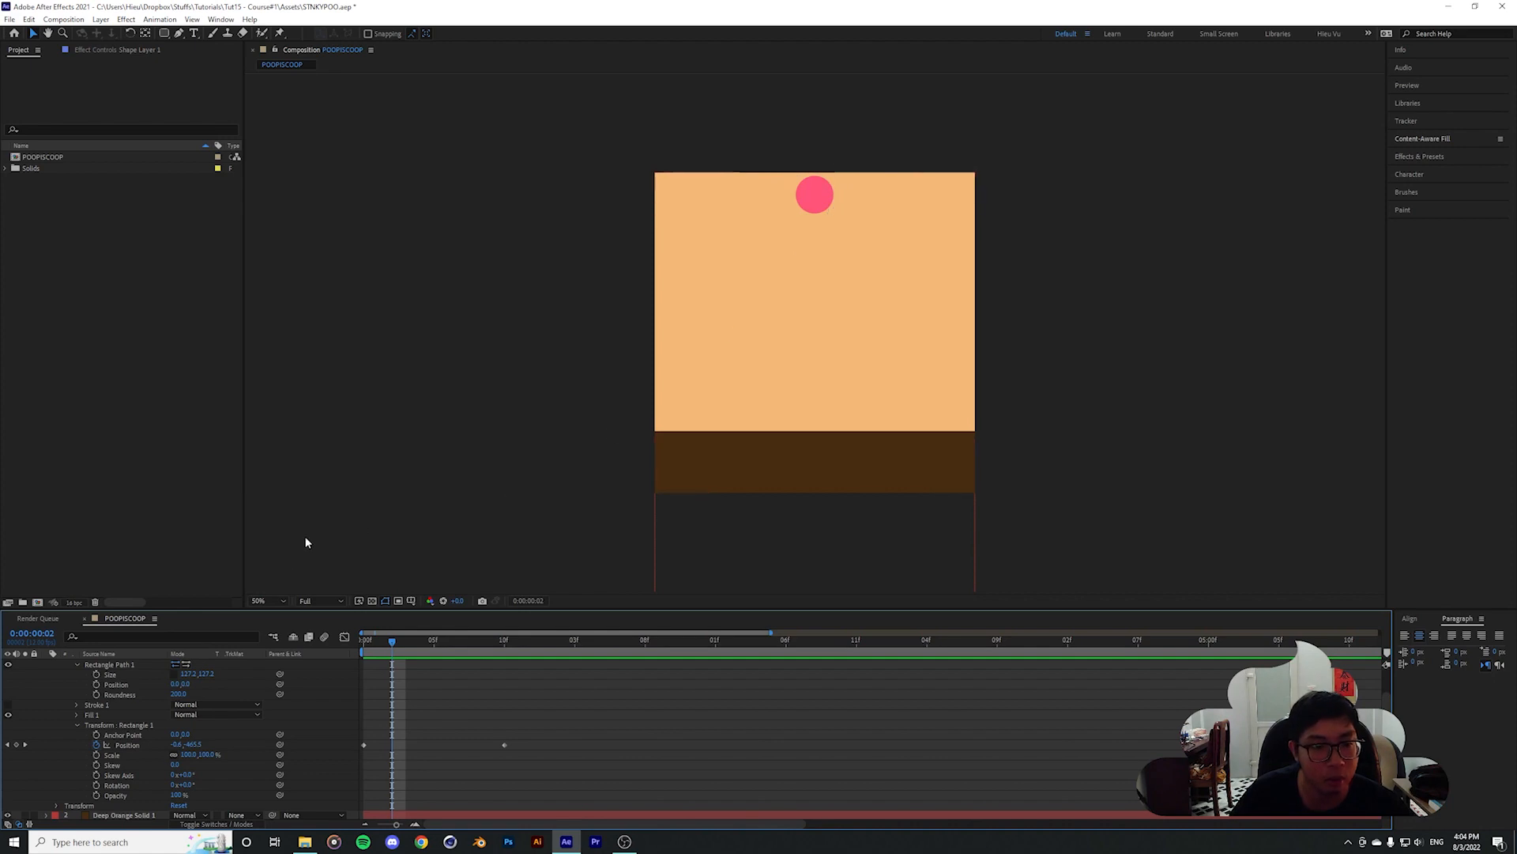
key(period)
key(period)
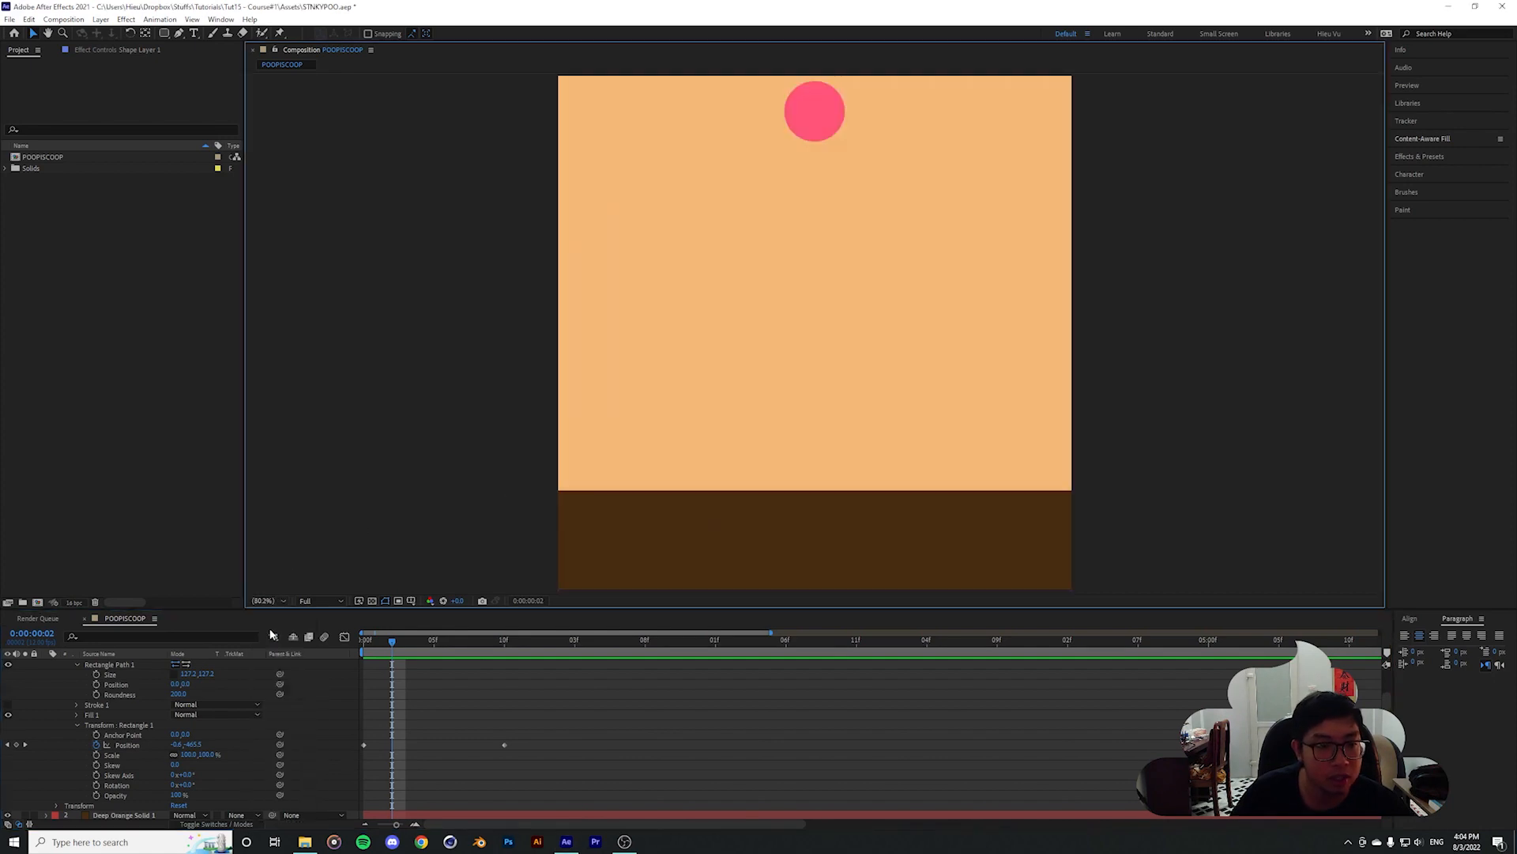
Apply Easy Ease to both of the ball's position keyframes and preview the fall from frame 0
drag(553, 735, 357, 762)
key(Home)
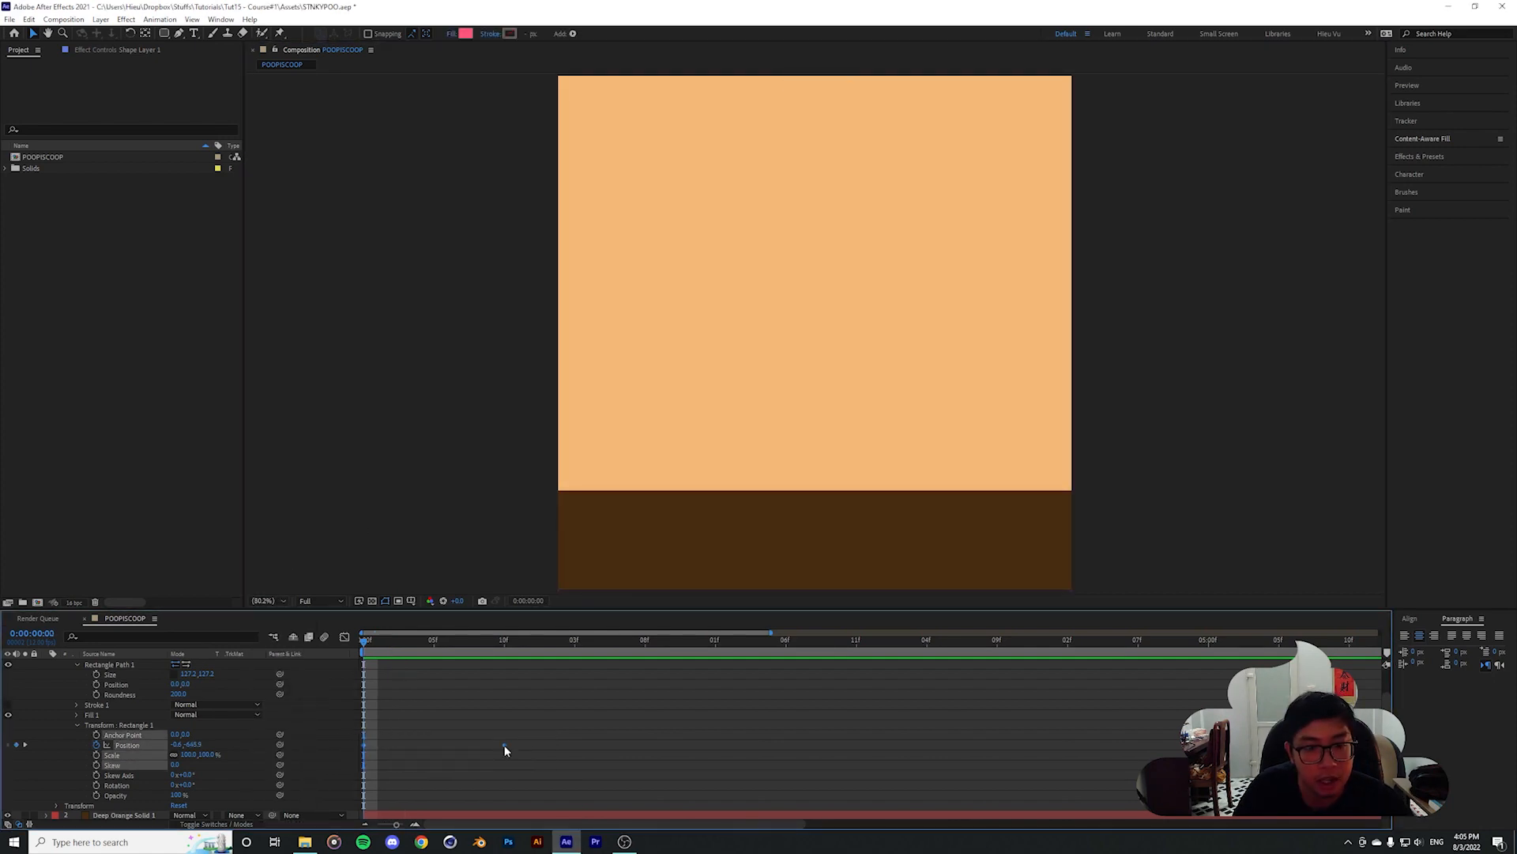
right_click(504, 747)
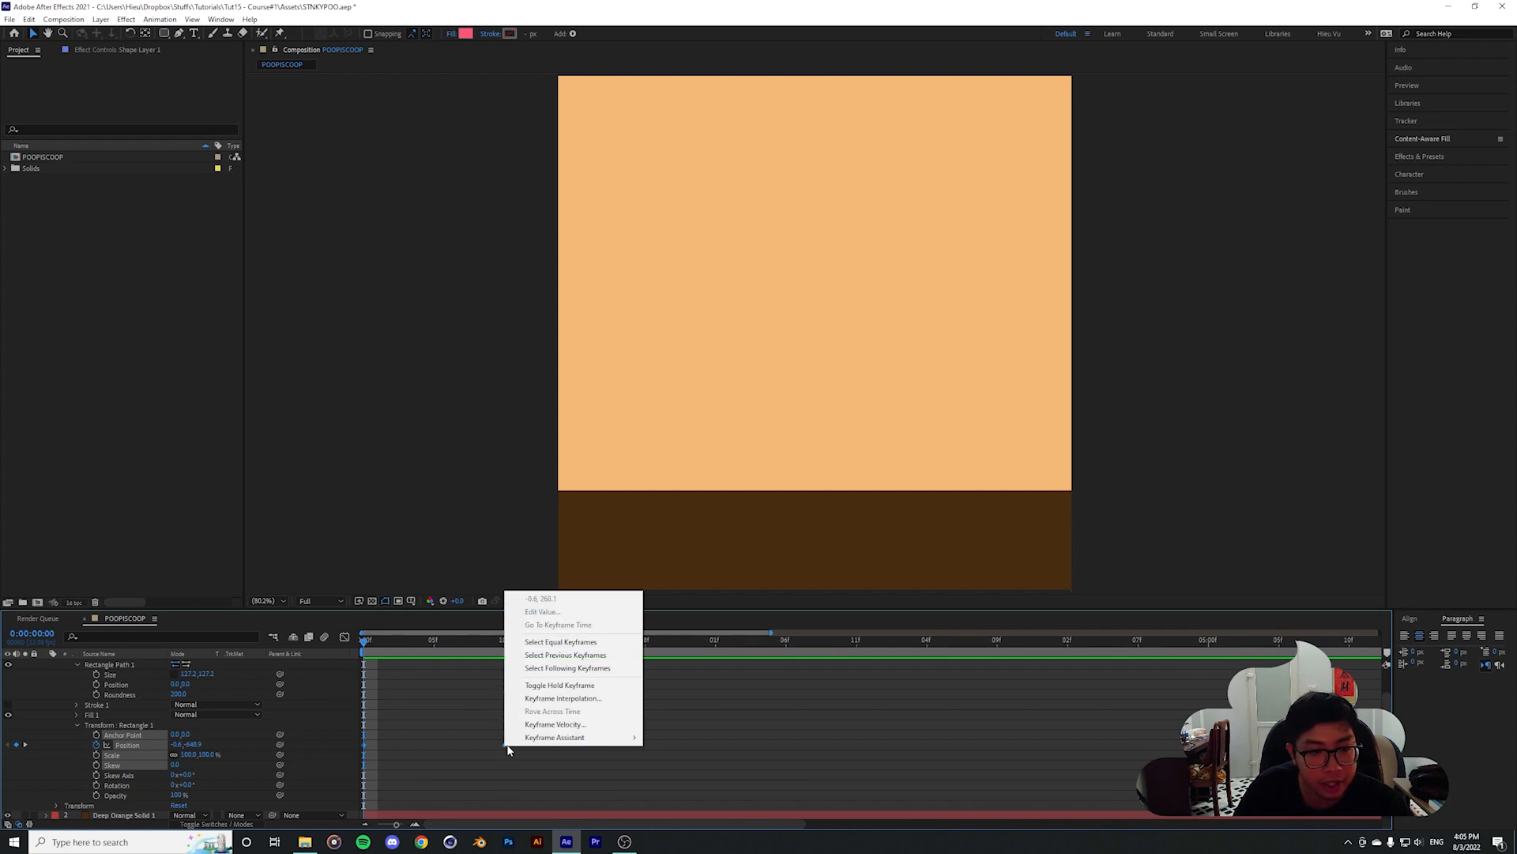
mouse_move(528, 740)
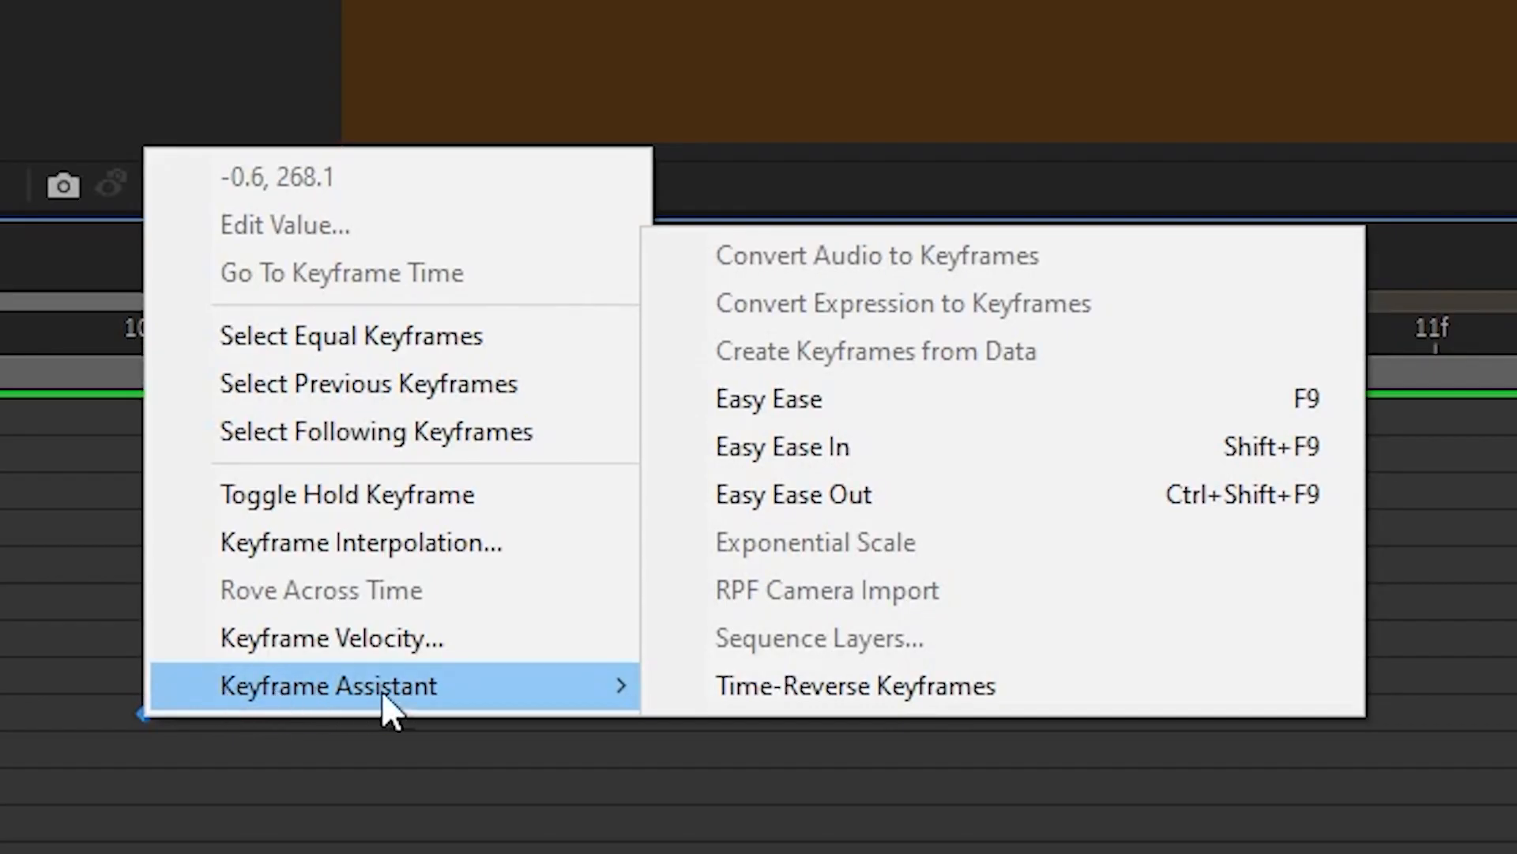
click(825, 408)
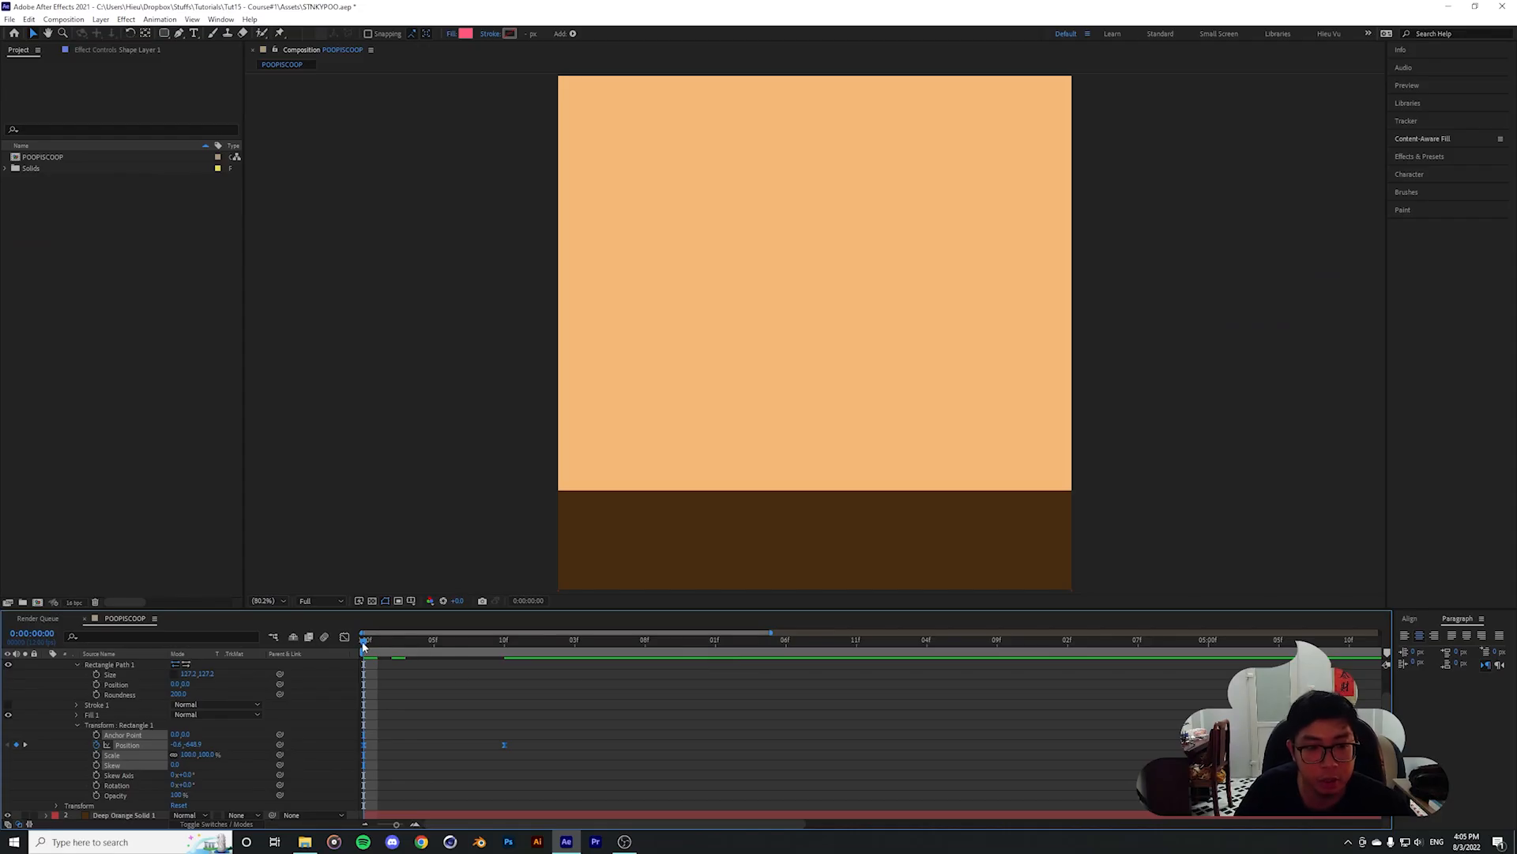
key(space)
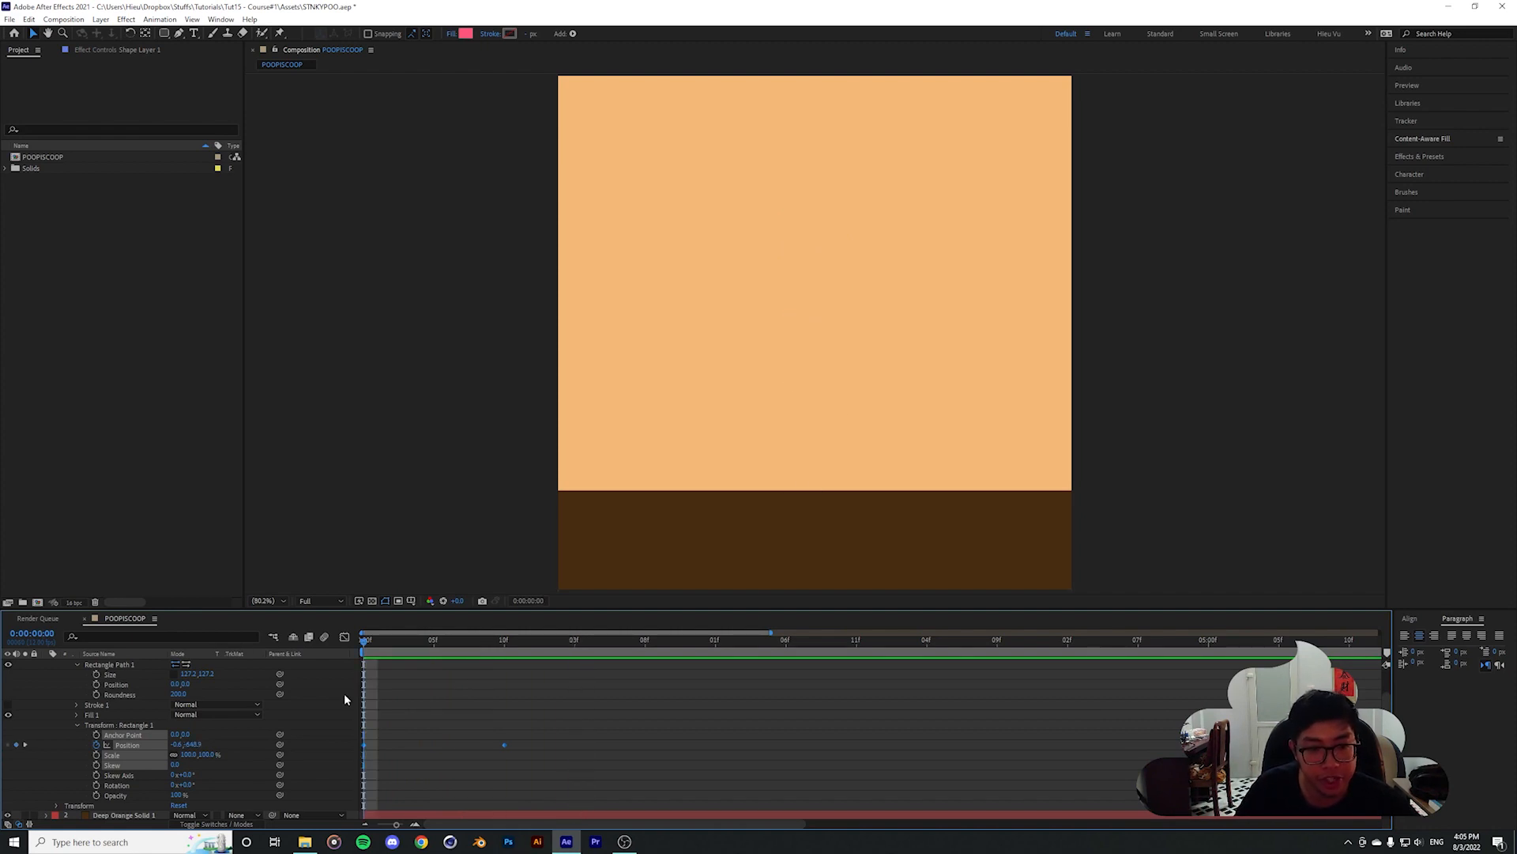
key(space)
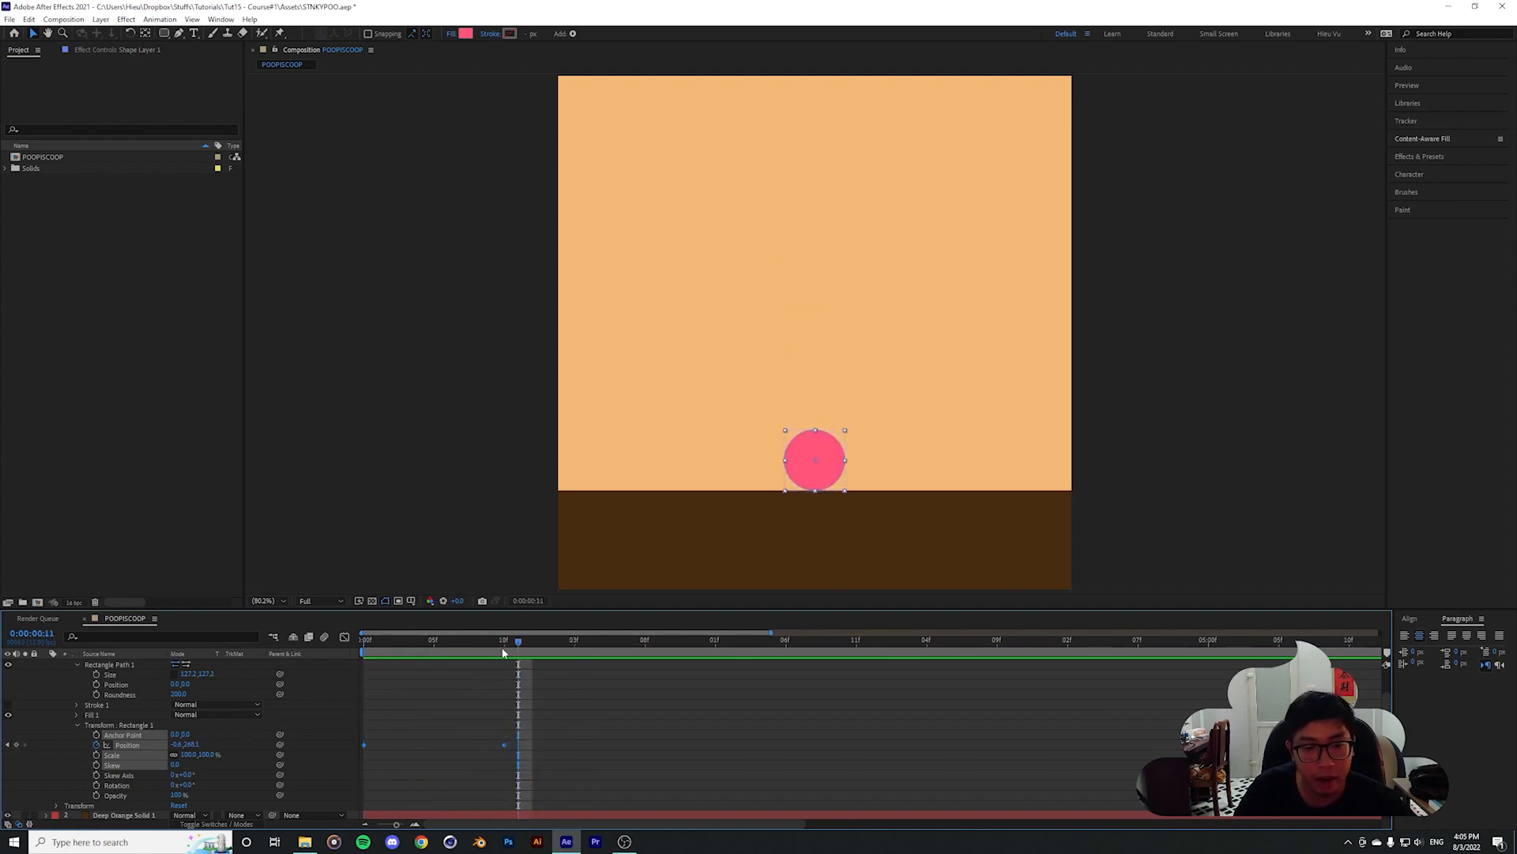
Reapply Easy Ease to the position keyframes at frames 0 and 10 and replay the animation from the start
click(505, 650)
right_click(504, 744)
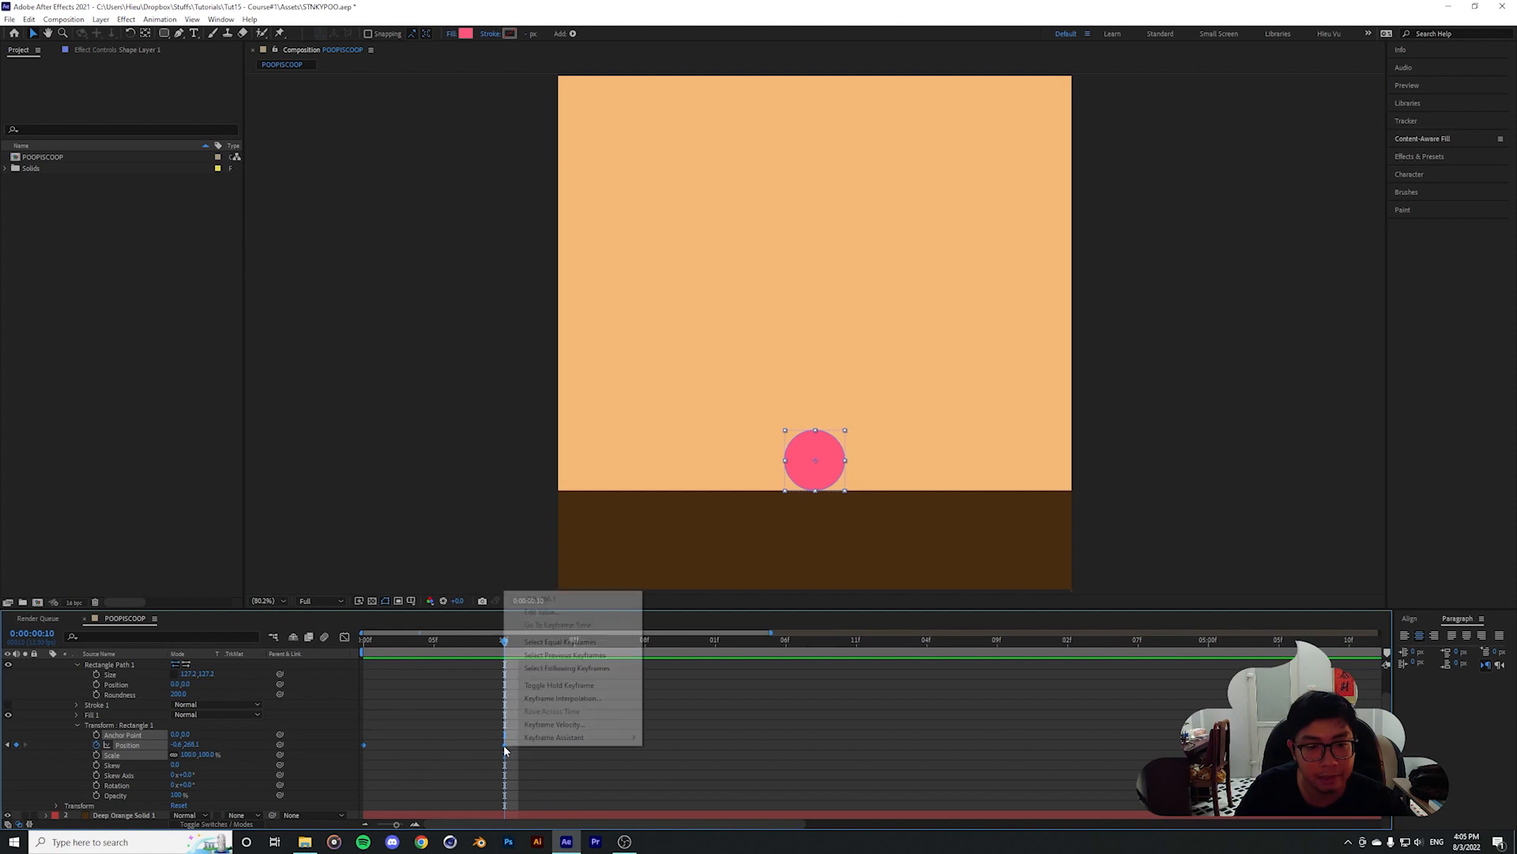
mouse_move(545, 740)
click(695, 662)
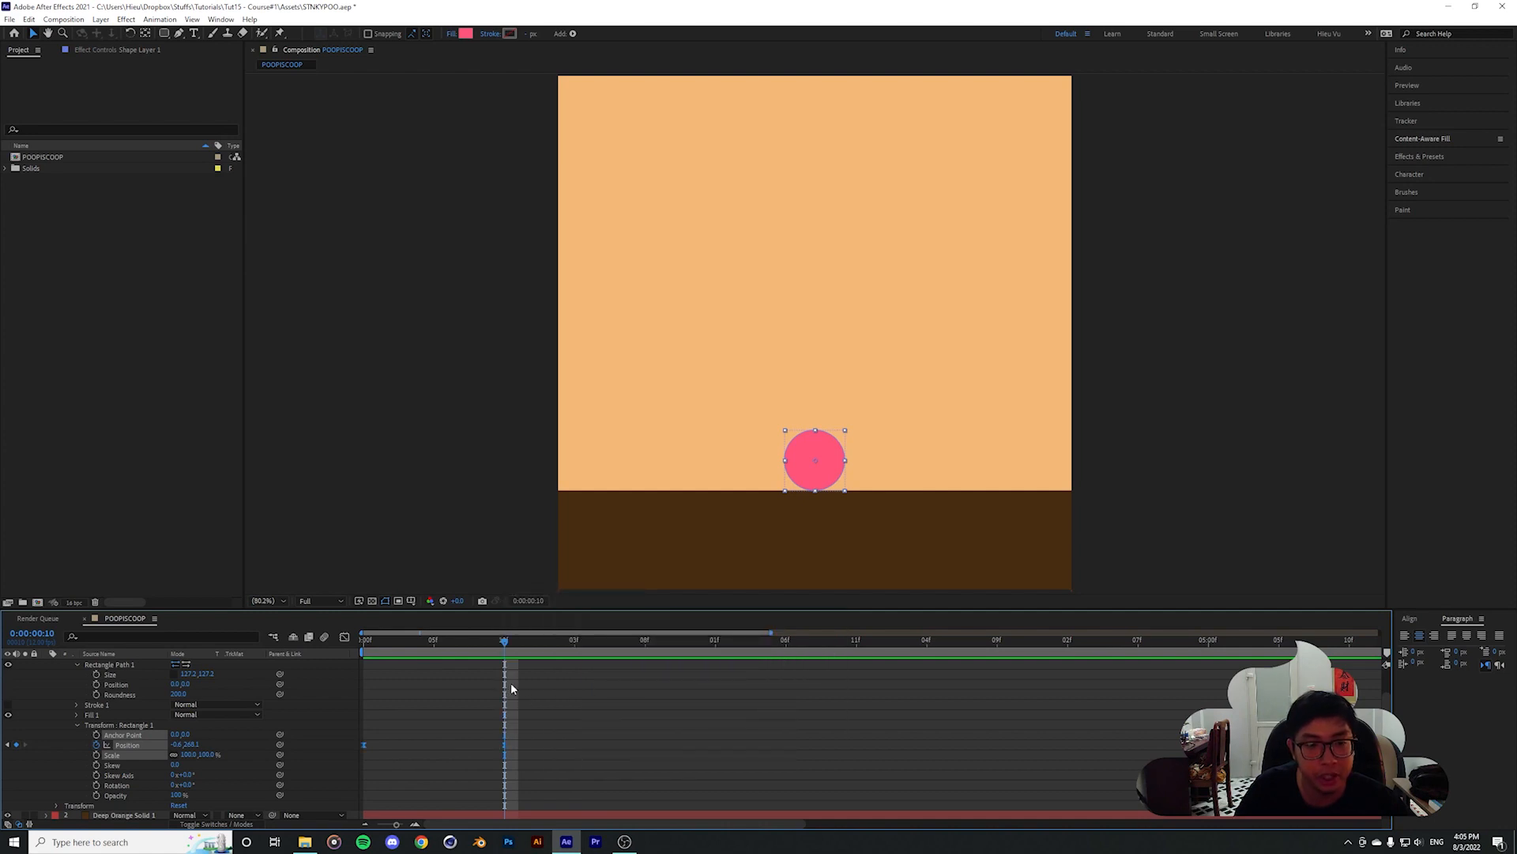
click(490, 686)
drag(504, 637, 326, 634)
key(space)
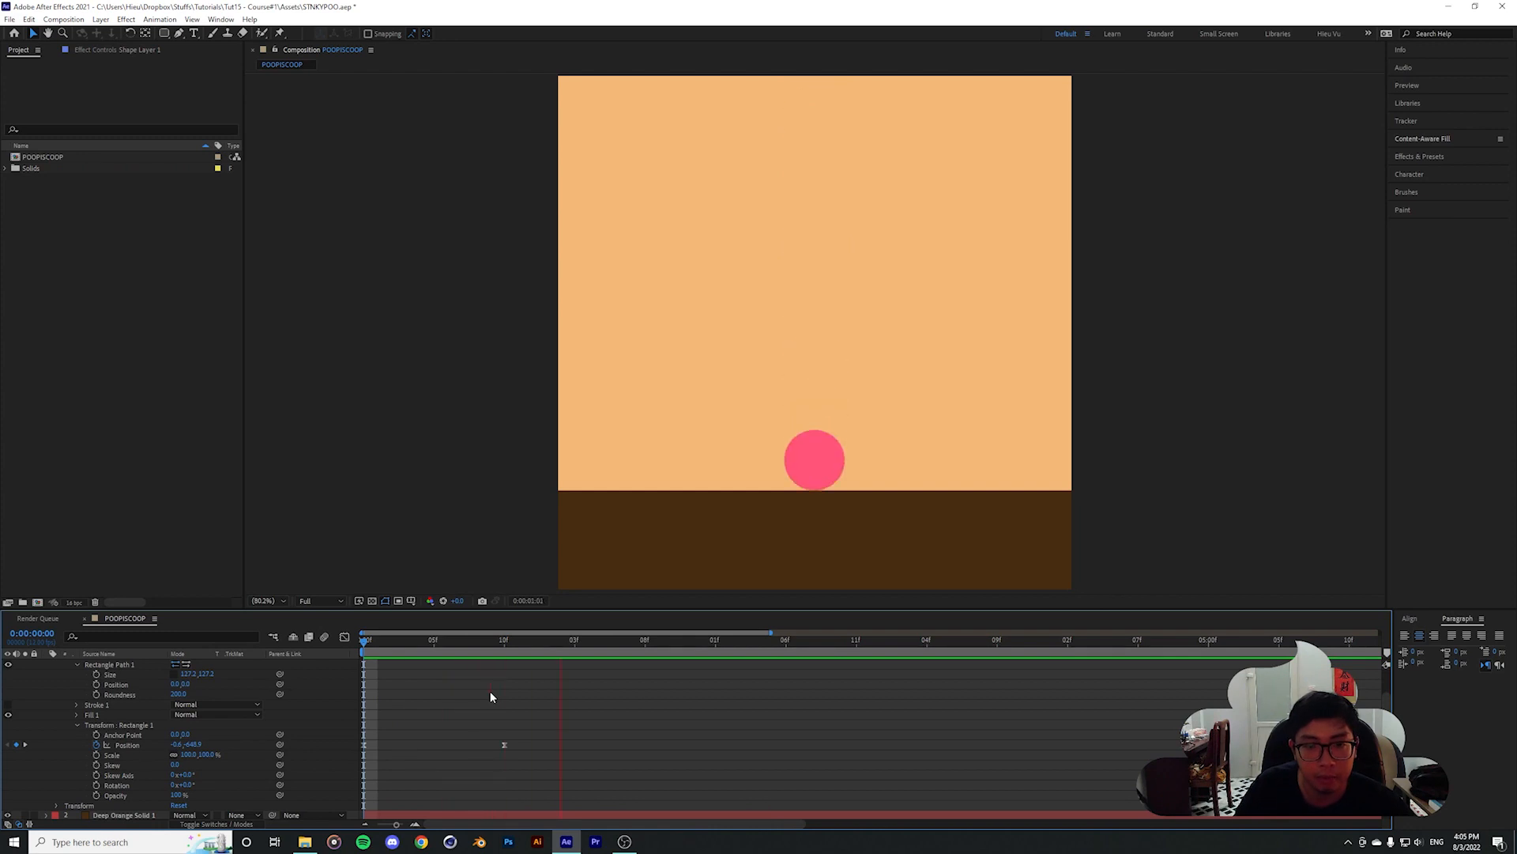
key(space)
Examine how the eased ball speeds up after the frame 0 keyframe and slows down towards the frame 10 keyframe
drag(517, 639, 345, 637)
drag(383, 733, 357, 768)
drag(365, 639, 433, 641)
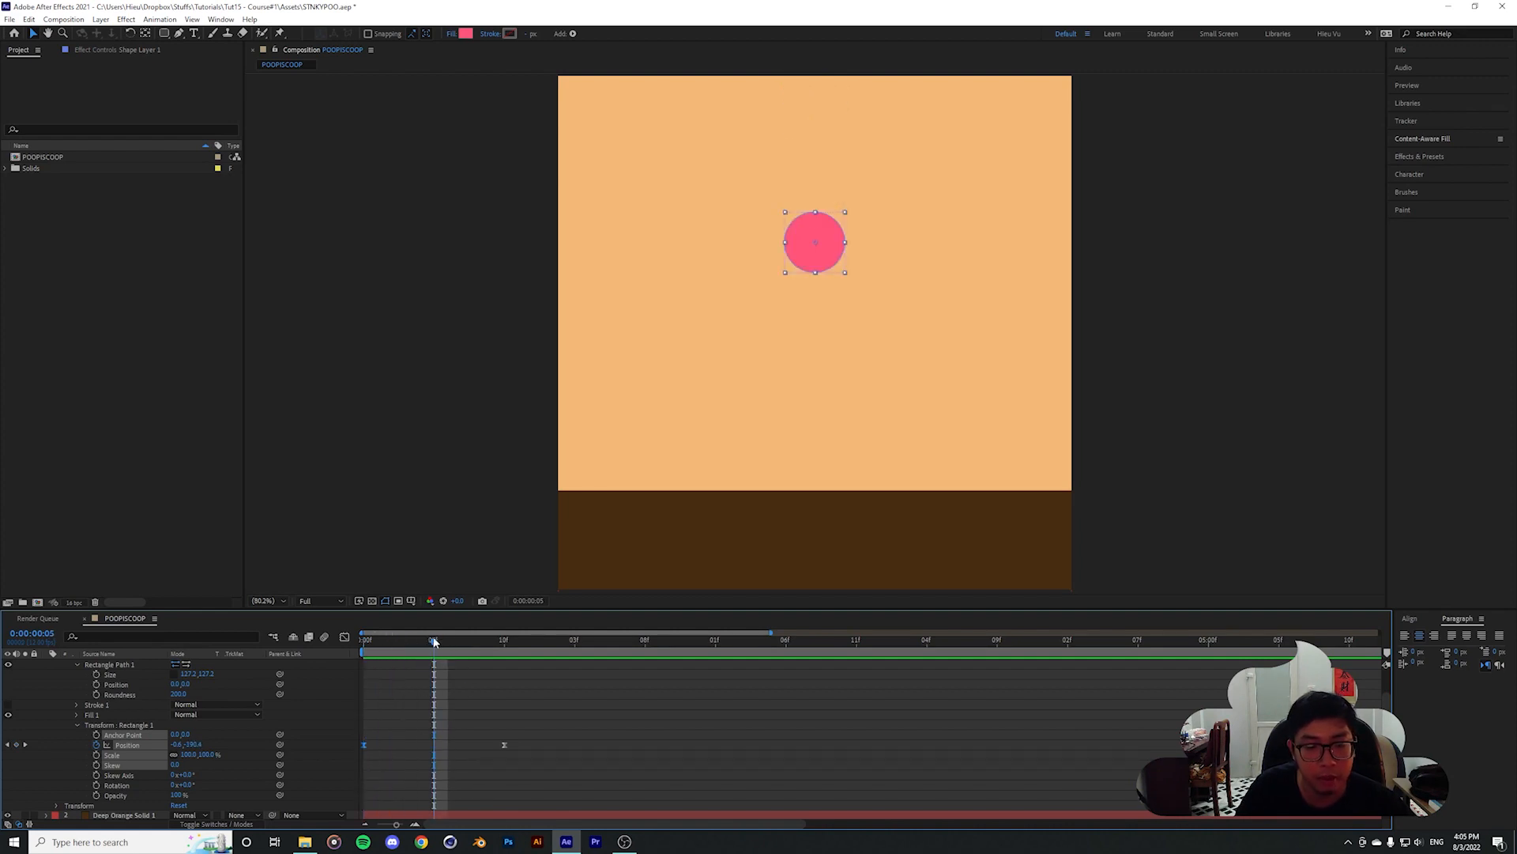
mouse_move(434, 637)
mouse_down()
mouse_move(345, 648)
mouse_move(462, 642)
mouse_up()
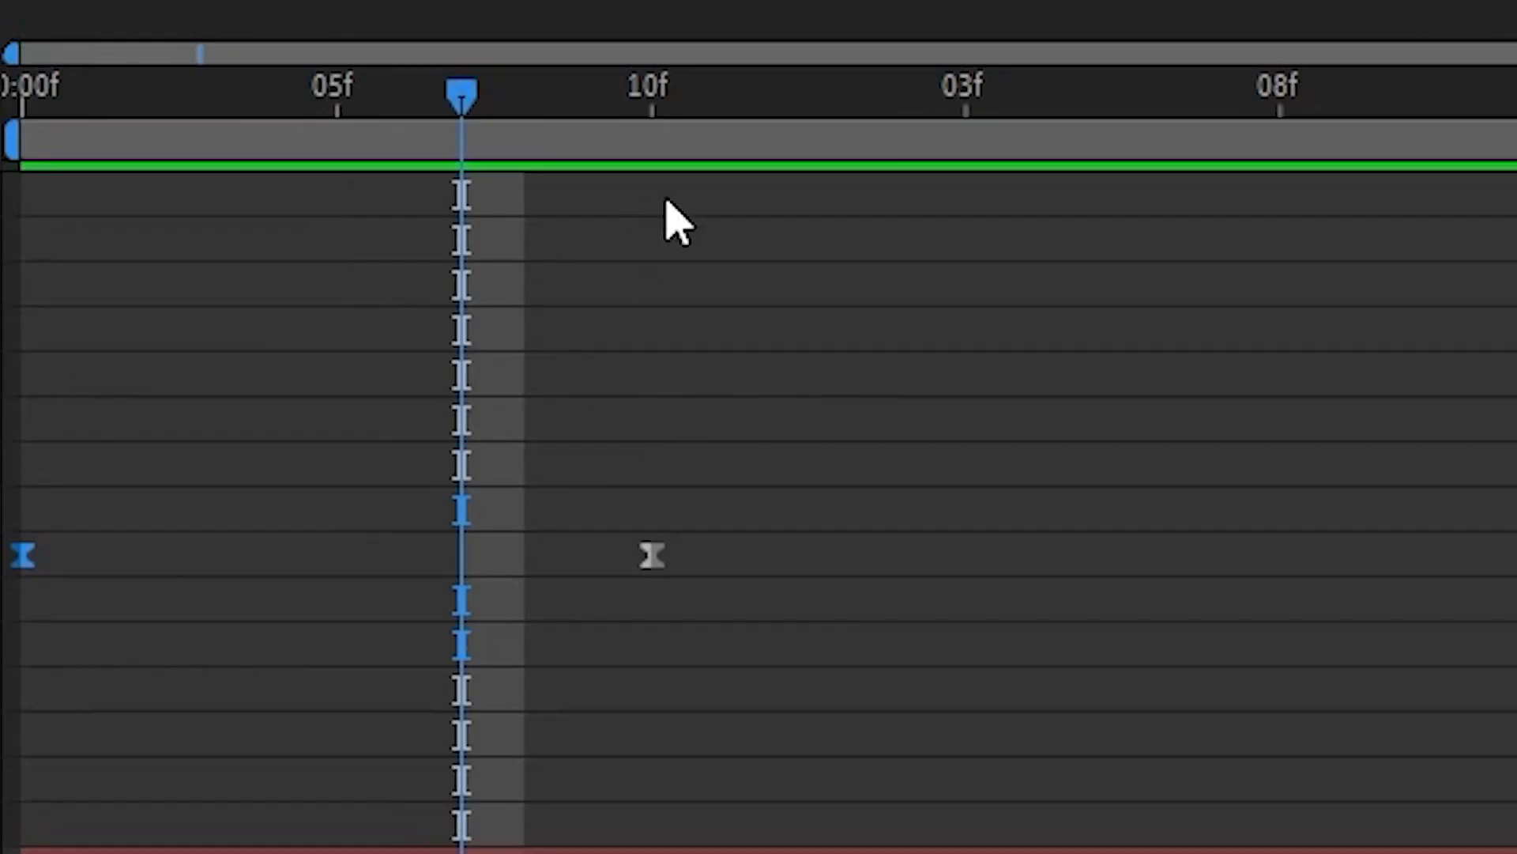
drag(686, 459, 593, 585)
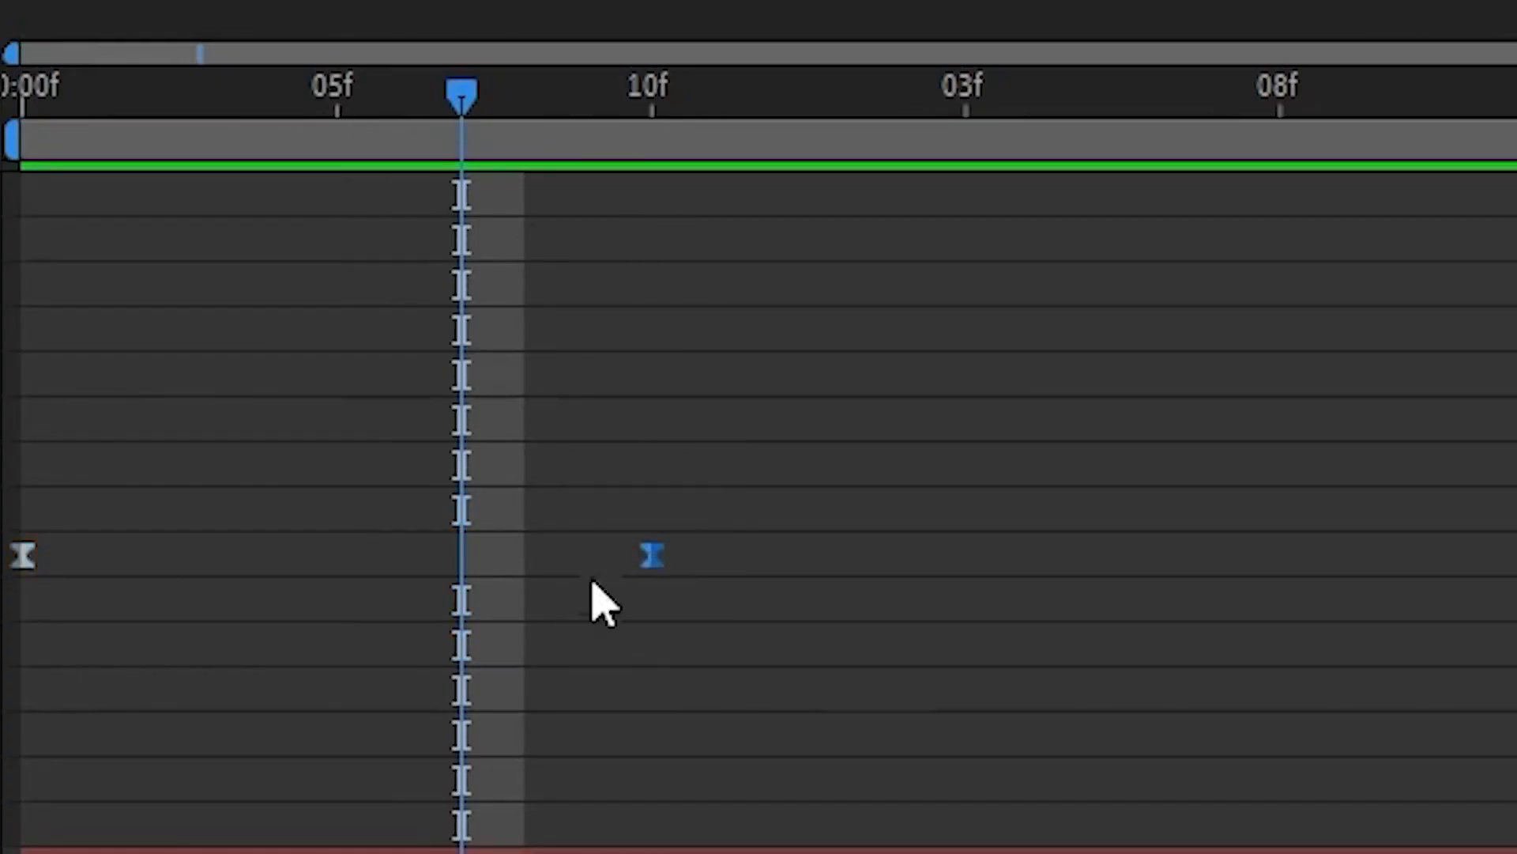
click(477, 641)
drag(477, 641, 360, 650)
key(space)
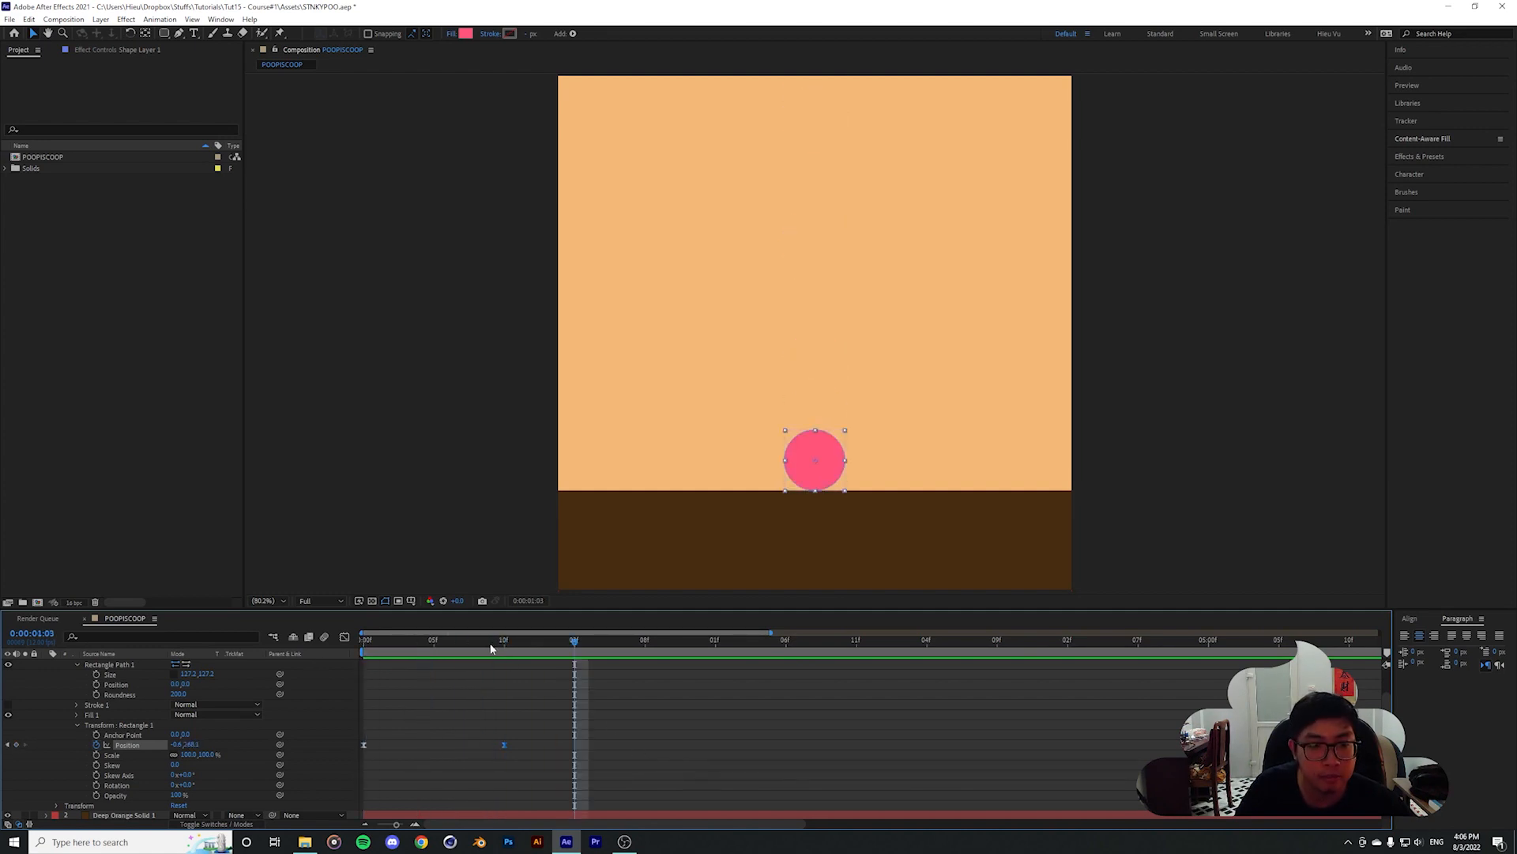
key(space)
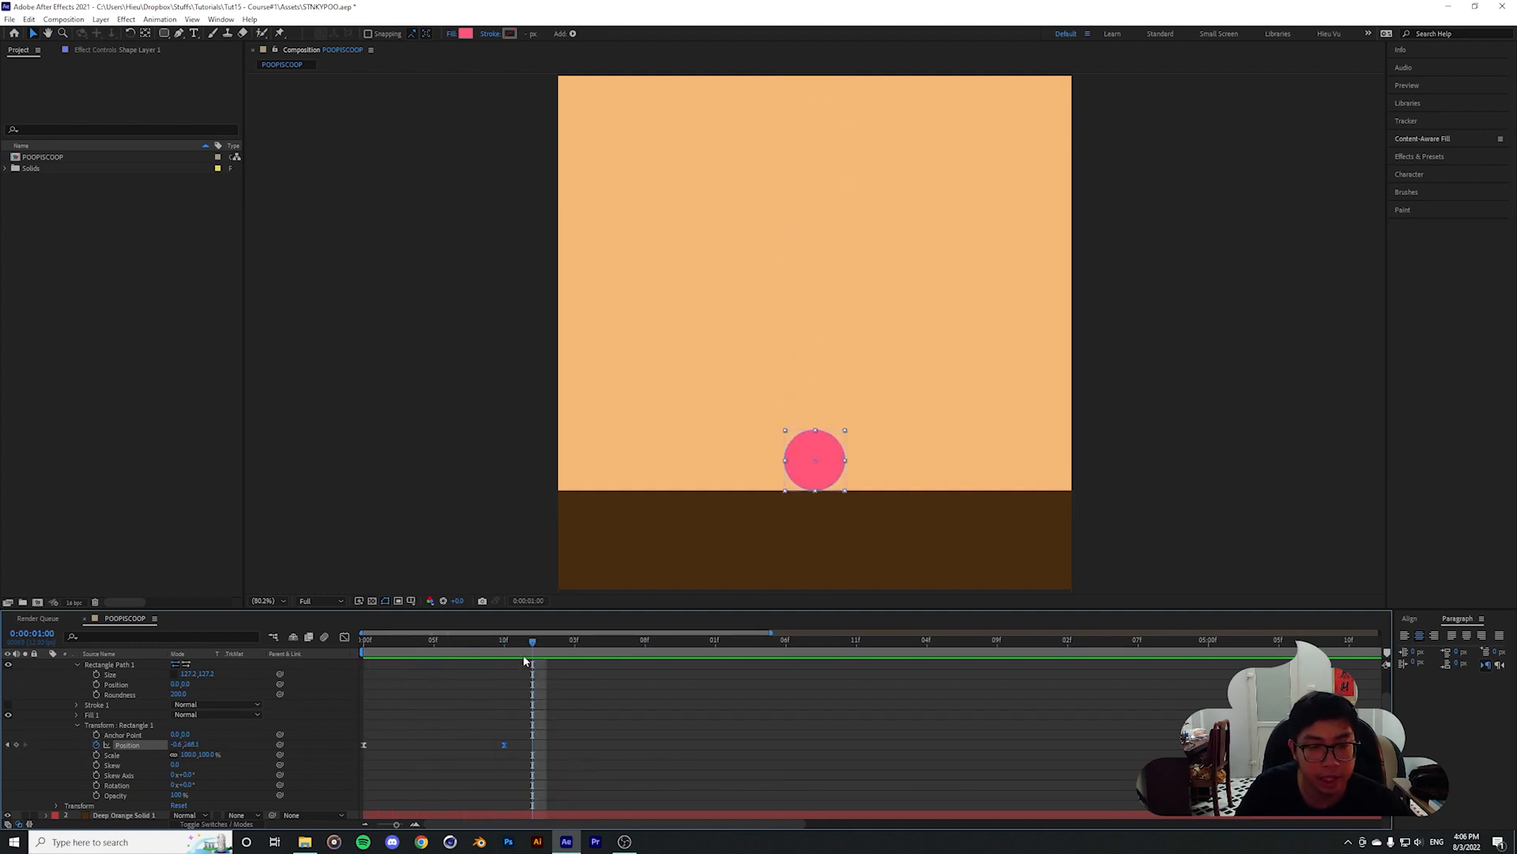
drag(505, 641, 482, 650)
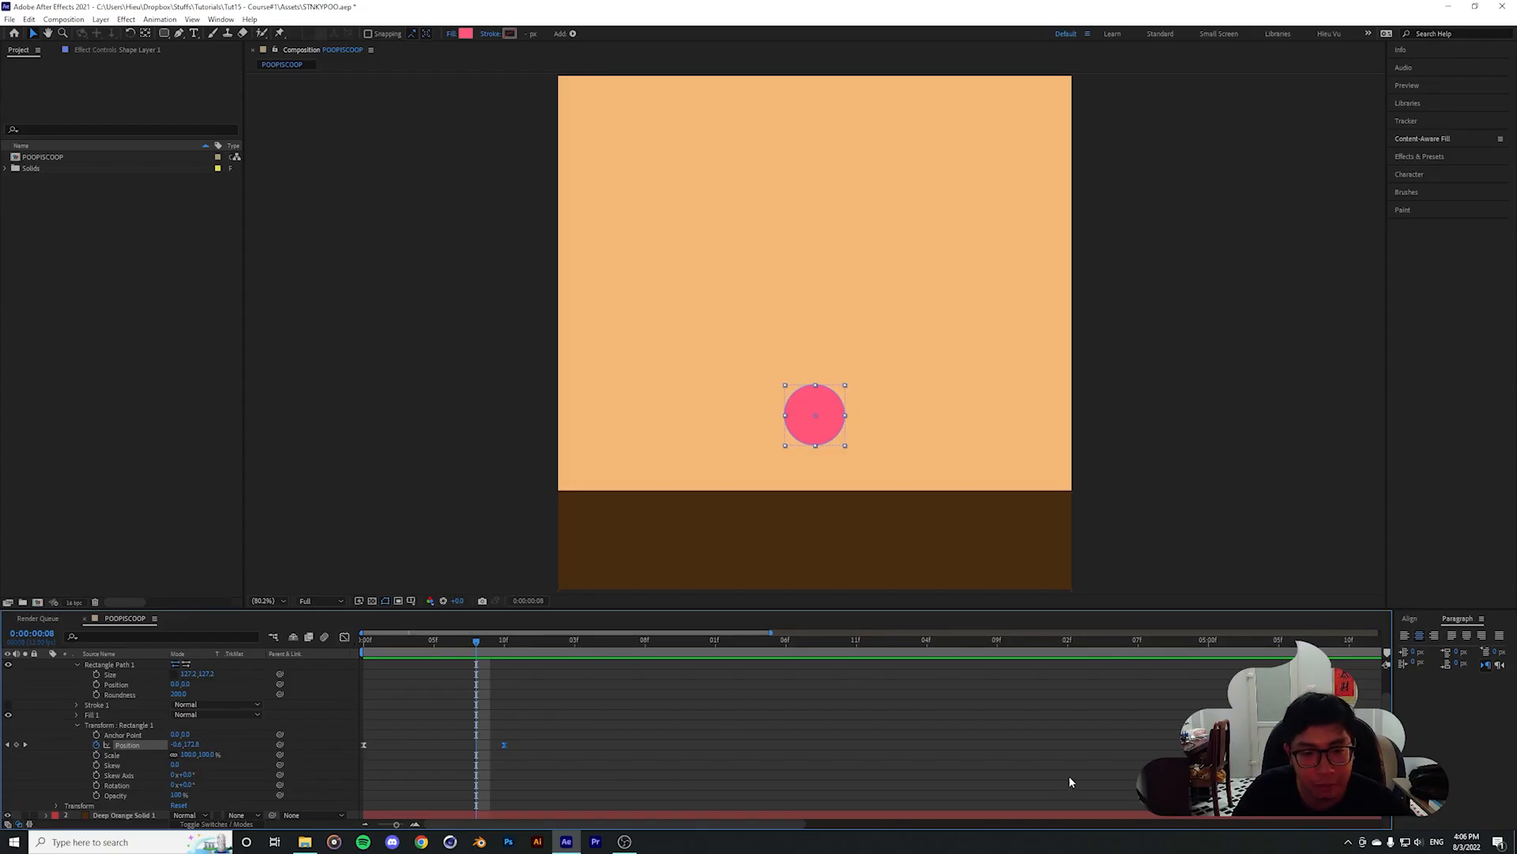
Show the speed graph of the ball's Position in the Graph Editor and go to frame 5
click(346, 637)
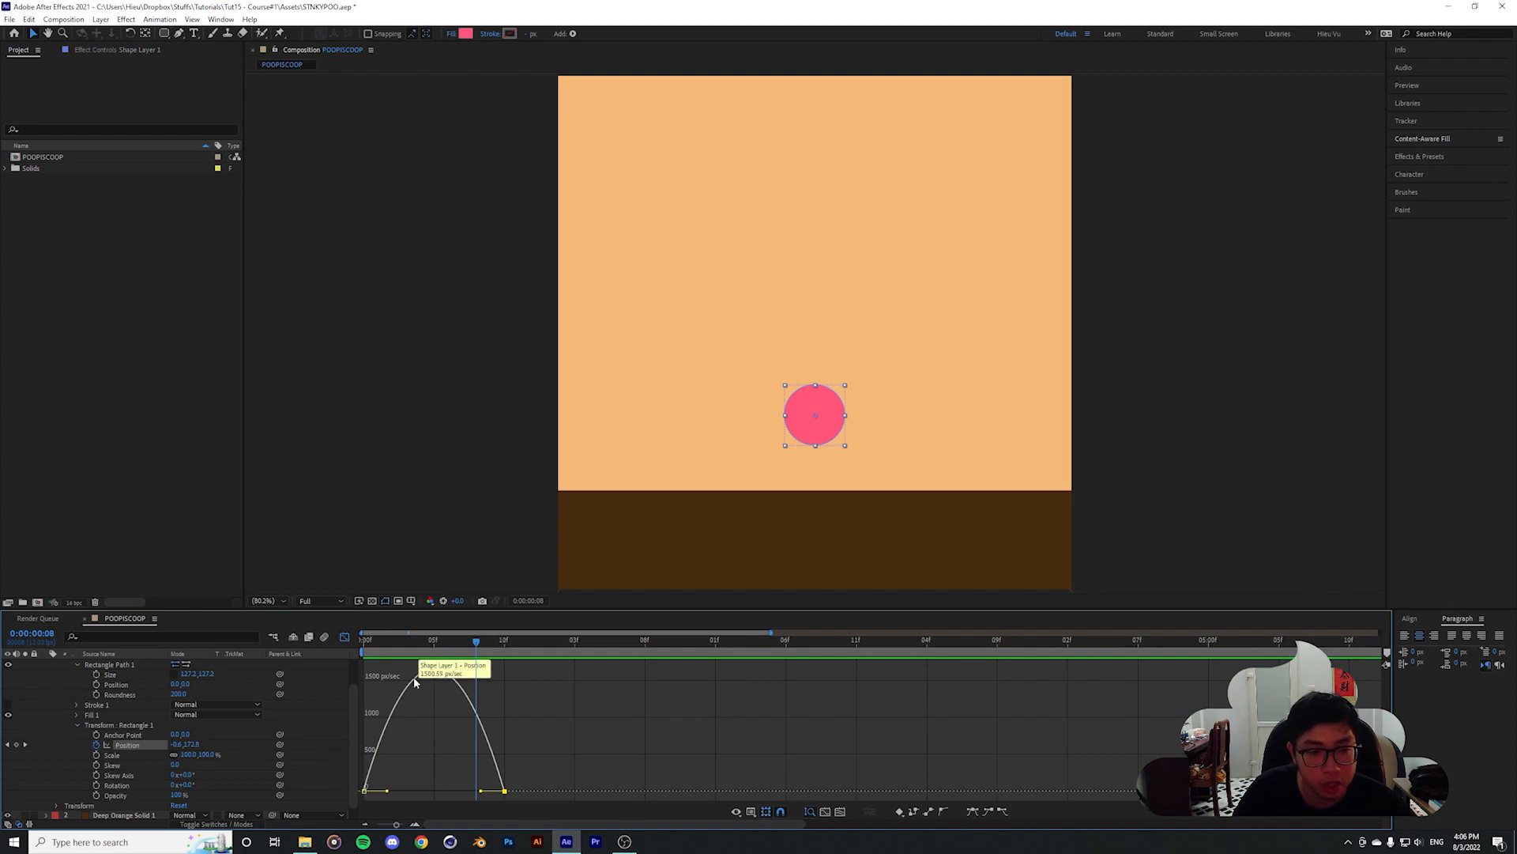
drag(476, 642, 413, 696)
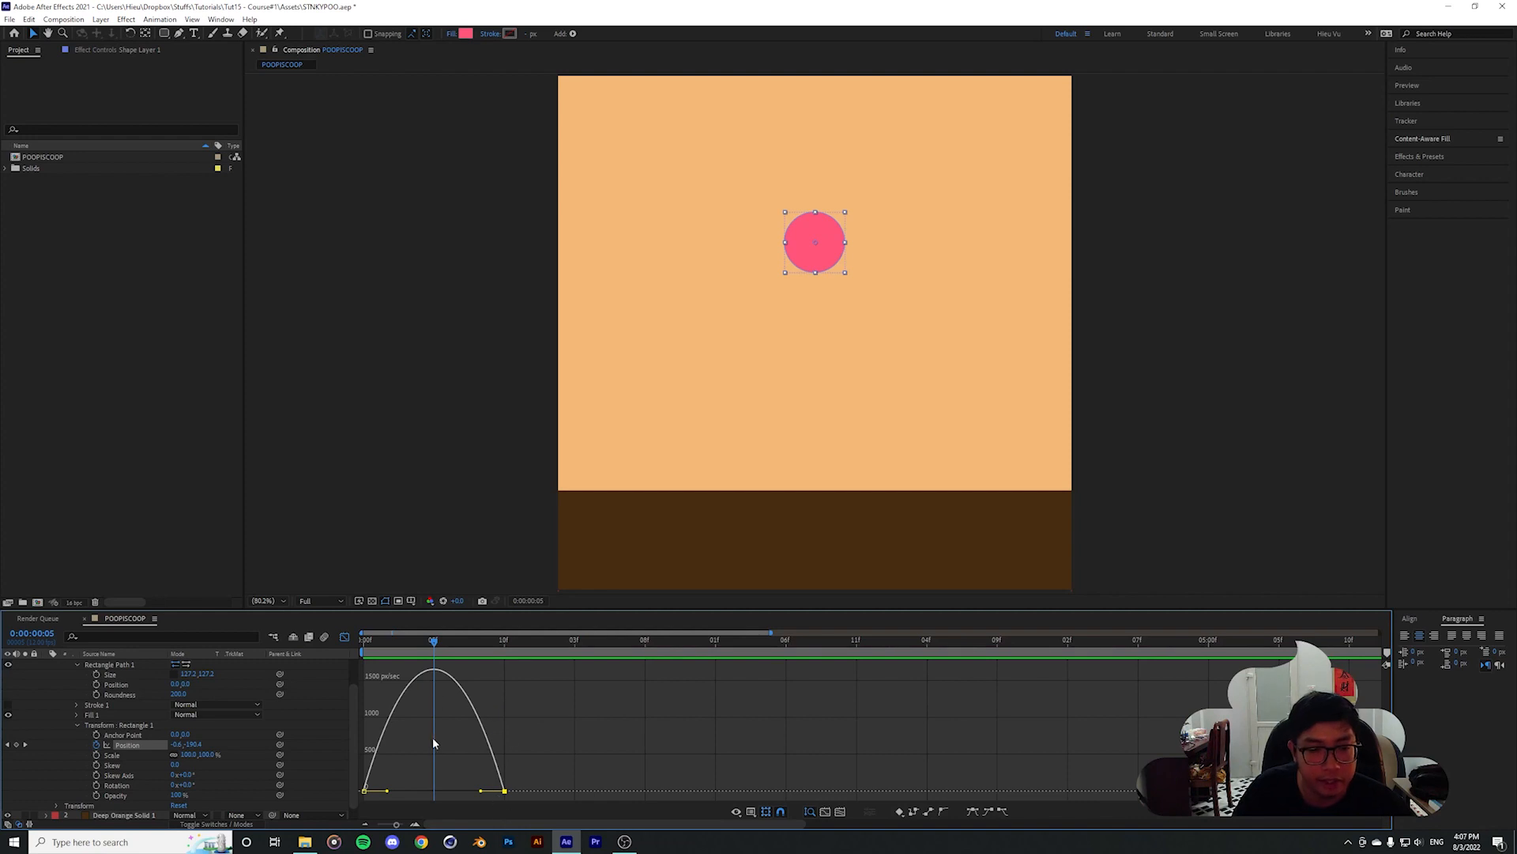
right_click(491, 711)
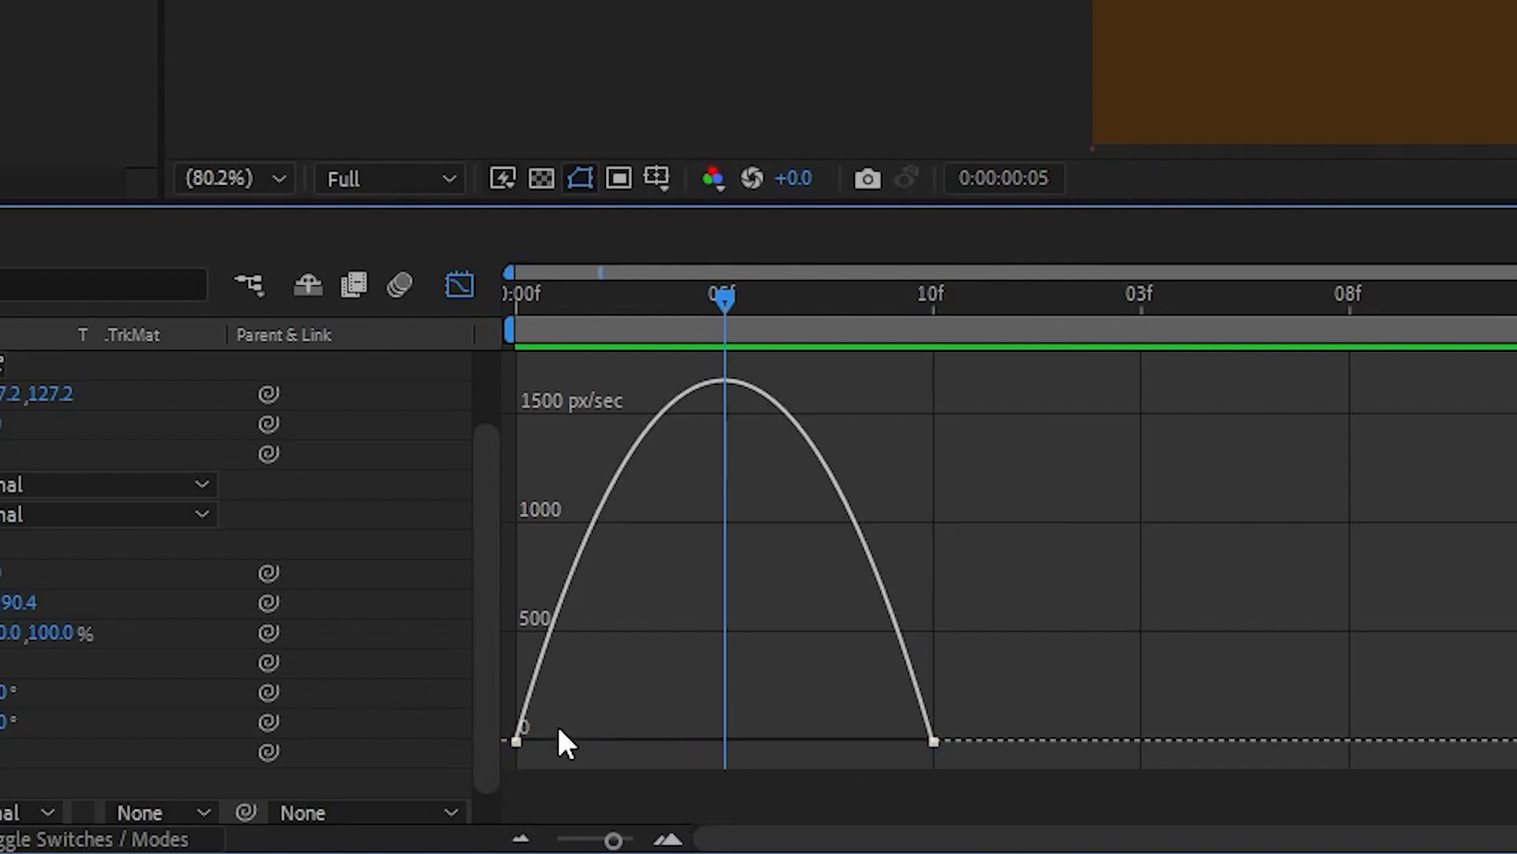
Inspect the speed handles of the frame 0 and frame 10 position keyframes by selecting each in the graph
click(365, 790)
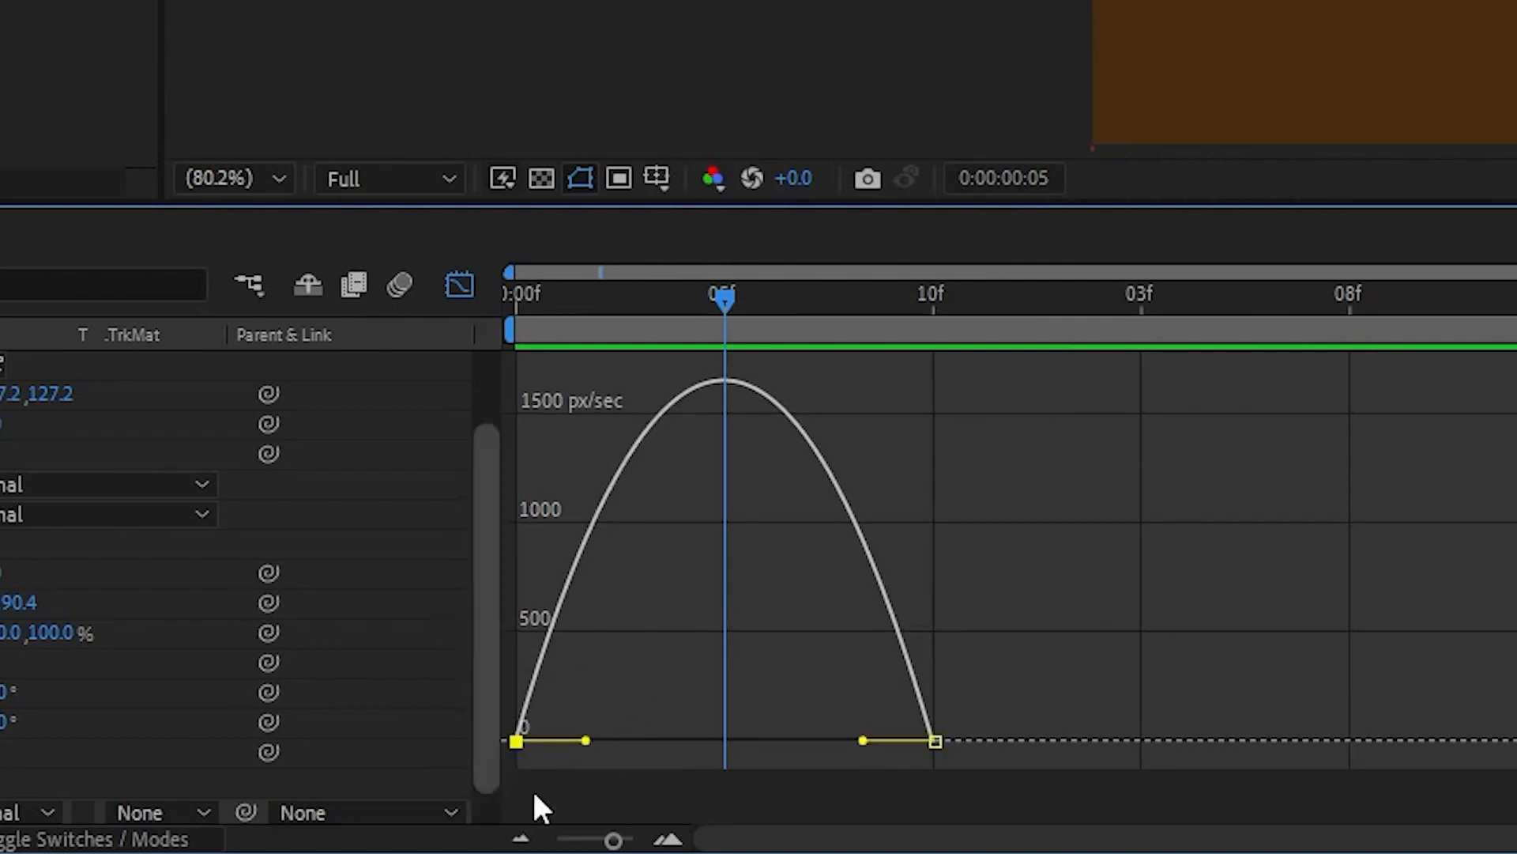
drag(986, 718, 820, 761)
click(848, 720)
drag(625, 719, 423, 767)
drag(850, 718, 1057, 770)
click(653, 692)
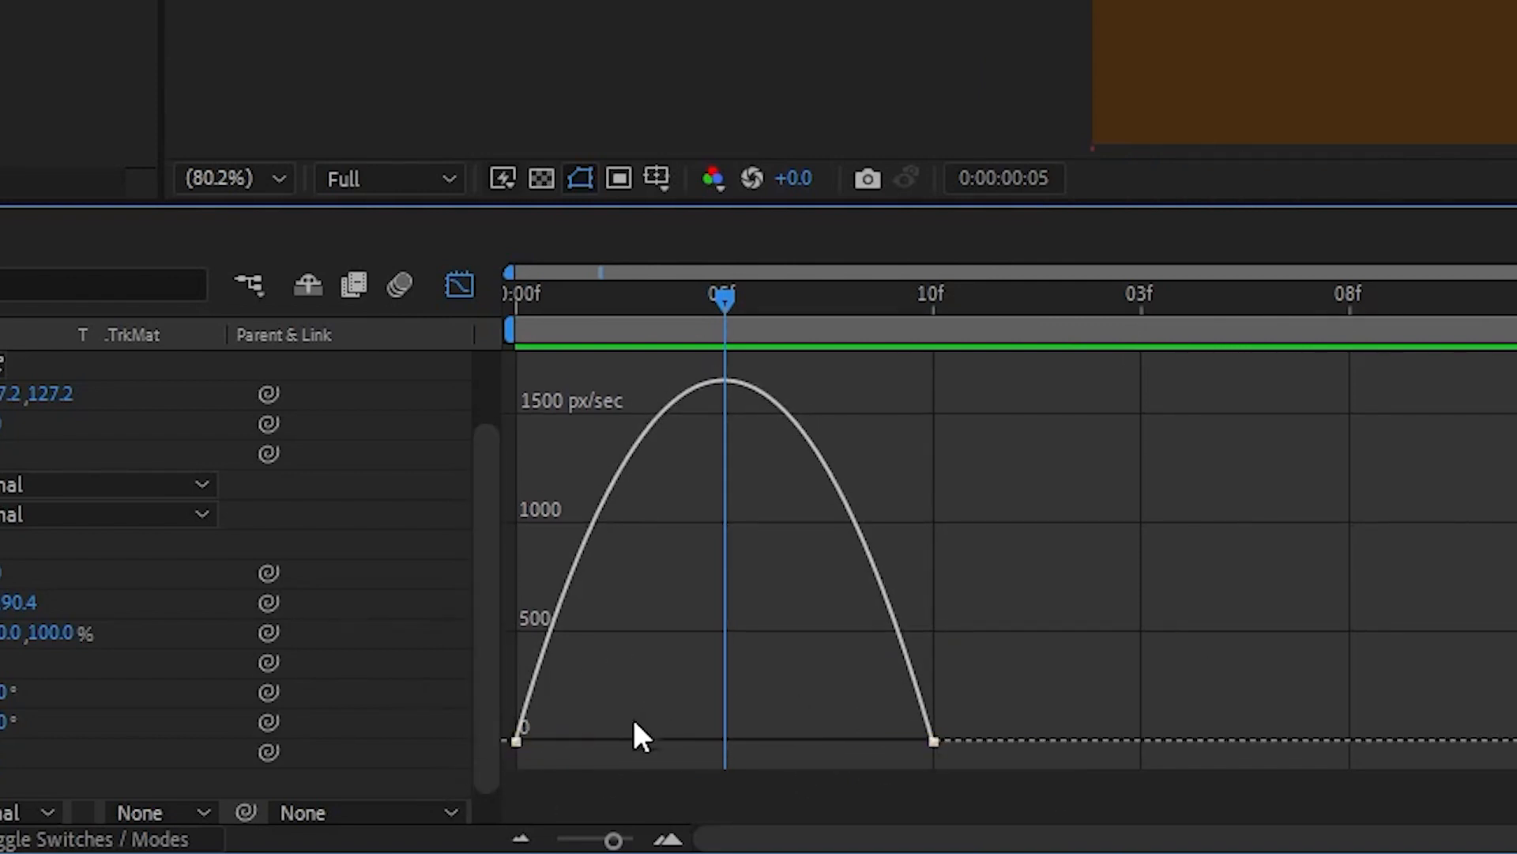
Lengthen the outgoing influence handle of the frame 0 keyframe towards frame 5, keeping its speed at 0
click(516, 741)
drag(586, 740, 695, 752)
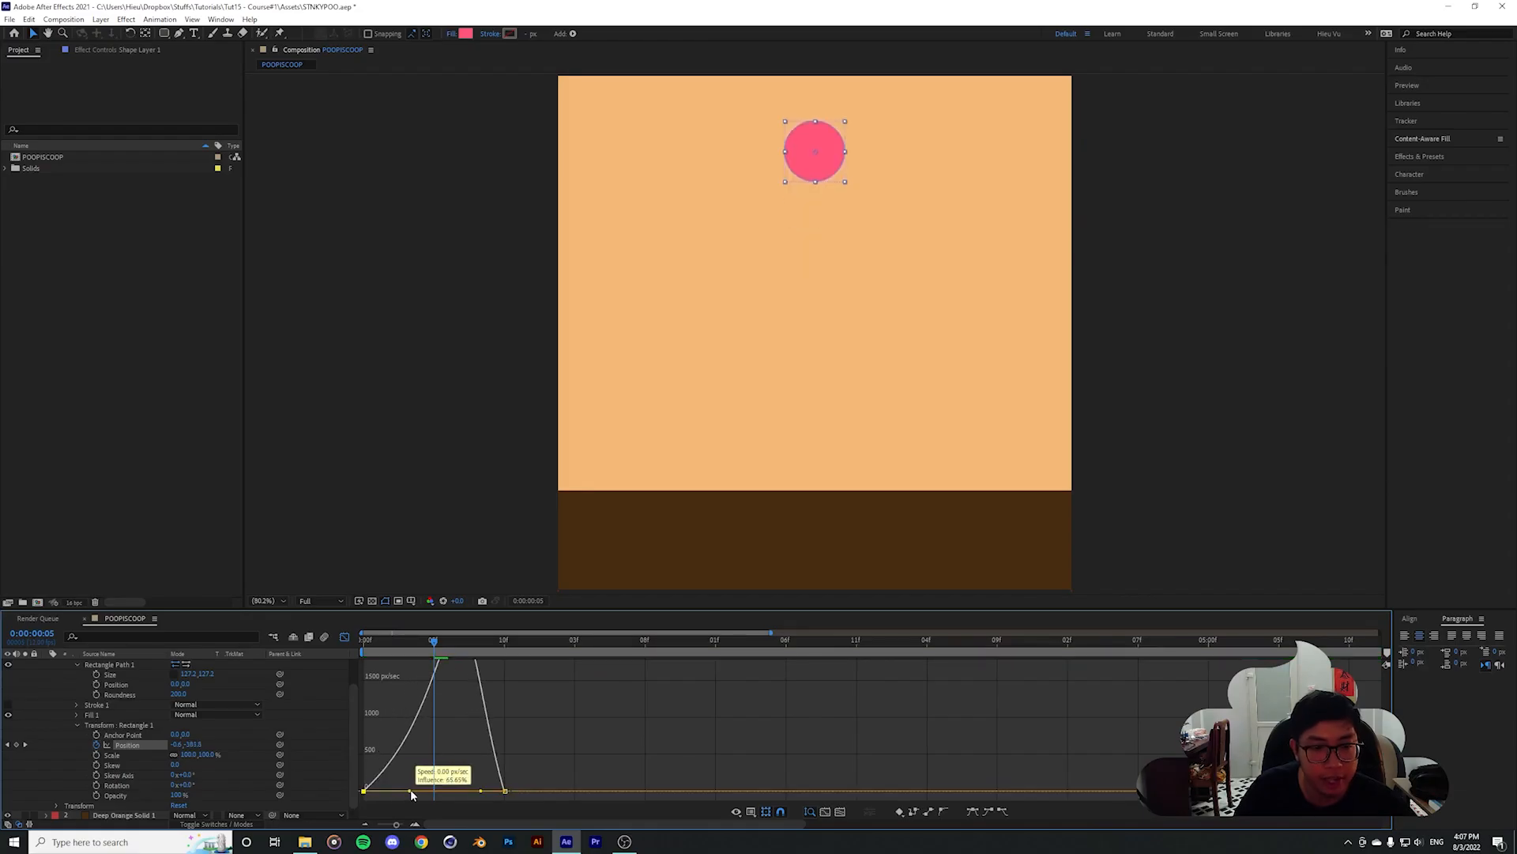
drag(423, 791, 429, 791)
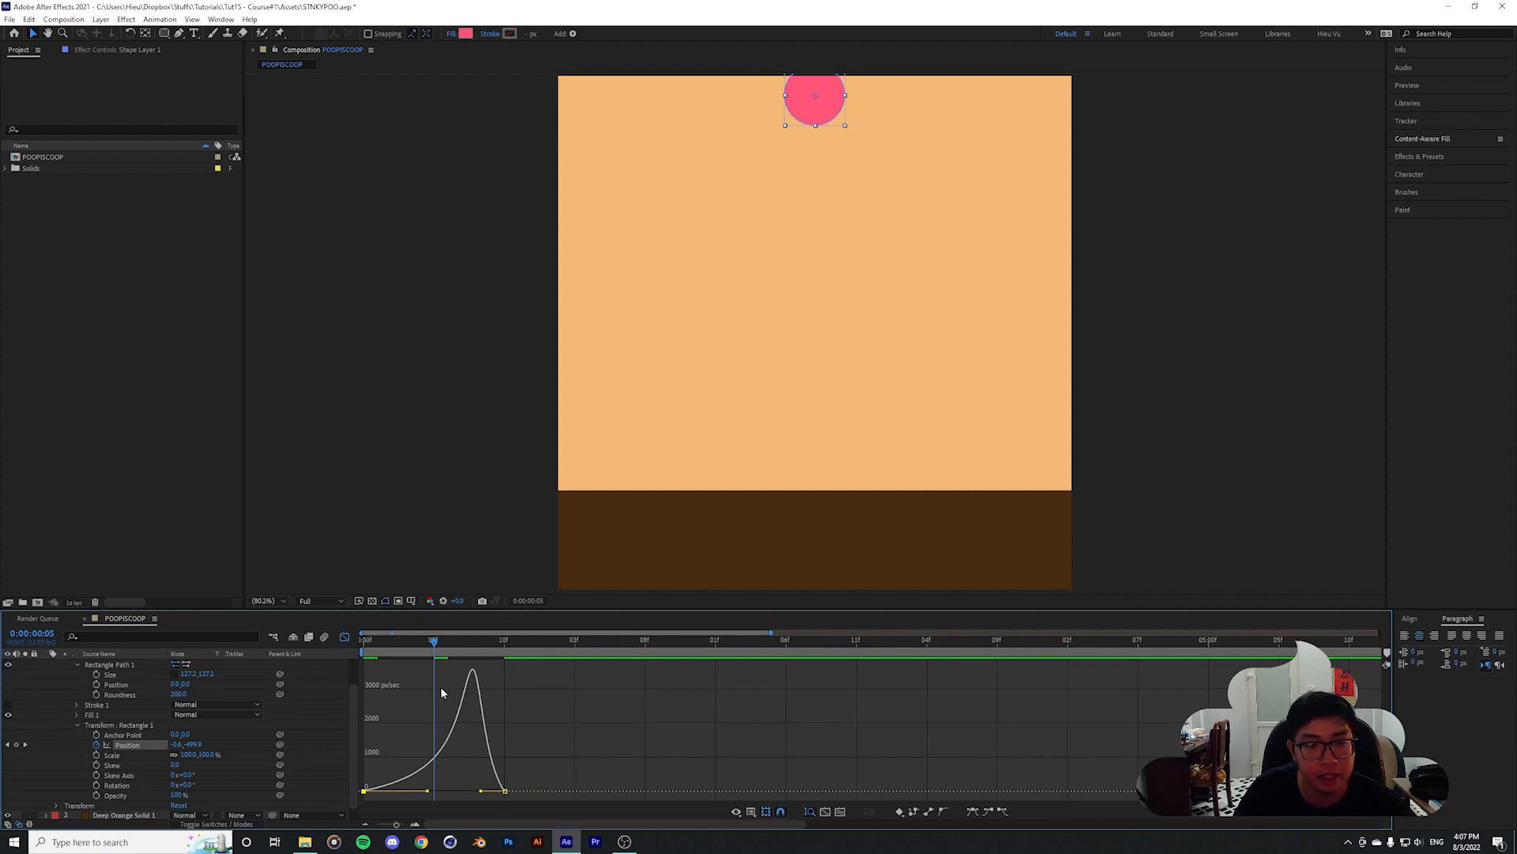
Preview the fall with the reshaped speed curve and examine the ball's slowdown between frames 8 and 10
drag(417, 637, 490, 651)
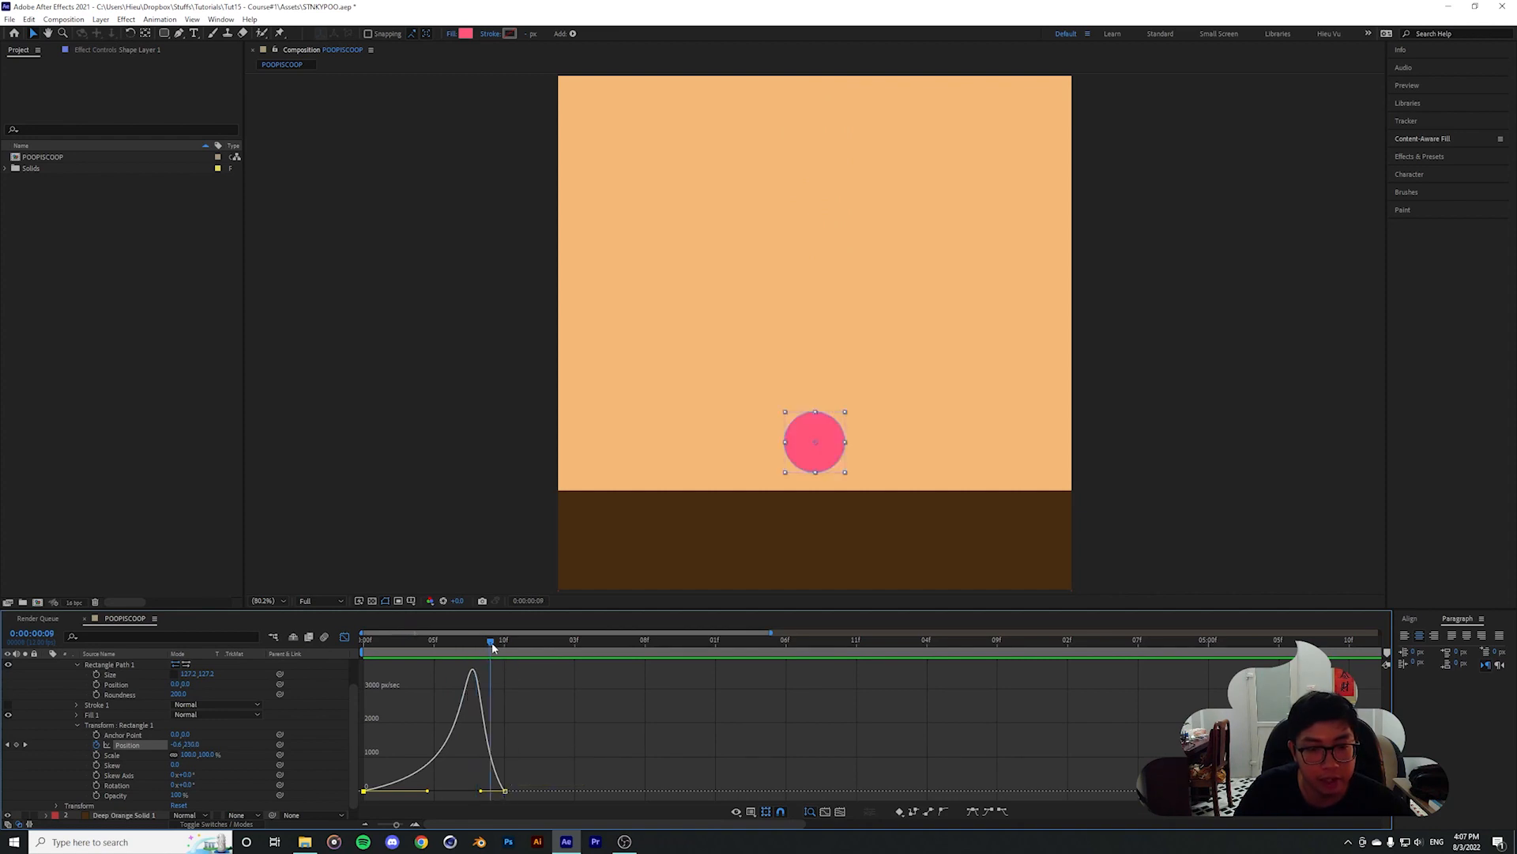
key(space)
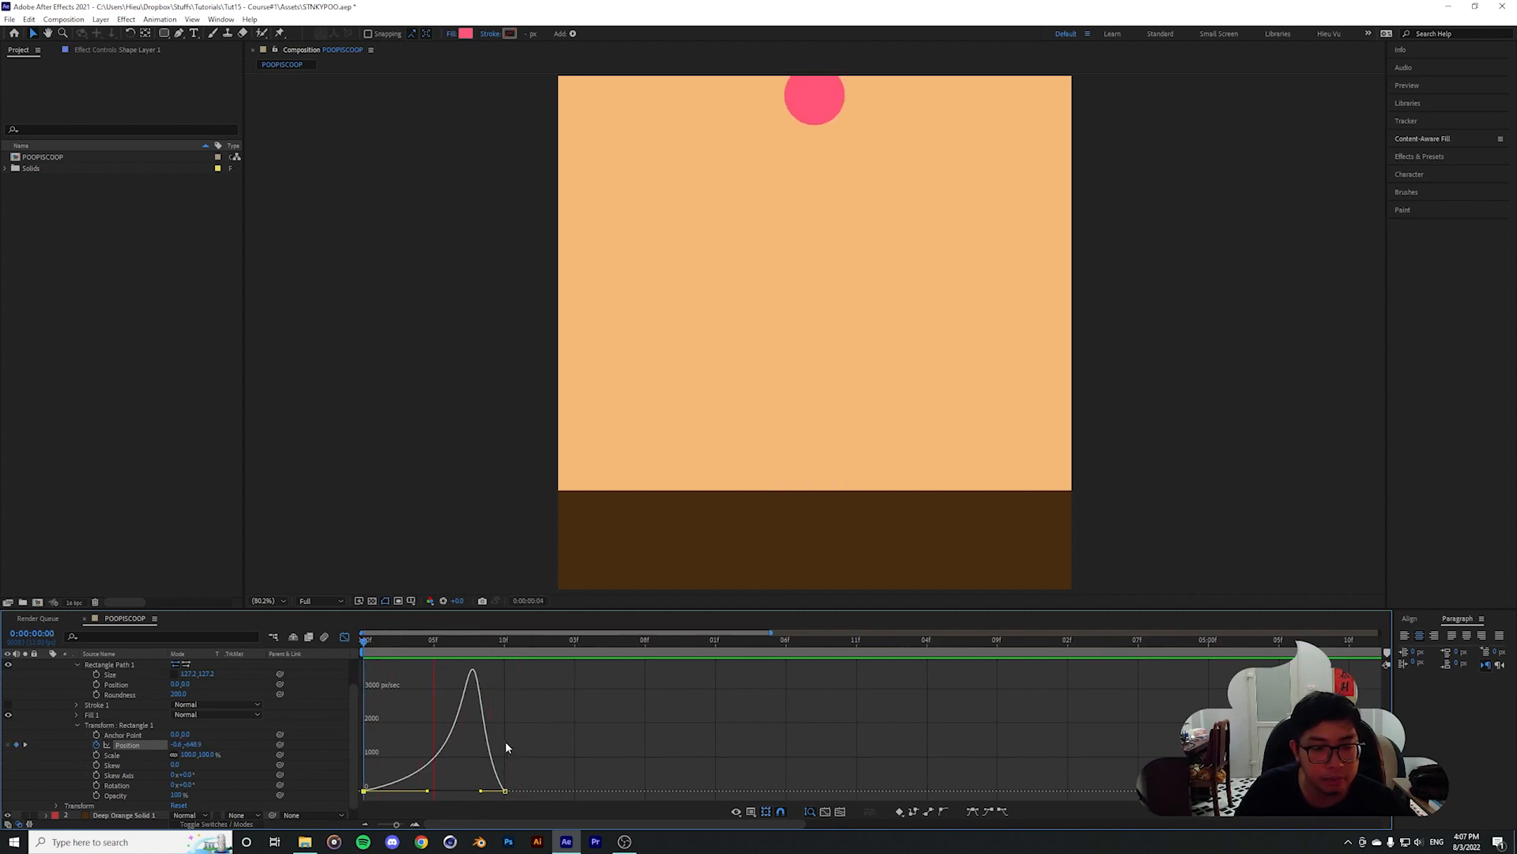
drag(474, 640, 490, 643)
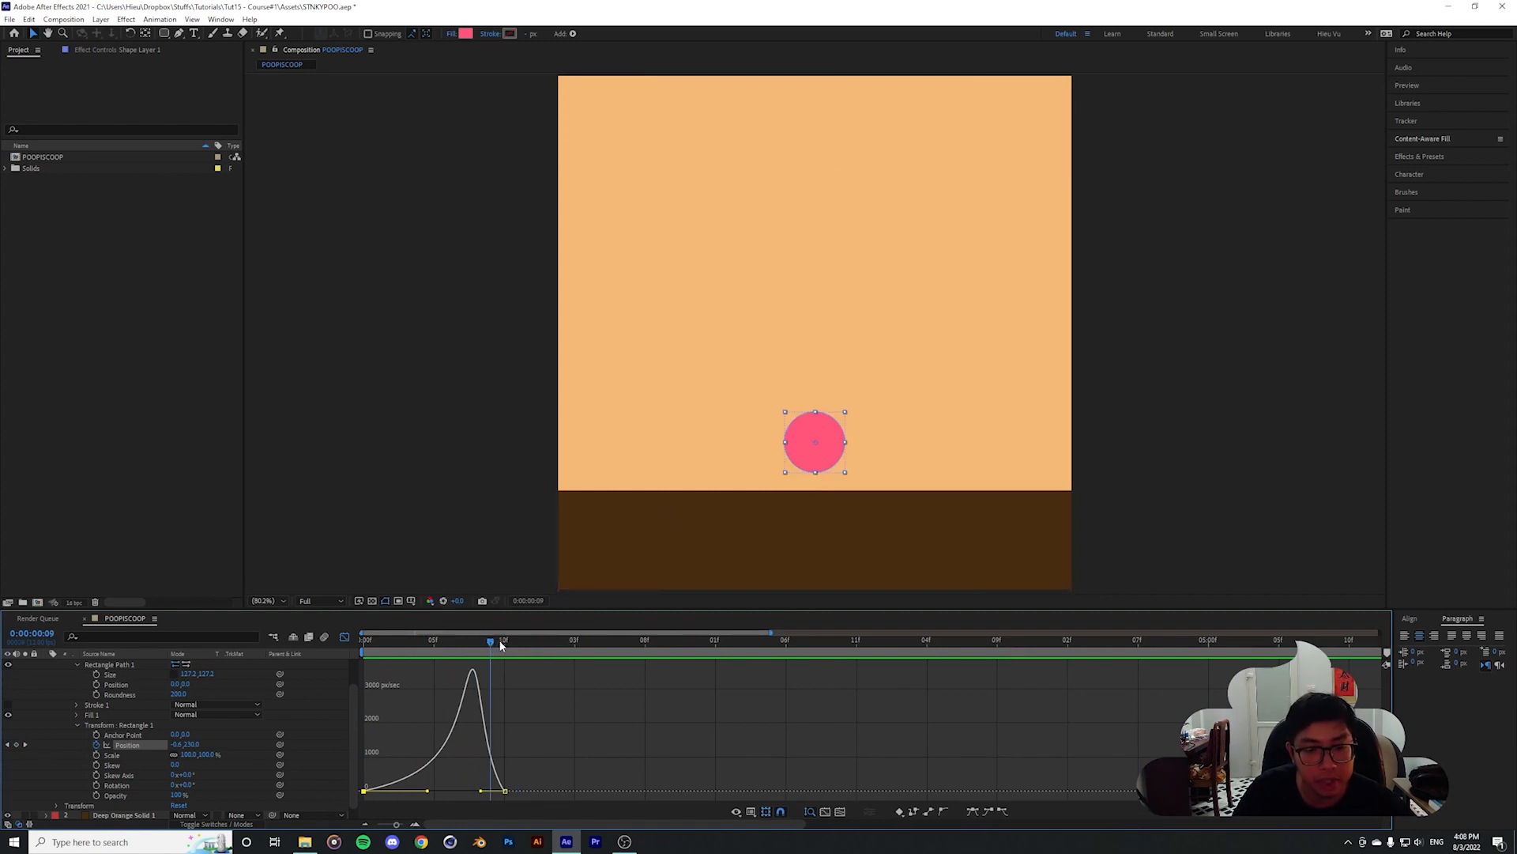
click(477, 646)
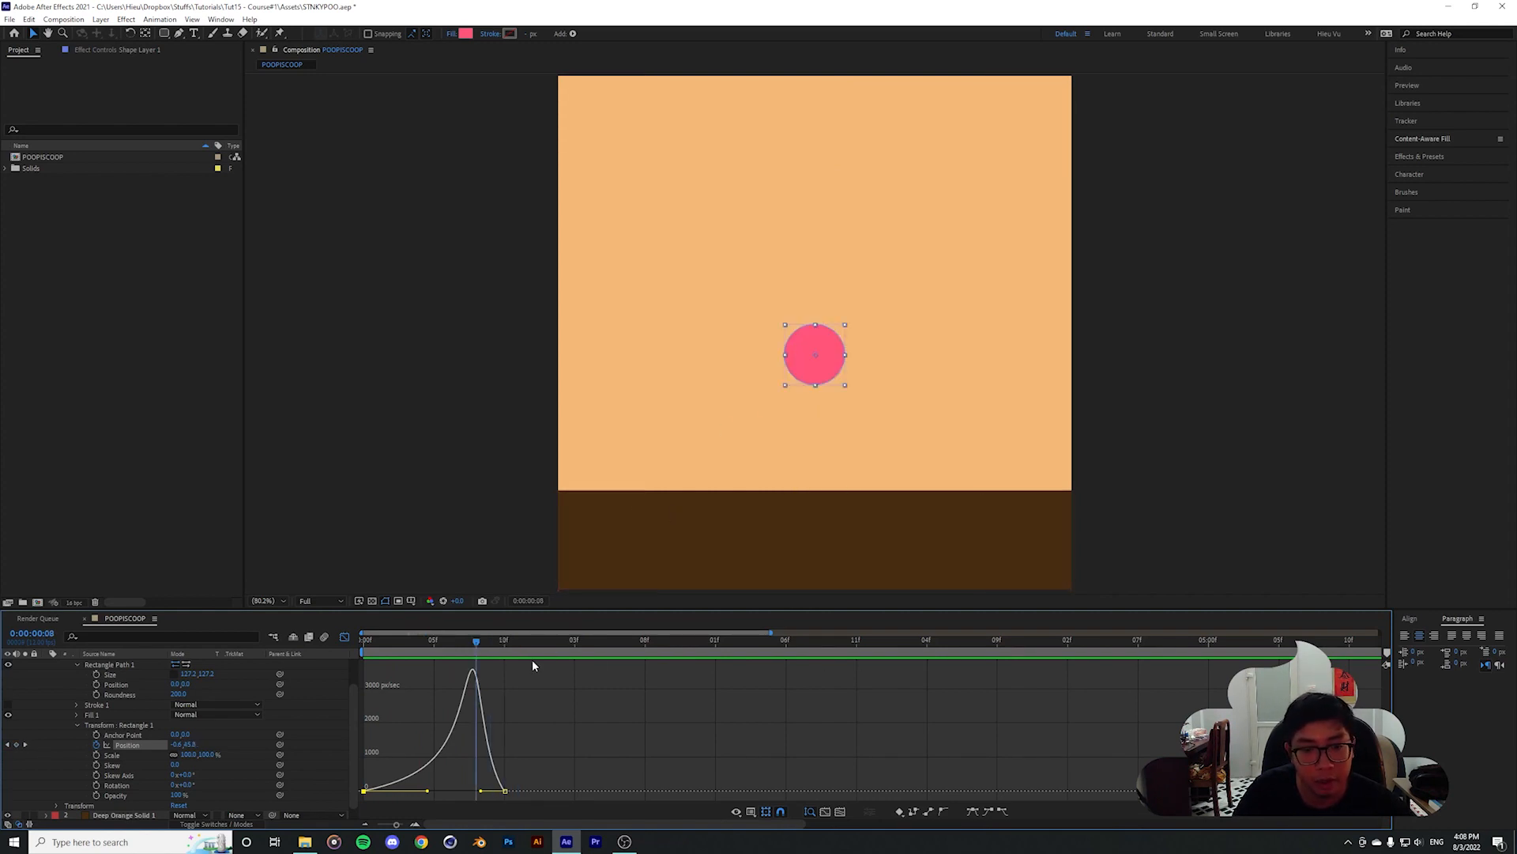
mouse_move(479, 650)
mouse_down()
mouse_move(414, 657)
mouse_move(477, 650)
mouse_up()
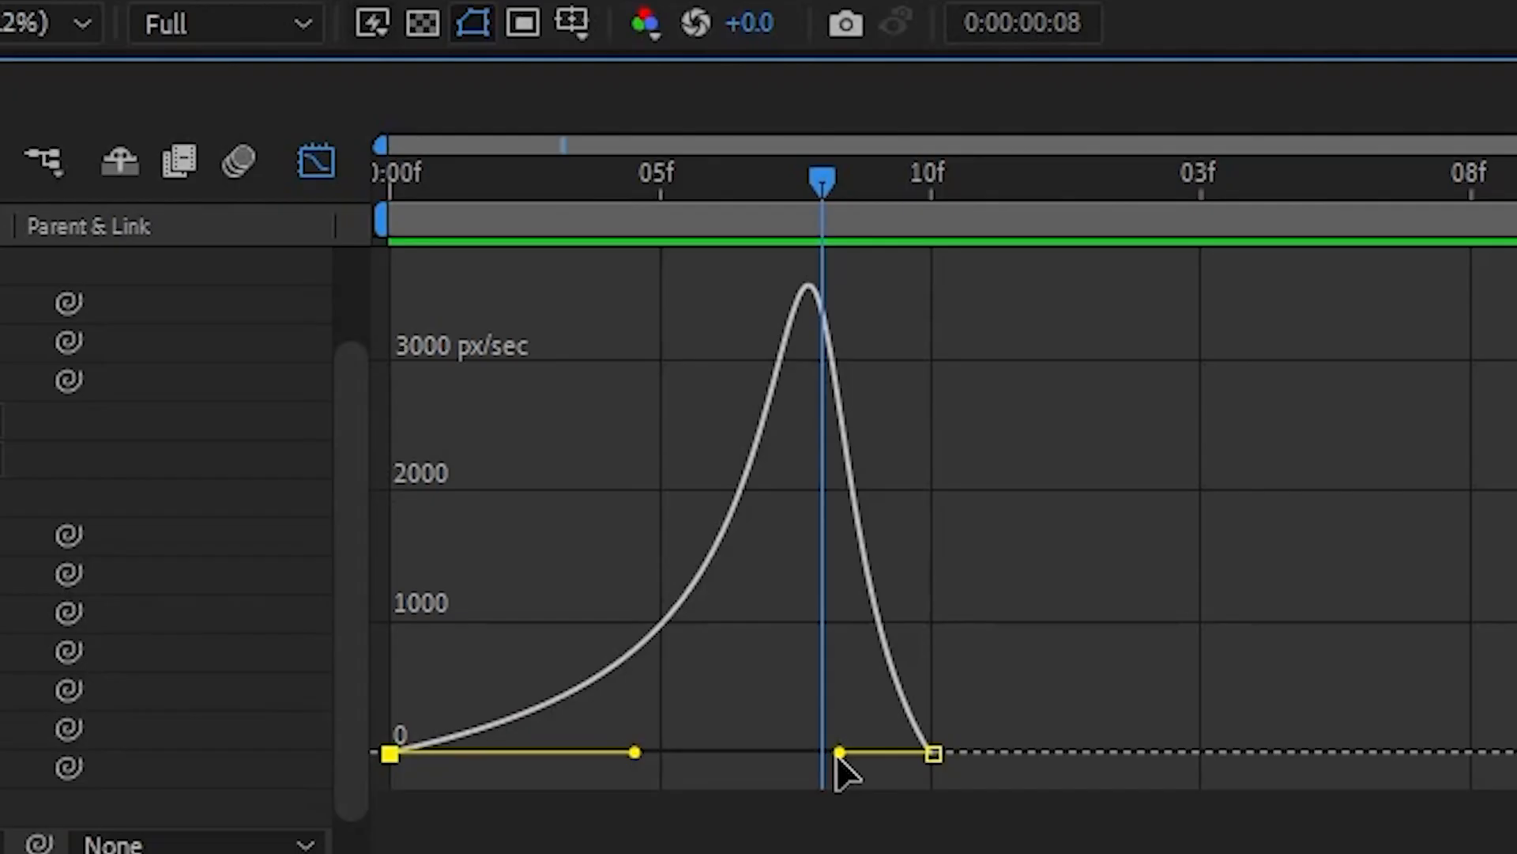
Shorten the incoming influence handle of the frame 10 keyframe to almost nothing and preview the faster landing
drag(481, 791, 499, 793)
drag(916, 761, 937, 770)
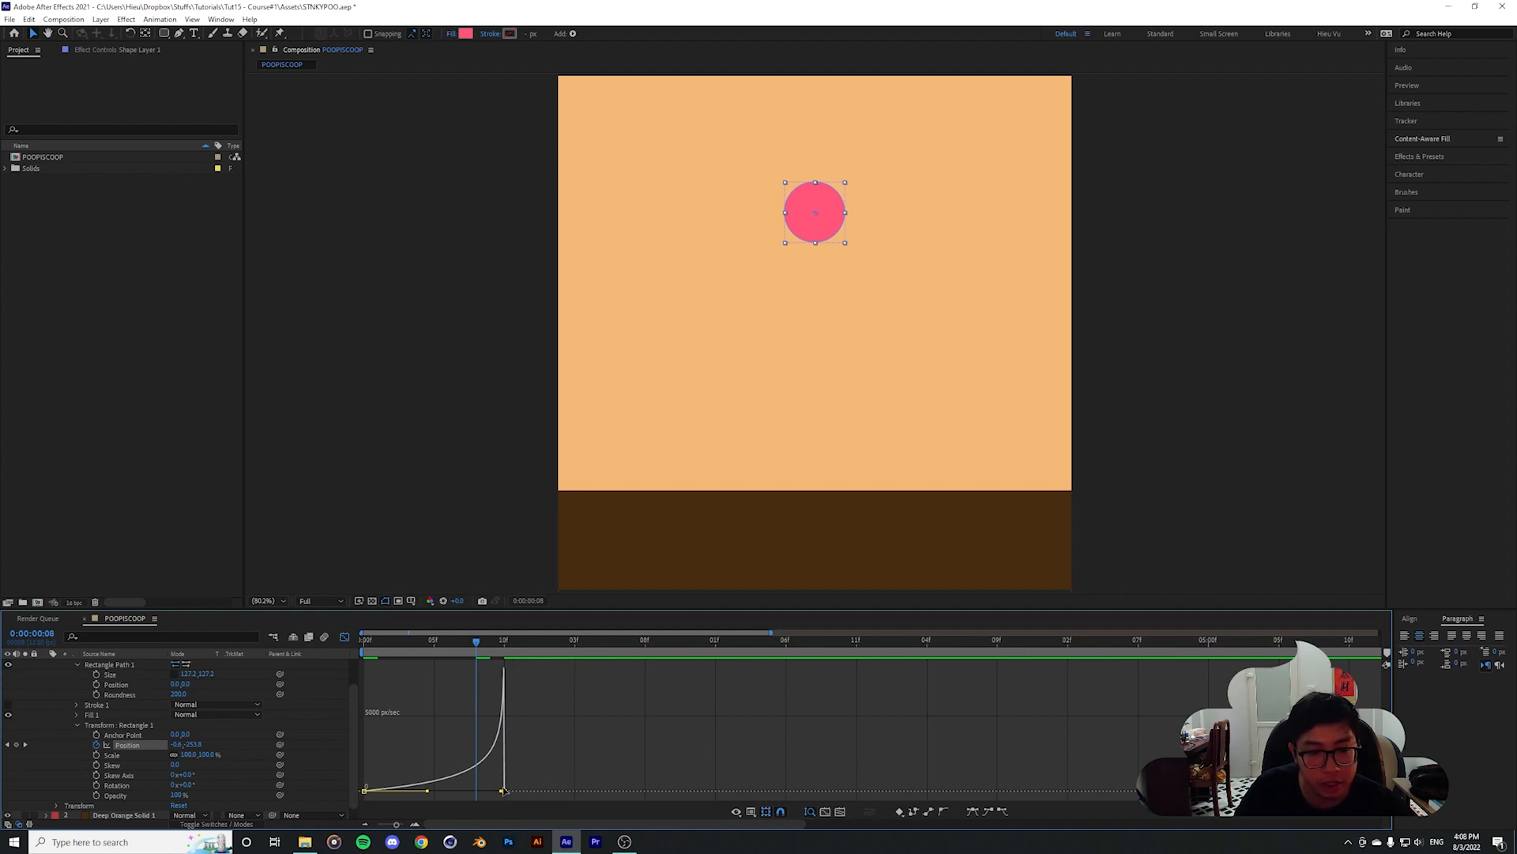
key(space)
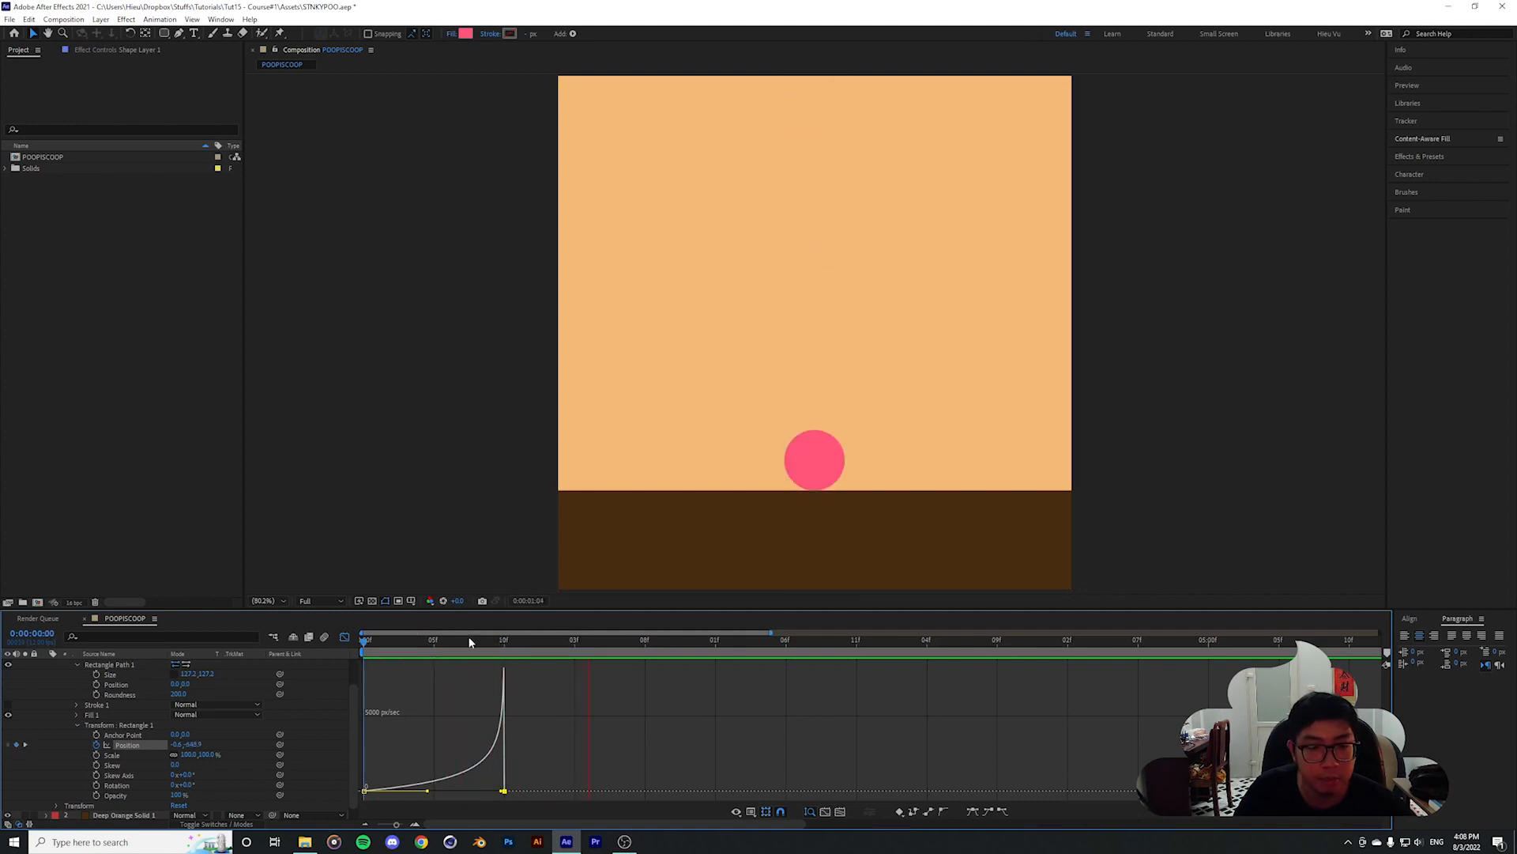
Close the Graph Editor to return to the keyframe view and replay the fall from frame 0
click(575, 640)
key(shift+F3)
drag(572, 645, 362, 652)
key(space)
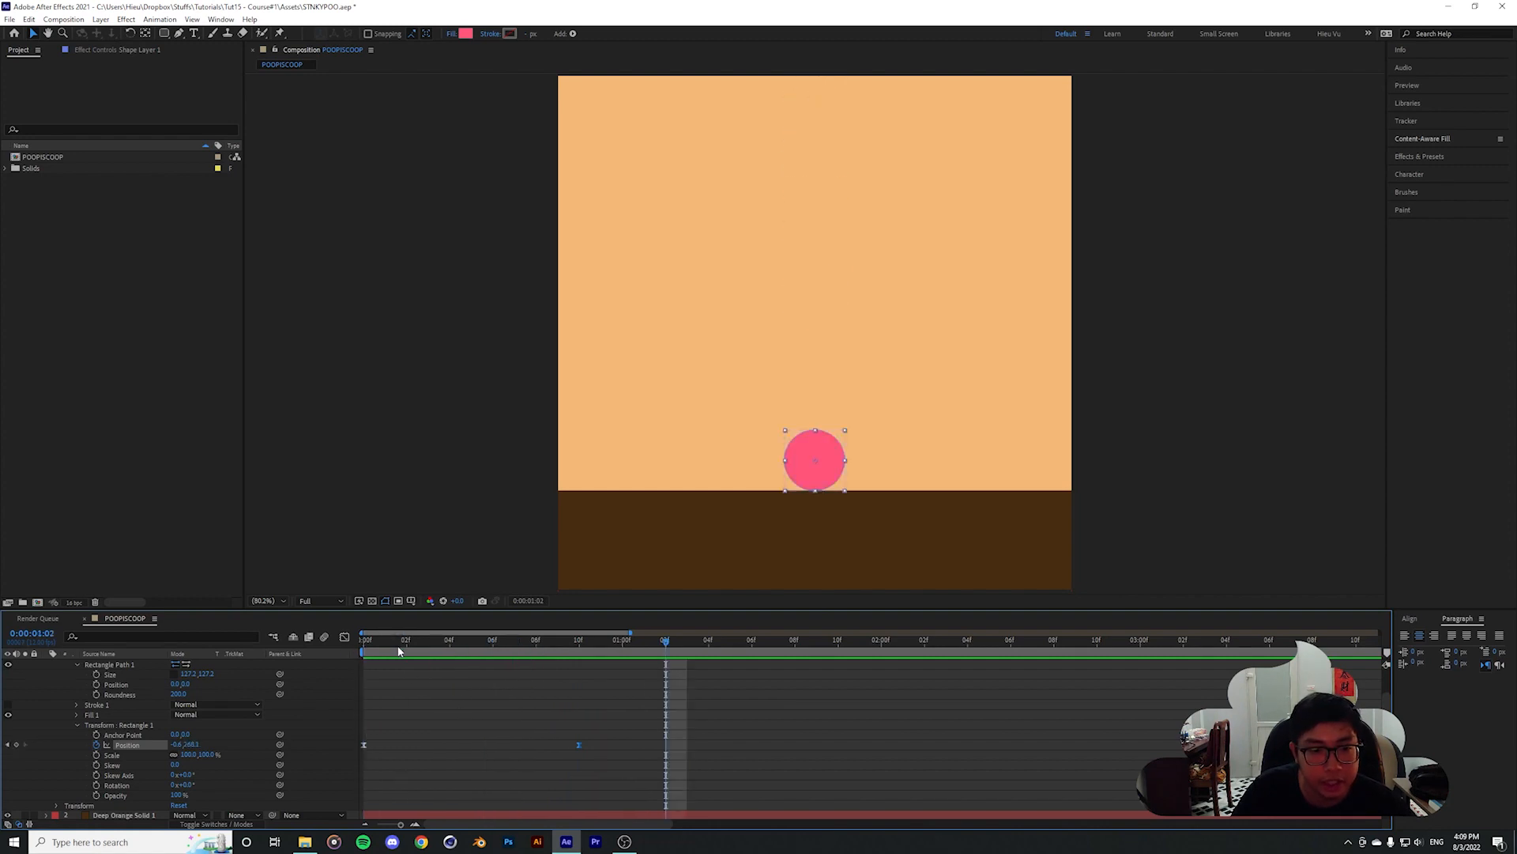
Move the landing Position keyframe to frame 8 and preview the shortened fall from frame 0
drag(366, 641, 527, 647)
drag(567, 725, 534, 744)
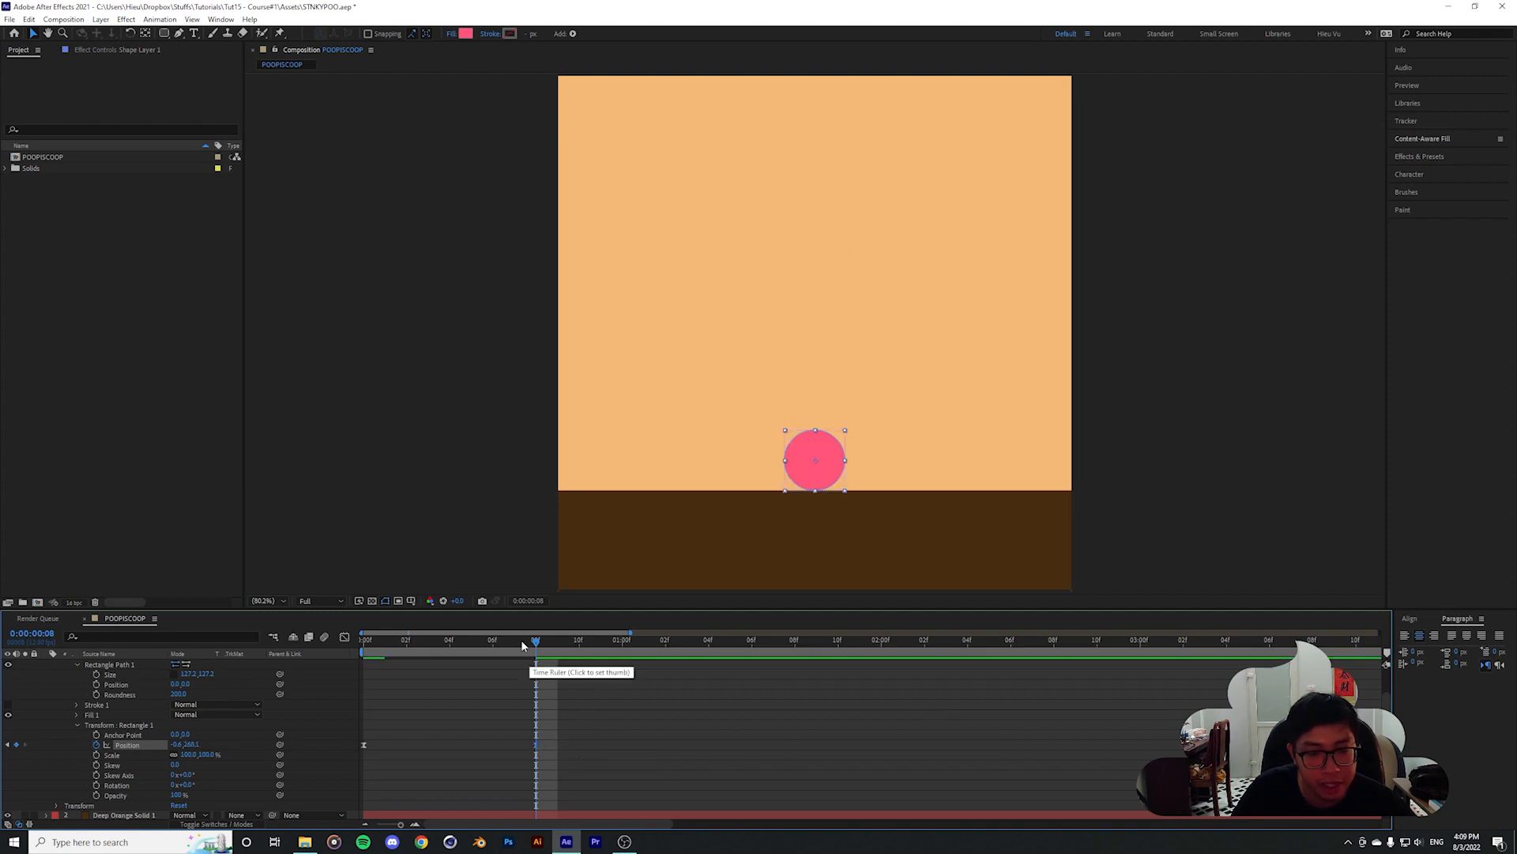
key(Home)
key(space)
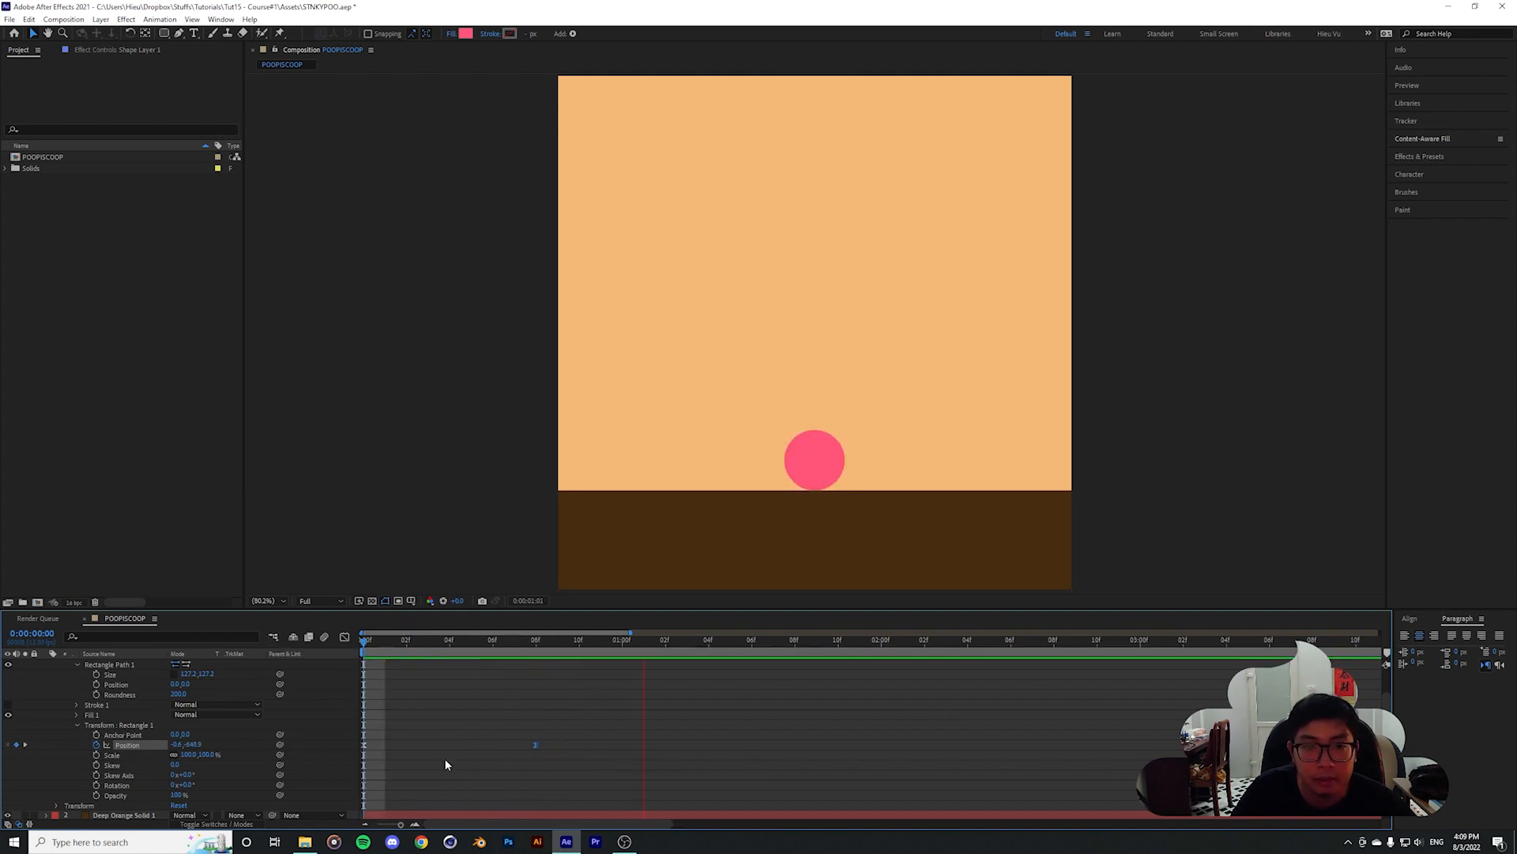
click(528, 653)
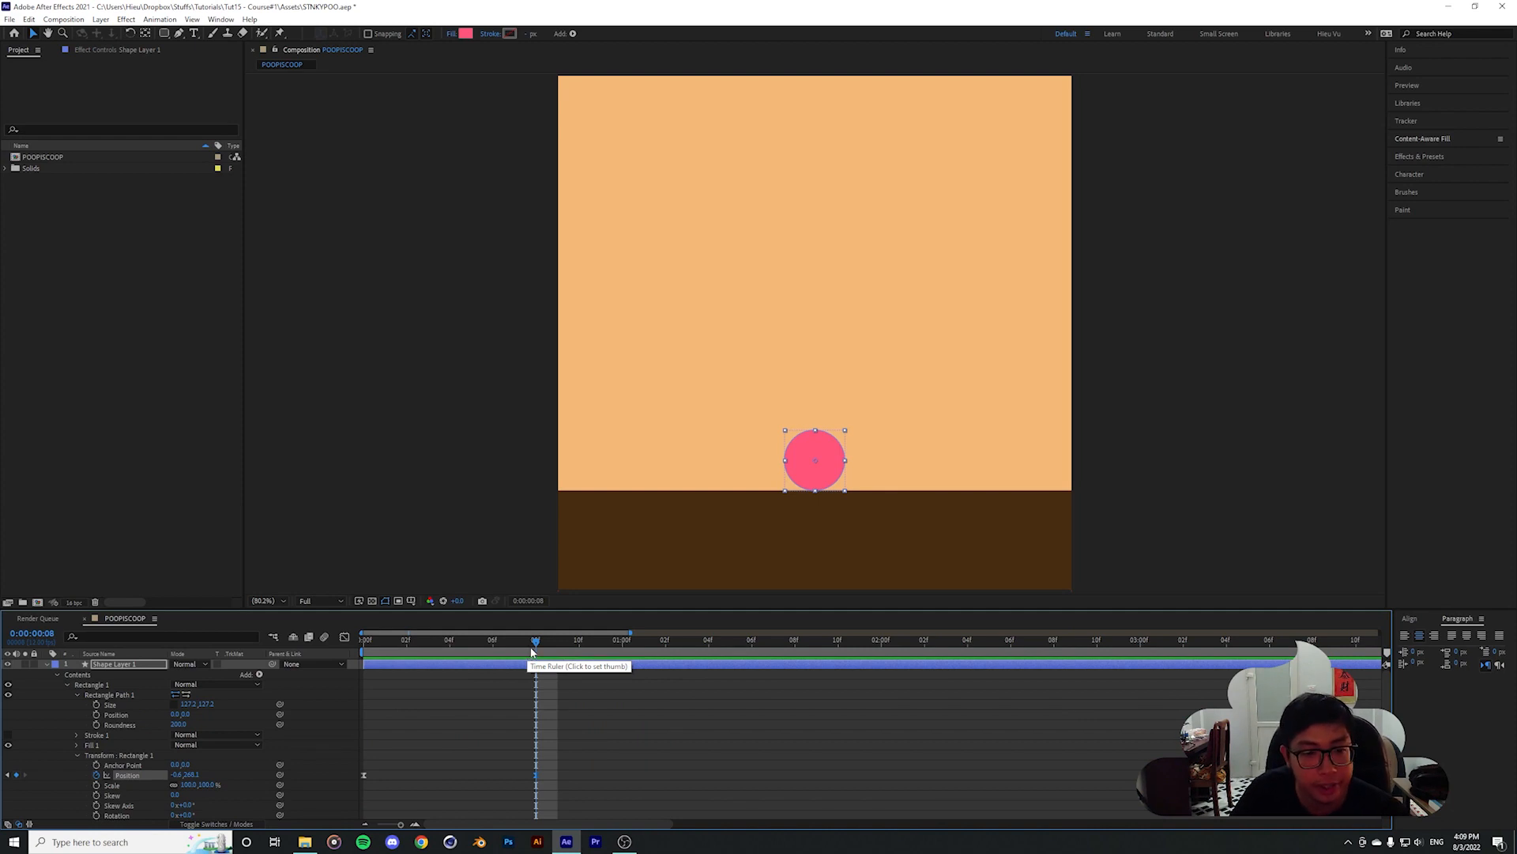
Try stretching the ball horizontally at frame 6 by raising its Transform scale width to about 697%
drag(531, 650, 500, 645)
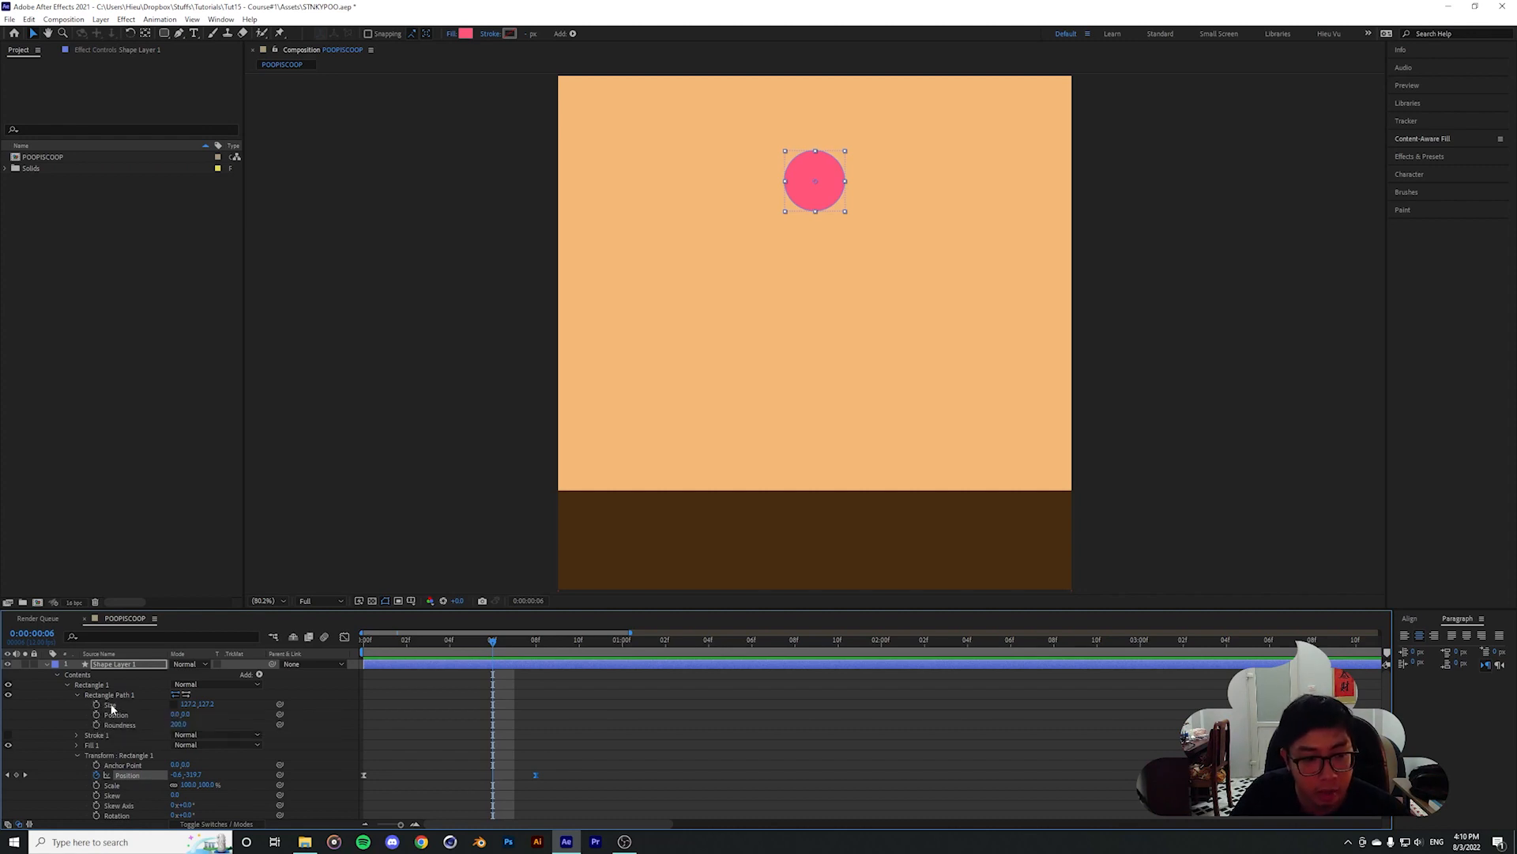
scroll(102, 706, down, 2)
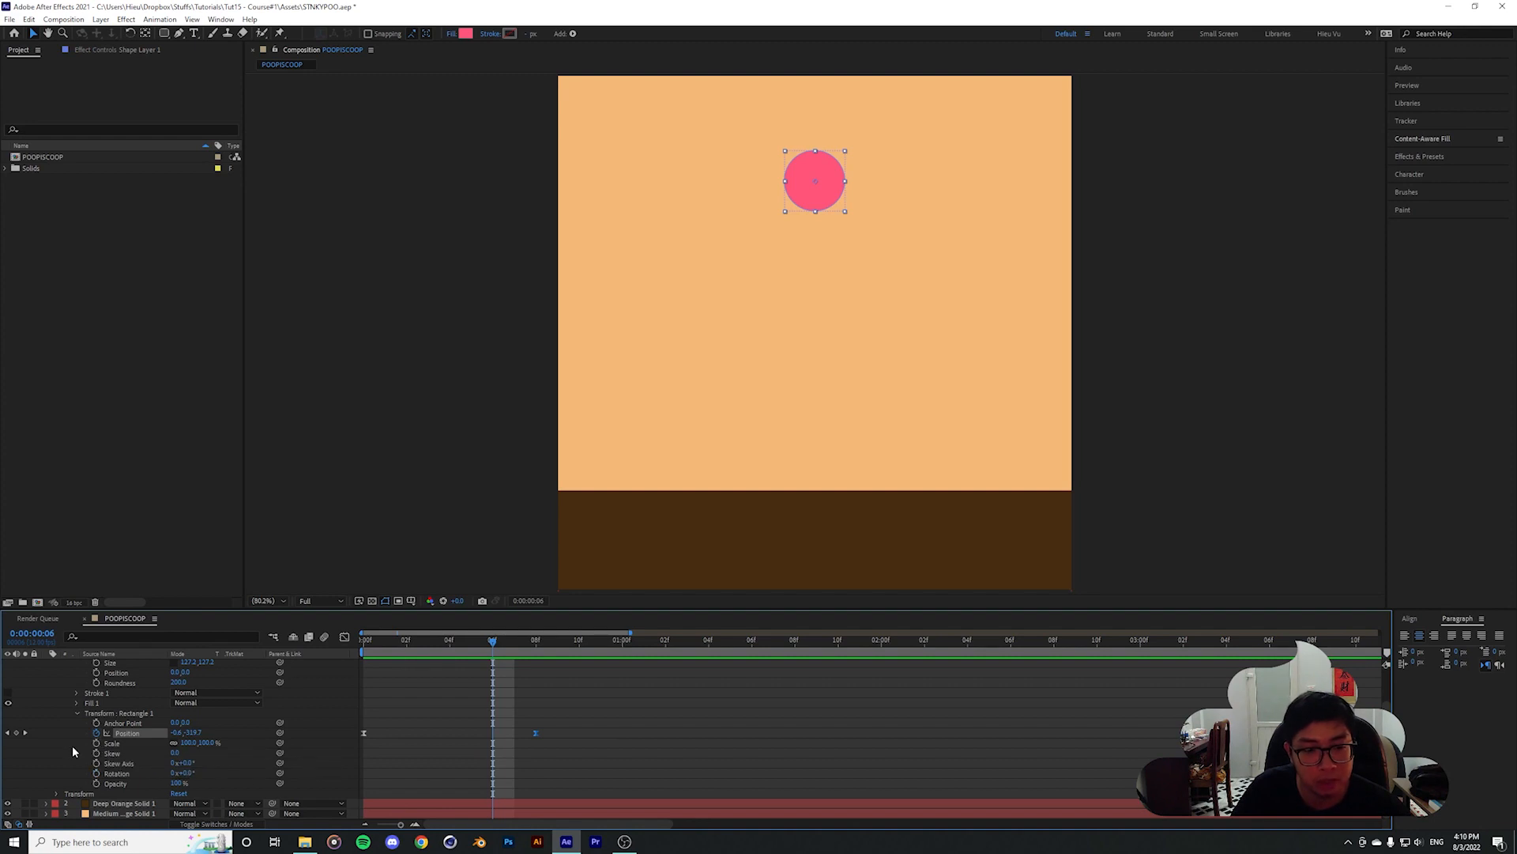
click(115, 744)
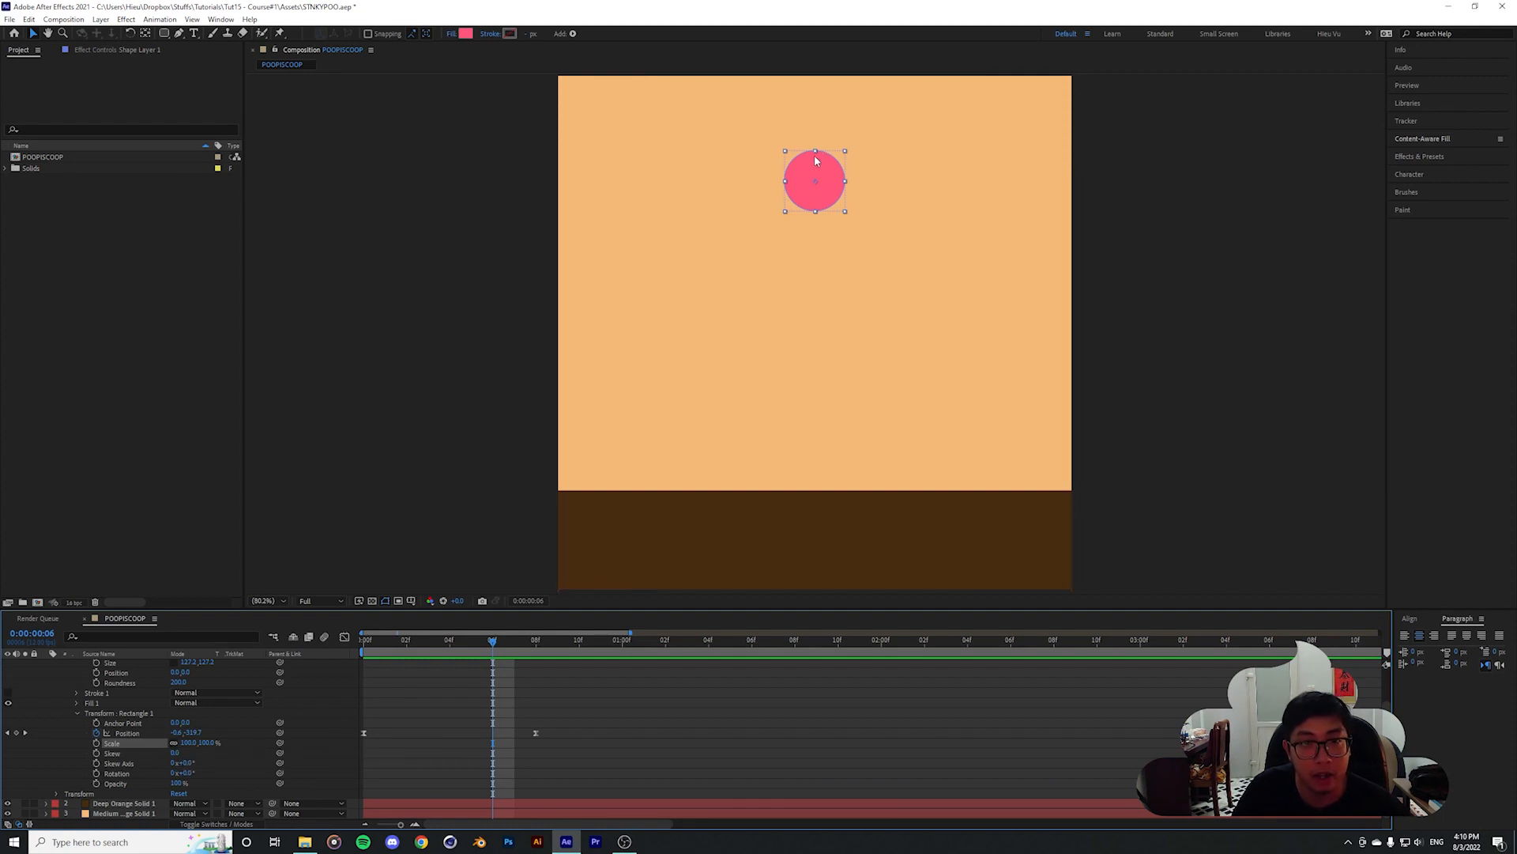
click(110, 714)
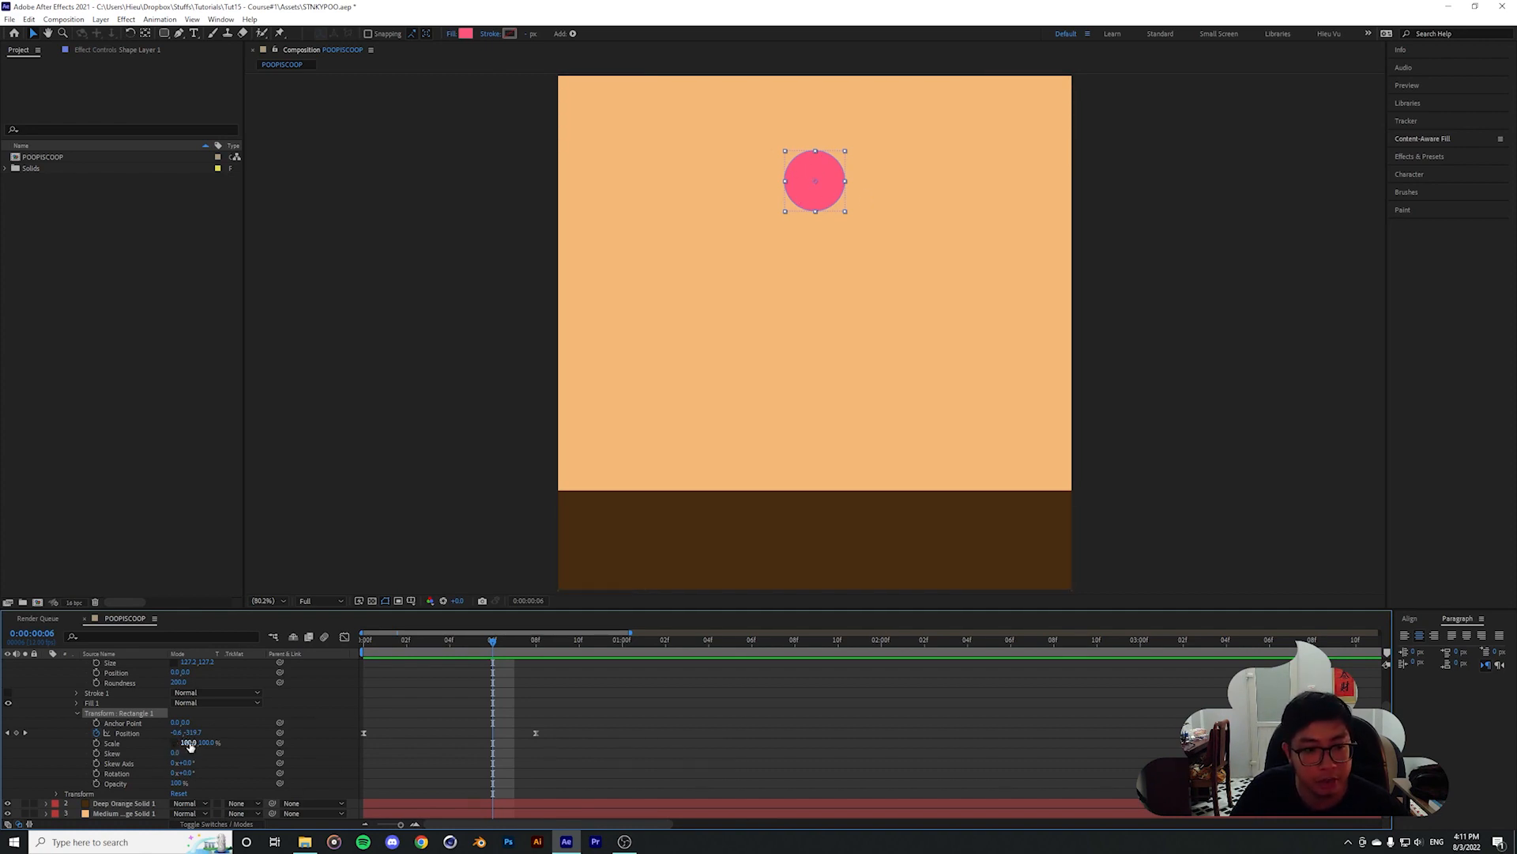
drag(190, 746, 565, 752)
scroll(267, 714, up, 2)
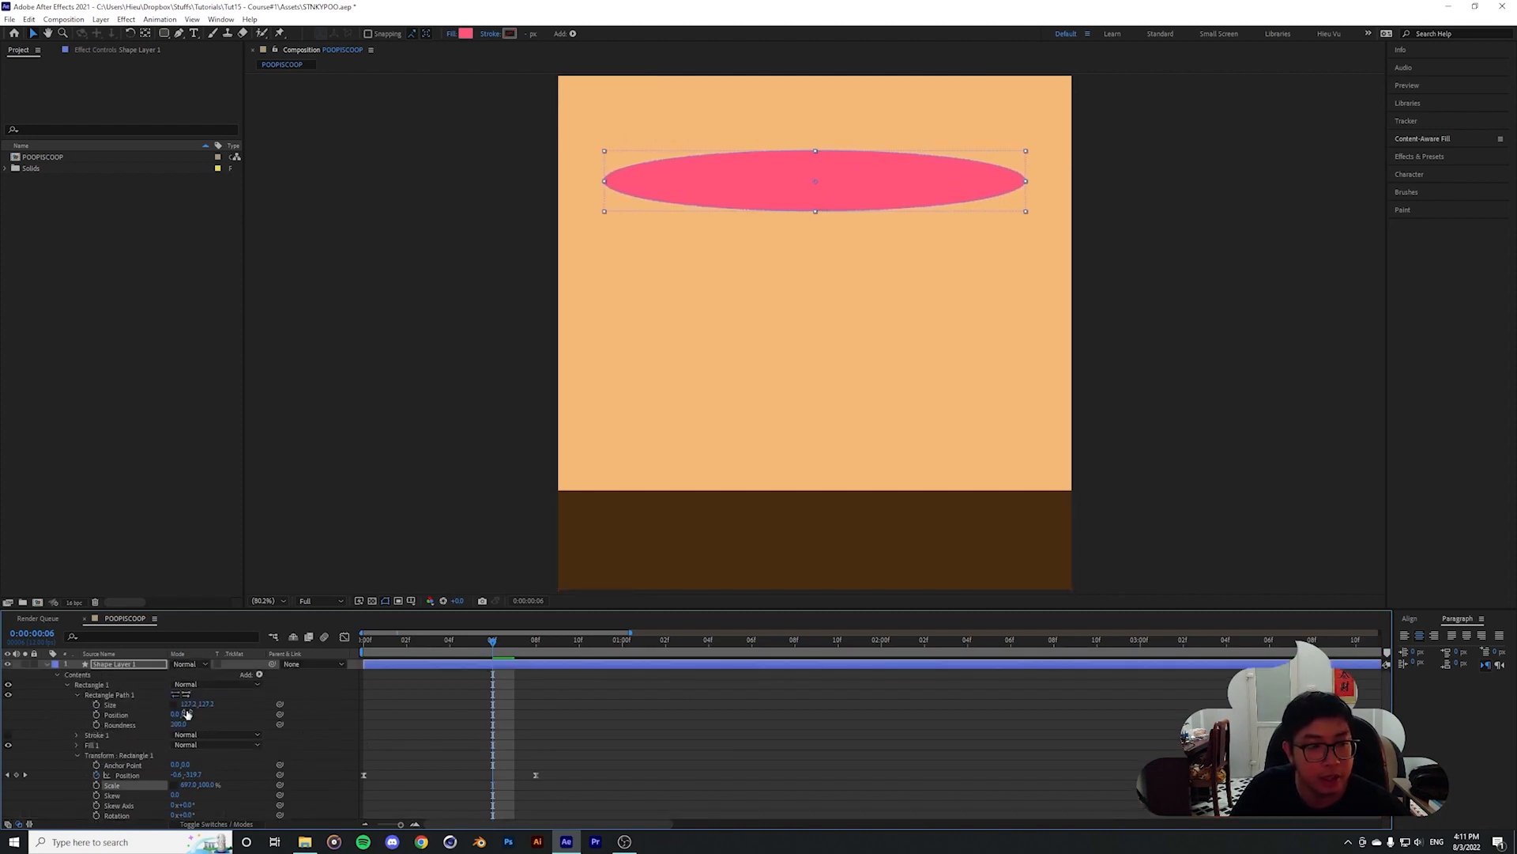
Set the scale width in Transform: Rectangle 1 back to 100%
scroll(149, 713, down, 2)
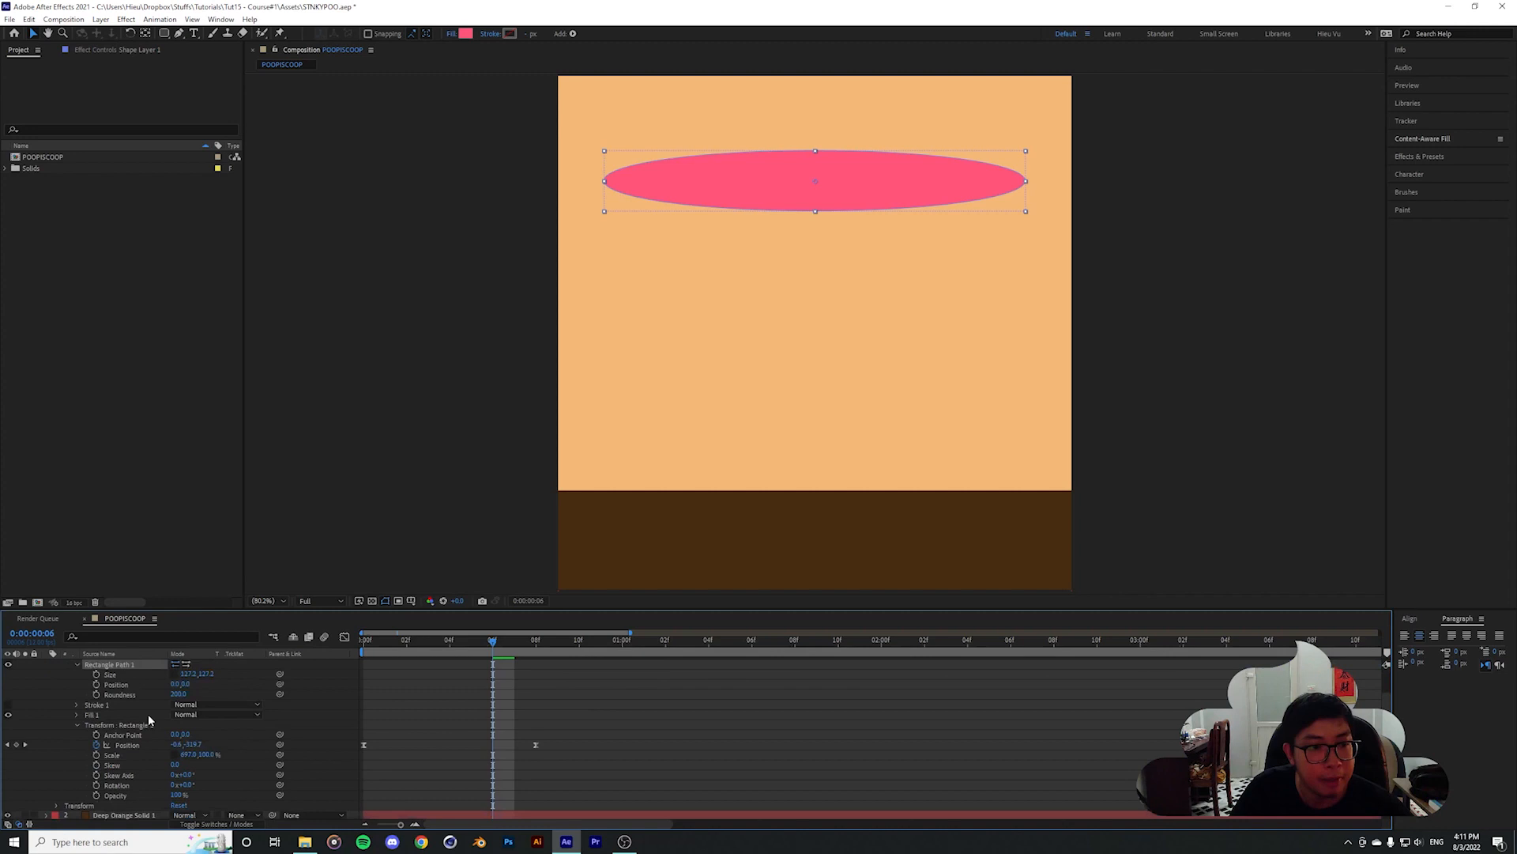
click(105, 727)
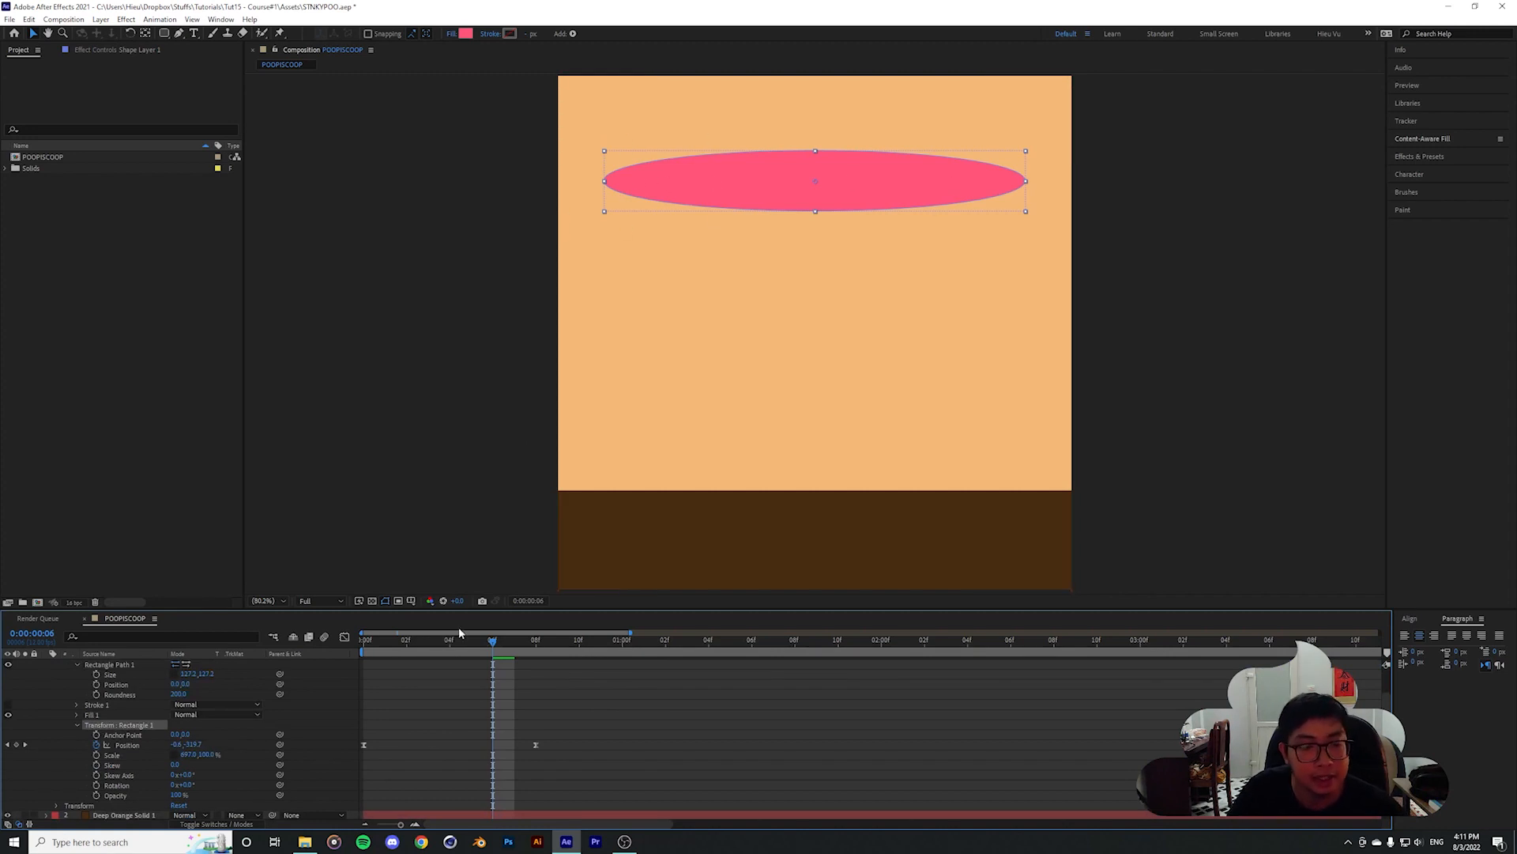
click(190, 756)
text(100)
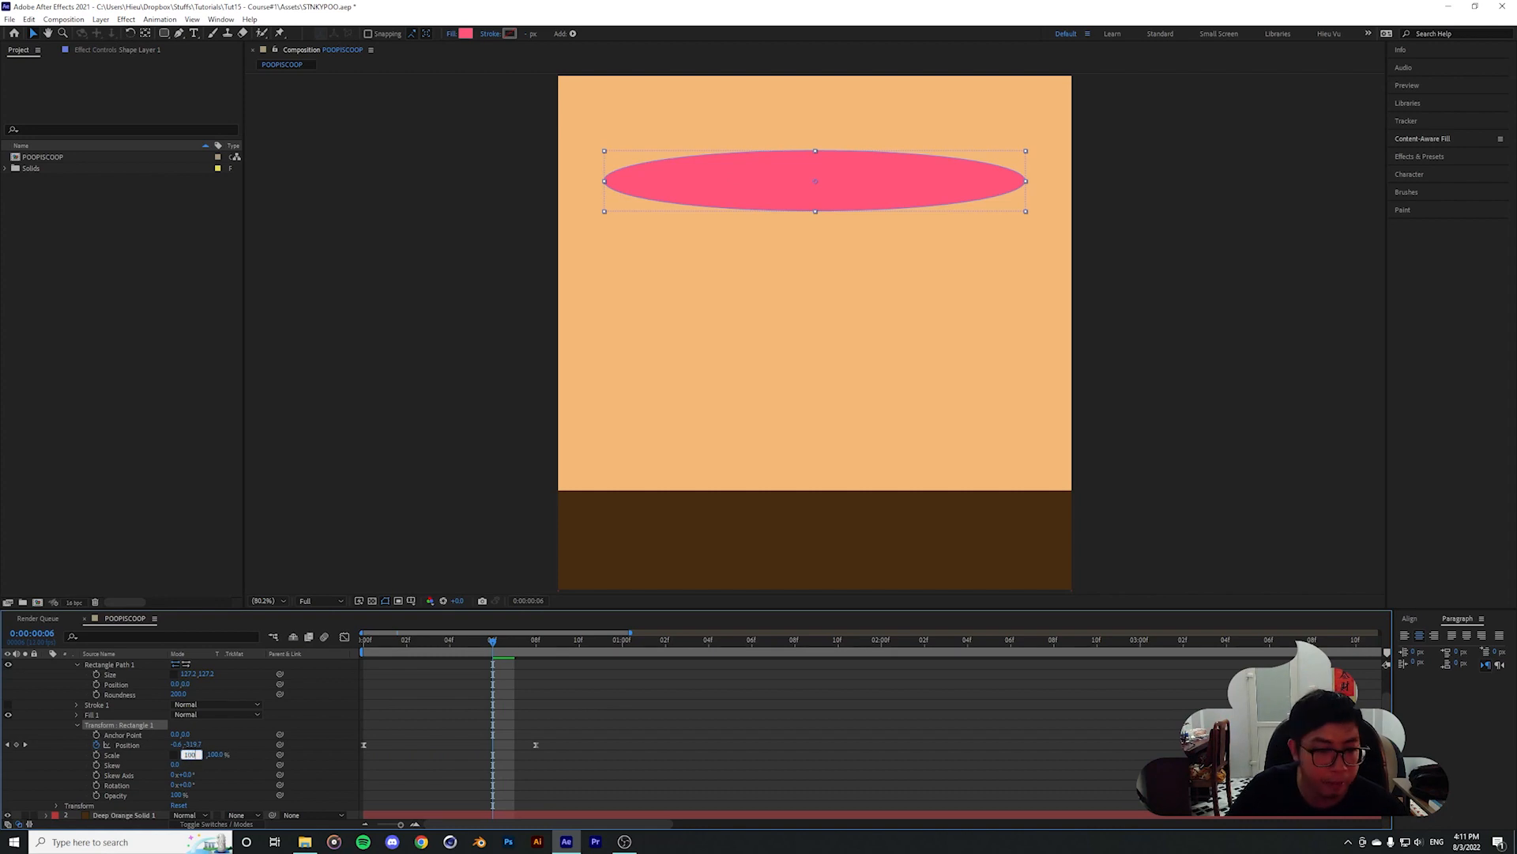
key(Return)
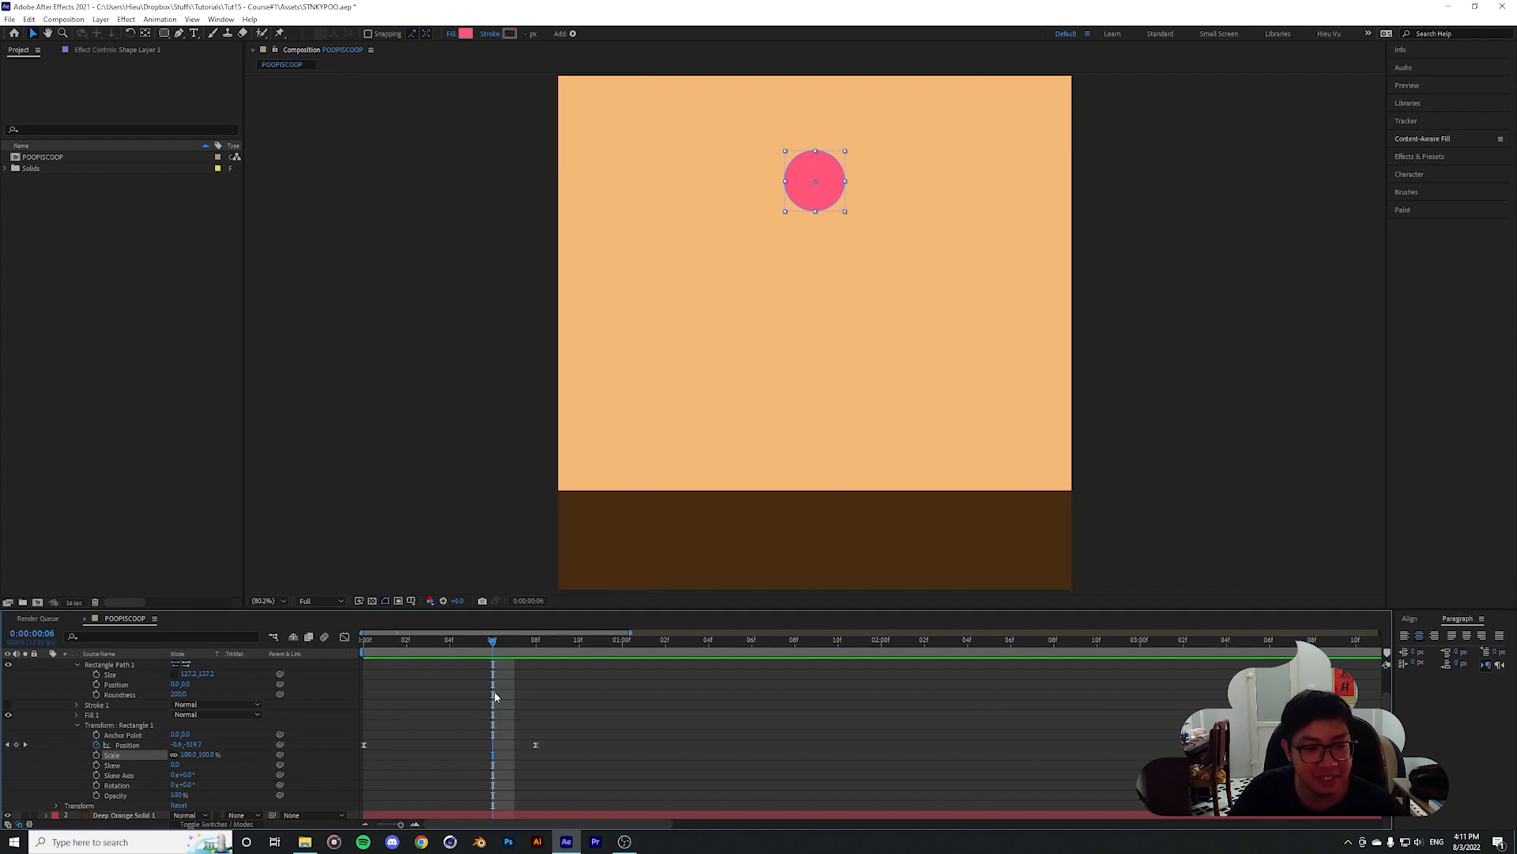
Try stretching the ball vertically through the Rectangle Path 1 size at frame 6, and undo the change
scroll(491, 696, up, 1)
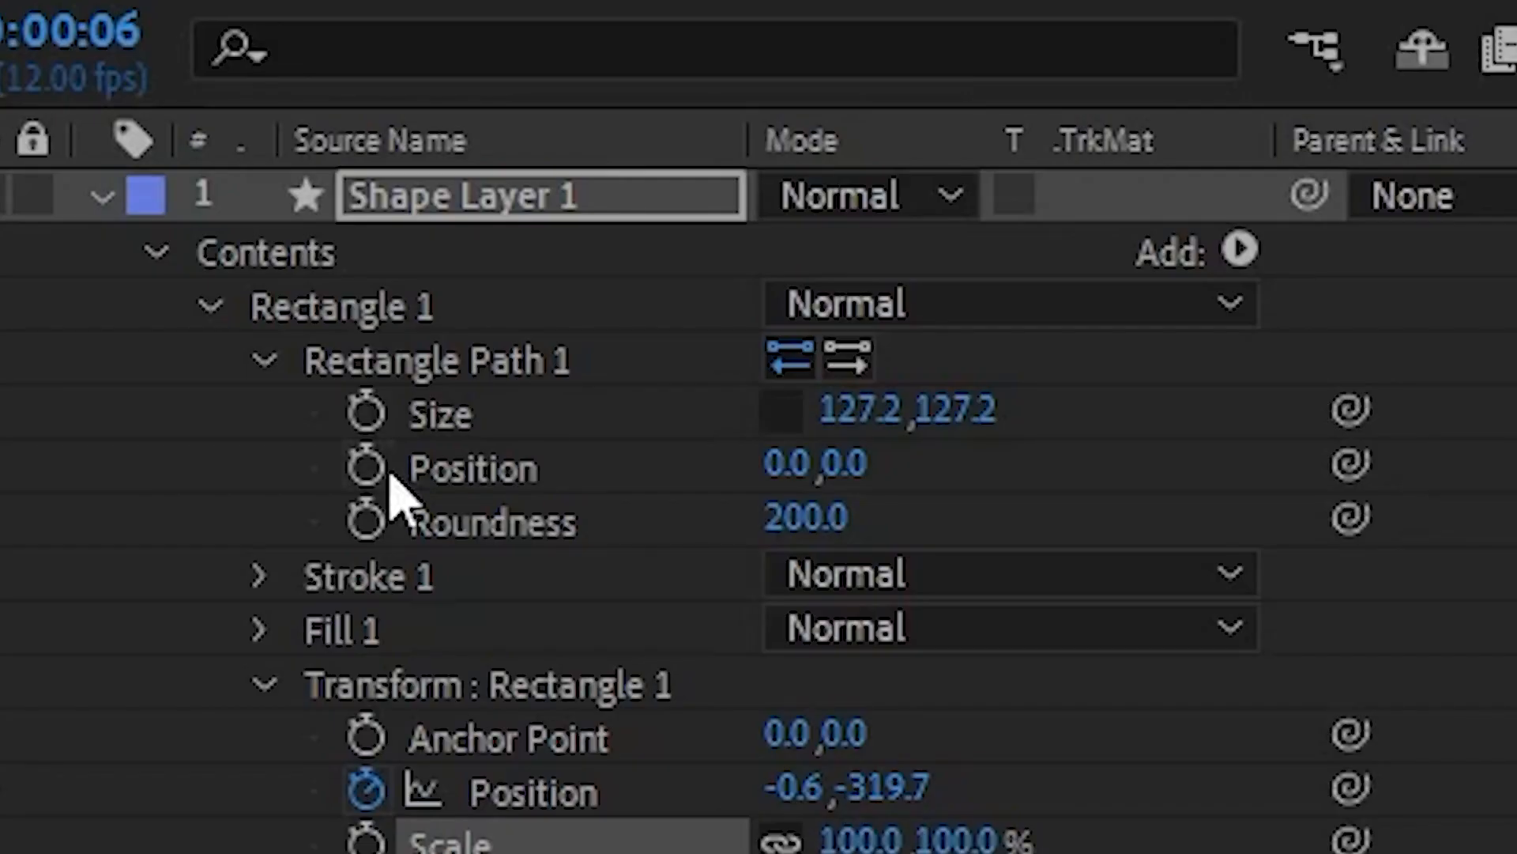
click(119, 706)
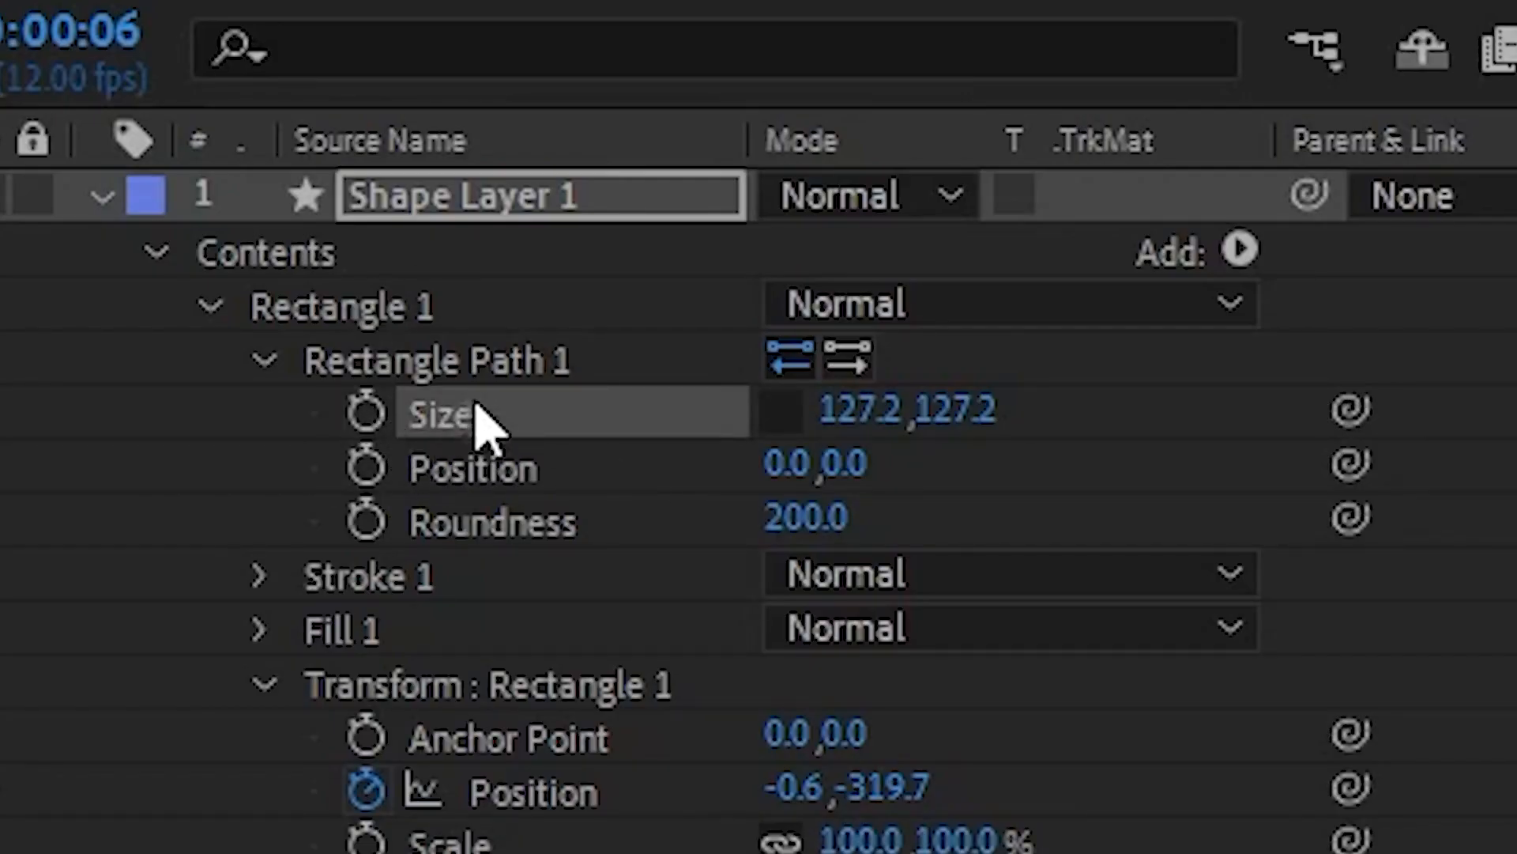
click(363, 370)
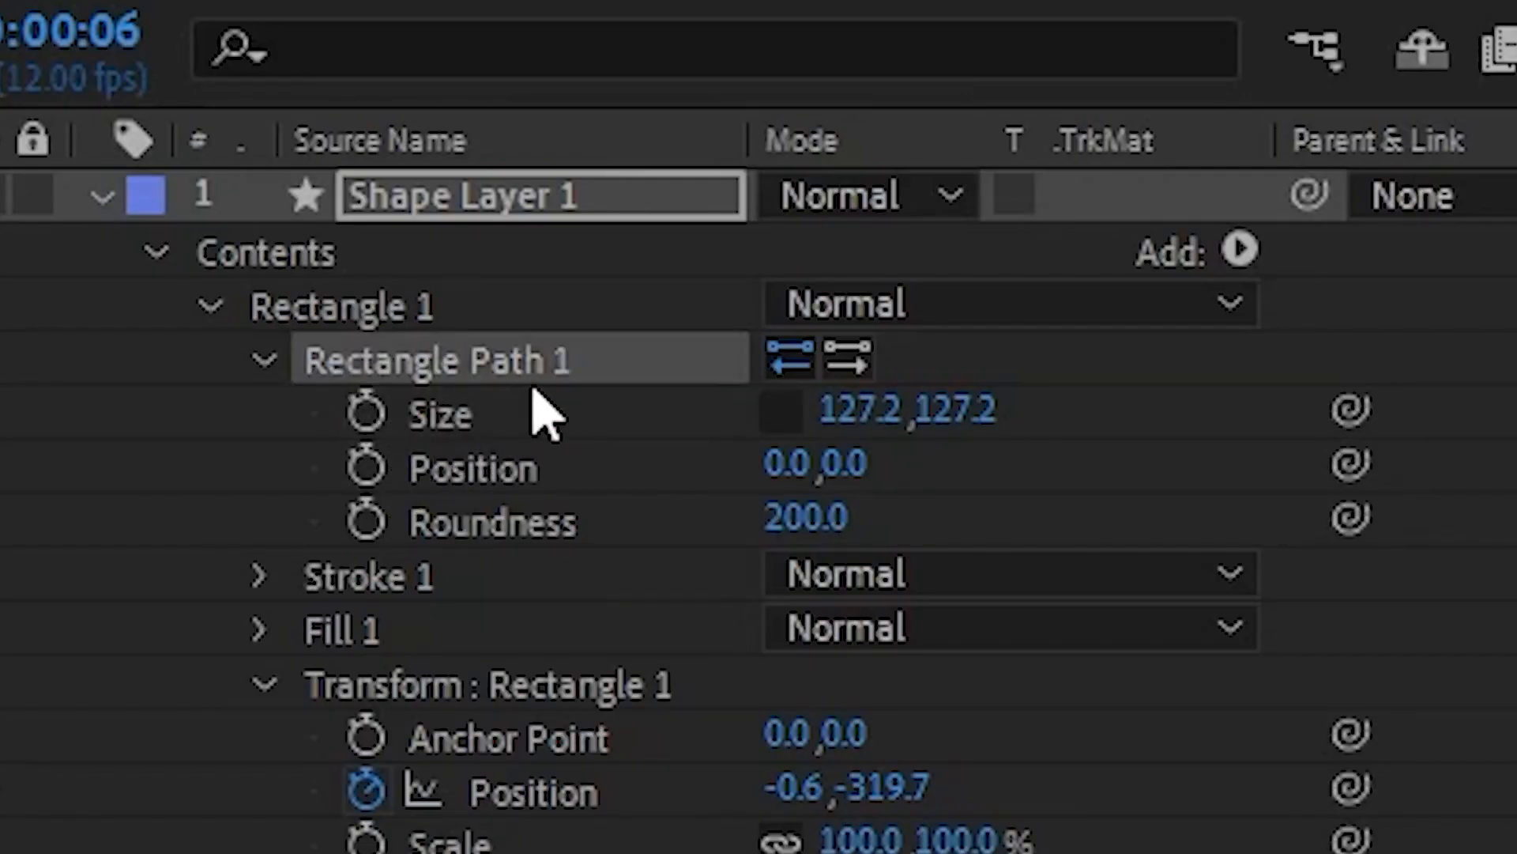
drag(192, 709, 424, 738)
key(ctrl+z)
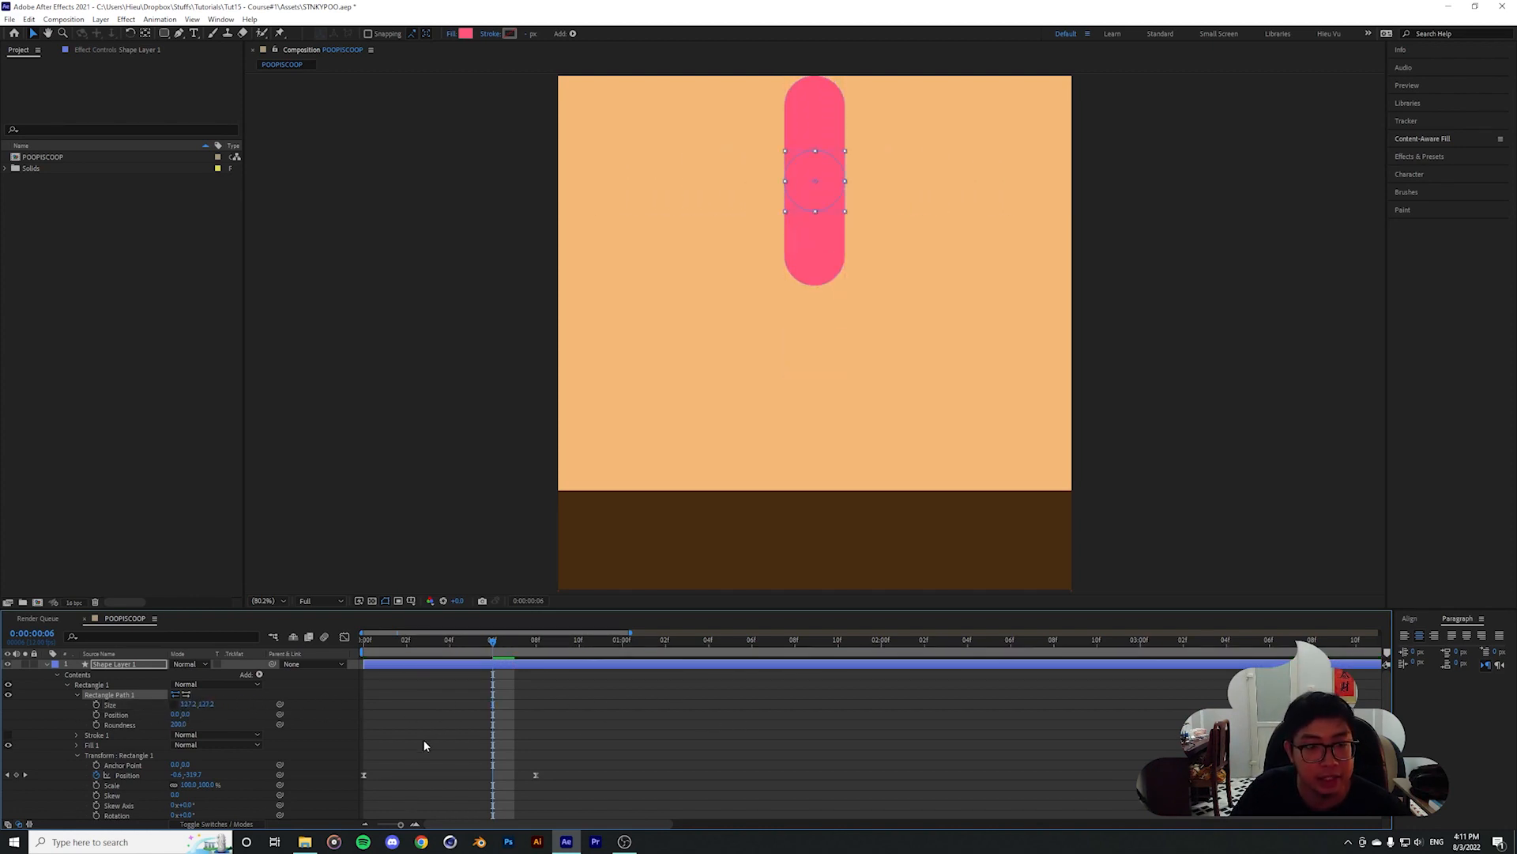
key(ctrl+z)
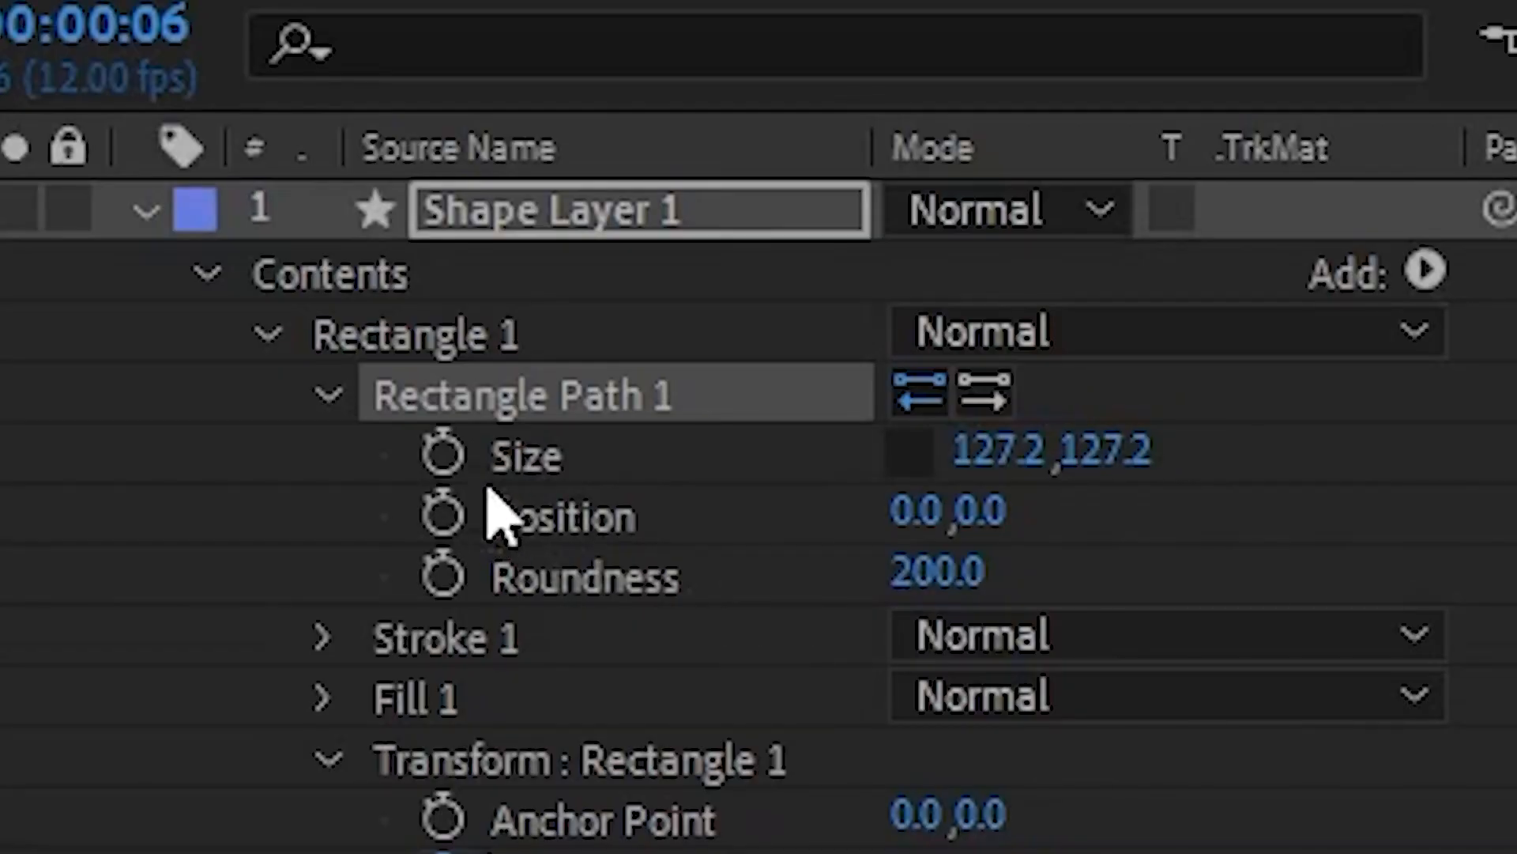
Enable keyframing for the Rectangle Path 1 size and move its first keyframe to frame 2
click(441, 454)
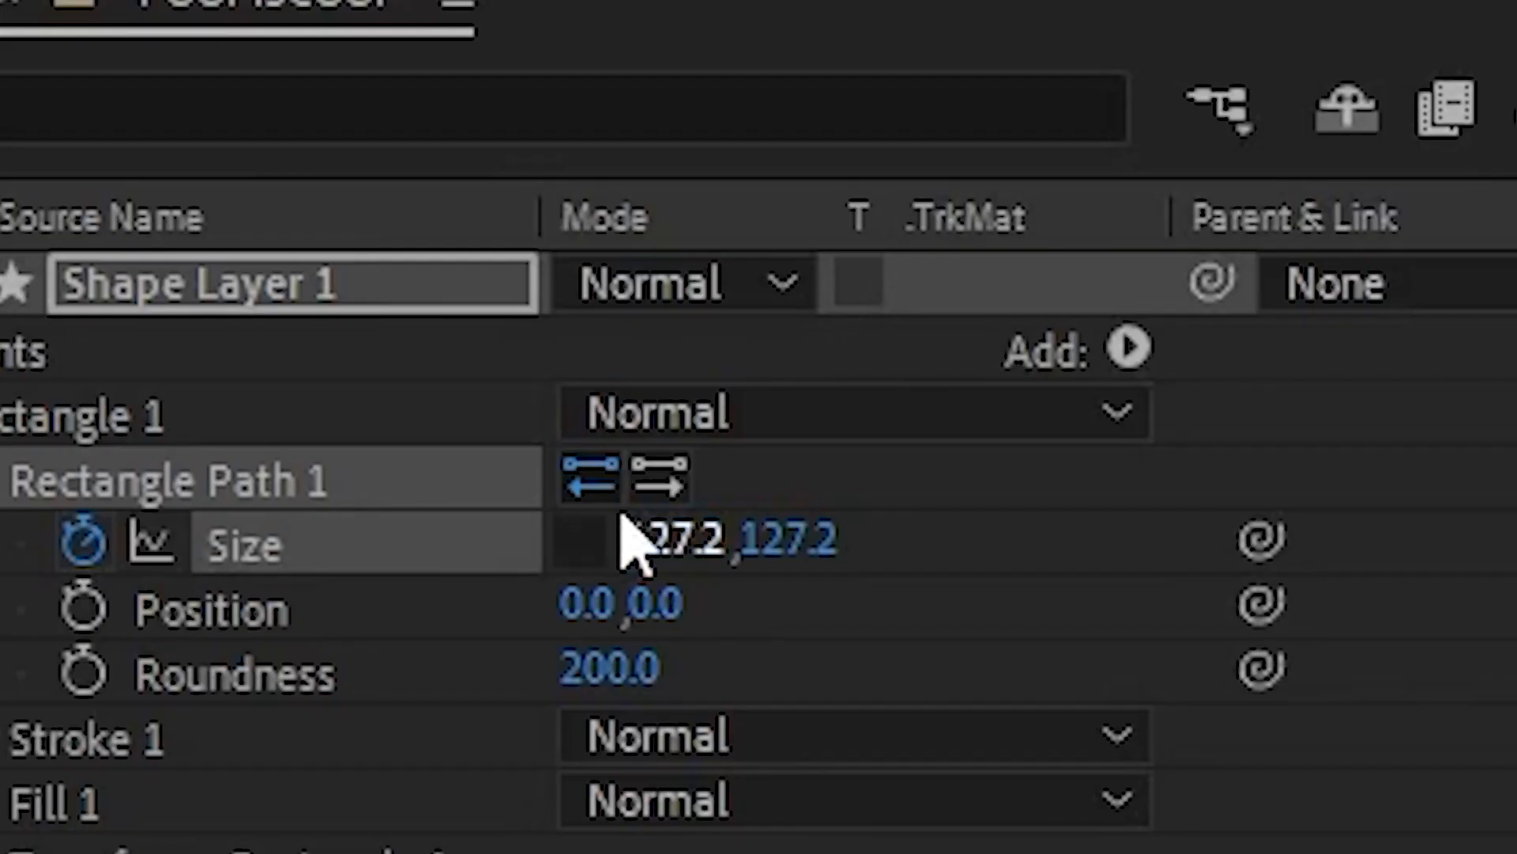
drag(492, 645, 407, 647)
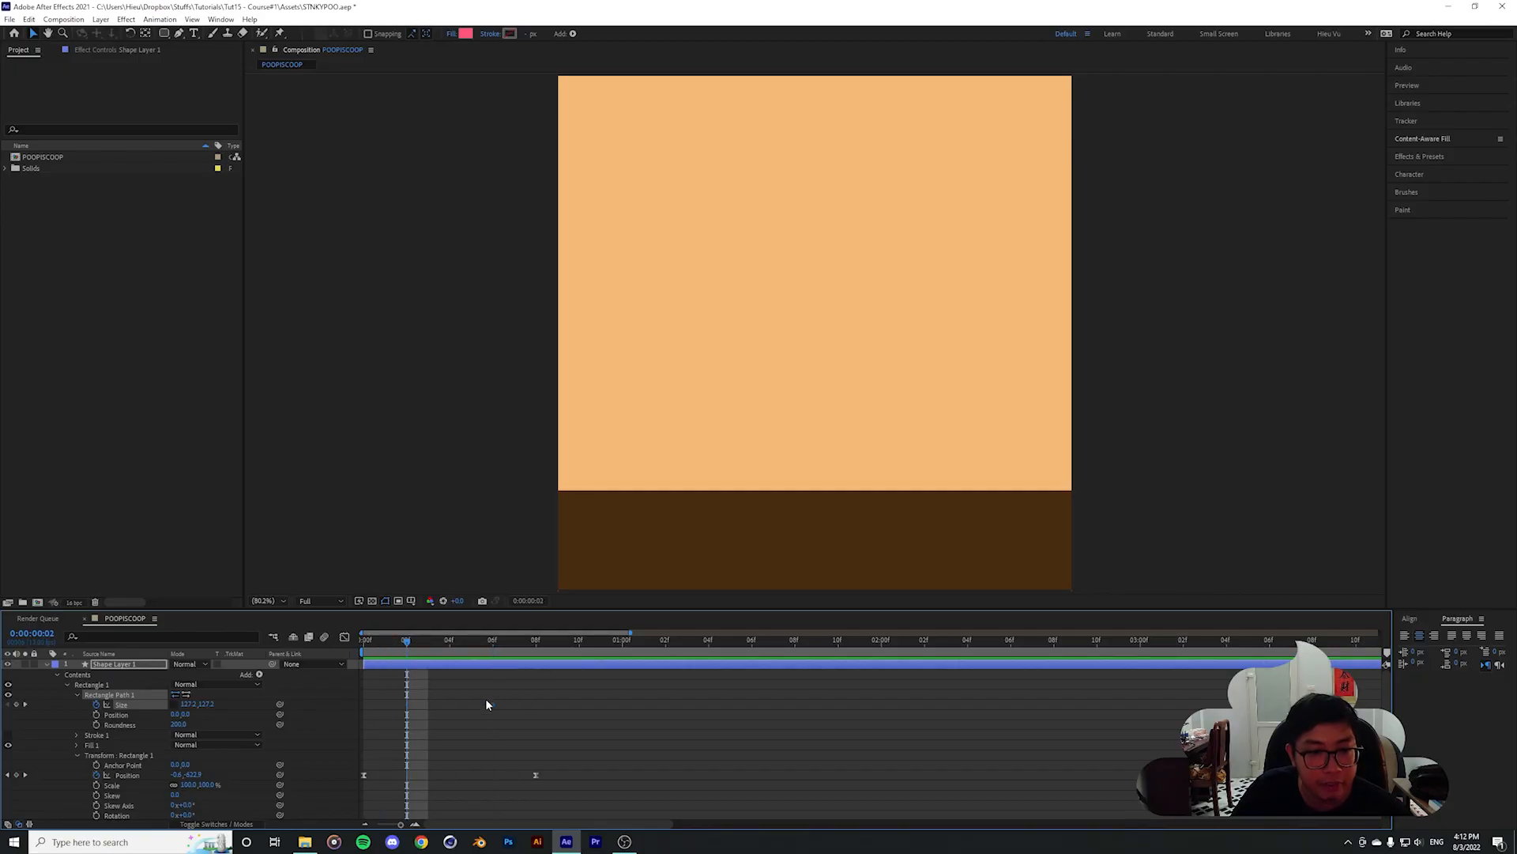
drag(492, 703, 407, 712)
Keyframe the ball's stretch at frame 7 by setting the Rectangle Path 1 size height to 567.2
click(428, 645)
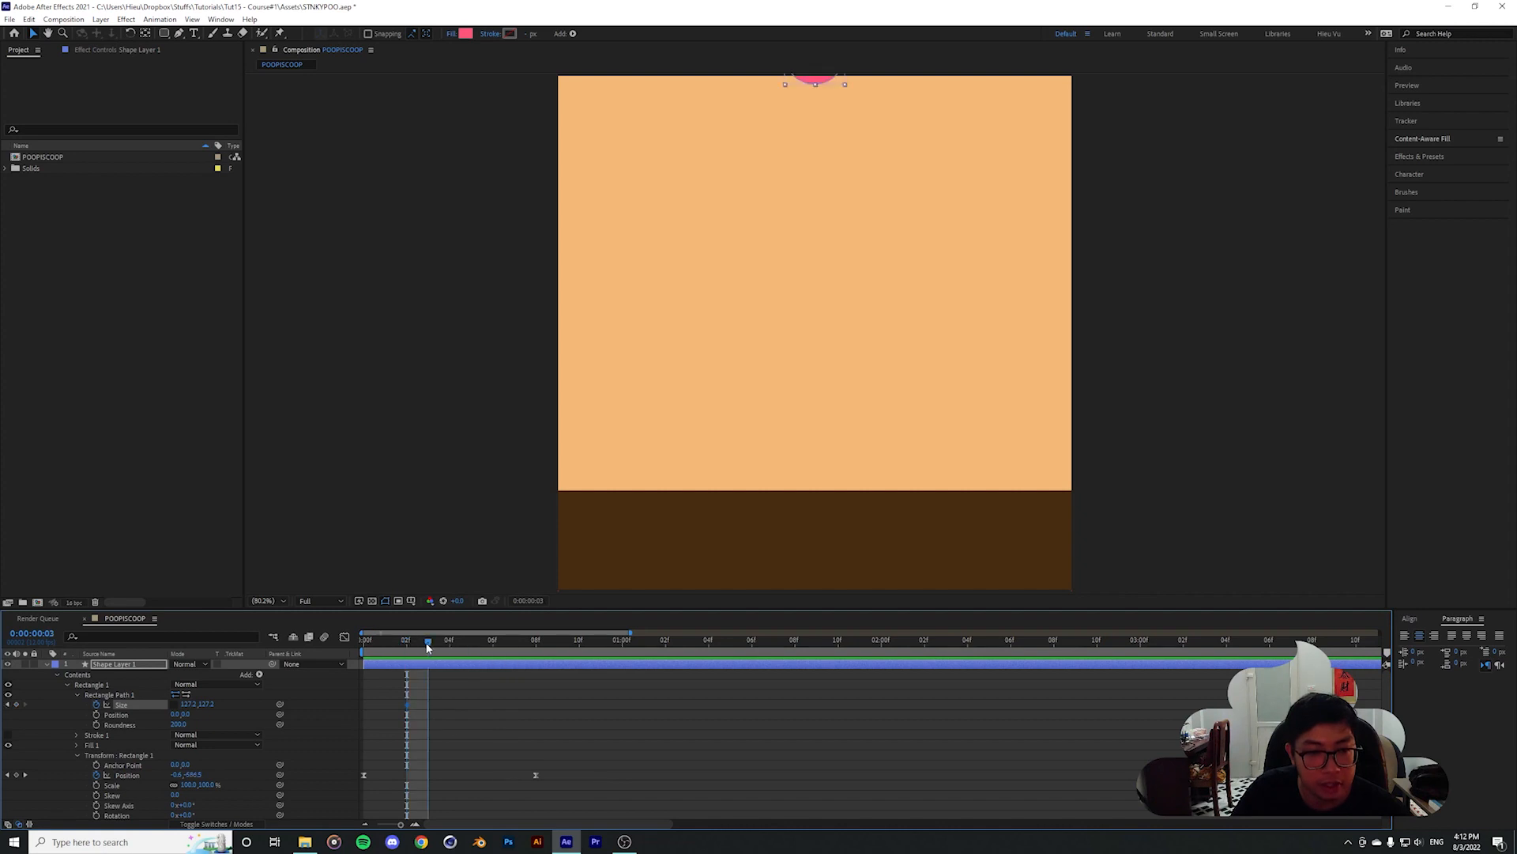
key(space)
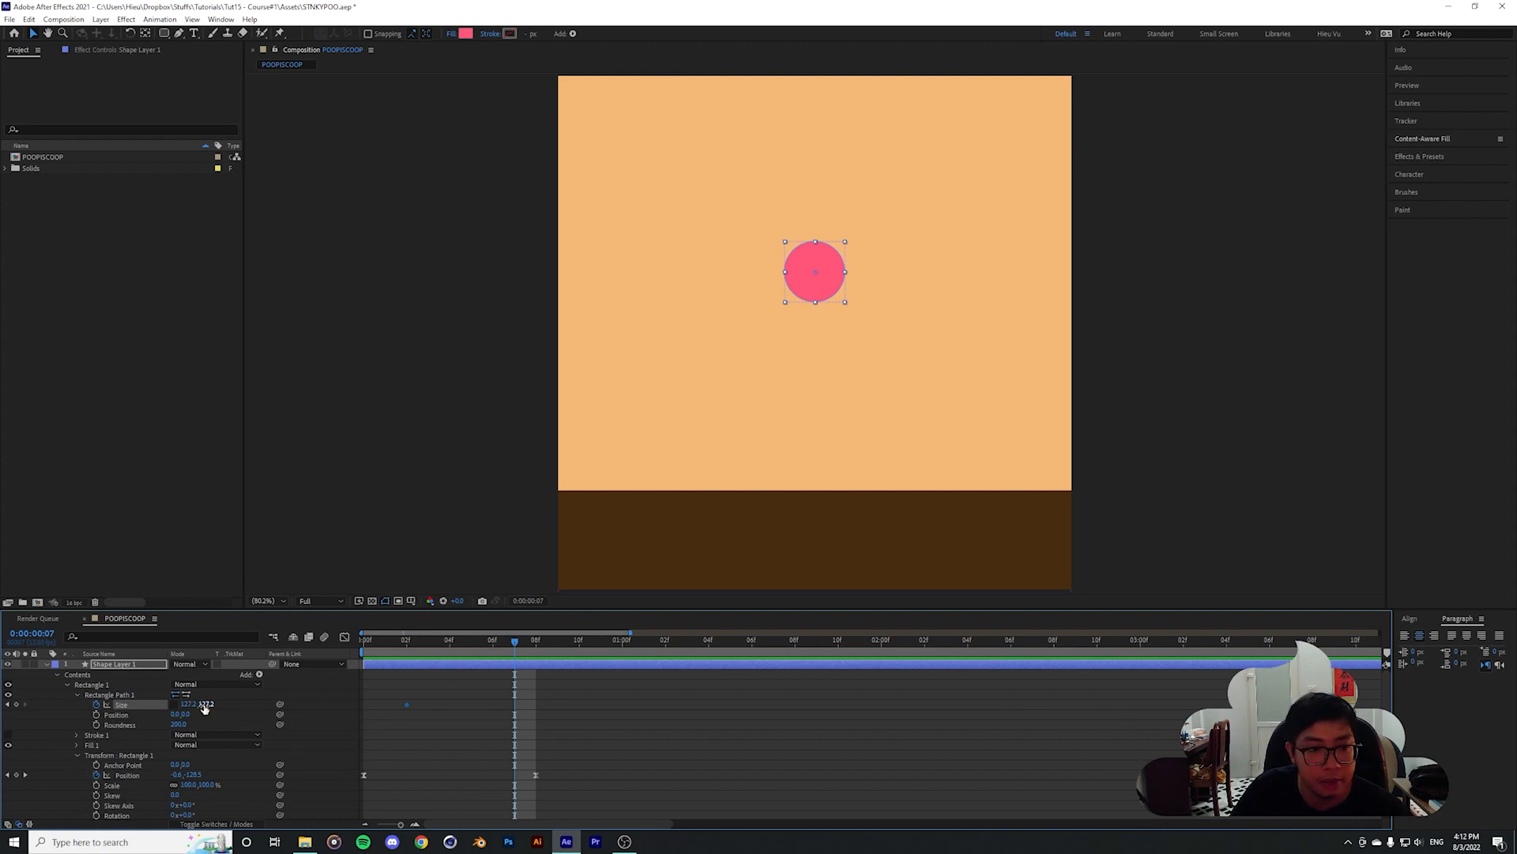
drag(207, 704, 482, 722)
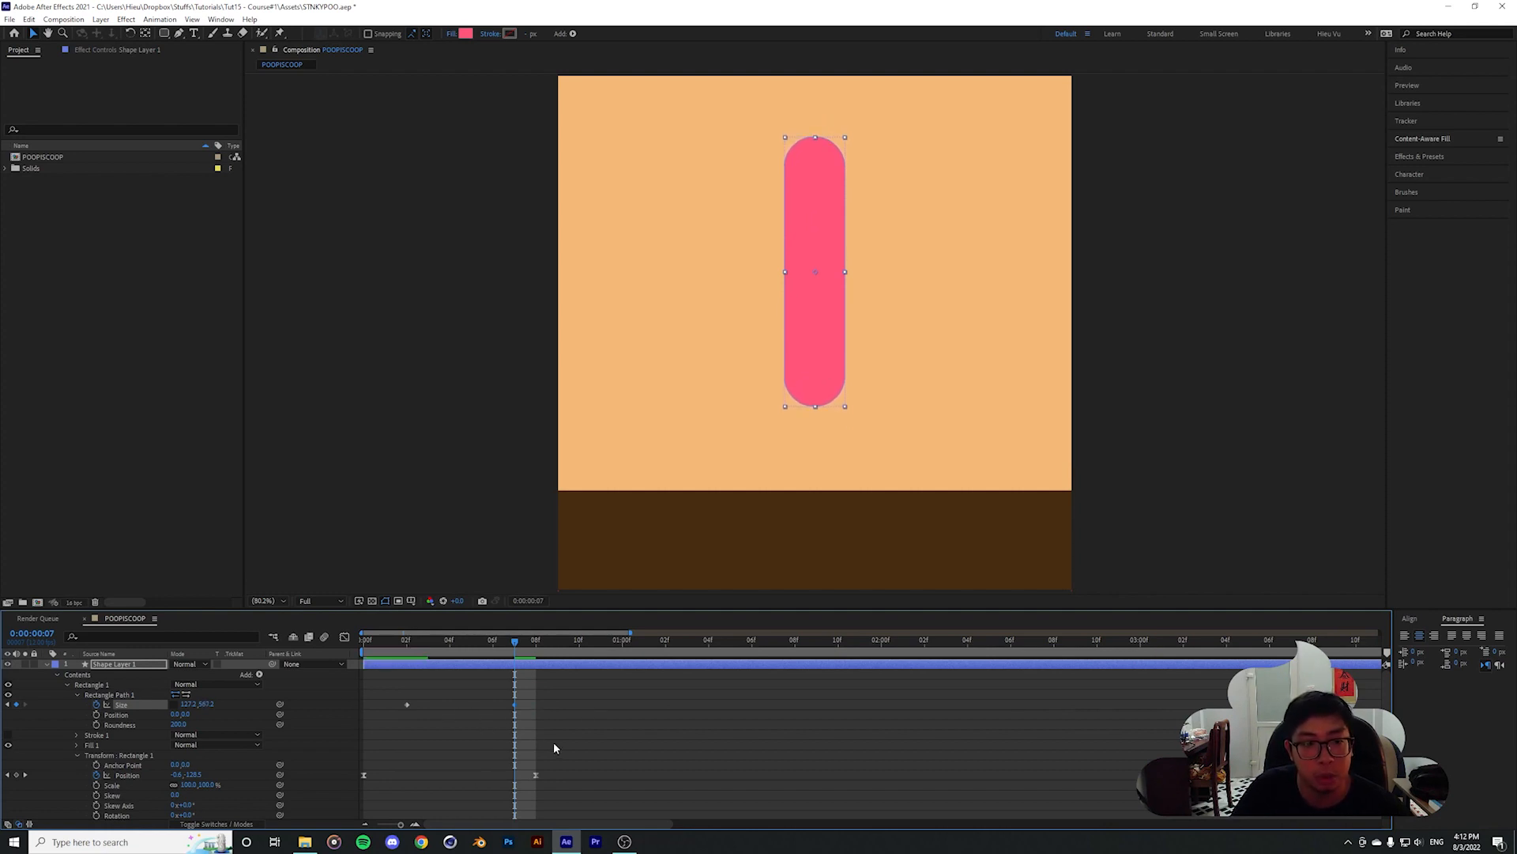
Preview the stretching fall from frame 0 and examine the ball's shape at frames 3 and 4
drag(514, 650, 290, 668)
key(space)
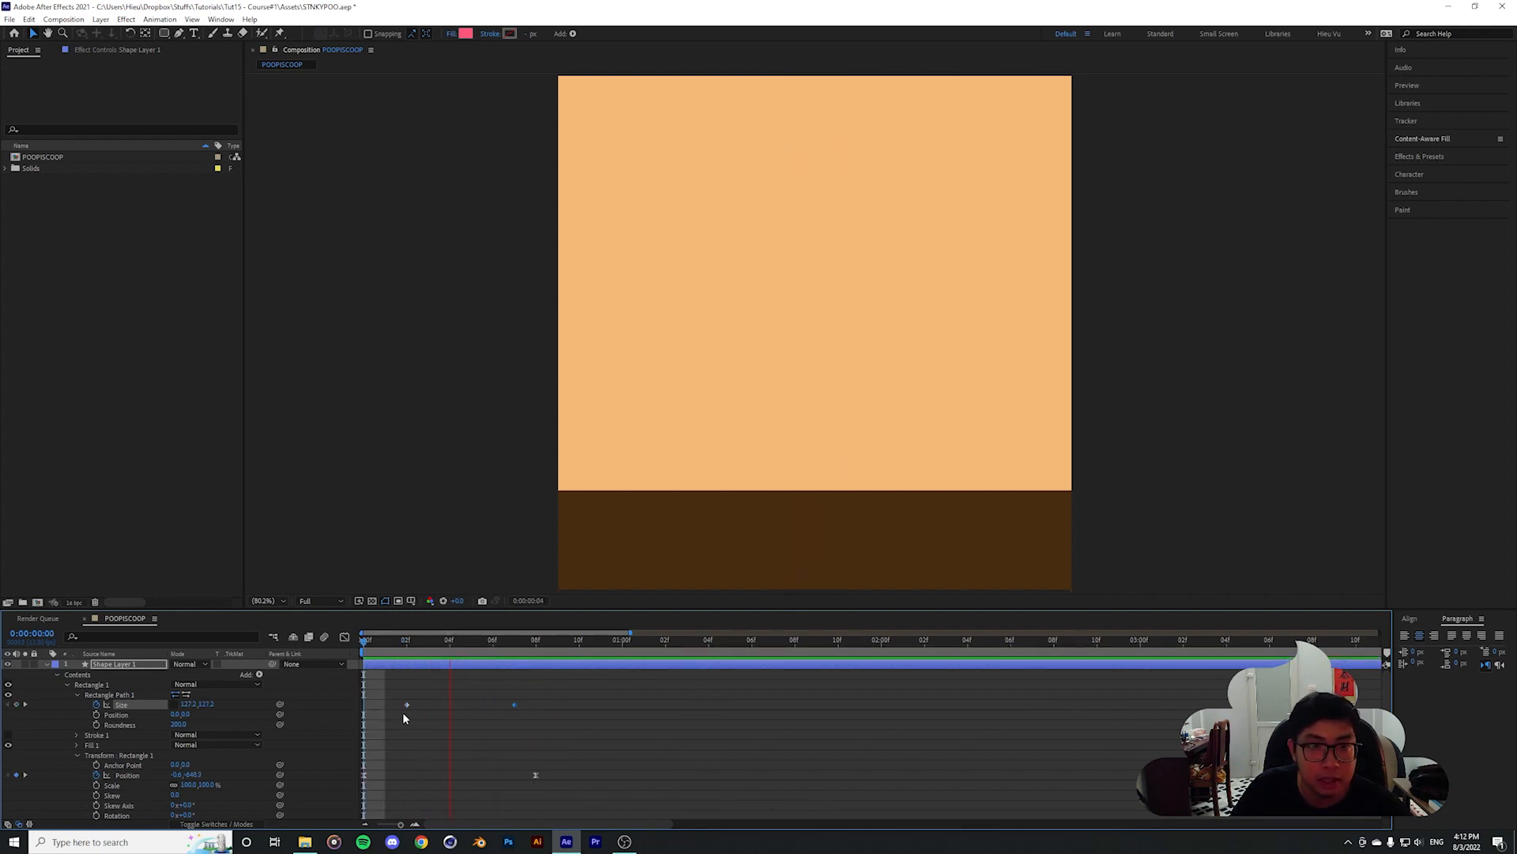
click(425, 641)
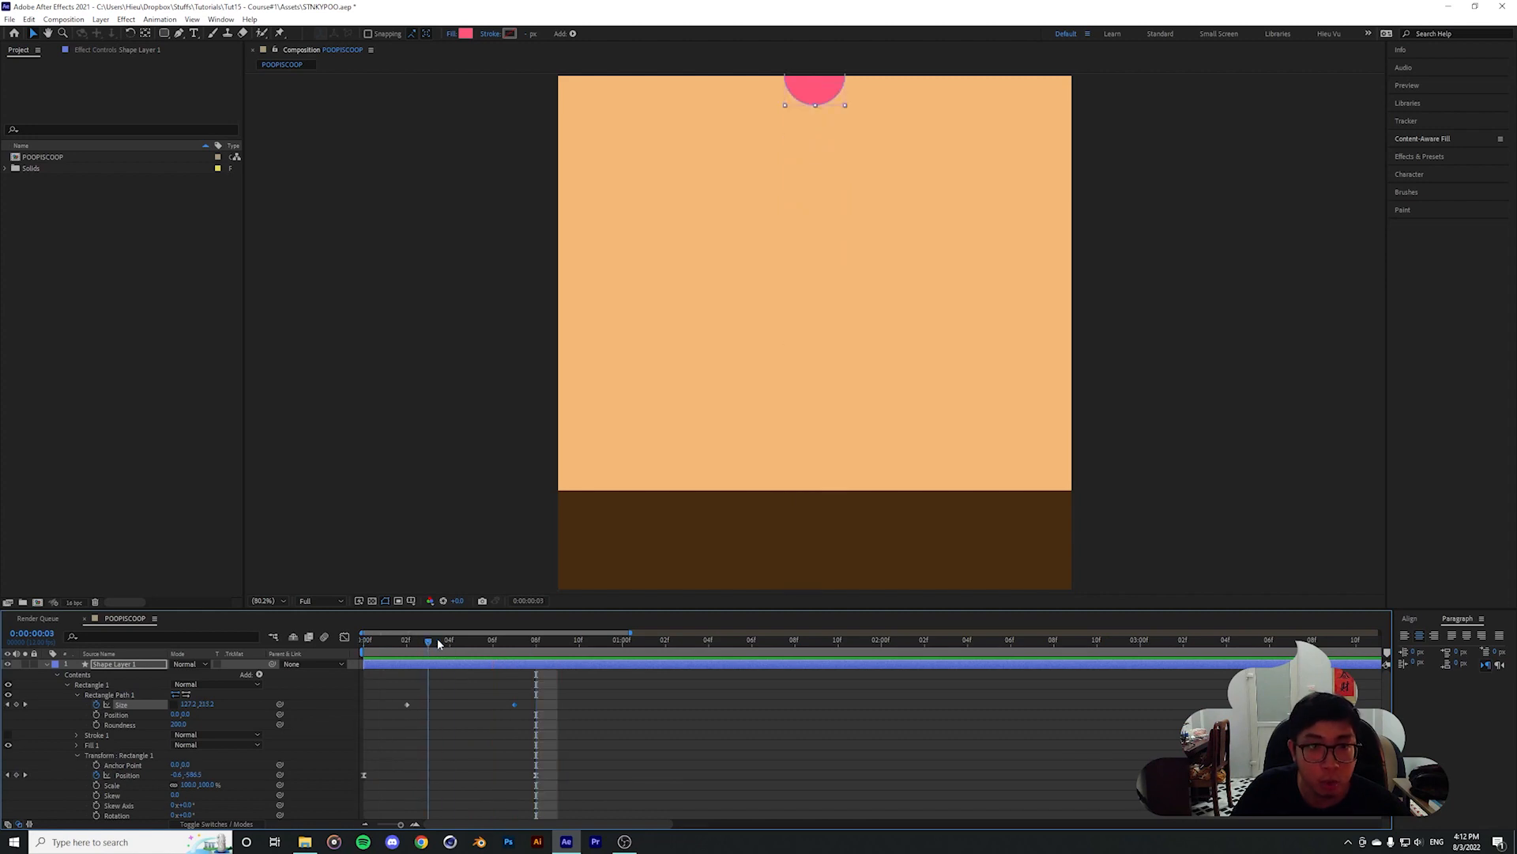
click(444, 638)
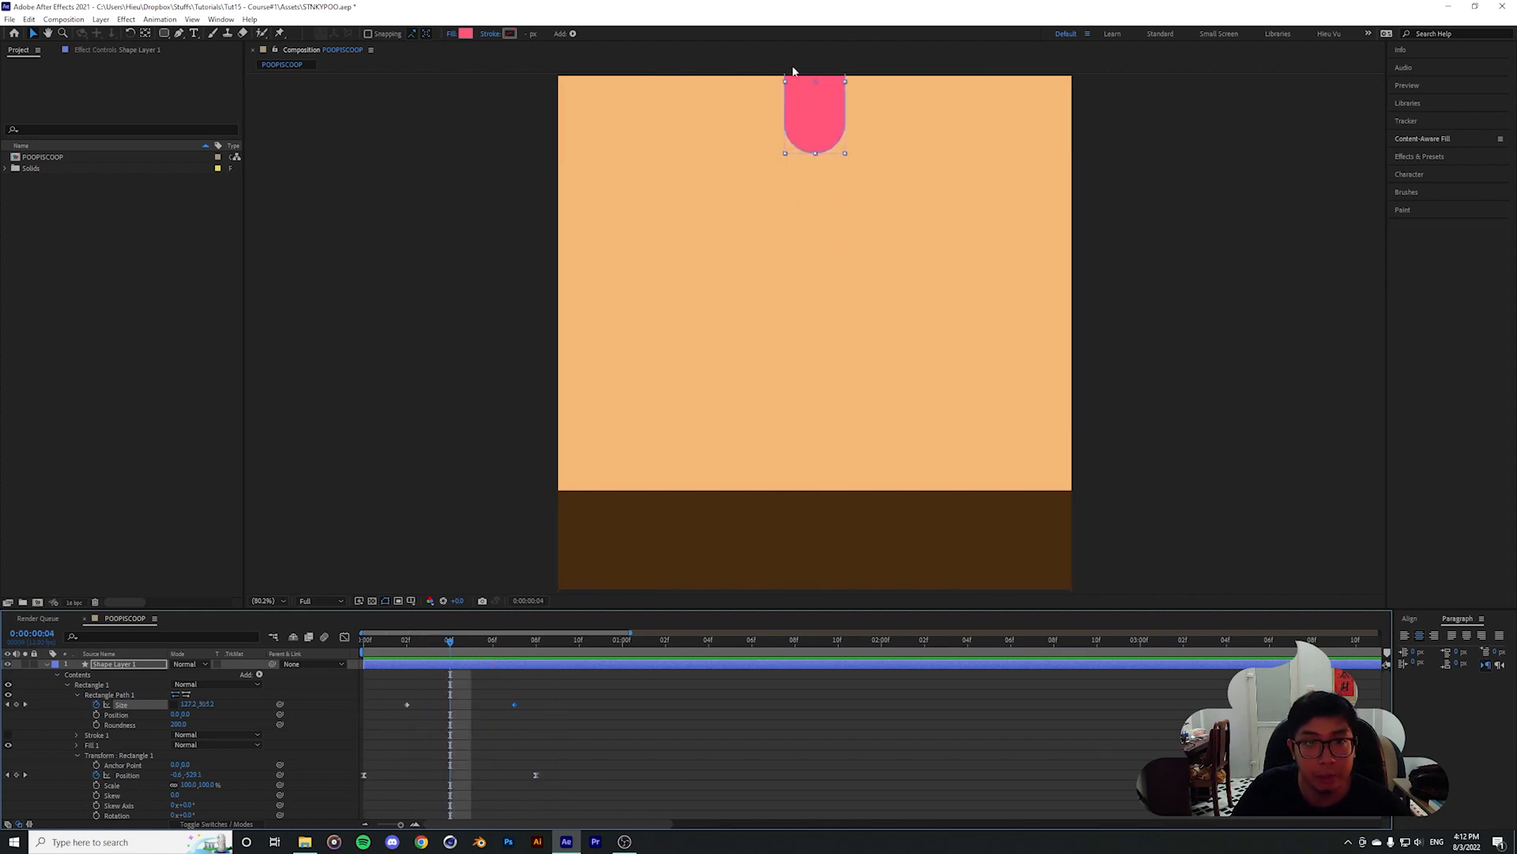
Move the first Size keyframe to frame 3 and check the stretch at frame 5
click(407, 705)
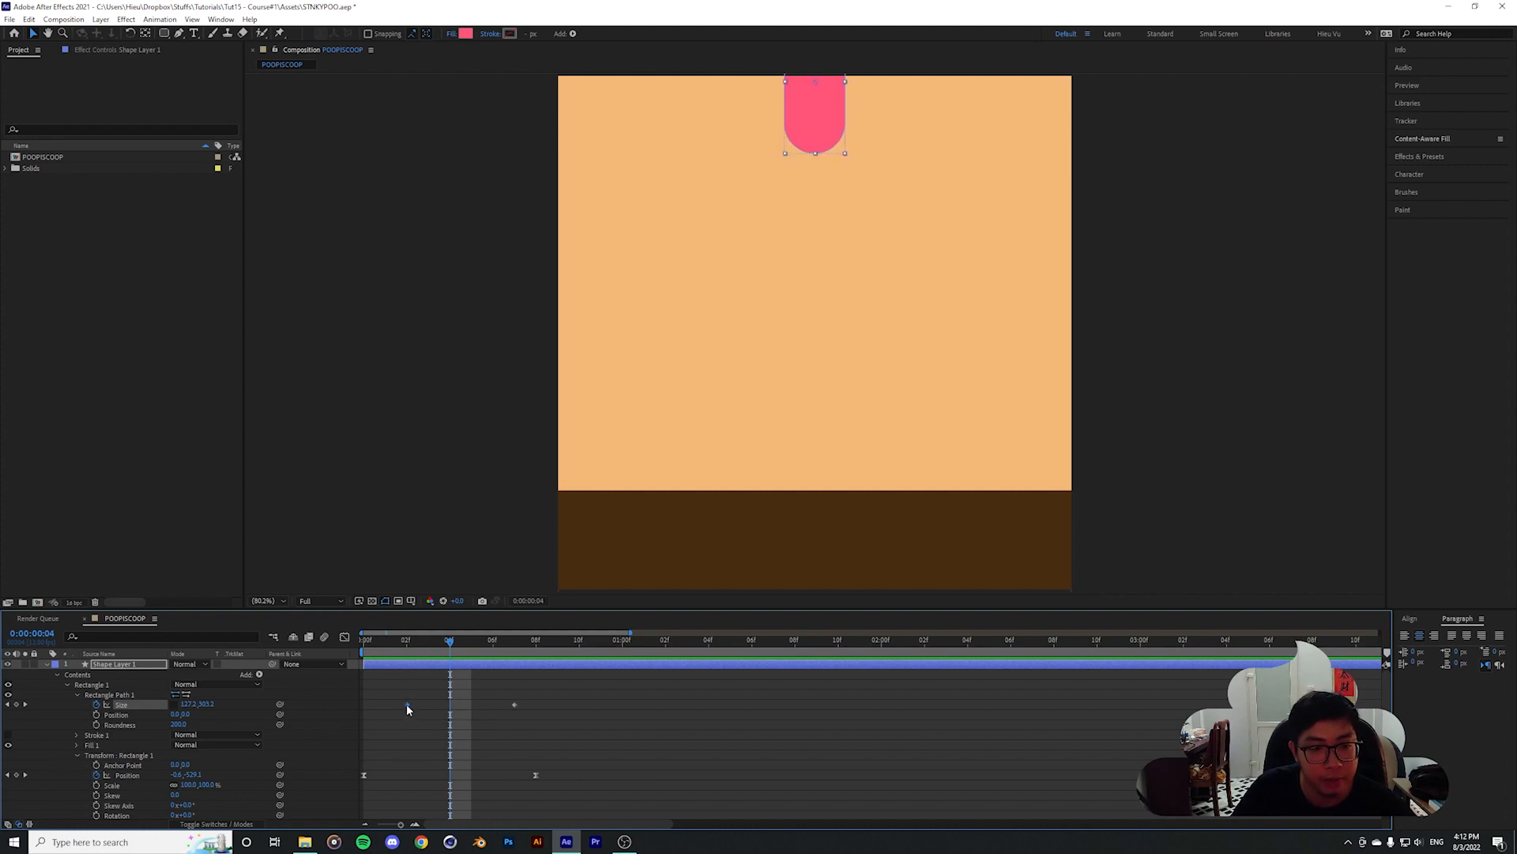
mouse_move(407, 705)
mouse_down()
mouse_move(463, 712)
mouse_move(424, 711)
mouse_up()
key(Page_Up)
drag(425, 645, 466, 654)
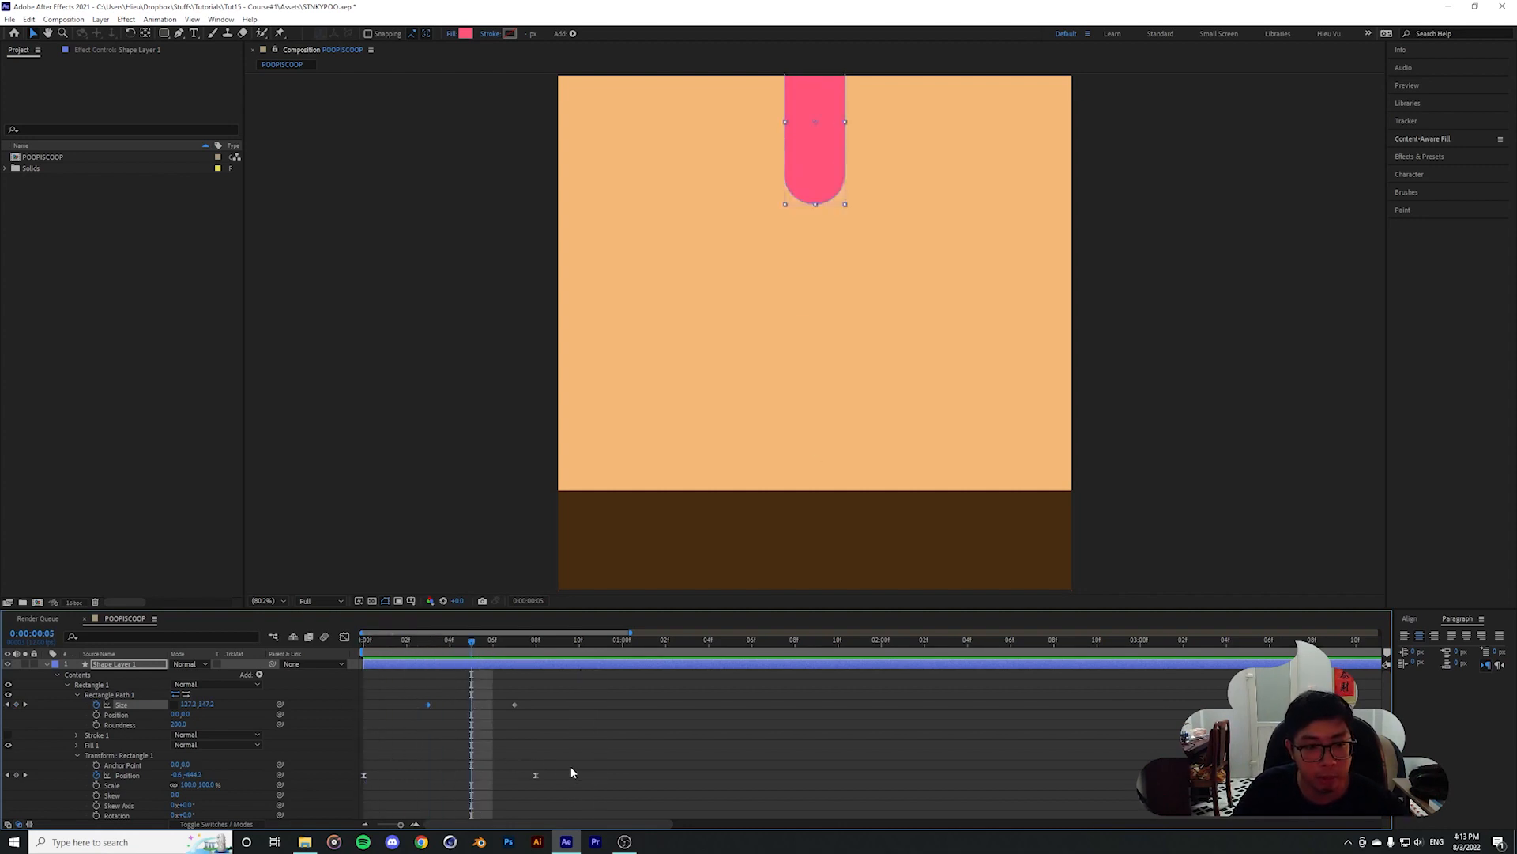
Apply Easy Ease to both Size keyframes at frames 3 and 7
drag(409, 689, 576, 719)
right_click(515, 704)
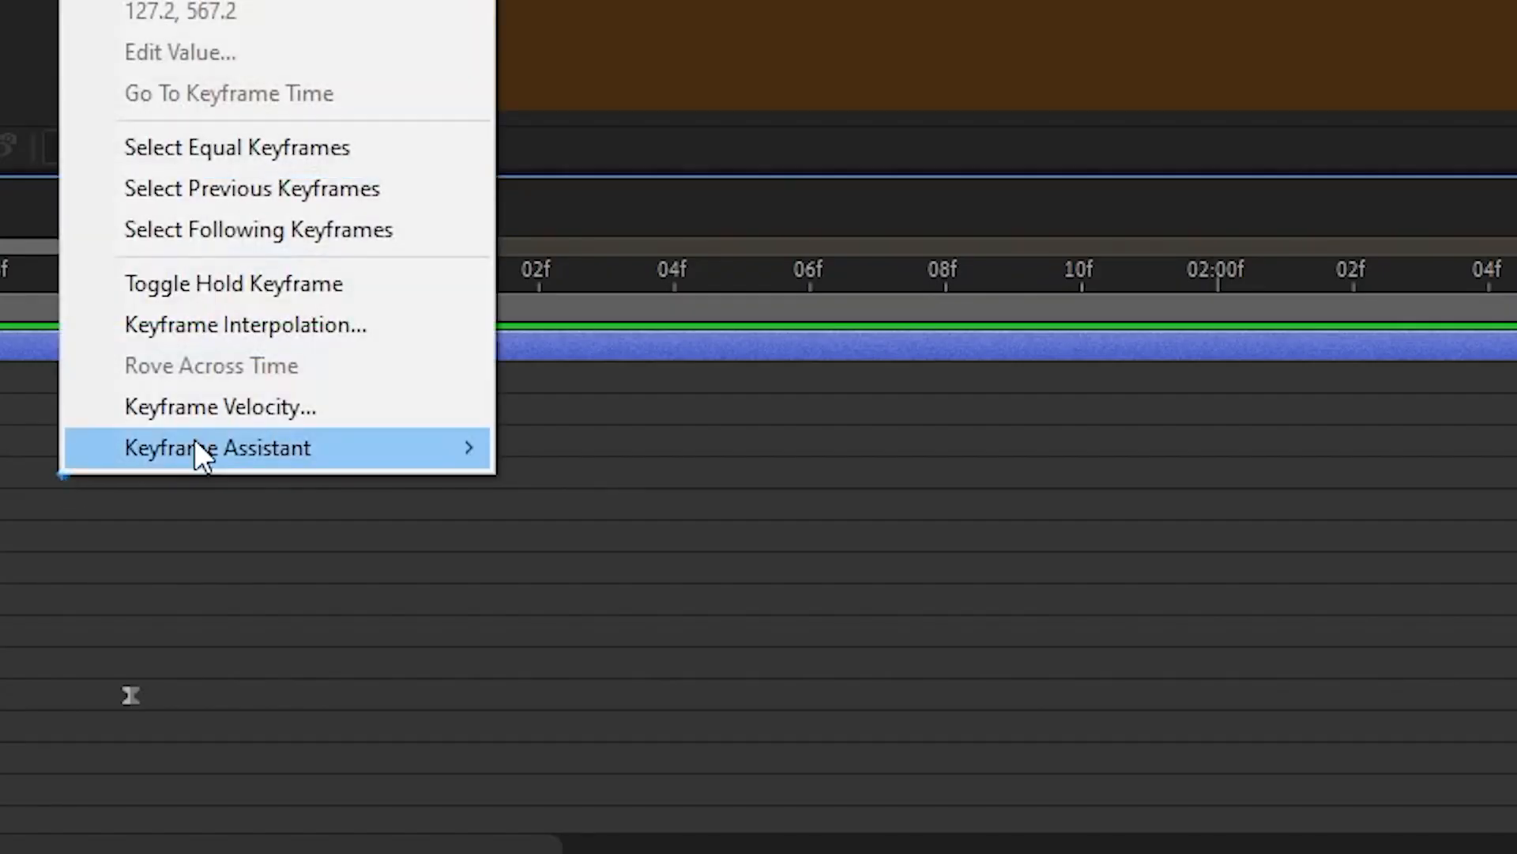
mouse_move(196, 444)
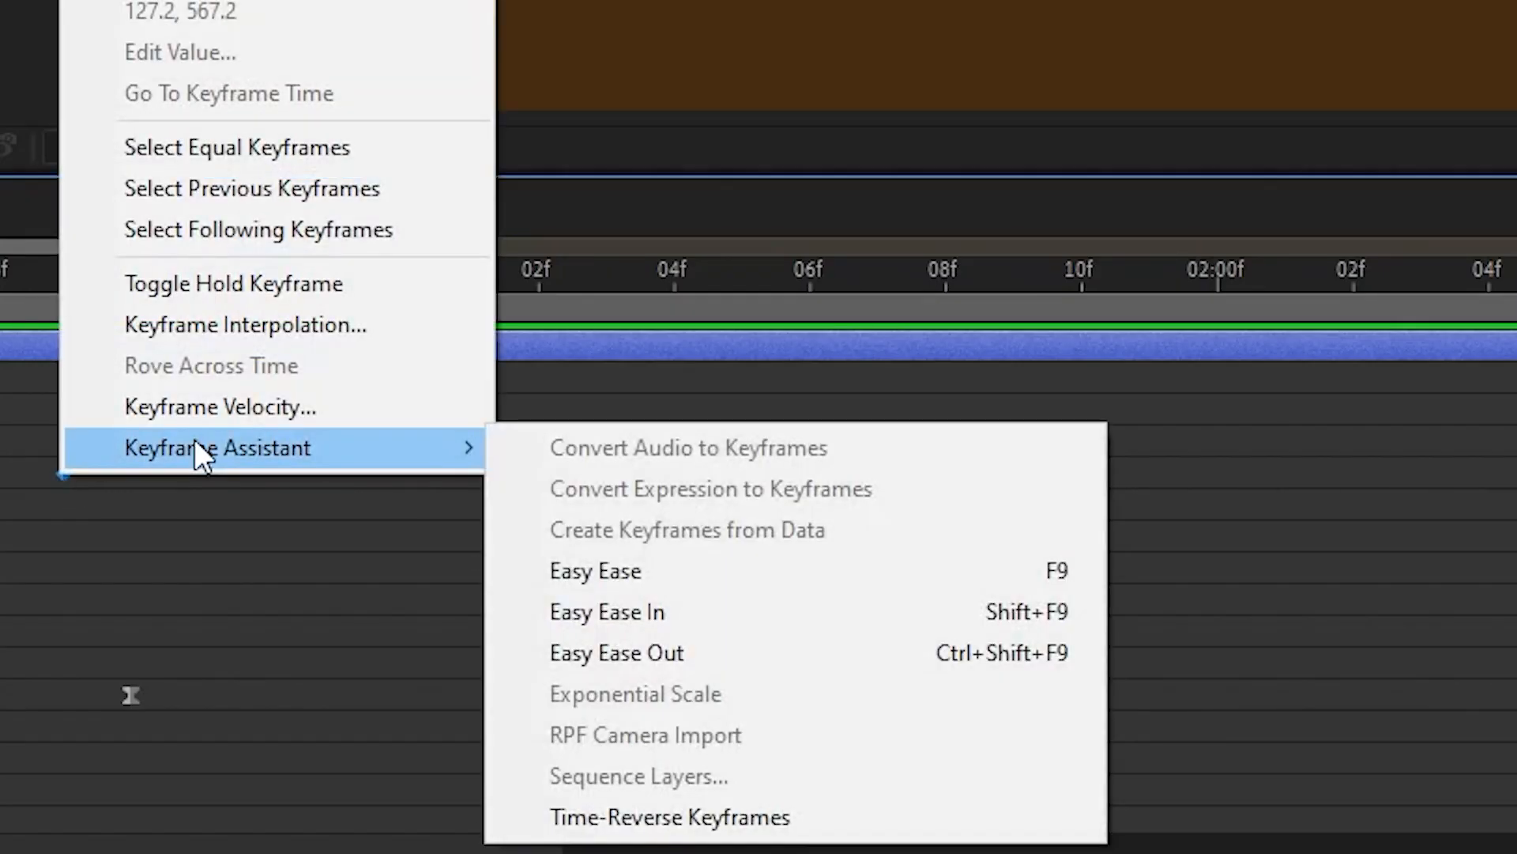
click(586, 569)
In the Graph Editor, lengthen the outgoing influence handle of the frame 3 Size keyframe, keeping its speed at 0
drag(419, 713, 419, 711)
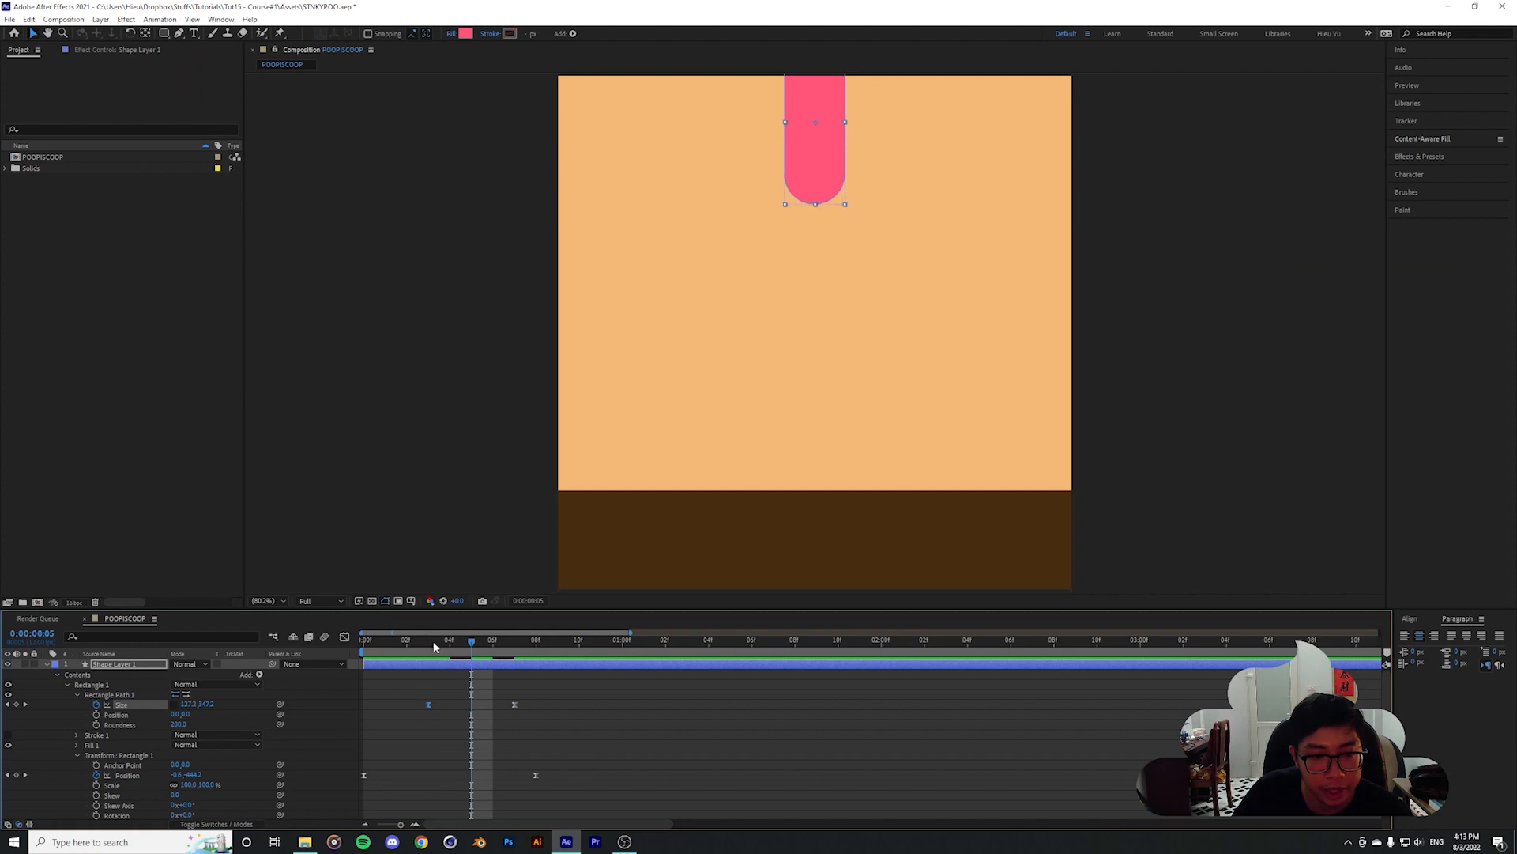
drag(447, 645, 492, 642)
click(344, 636)
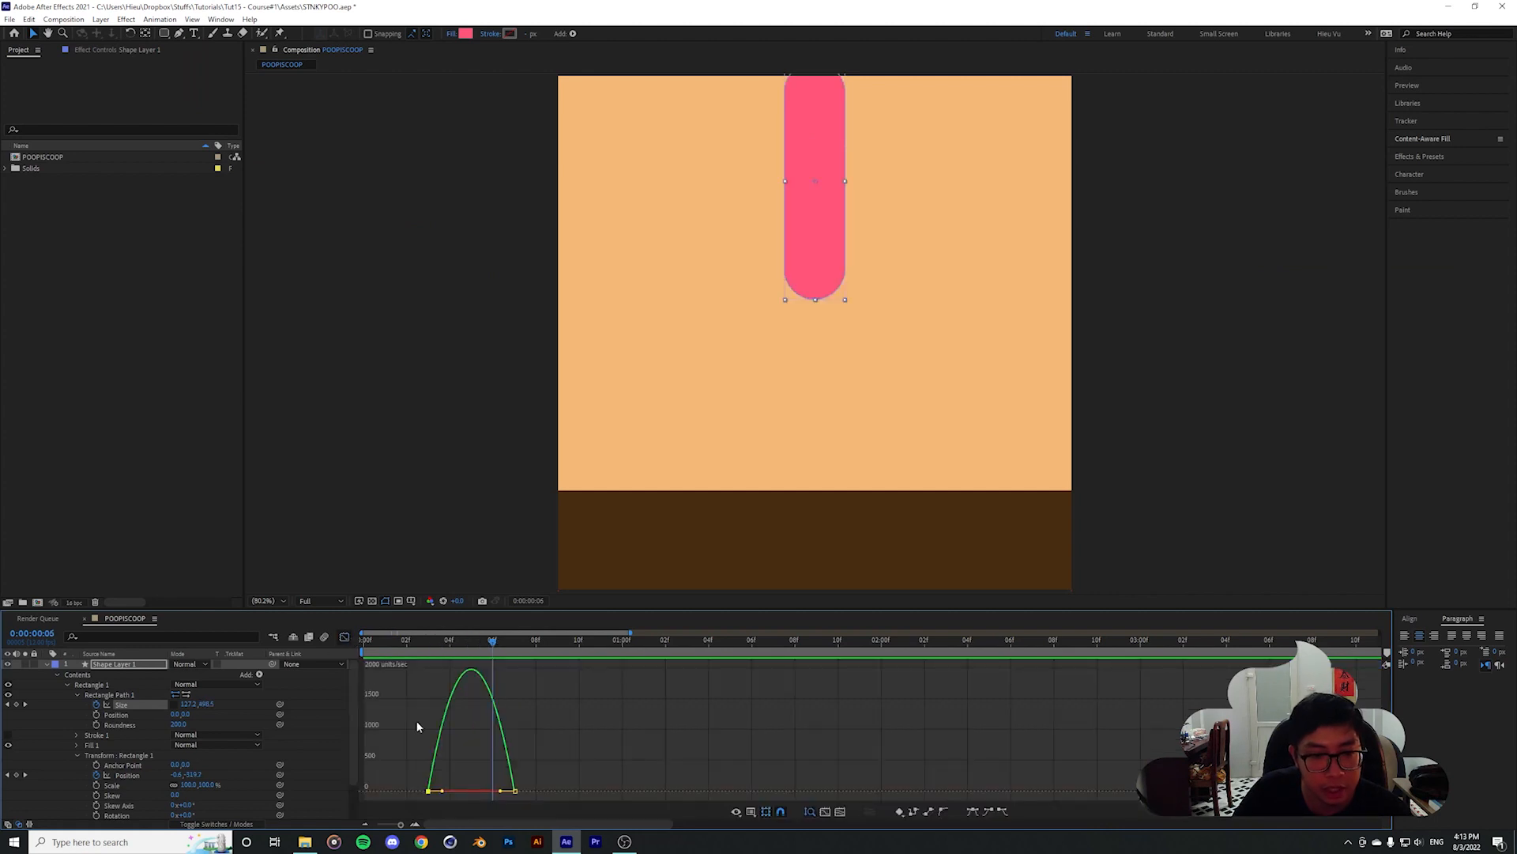
drag(444, 792, 464, 791)
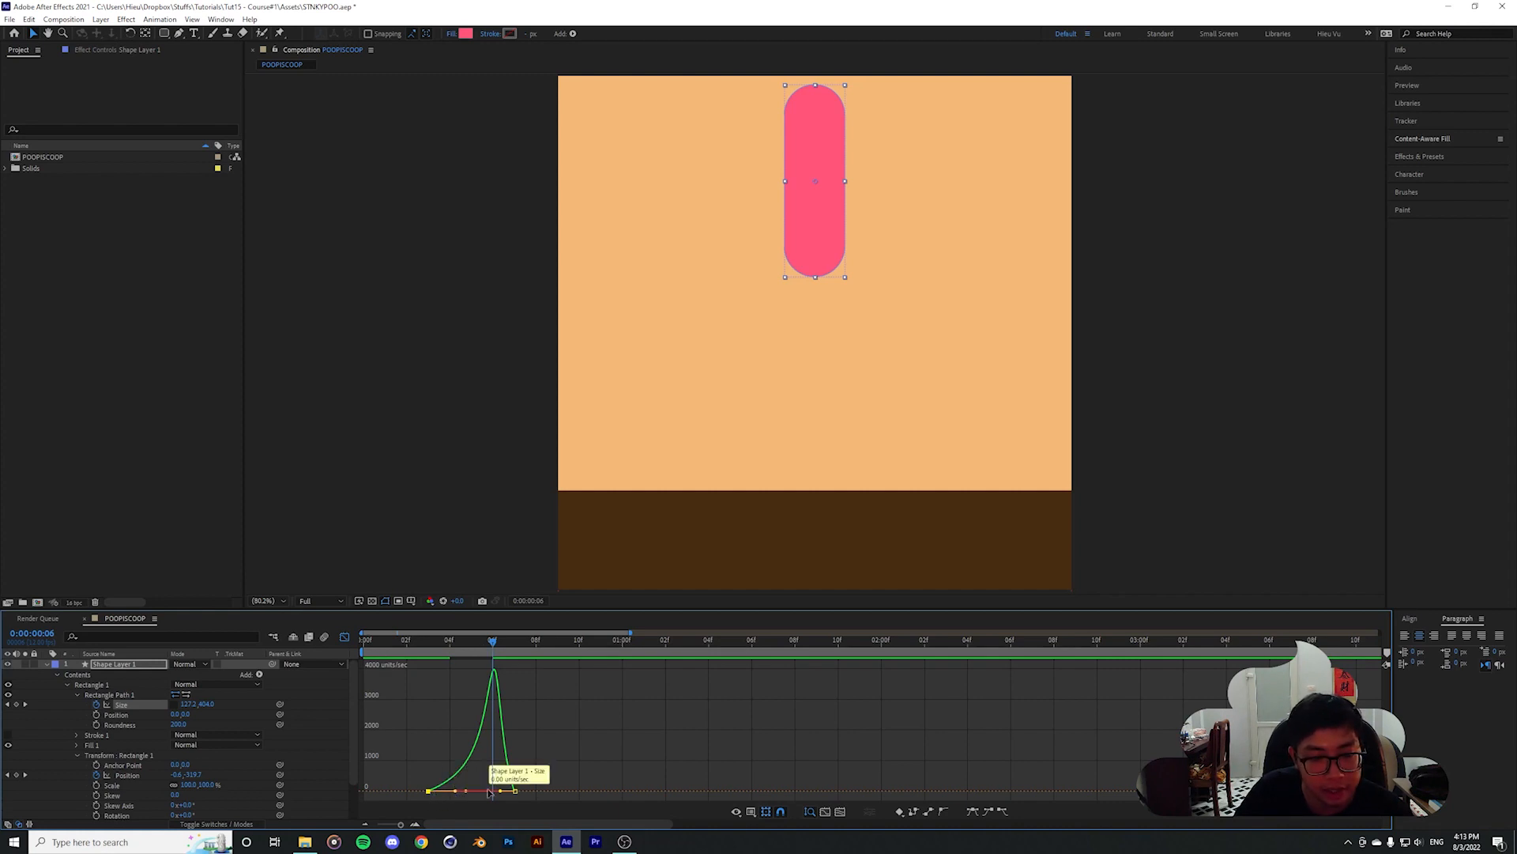
Close the Graph Editor, preview the stretching fall from frame 0, and return to the first frame
click(345, 637)
click(365, 641)
key(space)
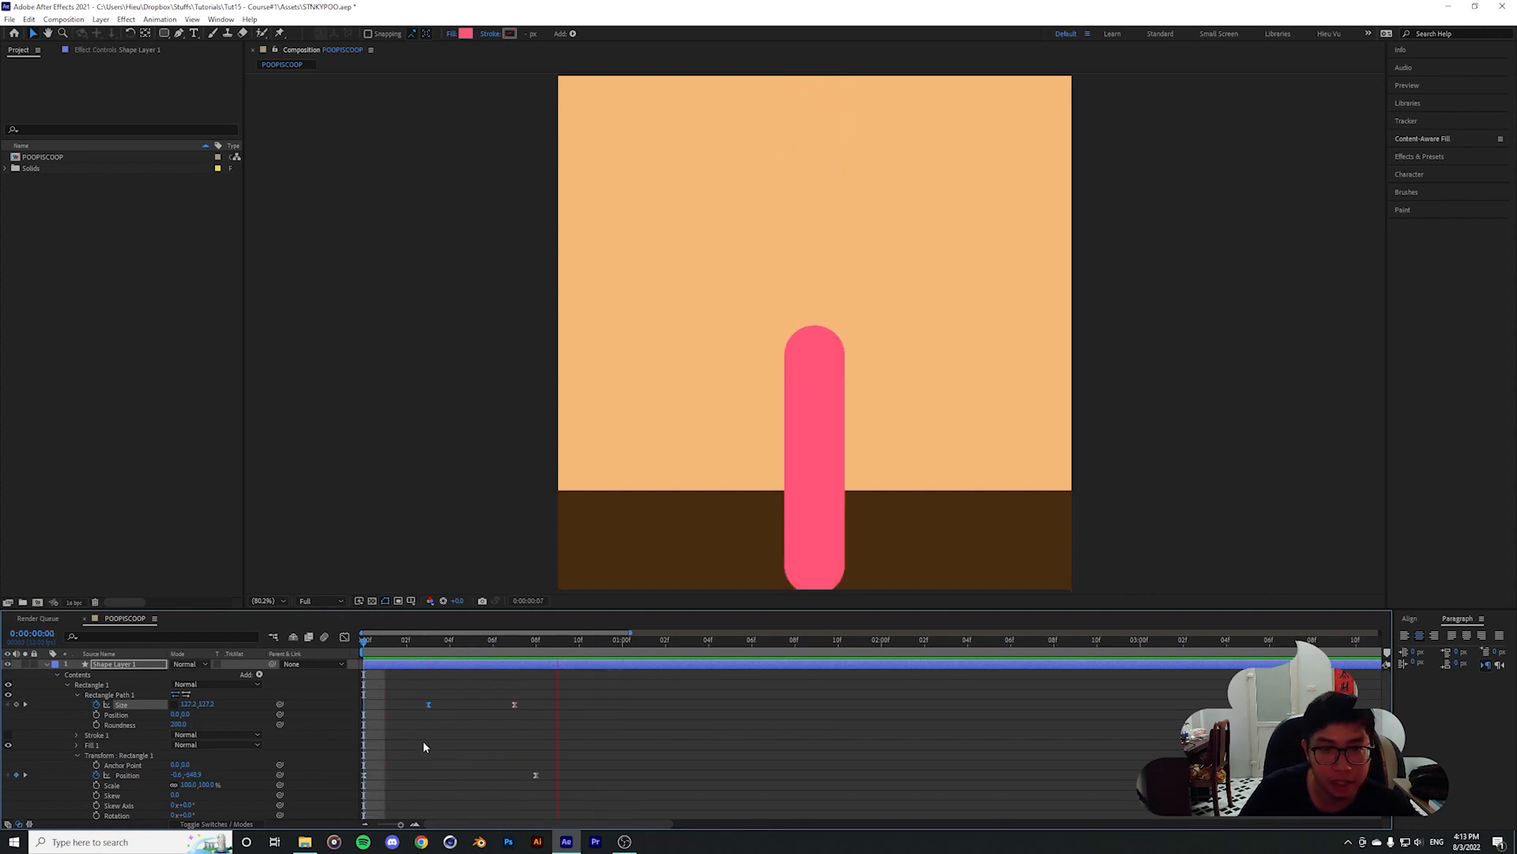
key(space)
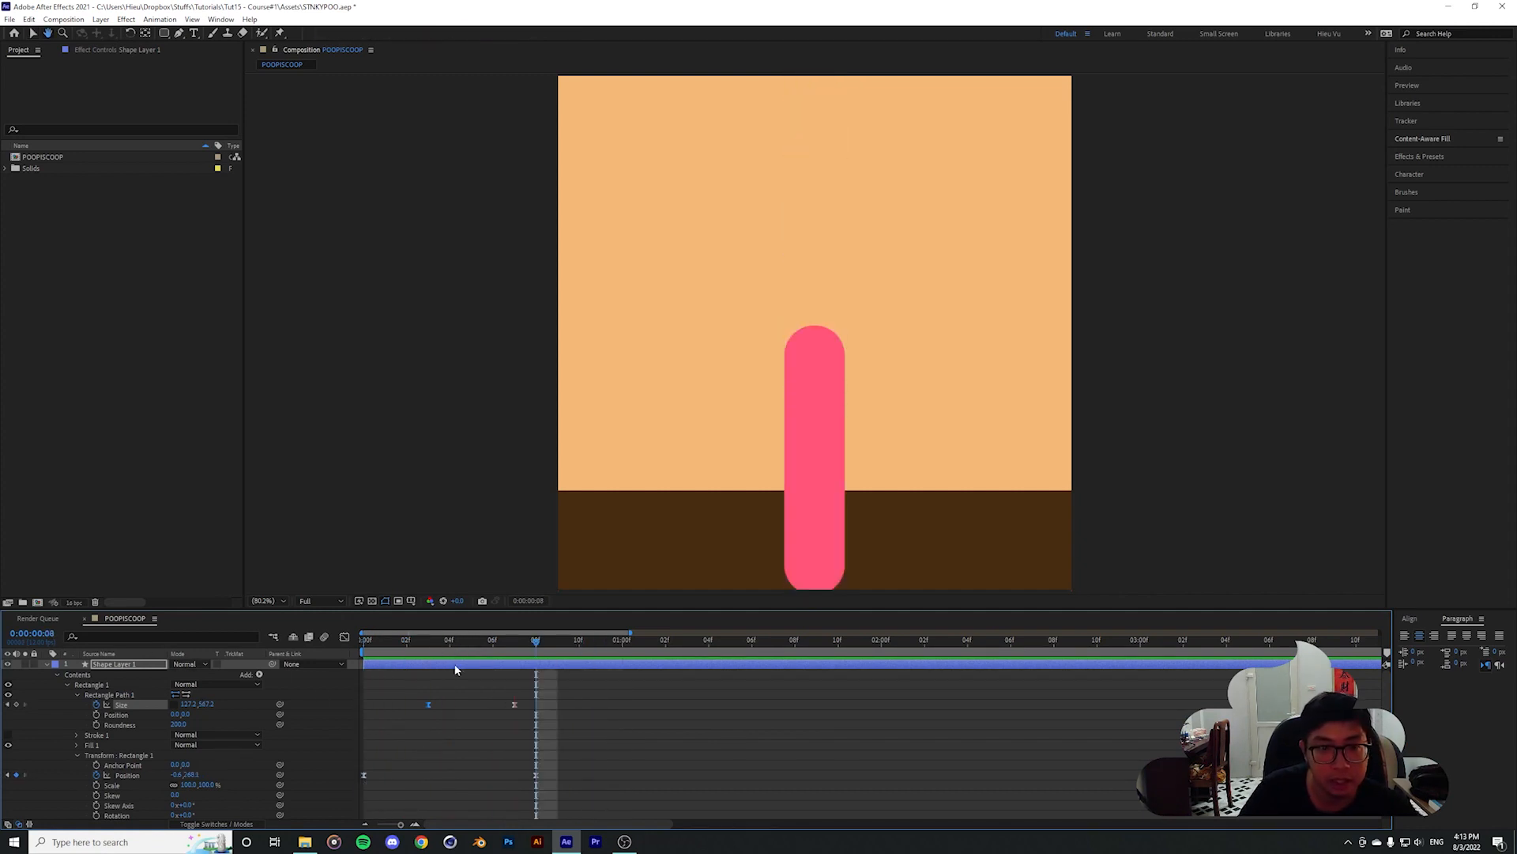
drag(455, 641, 368, 731)
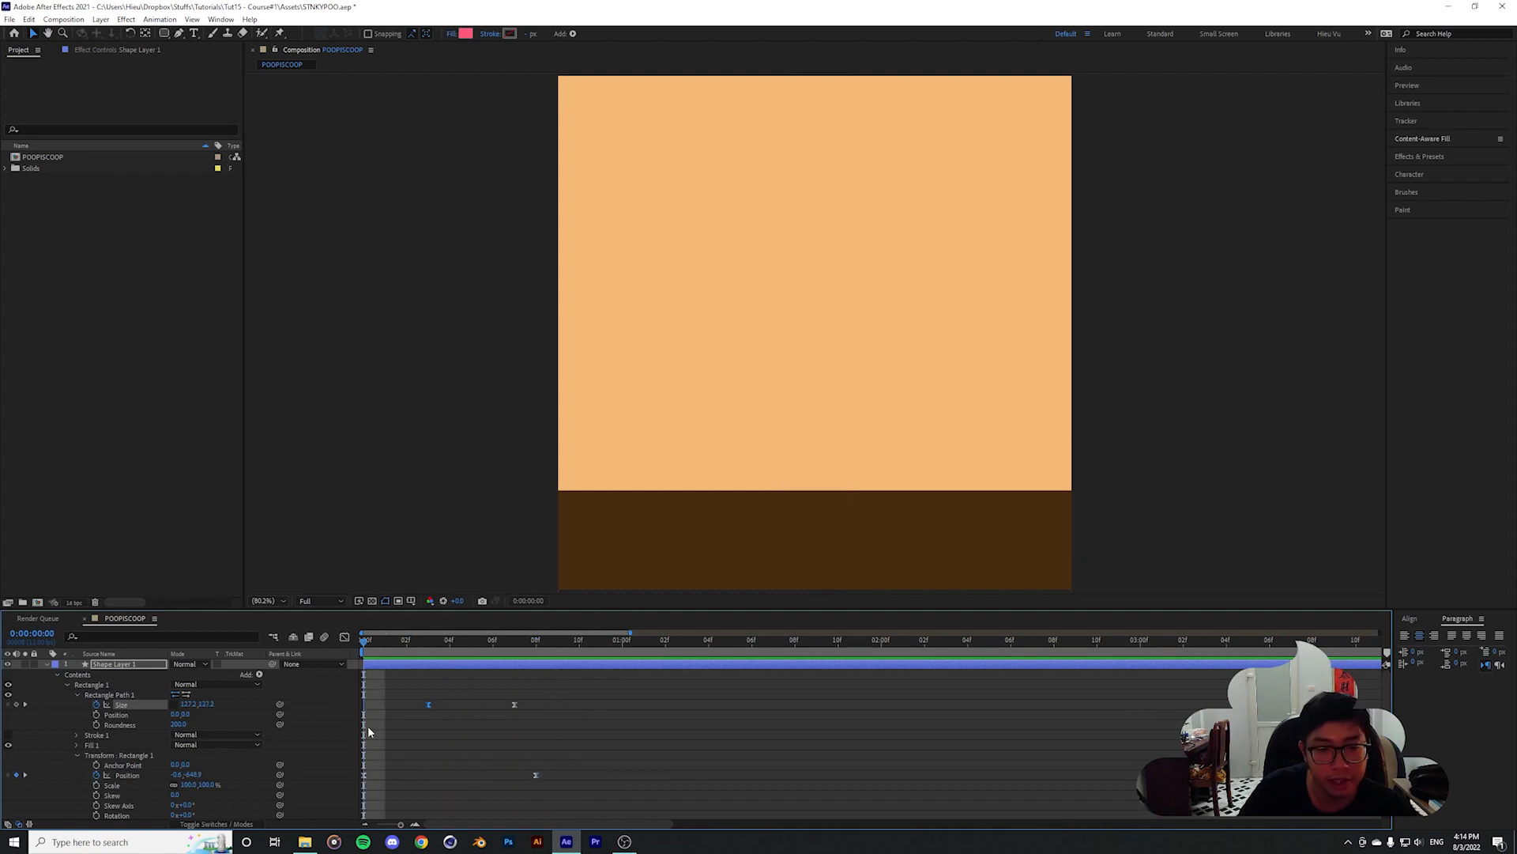
Check the ball's stretch from frame 3 to frame 8 against the existing Size keyframes
click(429, 647)
drag(430, 650, 539, 653)
key(space)
key(space)
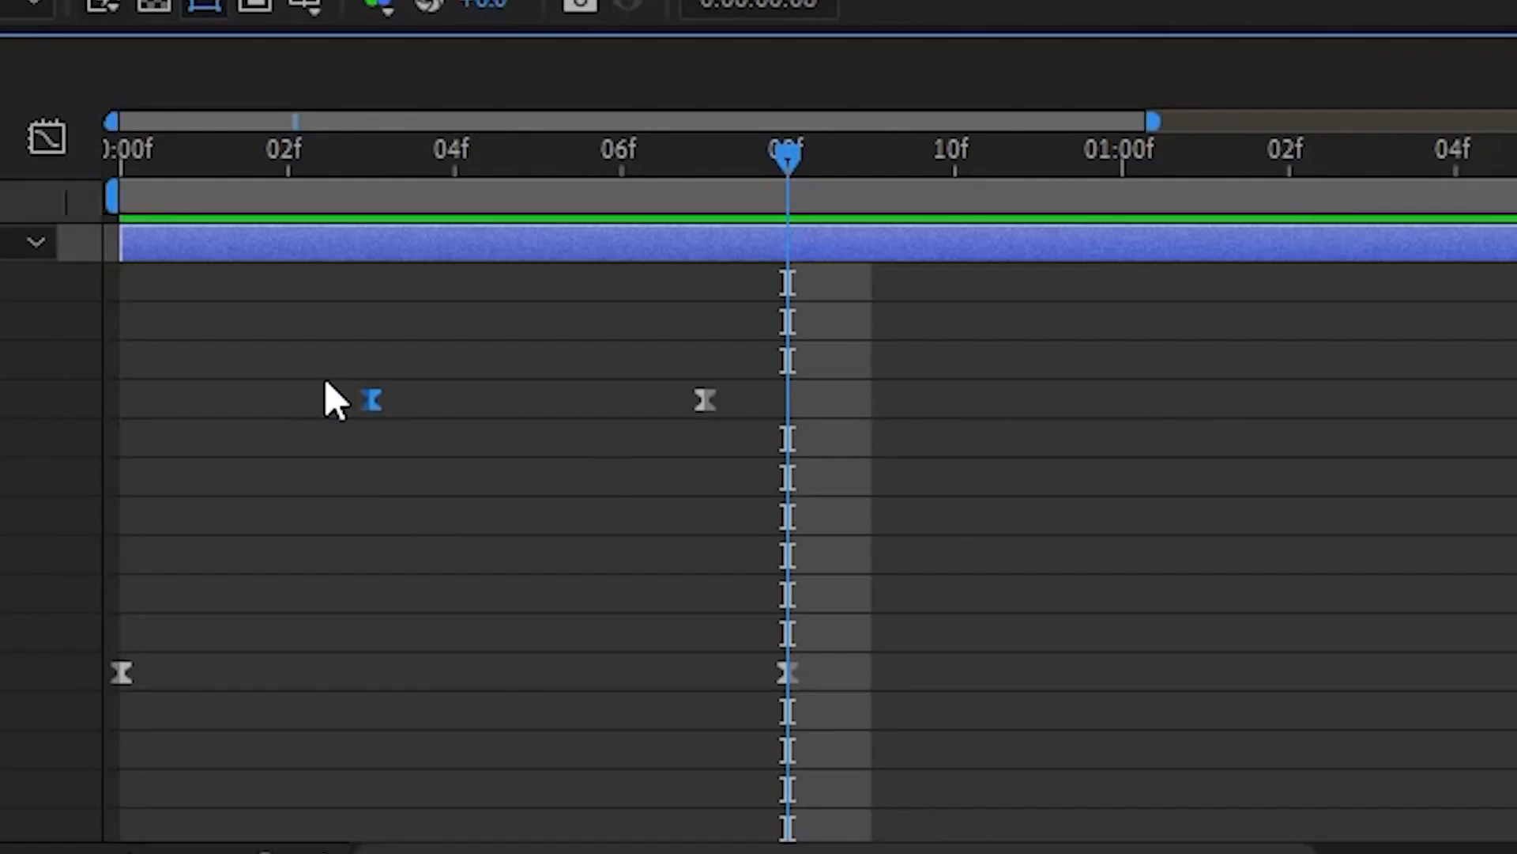
drag(414, 698, 448, 716)
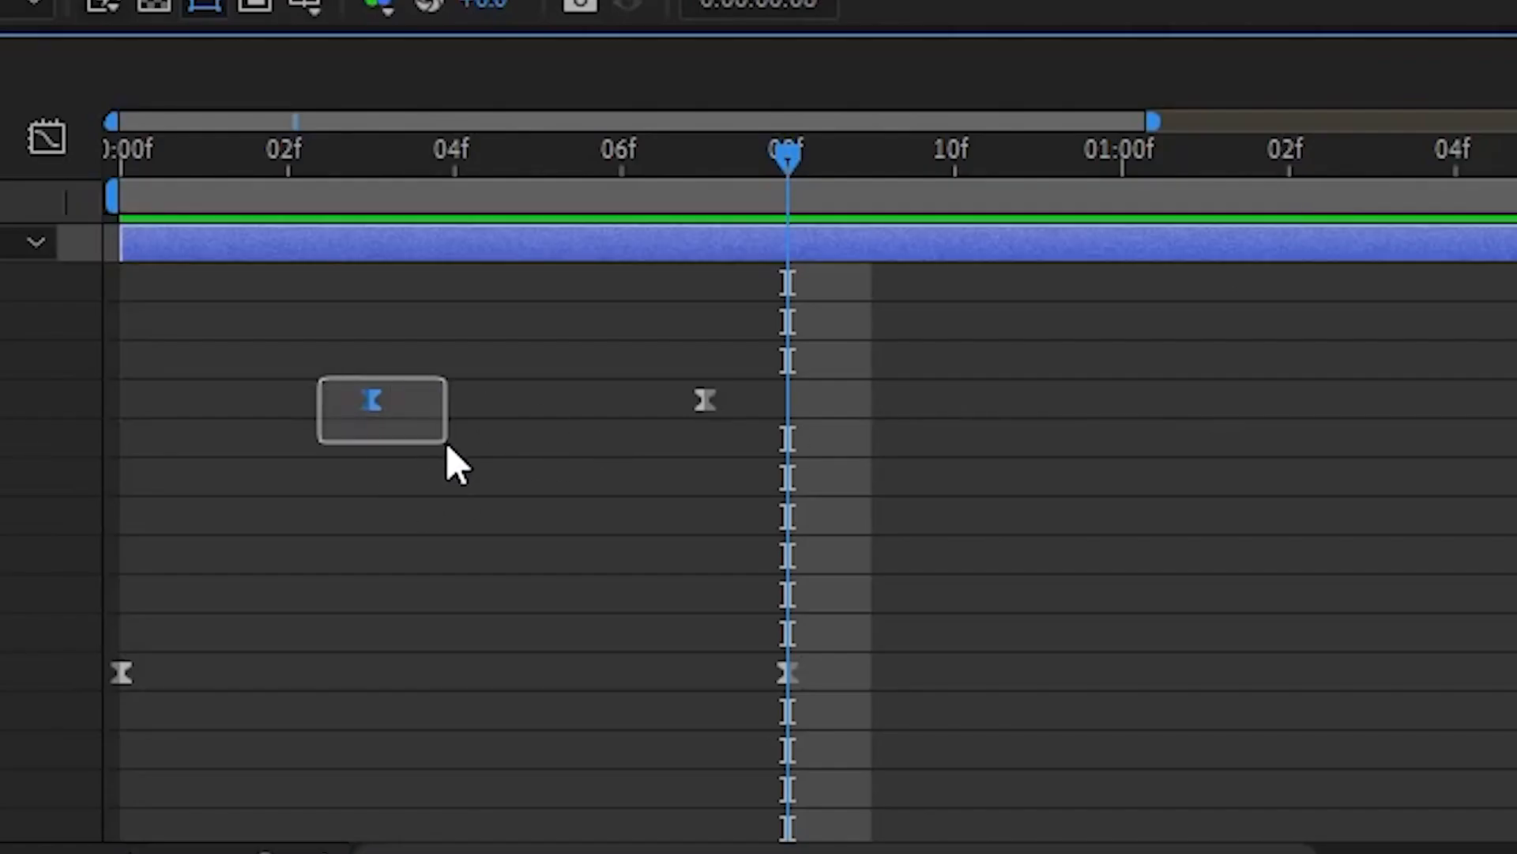
drag(447, 443, 447, 442)
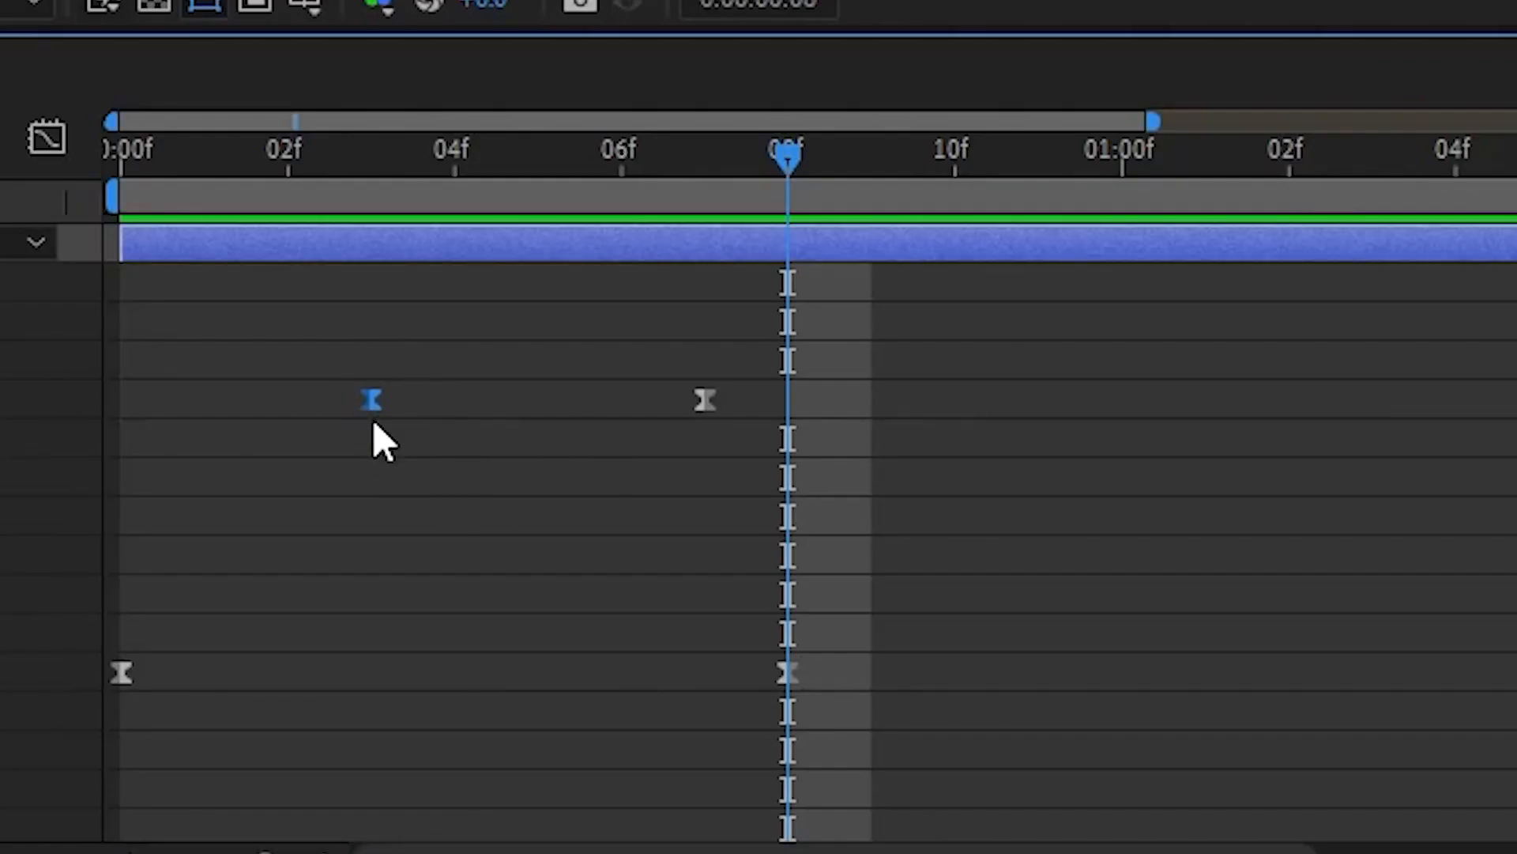
drag(767, 373, 855, 438)
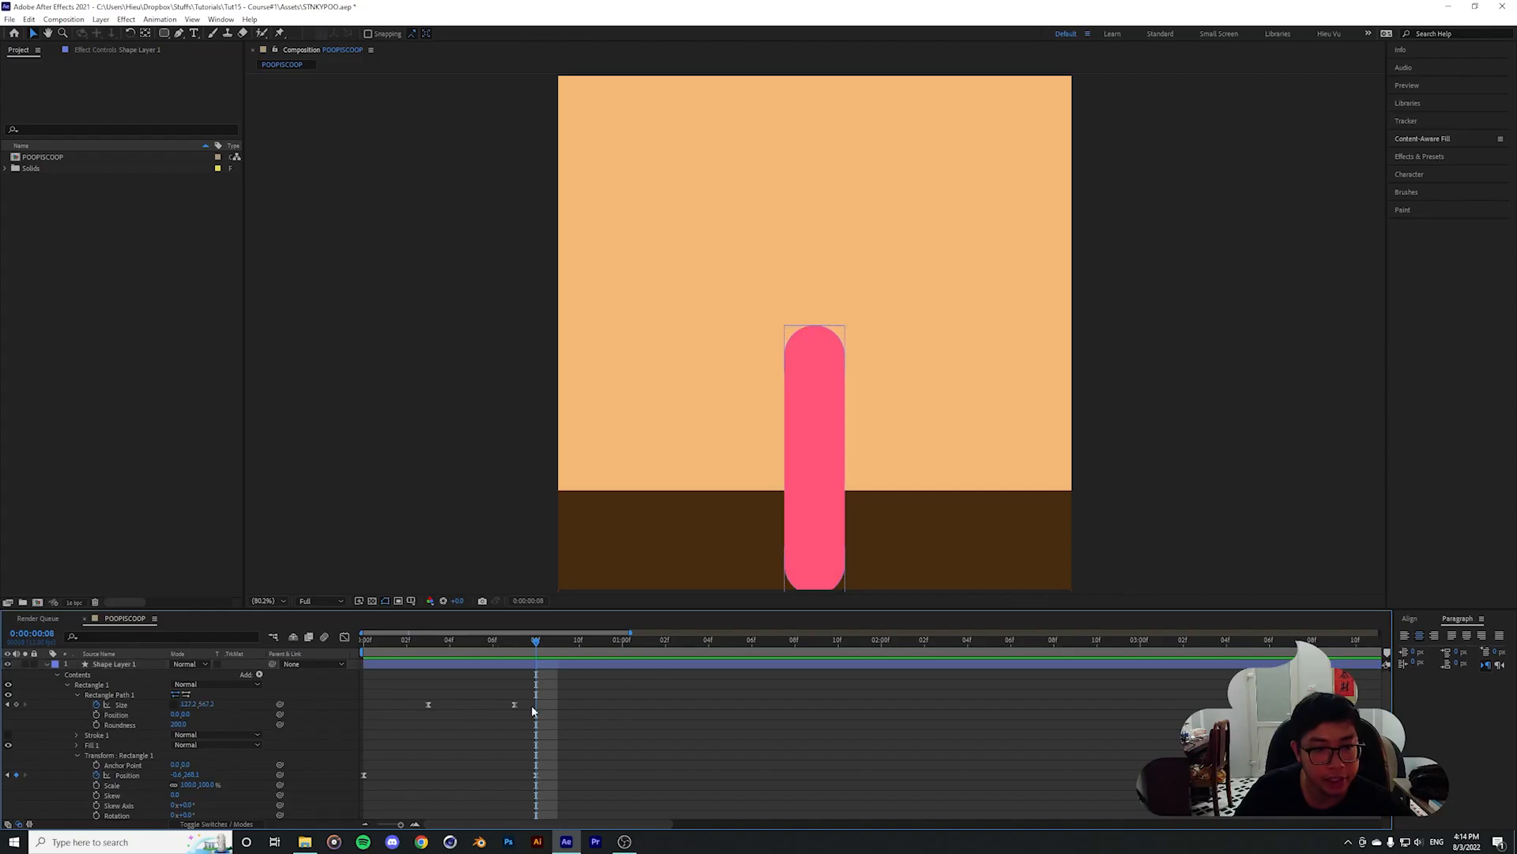
At frame 8, add a Size keyframe that copies the width value 127.2 into the height, and preview the fall
click(191, 704)
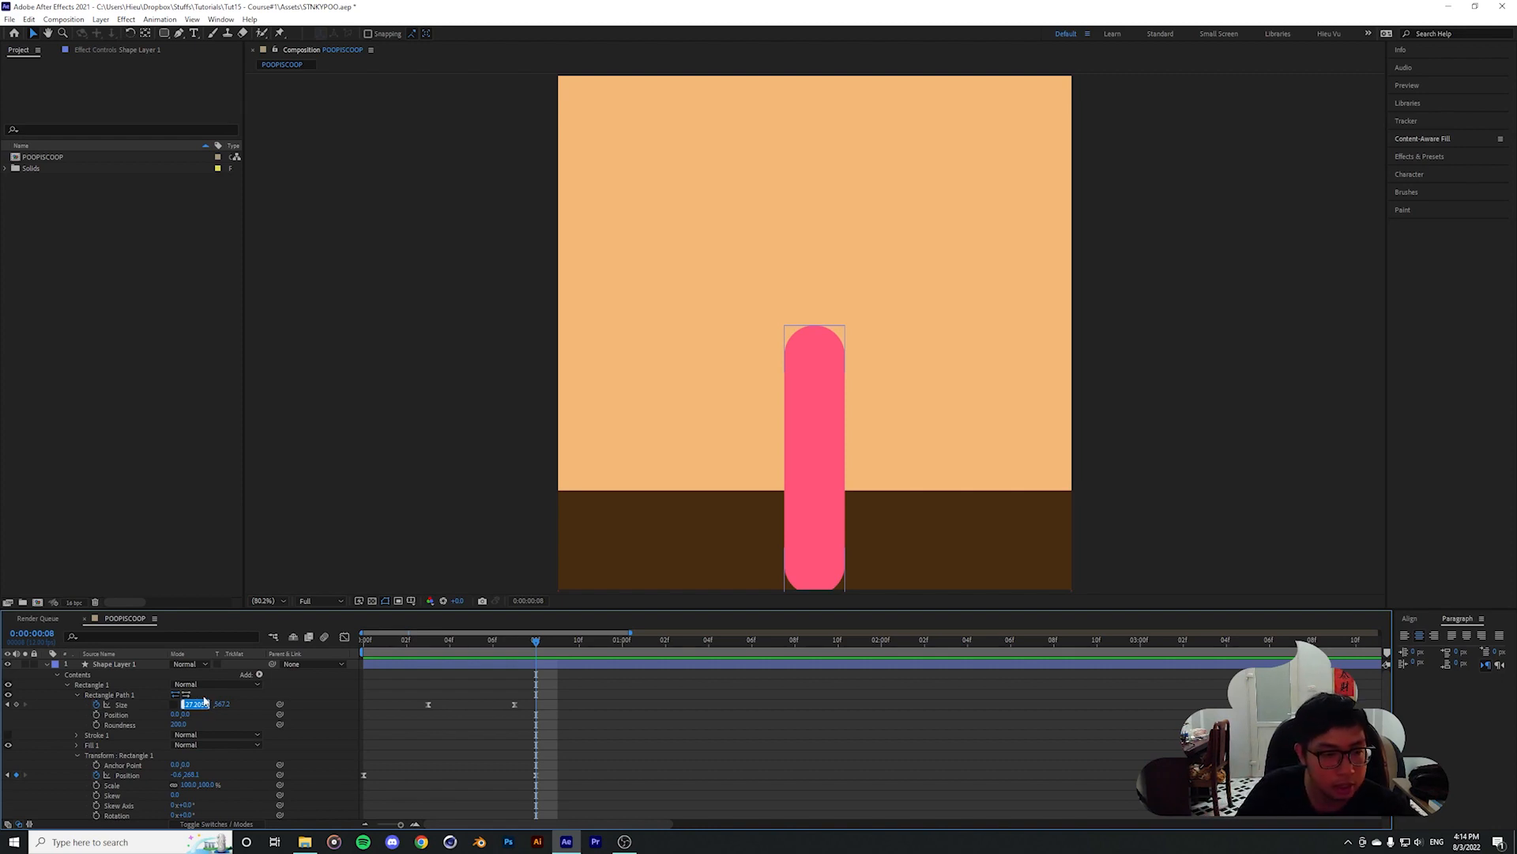
key(ctrl+c)
click(241, 697)
click(205, 705)
key(ctrl+v)
key(Return)
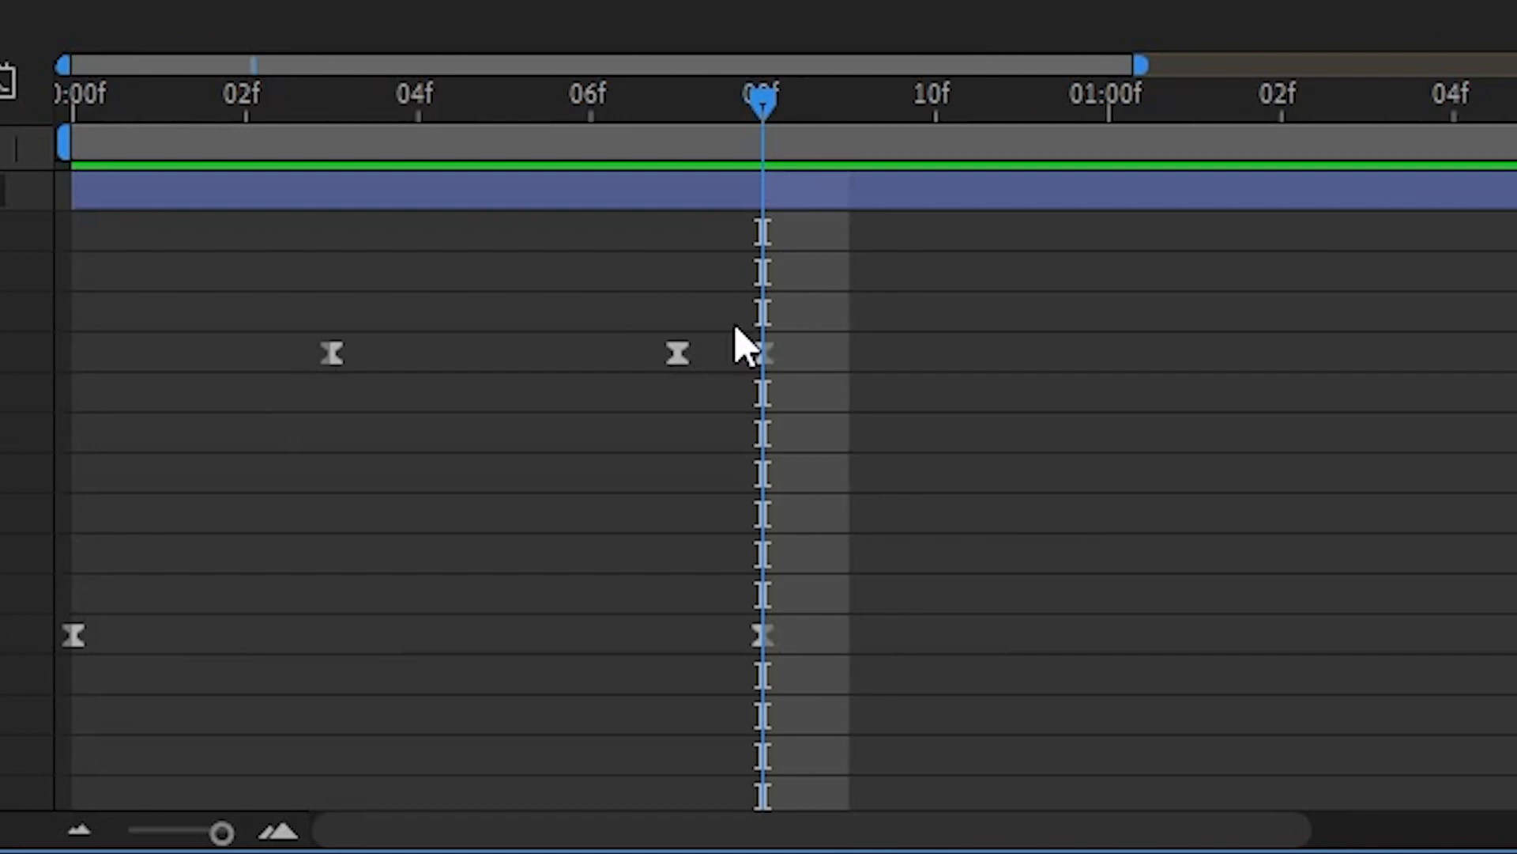
drag(725, 322, 812, 434)
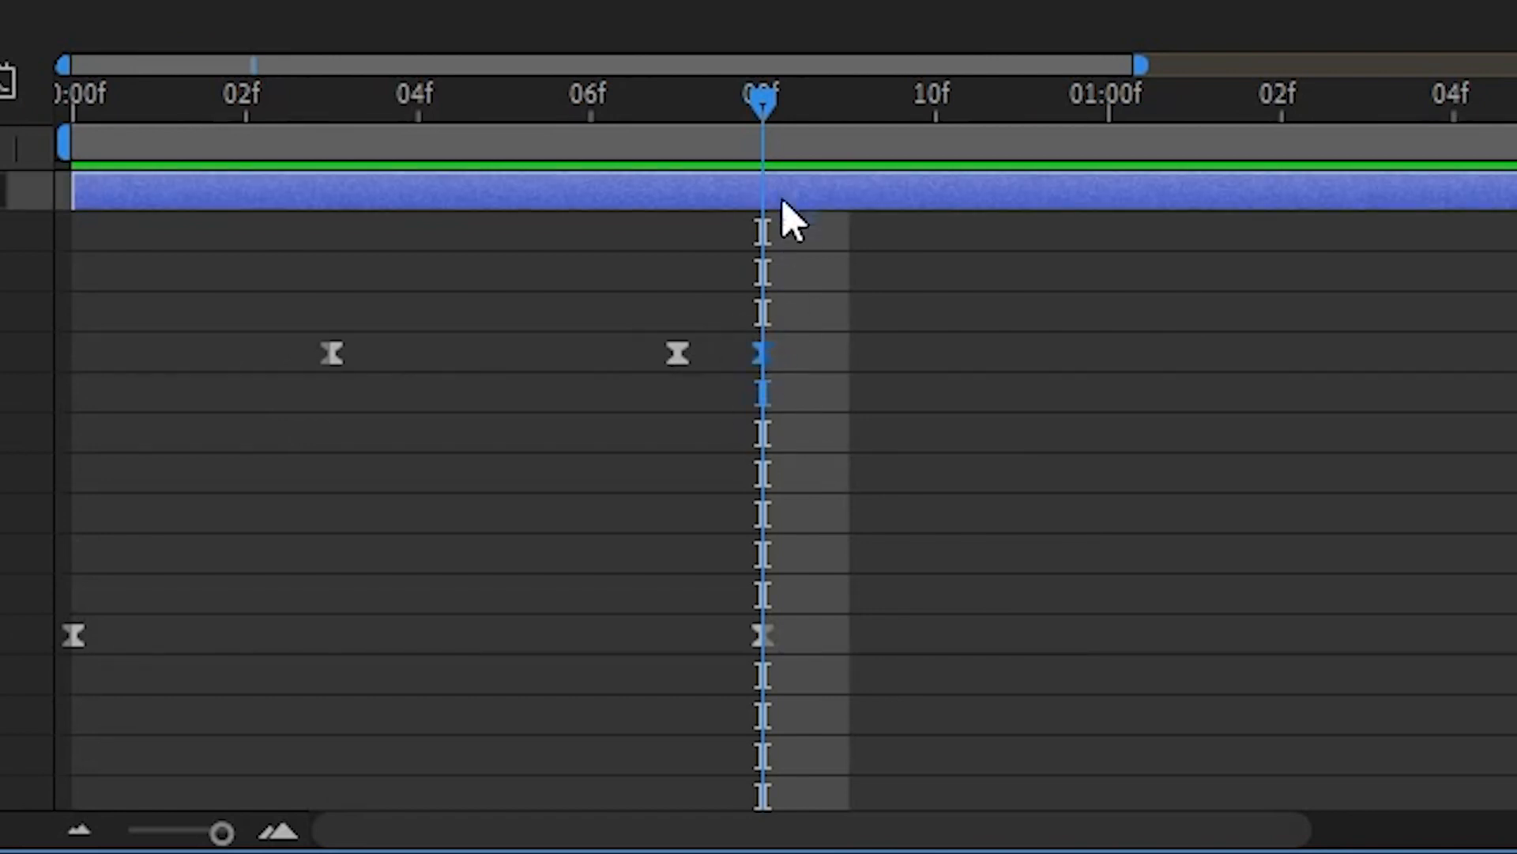
drag(745, 103, 504, 102)
key(Home)
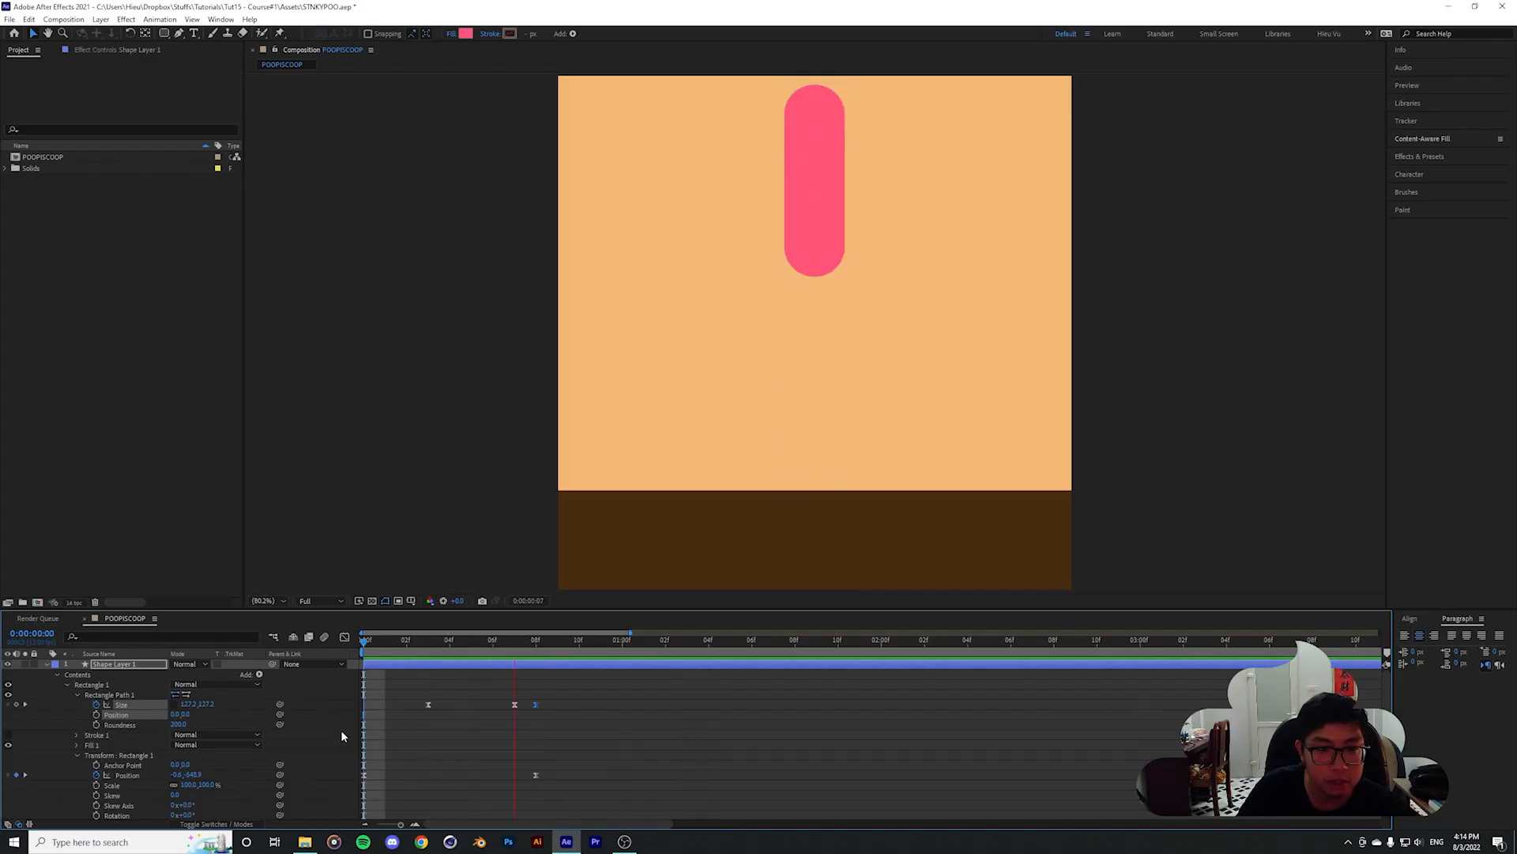
Reduce the height in the frame 7 Size keyframe for a shorter stretch, and preview the fall
key(space)
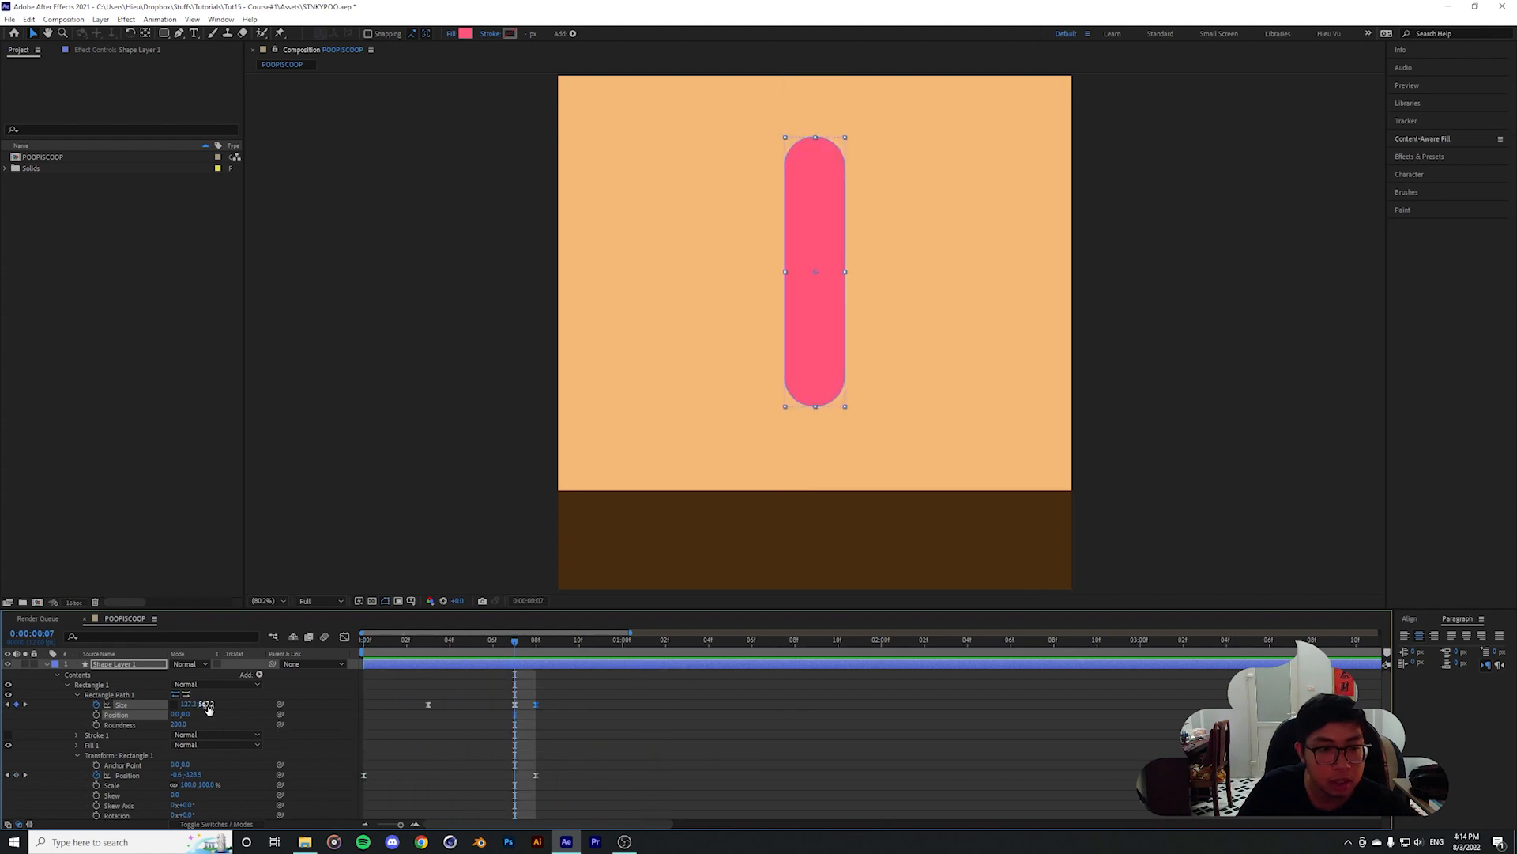
drag(163, 709, 76, 708)
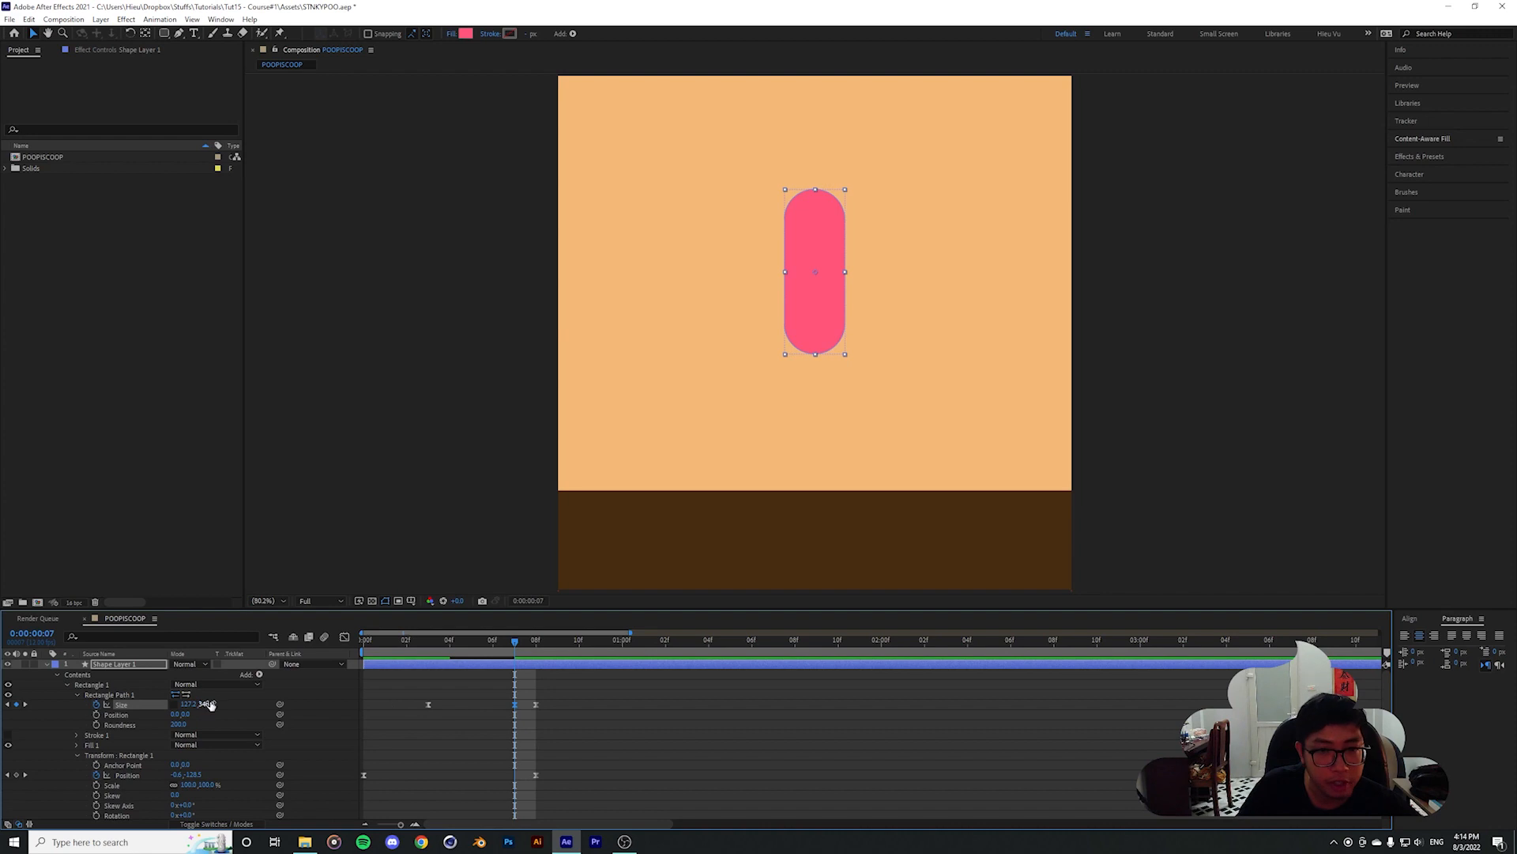
key(space)
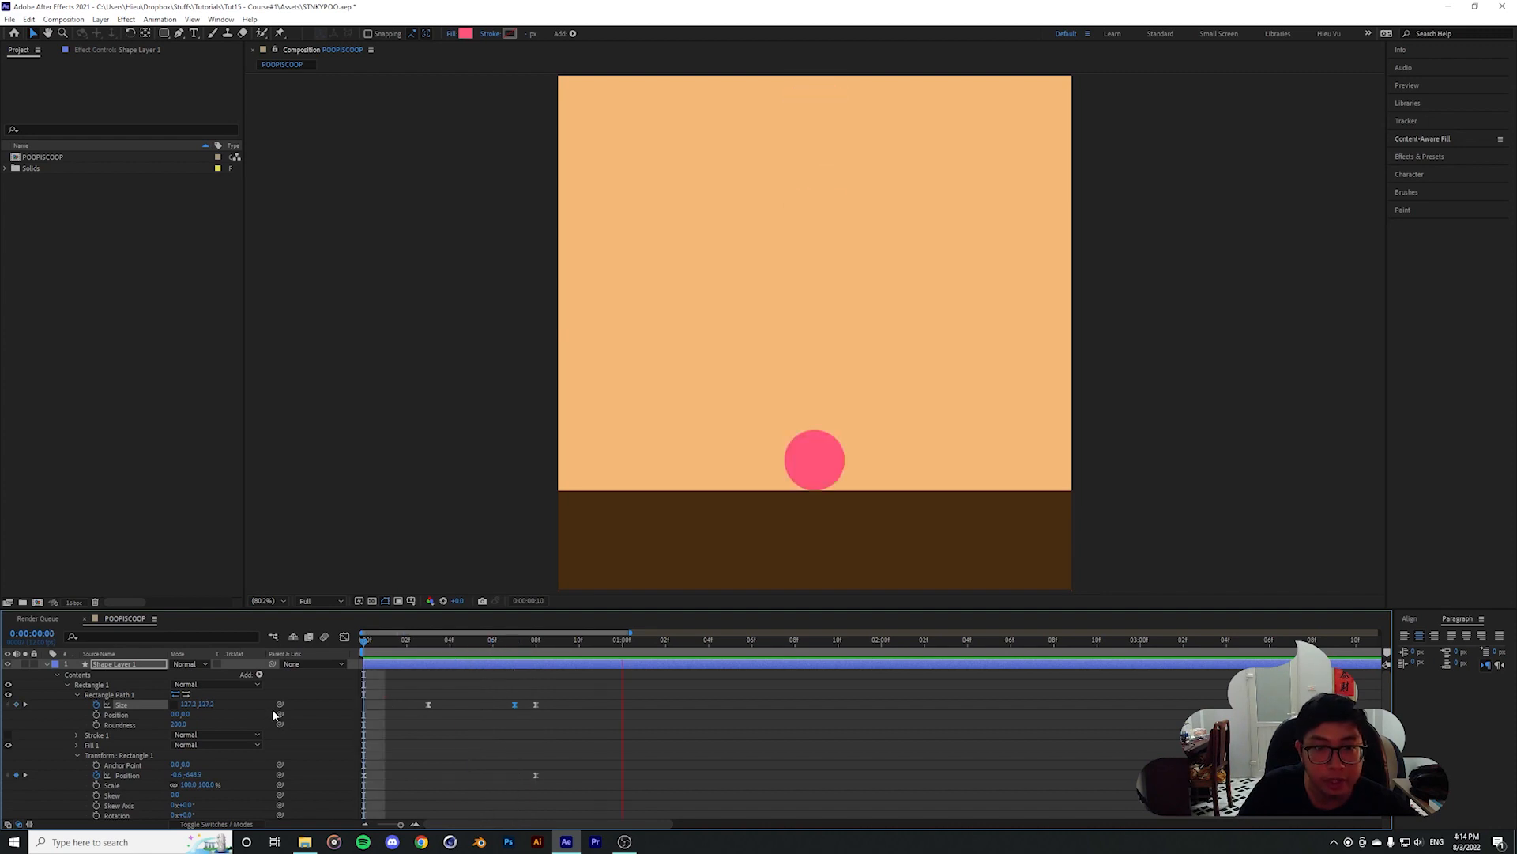
click(429, 649)
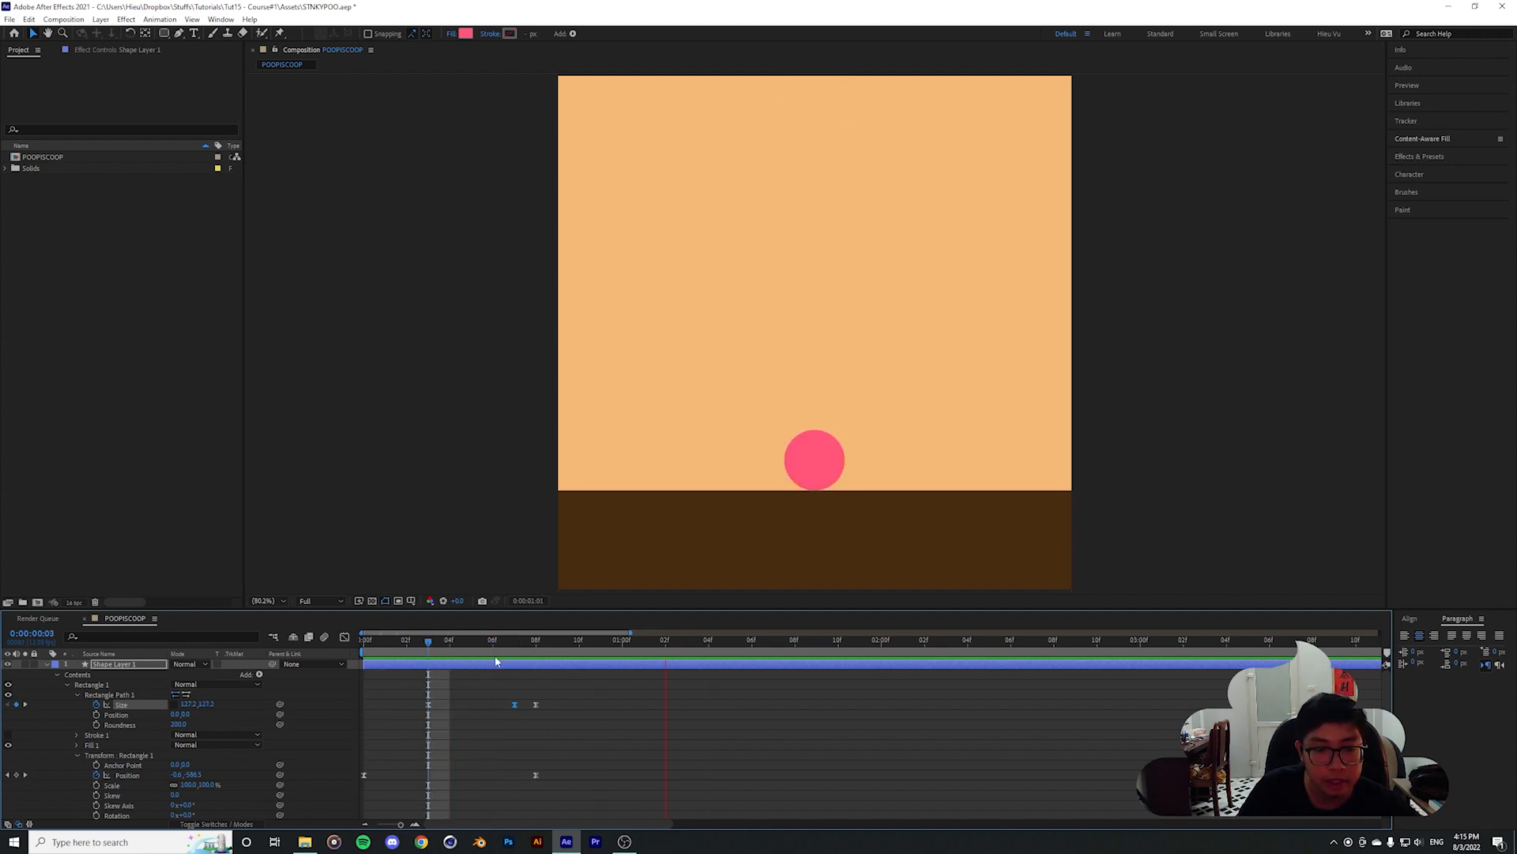
key(space)
In the Graph Editor, shorten the outgoing influence handle of the first Position keyframe, keeping its speed at 0, and preview the fall
drag(423, 650, 362, 657)
drag(406, 764, 325, 793)
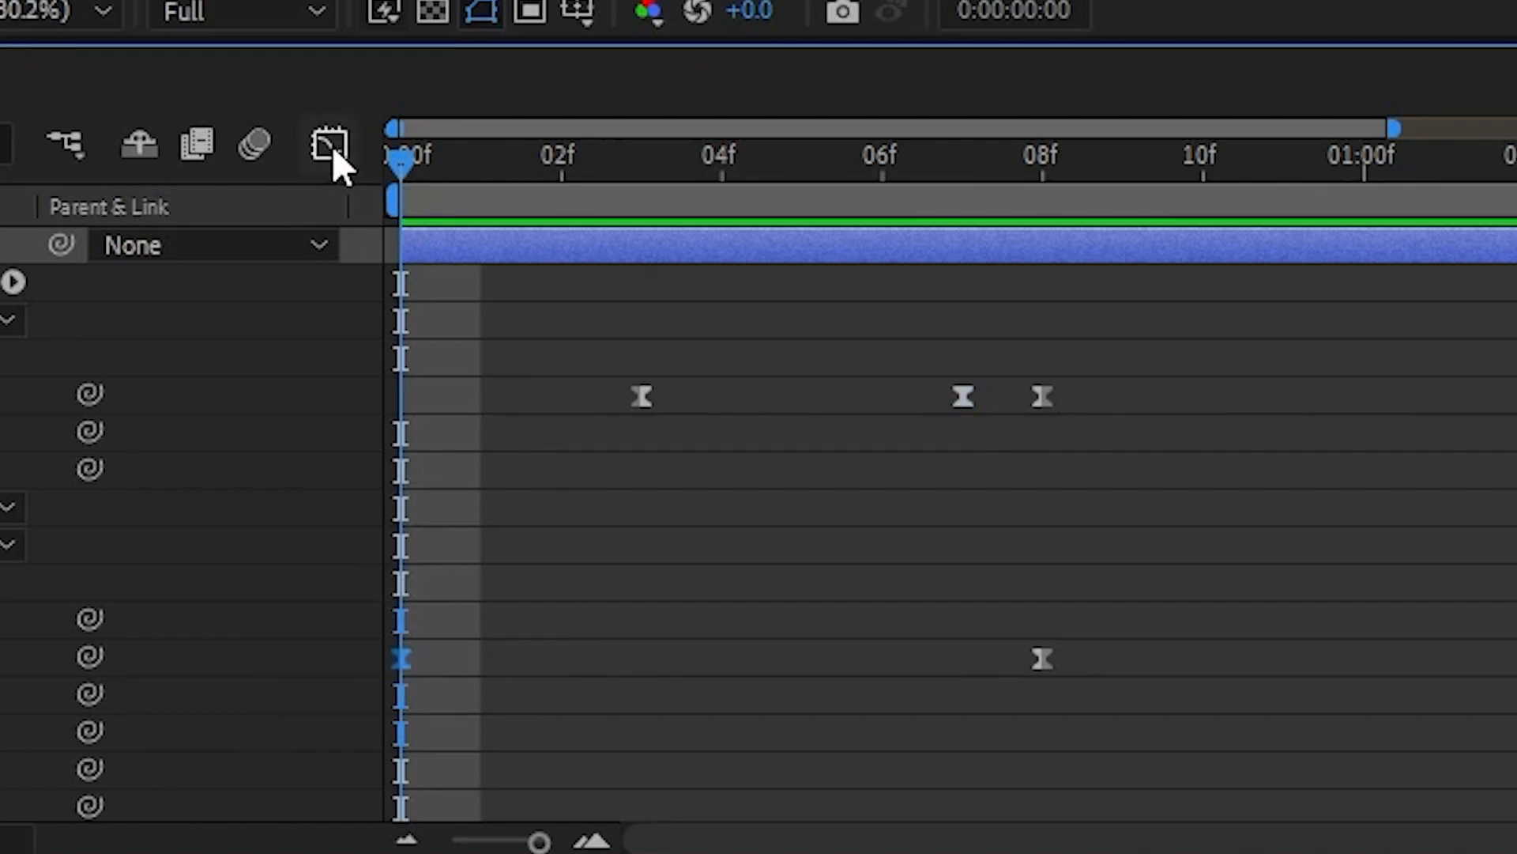
click(330, 145)
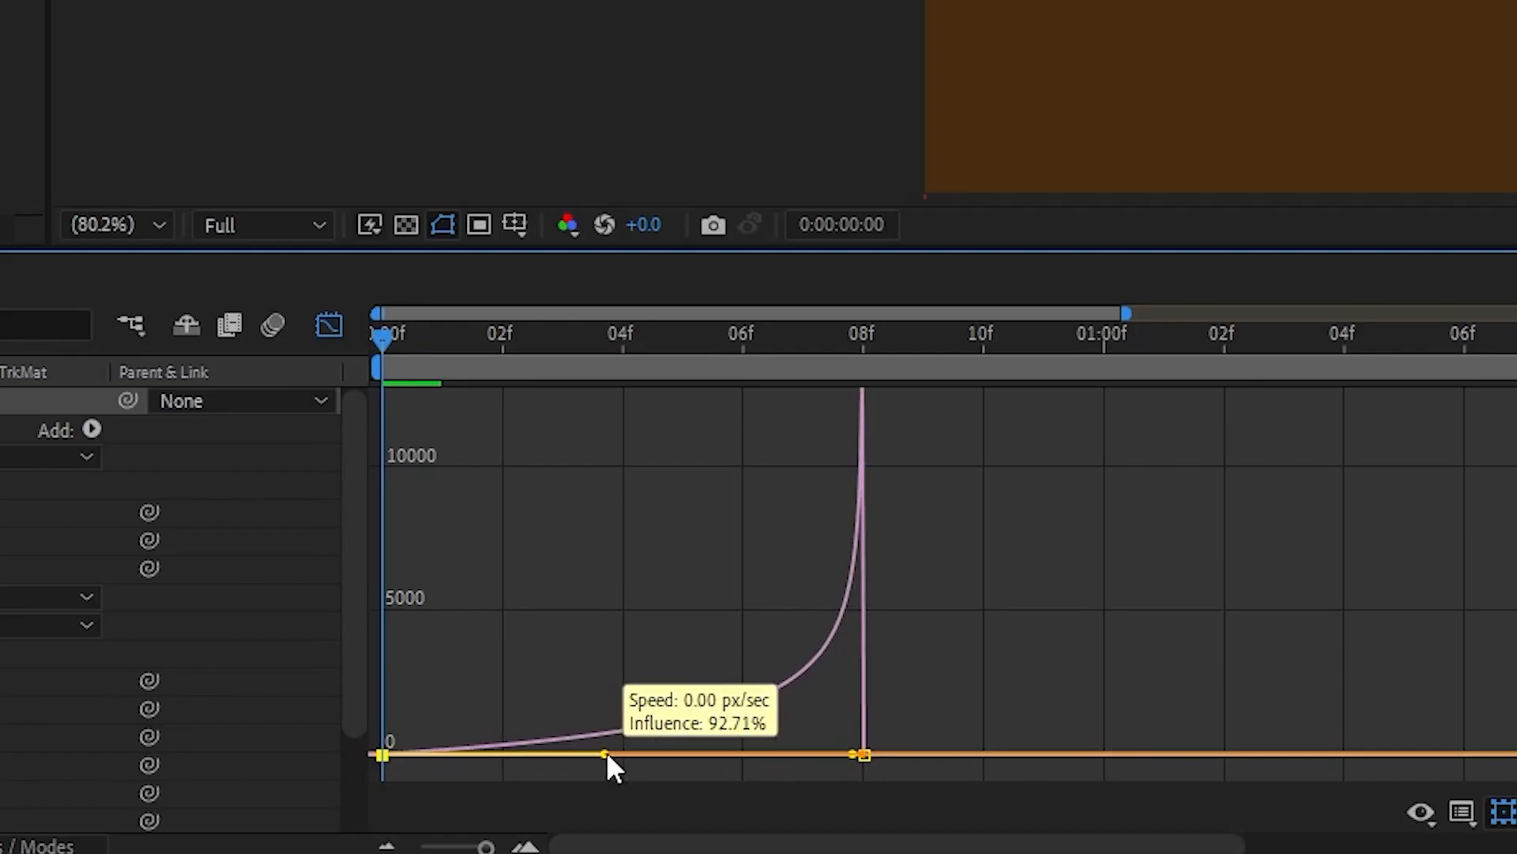
drag(700, 717, 674, 717)
drag(586, 754, 568, 762)
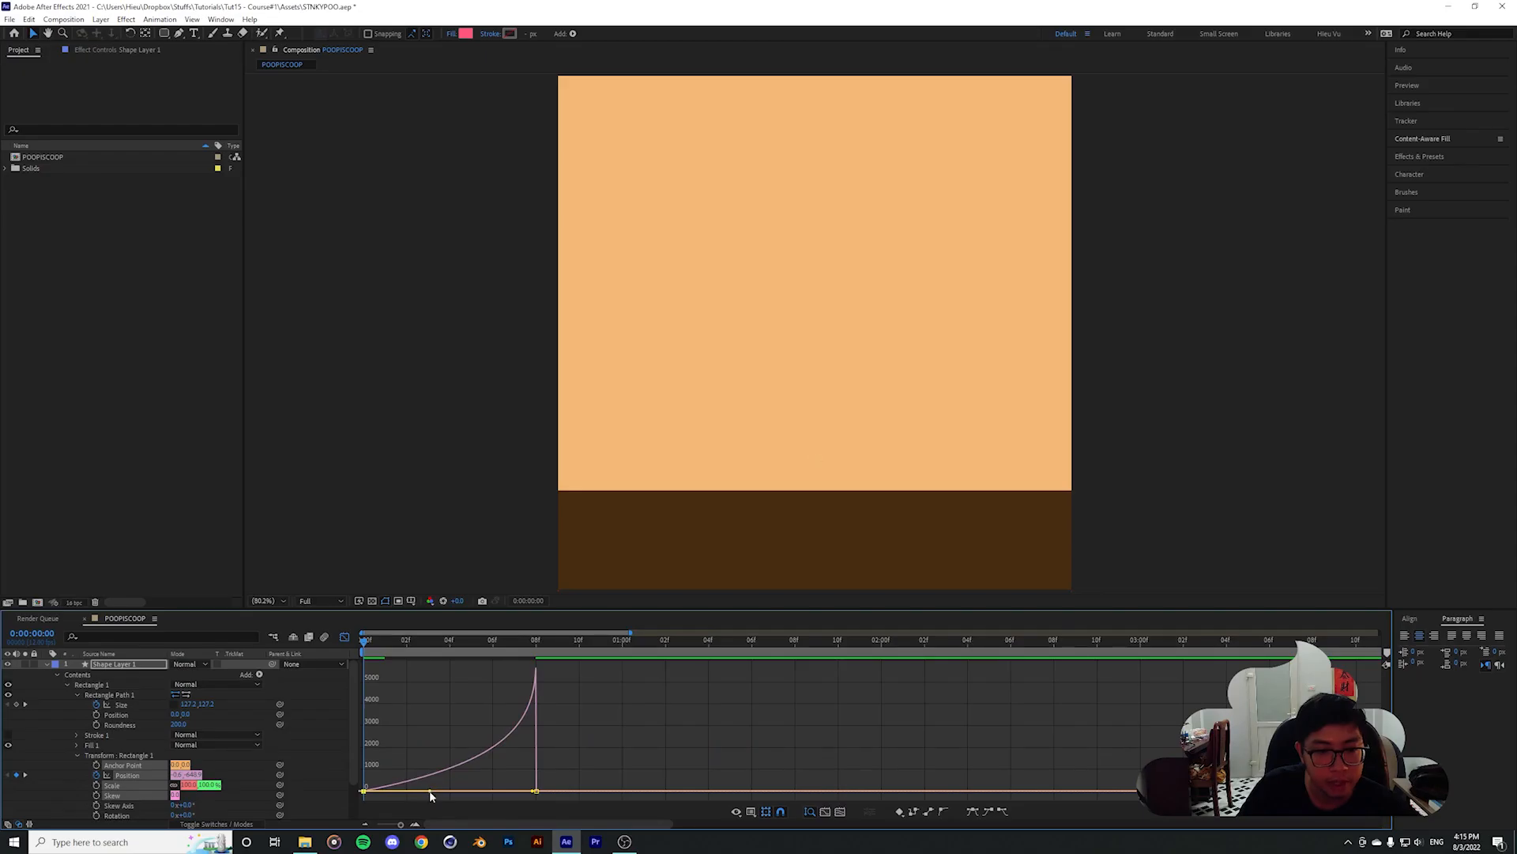
key(space)
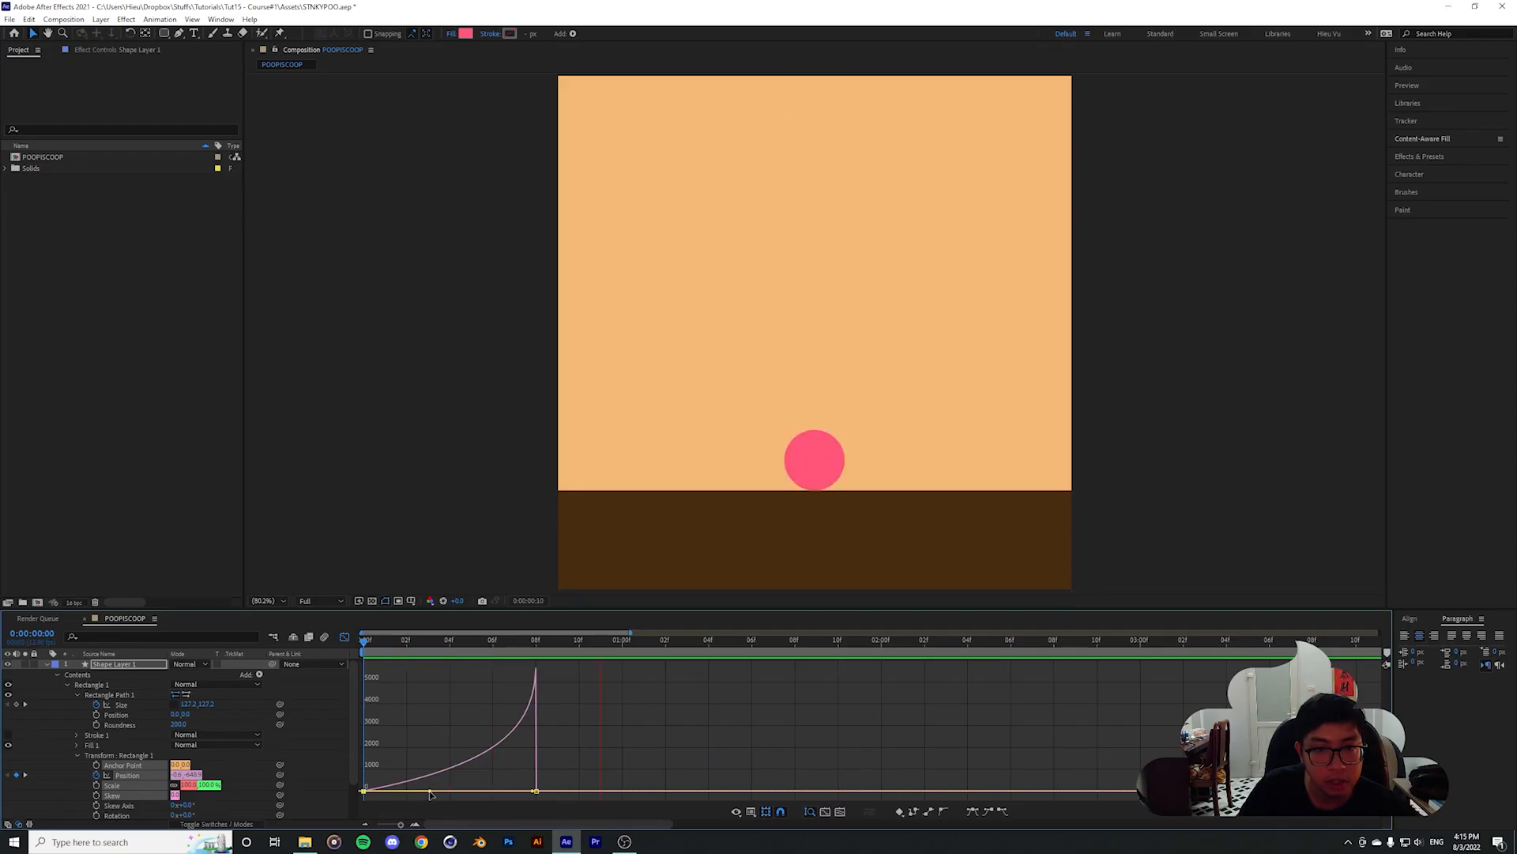
Lengthen the first Position keyframe's outgoing influence handle slightly and preview the steeper acceleration
drag(430, 791, 438, 791)
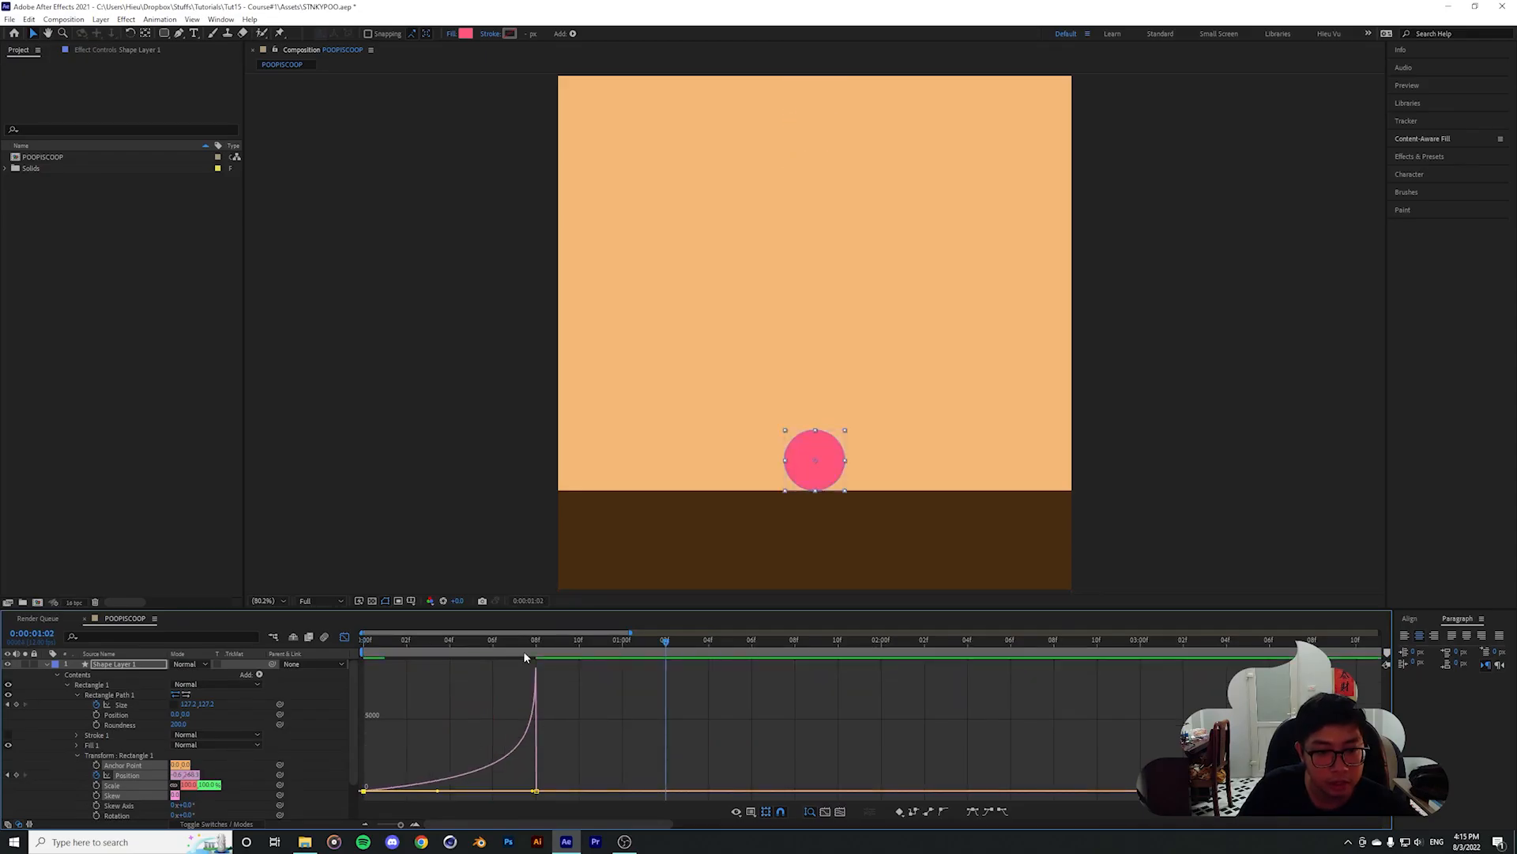
drag(516, 641, 354, 652)
key(space)
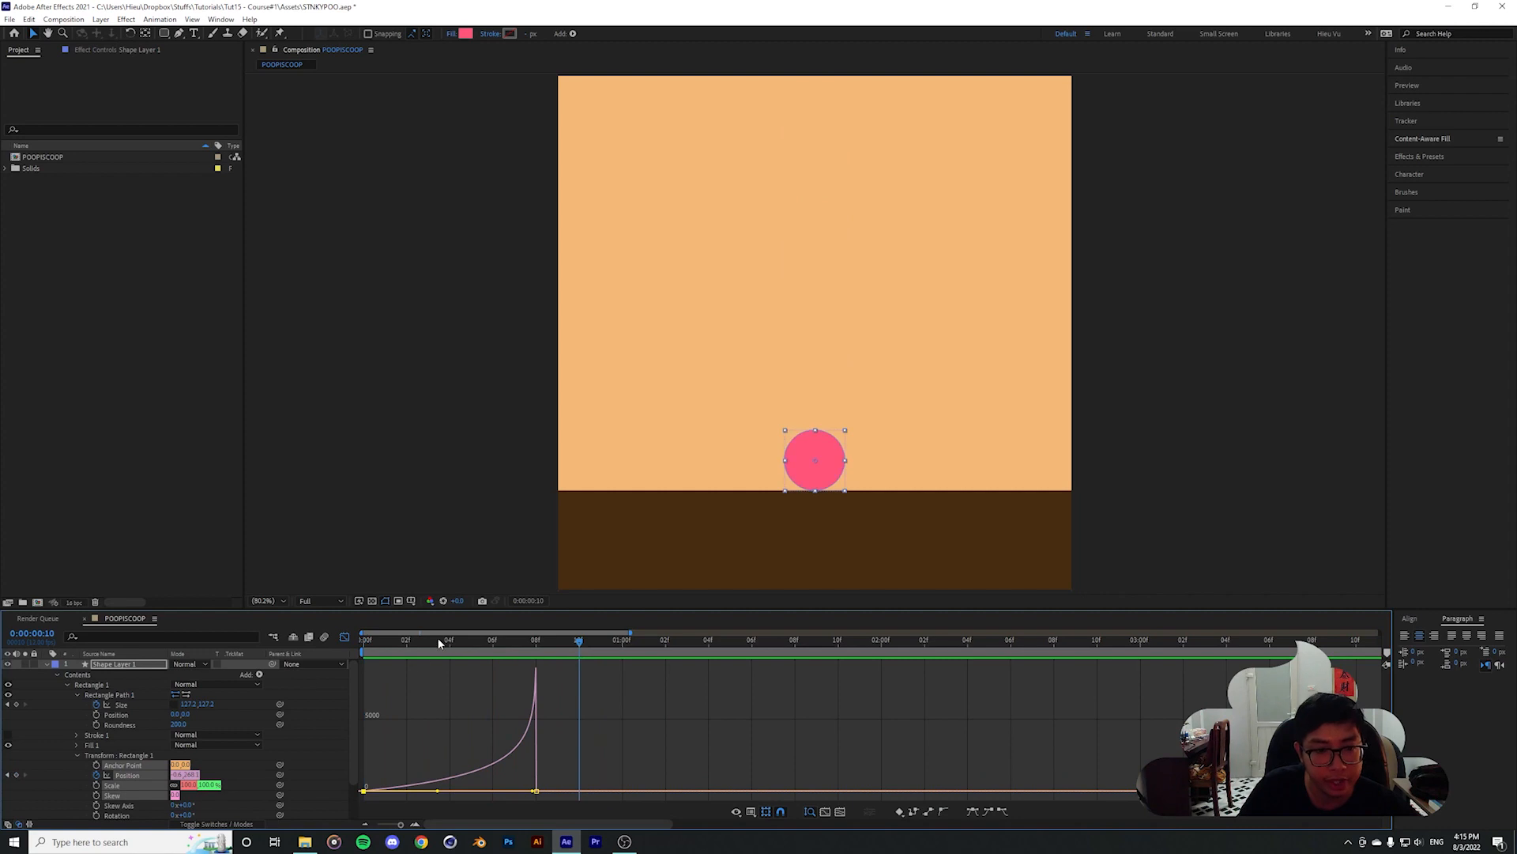
key(space)
Close the Graph Editor and replay the fall from frame 0 with the frame 3 Size keyframe selected
key(shift+F3)
click(427, 705)
drag(411, 643, 329, 658)
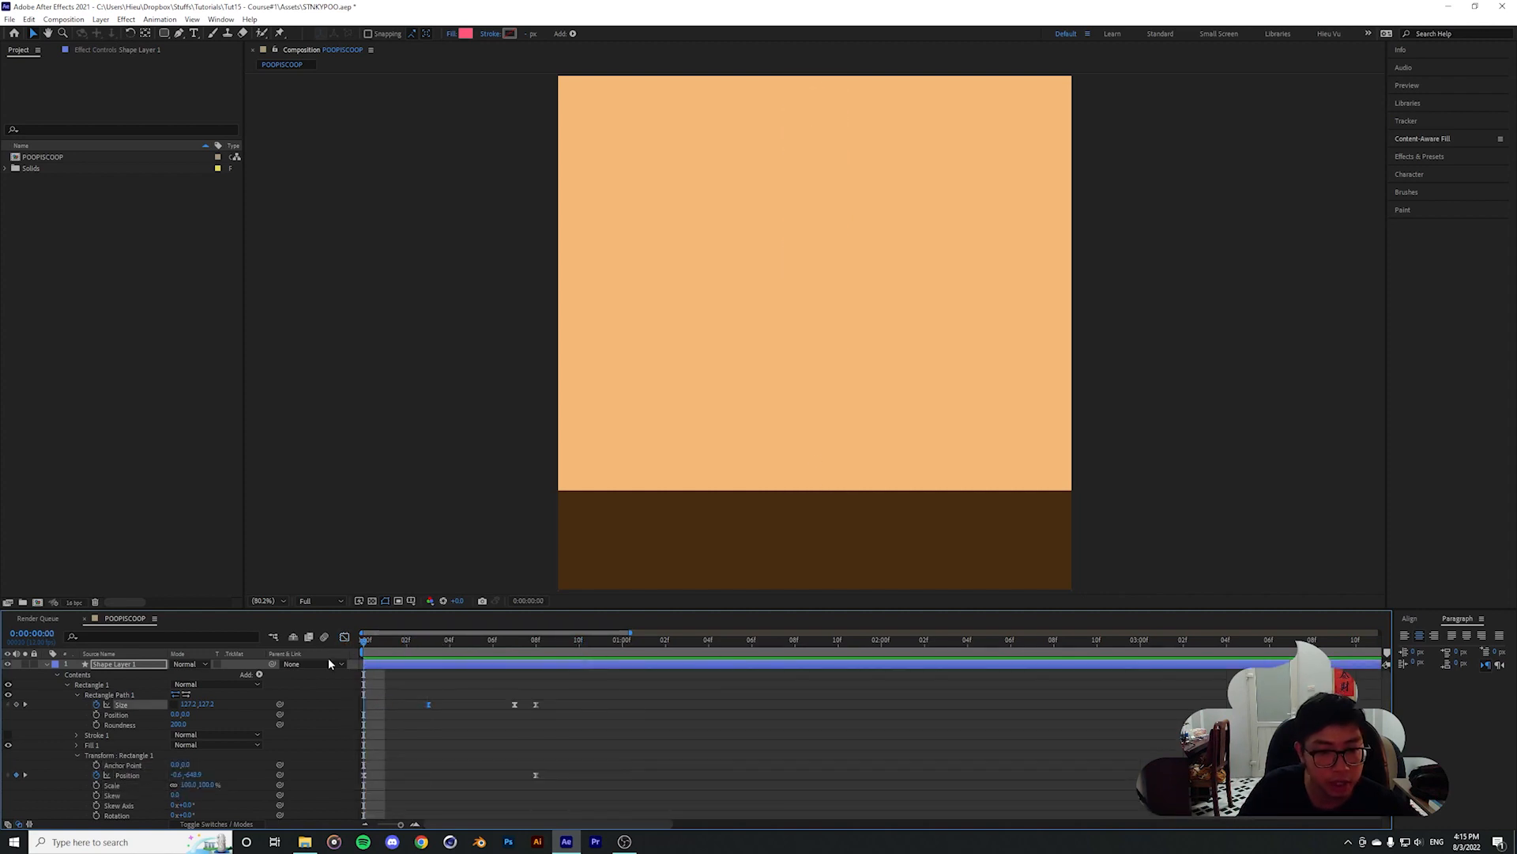
key(space)
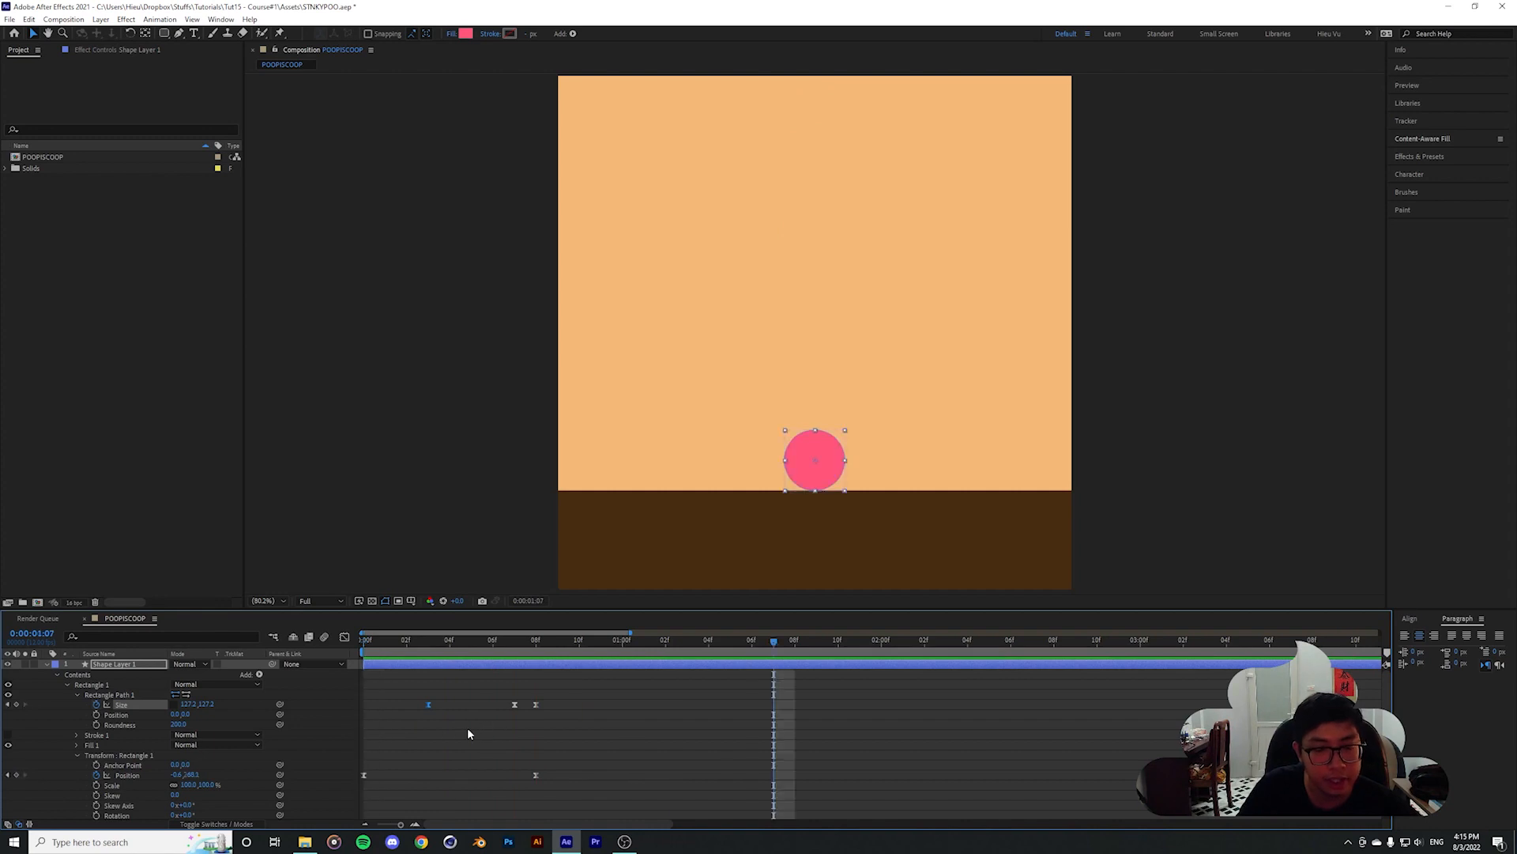
key(space)
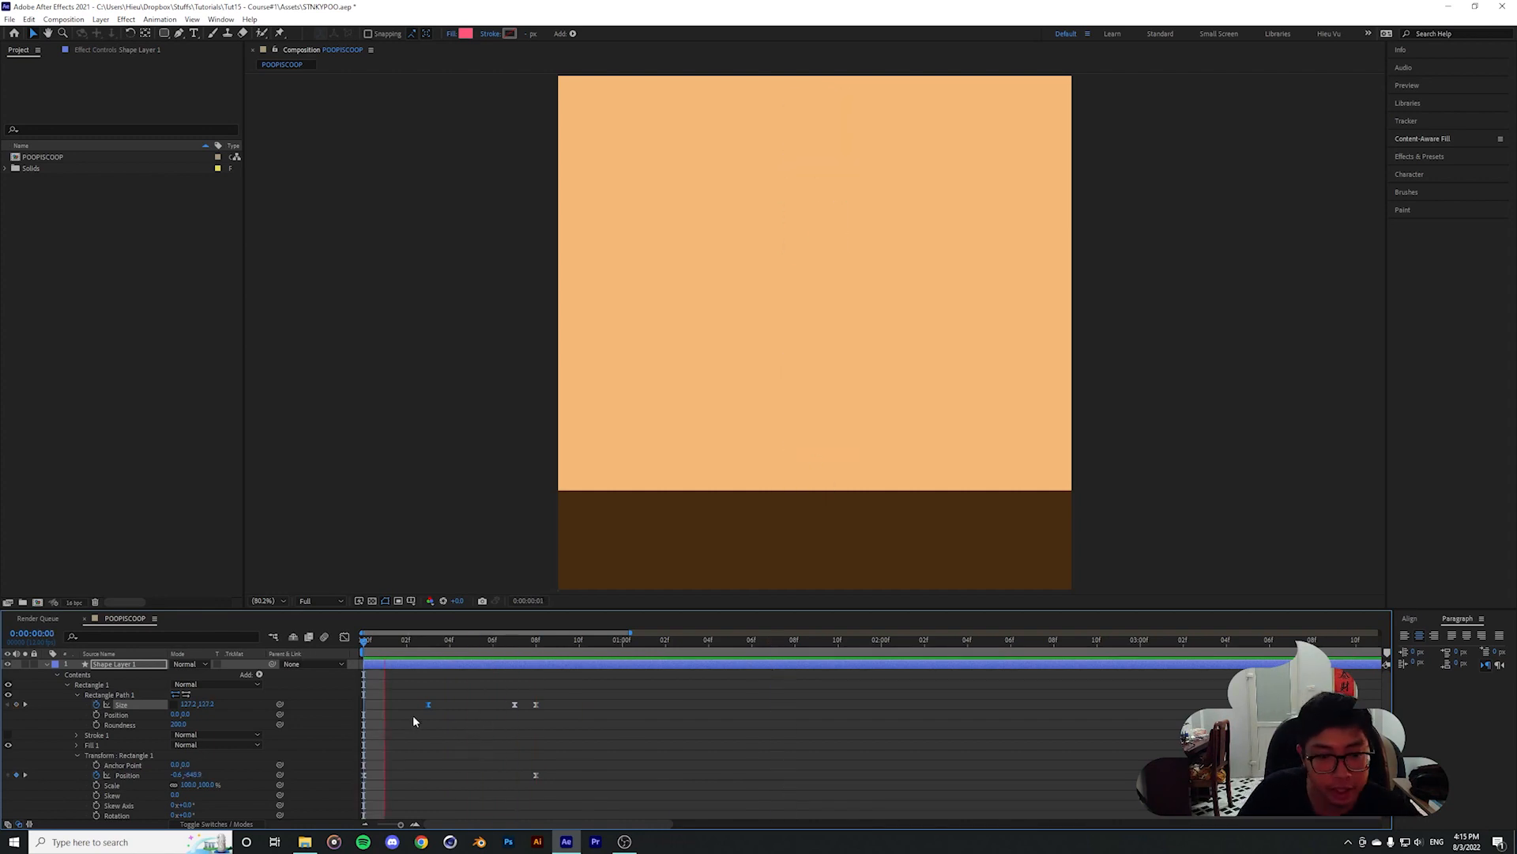
At 1:02, add a Size keyframe that widens the ball into a long horizontal pill with height 127.2, and preview the result
click(598, 655)
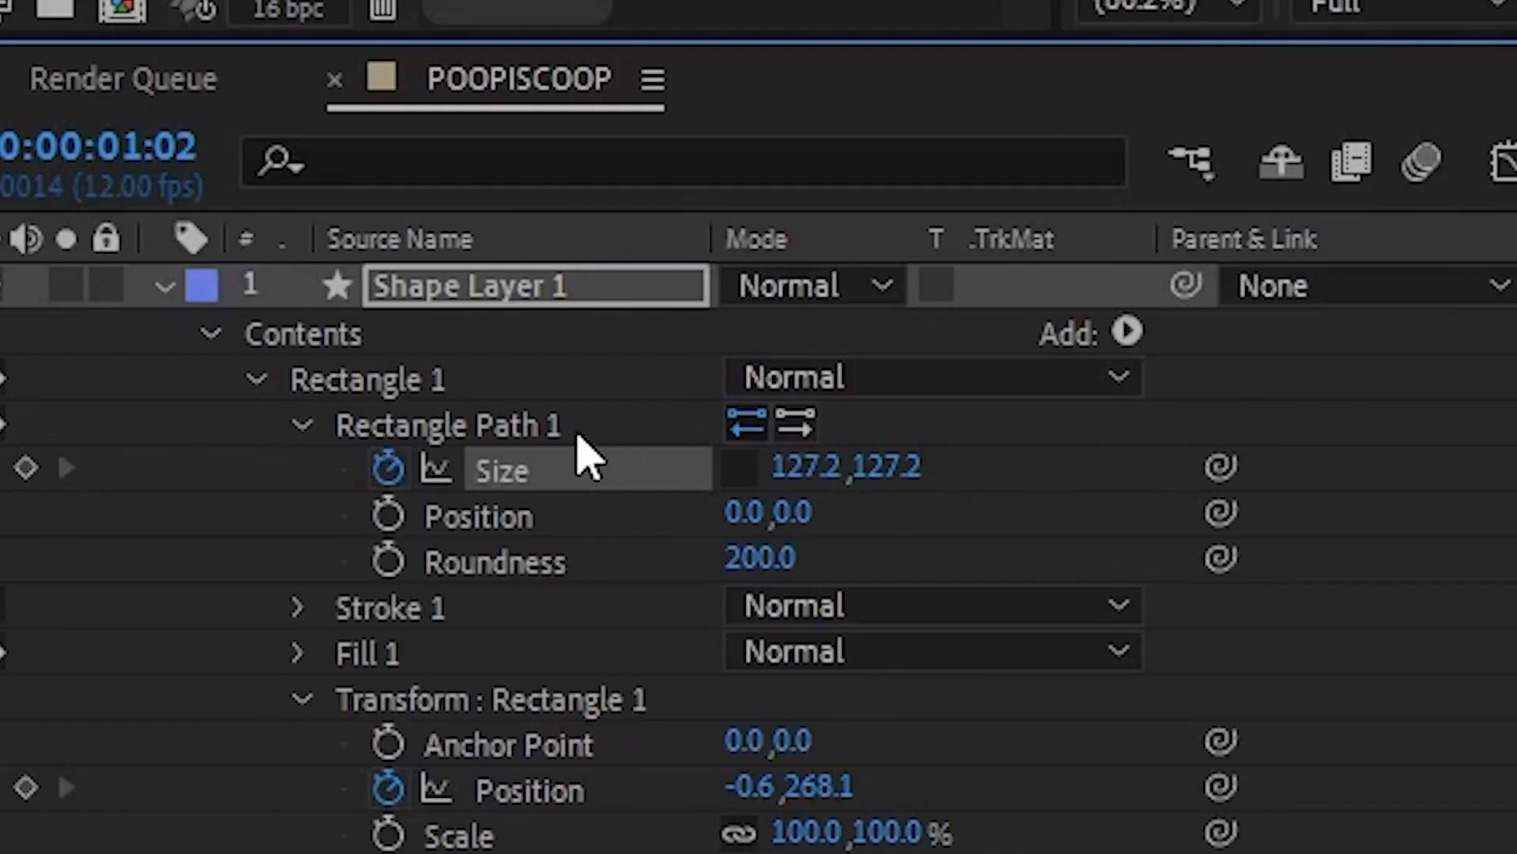
click(137, 695)
click(572, 474)
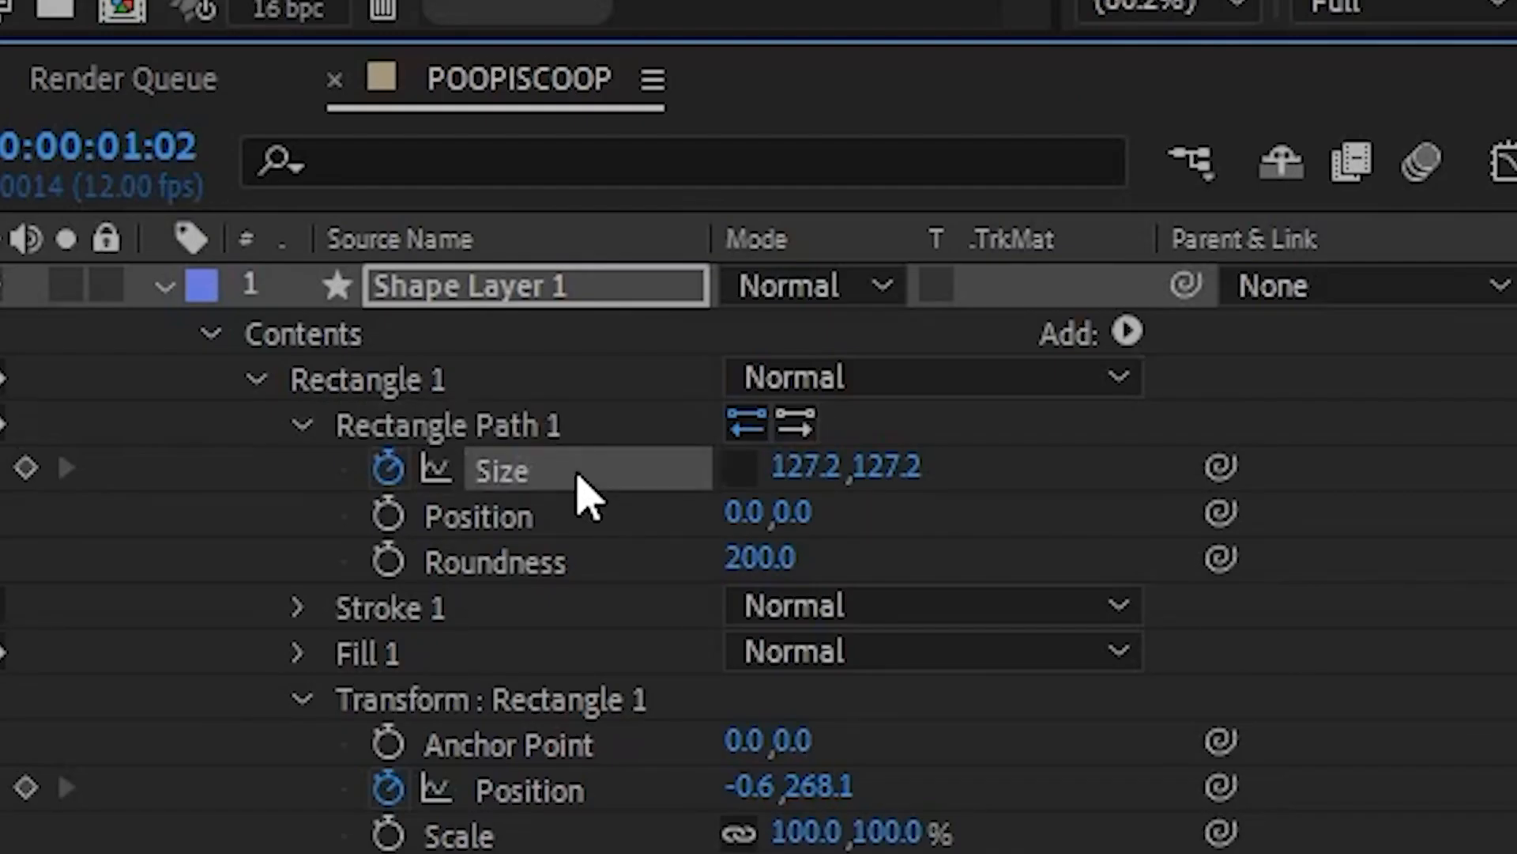
drag(818, 490, 1516, 506)
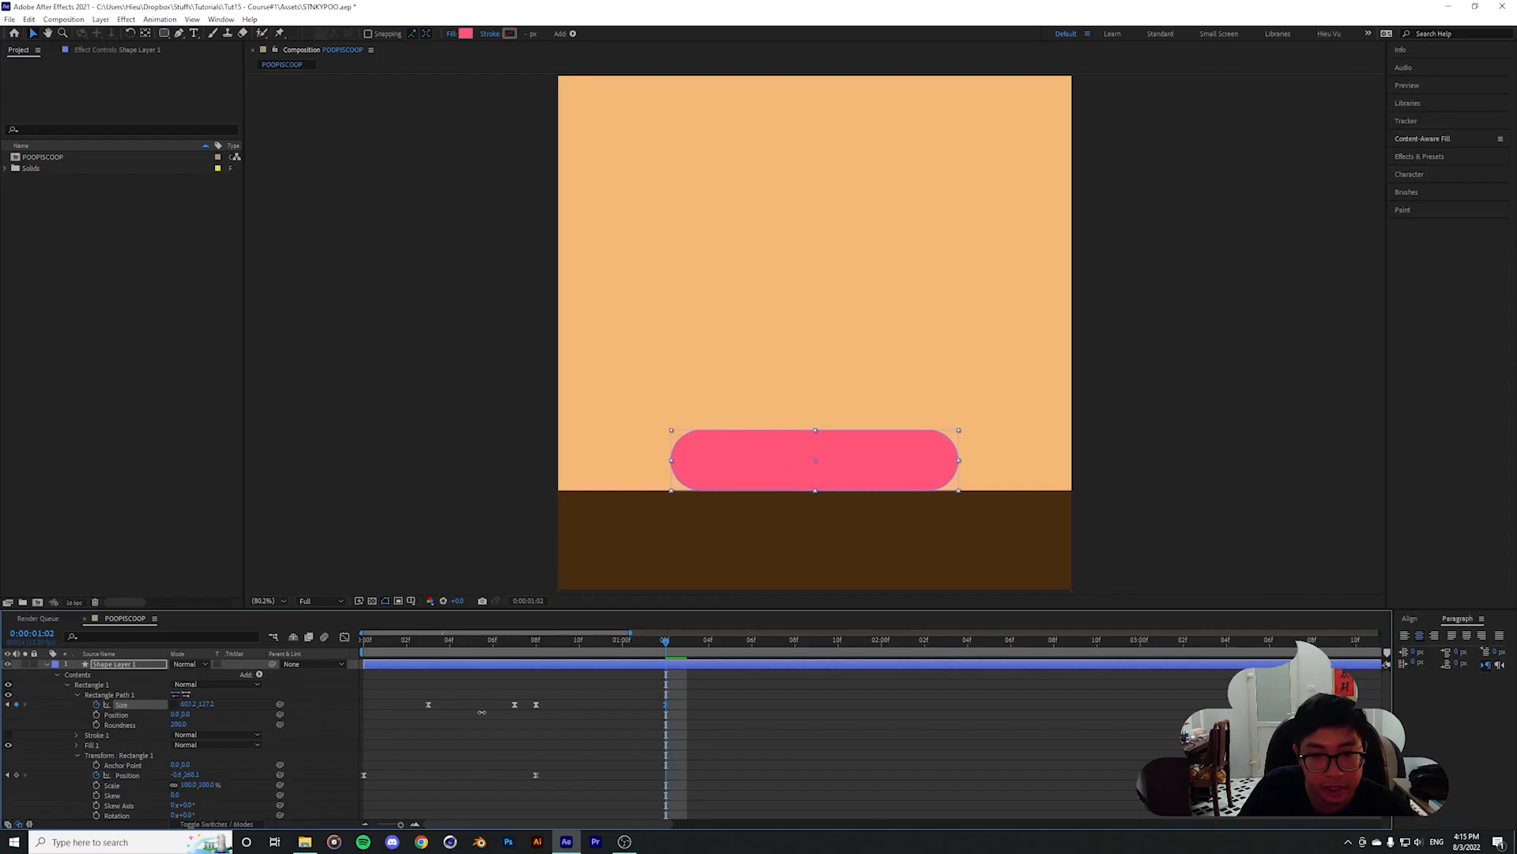
drag(482, 711, 543, 709)
key(Home)
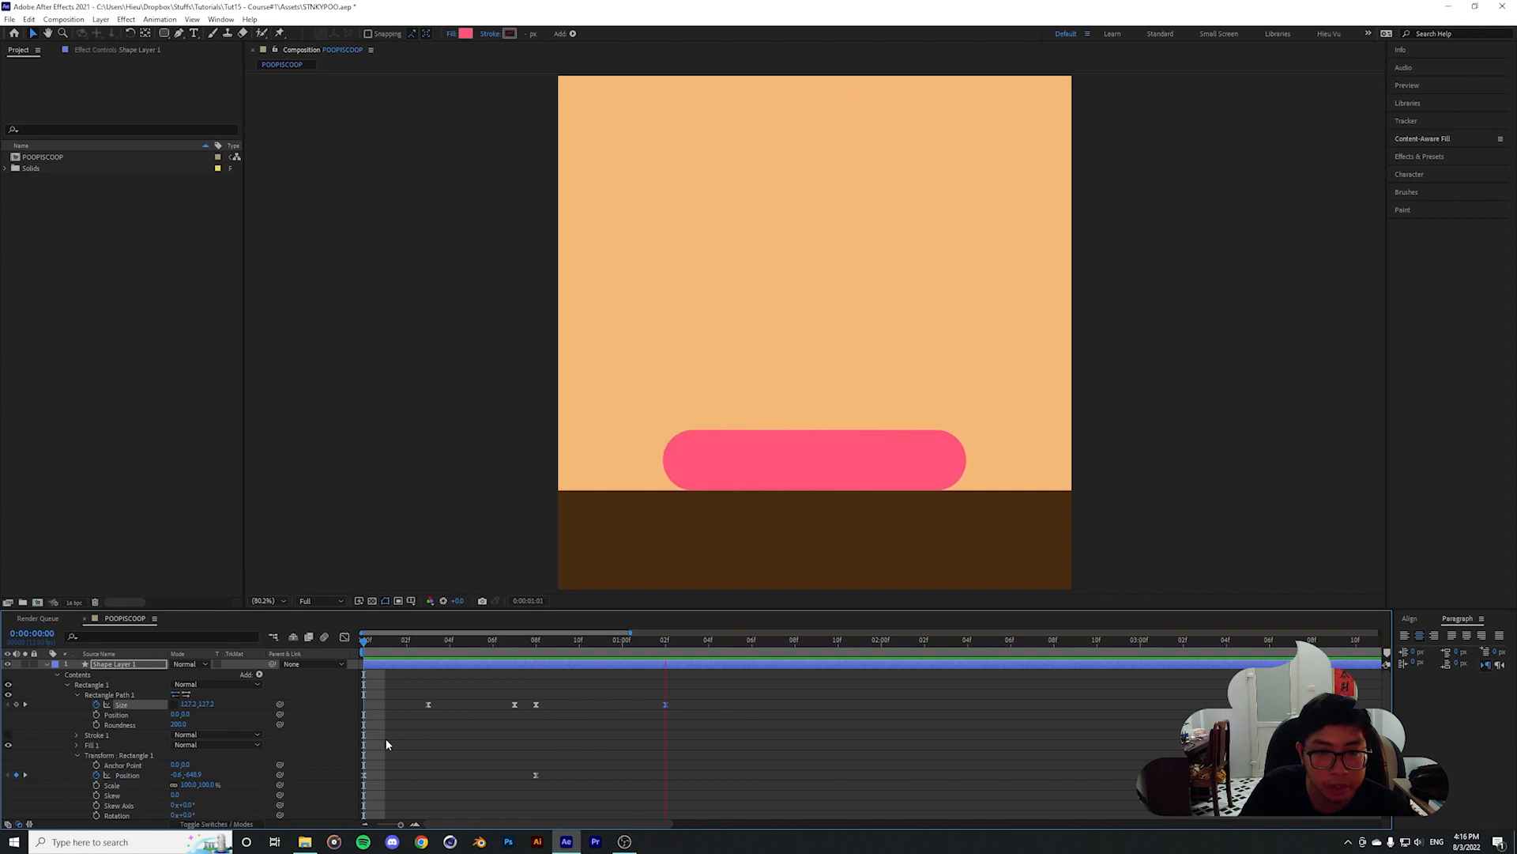
key(space)
key(space)
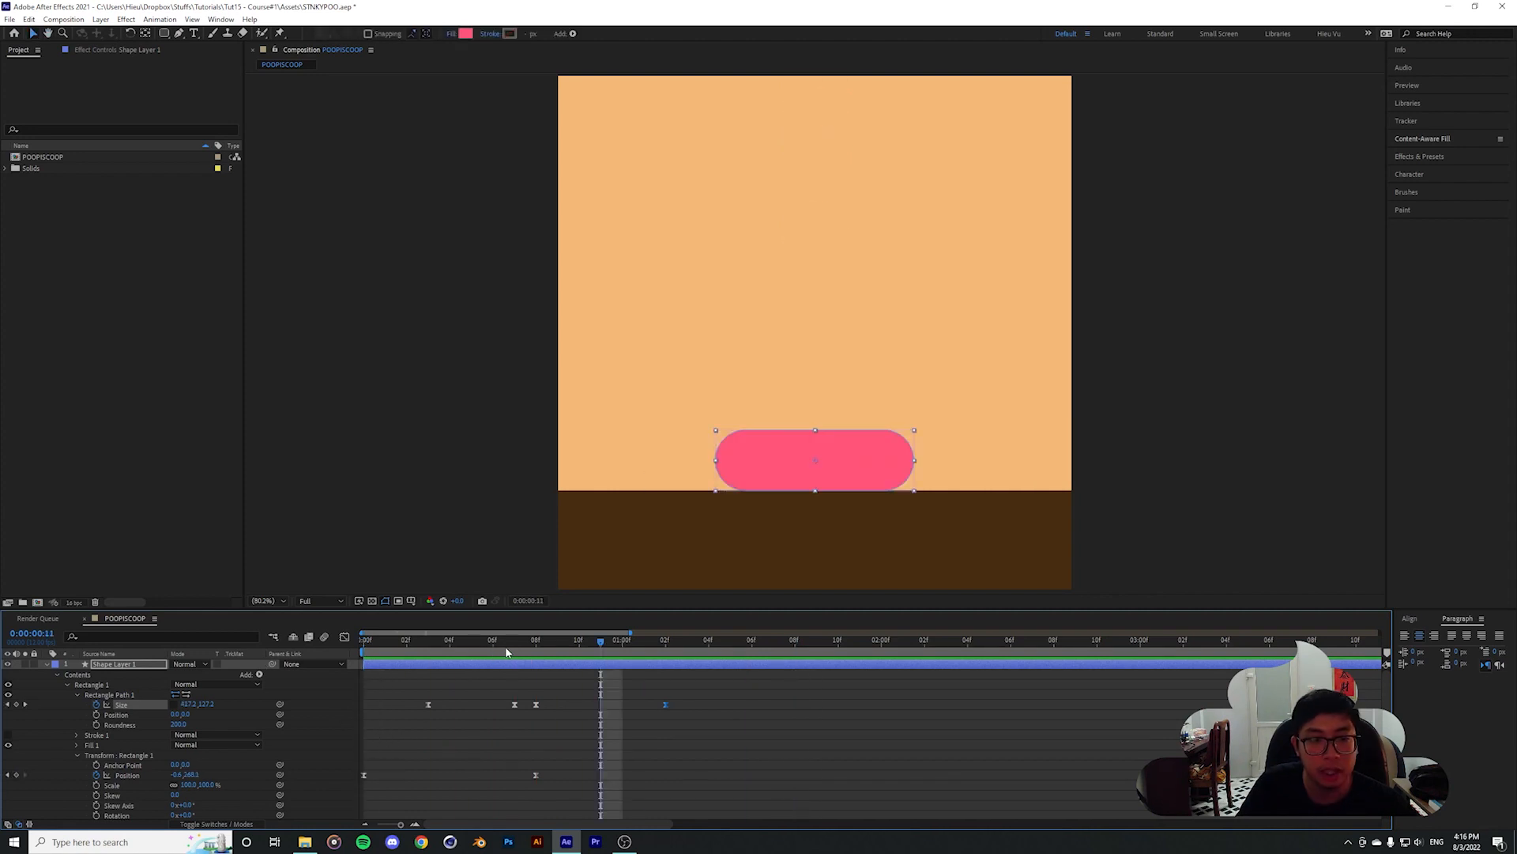
In the Graph Editor, lengthen the incoming influence handle of the 1:02 Size keyframe to about 83%, keeping its speed at 0
drag(504, 644, 536, 678)
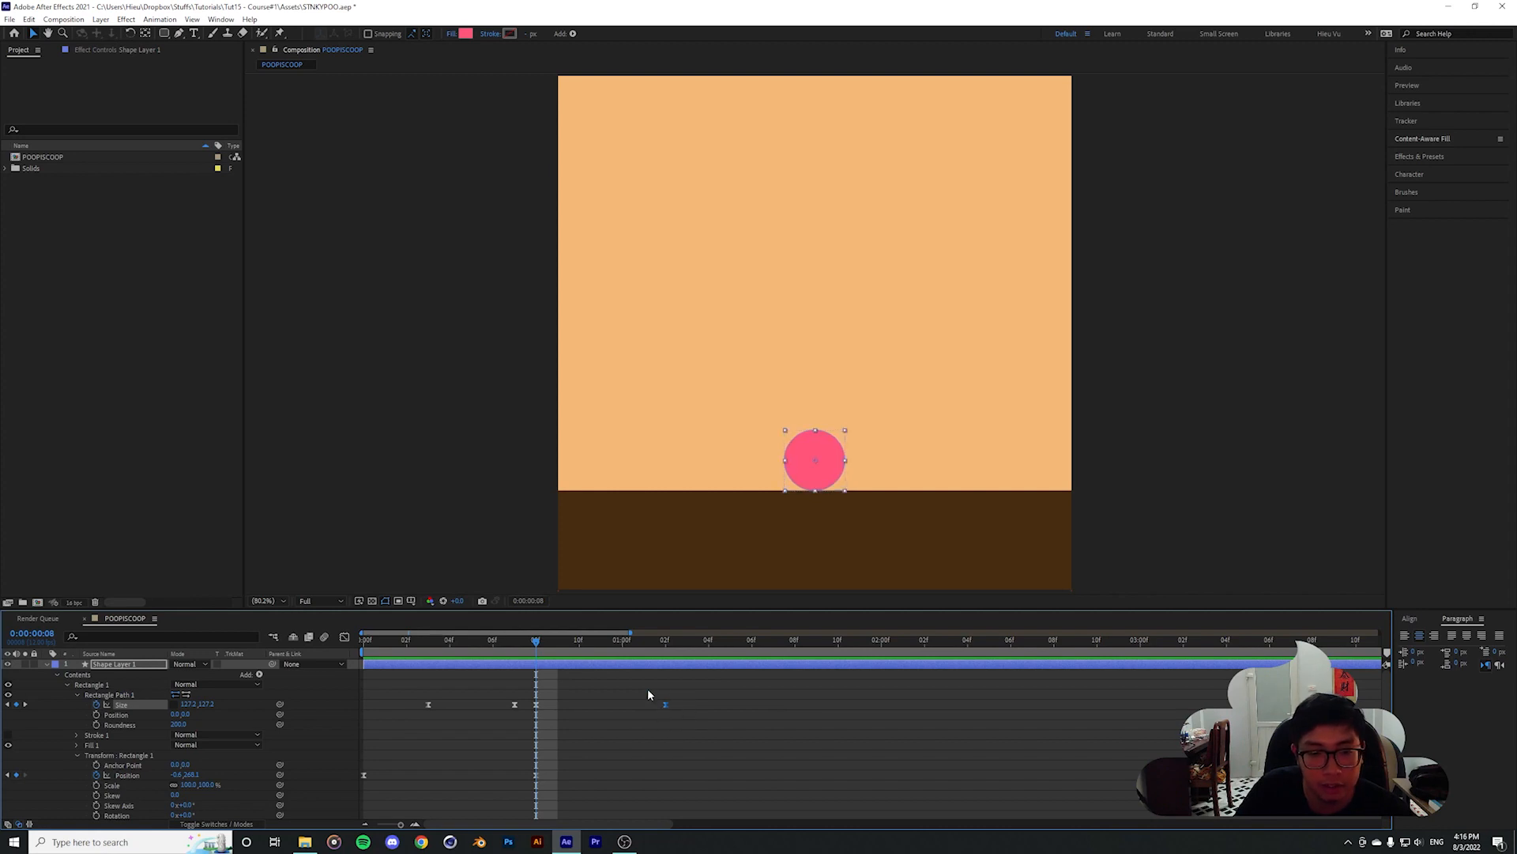
drag(631, 634, 581, 635)
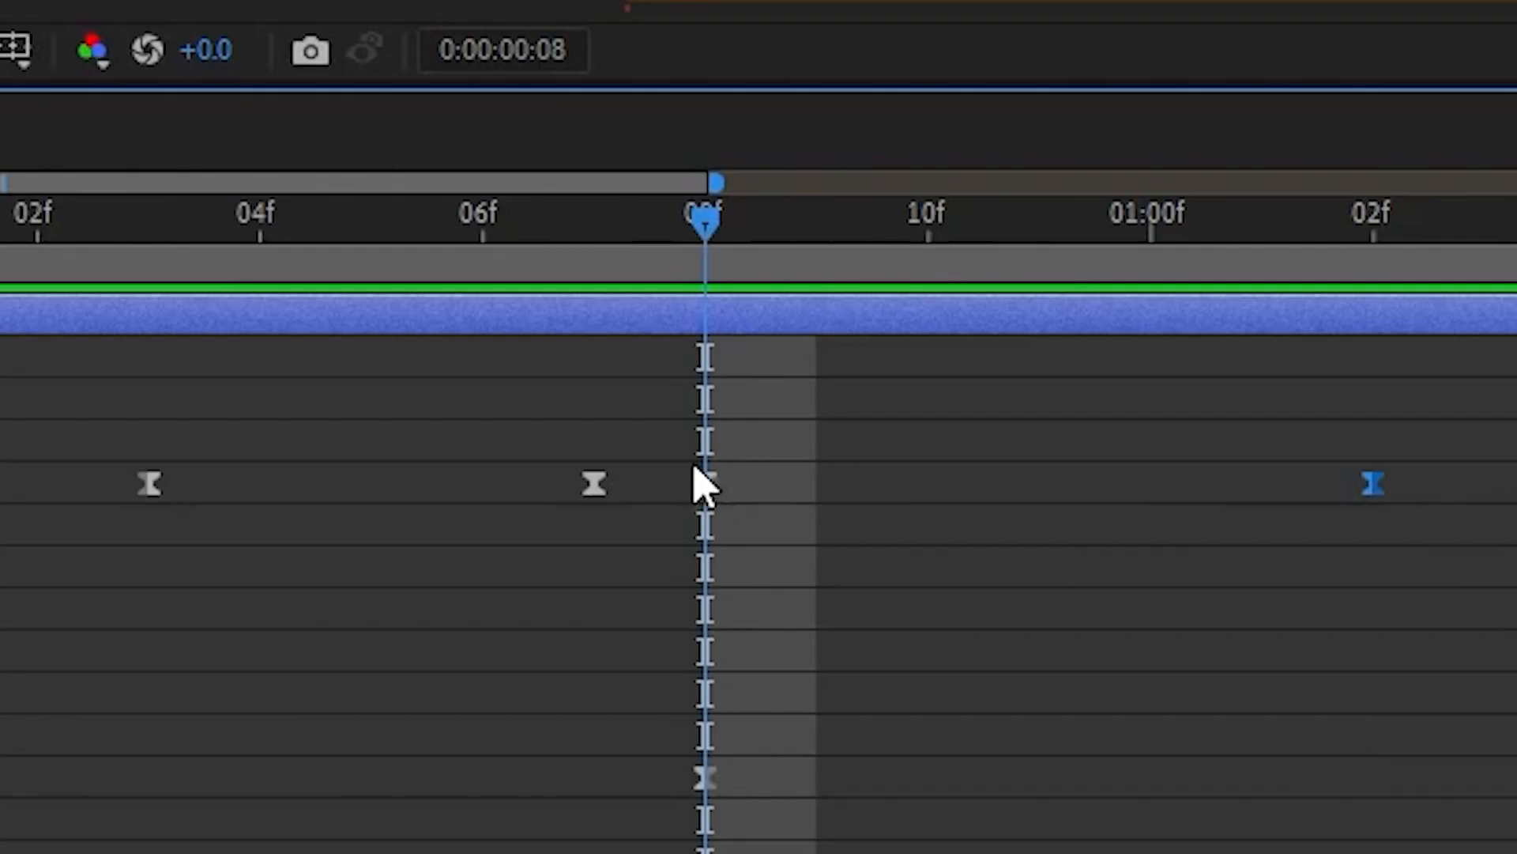
drag(605, 692, 572, 715)
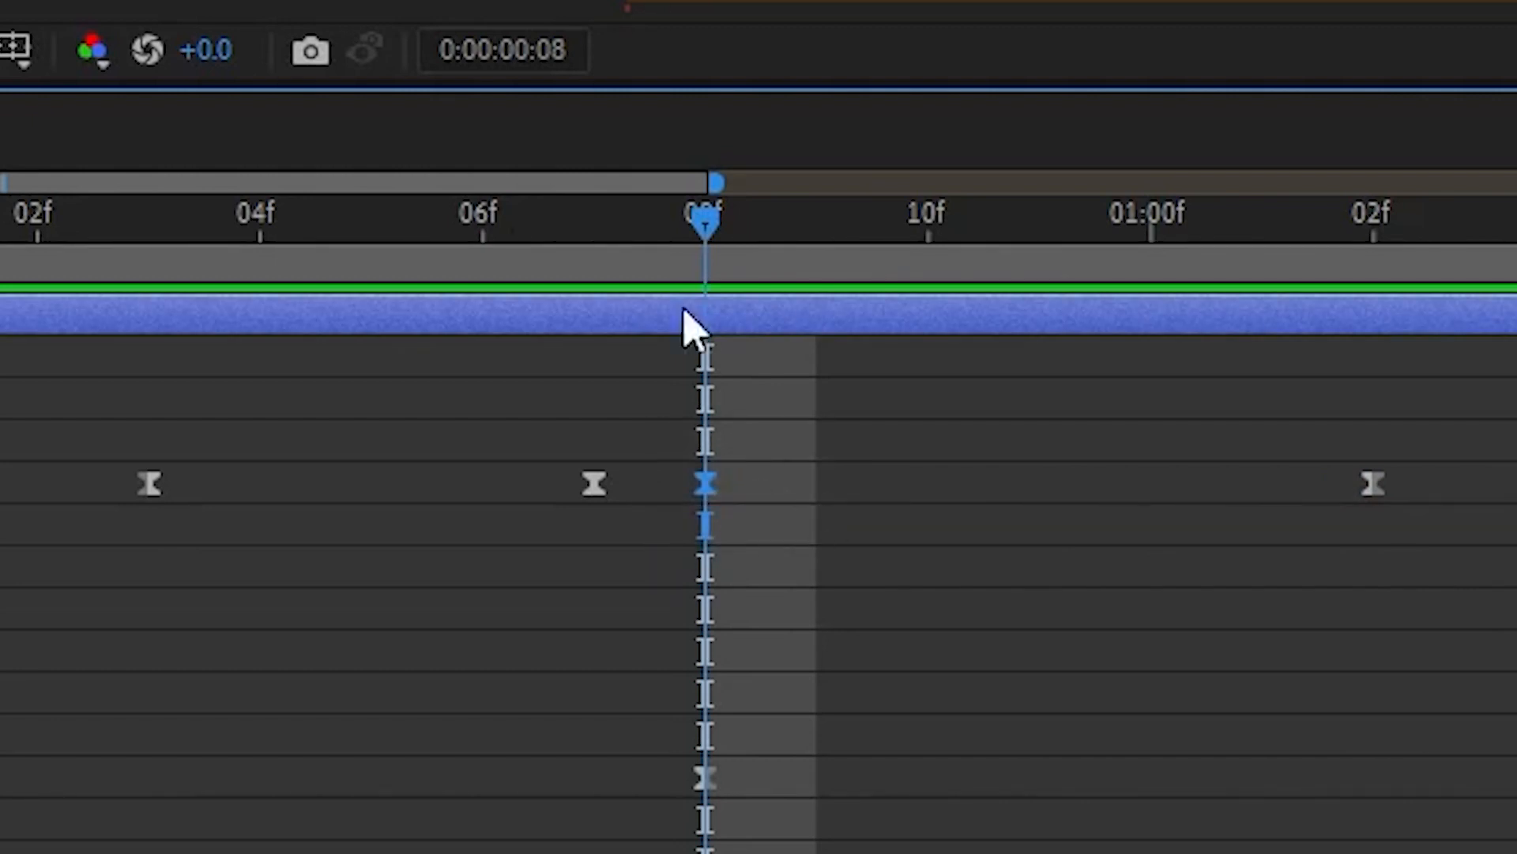
key(shift+F3)
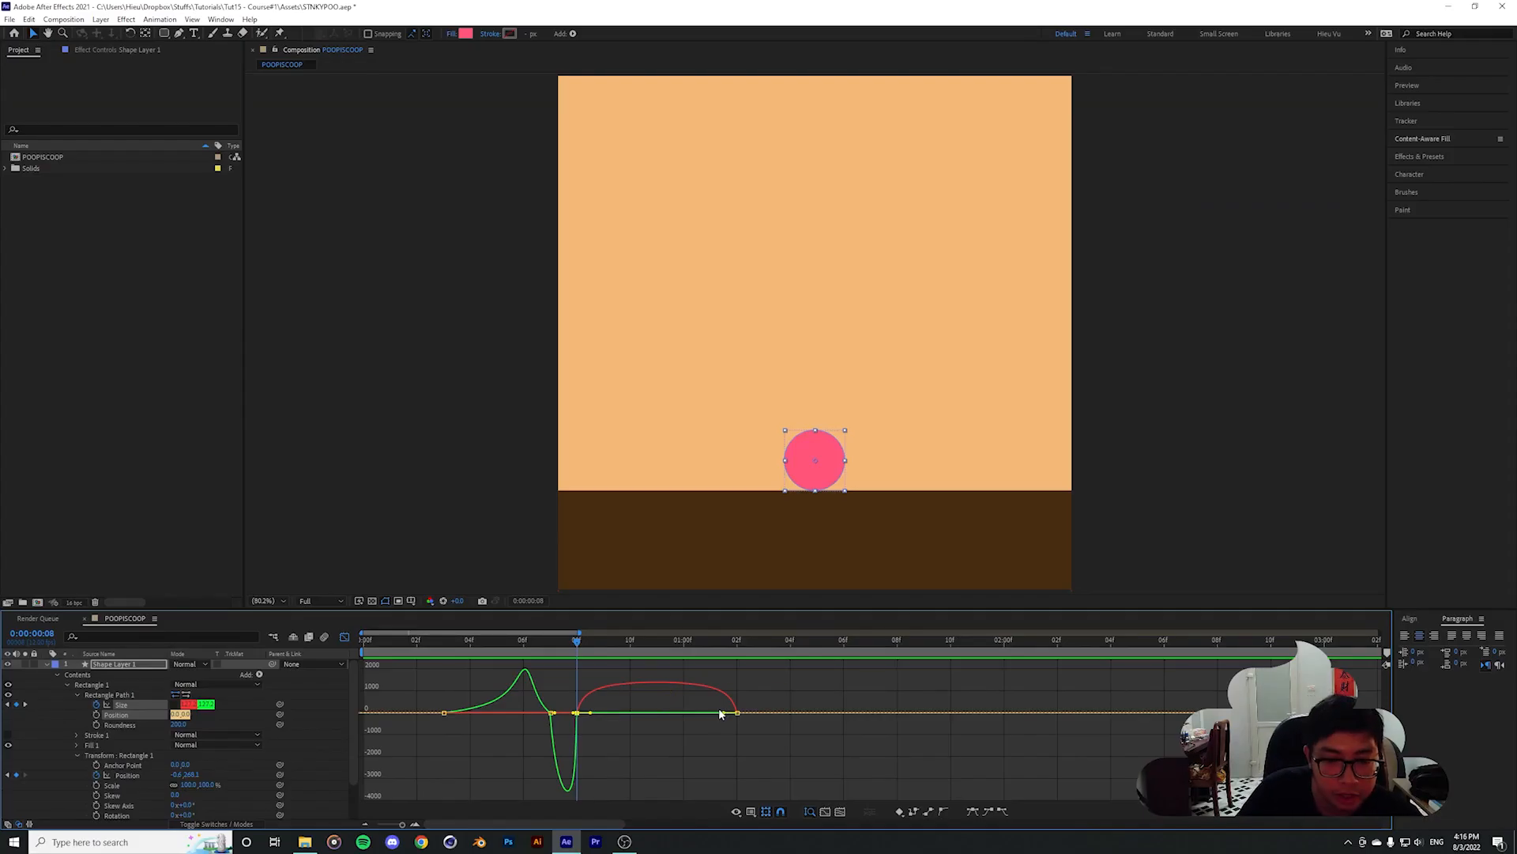
mouse_move(586, 700)
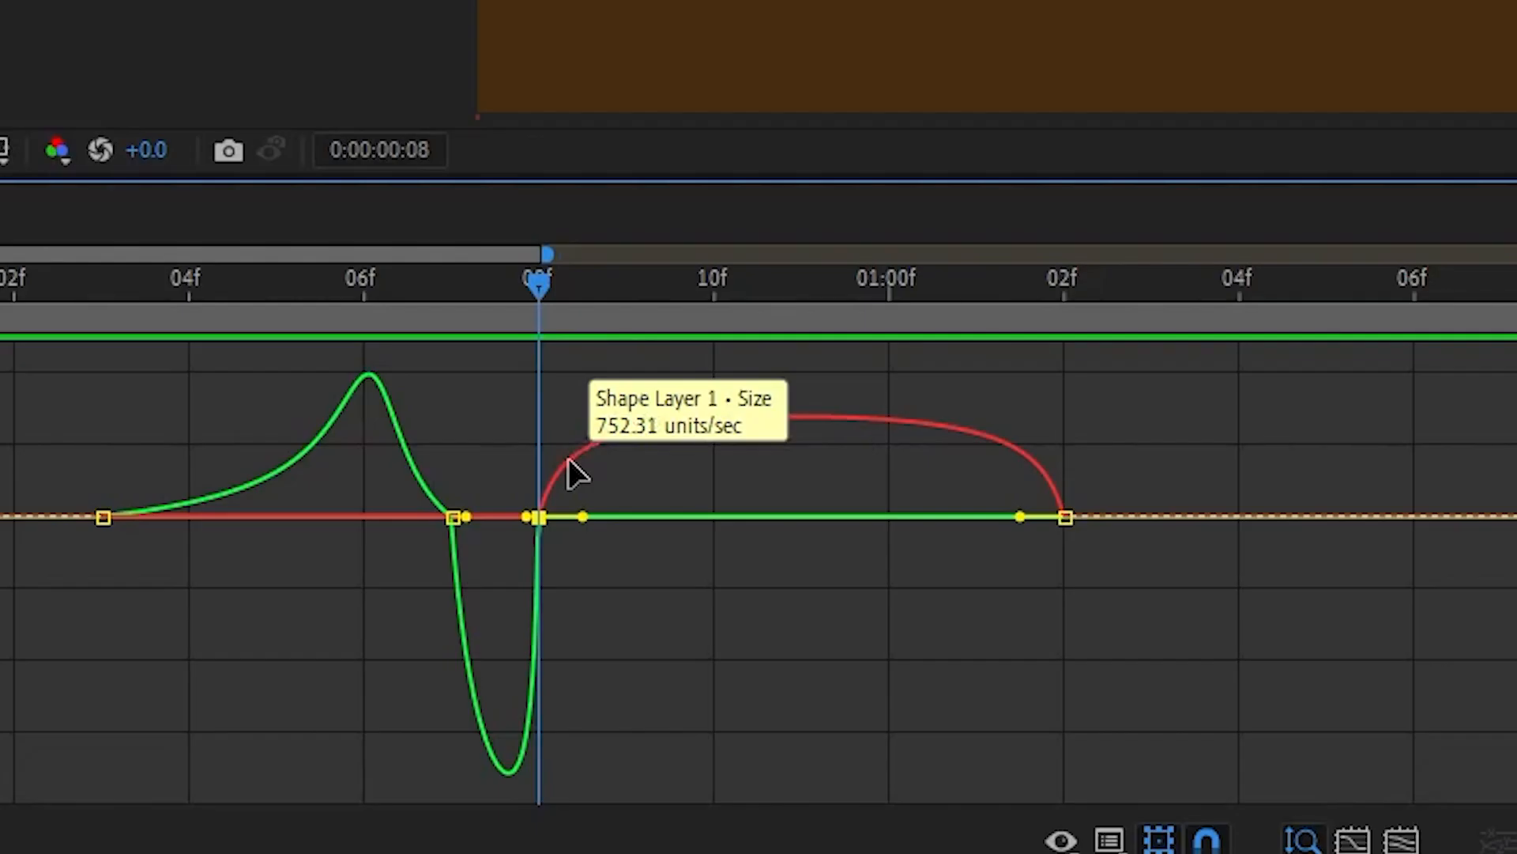
click(568, 459)
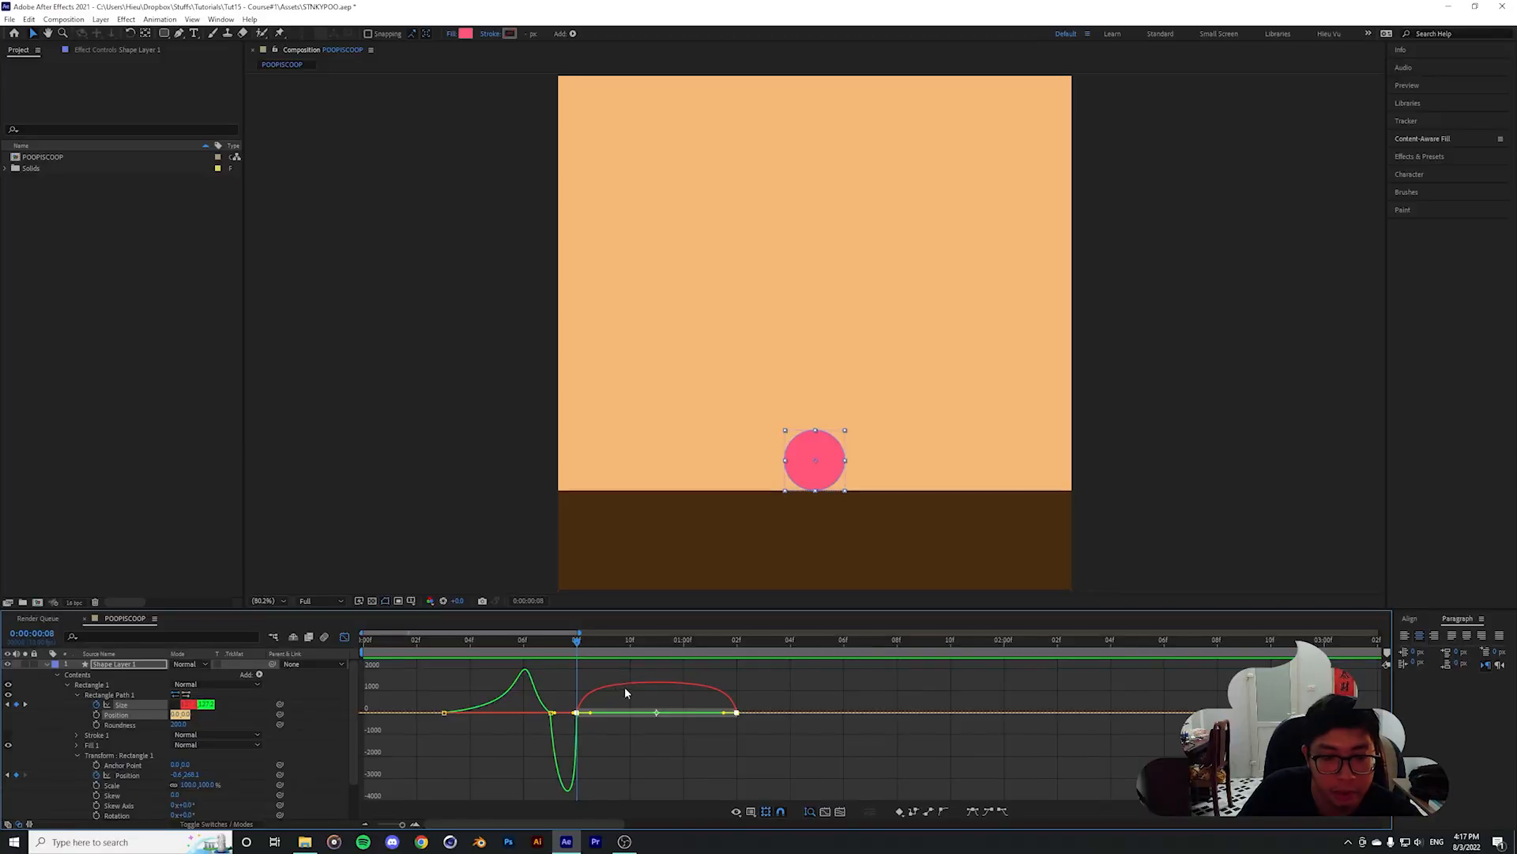
drag(715, 702, 673, 714)
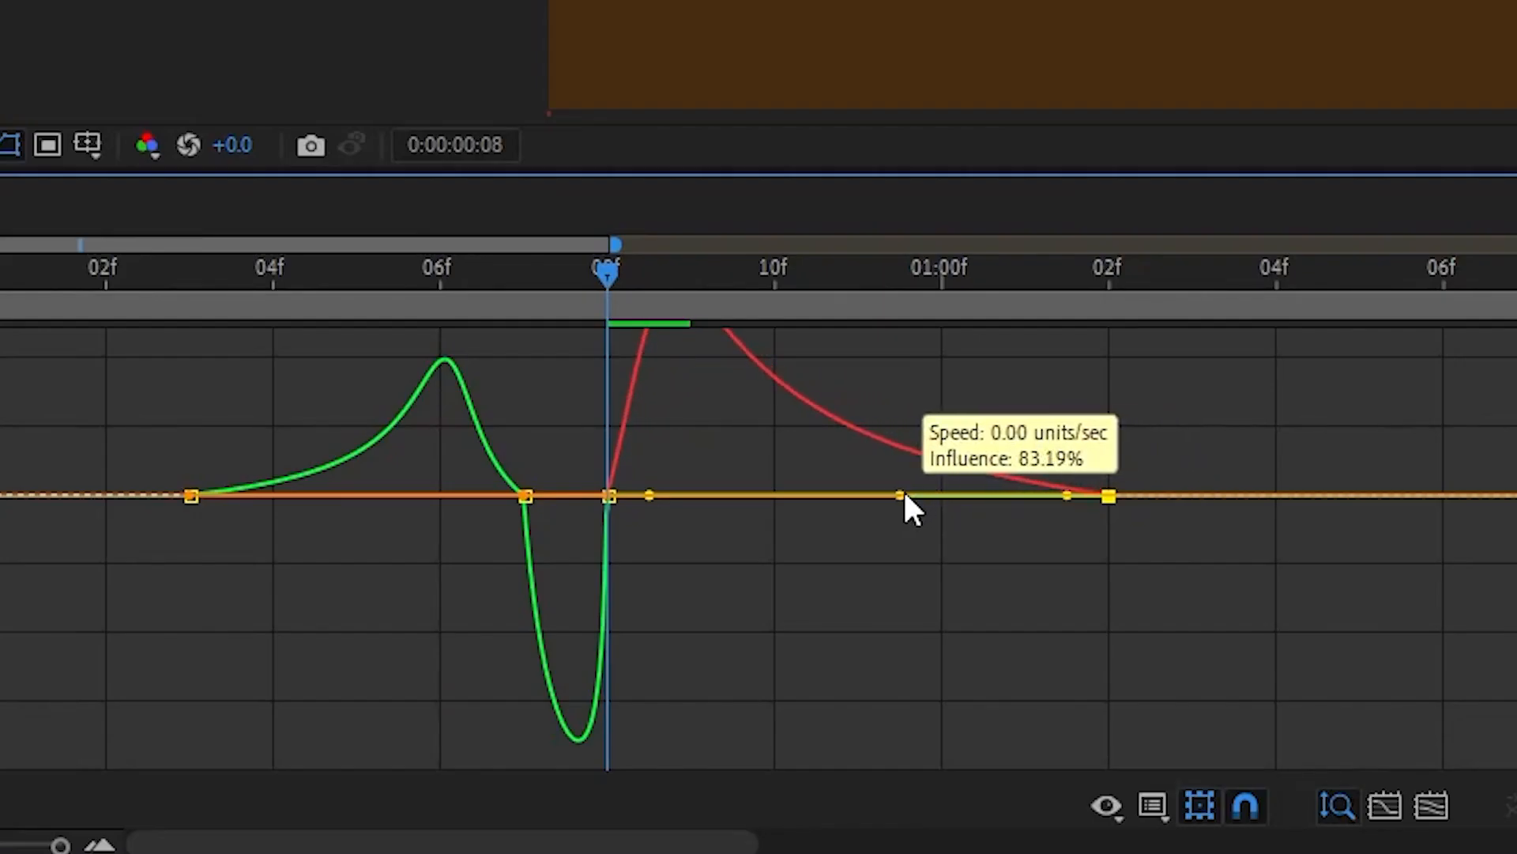
drag(905, 496, 905, 495)
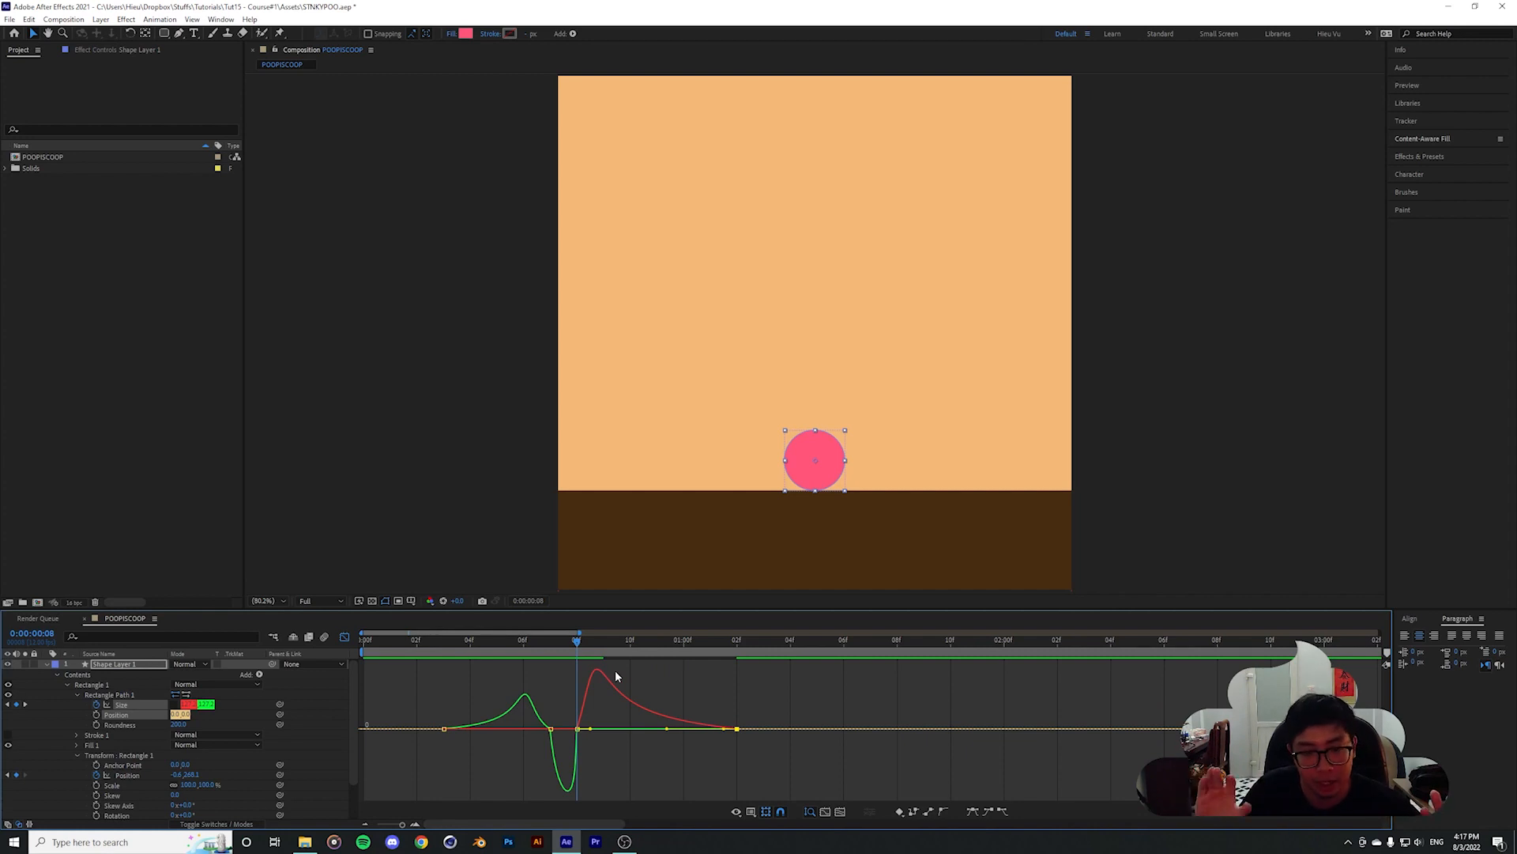
drag(586, 646, 737, 650)
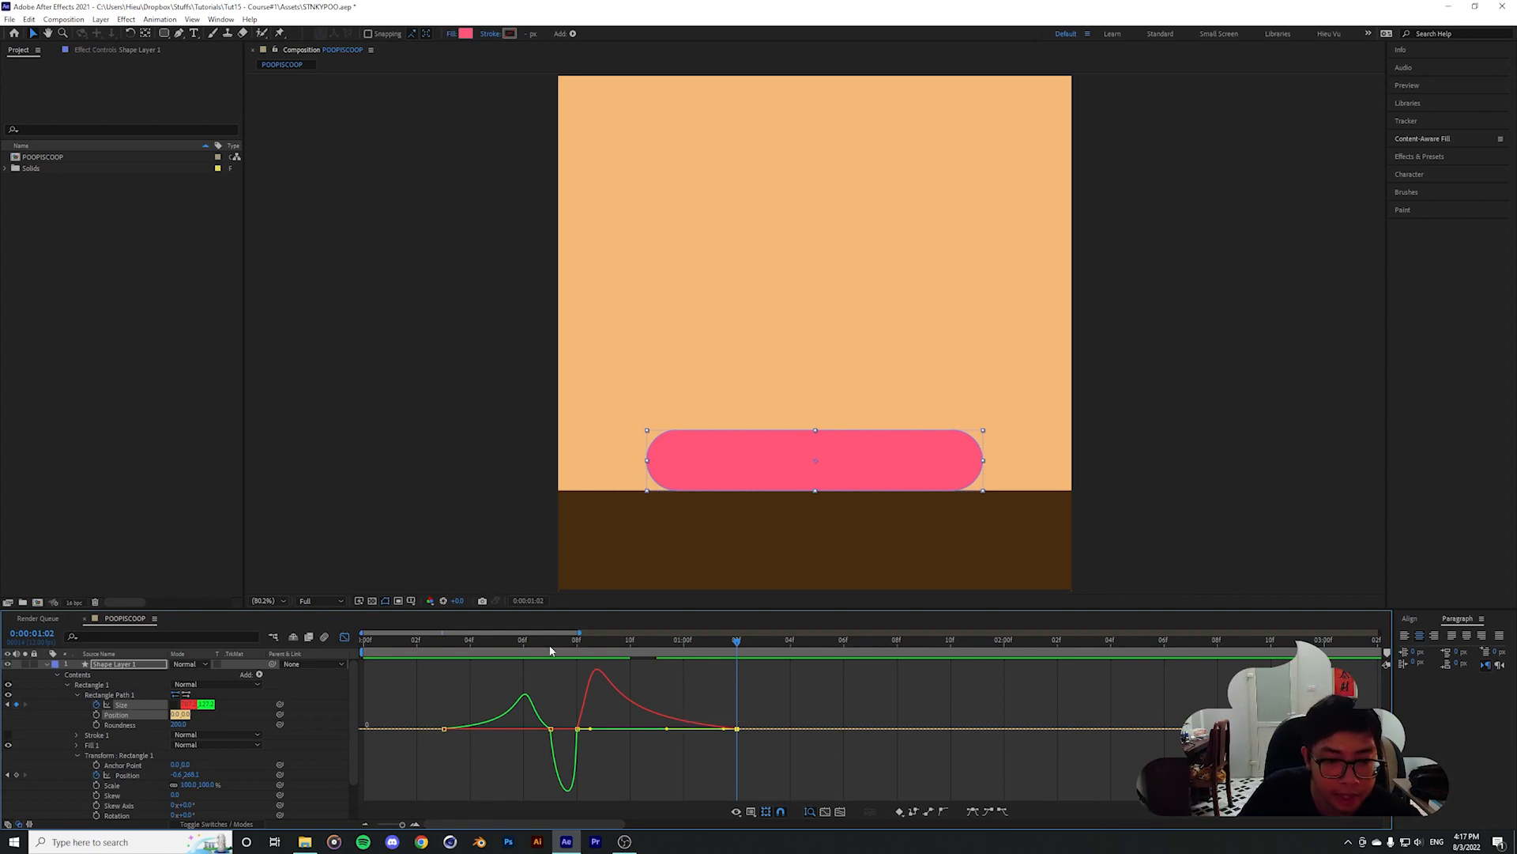
Replay the ball's fall and landing spread several times from the start of the timeline to judge the easing
drag(551, 650, 411, 662)
key(space)
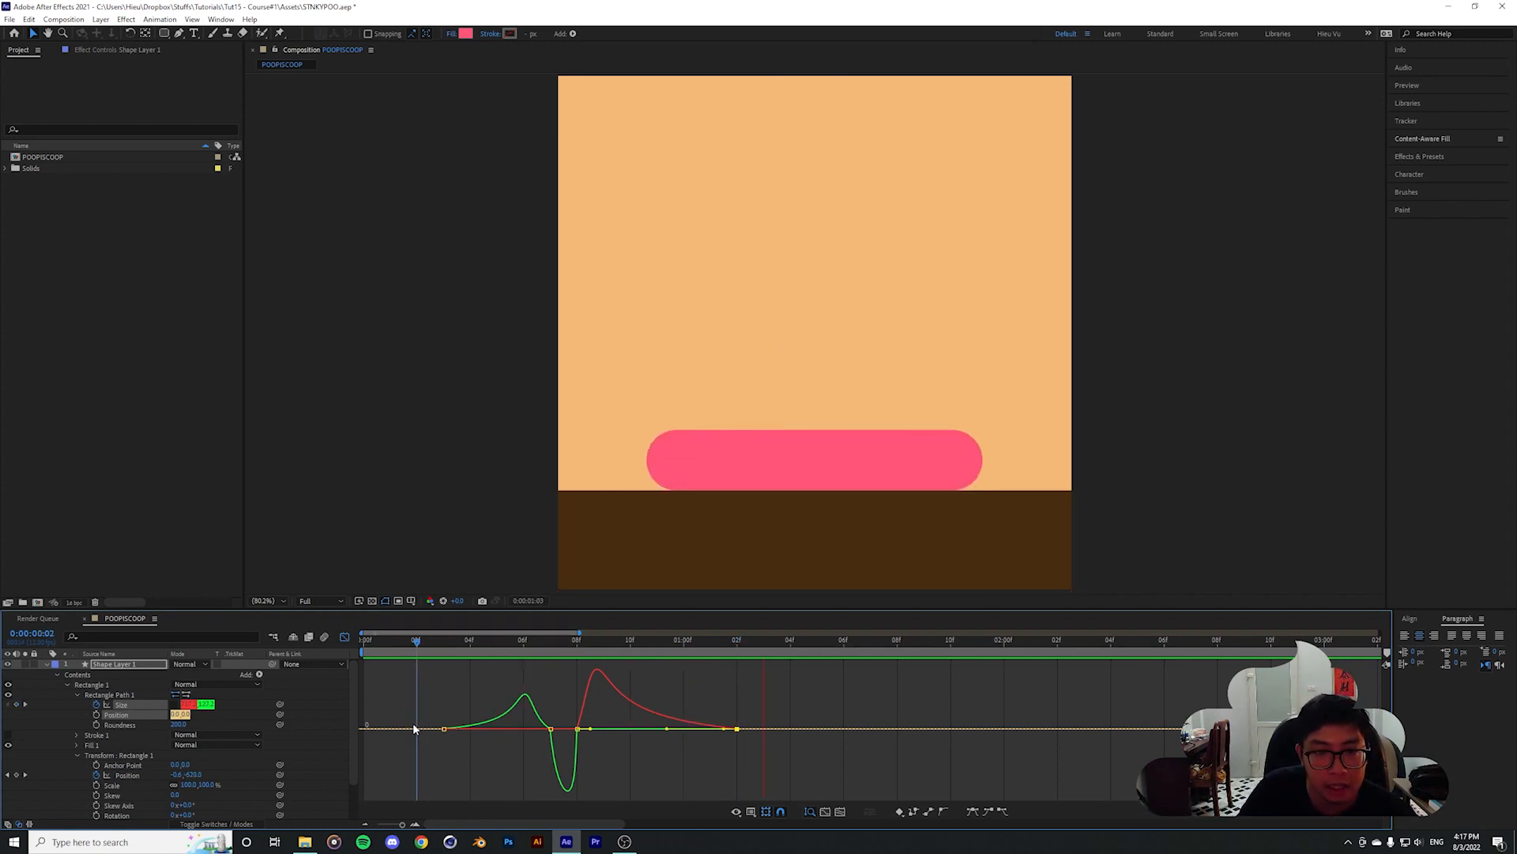
key(space)
key(space)
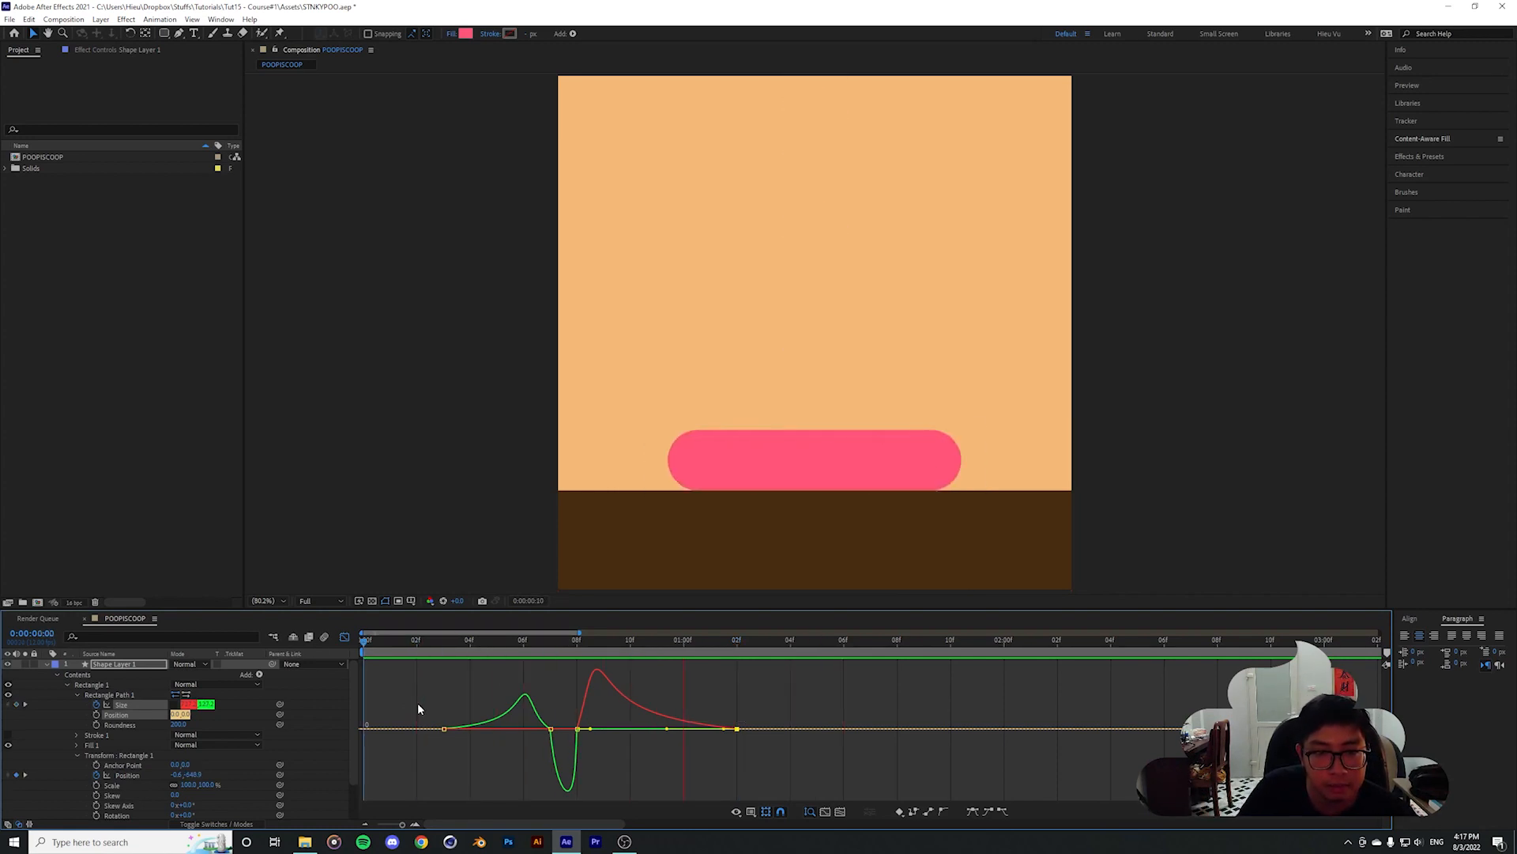
key(space)
key(space)
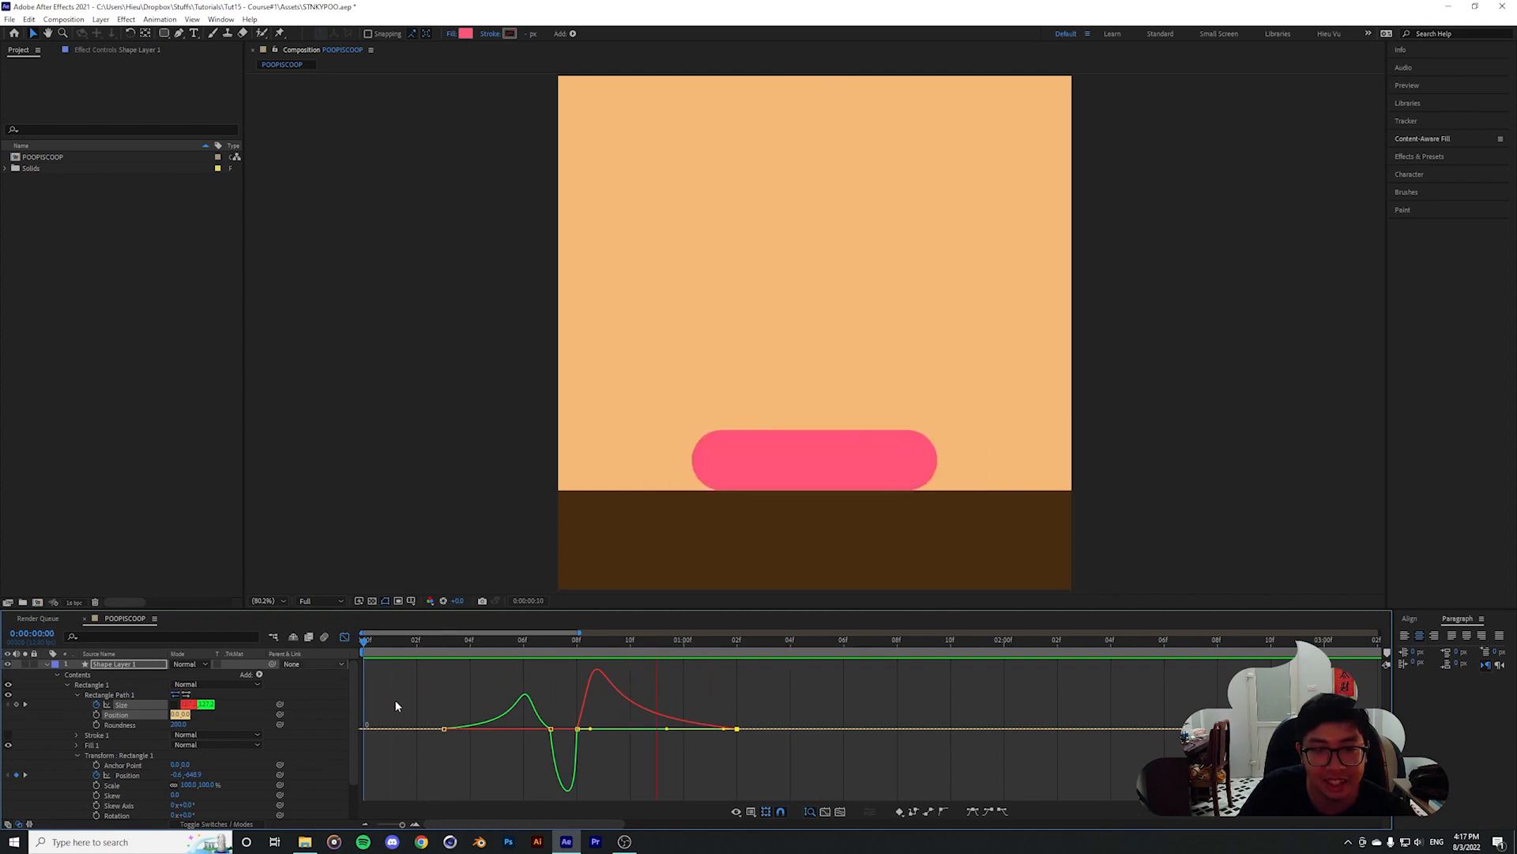
key(space)
In the Graph Editor, shorten the outgoing influence handle of the frame 8 Size keyframe so the horizontal spread starts more abruptly
click(576, 642)
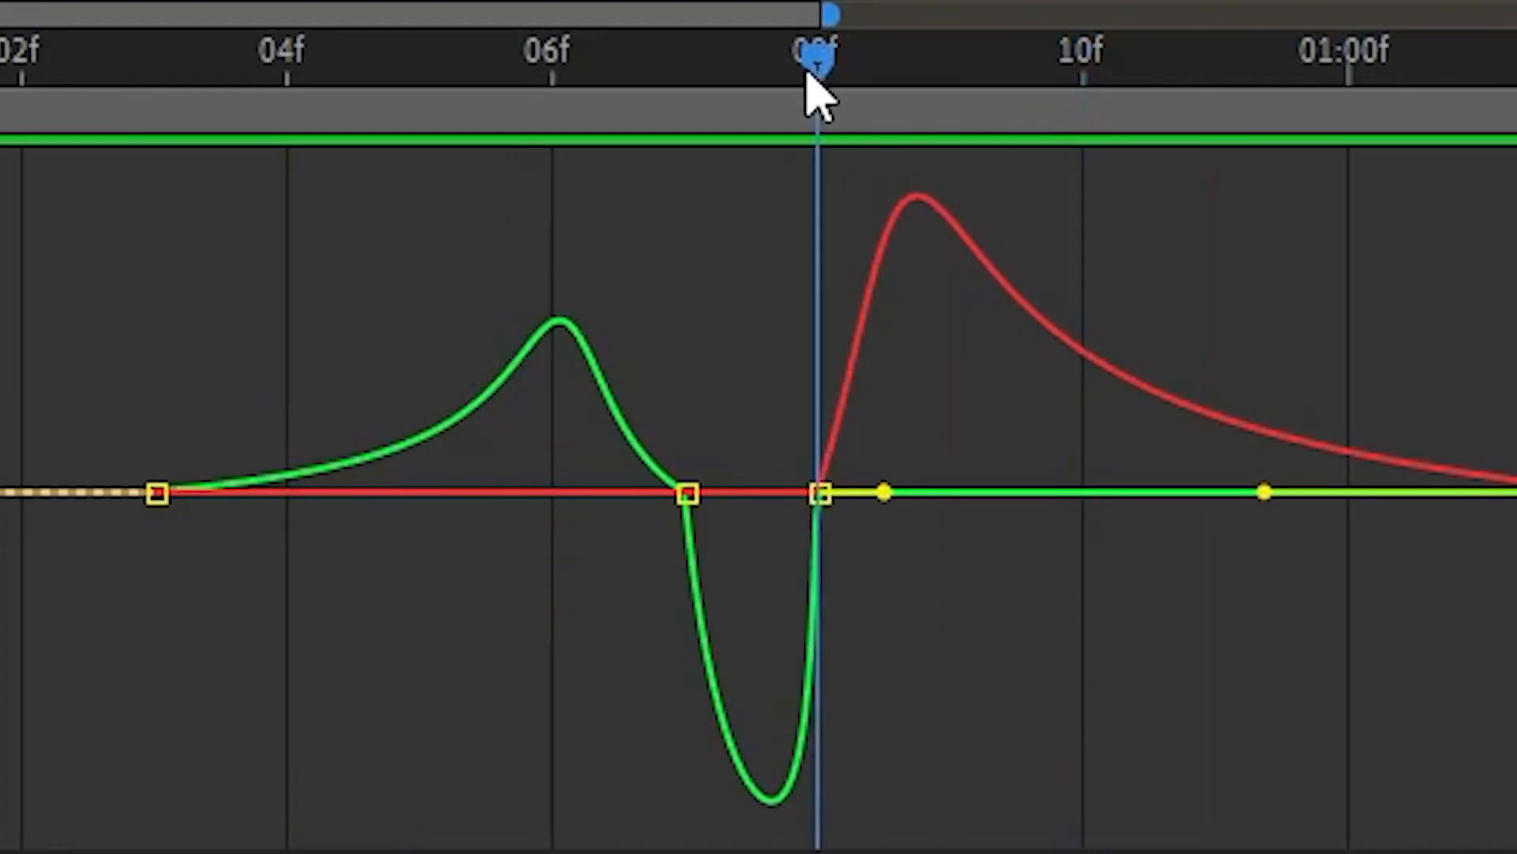
drag(824, 14, 723, 14)
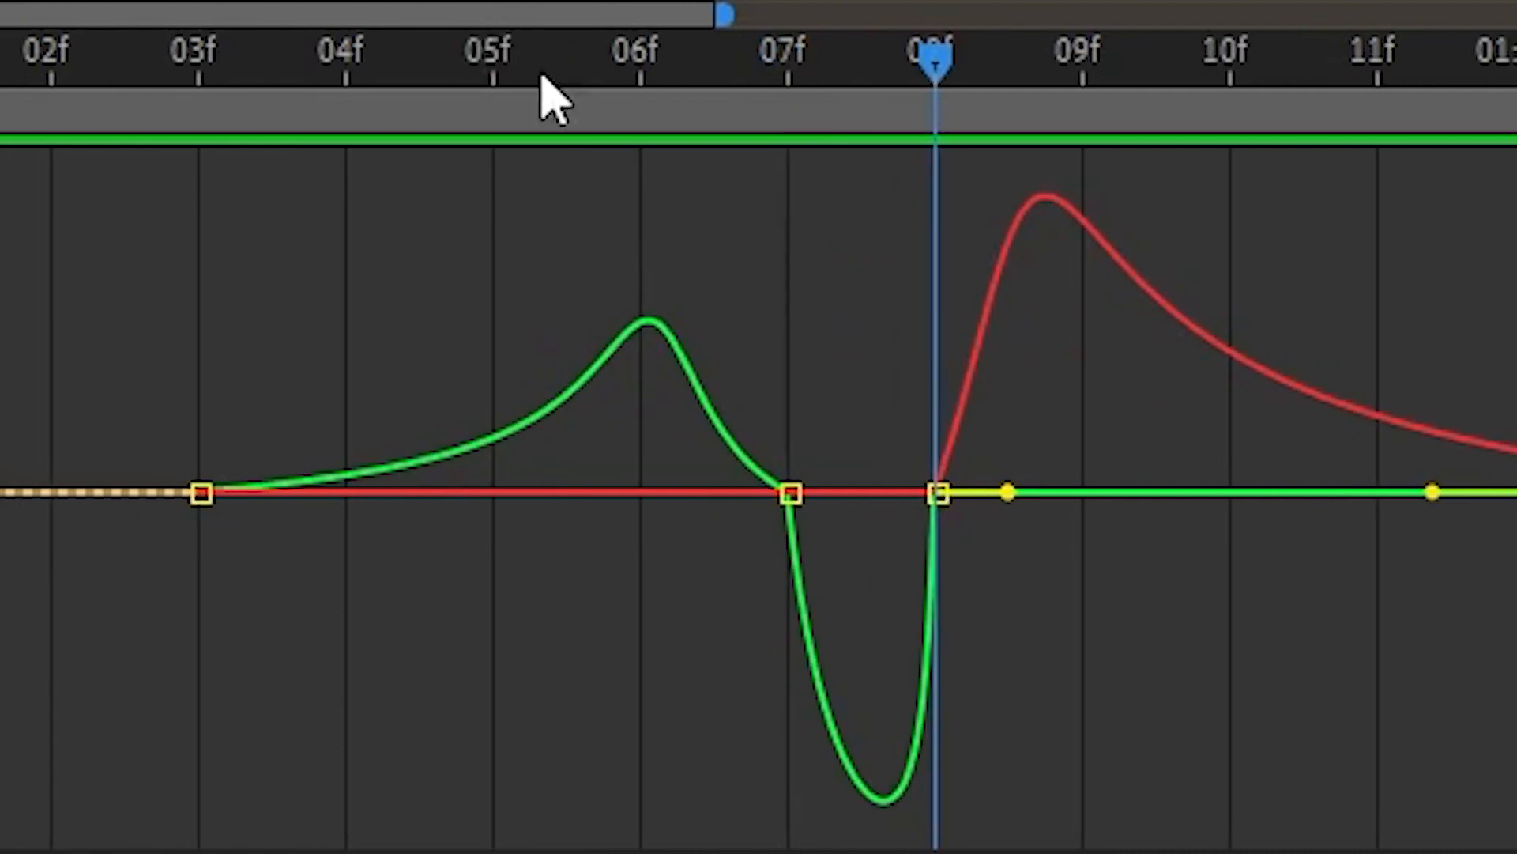
mouse_move(982, 321)
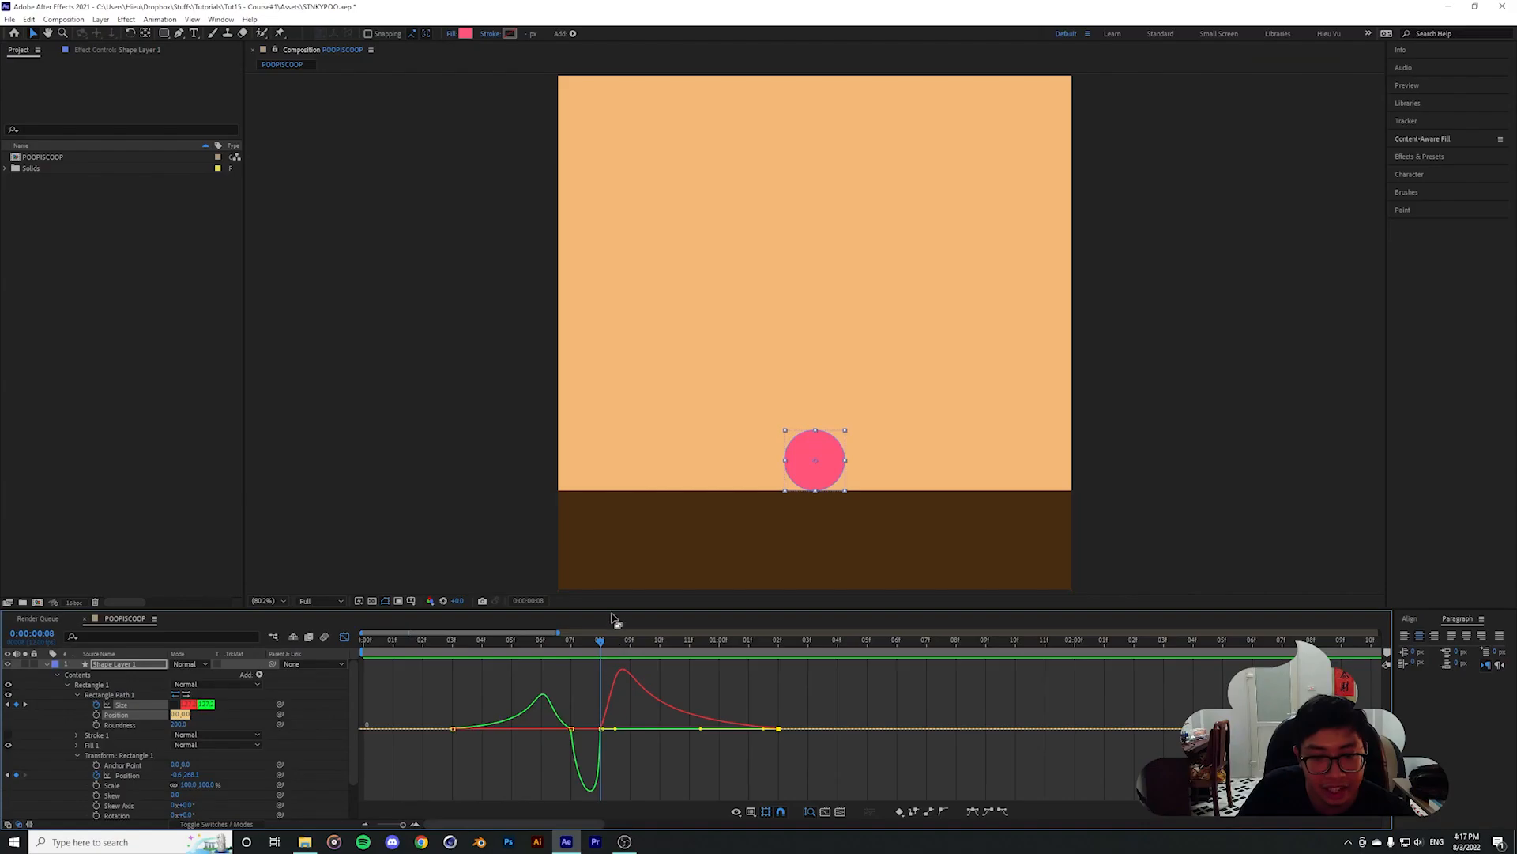
drag(611, 610, 611, 601)
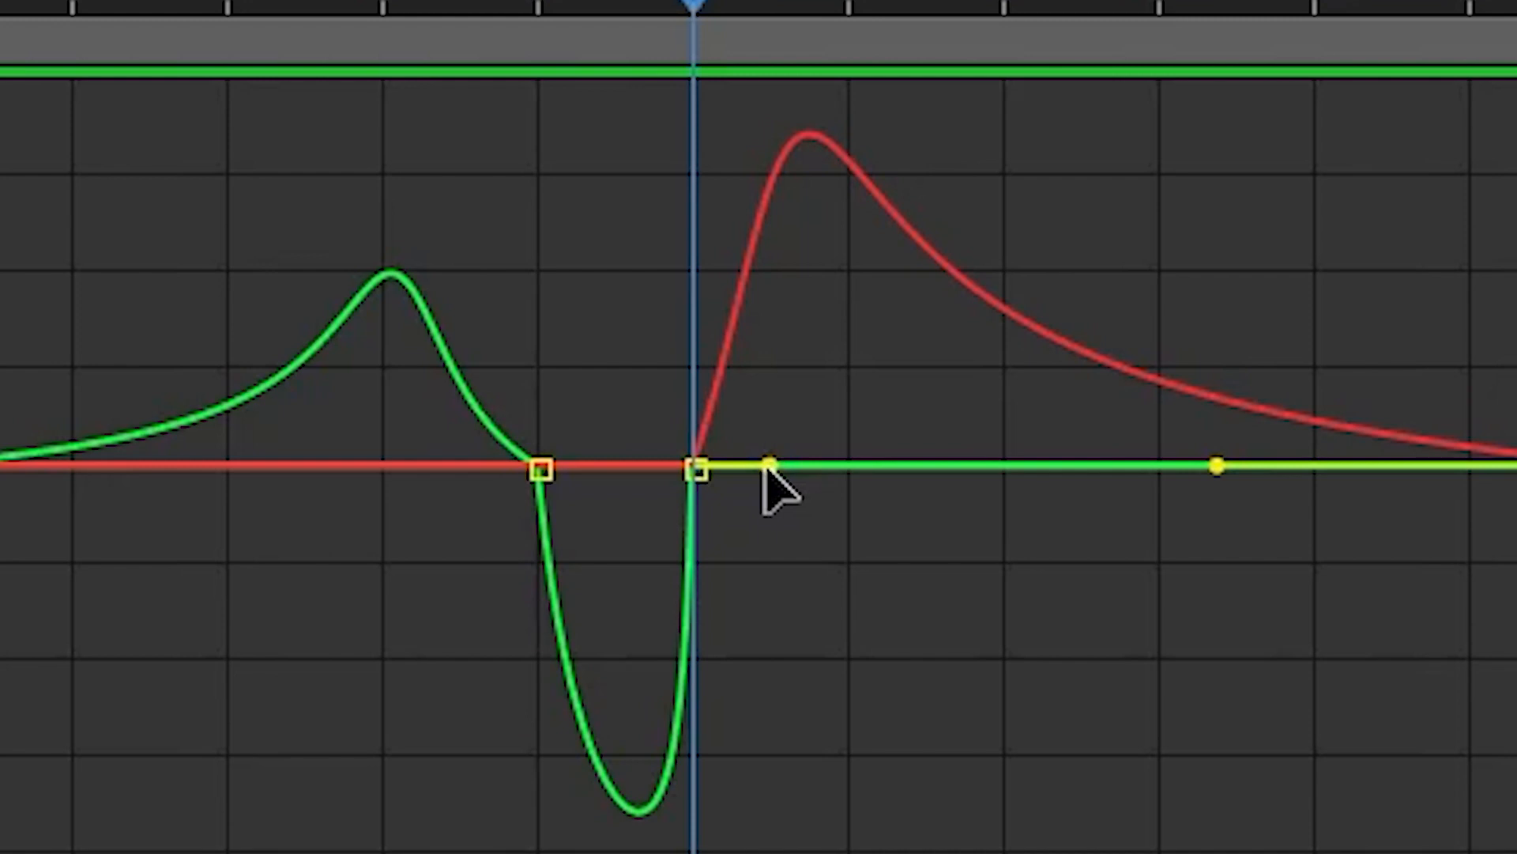
drag(615, 724, 609, 724)
drag(736, 465, 728, 467)
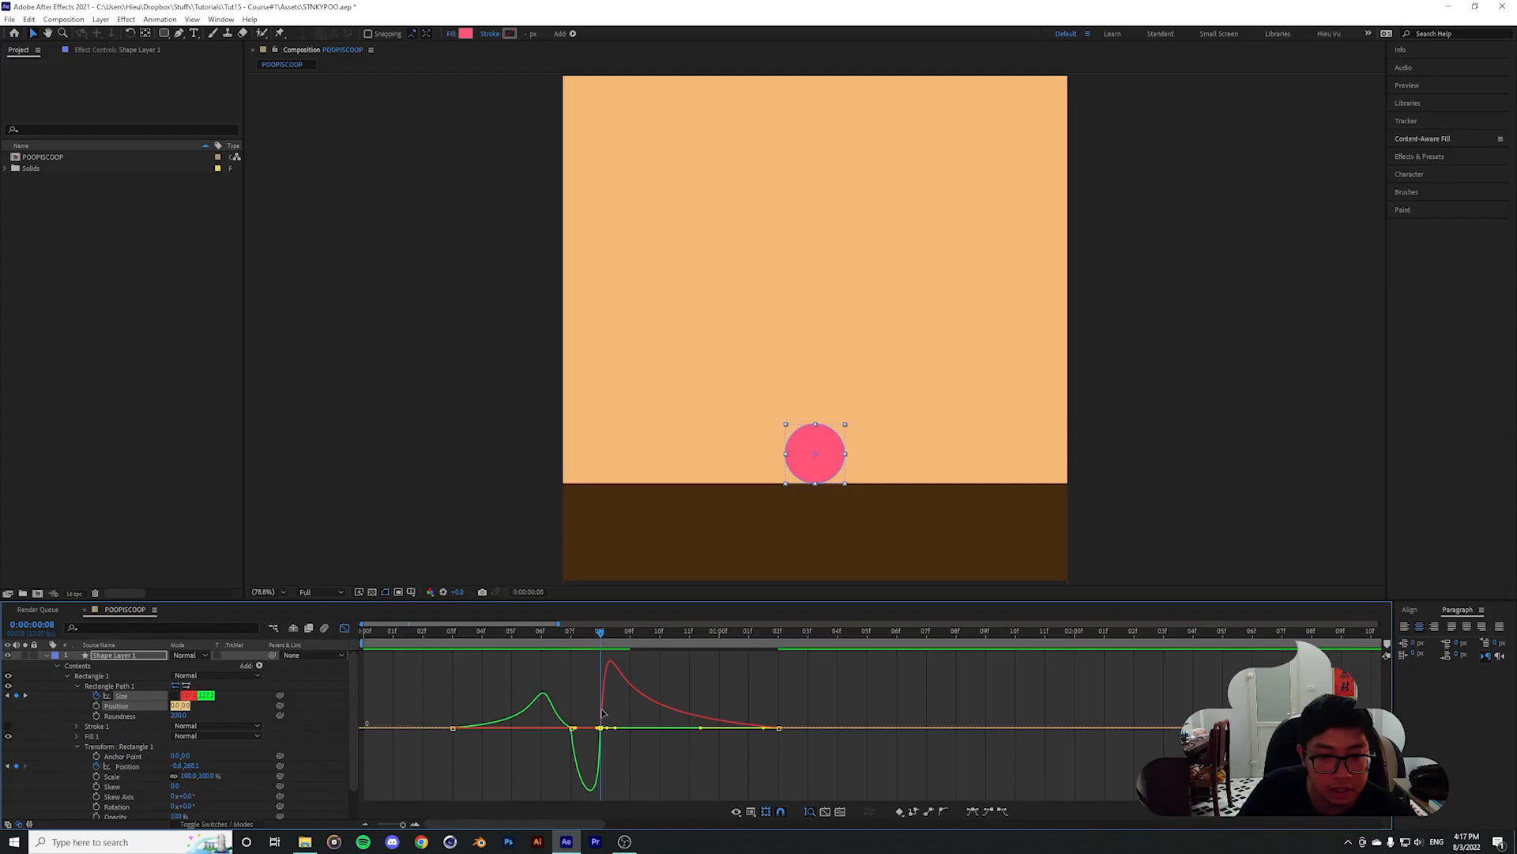
drag(606, 735, 630, 782)
click(600, 733)
drag(592, 675, 634, 688)
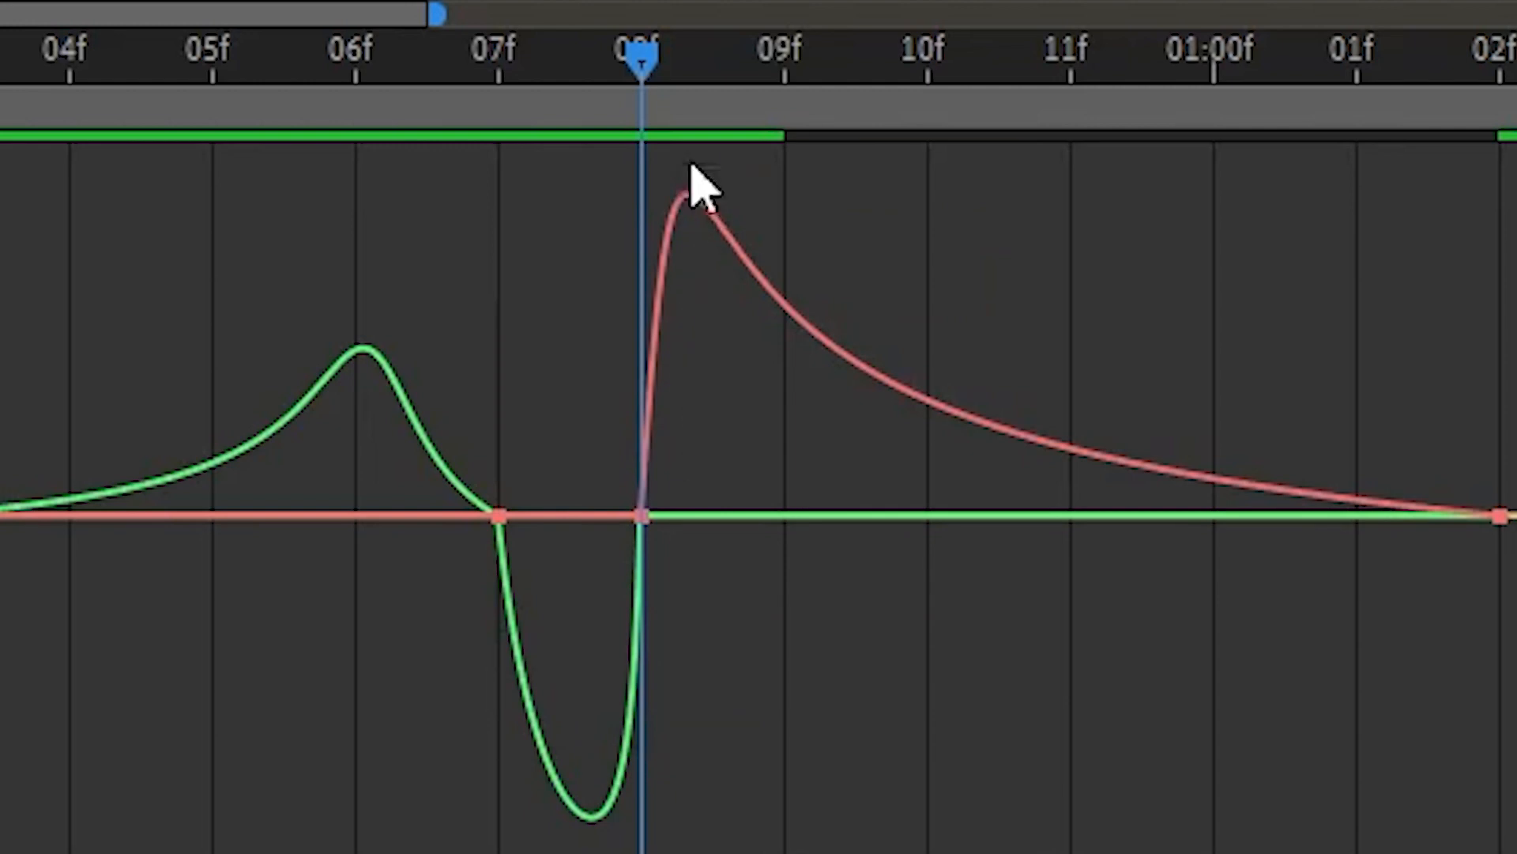
Preview the sharper landing spread from the beginning and check the pose at frame 5
drag(569, 66, 0, 135)
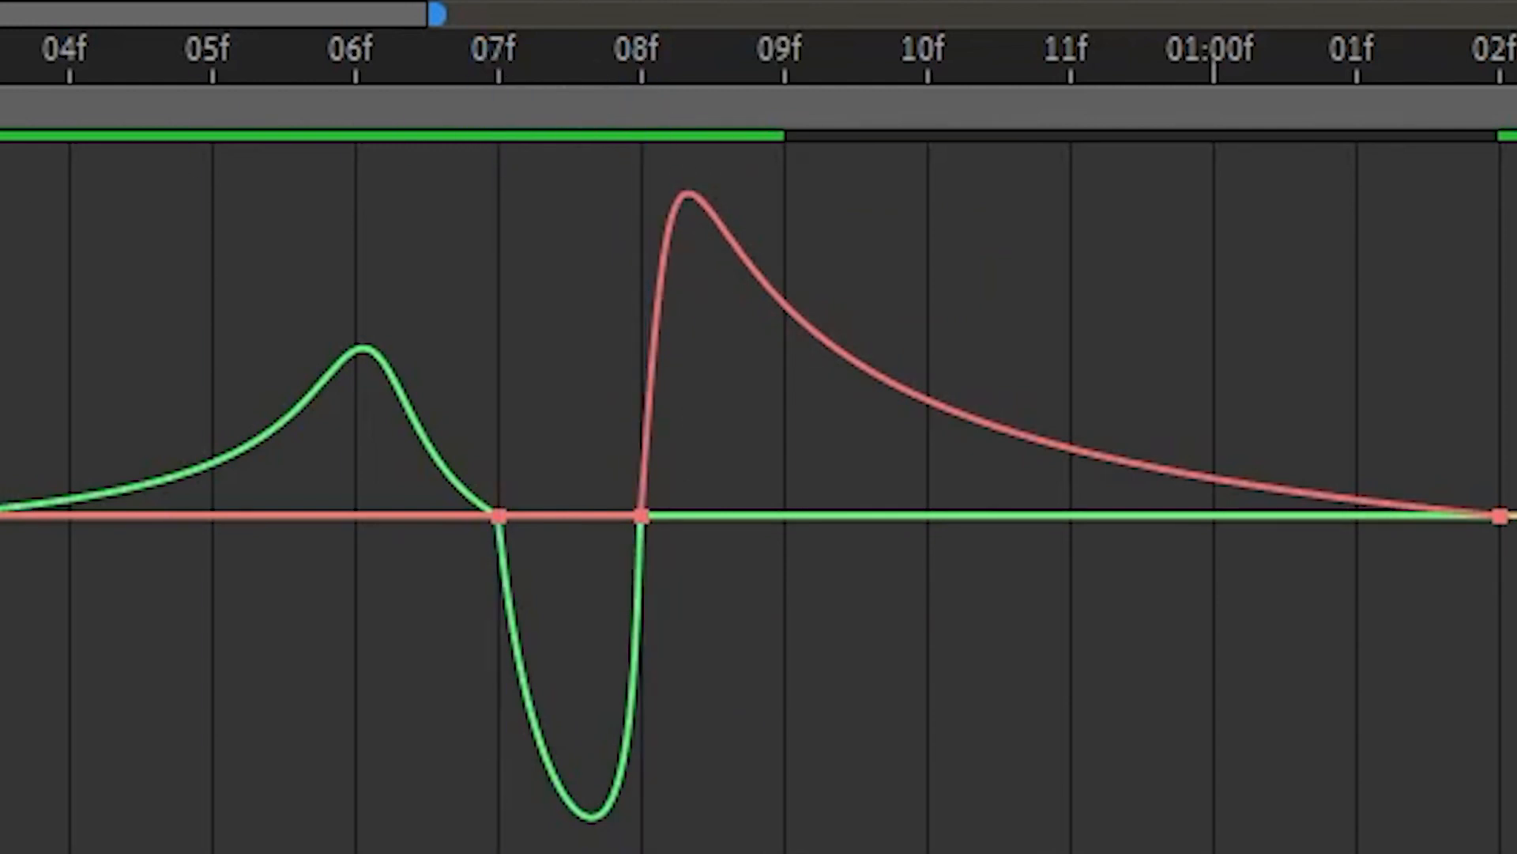
key(space)
click(511, 633)
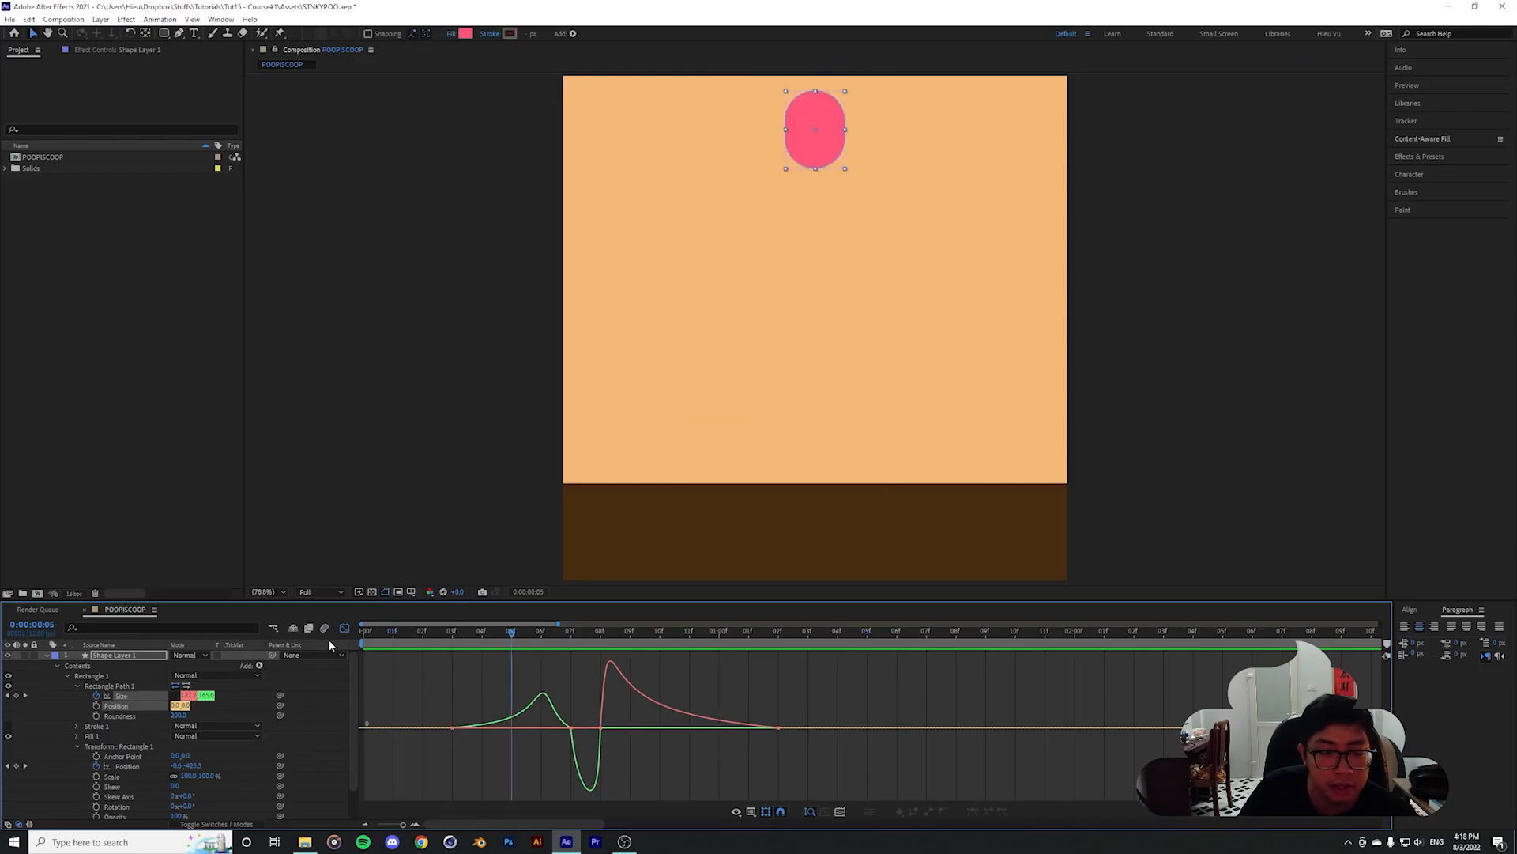
drag(329, 639, 325, 642)
key(space)
key(space)
Trim the end of the work area to 1:04 and replay the animation from frame 0
drag(558, 624, 456, 642)
drag(1379, 625, 628, 631)
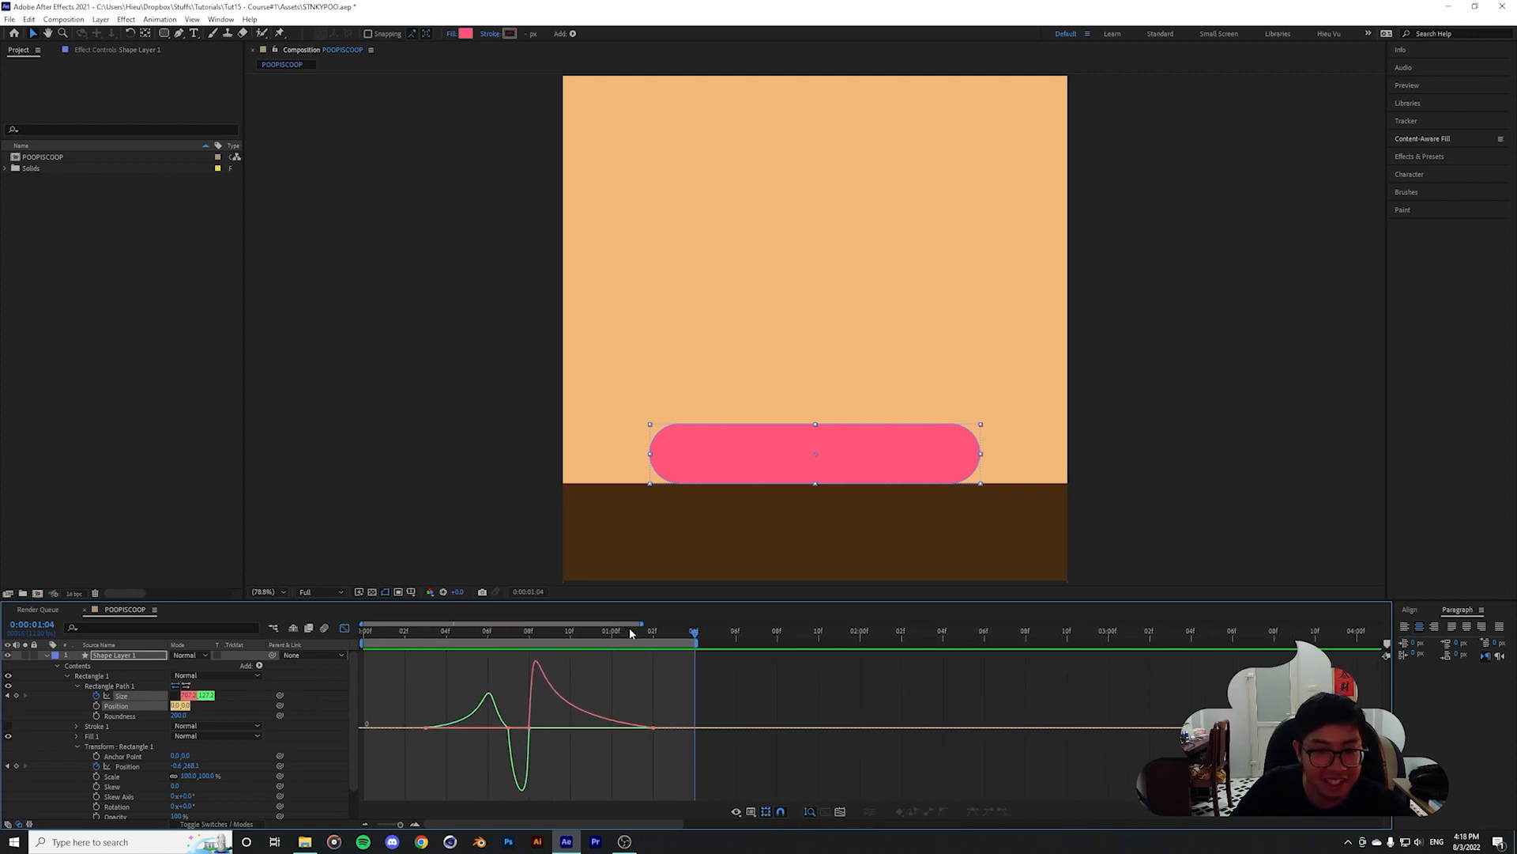
key(Home)
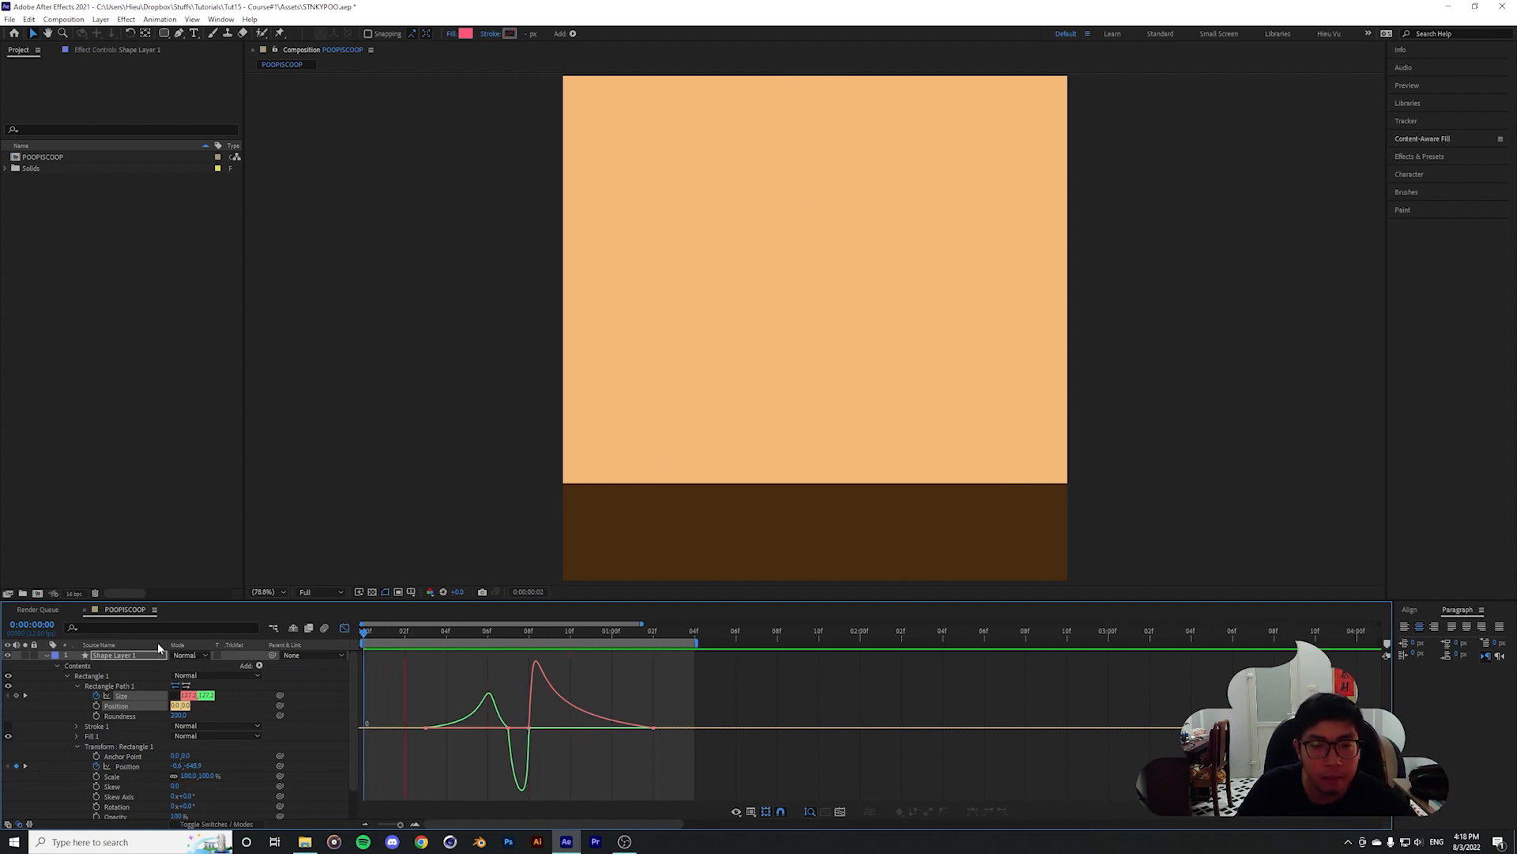
Close the Graph Editor and extend the end of the work area to about 2:08
click(345, 627)
drag(387, 632, 857, 634)
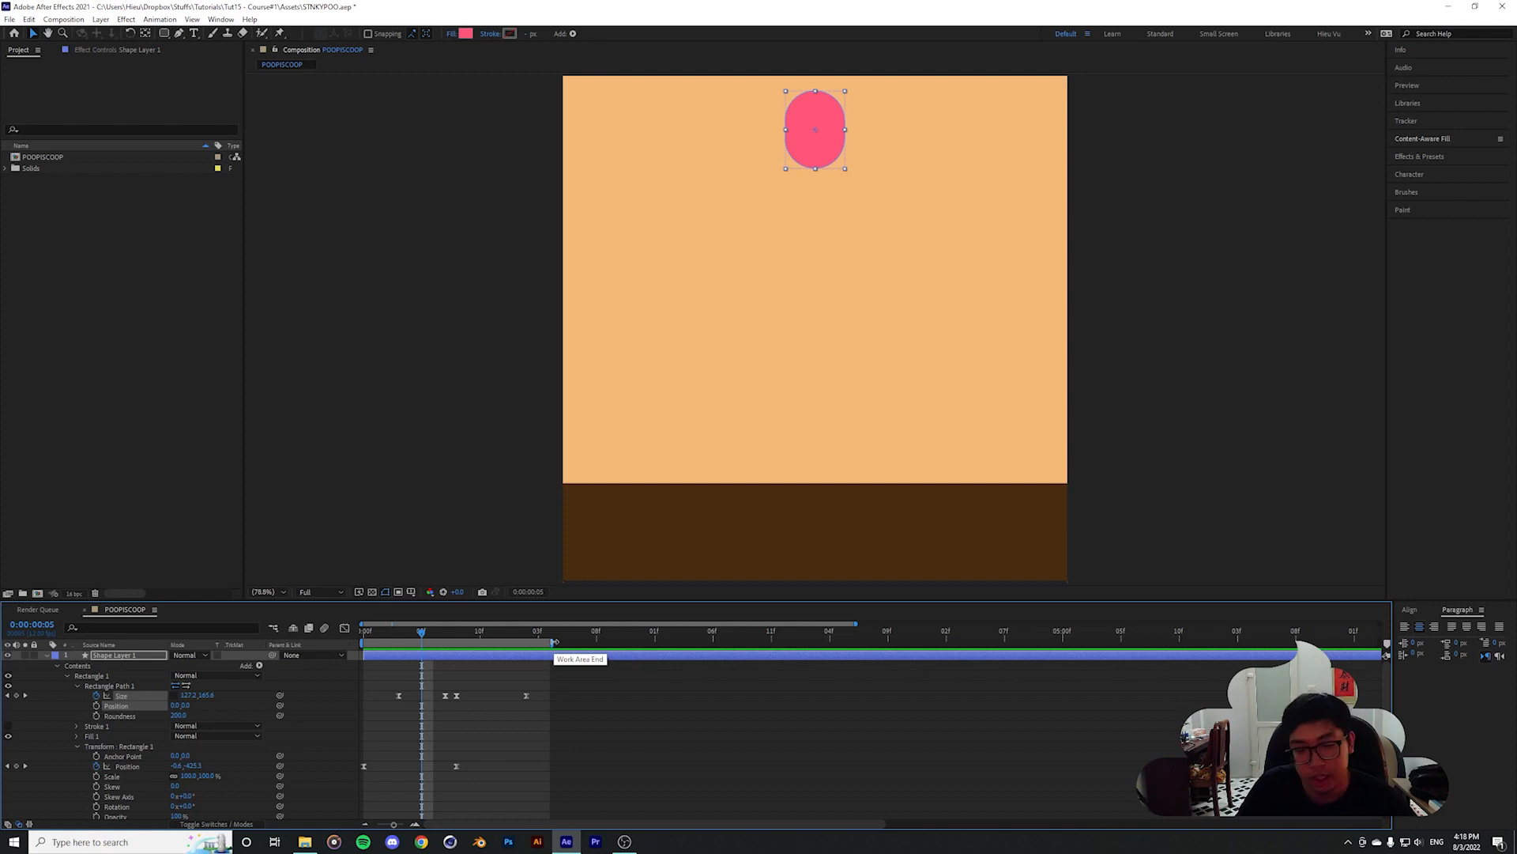
mouse_move(626, 644)
mouse_down()
mouse_move(608, 645)
mouse_move(628, 649)
mouse_up()
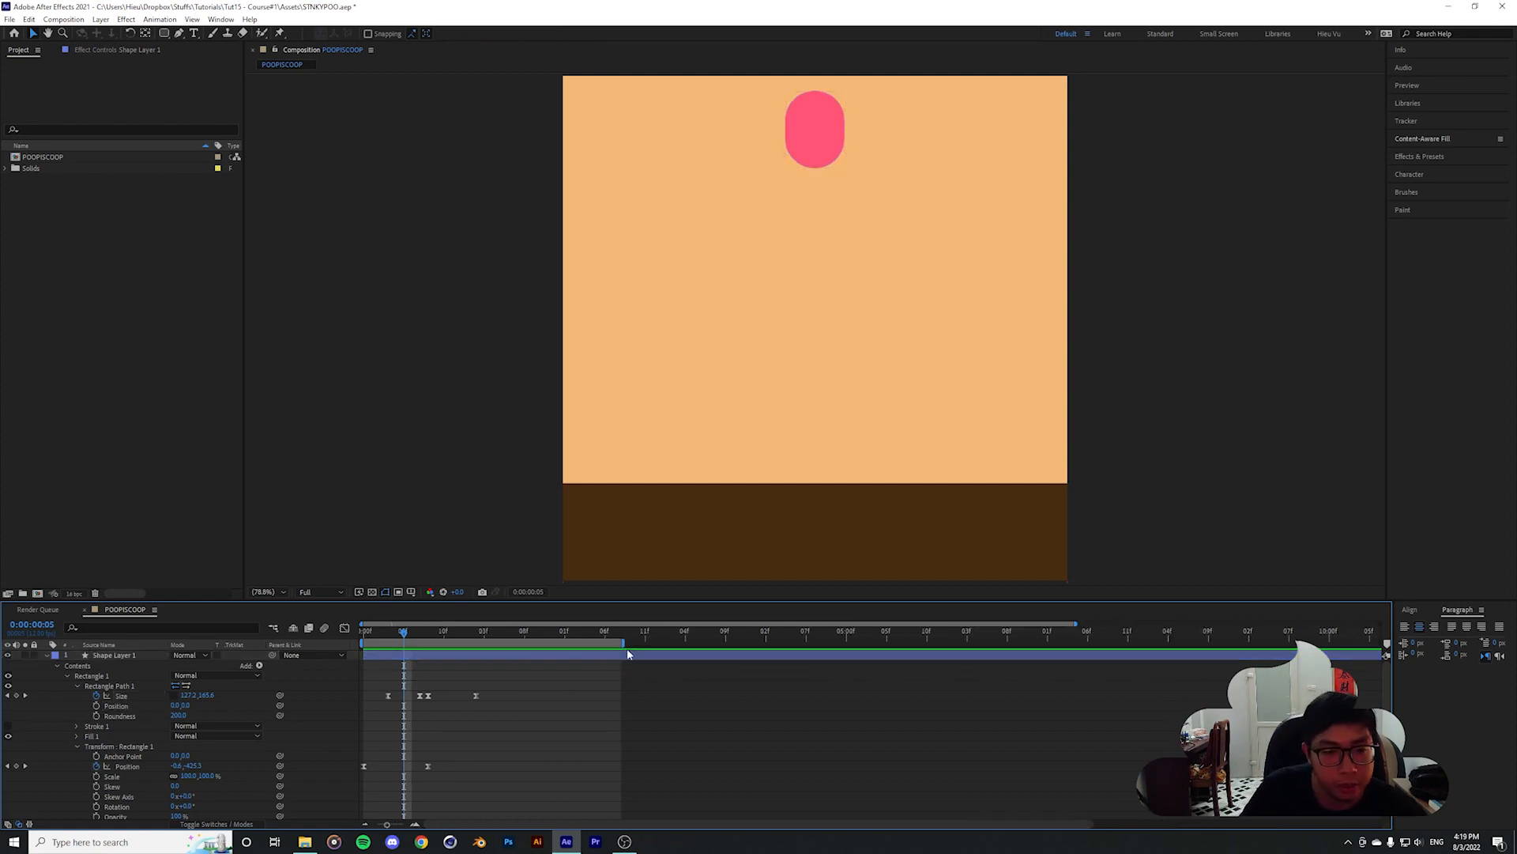
Move the current time to 1:07 and collapse the properties of Shape Layer 1
drag(417, 633, 517, 631)
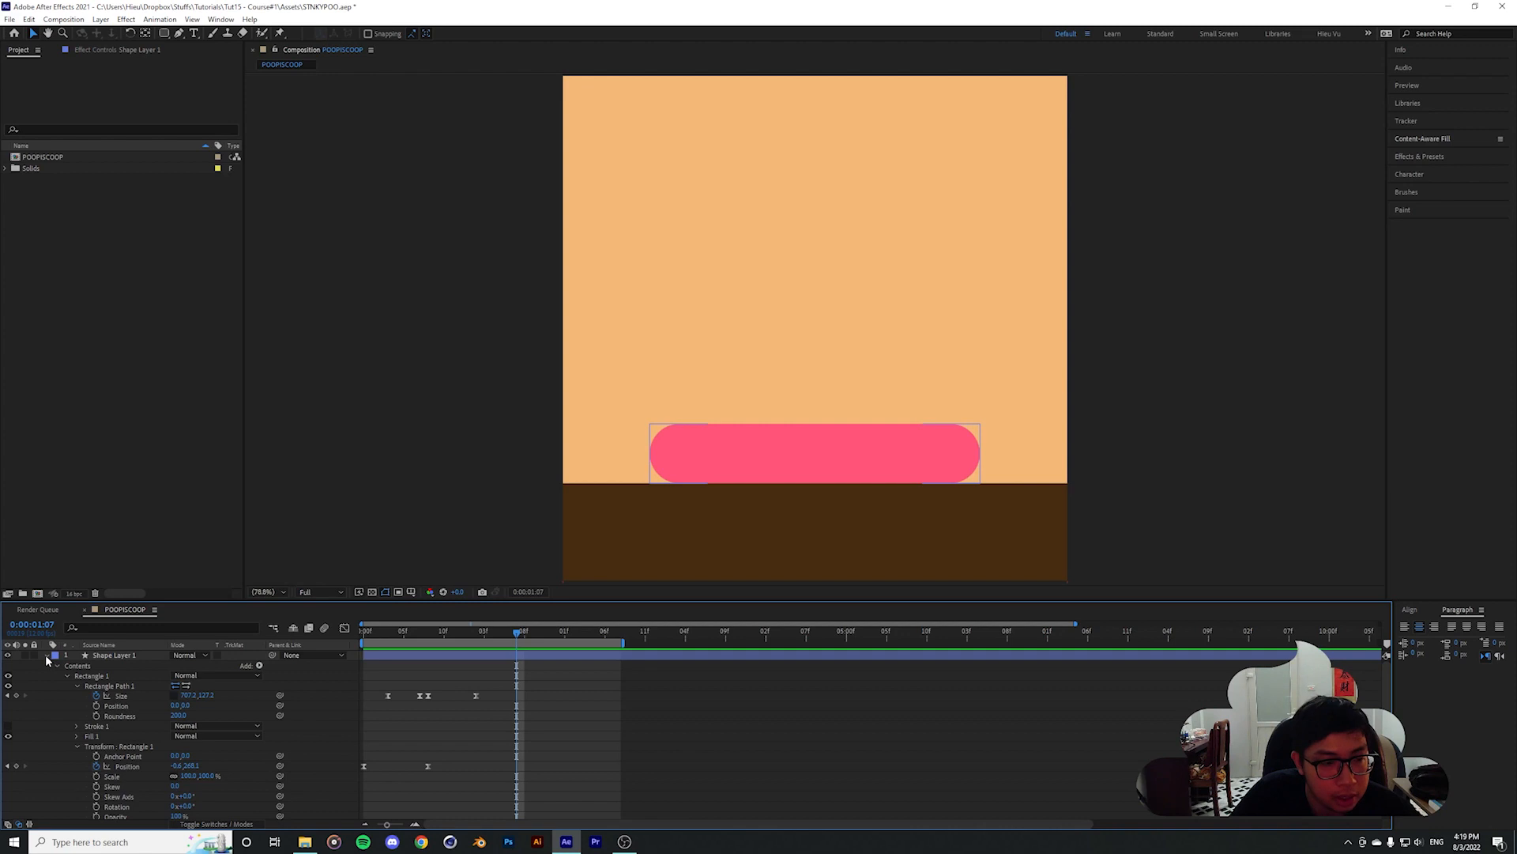
click(47, 656)
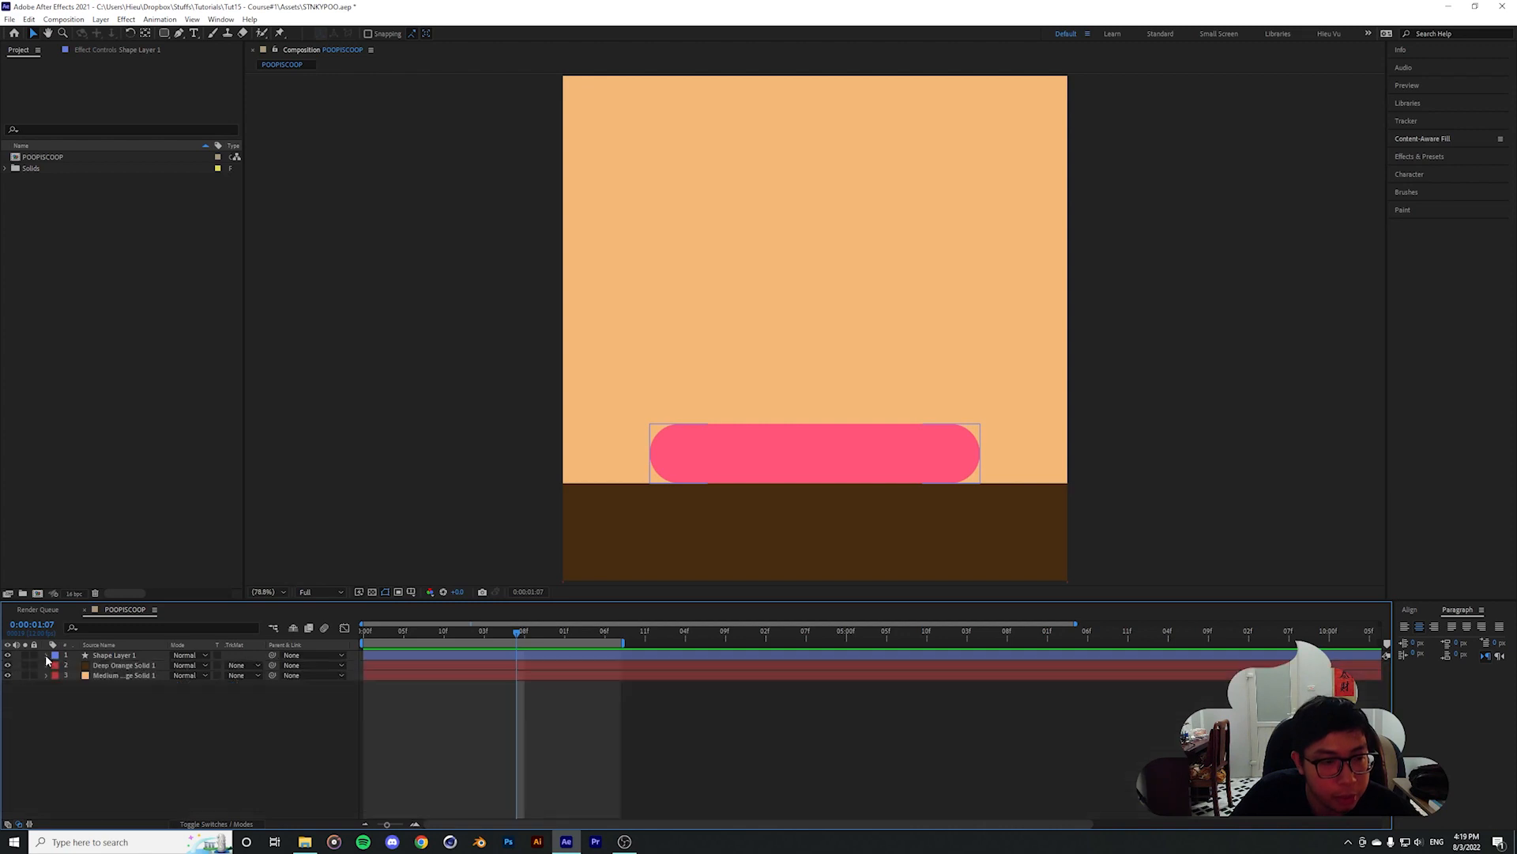
Rename the pink bar's shape layer as SLOOPYPOOP 1 and duplicate it
click(127, 657)
key(Return)
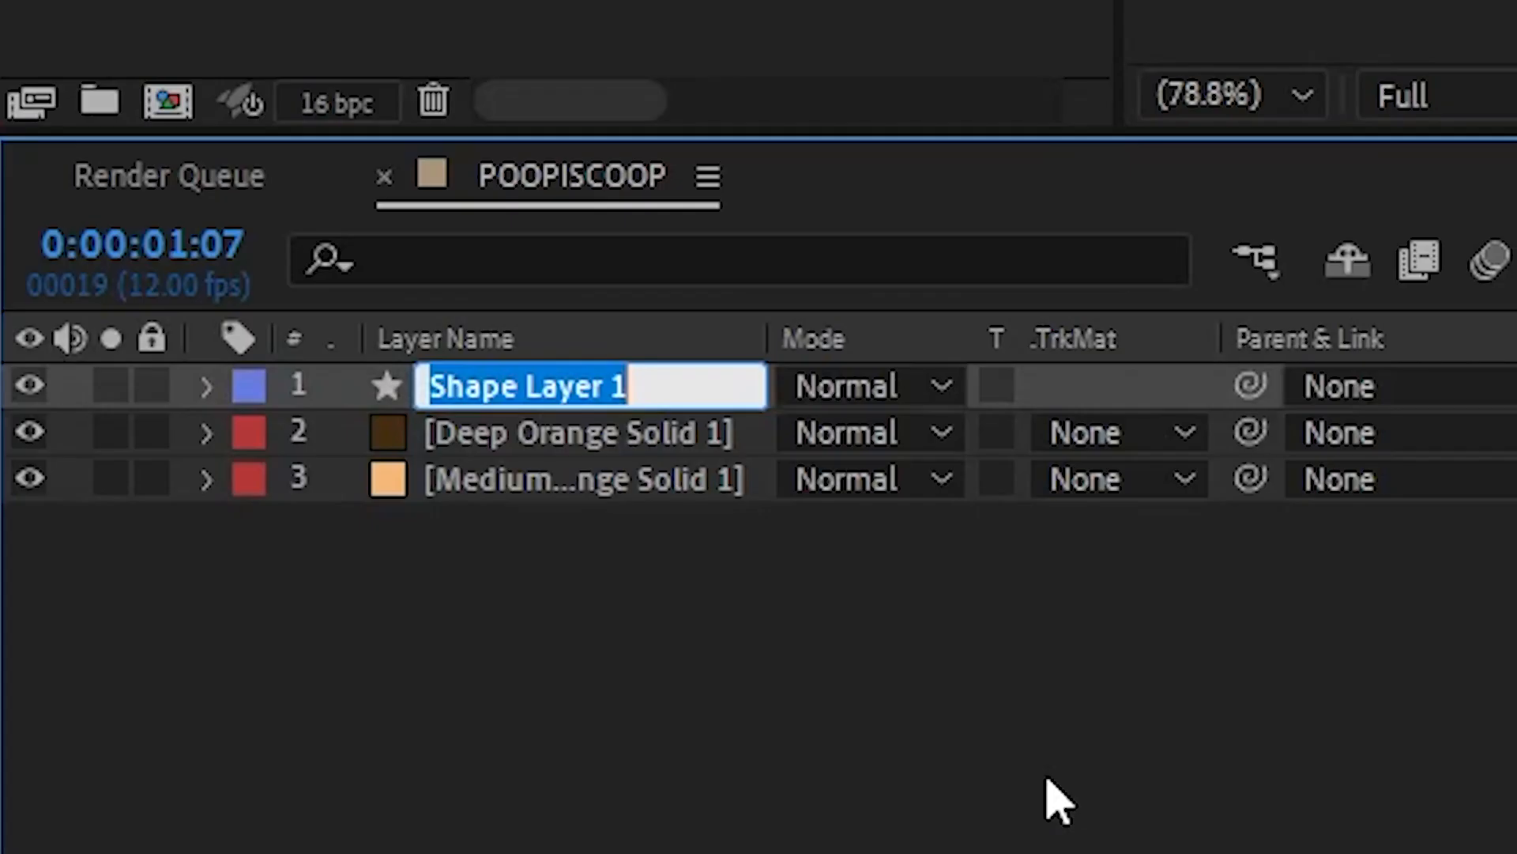
text(SLOOPYPOO)
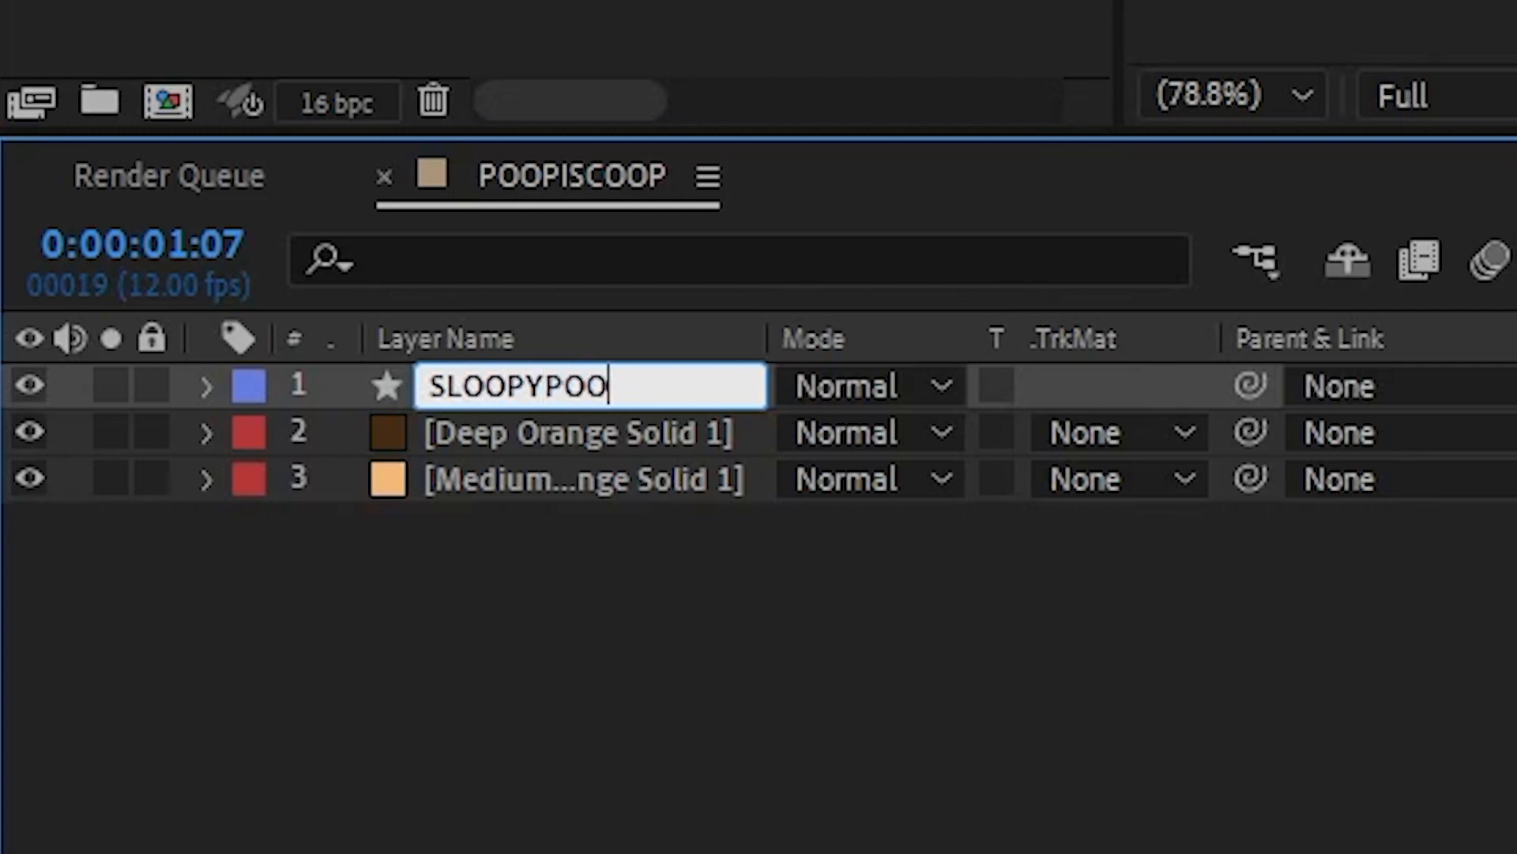
text(P 1)
key(Return)
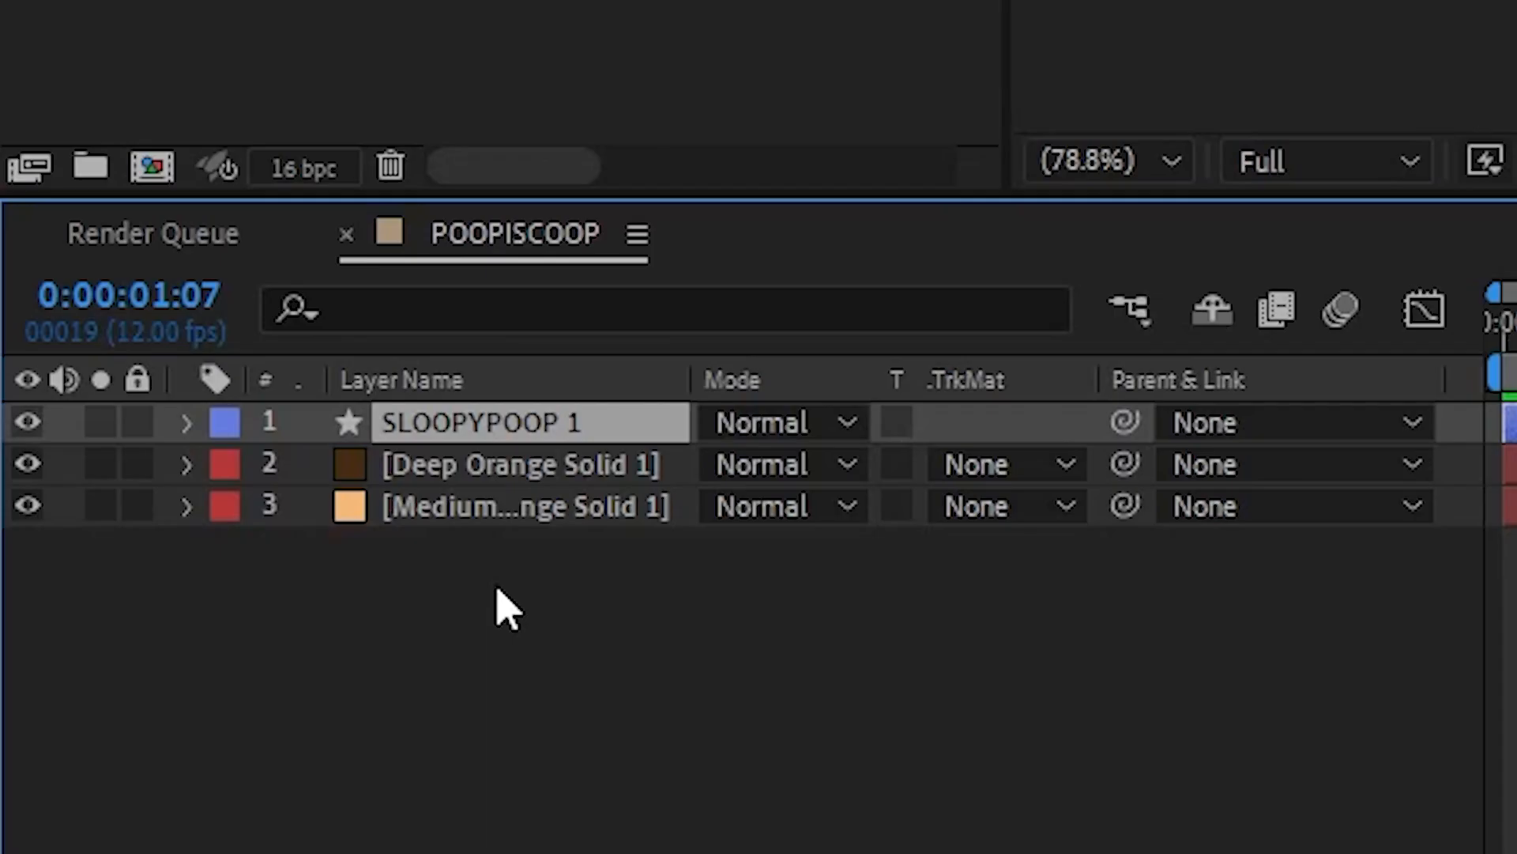
key(ctrl+d)
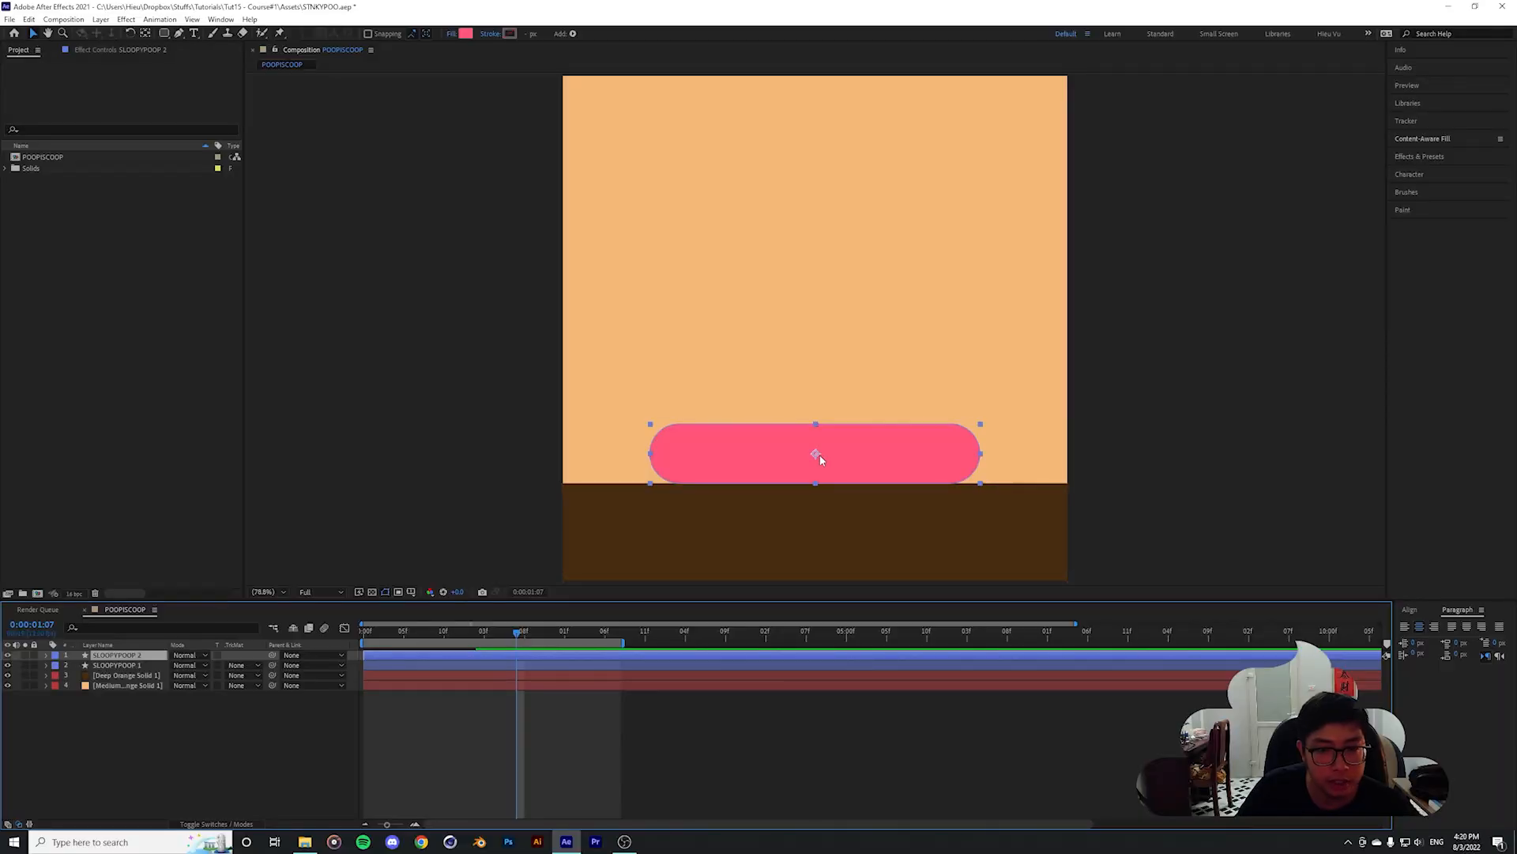
Try moving the duplicated bar upward directly in the composition view
drag(839, 462, 848, 403)
drag(844, 384, 838, 307)
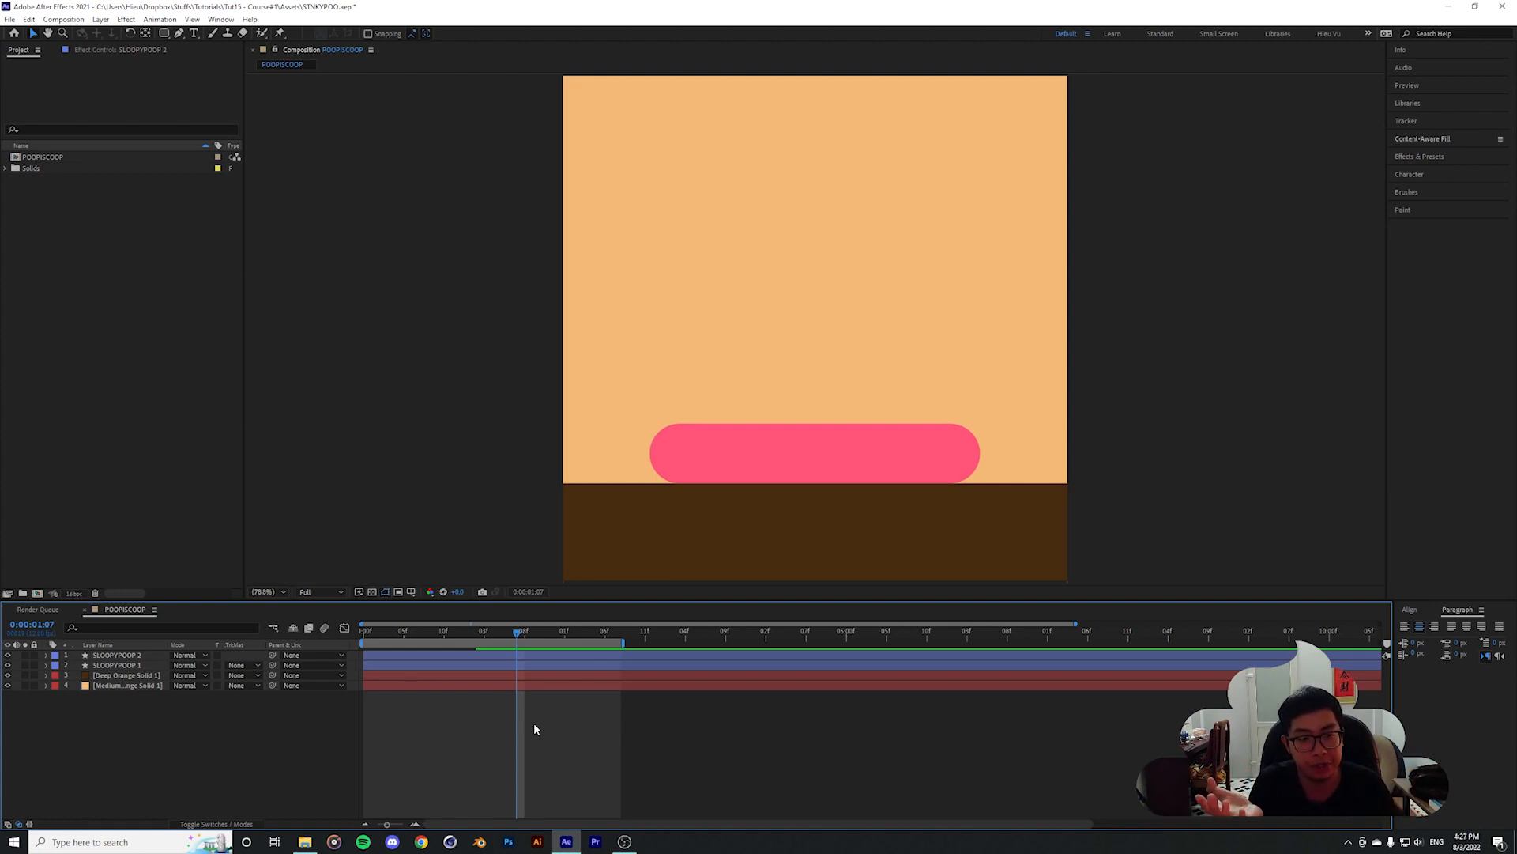
Raise the SLOOPYPOOP 2 layer above the original bar by setting its vertical position to about 584
click(136, 656)
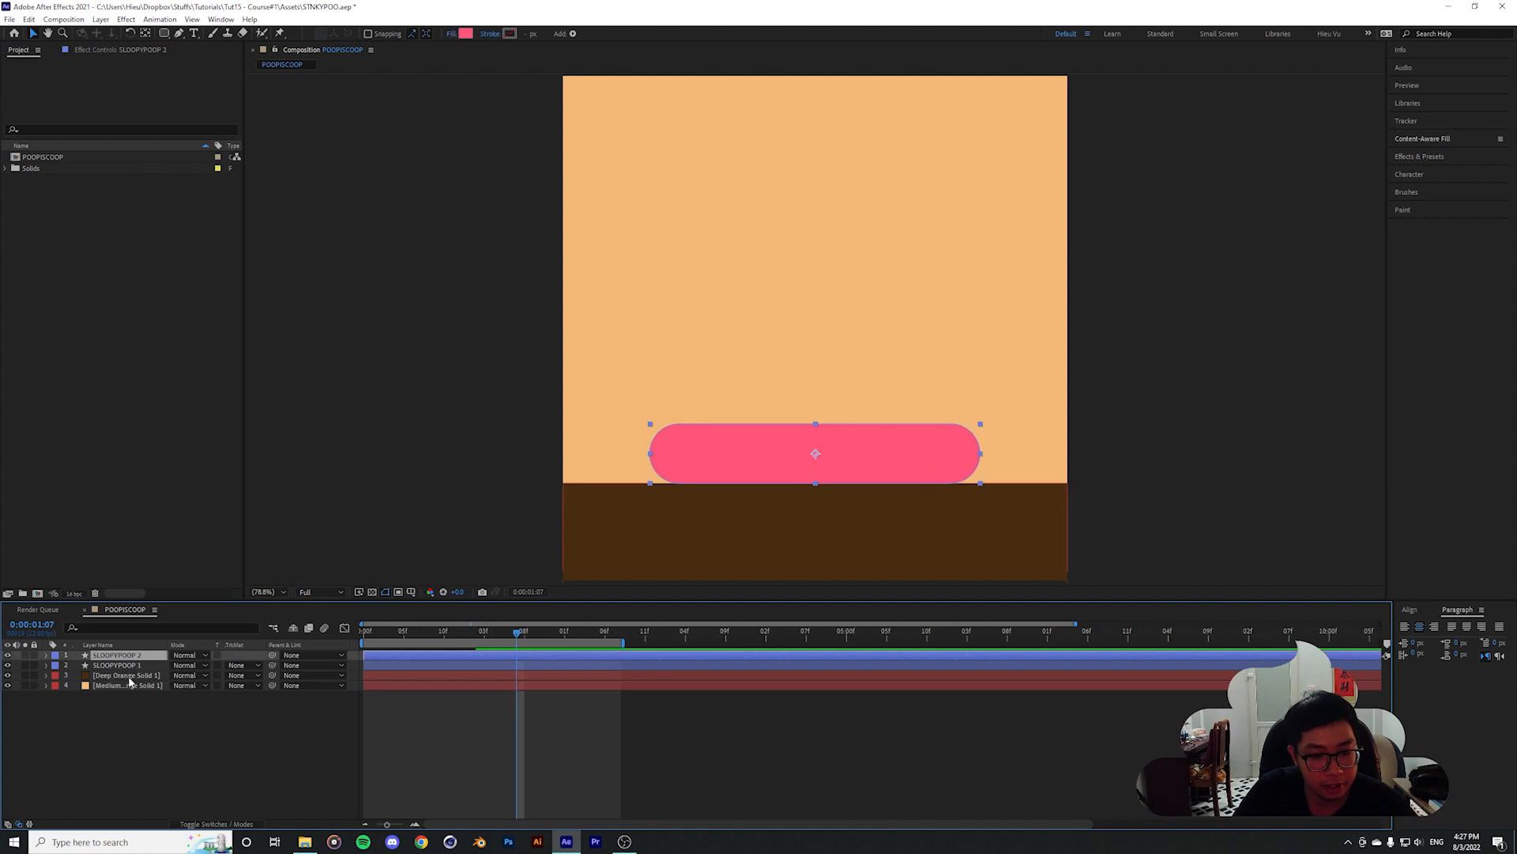
click(46, 656)
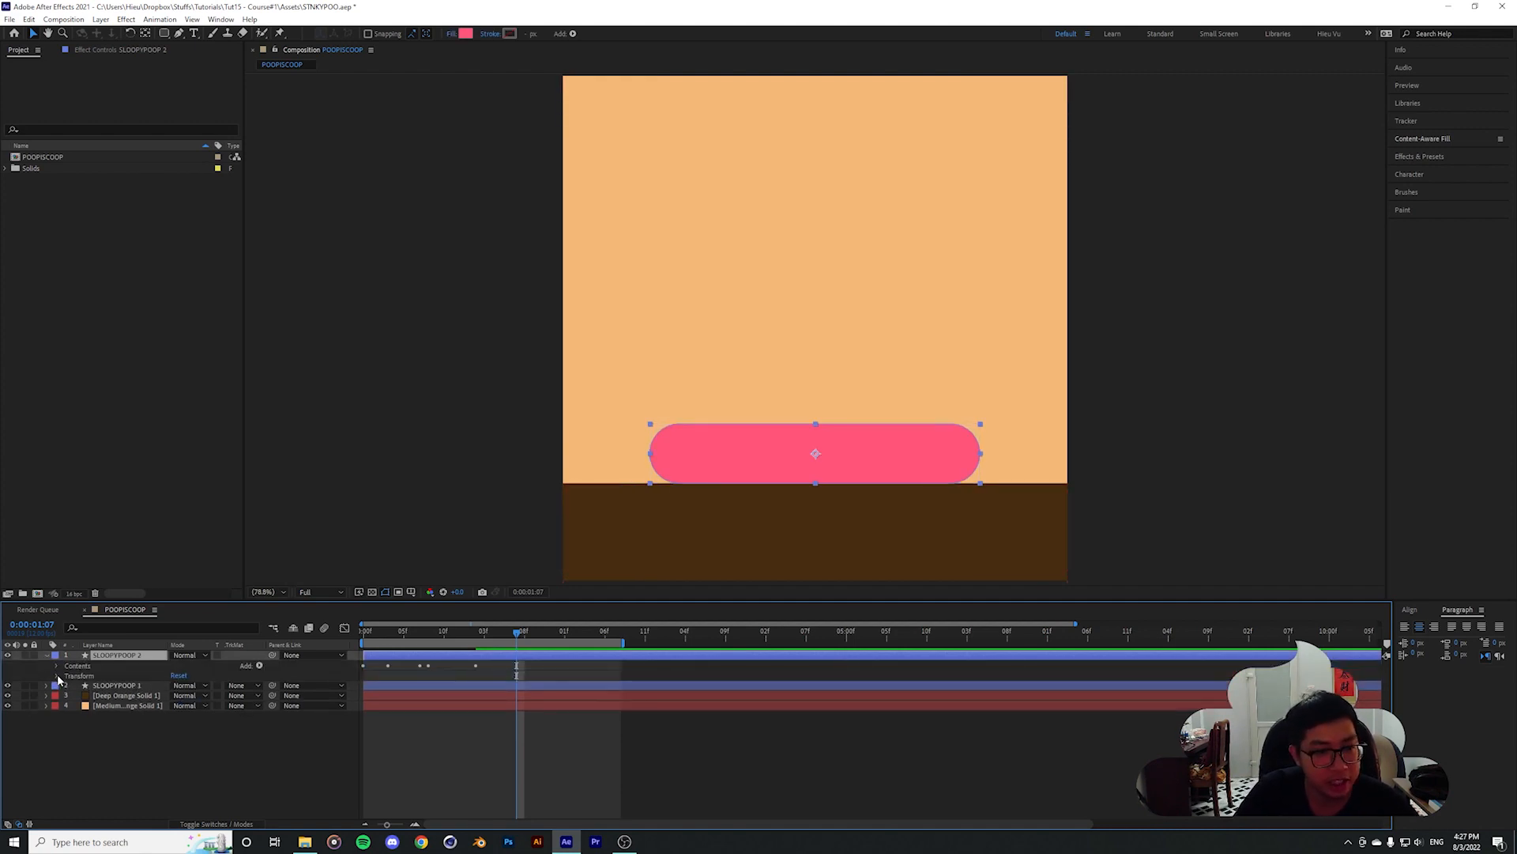
click(56, 676)
drag(190, 695, 177, 715)
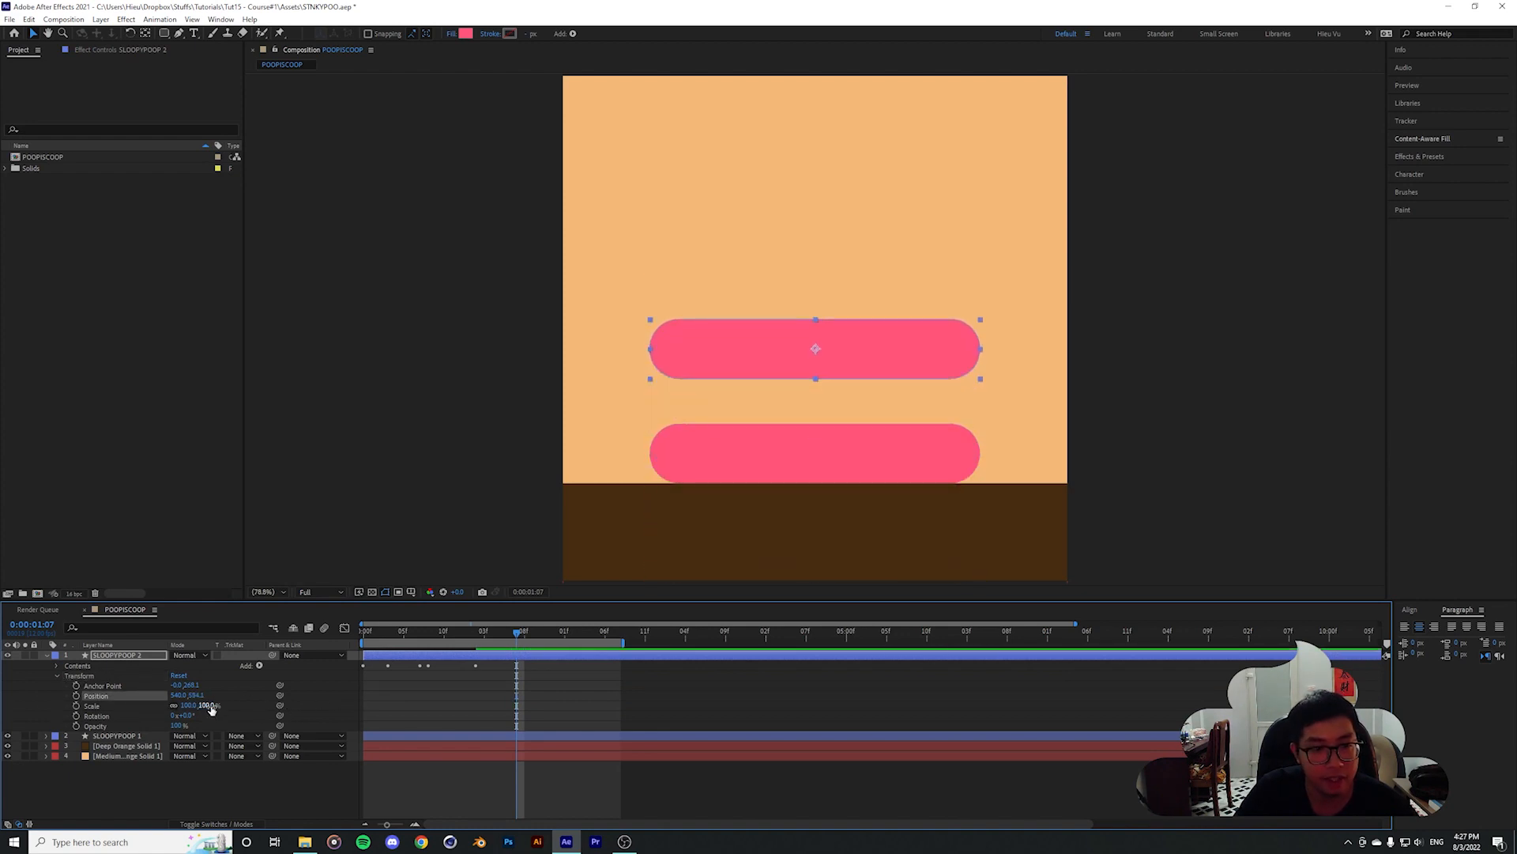
Expand the contents of SLOOPYPOOP 2 to reveal the rectangle path's Size keyframes and the rectangle transform's Position keyframes
click(57, 666)
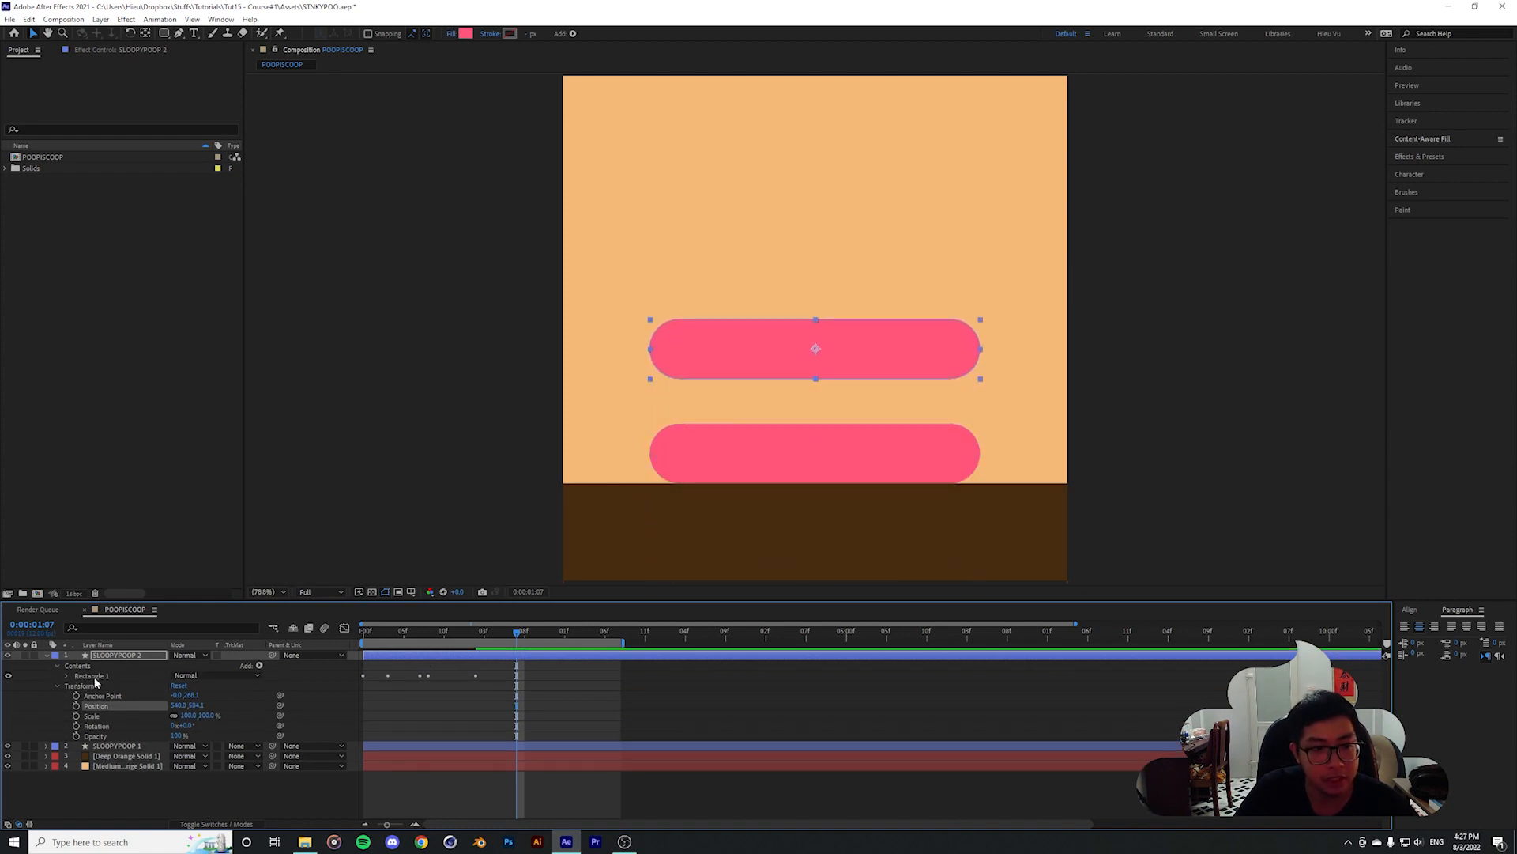
click(65, 676)
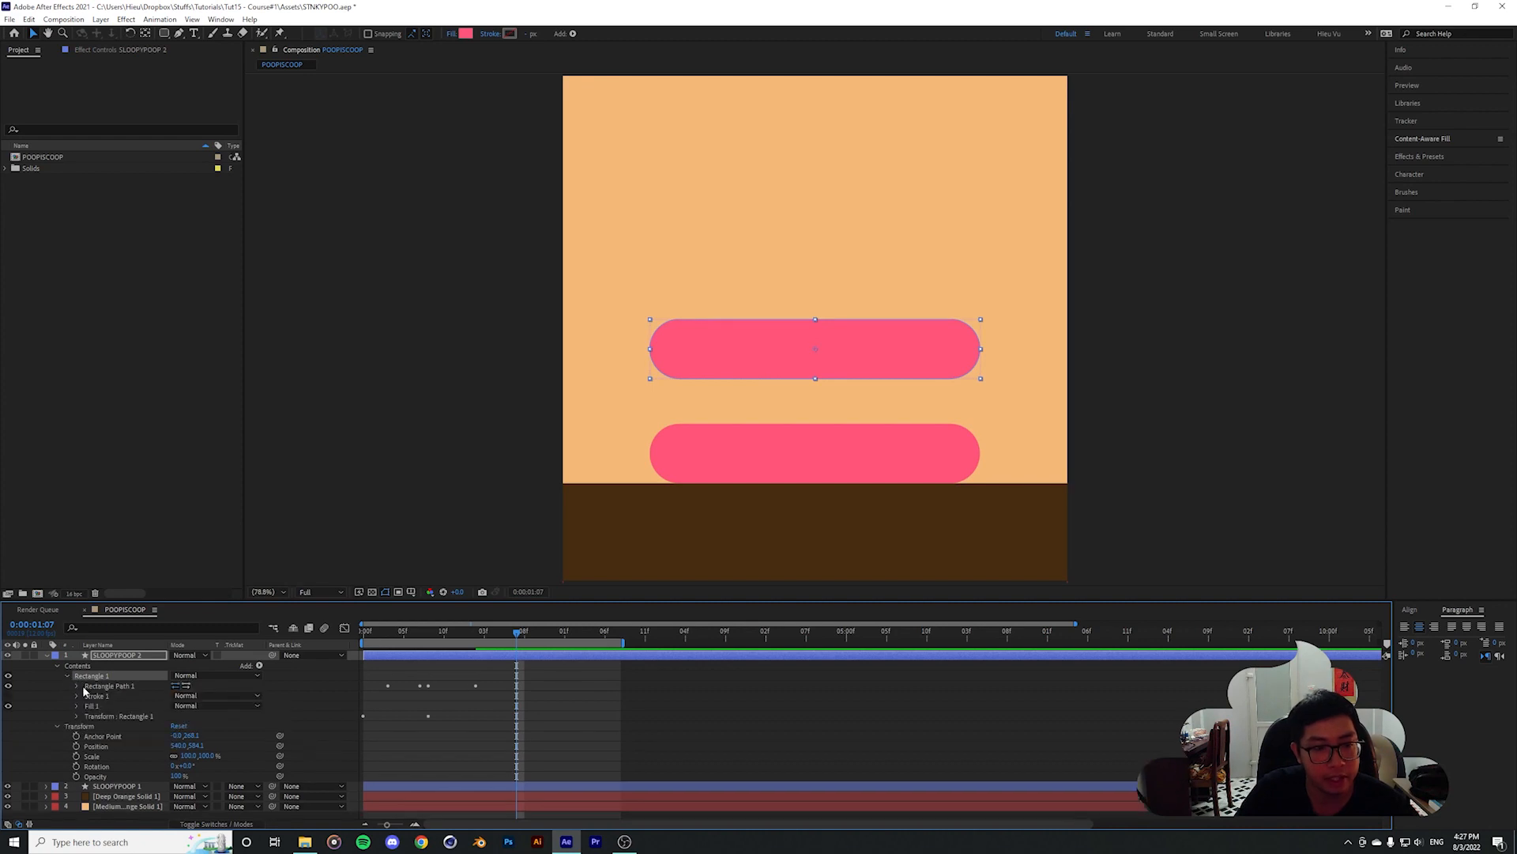
click(77, 686)
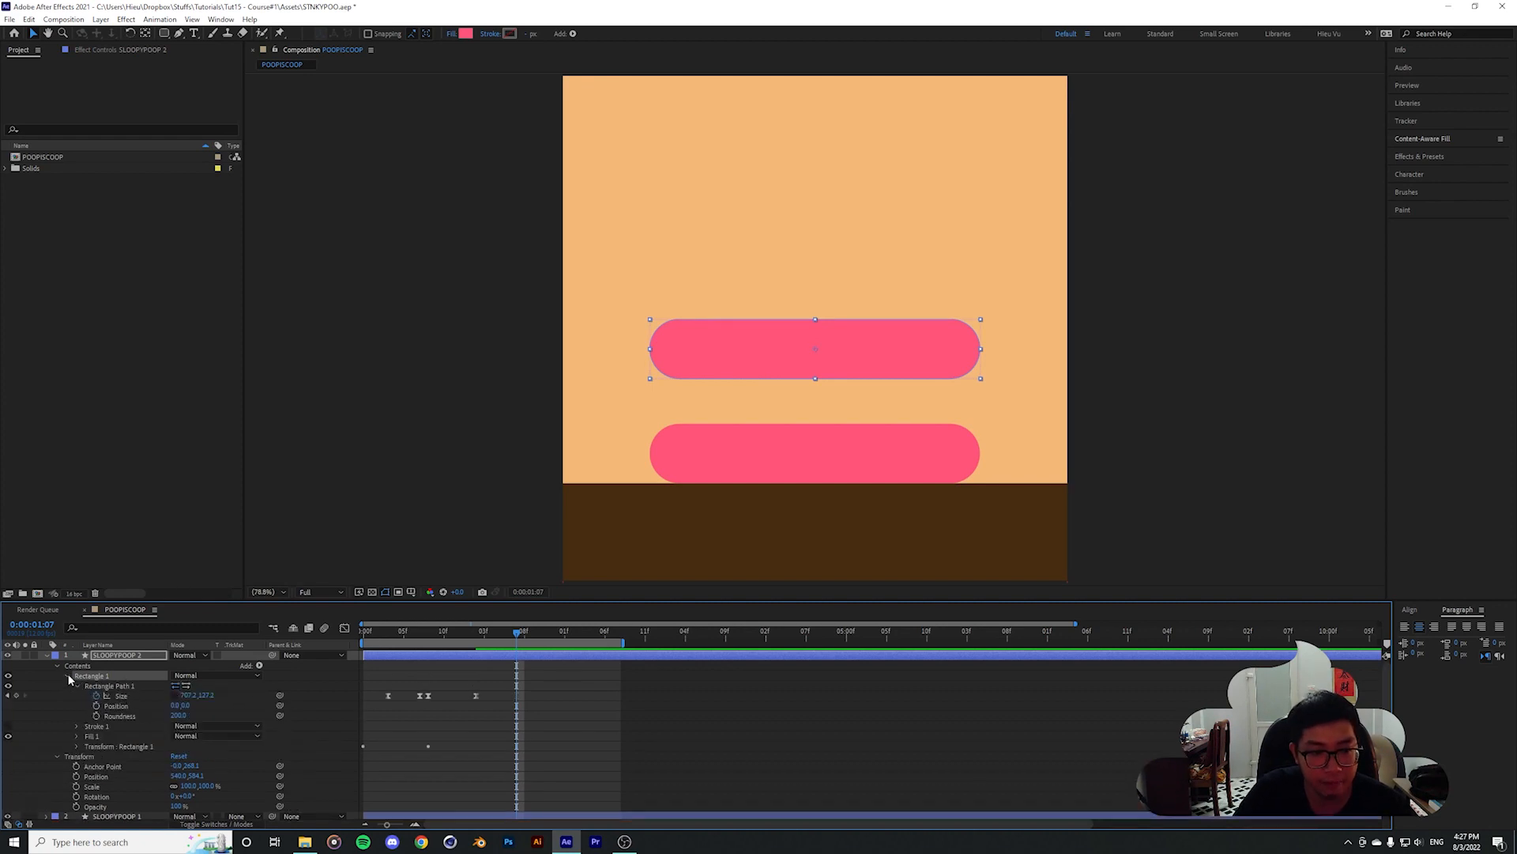
click(76, 746)
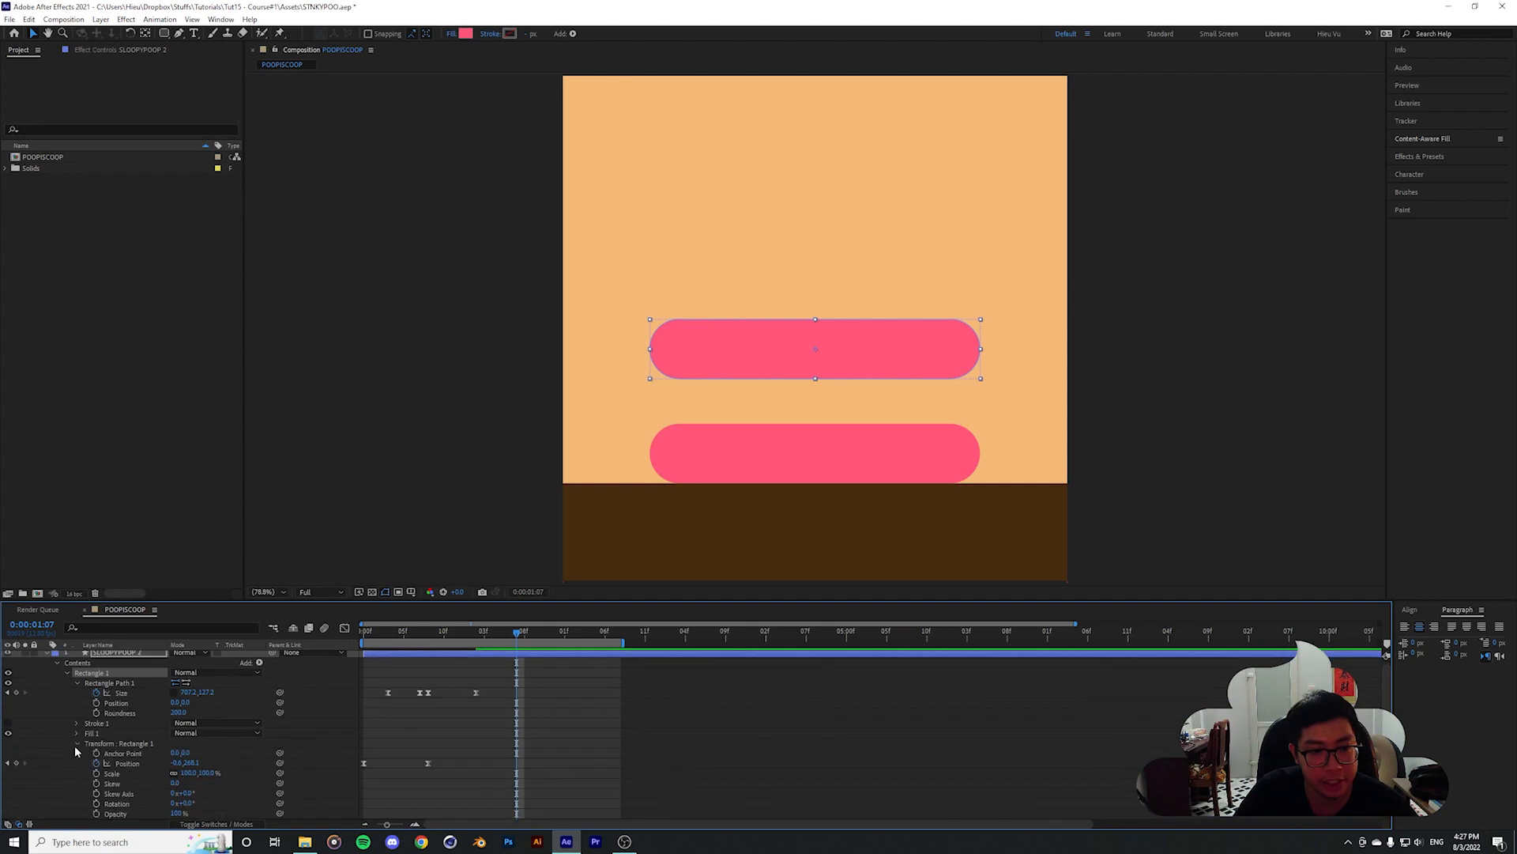
click(505, 649)
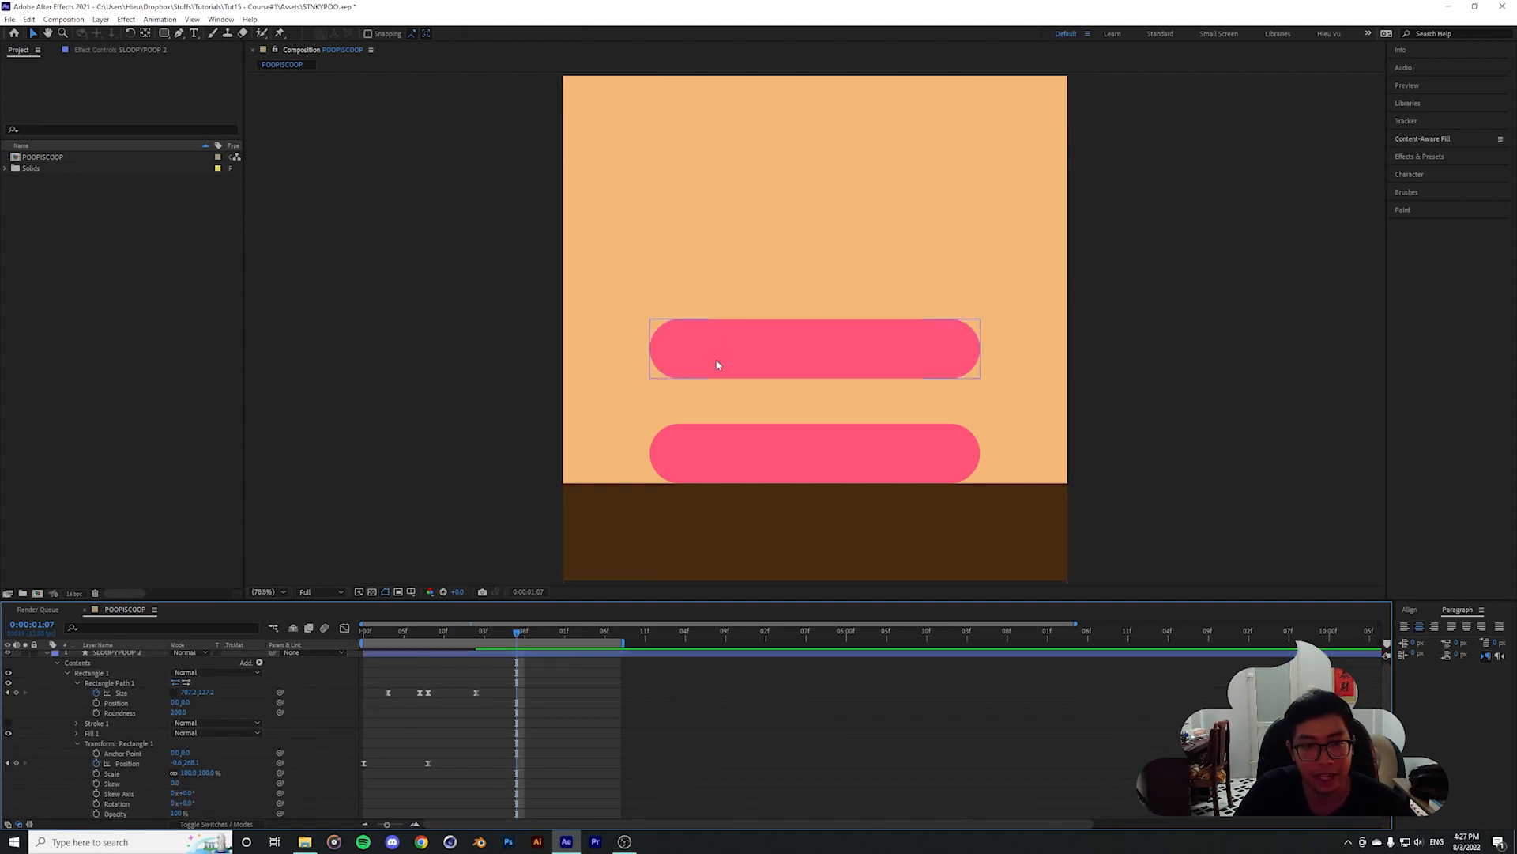
With the time at 0:00:01:04, lower the SLOOPYPOOP 2 bar until it rests on top of the bottom bar
click(774, 369)
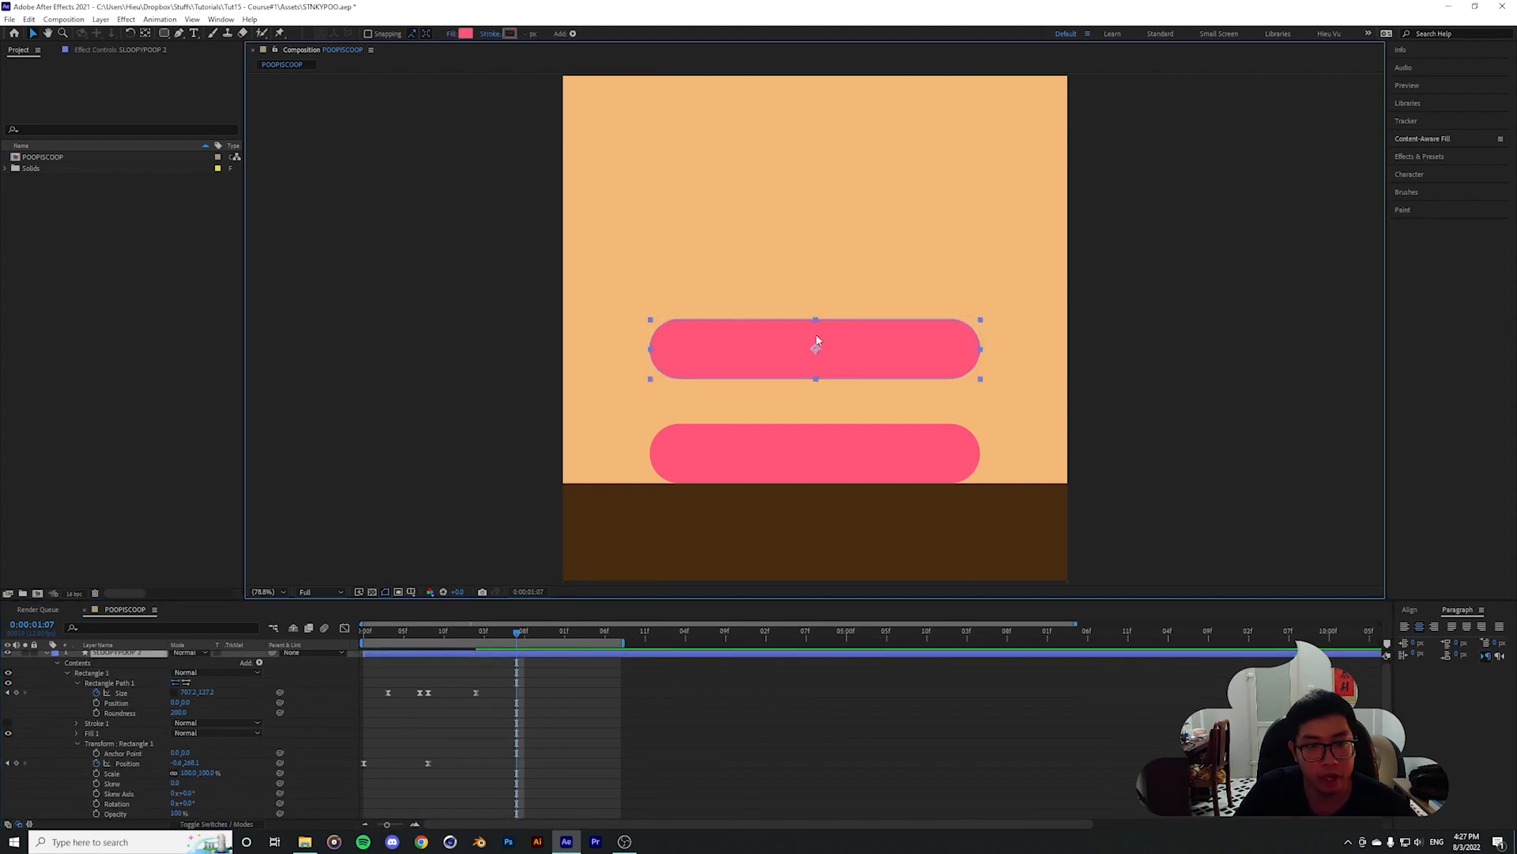
drag(515, 632, 492, 633)
scroll(134, 757, down, 3)
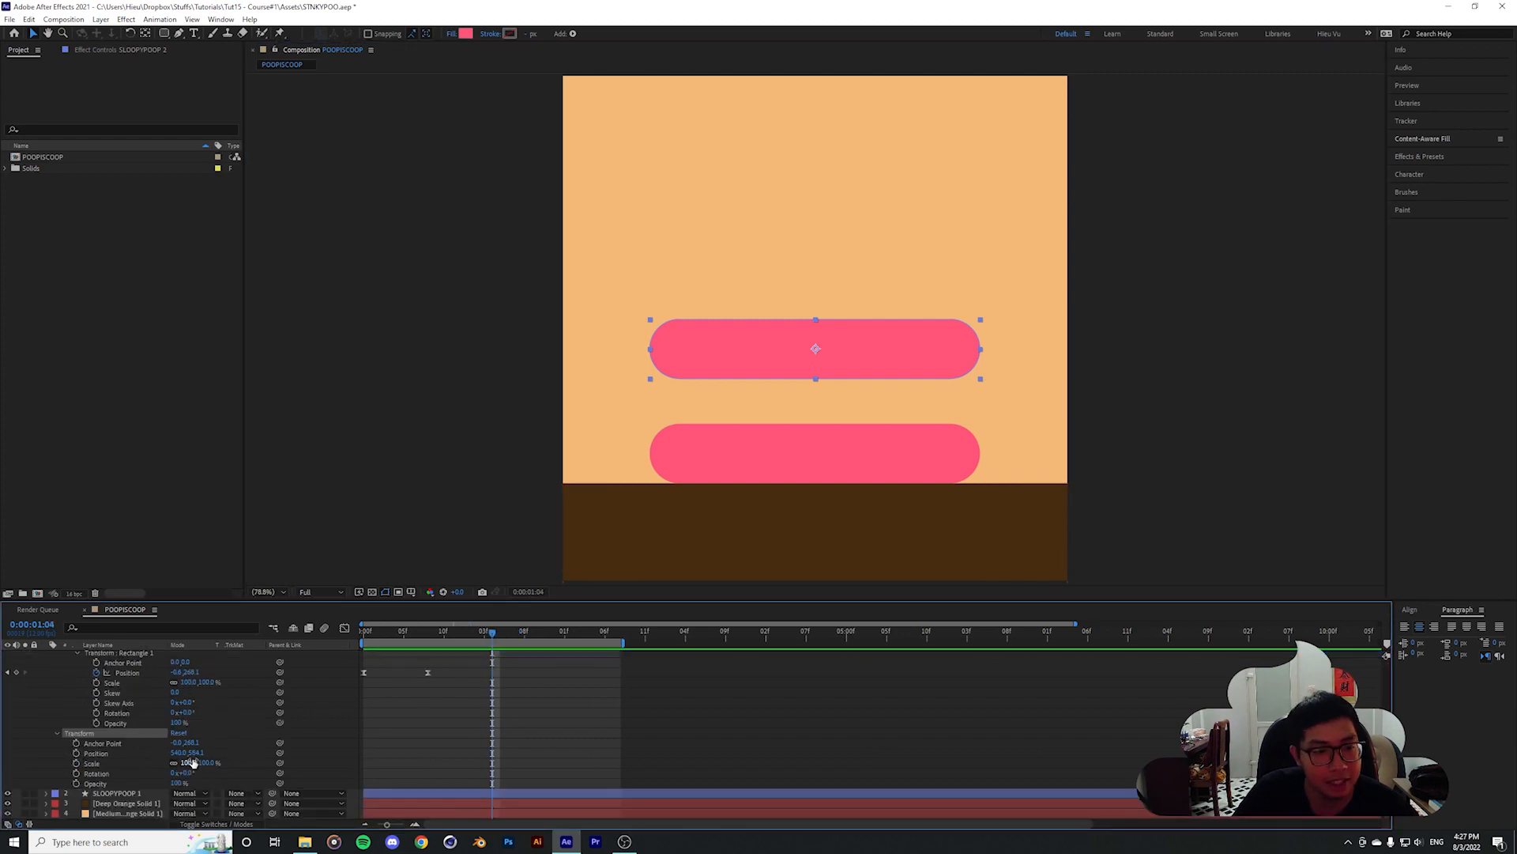
click(134, 756)
drag(867, 342, 858, 389)
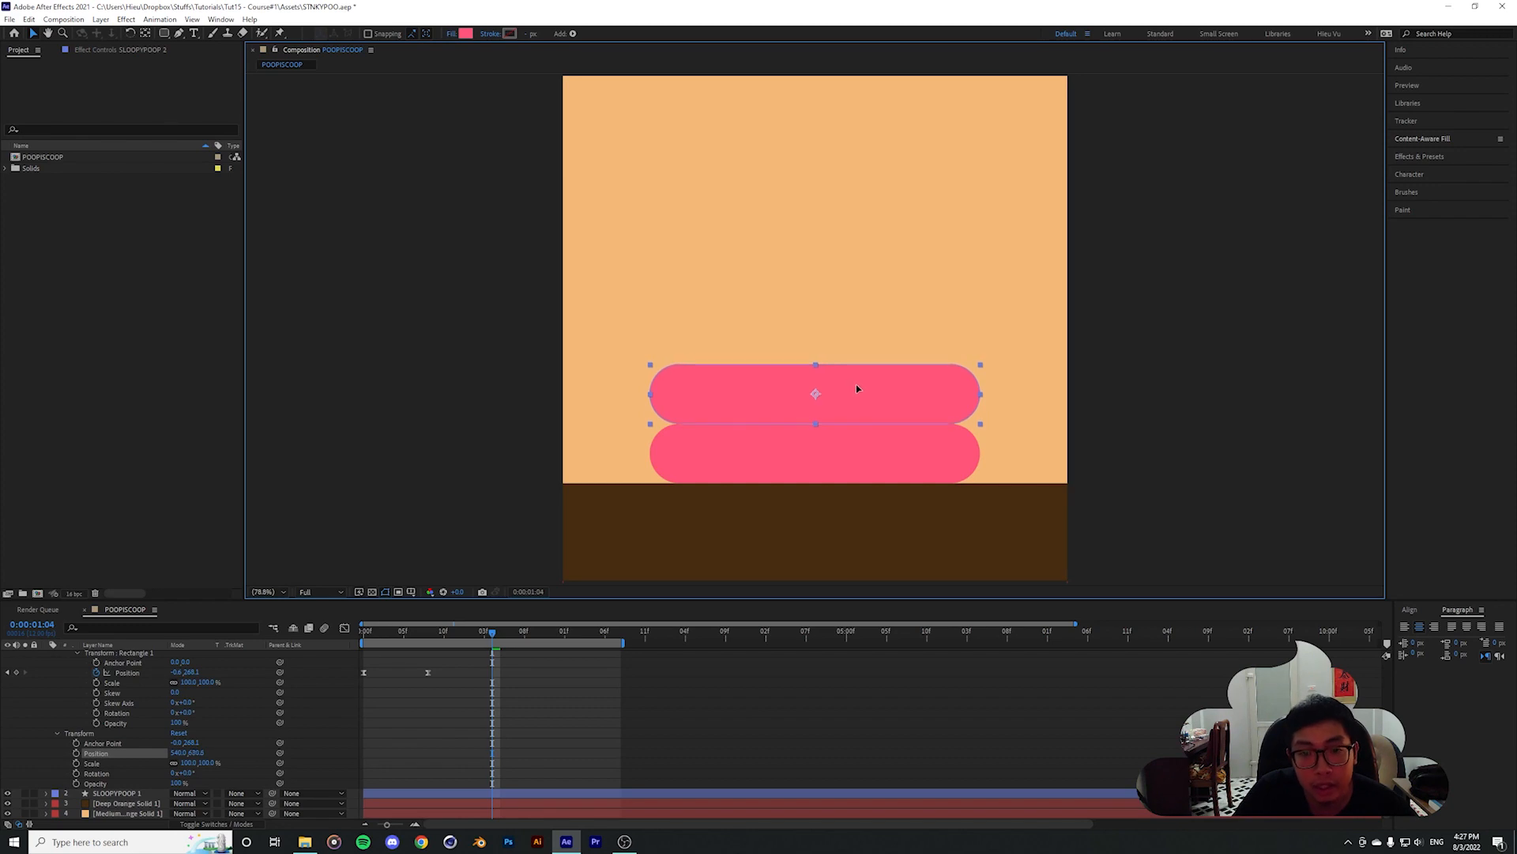
key(Down)
Nudge the SLOOPYPOOP 2 bar vertically in fine increments so its lower edge meets the bottom bar without a visible seam
scroll(860, 462, up, 1)
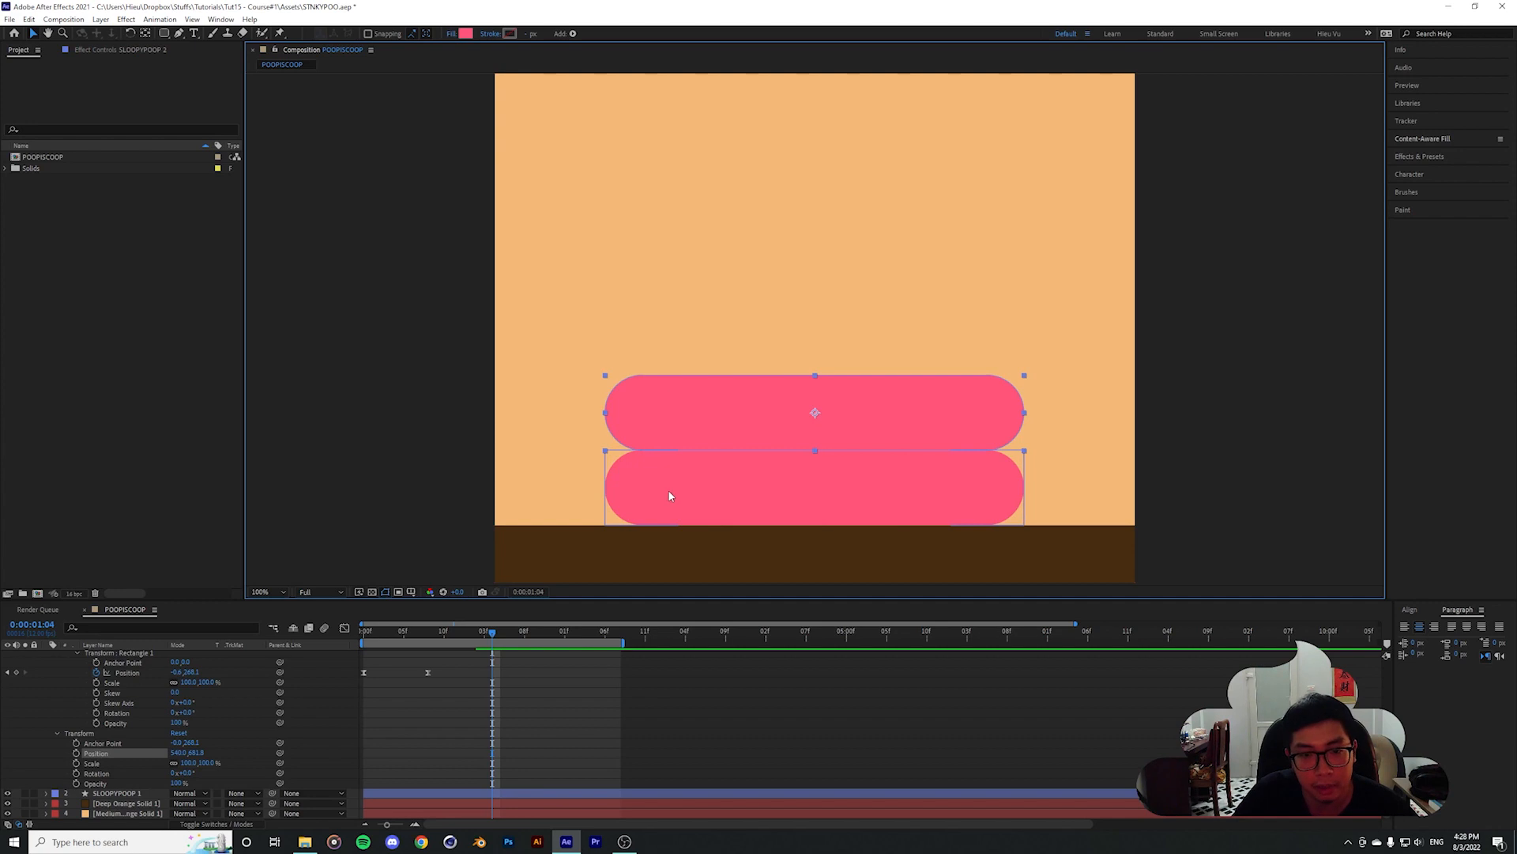
scroll(920, 557, up, 1)
drag(926, 563, 912, 384)
scroll(885, 384, up, 1)
drag(813, 385, 295, 341)
key(v)
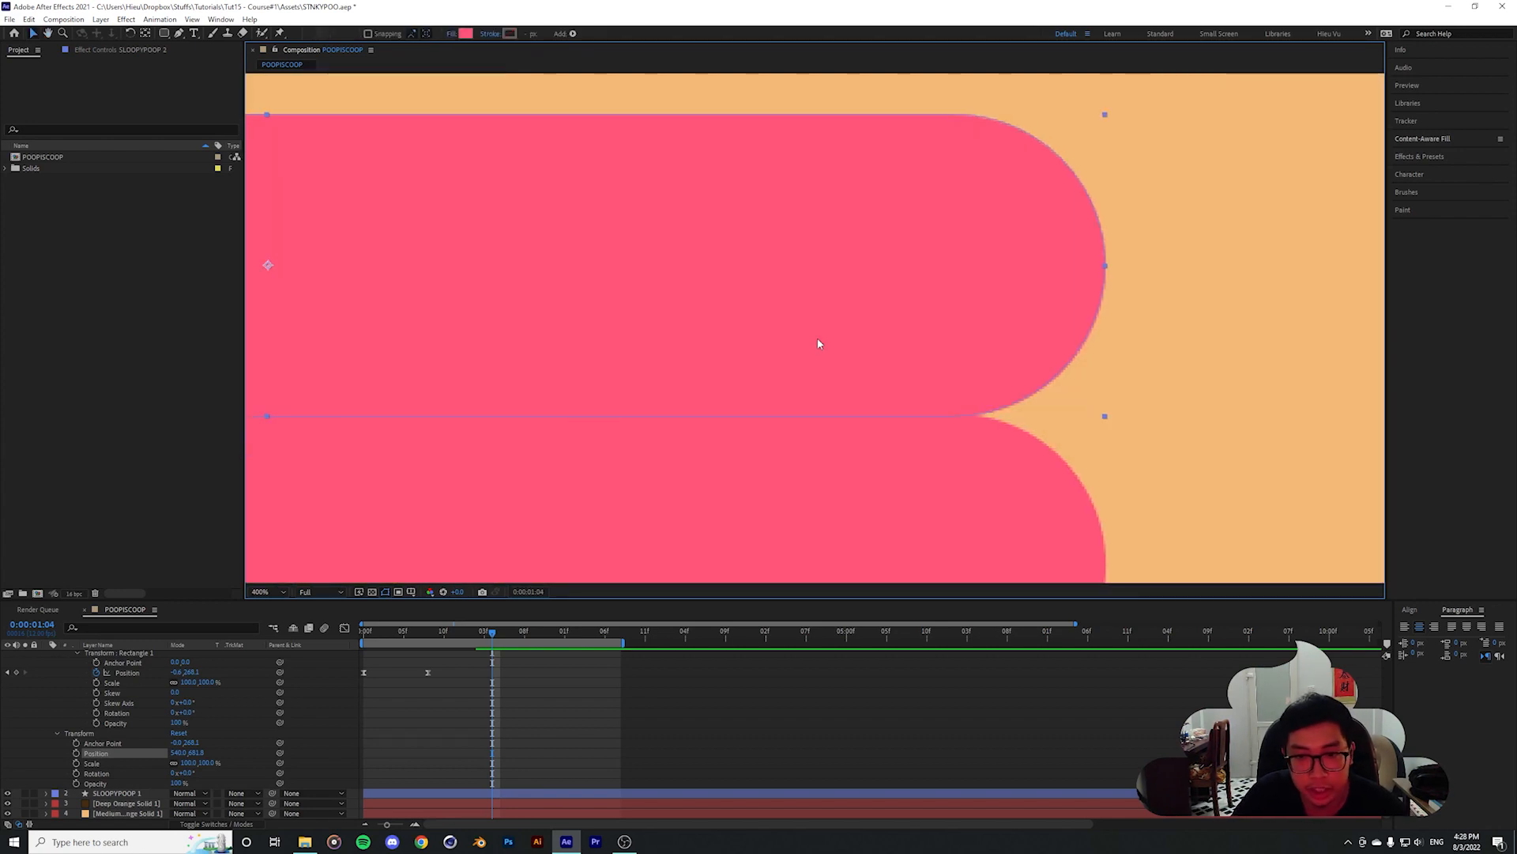
key(Up)
key(Up)
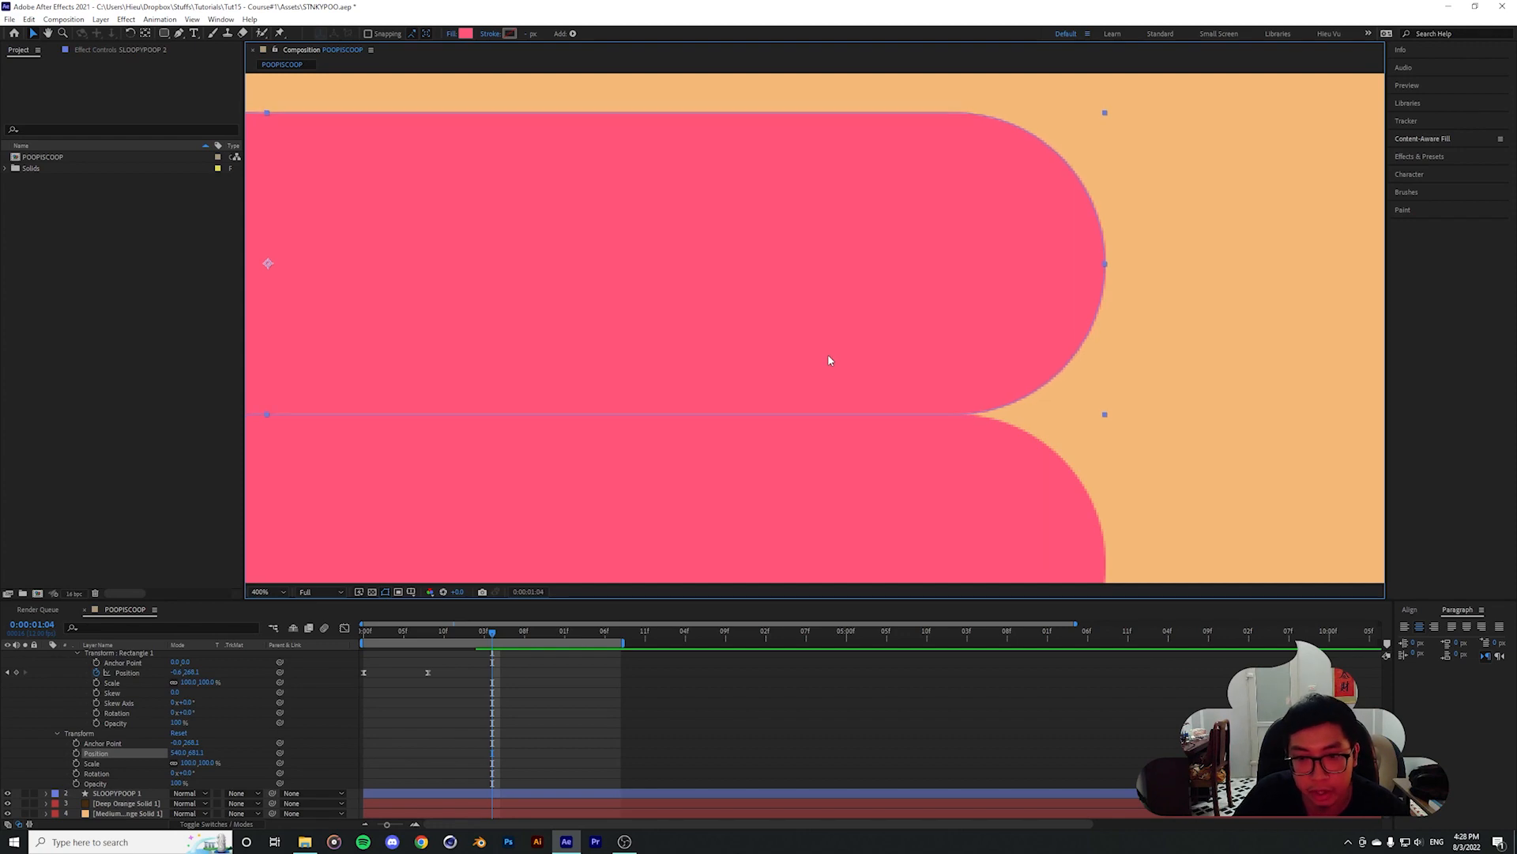
key(Down)
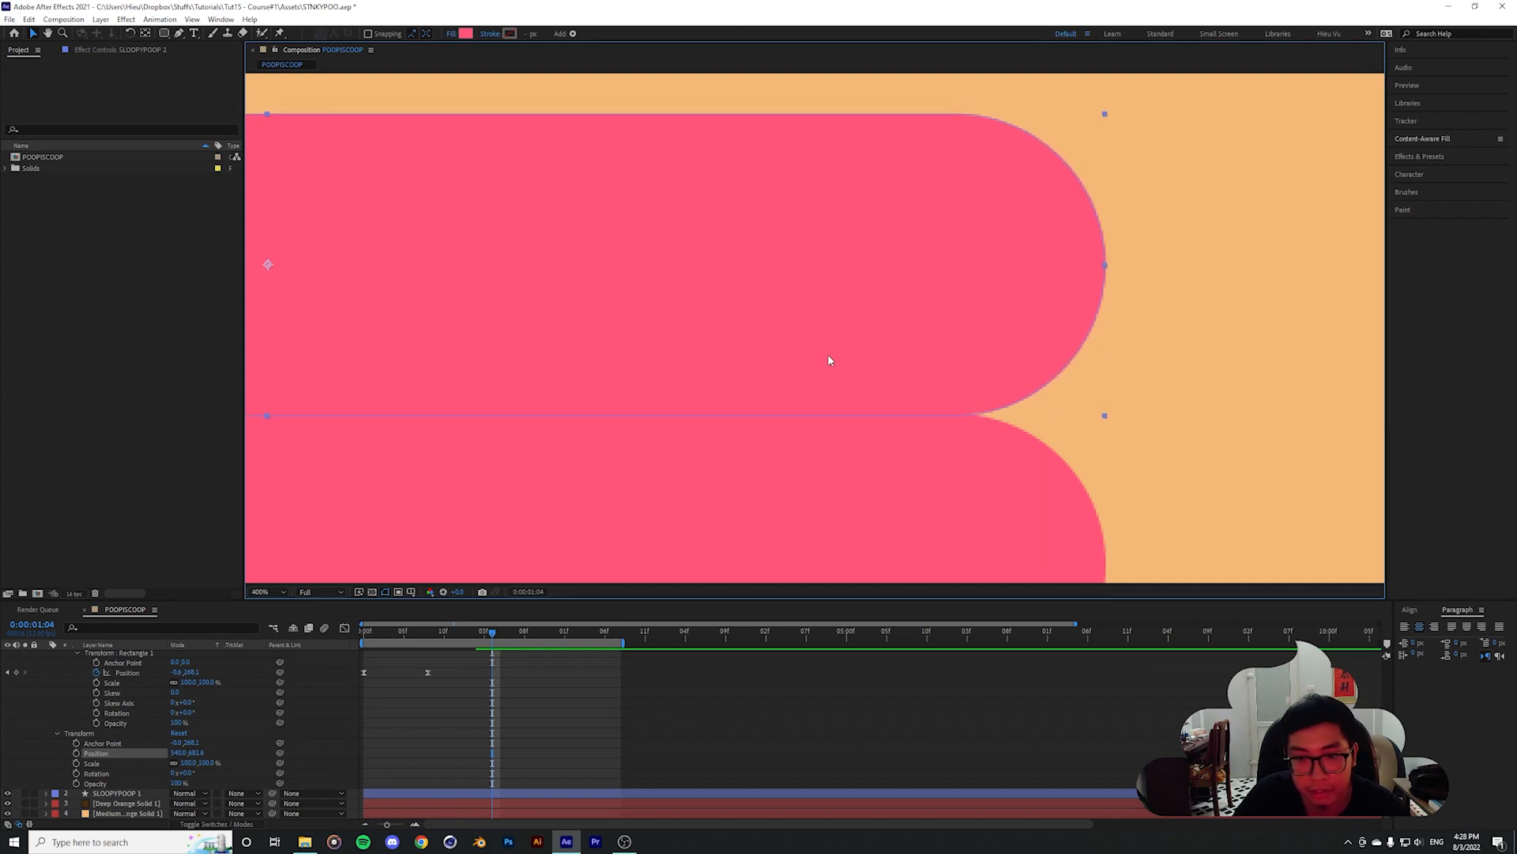
key(Up)
key(Up)
key(F2)
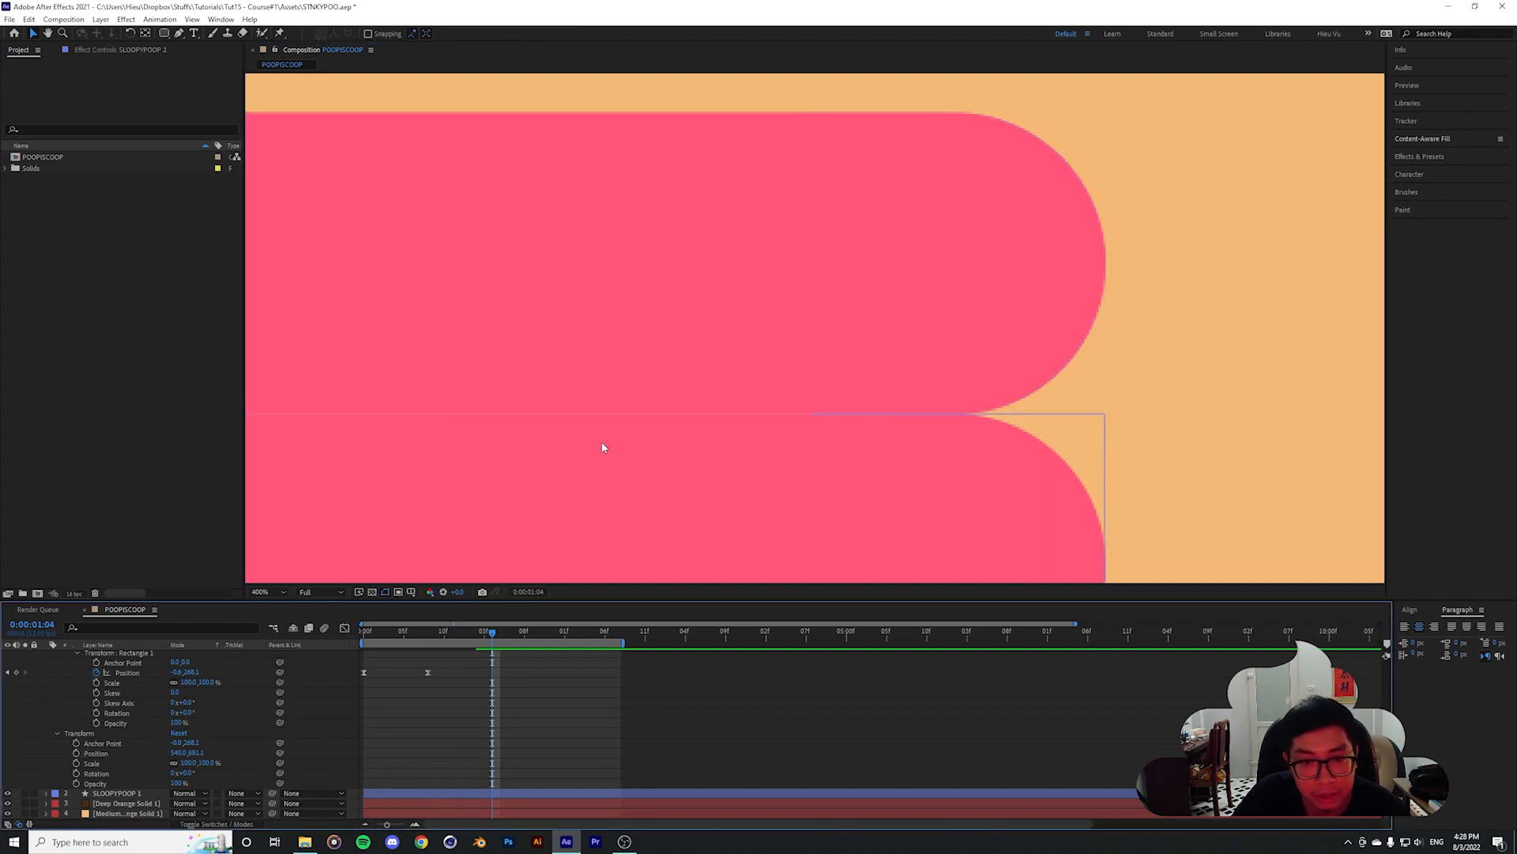
click(855, 329)
key(Down)
click(850, 723)
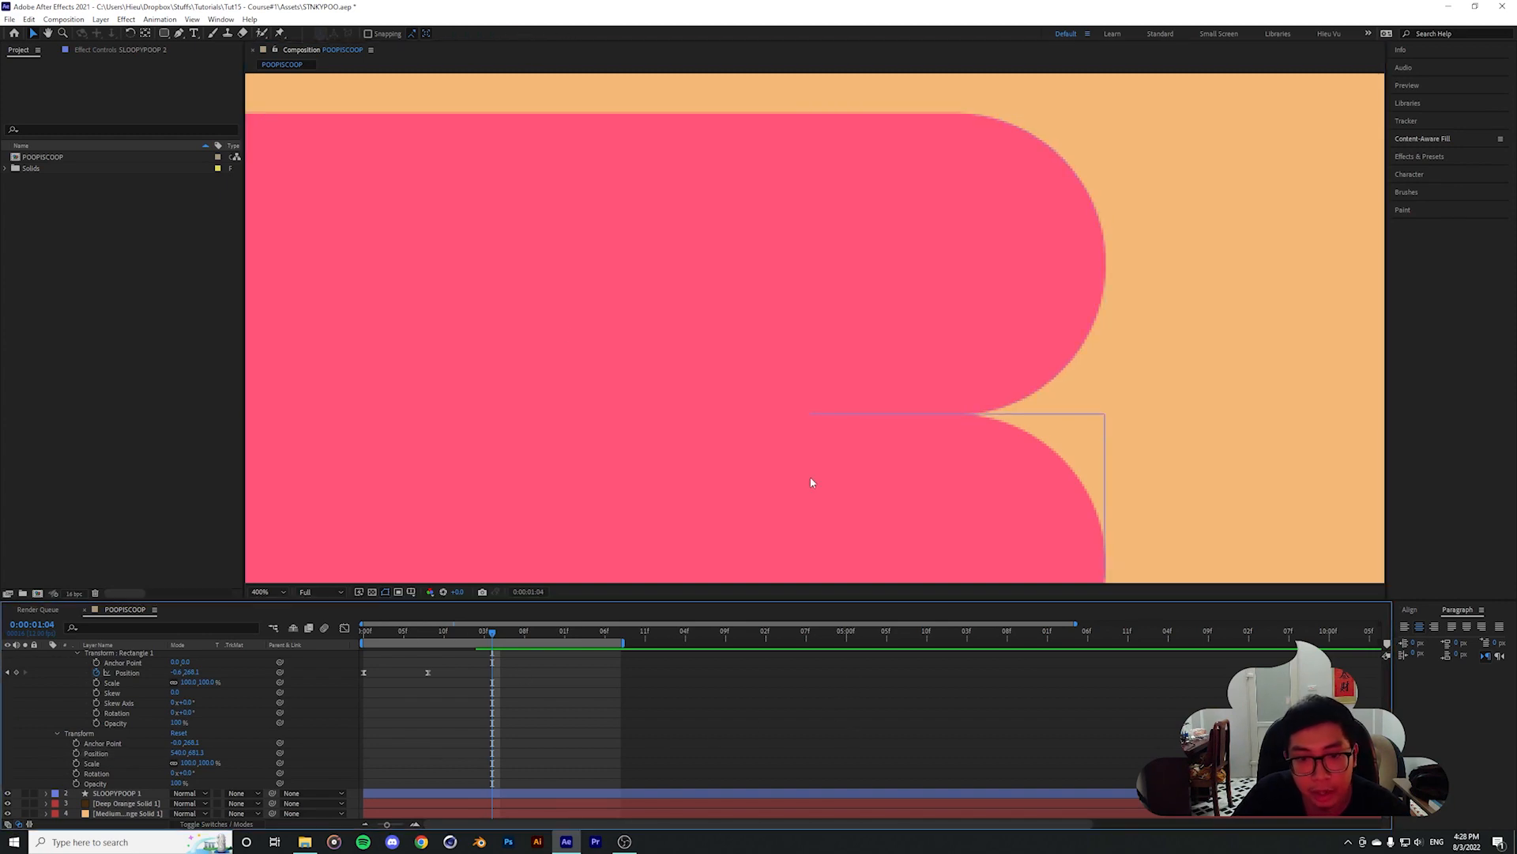
click(269, 591)
click(274, 615)
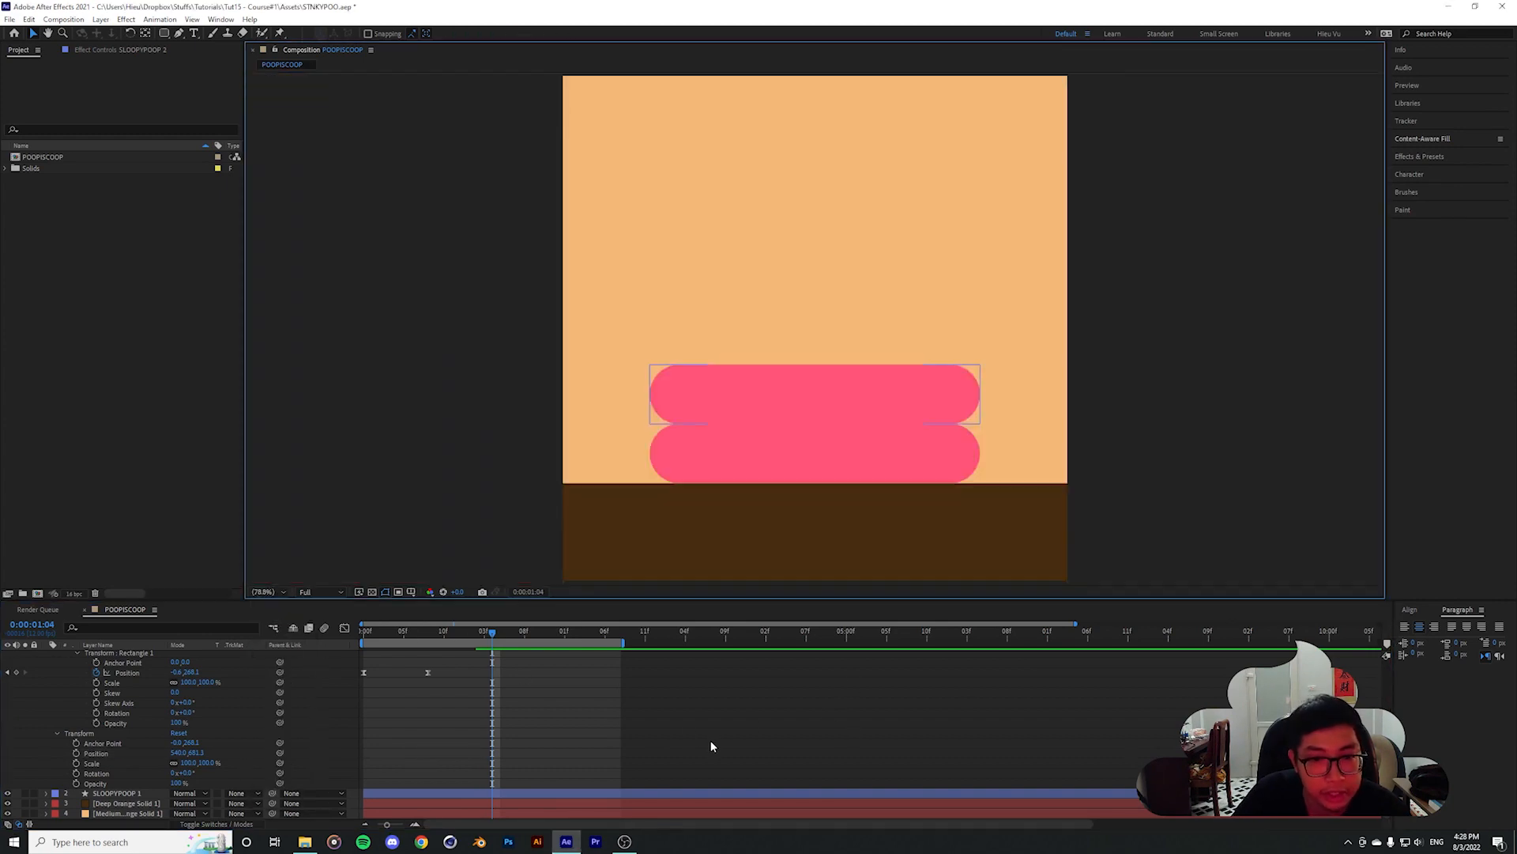
Preview the drop-and-stretch animation of the two stacked bars from near the start of the timeline
drag(491, 632, 363, 635)
key(space)
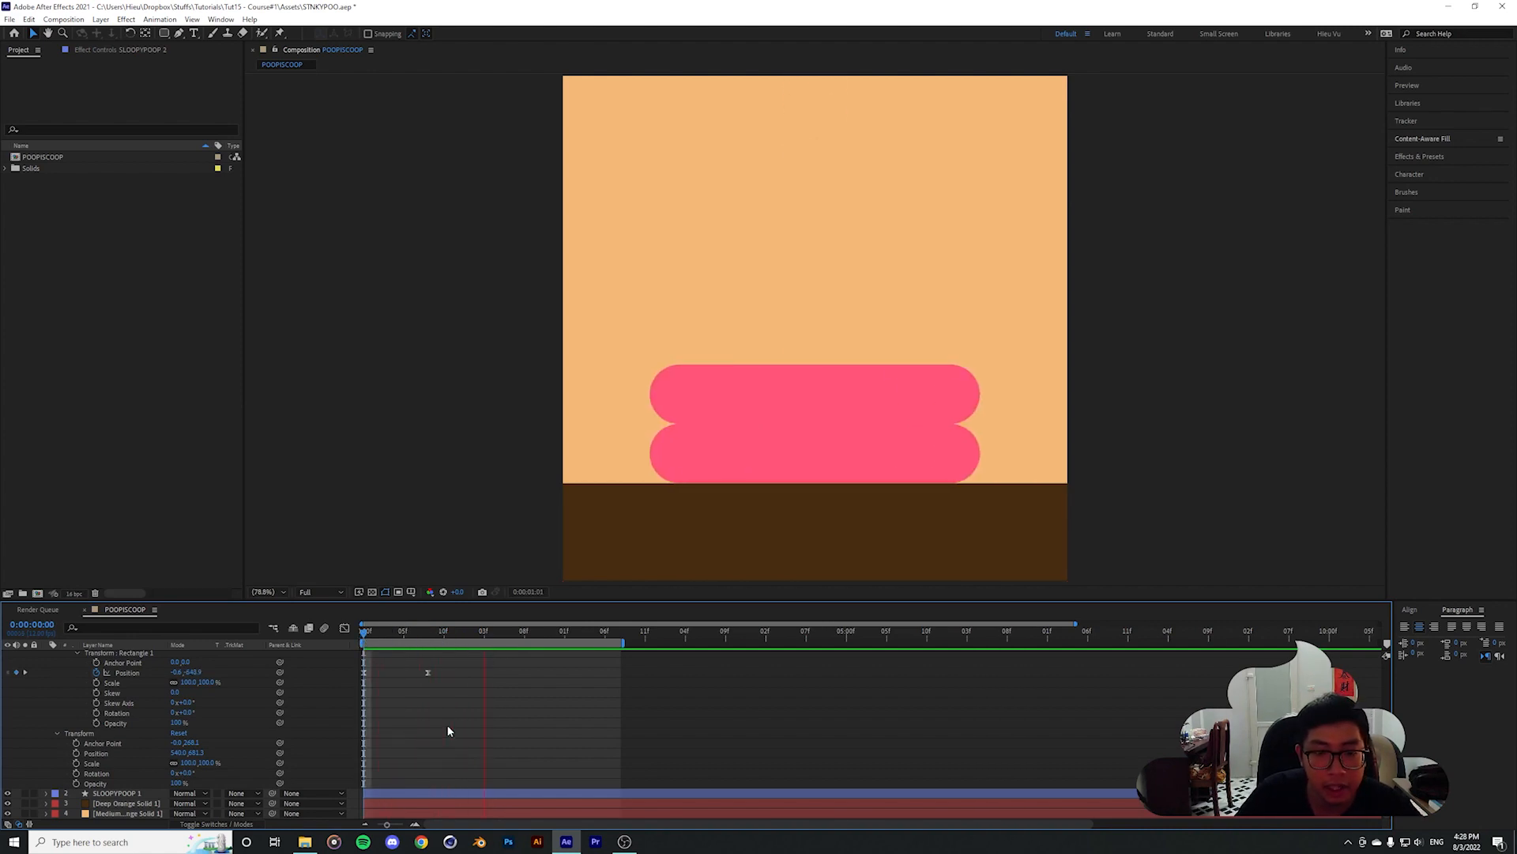
click(722, 404)
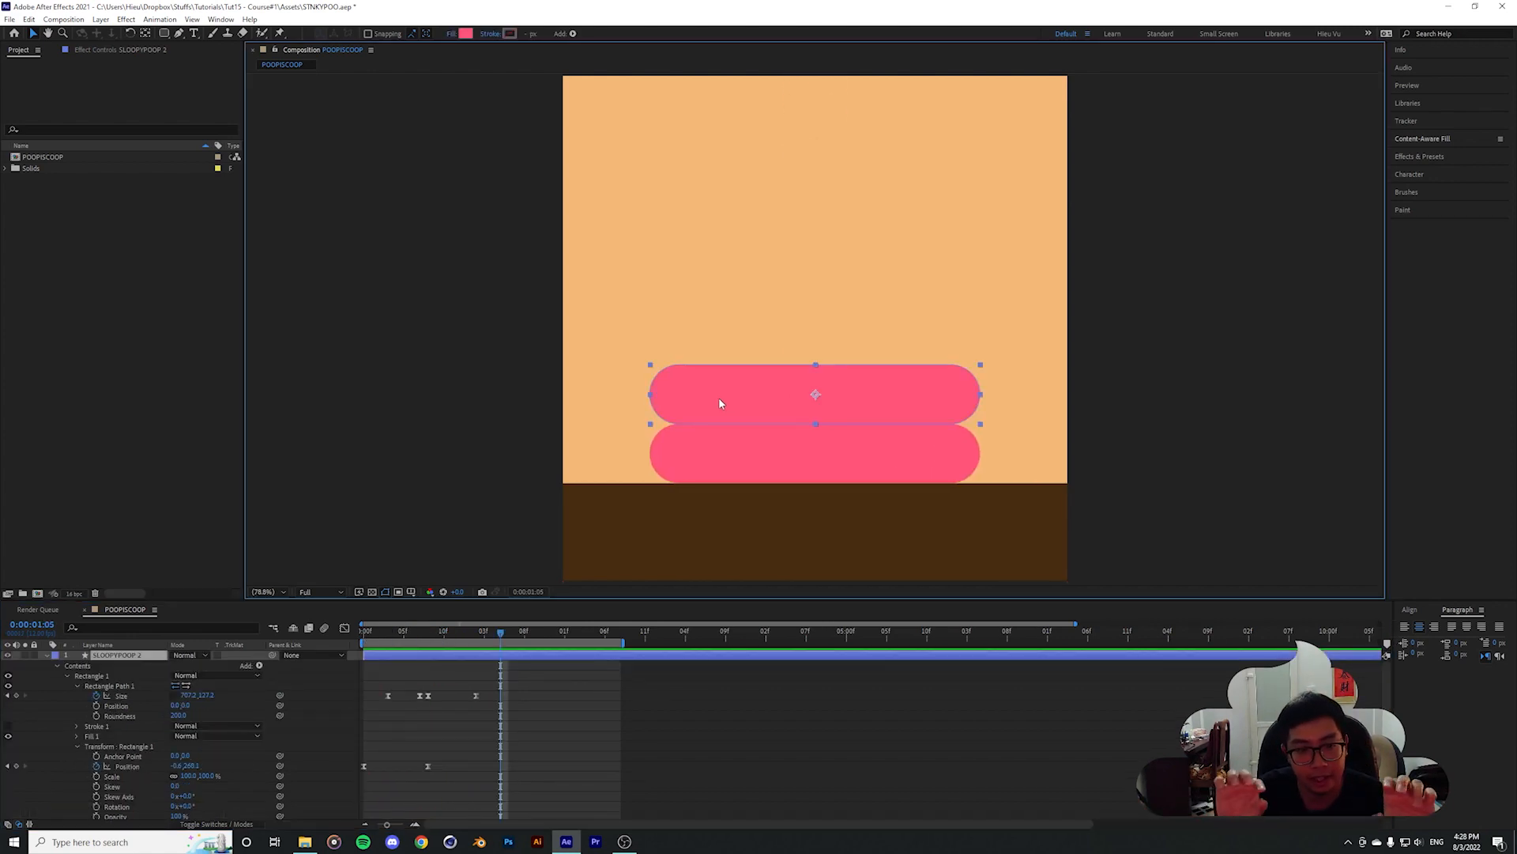
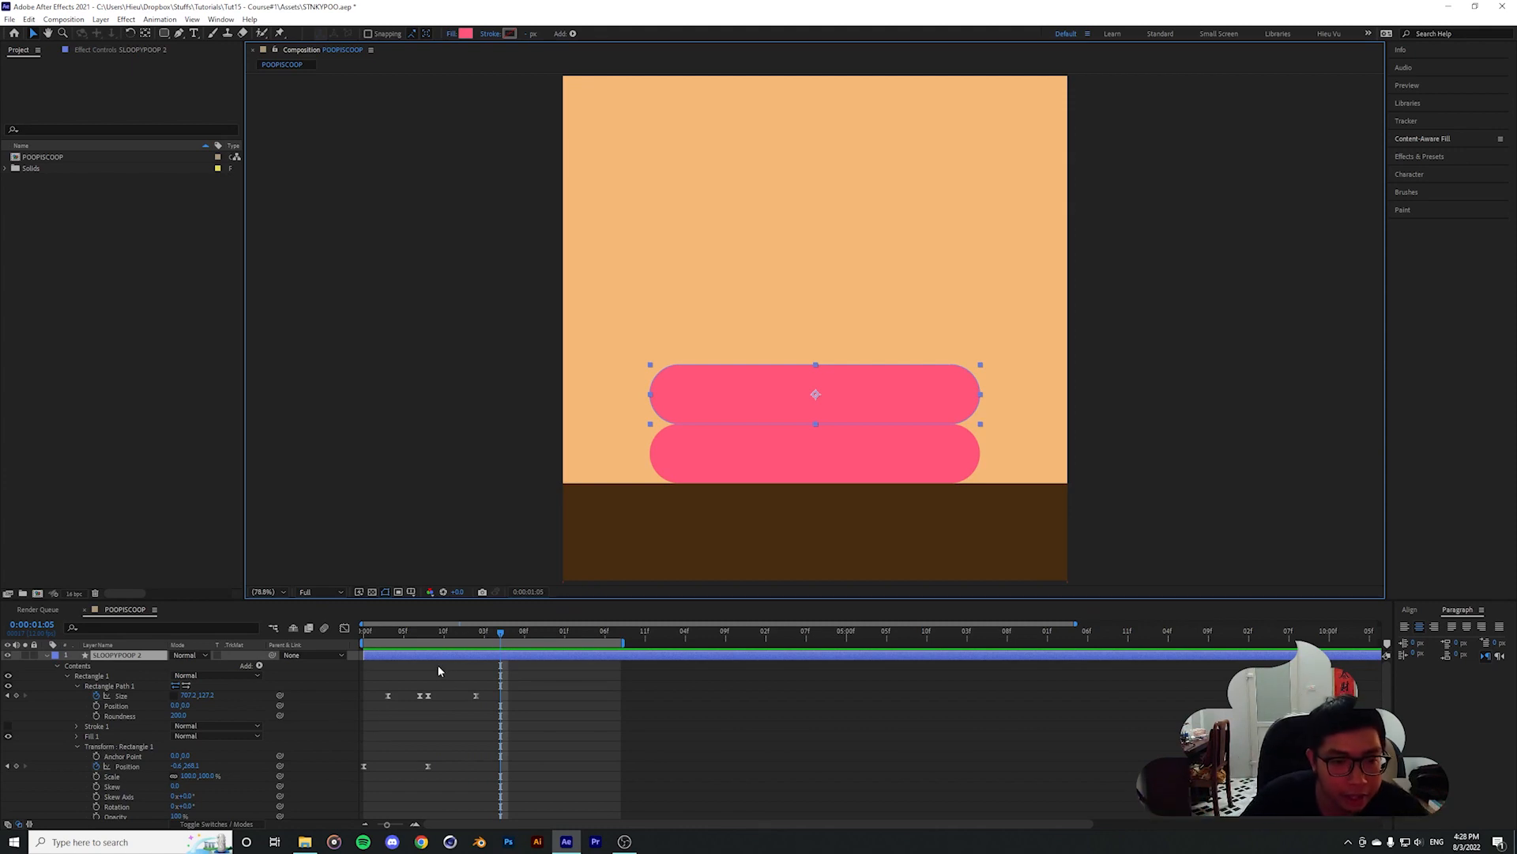
drag(498, 633, 399, 634)
key(space)
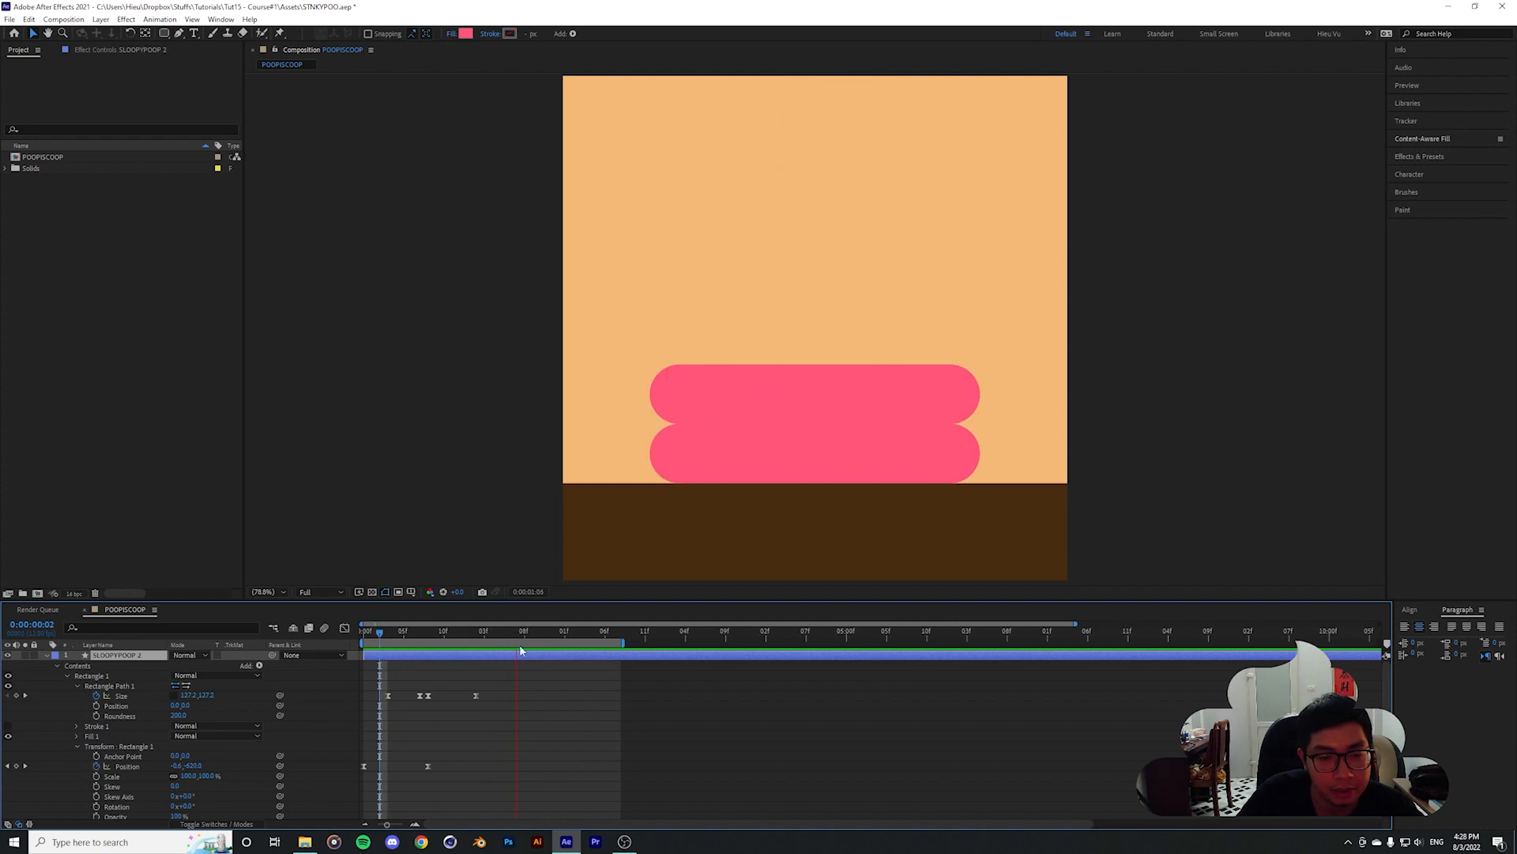
key(space)
At the last Size keyframe, 0:00:01:02, narrow the SLOOPYPOOP 2 rectangle to a width of about 533 px
drag(442, 636, 436, 637)
drag(1077, 624, 676, 623)
click(532, 687)
key(ctrl+z)
drag(532, 636, 618, 632)
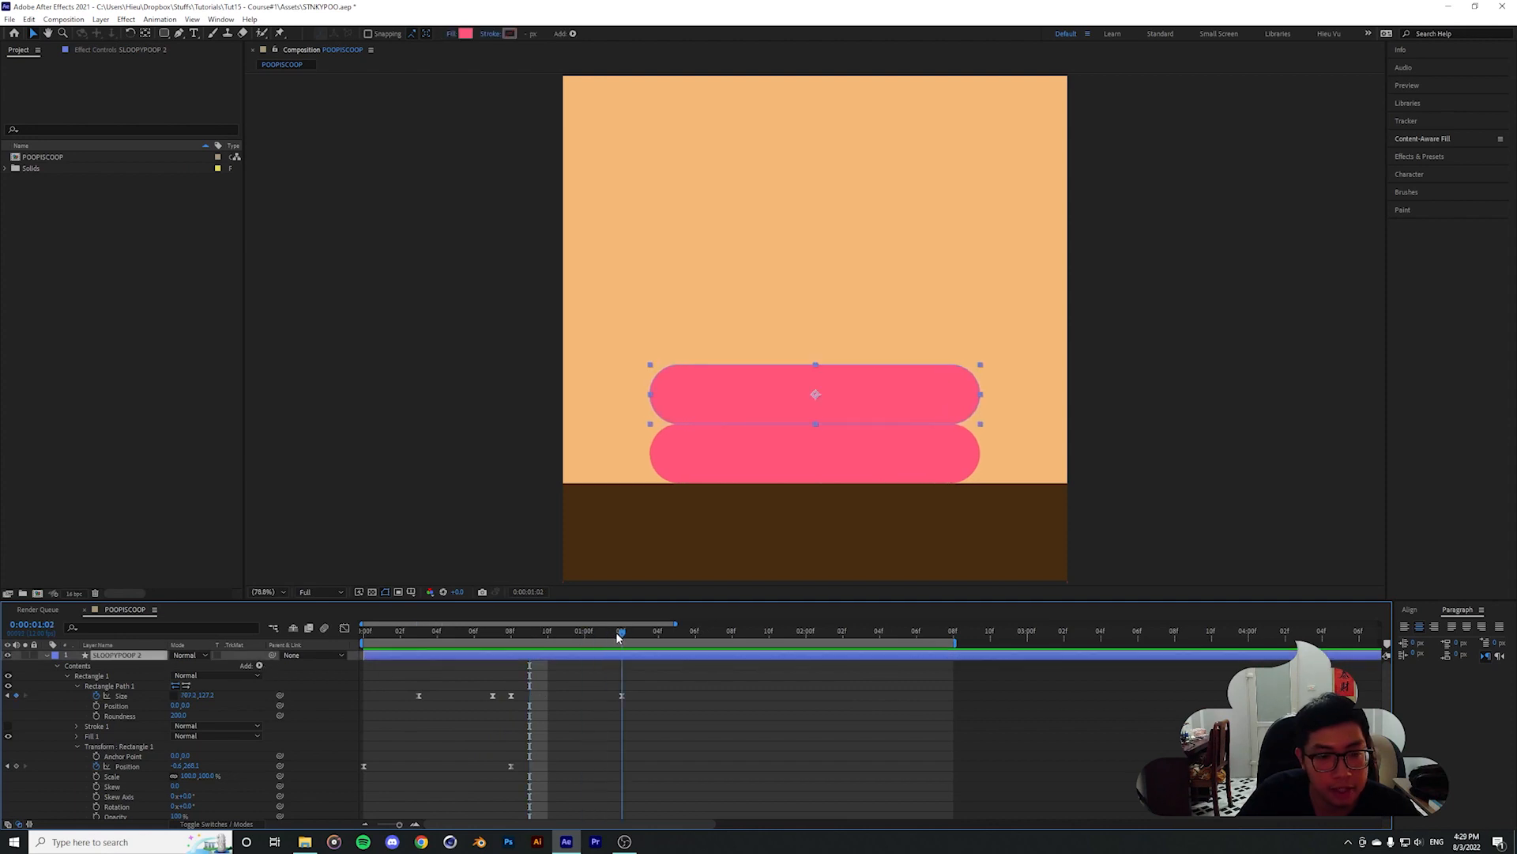
click(697, 401)
click(696, 399)
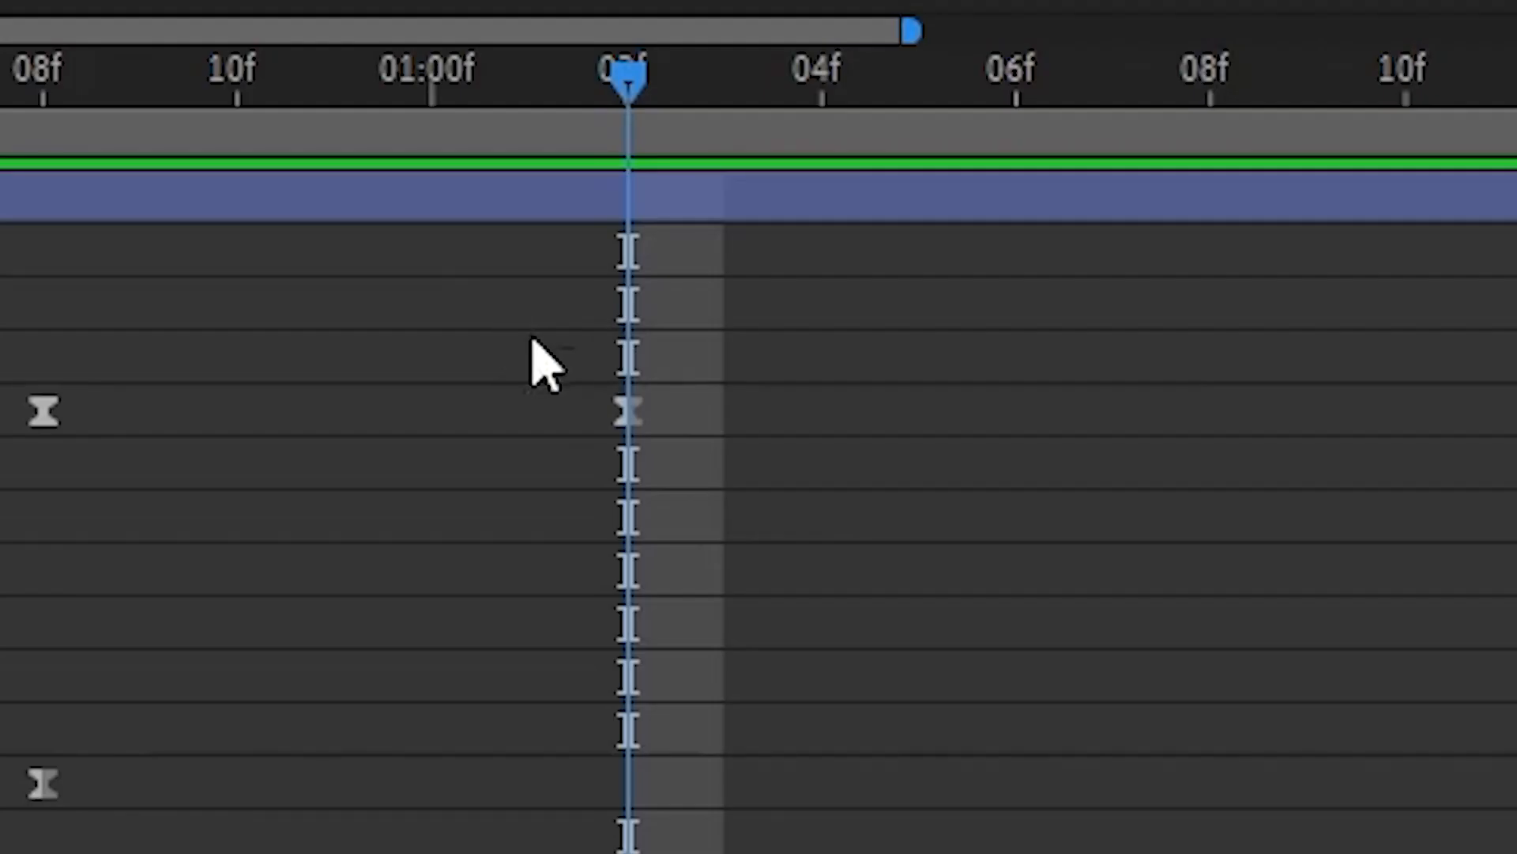
drag(602, 681, 655, 722)
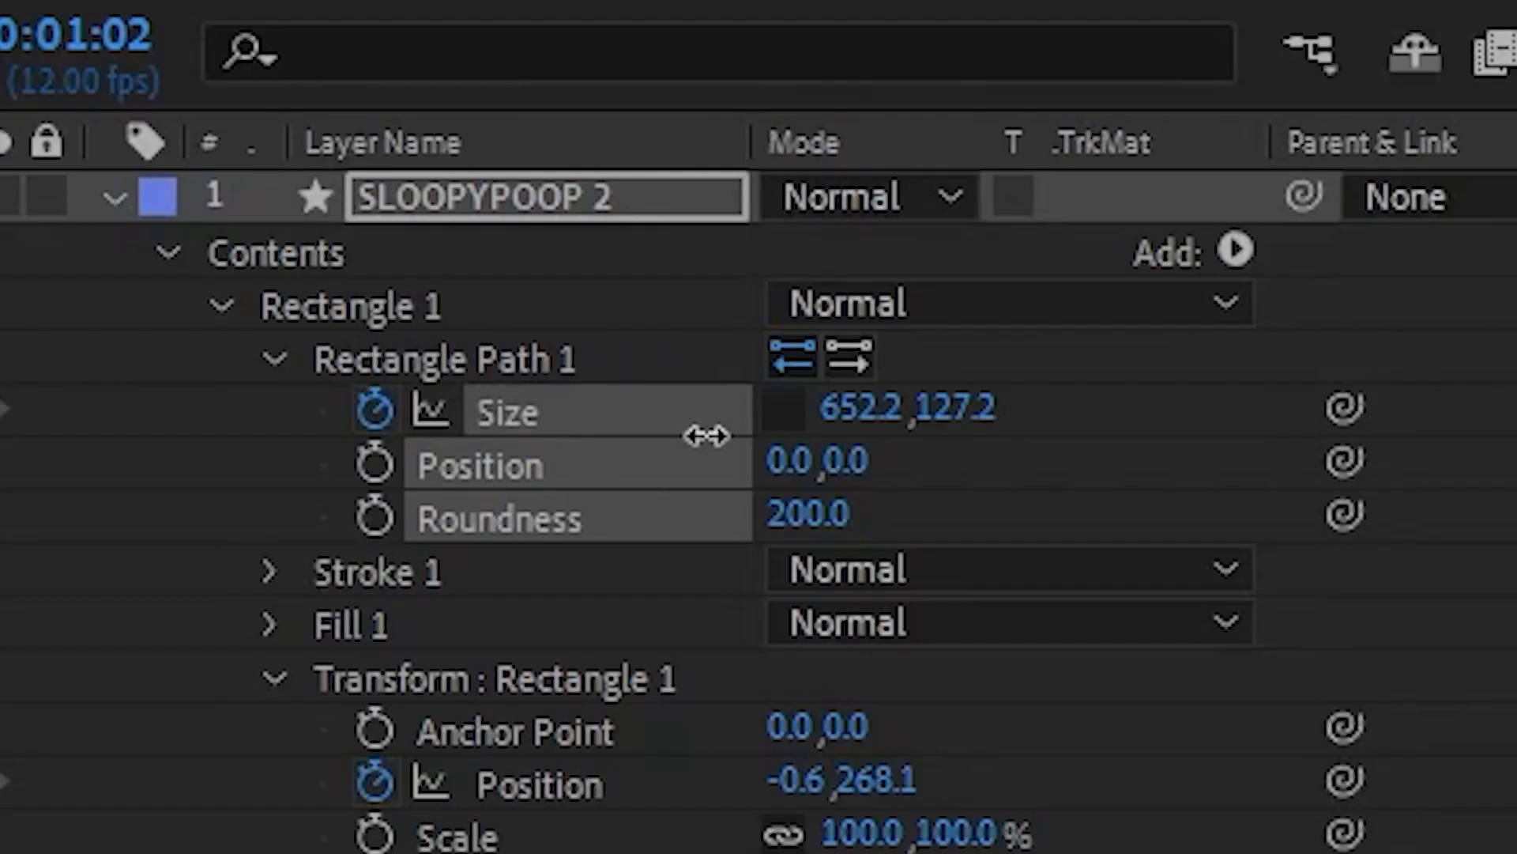
drag(706, 436, 506, 426)
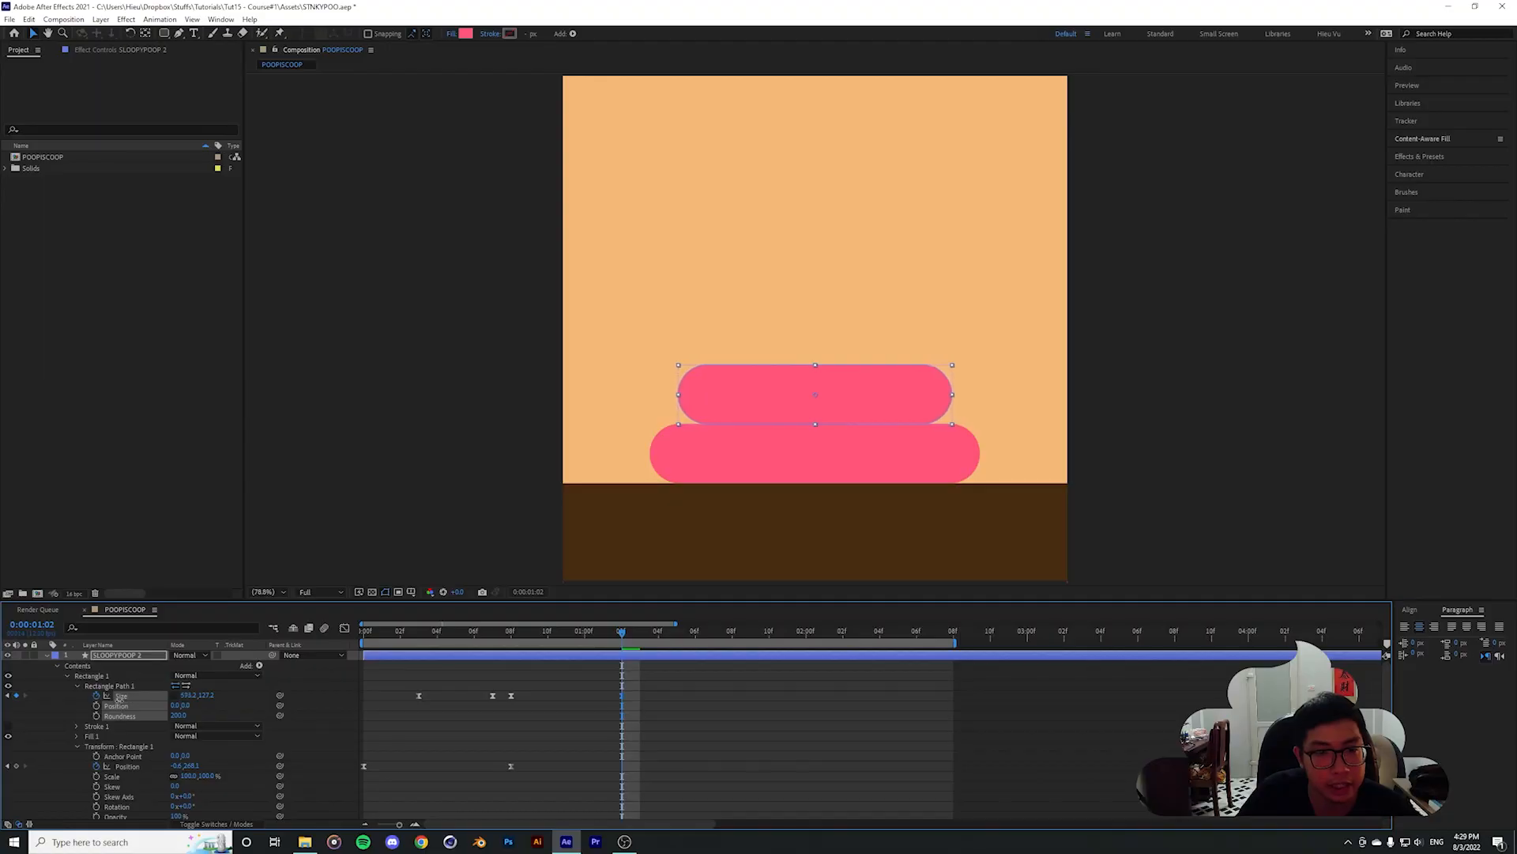
drag(119, 697, 98, 696)
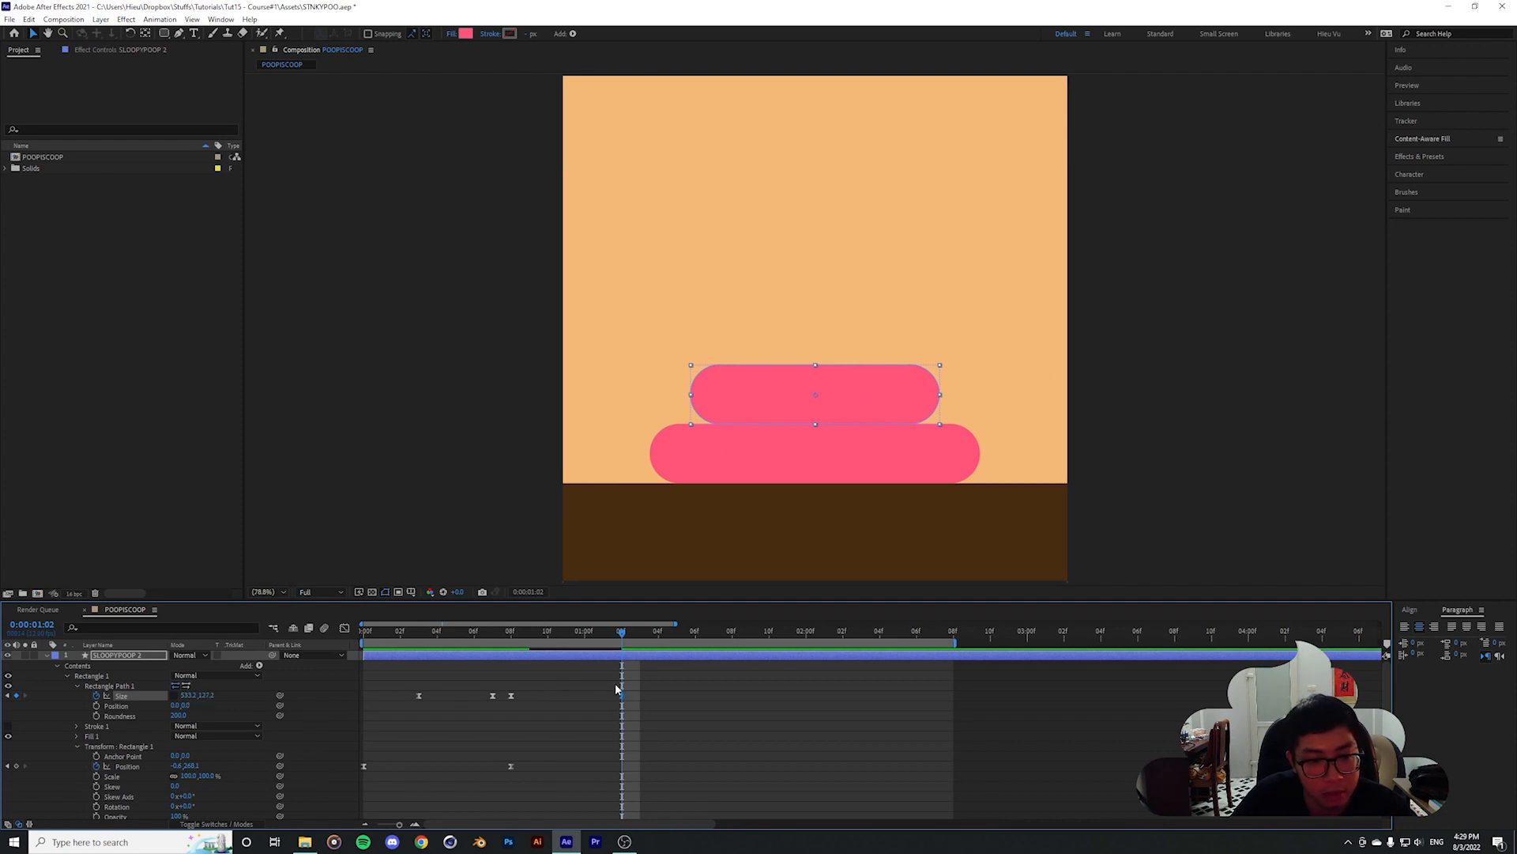
click(610, 758)
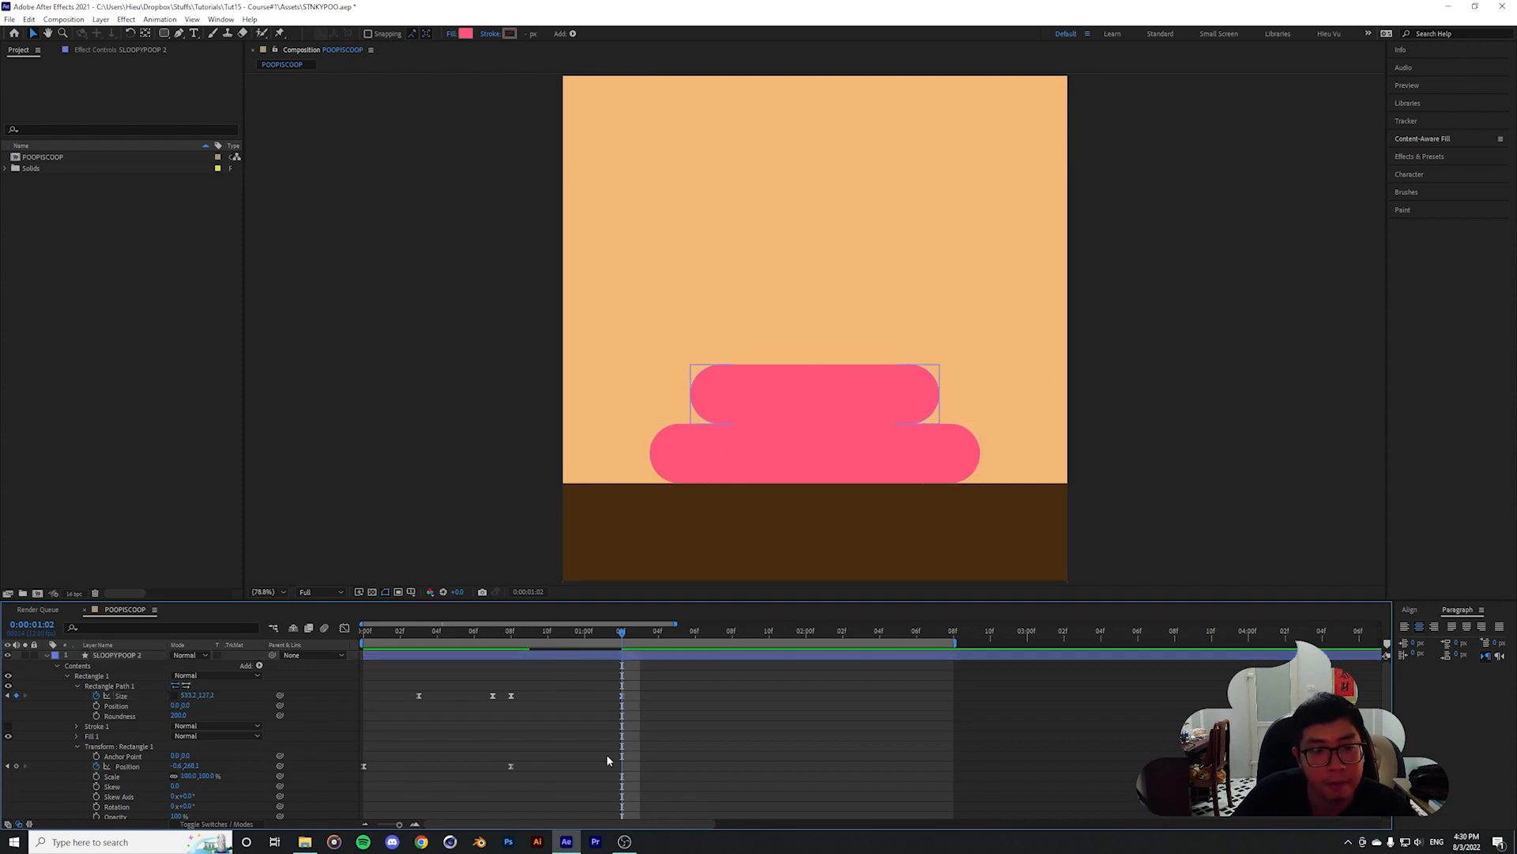
Play the animation from the first frame to check the narrower upper bar, then return to the start
drag(622, 635, 360, 653)
key(space)
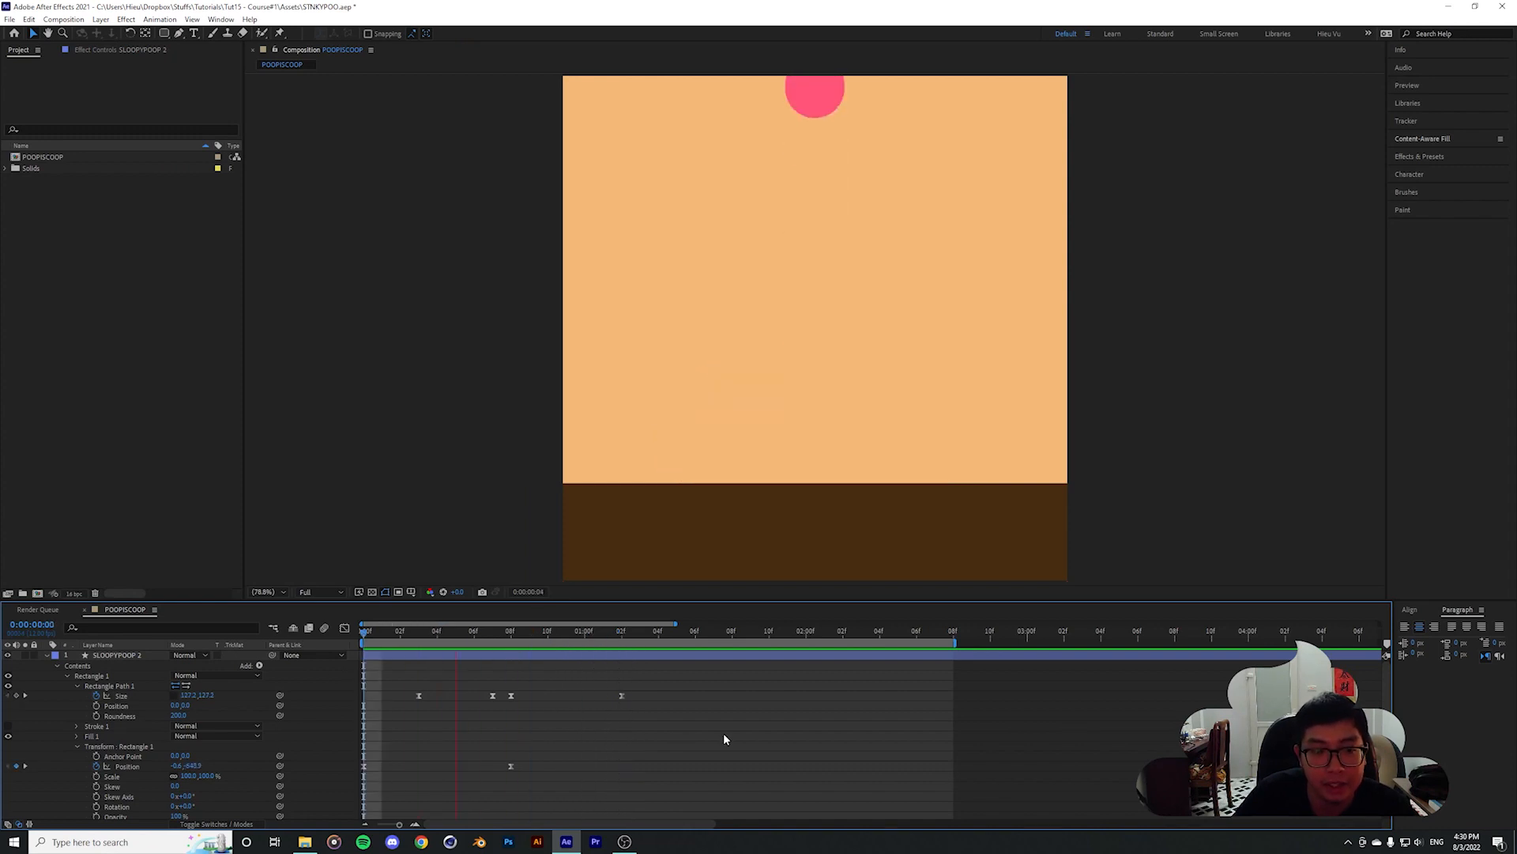
key(space)
drag(623, 634, 370, 679)
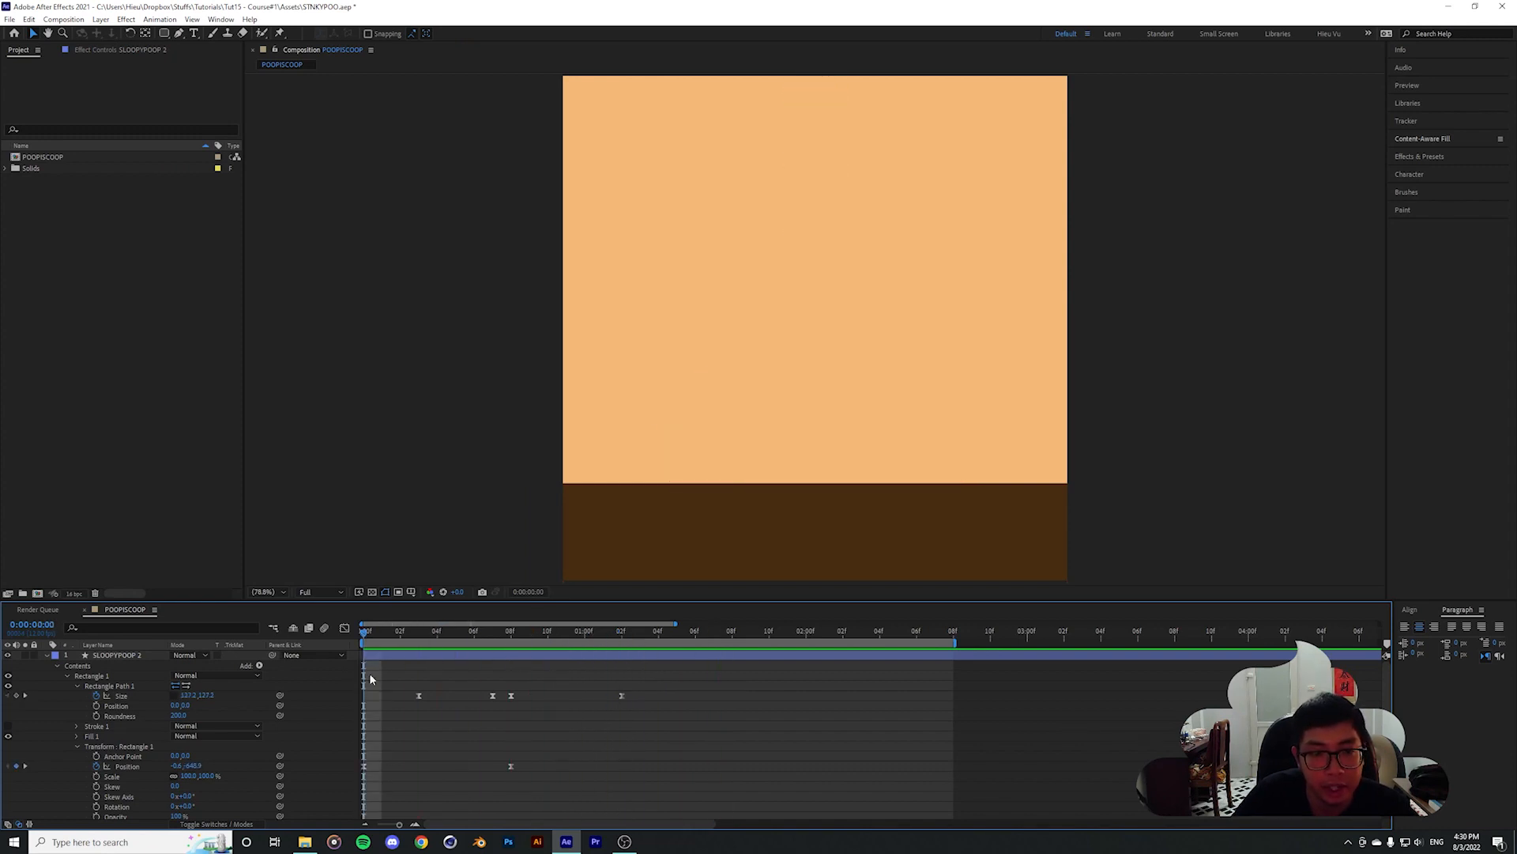
Preview the drop-and-stretch animation of the two stacked bars and compare the upper and lower bars
key(space)
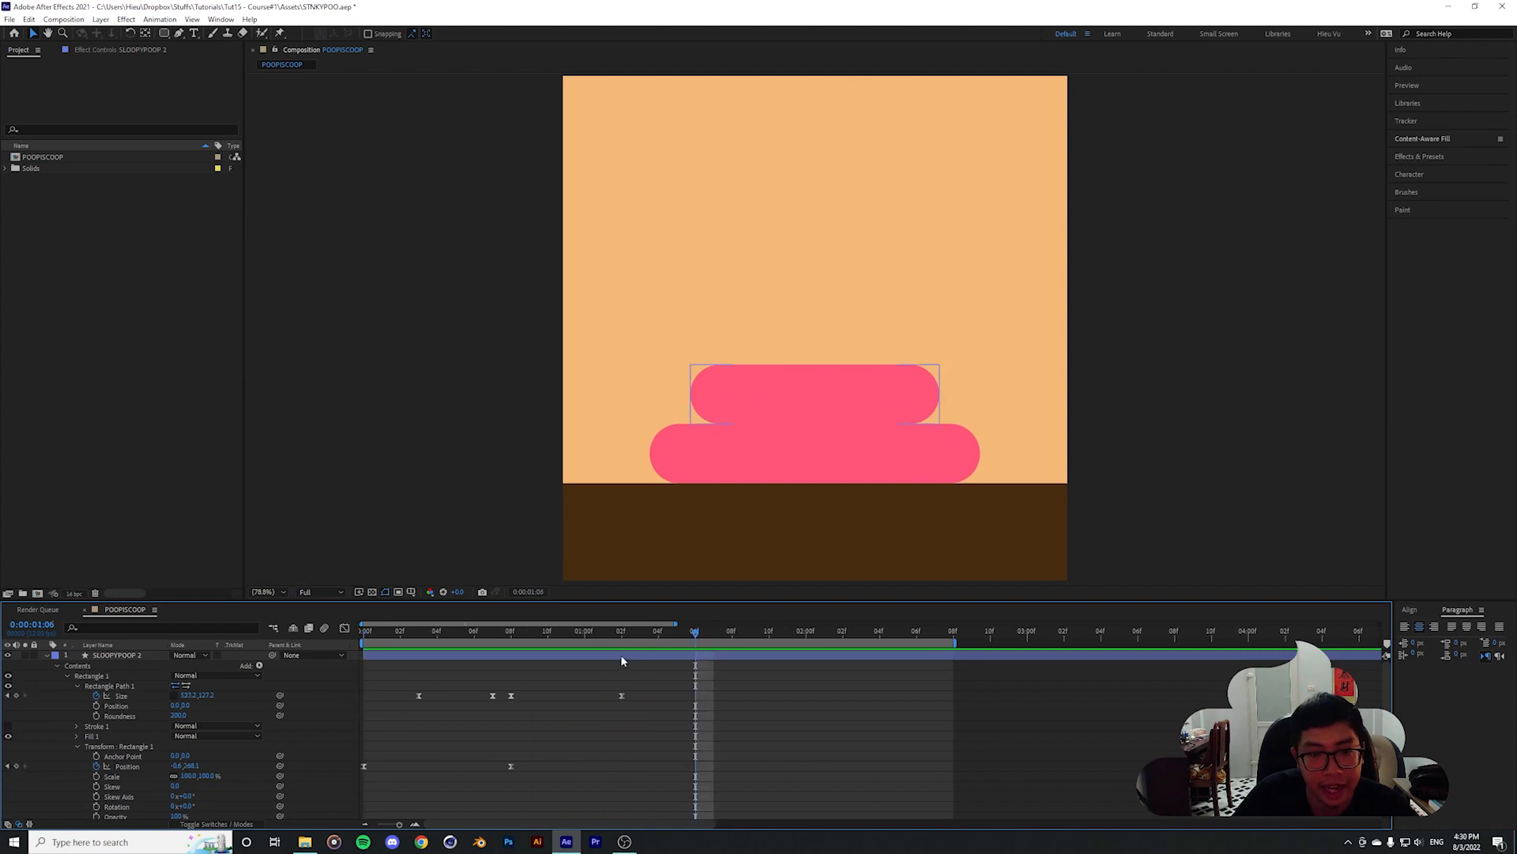
click(603, 632)
key(space)
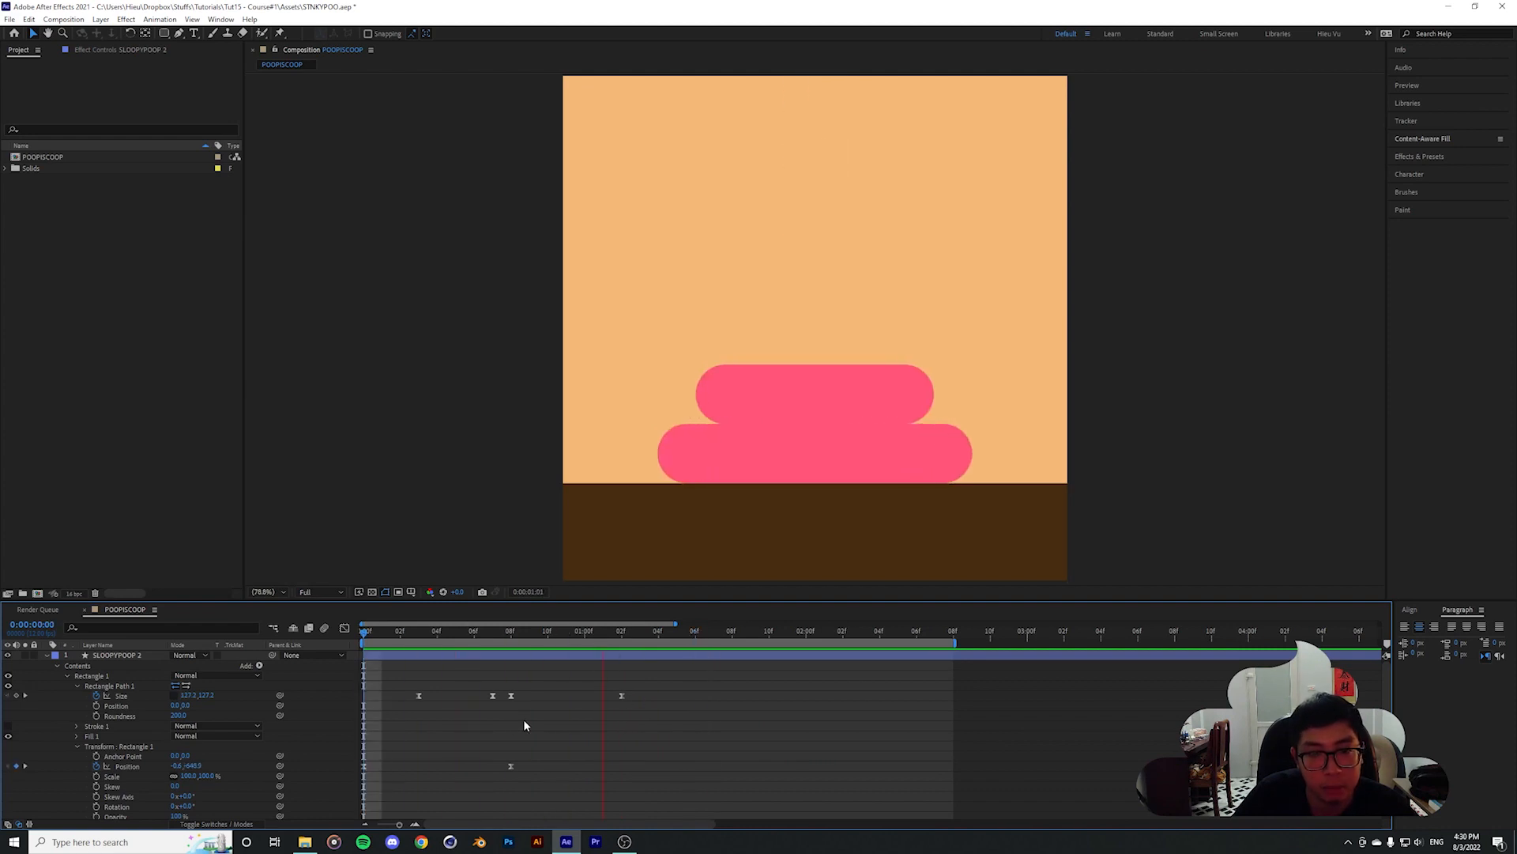
click(780, 398)
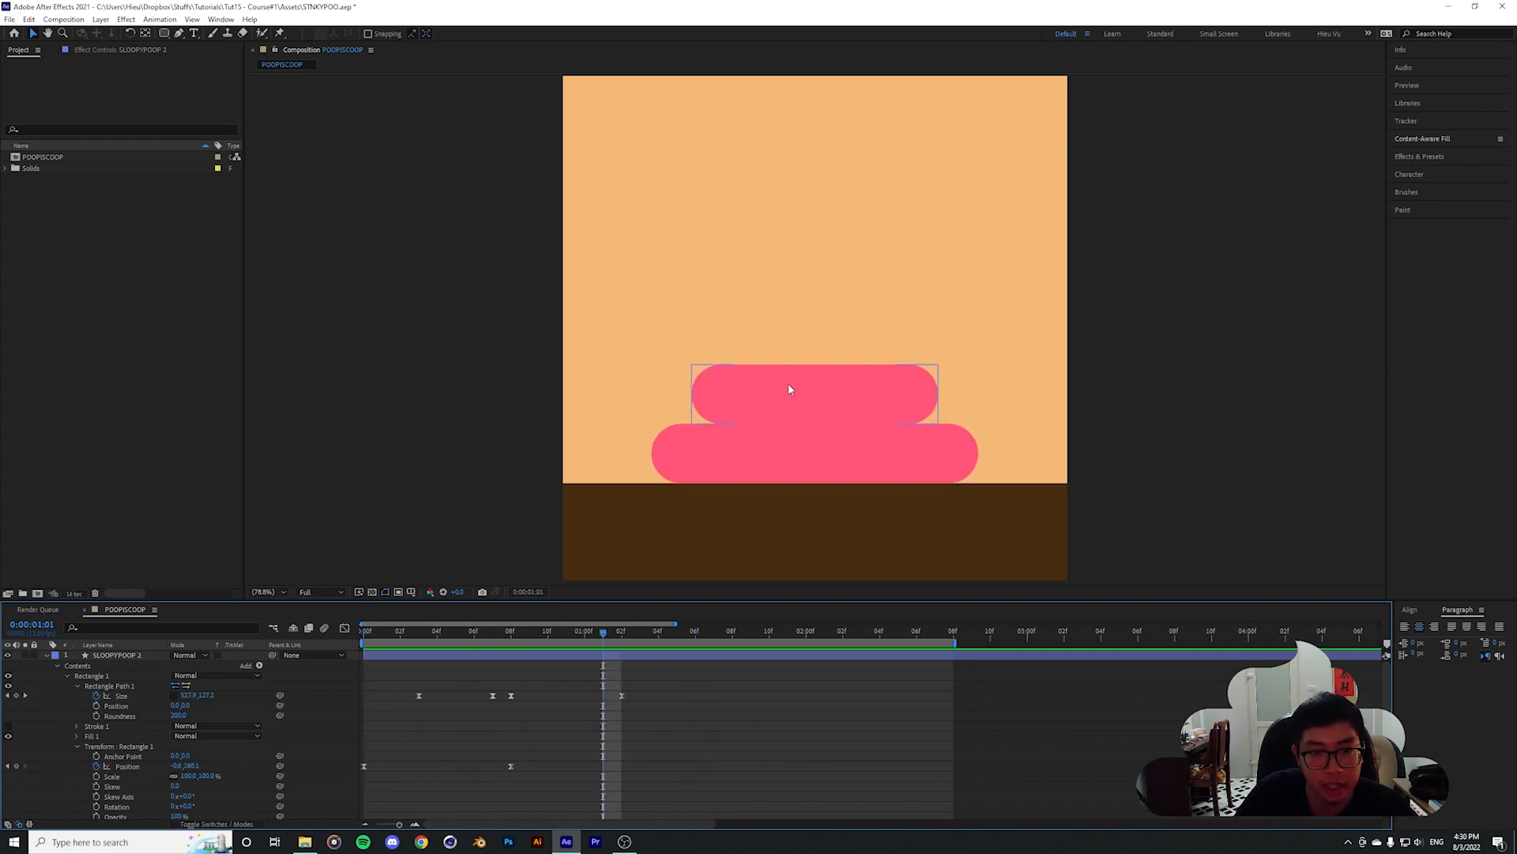
click(789, 387)
click(740, 456)
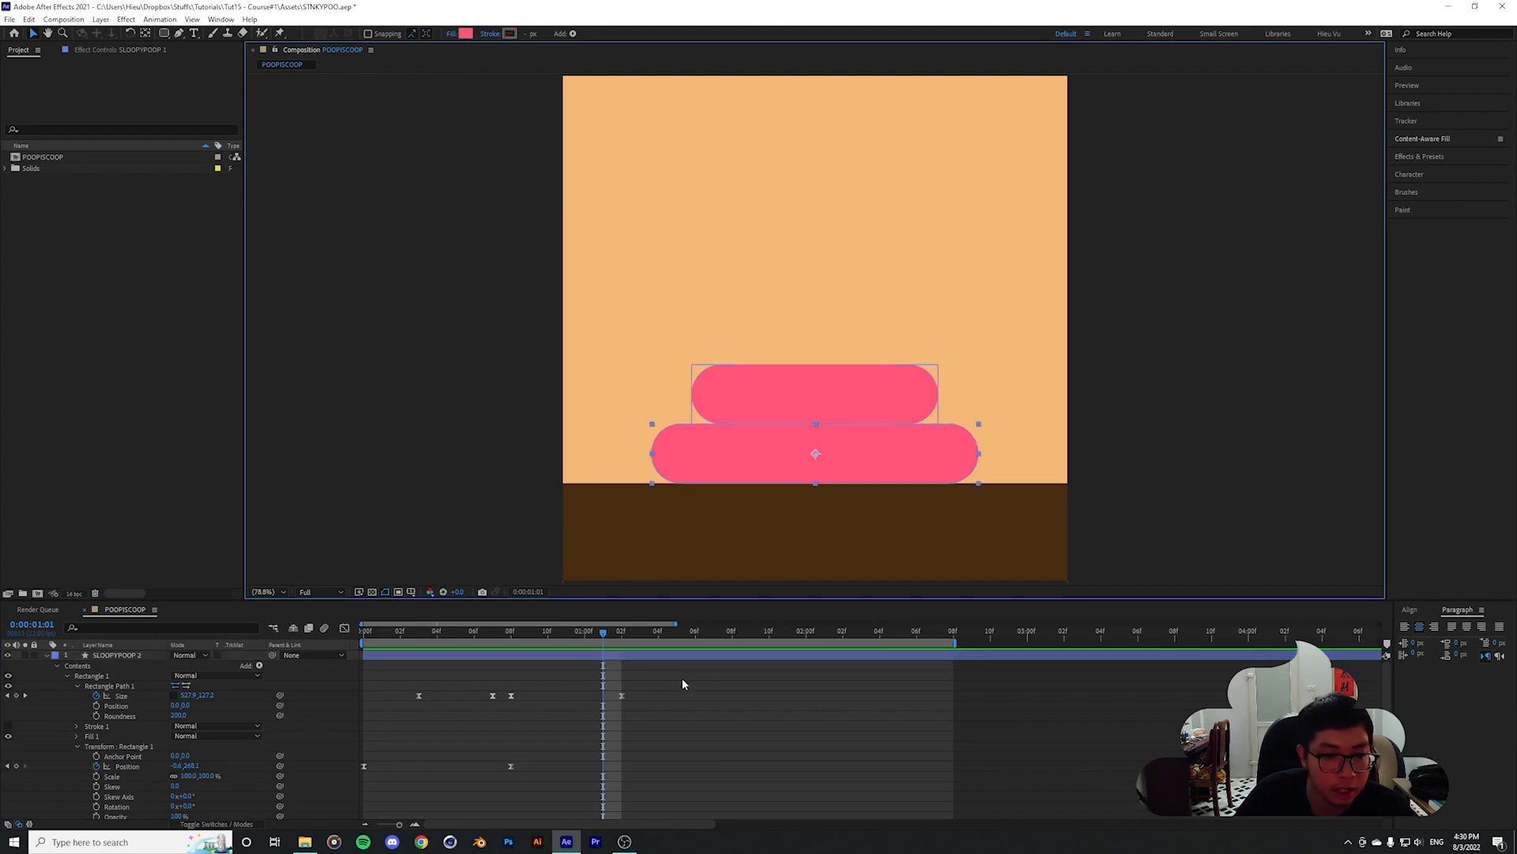
Collapse the SLOOPYPOOP 2 layer, shift it to start at 0:00:00:04, and preview the staggered drop
drag(665, 680, 353, 780)
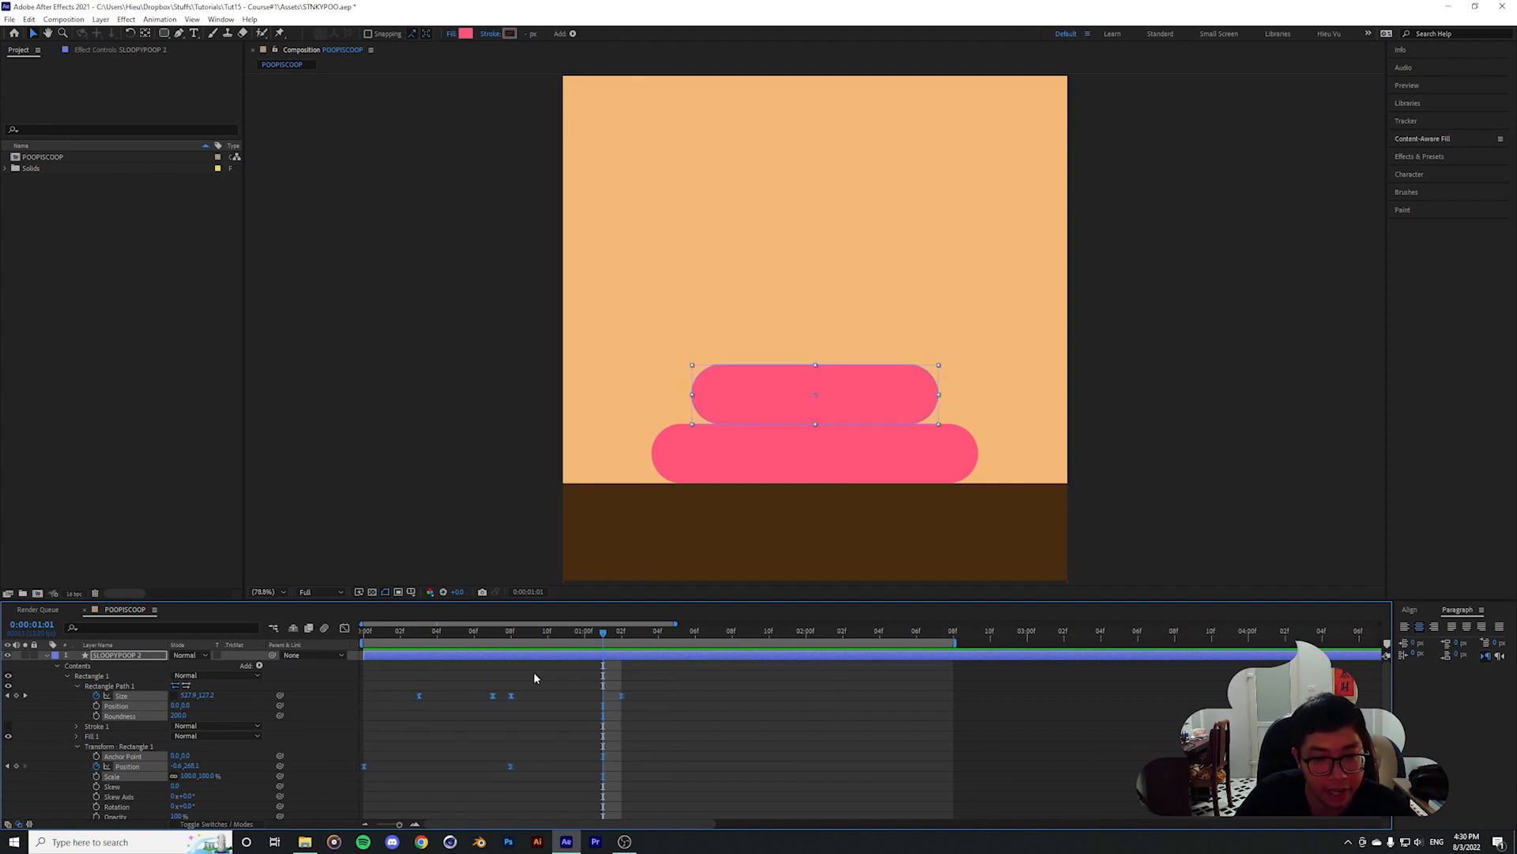
click(401, 716)
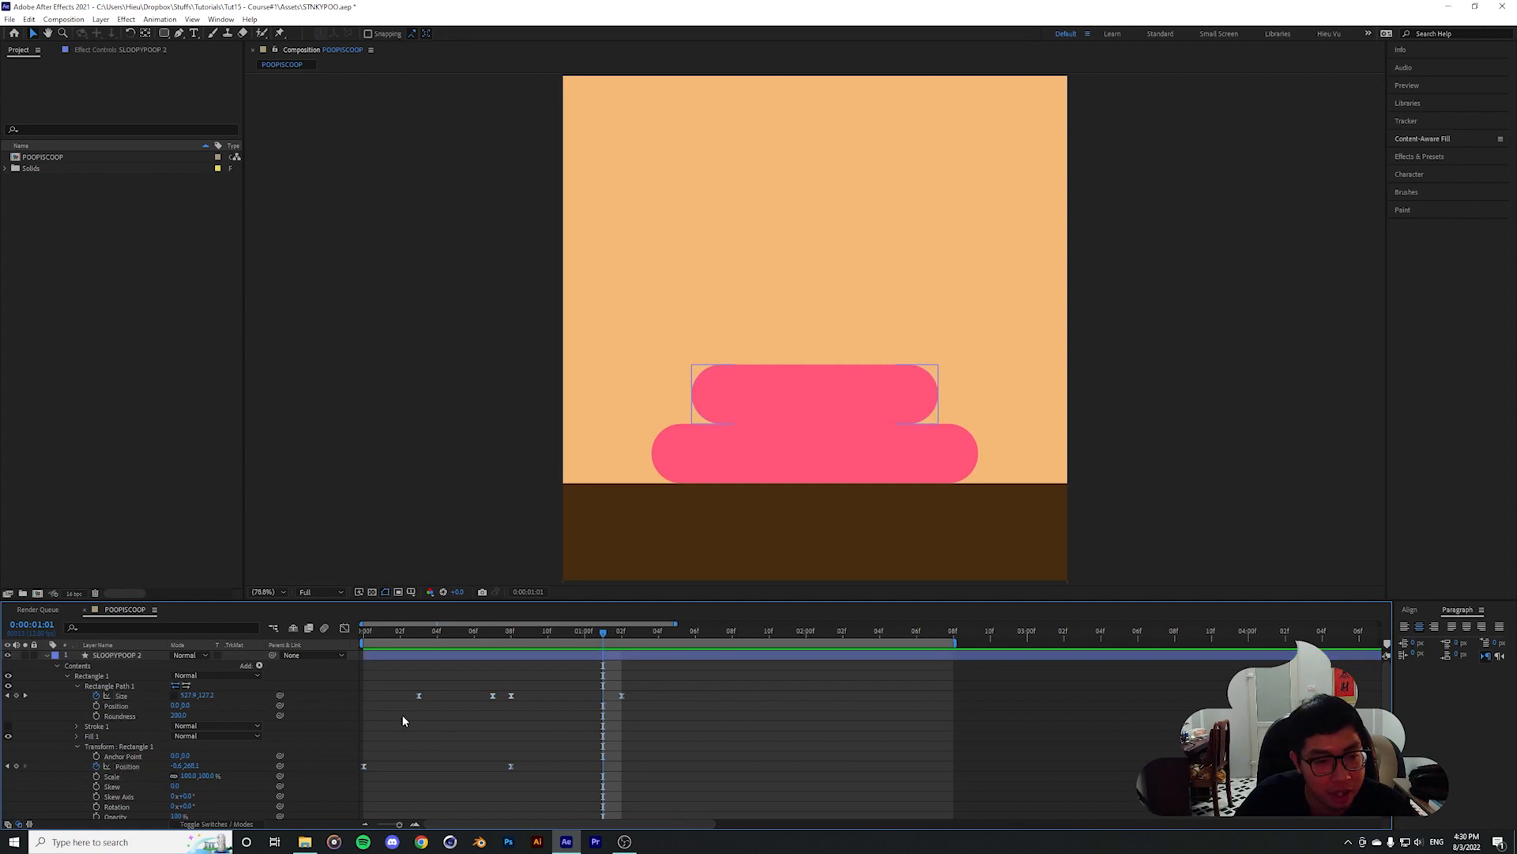
click(46, 655)
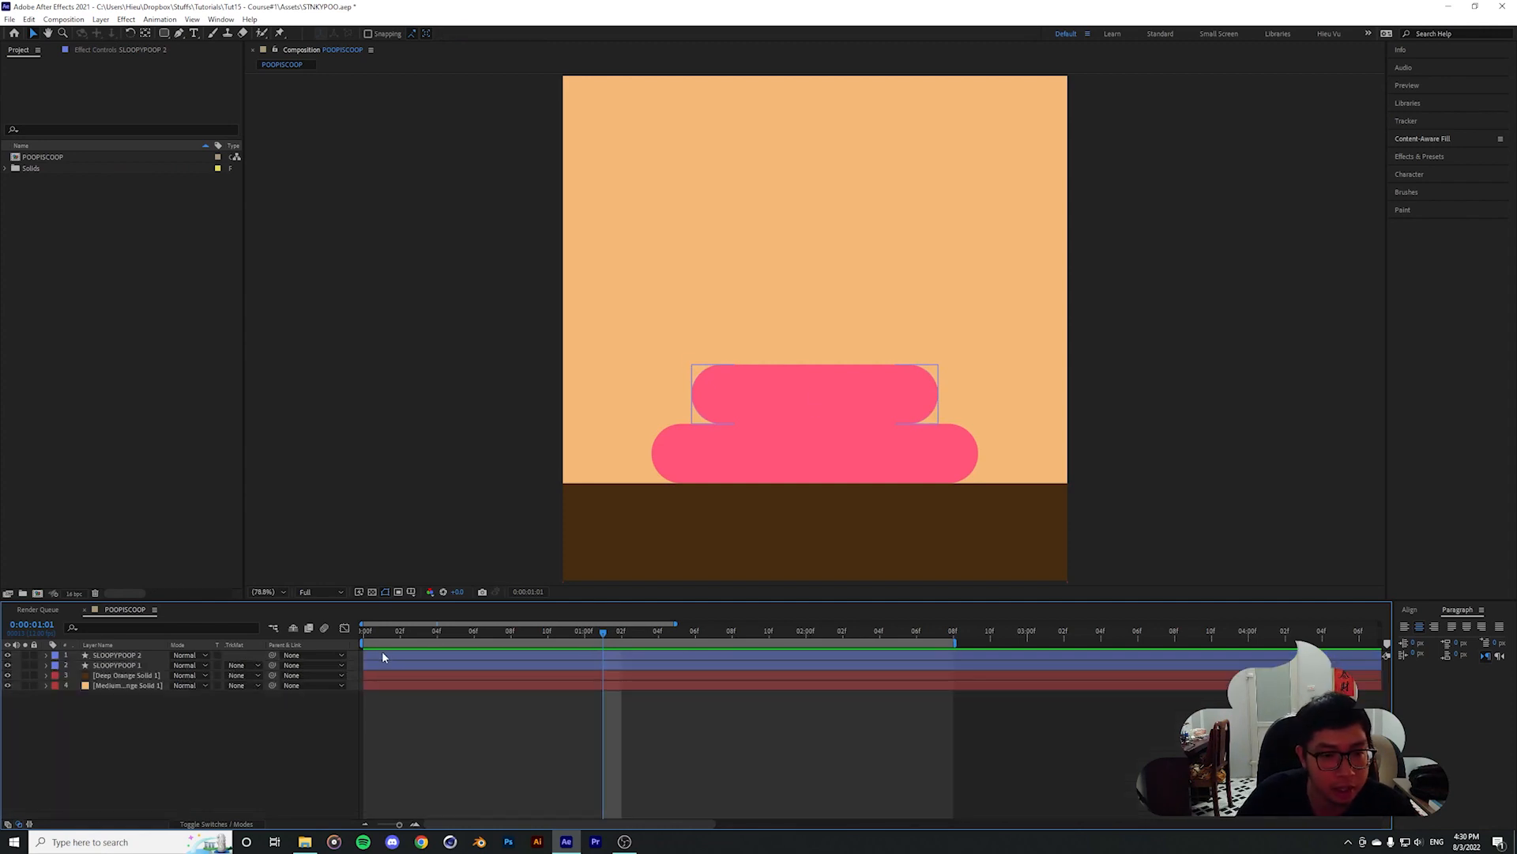
click(384, 653)
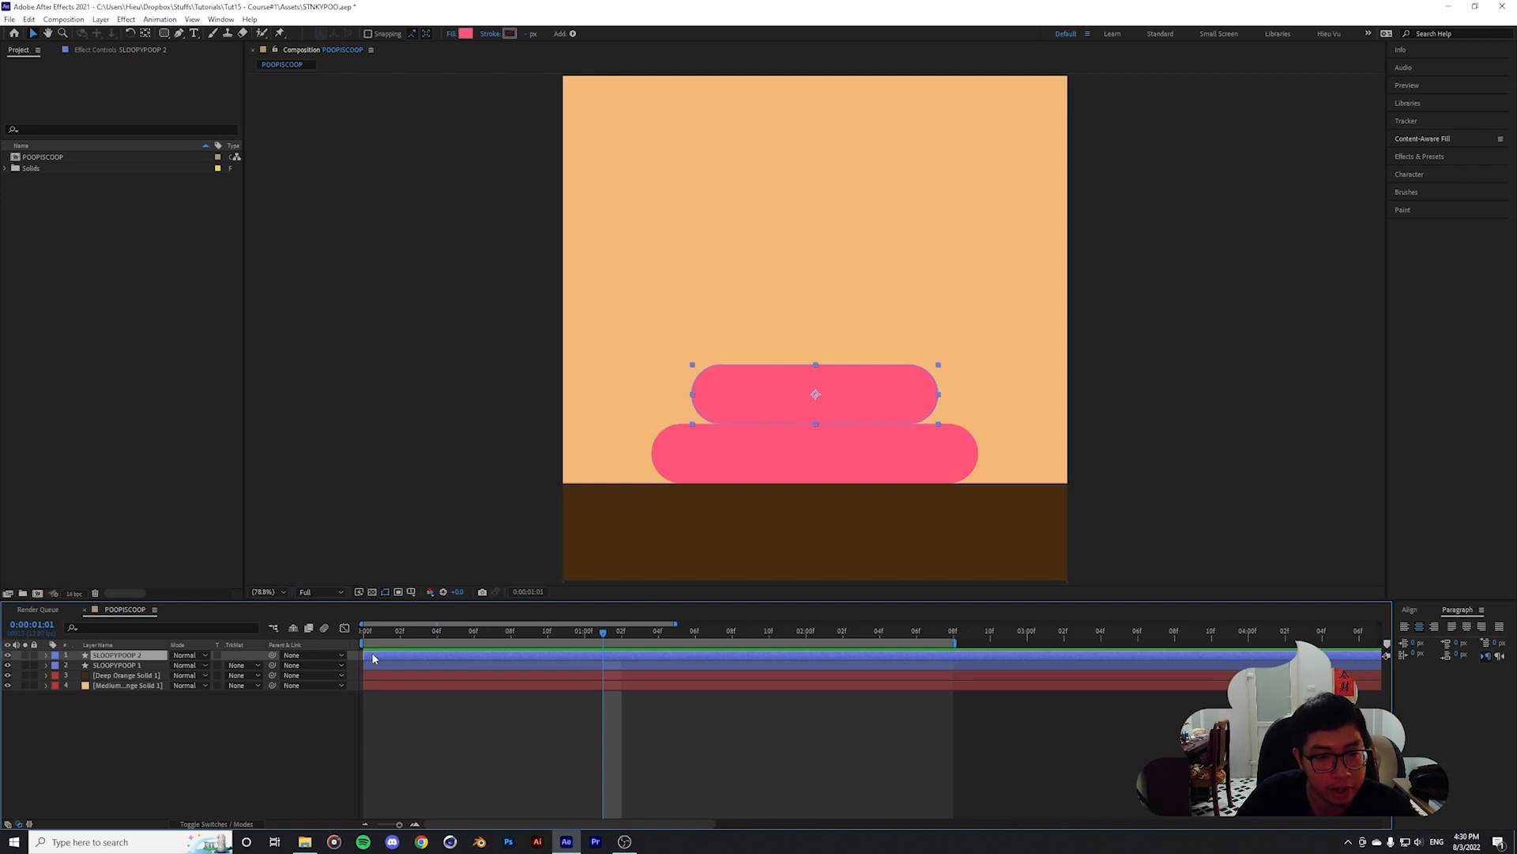
mouse_move(372, 652)
mouse_down()
mouse_move(447, 657)
mouse_move(472, 631)
mouse_move(598, 637)
mouse_move(358, 643)
mouse_up()
key(space)
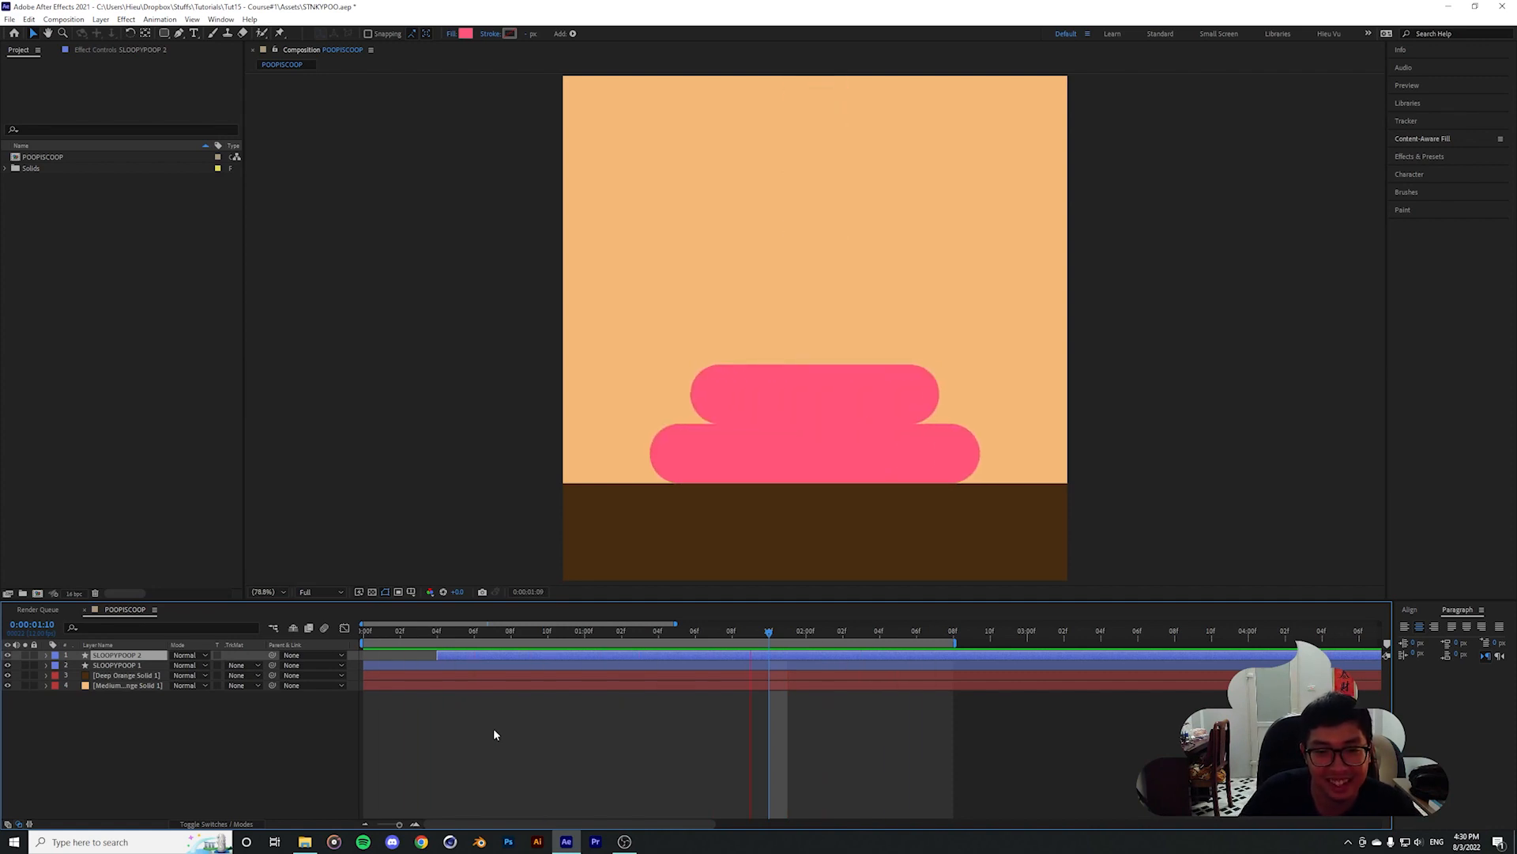
key(space)
Shift the SLOOPYPOOP 2 layer to start at 0:00:00:05 and scrub through the bars' overlap in time
drag(531, 635, 605, 635)
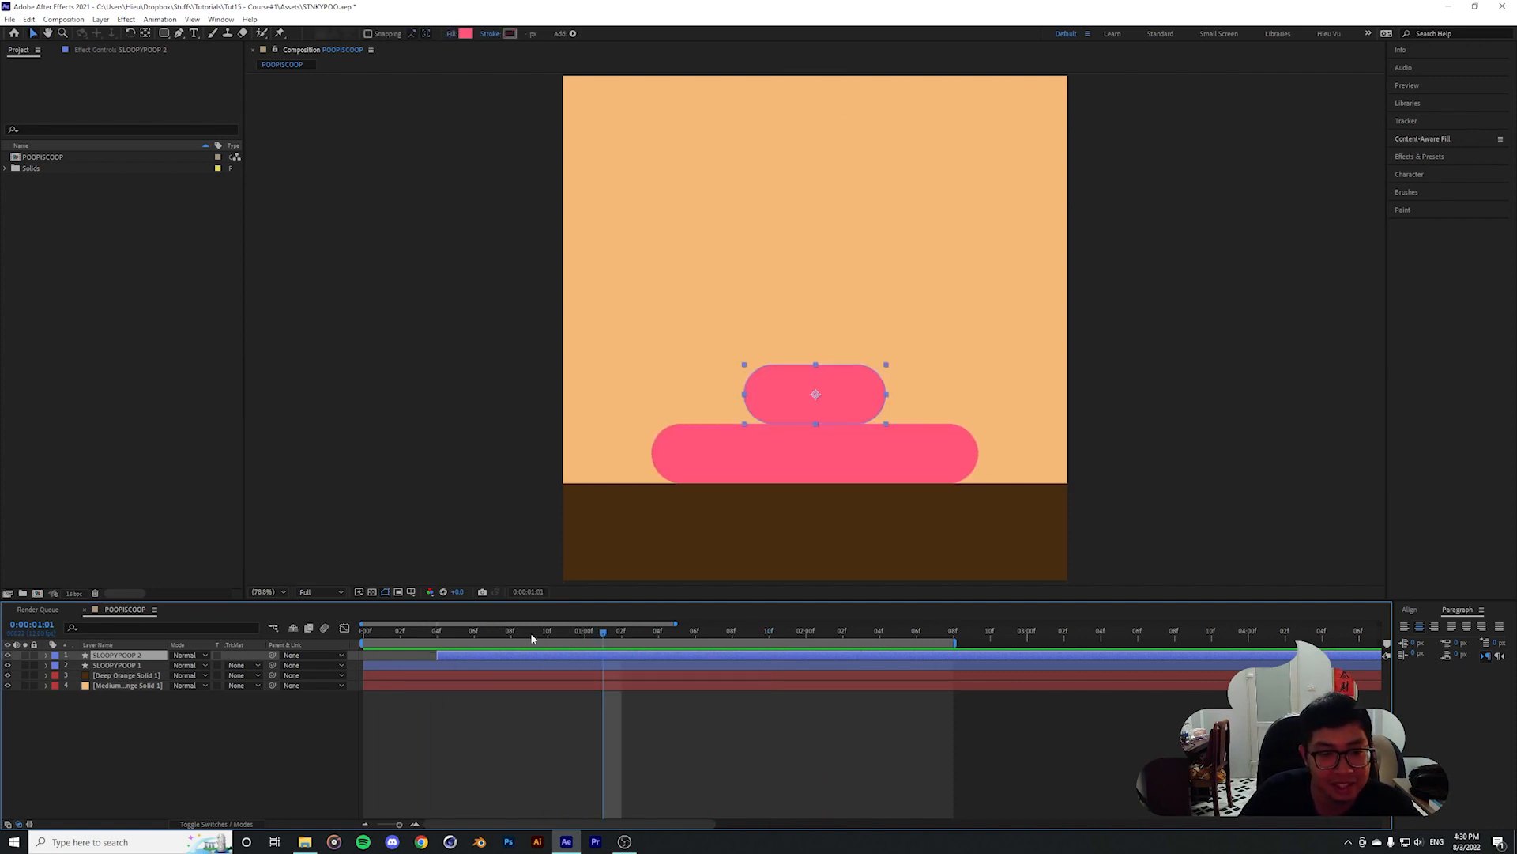
click(458, 632)
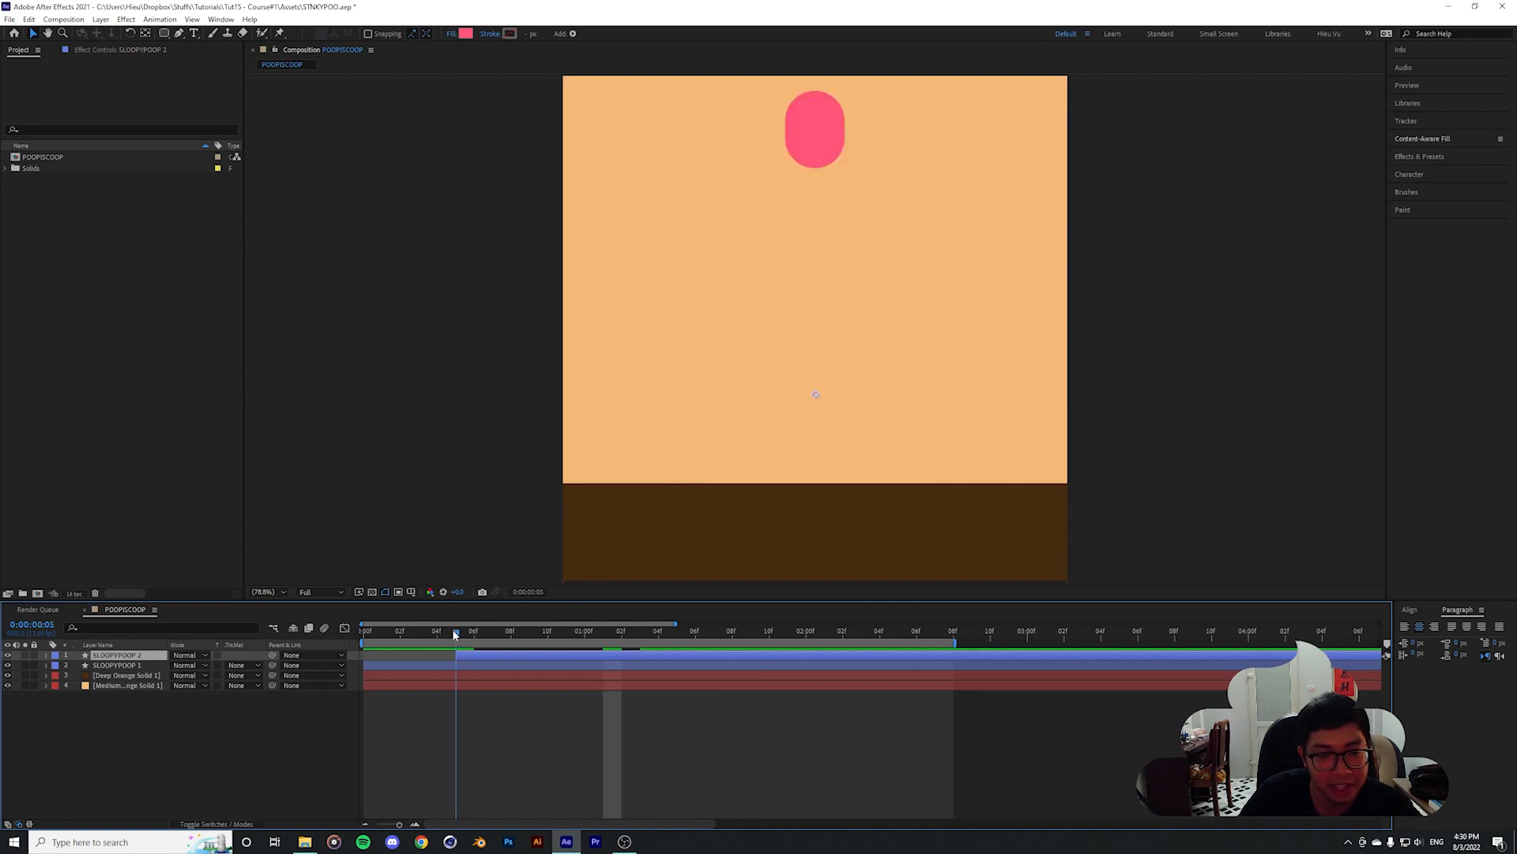
drag(461, 629, 643, 632)
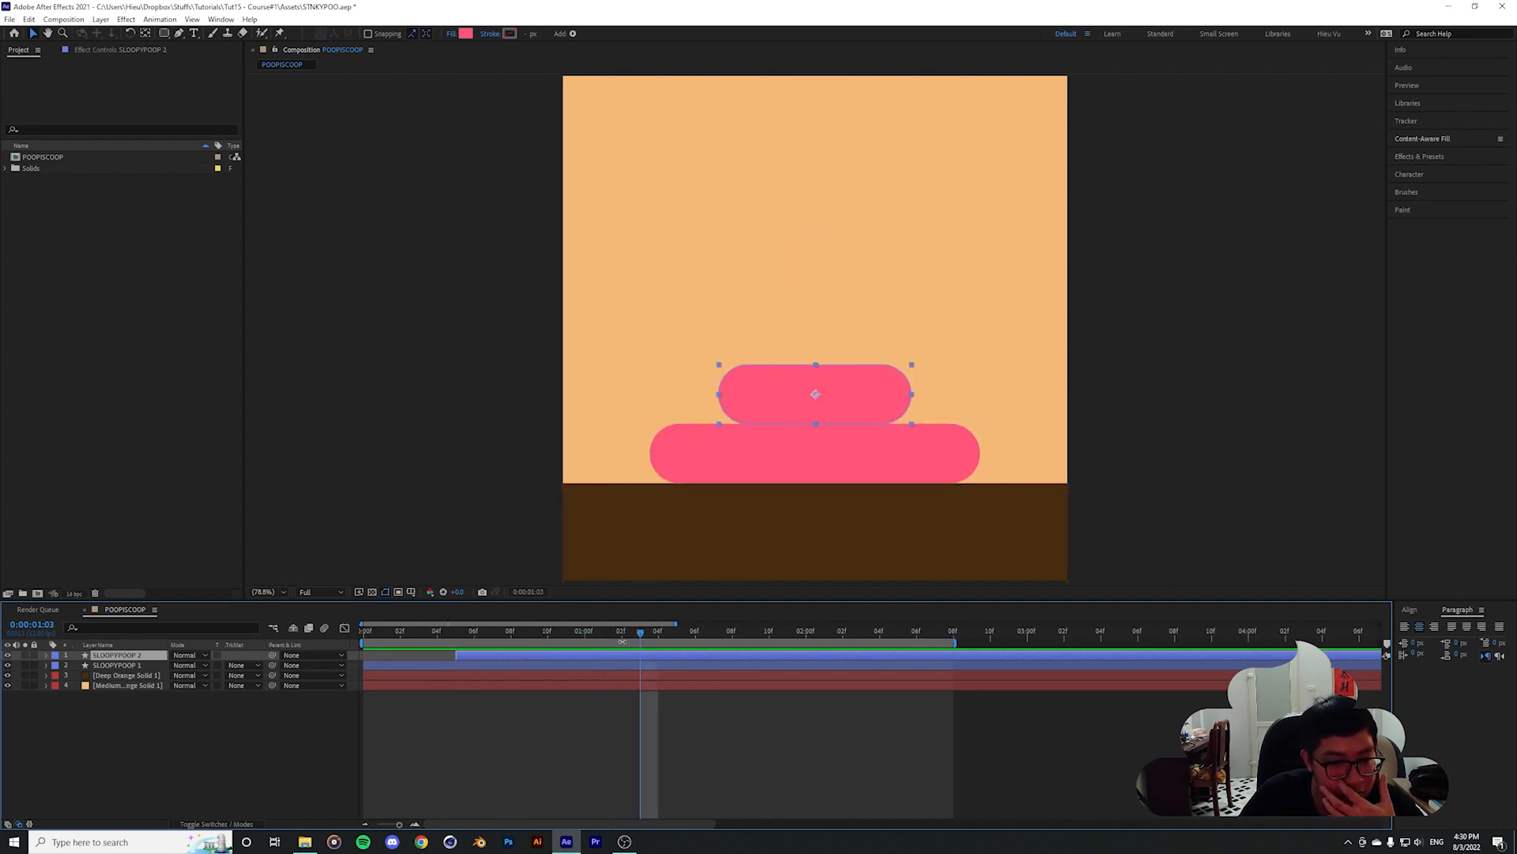
drag(624, 633, 581, 633)
Play the composition to check the timing of the delayed upper bar against the bottom bar
key(space)
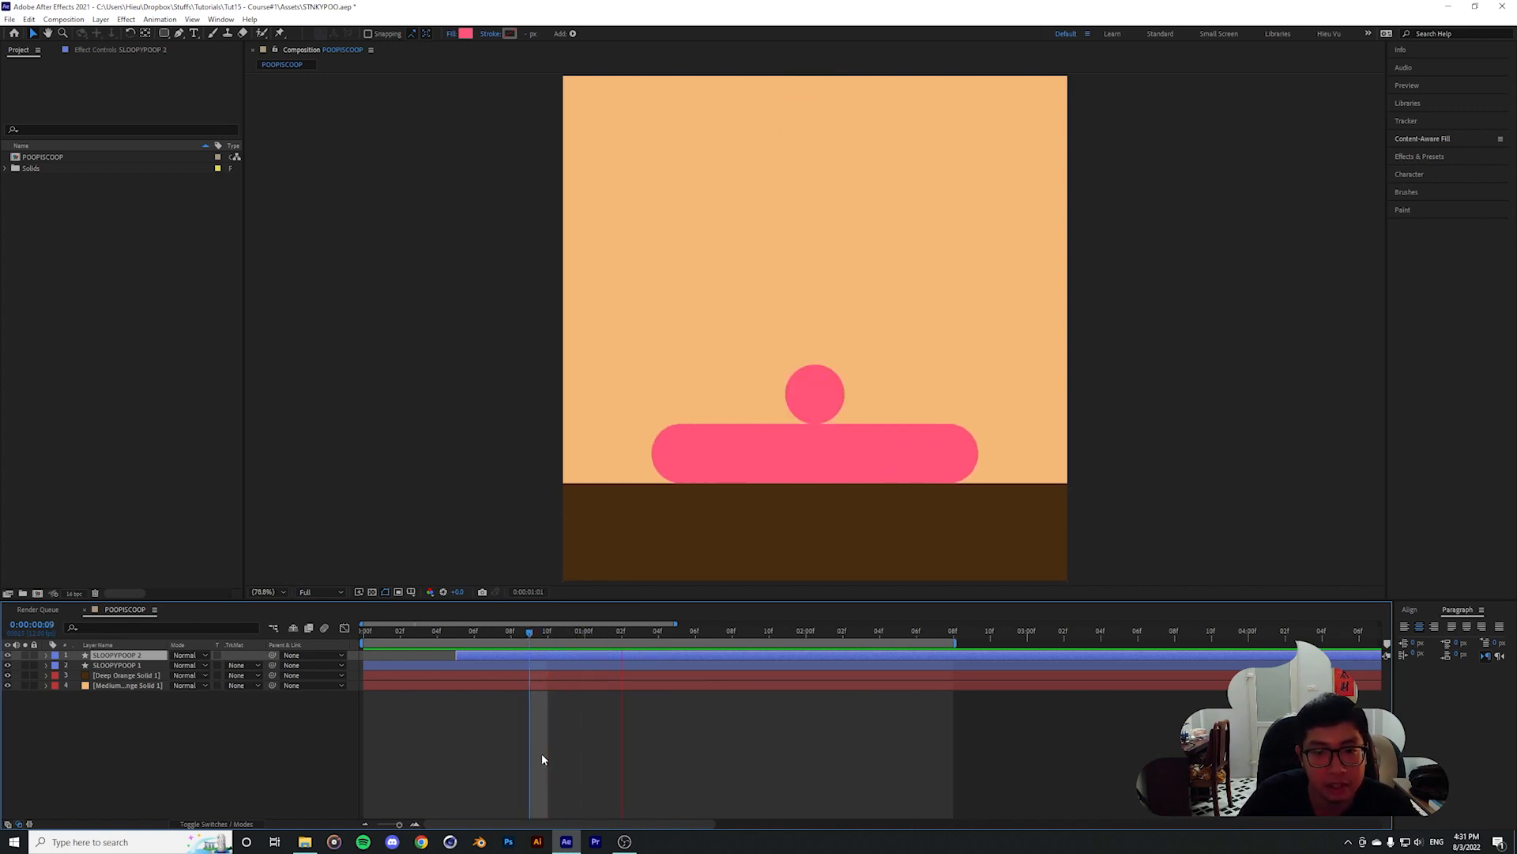
key(space)
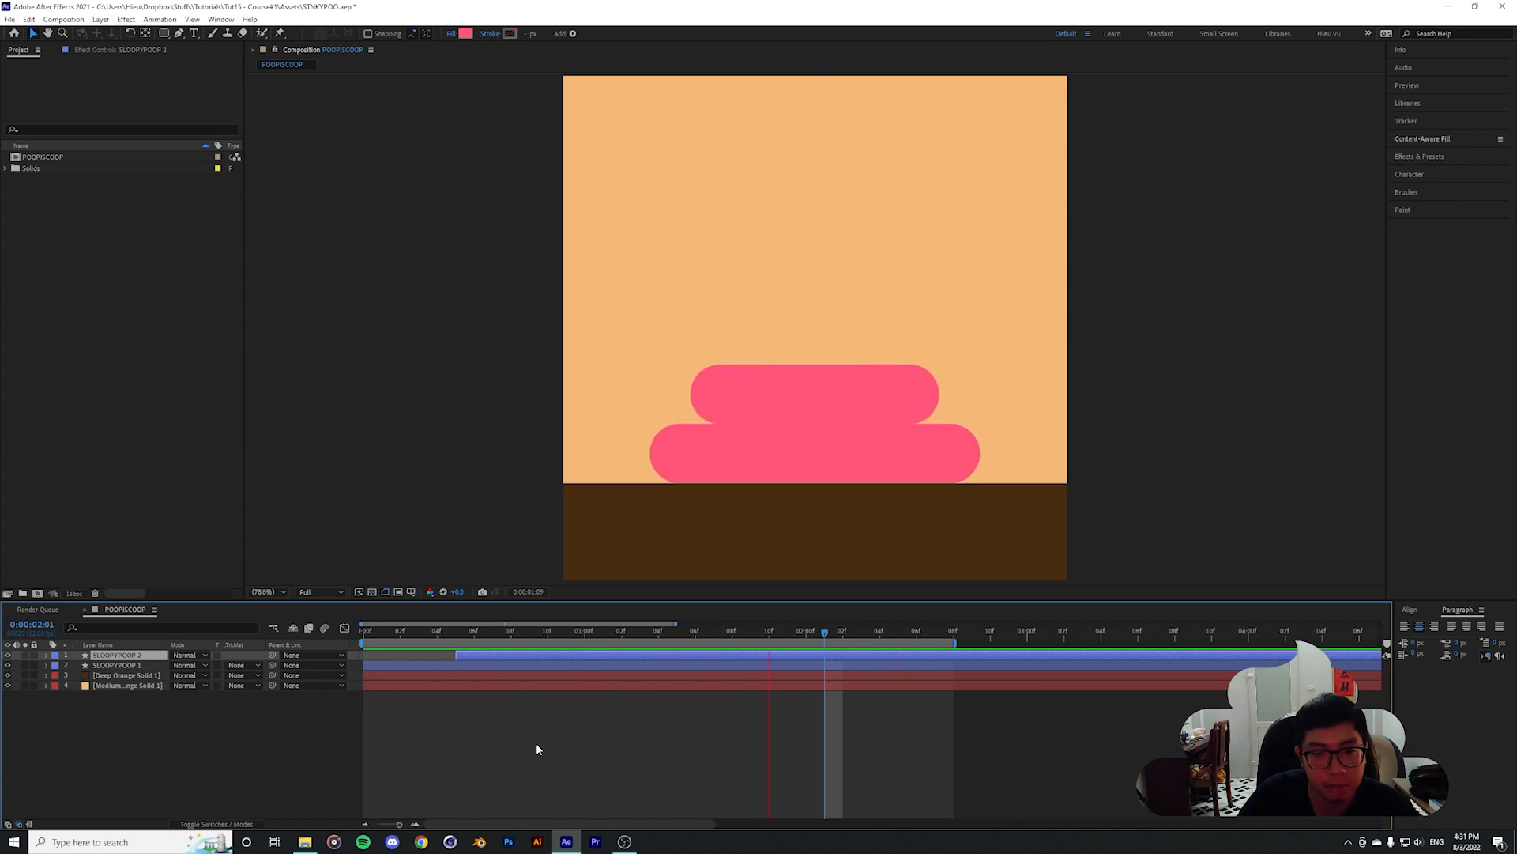
key(space)
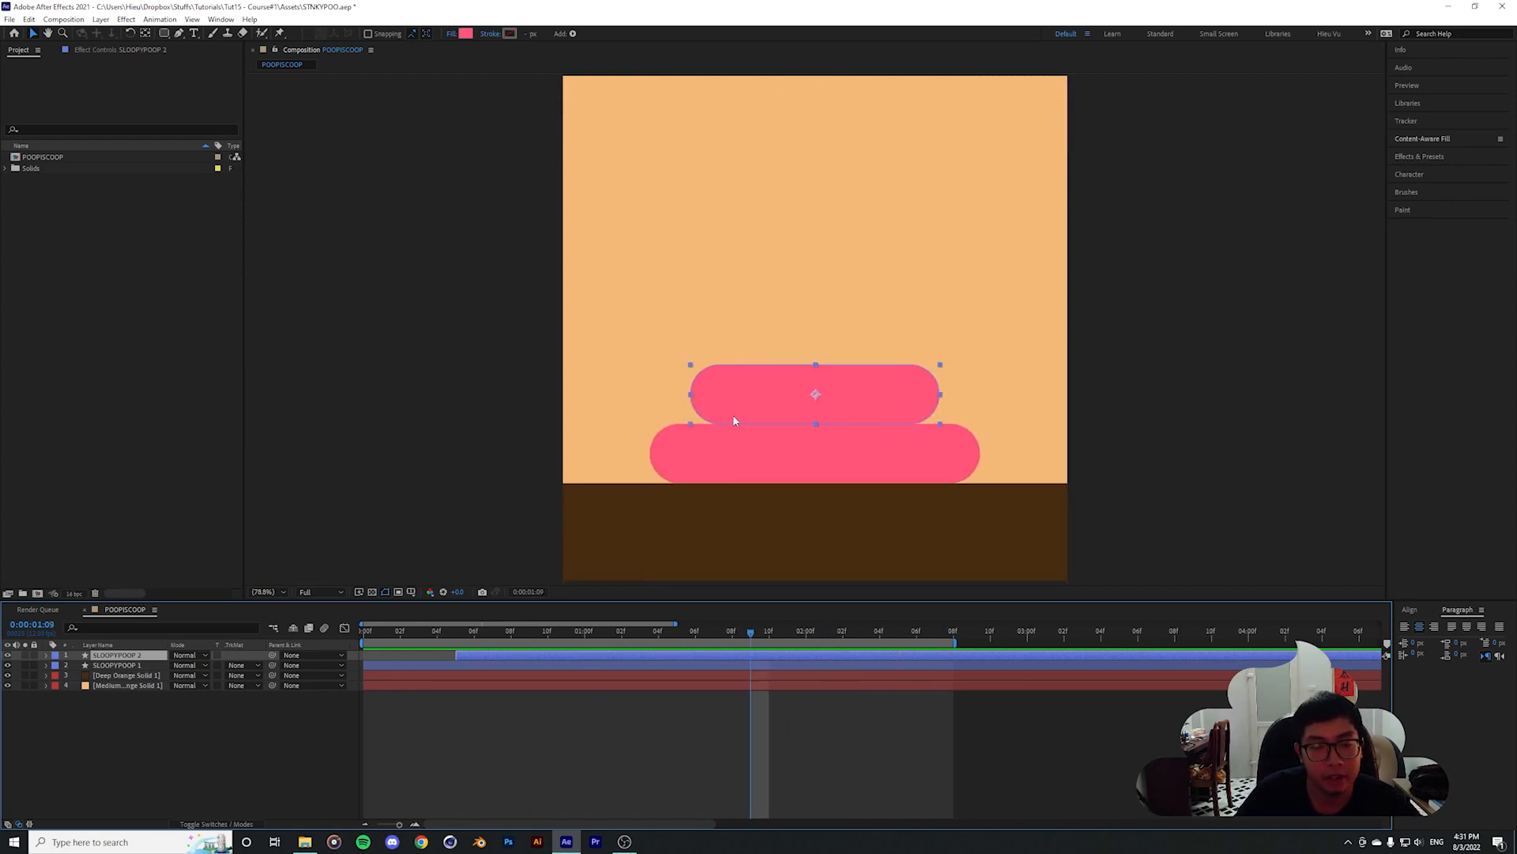
click(556, 707)
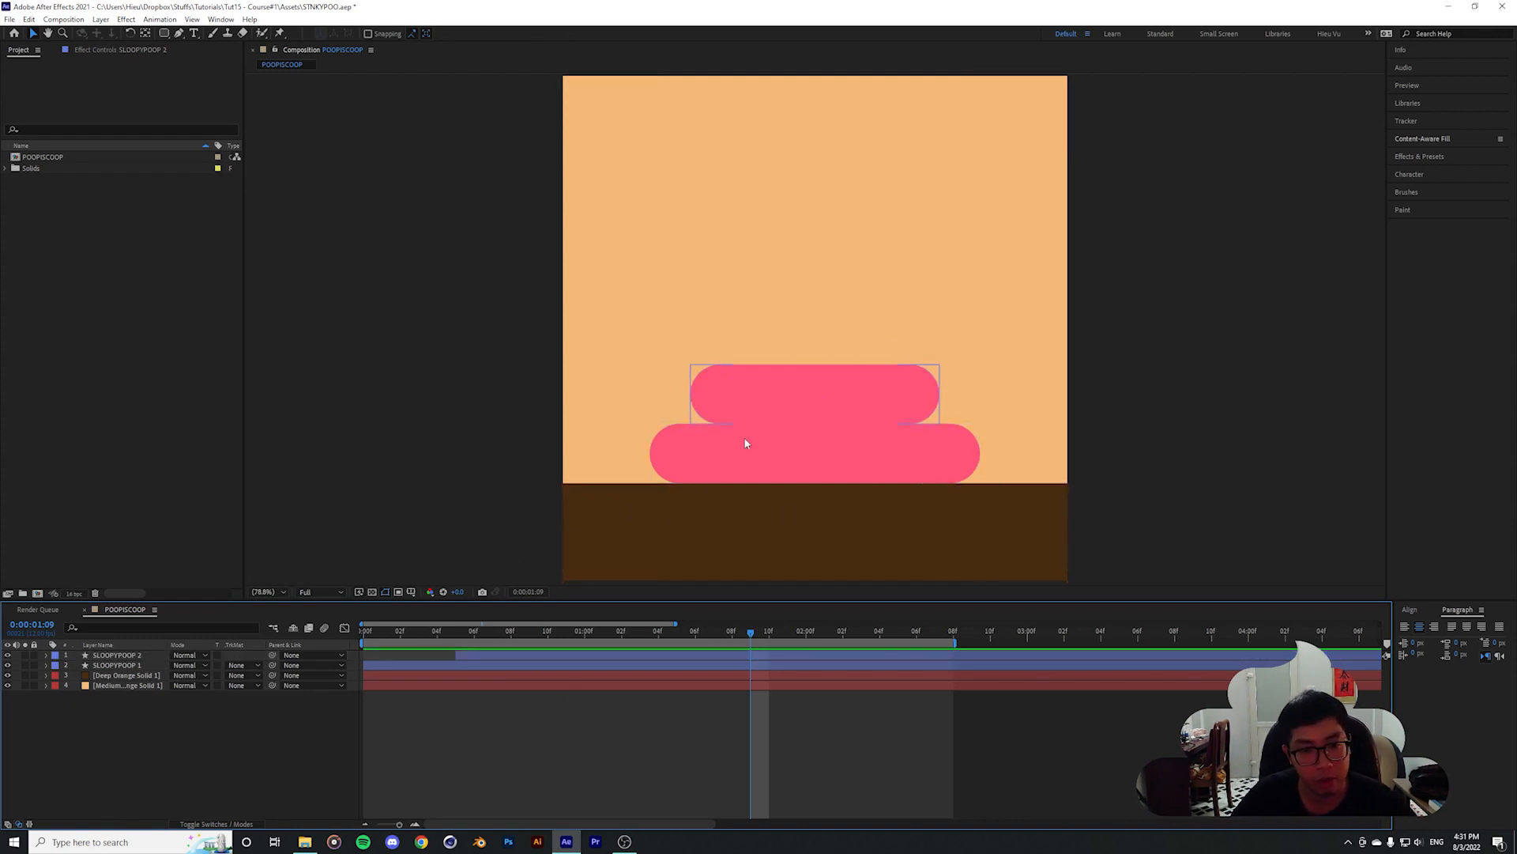
Duplicate the SLOOPYPOOP 2 layer and raise the copy's Transform Position so it sits above the second bar
click(138, 656)
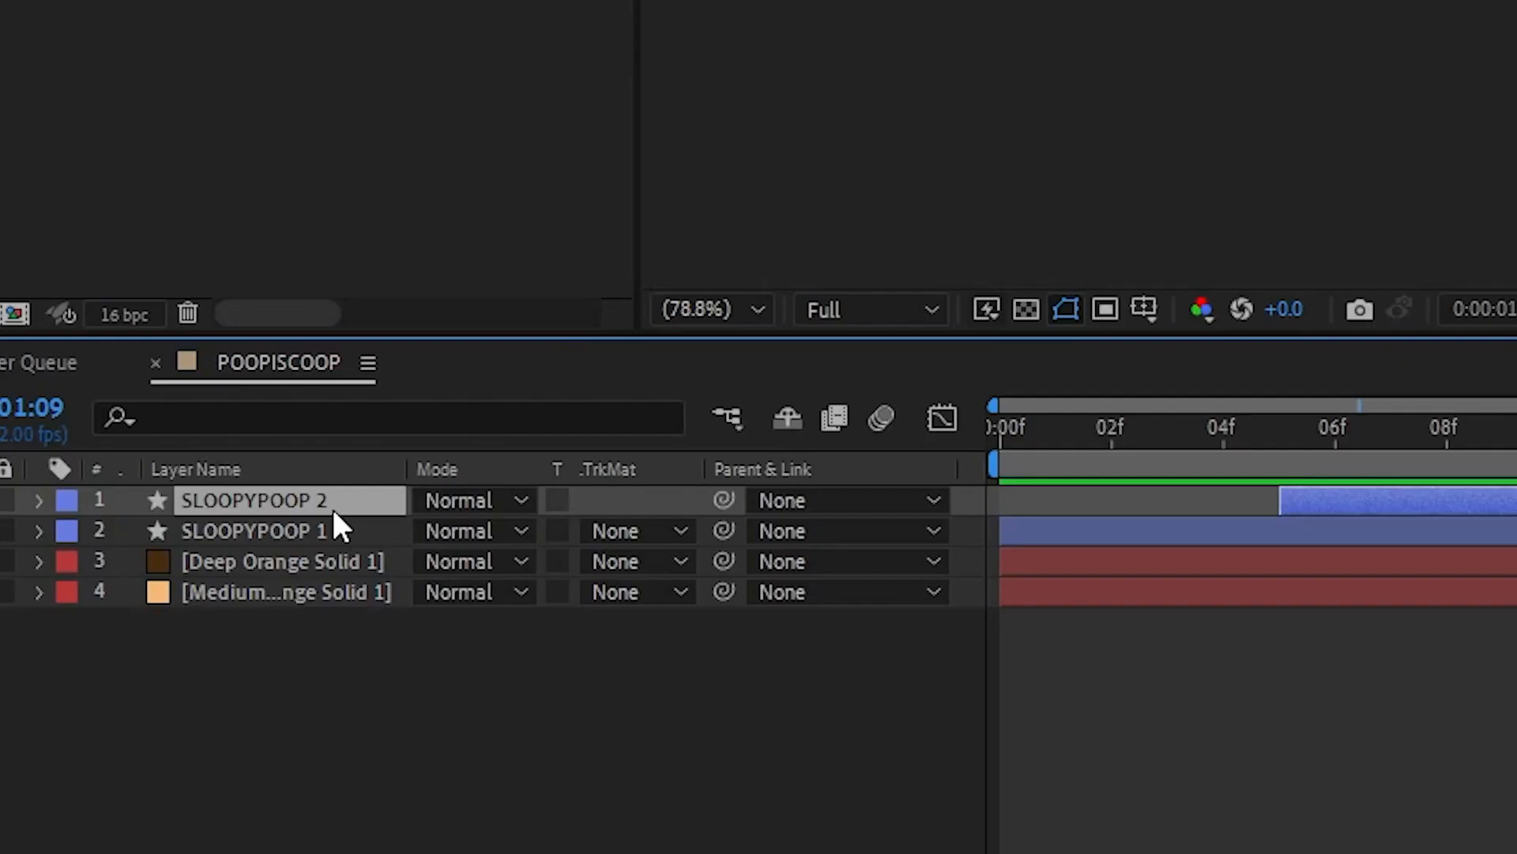
key(ctrl+d)
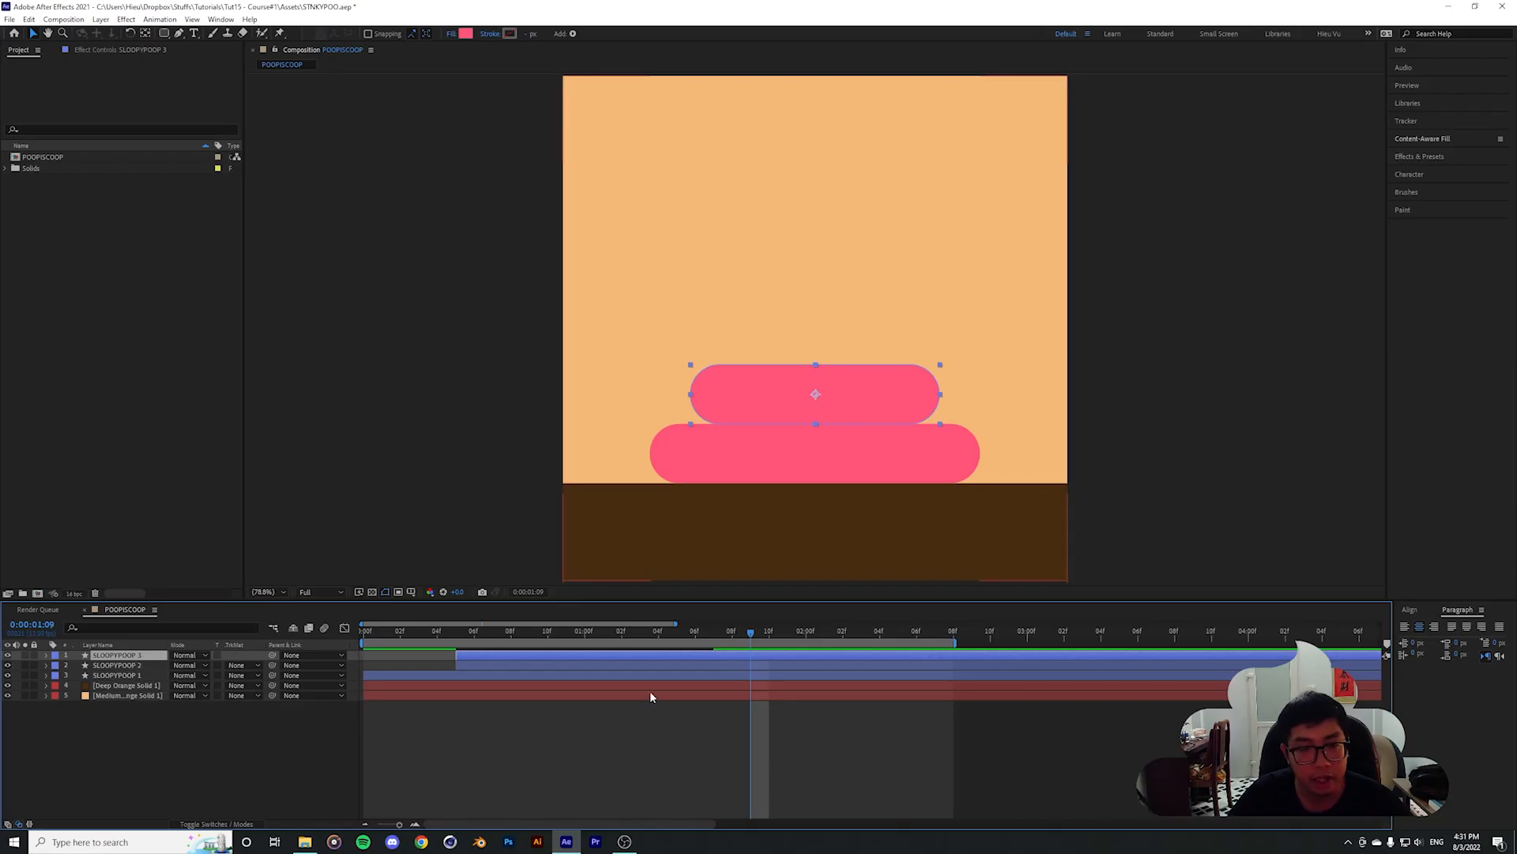
click(45, 658)
click(57, 676)
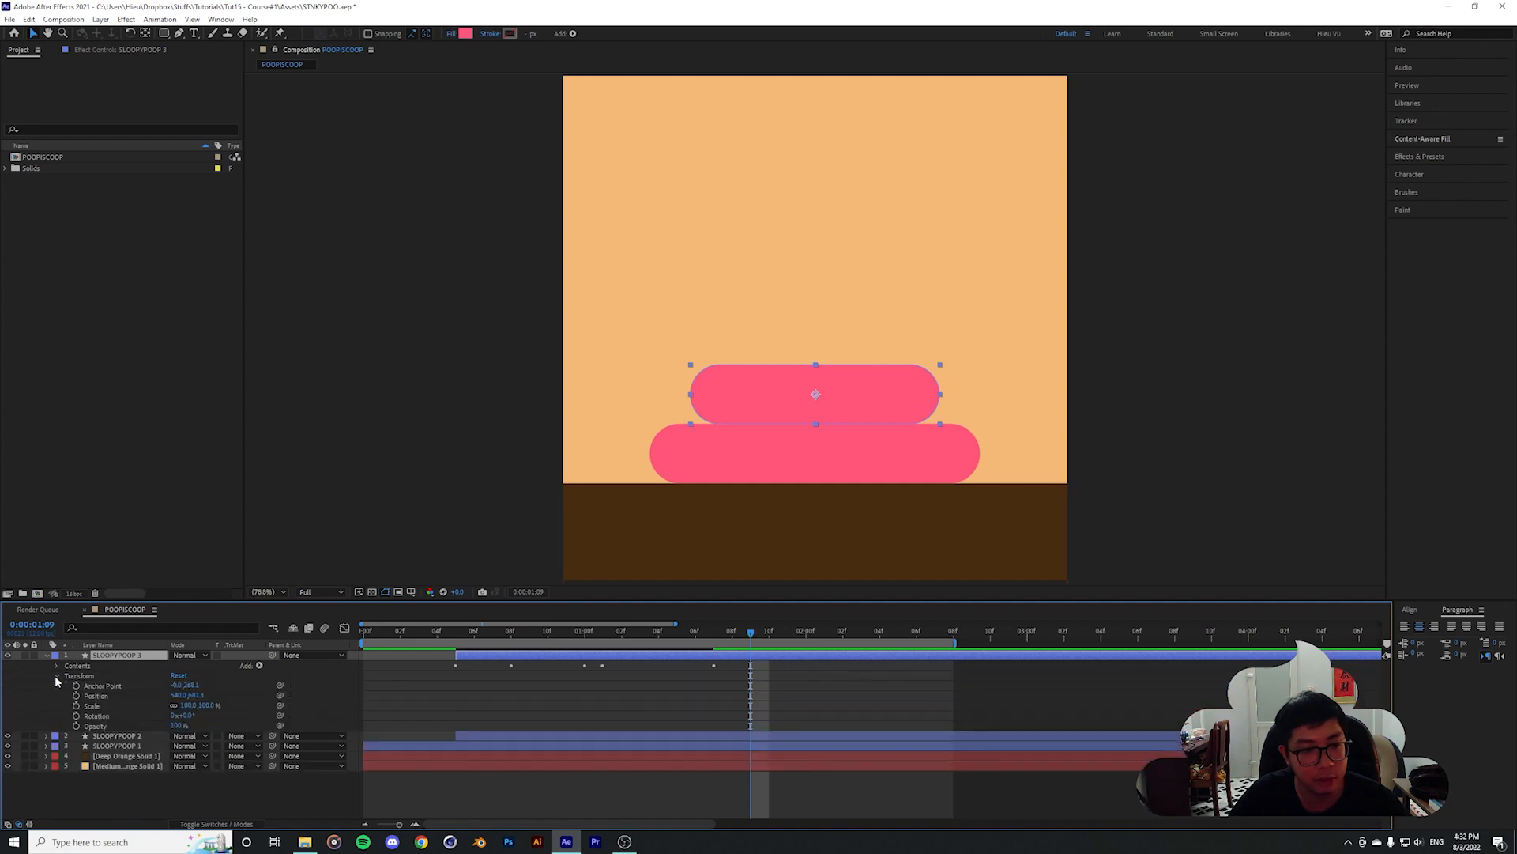
click(109, 697)
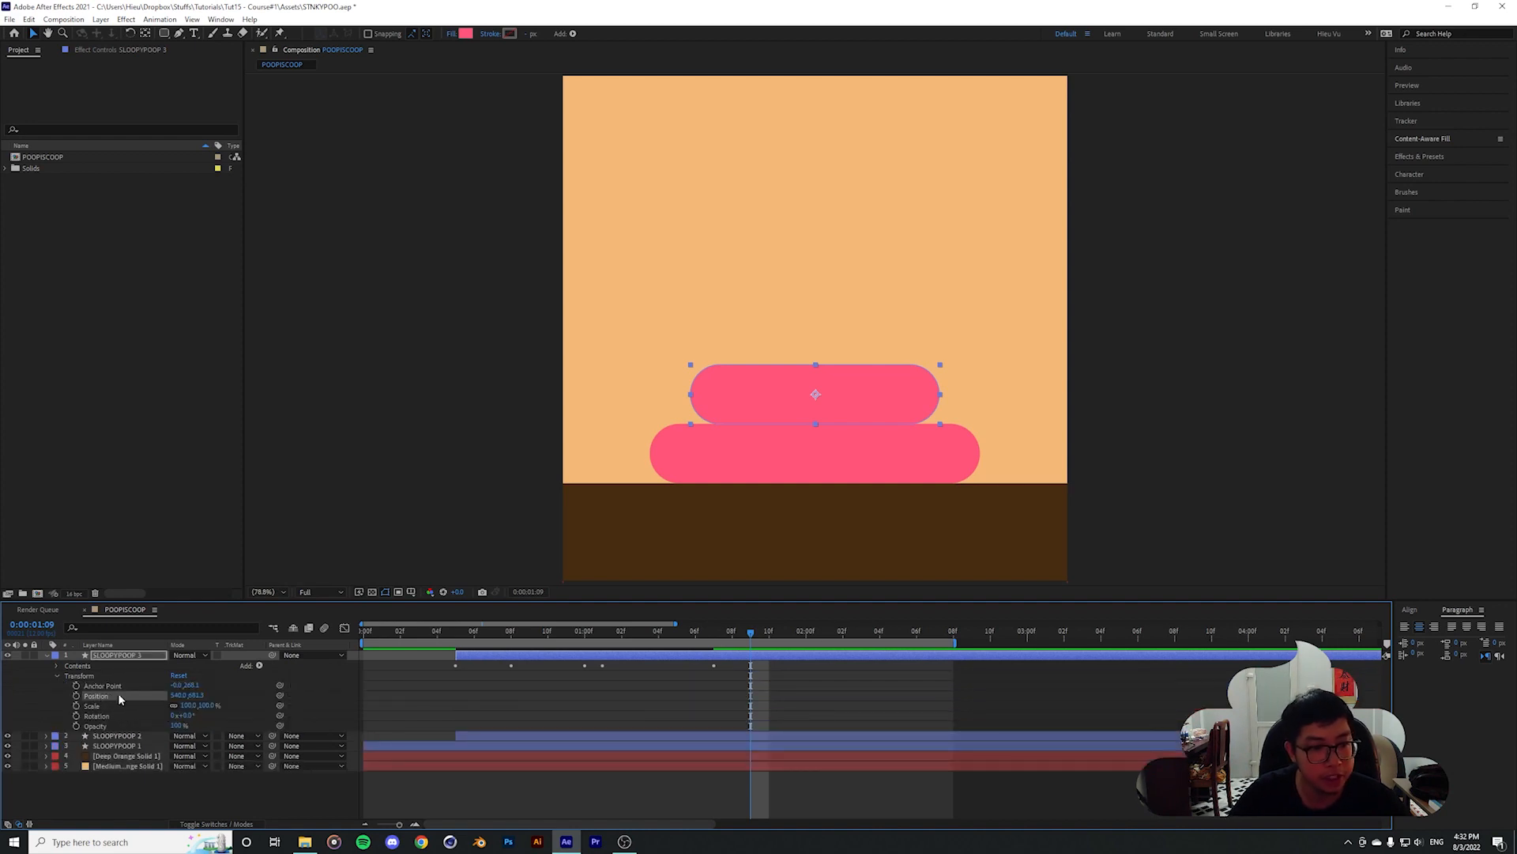
drag(195, 695, 118, 703)
Fine-tune the SLOOPYPOOP 3 vertical Position to 554.3 so its lower edge meets the second bar
scroll(1005, 402, up, 3)
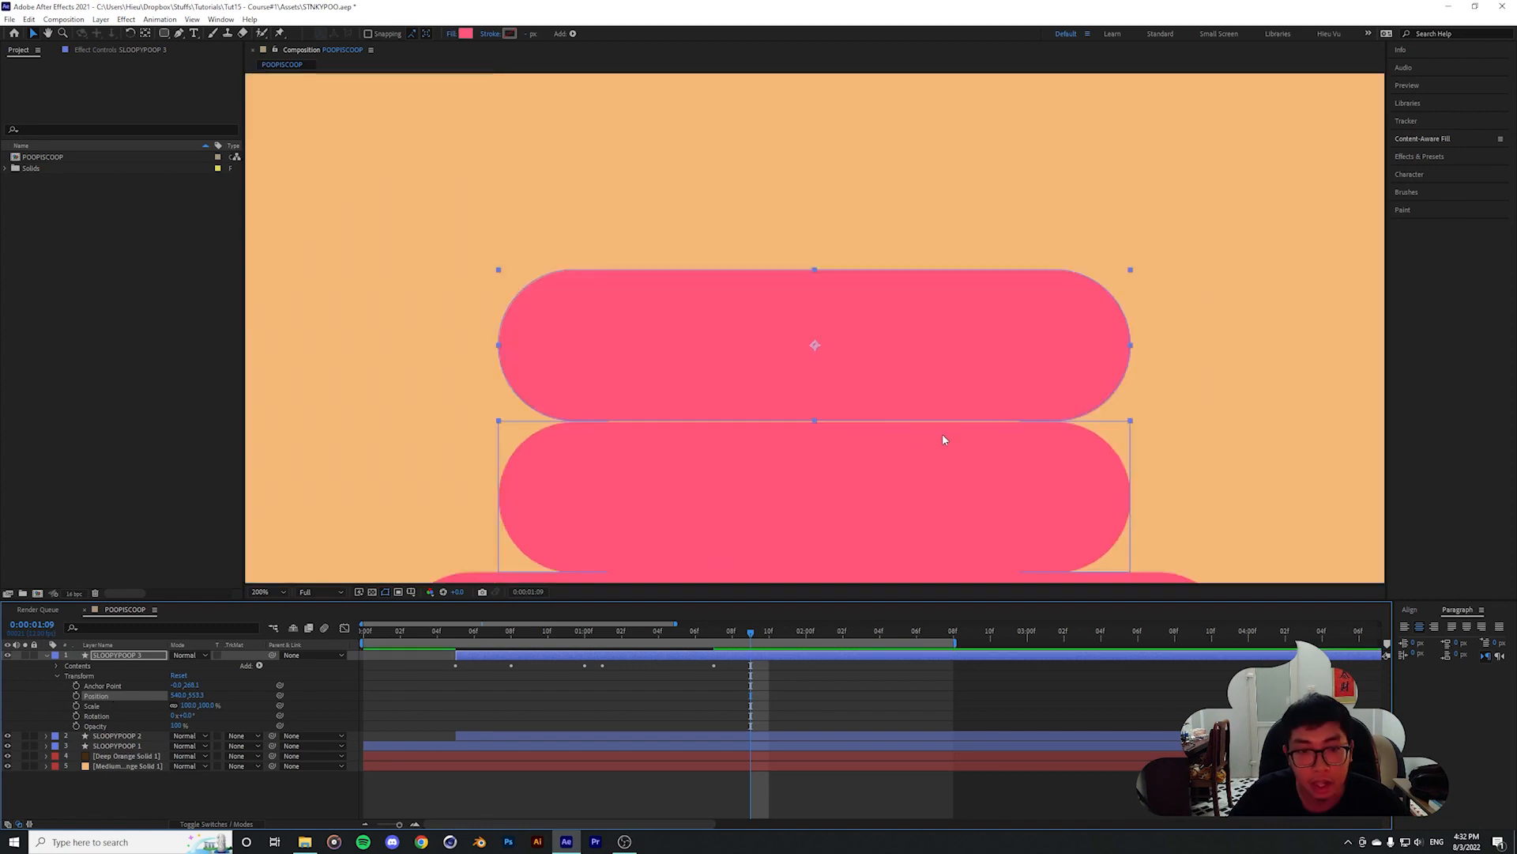
scroll(996, 552, up, 2)
drag(195, 697, 195, 697)
key(shift+slash)
click(490, 546)
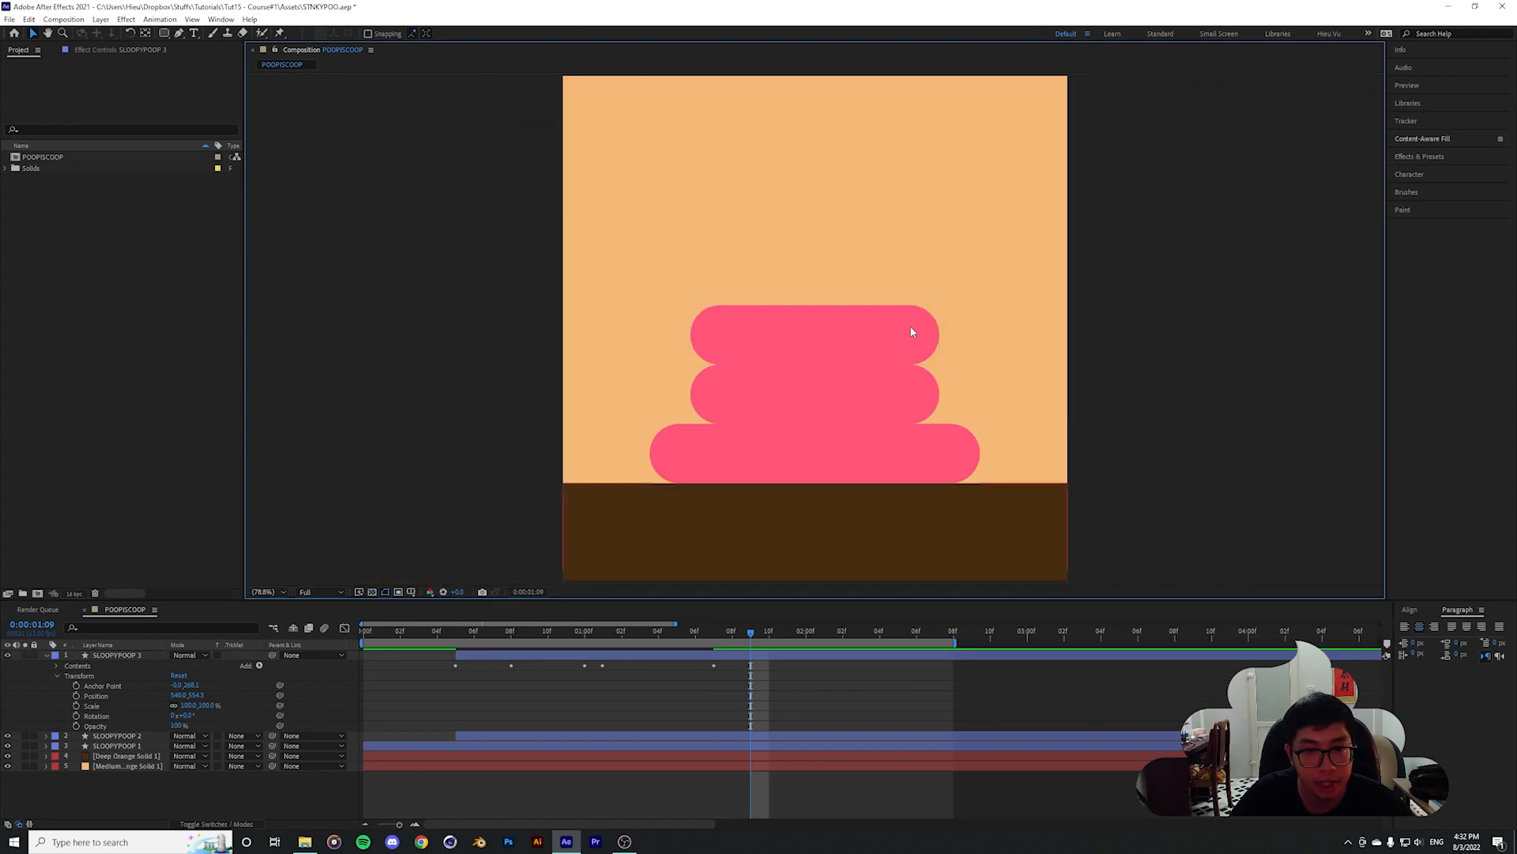
Expand the contents of SLOOPYPOOP 3 to reveal the Size property of Rectangle Path 1
click(57, 666)
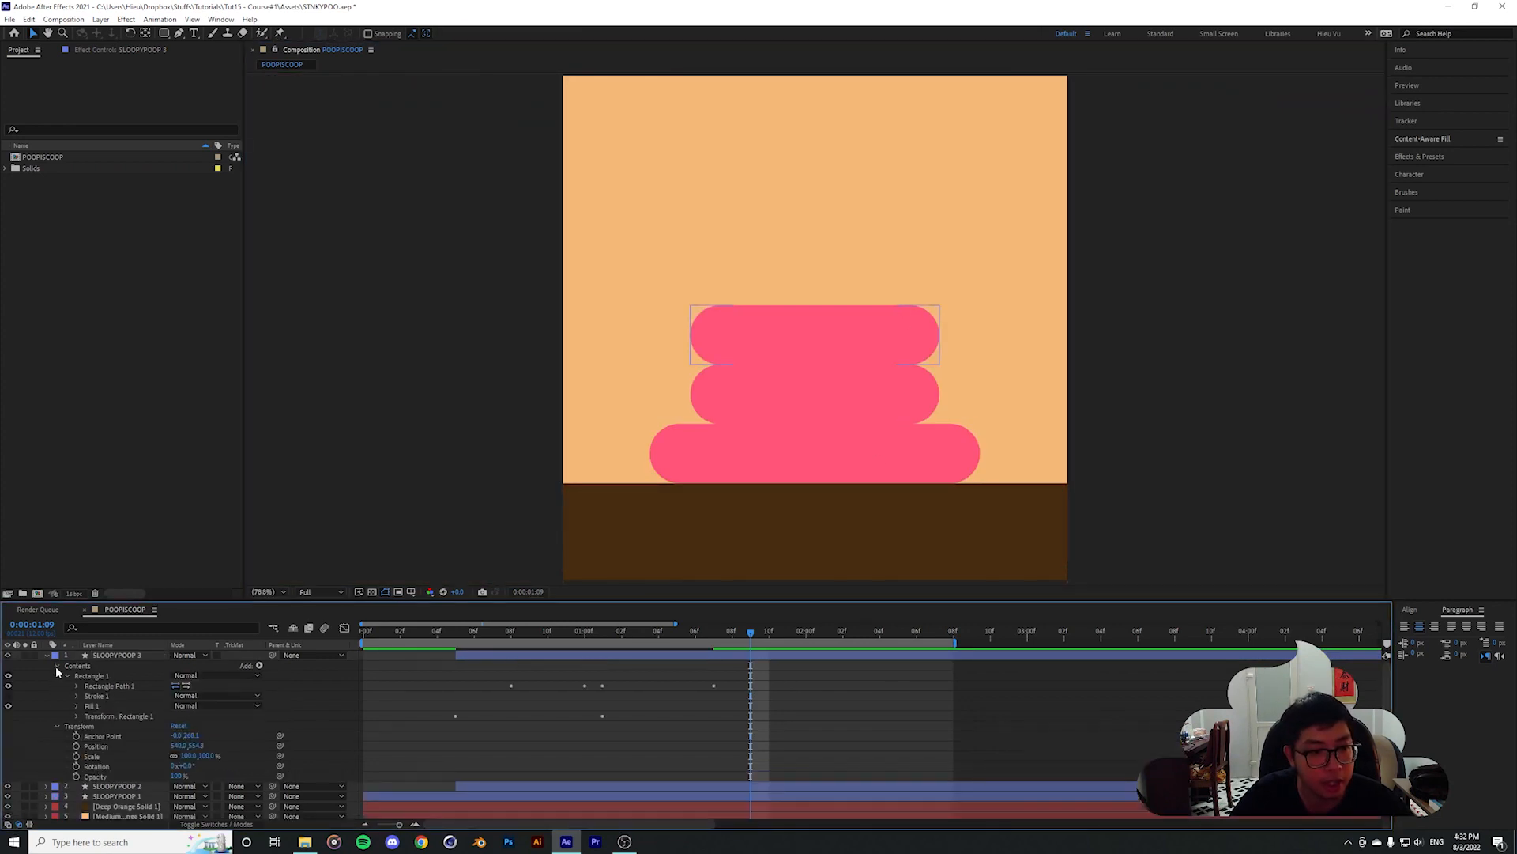
click(77, 686)
click(77, 686)
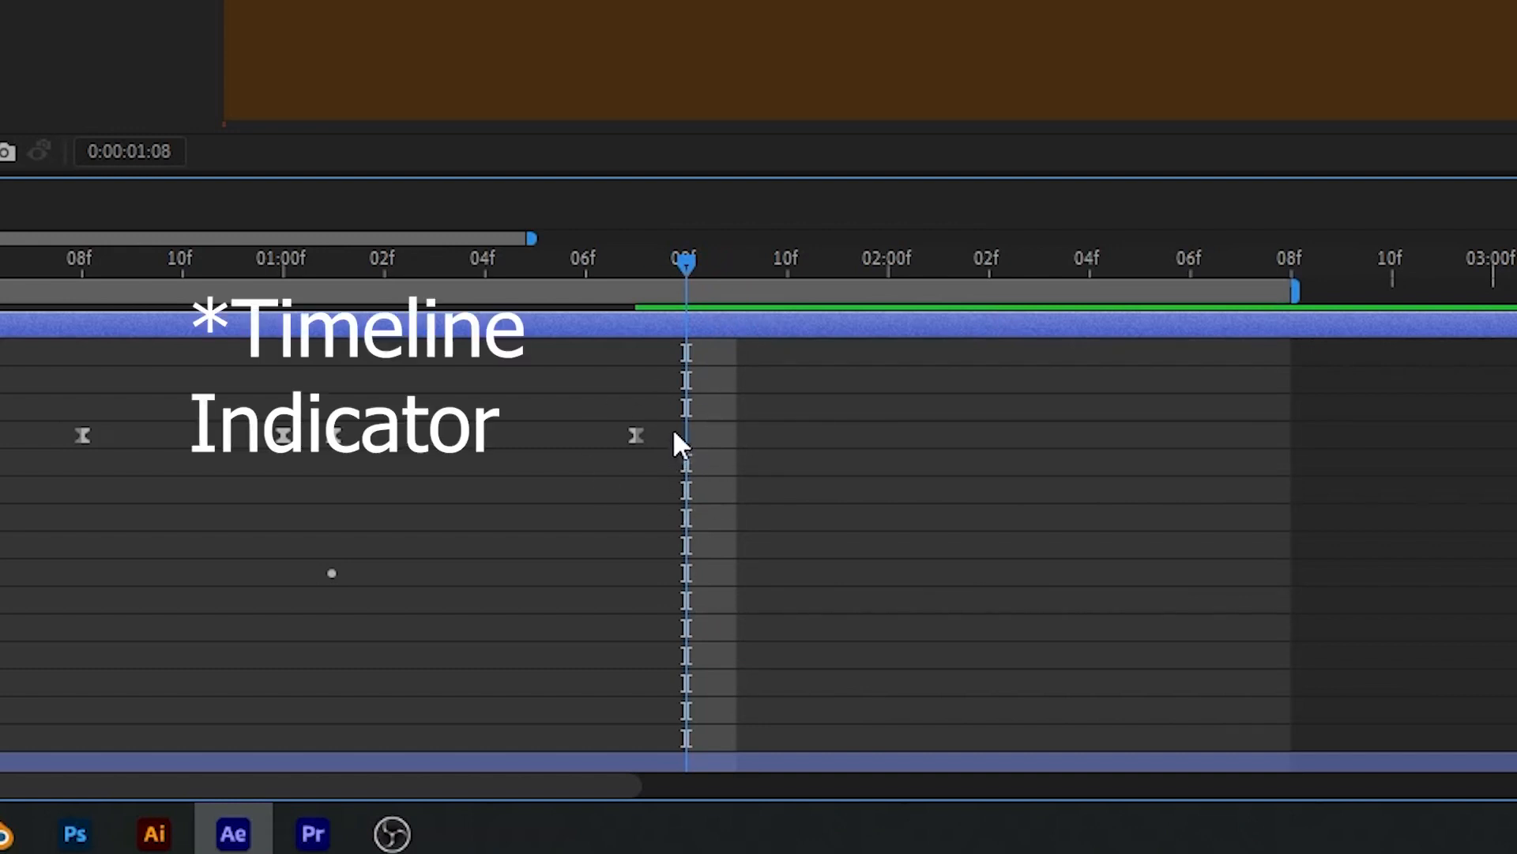
At 0:00:01:10, past the last Size keyframe, widen the SLOOPYPOOP 3 rectangle to about 1030 px
drag(693, 267, 790, 267)
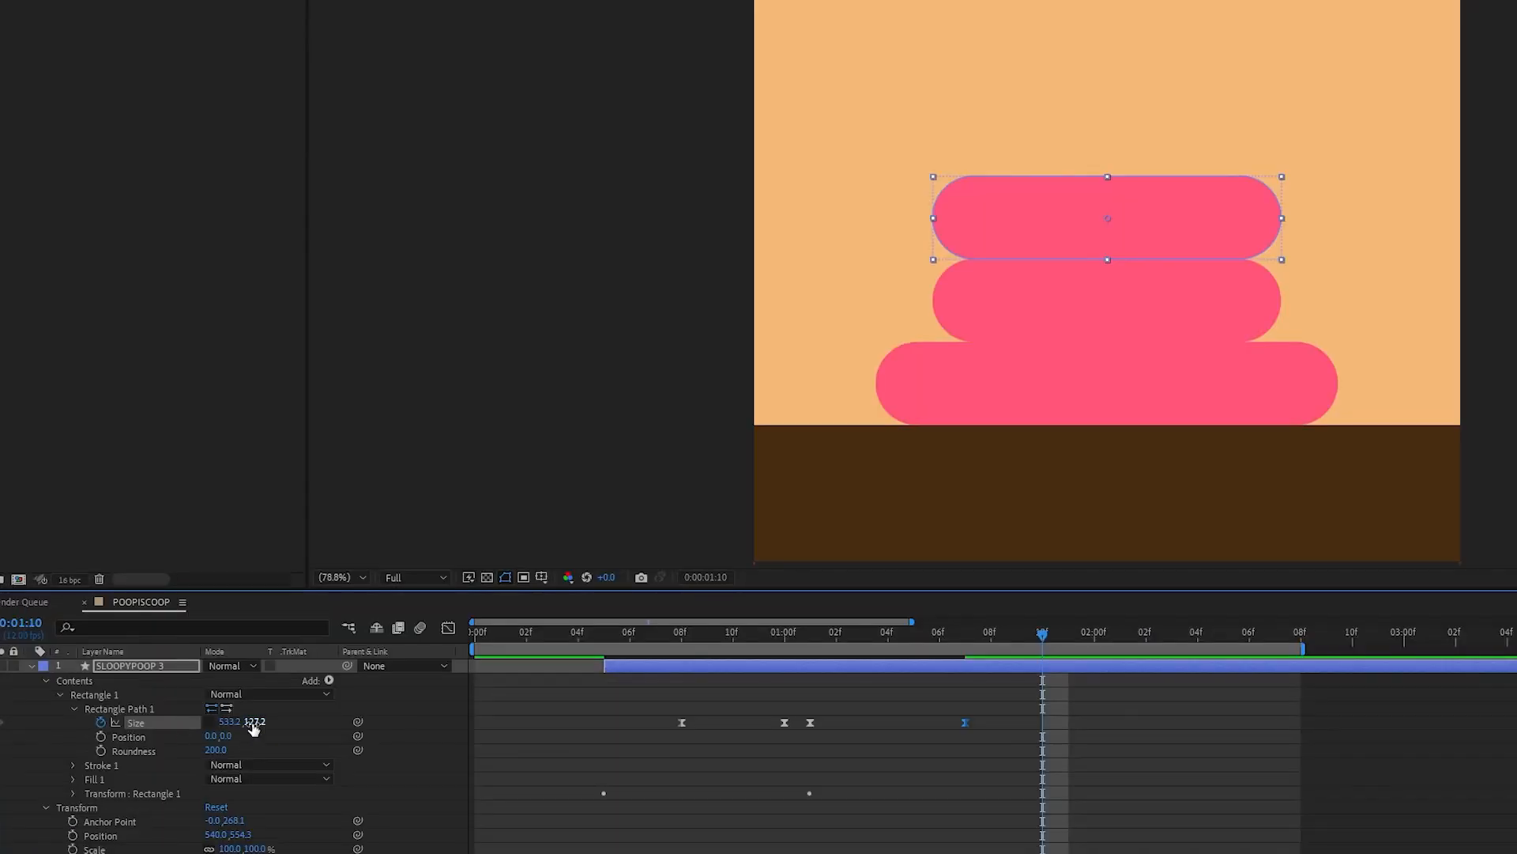
drag(191, 696, 459, 695)
drag(608, 722, 673, 723)
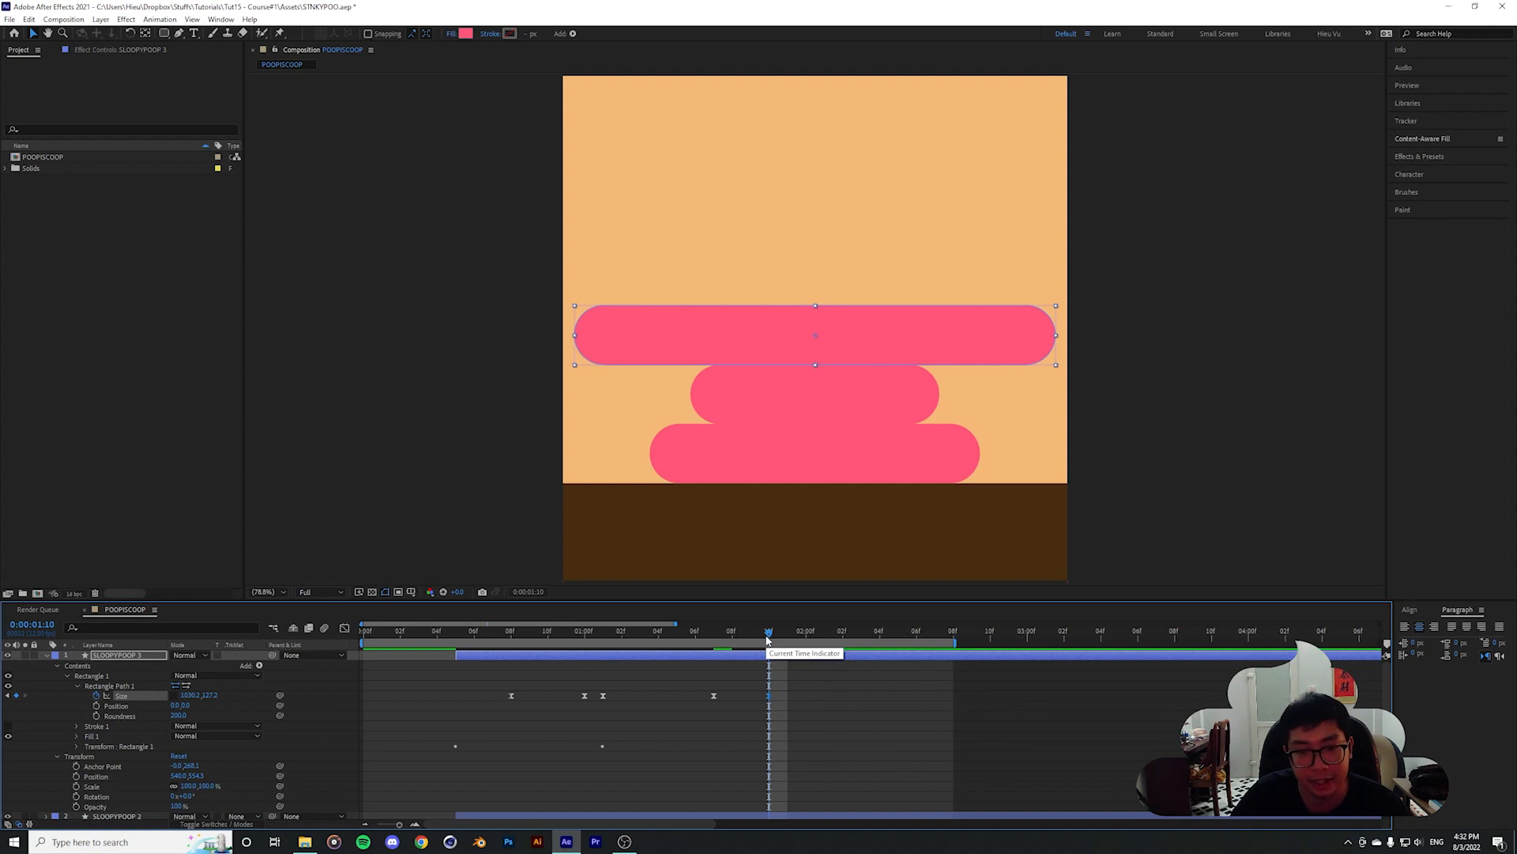
Preview the top bar's motion between the Size keyframes at 0:00:01:07 and 0:00:01:10
shift+click(714, 696)
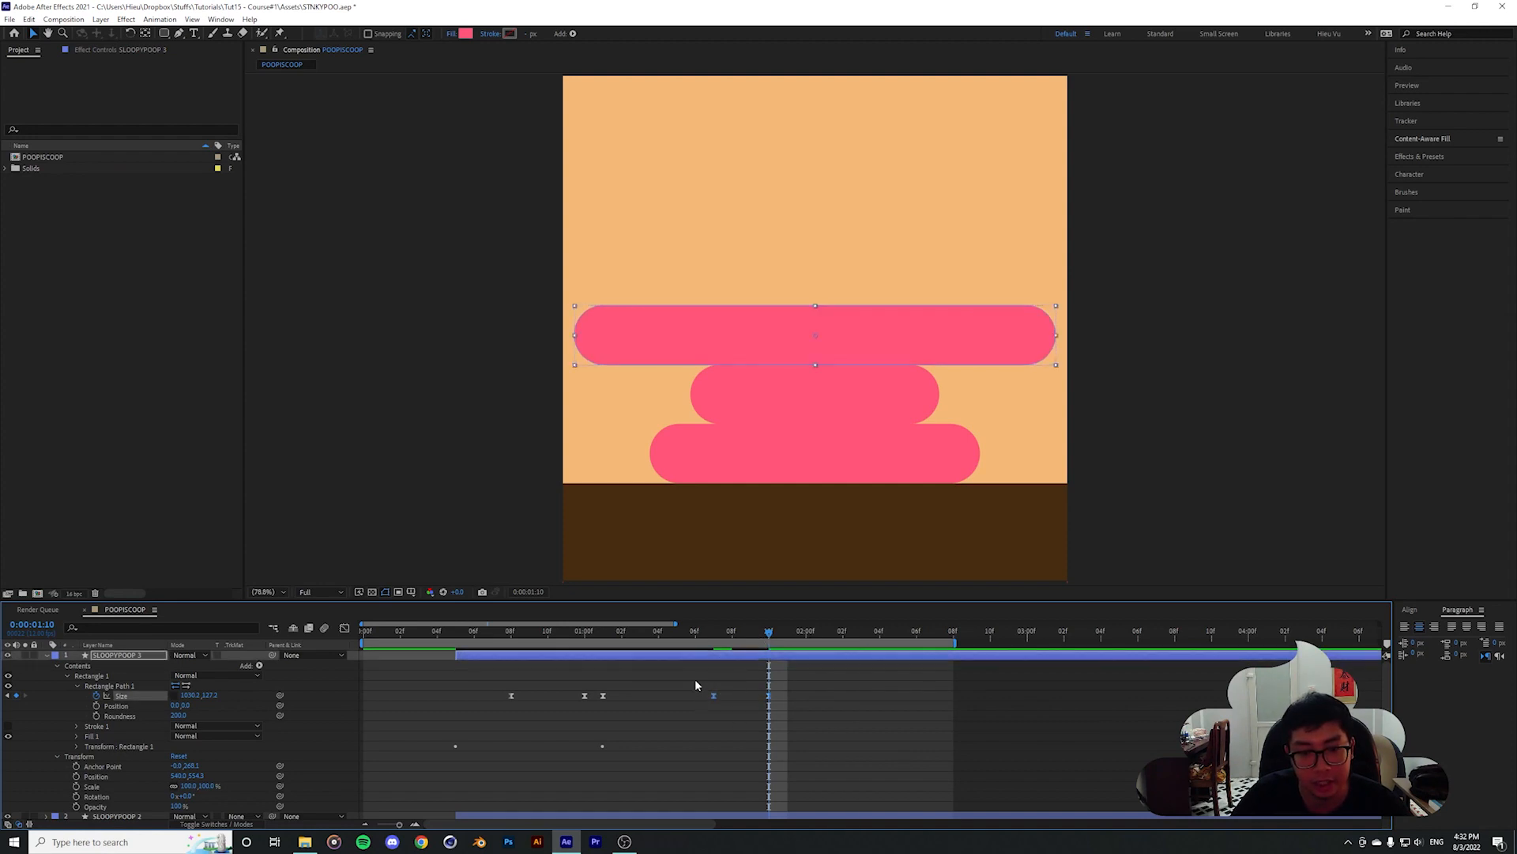
drag(723, 638, 702, 638)
key(space)
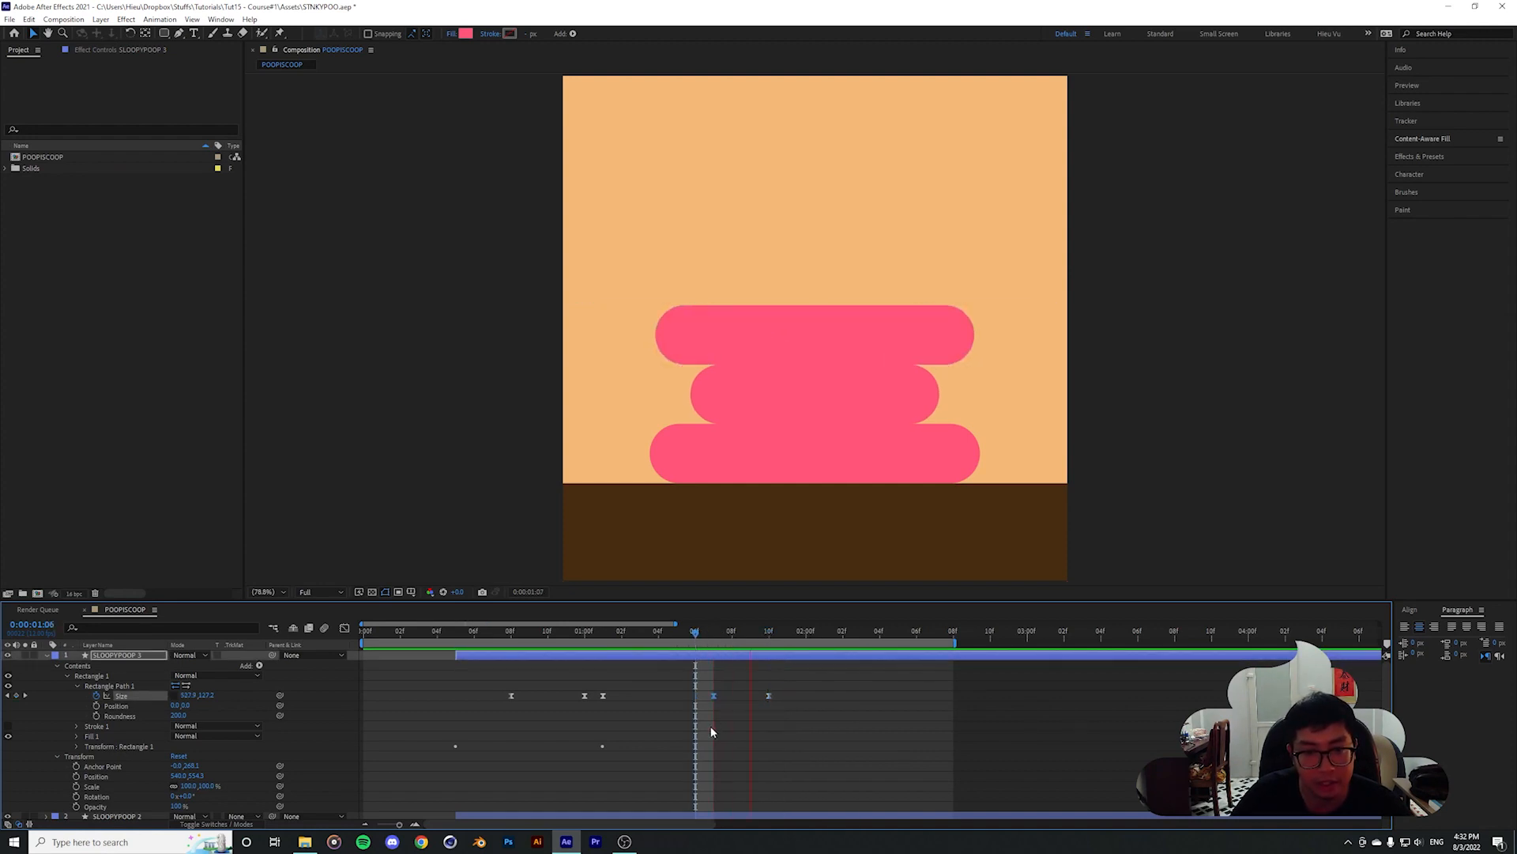
key(space)
Delete the extra SLOOPYPOOP 3 Size keyframe at 0:00:01:10
key(j)
mouse_move(752, 686)
mouse_down()
mouse_move(805, 717)
mouse_move(764, 691)
mouse_up()
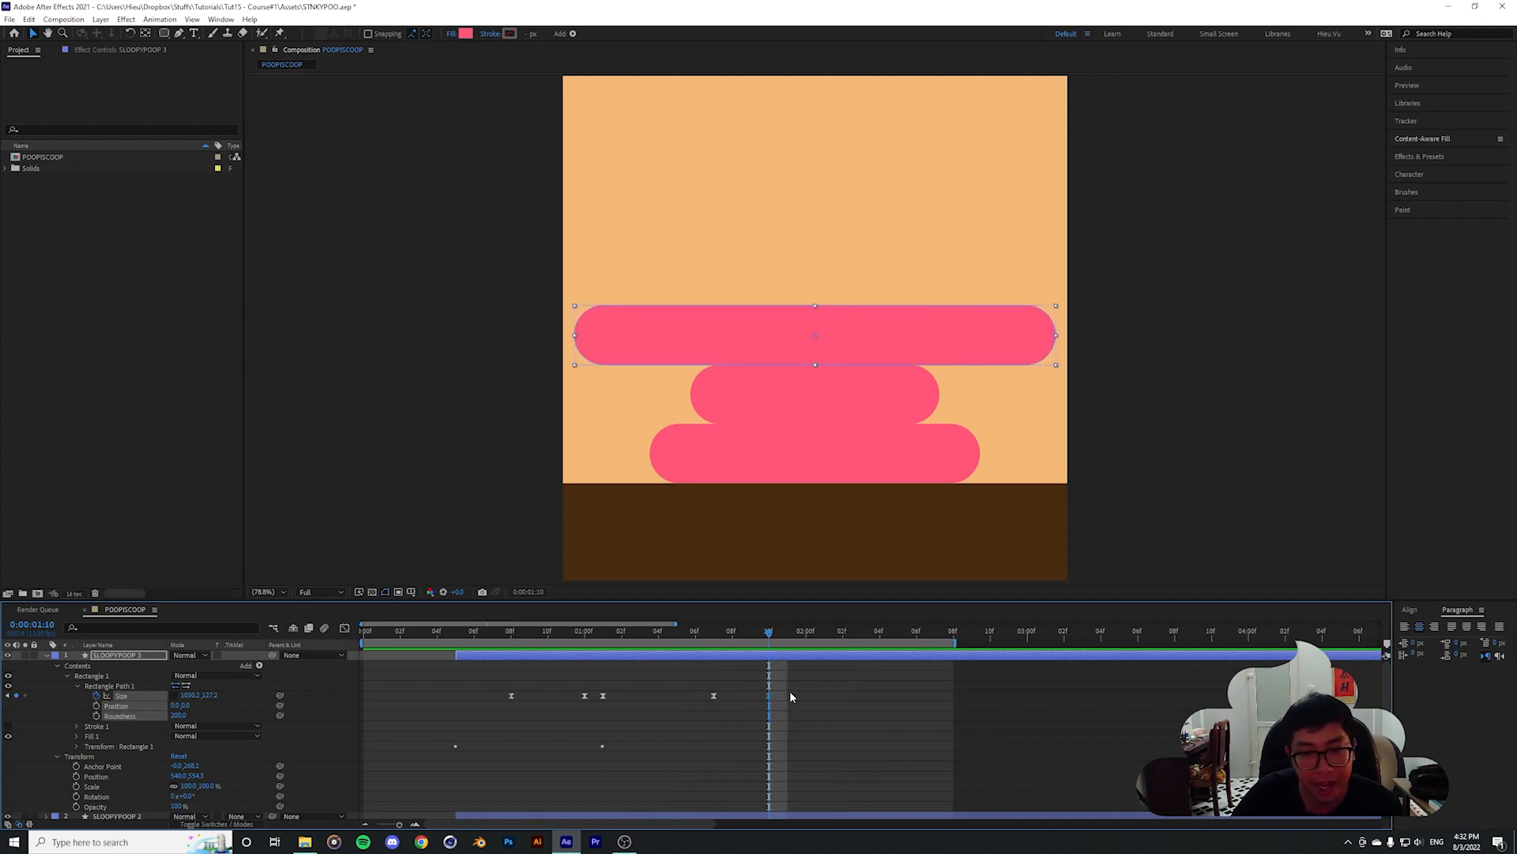
key(Delete)
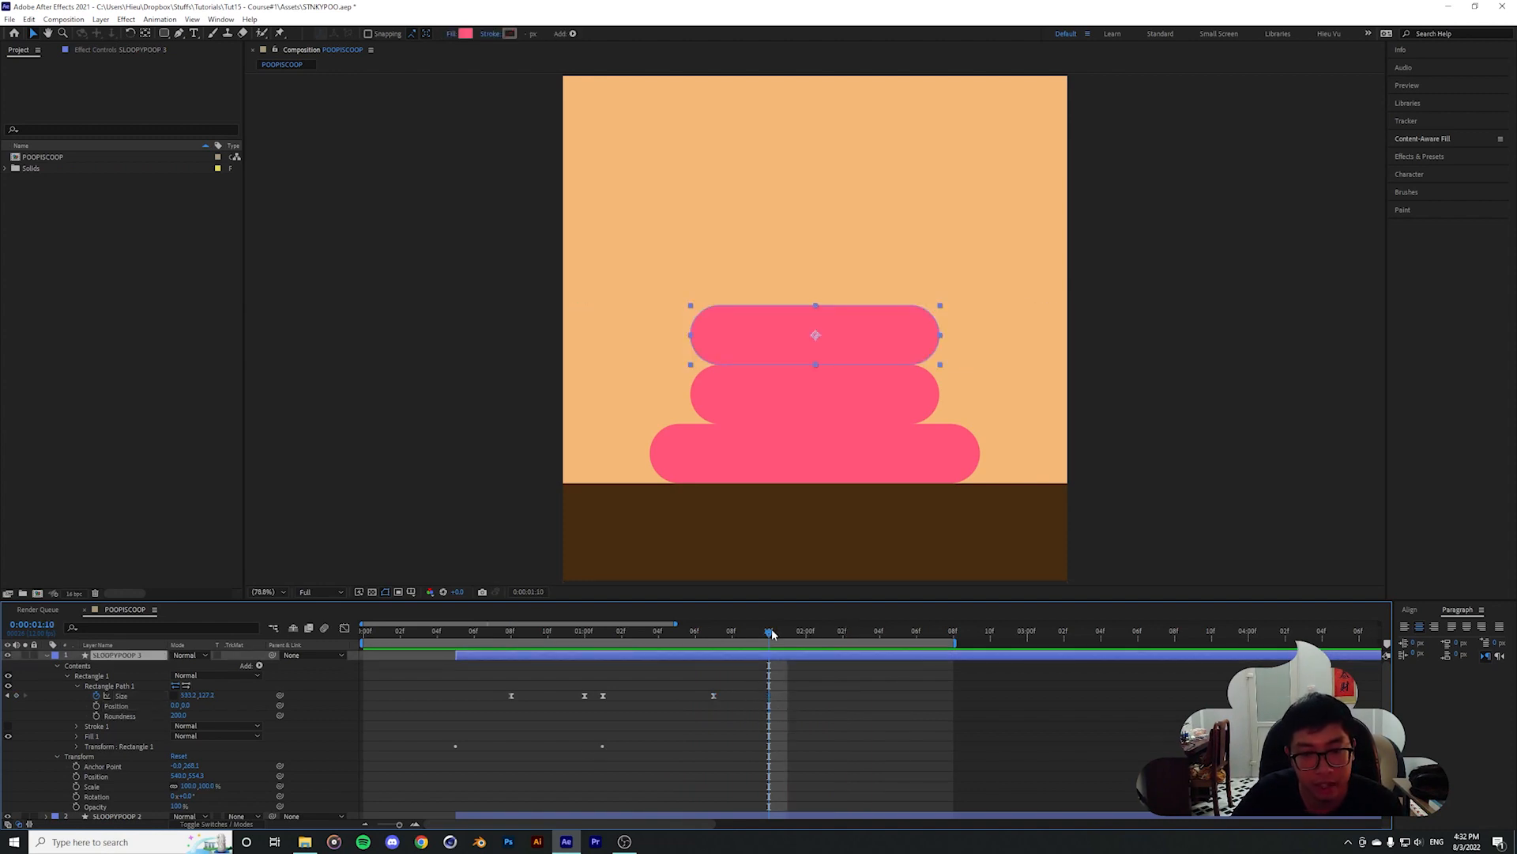
At the last Size keyframe, 0:00:01:07, narrow the SLOOPYPOOP 3 rectangle to about 370 px and collapse the layer
drag(768, 637, 699, 708)
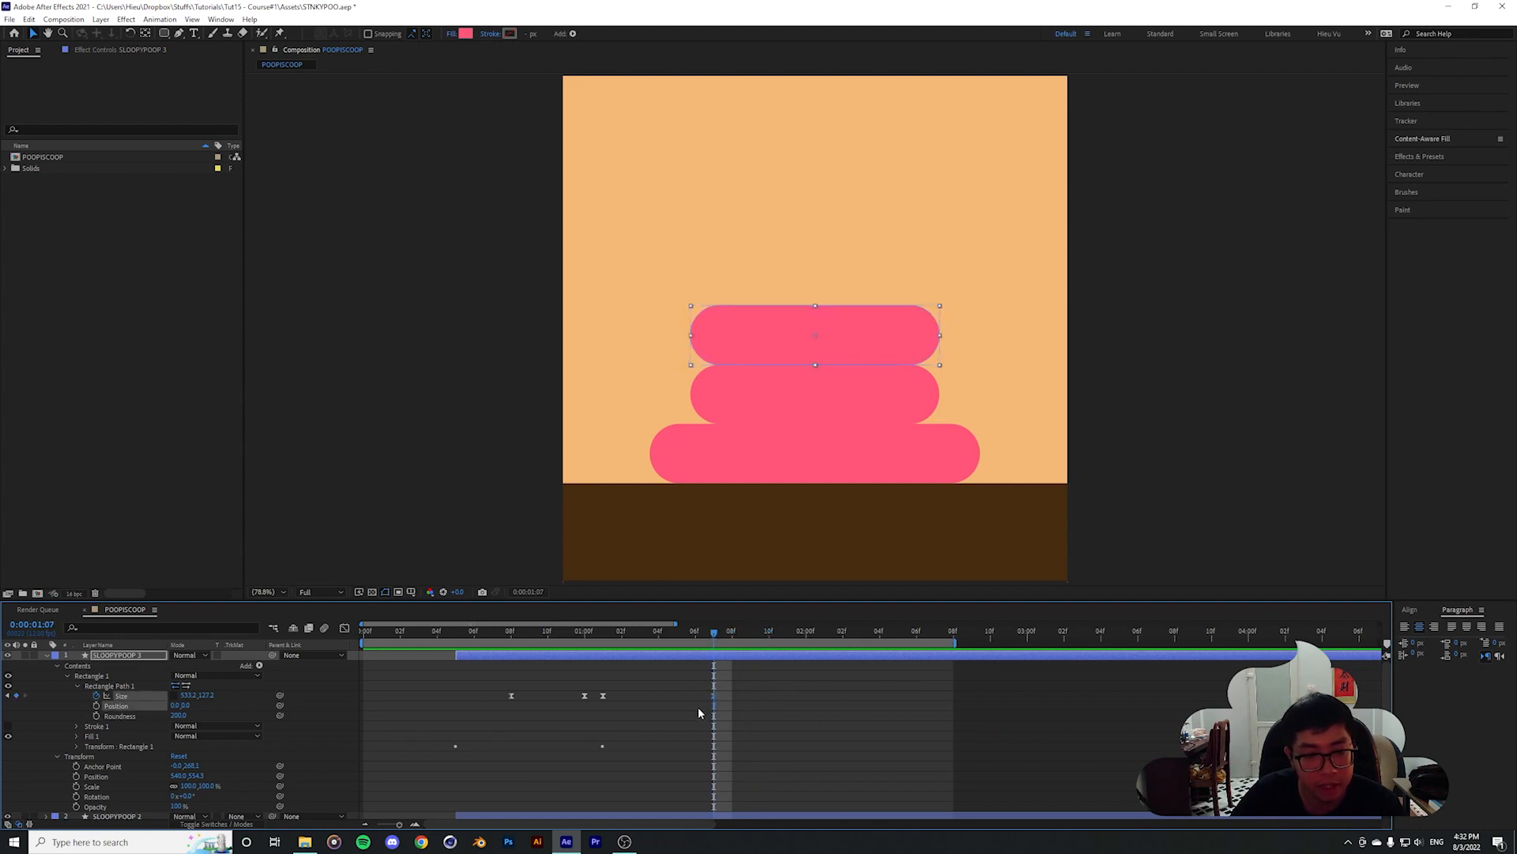
click(699, 709)
drag(186, 694, 161, 701)
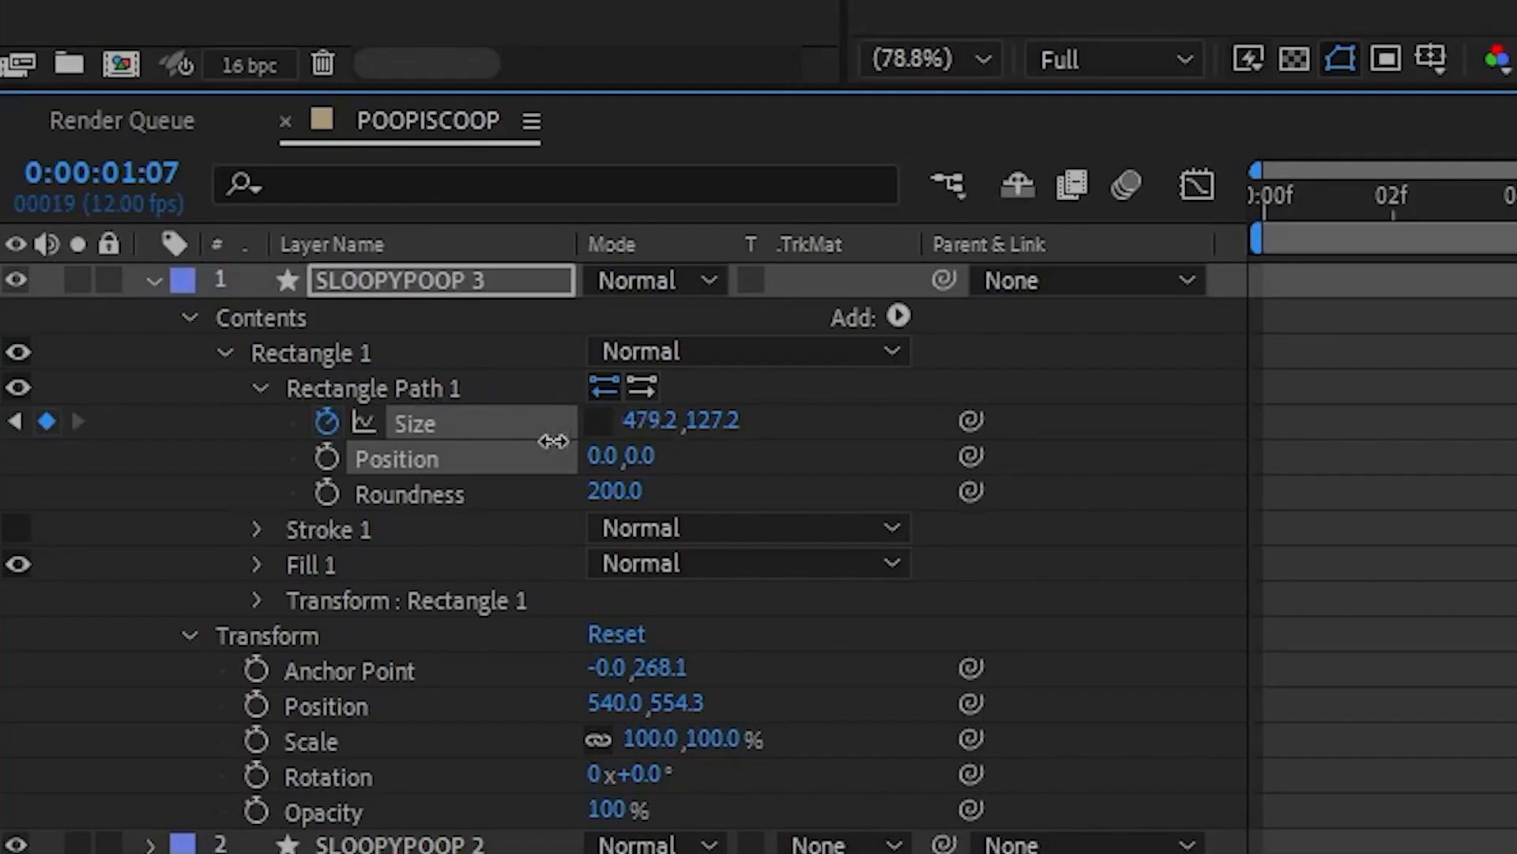
drag(553, 441, 332, 458)
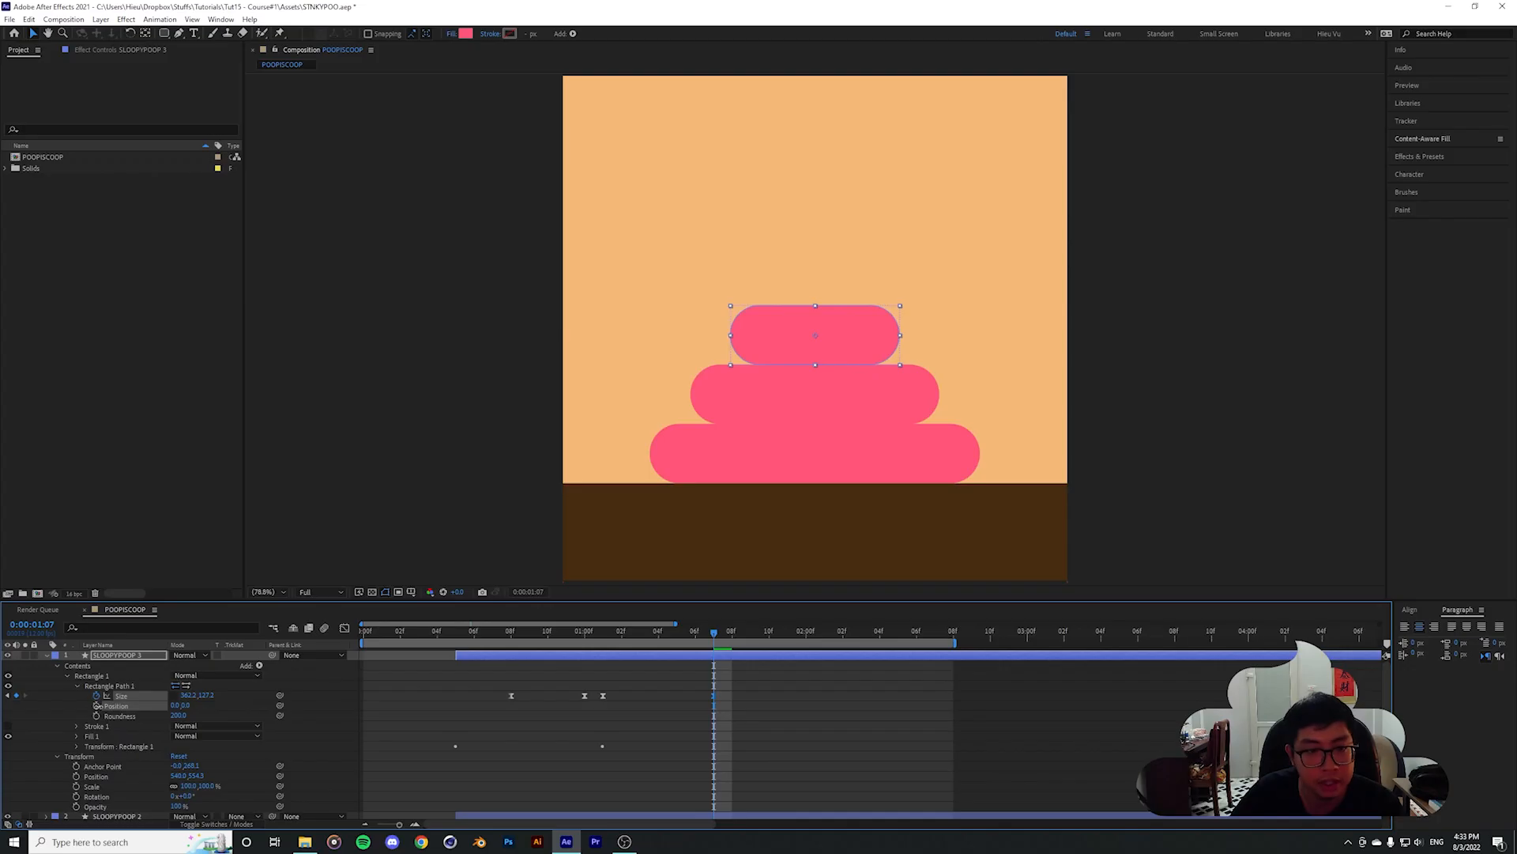
drag(98, 705, 104, 704)
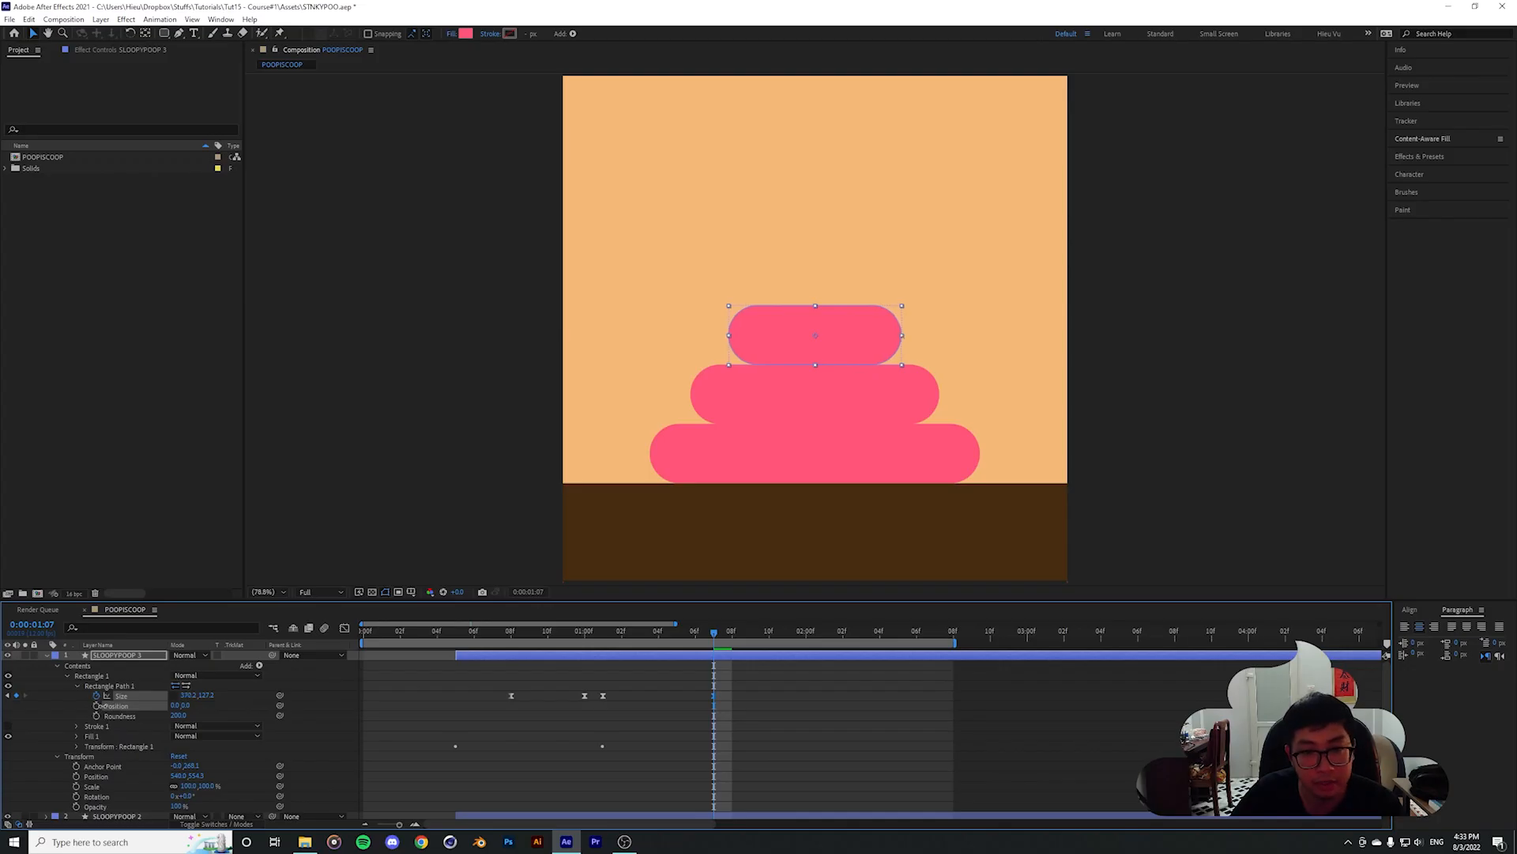
click(694, 694)
key(u)
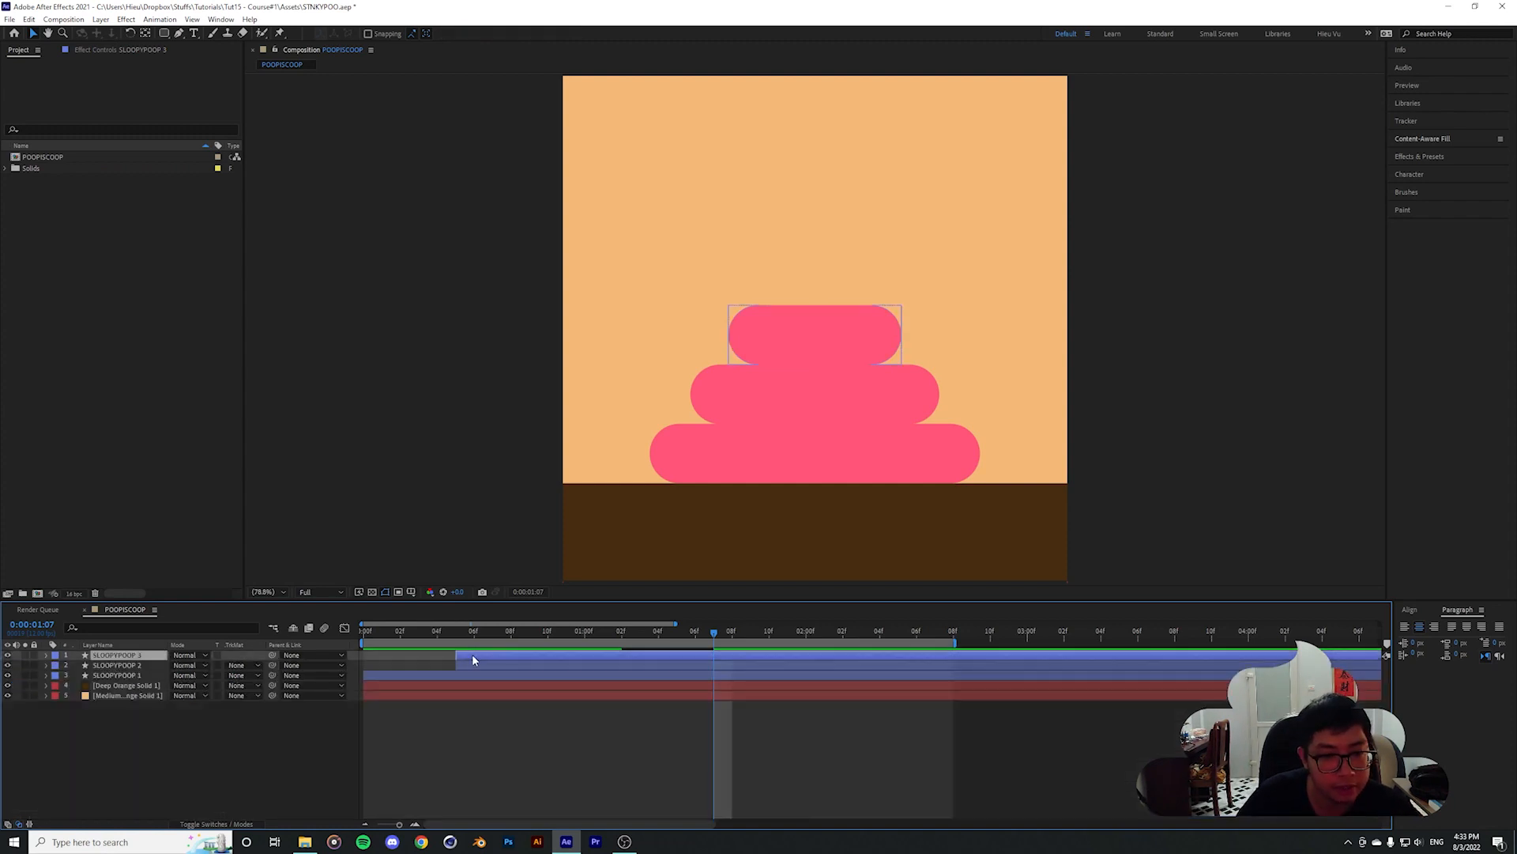
Shift the SLOOPYPOOP 3 layer so it starts at 0:00:00:10 and preview the staggered three-bar stack
drag(473, 656, 560, 652)
click(548, 633)
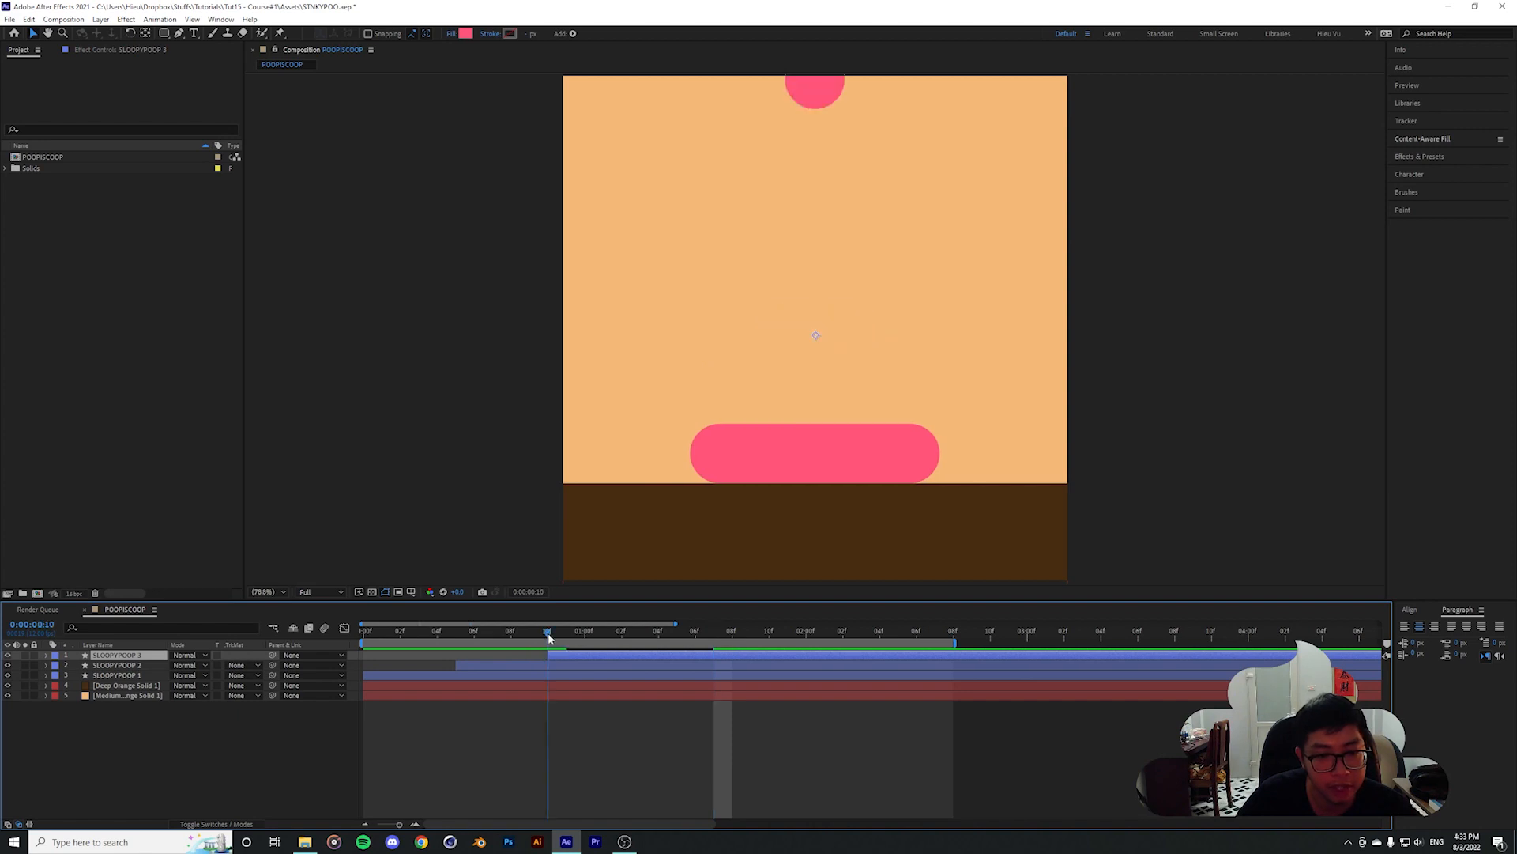
key(space)
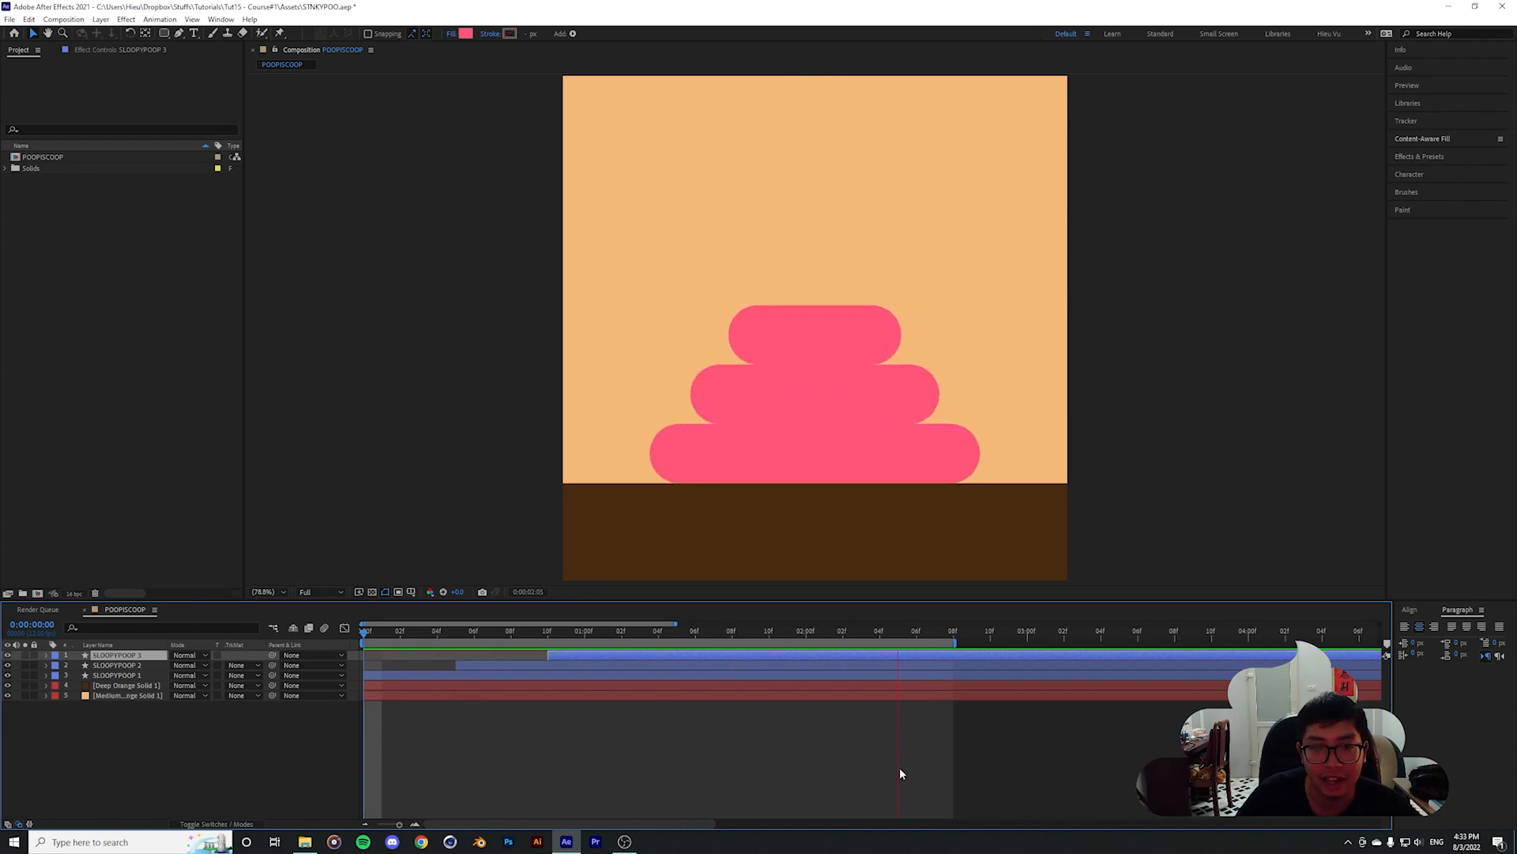
click(583, 640)
drag(583, 644, 843, 640)
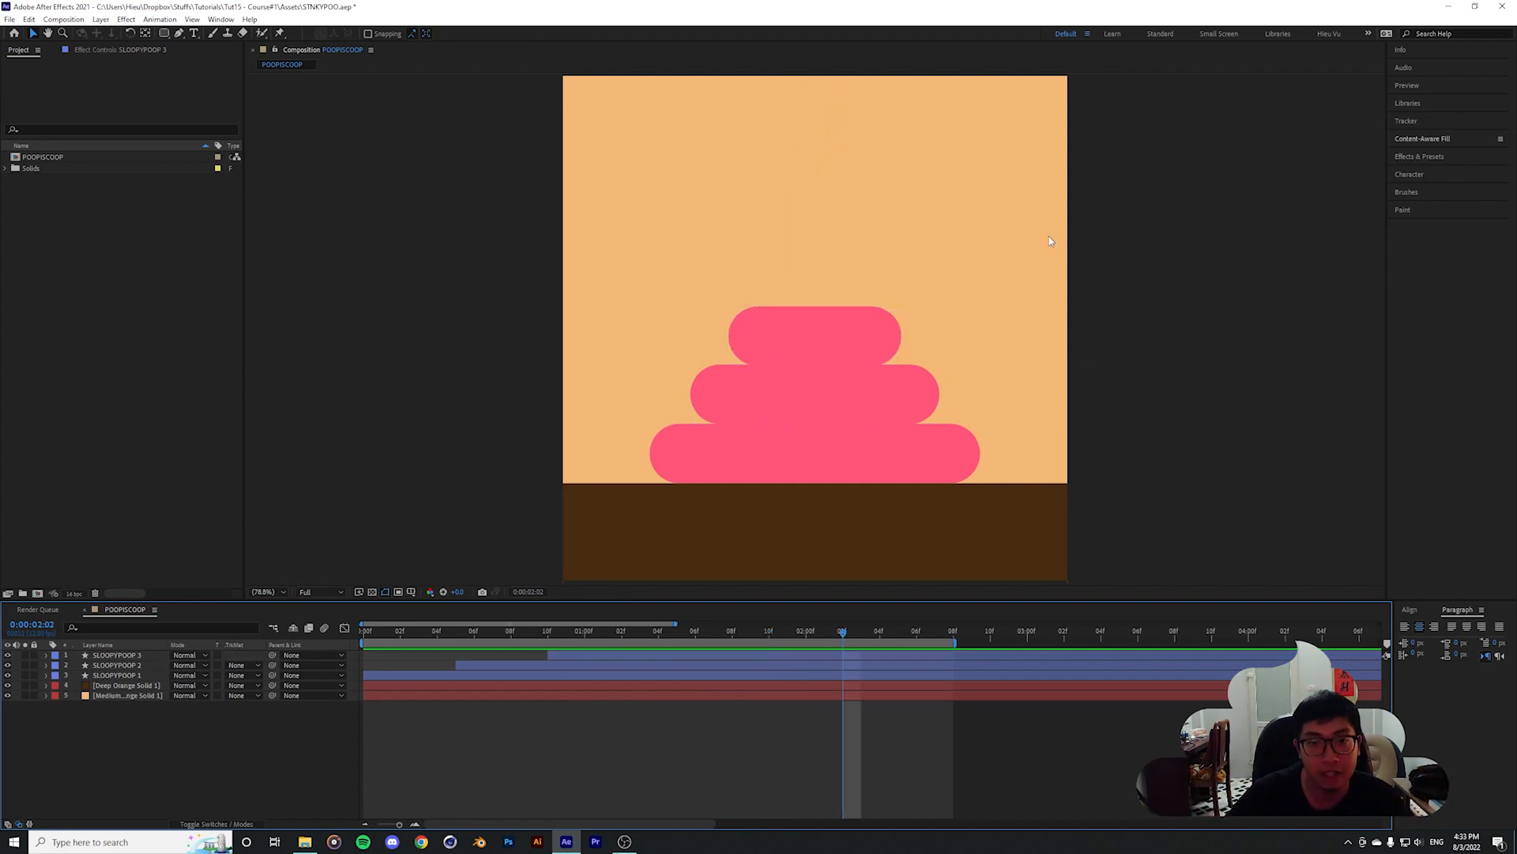
Expand the SLOOPYPOOP 3 layer's contents, collapse Rectangle 1 and go to 0:00:02:01
scroll(724, 308, up, 2)
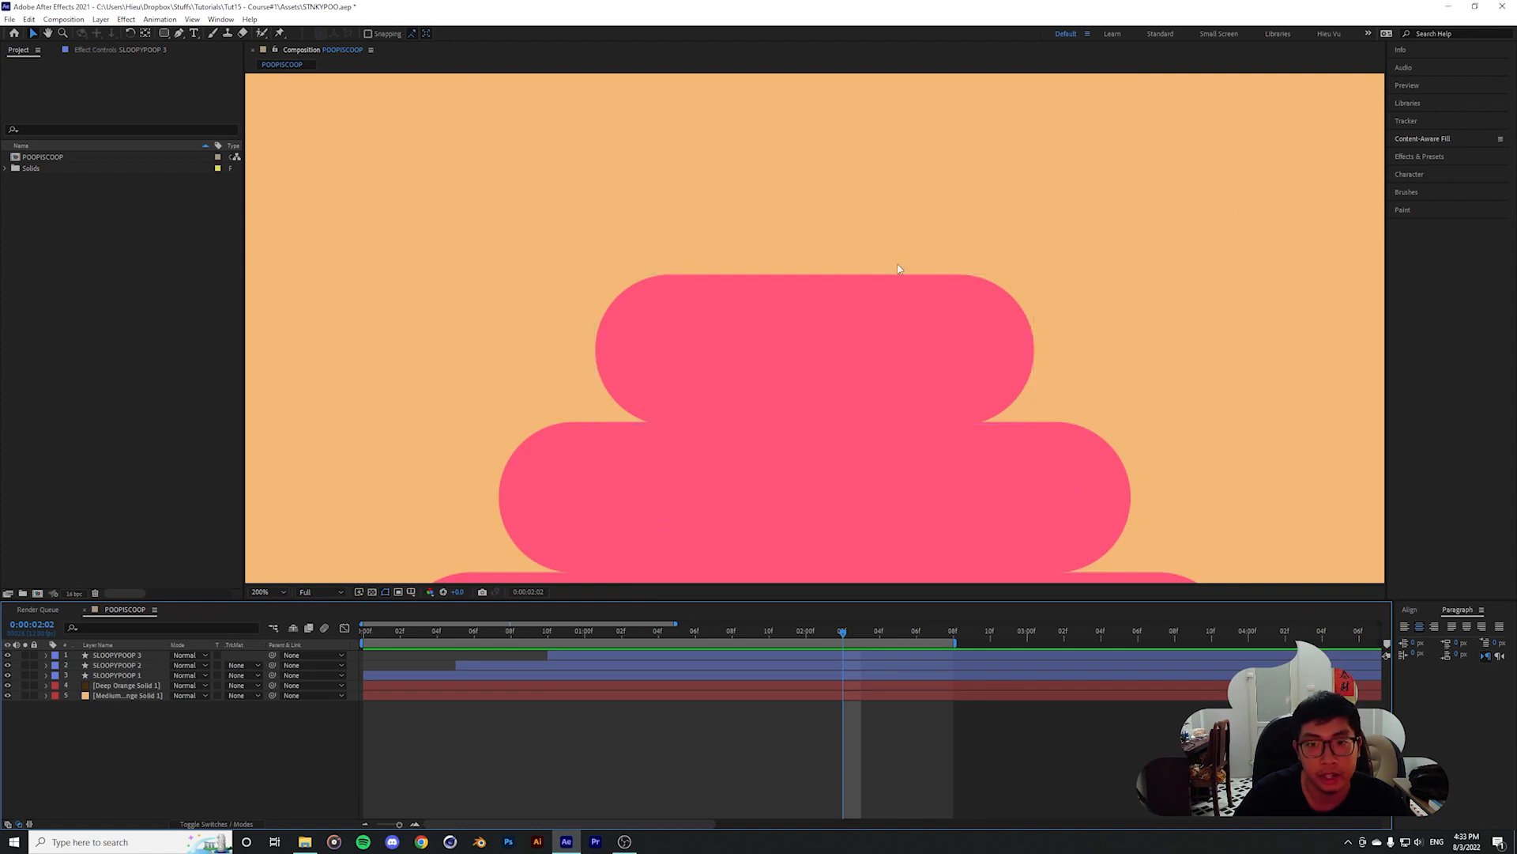
scroll(894, 278, down, 2)
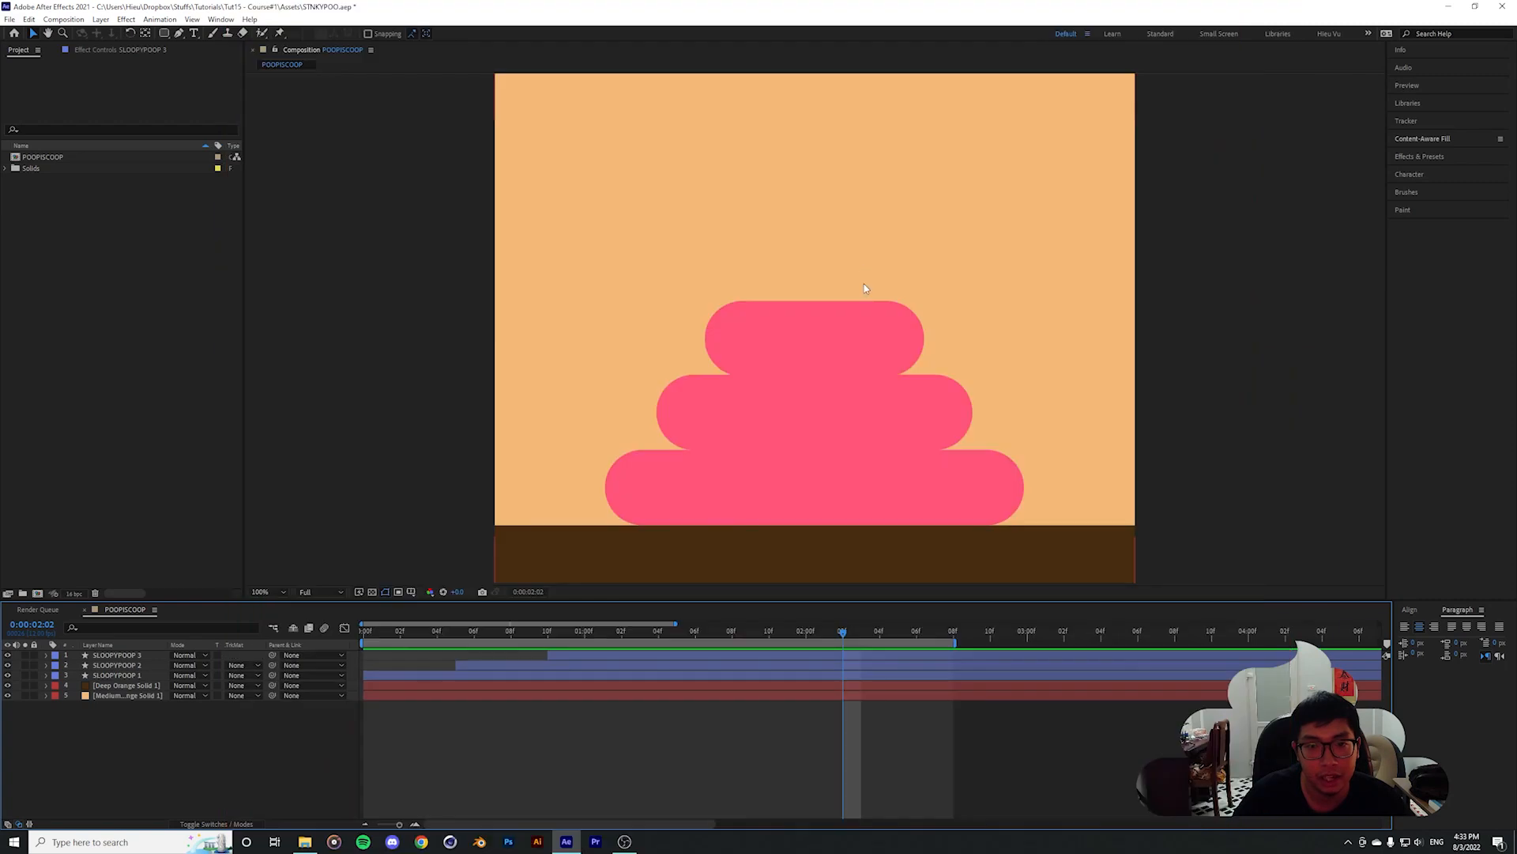
click(269, 591)
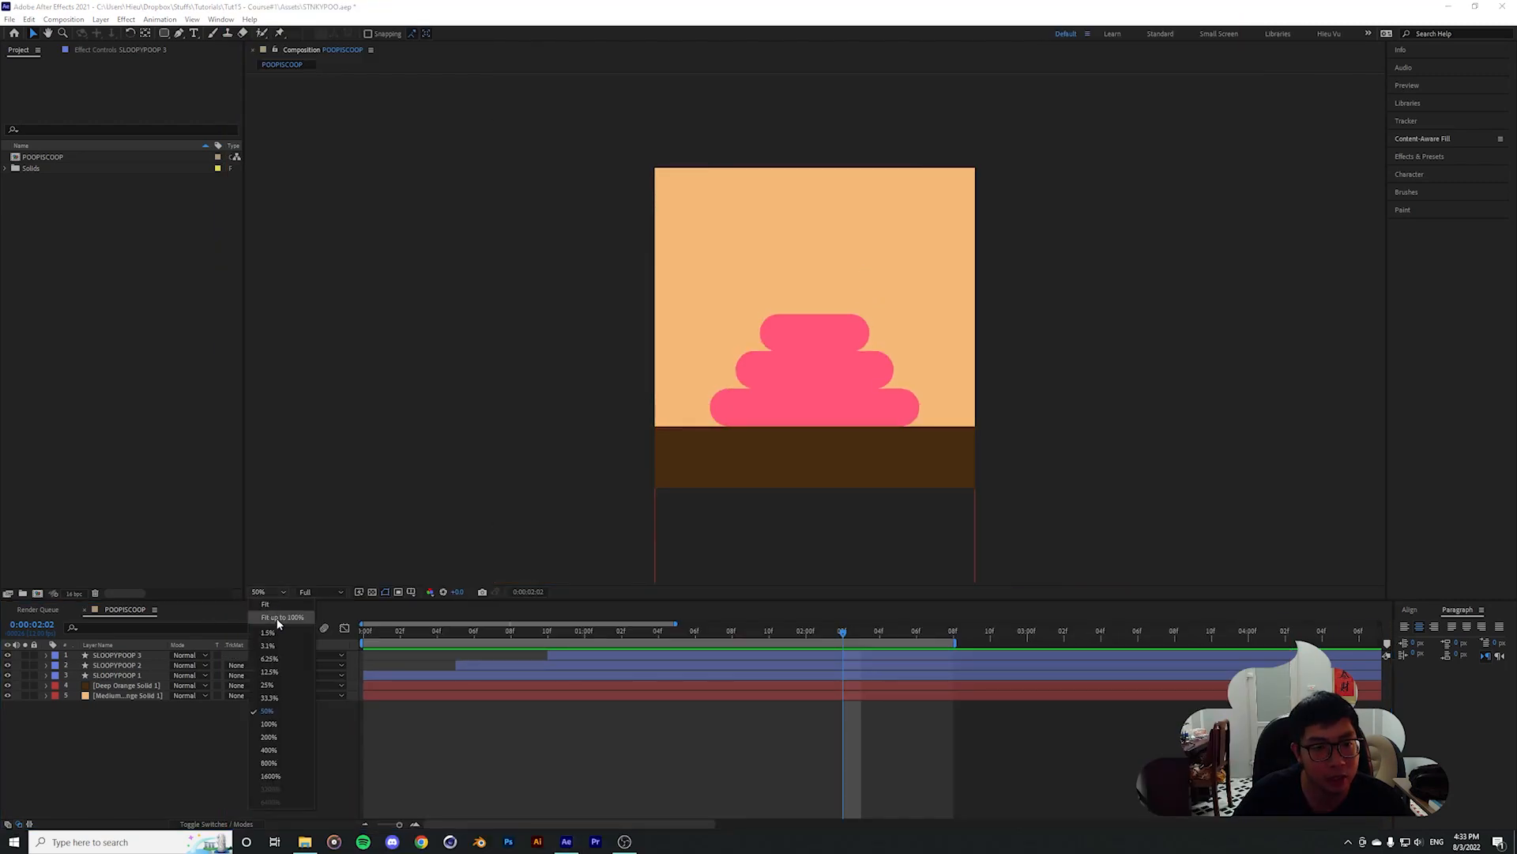
click(273, 615)
click(116, 655)
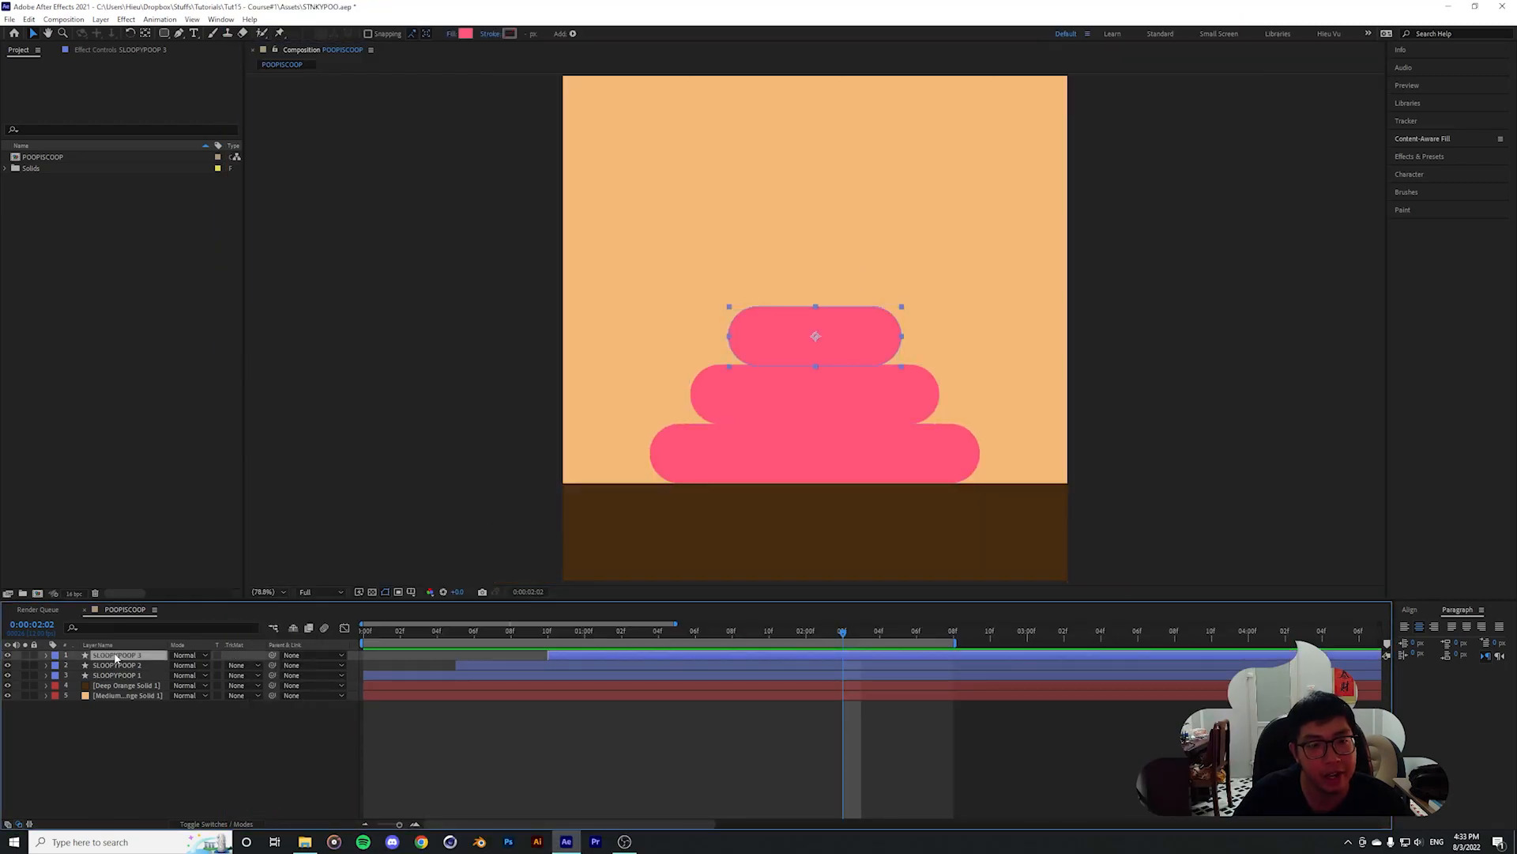
click(45, 655)
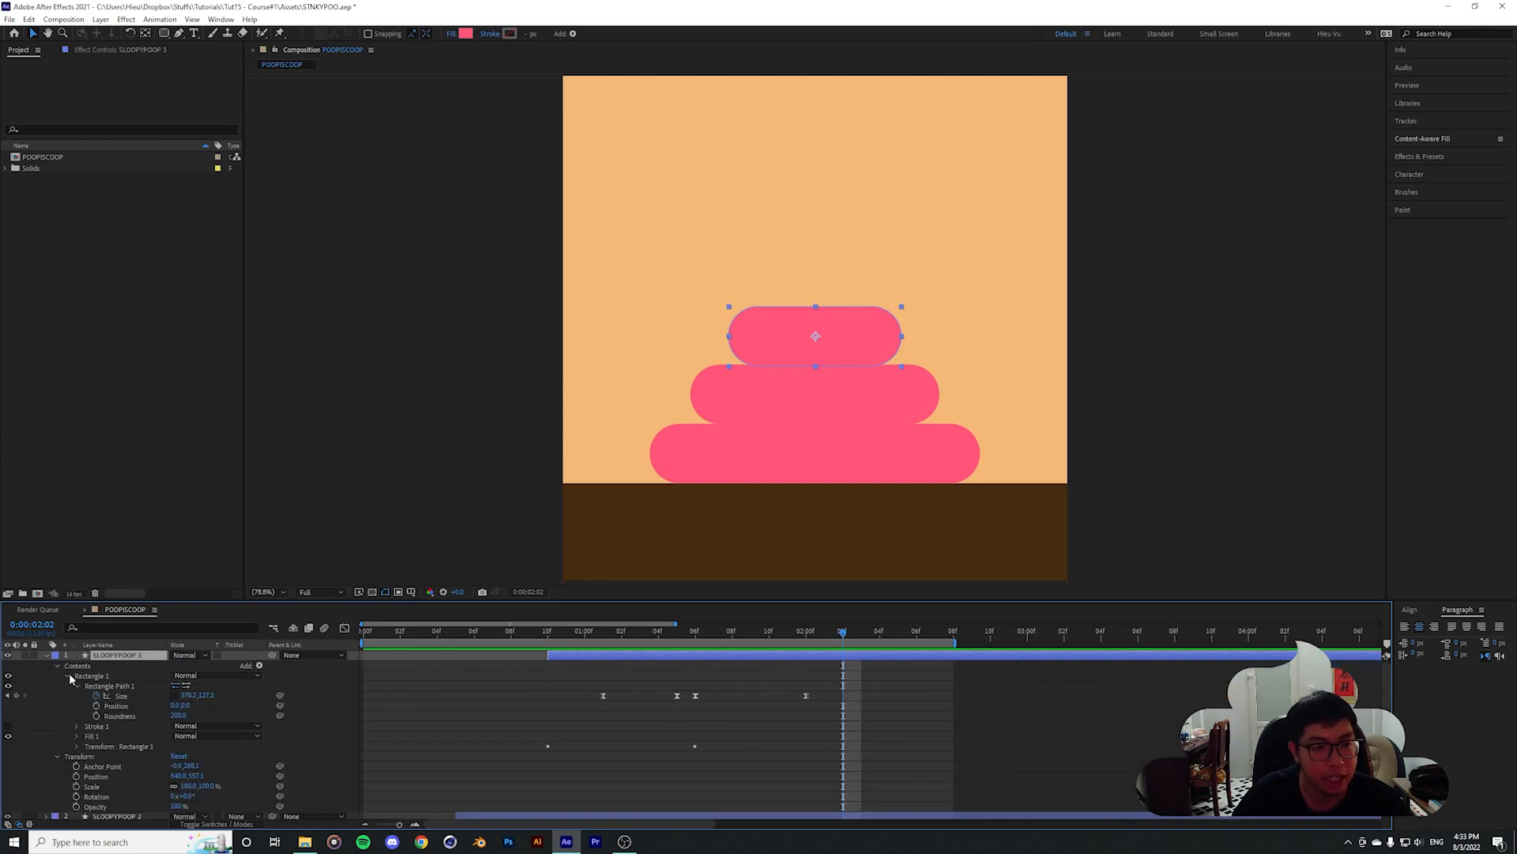
click(68, 676)
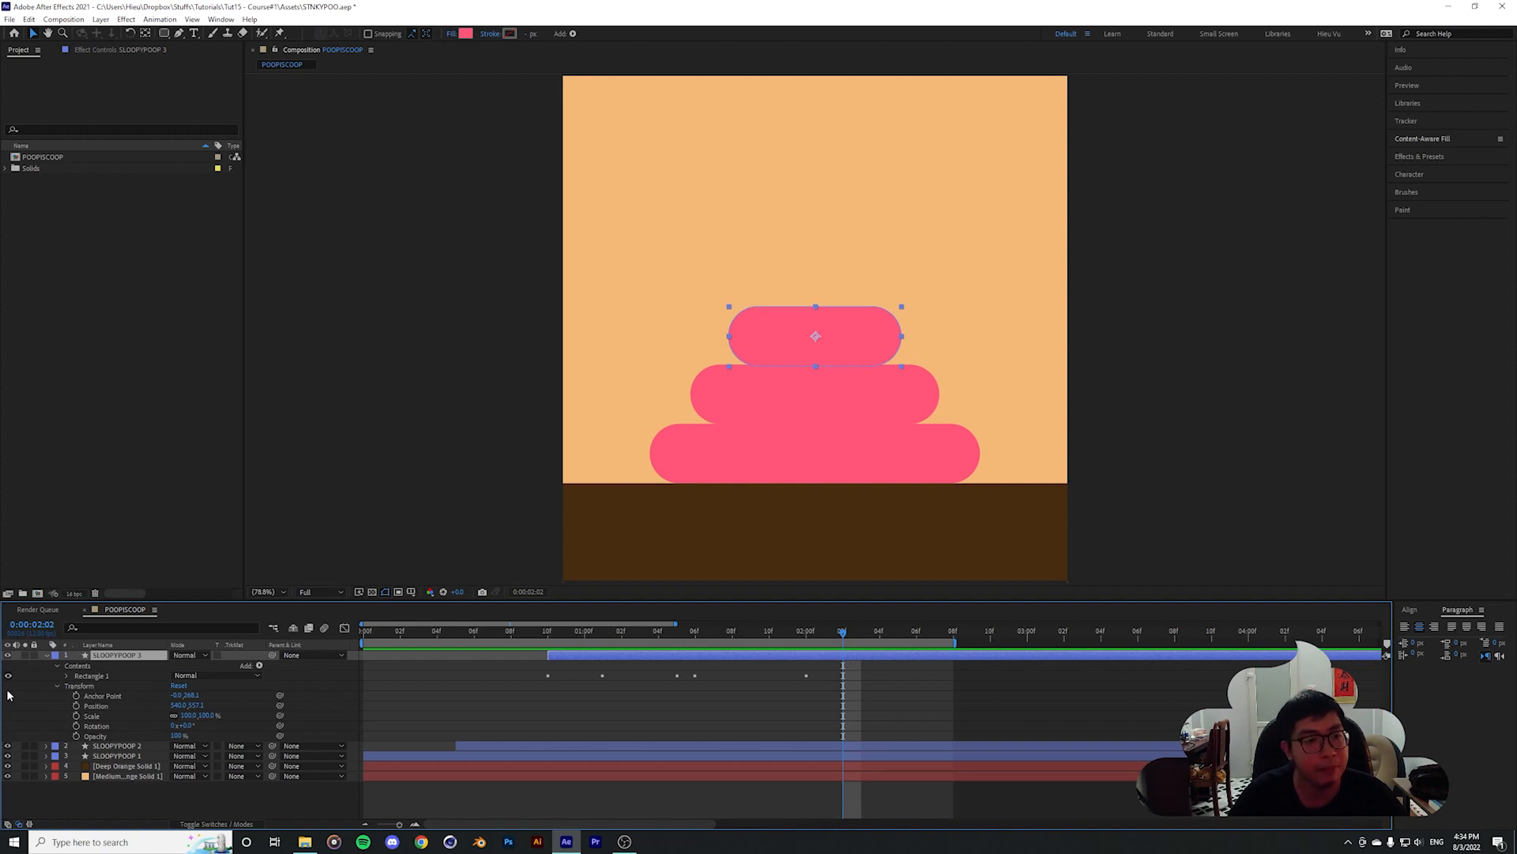
key(Page_Up)
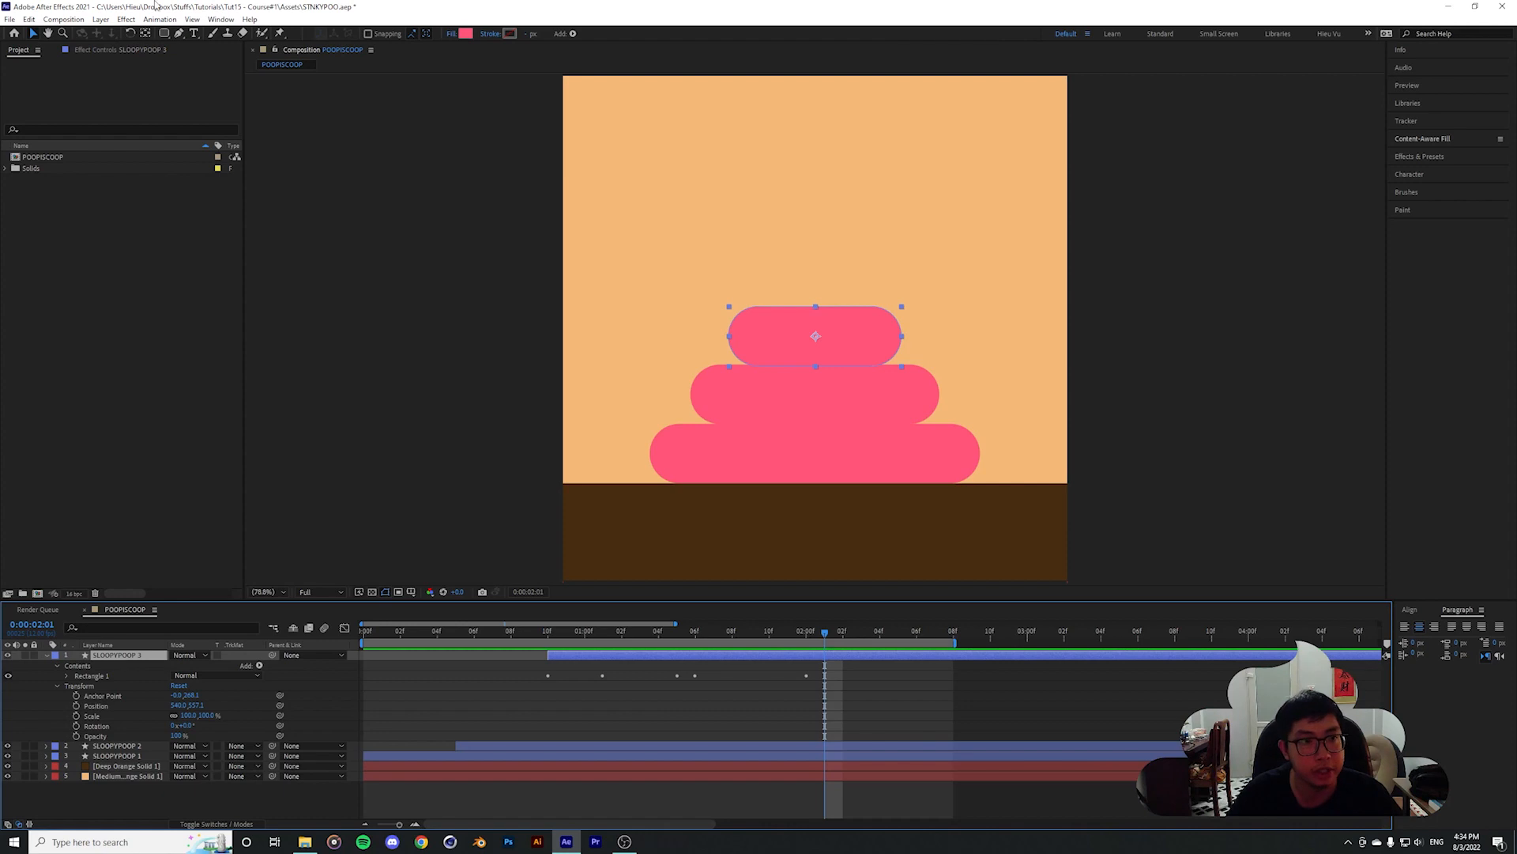
click(100, 19)
mouse_move(118, 33)
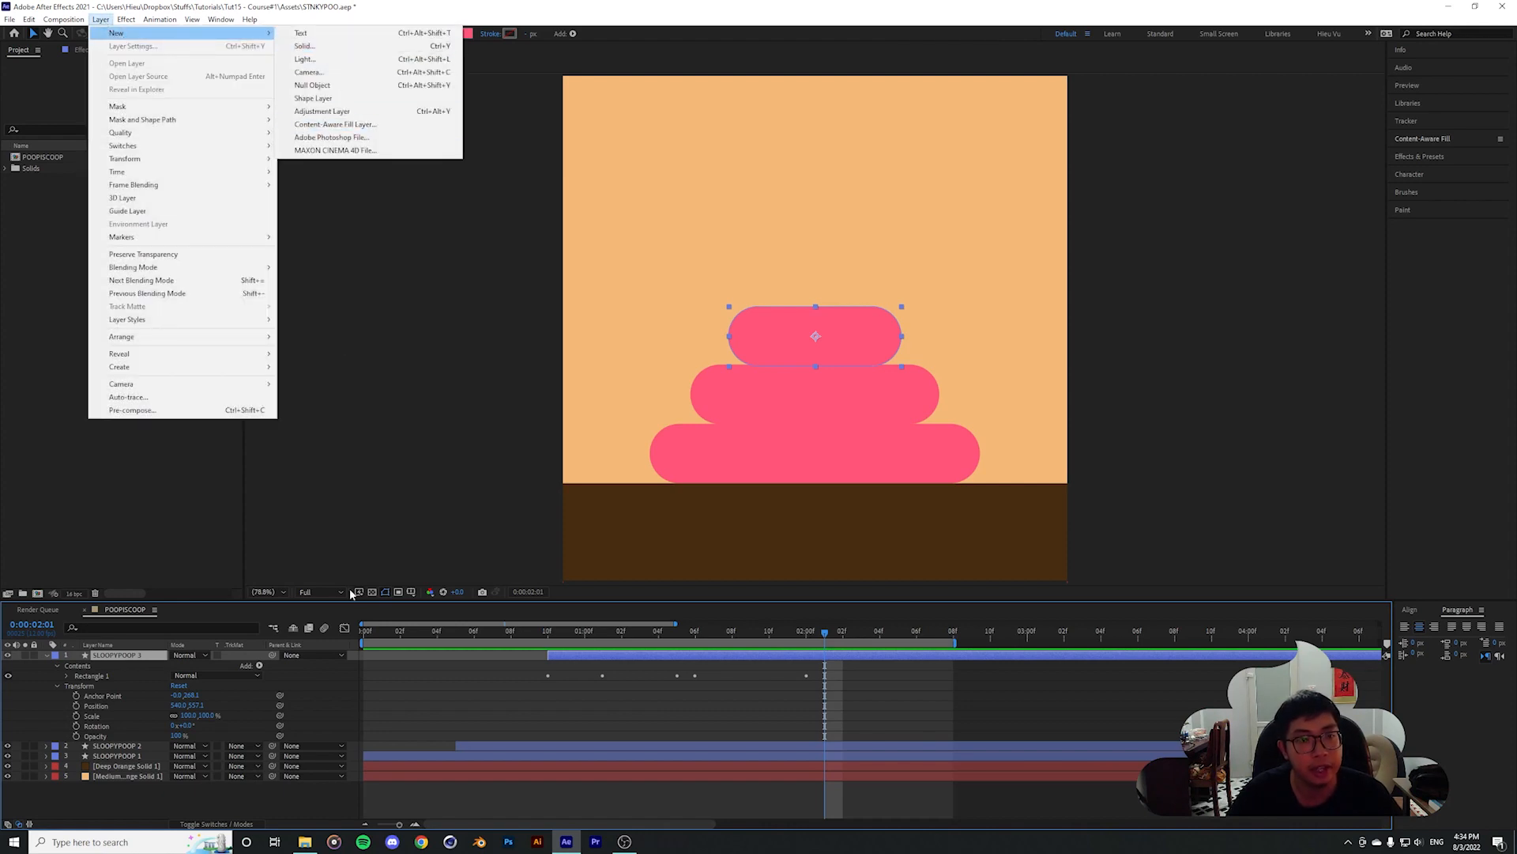
click(414, 689)
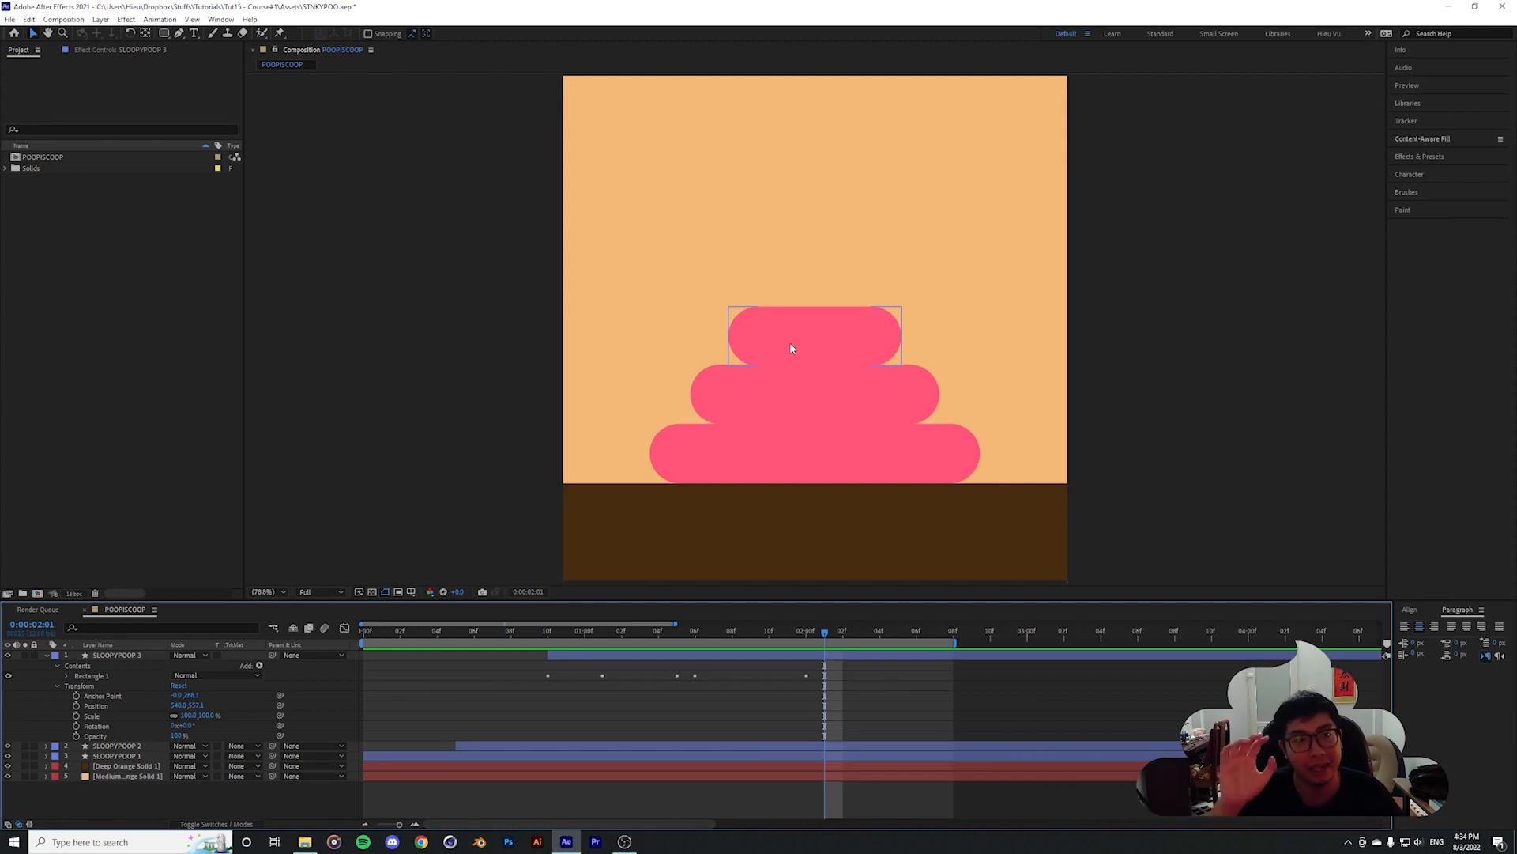
Inside the SLOOPYPOOP 3 layer, draw a closed curled tip rising from the top bar with the Pen tool
click(823, 330)
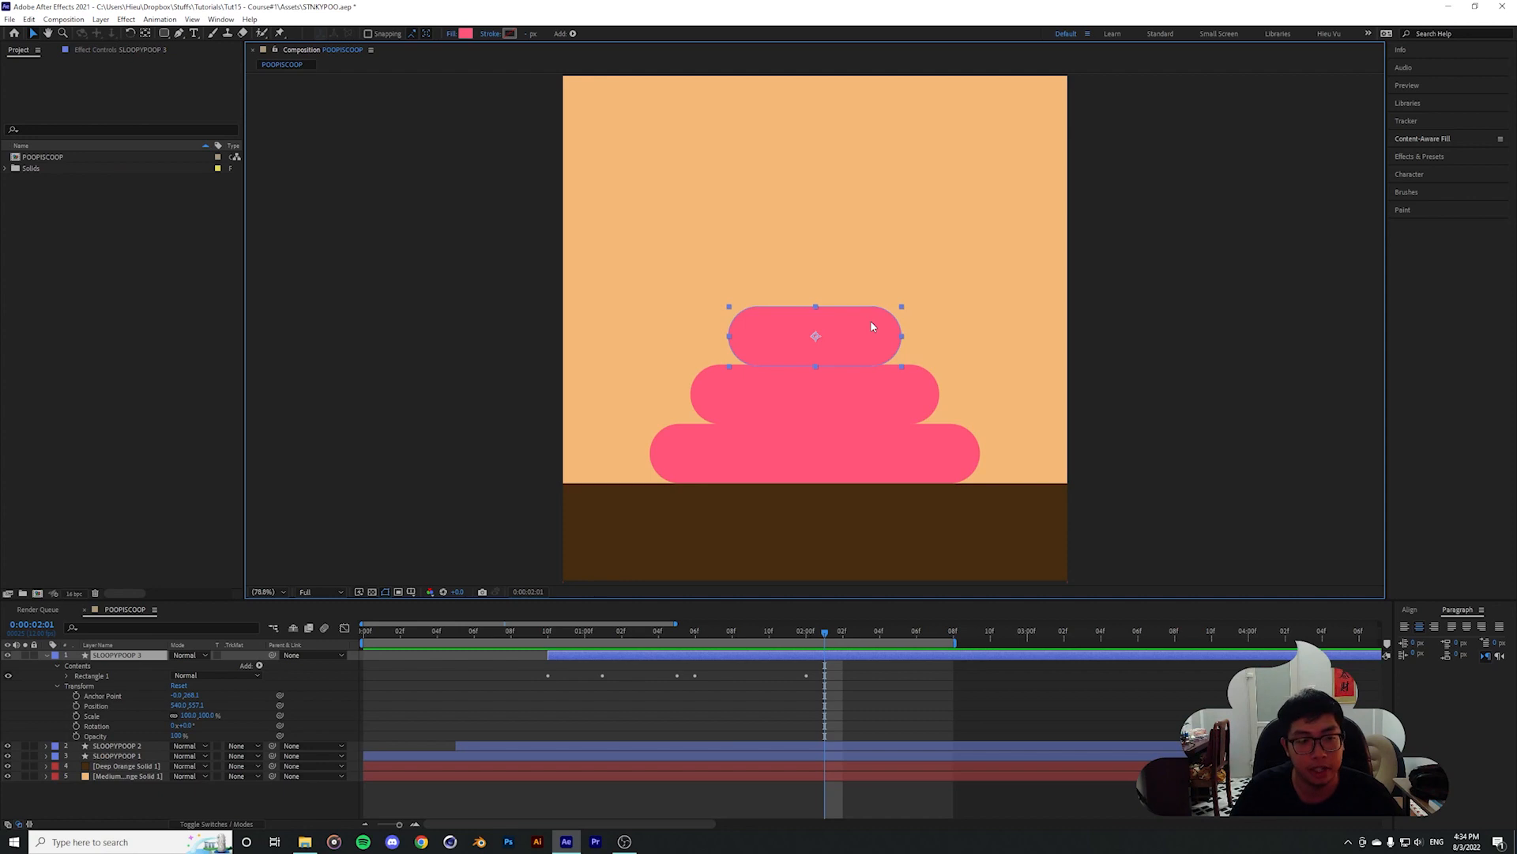
key(slash)
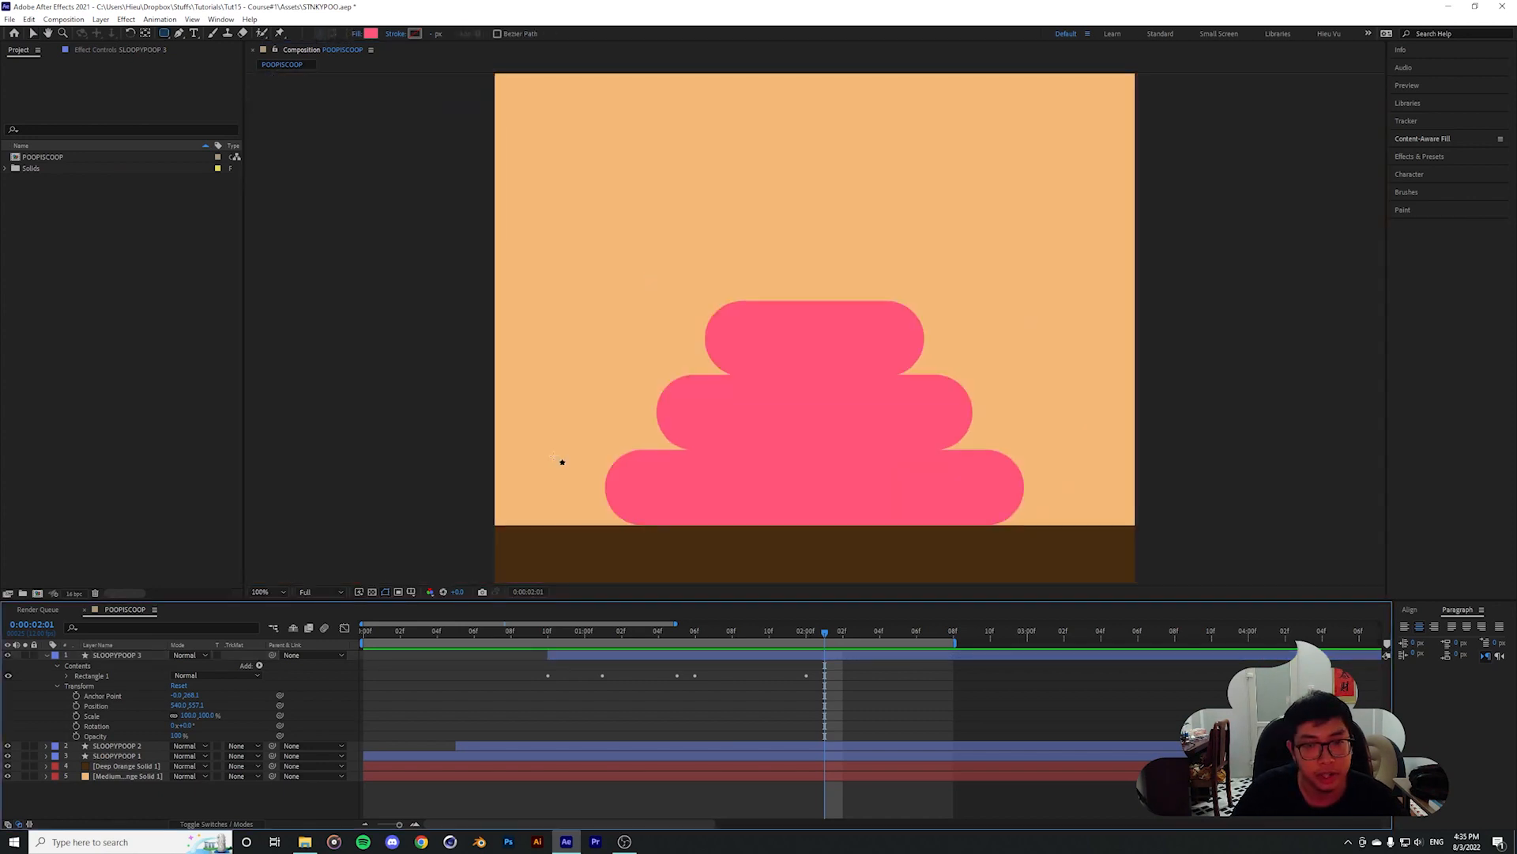
key(q)
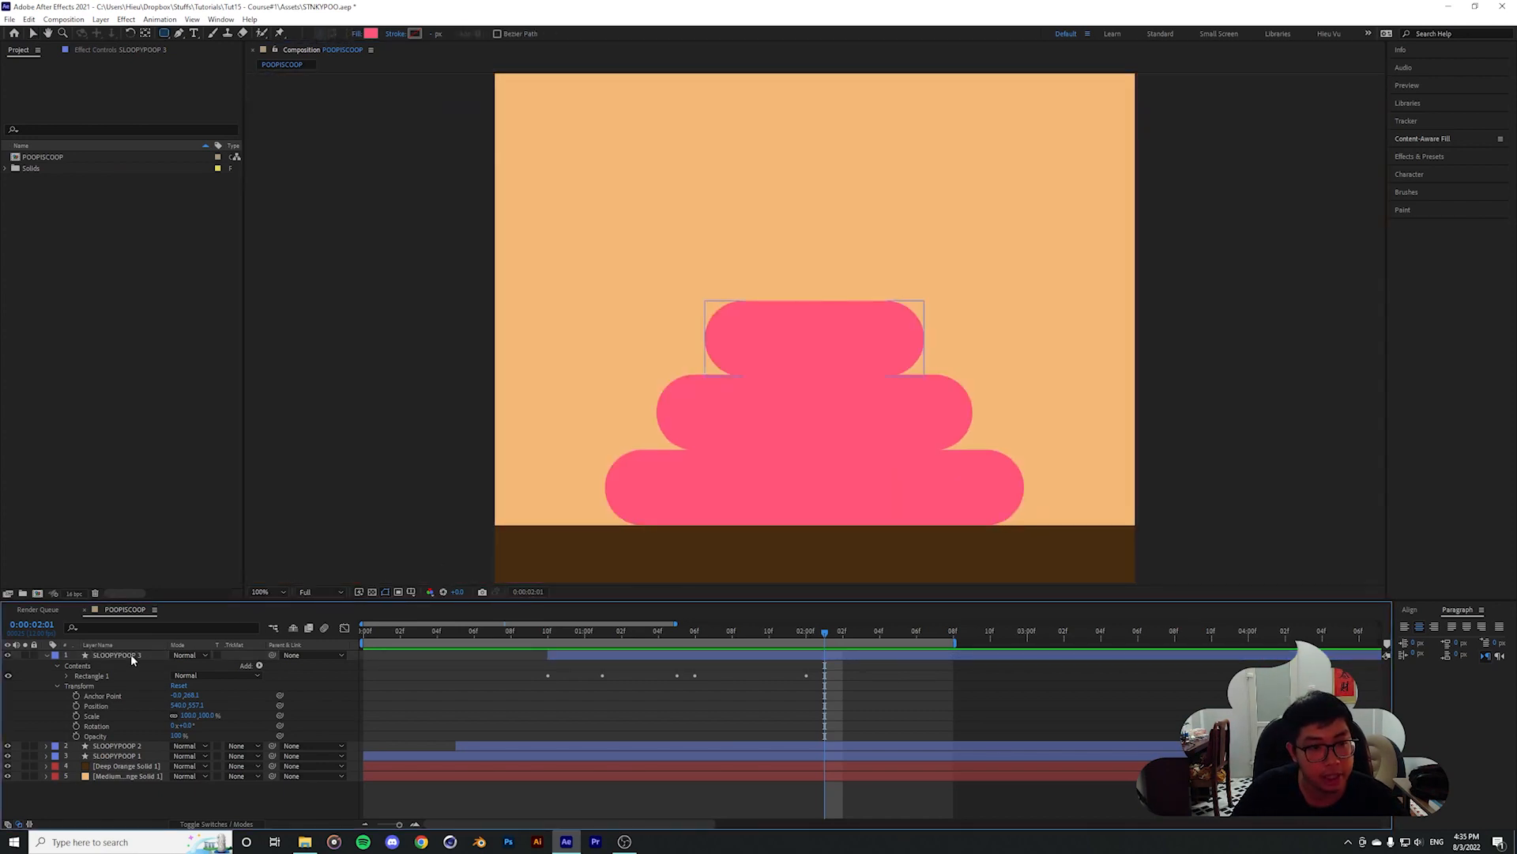
click(132, 657)
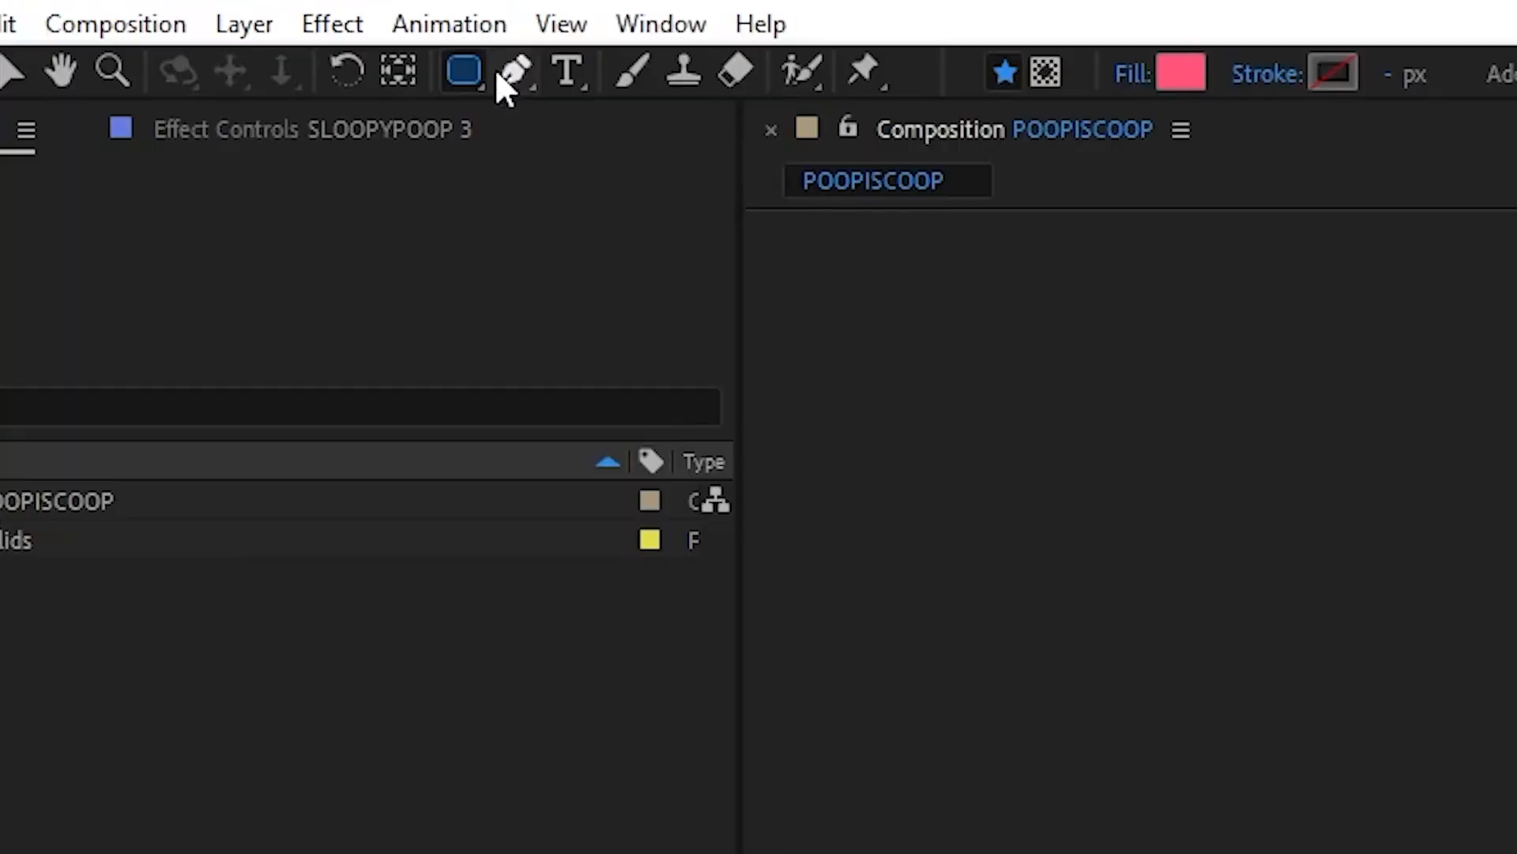
click(178, 34)
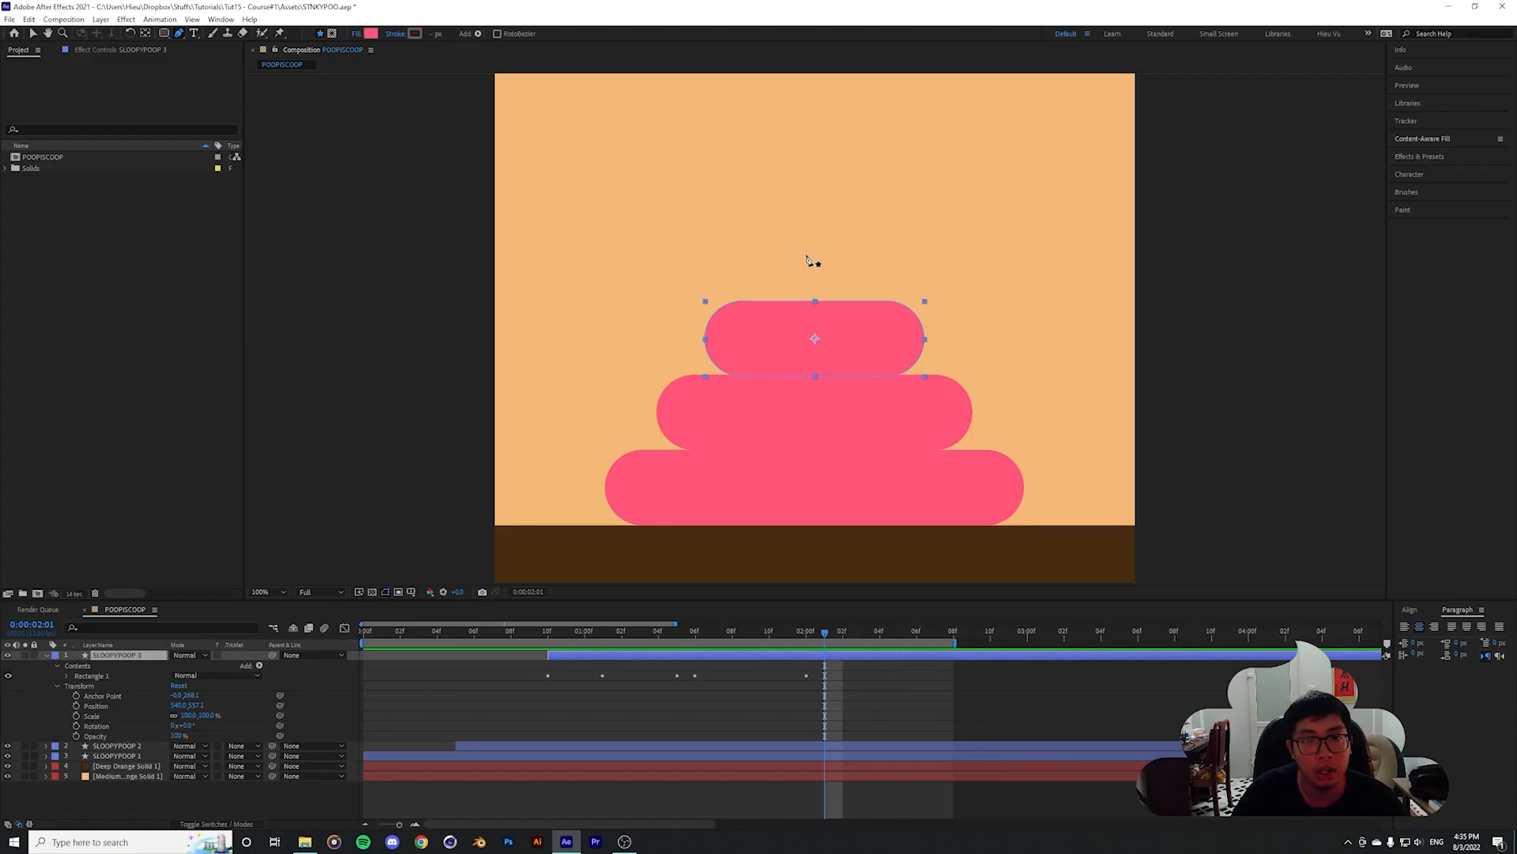
key(period)
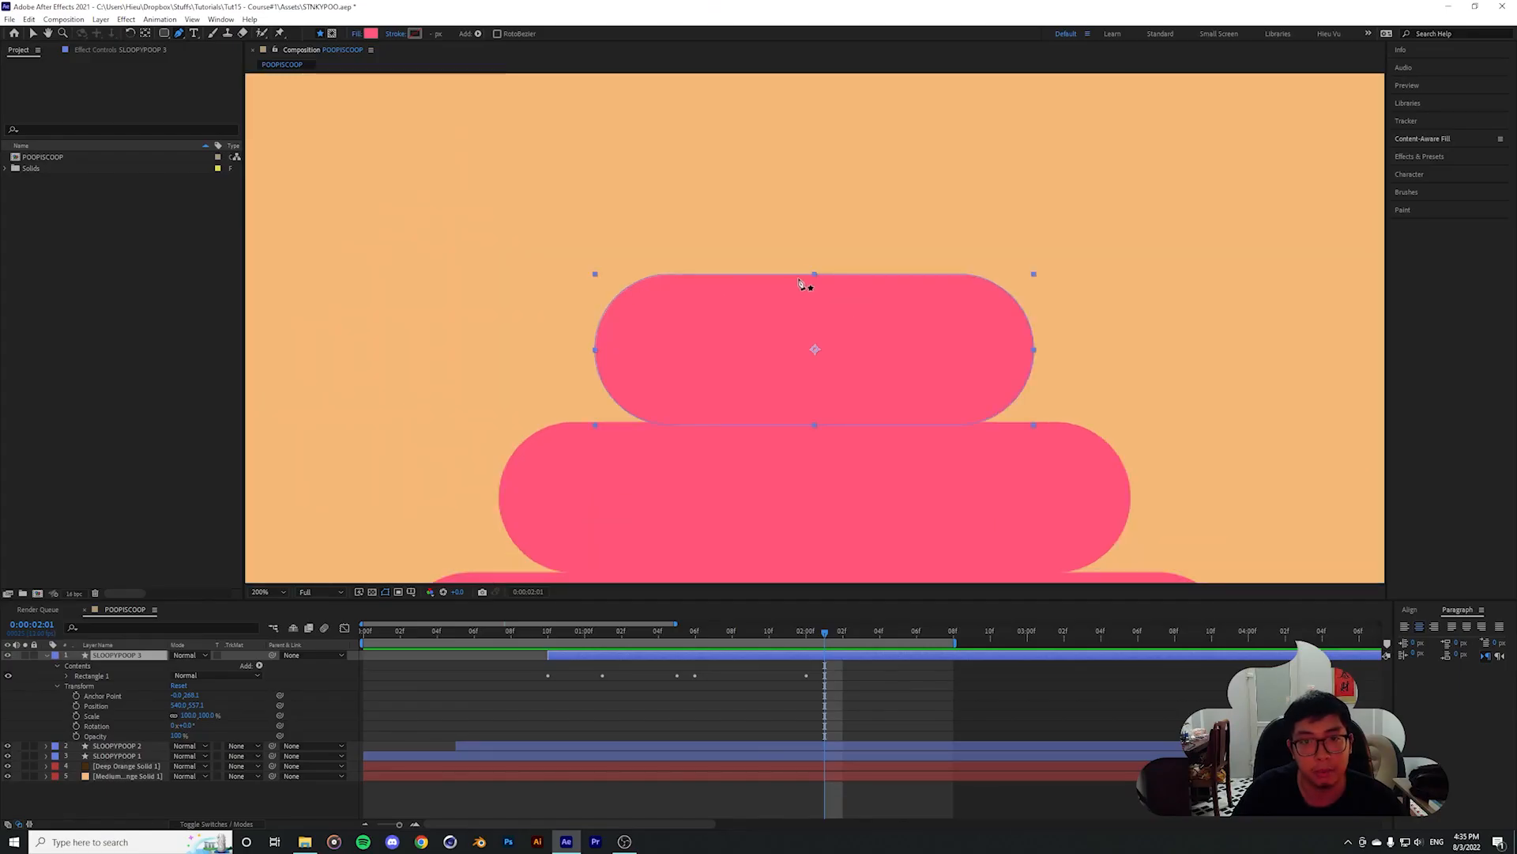
drag(765, 278, 828, 277)
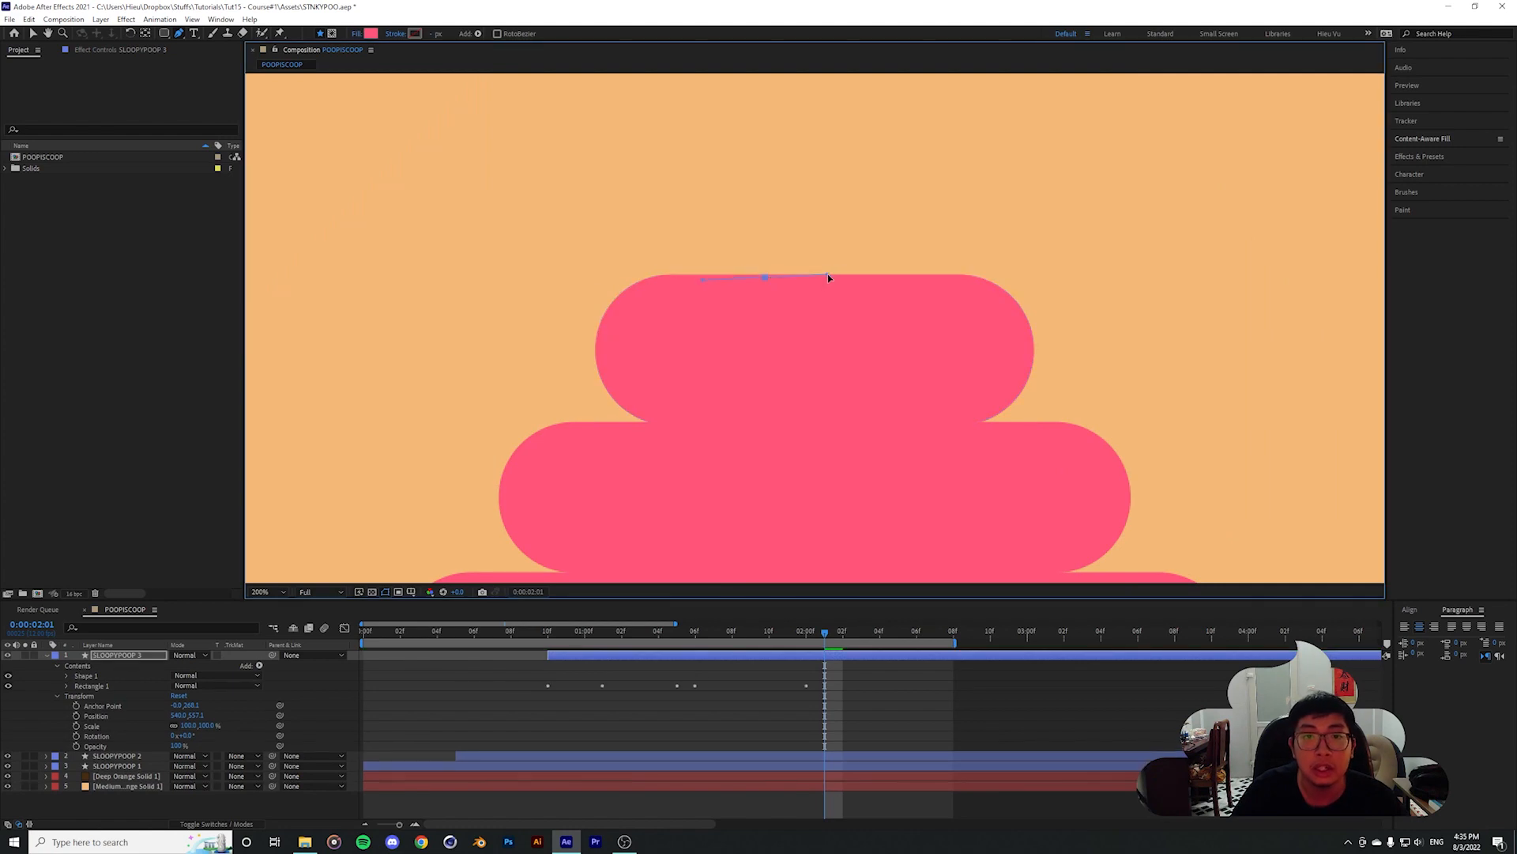
mouse_move(899, 198)
mouse_down()
mouse_move(877, 150)
mouse_move(898, 174)
mouse_up()
drag(963, 277, 913, 377)
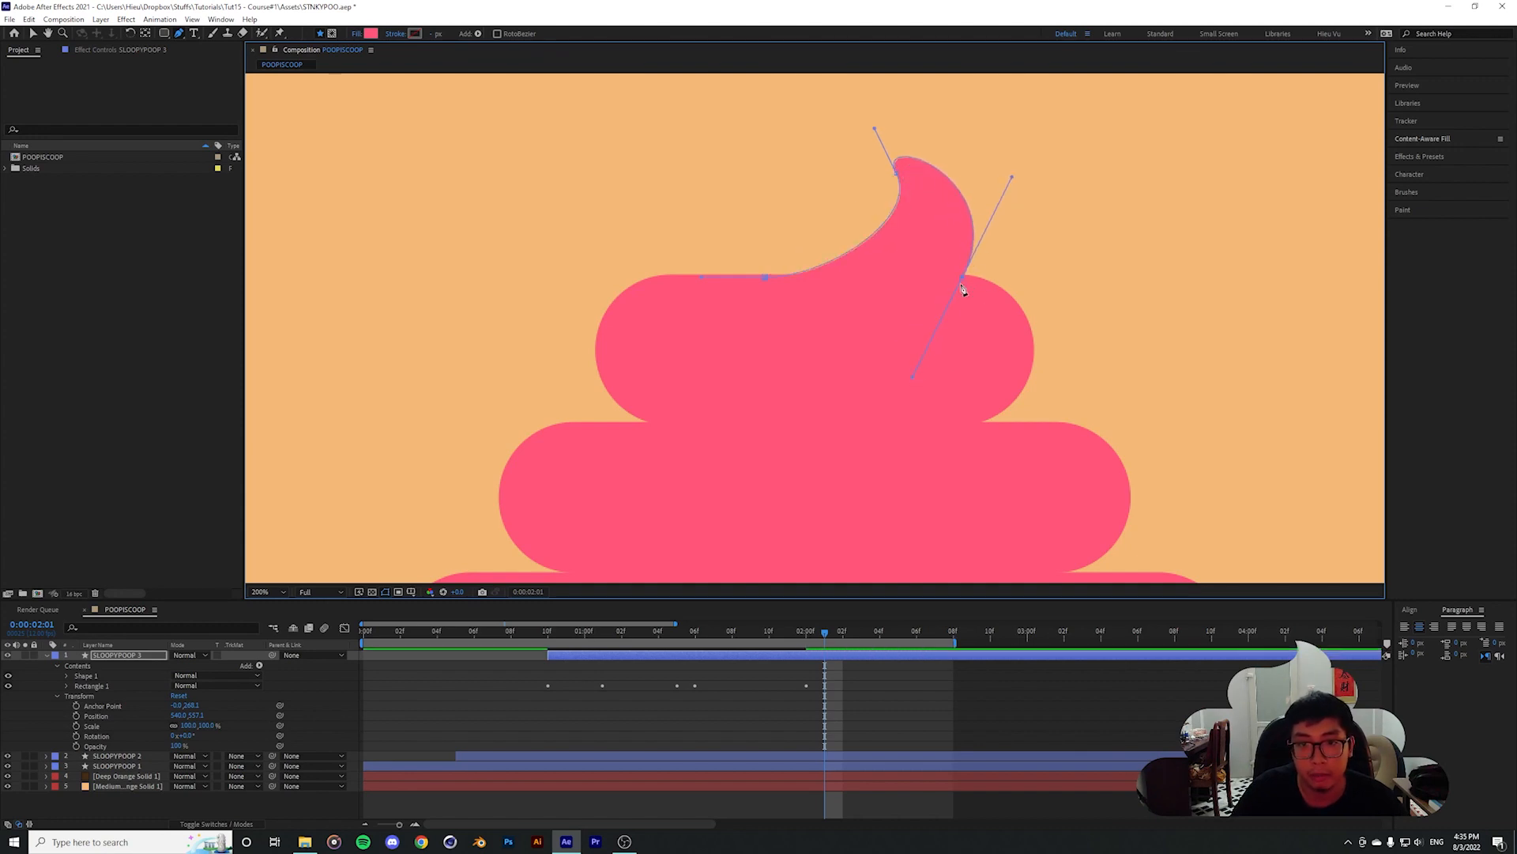
drag(1015, 179, 1004, 175)
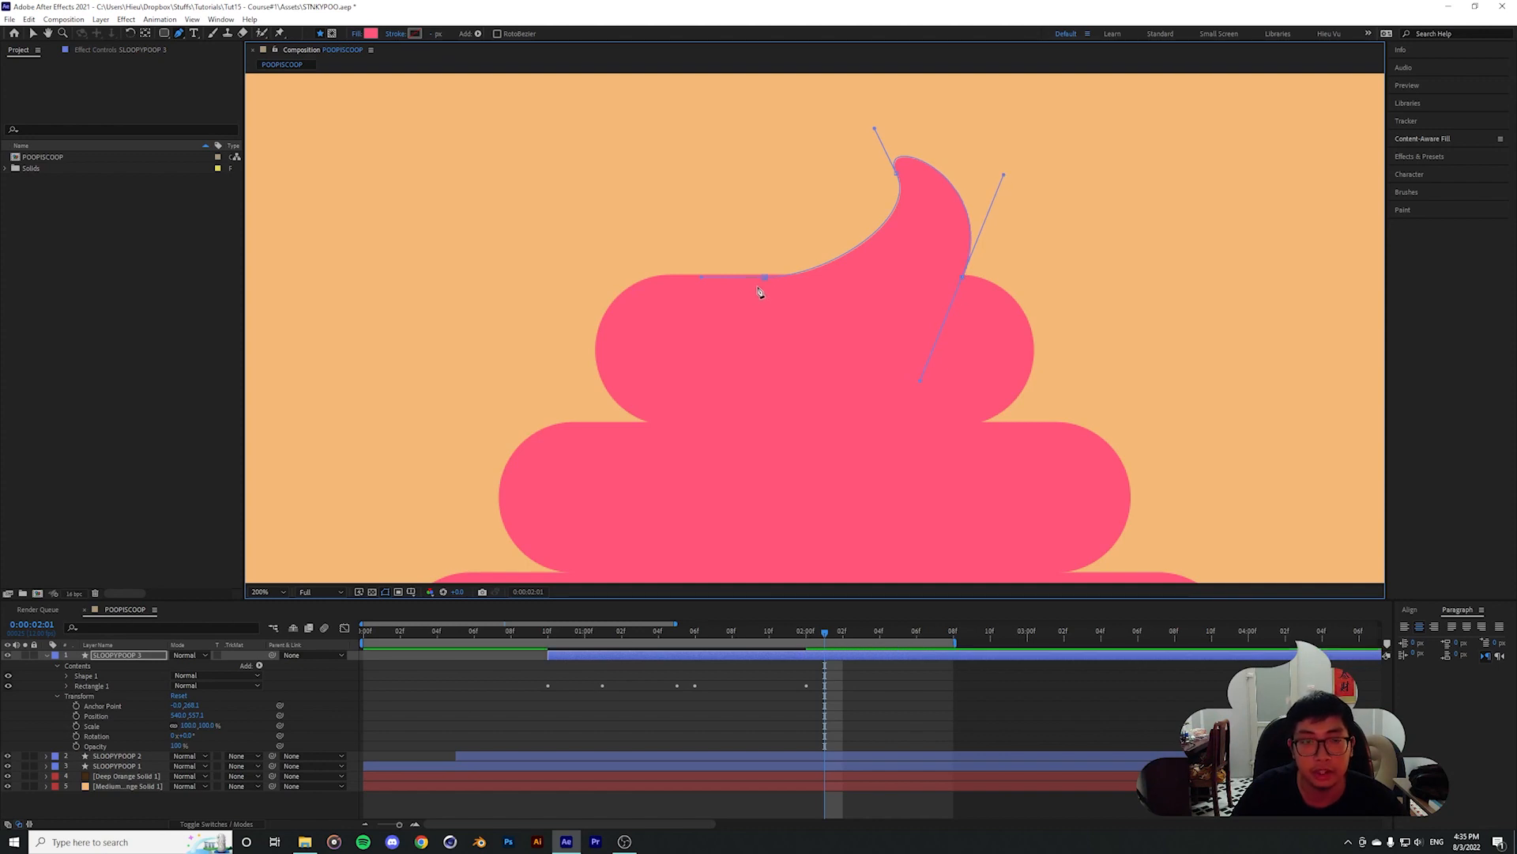
drag(766, 279, 873, 237)
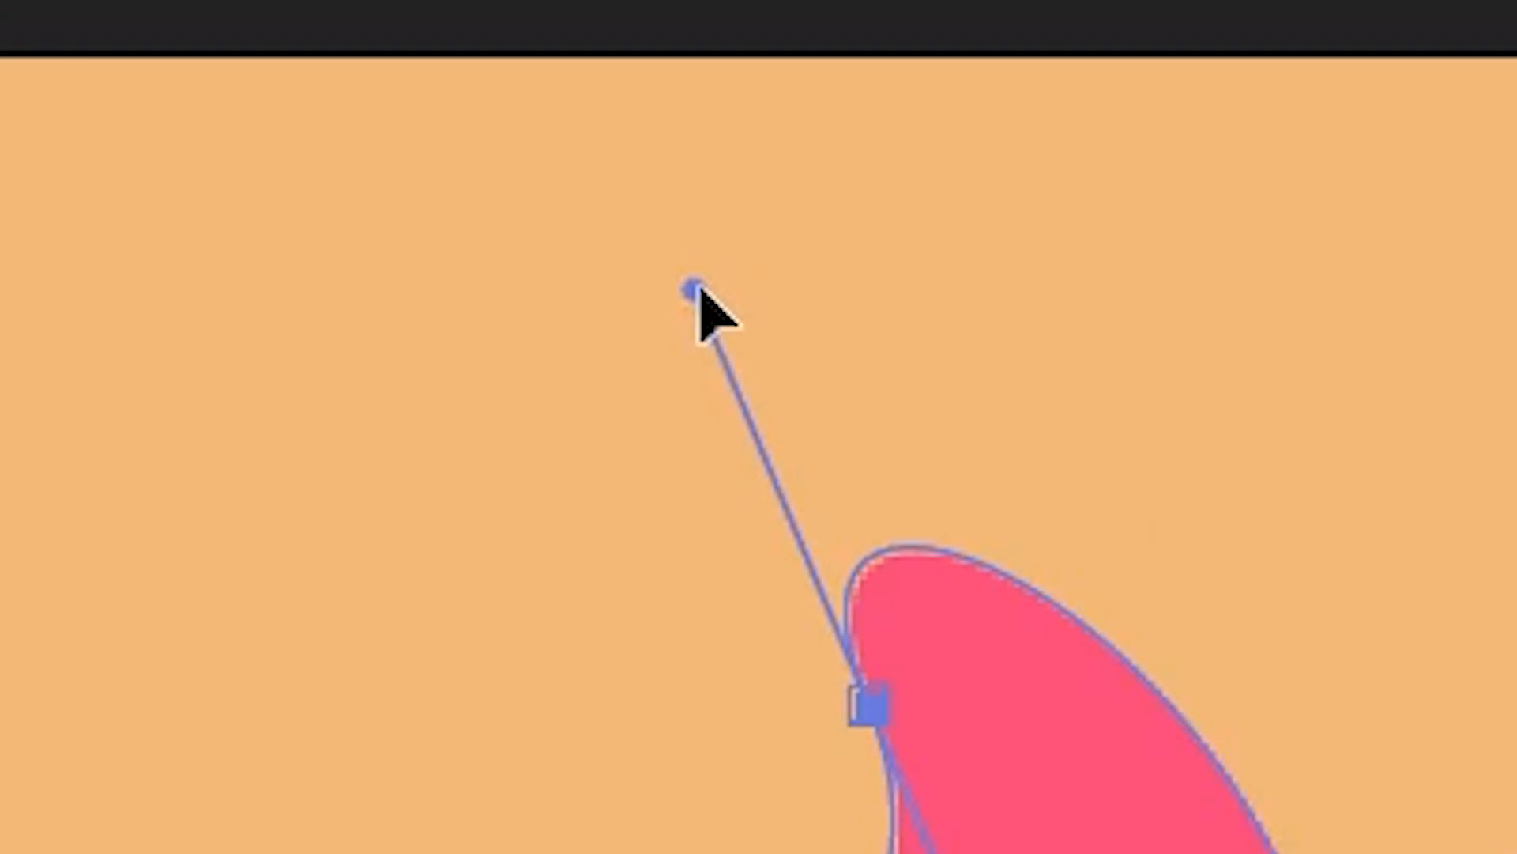
Adjust the curled tip's curve handles to give it a sharp point and a slimmer outer edge, then deselect the layer
key(alt)
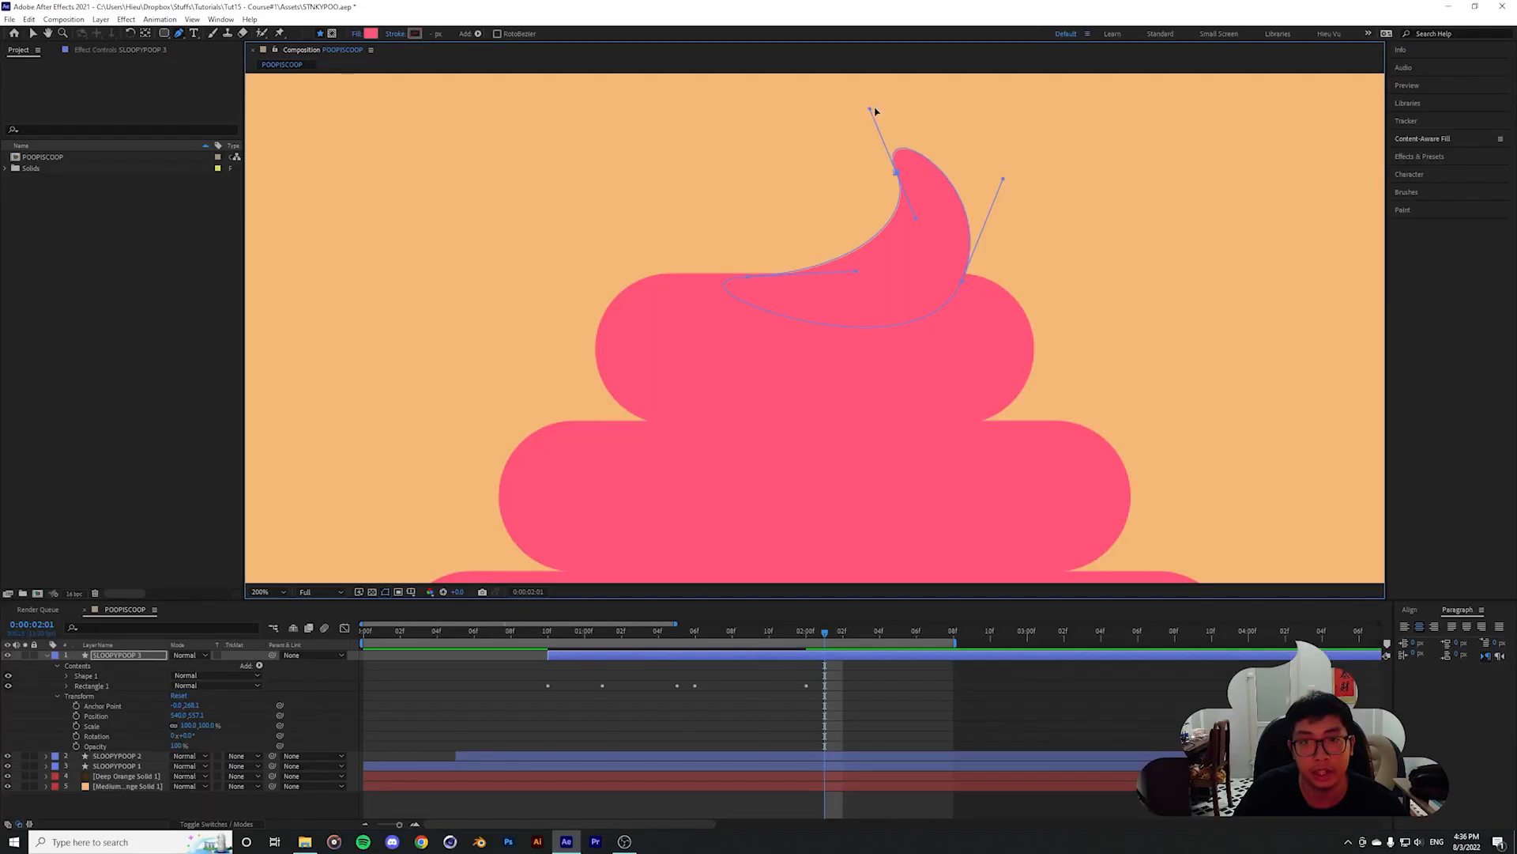
drag(871, 109, 934, 158)
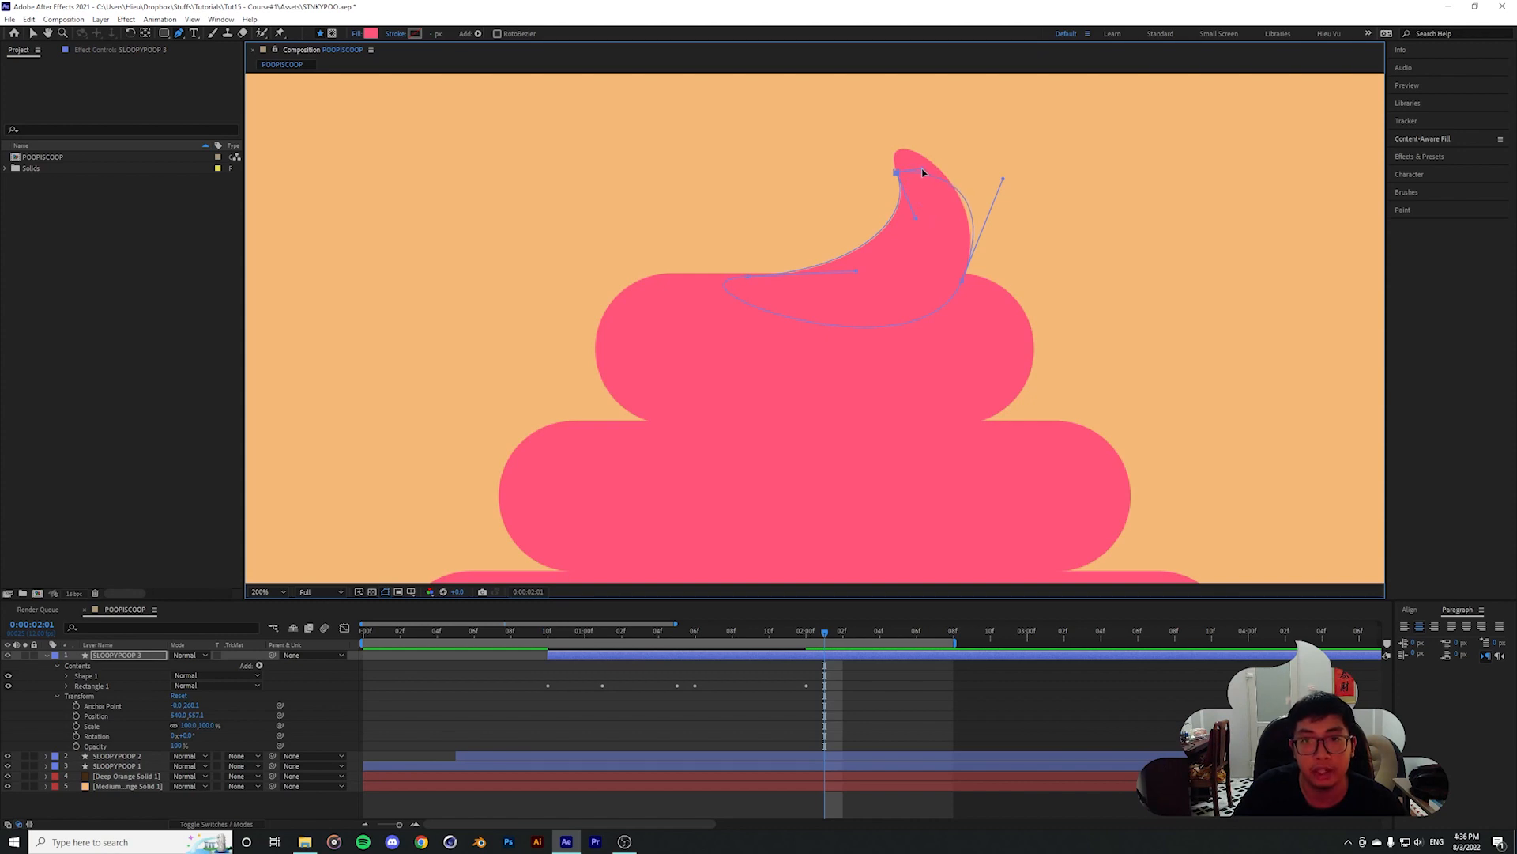
drag(922, 172, 921, 168)
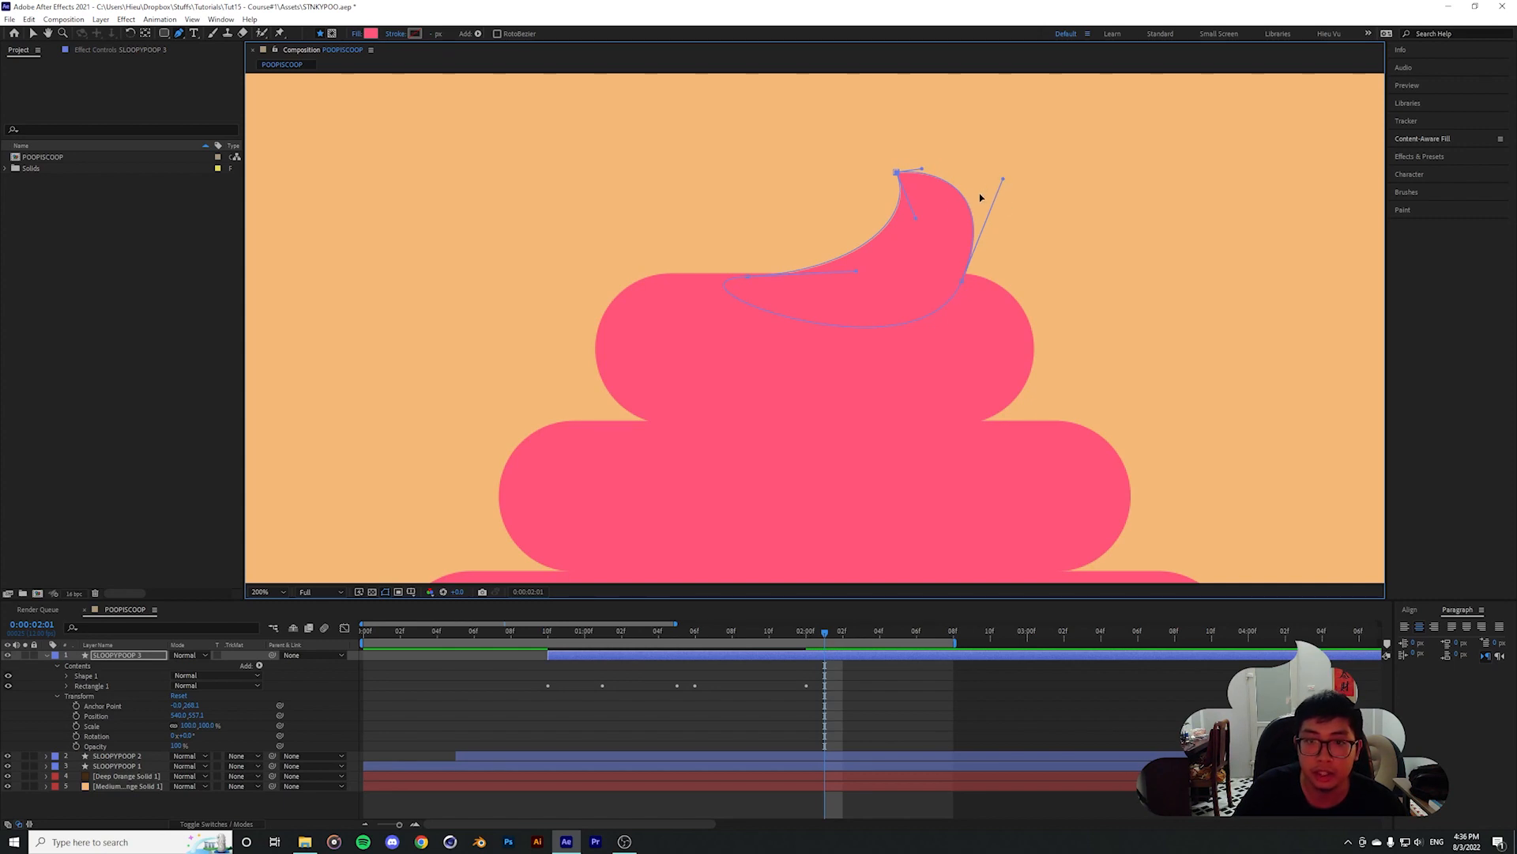
drag(958, 206, 963, 207)
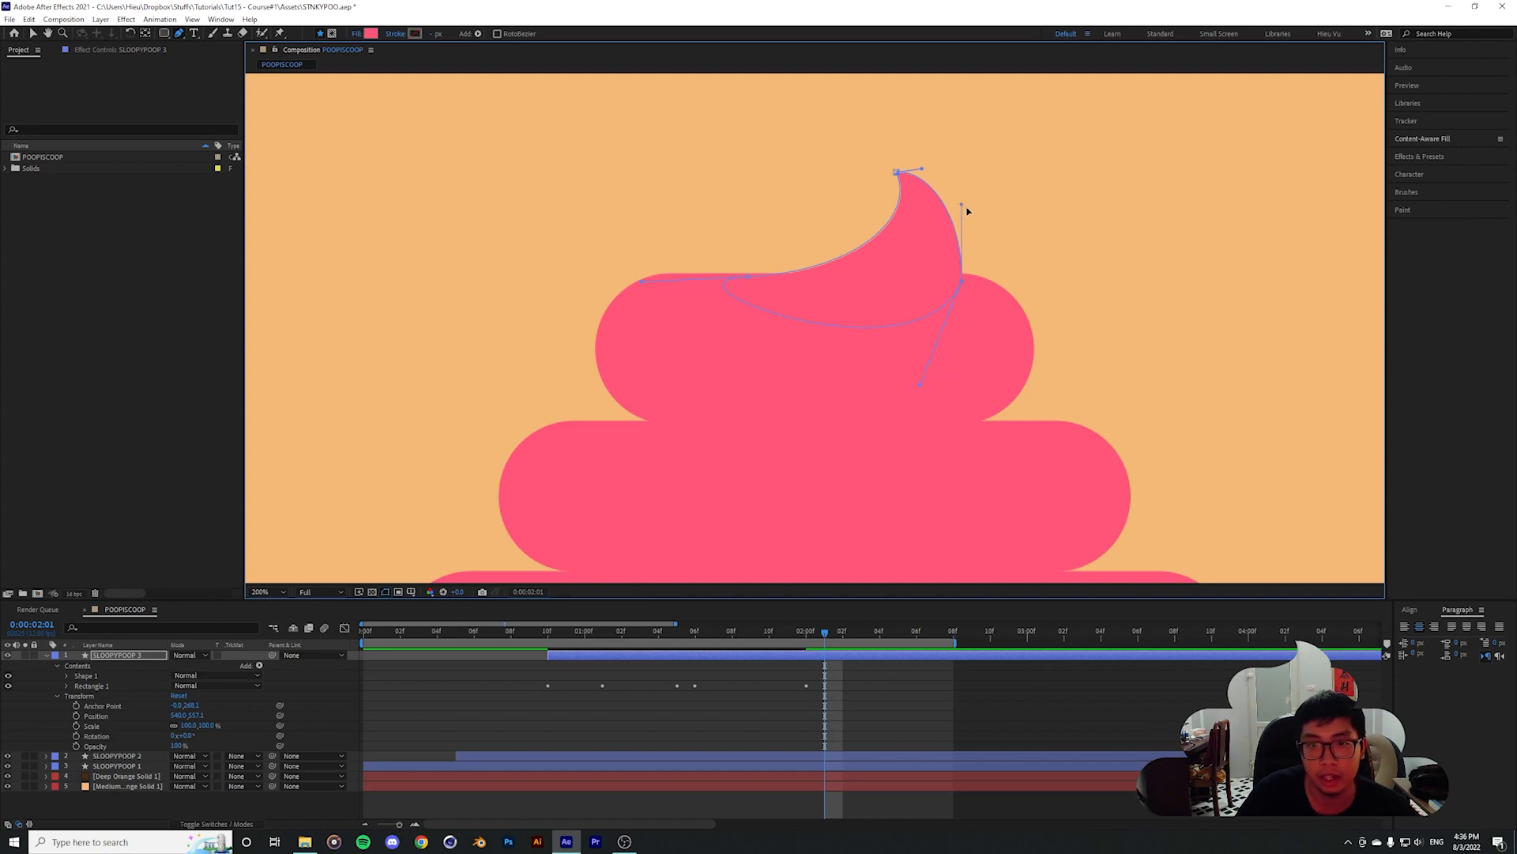
drag(964, 207, 976, 216)
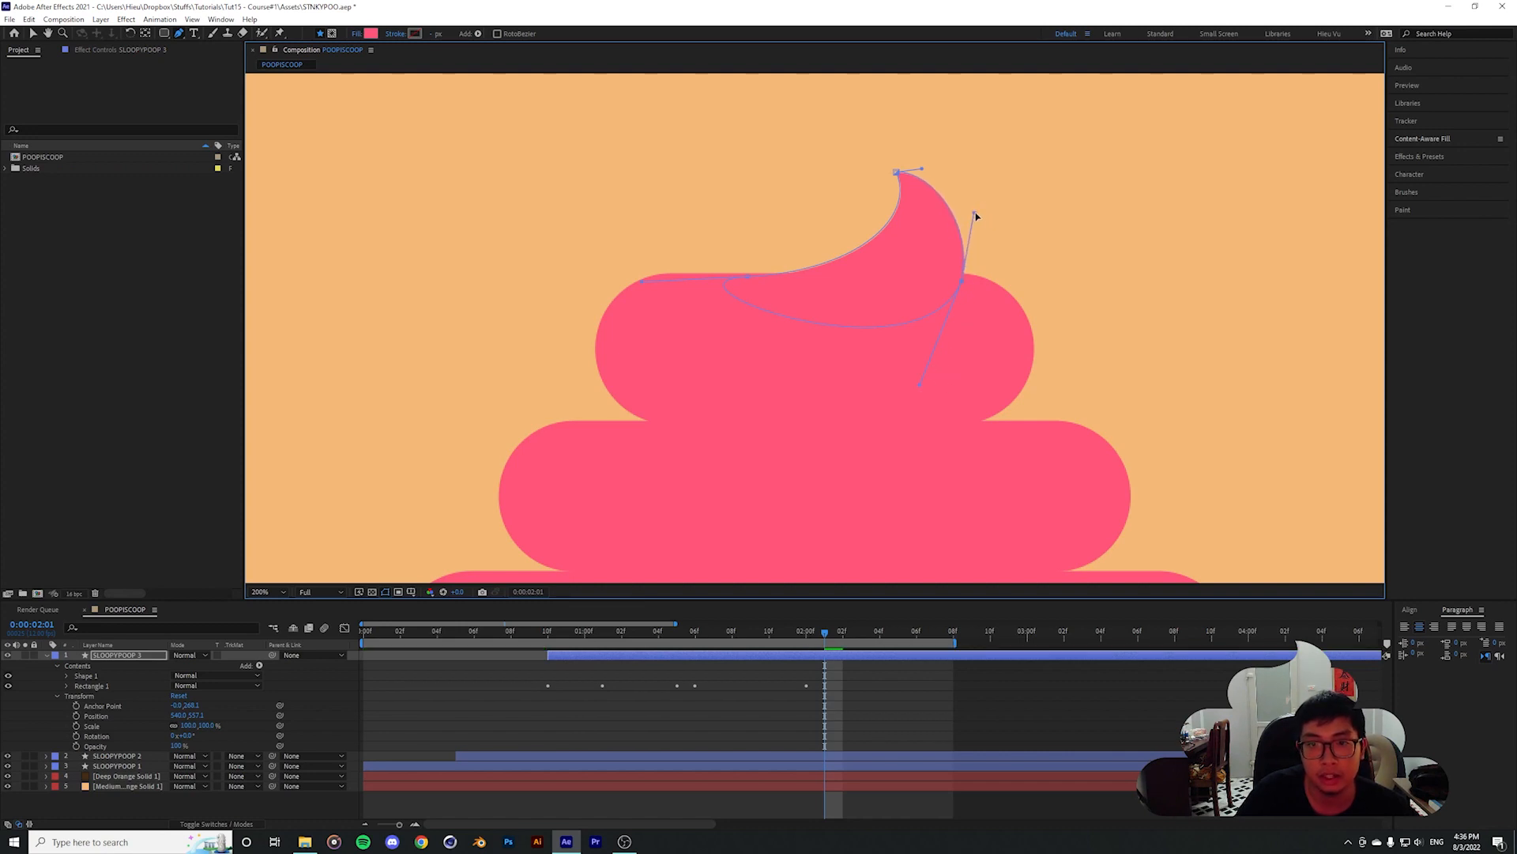
click(785, 688)
Examine the curled tip against the whole stack and scrub back to 0:00:01:07 to check it against the moving top bar
scroll(899, 226, down, 2)
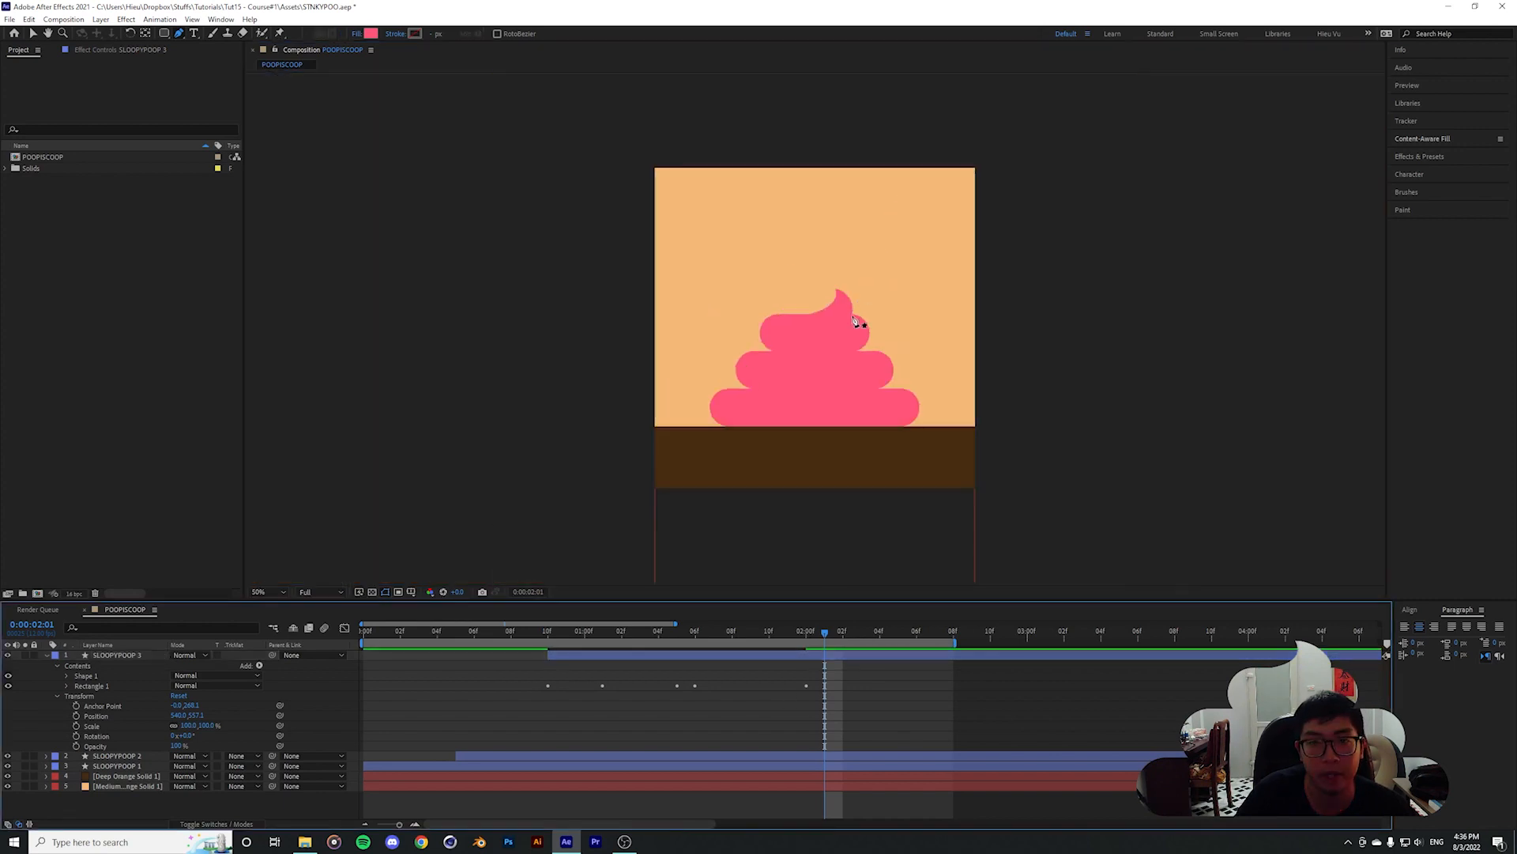
scroll(854, 316, up, 1)
scroll(872, 284, up, 1)
scroll(881, 265, down, 2)
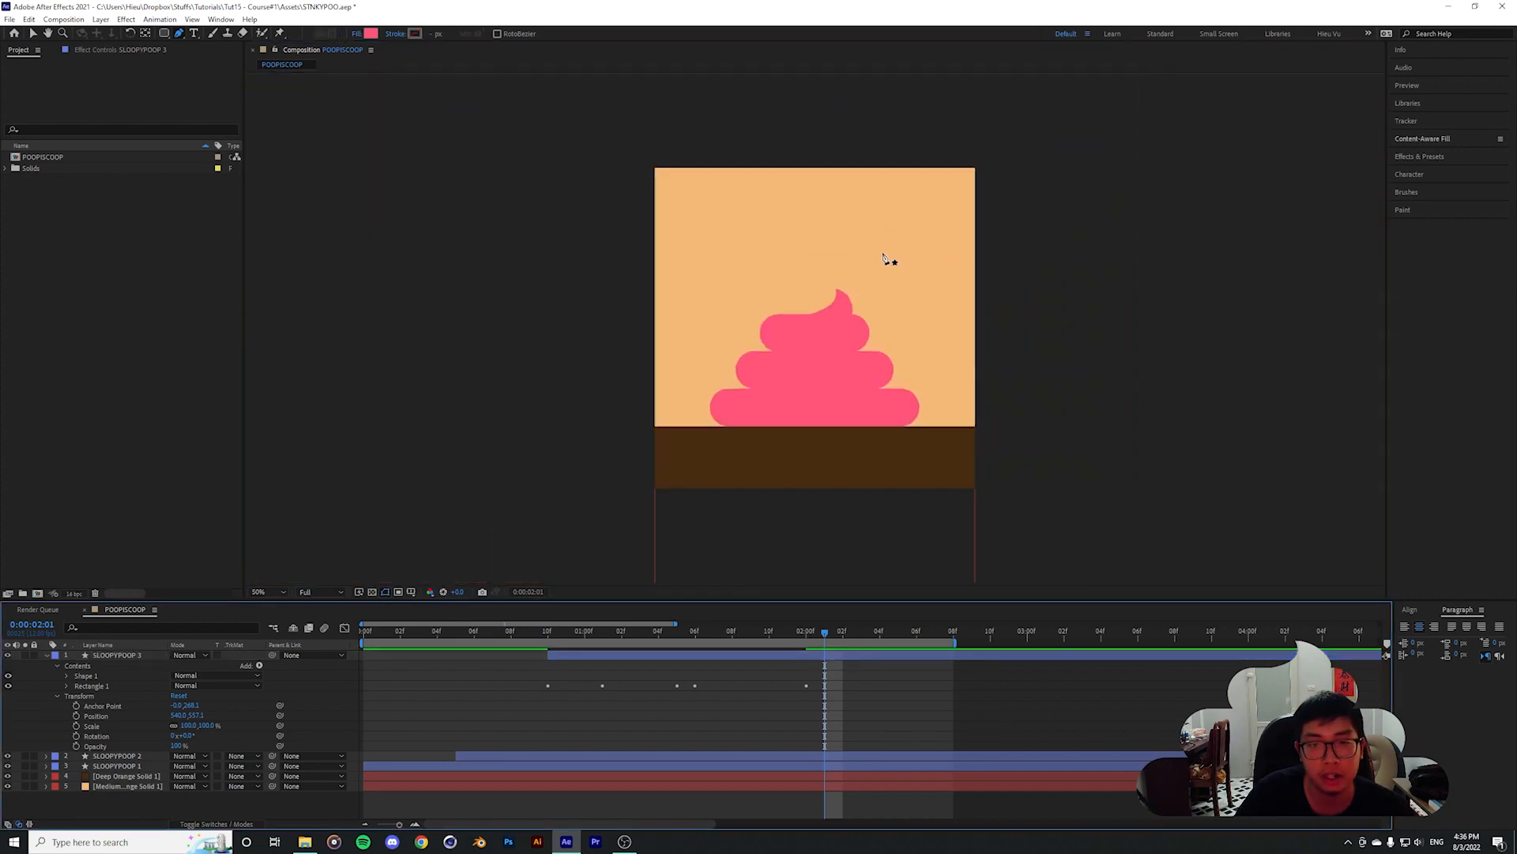
scroll(883, 263, up, 2)
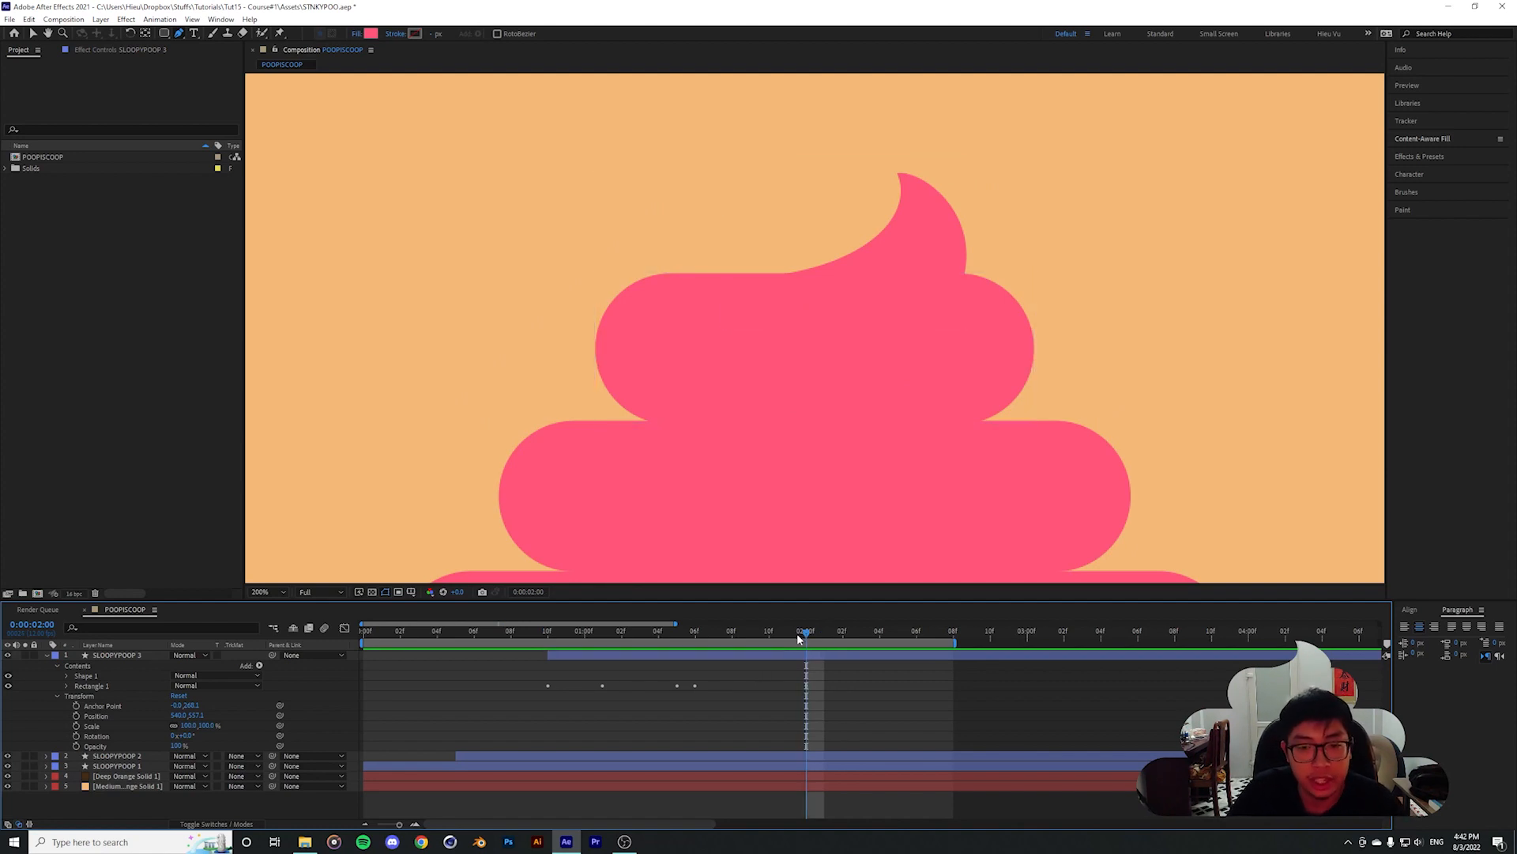
click(81, 676)
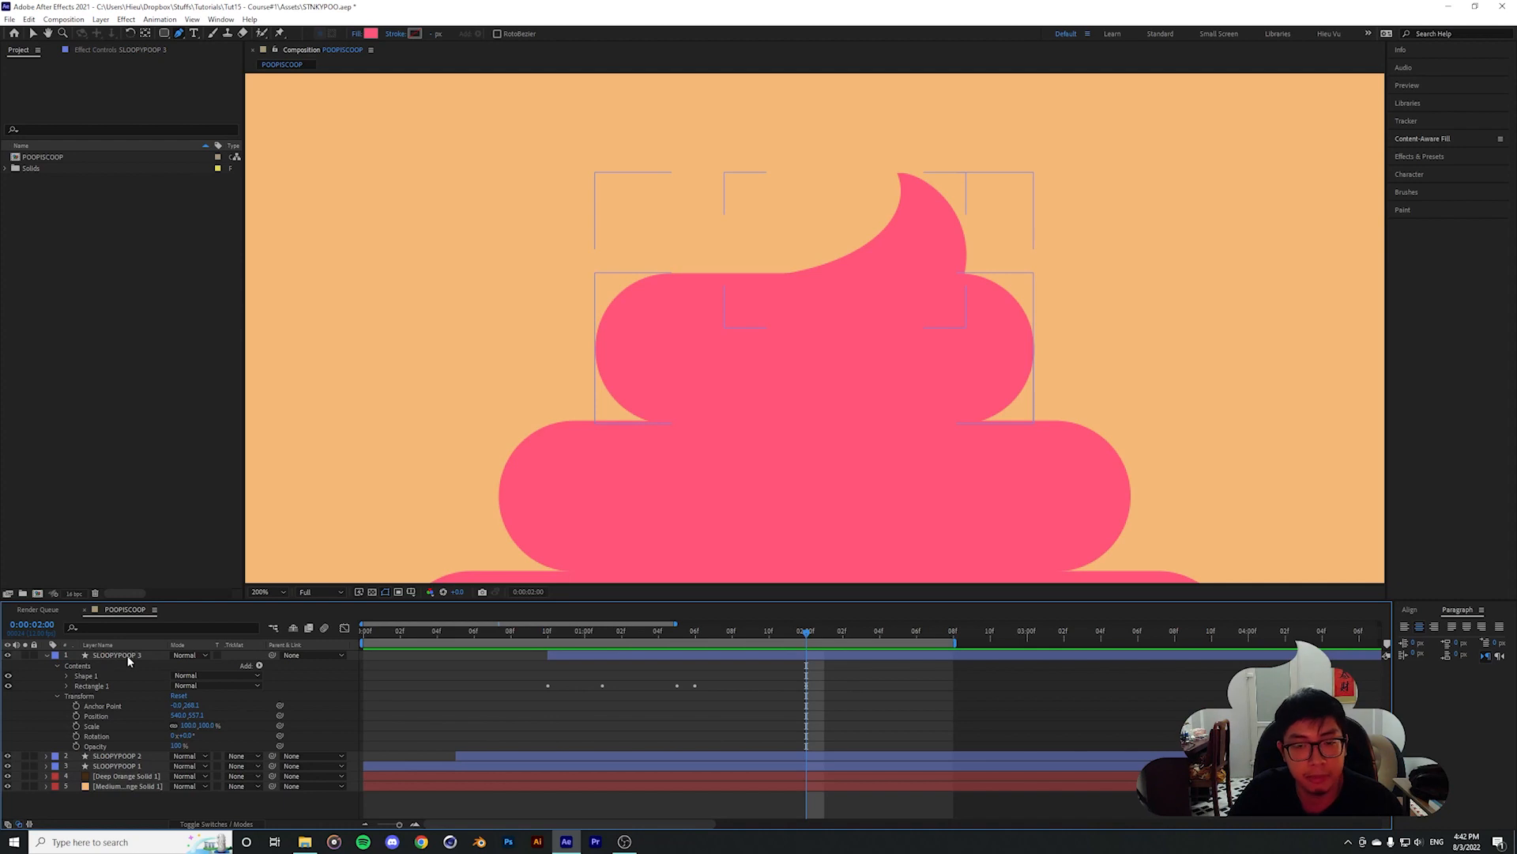
drag(806, 633, 714, 633)
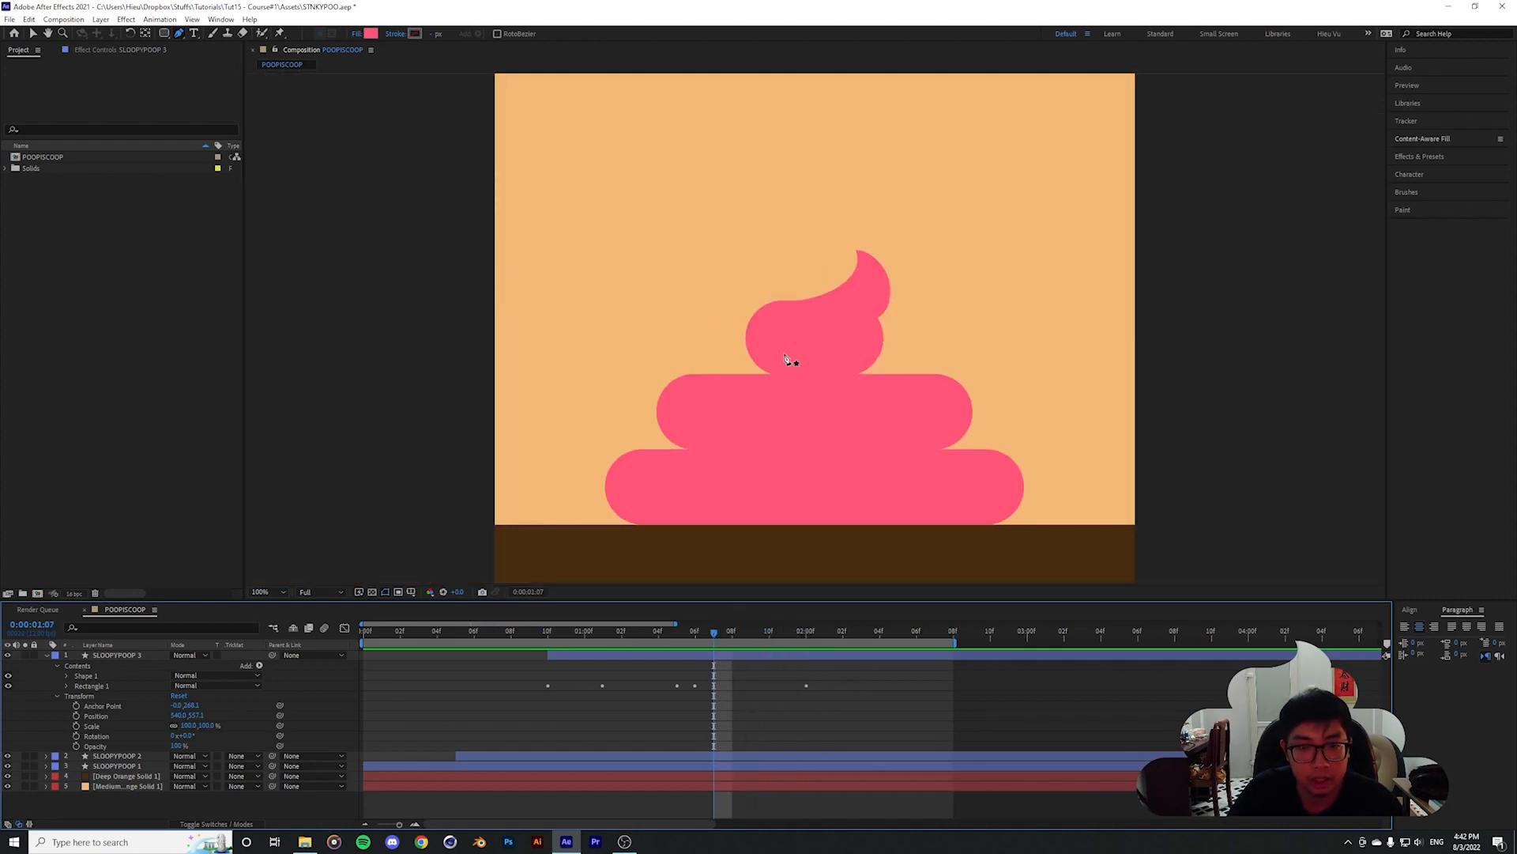
At 0:00:01:02, enable Path keyframing for the curled tip's Shape 1 in the SLOOPYPOOP 3 layer
key(v)
click(695, 633)
click(826, 300)
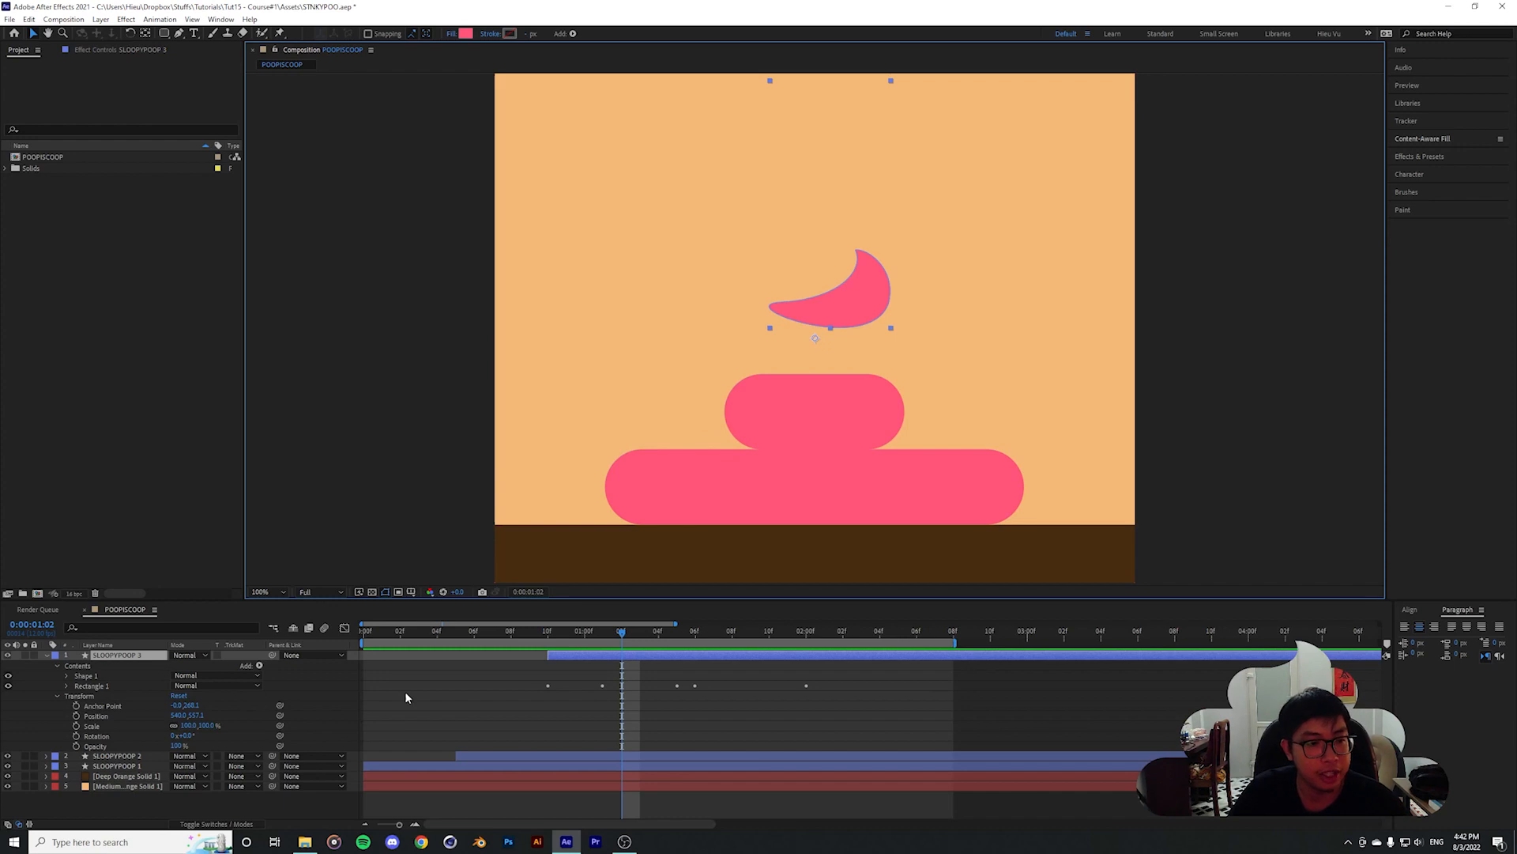
click(86, 676)
click(66, 675)
click(92, 686)
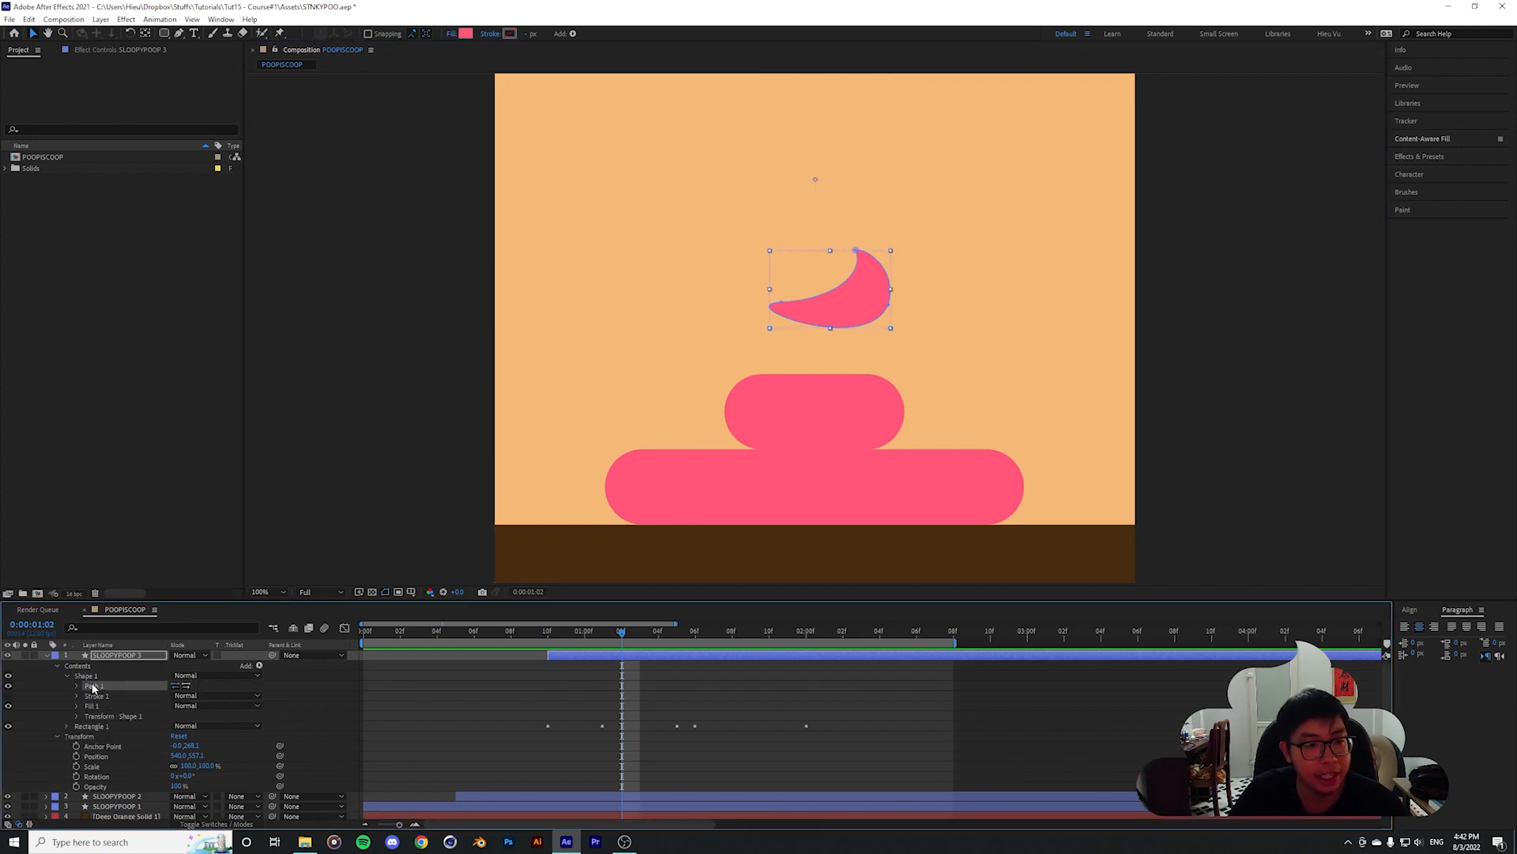
click(76, 686)
click(97, 696)
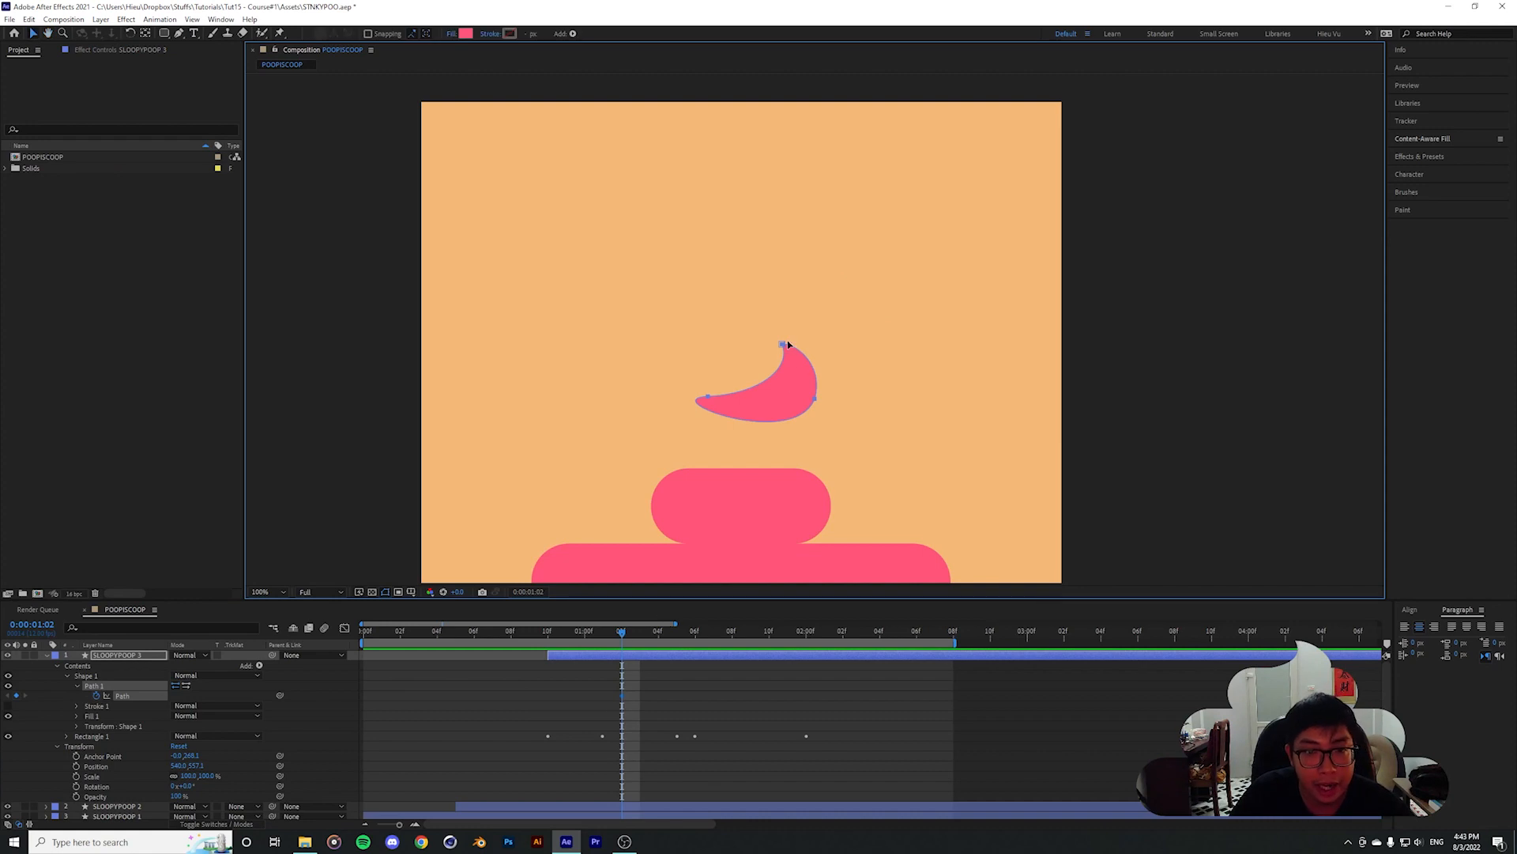
Remove the curled tip's Path keyframe at 0:00:01:02 and enable Path keyframing at 0:00:02:00 instead
drag(634, 632, 750, 633)
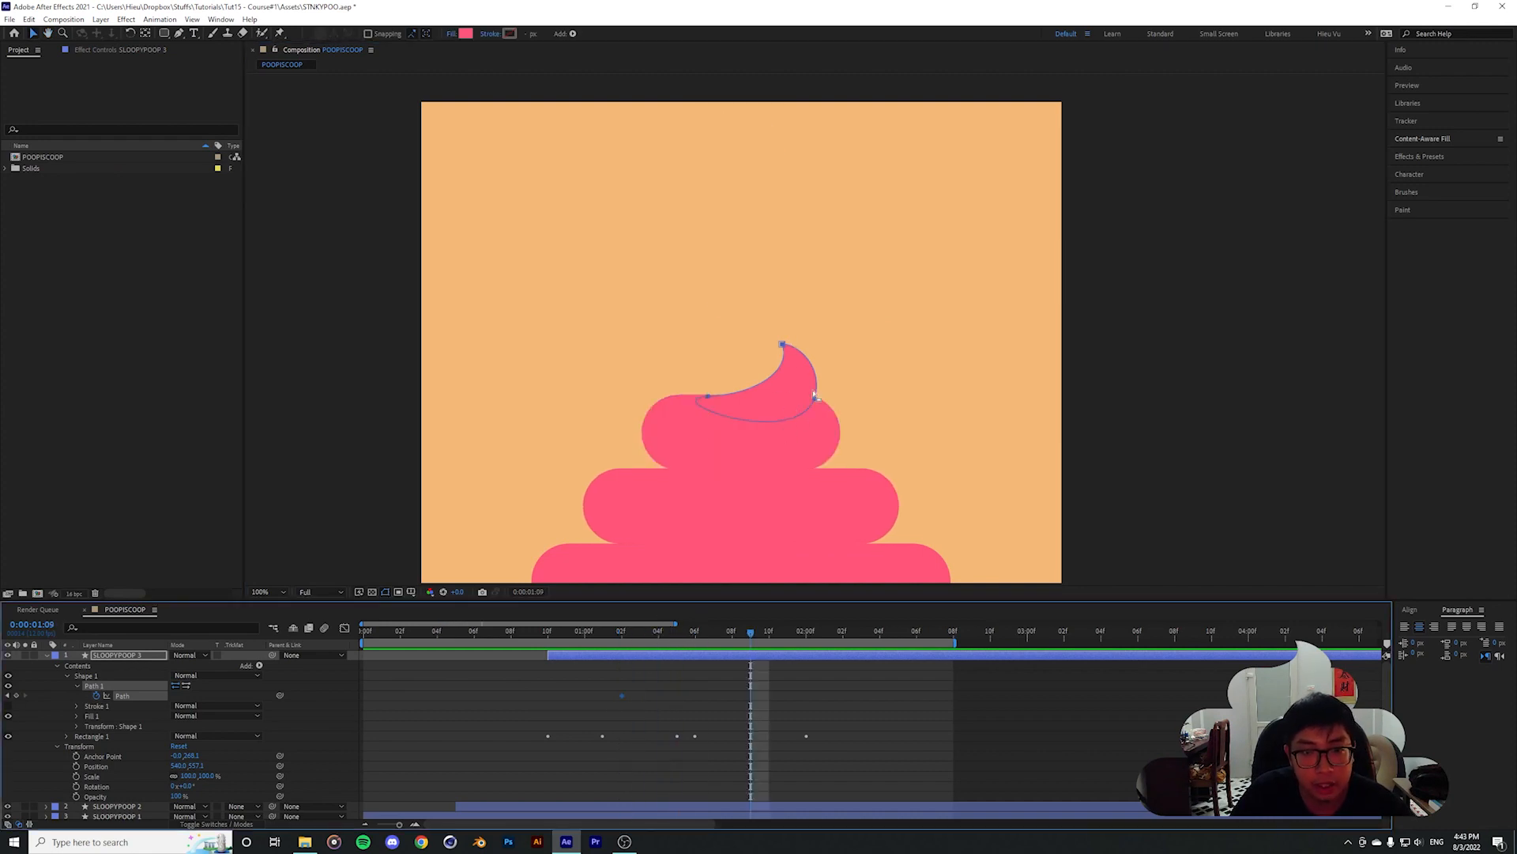
double_click(814, 411)
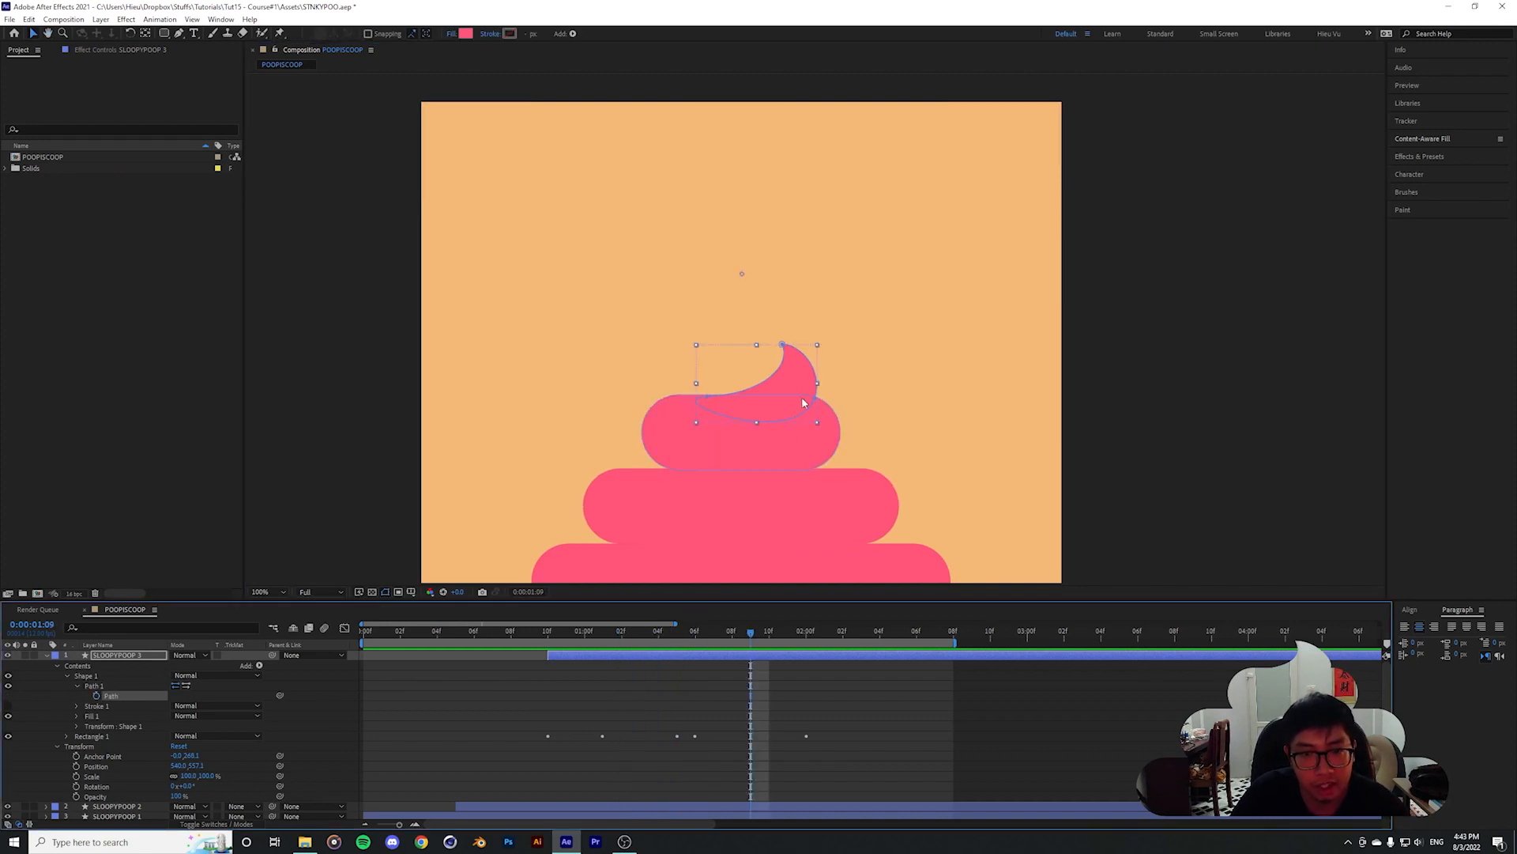
key(k)
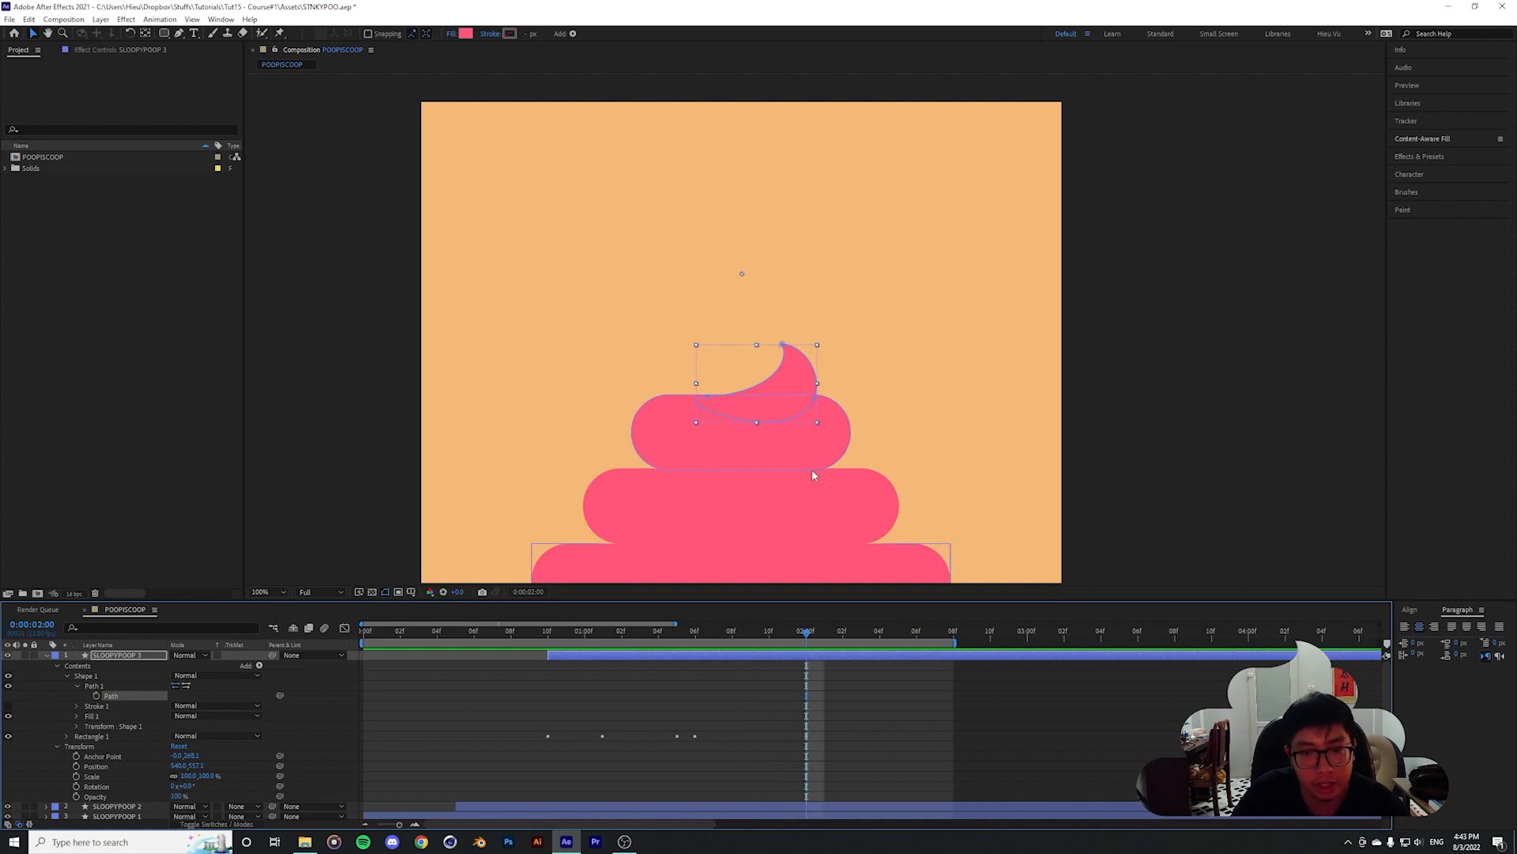
key(period)
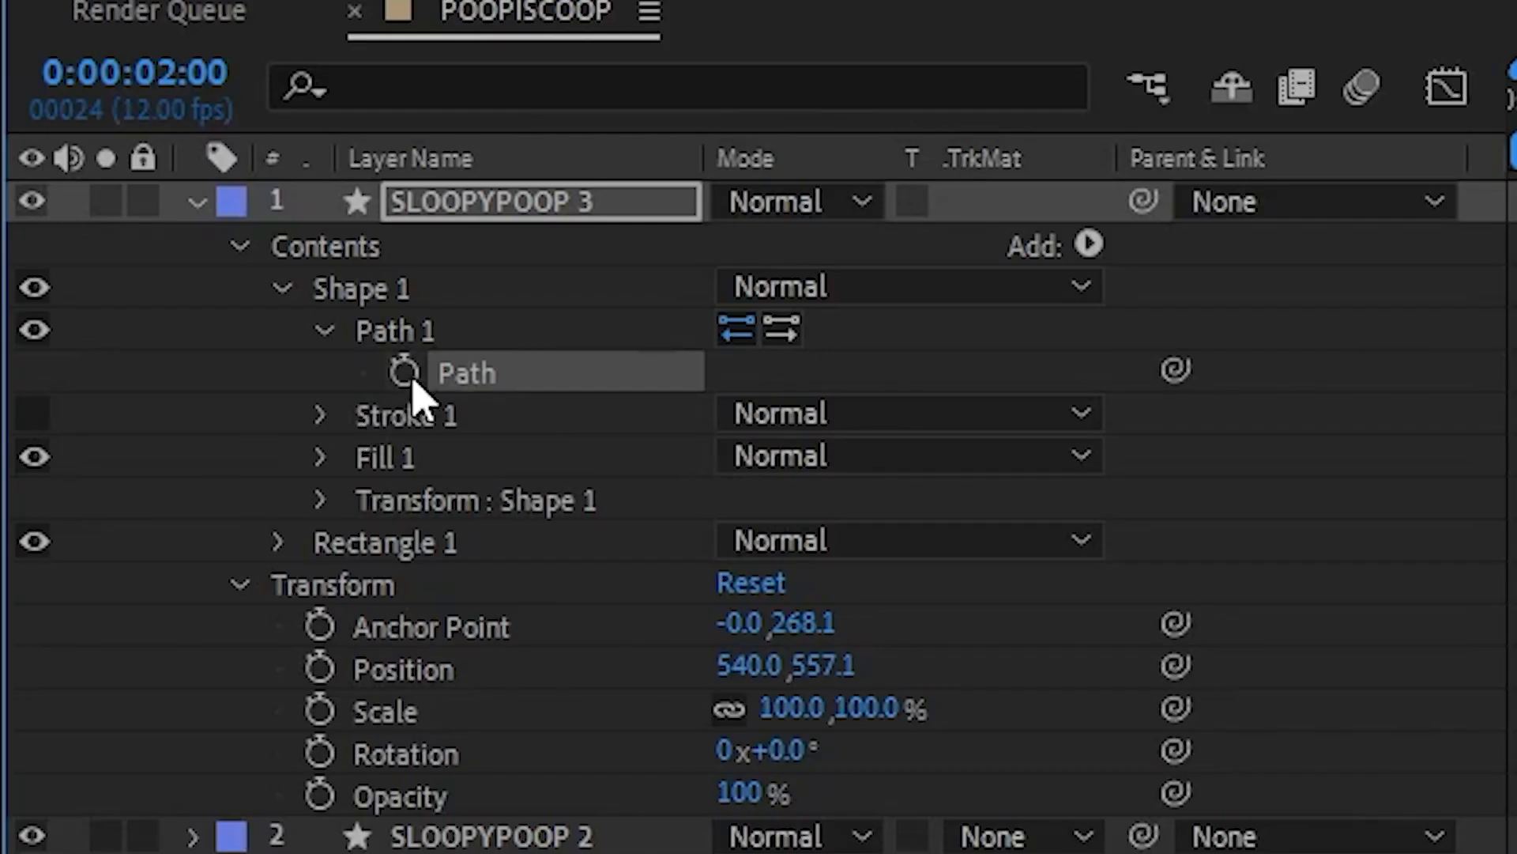
click(403, 374)
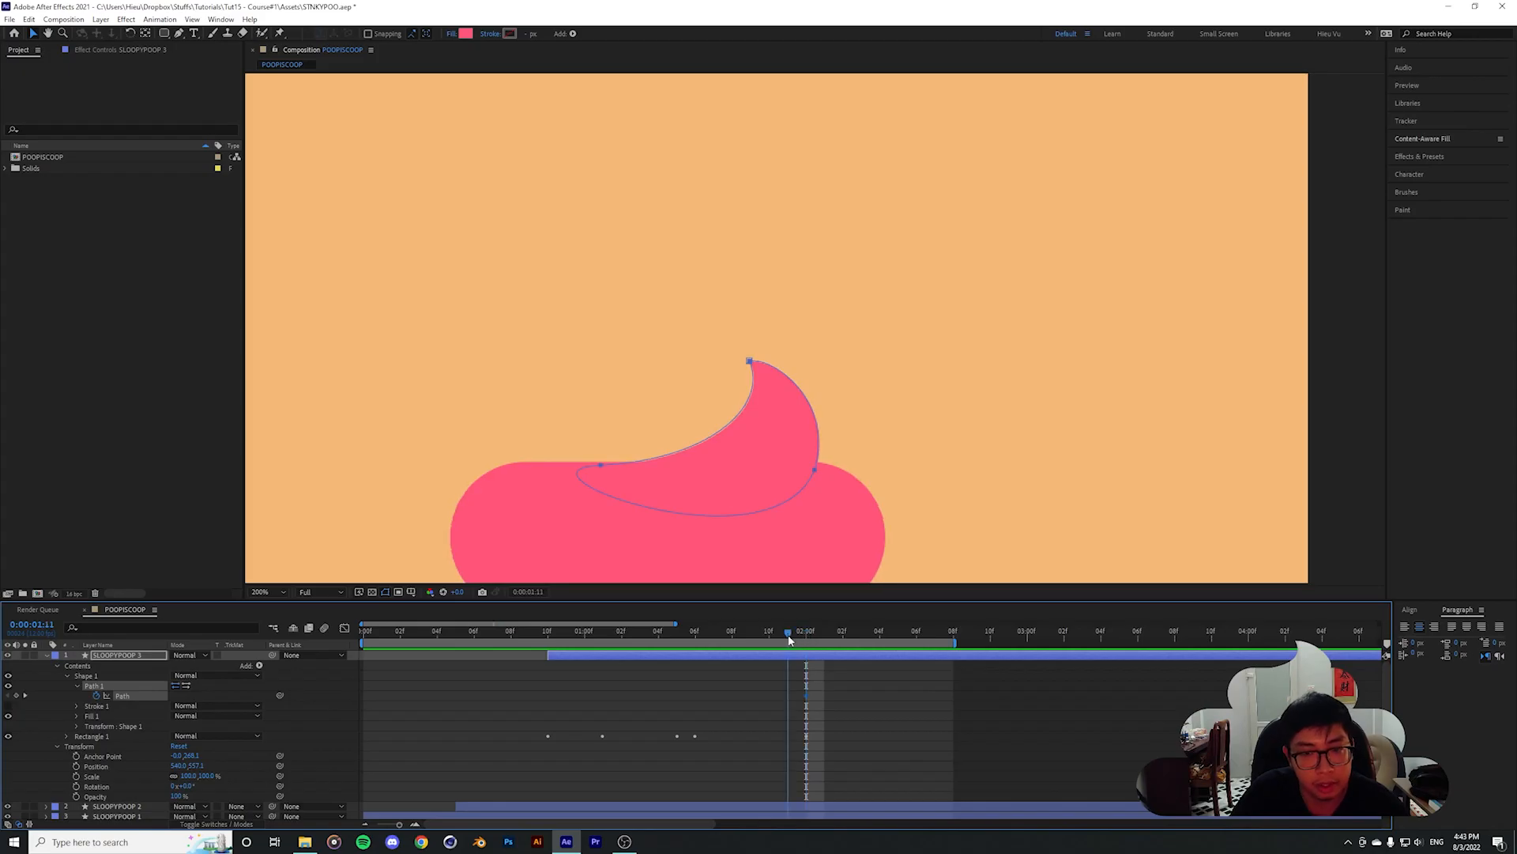
At 0:00:01:06, reshape Shape 1's path from the wide curl into a narrow upright drop that fits over the small round bar
drag(788, 638, 699, 653)
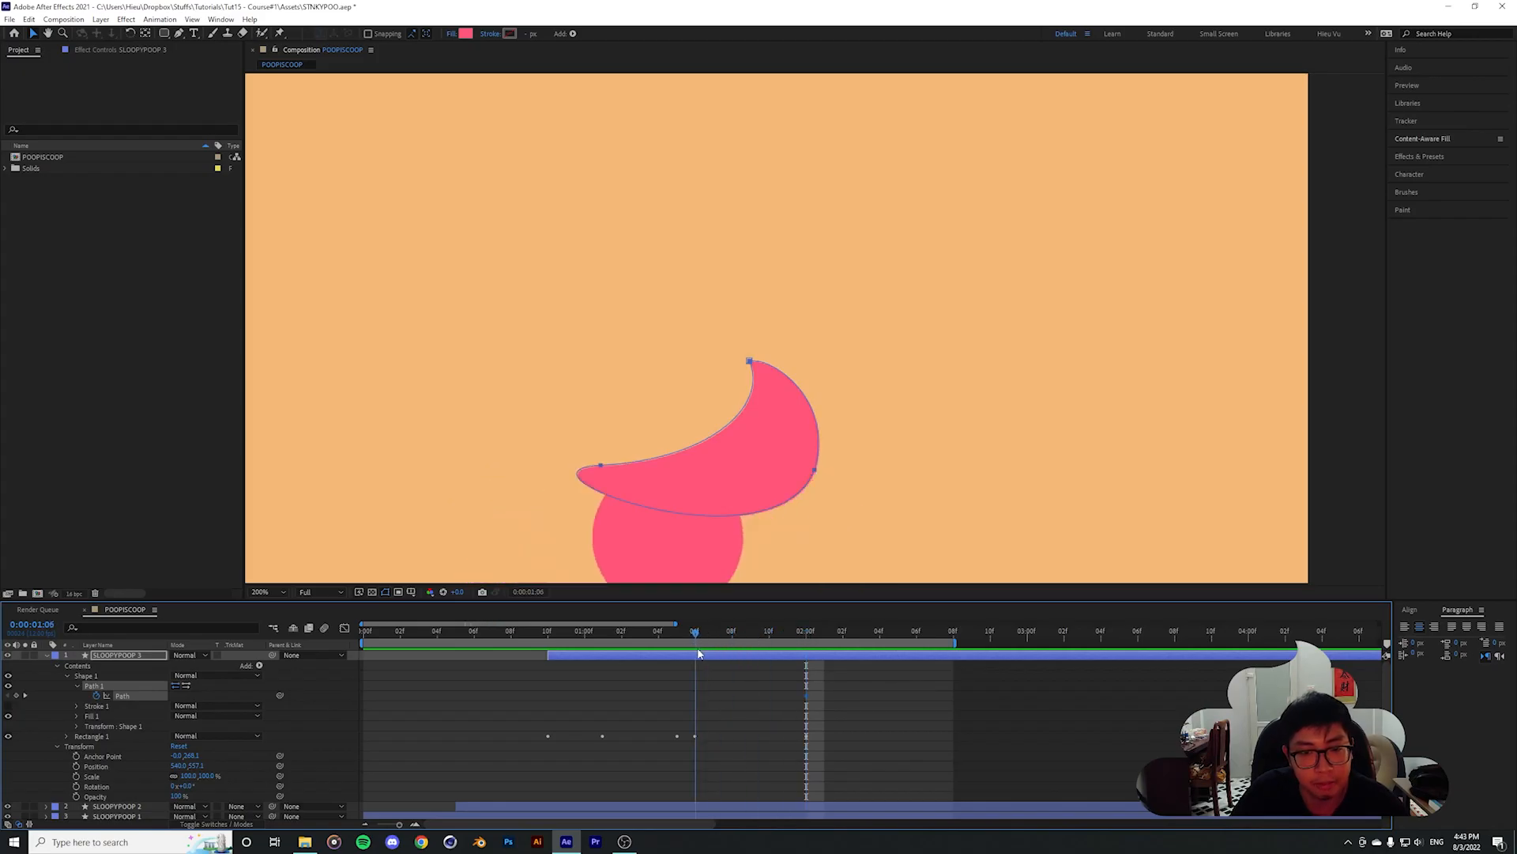
key(g)
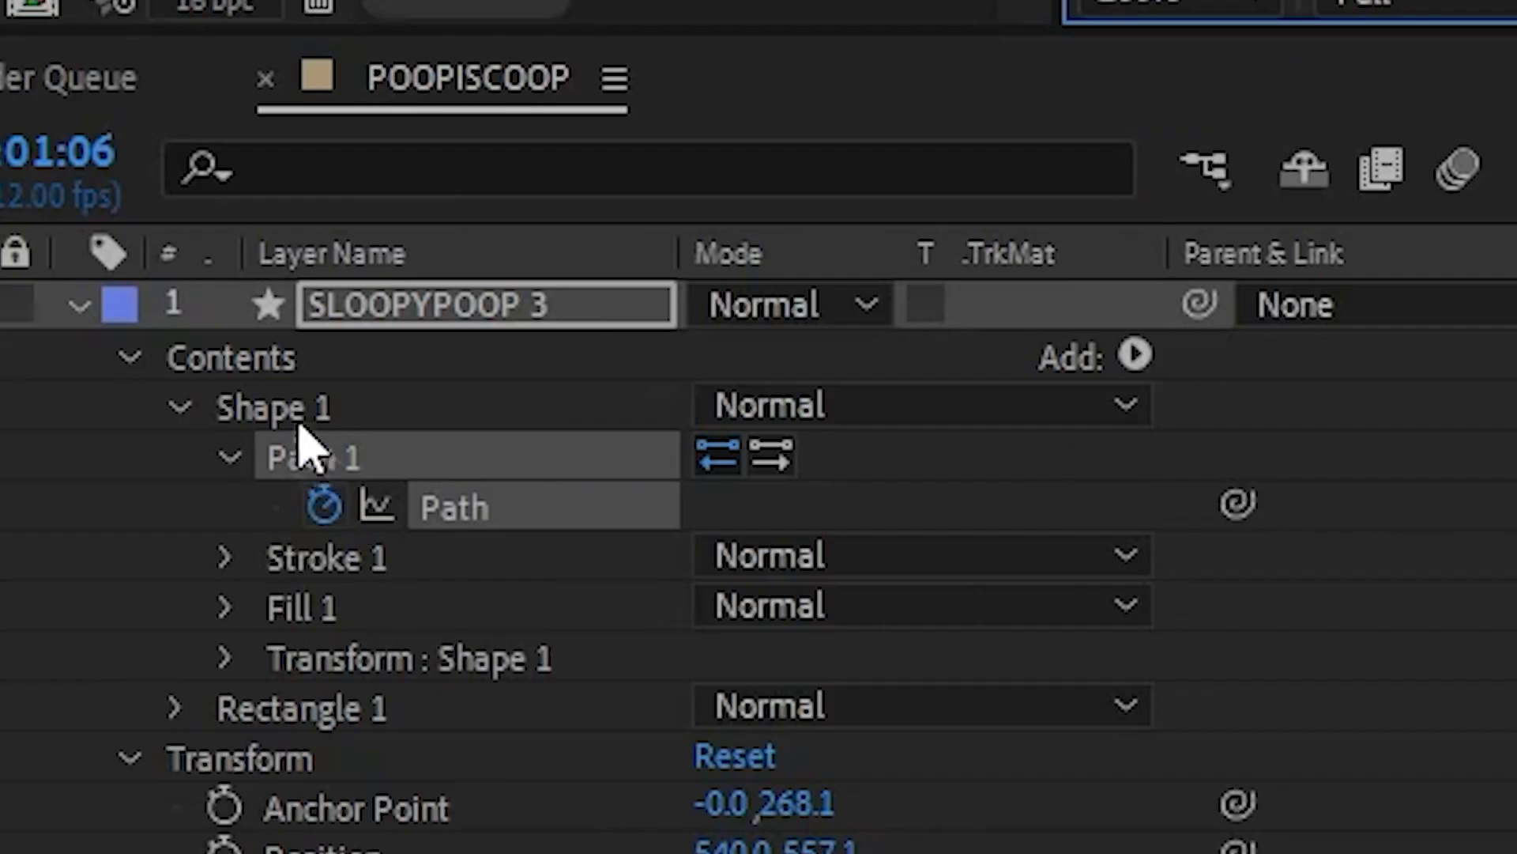
click(87, 678)
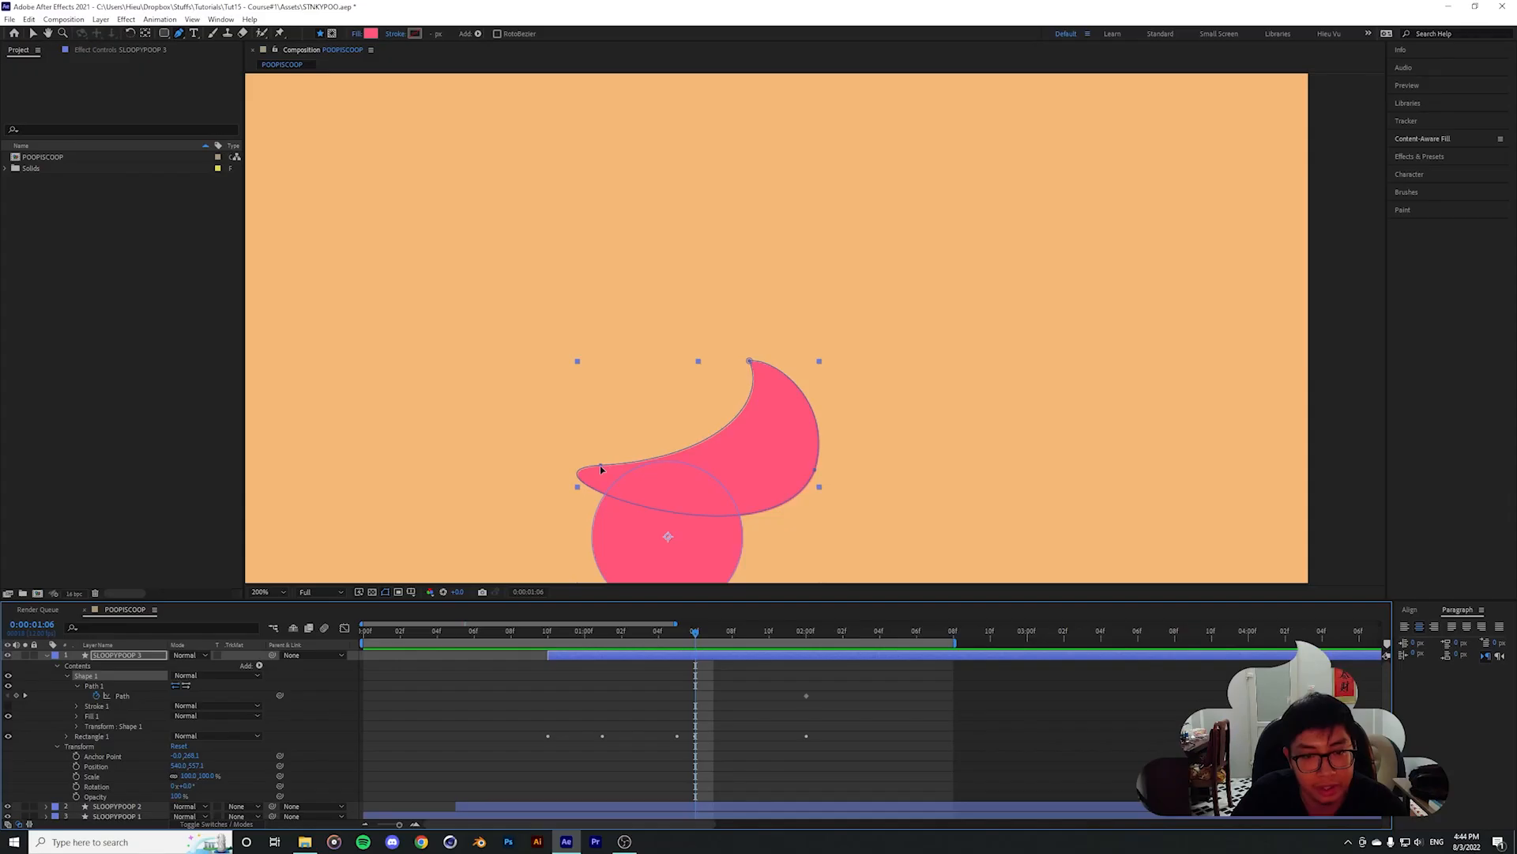
drag(602, 469, 605, 508)
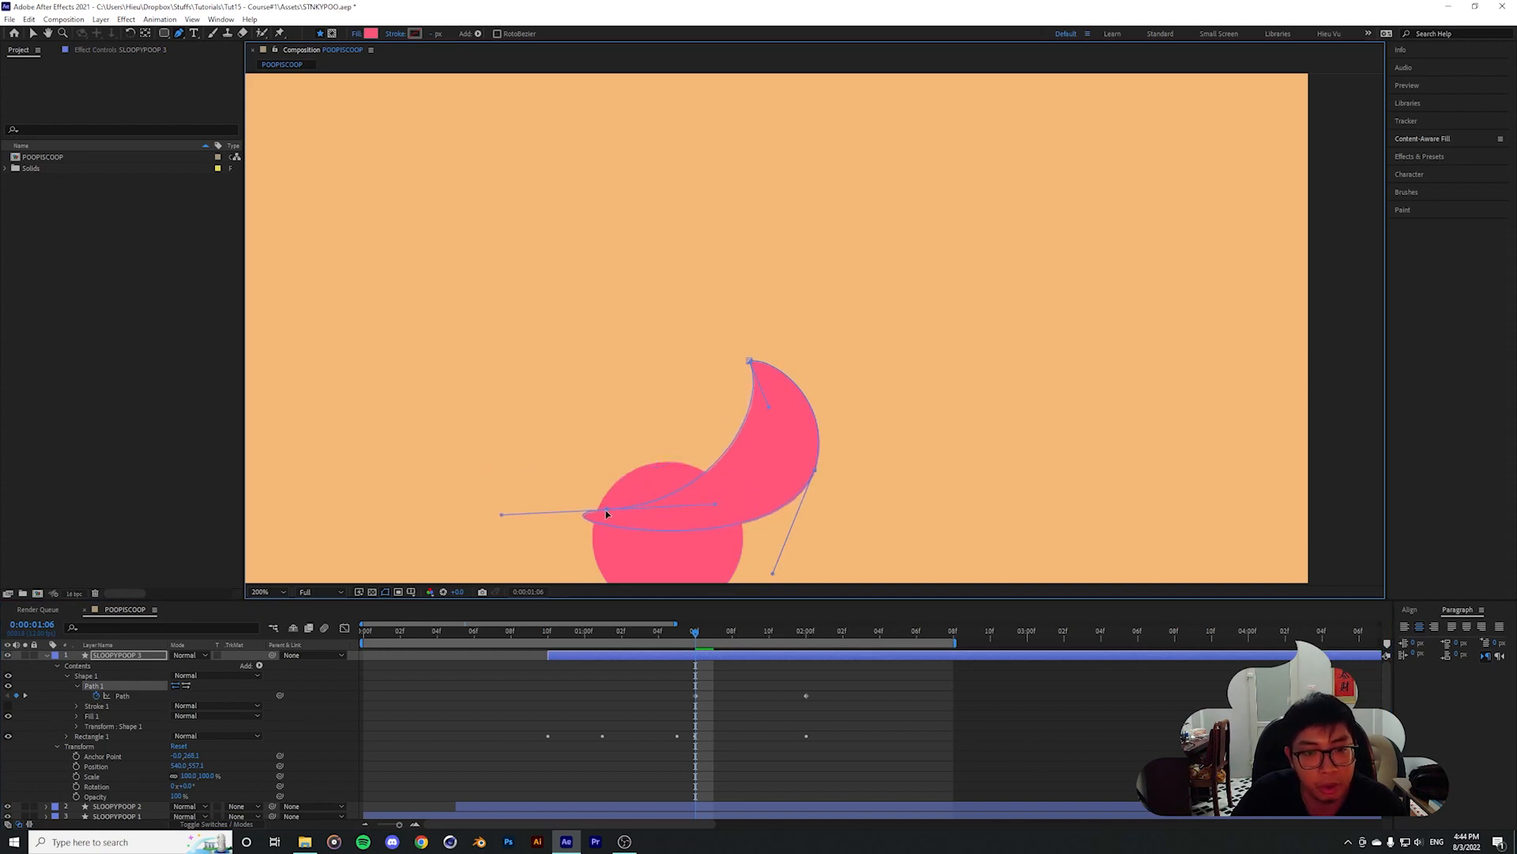
drag(506, 506, 555, 579)
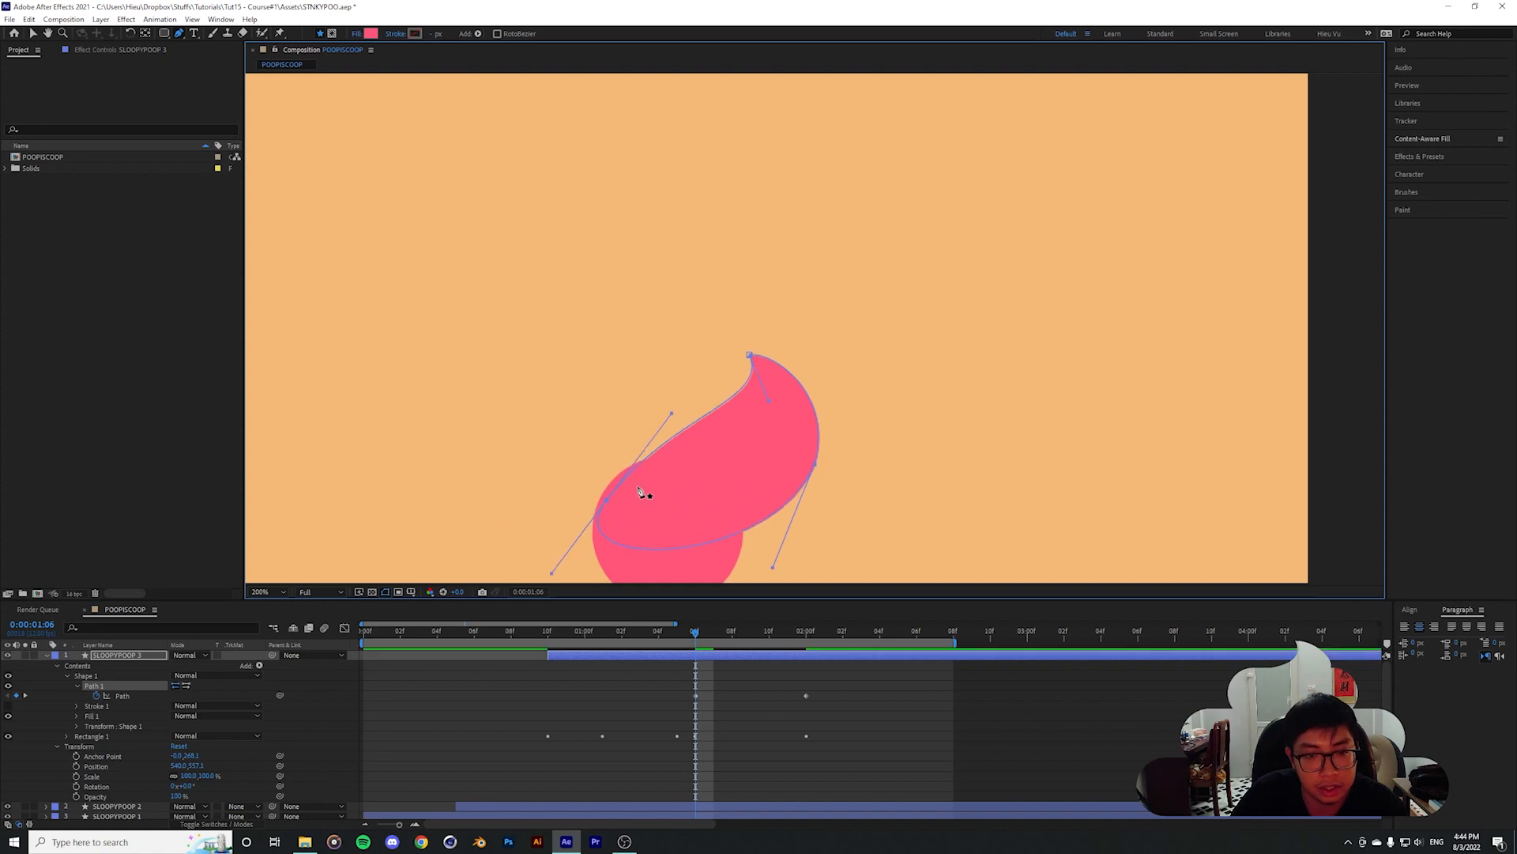
drag(750, 355, 723, 421)
drag(817, 467, 745, 525)
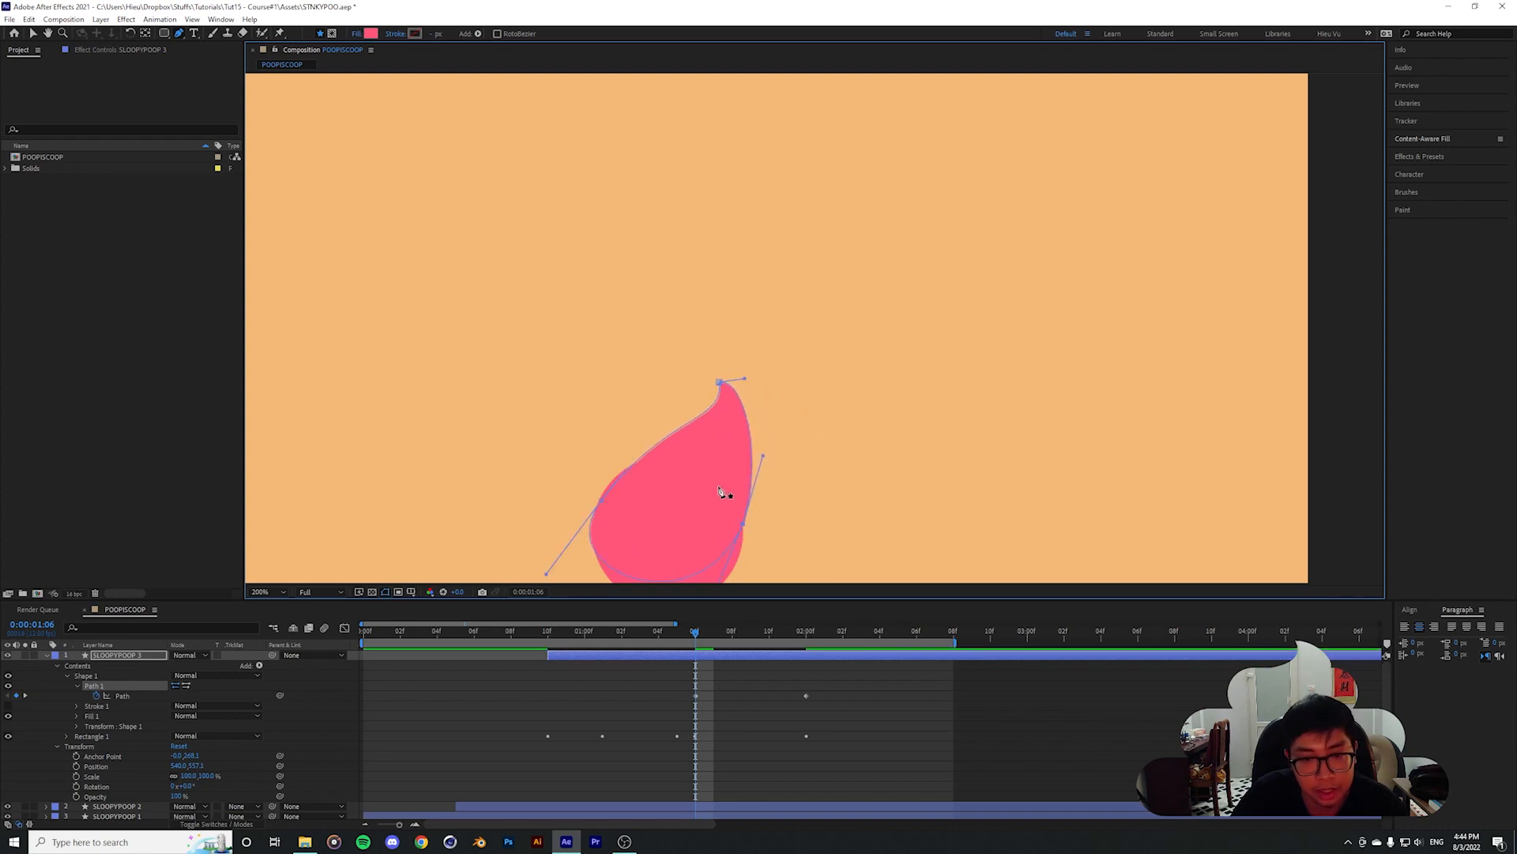
Refine the drop's outer edge and tip handles at 0:00:01:06 so its side runs smoothly into the round bar
key(comma)
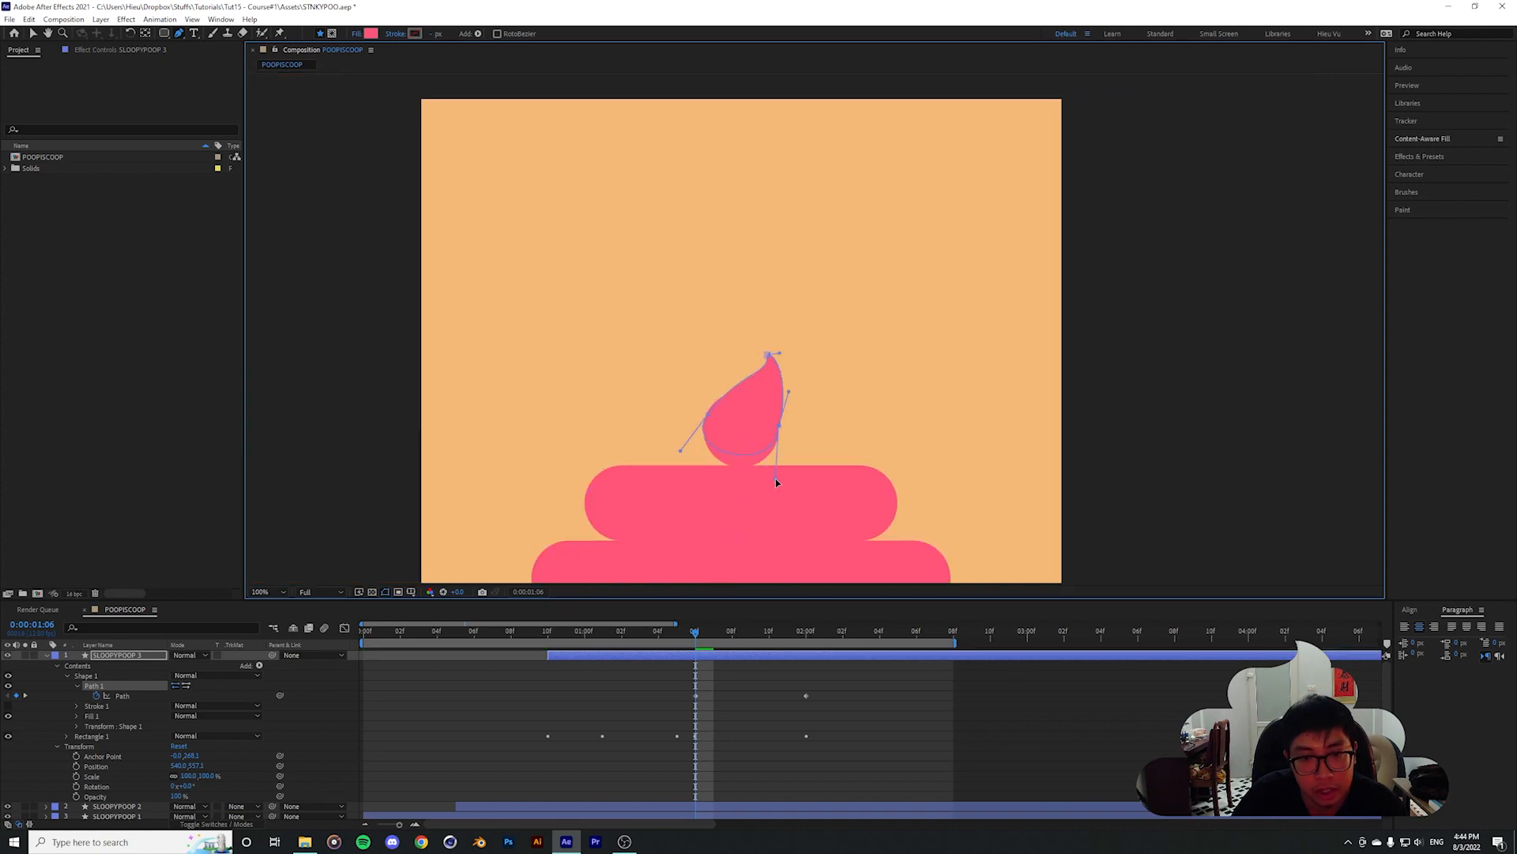
key(period)
drag(763, 460, 743, 452)
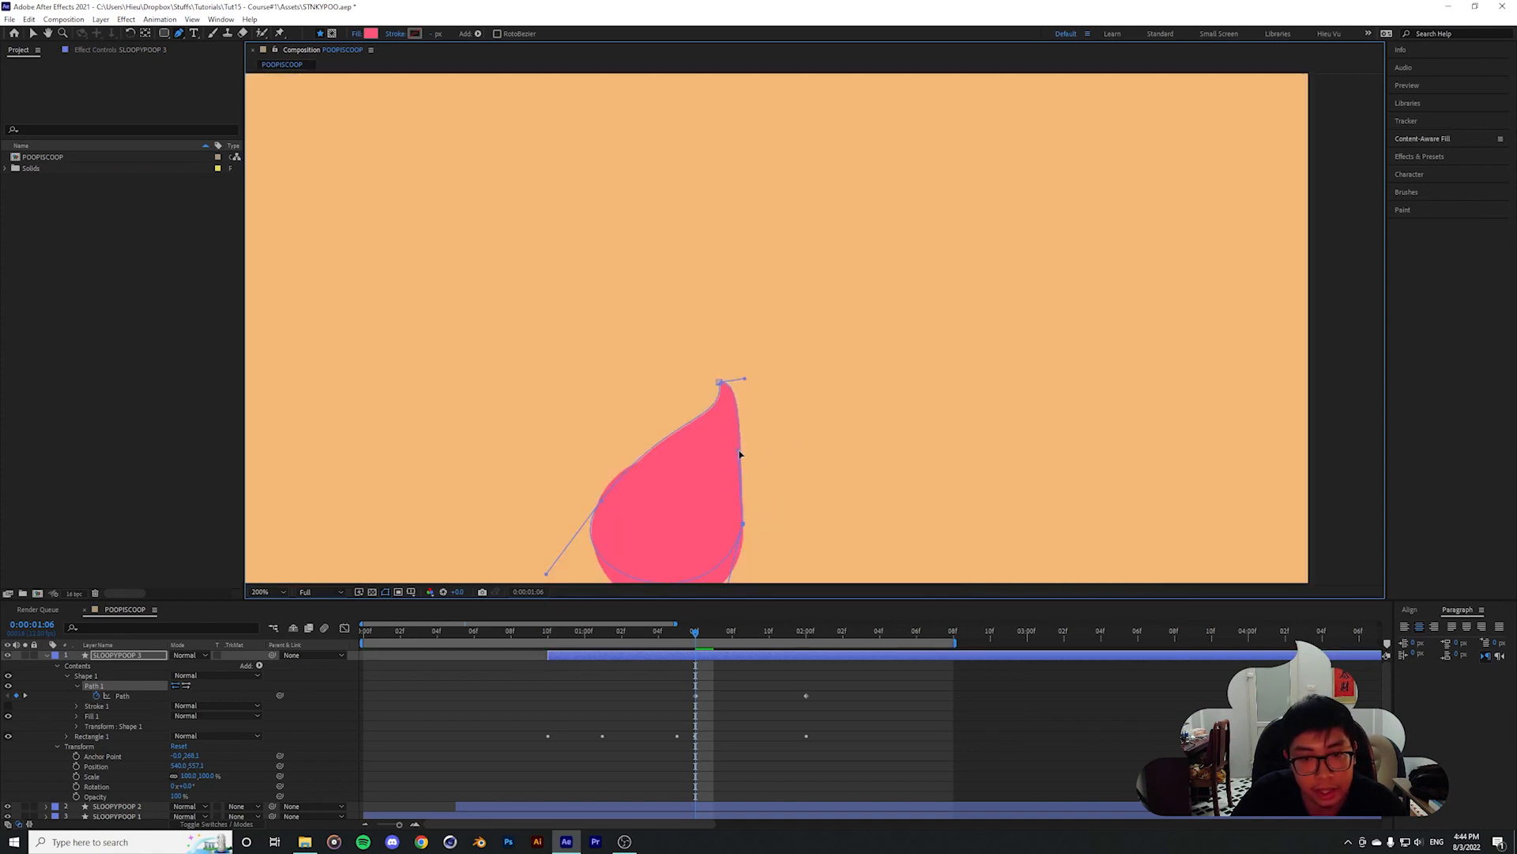
drag(742, 523, 756, 462)
click(602, 500)
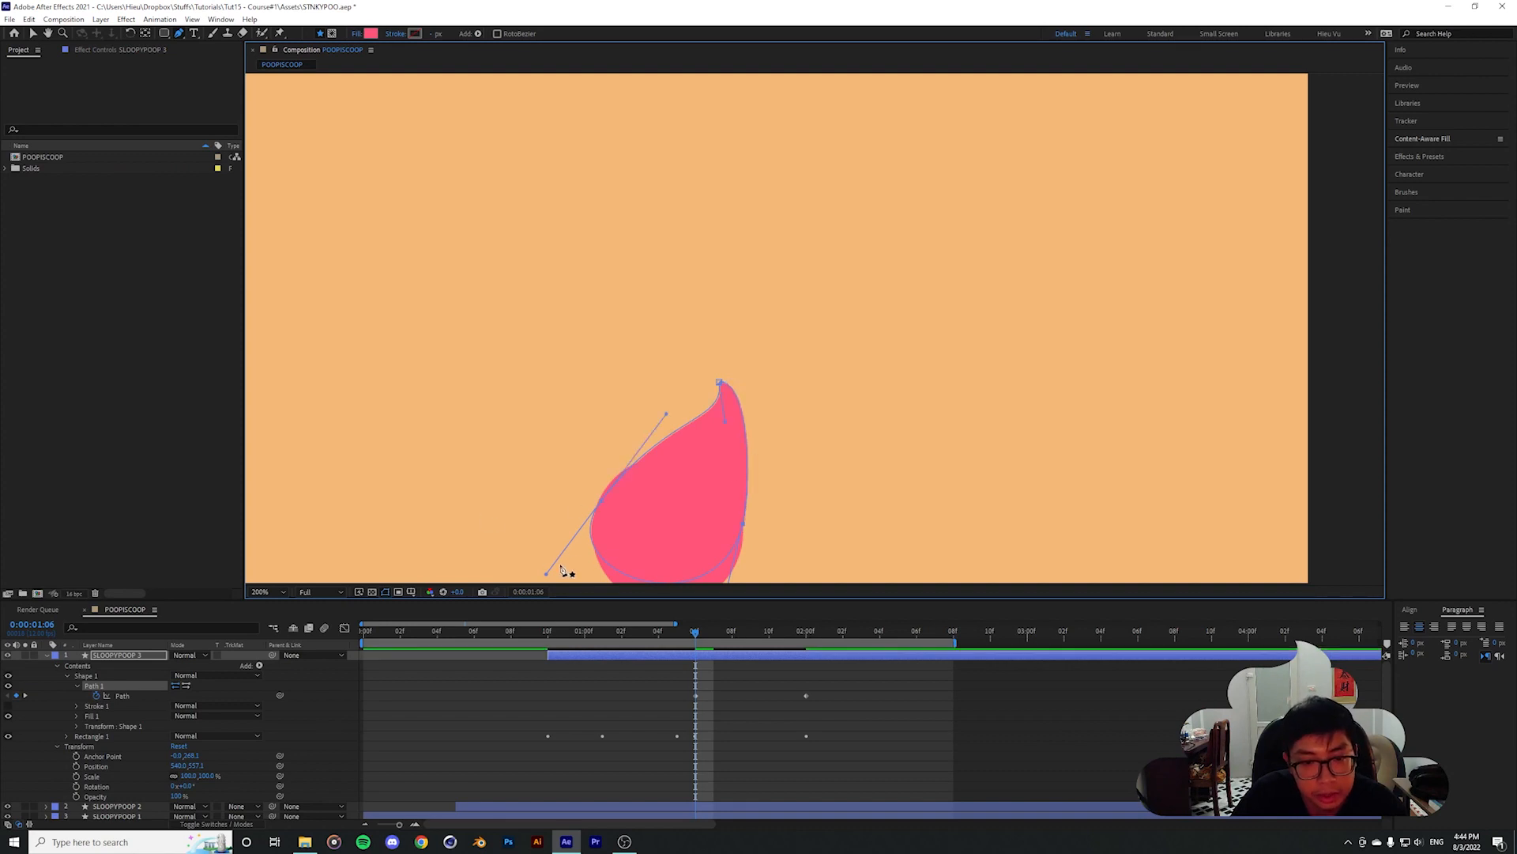
Play the animation and scrub back from 0:00:01:06 to 0:00:01:03 to check the tip against the falling bar in the full frame
key(comma)
mouse_move(696, 635)
mouse_down()
mouse_move(796, 643)
mouse_move(632, 637)
mouse_move(677, 637)
mouse_up()
key(space)
key(space)
key(space)
click(684, 637)
click(268, 591)
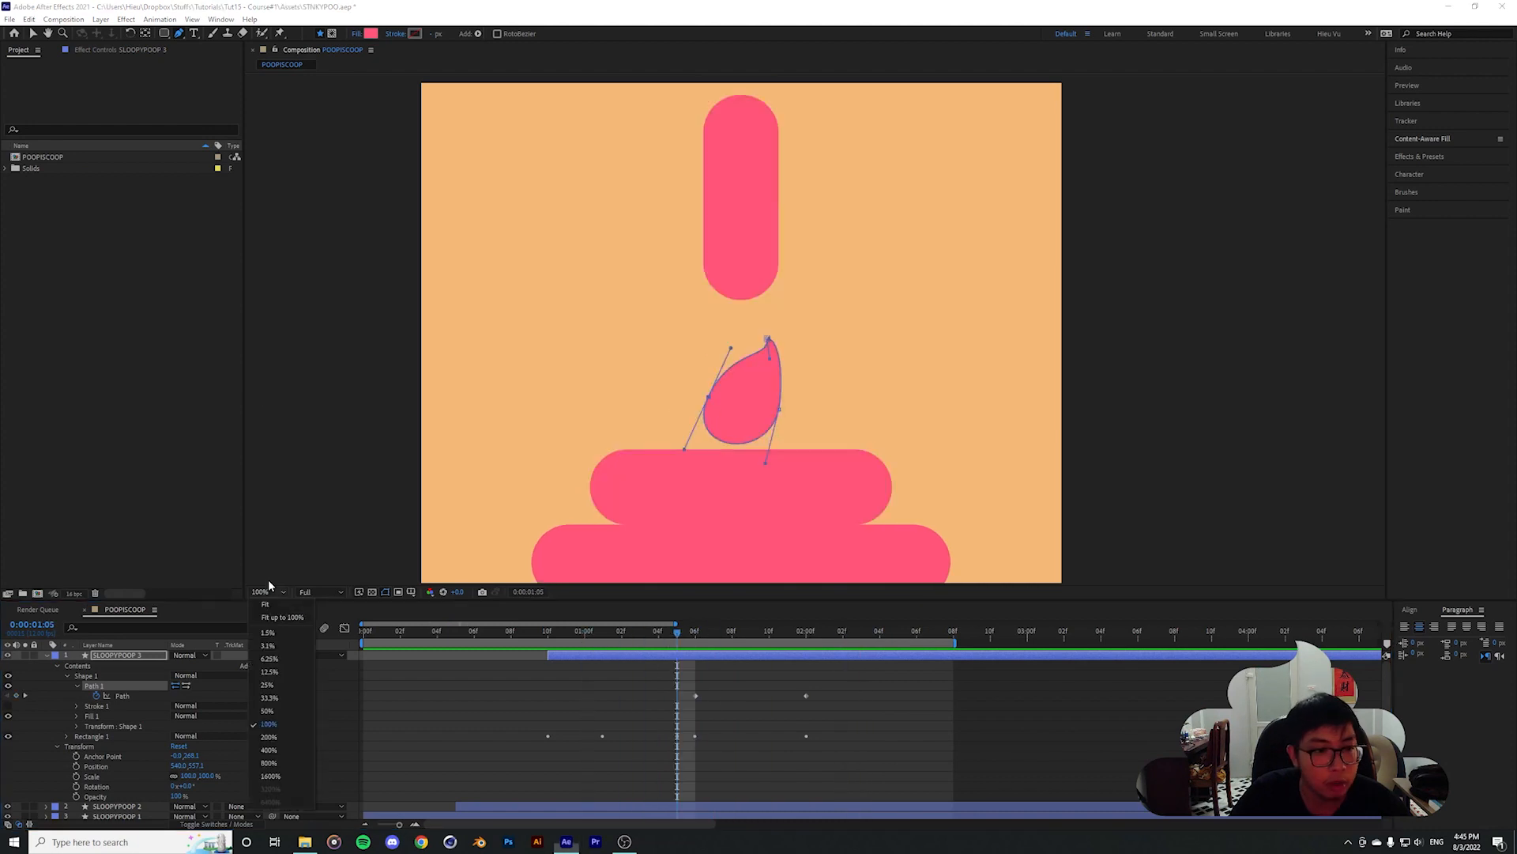
click(274, 607)
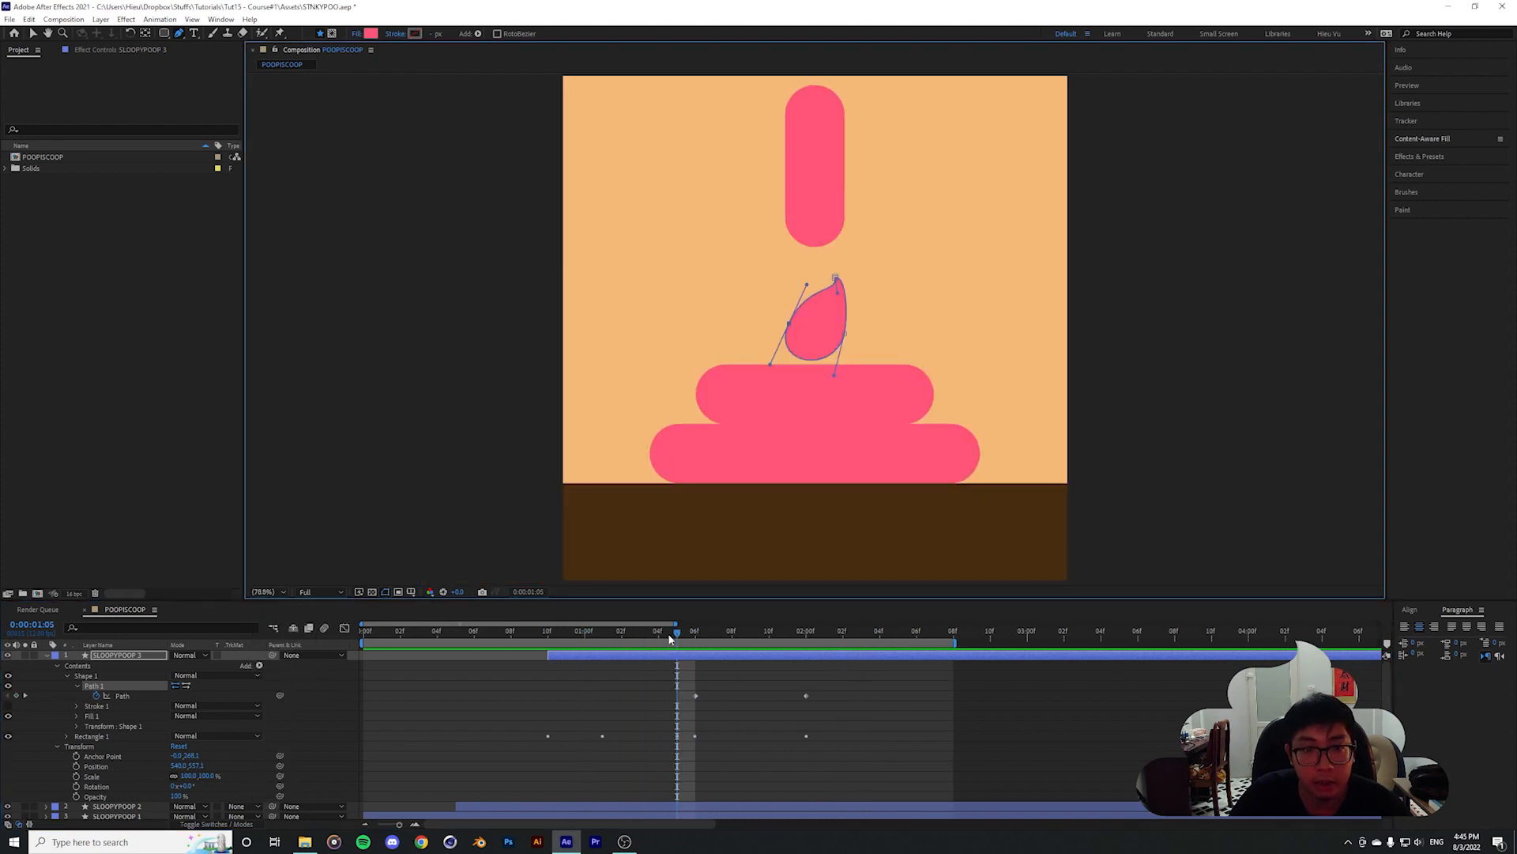
drag(676, 633, 641, 637)
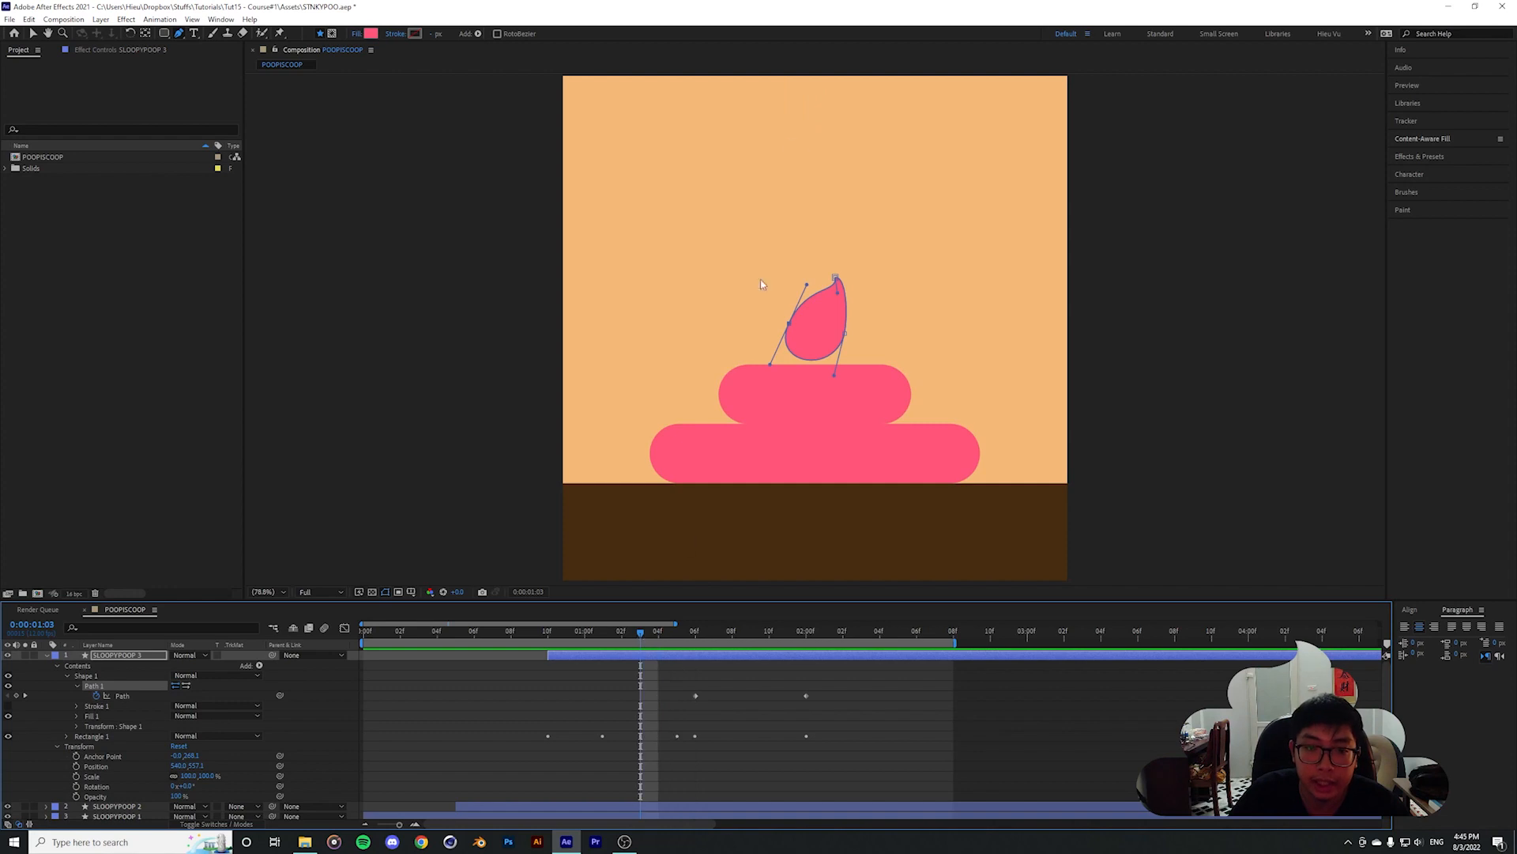
At 0:00:01:04, move the whole drop-shaped path straight up to the falling bar's upper end, just above the artboard
drag(640, 637, 658, 637)
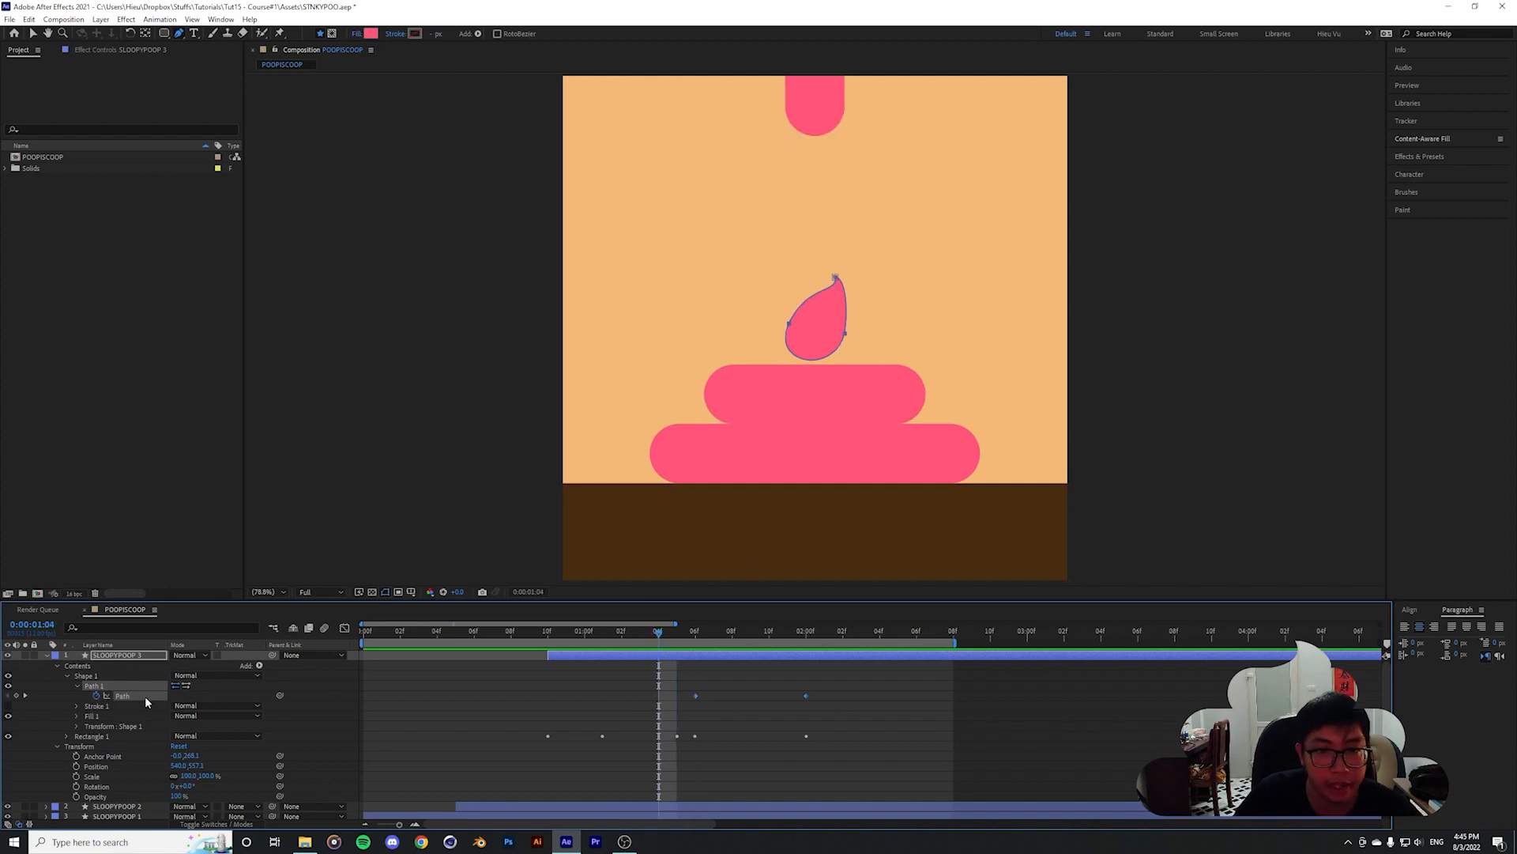
key(.)
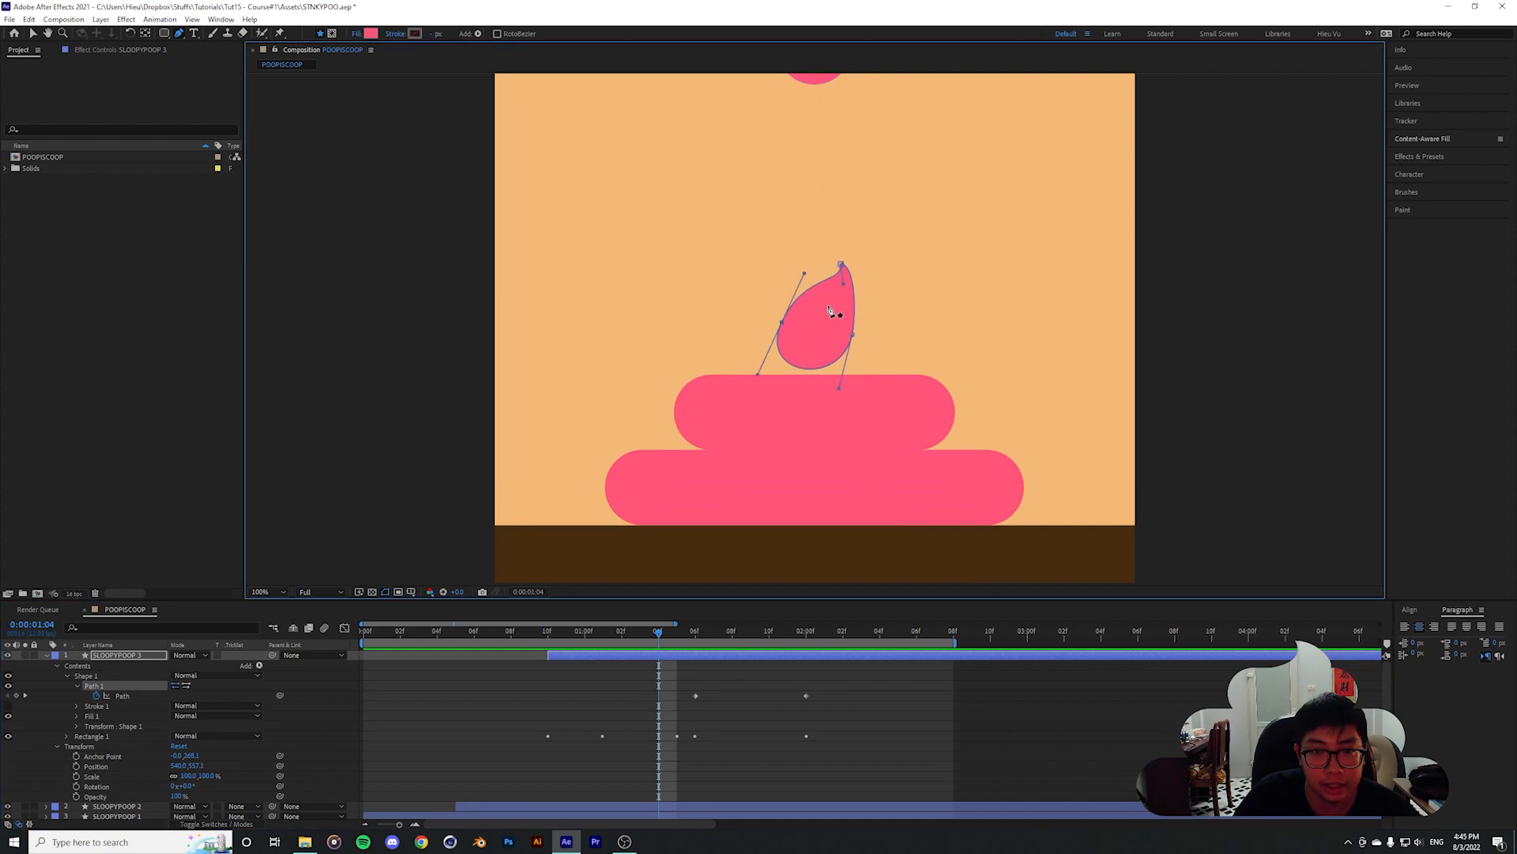
shift+click(841, 265)
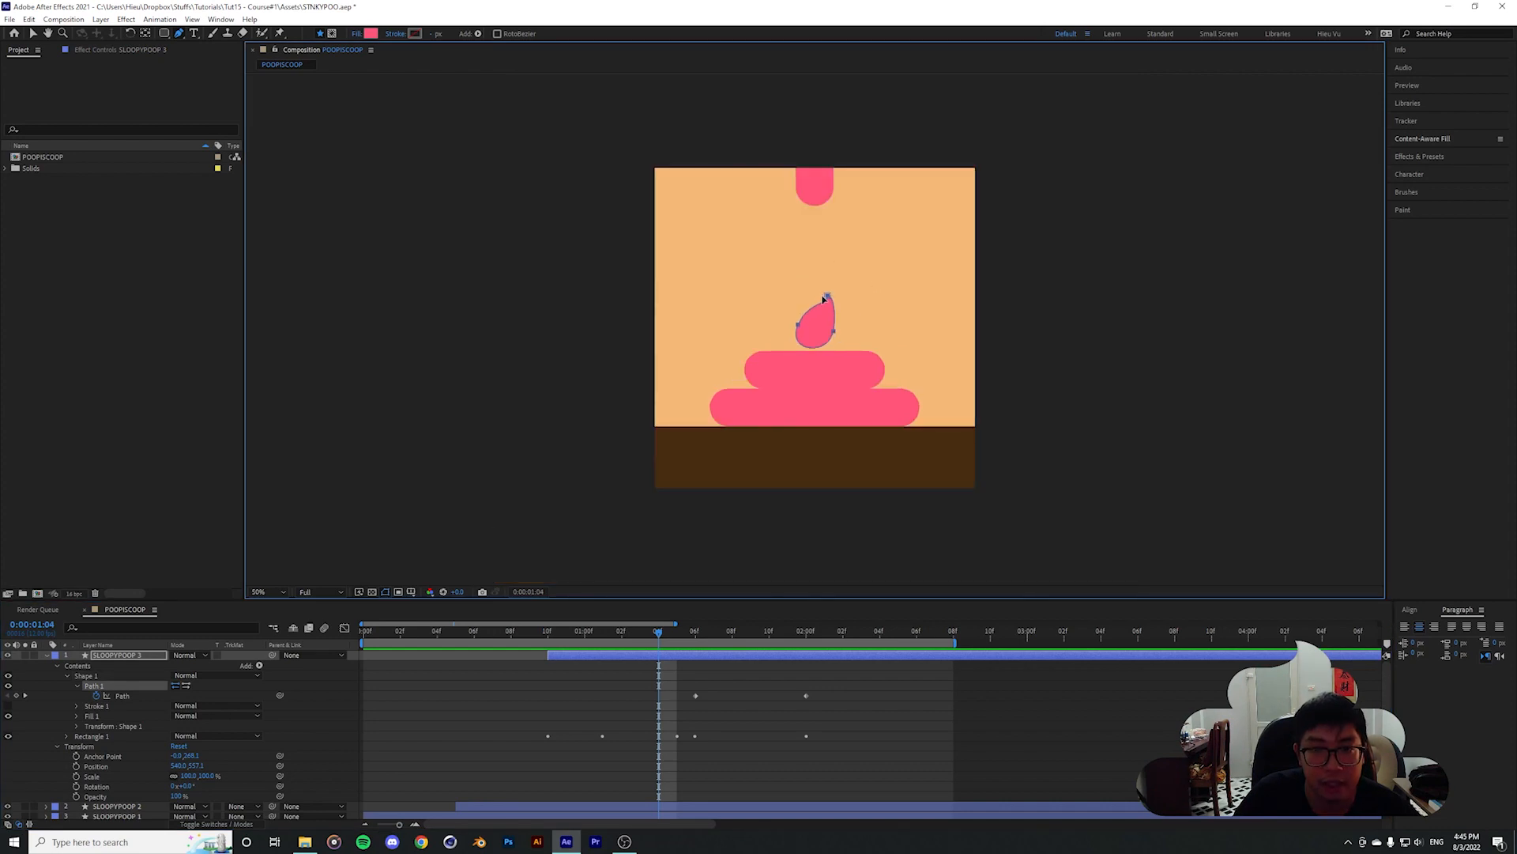
drag(827, 292, 825, 125)
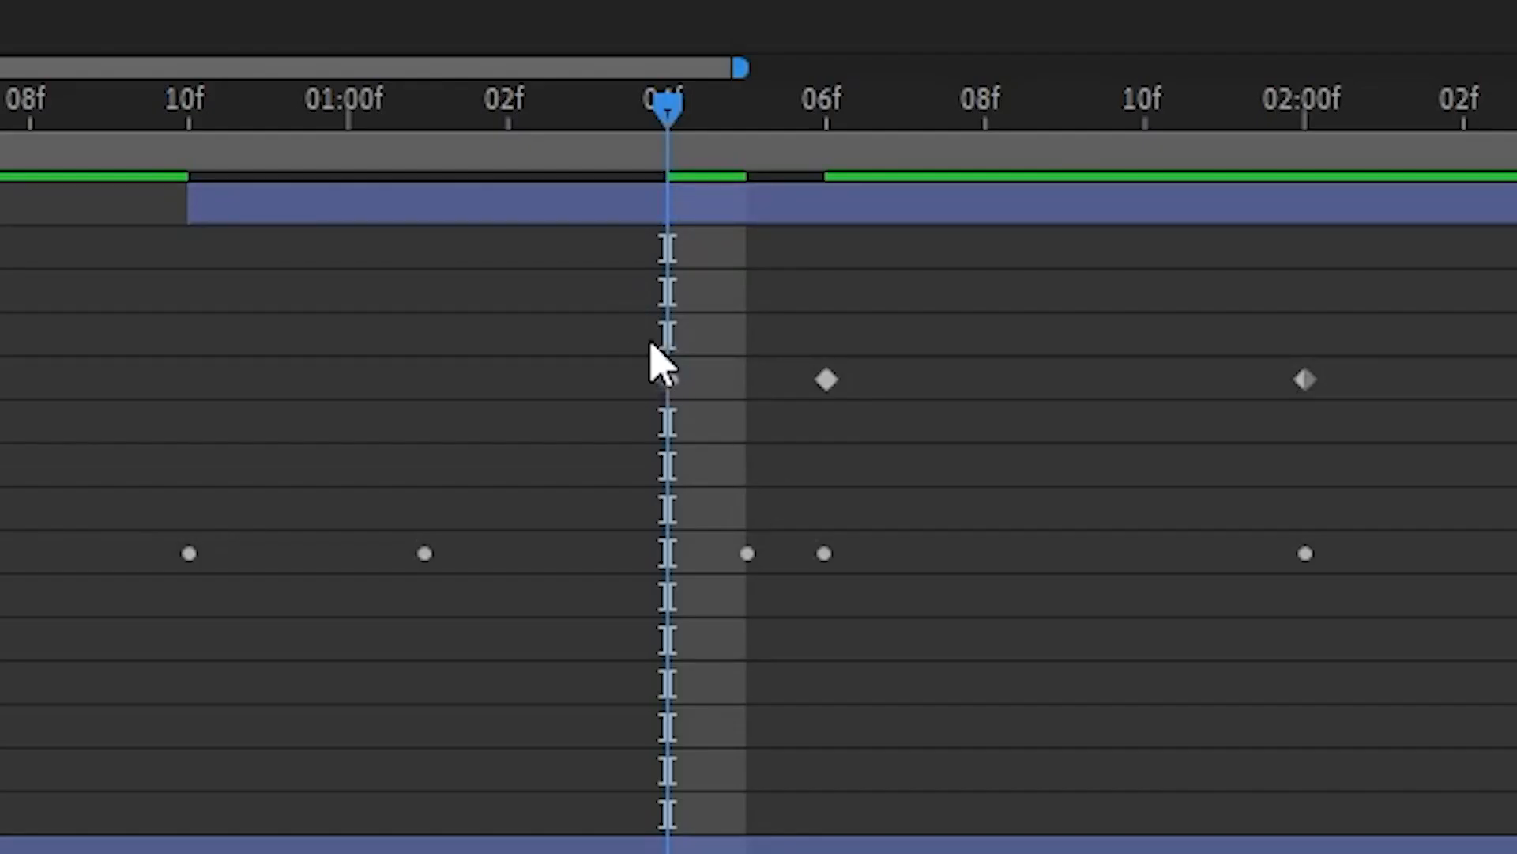
Examine the tip's Path keyframes and scrub through to 0:00:02:00 to check how the tip drops and curls with the bar
drag(651, 686, 666, 706)
drag(702, 423, 702, 421)
click(729, 236)
drag(679, 123, 774, 207)
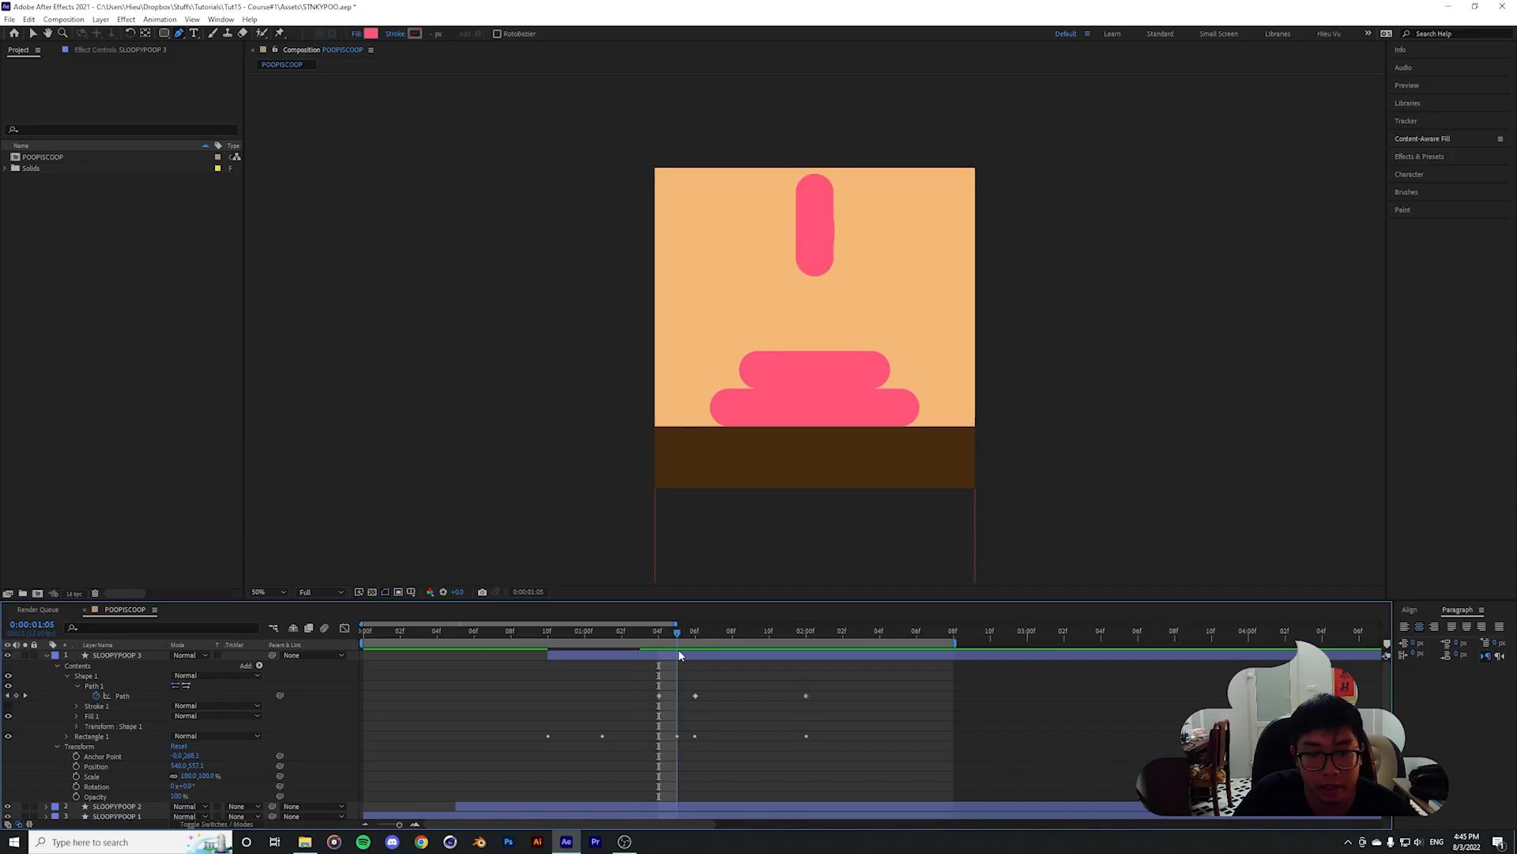
drag(684, 656, 861, 714)
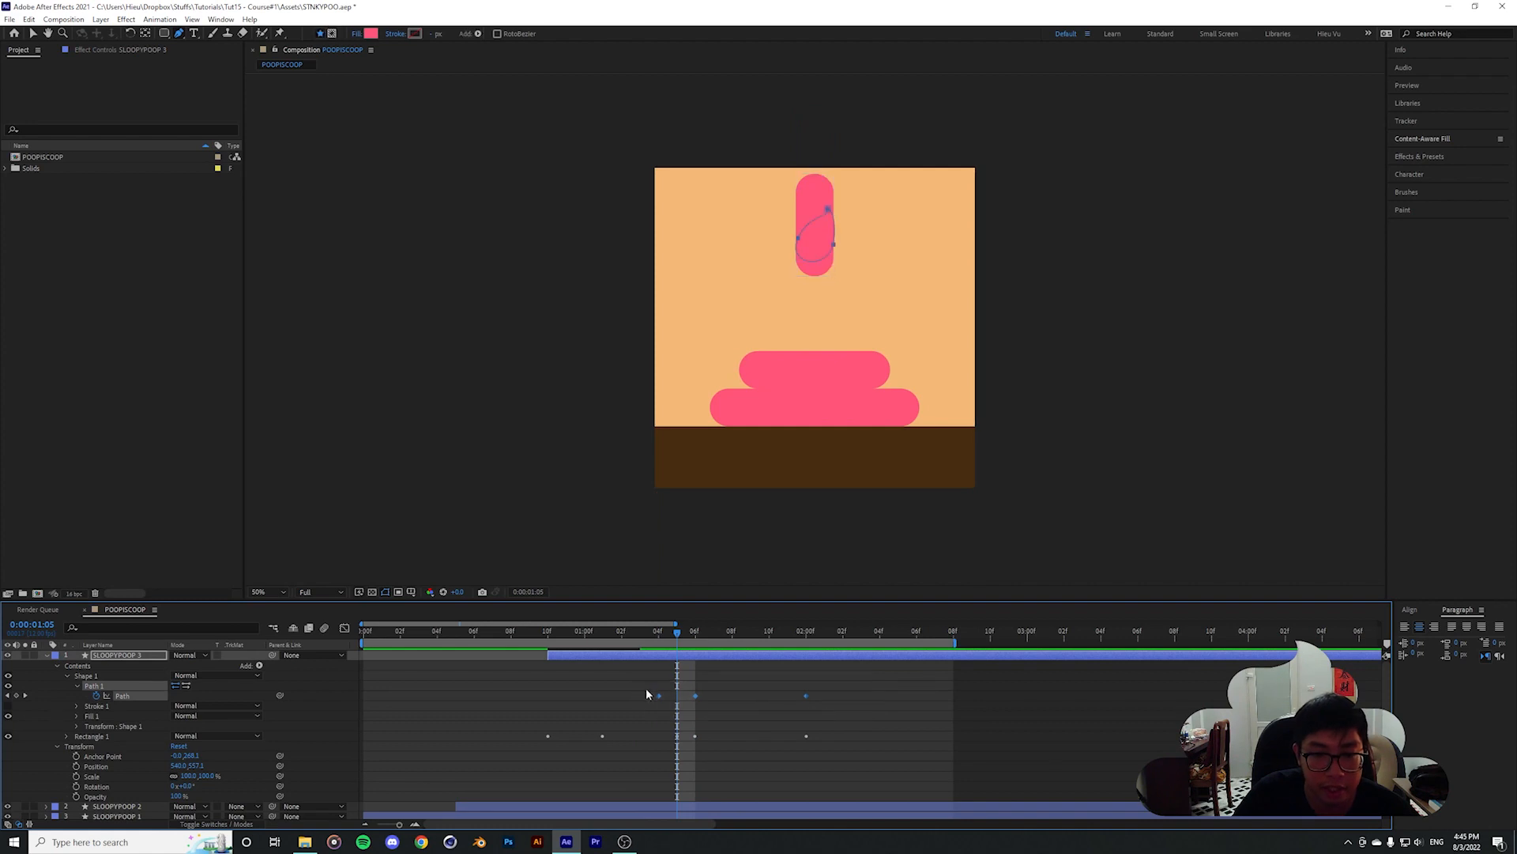
click(645, 686)
drag(363, 623, 458, 624)
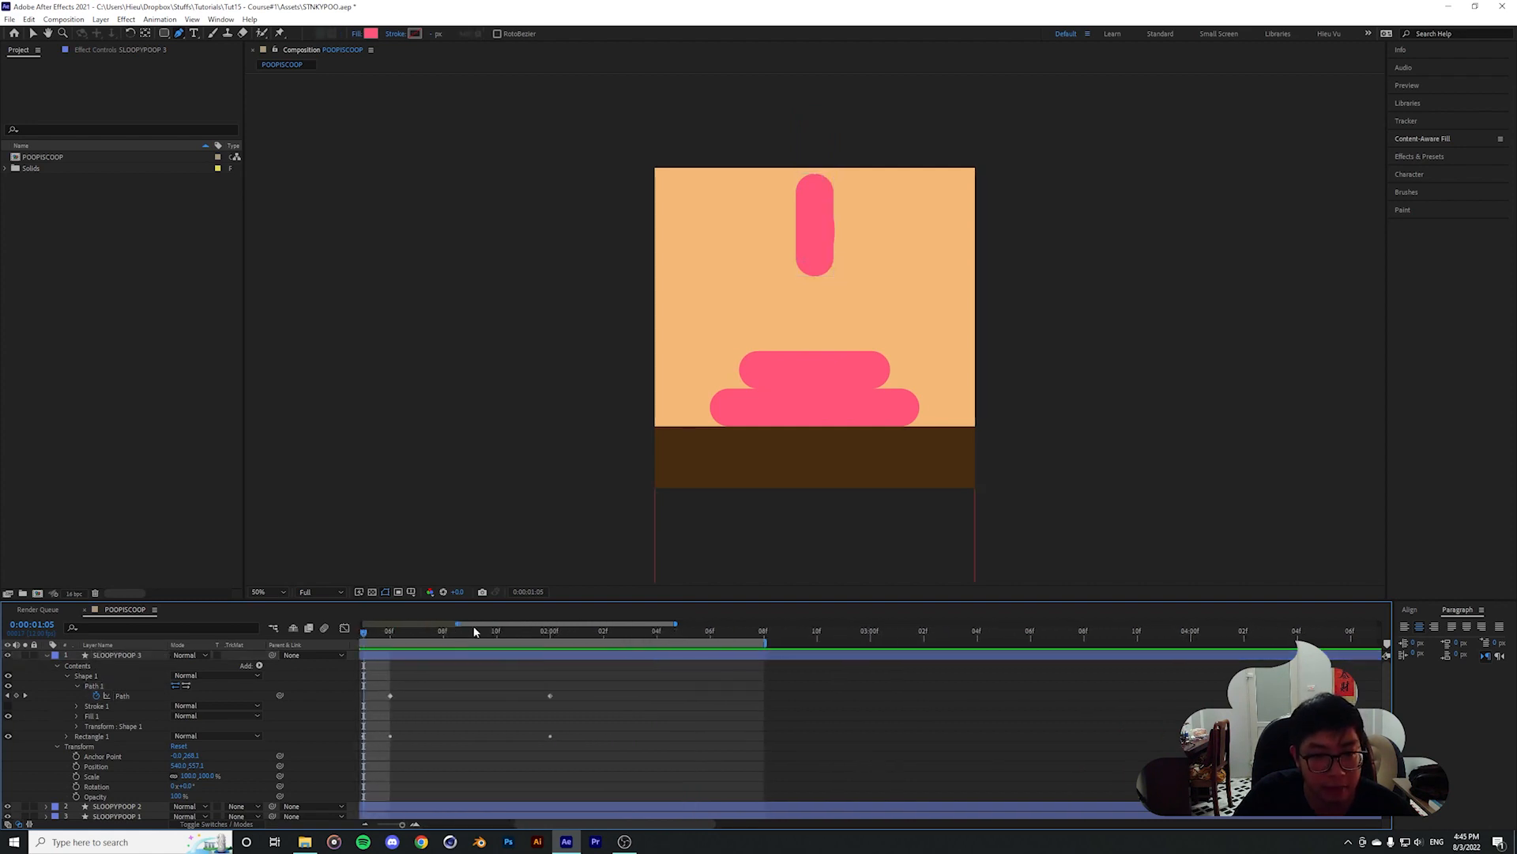
drag(622, 625, 576, 630)
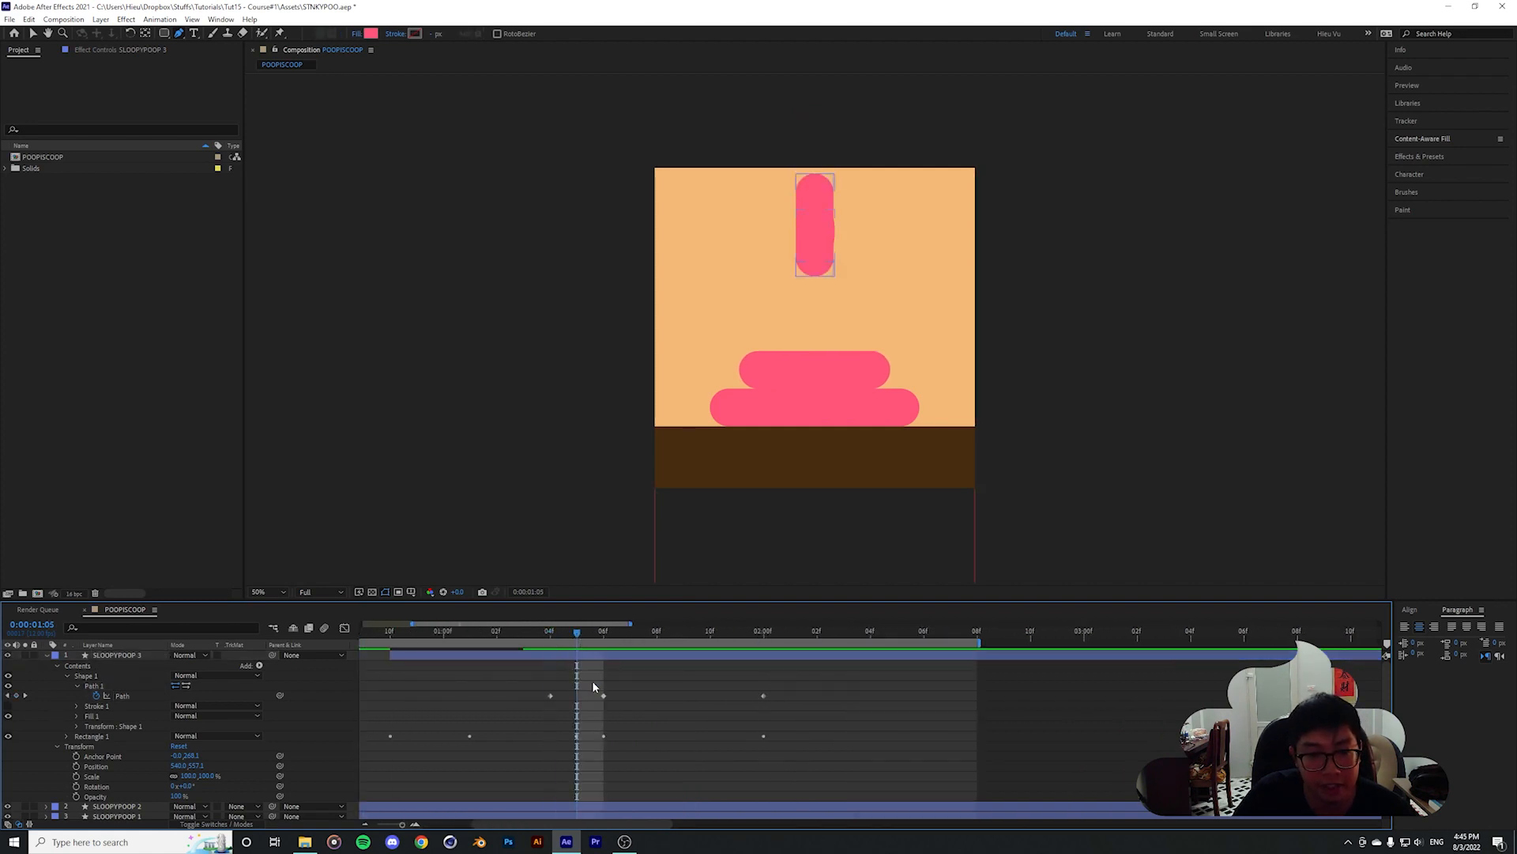
drag(539, 681, 567, 708)
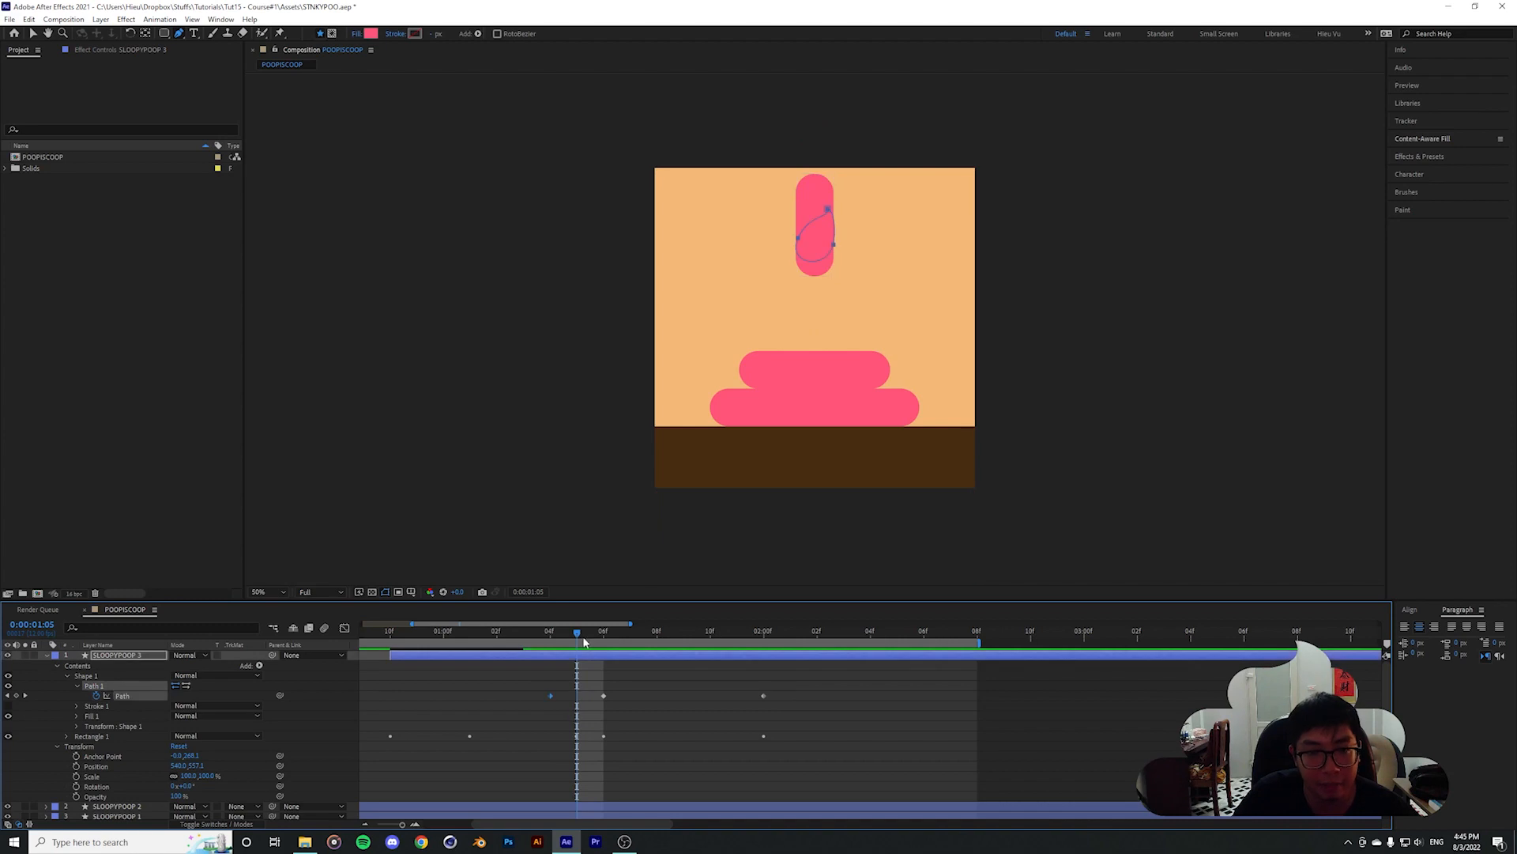
drag(581, 632, 603, 632)
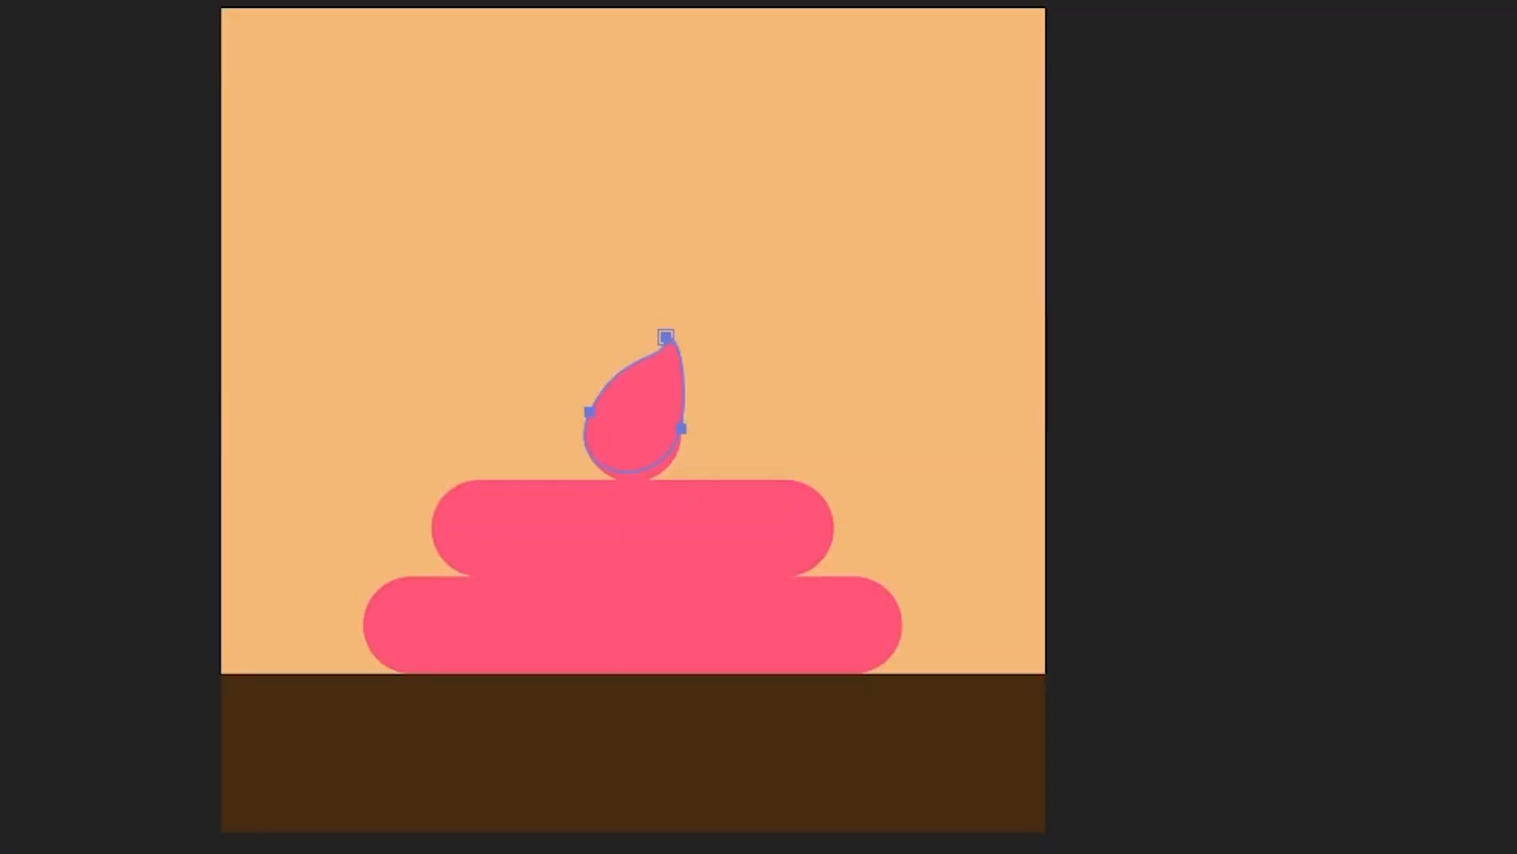
drag(606, 632, 761, 632)
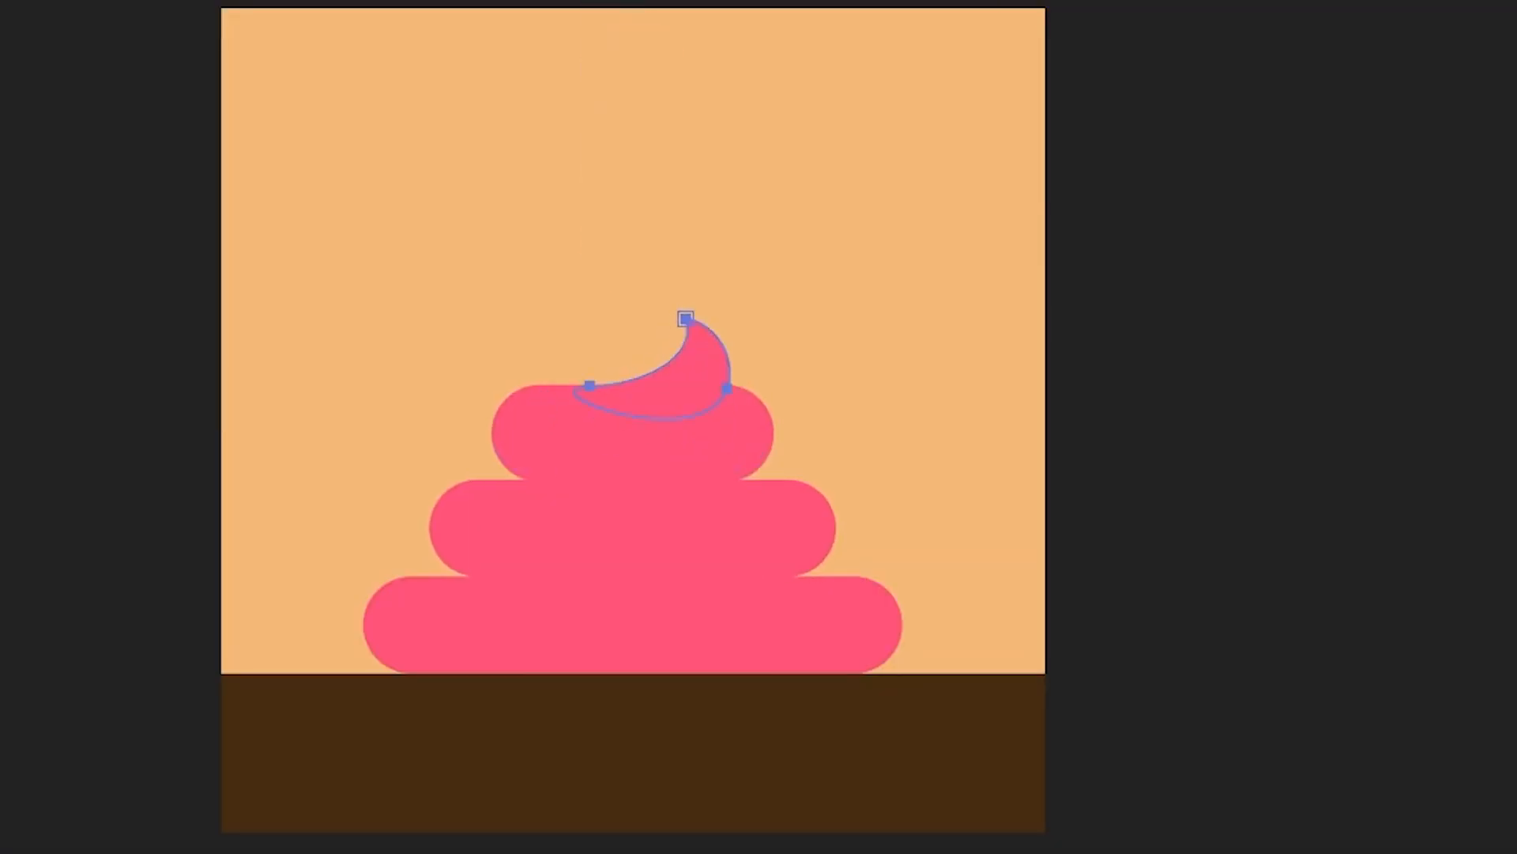
At 0:00:01:04, raise the drop-shaped path further above the artboard until the tip meets the falling bar's upper end at 0:00:01:05
drag(523, 658, 550, 638)
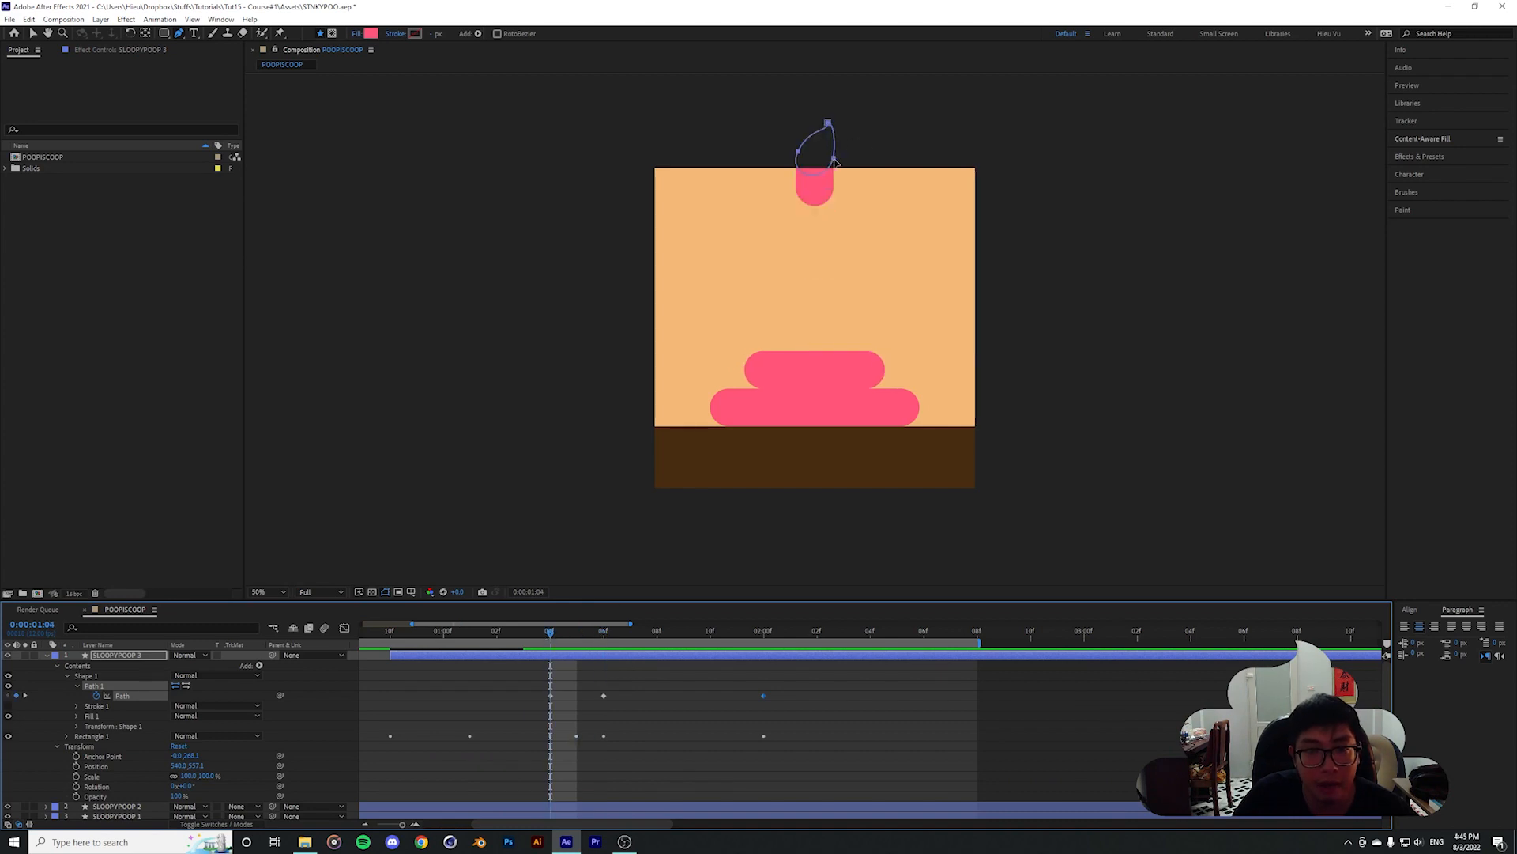
drag(833, 158, 833, 117)
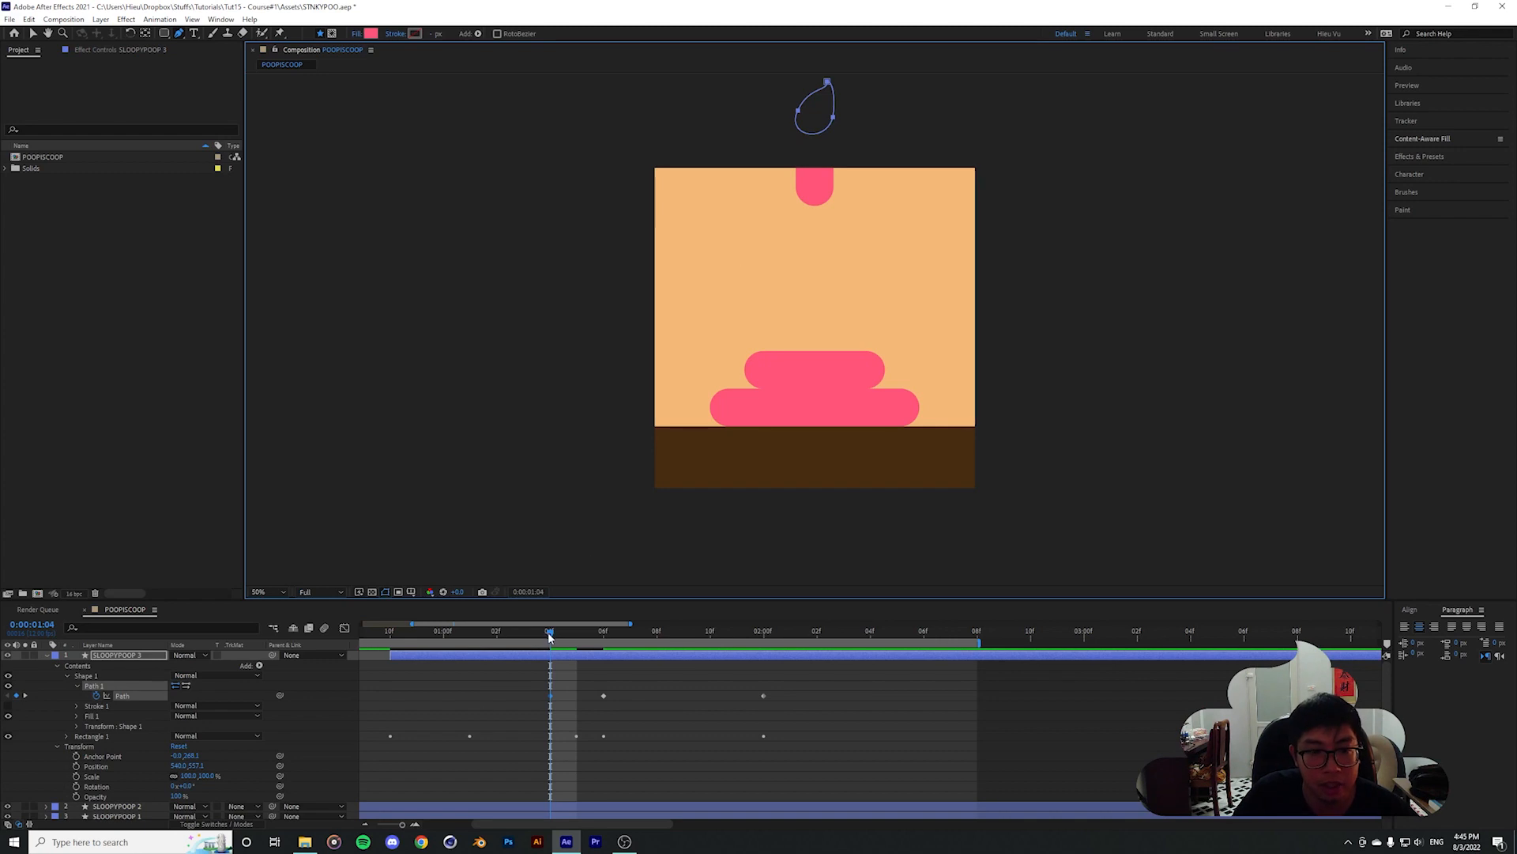
drag(549, 632, 577, 632)
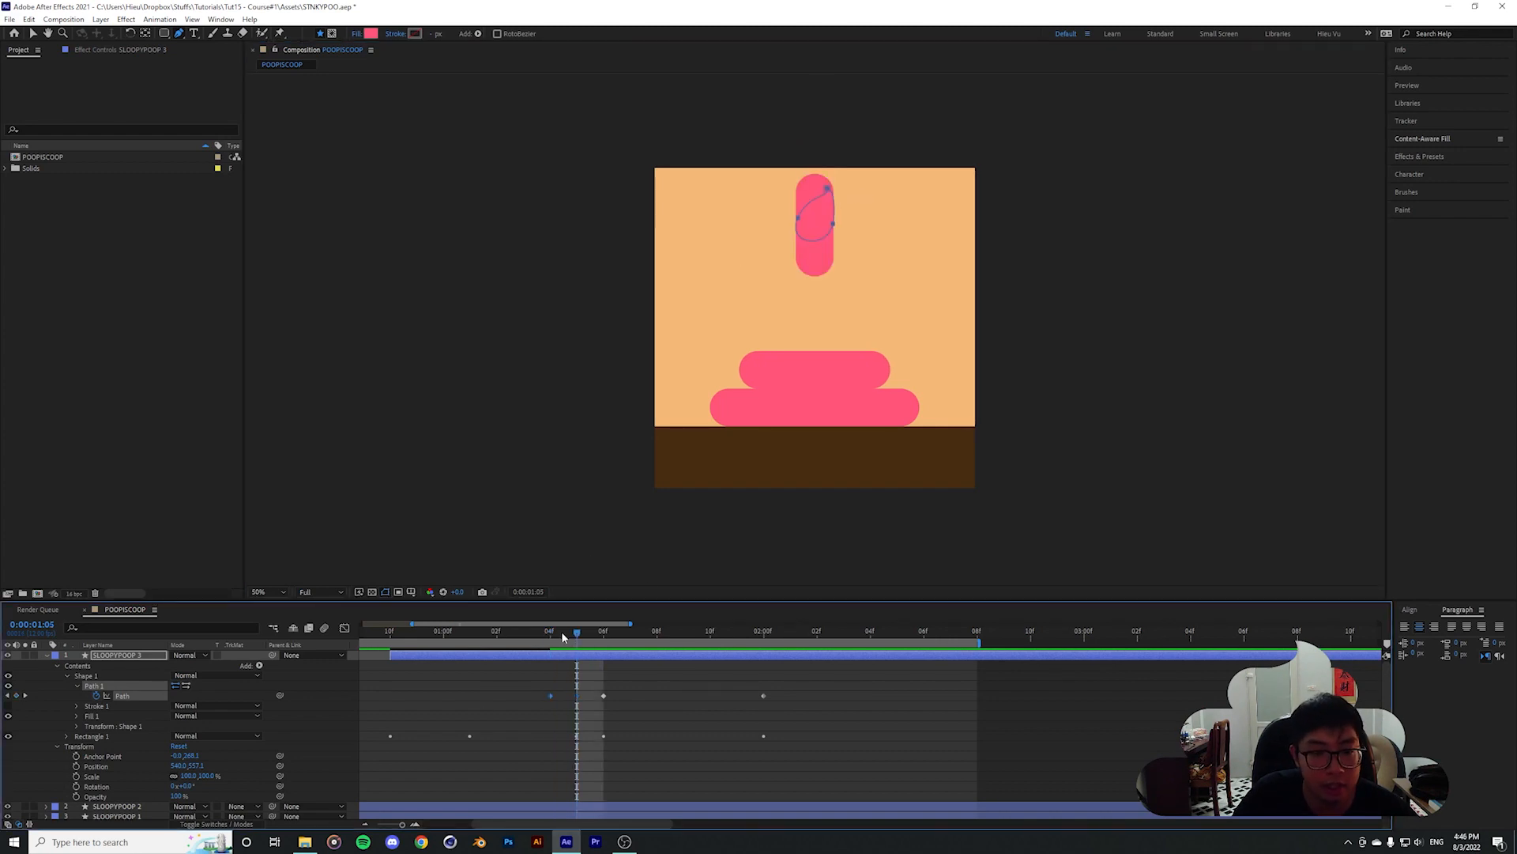
key(Page_Up)
drag(832, 117, 838, 76)
drag(551, 632, 577, 633)
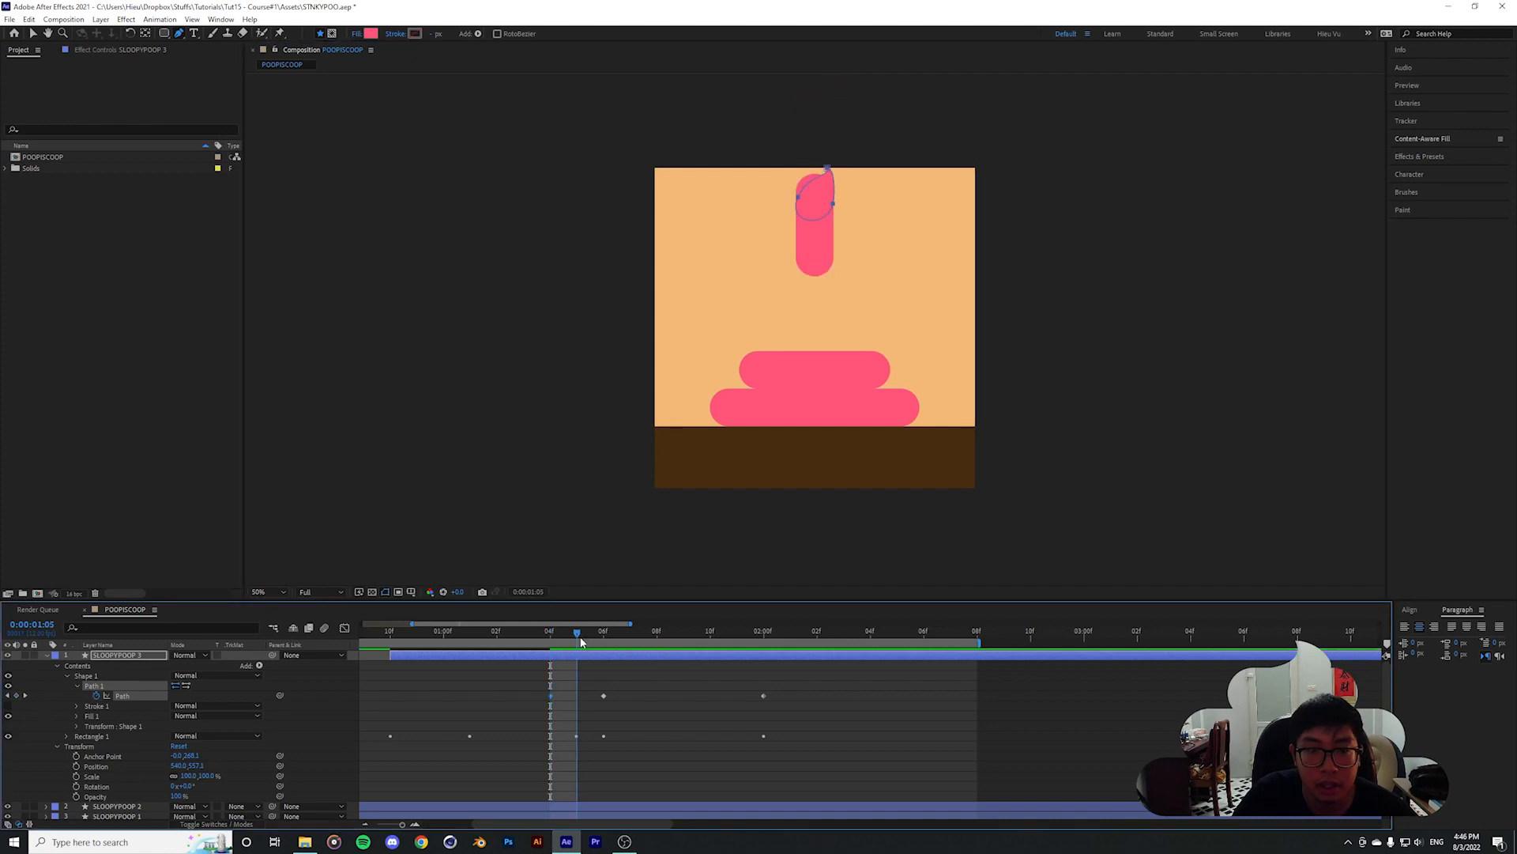
key(Page_Up)
click(836, 92)
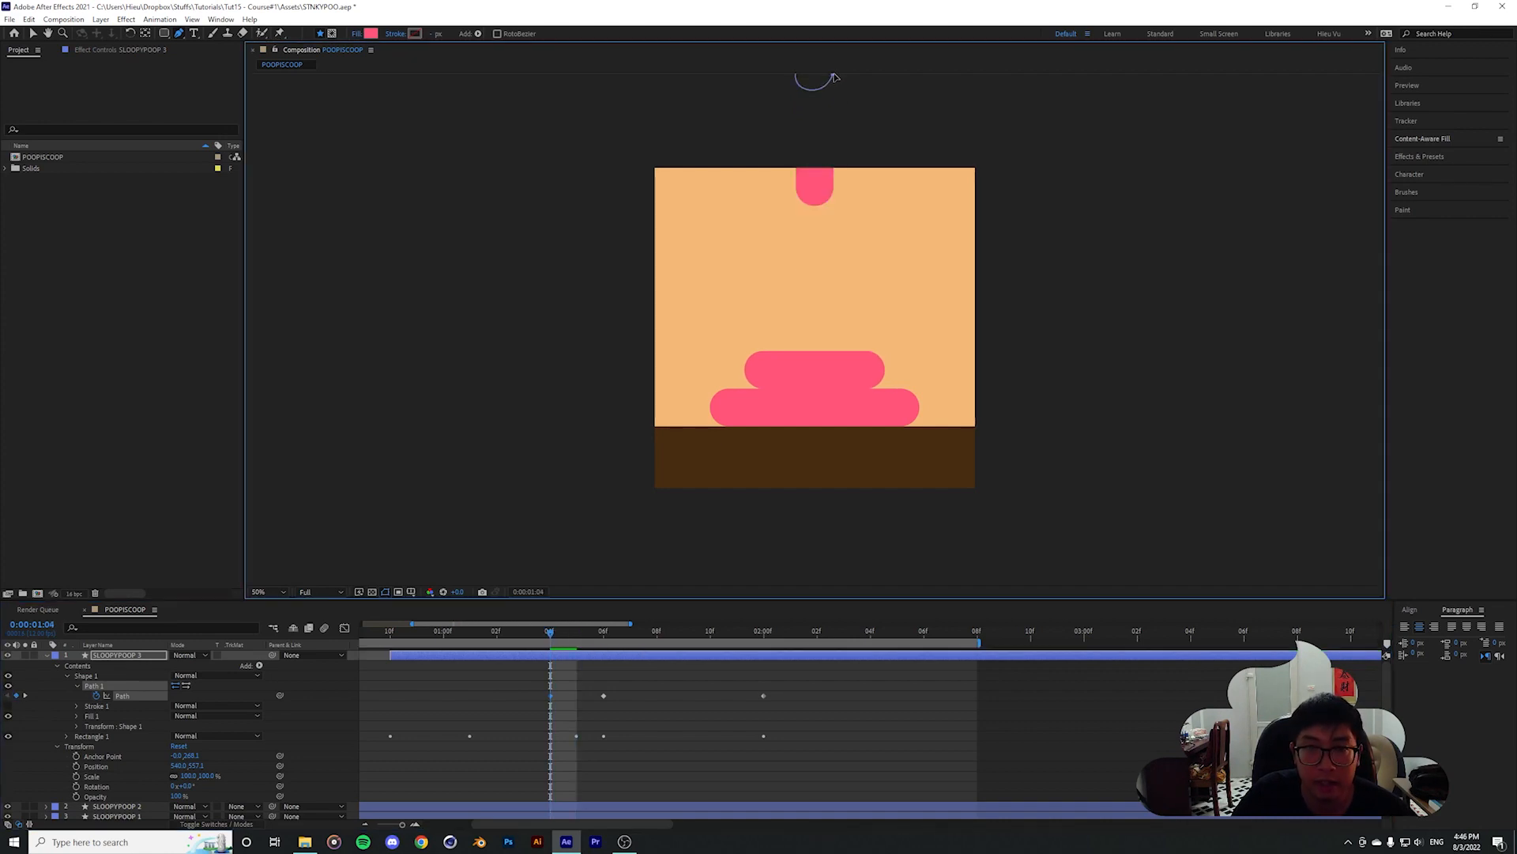
drag(552, 632, 578, 635)
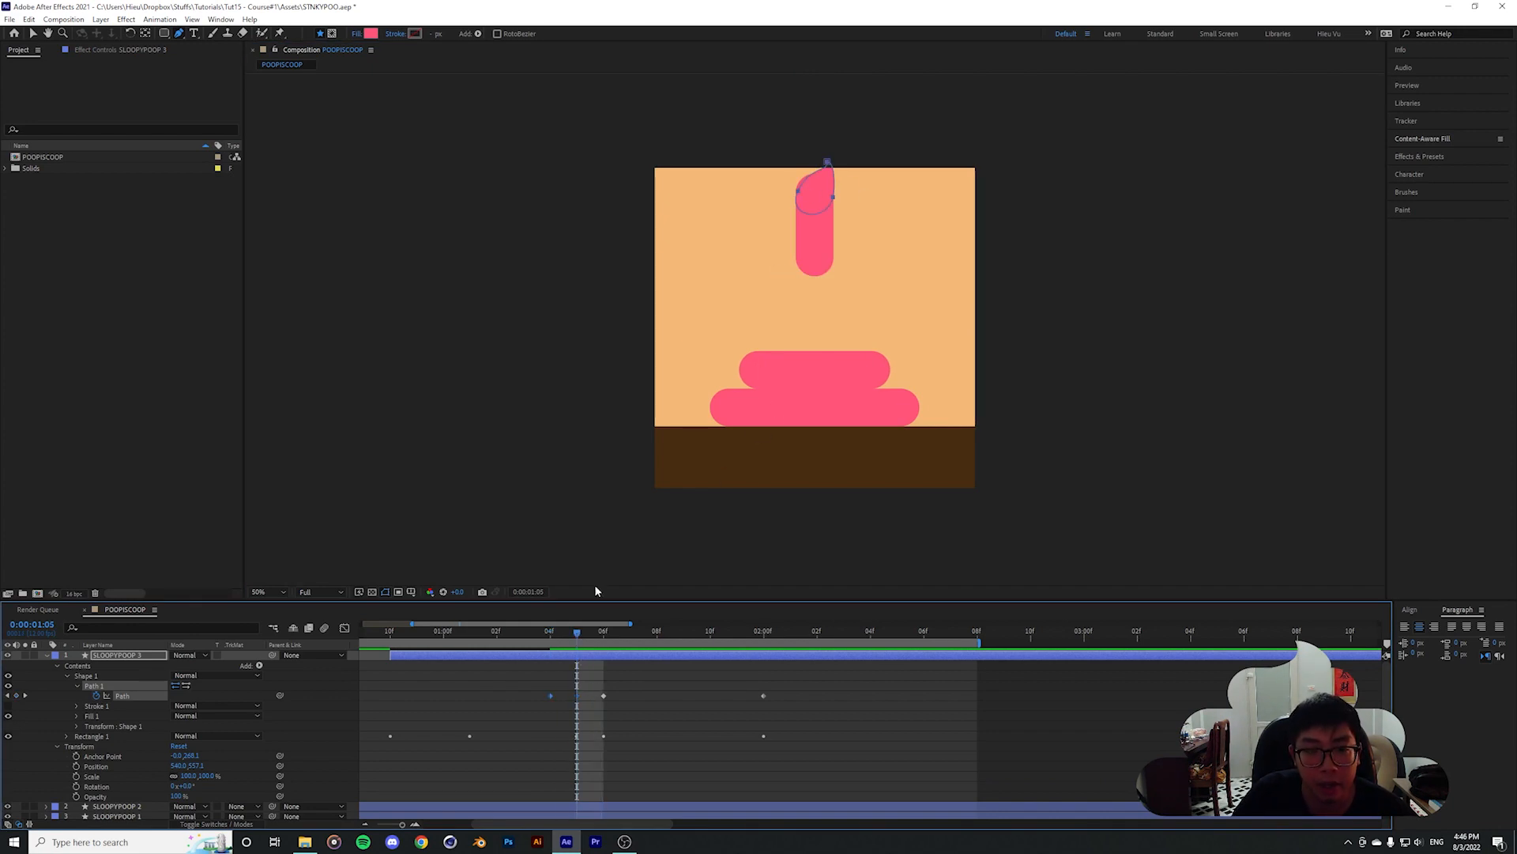
mouse_move(586, 633)
mouse_down()
mouse_move(604, 634)
mouse_move(579, 642)
mouse_up()
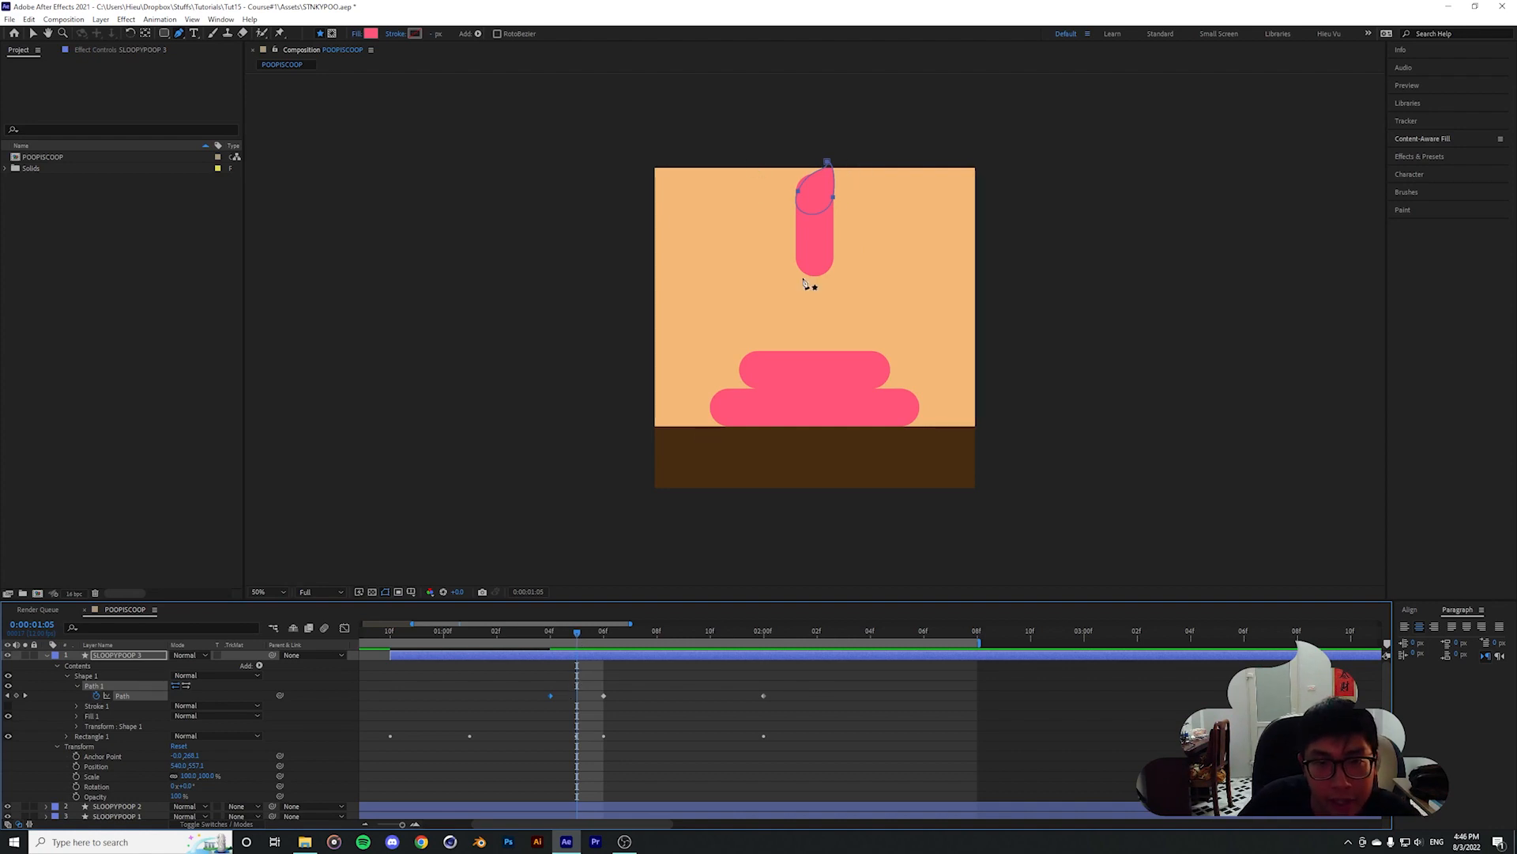
At 0:00:01:05, stretch the drop path's upper point well above the artboard and bend its left side inward
drag(804, 304, 785, 383)
scroll(774, 420, up, 1)
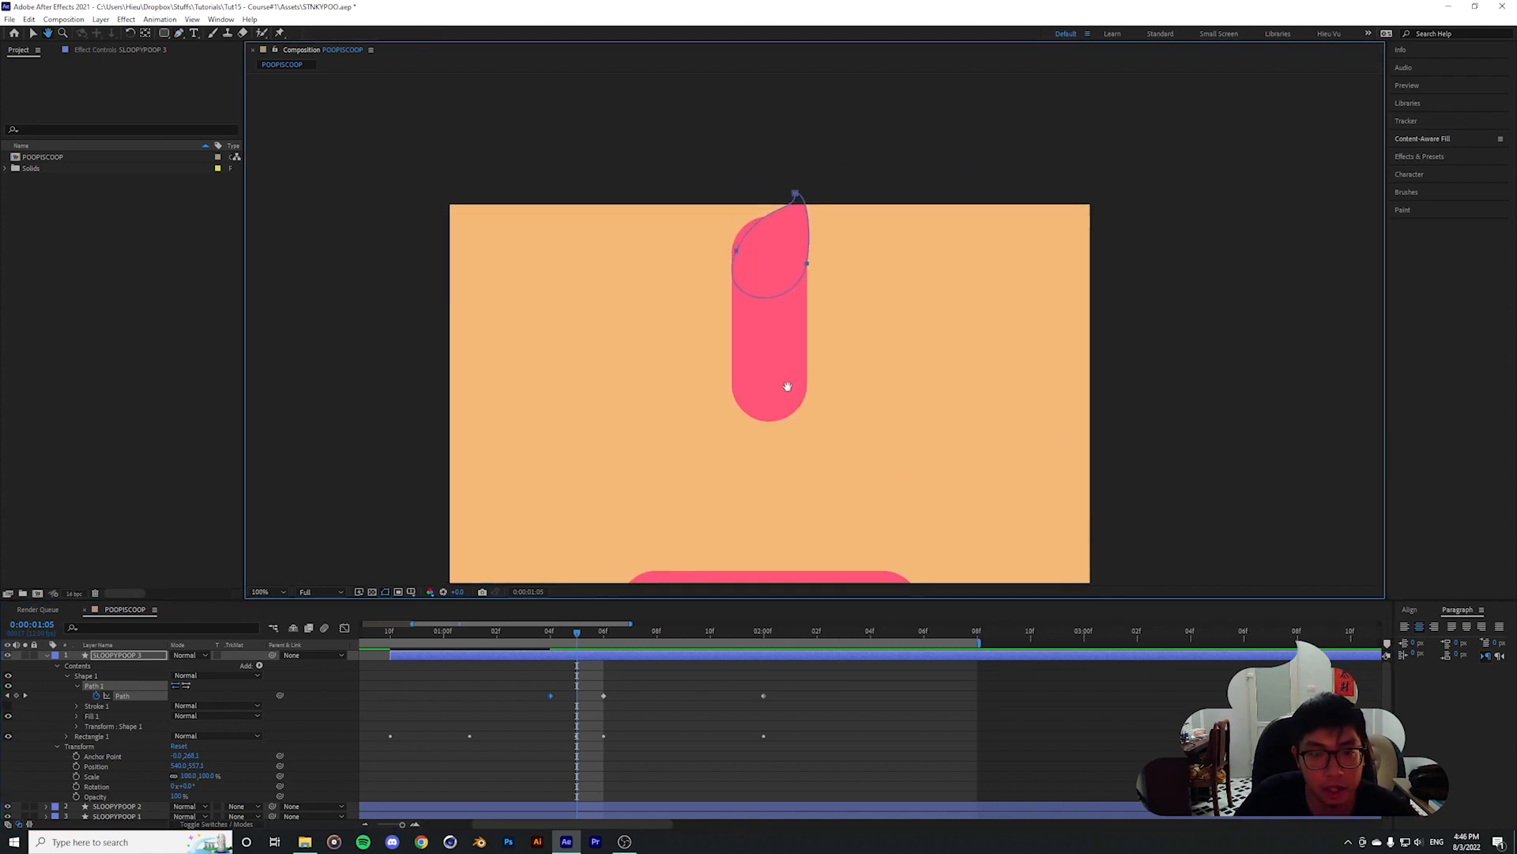
key(v)
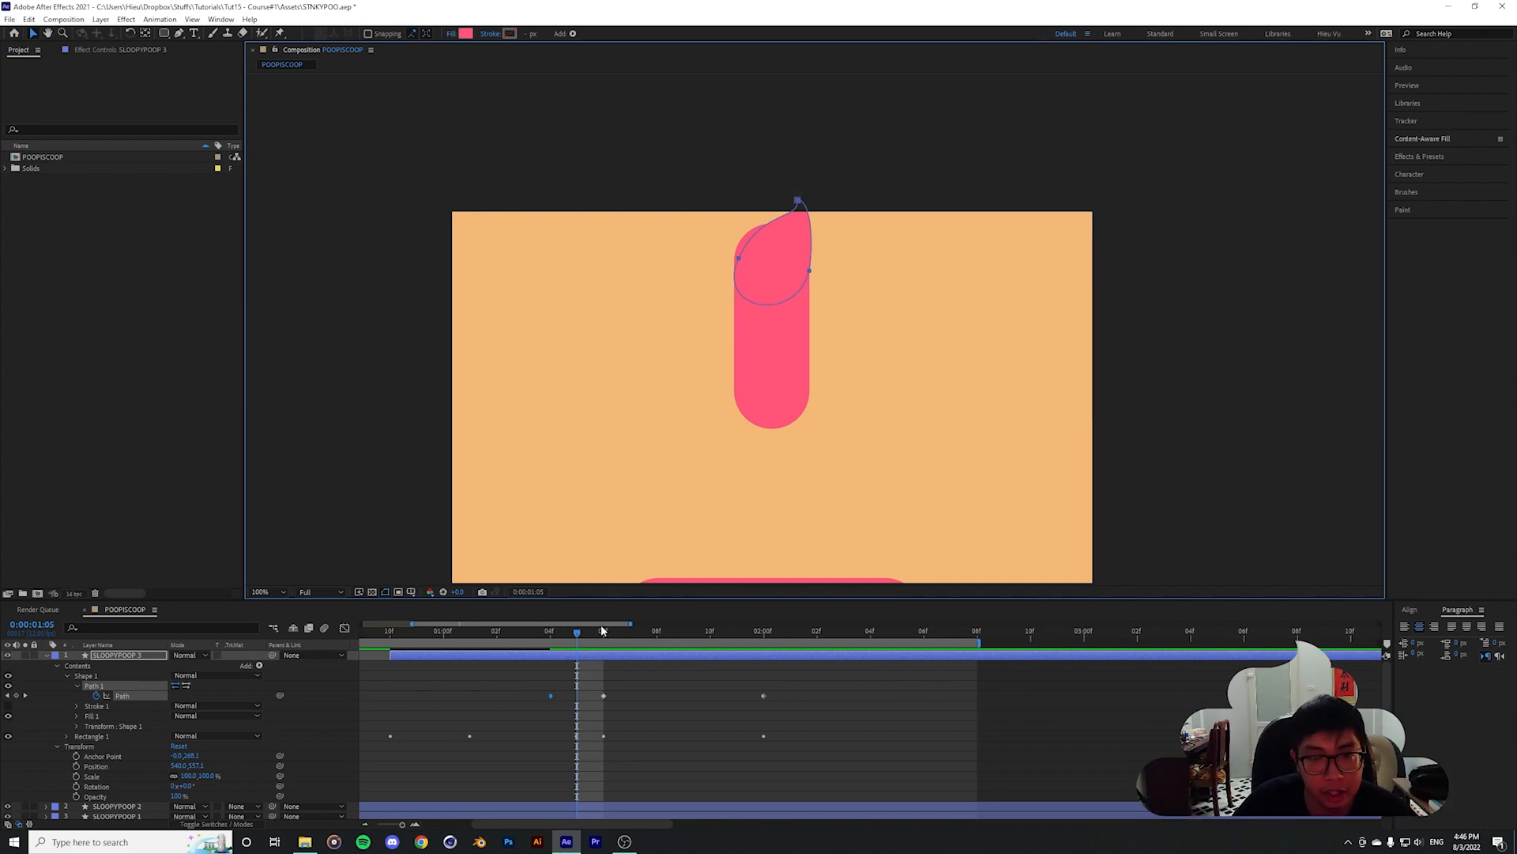
click(135, 656)
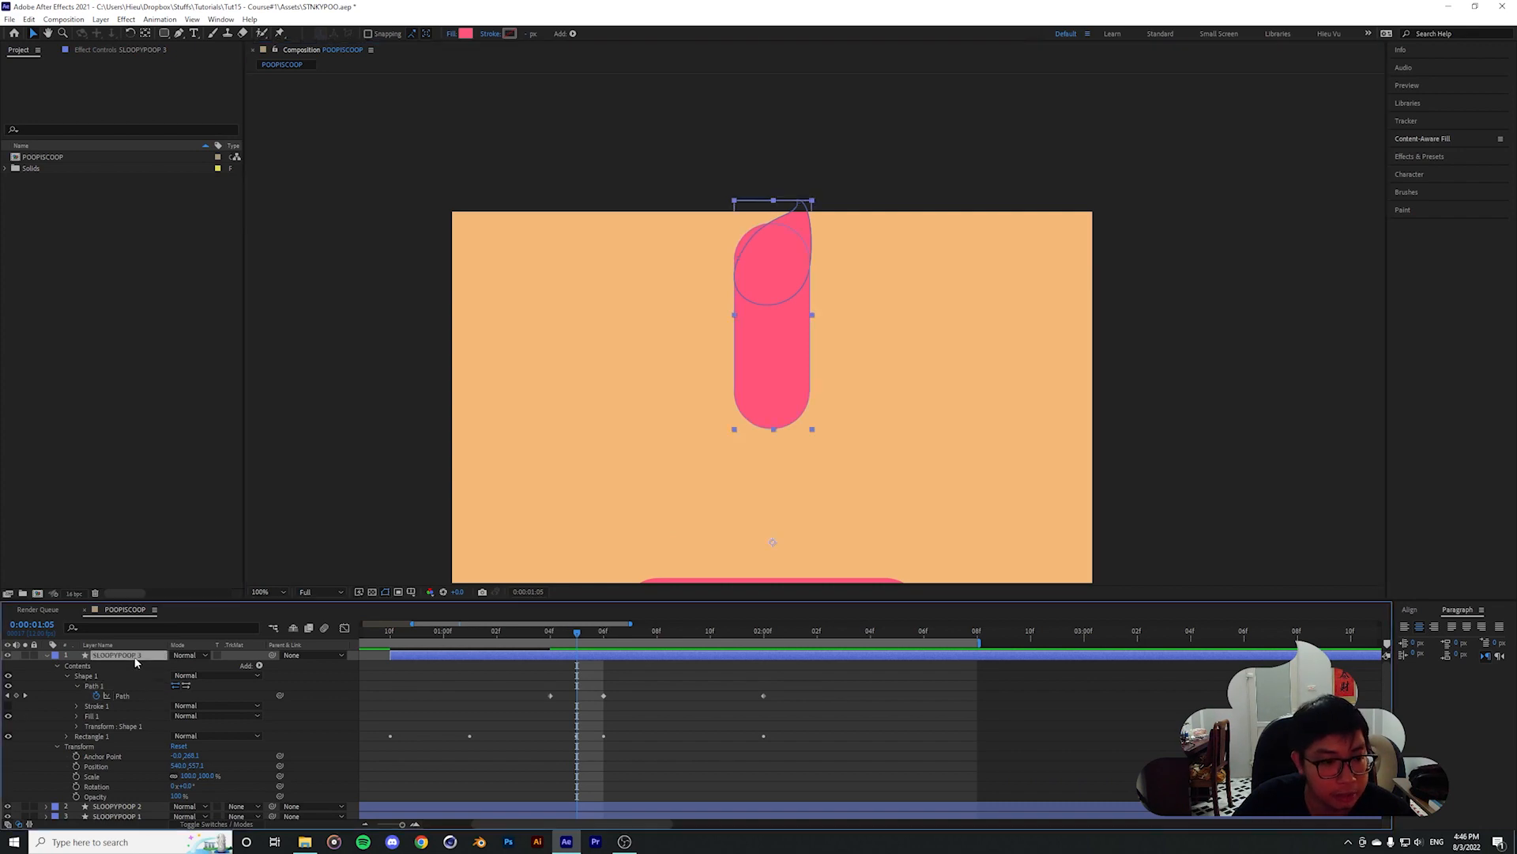
click(93, 685)
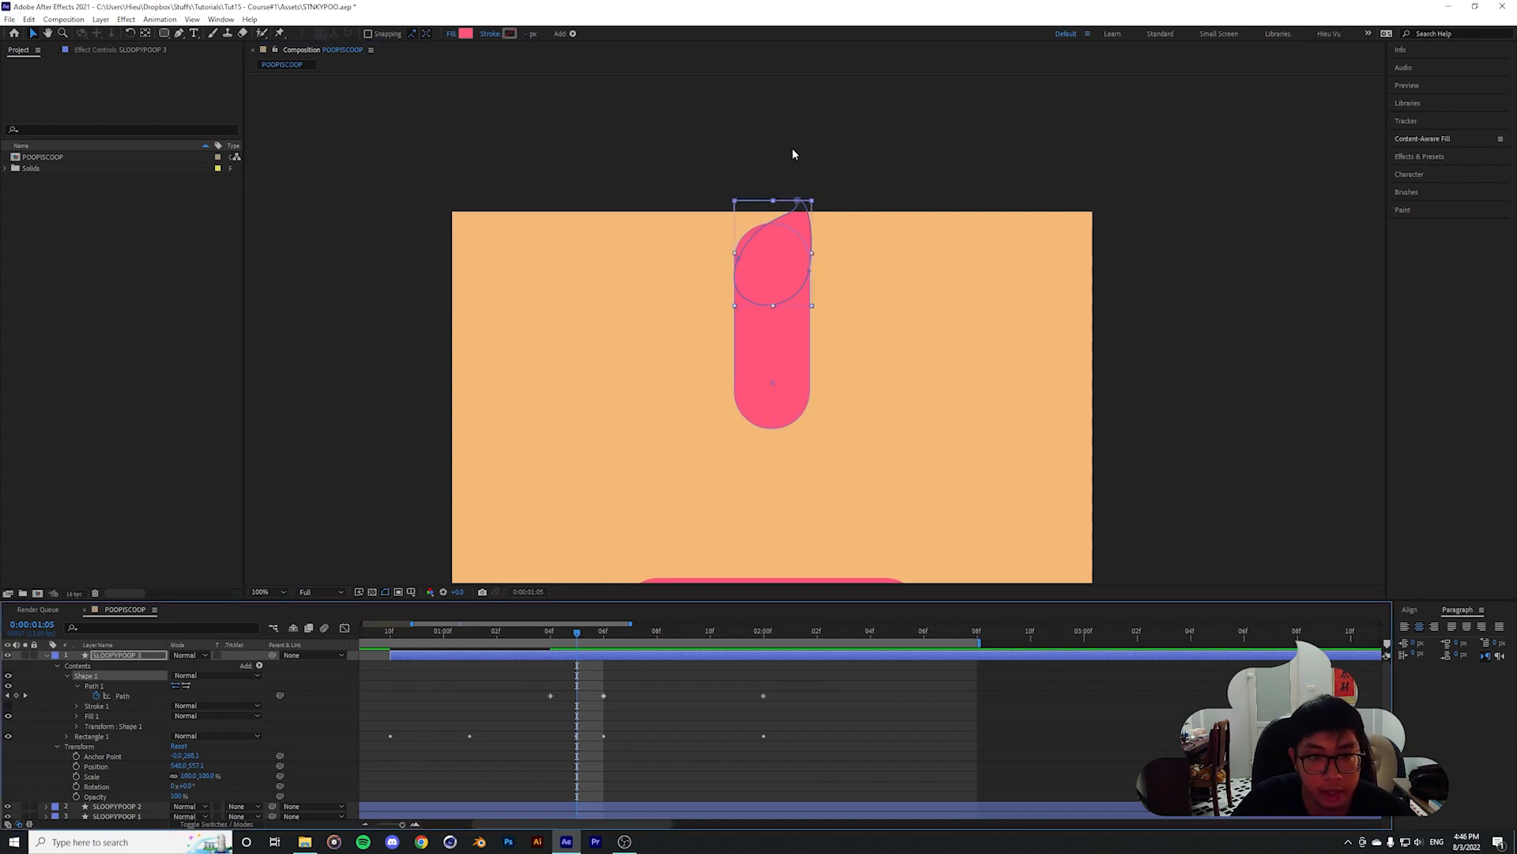
click(799, 204)
drag(800, 203, 801, 135)
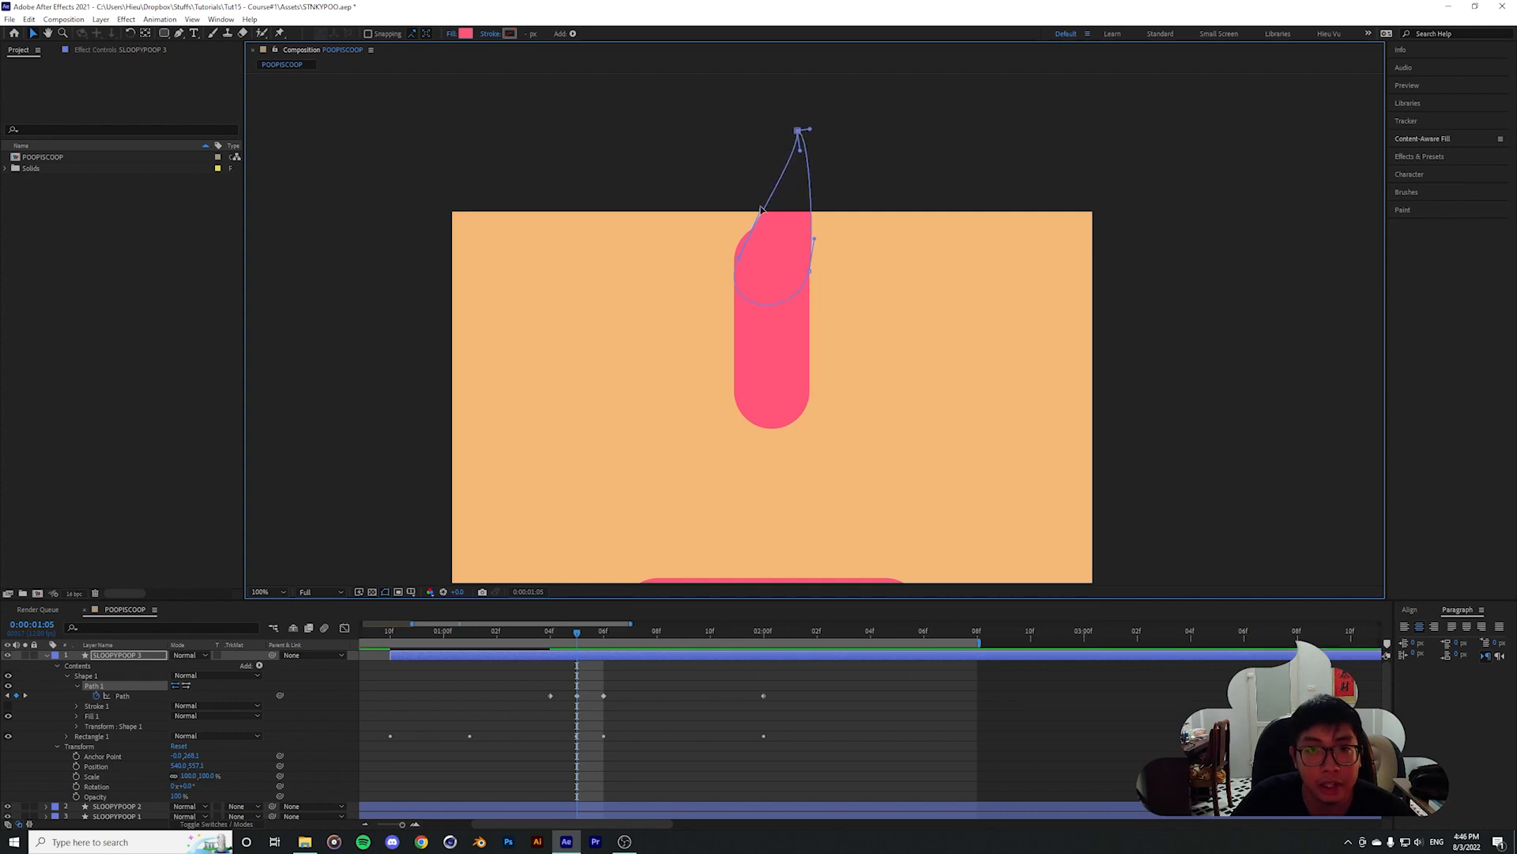
drag(761, 209, 797, 215)
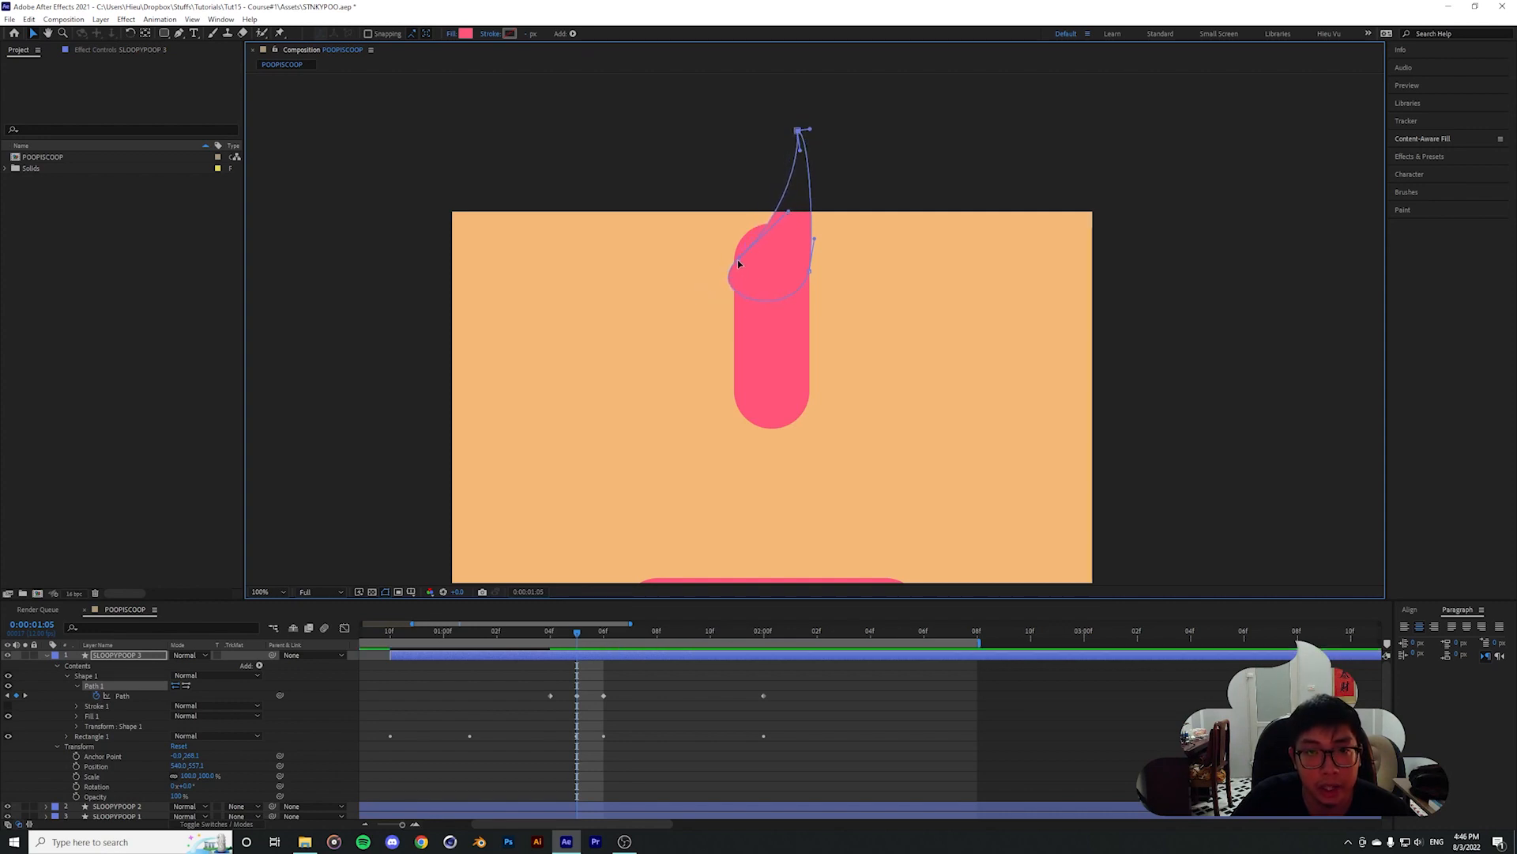
drag(737, 259, 746, 234)
At 0:00:01:06, stretch the tip's upper point upward, curve its left side inward, and compare it with the 0:00:02:00 shape
drag(577, 634, 599, 637)
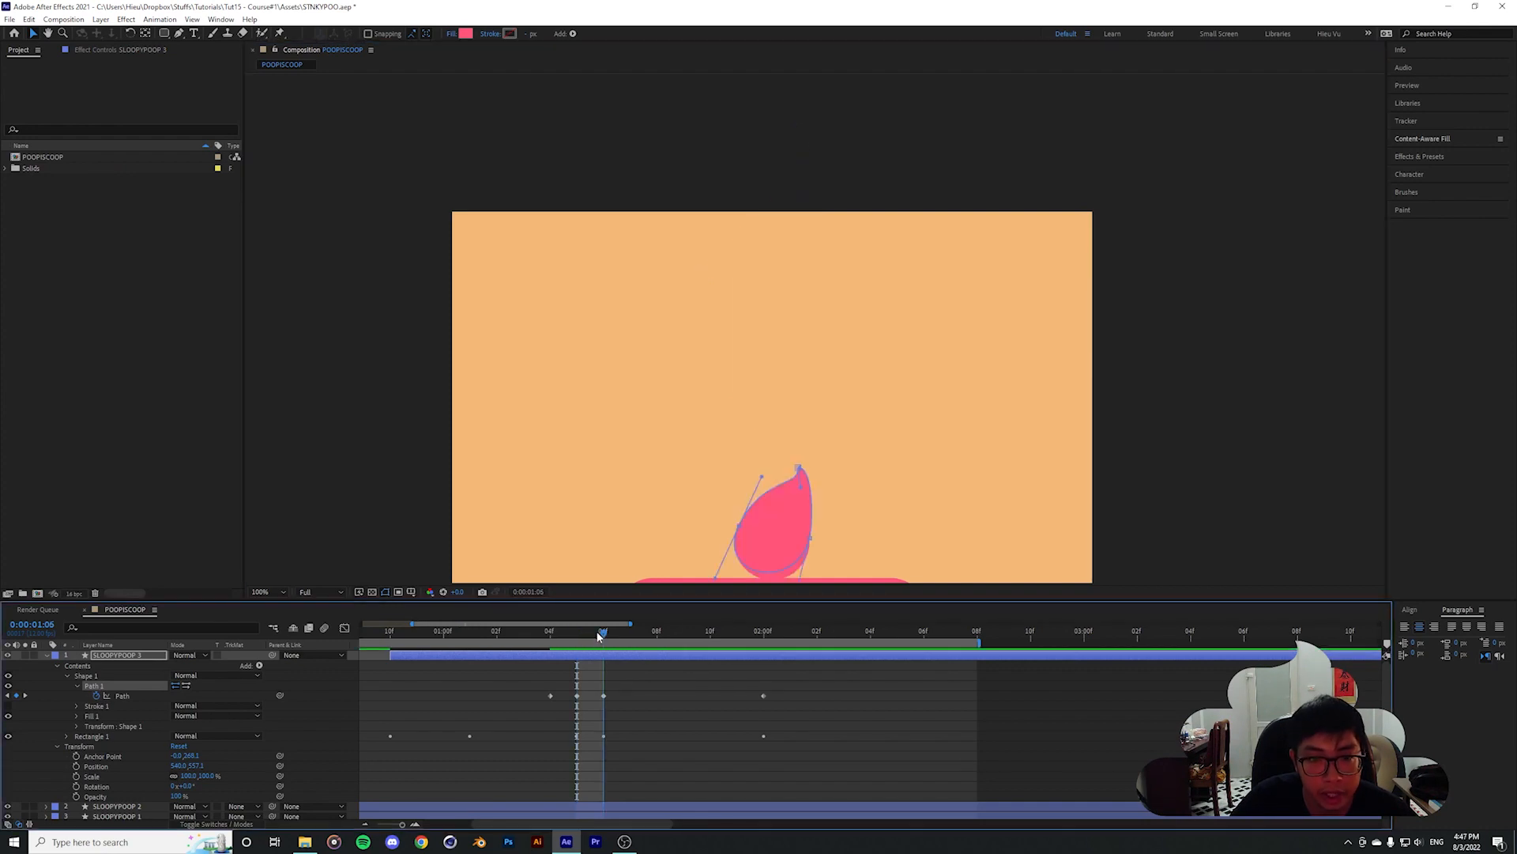
drag(798, 468, 798, 375)
drag(761, 476, 741, 520)
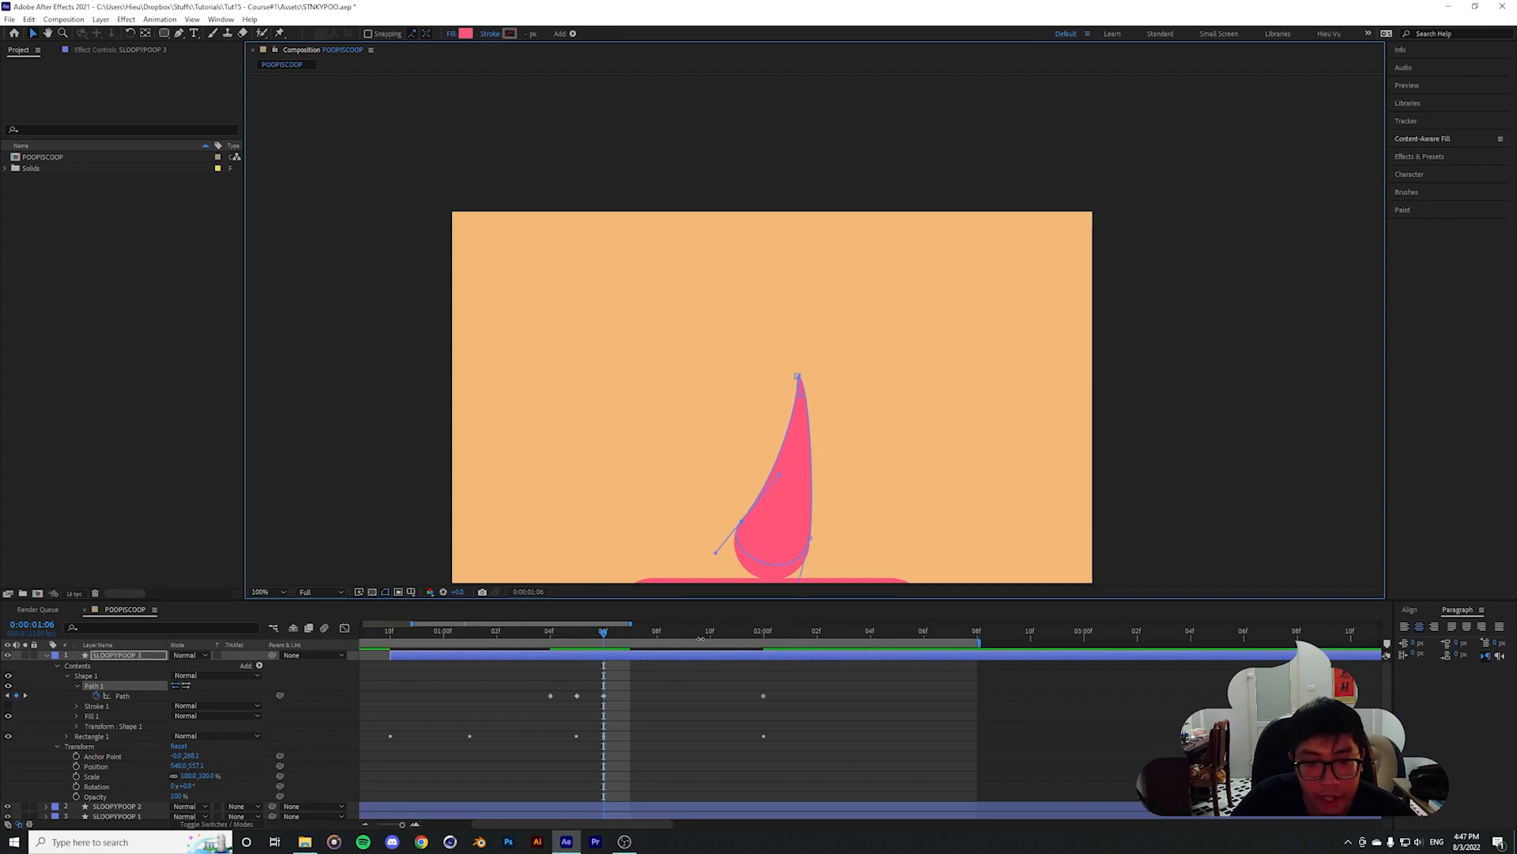
click(764, 632)
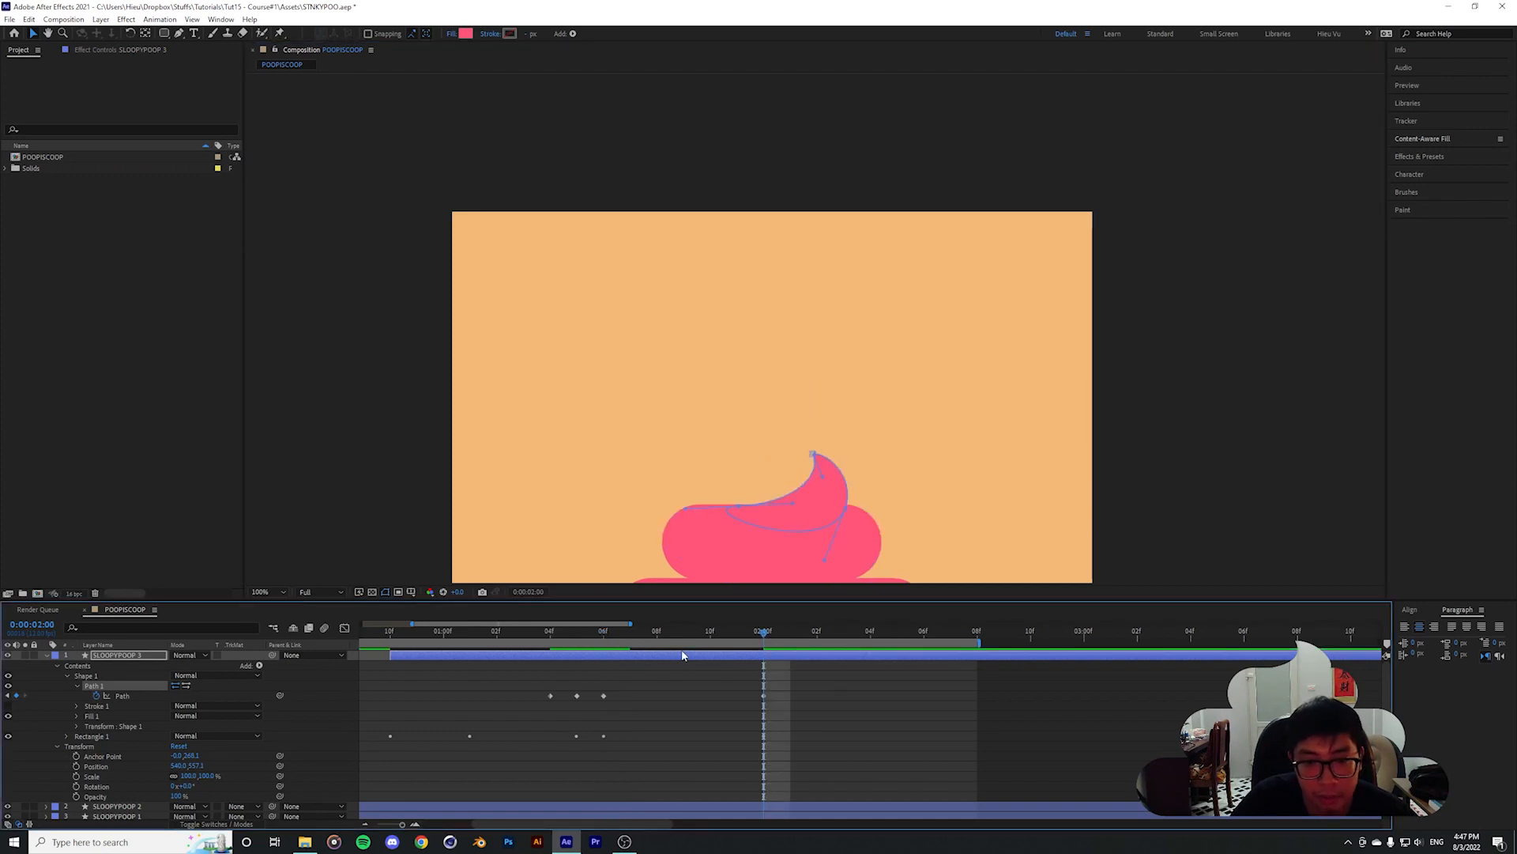
click(603, 631)
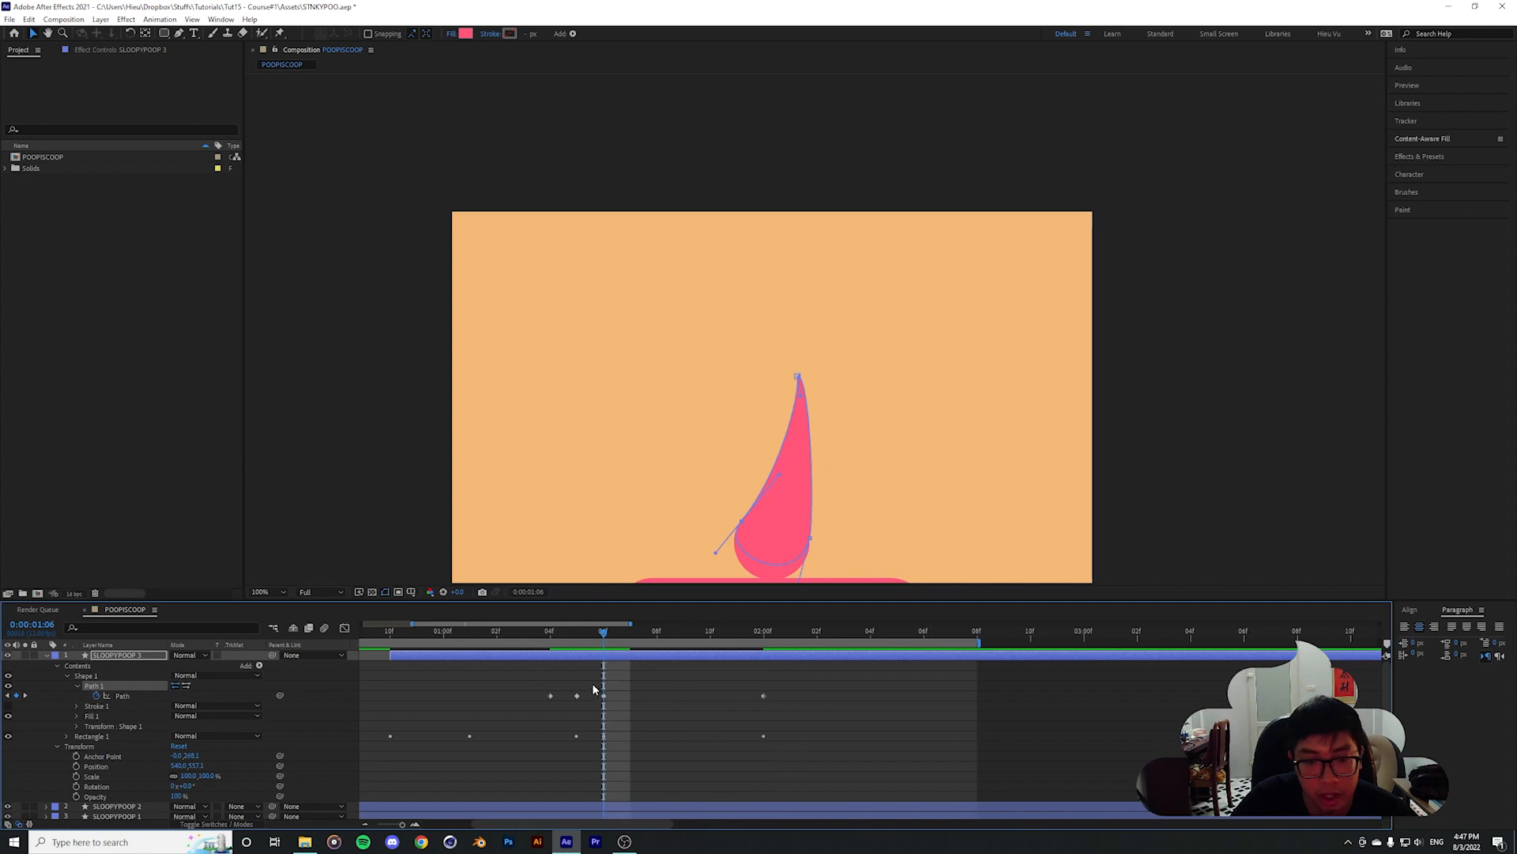
Refine the curve along the tip path's left side at 0:00:01:06 by extending the lower-left point's upper handle
drag(593, 685, 611, 705)
click(605, 665)
click(607, 655)
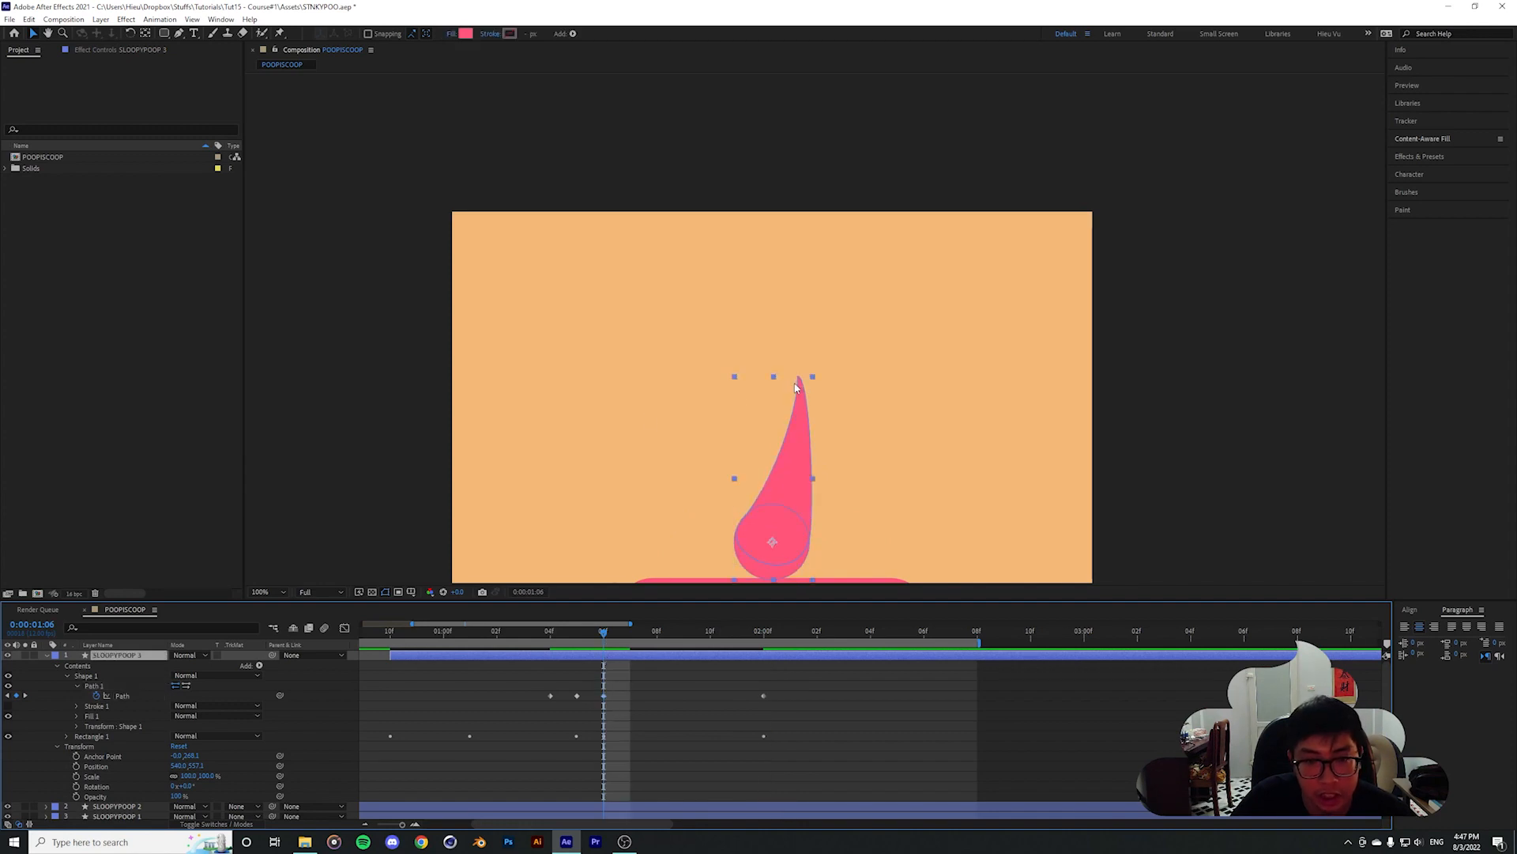
click(103, 677)
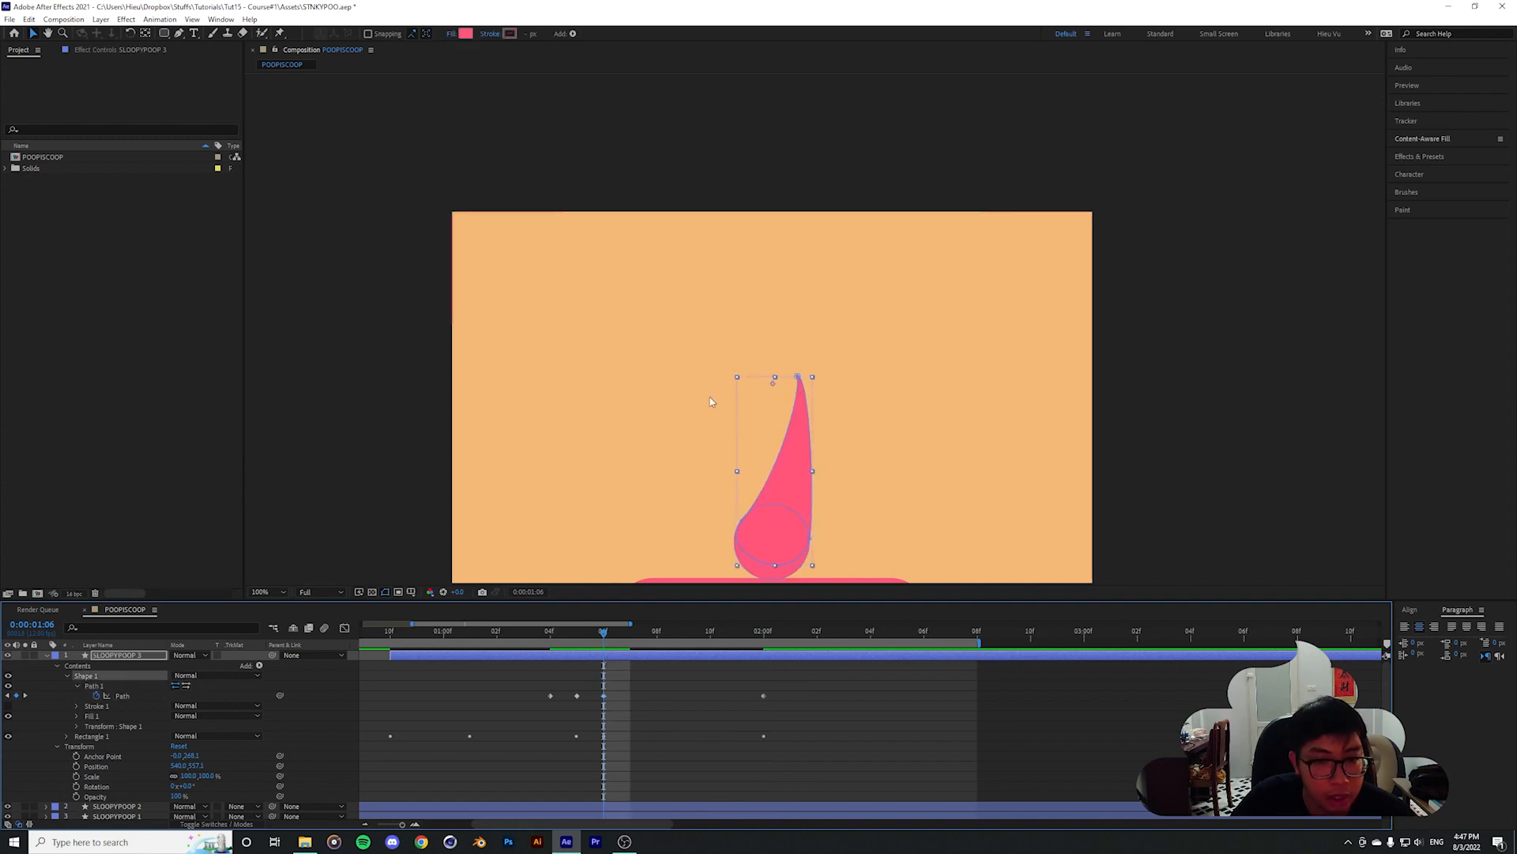
click(773, 468)
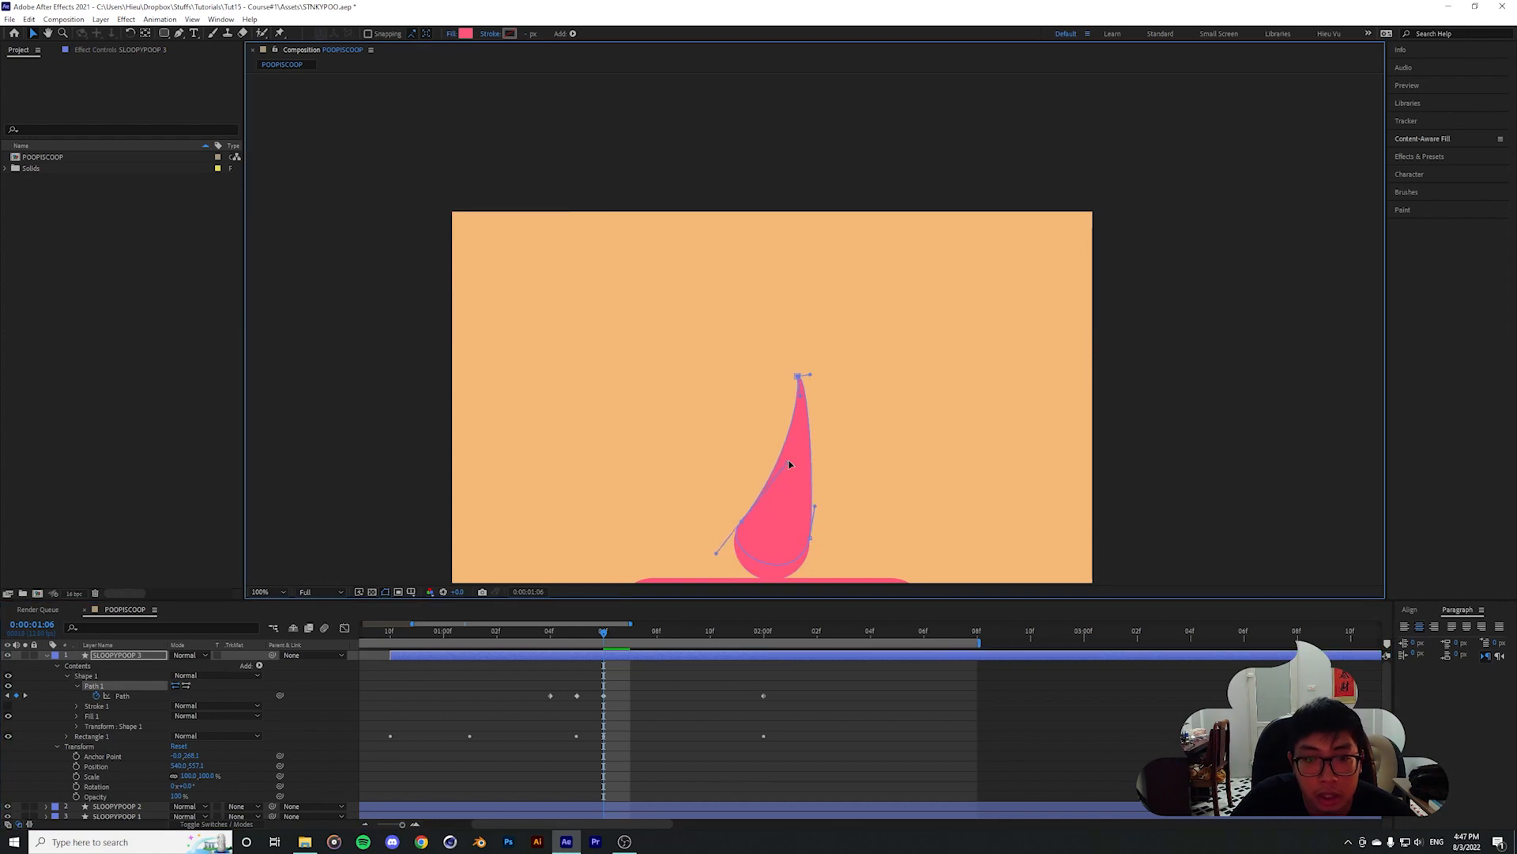
drag(788, 464, 793, 451)
Play the animation with the whole frame fitted in view to check the stretched tip as it lands
click(278, 592)
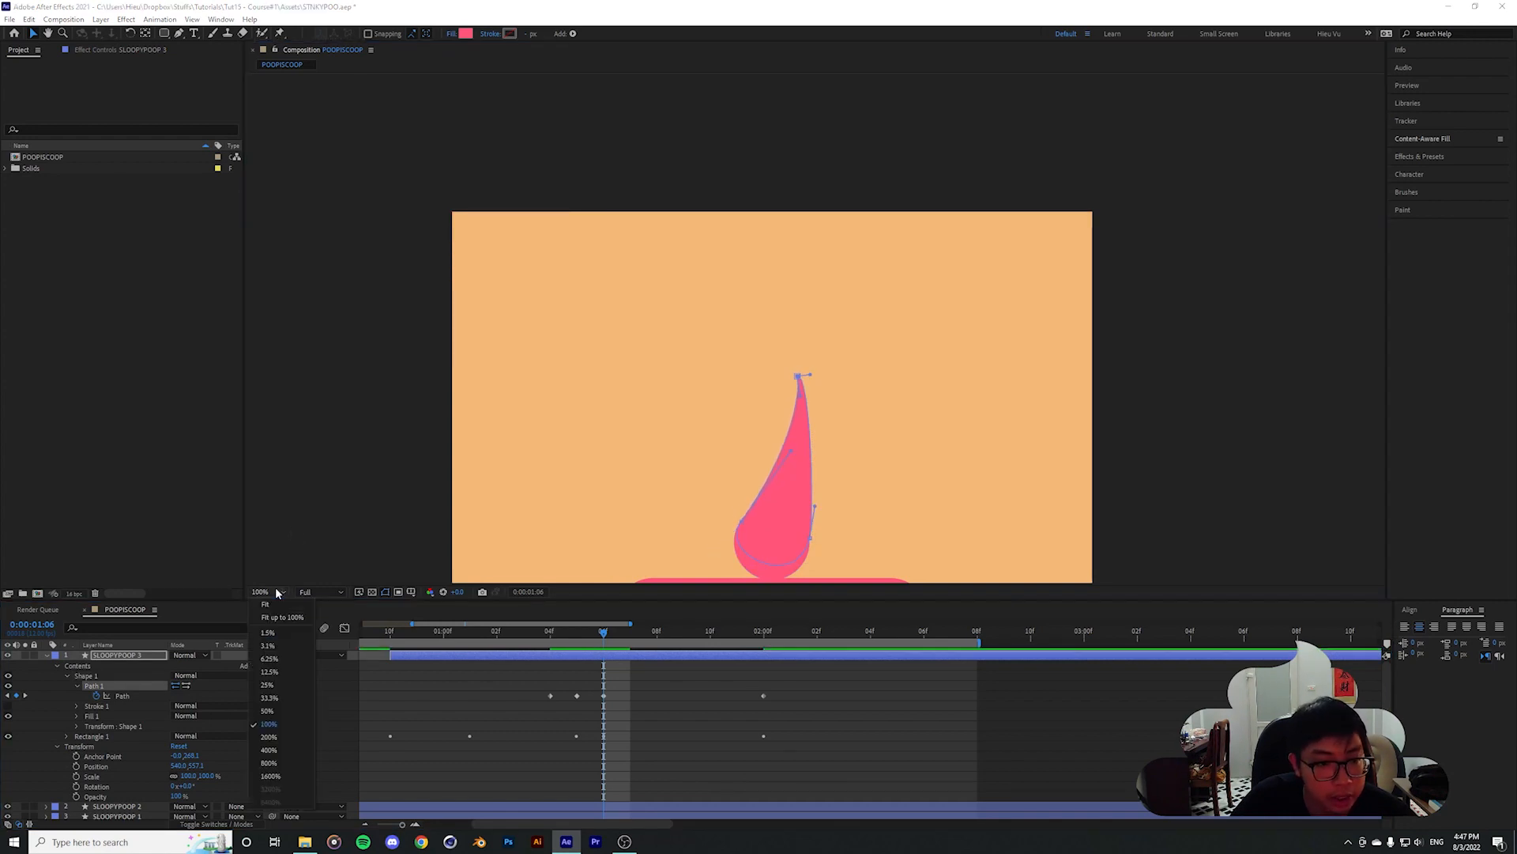
click(265, 603)
drag(560, 630, 523, 694)
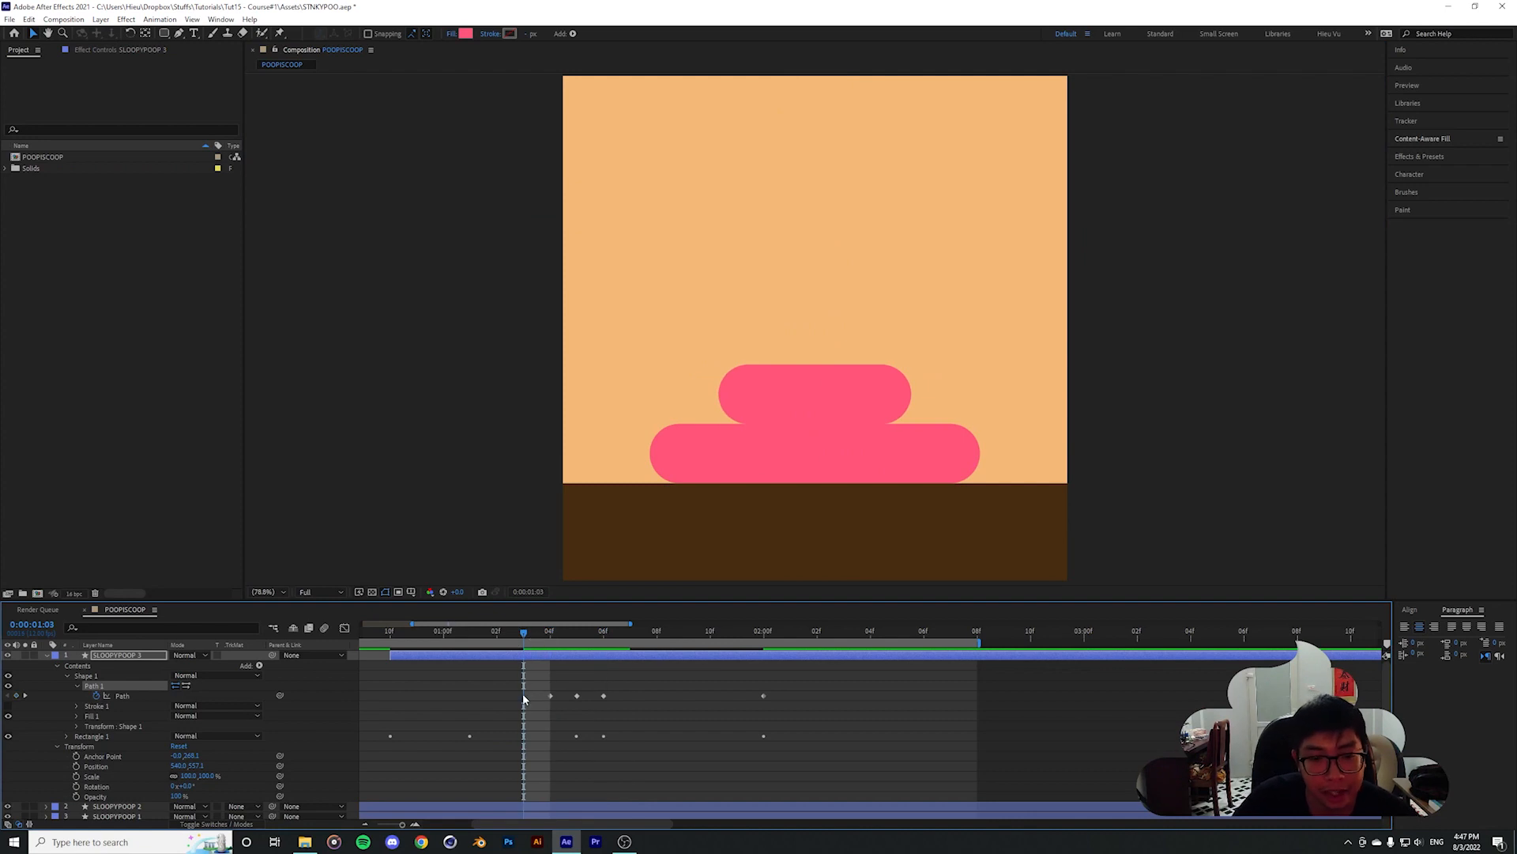
key(space)
key(space)
drag(543, 634, 397, 714)
key(space)
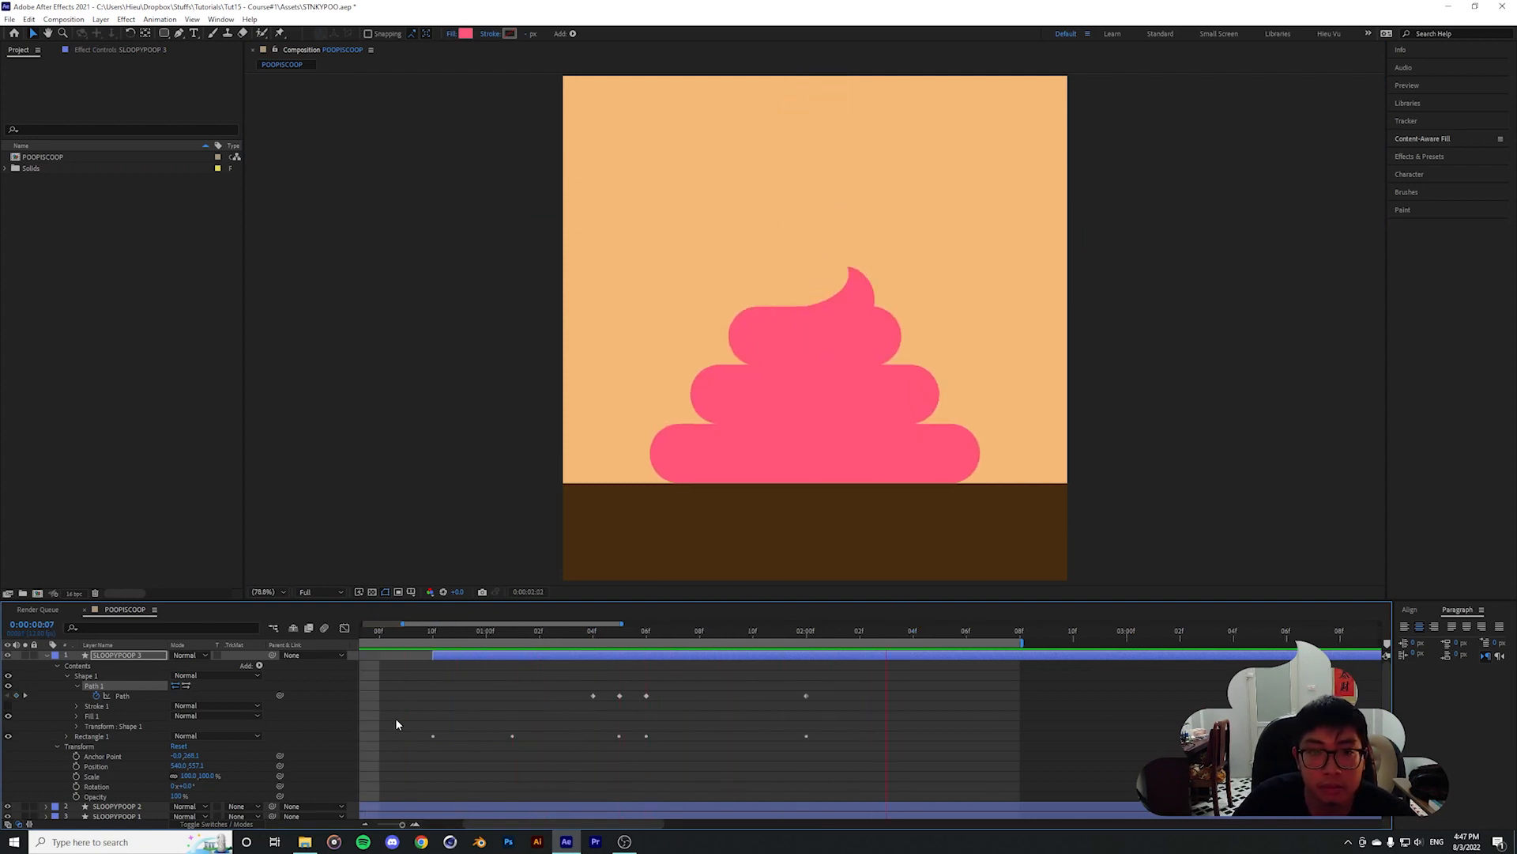
key(space)
At 0:00:01:06, move the tip's upper point slightly down and to the left, and view the result in the whole frame
drag(566, 634, 645, 635)
key(period)
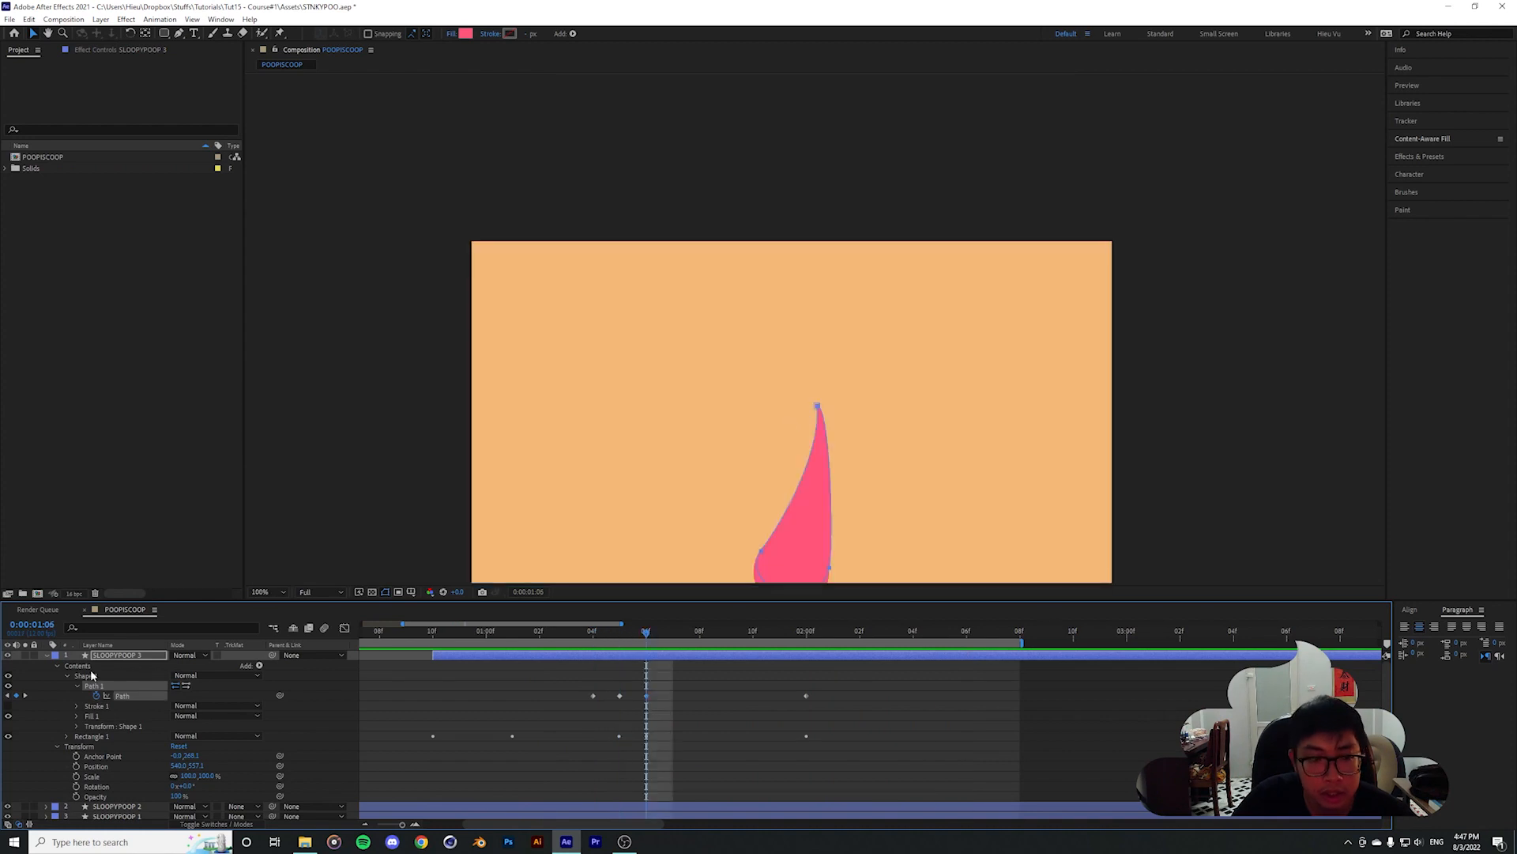
click(129, 678)
click(818, 407)
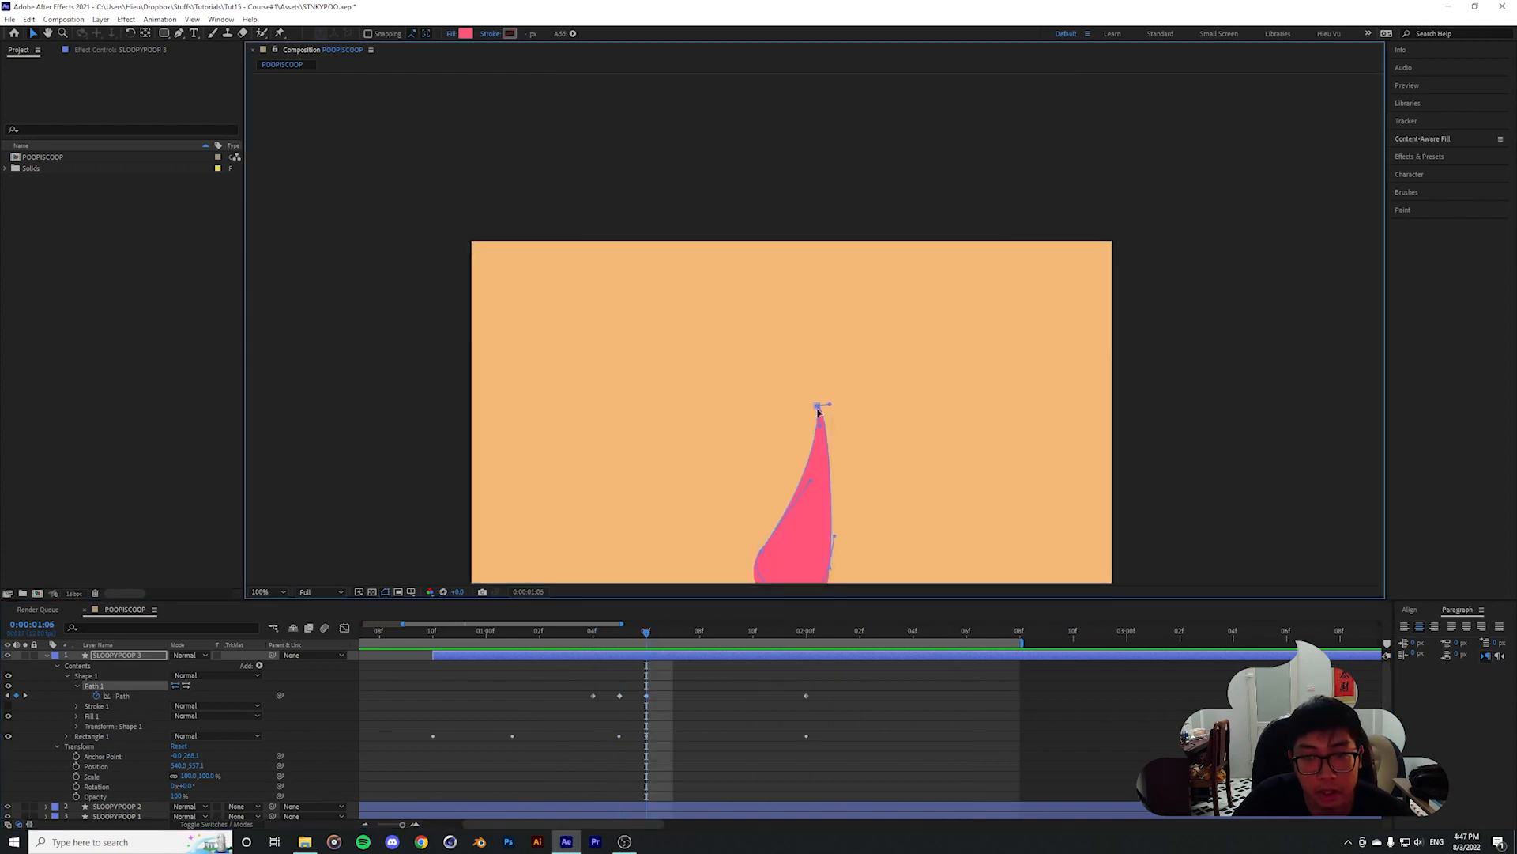
drag(818, 408, 808, 433)
click(263, 594)
click(272, 617)
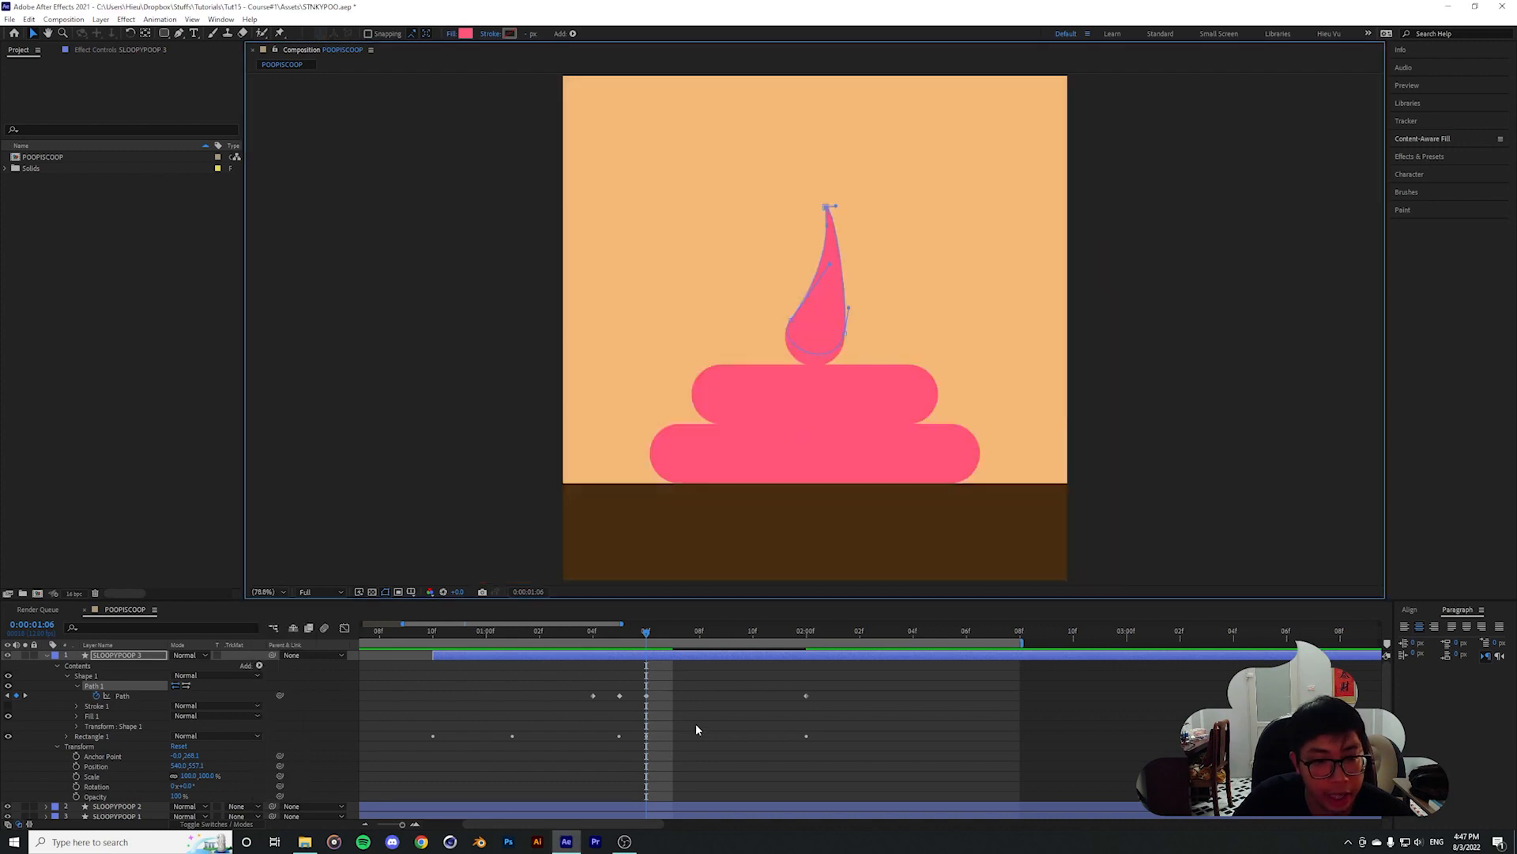
Play the animation from an earlier frame to check how the adjusted tip settles onto the stack
click(638, 666)
drag(646, 633, 566, 632)
key(space)
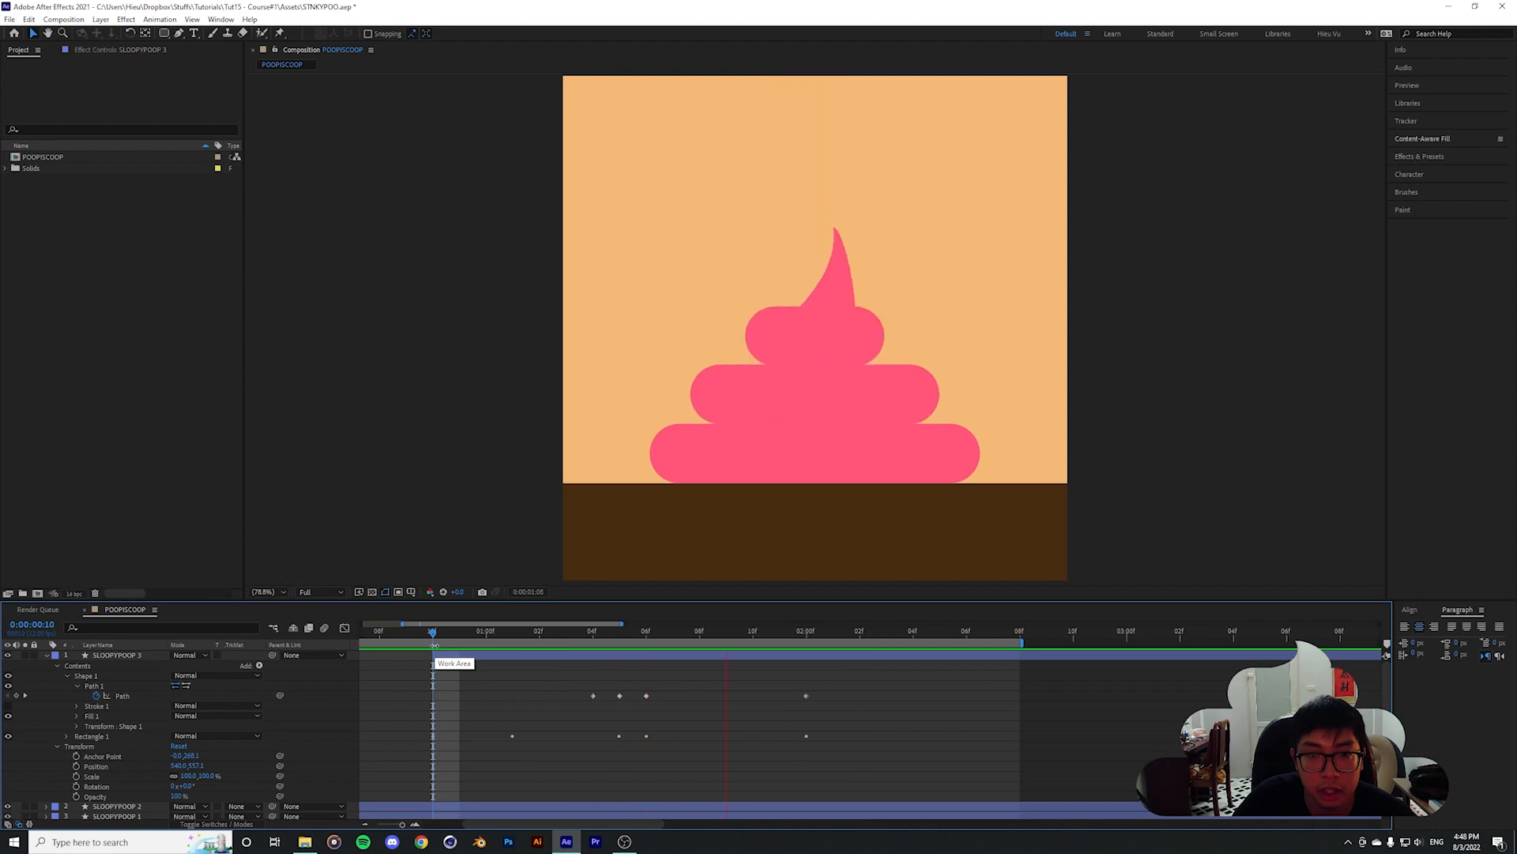
key(space)
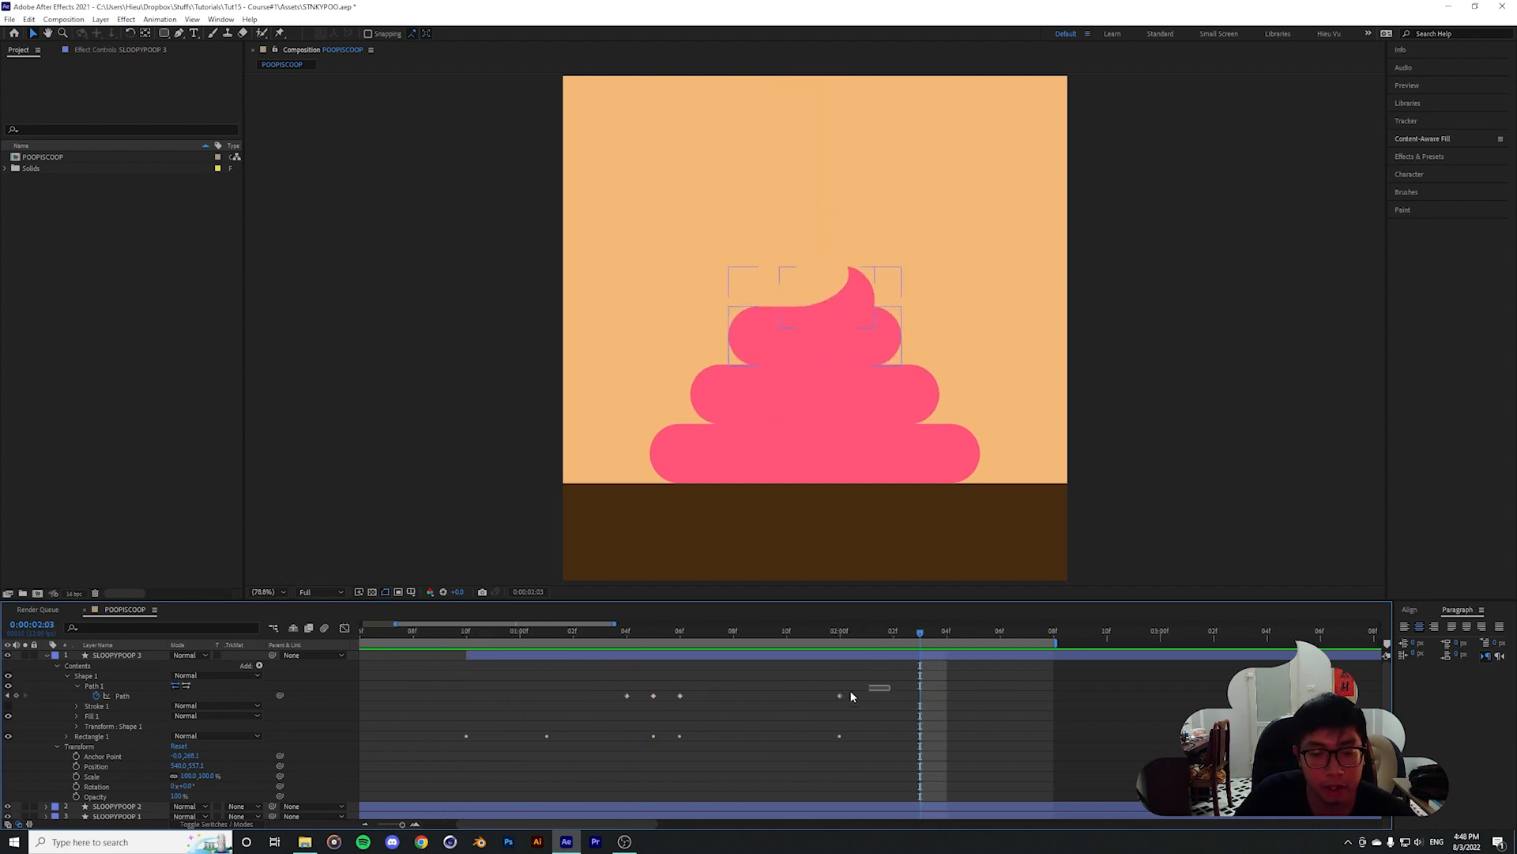
Apply Easy Ease to all four of the tip's Path keyframes
drag(852, 695, 599, 707)
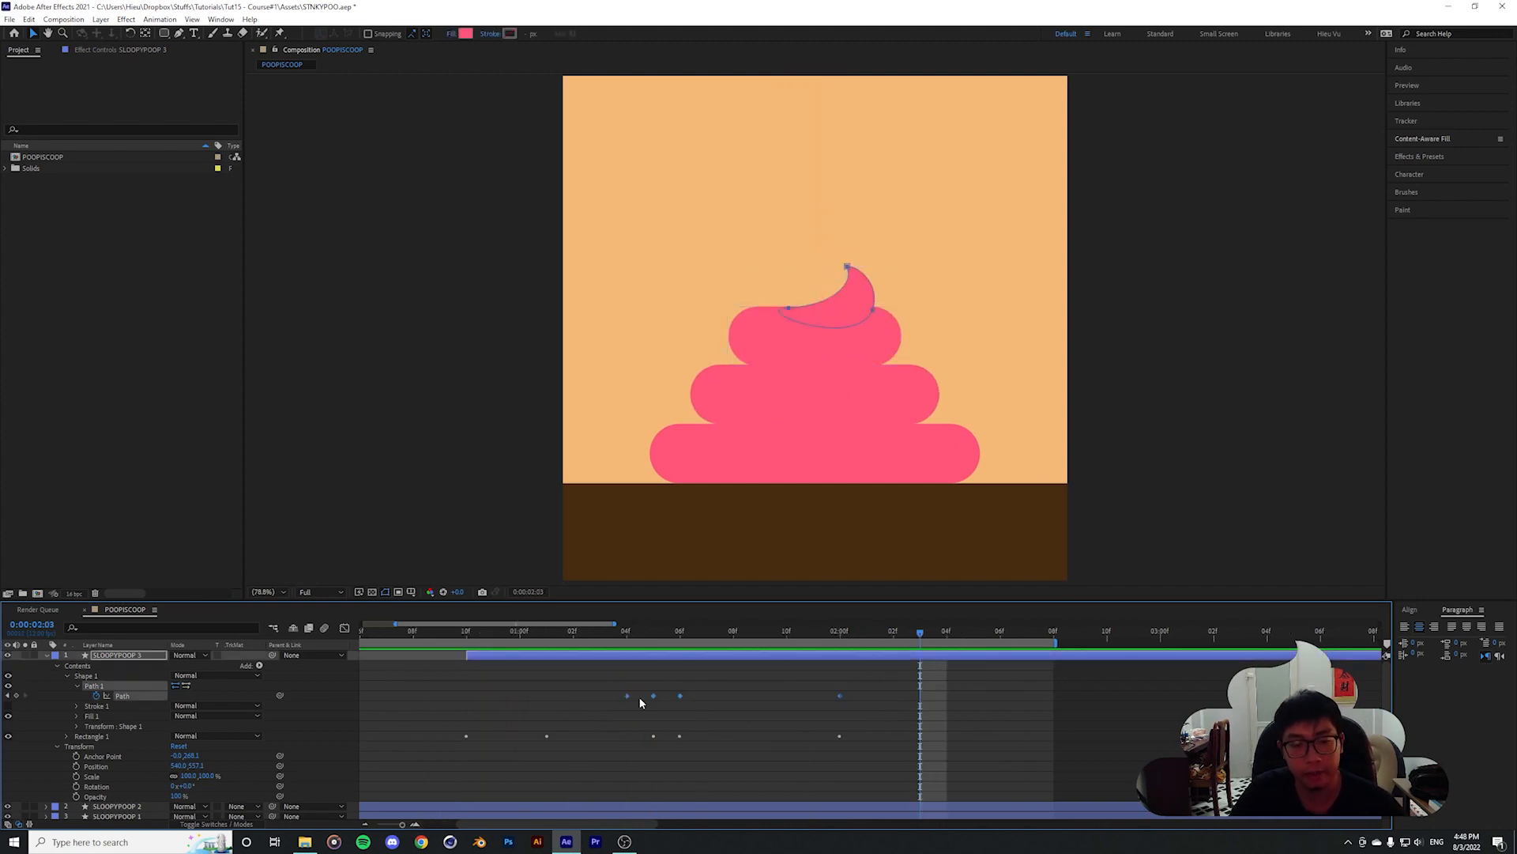
right_click(840, 695)
mouse_move(907, 687)
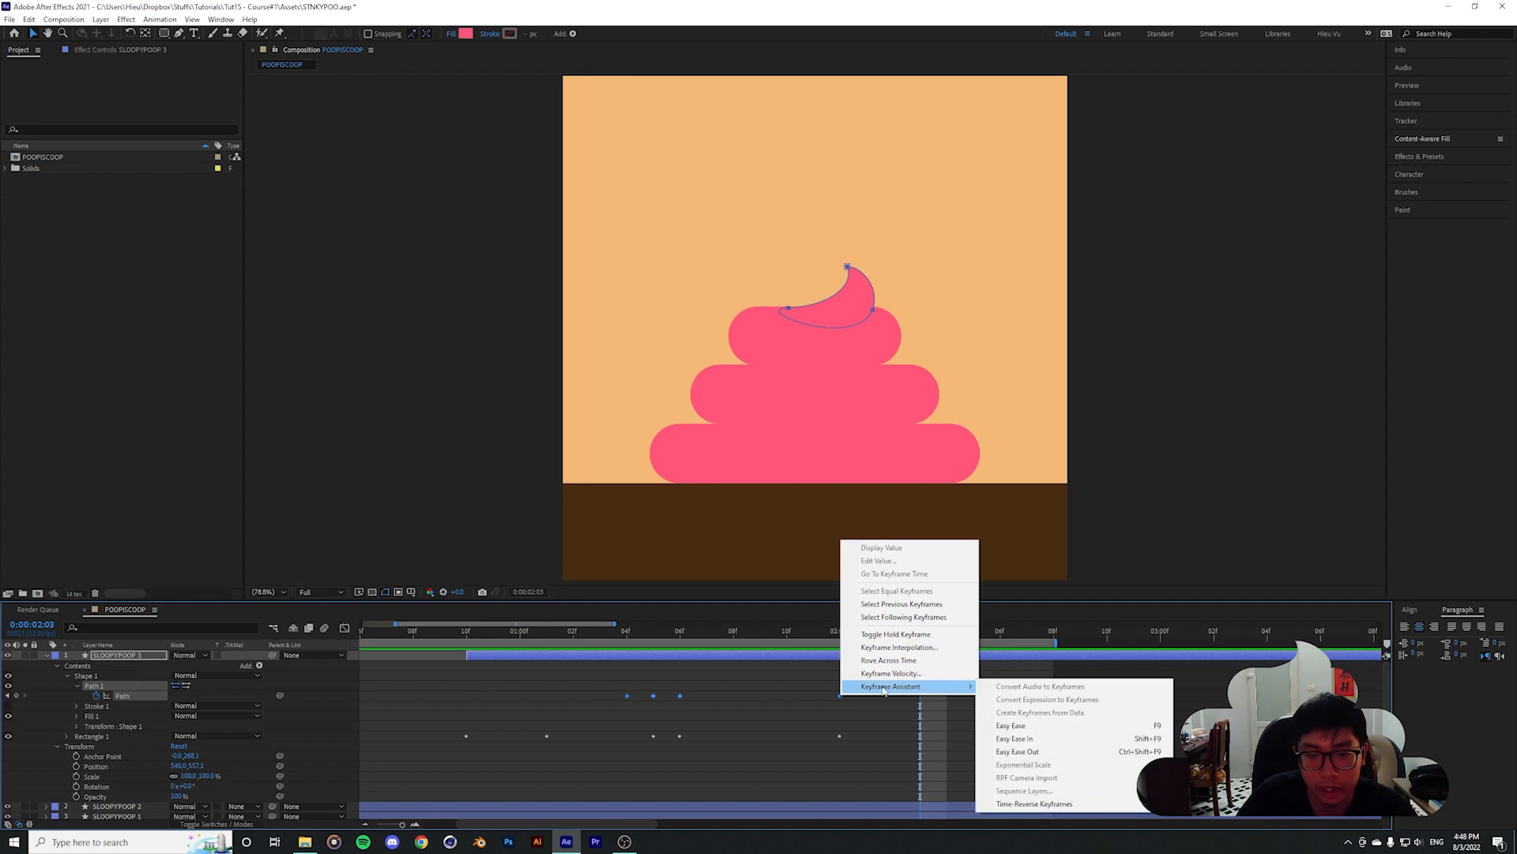
click(1022, 727)
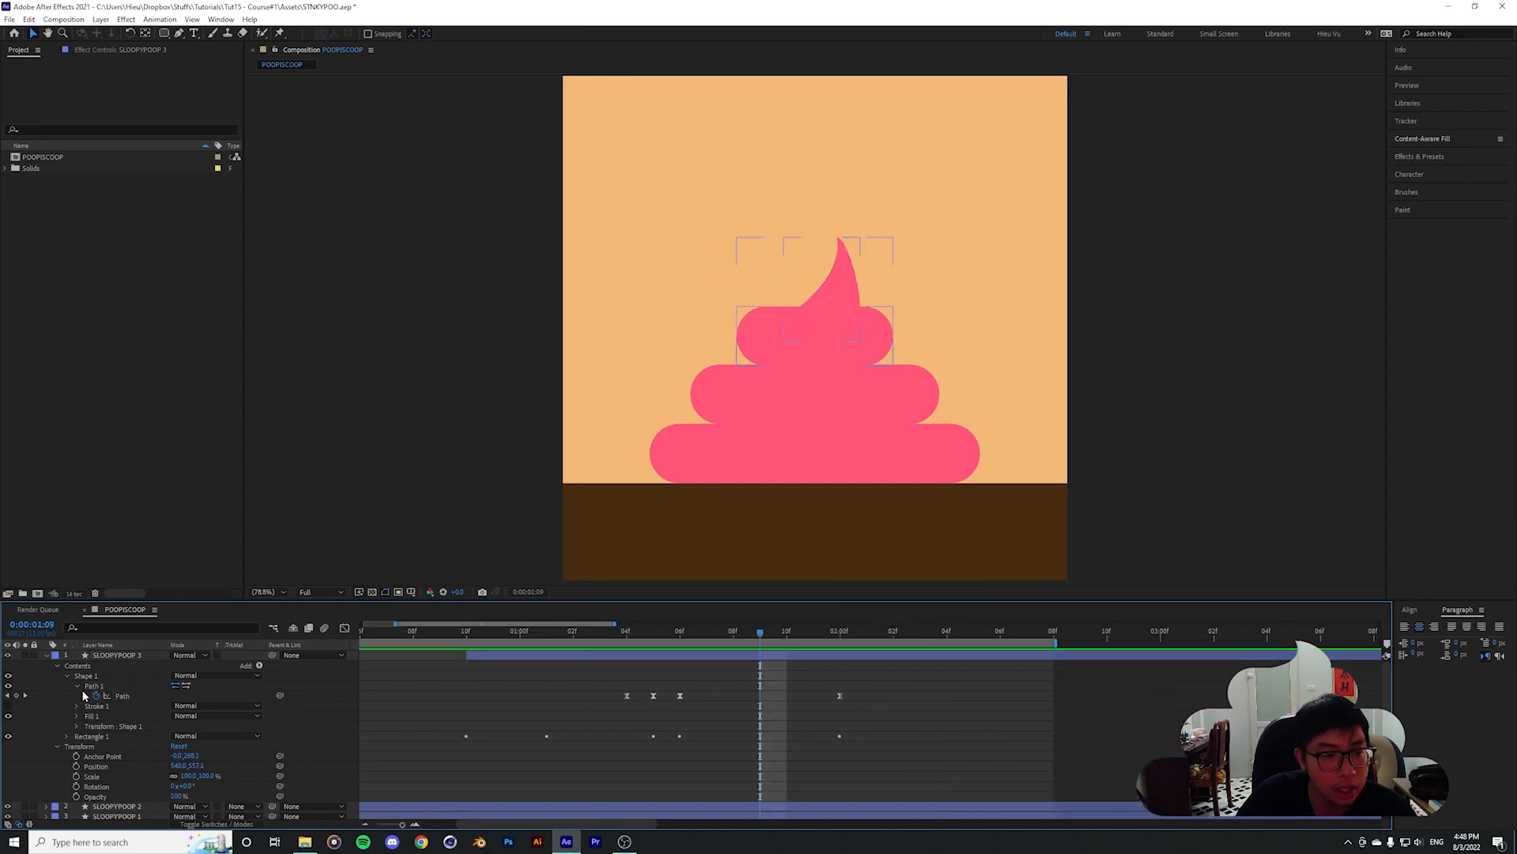
In the Path speed graph, extend the incoming ease of the 0:00:02:00 keyframe back to 0:00:01:09
click(86, 675)
scroll(1145, 251, up, 1)
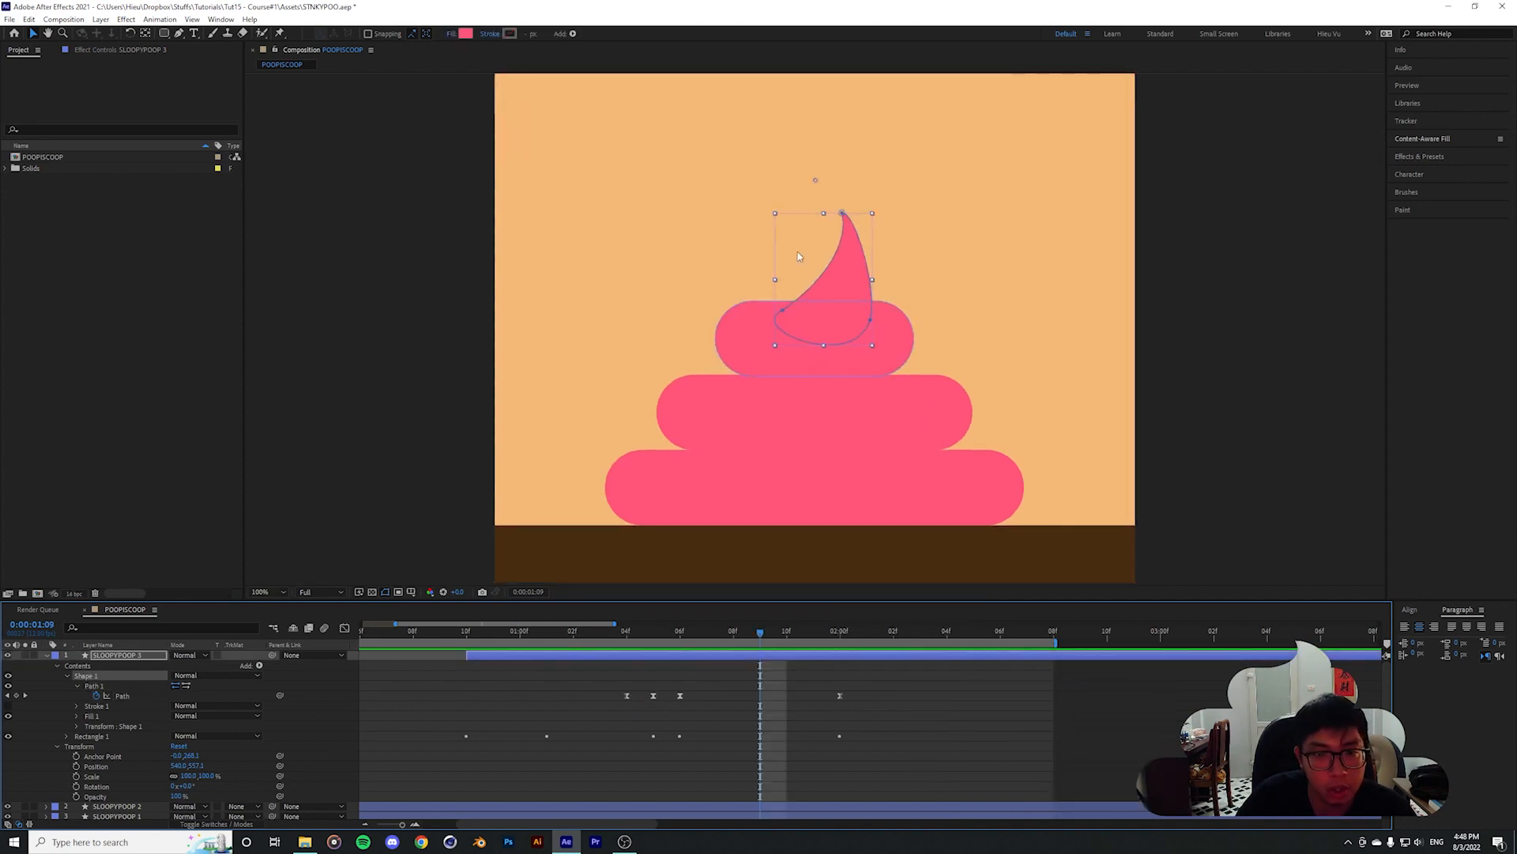
drag(804, 689, 855, 713)
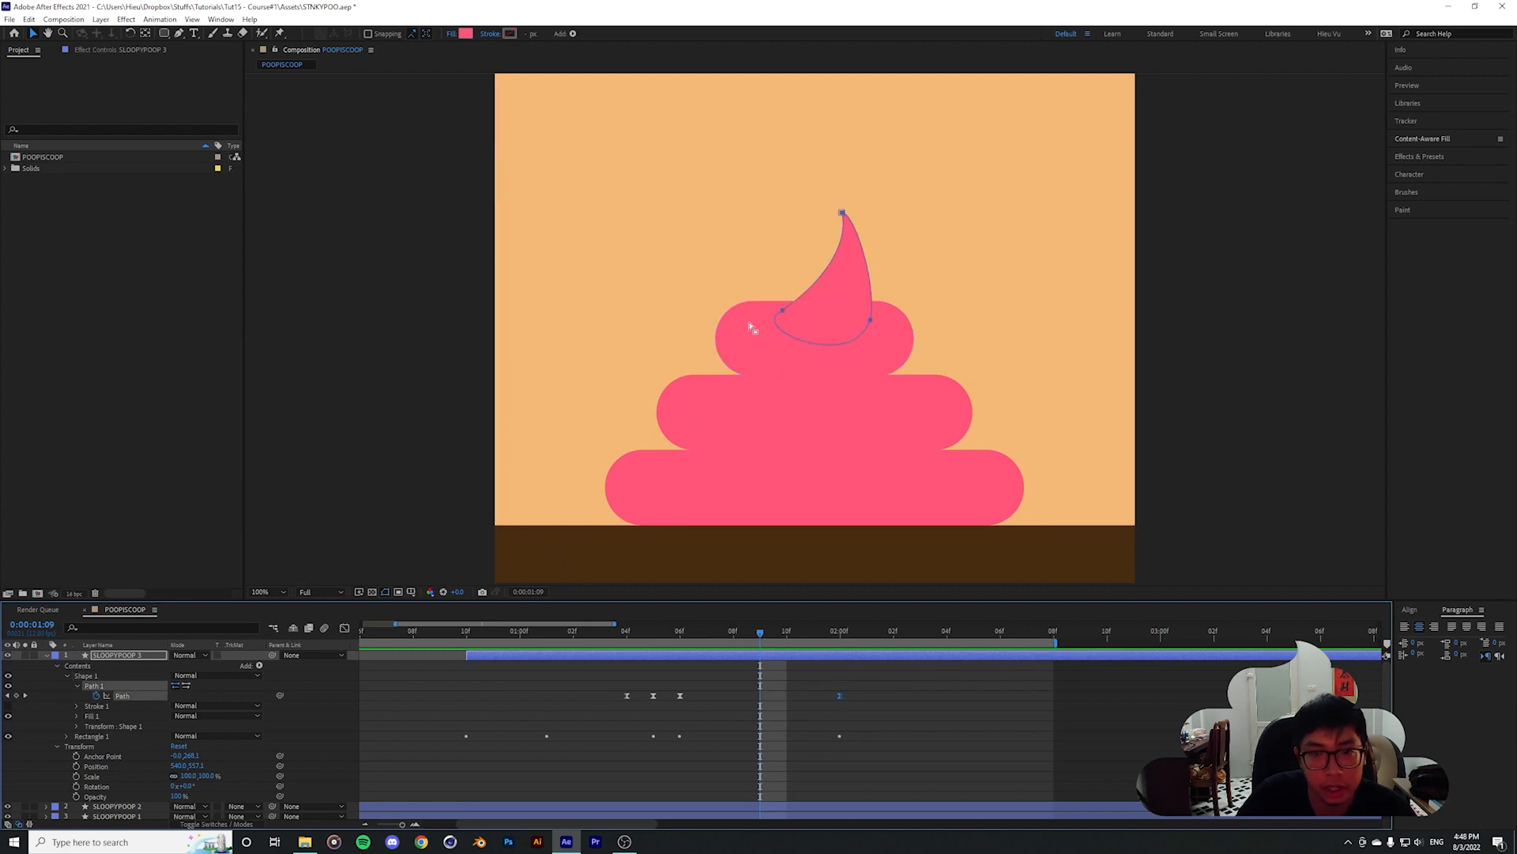
click(92, 737)
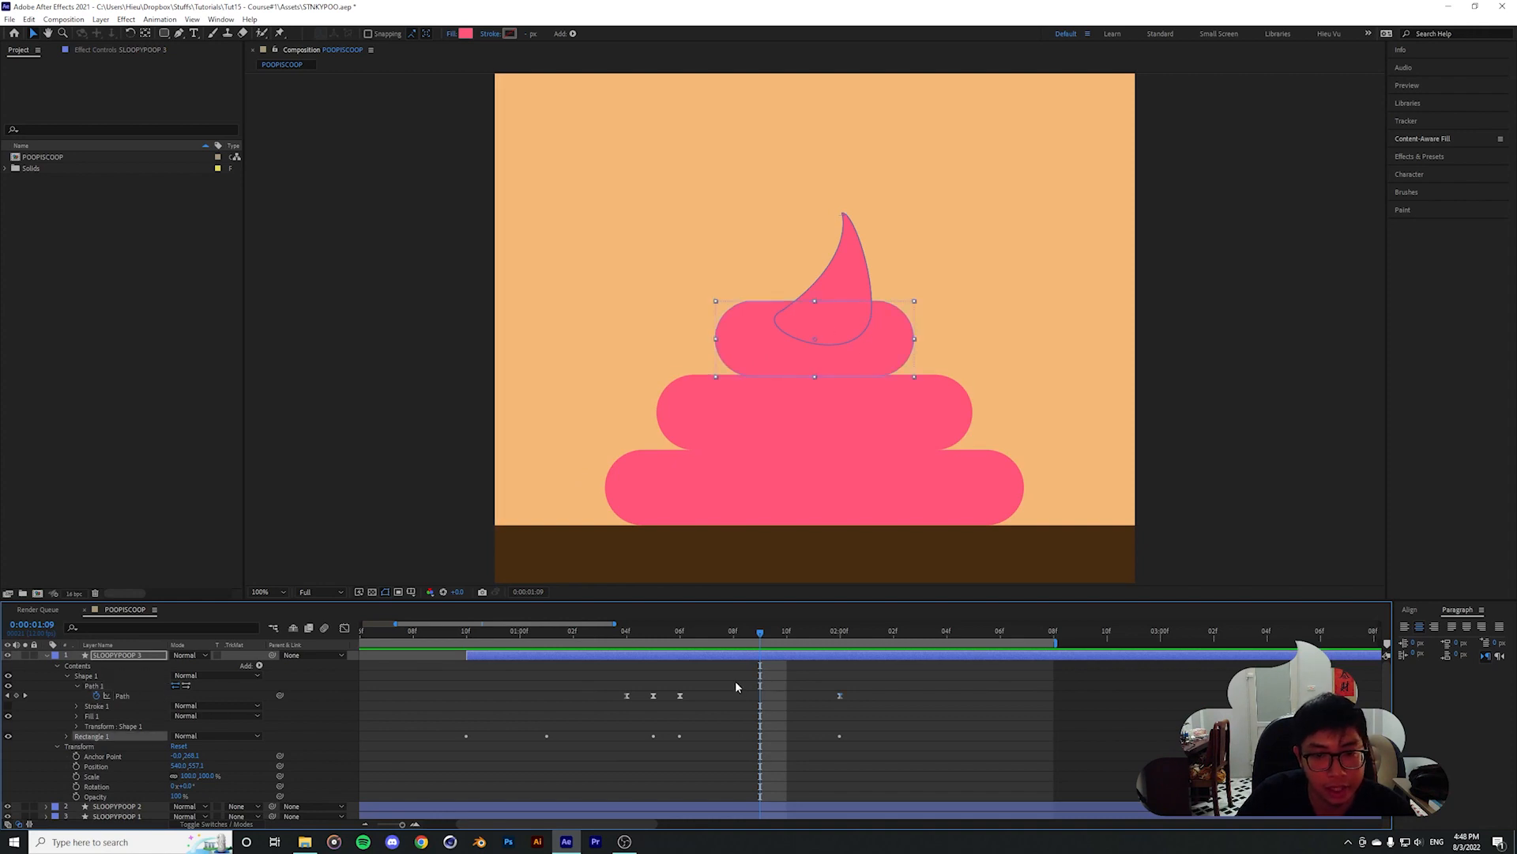
drag(715, 686, 677, 703)
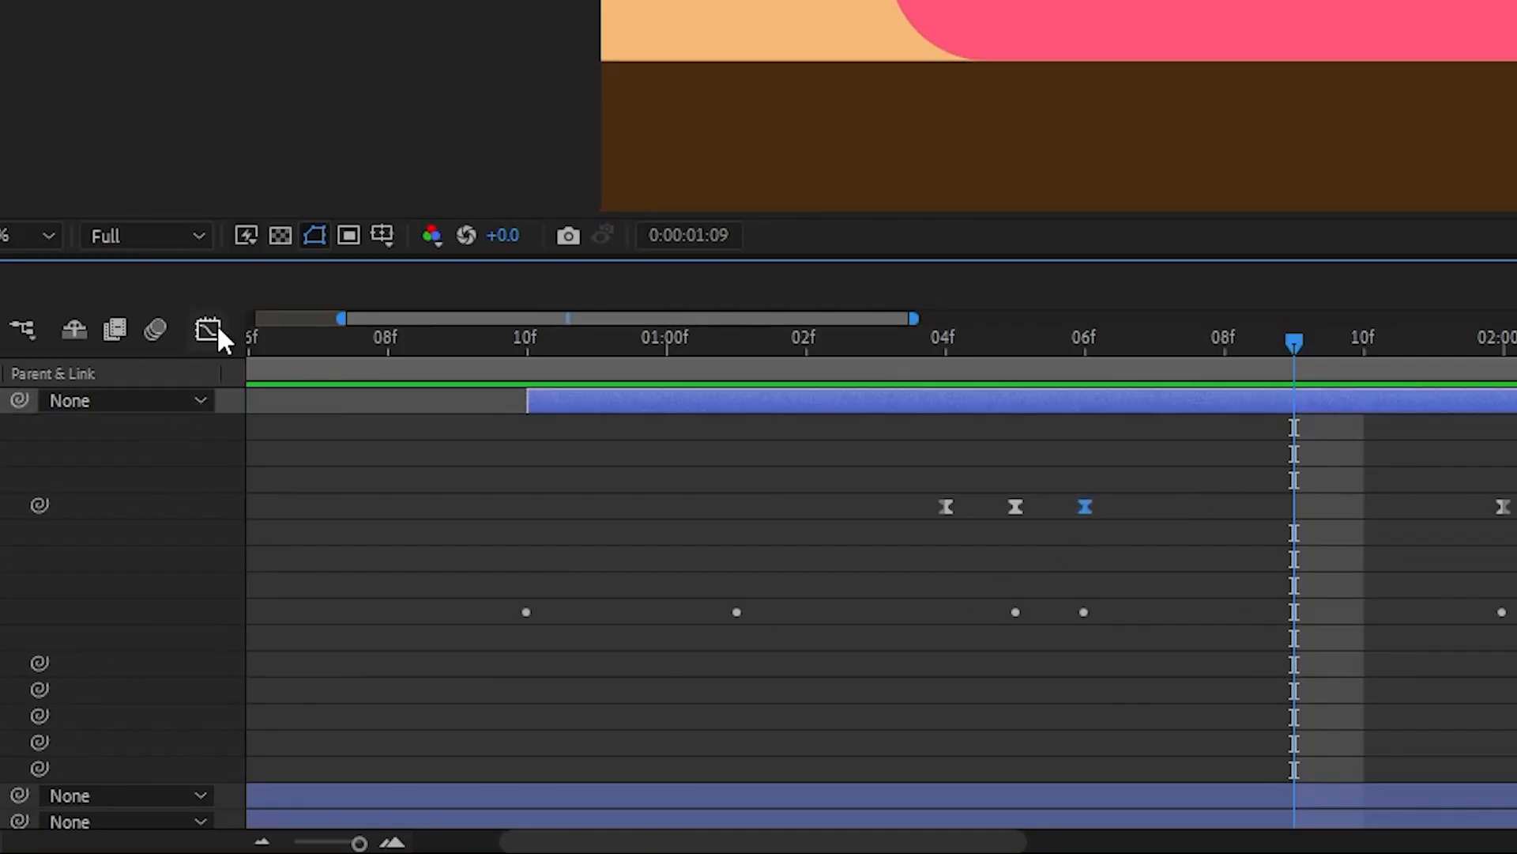
click(208, 330)
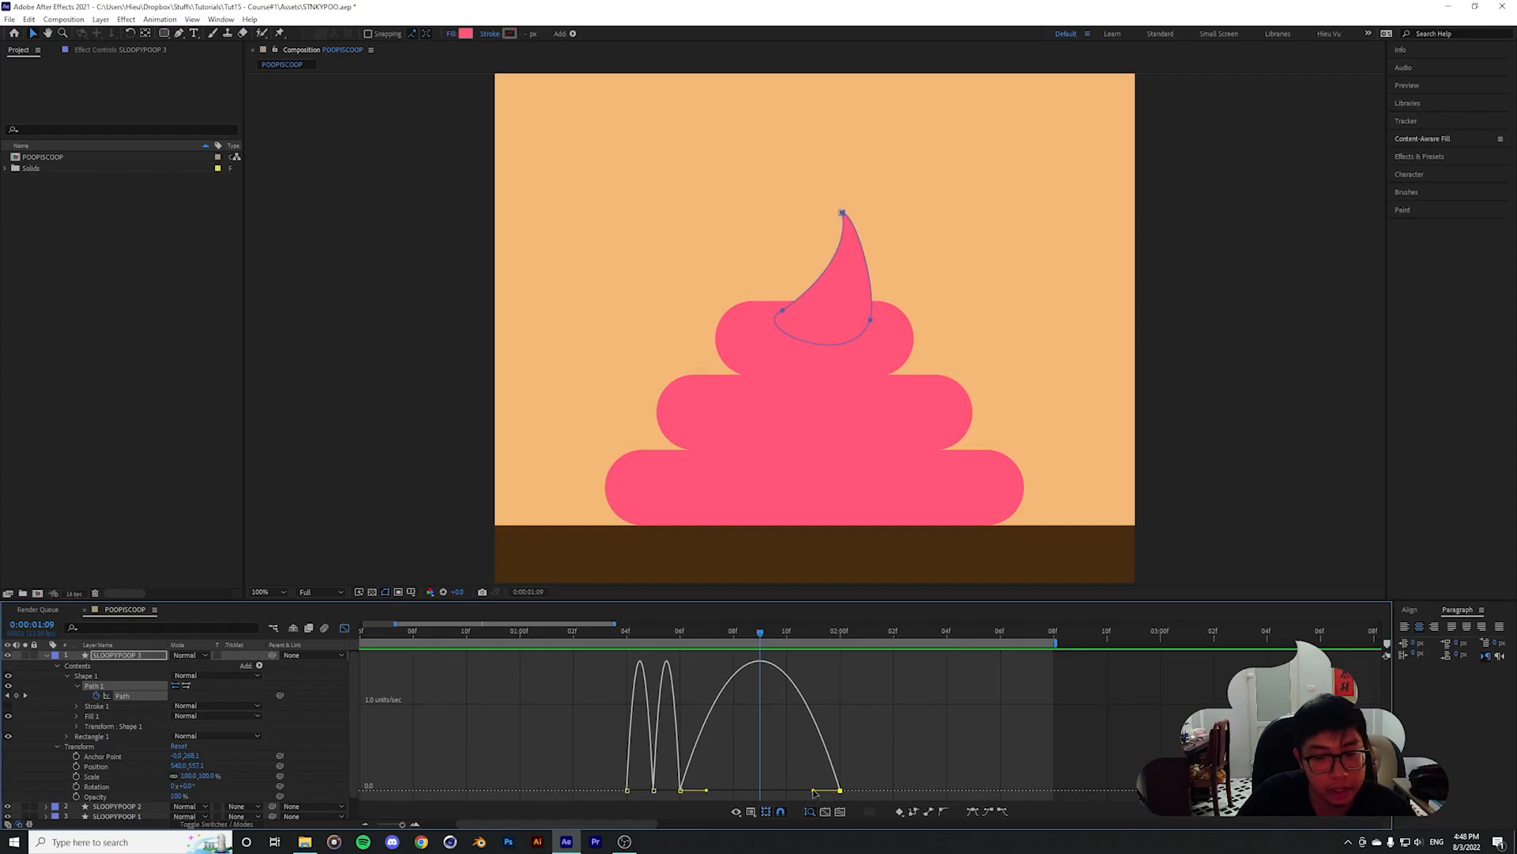
drag(814, 793, 766, 796)
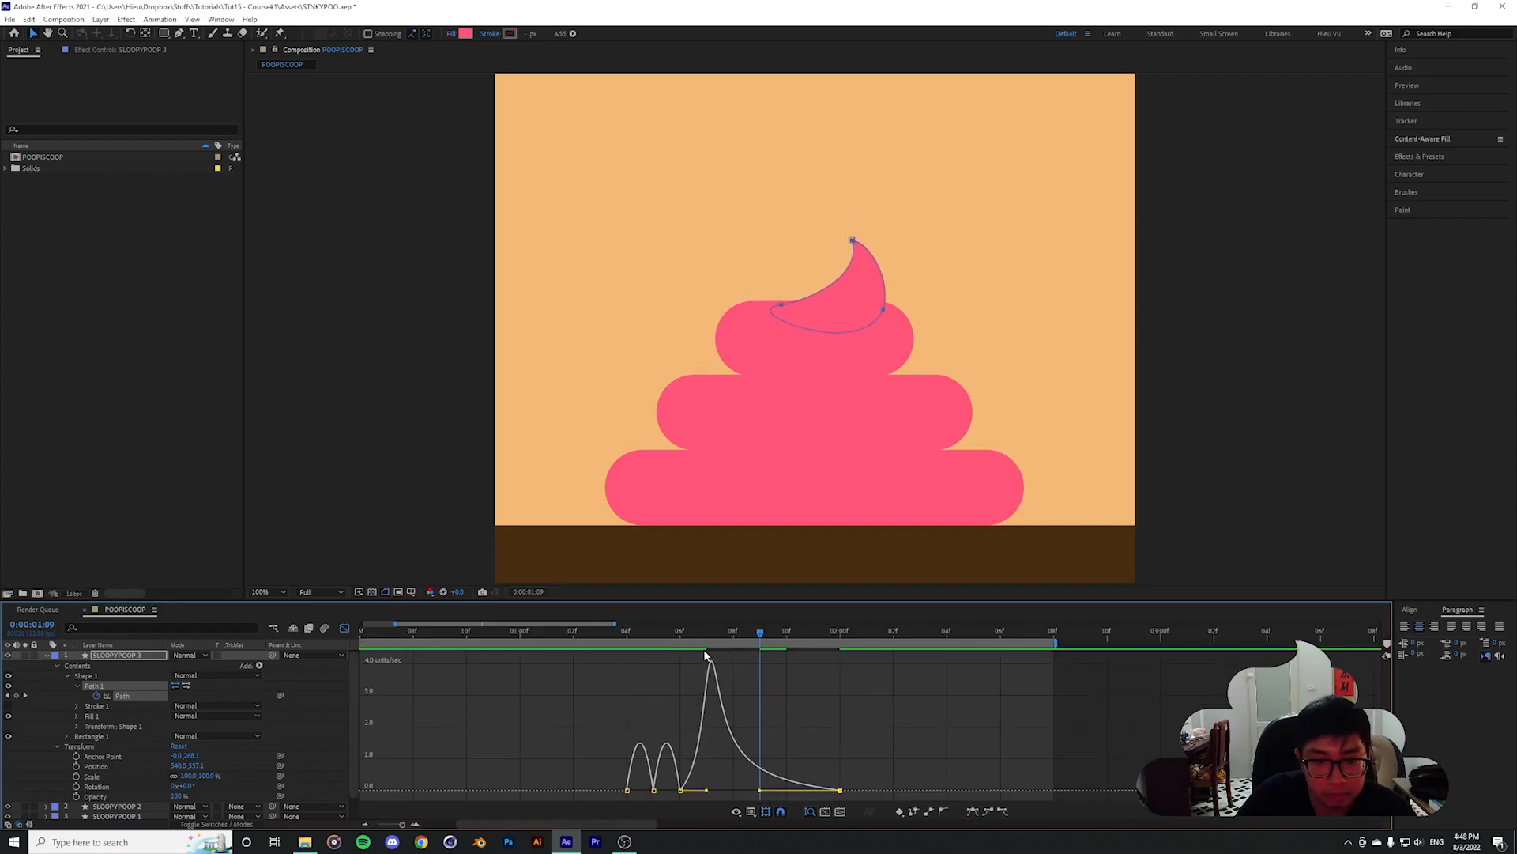
Return to an earlier frame and play the animation to check the tip's fast curl and slow settling
click(679, 637)
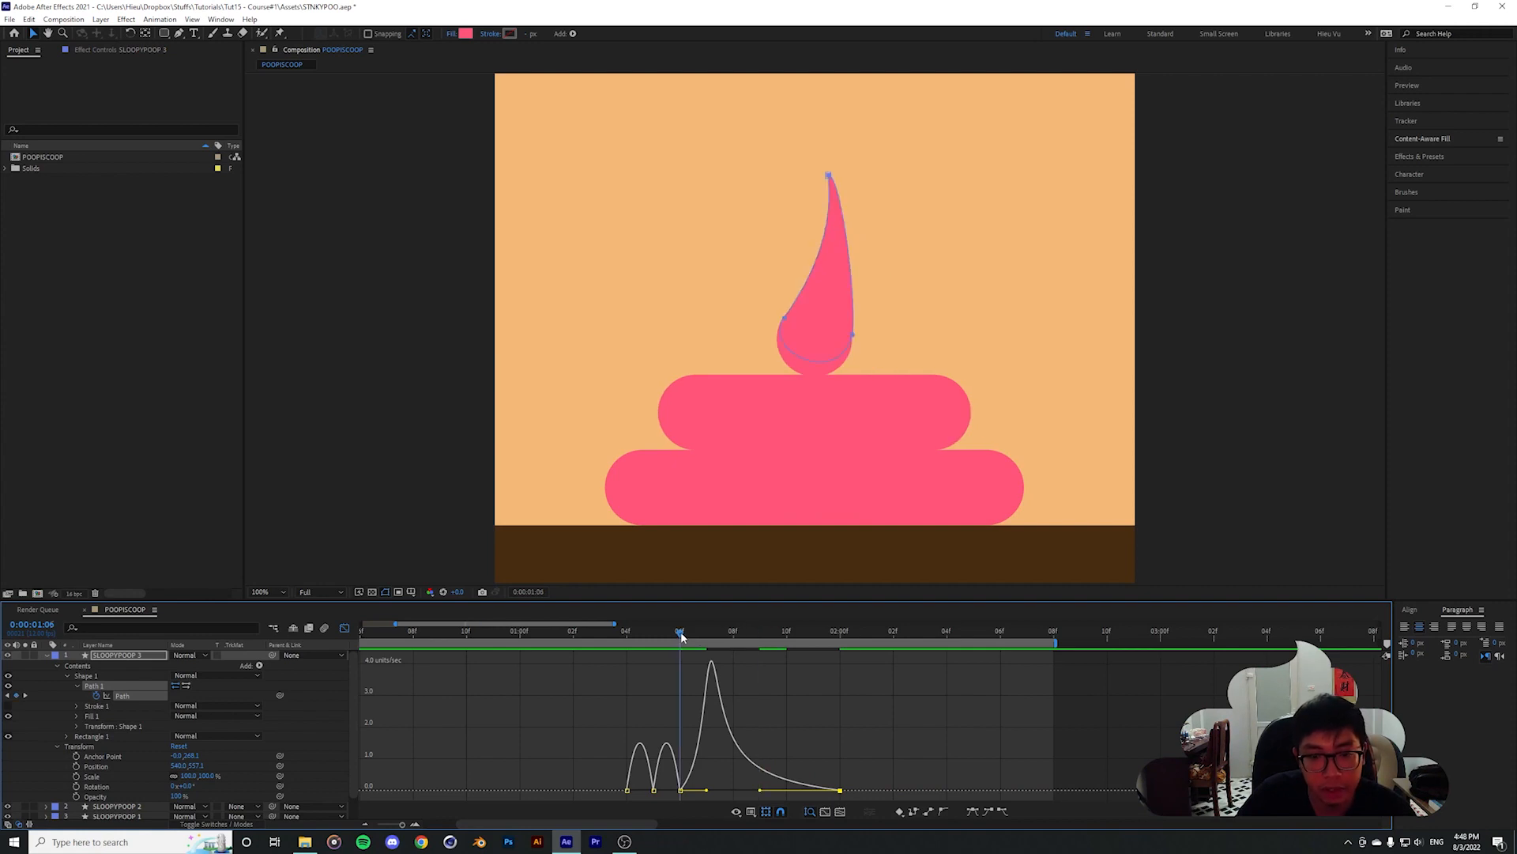
drag(682, 637, 566, 658)
key(space)
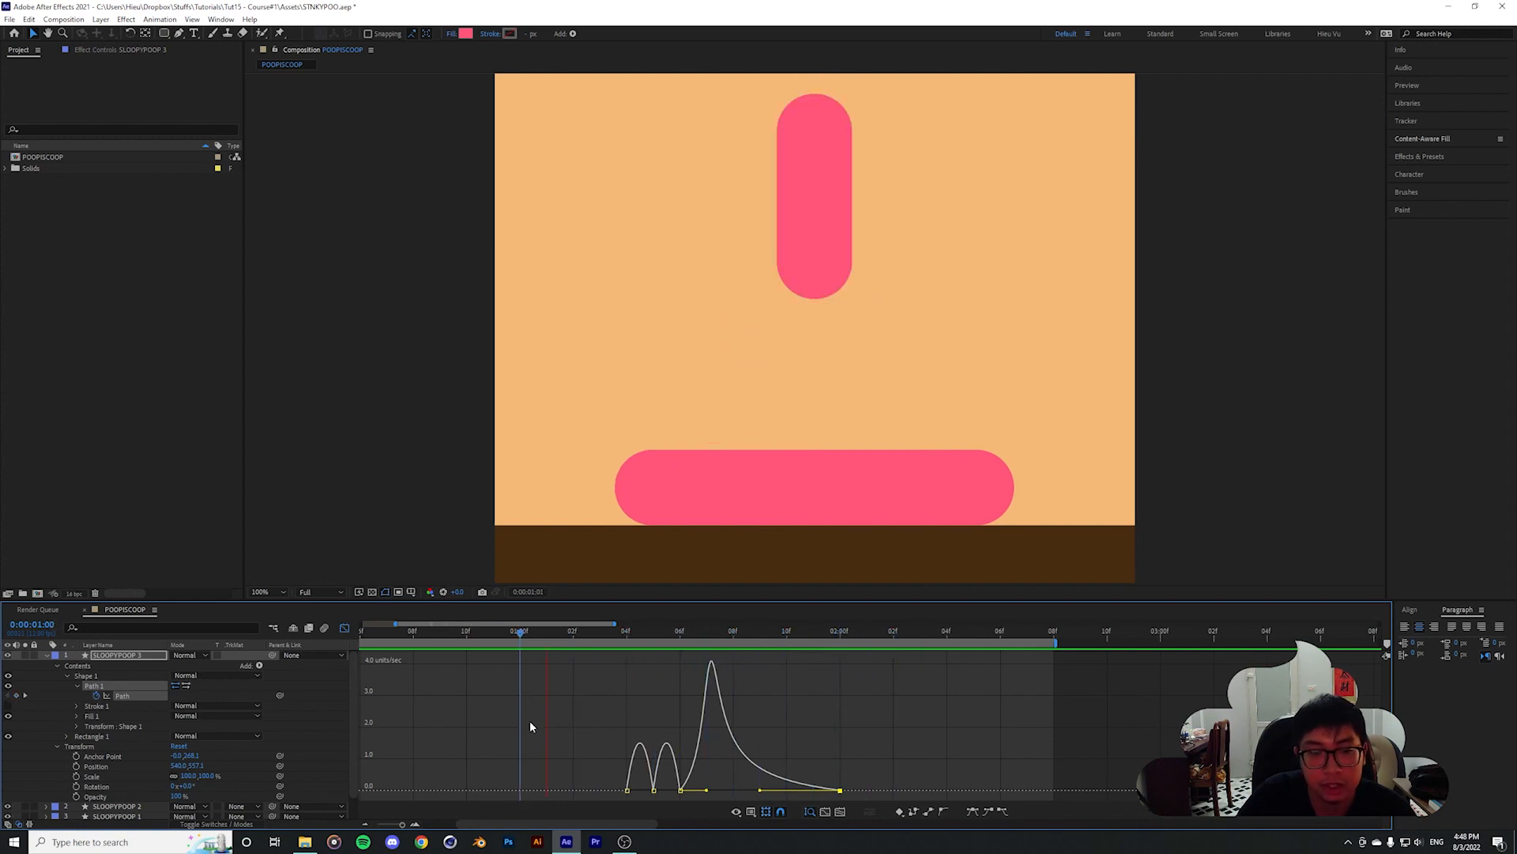
click(624, 641)
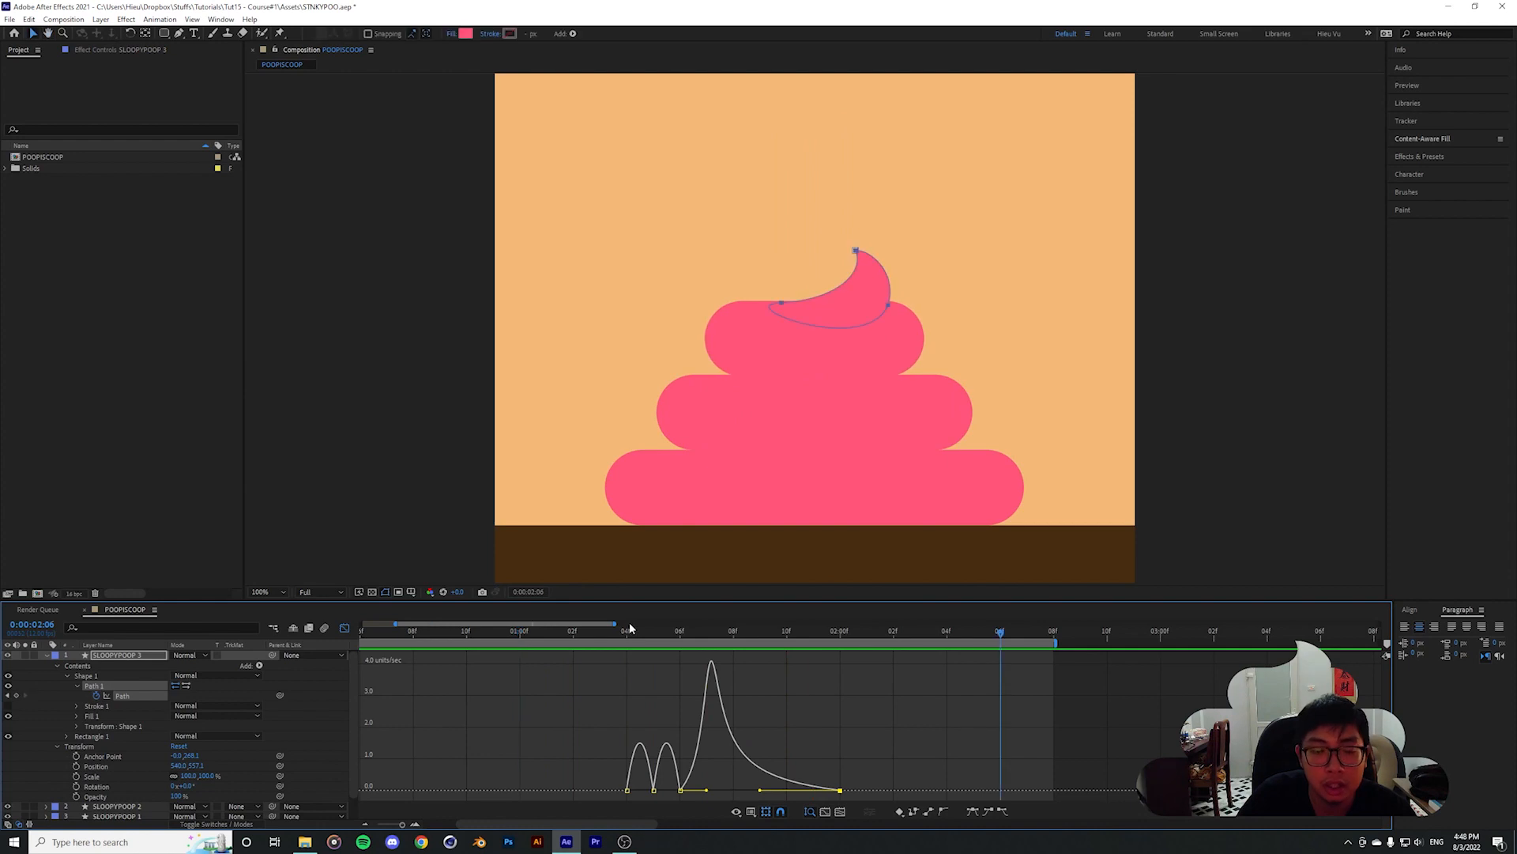
key(space)
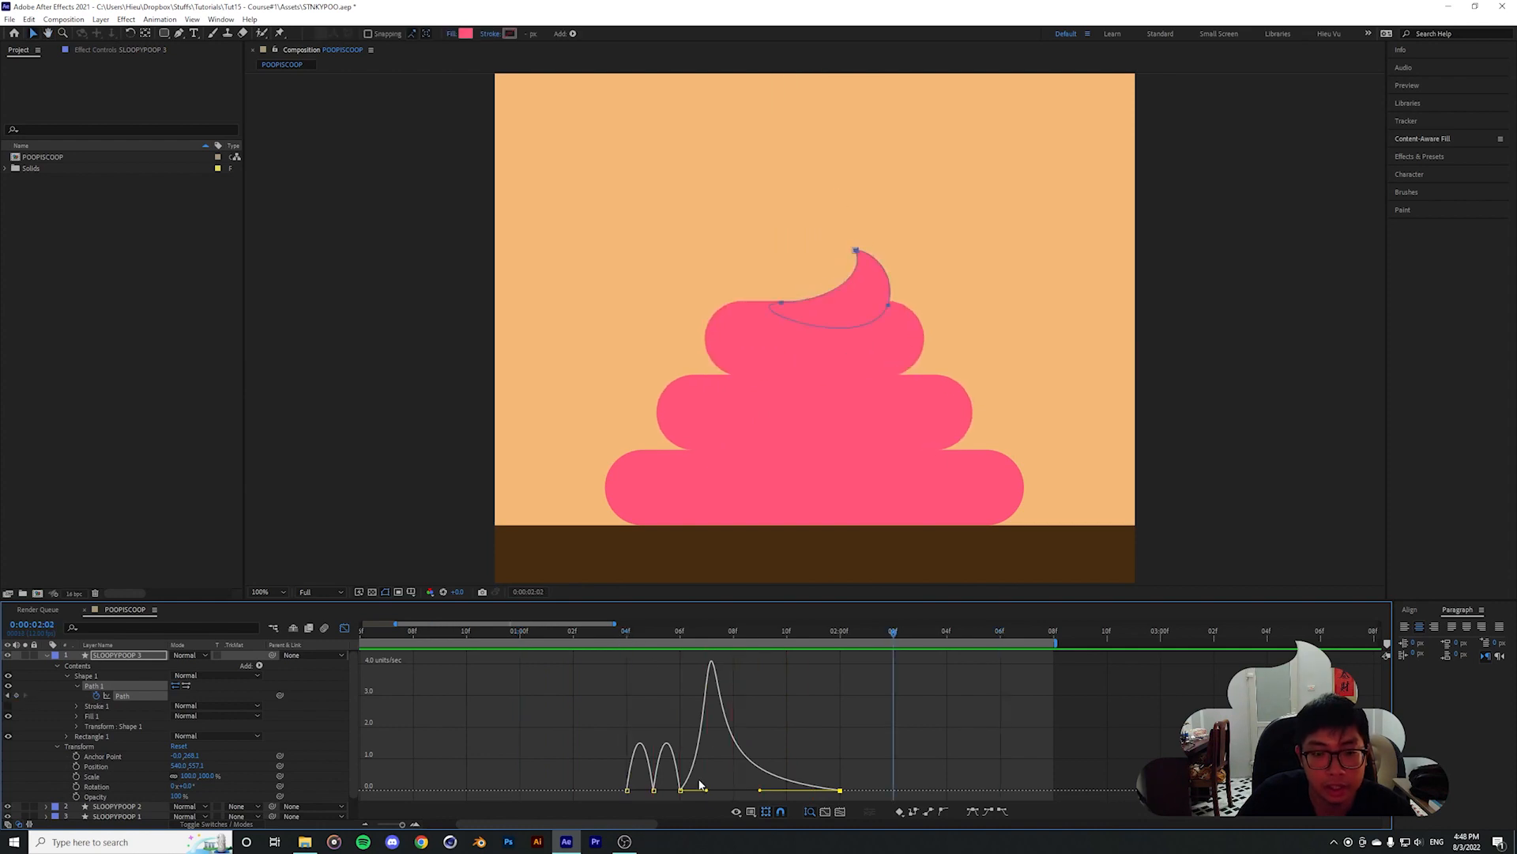
Shorten the outgoing ease of the 0:00:01:06 Path keyframe to about half a frame and play the animation
drag(707, 791, 691, 791)
key(space)
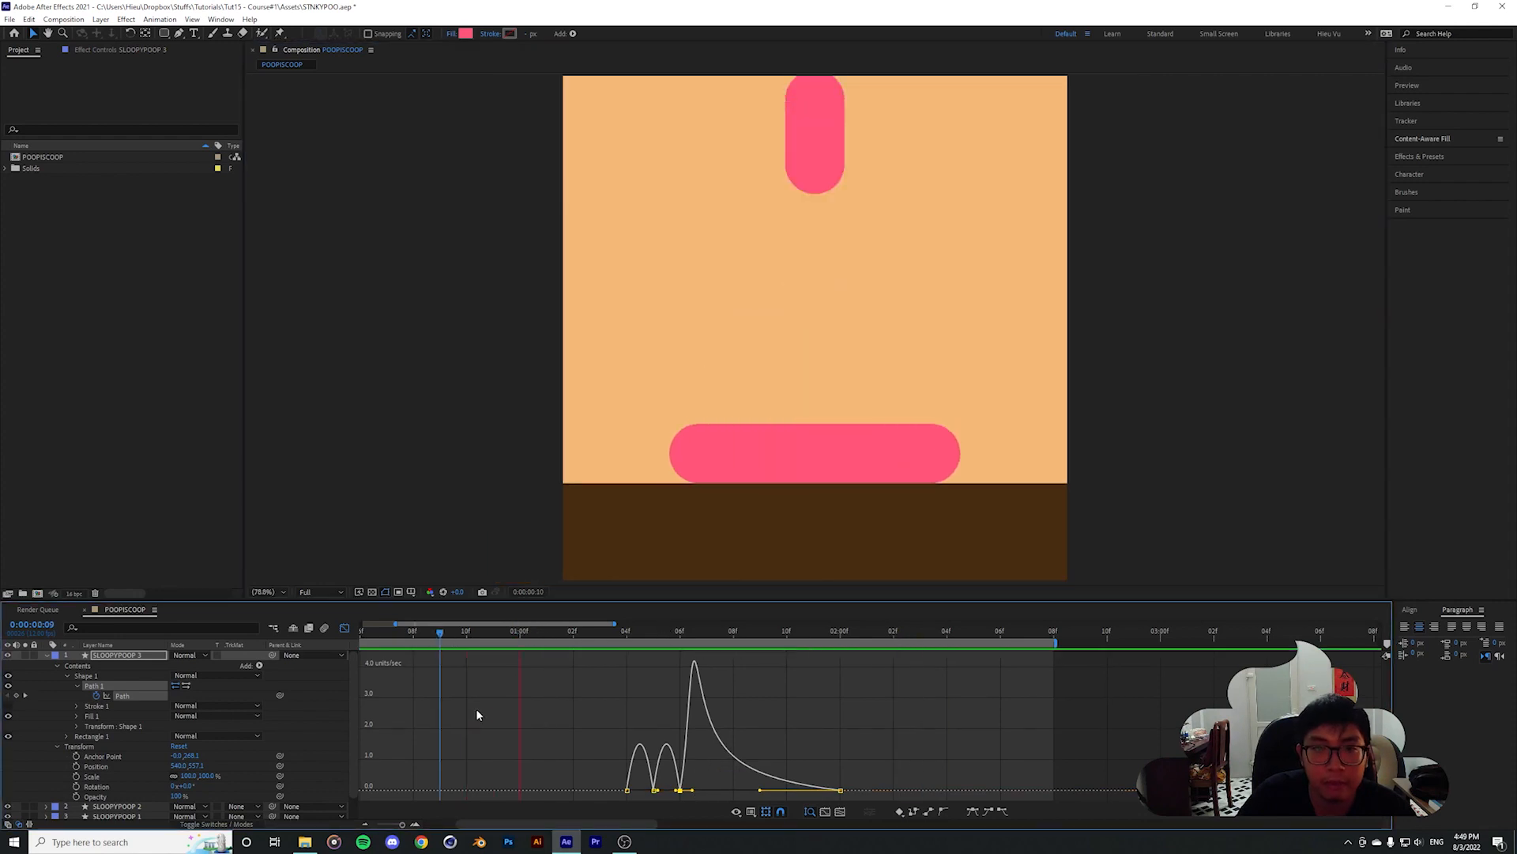
Scrub to the tip's Path keyframe at 0:00:01:06, return to an early frame and play the animation to check the curl
drag(613, 631, 680, 644)
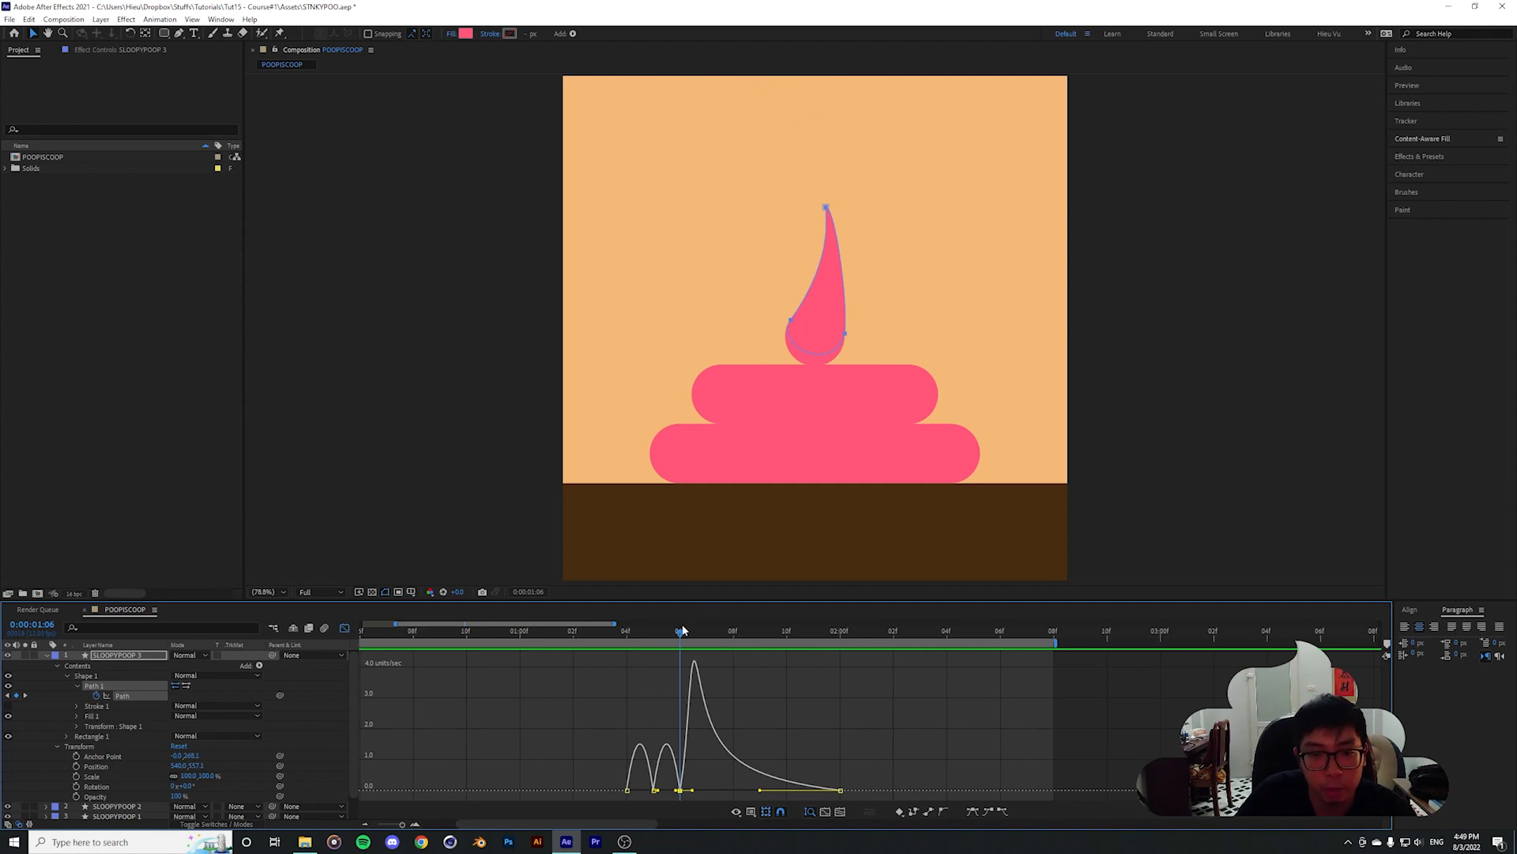
drag(683, 630, 413, 666)
click(762, 713)
key(space)
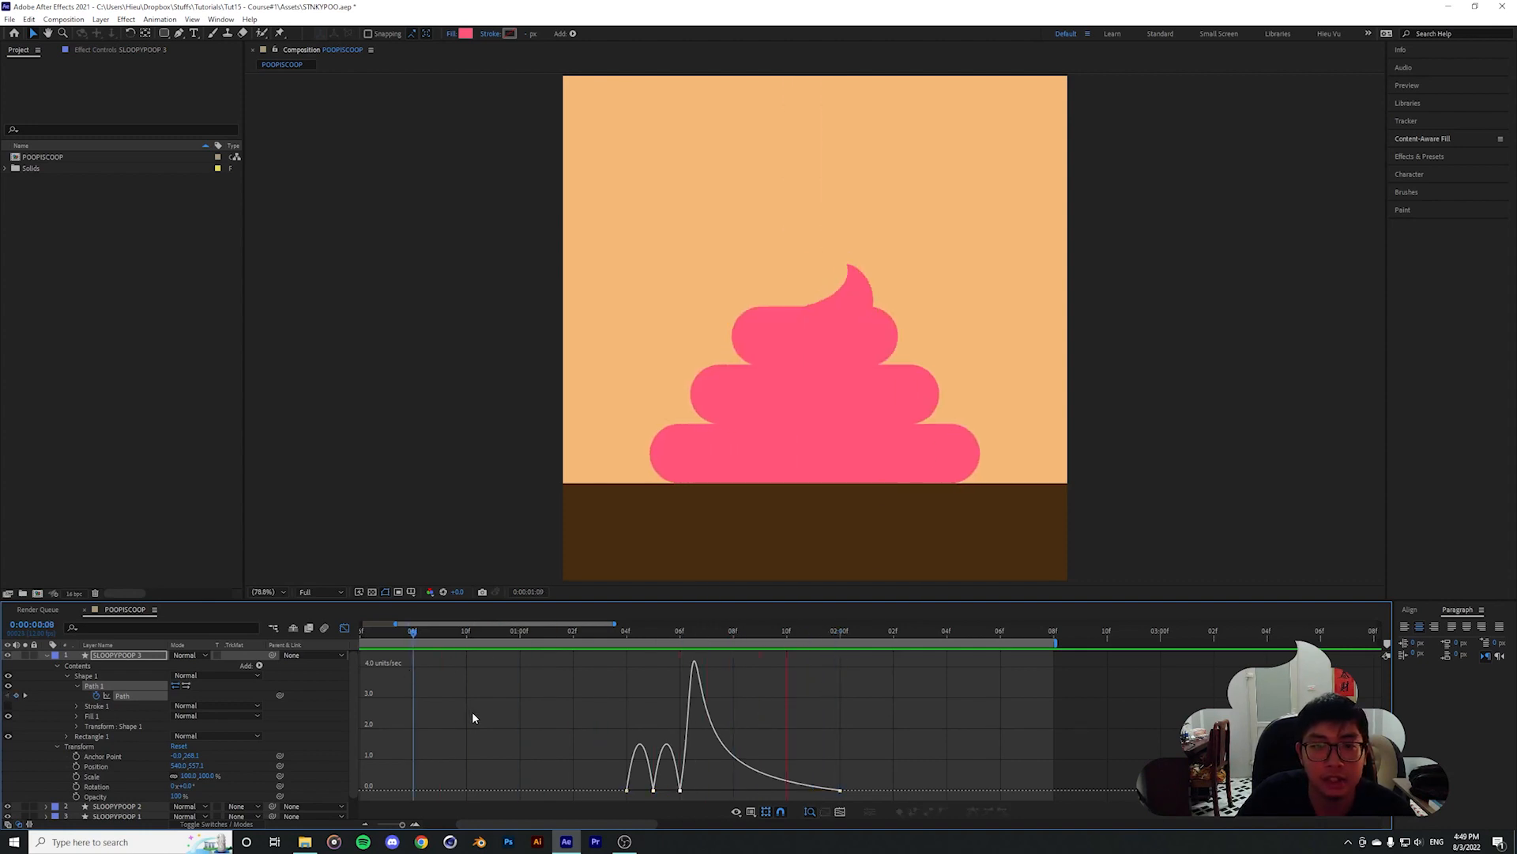
key(space)
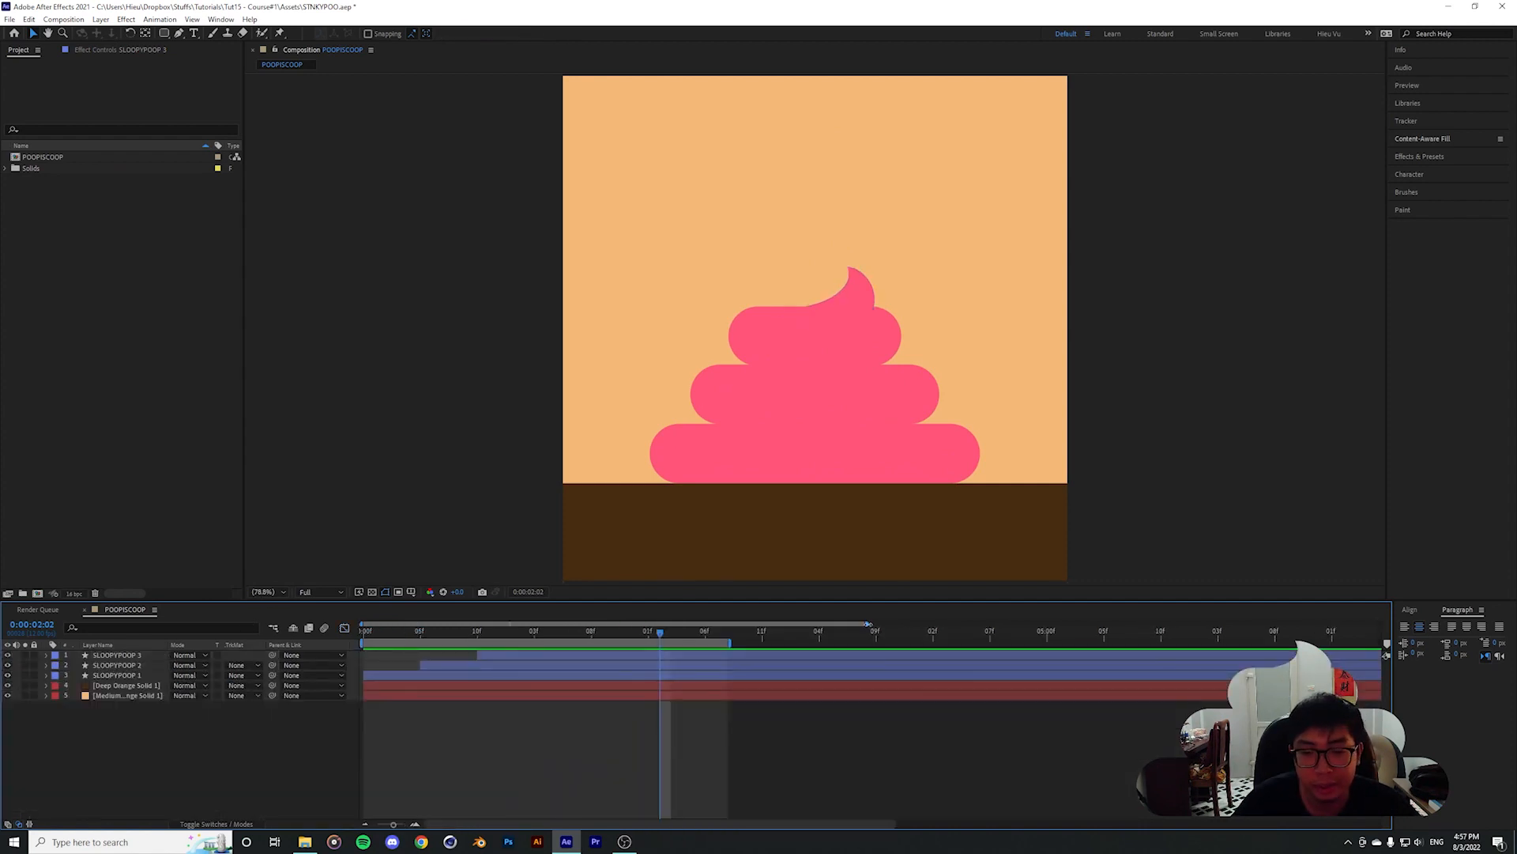
Show a longer stretch of the timeline and extend the work area's end to about 0:00:04:00
drag(868, 624, 1020, 624)
drag(648, 643, 784, 642)
click(118, 655)
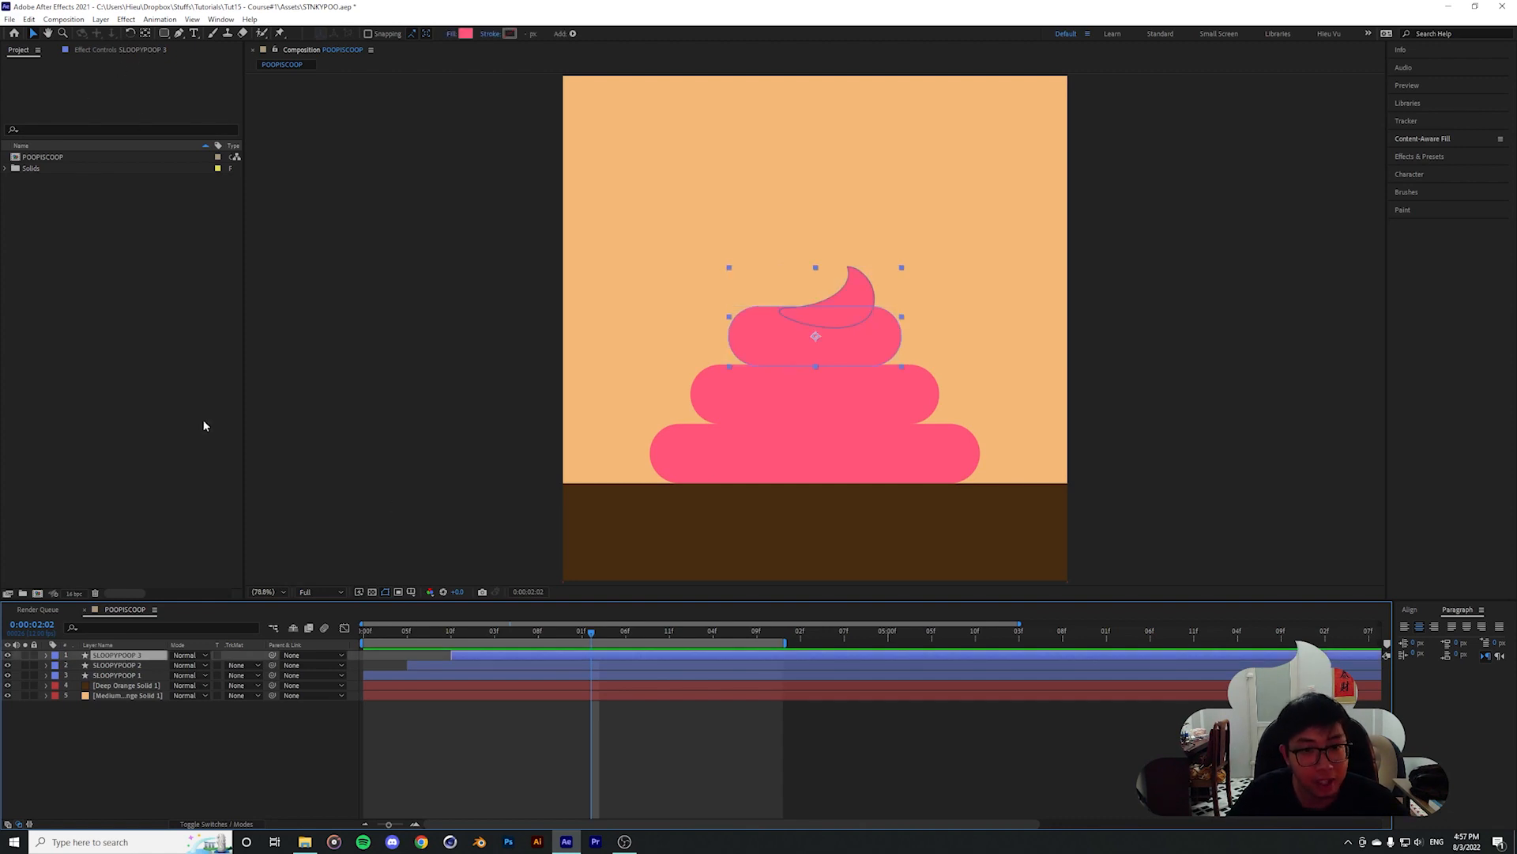
click(98, 20)
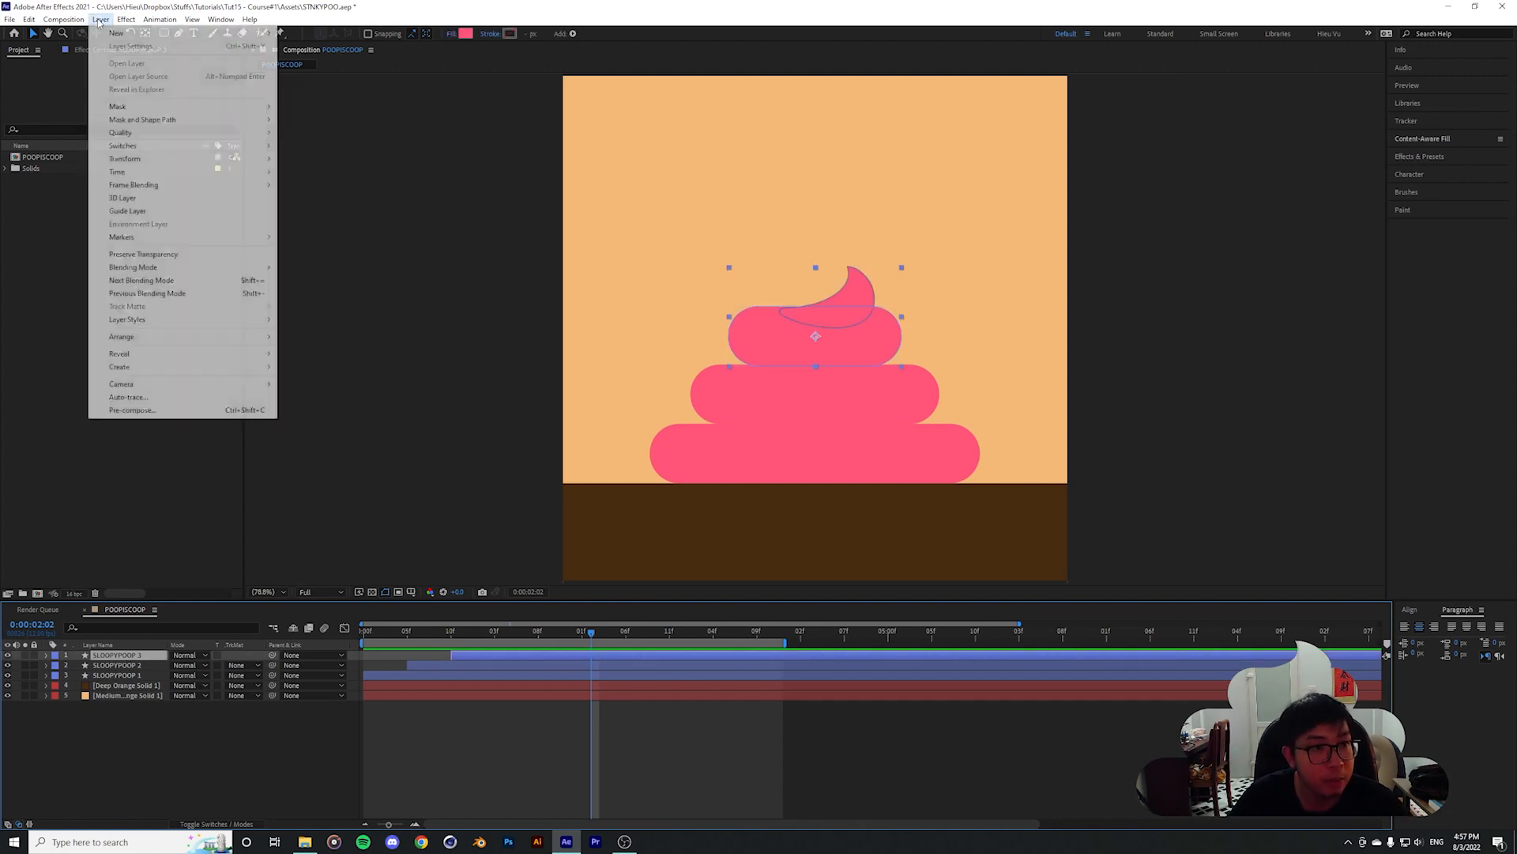
mouse_move(102, 34)
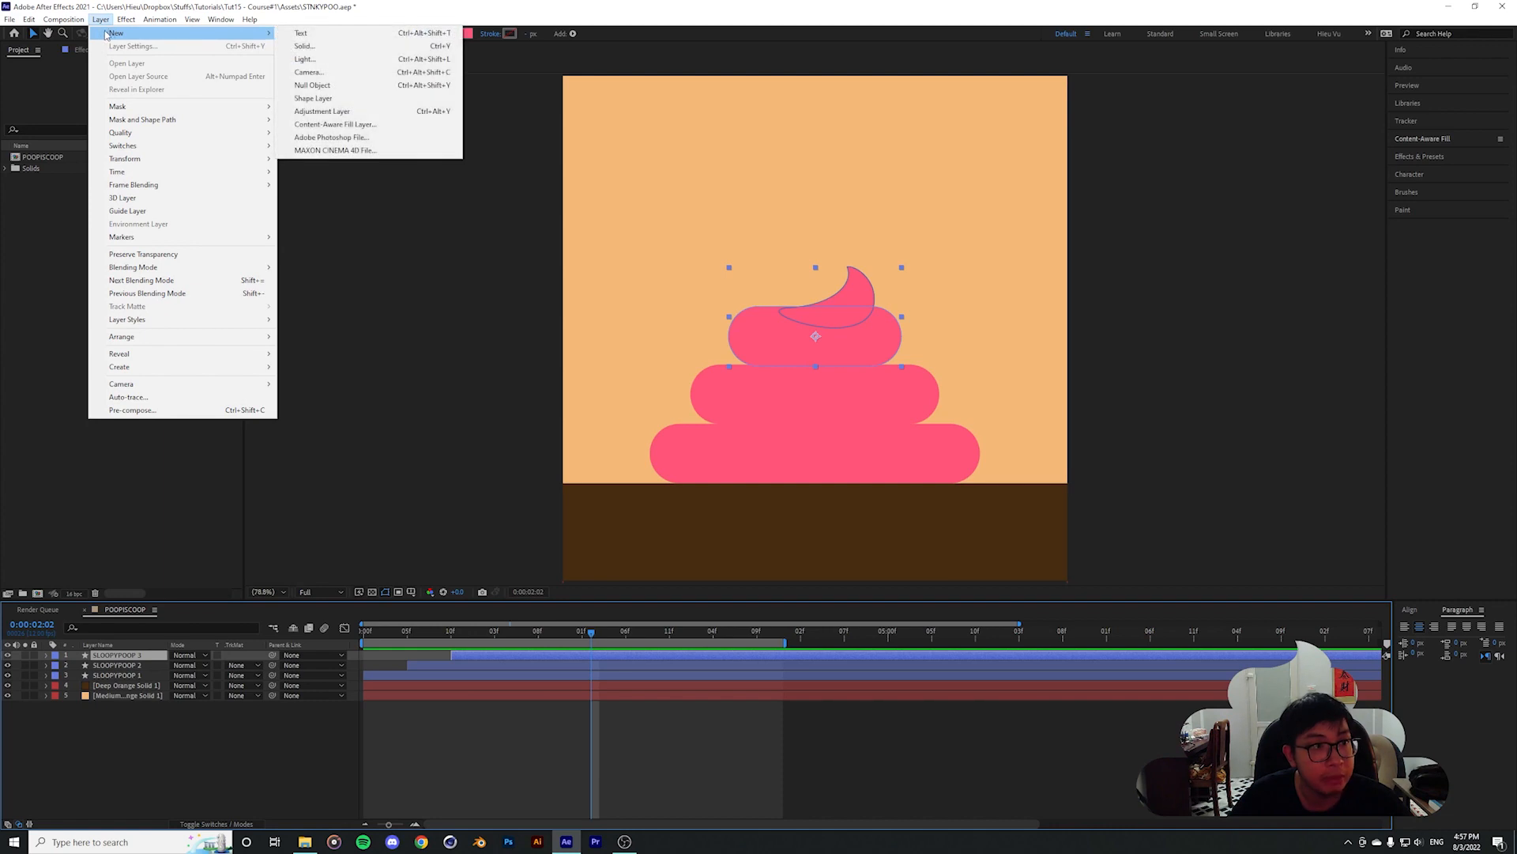
click(170, 747)
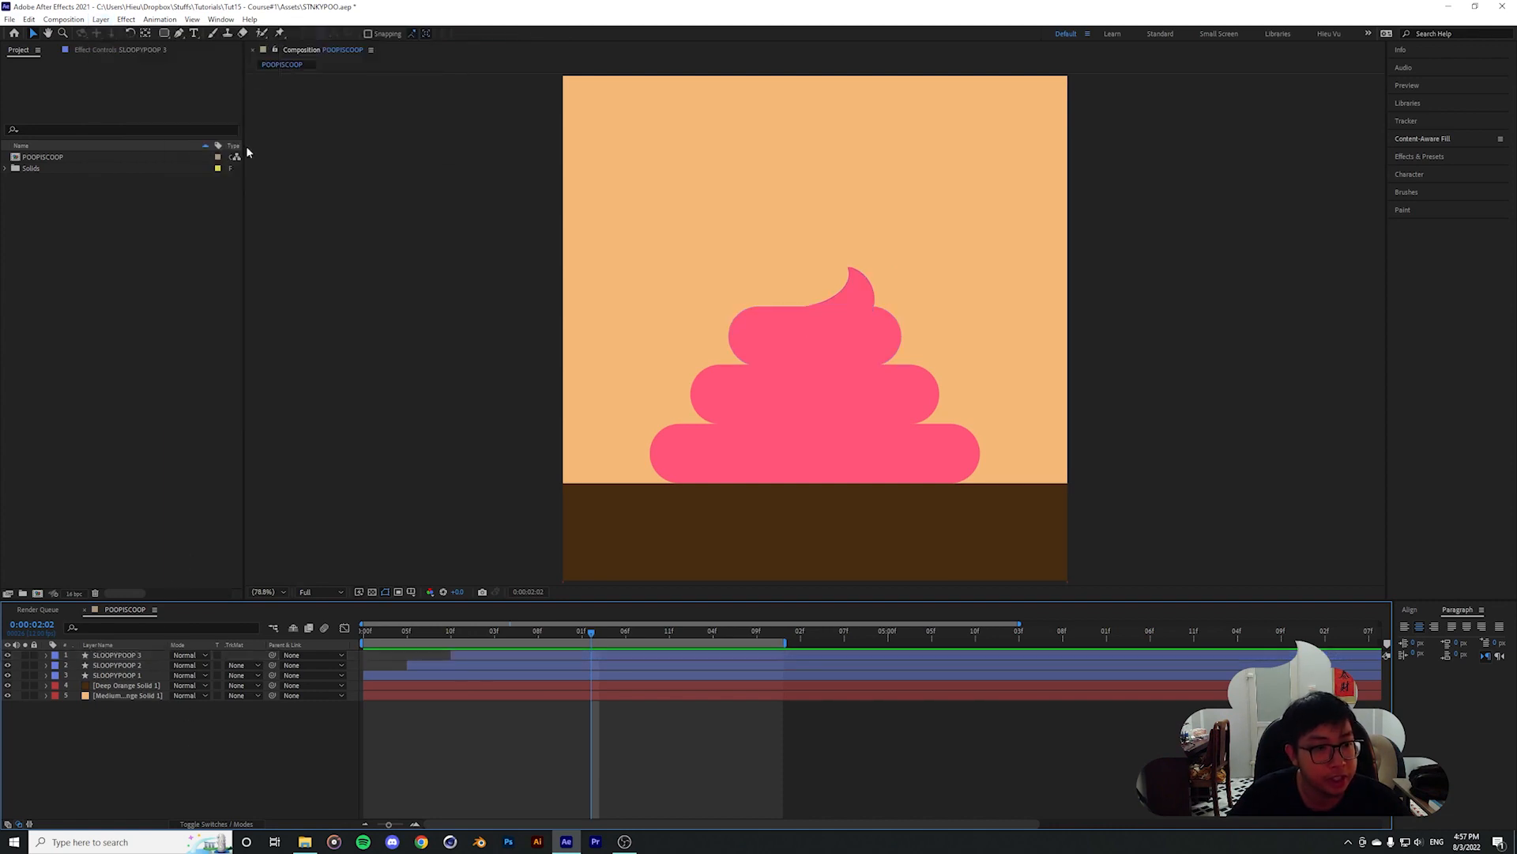
Create an empty shape layer named CHERRY above the poop layers and set its label color to Fuchsia
click(178, 33)
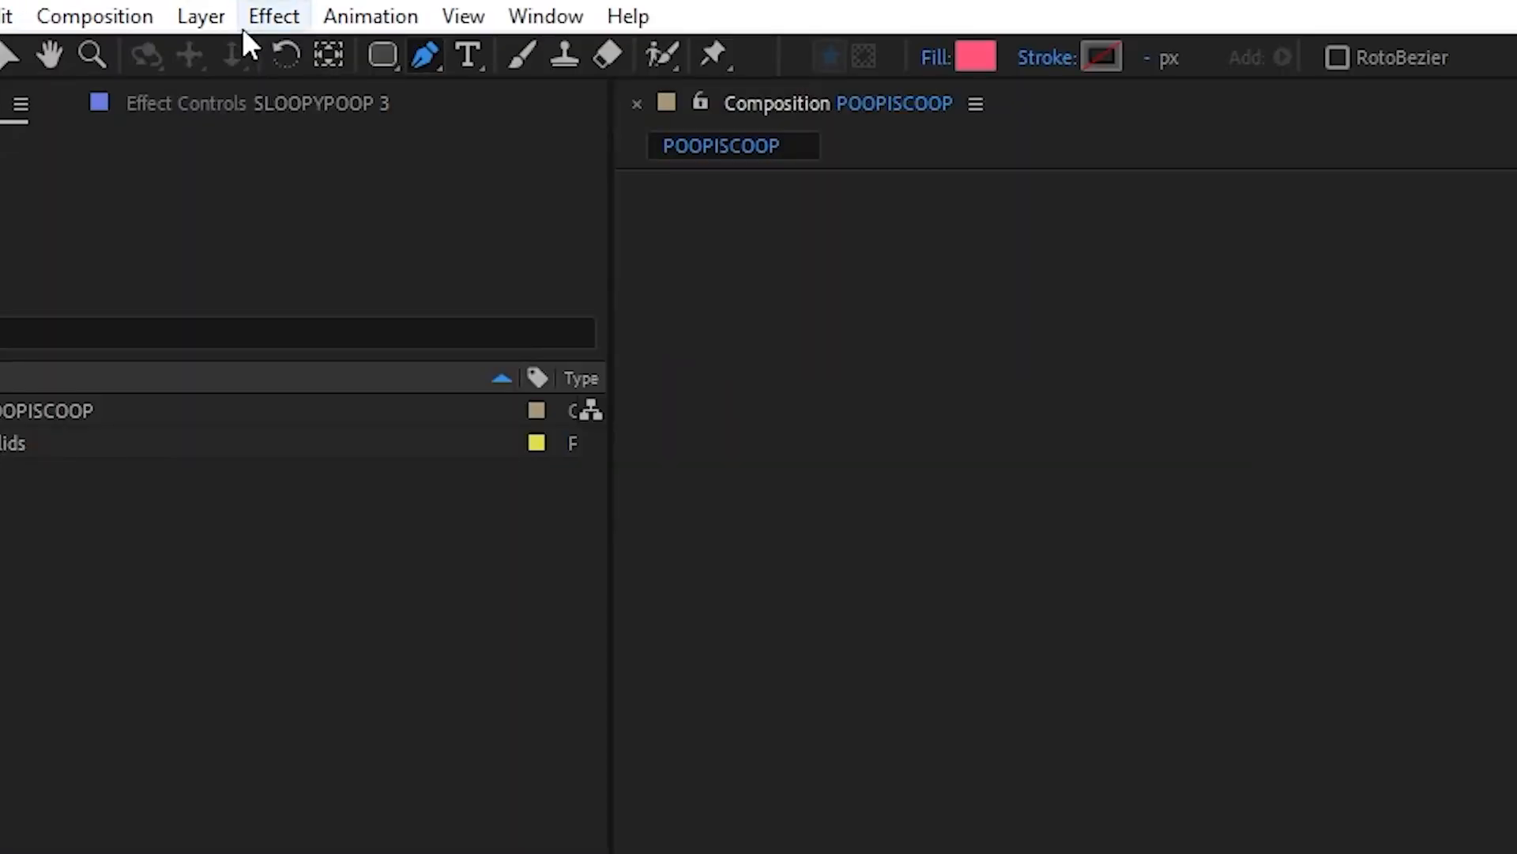
click(206, 20)
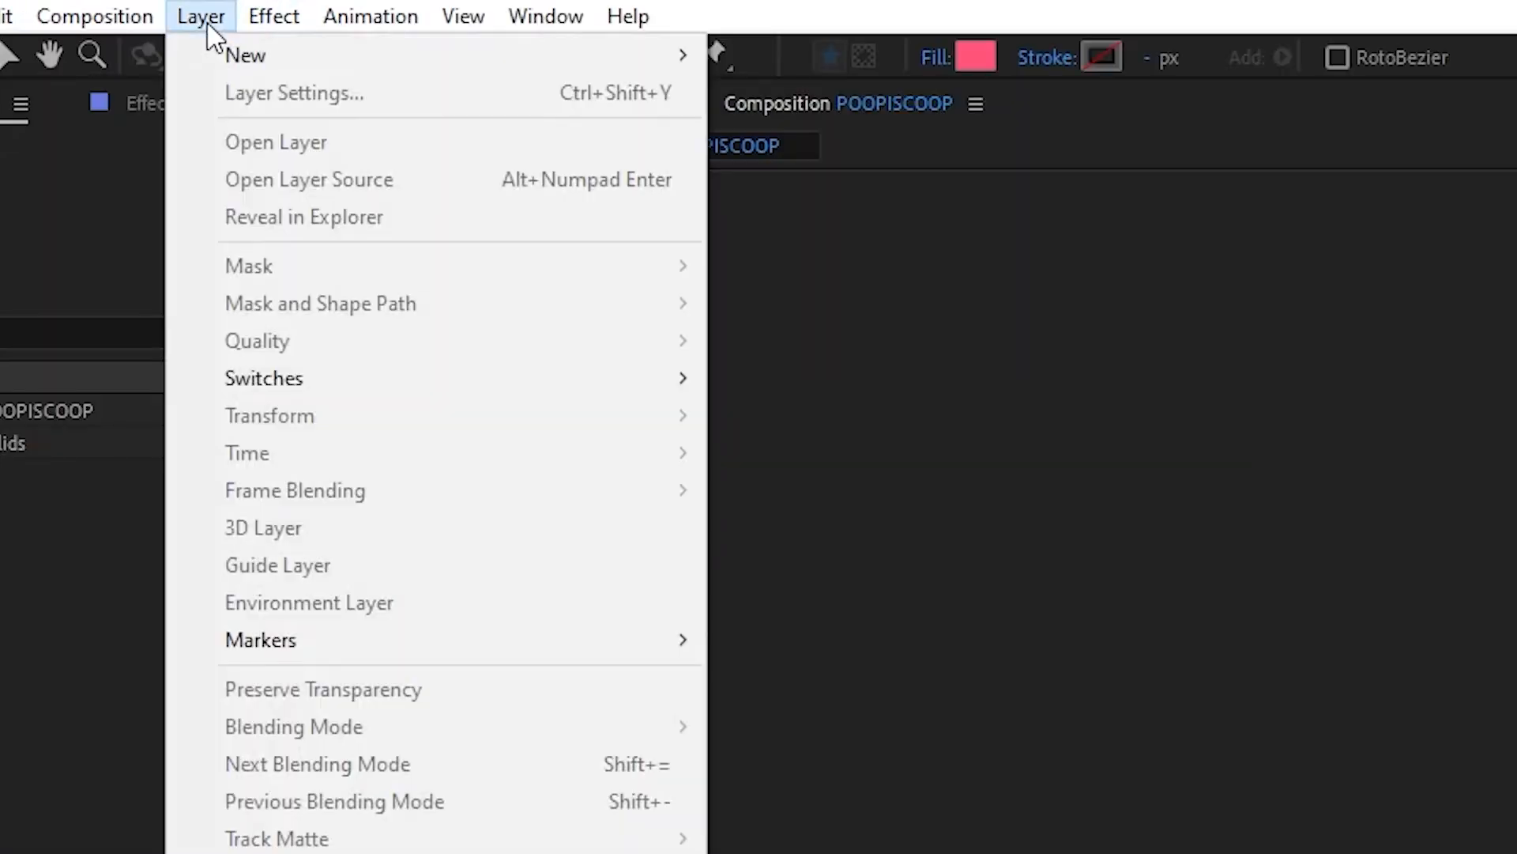
mouse_move(245, 54)
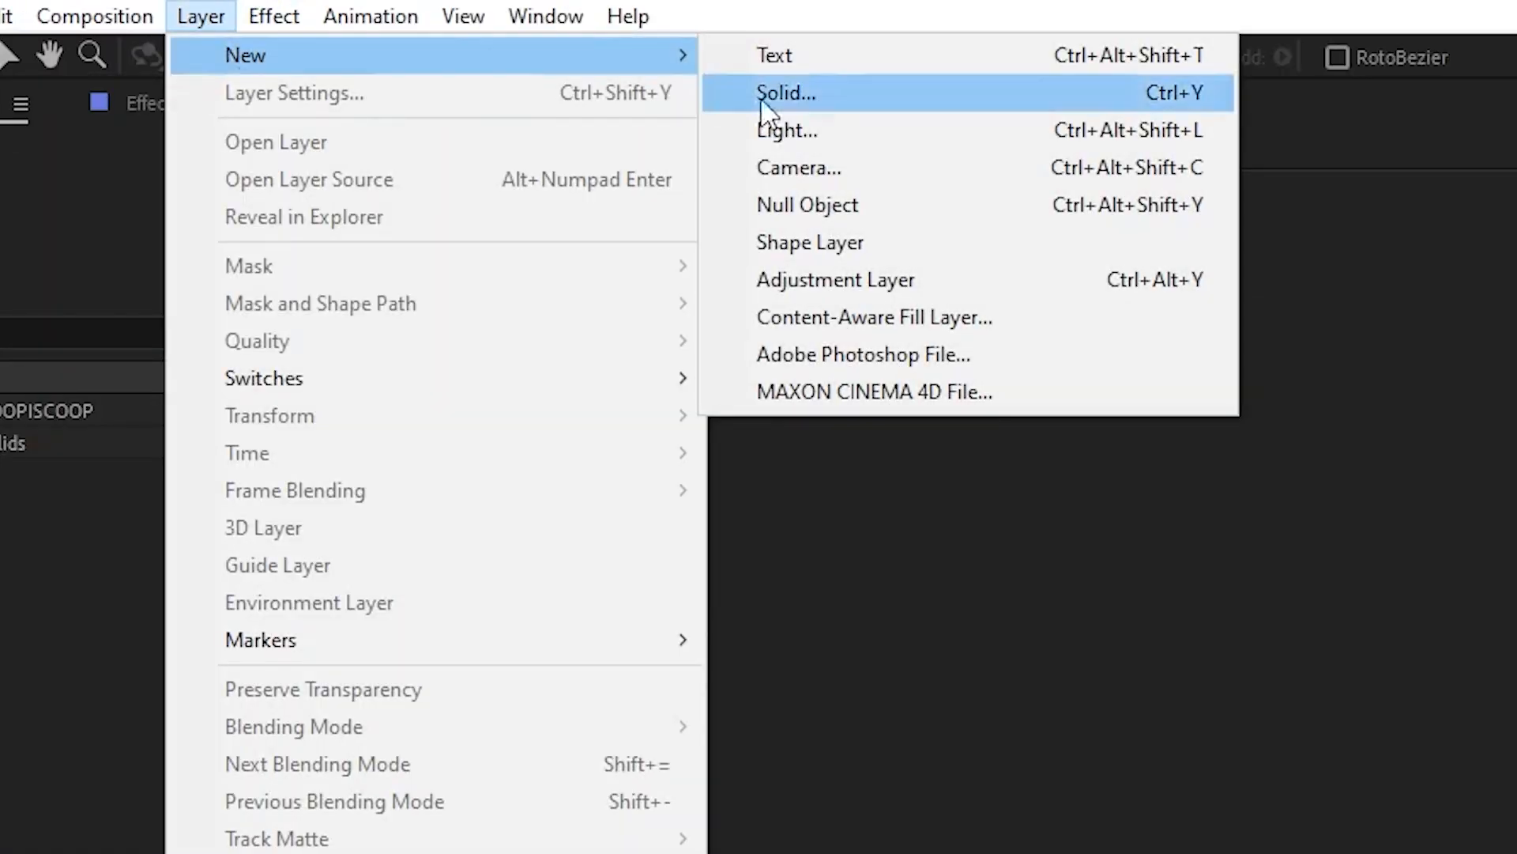
click(853, 248)
key(Return)
text(CHERR)
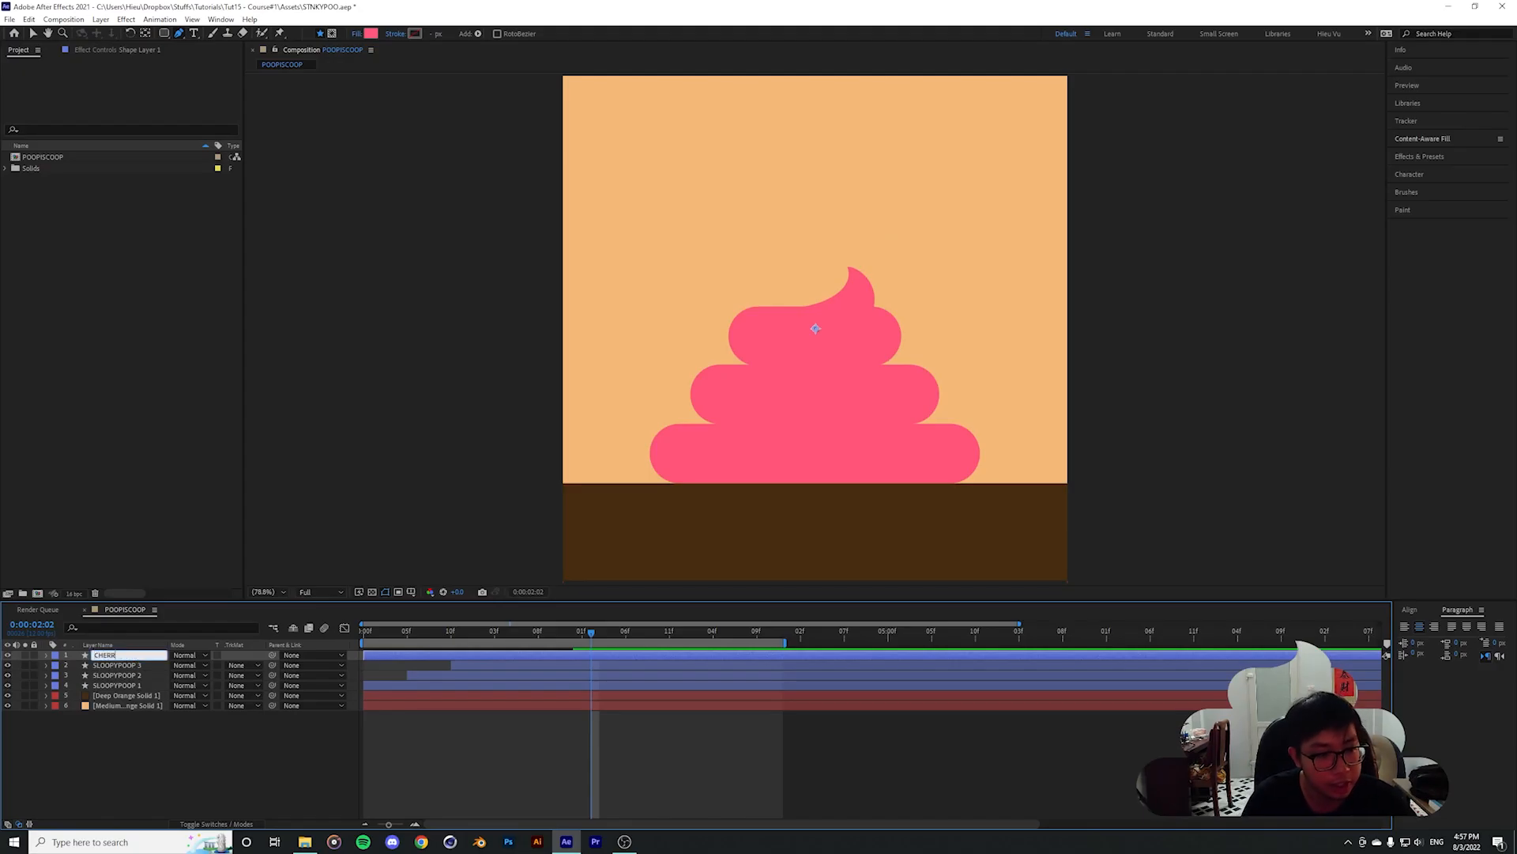
text(Y)
key(Return)
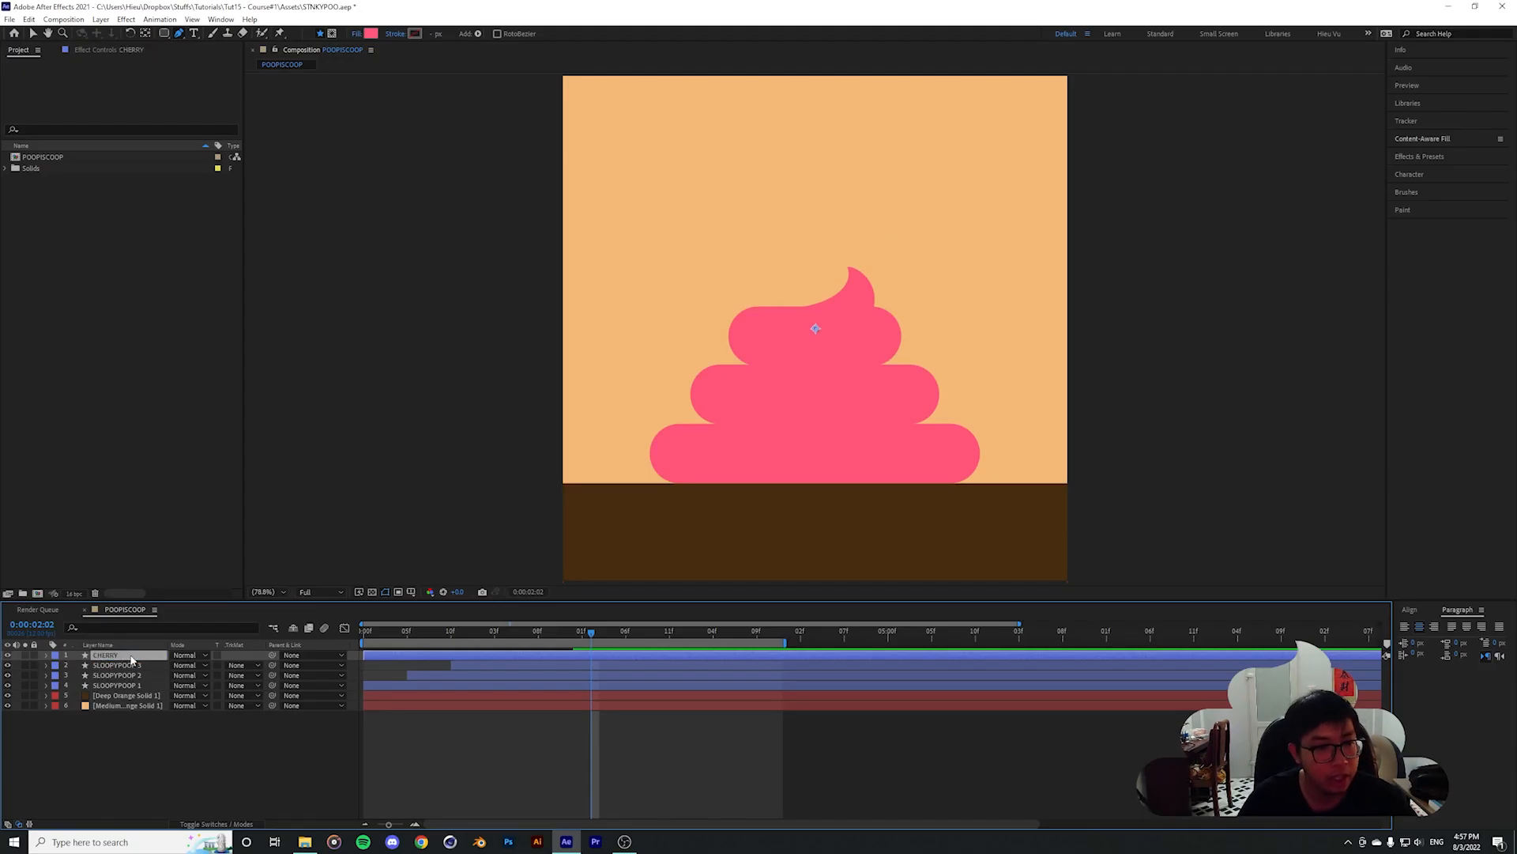
click(56, 655)
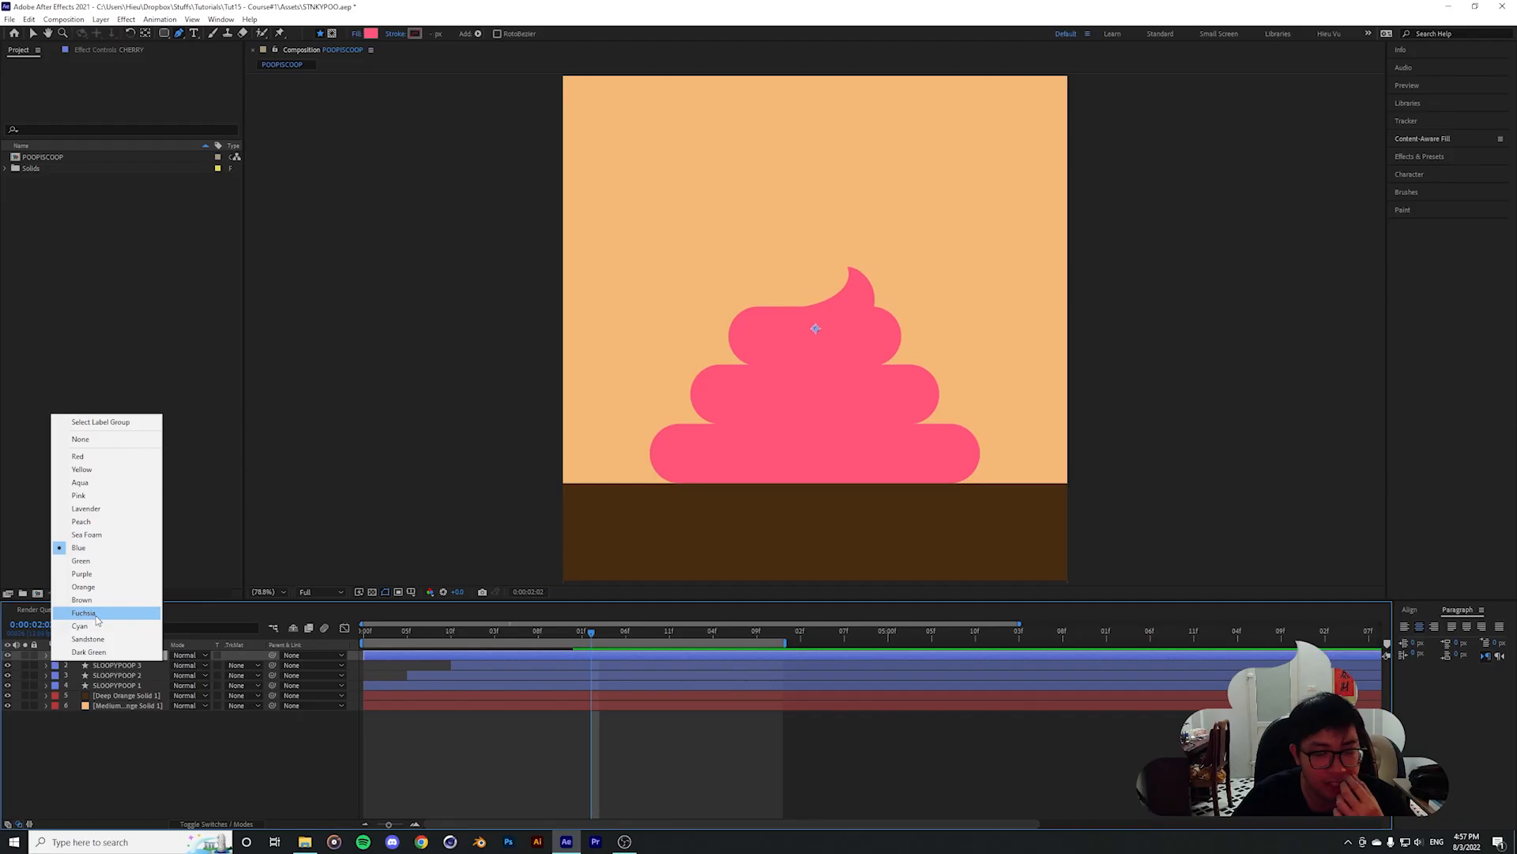
click(97, 618)
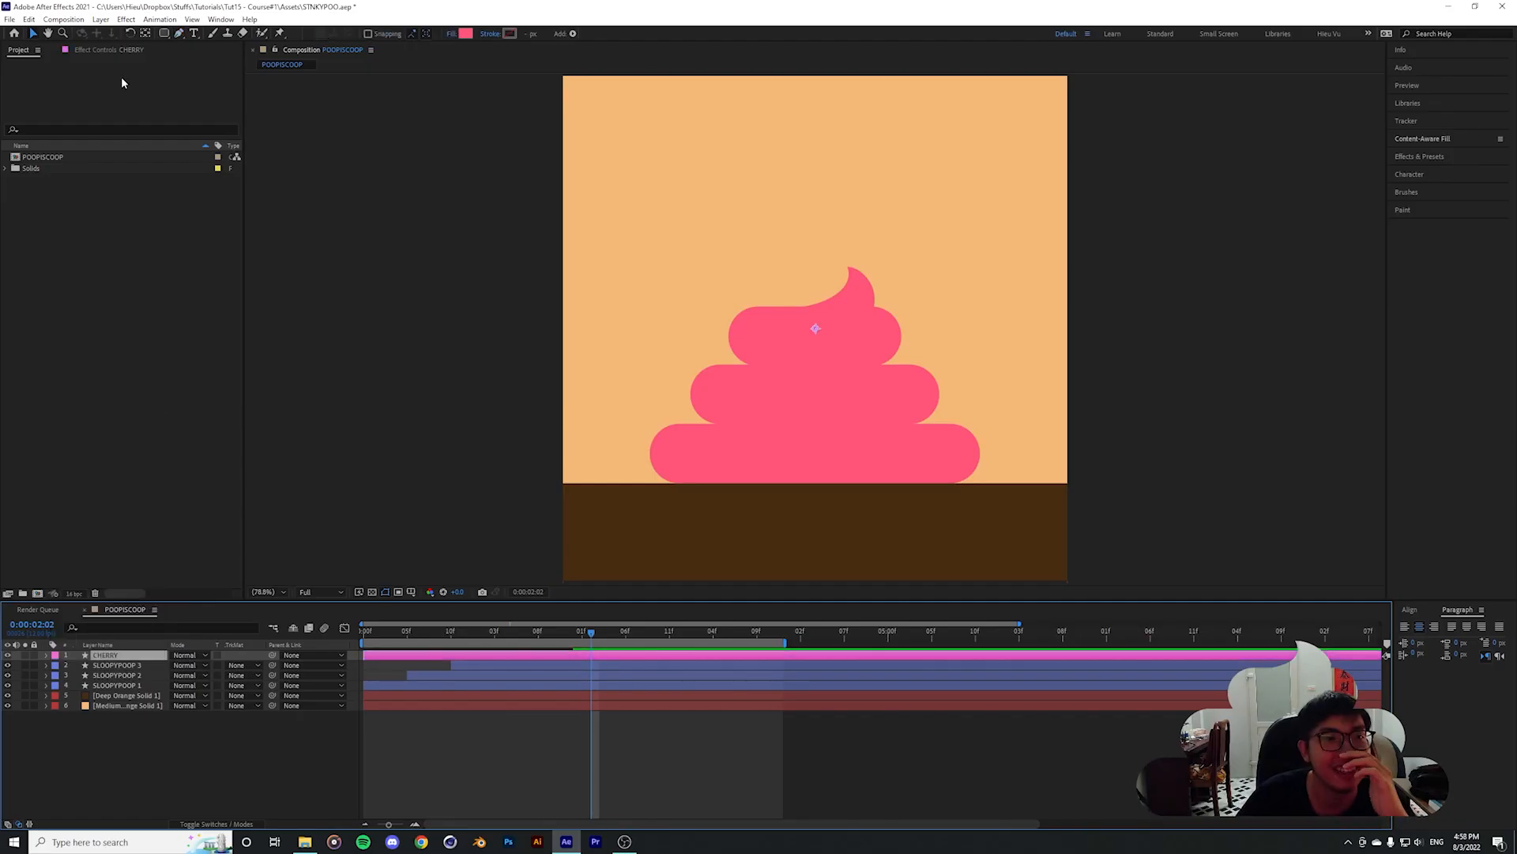
Draw a circle about 266 px wide with the Ellipse tool on the CHERRY layer, centered on its anchor point
click(179, 36)
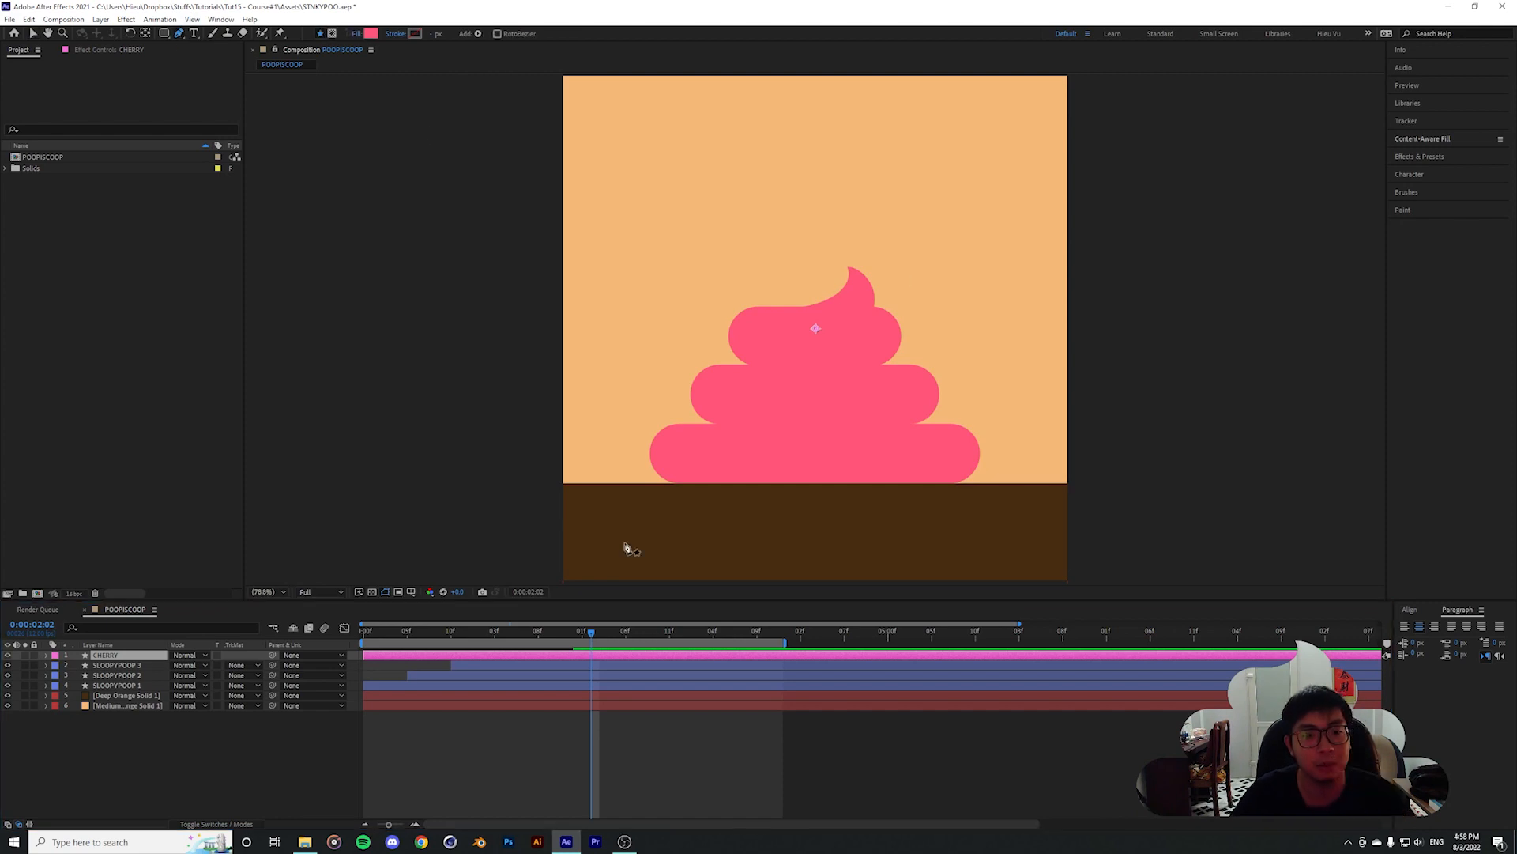
click(164, 34)
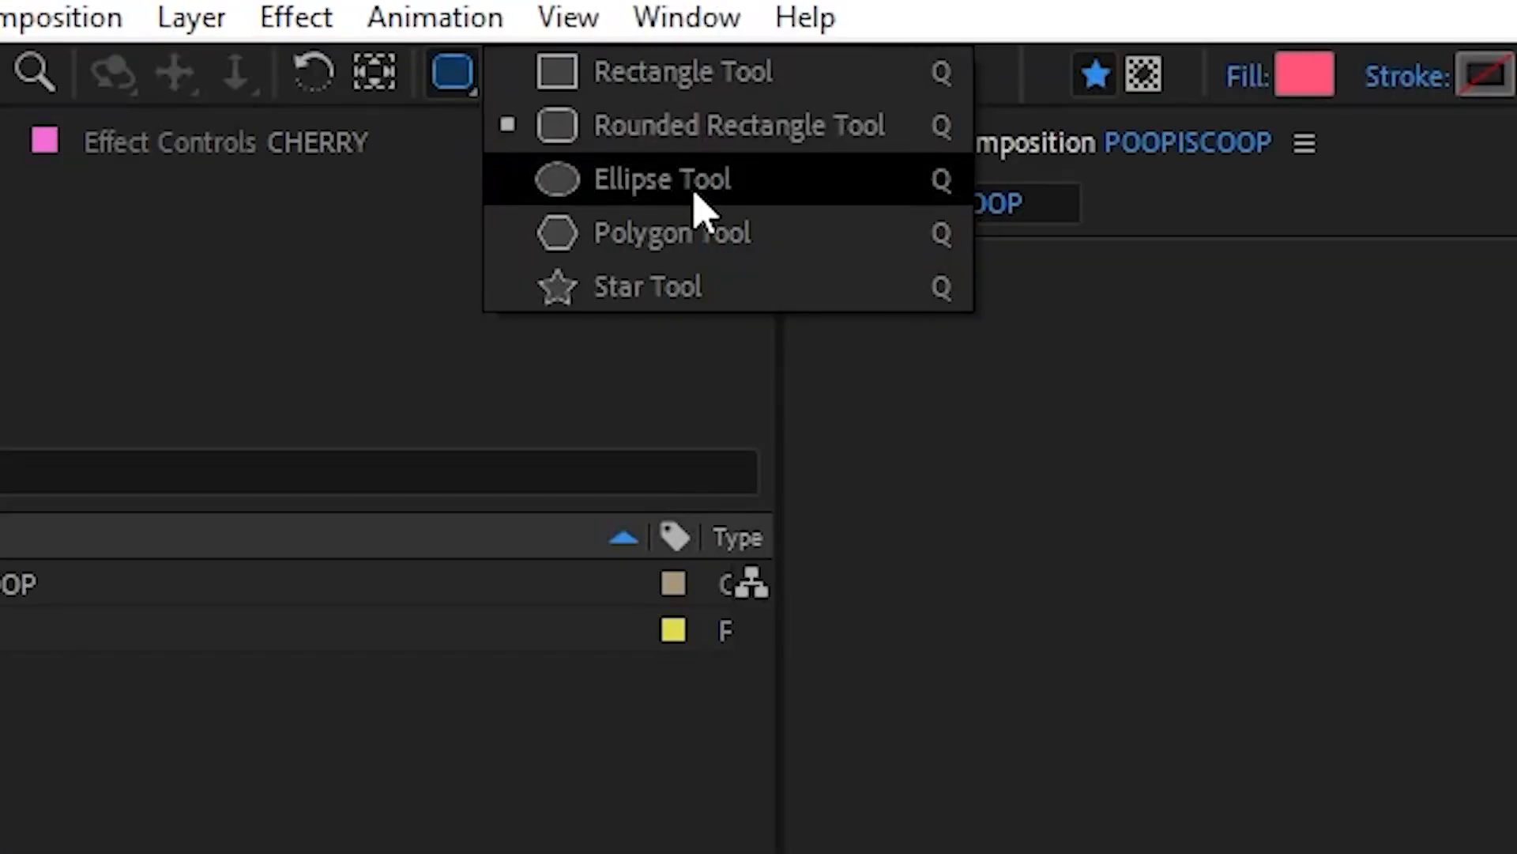
click(695, 194)
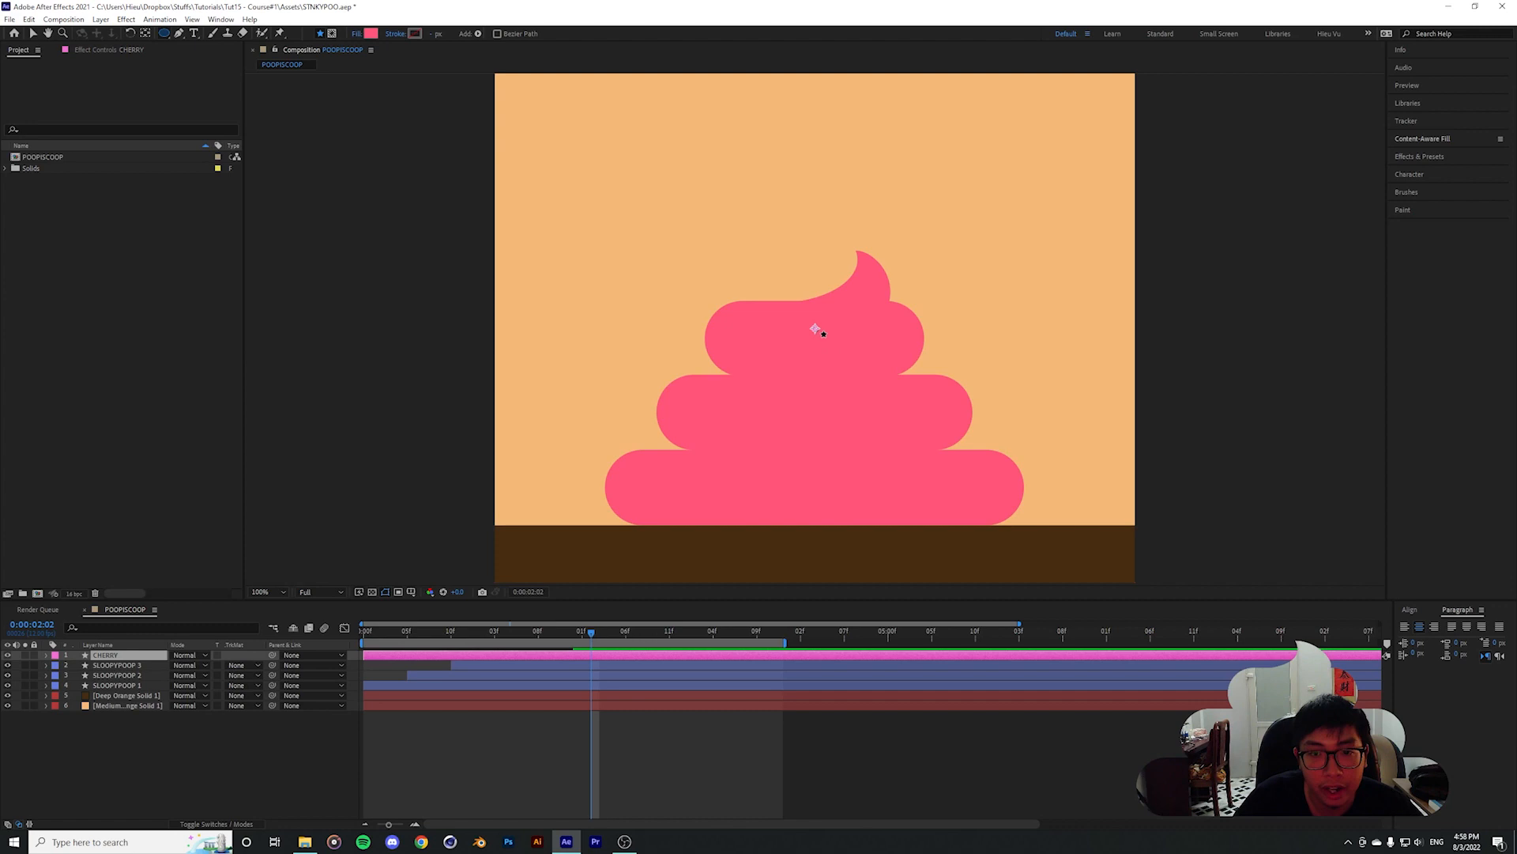
drag(815, 329, 893, 408)
Set the cherry circle's fill to dark red B71335
click(370, 34)
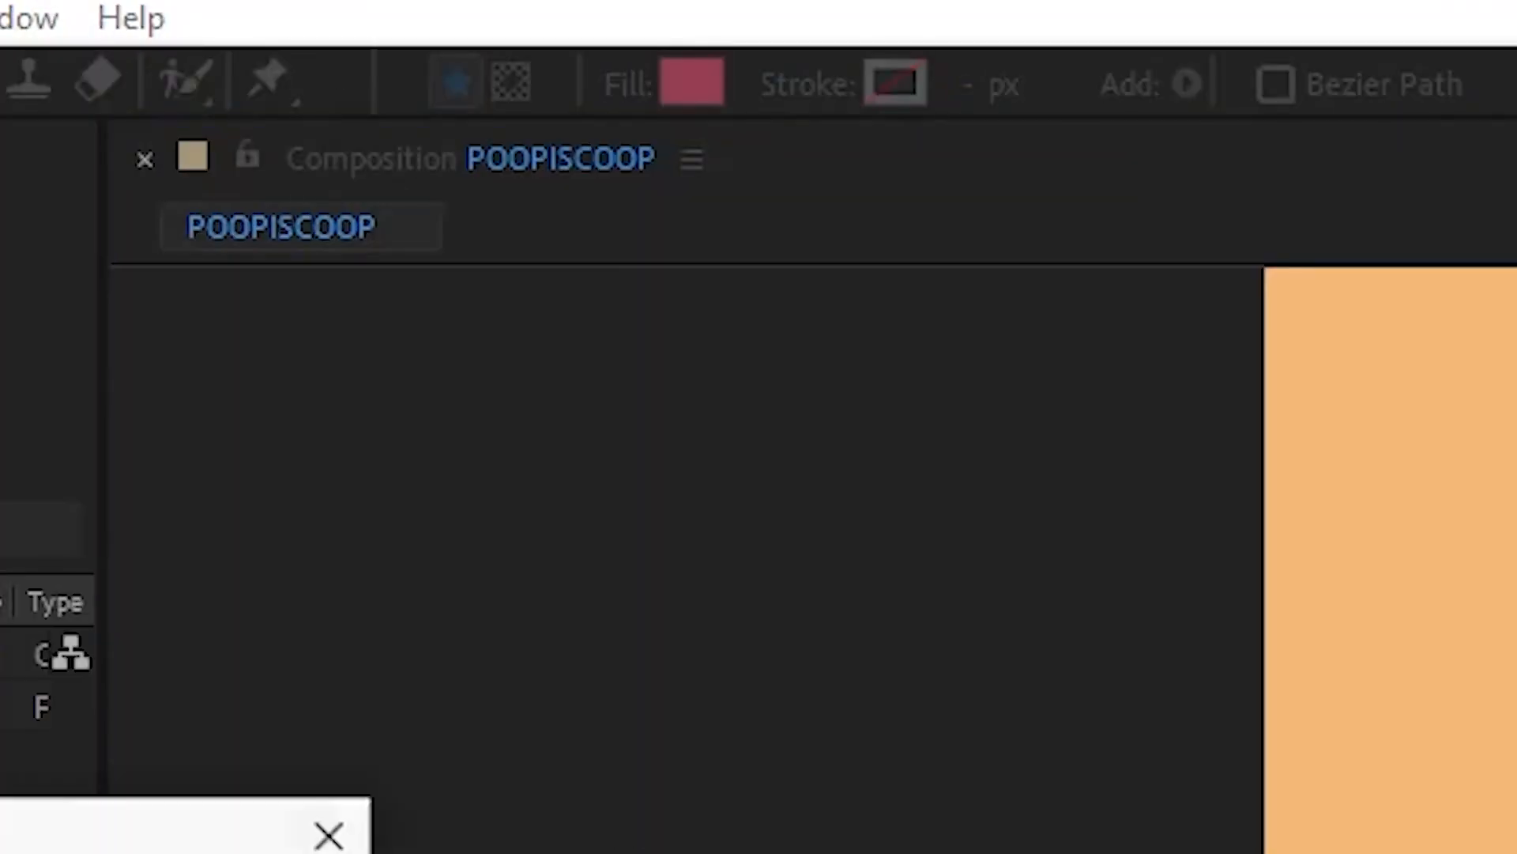
click(142, 235)
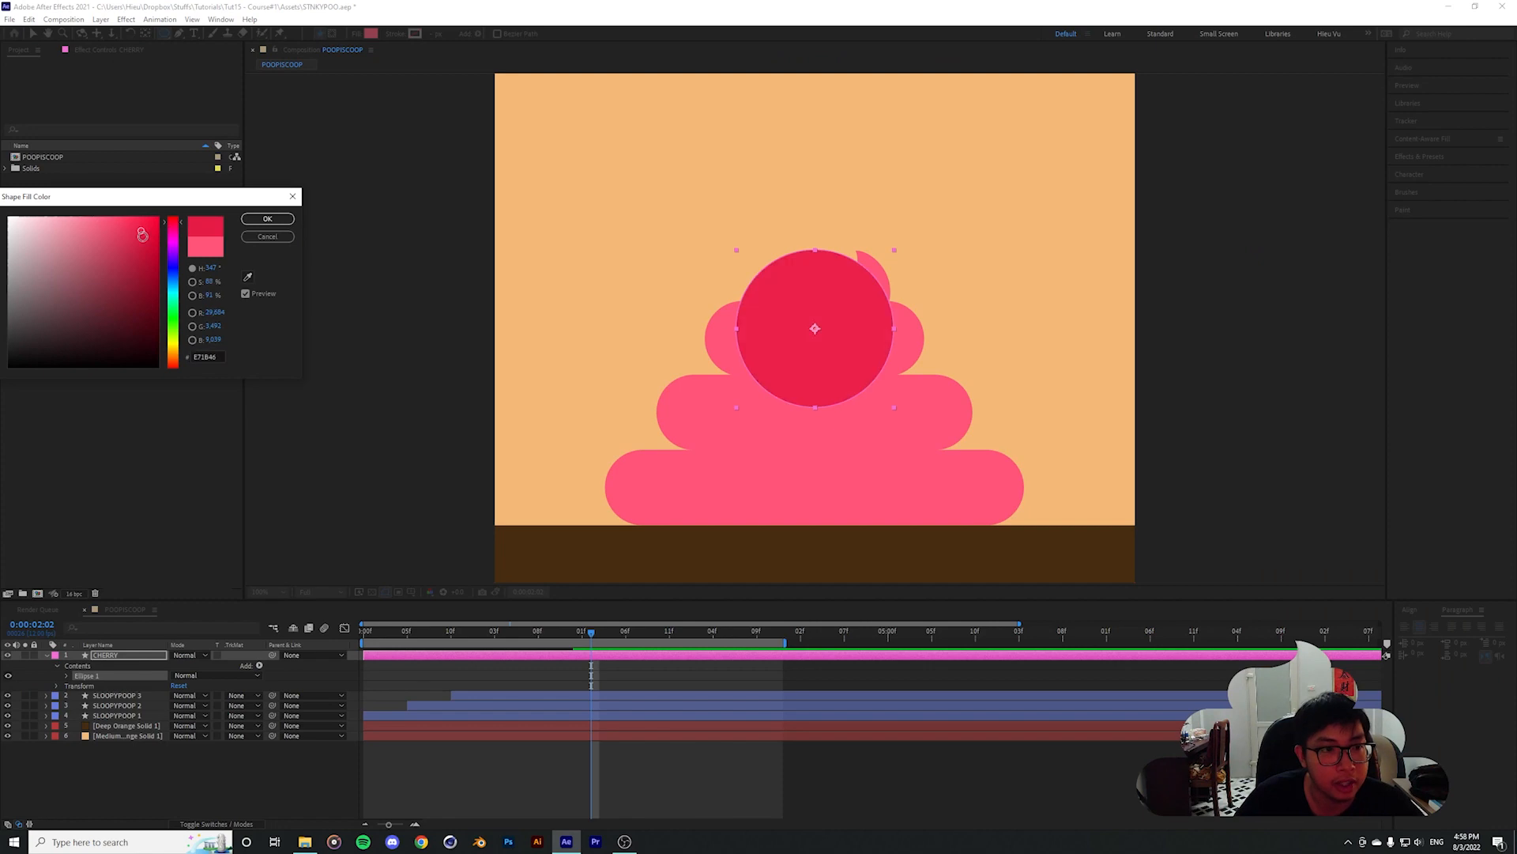
drag(142, 235, 146, 259)
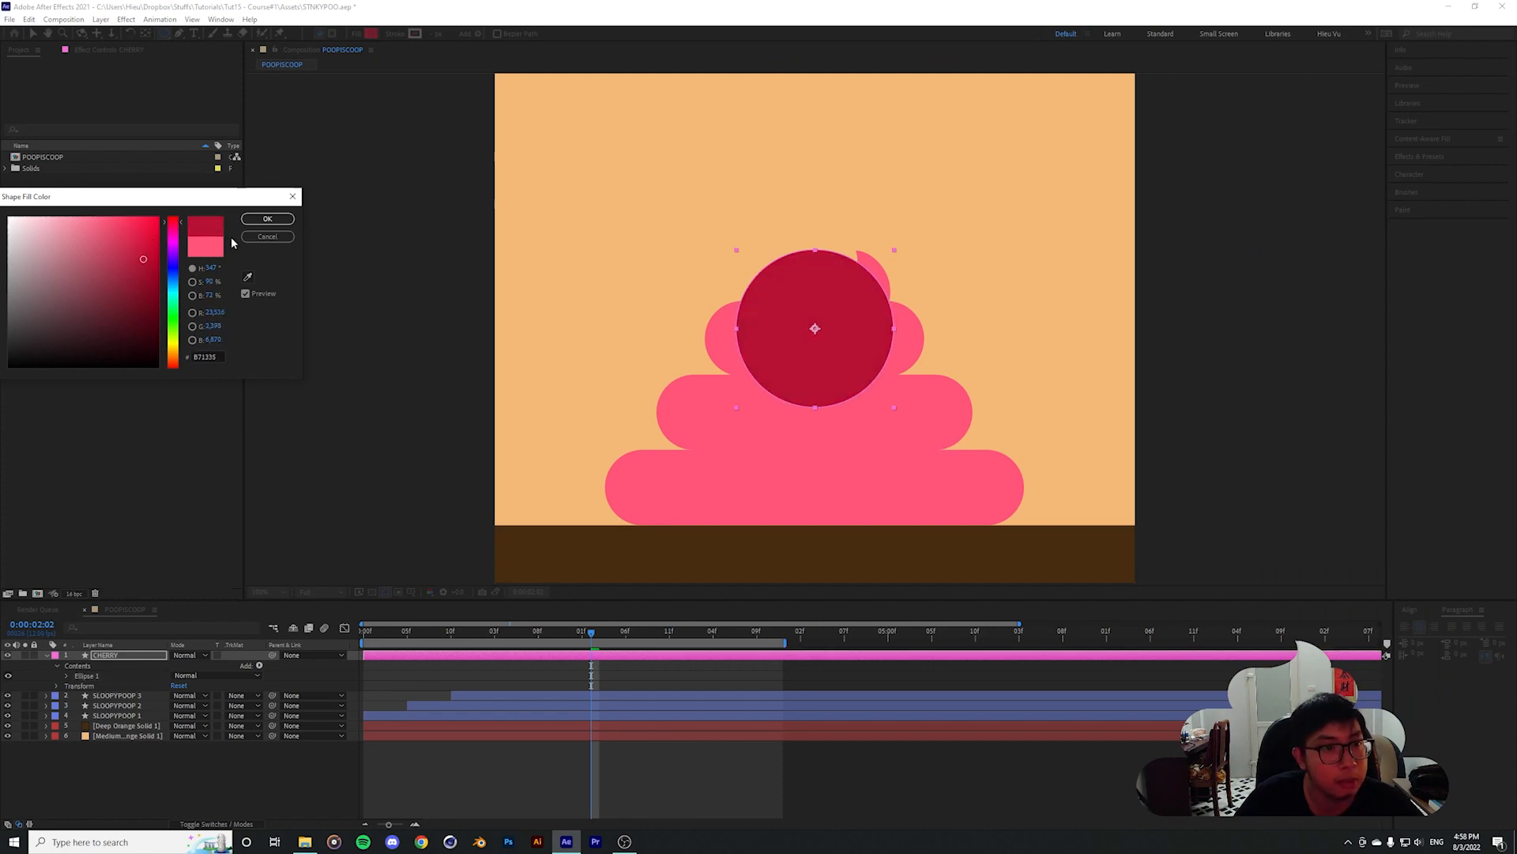
click(267, 219)
Convert the CHERRY layer's Ellipse Path 1 to a Bezier path
click(66, 676)
click(107, 687)
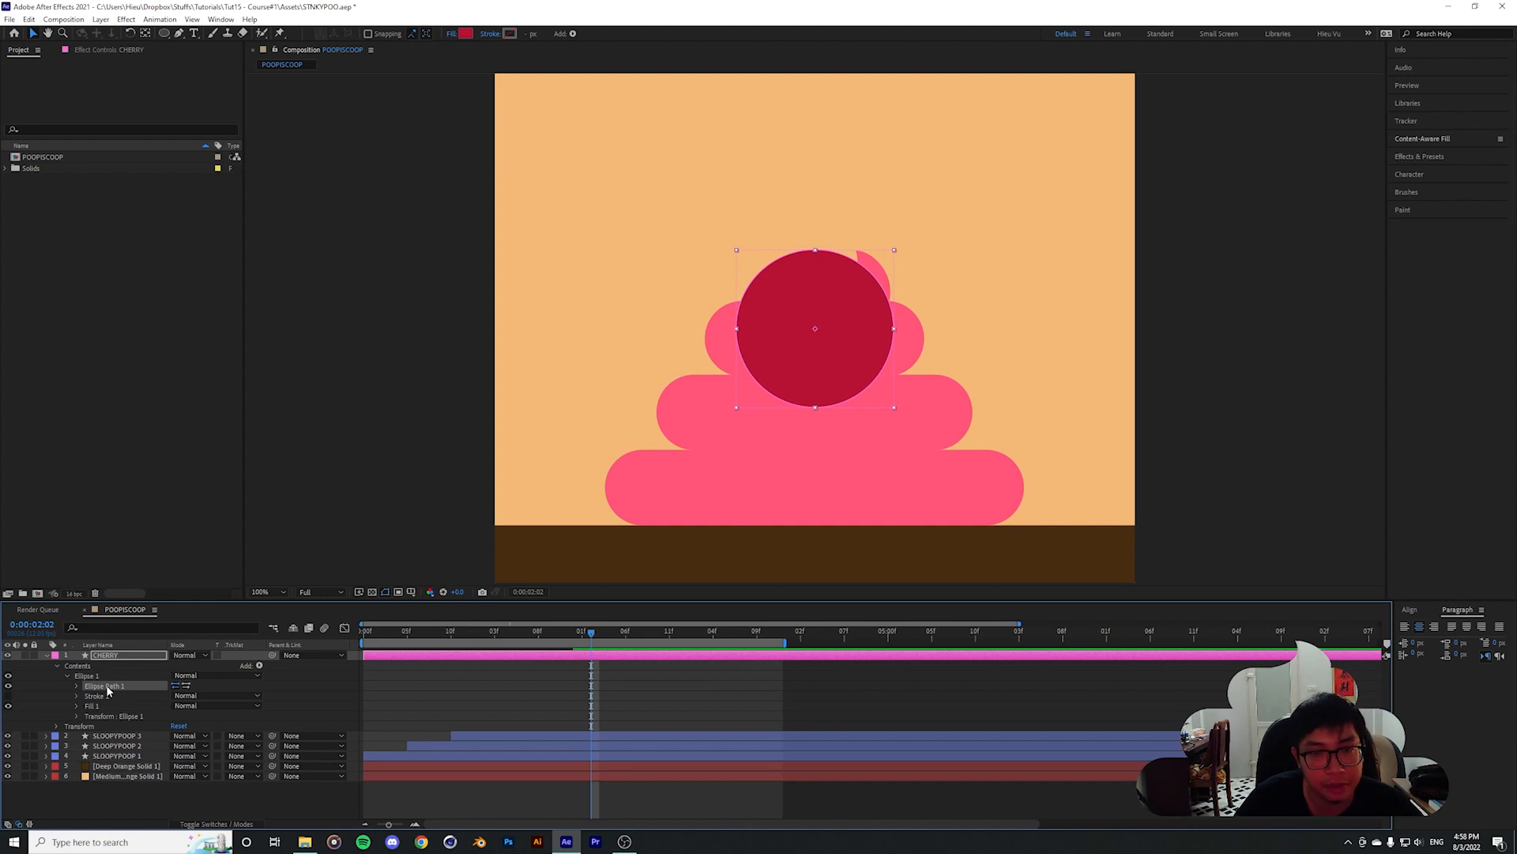
click(76, 685)
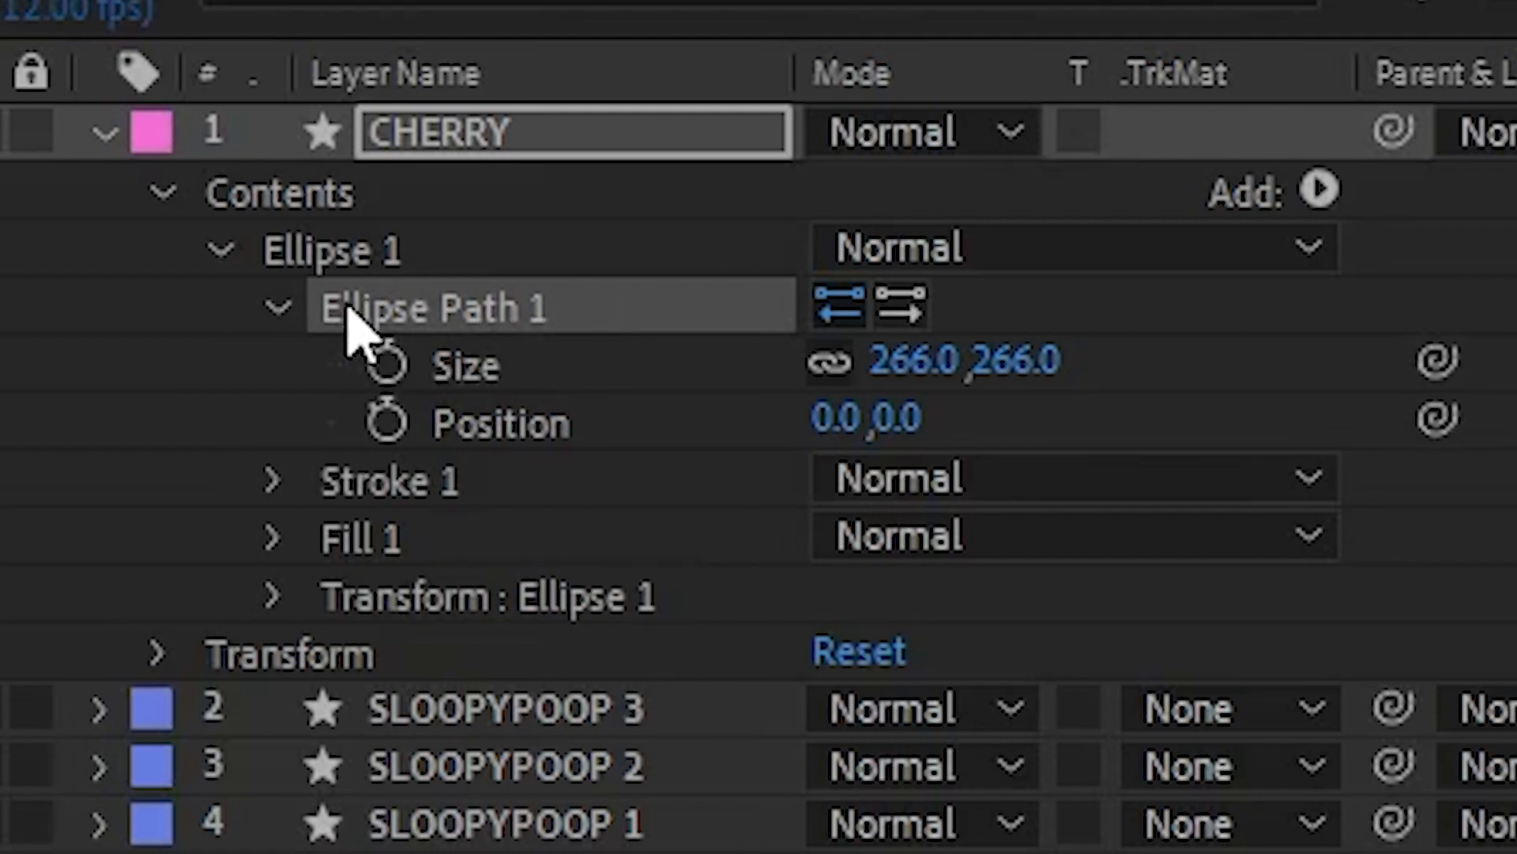
right_click(543, 310)
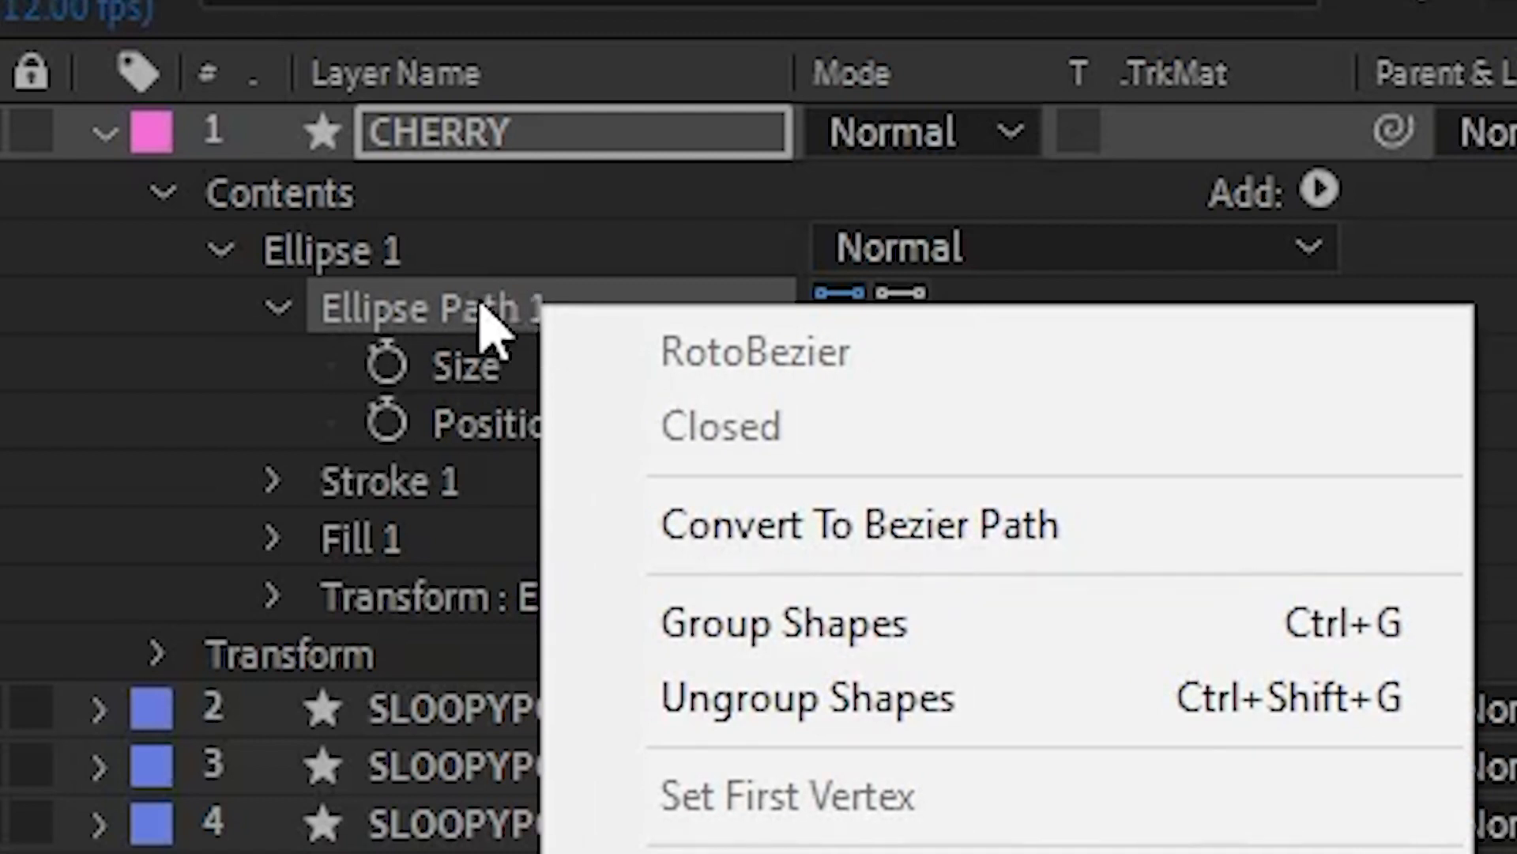
click(741, 528)
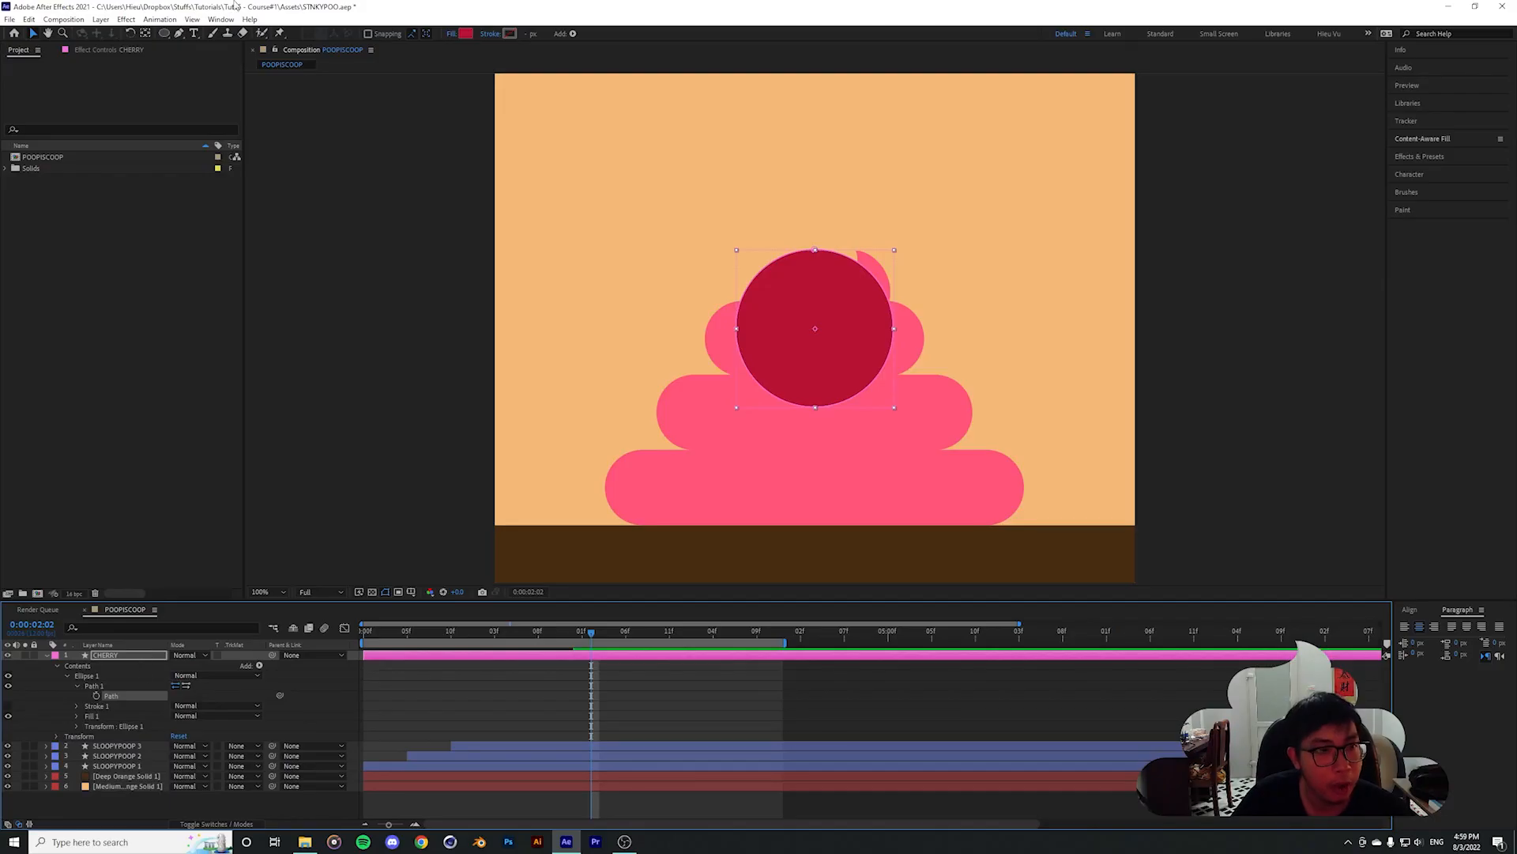
Lower the circle's top vertex into a dip, lengthen both side vertices' upward handles and shorten the top vertex's handles
click(179, 33)
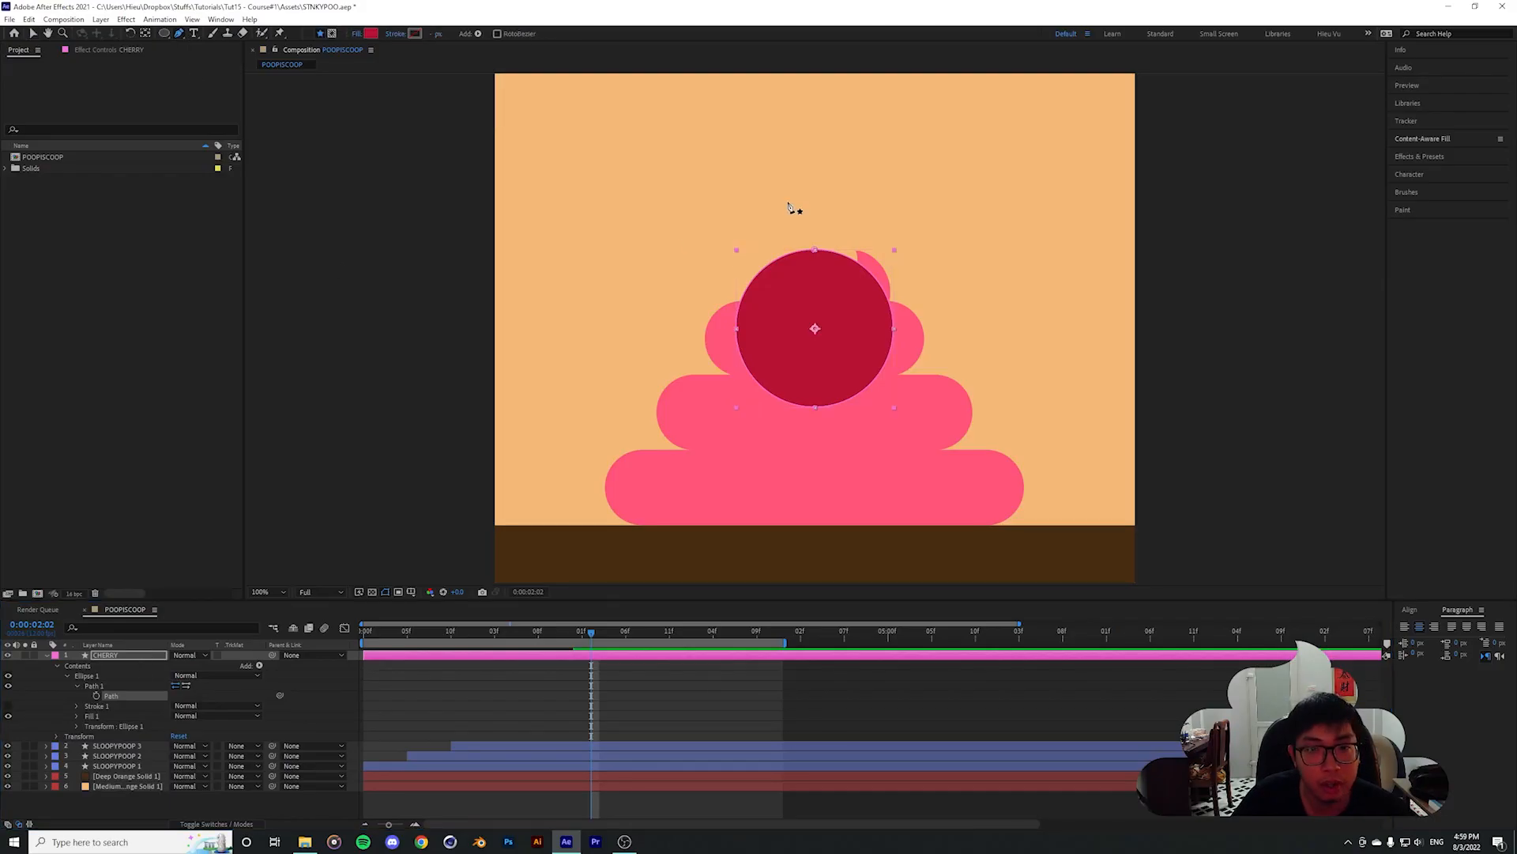
key(period)
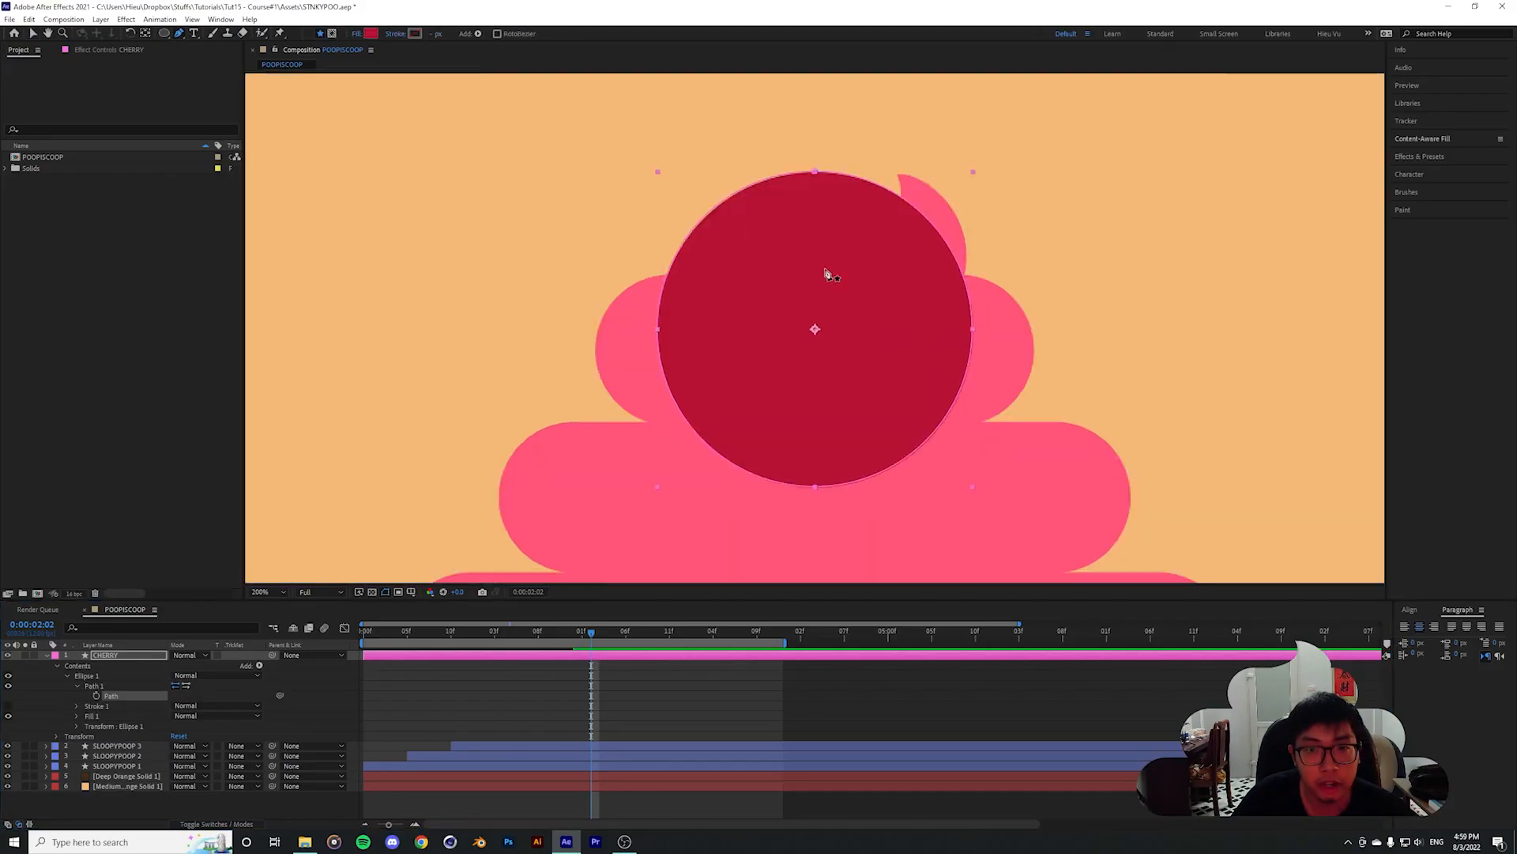
click(815, 172)
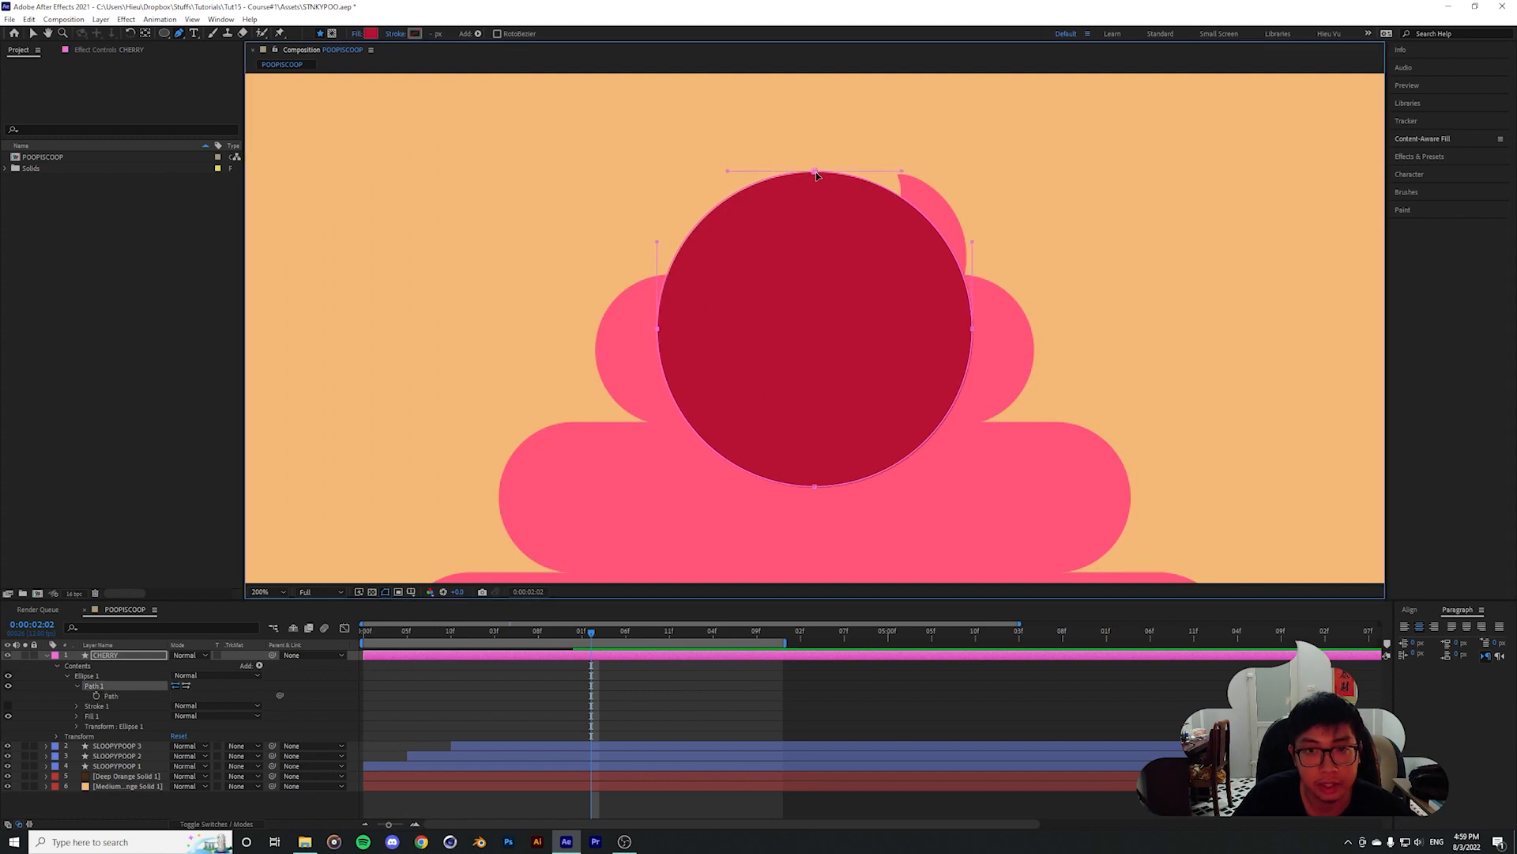
drag(798, 176, 818, 255)
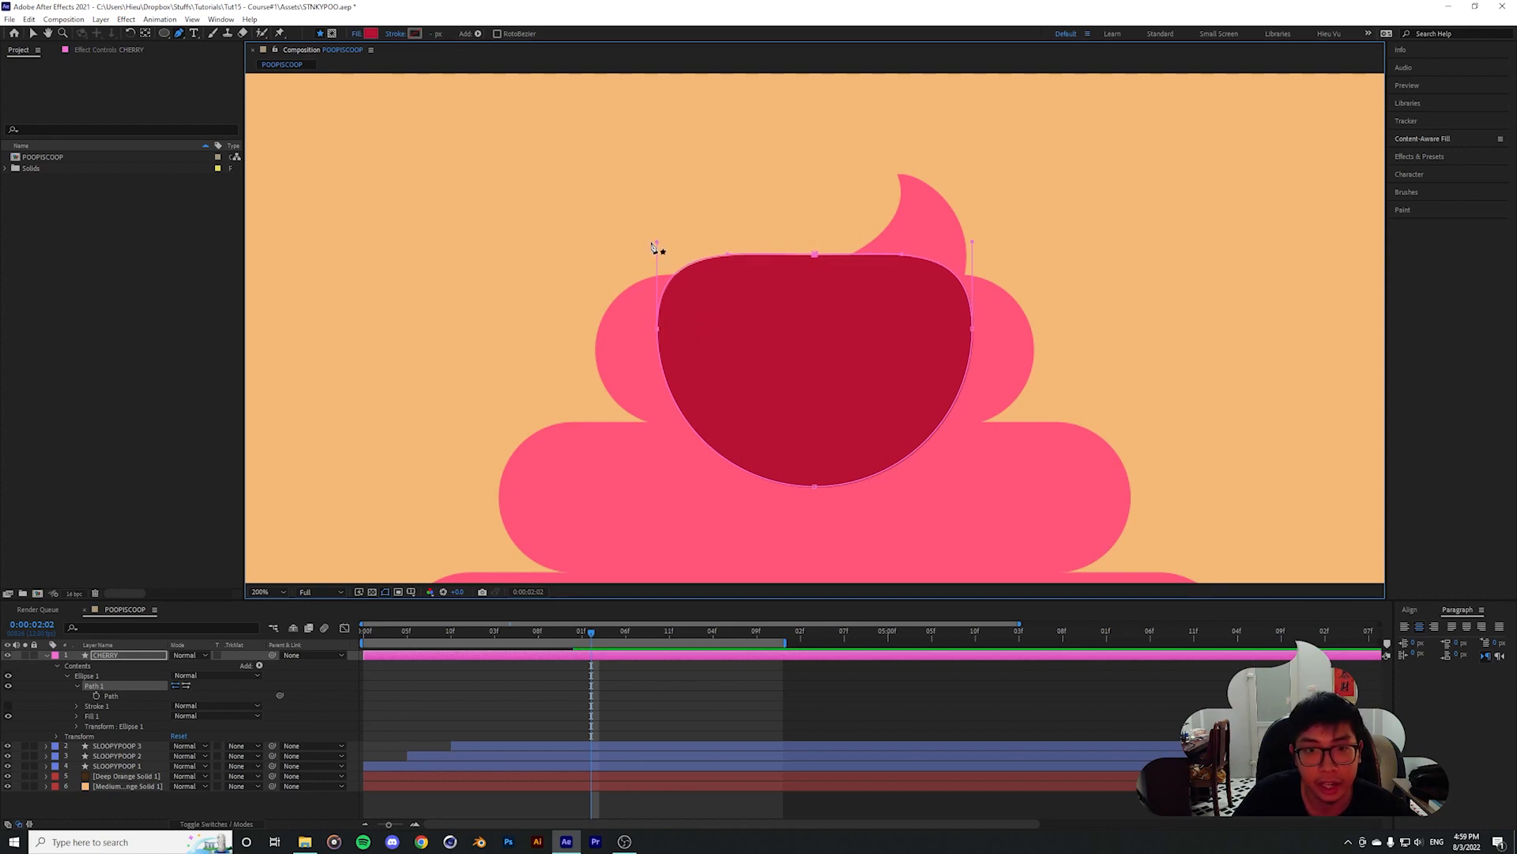
drag(657, 242, 657, 132)
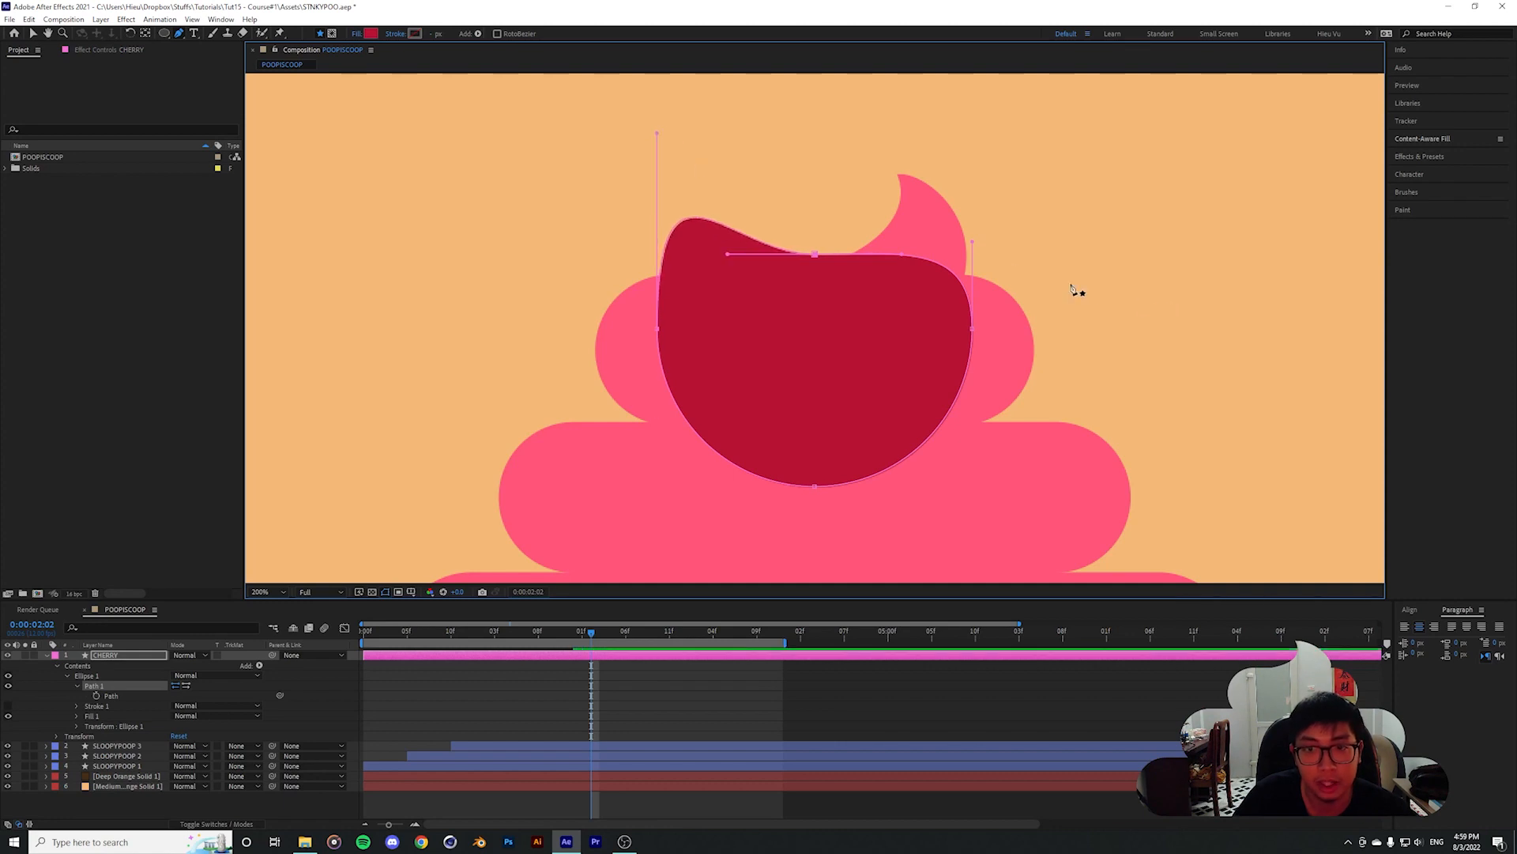
drag(974, 245, 971, 142)
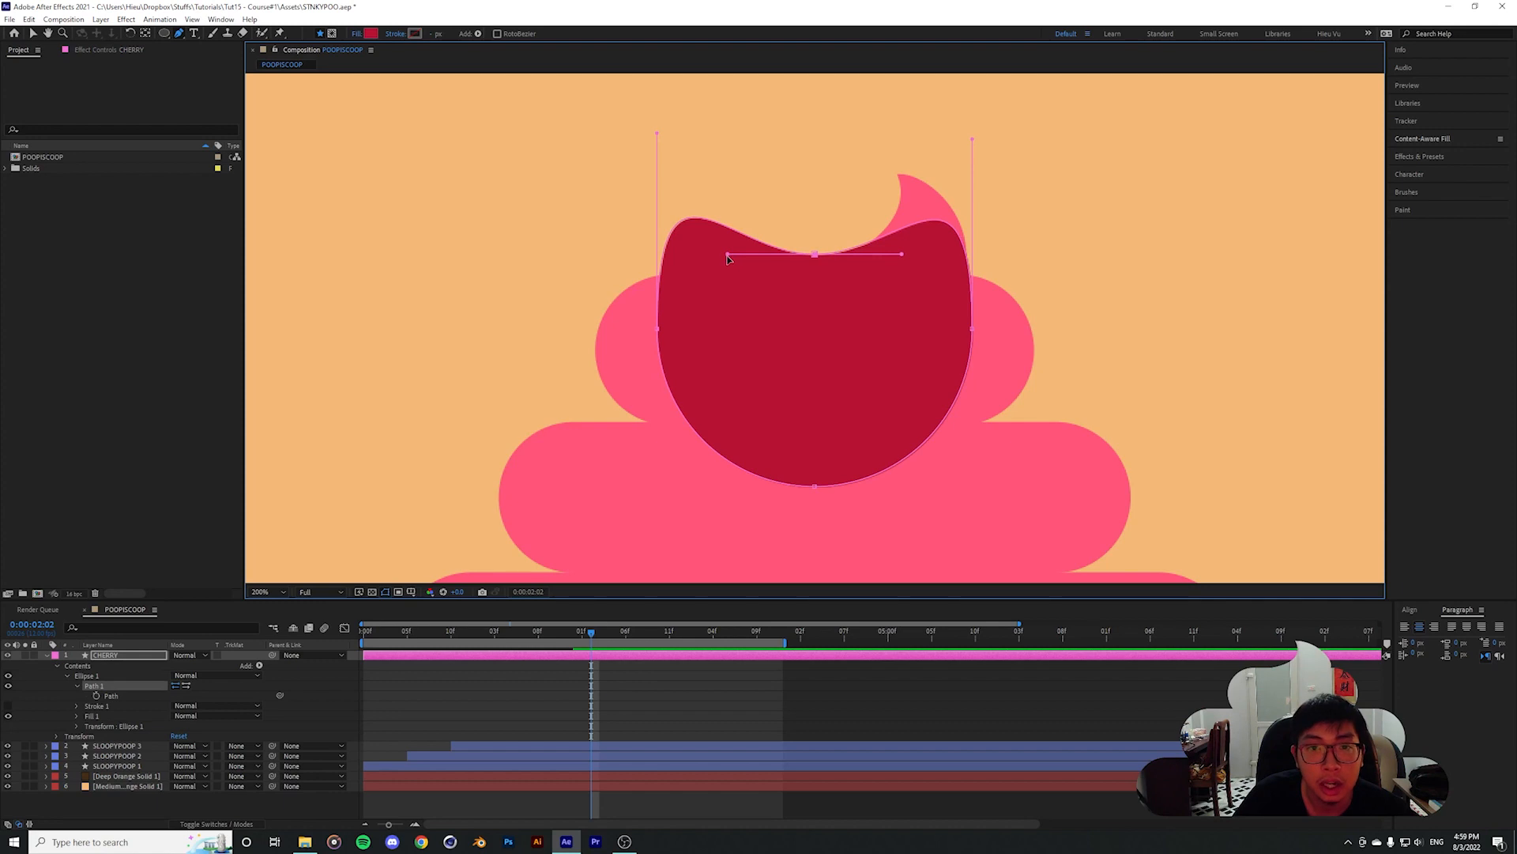
drag(727, 259, 791, 257)
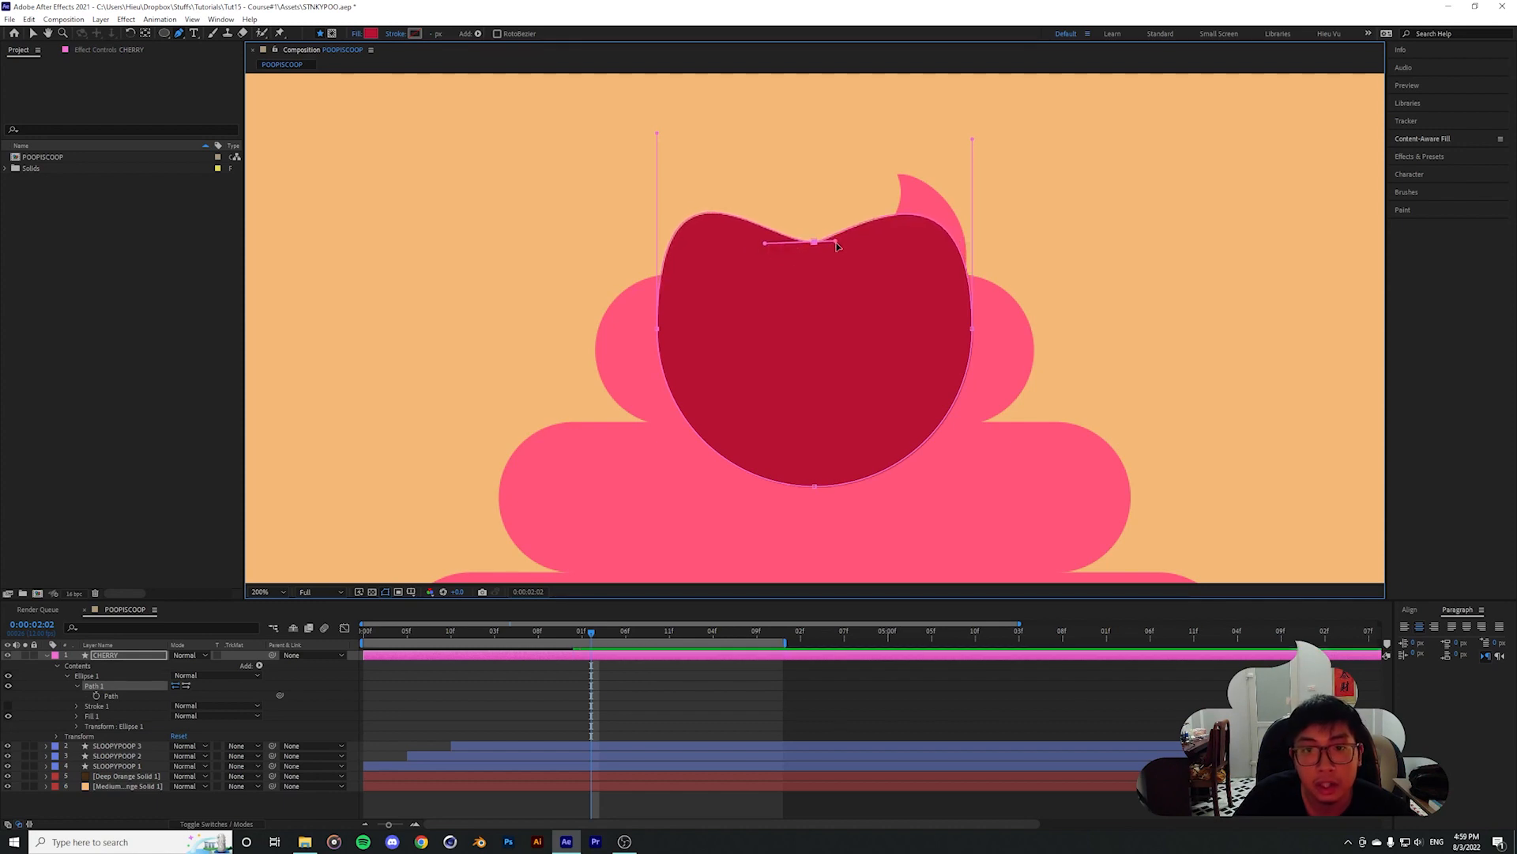
drag(844, 242, 855, 241)
Move the cherry's two side vertices slightly outward and tilt their upper handles inward to round the shoulders
drag(657, 135, 668, 137)
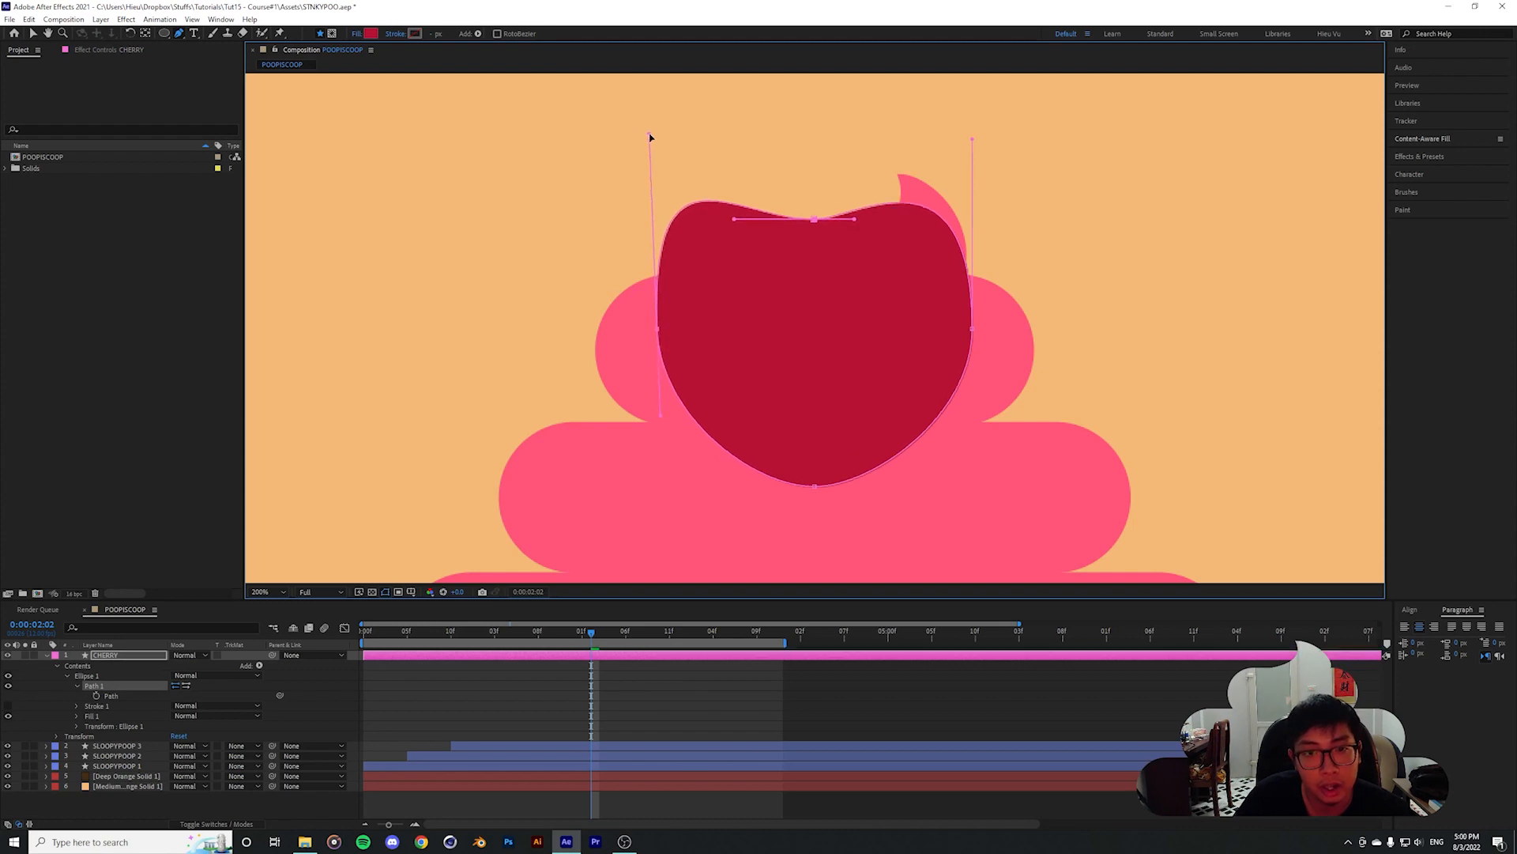
drag(658, 330, 653, 329)
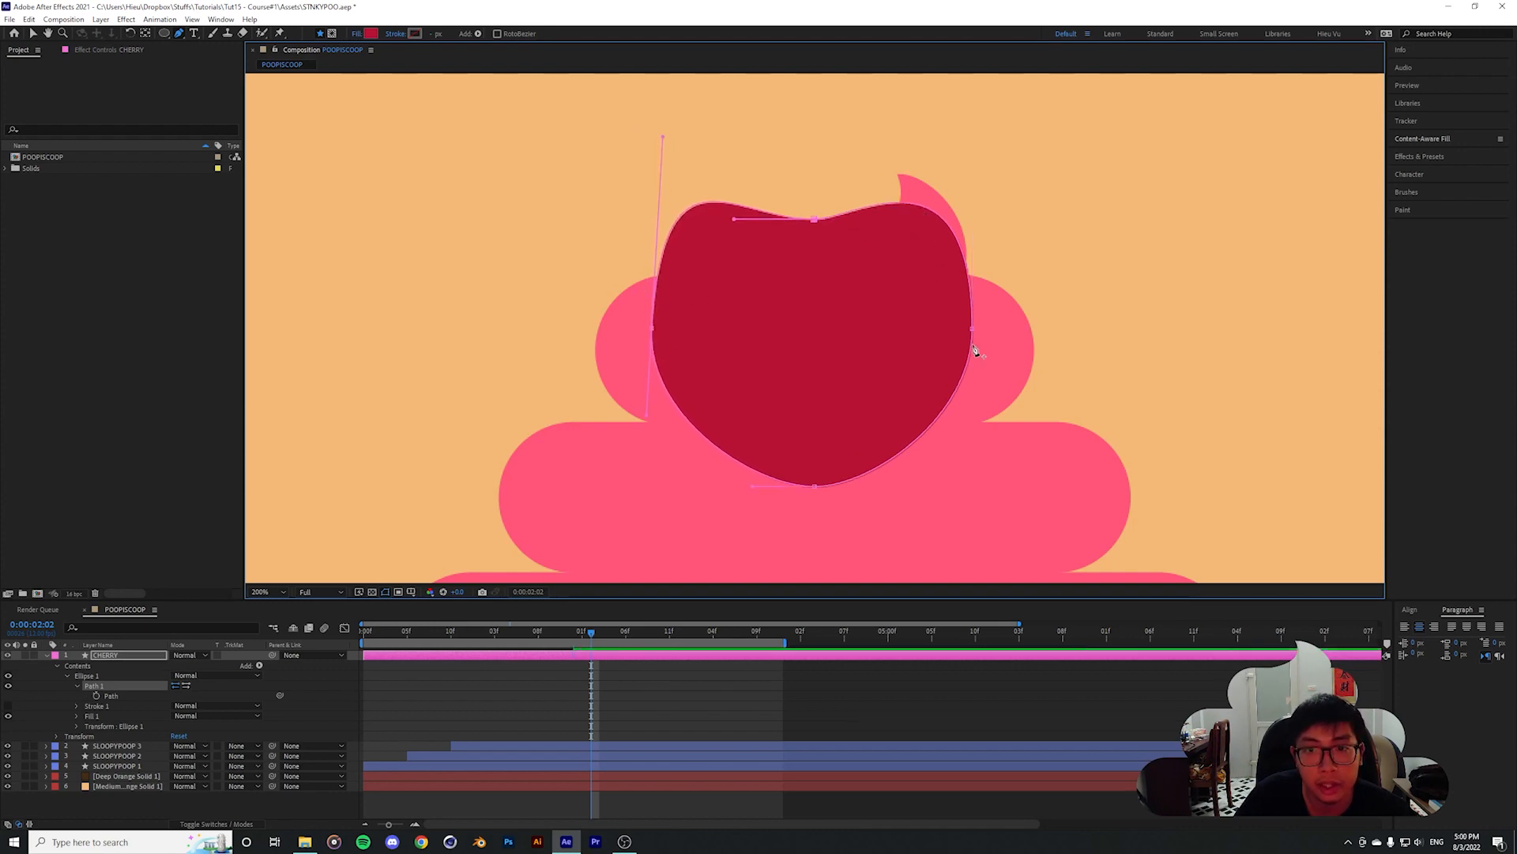
drag(971, 330, 975, 331)
drag(979, 410, 984, 420)
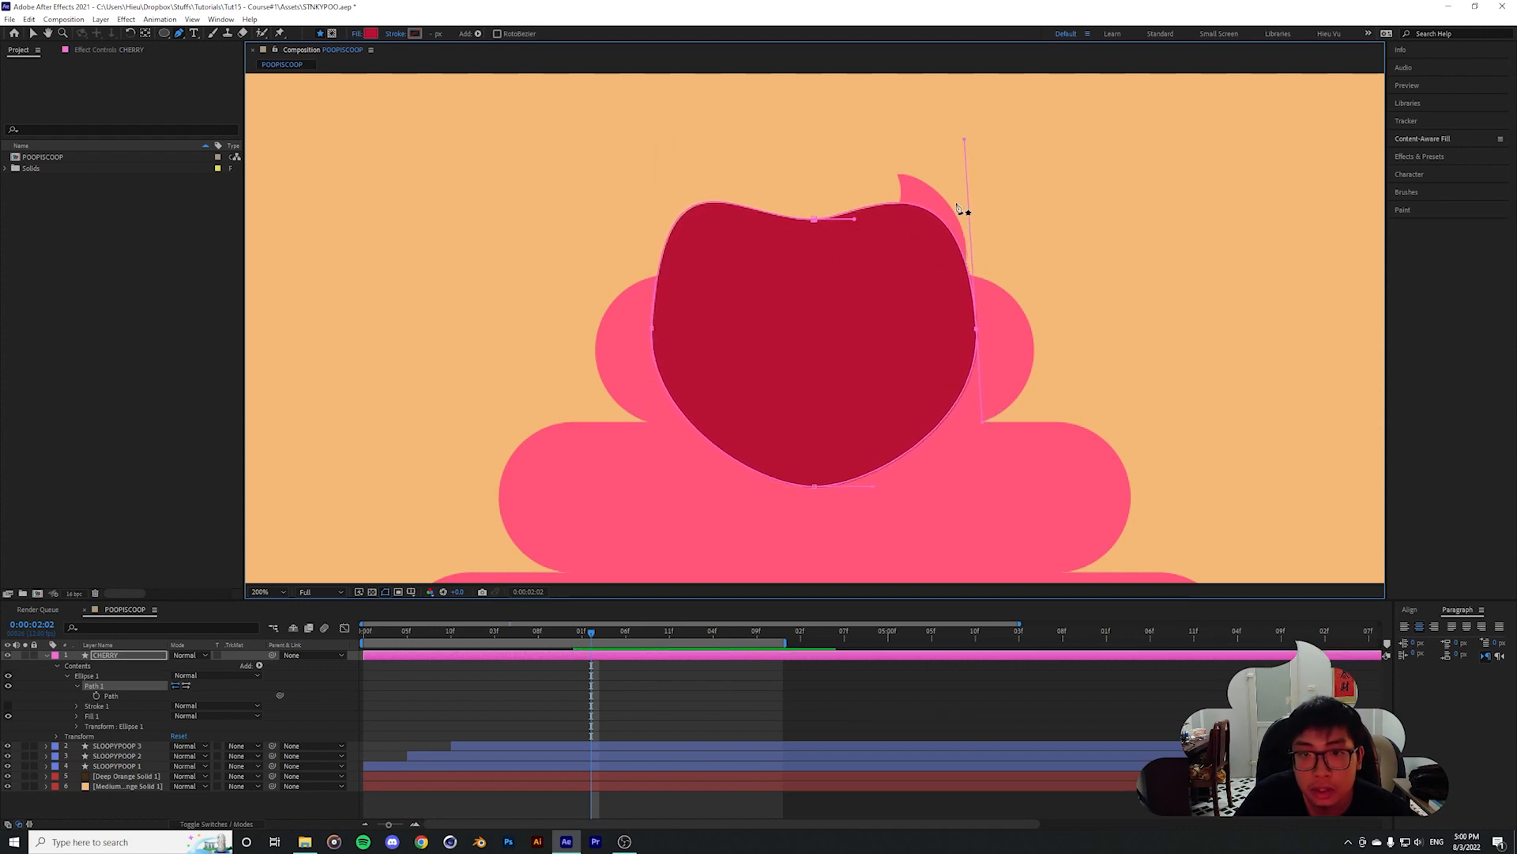
drag(962, 144, 952, 117)
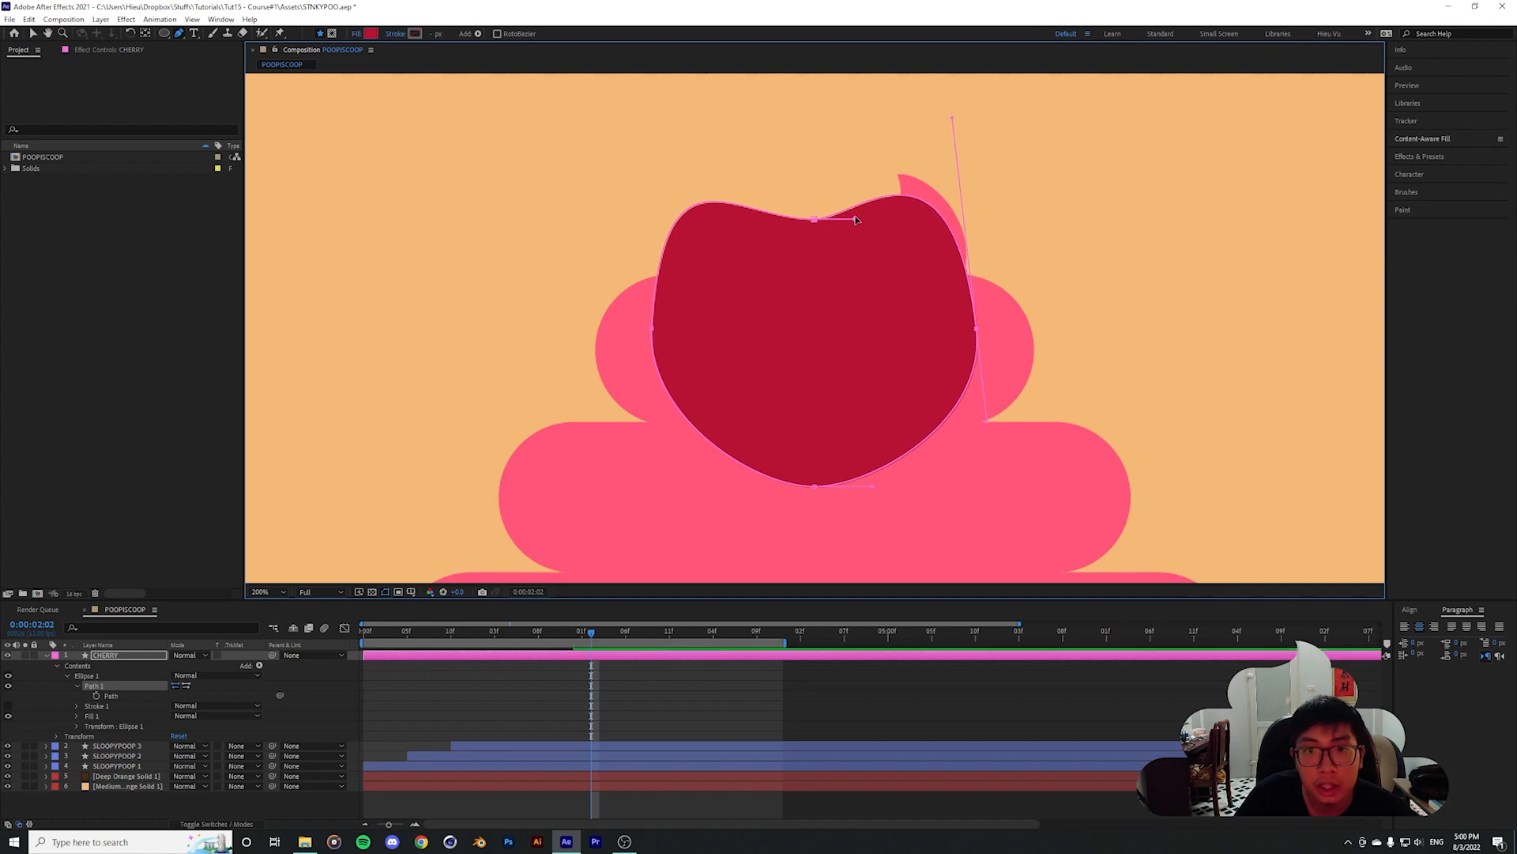
Even out the cherry outline by lowering the right side vertex slightly and adjusting the handles of the top dip and bottom point
drag(856, 220, 863, 218)
drag(977, 330, 976, 335)
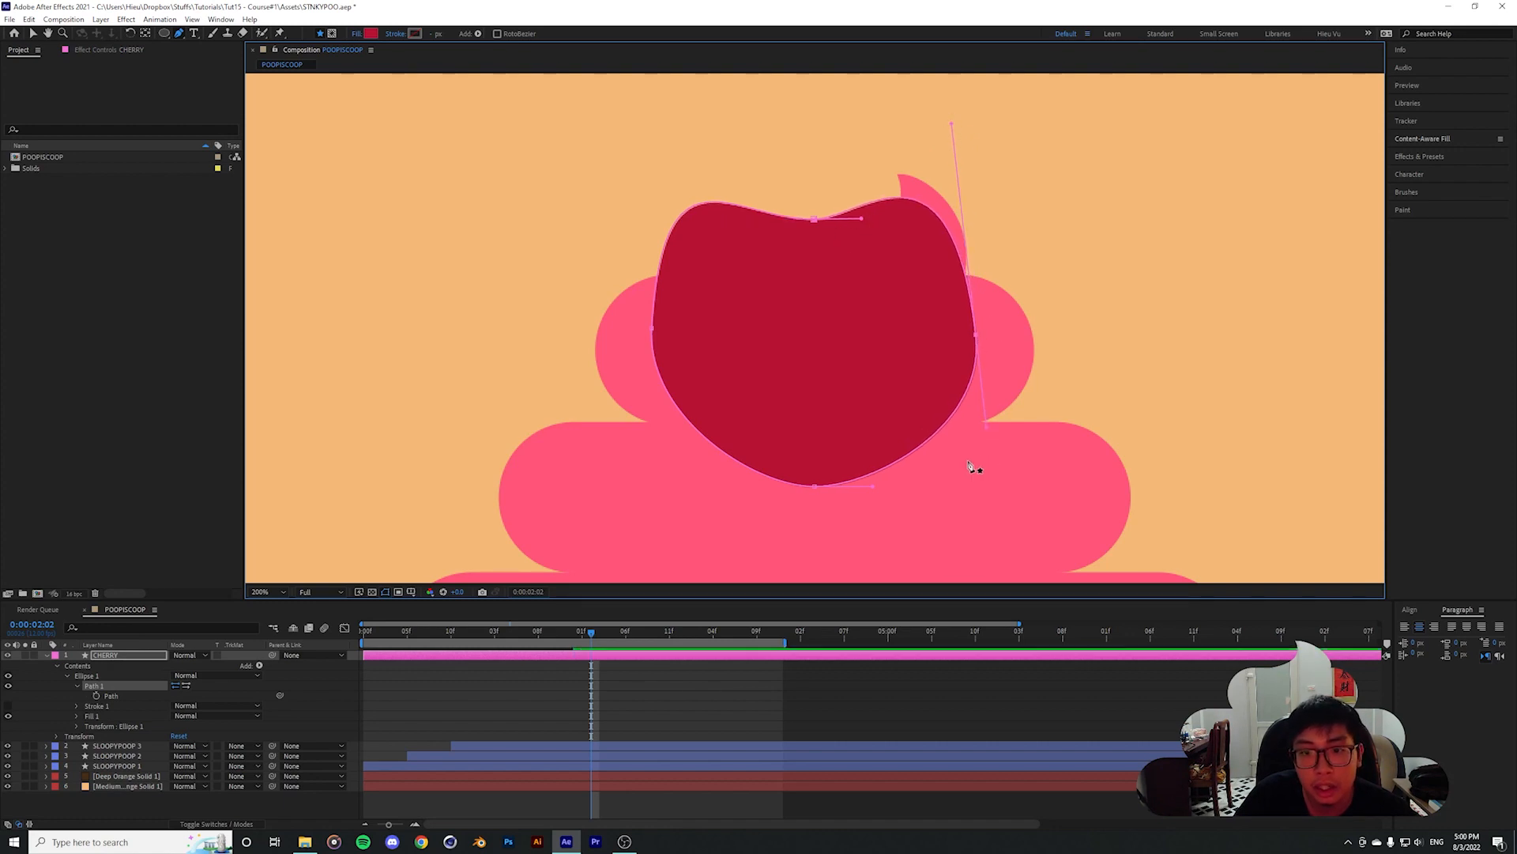
drag(873, 486, 853, 487)
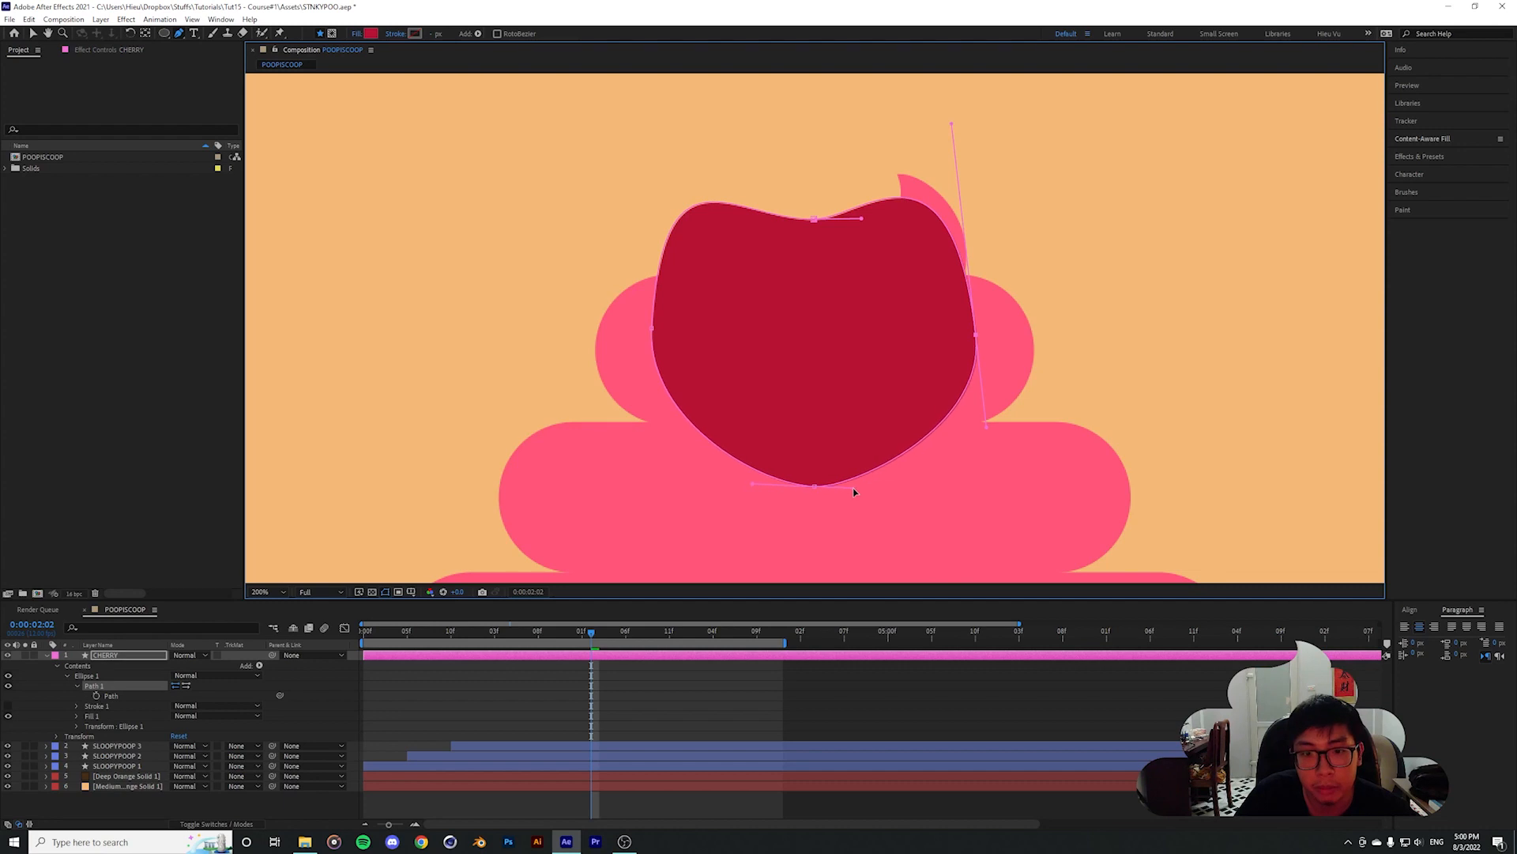
click(814, 220)
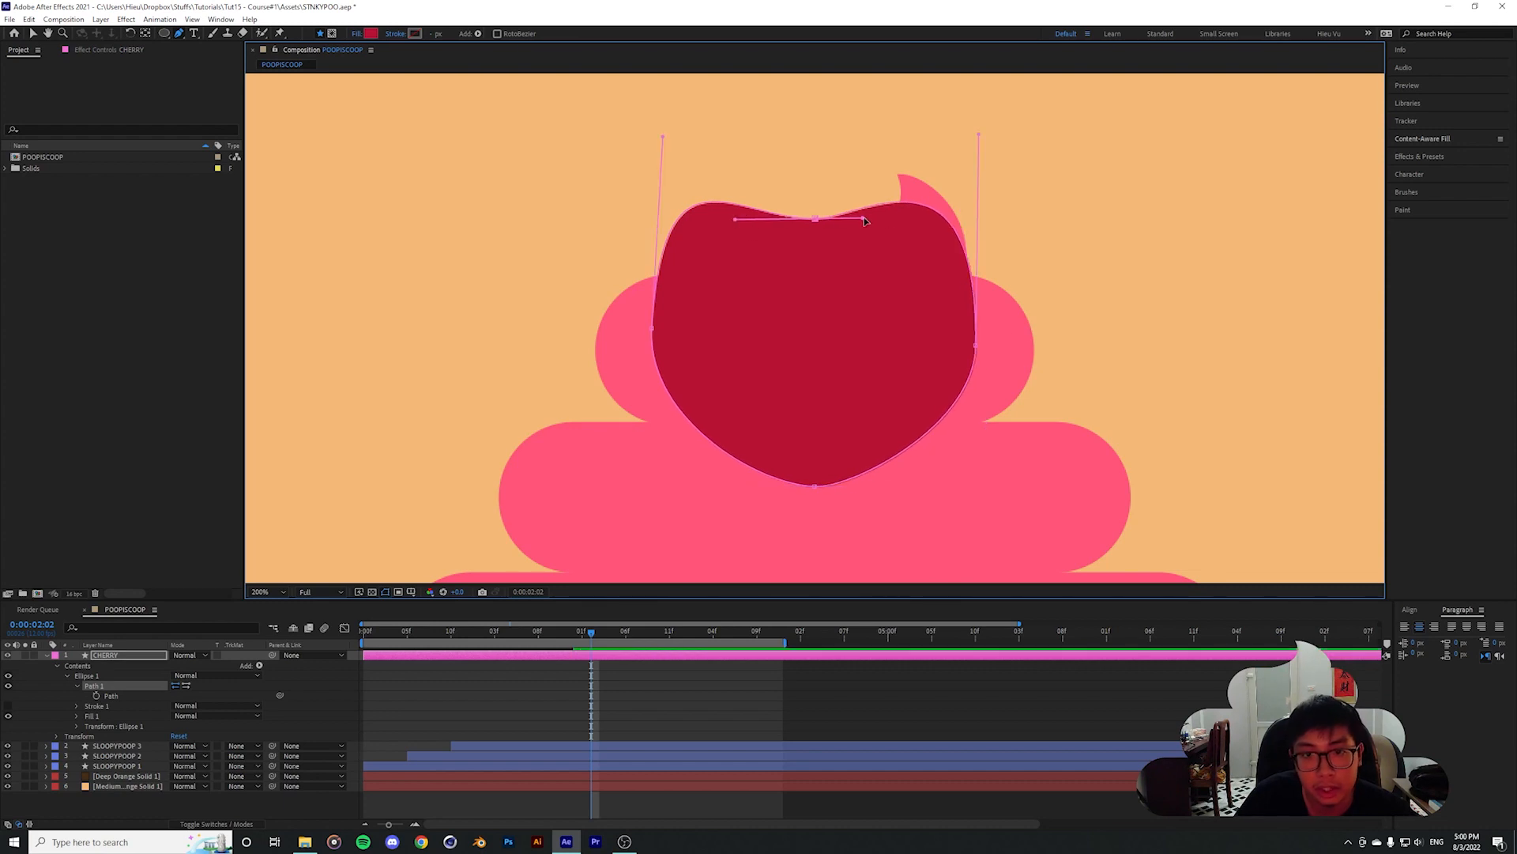
drag(863, 219, 877, 219)
click(604, 805)
scroll(762, 452, down, 2)
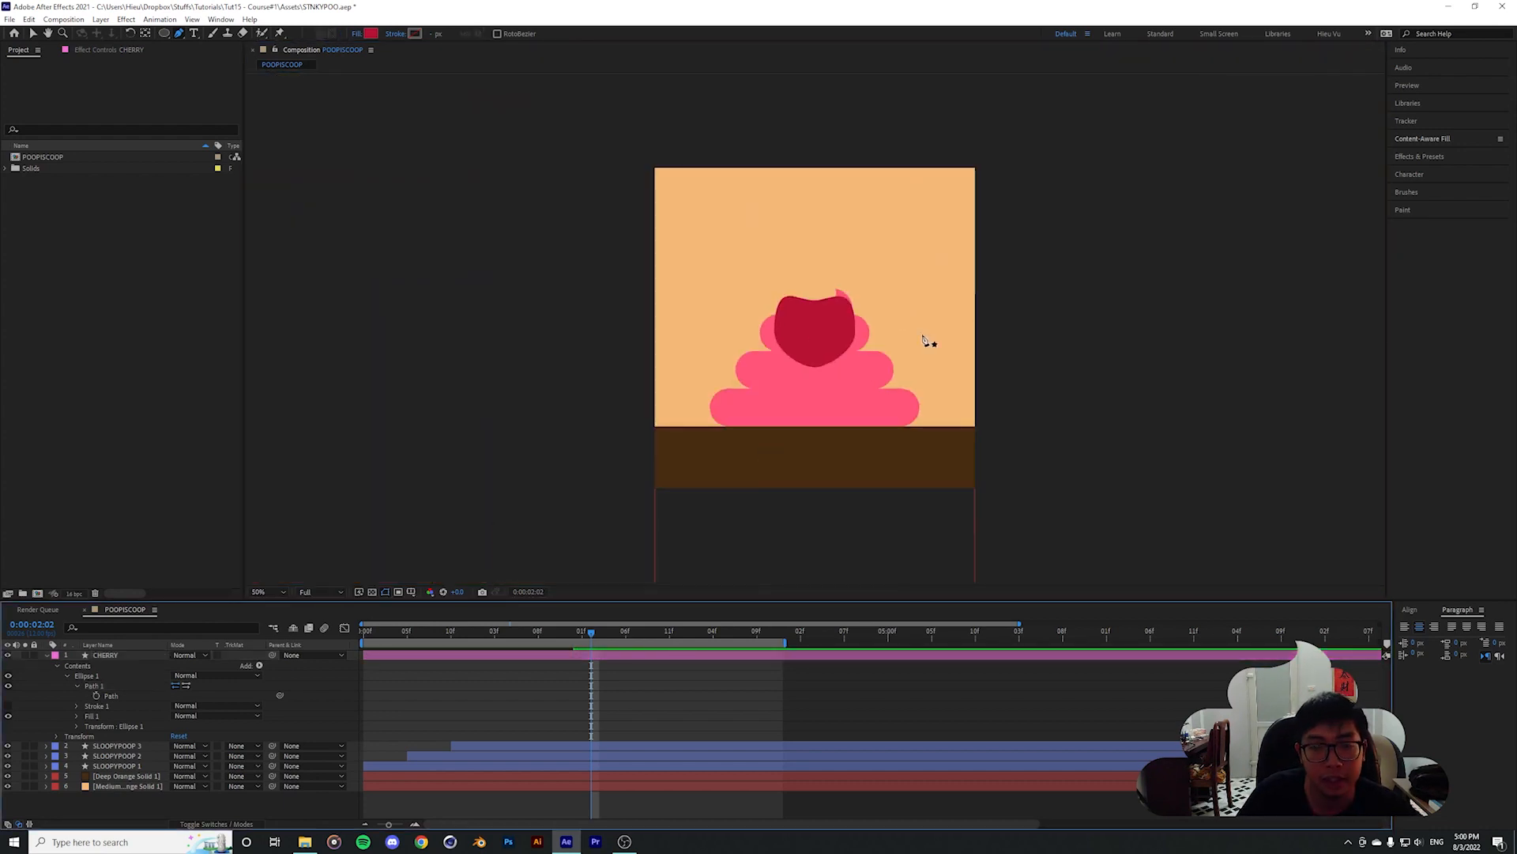
Start a thin stem on the CHERRY layer with the Pen tool, curving its first edge up from the dip to a narrow tip
scroll(890, 389, up, 2)
click(111, 657)
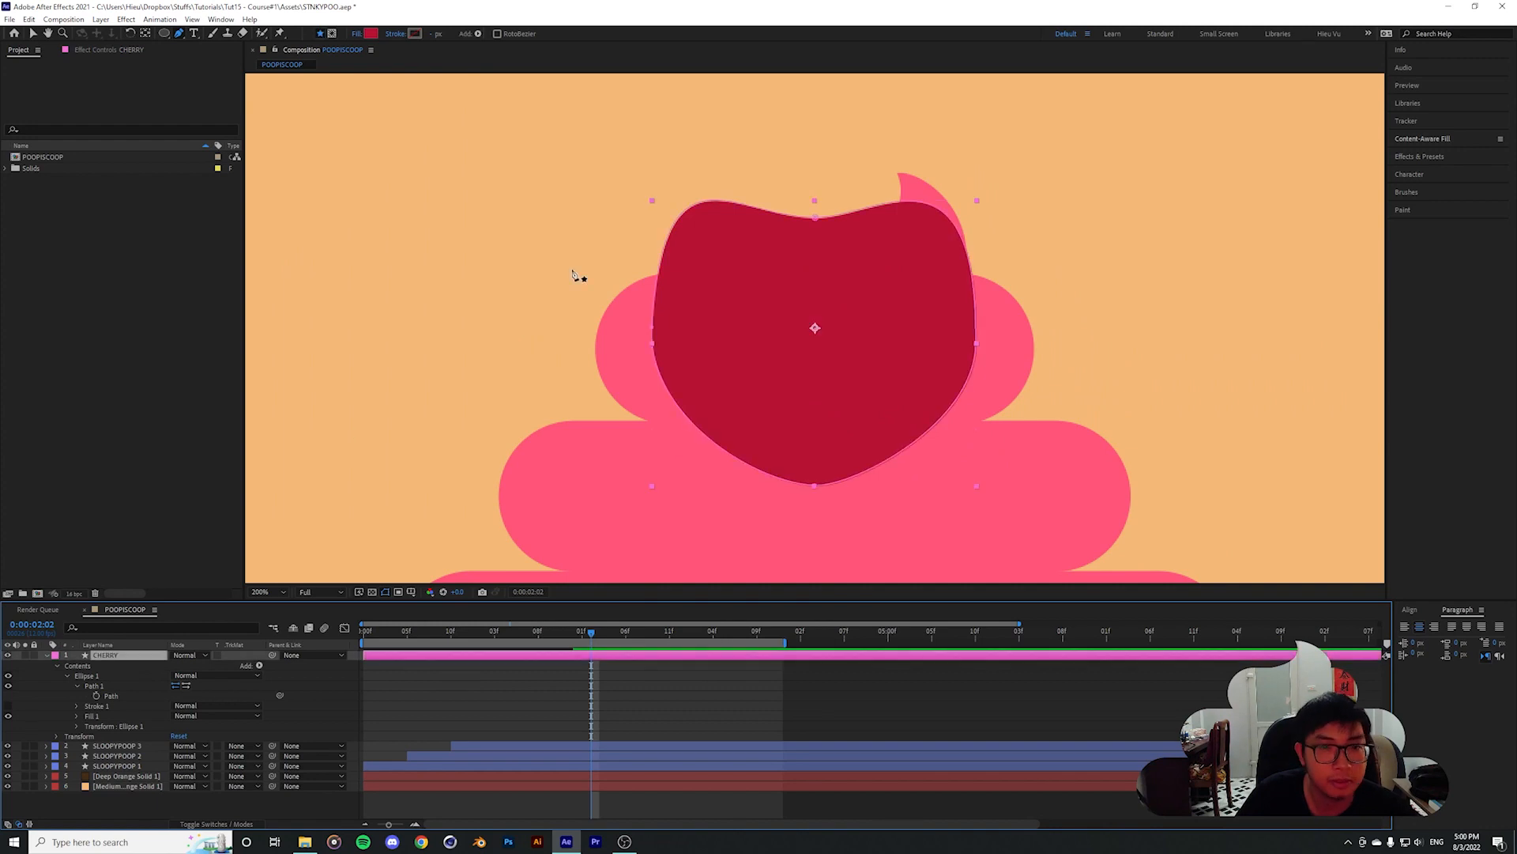
key(v)
scroll(809, 261, down, 1)
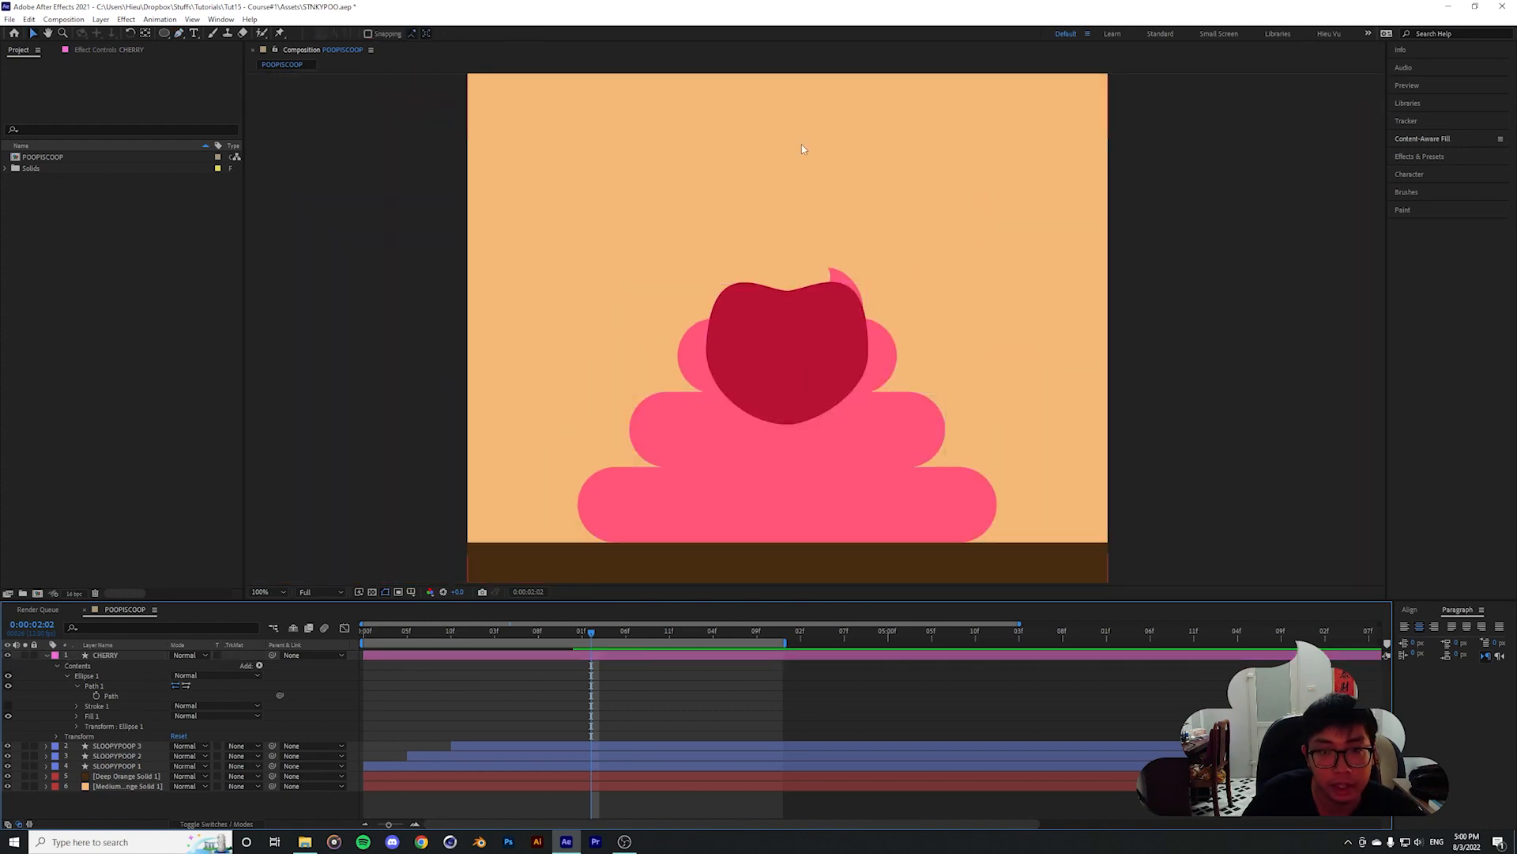
click(179, 34)
key(v)
scroll(793, 320, up, 2)
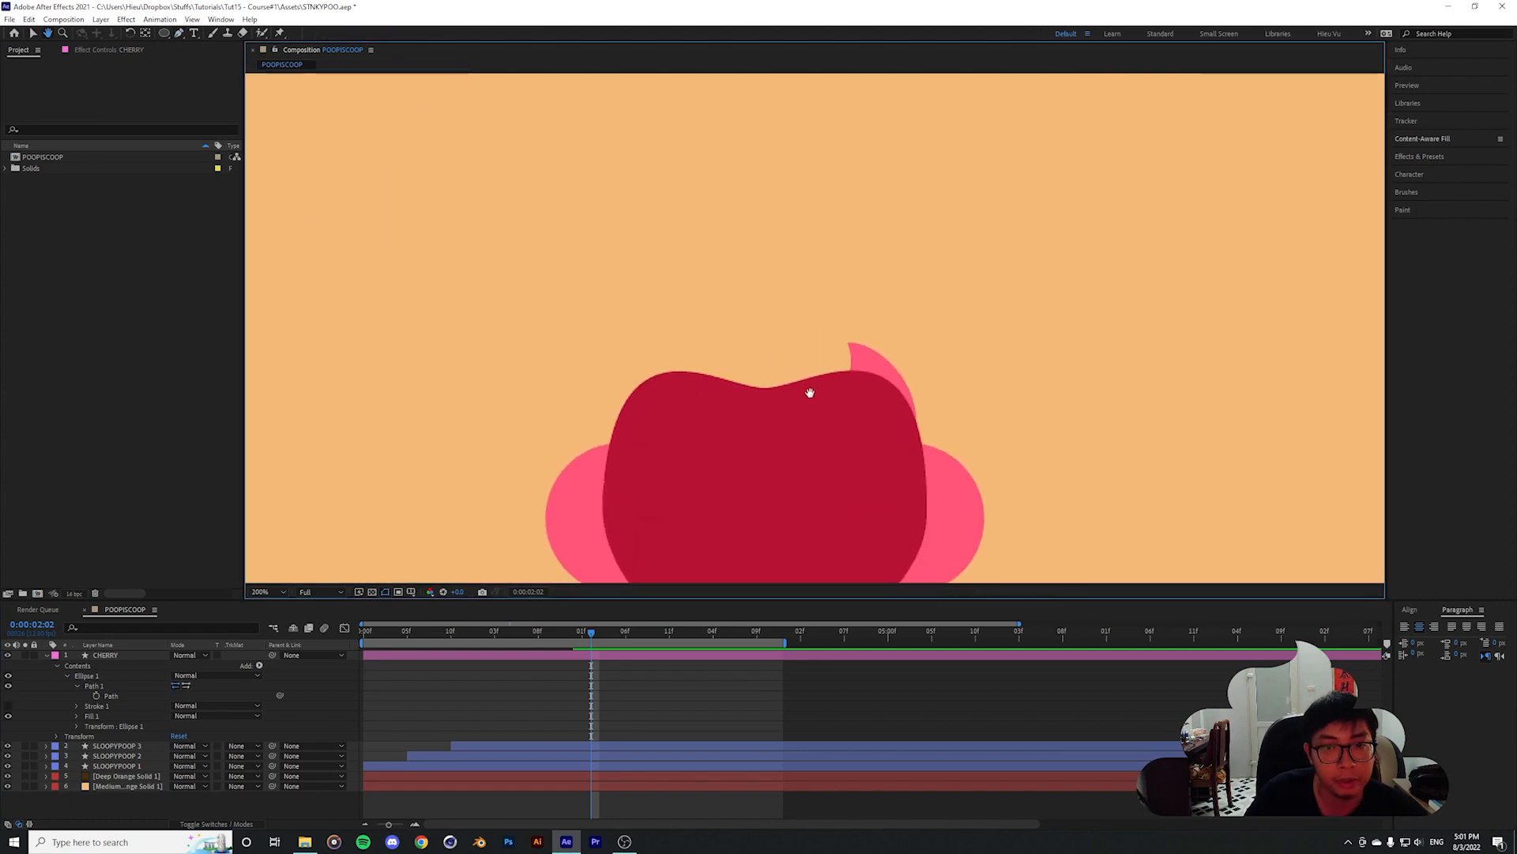
click(178, 35)
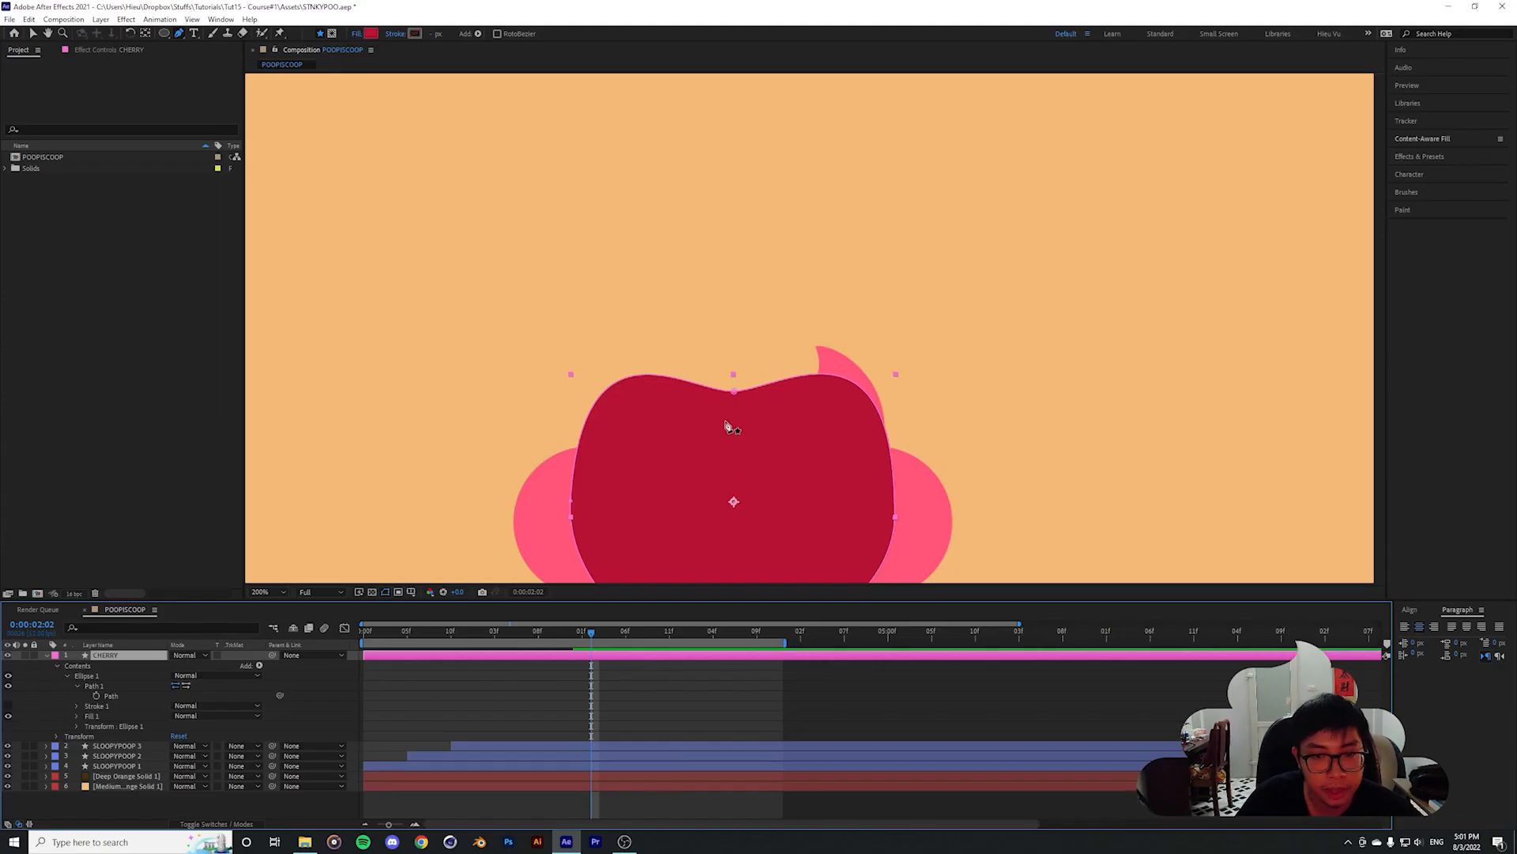
click(721, 412)
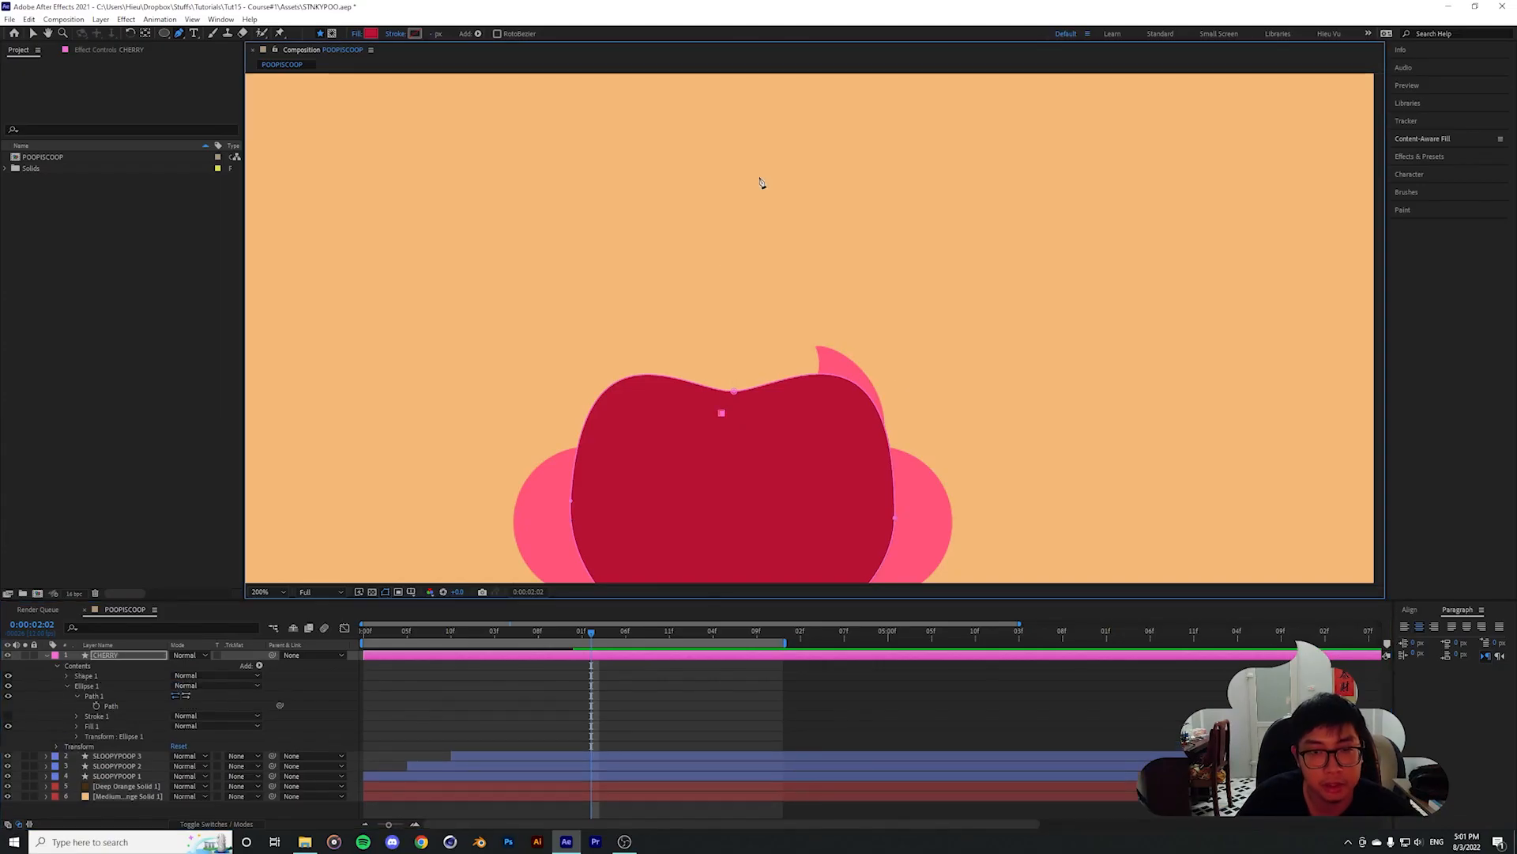
drag(748, 201, 784, 162)
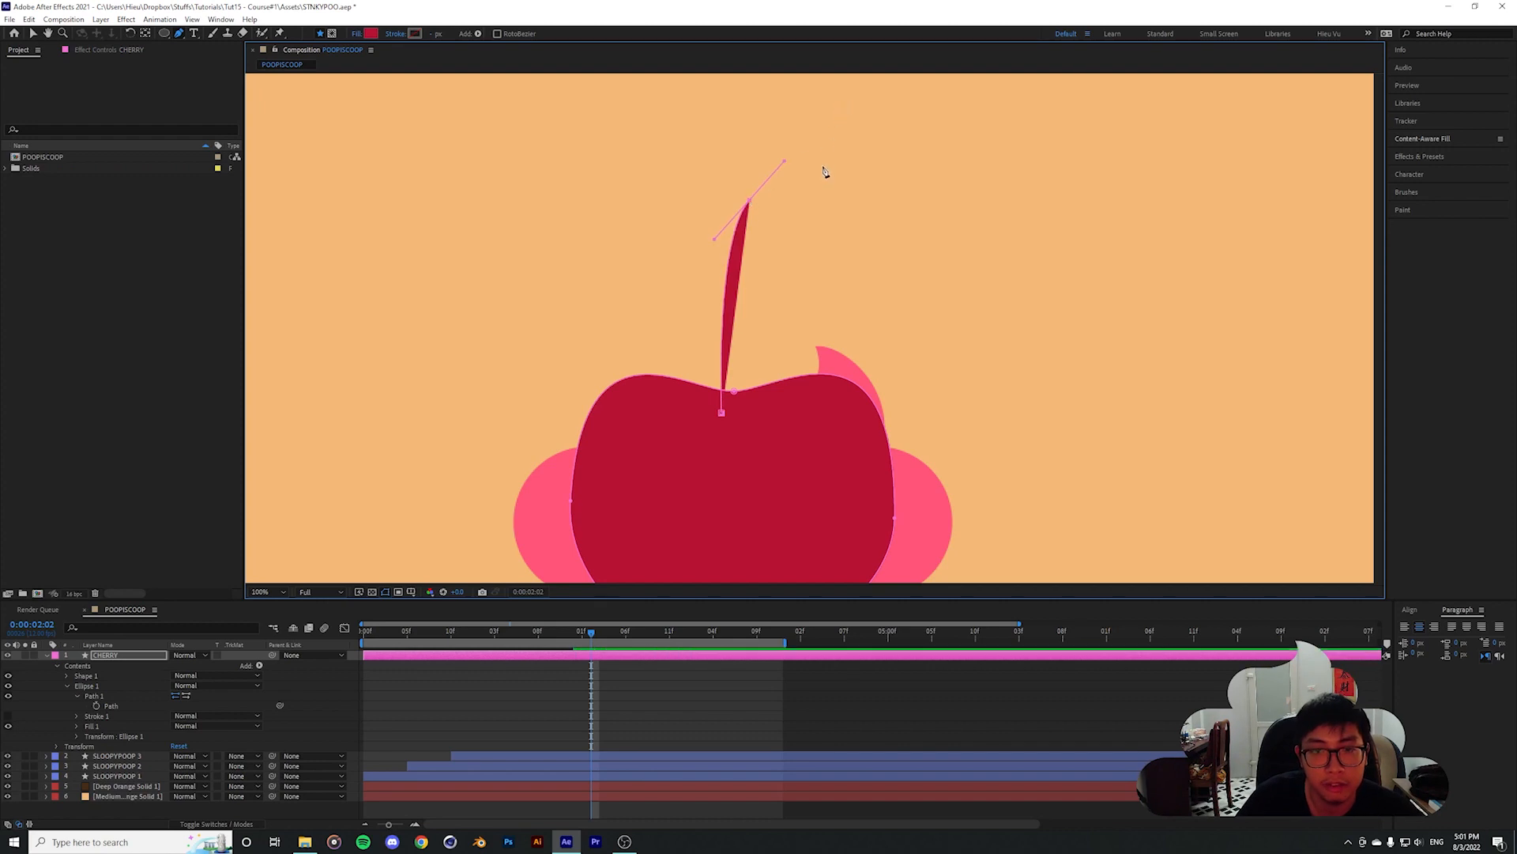
scroll(824, 172, down, 1)
click(820, 193)
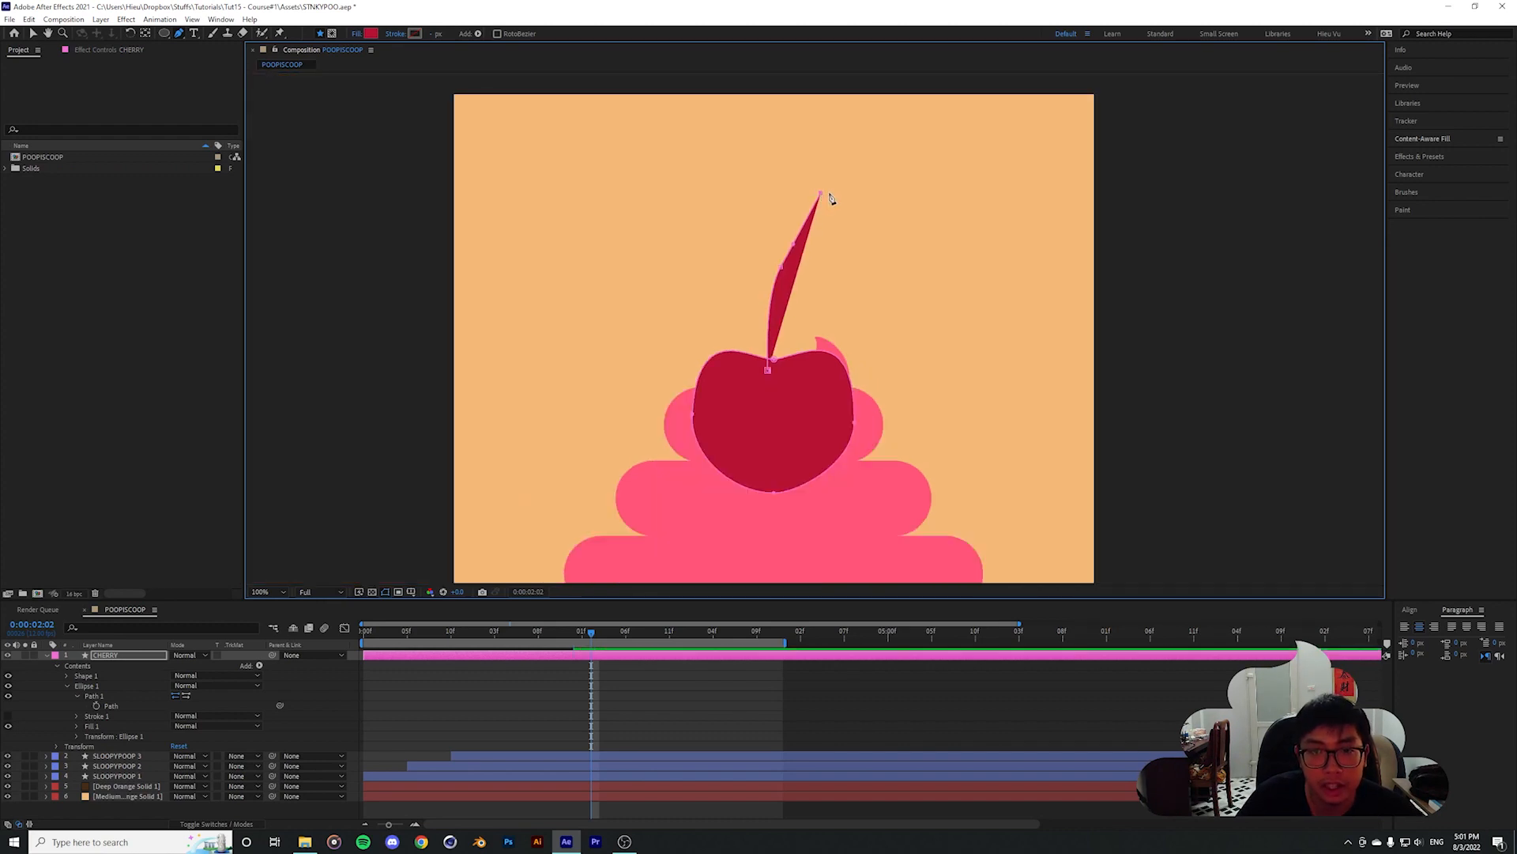
click(833, 190)
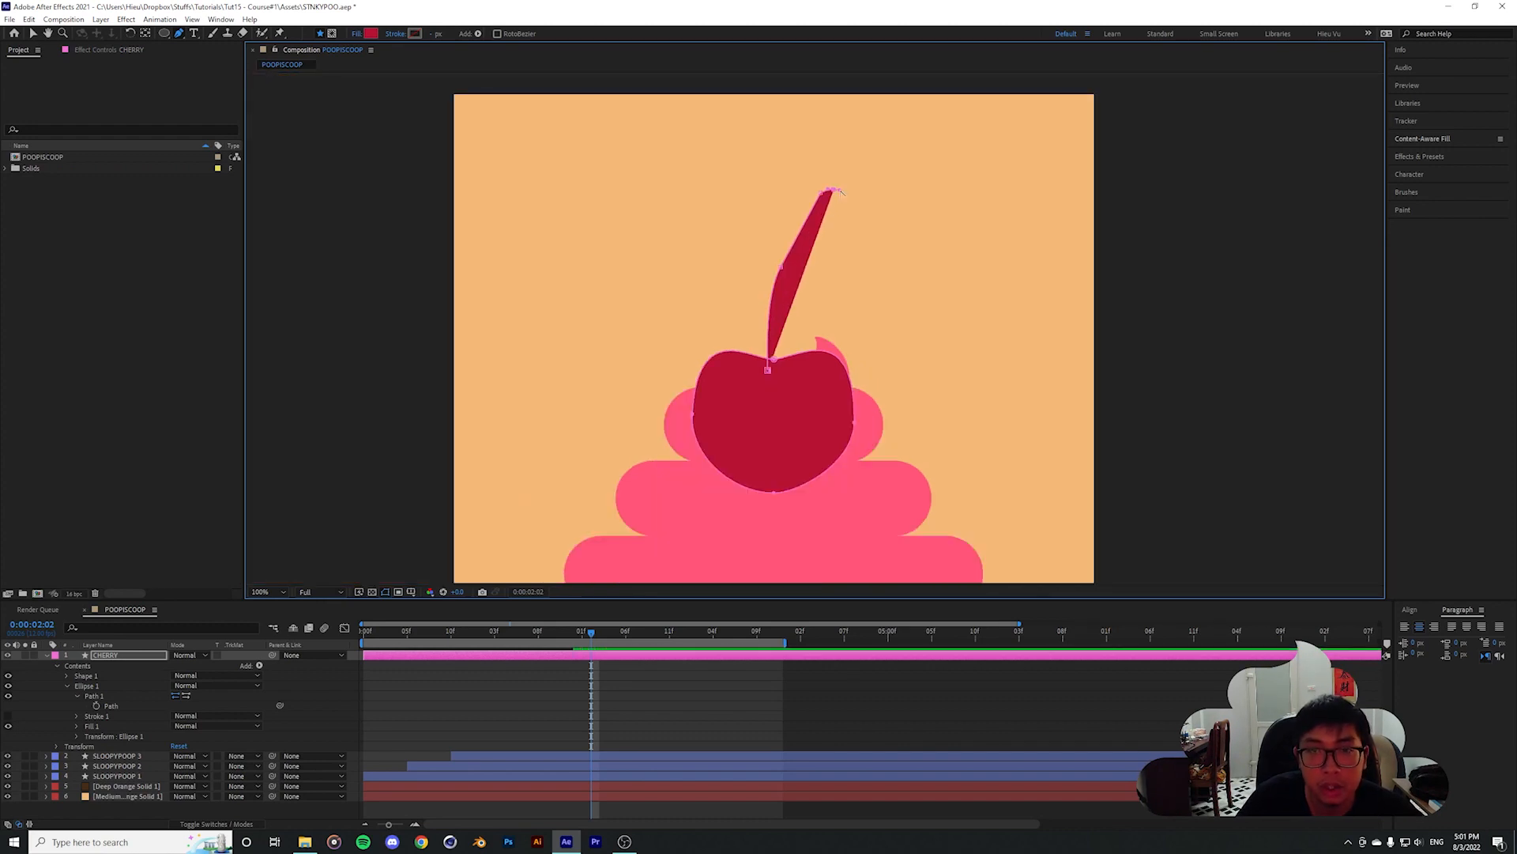
Run the stem's second edge back down along the first and close the path inside the cherry's dip
click(812, 227)
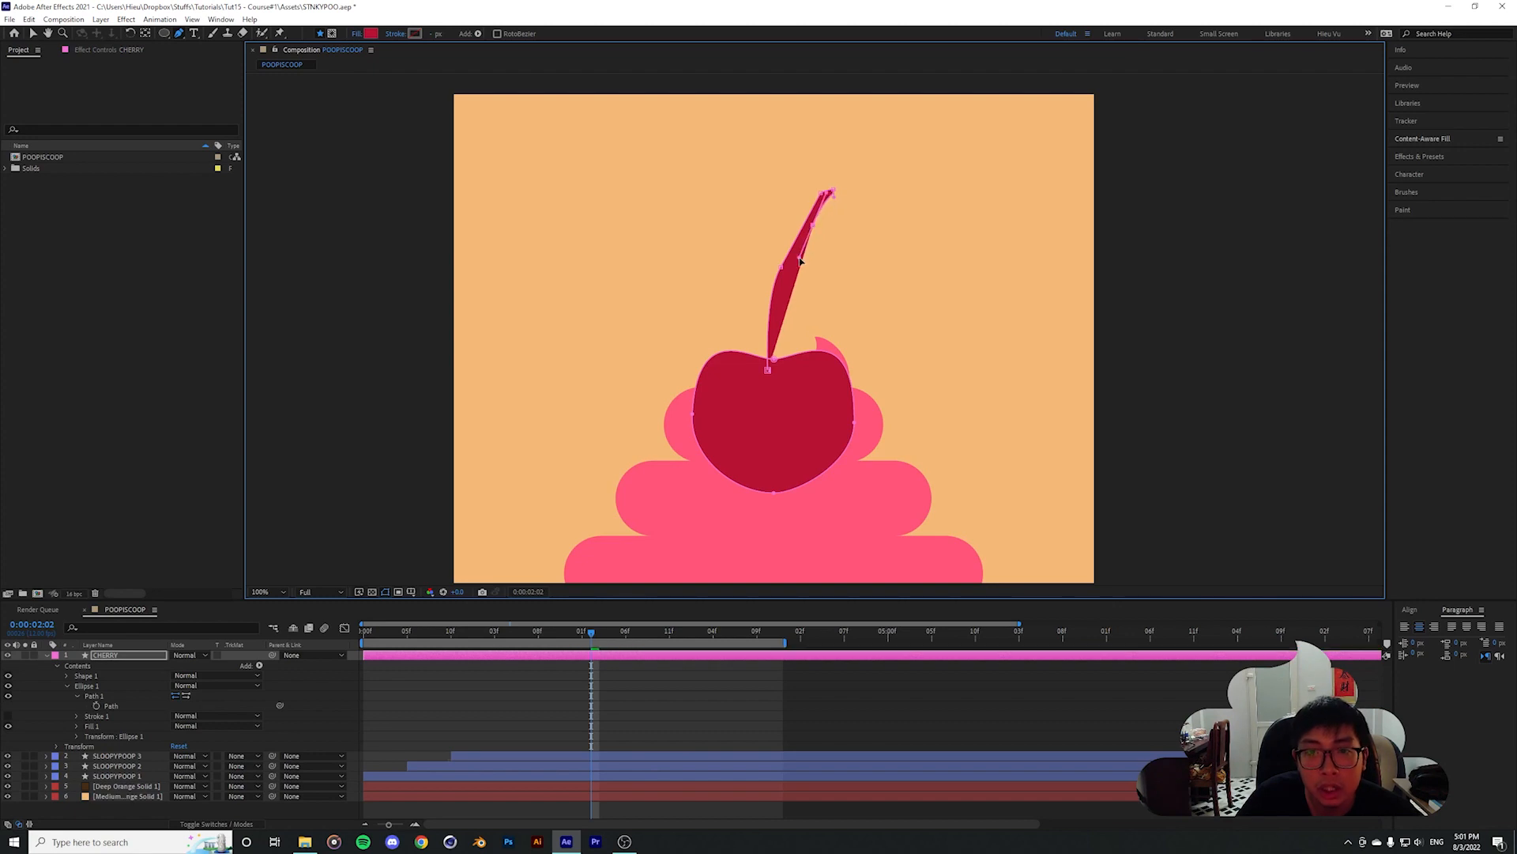
drag(799, 258, 772, 324)
click(774, 376)
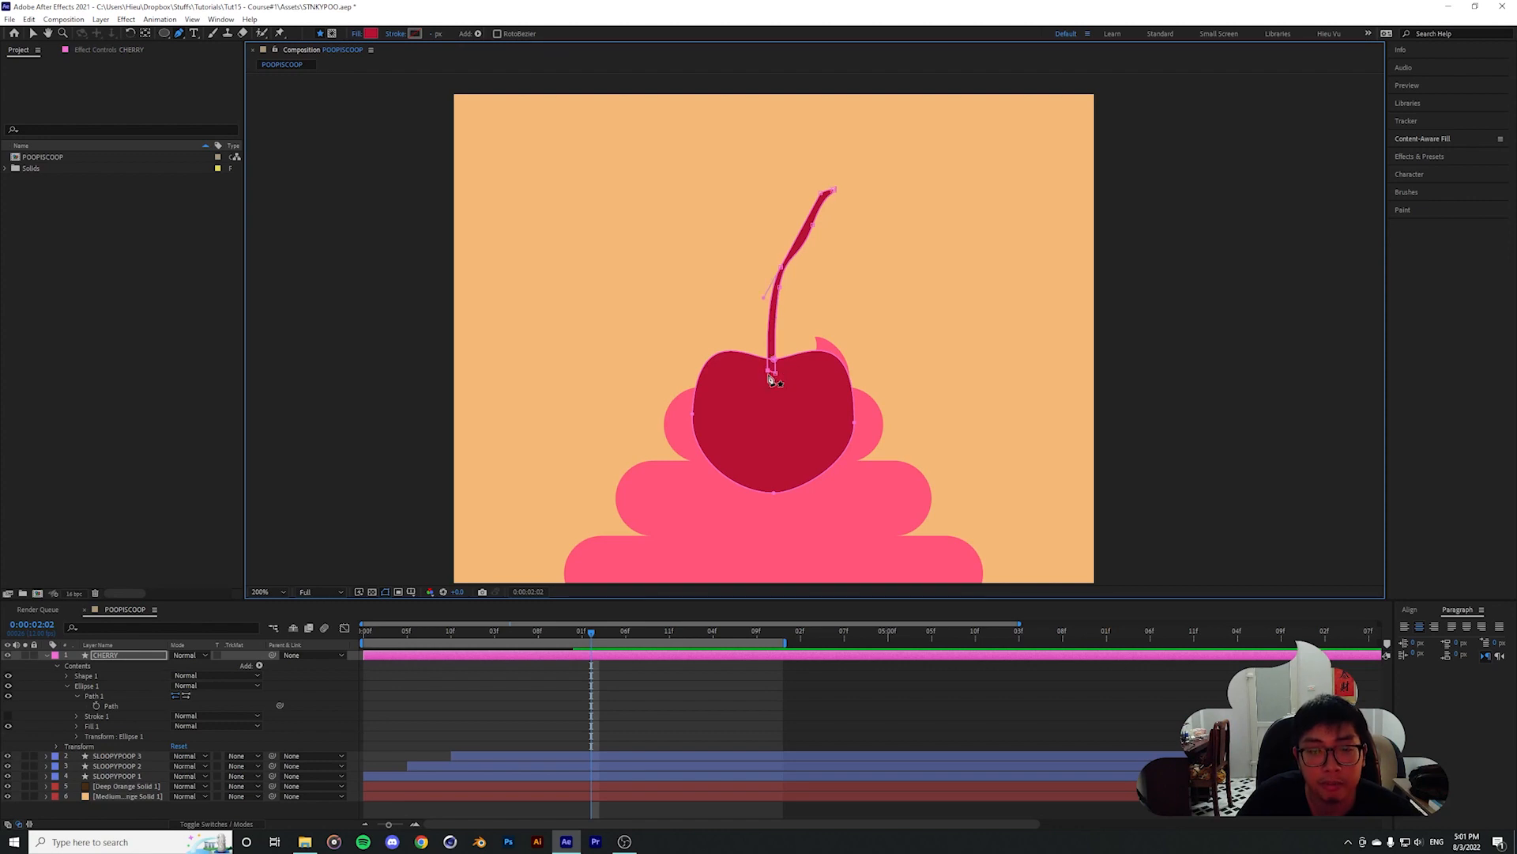
key(period)
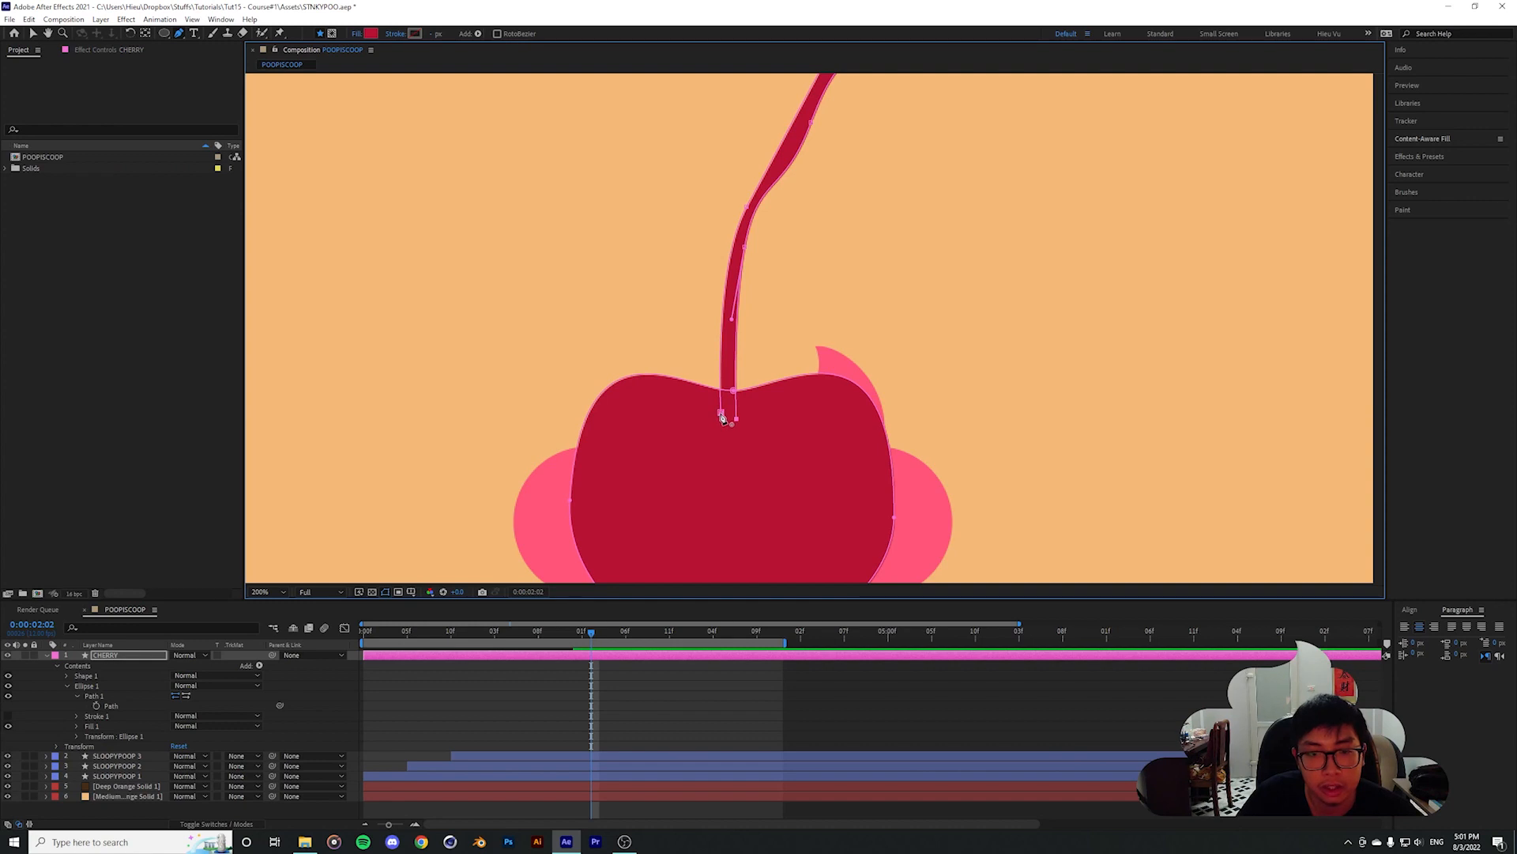
key(comma)
Change the stem's fill color to a bright leaf green
click(371, 33)
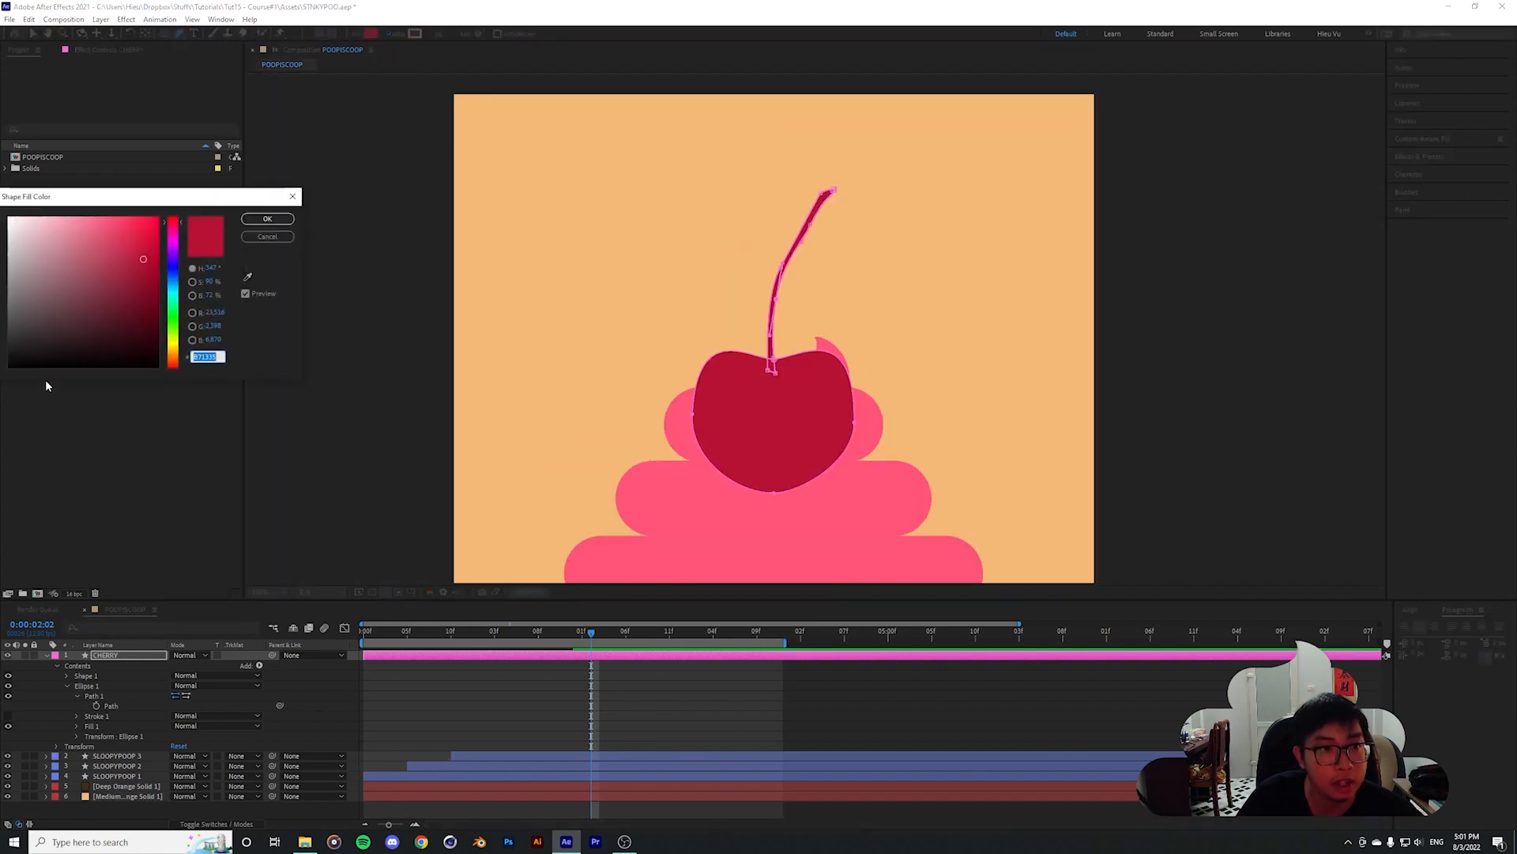
click(179, 311)
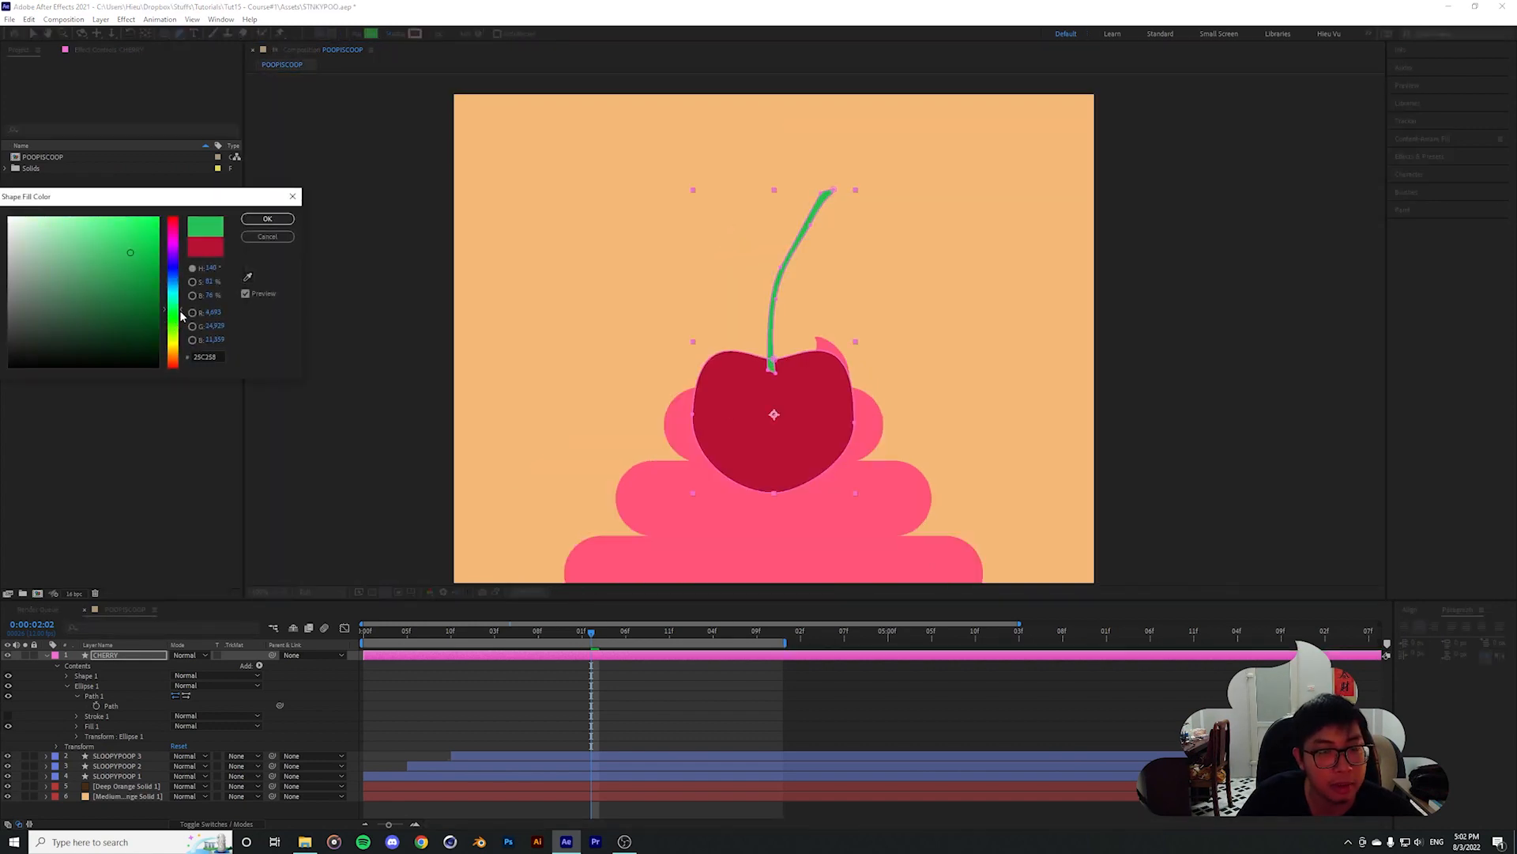
drag(177, 323, 177, 325)
mouse_move(131, 253)
mouse_down()
mouse_move(128, 230)
mouse_move(109, 232)
mouse_up()
scroll(779, 395, up, 1)
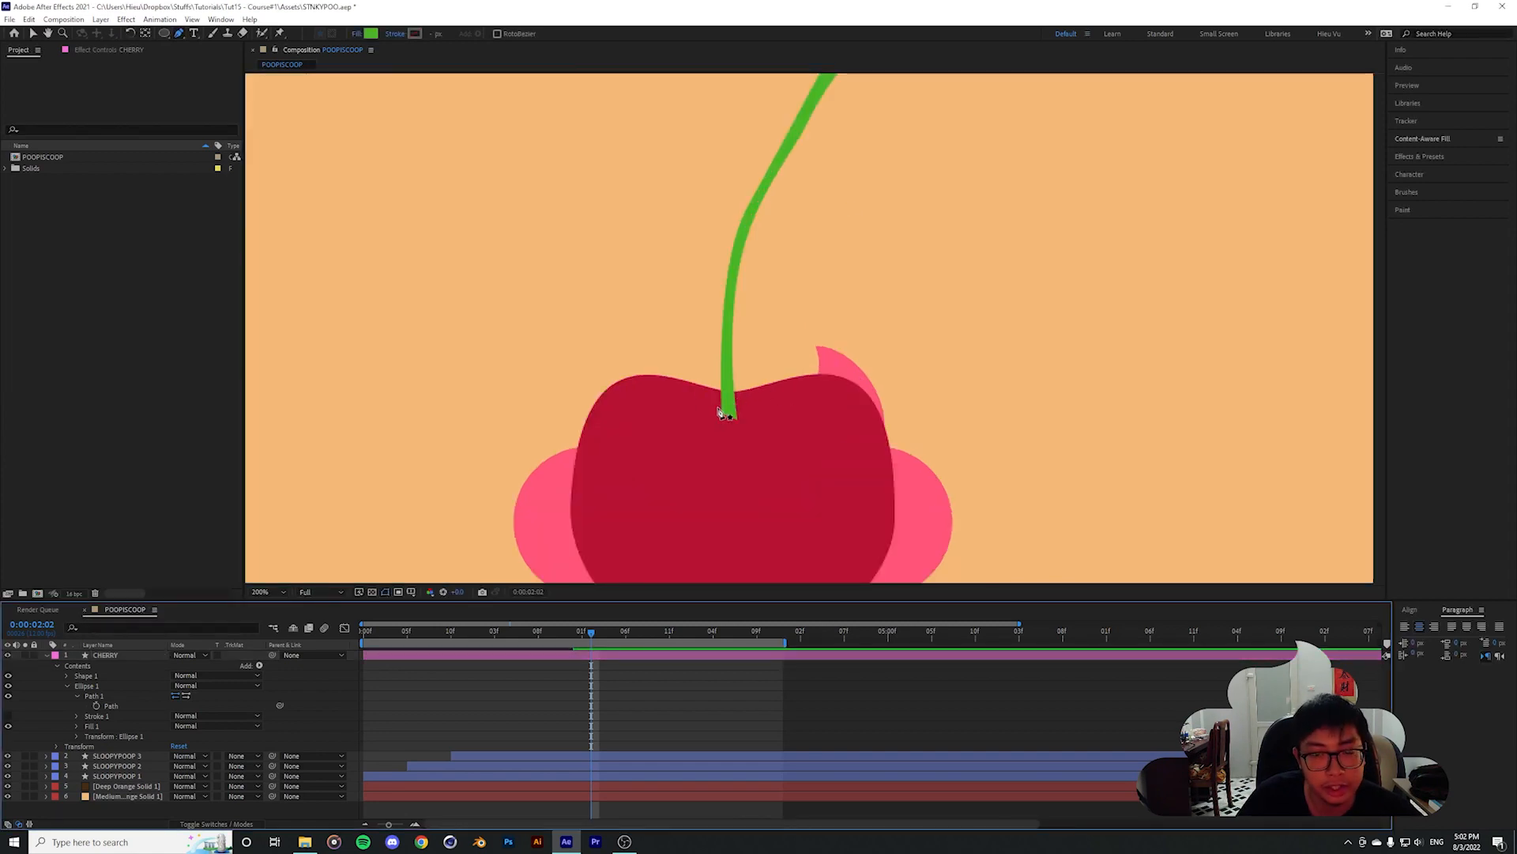
scroll(806, 312, down, 1)
scroll(773, 315, up, 1)
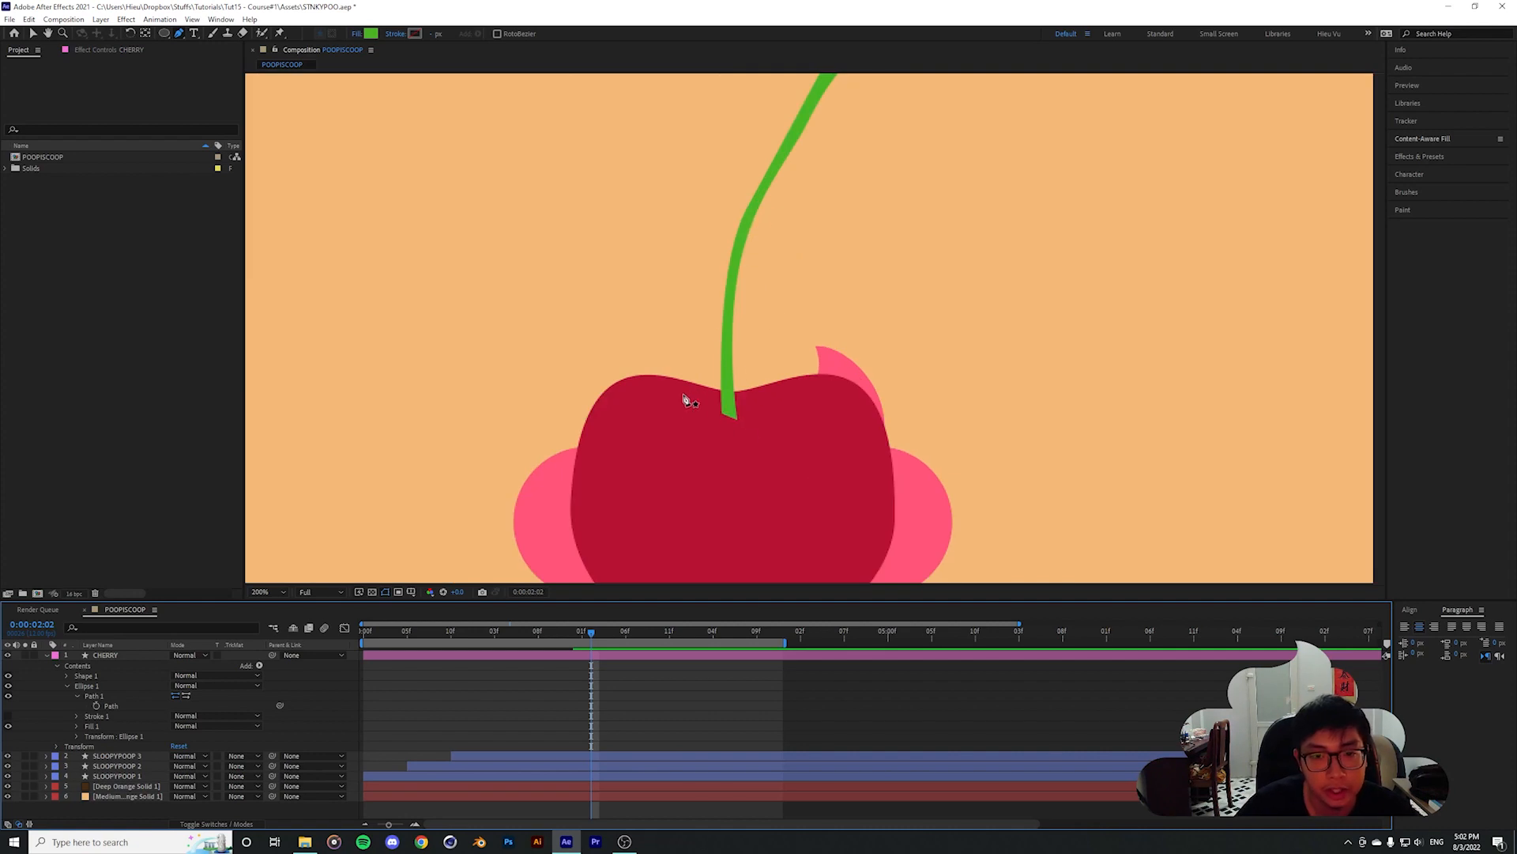
Move Shape 1 below Ellipse 1 in the CHERRY layer's contents so the stem sits behind the cherry
key(v)
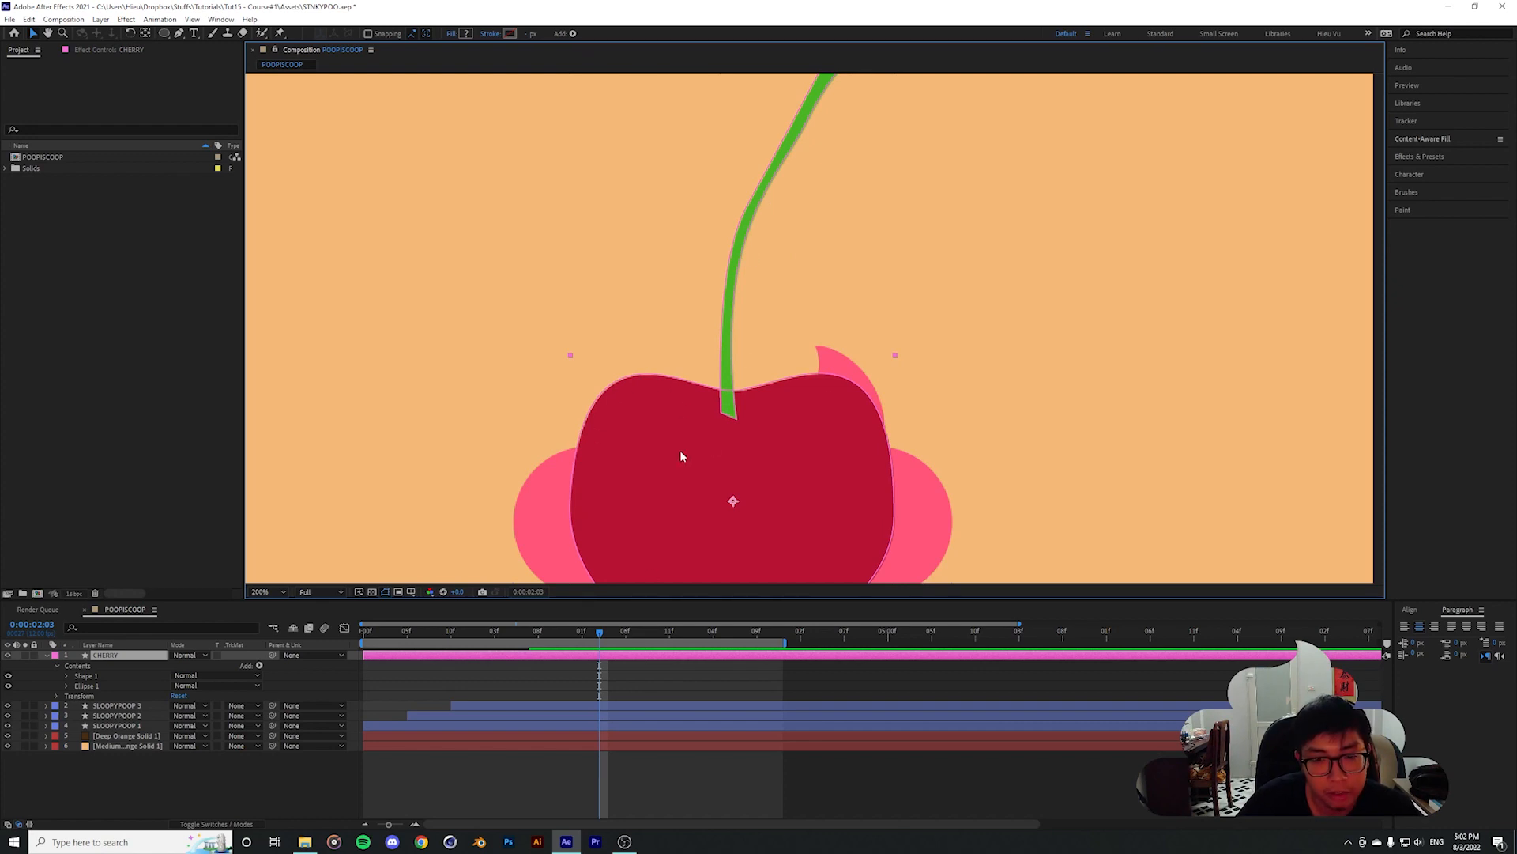
click(464, 706)
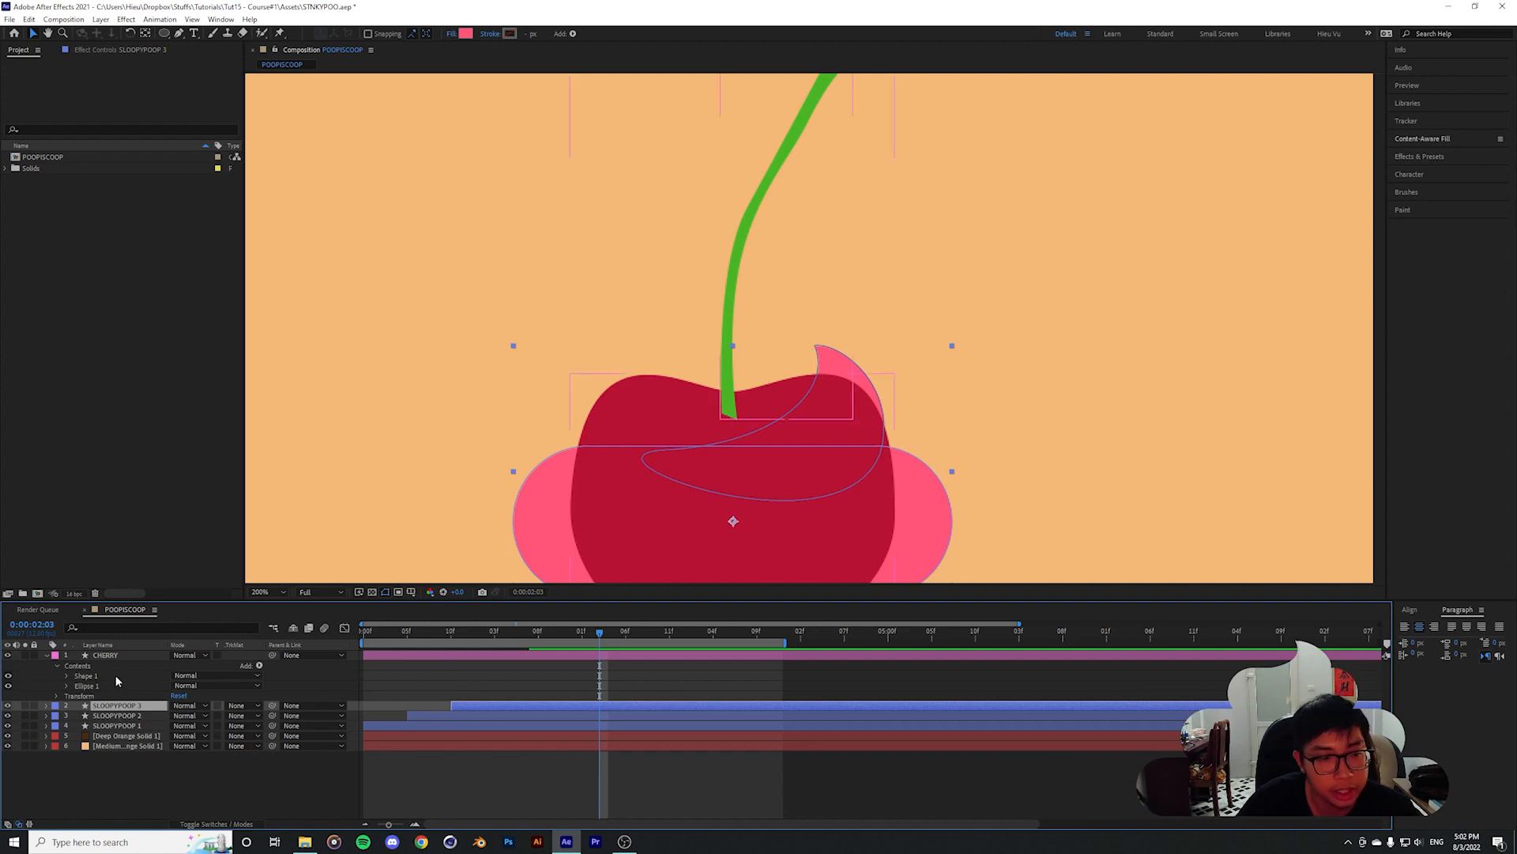
click(88, 676)
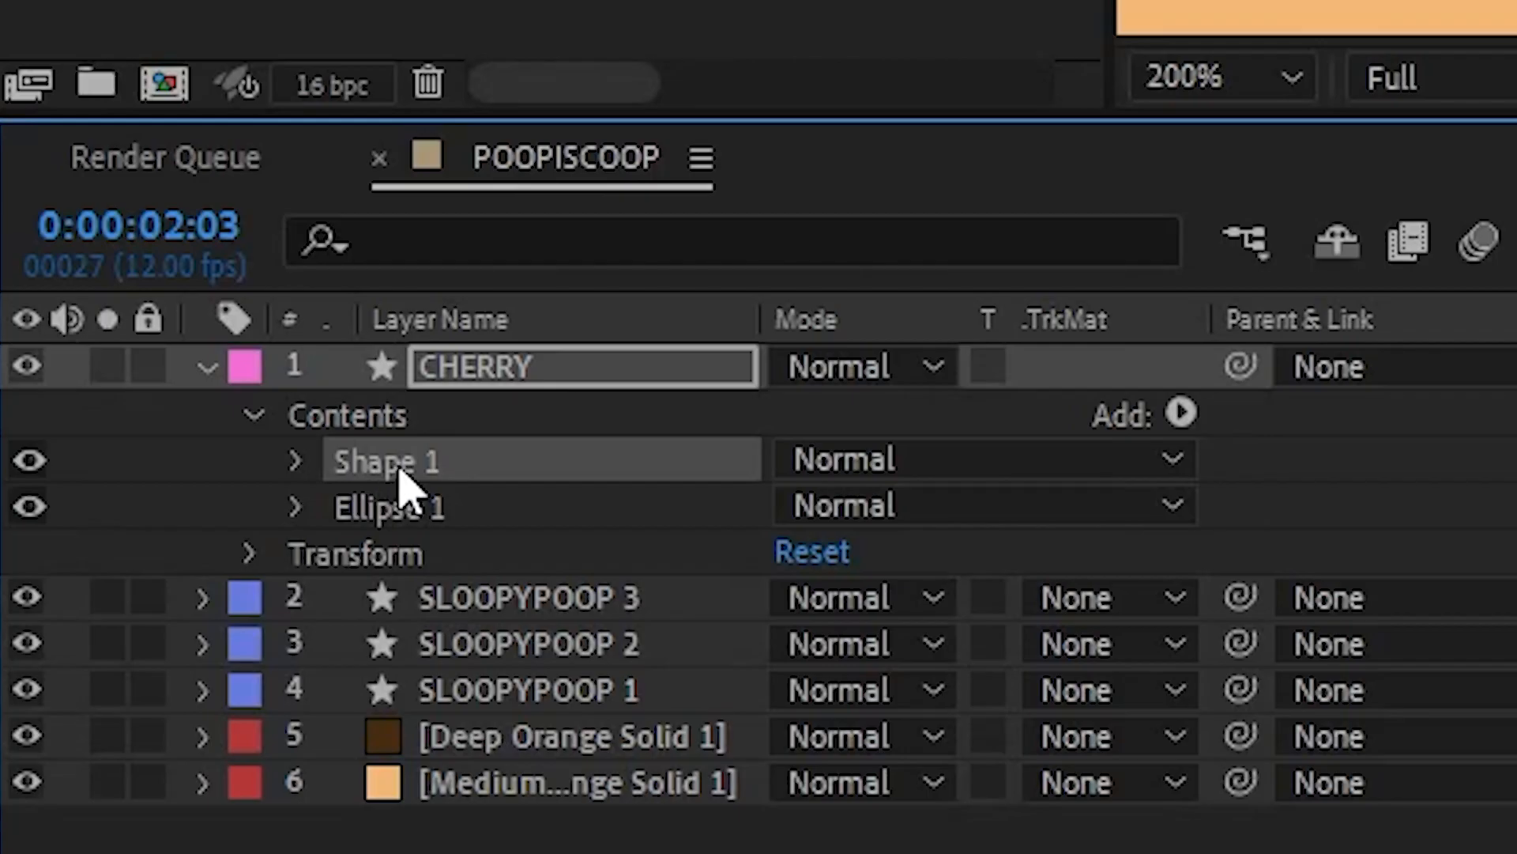
drag(400, 486, 406, 542)
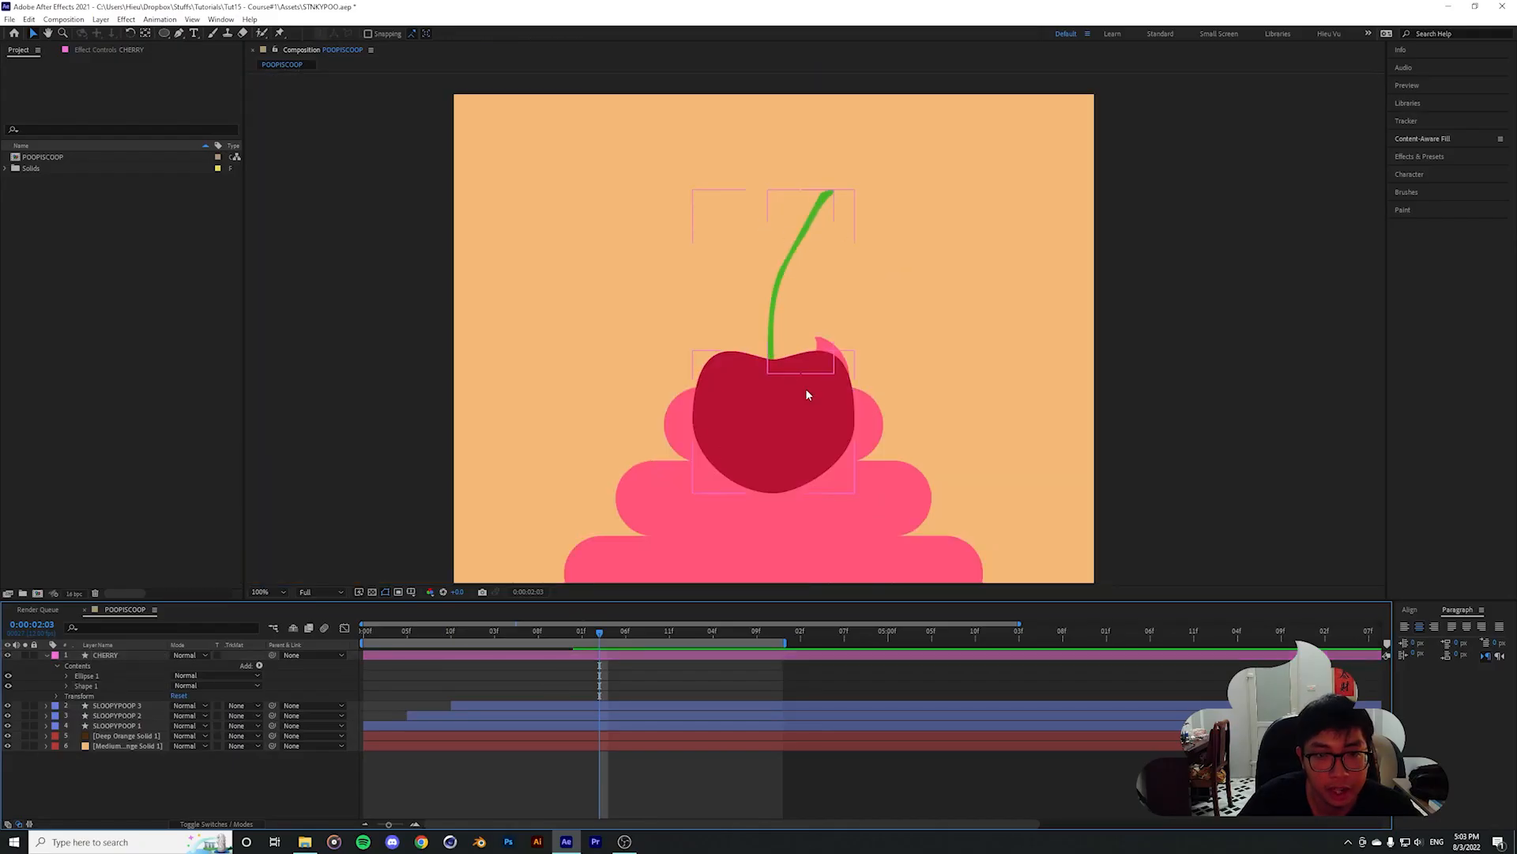
At 0:00:02:01, tilt the CHERRY layer counterclockwise, scale it to 67% and place it on the top pink tier beside the curling tip
click(807, 394)
click(1059, 401)
click(794, 403)
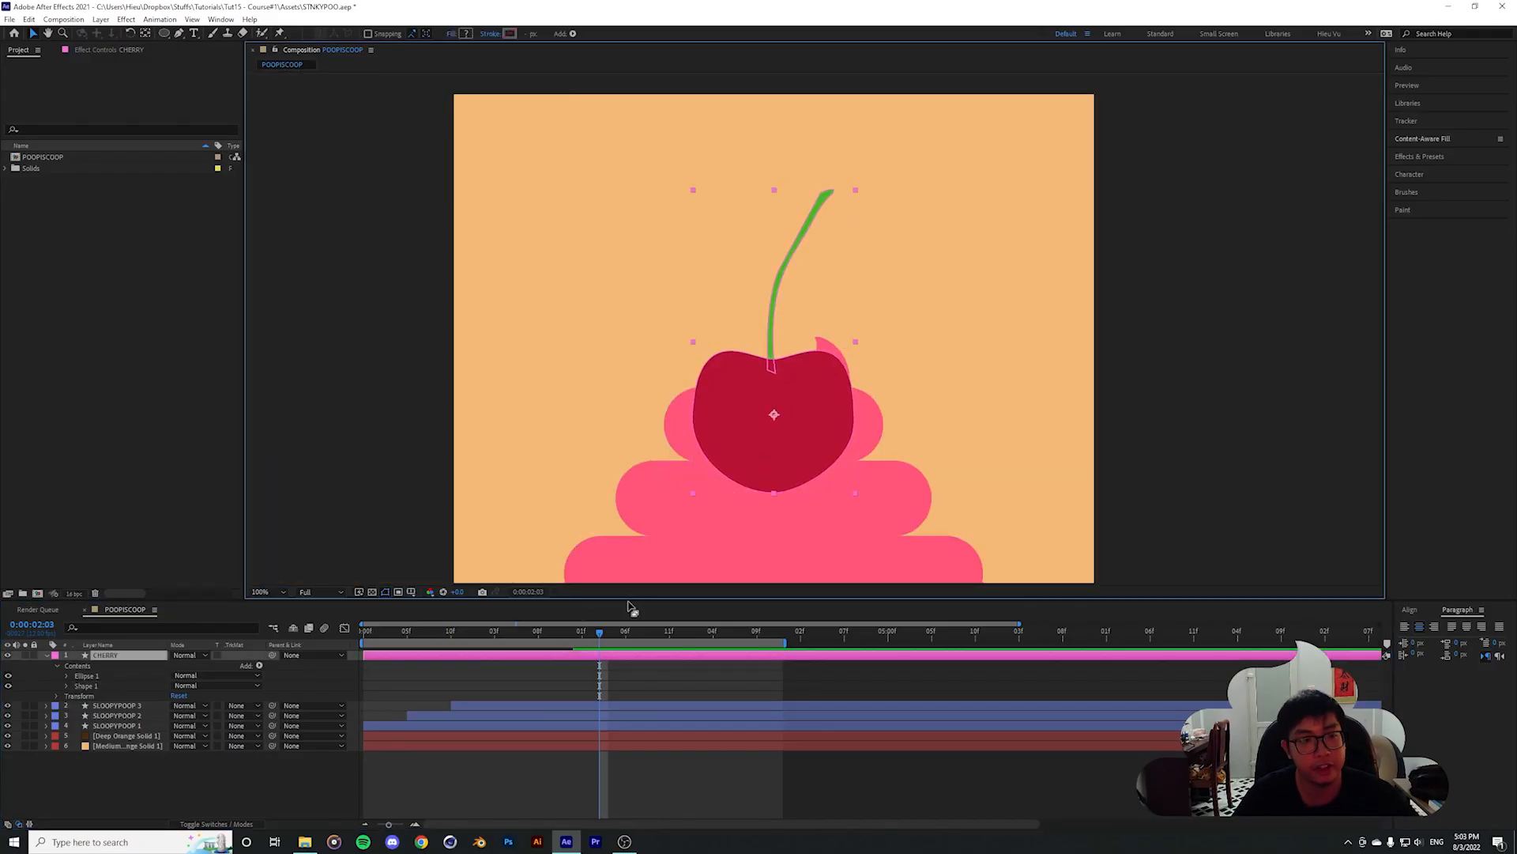
mouse_move(600, 632)
mouse_down()
mouse_move(490, 632)
mouse_move(573, 632)
mouse_move(582, 647)
mouse_up()
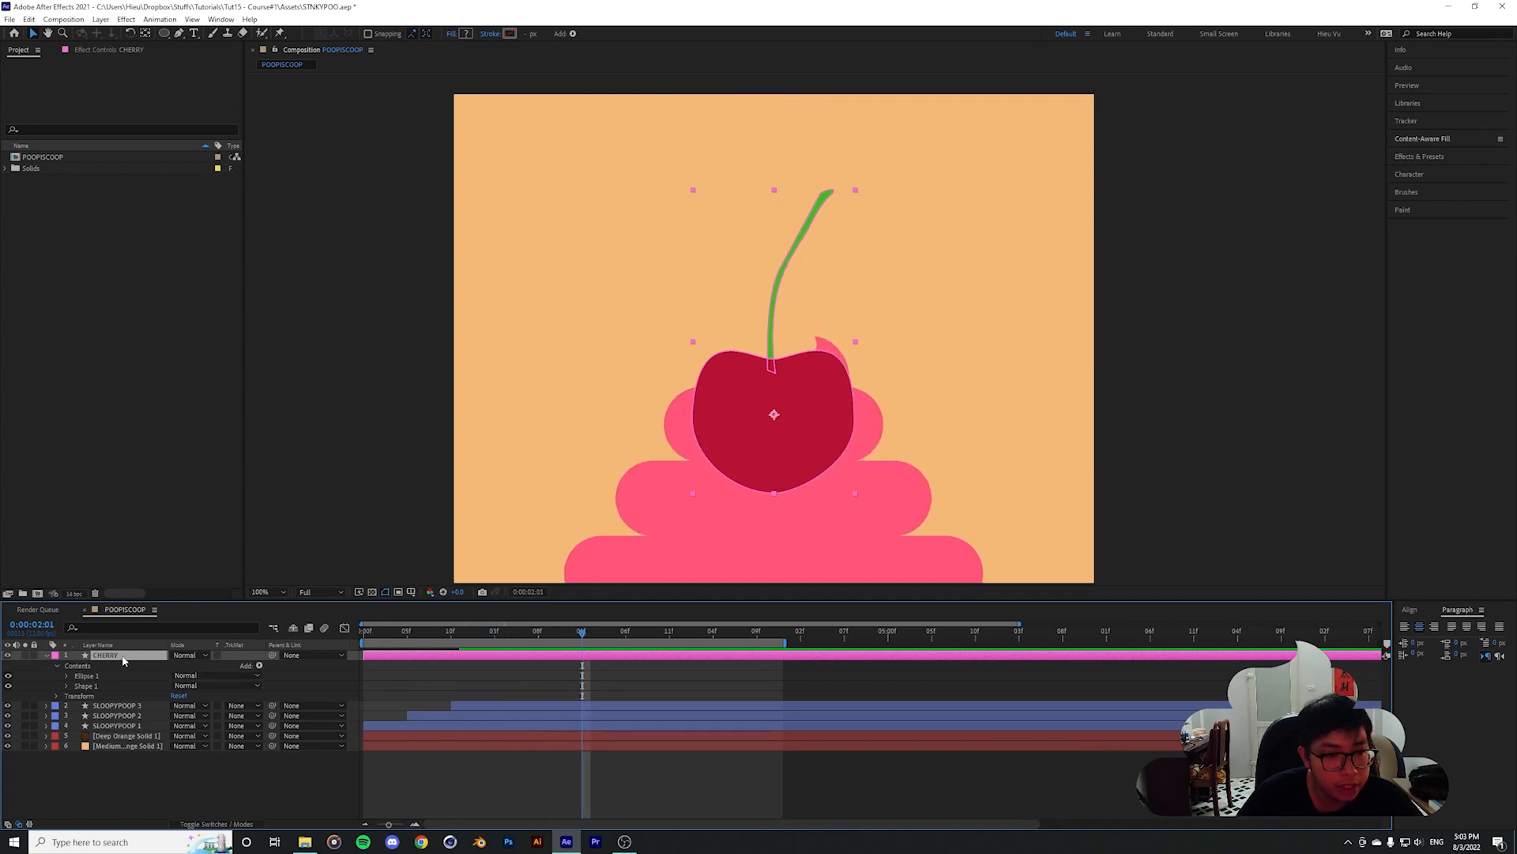
key(r)
mouse_move(187, 666)
mouse_down()
mouse_move(154, 666)
mouse_move(196, 669)
mouse_move(181, 668)
mouse_up()
key(s)
drag(777, 429, 767, 391)
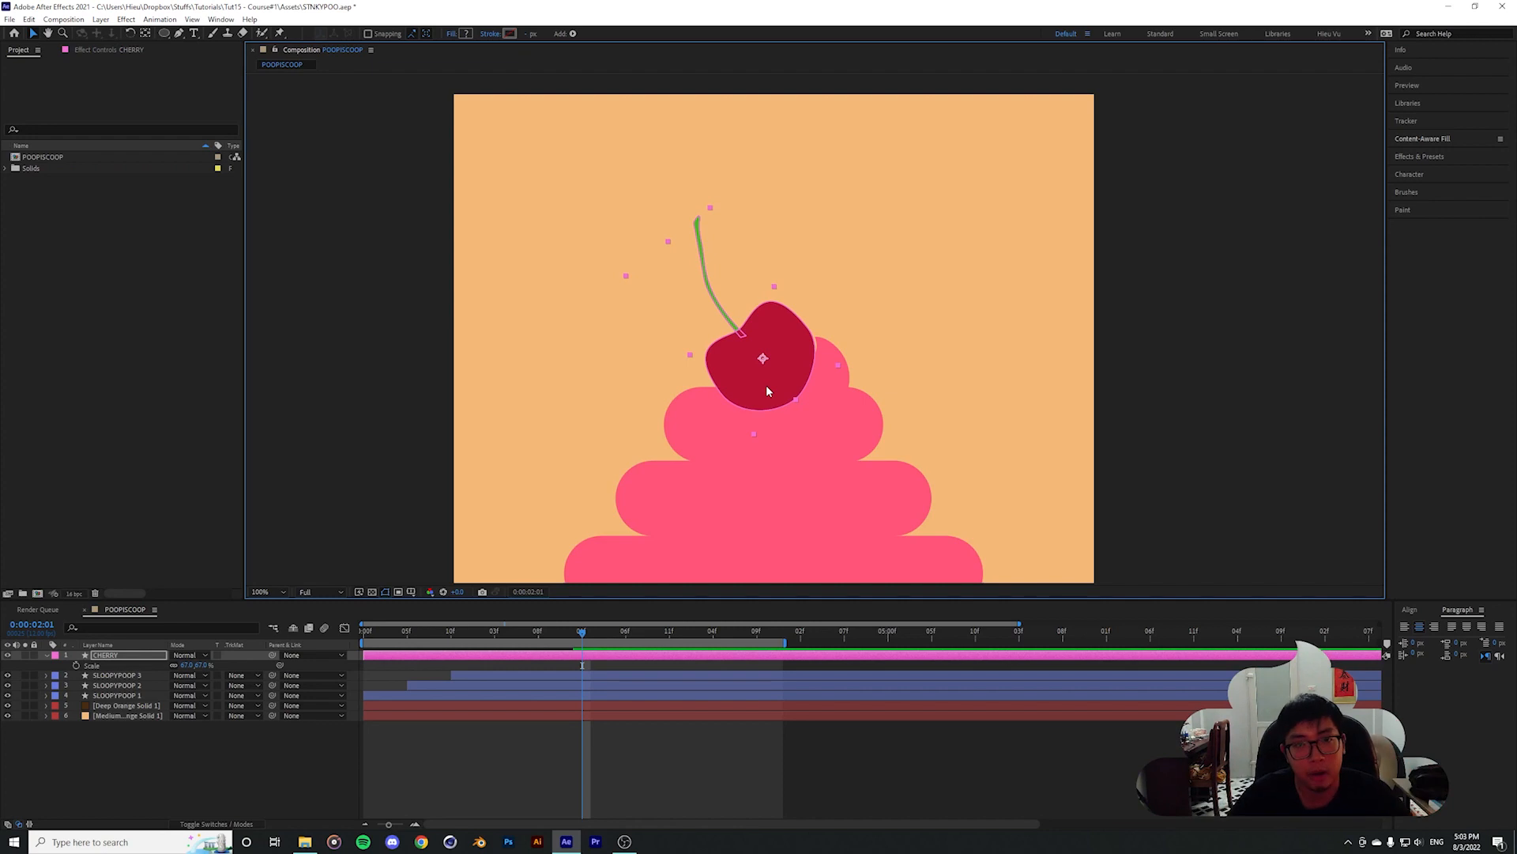
Nudge the cherry 7 px to the right and 5 px down against the curling tip
key(shift+/)
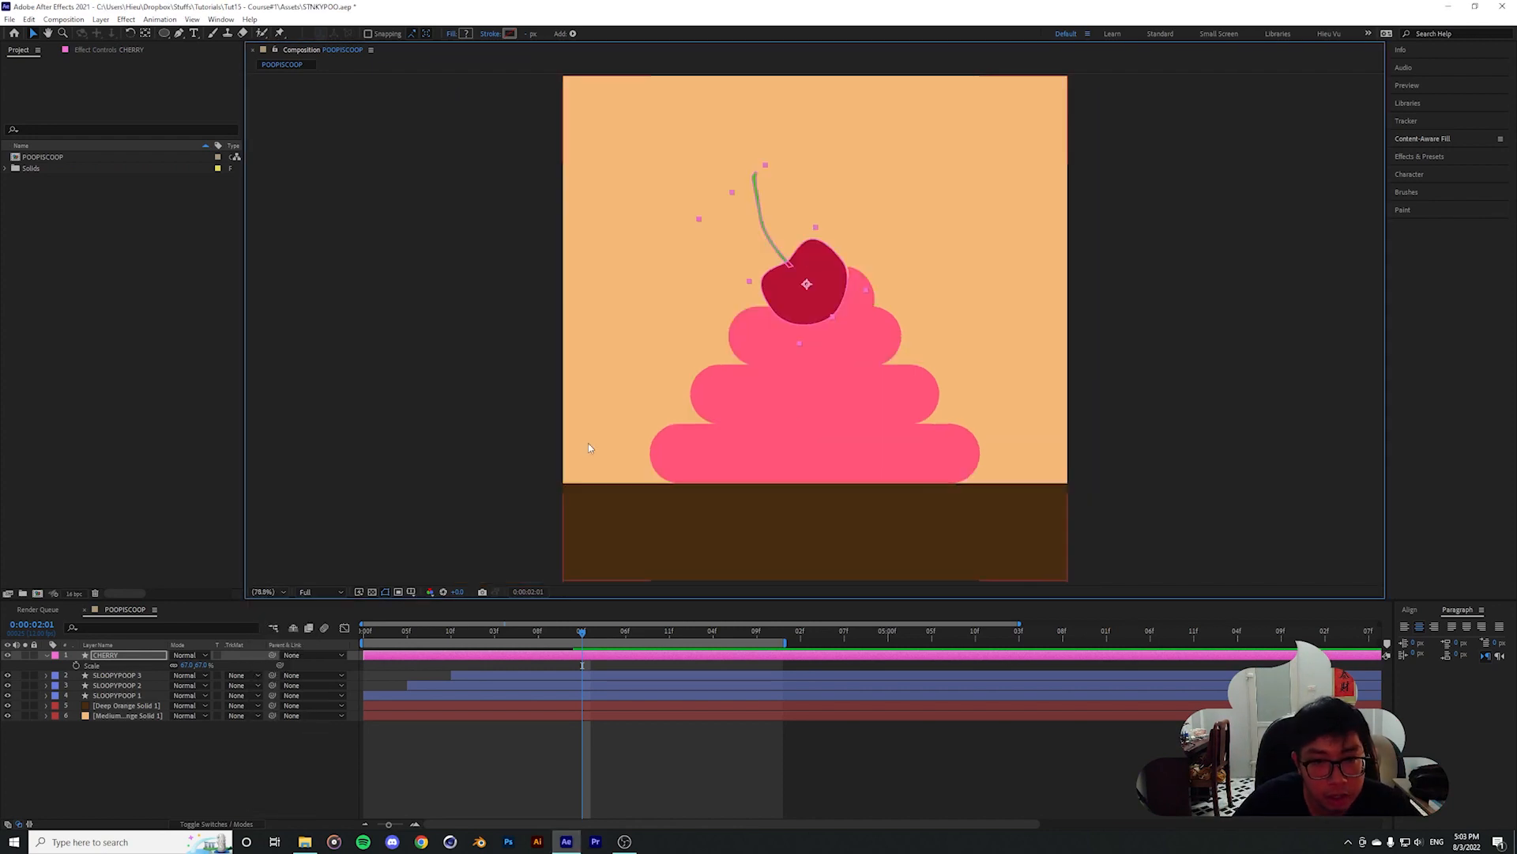
key(Right)
key(Right)
key(Right)
key(Right)
key(Right)
key(Right)
key(Right)
key(Right)
key(Right)
key(Down)
key(Down)
key(Down)
key(Down)
key(Down)
key(Left)
key(Left)
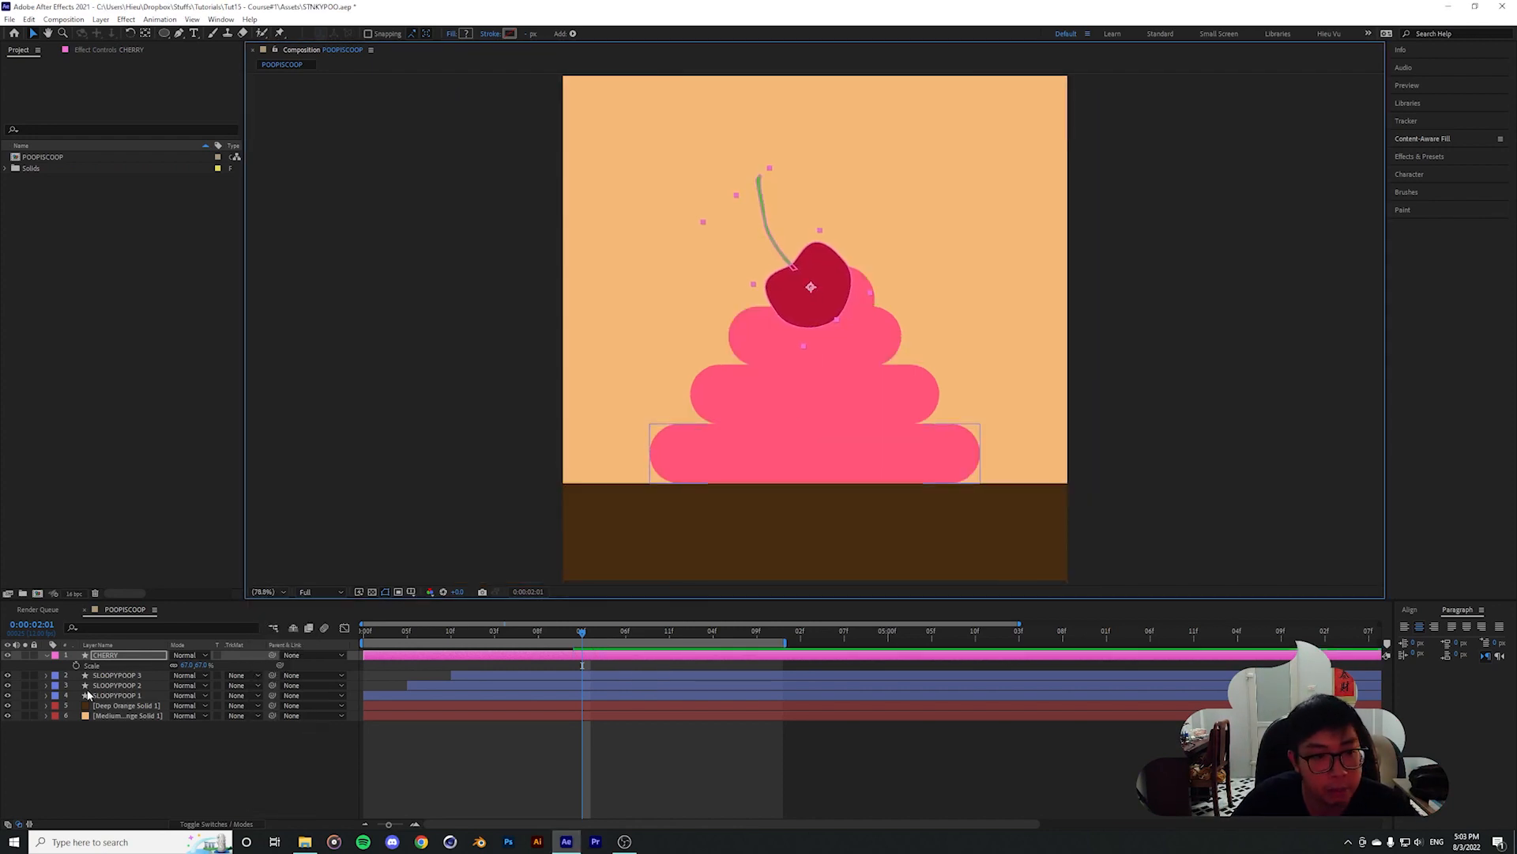
Scale the cherry to about 58% and reseat it on the top tier beside the curling tip
drag(201, 664, 190, 664)
drag(826, 289, 822, 53)
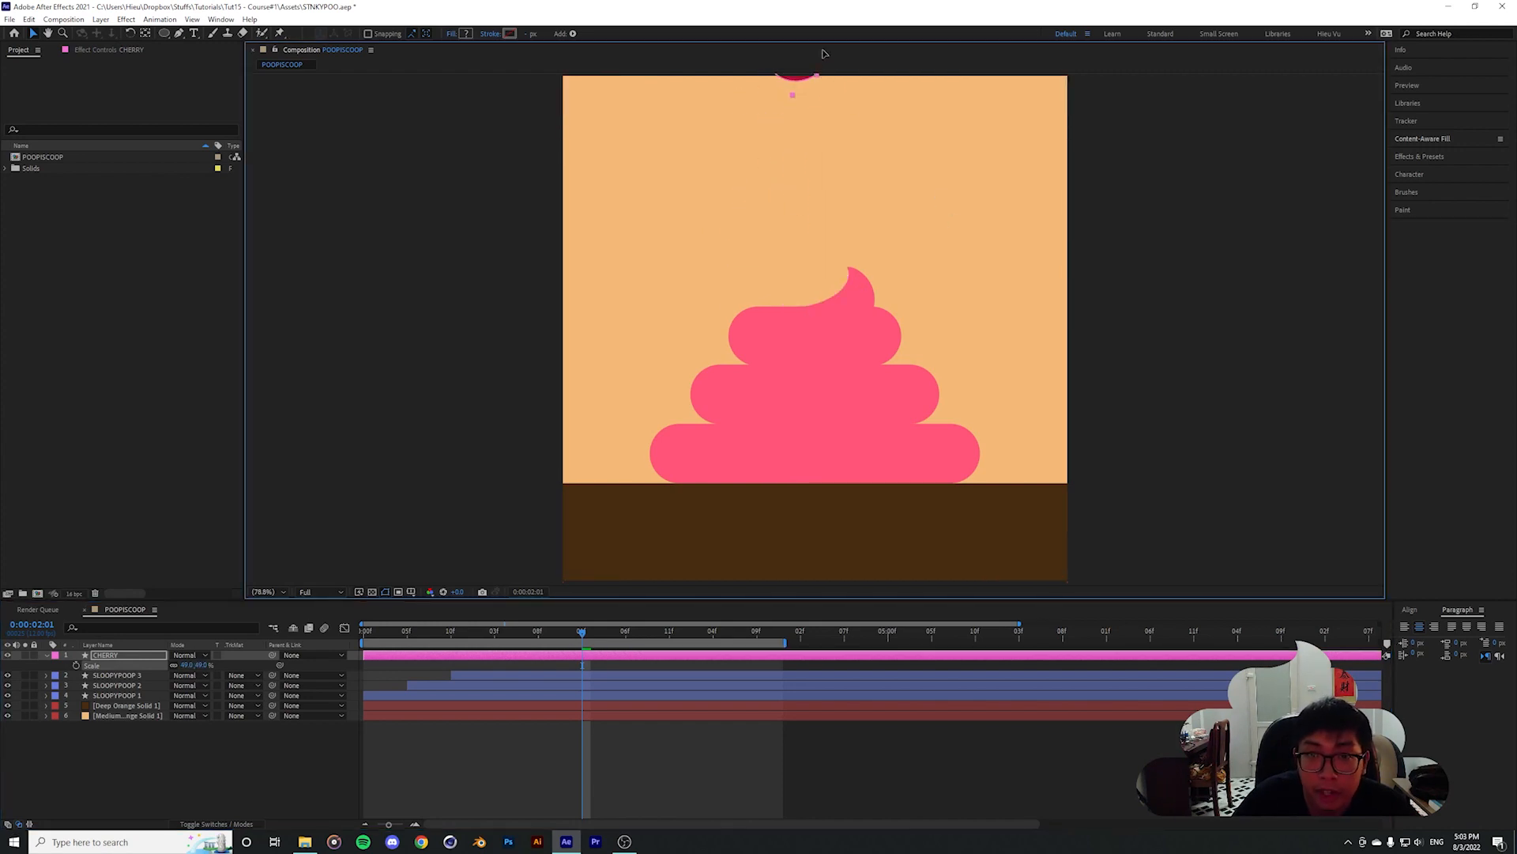
drag(822, 105, 830, 294)
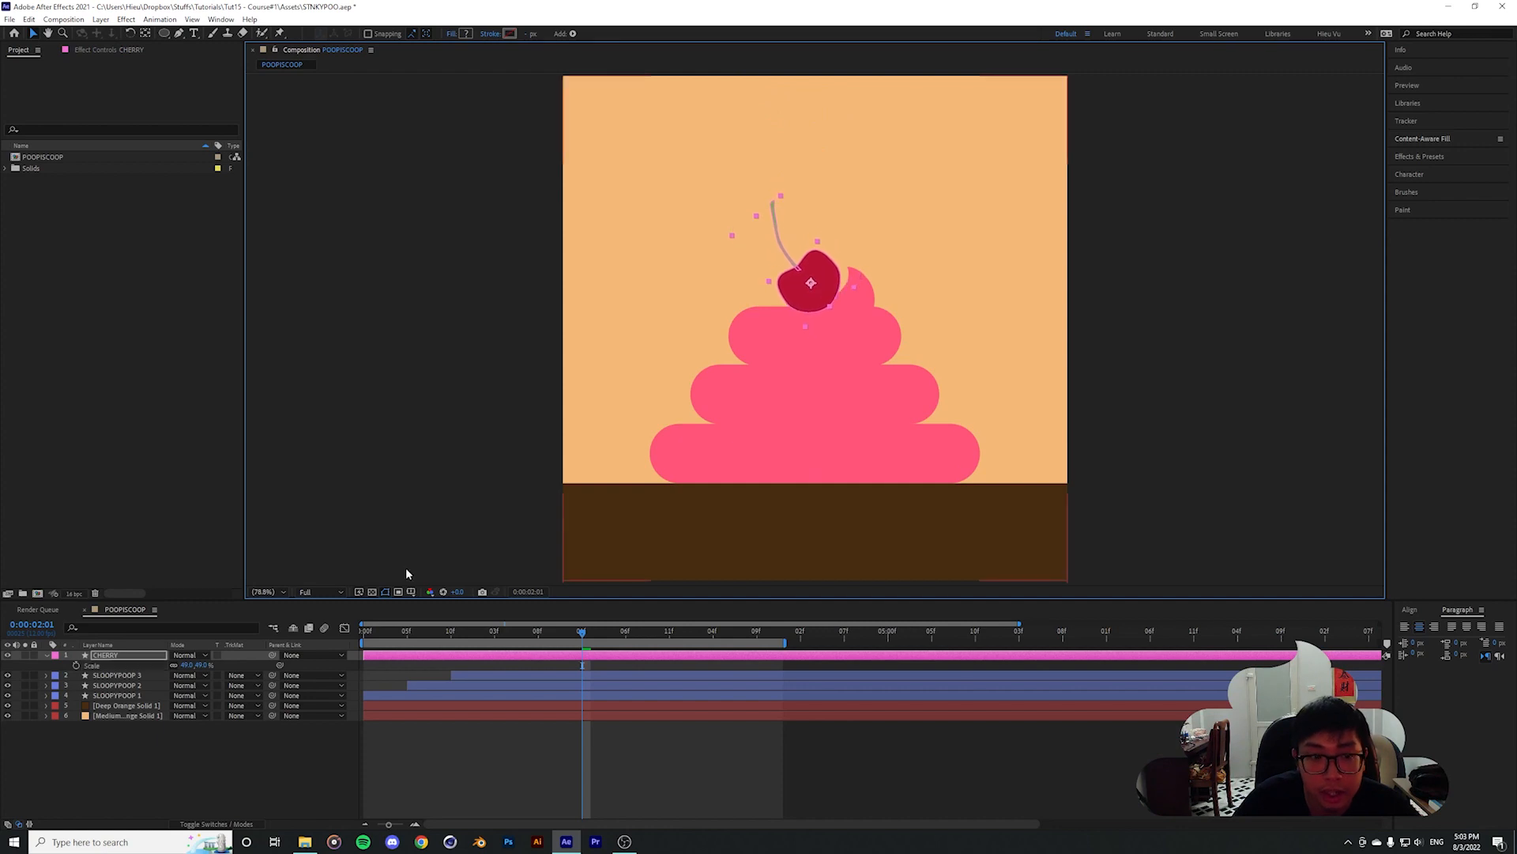
drag(209, 666, 215, 667)
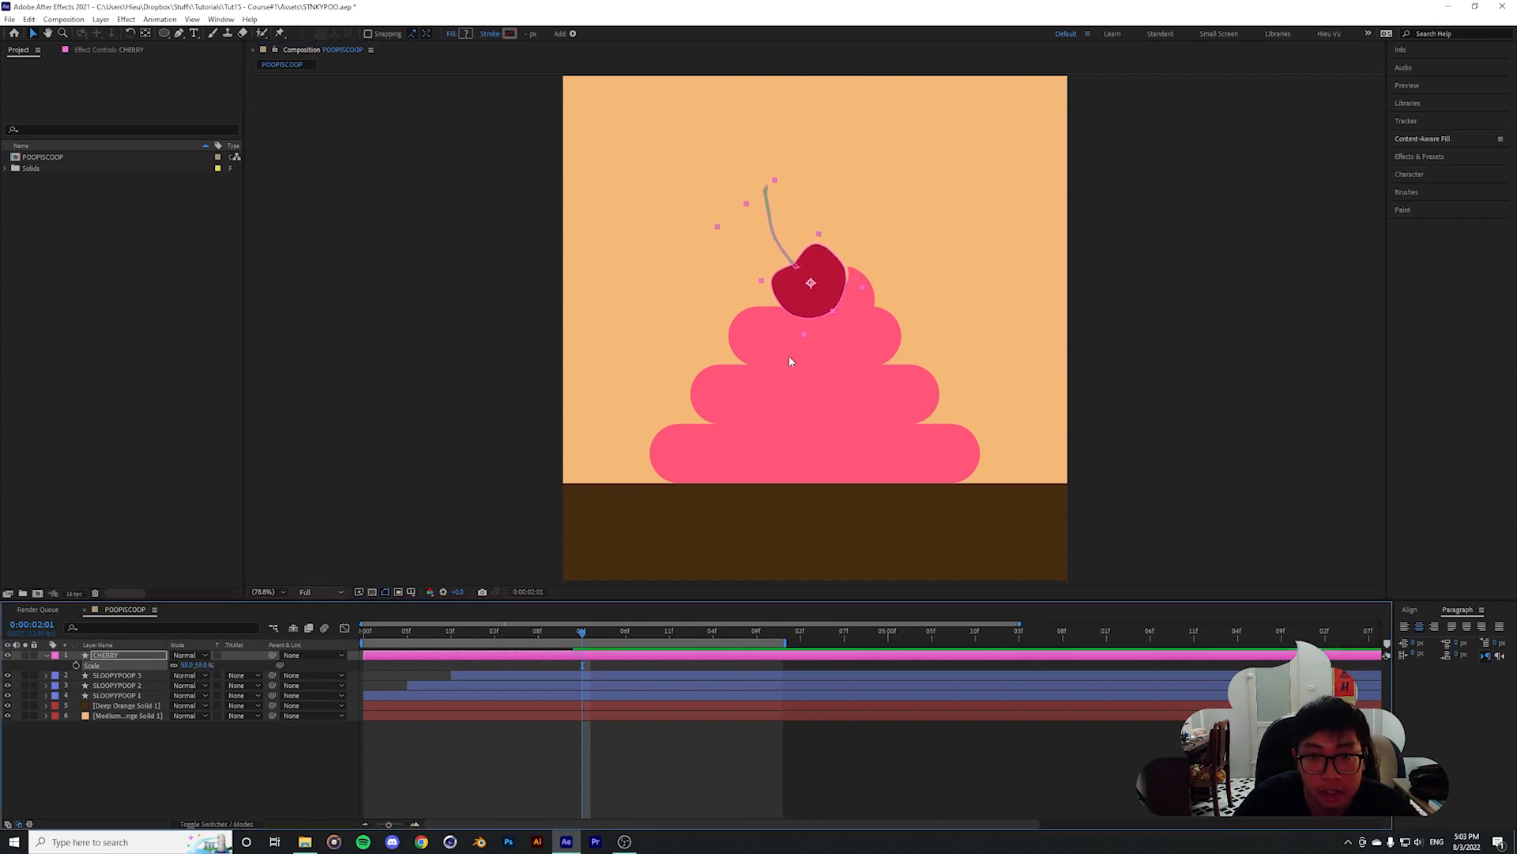
Move the CHERRY layer below SLOOPYPOOP 1 and reseat the cherry at 55% scale behind the top tier and curling tip
mouse_move(806, 302)
mouse_down()
mouse_move(816, 449)
mouse_move(813, 300)
mouse_up()
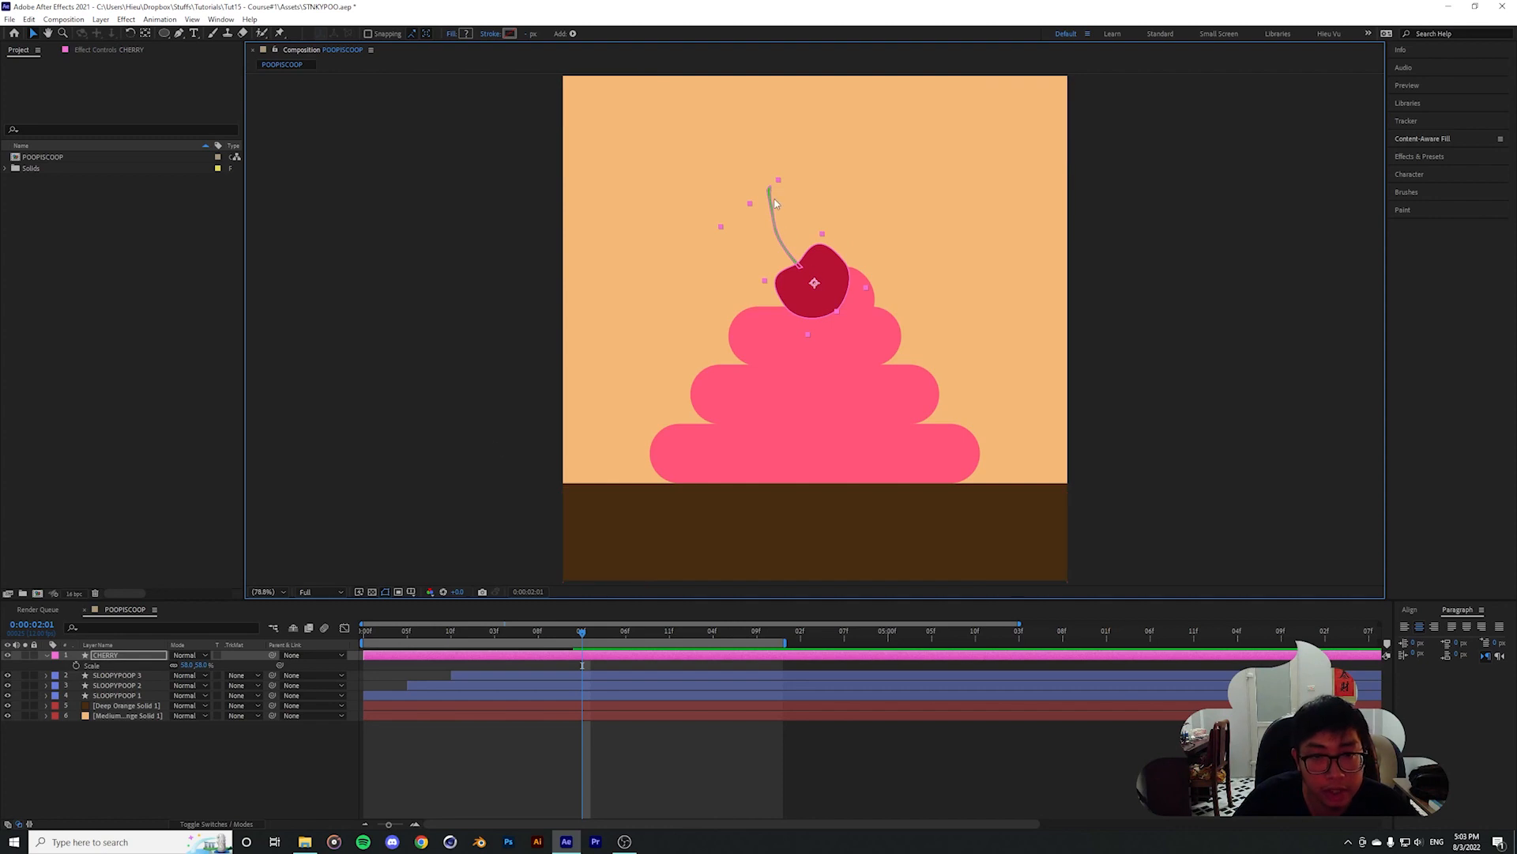
drag(109, 656, 123, 701)
click(384, 735)
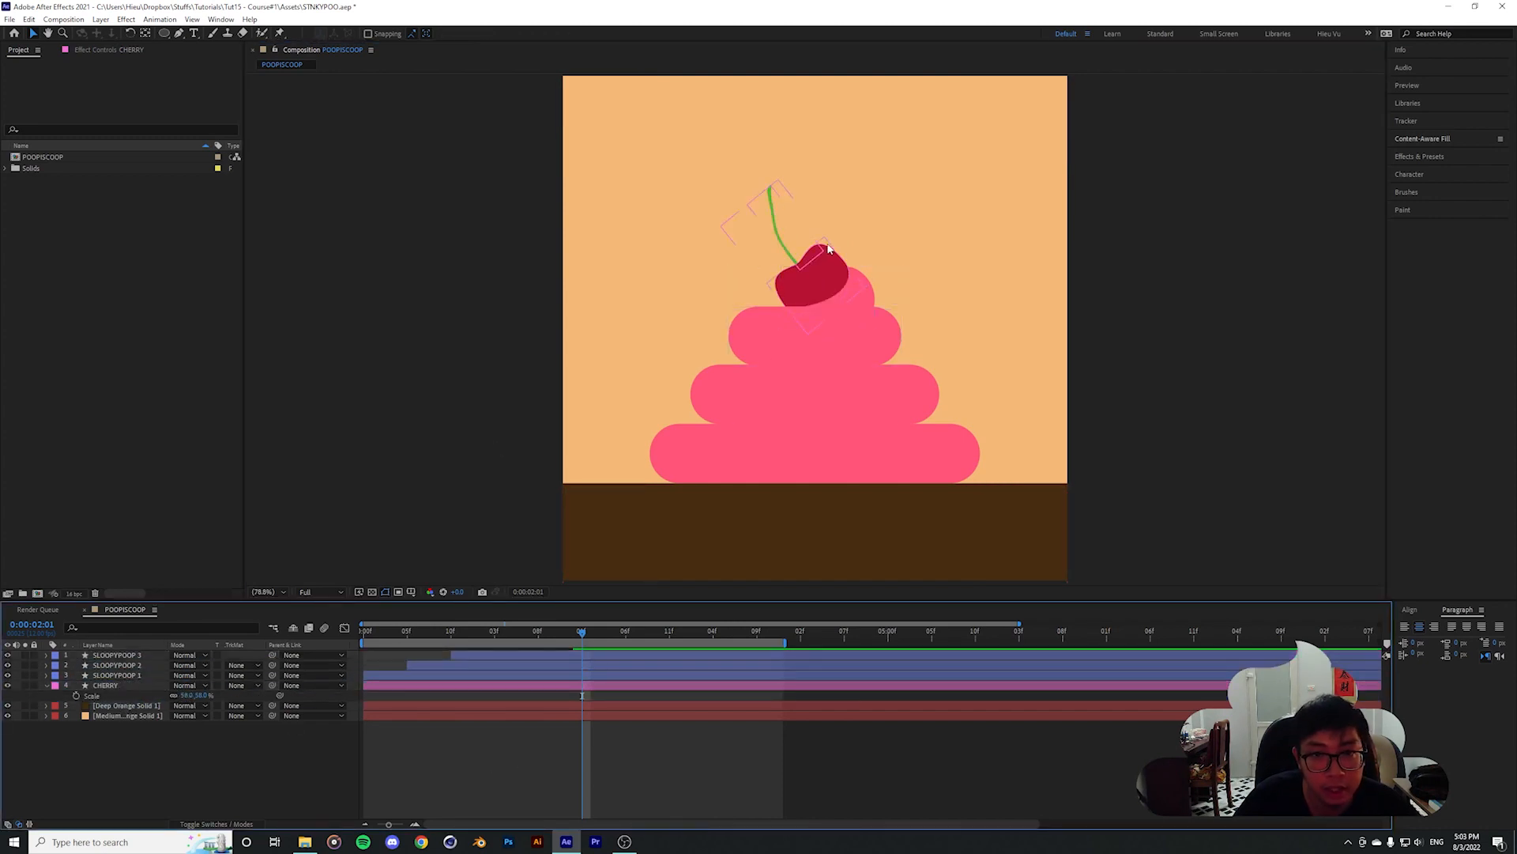
click(814, 264)
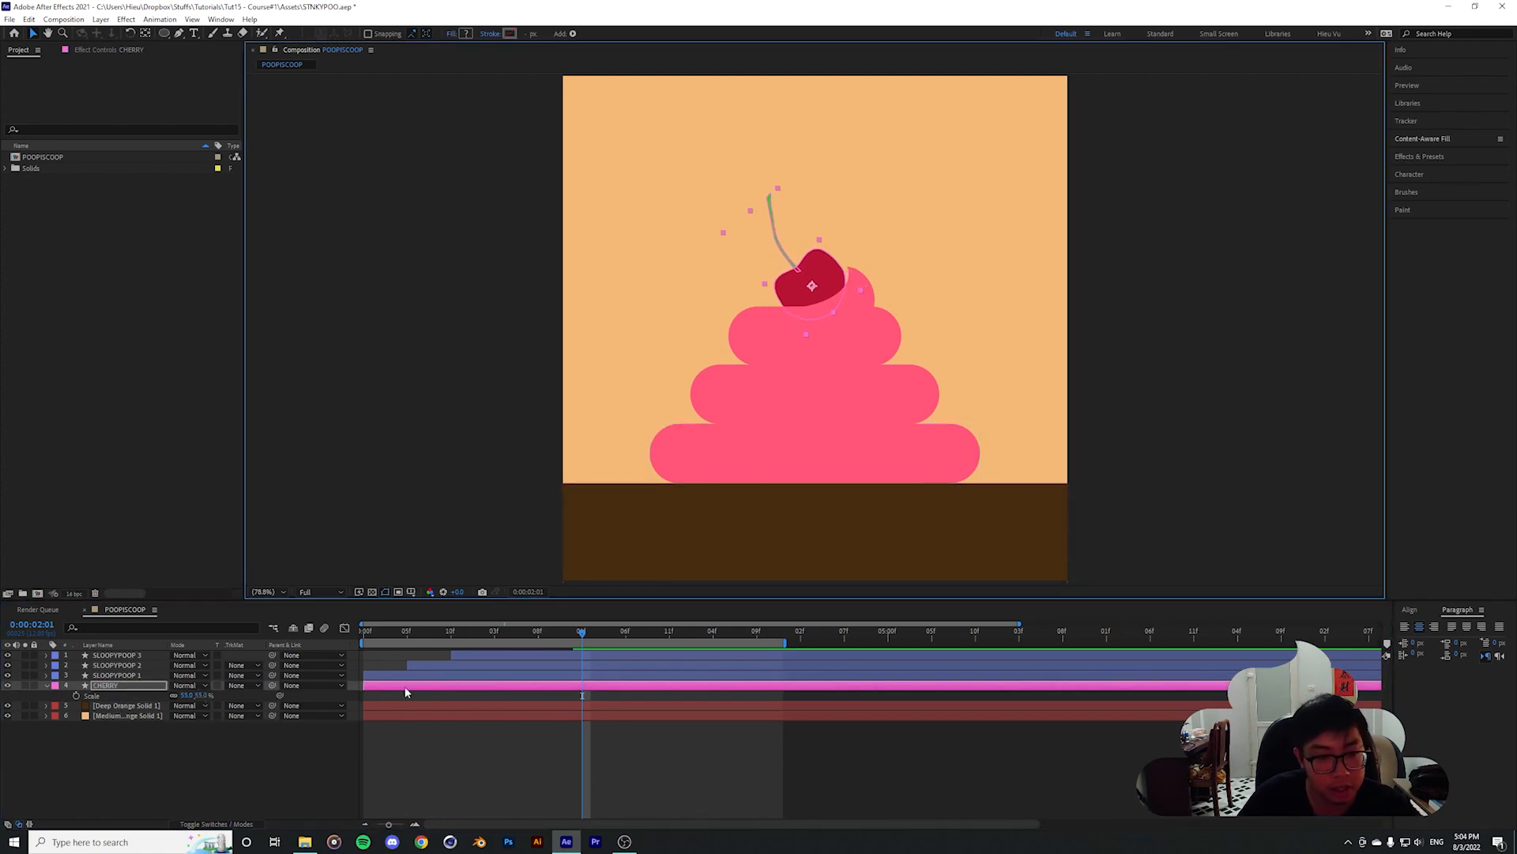
Check when the curling tip settles and make the CHERRY layer begin at about 0:00:01:10
click(389, 684)
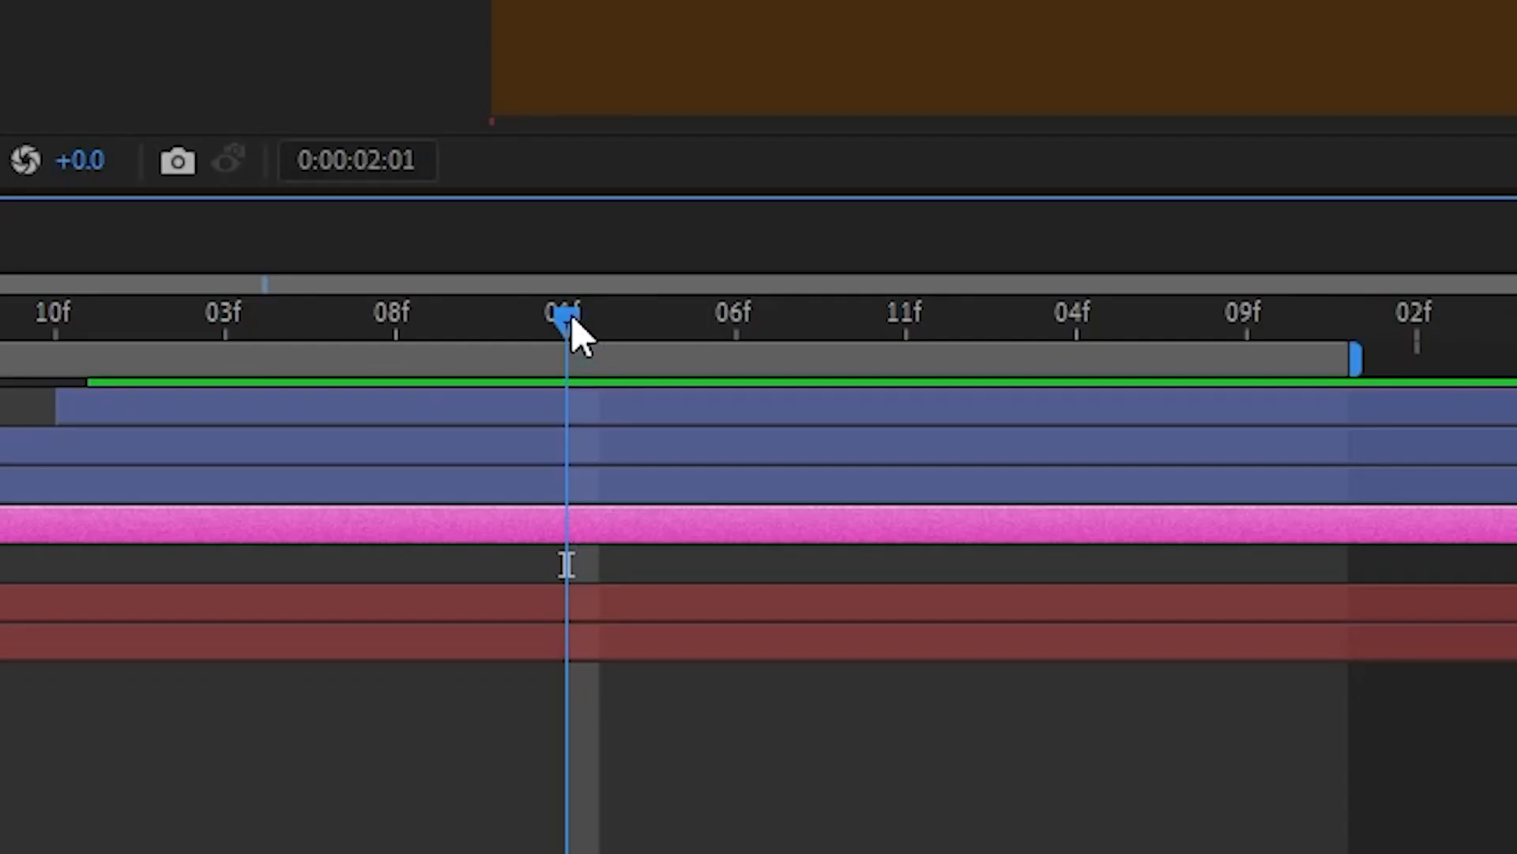
drag(582, 634, 592, 634)
mouse_move(606, 324)
mouse_down()
mouse_move(594, 333)
mouse_move(662, 333)
mouse_move(600, 324)
mouse_move(623, 322)
mouse_up()
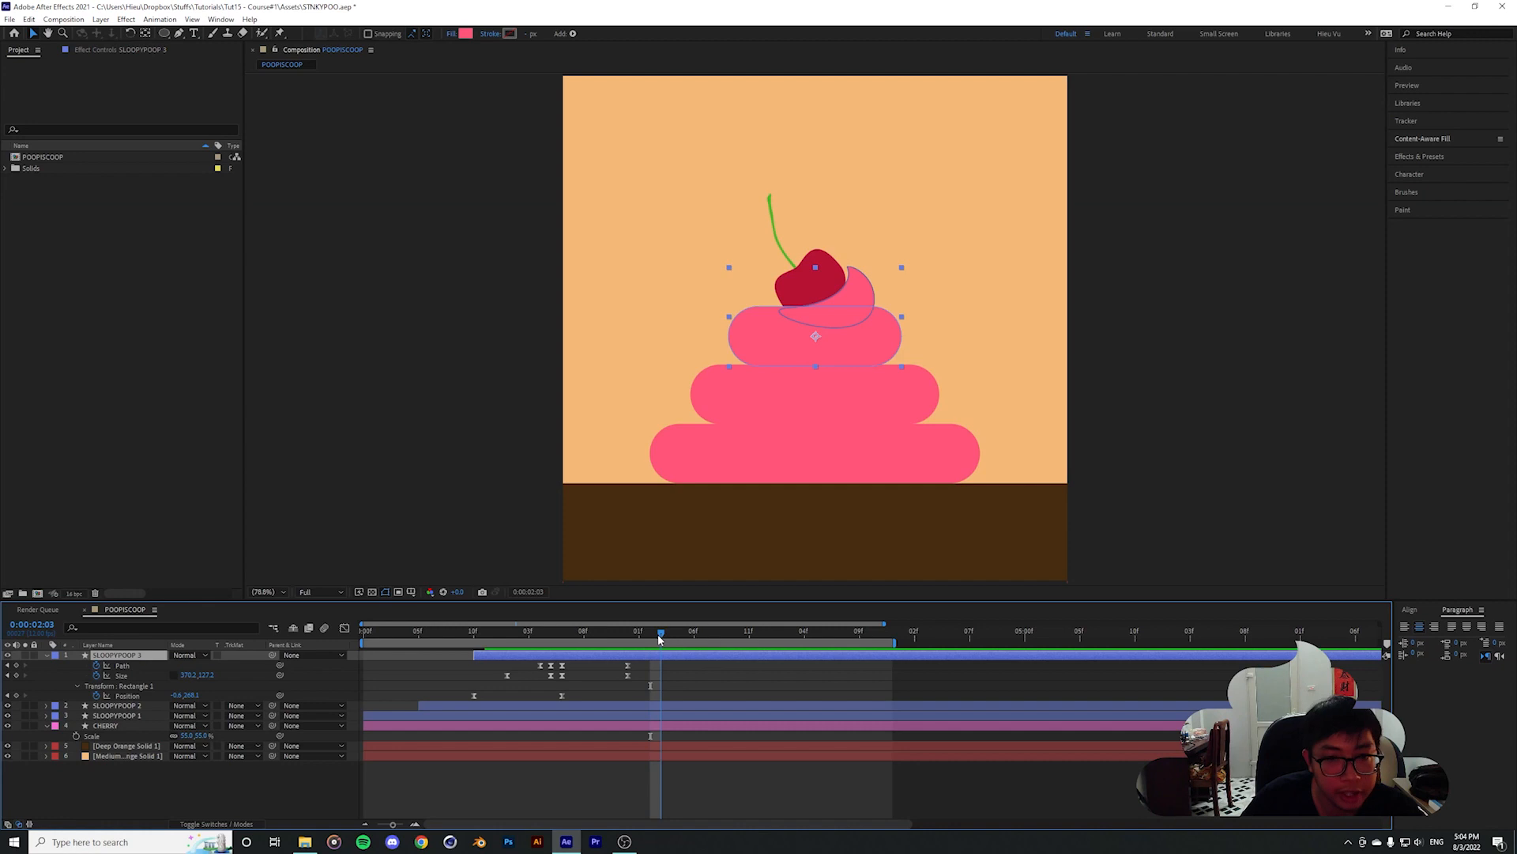
drag(657, 634, 650, 634)
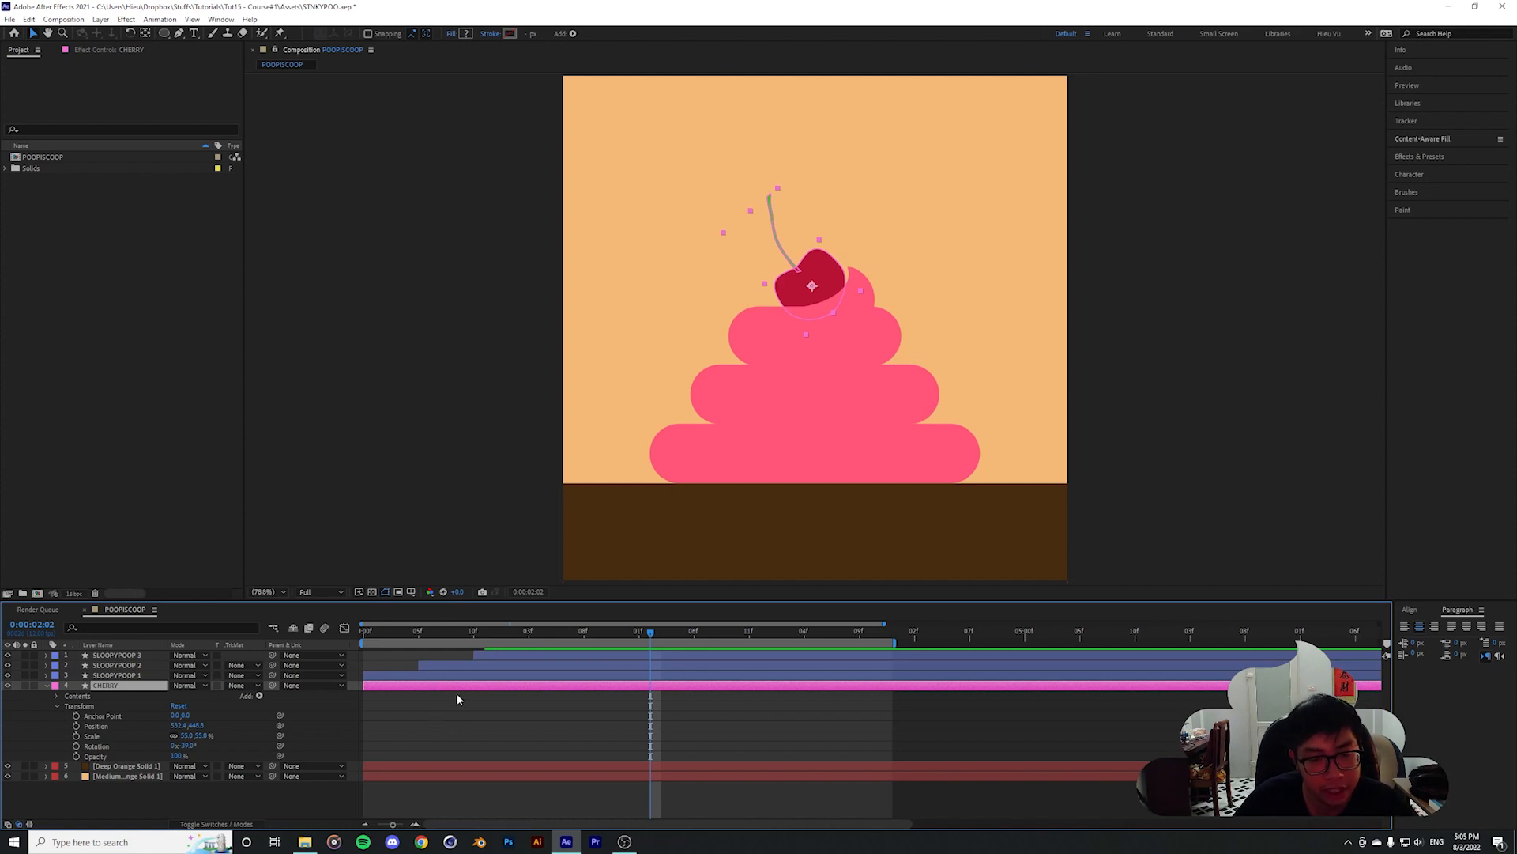
drag(375, 689, 607, 689)
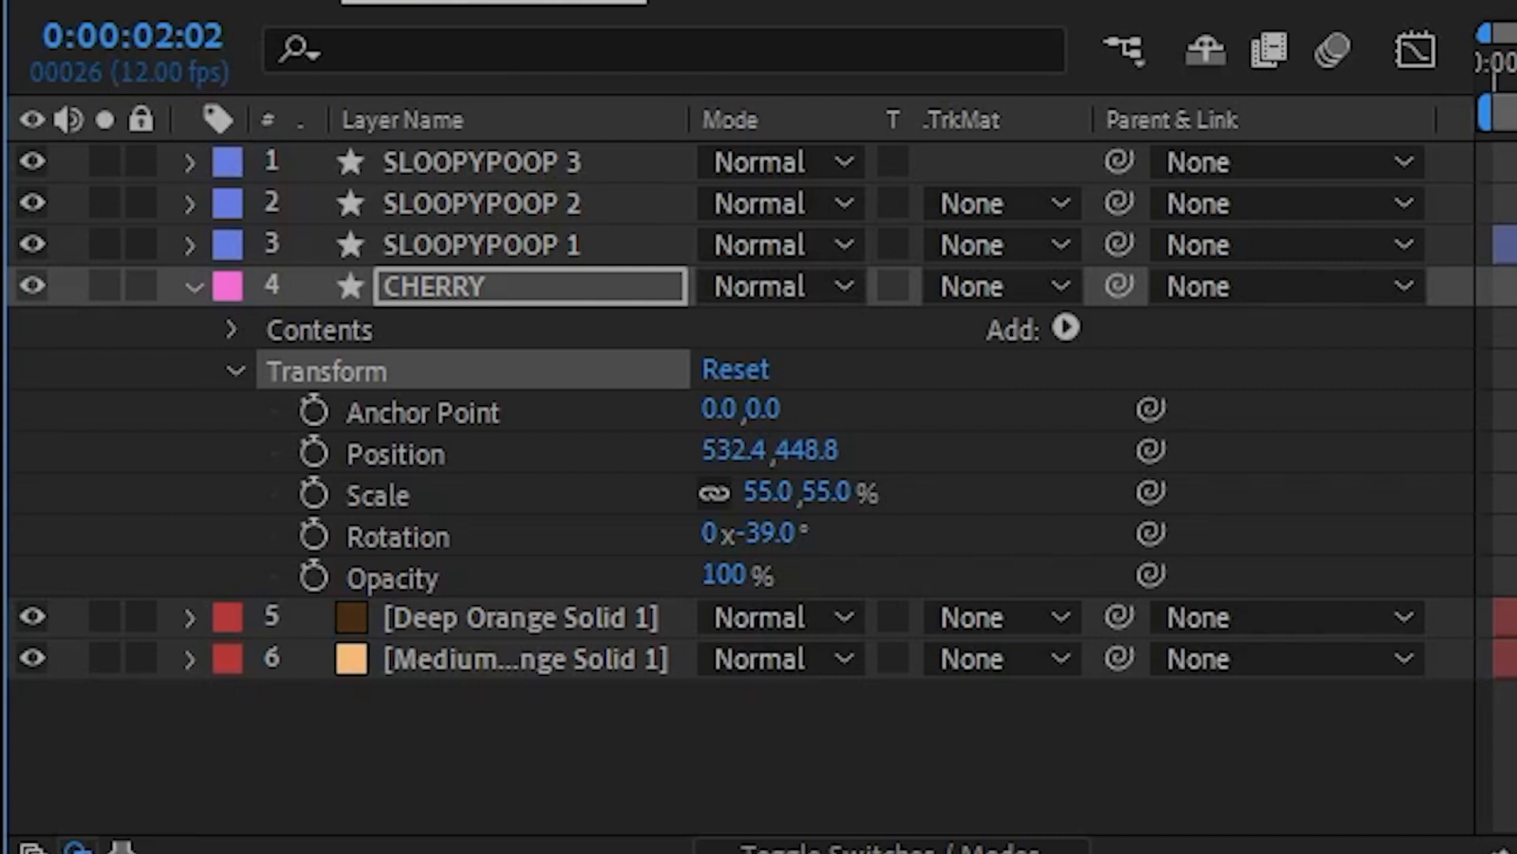
Keyframe the CHERRY layer's Position at its resting spot and shift that keyframe to 0:00:02:02
key(Page_Up)
key(Page_Up)
key(Page_Up)
click(316, 454)
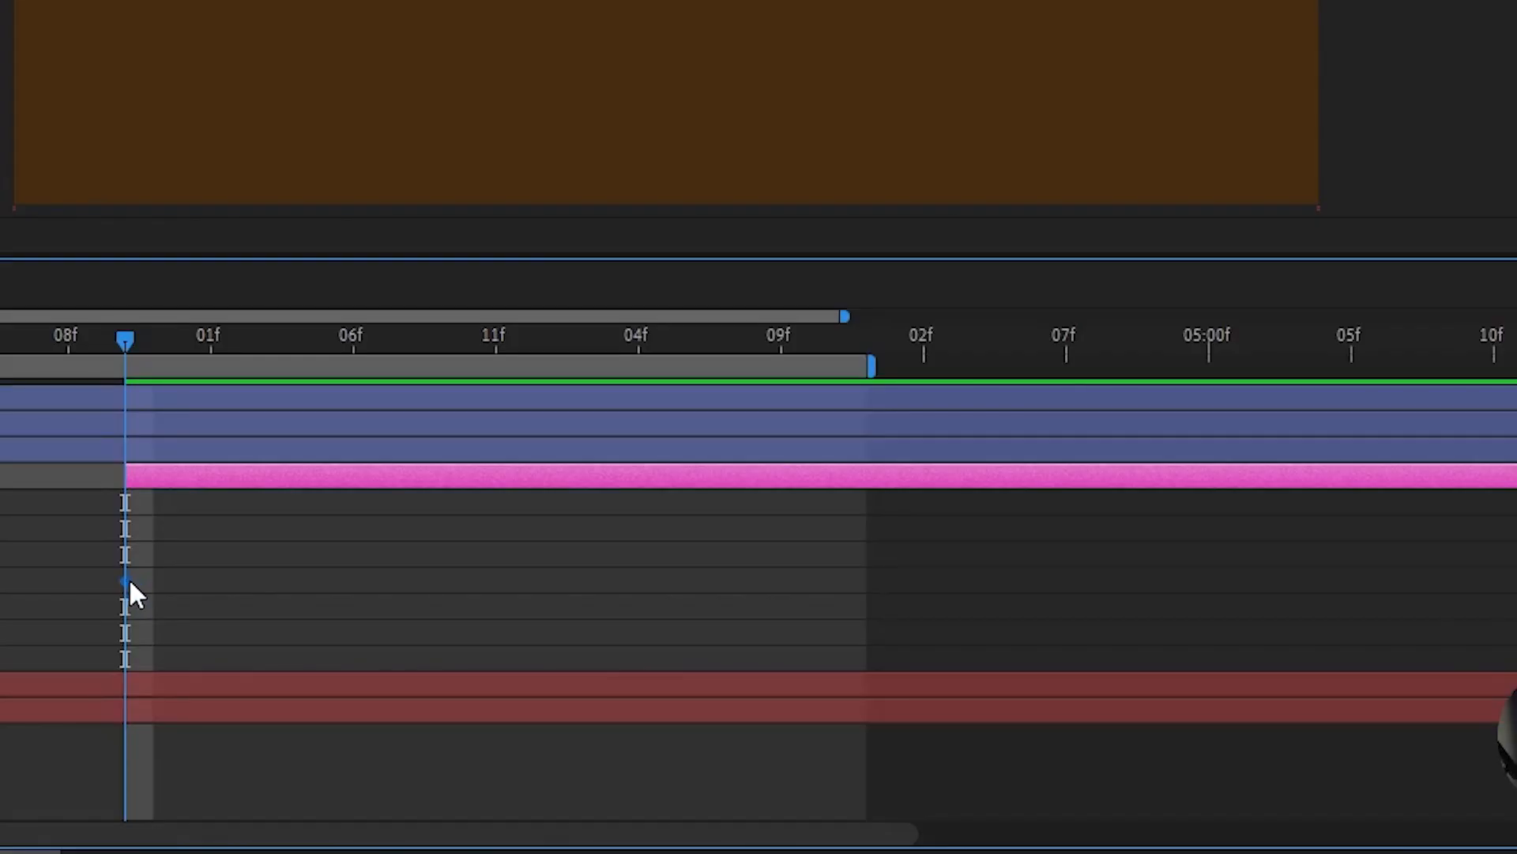
drag(129, 584, 268, 585)
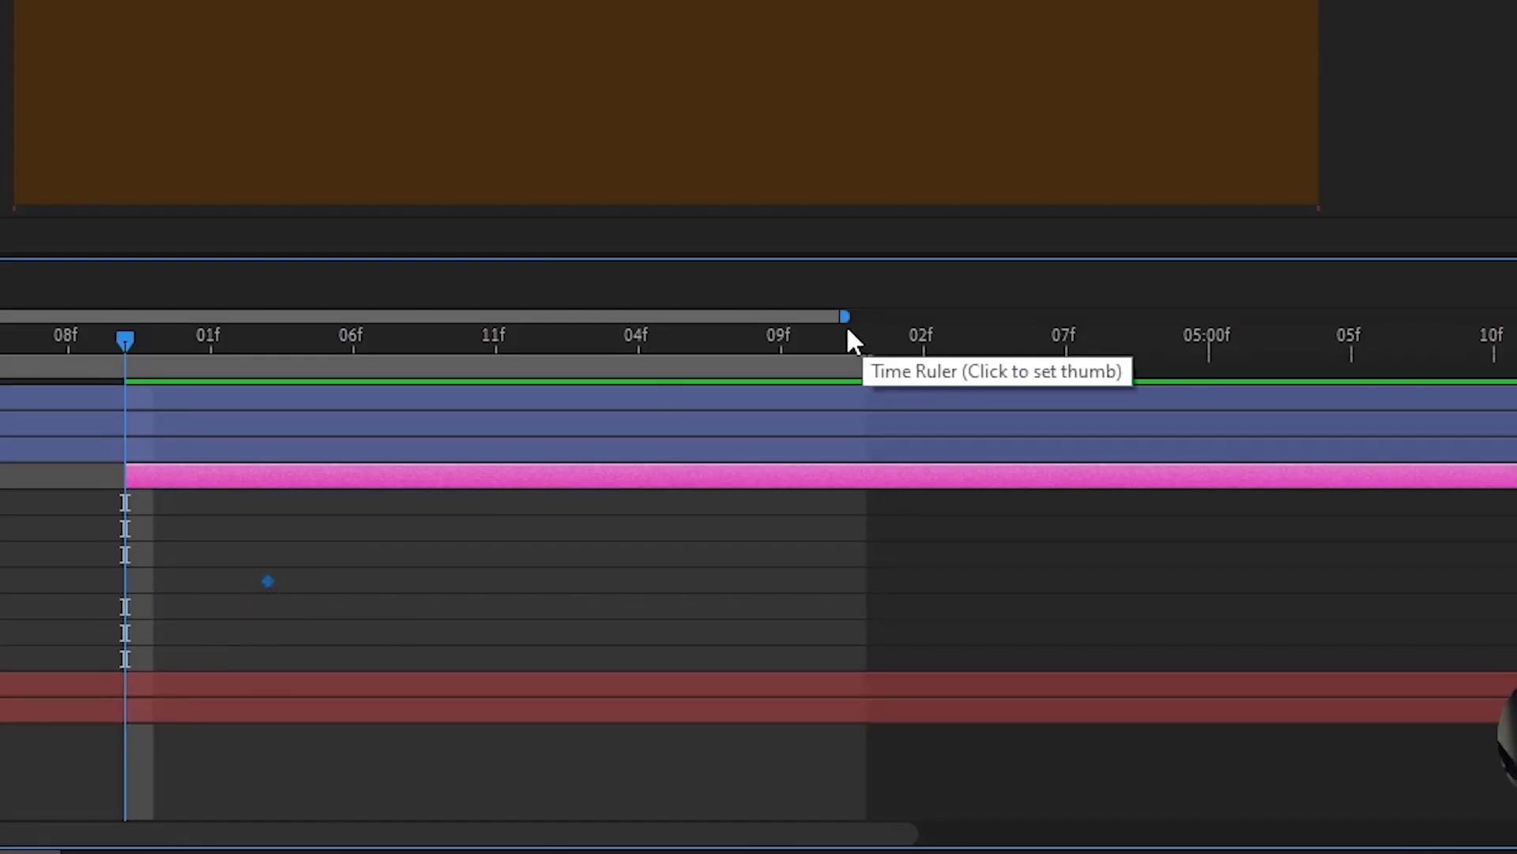
drag(845, 317, 247, 324)
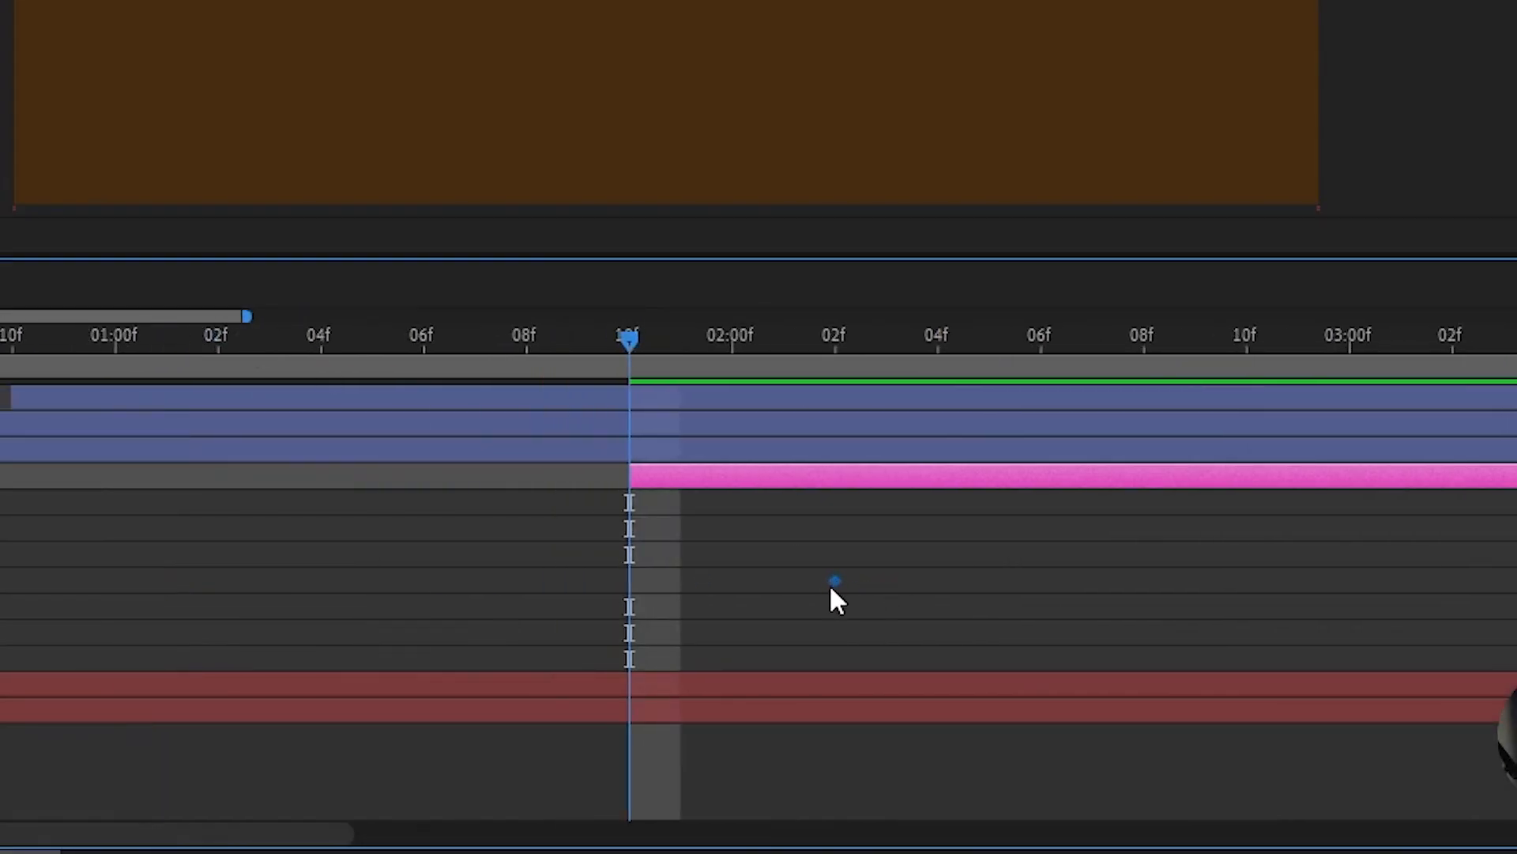
click(814, 369)
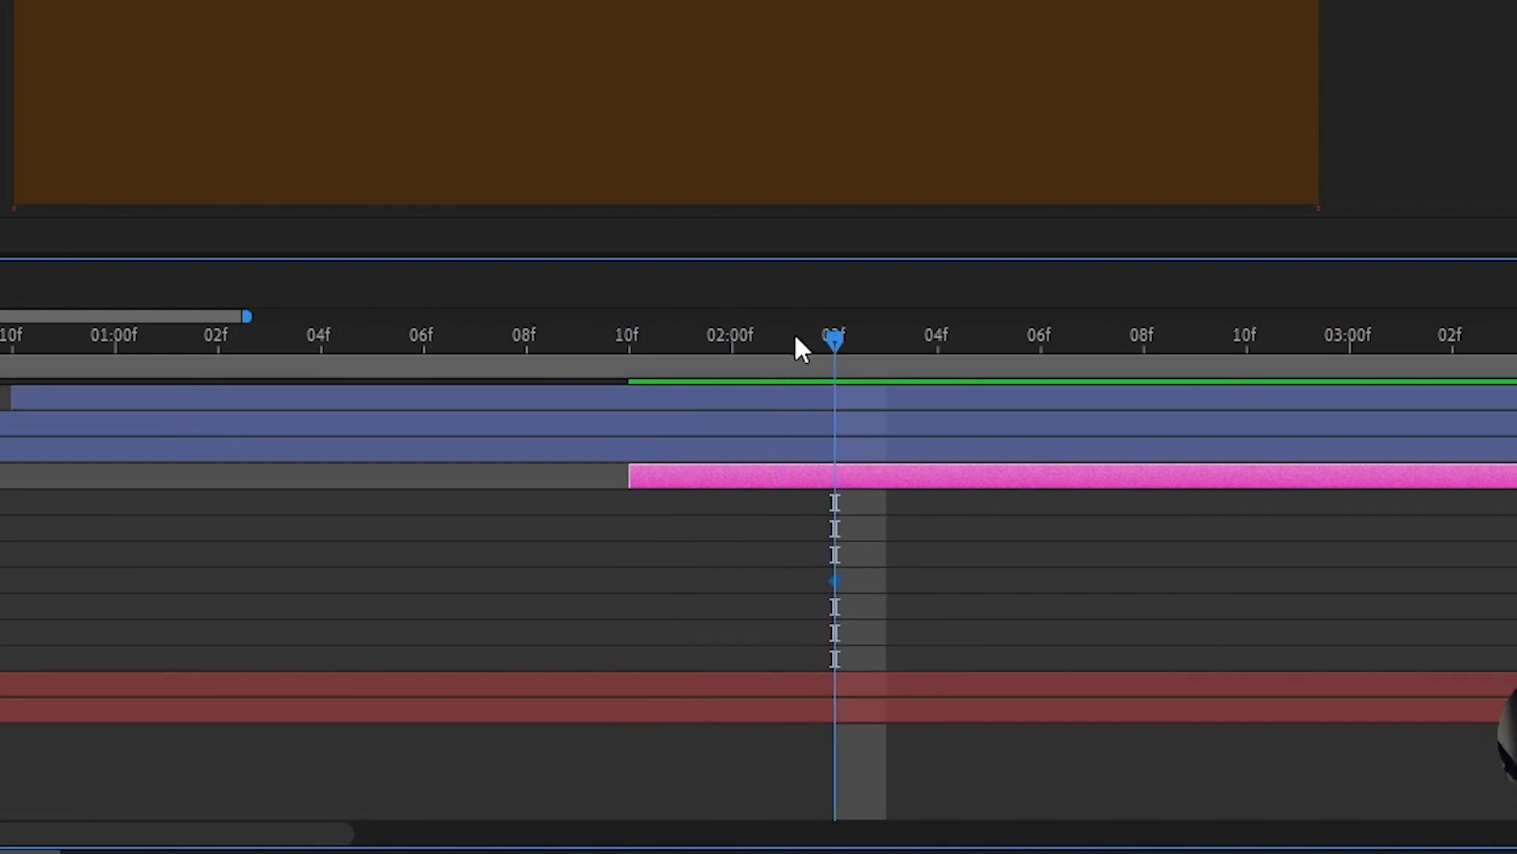
At 0:00:01:10, raise the cherry's Y position until it is above the frame, and preview the drop
drag(795, 339, 623, 345)
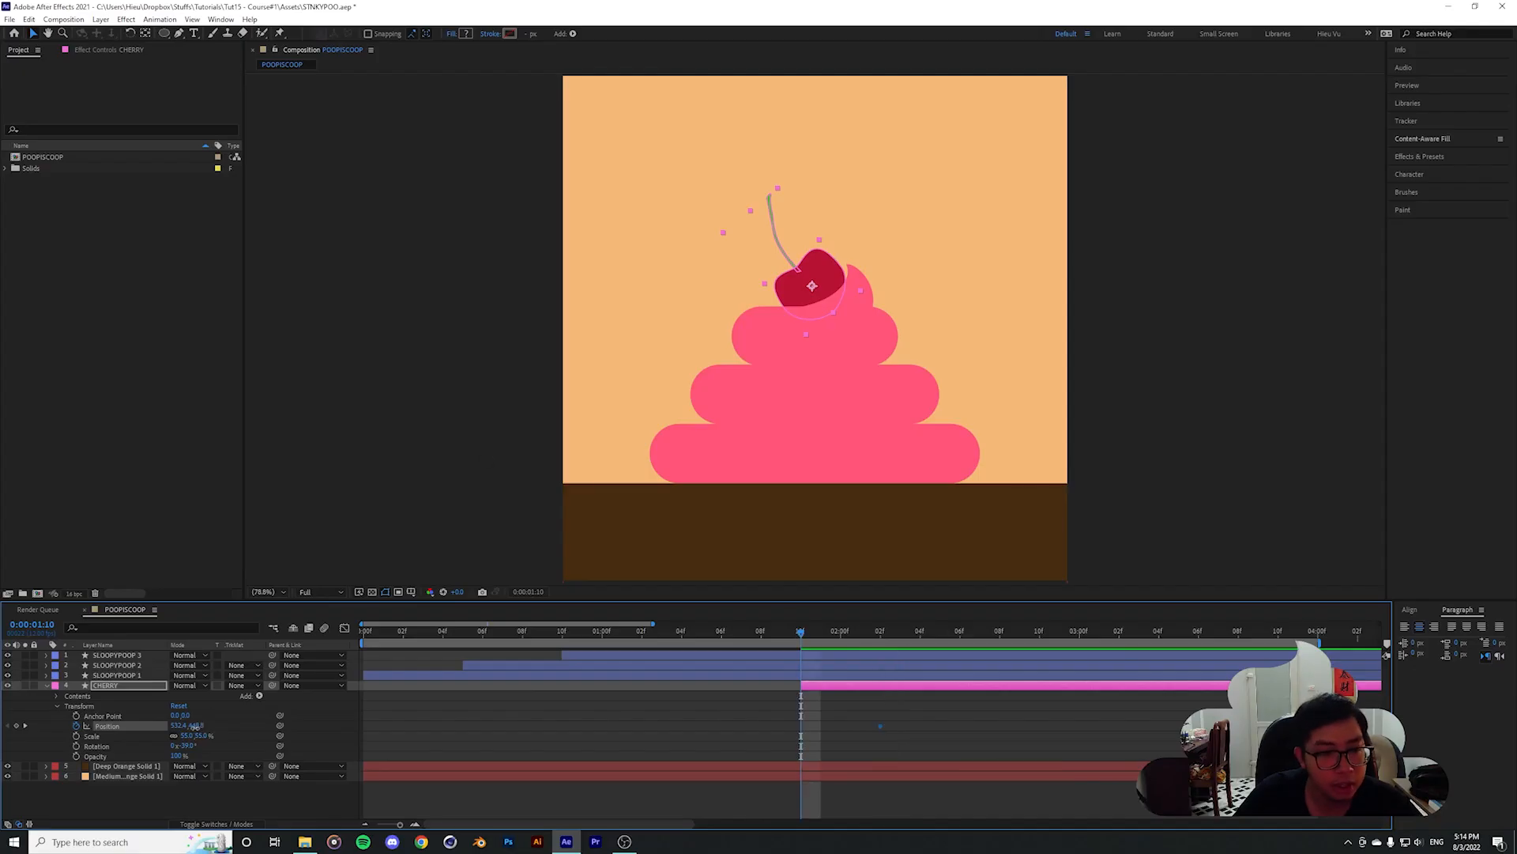
drag(196, 725, 166, 725)
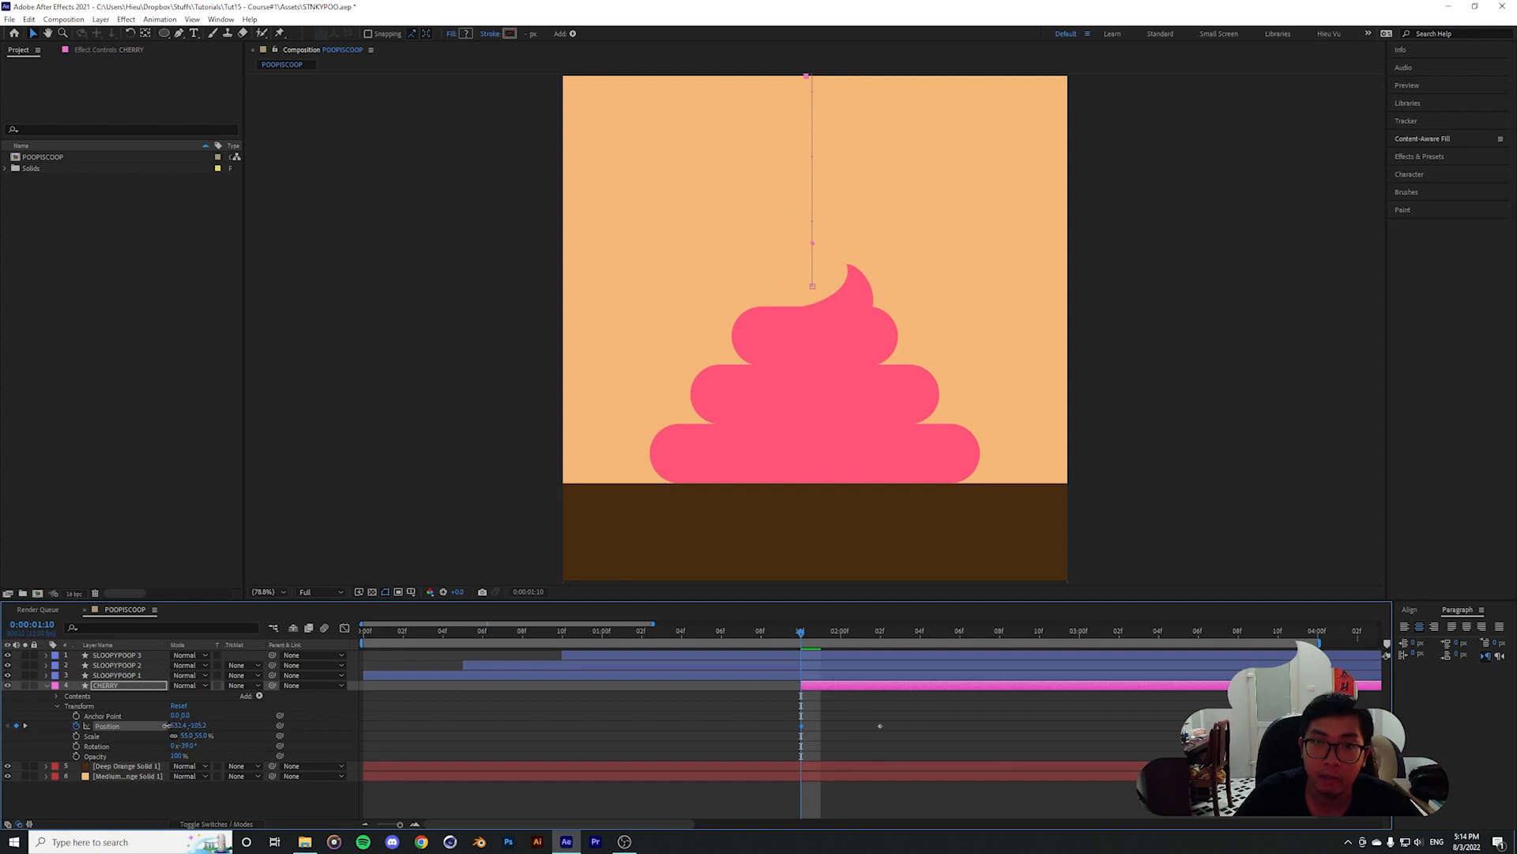
key(Page_Up)
key(space)
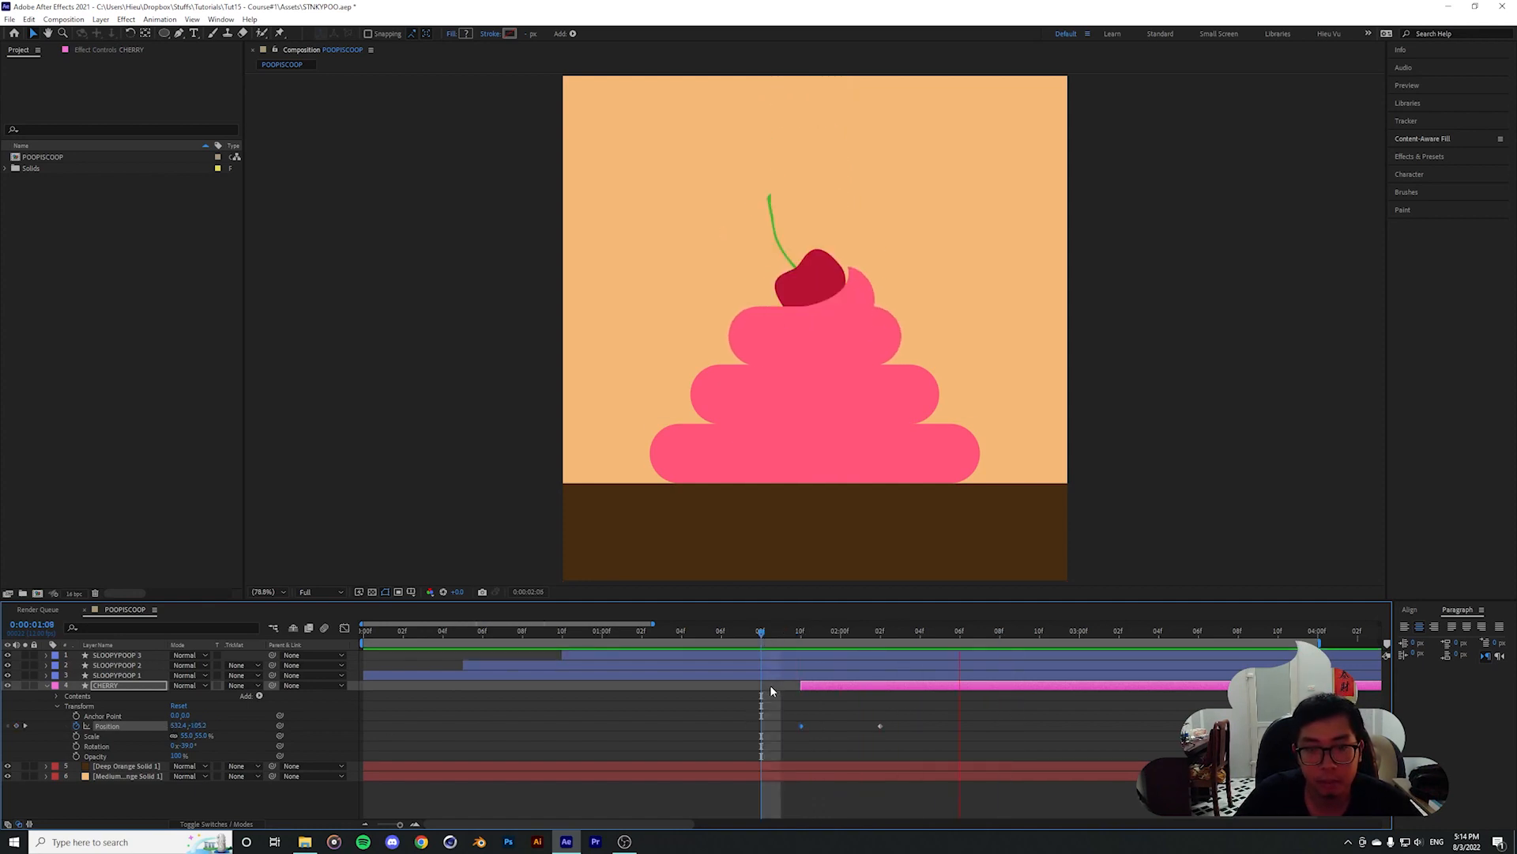
key(space)
Move the cherry's landing Position keyframe one frame earlier to 0:00:02:01 and preview the faster drop
drag(750, 630, 807, 674)
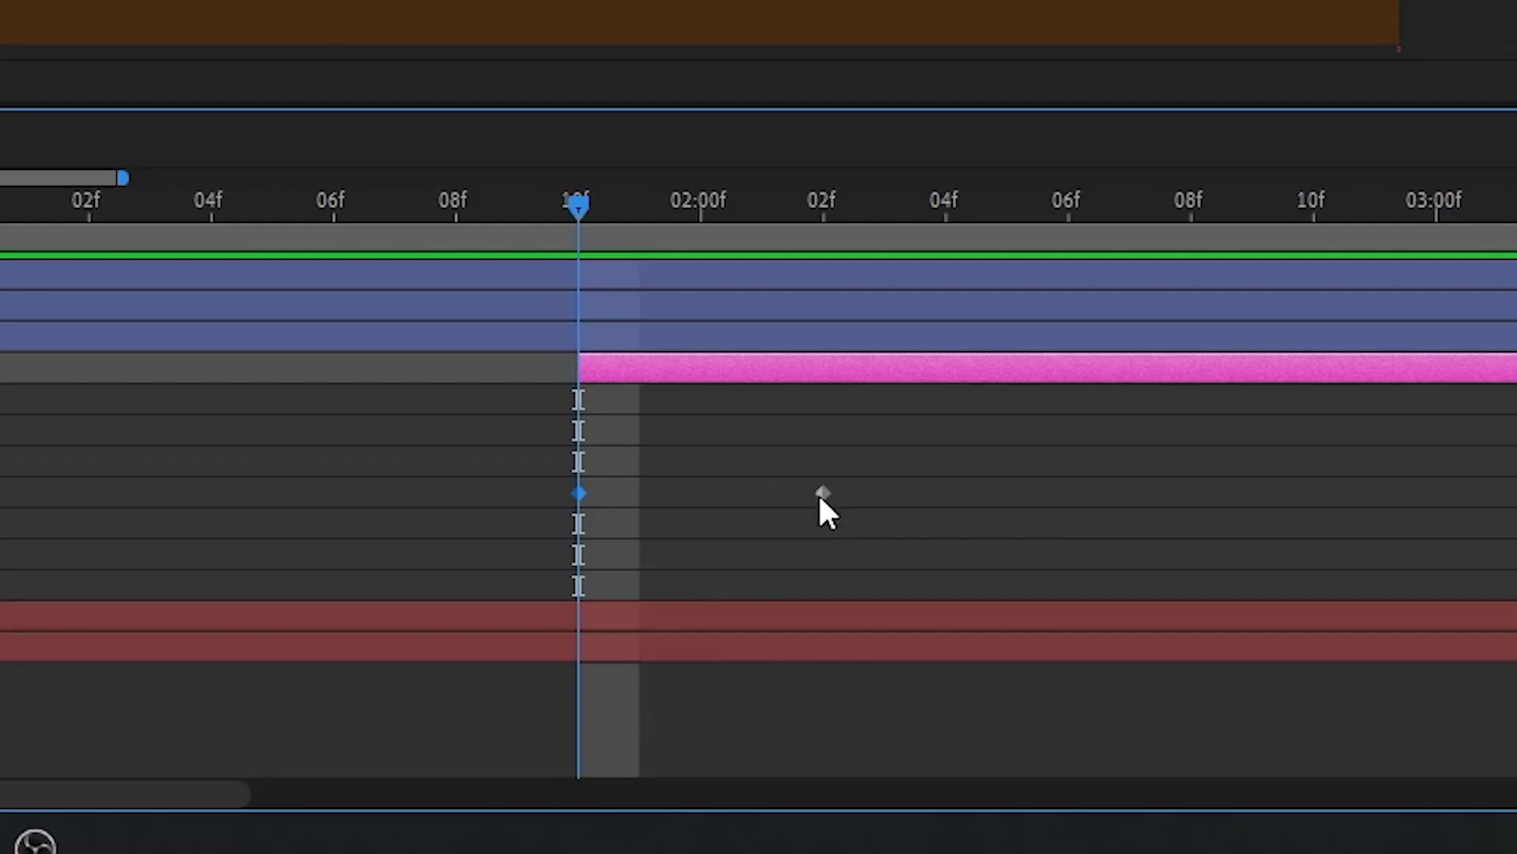
drag(820, 497, 765, 493)
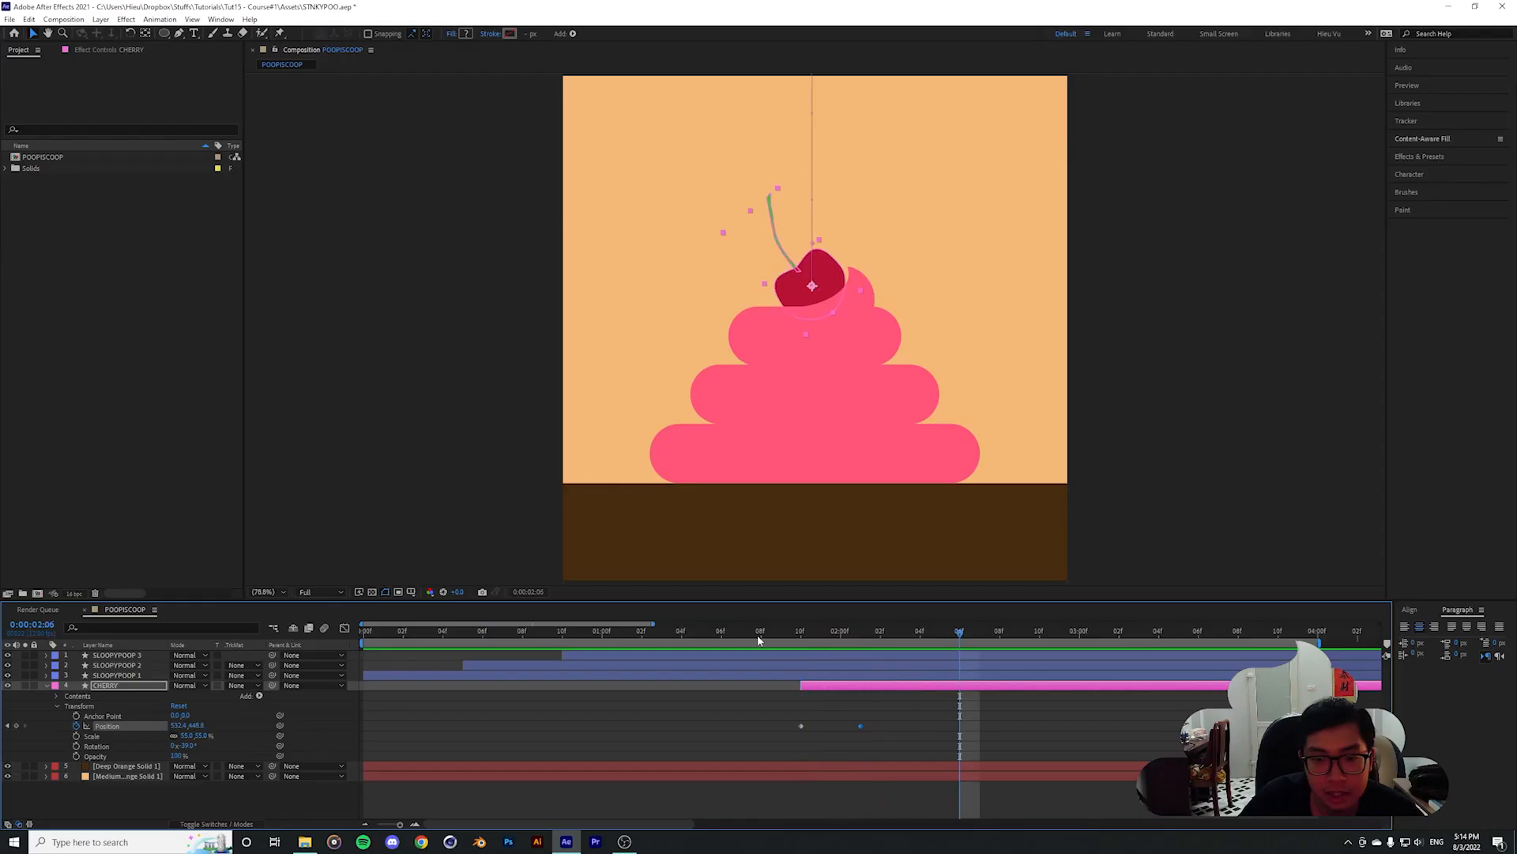
click(758, 635)
key(space)
key(space)
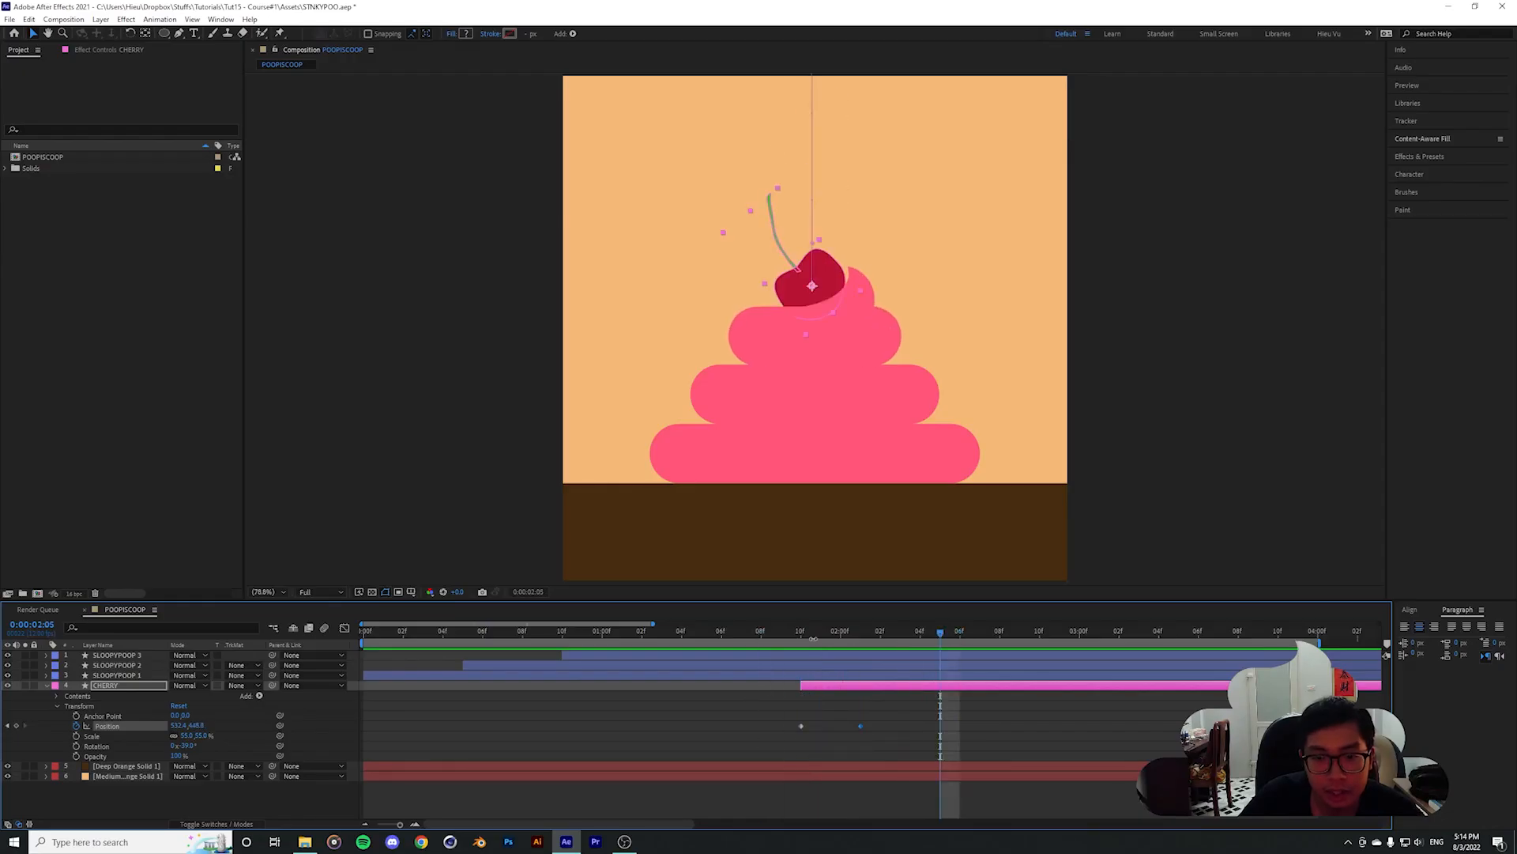
Apply Easy Ease to the CHERRY layer's Position keyframes
click(799, 630)
right_click(860, 725)
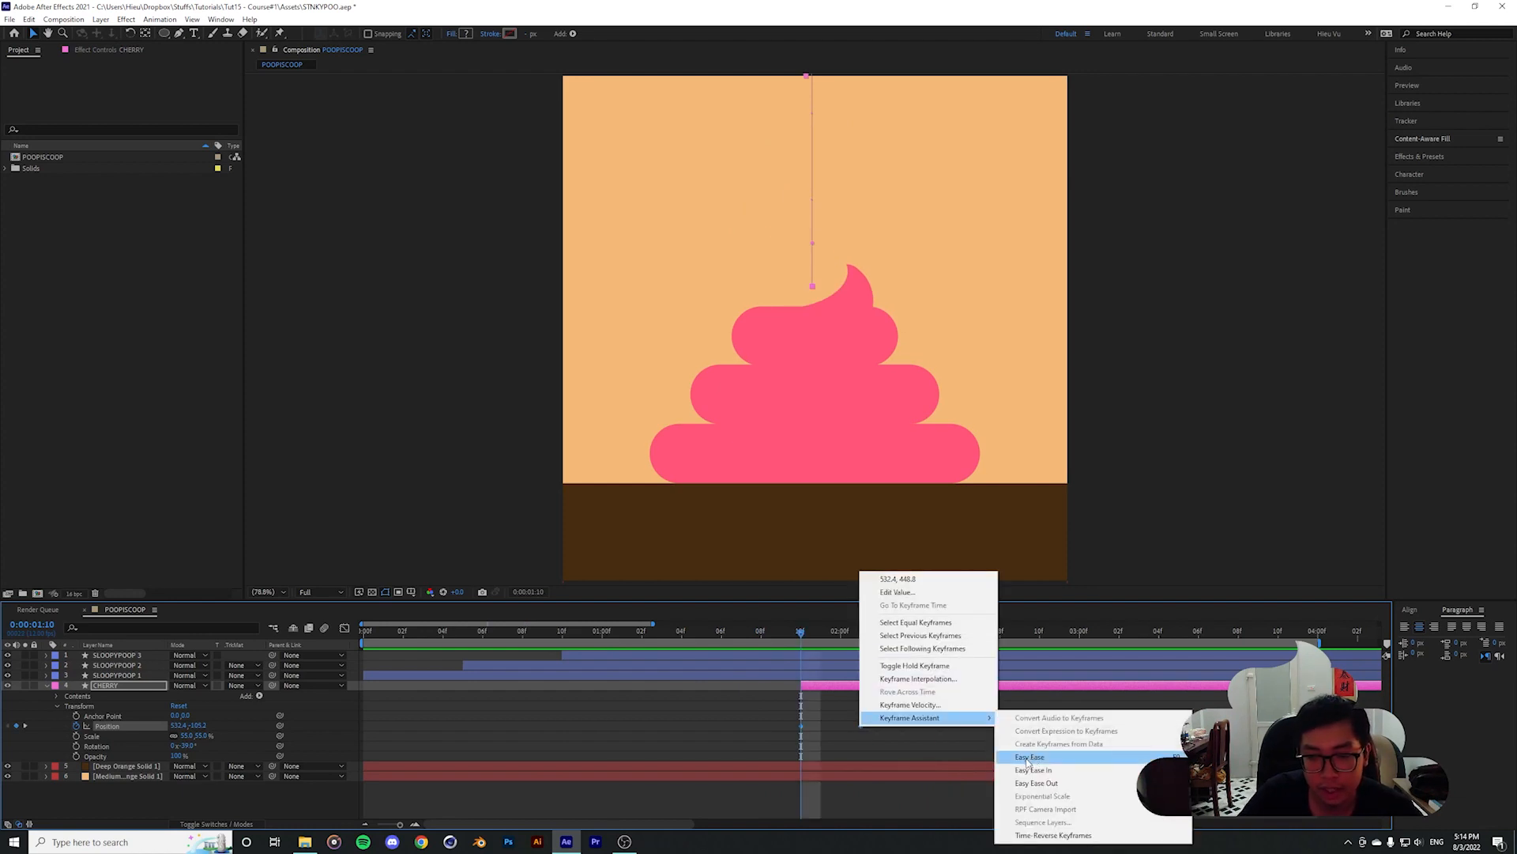
click(1031, 758)
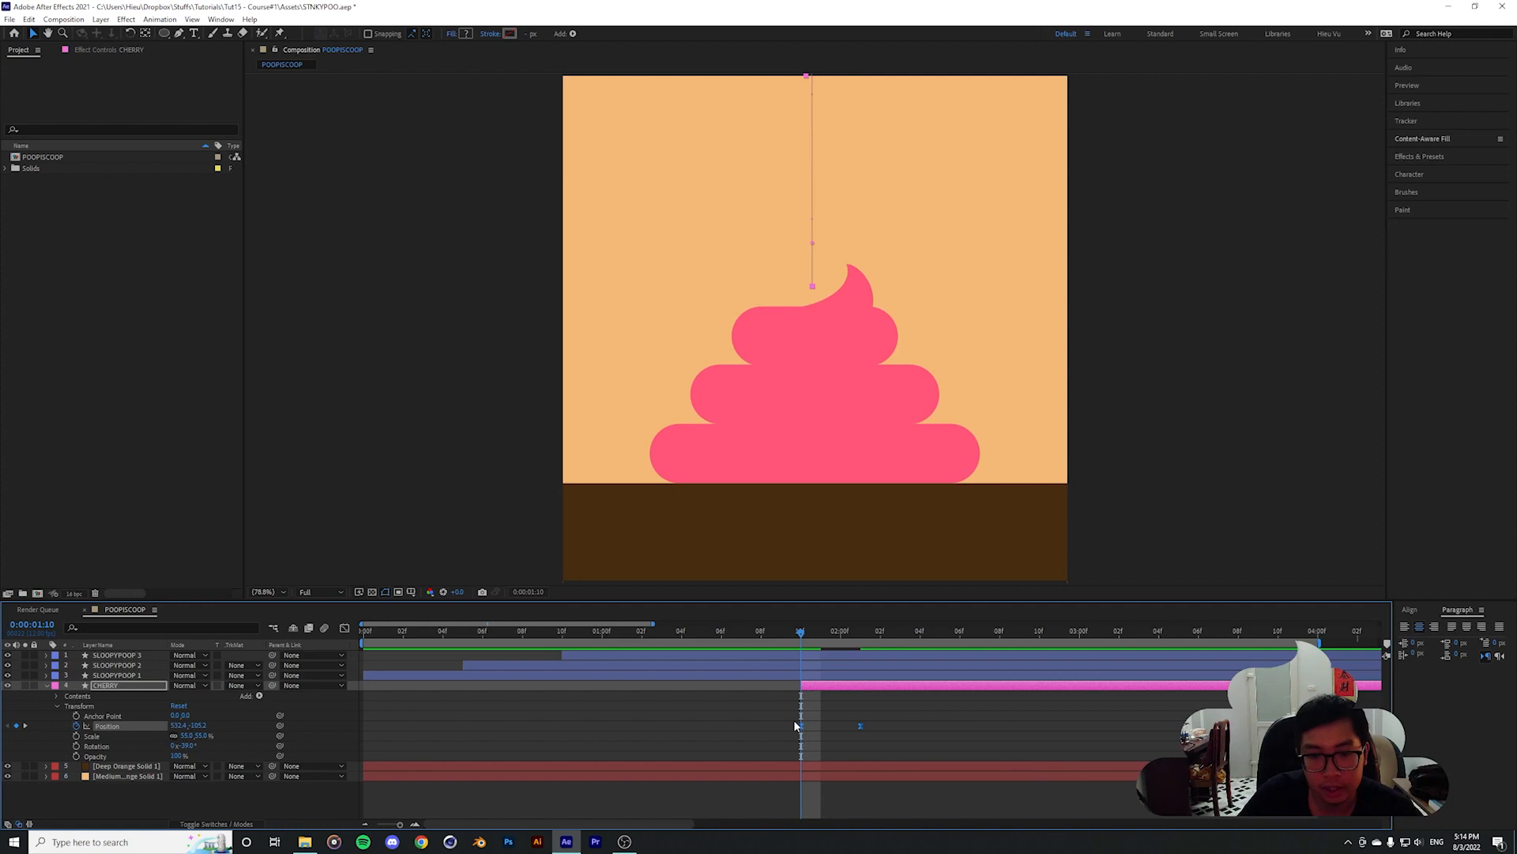
Shape the cherry's Position speed graph so it starts slowly and peaks sharply just before landing, and preview it
click(344, 628)
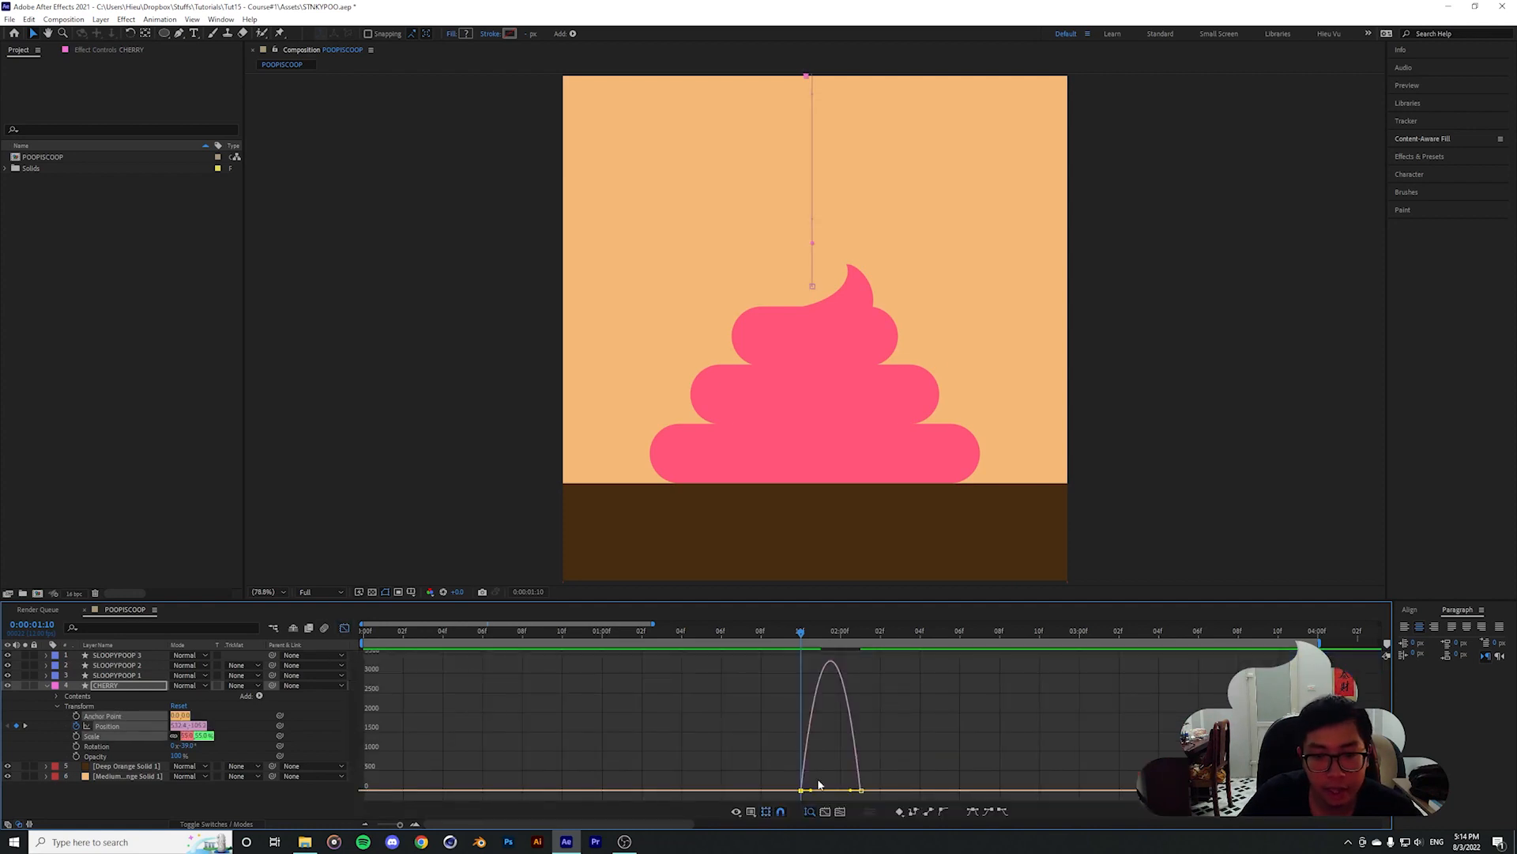
drag(812, 793, 859, 793)
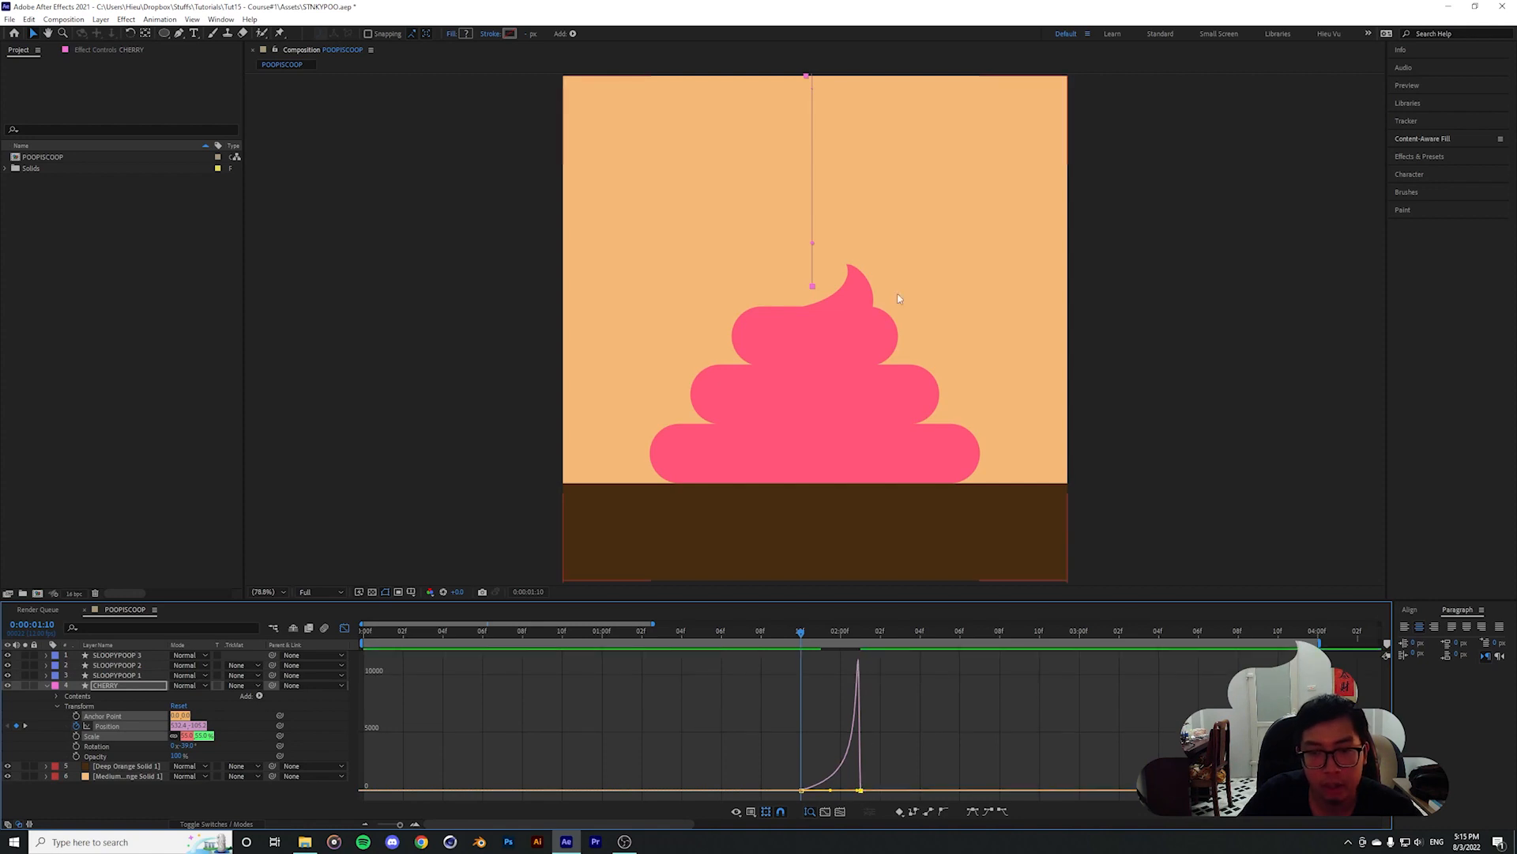
drag(798, 631, 762, 631)
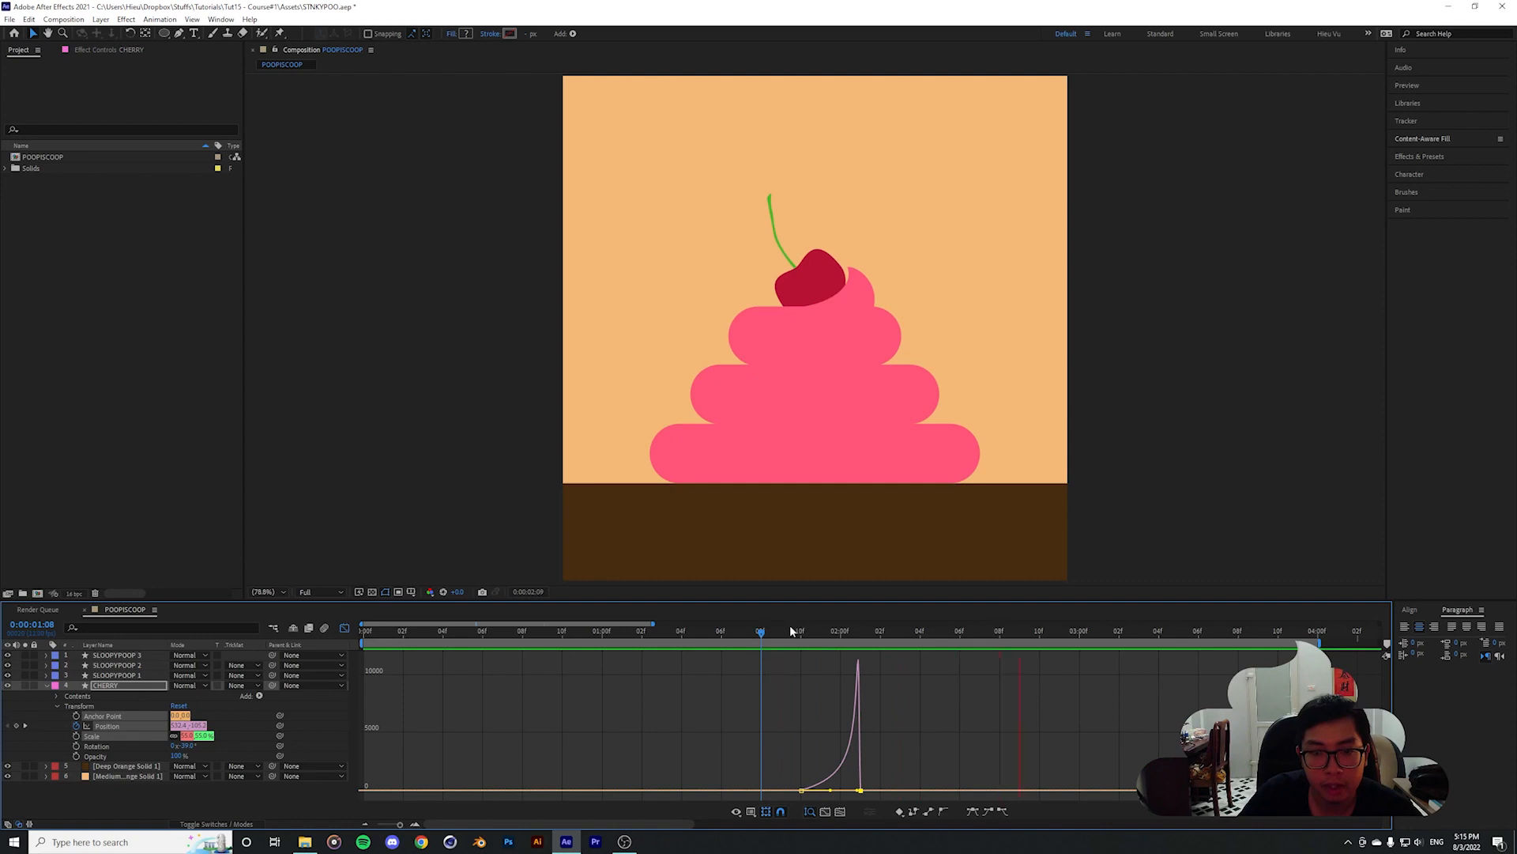
click(786, 625)
key(space)
key(space)
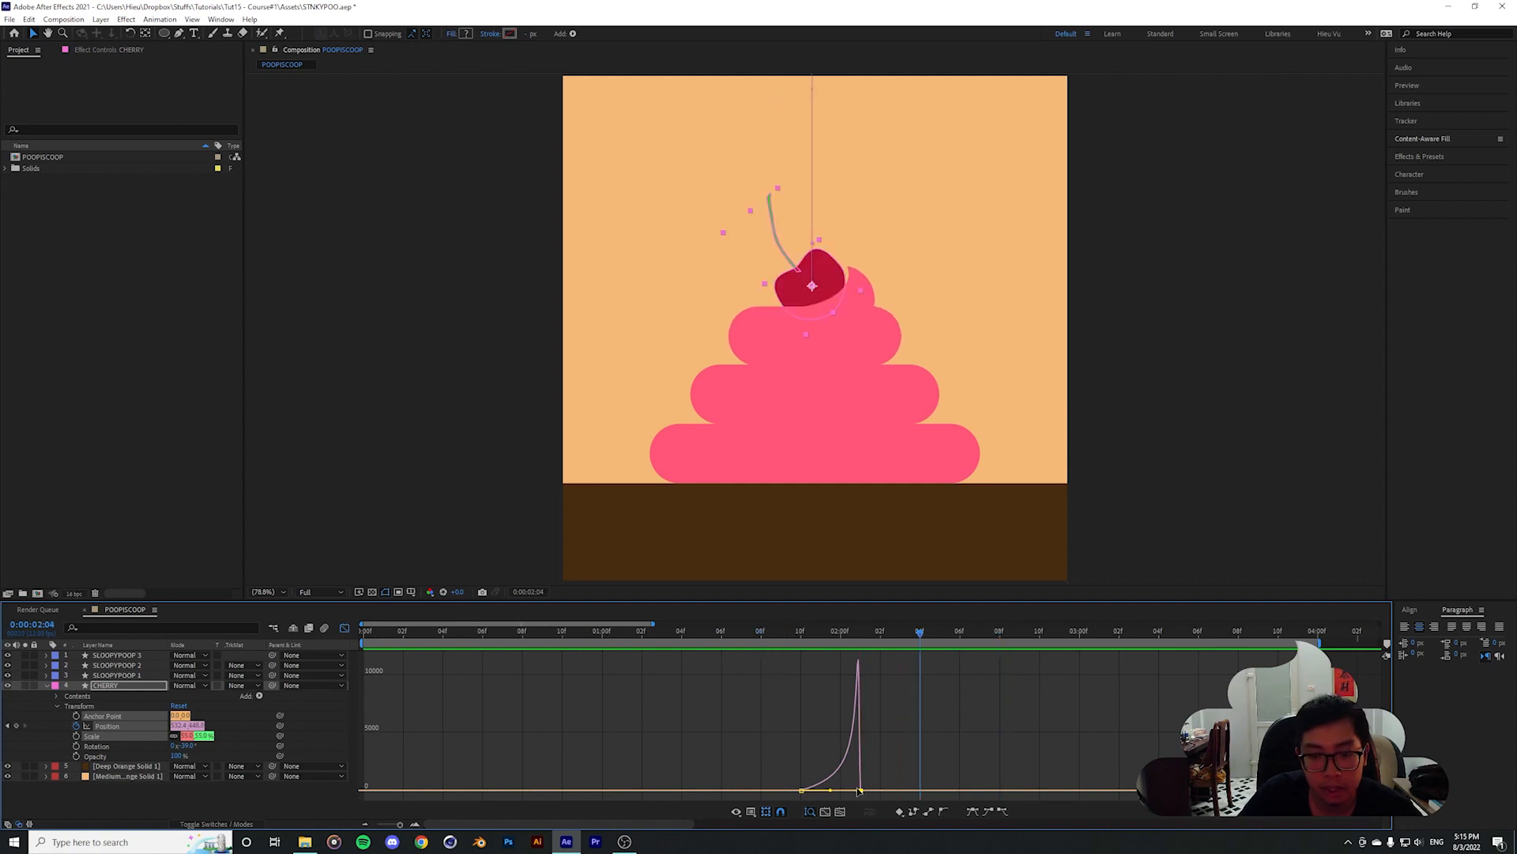
Lengthen the cherry's drop by moving its landing Position keyframe to 0:00:02:03
click(344, 628)
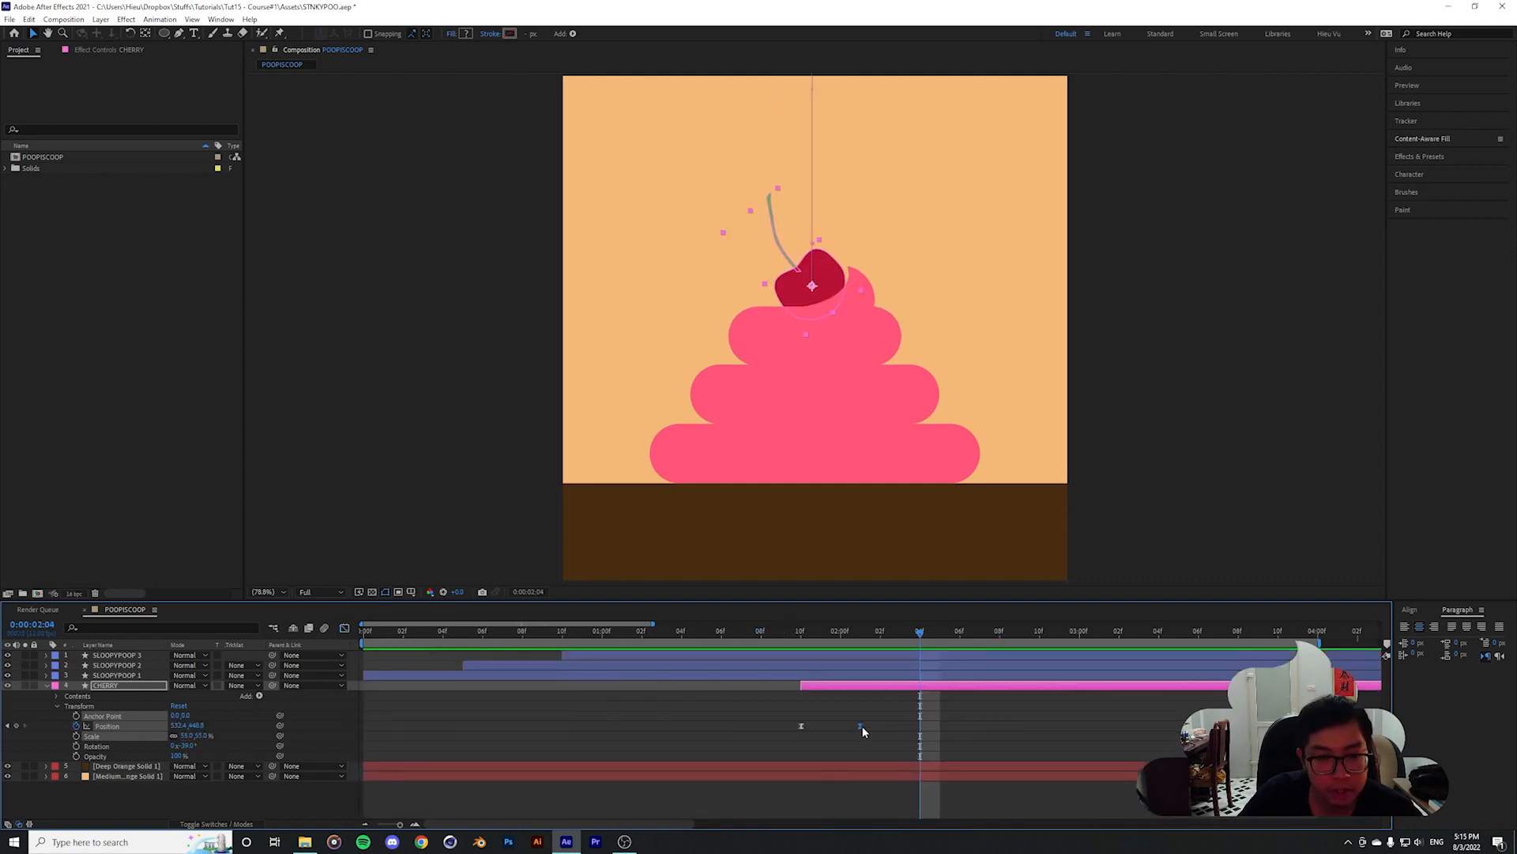
drag(863, 729, 900, 734)
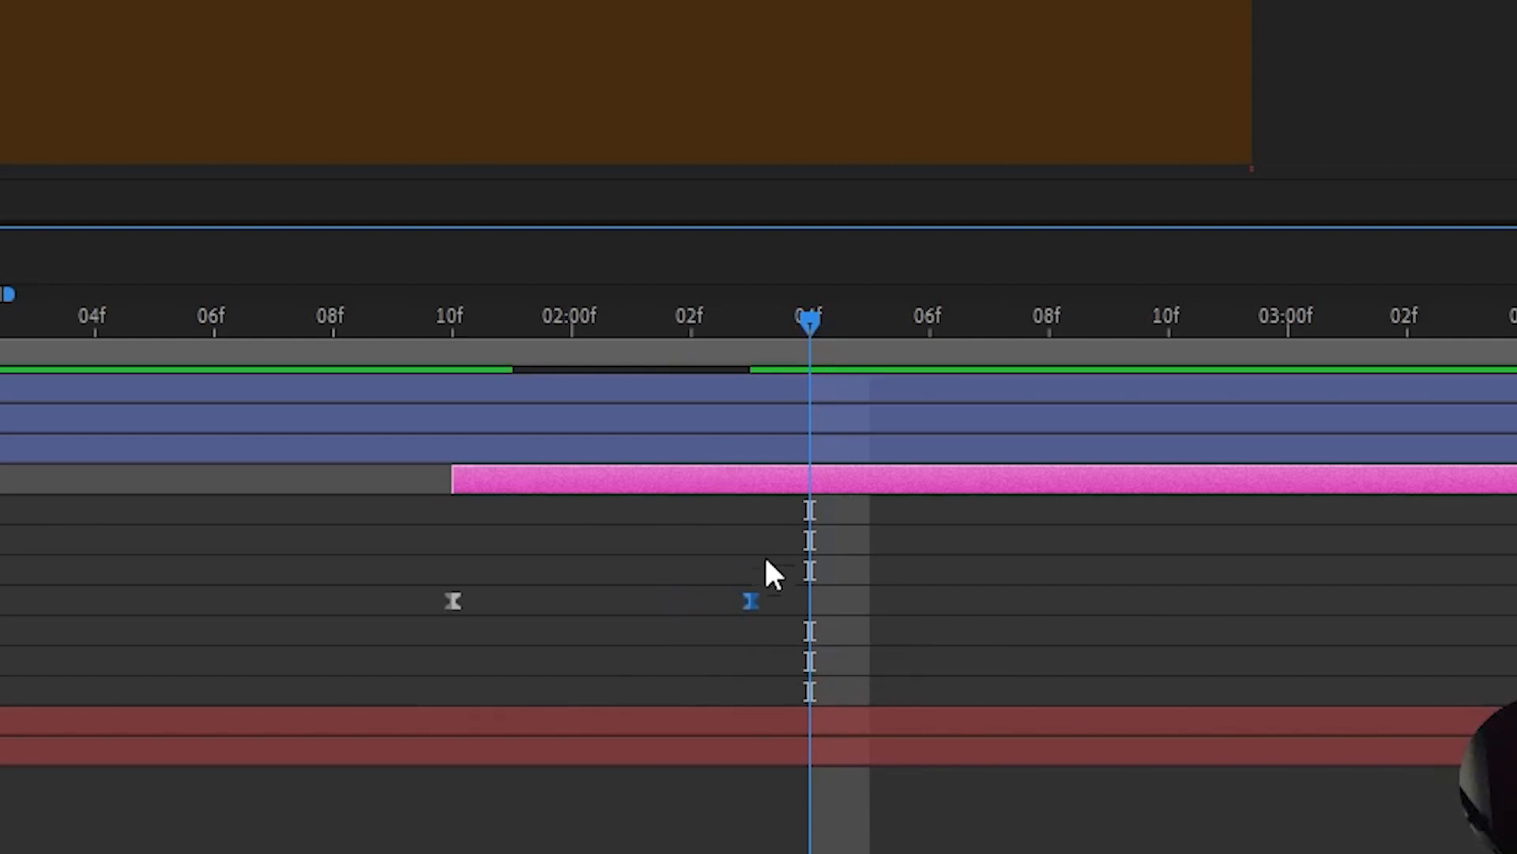
drag(639, 323, 390, 316)
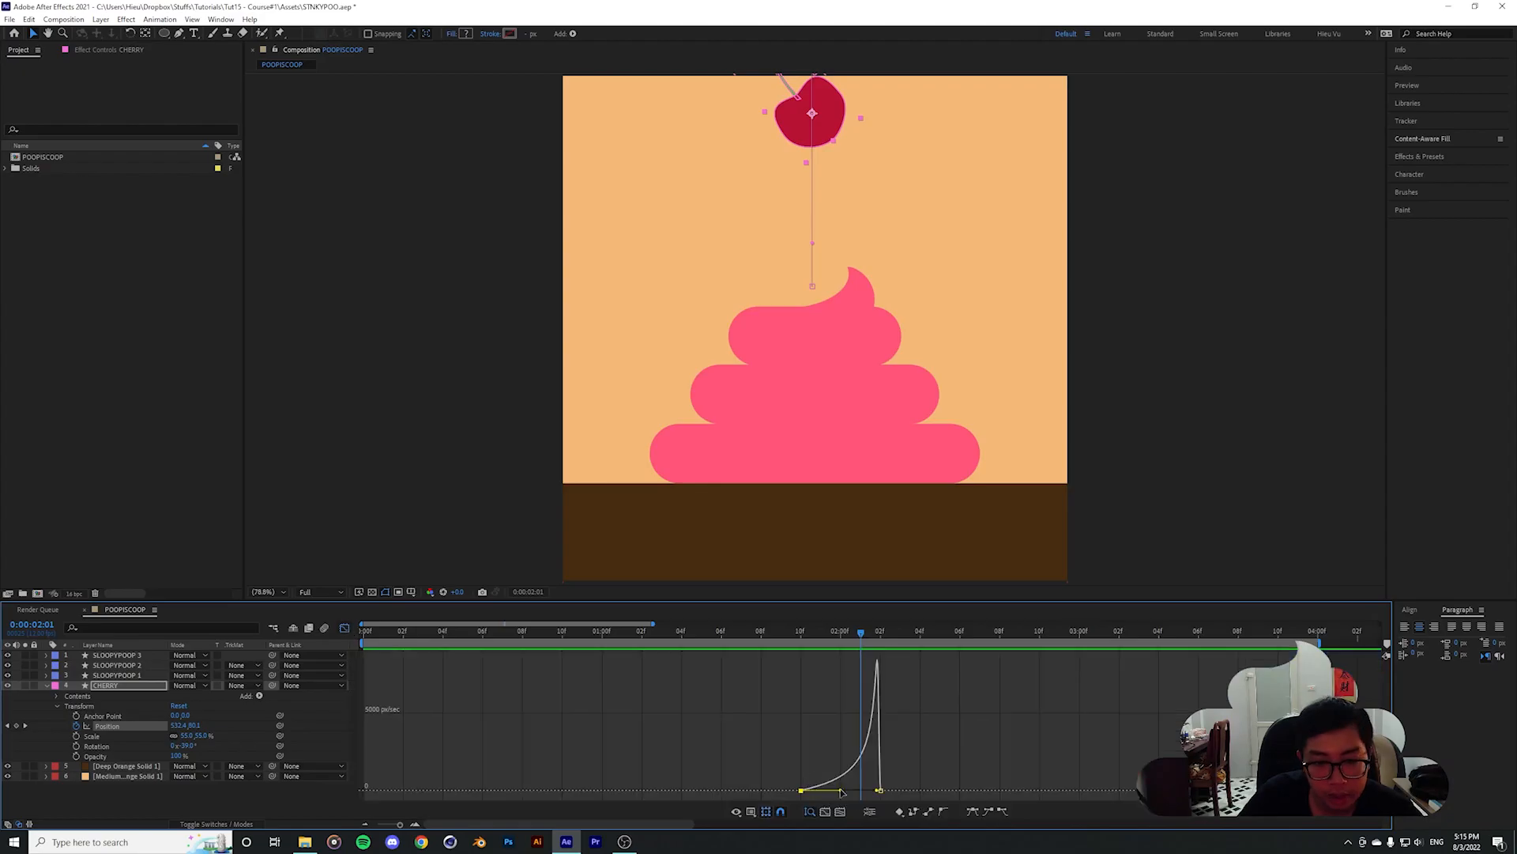
Shorten the first Position keyframe's outgoing speed handle for a more gradual acceleration, and play the animation from the start
drag(844, 791, 833, 789)
drag(861, 634, 743, 637)
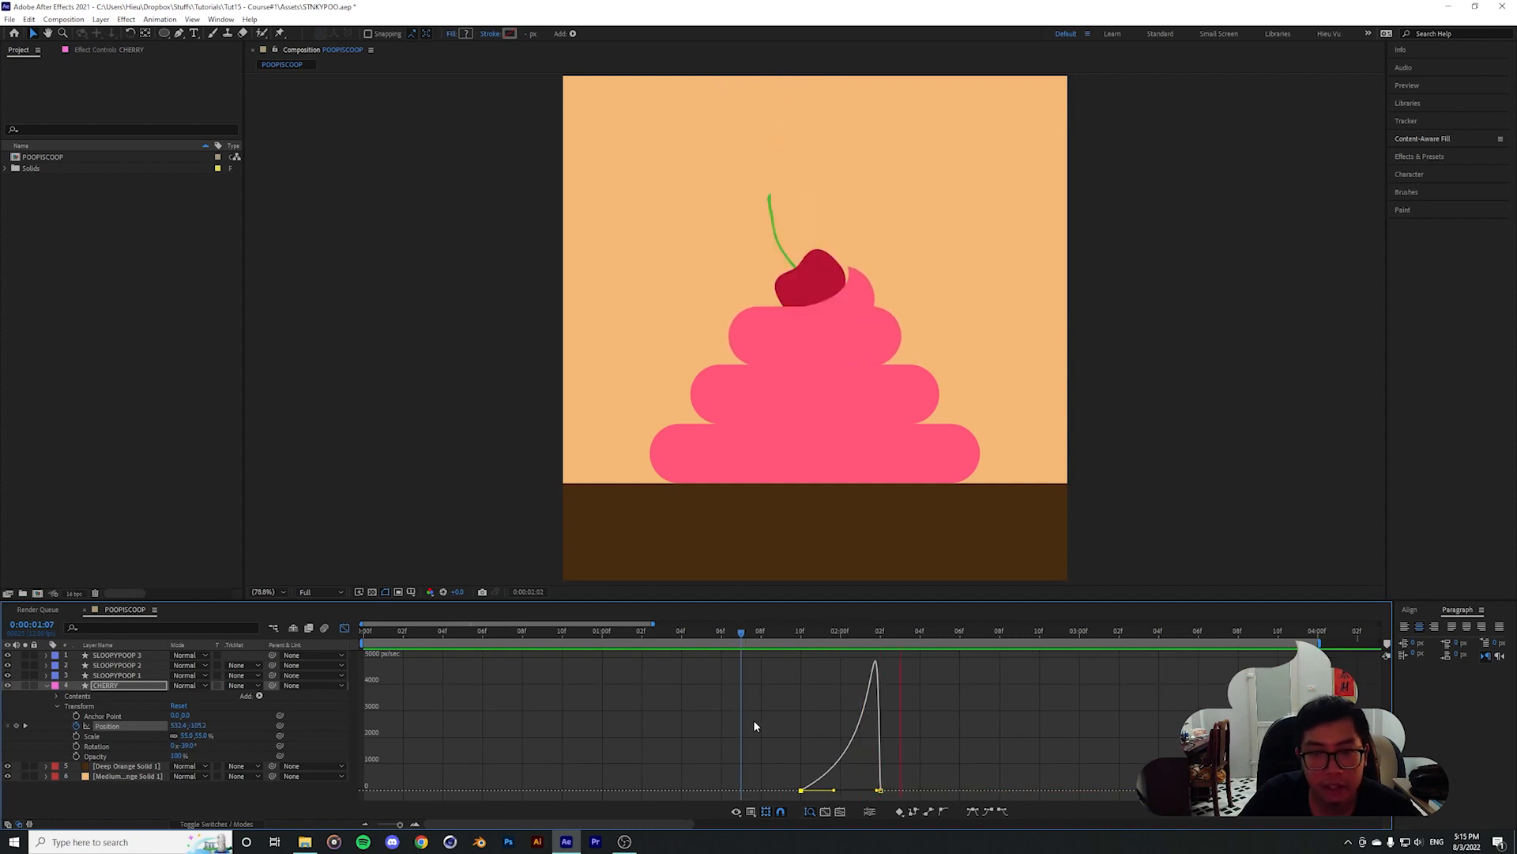
key(space)
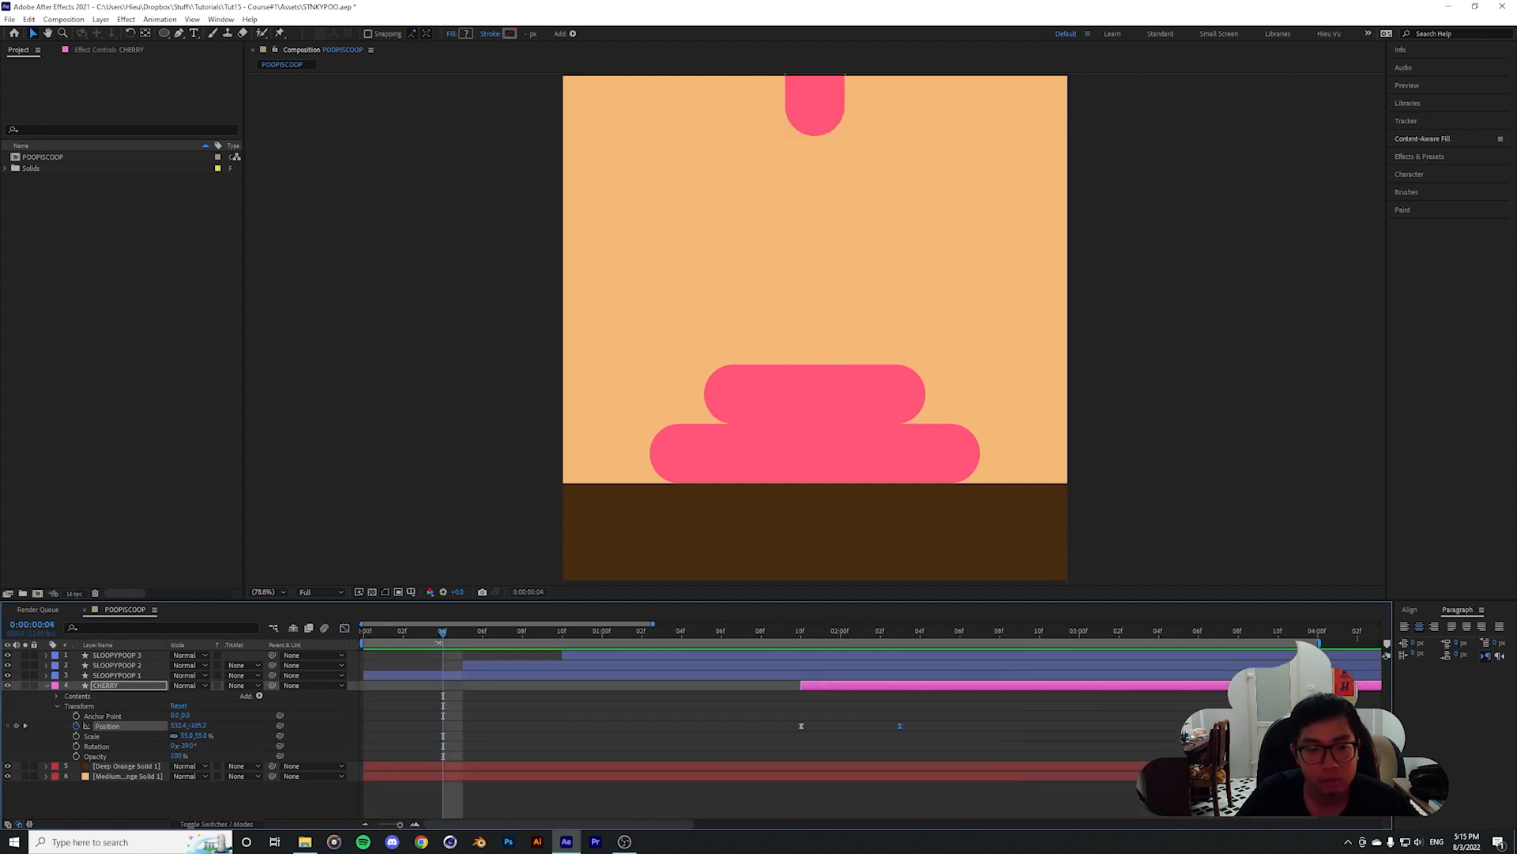
key(space)
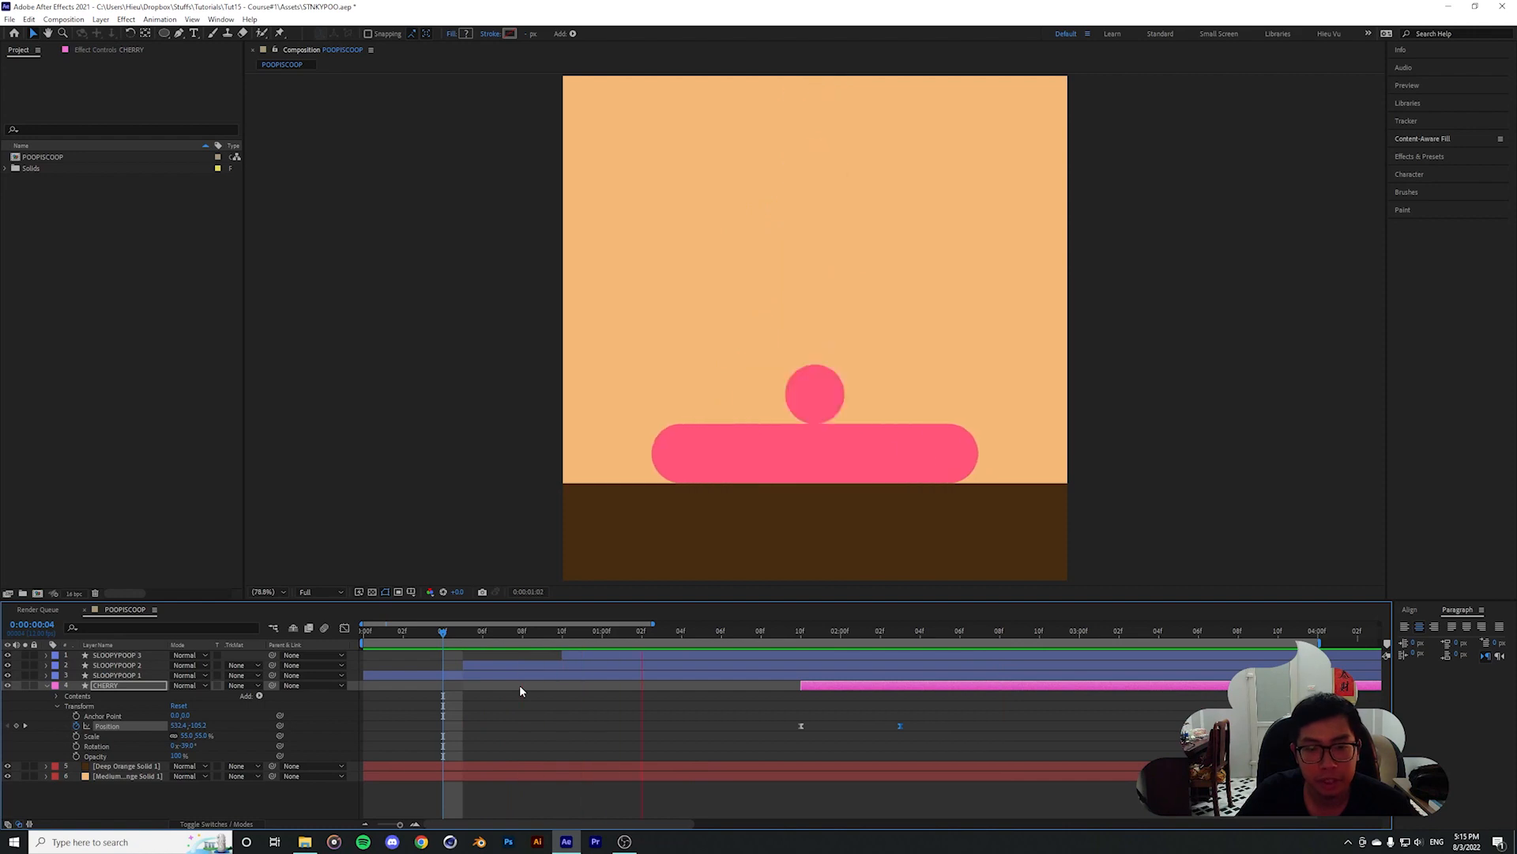
key(space)
key(Home)
key(space)
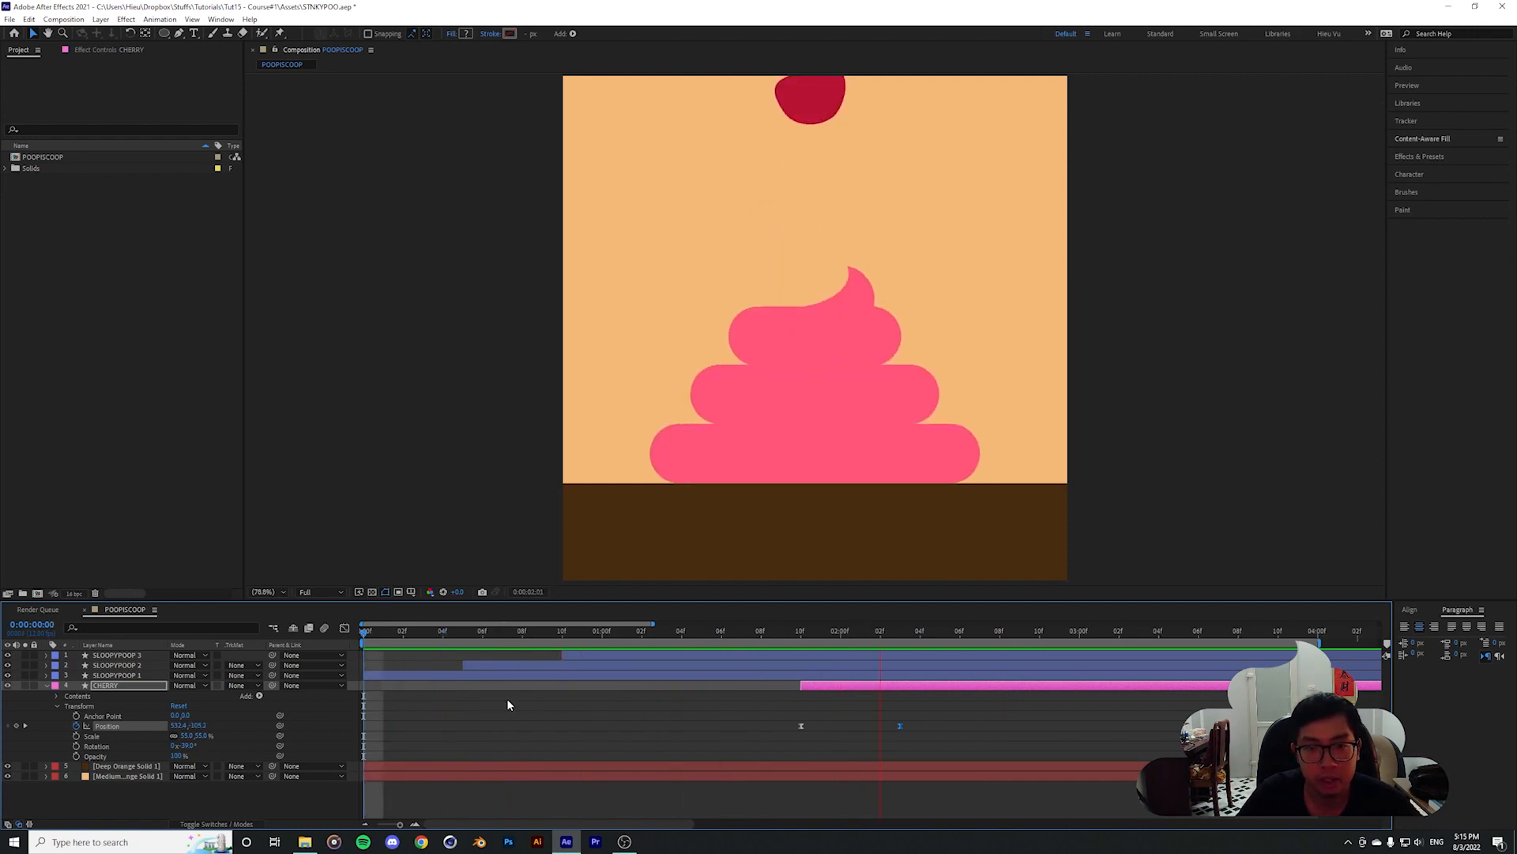
key(space)
Add a Position keyframe for the CHERRY layer at 0:00:02:05, two frames after landing, holding its resting spot
click(898, 633)
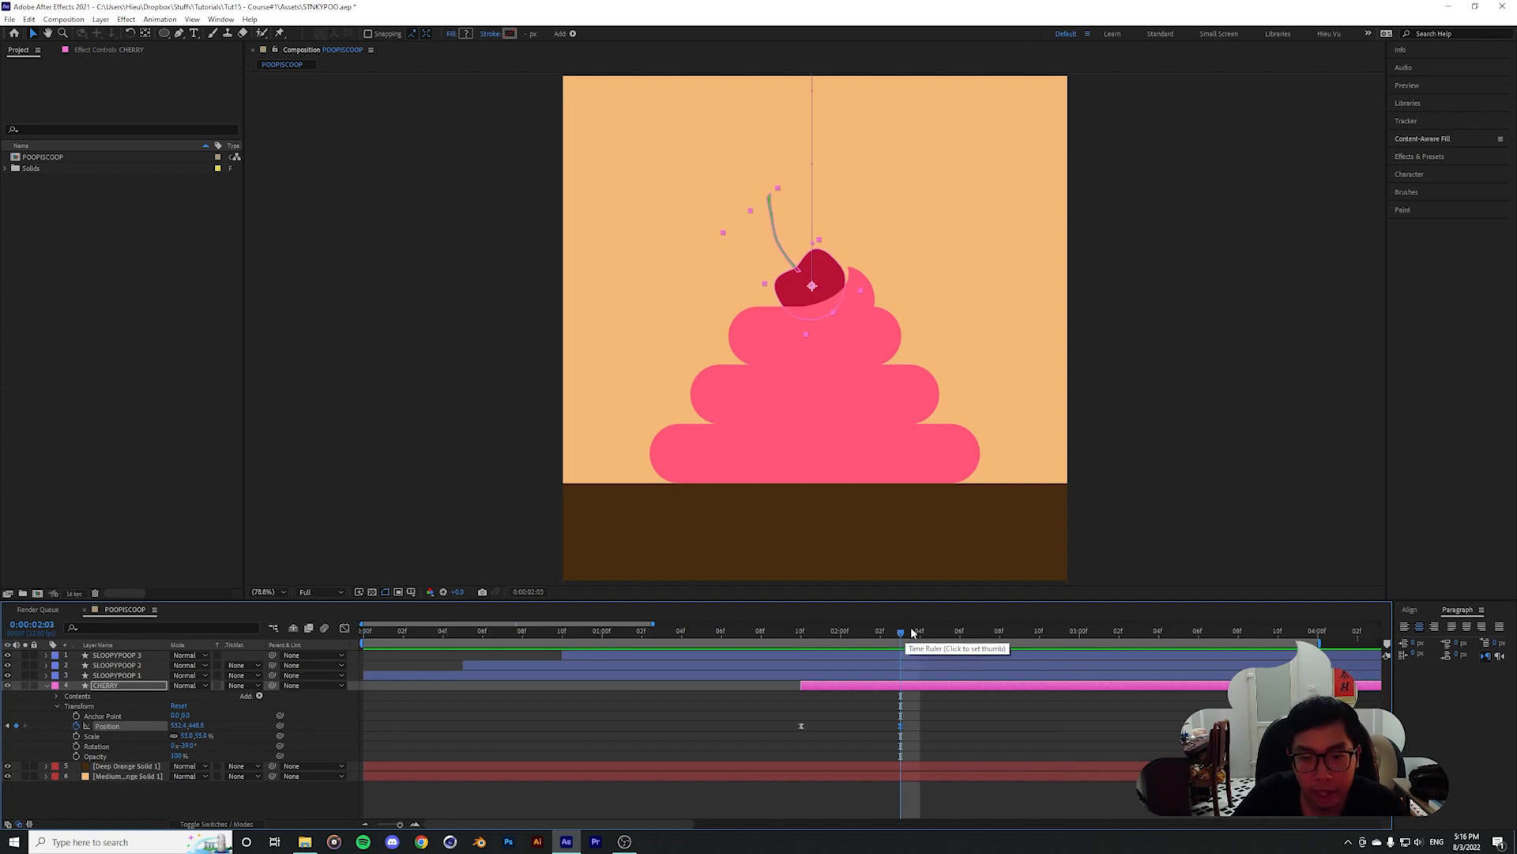
drag(907, 634, 948, 653)
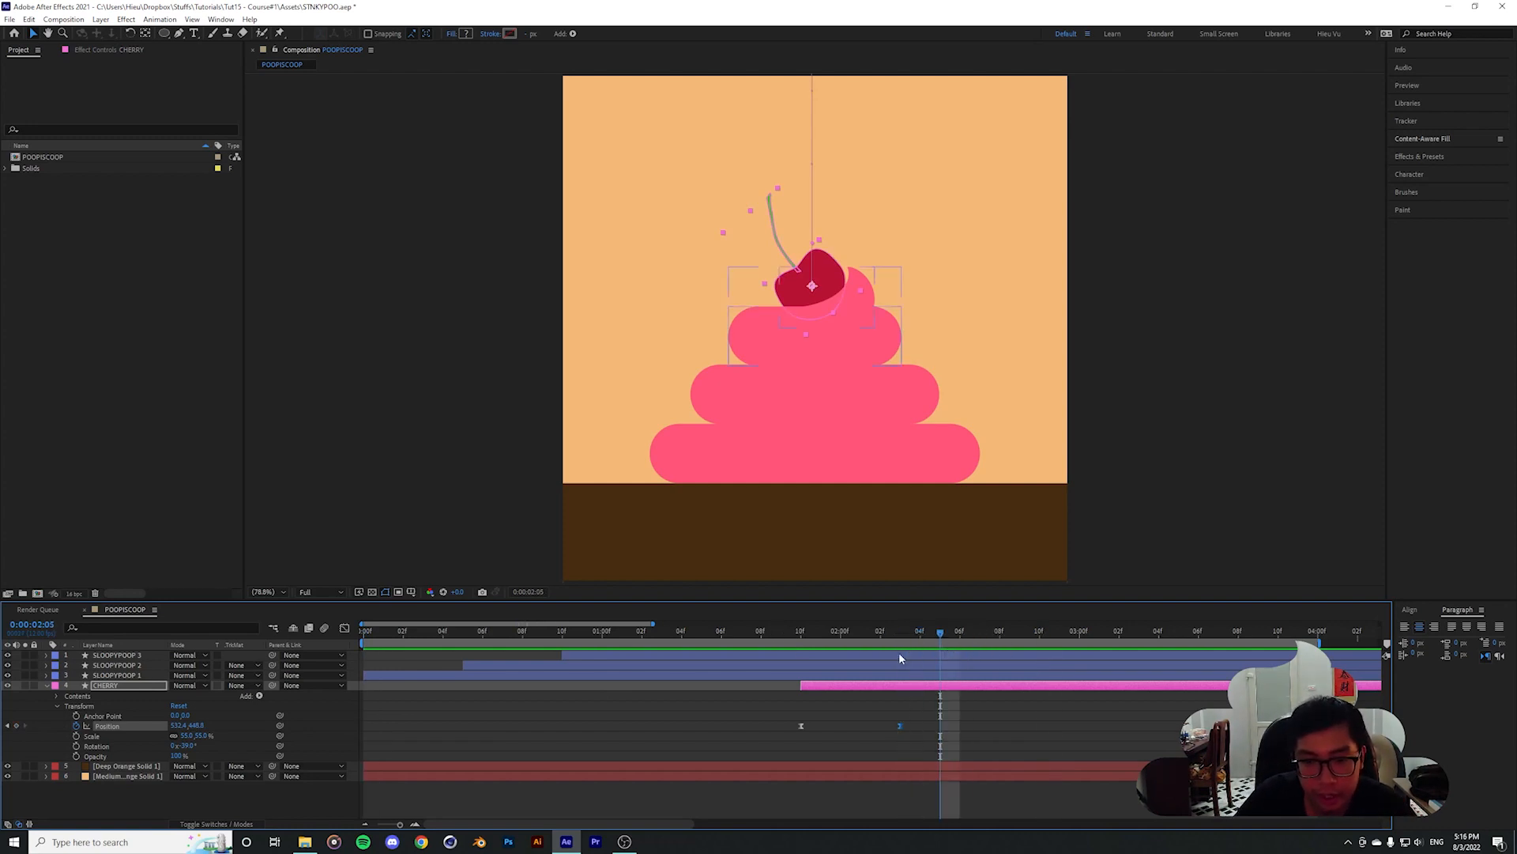
click(16, 725)
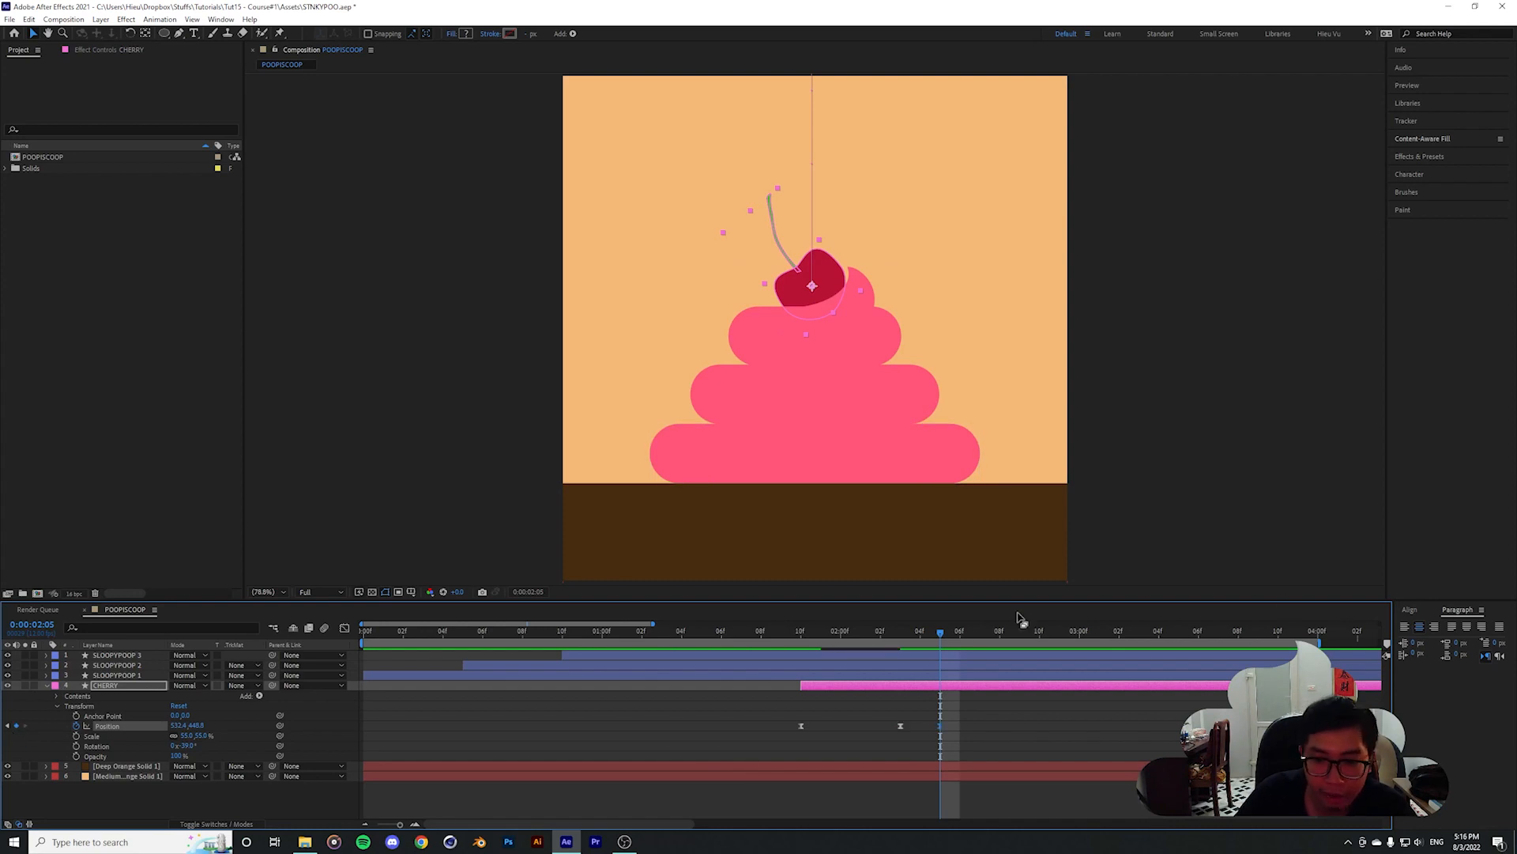
click(963, 632)
drag(965, 629, 912, 643)
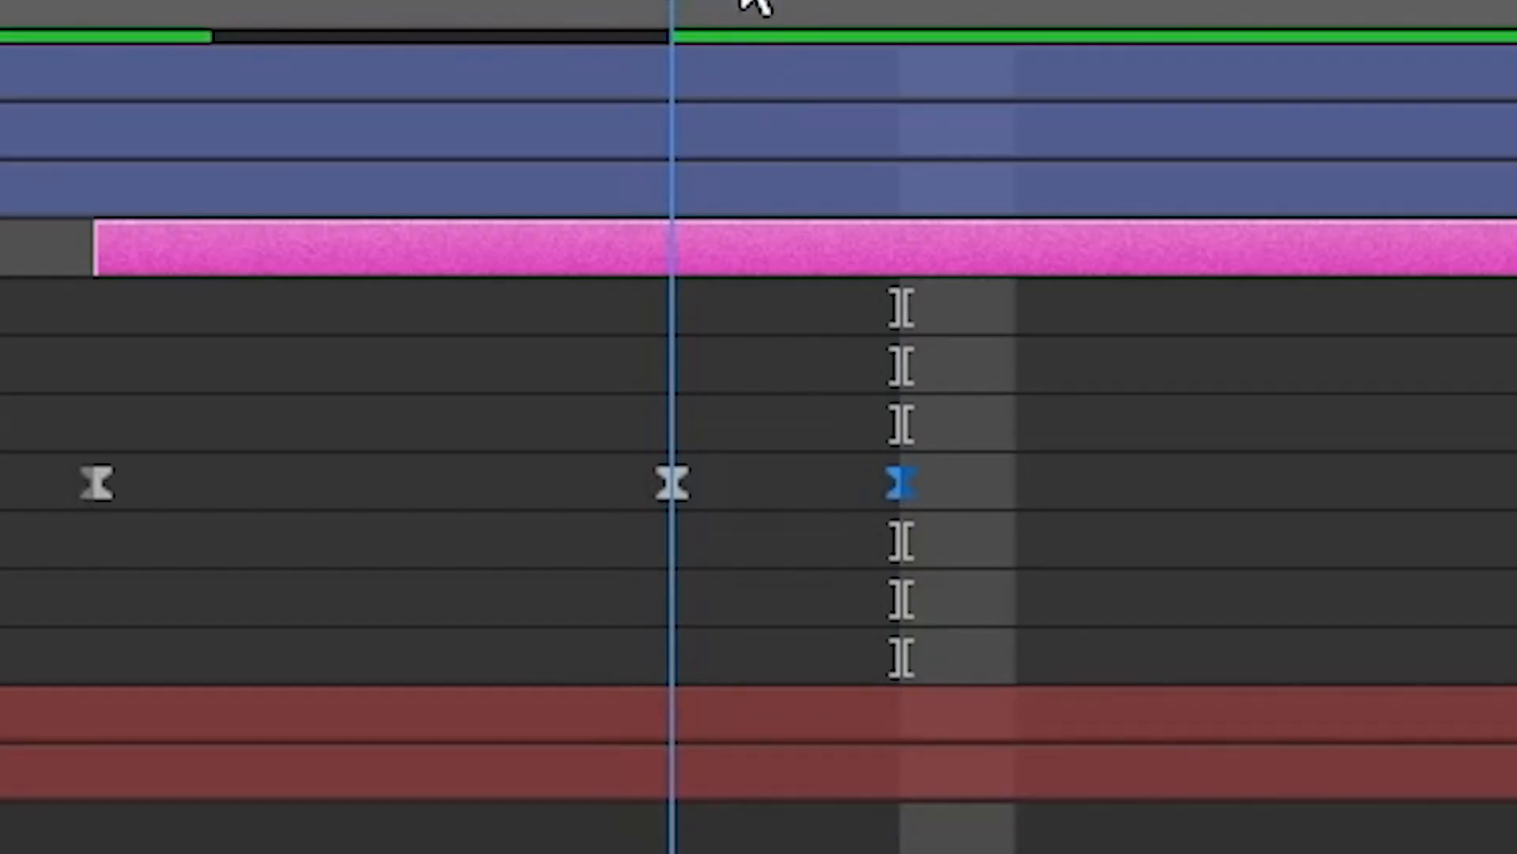
drag(743, 2, 869, 2)
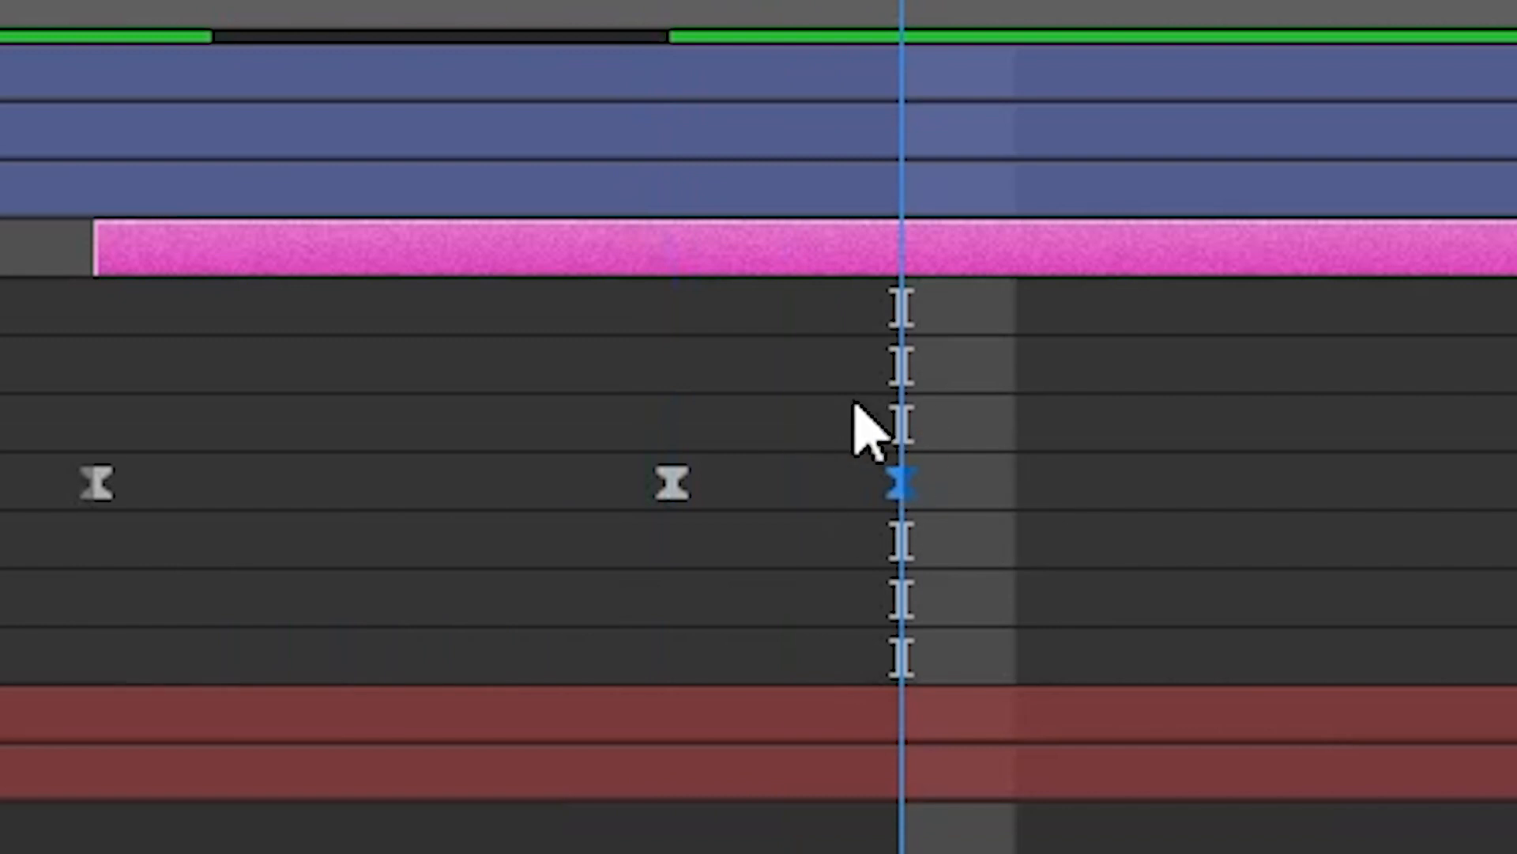
Keyframe the CHERRY layer's Position at 0:00:03:08 with Y lowered to about 630, so it sinks into the pile, and preview it
drag(853, 401, 945, 554)
key(Delete)
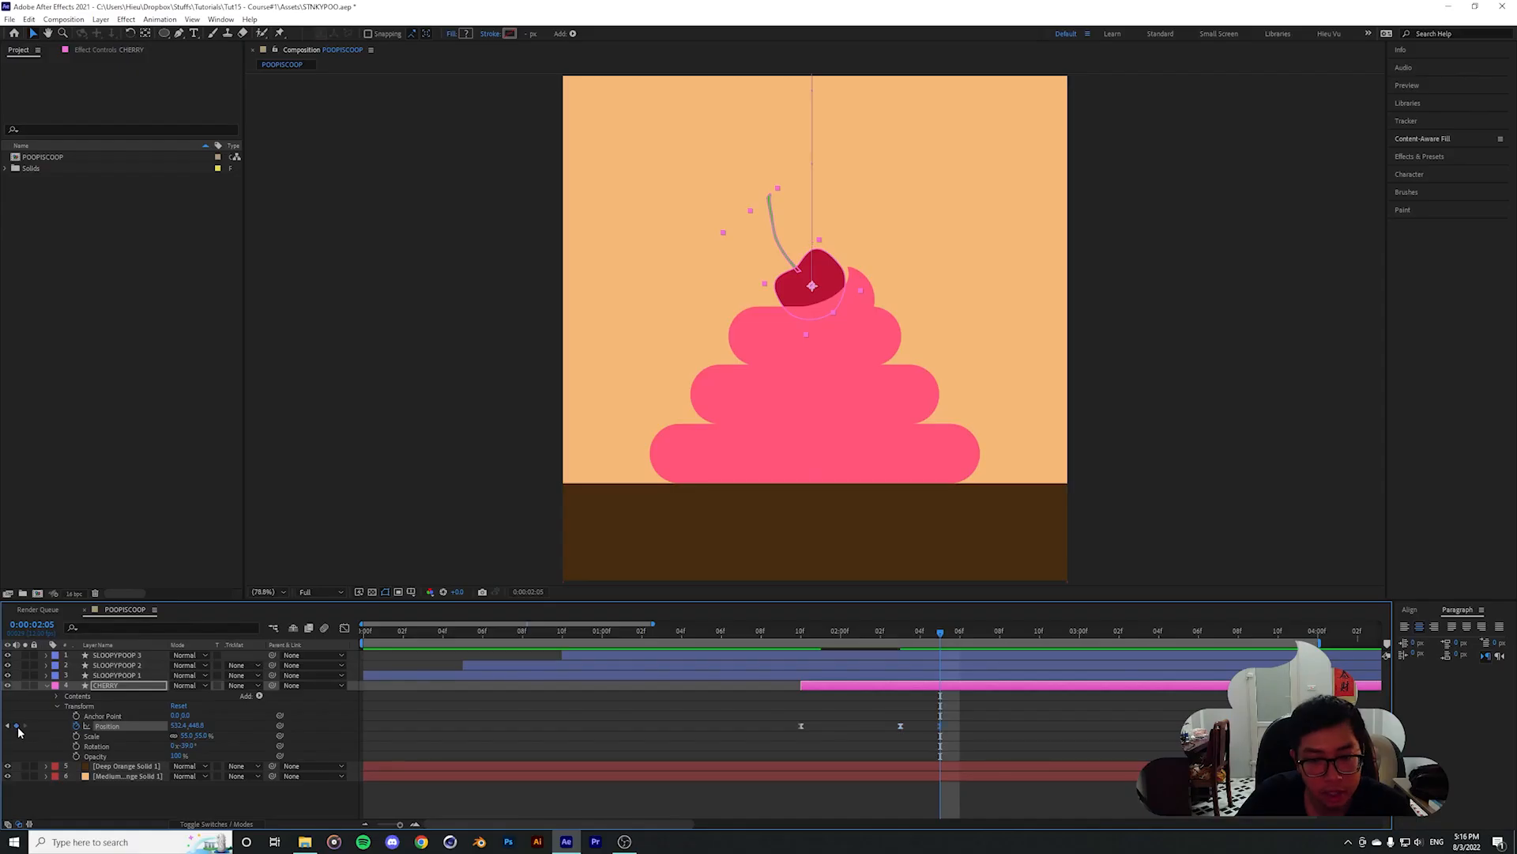
drag(935, 638, 921, 640)
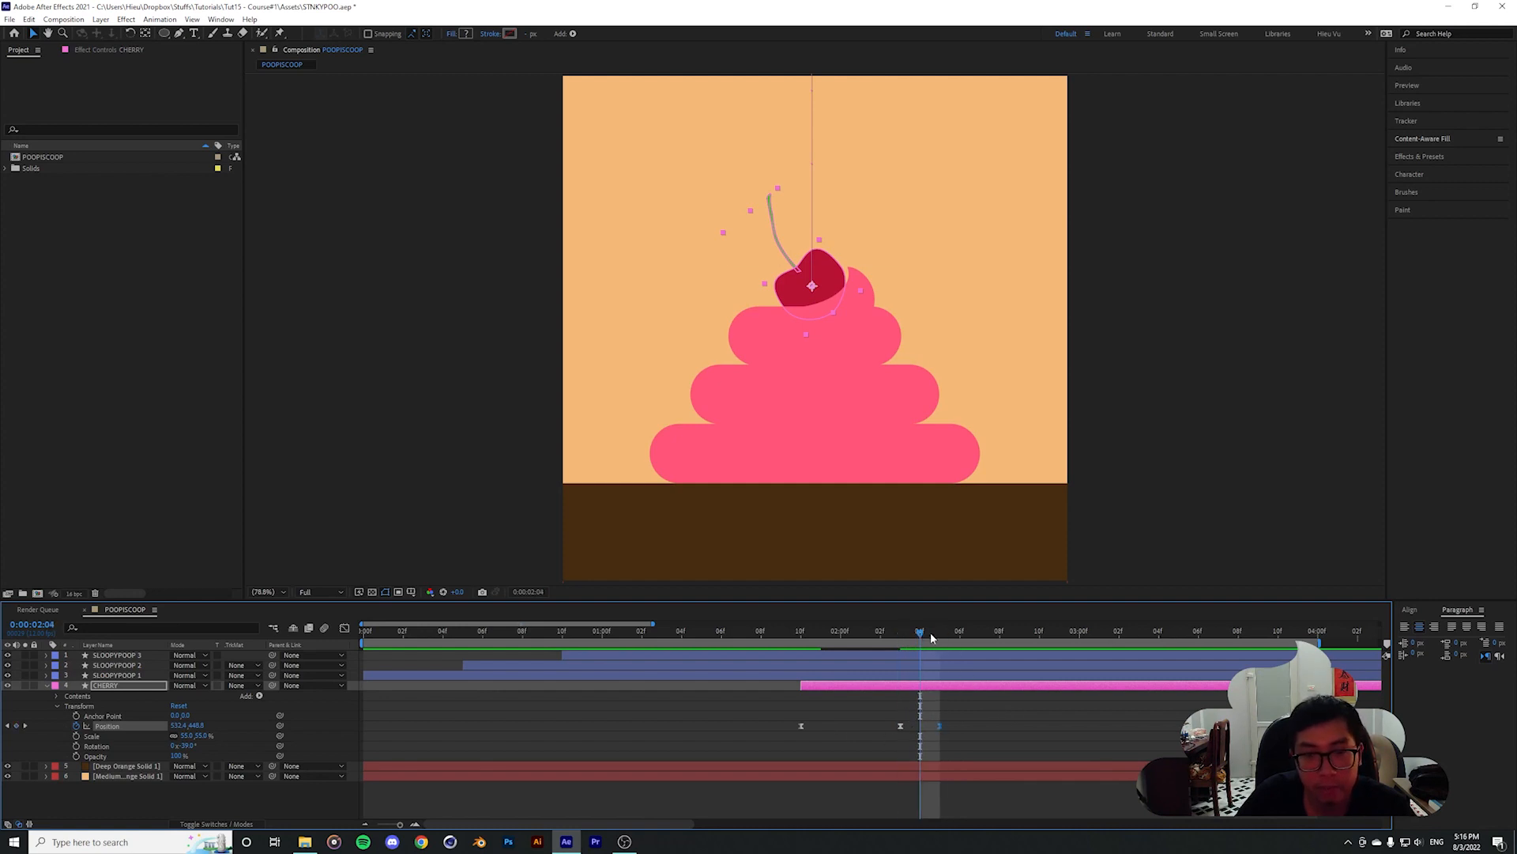
key(F2)
drag(931, 637, 1111, 638)
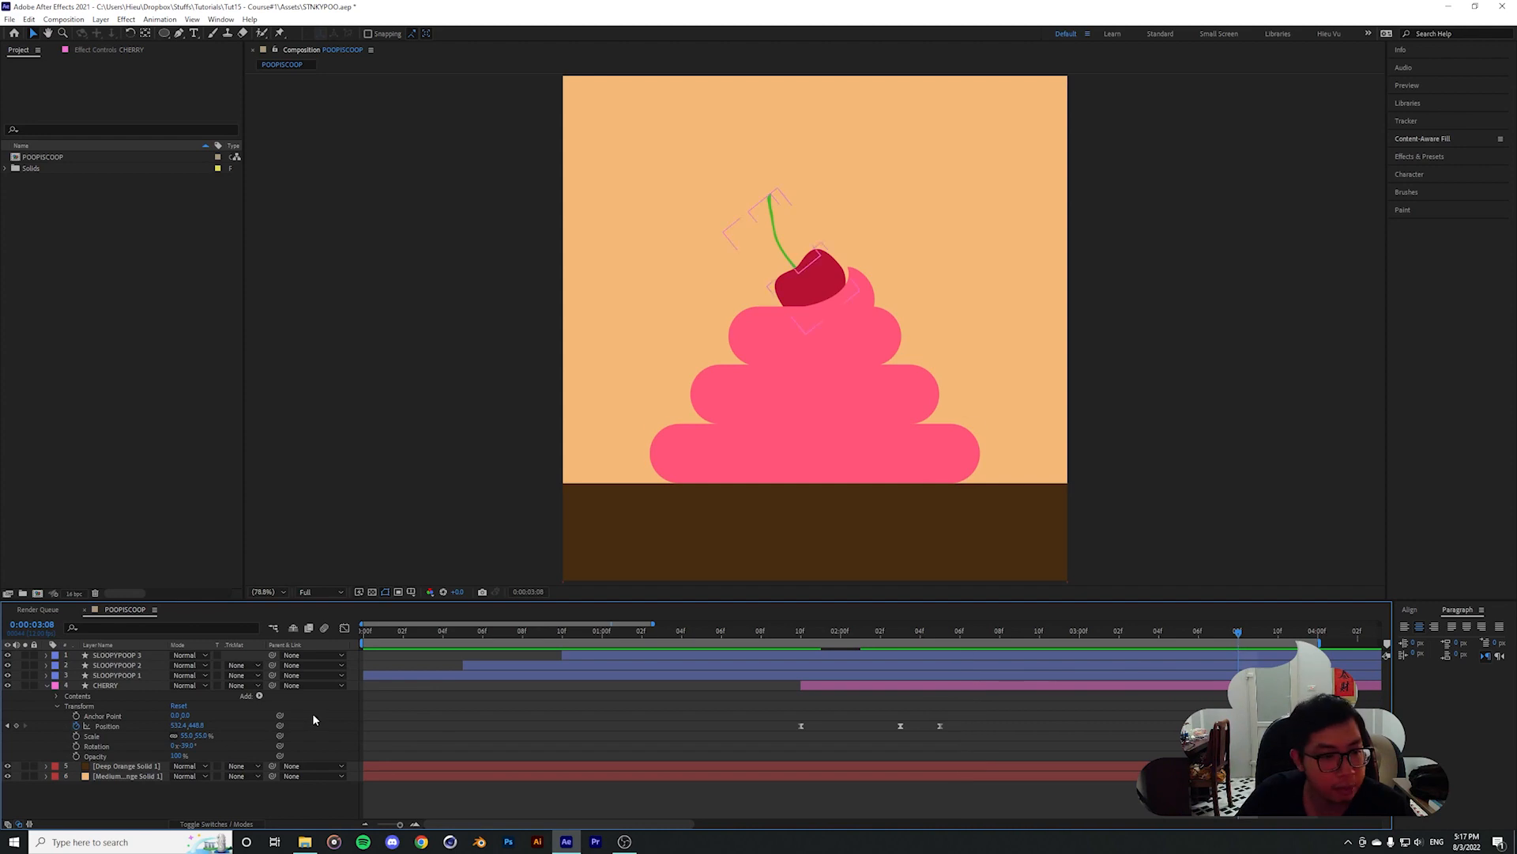
drag(196, 725, 302, 725)
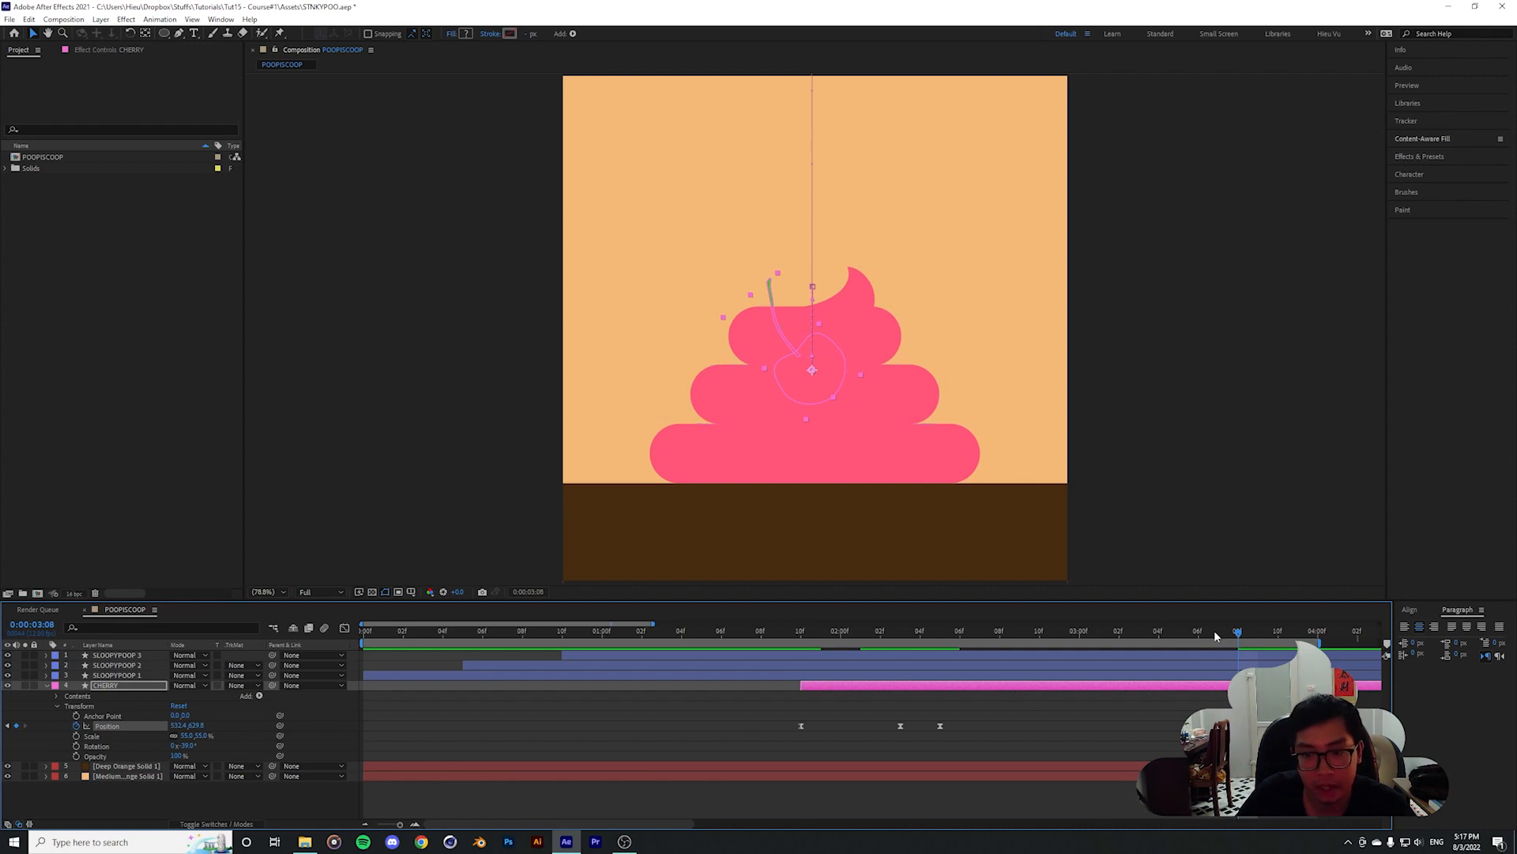
click(719, 636)
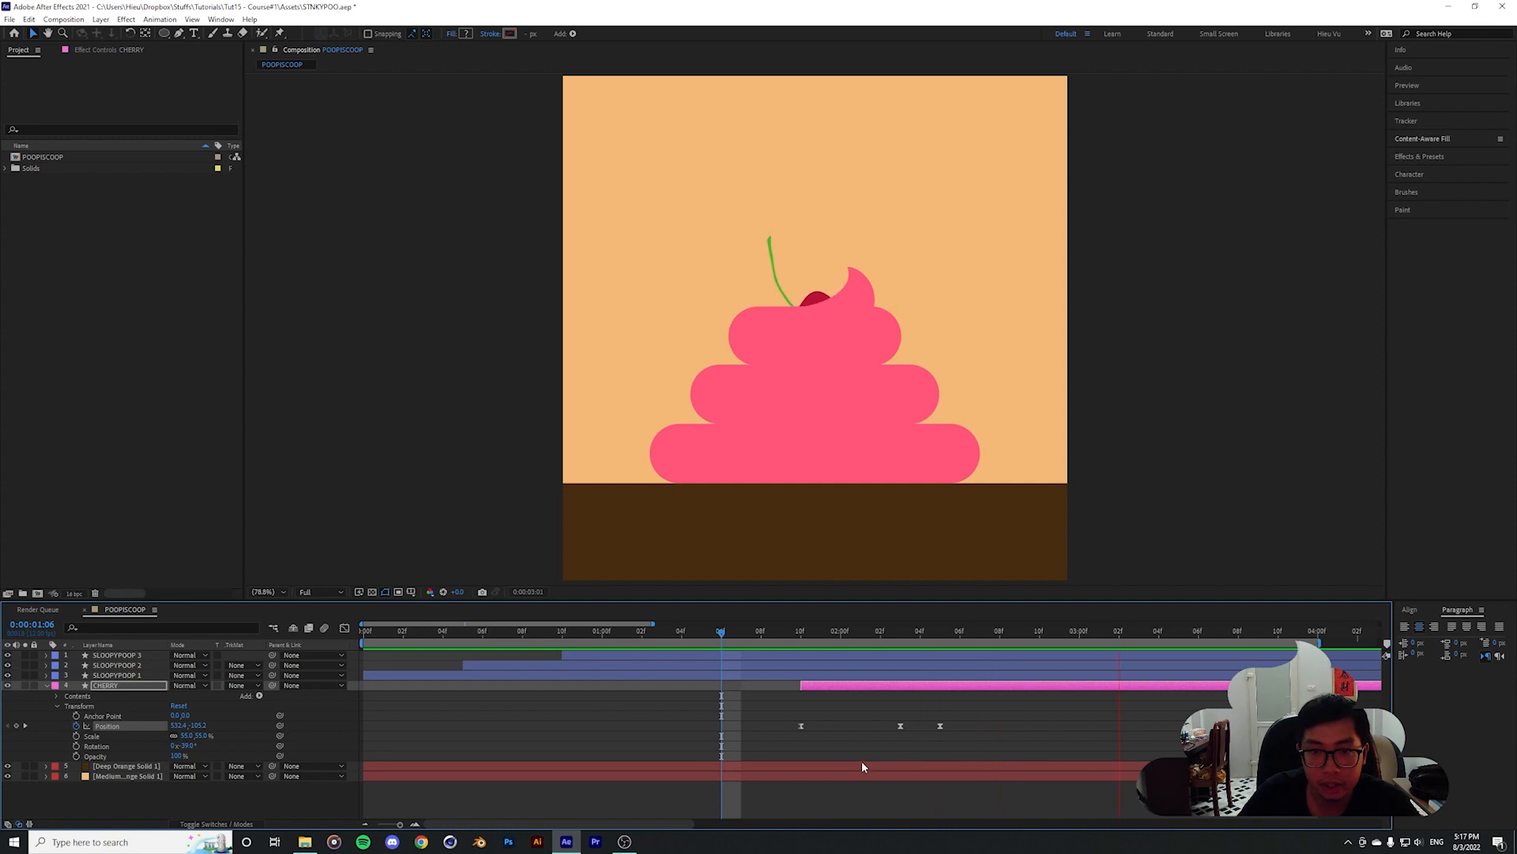
Lengthen the 0:00:02:05 Position keyframe's outgoing speed handle so the cherry's sinking starts very slowly, and preview the motion
click(960, 632)
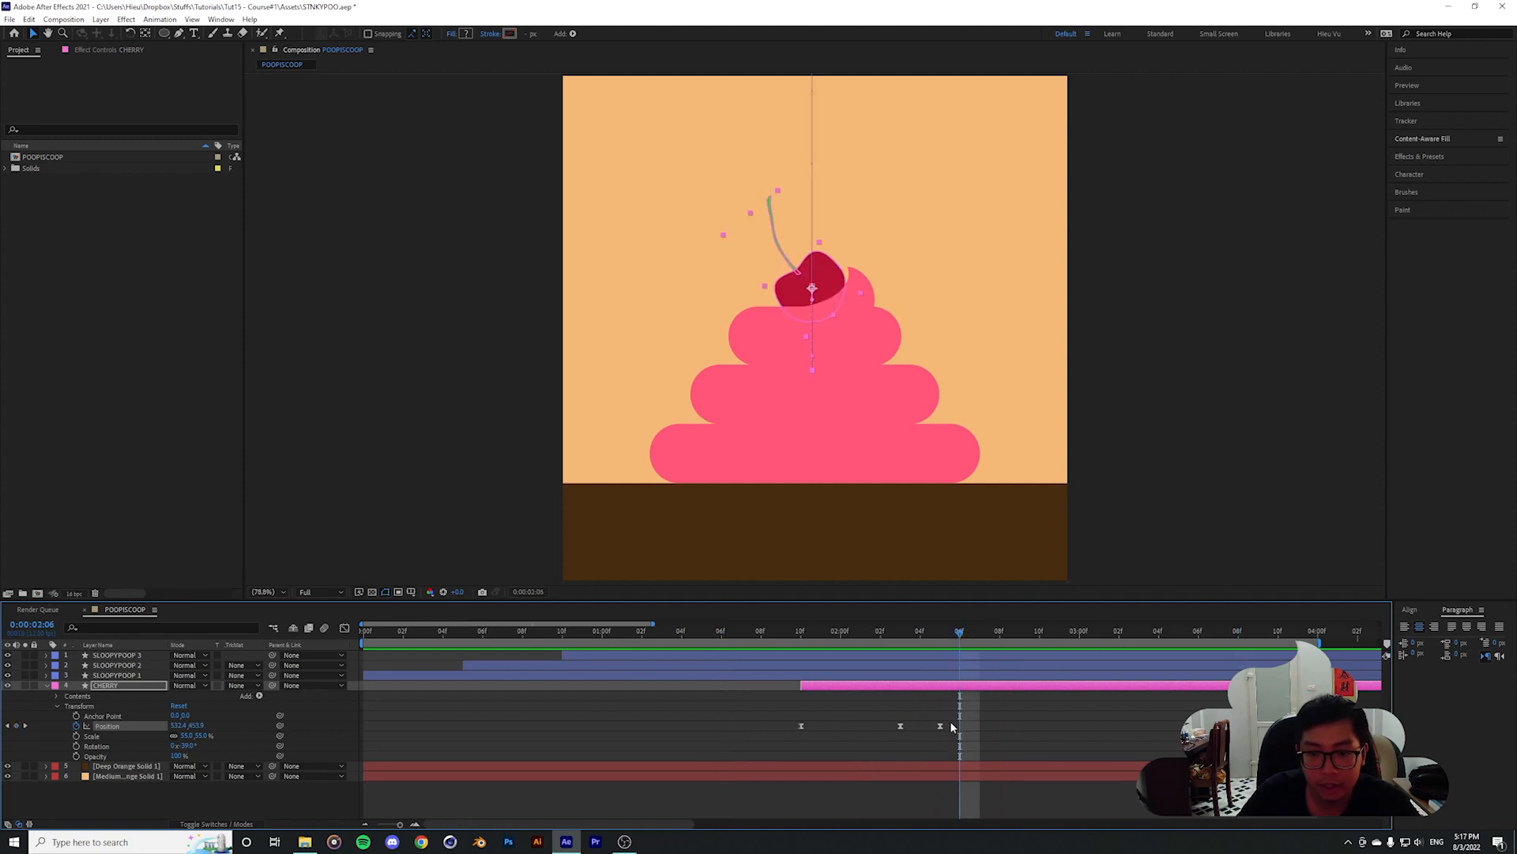
drag(965, 714, 921, 736)
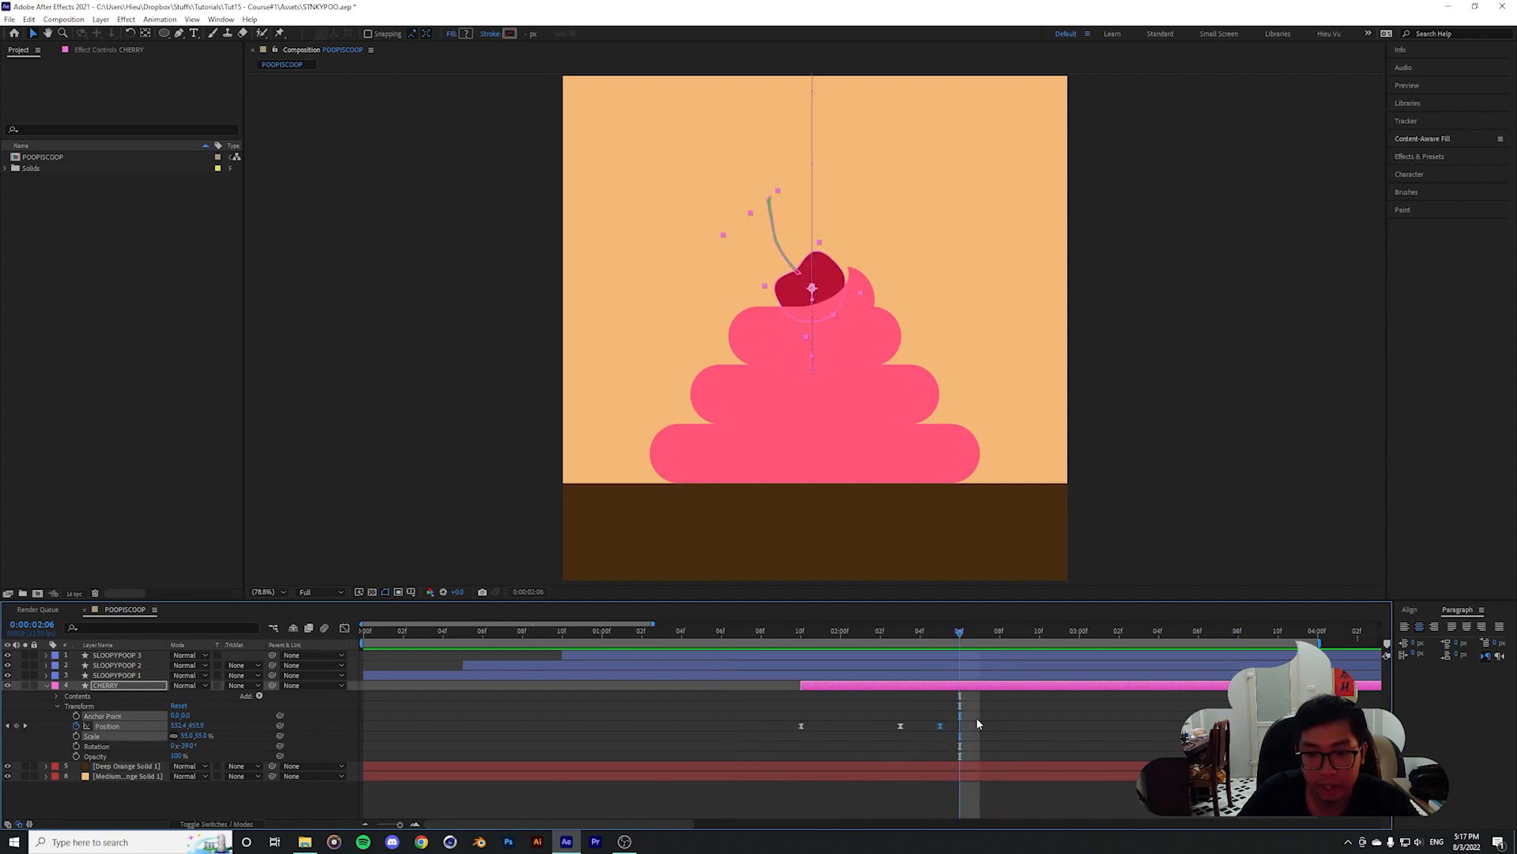
click(344, 629)
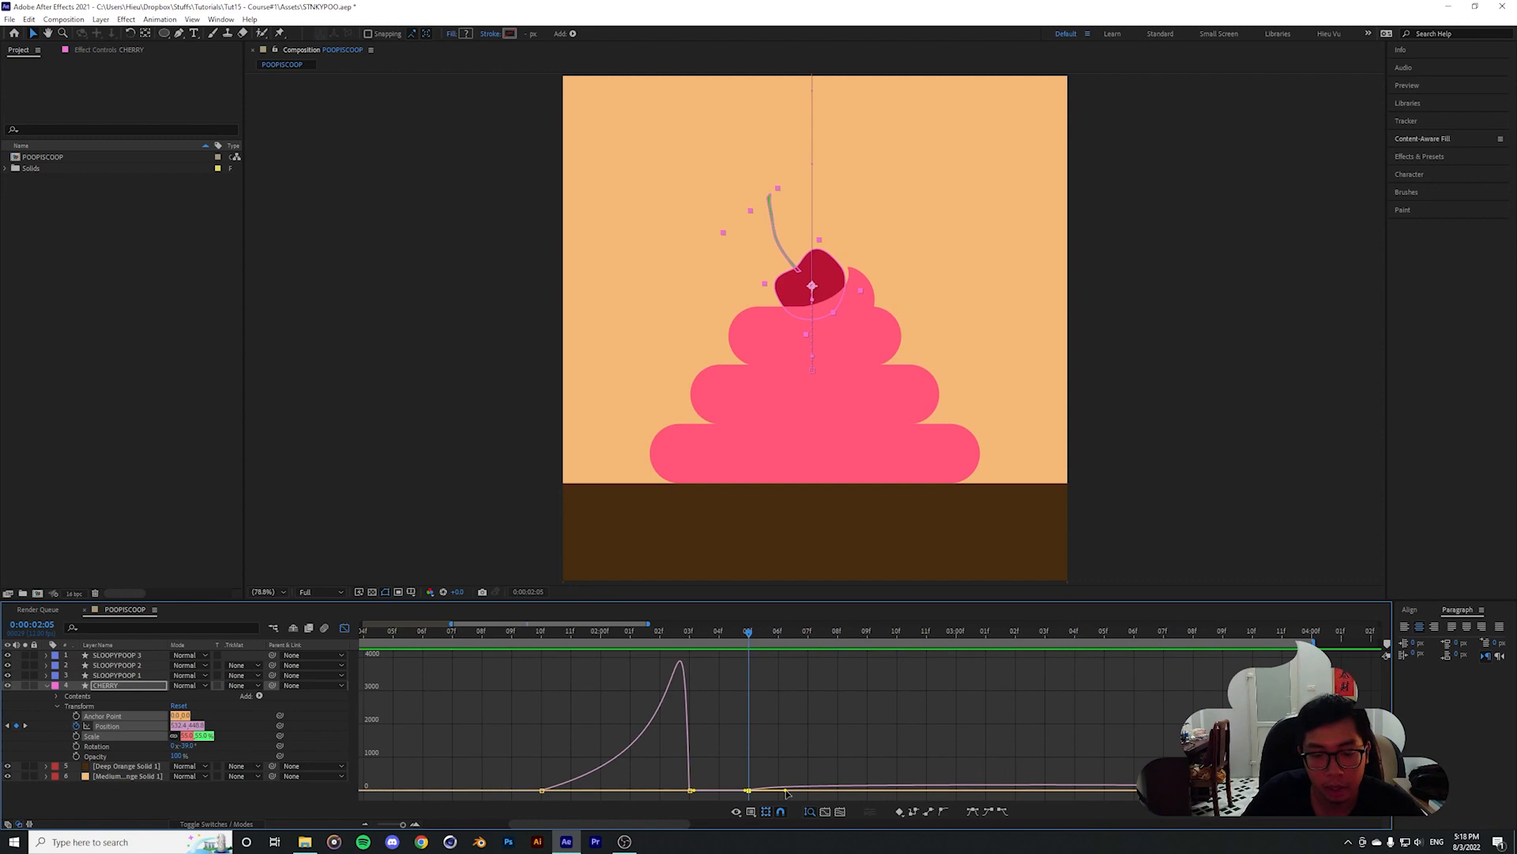
drag(786, 793, 959, 805)
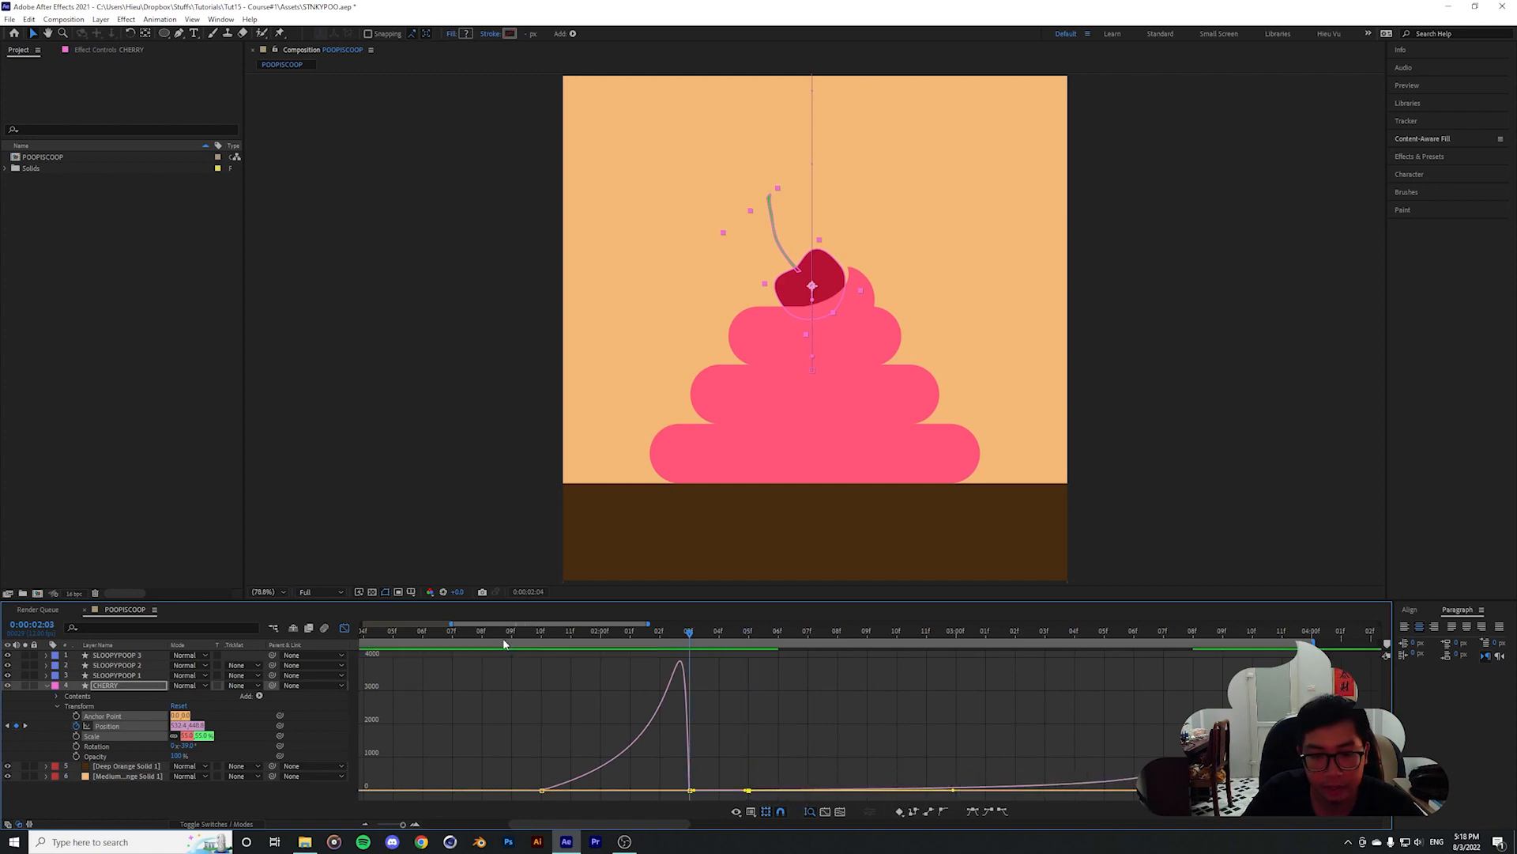
key(space)
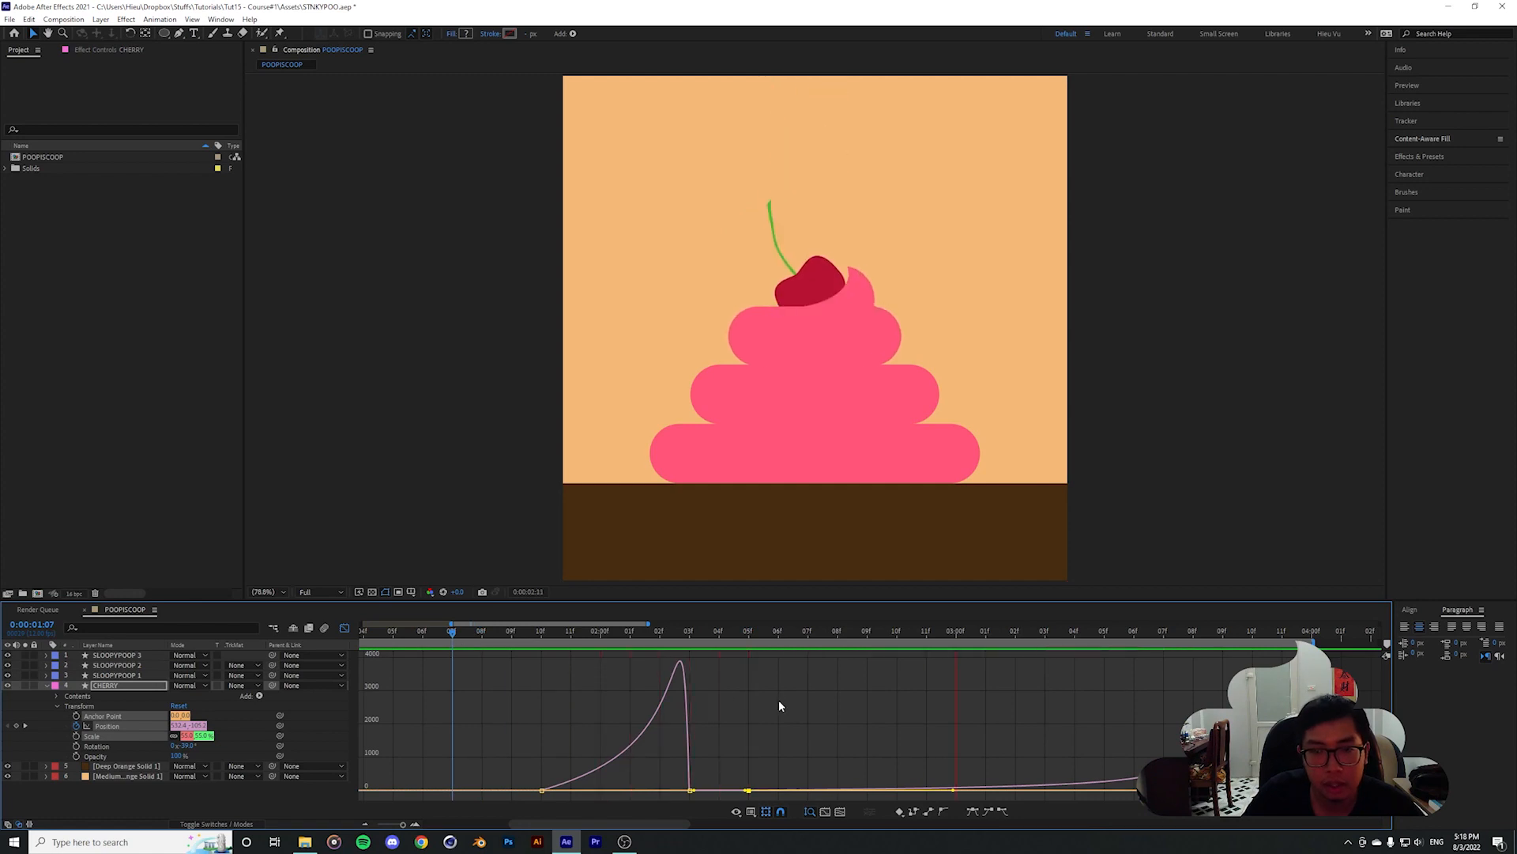
key(space)
key(space)
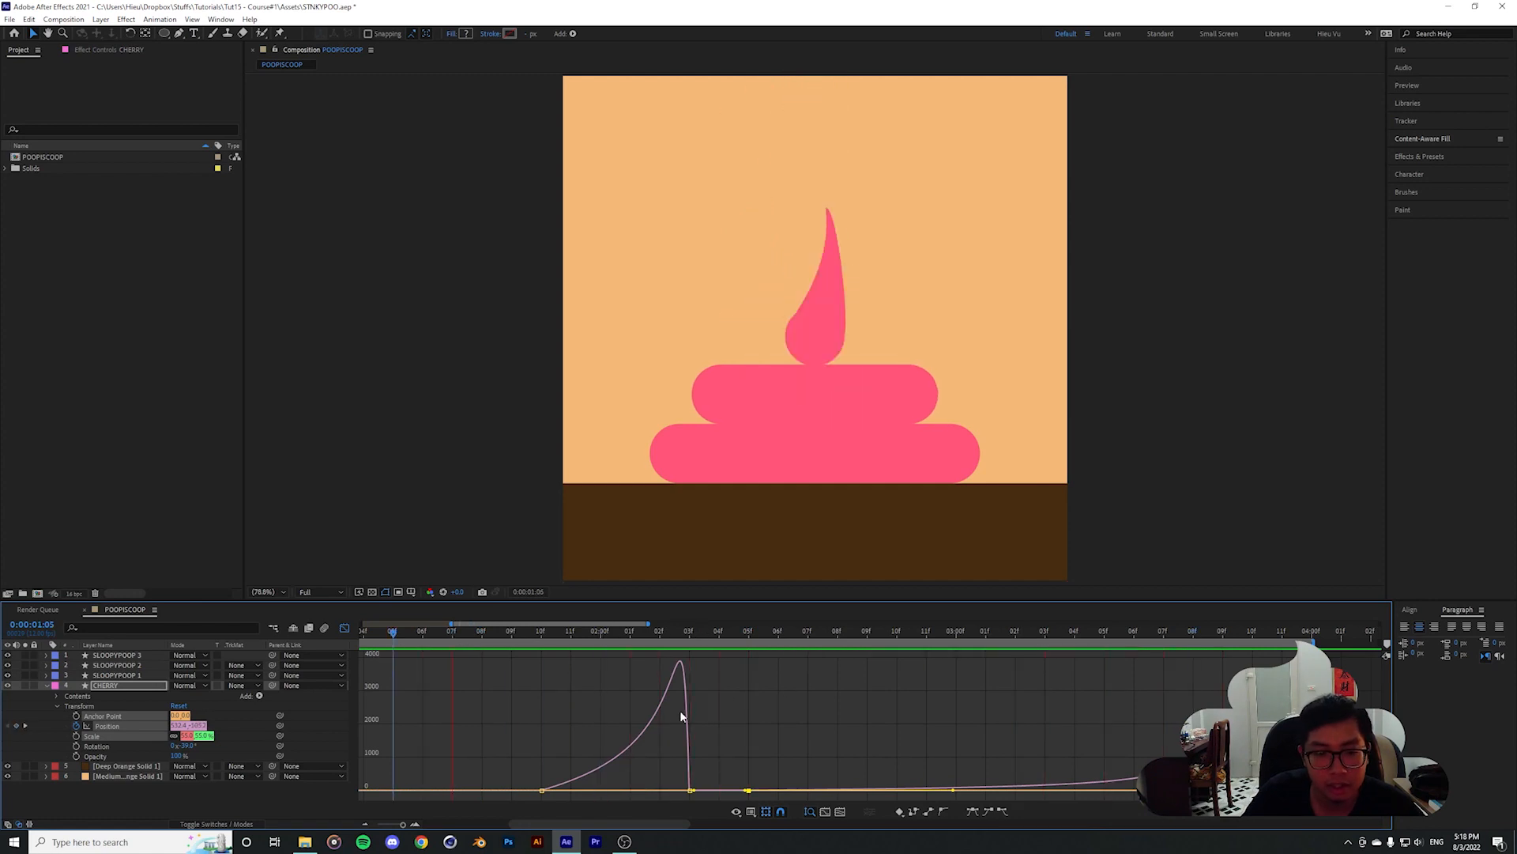
key(shift+F3)
Examine the landed cherry against the curled tip and the topmost pink bar up close at 0:00:02:05
click(639, 638)
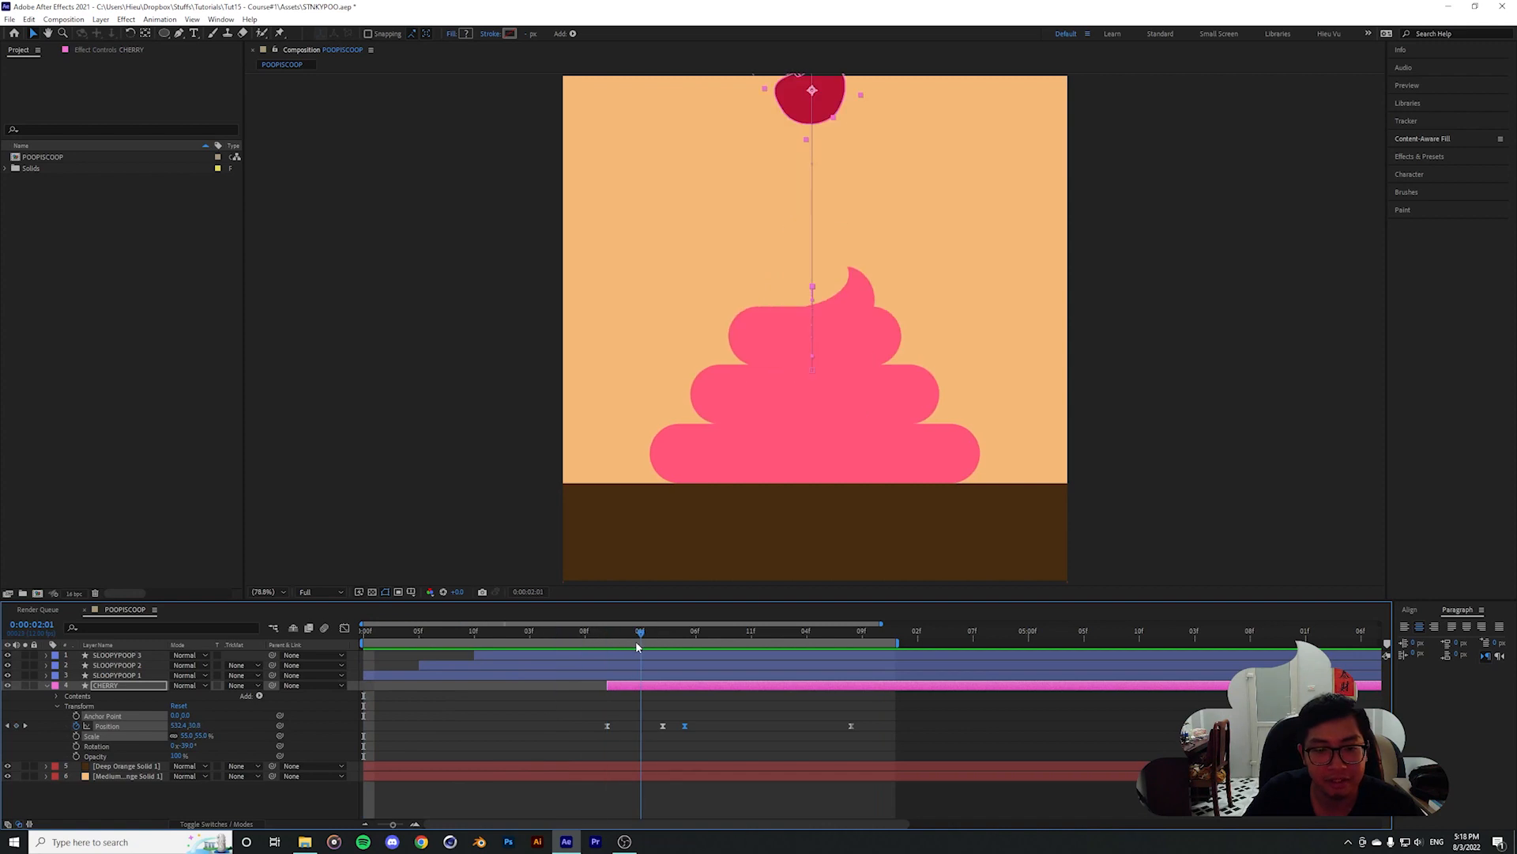
drag(641, 631, 686, 634)
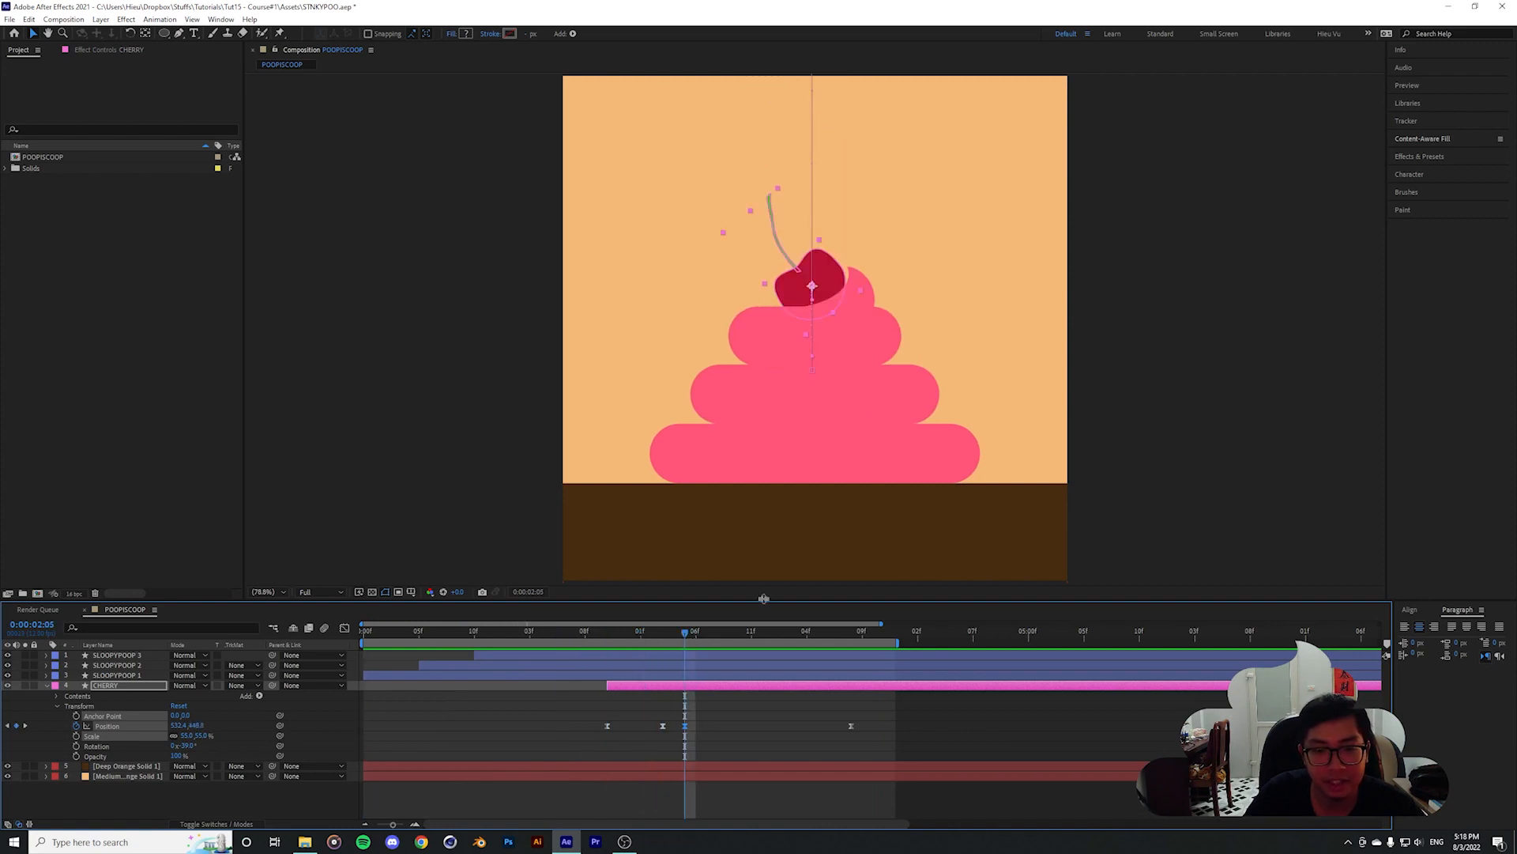
scroll(838, 323, up, 1)
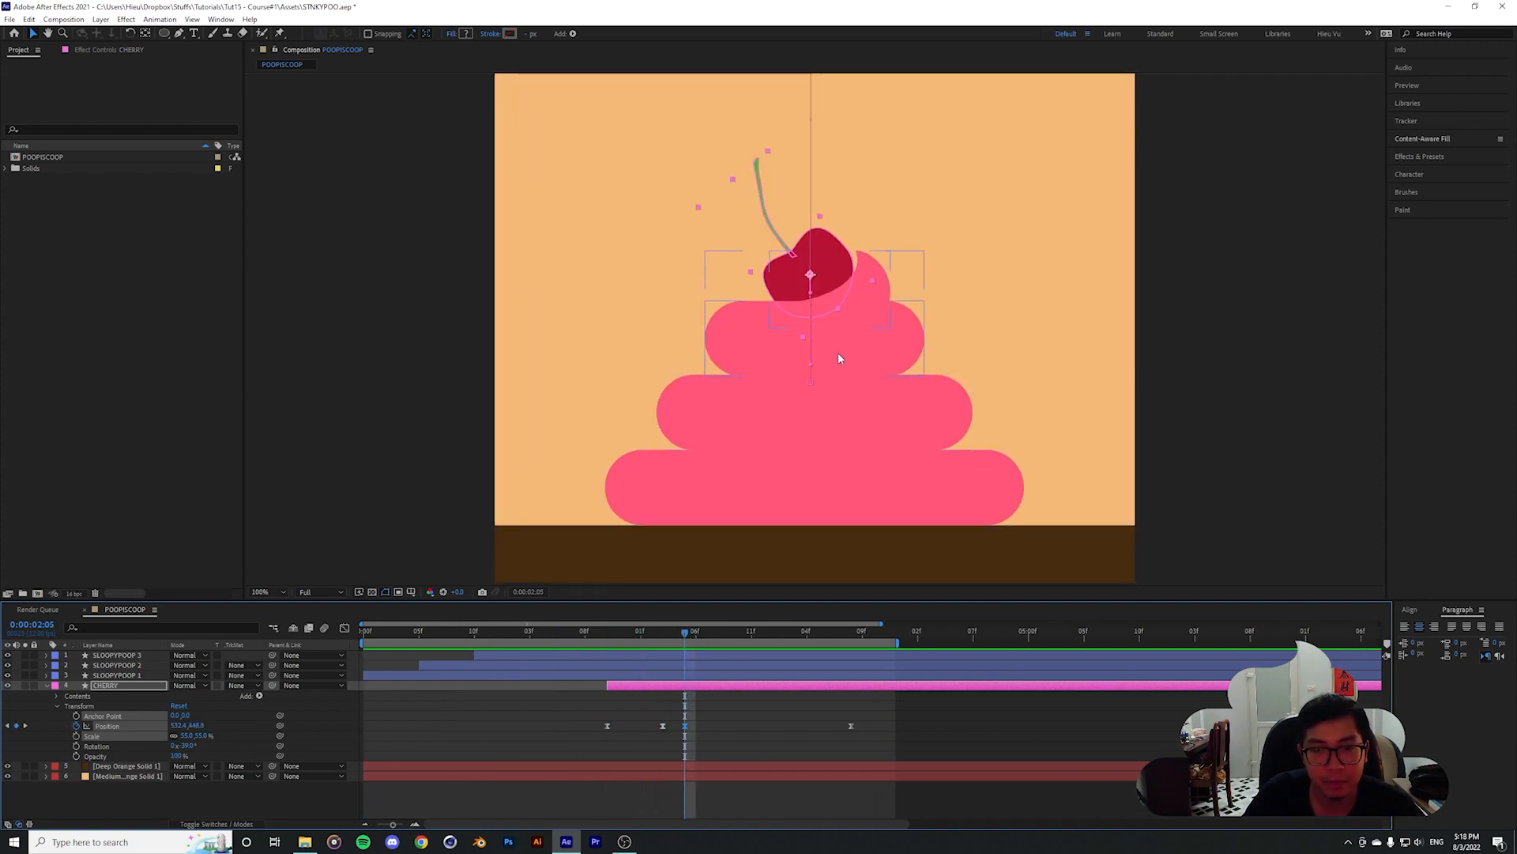
scroll(814, 340, up, 1)
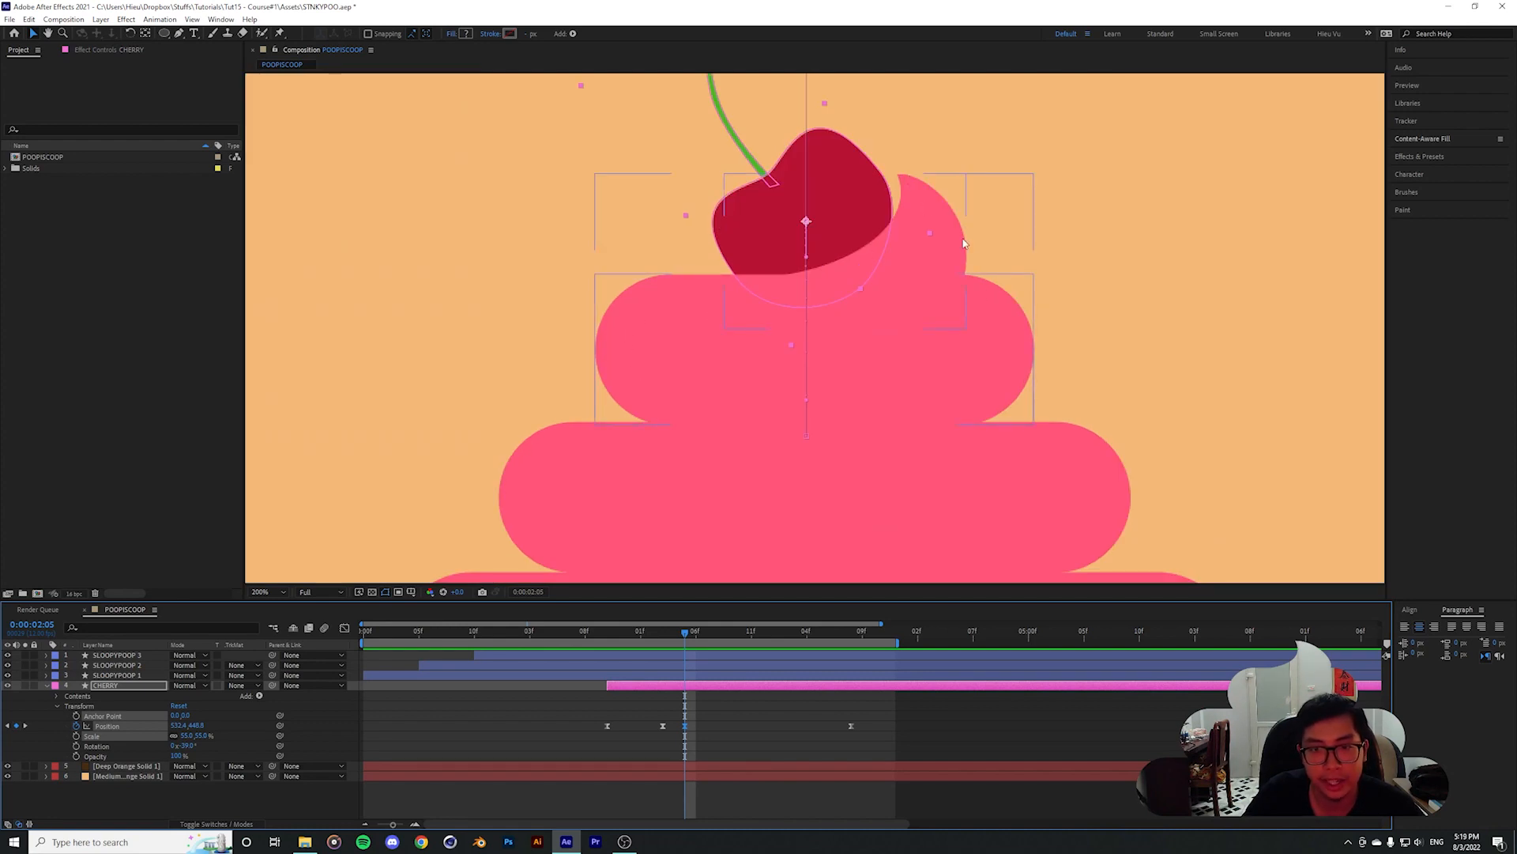
scroll(830, 348, down, 1)
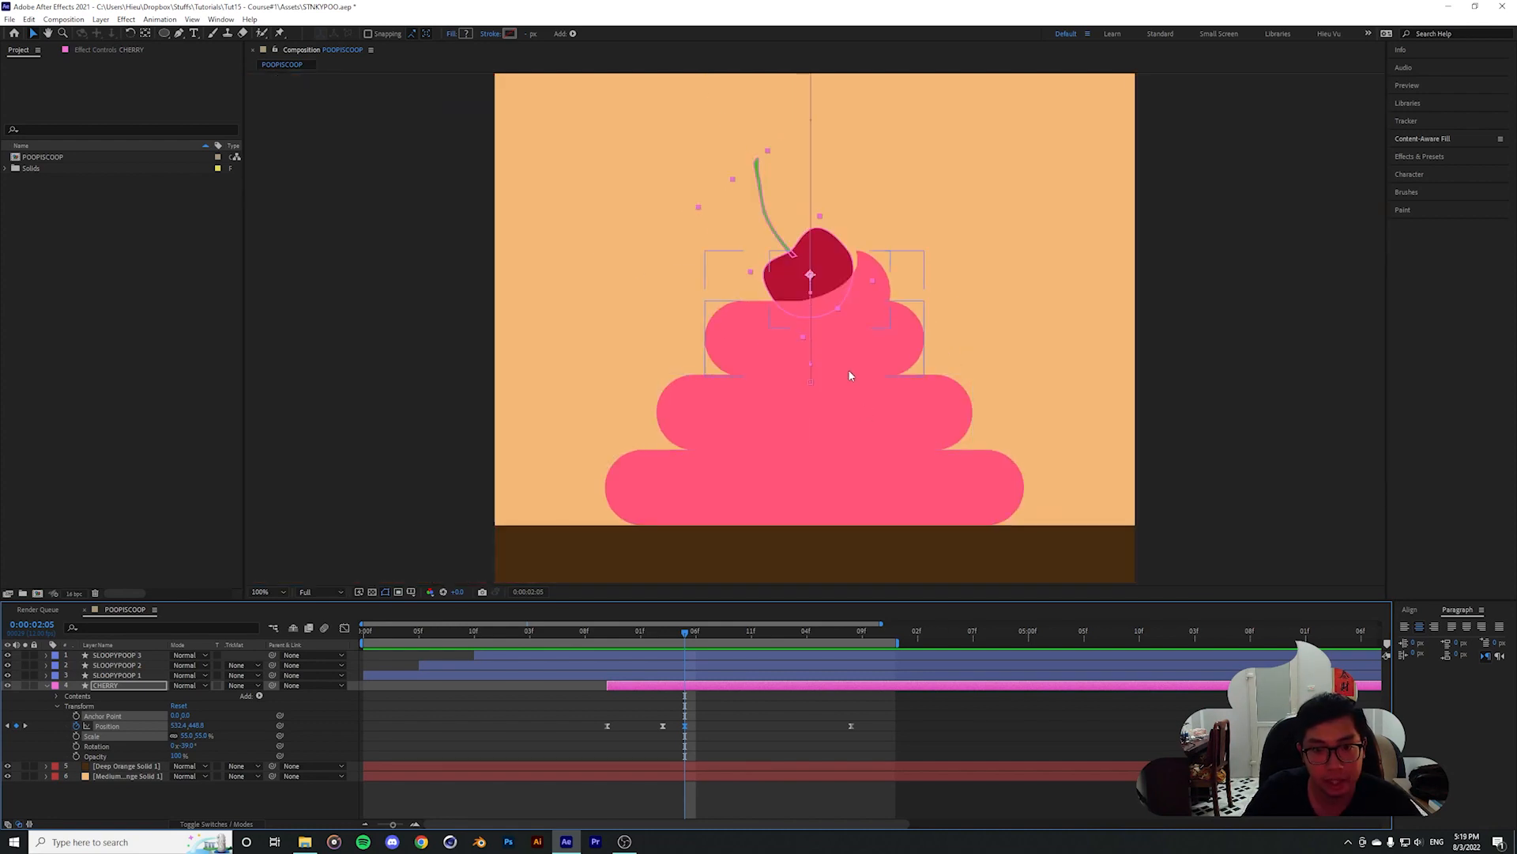
click(713, 716)
Replay the pile and cherry animation from several earlier points, and fit the composition view up to 100%
drag(667, 630, 544, 659)
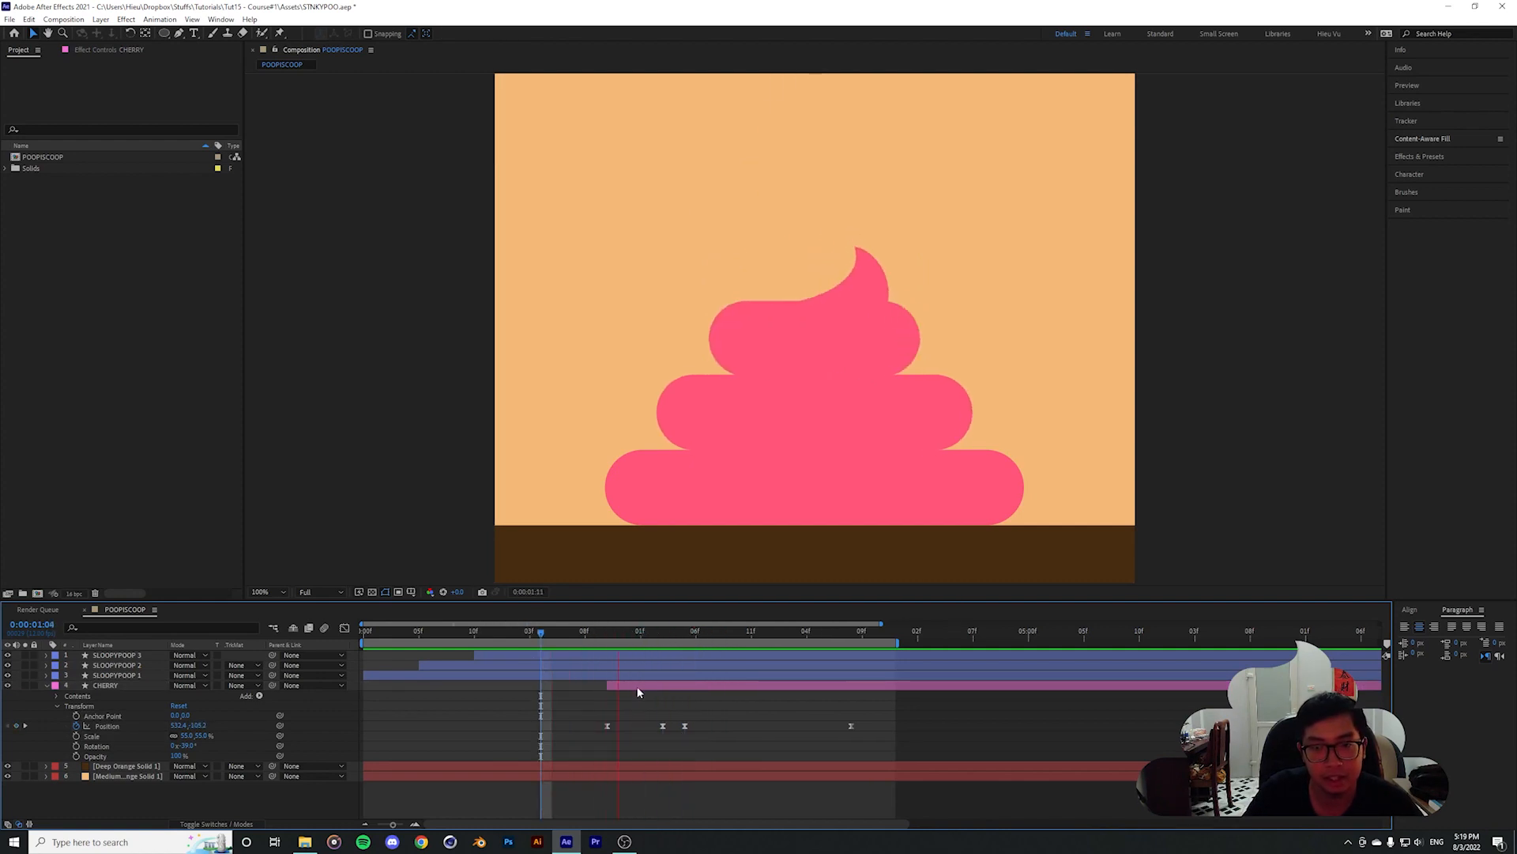
key(space)
click(630, 635)
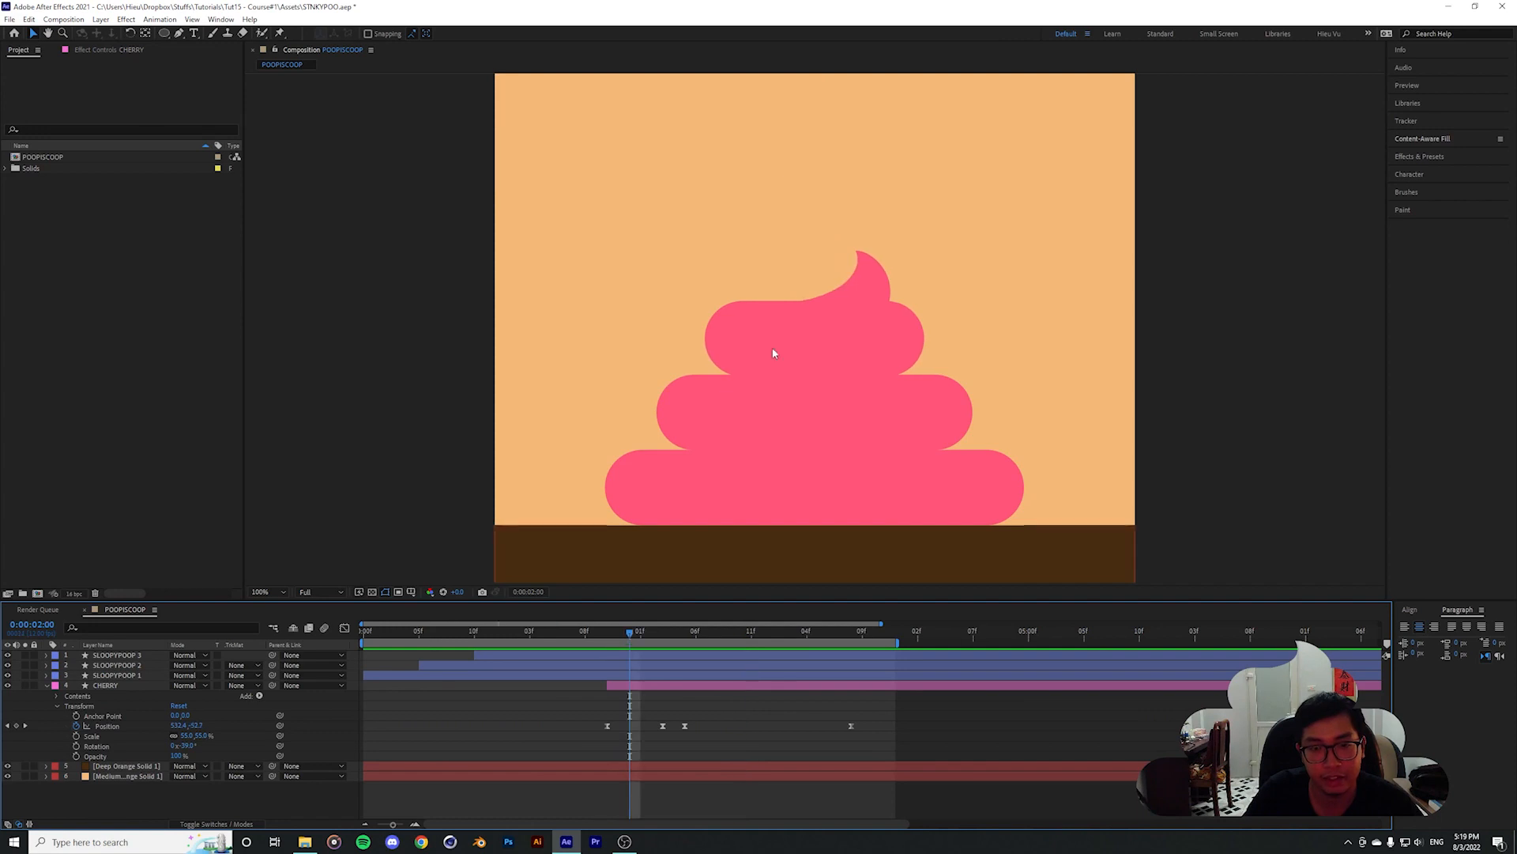
scroll(718, 524, down, 1)
key(space)
key(space)
drag(569, 635, 476, 651)
key(space)
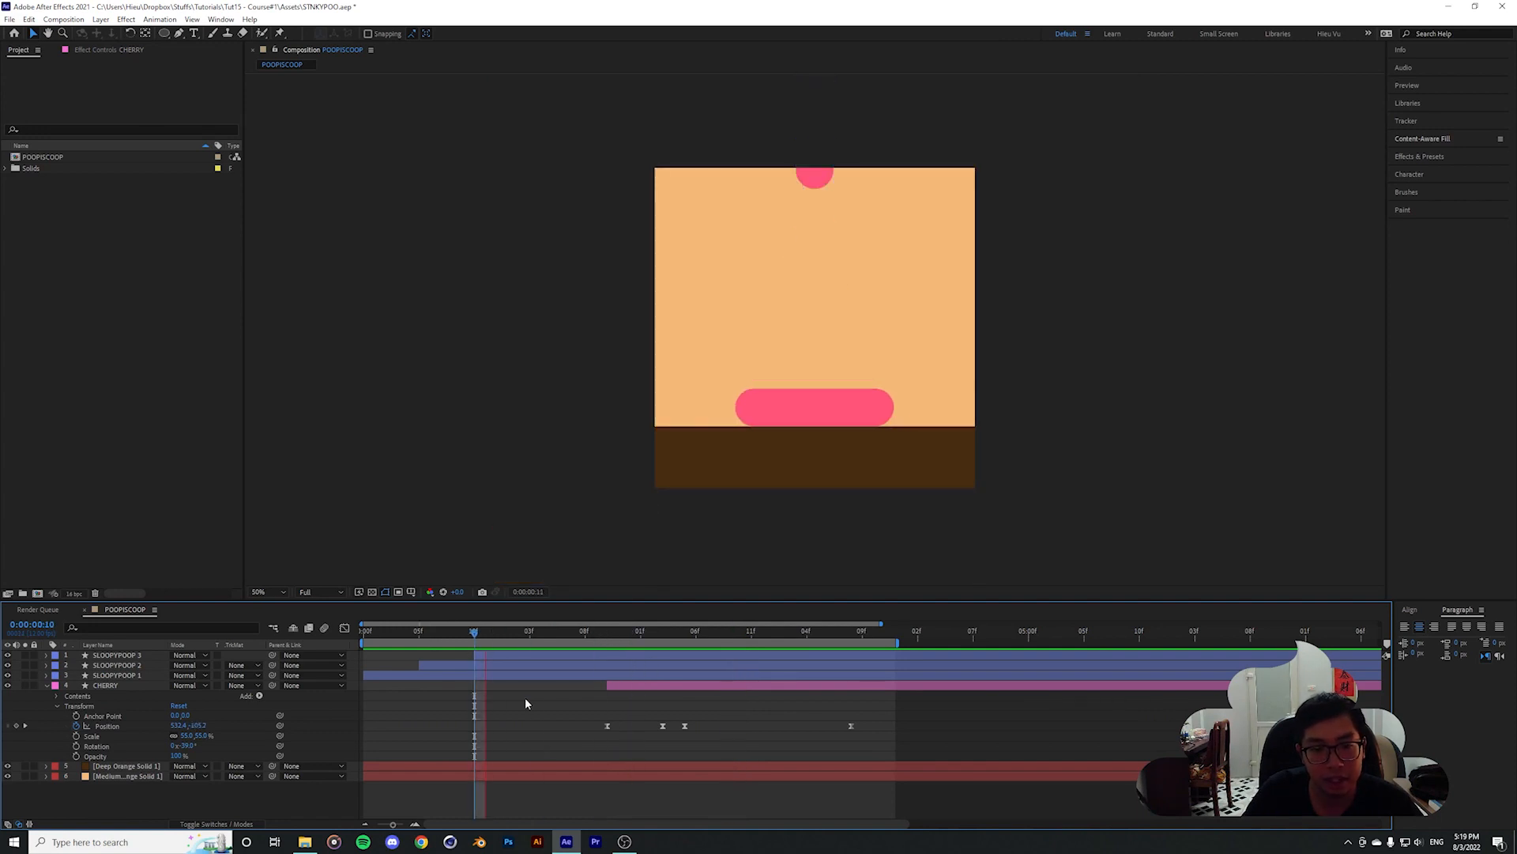
click(269, 592)
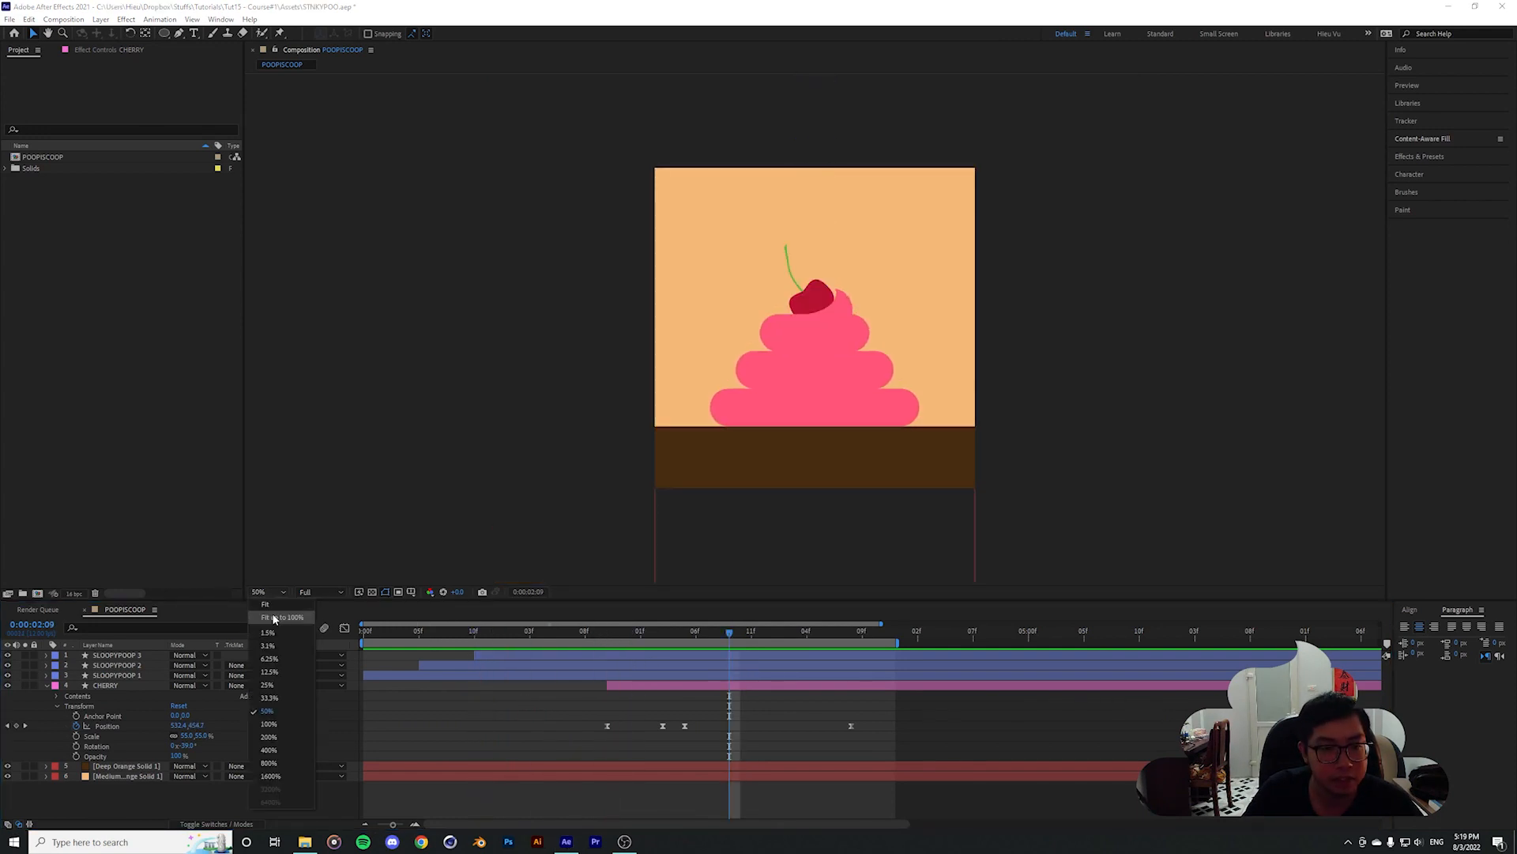
click(275, 617)
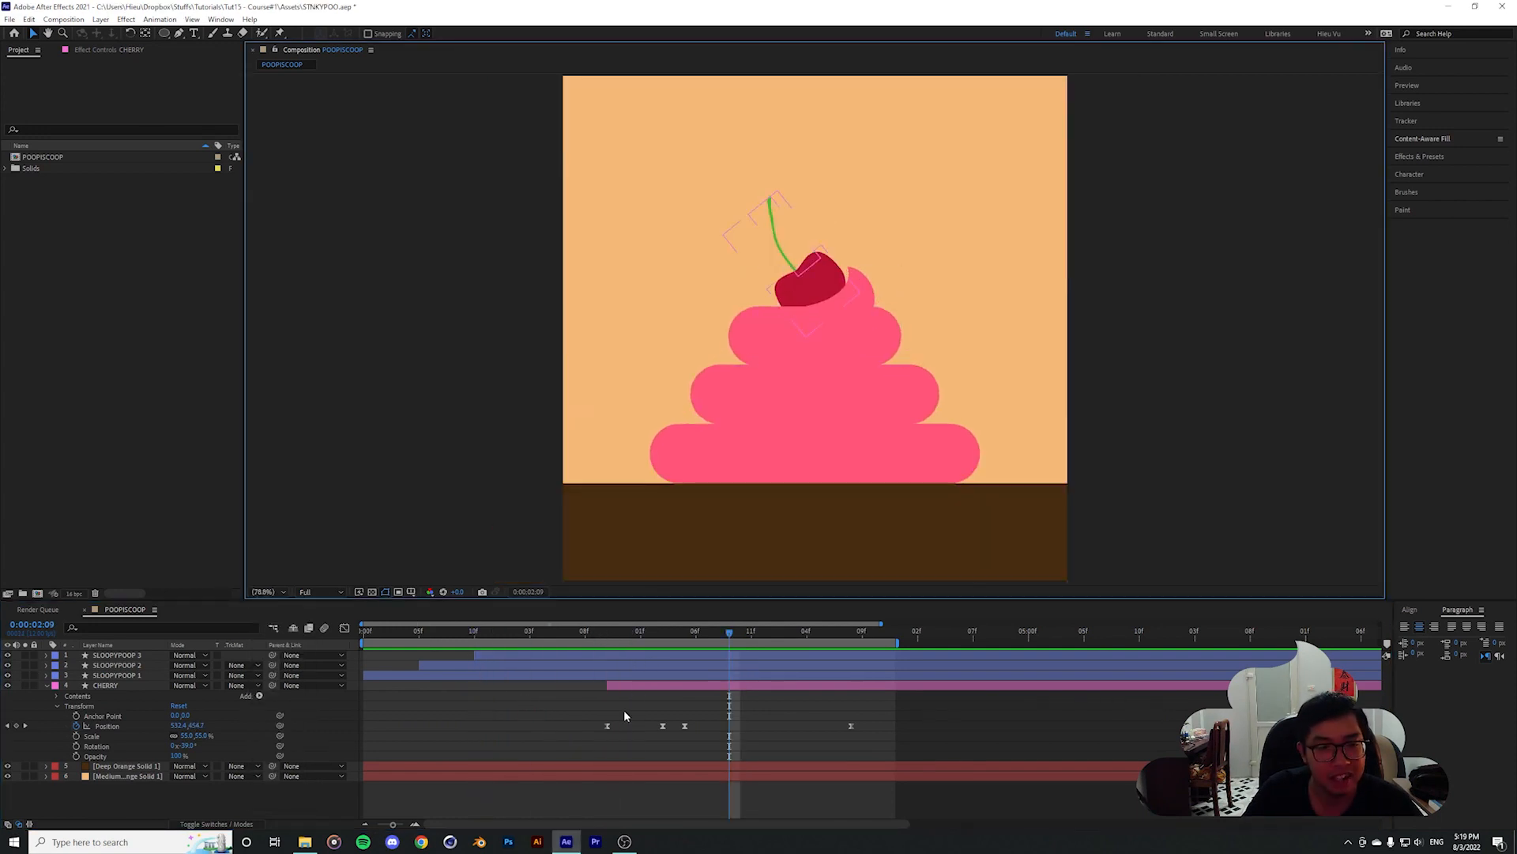
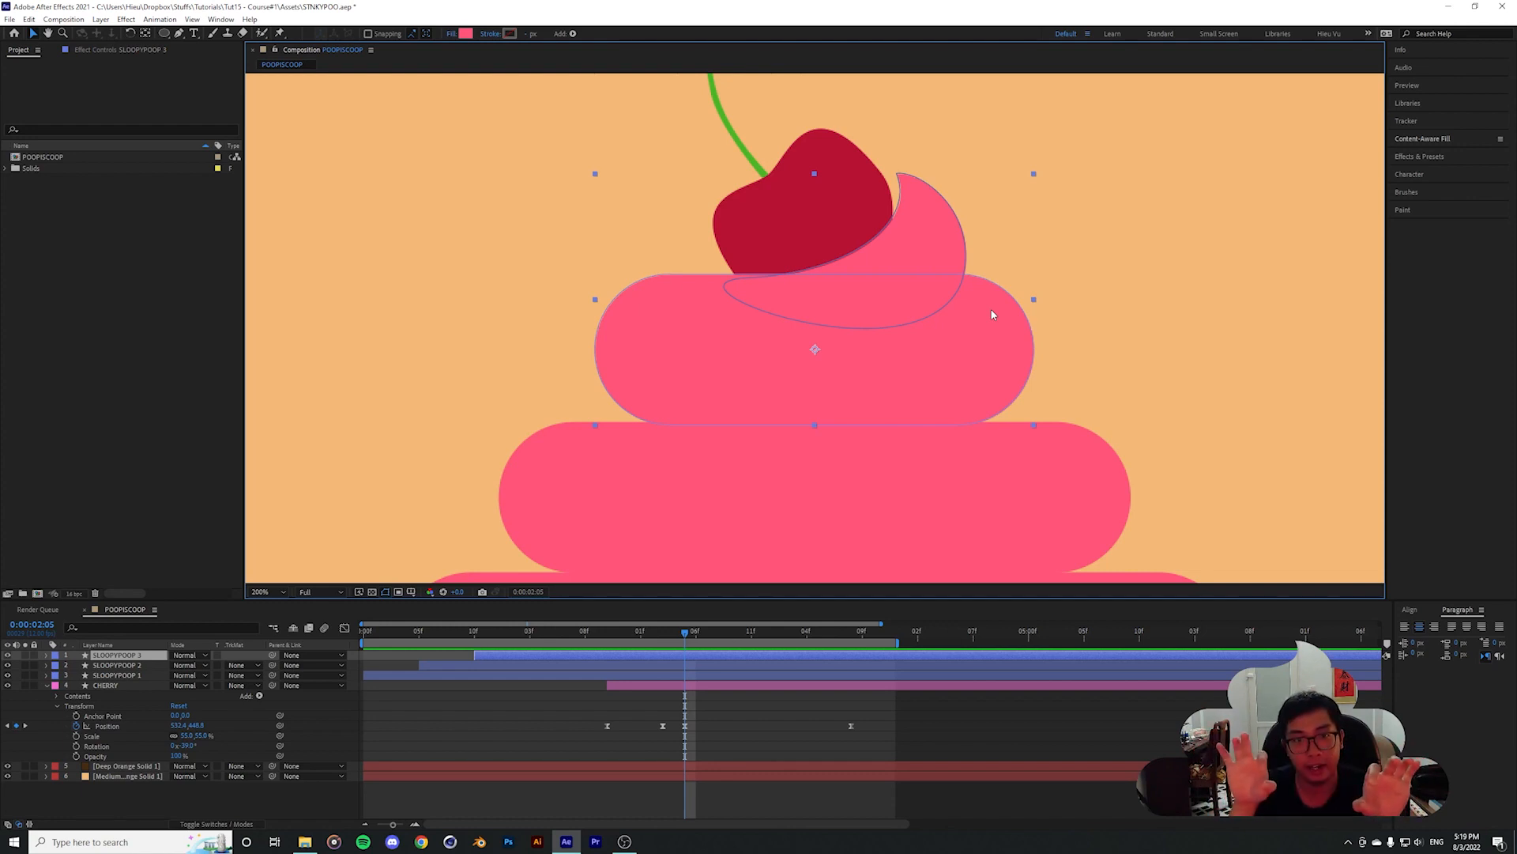
Add a Size keyframe to SLOOPYPOOP 3's Rectangle Path 1 at 0:00:02:02, one frame before the cherry lands
click(47, 655)
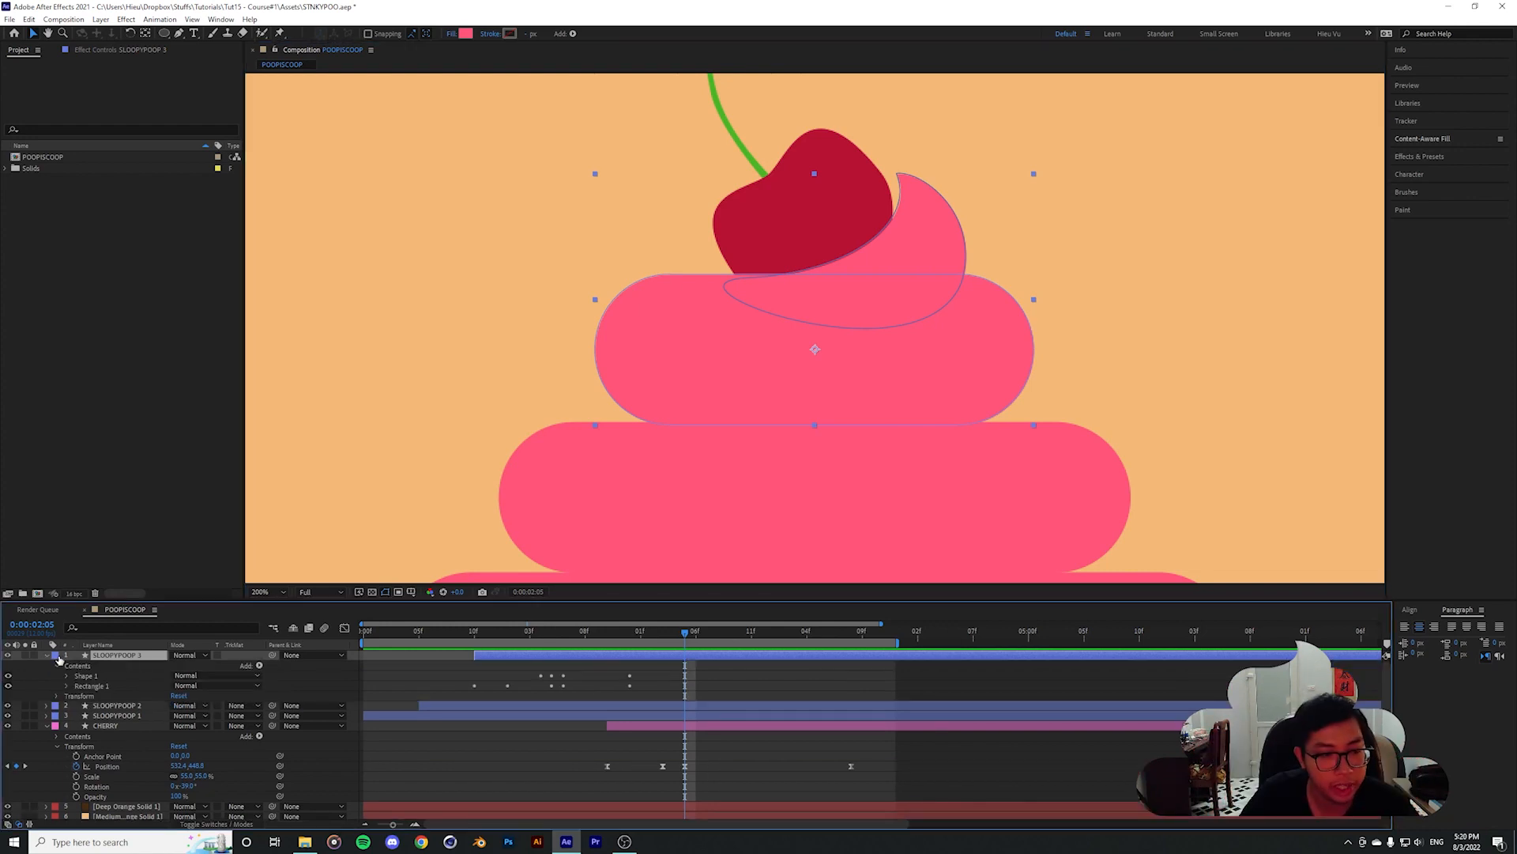
click(96, 688)
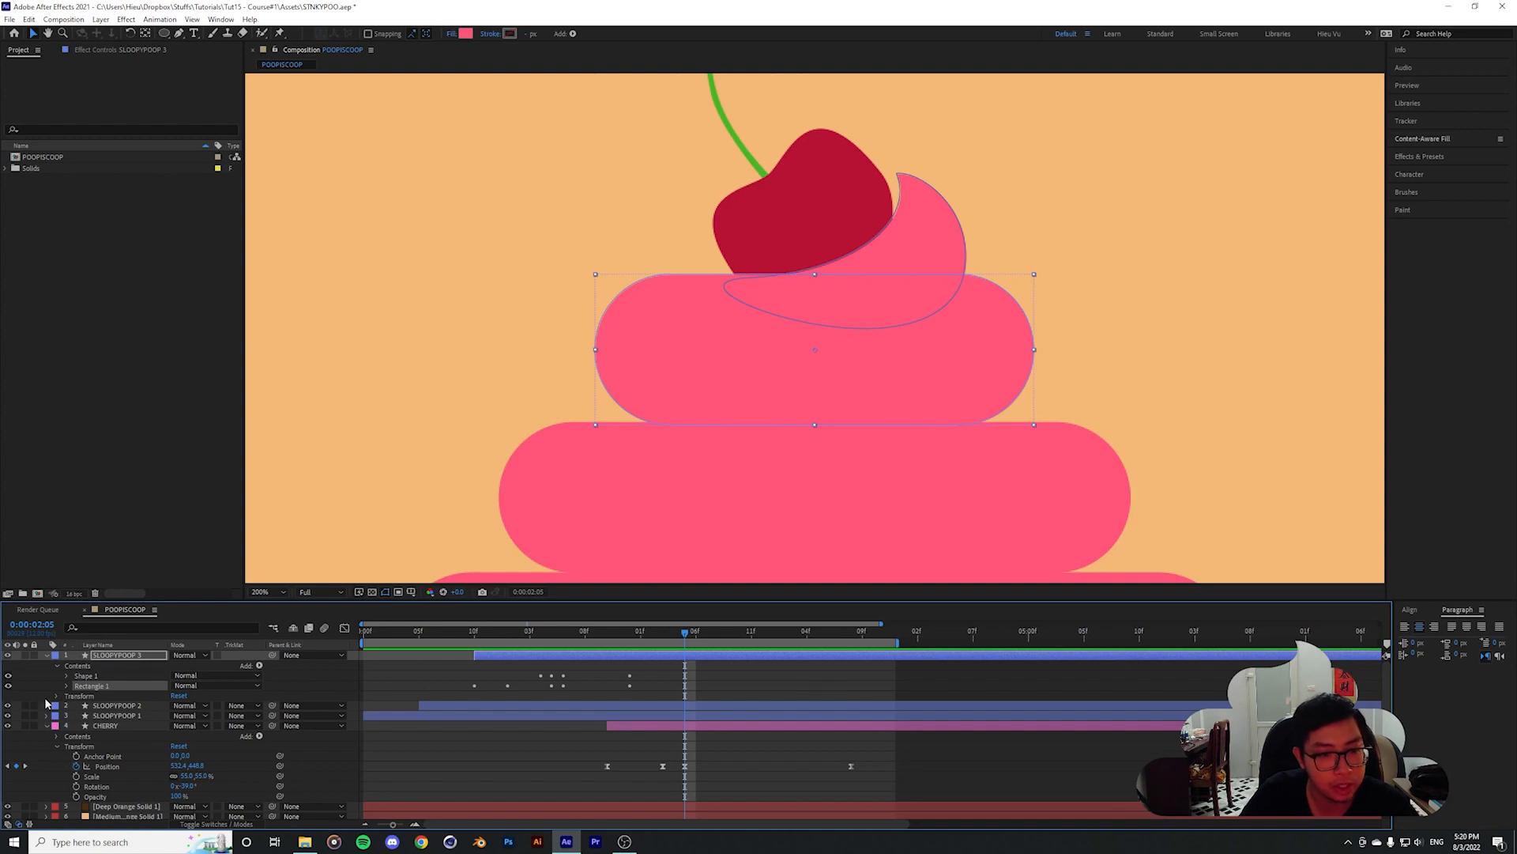
click(67, 687)
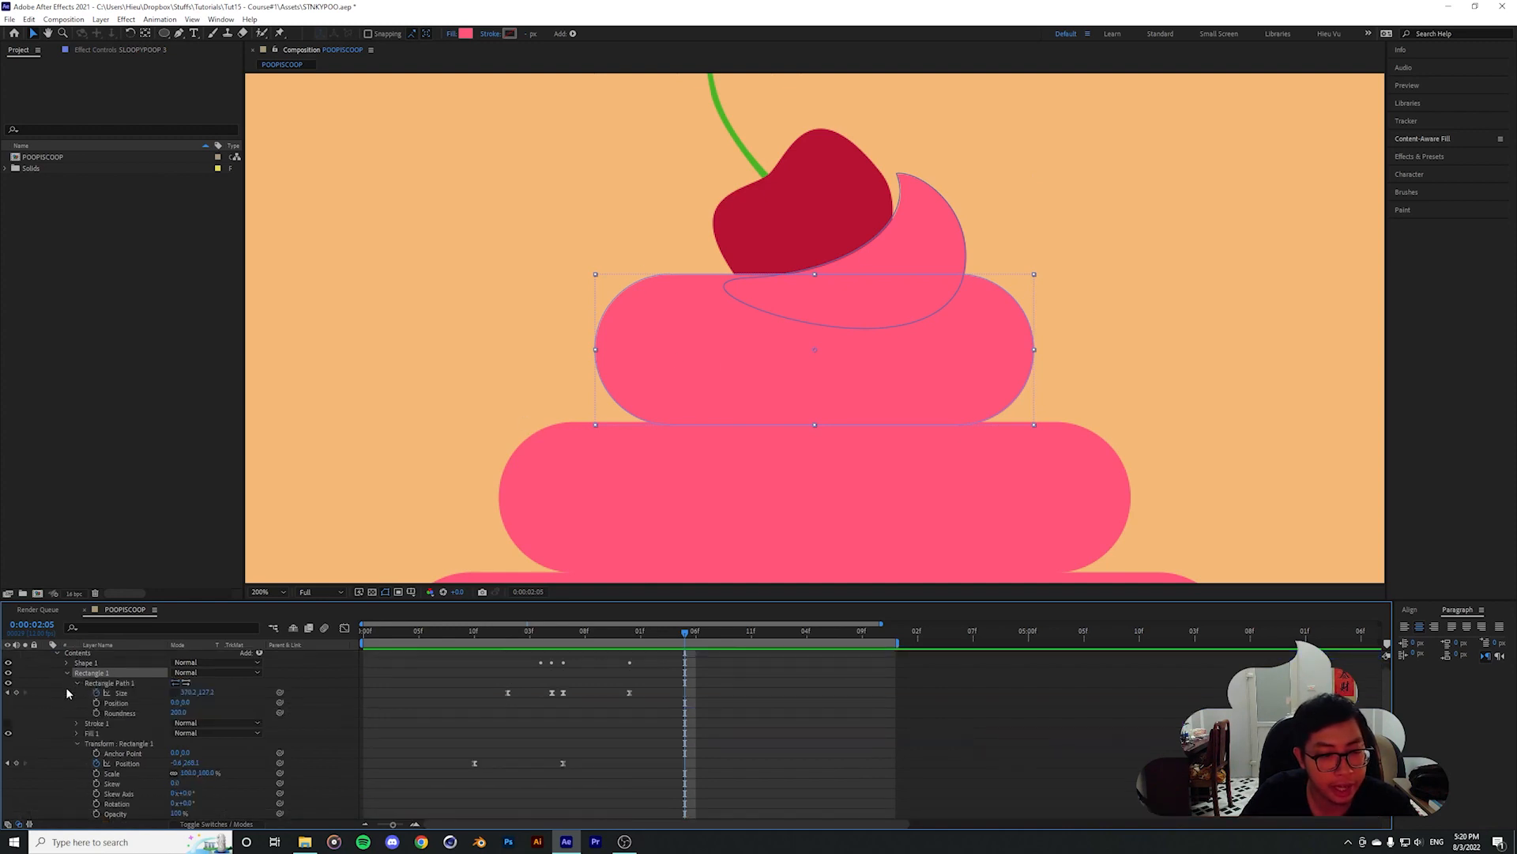
click(134, 682)
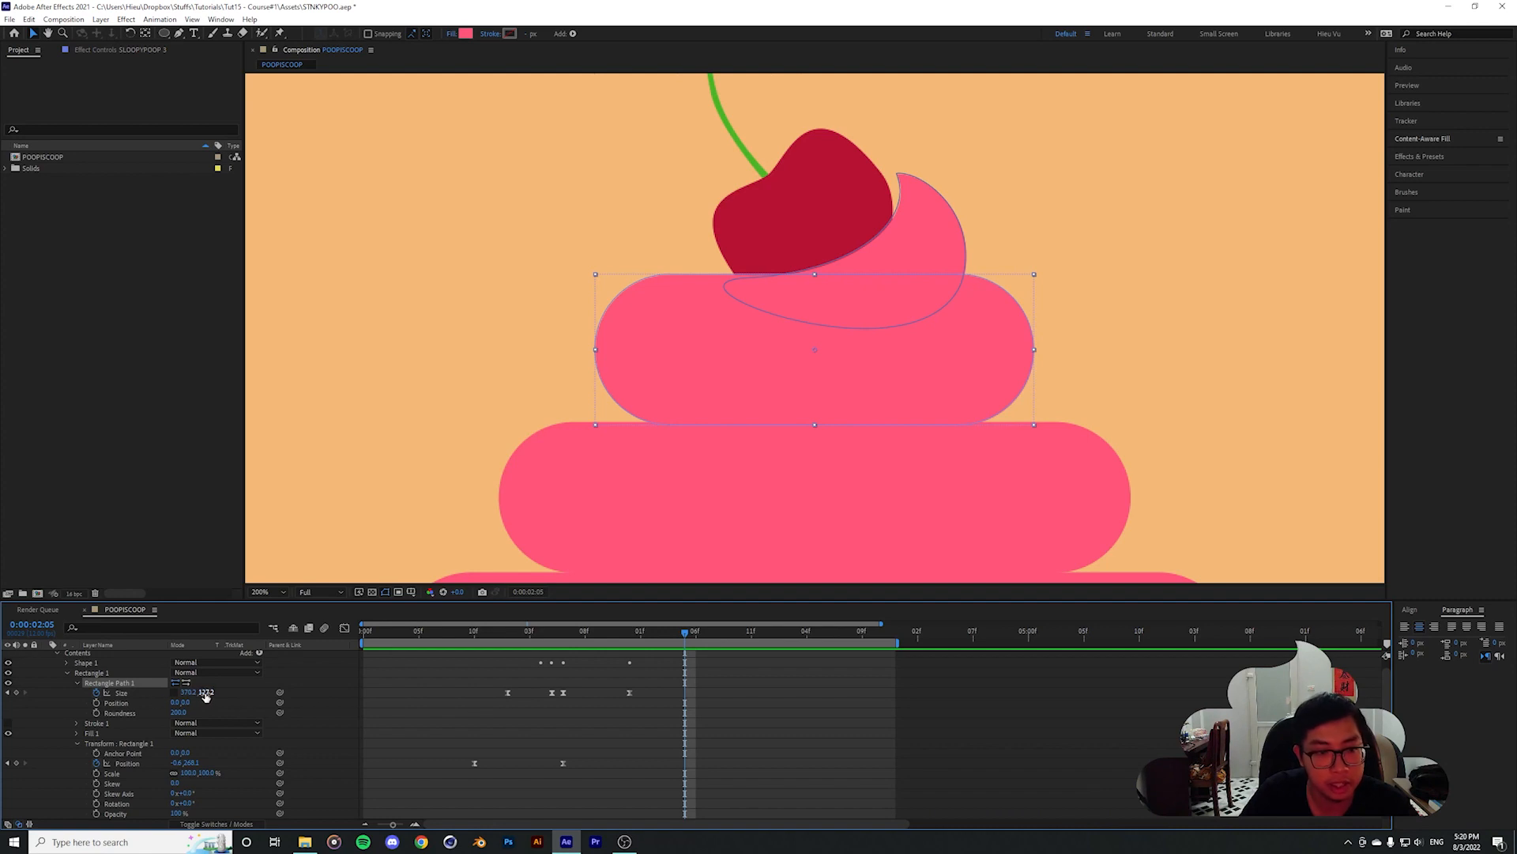
click(672, 637)
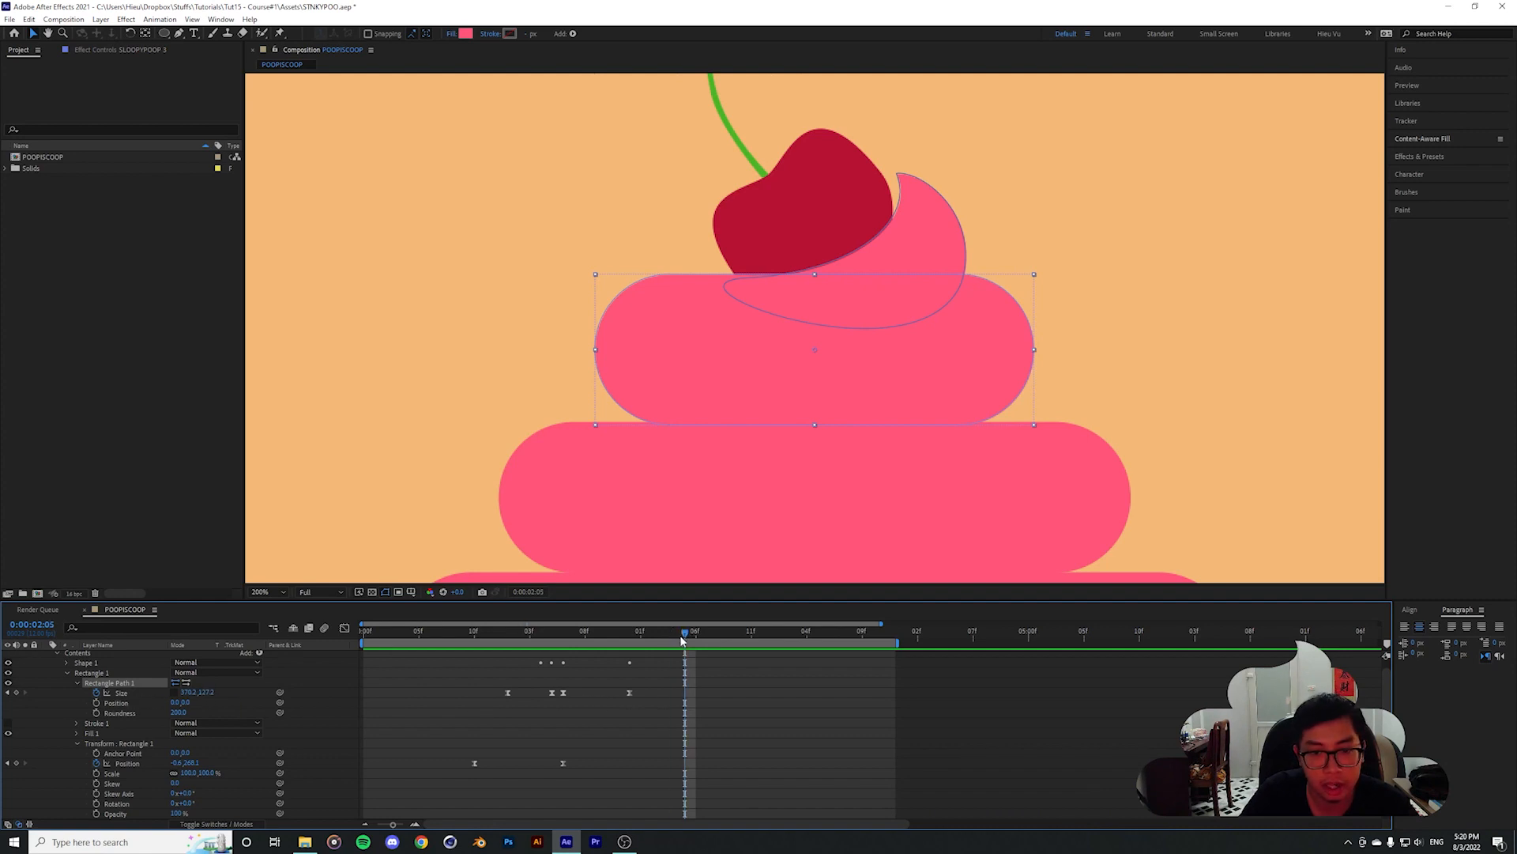
click(671, 633)
click(664, 640)
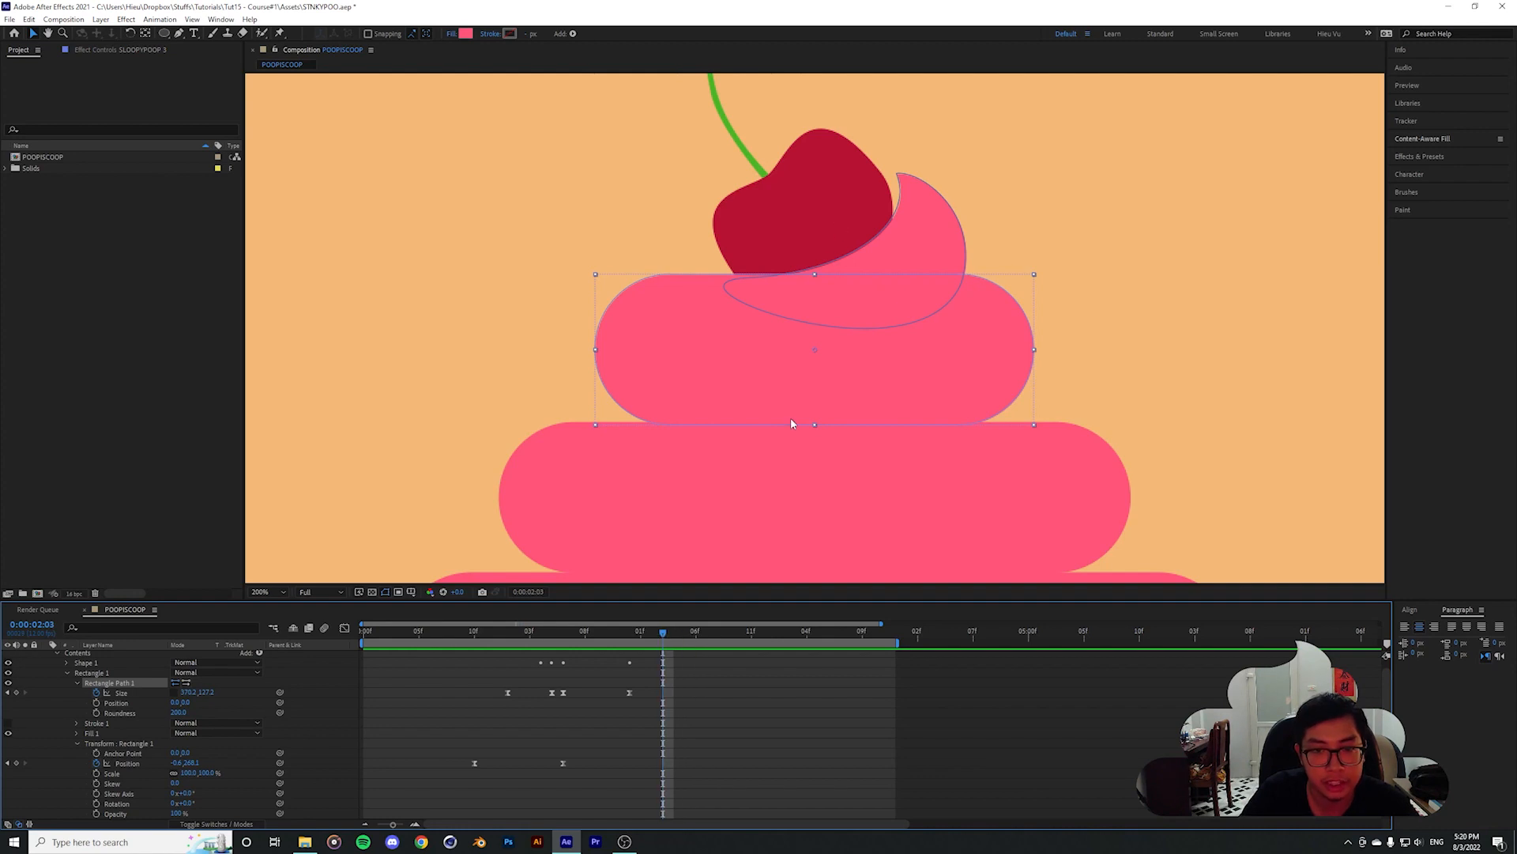
scroll(663, 695, down, 4)
click(651, 632)
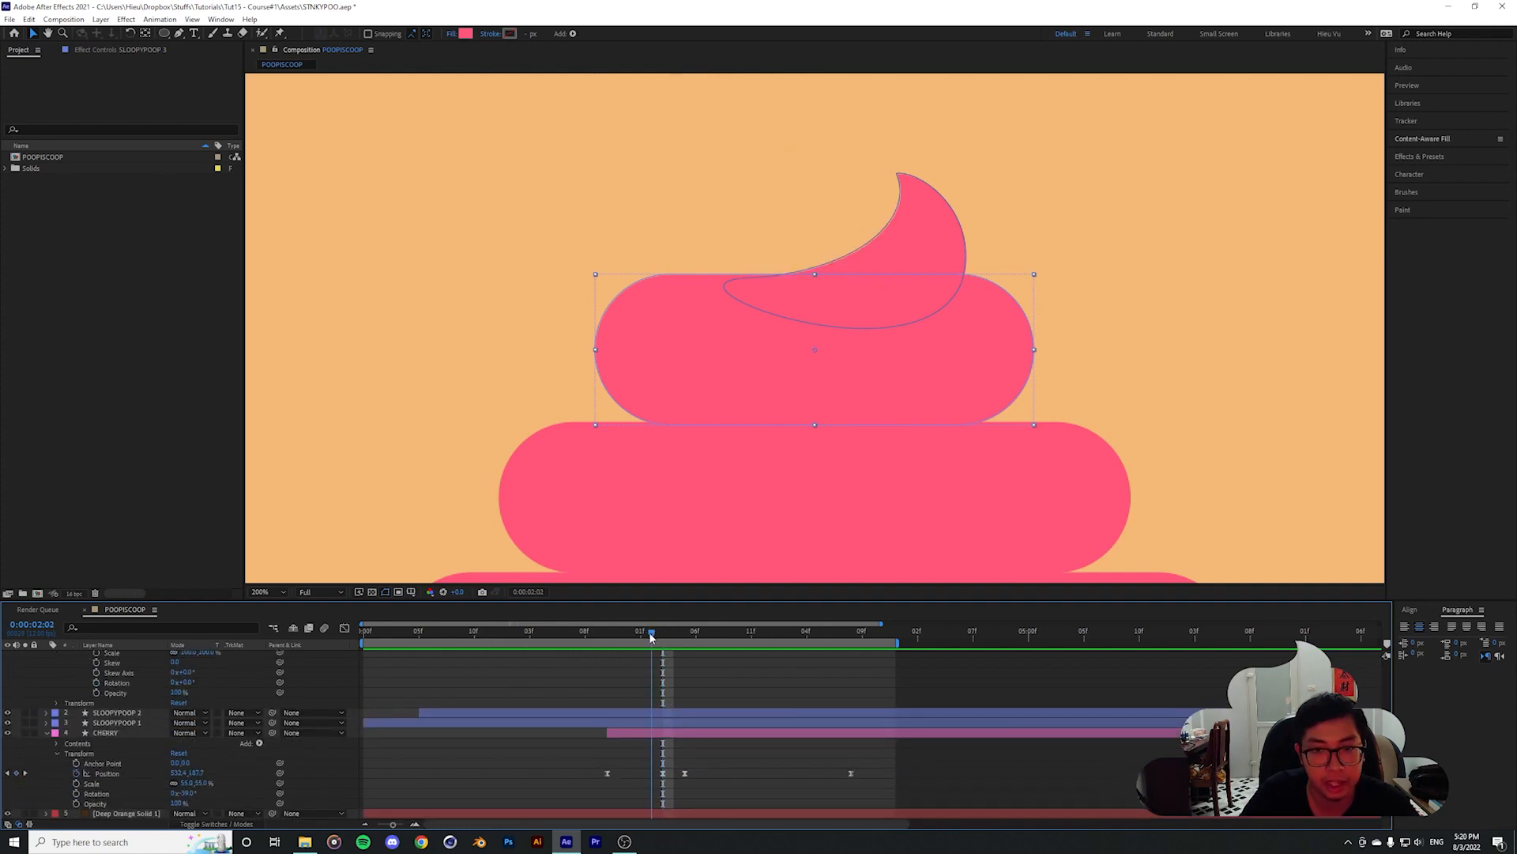
scroll(666, 701, up, 6)
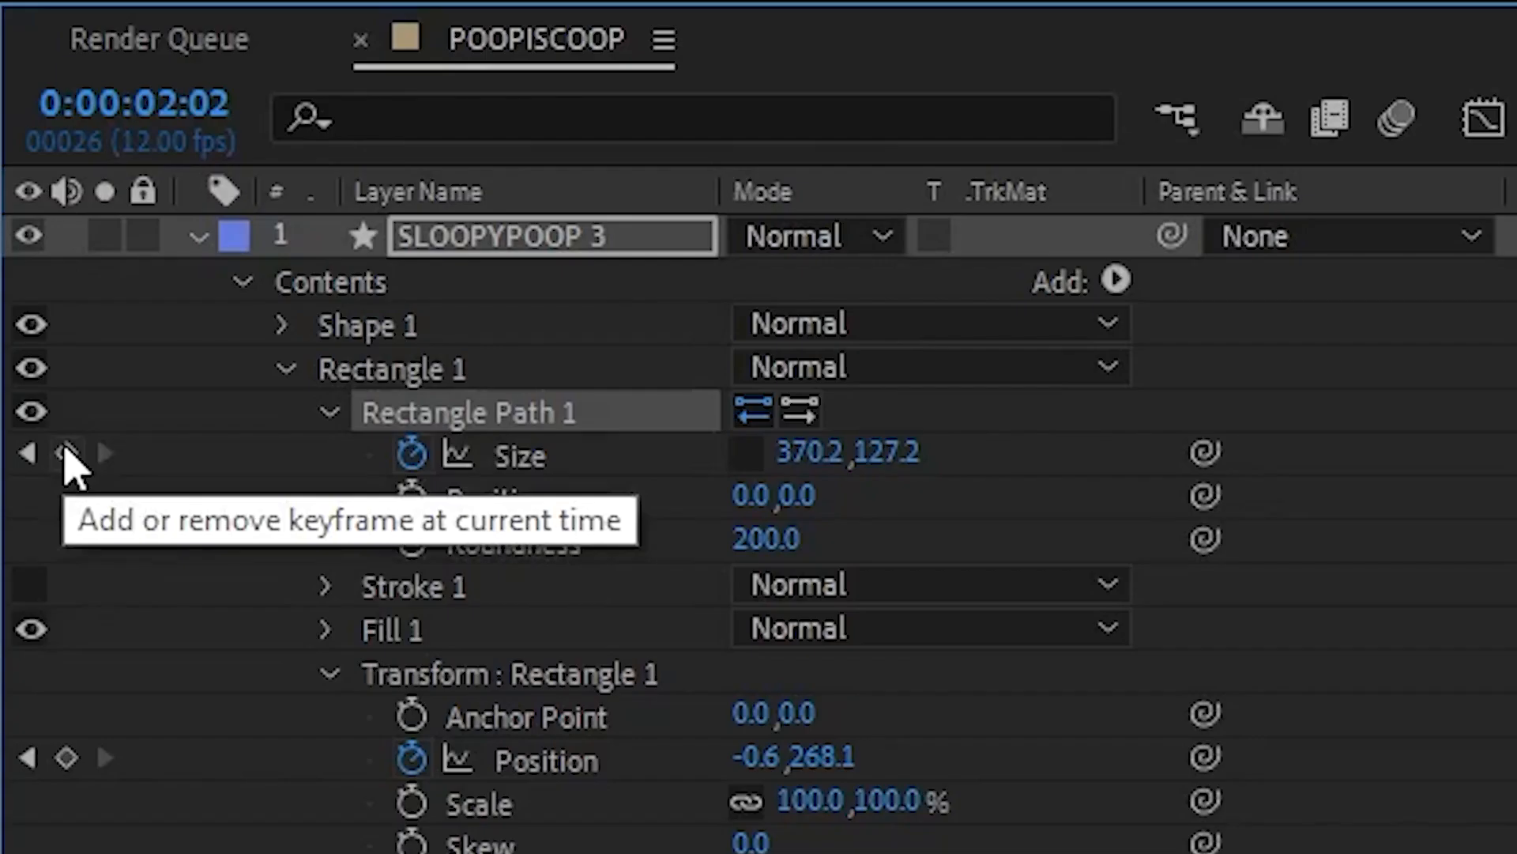
click(65, 452)
Squash the topmost bar at 0:00:02:03 by setting its Rectangle Path 1 Size to about 391.2, 124.2
scroll(675, 694, down, 4)
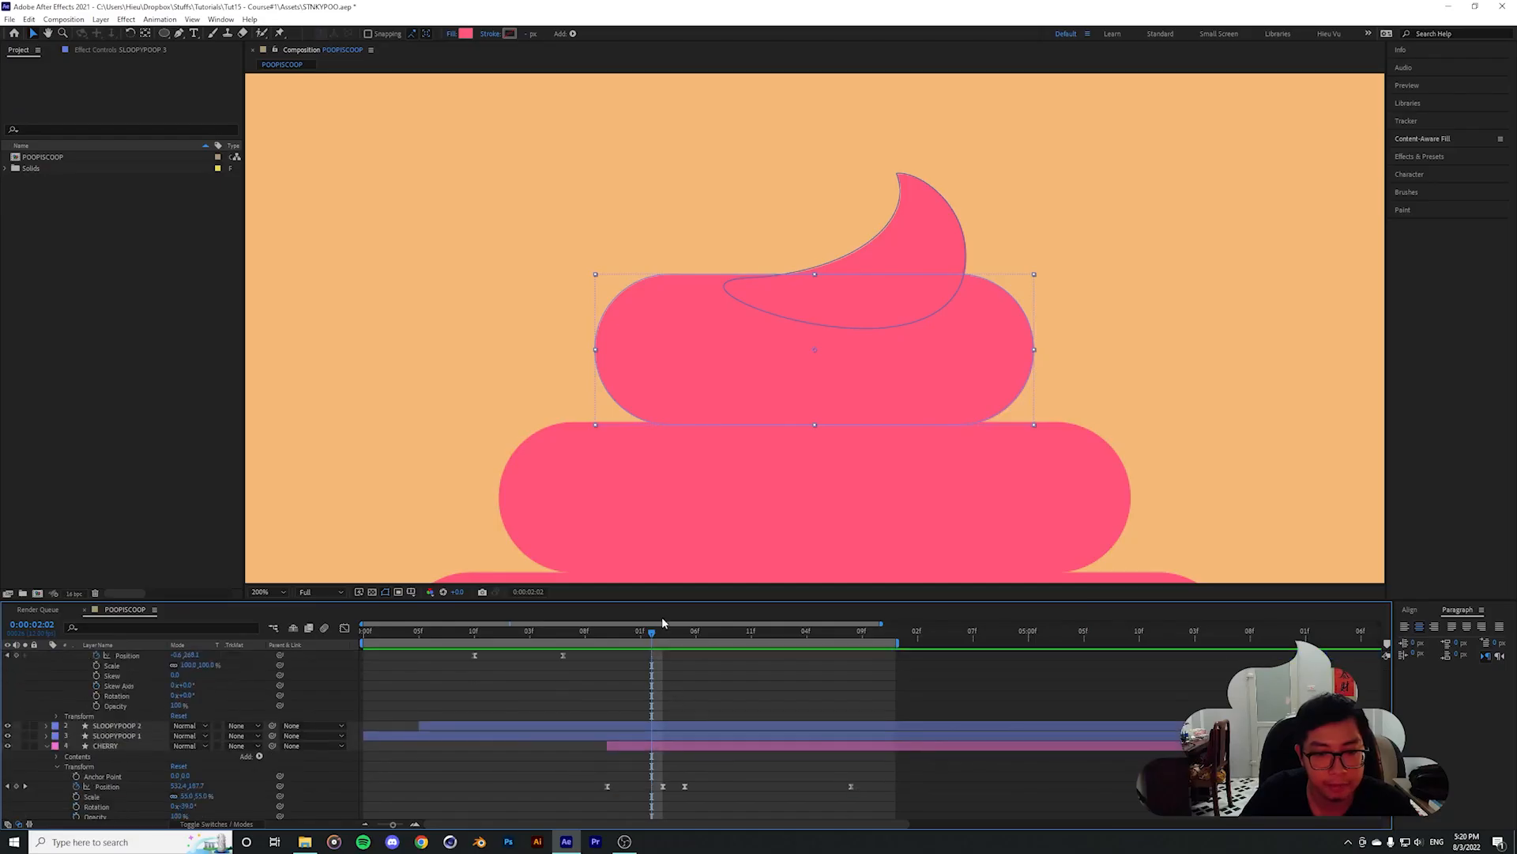
drag(651, 632, 663, 633)
scroll(670, 695, up, 4)
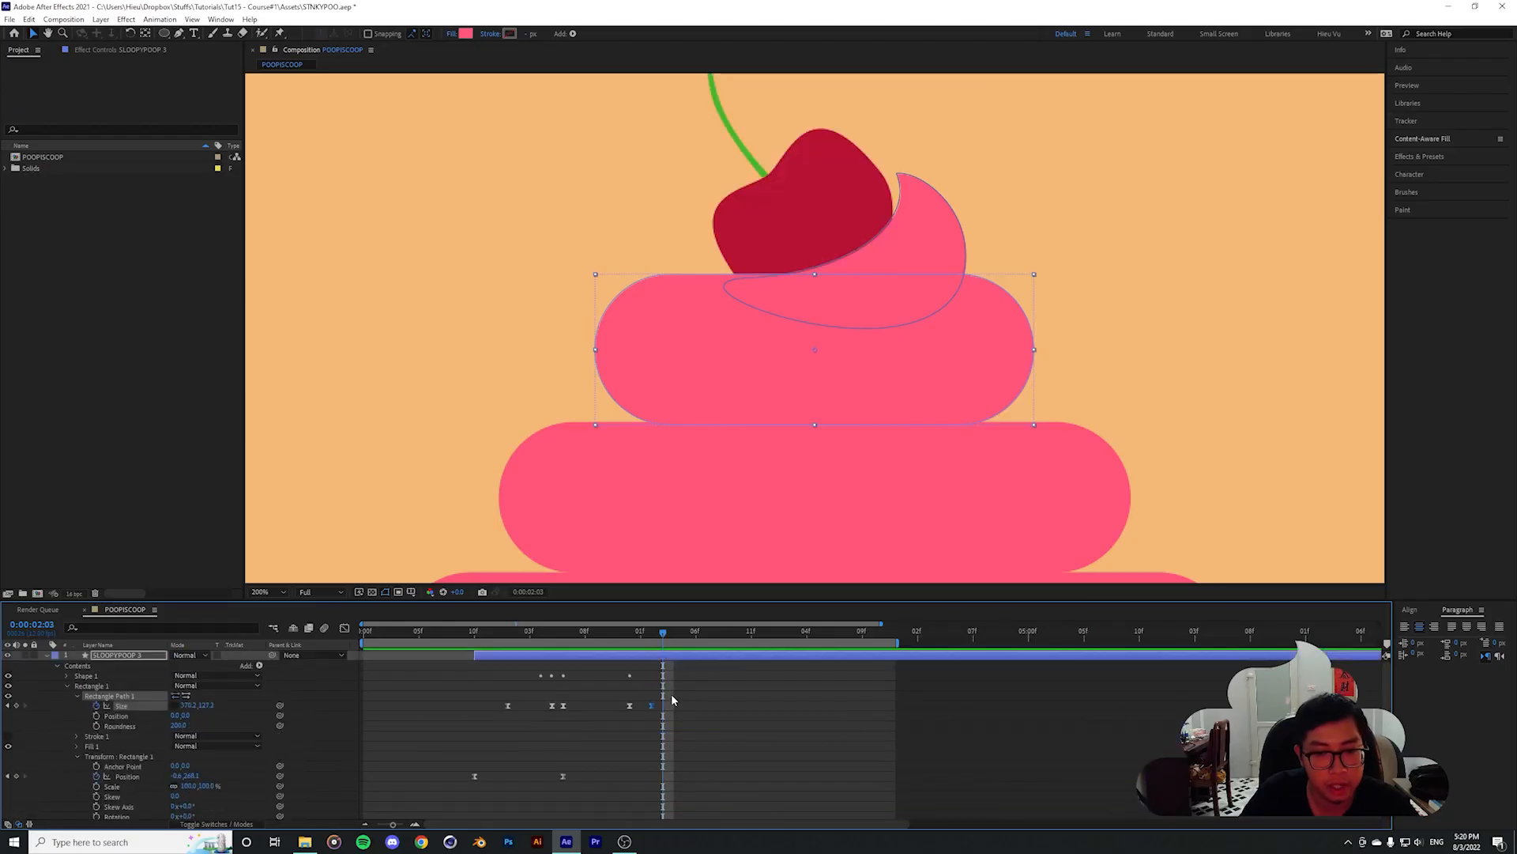
drag(188, 705, 200, 705)
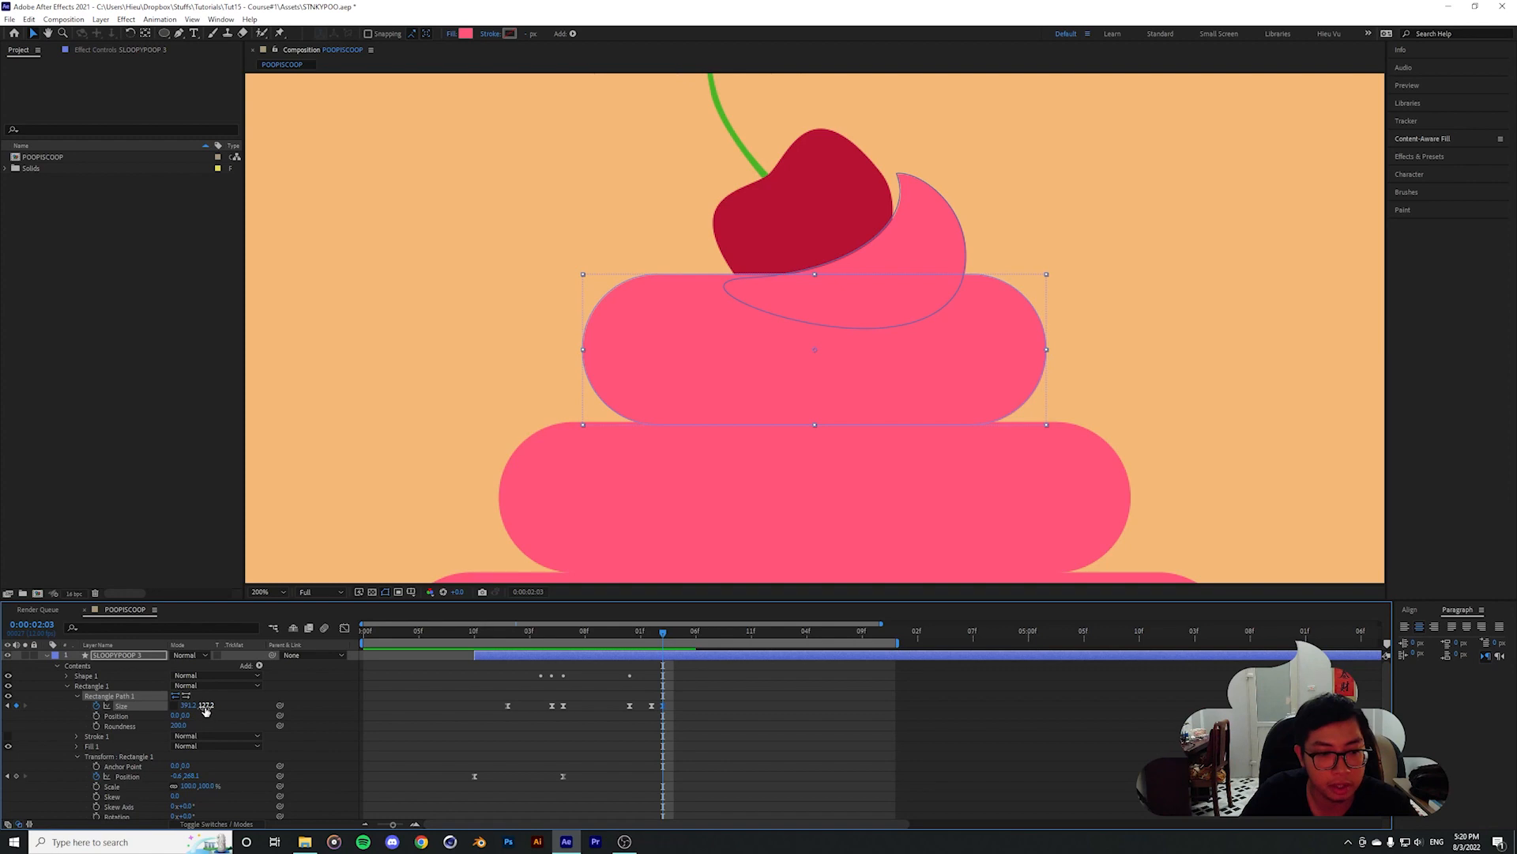
drag(205, 705, 207, 705)
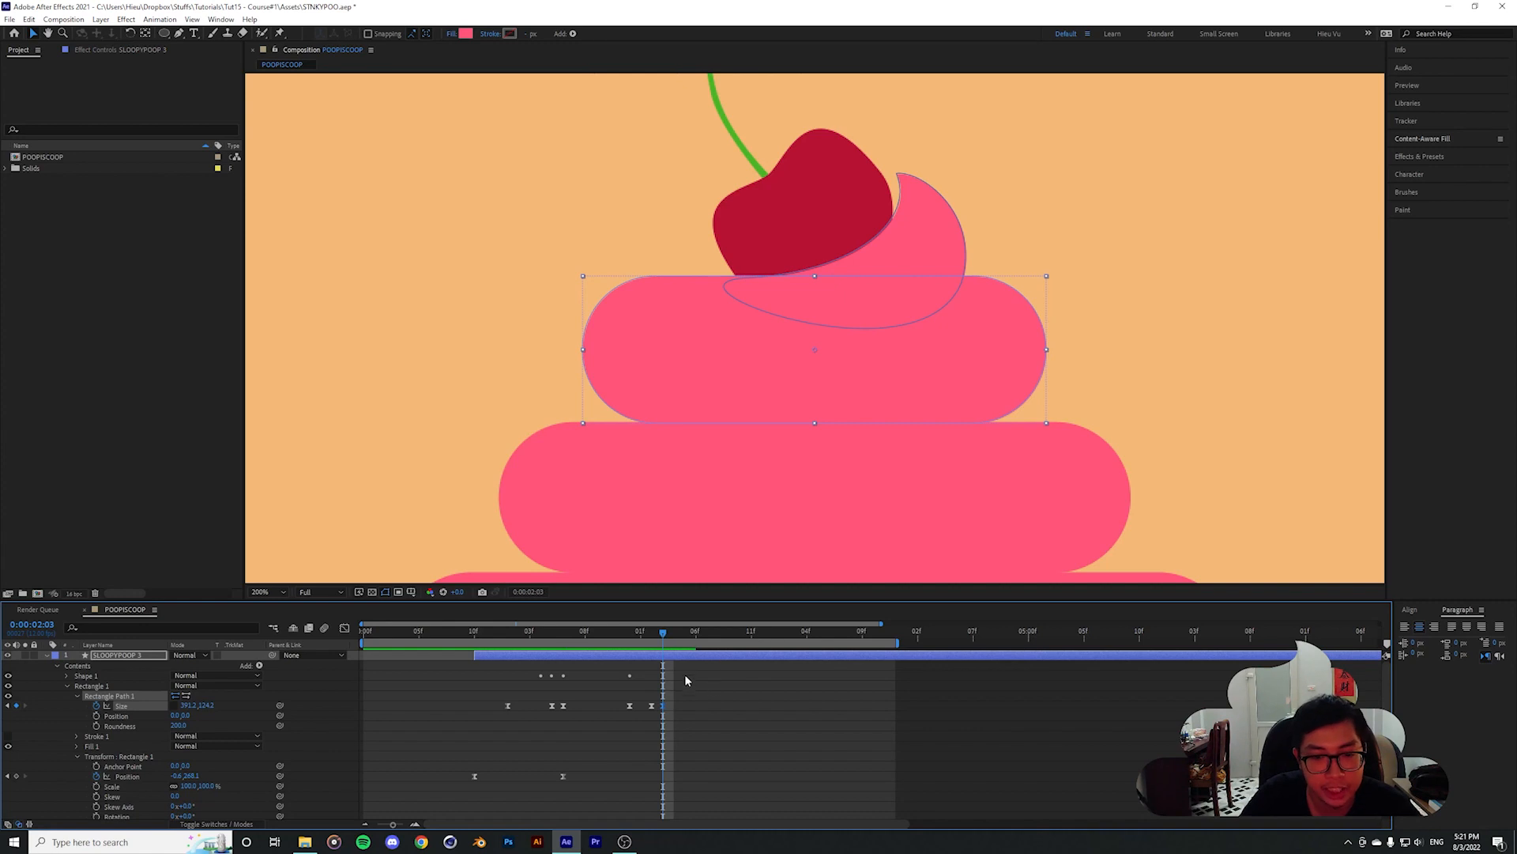
scroll(689, 683, down, 5)
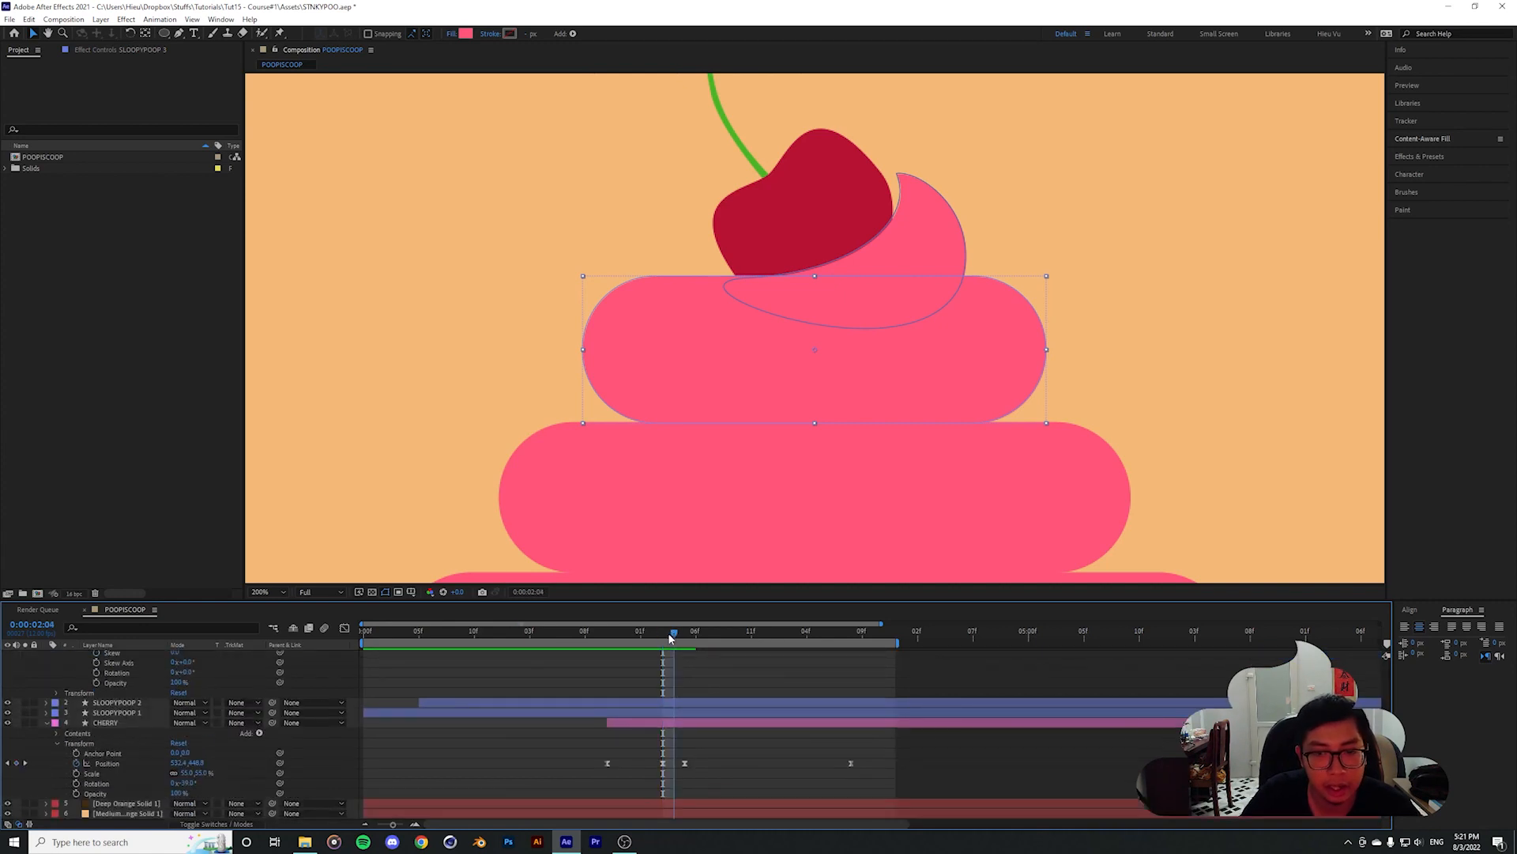
Copy the topmost bar's unsquashed Size keyframe from 0:00:02:02 to 0:00:02:05 so the bar returns to 370.2, 127.2
click(680, 634)
scroll(690, 702, up, 5)
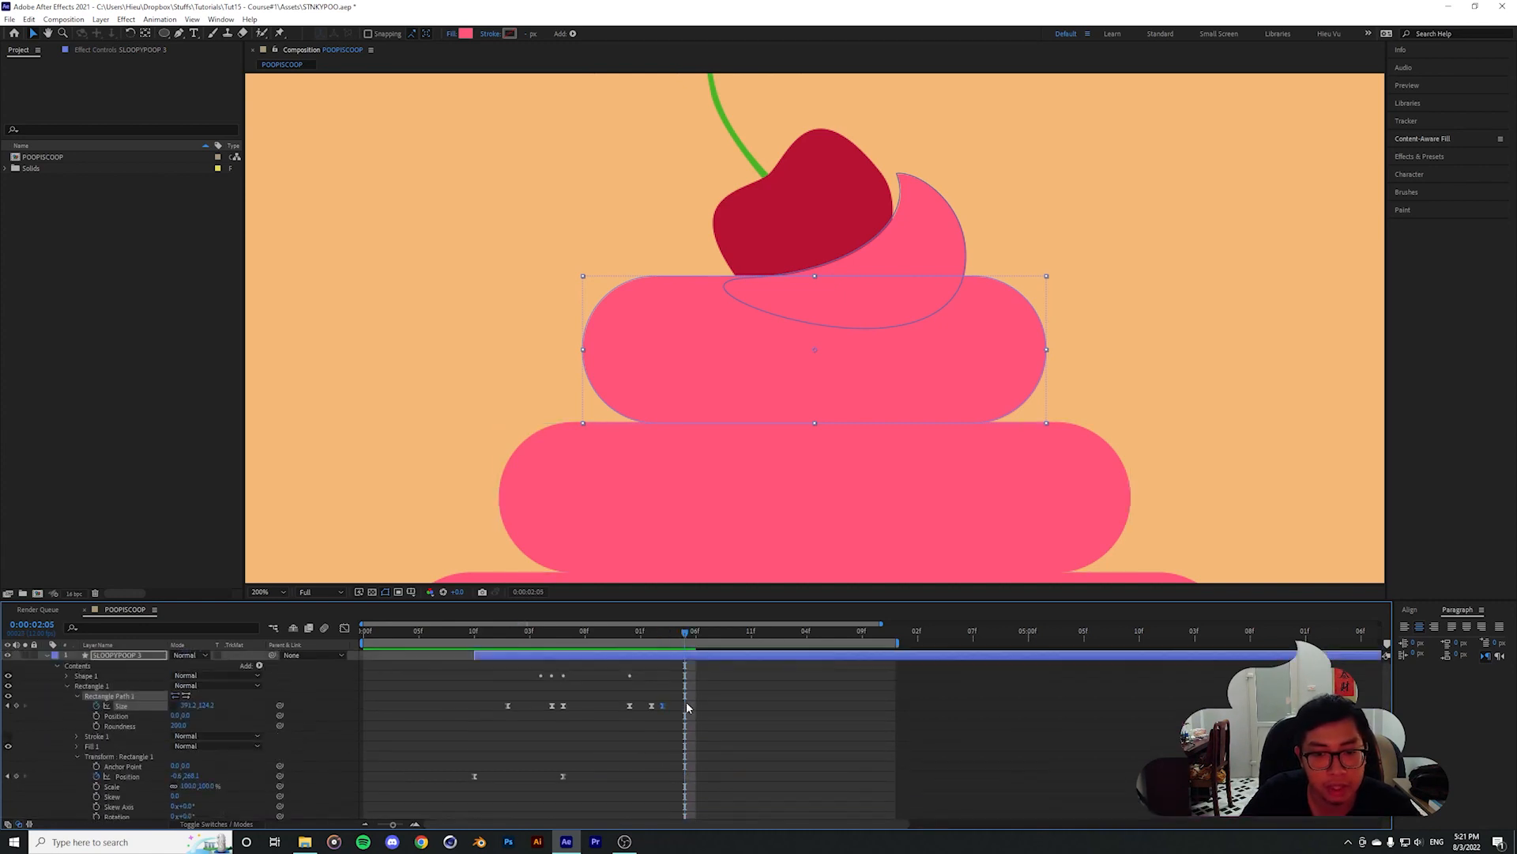
drag(645, 698, 662, 717)
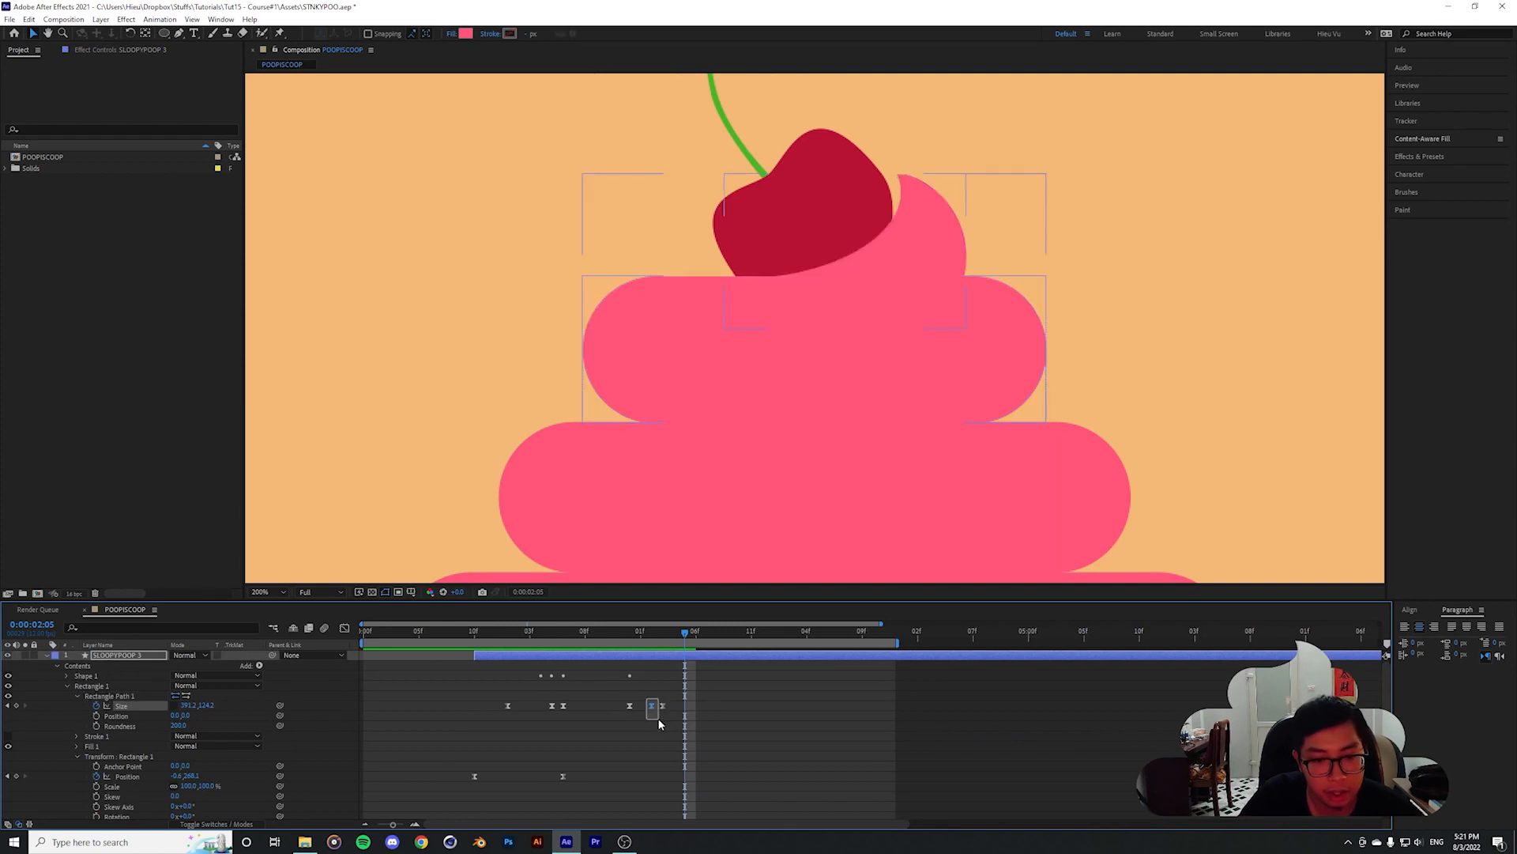
click(660, 723)
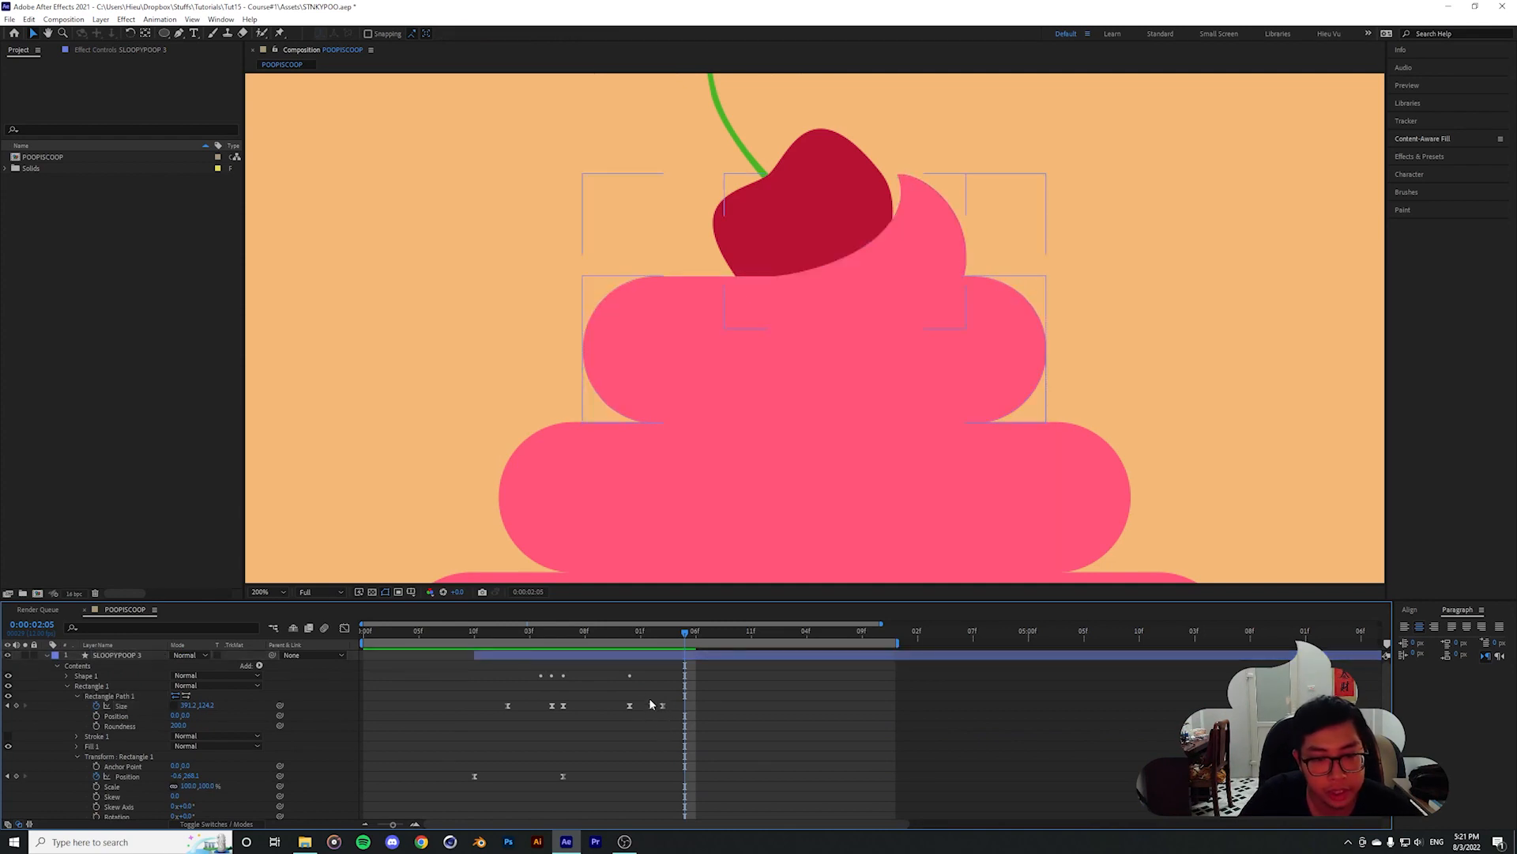
drag(647, 698, 656, 713)
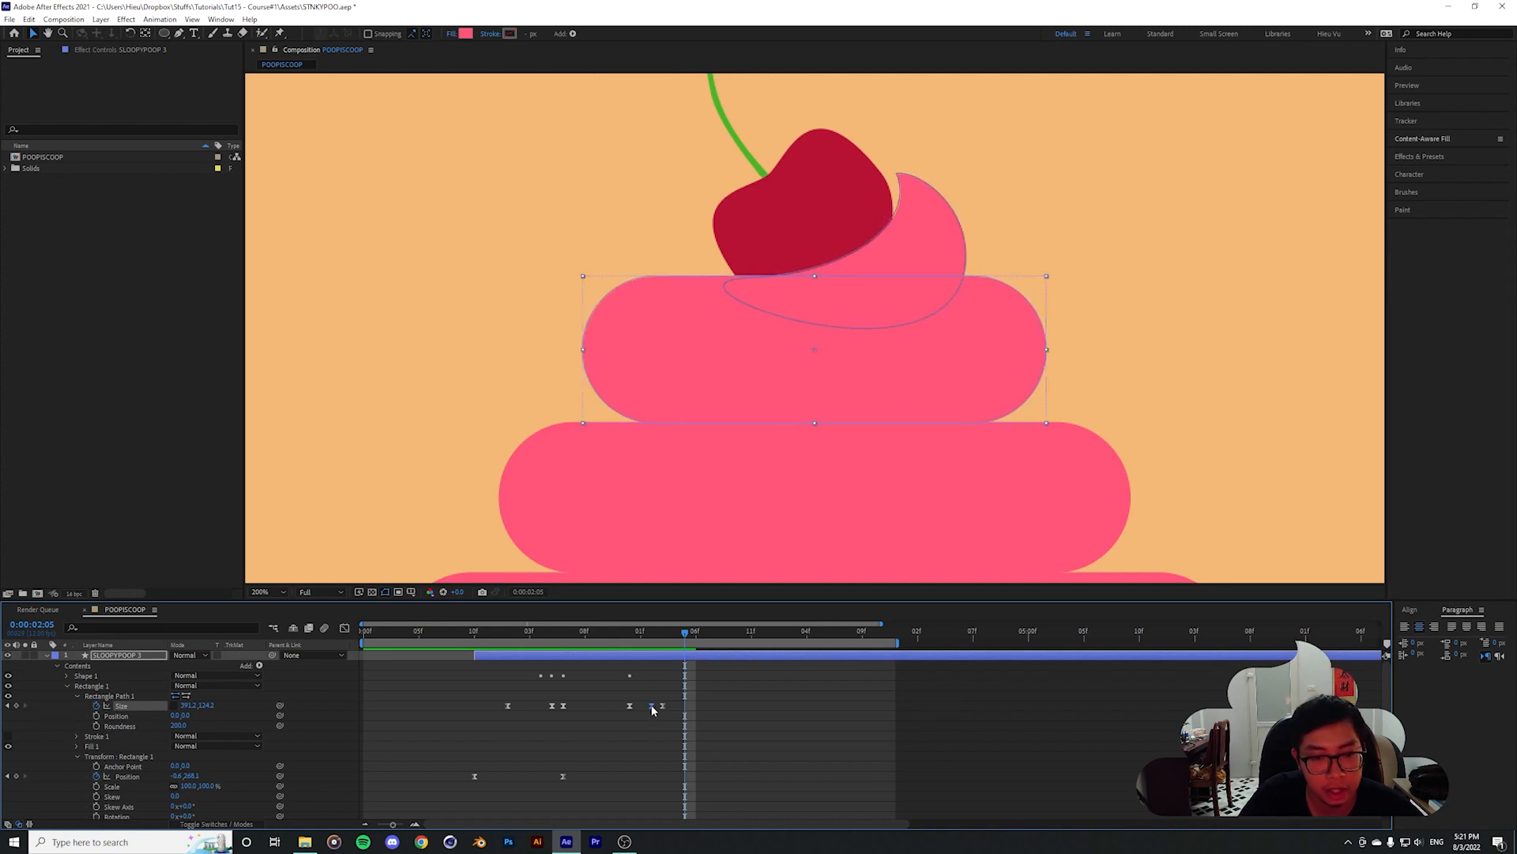
key(ctrl+v)
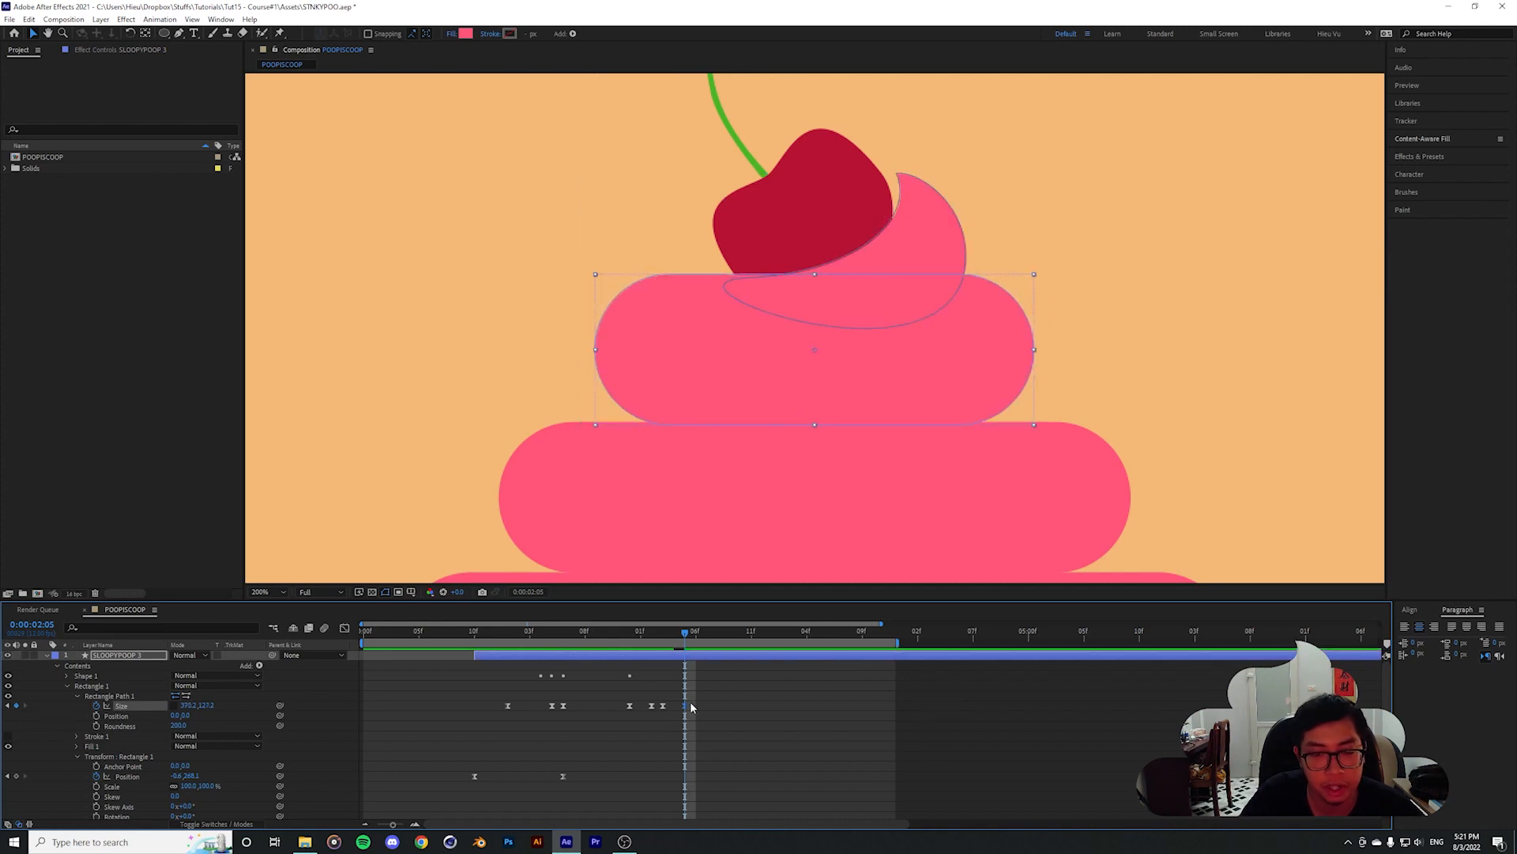
Replay the animation from before the cherry's landing to check the topmost bar's squash and recovery
drag(684, 632, 607, 632)
key(comma)
click(748, 685)
key(space)
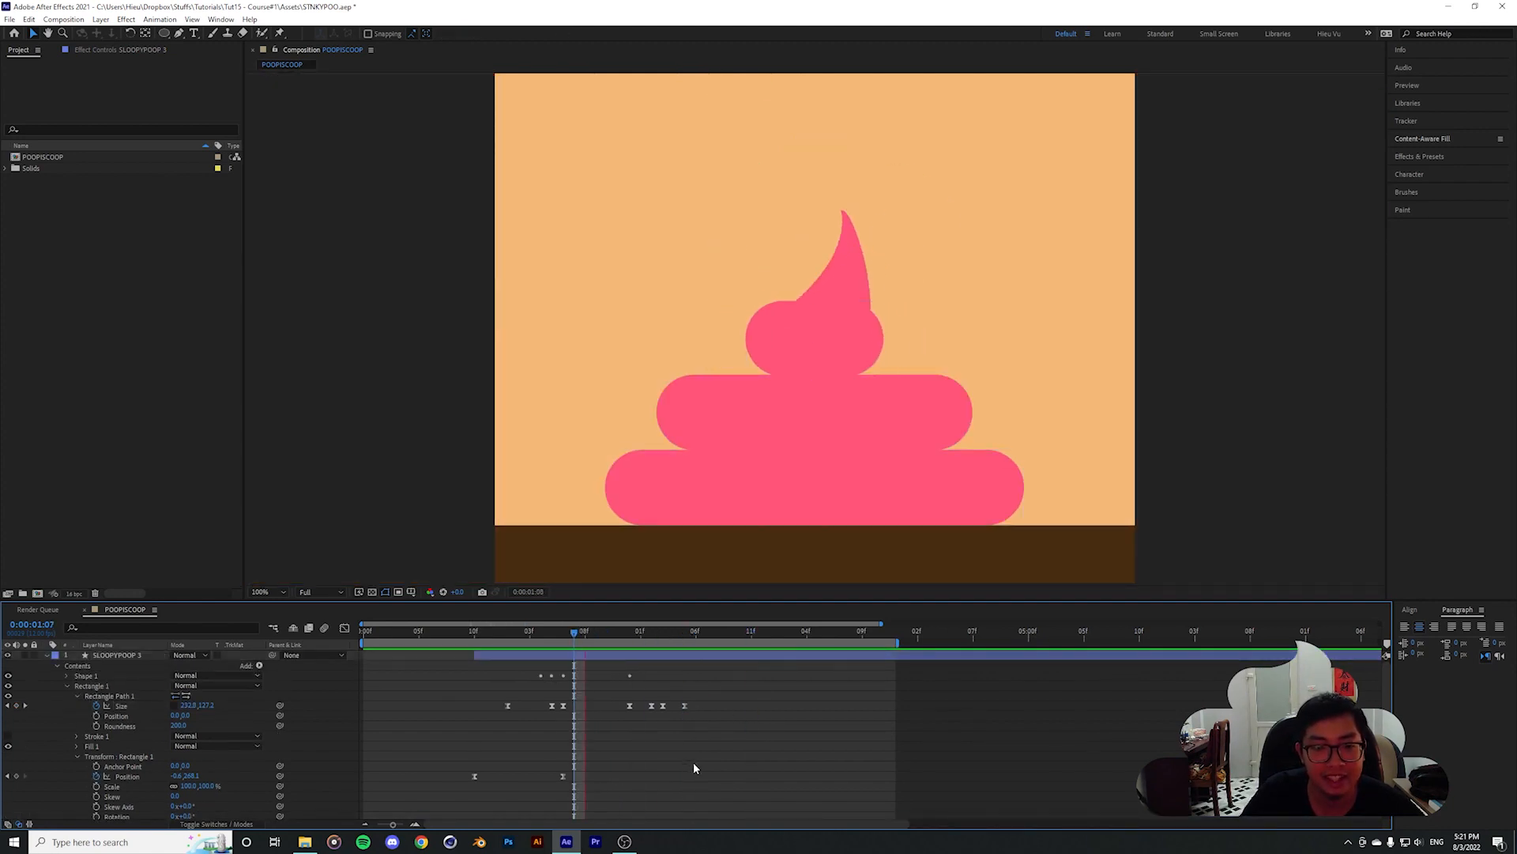
key(space)
key(period)
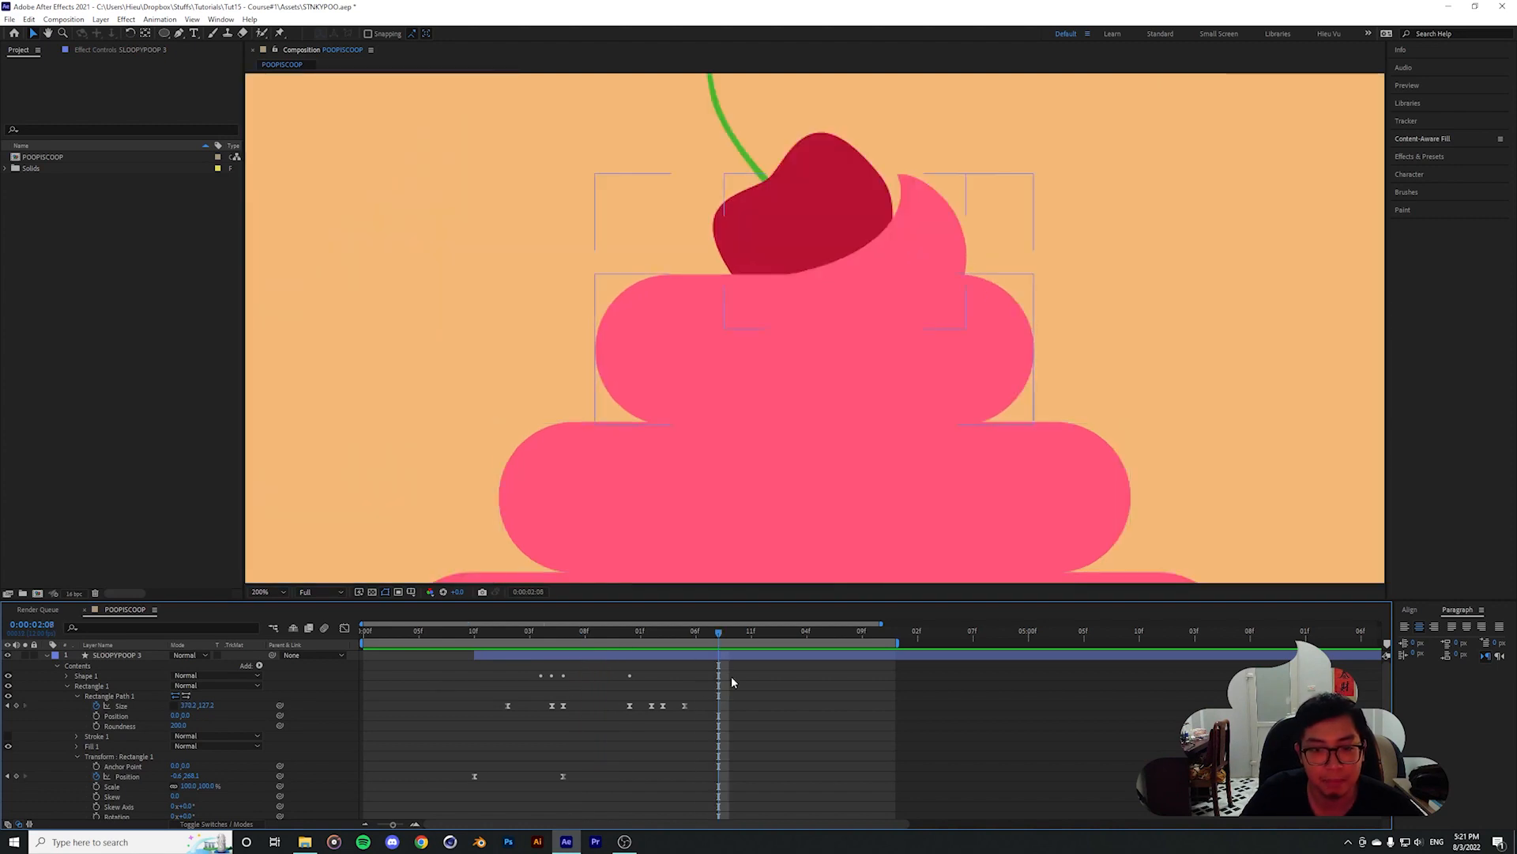
Move the topmost bar's squashed Size keyframe to 0:00:02:04 and its recovery keyframe to 0:00:02:07, and replay the landing
click(663, 705)
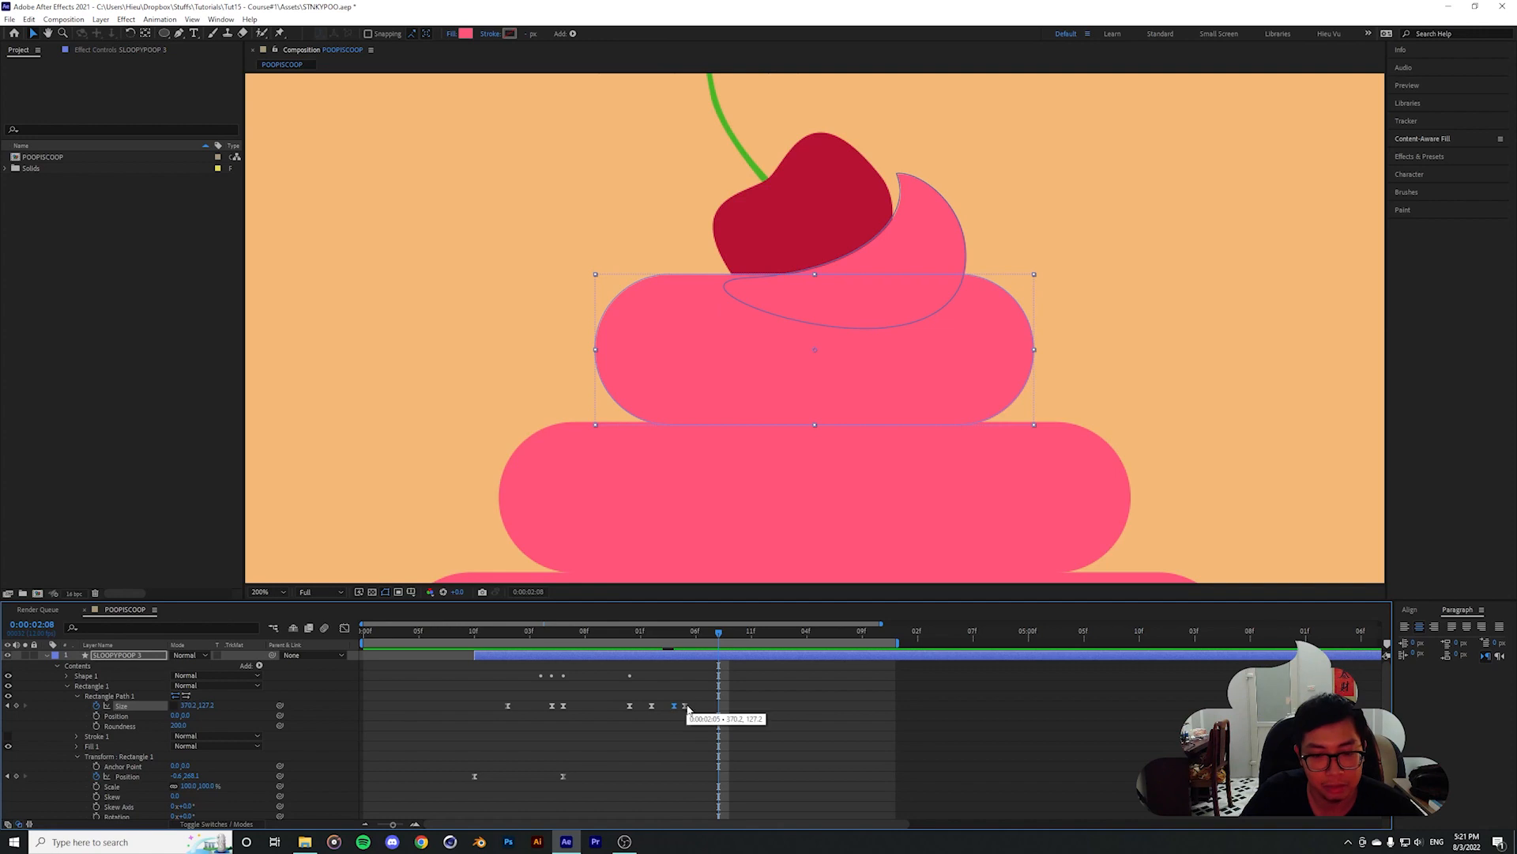
click(685, 706)
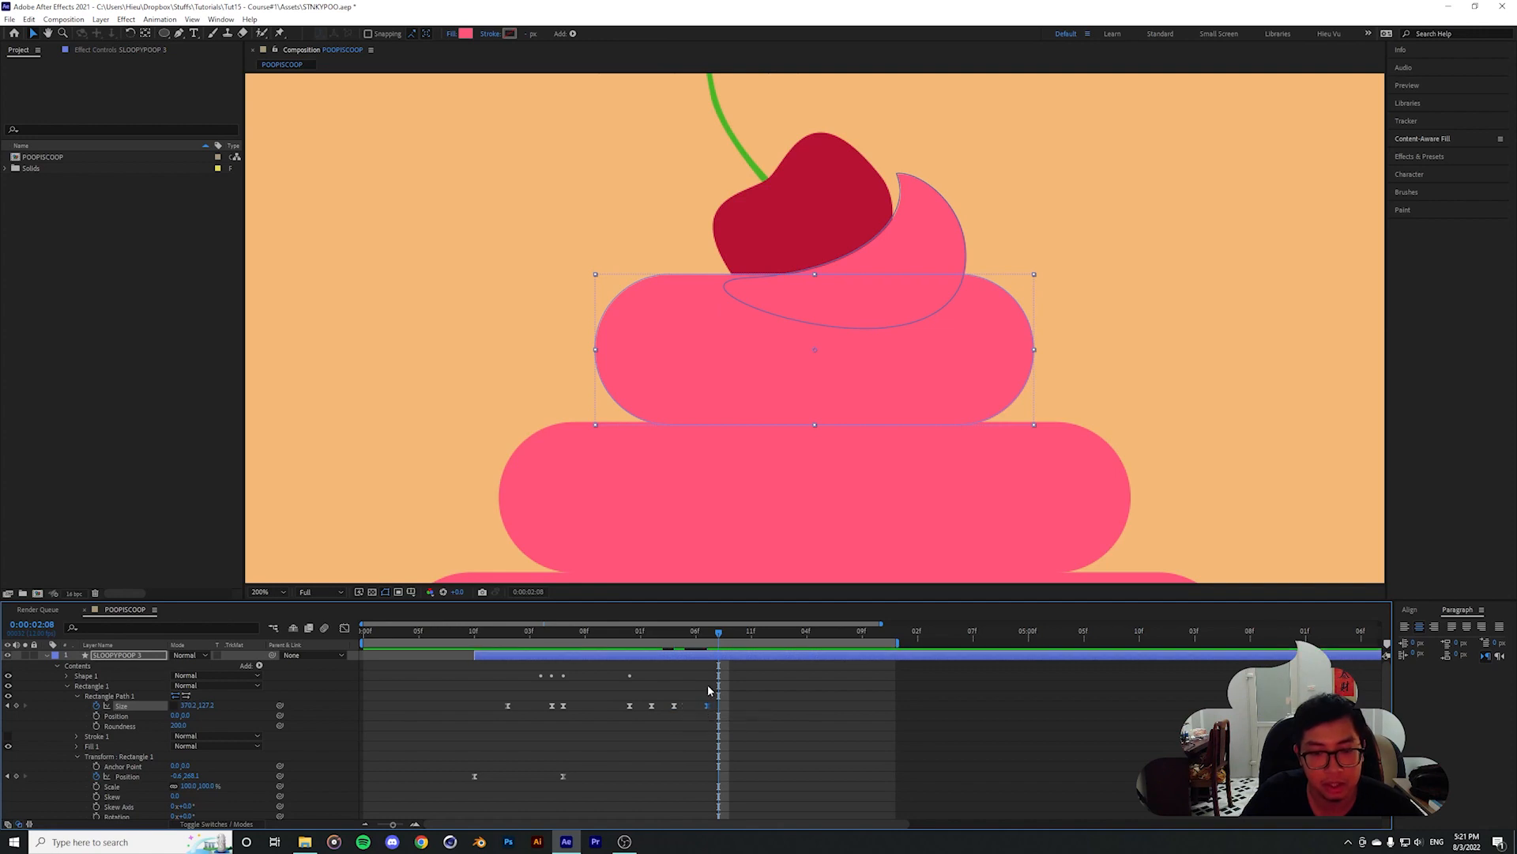
drag(689, 692, 732, 727)
drag(646, 635, 597, 633)
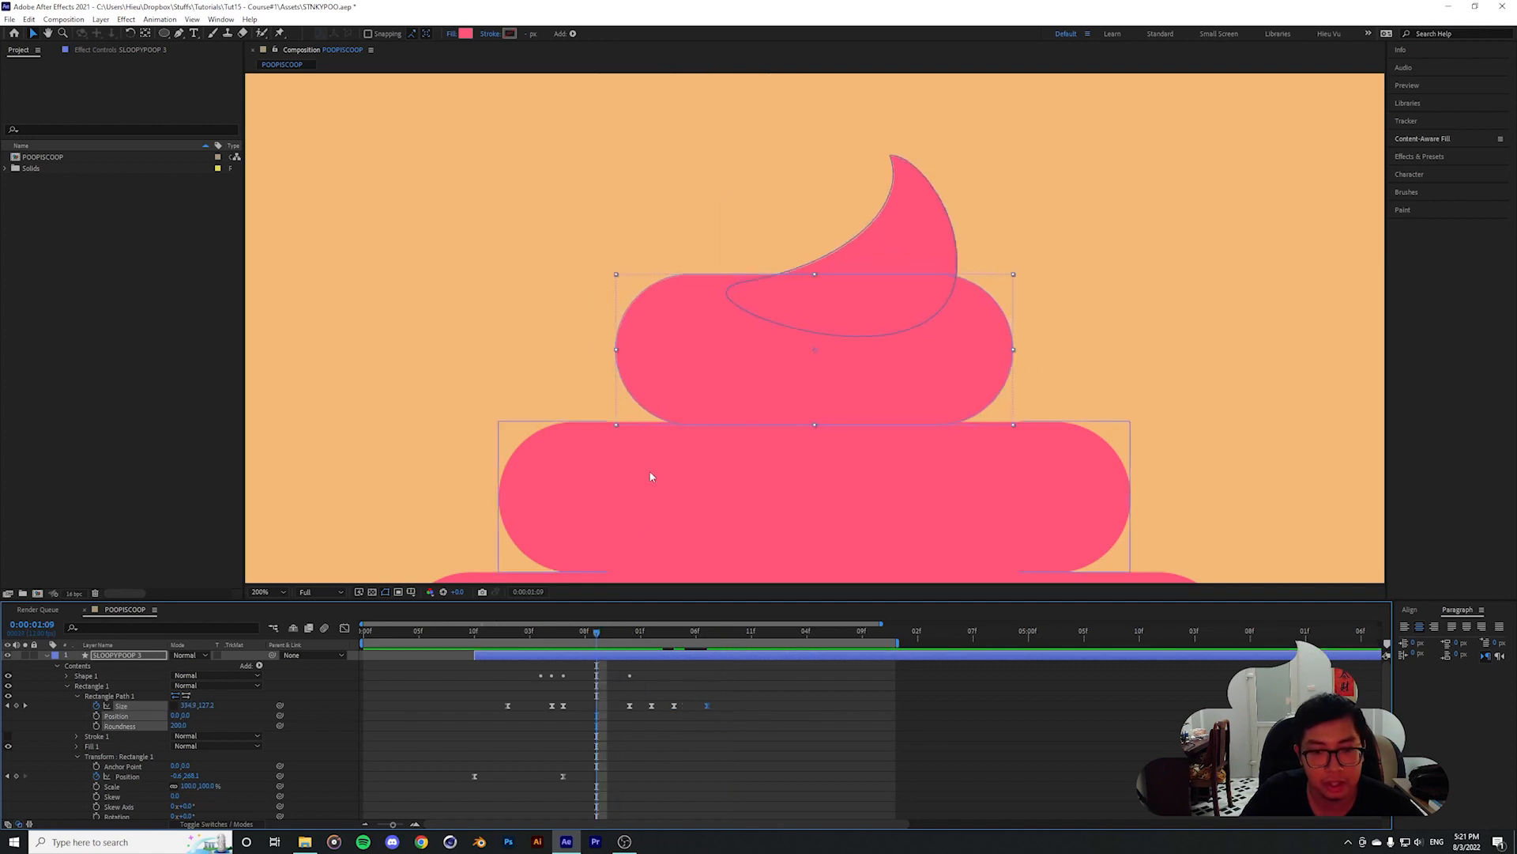
scroll(650, 474, down, 1)
key(space)
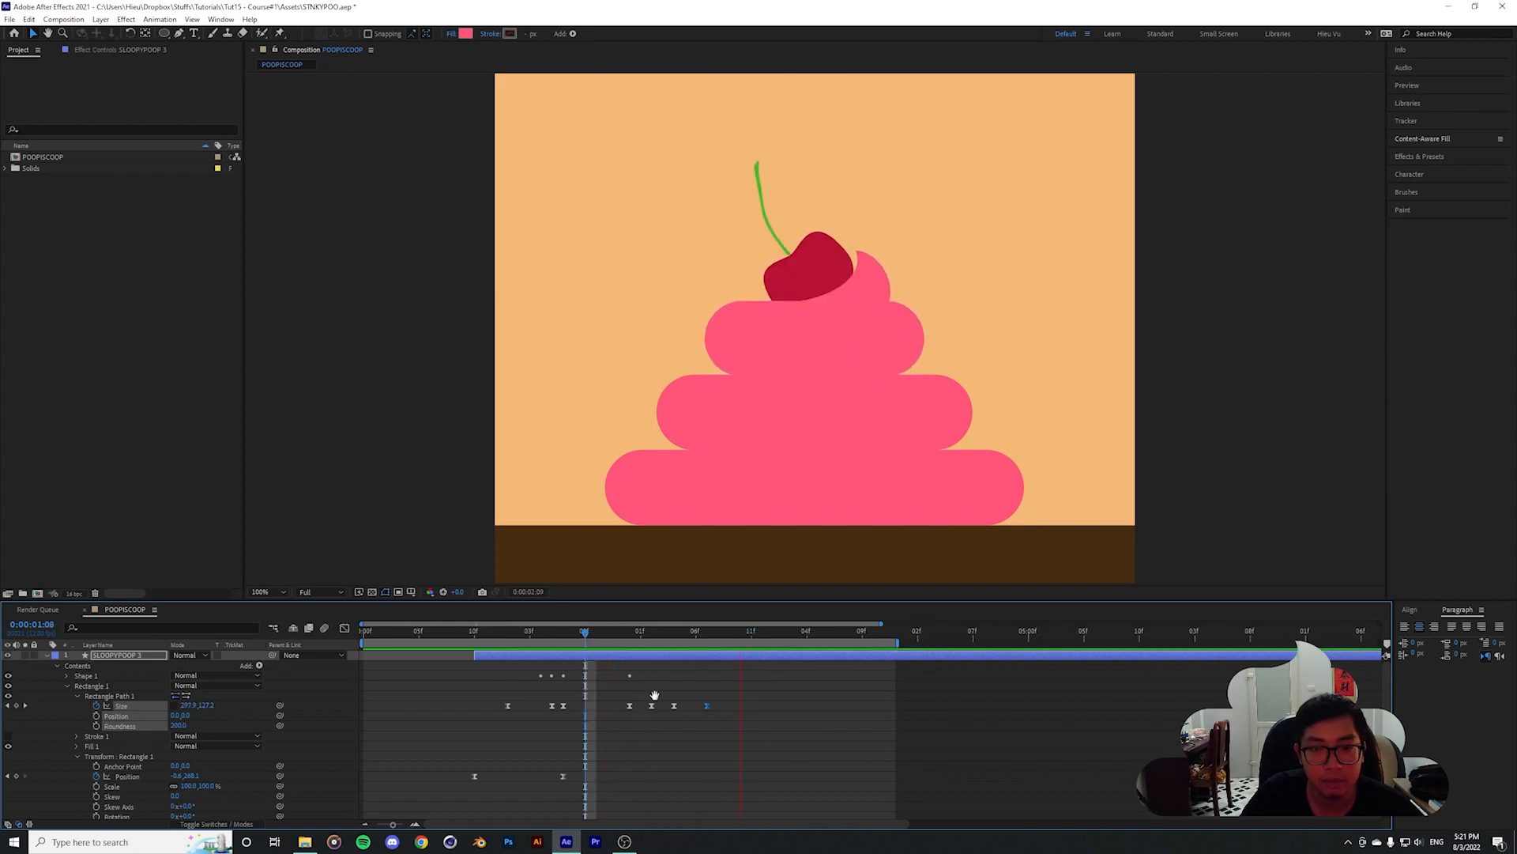
Shift the three squash Size keyframes one frame later and show the squashed keyframe at 0:00:02:05 up close in the speed graph
click(674, 636)
drag(676, 696, 699, 723)
click(344, 630)
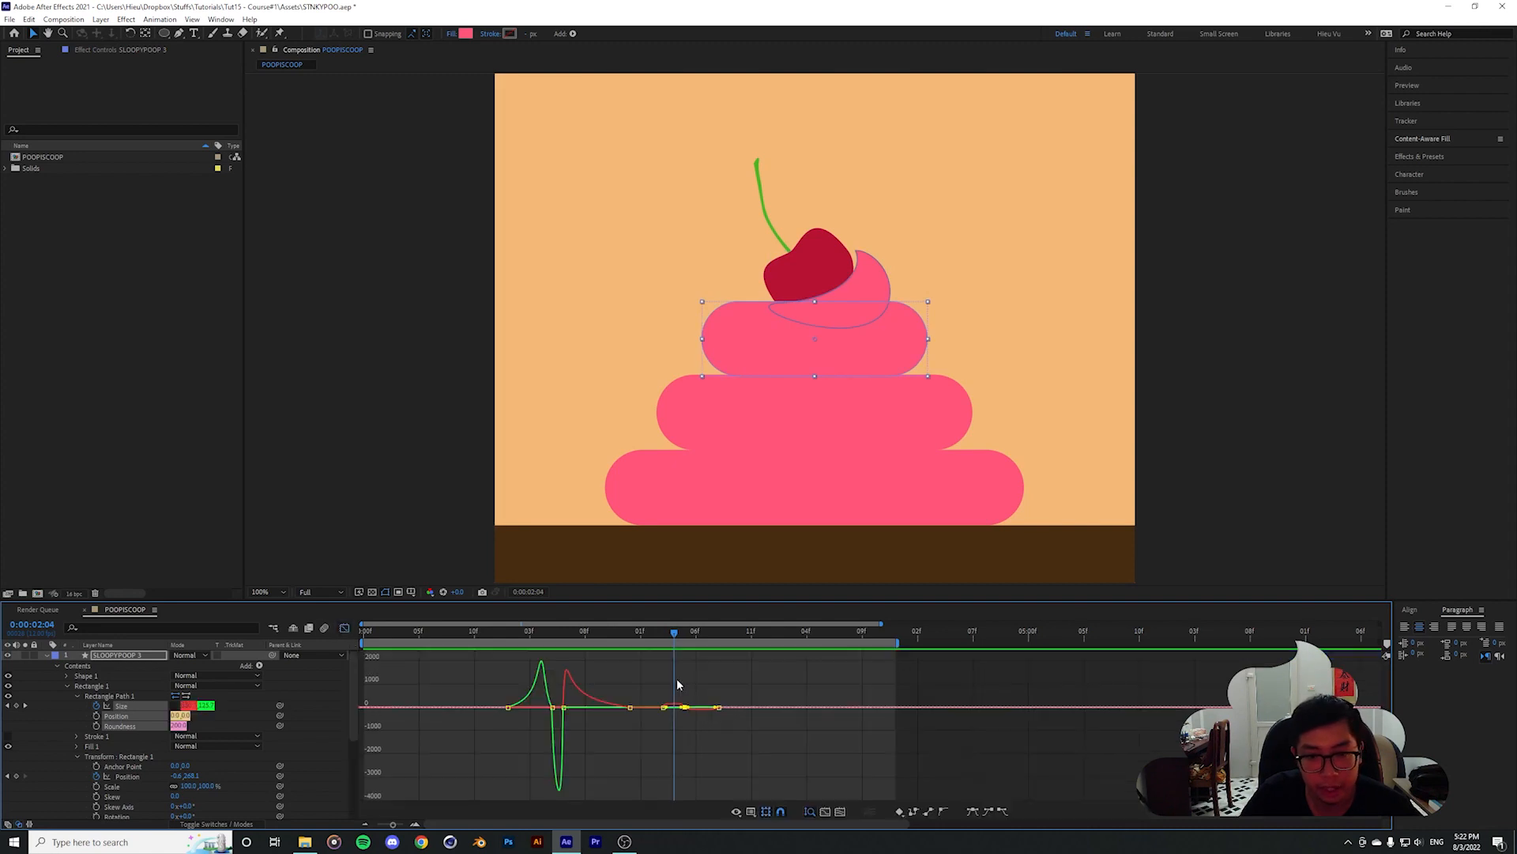
key(equal)
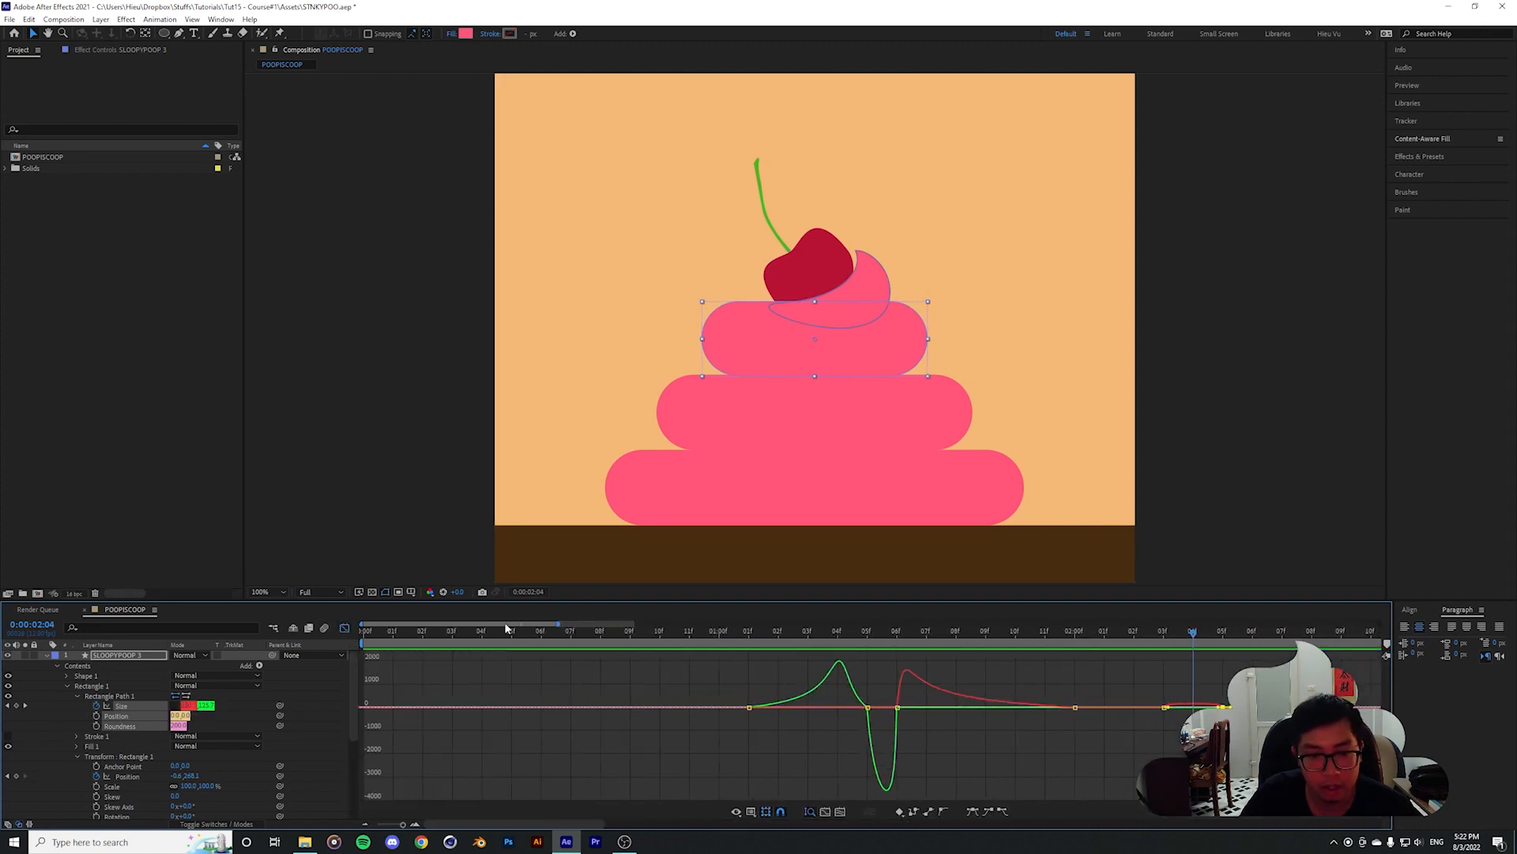
drag(507, 628, 622, 641)
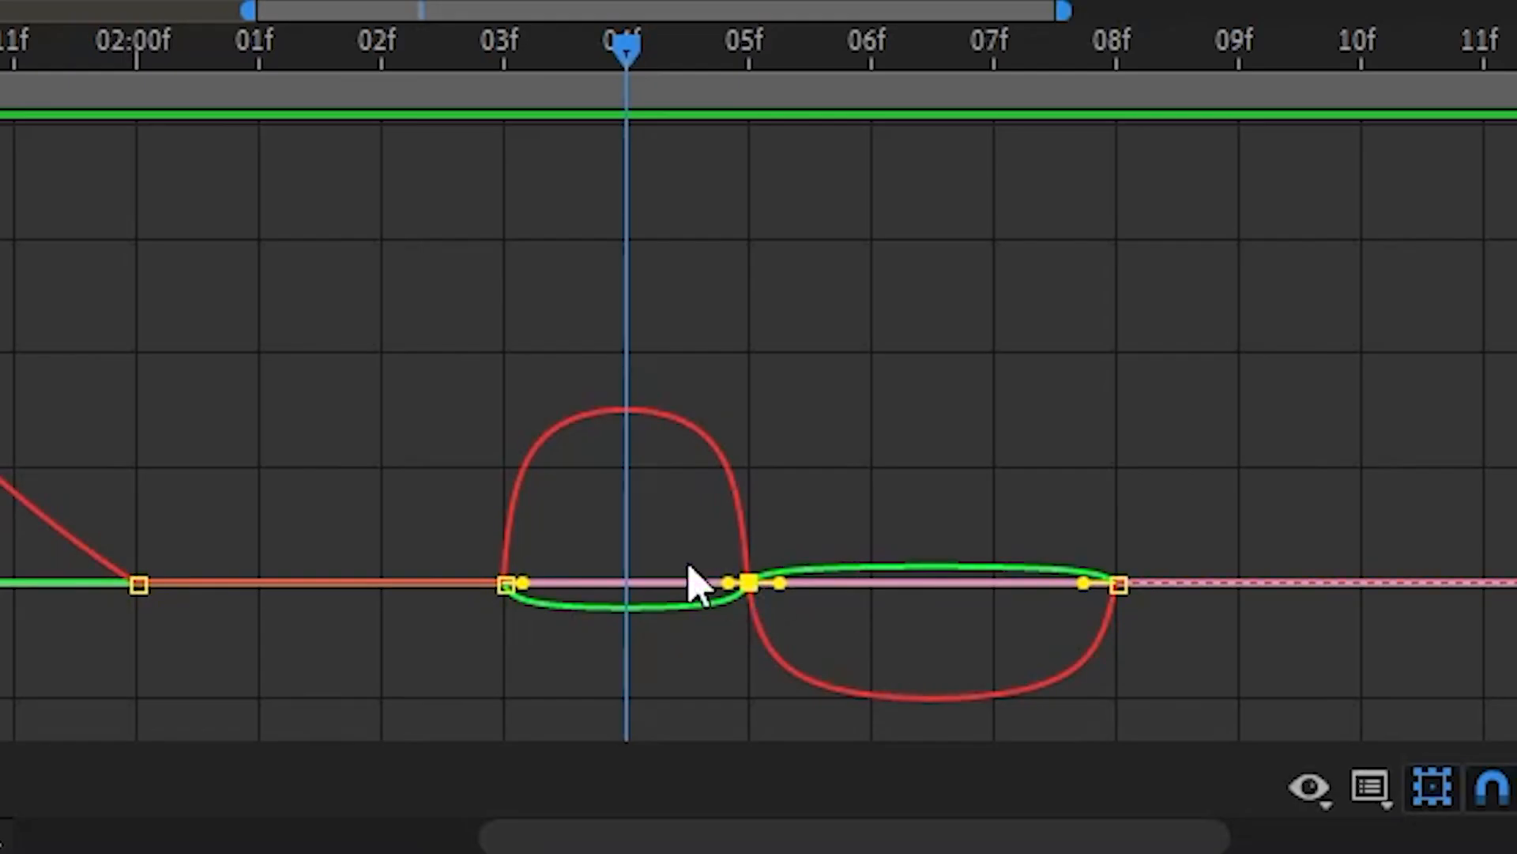
Extend the incoming speed influence of SLOOPYPOOP 3's rectangle Size keyframe at 2:05 back to about 2:04, and scrub through the curve
click(595, 760)
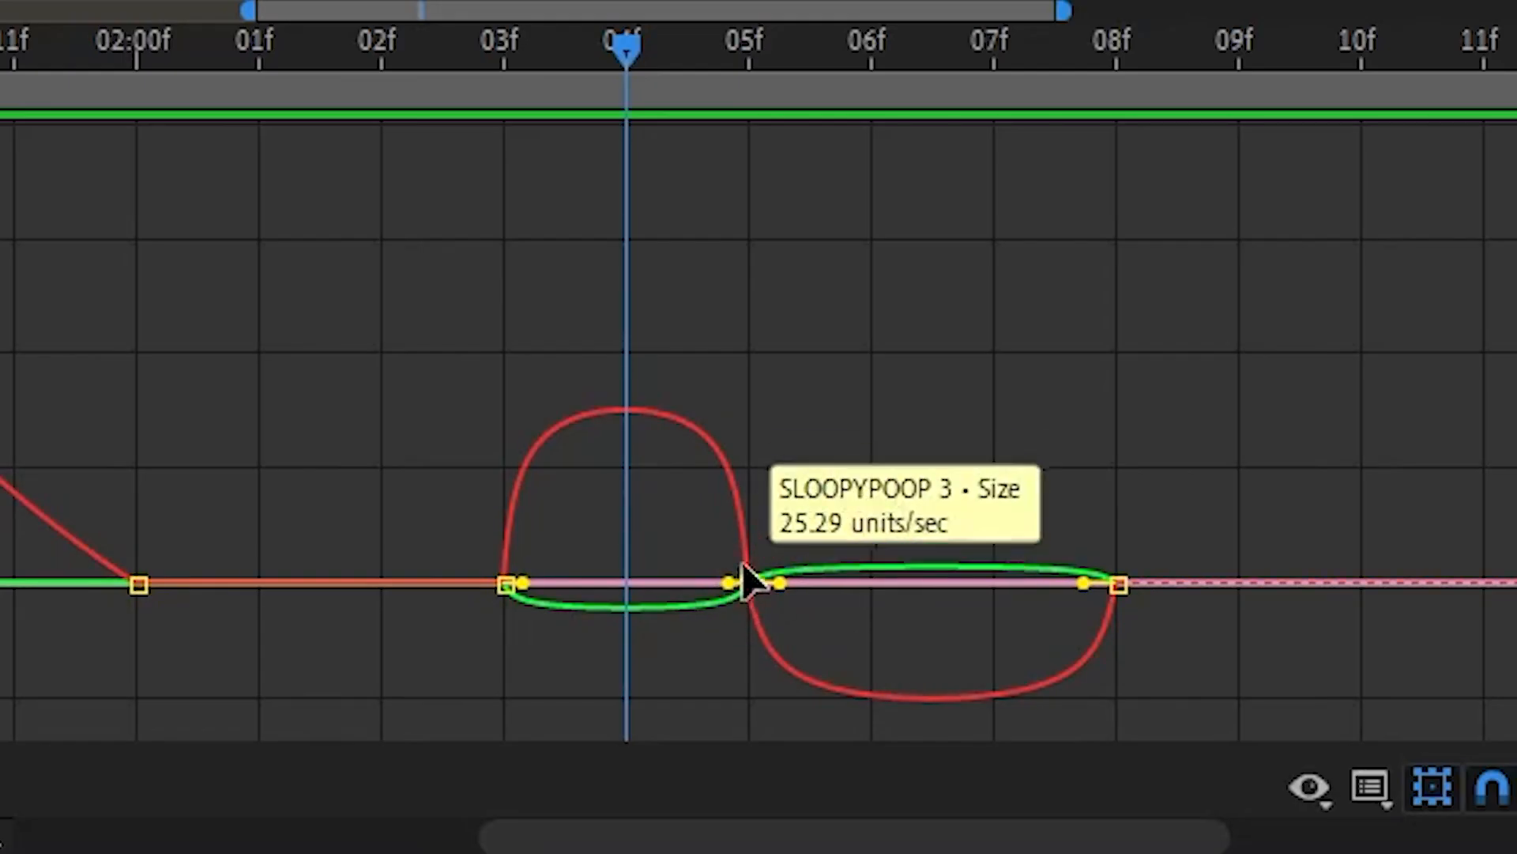
drag(691, 542, 842, 637)
drag(732, 582, 605, 588)
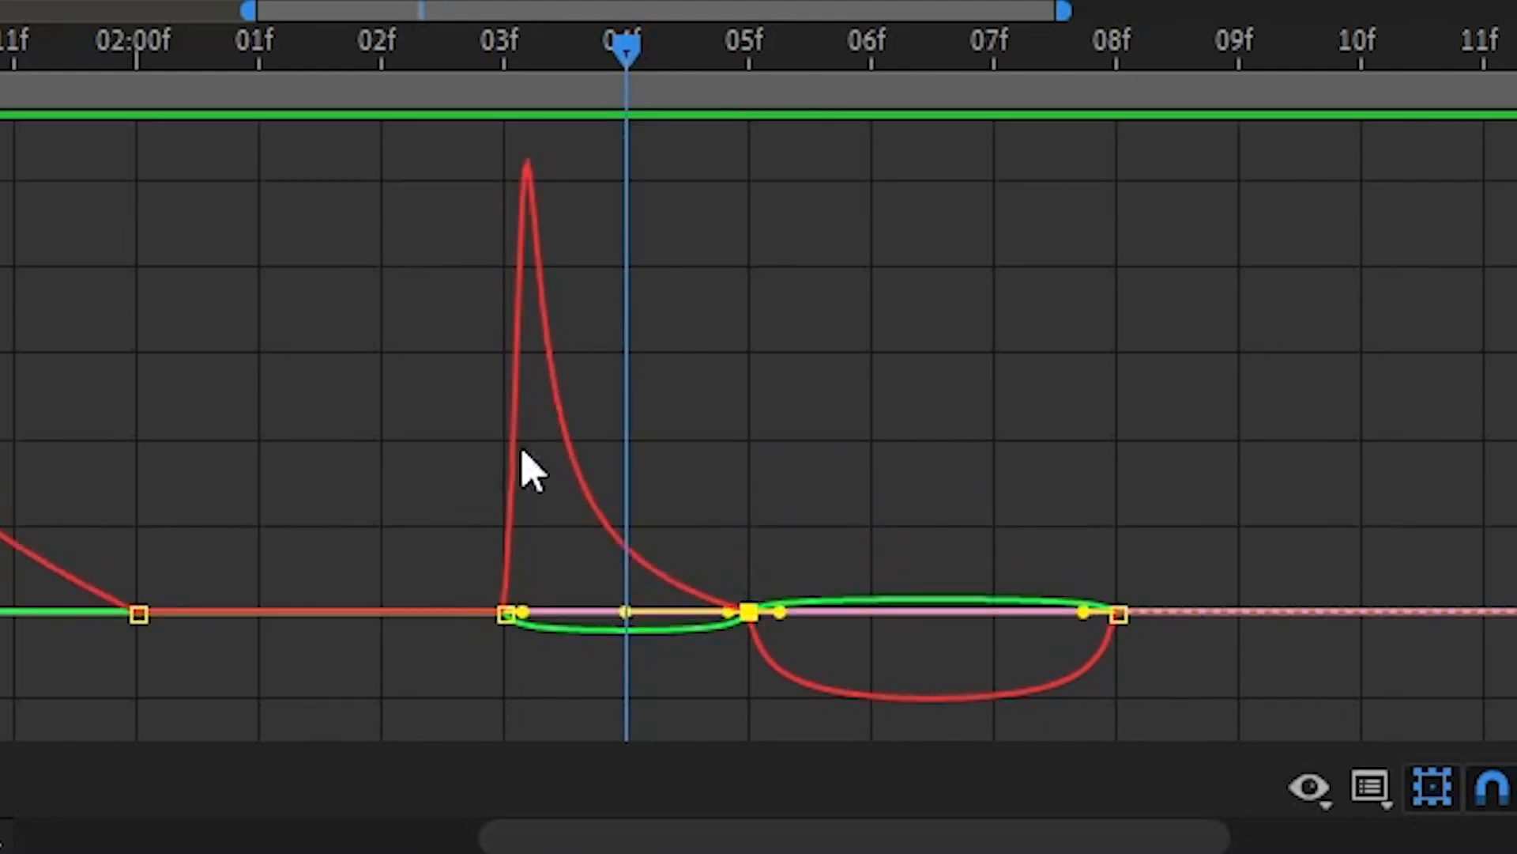
drag(729, 611, 627, 617)
drag(627, 52, 543, 89)
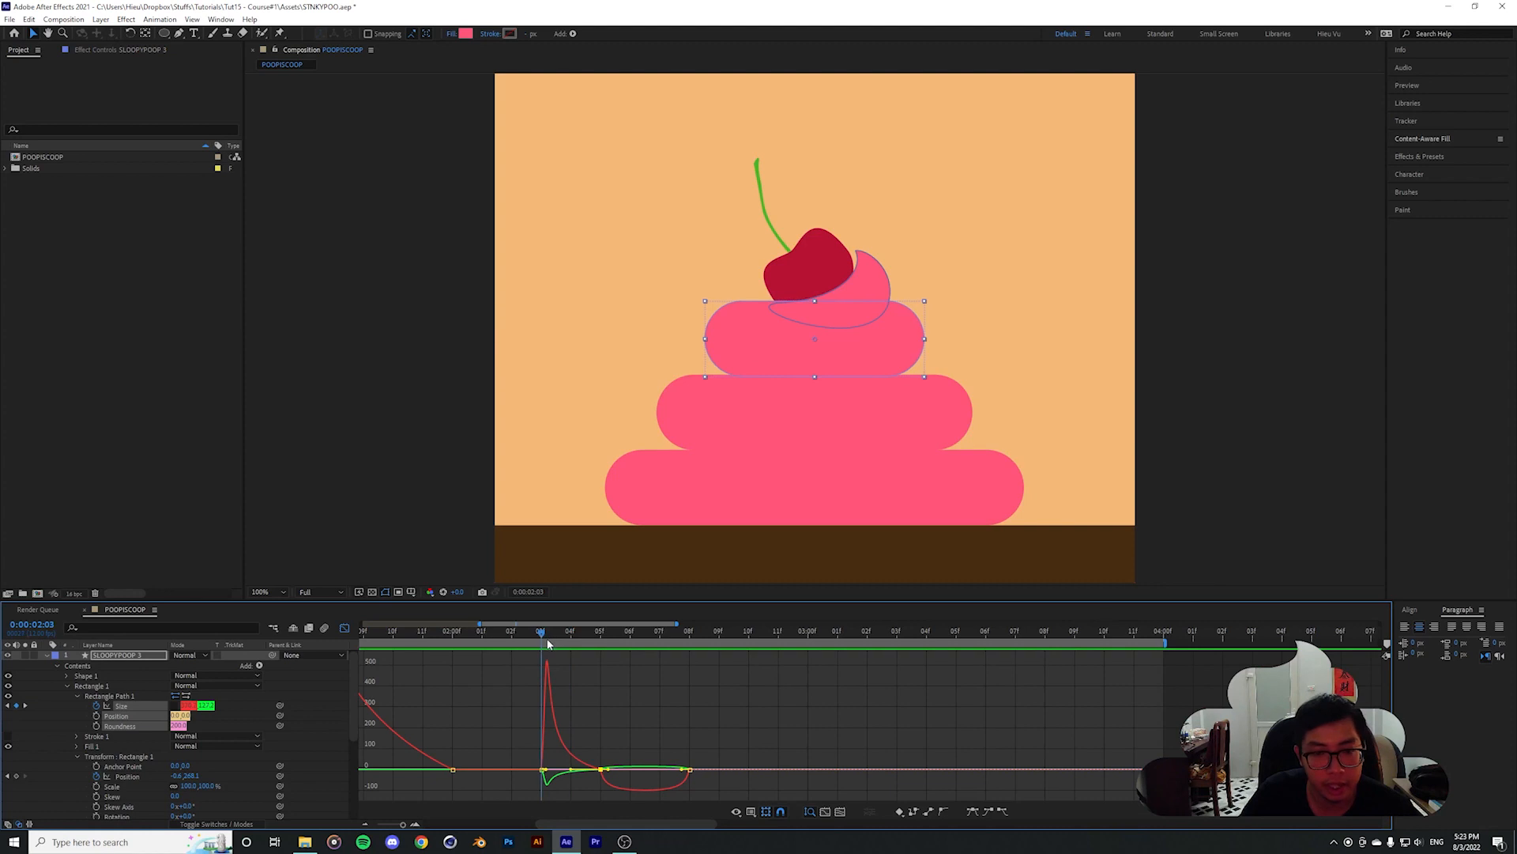
drag(548, 644, 435, 632)
Move the rectangle's Size keyframe from 2:03 to 2:02 and play back the cherry landing
drag(480, 624, 466, 624)
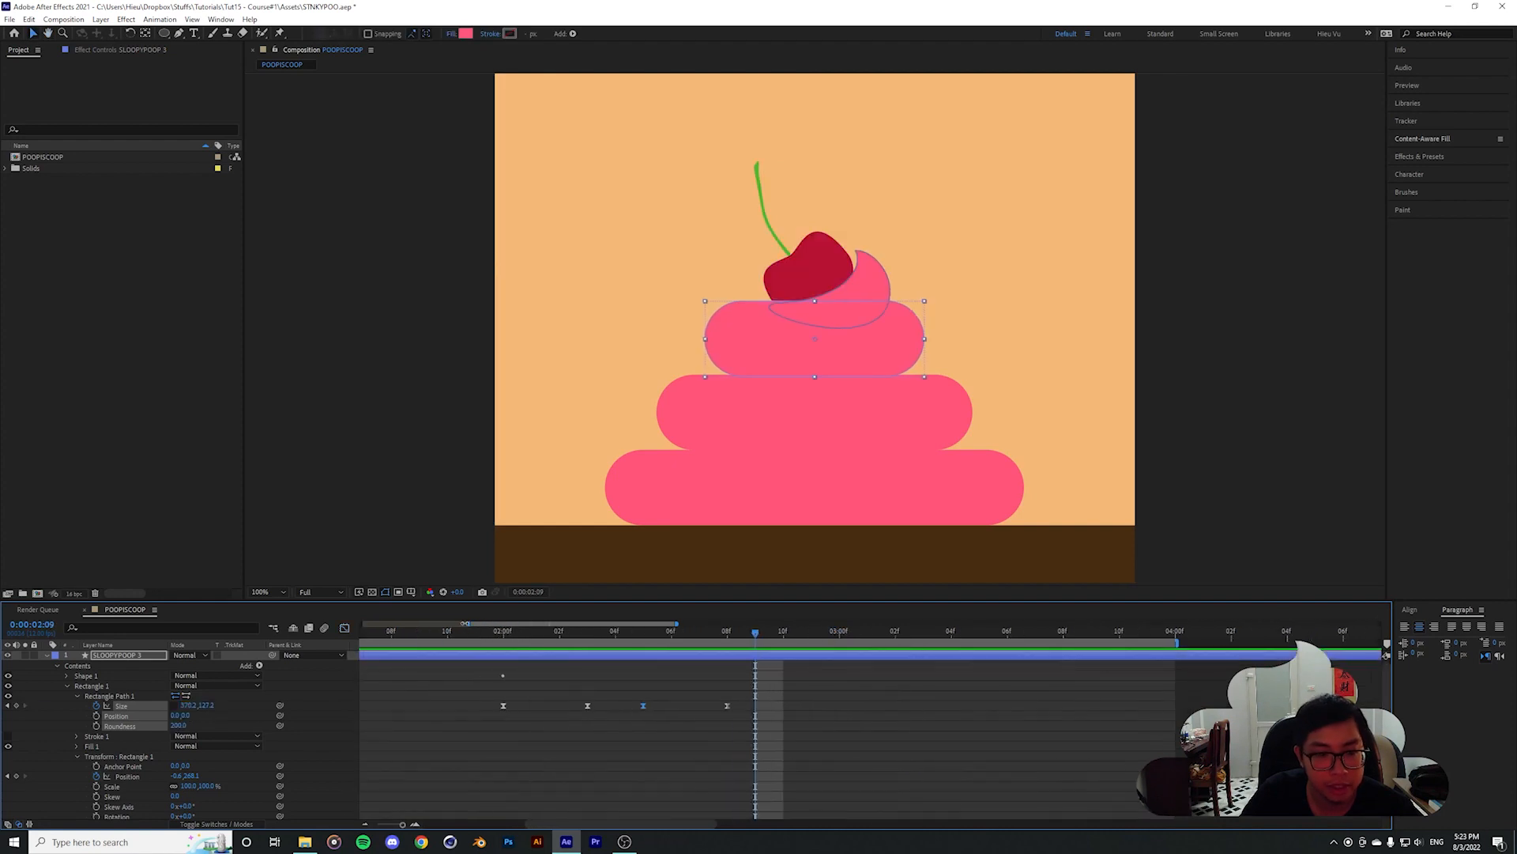
click(588, 706)
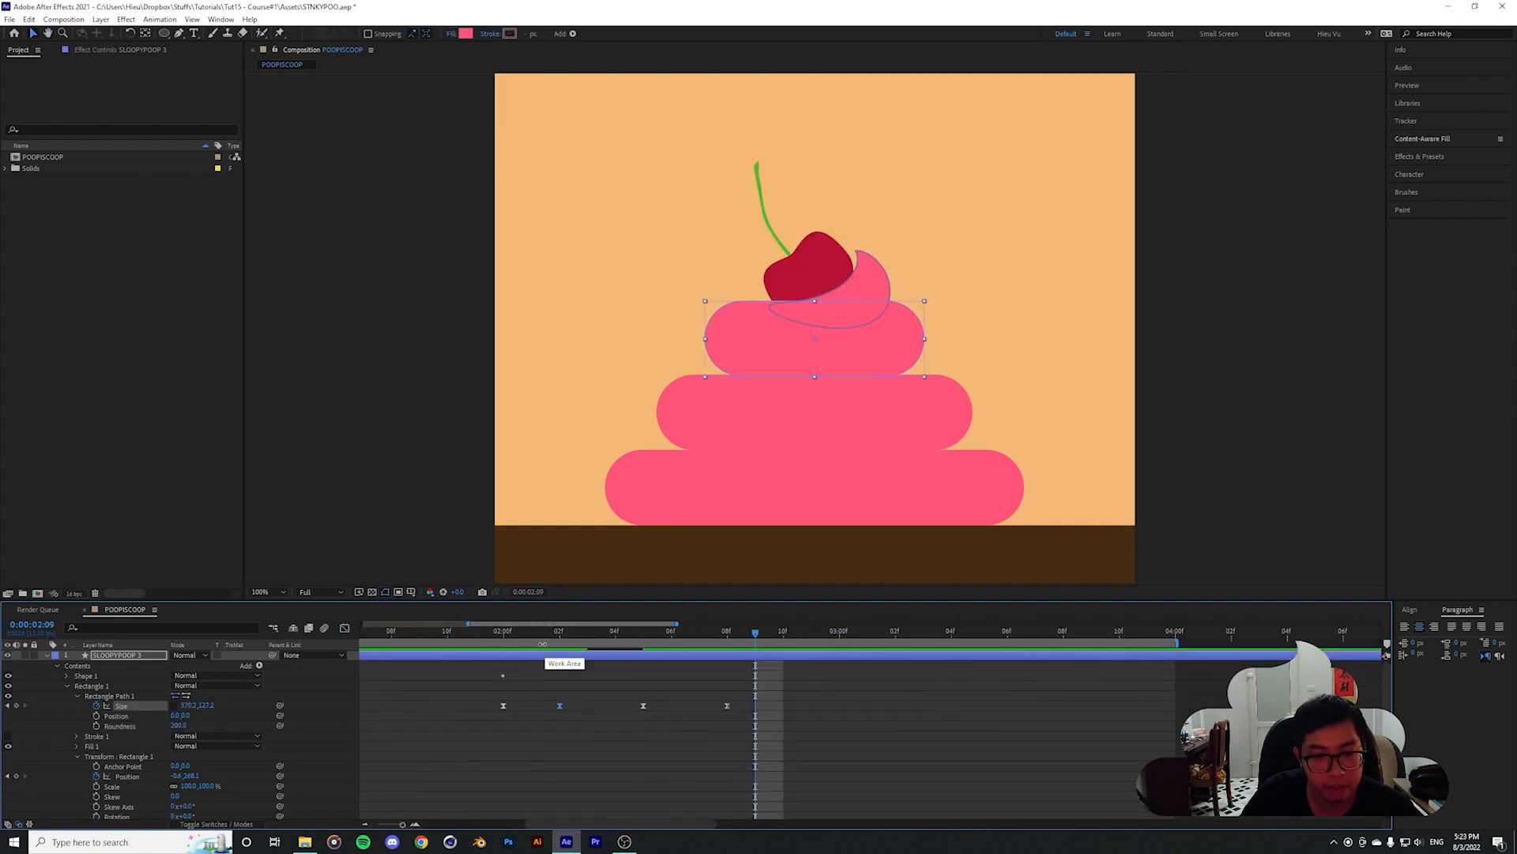
click(418, 636)
key(space)
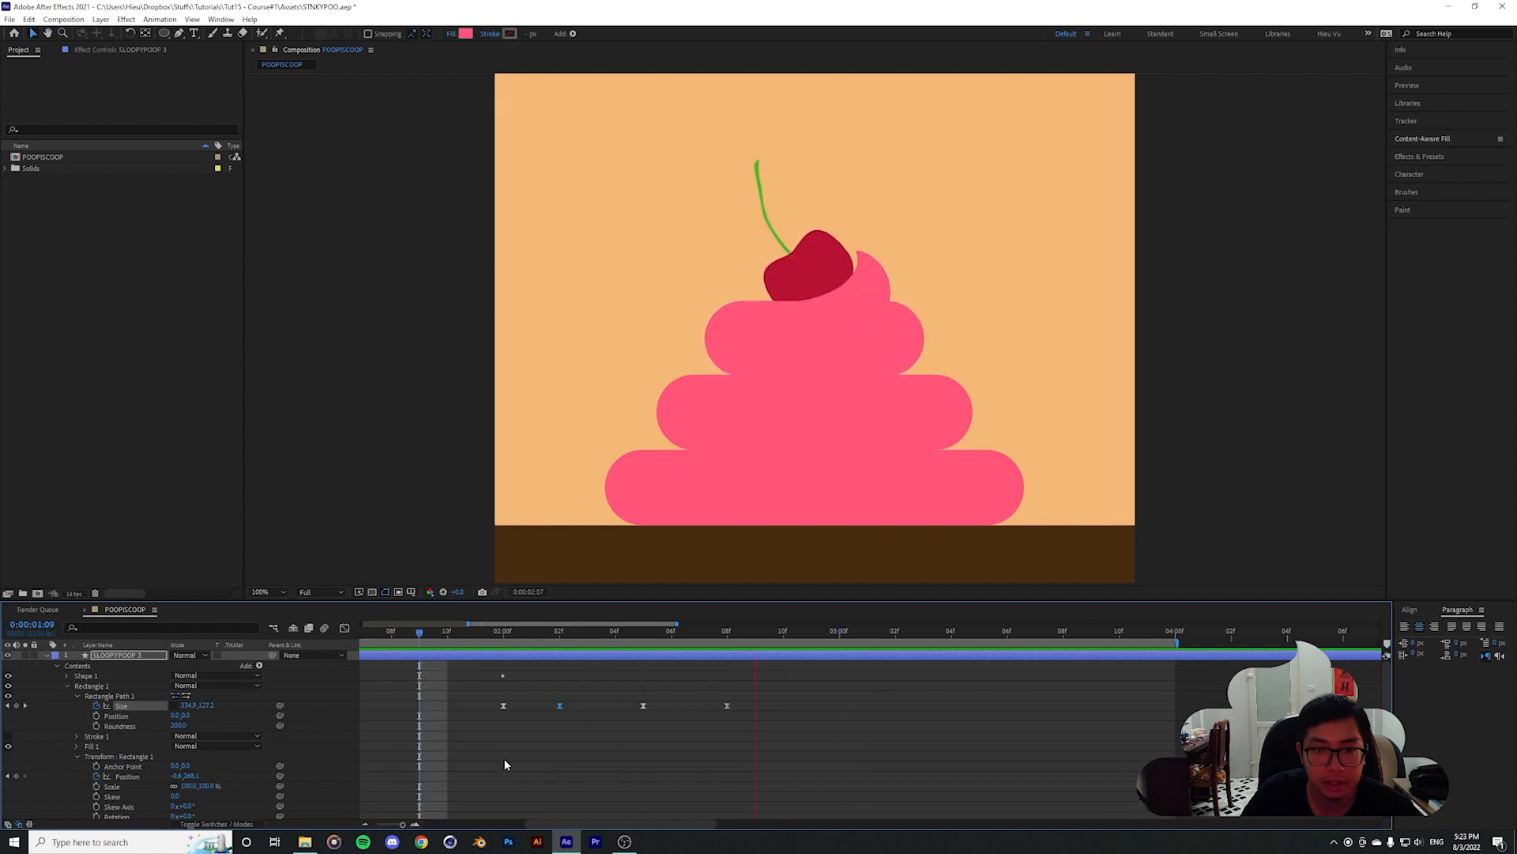
key(space)
Replay the landing from around 1:10 and check the top layer's stretch against its Size speed curve
drag(500, 630, 548, 634)
drag(588, 231, 134, 233)
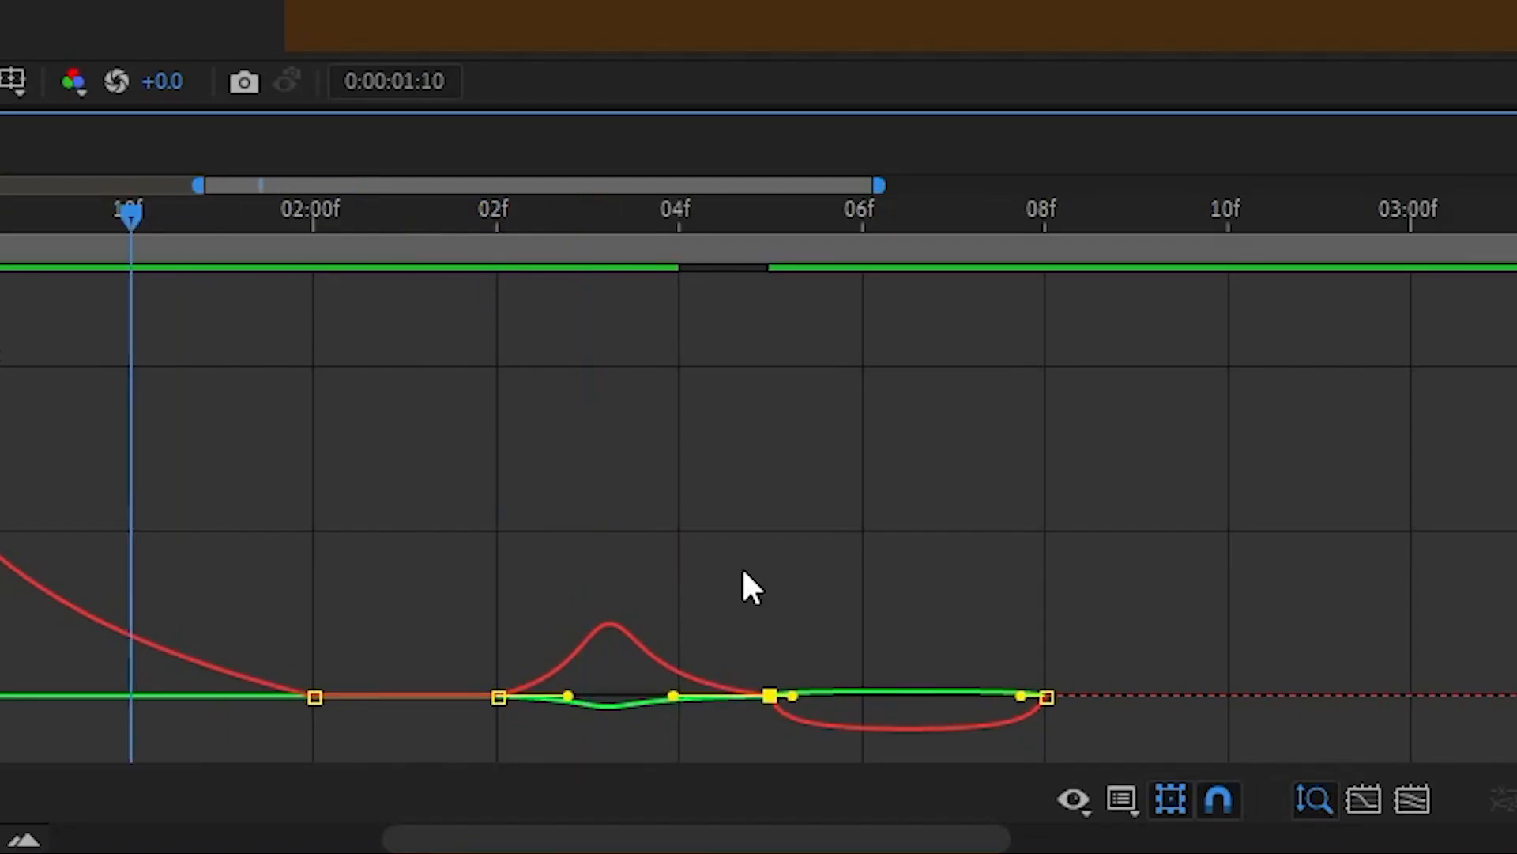
key(space)
key(space)
drag(302, 237, 520, 244)
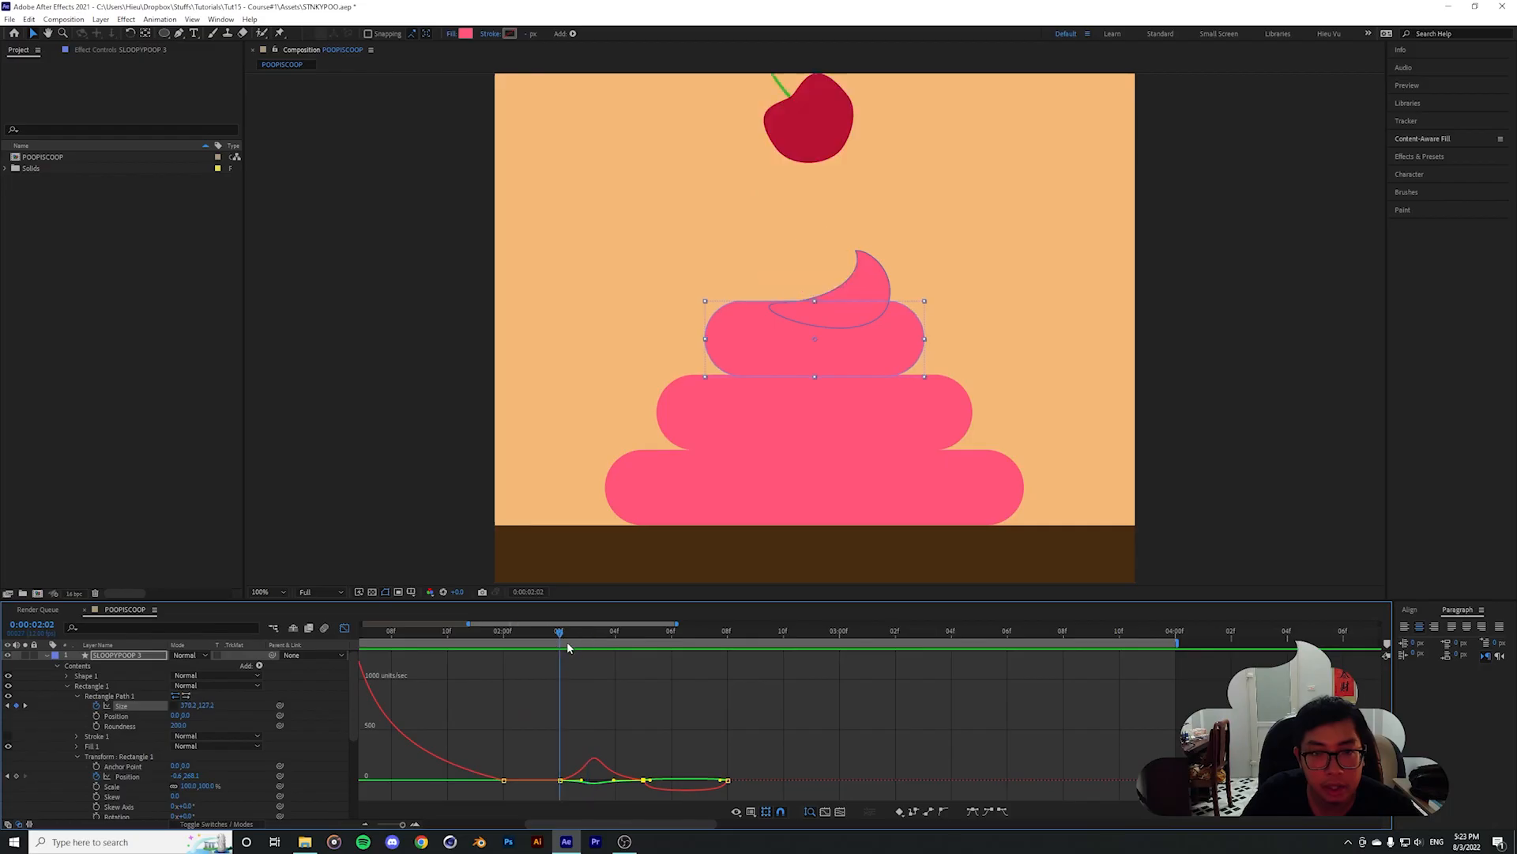
key(space)
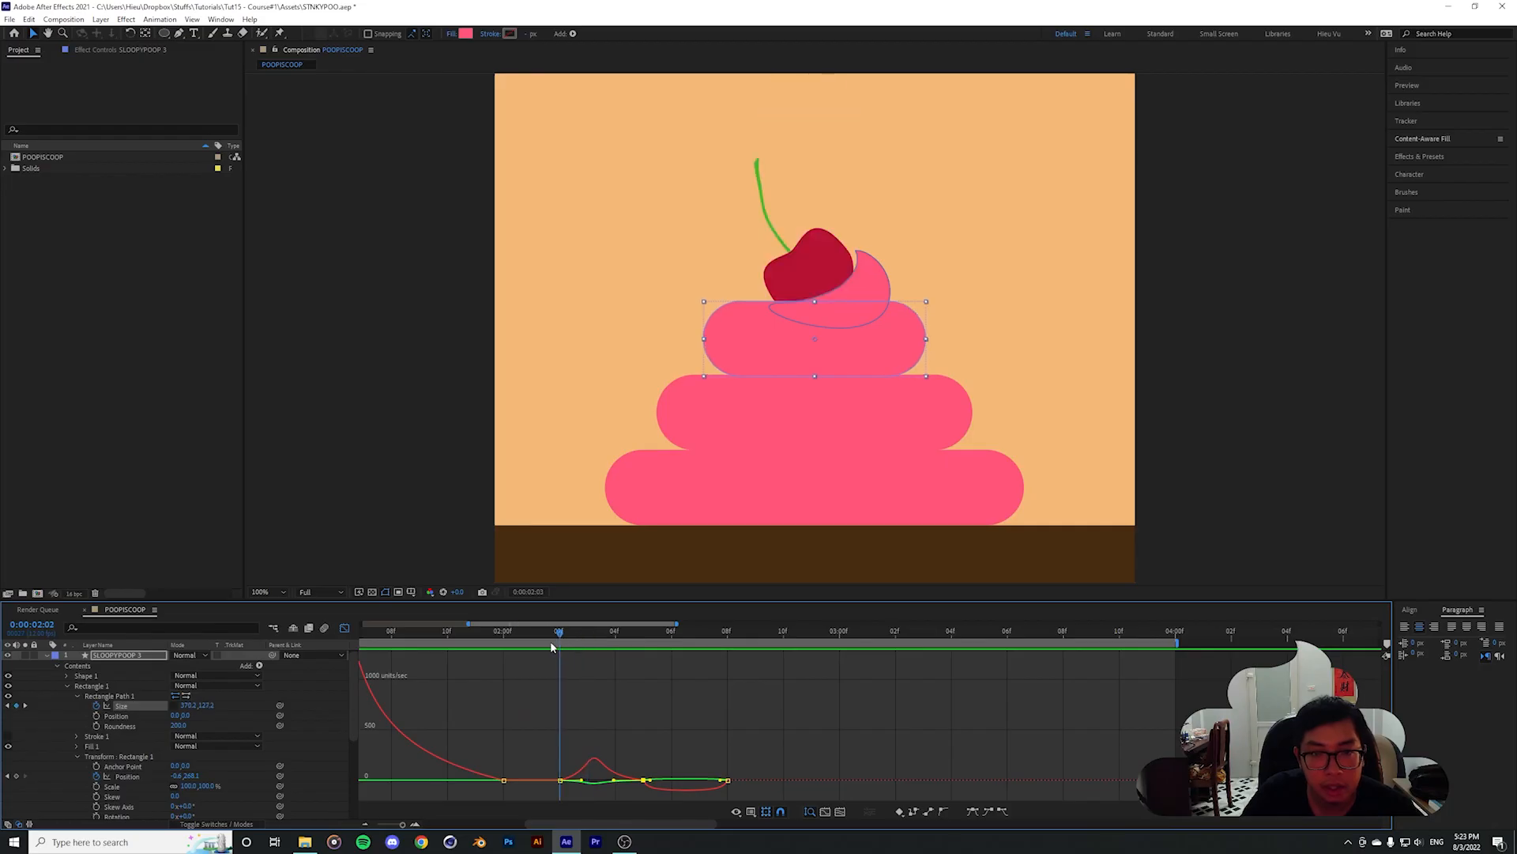
key(space)
Compare the CHERRY layer's Position keyframes with the top layer's Size keyframes around 2:02
key(shift+F3)
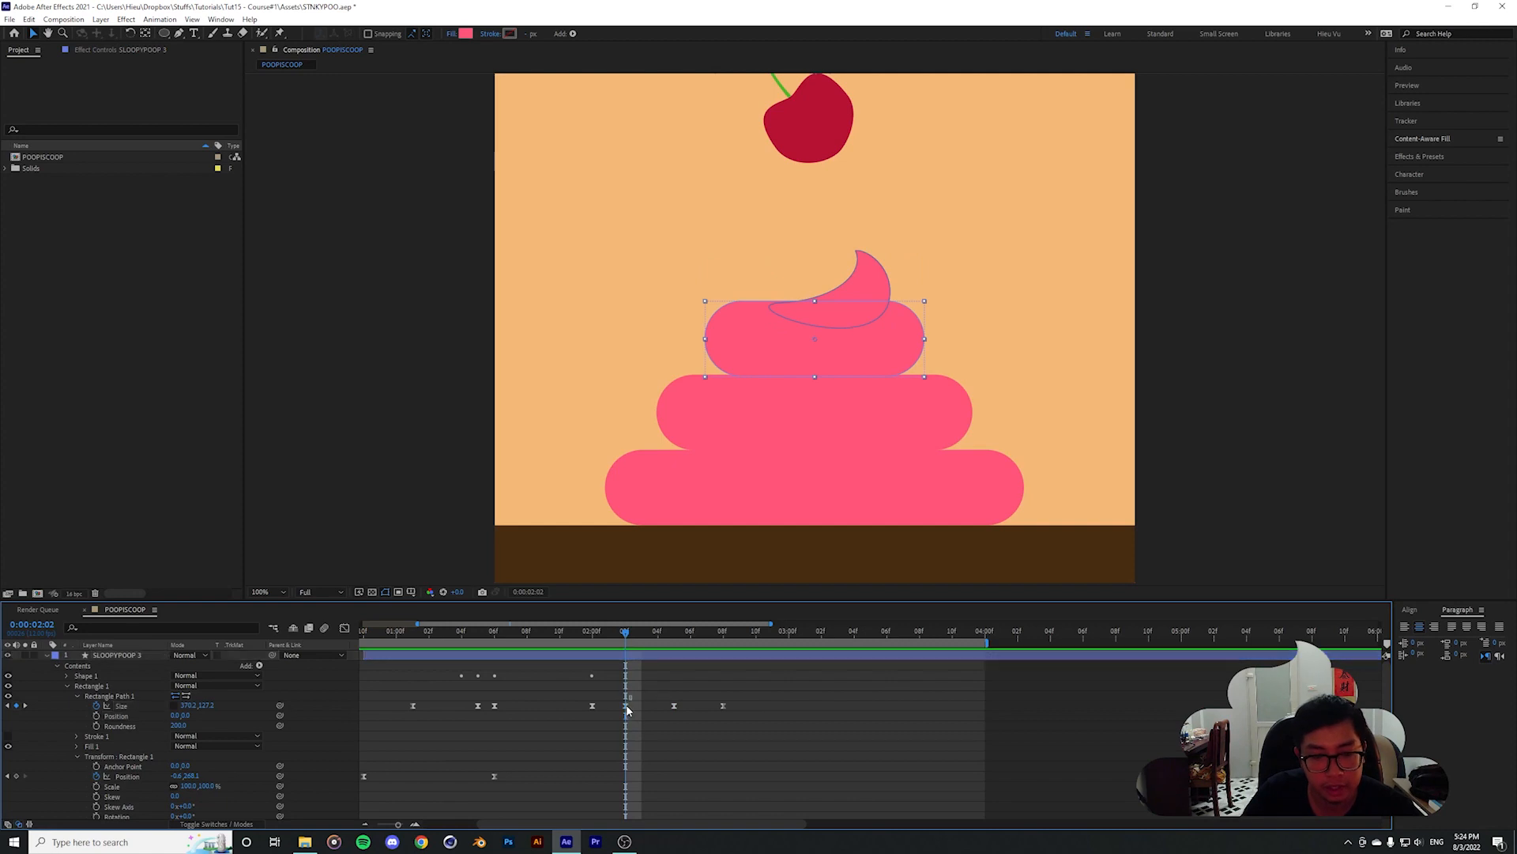
scroll(634, 714, down, 5)
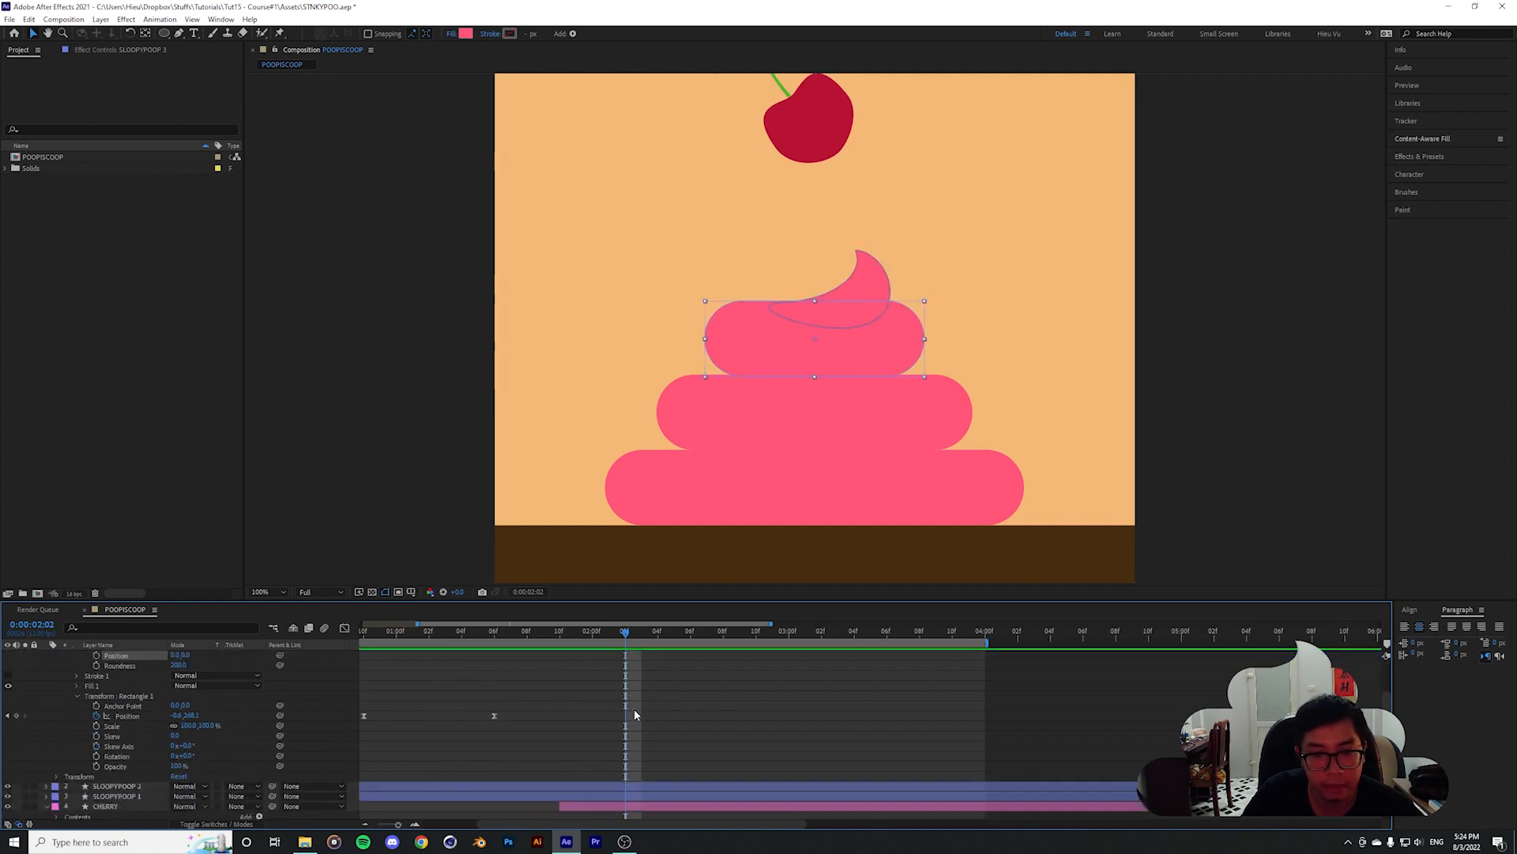
click(640, 763)
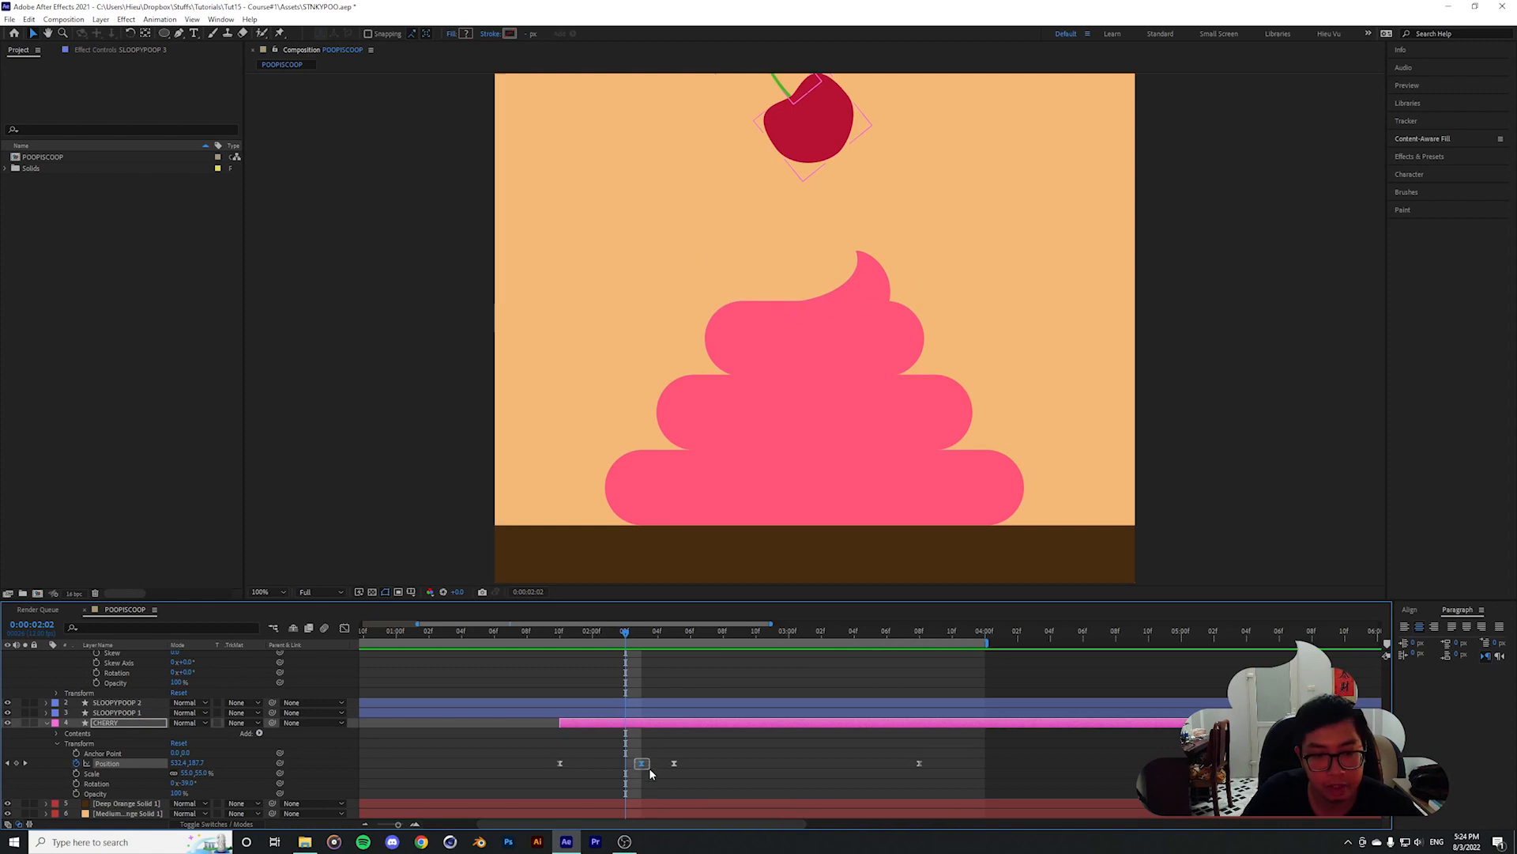
scroll(650, 751, up, 5)
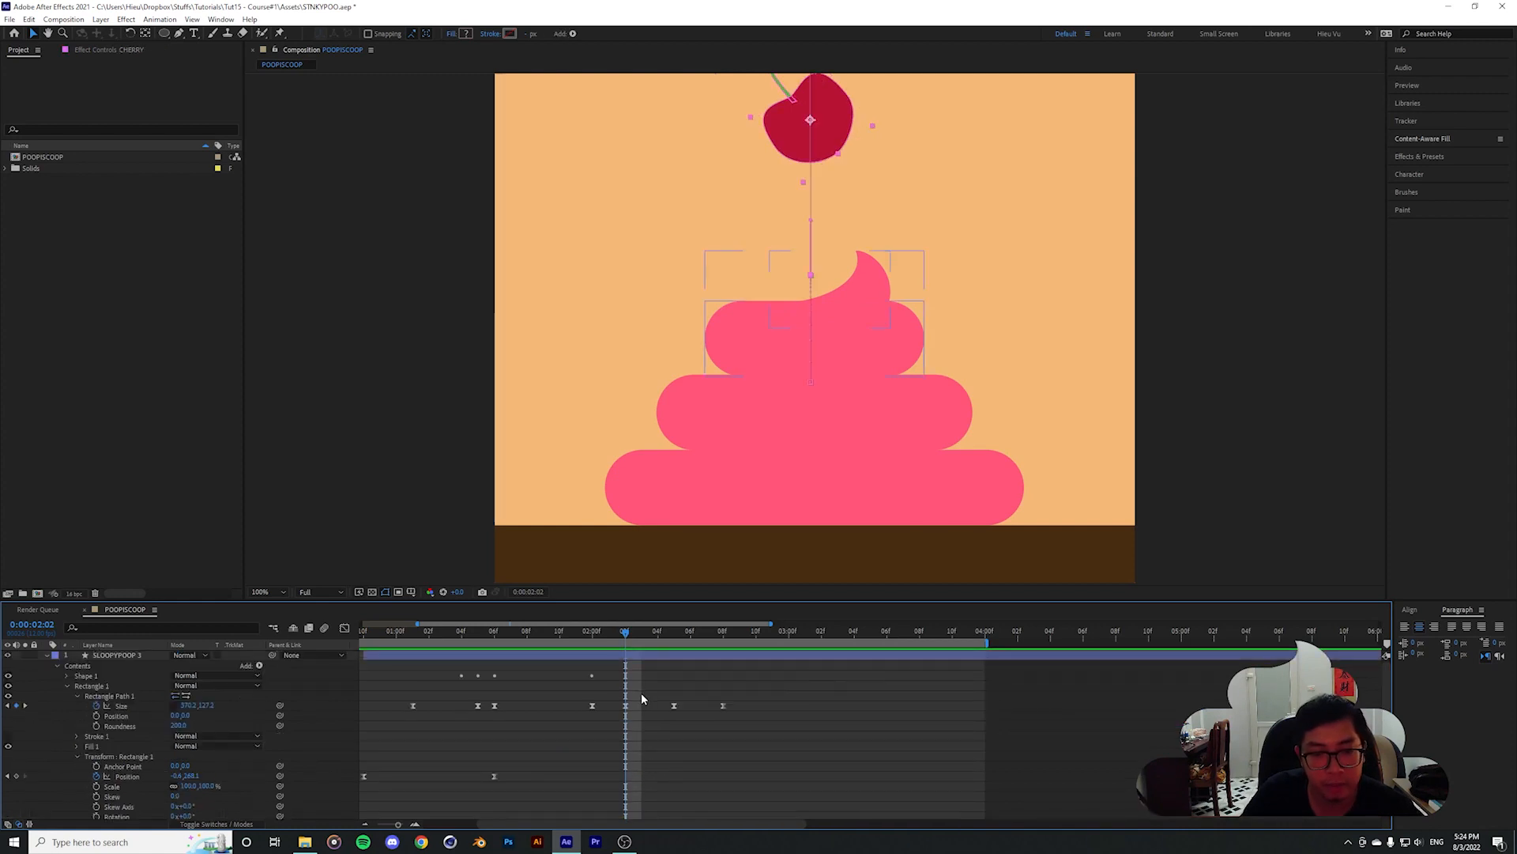
Reveal the Path property of Shape 1 in SLOOPYPOOP 3 and add a Path keyframe at 2:02, checking the cherry's contact frame
key(period)
click(931, 208)
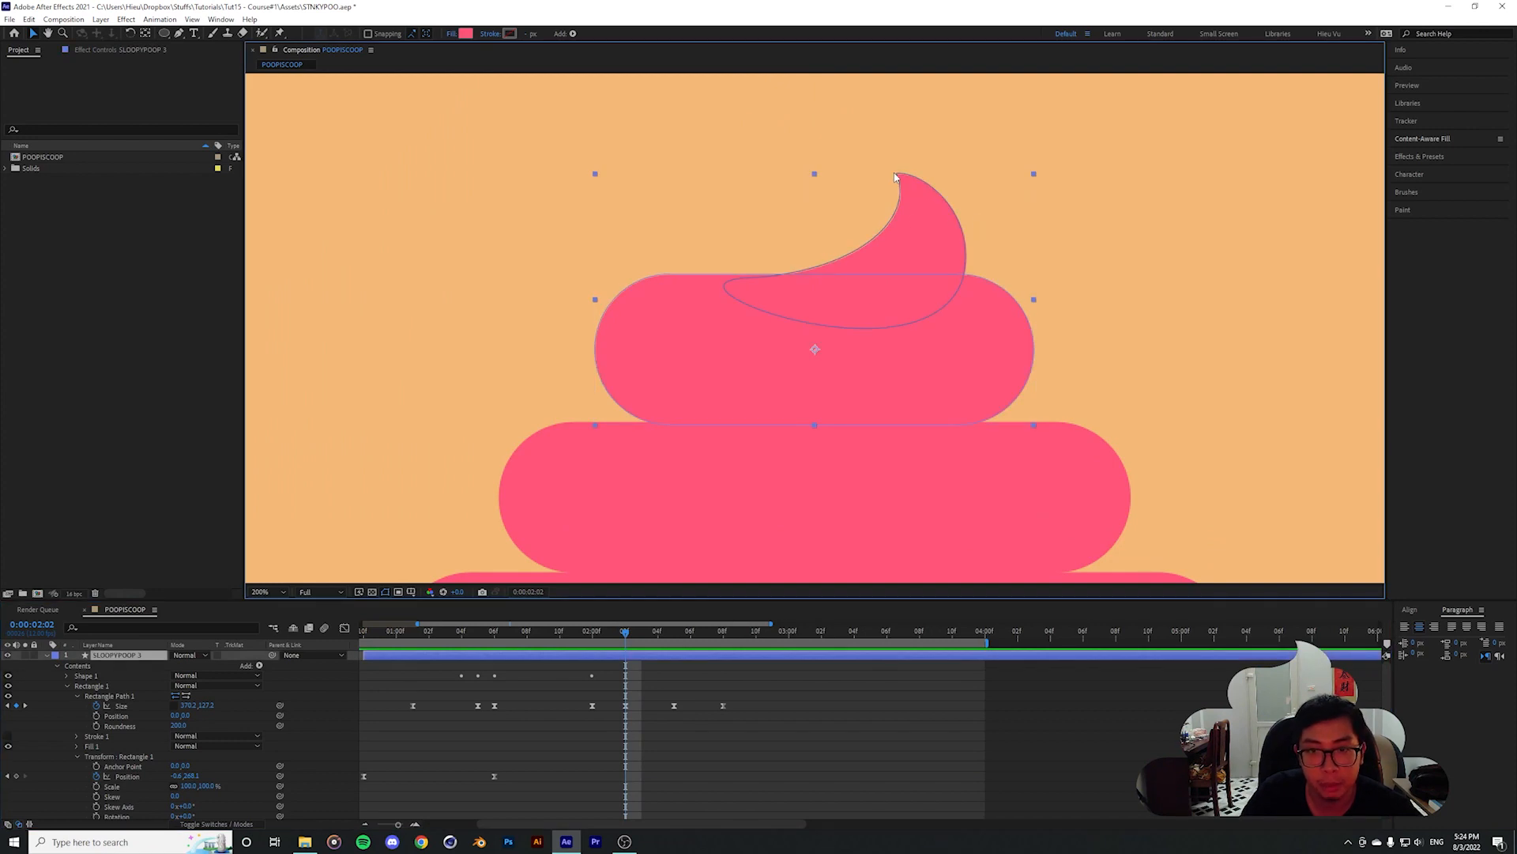
click(68, 686)
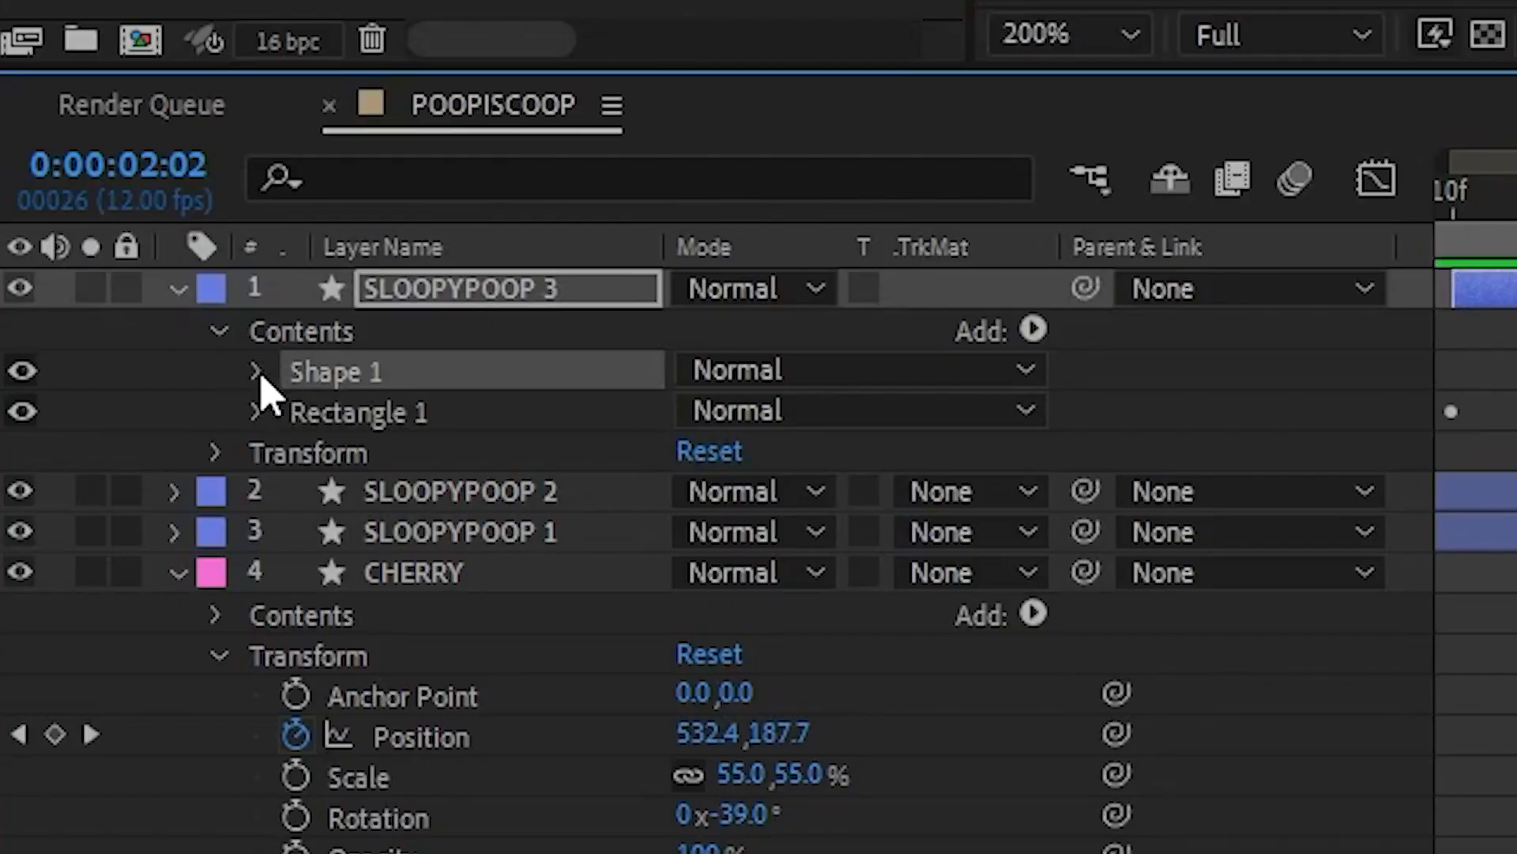
click(256, 371)
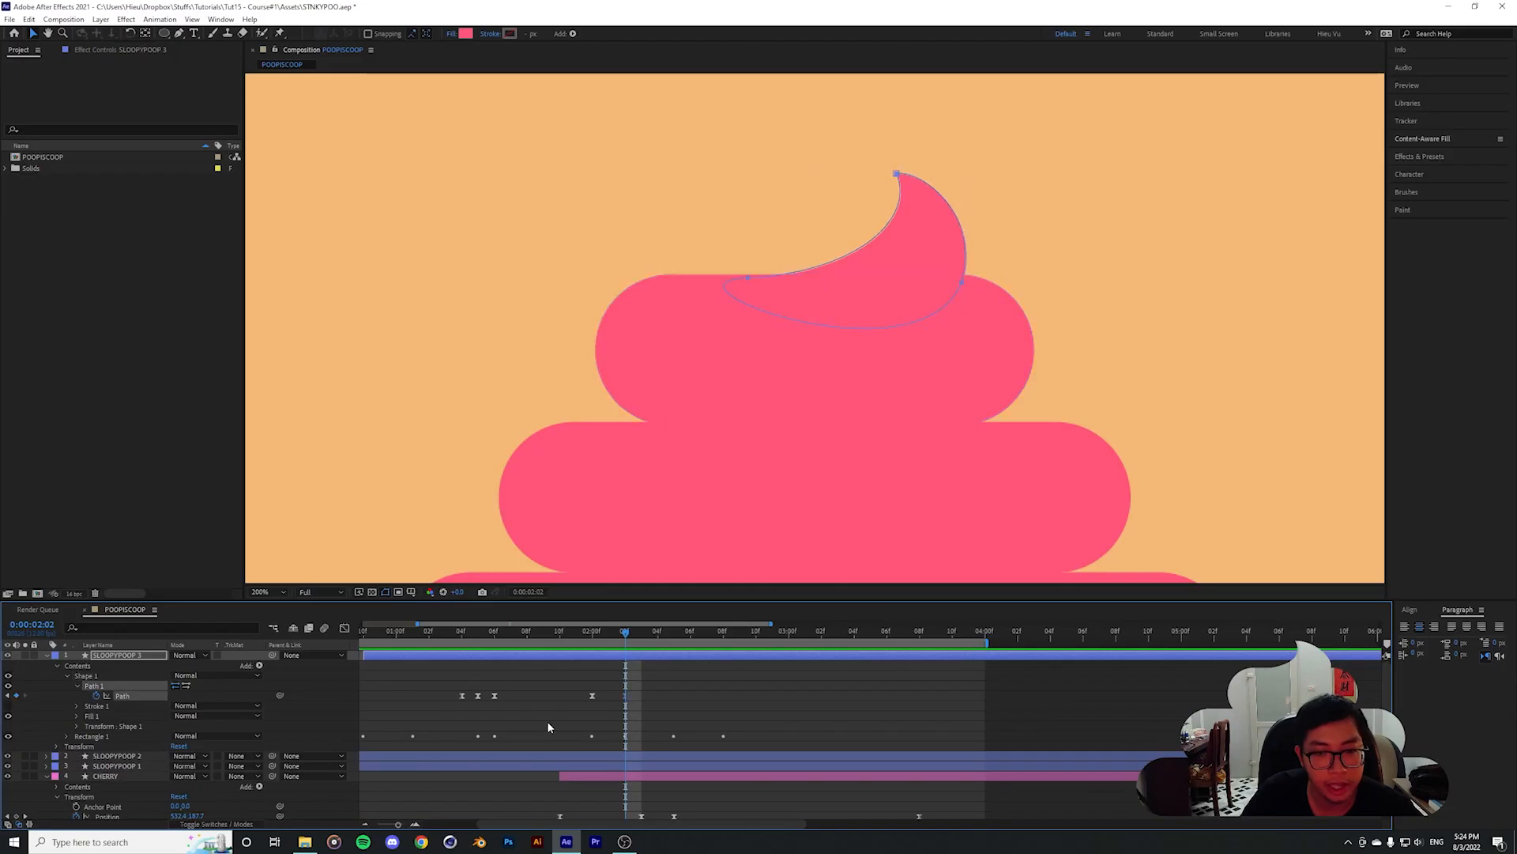
scroll(547, 721, down, 2)
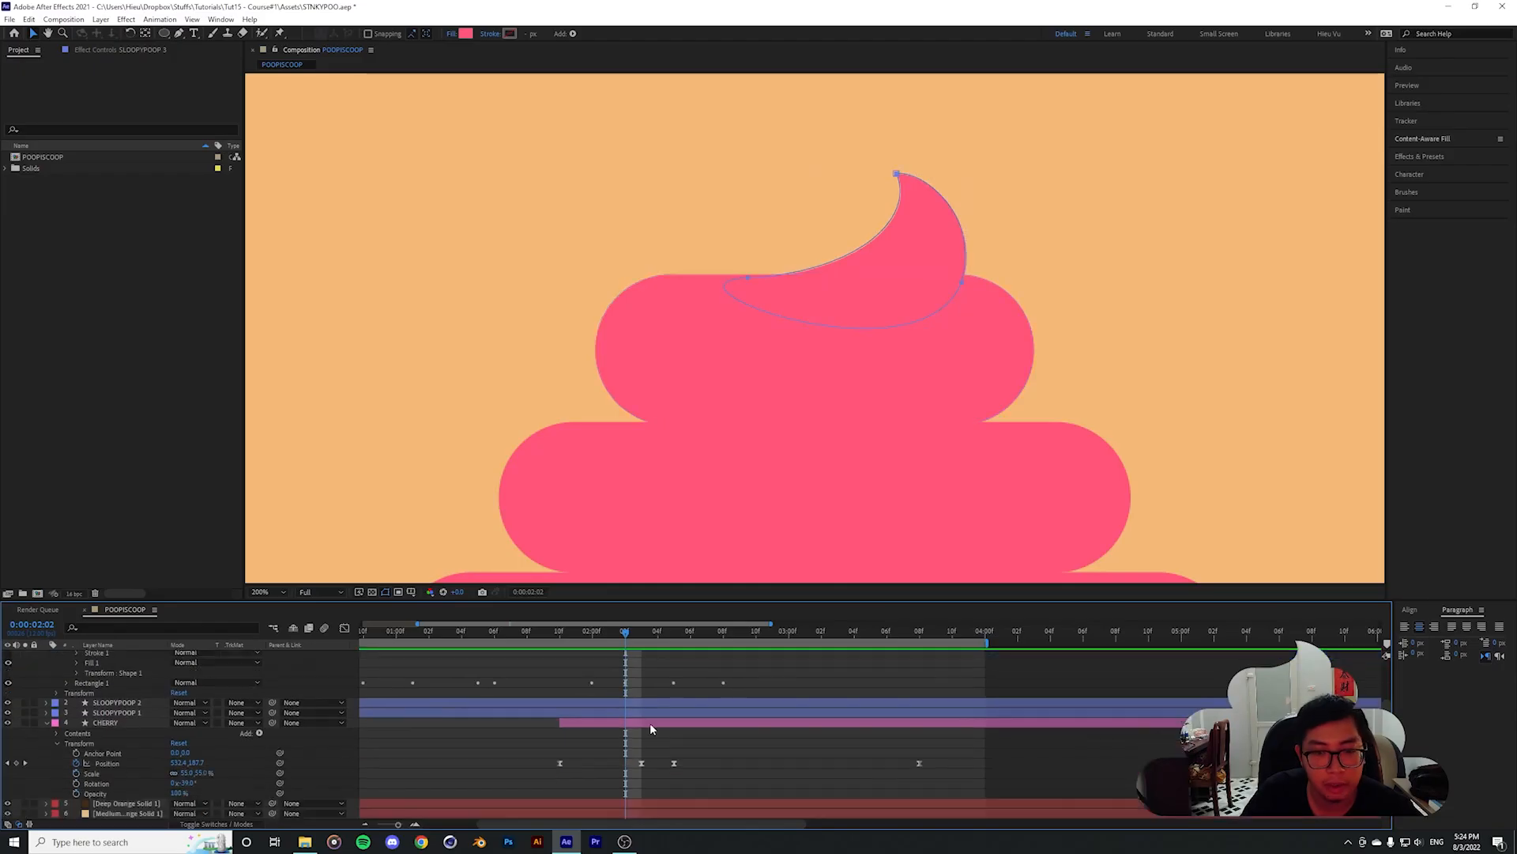
key(Page_Down)
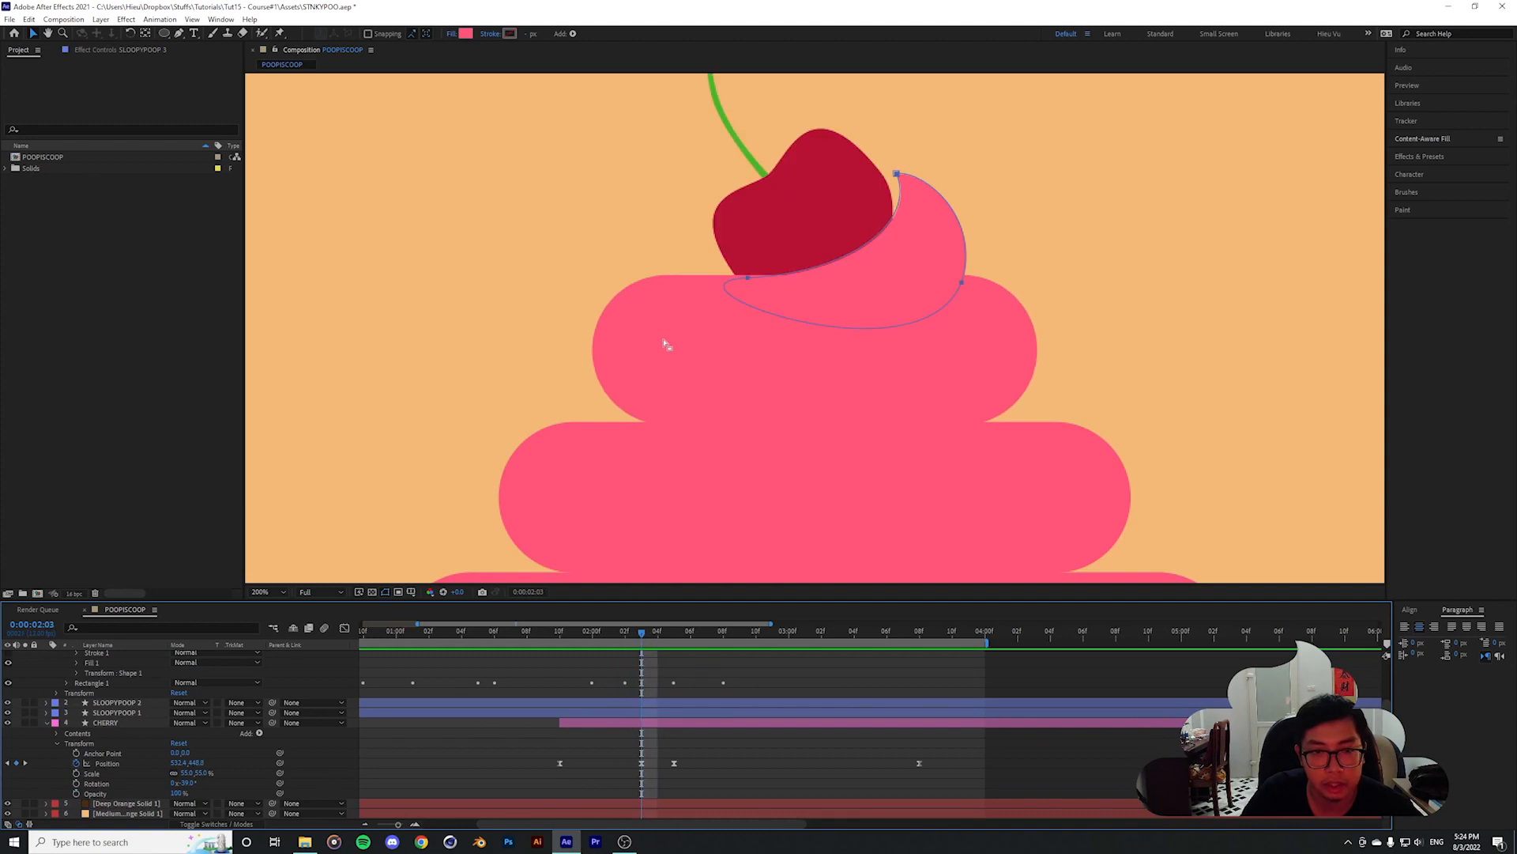
scroll(628, 720, up, 2)
At 2:05, lower the swirl's tip point with the Pen tool until it sits low beside the cherry
click(674, 633)
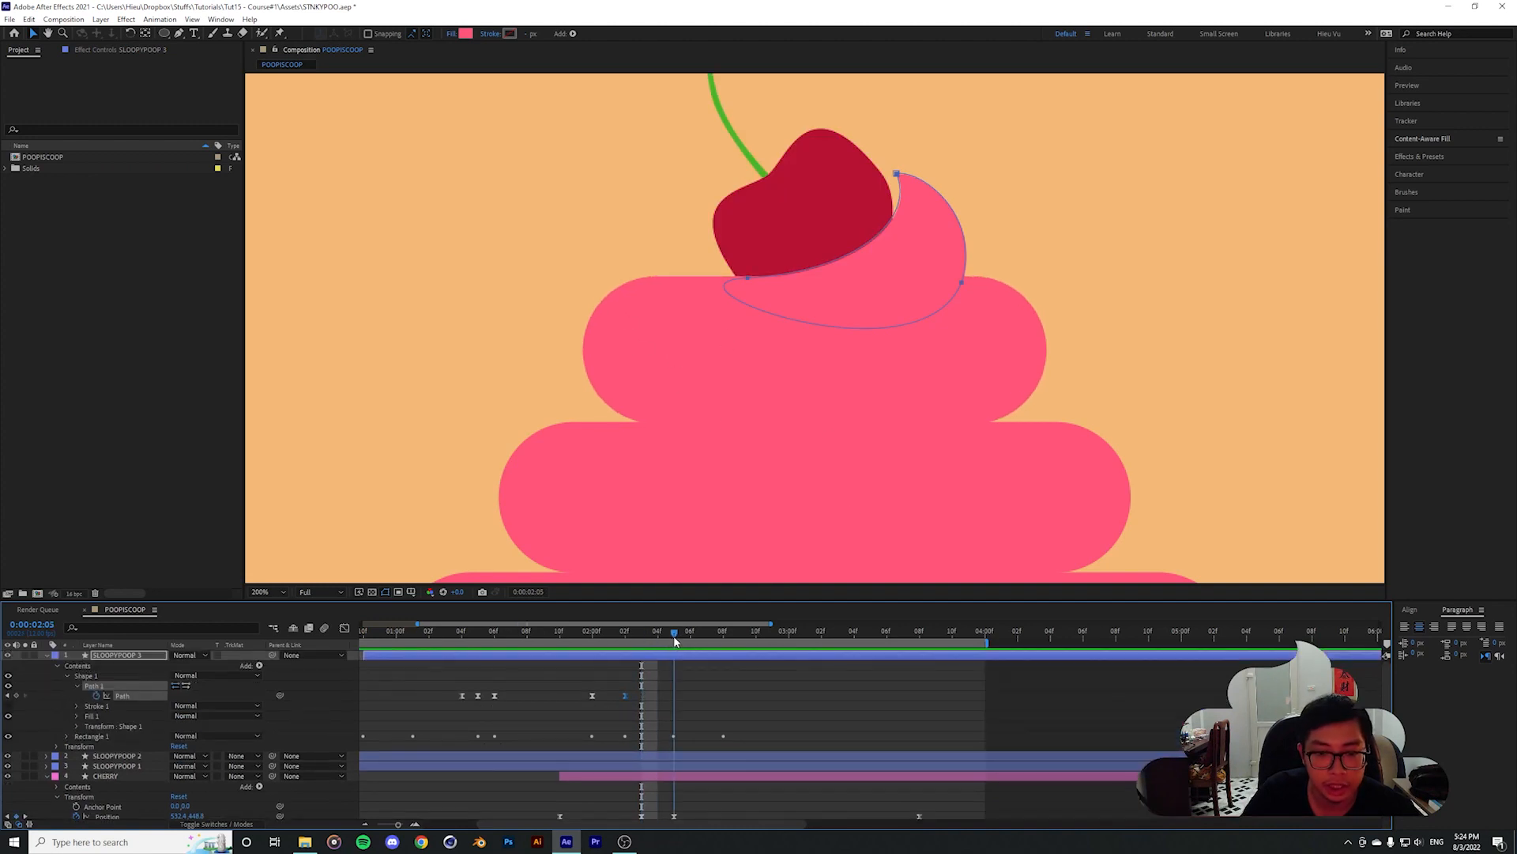
click(180, 33)
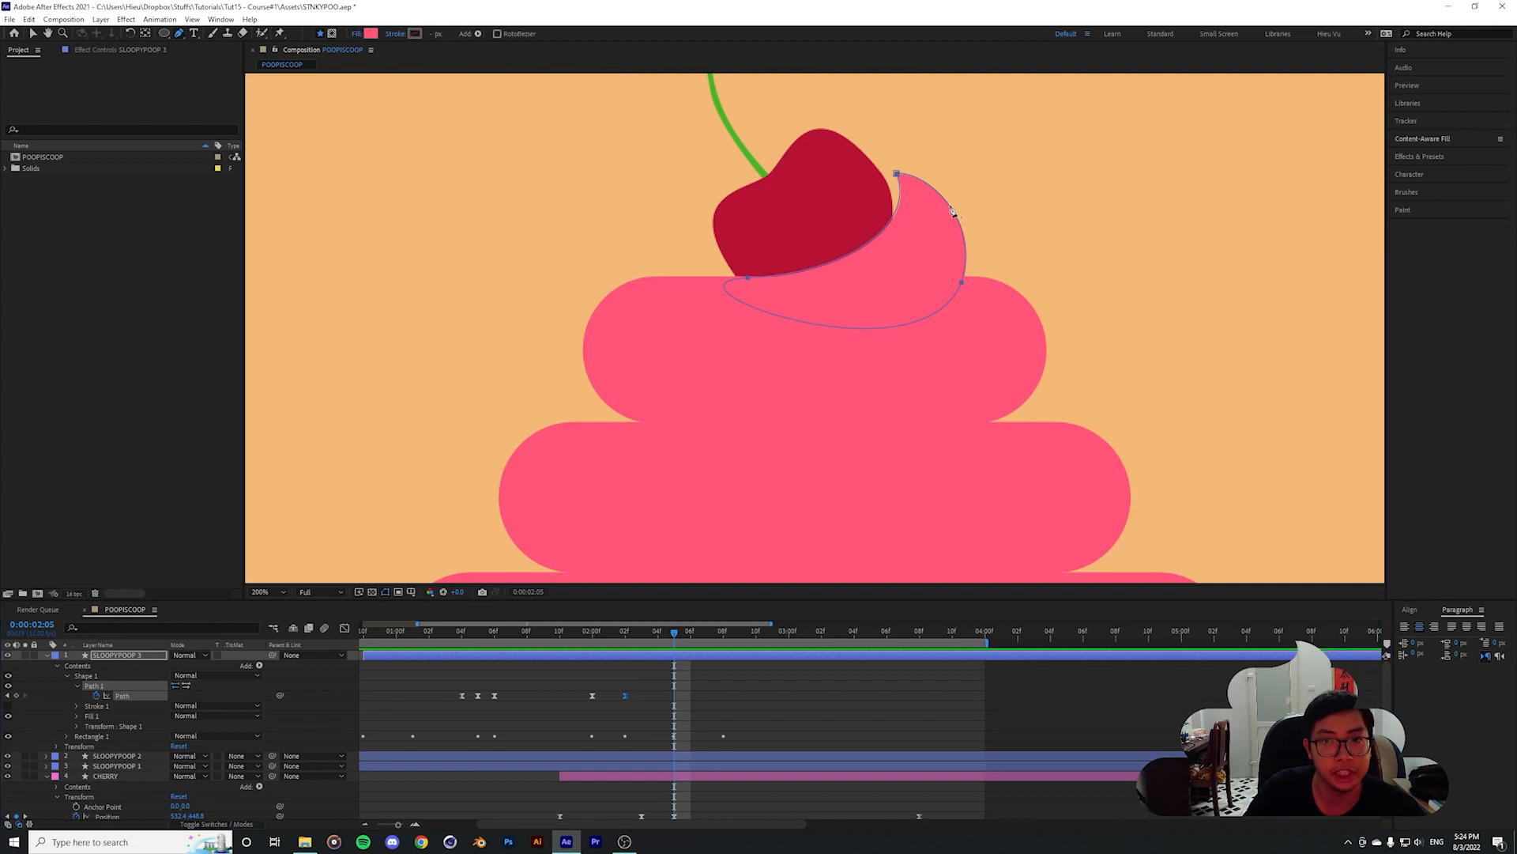
scroll(909, 271, up, 4)
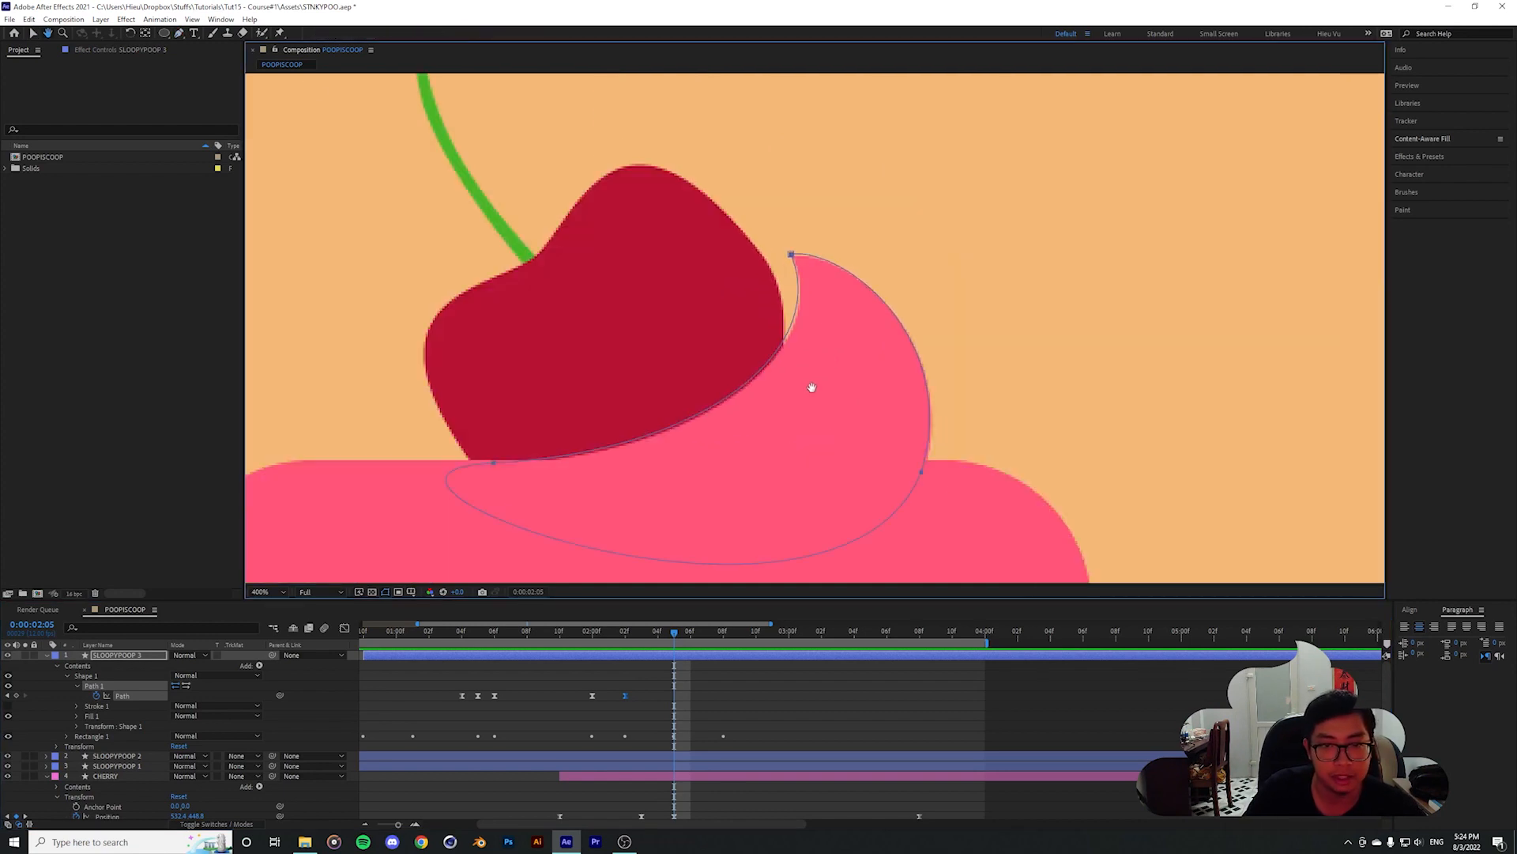
click(180, 33)
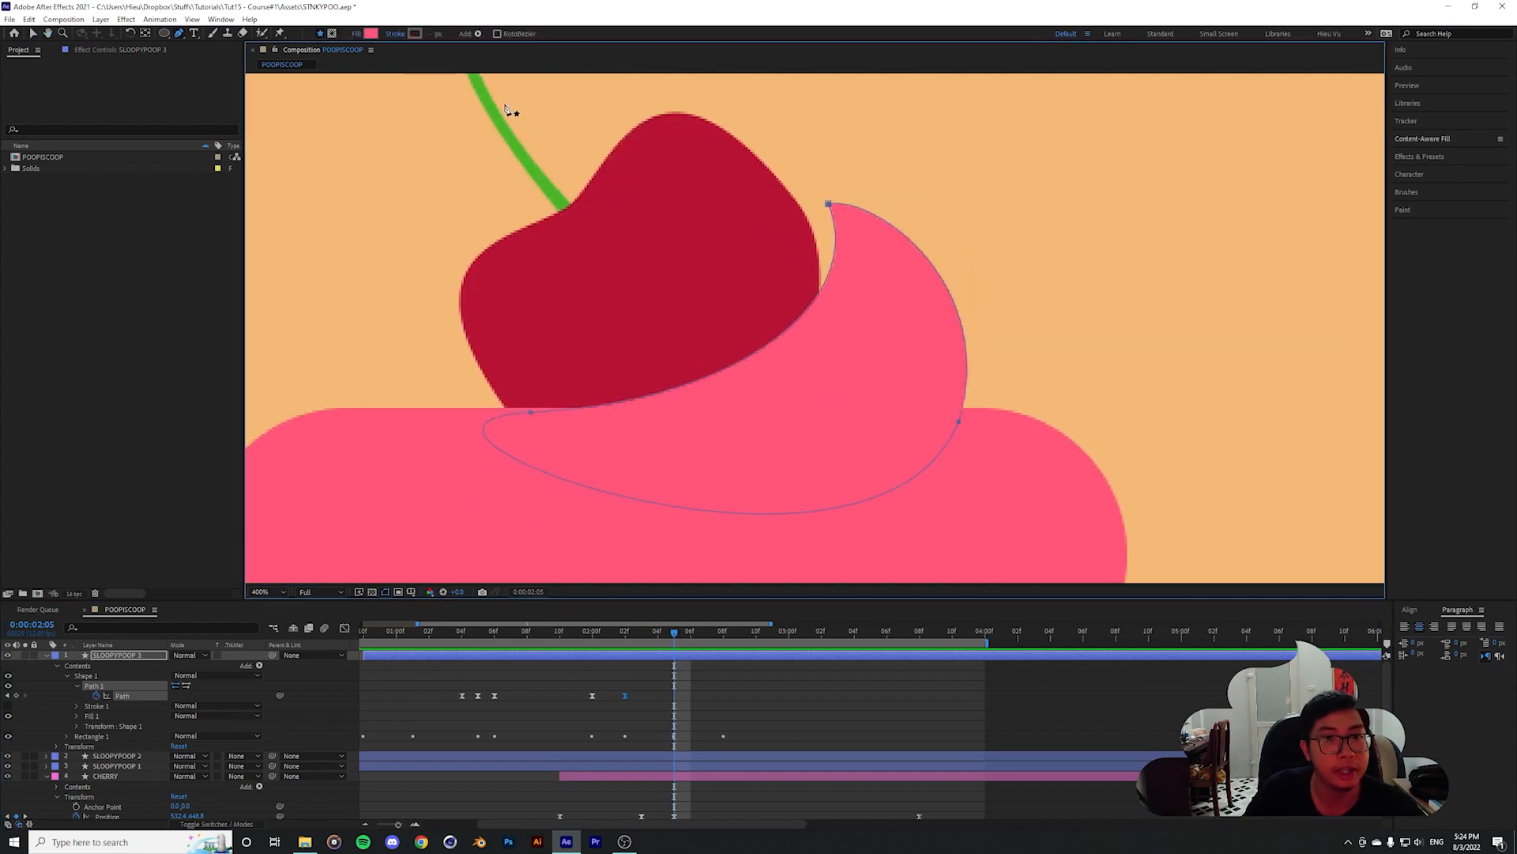
click(117, 655)
drag(828, 205, 826, 293)
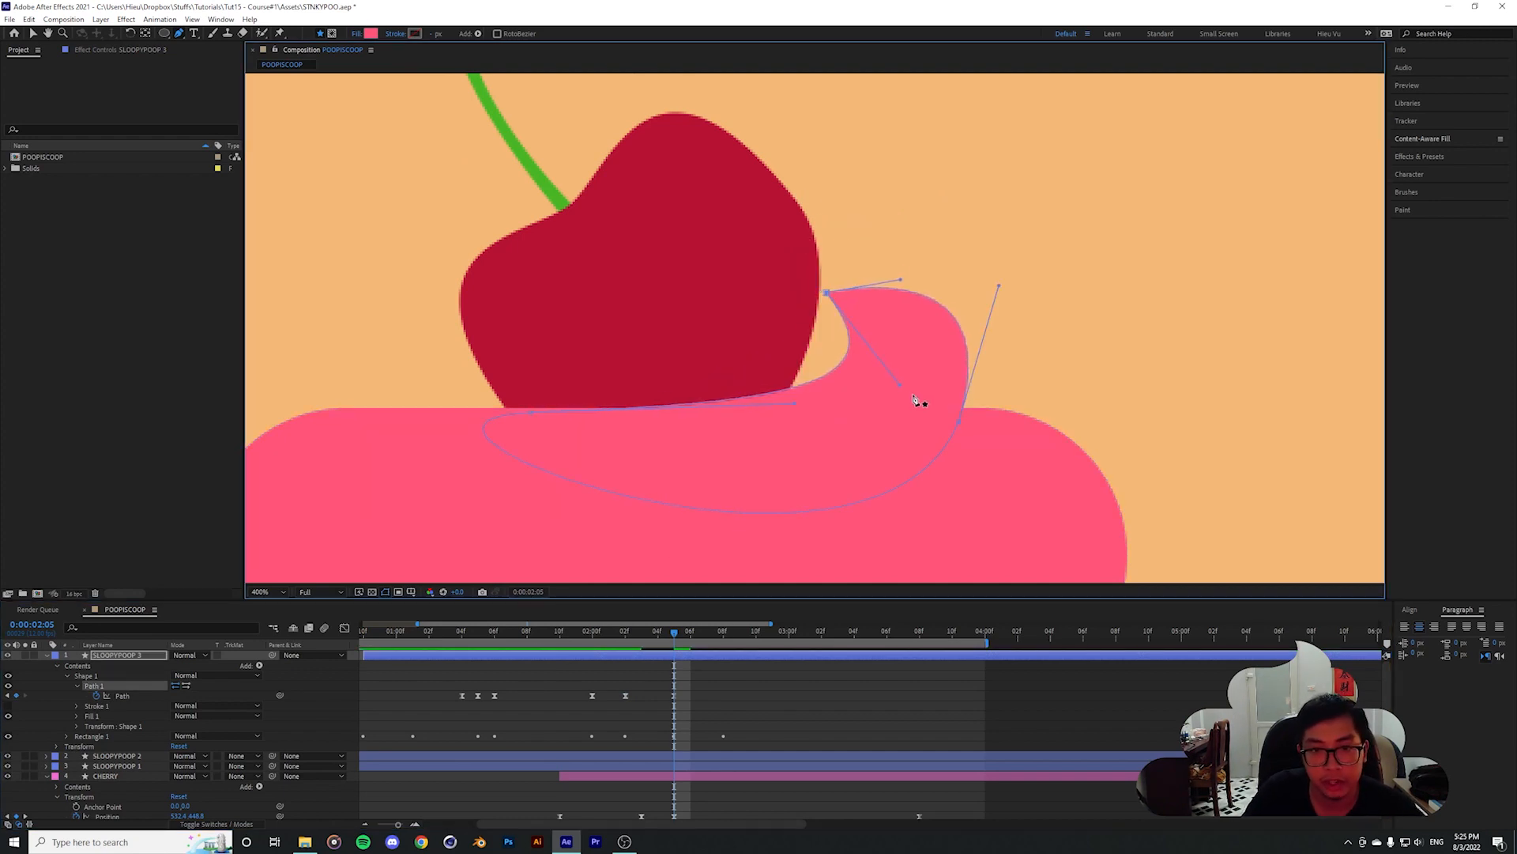
Tighten the tip's inner handle, shift the swirl's outer point outward with a shorter upper handle, and nudge the tip
drag(900, 385, 864, 388)
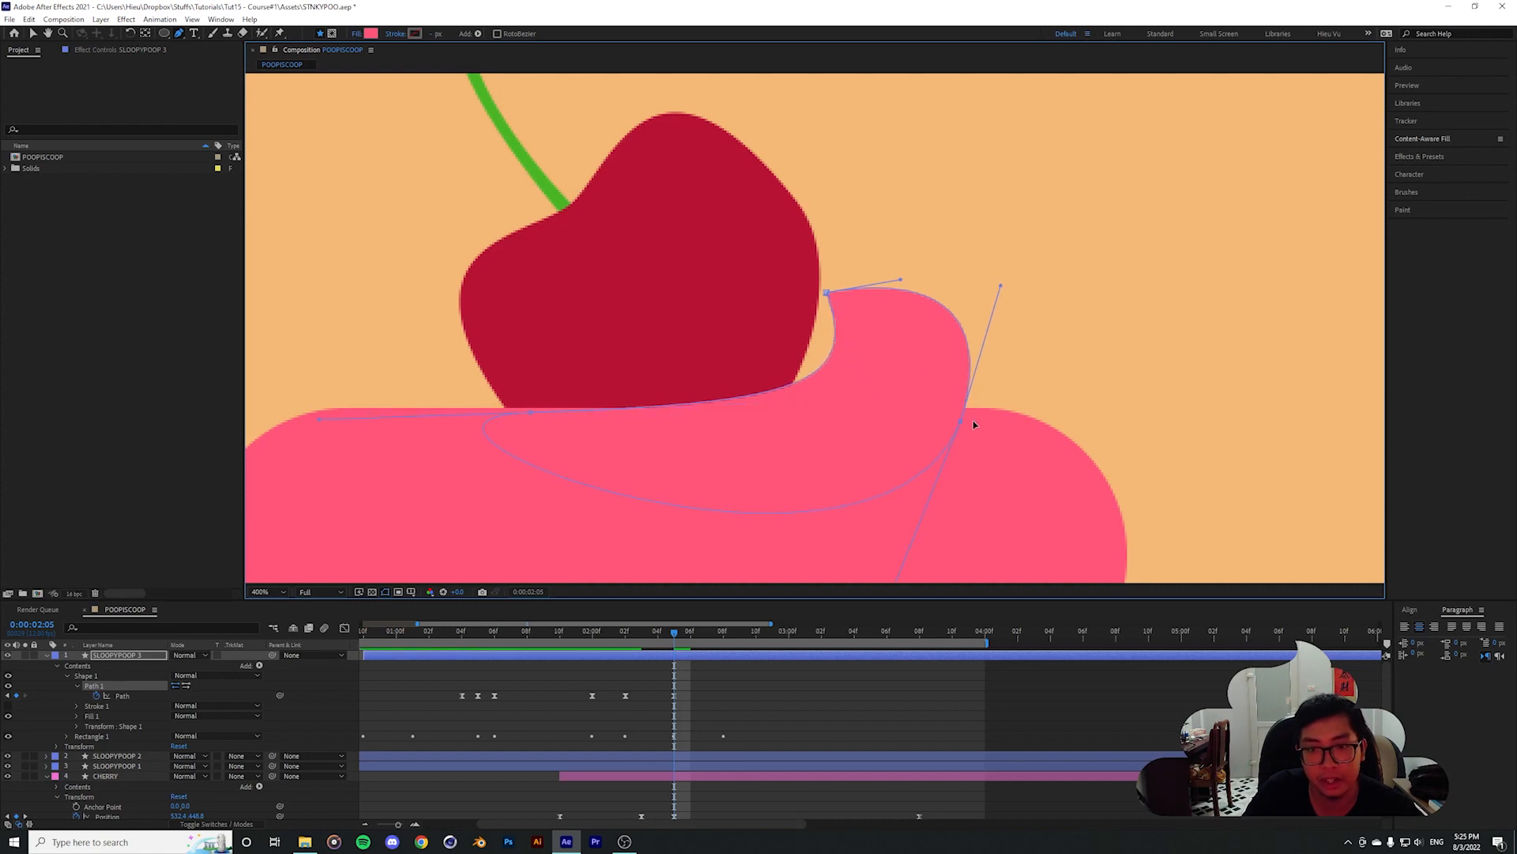
drag(962, 421, 988, 421)
drag(1027, 286, 993, 301)
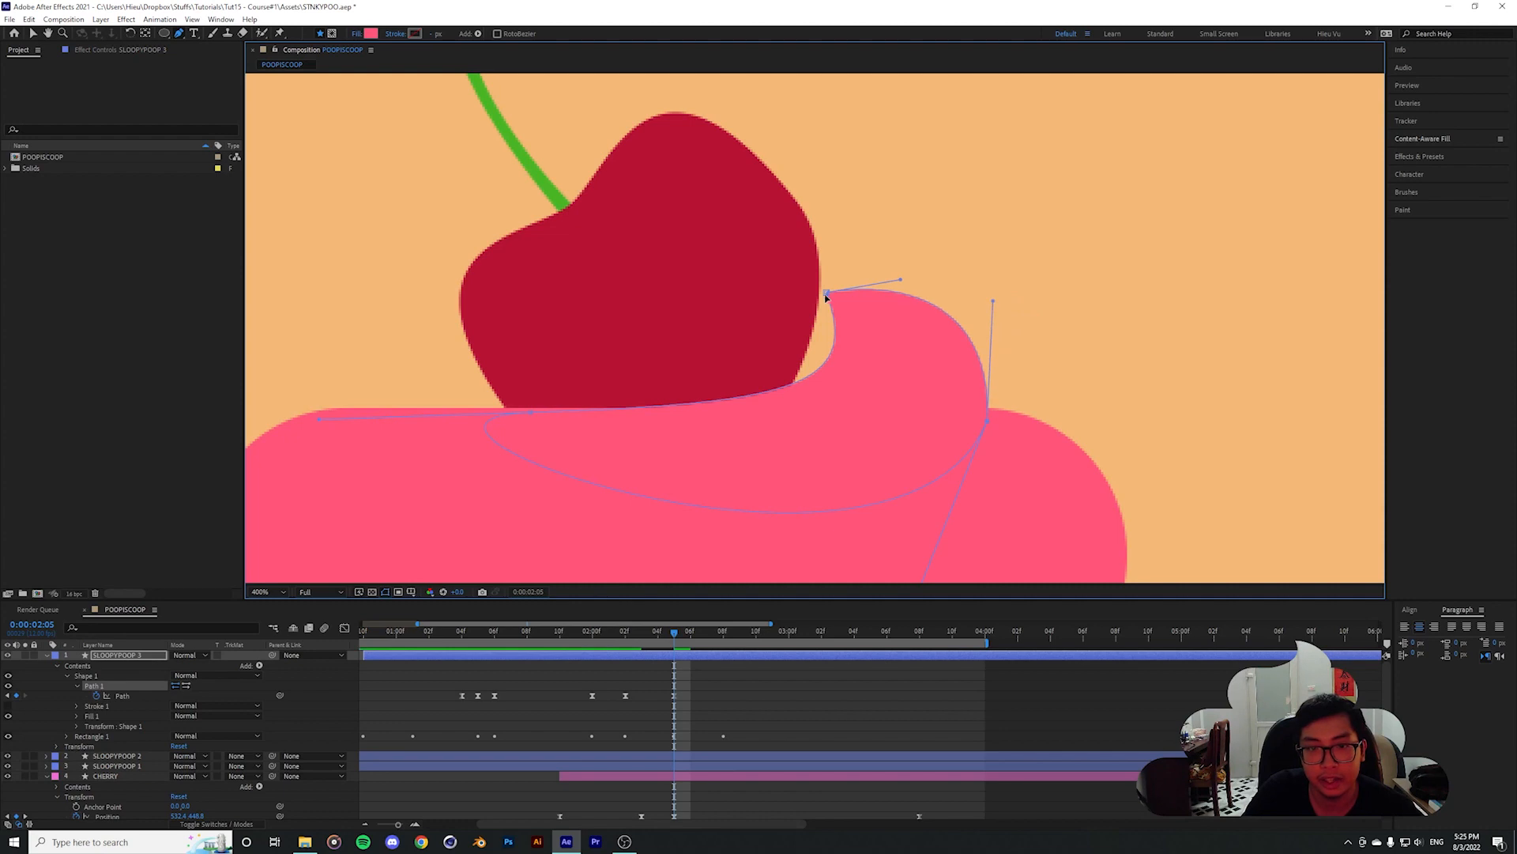
drag(826, 296, 844, 304)
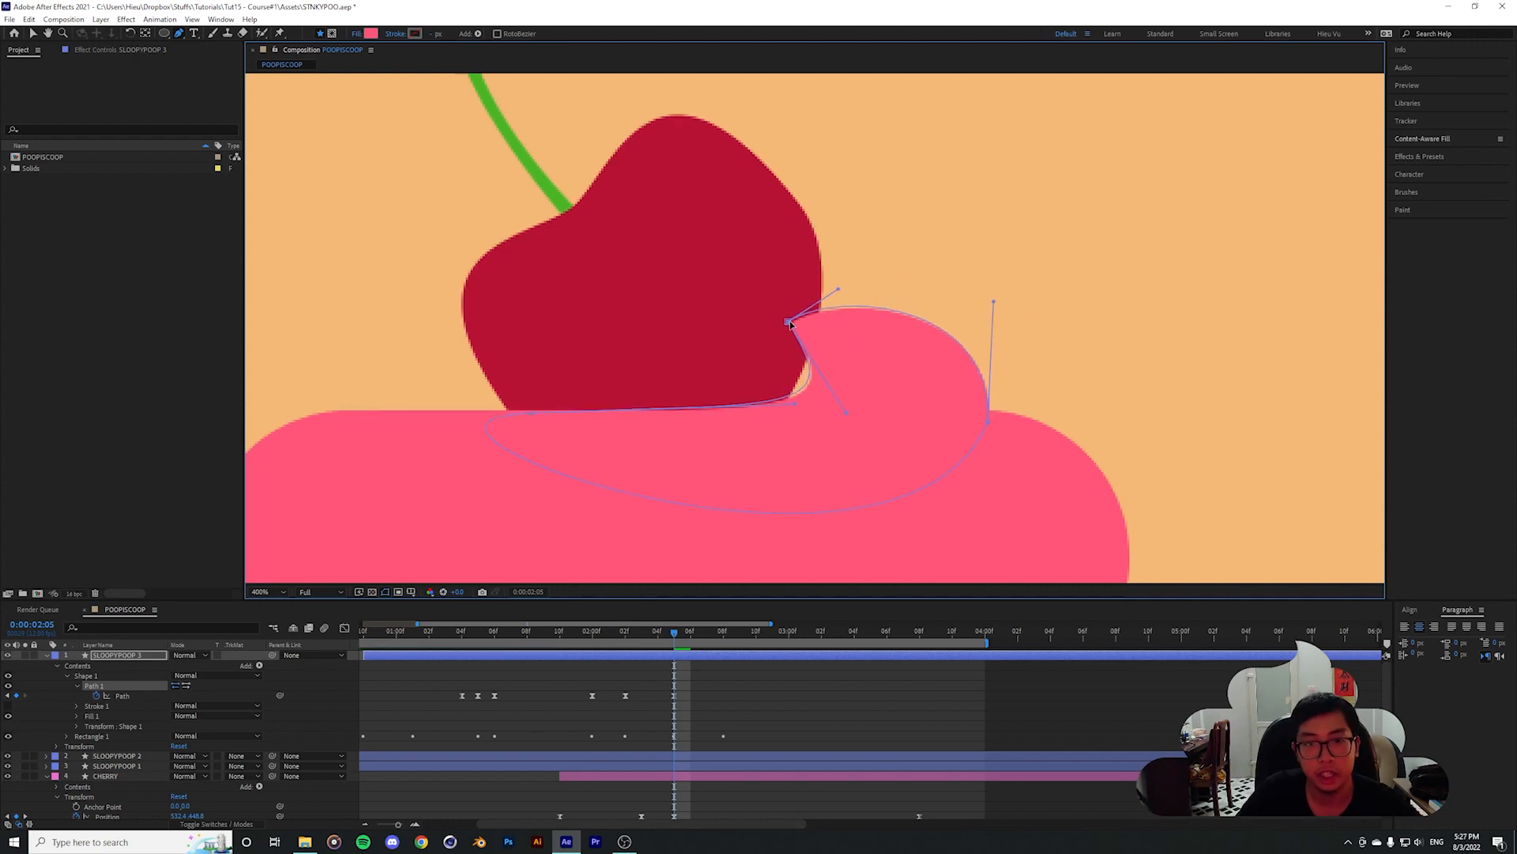
Set the swirl's tip against the cherry's side and reshape its inner handle so the edge follows the cherry's underside
mouse_move(798, 320)
mouse_down()
mouse_move(830, 339)
mouse_move(816, 331)
mouse_up()
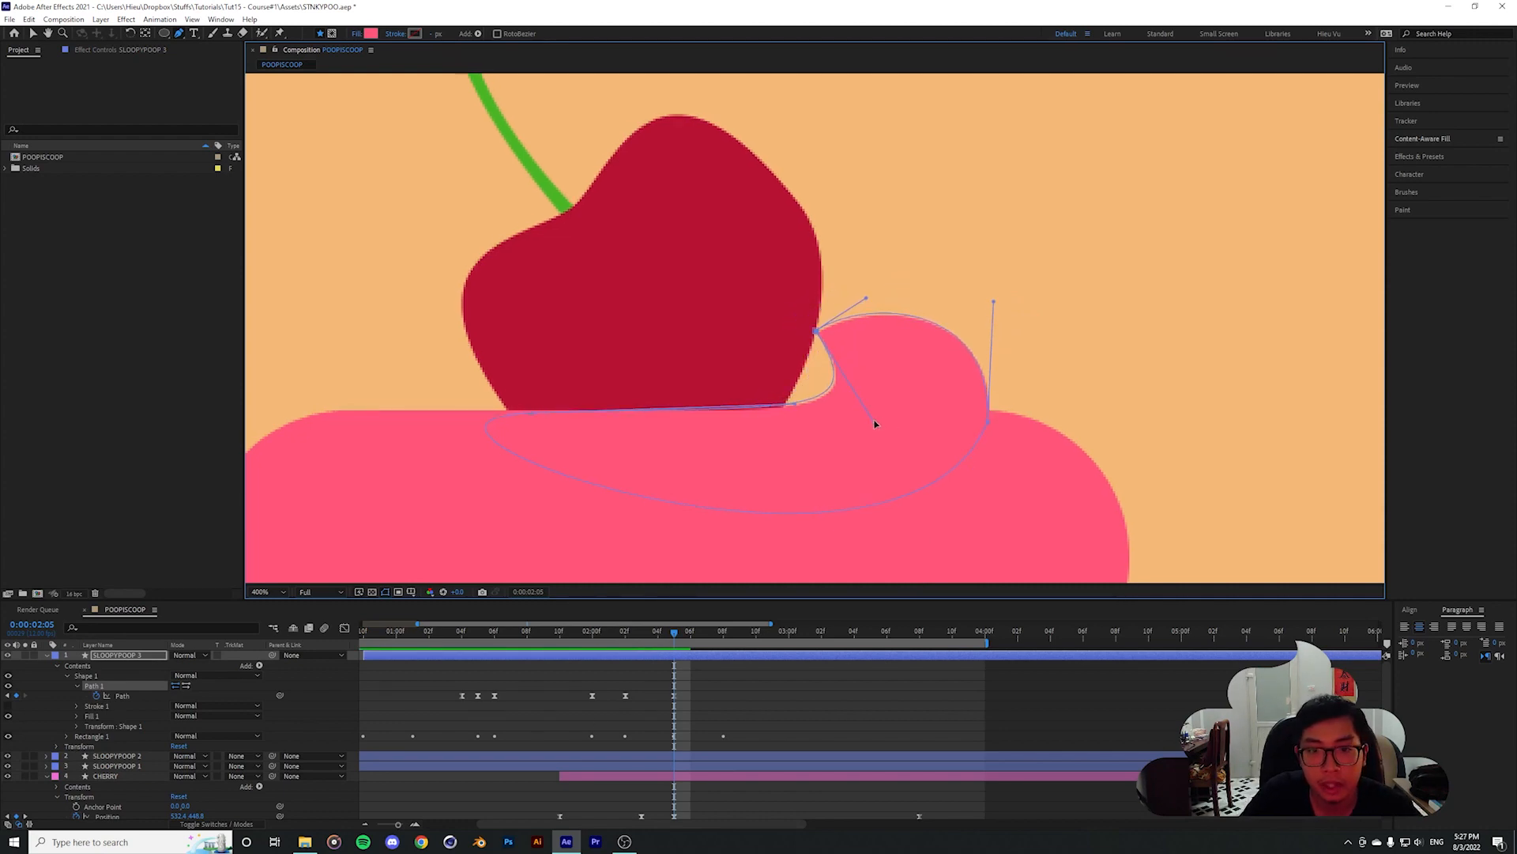
drag(874, 422, 864, 420)
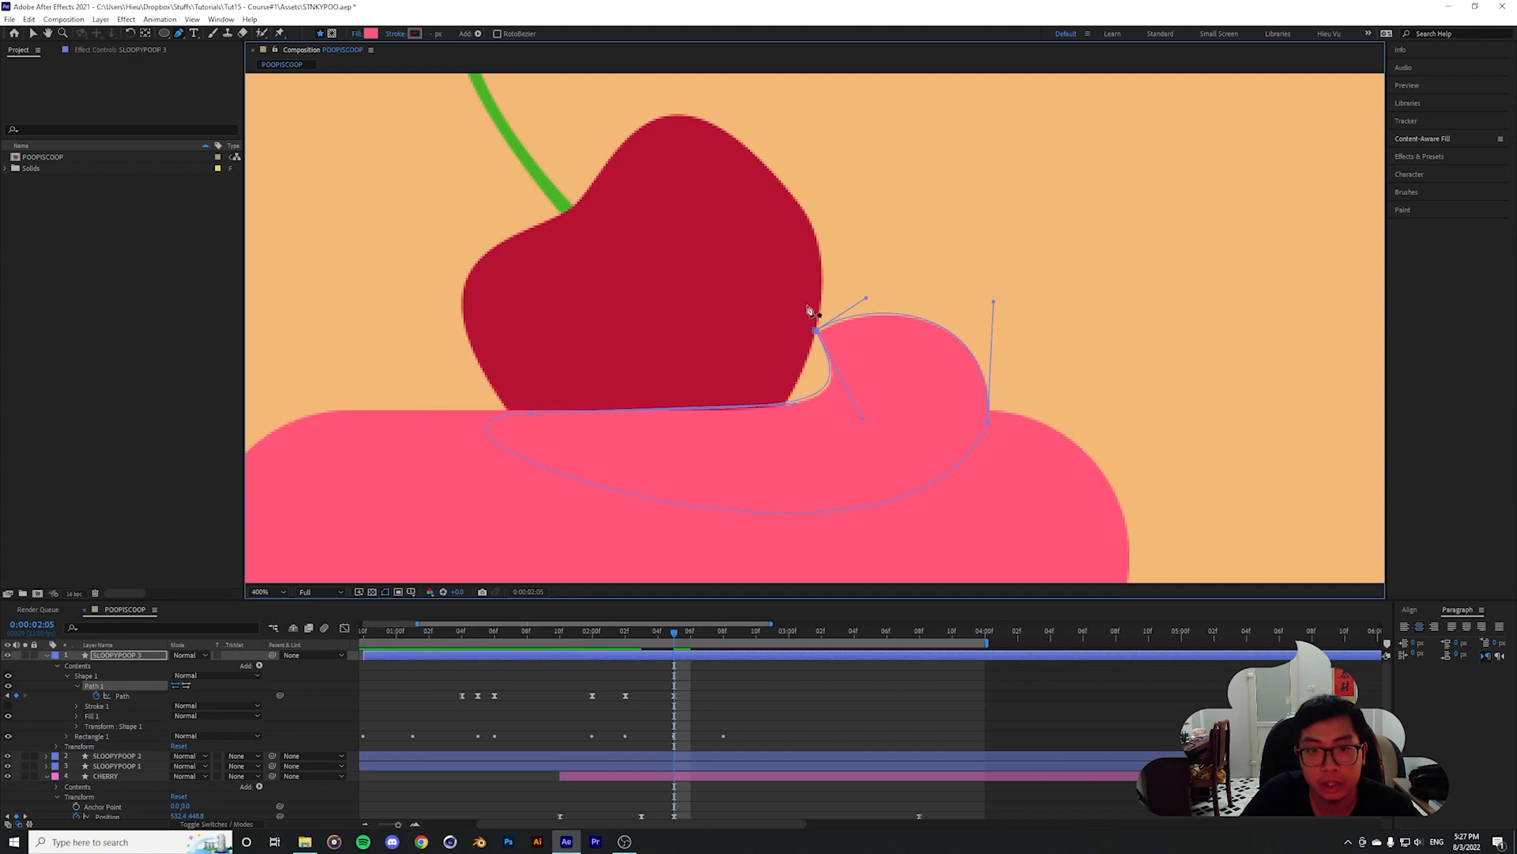
click(856, 417)
key(ctrl+z)
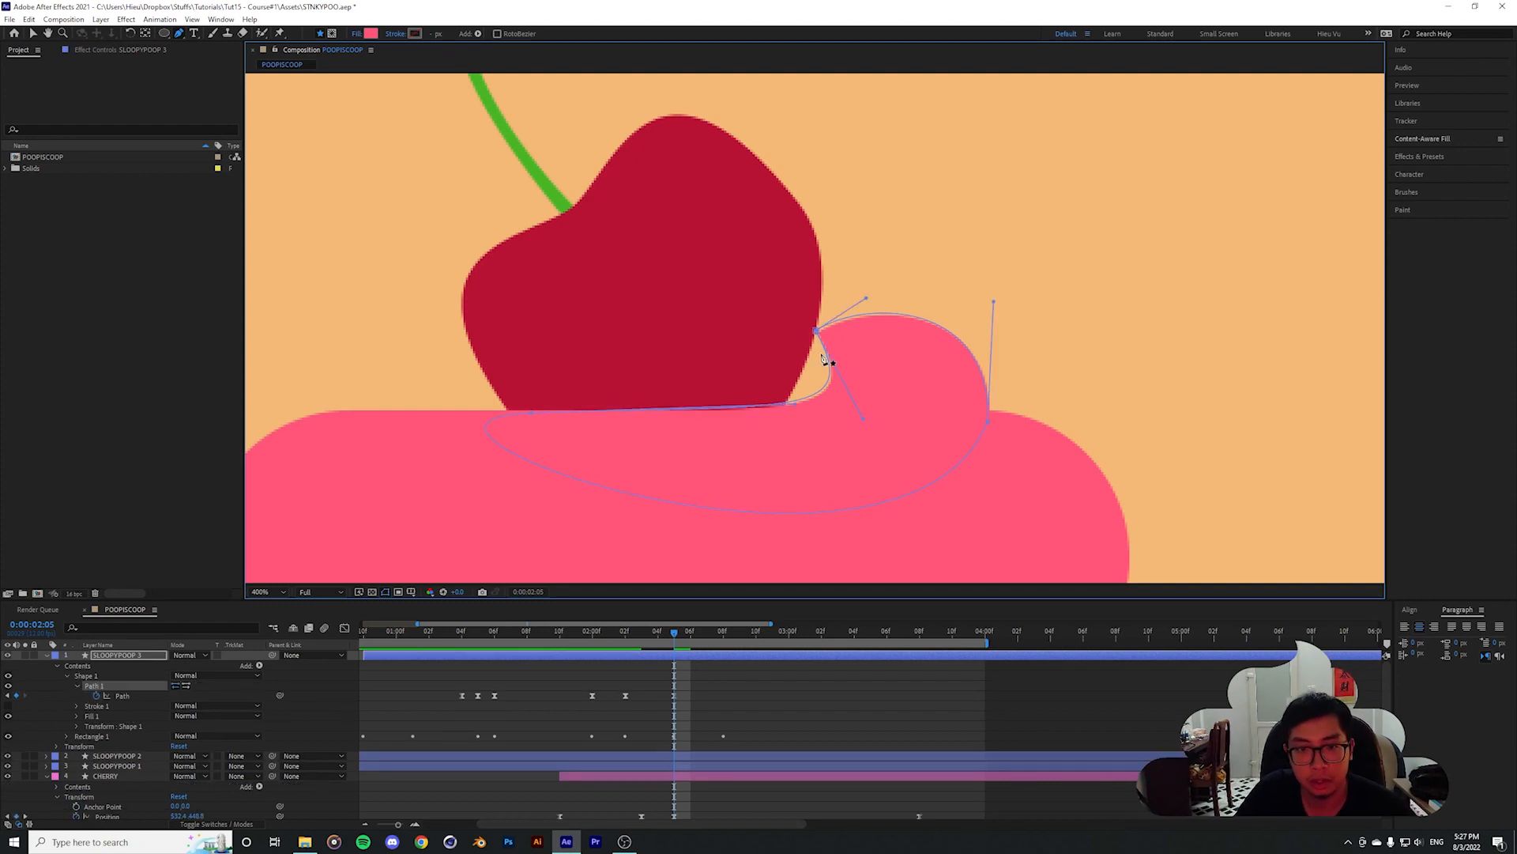
drag(864, 420, 763, 399)
drag(814, 330, 813, 334)
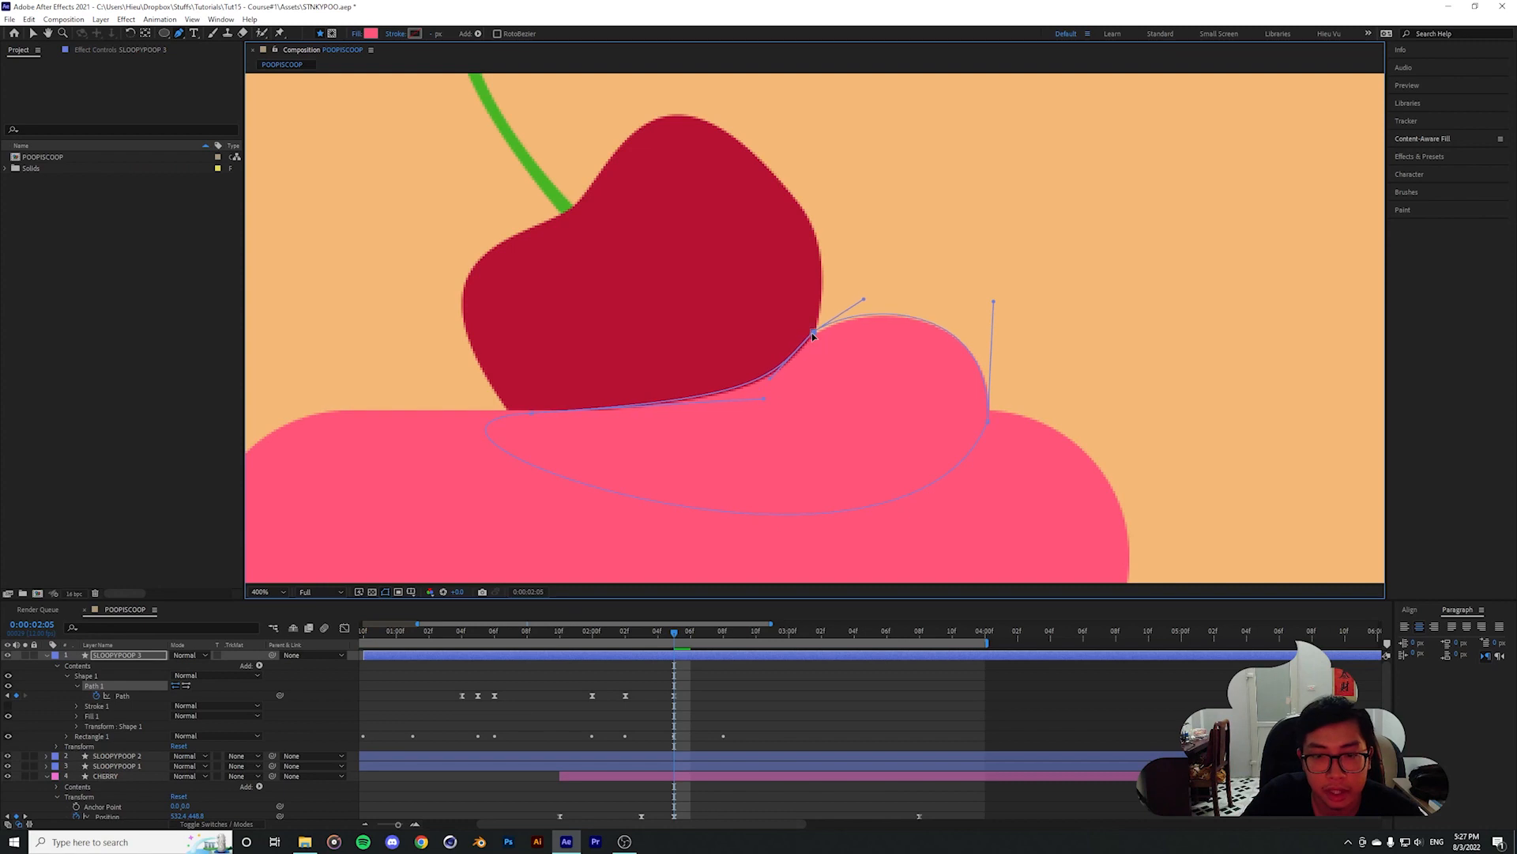
Deselect the swirl path and play back the cherry landing from 1:10 to check the swirl's bend
click(699, 668)
scroll(750, 349, down, 1)
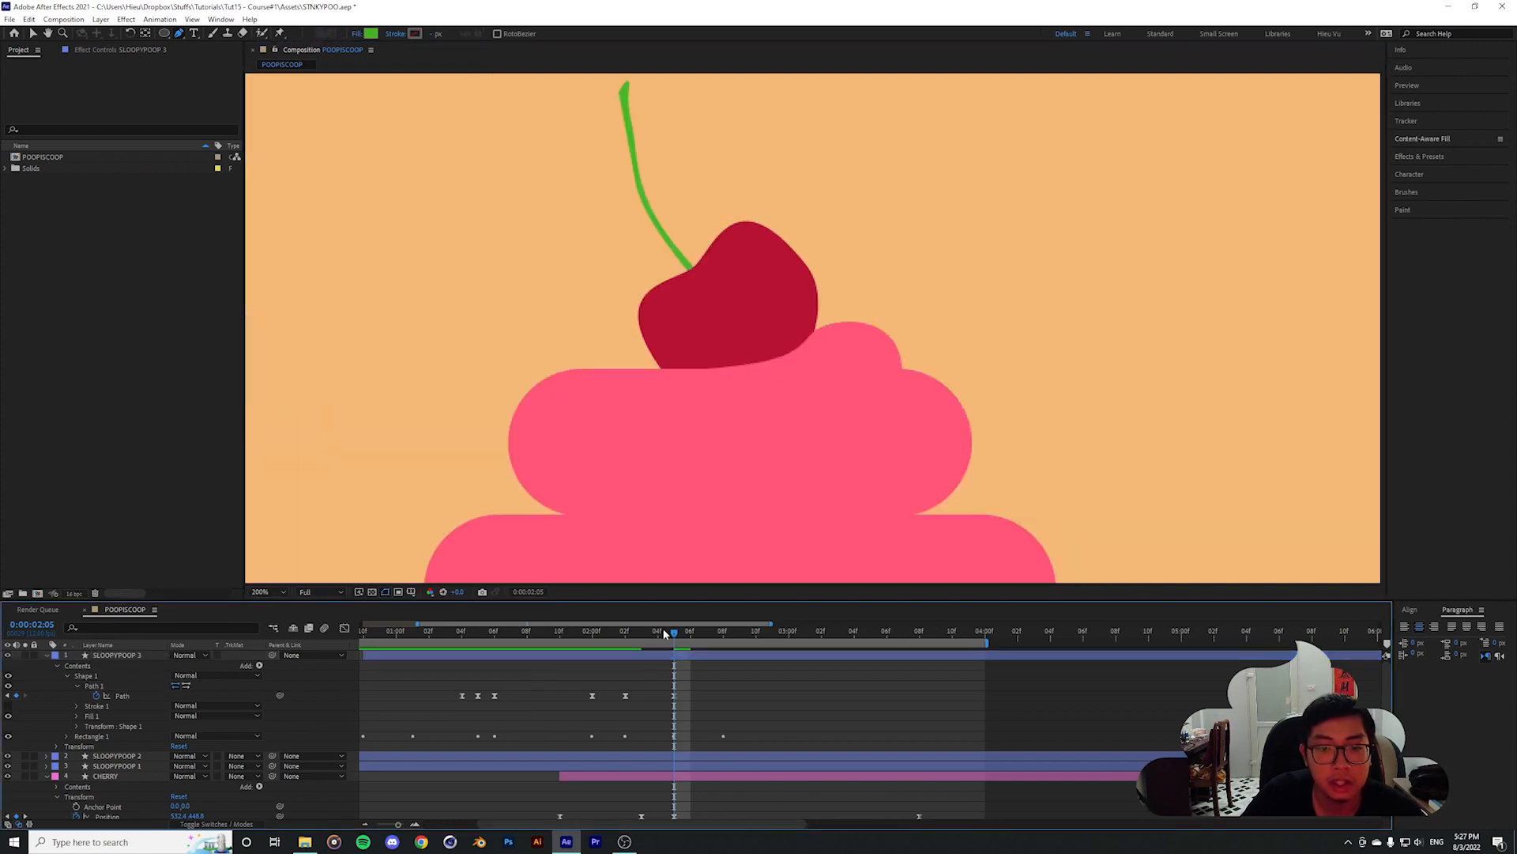
drag(664, 634, 560, 635)
key(space)
key(space)
key(space)
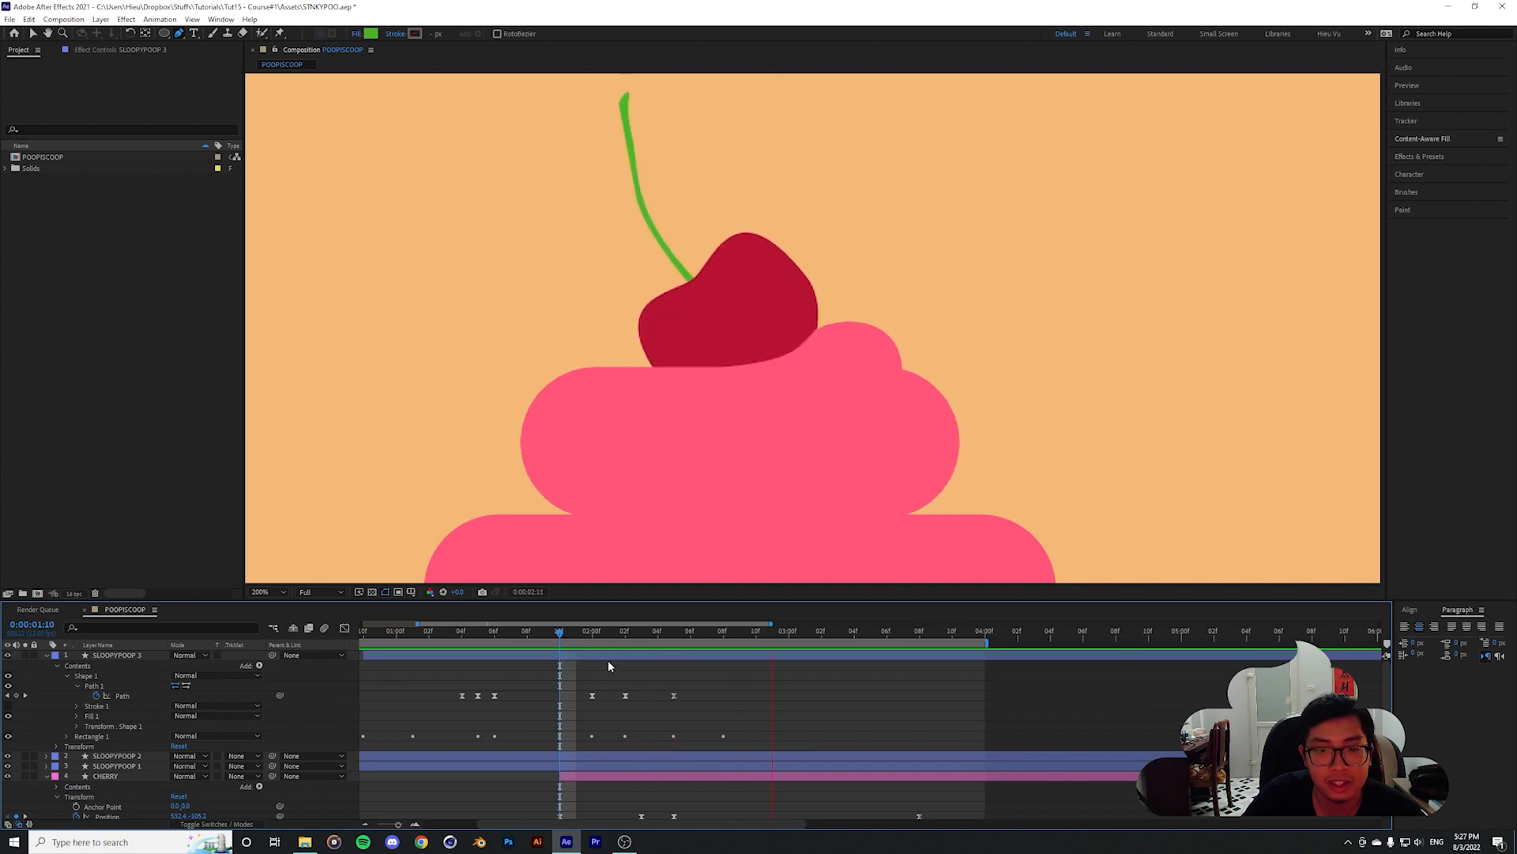
key(space)
Move the swirl's last Path keyframe from 2:05 to 2:04 and play back the landing
drag(673, 696, 658, 697)
drag(621, 635, 541, 642)
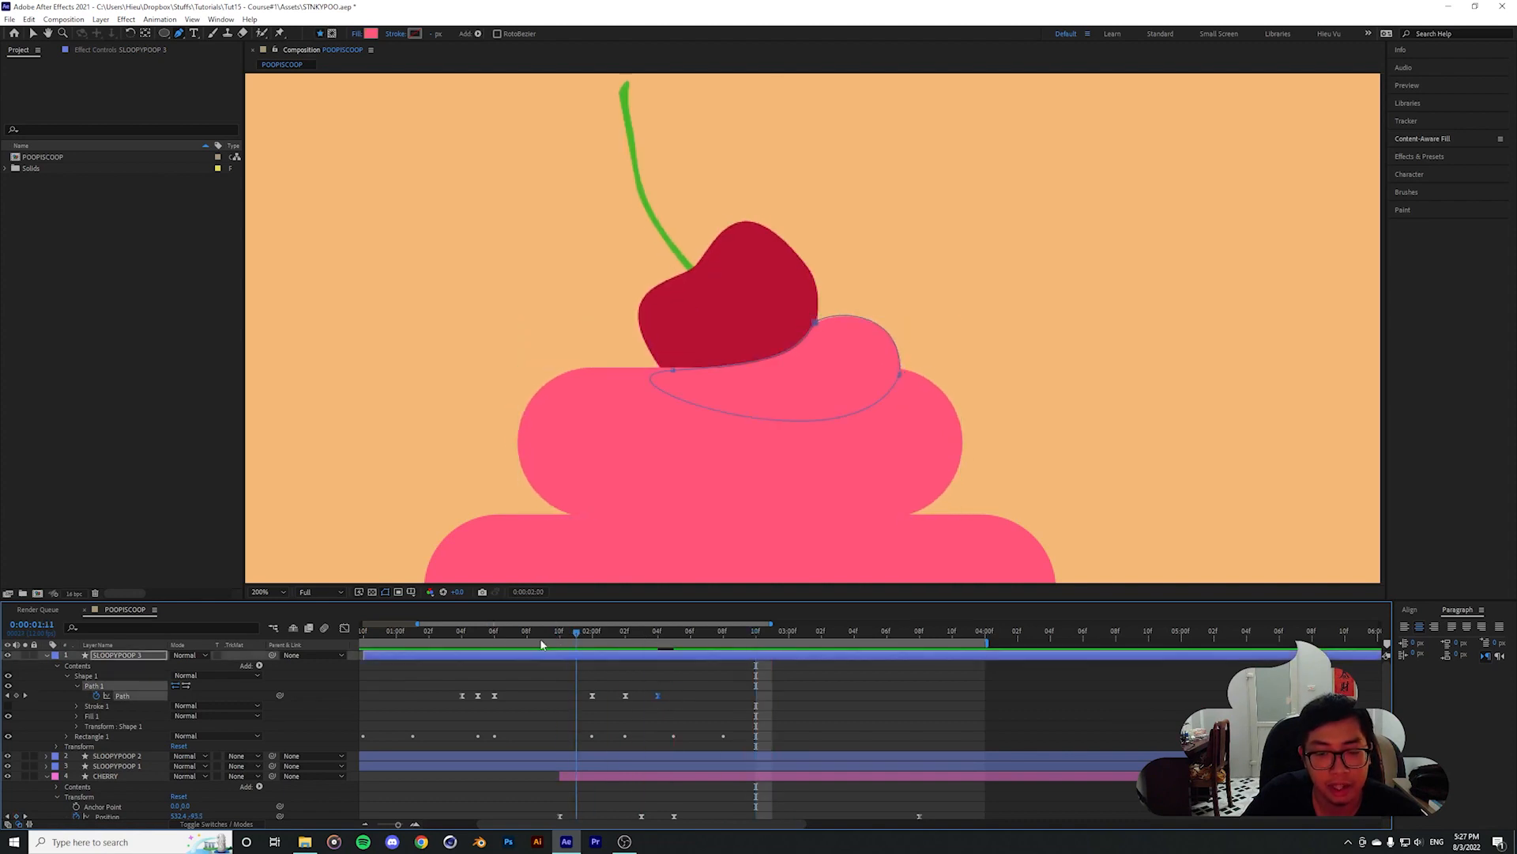
key(space)
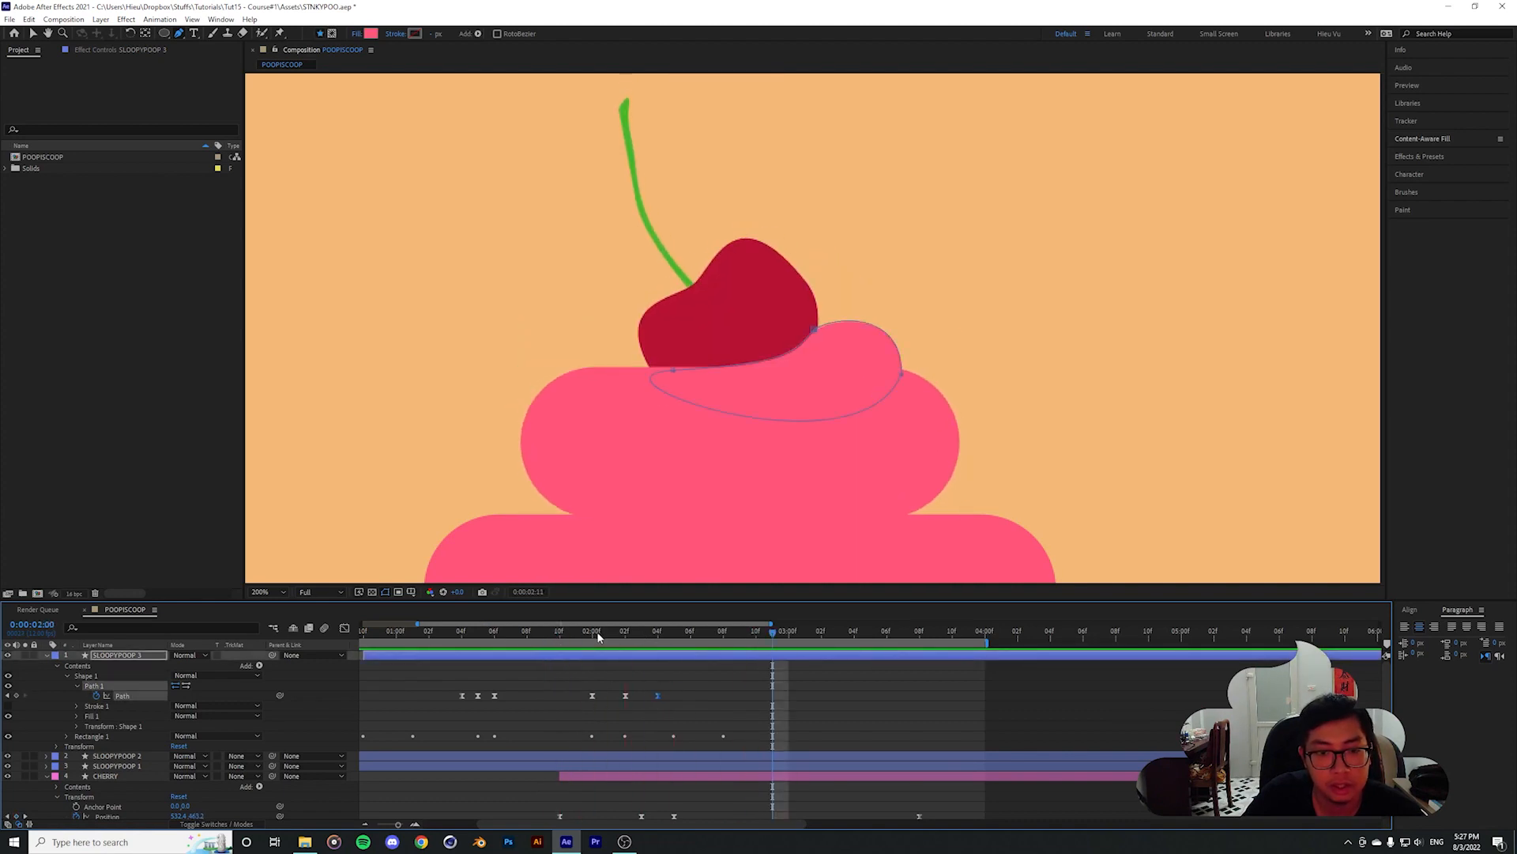
Replay the swirl's bend at a different viewer magnification and return to a 200% view at 2:04
click(599, 637)
click(271, 592)
click(272, 620)
drag(568, 632, 657, 632)
key(space)
click(594, 635)
scroll(887, 329, up, 3)
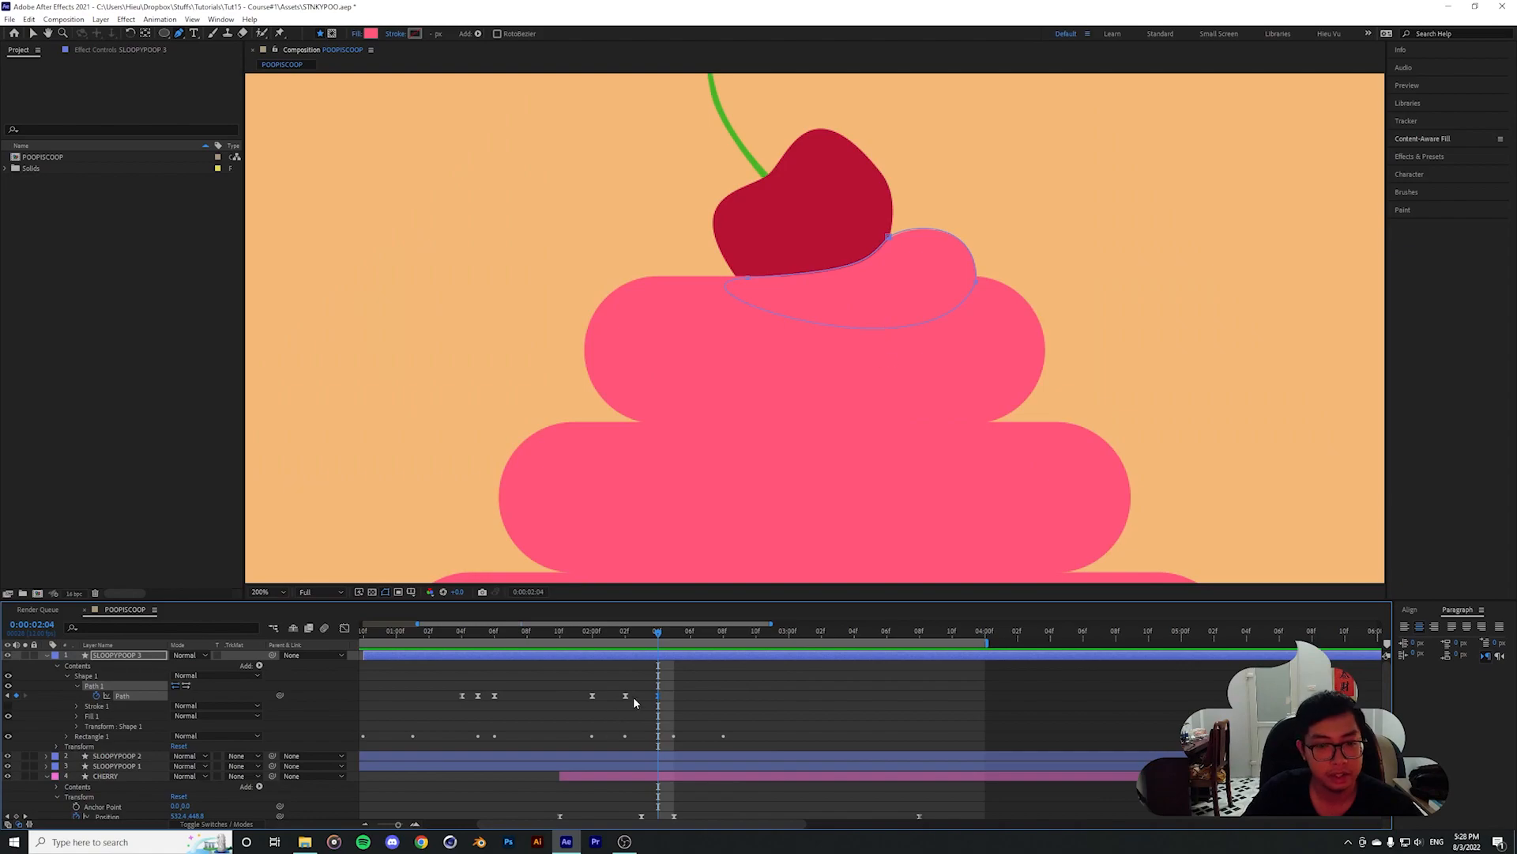
Move the swirl's last Path keyframe to 2:08, keeping the current frame at 2:05
drag(658, 695, 722, 699)
drag(657, 629, 723, 632)
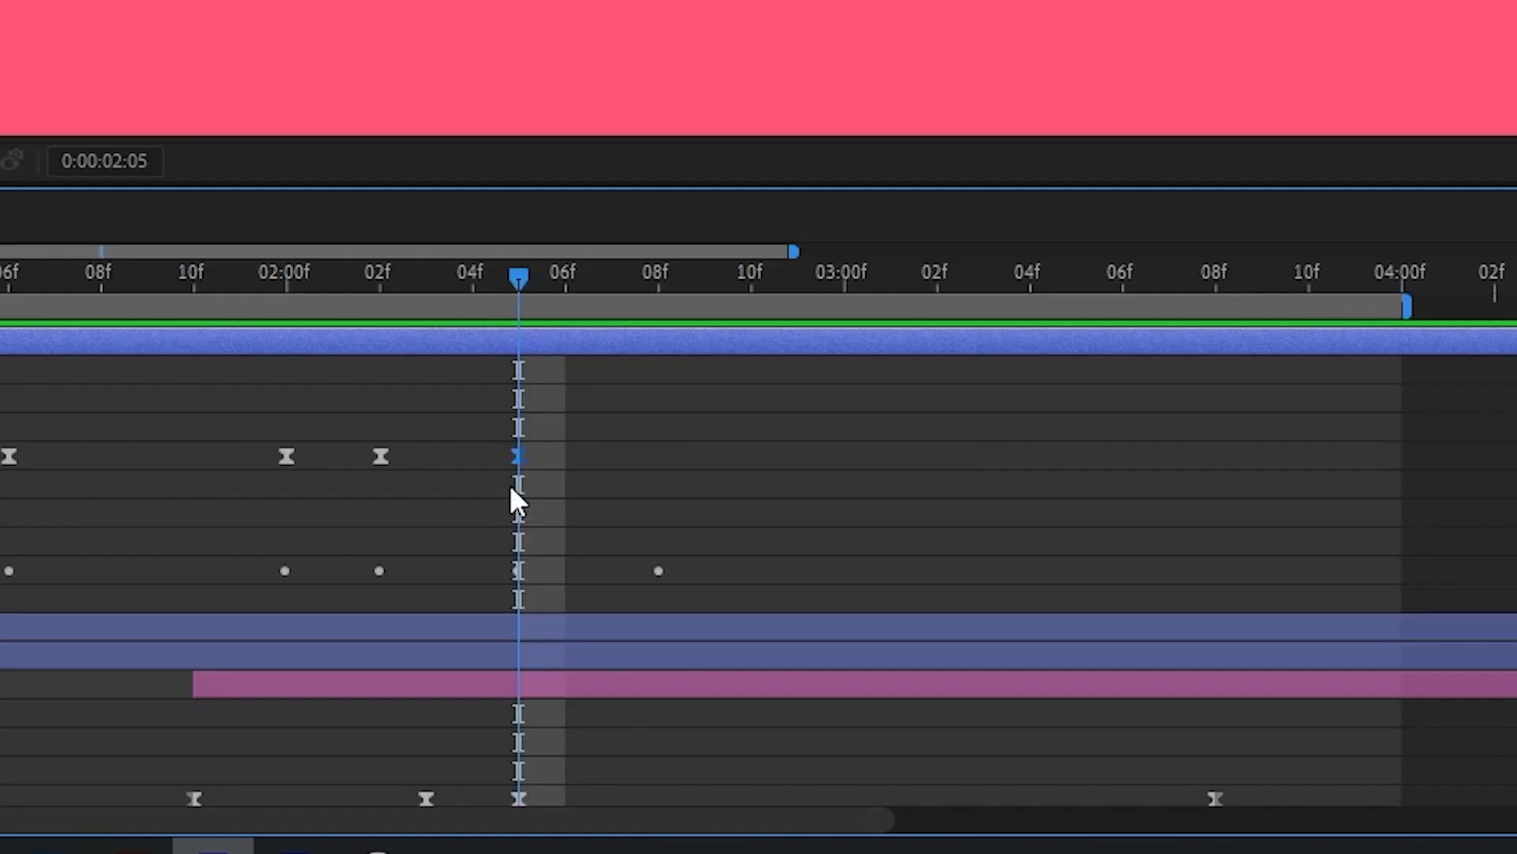
drag(486, 431, 658, 487)
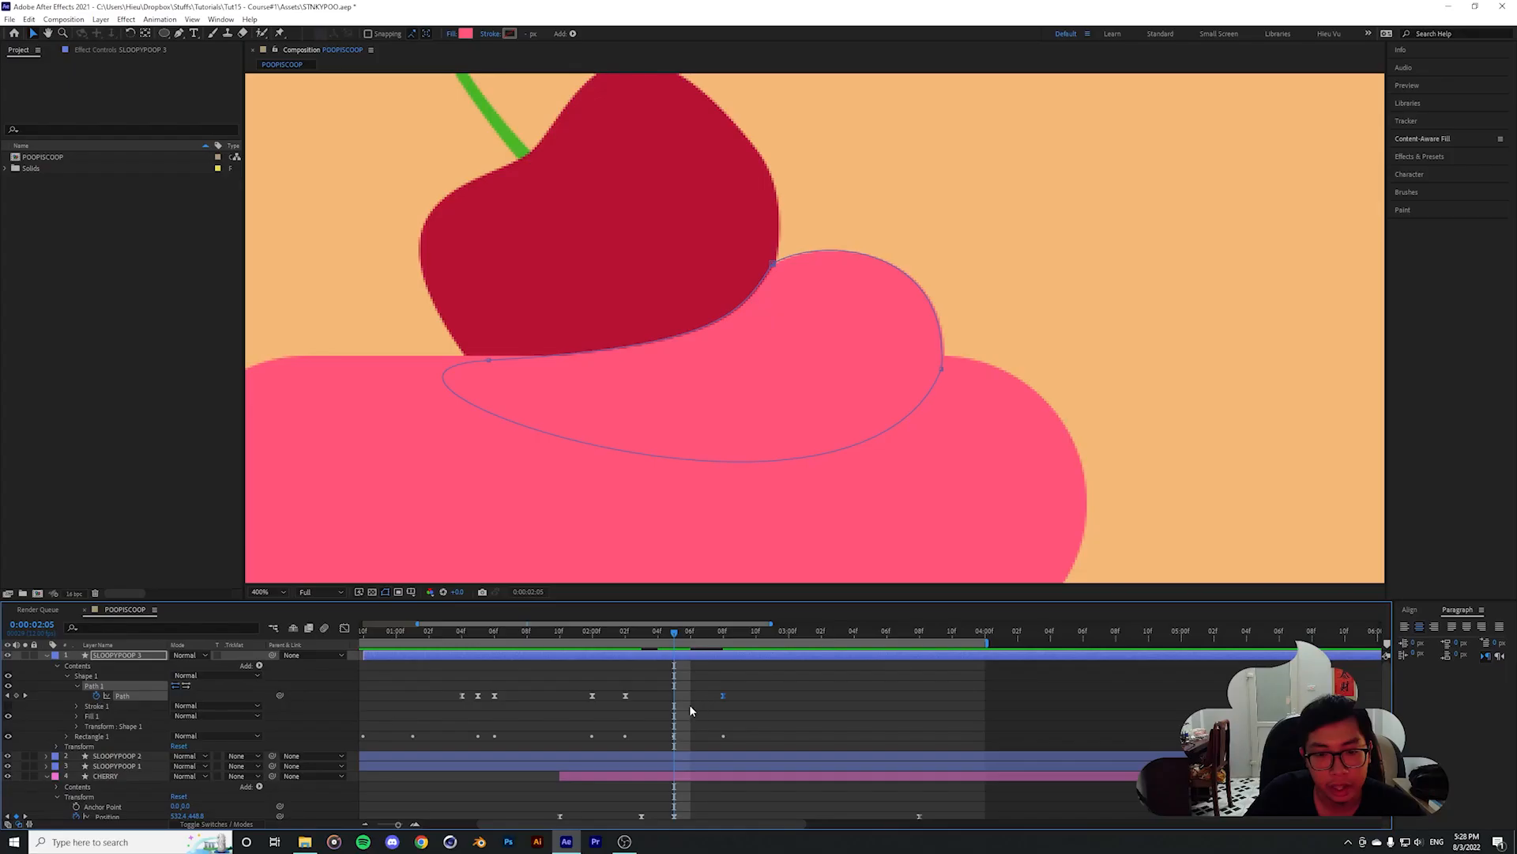
click(689, 705)
drag(701, 687, 736, 704)
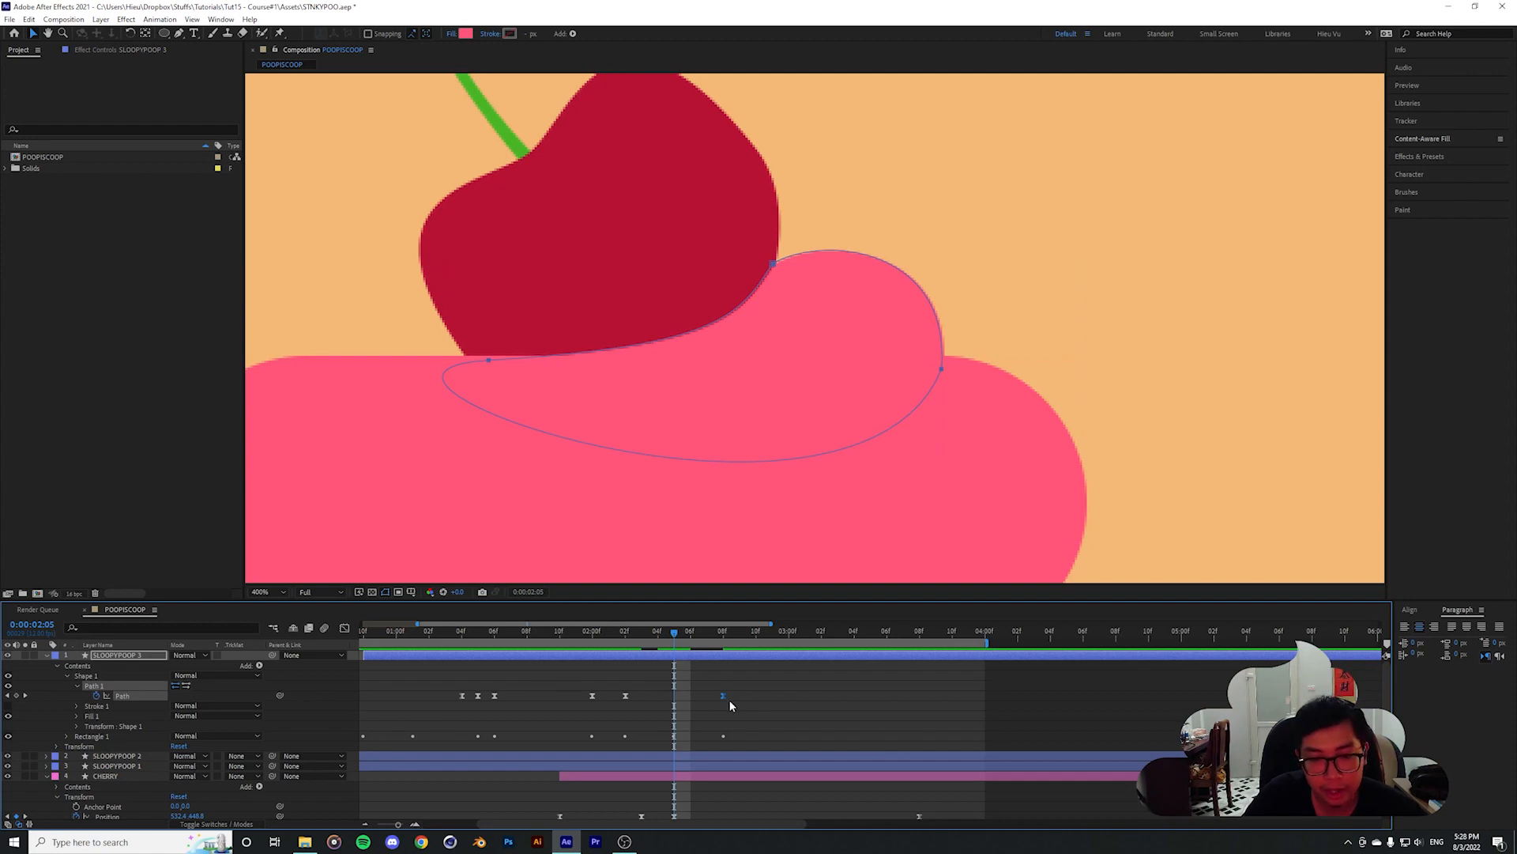
drag(664, 694, 685, 712)
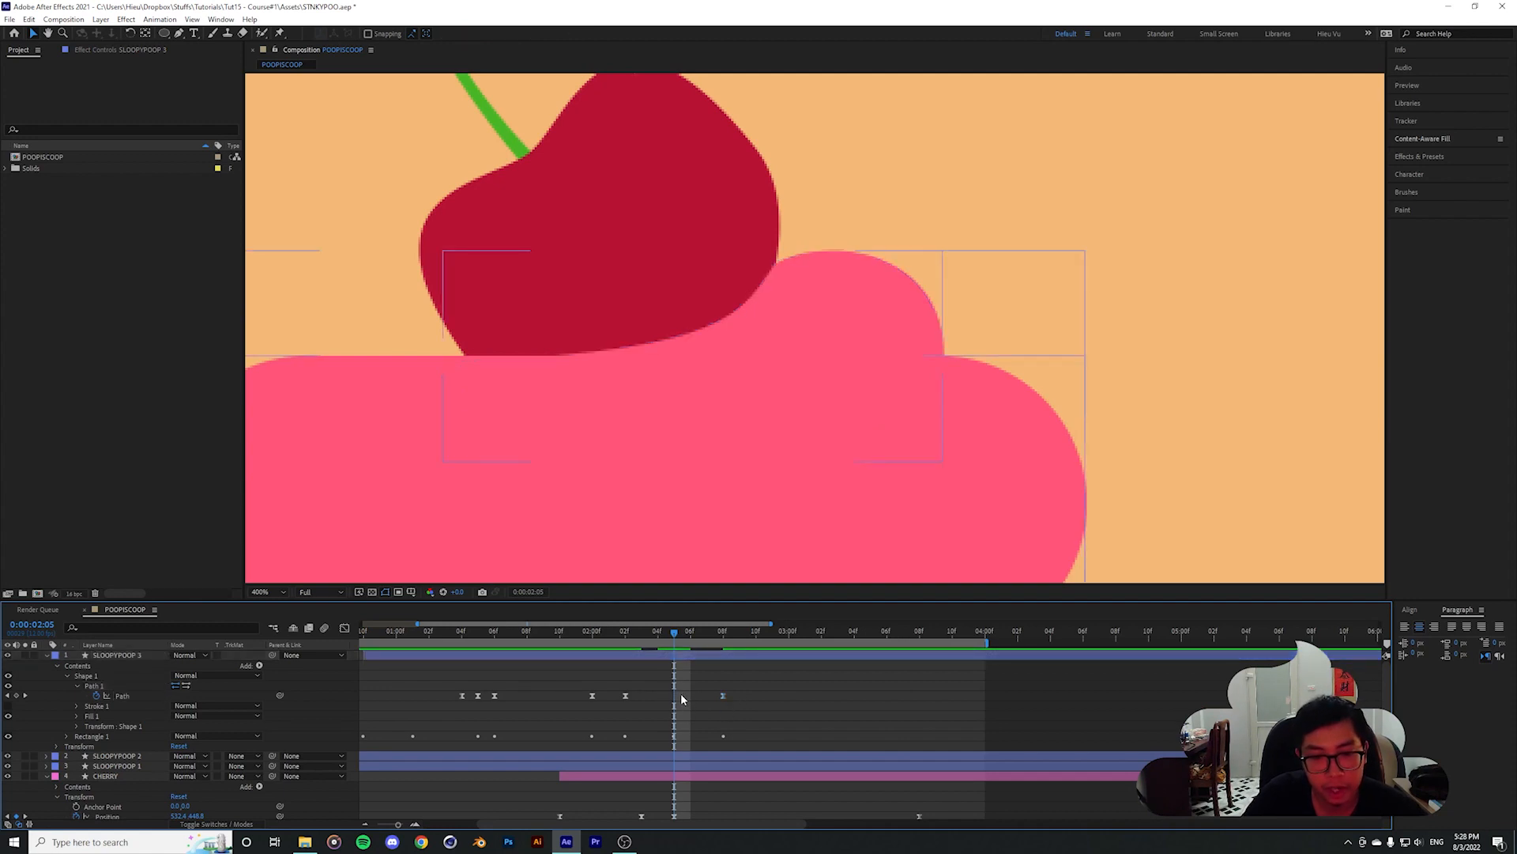
click(681, 705)
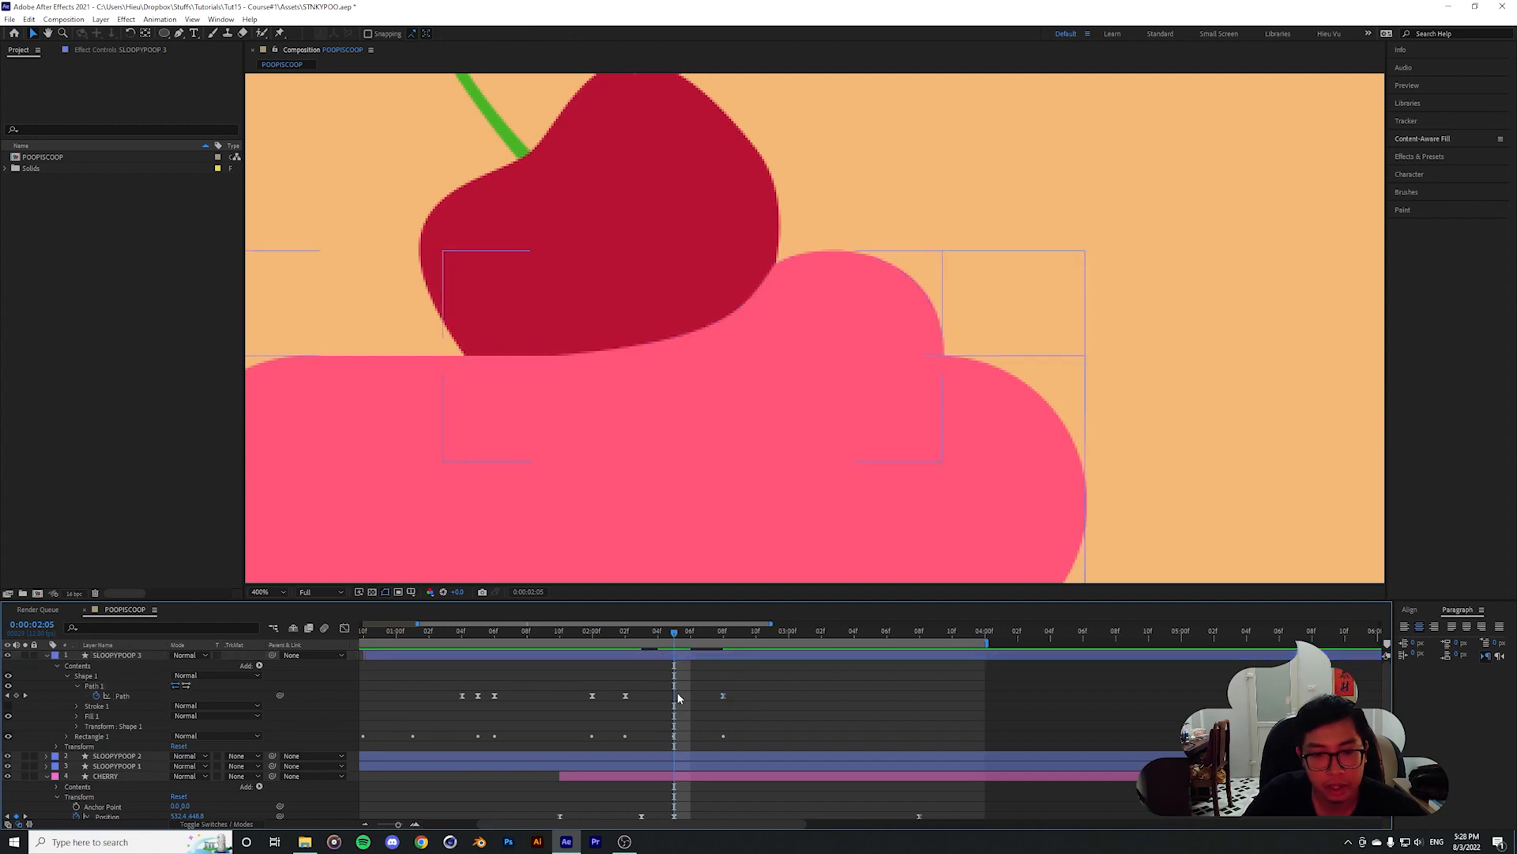
Add a swirl Path keyframe at 2:05, lowering the tip along the cherry's side and adjusting the handles to keep the edge rounded beneath it
click(127, 695)
drag(651, 688, 688, 712)
click(142, 698)
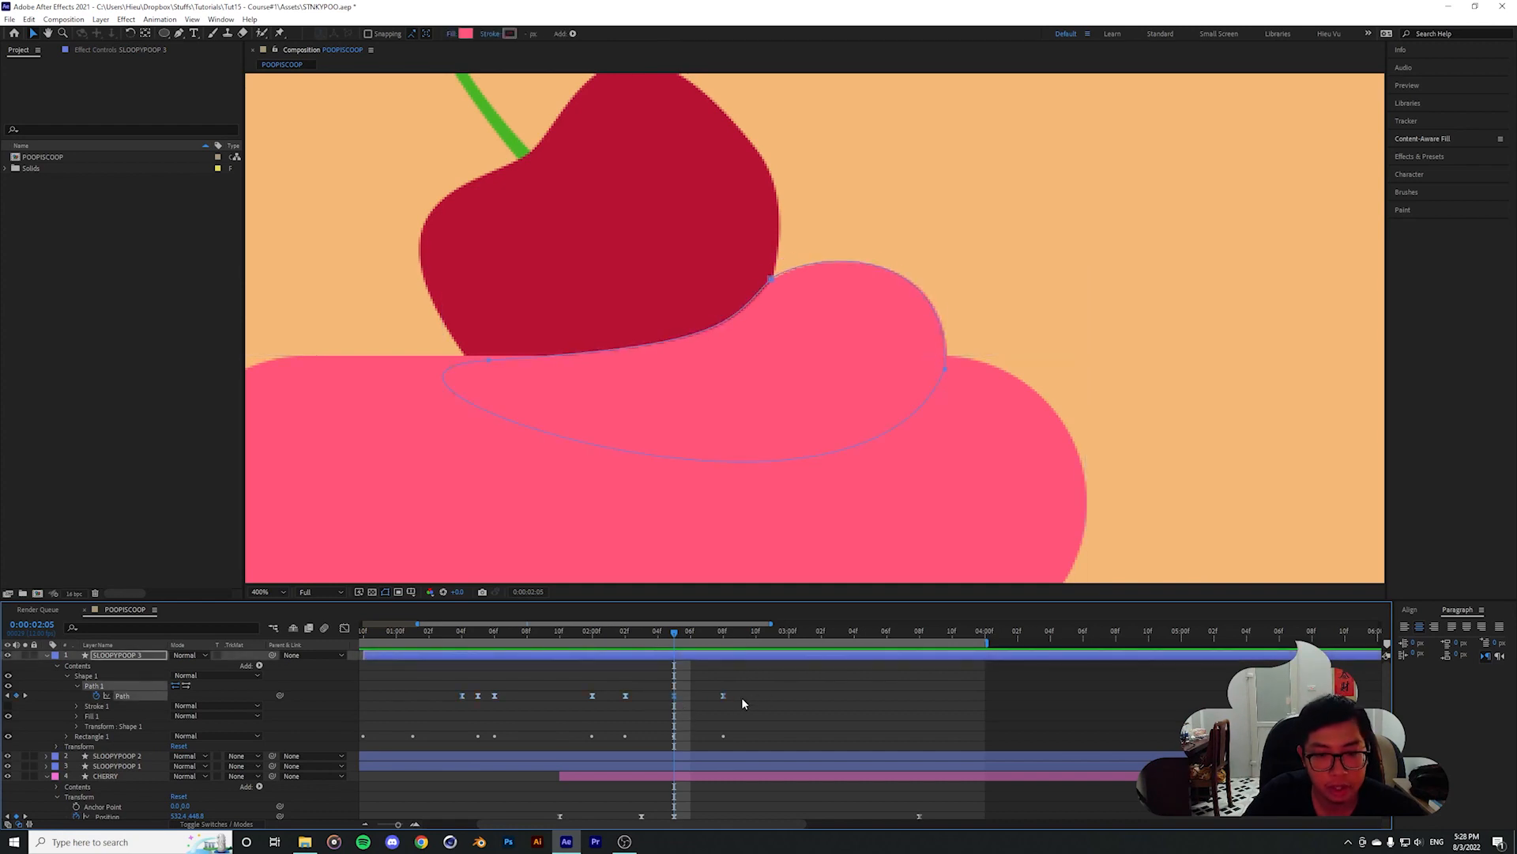
click(121, 675)
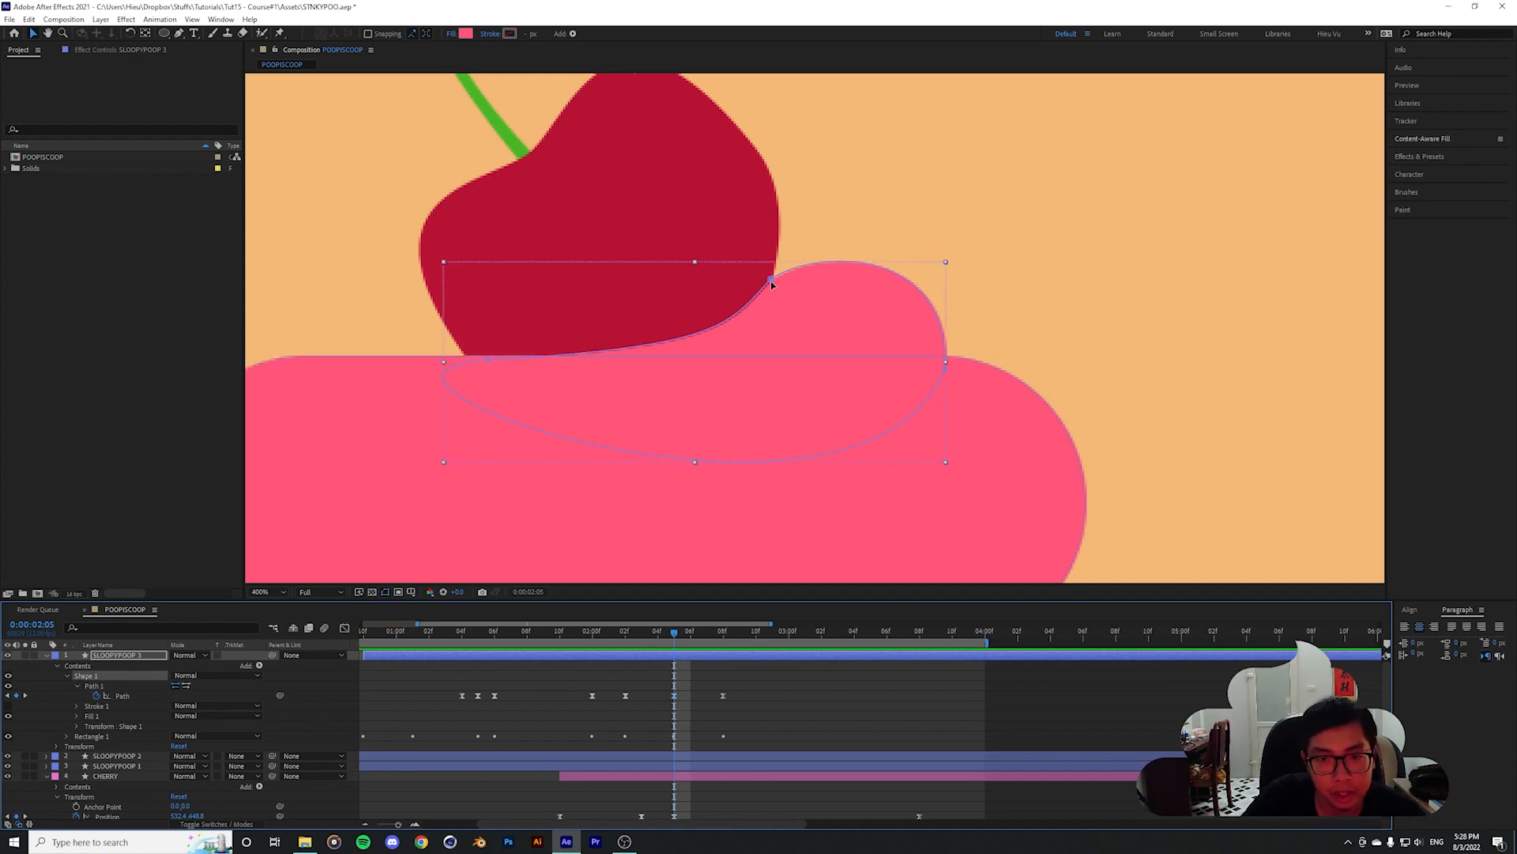
drag(771, 281, 770, 296)
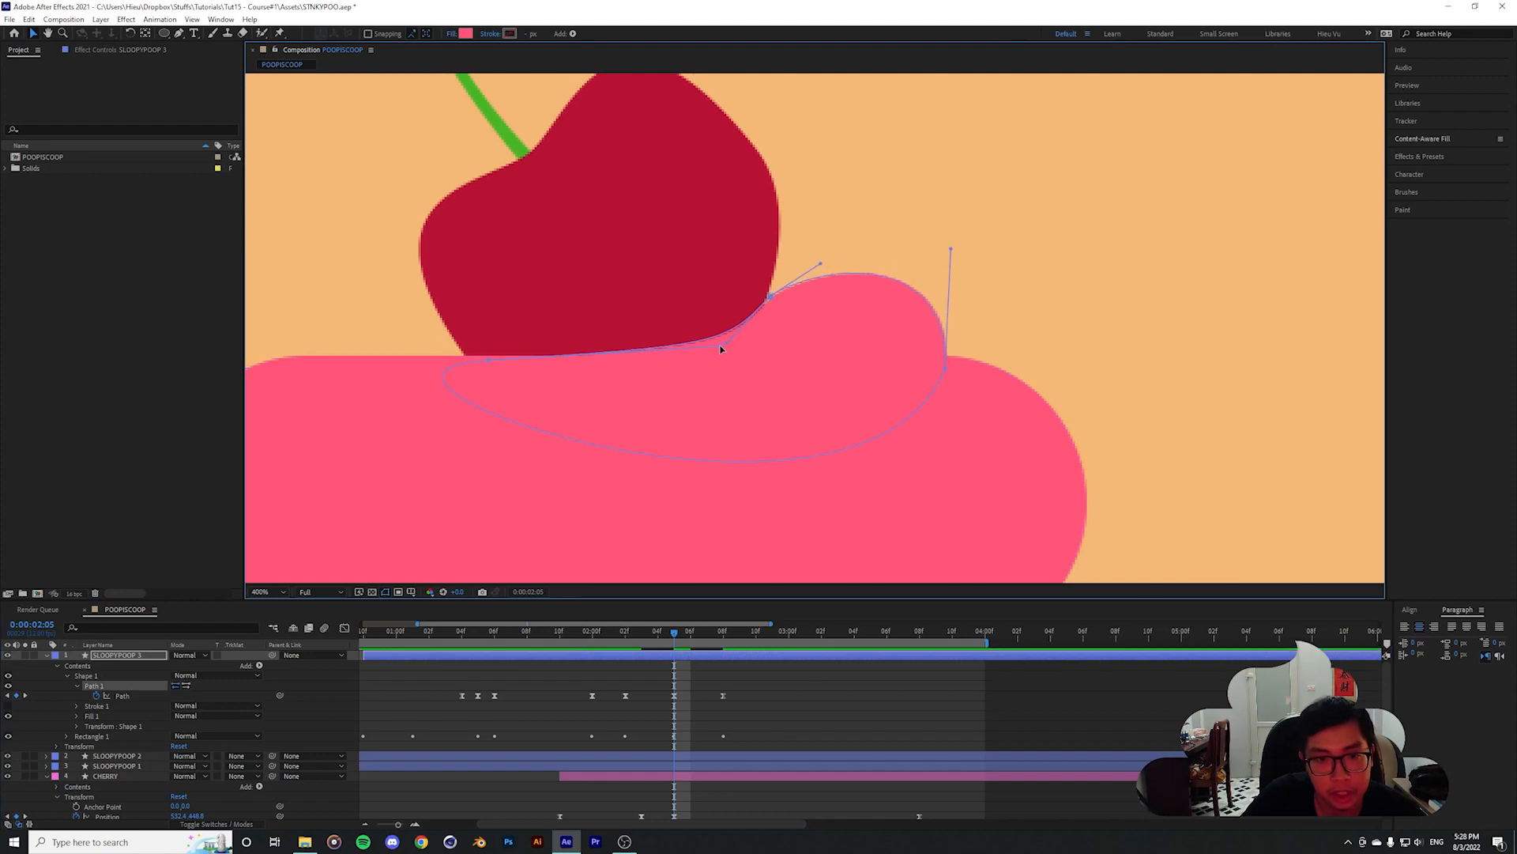
drag(720, 345, 718, 350)
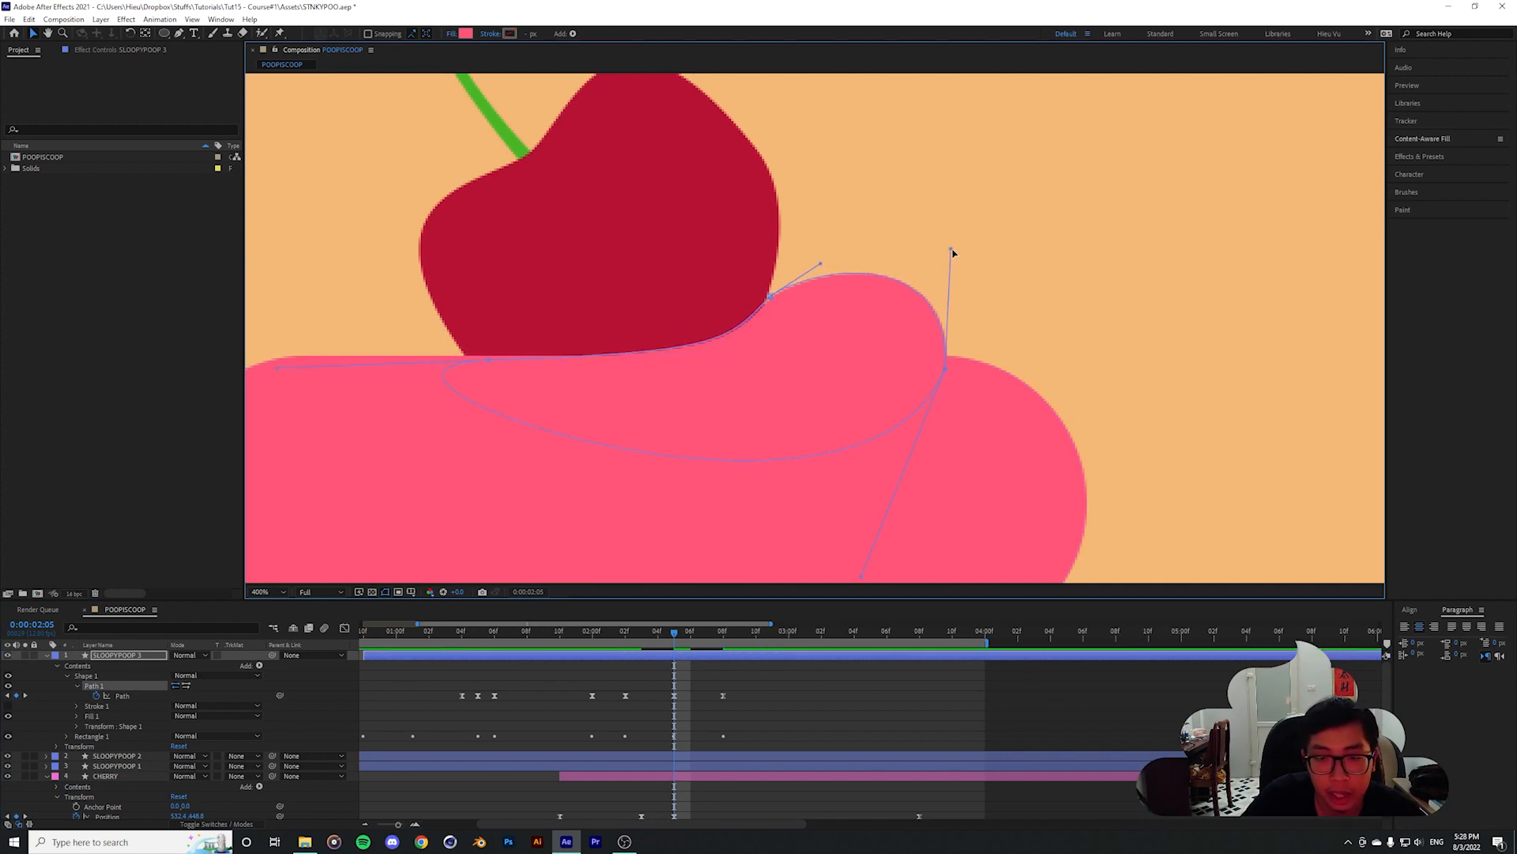
drag(950, 249, 952, 238)
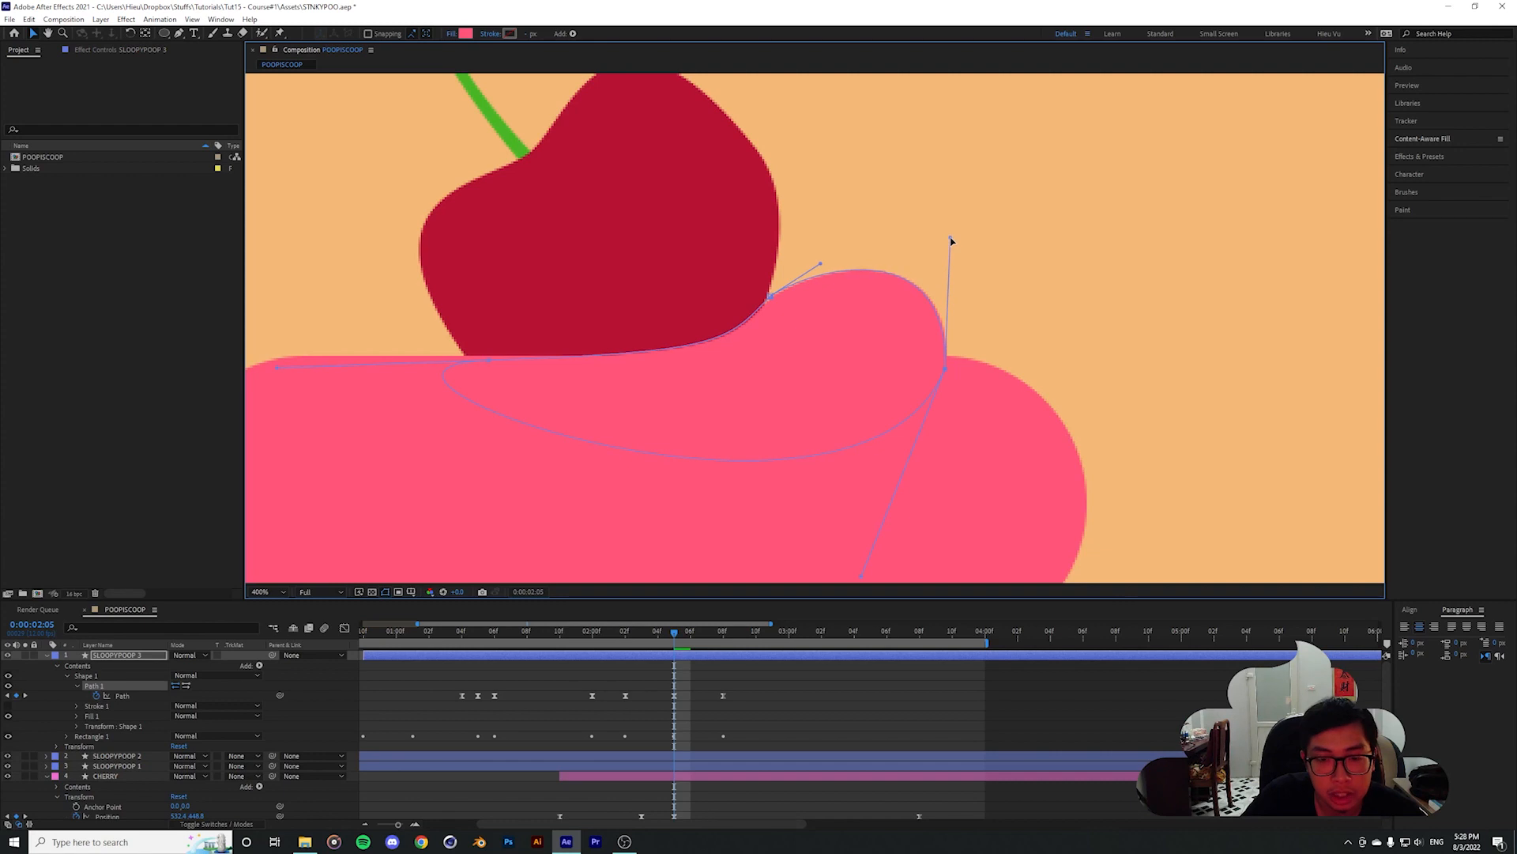
Even out the swirl's Path speed curve between the 2:05 and 2:08 keyframes into a symmetrical hump
click(676, 655)
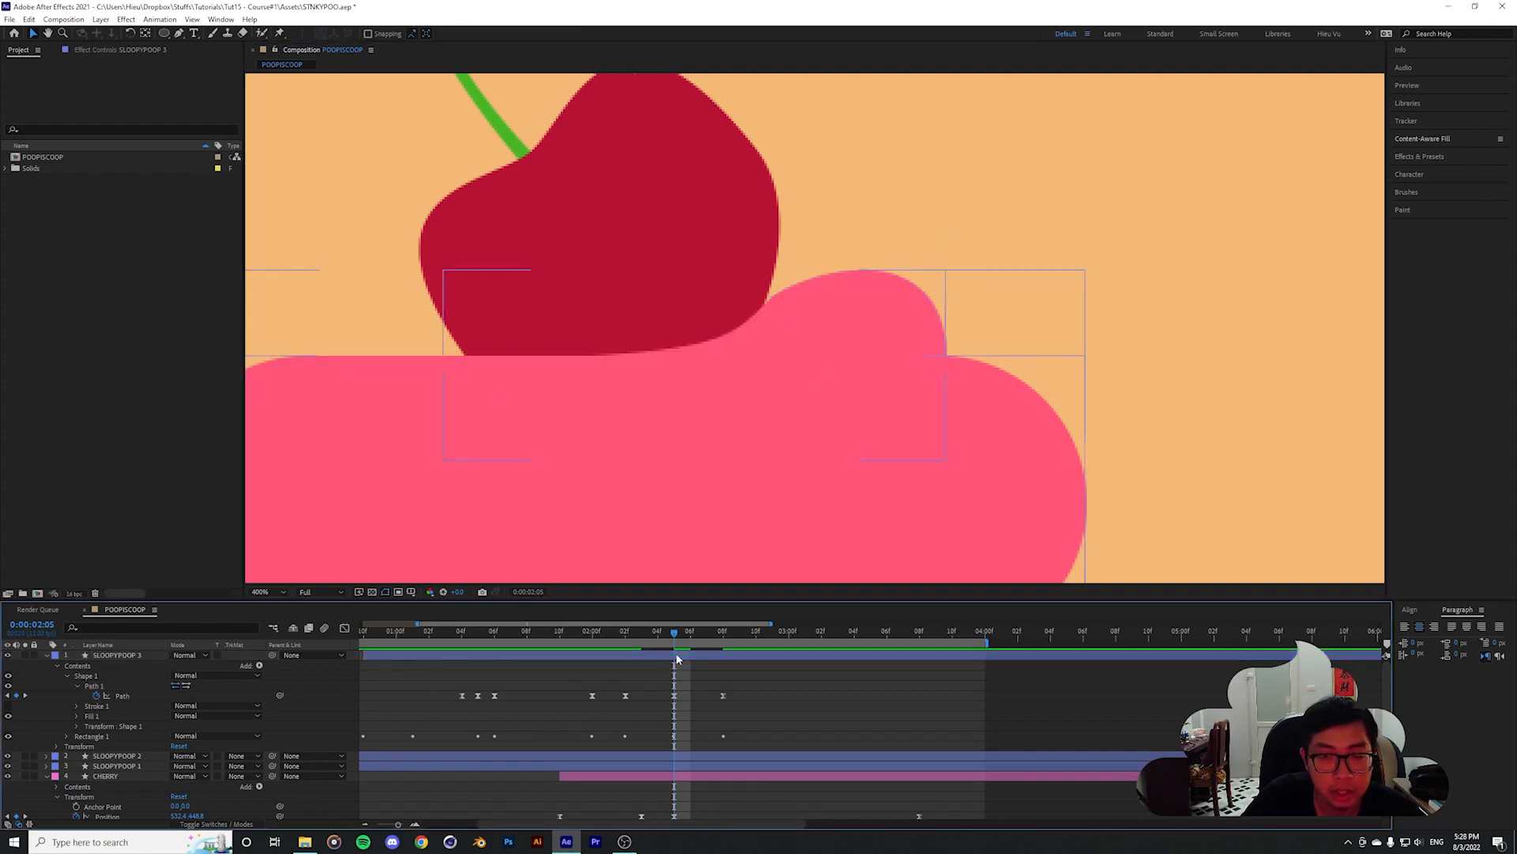
click(374, 655)
click(345, 629)
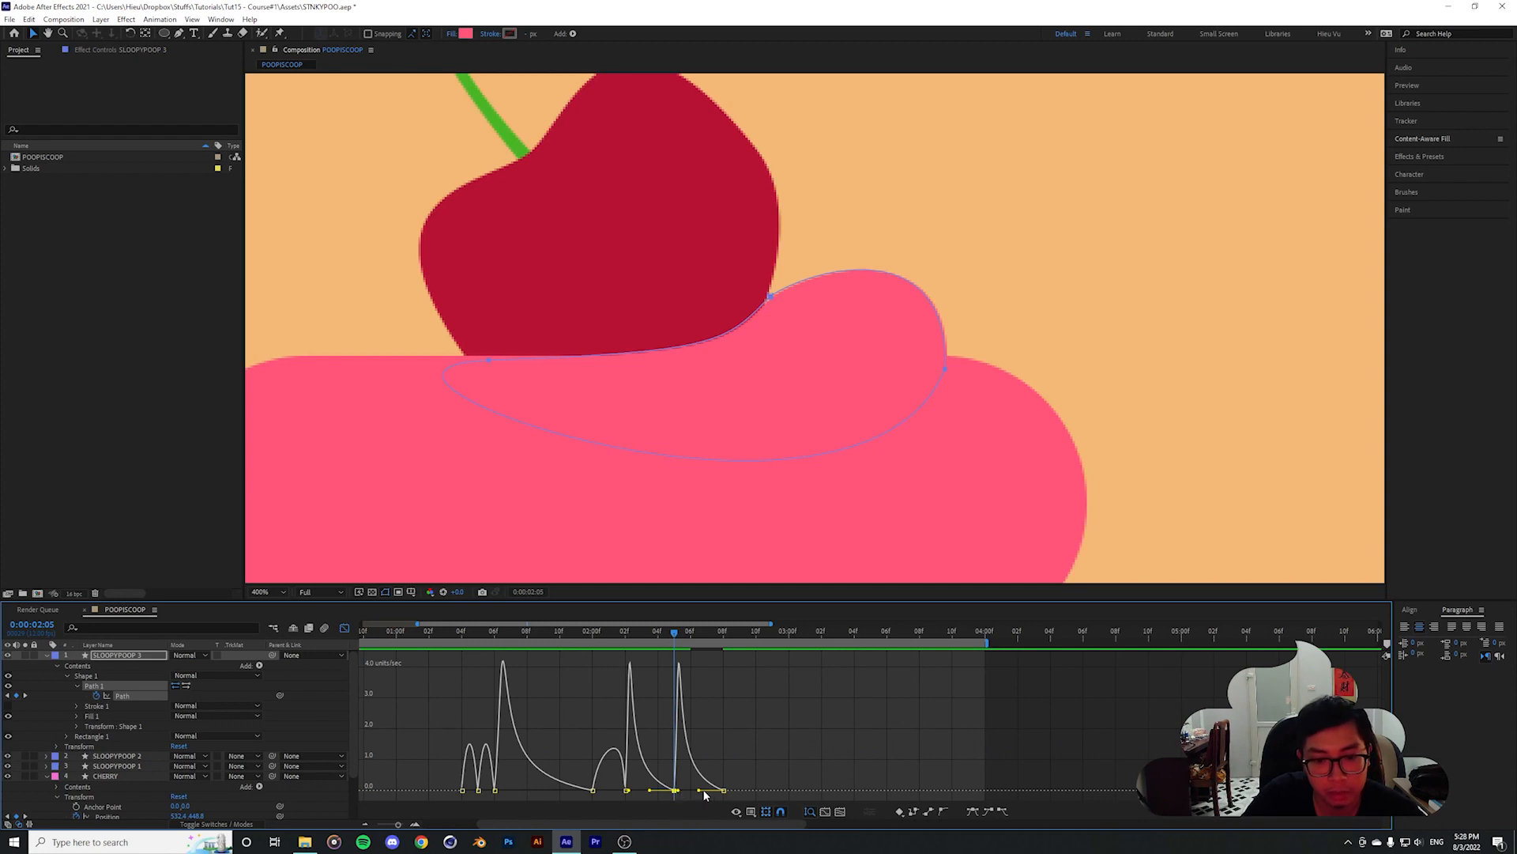
mouse_move(704, 790)
mouse_down()
mouse_move(716, 787)
mouse_move(680, 791)
mouse_up()
Play back the cherry landing from 2:00 and again from 1:00 with the composition fitted, returning the timeline from speed graph to keyframe view
click(593, 632)
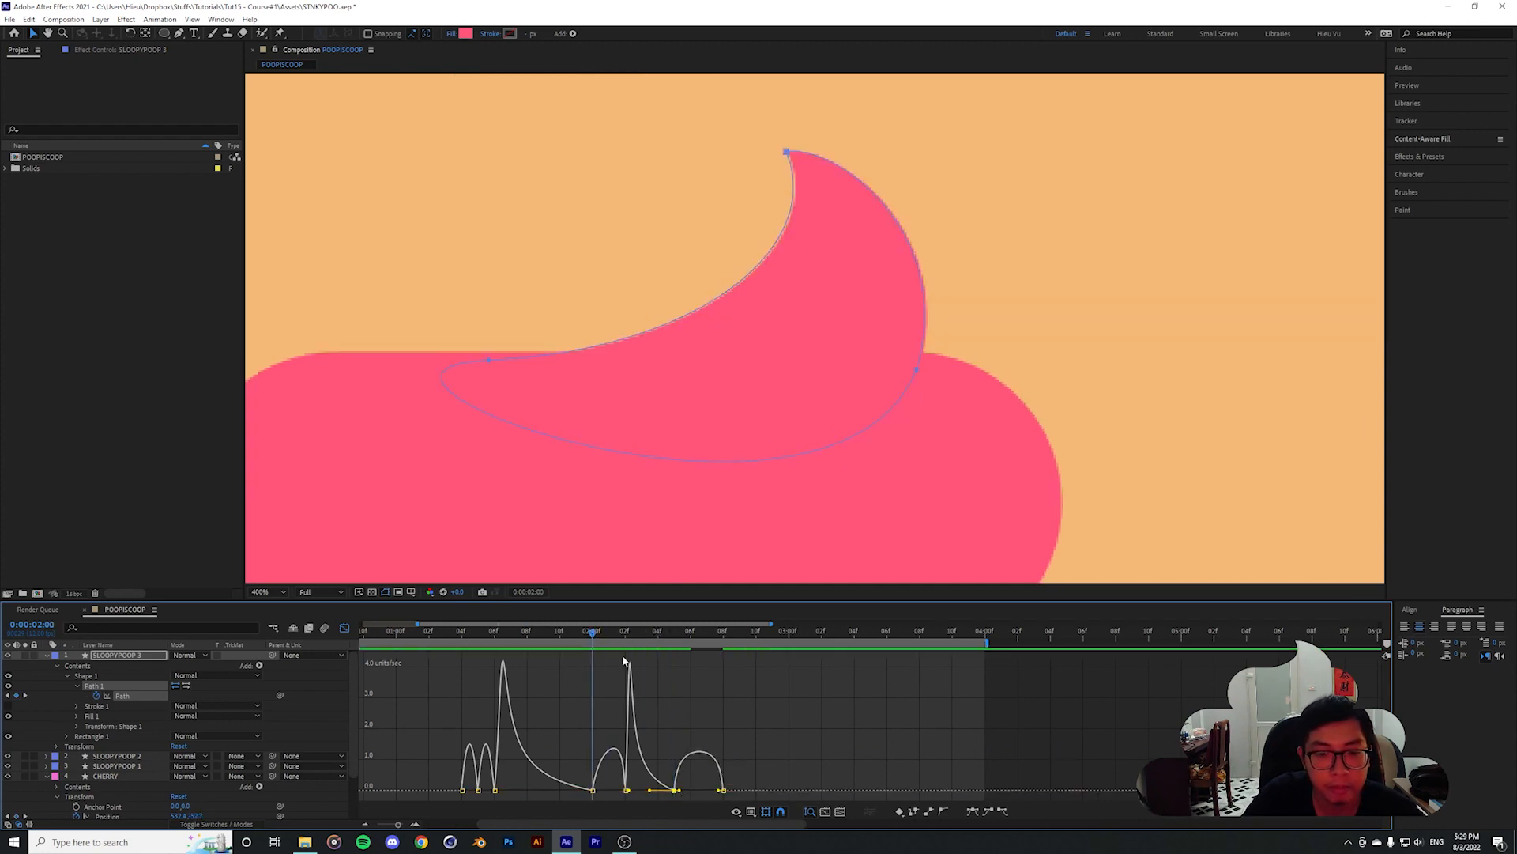
click(271, 593)
click(274, 617)
key(space)
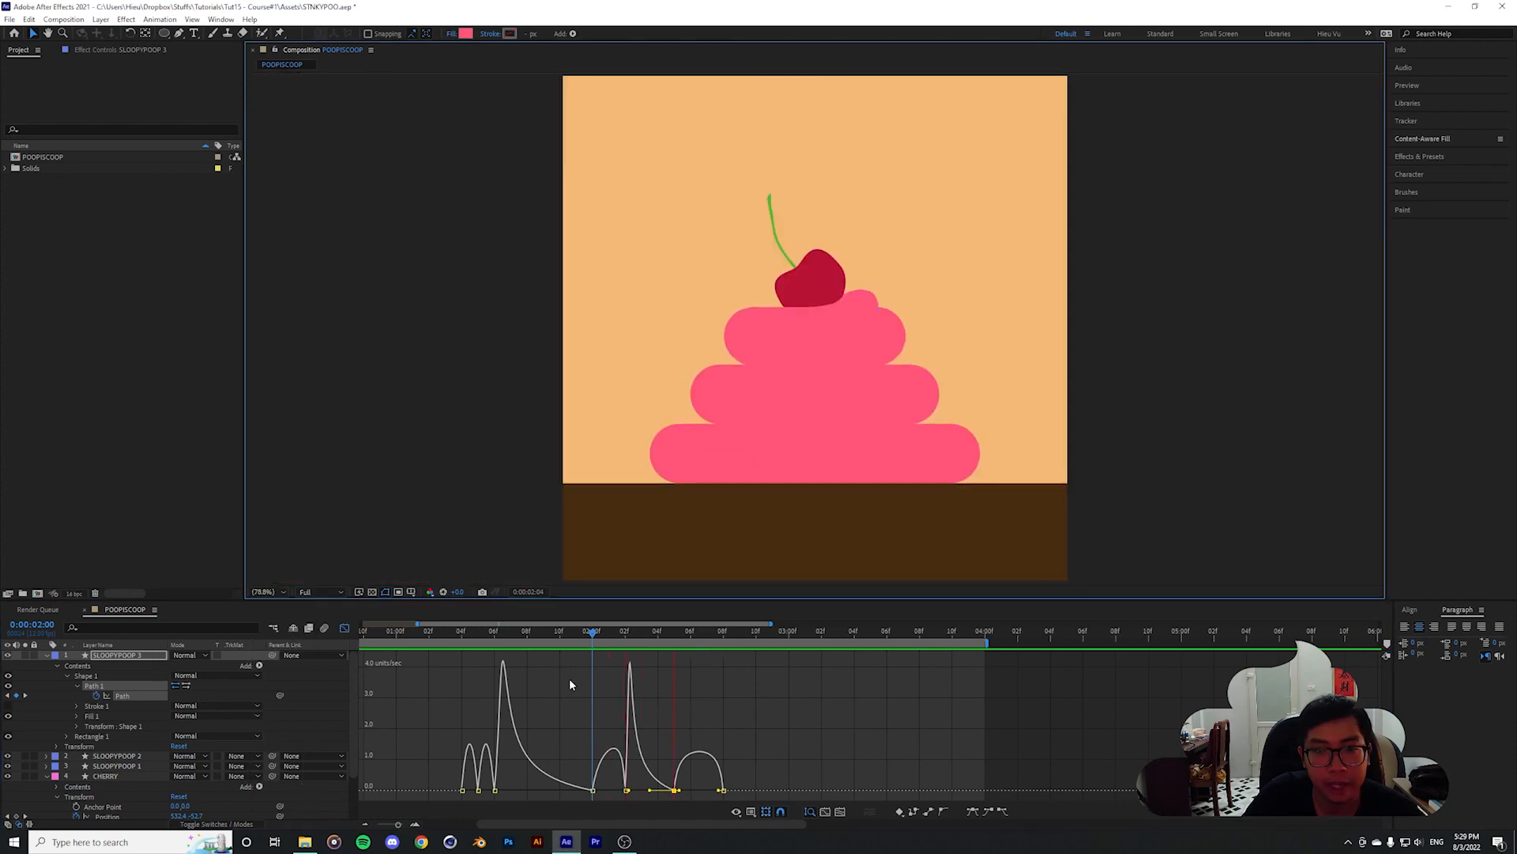
key(space)
drag(531, 631, 396, 633)
key(space)
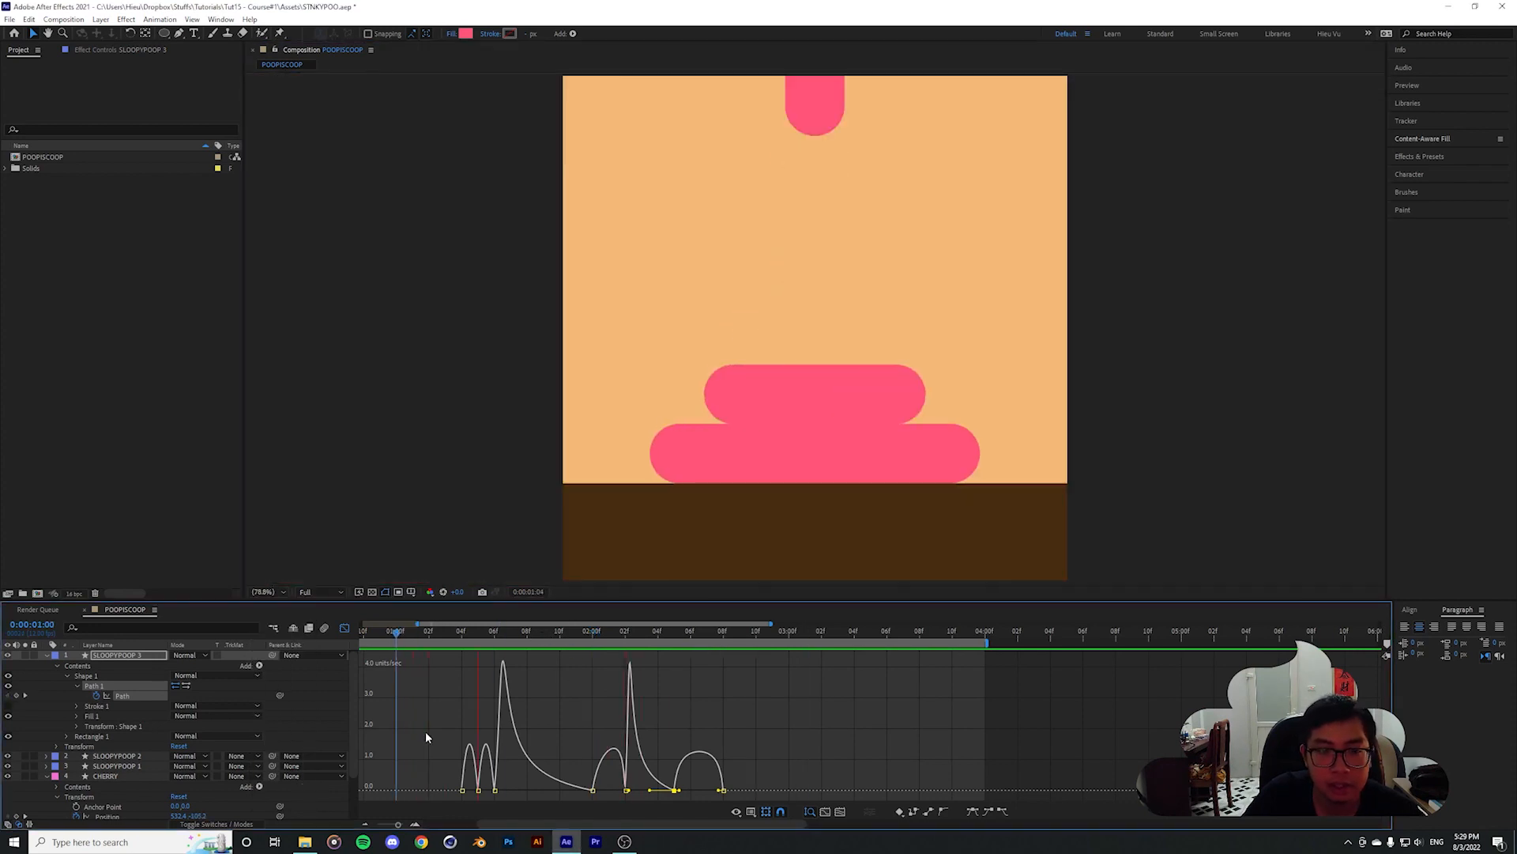
key(shift+F3)
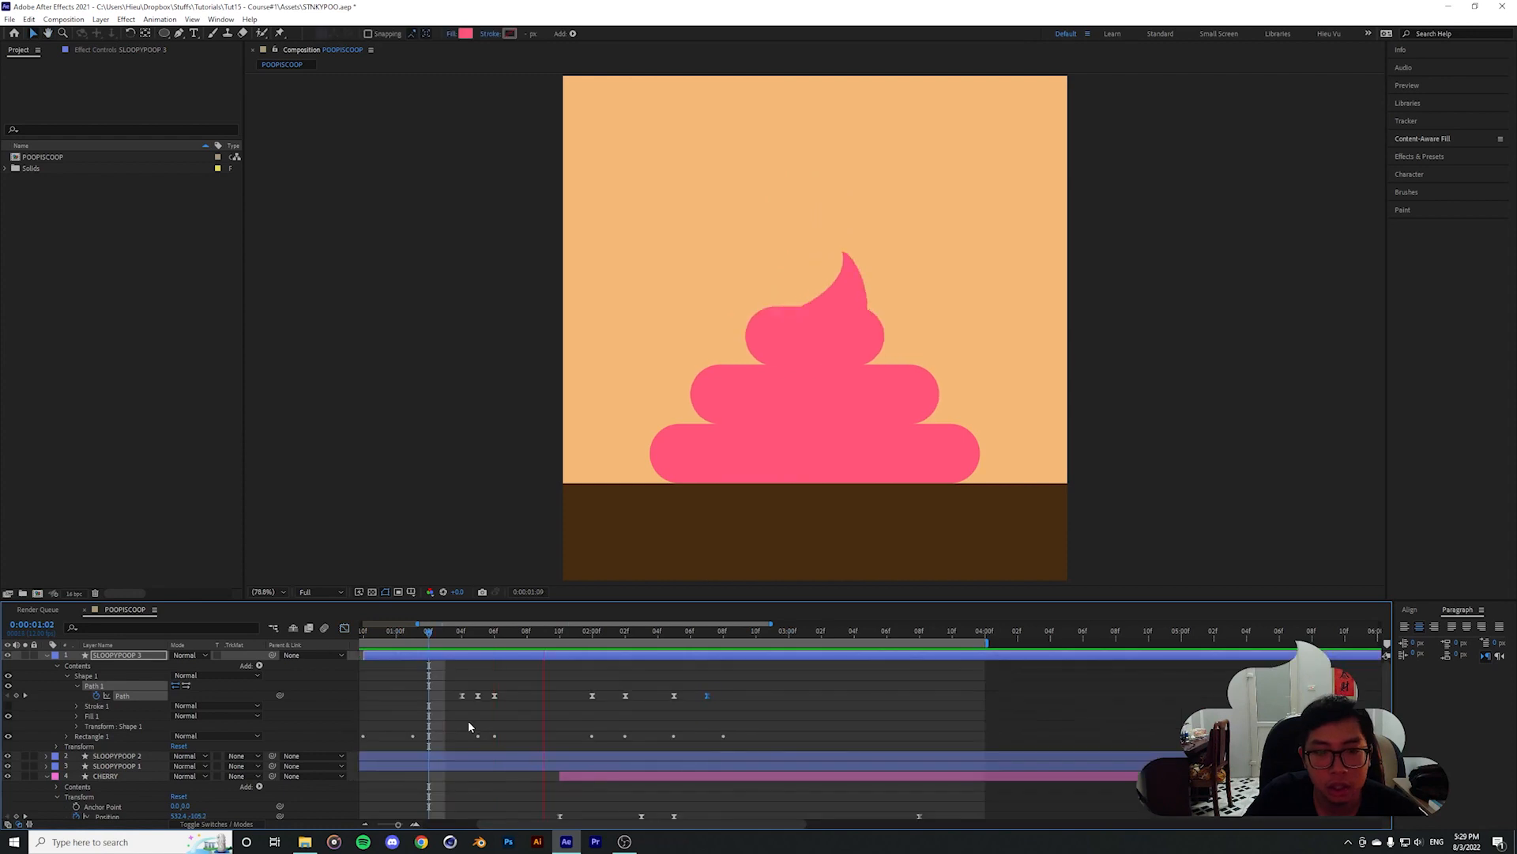
key(space)
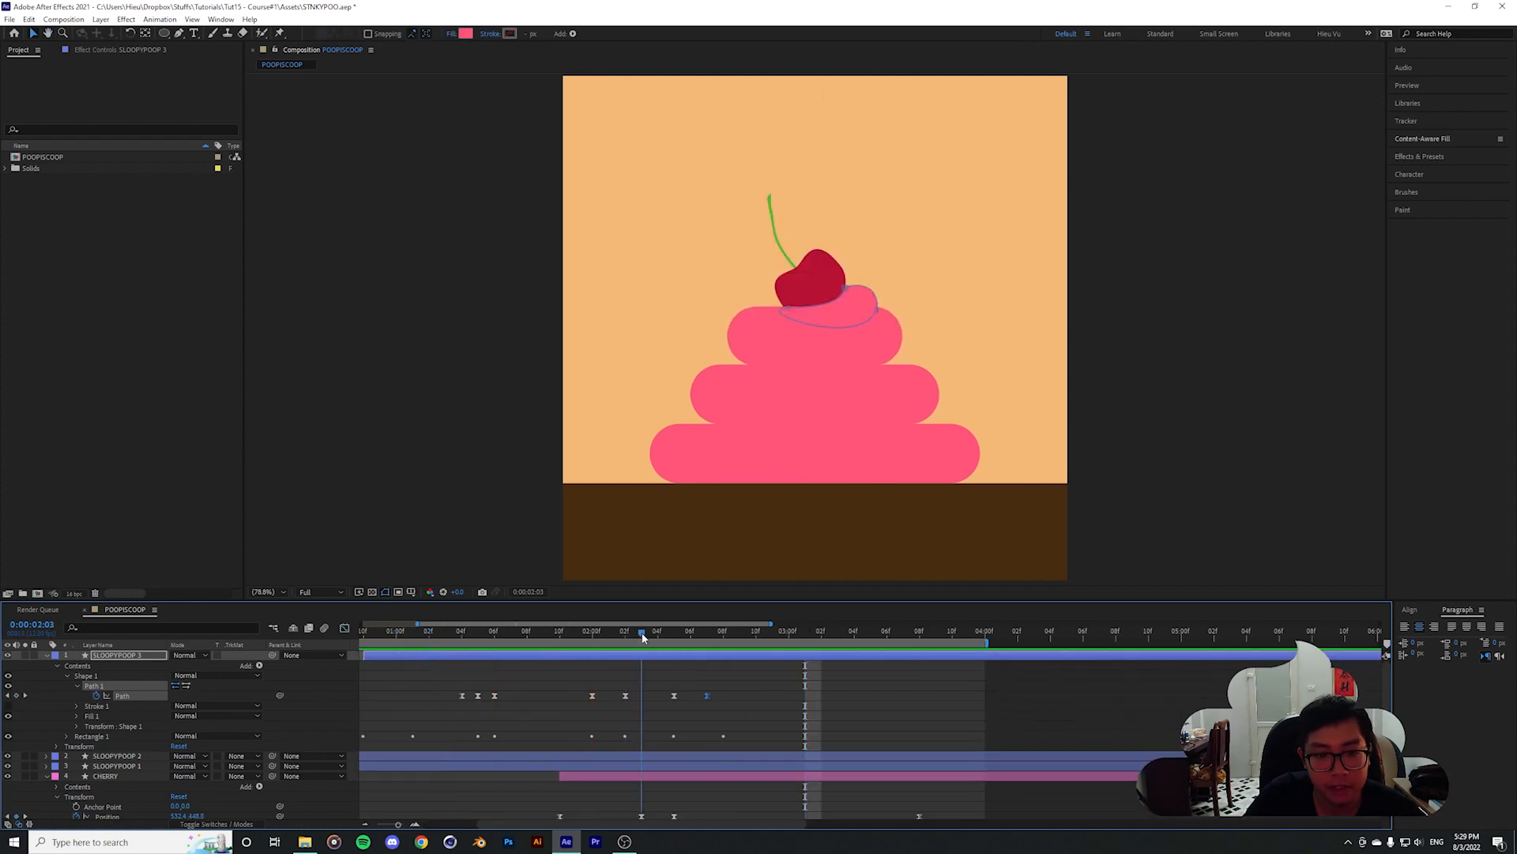
Move the swirl's last Path keyframe to 2:07 and play back the swirl rising and the cherry landing
click(658, 632)
scroll(711, 506, up, 3)
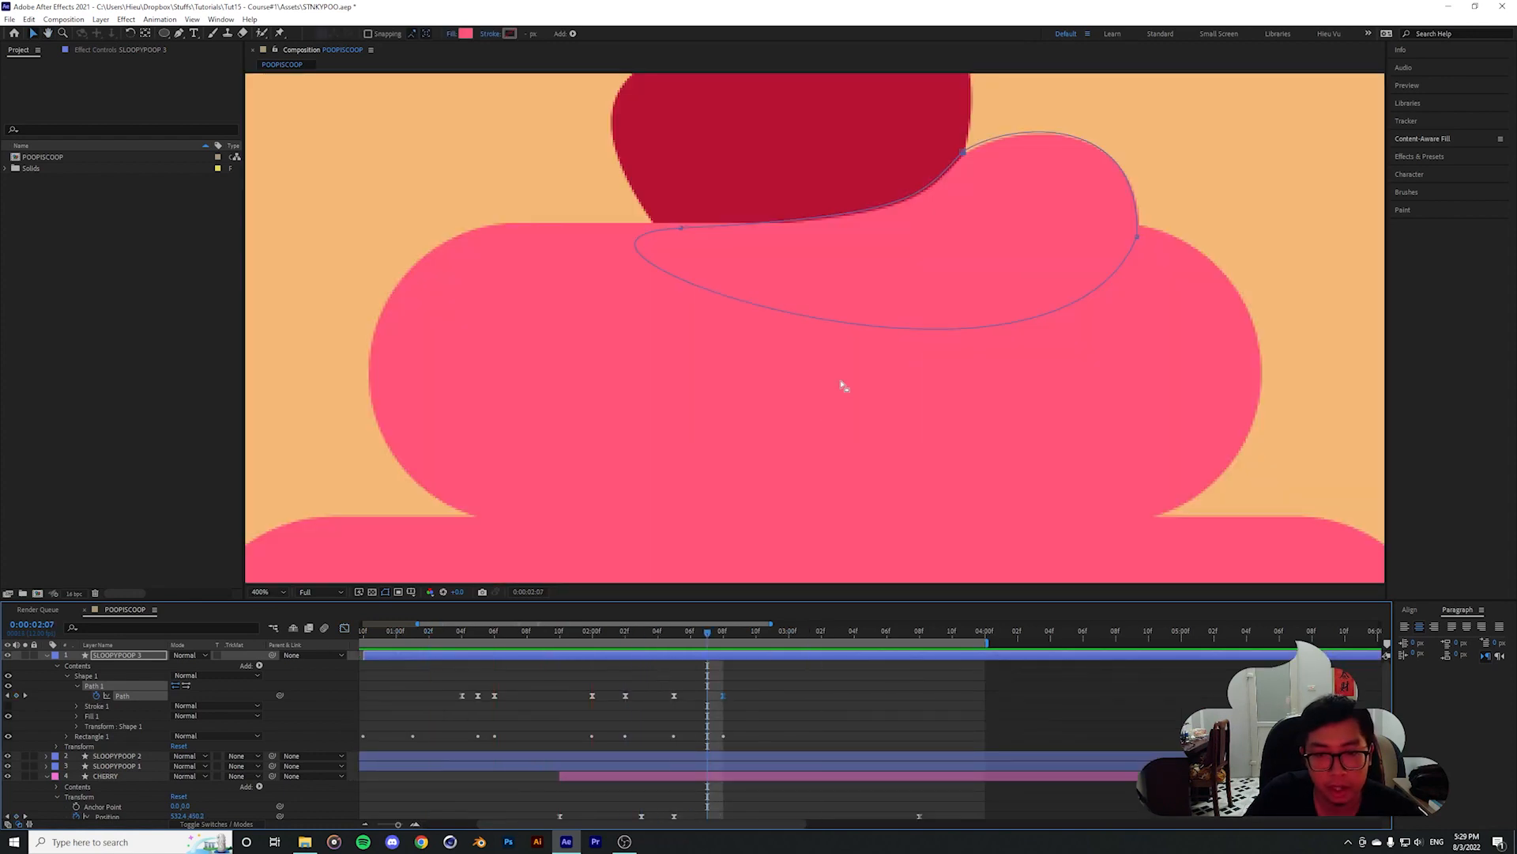
key(comma)
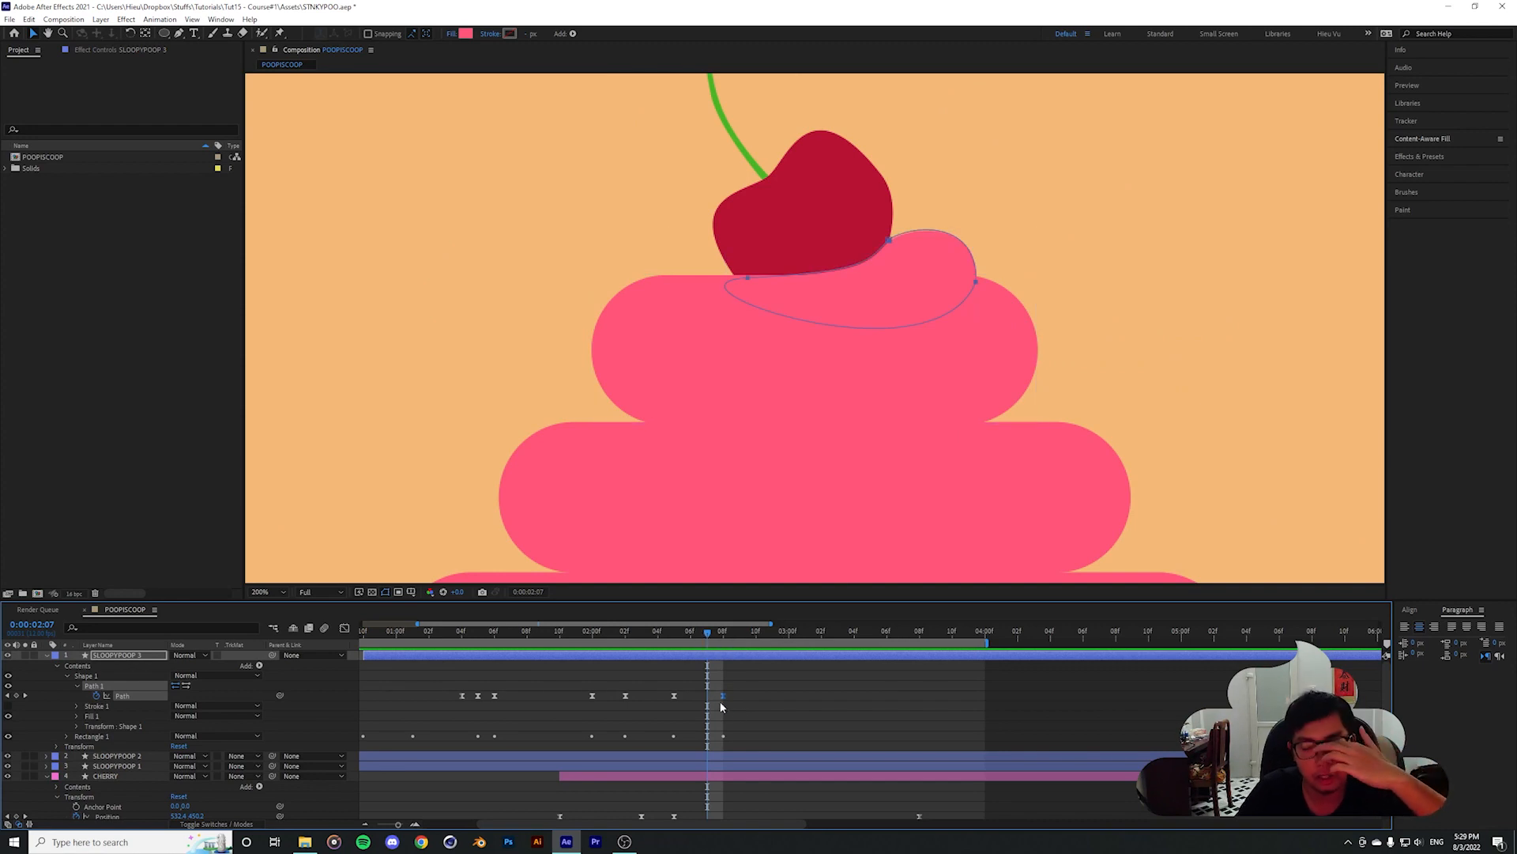
drag(726, 704, 733, 744)
click(723, 631)
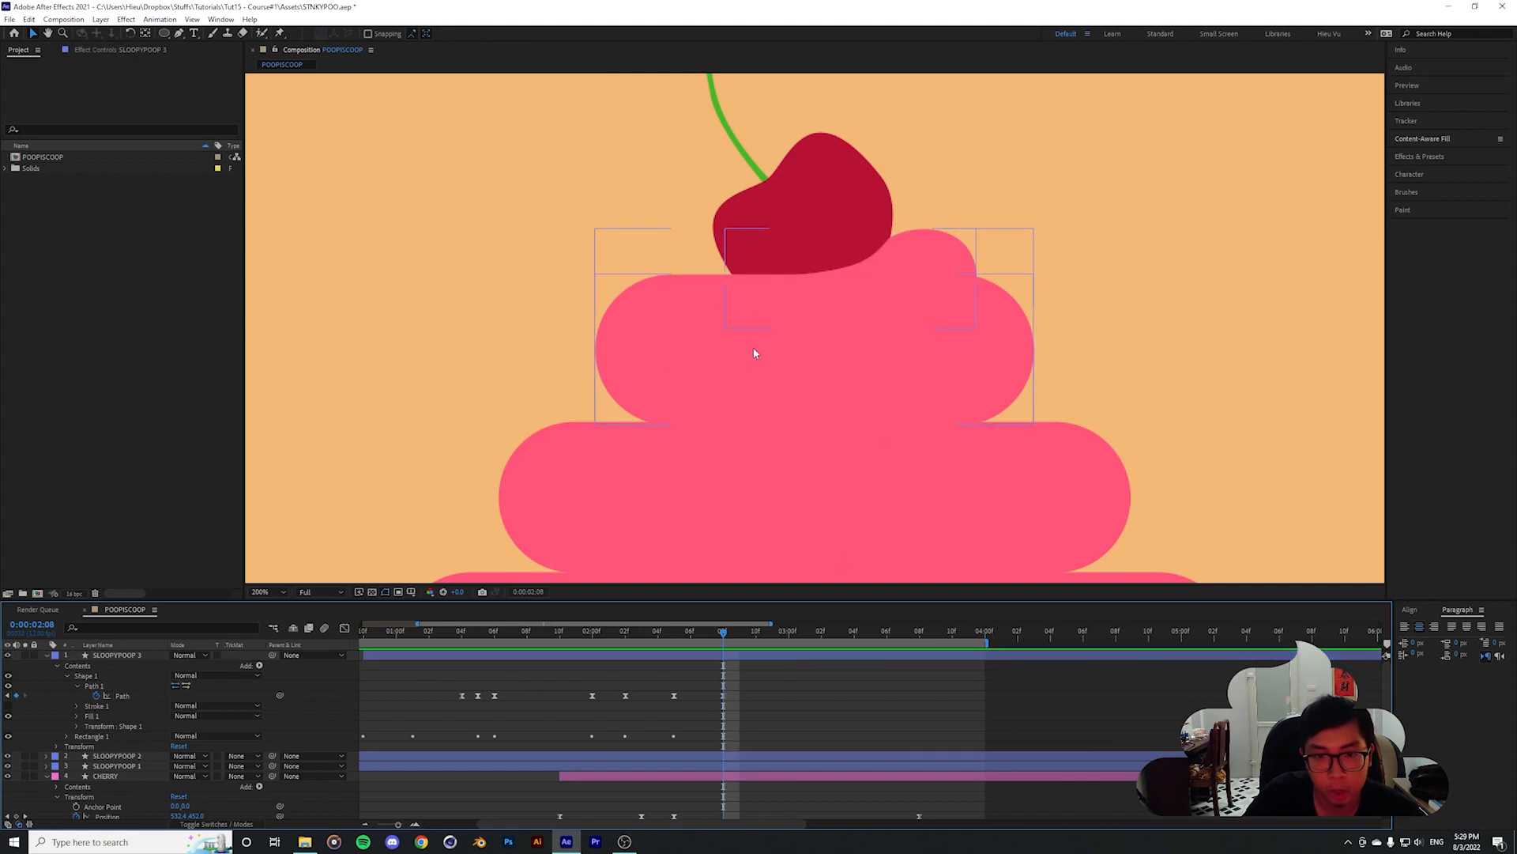
click(710, 633)
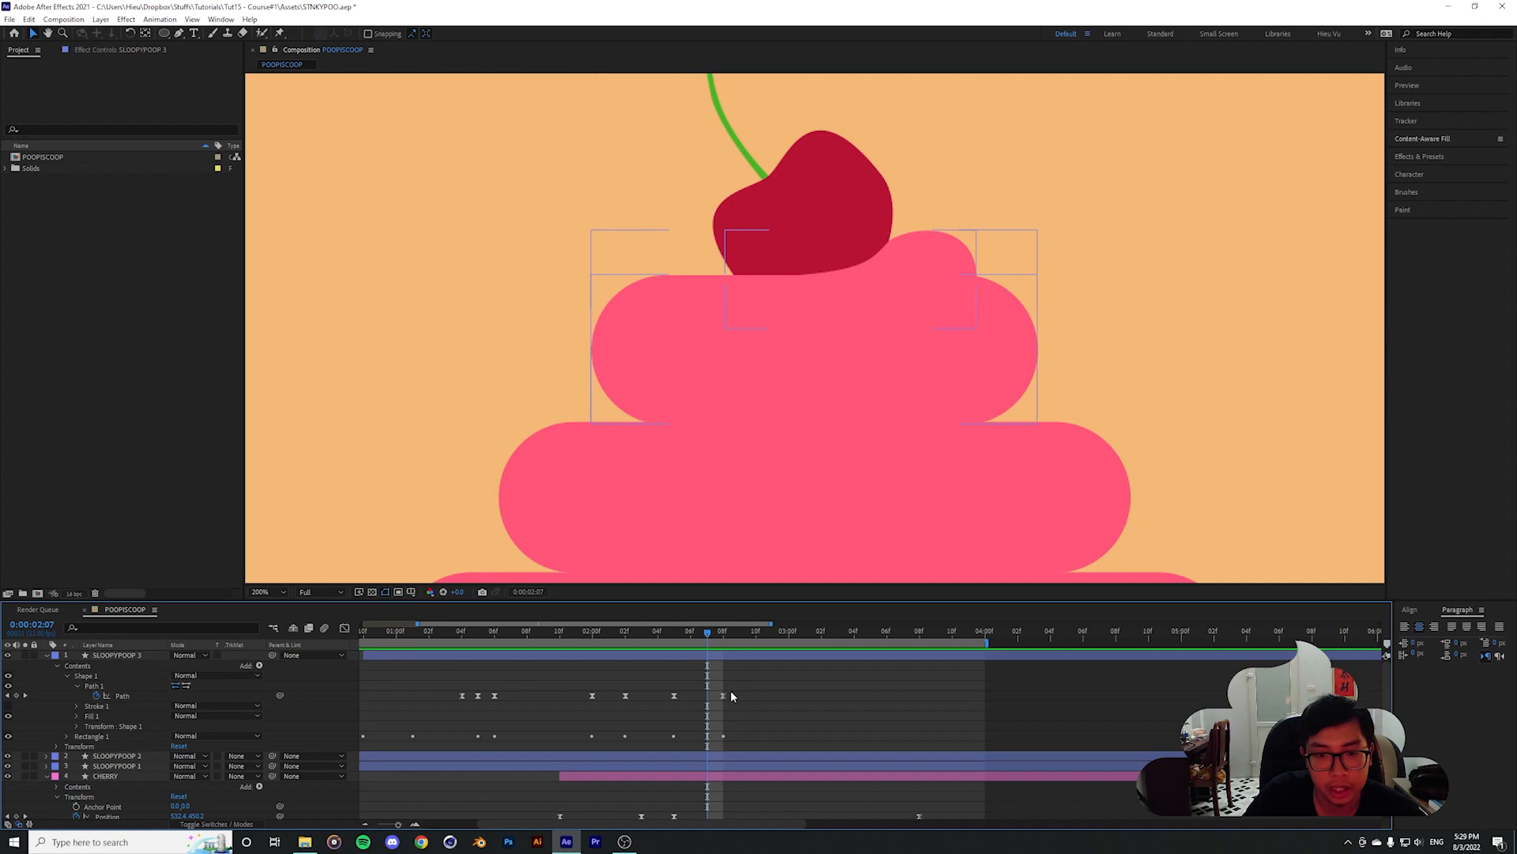
drag(722, 696, 708, 695)
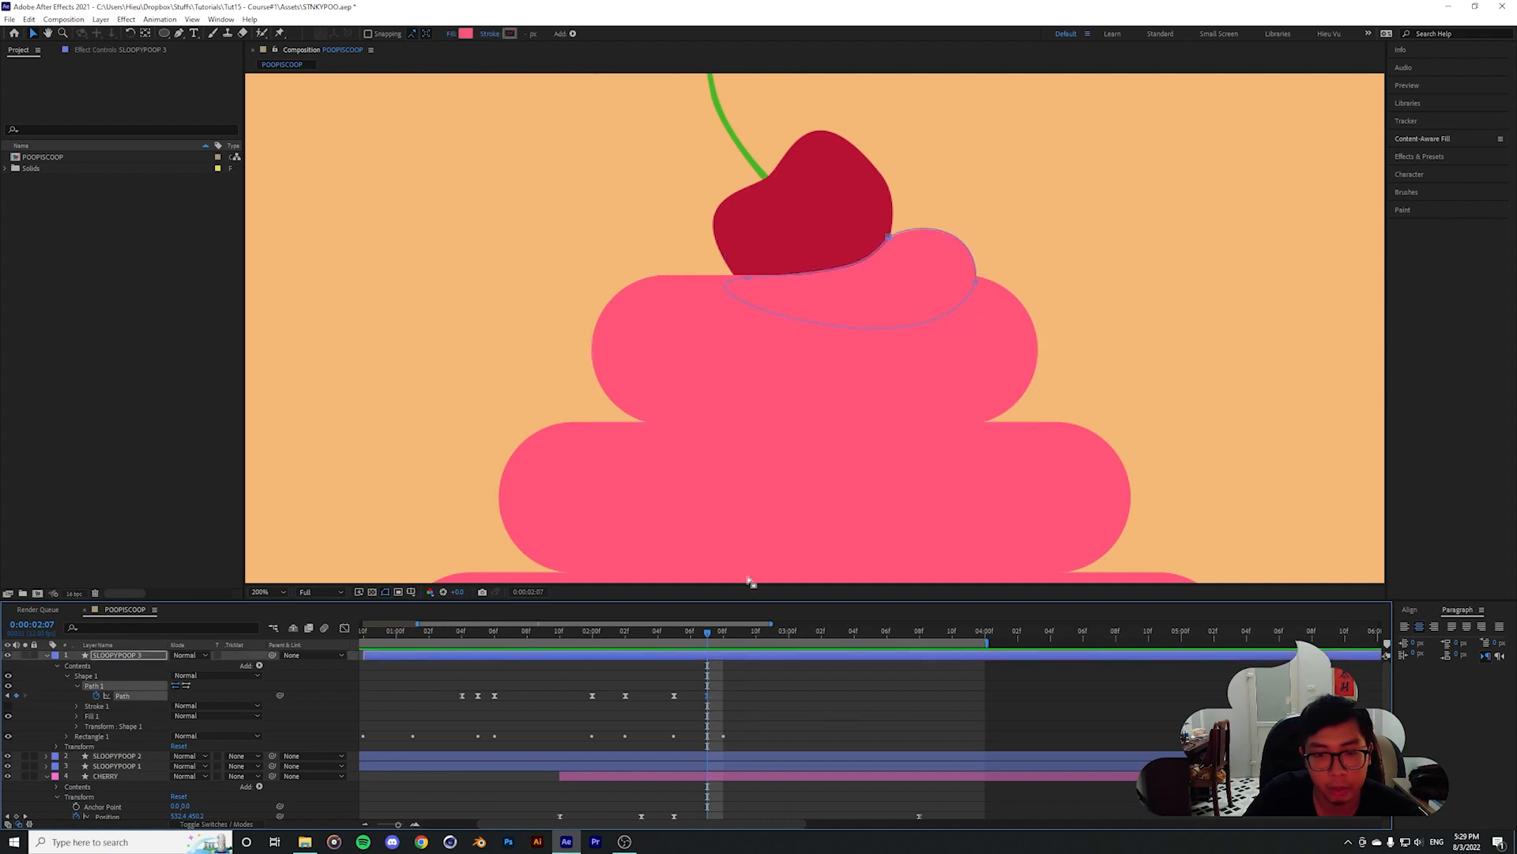
scroll(841, 324, down, 1)
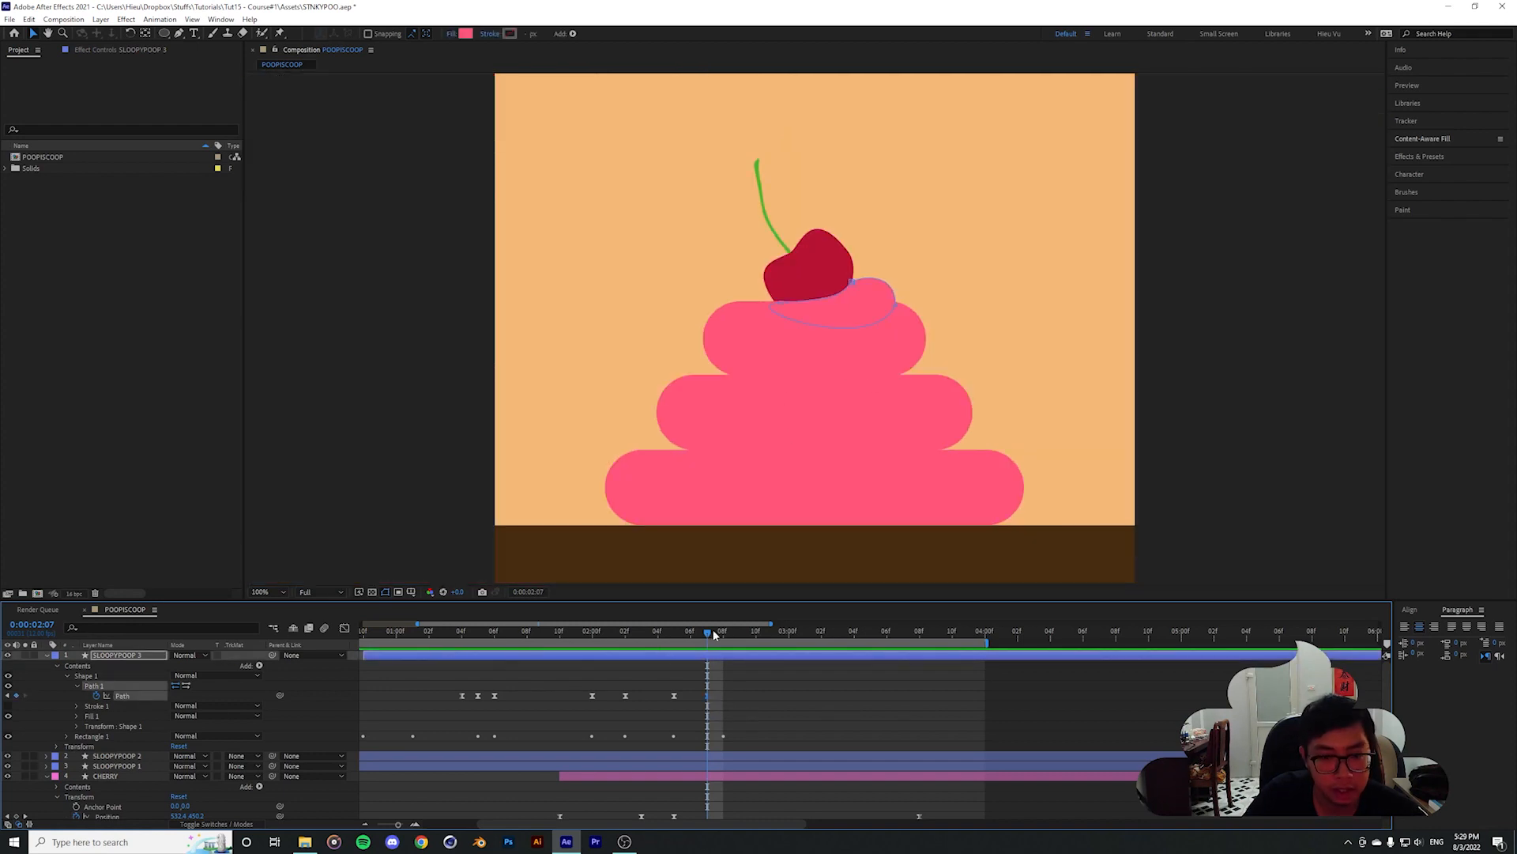
drag(714, 635, 487, 650)
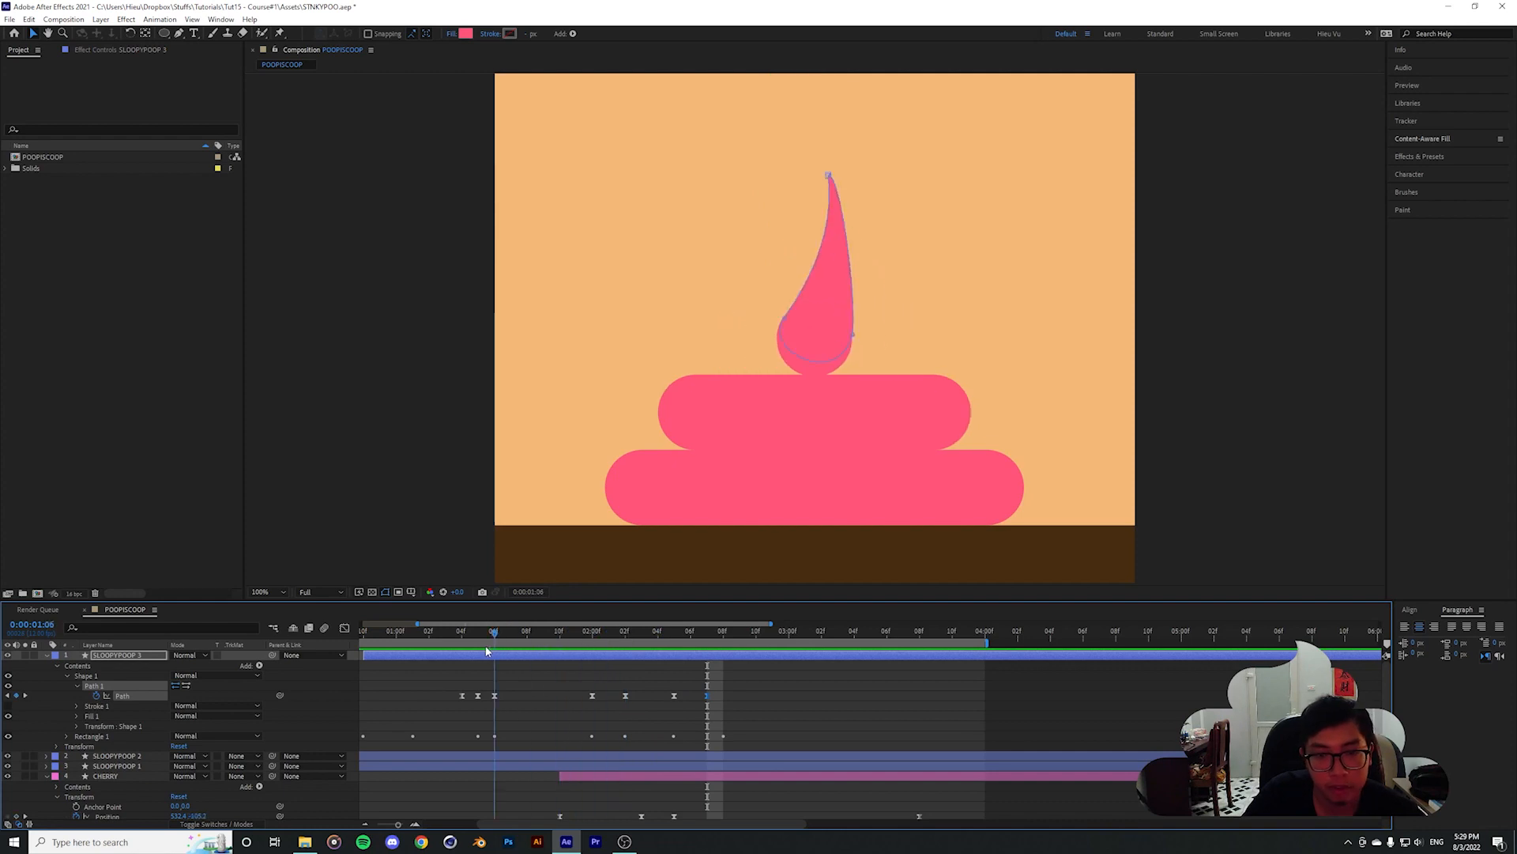
key(space)
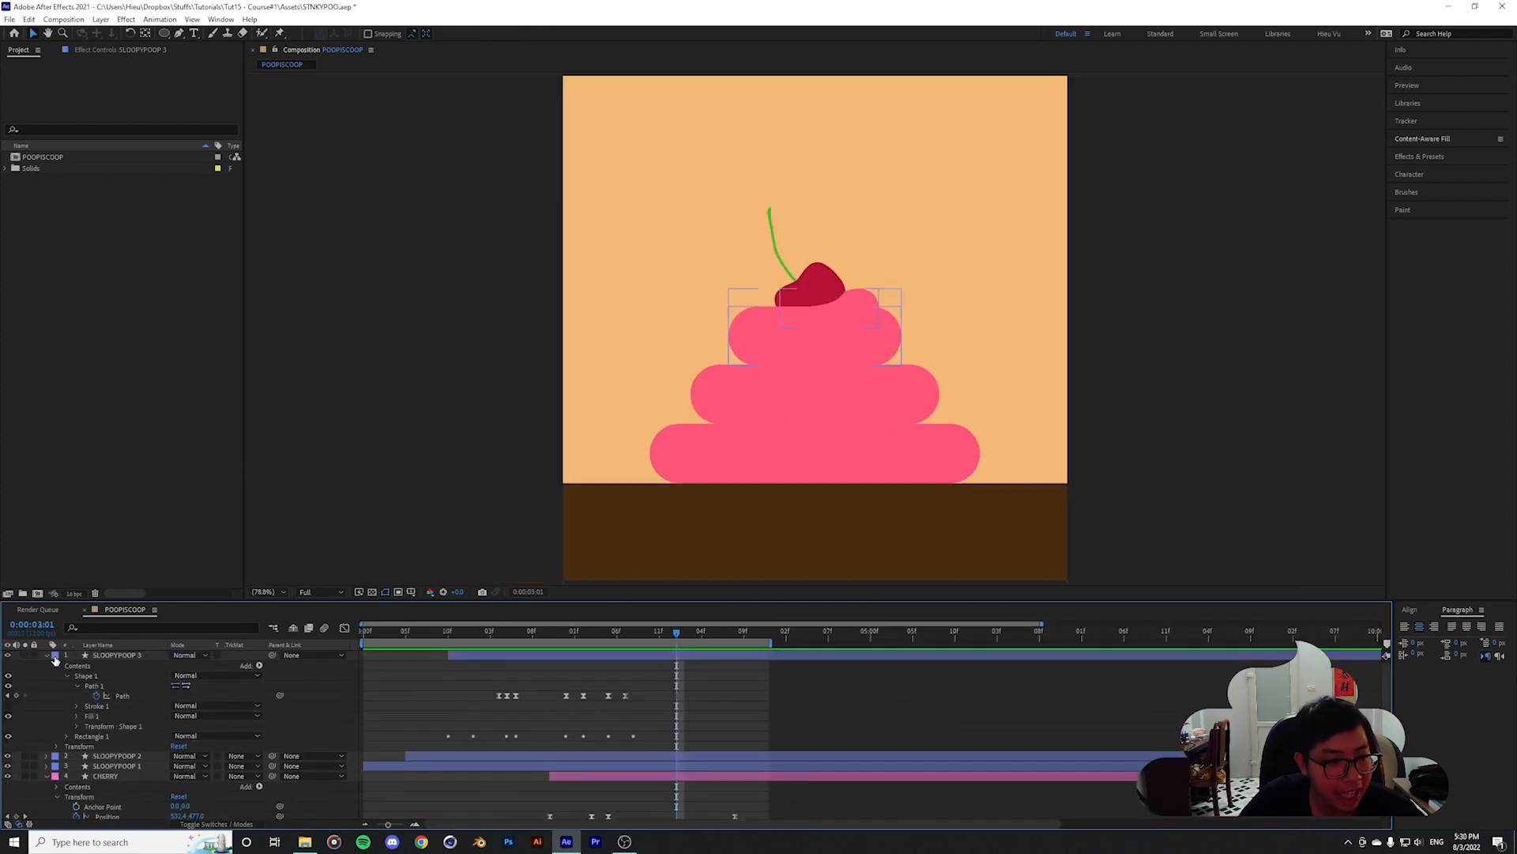
Collapse the properties of the SLOOPYPOOP 3 and CHERRY layers and clear the layer selection
click(45, 655)
click(158, 684)
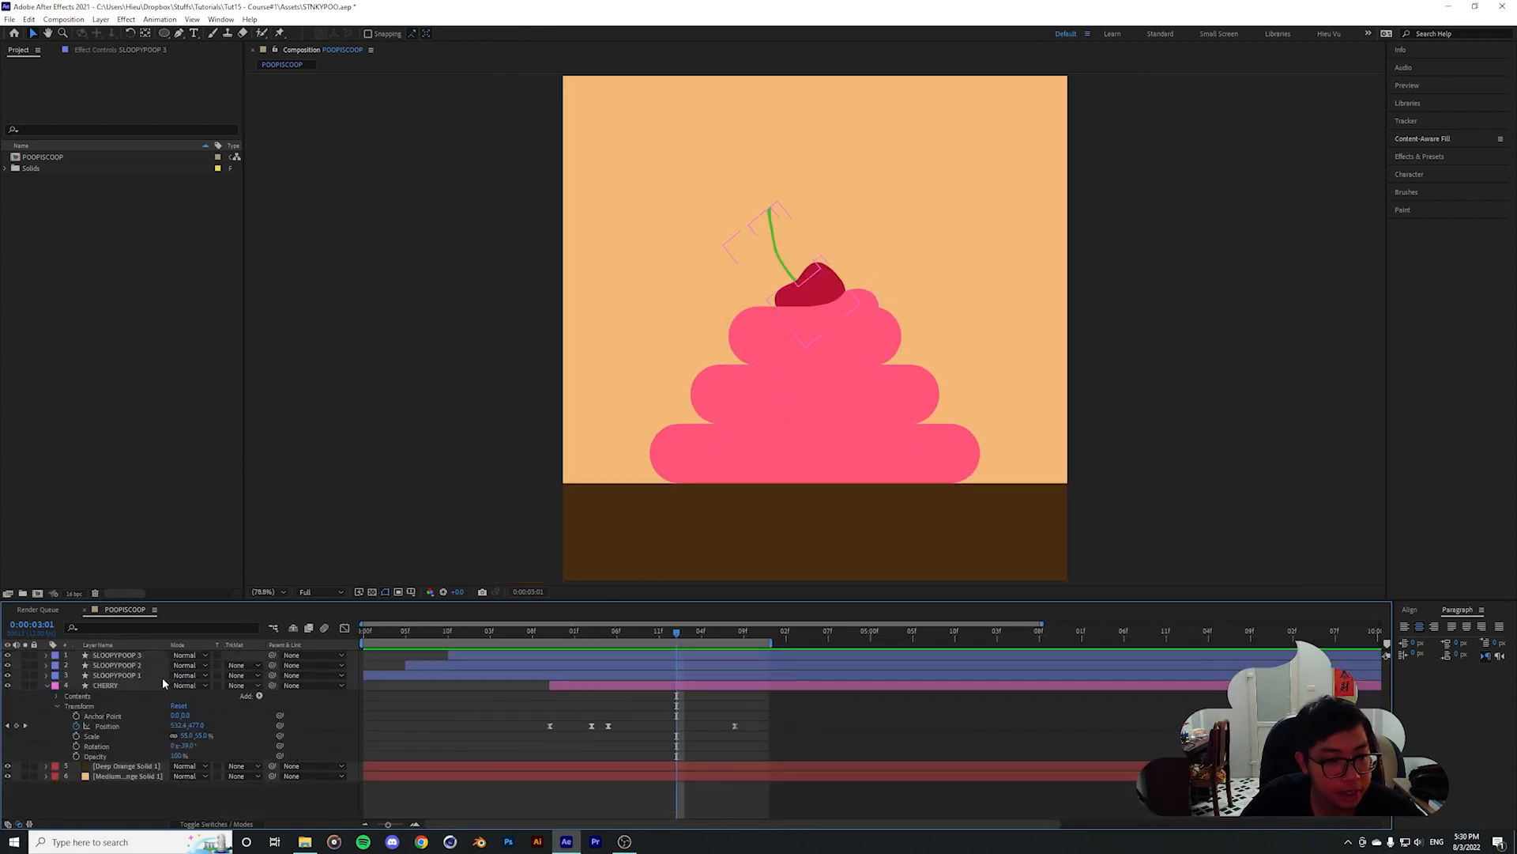
click(46, 685)
click(367, 761)
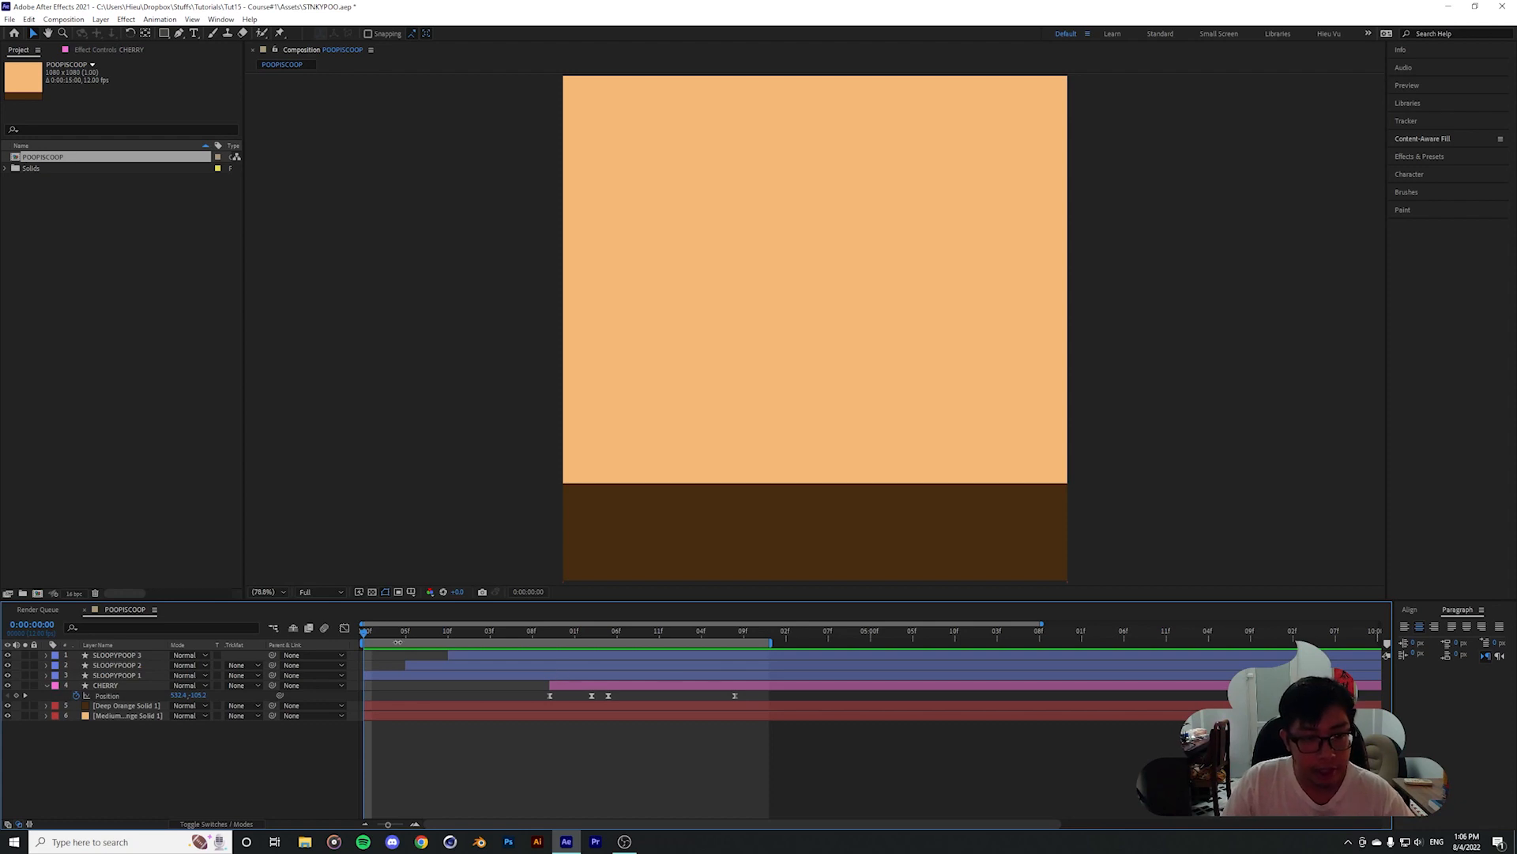
Add a Position keyframe to the CHERRY layer at 2:04 by nudging the cherry slightly deeper into the swirl
drag(398, 636, 602, 635)
click(608, 695)
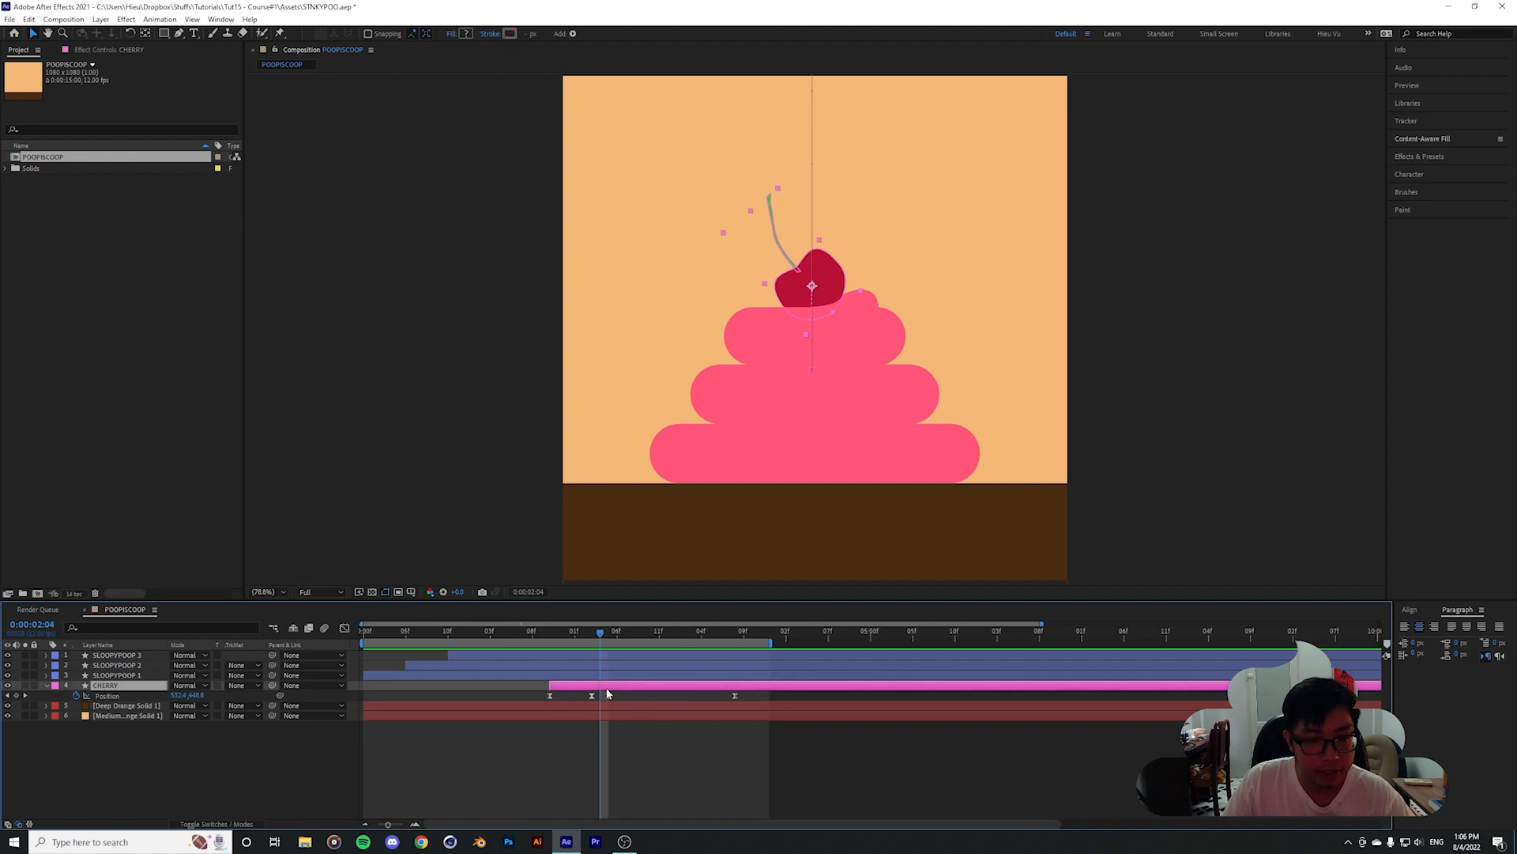
scroll(811, 311, up, 2)
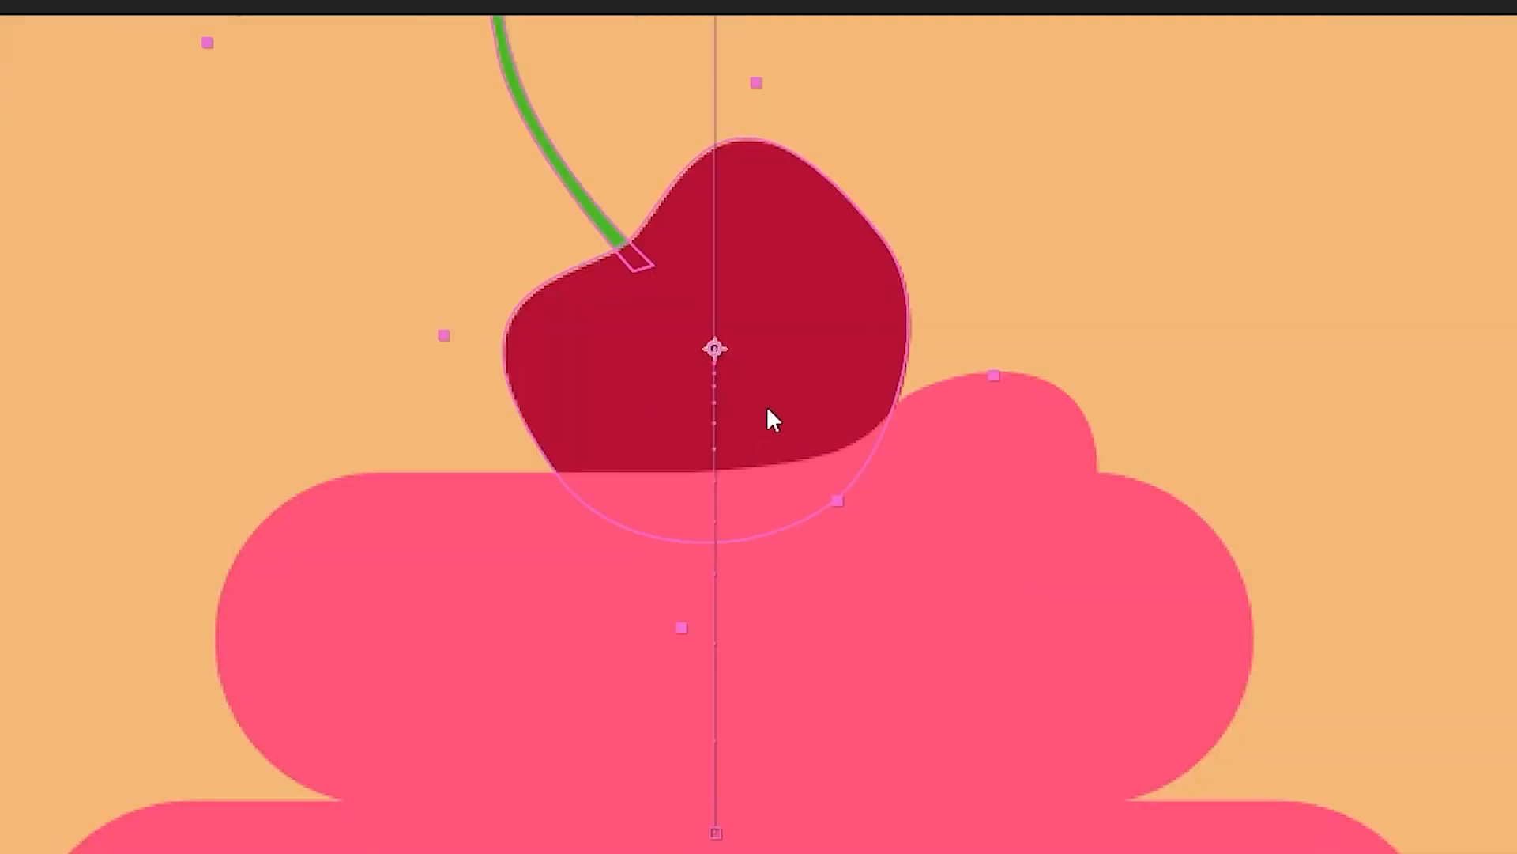
key(Down)
key(Down)
key(Down)
key(Down)
key(Down)
key(Down)
key(Down)
key(Down)
key(Down)
key(Down)
key(Down)
key(Up)
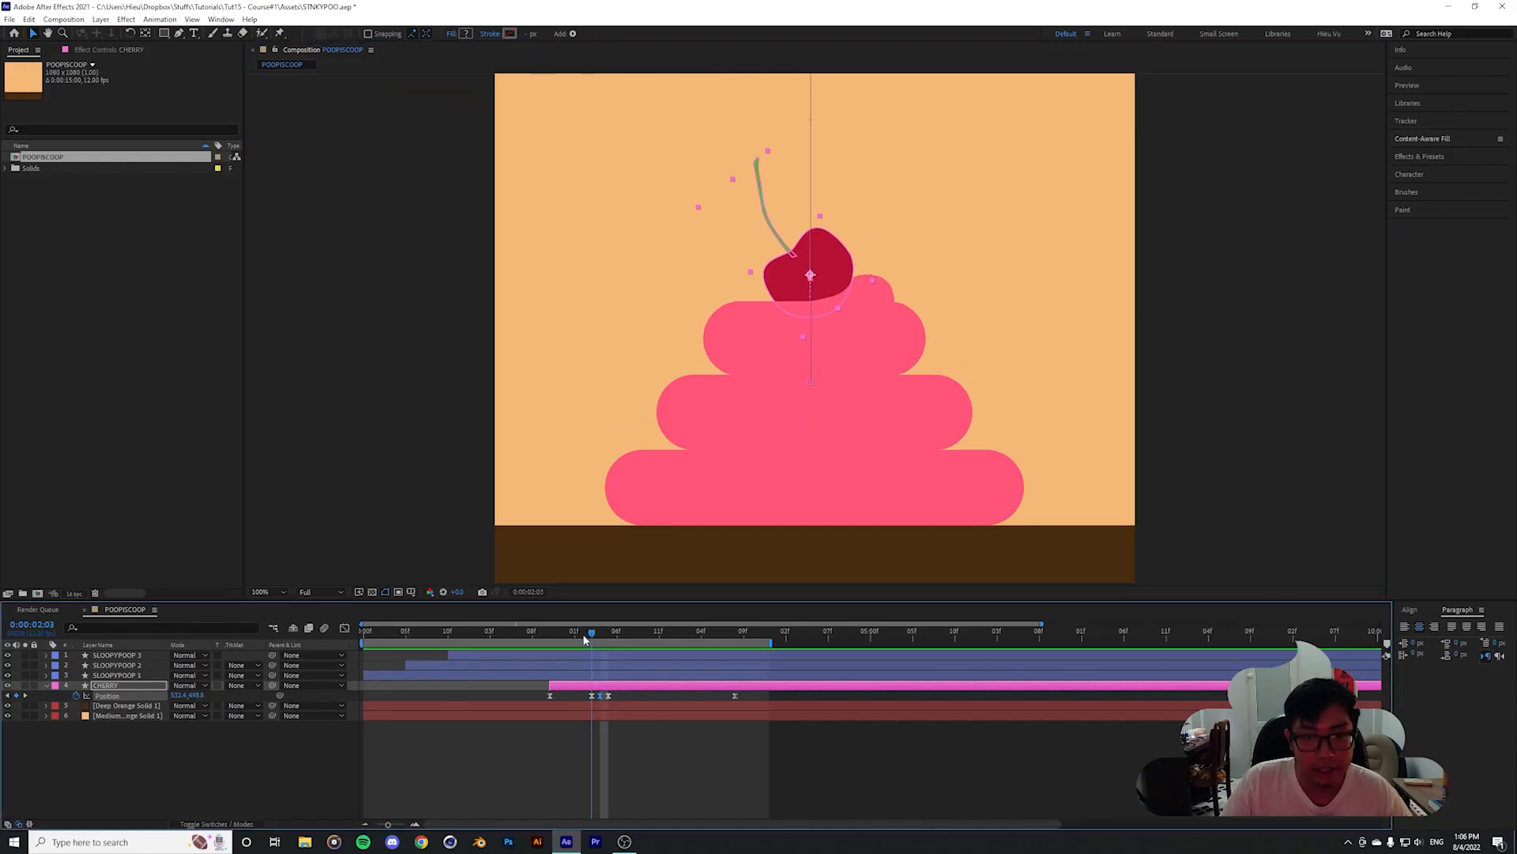
Play back the cherry's landing from 1:09 and fit the whole composition in the viewer
key(Page_Up)
key(Page_Up)
key(Page_Up)
key(Page_Up)
key(Page_Up)
key(Page_Up)
key(Page_Up)
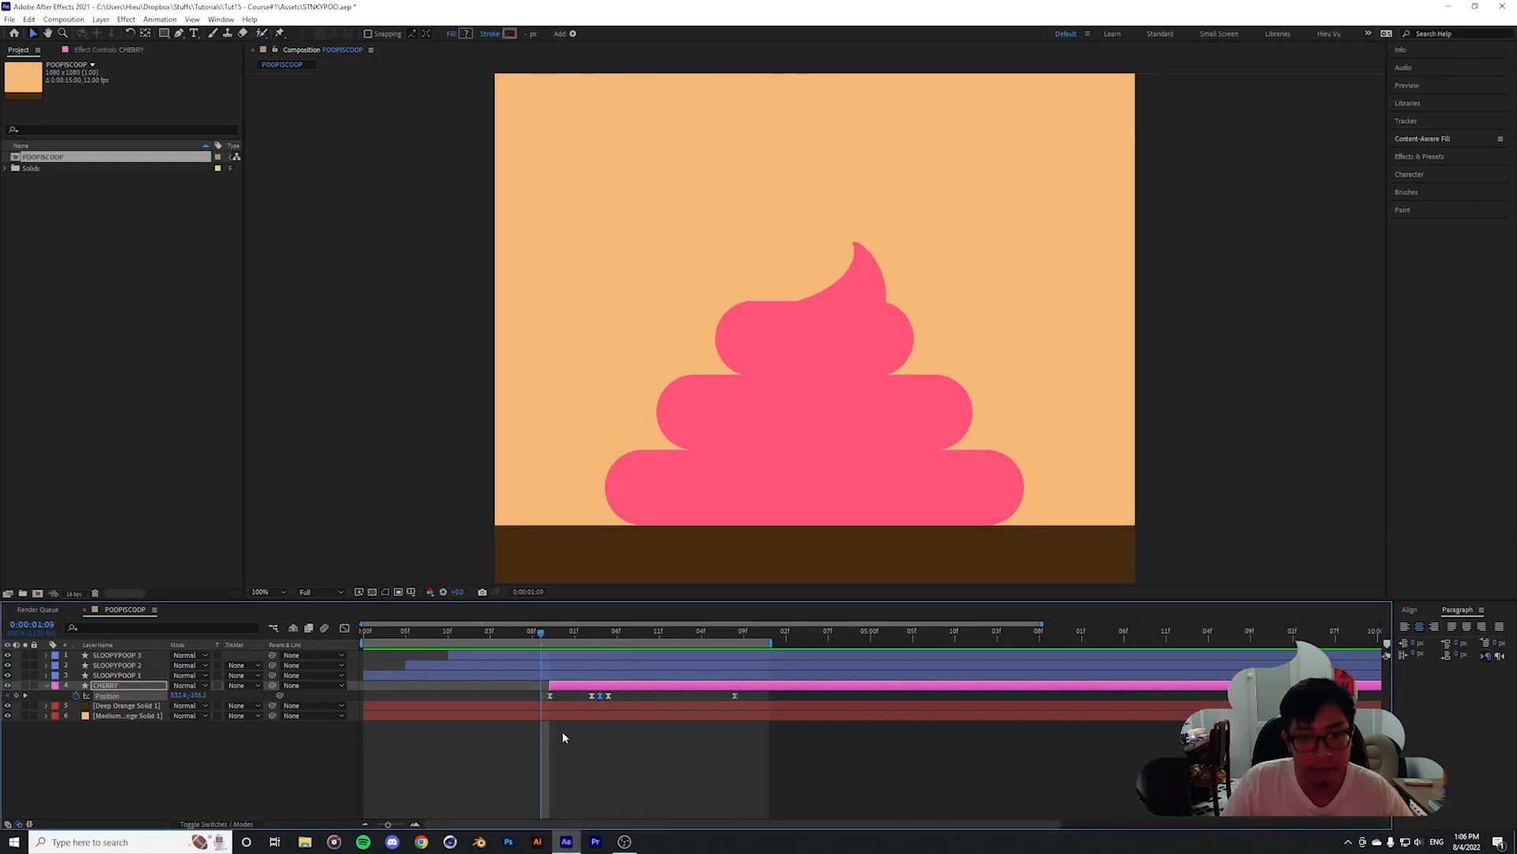
key(space)
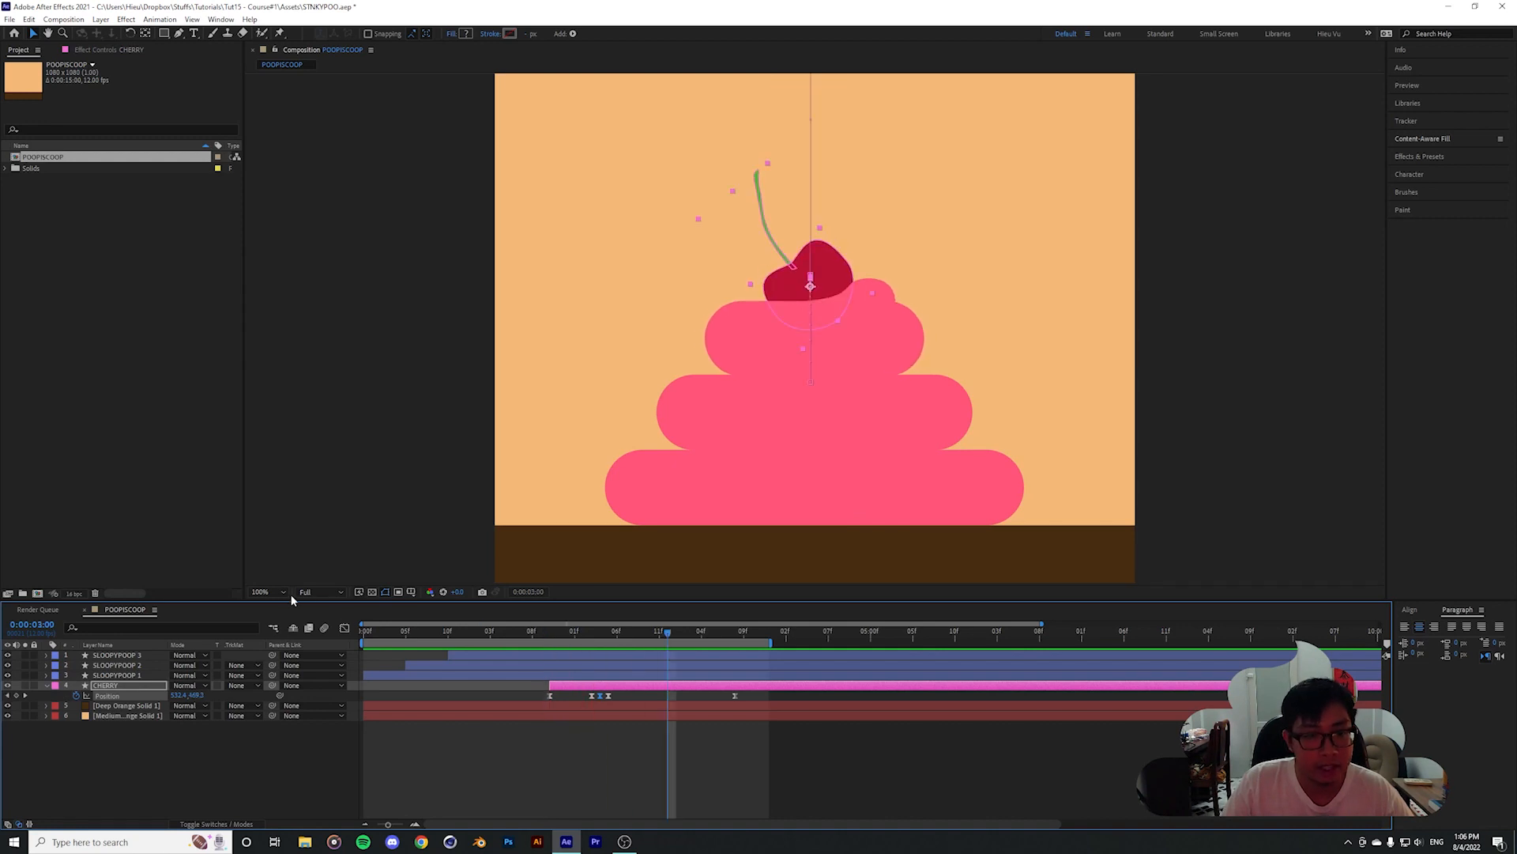
click(277, 593)
click(278, 618)
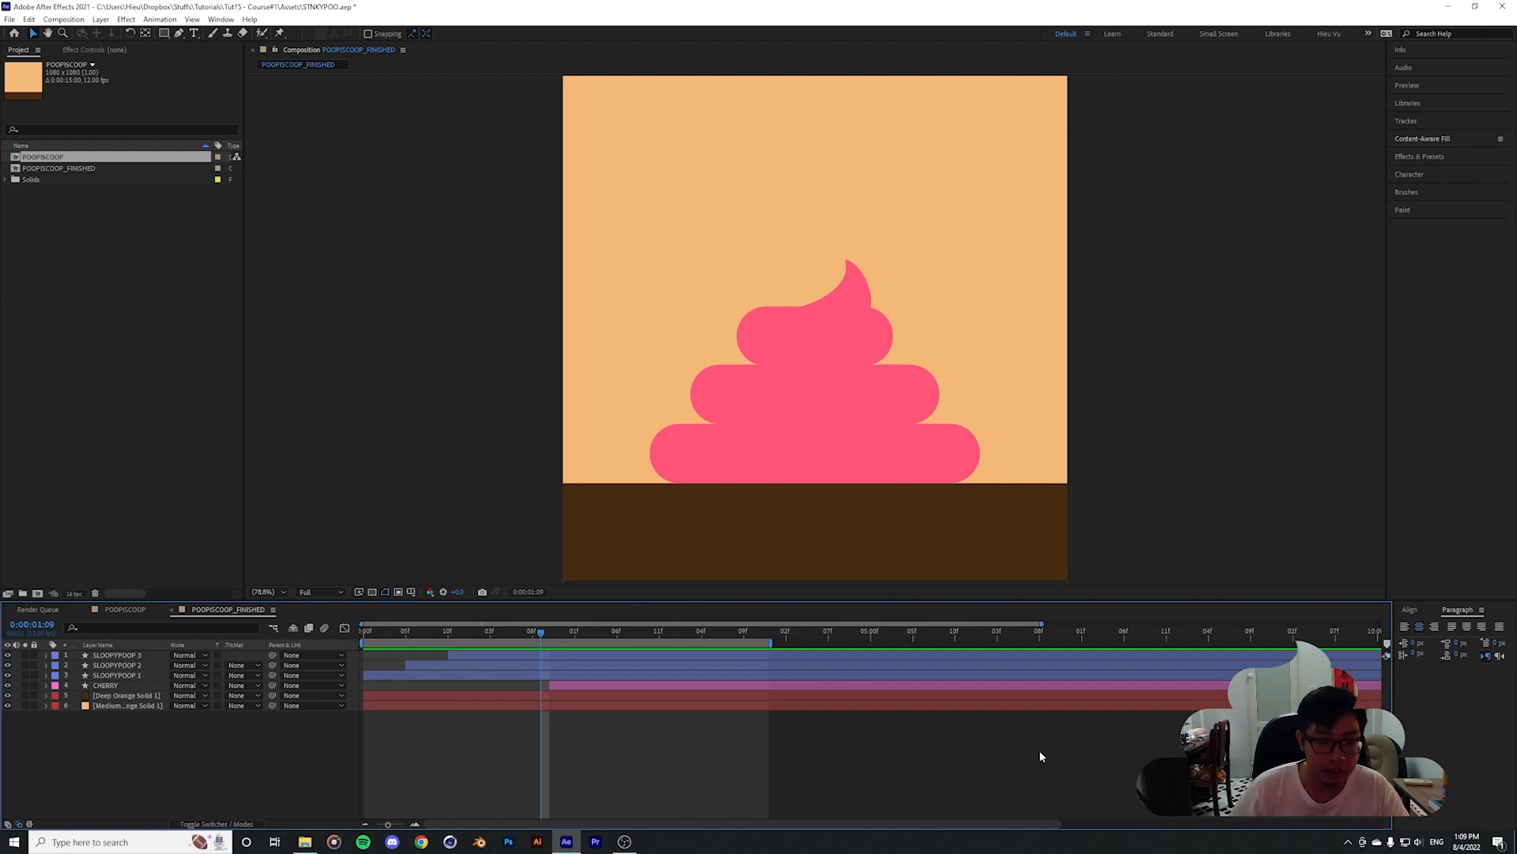
Play back the cherry's landing, set the current time to 2:01 and select the SLOOPYPOOP 1 layer
key(space)
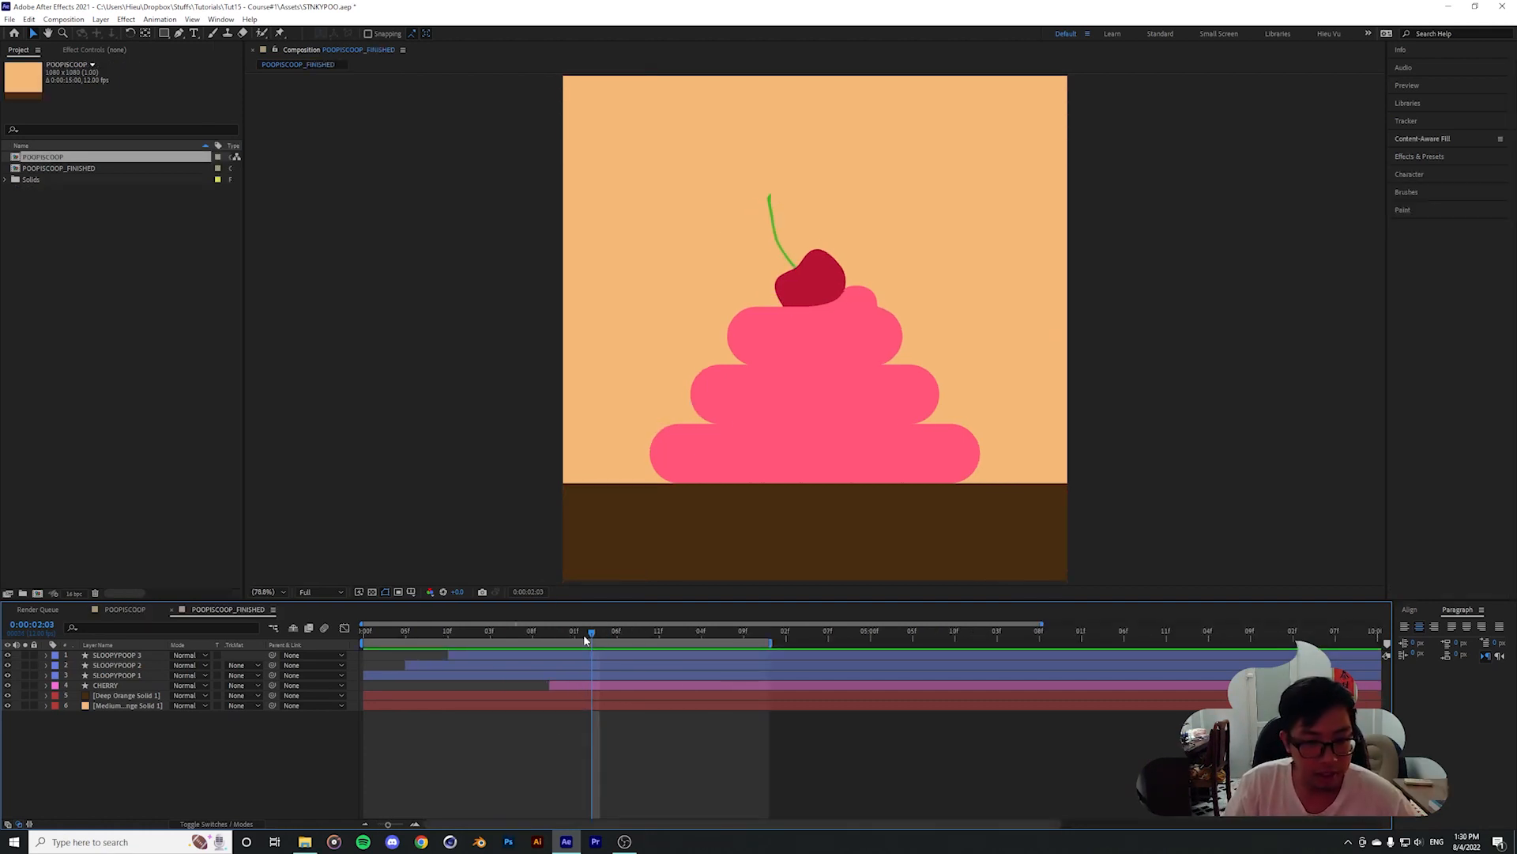
drag(581, 631, 574, 632)
click(385, 675)
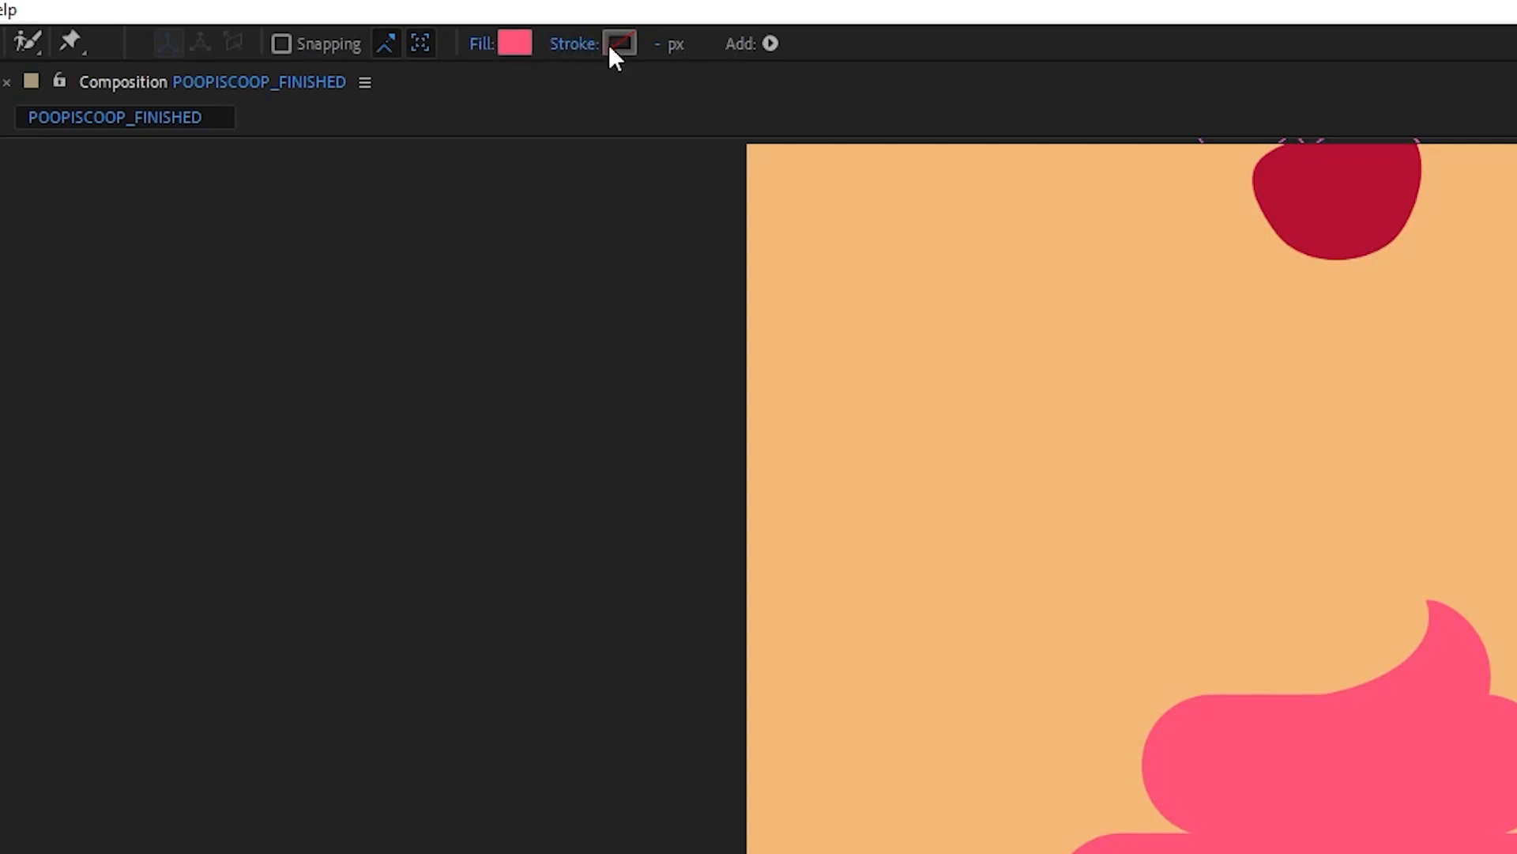
Give the bottom tier a yellow stroke, widen it to 30 px and recolour it blue
click(615, 45)
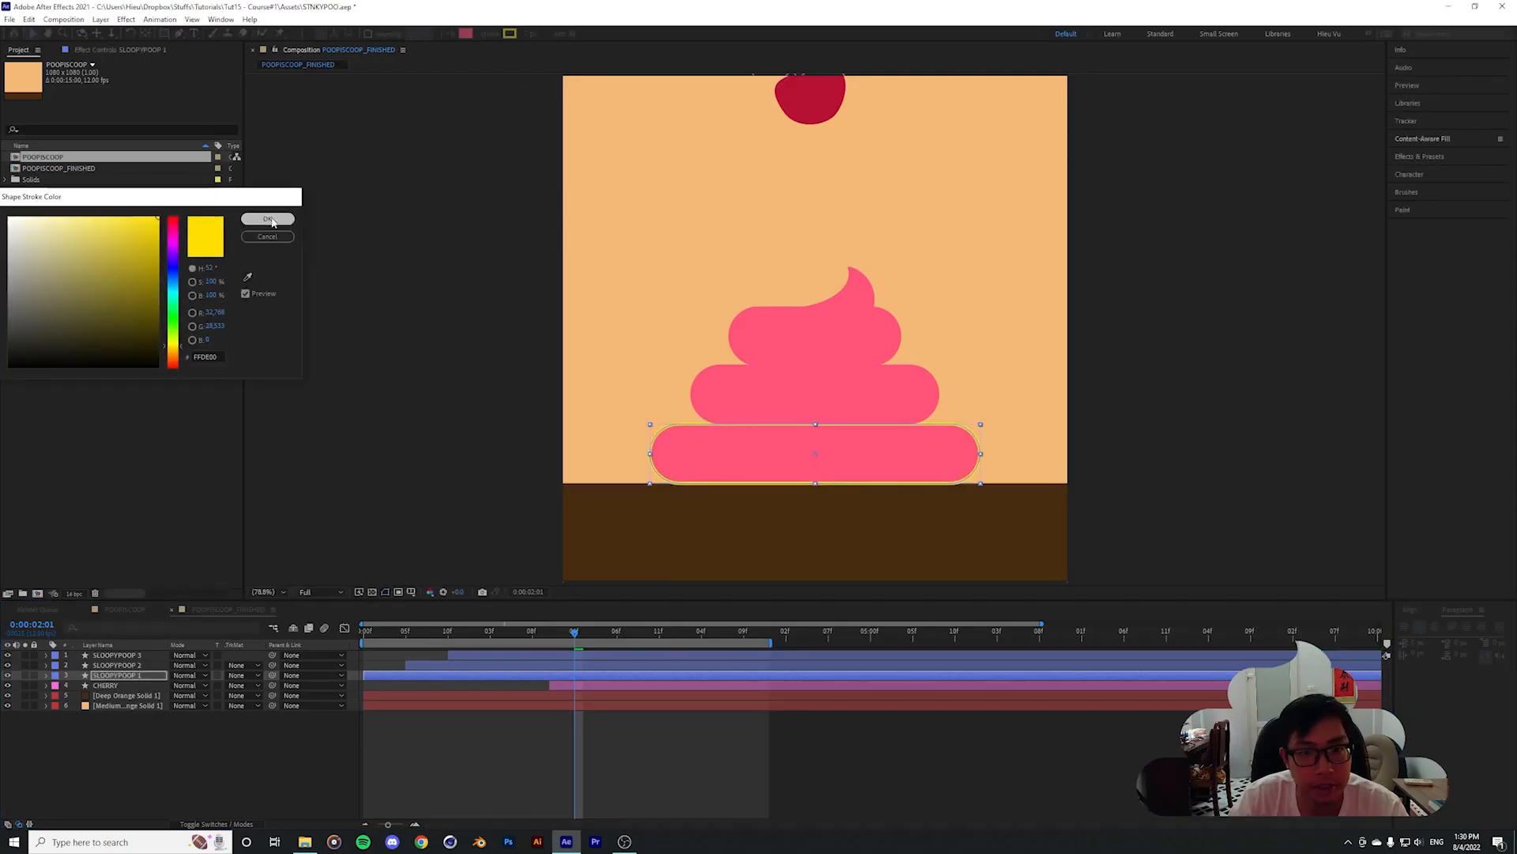
click(267, 218)
drag(527, 34, 545, 34)
click(510, 35)
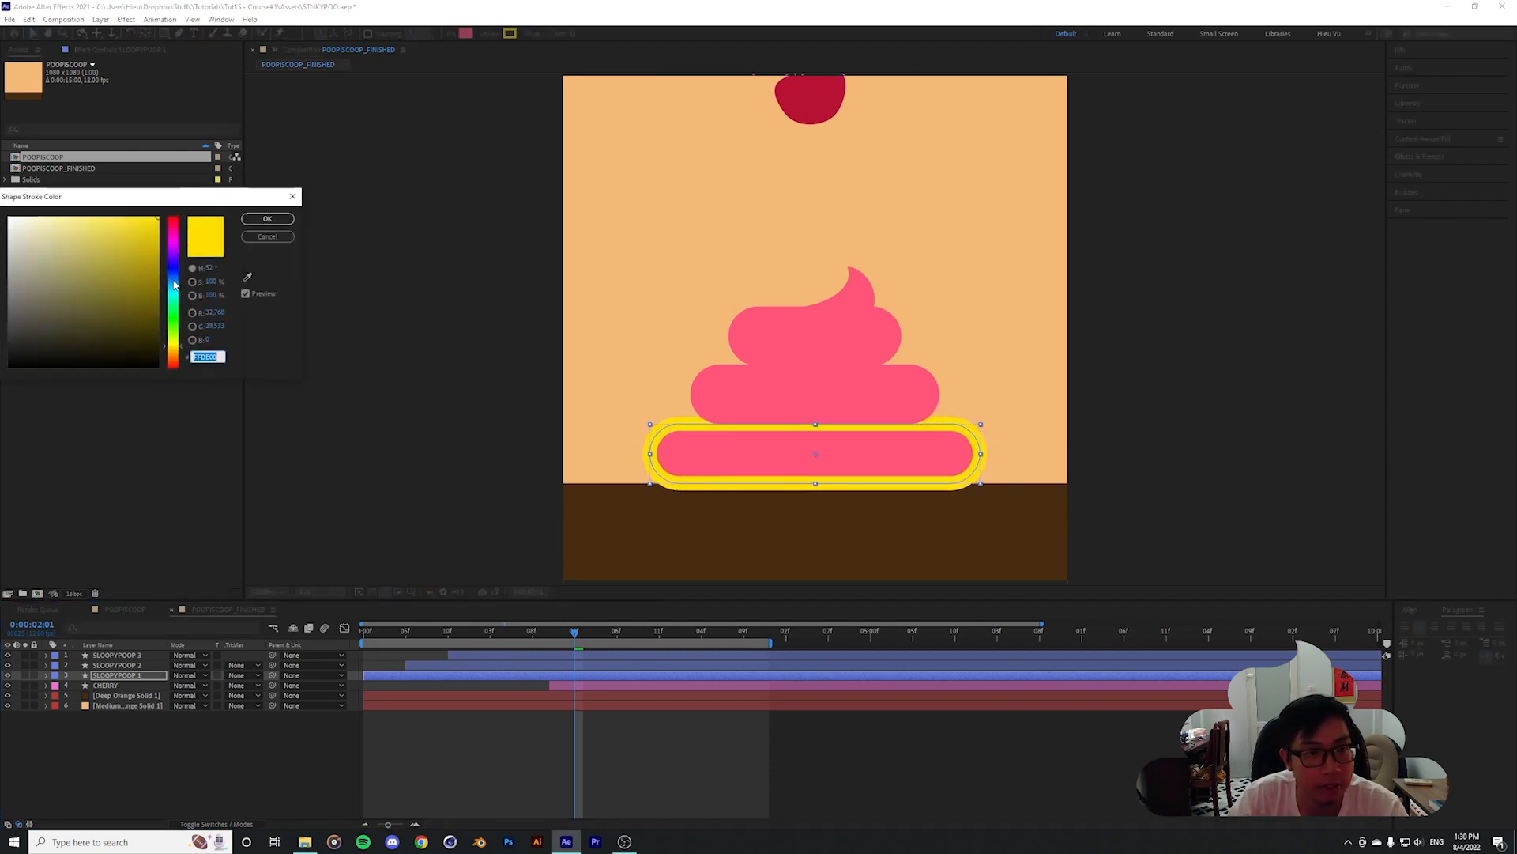
click(173, 272)
click(256, 225)
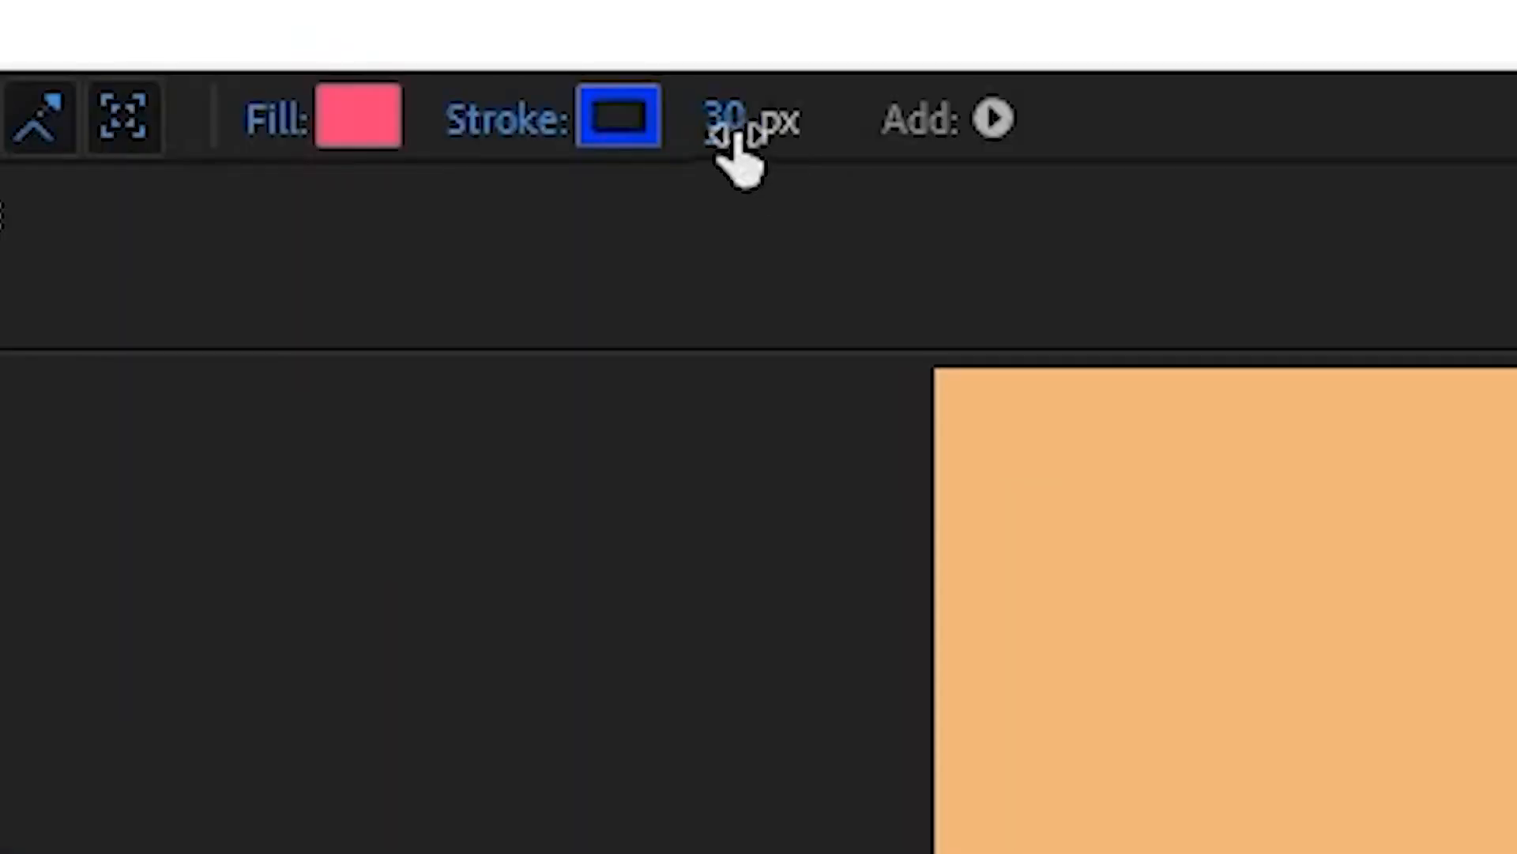
Try different widths for the bottom tier's blue stroke, and set its stroke type to None
drag(528, 36, 539, 35)
mouse_move(790, 127)
mouse_down()
mouse_move(764, 124)
mouse_move(1425, 93)
mouse_up()
mouse_move(645, 29)
mouse_down()
mouse_move(720, 35)
mouse_move(539, 52)
mouse_up()
click(491, 35)
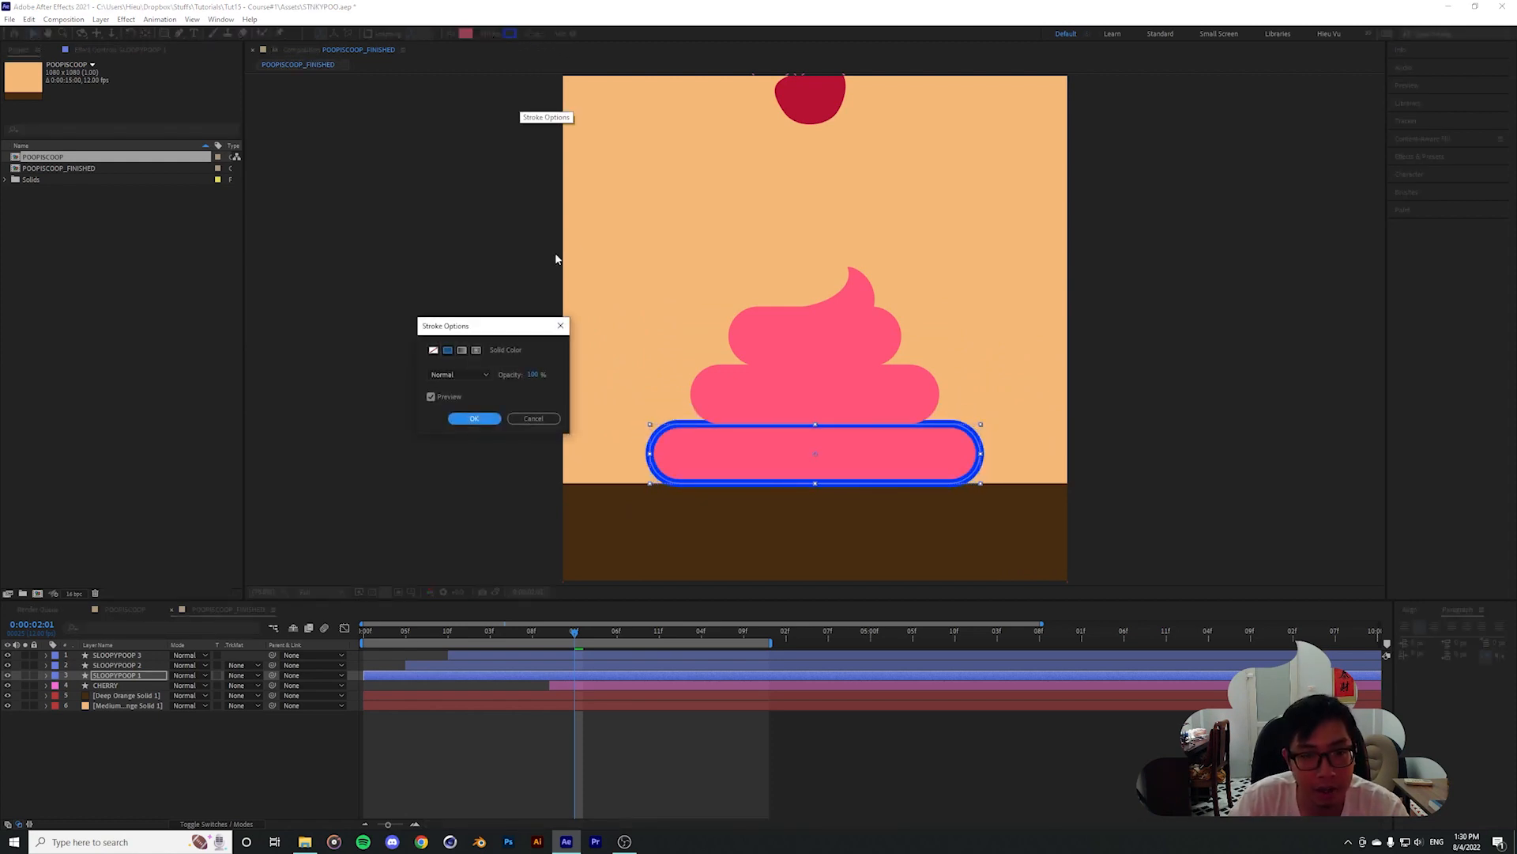
click(433, 349)
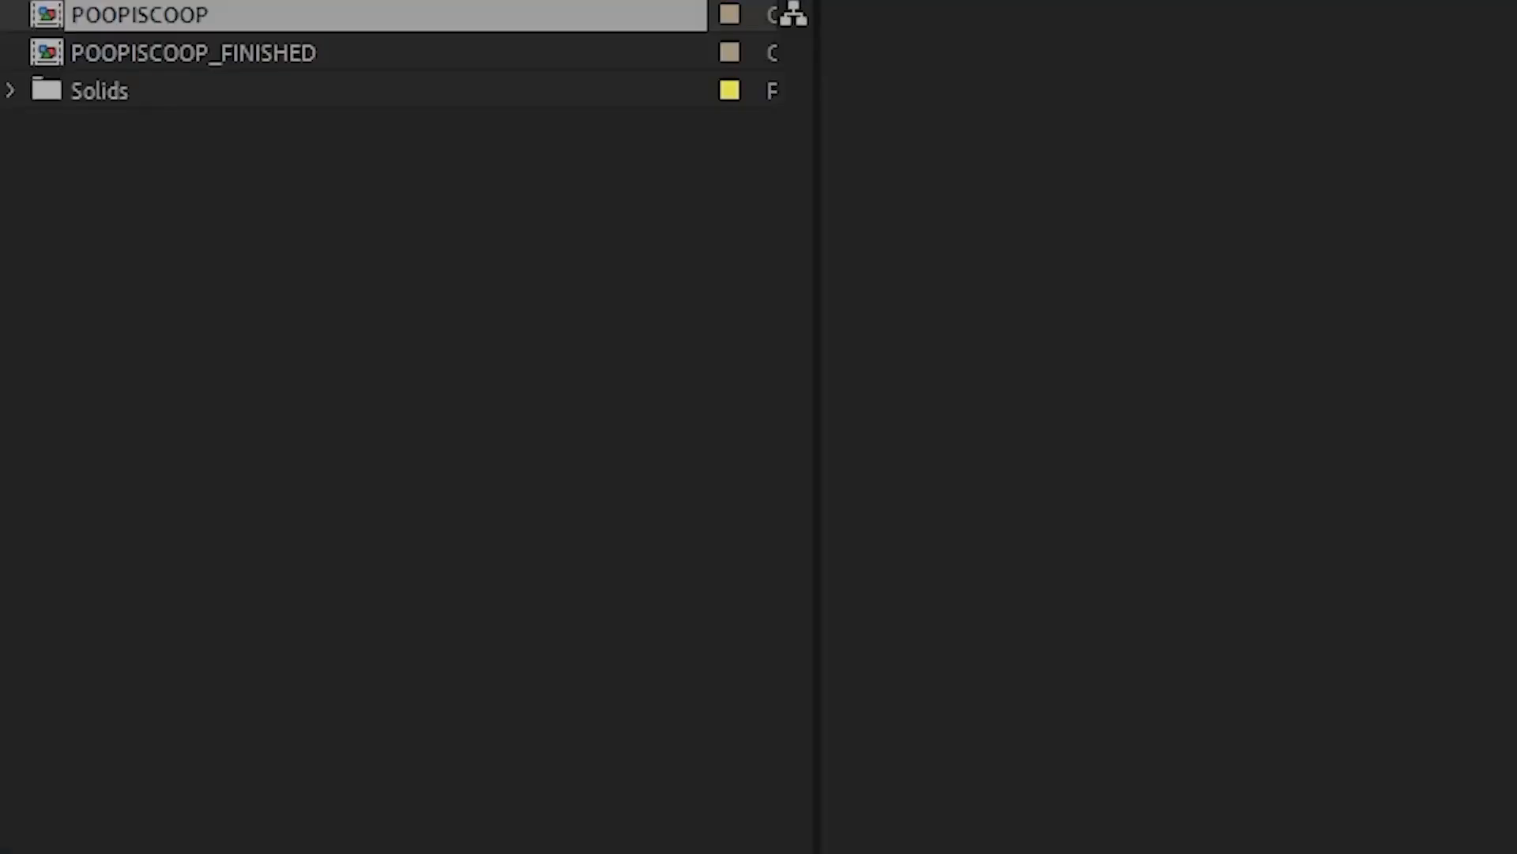
Try a blue fill colour on the bottom tier and cancel the change
click(700, 1)
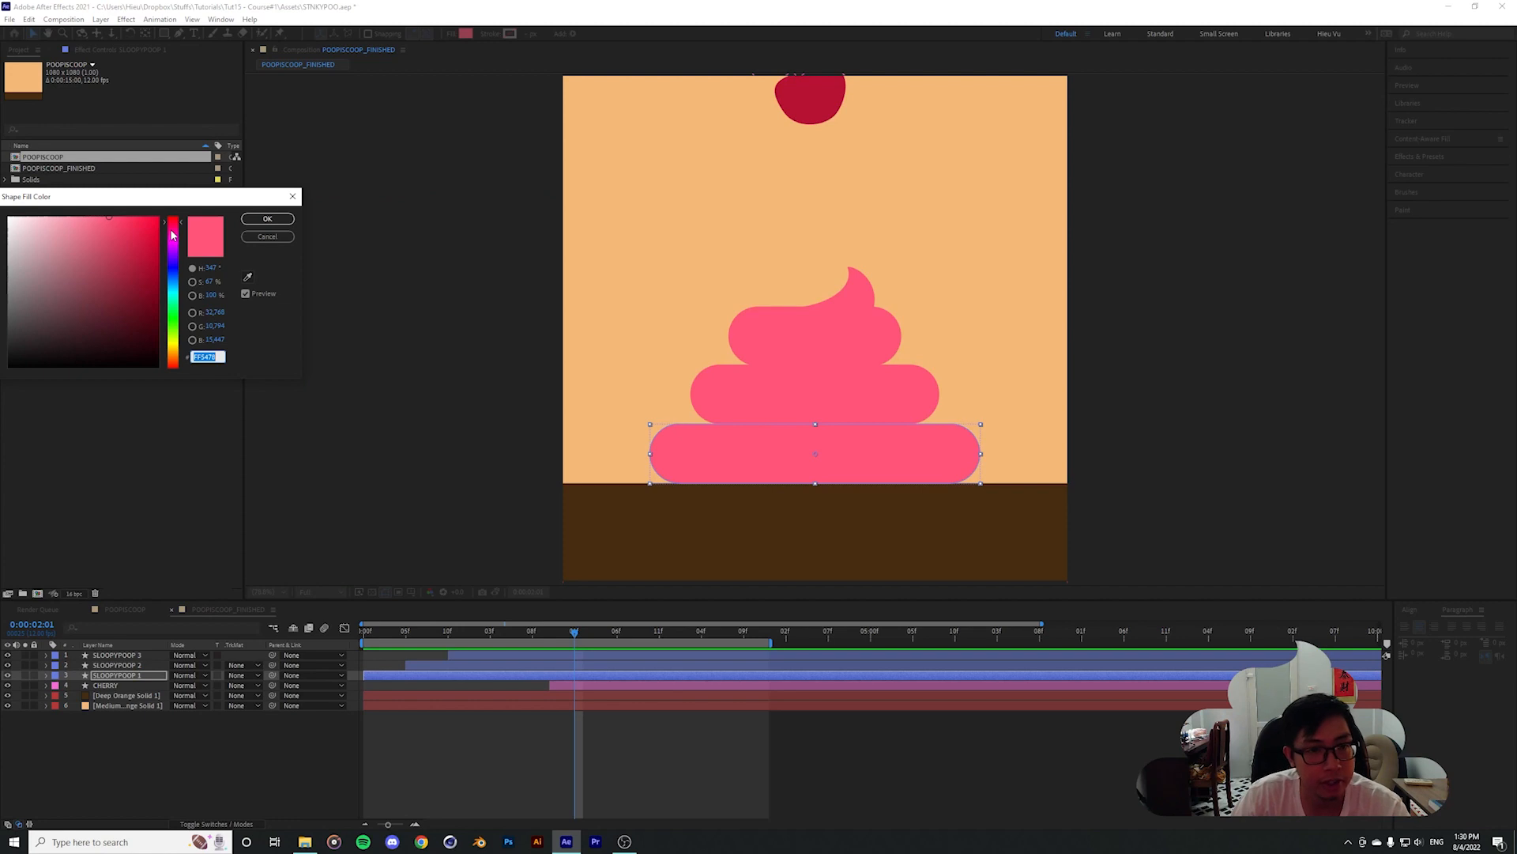
mouse_move(172, 237)
mouse_down()
mouse_move(172, 271)
mouse_move(116, 208)
mouse_up()
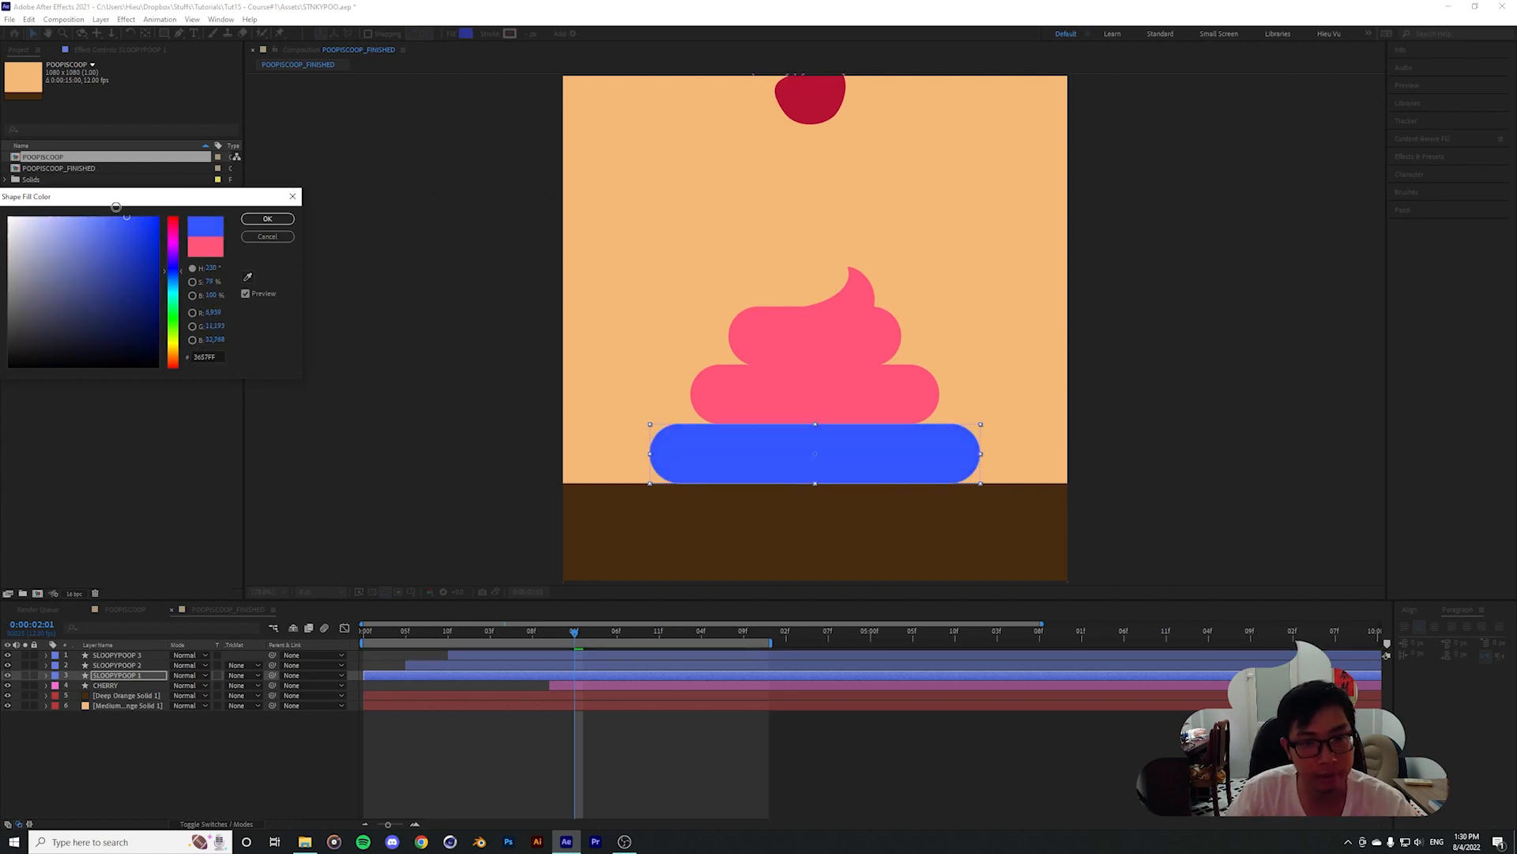
click(267, 236)
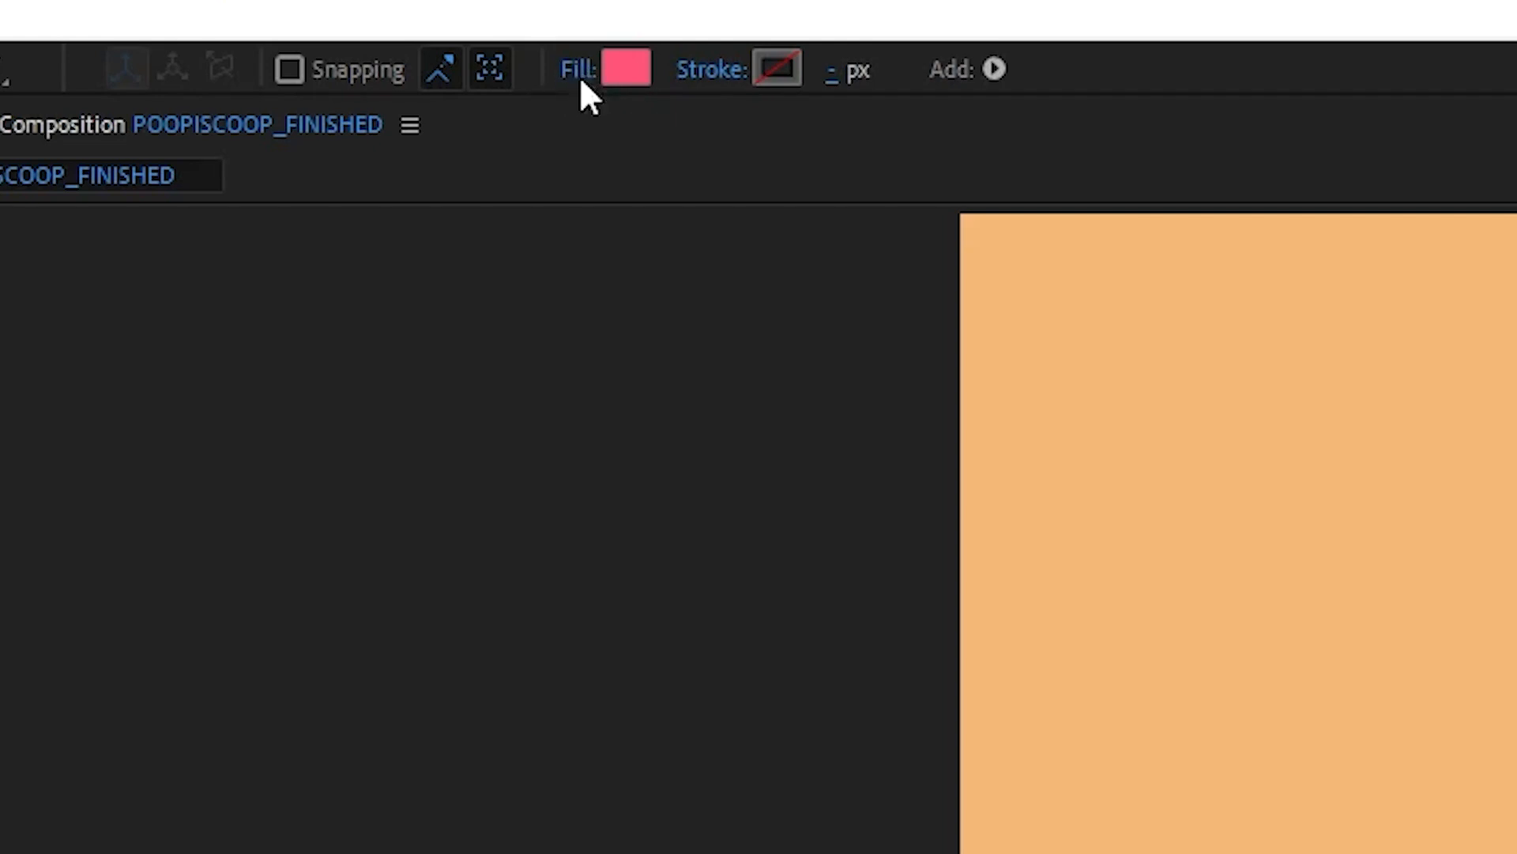
Try the None, Solid Color and Radial Gradient fill types on SLOOPYPOOP 1 and apply a Linear Gradient fill
click(581, 79)
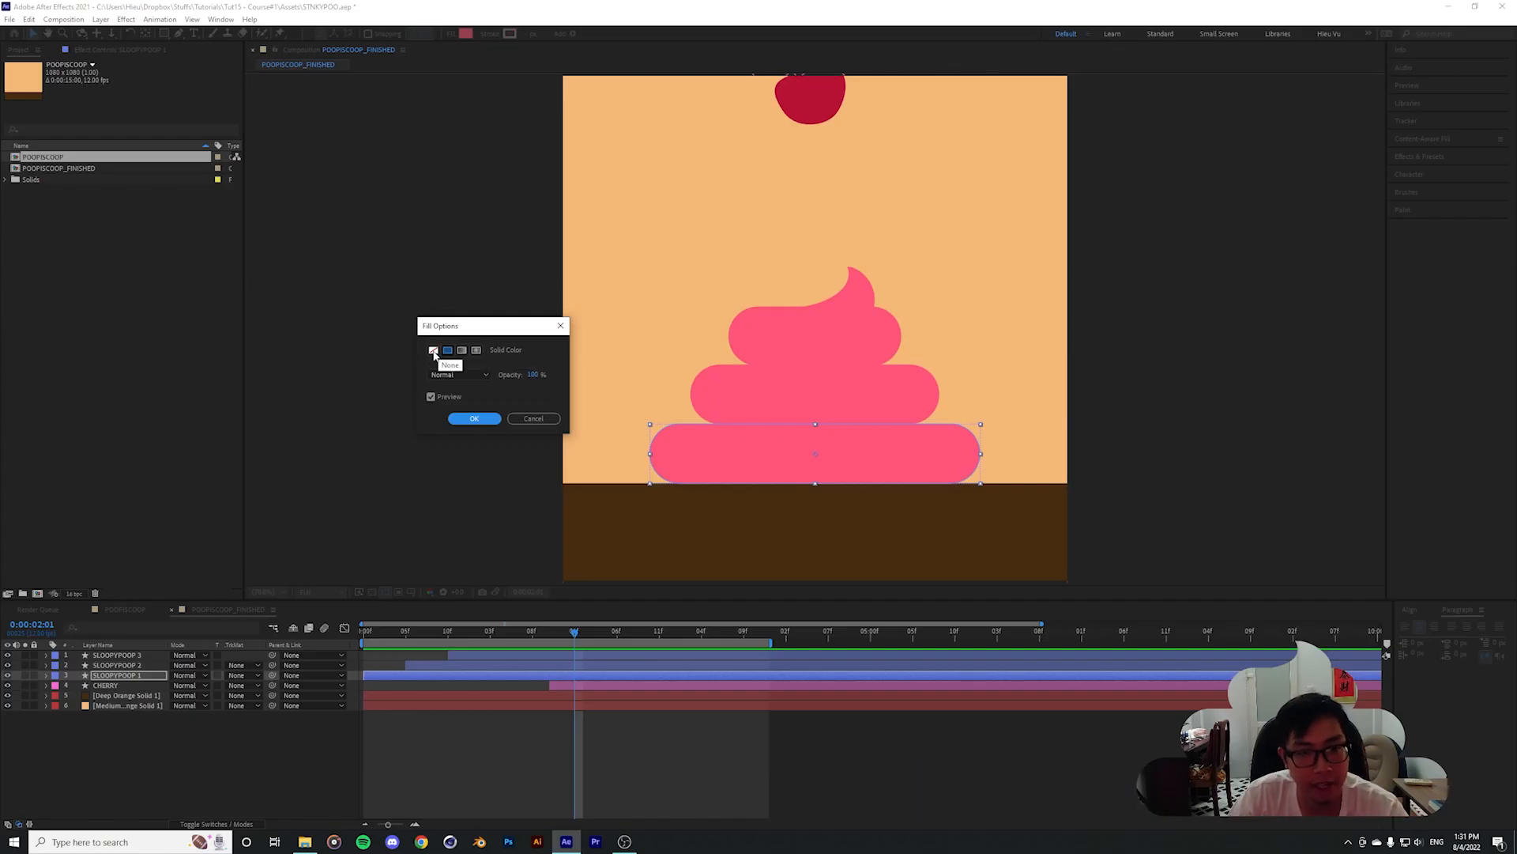
click(433, 352)
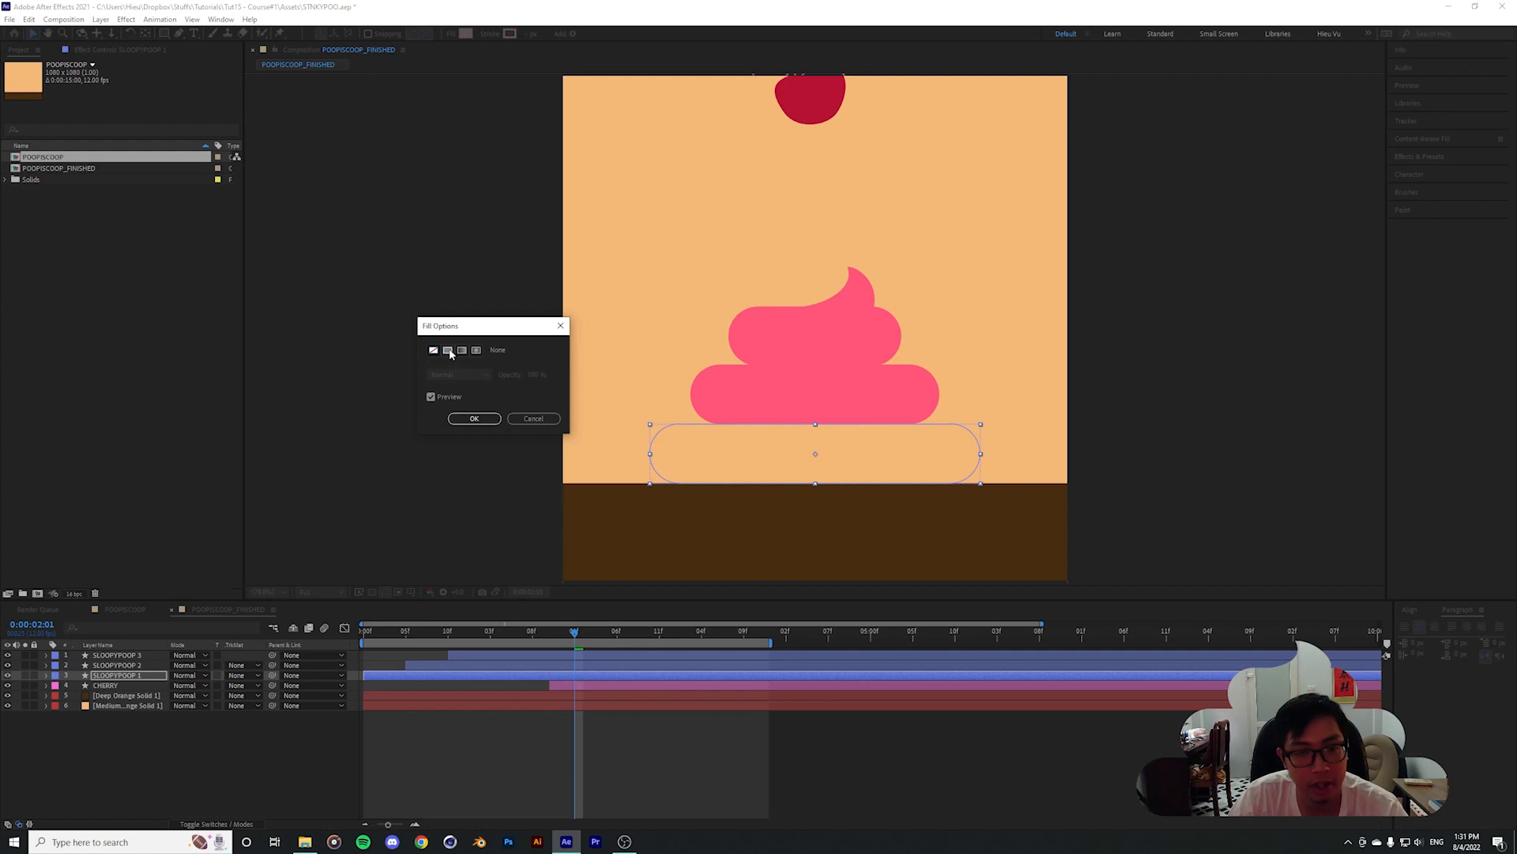
click(449, 350)
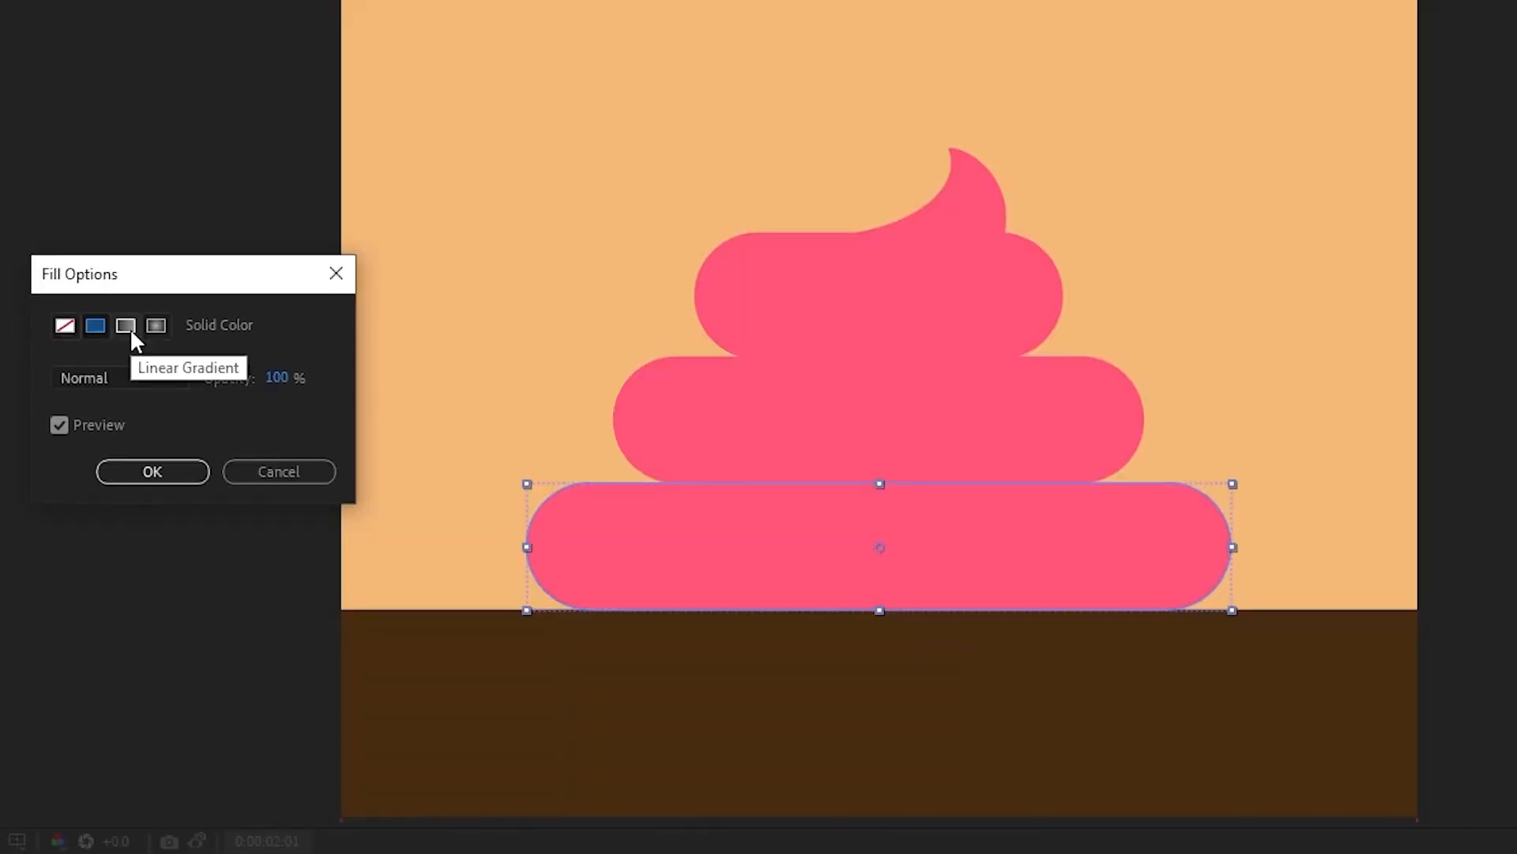
click(463, 351)
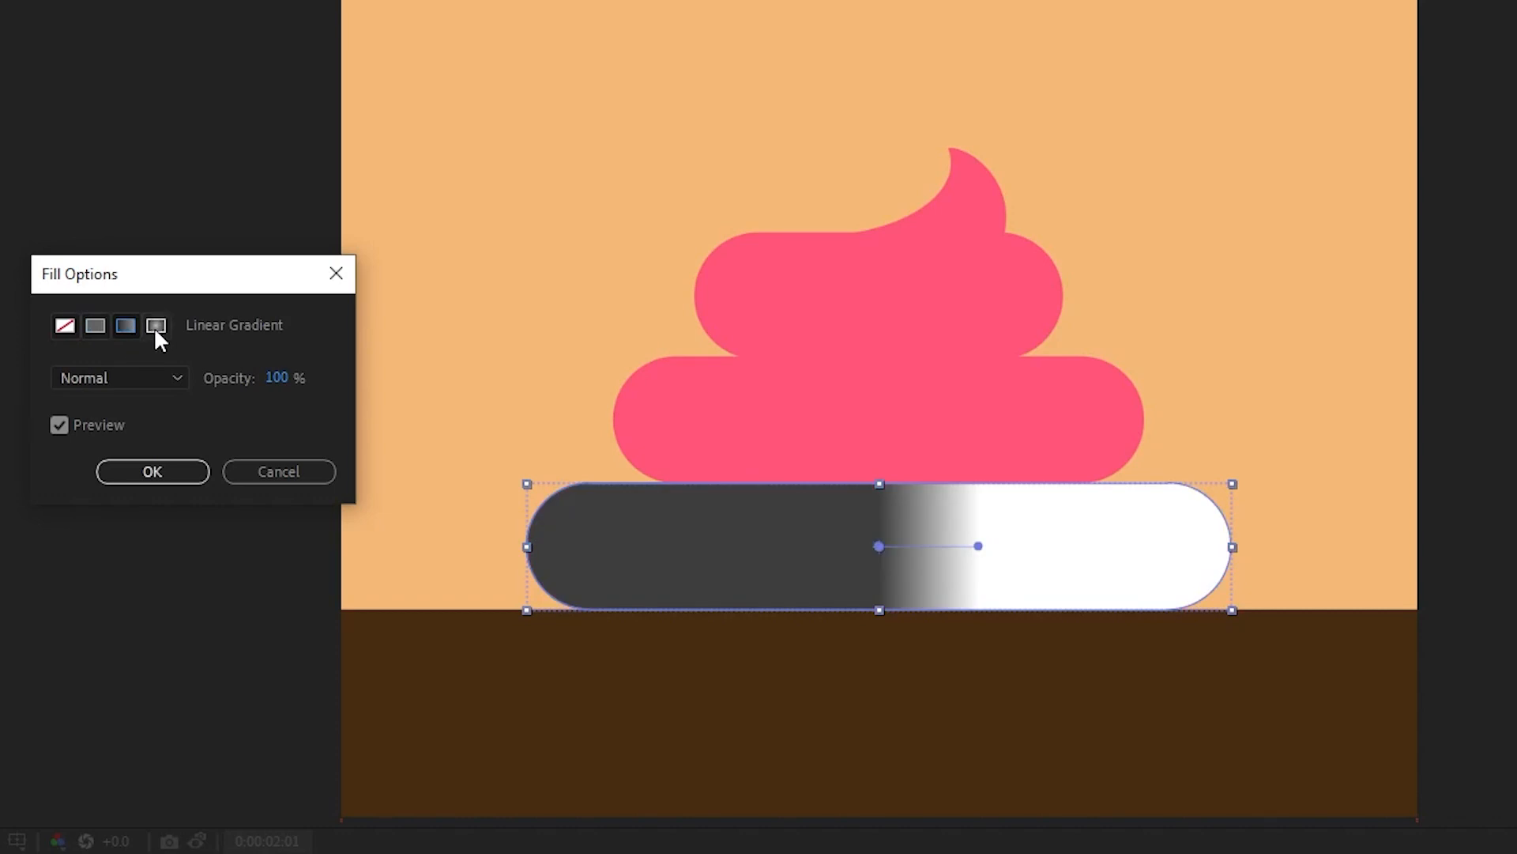
click(155, 326)
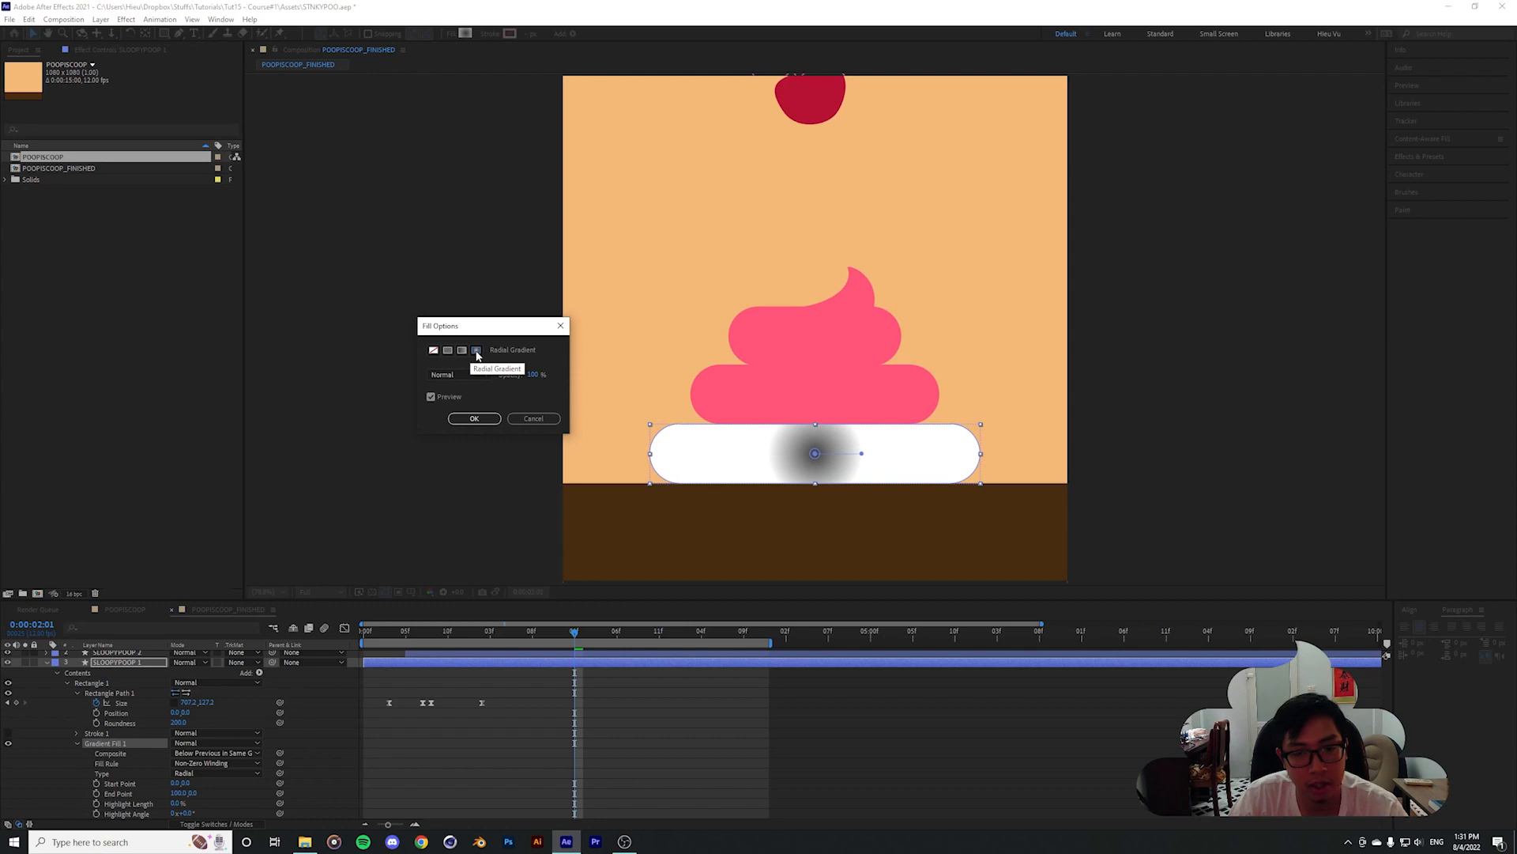
click(465, 354)
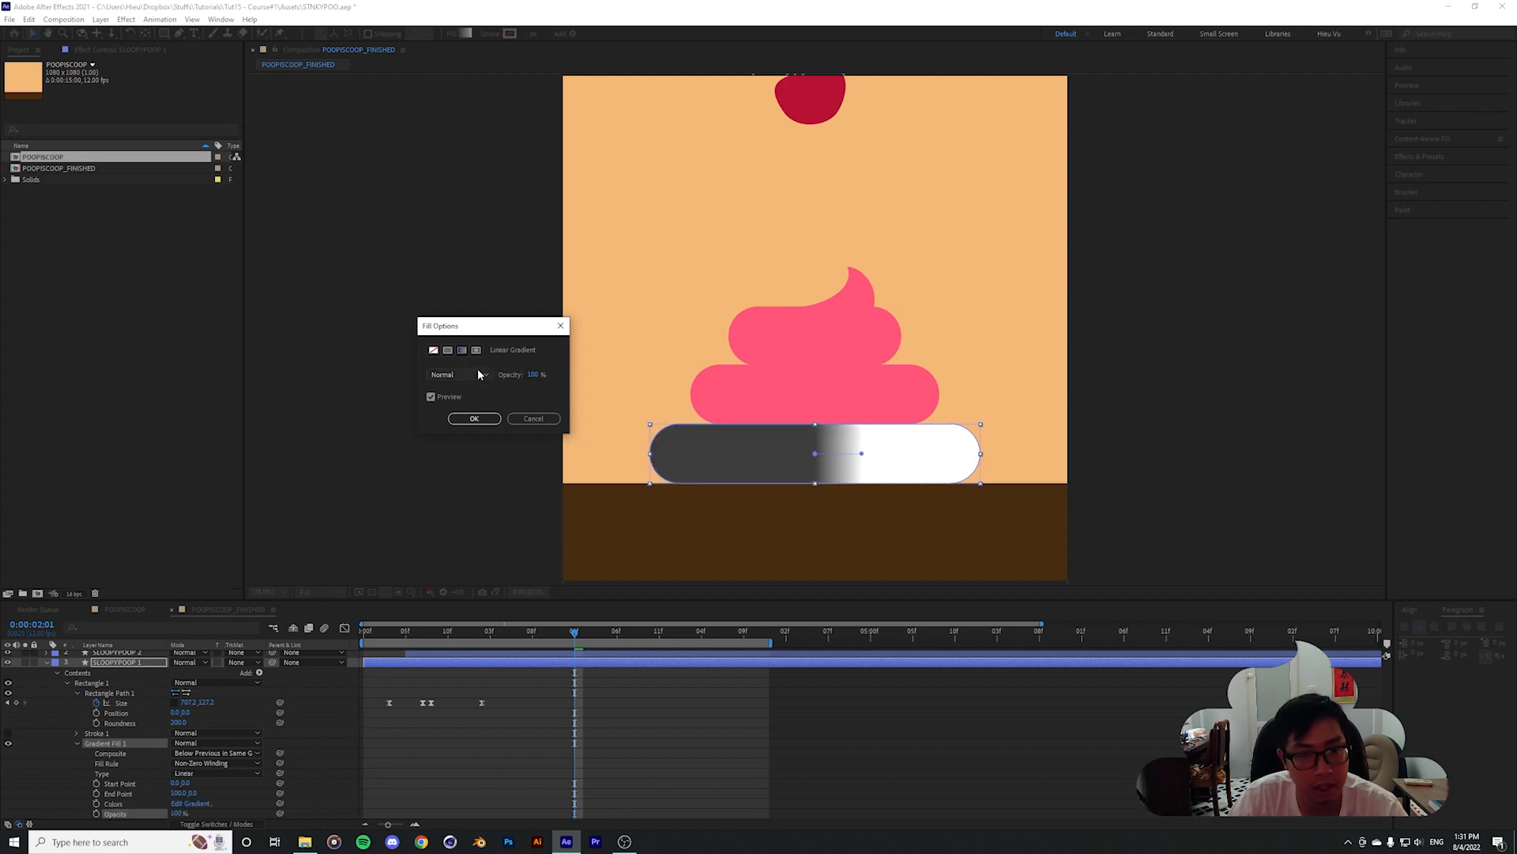
click(475, 419)
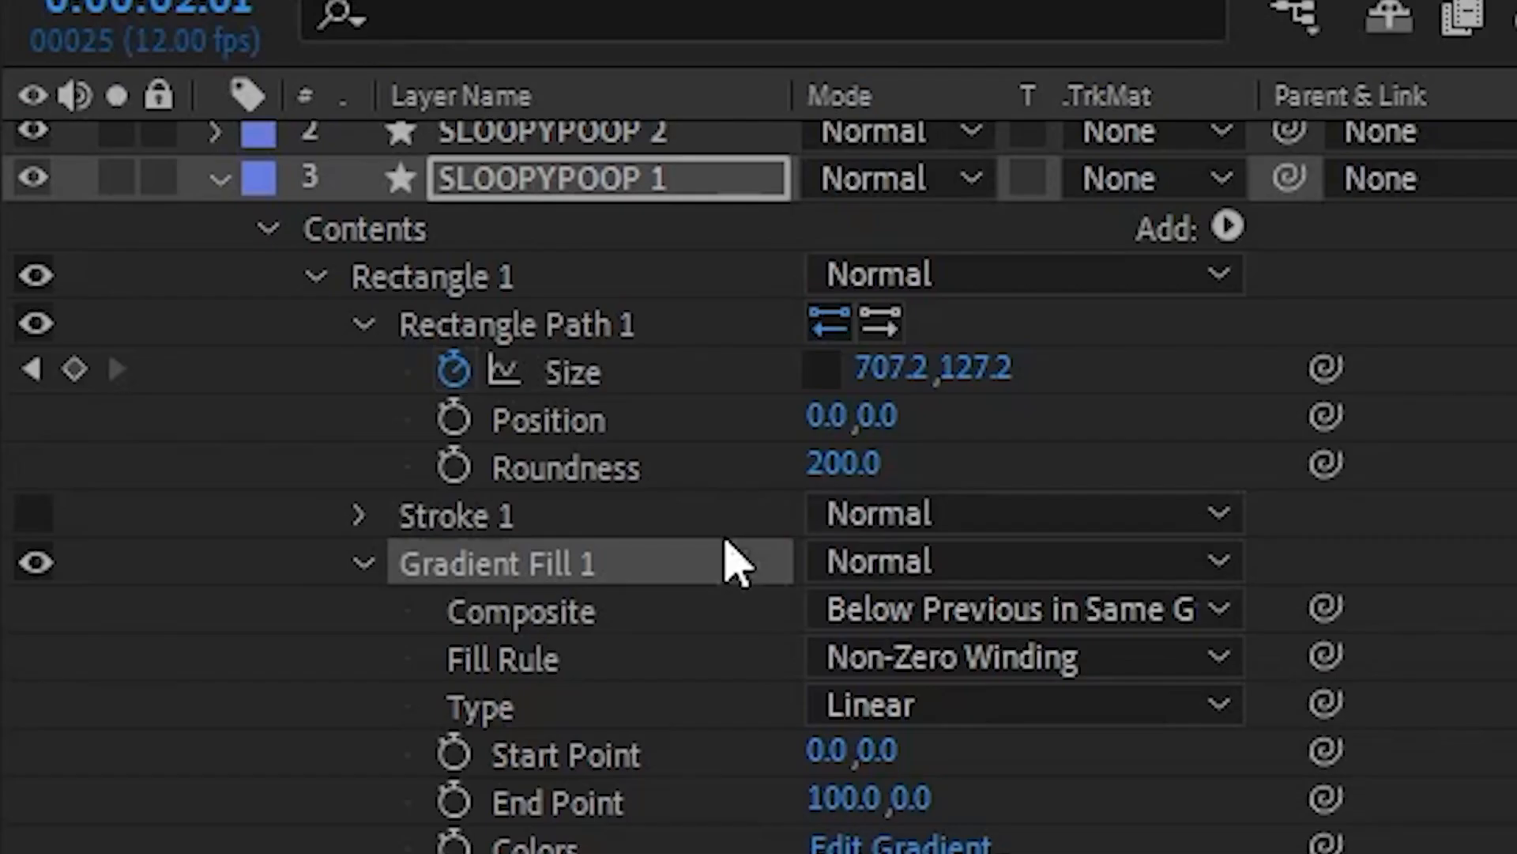
Widen the linear gradient by setting Gradient Fill 1's Start Point to about -143, 0 and its End Point to about 152, 0
scroll(140, 719, down, 3)
scroll(482, 379, down, 3)
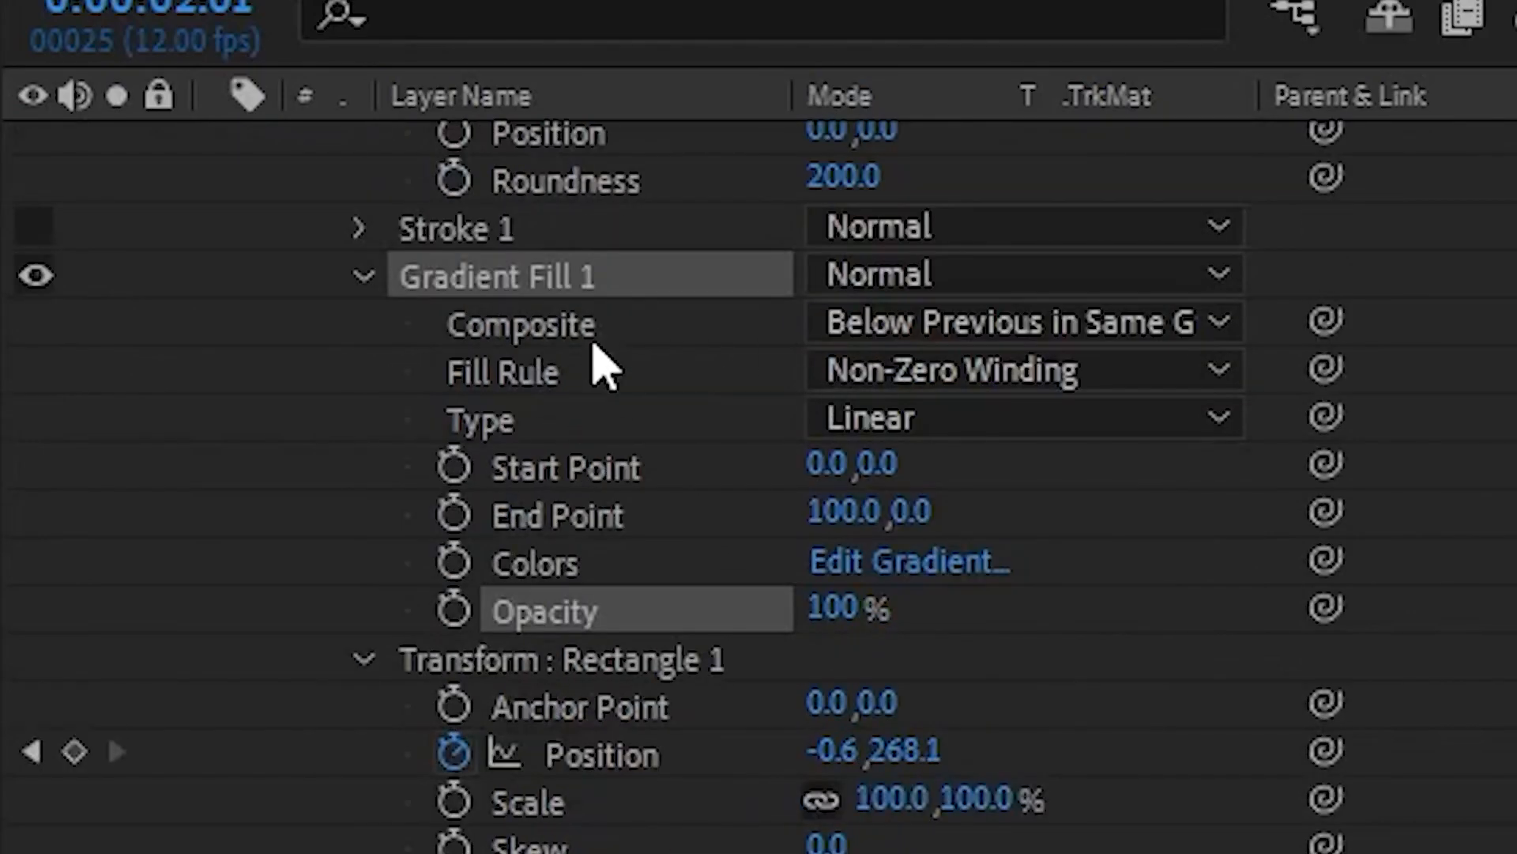
click(605, 469)
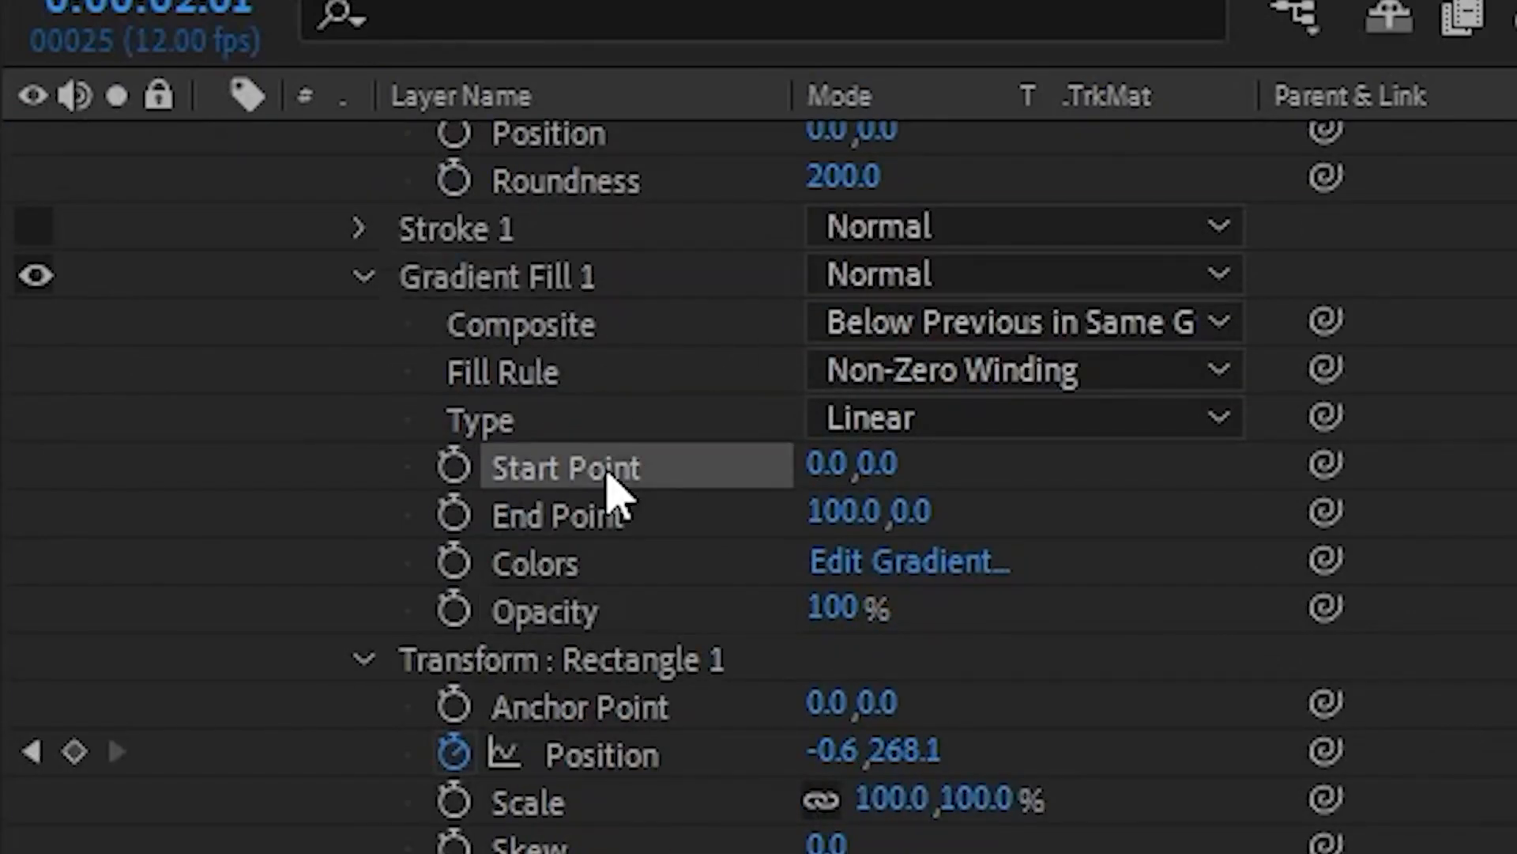
click(581, 518)
click(588, 484)
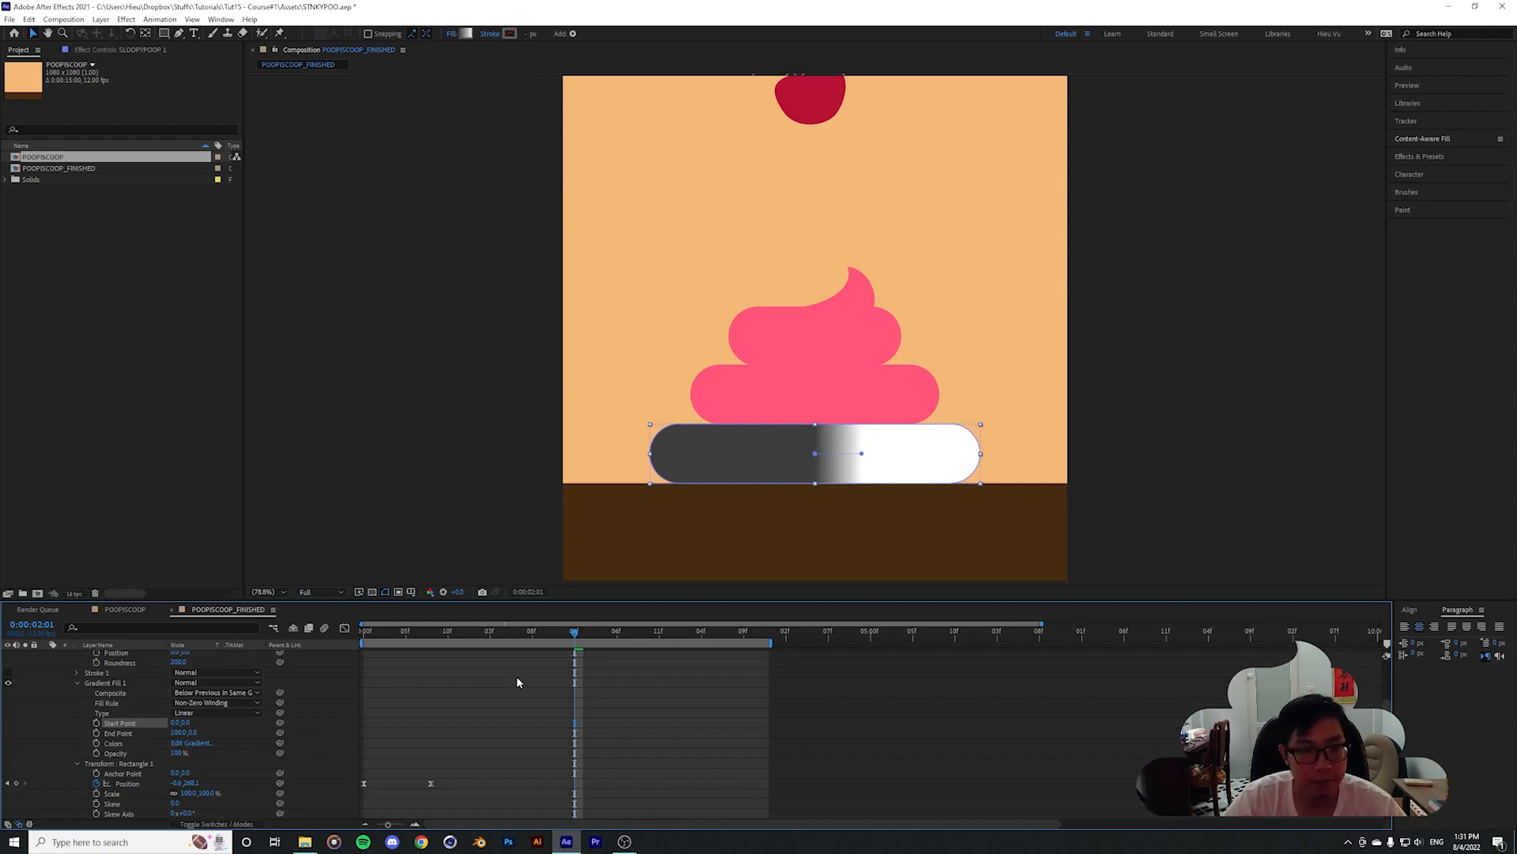
drag(175, 723, 73, 725)
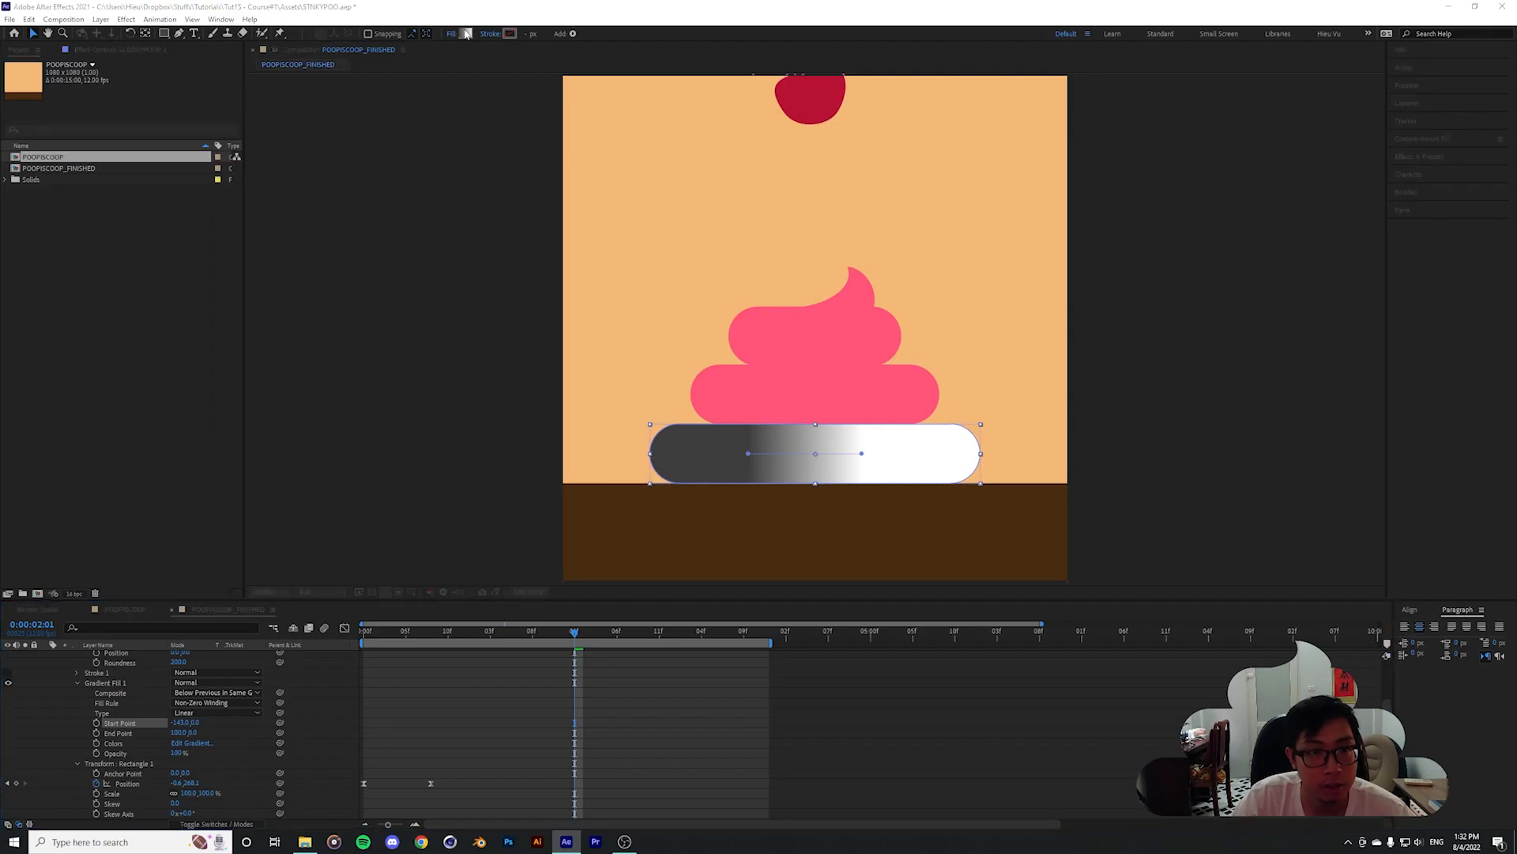
click(191, 743)
key(Escape)
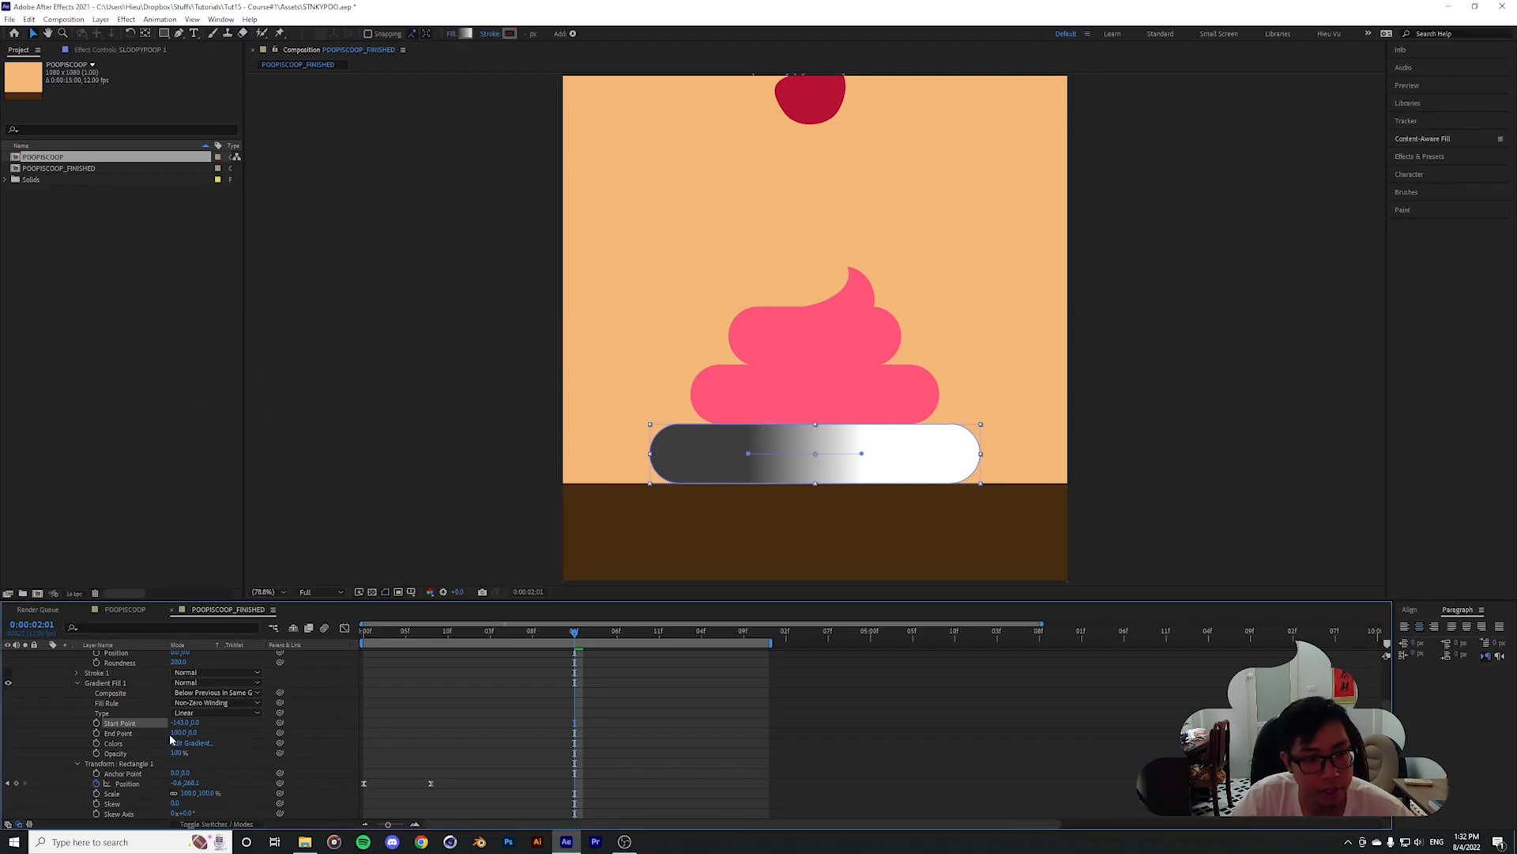
drag(174, 734, 252, 726)
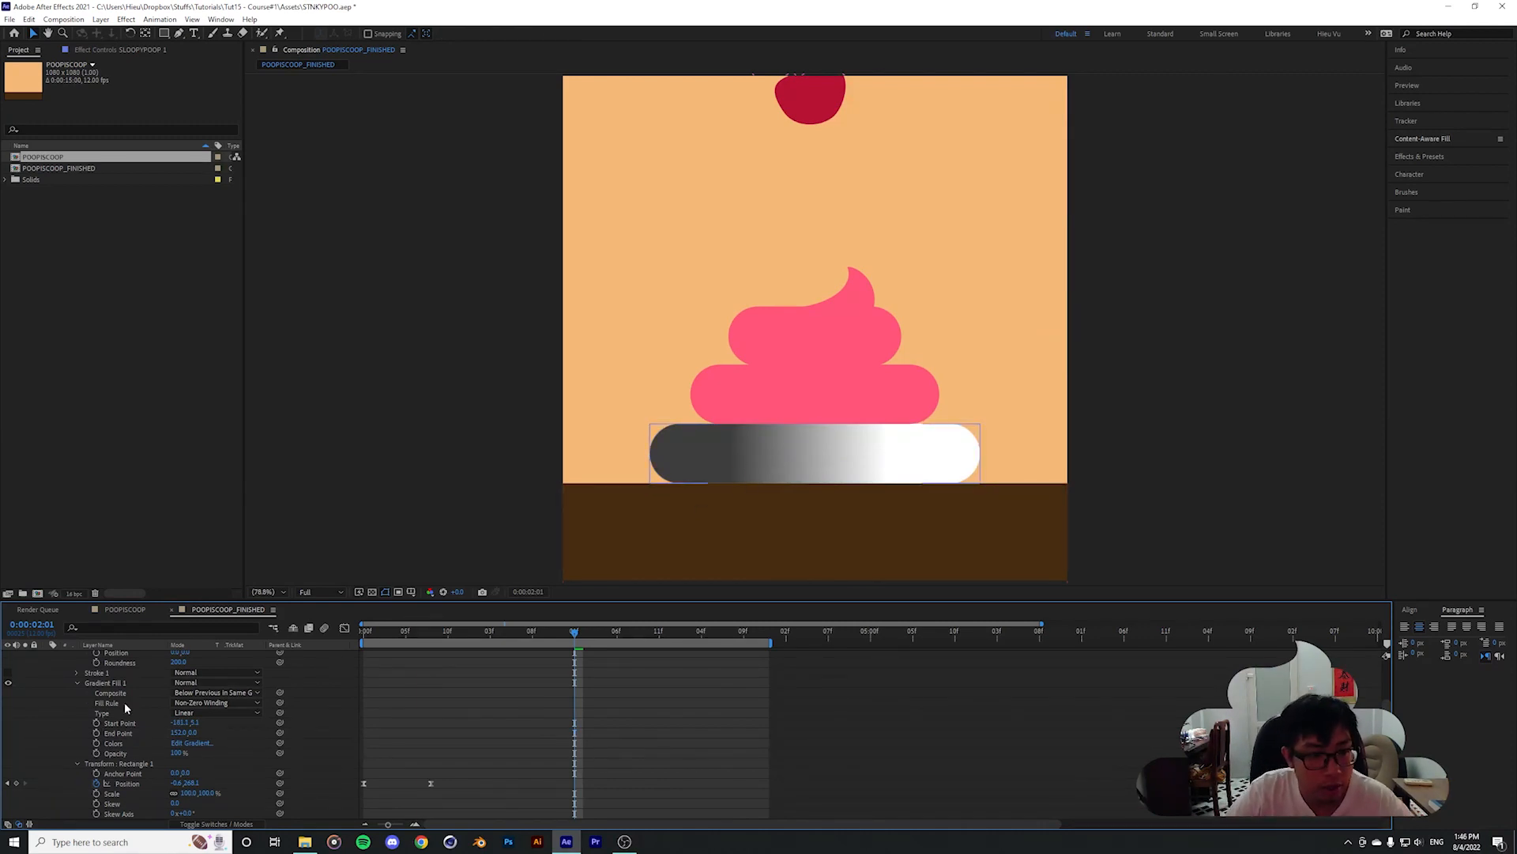
Select Gradient Fill 1 and move its viewer handles to spread and tilt the gradient, from about -240, 16 to about 211, -21
click(105, 682)
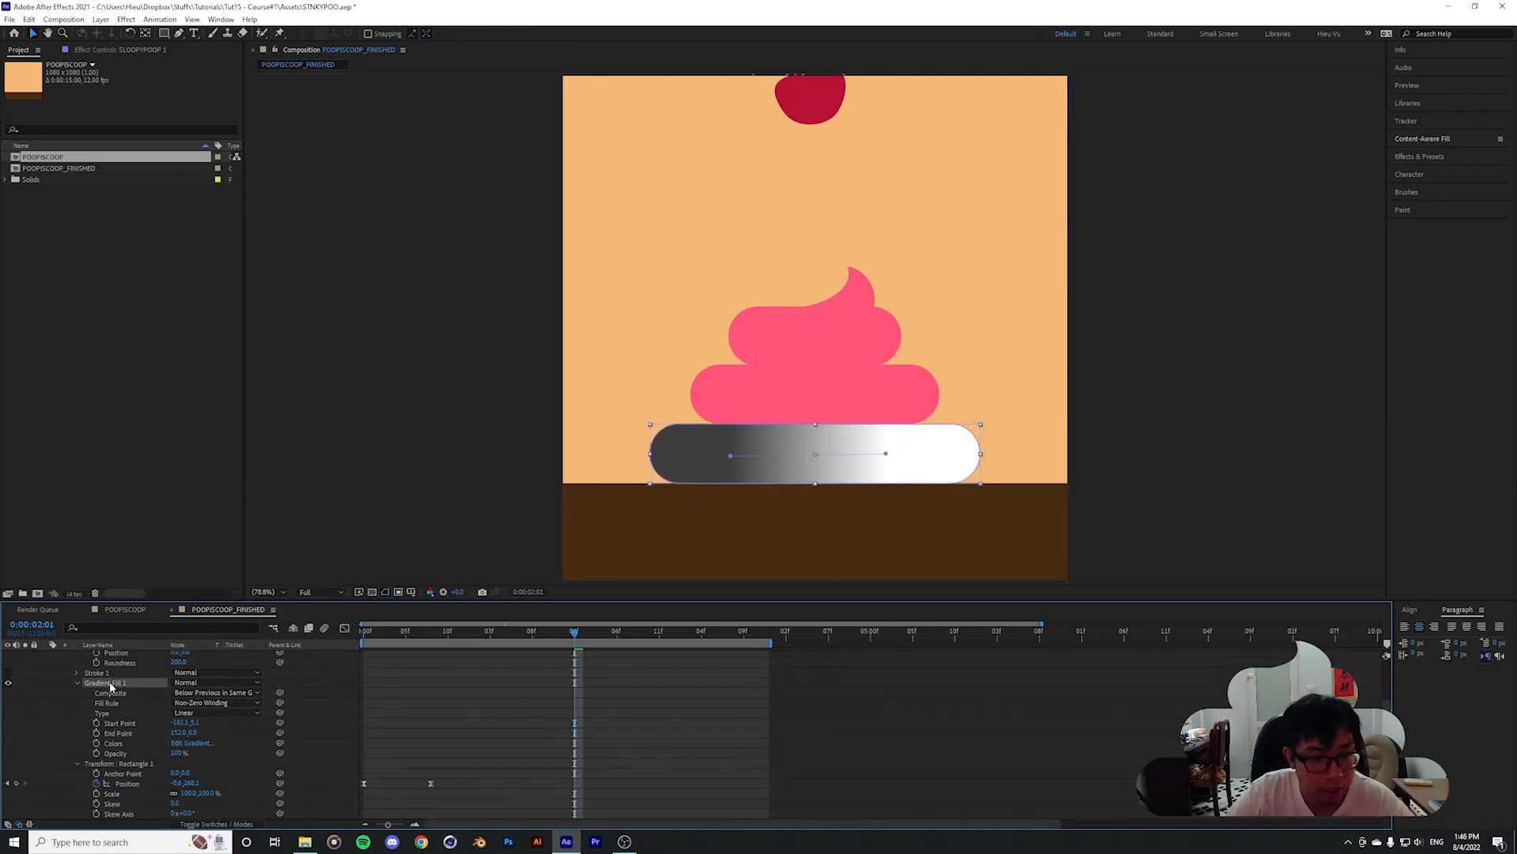
key(slash)
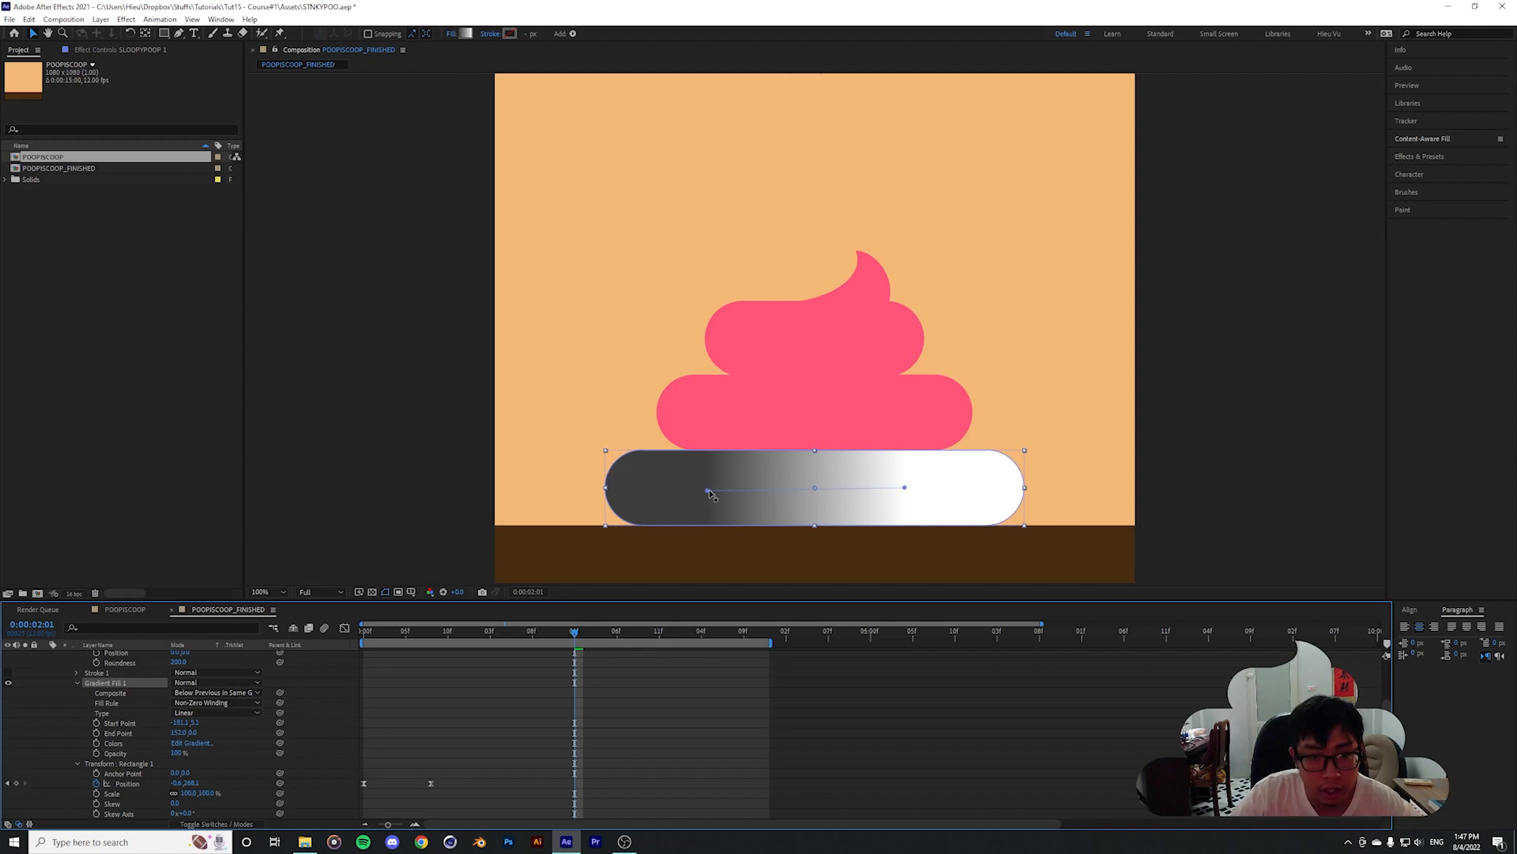
drag(708, 491, 672, 497)
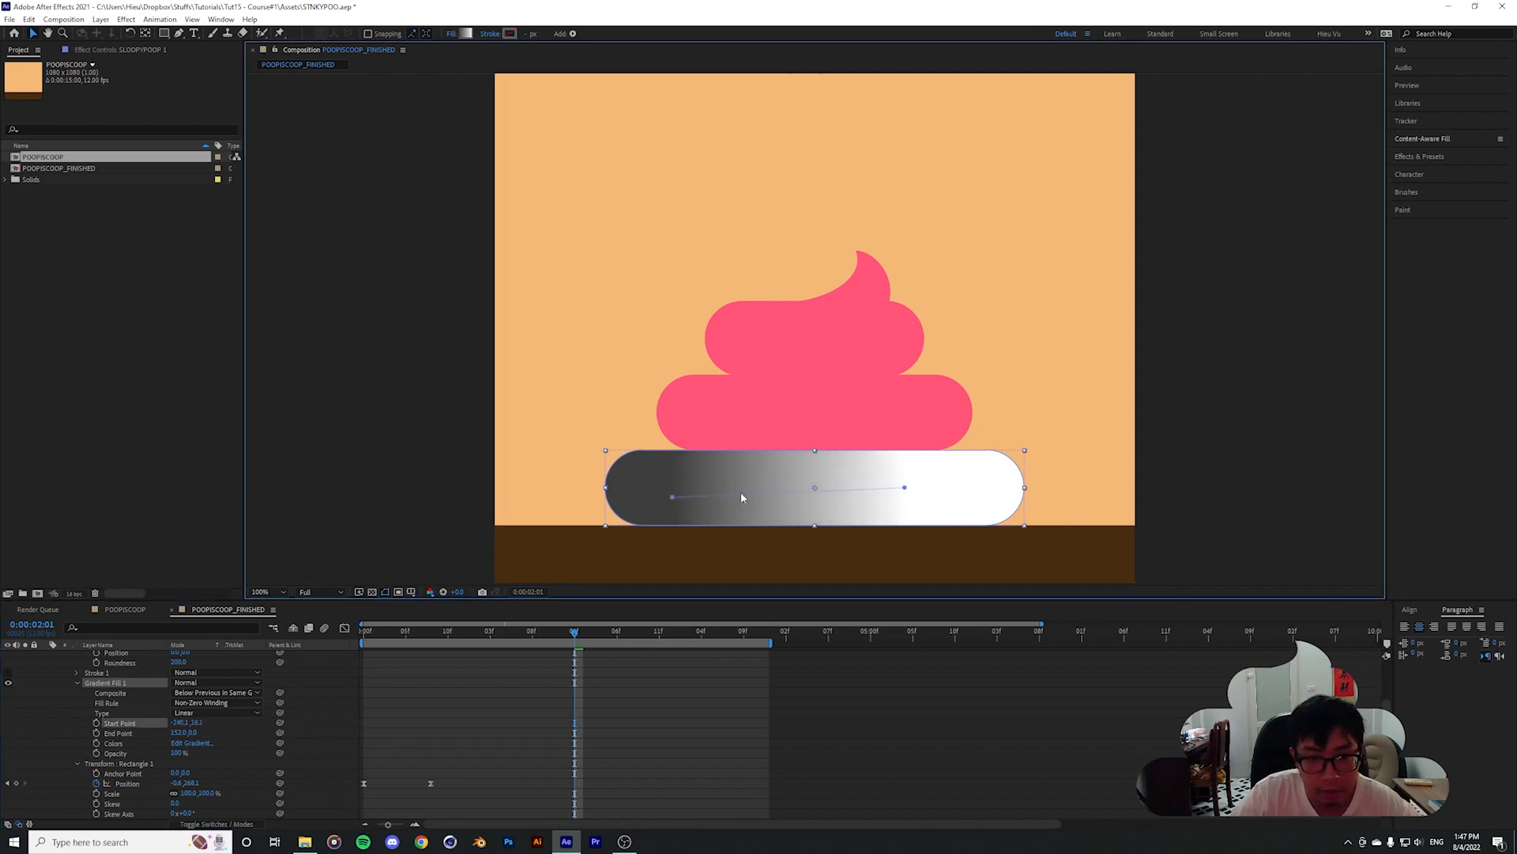
drag(905, 489, 941, 478)
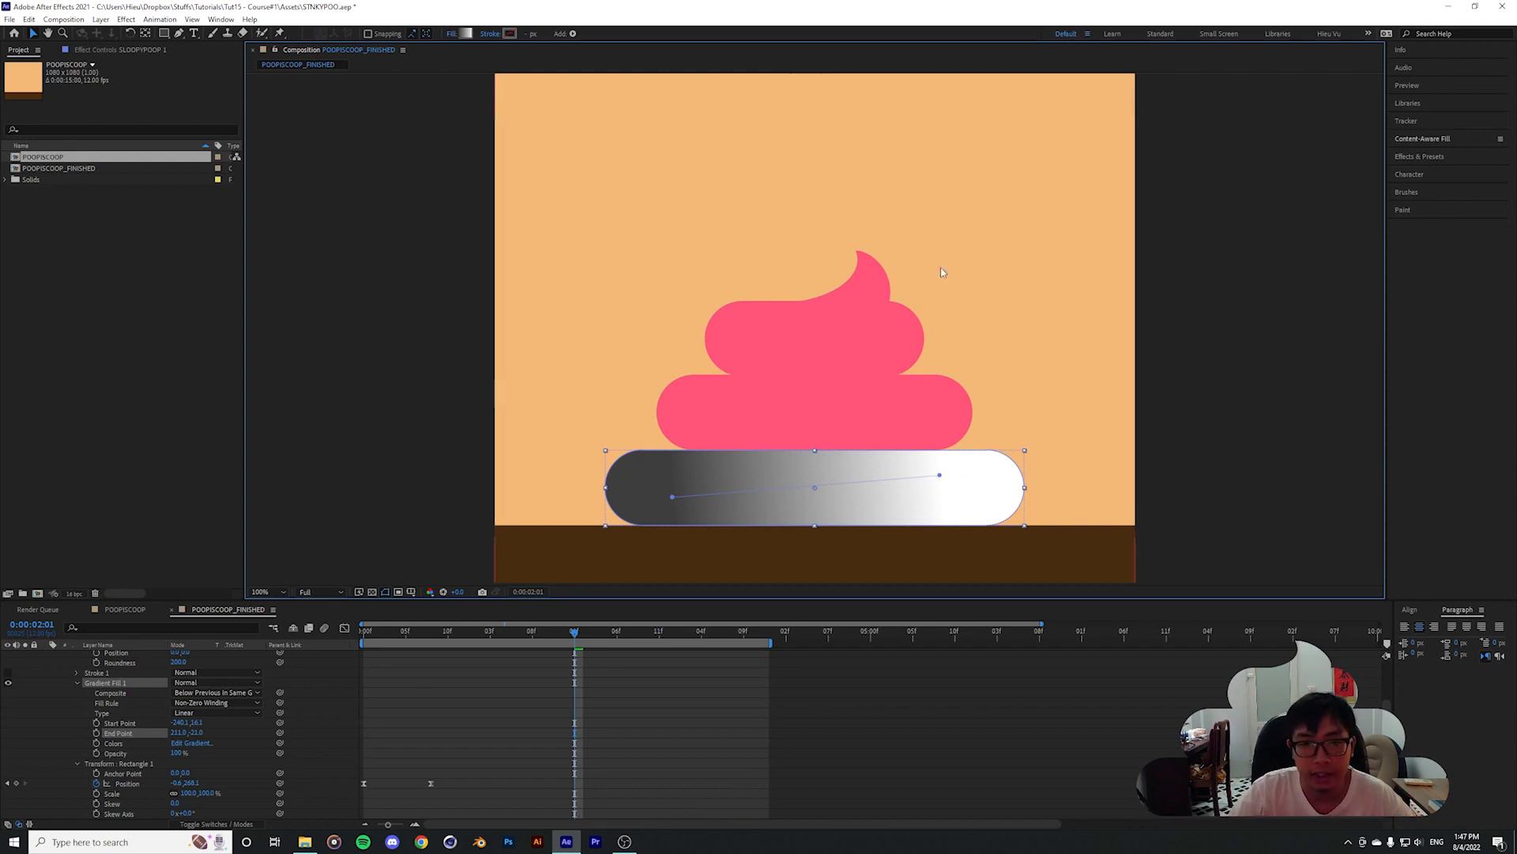
key(comma)
key(period)
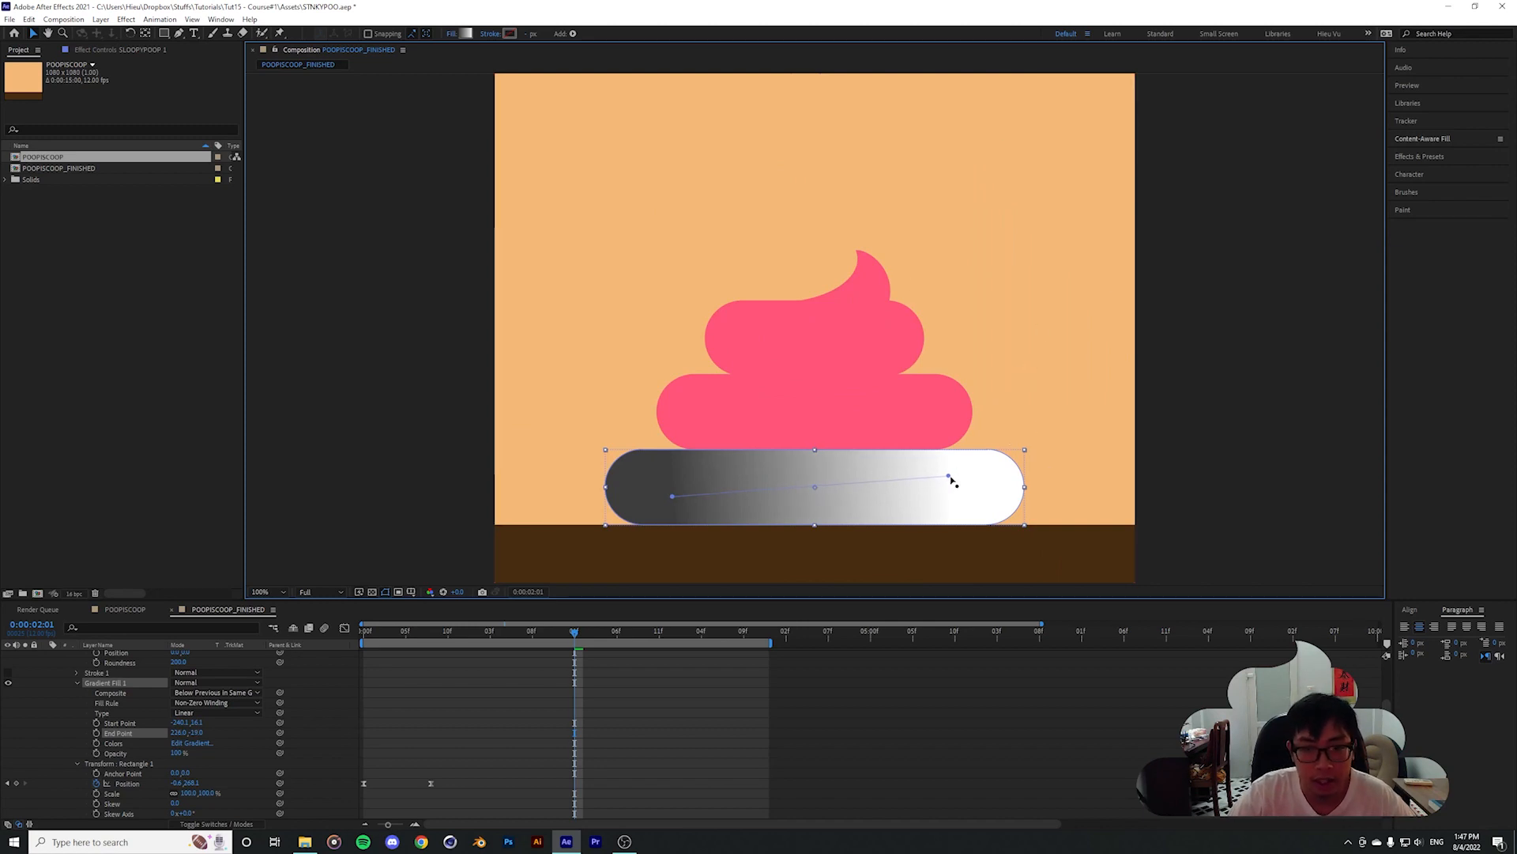
Angle the gradient steeply by moving its end handle to about 244, -73 and its start handle to about 219, 50
drag(962, 470, 960, 445)
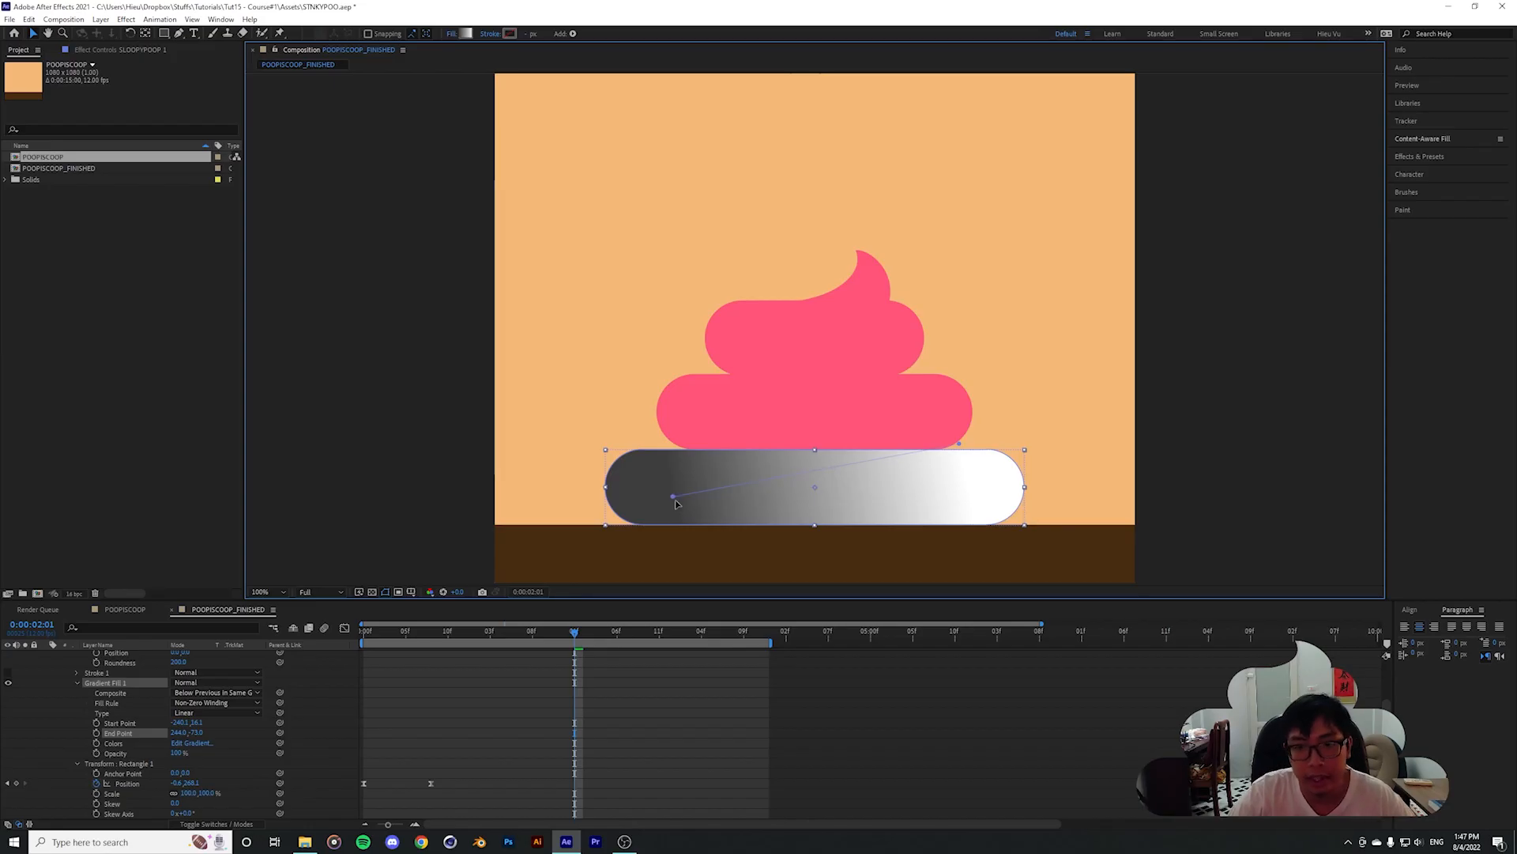
drag(676, 504, 814, 513)
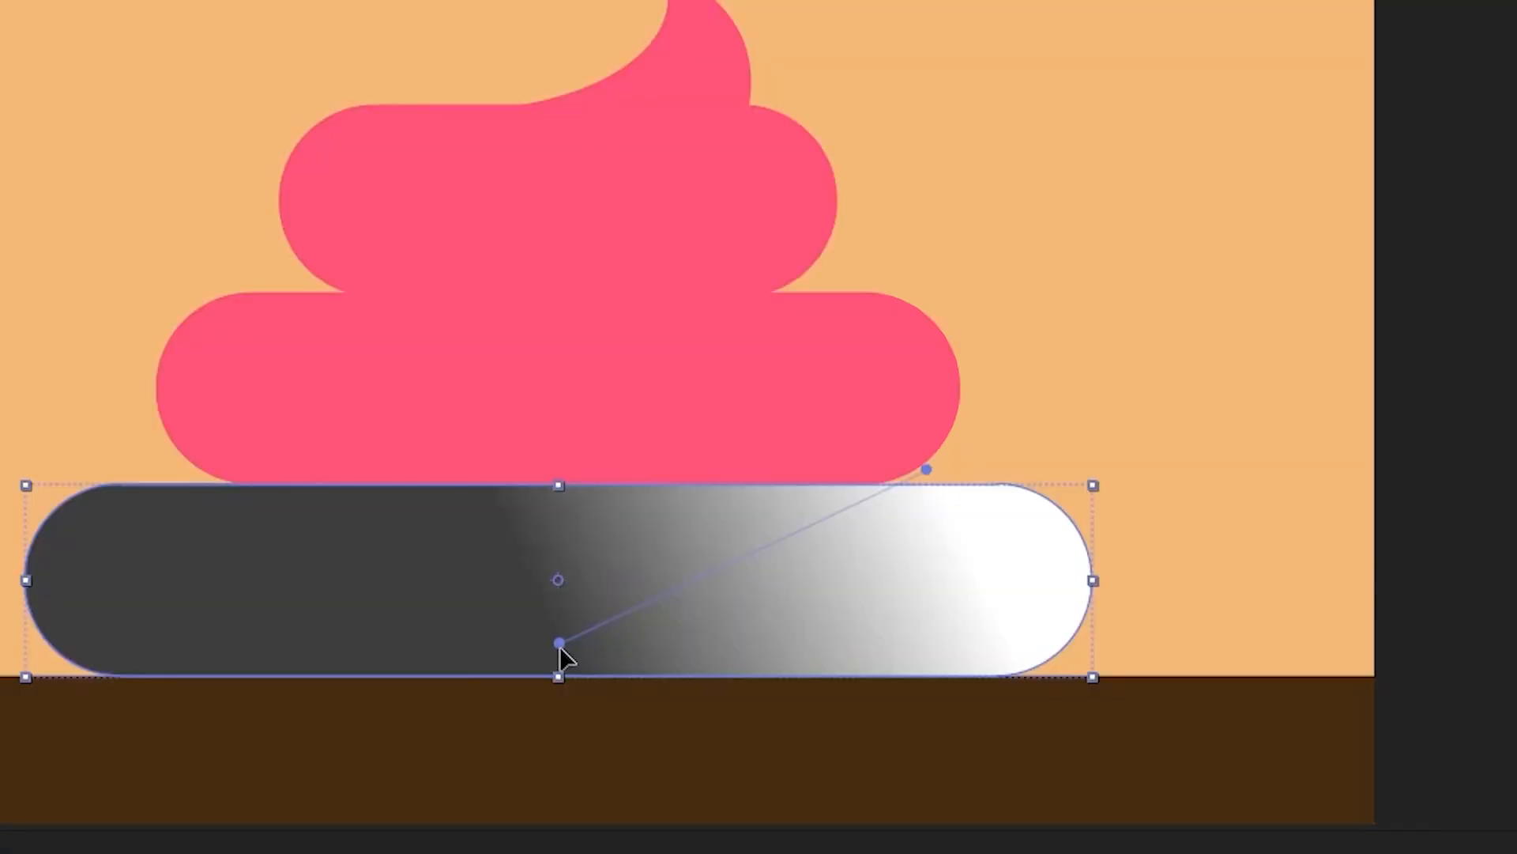
drag(559, 647, 348, 665)
drag(443, 671, 890, 671)
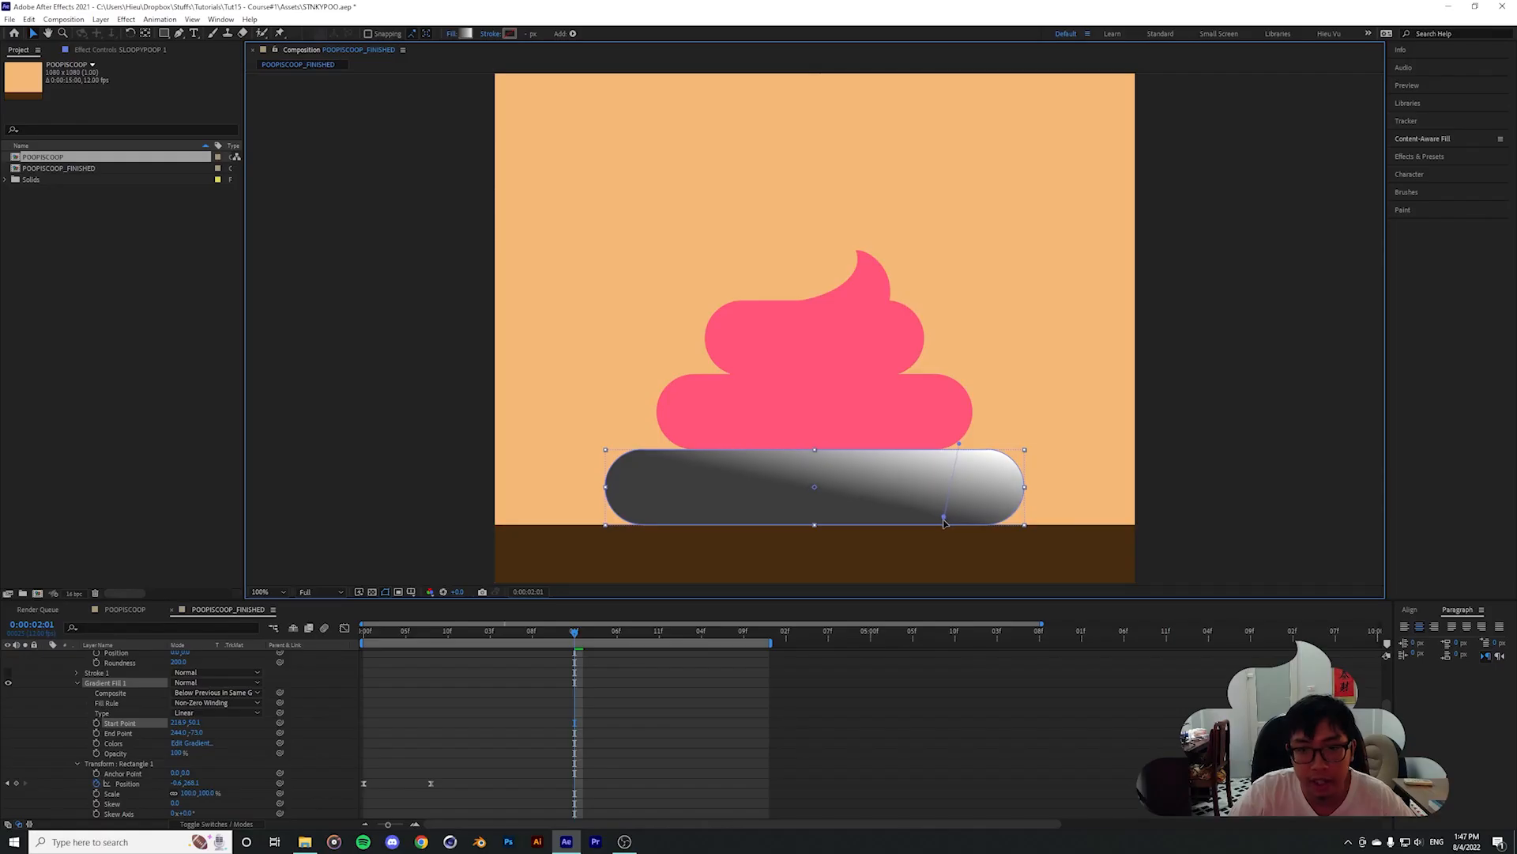
Fine-tune the gradient handles on the bottom tier, placing the start at about 224, 60 and the end at about 252, -70
drag(944, 523, 946, 527)
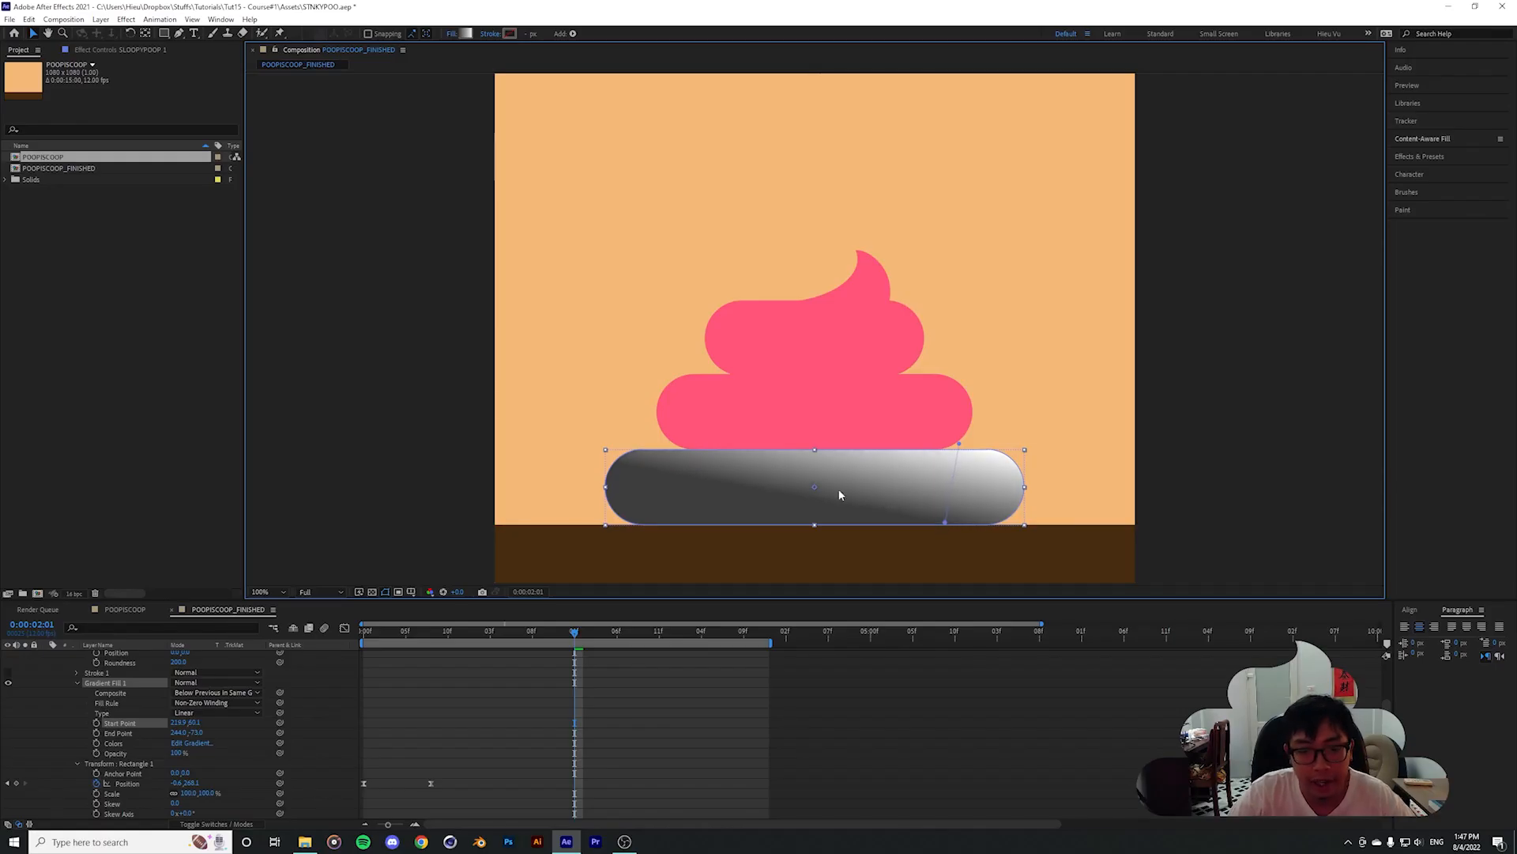
drag(959, 444, 961, 447)
drag(945, 522, 946, 525)
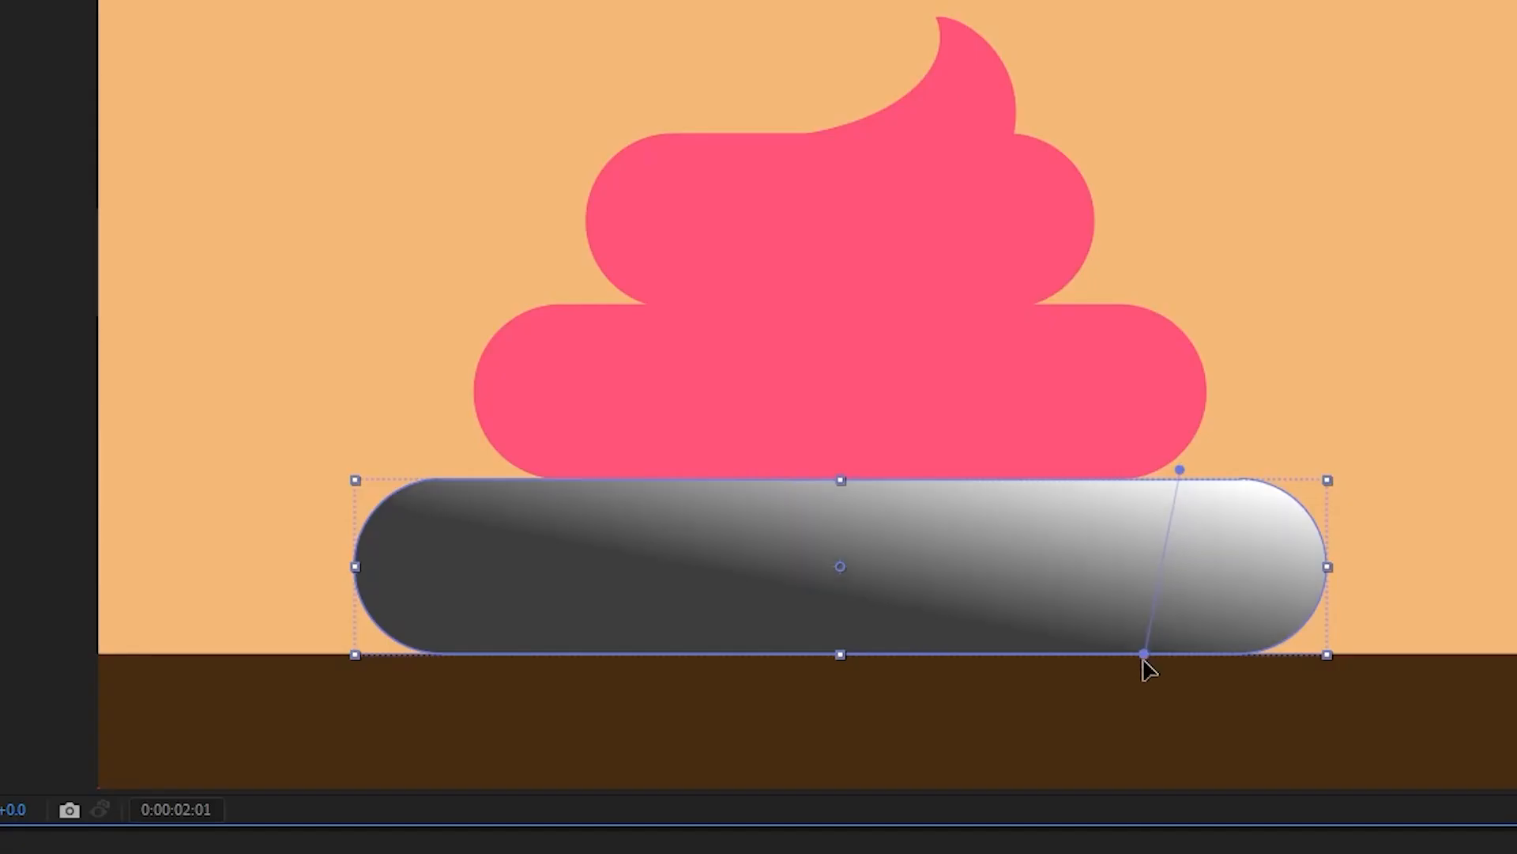
drag(1143, 659, 1148, 648)
drag(1180, 469, 1181, 469)
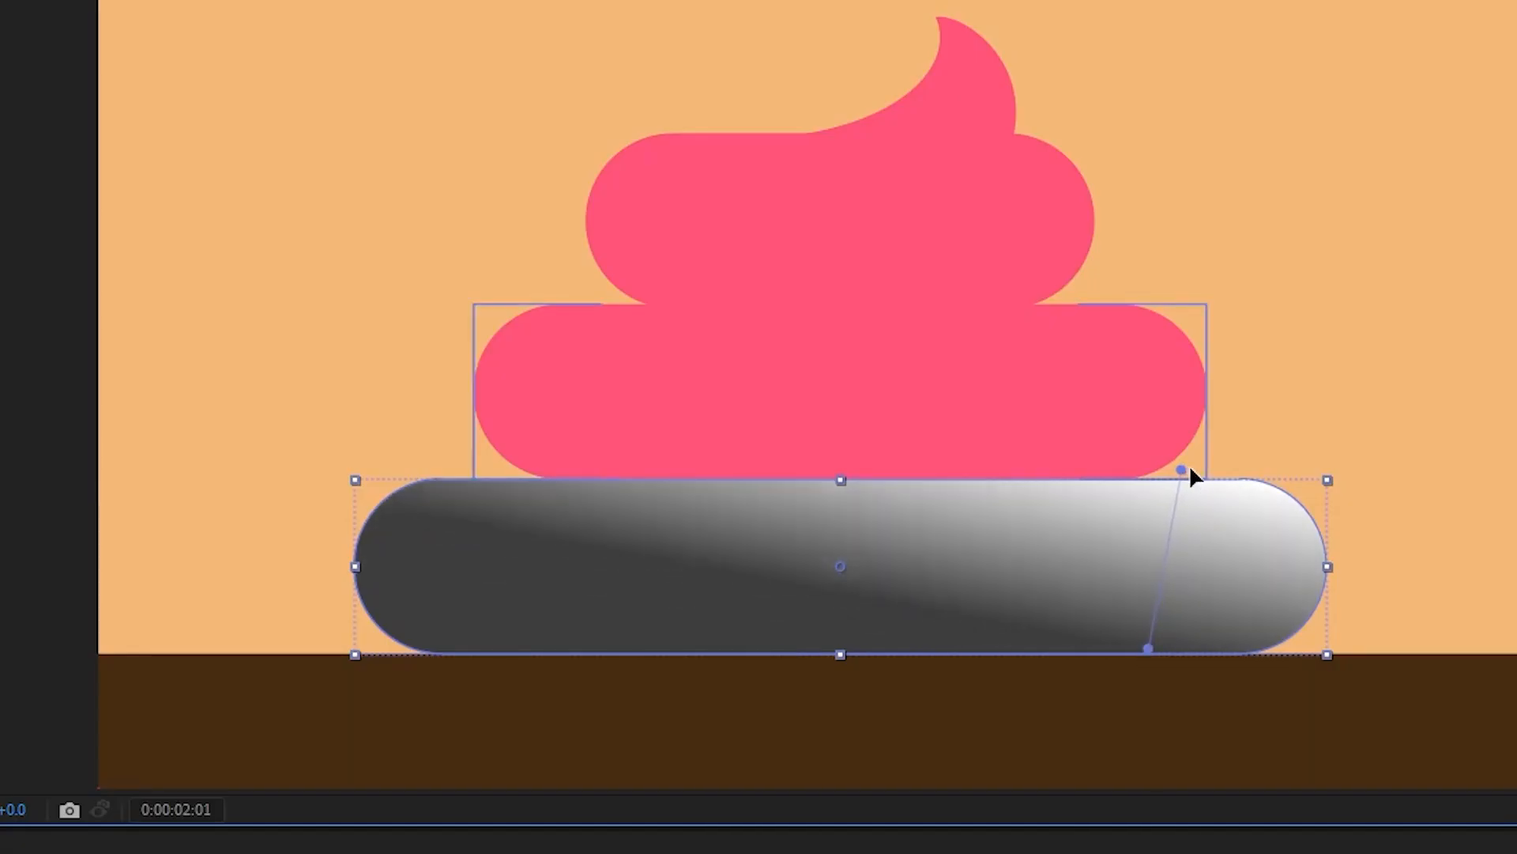
drag(1181, 469, 1186, 470)
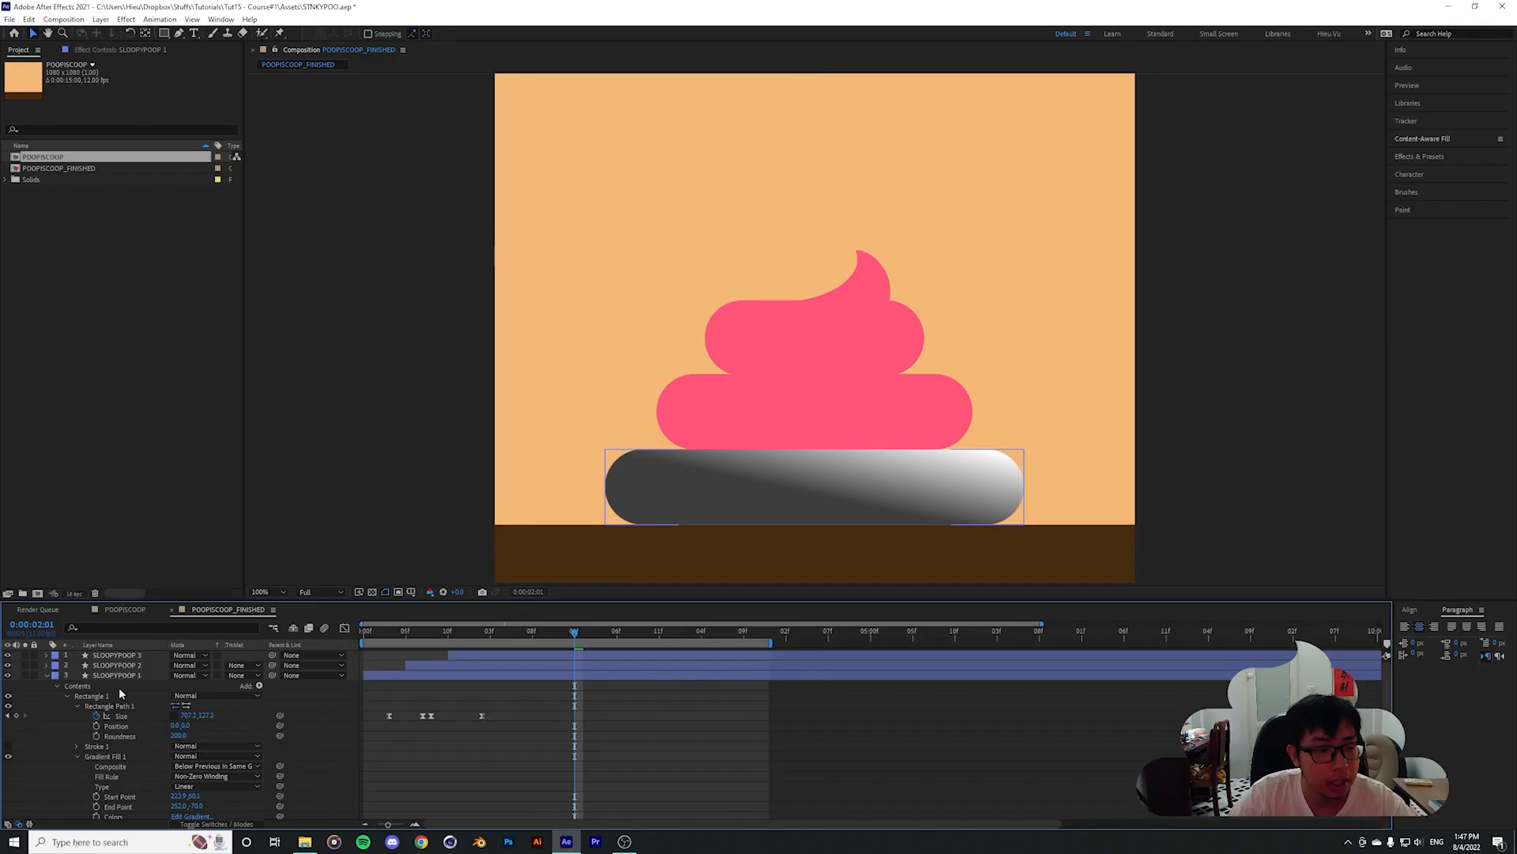
Edit the SLOOPYPOOP 1 gradient colors and change its white end stop to golden yellow EEBD54
click(119, 676)
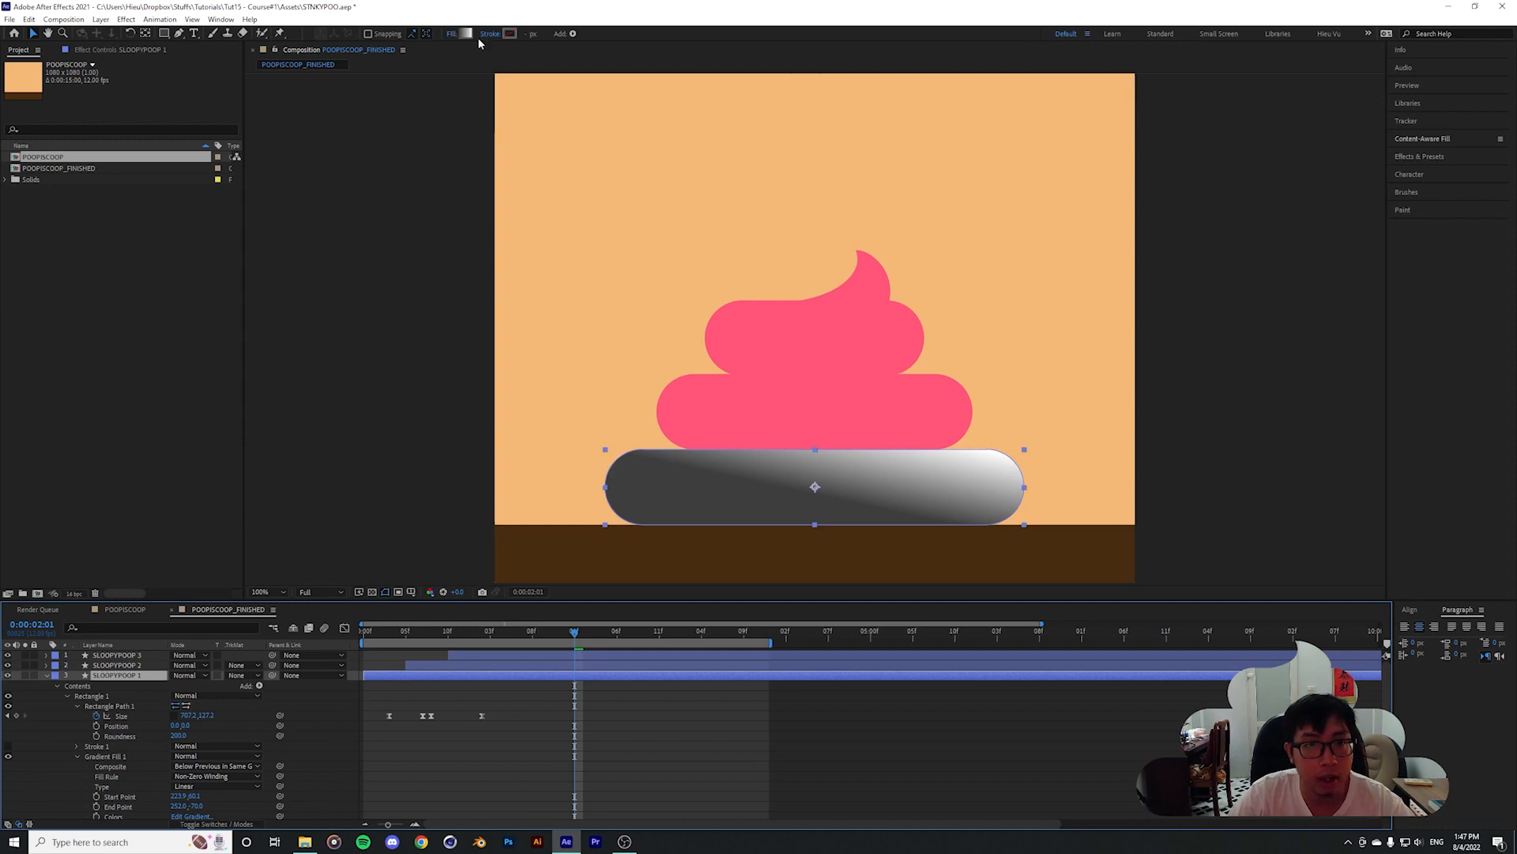
click(190, 815)
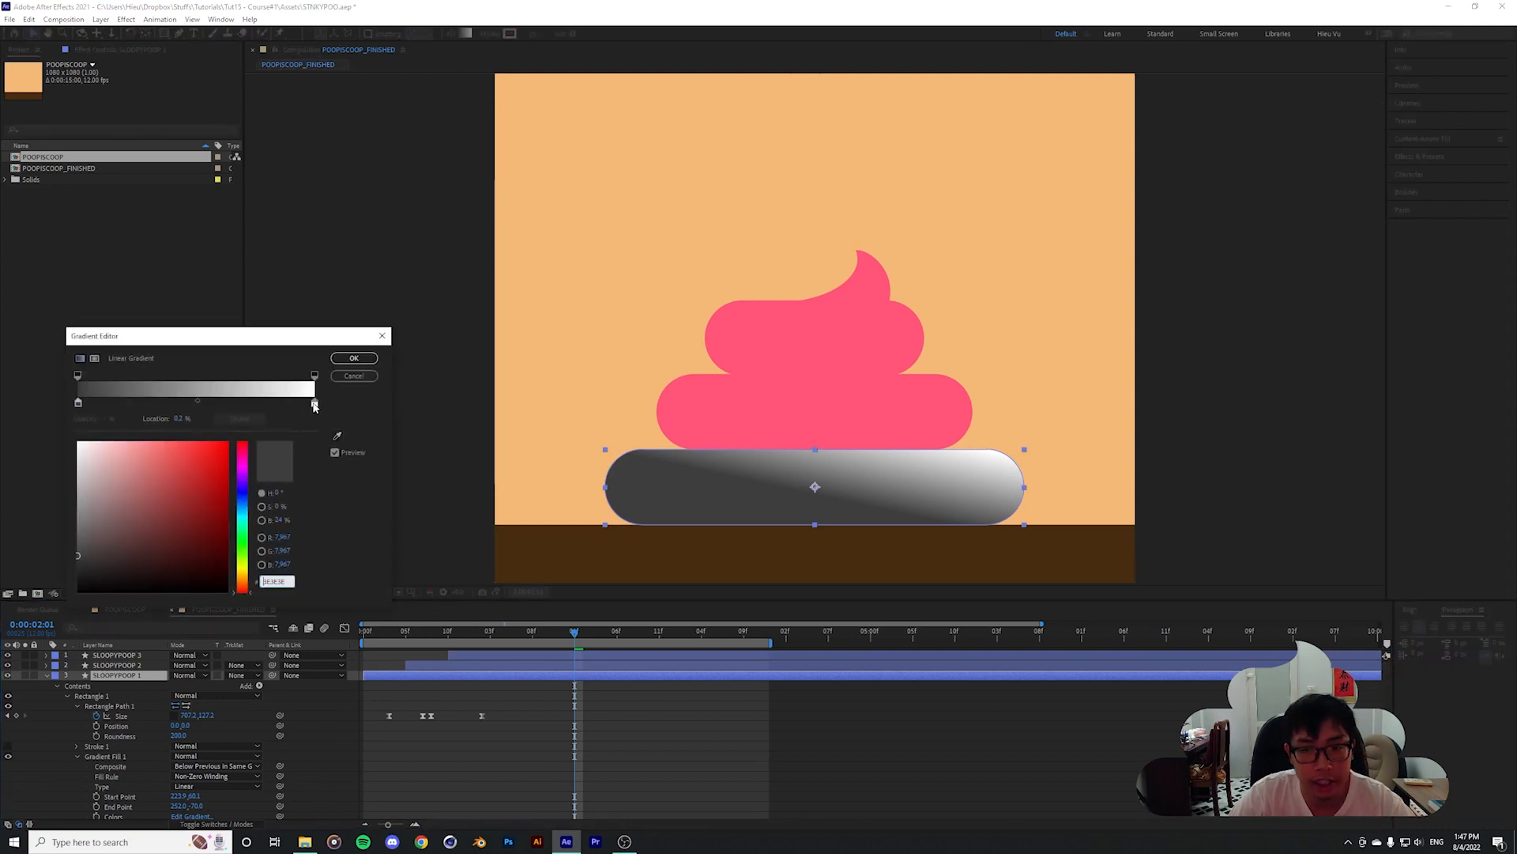
click(314, 404)
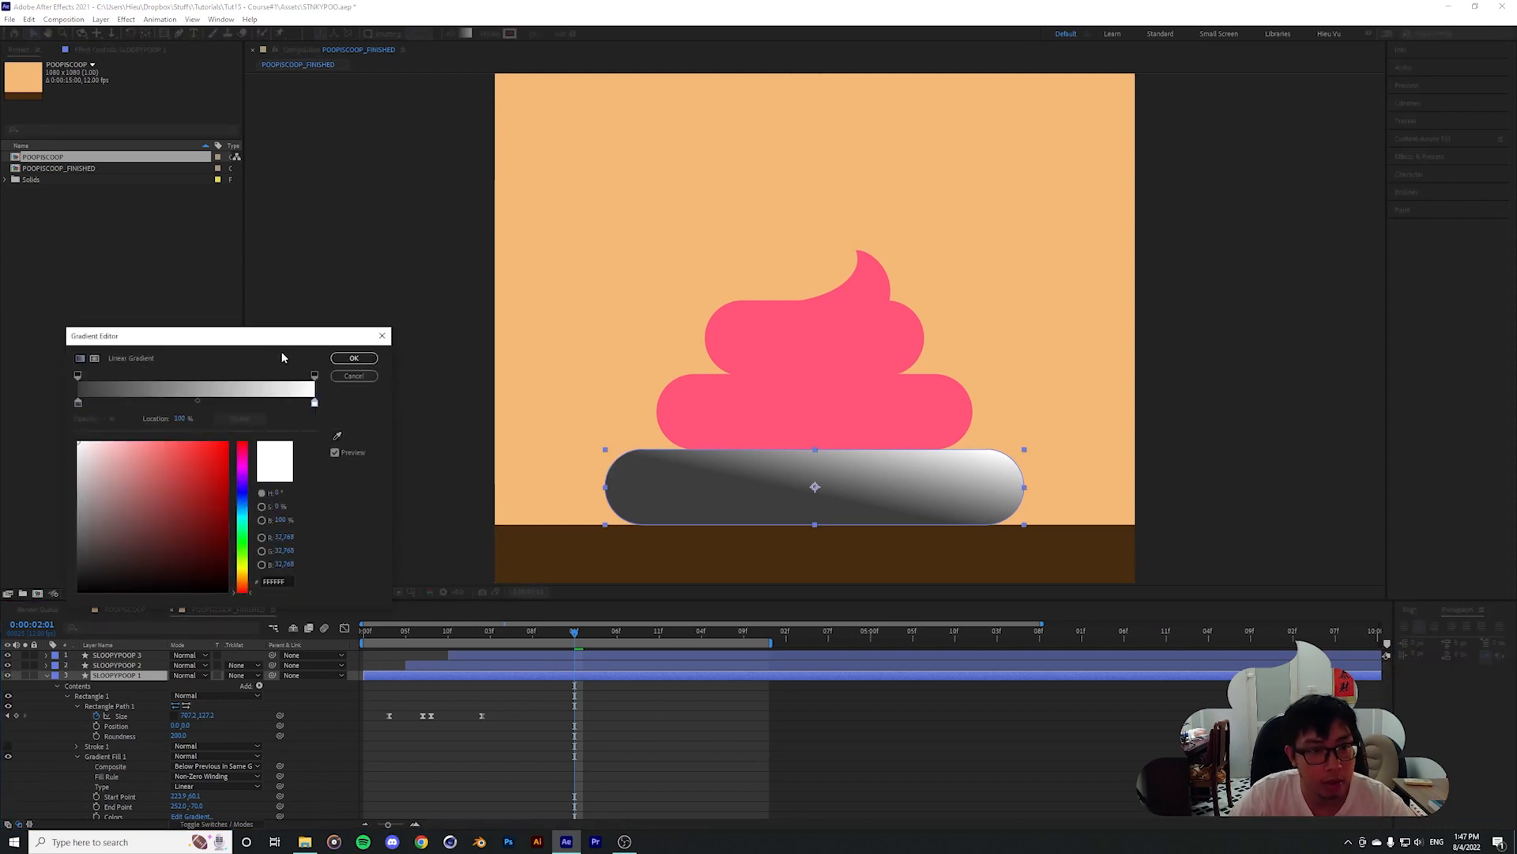
drag(269, 336, 627, 244)
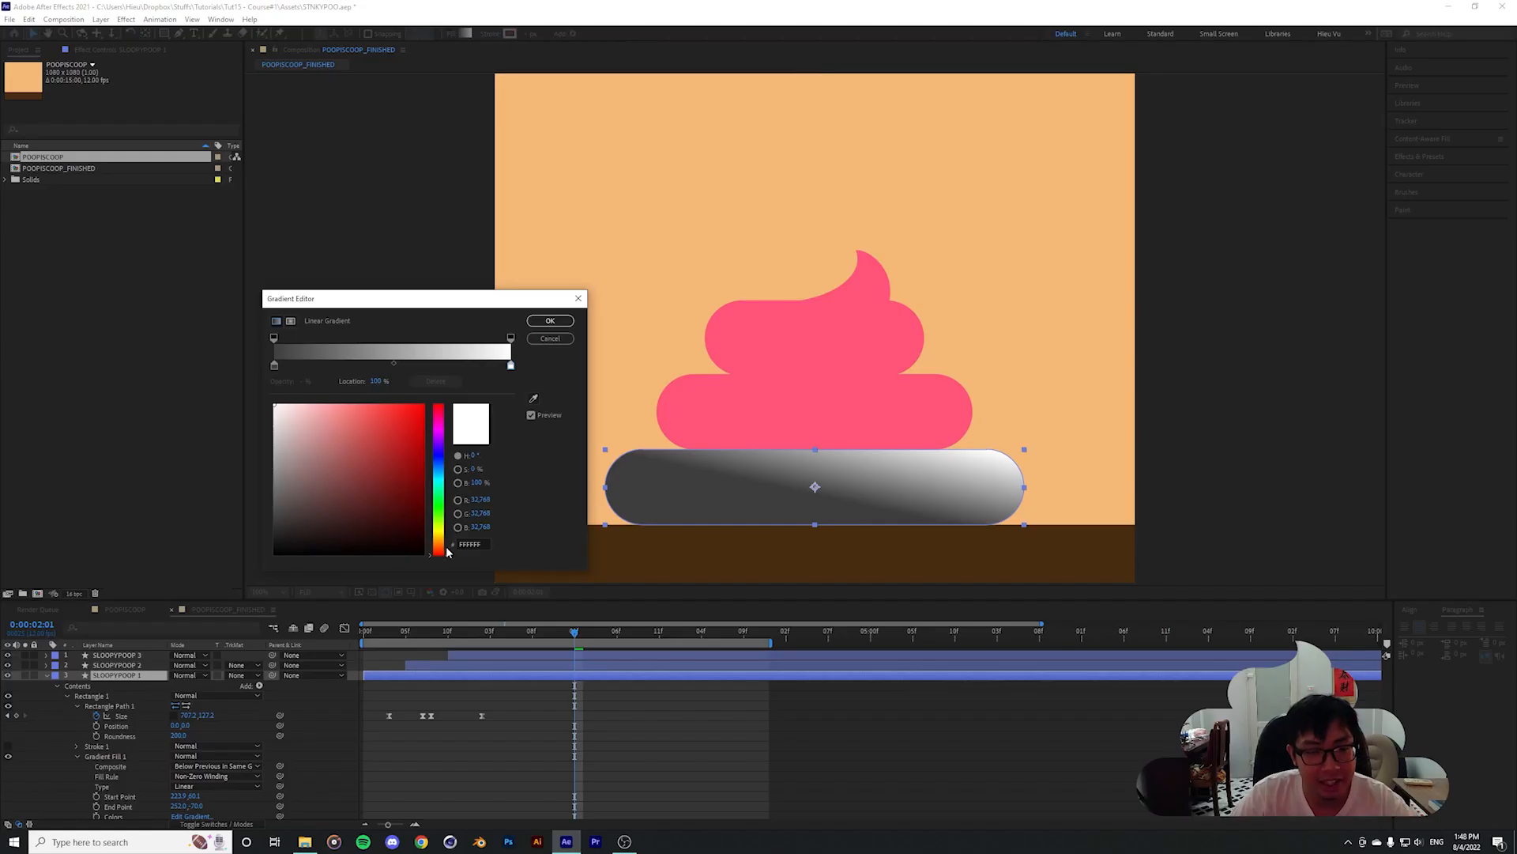
drag(447, 552, 444, 544)
mouse_move(340, 421)
mouse_down()
mouse_move(376, 427)
mouse_move(381, 404)
mouse_up()
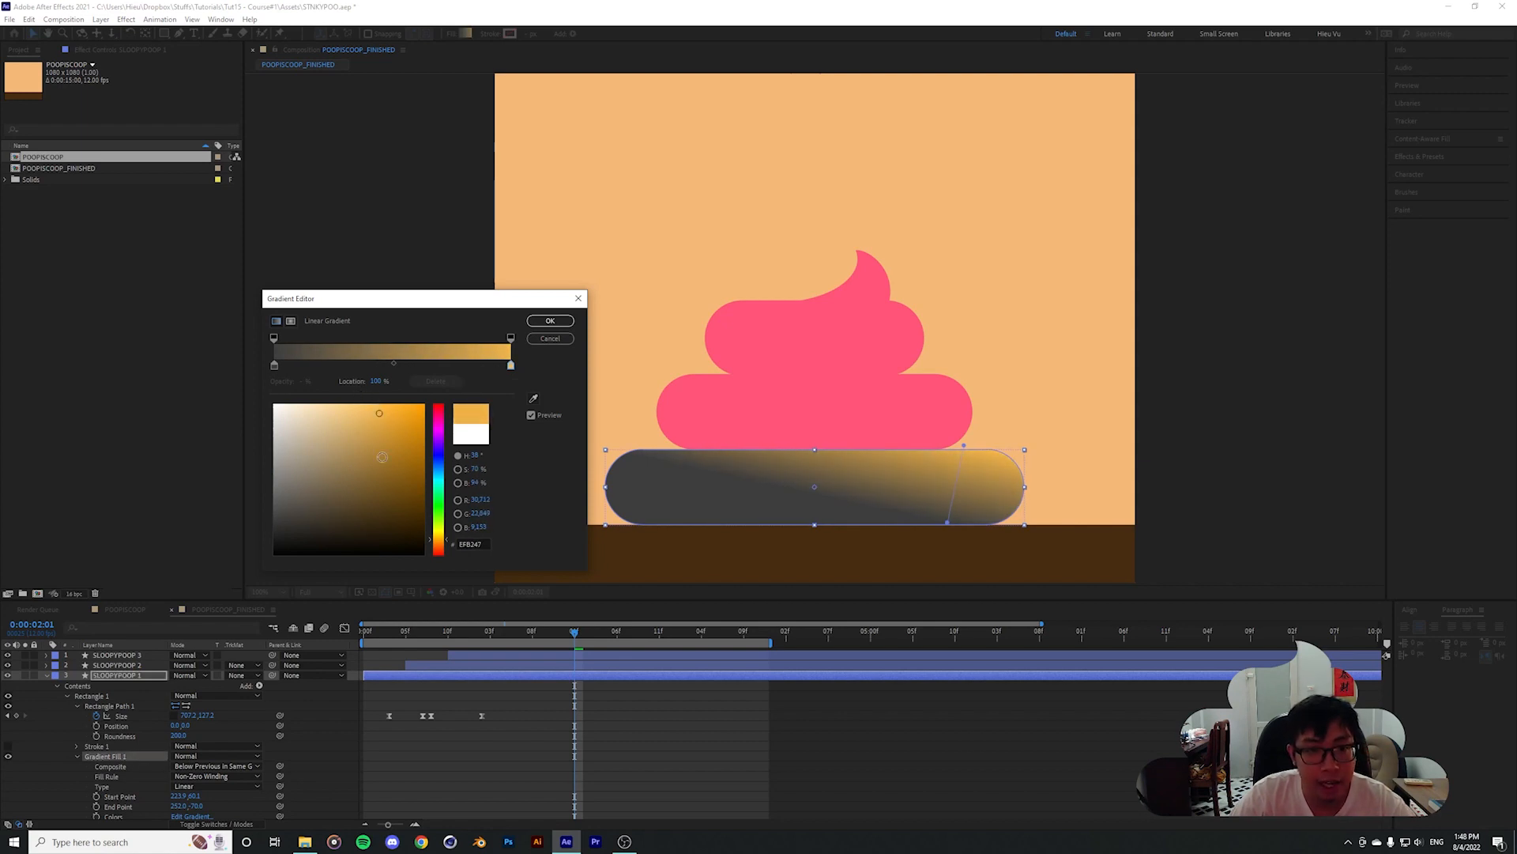
drag(370, 426, 371, 414)
click(441, 537)
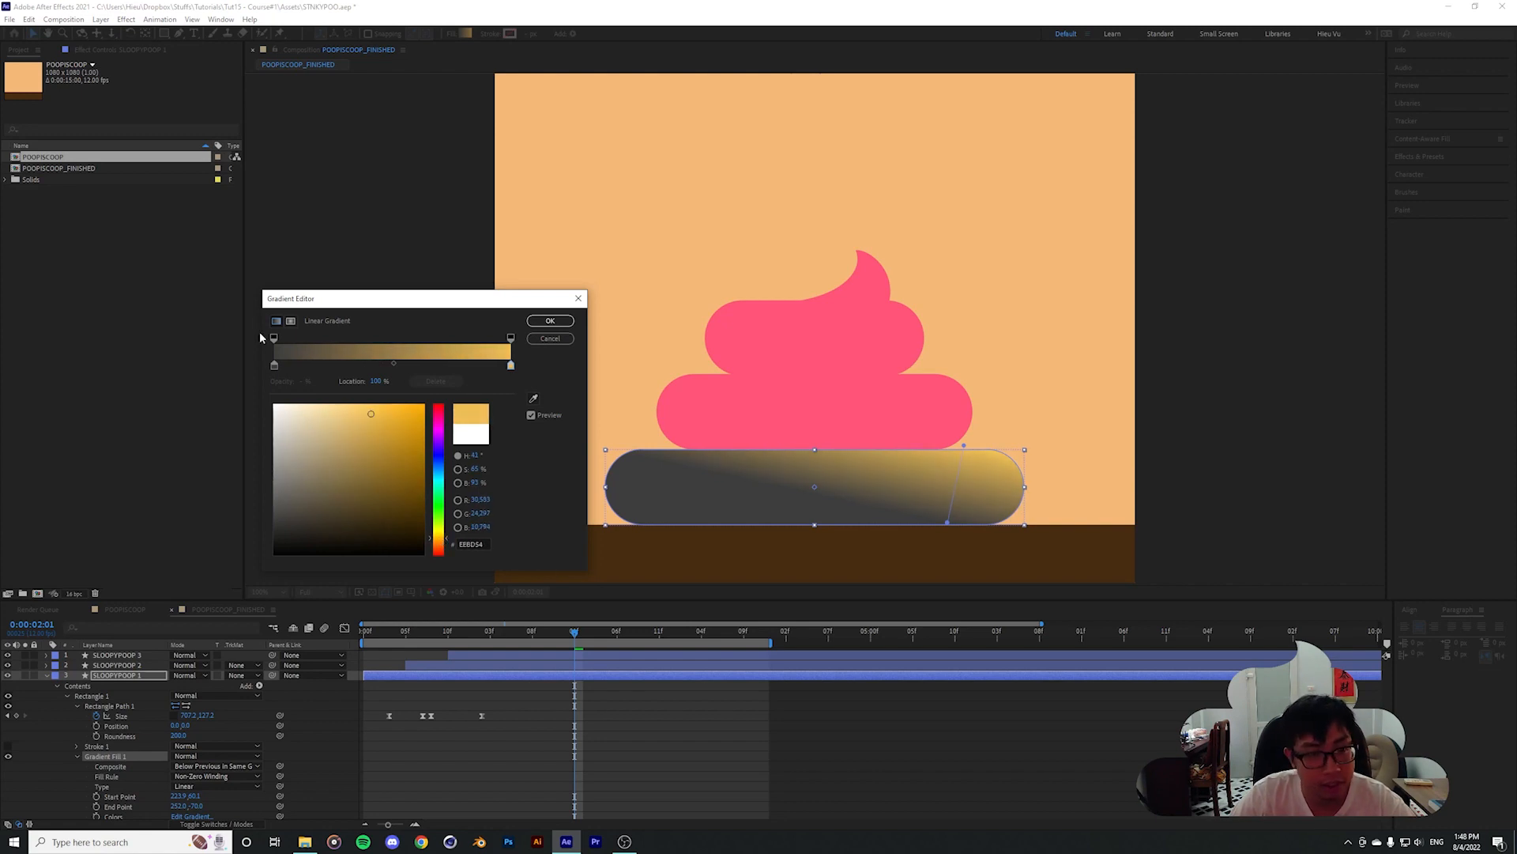
Change the gradient's dark gray start stop to deep brown 381B05
click(275, 366)
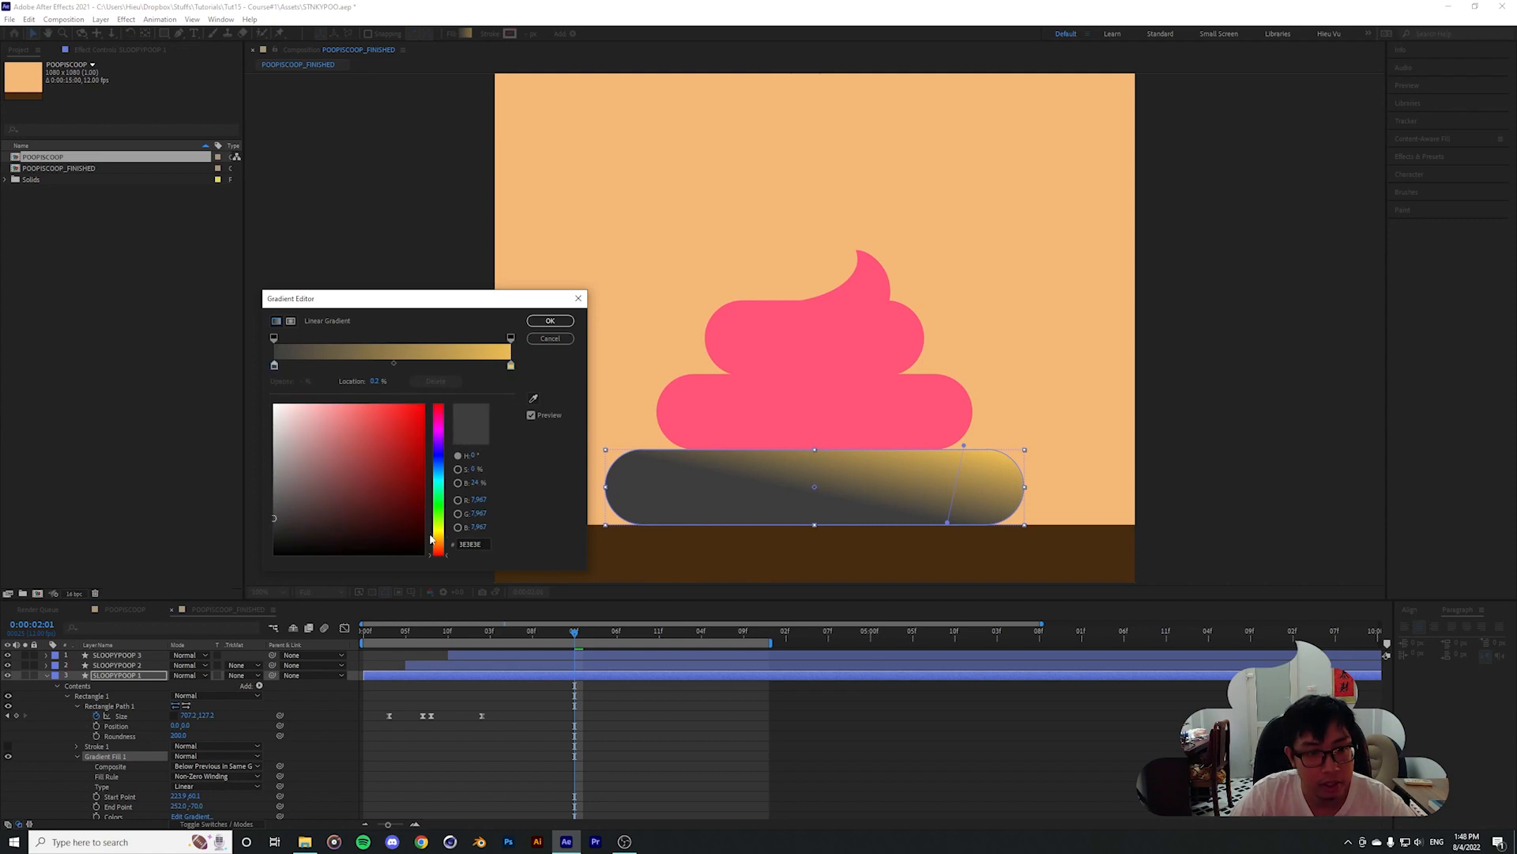
click(433, 540)
mouse_move(375, 517)
mouse_down()
mouse_move(389, 509)
mouse_move(389, 525)
mouse_up()
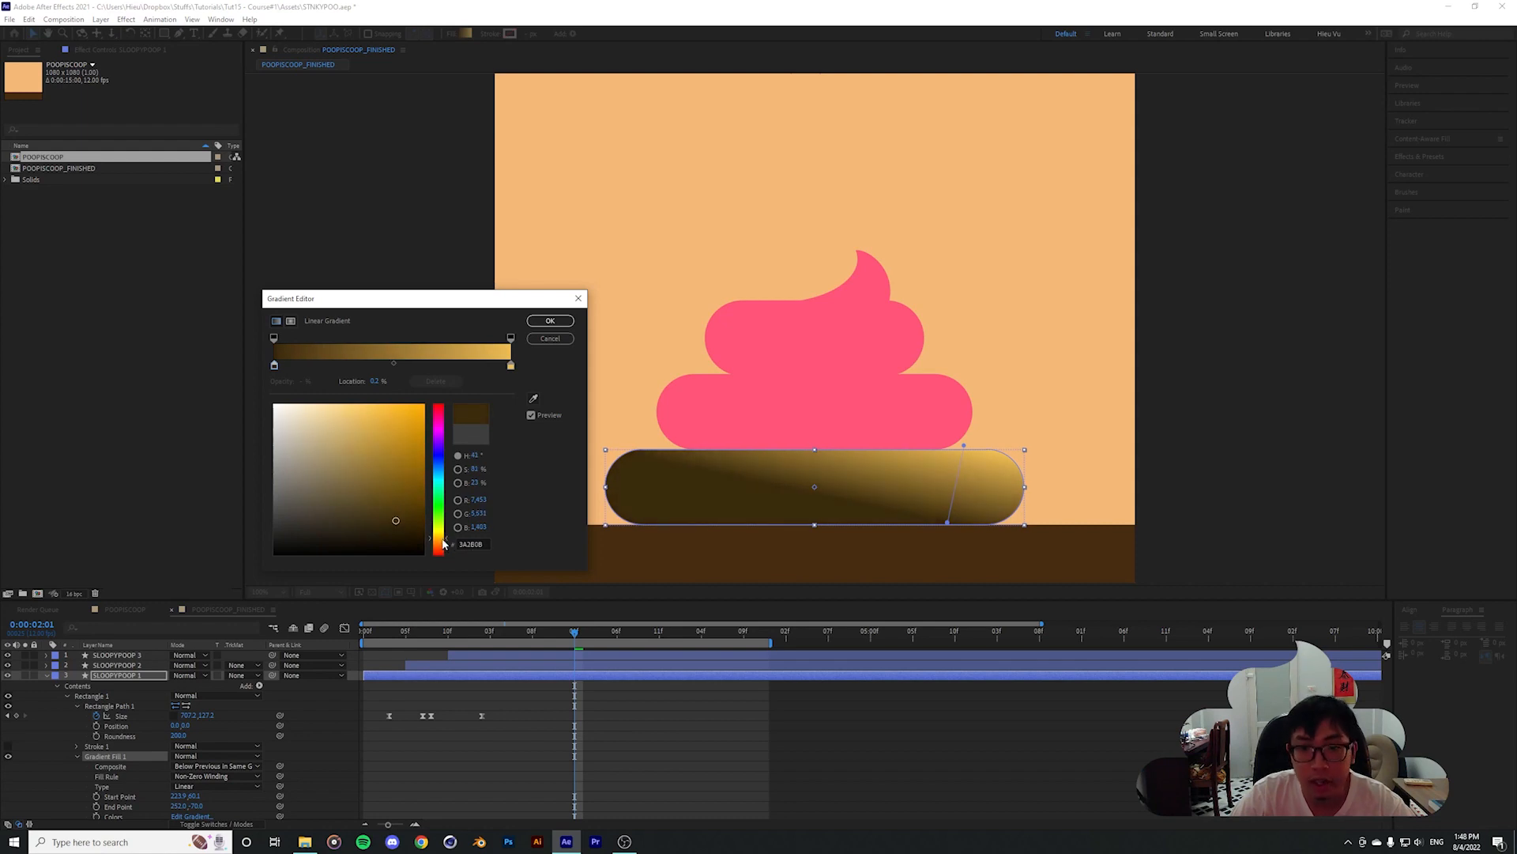
drag(443, 544, 437, 544)
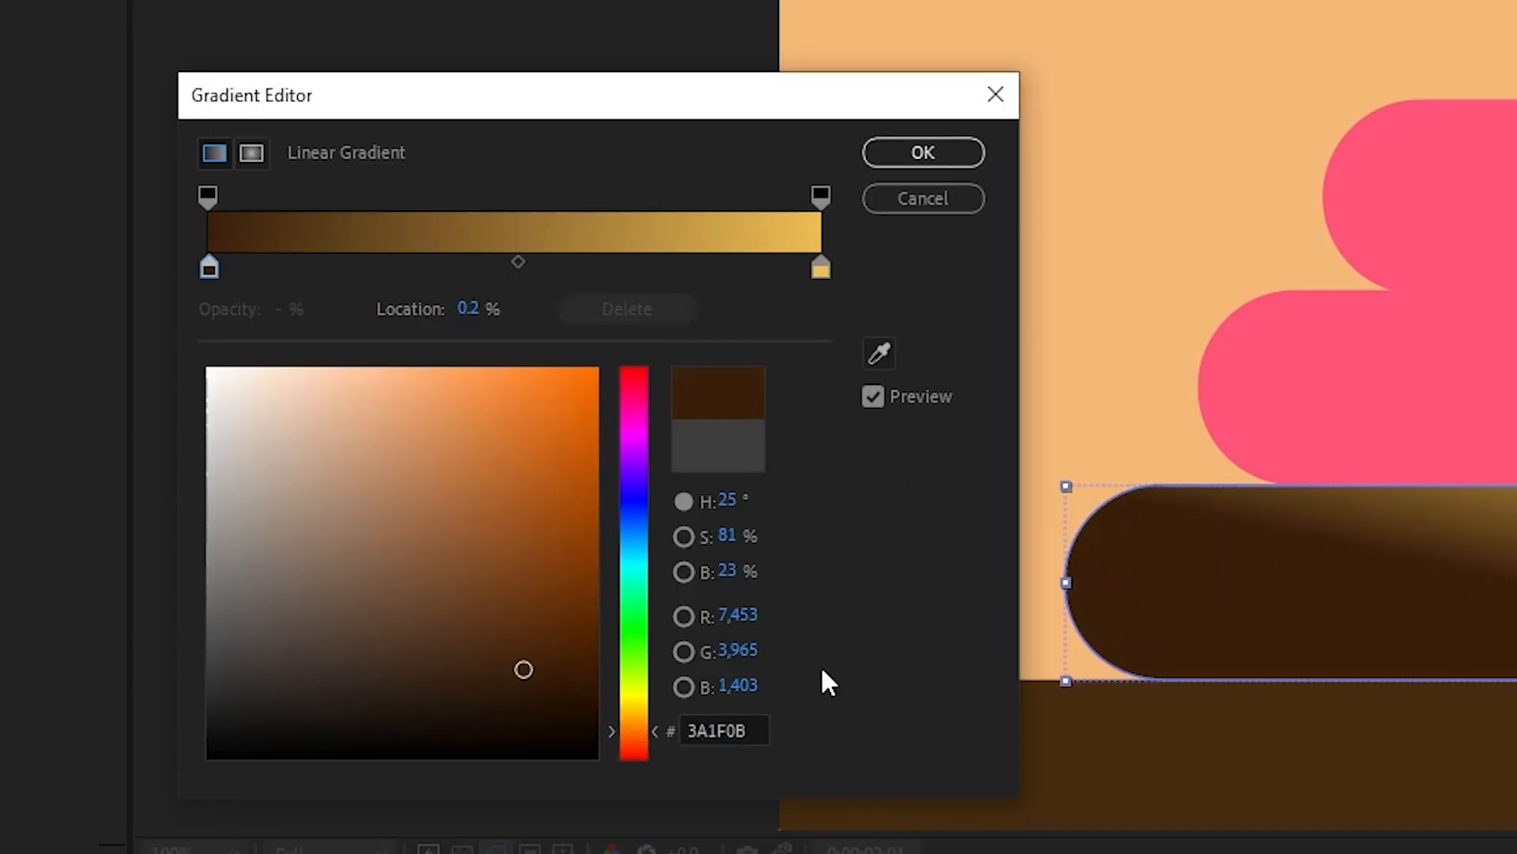
mouse_move(552, 664)
mouse_down()
mouse_move(565, 684)
mouse_move(562, 671)
mouse_up()
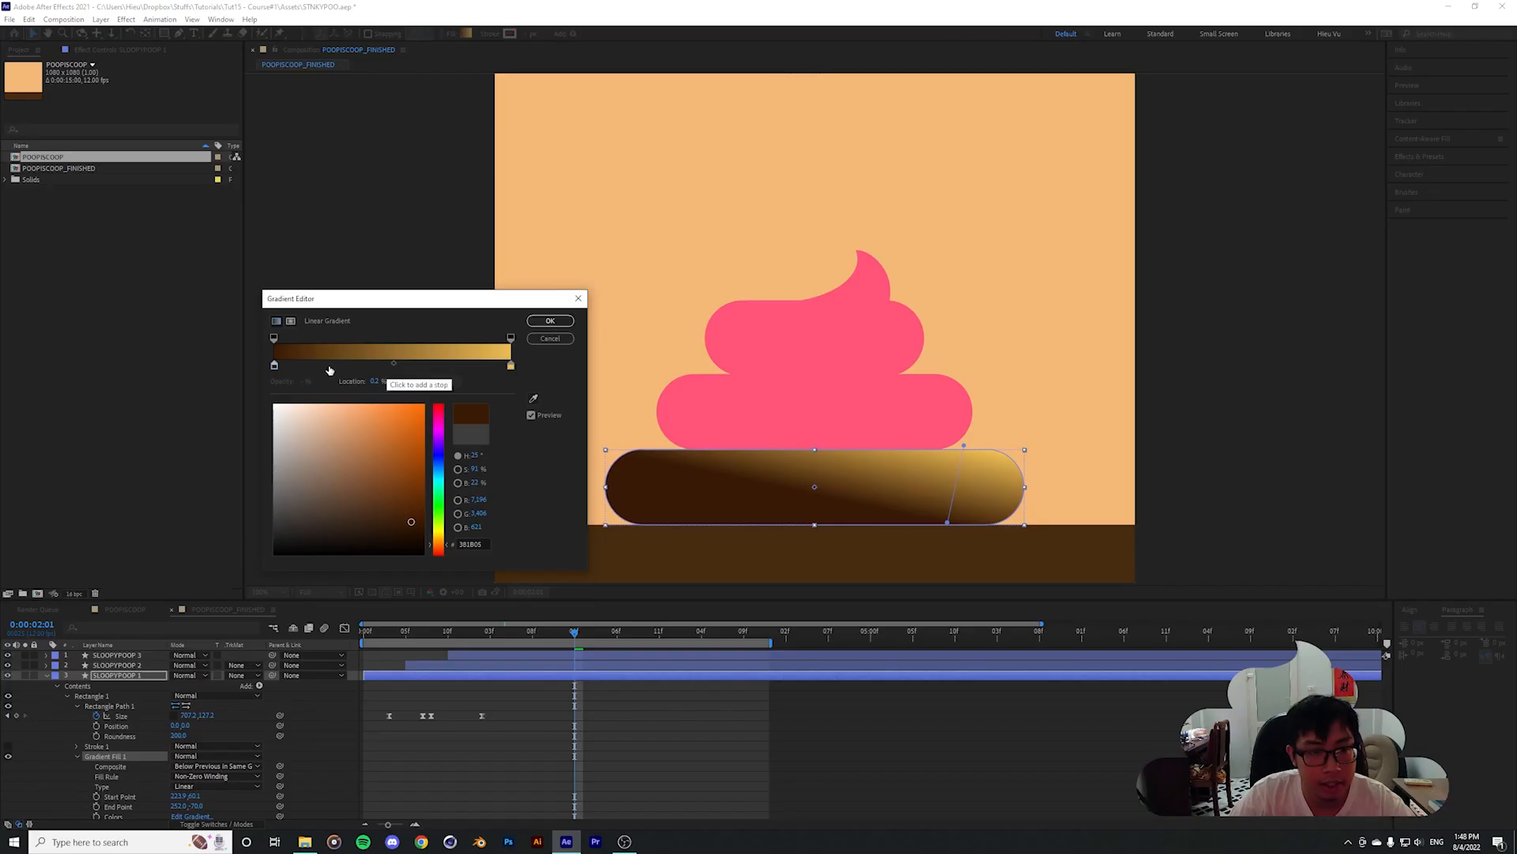
Set the gradient's color stops to 0% and 100%, shift the midpoint toward the golden stop, and apply the gradient
drag(274, 366, 360, 366)
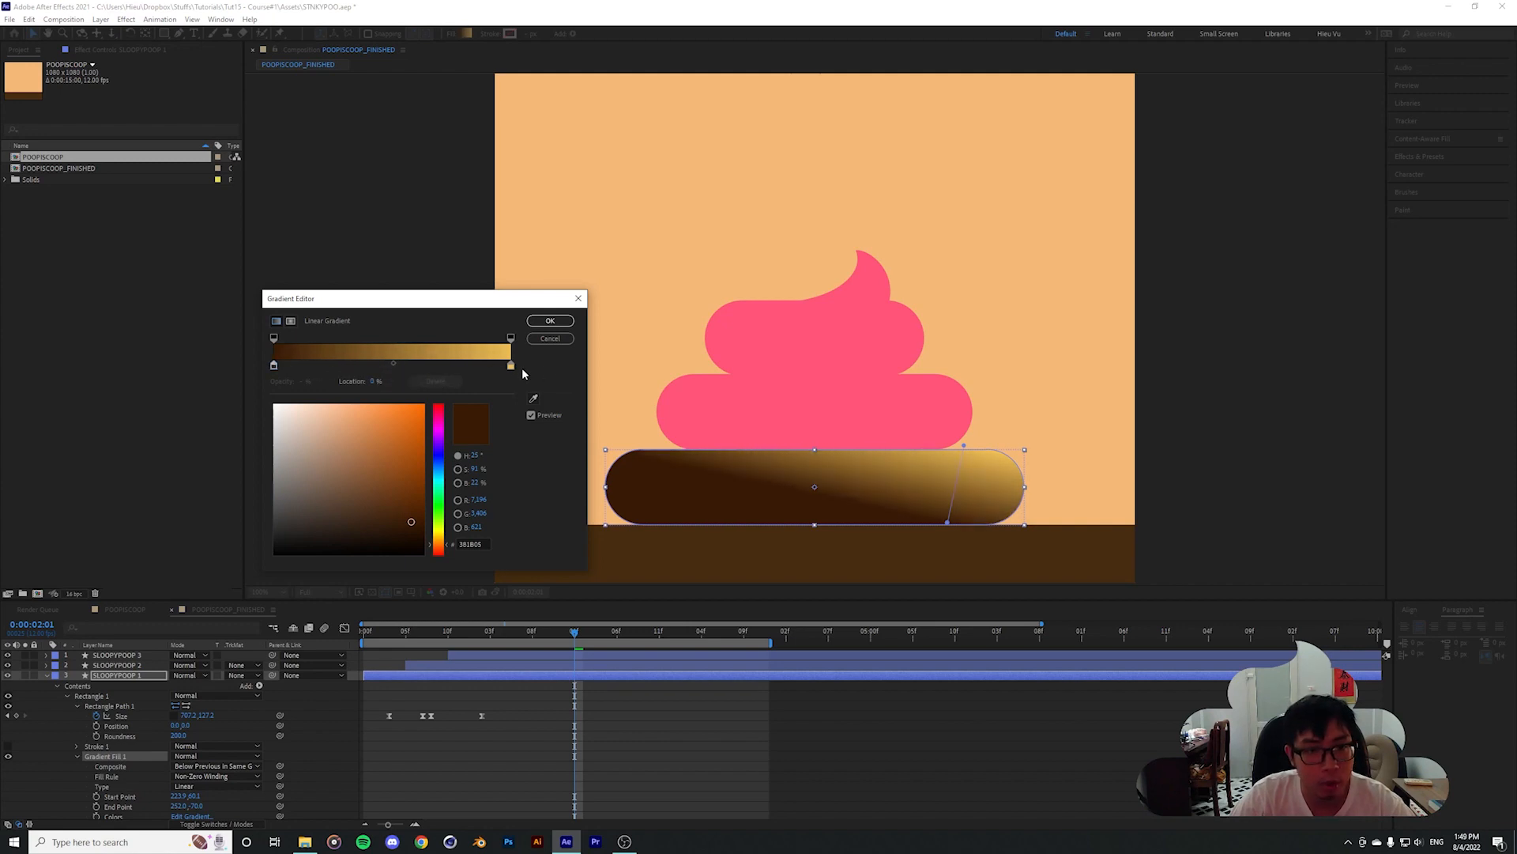
mouse_move(510, 365)
mouse_down()
mouse_move(319, 367)
mouse_move(515, 365)
mouse_up()
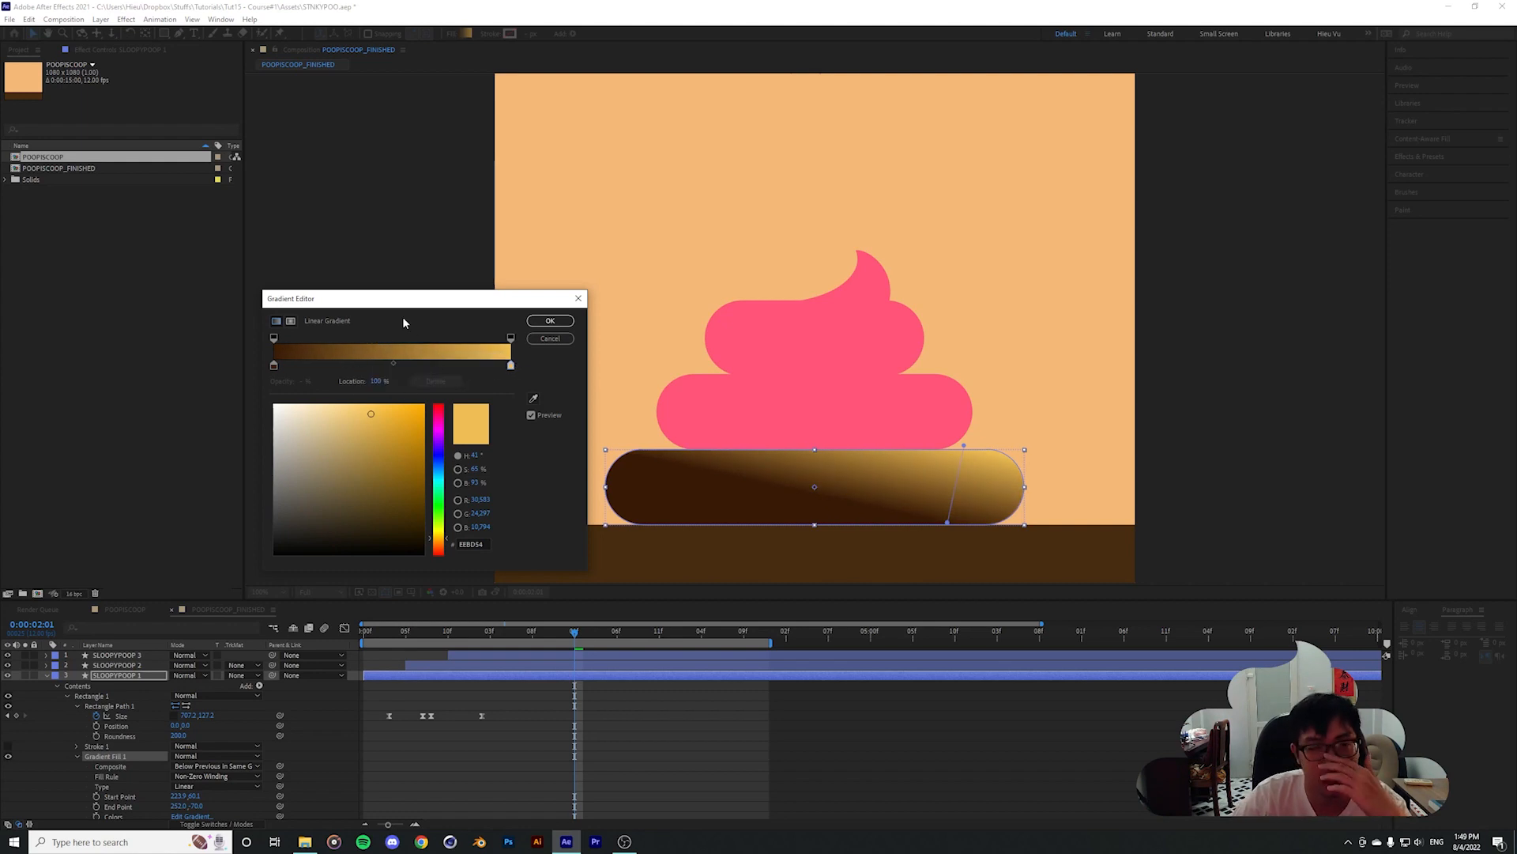
drag(392, 364, 460, 362)
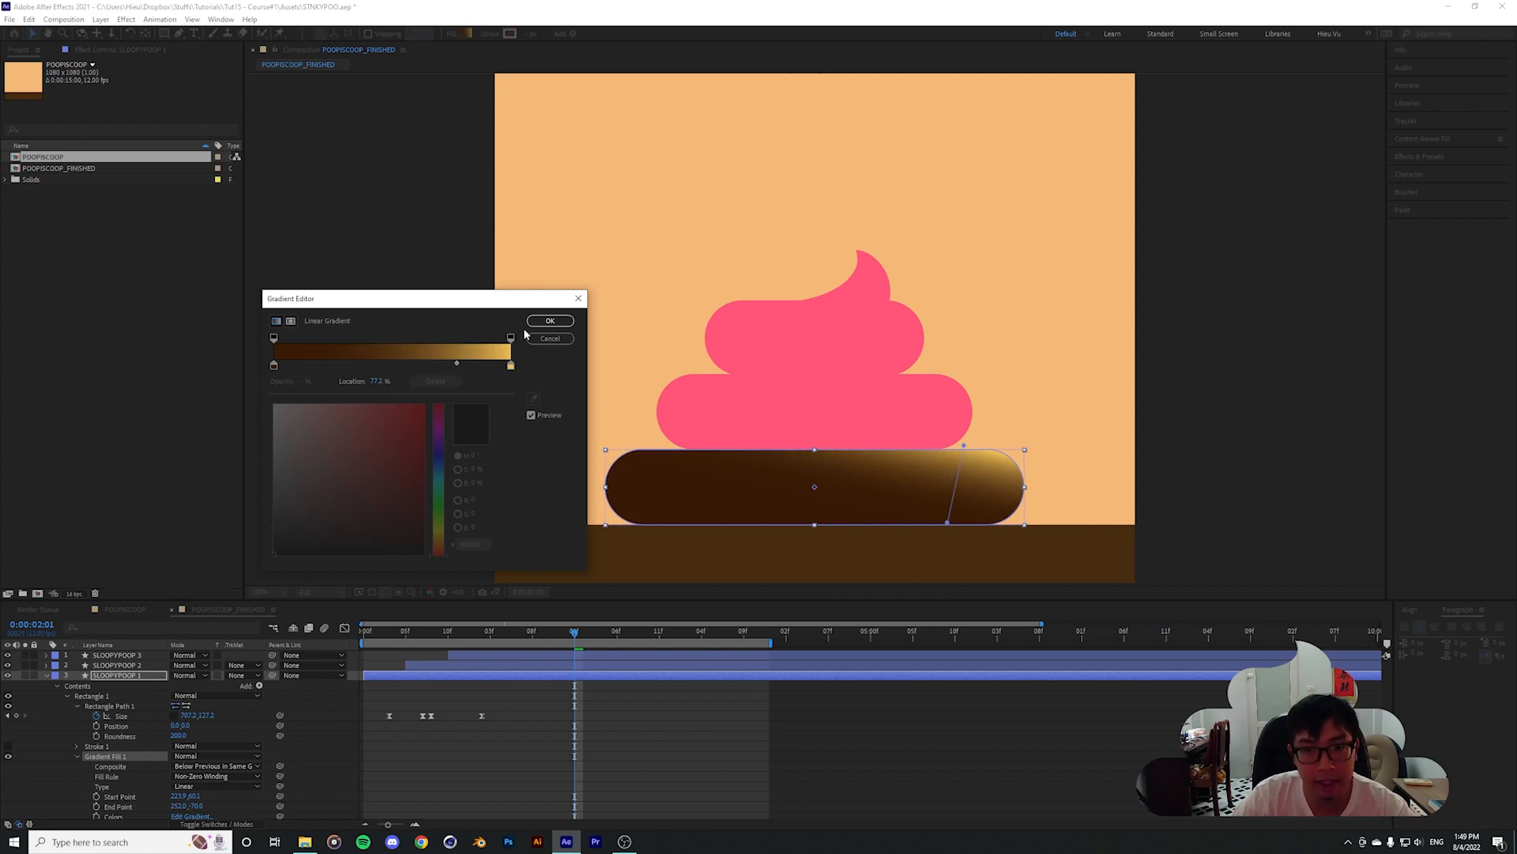
drag(457, 363, 437, 363)
click(551, 321)
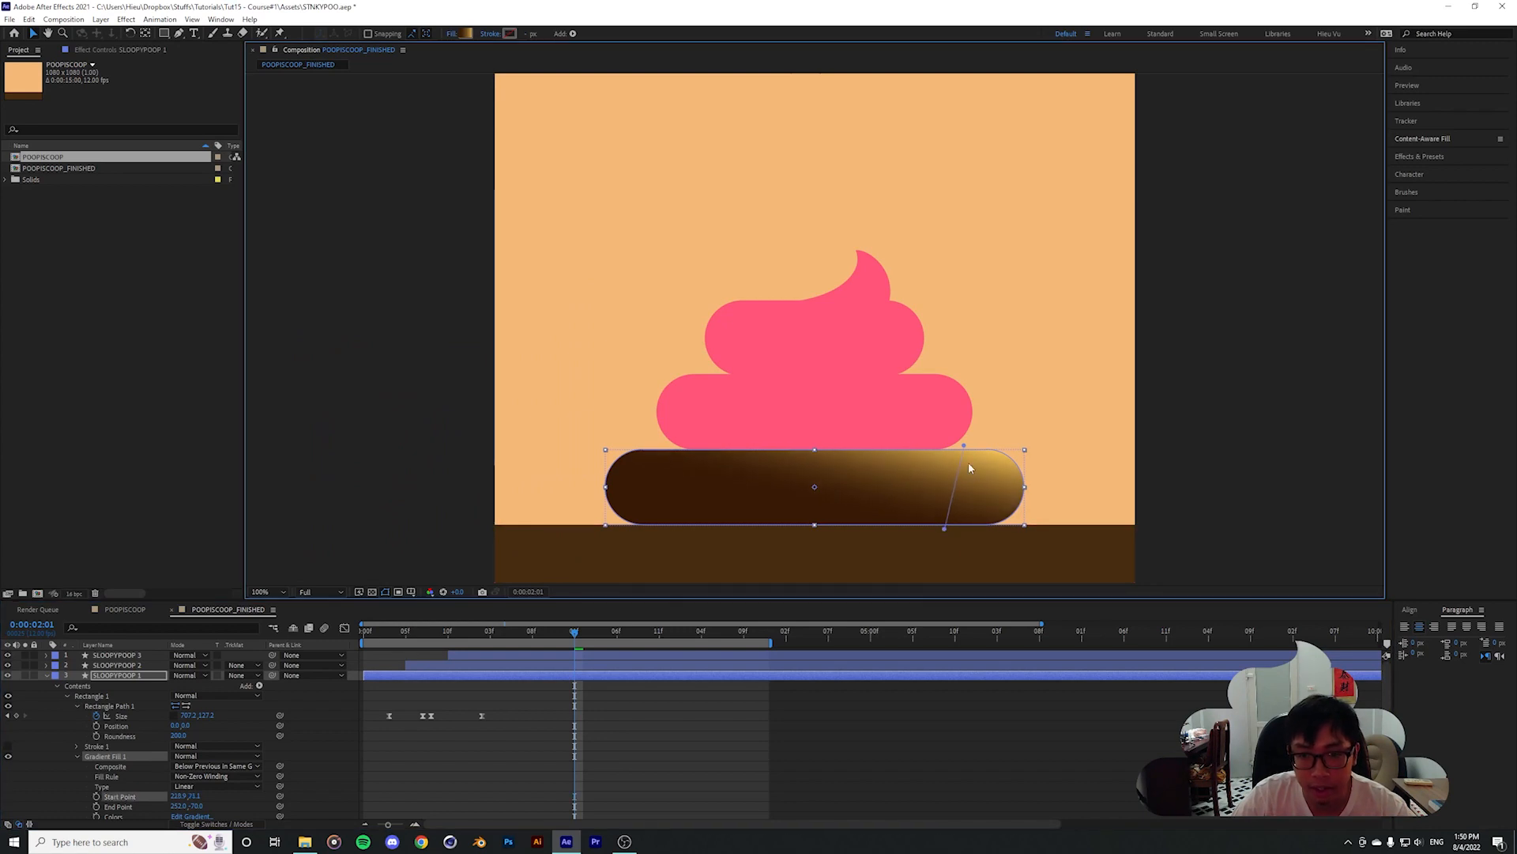
Adjust the bottom tier's gradient handles, placing the start at about 219, 75 and the end at about 250, -60
drag(965, 449, 963, 456)
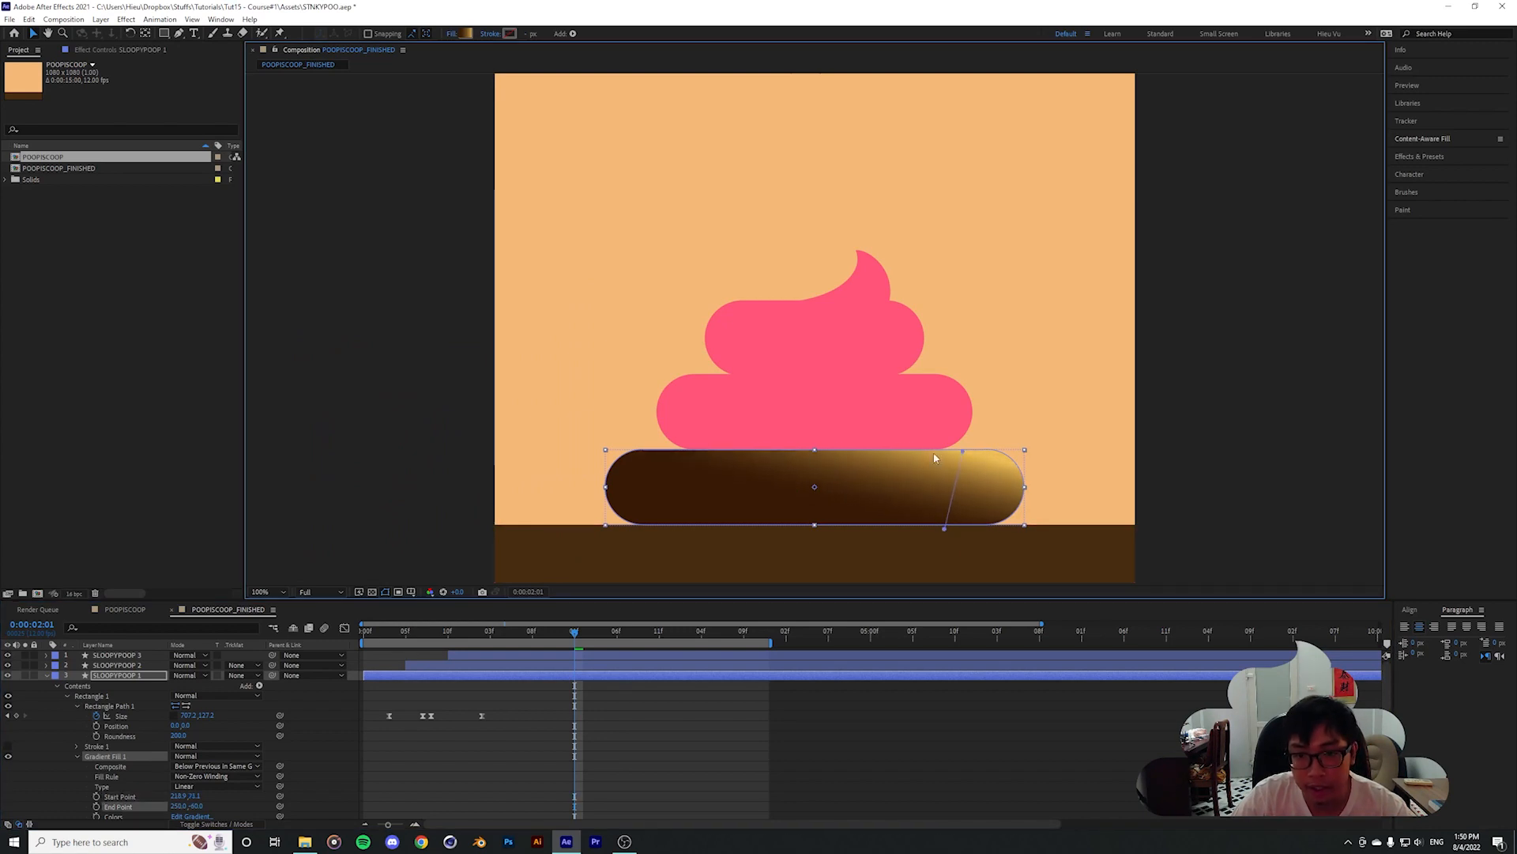
click(863, 683)
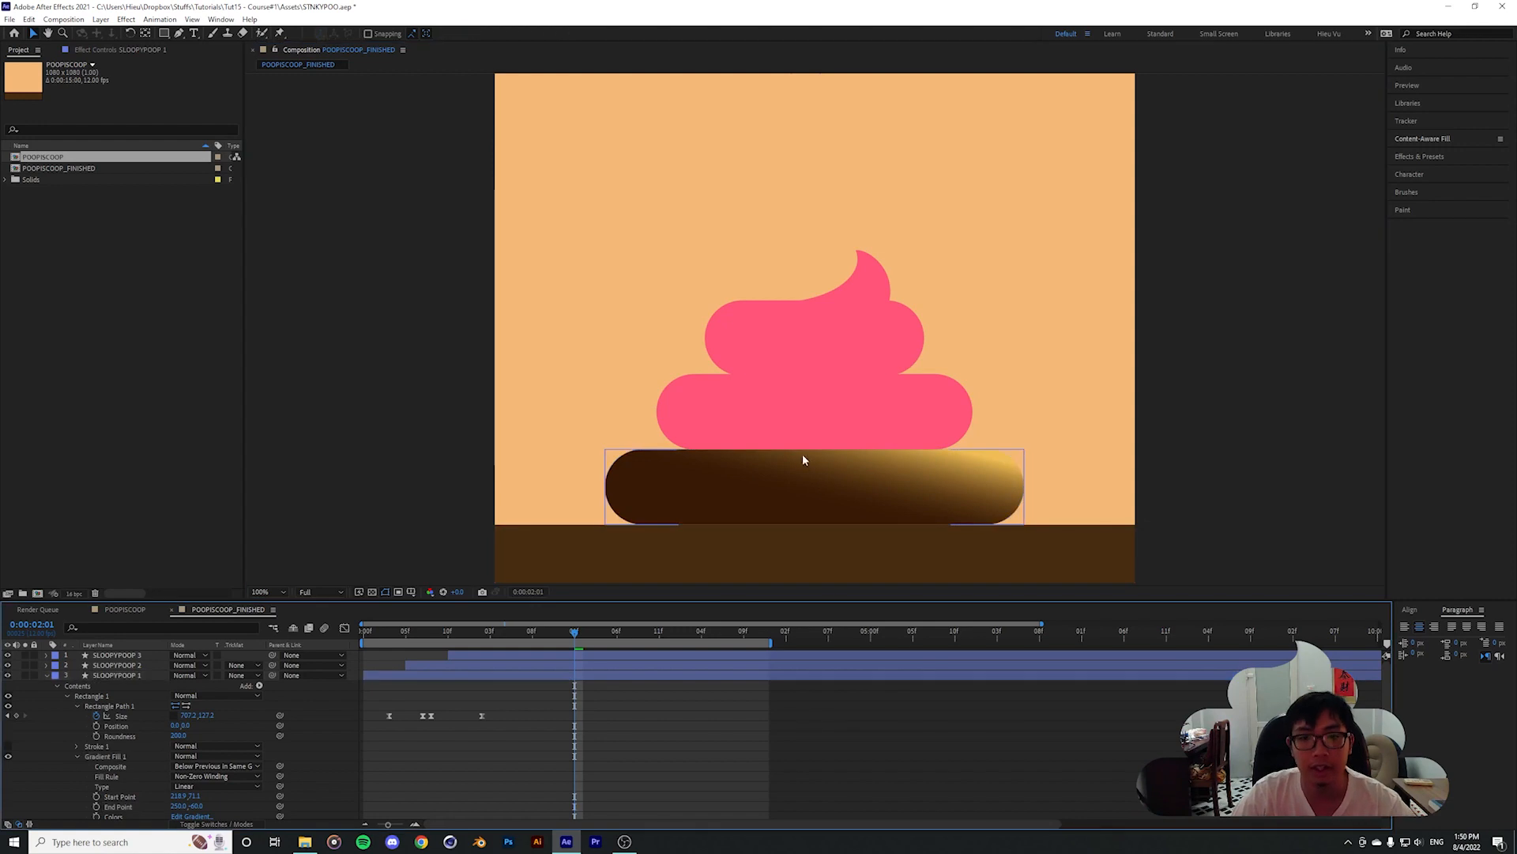
scroll(800, 488, down, 2)
scroll(799, 491, up, 2)
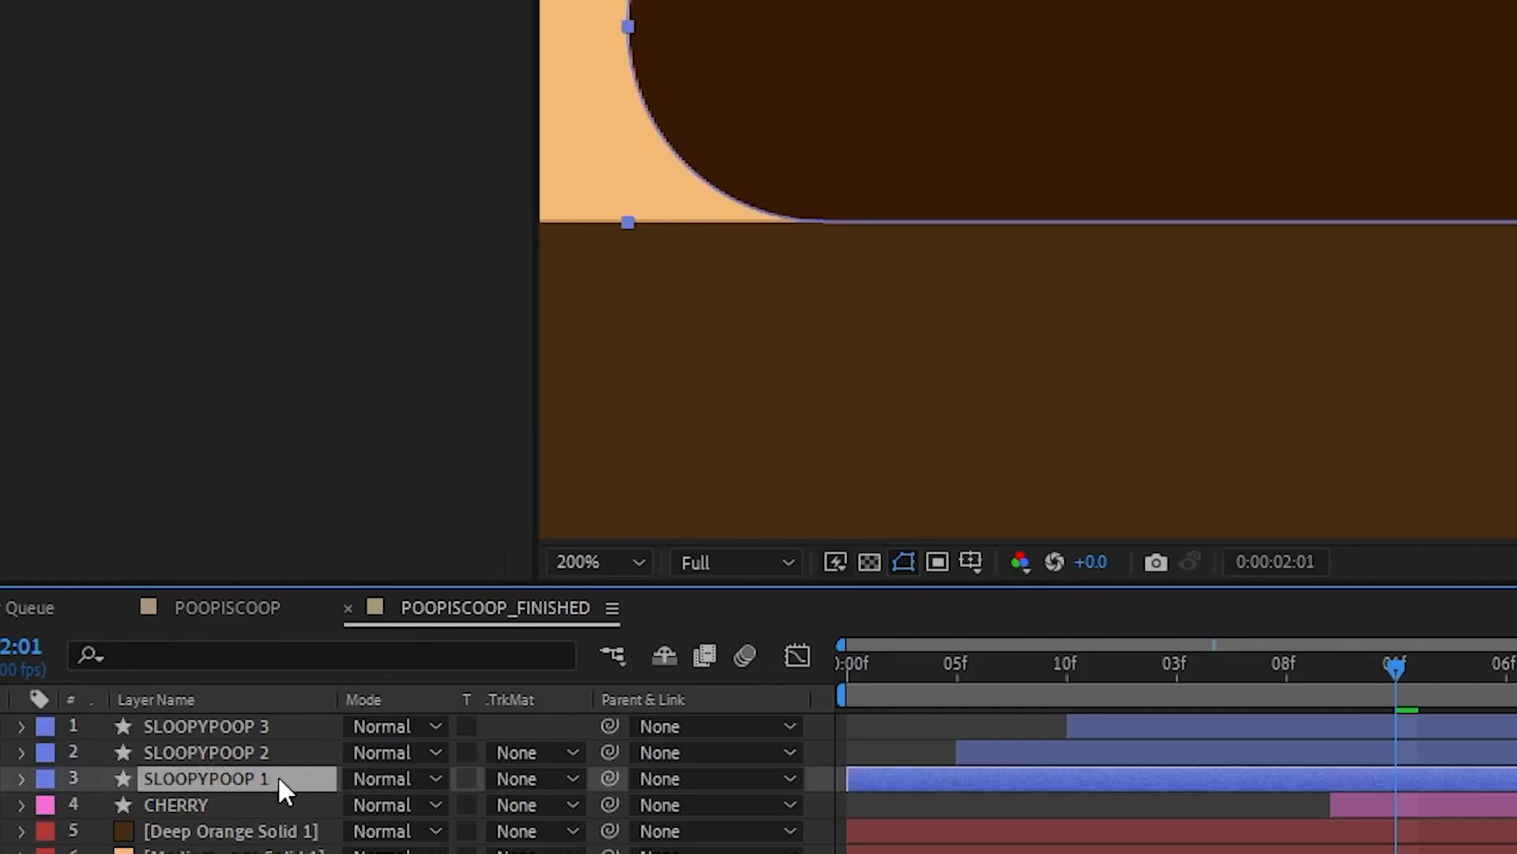
Add an Inner Glow layer style to SLOOPYPOOP 1
right_click(148, 674)
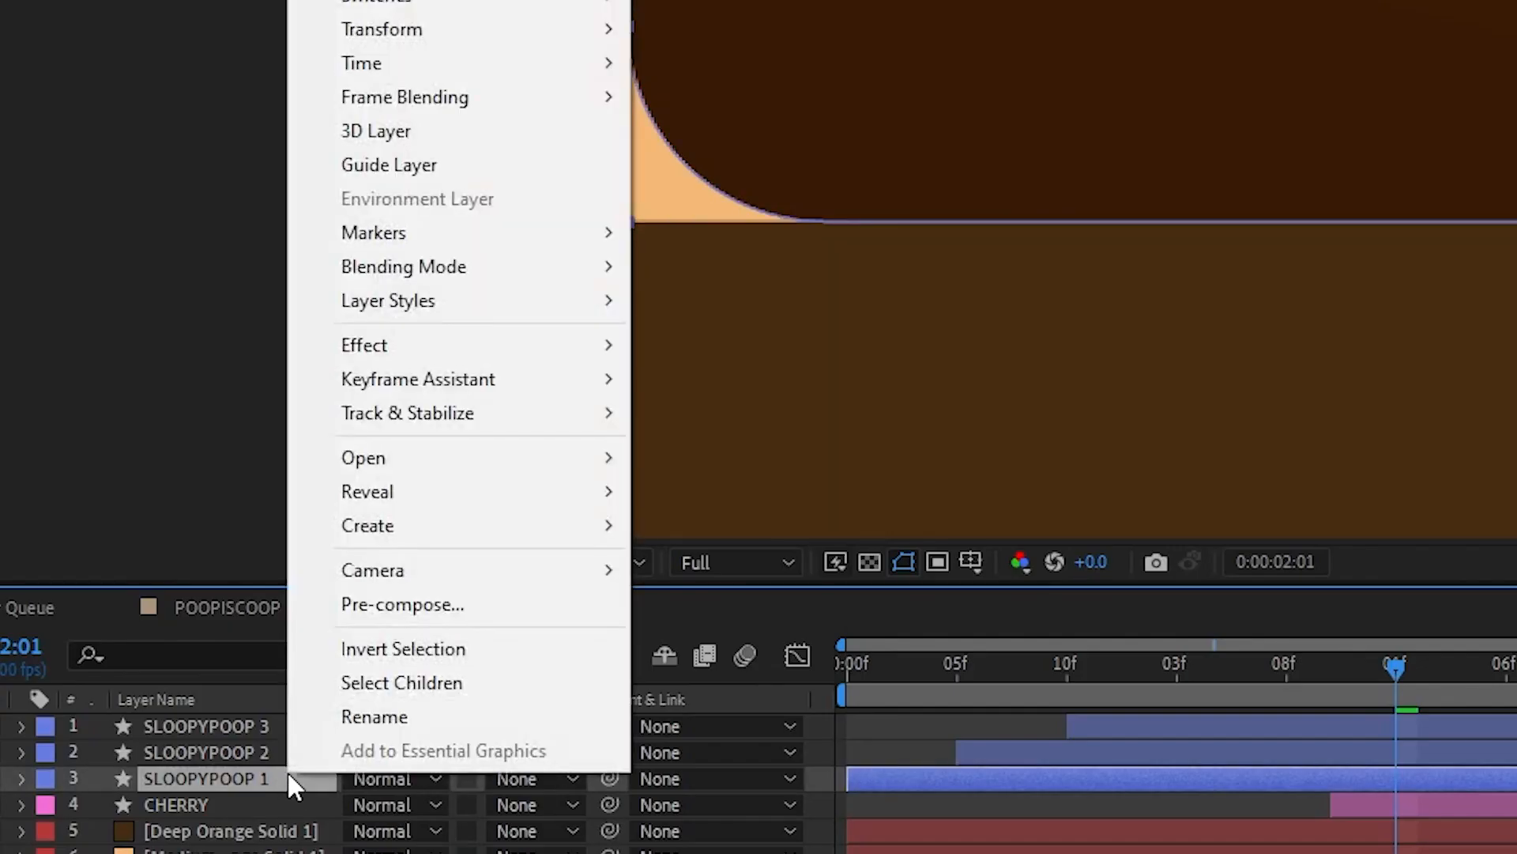
mouse_move(403, 309)
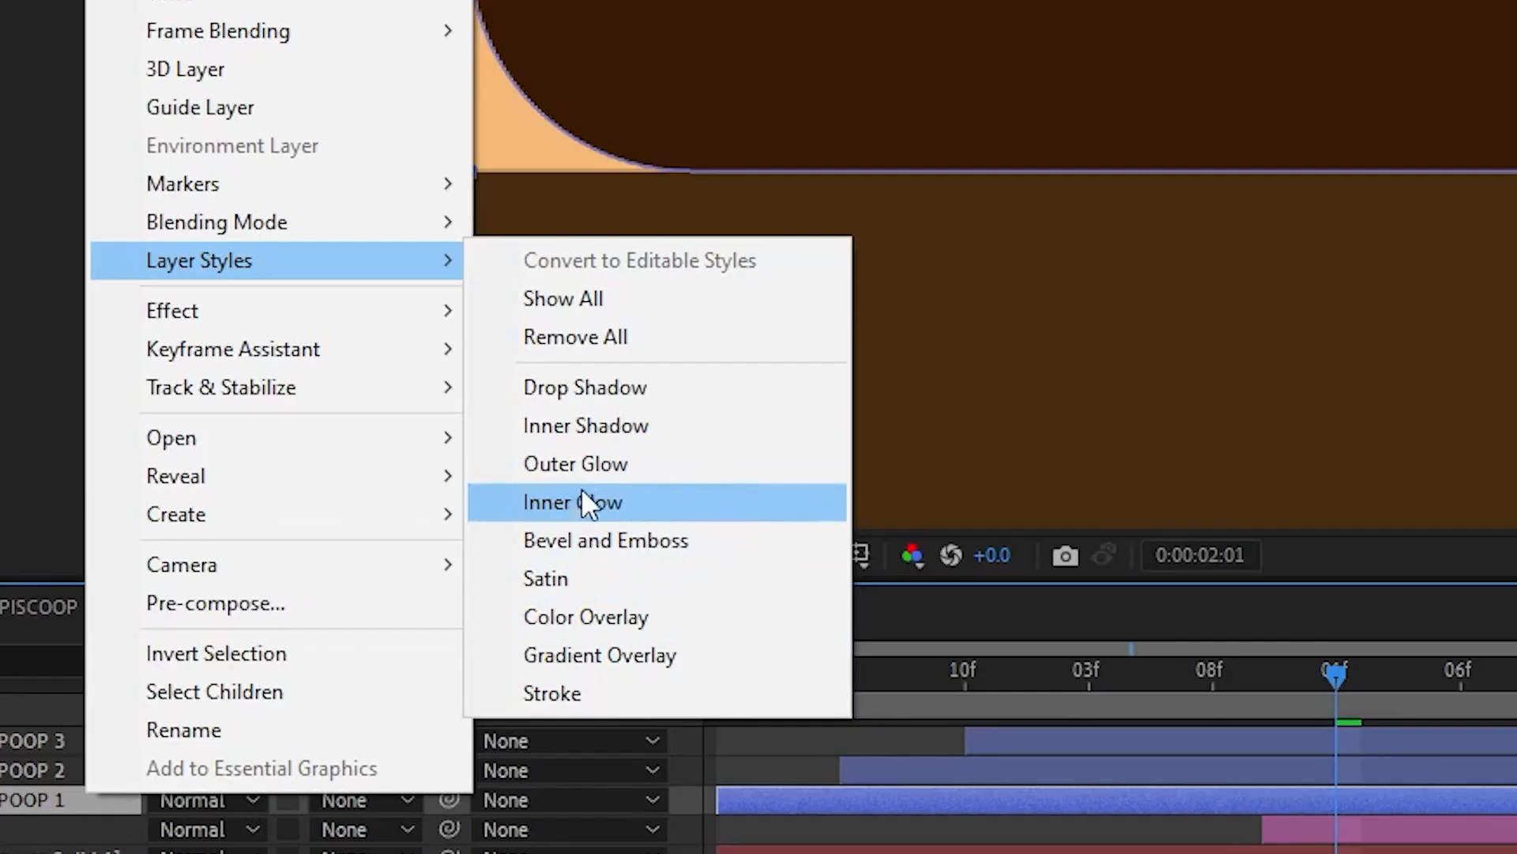
click(626, 505)
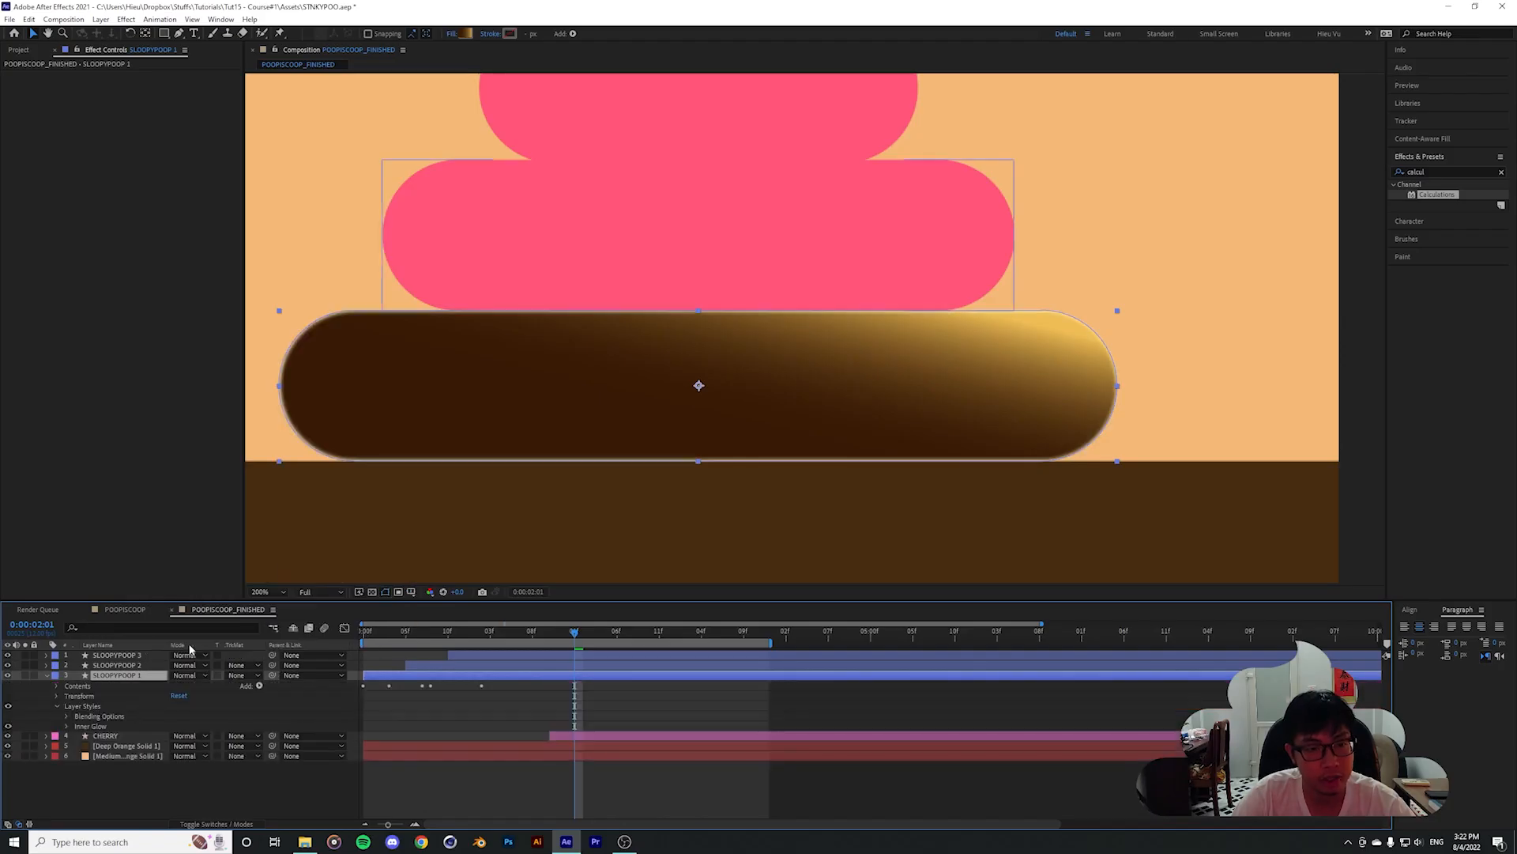
scroll(1039, 406, up, 4)
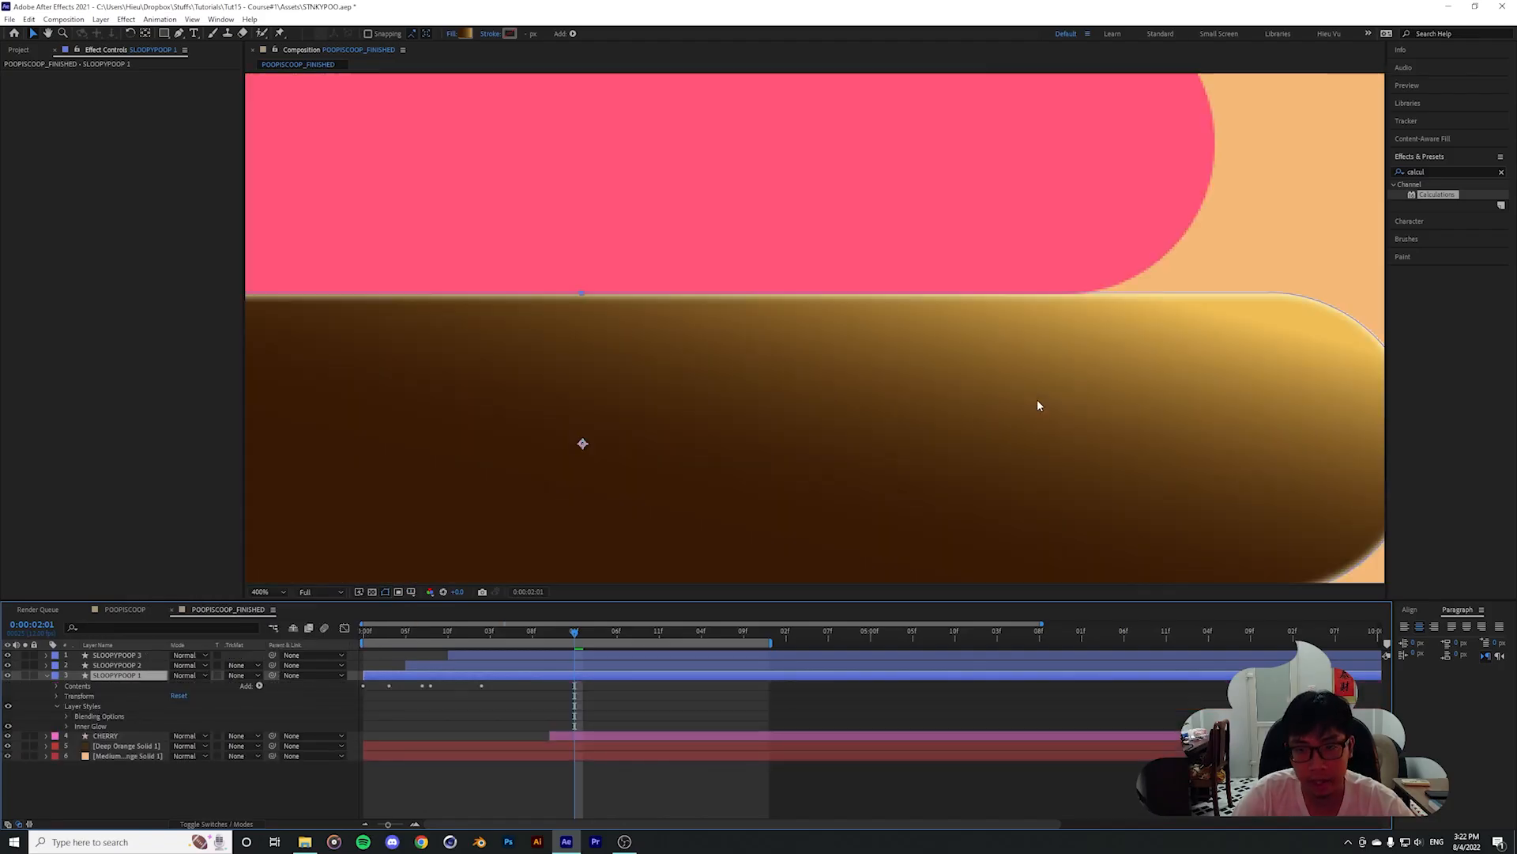
drag(1197, 433, 795, 396)
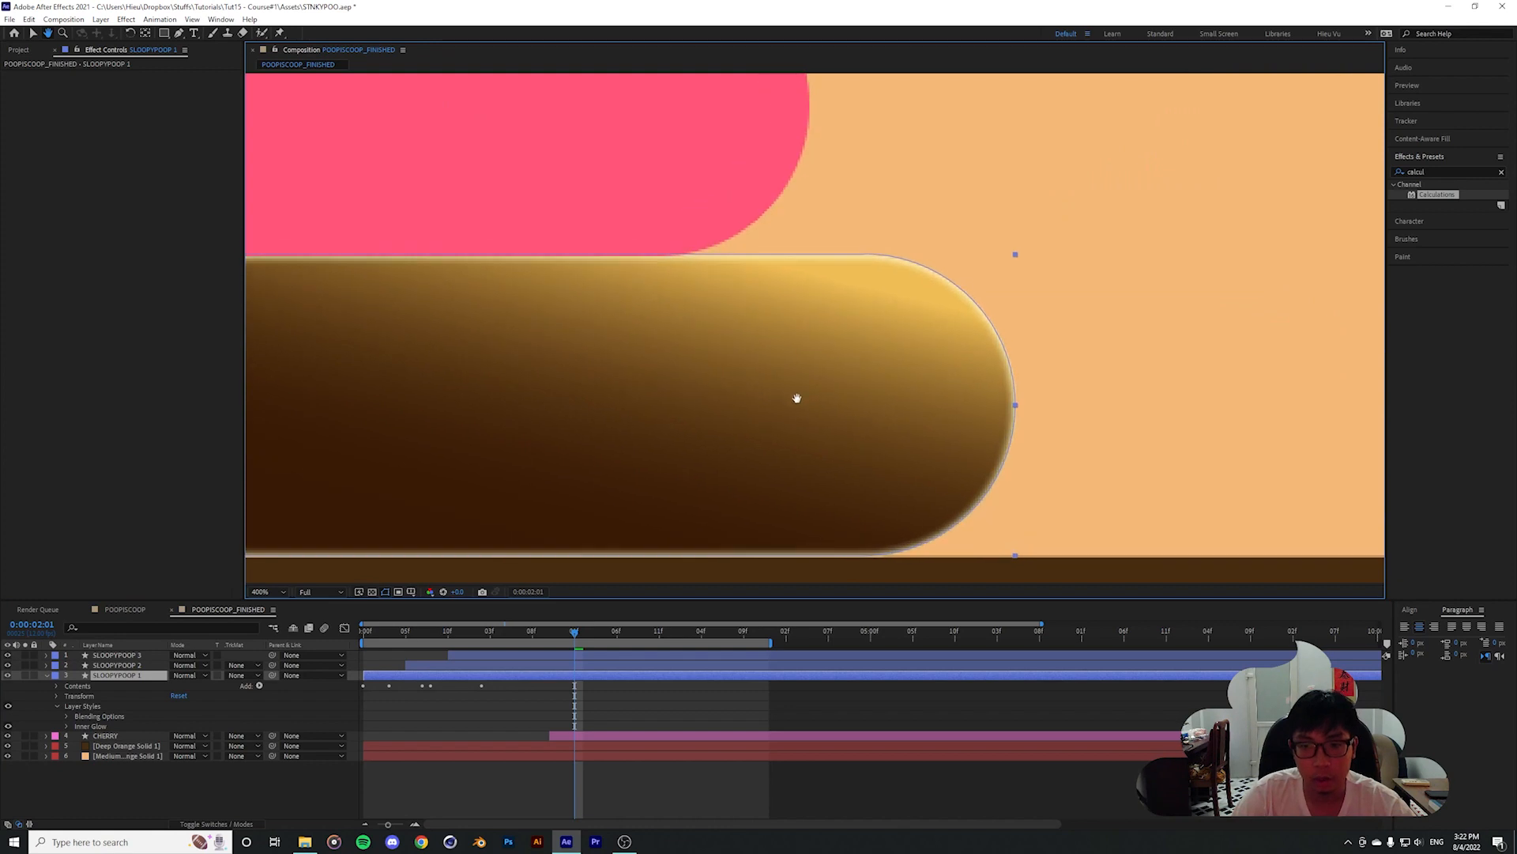
scroll(797, 396, down, 1)
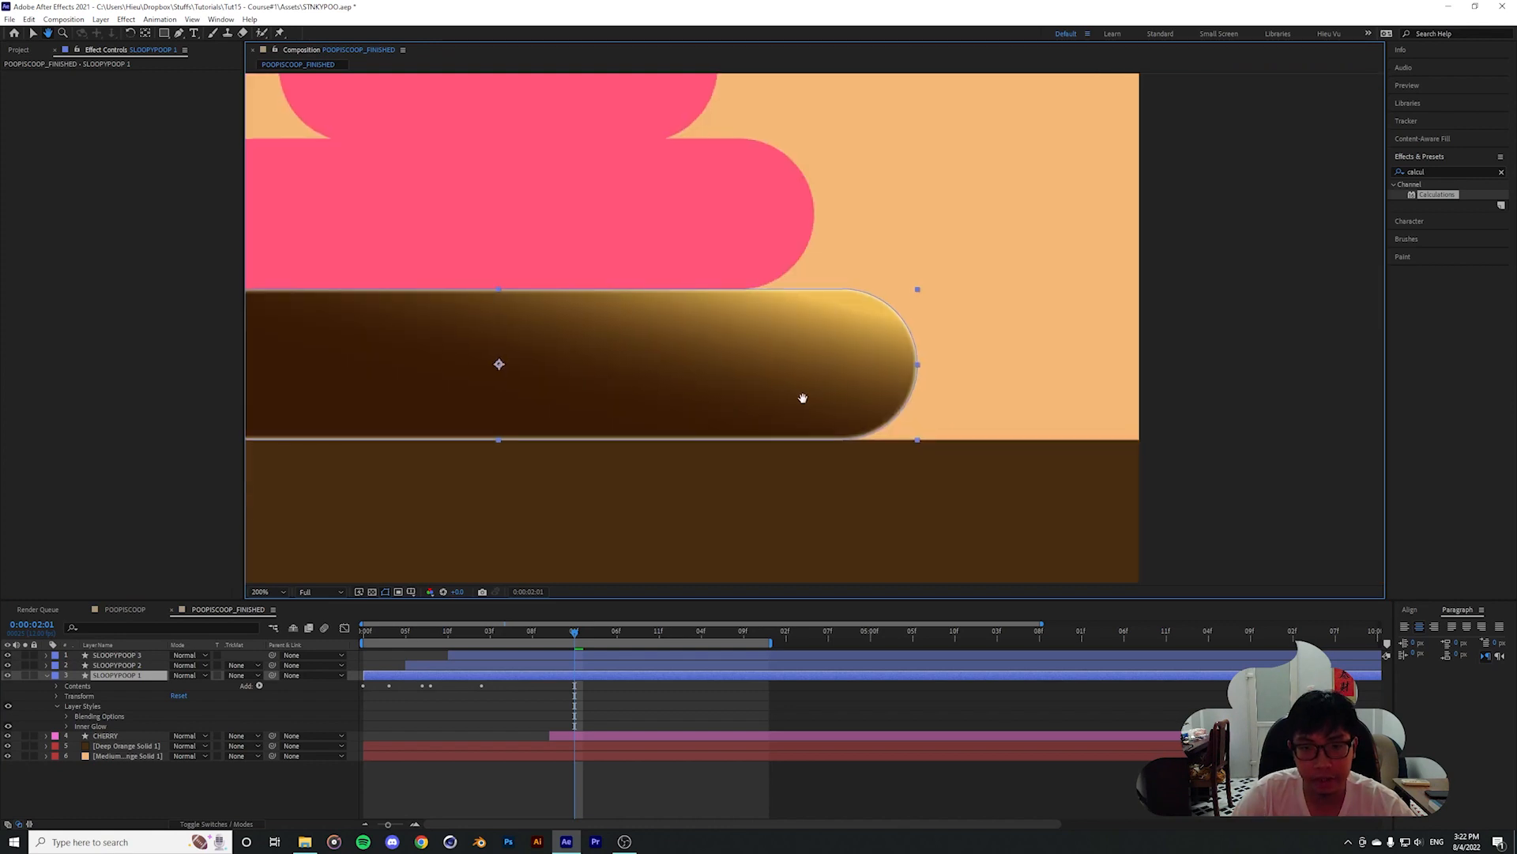
Set the Inner Glow's Size to about 19 and its Choke to about 15%
click(67, 727)
scroll(860, 413, up, 2)
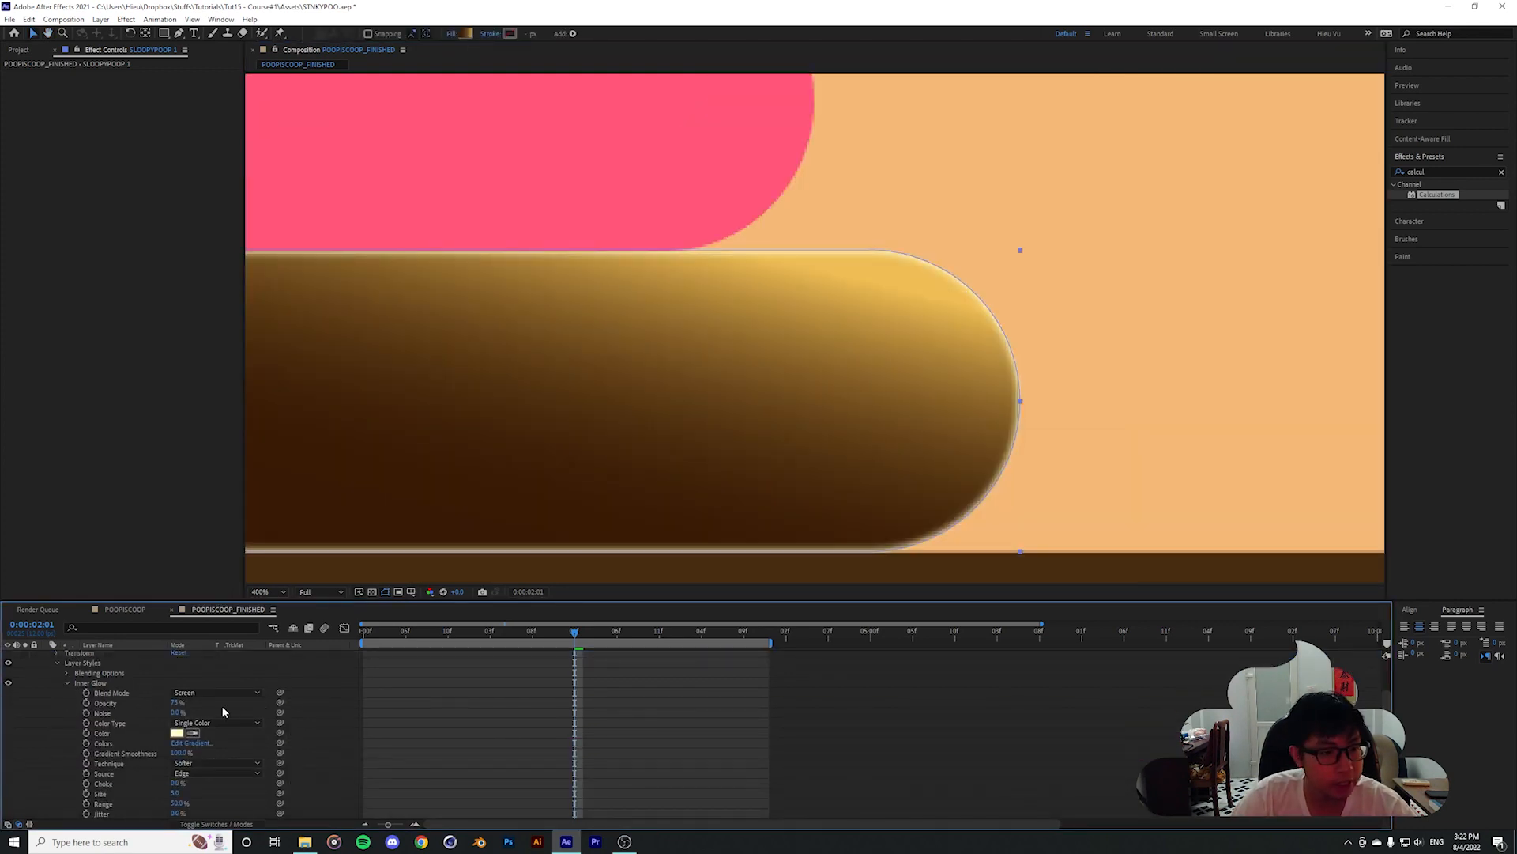
scroll(176, 765, down, 1)
drag(175, 765, 182, 762)
scroll(198, 763, up, 1)
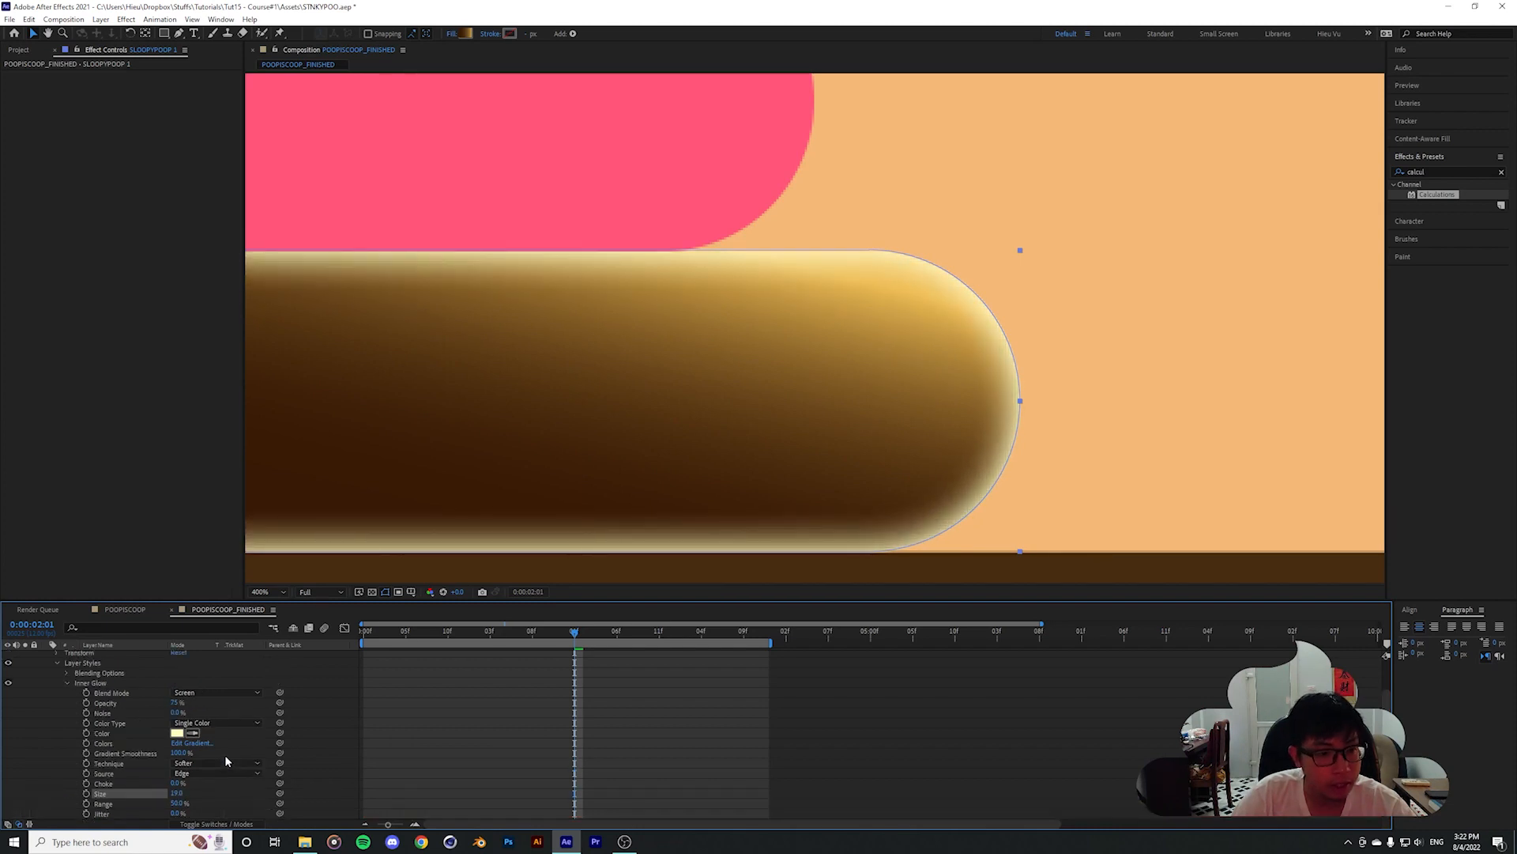
scroll(814, 327, down, 2)
scroll(814, 328, up, 2)
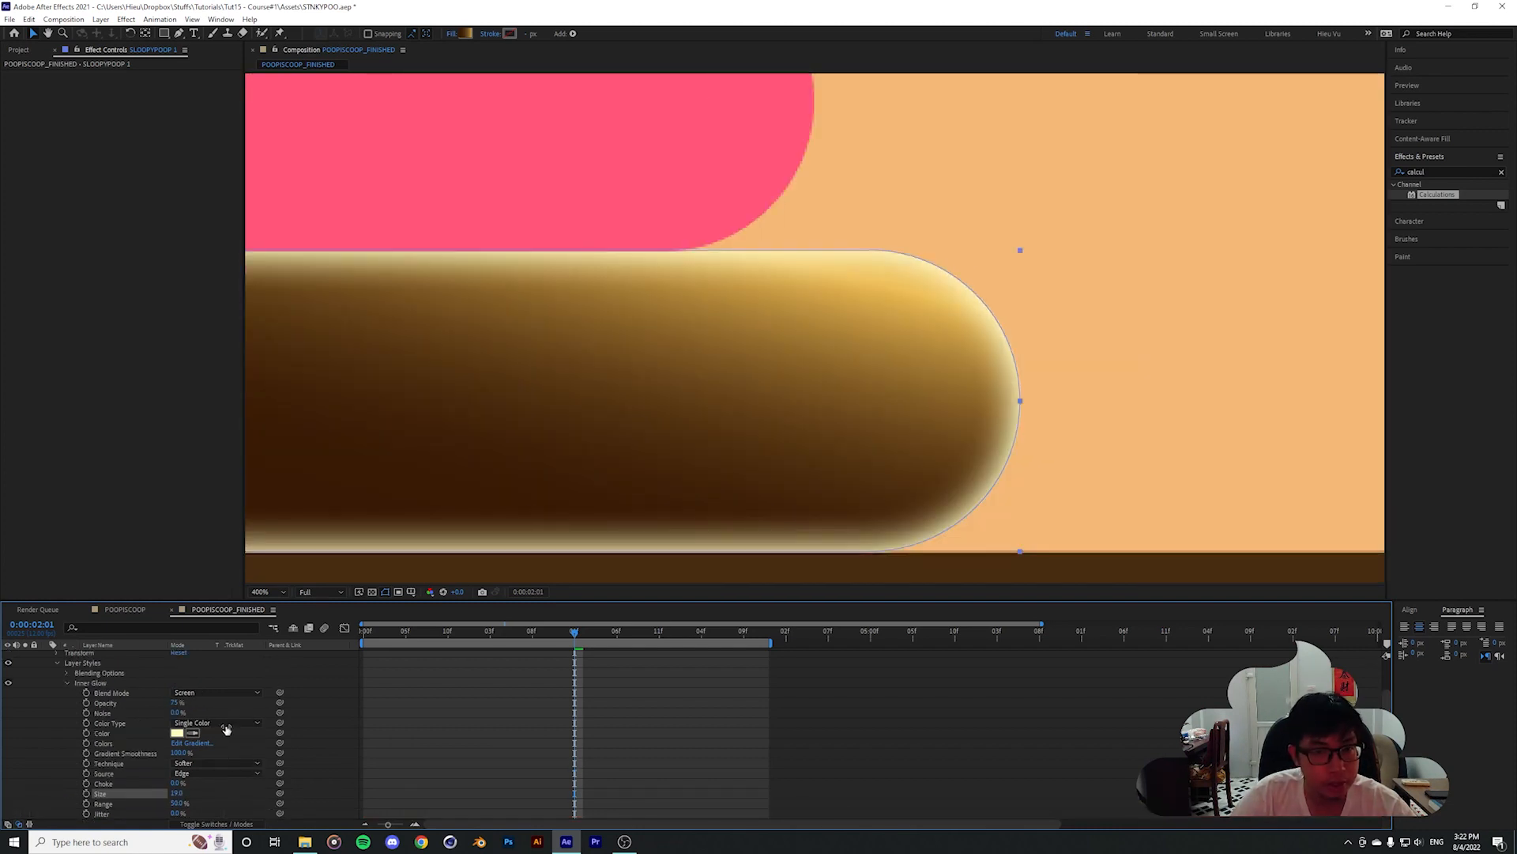
drag(175, 784, 186, 786)
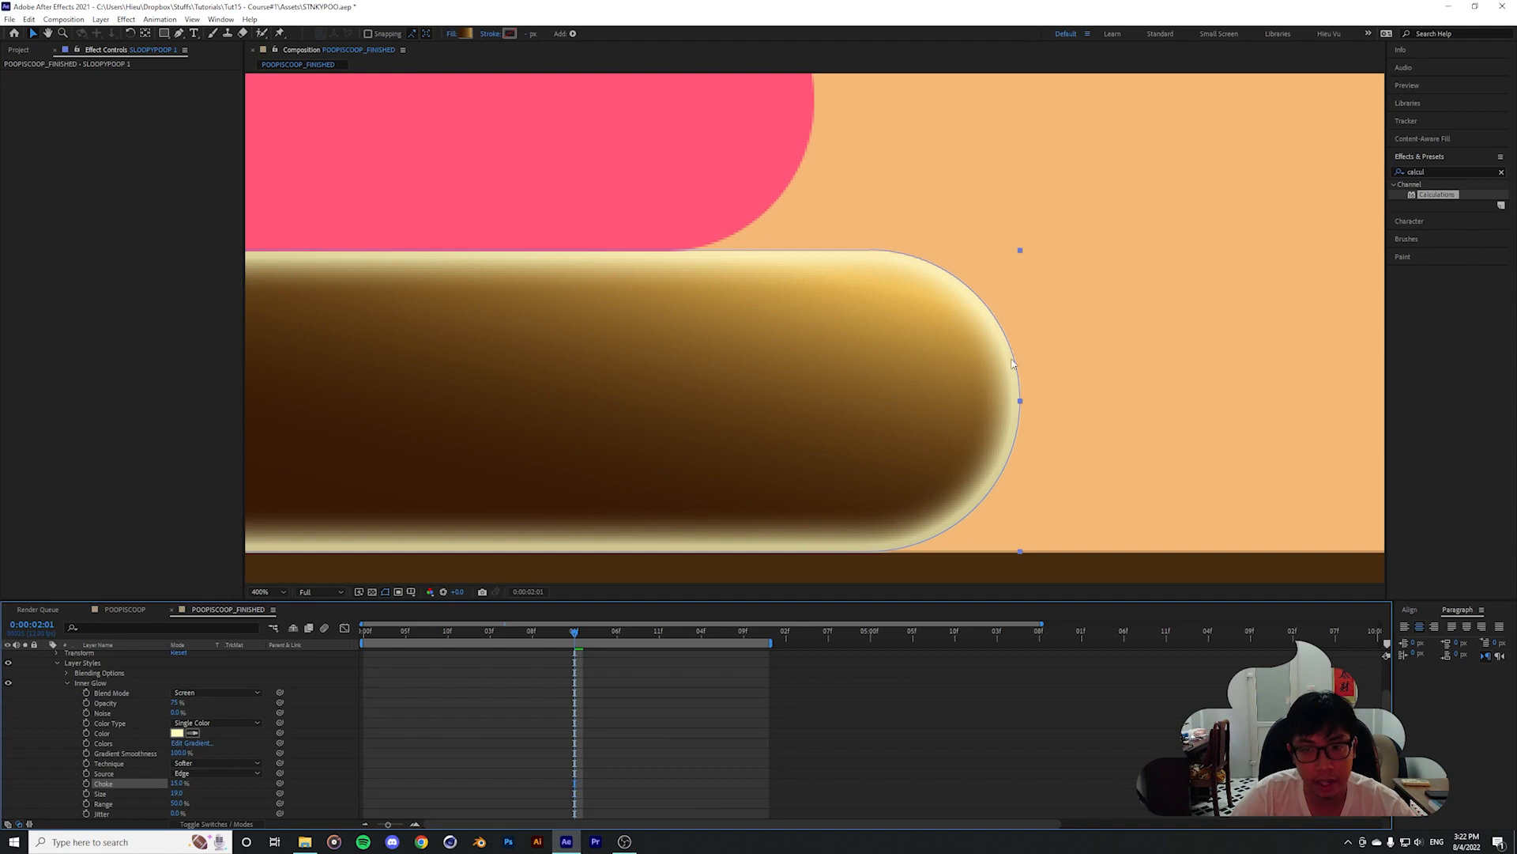
Set the Inner Glow's blend mode to Overlay
key(comma)
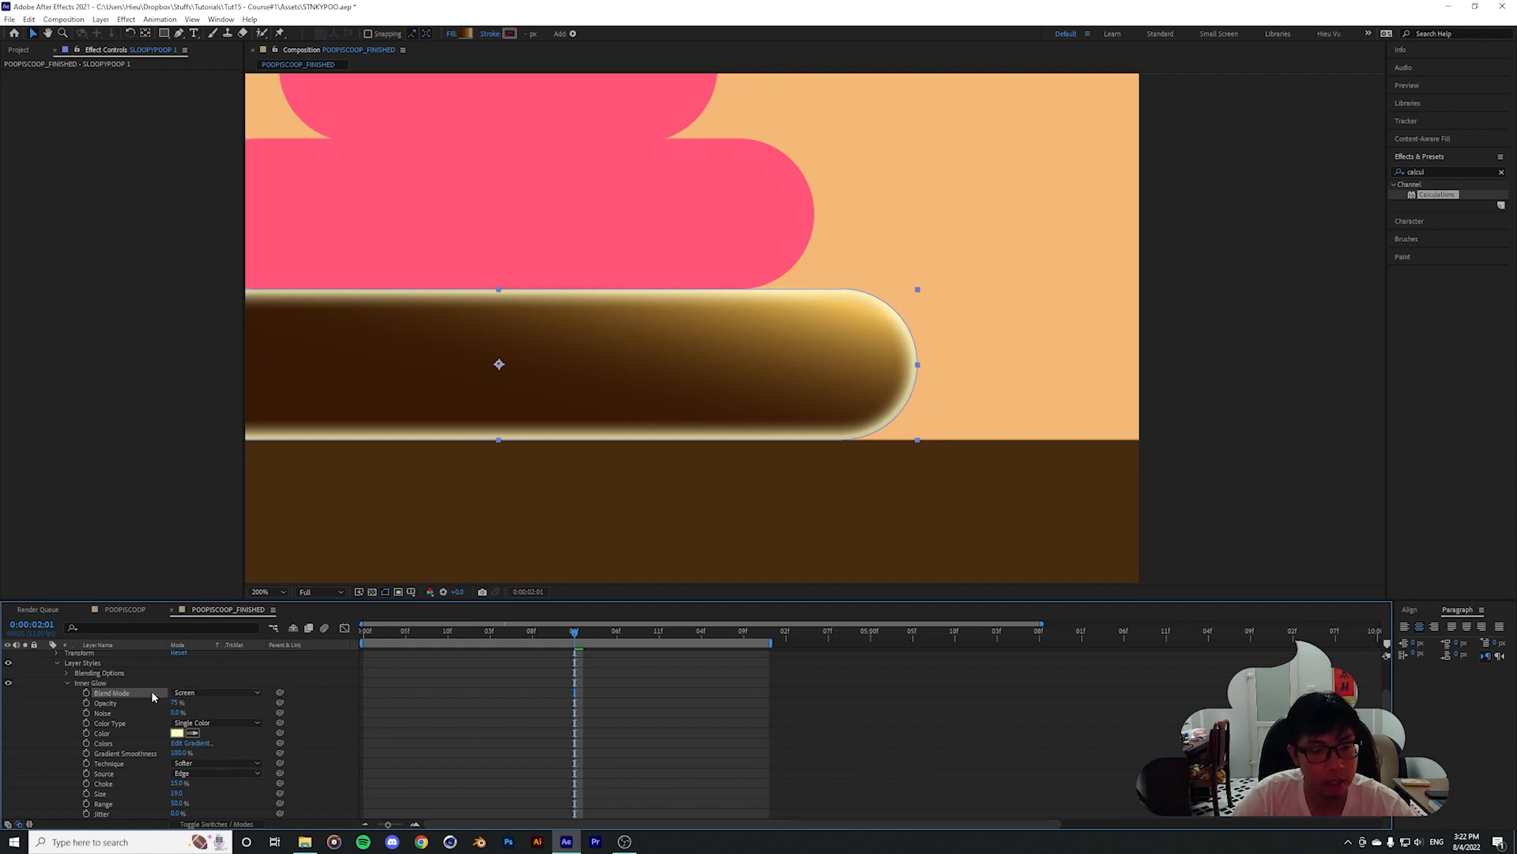
click(197, 693)
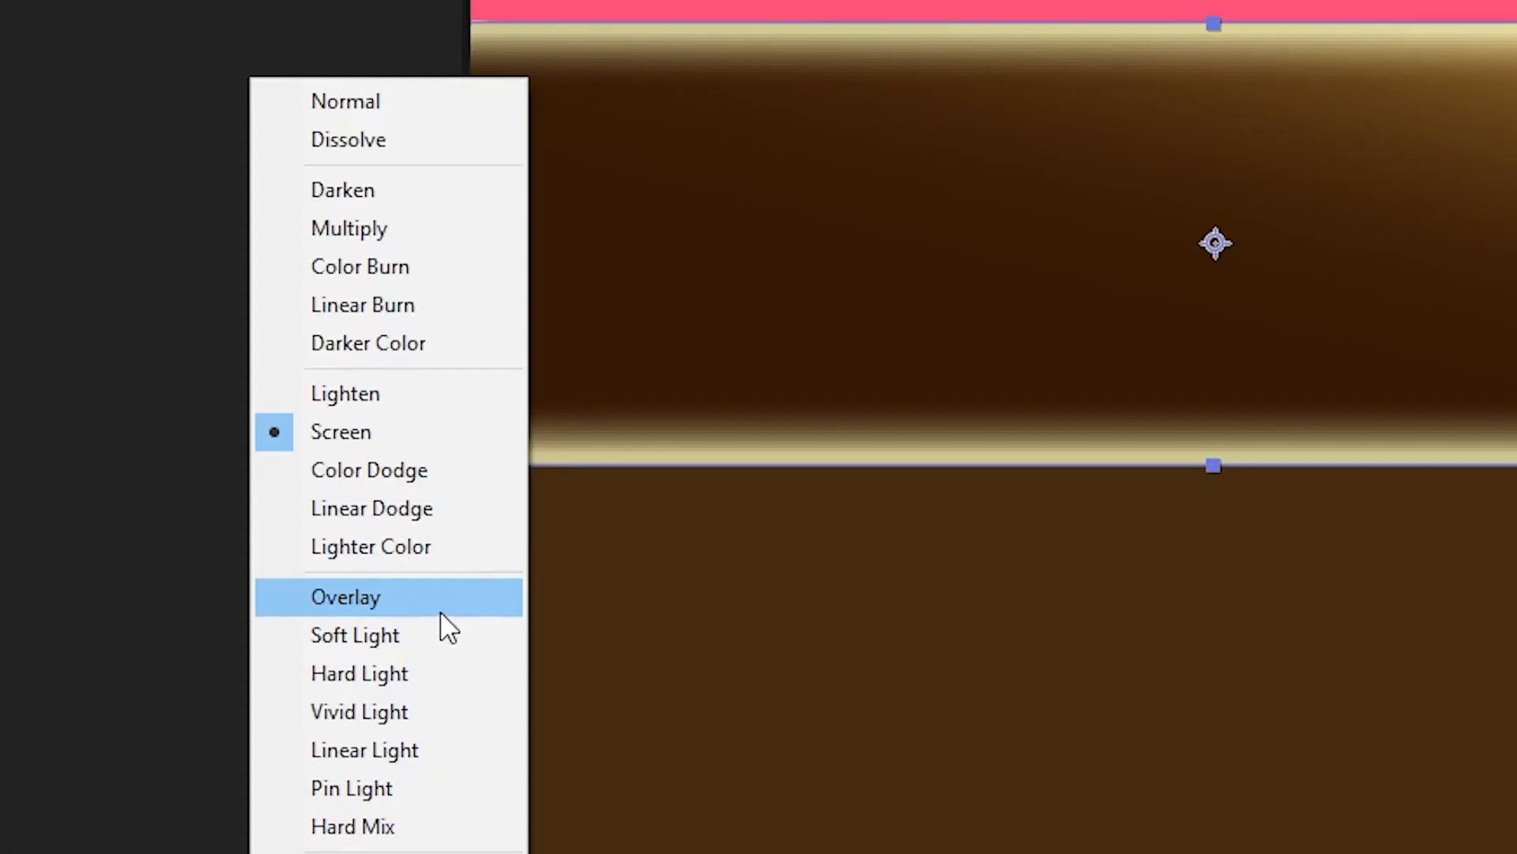
click(235, 489)
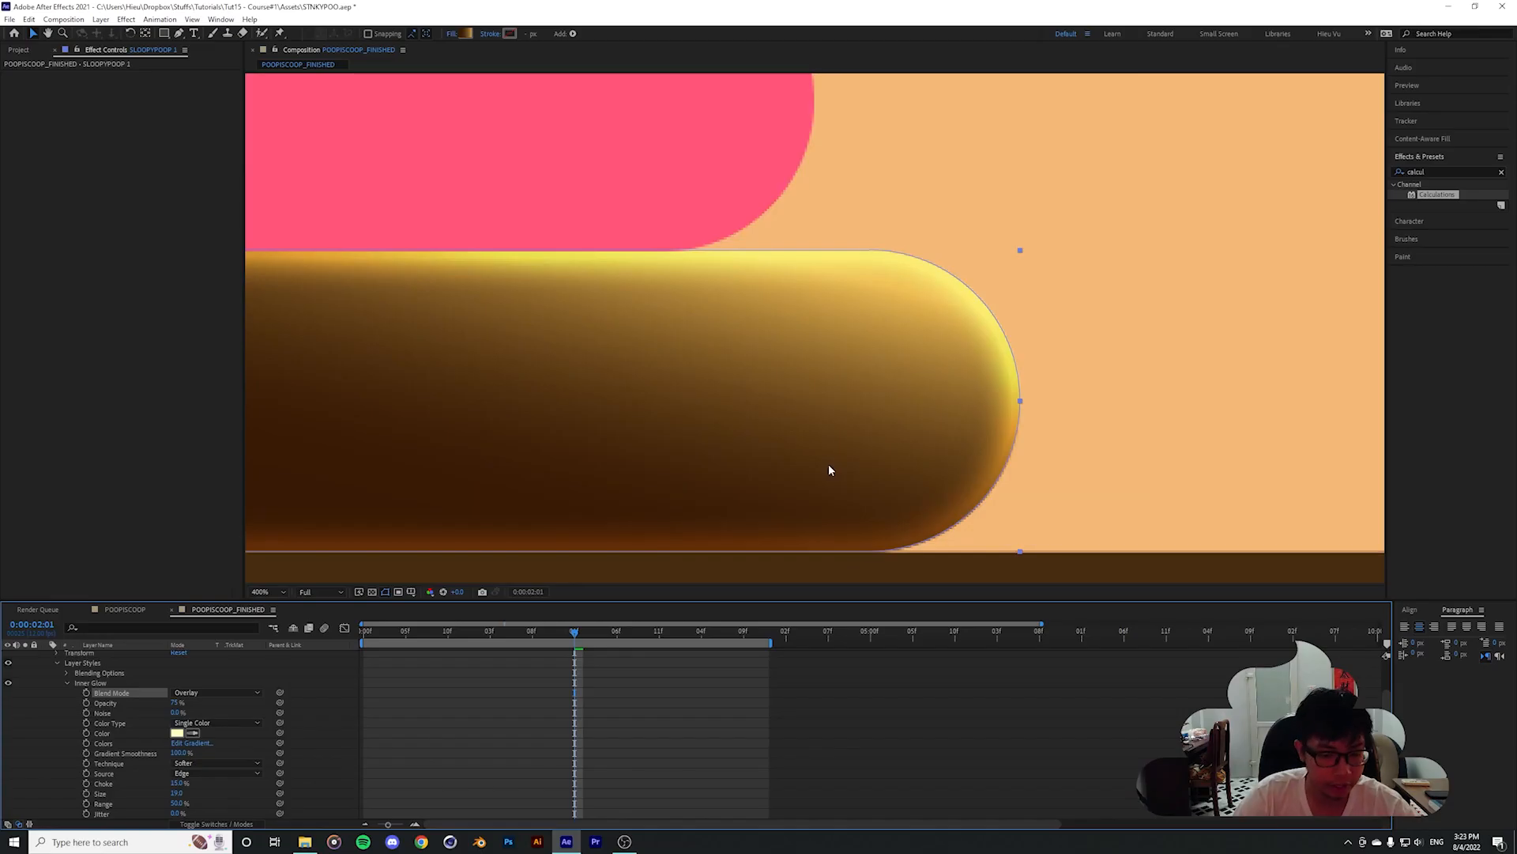
Examine the Inner Glow along the edges of the bottom tier at close range and from farther out
drag(826, 462, 1336, 440)
drag(939, 441, 1127, 438)
drag(880, 434, 489, 433)
scroll(739, 435, down, 1)
drag(812, 437, 744, 460)
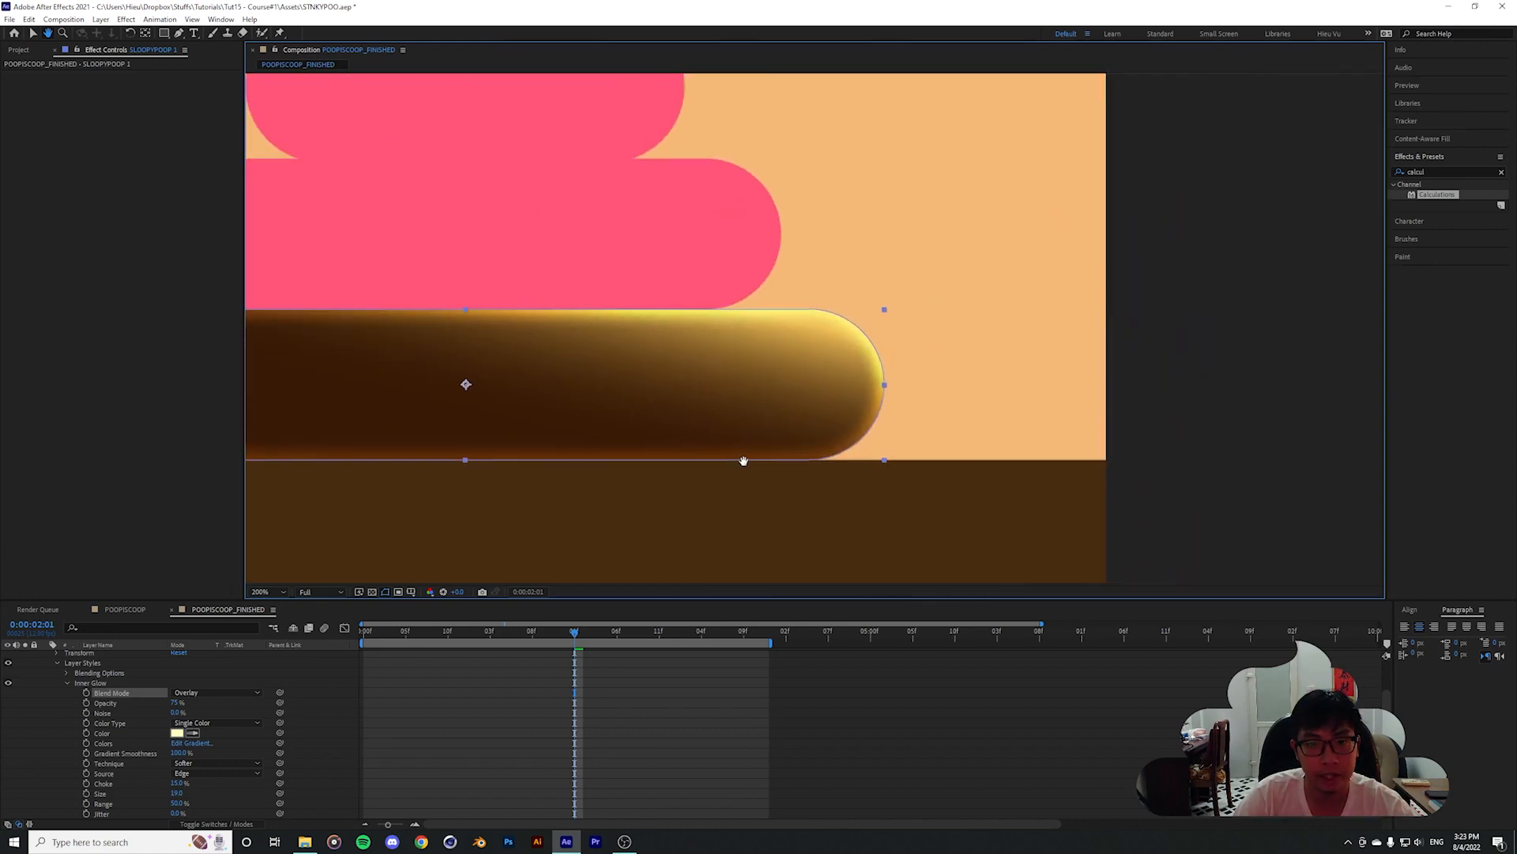
scroll(747, 458, up, 1)
drag(737, 359, 748, 331)
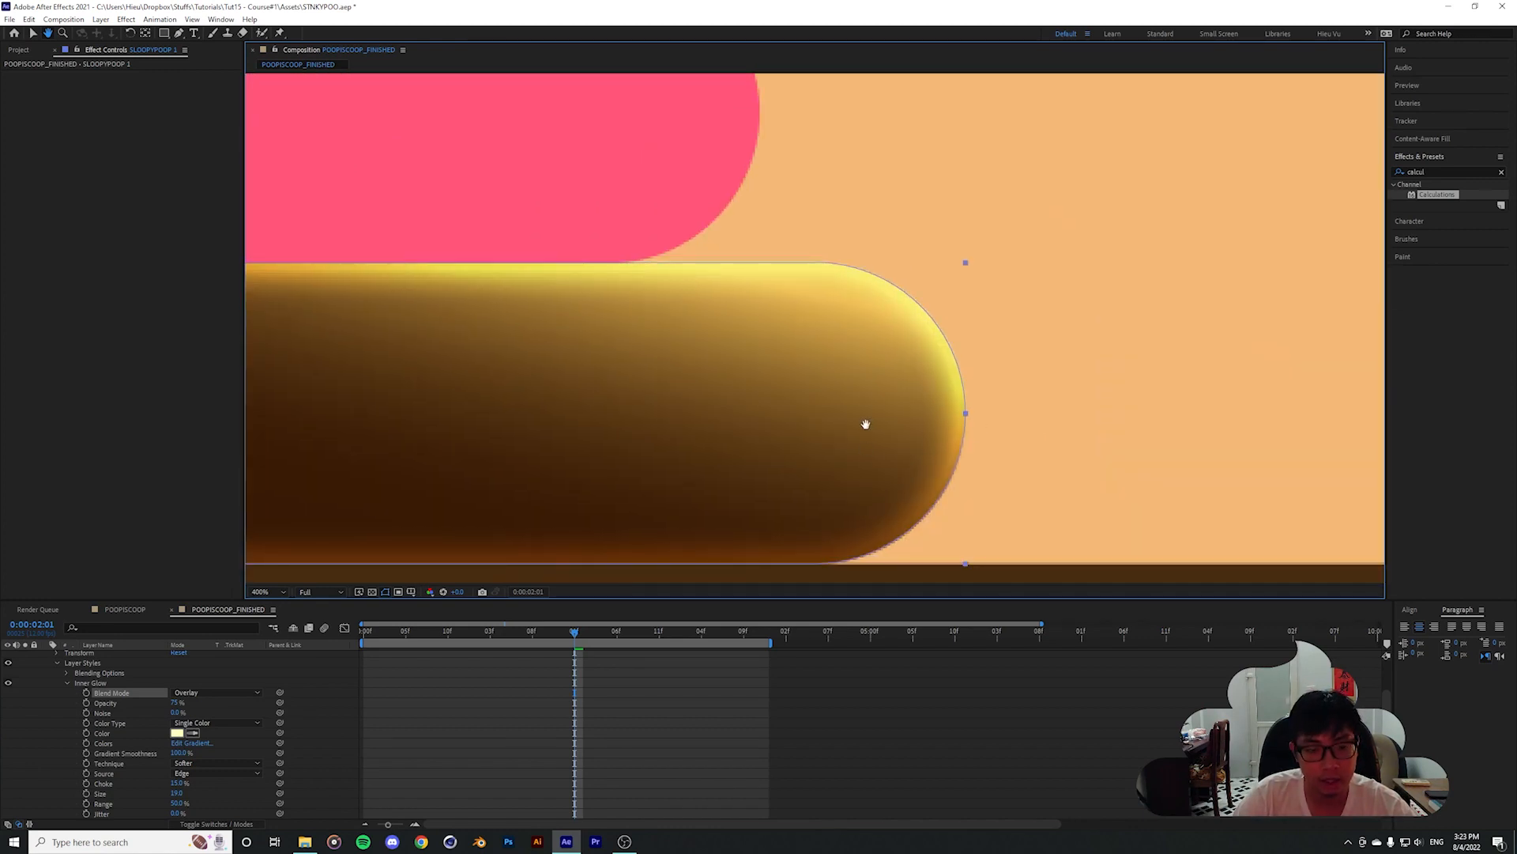
key(b)
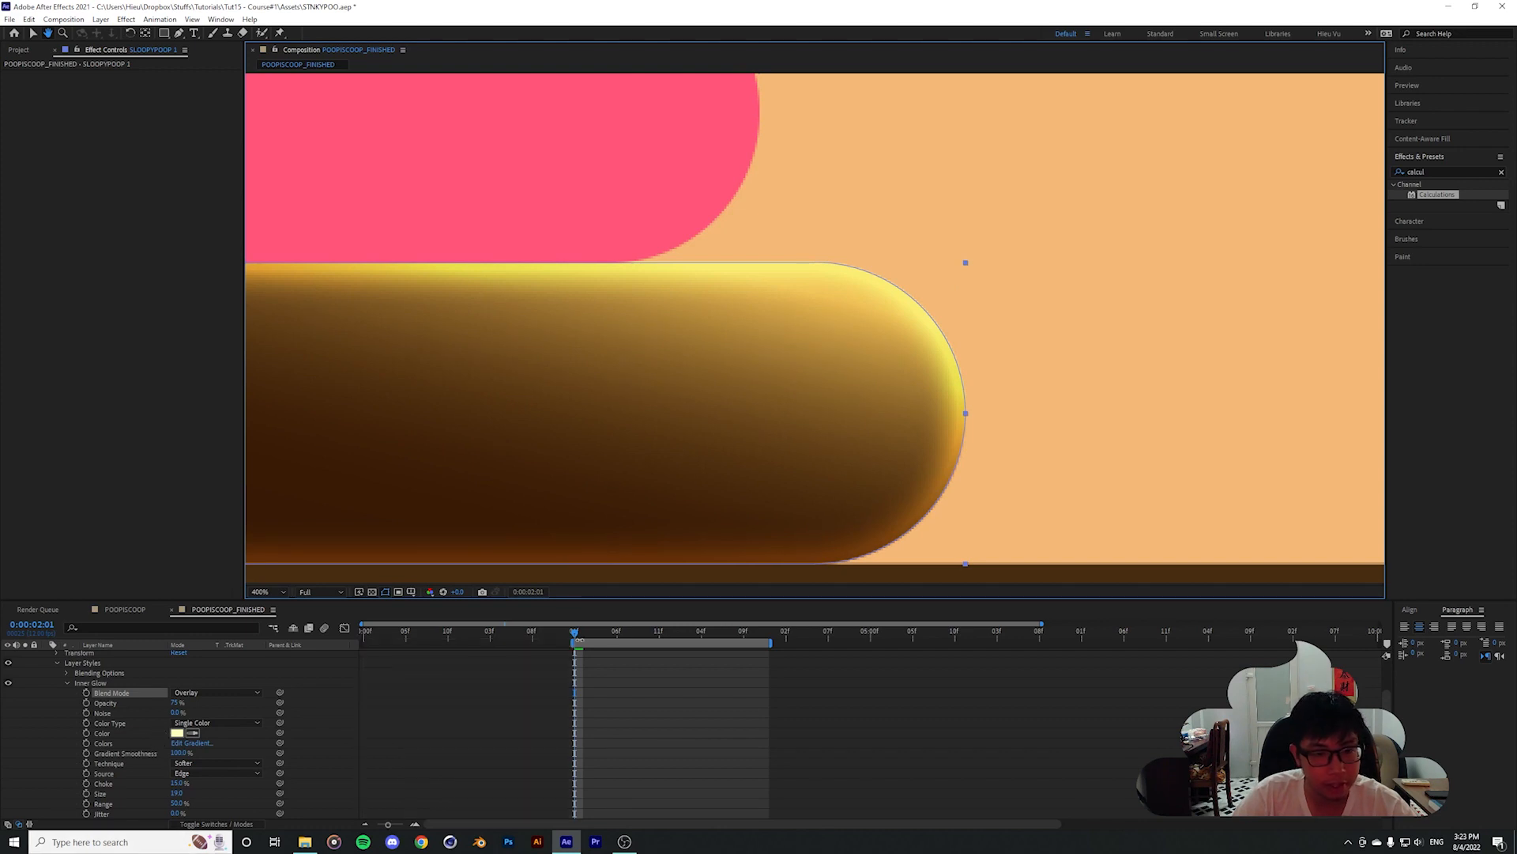
click(133, 763)
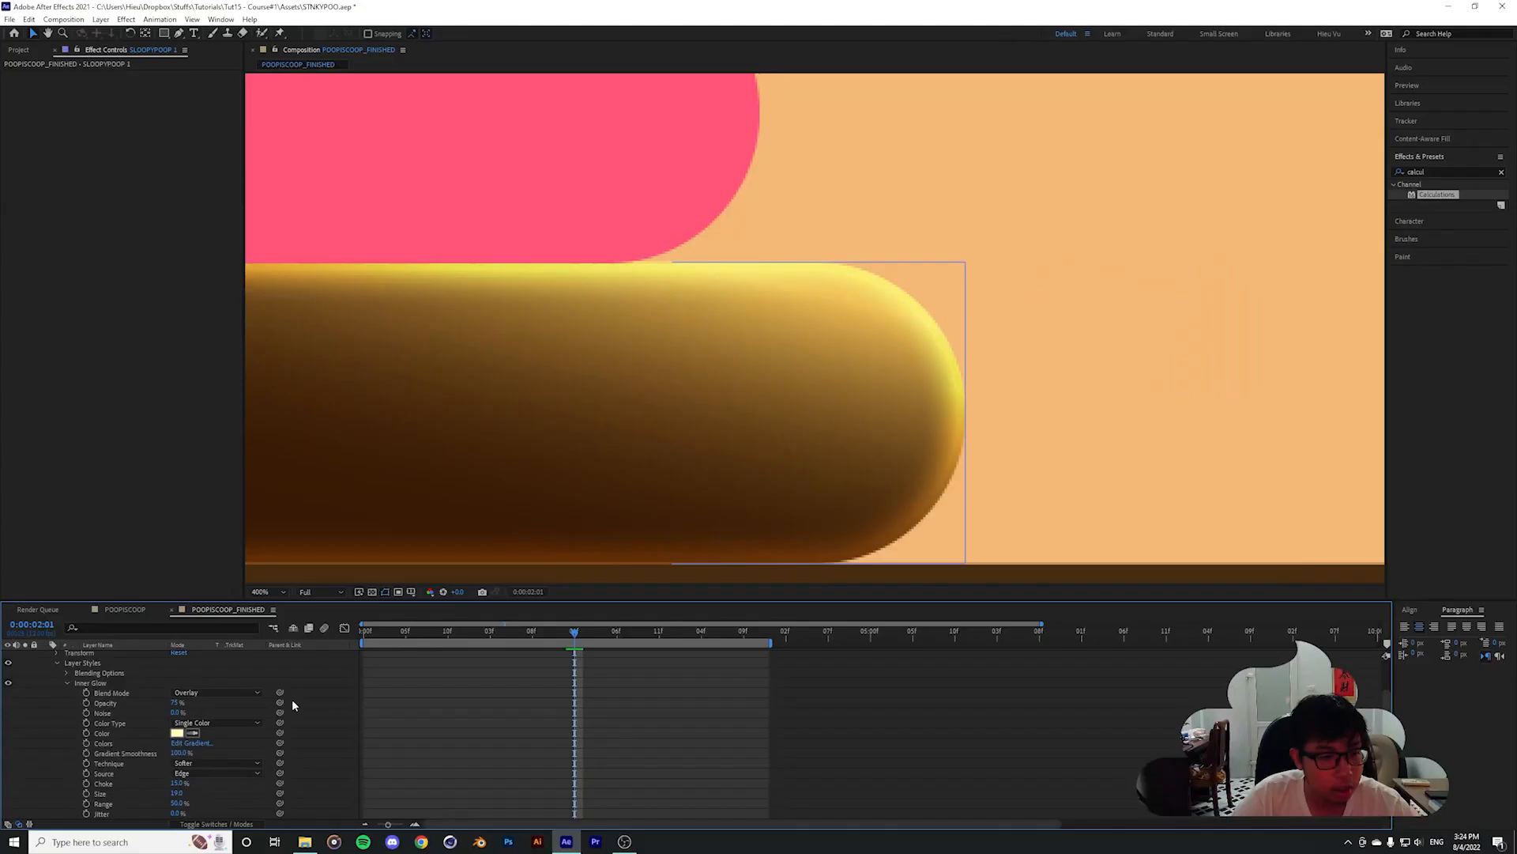
Set the Inner Glow's color to a warm pale gold (FFDF93) and its Opacity to about 59%
click(174, 733)
click(177, 733)
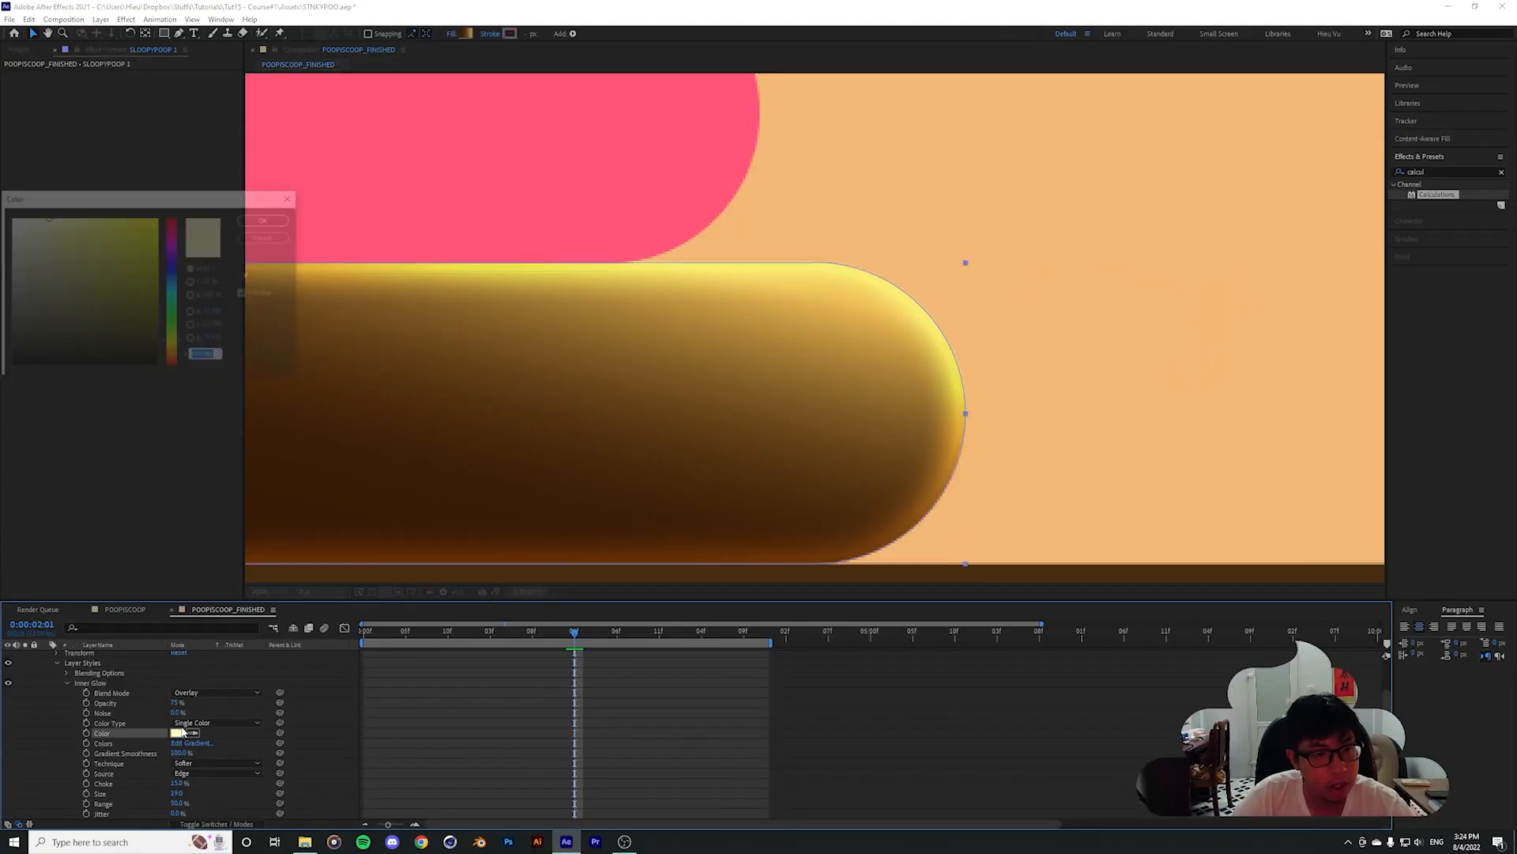
click(172, 351)
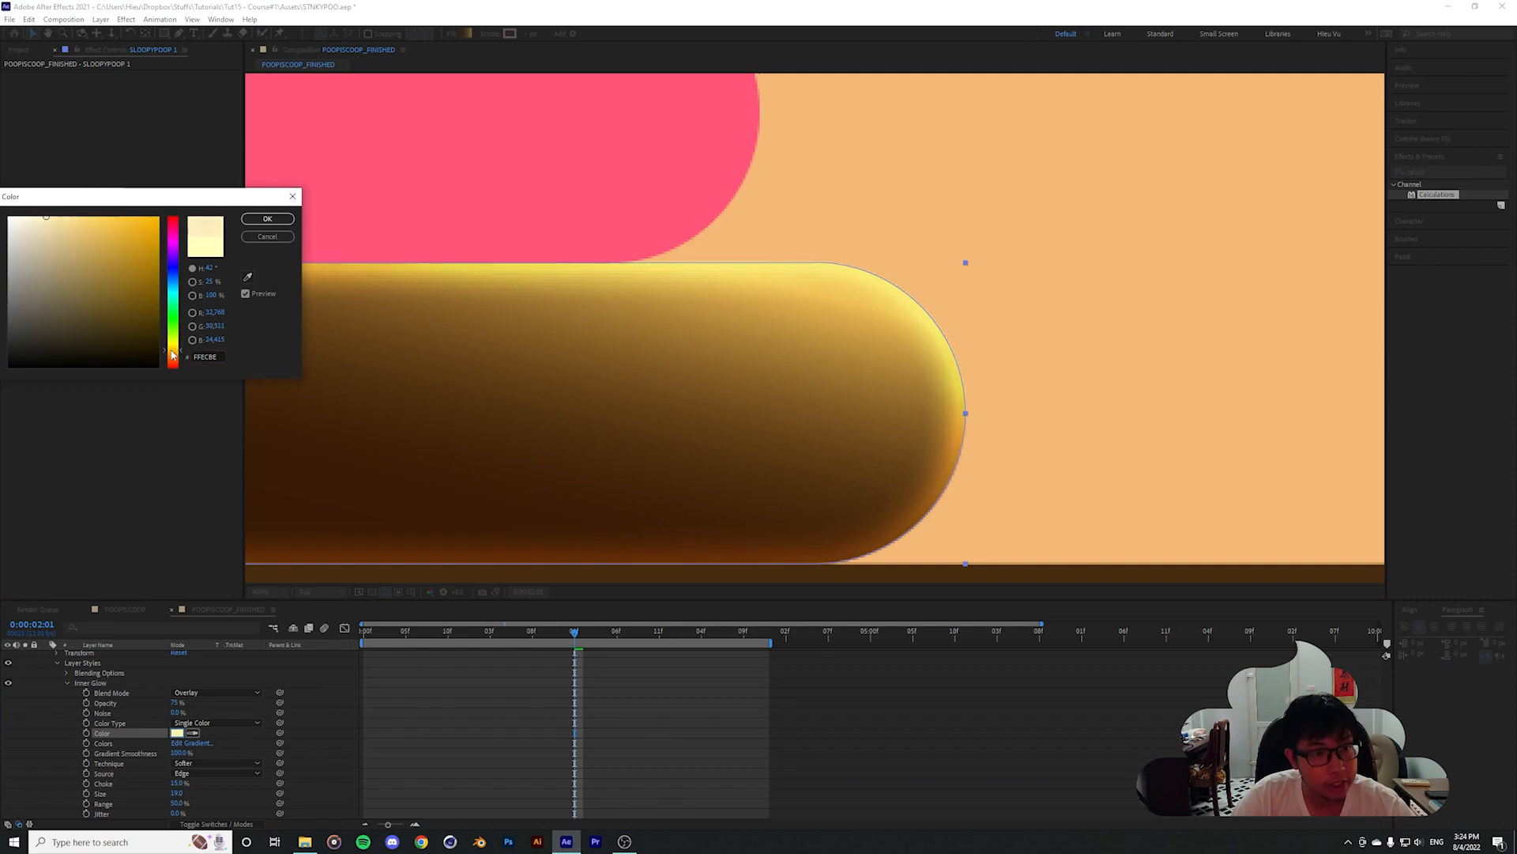
drag(78, 226, 71, 212)
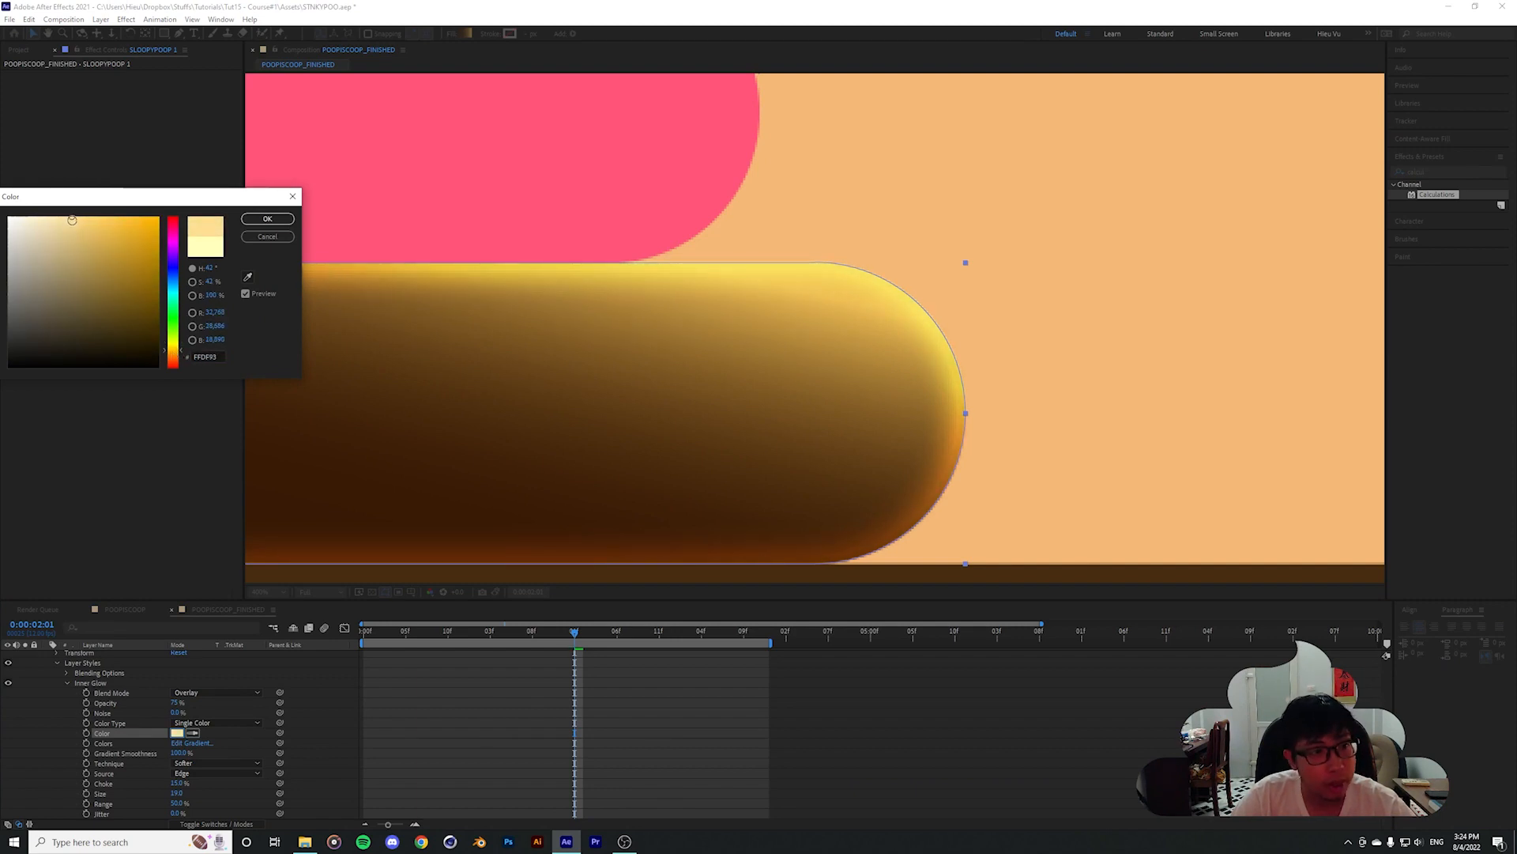
click(268, 219)
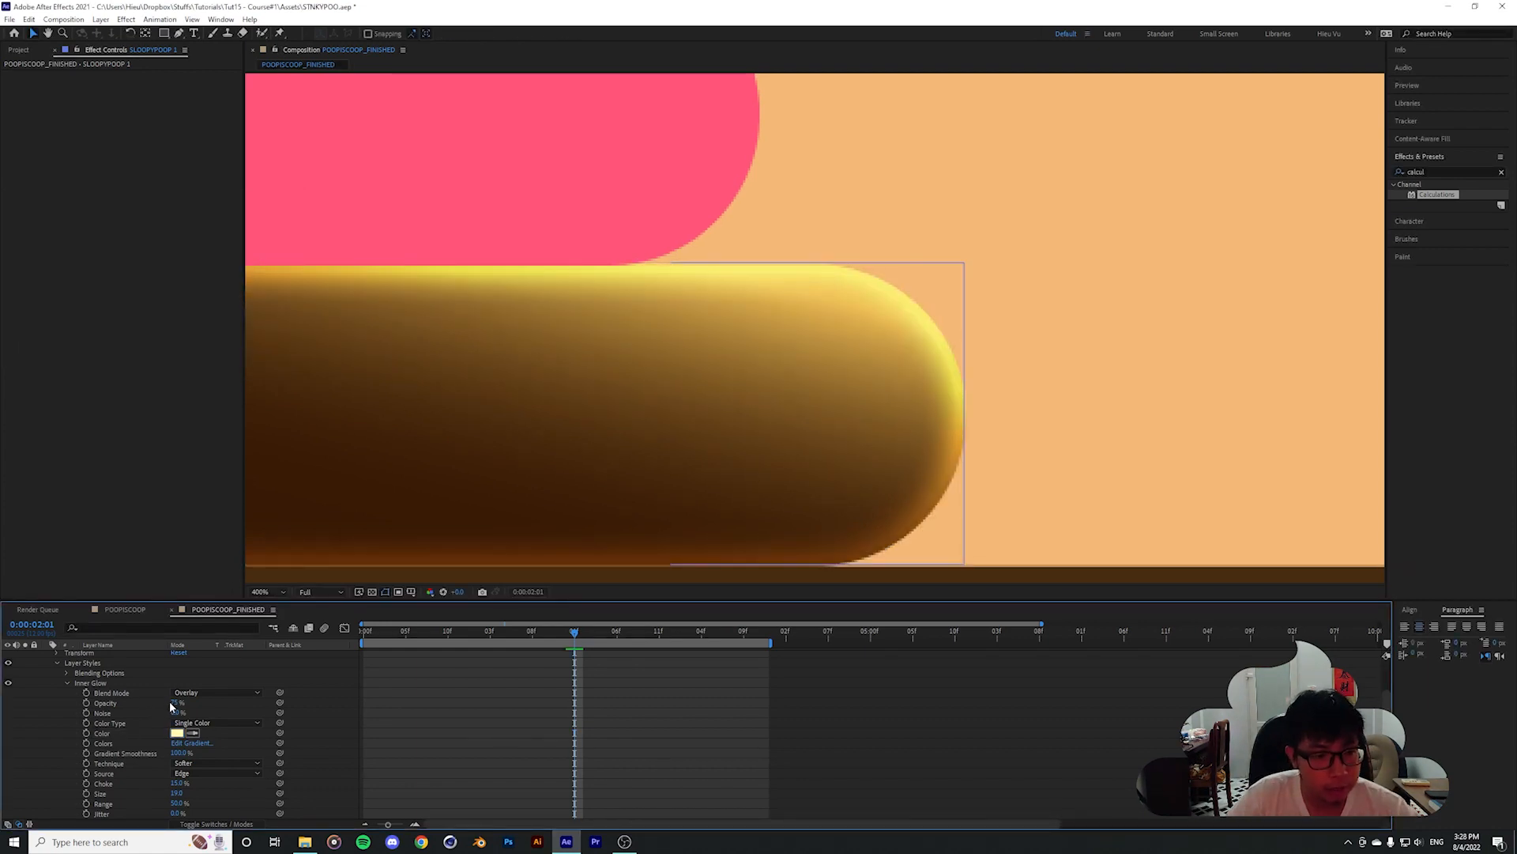
drag(175, 703, 166, 703)
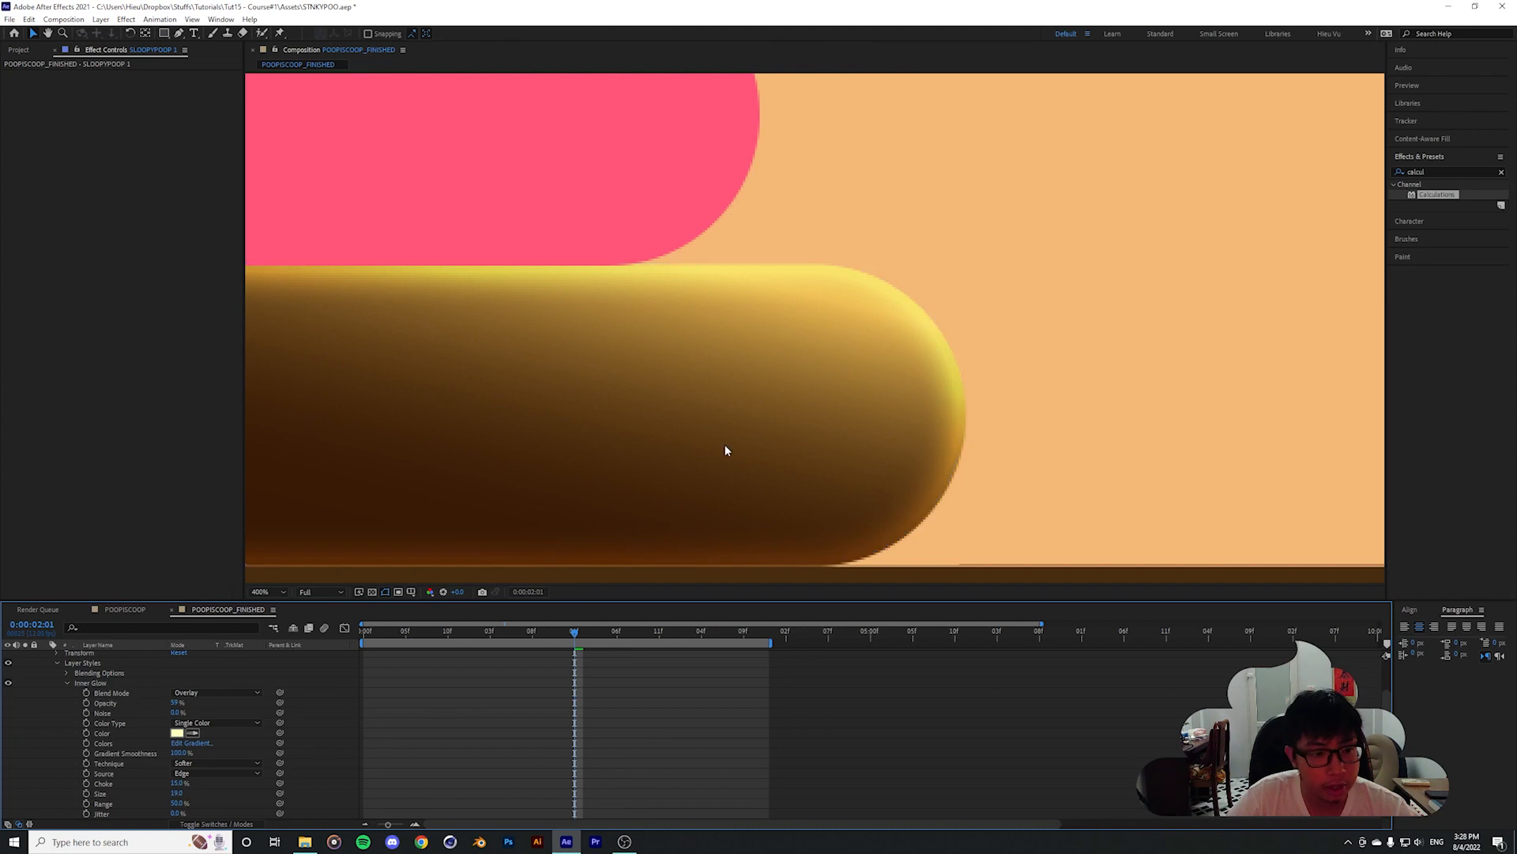
Examine the revised inner glow at both ends of the bottom tier, up close and from farther out
key(comma)
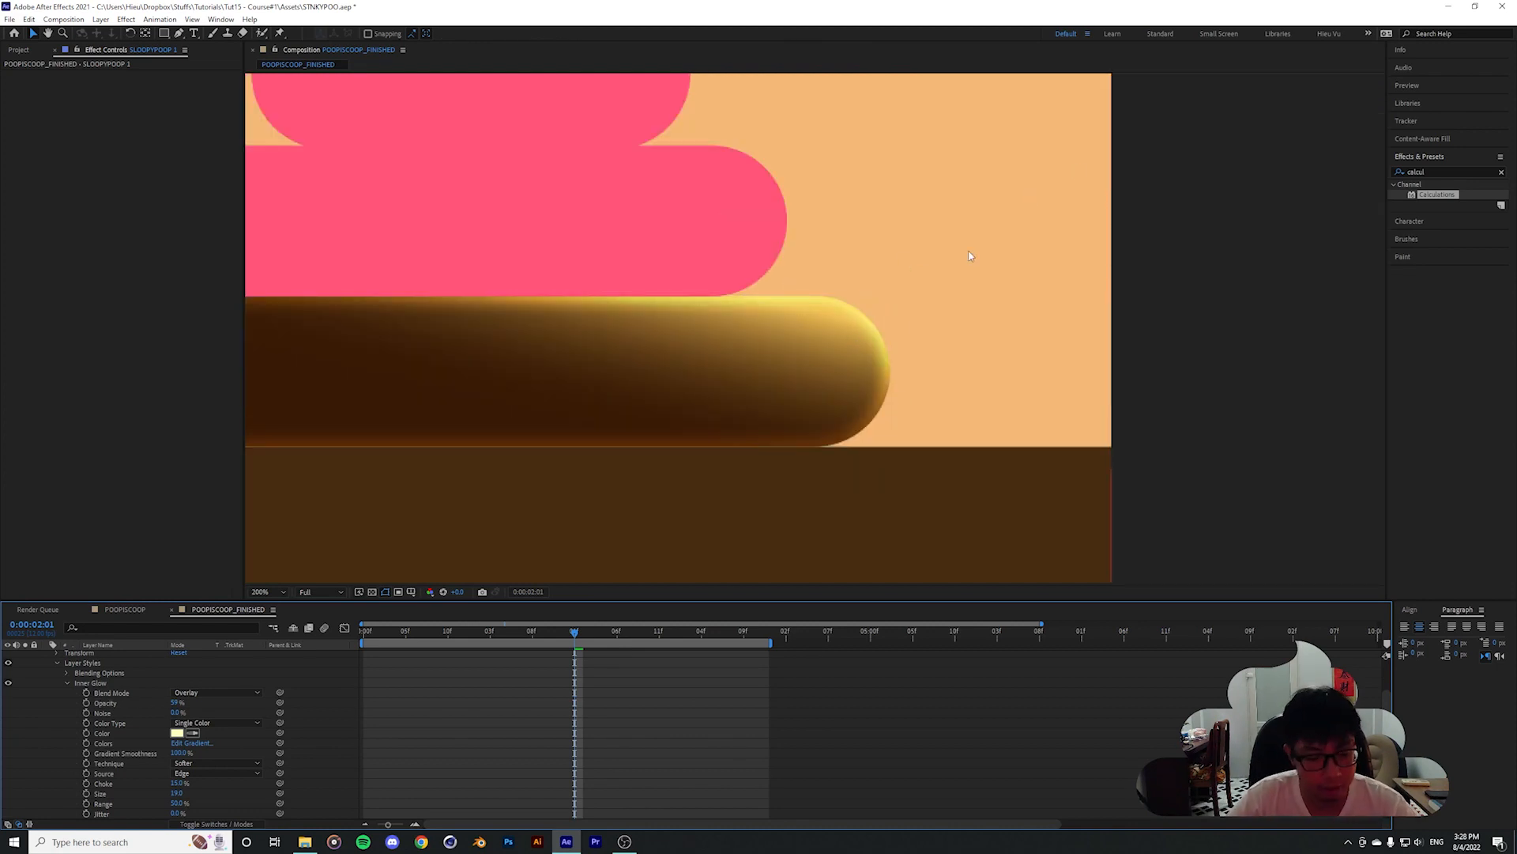
drag(965, 202, 952, 292)
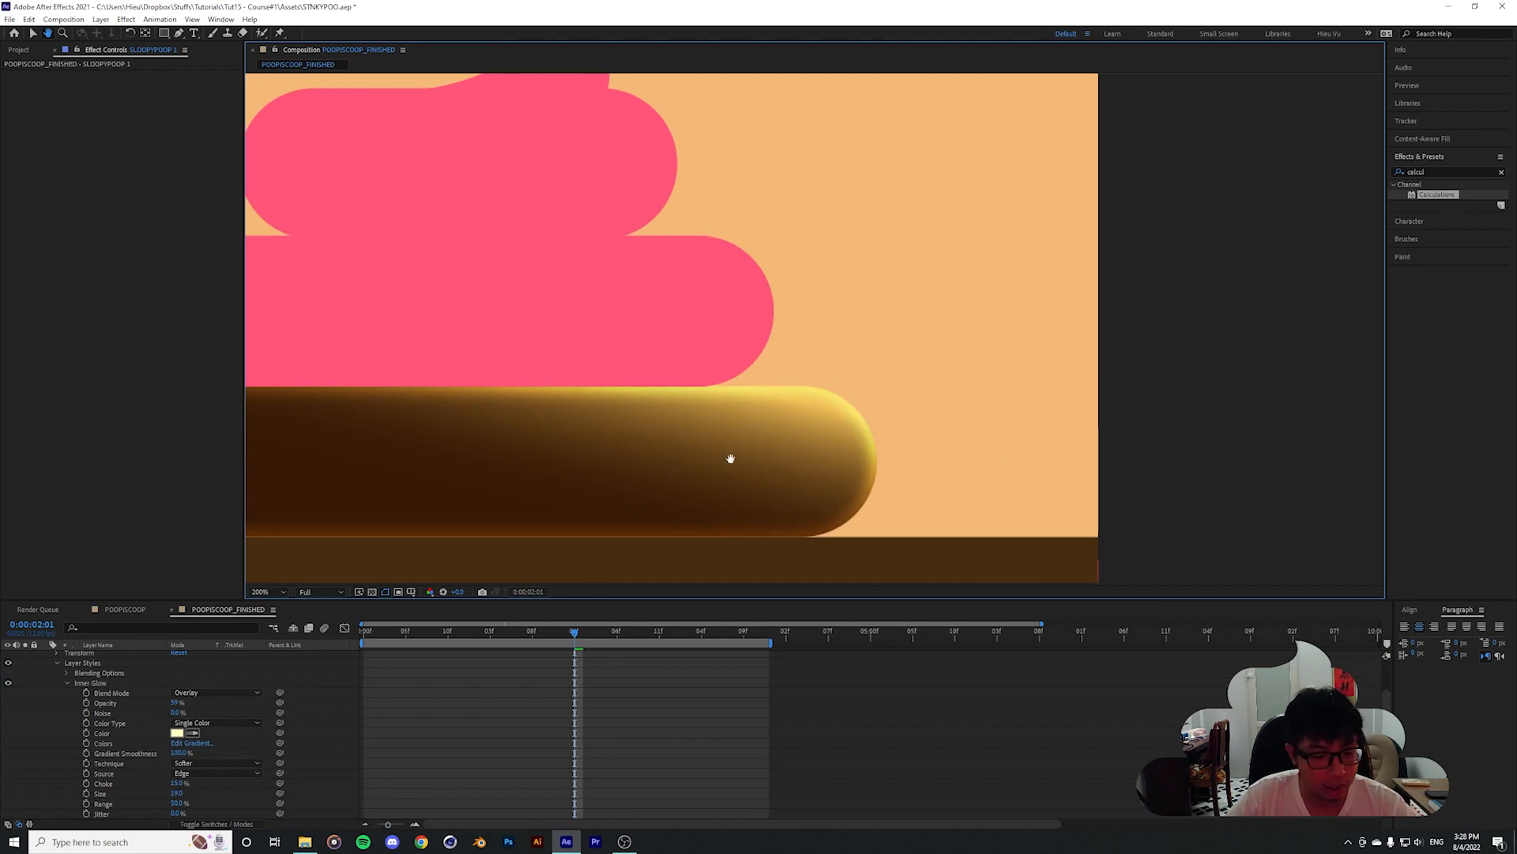
drag(728, 453, 926, 397)
scroll(926, 403, up, 2)
drag(830, 430, 1083, 387)
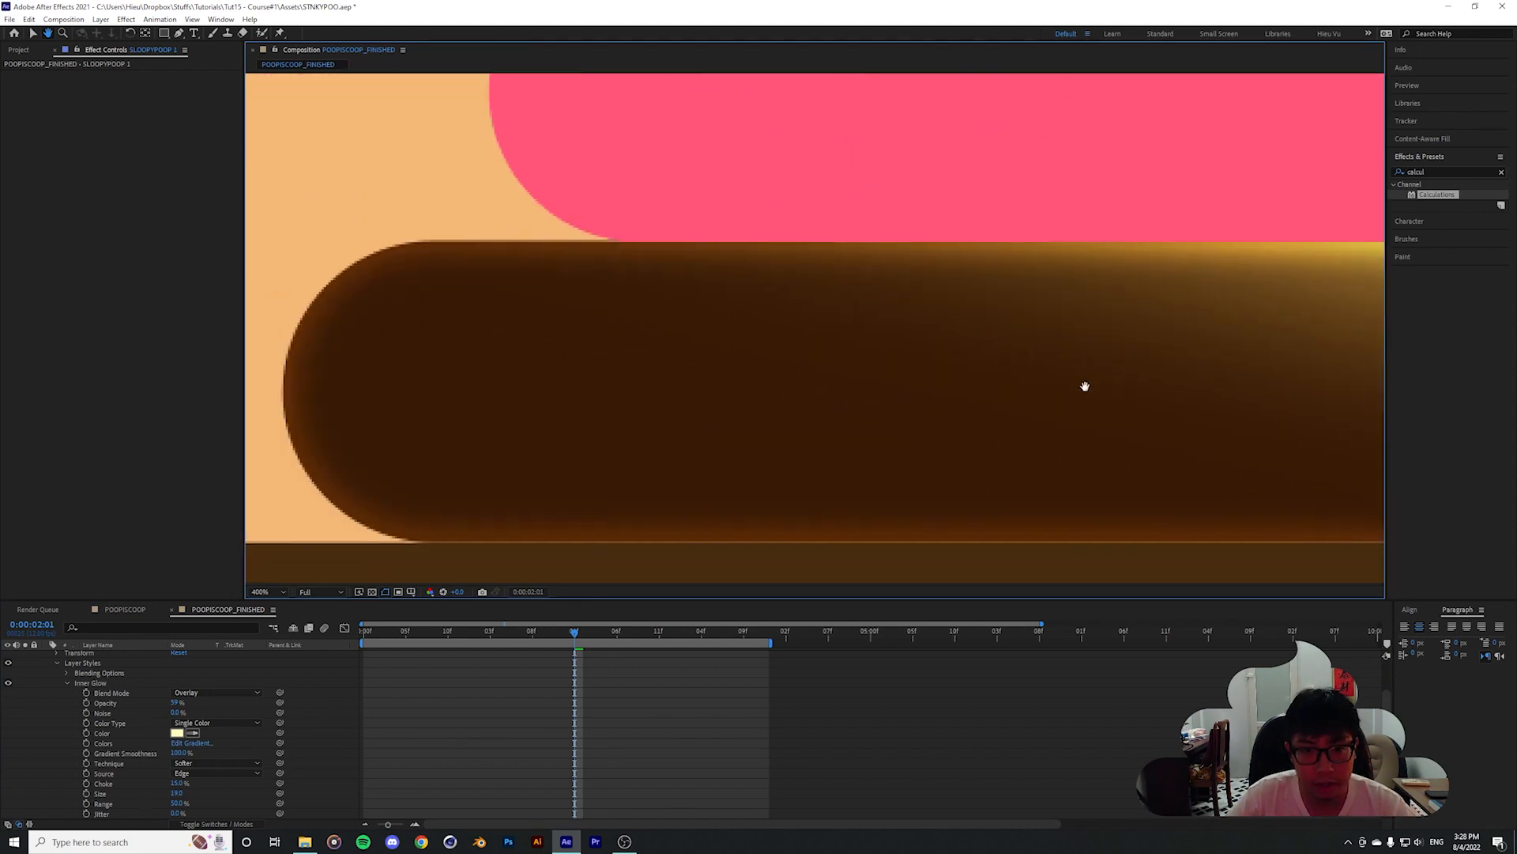
scroll(857, 400, down, 2)
drag(854, 409, 851, 419)
scroll(83, 693, up, 1)
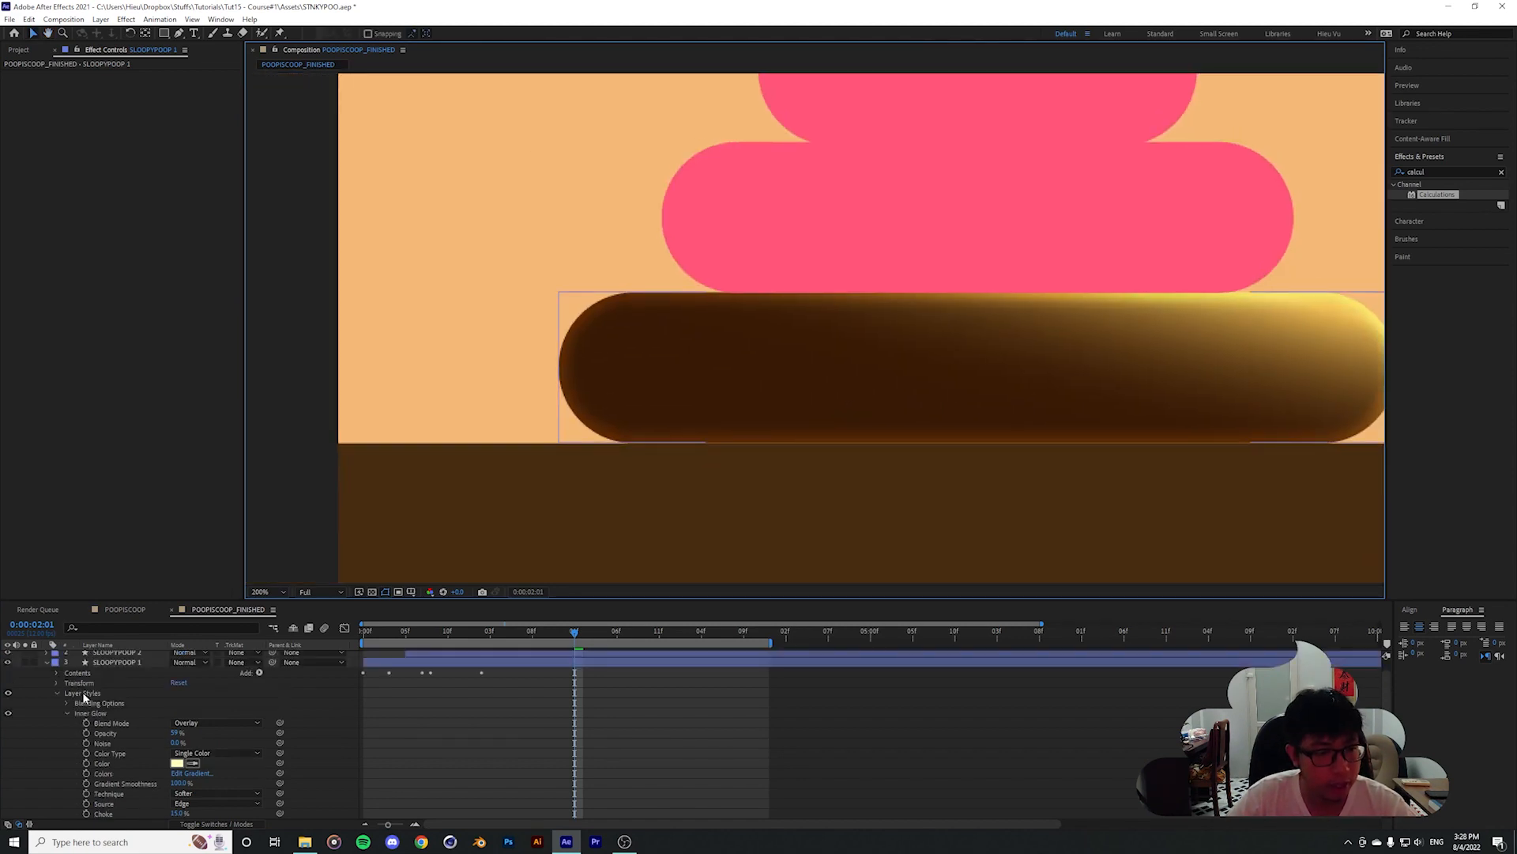
Add an Inner Shadow layer style to SLOOPYPOOP 1
click(66, 714)
right_click(111, 676)
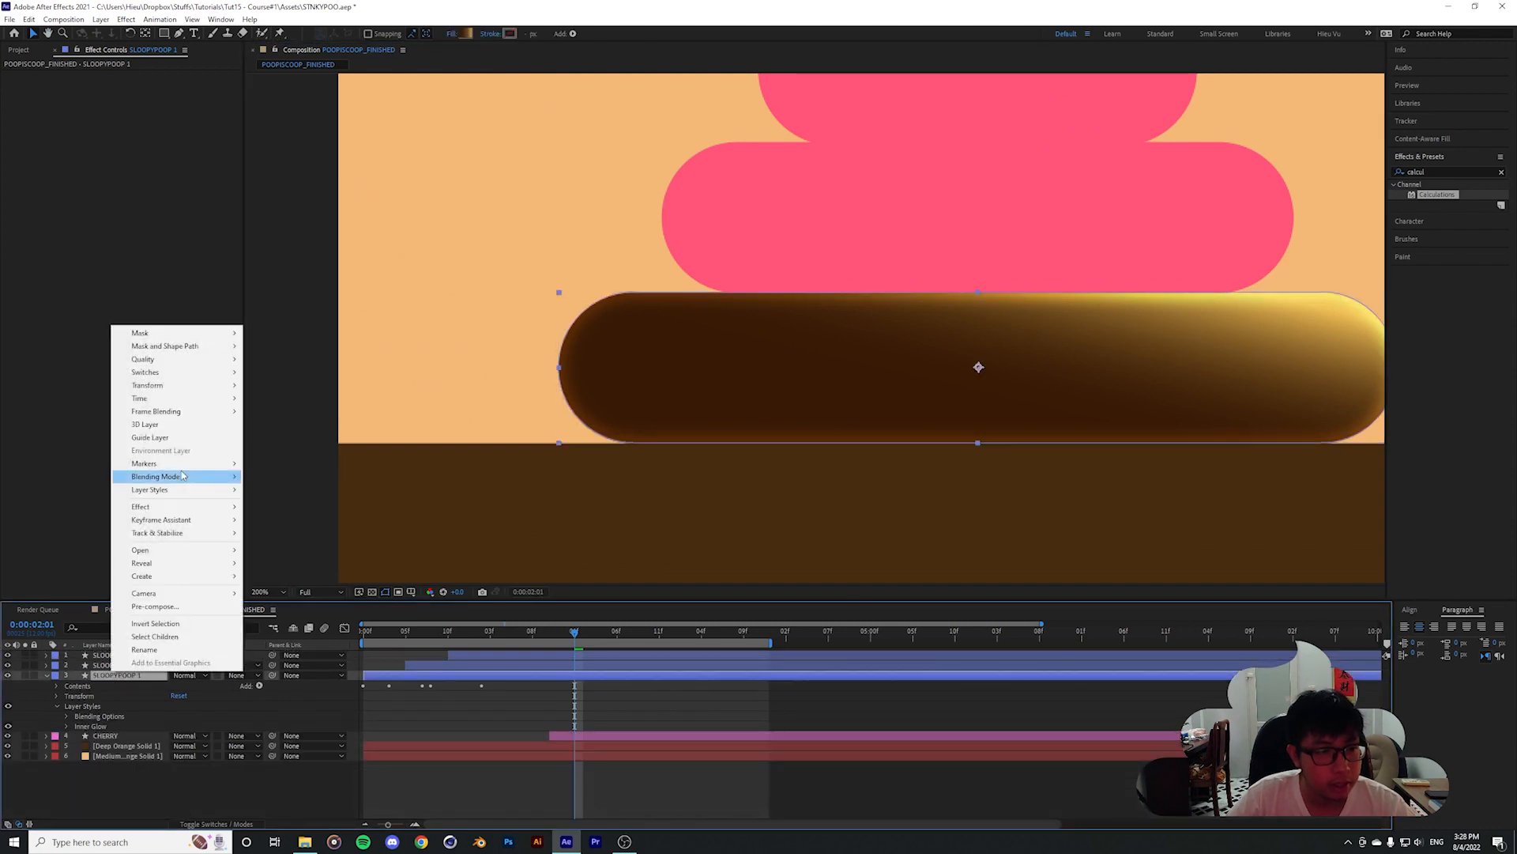
mouse_move(177, 491)
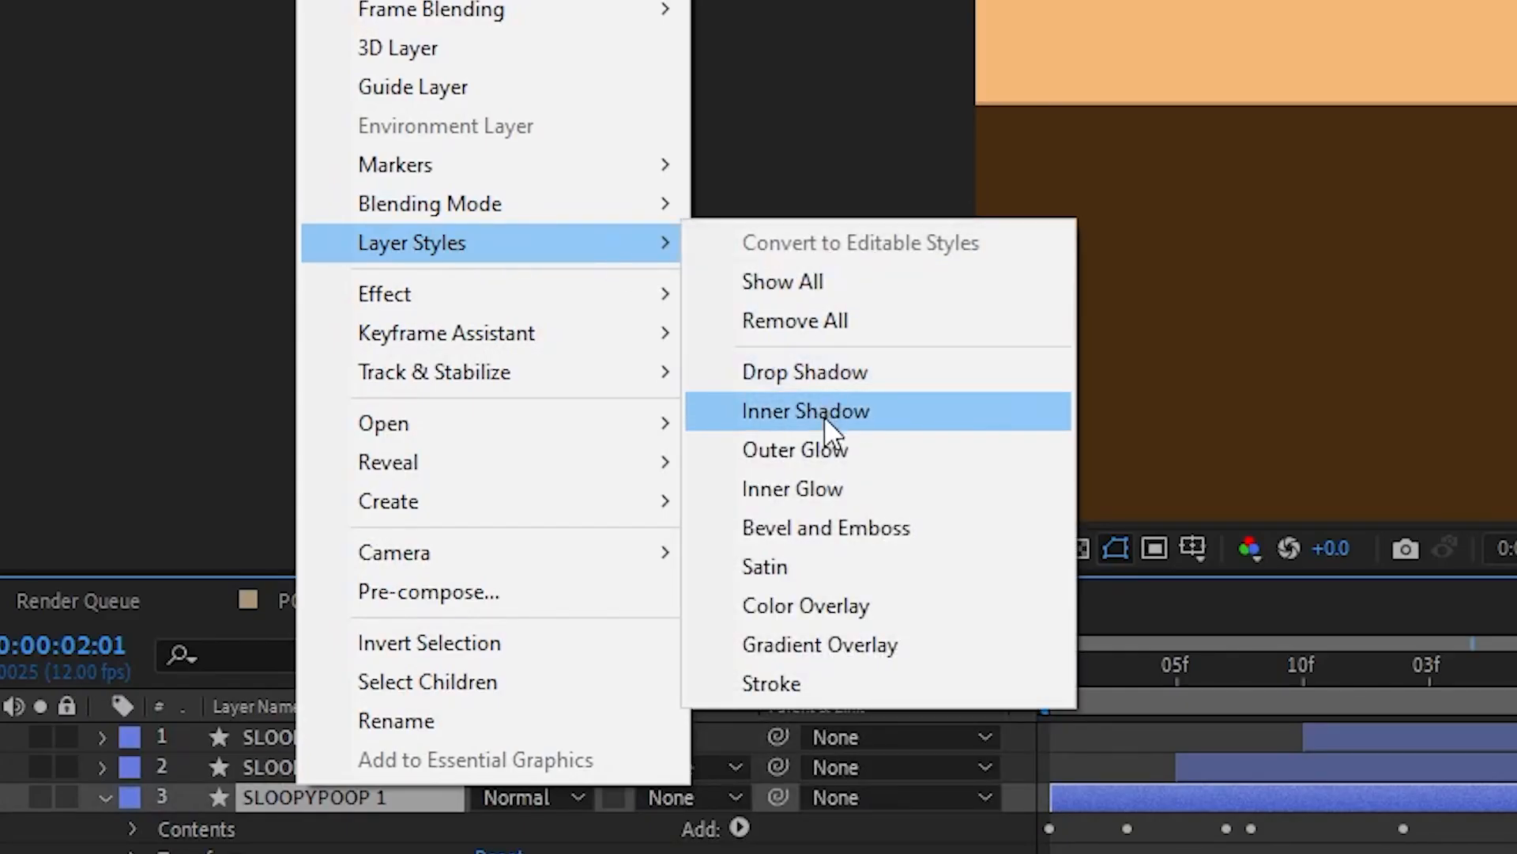
click(289, 547)
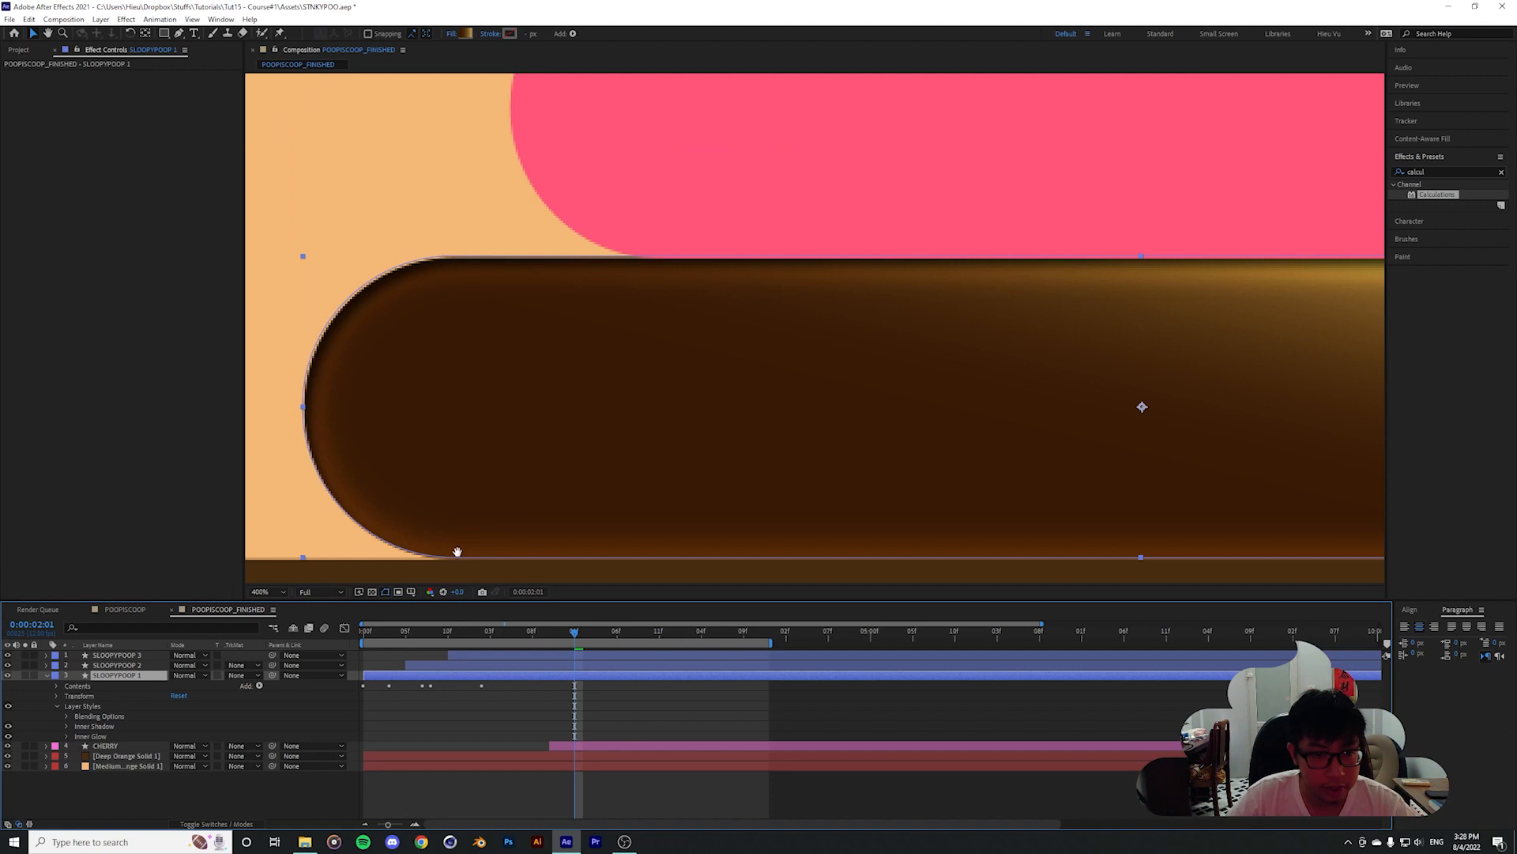
drag(457, 552, 420, 536)
scroll(576, 484, down, 1)
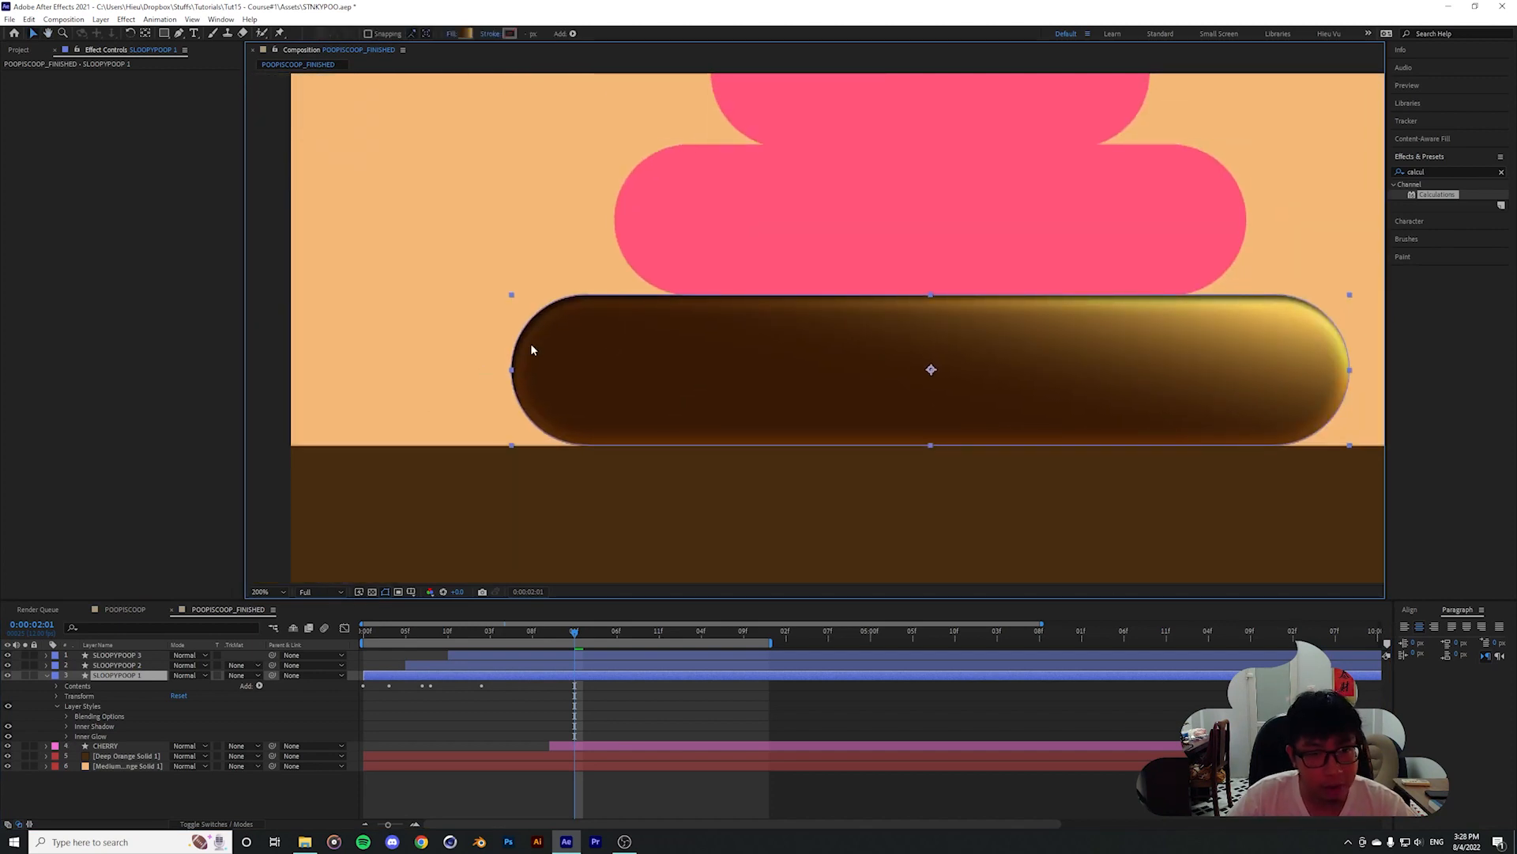
Set the Inner Shadow's Angle to about 244°, its Distance to about 11 and its Size to about 14
click(67, 727)
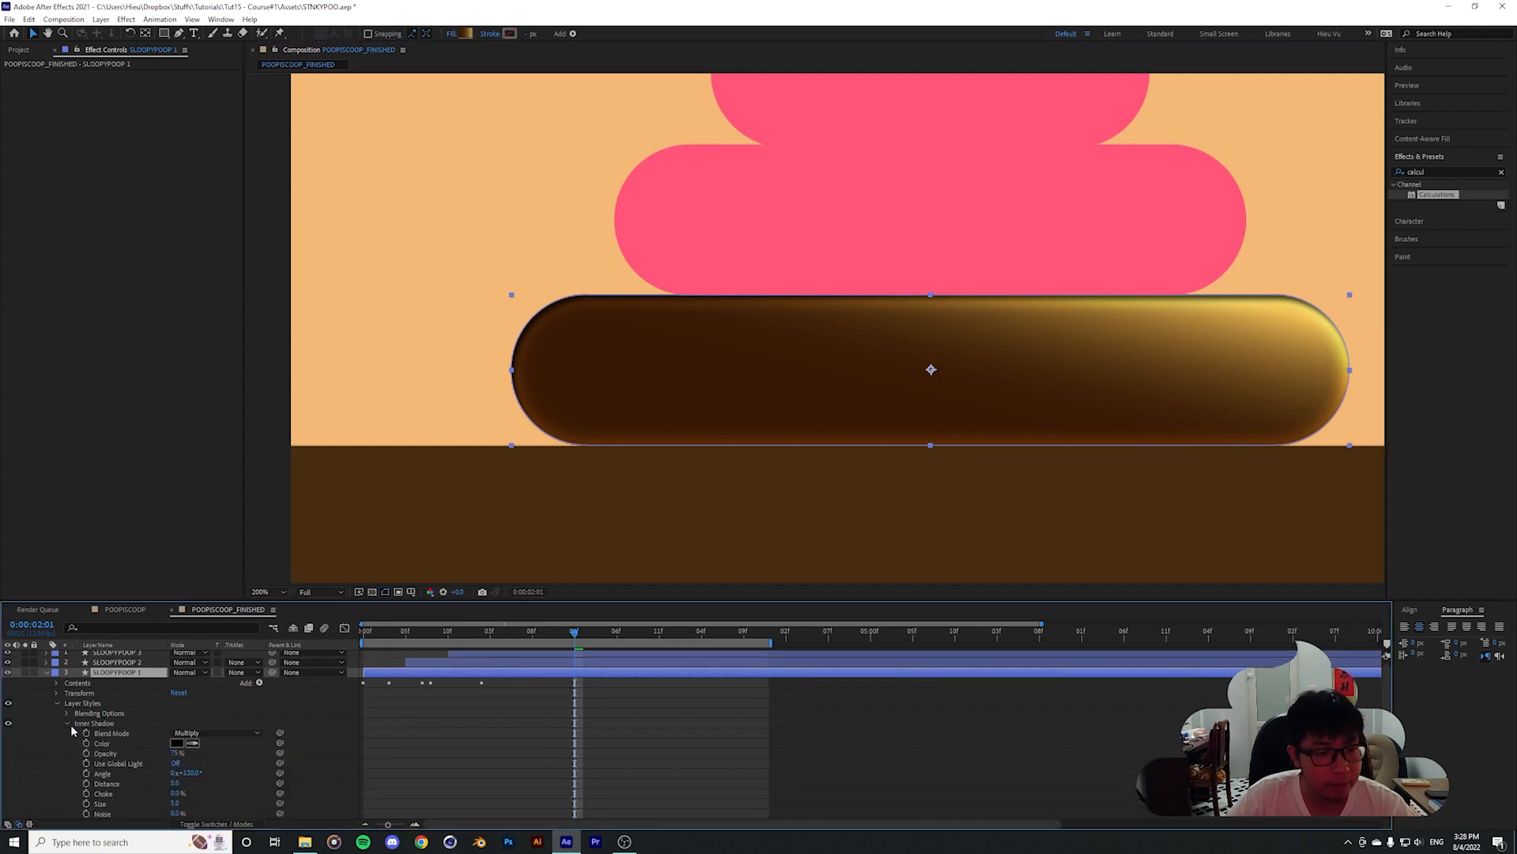
scroll(108, 735, down, 1)
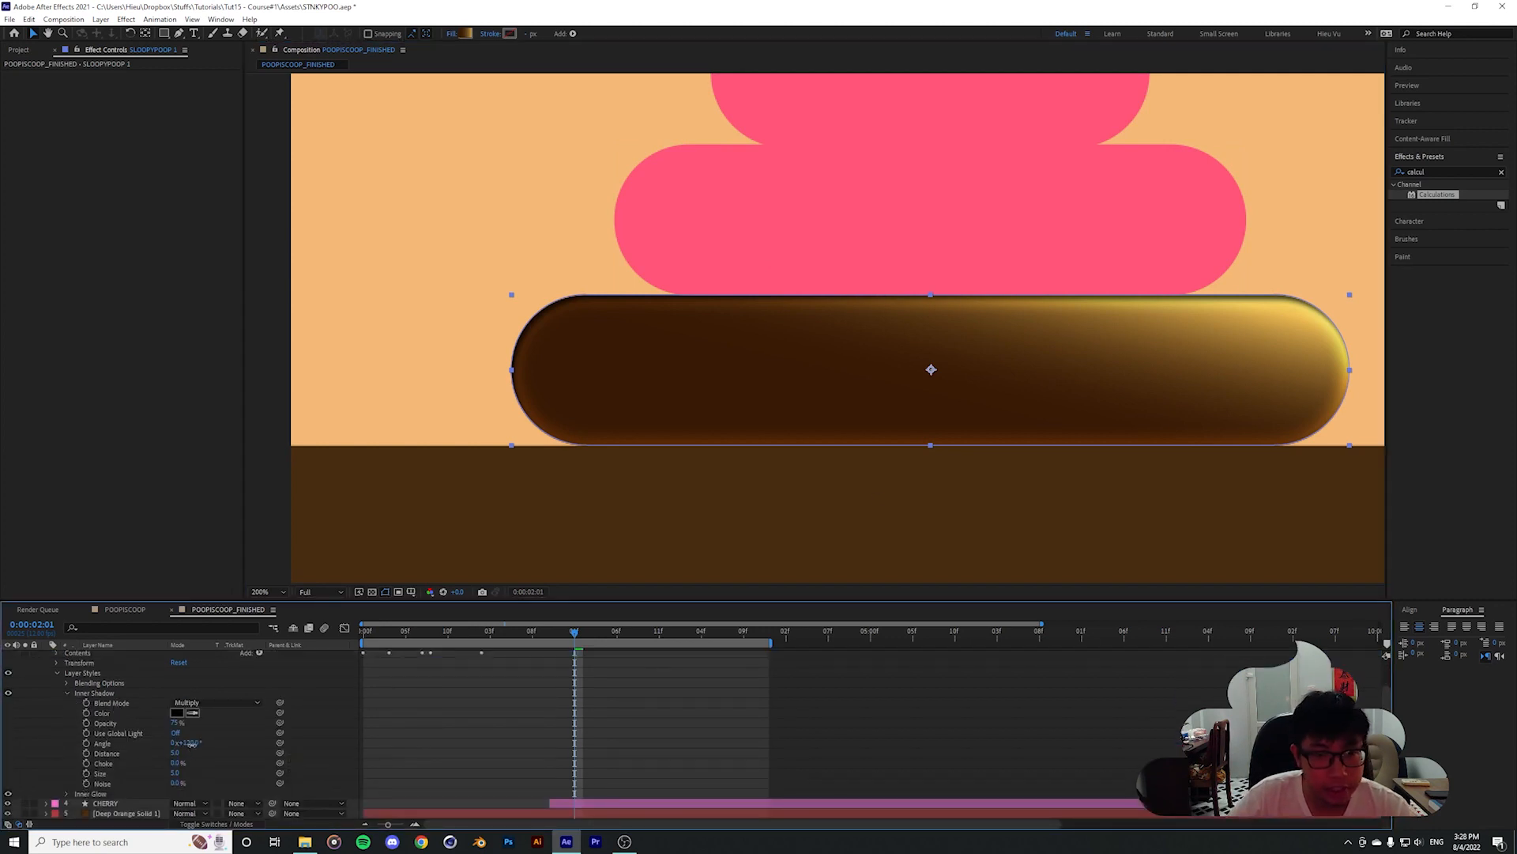
mouse_move(192, 744)
mouse_down()
mouse_move(262, 747)
mouse_move(196, 743)
mouse_up()
scroll(629, 462, up, 1)
drag(633, 461, 787, 441)
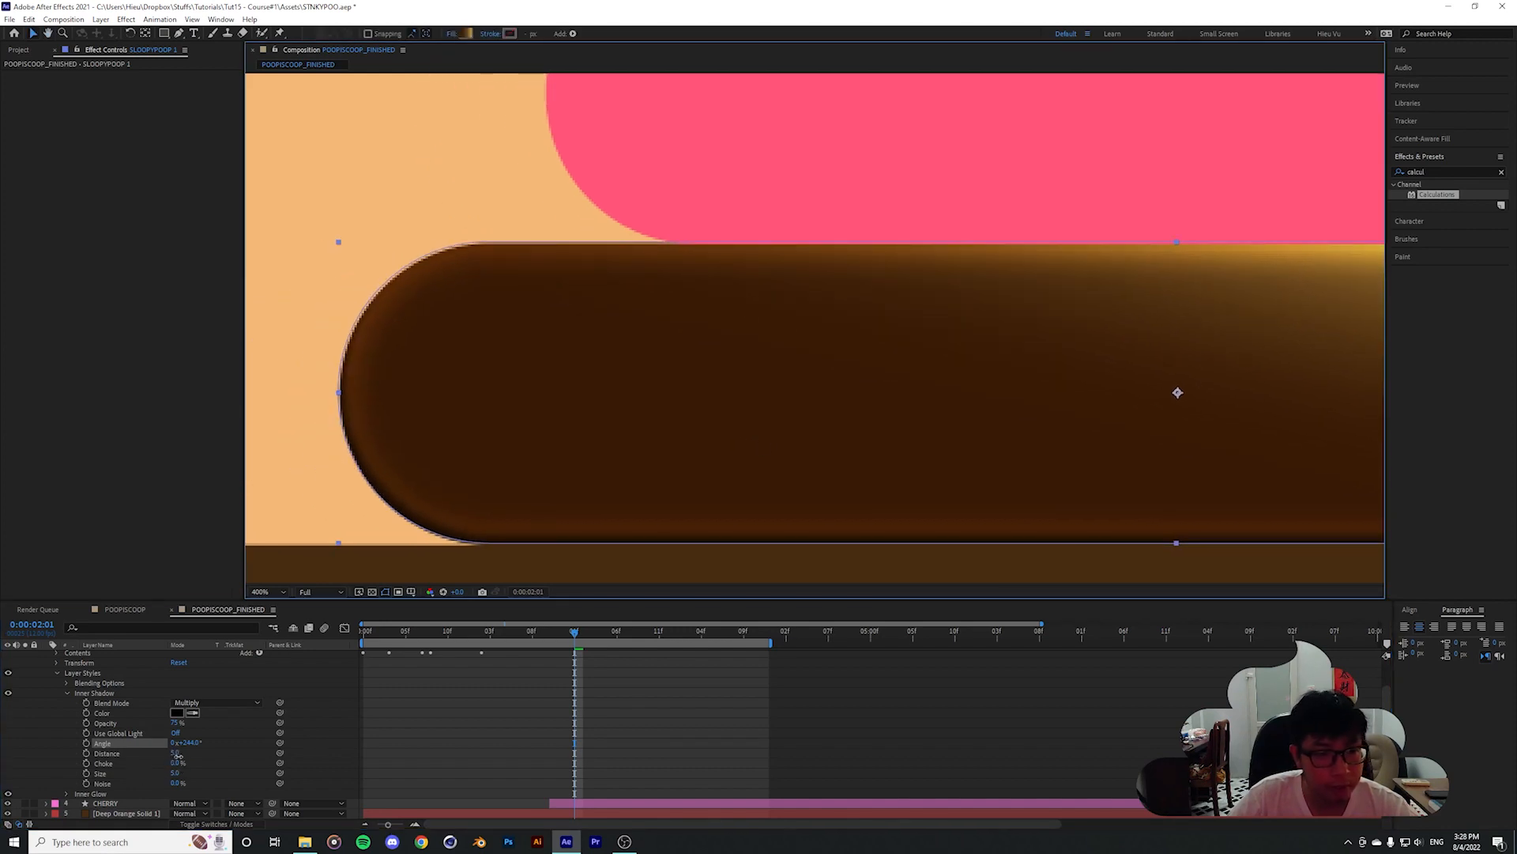
drag(175, 753, 182, 773)
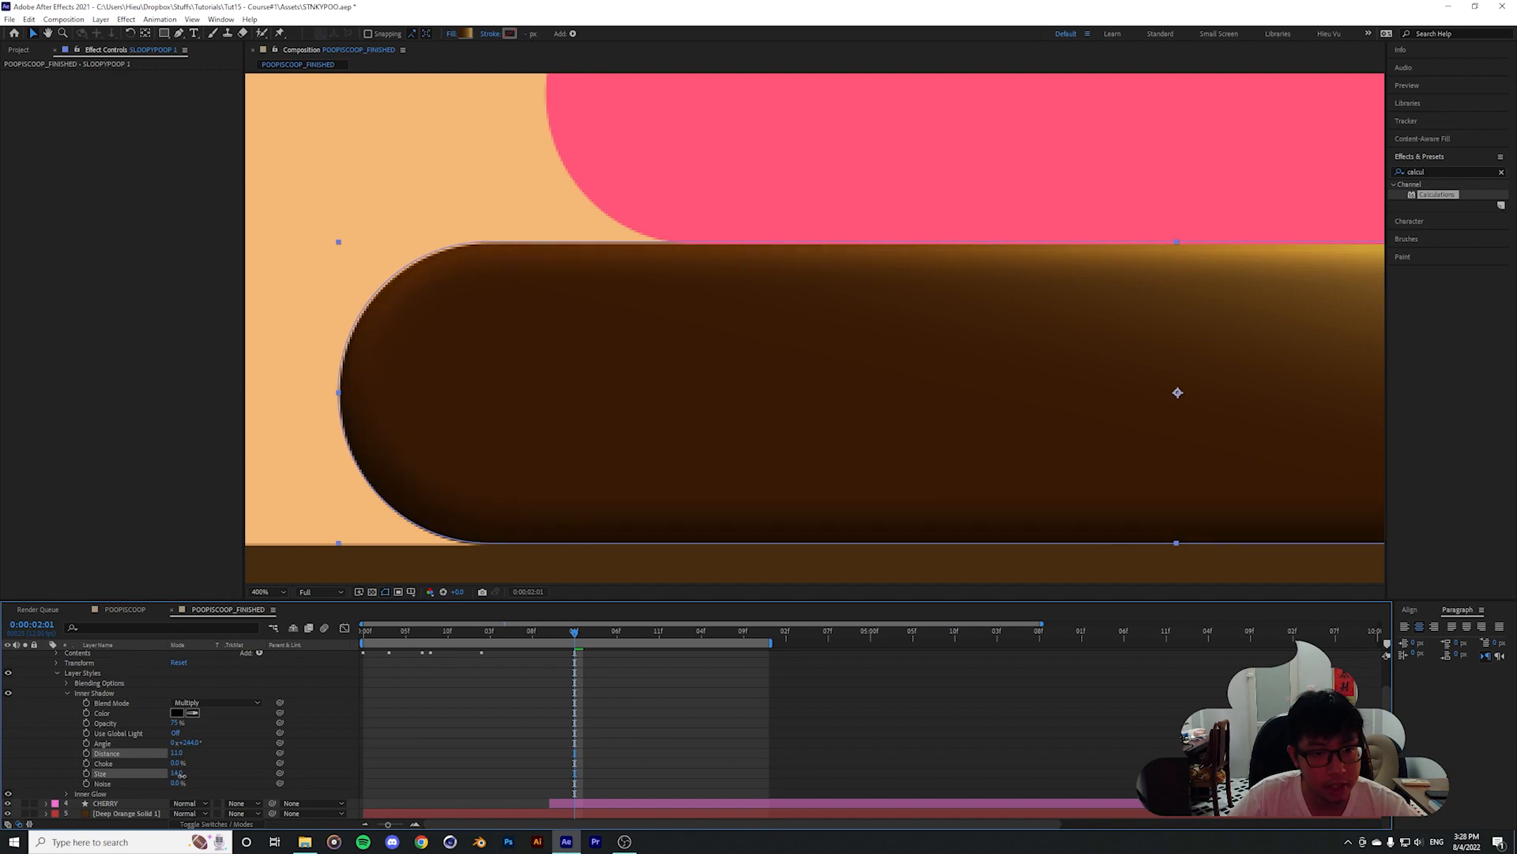
Set the Inner Shadow's color to a very dark brown (about 180903) and its Opacity to about 87%
click(176, 713)
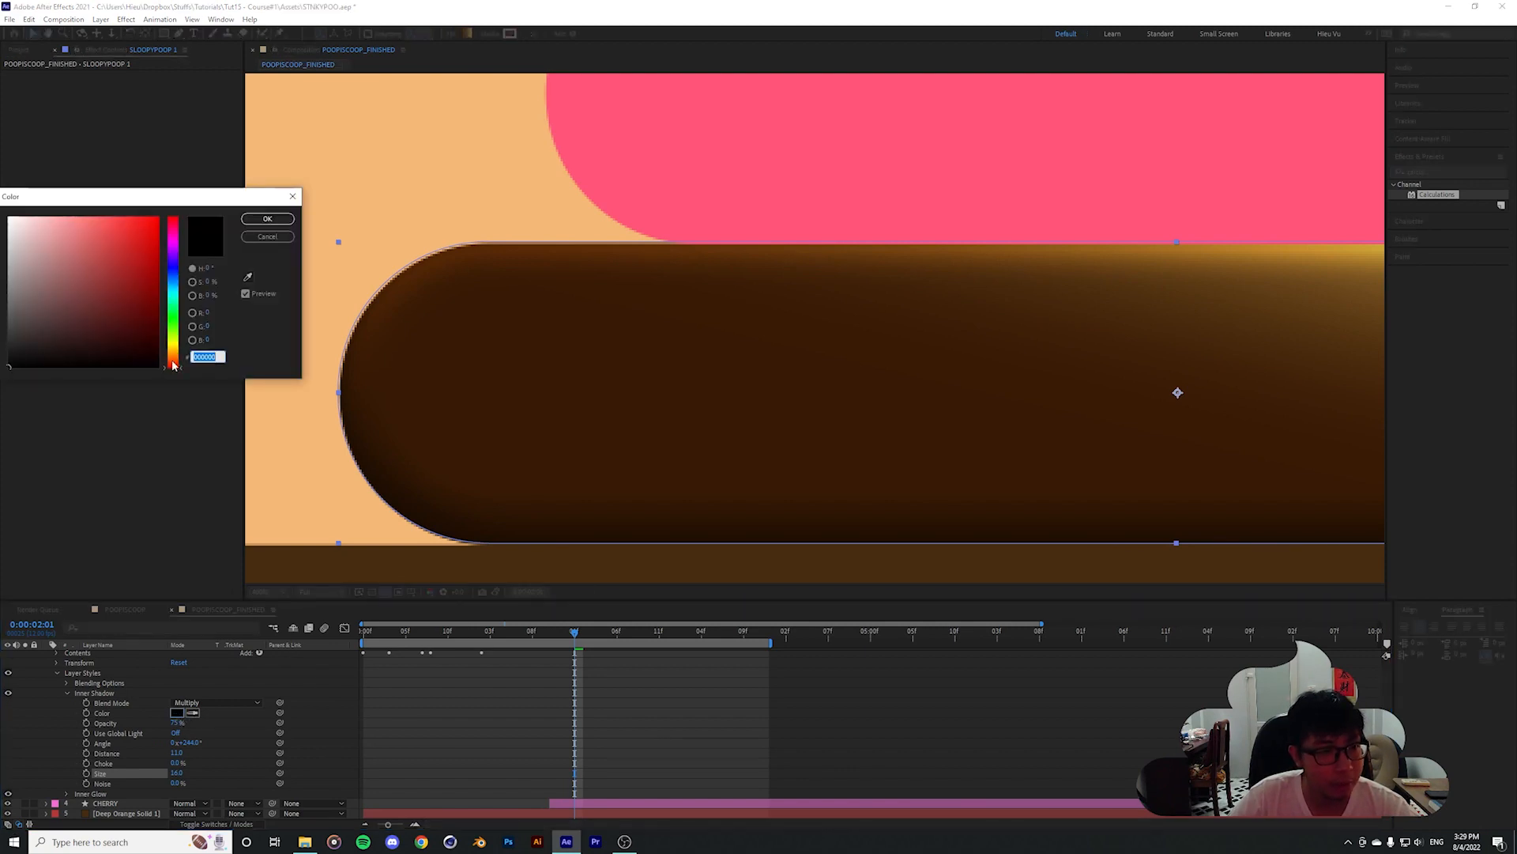
mouse_move(121, 331)
mouse_down()
mouse_move(152, 331)
mouse_move(169, 361)
mouse_move(146, 349)
mouse_up()
click(172, 359)
click(174, 358)
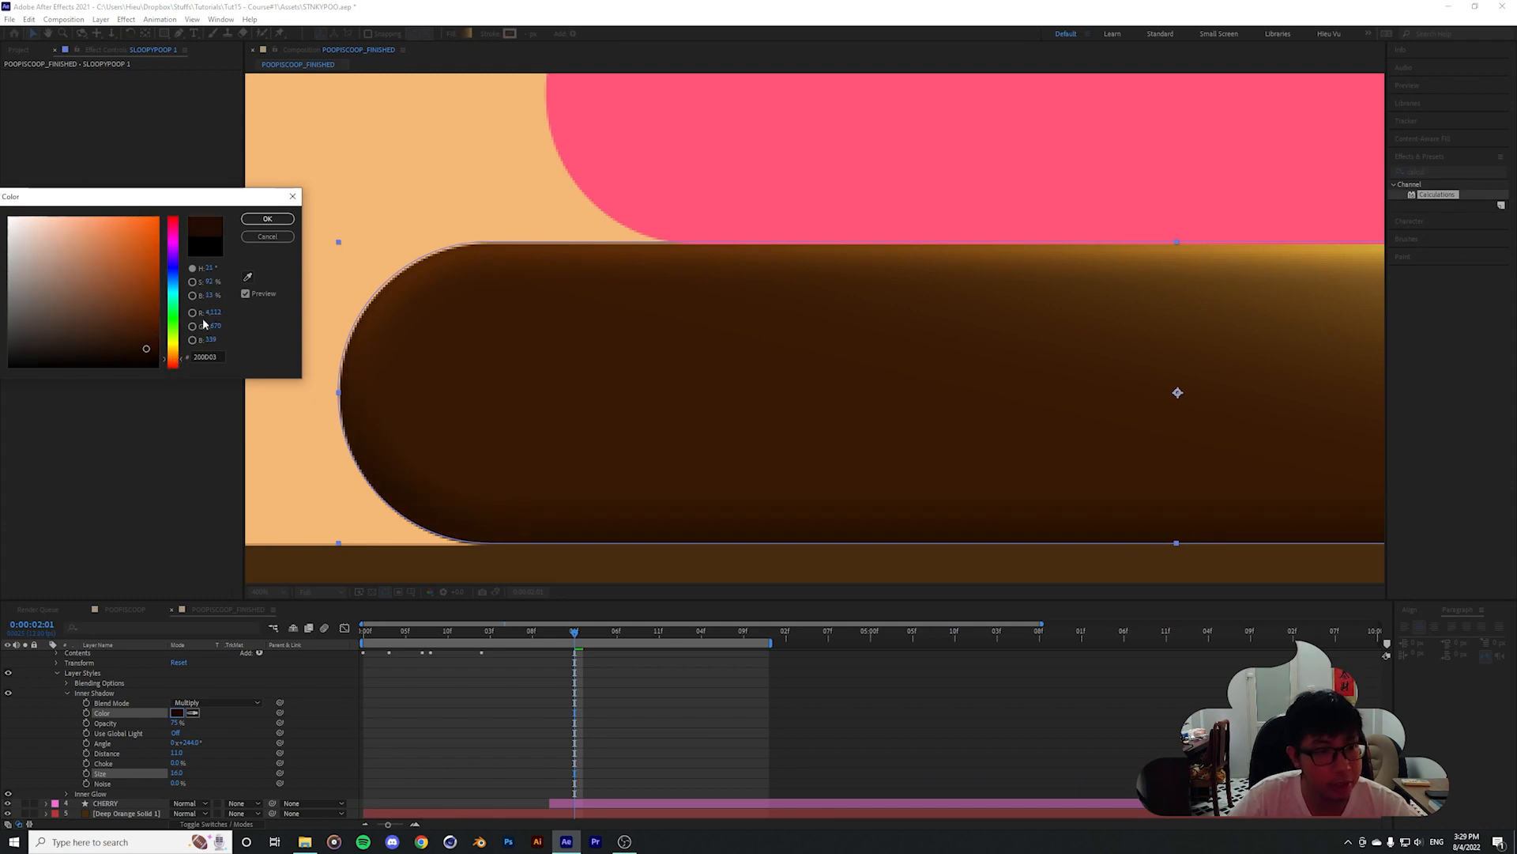
click(267, 219)
scroll(511, 481, down, 1)
scroll(633, 485, up, 1)
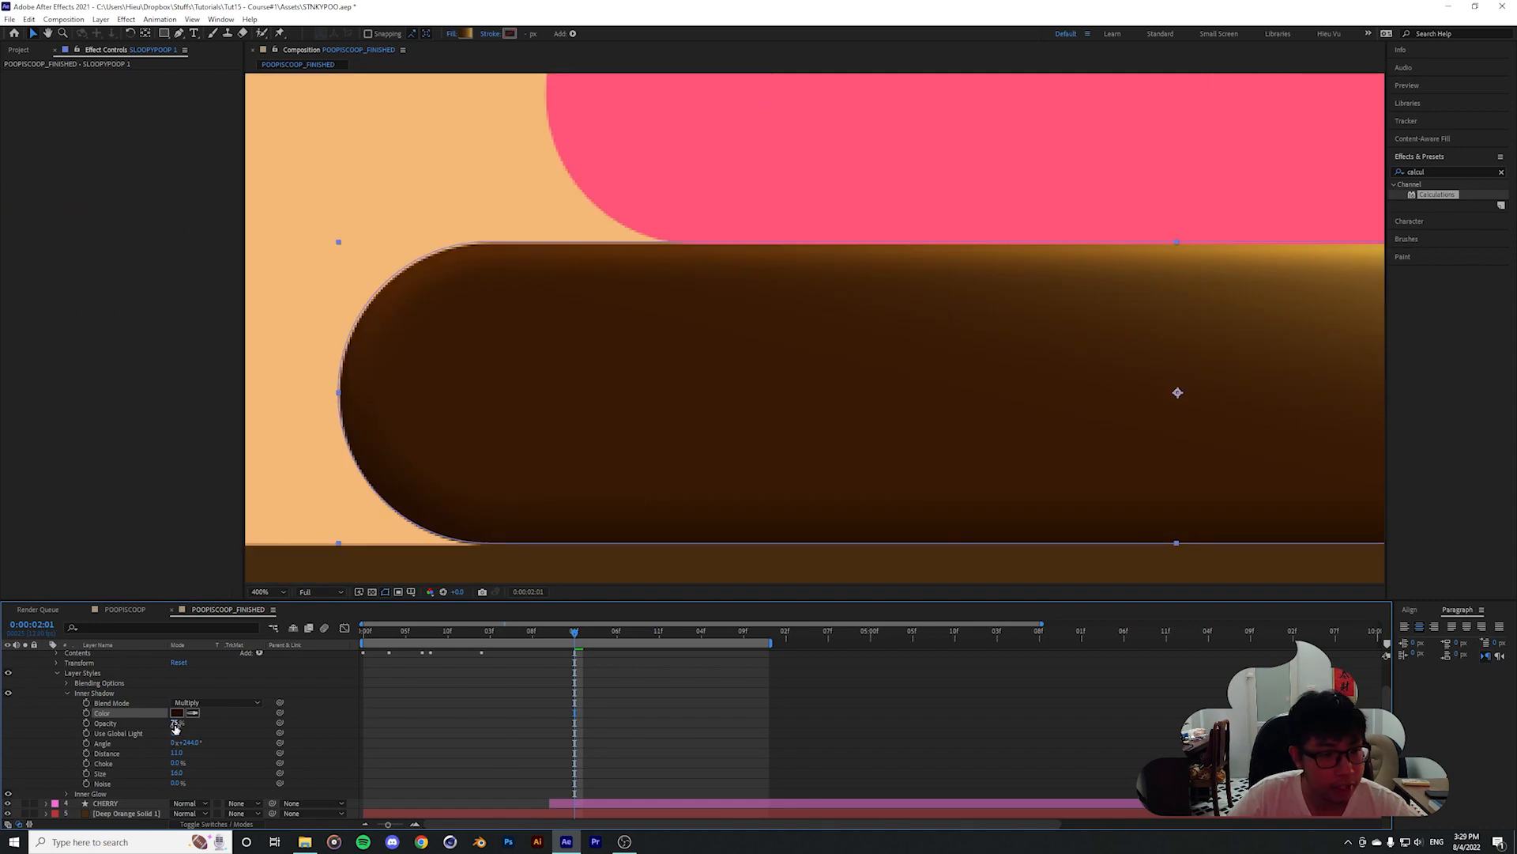
drag(175, 724, 173, 724)
click(177, 713)
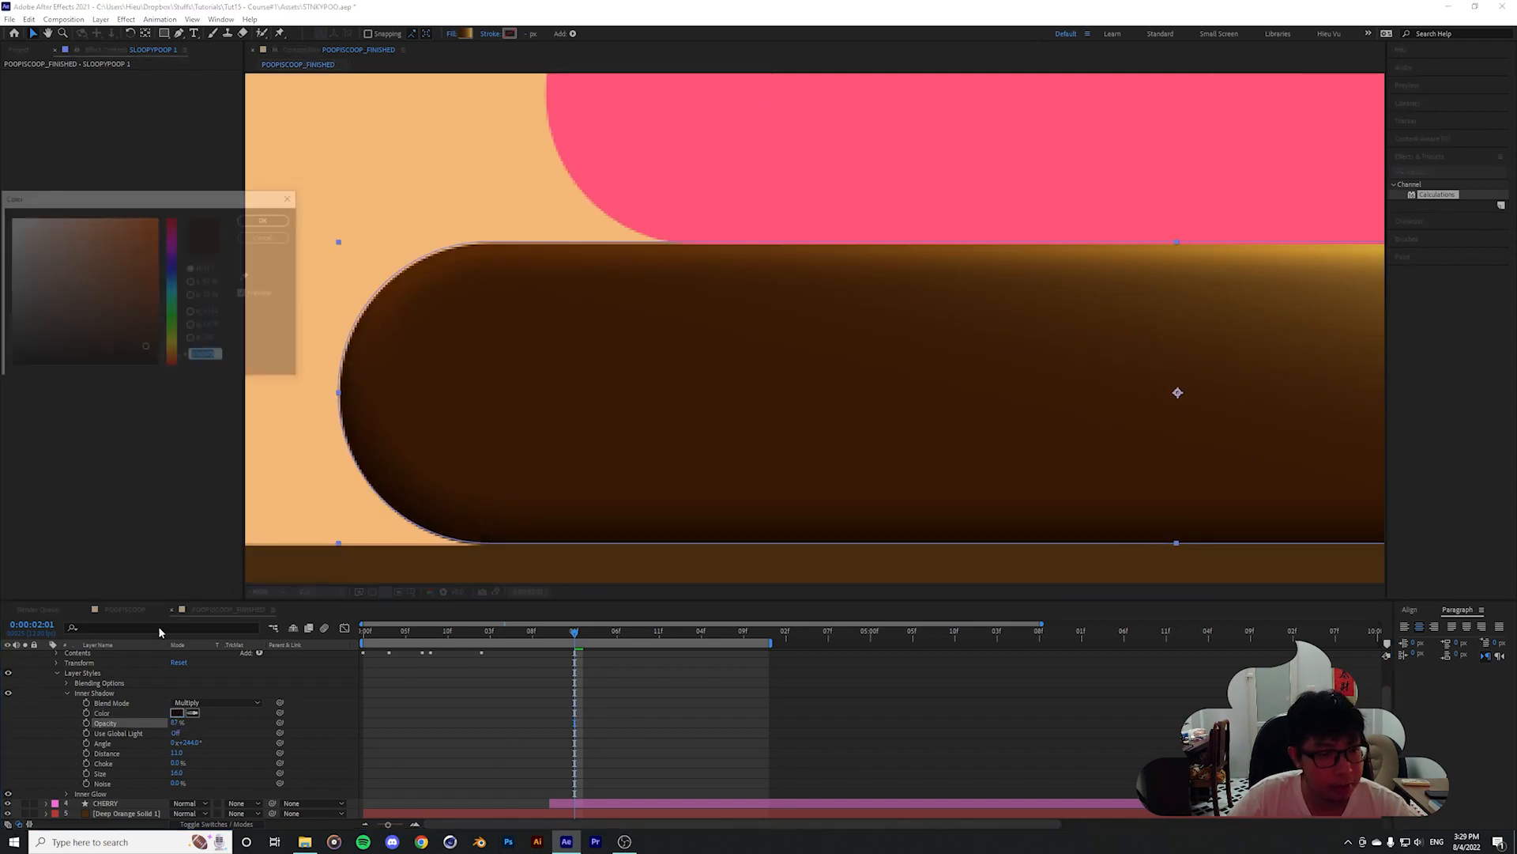
drag(174, 358, 138, 350)
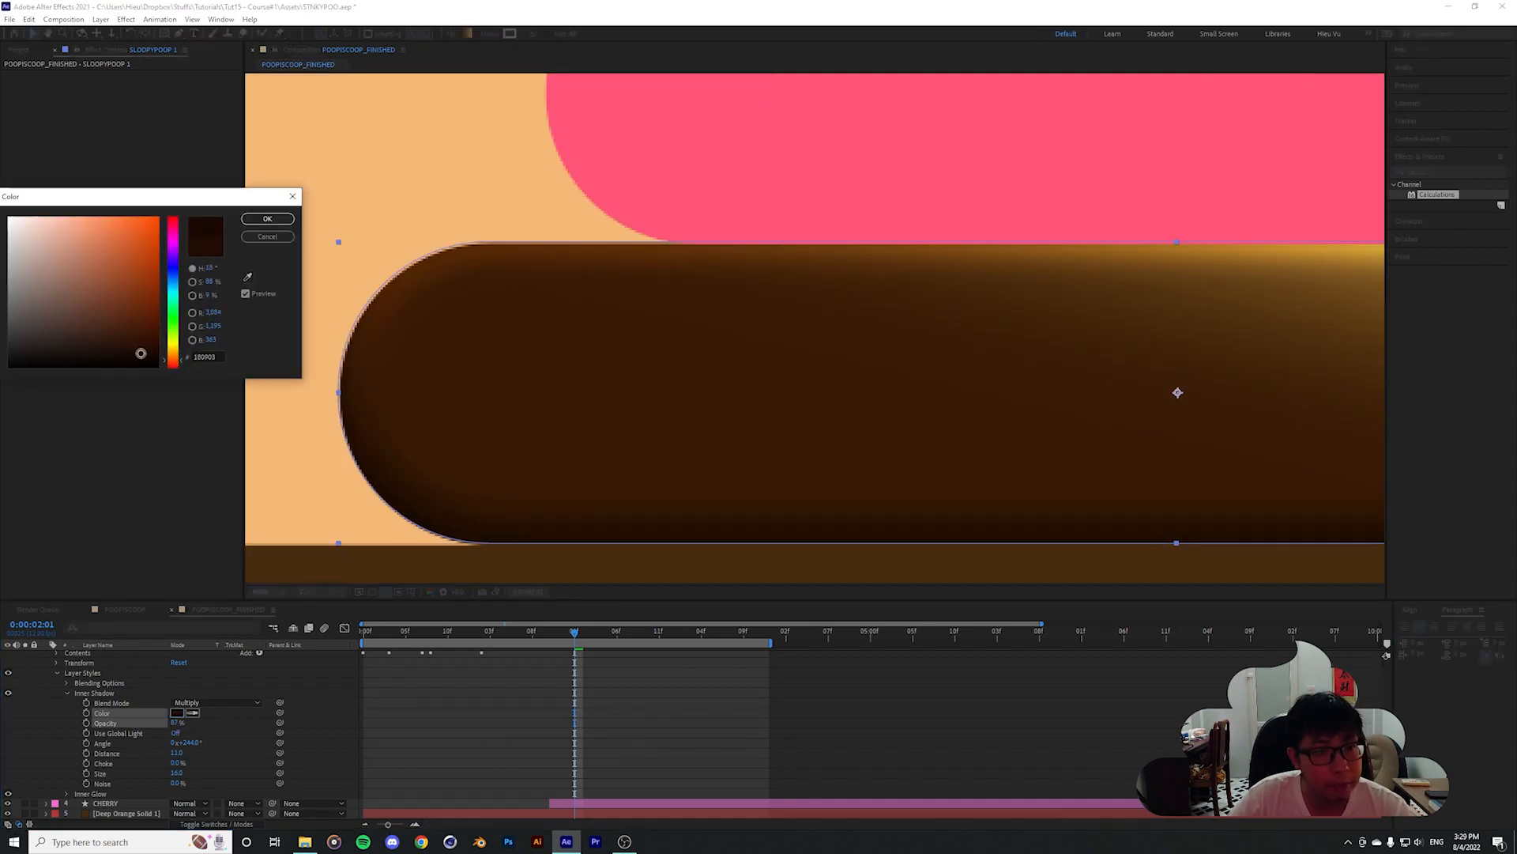
key(Return)
Set the Inner Shadow's Distance to about 16, its Size to about 15 and its blend mode to Overlay
drag(180, 757, 183, 776)
click(201, 702)
click(219, 499)
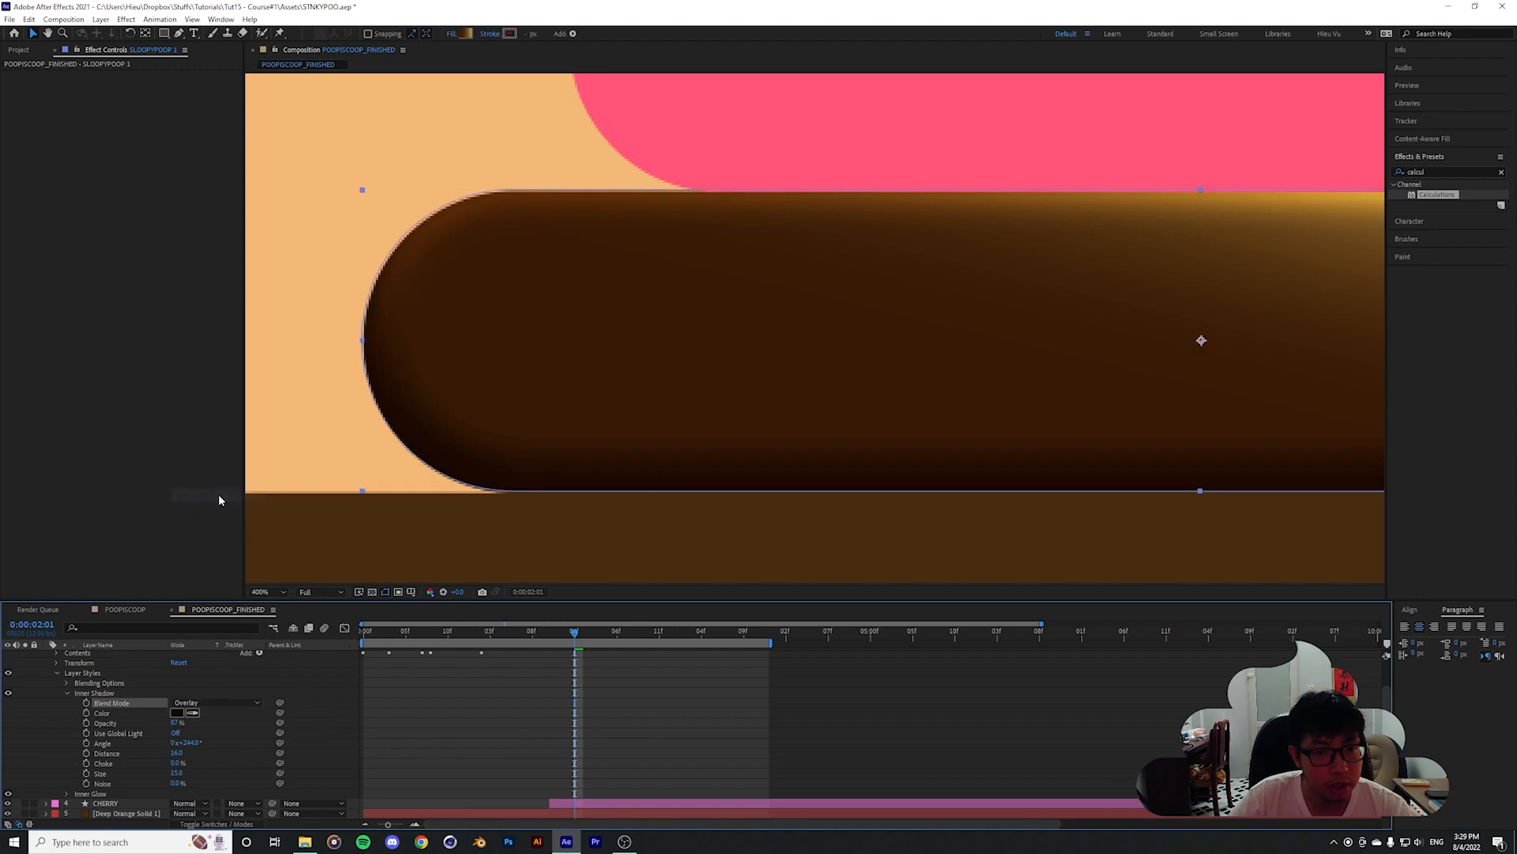
click(204, 731)
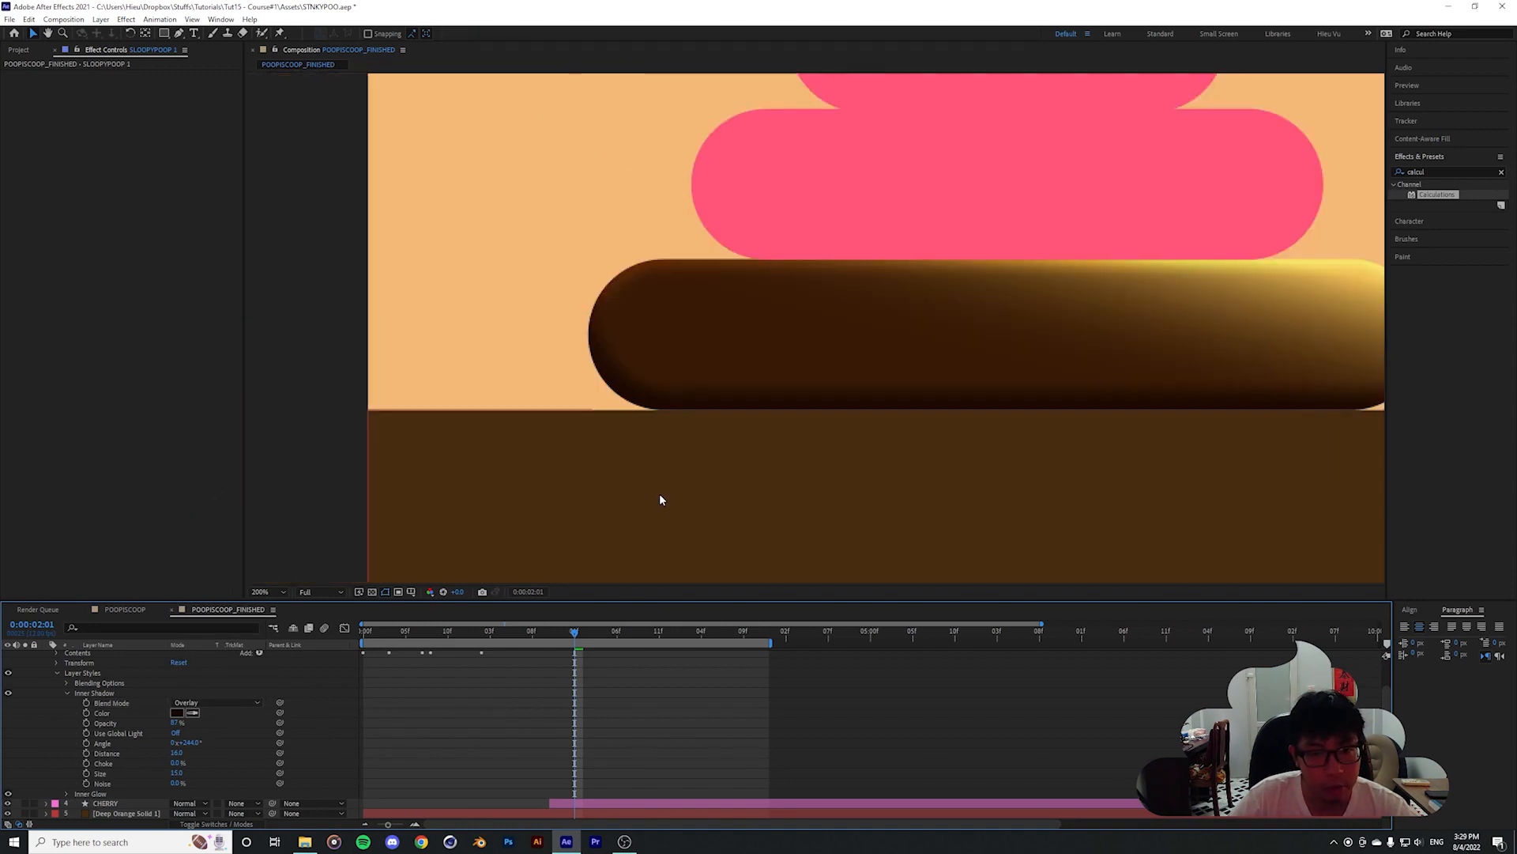
key(comma)
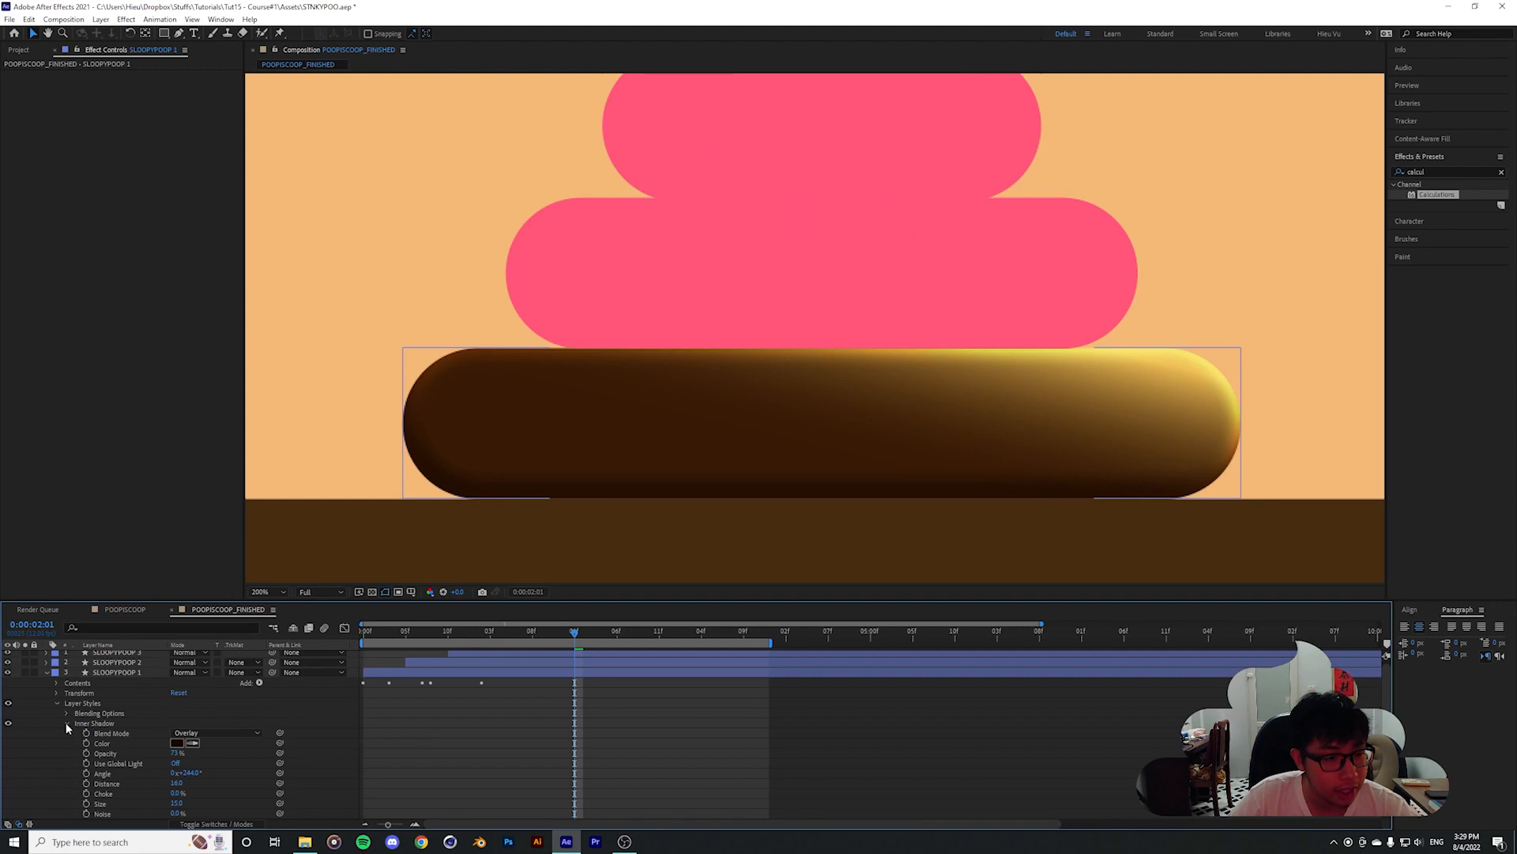
Add a Bevel and Emboss layer style to SLOOPYPOOP 1
click(67, 724)
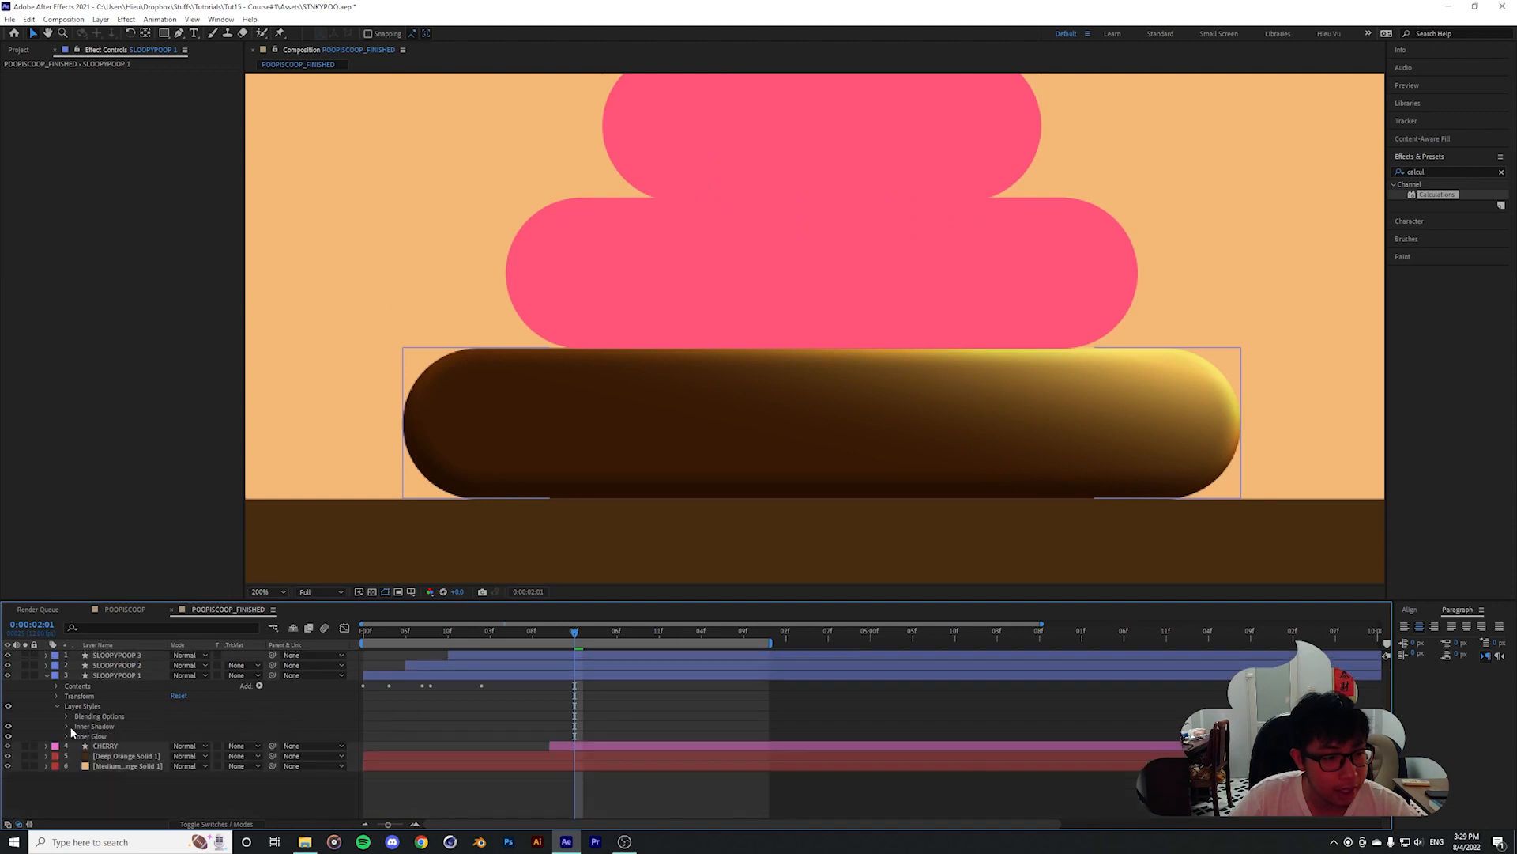
right_click(119, 677)
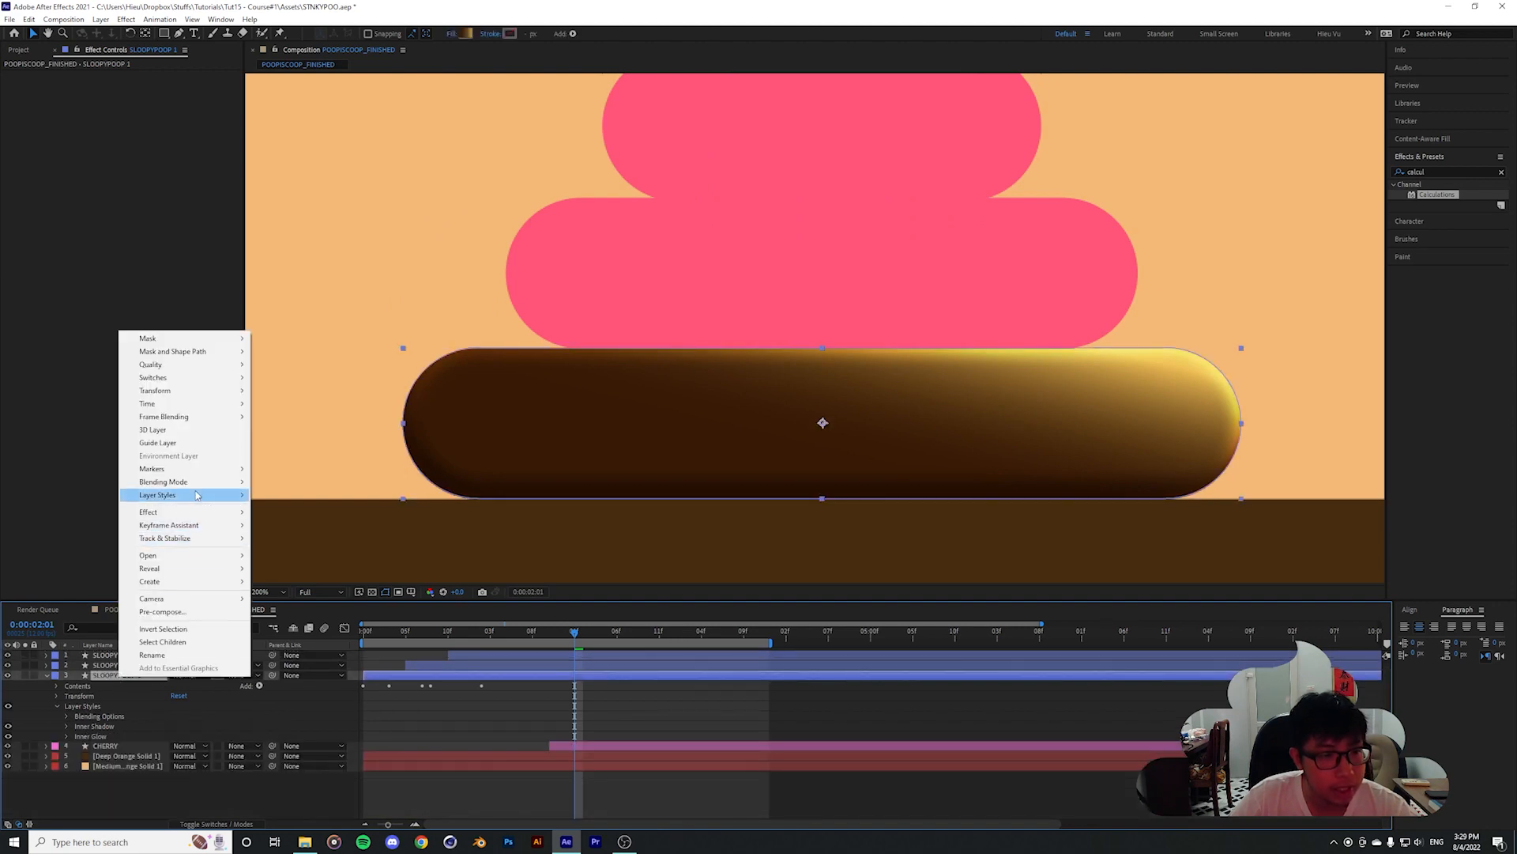
mouse_move(249, 495)
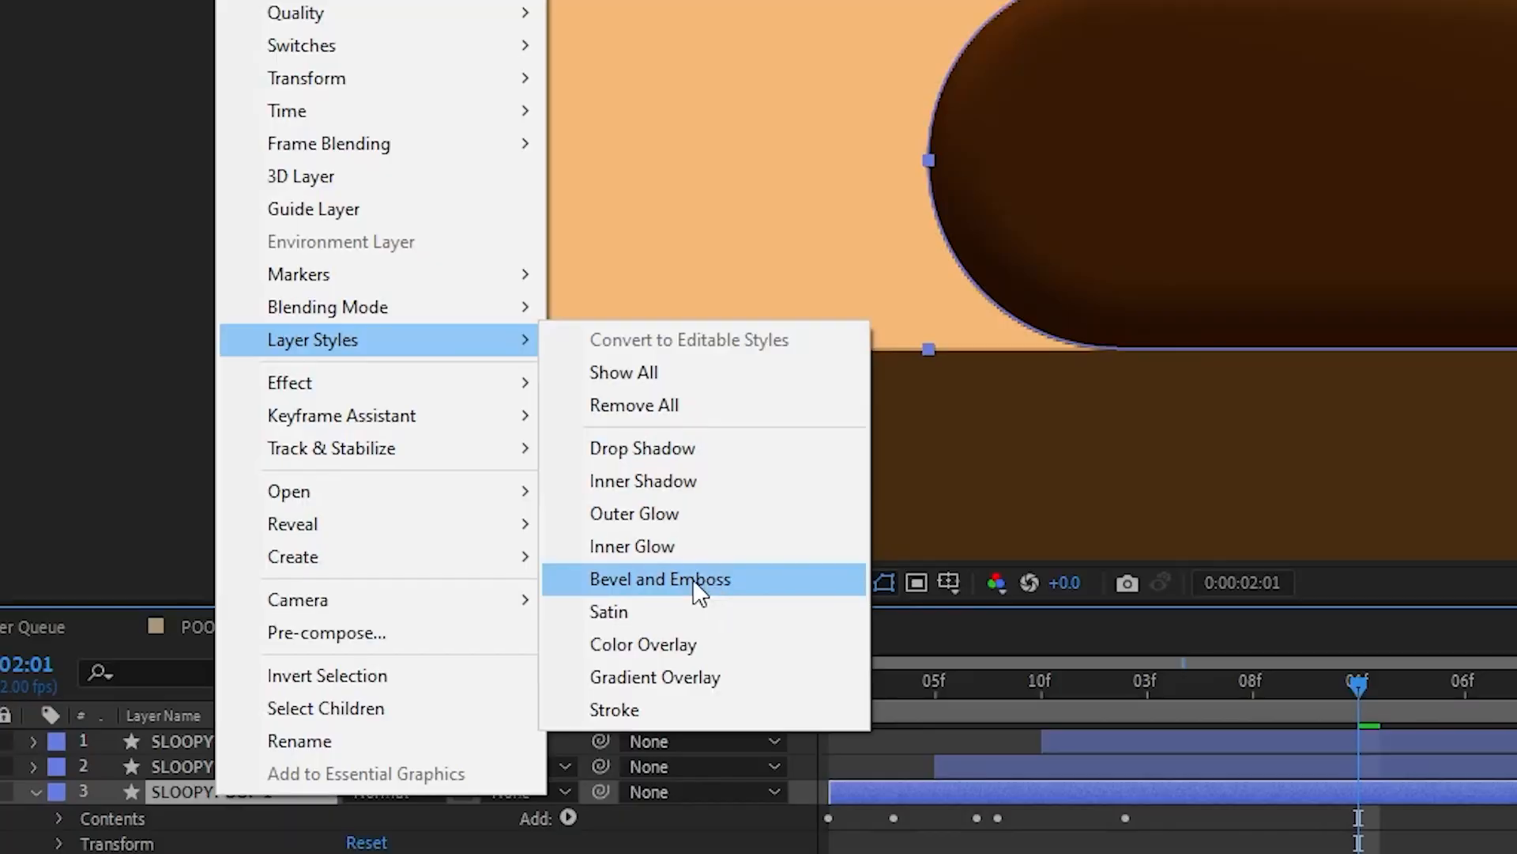
click(698, 589)
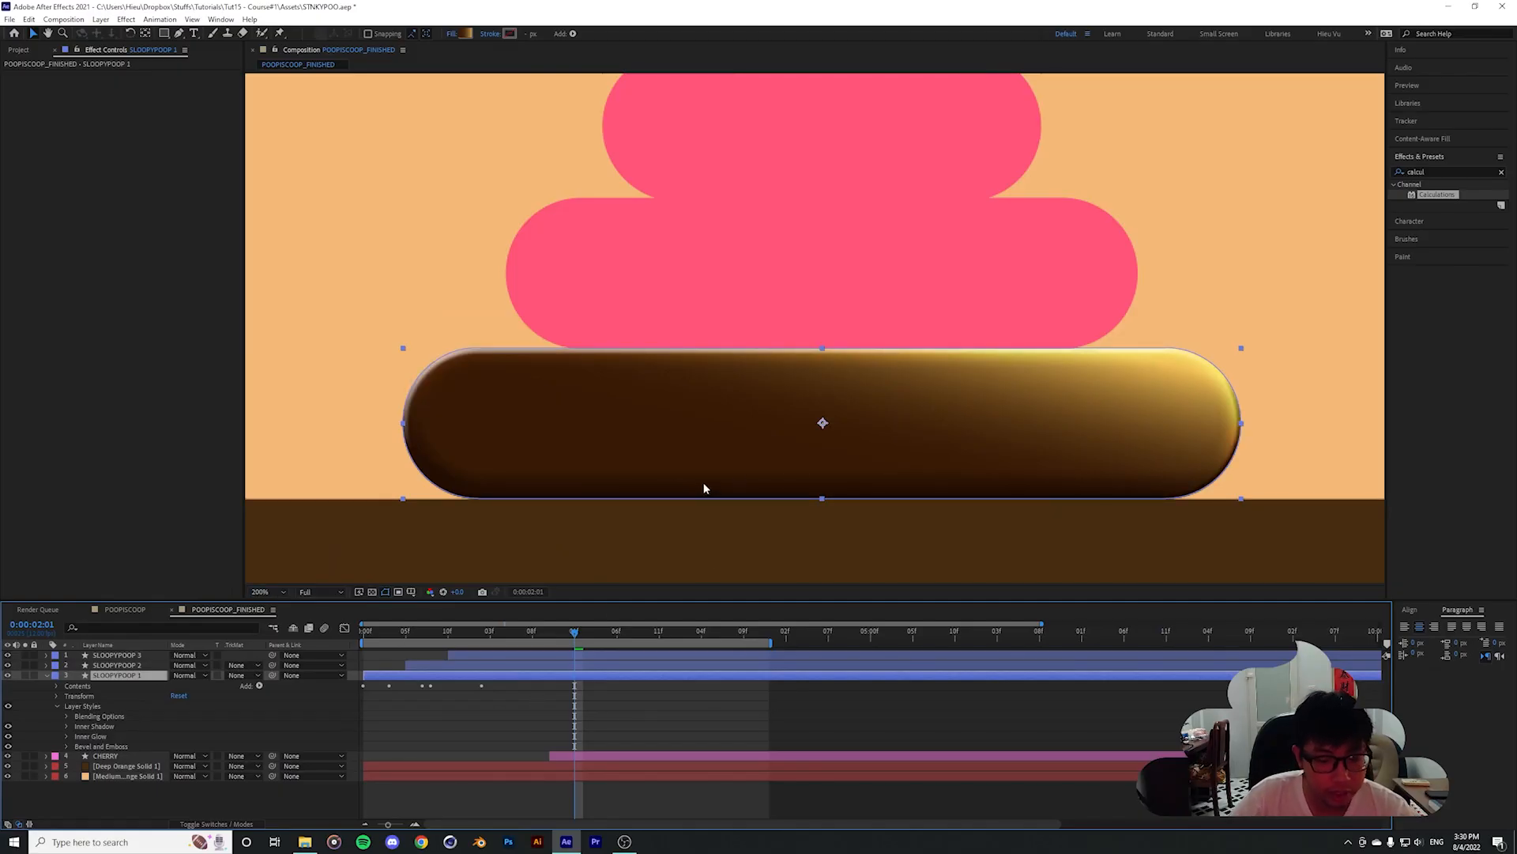
drag(740, 481, 736, 439)
scroll(615, 433, up, 1)
scroll(735, 439, down, 1)
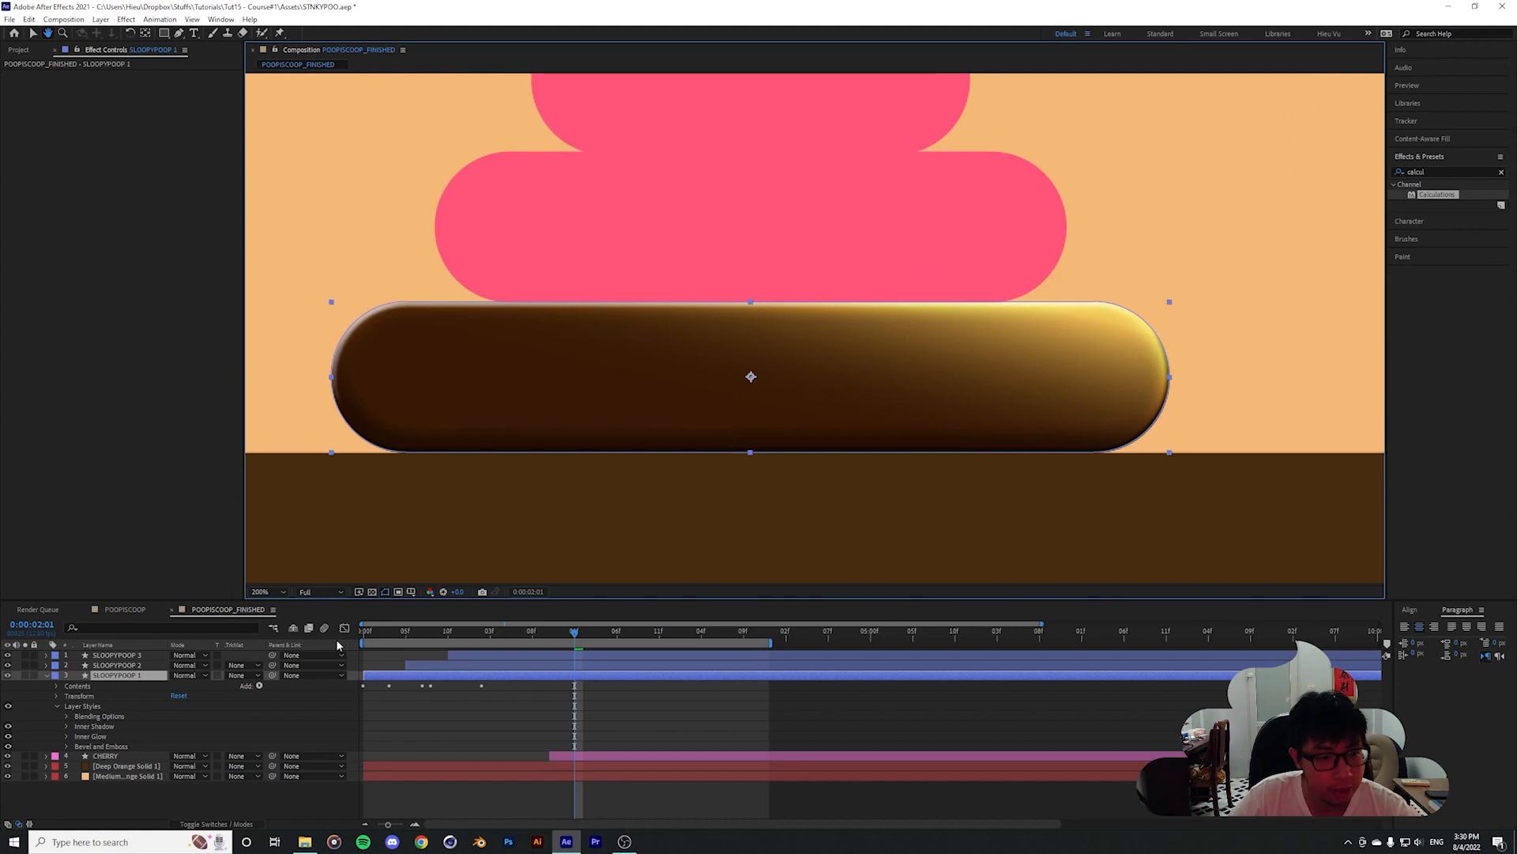
Set the Bevel and Emboss Angle to about 59° and its Size to about 21
click(67, 747)
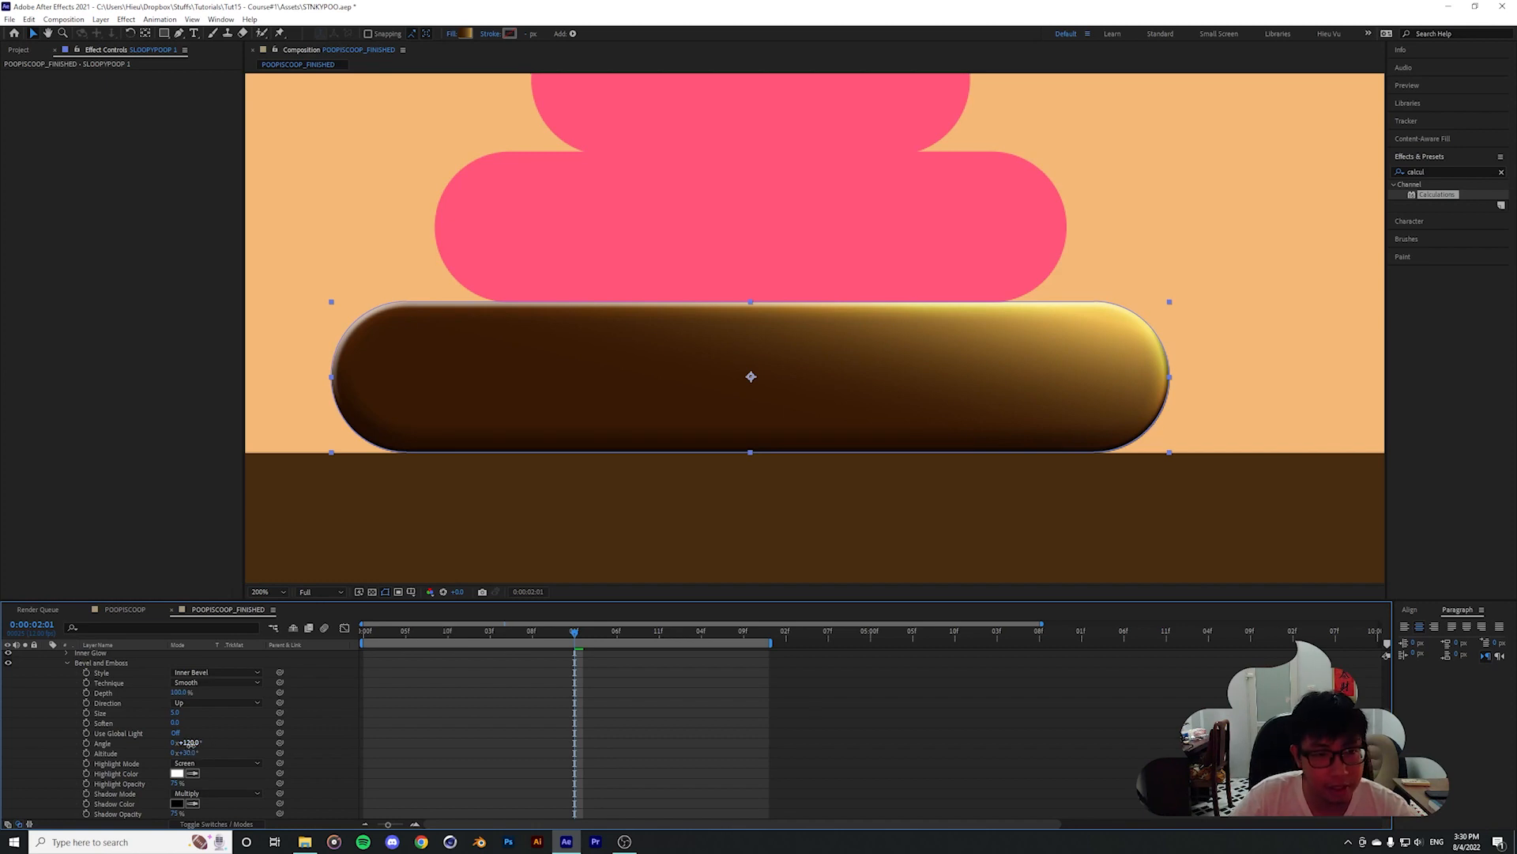
drag(190, 743, 142, 747)
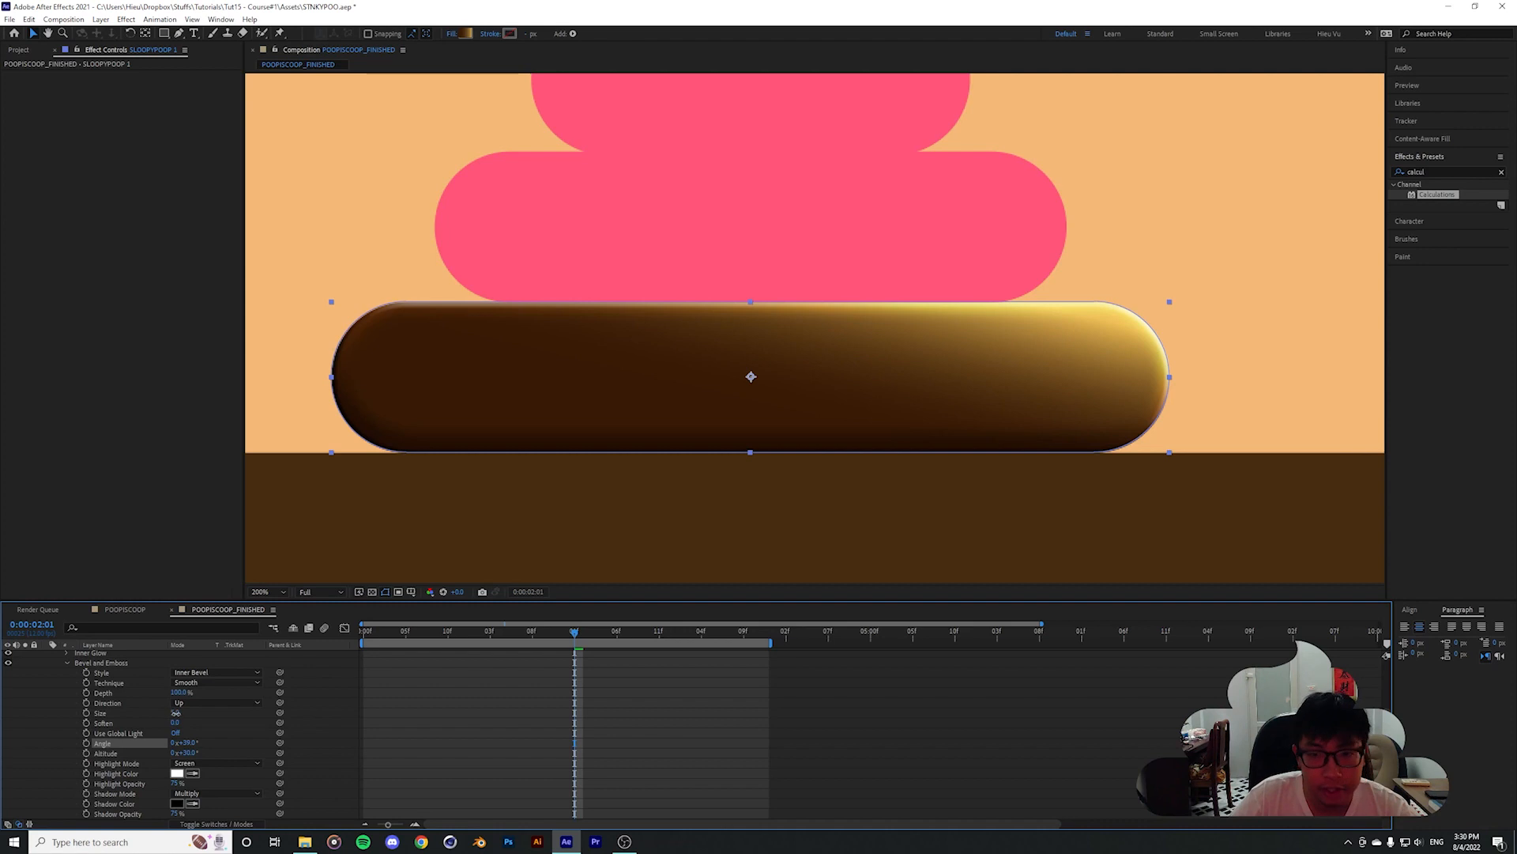
drag(174, 713, 184, 712)
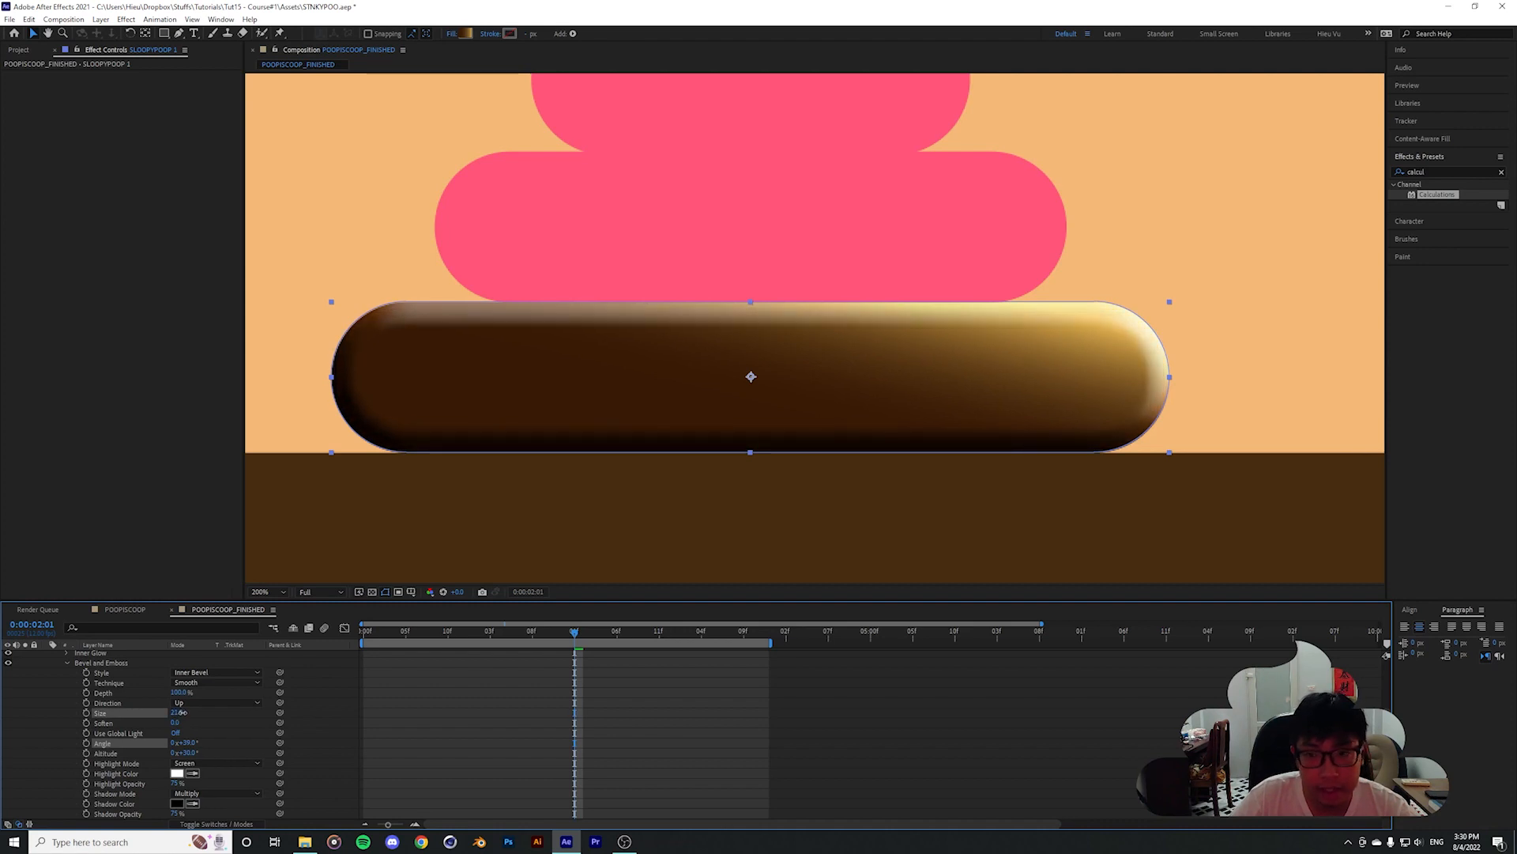
key(period)
drag(978, 363, 703, 327)
key(v)
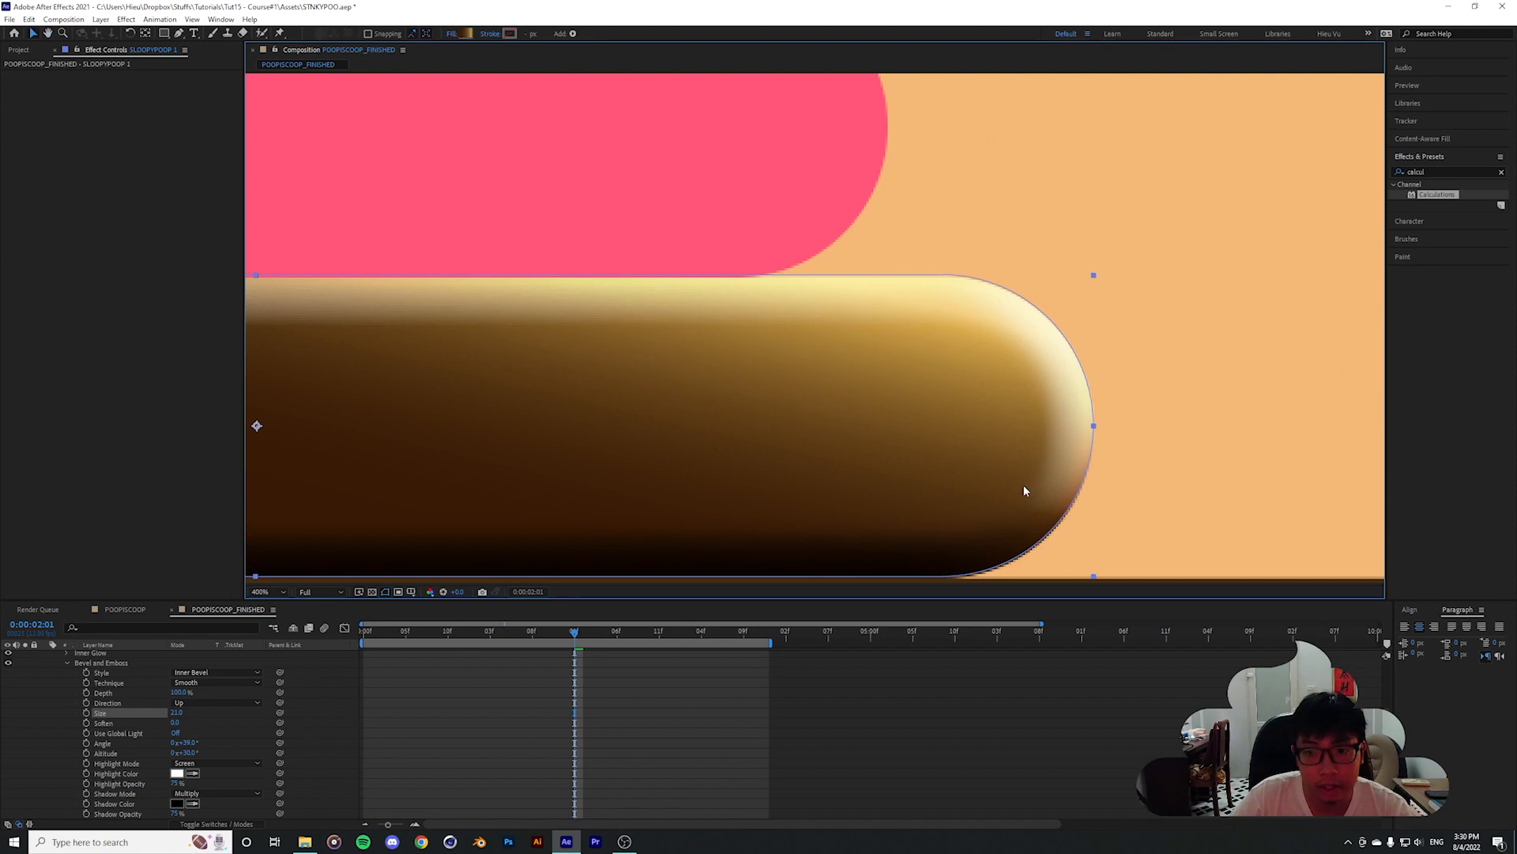
key(comma)
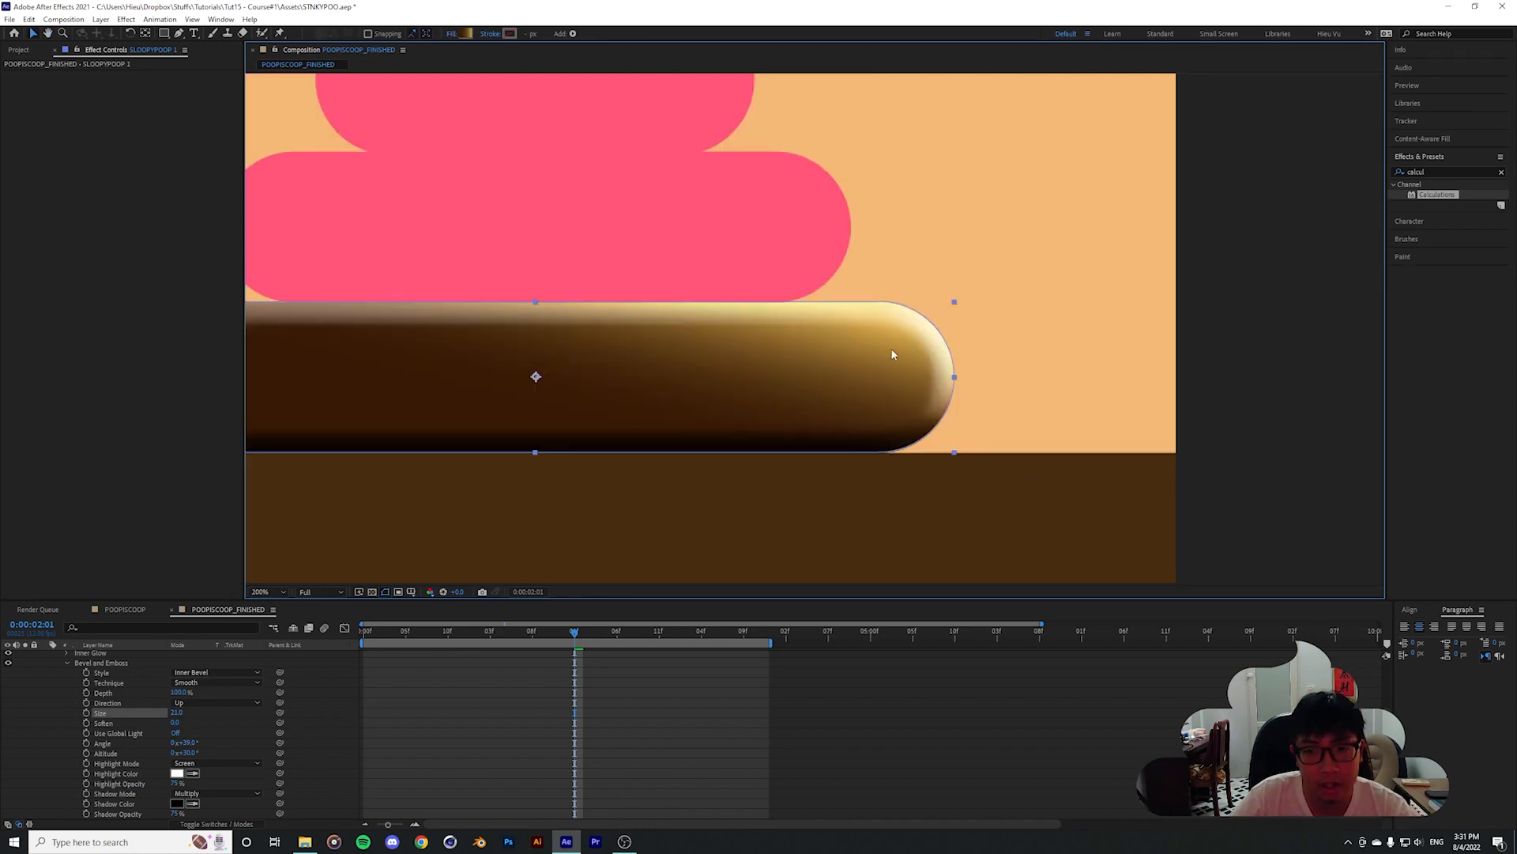
Set the Soften value of SLOOPYPOOP 1's Bevel and Emboss to about 12.7
scroll(111, 714, down, 1)
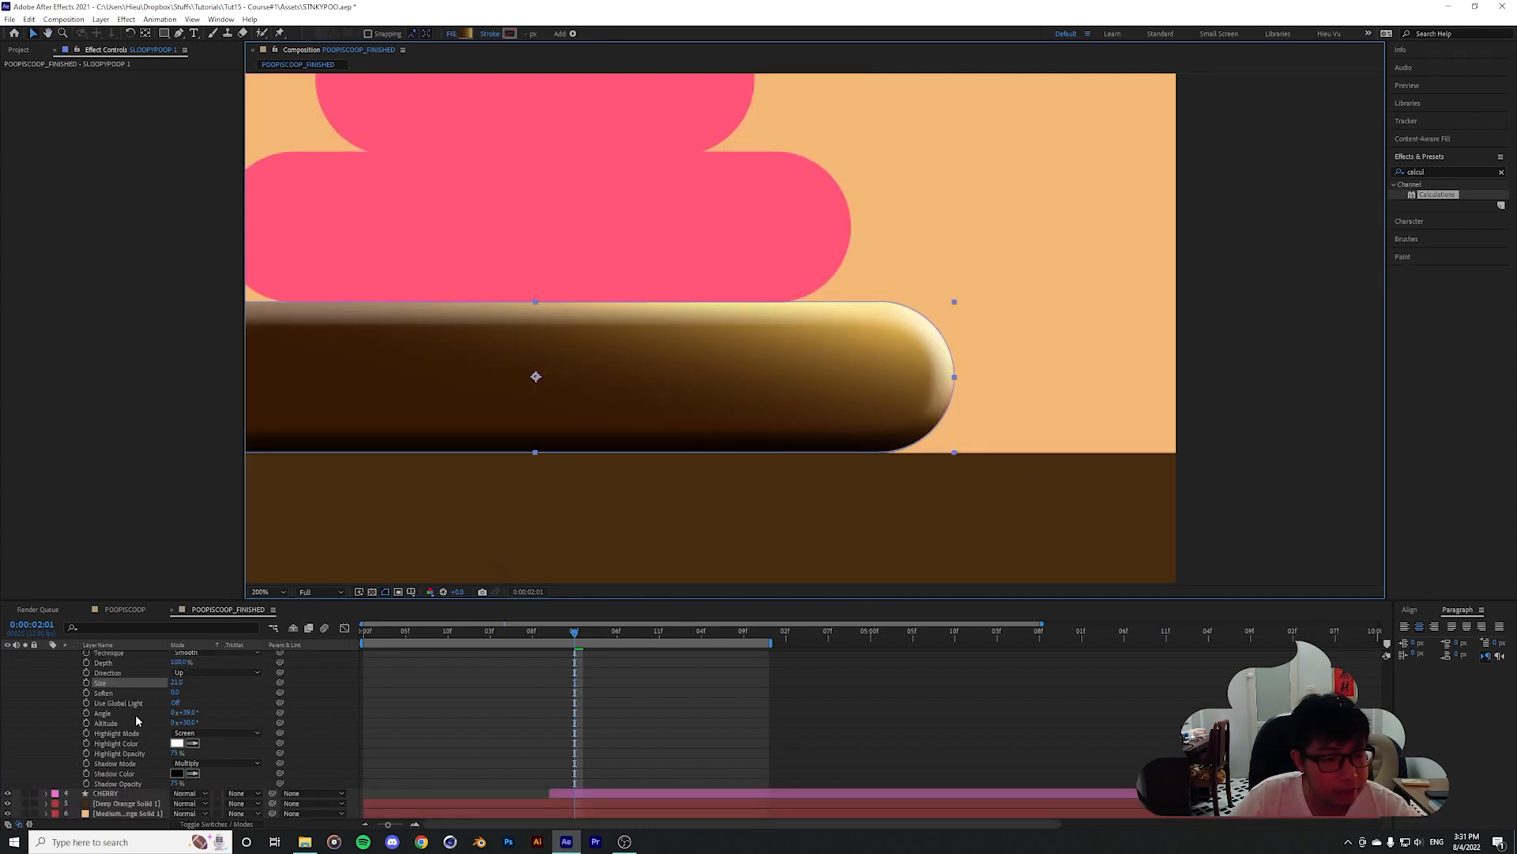
scroll(137, 716, up, 1)
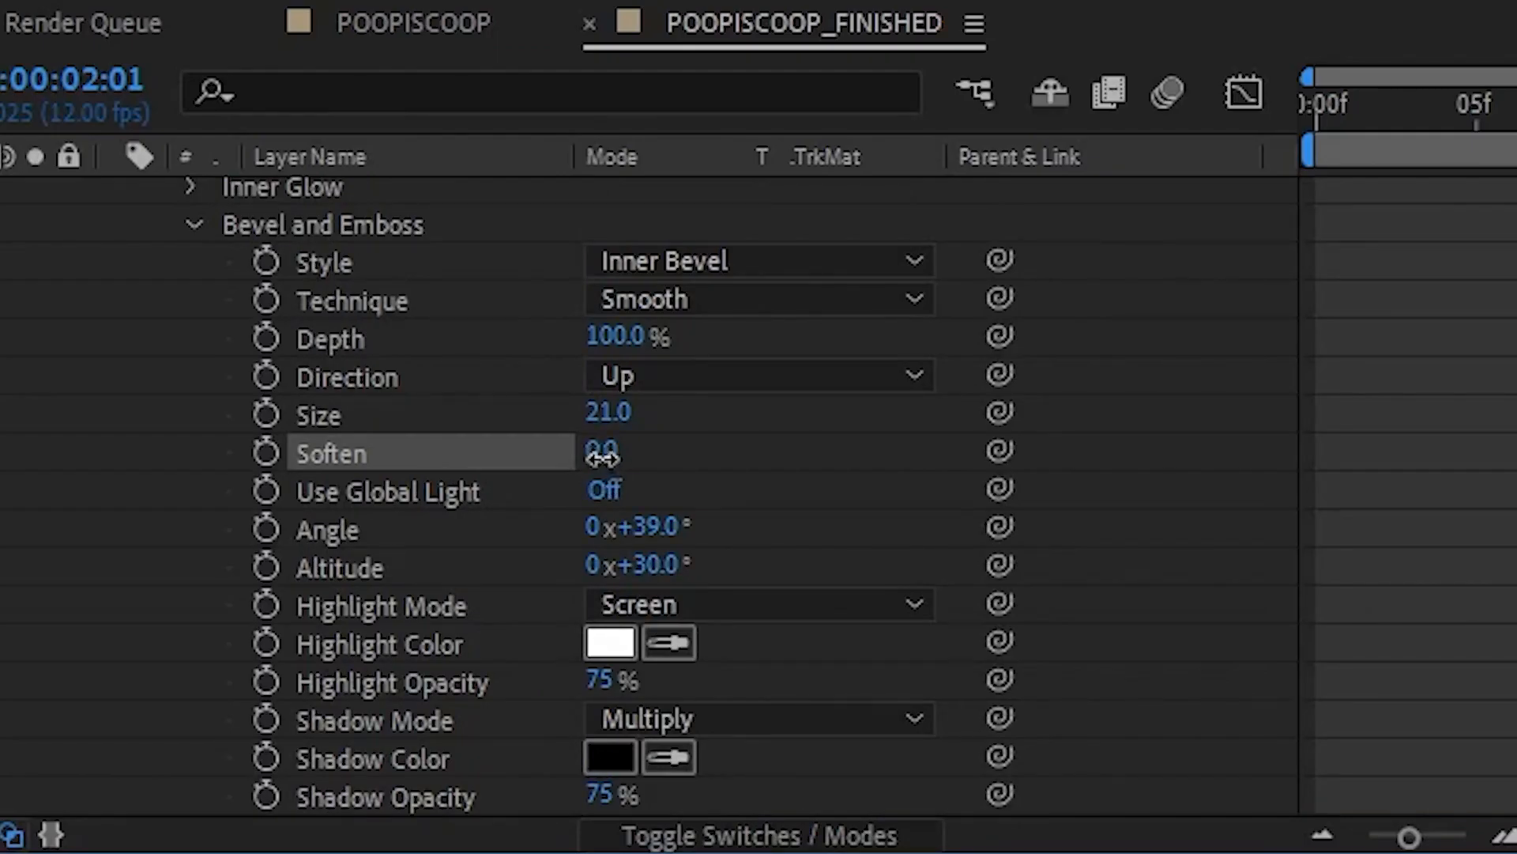
drag(173, 721, 188, 723)
drag(652, 453, 842, 444)
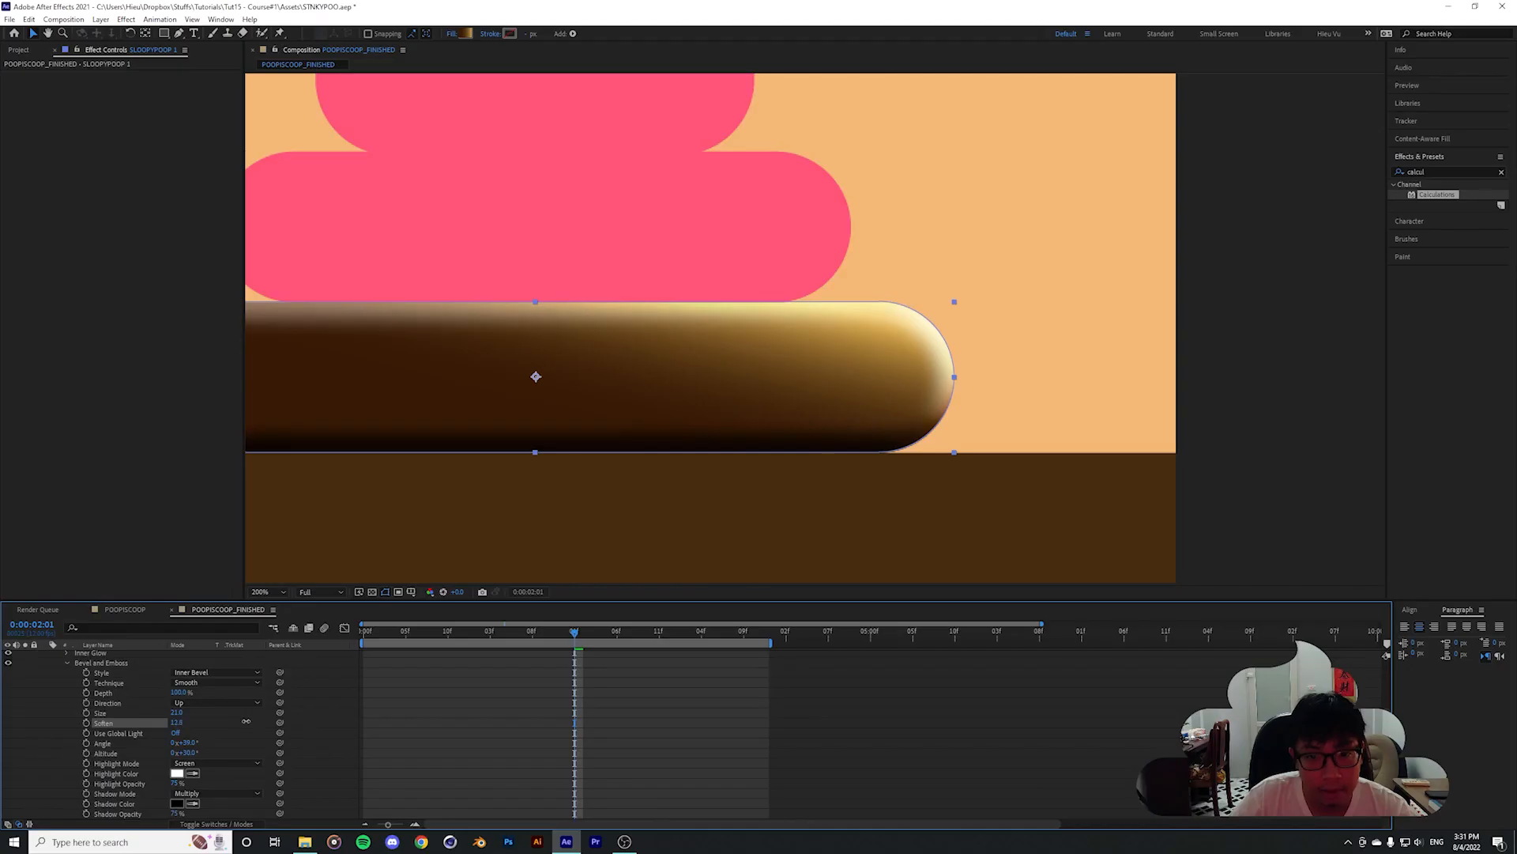
drag(246, 721, 245, 721)
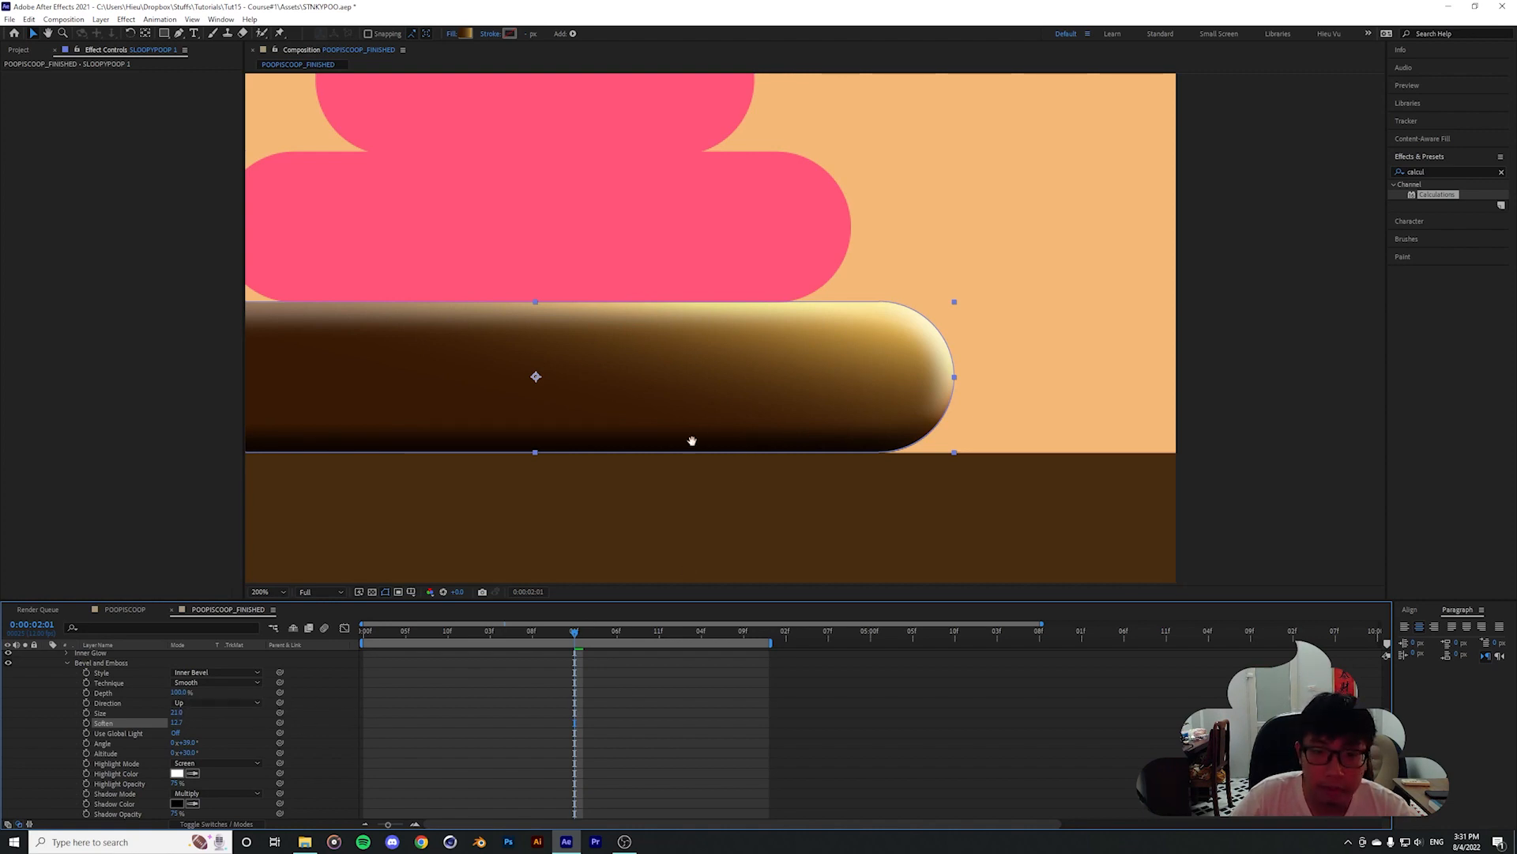
drag(690, 437, 800, 429)
Change the Bevel and Emboss Highlight Color to a golden orange (about F4B741)
scroll(205, 711, down, 1)
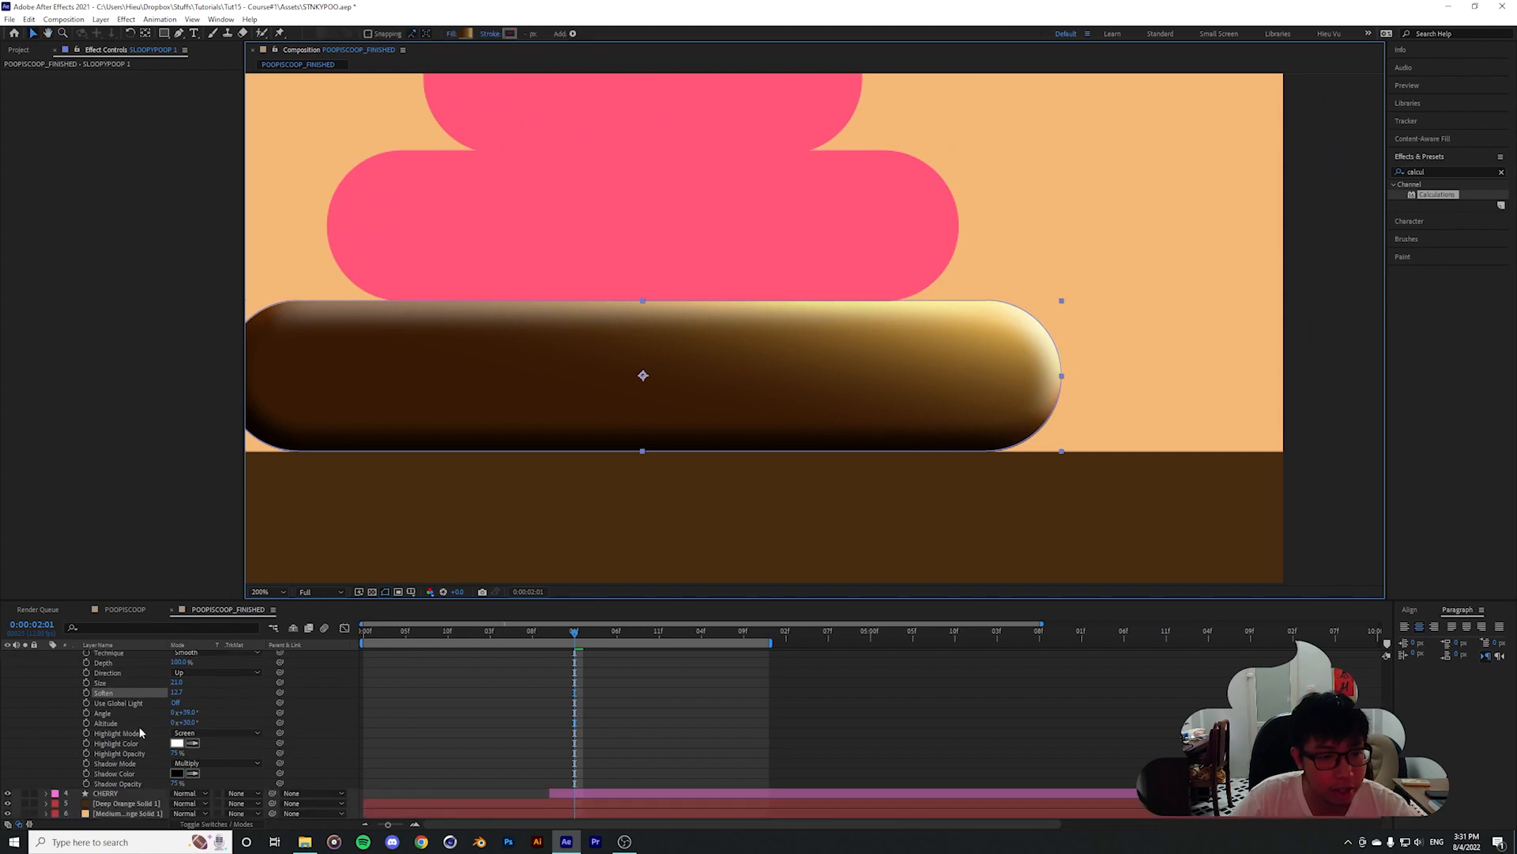
click(119, 734)
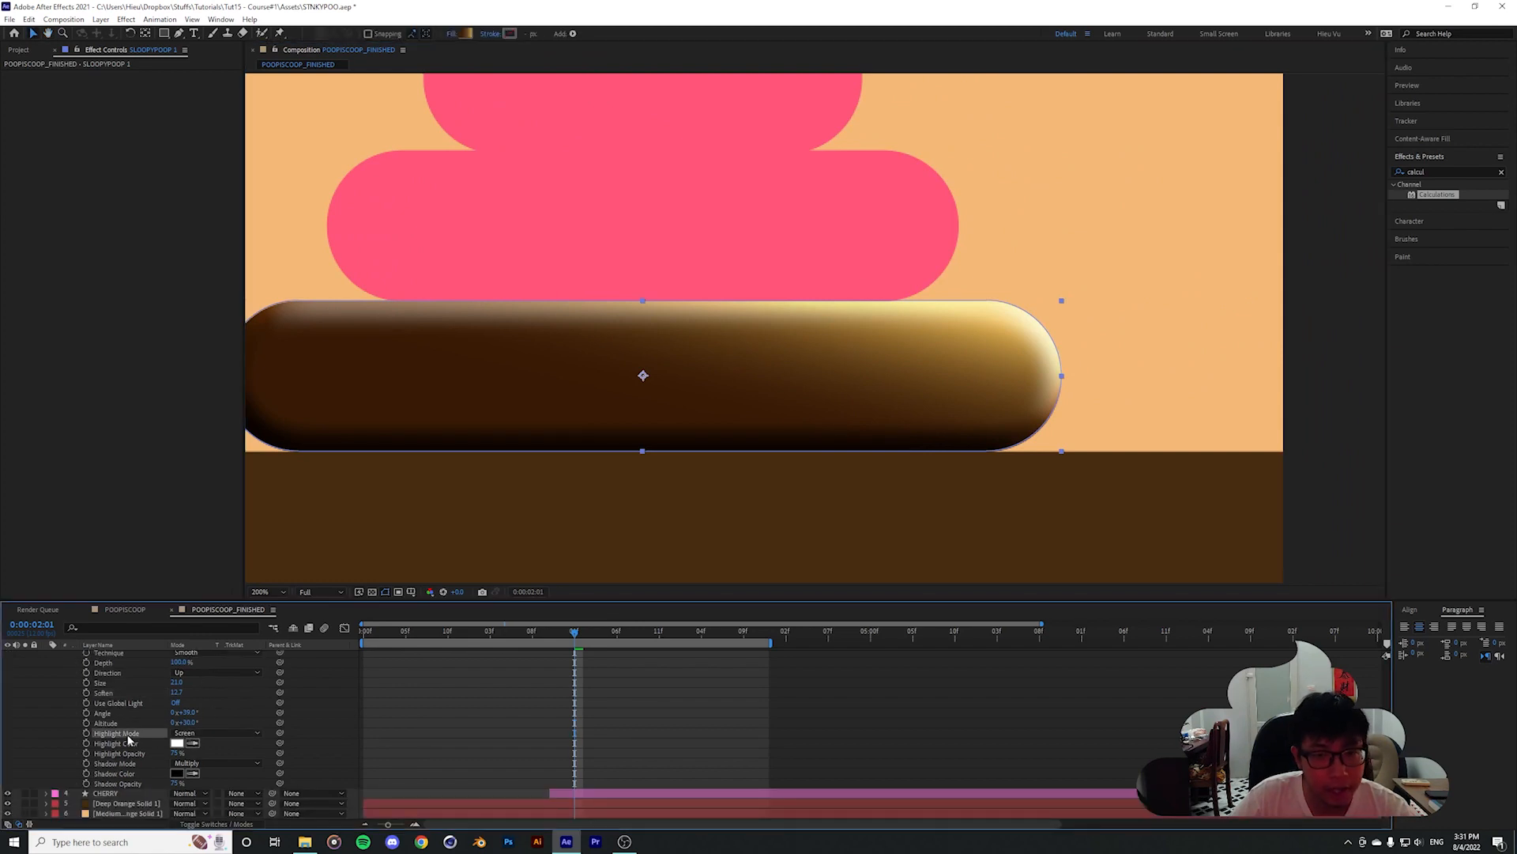
click(146, 744)
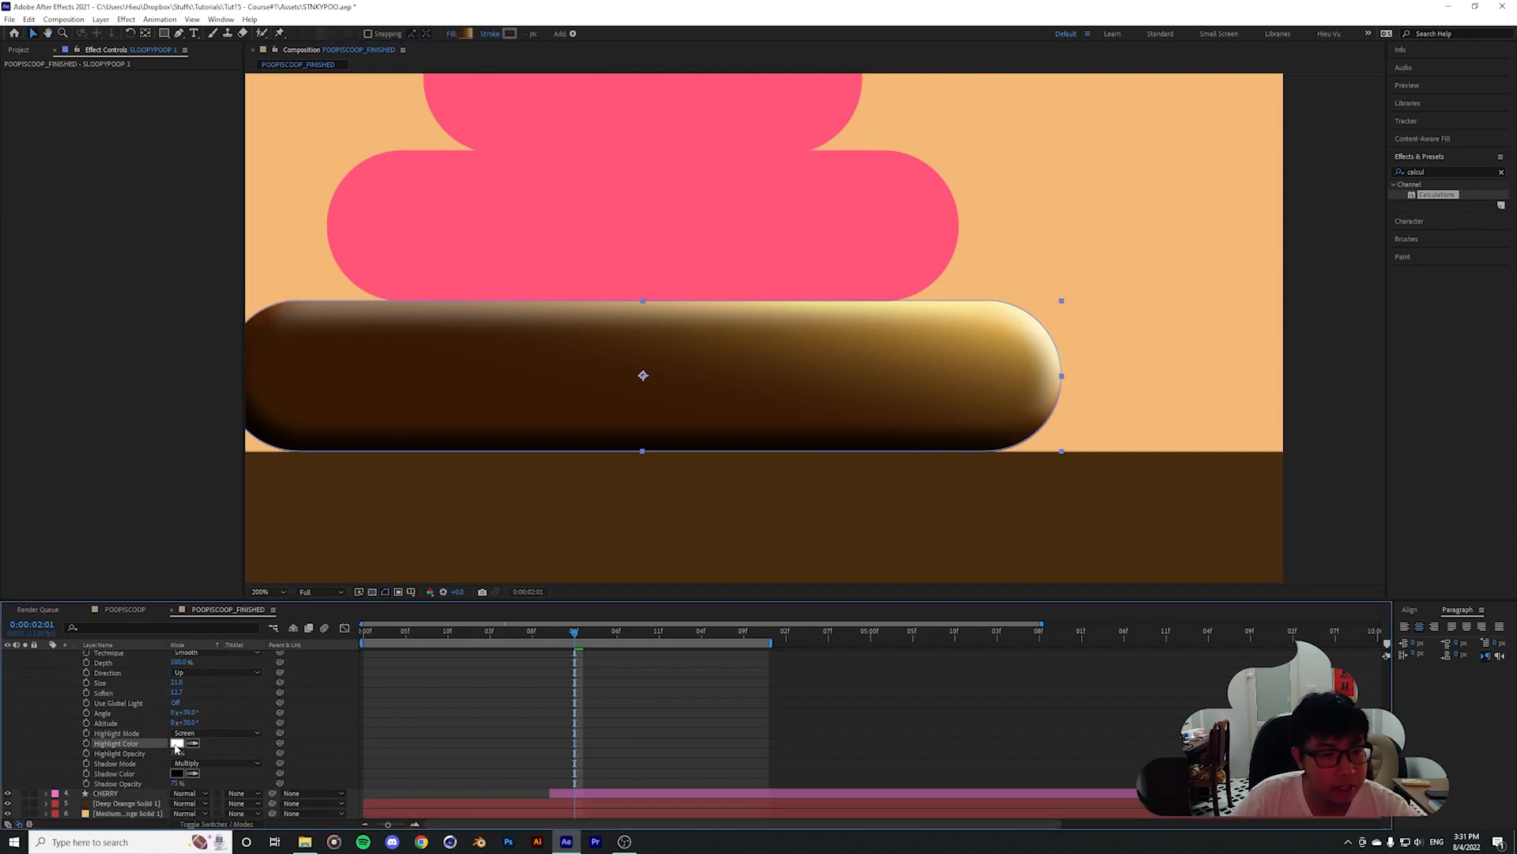
click(176, 744)
click(173, 348)
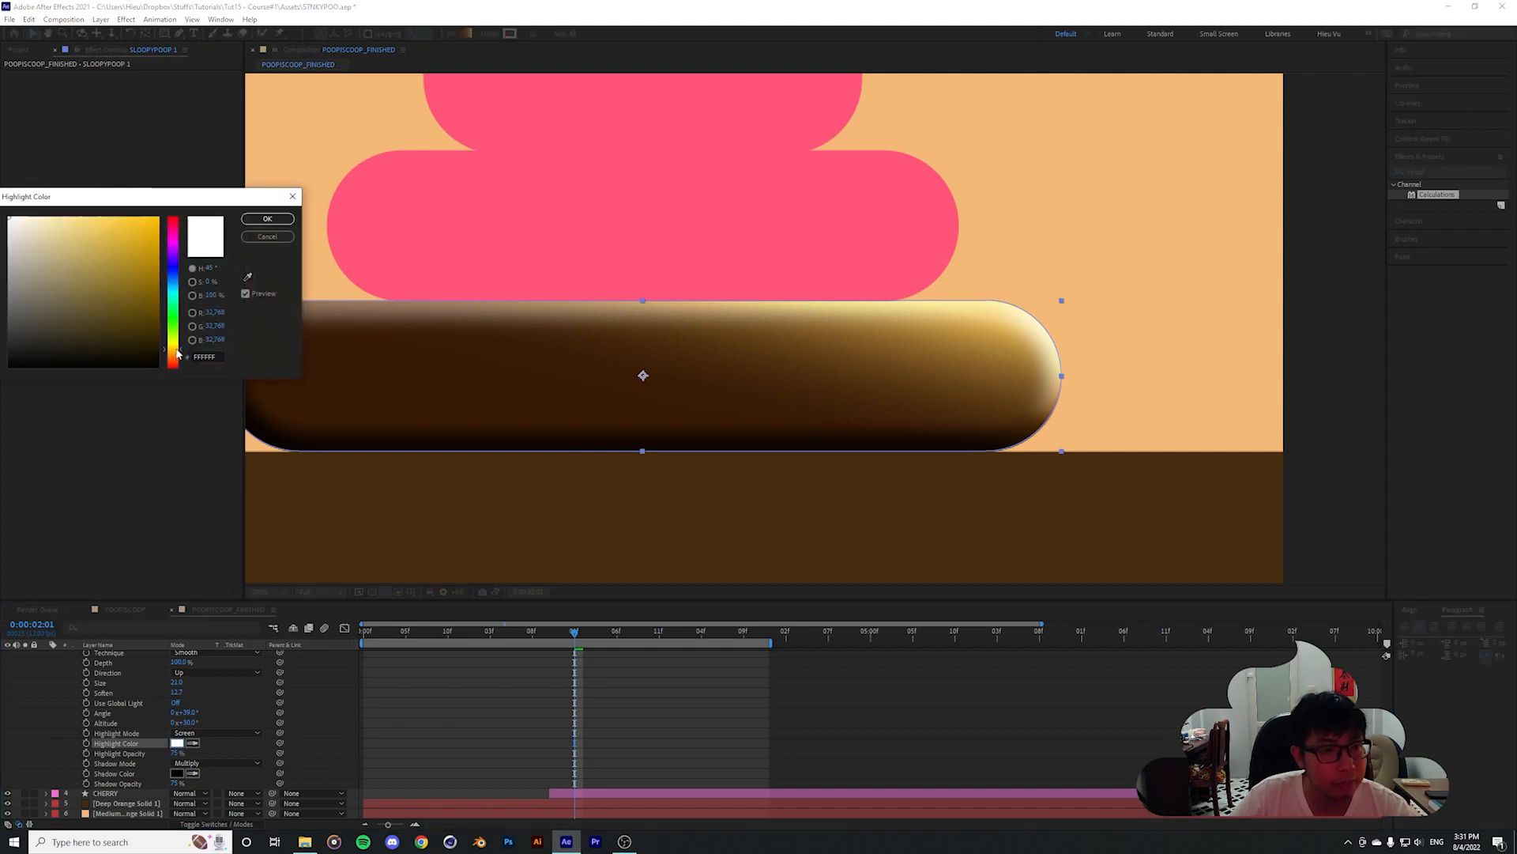
click(81, 219)
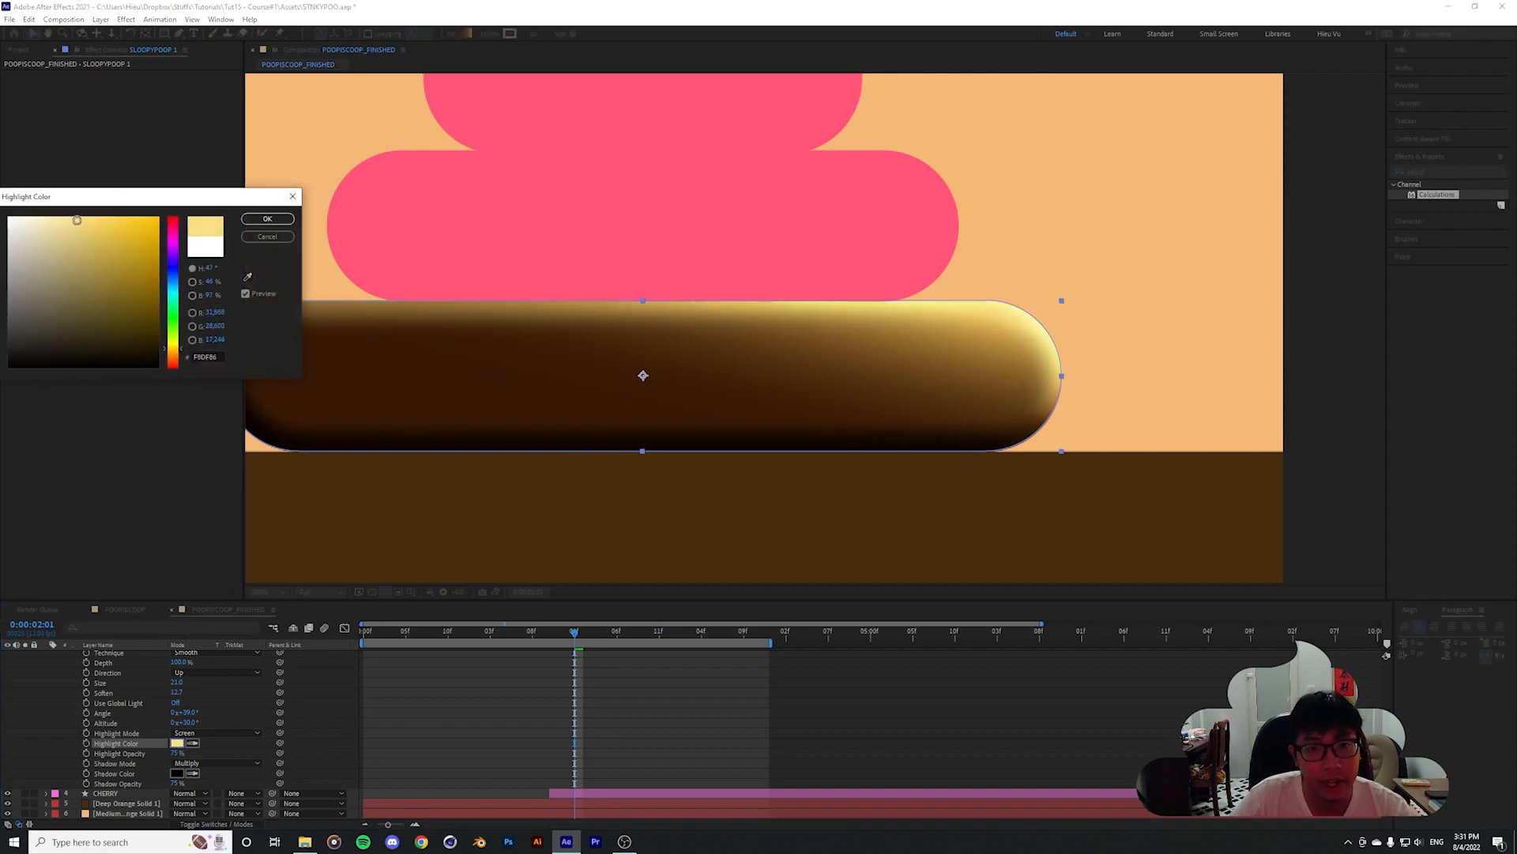
drag(76, 221, 113, 227)
click(175, 351)
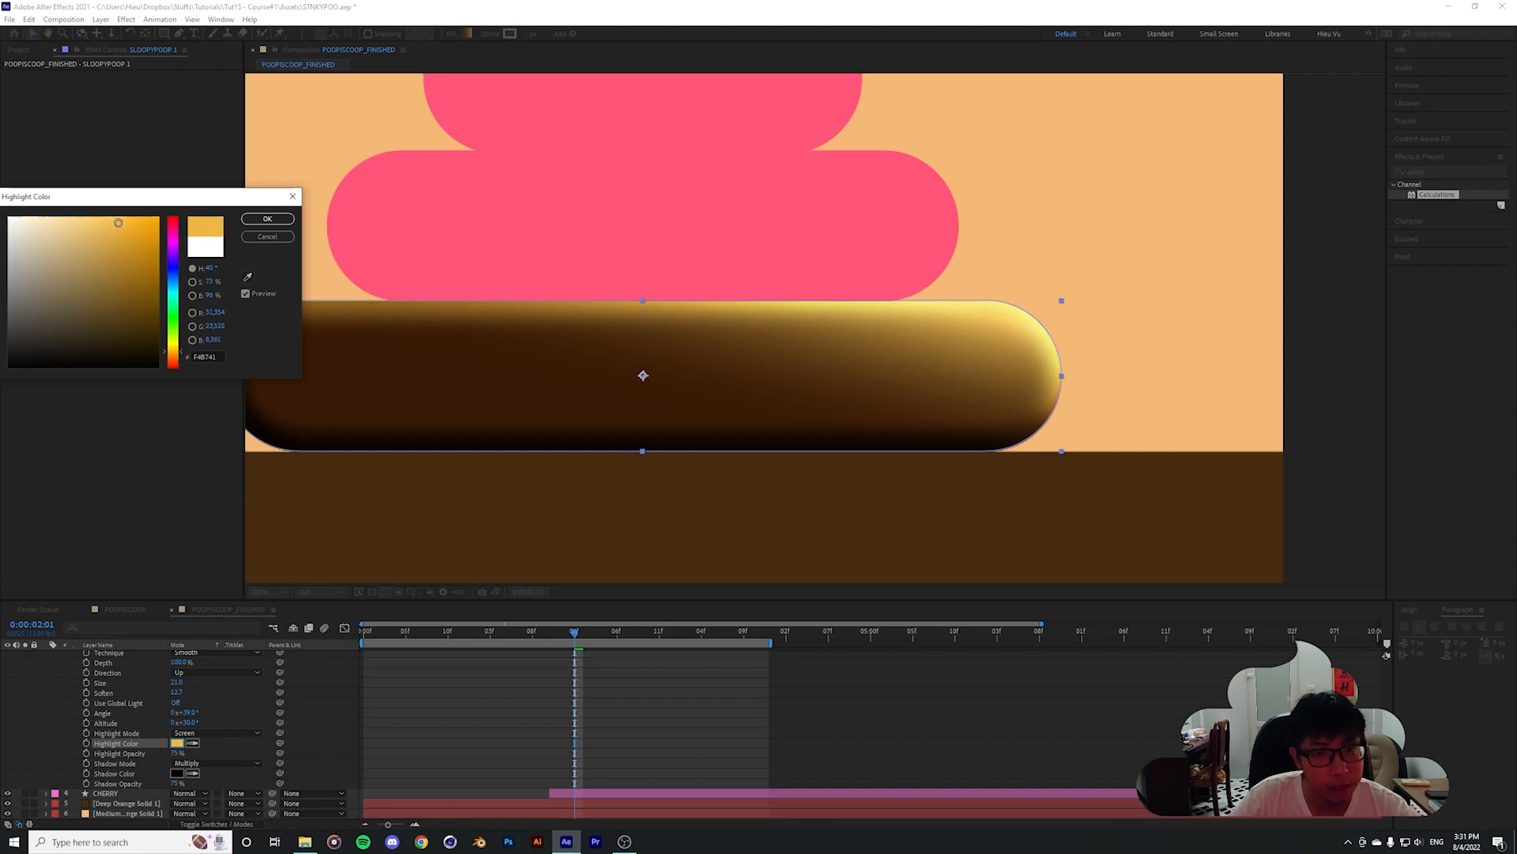
click(267, 219)
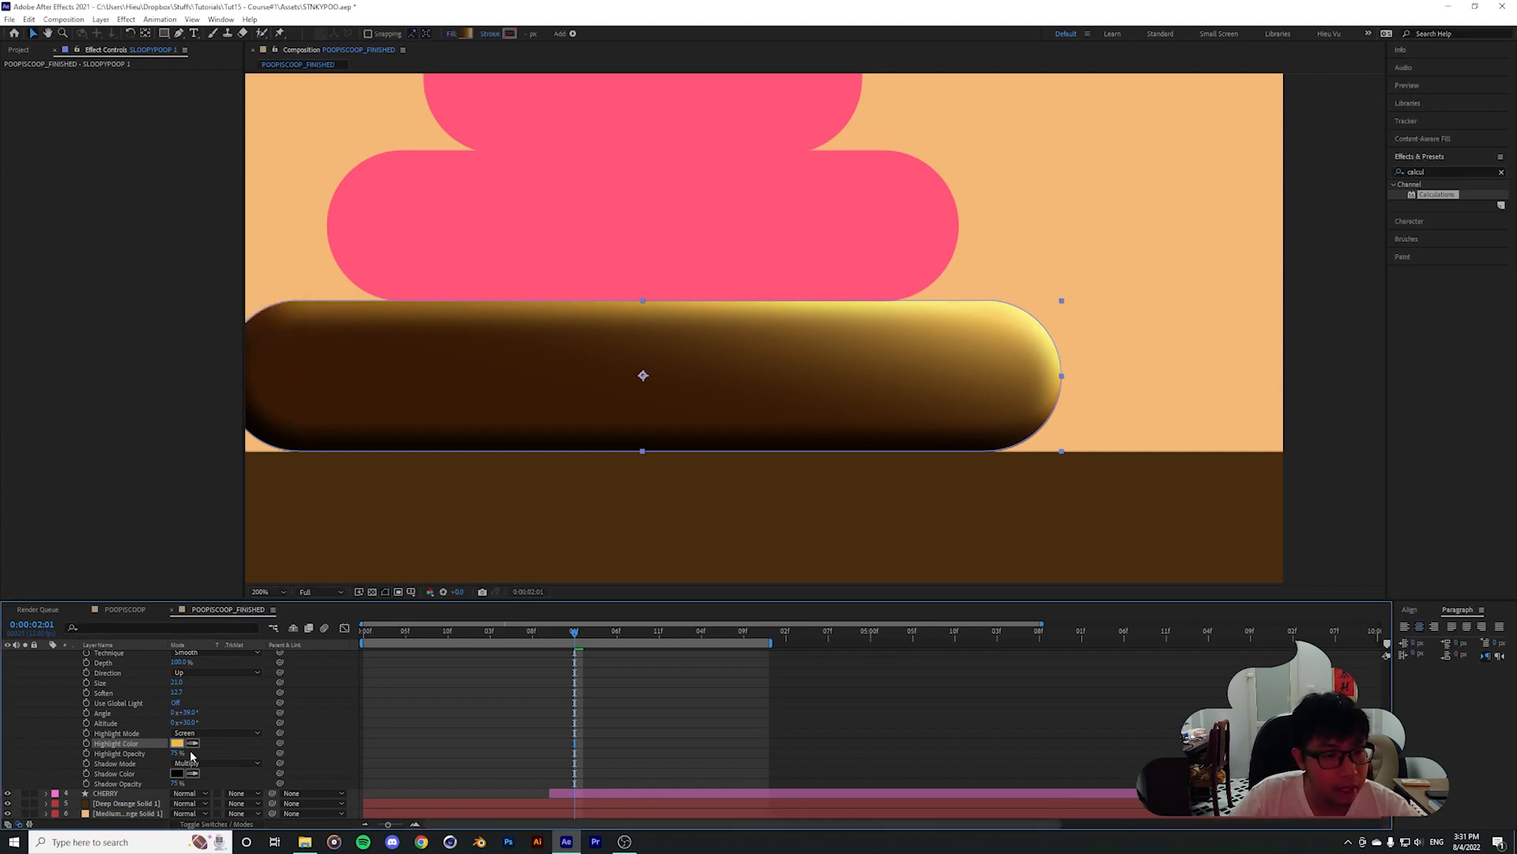
Set the Bevel and Emboss Highlight Mode to Color Dodge and lower the Highlight Opacity to about 53%
click(208, 734)
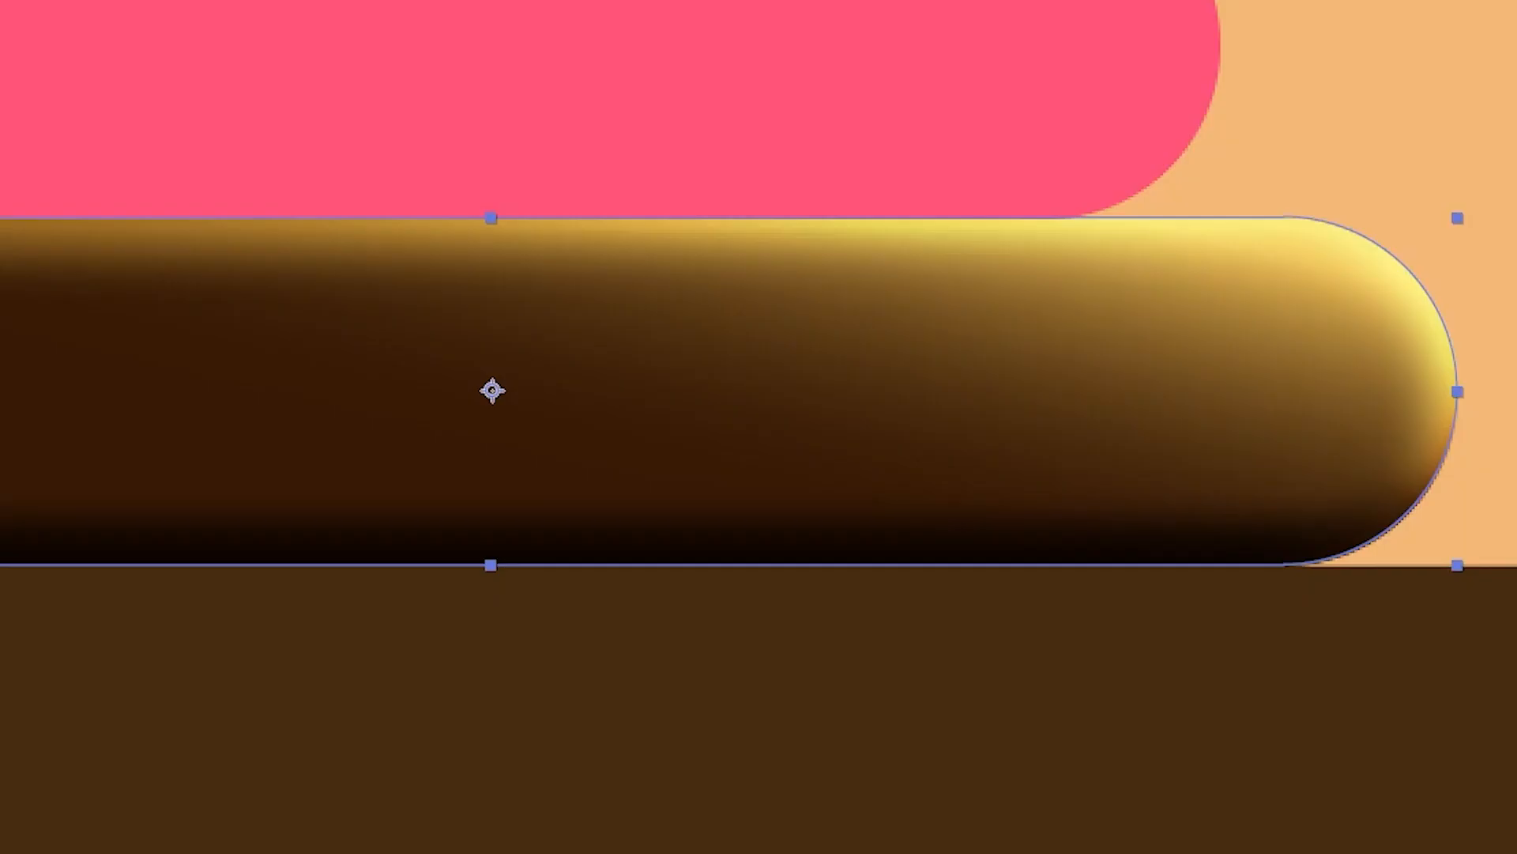
click(227, 483)
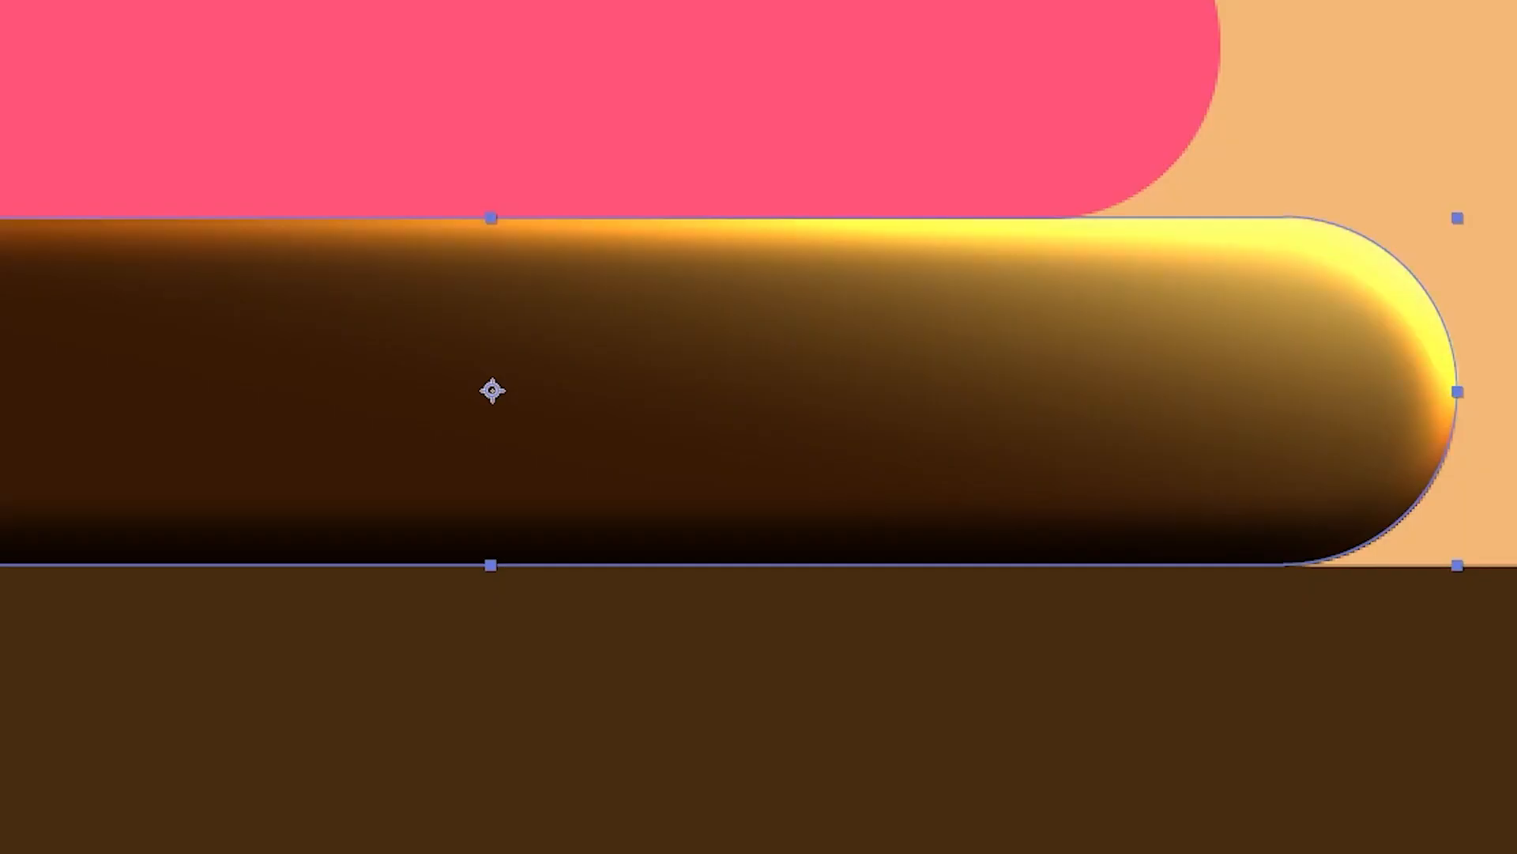
drag(176, 753, 158, 753)
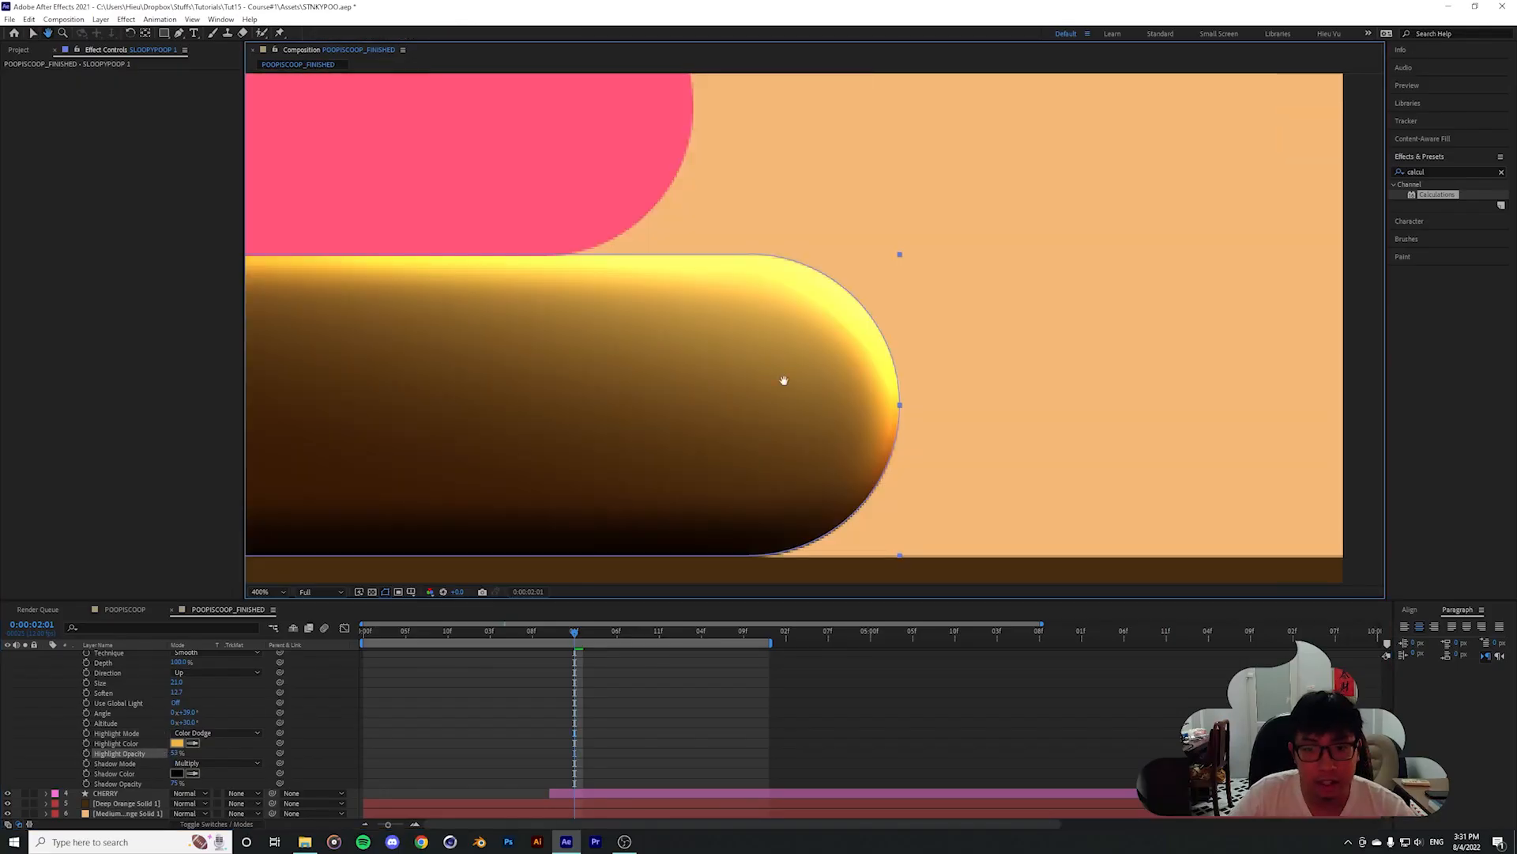
mouse_move(784, 380)
mouse_down()
mouse_move(724, 353)
mouse_move(770, 378)
mouse_up()
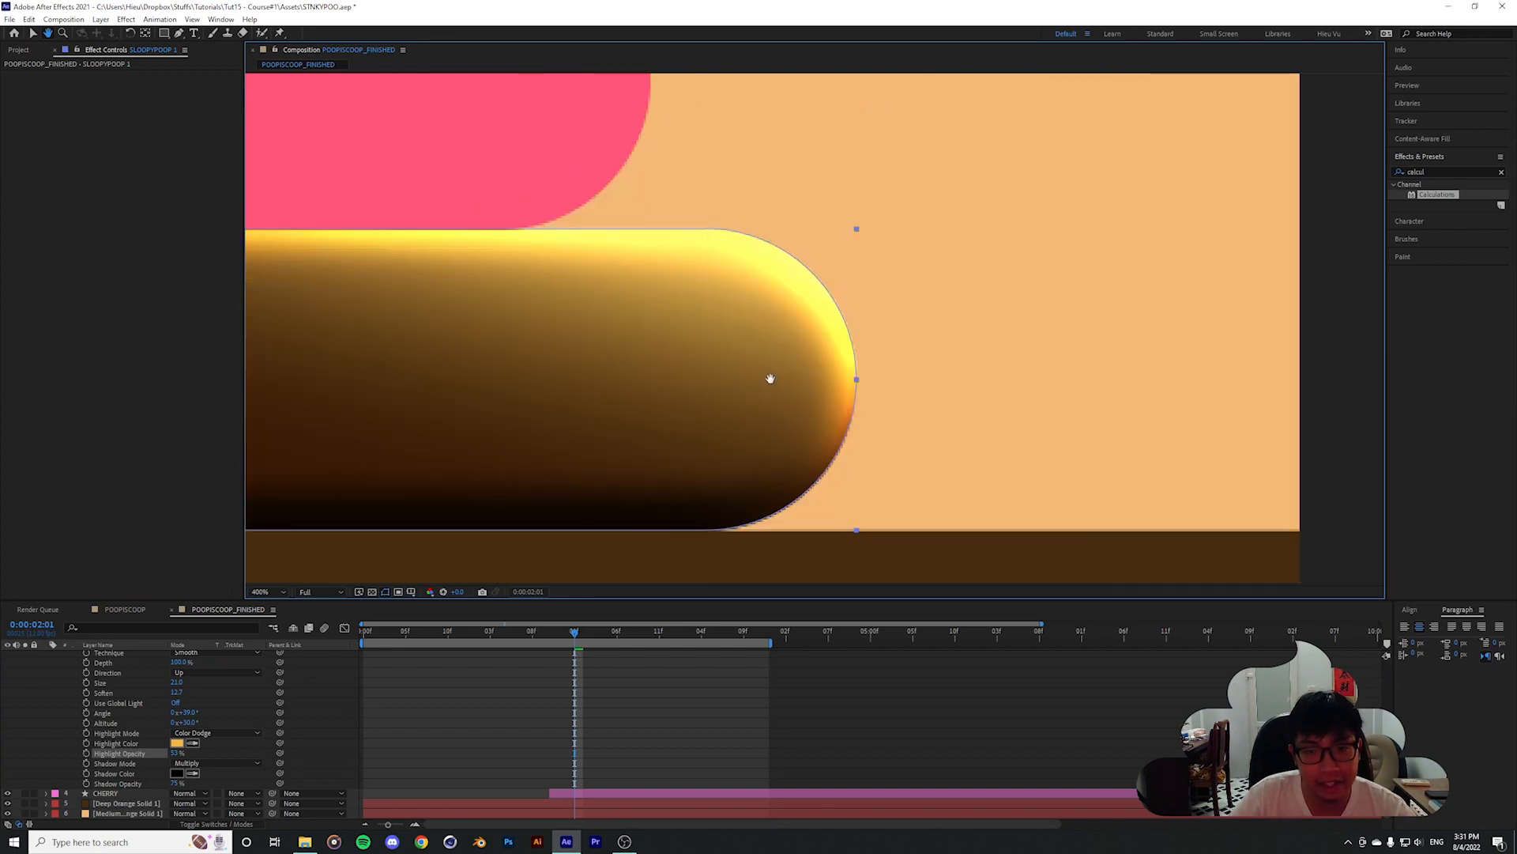
key(v)
alt+scroll(795, 329, down, 2)
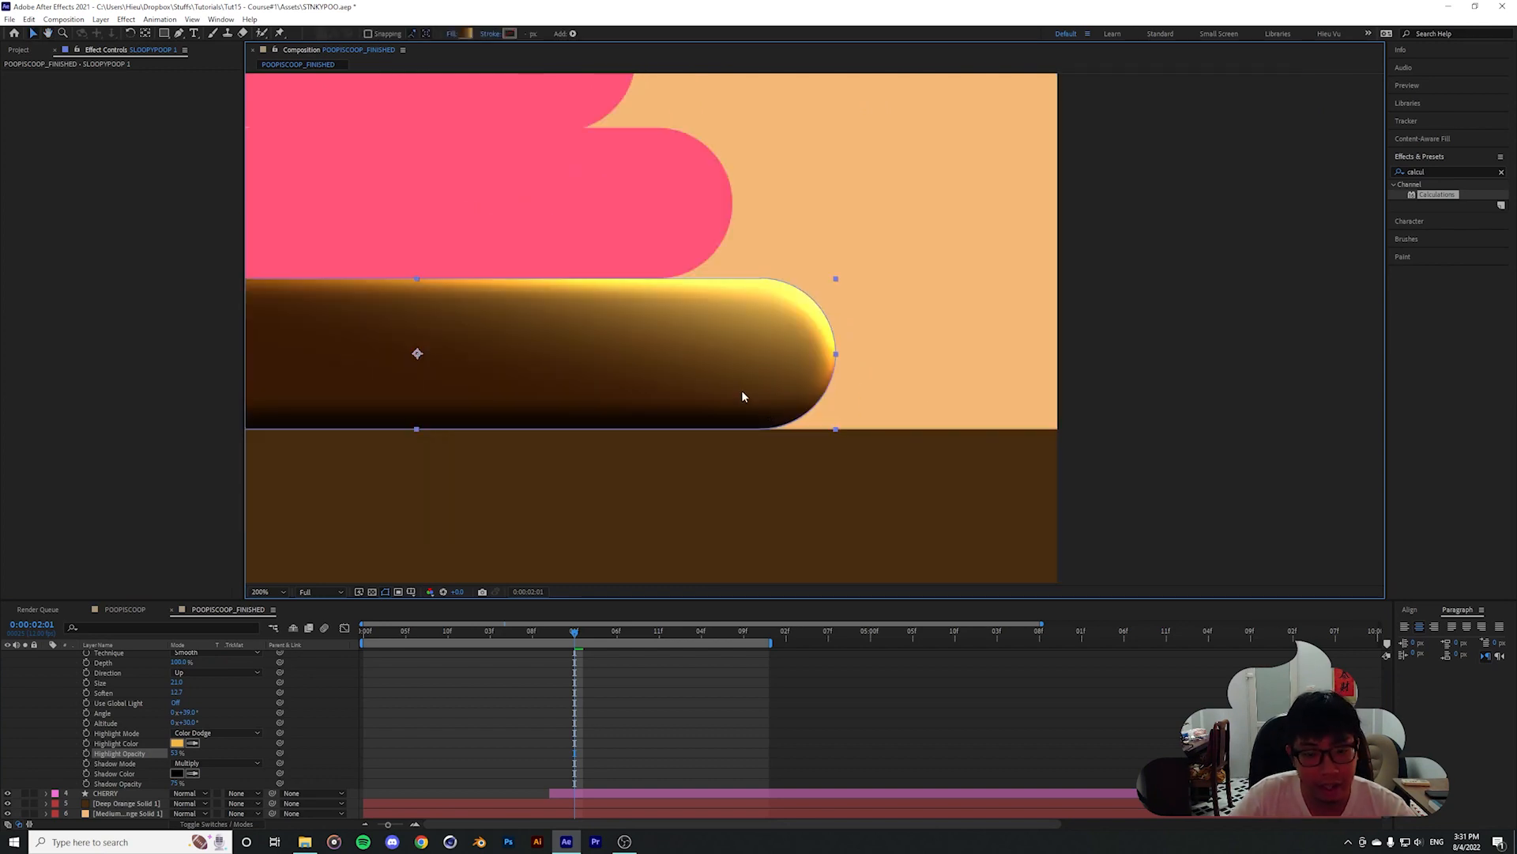
drag(698, 352, 732, 400)
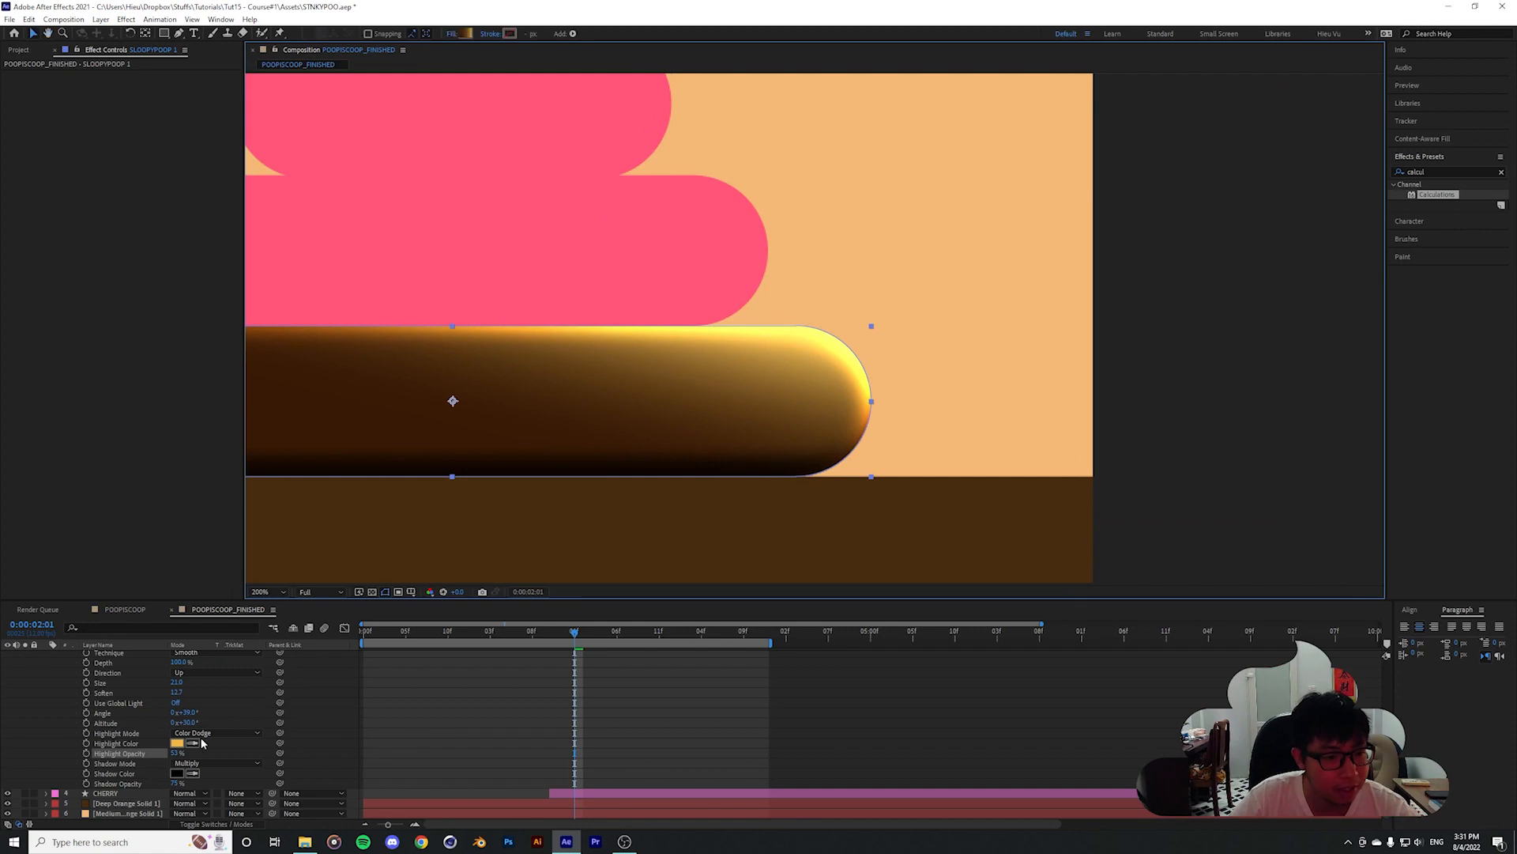
Set the Bevel and Emboss Angle to about 44° and inspect the tier's rounded end and edges
drag(195, 714, 198, 714)
scroll(920, 490, up, 1)
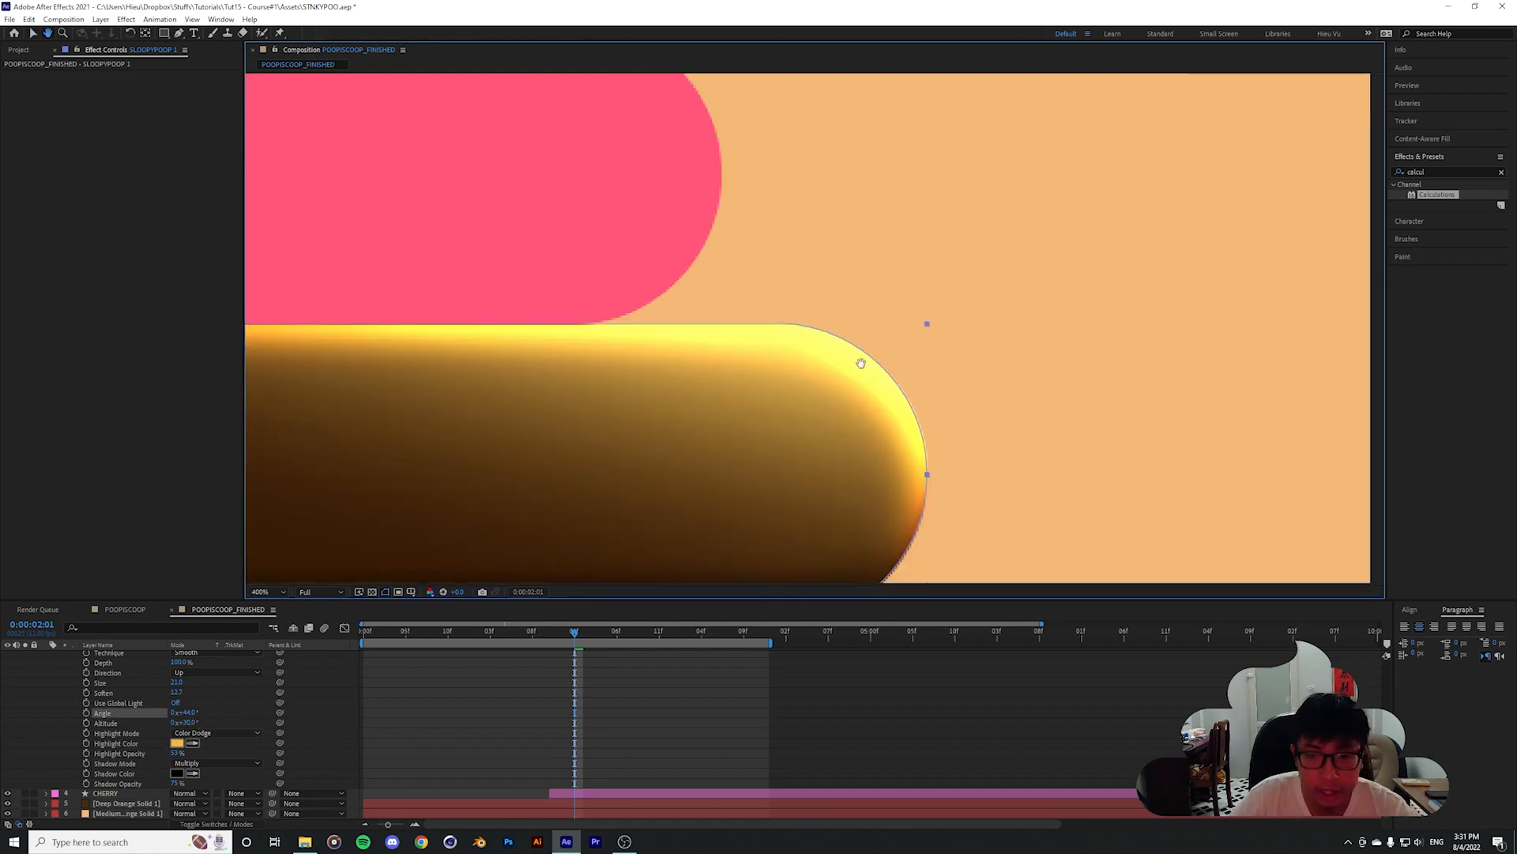
drag(927, 504, 861, 361)
scroll(874, 406, up, 1)
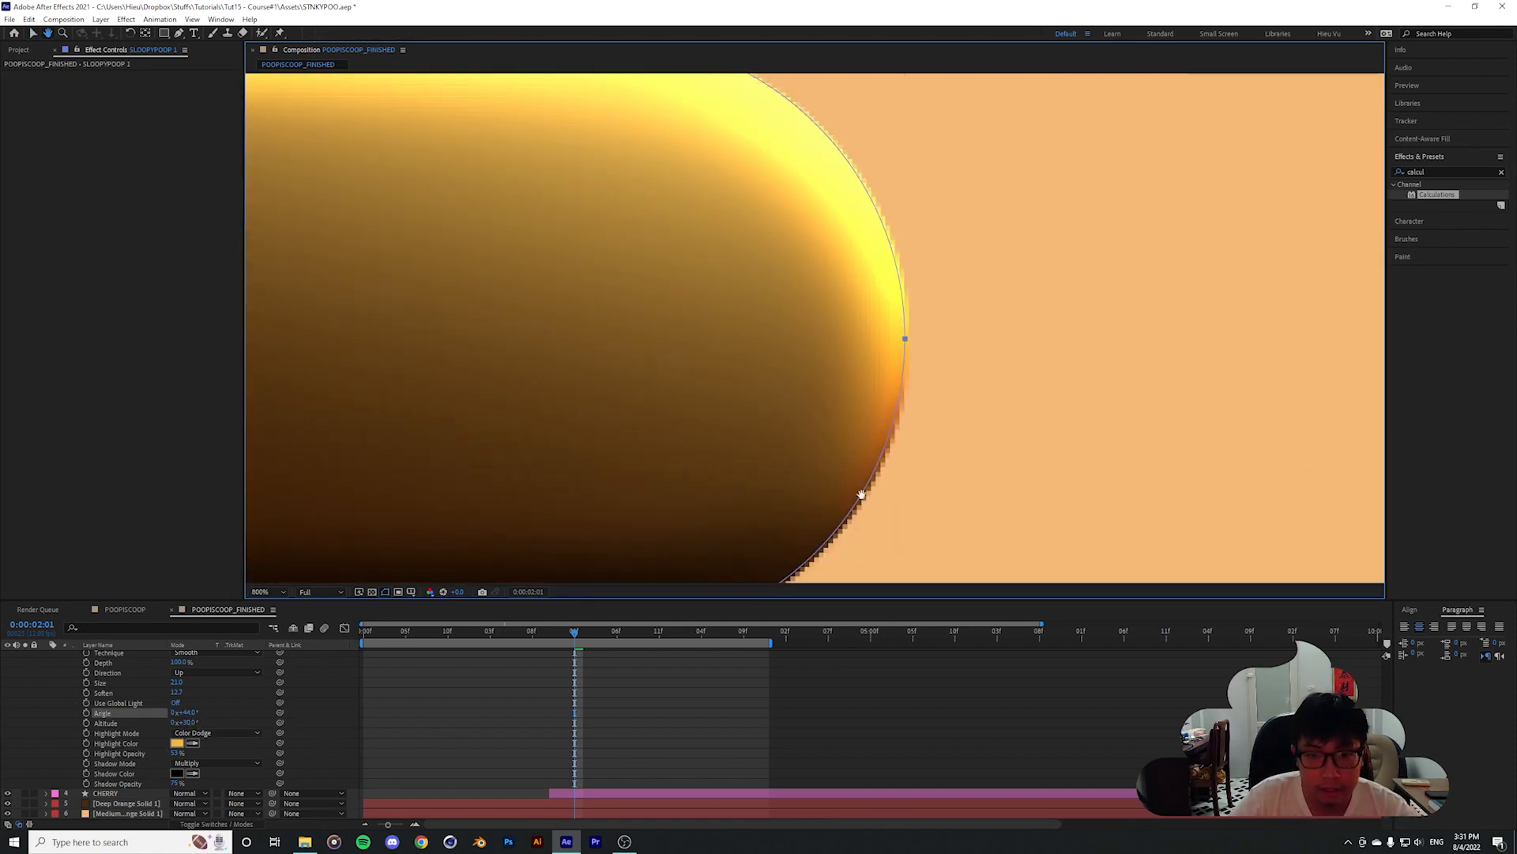
scroll(861, 494, down, 1)
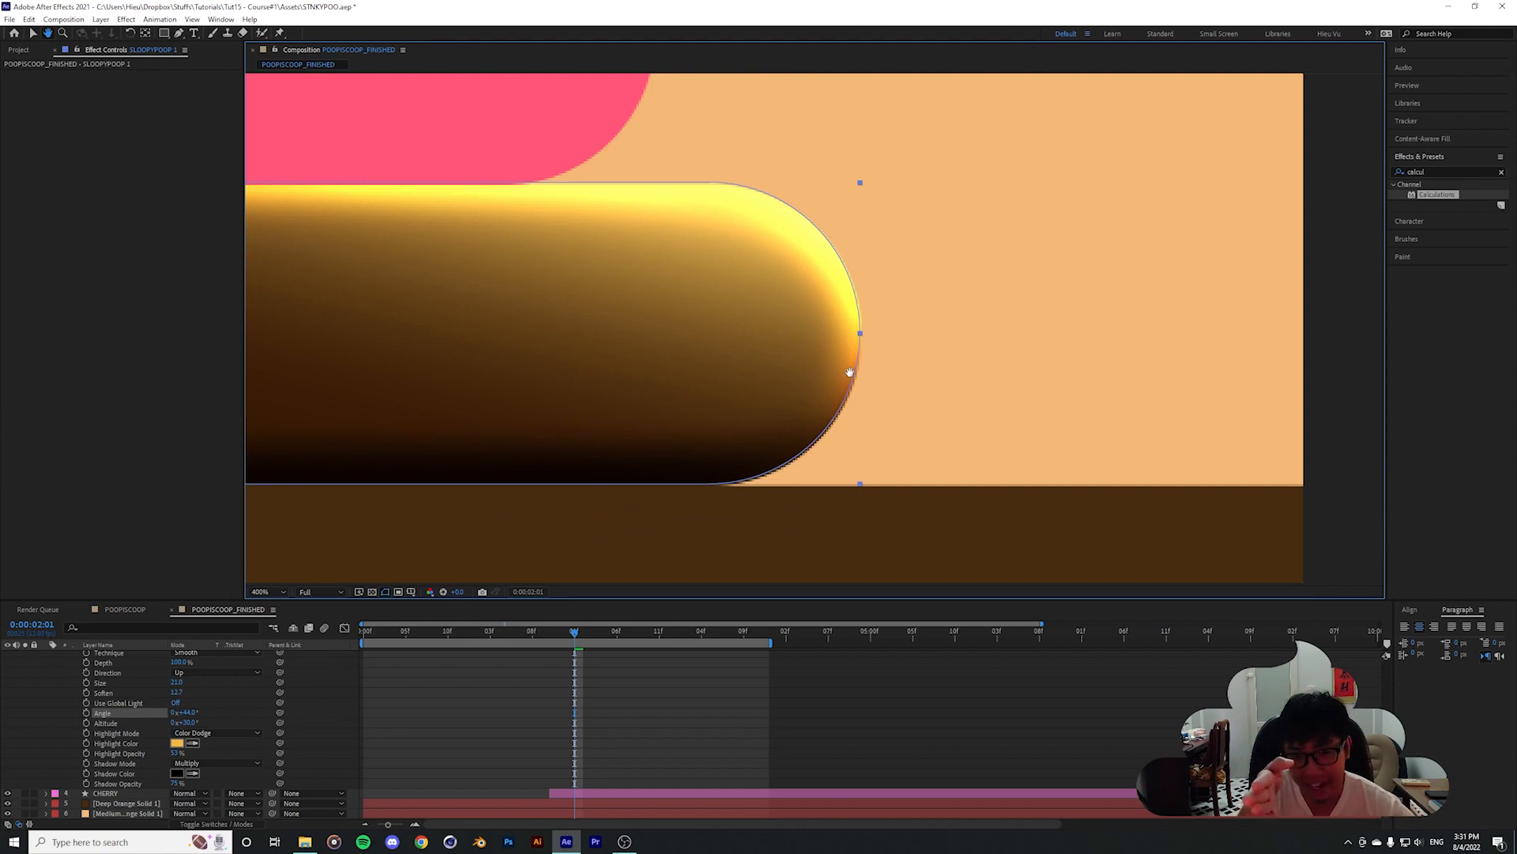
drag(769, 356, 1317, 387)
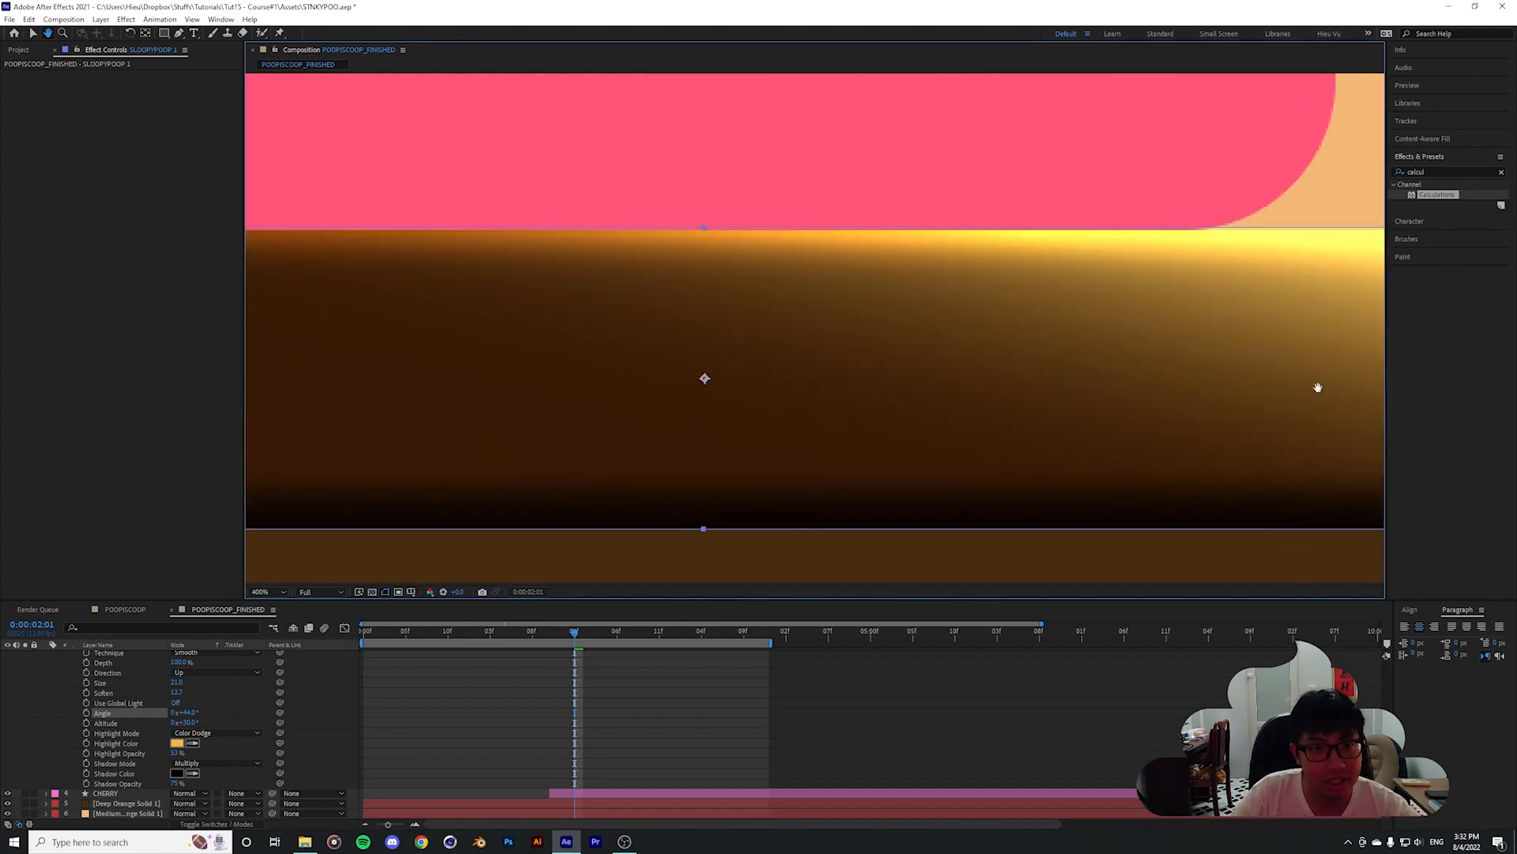
drag(971, 373, 885, 363)
scroll(887, 371, down, 1)
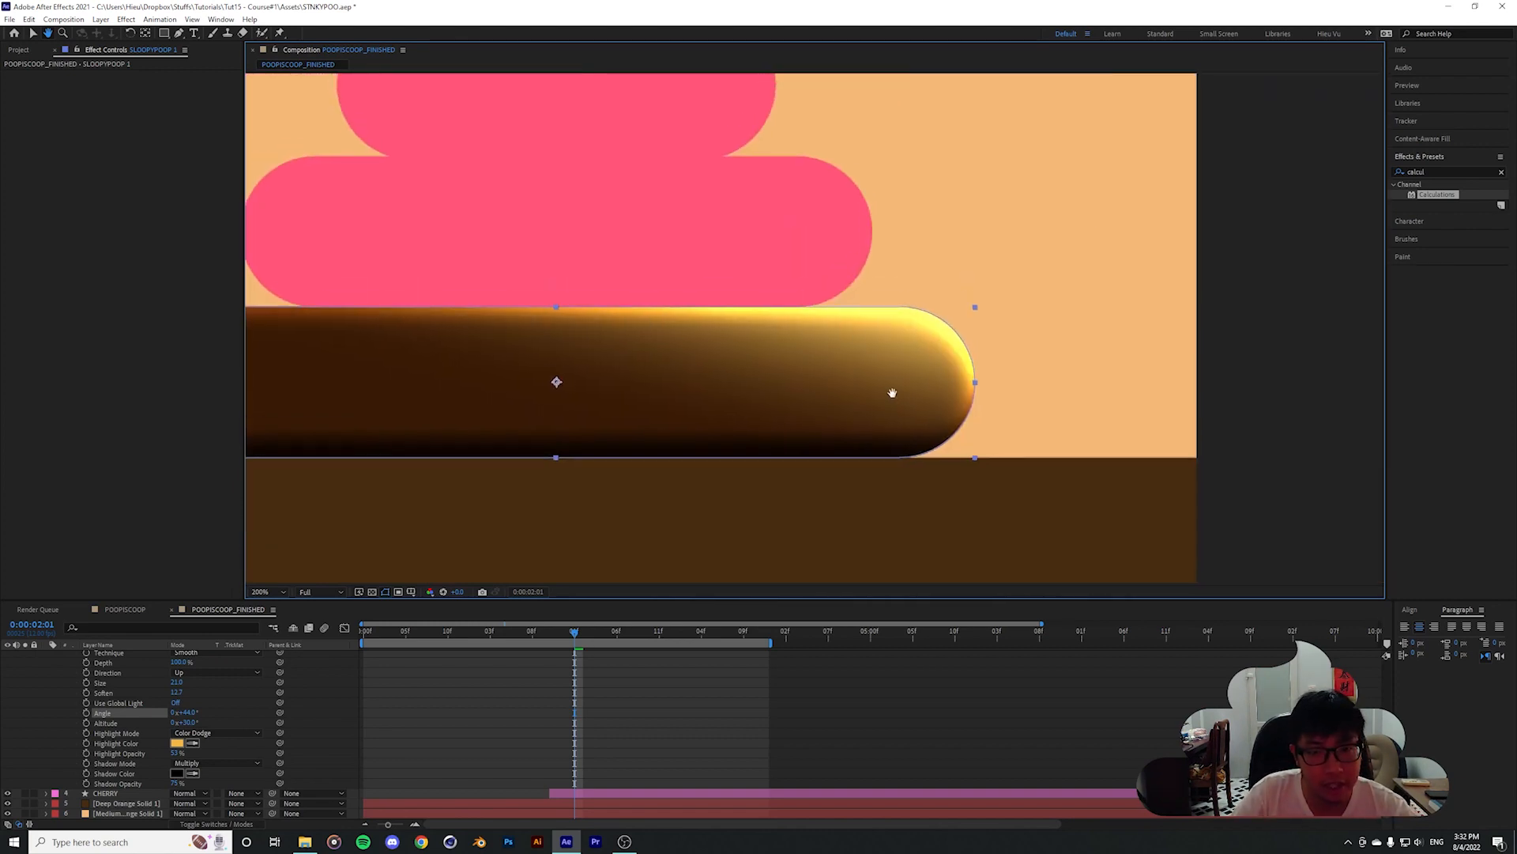
Try Overlay as the Bevel and Emboss Highlight Mode and return it to Color Dodge
click(232, 737)
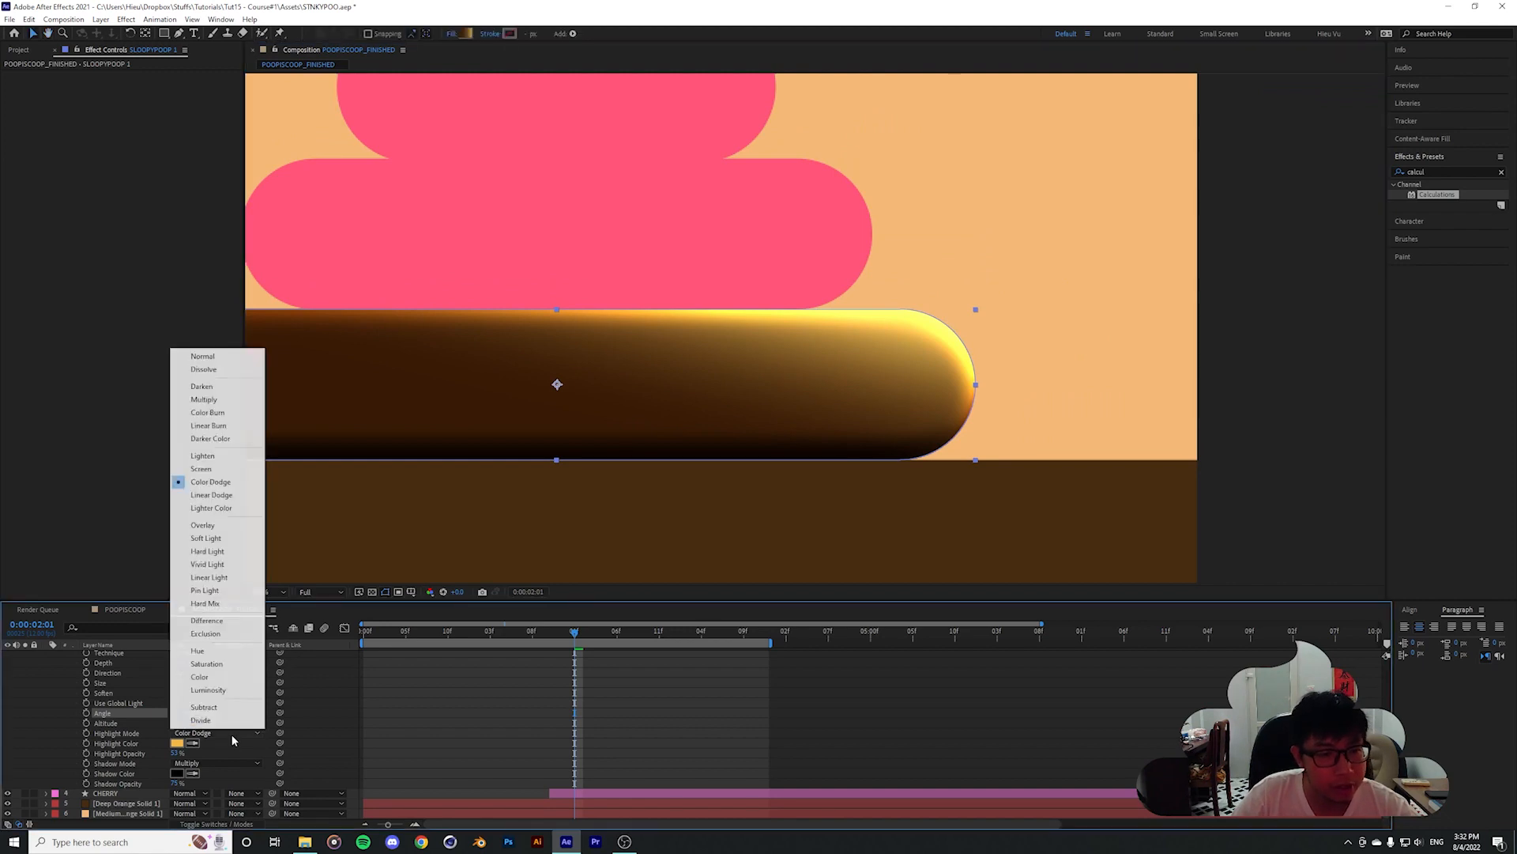
click(203, 527)
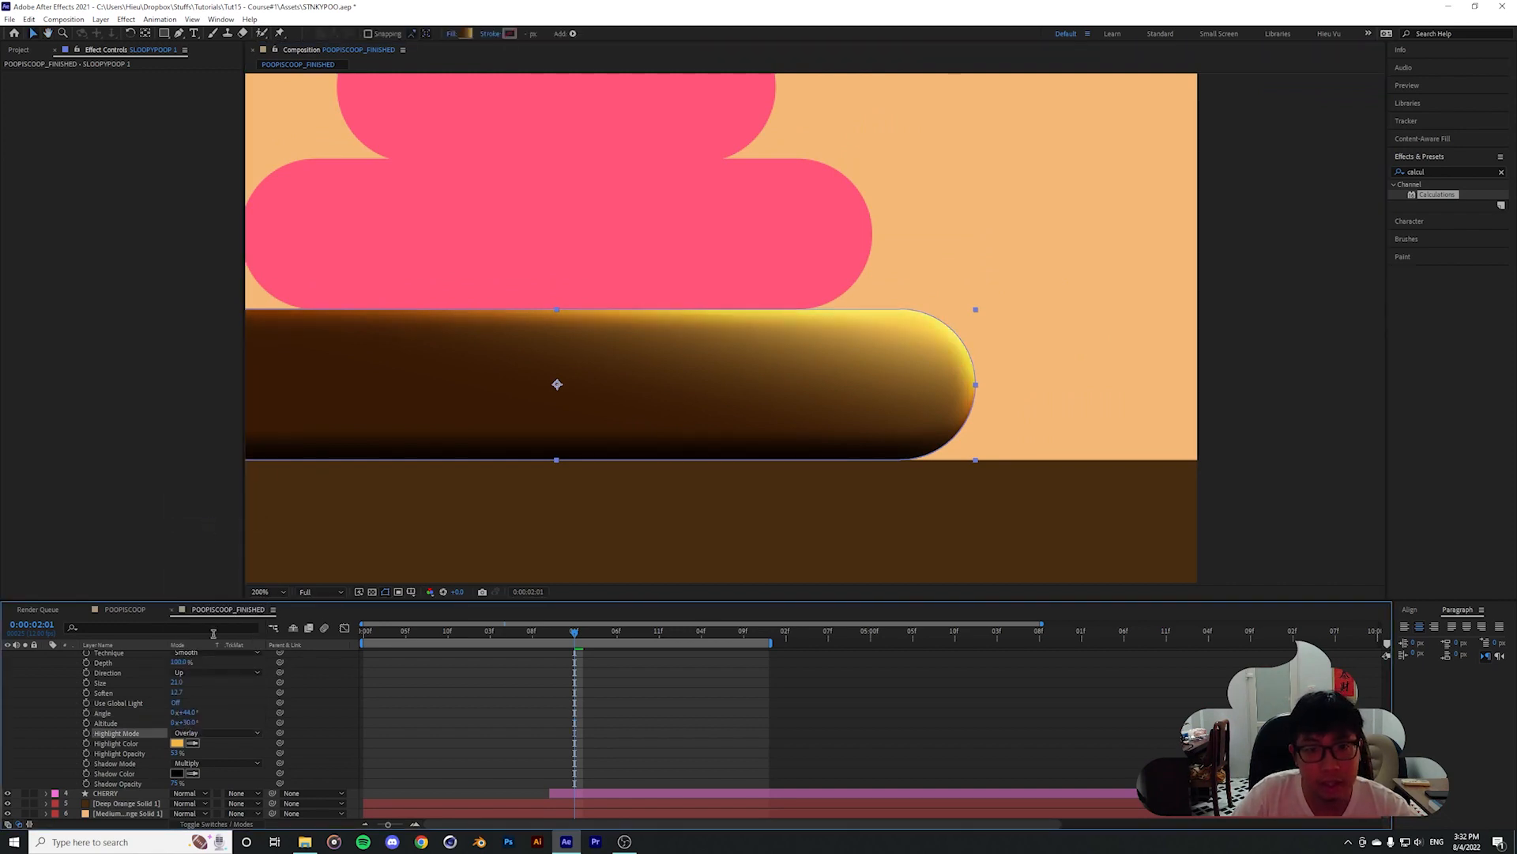
click(233, 736)
click(210, 482)
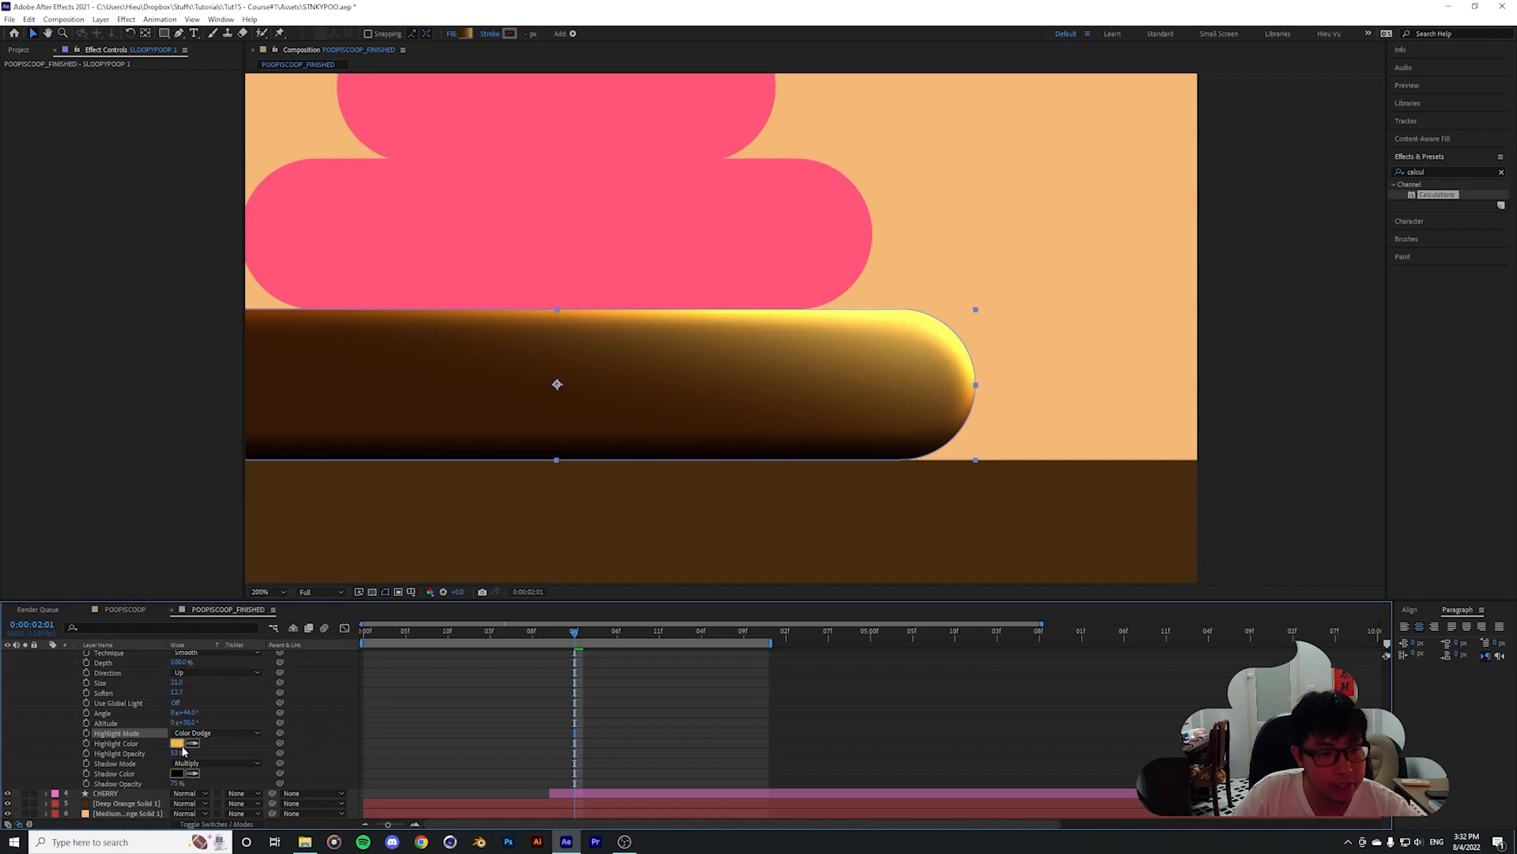
Lower the Bevel and Emboss Highlight Opacity to about 35% and its Size to about 14
drag(152, 754, 164, 751)
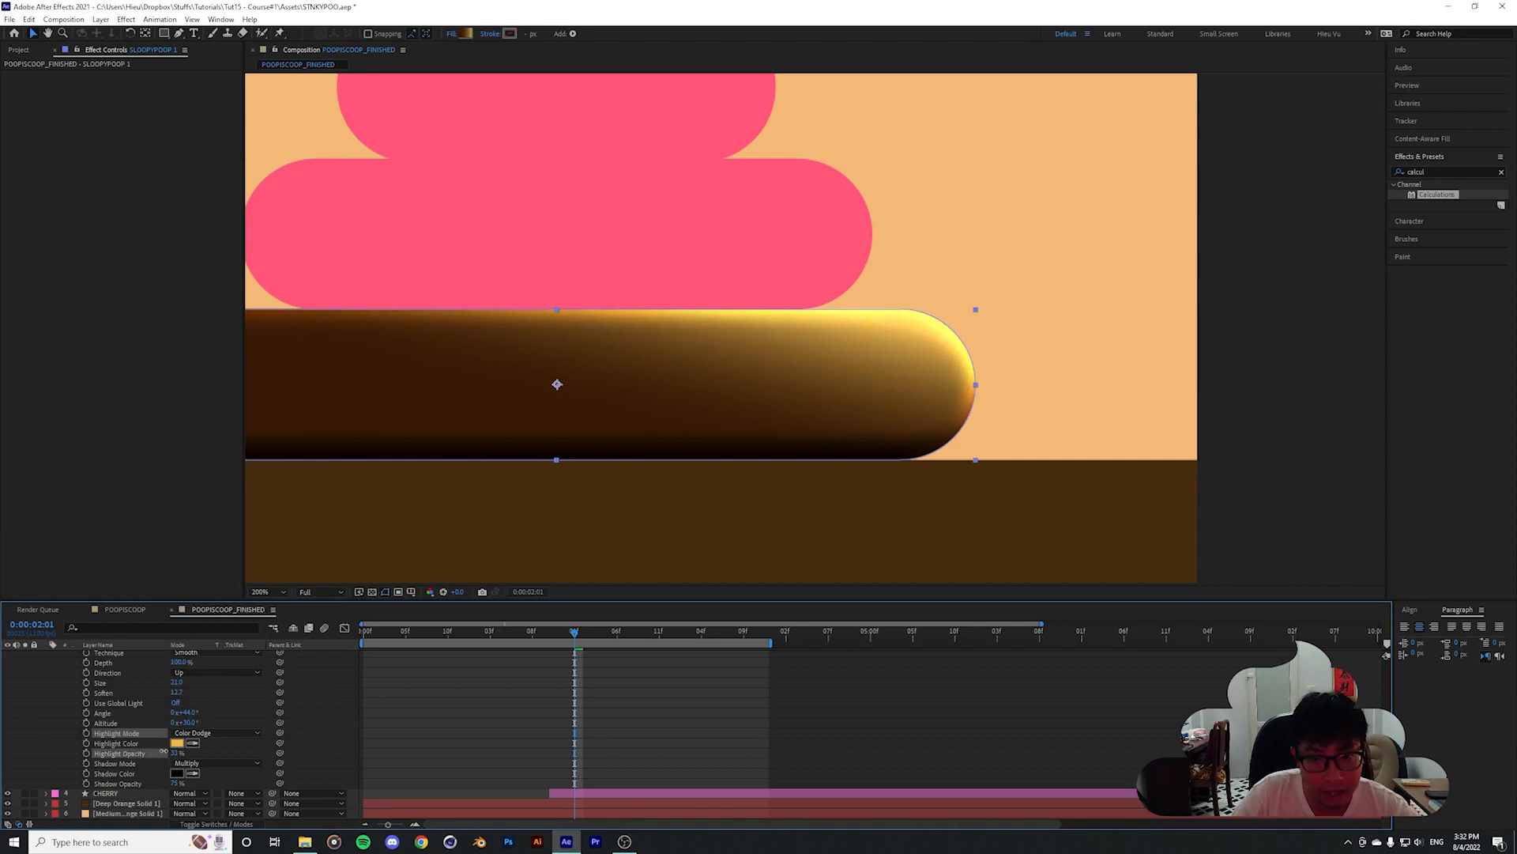
scroll(164, 751, up, 2)
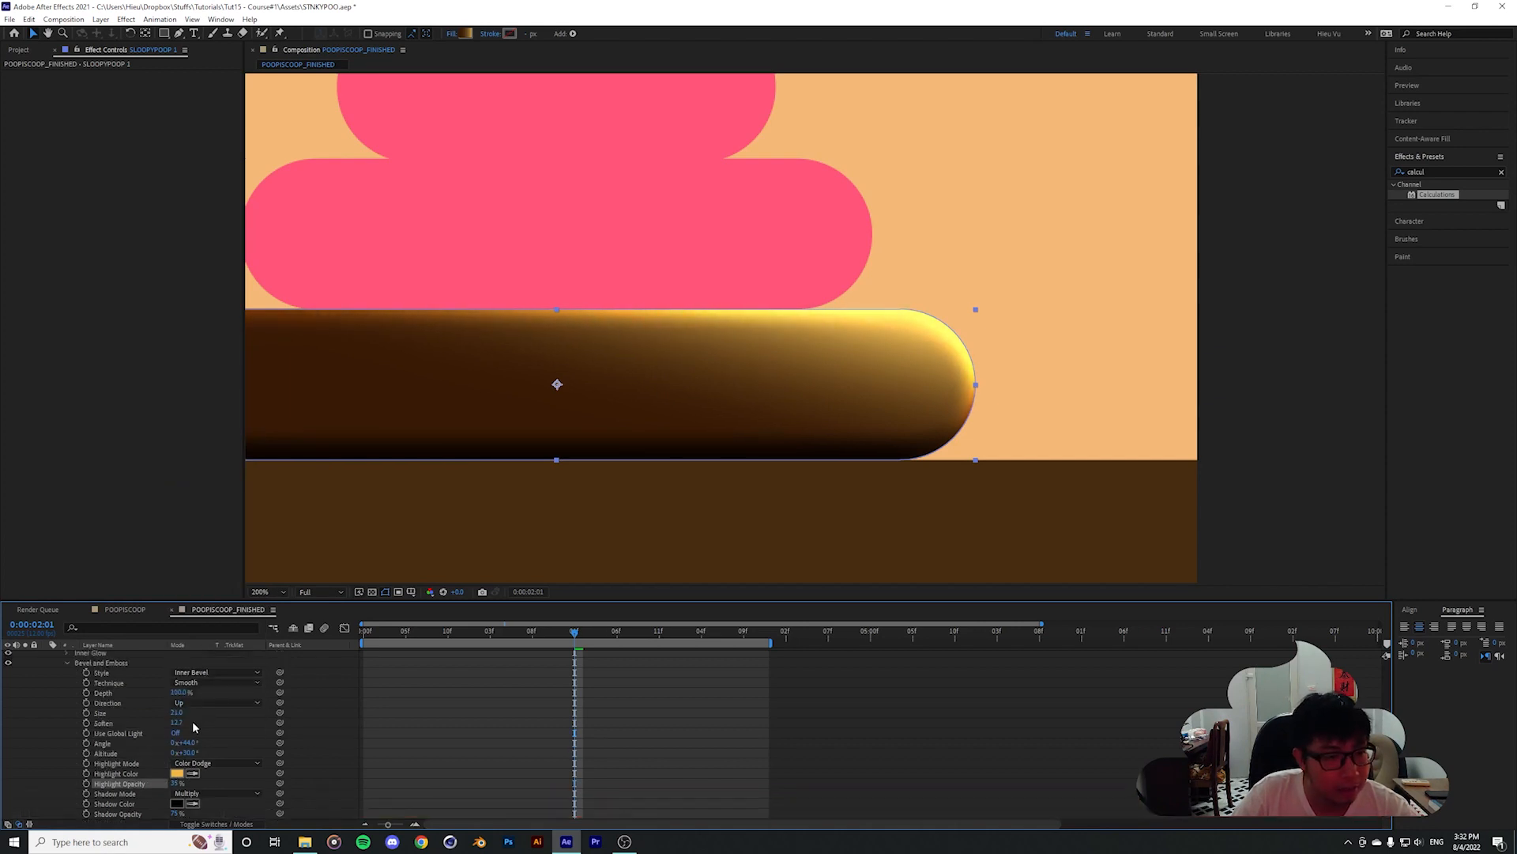
mouse_move(175, 712)
mouse_down()
mouse_move(188, 712)
mouse_move(173, 715)
mouse_up()
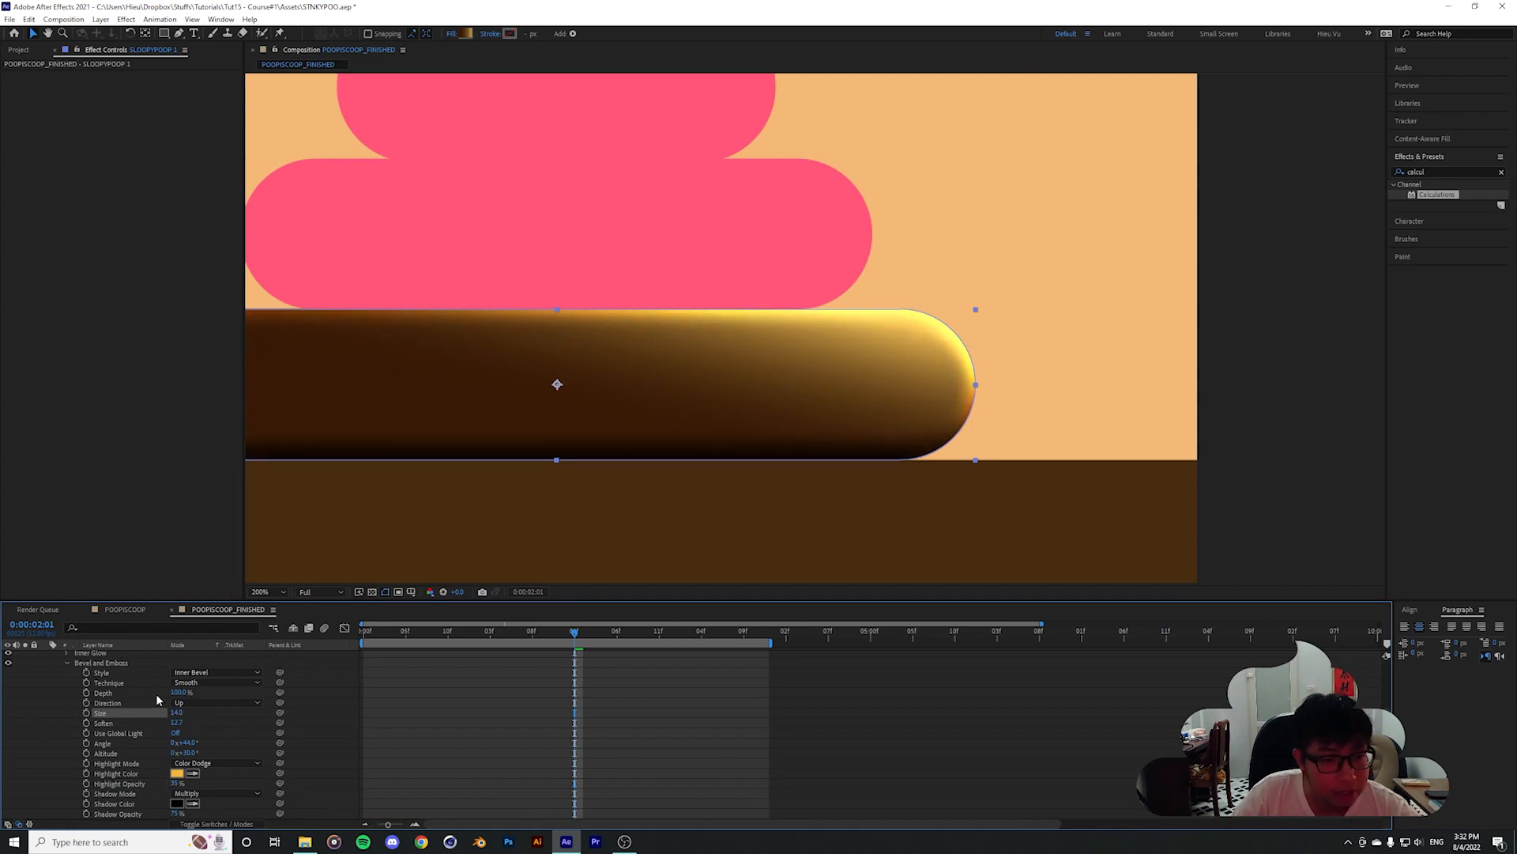
Change the Bevel and Emboss Shadow Color to a dark brown with about 73% saturation and 35% brightness
scroll(165, 699, down, 1)
drag(576, 483, 798, 479)
click(177, 773)
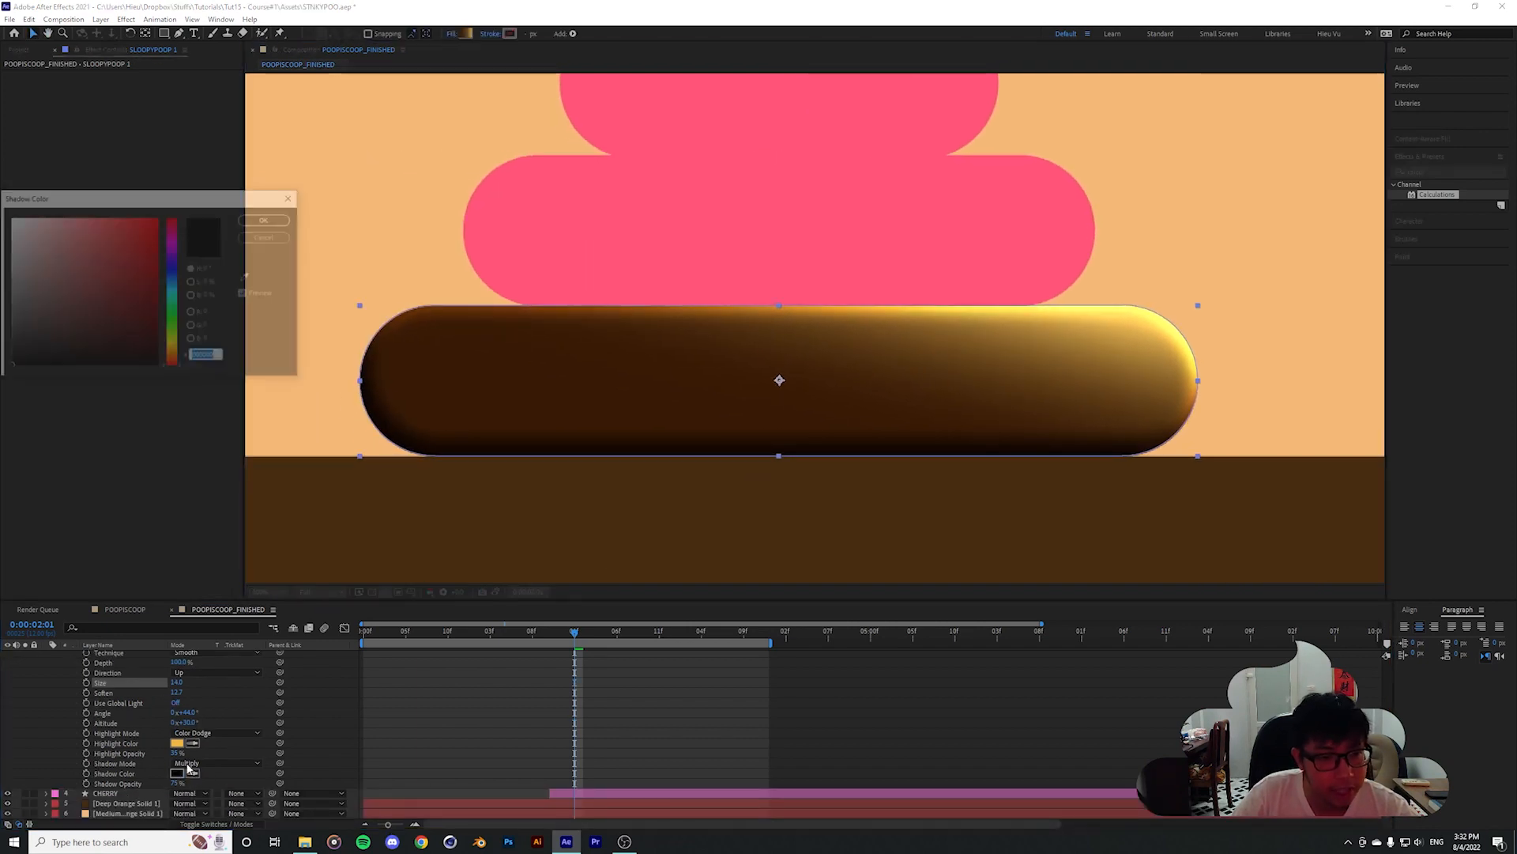
drag(174, 349, 173, 351)
mouse_move(122, 251)
mouse_down()
mouse_move(126, 278)
mouse_move(122, 232)
mouse_up()
click(173, 359)
drag(133, 287, 117, 317)
click(278, 221)
Set the Bevel and Emboss Shadow Mode to Color Dodge and its Shadow Color to a near-black brown (about 190902)
click(229, 763)
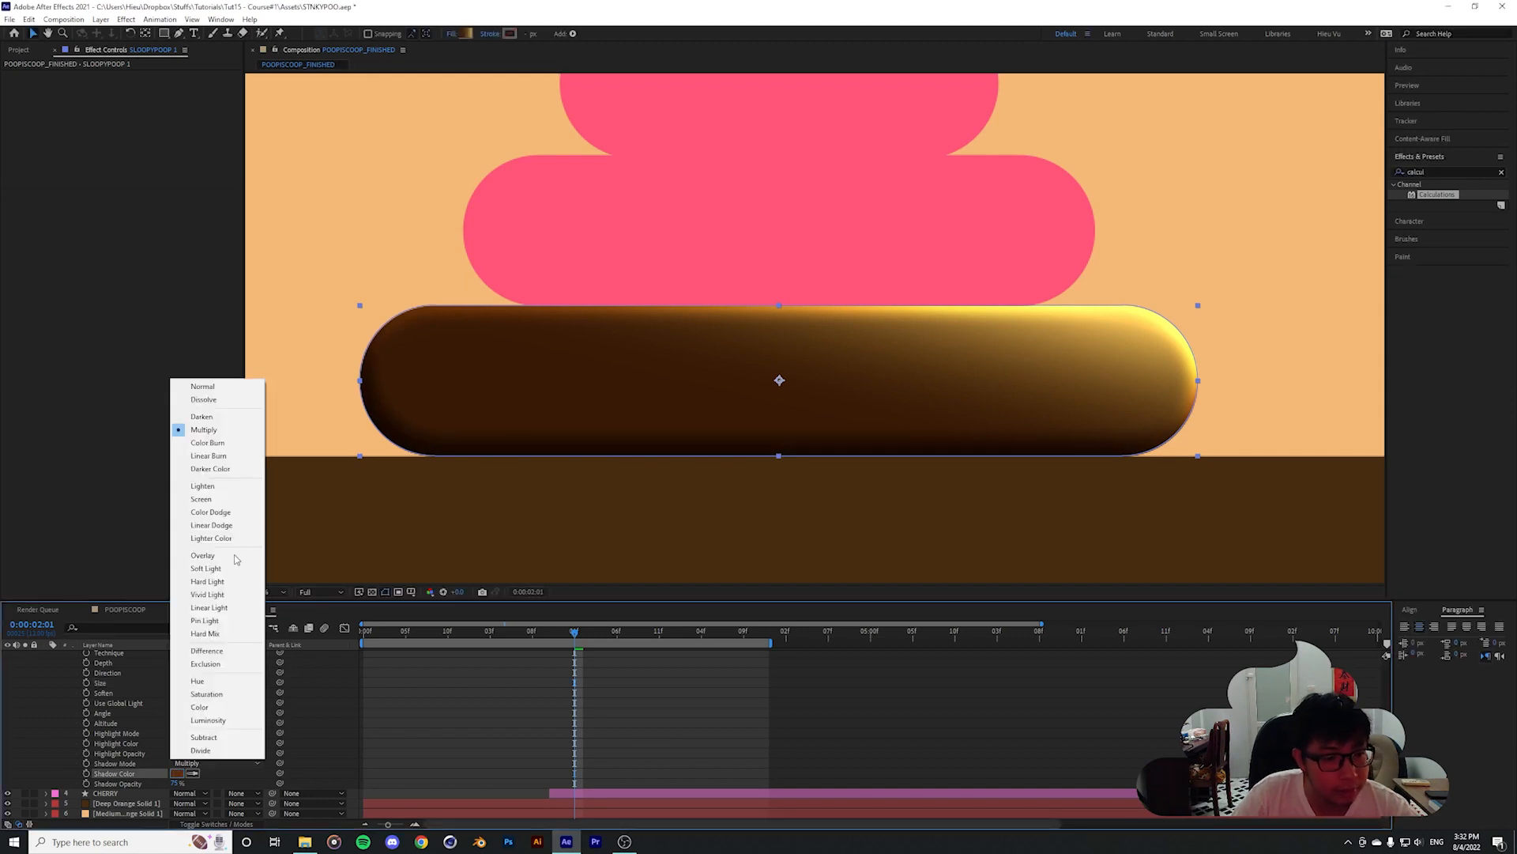
click(224, 515)
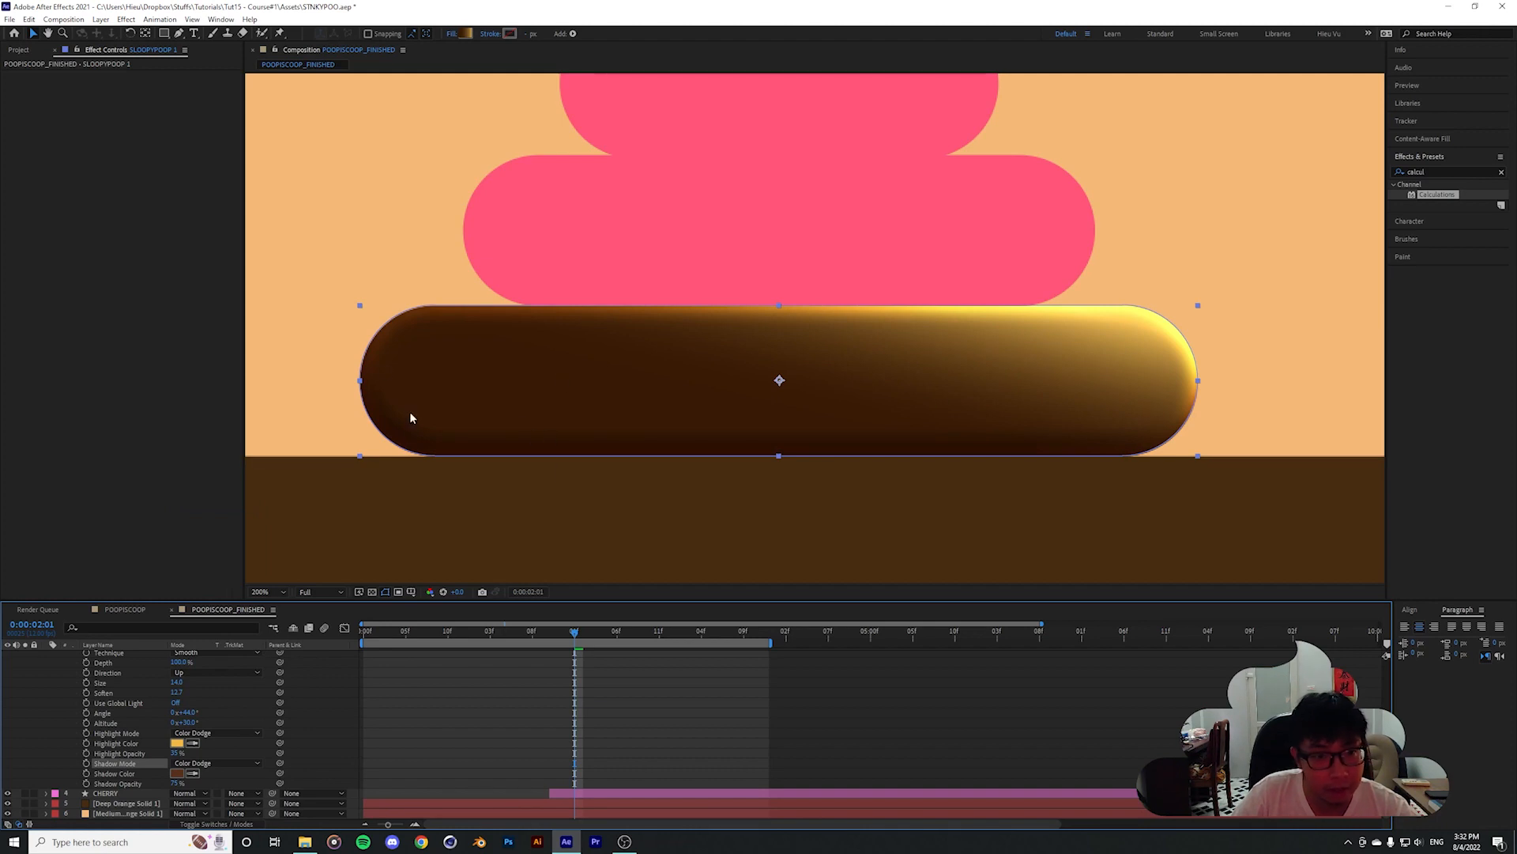
click(177, 772)
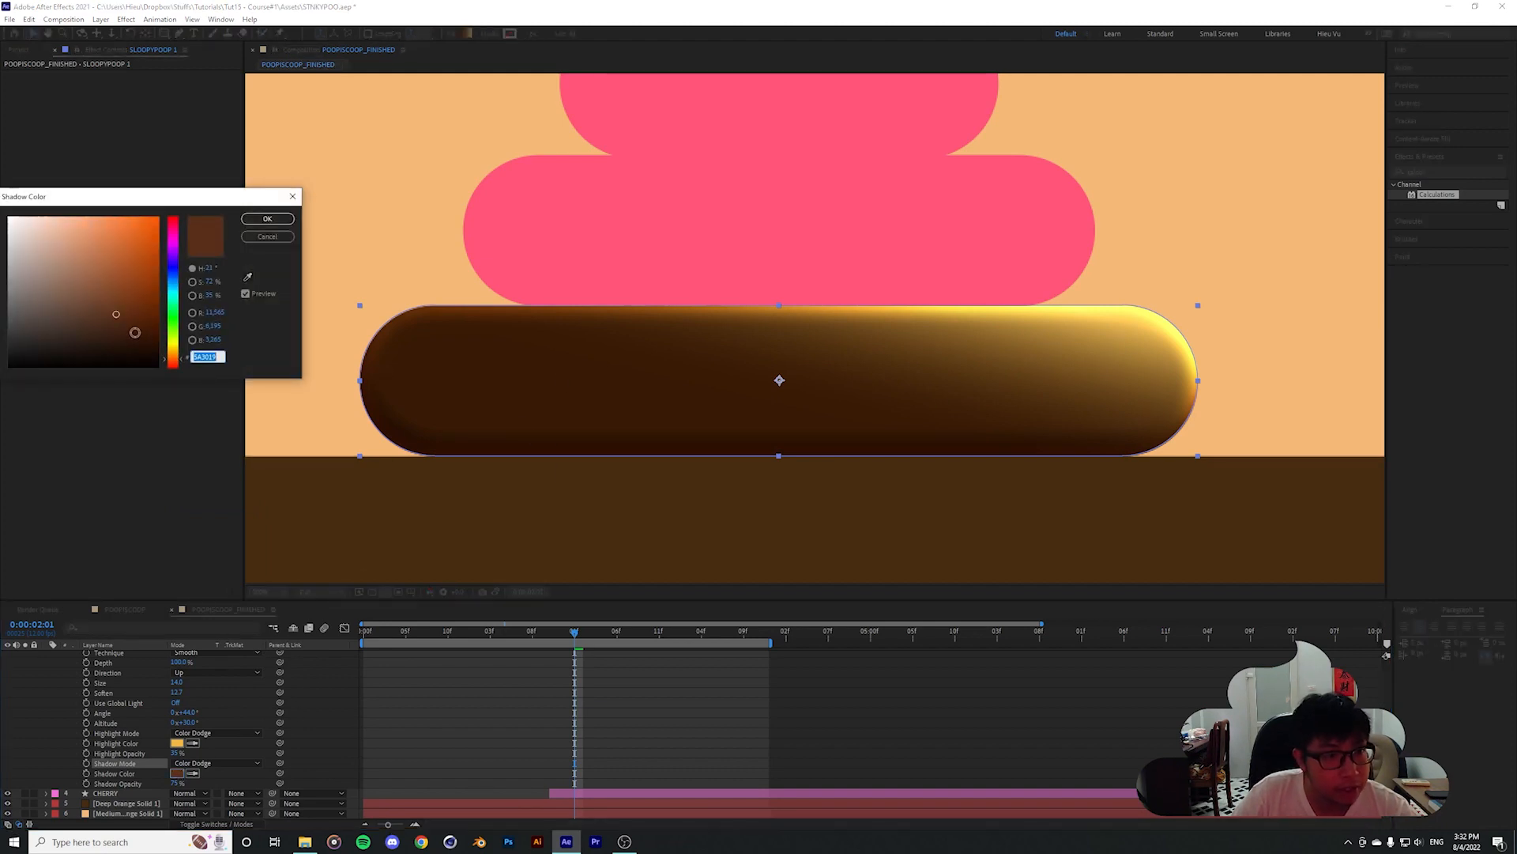
mouse_move(157, 346)
mouse_down()
mouse_move(149, 319)
mouse_move(173, 360)
mouse_move(131, 348)
mouse_move(146, 352)
mouse_up()
drag(168, 196, 405, 178)
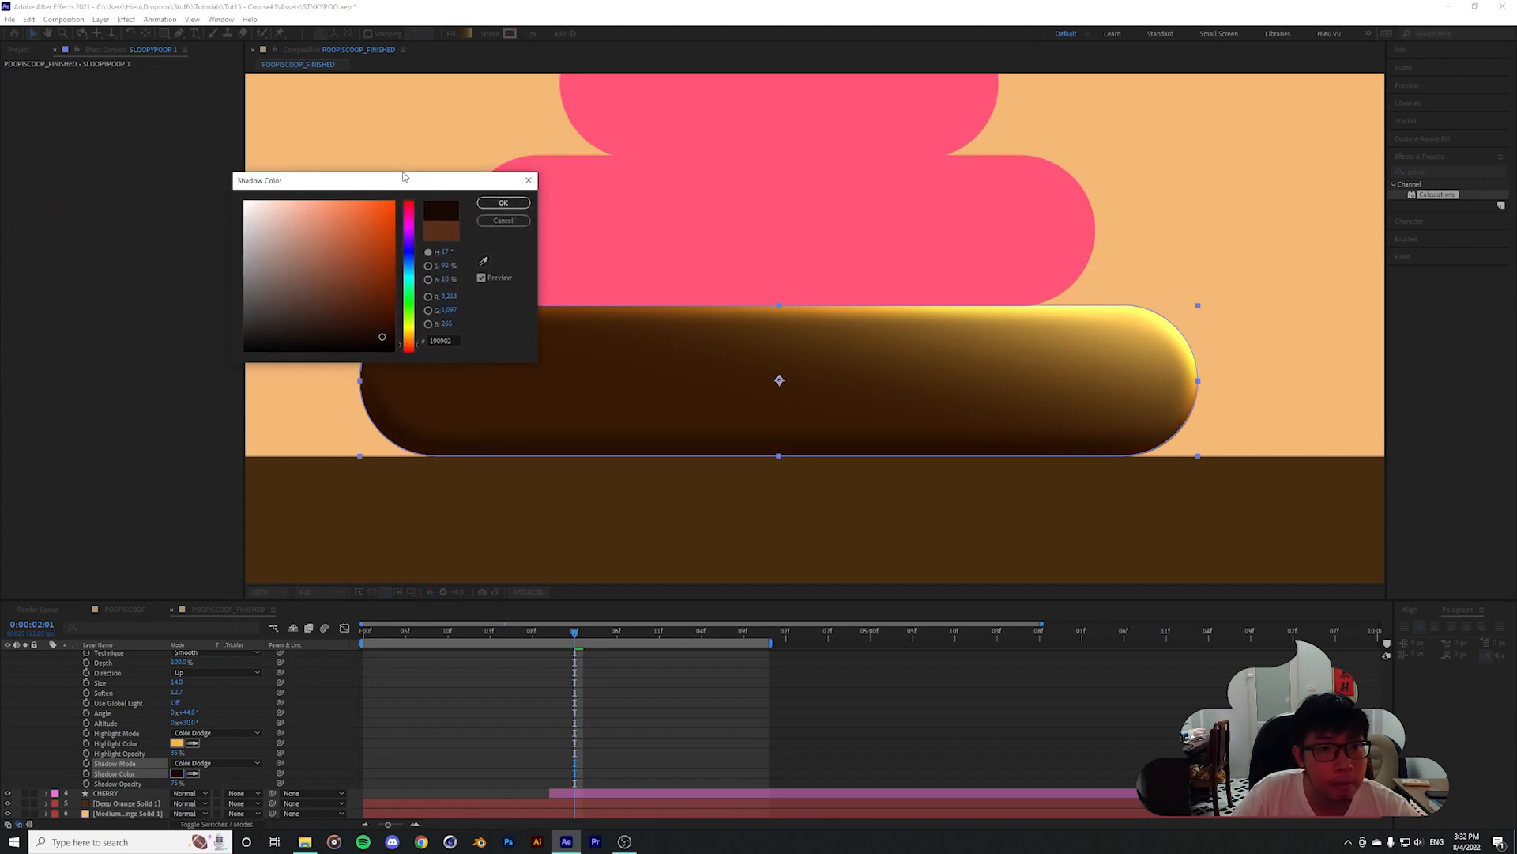
click(494, 202)
Raise the Bevel and Emboss Shadow Opacity to about 83%
key(period)
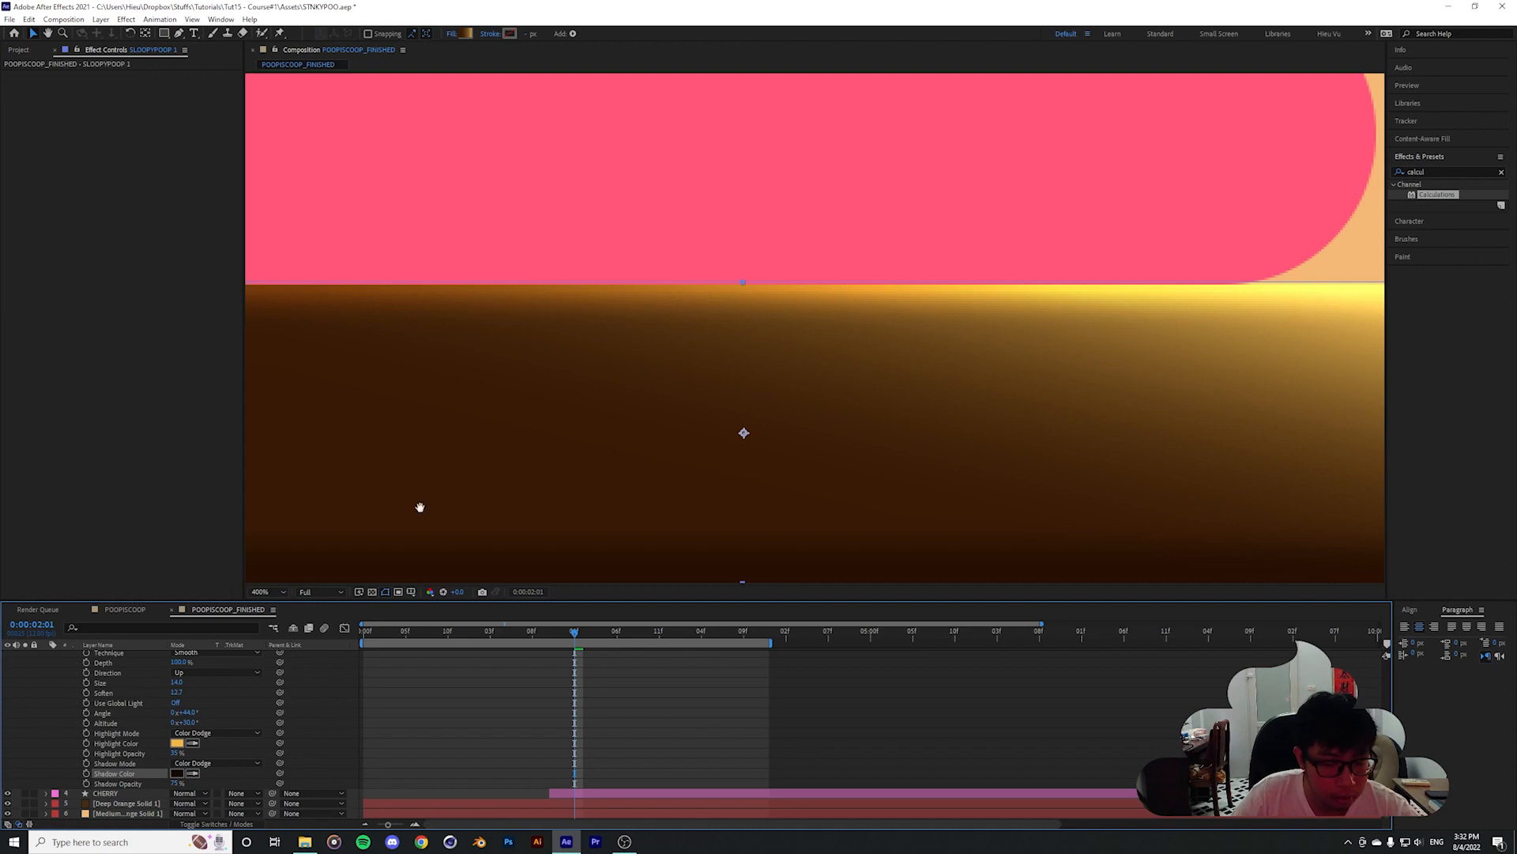
drag(420, 508, 887, 386)
drag(175, 783, 203, 783)
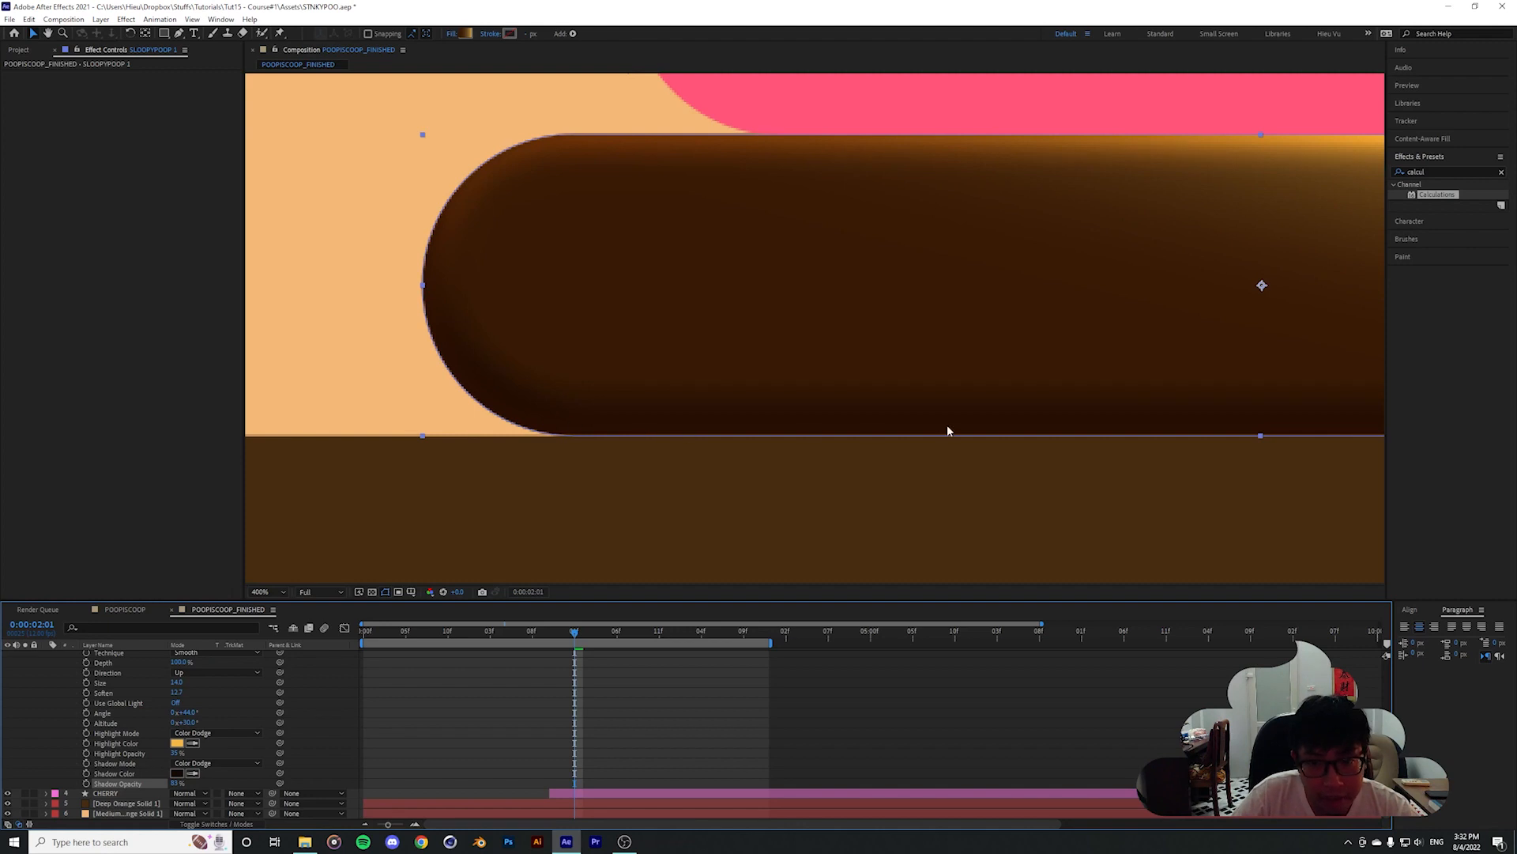
Set the Bevel and Emboss Shadow Color to a very dark brown (231202) and lower its Shadow Opacity to about 50%
click(177, 773)
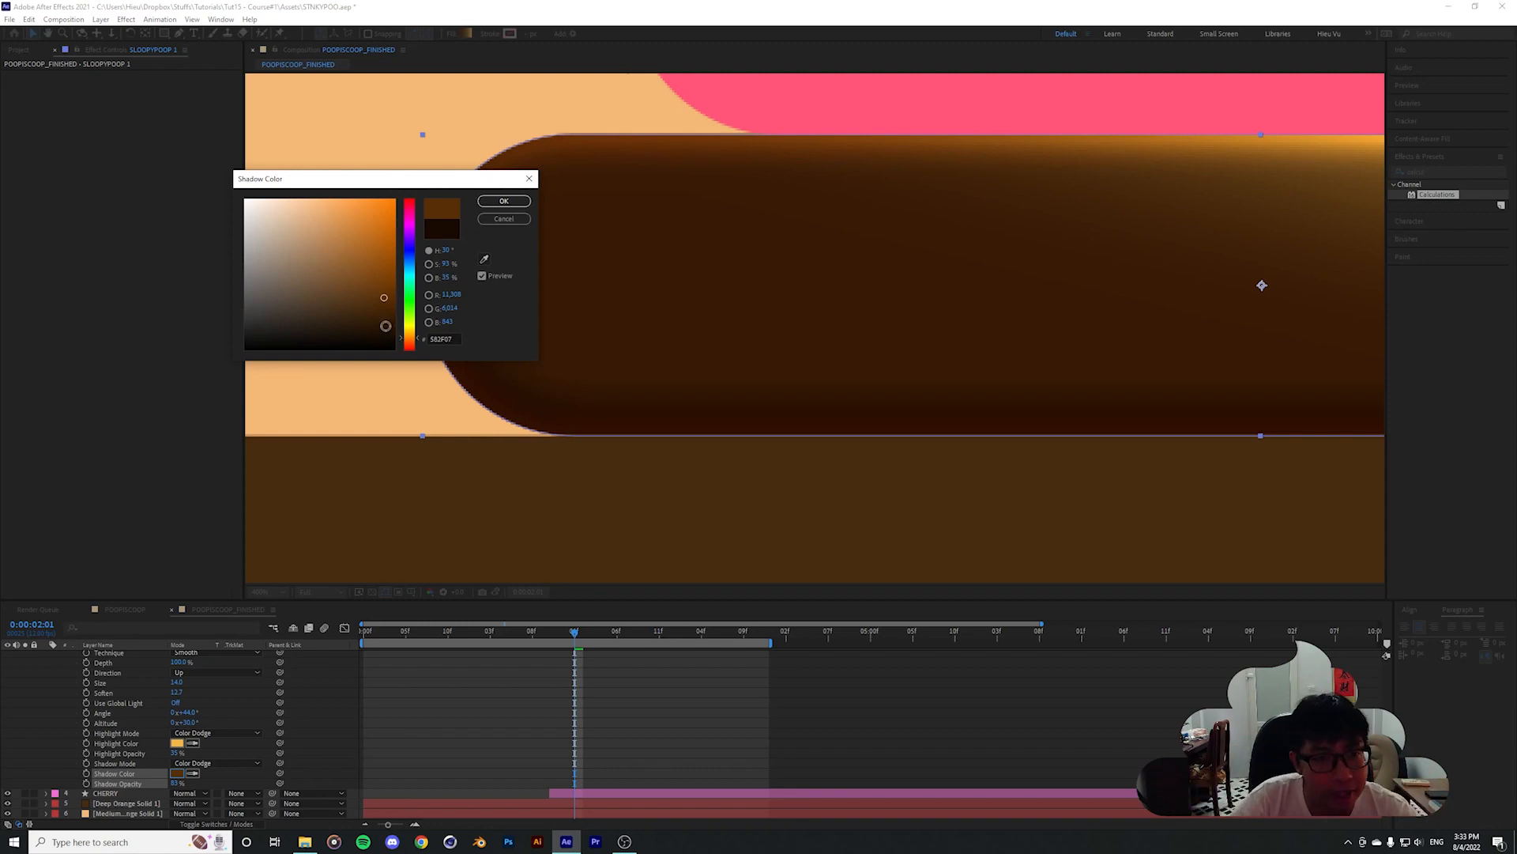
click(388, 332)
drag(386, 330, 386, 329)
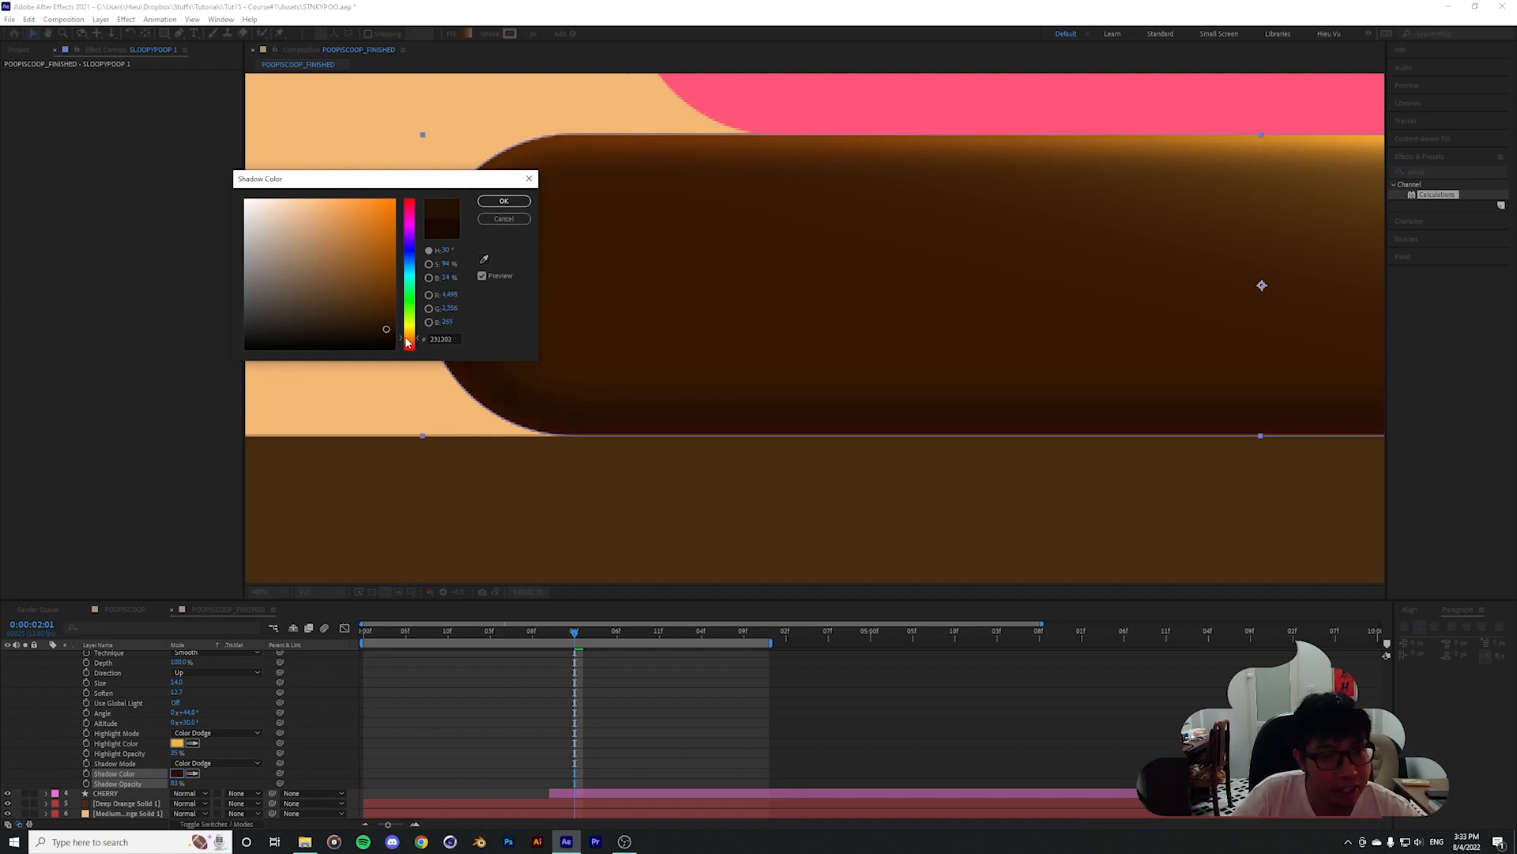
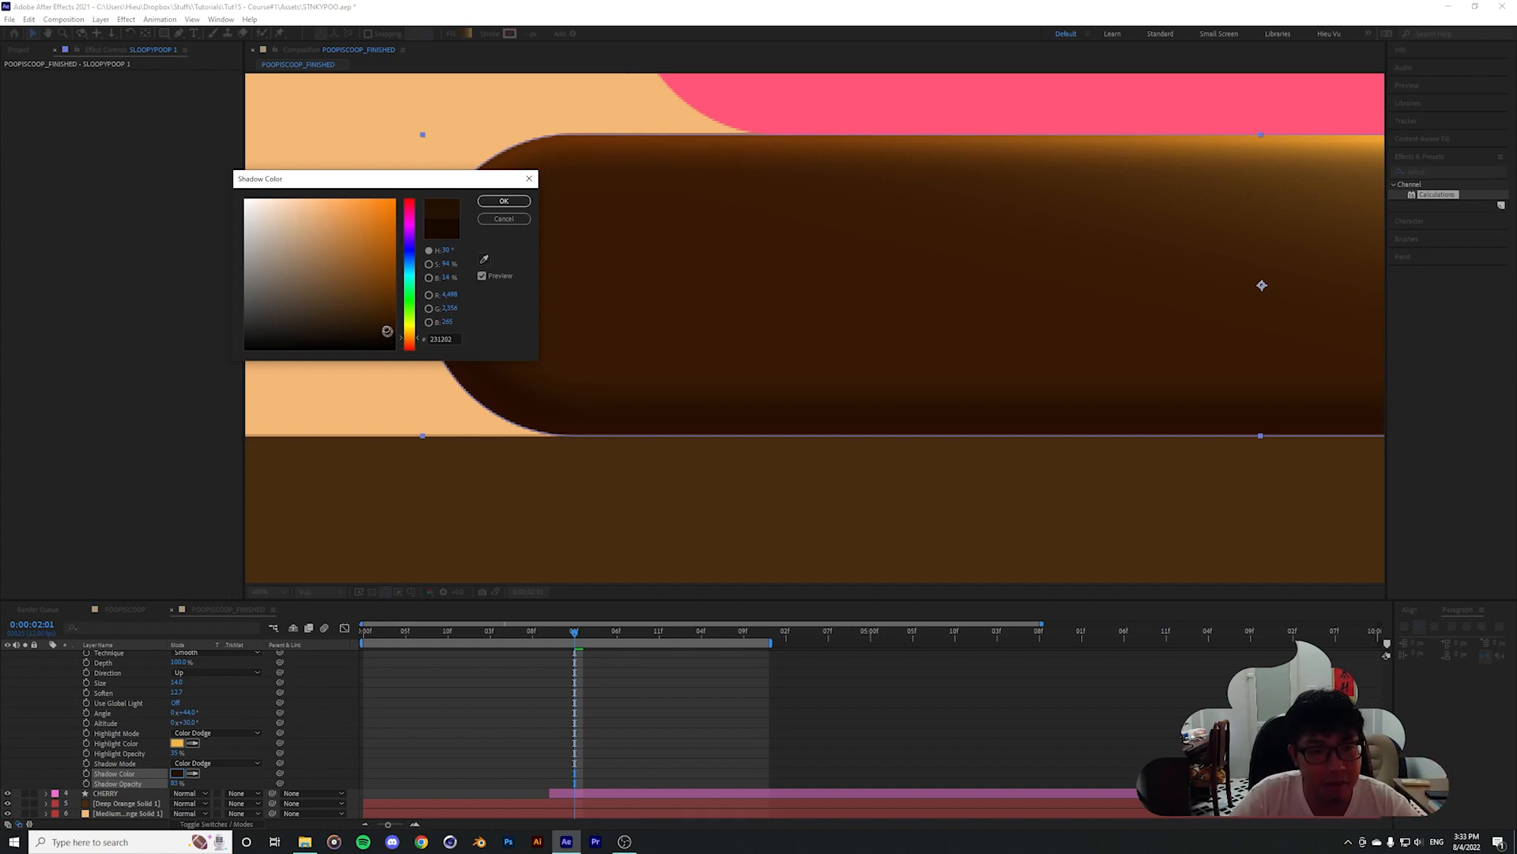
key(Return)
drag(177, 787, 163, 790)
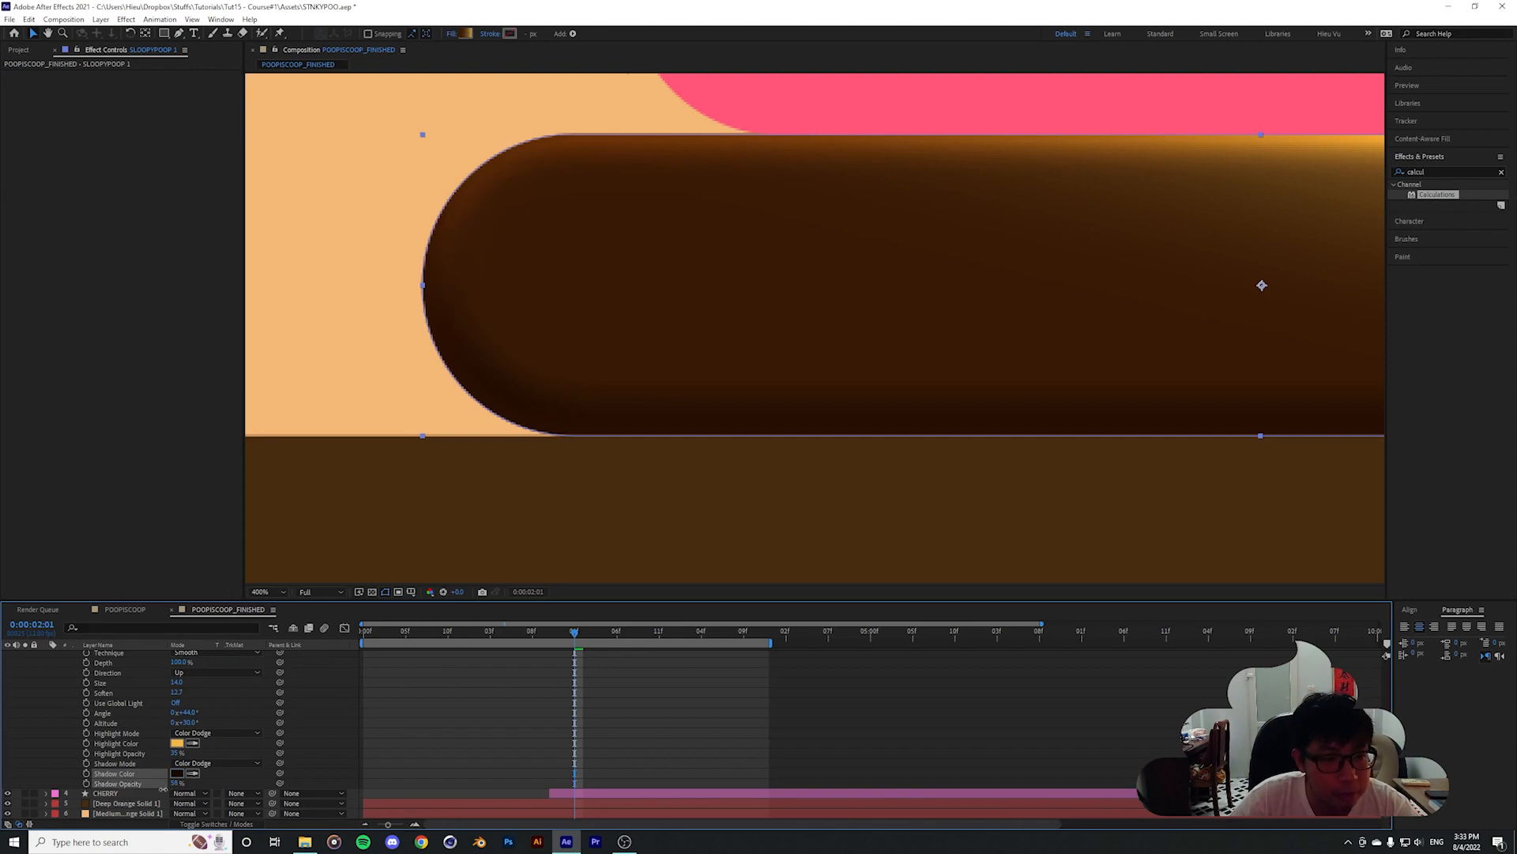
Move the current time to 0:00:01:11 with the whole bottom tier in view
click(591, 746)
key(comma)
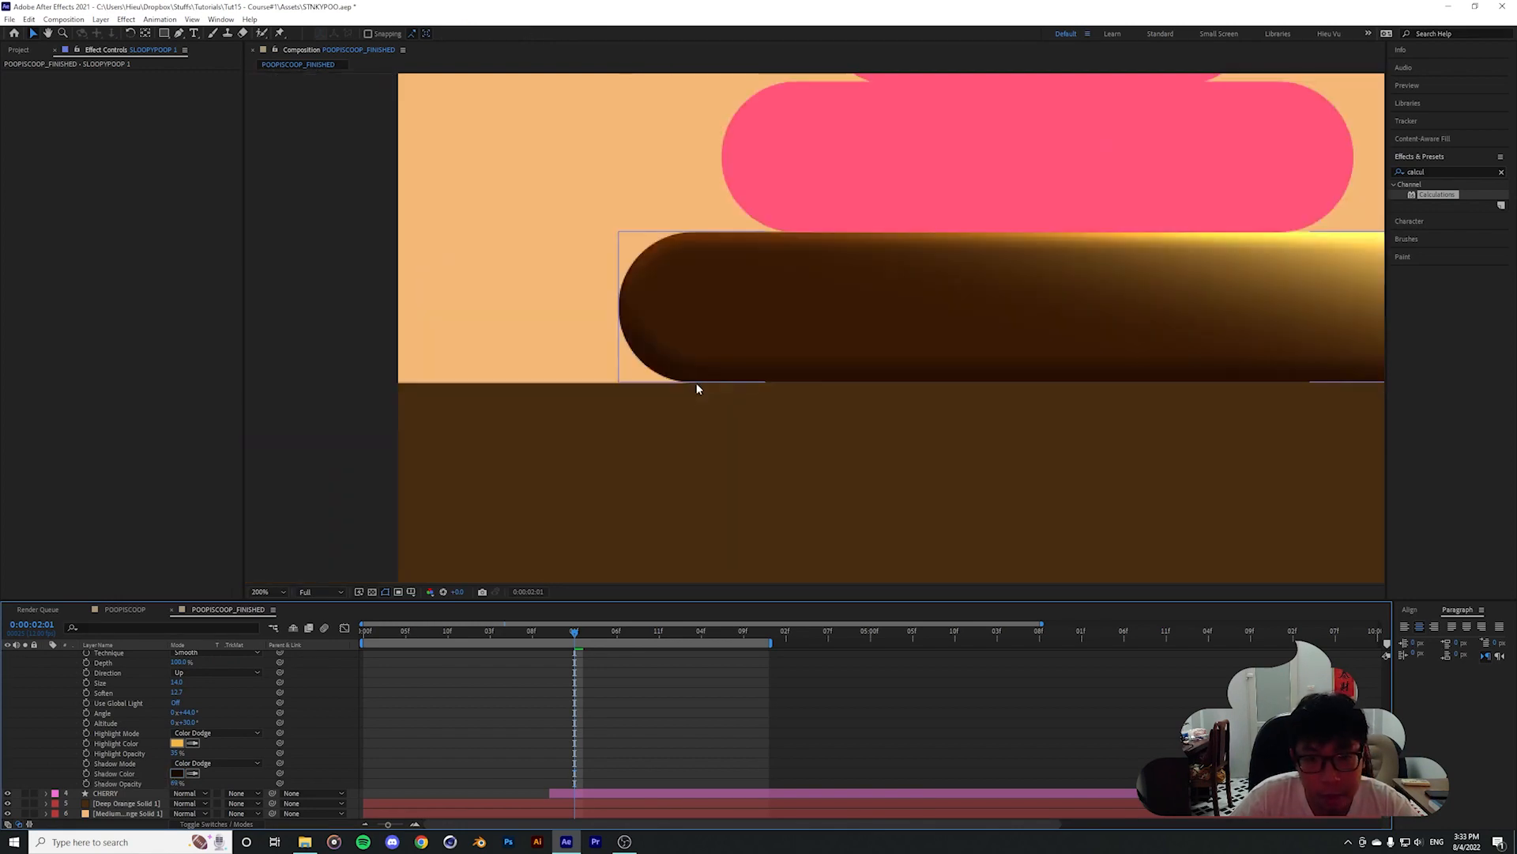
key(space)
drag(1027, 331, 803, 393)
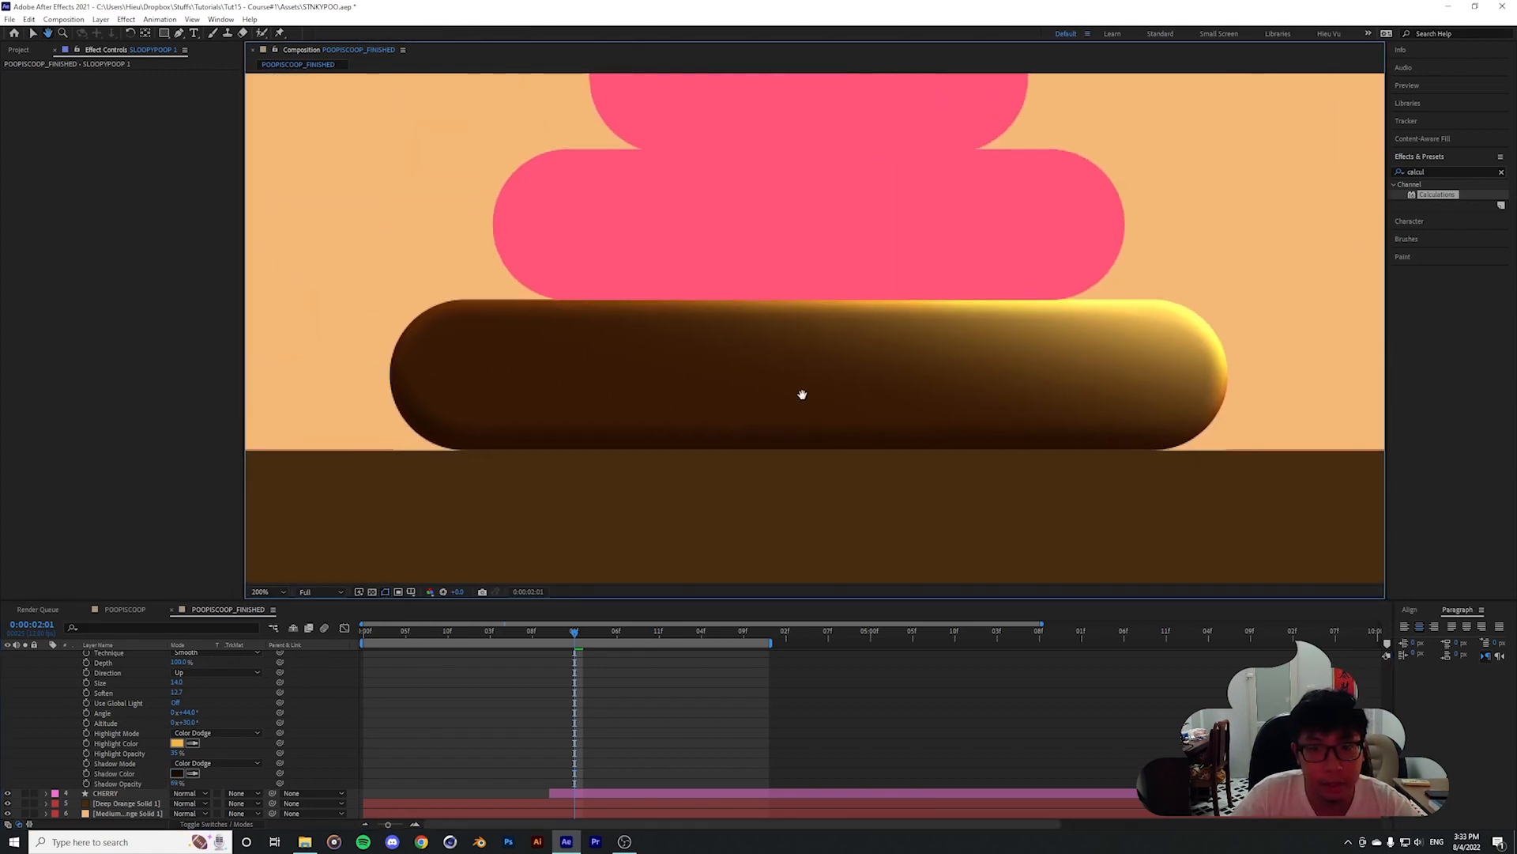
scroll(801, 394, down, 2)
scroll(801, 395, up, 3)
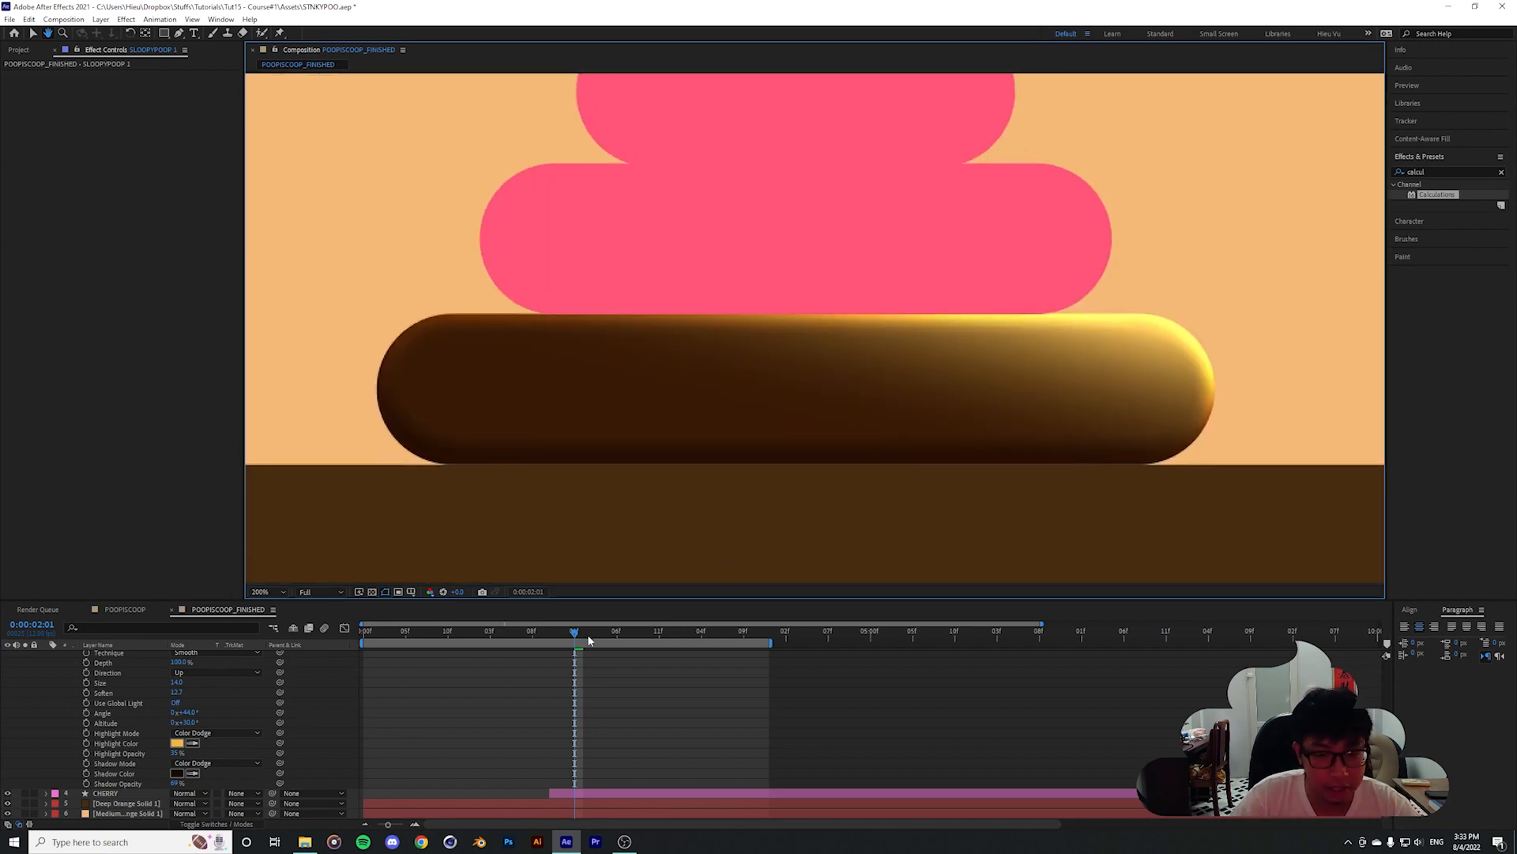
drag(587, 634, 559, 649)
Collapse the Bevel and Emboss settings and add a Gradient Overlay layer style to SLOOPYPOOP 1
scroll(98, 722, up, 3)
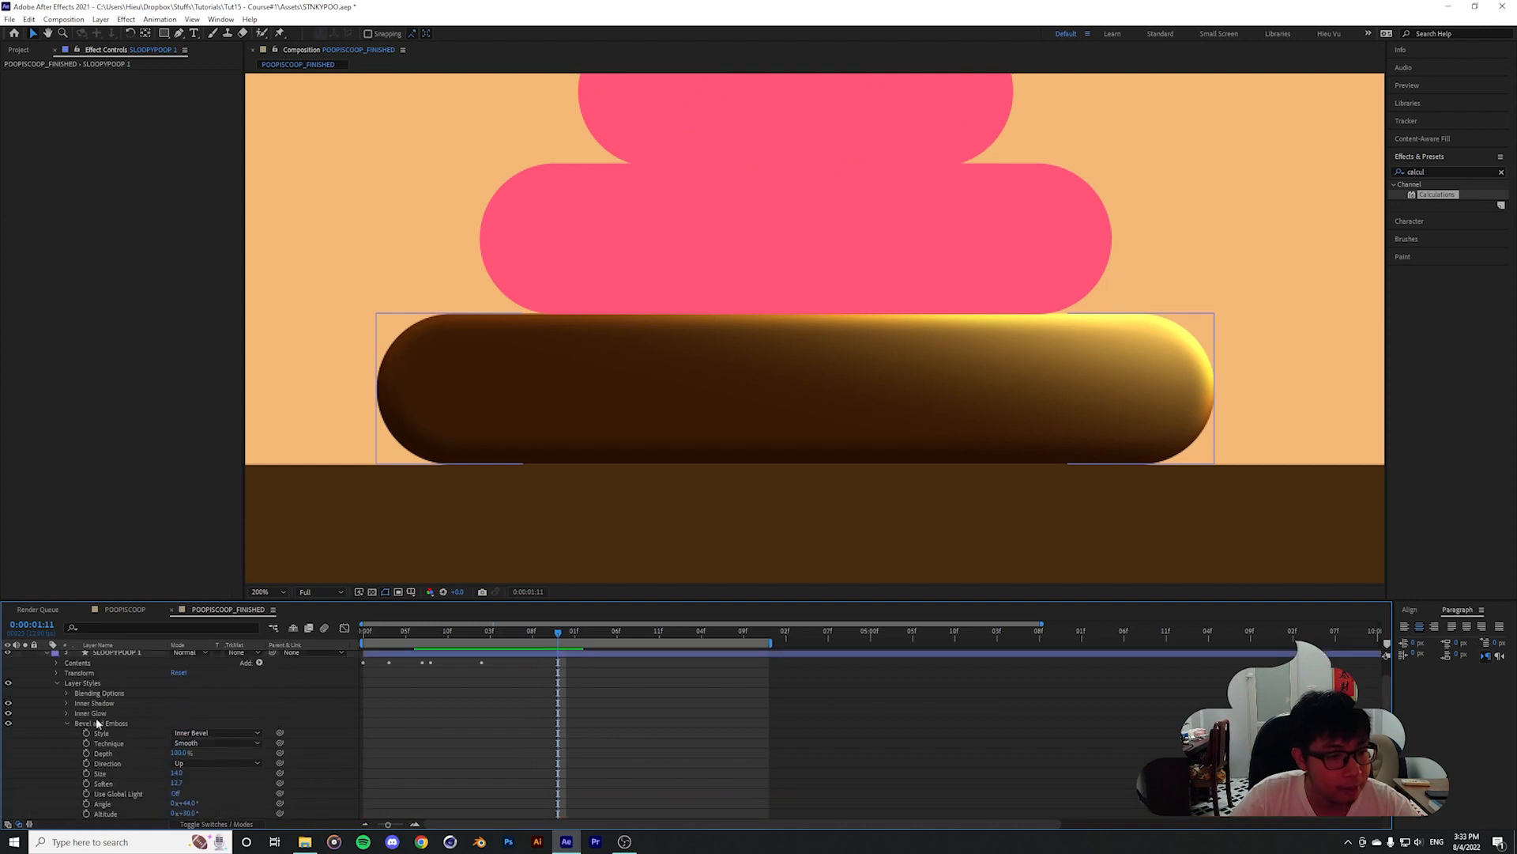
click(68, 723)
right_click(133, 676)
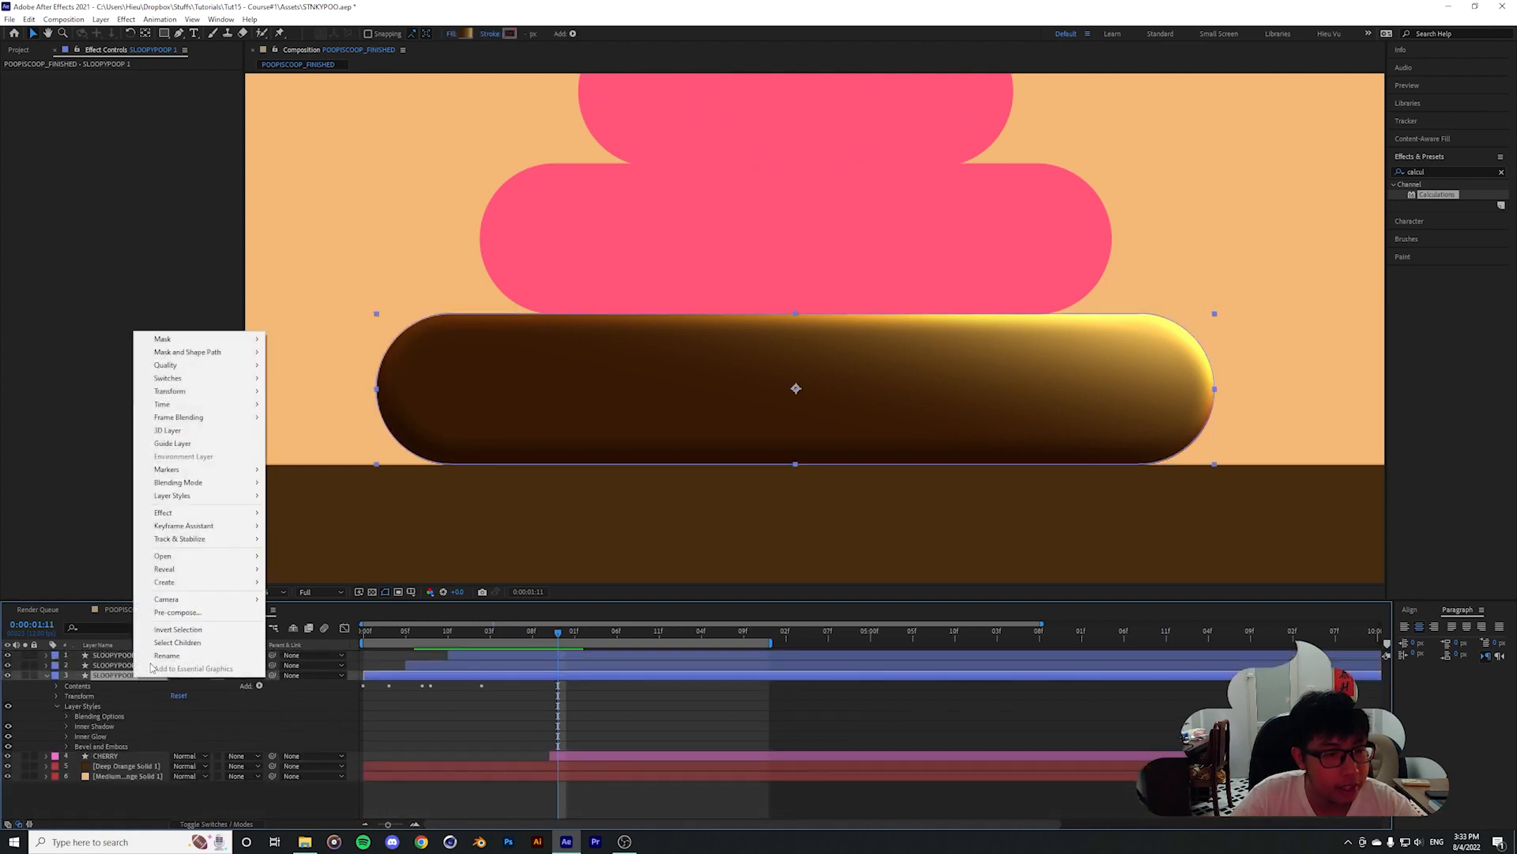
mouse_move(214, 495)
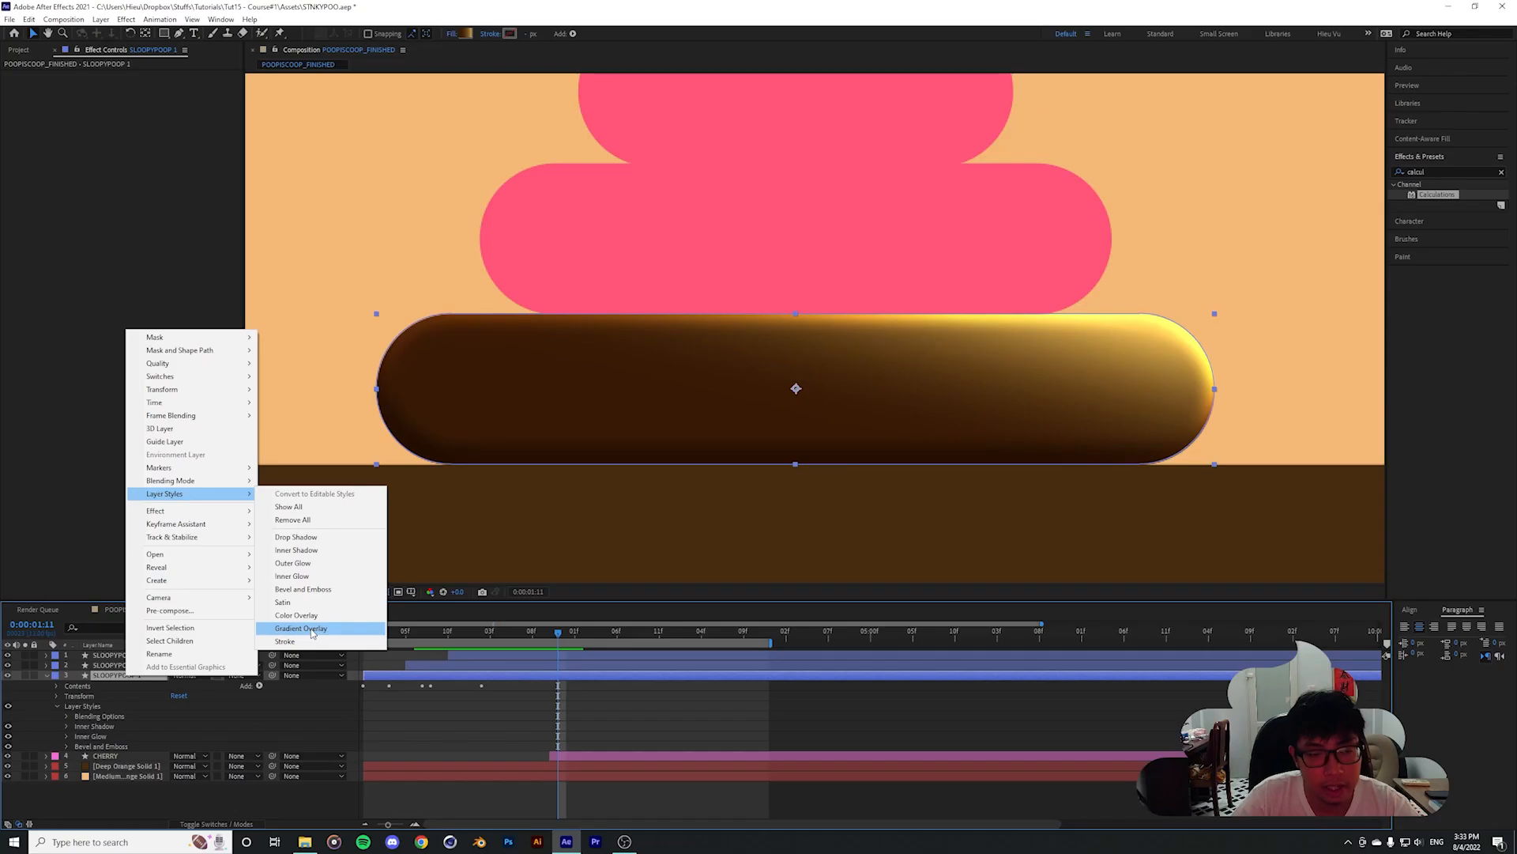
click(933, 609)
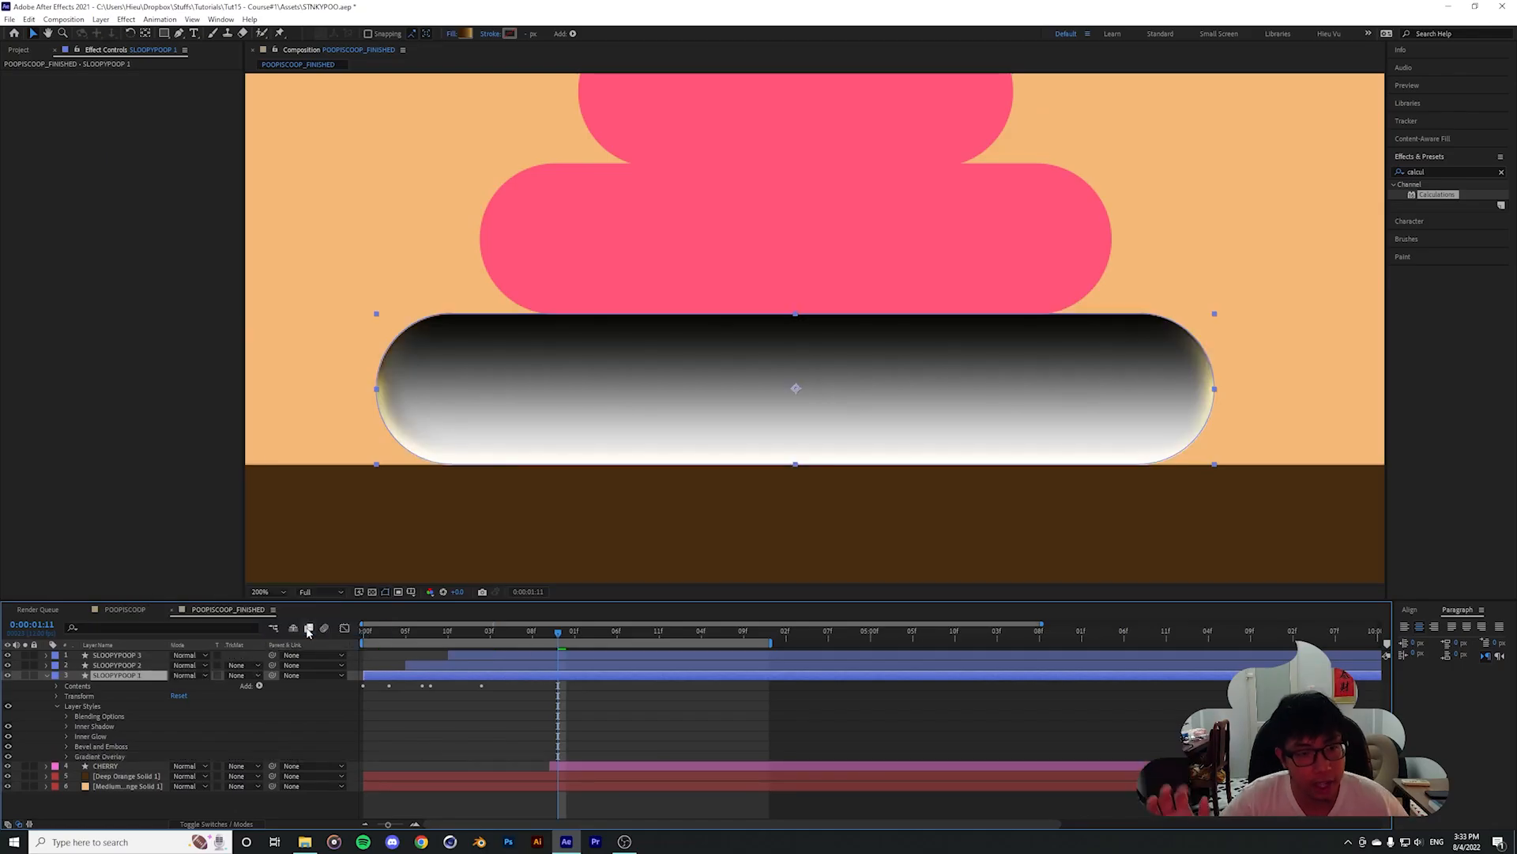
Rotate the Gradient Overlay Angle to about 263°
click(66, 756)
scroll(66, 756, down, 2)
drag(186, 762, 282, 751)
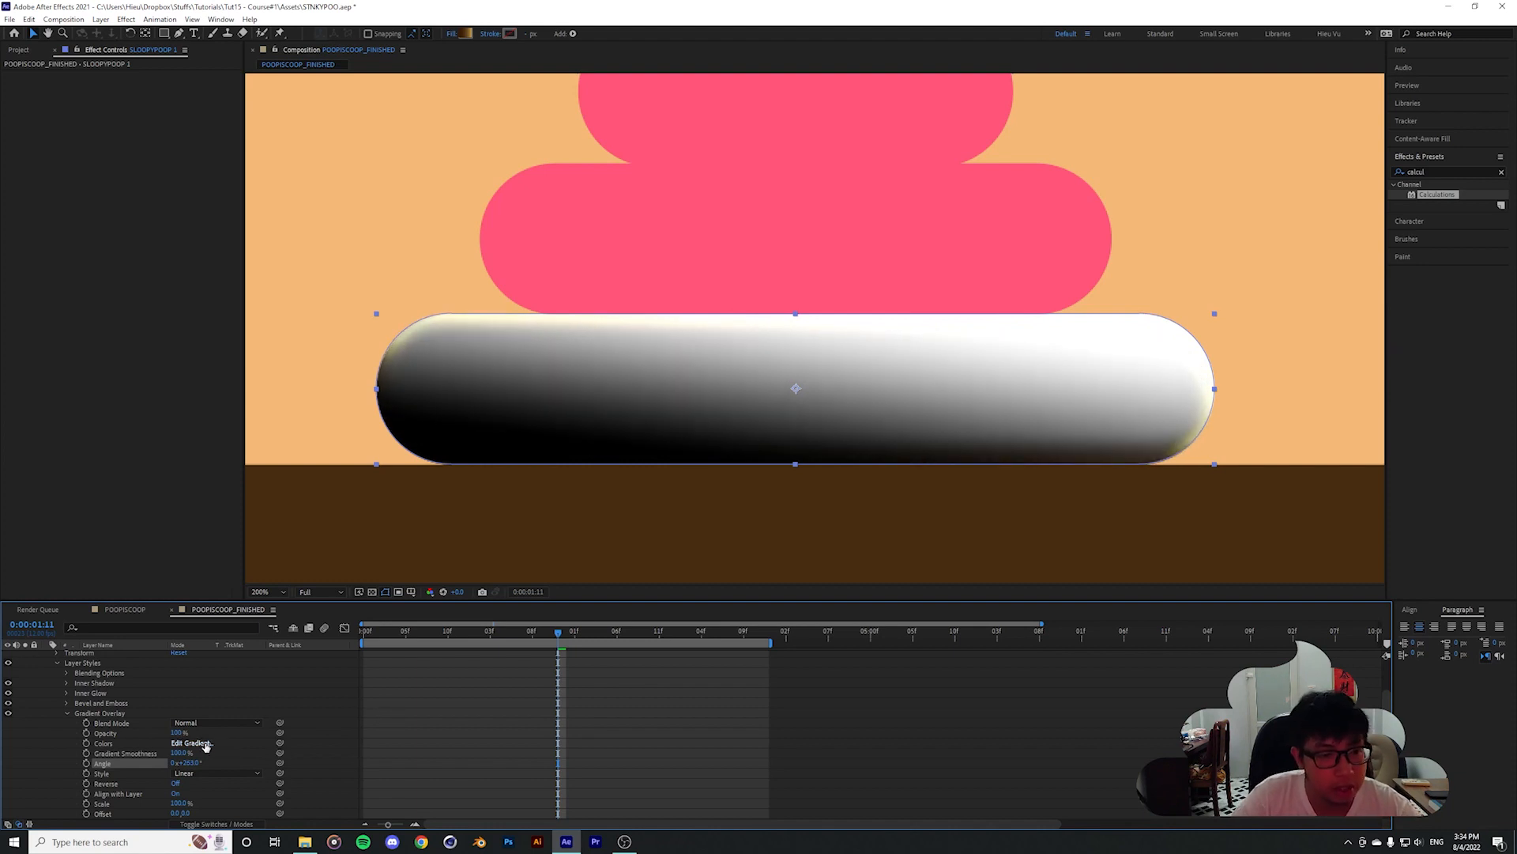
Change the white stop of the Gradient Overlay to an orange-brown with about 78% brightness
scroll(140, 727, down, 1)
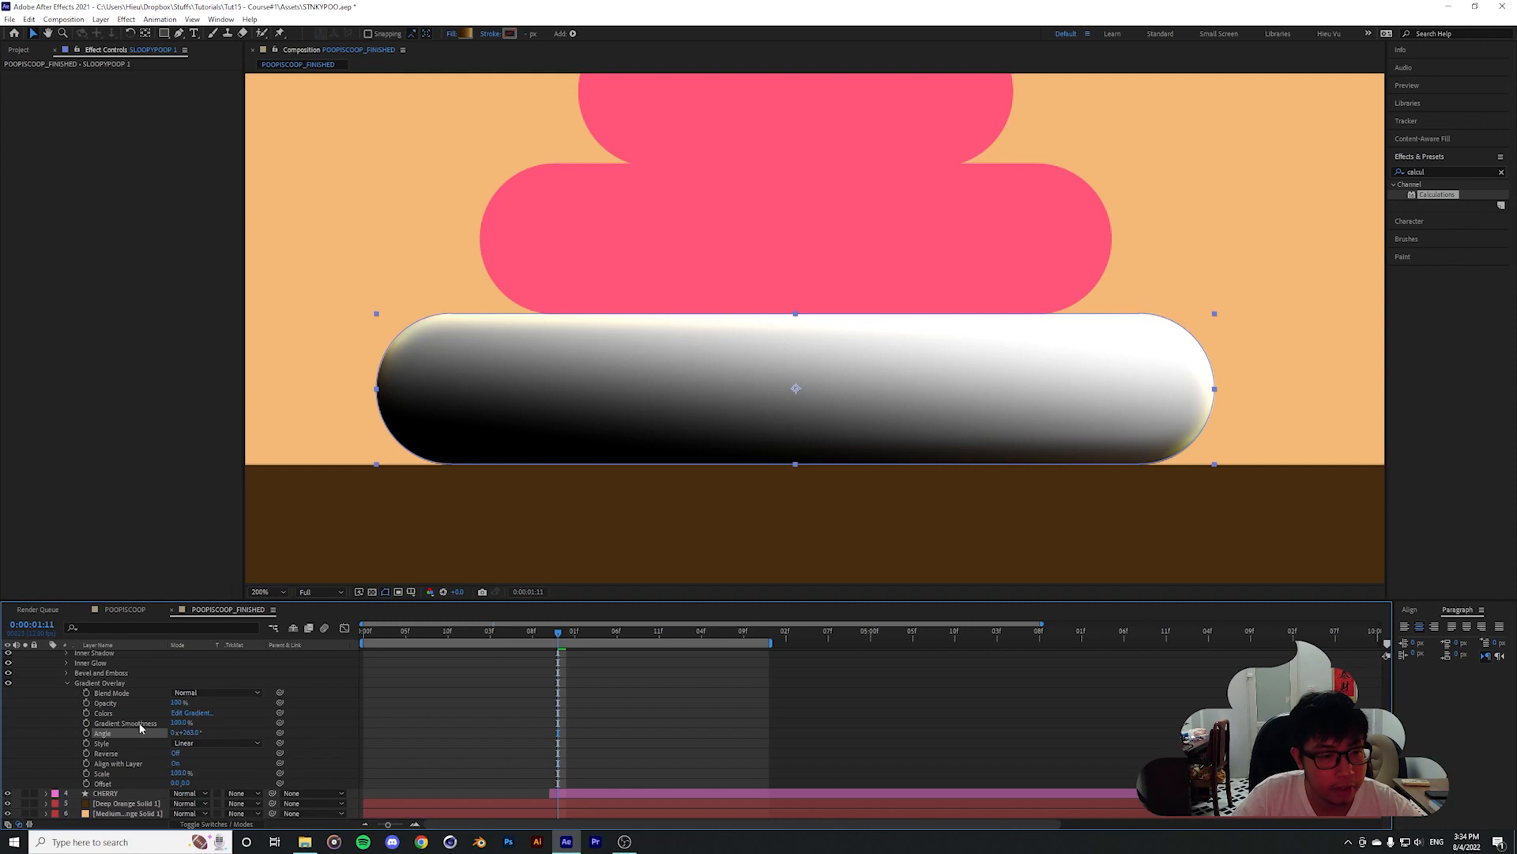
click(192, 713)
click(275, 347)
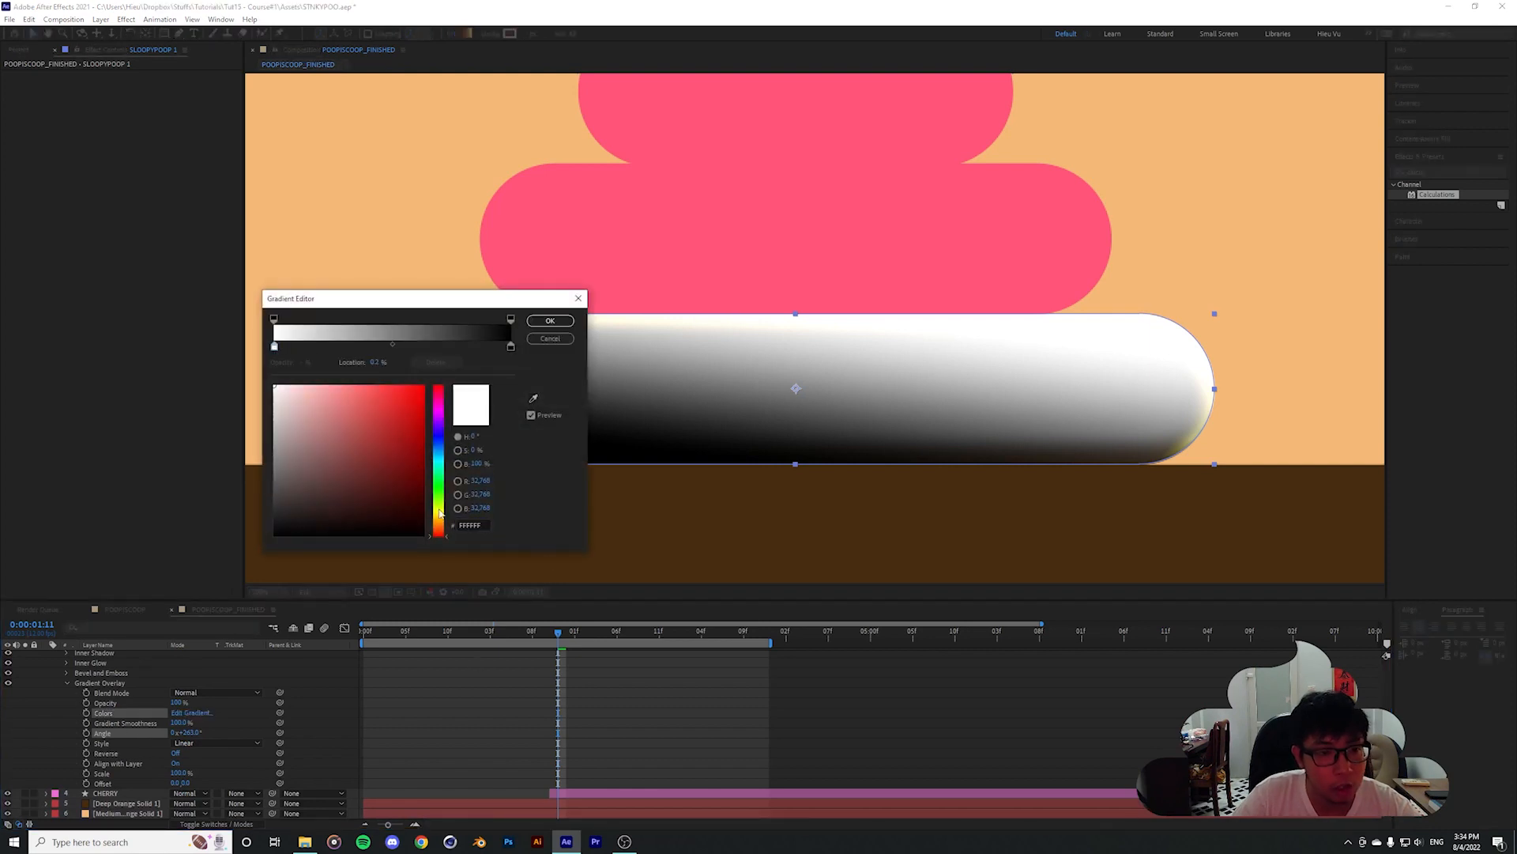
click(440, 523)
mouse_move(387, 467)
mouse_down()
mouse_move(386, 394)
mouse_move(388, 461)
mouse_move(378, 420)
mouse_up()
click(438, 526)
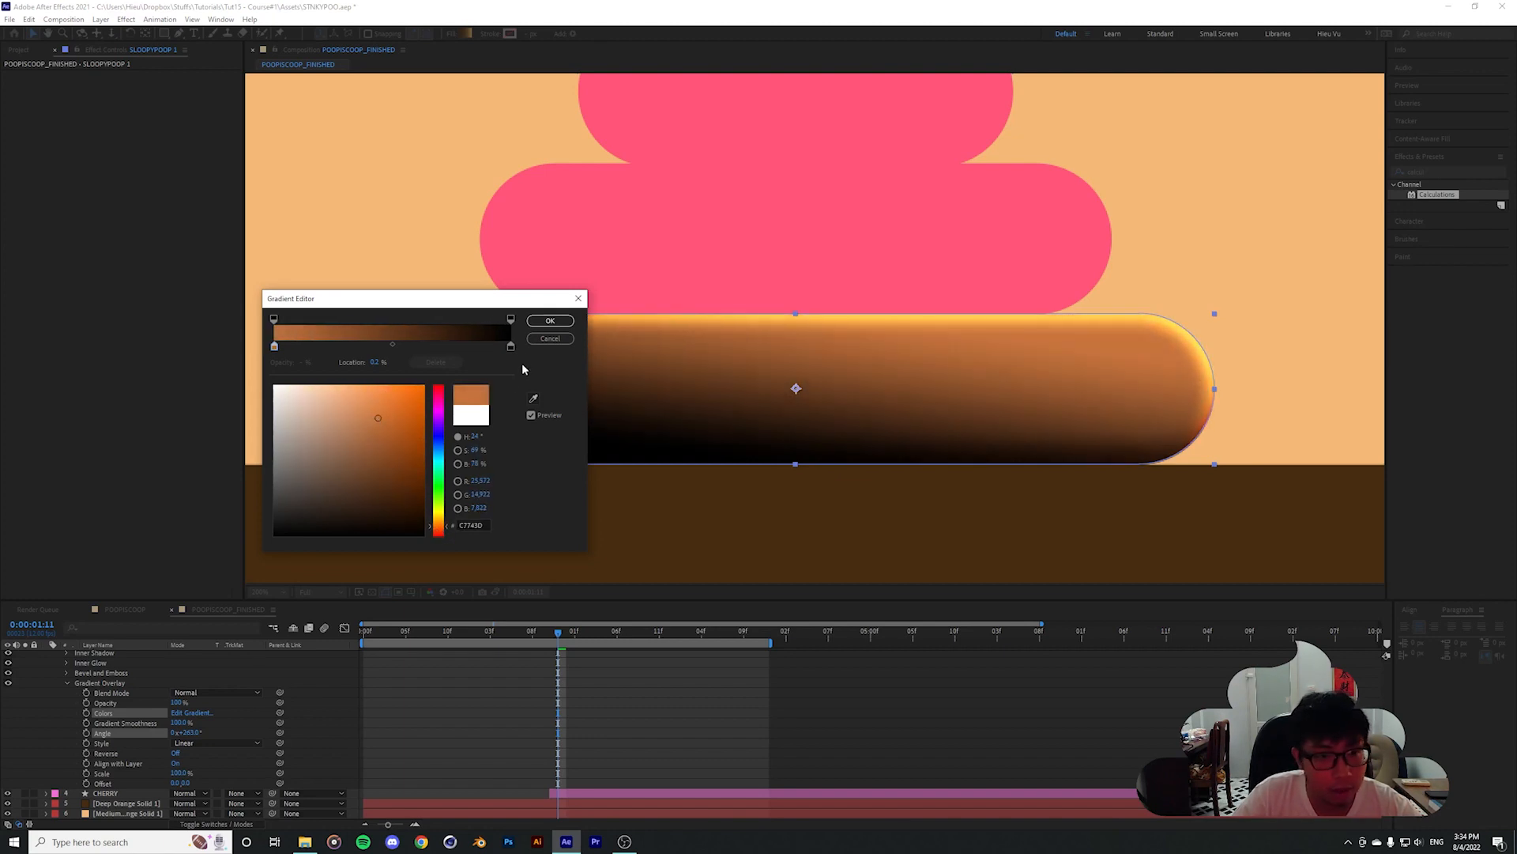
Change the black stop of the Gradient Overlay to a dark teal (about 305D50) and accept the gradient
click(510, 347)
mouse_move(341, 522)
mouse_down()
mouse_move(316, 485)
mouse_move(335, 477)
mouse_up()
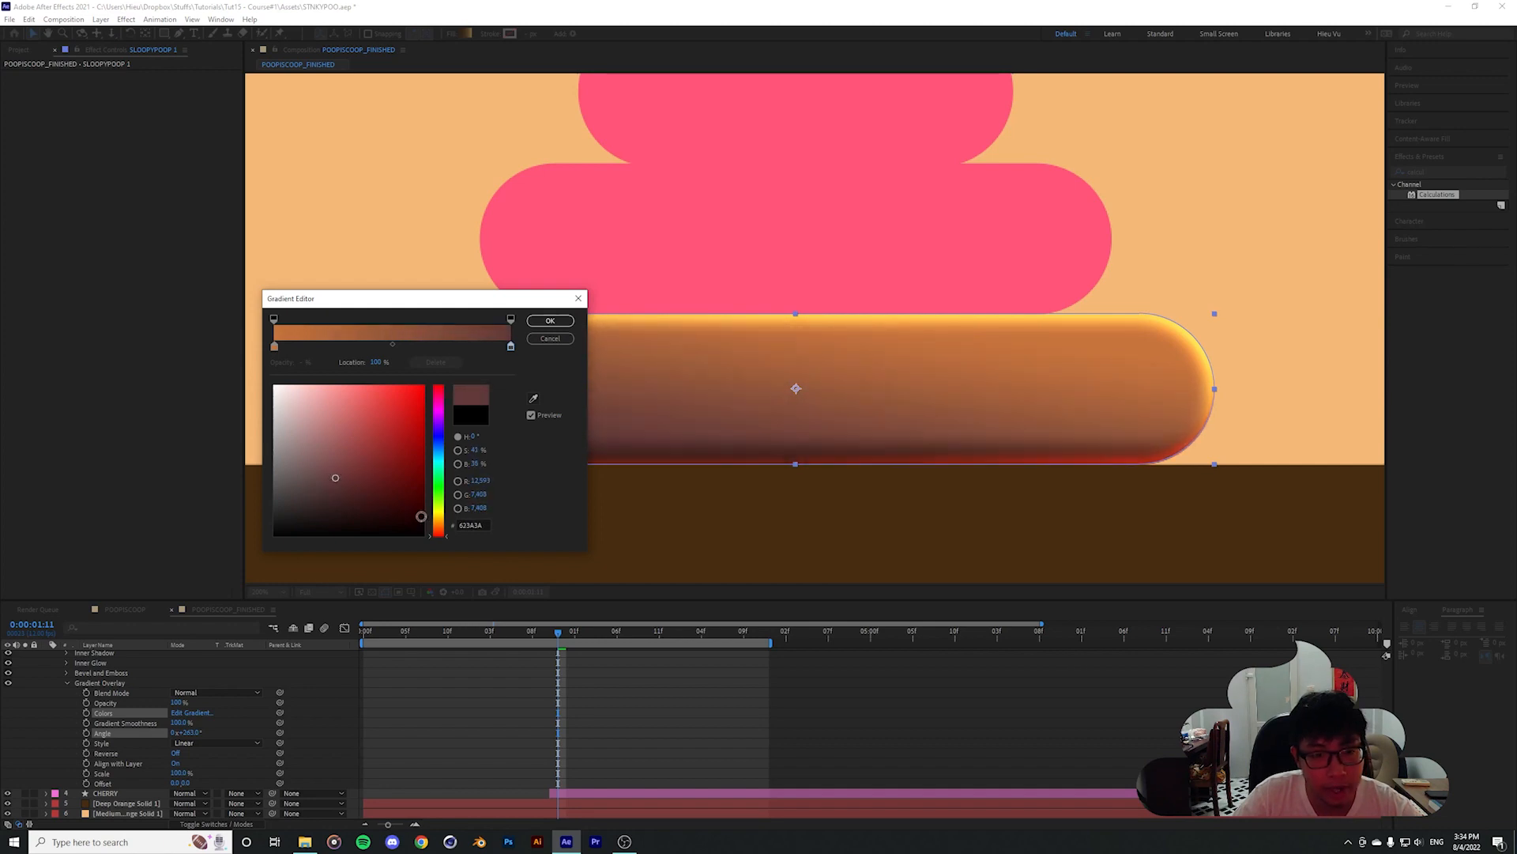
mouse_move(443, 535)
mouse_down()
mouse_move(449, 482)
mouse_move(345, 468)
mouse_move(347, 480)
mouse_up()
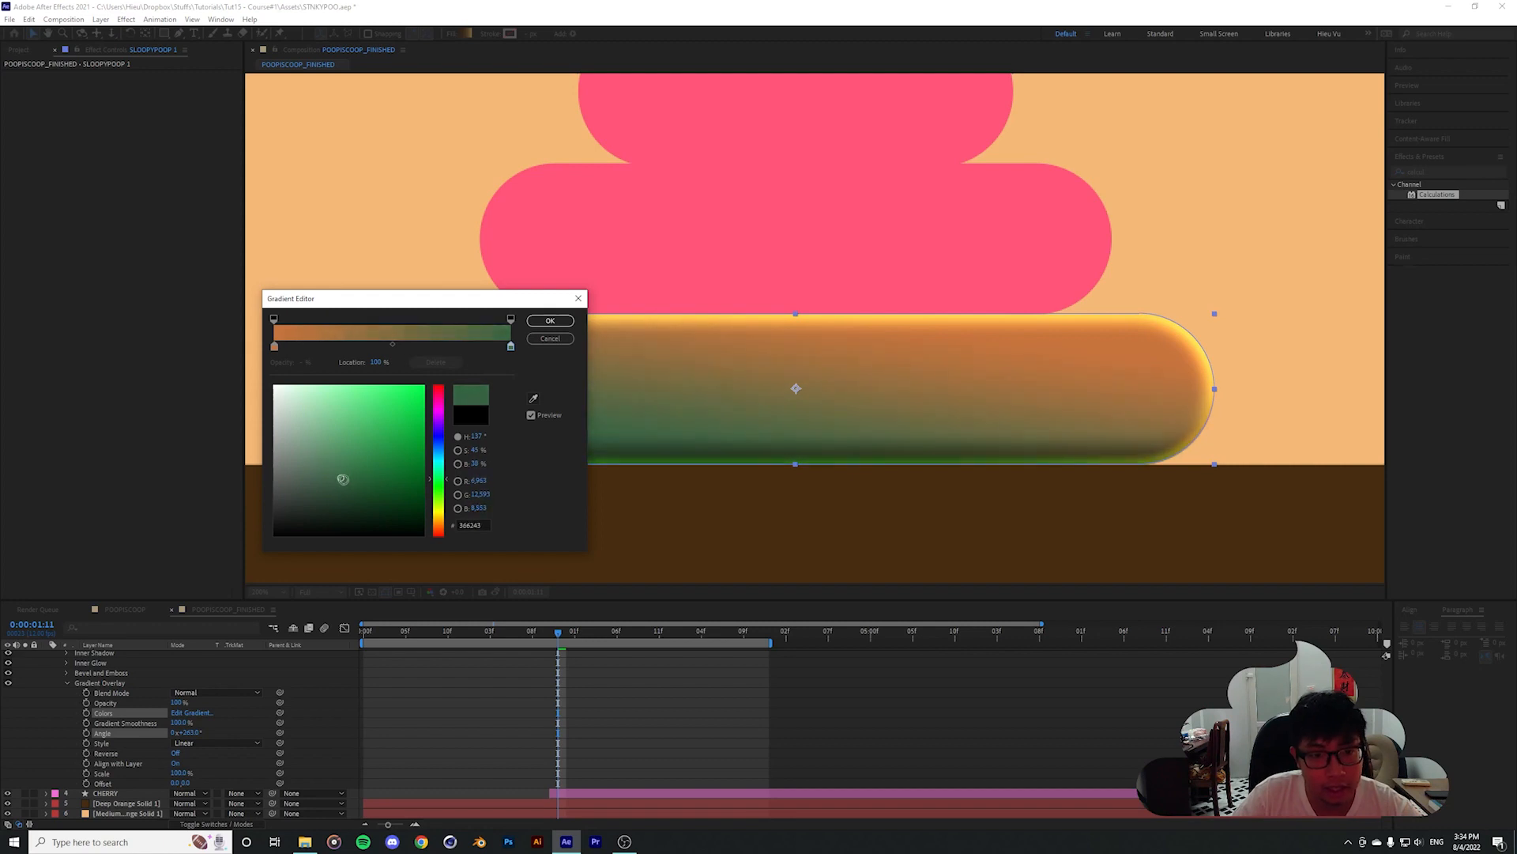
drag(448, 475, 446, 474)
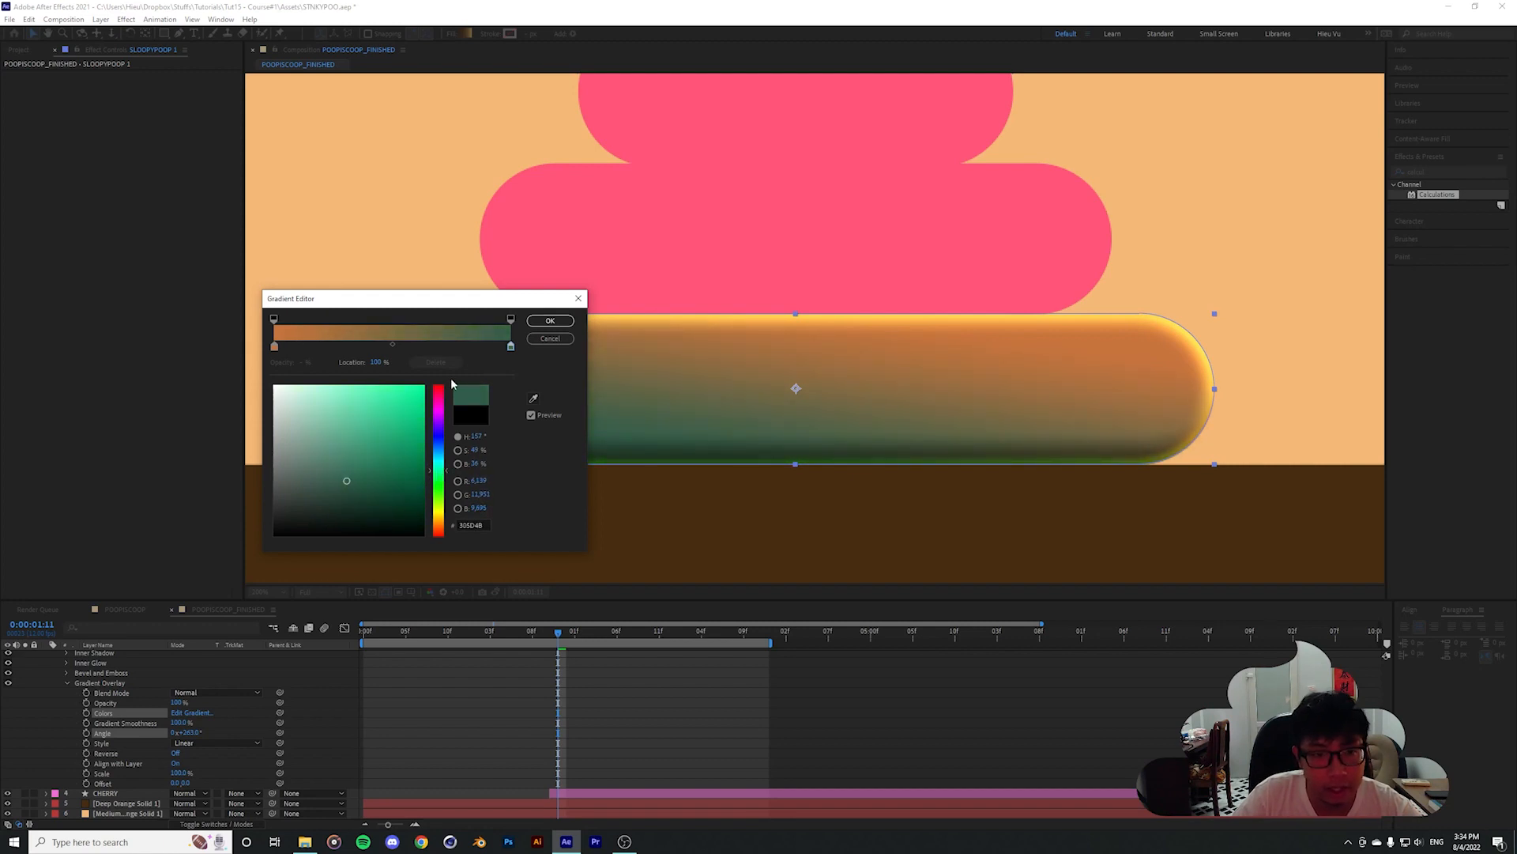
drag(419, 299, 298, 295)
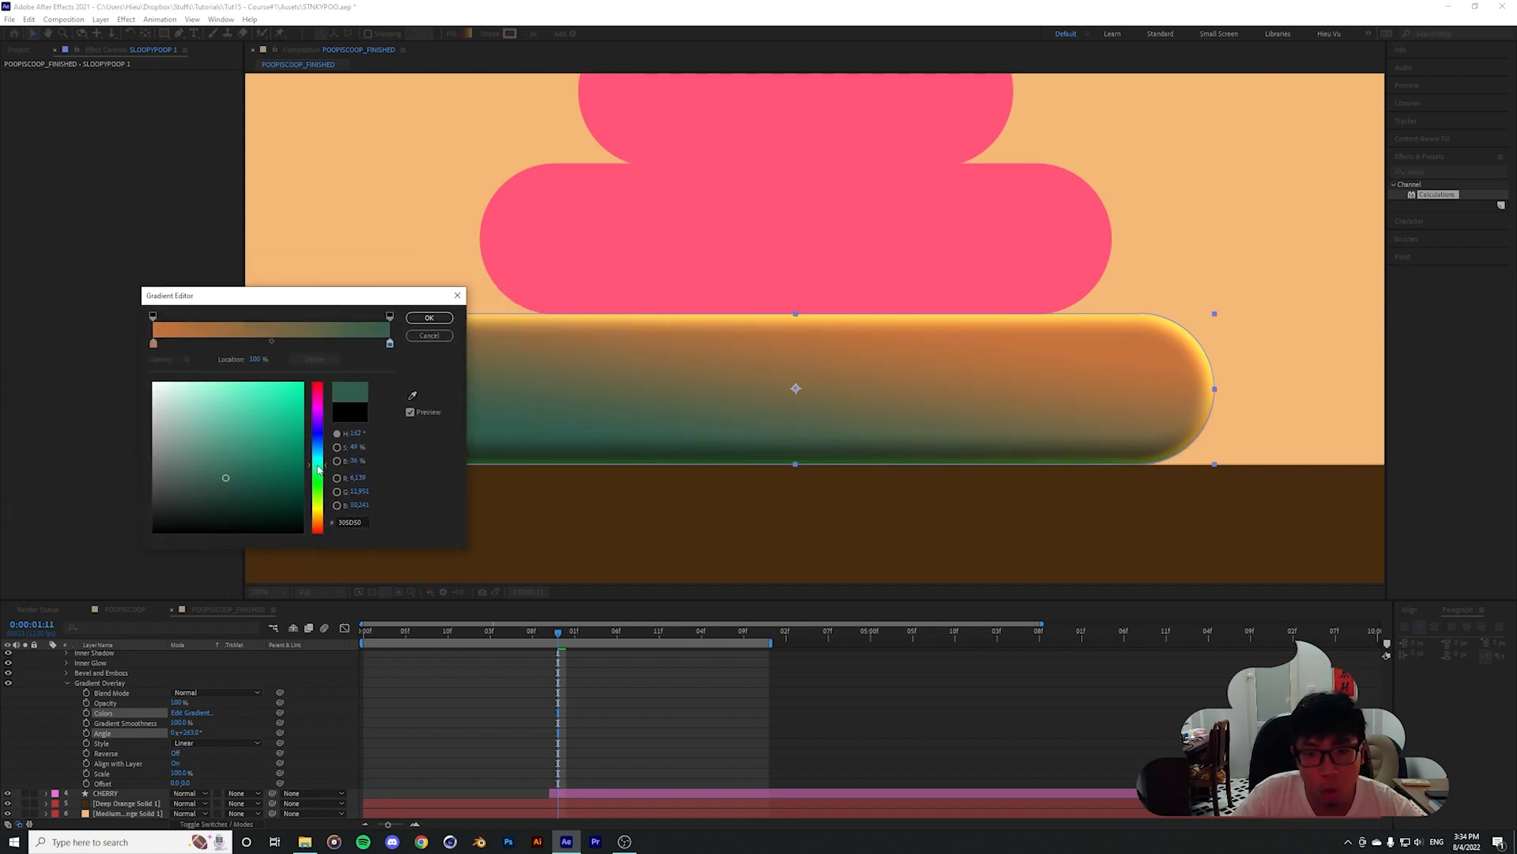
click(429, 317)
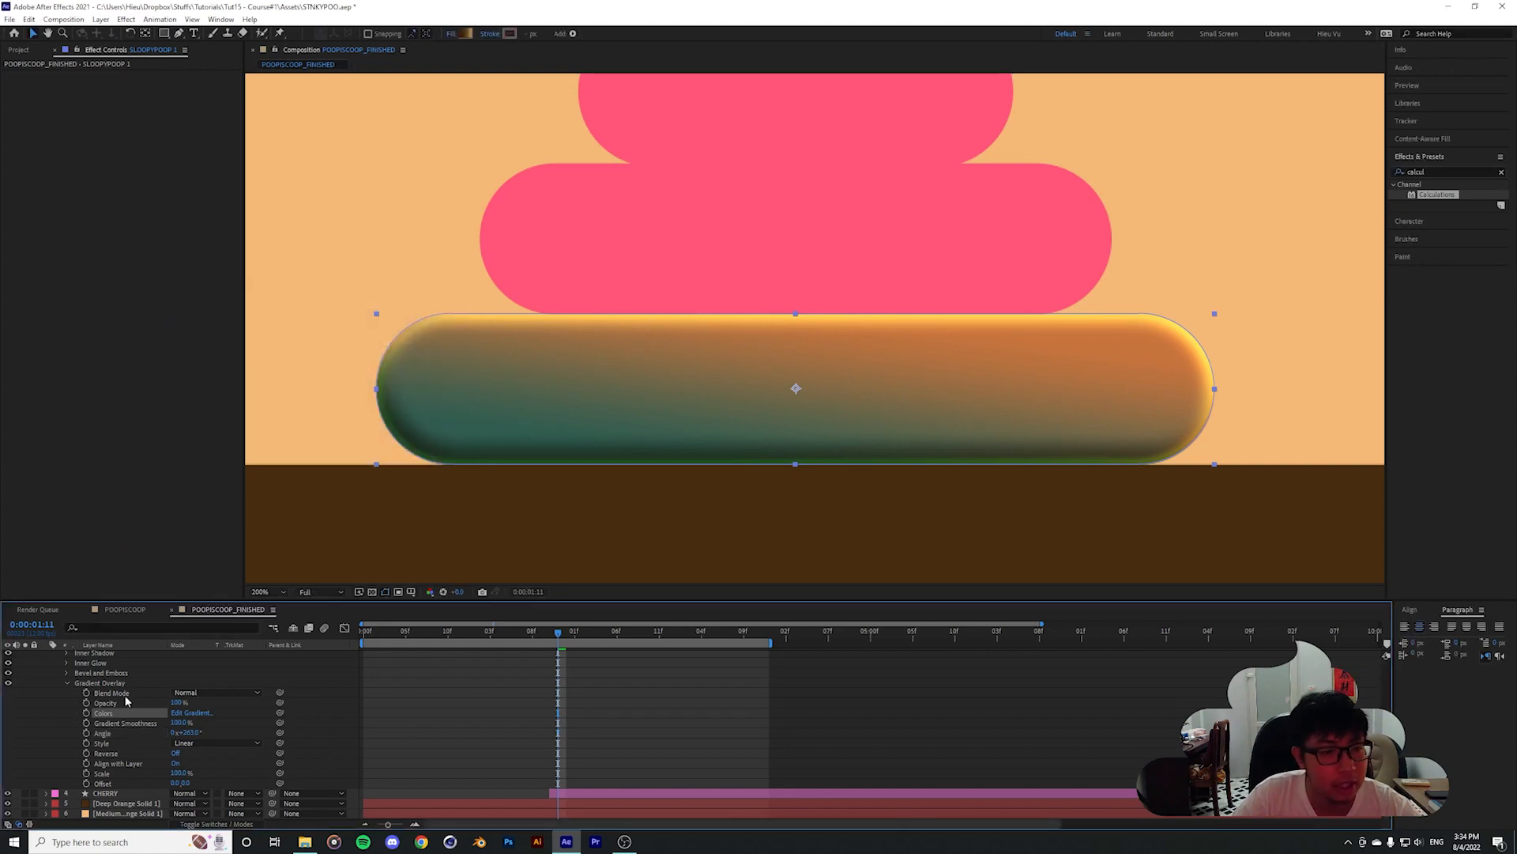
Try the Overlay blend mode on the Gradient Overlay, testing a lower Opacity before returning it to 100%
click(176, 693)
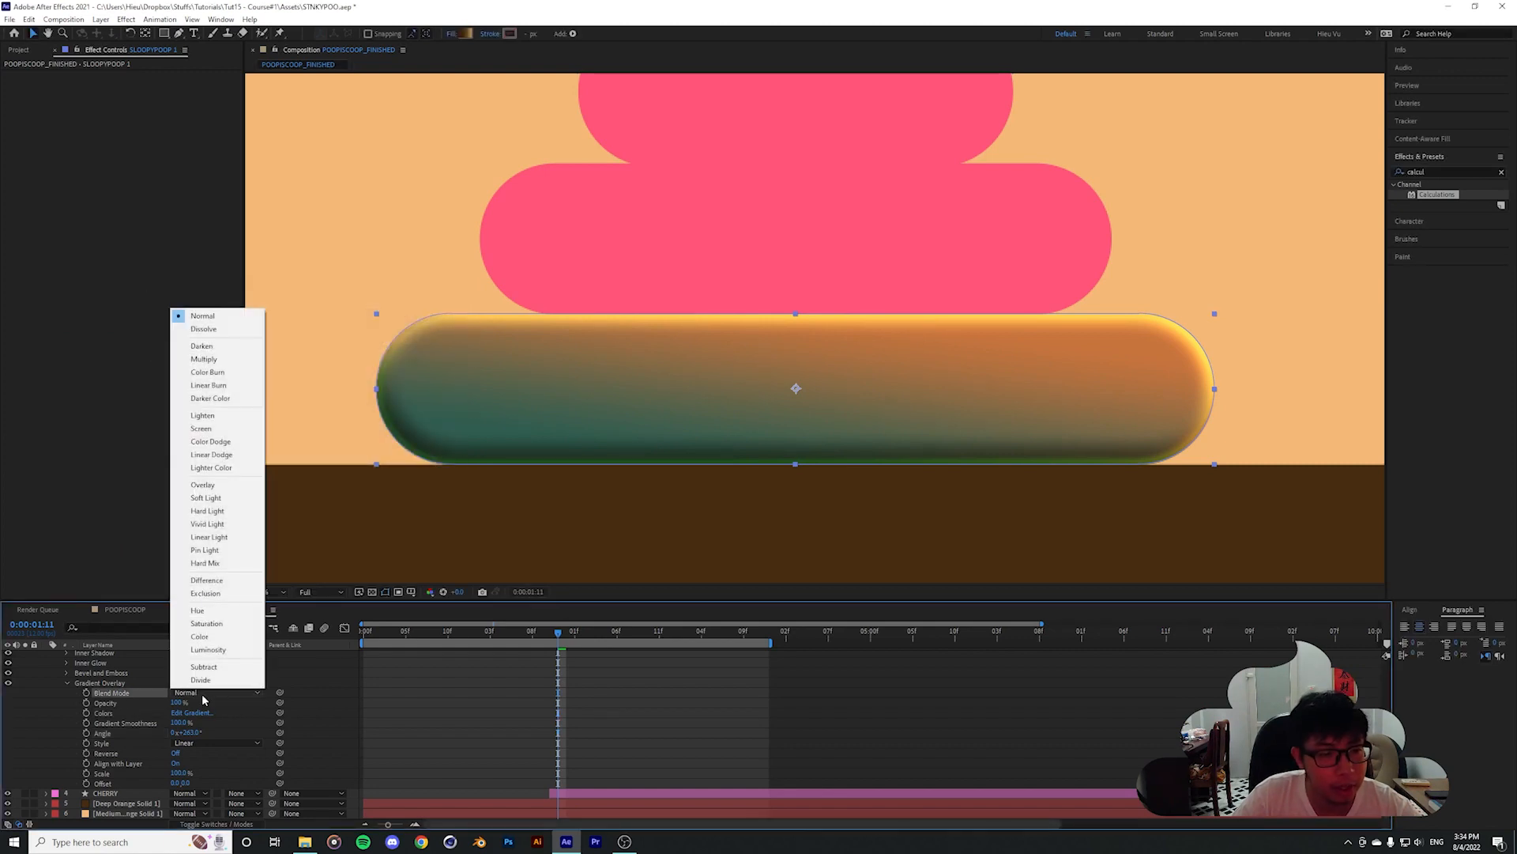
click(212, 489)
key(period)
key(period)
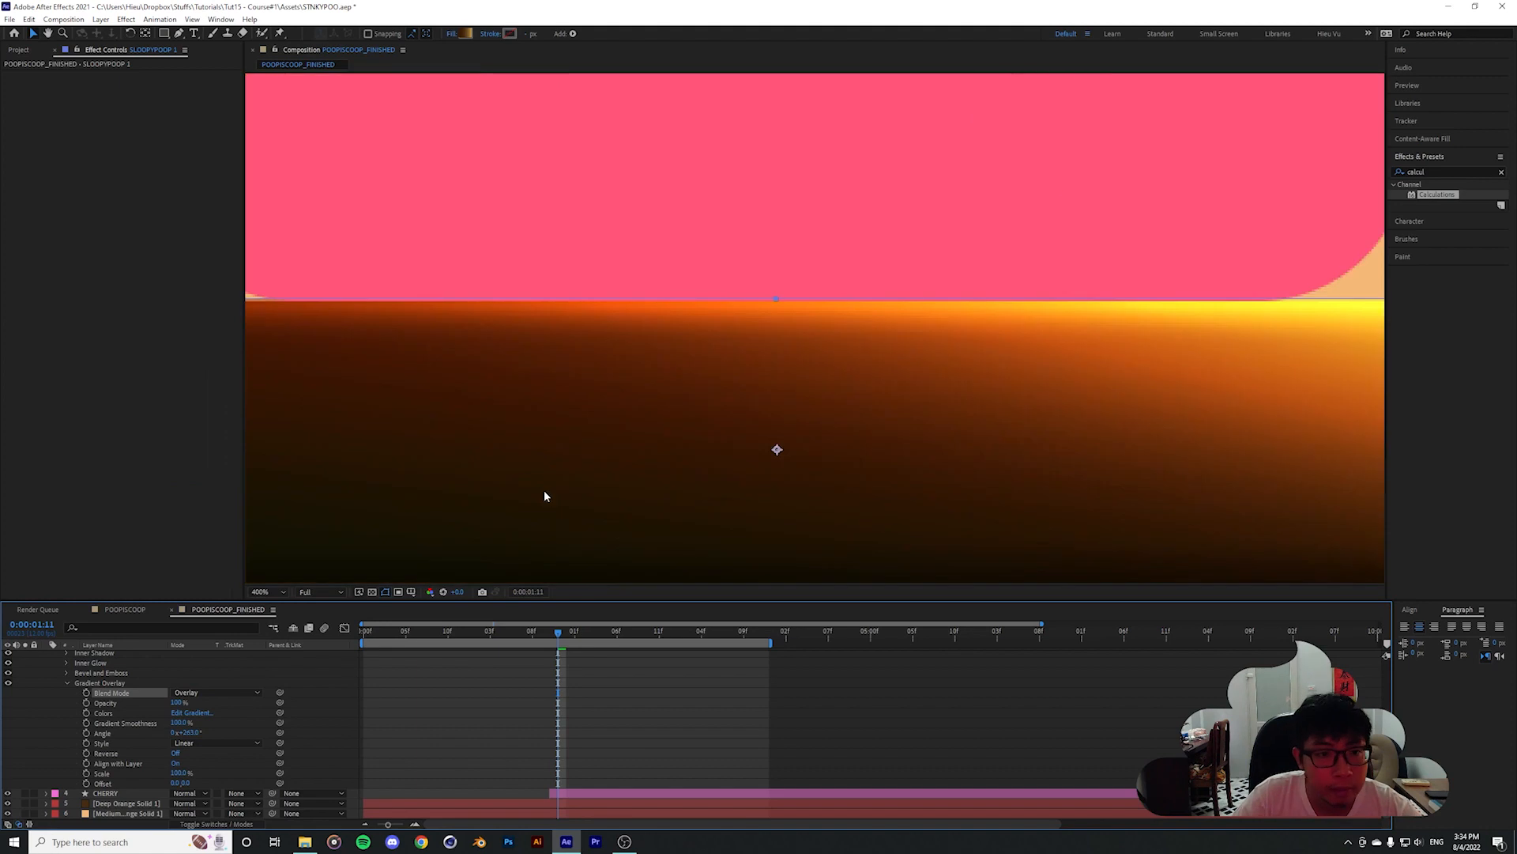
drag(554, 503, 1016, 418)
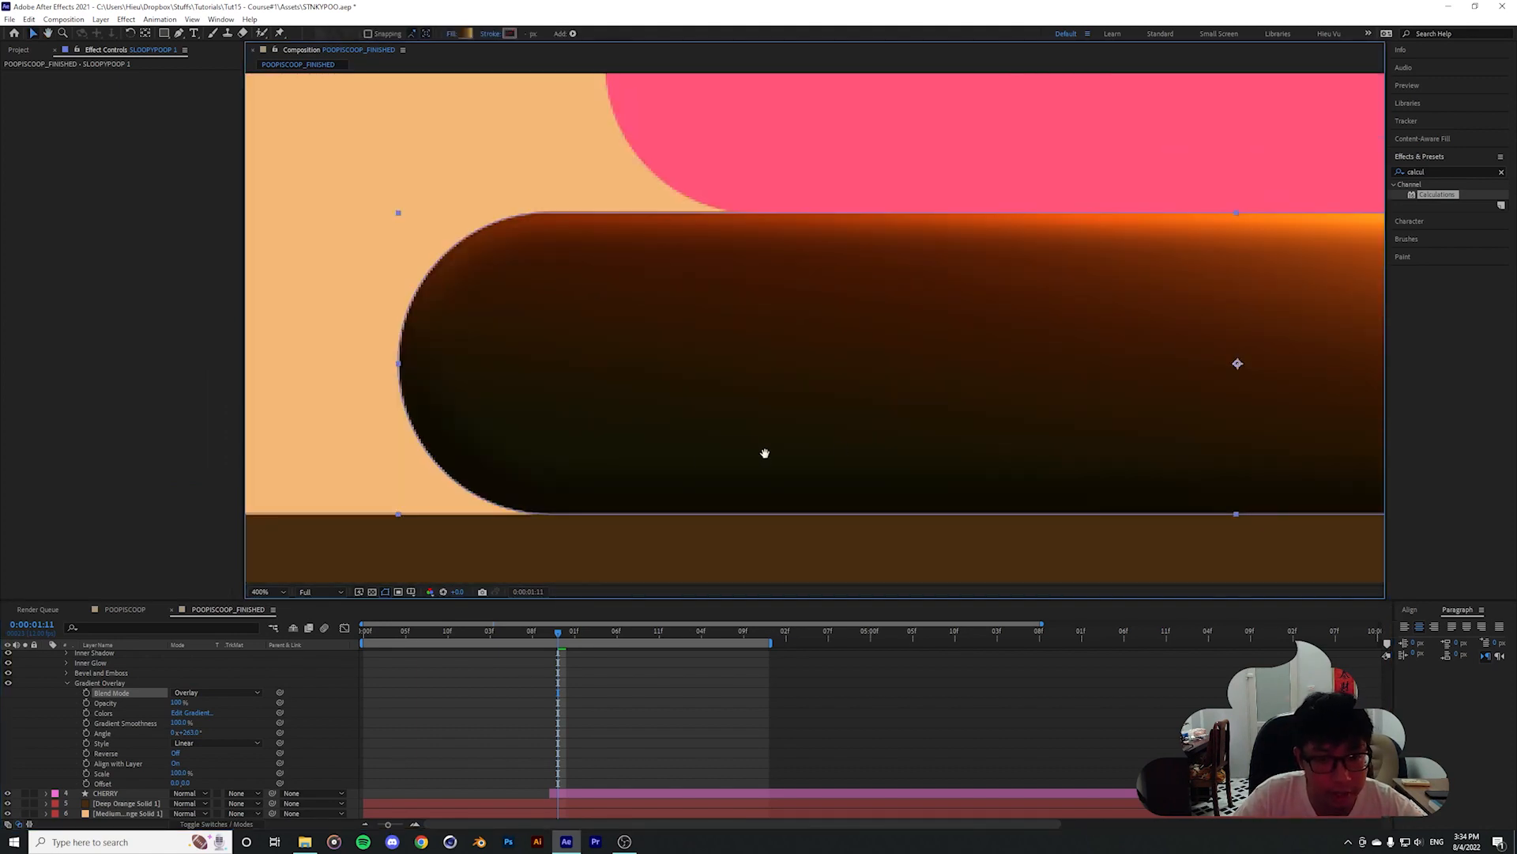
drag(765, 454, 558, 480)
scroll(717, 444, down, 1)
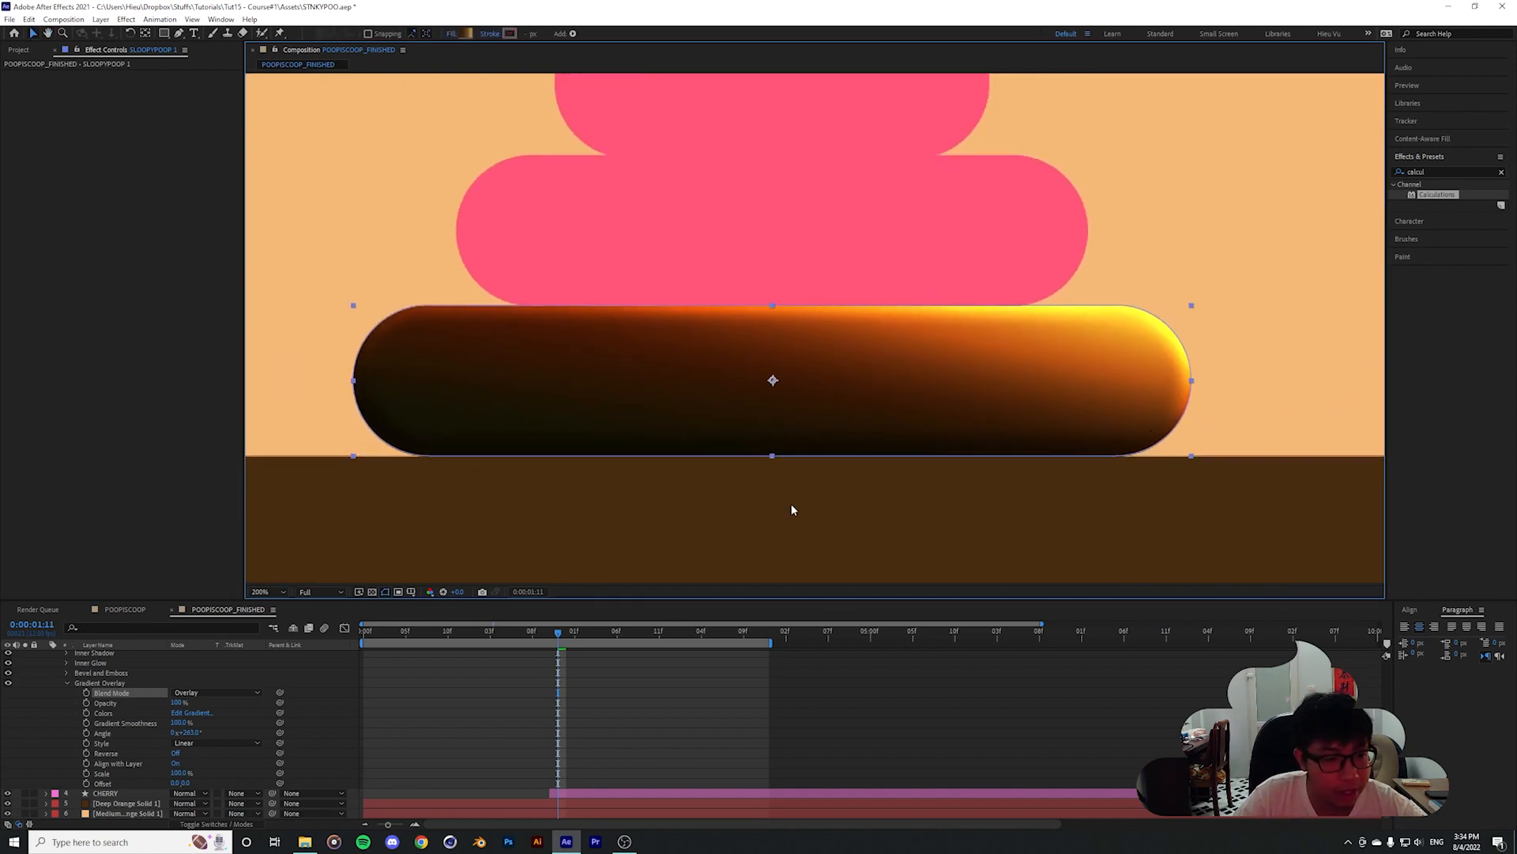
click(150, 703)
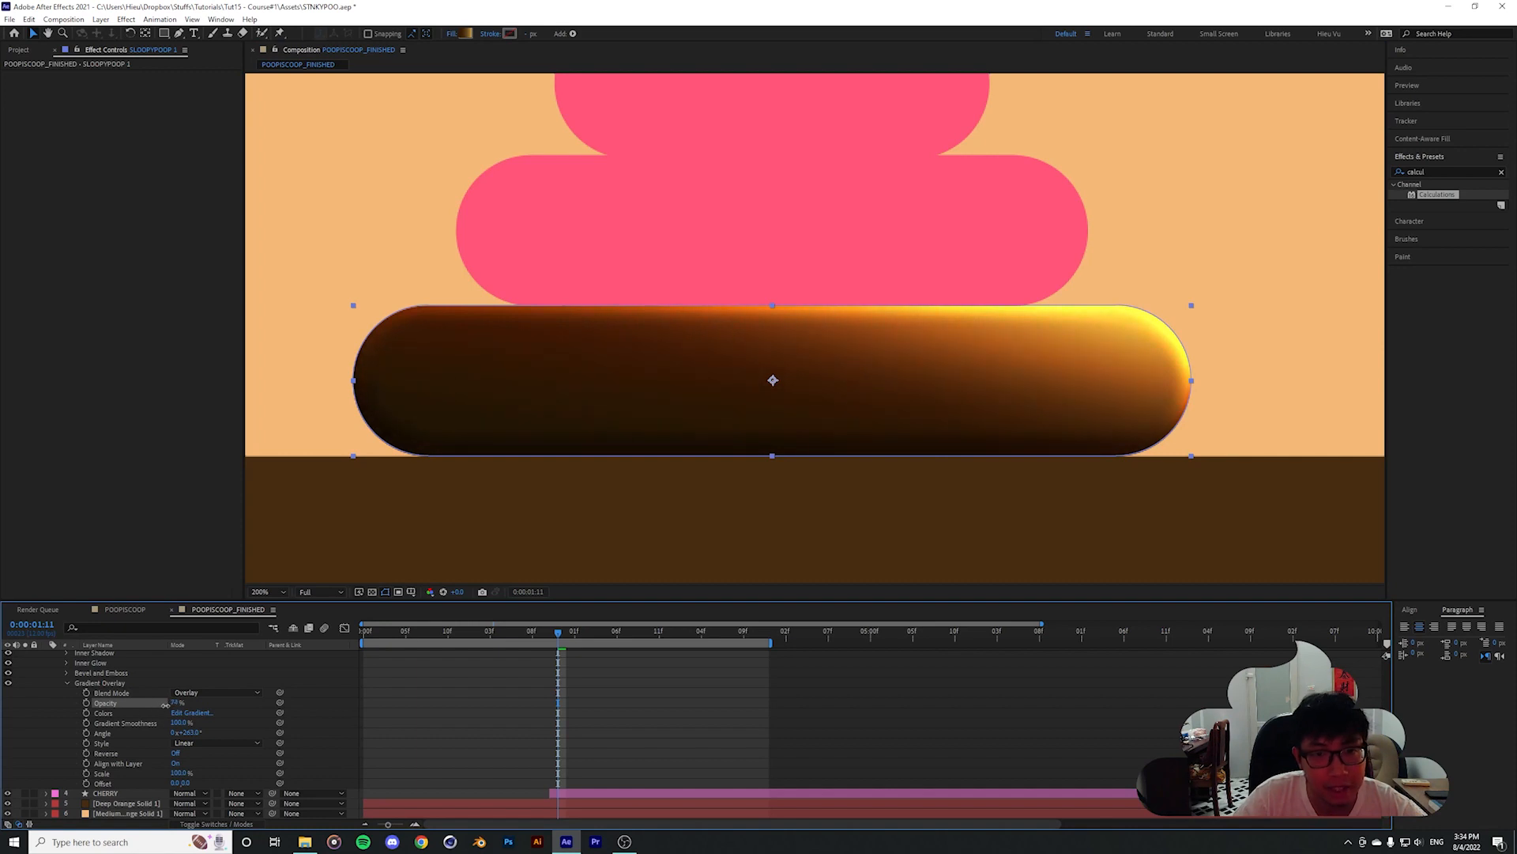
drag(168, 703, 193, 702)
Try Vivid Light as the Gradient Overlay Blend Mode, and settle on Soft Light
click(215, 692)
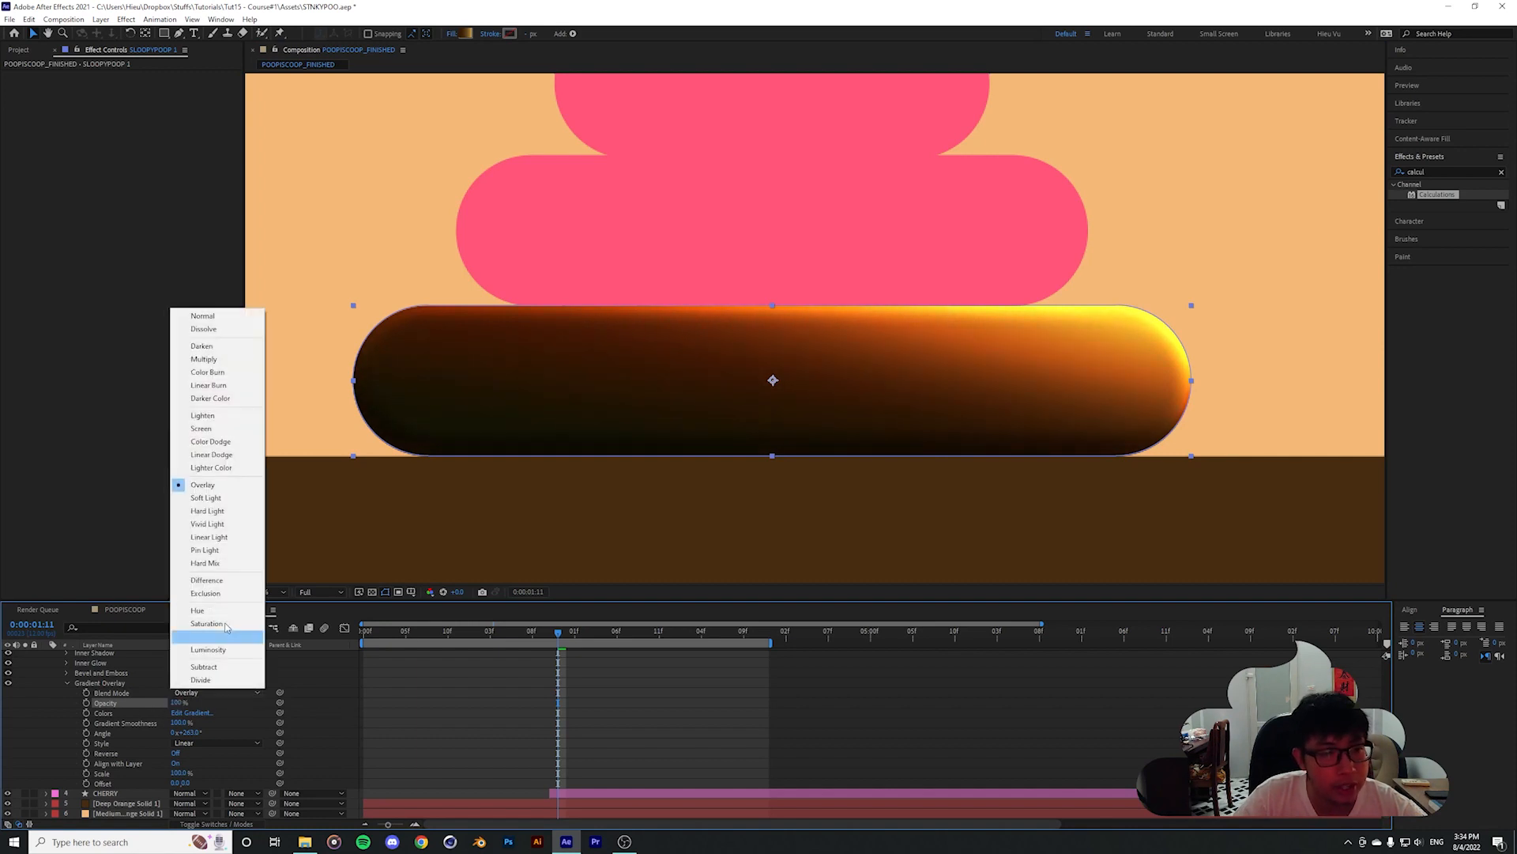
click(211, 443)
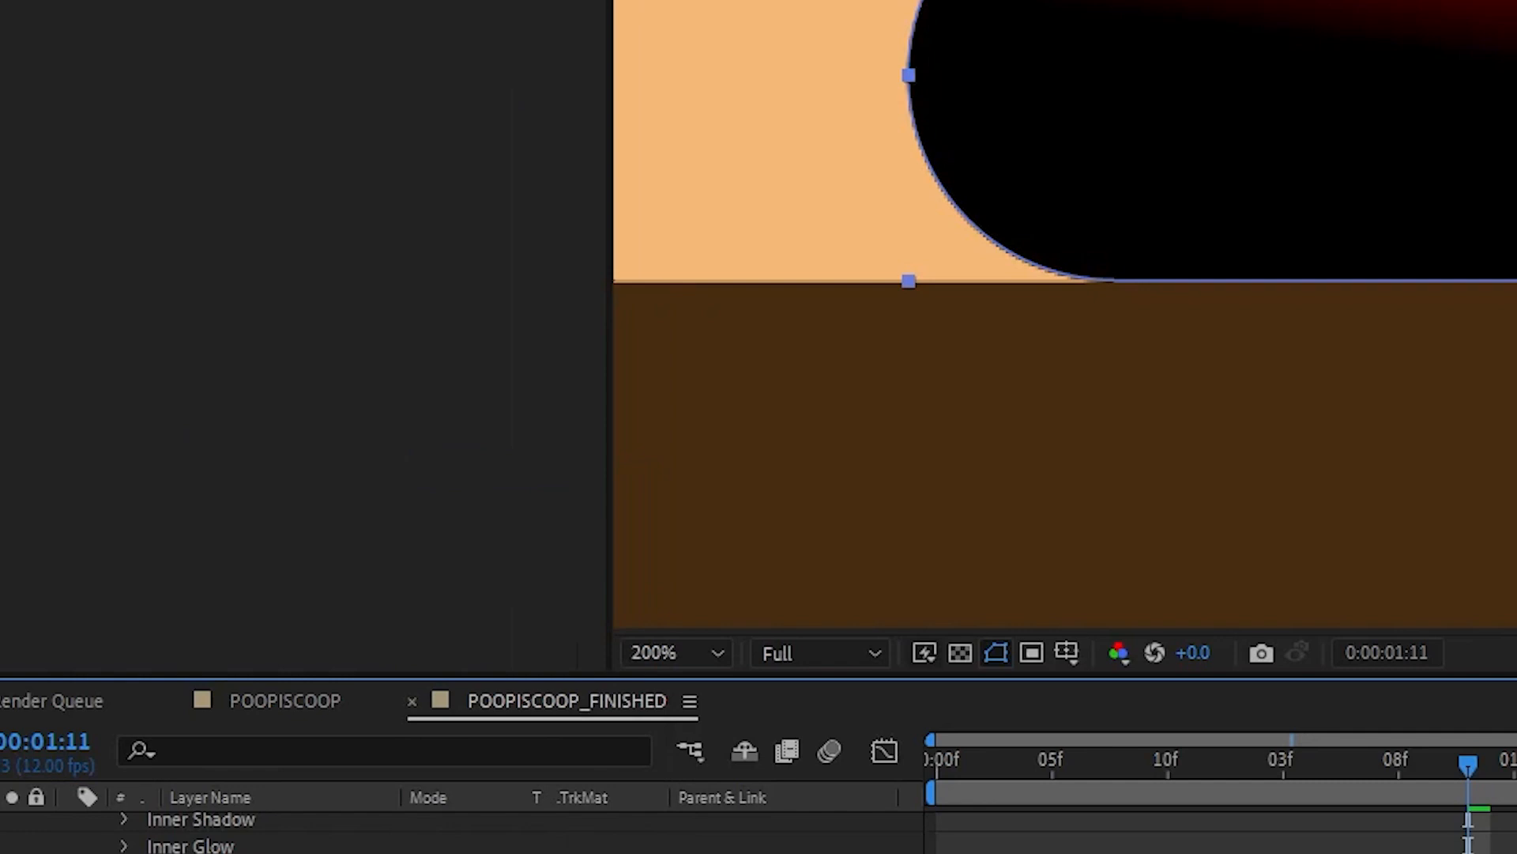
click(214, 692)
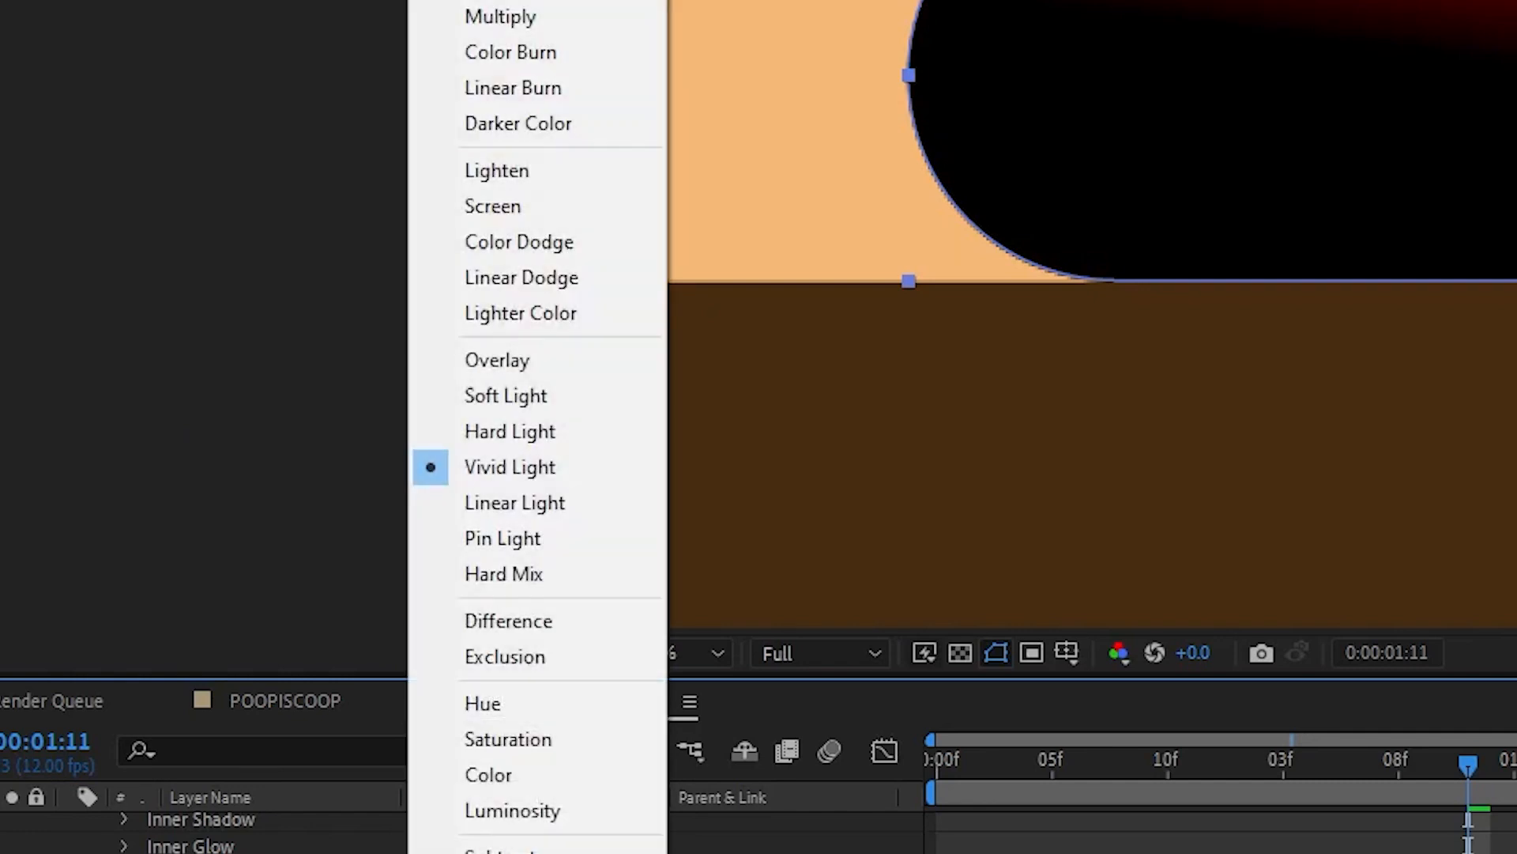
click(532, 402)
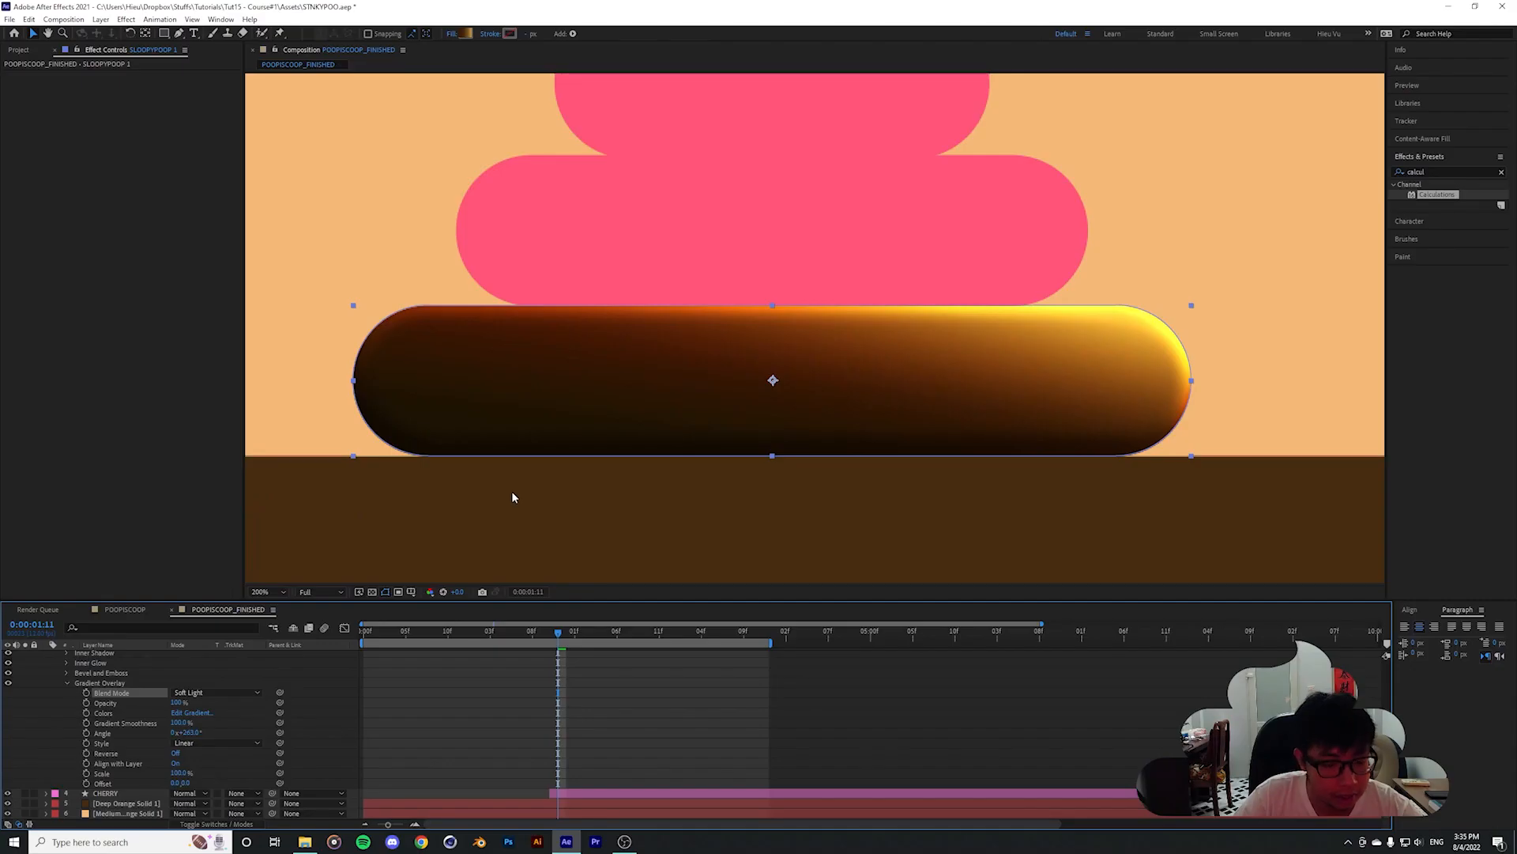
Adjust the Gradient Overlay Angle to about 259°
drag(471, 480, 712, 433)
scroll(657, 448, up, 1)
key(v)
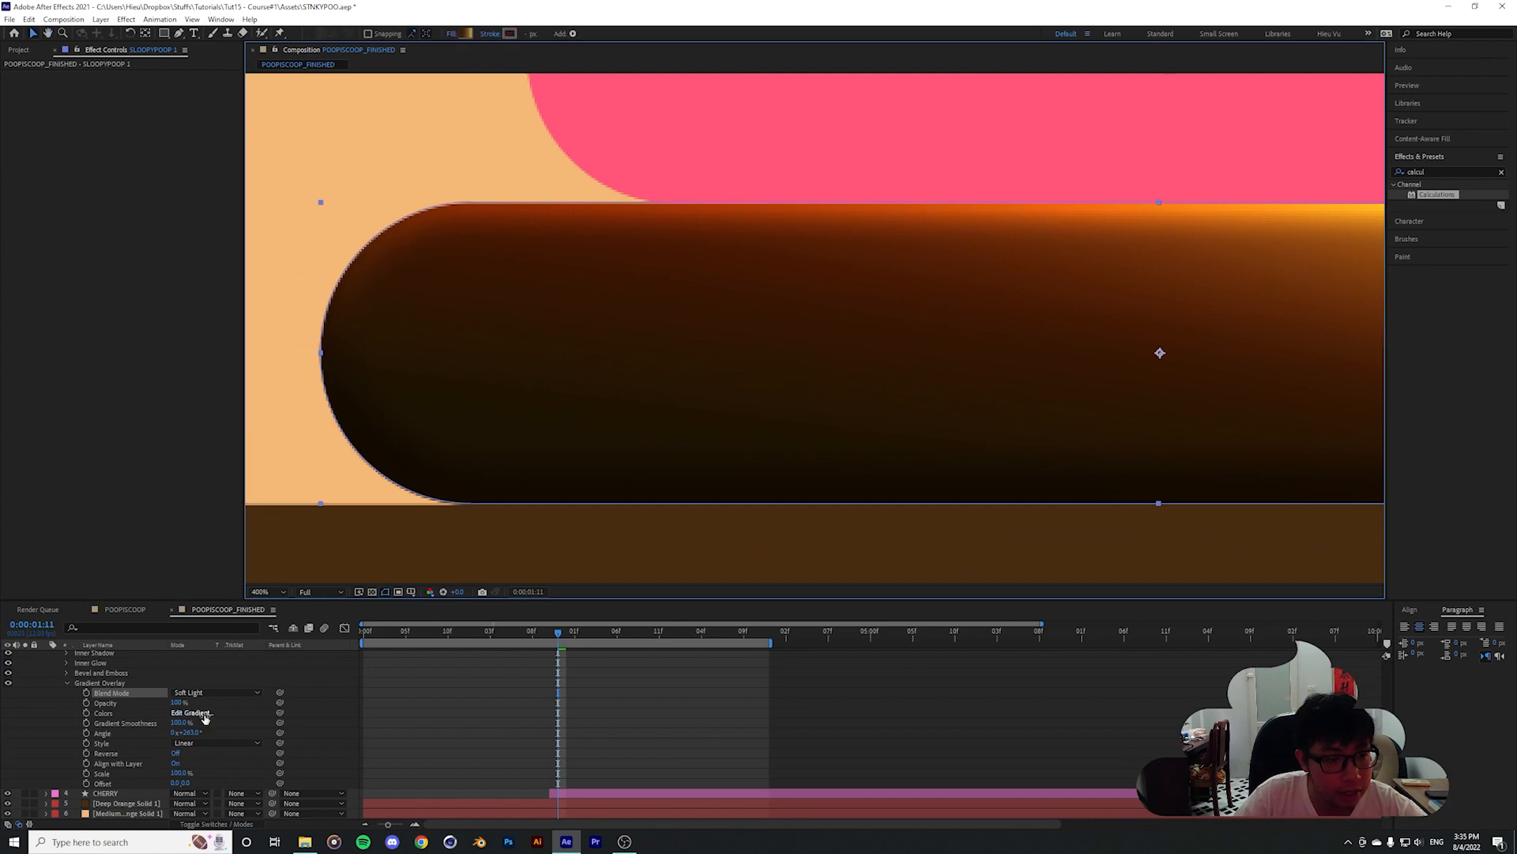
drag(187, 733, 183, 732)
scroll(719, 423, down, 1)
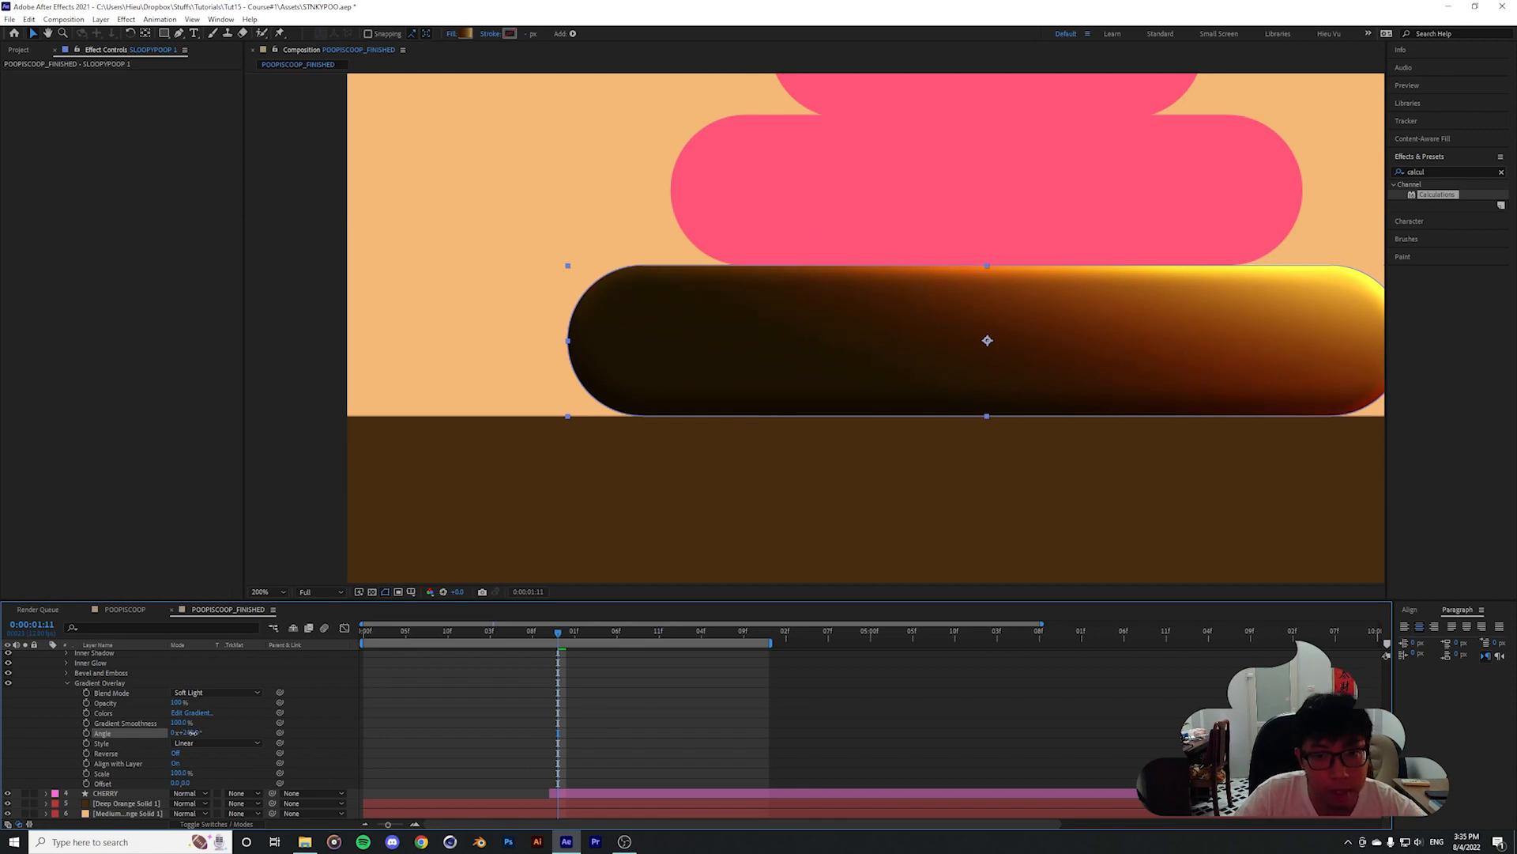
drag(192, 733, 200, 732)
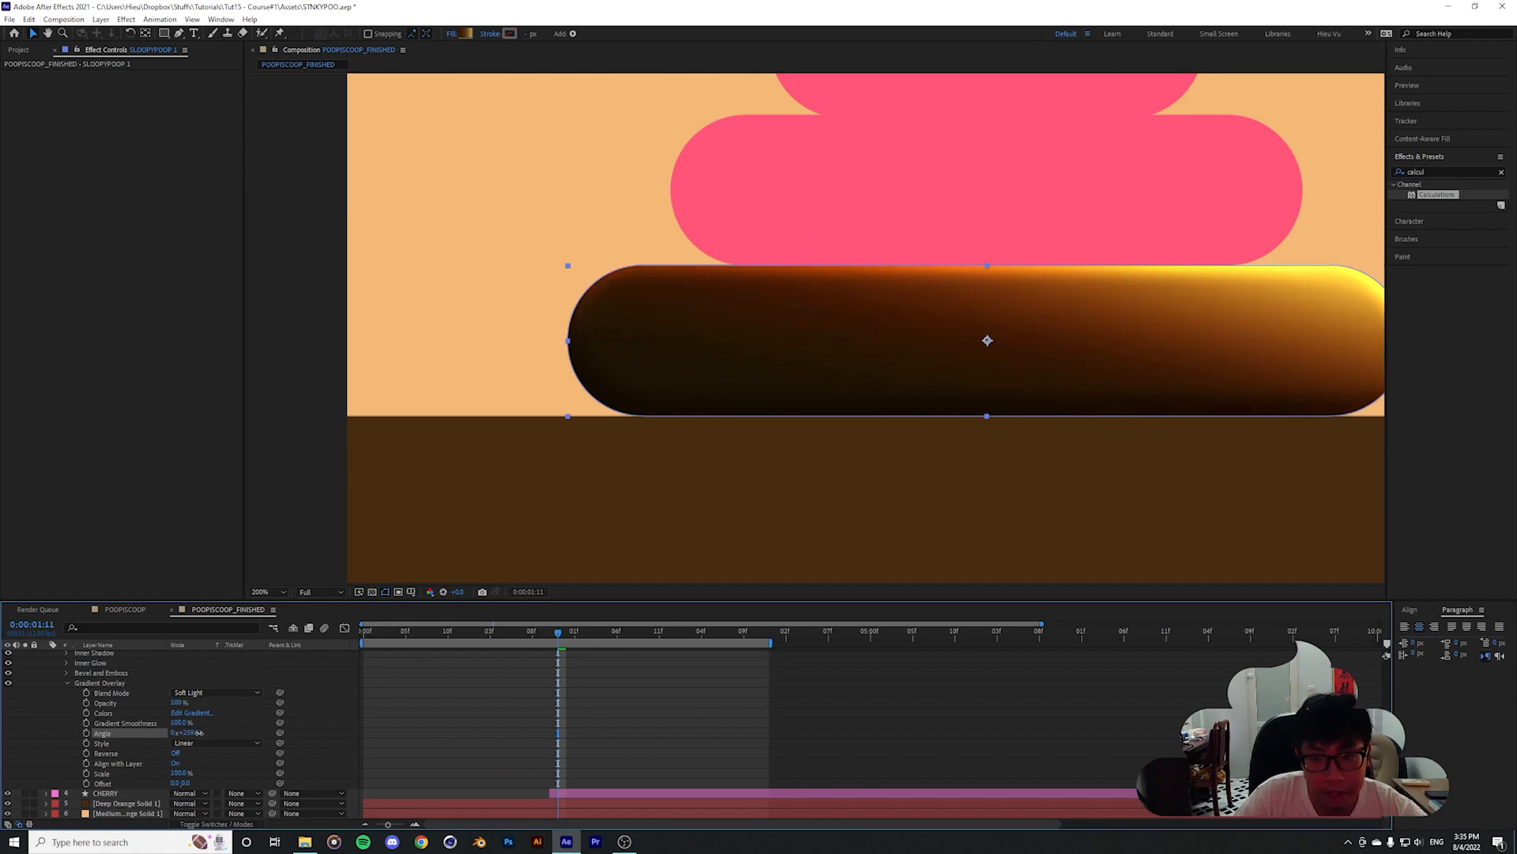
Lower the Gradient Overlay Scale to tighten the color transition across the bottom tier
key(period)
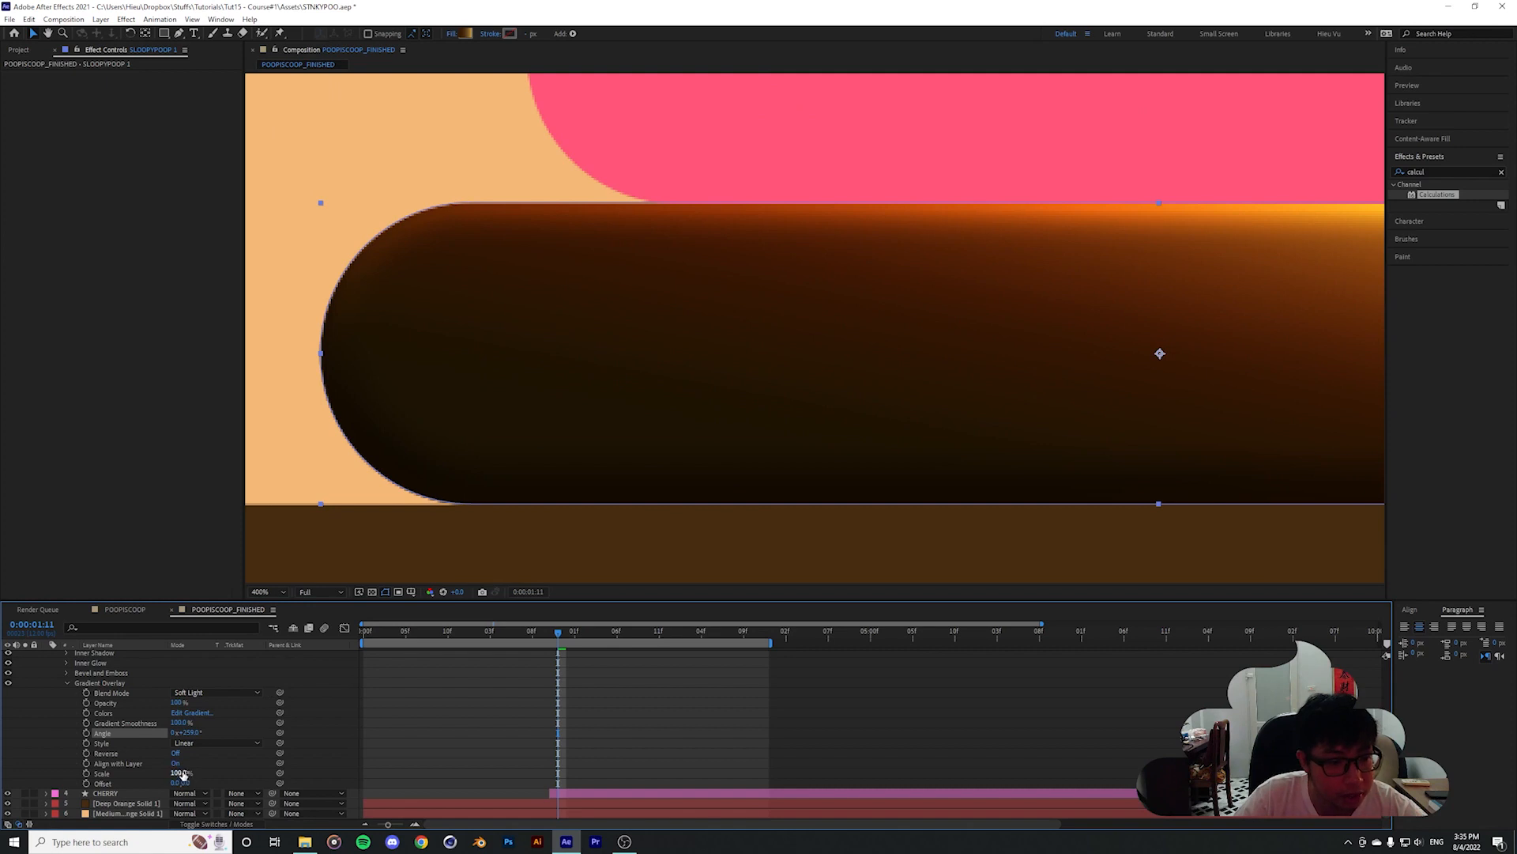
drag(183, 773, 155, 773)
key(comma)
drag(937, 377, 719, 467)
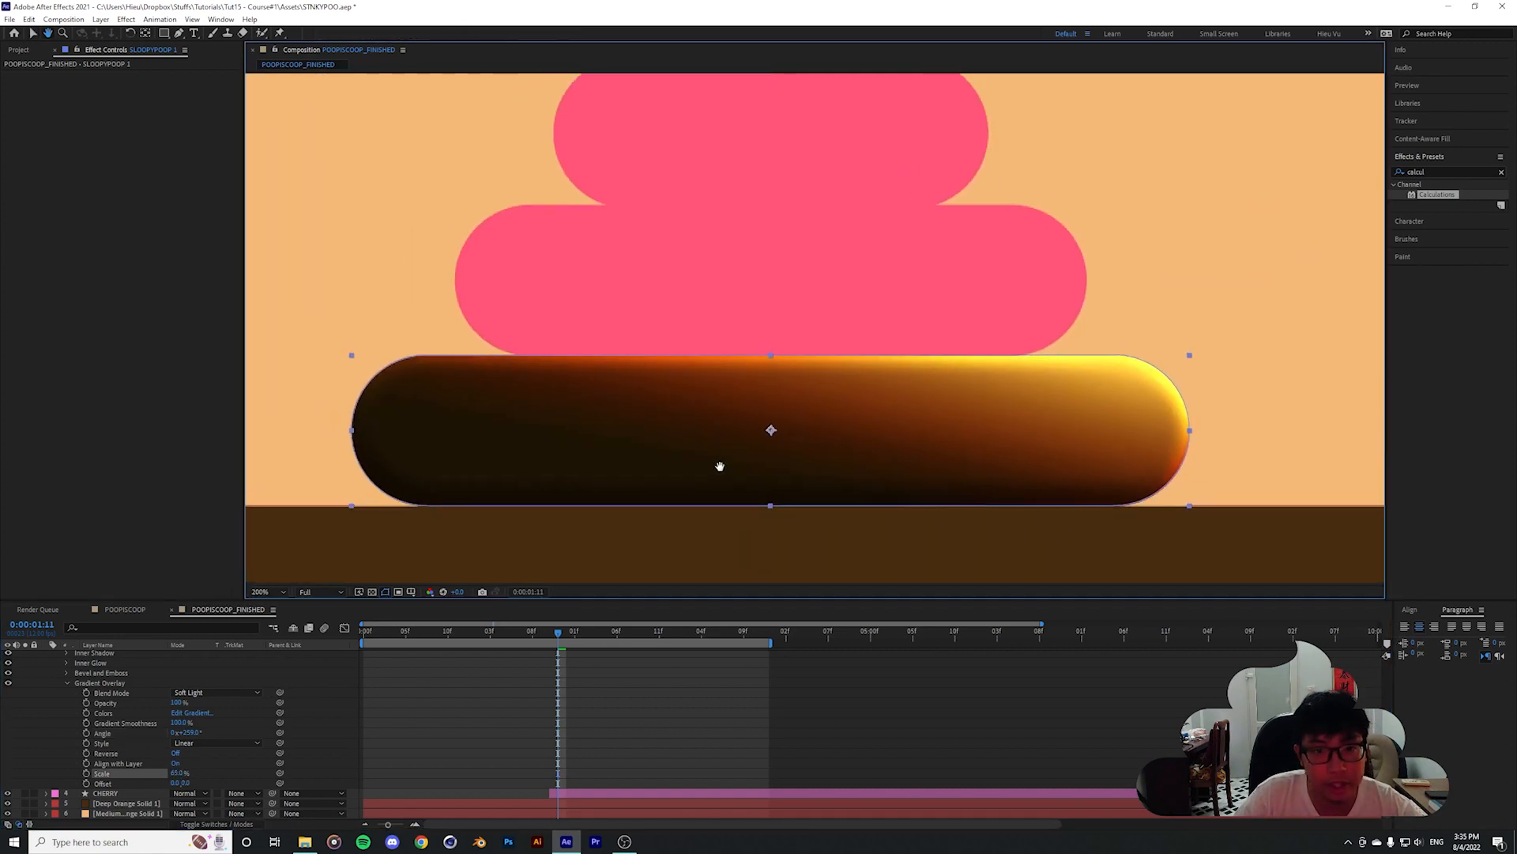
scroll(91, 729, up, 3)
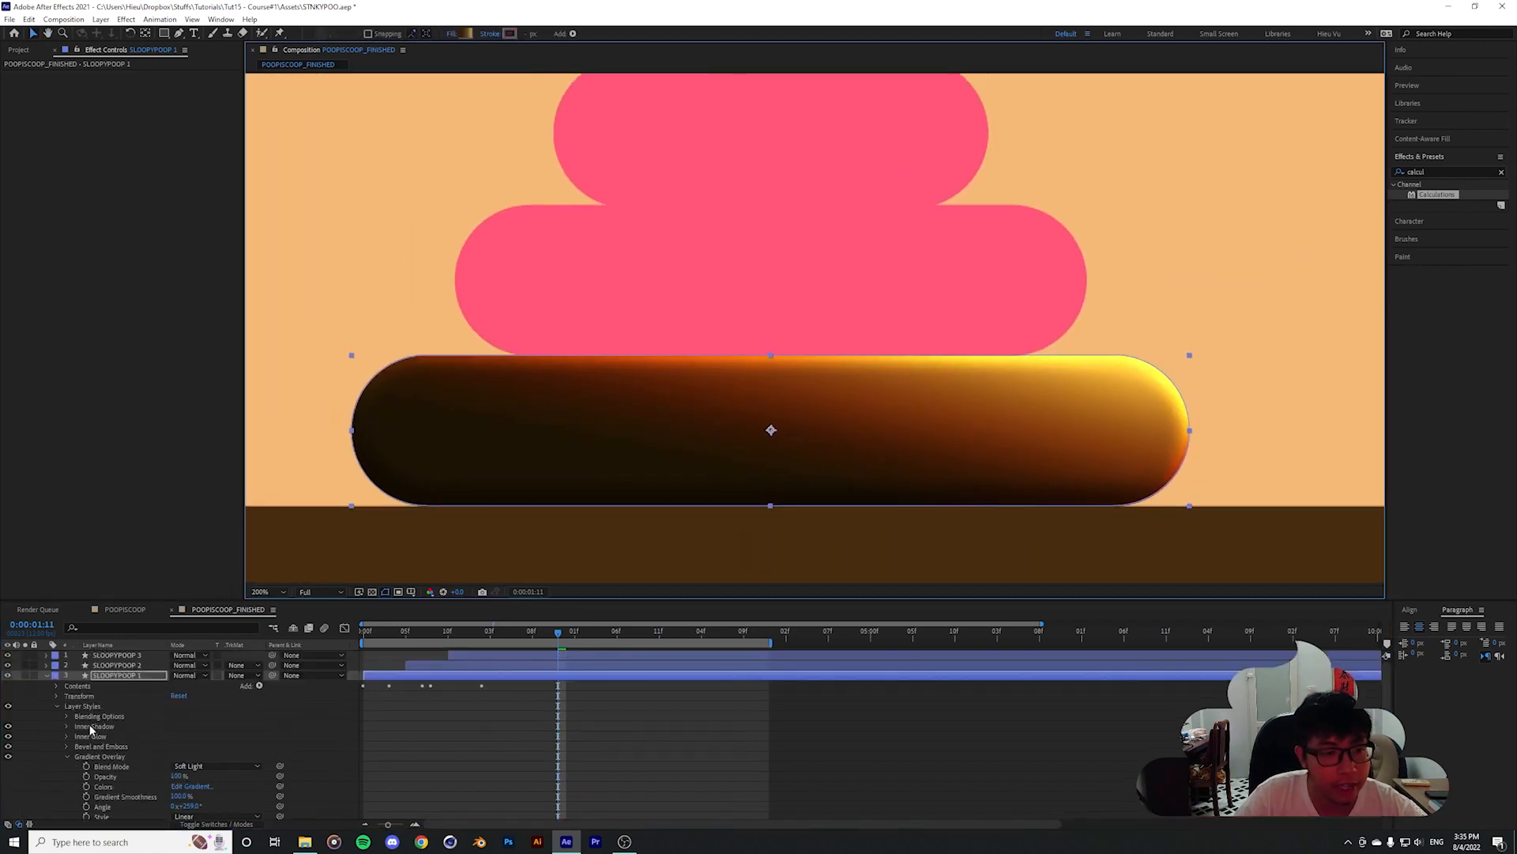
Inspect the start and end point settings of Gradient Fill 1 in SLOOPYPOOP 1's Rectangle 1
click(56, 686)
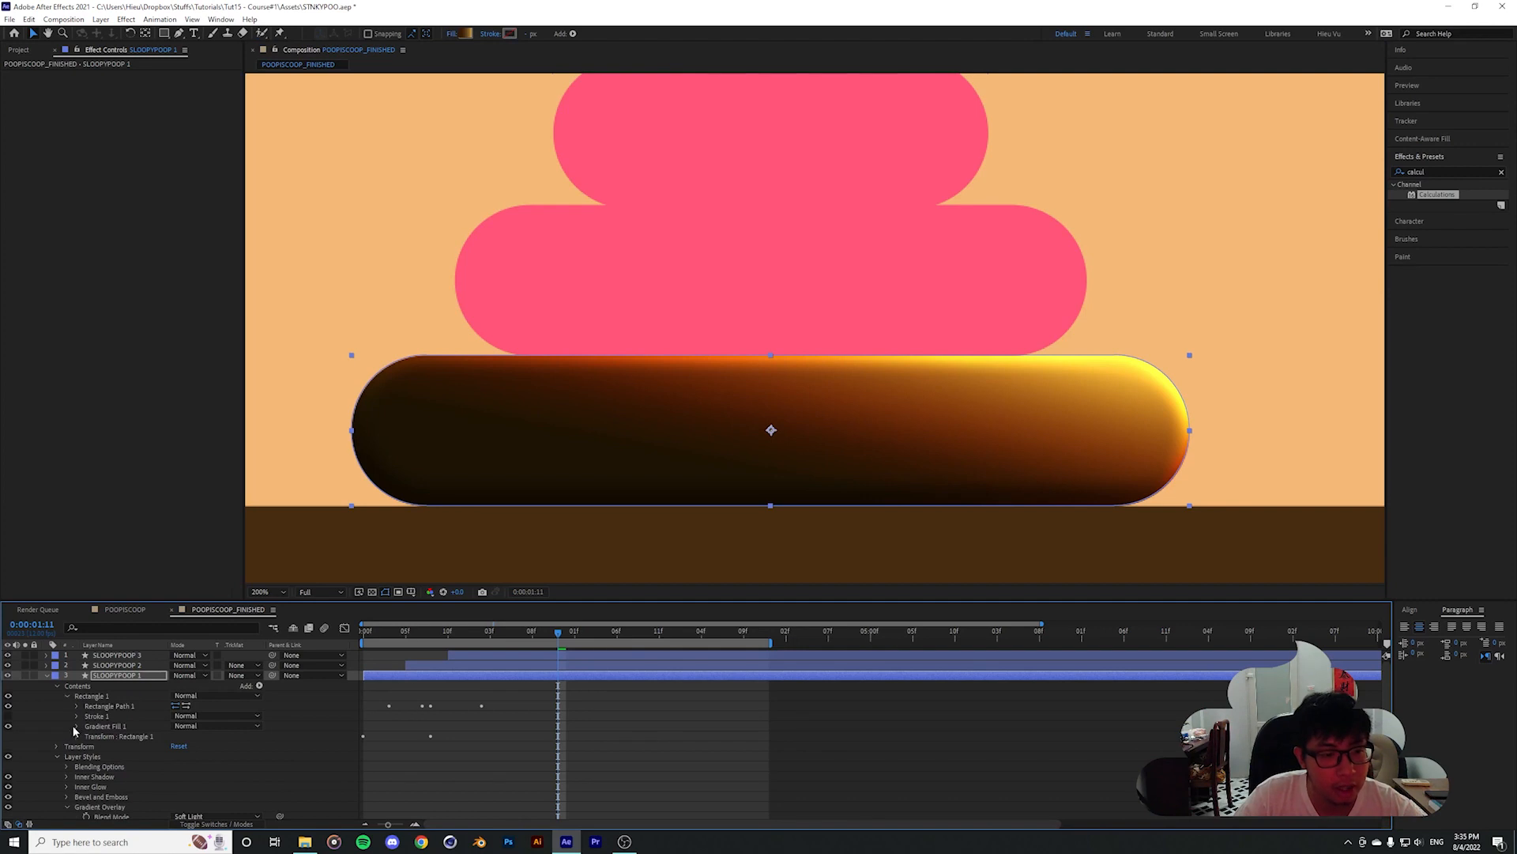
click(97, 727)
click(77, 726)
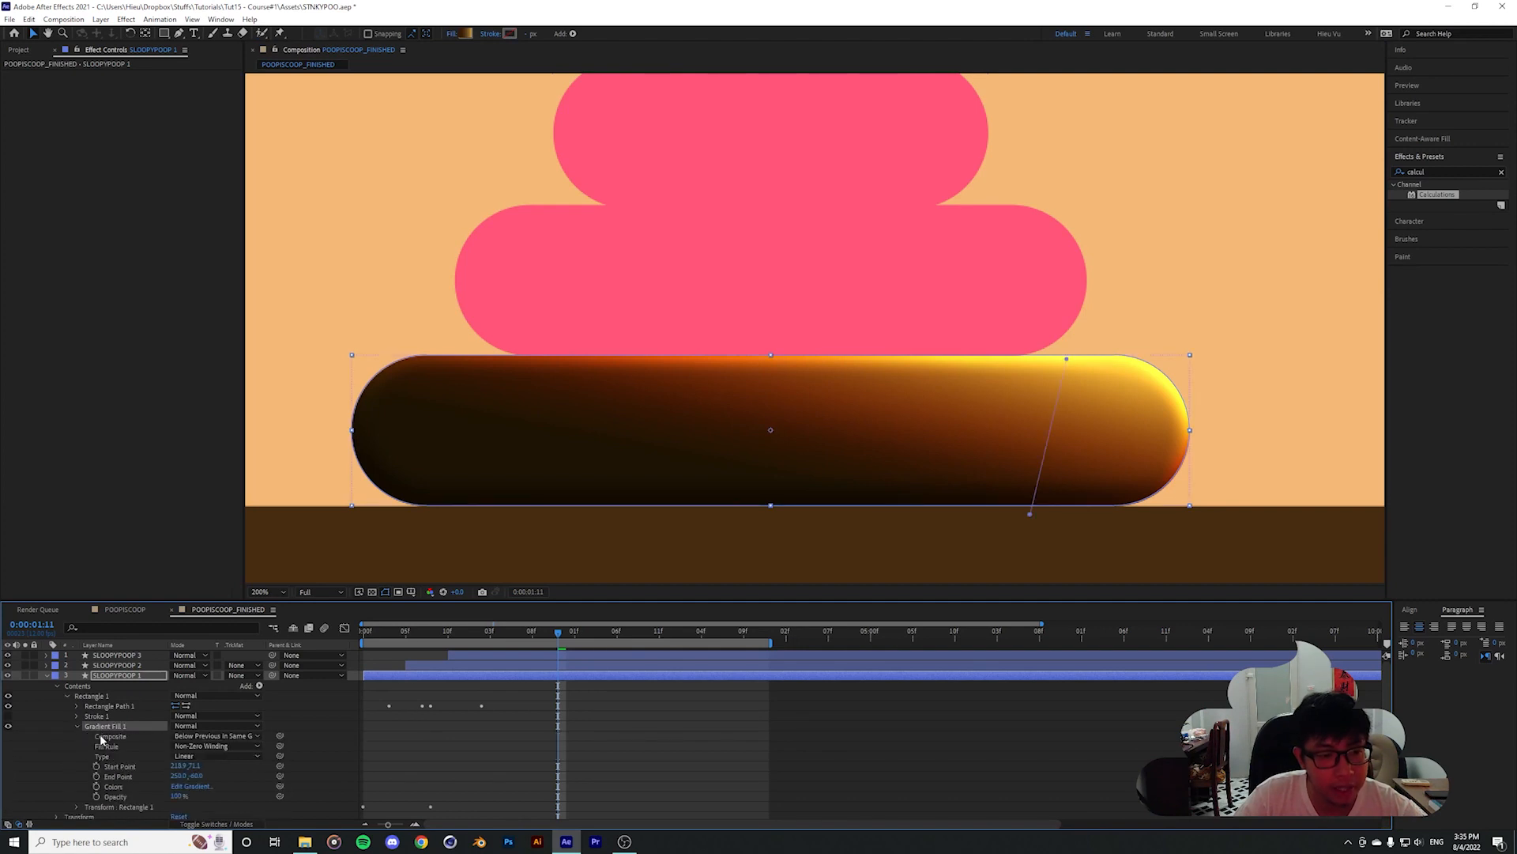
click(156, 767)
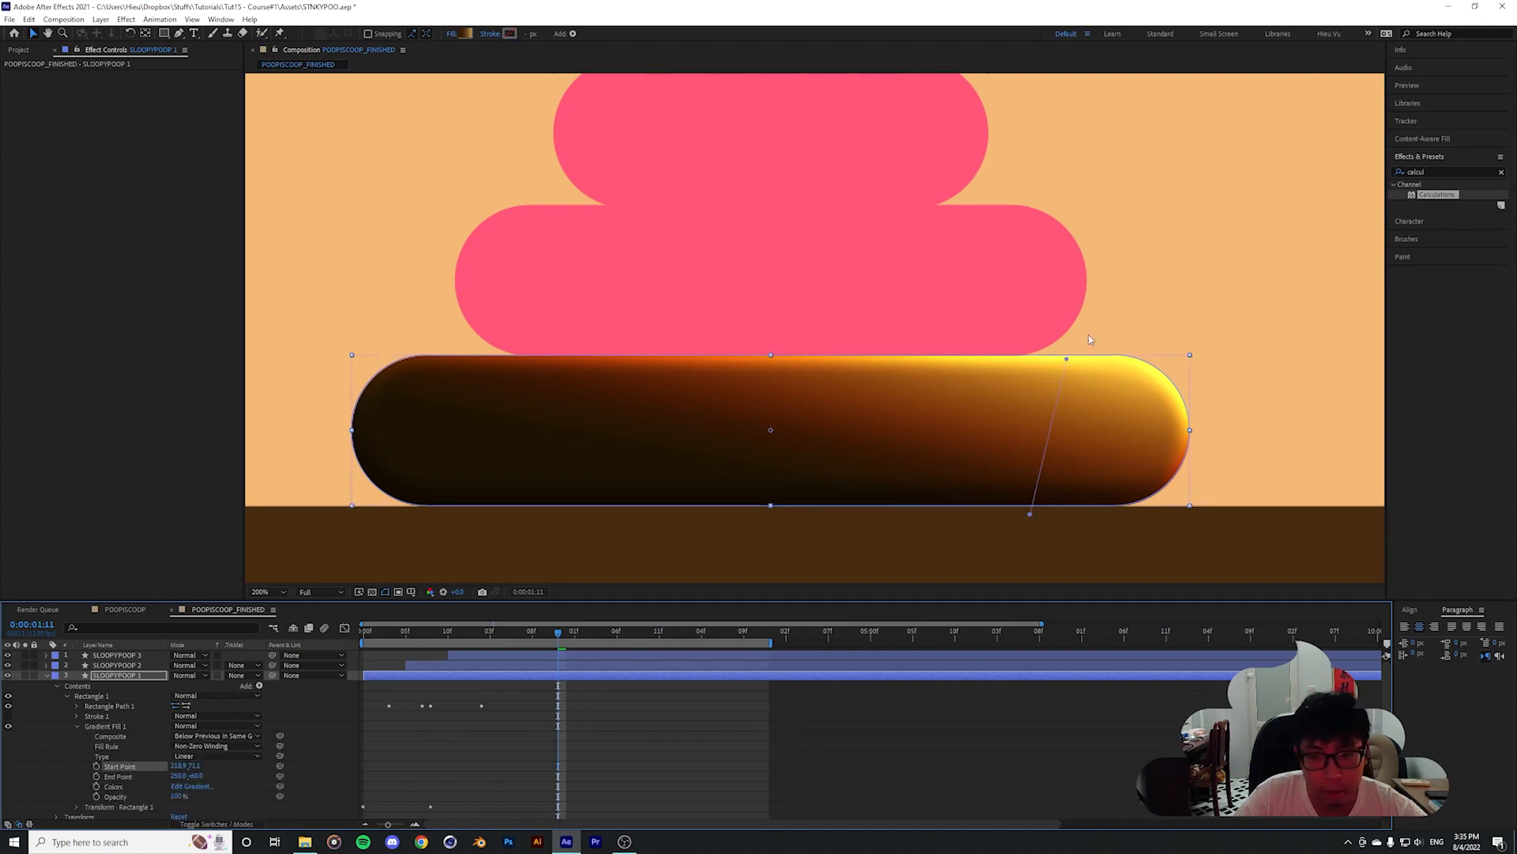
click(66, 694)
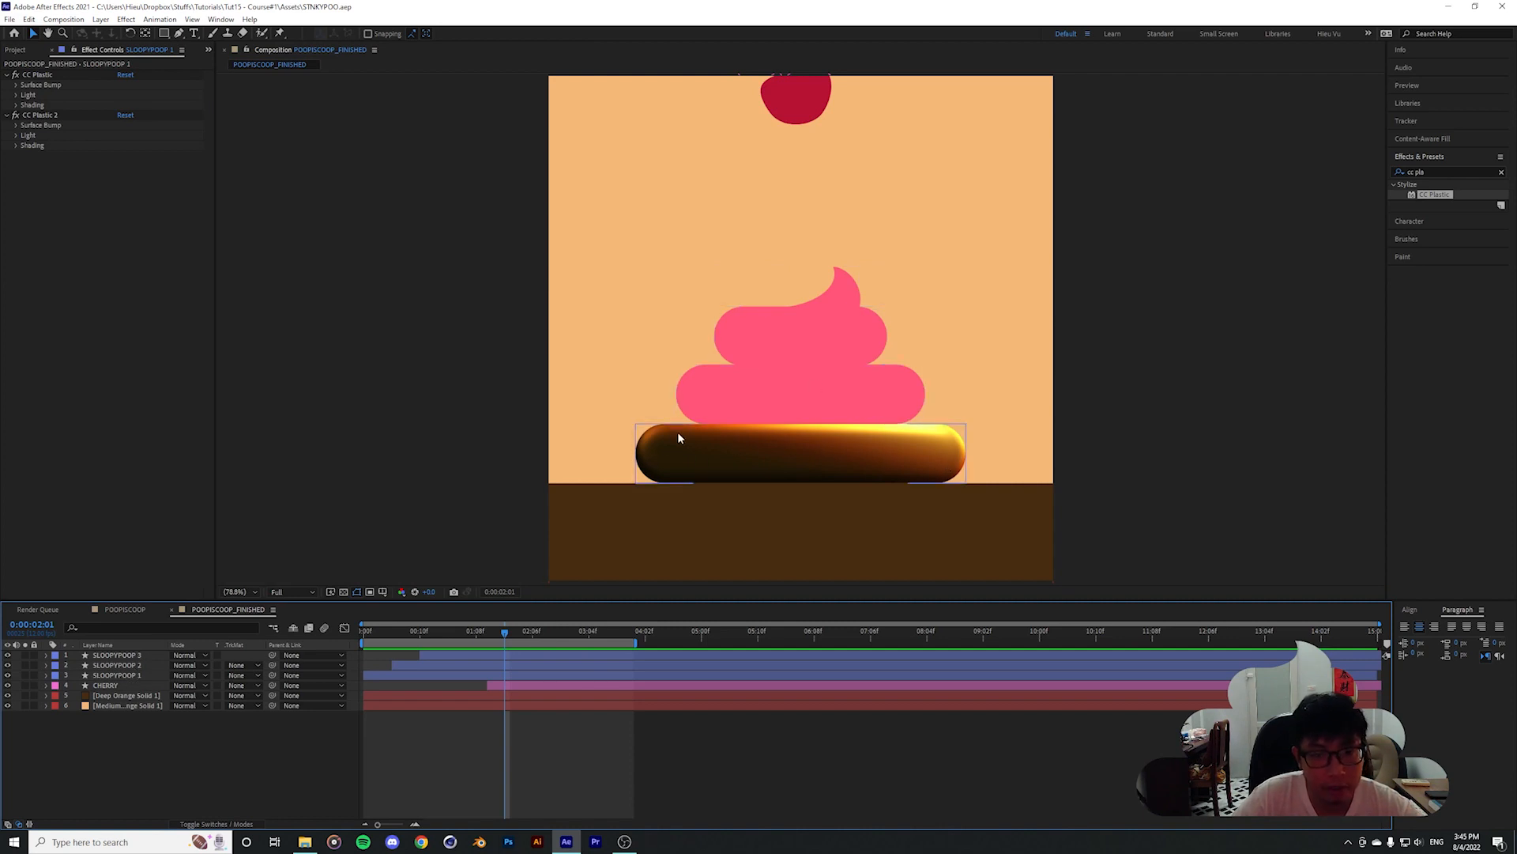
Copy Gradient Fill 1 from Rectangle 1 of the SLOOPYPOOP 1 layer
click(768, 340)
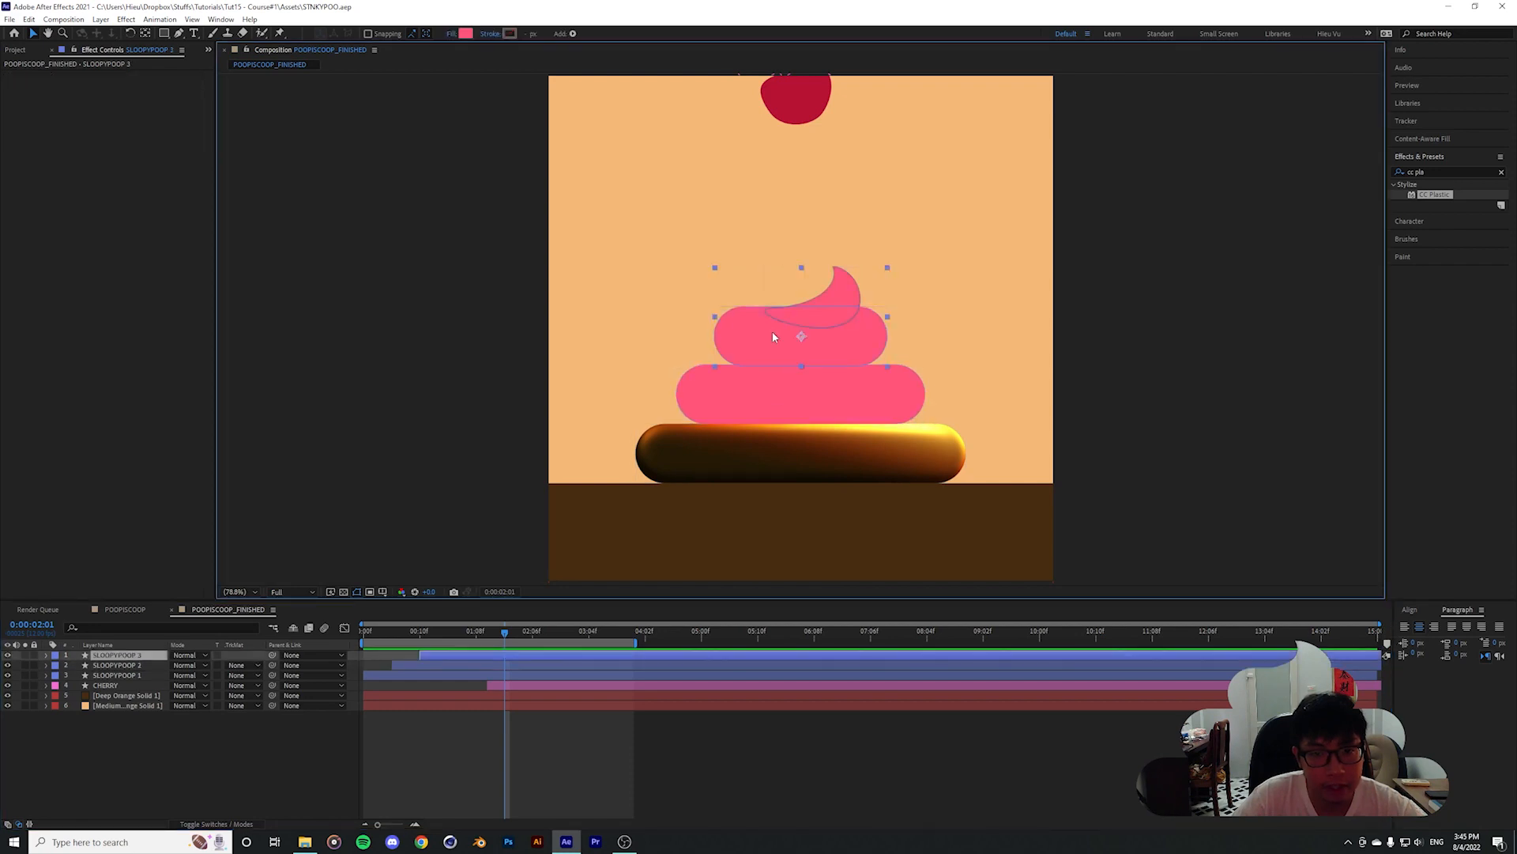
click(822, 454)
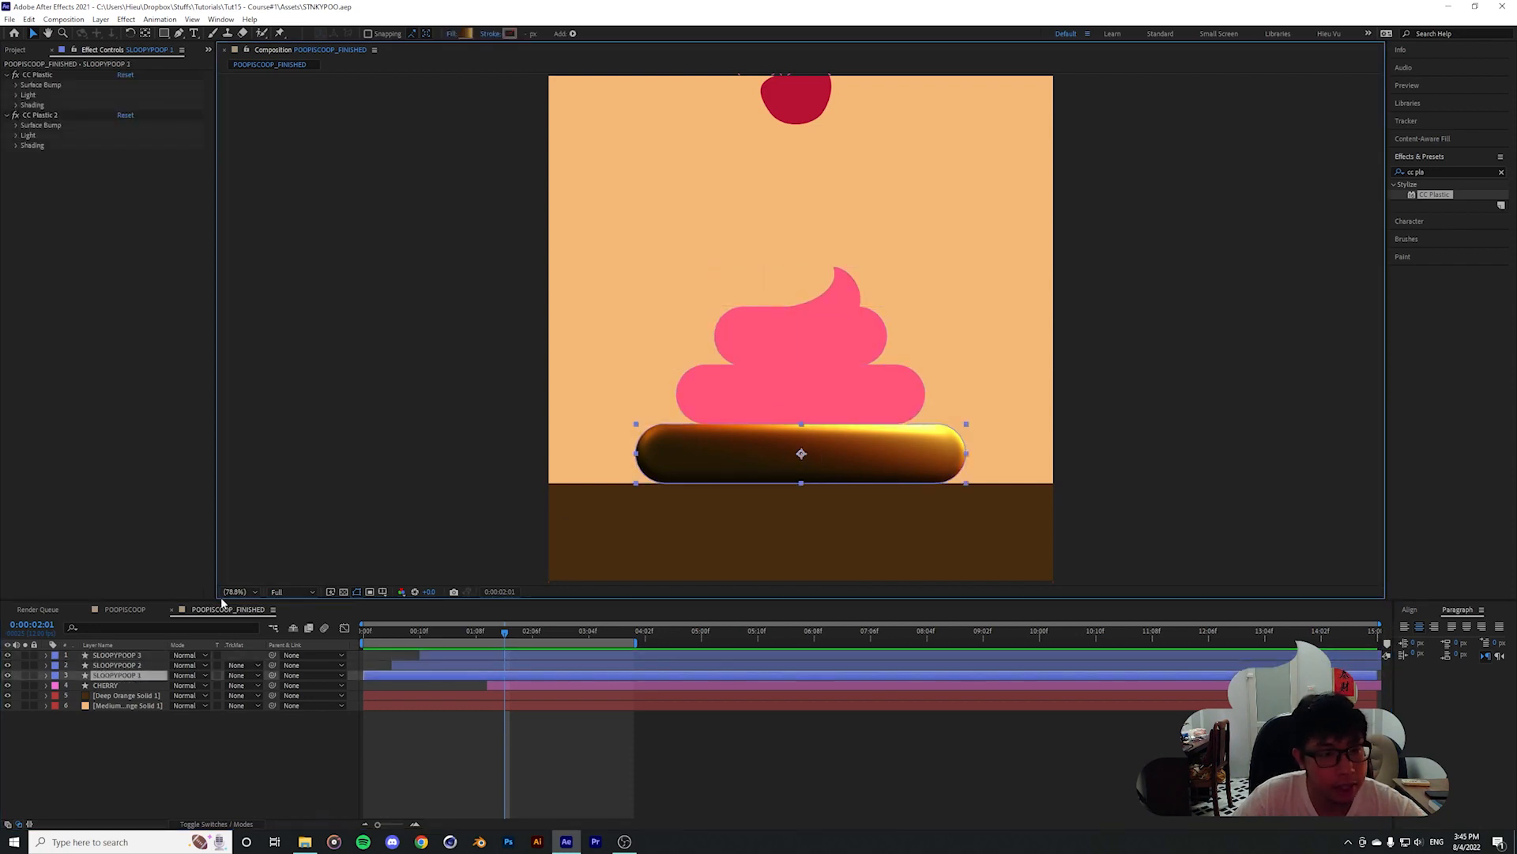
click(46, 675)
click(55, 685)
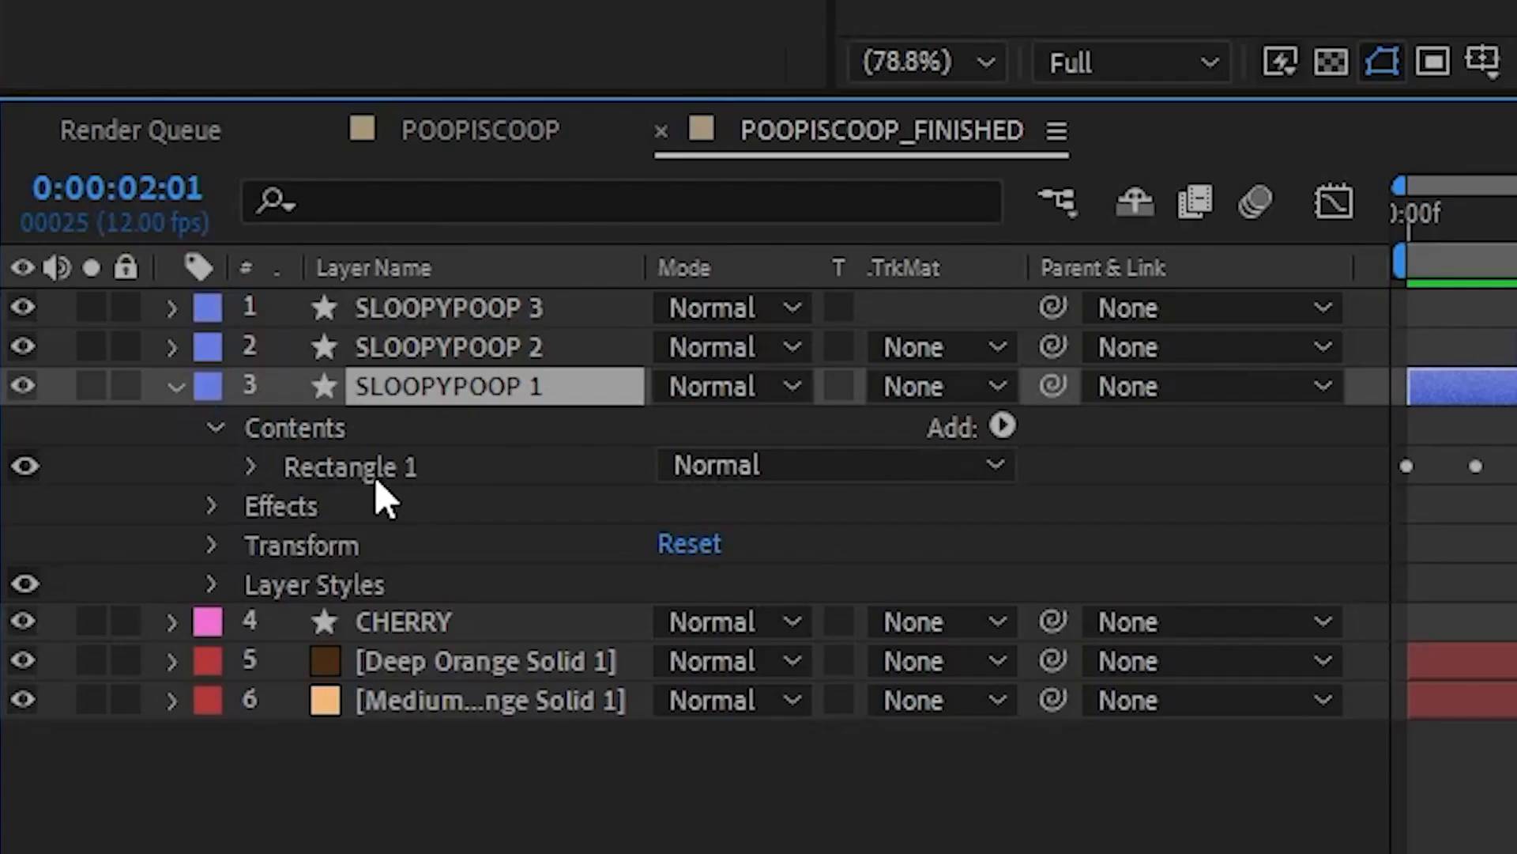
click(355, 472)
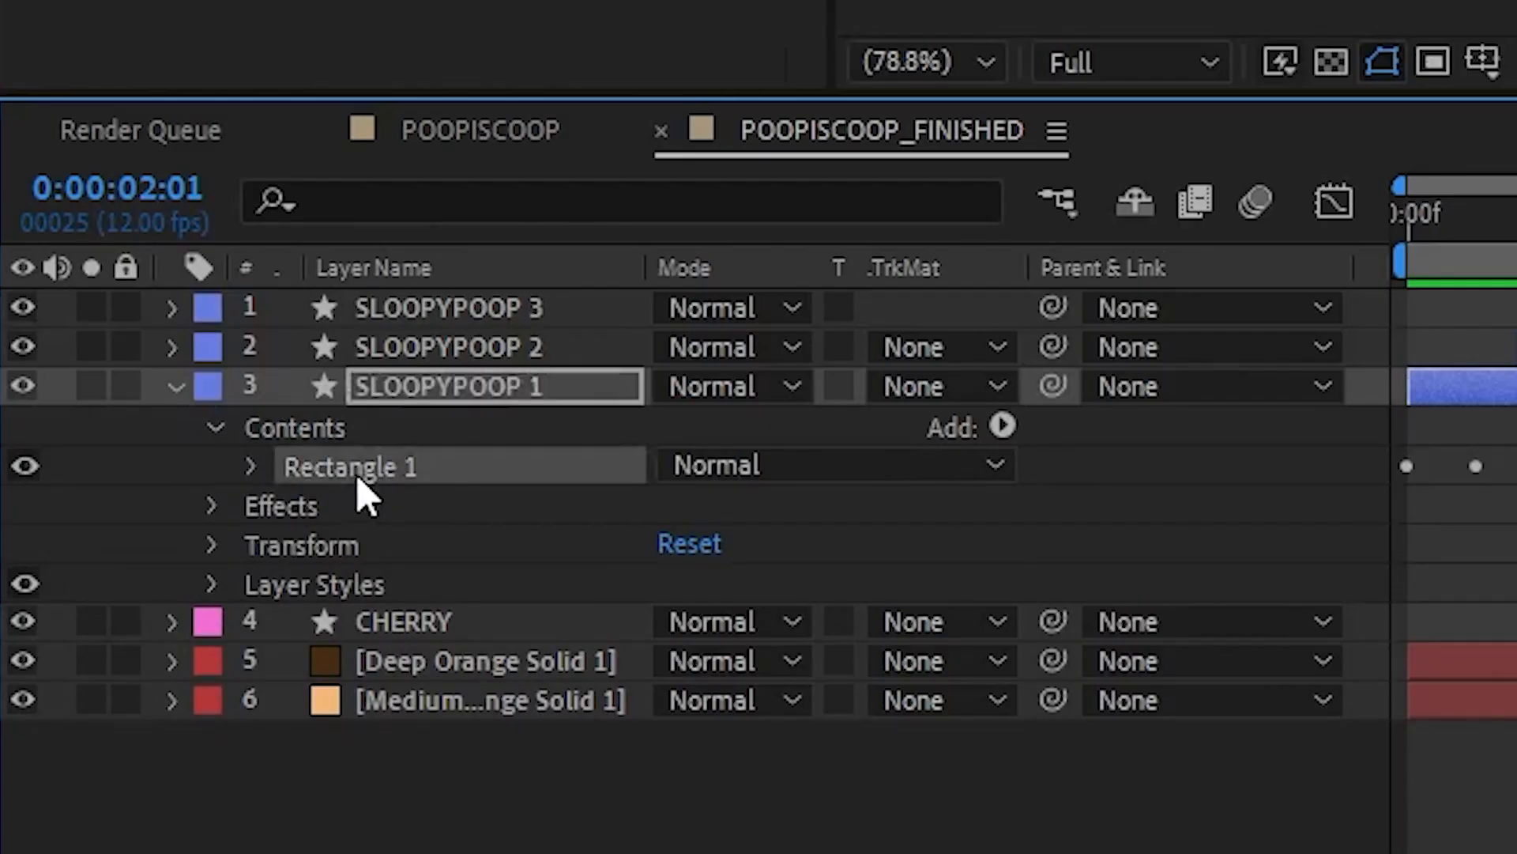
click(251, 466)
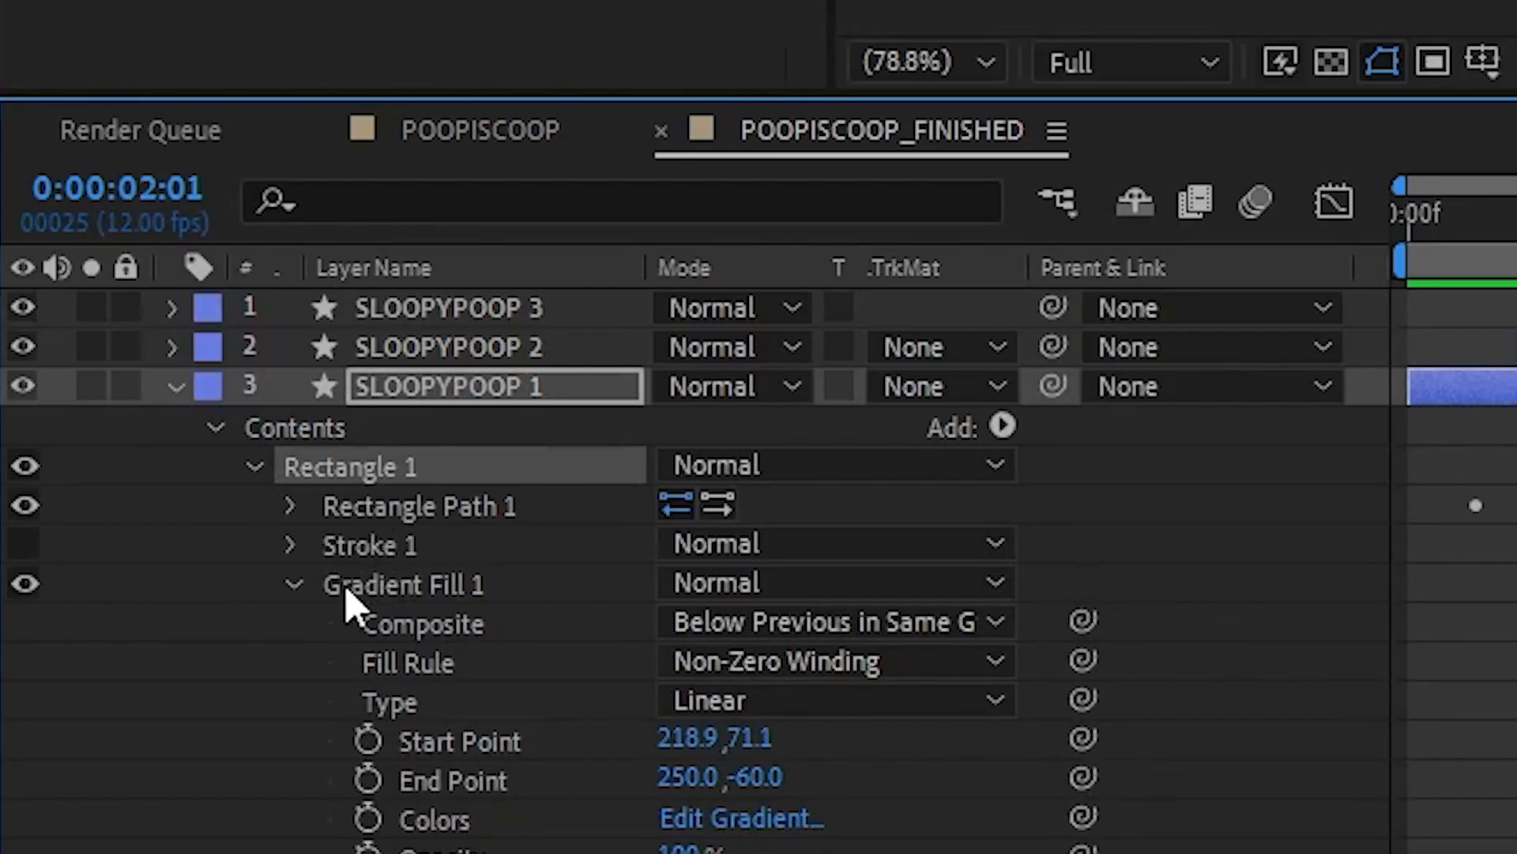
click(294, 585)
click(433, 589)
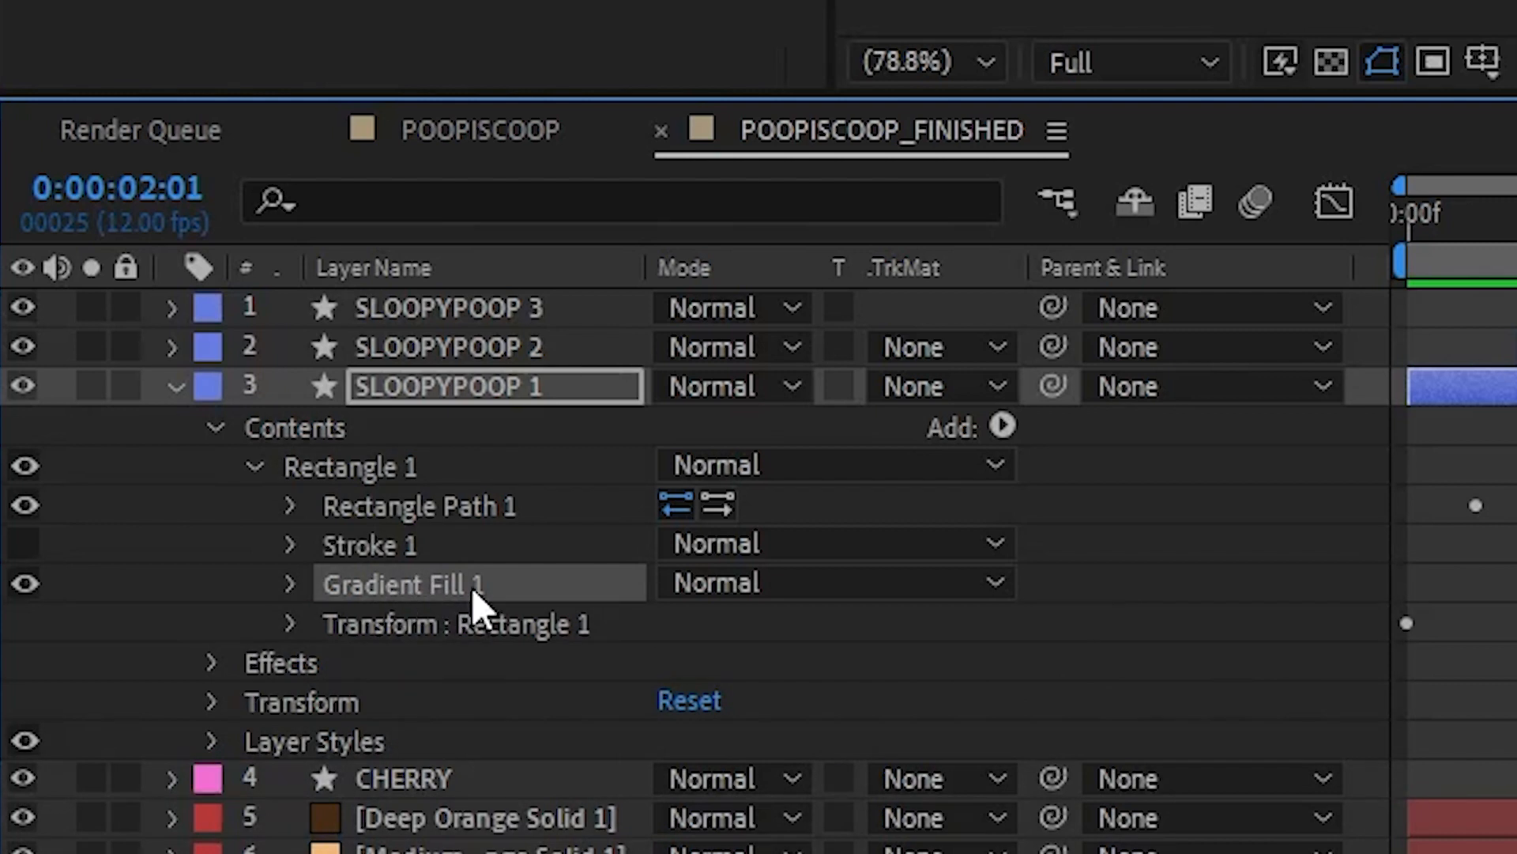
Paste the gradient fill into Rectangle 1 of SLOOPYPOOP 2 and delete its solid Fill 1
click(175, 387)
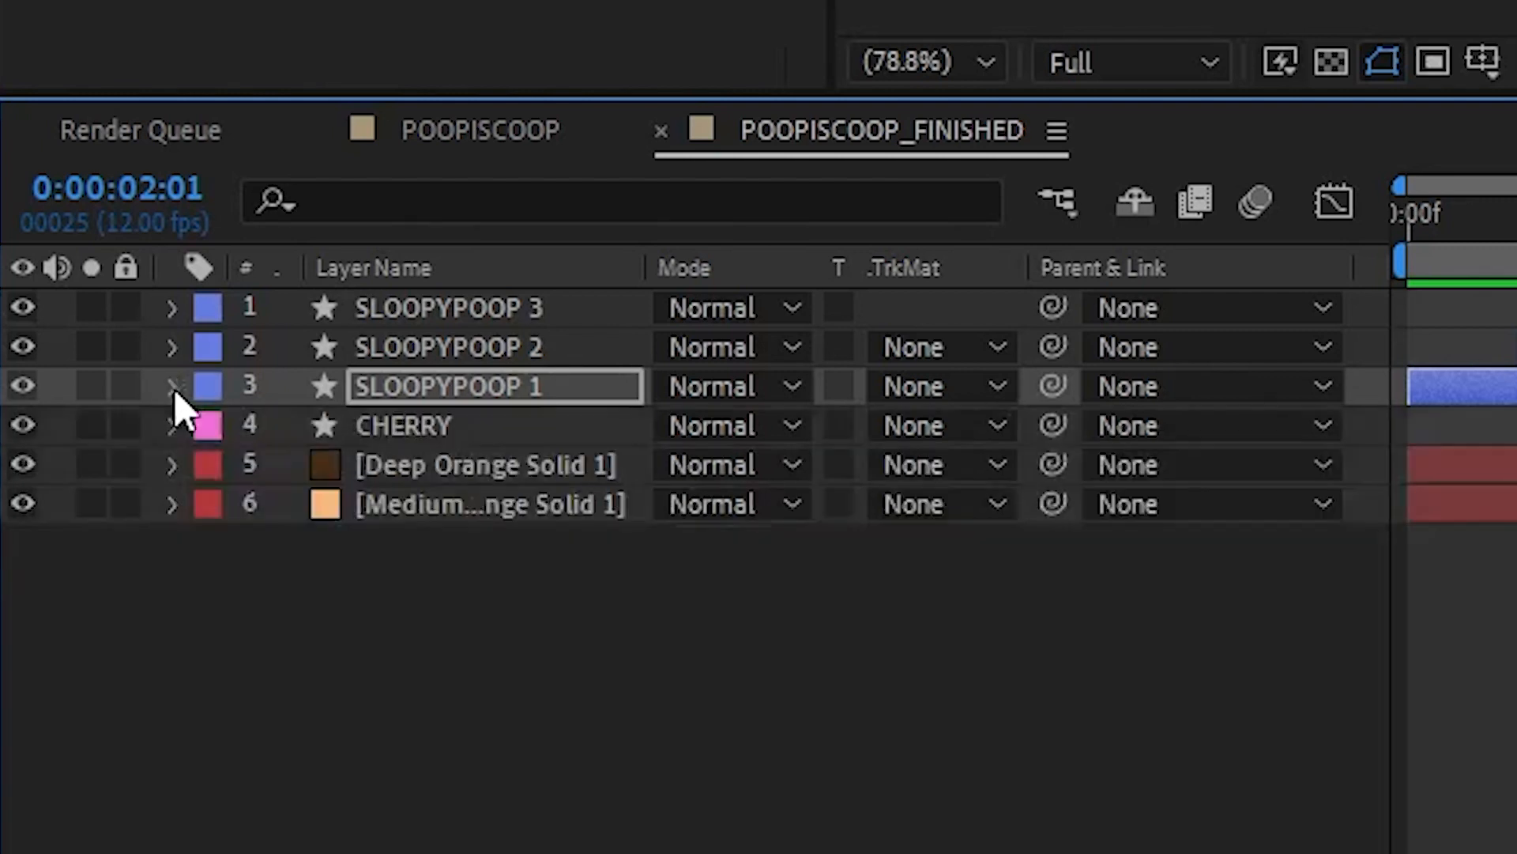
click(172, 348)
click(211, 388)
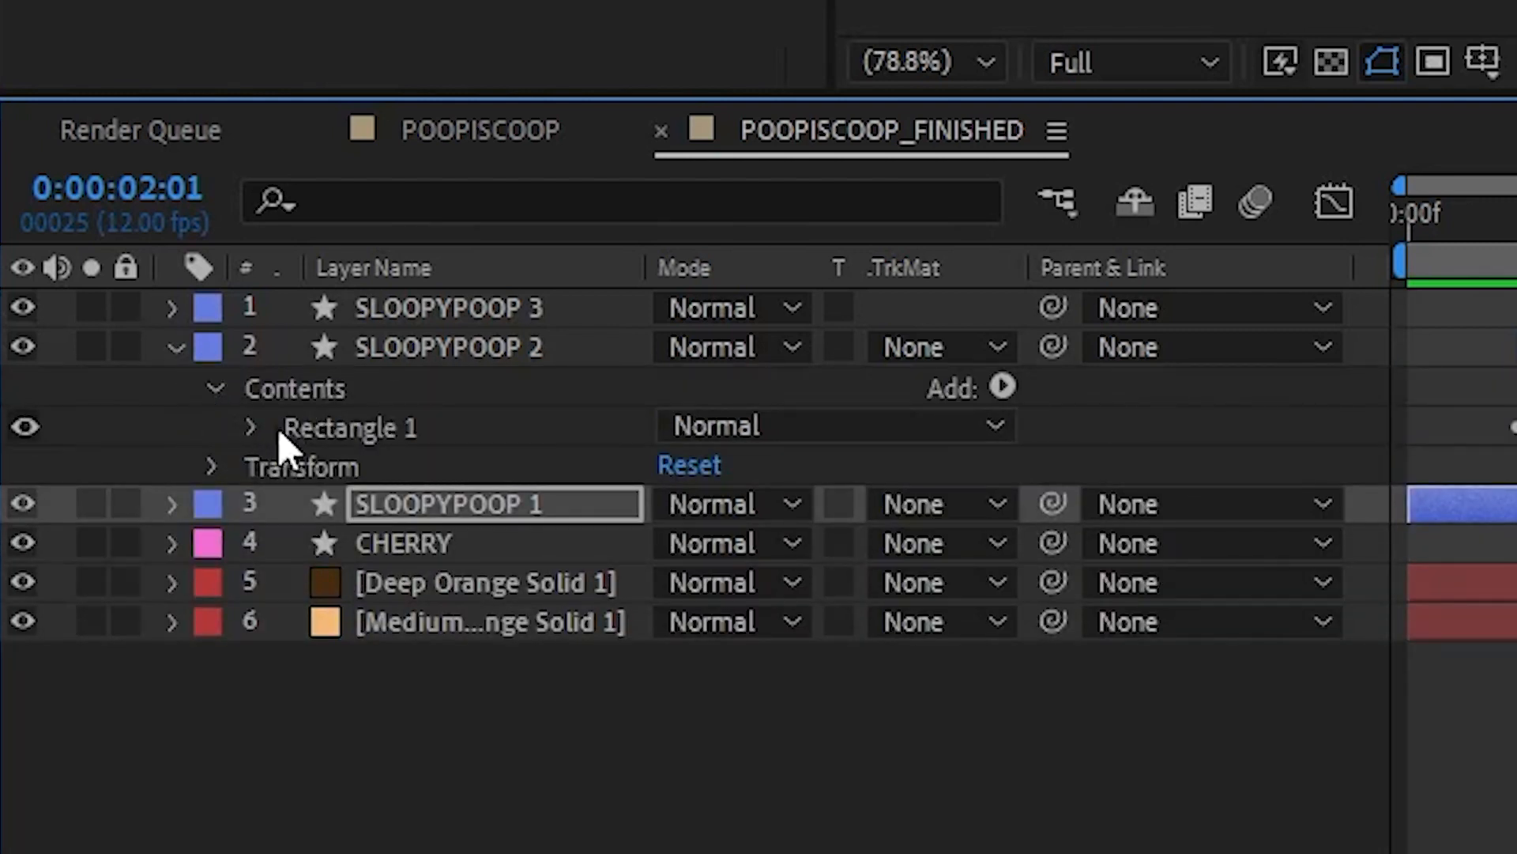
click(273, 428)
click(242, 431)
key(ctrl+v)
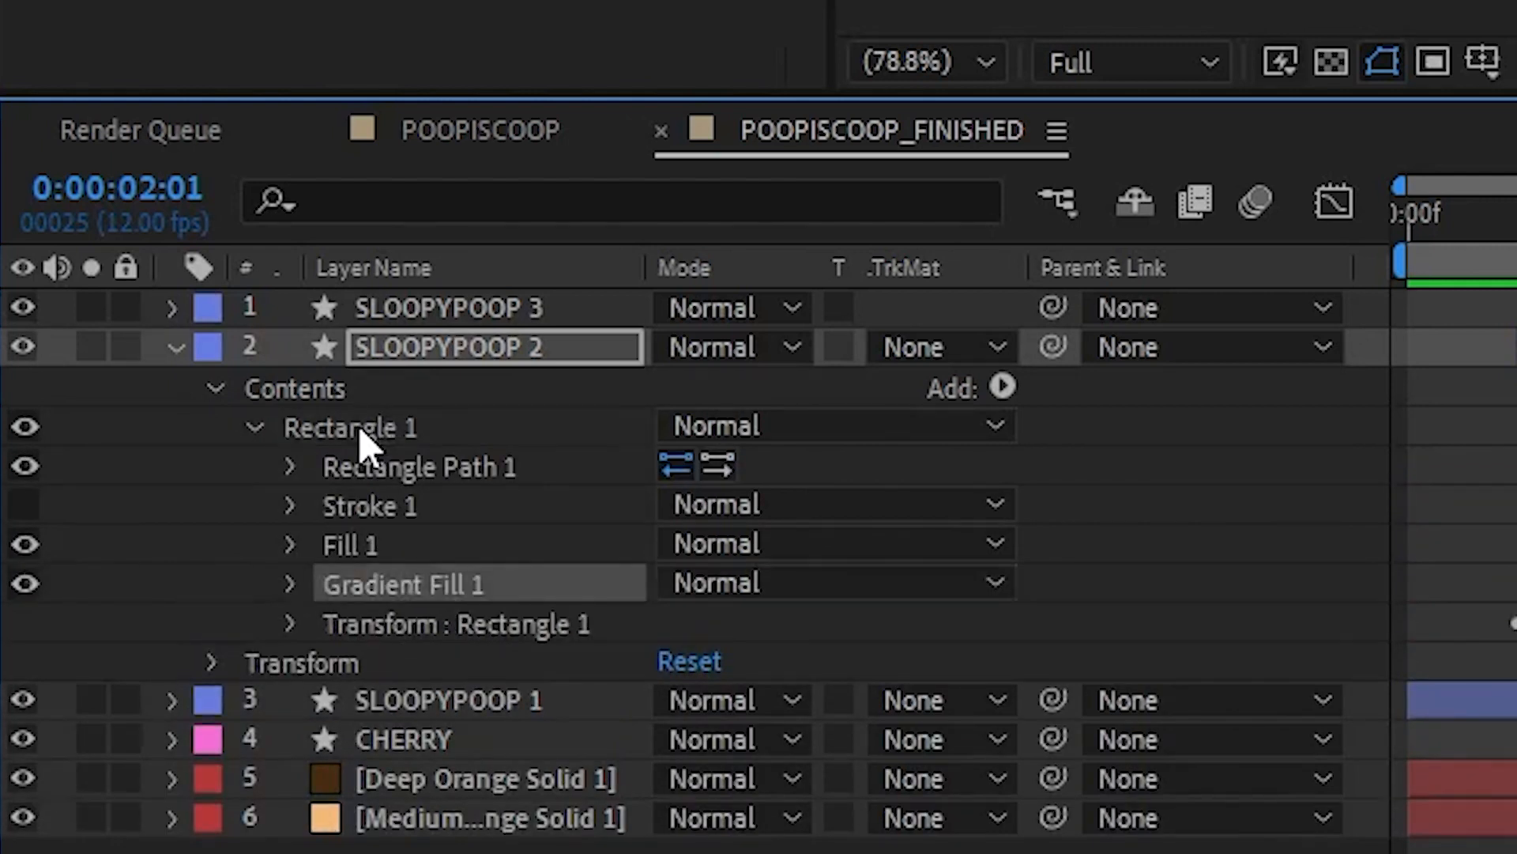
click(405, 545)
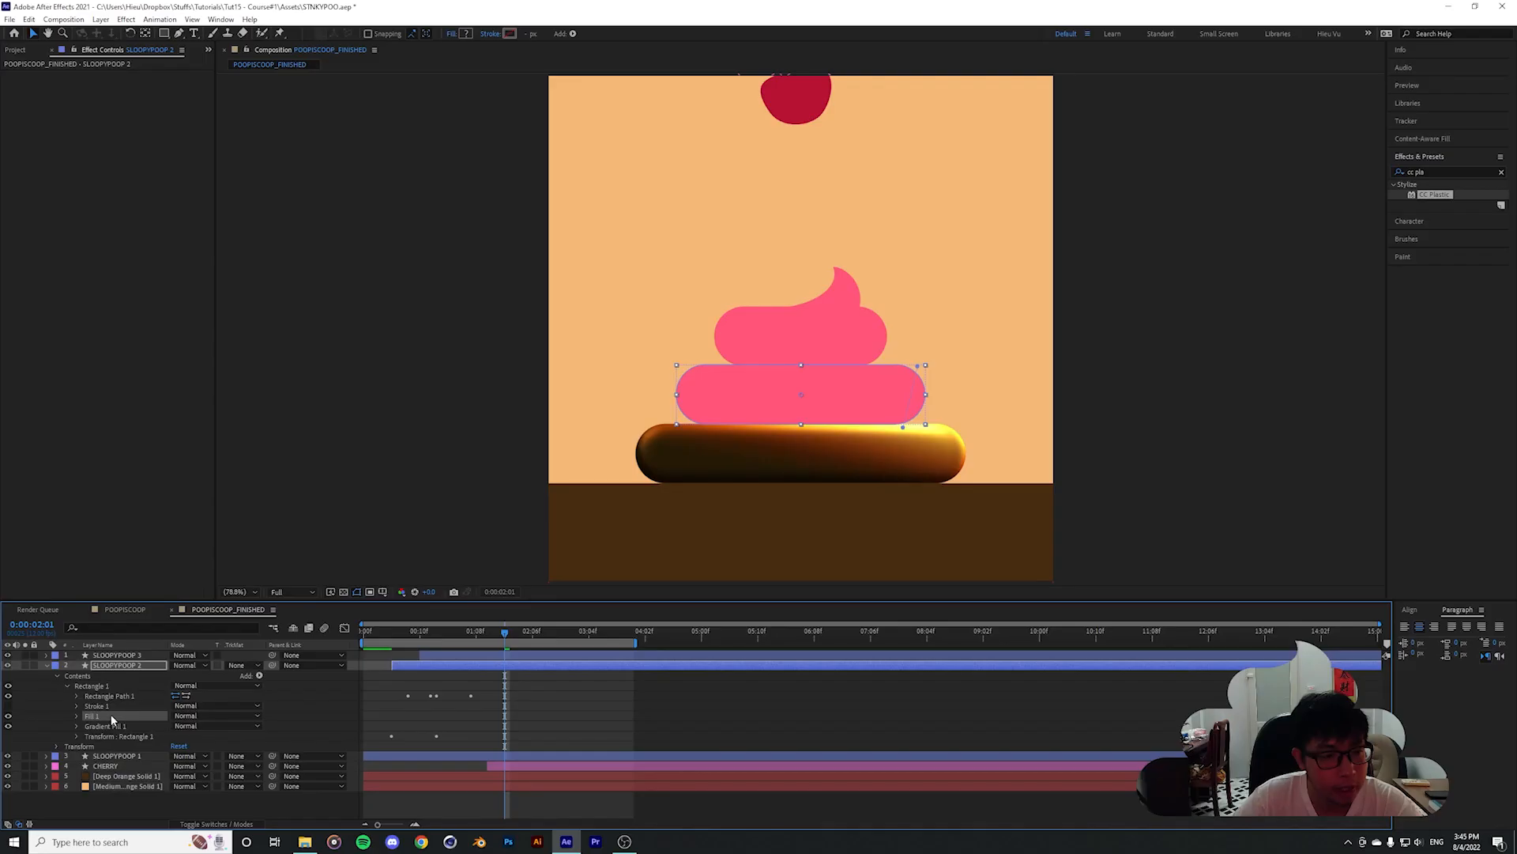
key(Delete)
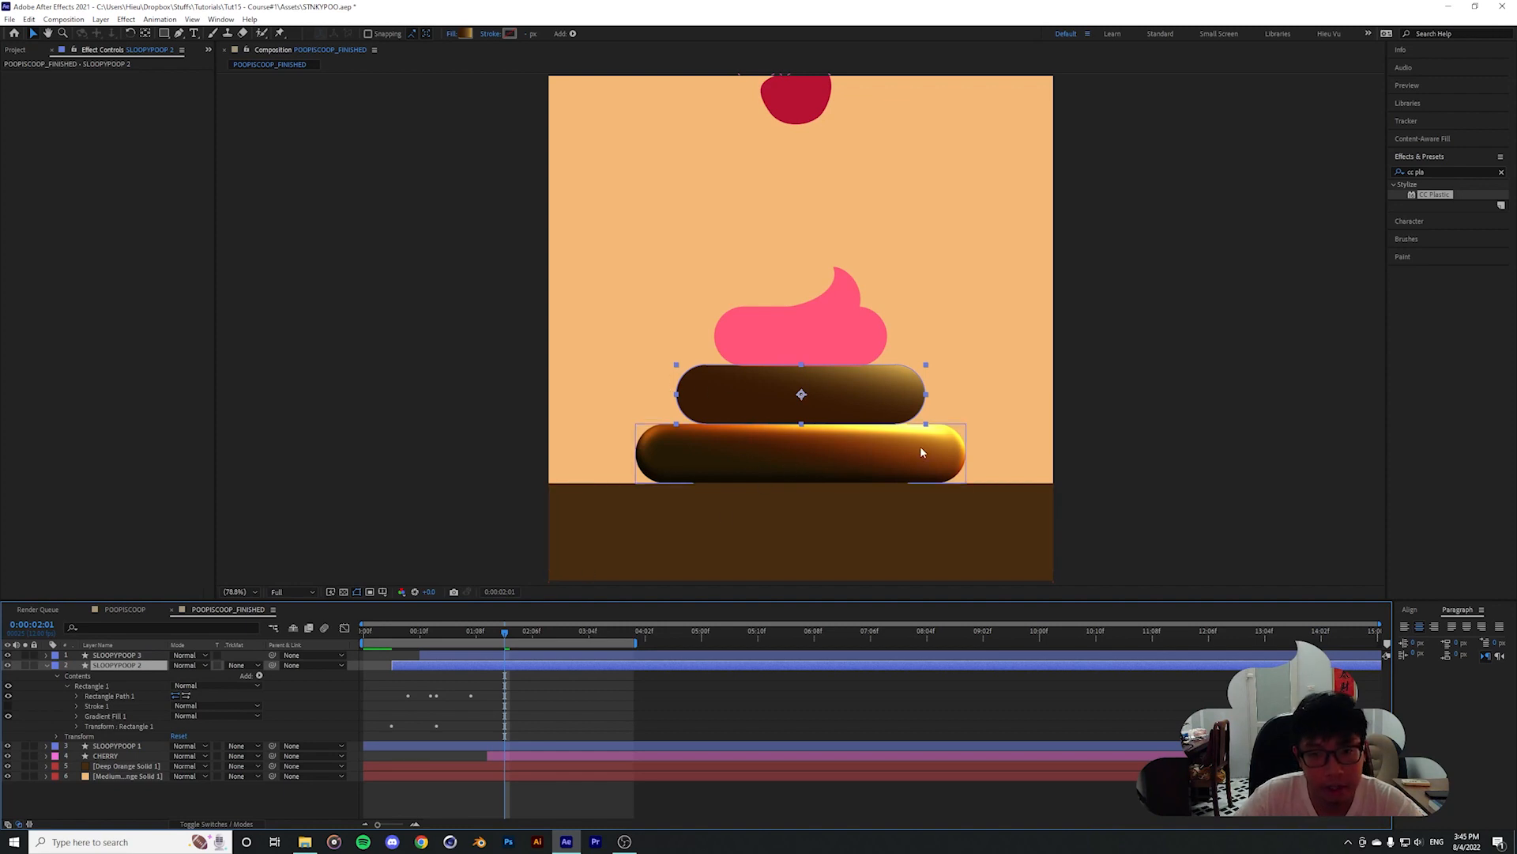
click(126, 656)
click(548, 705)
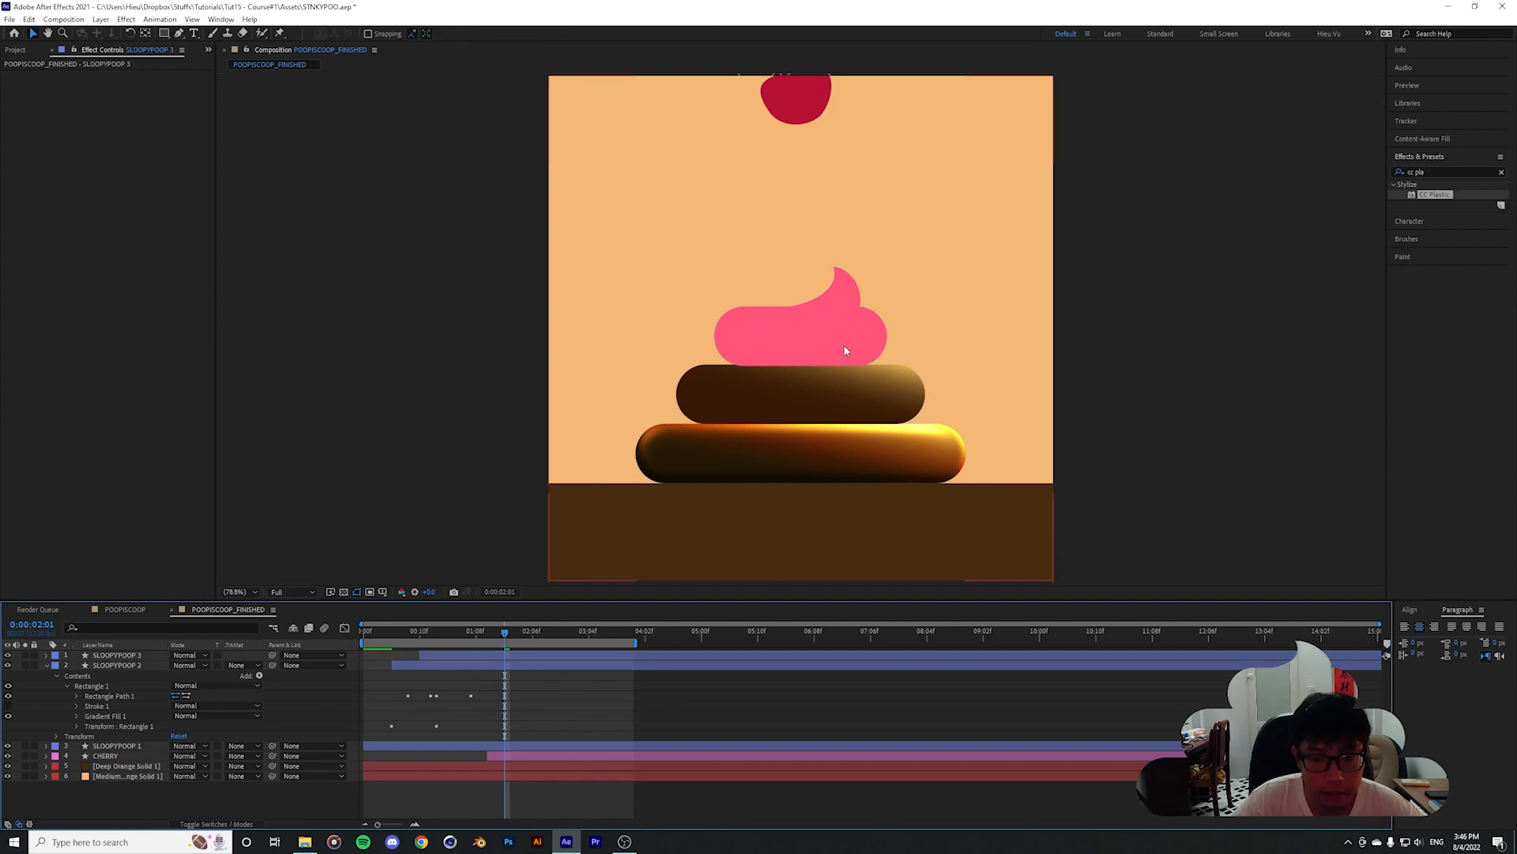
Copy the gradient fill from SLOOPYPOOP 2 into Rectangle 1 of SLOOPYPOOP 3, replacing that rectangle's solid Fill 1
click(95, 716)
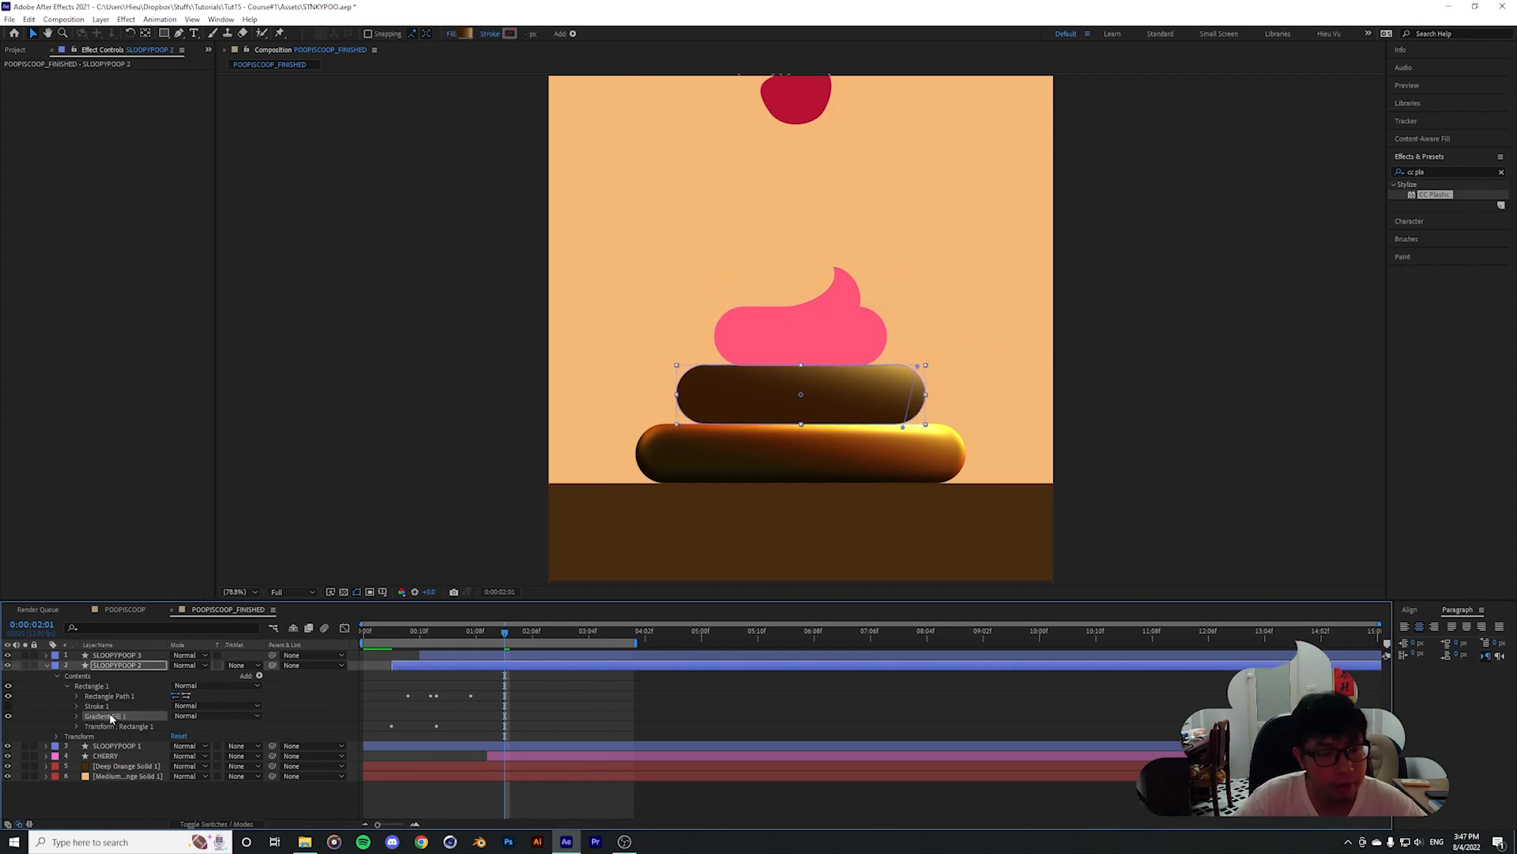
click(46, 655)
click(116, 656)
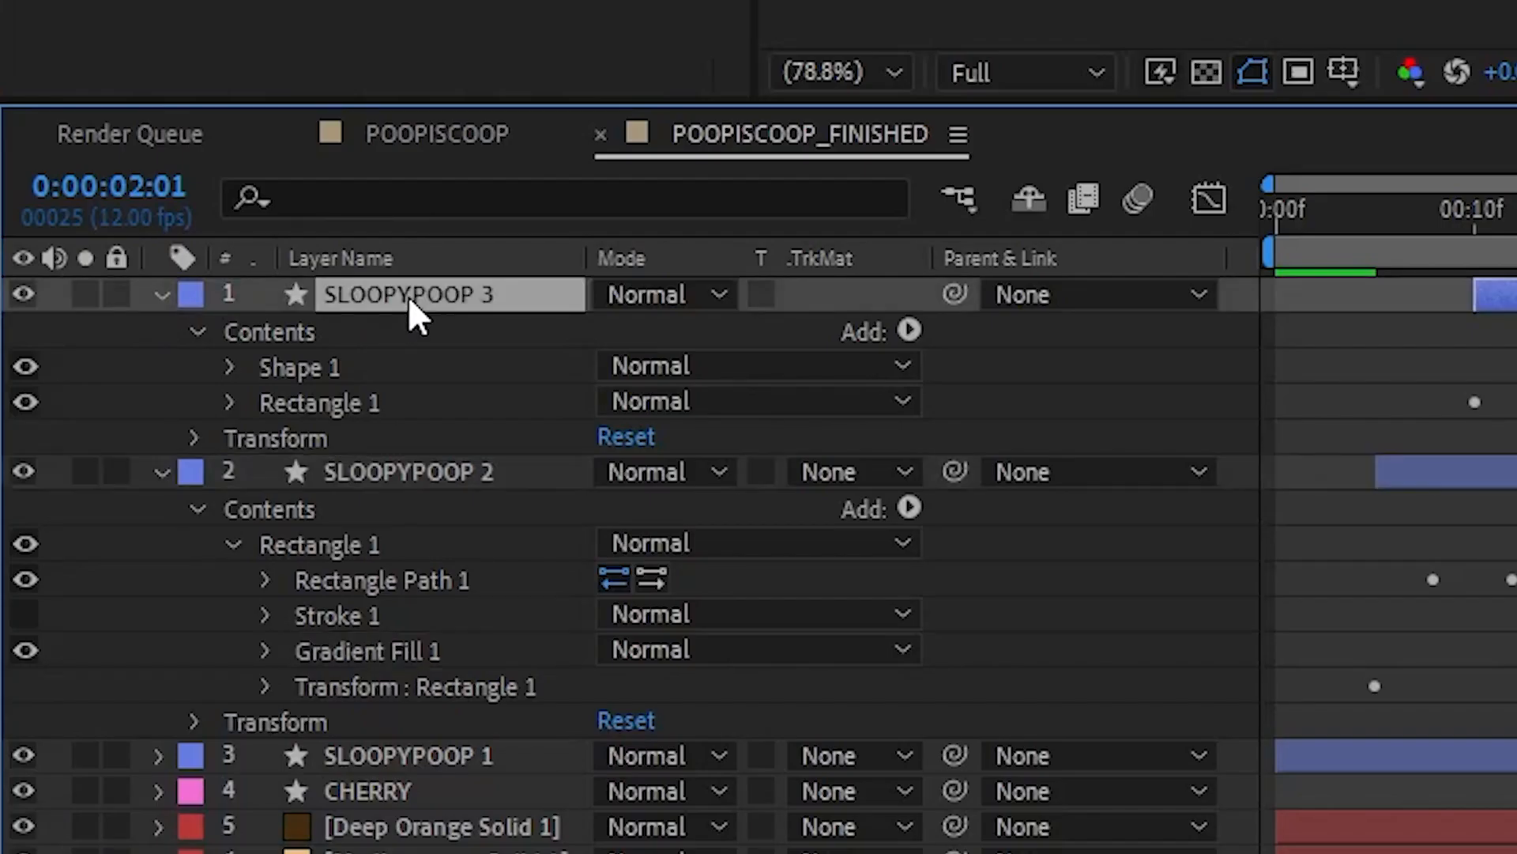
click(230, 403)
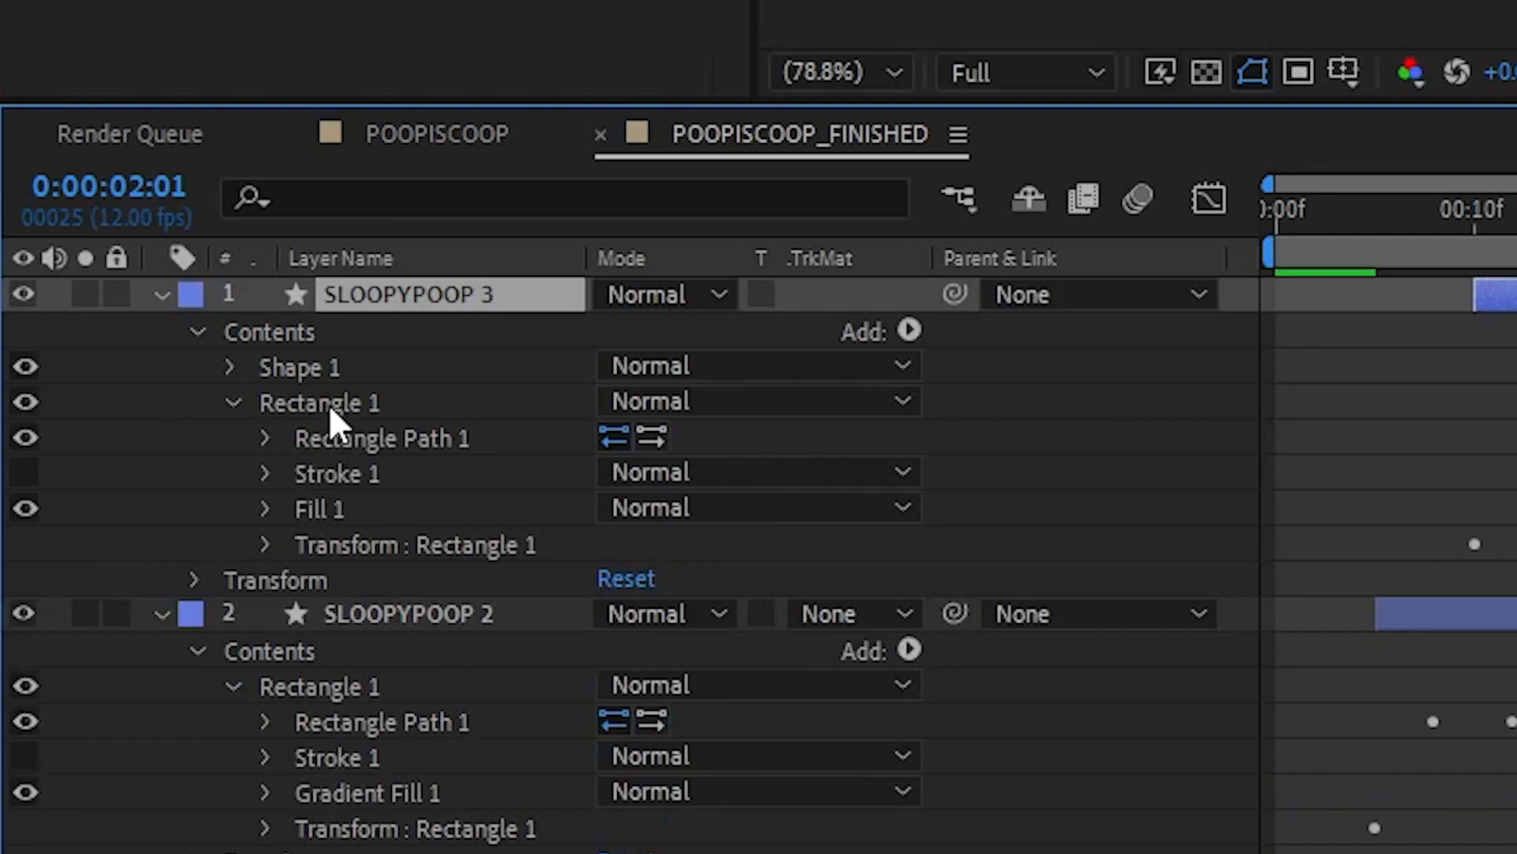
click(301, 404)
key(ctrl+v)
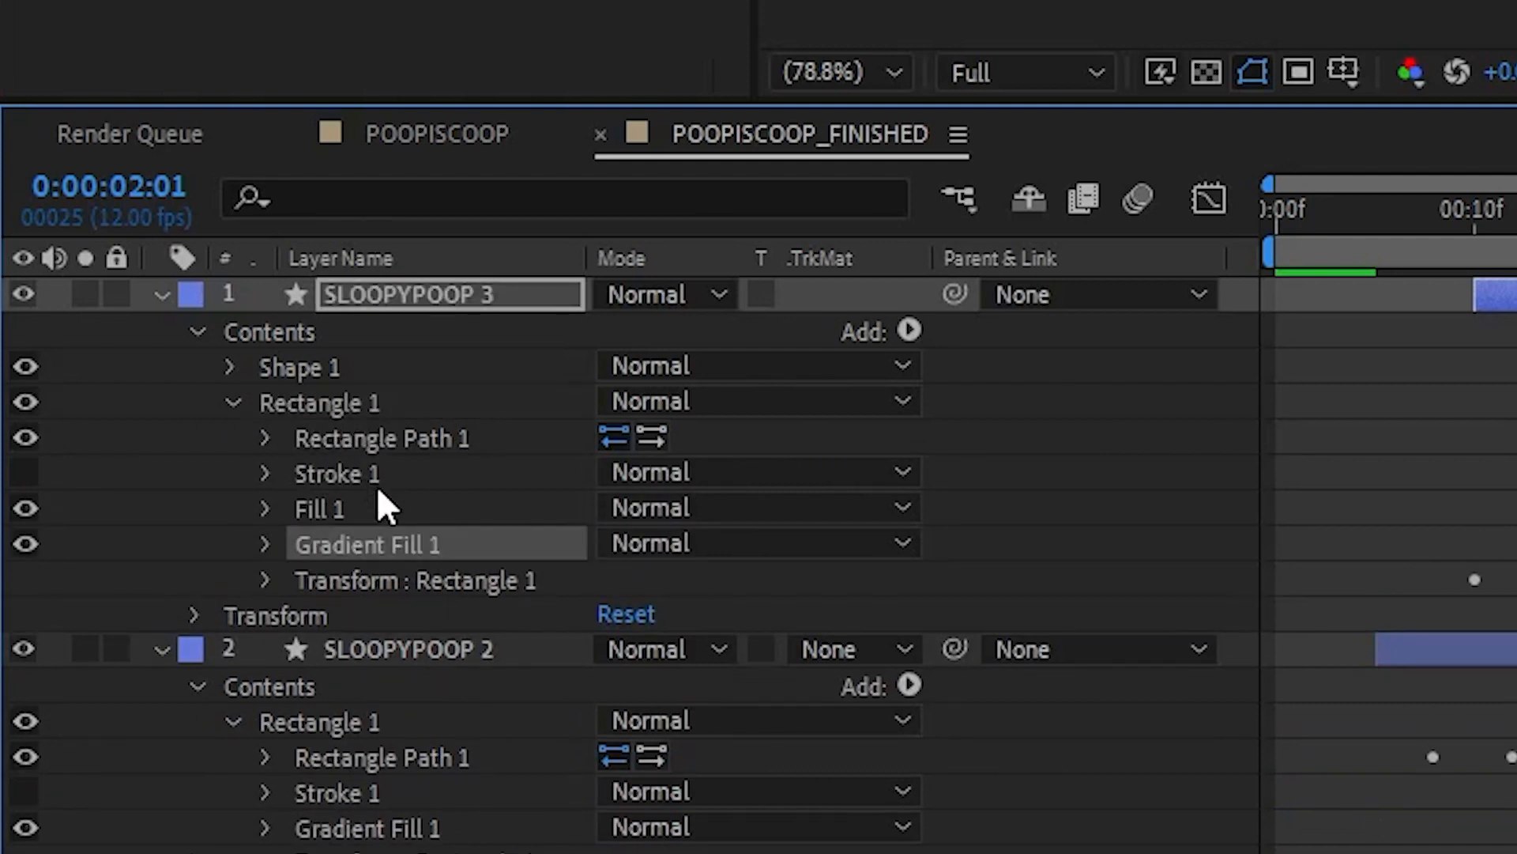
click(339, 505)
key(Delete)
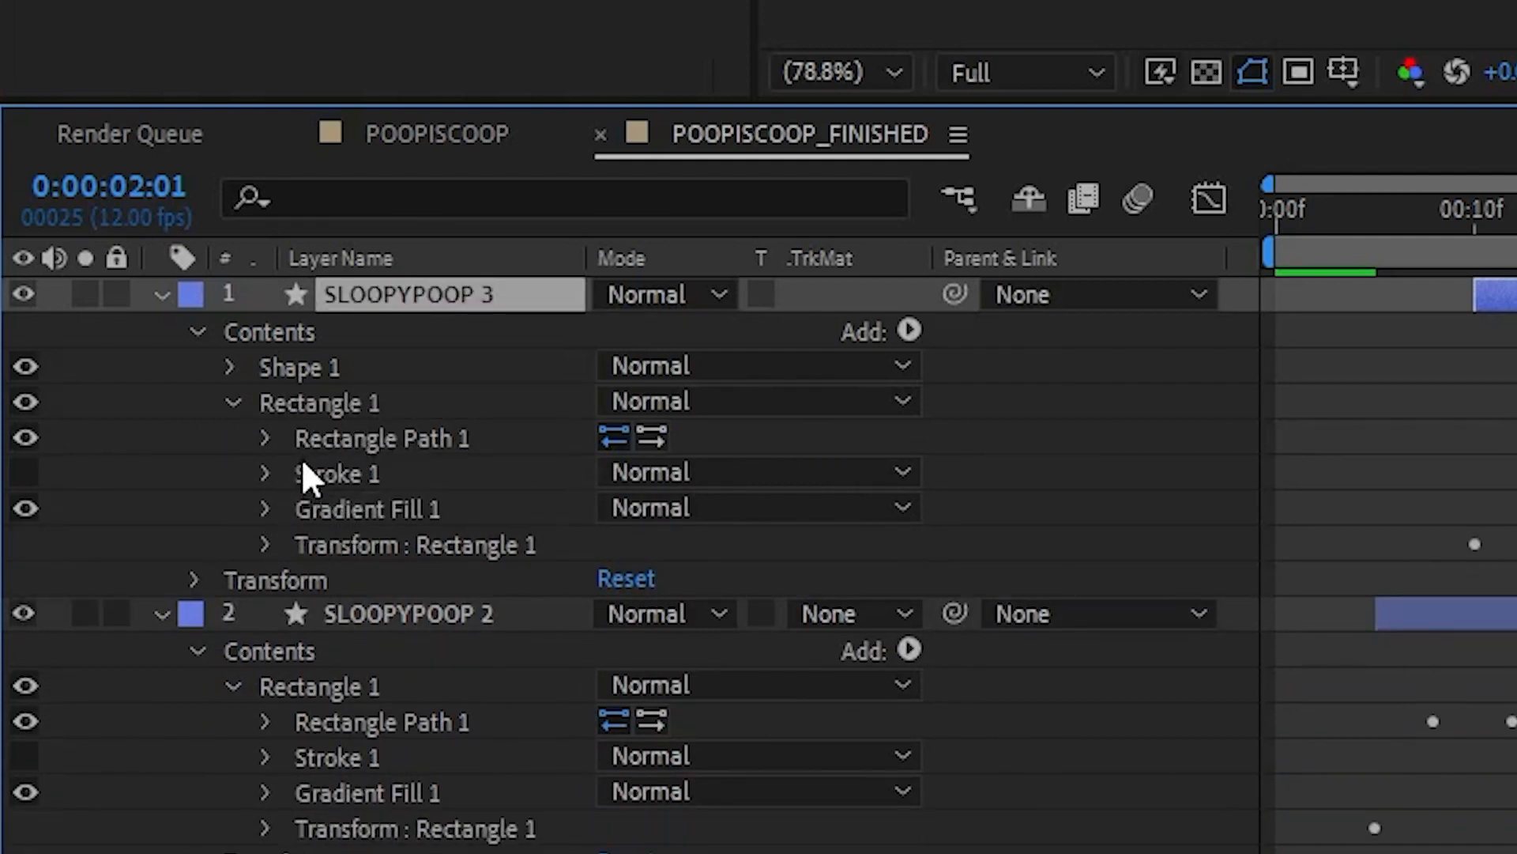
Paste the gradient fill into Shape 1 of SLOOPYPOOP 3 and delete the shape's solid Fill 1
click(230, 366)
click(338, 365)
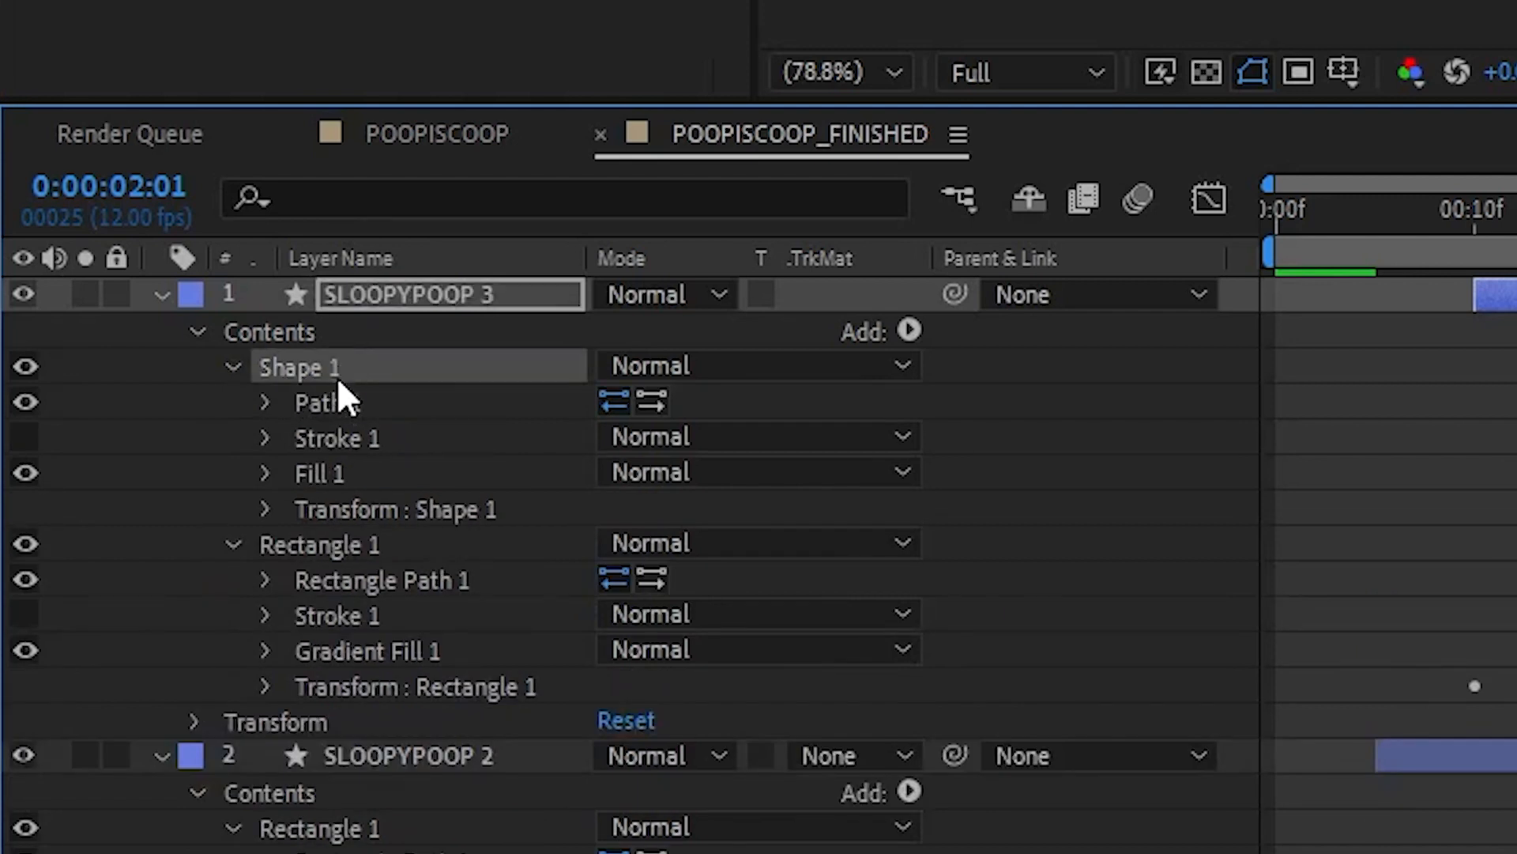
key(ctrl+v)
click(356, 466)
key(Delete)
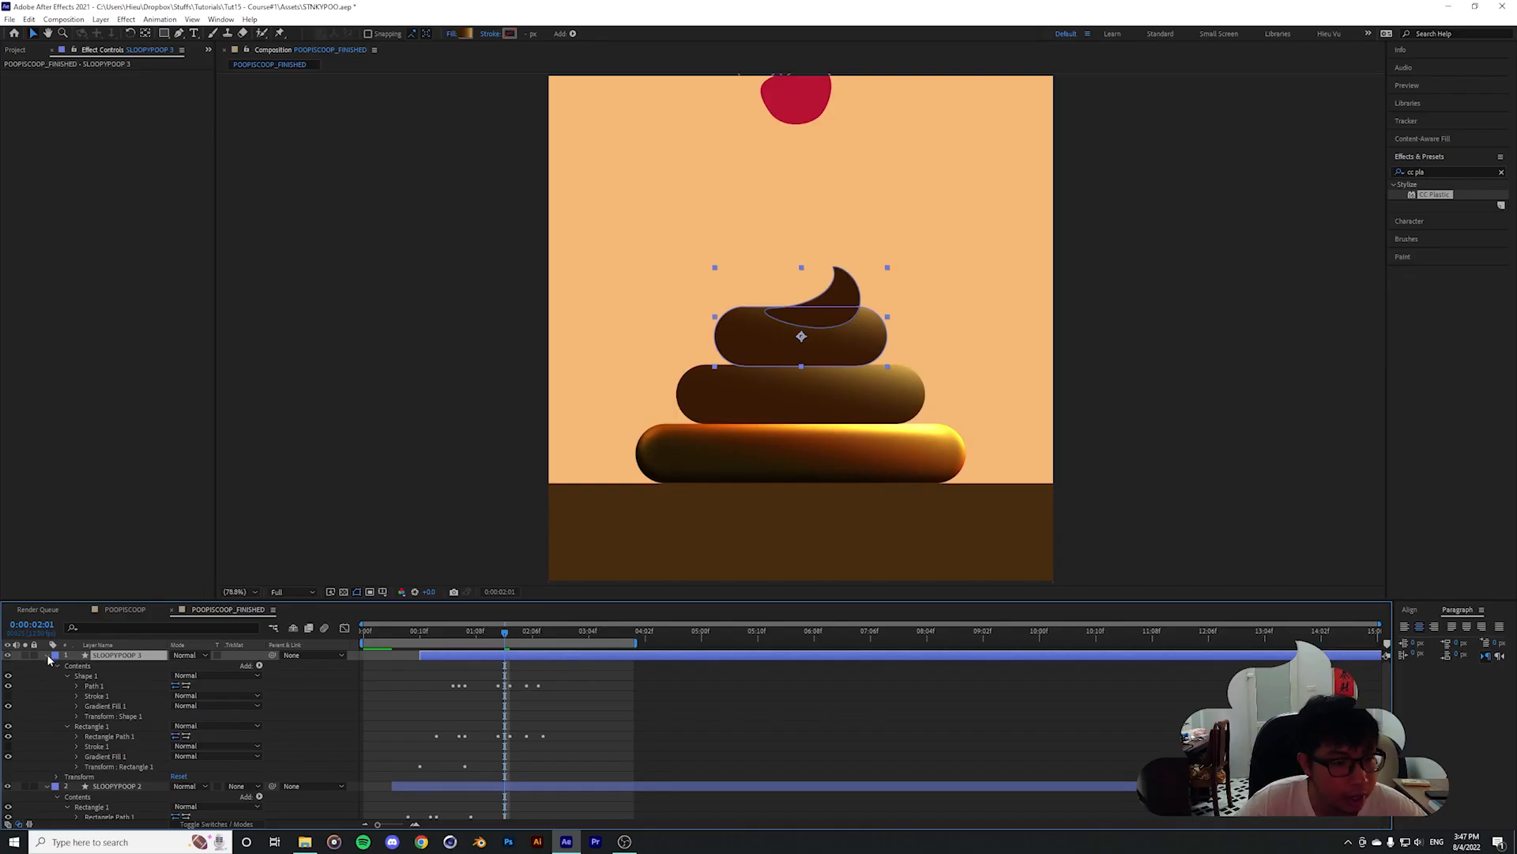
click(162, 295)
click(163, 330)
click(486, 739)
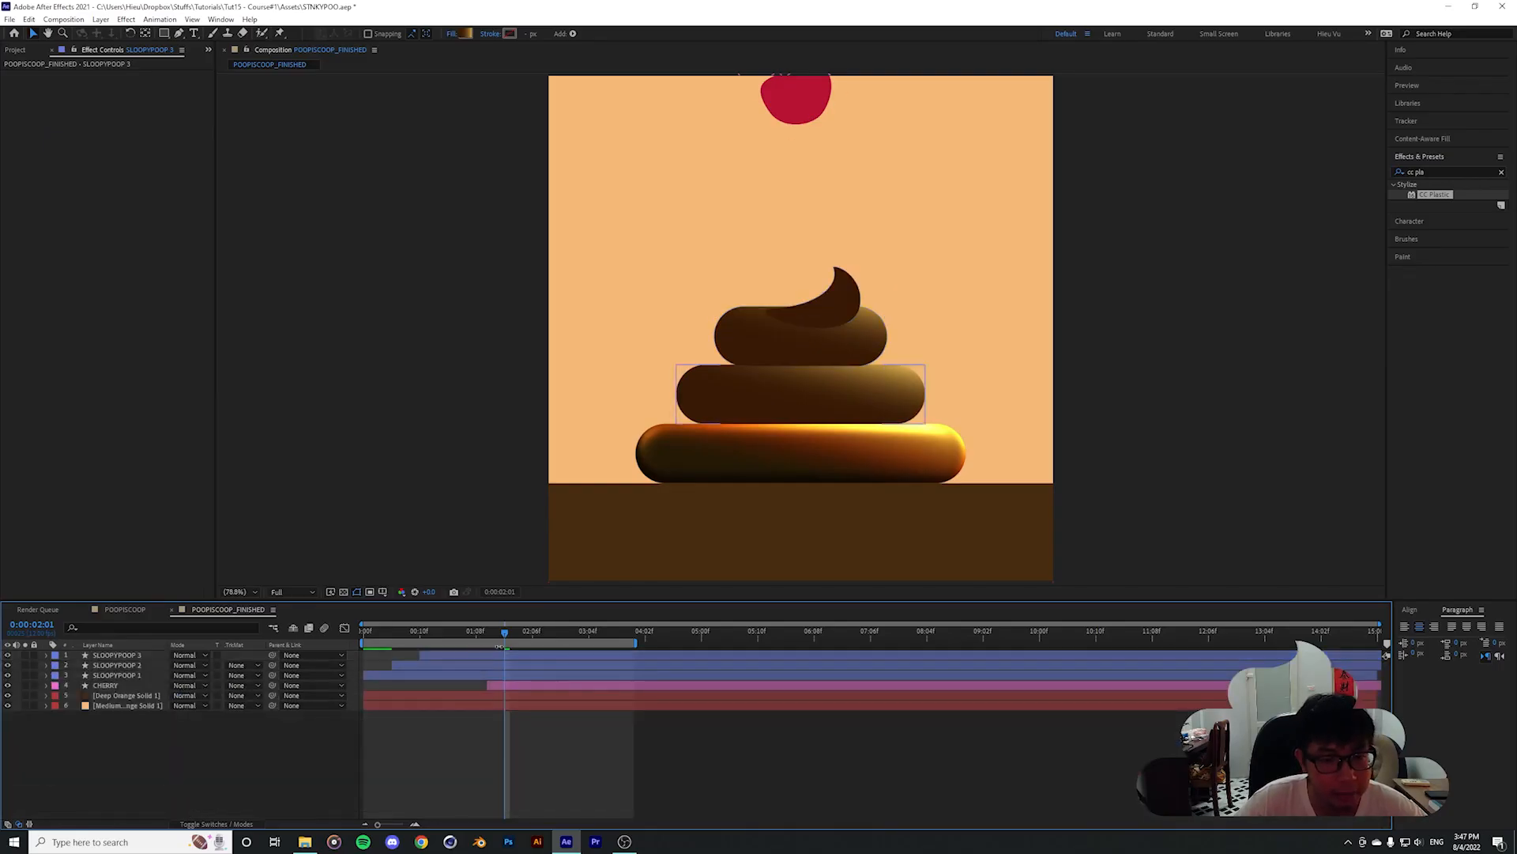
Reorder the contents of SLOOPYPOOP 3 so that Rectangle 1 sits above the curled tip, Shape 1
key(period)
key(period)
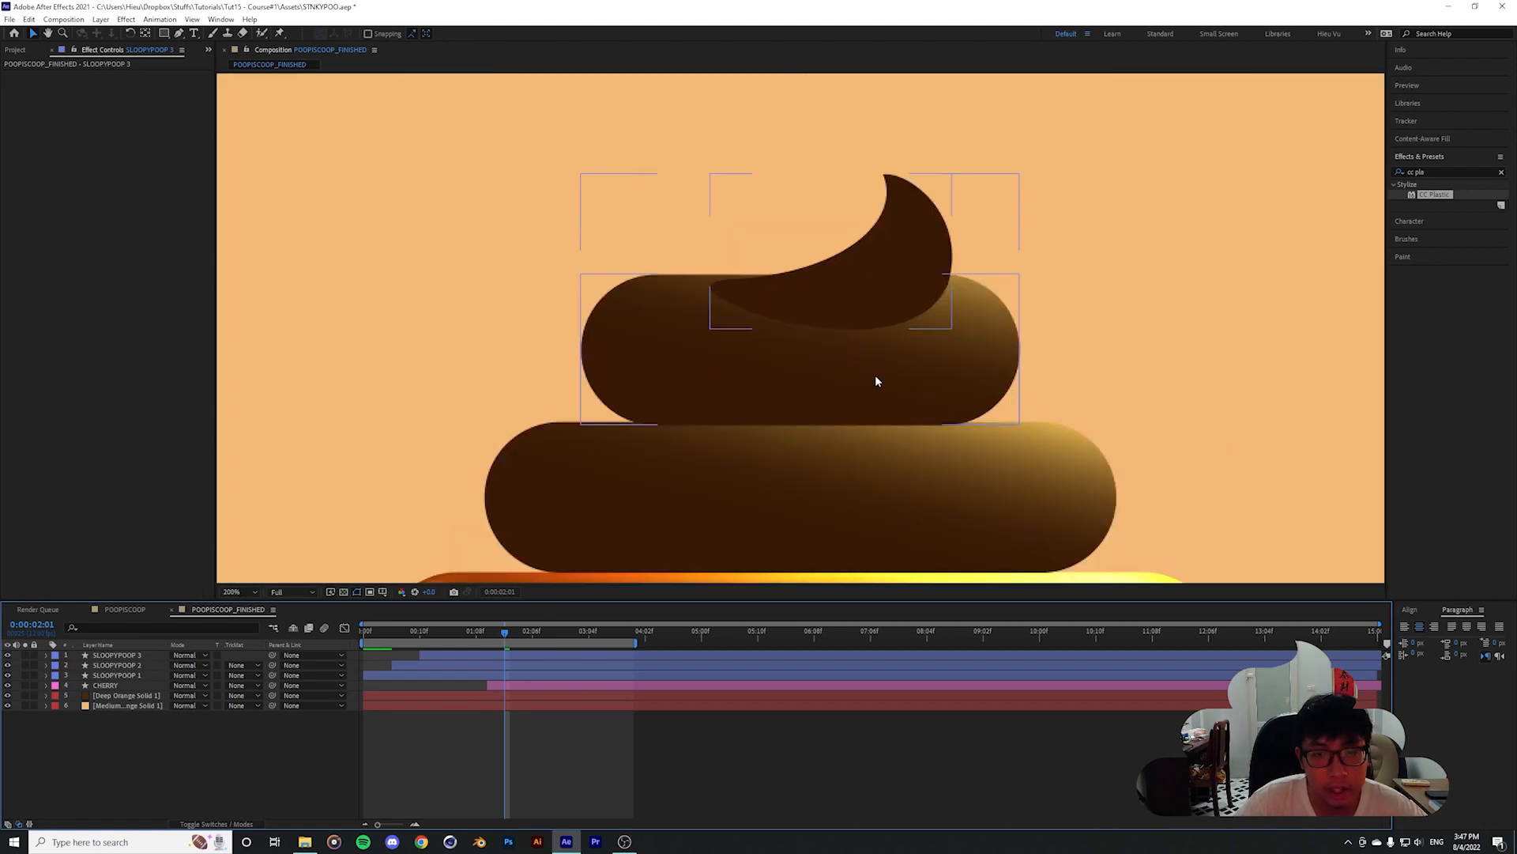
scroll(840, 399, down, 1)
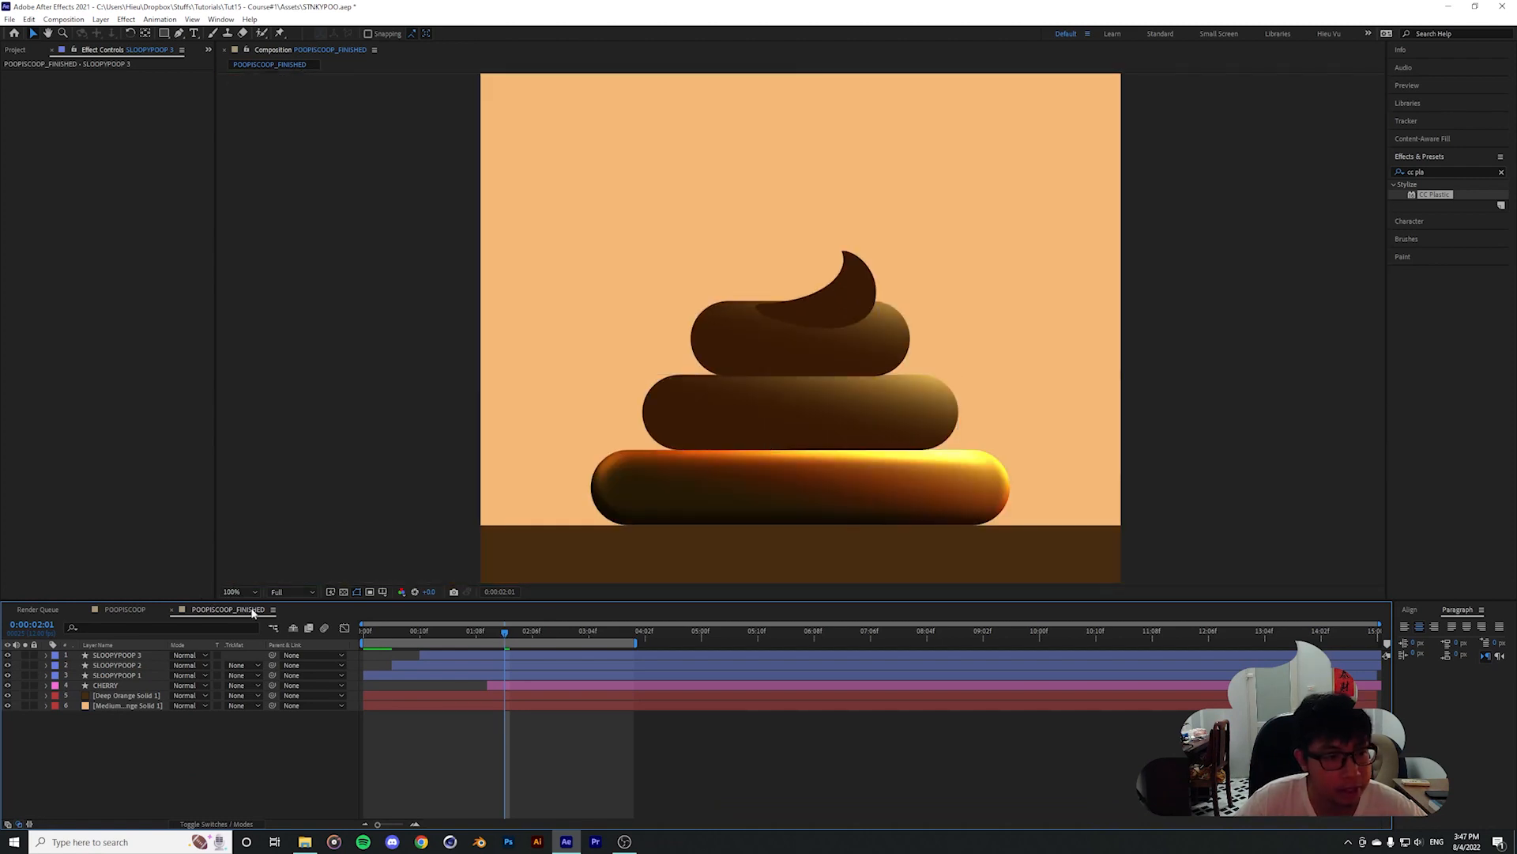
scroll(800, 368, up, 1)
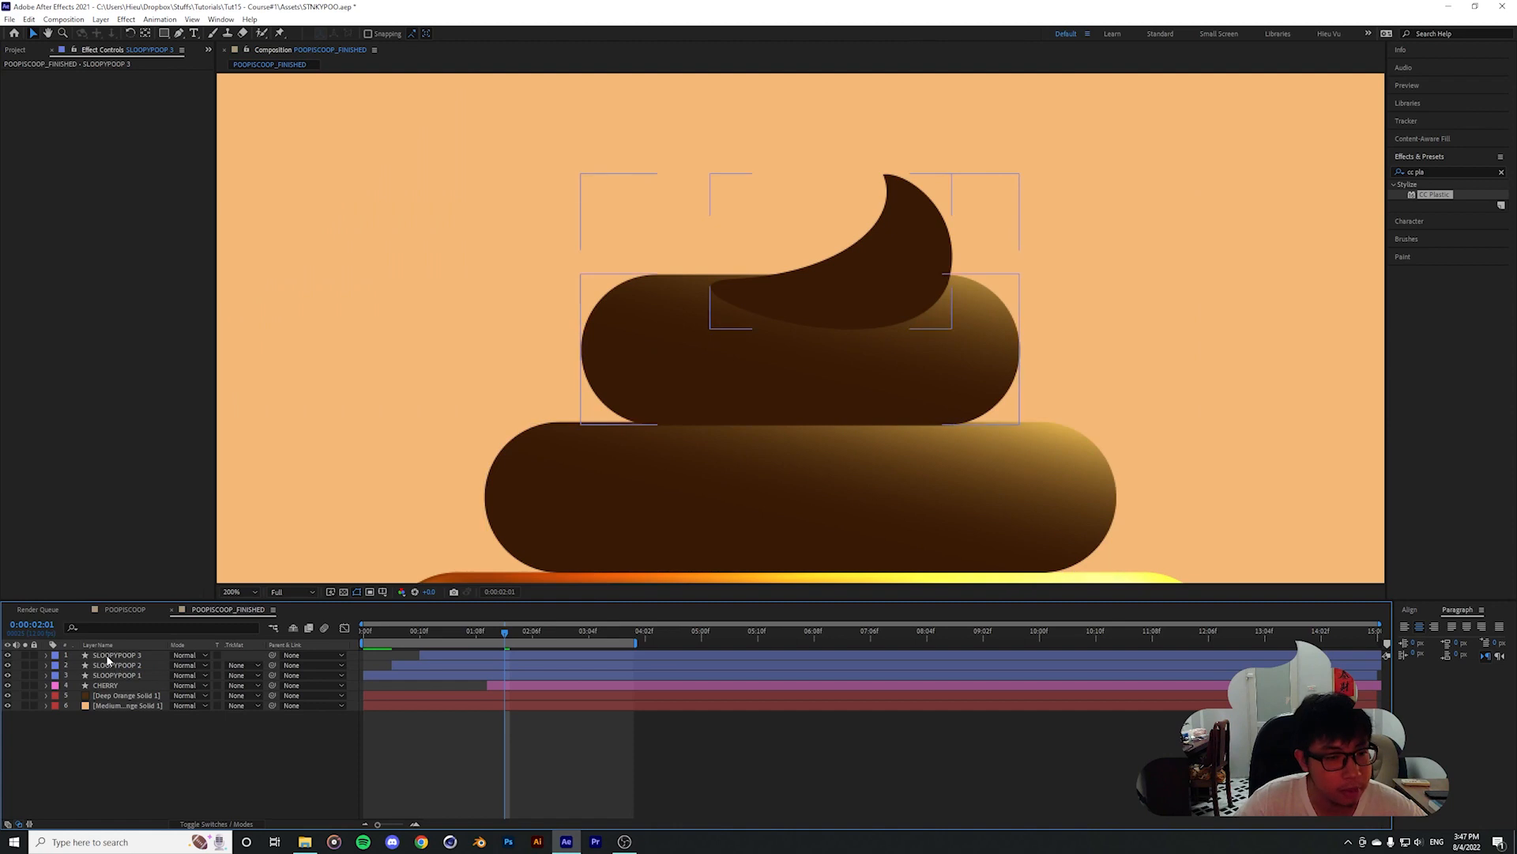
click(823, 278)
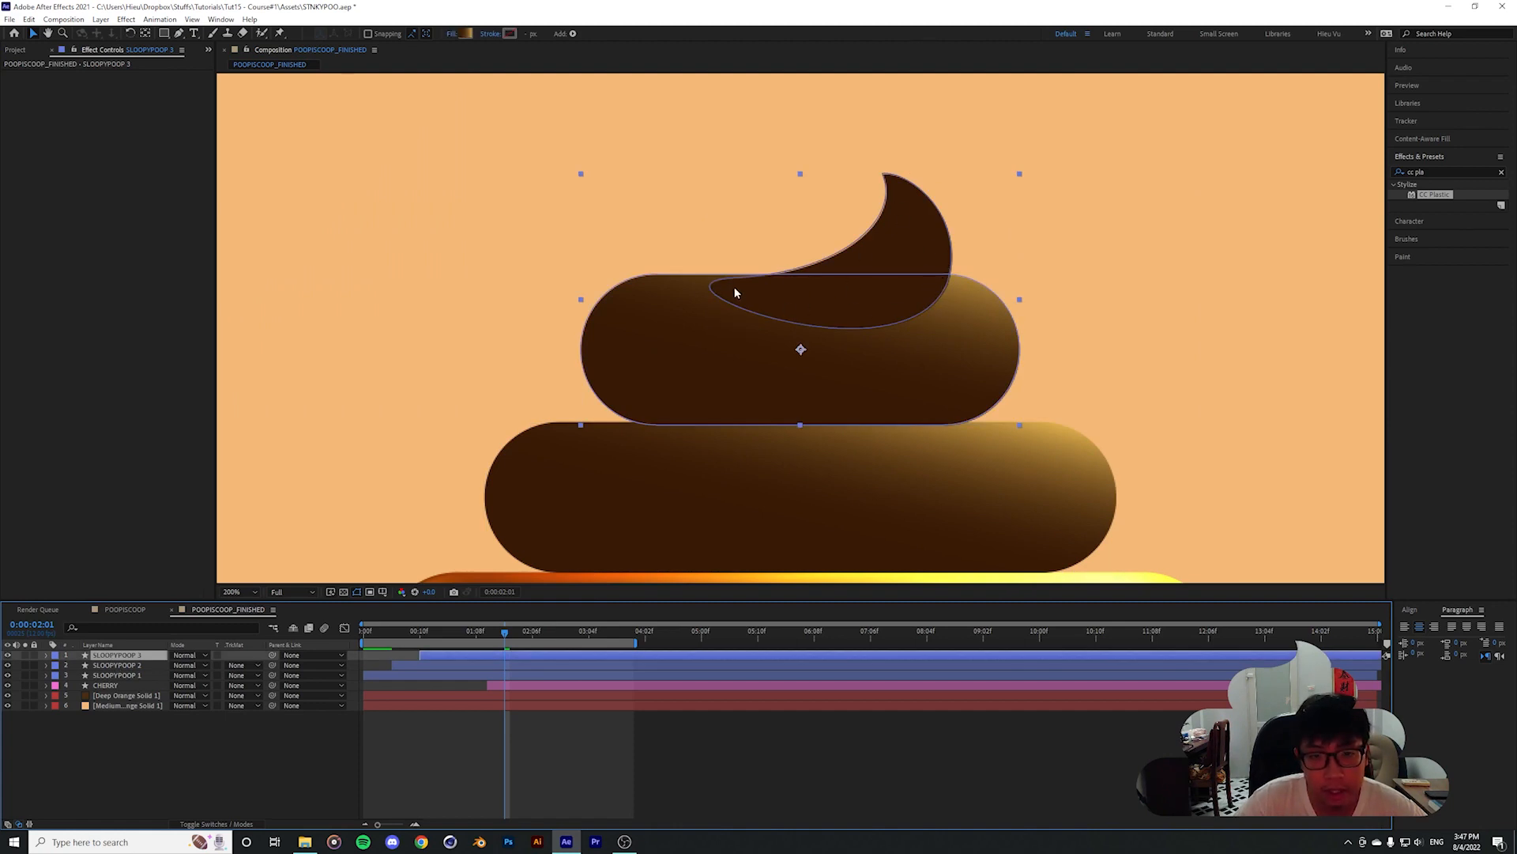
click(45, 655)
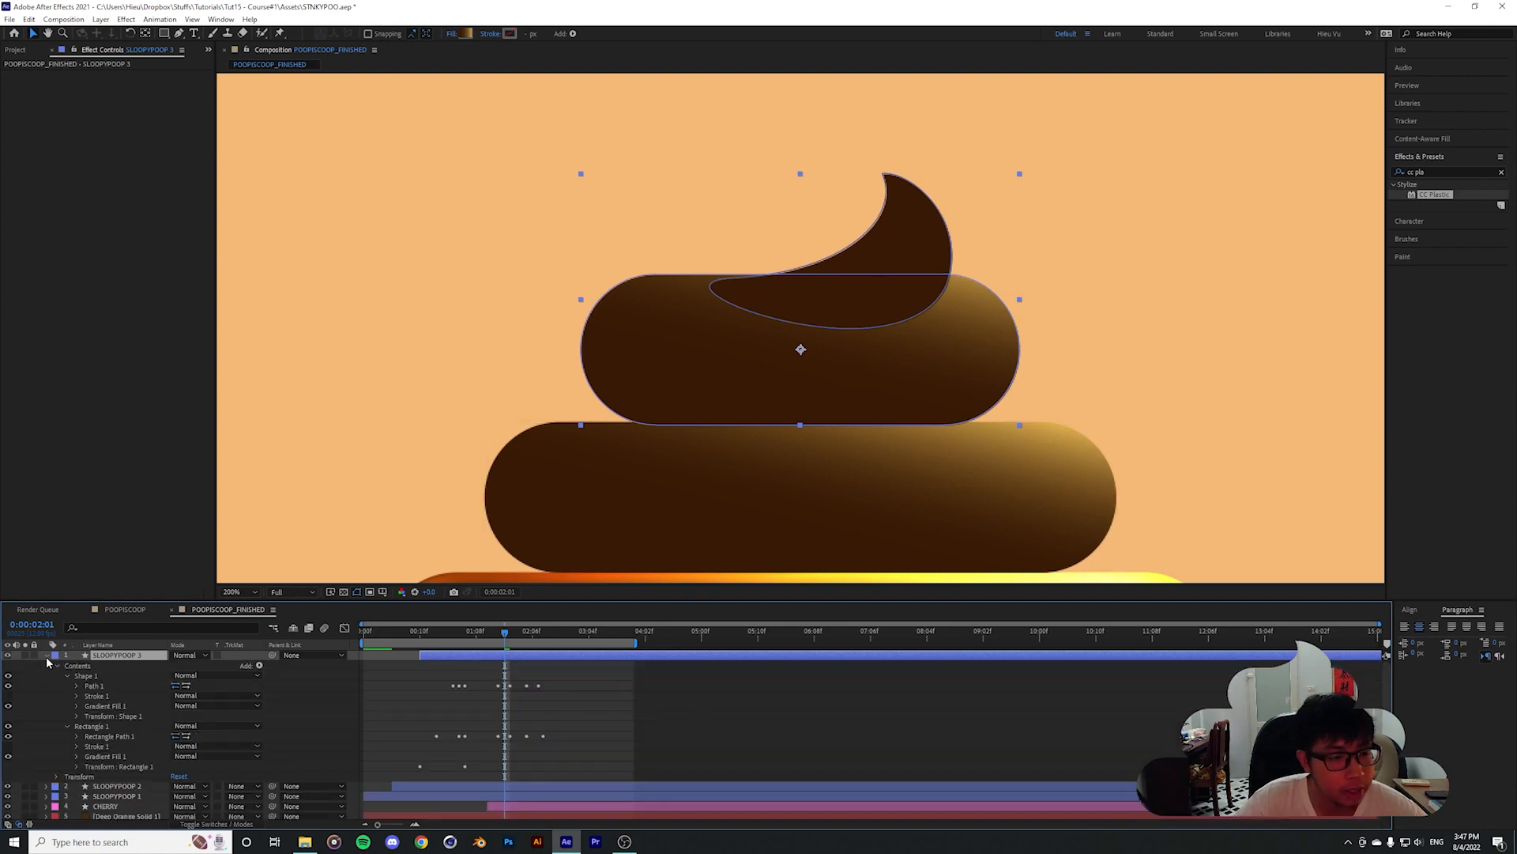
click(68, 727)
drag(85, 676, 91, 736)
click(91, 676)
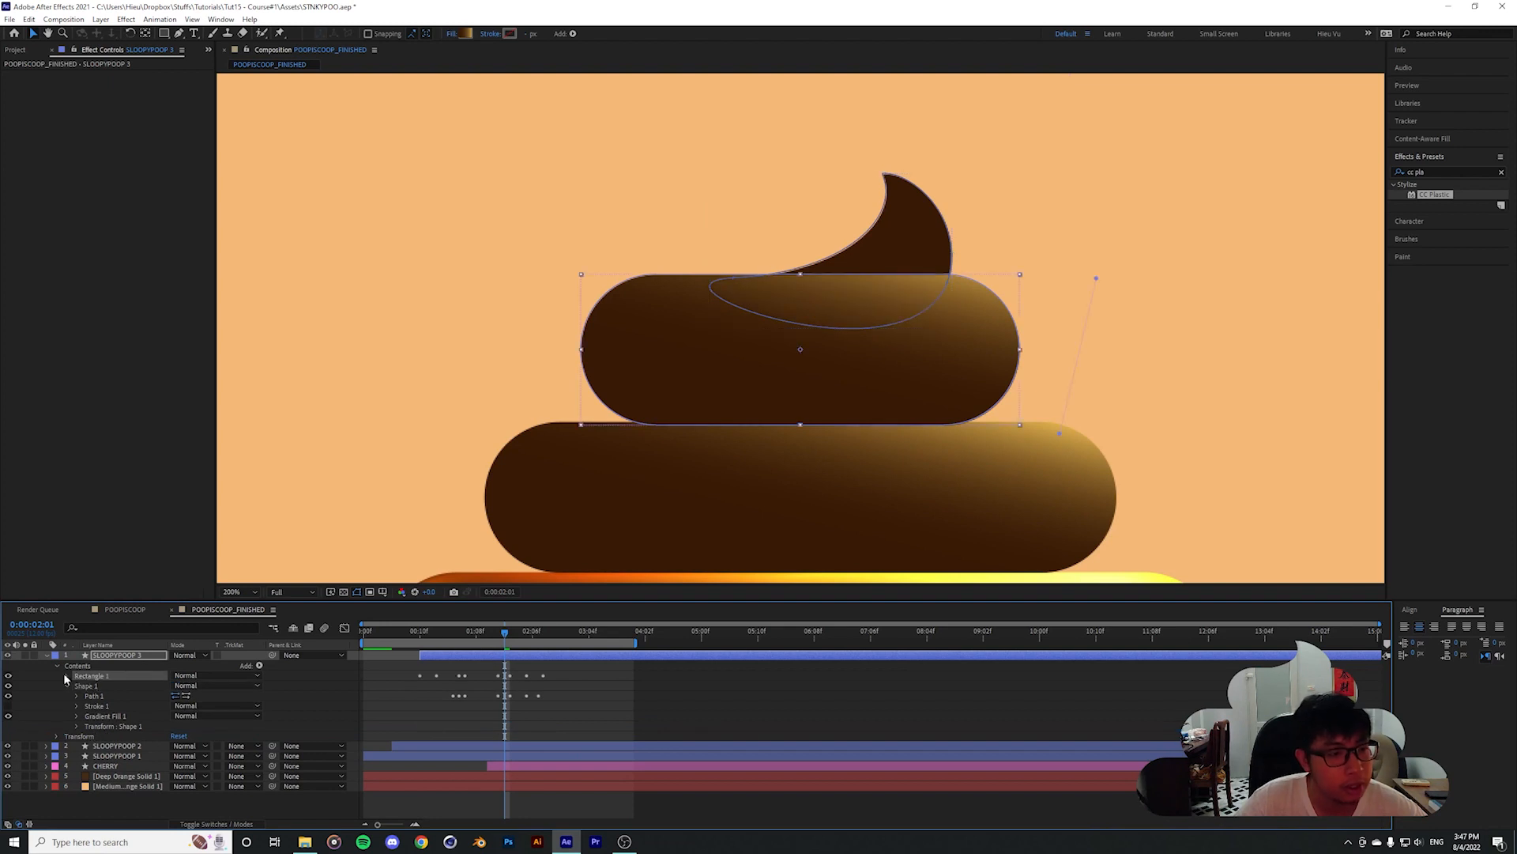
click(68, 676)
Reposition the start and end points of Shape 1's gradient fill so it runs diagonally across the curled tip, with the gold at its upper right
click(97, 706)
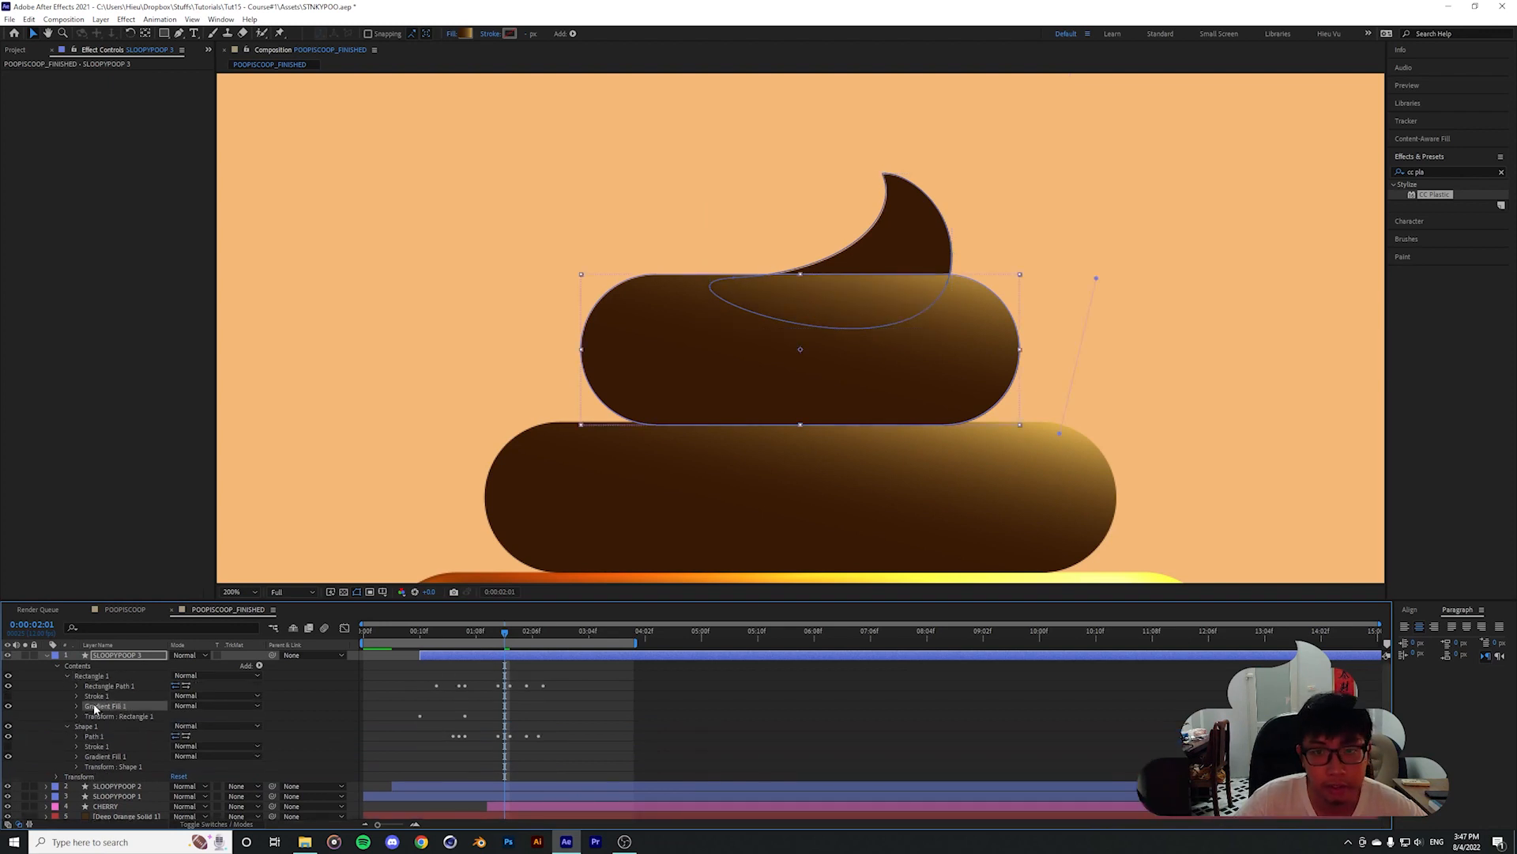
click(87, 727)
click(105, 756)
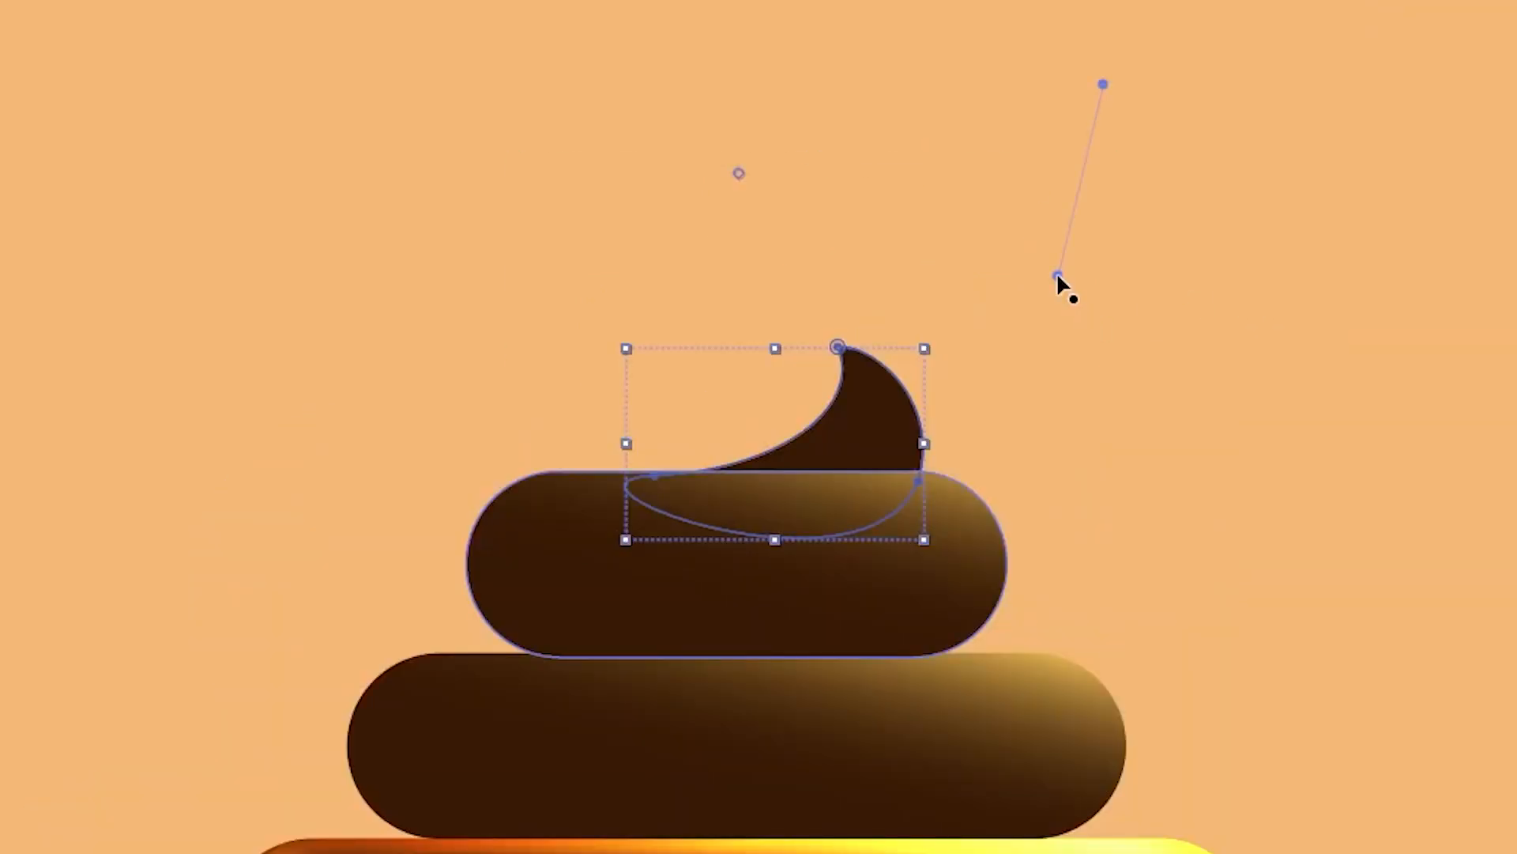
drag(1060, 115, 848, 274)
drag(825, 464, 740, 496)
drag(1103, 84, 949, 384)
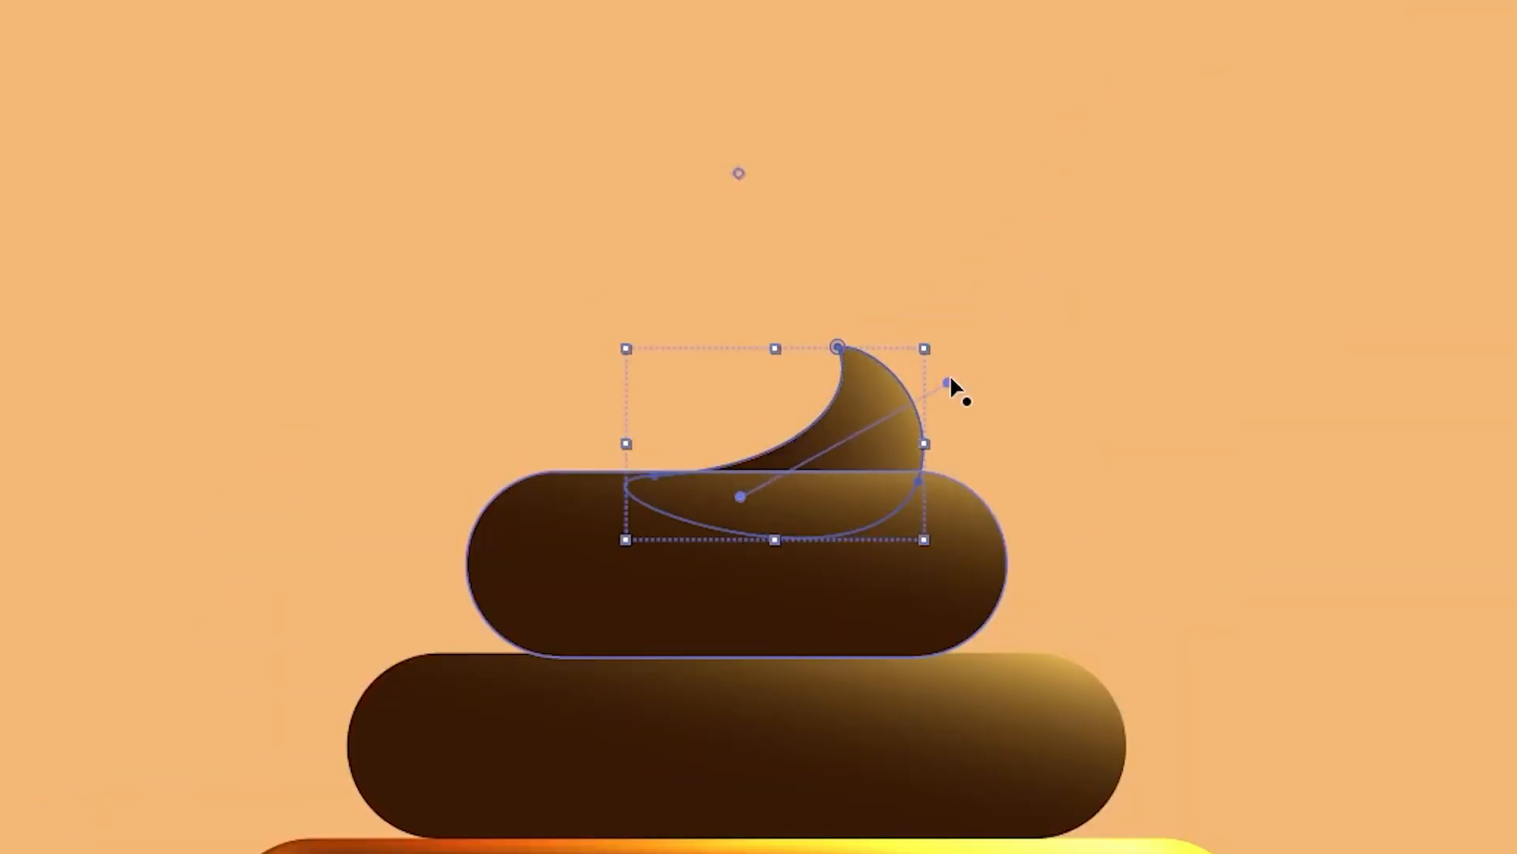
scroll(950, 375, up, 1)
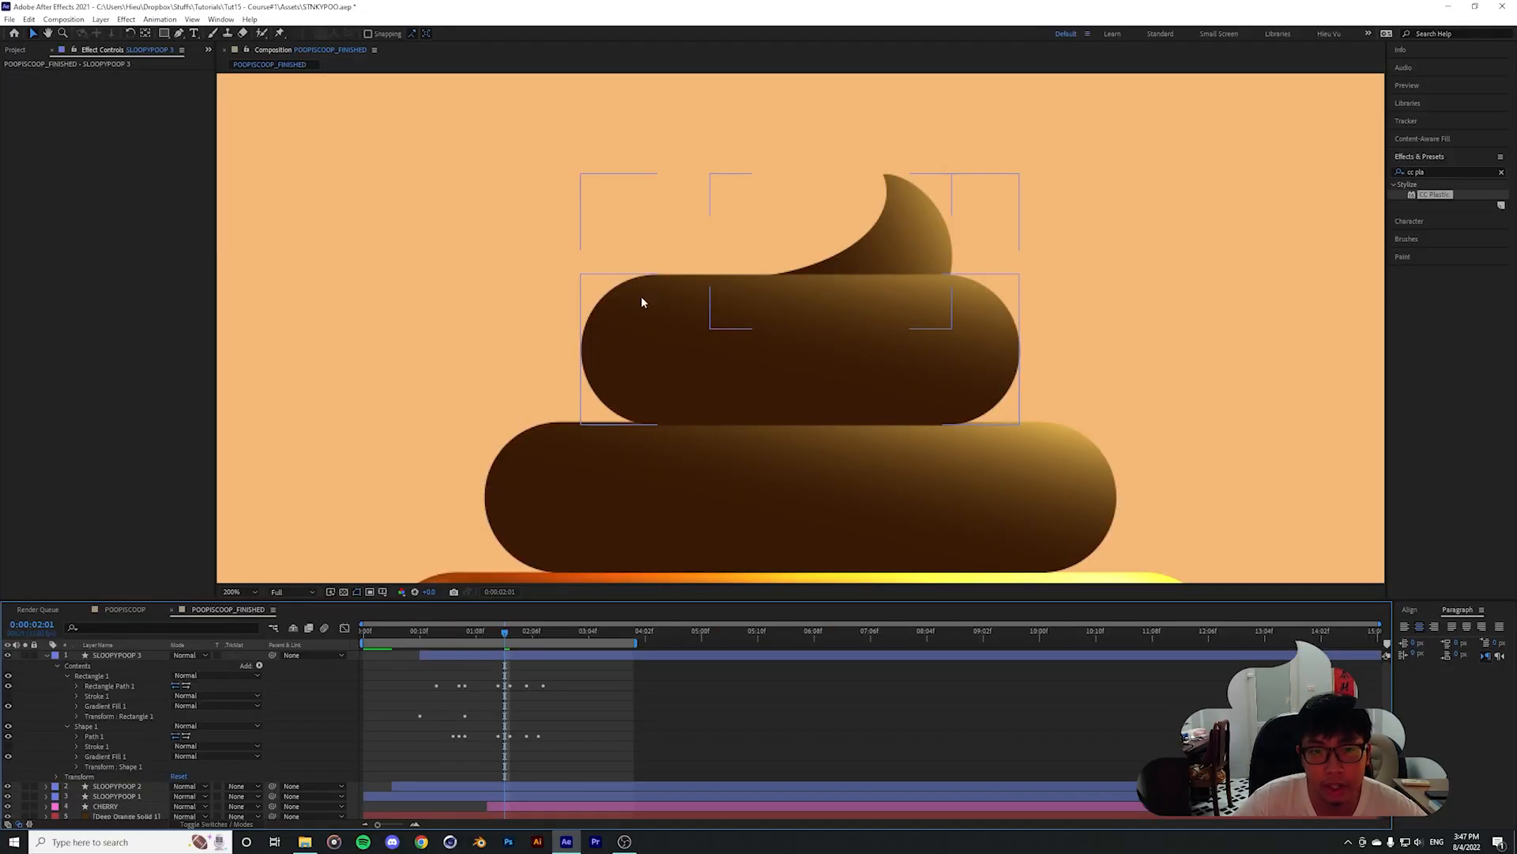
Move the current time back to 0:00:00:05 and preview the swirl animation with the new gradient fills
scroll(817, 495, down, 1)
drag(495, 629, 393, 631)
scroll(642, 422, down, 1)
key(space)
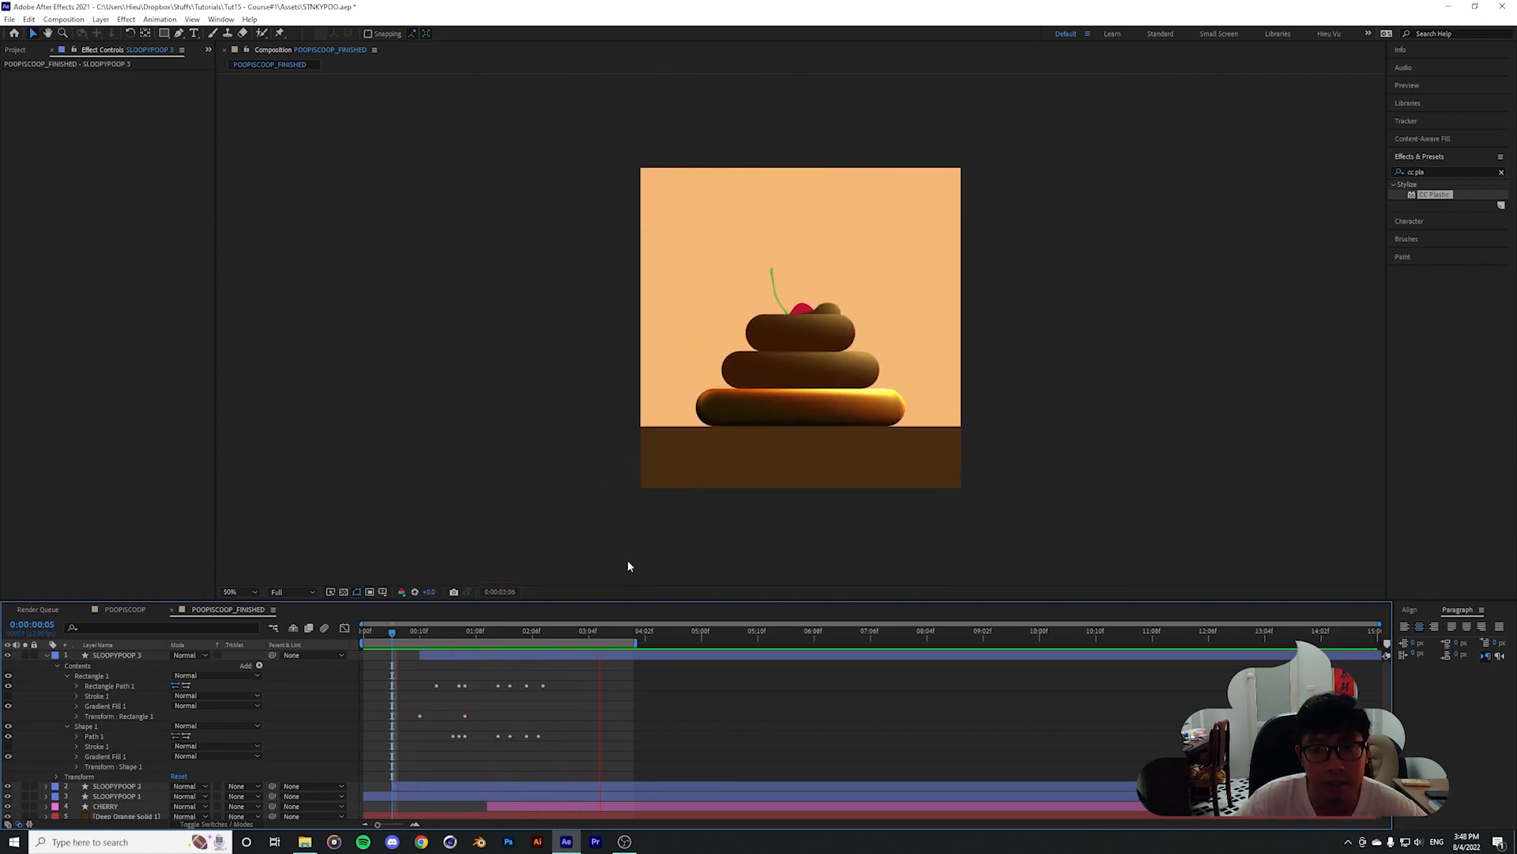
Copy the Layer Styles group of SLOOPYPOOP 1
key(Home)
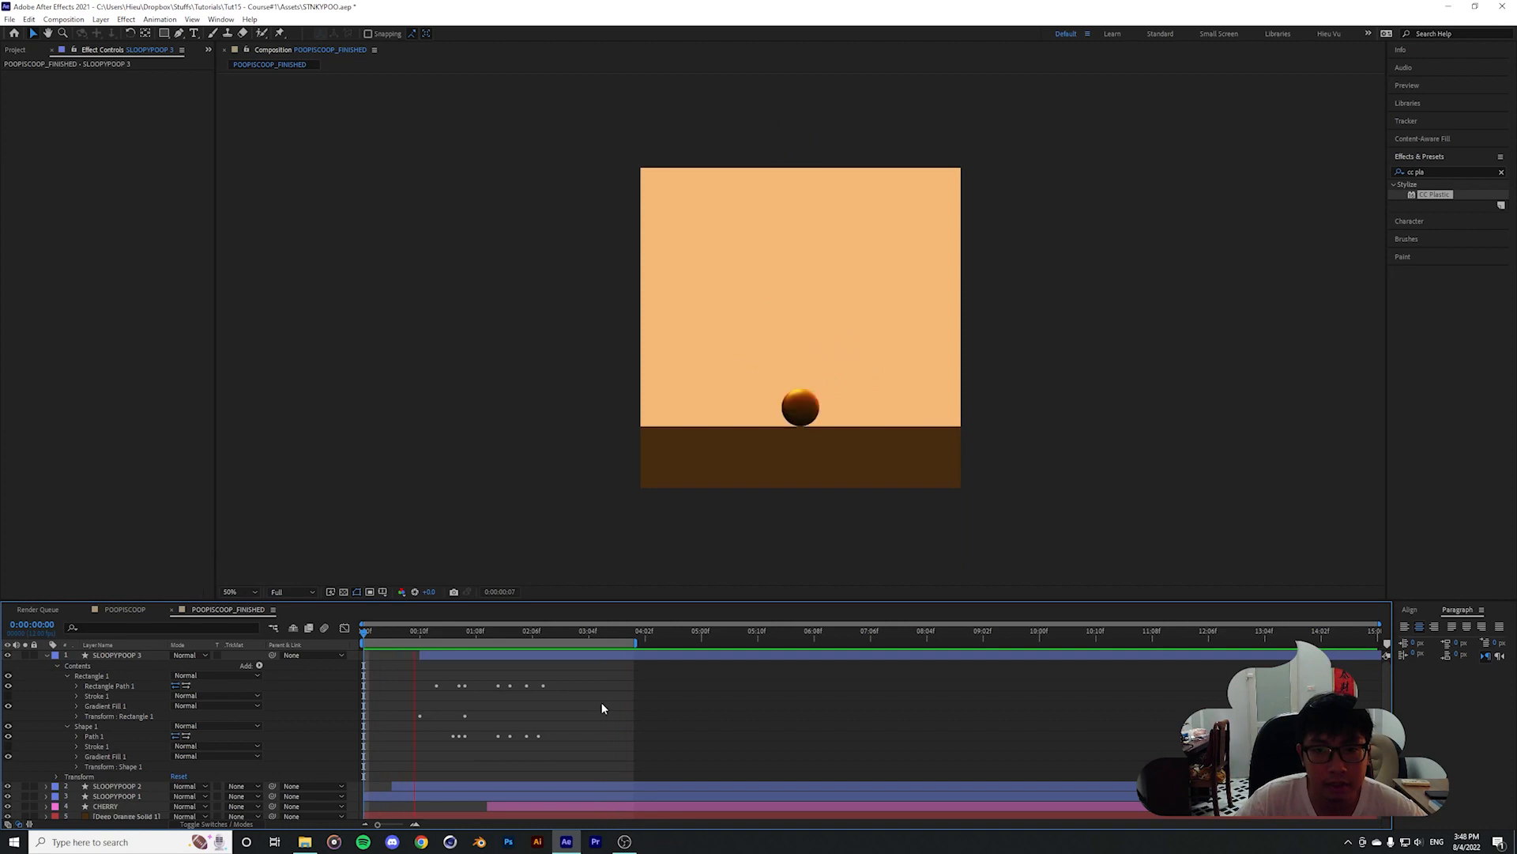
click(46, 655)
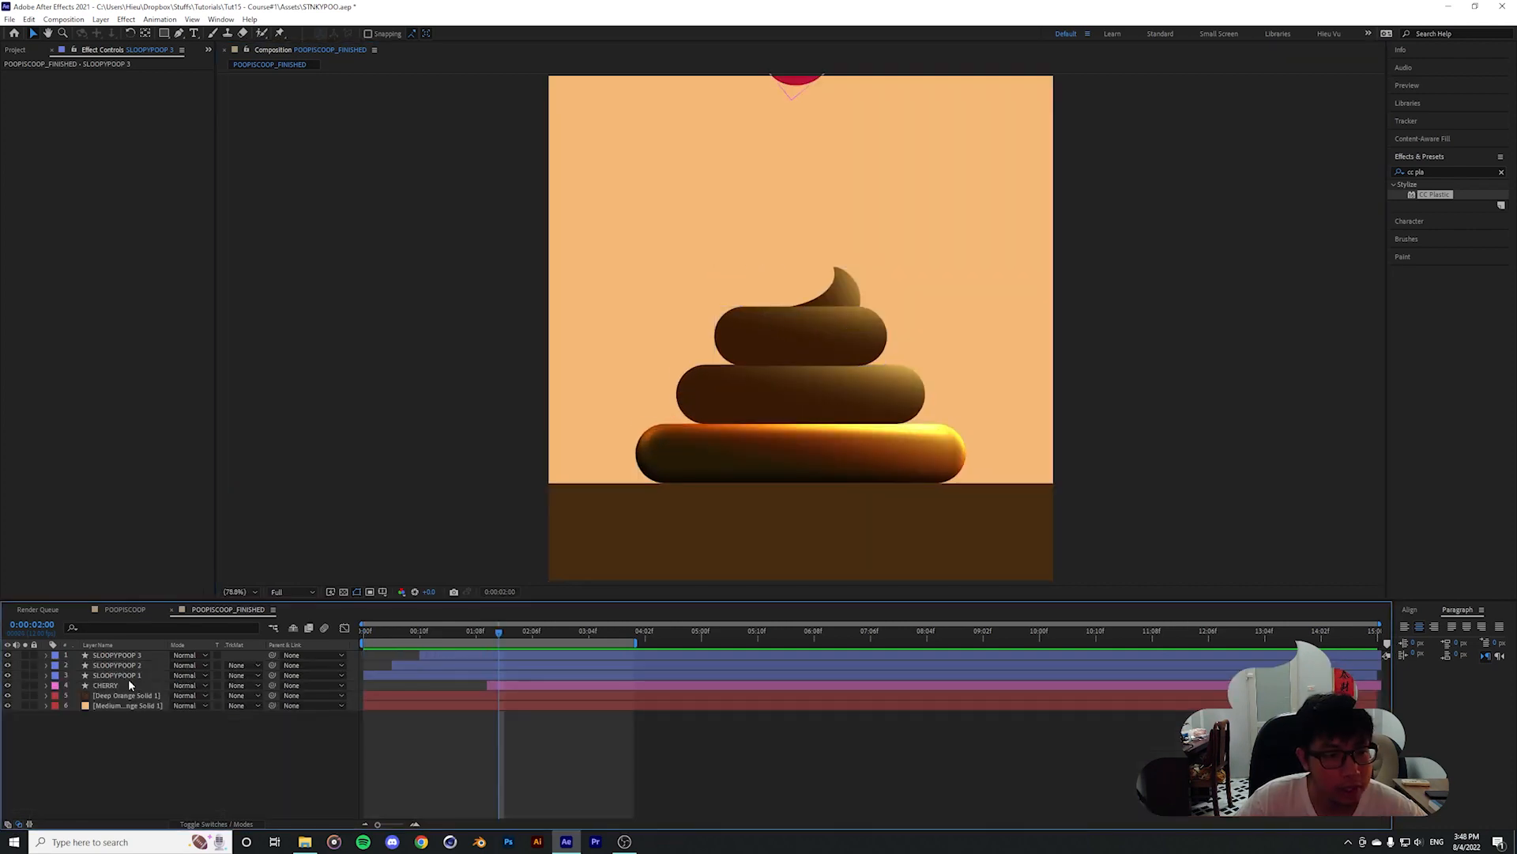
click(126, 676)
click(45, 676)
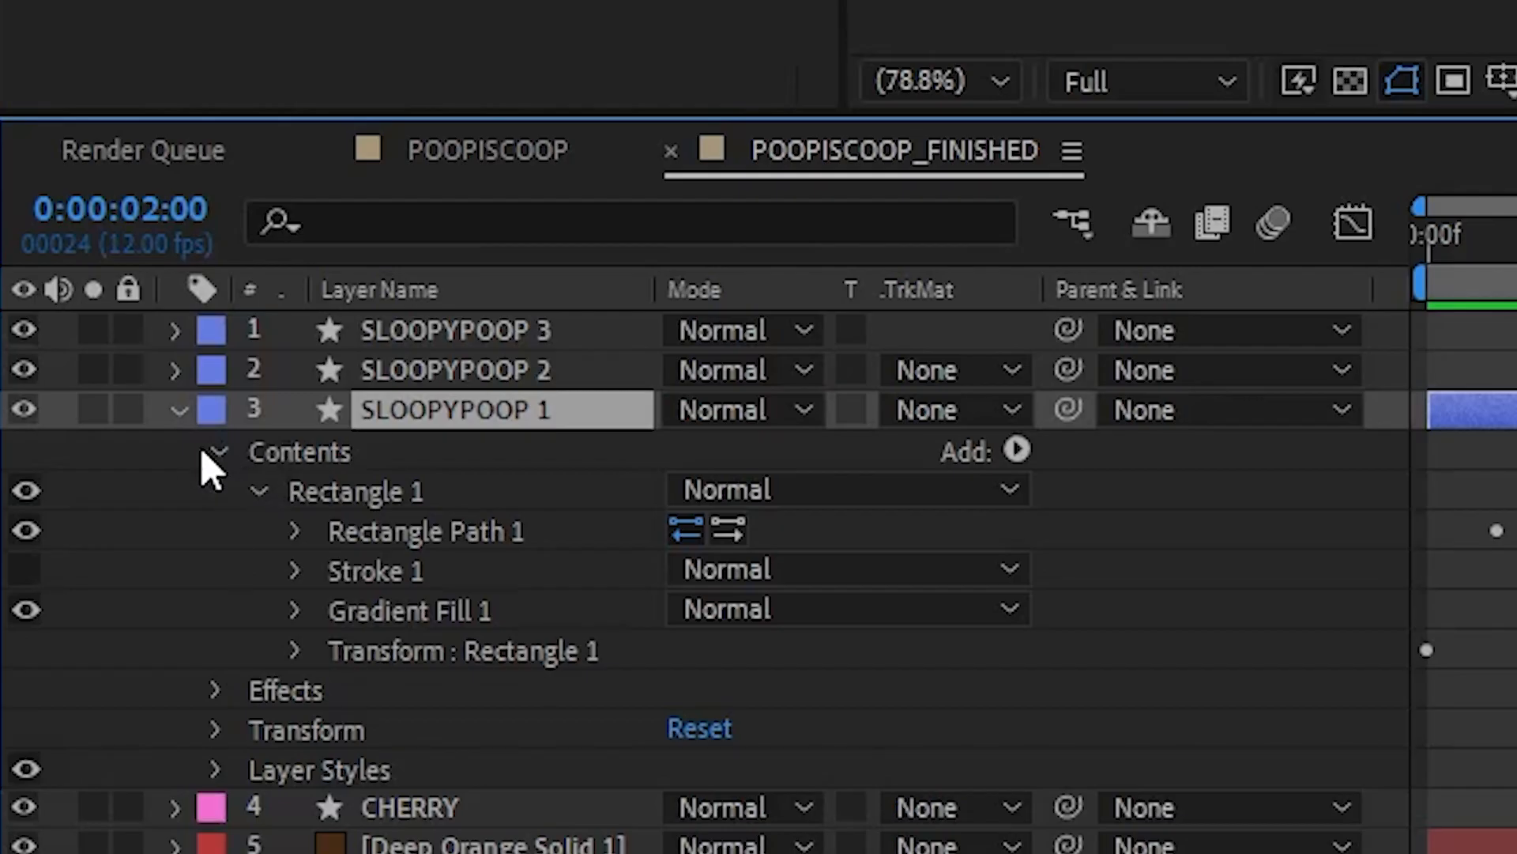
click(55, 685)
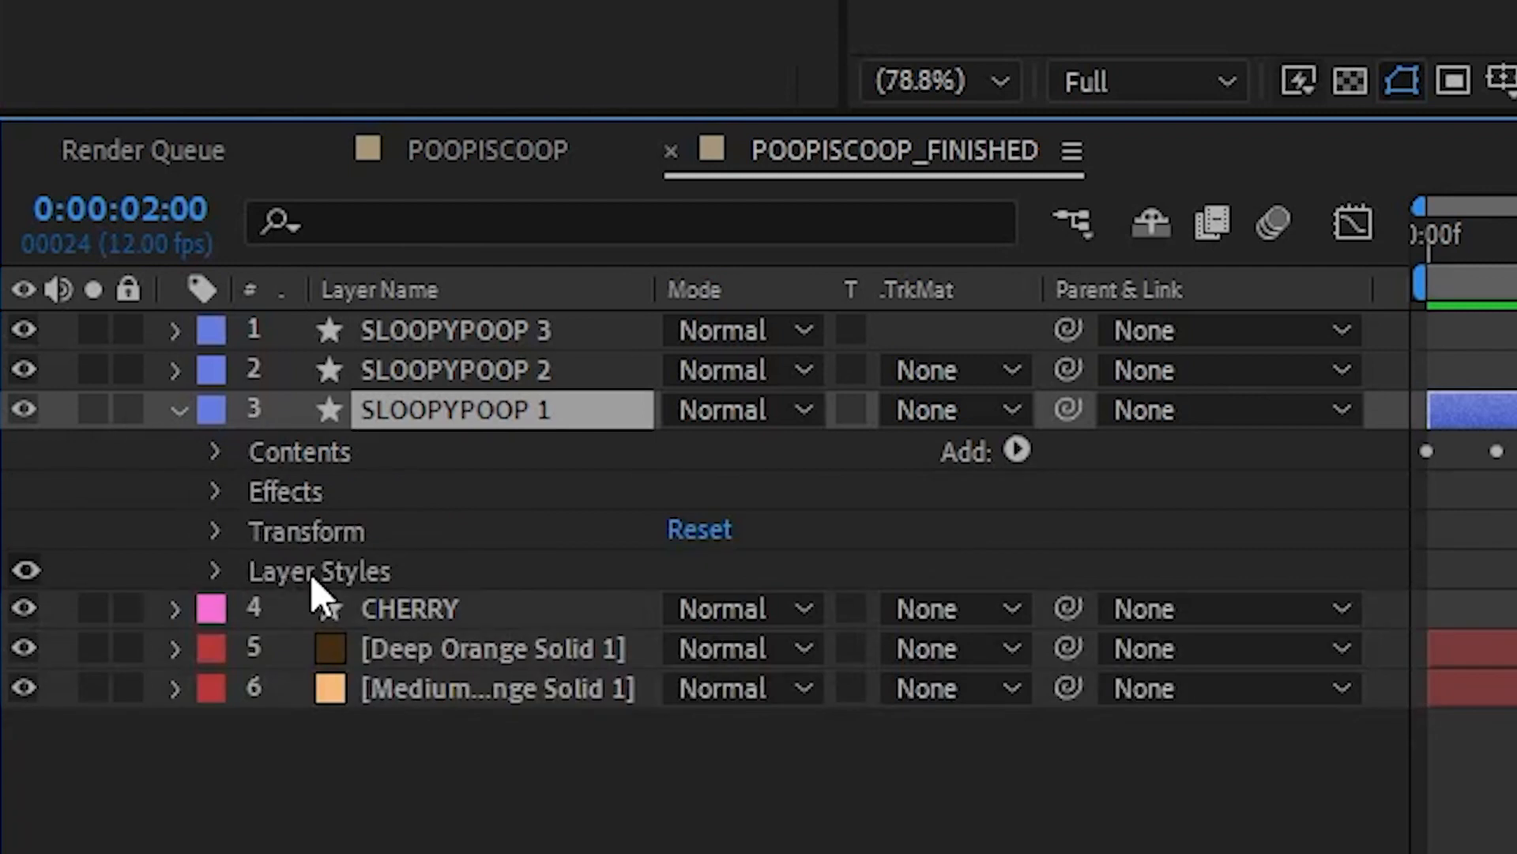
click(443, 572)
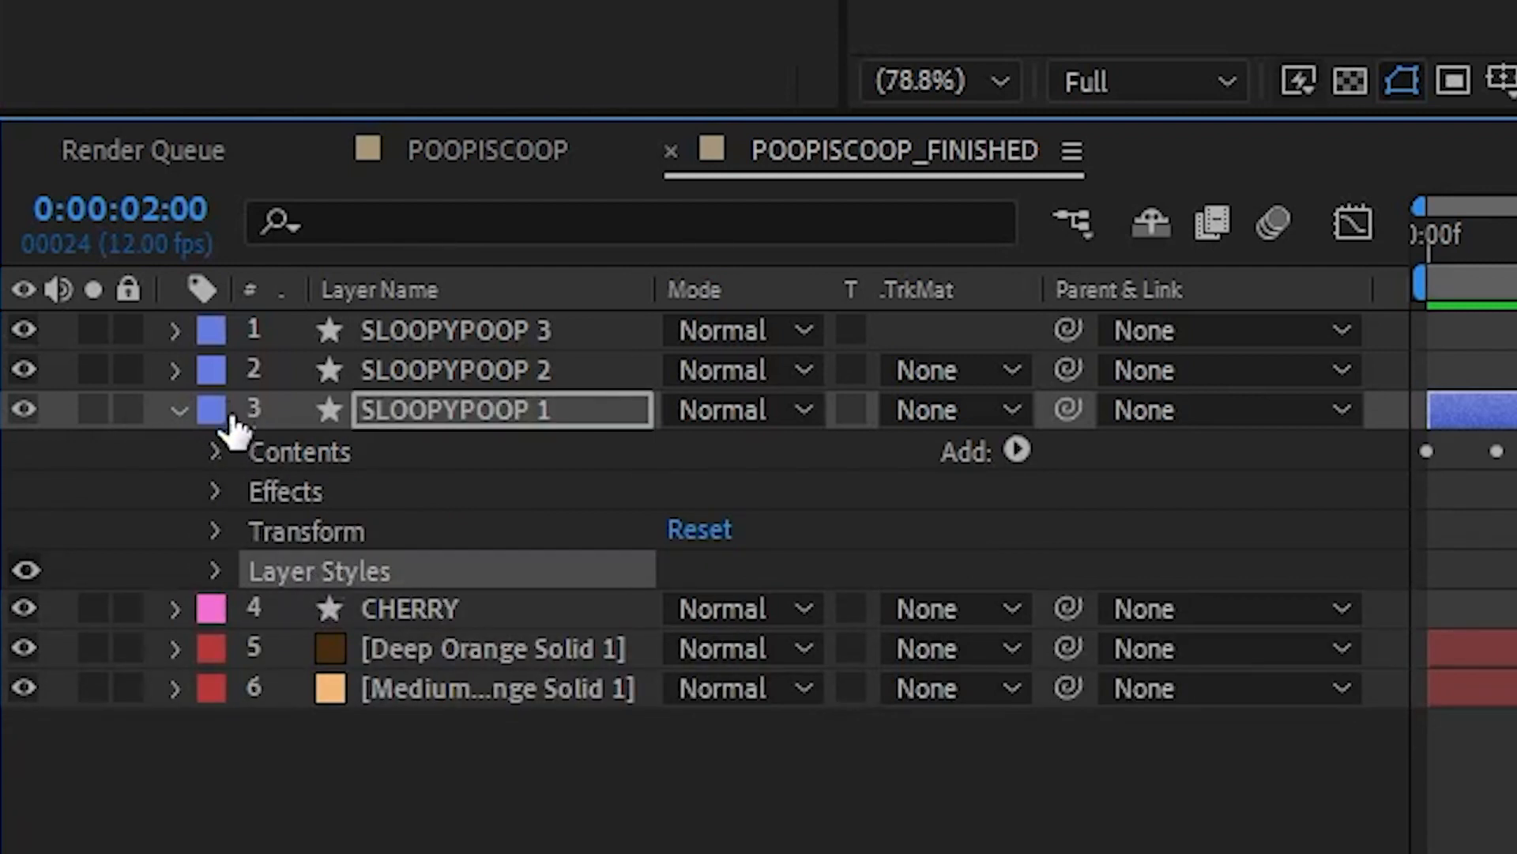
Paste the copied layer styles onto SLOOPYPOOP 2 and SLOOPYPOOP 3
click(180, 409)
click(106, 666)
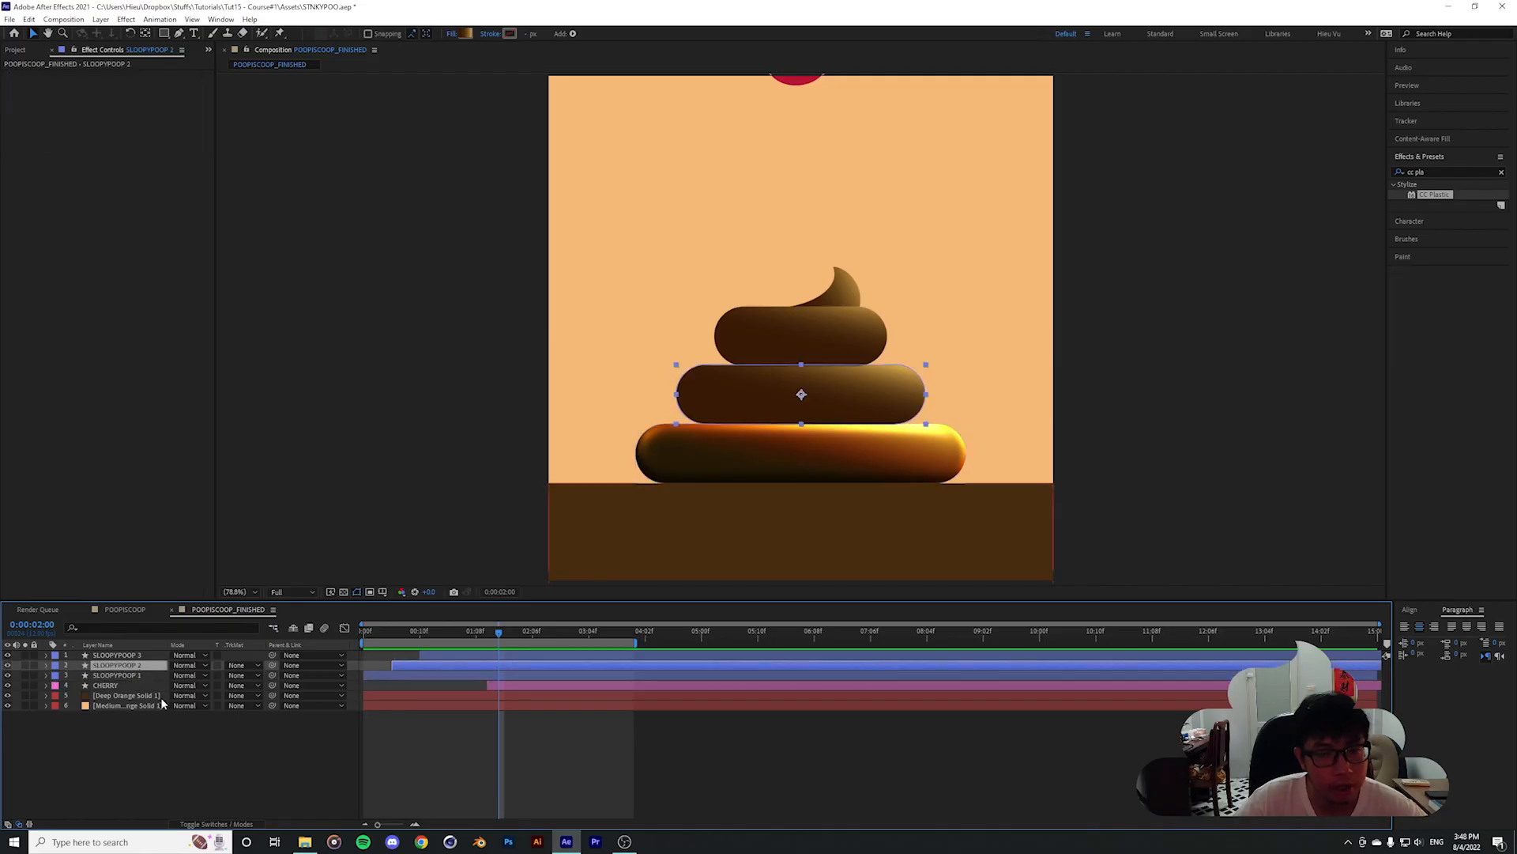
click(123, 656)
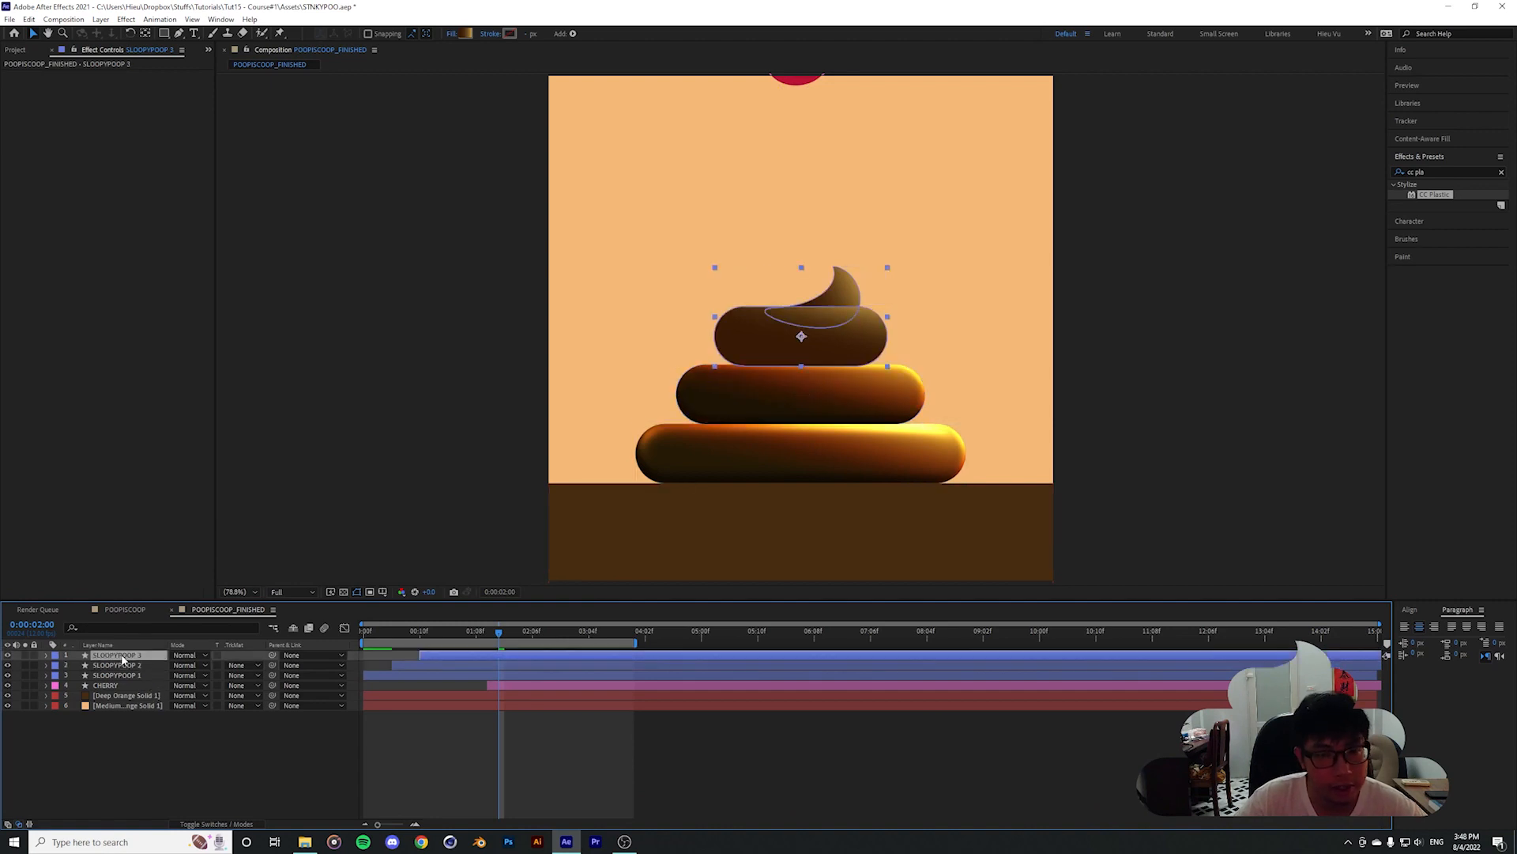
key(ctrl+v)
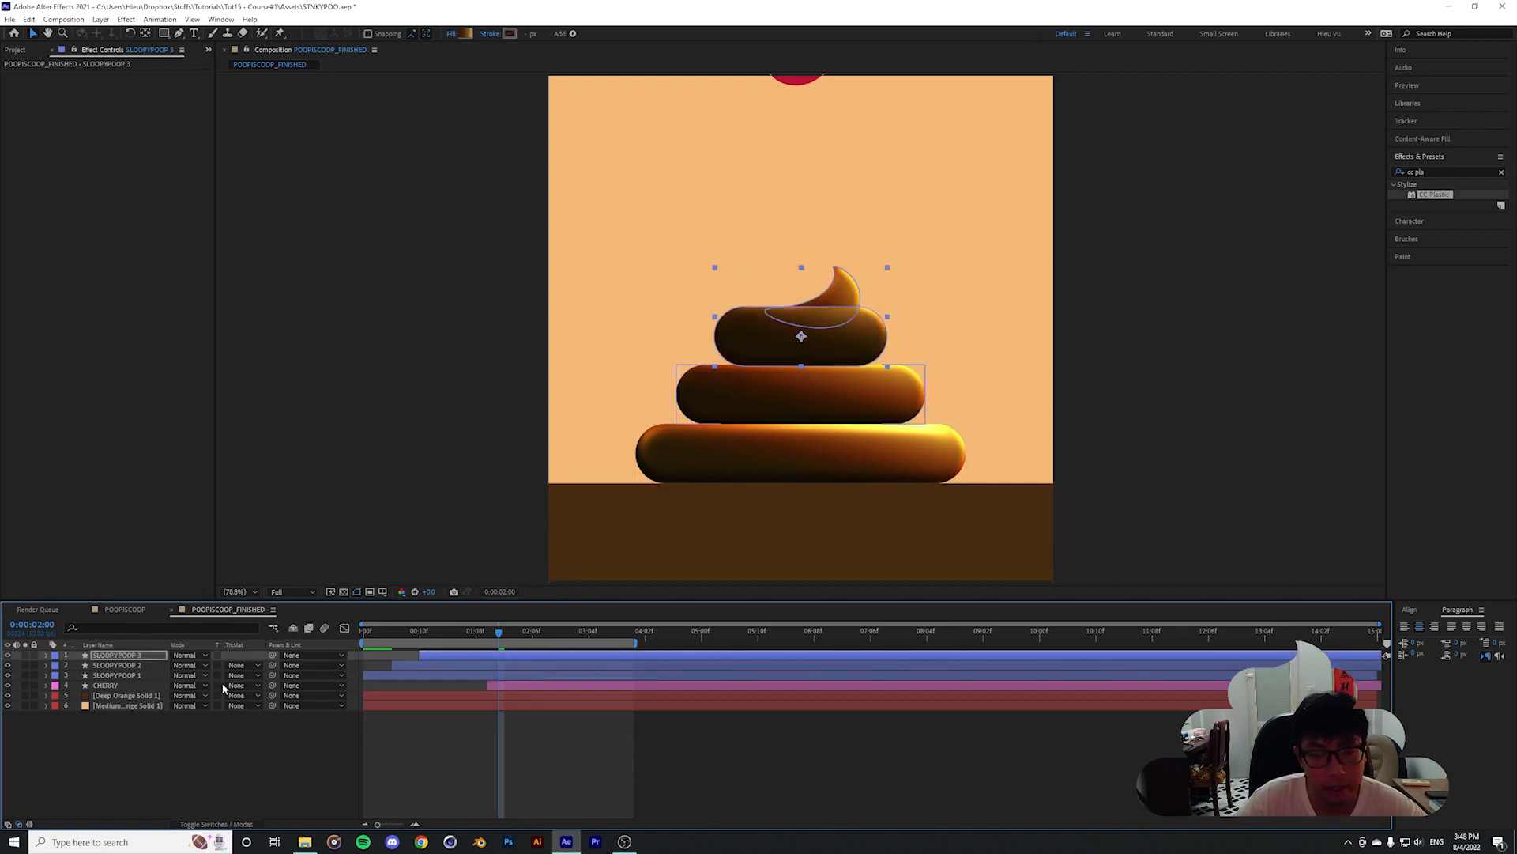
click(466, 733)
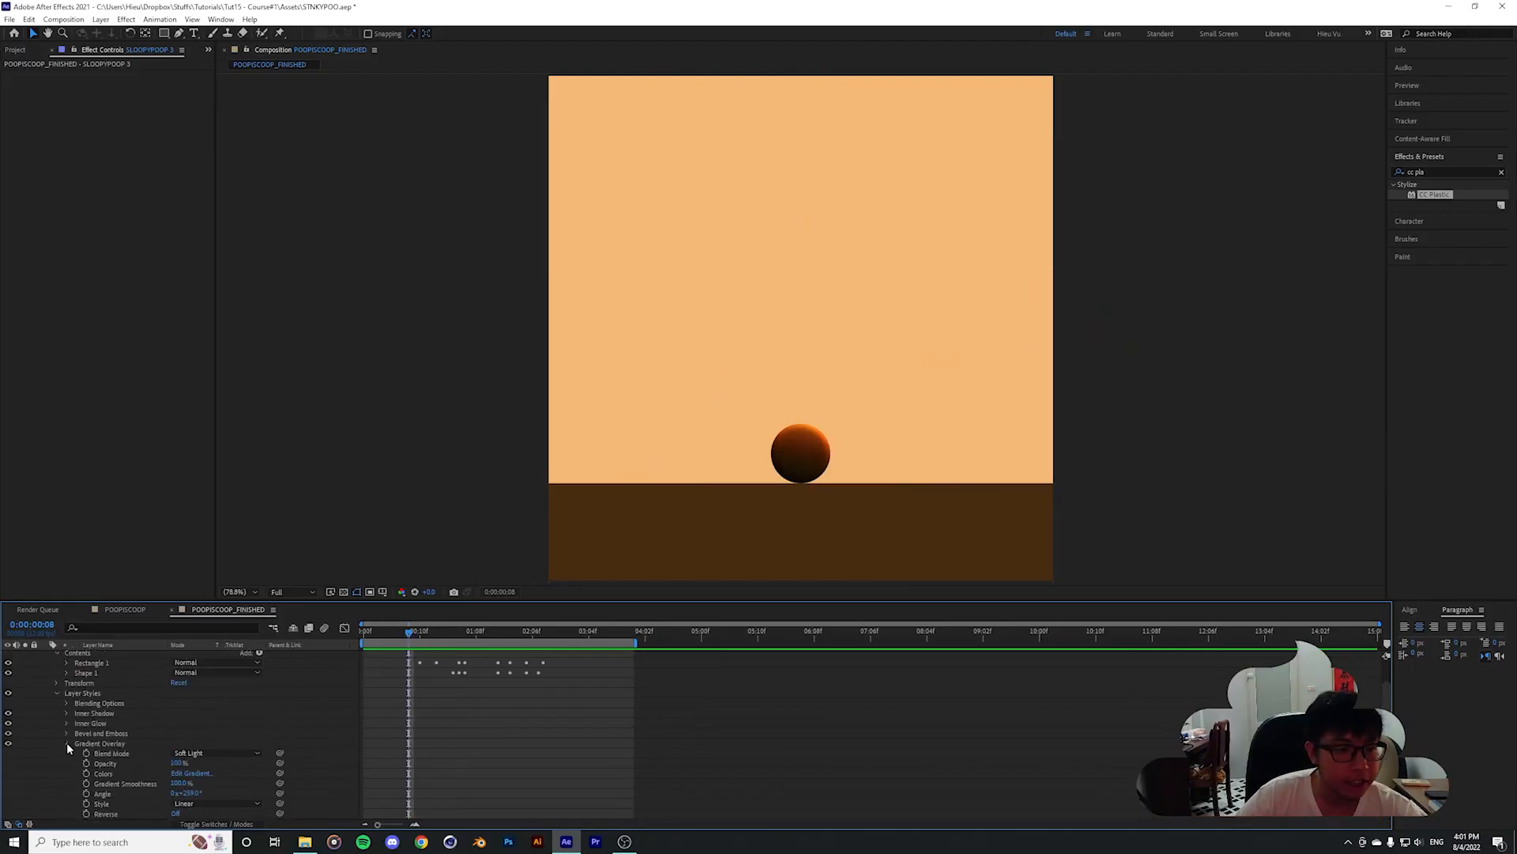
Collapse the properties of SLOOPYPOOP 3, go to 0:00:01:10 and examine the shading of the three tiers and the curled tip up close
click(67, 744)
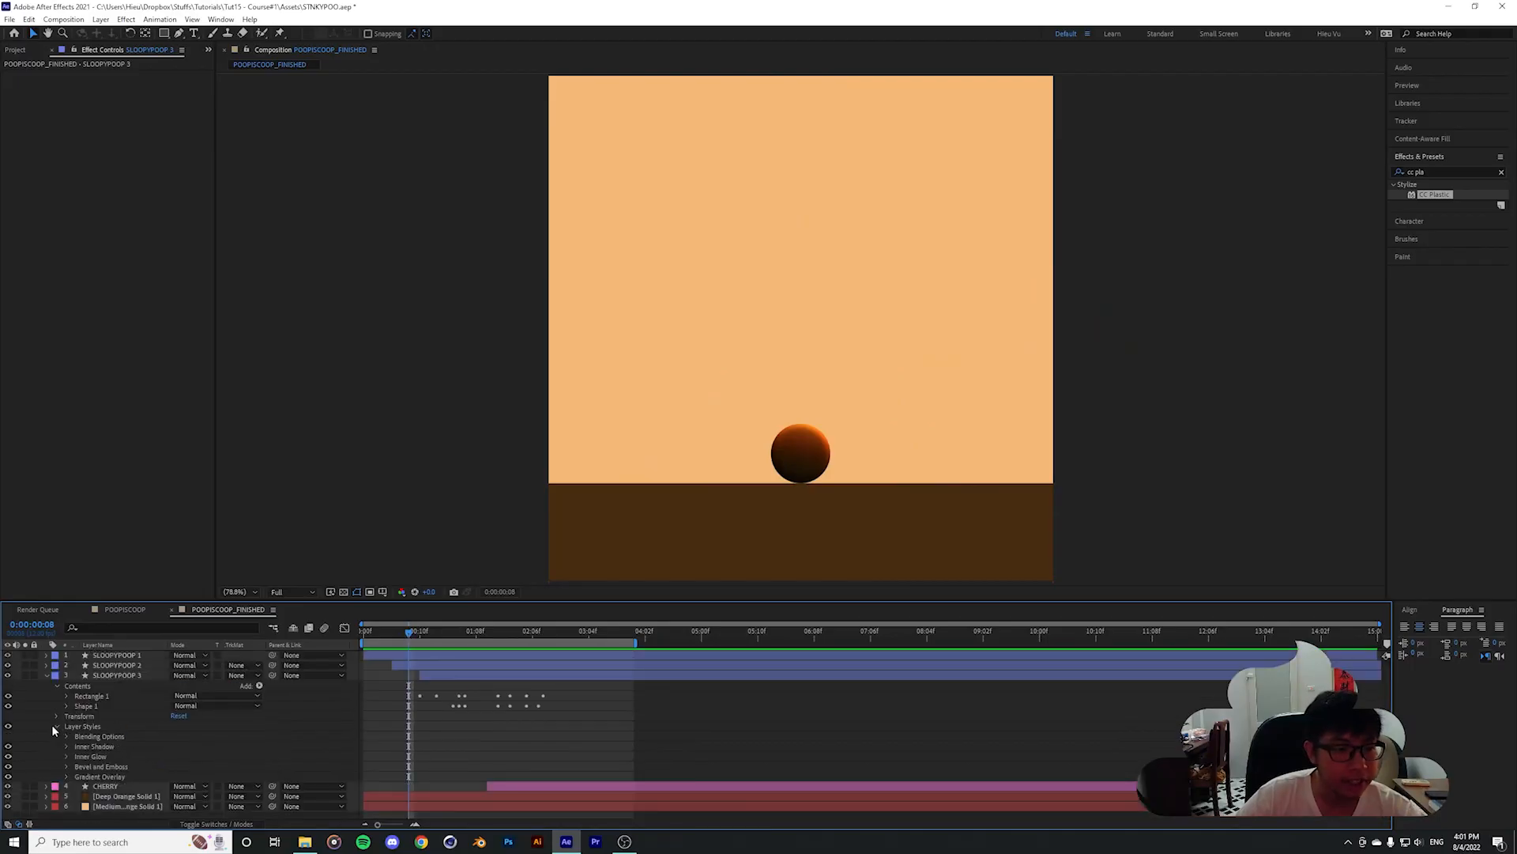
click(56, 725)
click(46, 675)
drag(429, 640, 490, 636)
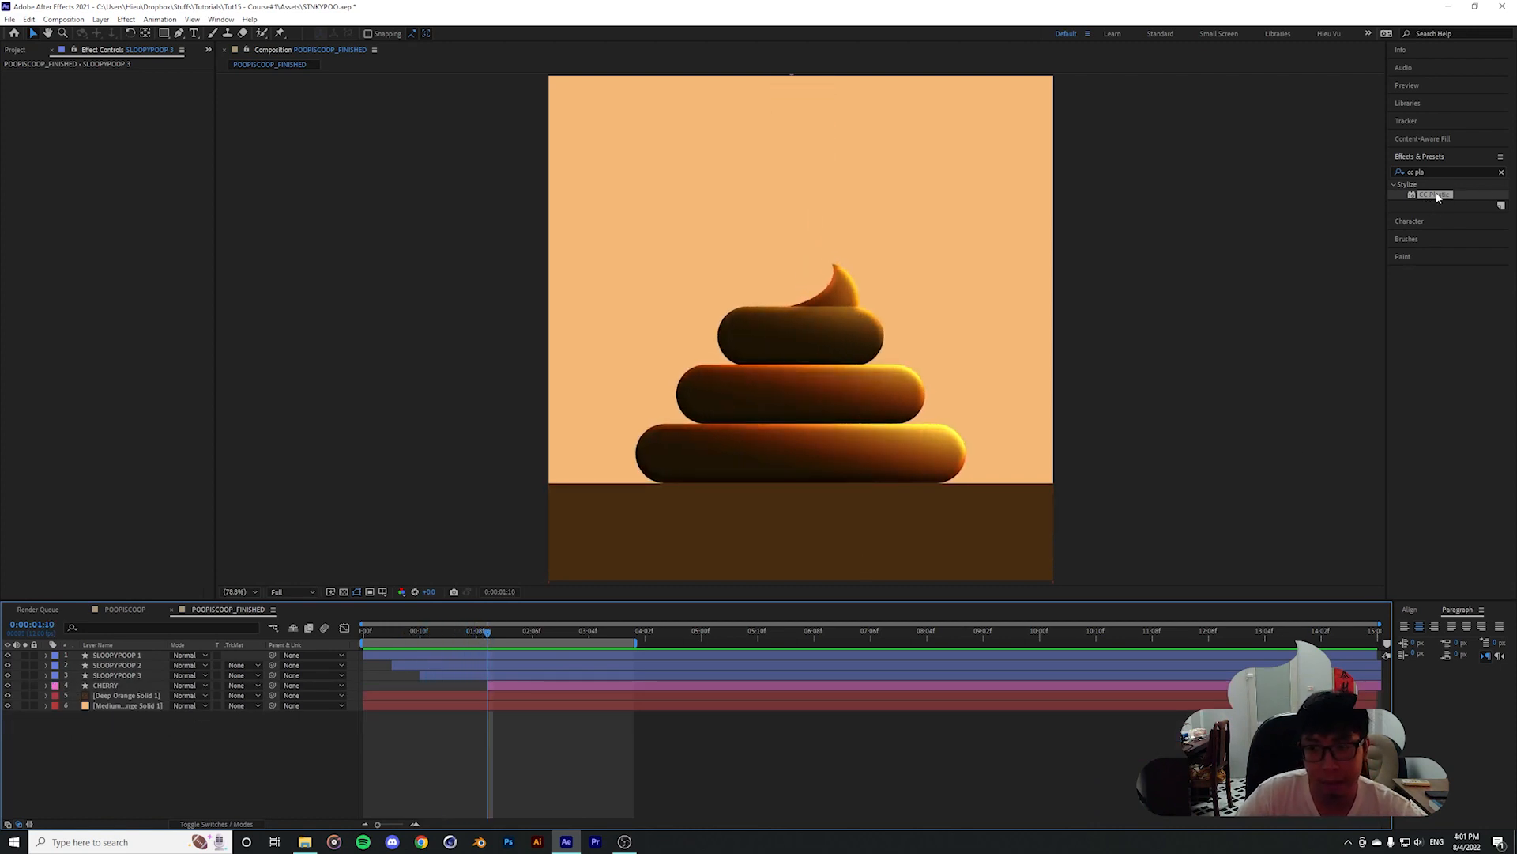
scroll(748, 384, up, 1)
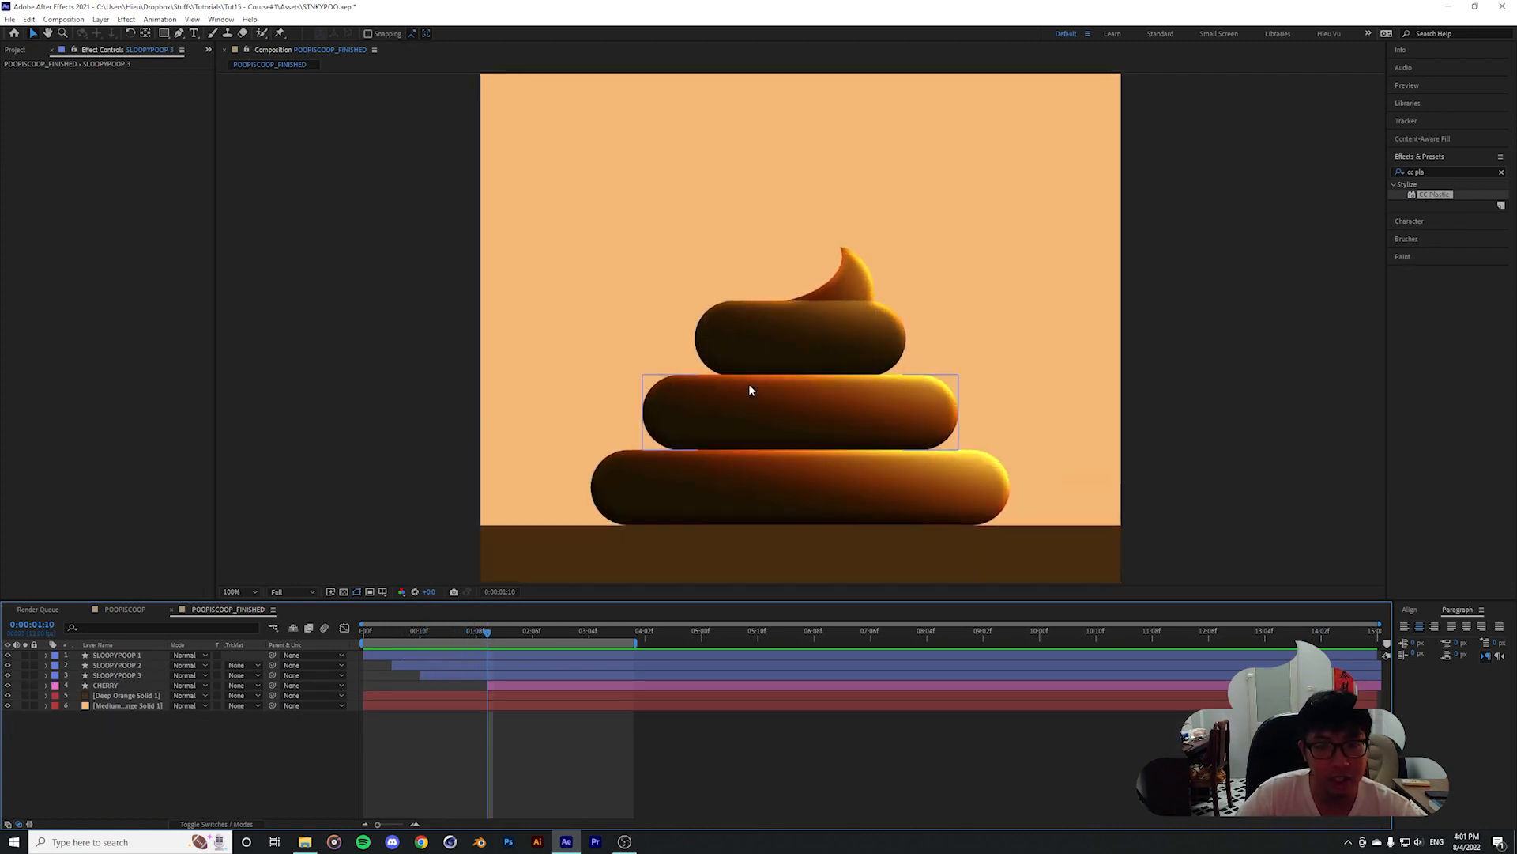
scroll(711, 332, up, 1)
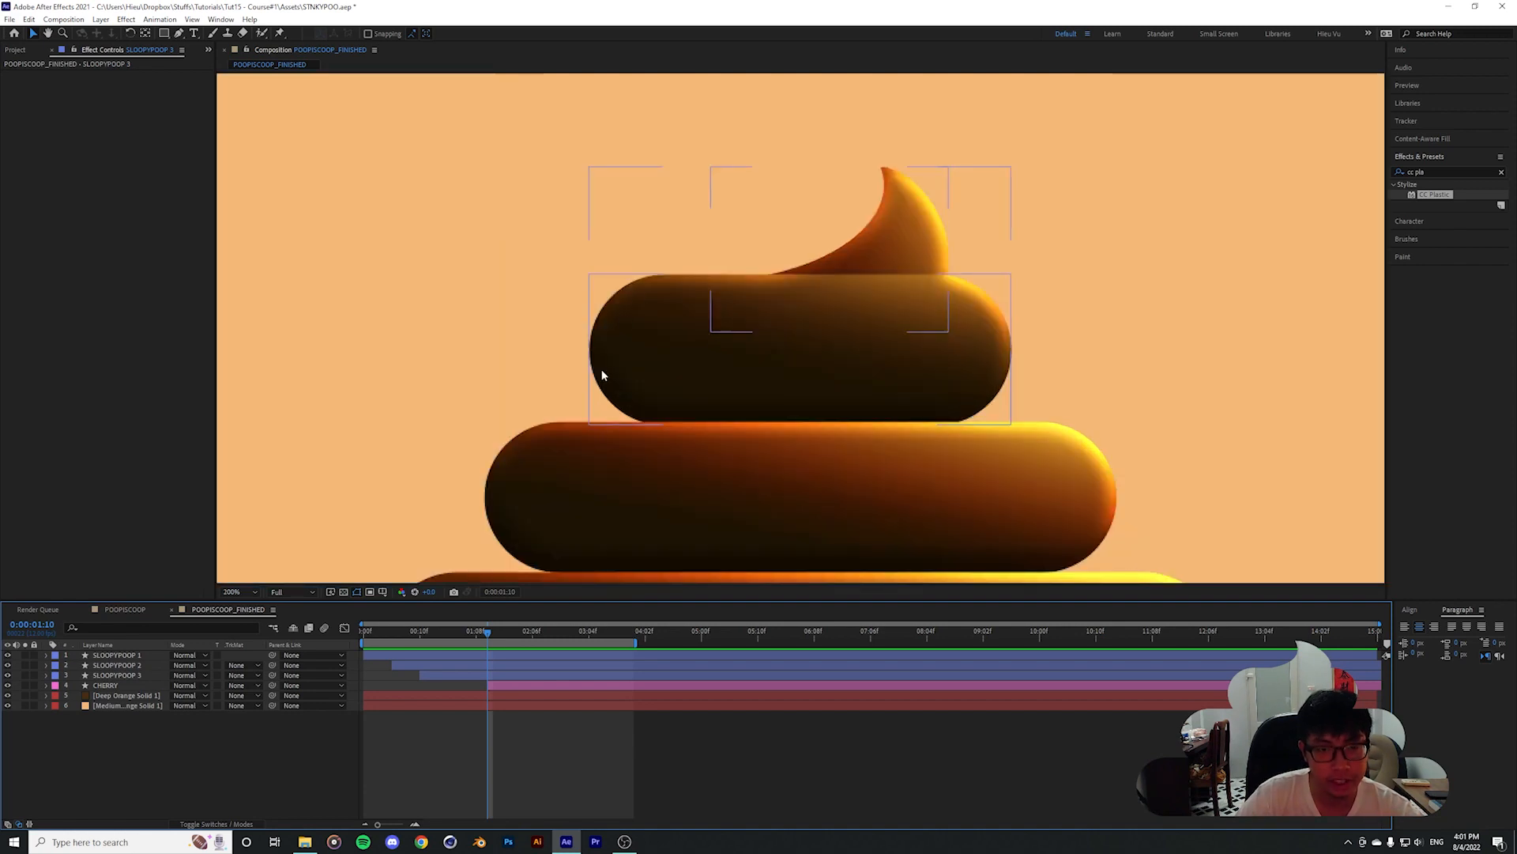
scroll(728, 320, down, 1)
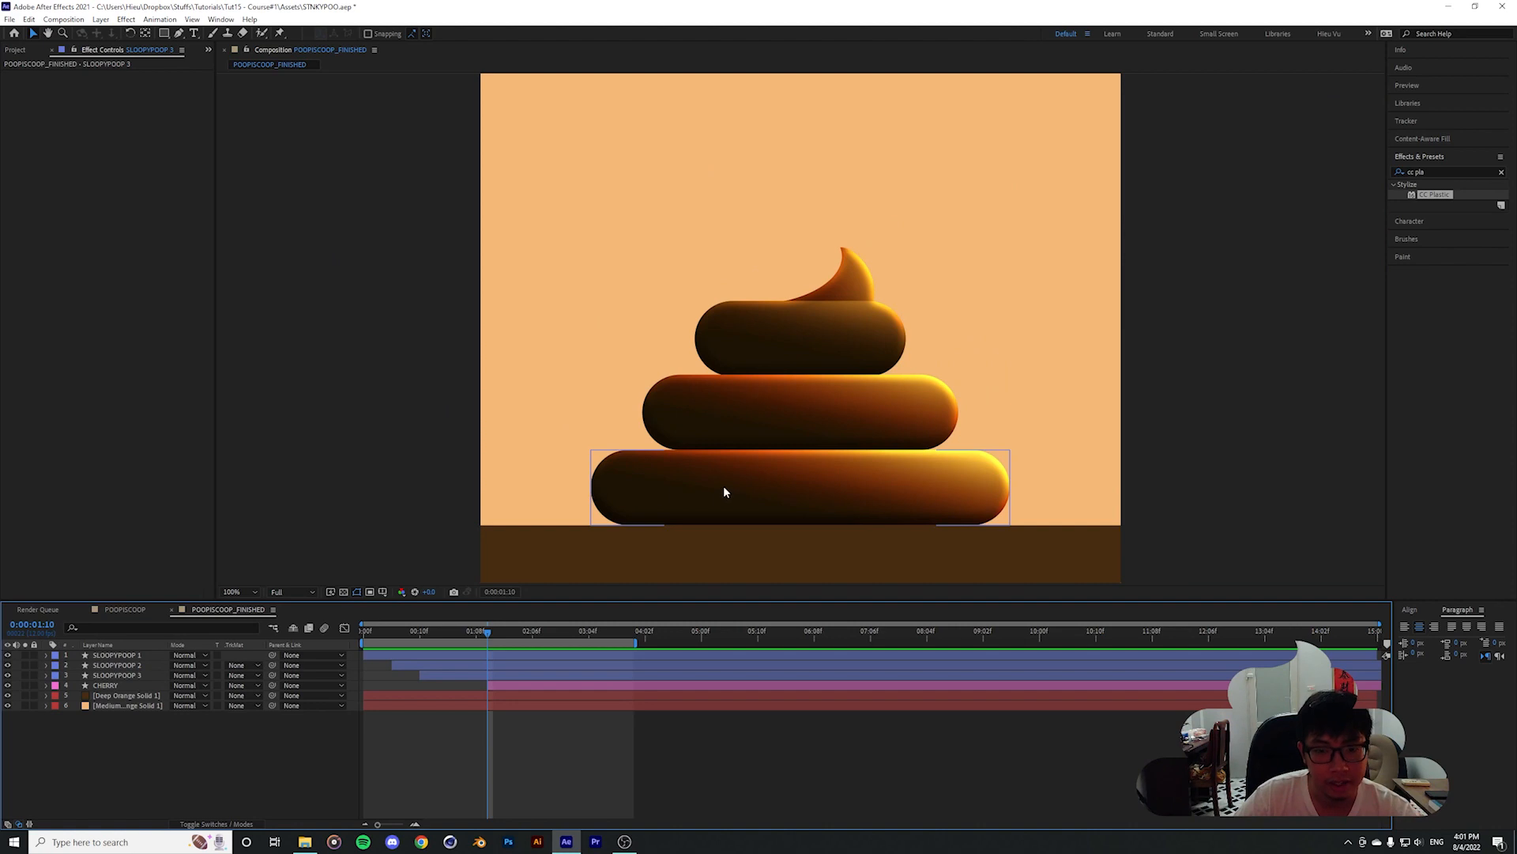
drag(749, 504, 762, 410)
scroll(722, 491, up, 1)
scroll(759, 410, down, 1)
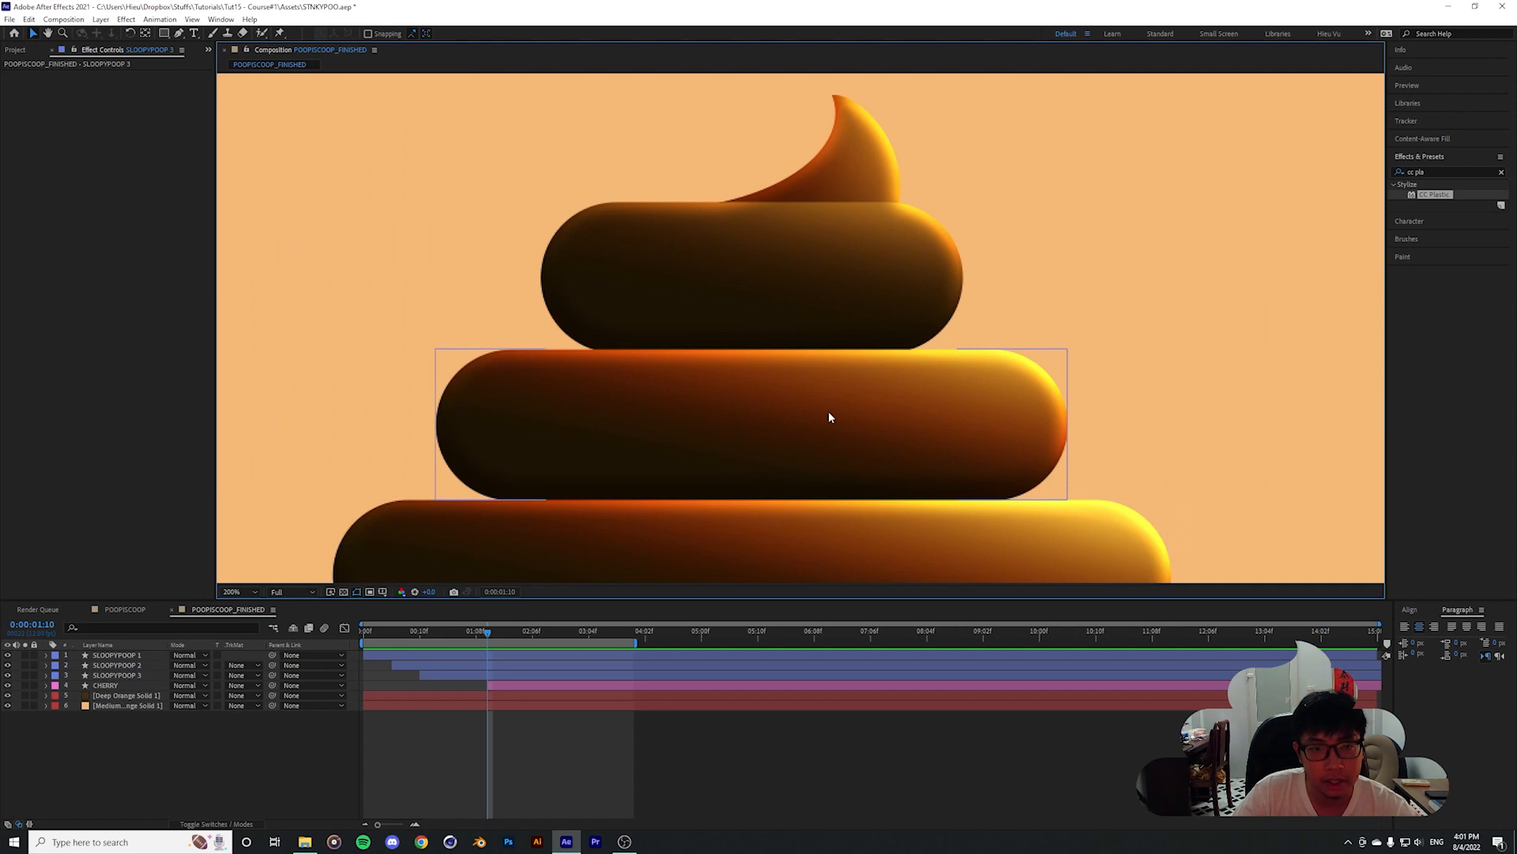
scroll(827, 415, down, 1)
drag(757, 403, 739, 466)
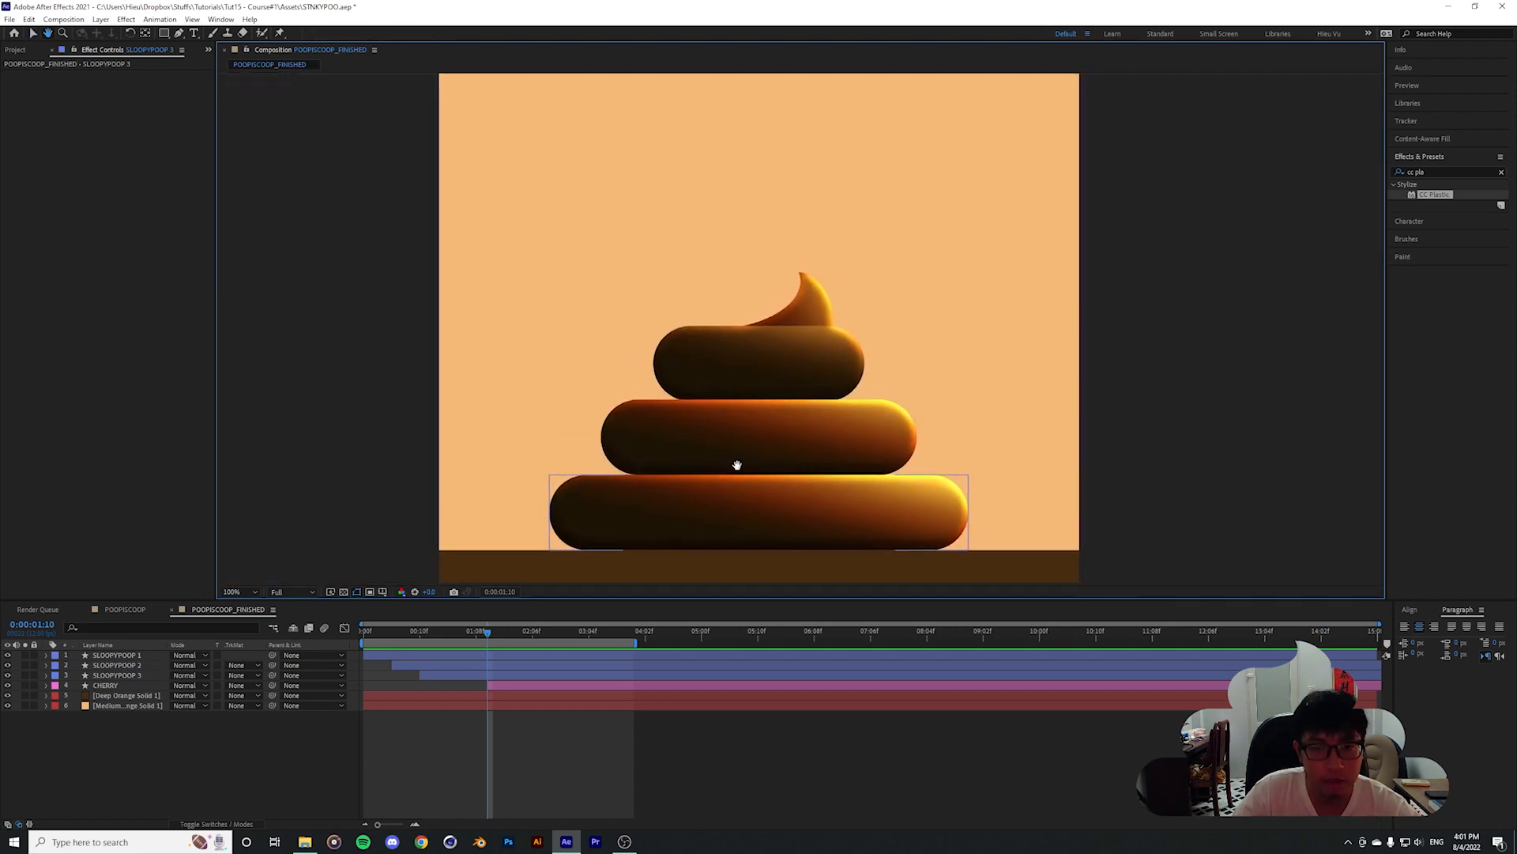
At 0:00:02:10, give the cherry body, Ellipse 1, a radial gradient fill starting near its base and ending near its top
drag(498, 630, 555, 638)
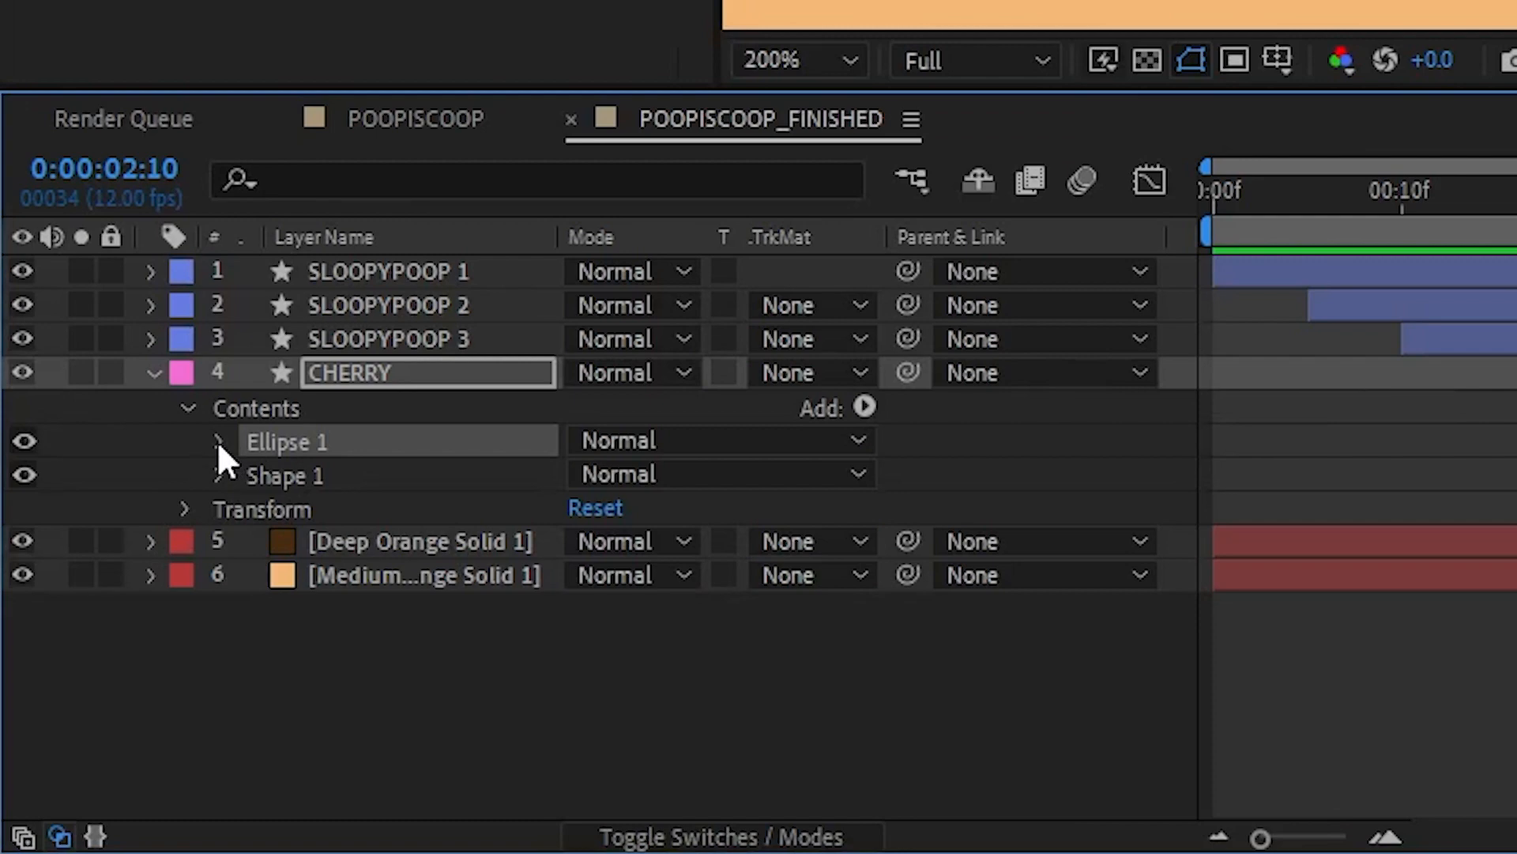
click(220, 442)
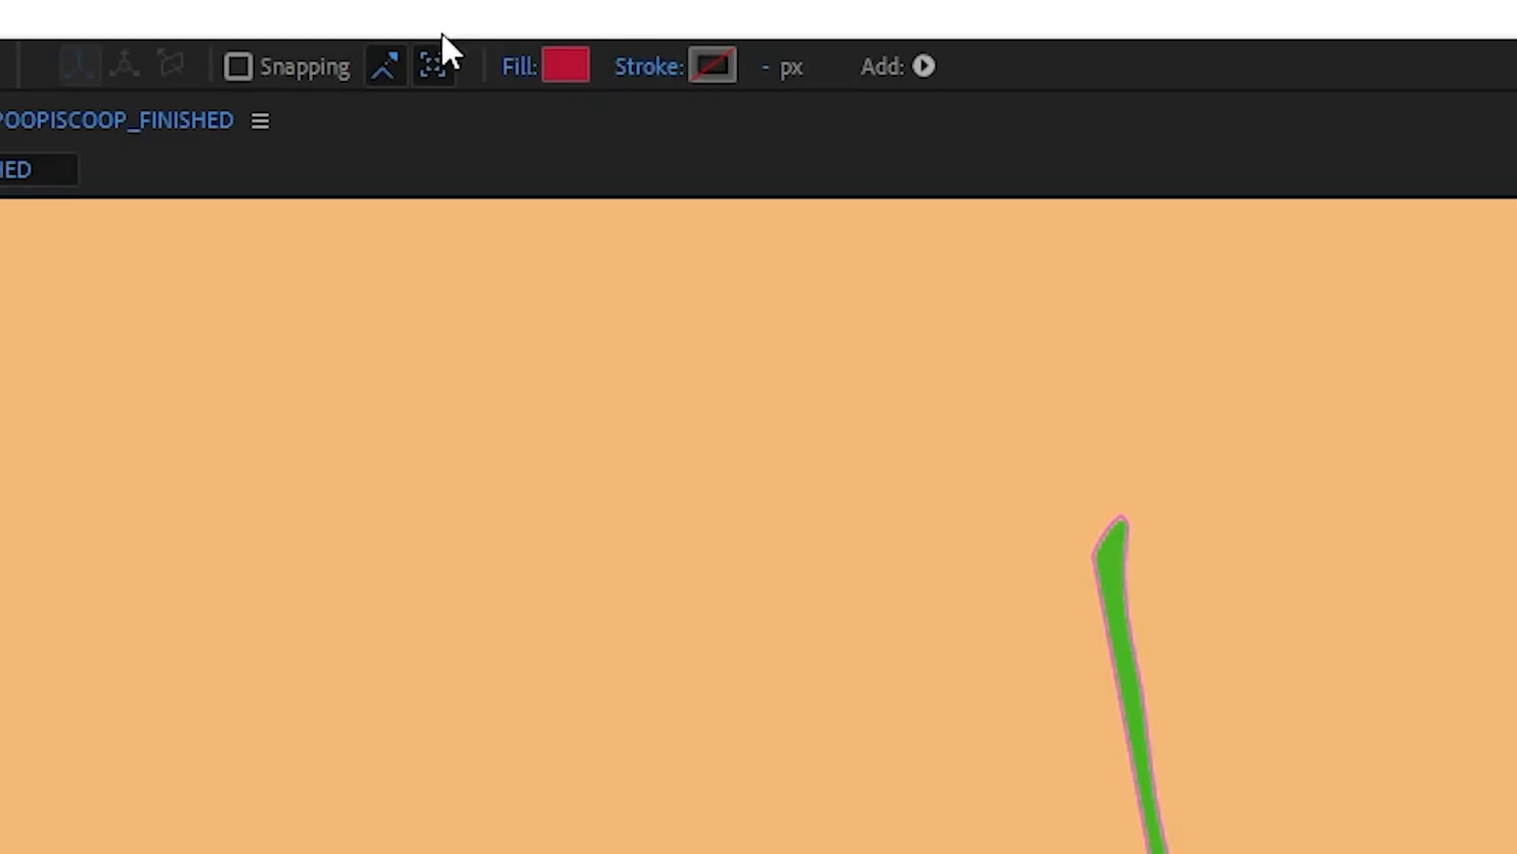
click(520, 66)
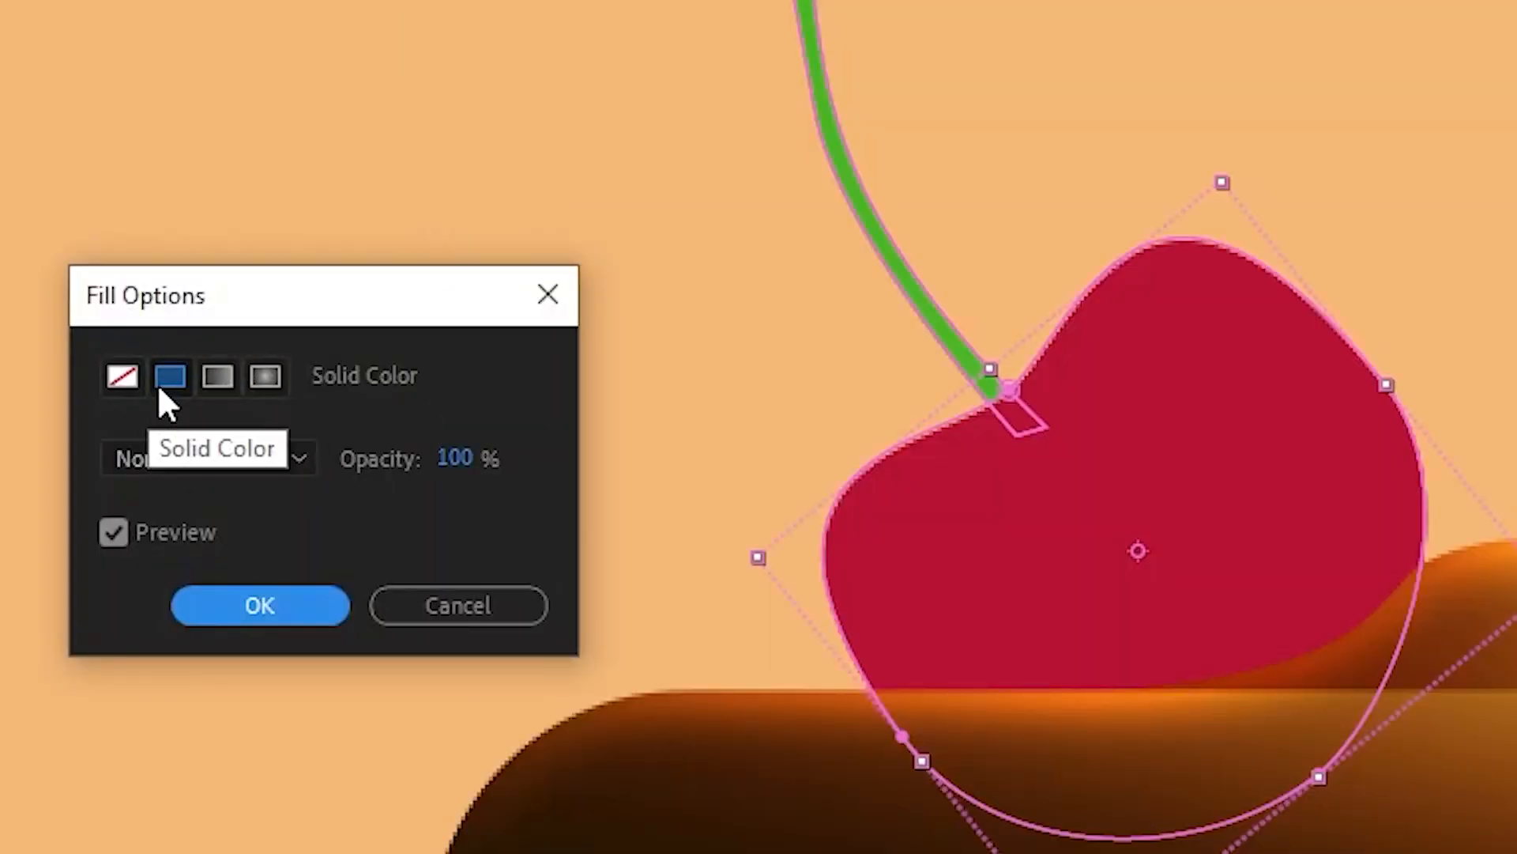
click(264, 376)
click(260, 605)
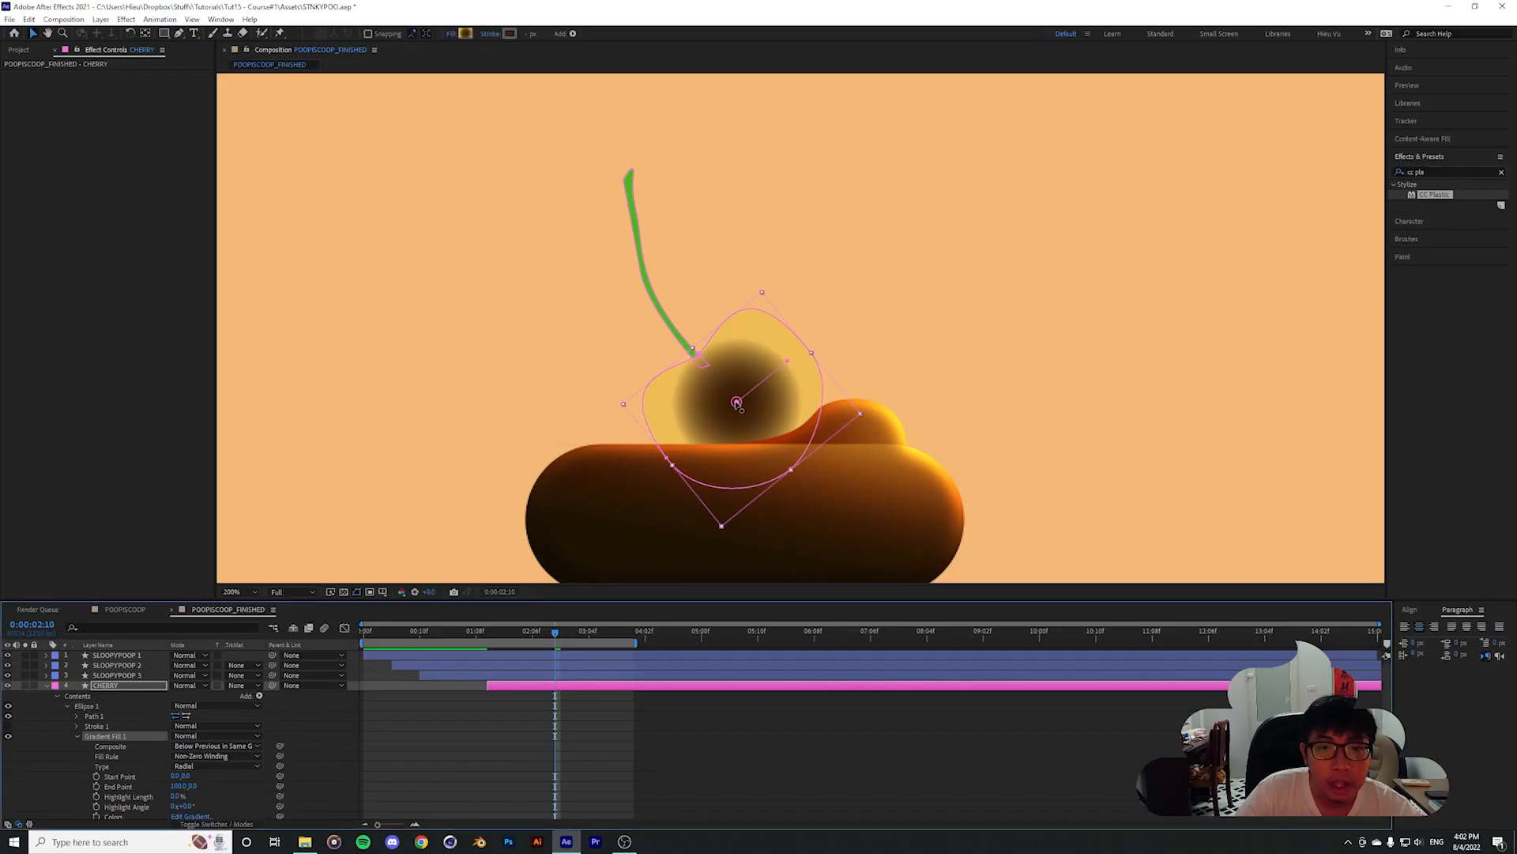
drag(737, 403, 732, 476)
drag(787, 361, 749, 347)
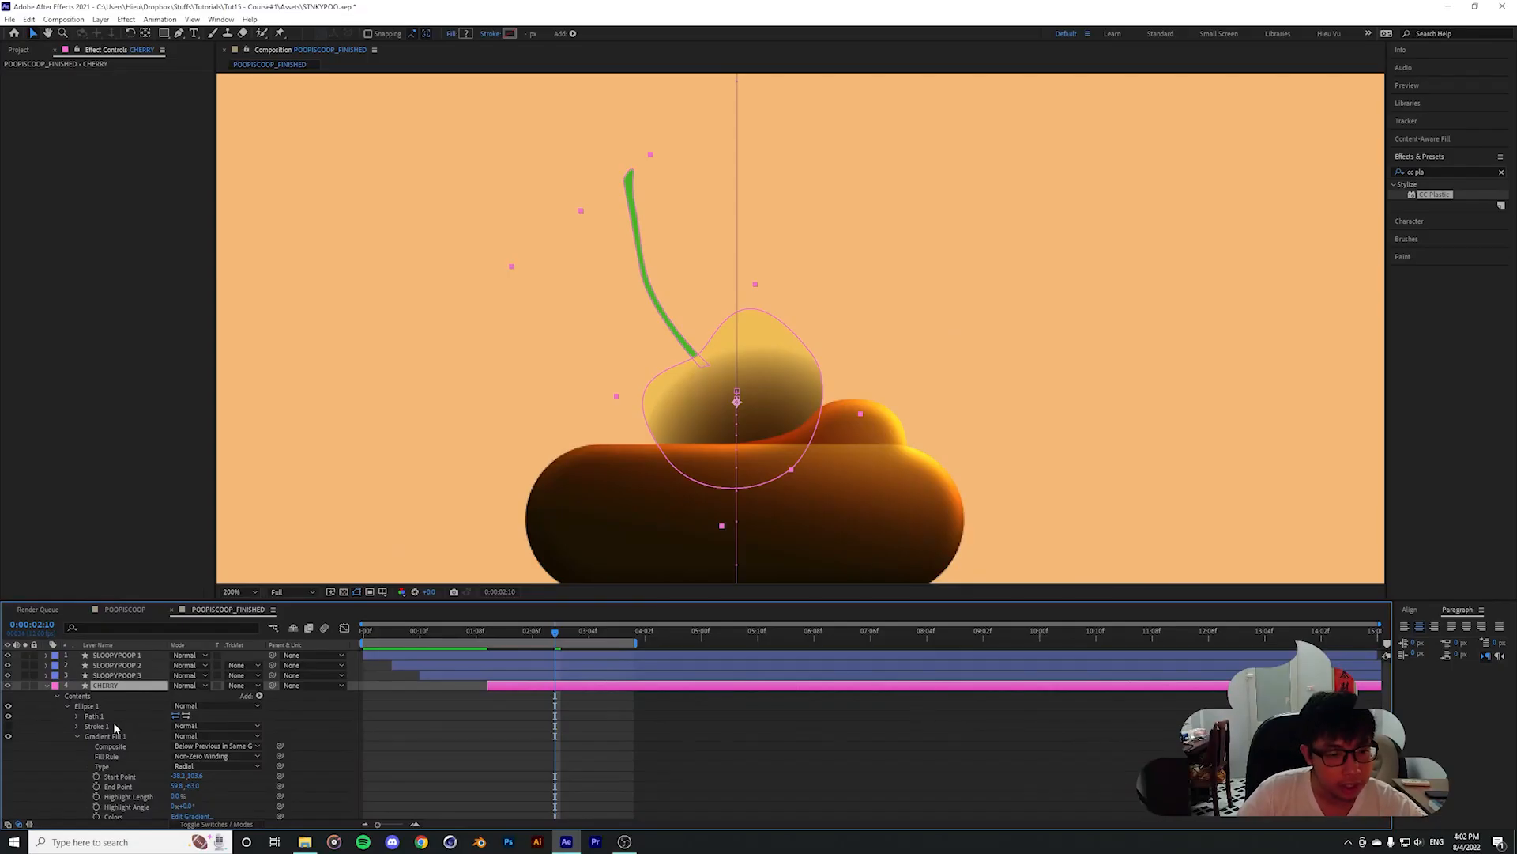
Recolour the gradient of Ellipse 1 in CHERRY from dark crimson at the start to bright pink-red FF215A at the end
scroll(114, 724, down, 1)
click(194, 787)
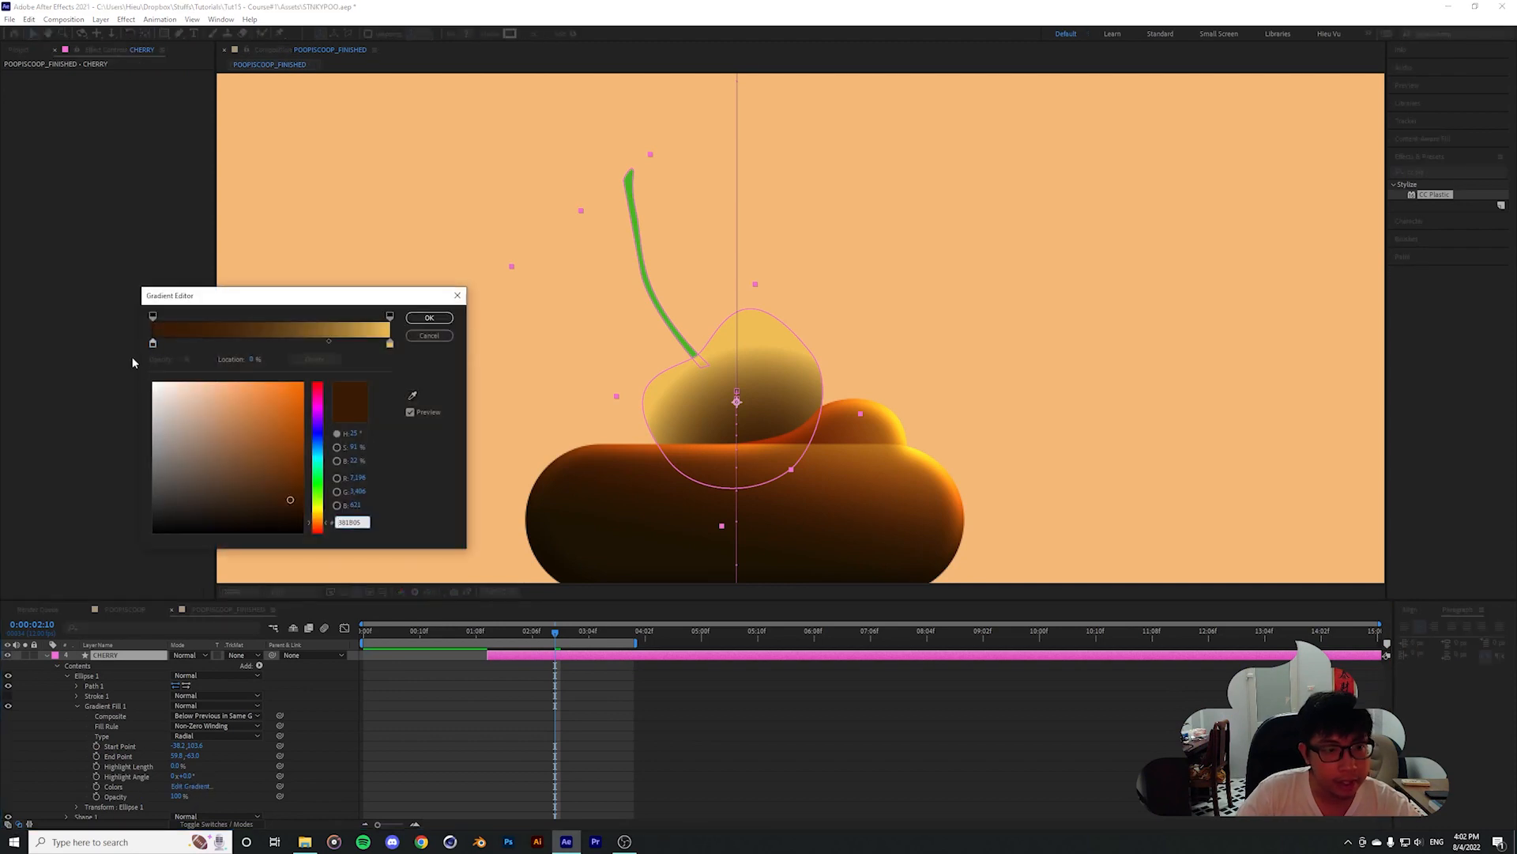
click(152, 344)
drag(323, 412, 324, 391)
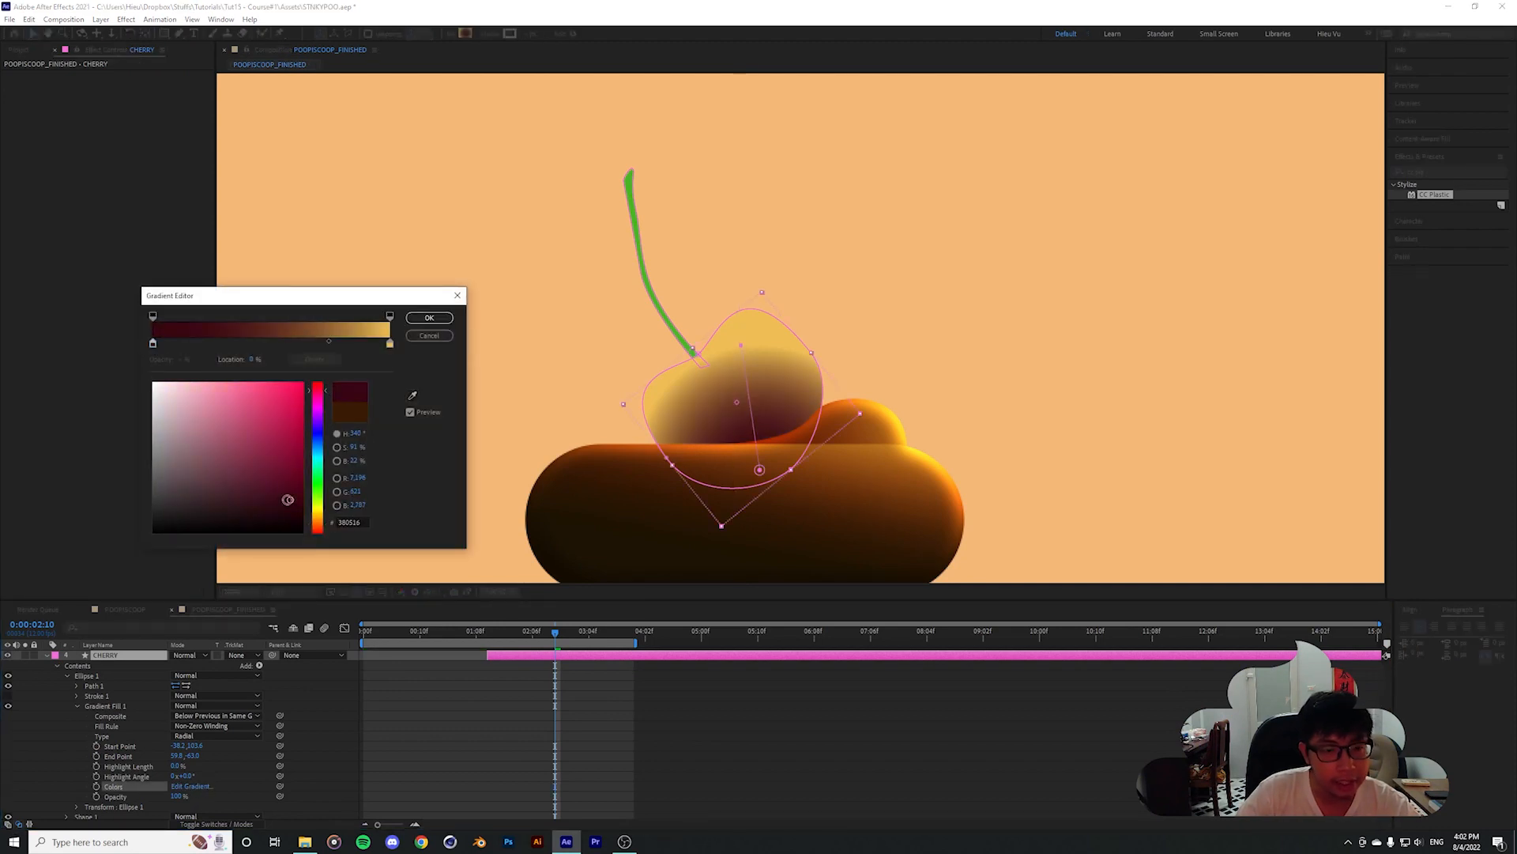
drag(288, 499, 284, 380)
click(390, 344)
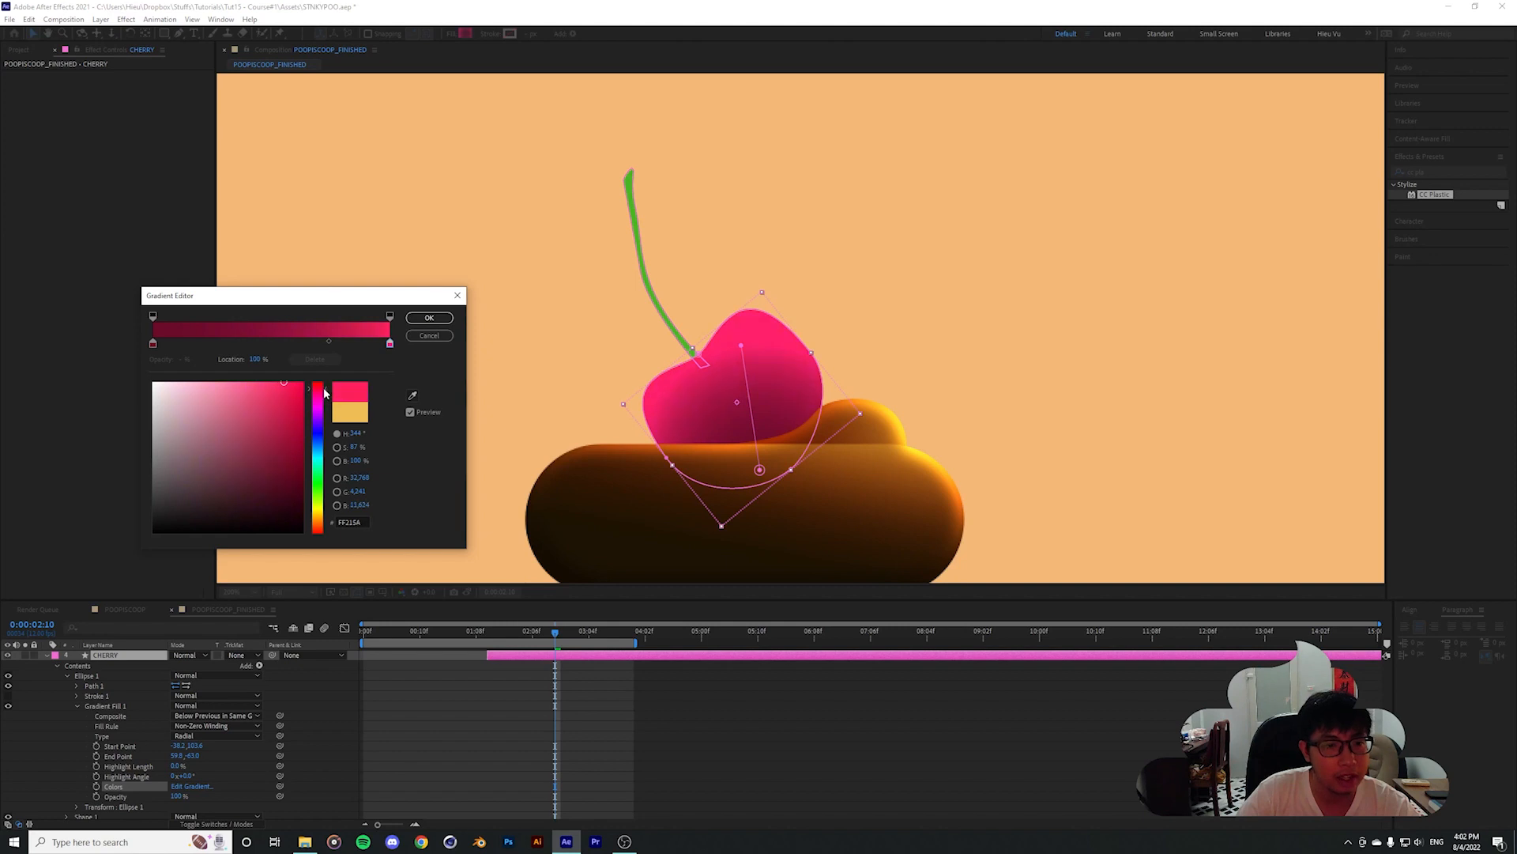
key(Return)
Fine-tune the gradient's start point to just below the cherry's base and its end point to near the notch at the top
drag(761, 469, 745, 490)
drag(743, 348, 736, 366)
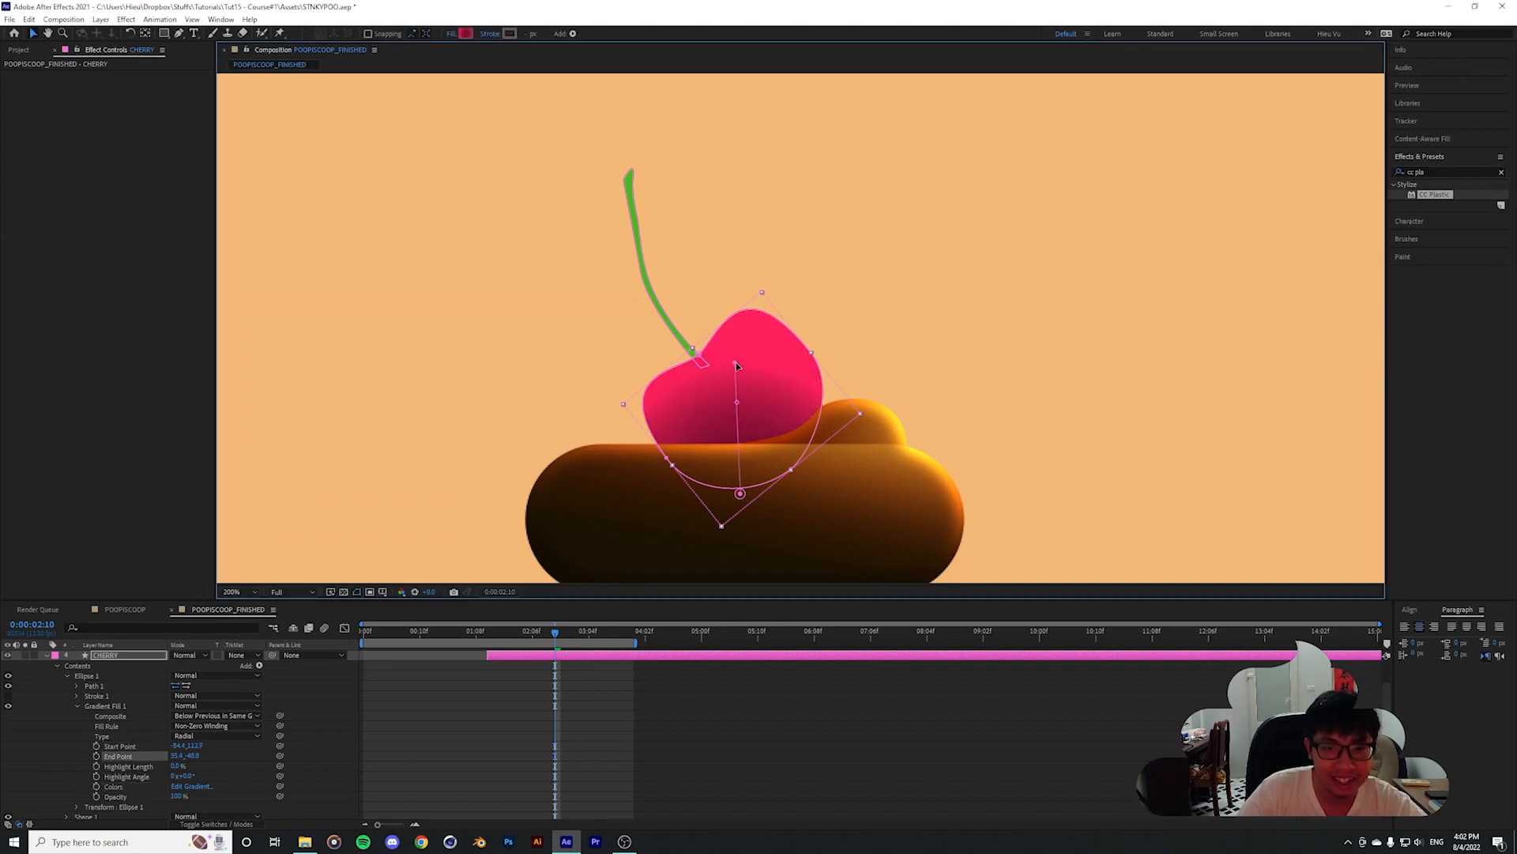
click(74, 707)
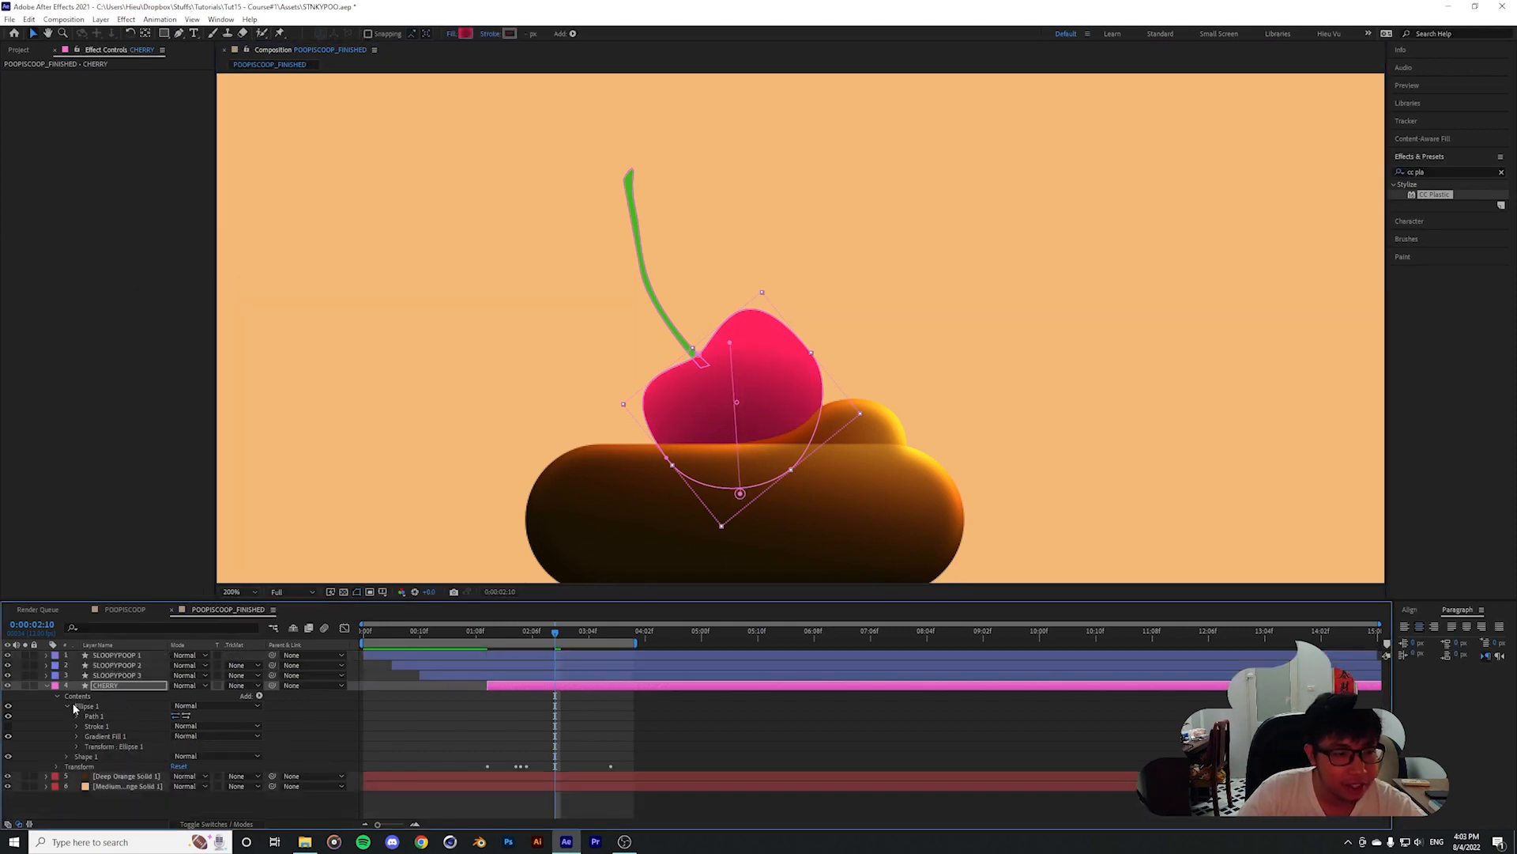
Change the fill of the cherry stem, Shape 1, to a linear gradient running from the stem's base to its tip
click(87, 755)
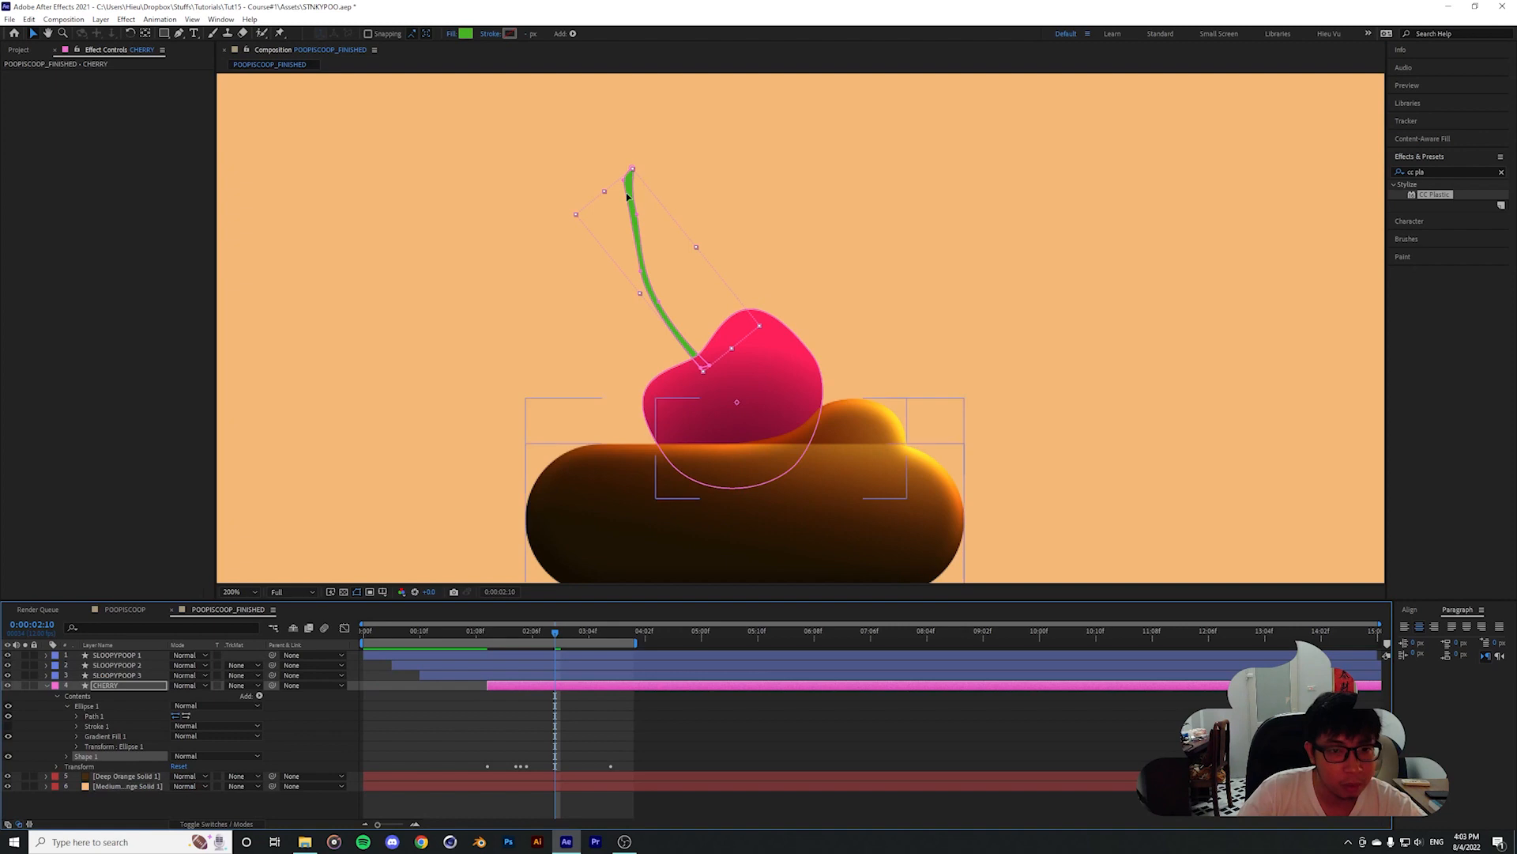
click(65, 757)
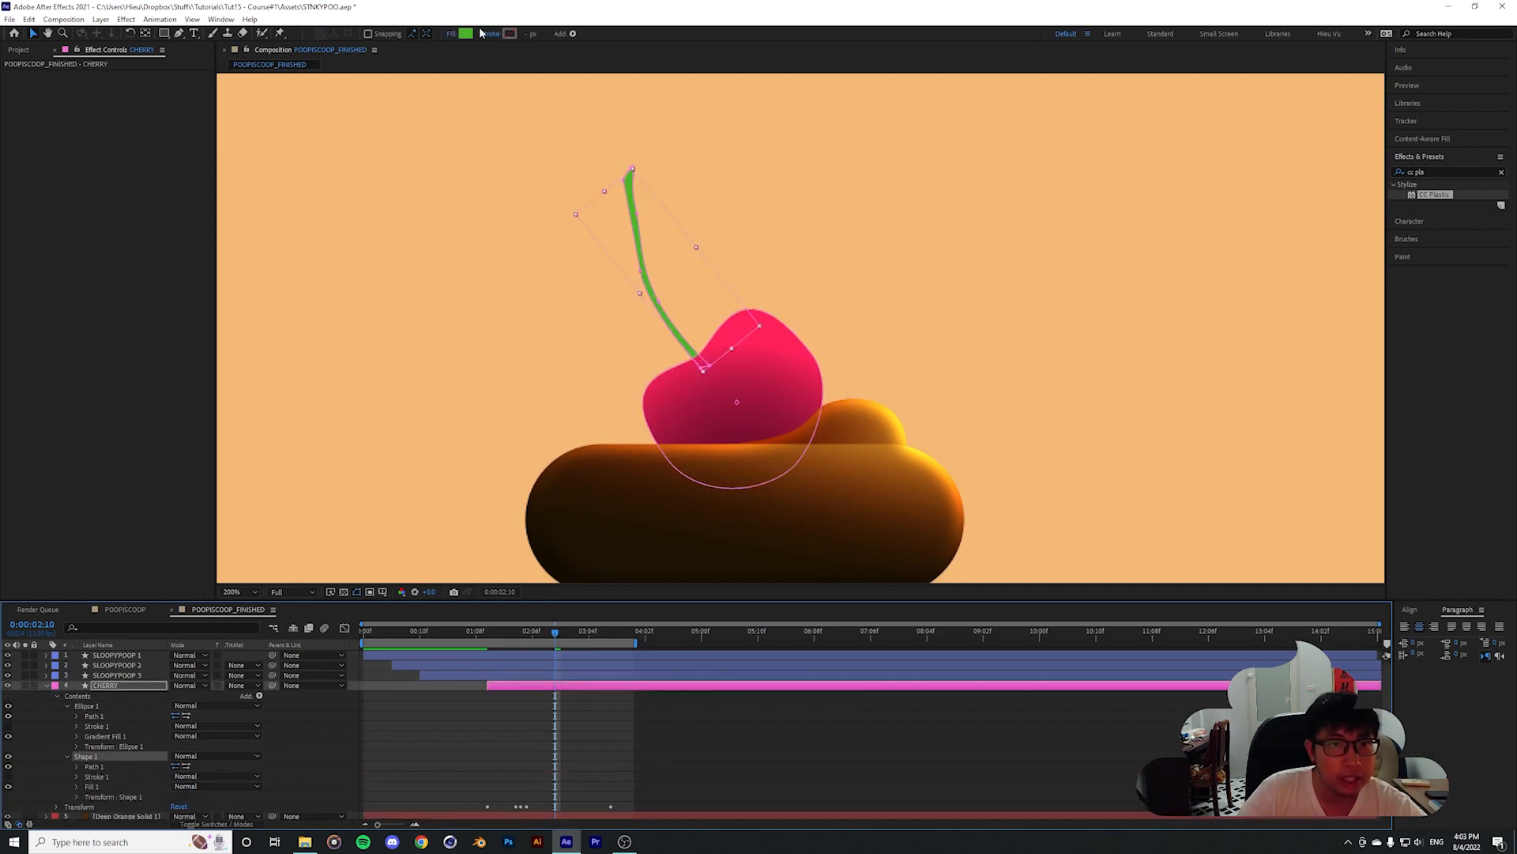
click(452, 34)
click(475, 353)
click(474, 419)
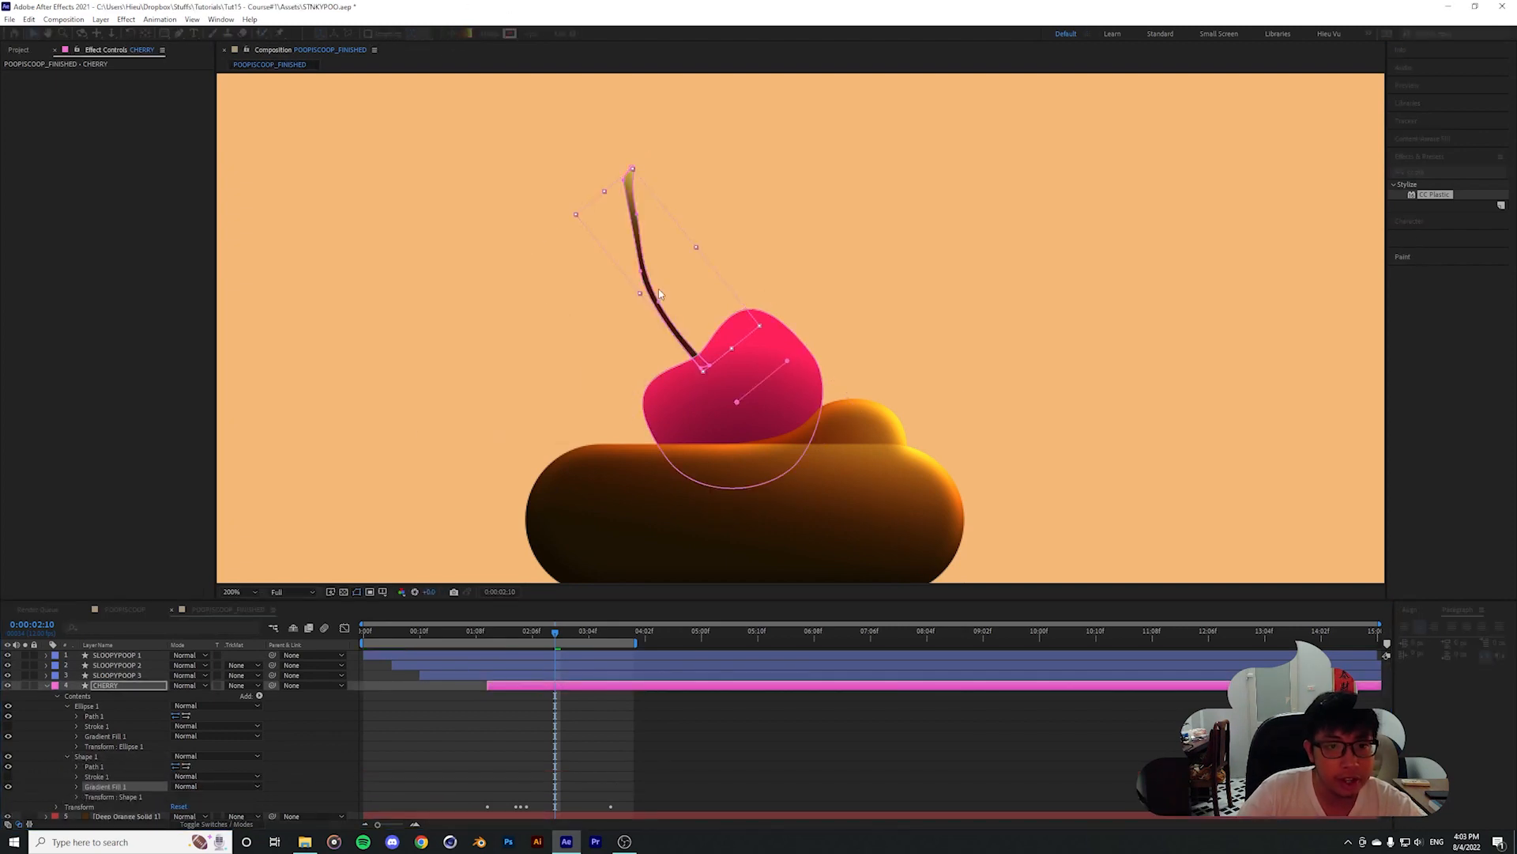
drag(787, 360, 639, 170)
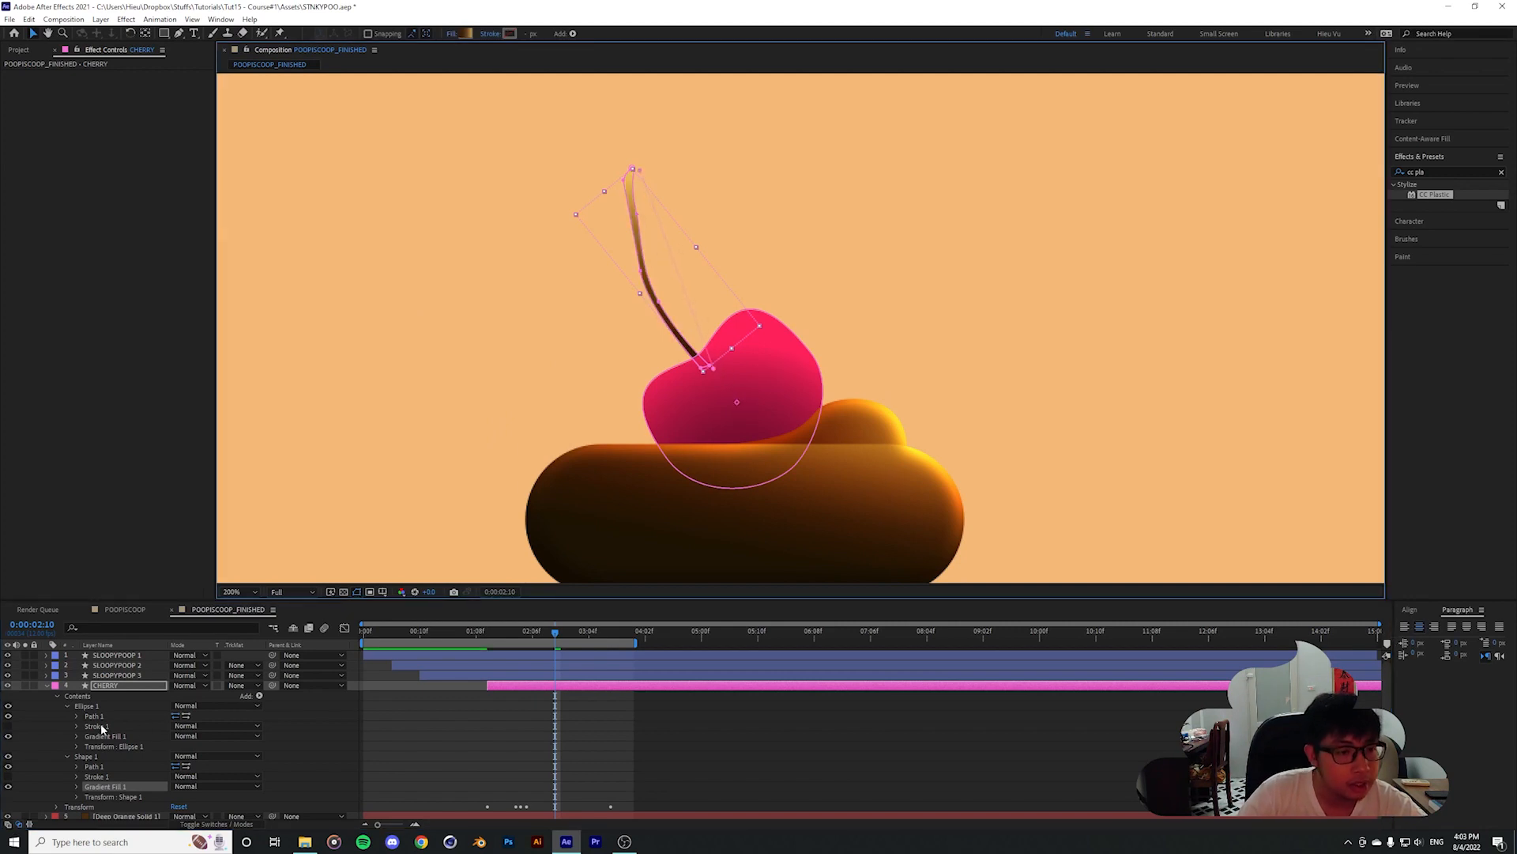
Set the start colour of the cherry stem's linear gradient, Gradient Fill 1 of Shape 1, to dark green 174203
click(89, 787)
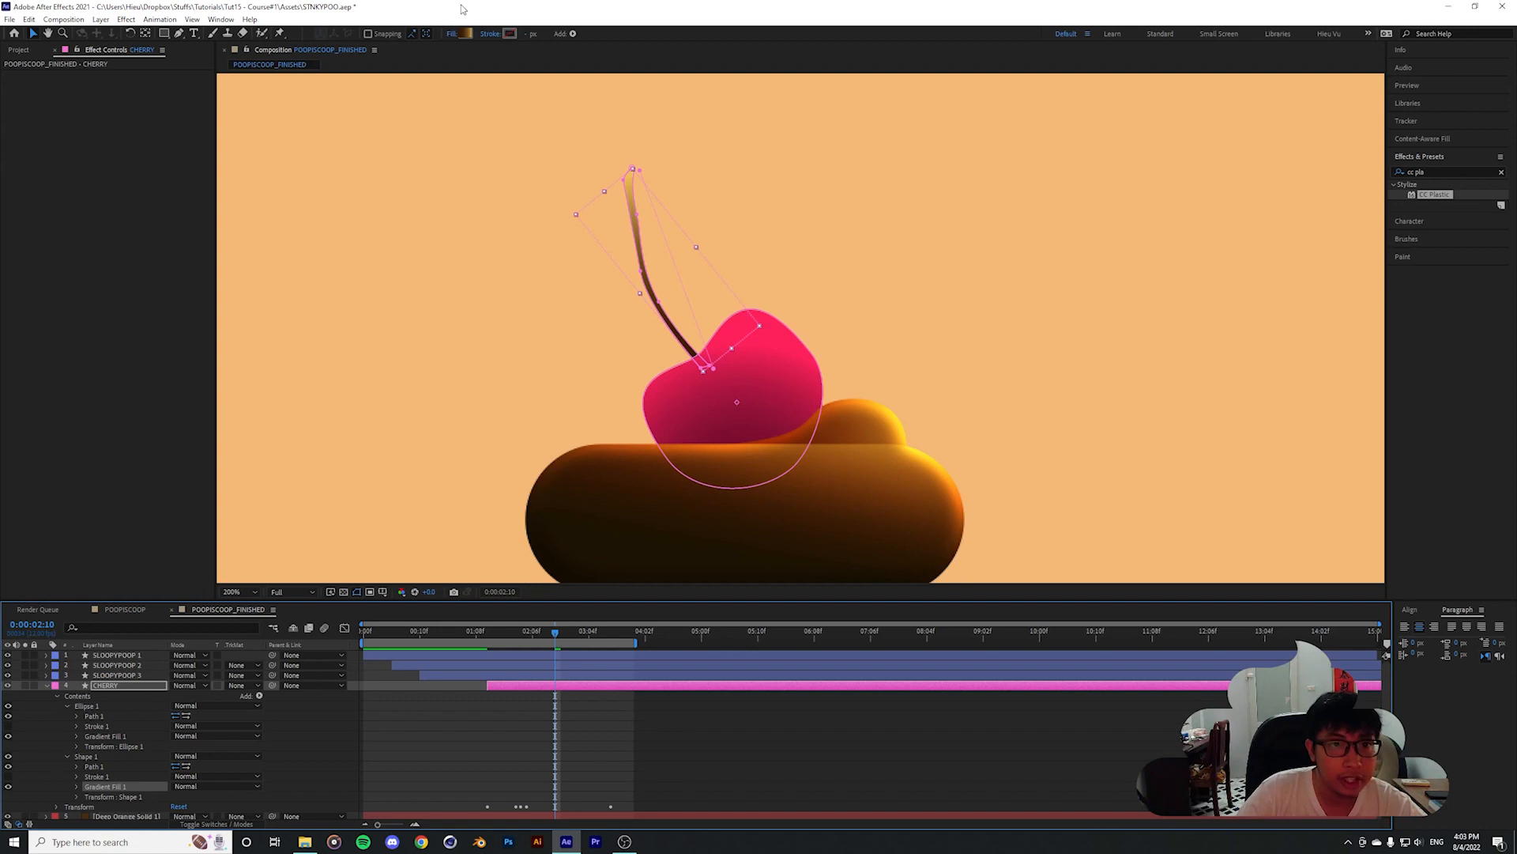
click(466, 33)
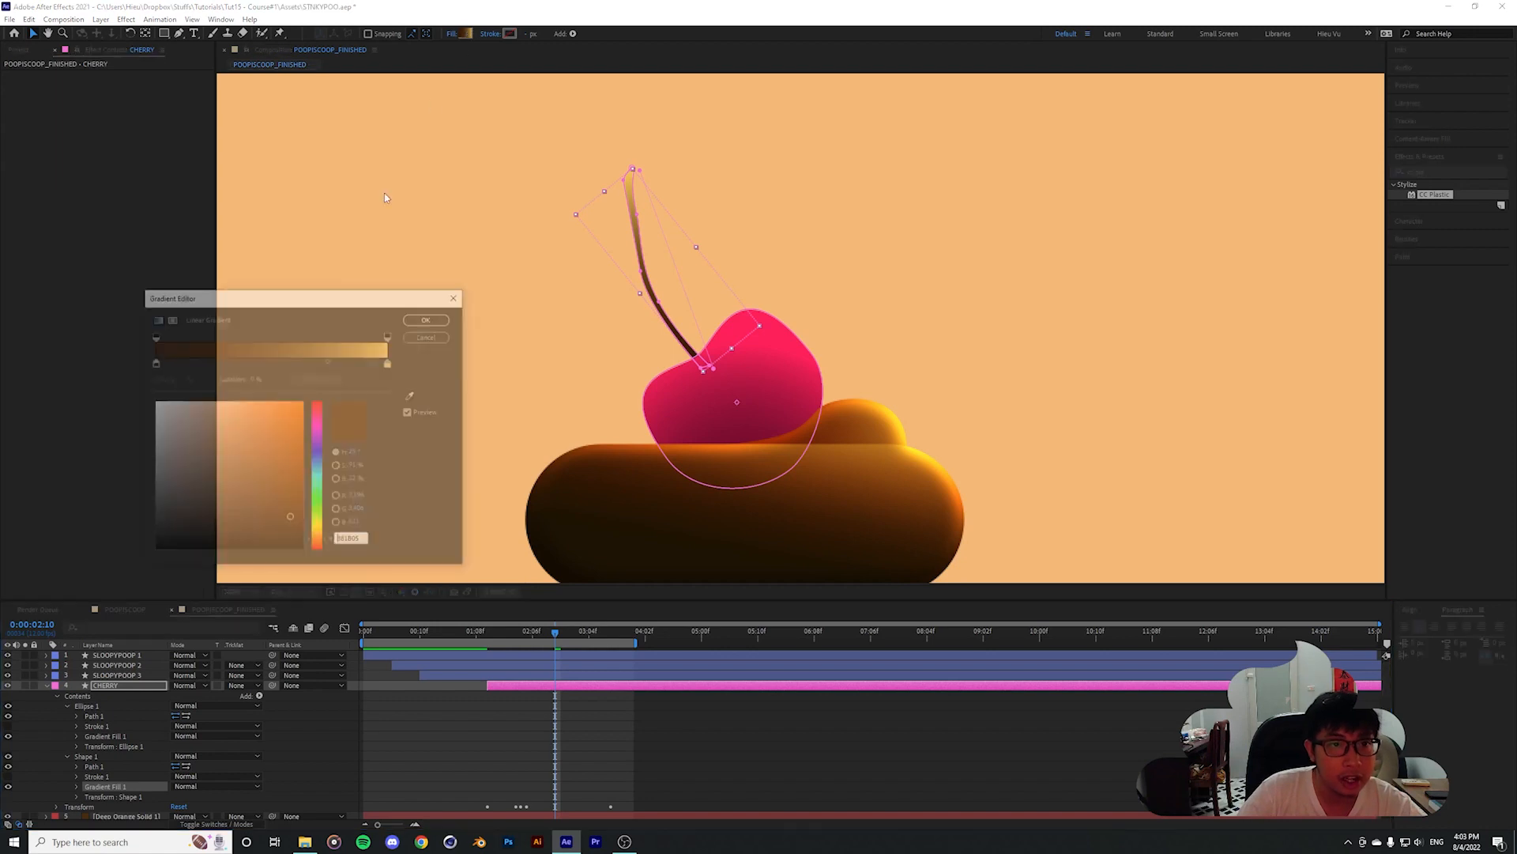
click(313, 507)
click(296, 512)
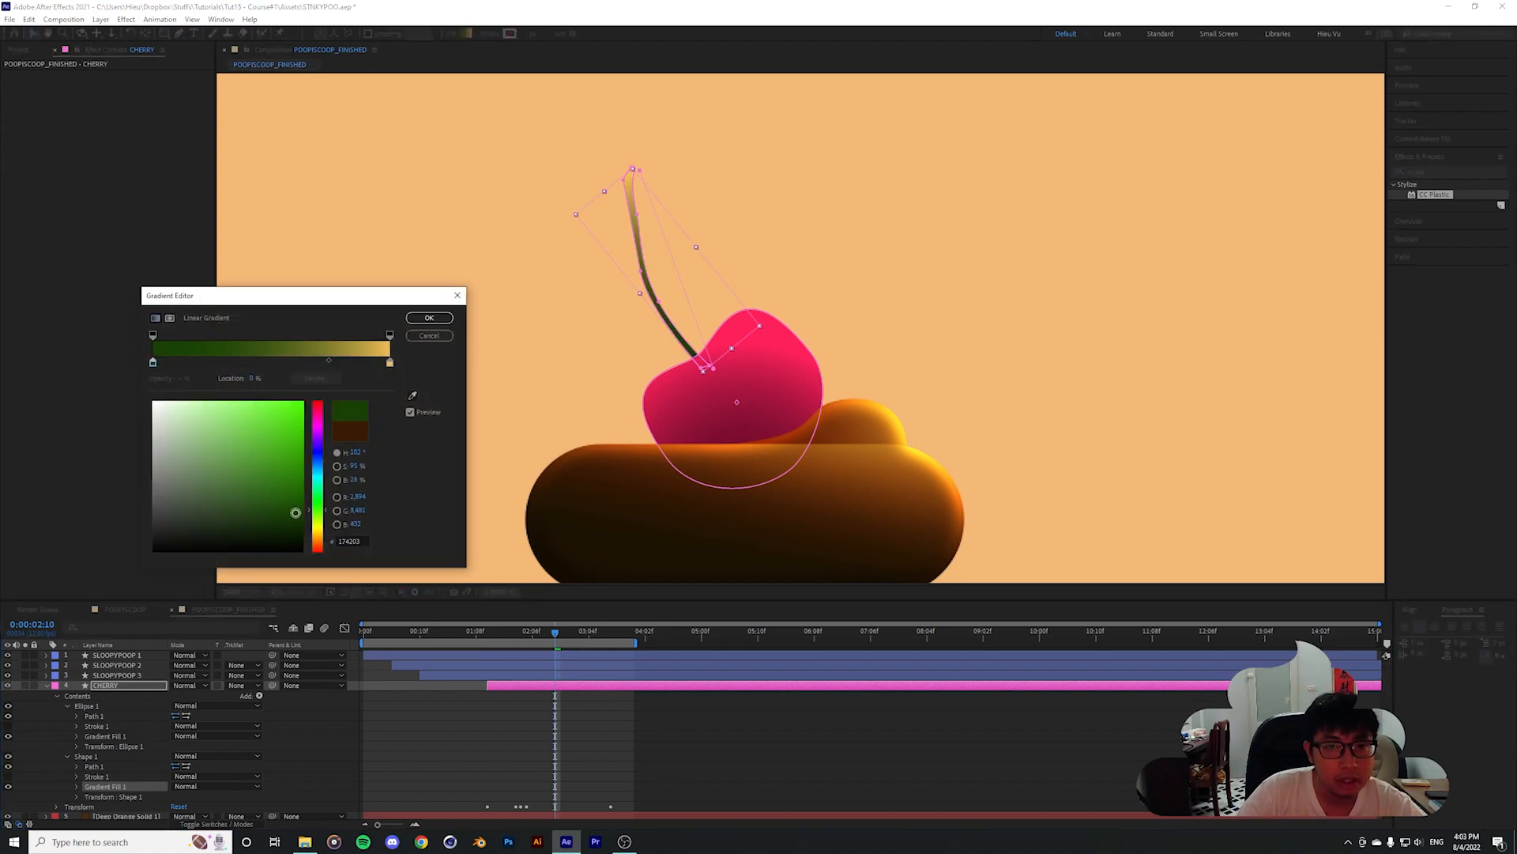
Set the end colour of the stem's gradient to a bright yellow-green and apply the gradient colours
click(389, 362)
click(316, 490)
click(258, 444)
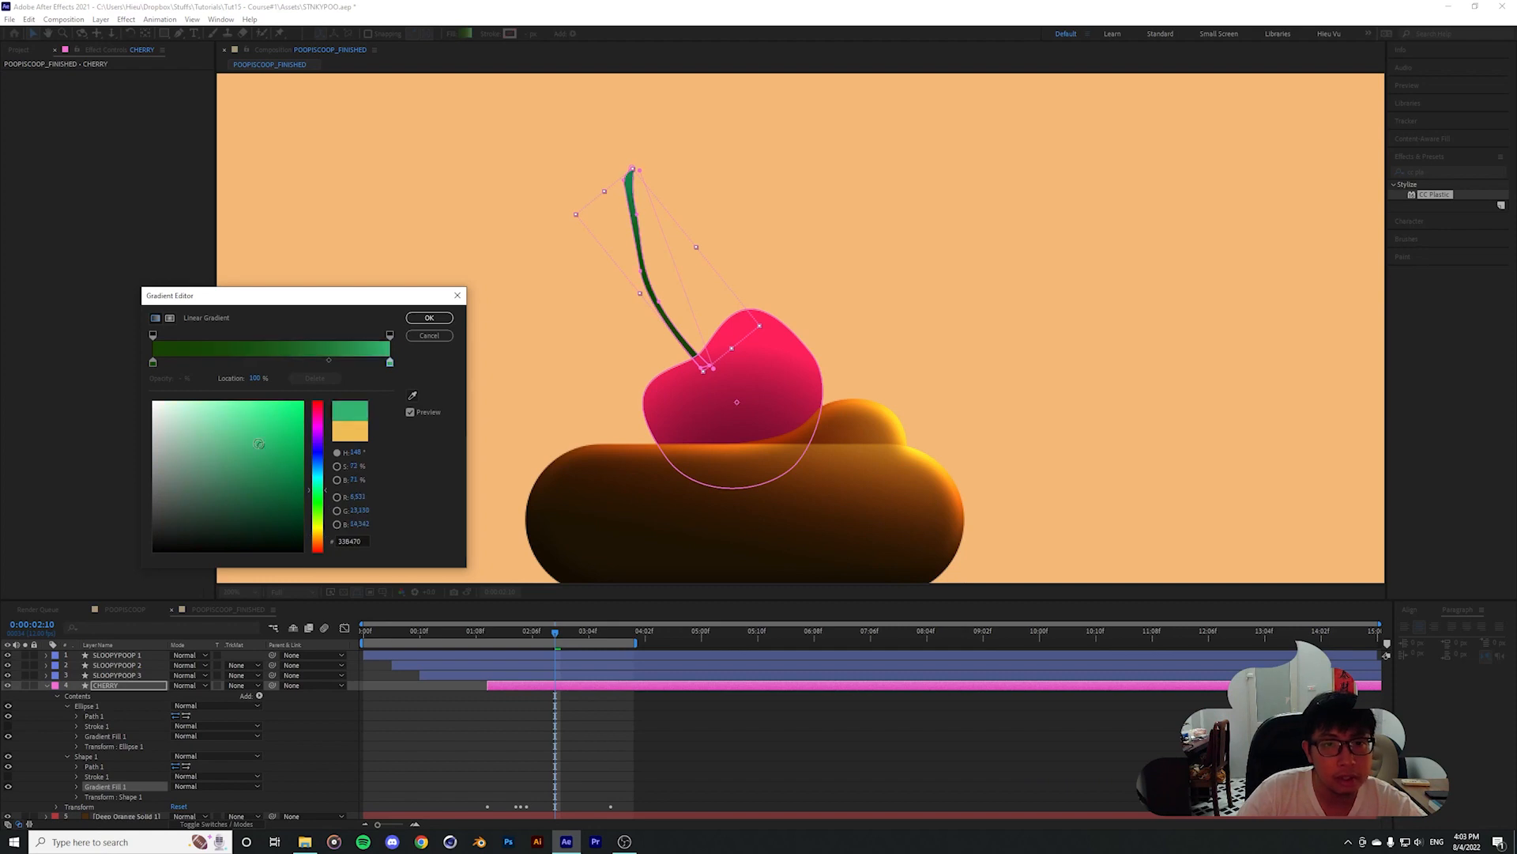
drag(258, 444, 256, 438)
click(318, 521)
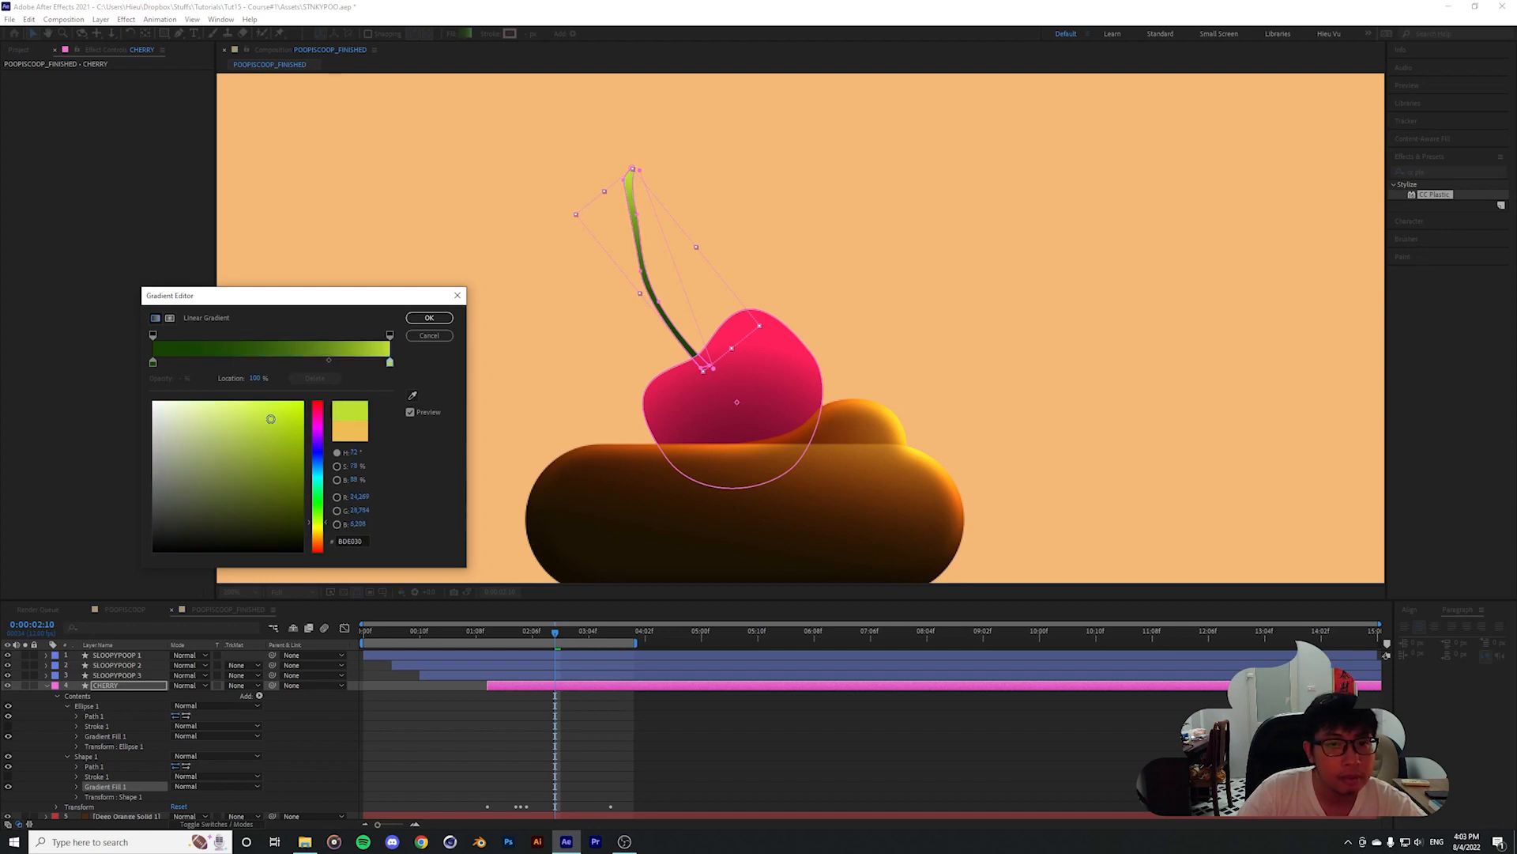
click(430, 317)
Move the stem gradient's start point down from the stem's base to near the centre of the cherry body
drag(716, 373, 739, 402)
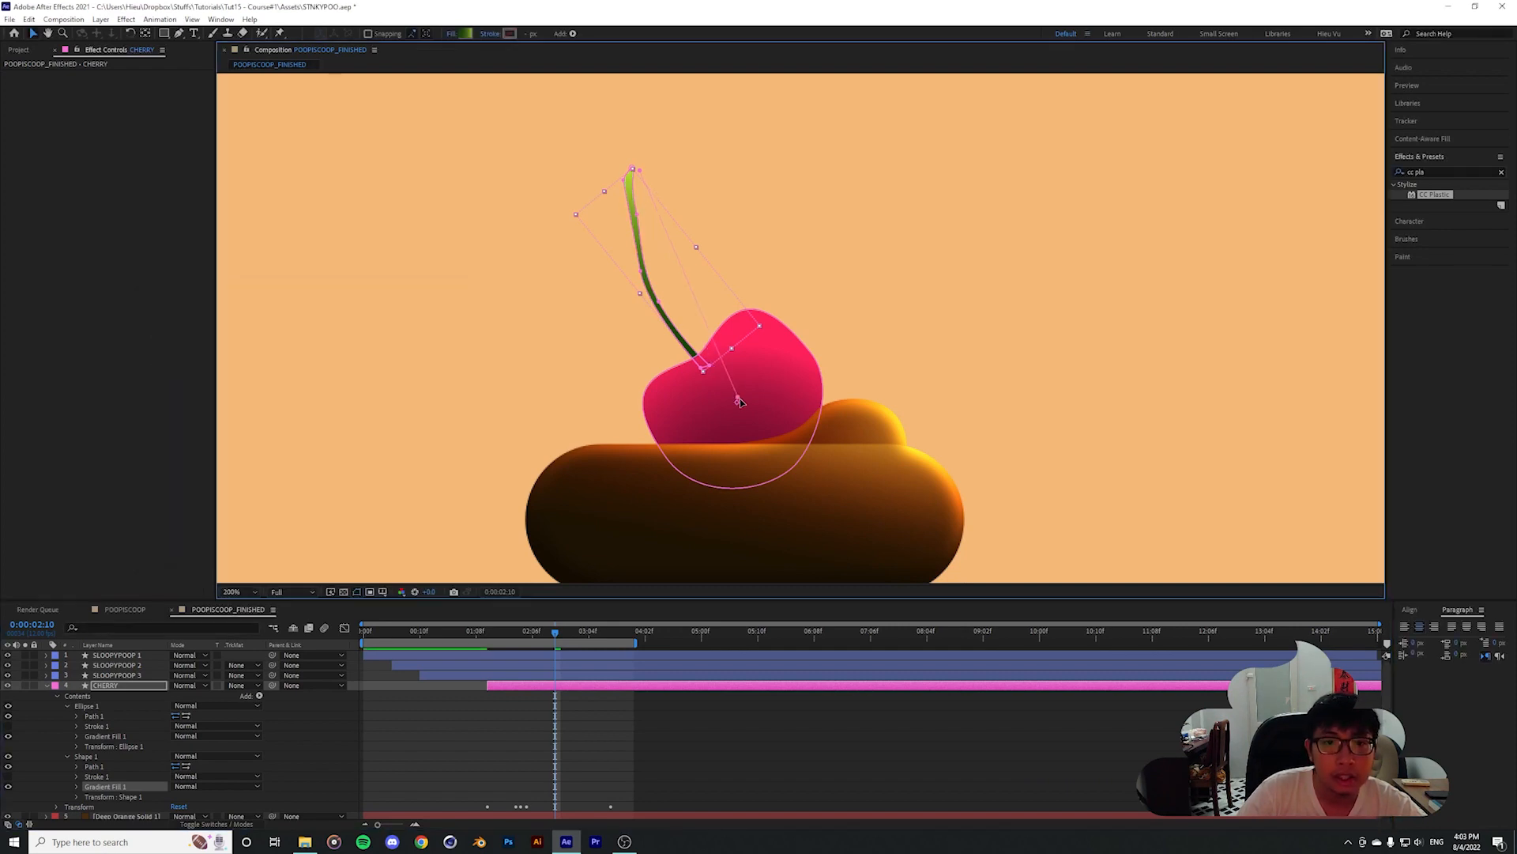
click(671, 732)
scroll(670, 423, down, 1)
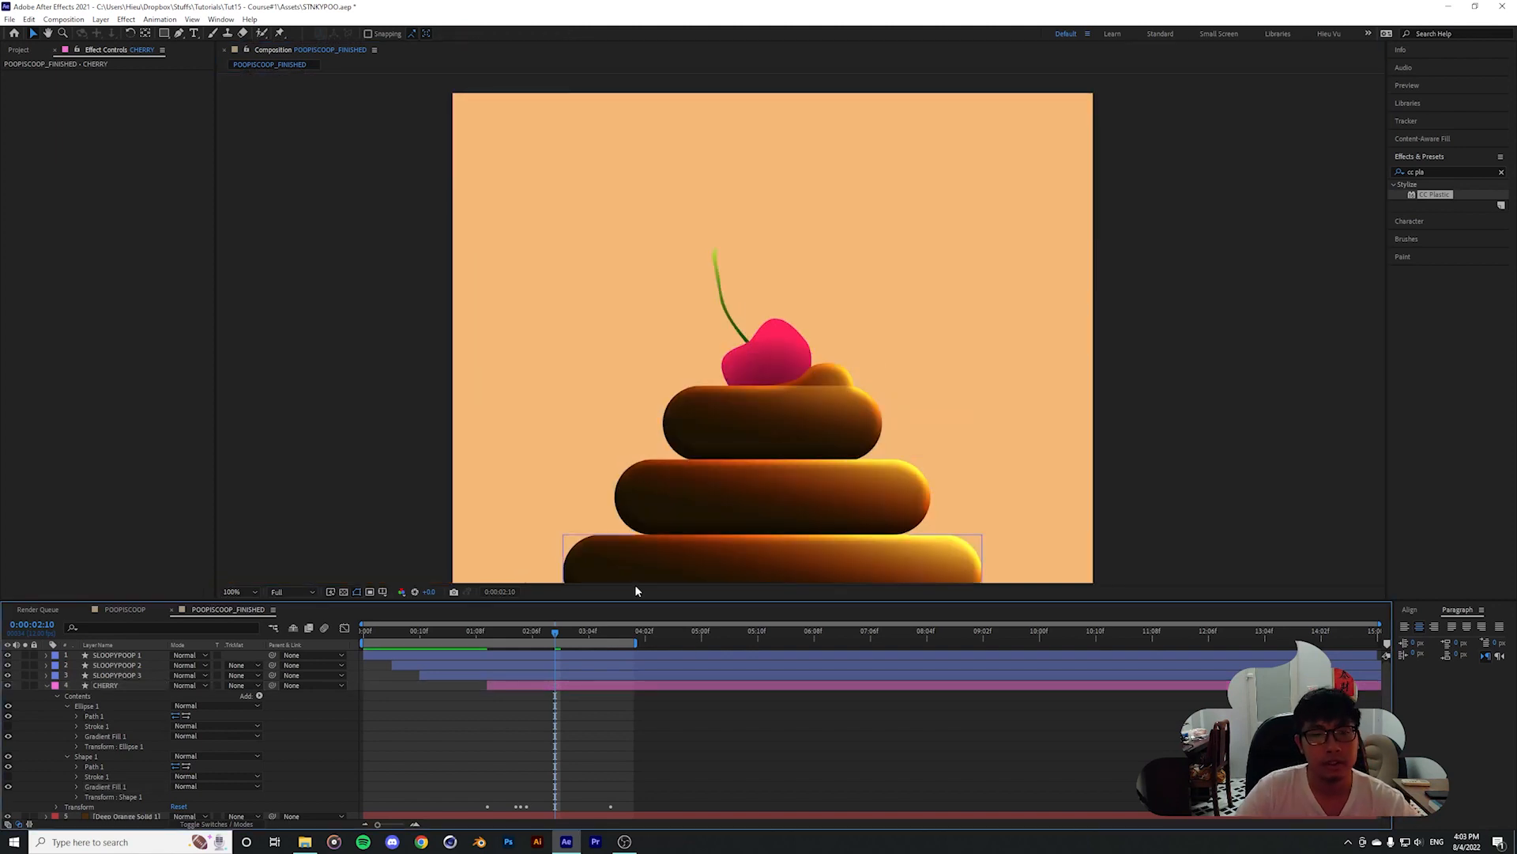
Play back the animation from before the cherry's entrance up to 0:00:03:00 to check the cherry and stem colours
drag(550, 634, 453, 652)
key(space)
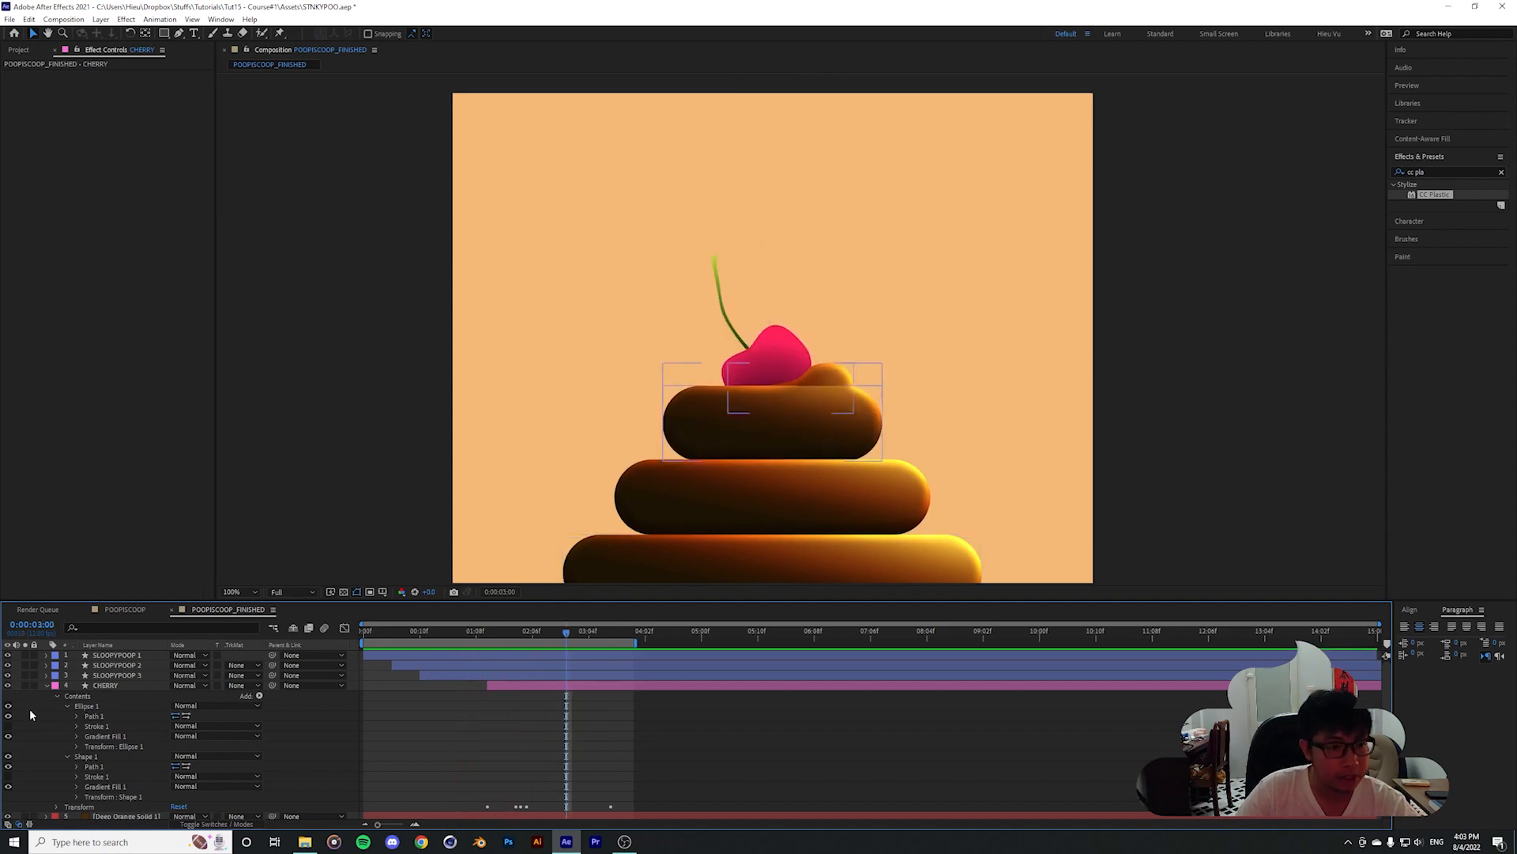
click(802, 356)
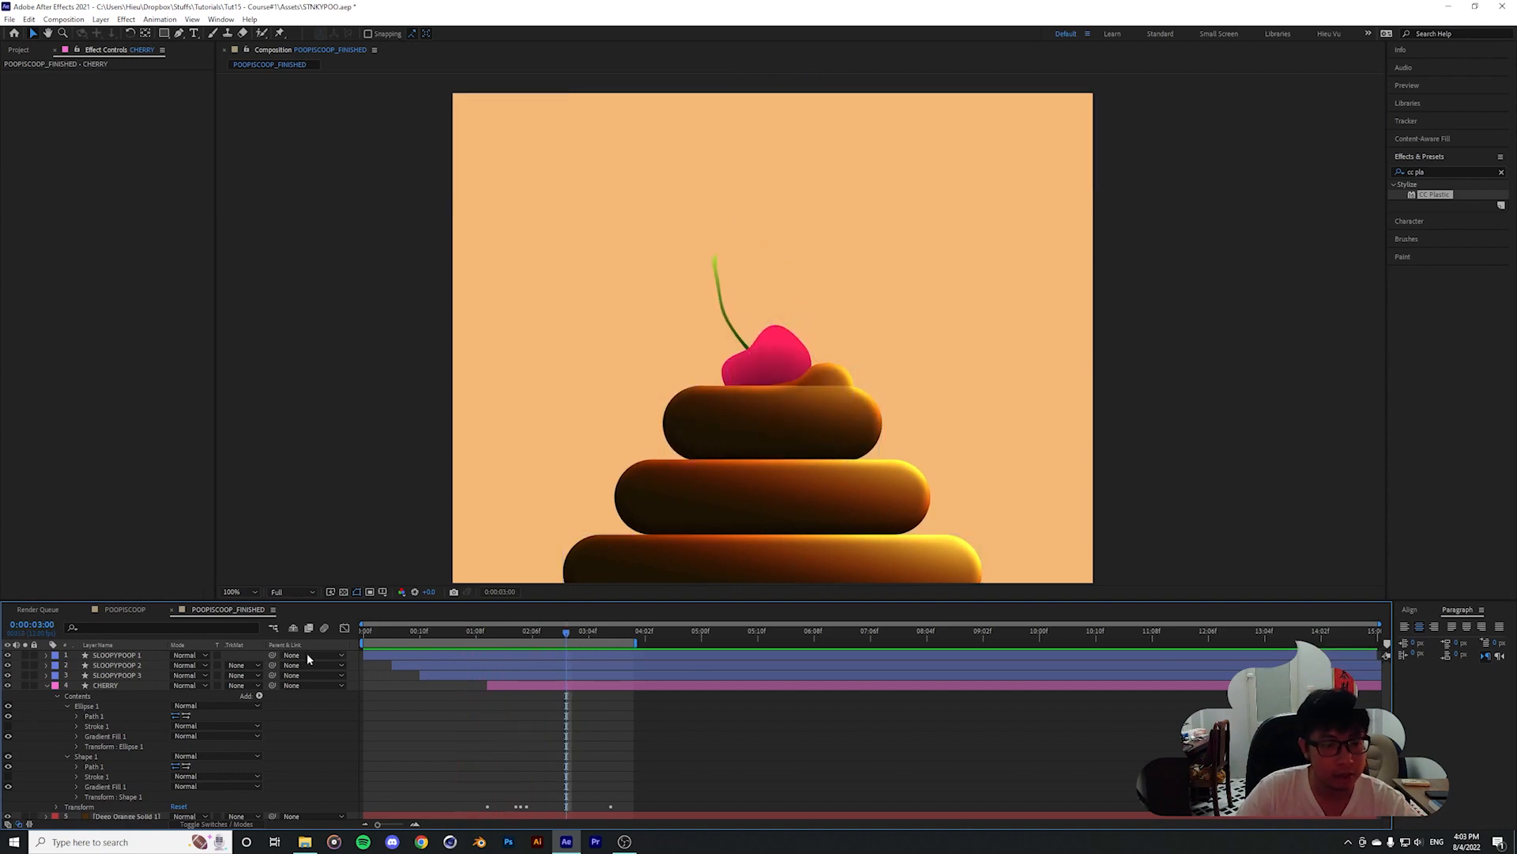
Copy the Layer Styles of SLOOPYPOOP 3 and paste them onto the CHERRY layer
click(46, 685)
click(125, 675)
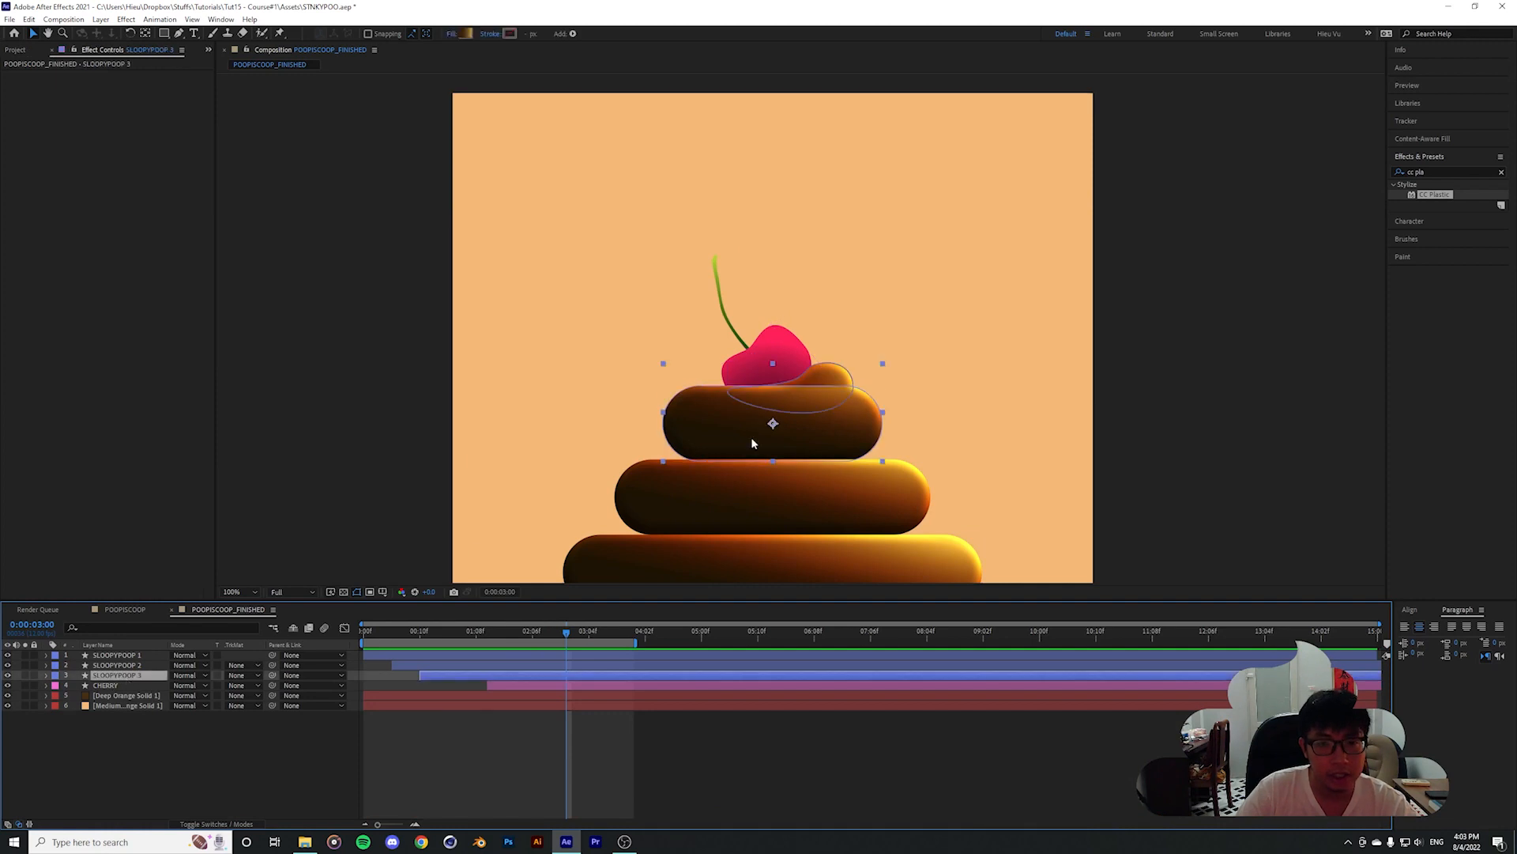
key(period)
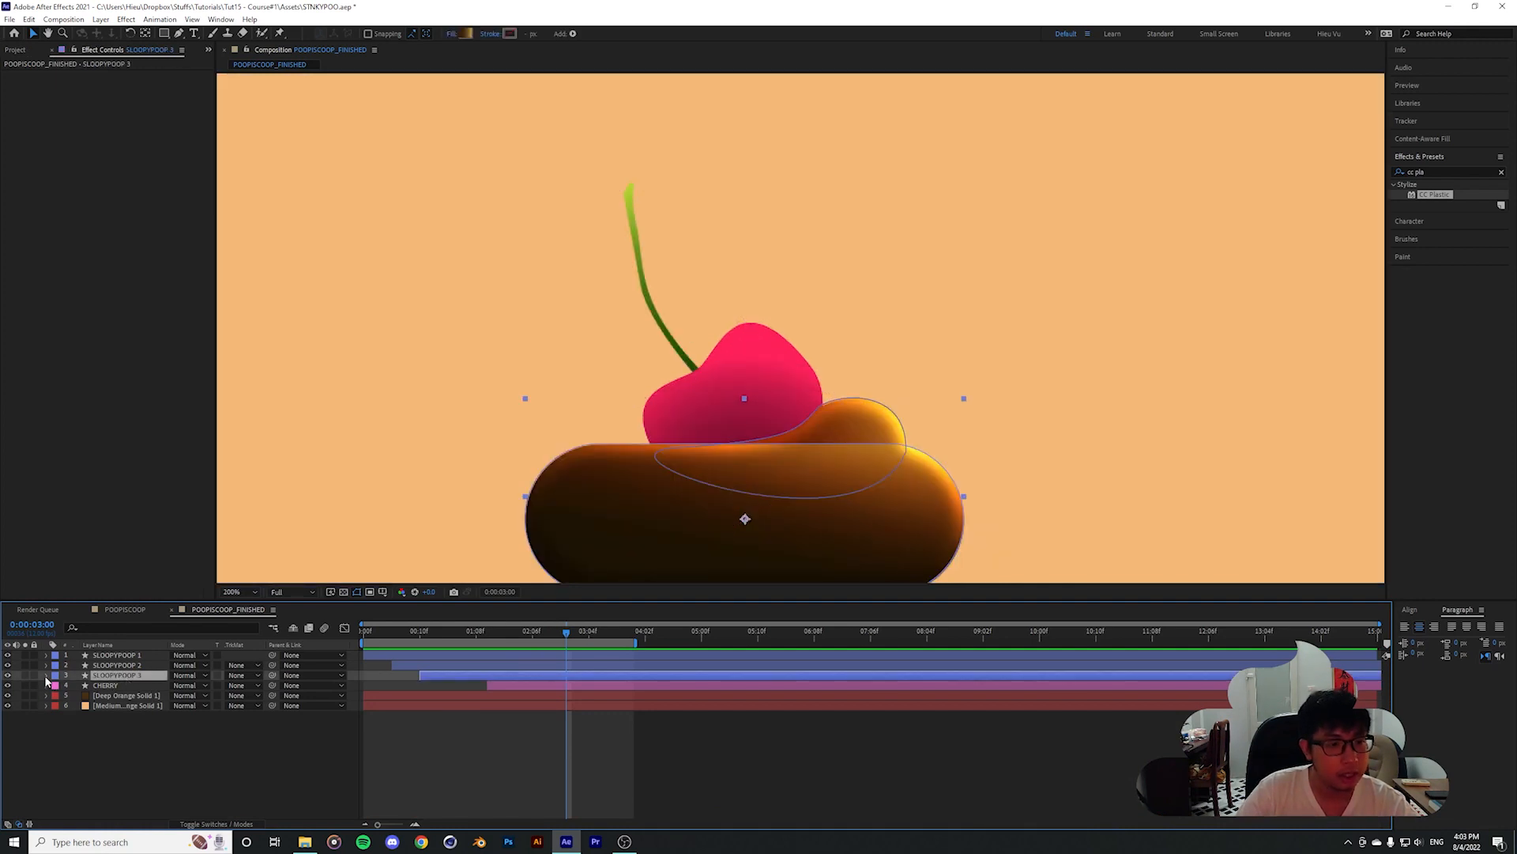
click(107, 685)
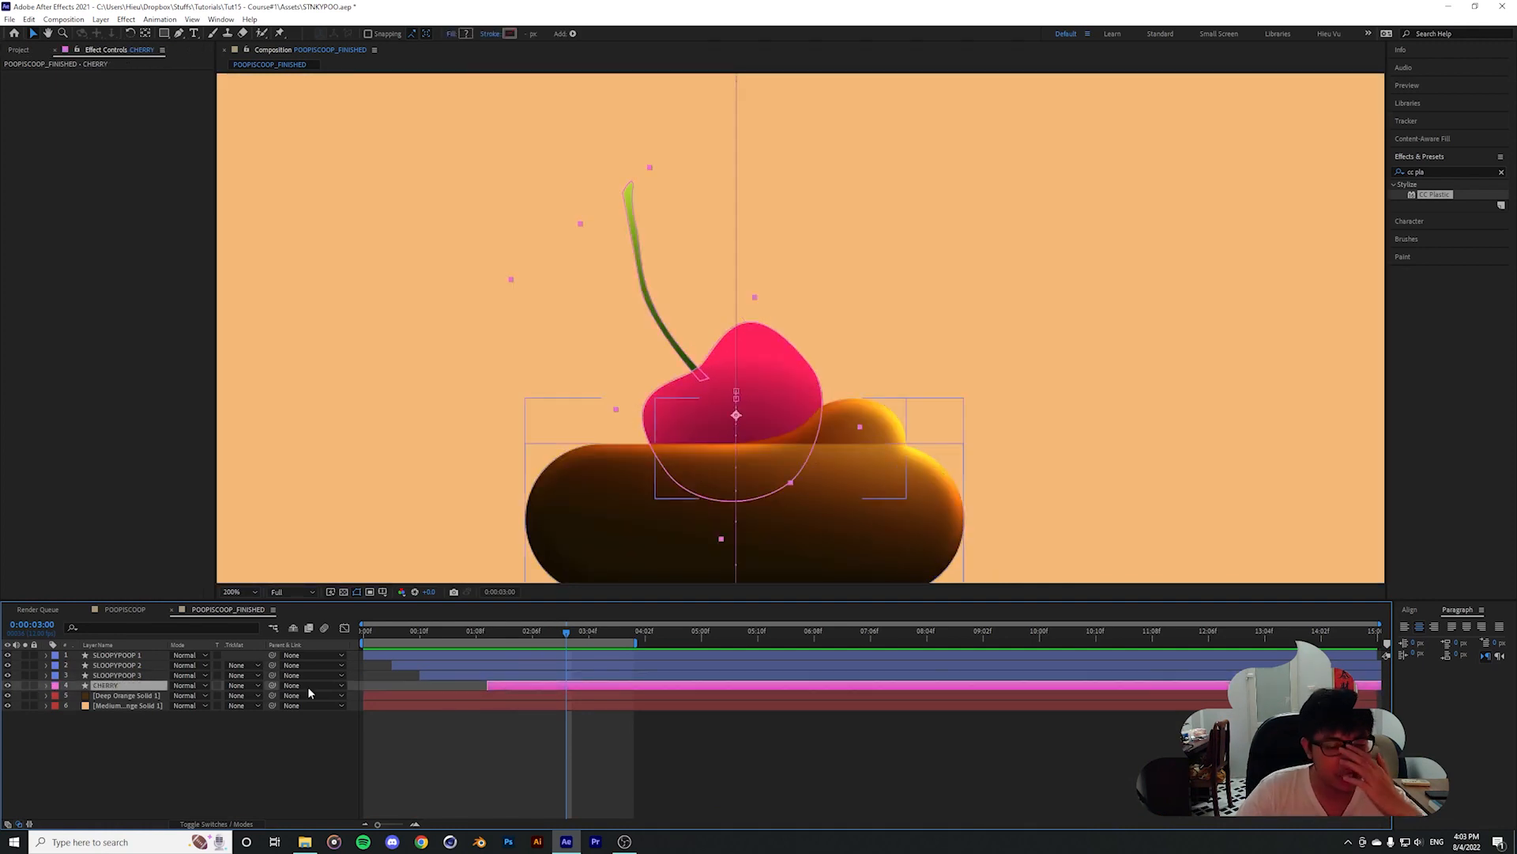
click(107, 677)
scroll(904, 405, down, 1)
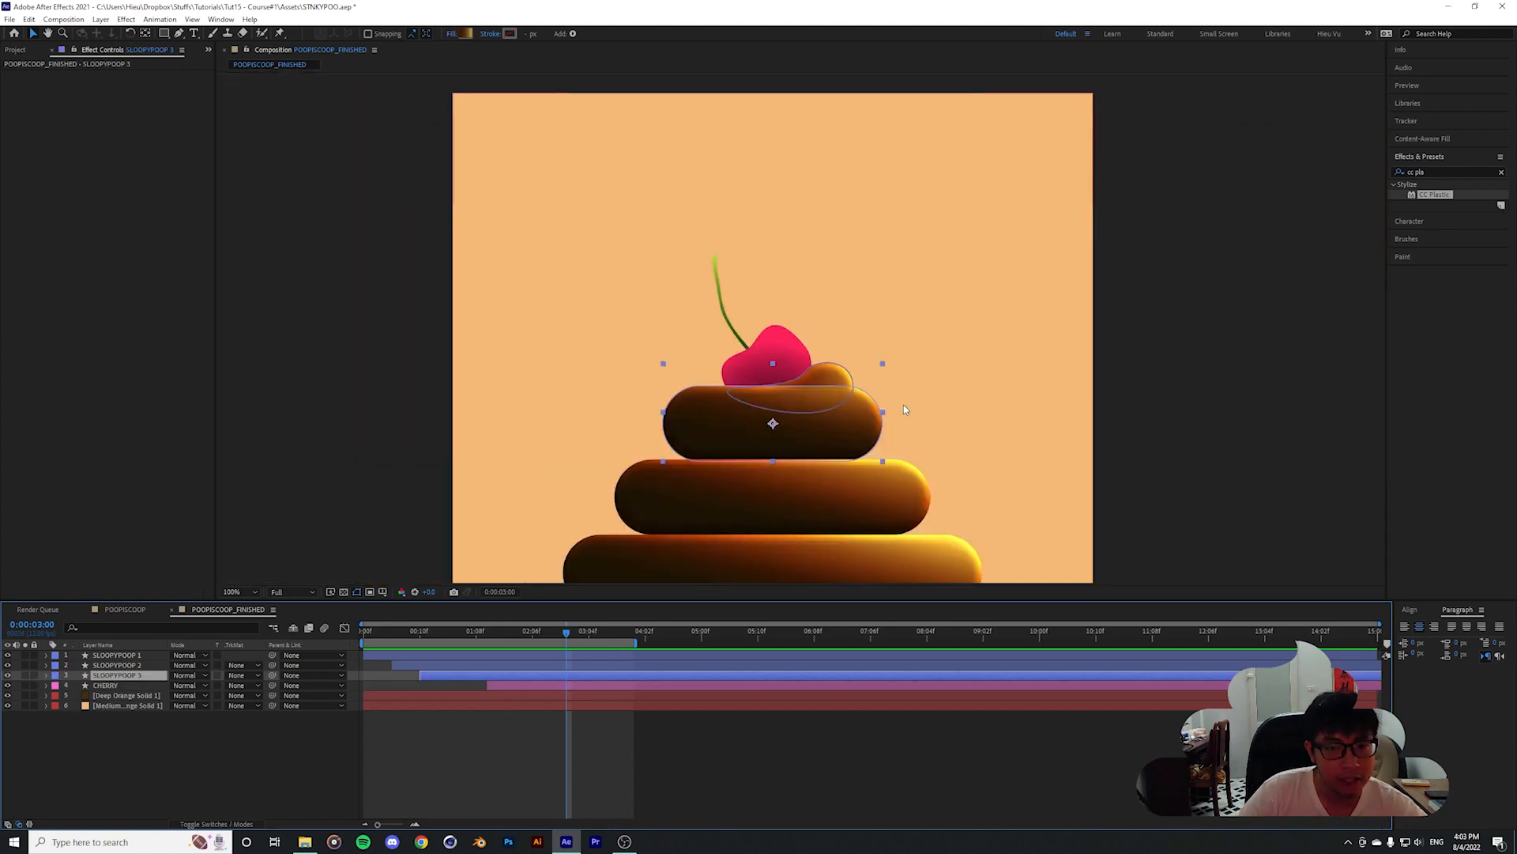
scroll(783, 453, up, 1)
click(45, 677)
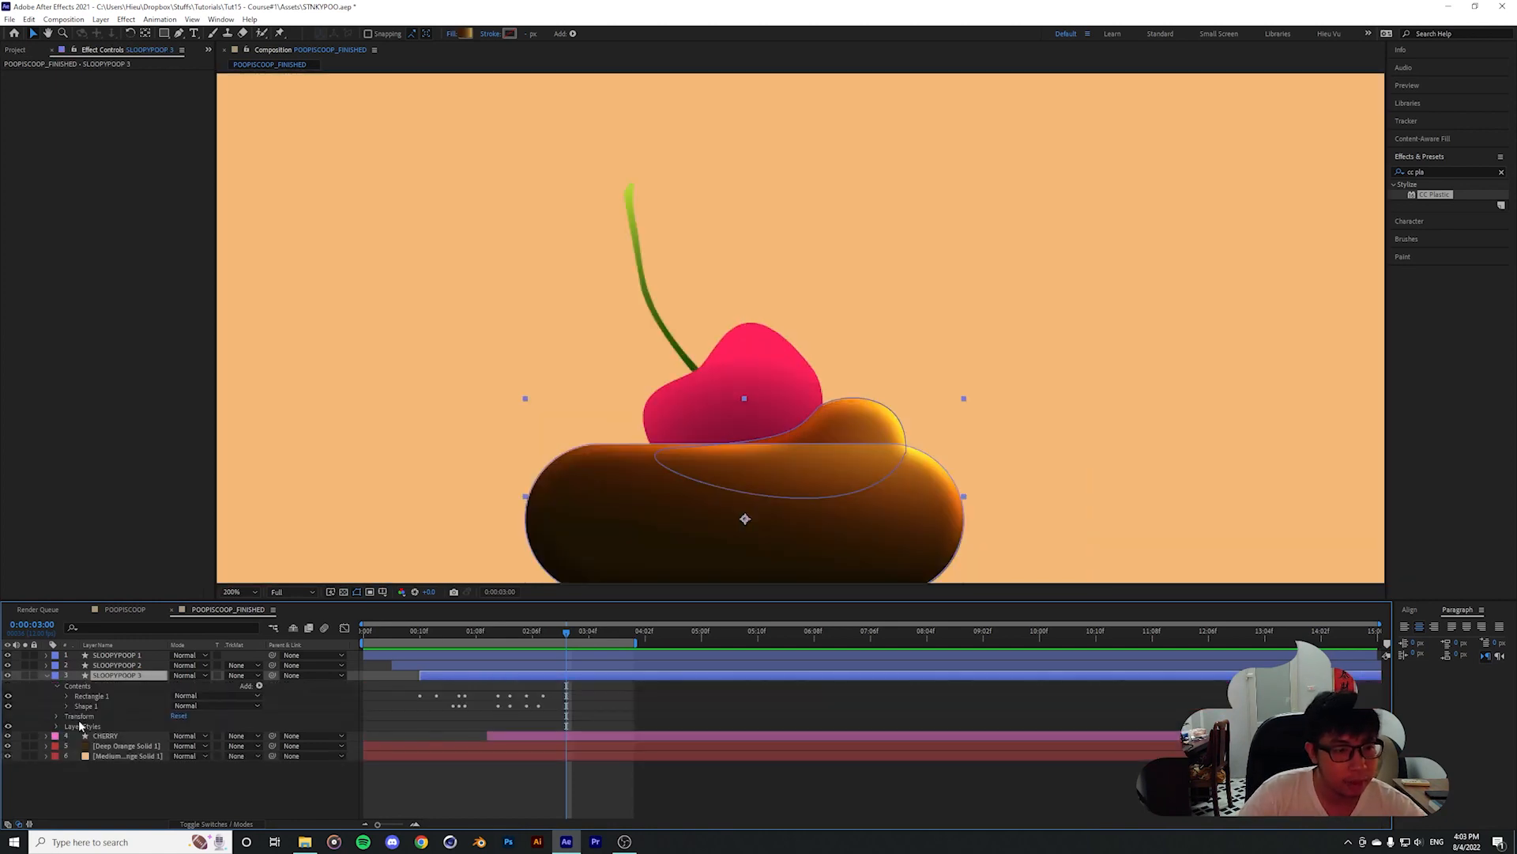
click(46, 676)
click(106, 684)
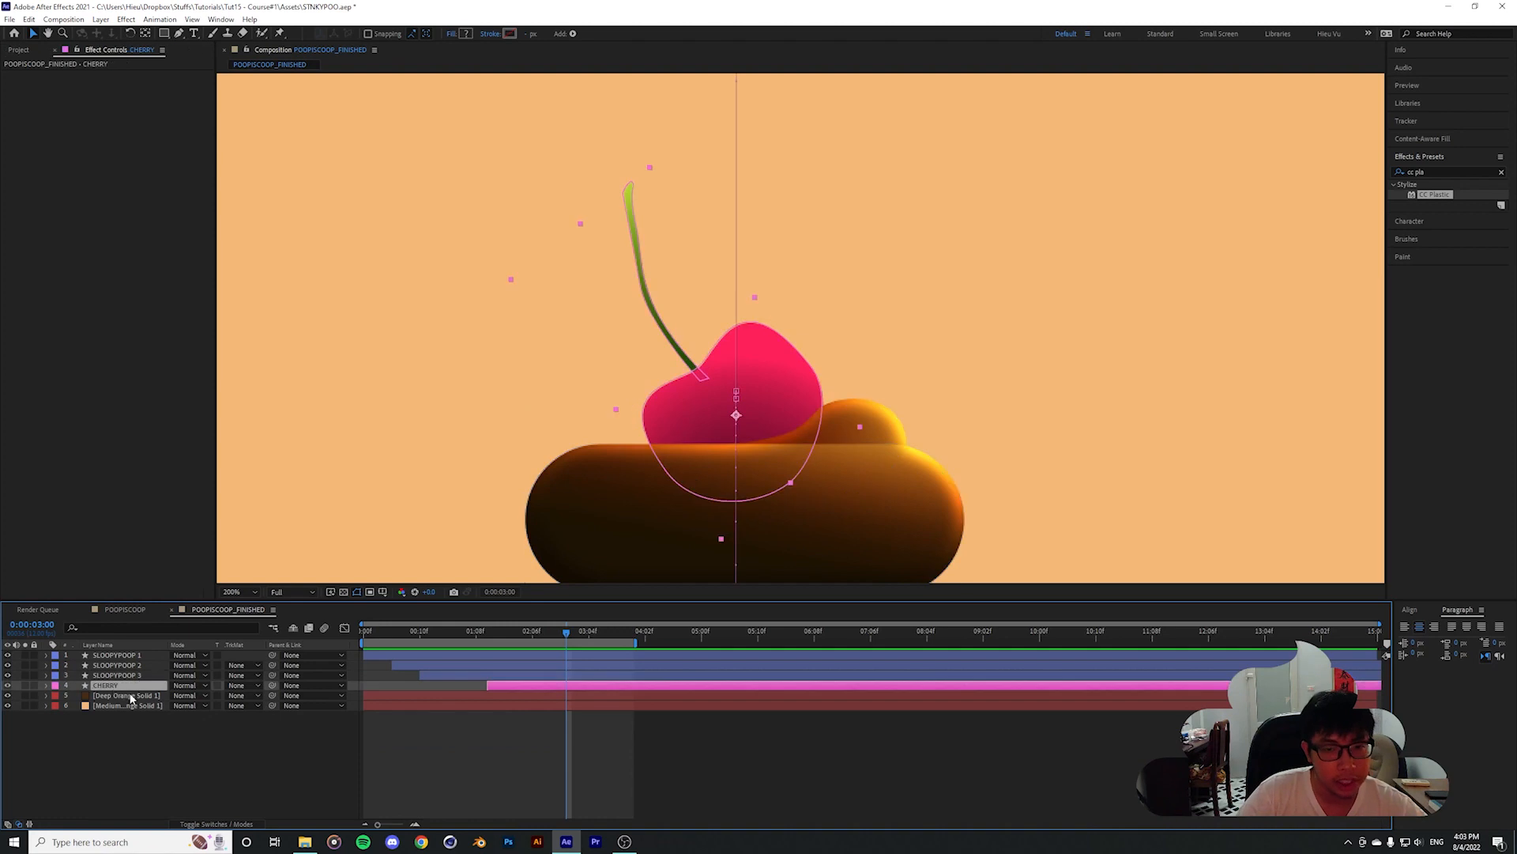
click(143, 753)
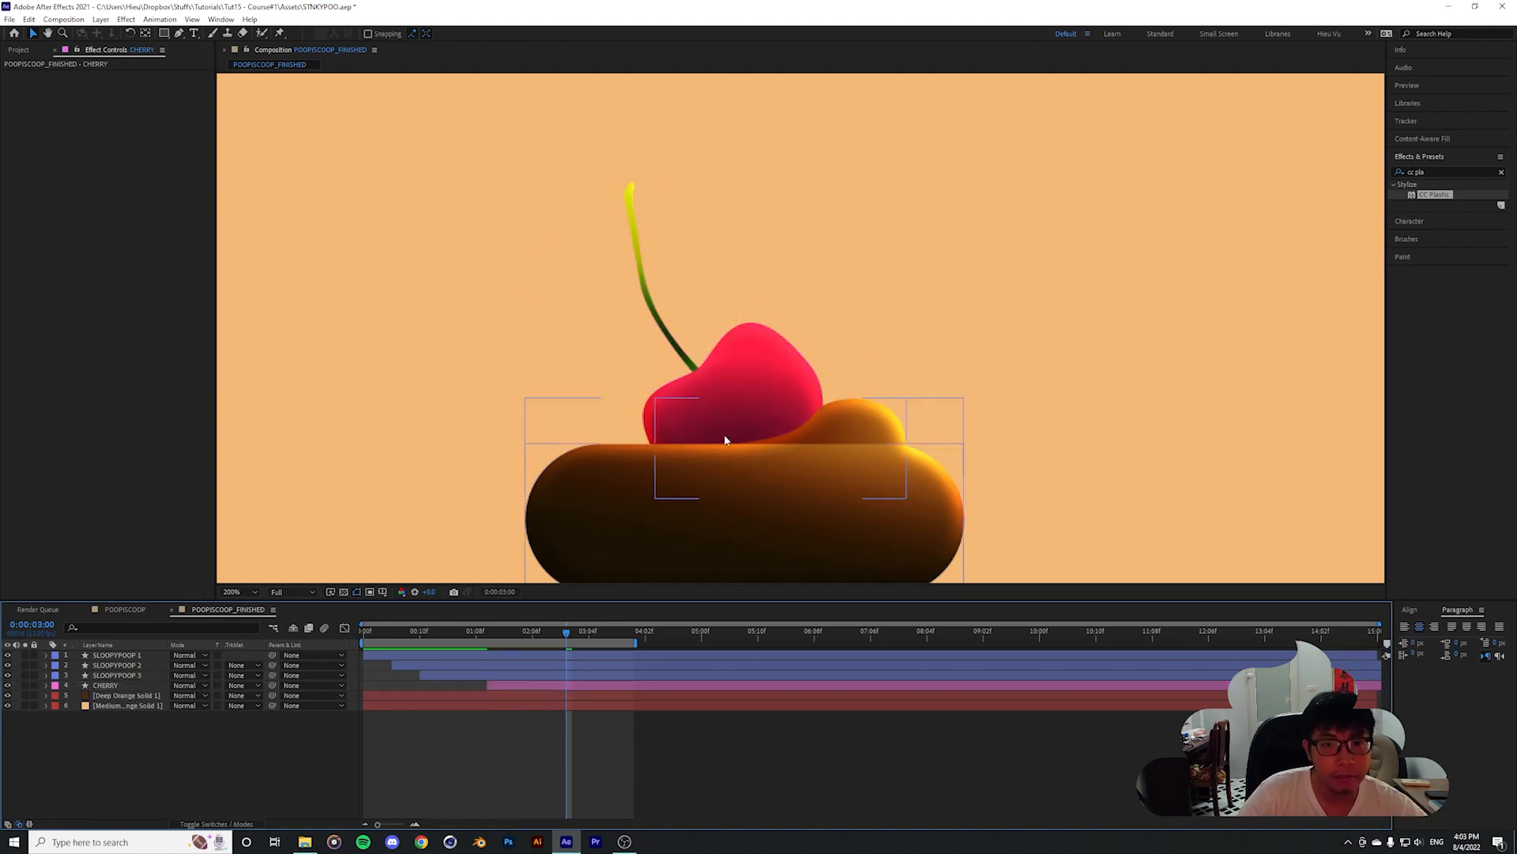
Expand the CHERRY layer's properties down to its pasted Layer Styles
click(106, 685)
click(46, 684)
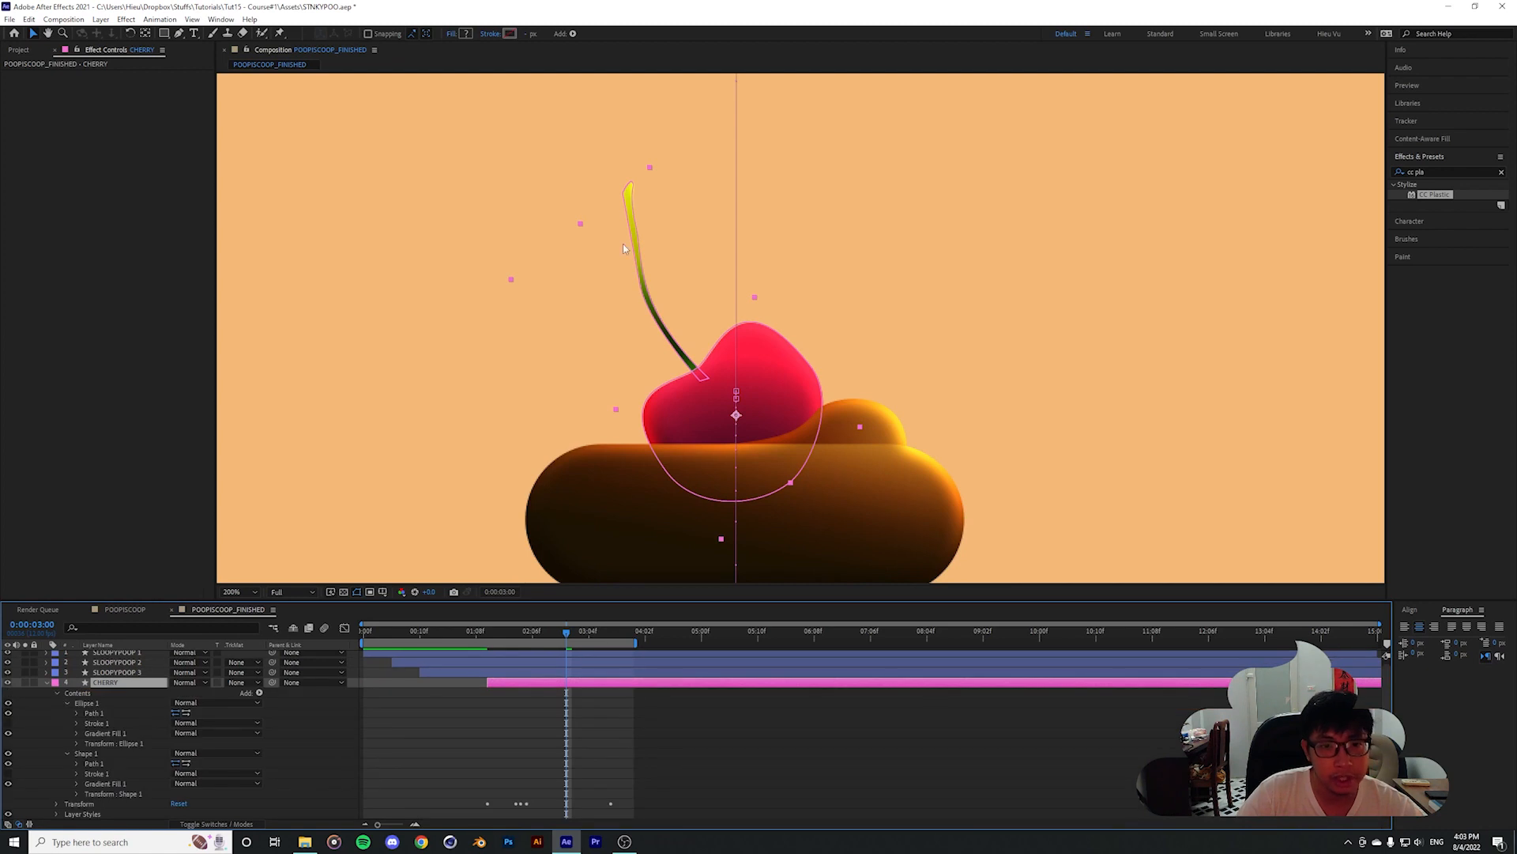
click(379, 741)
scroll(111, 710, down, 1)
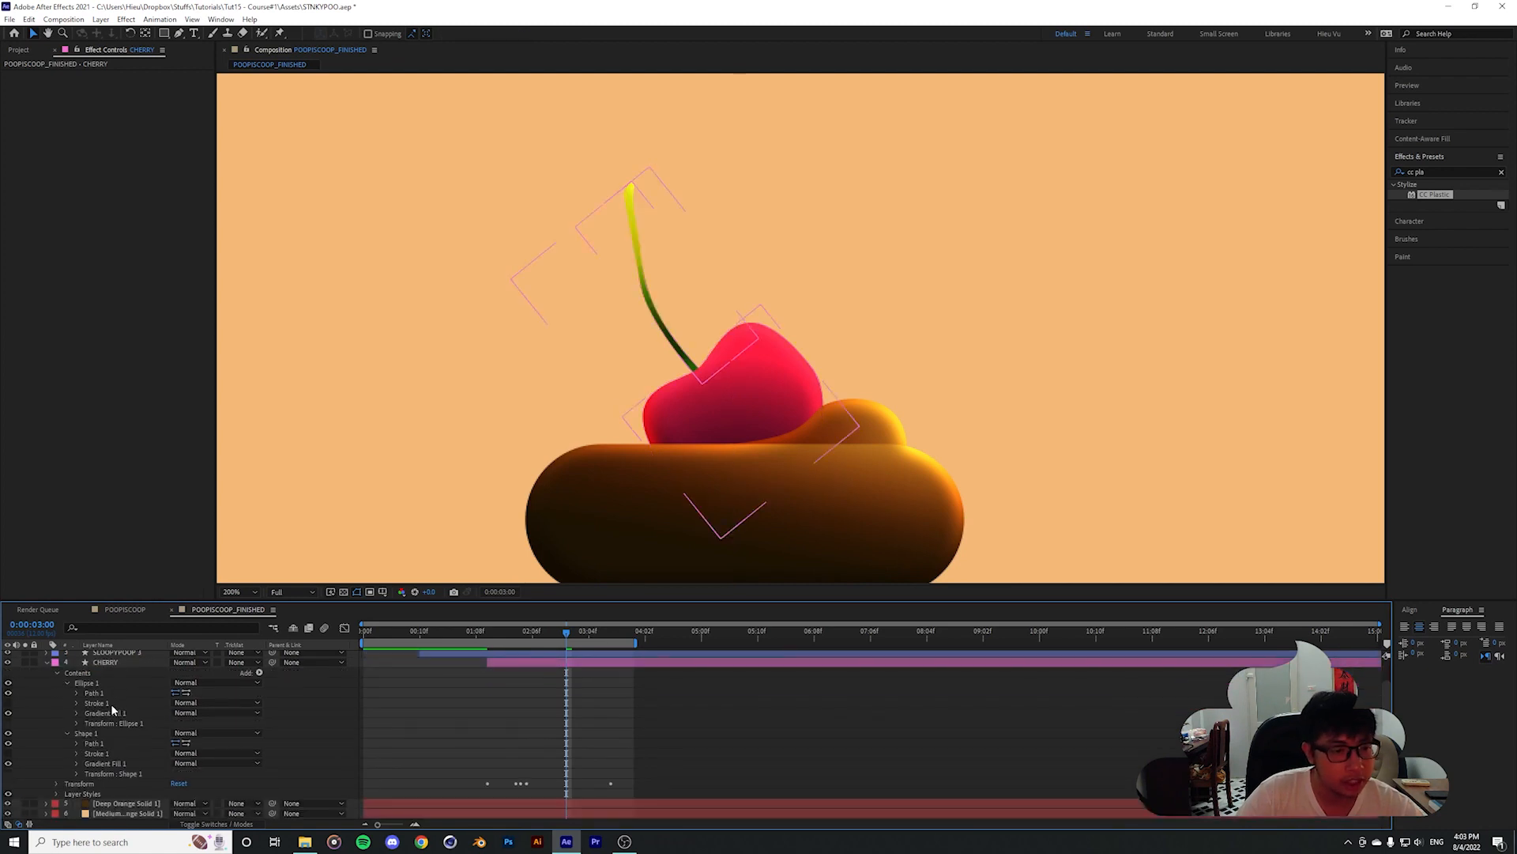
Set the CHERRY layer's Inner Shadow color to a dark magenta while viewing the cherry at 0:00:02:07
click(56, 794)
scroll(742, 362, up, 2)
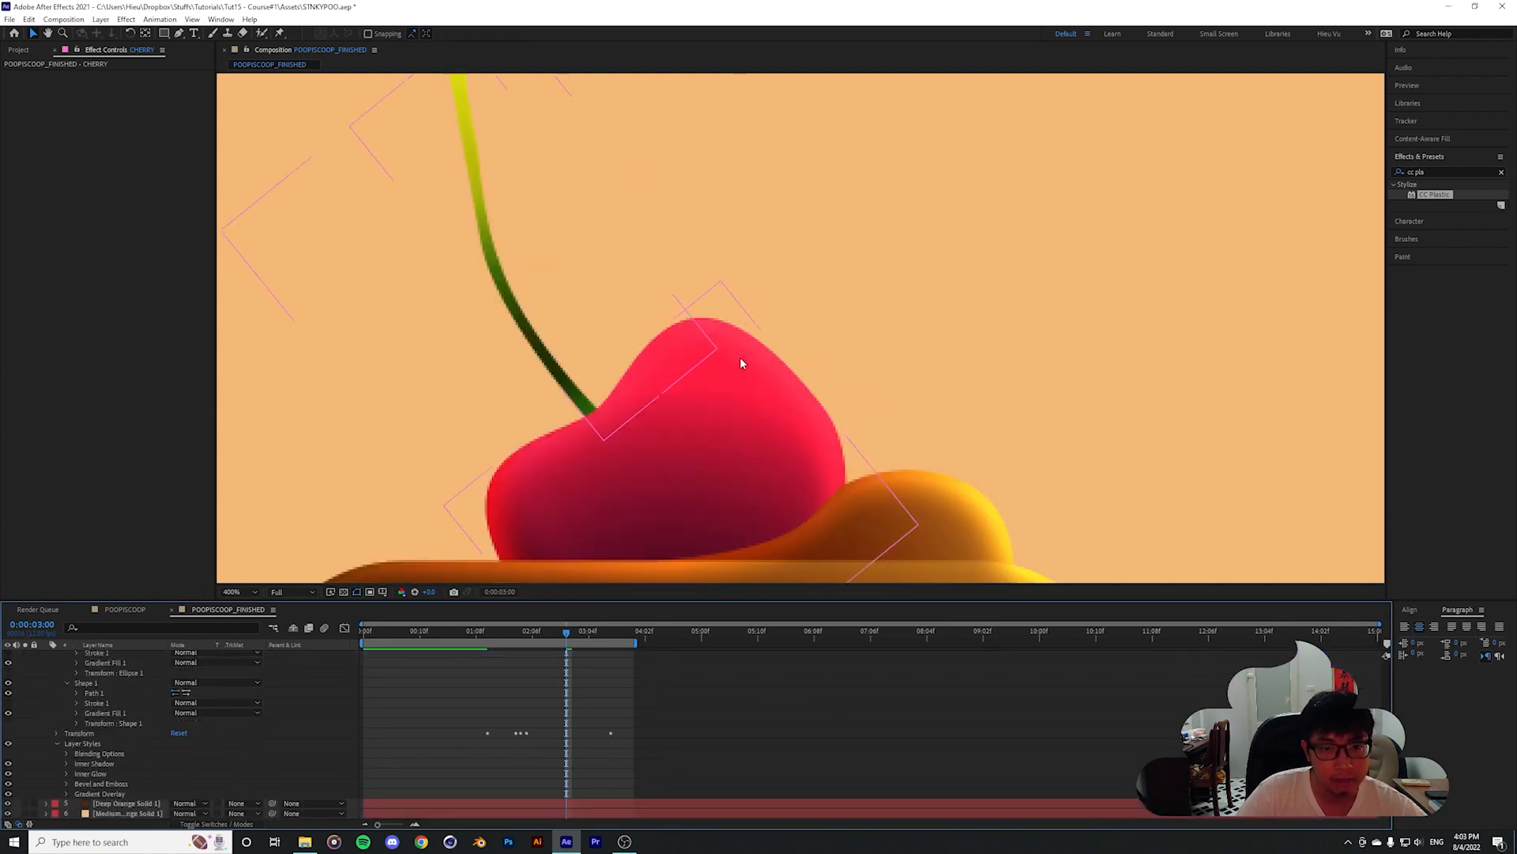
drag(567, 634, 538, 632)
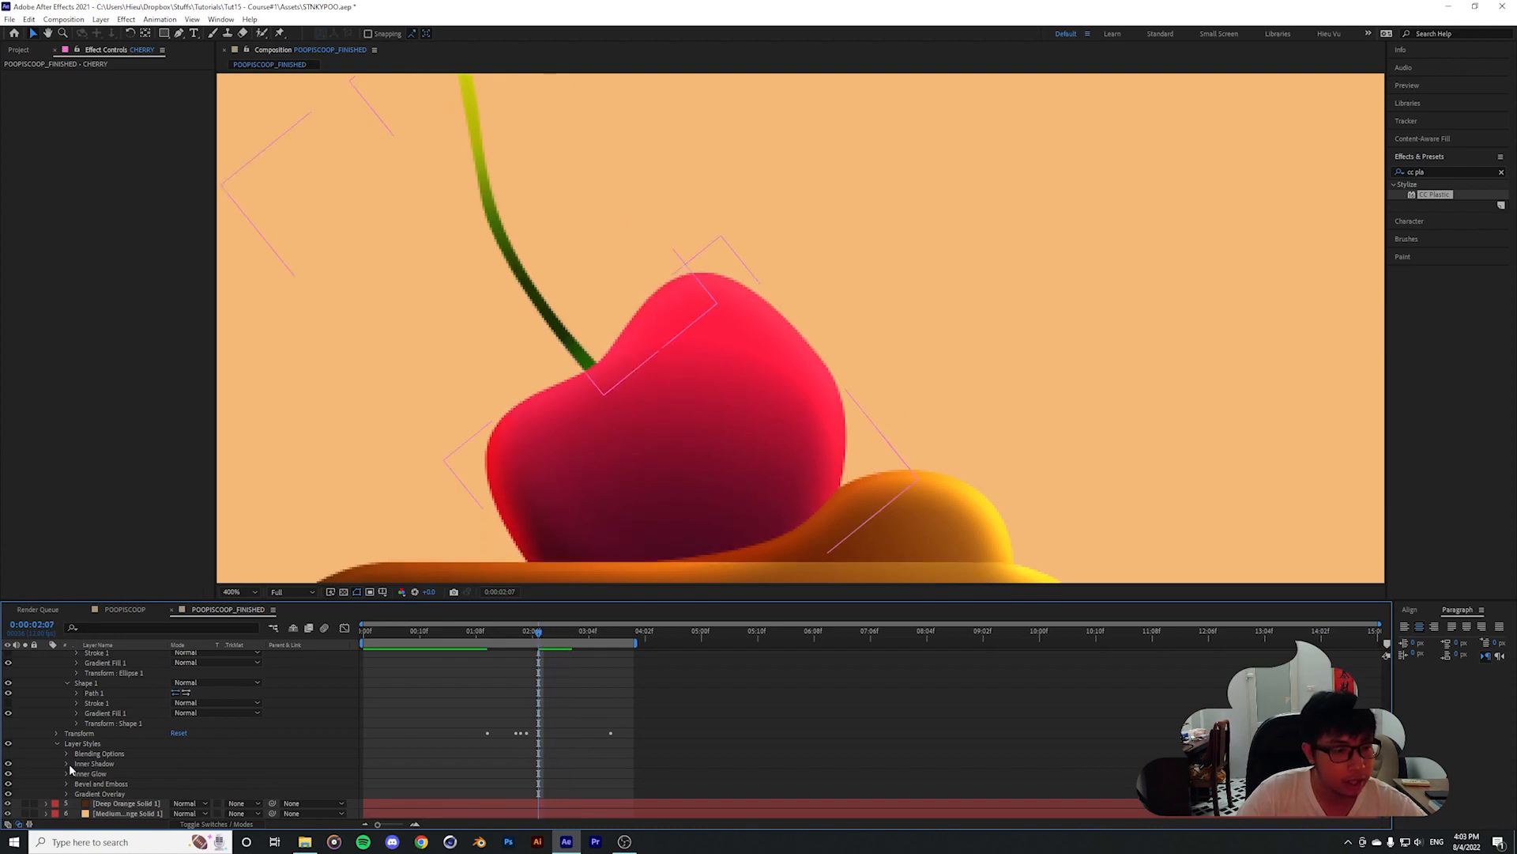
click(87, 764)
click(66, 764)
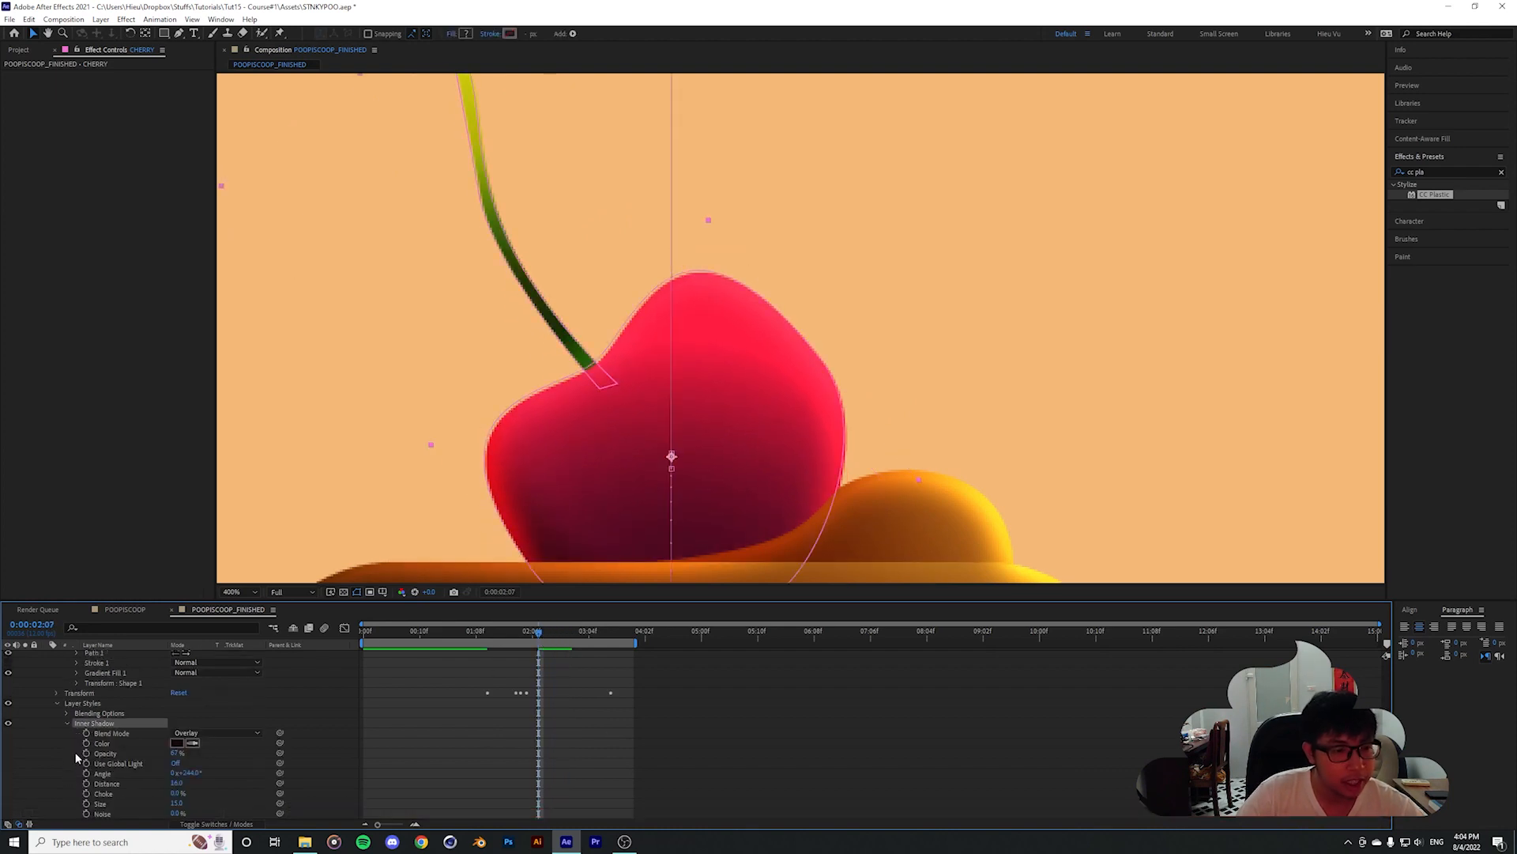
click(177, 743)
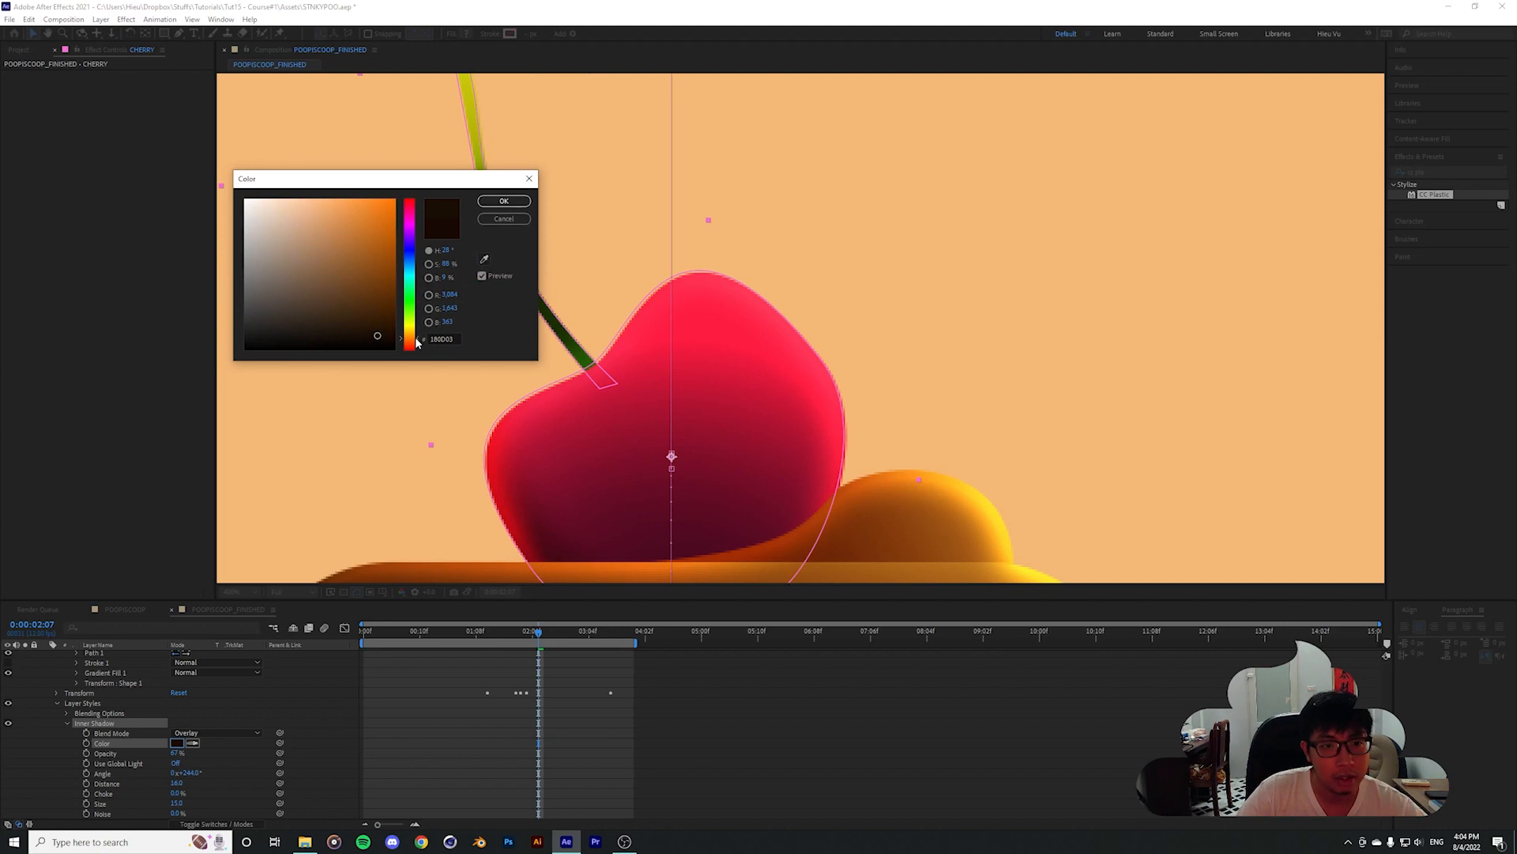
drag(417, 341, 420, 211)
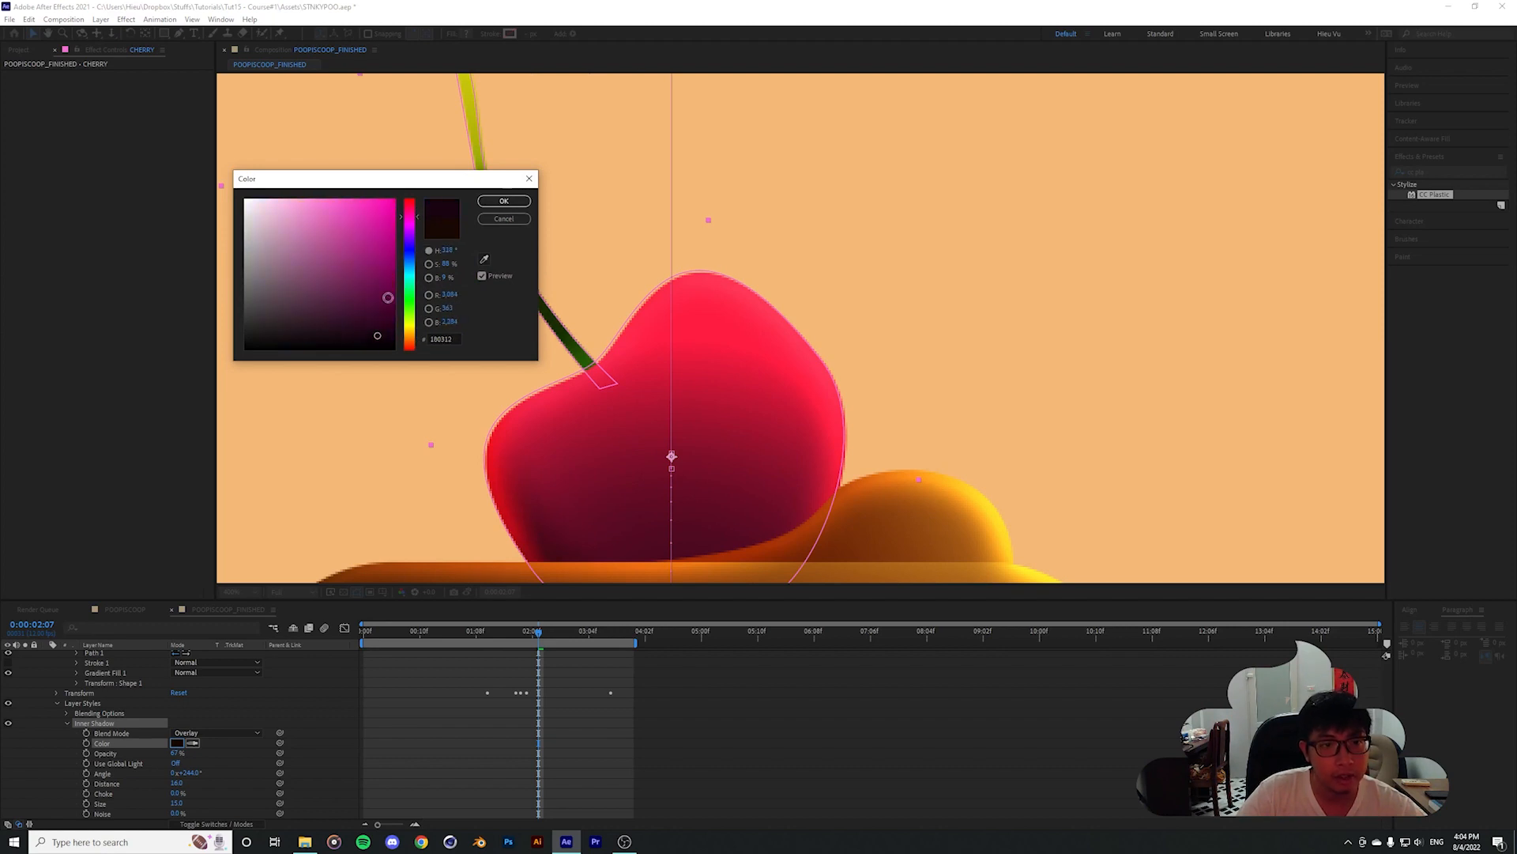
drag(388, 297, 386, 316)
click(520, 200)
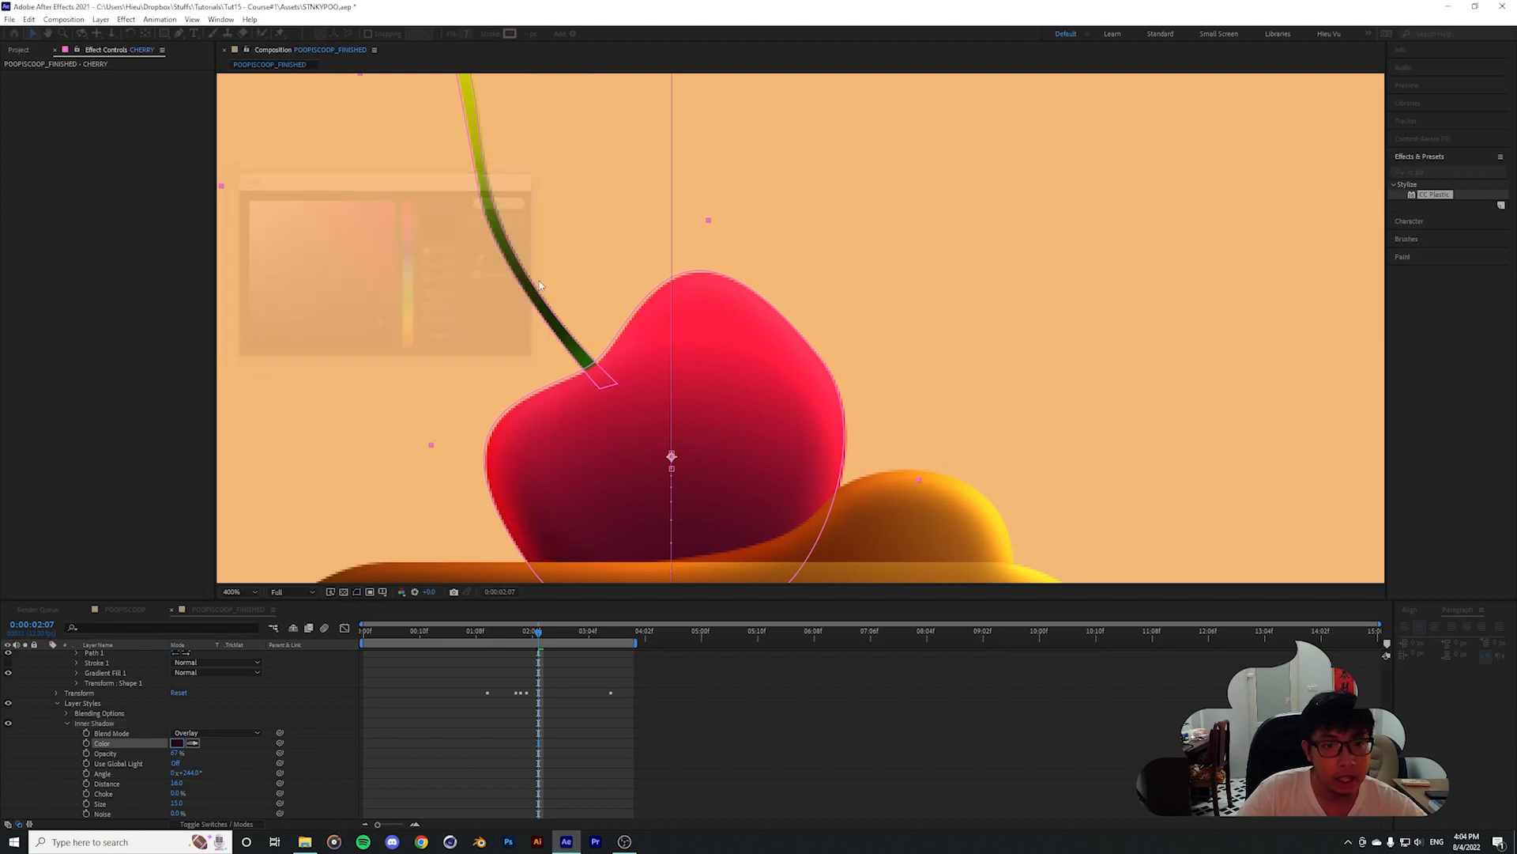
scroll(136, 742, down, 1)
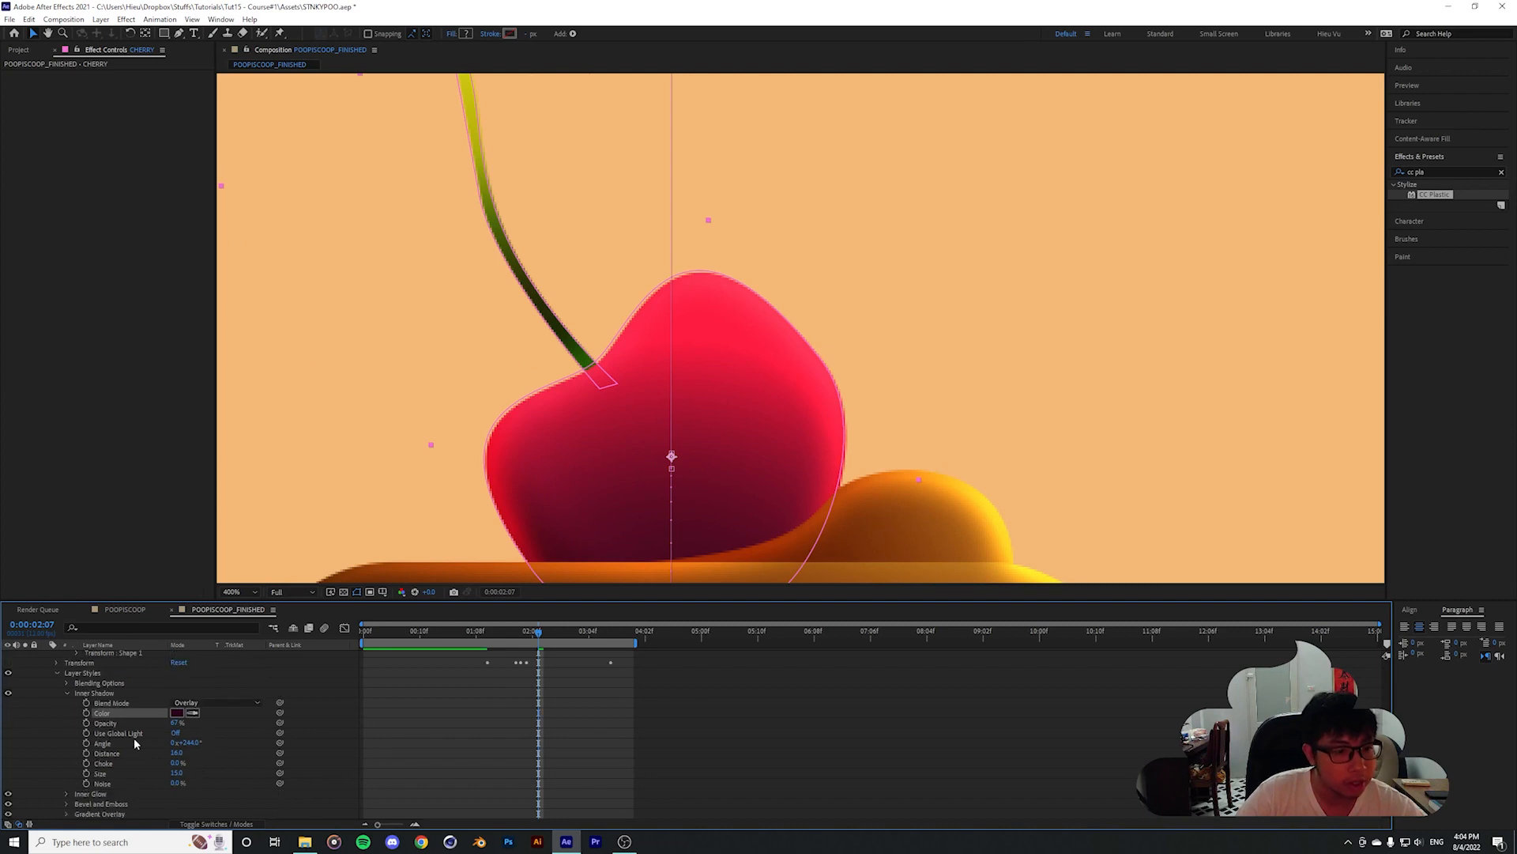
Change the Inner Glow color of the CHERRY layer to a very pale light blue
click(68, 693)
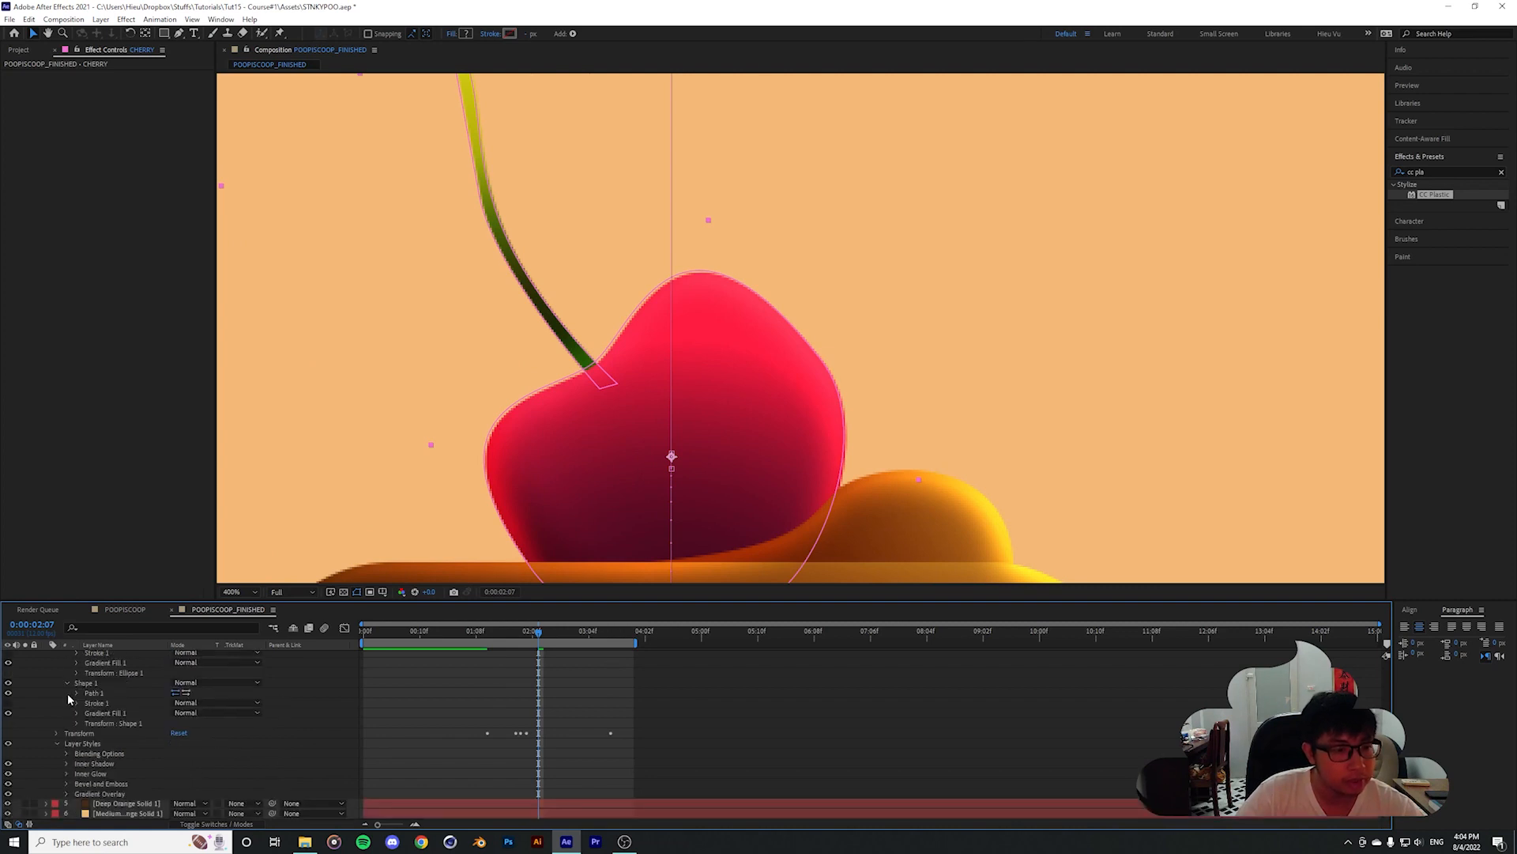
click(66, 772)
click(188, 734)
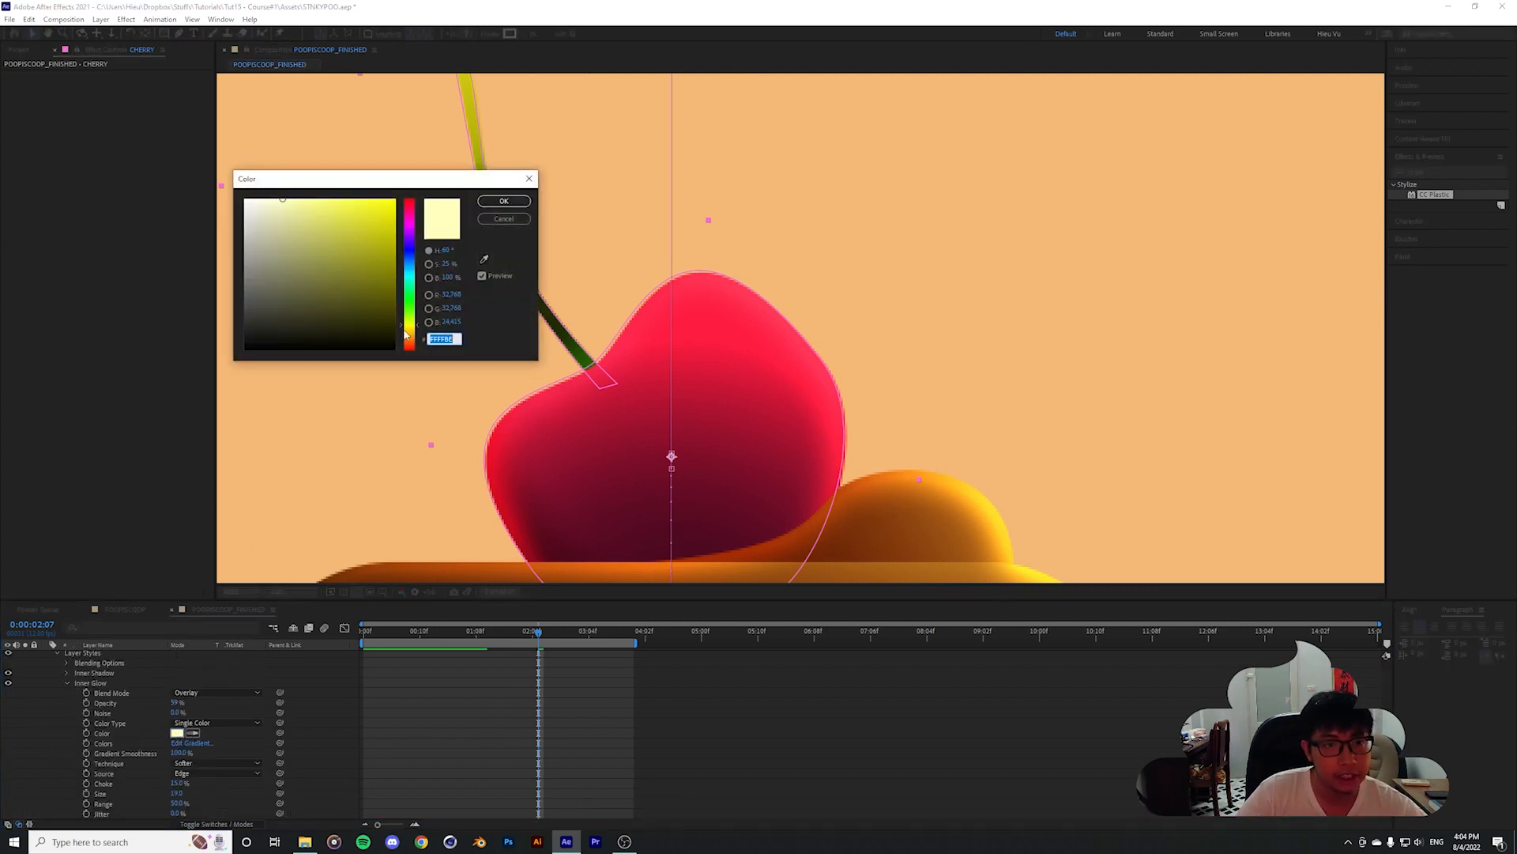
drag(405, 335, 421, 214)
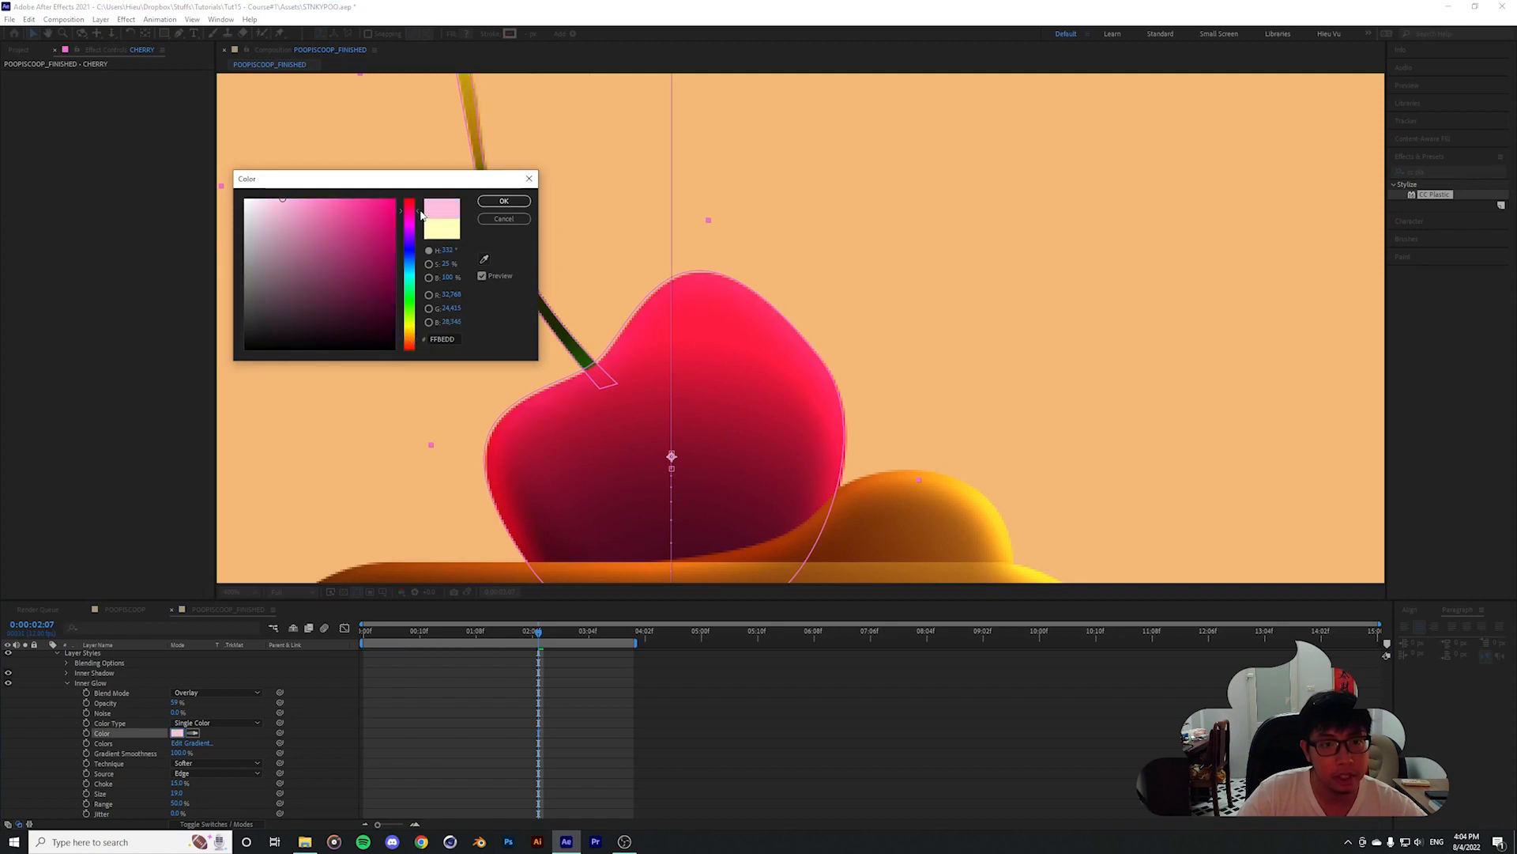
drag(284, 202, 261, 189)
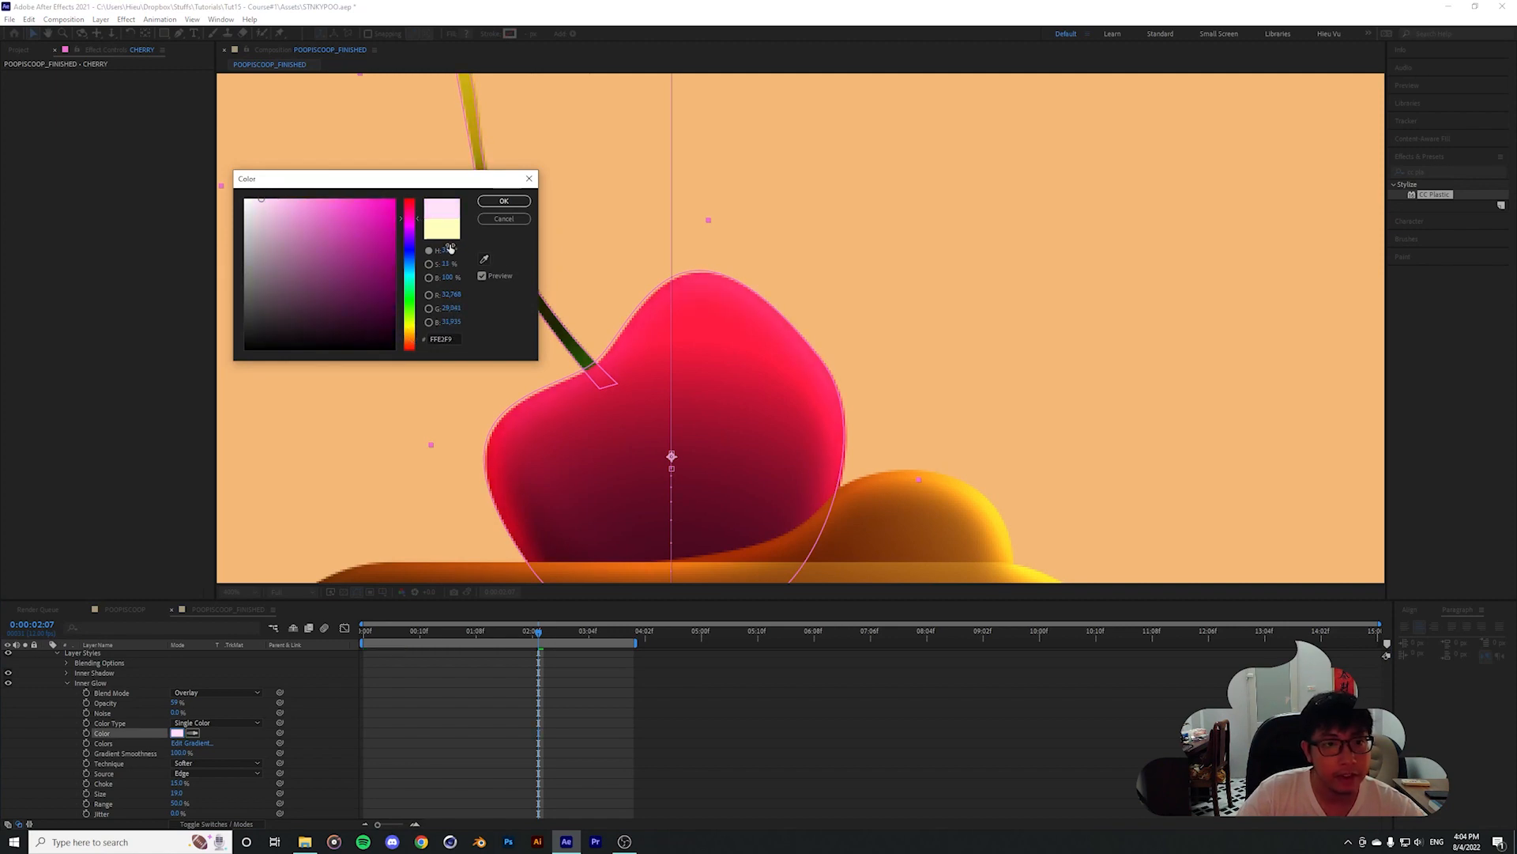
drag(422, 290, 424, 274)
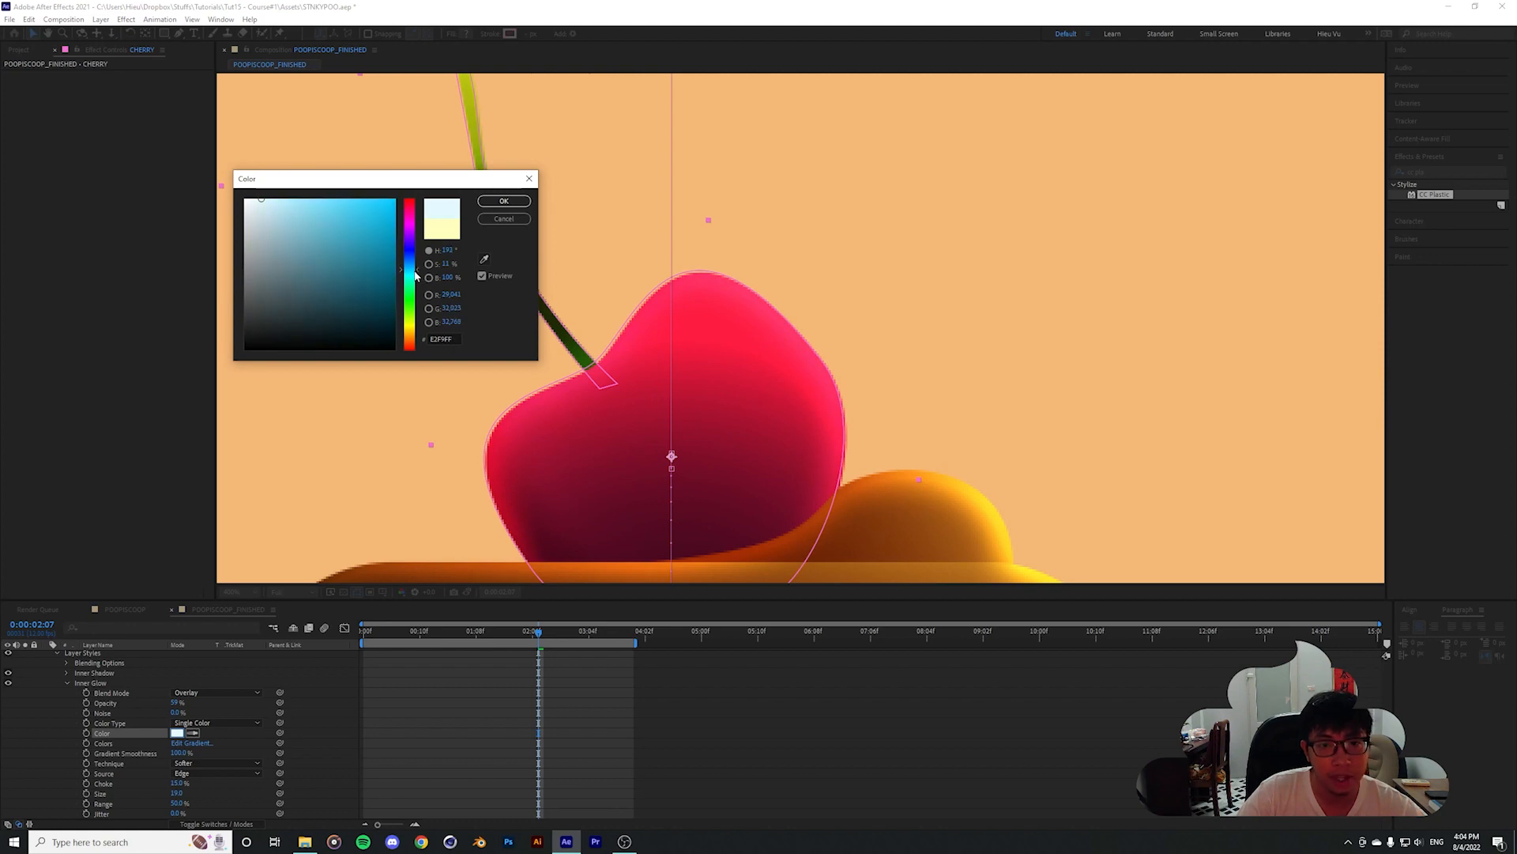
click(503, 201)
scroll(767, 408, down, 2)
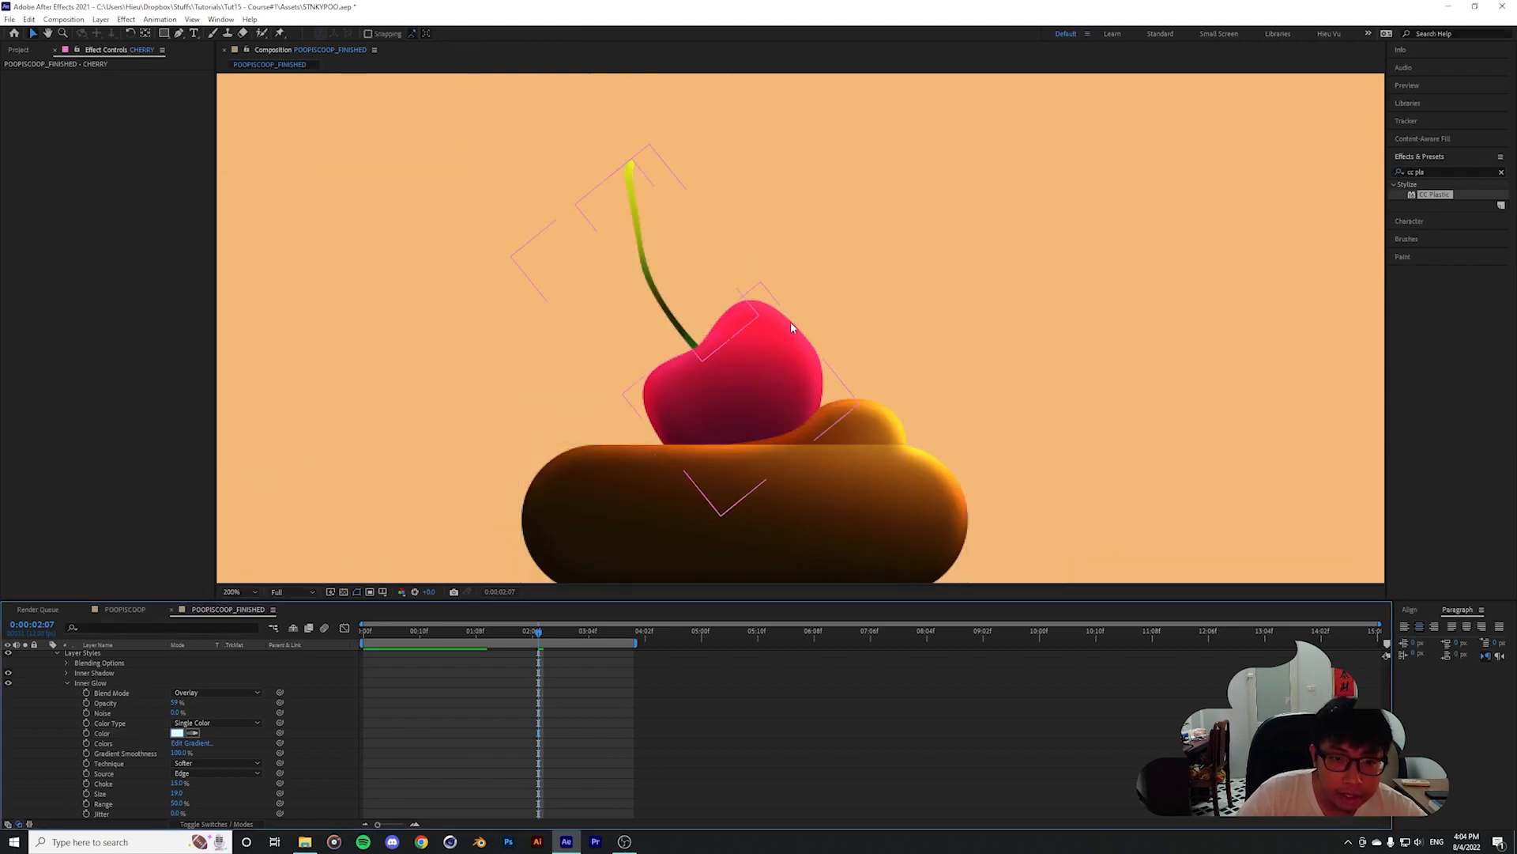
scroll(741, 373, up, 2)
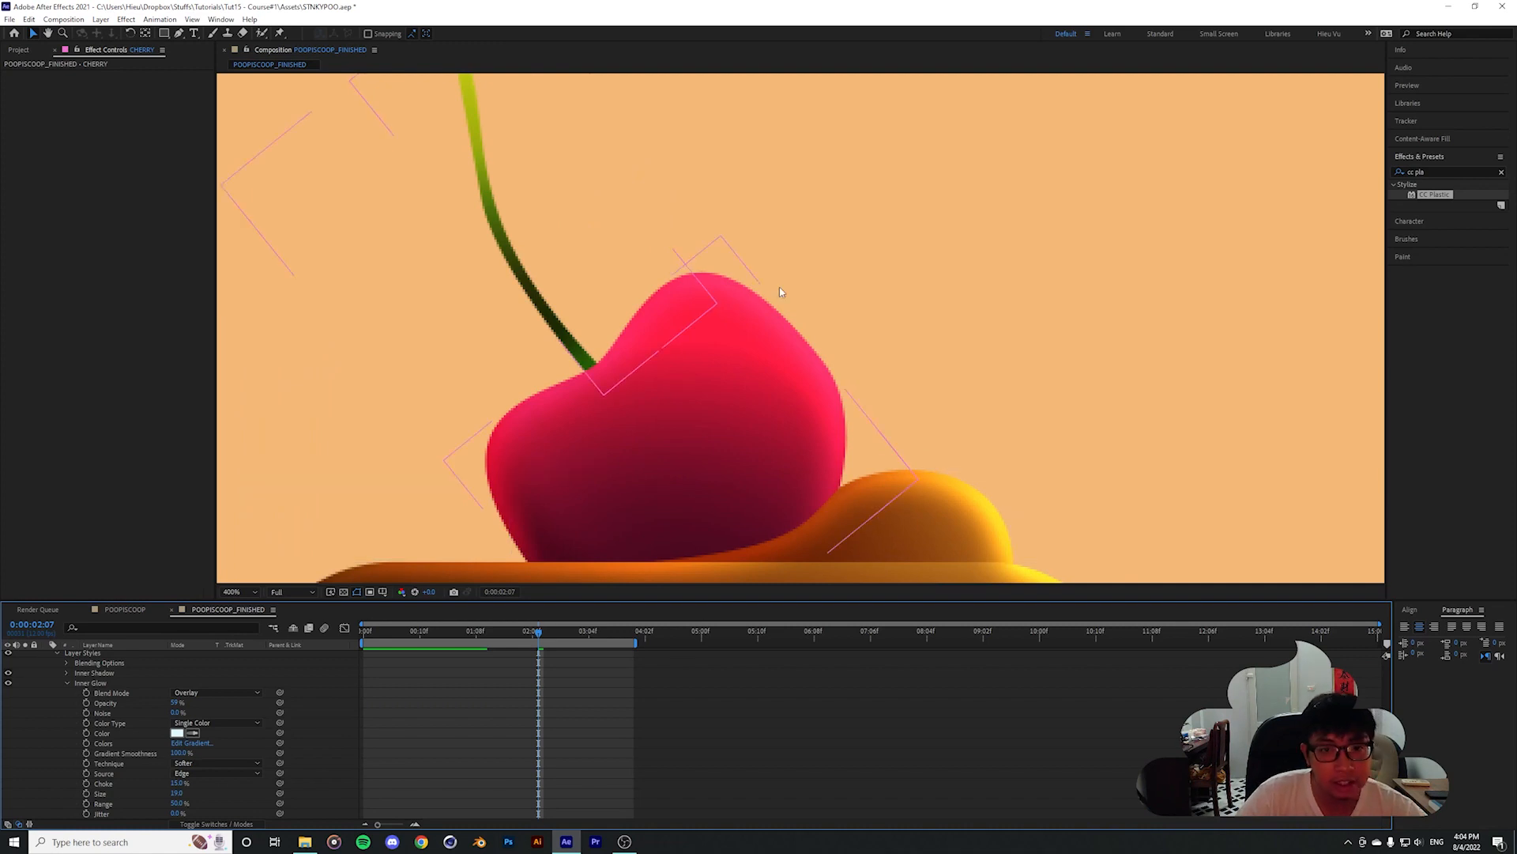
Change the Bevel and Emboss highlight color of the CHERRY layer to a light pink
click(67, 683)
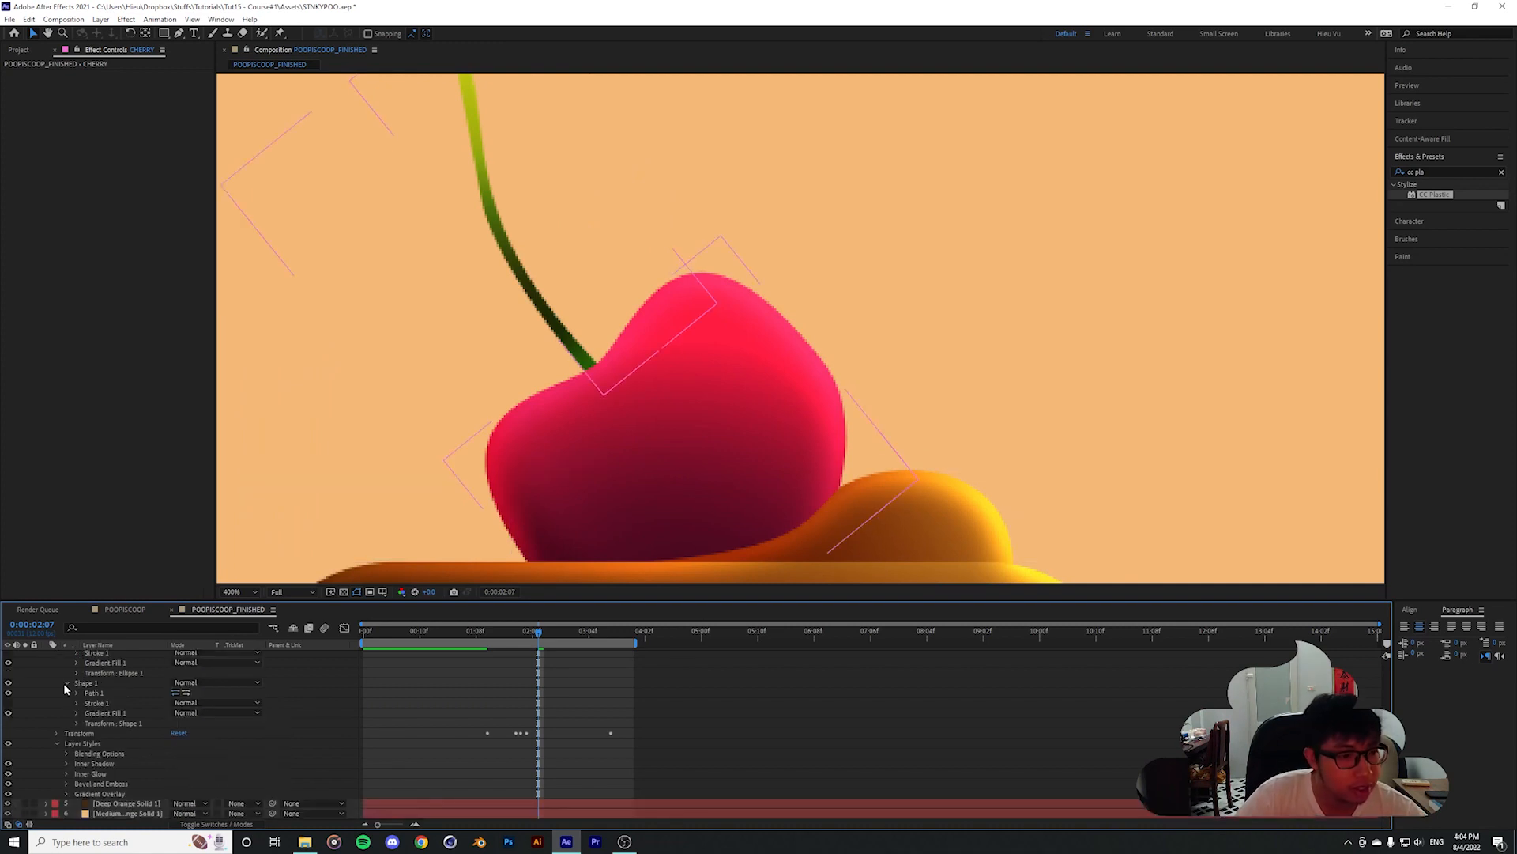
click(90, 784)
click(66, 783)
scroll(124, 781, down, 5)
click(177, 743)
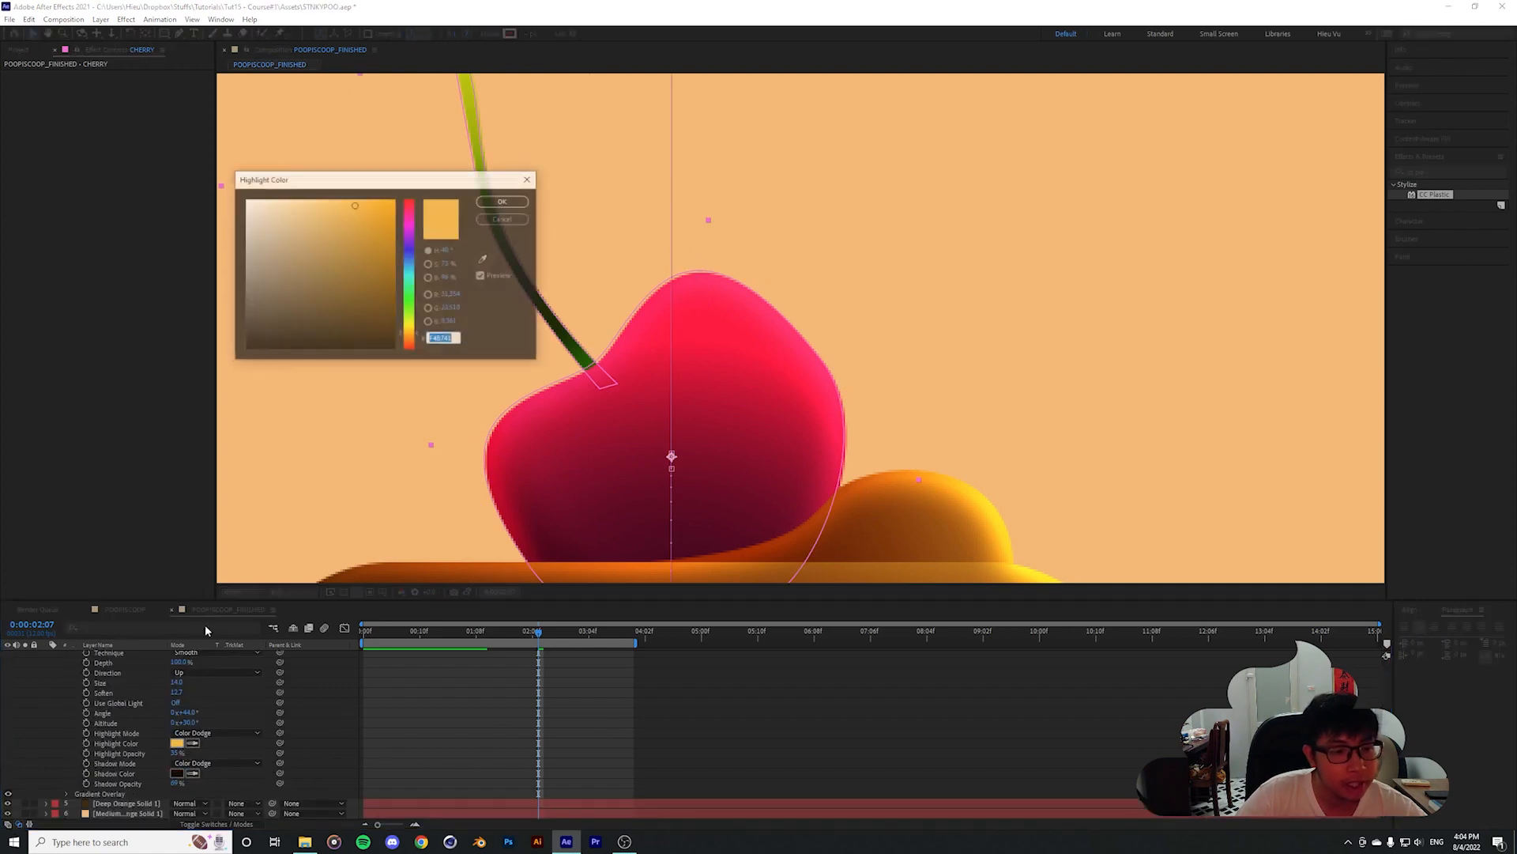
mouse_move(410, 334)
mouse_down()
mouse_move(412, 221)
mouse_move(285, 202)
mouse_up()
click(347, 224)
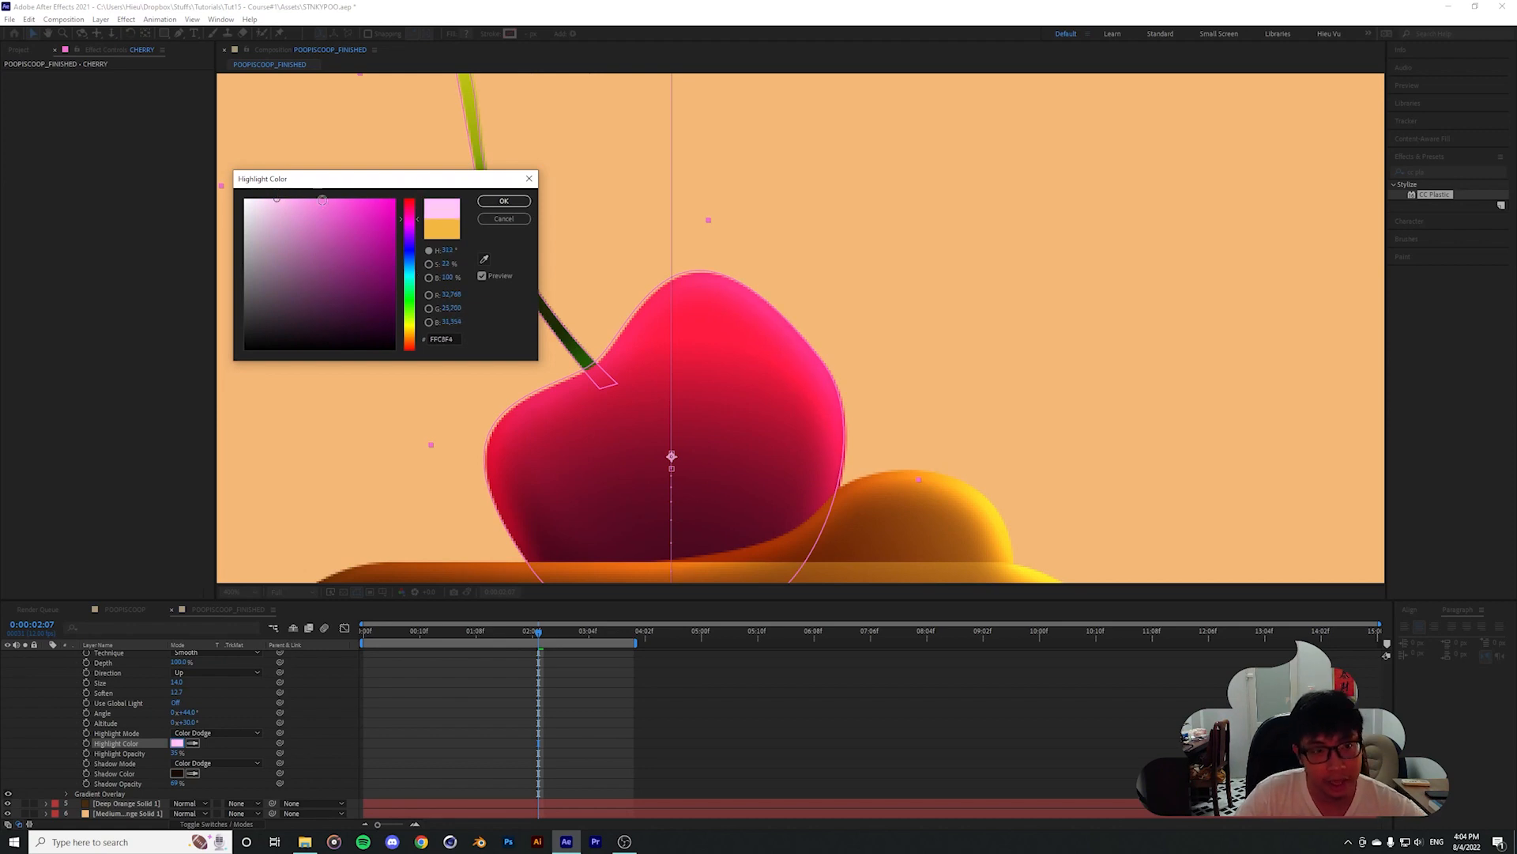
click(503, 200)
Set the Bevel and Emboss shadow color of the CHERRY layer to a very dark blue
click(177, 773)
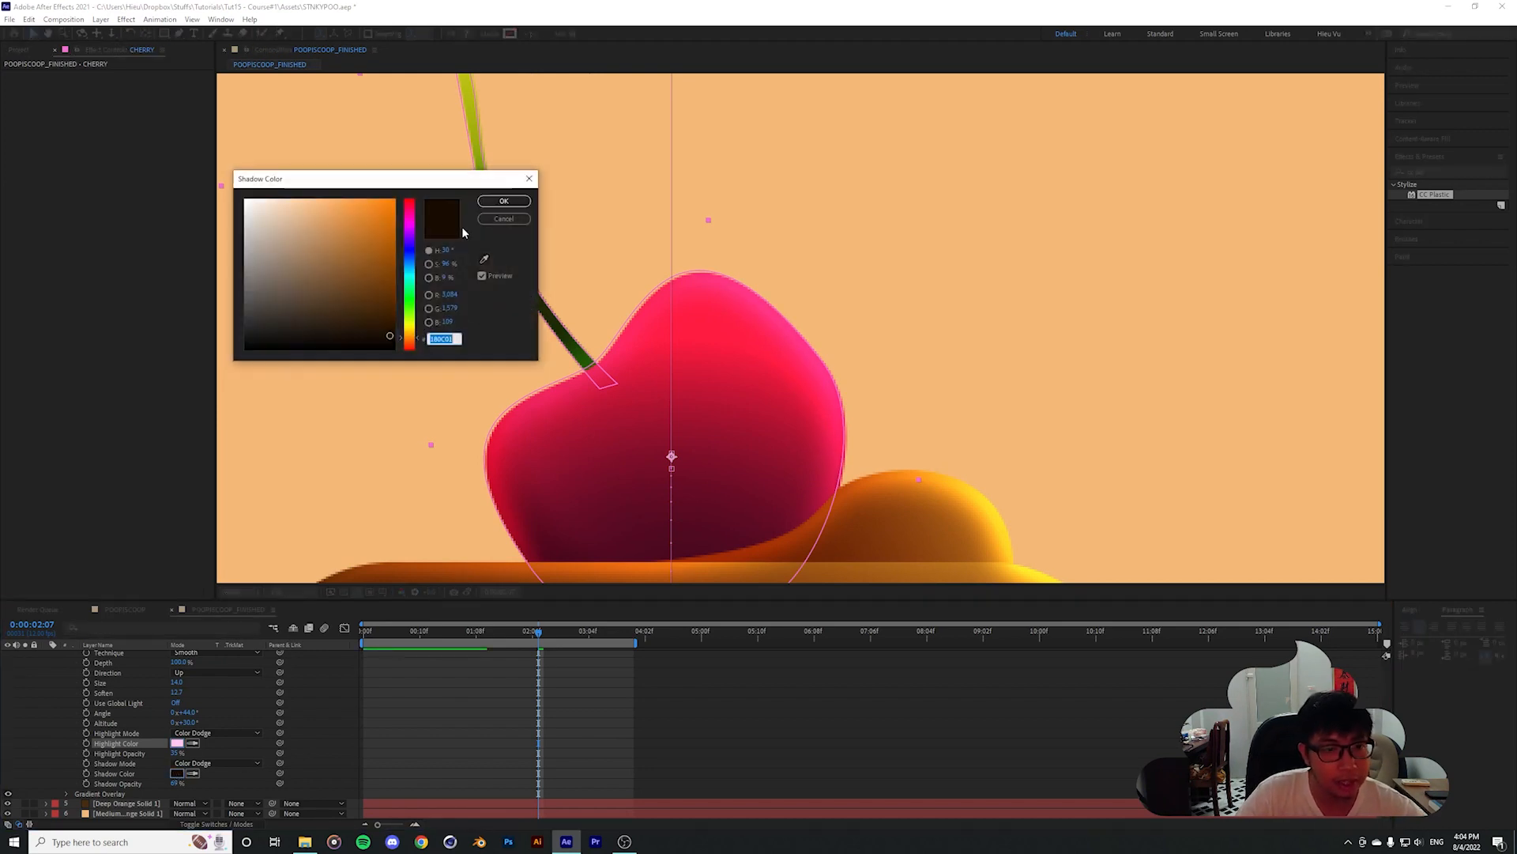
drag(406, 286, 416, 271)
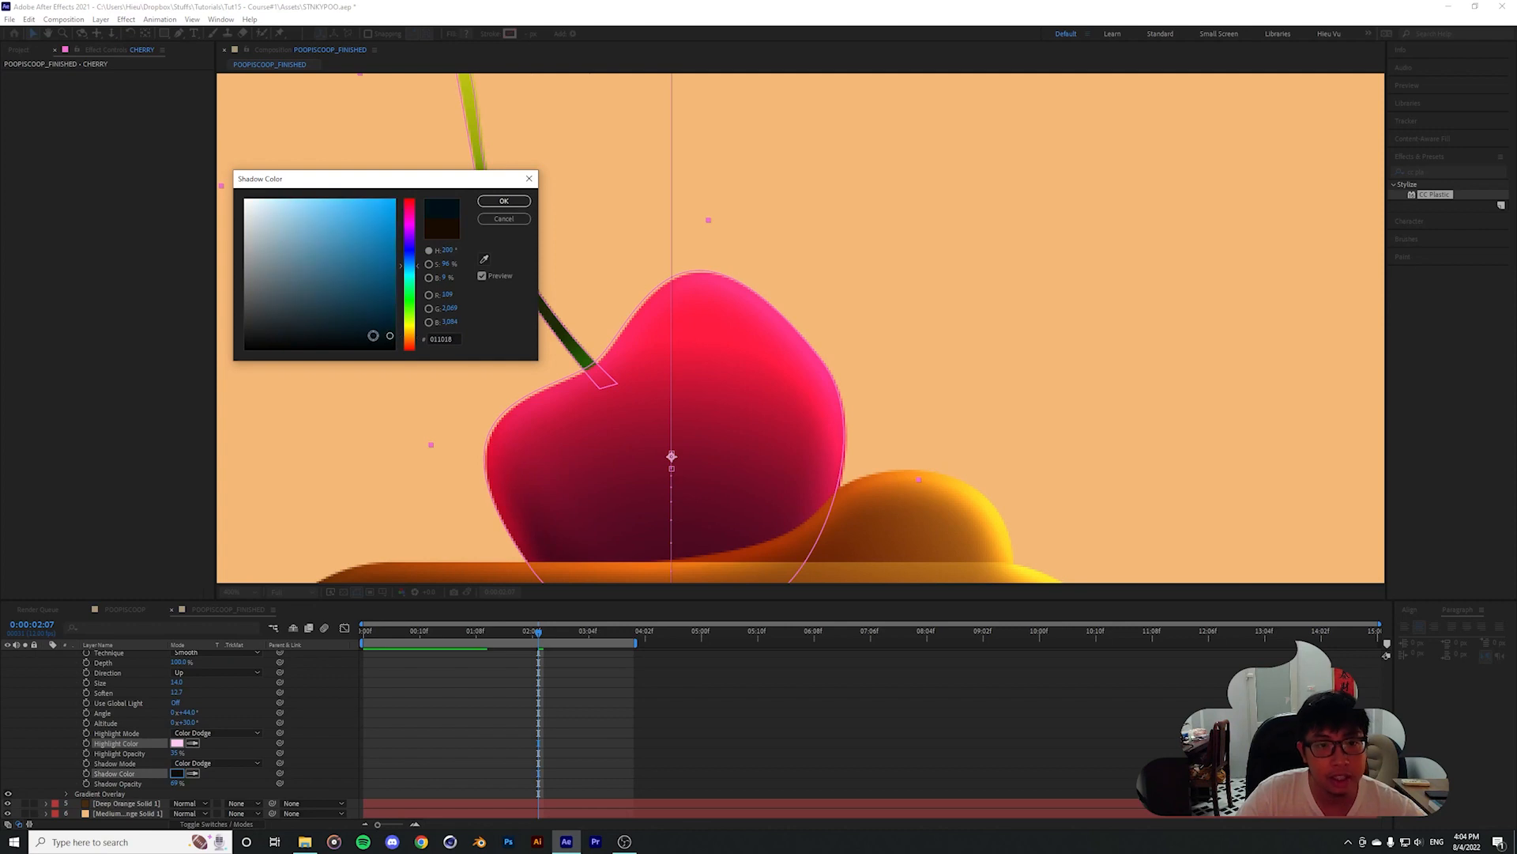
click(503, 201)
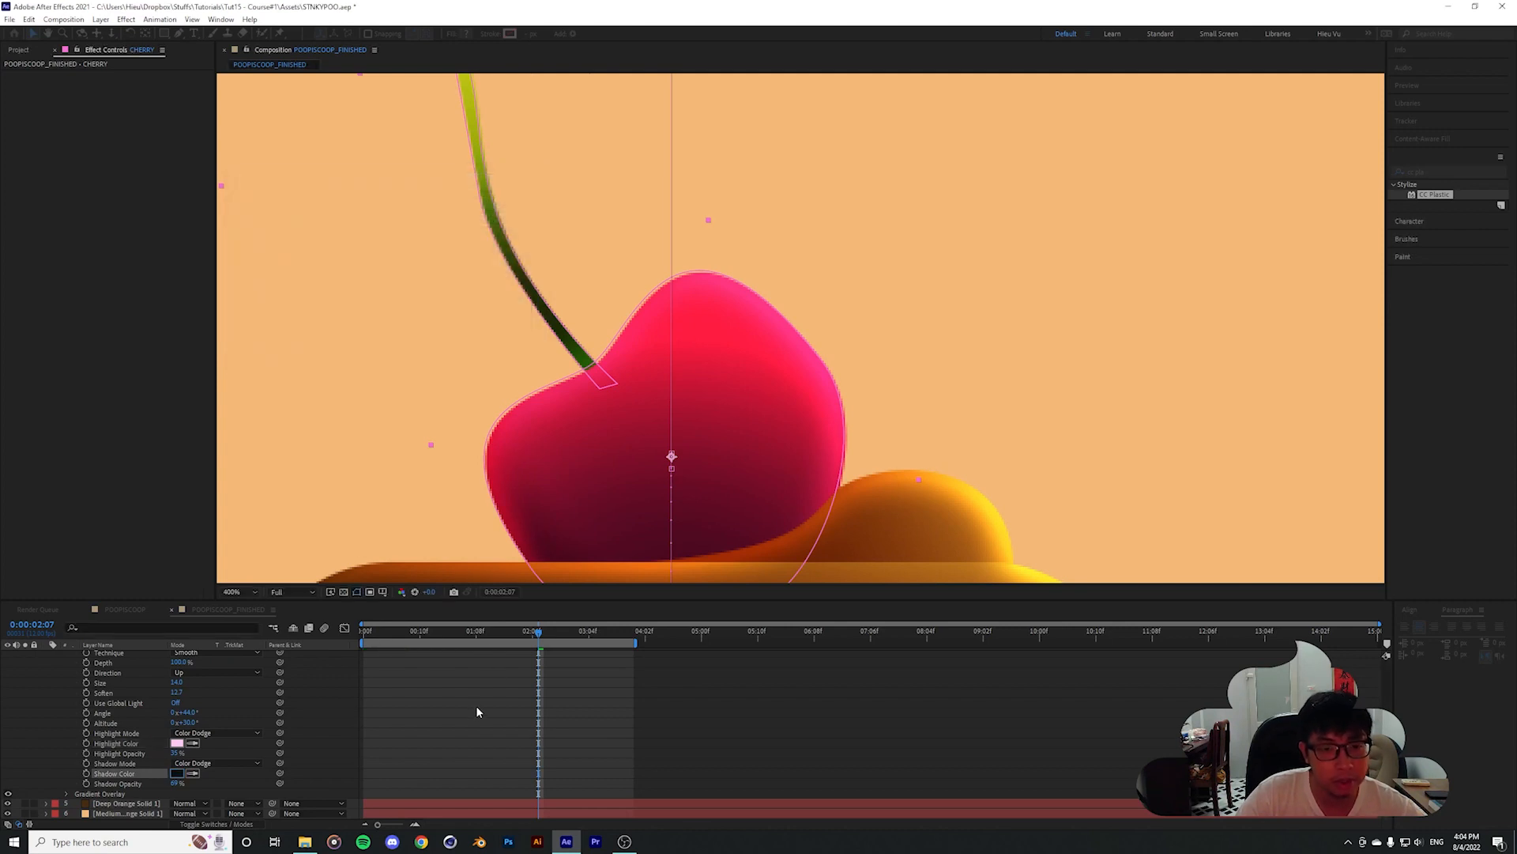
Preview the full cherry and swirl animation and park the playhead at 0:00:02:09
scroll(600, 411, down, 1)
drag(538, 632, 505, 643)
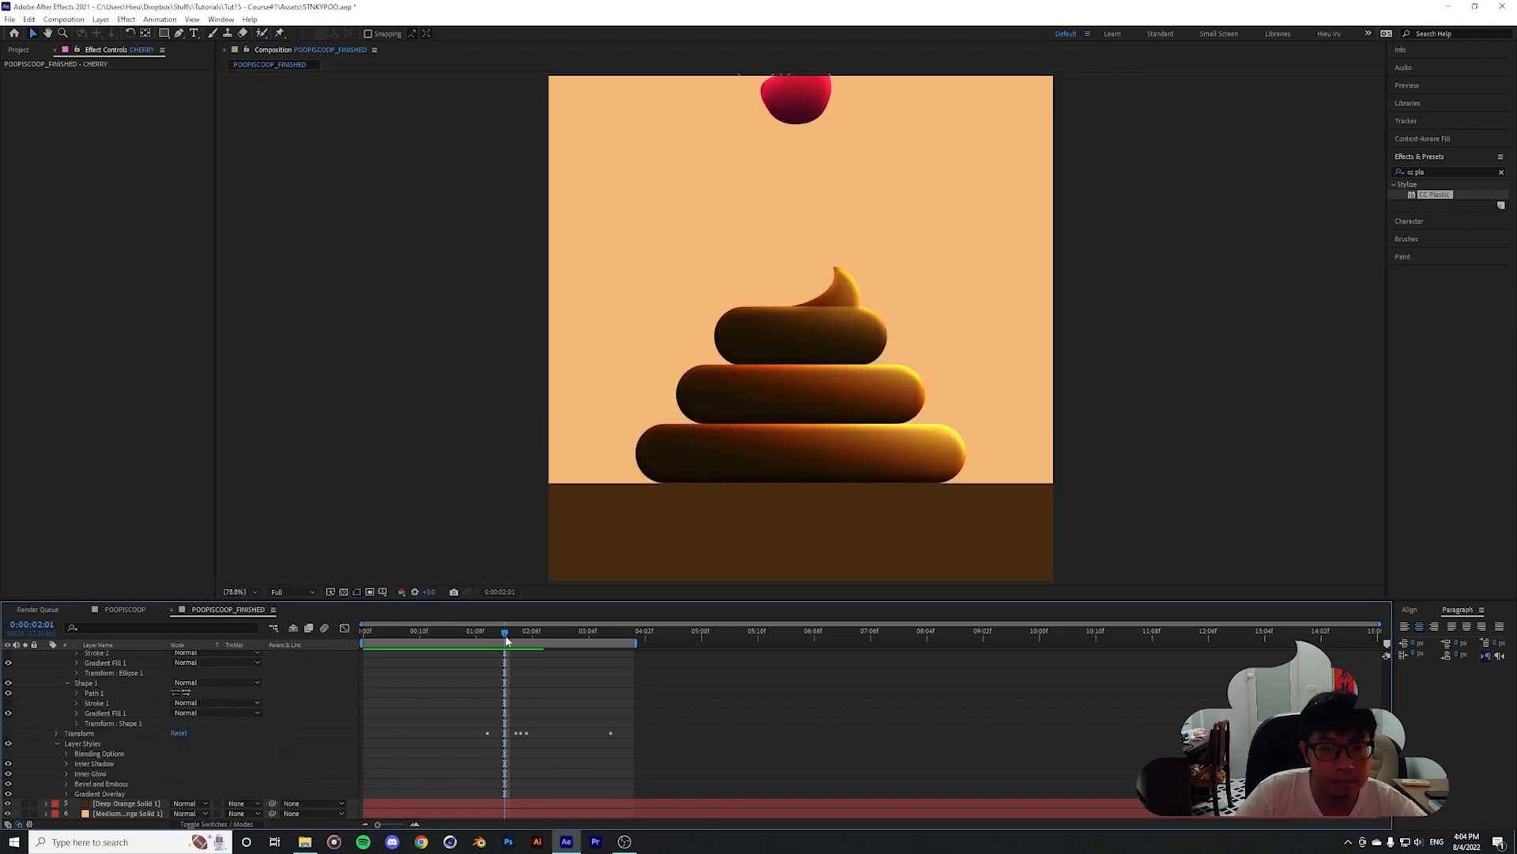
mouse_move(505, 634)
mouse_down()
mouse_move(529, 634)
mouse_move(481, 634)
mouse_up()
click(398, 632)
key(space)
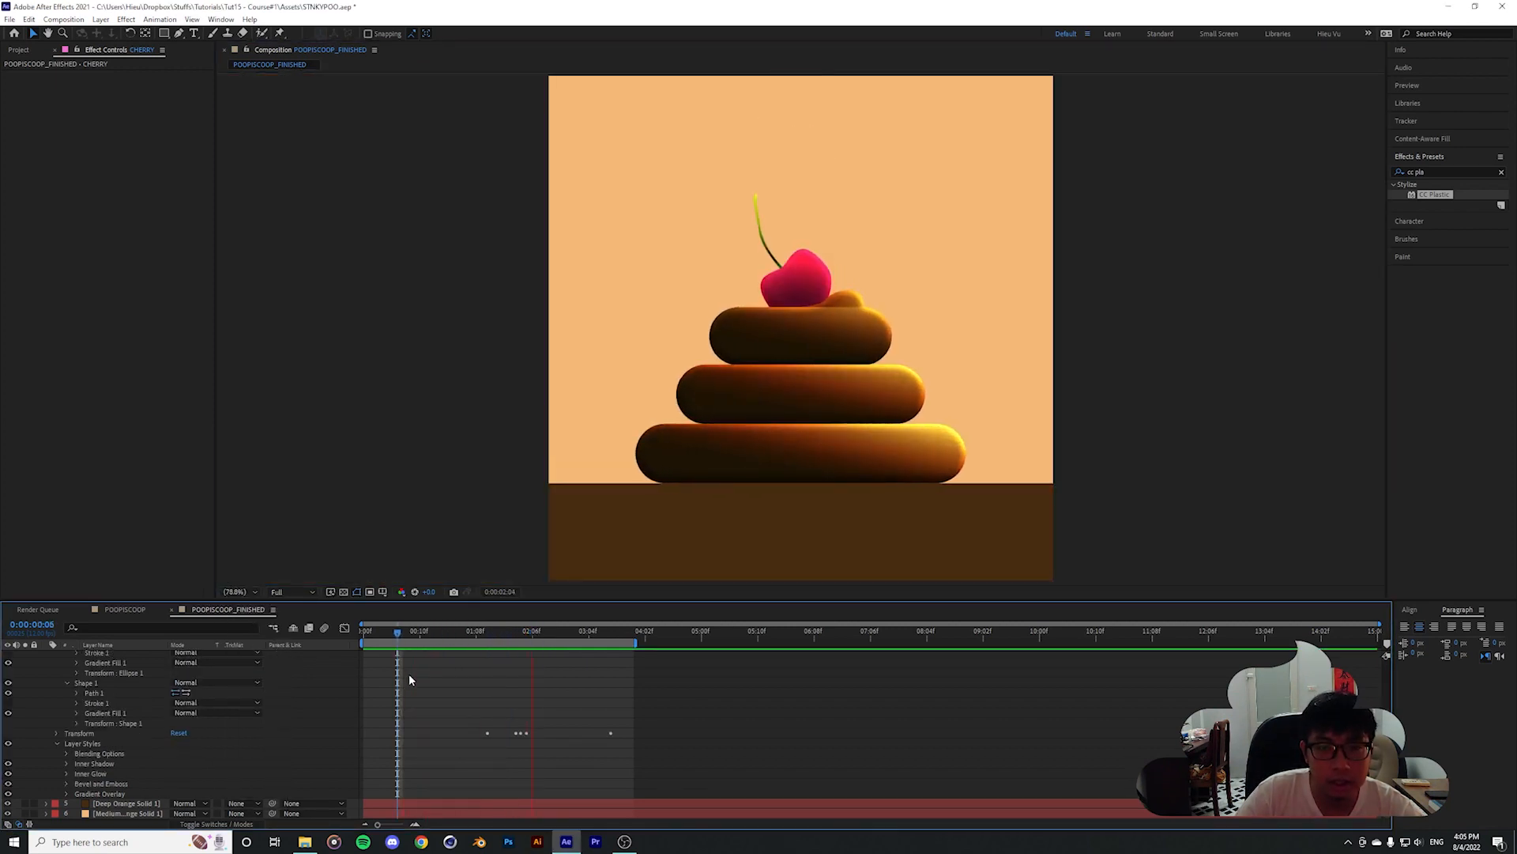
key(Home)
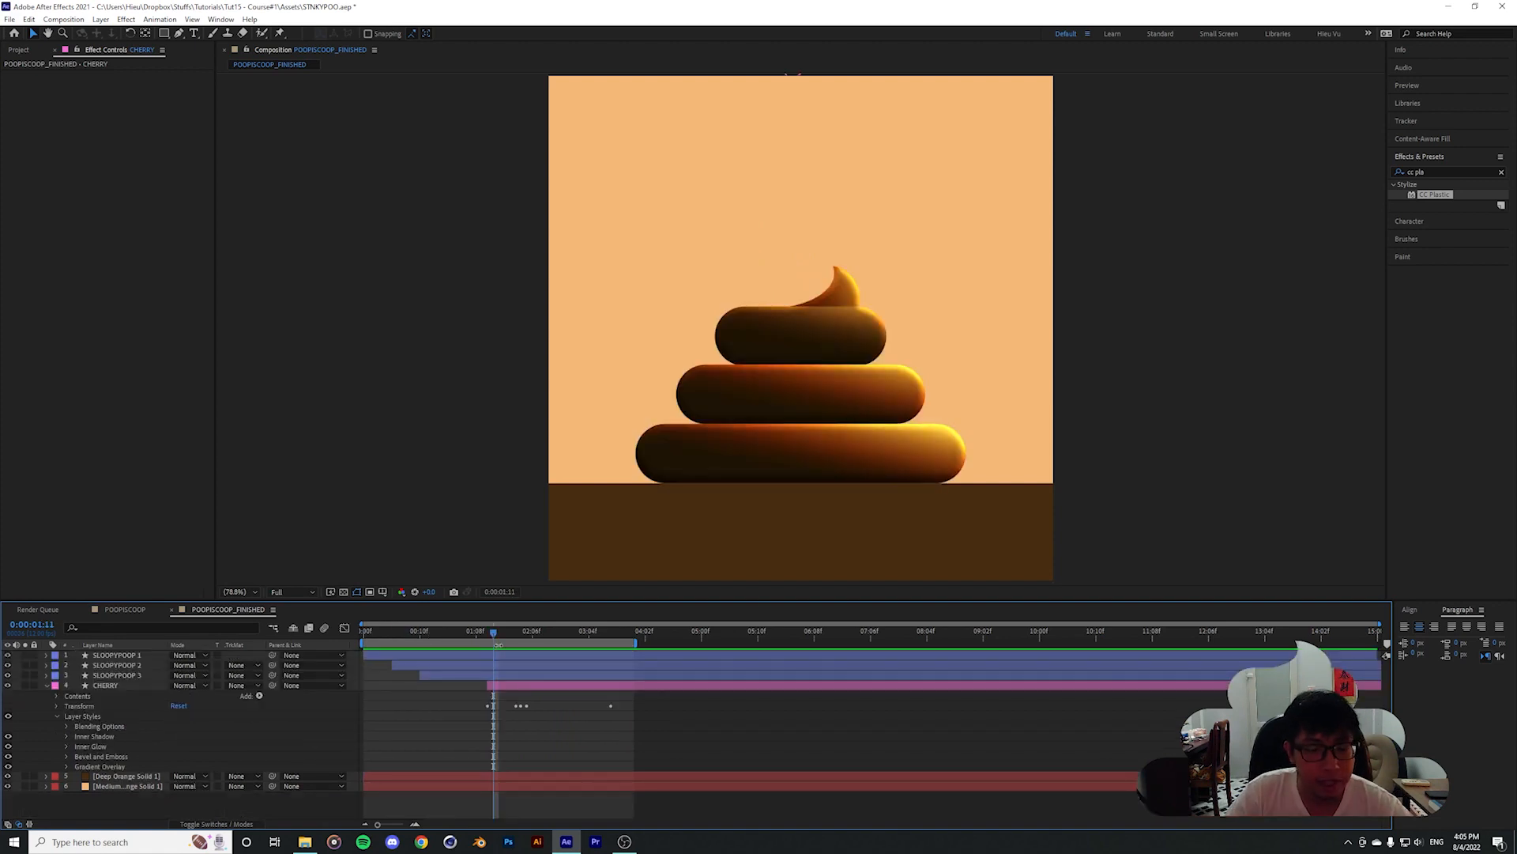
drag(499, 634, 550, 634)
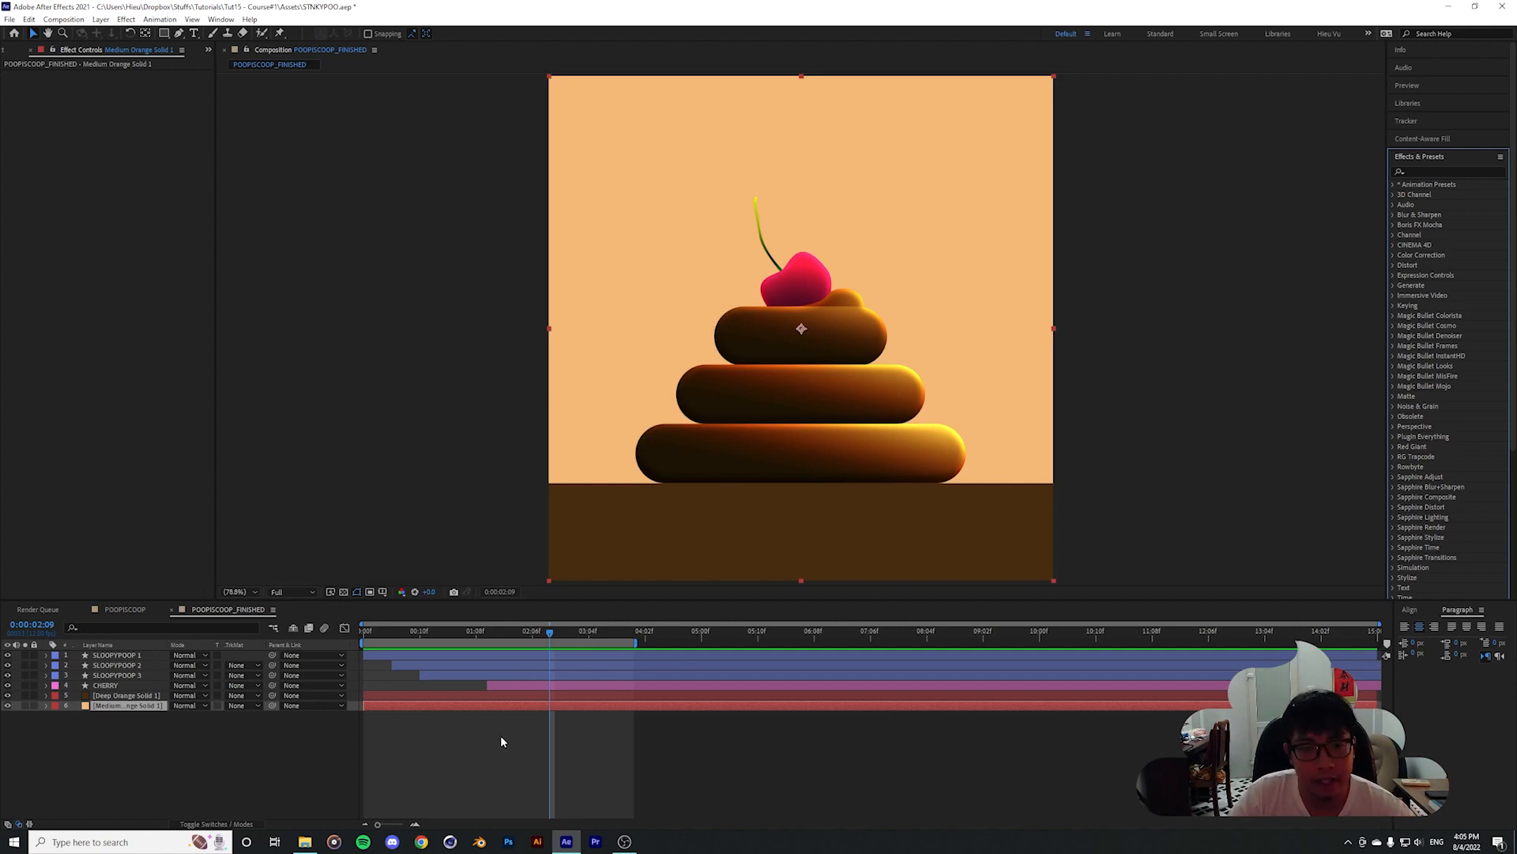
Find the 4-Color Gradient effect and apply it to the Medium Orange Solid 1 background layer
right_click(166, 727)
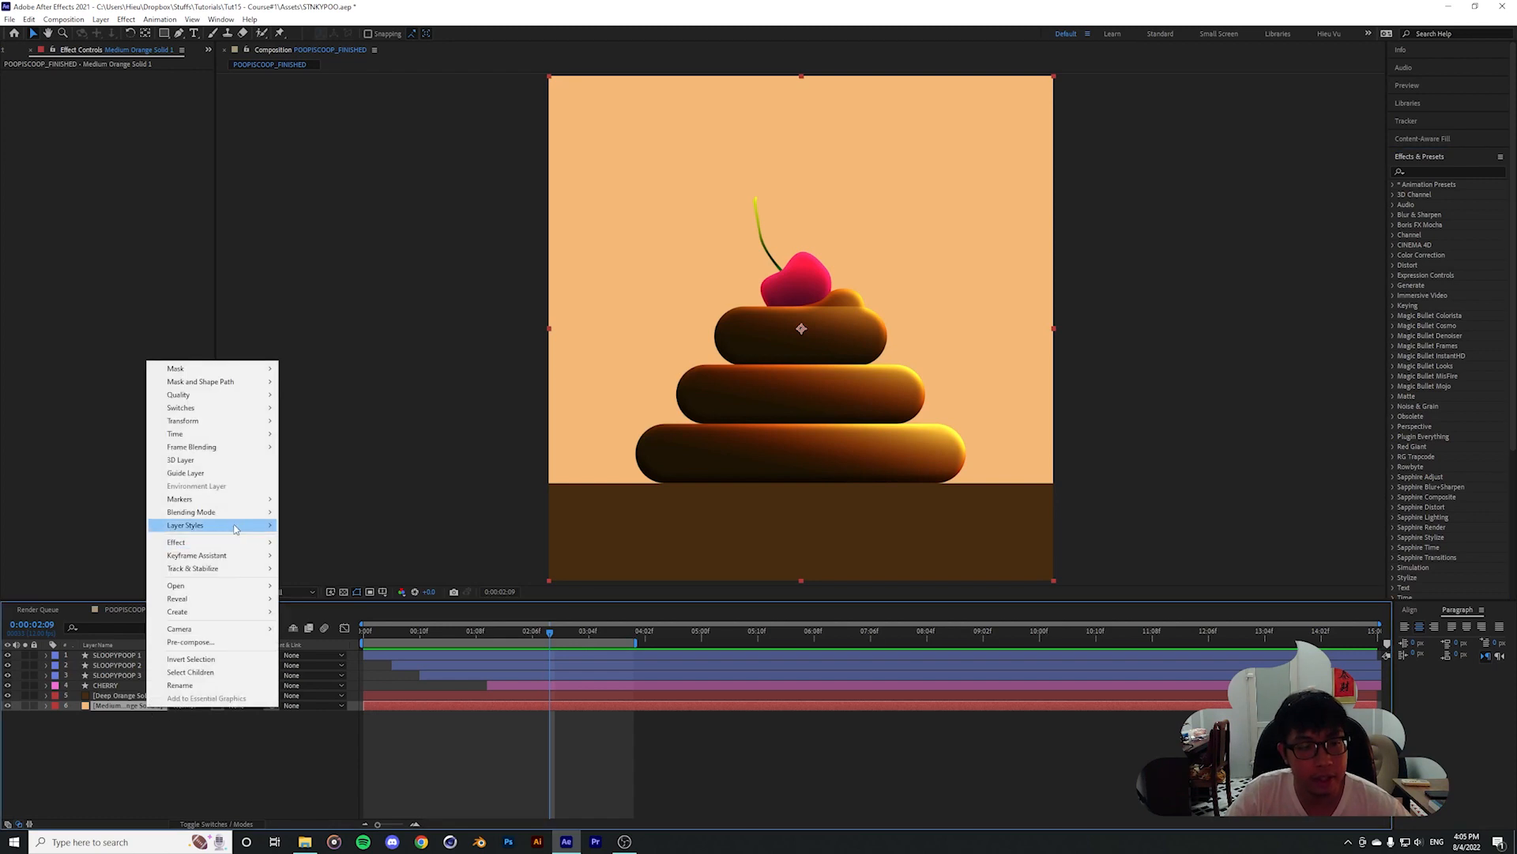
click(413, 750)
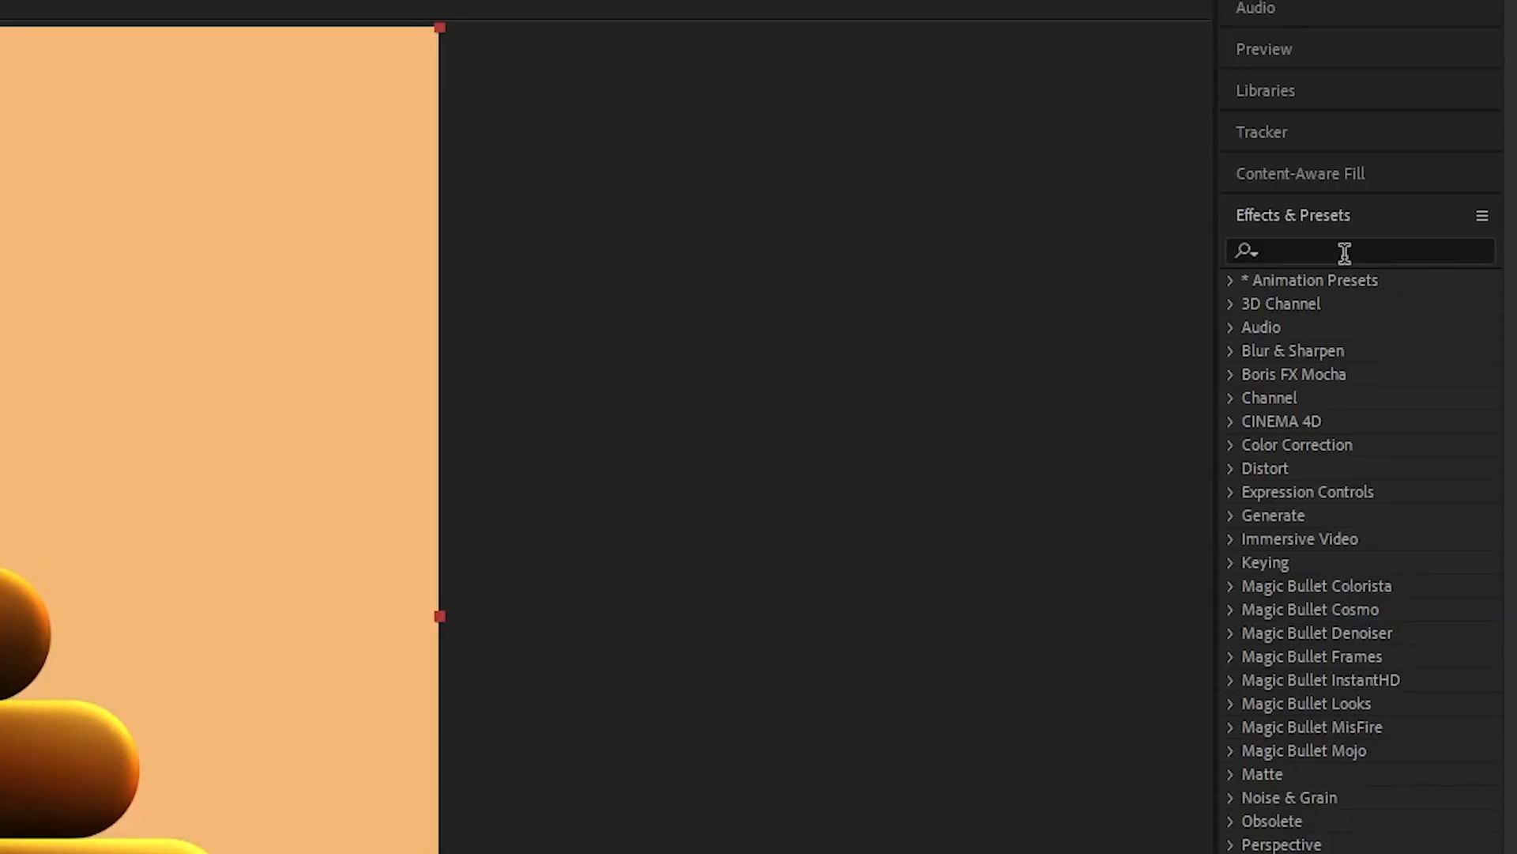
click(1344, 253)
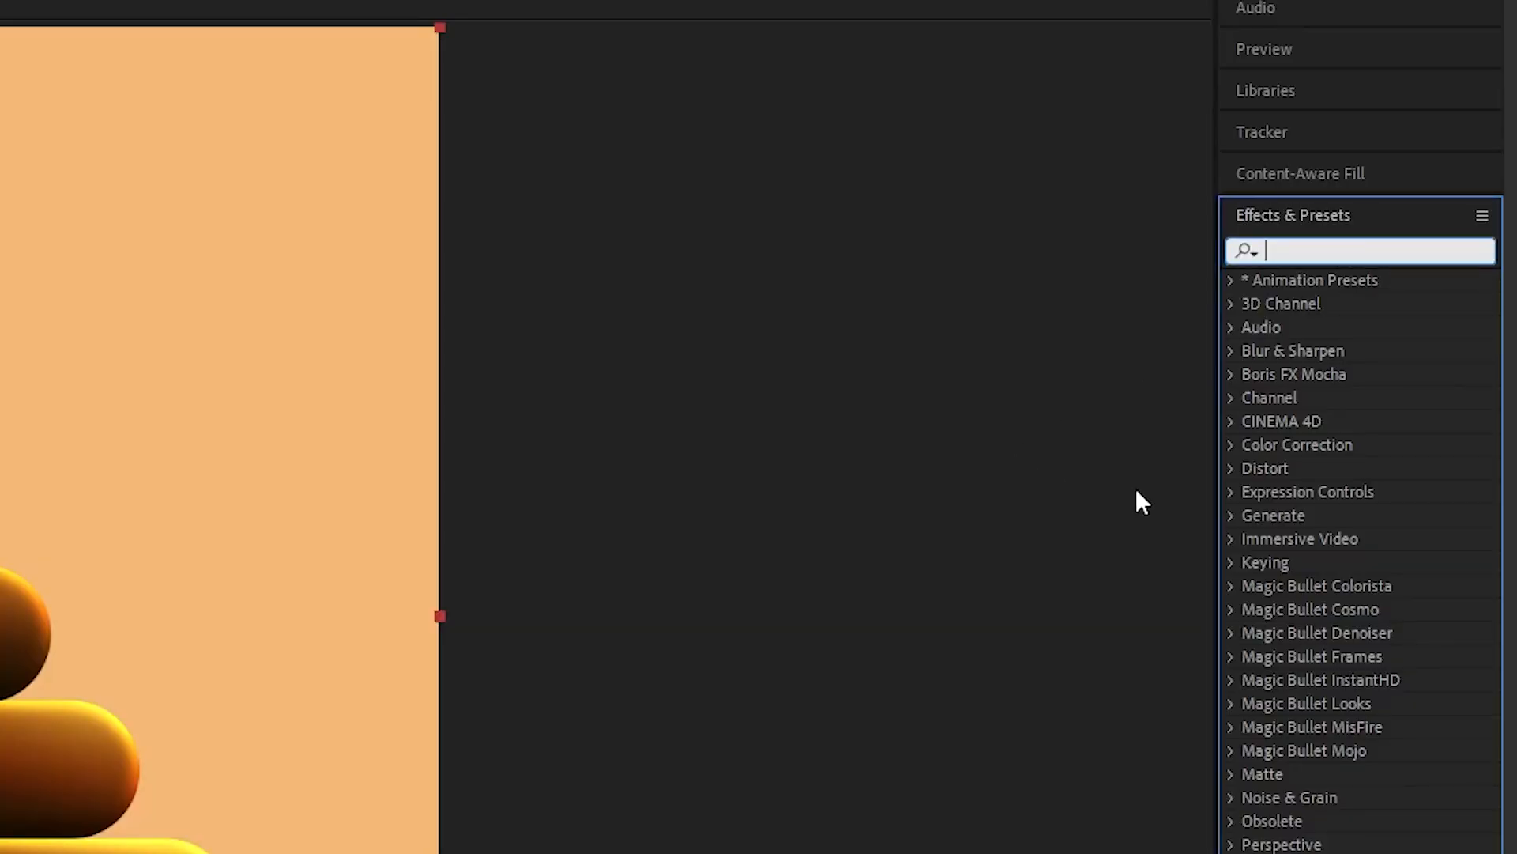
text(4 c)
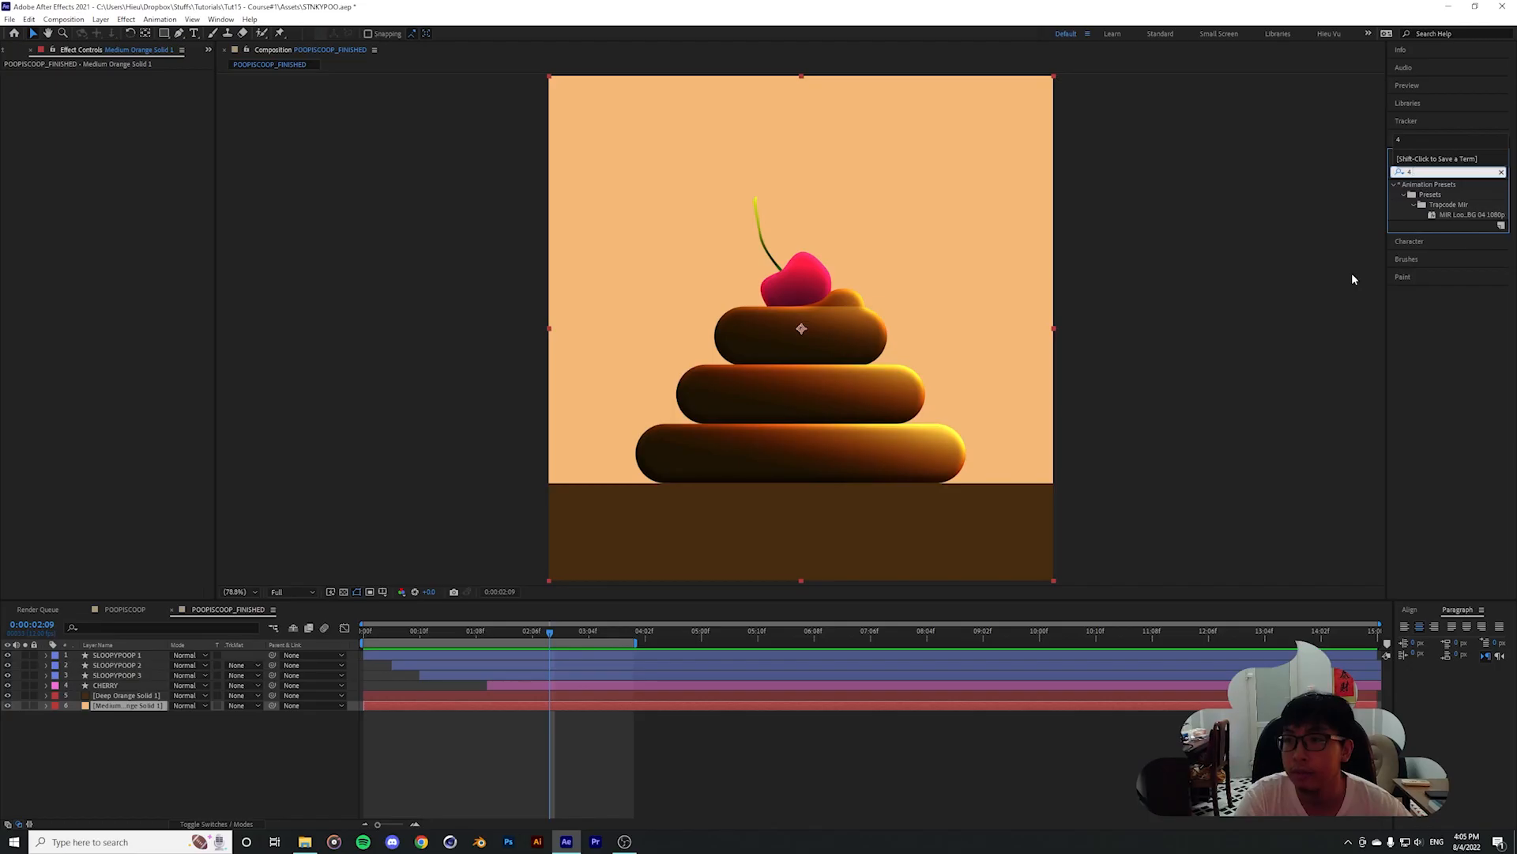
key(BackSpace)
key(BackSpace)
text(-col)
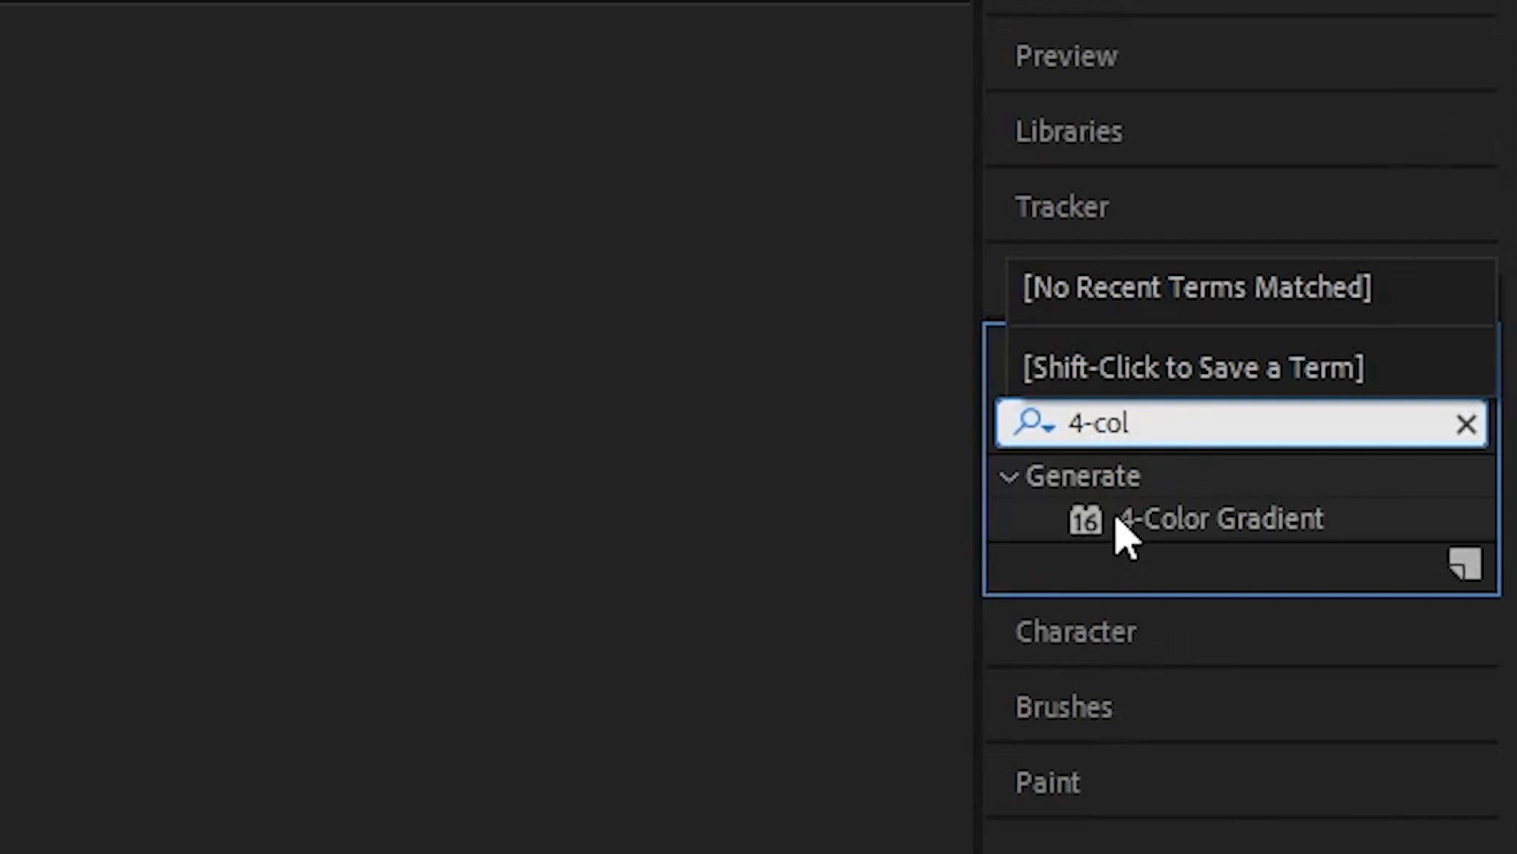
drag(1237, 523, 1240, 518)
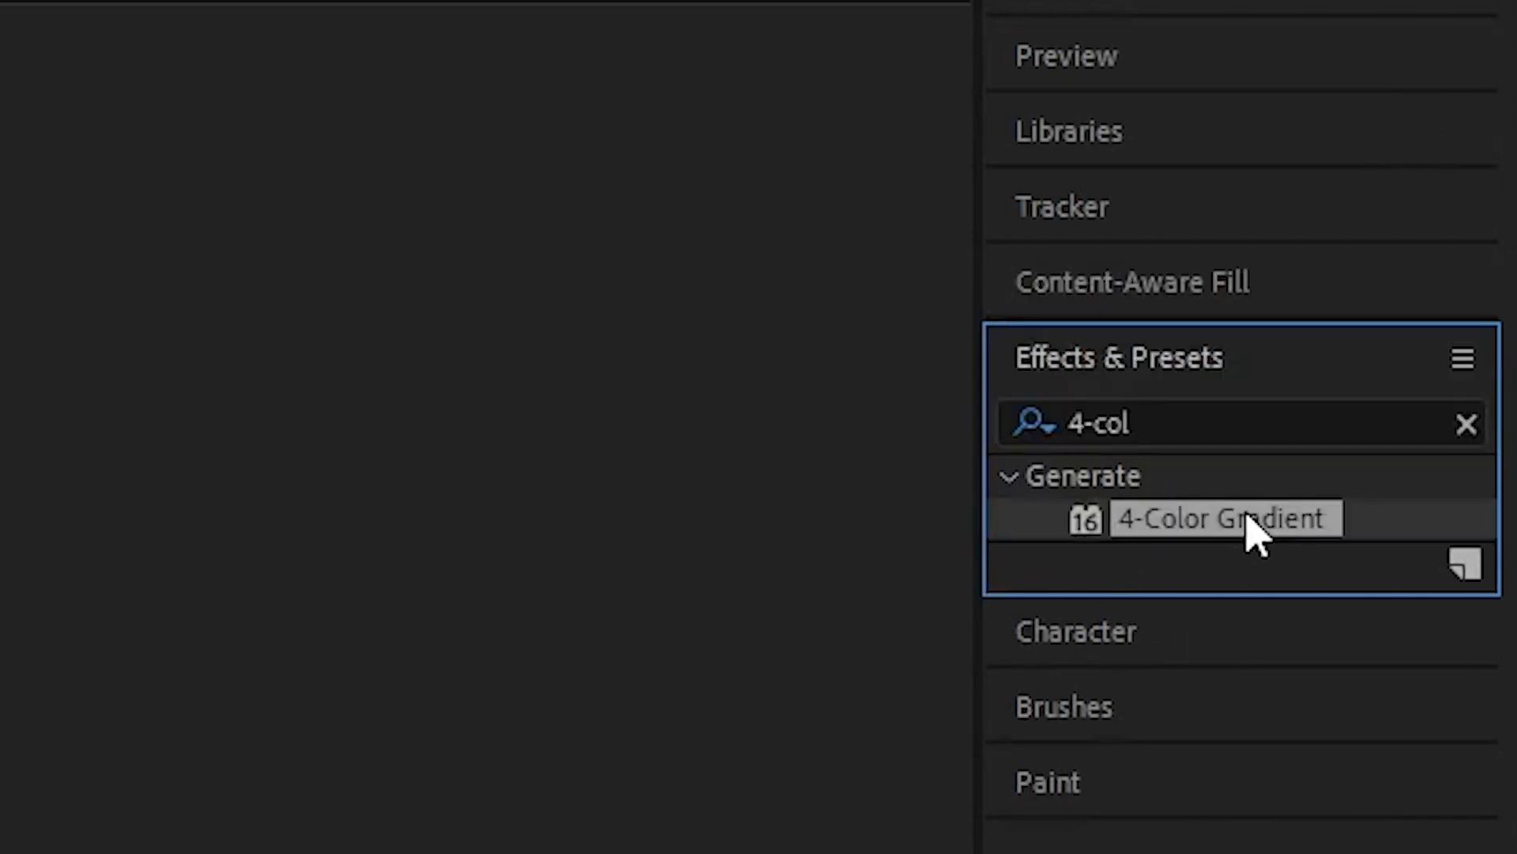
drag(1449, 194, 128, 707)
click(233, 372)
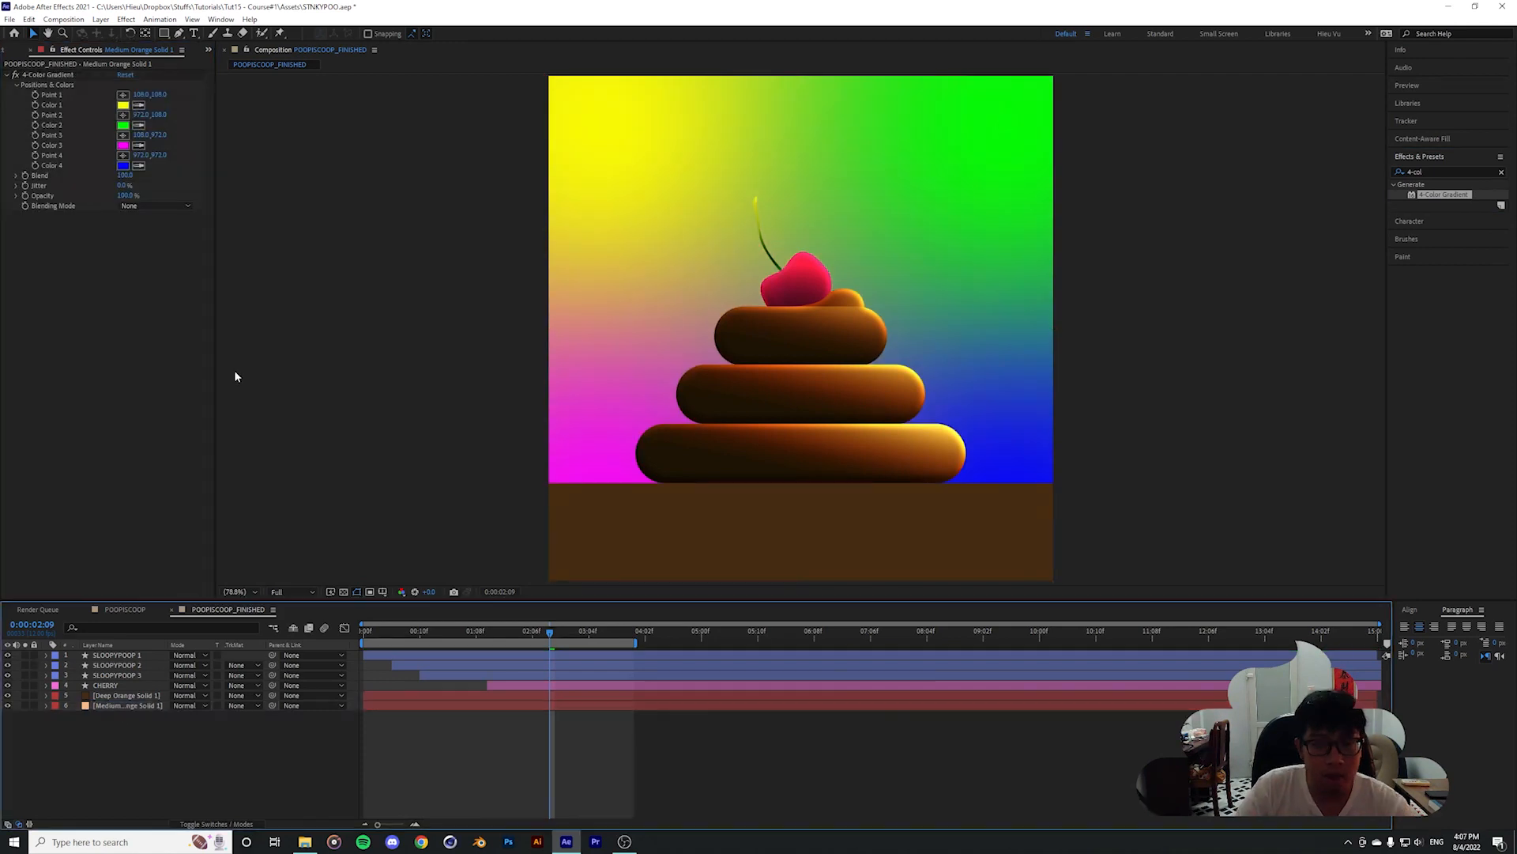
Reposition the background gradient's Points 1 to 4 to about (752, 469), (212, 128), (440, 666) and (535, 903)
click(127, 704)
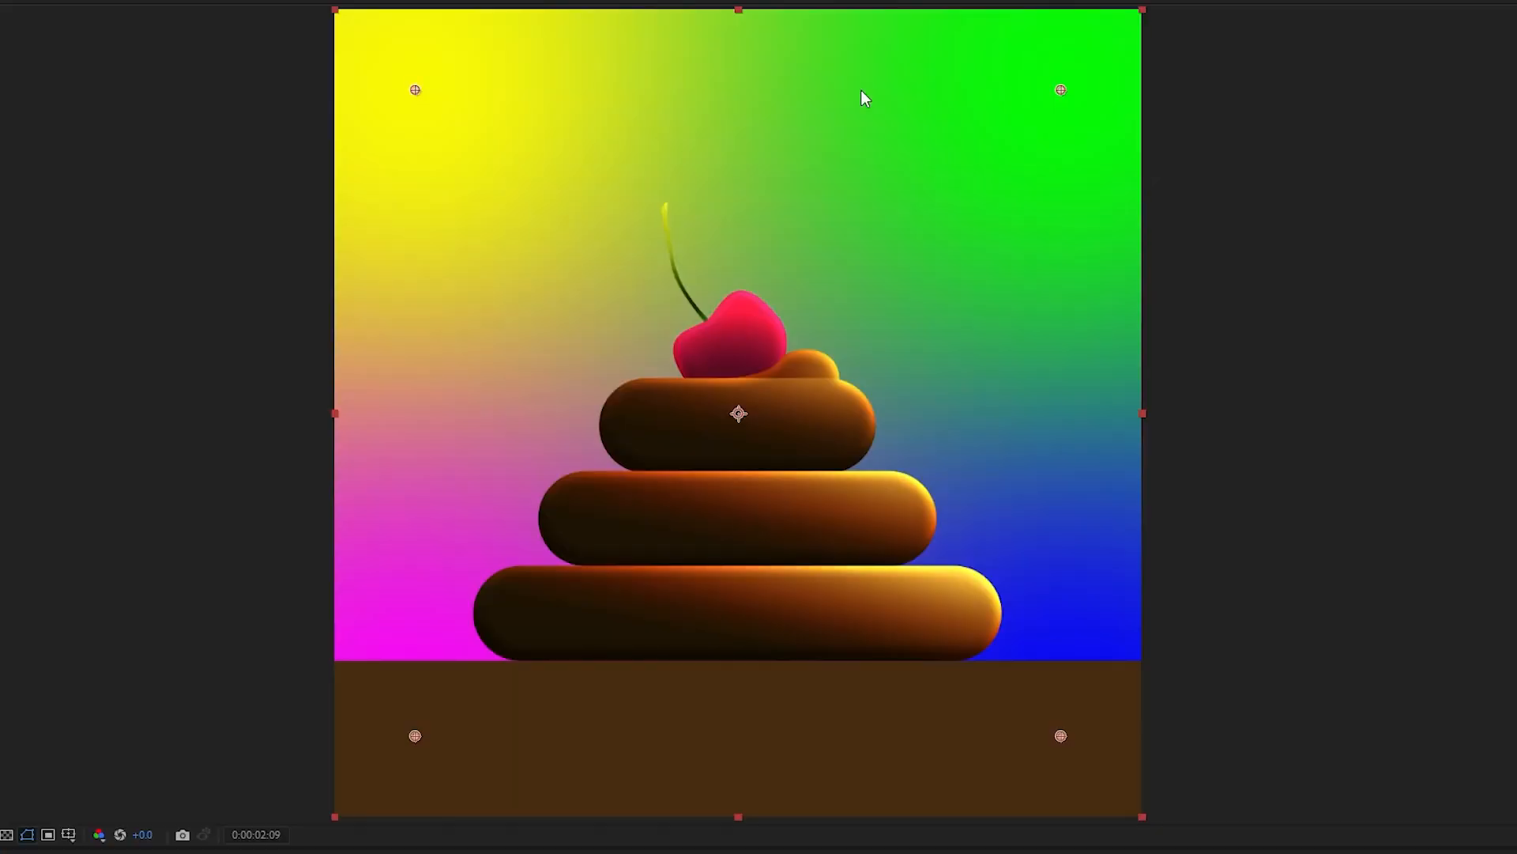
drag(414, 92, 900, 294)
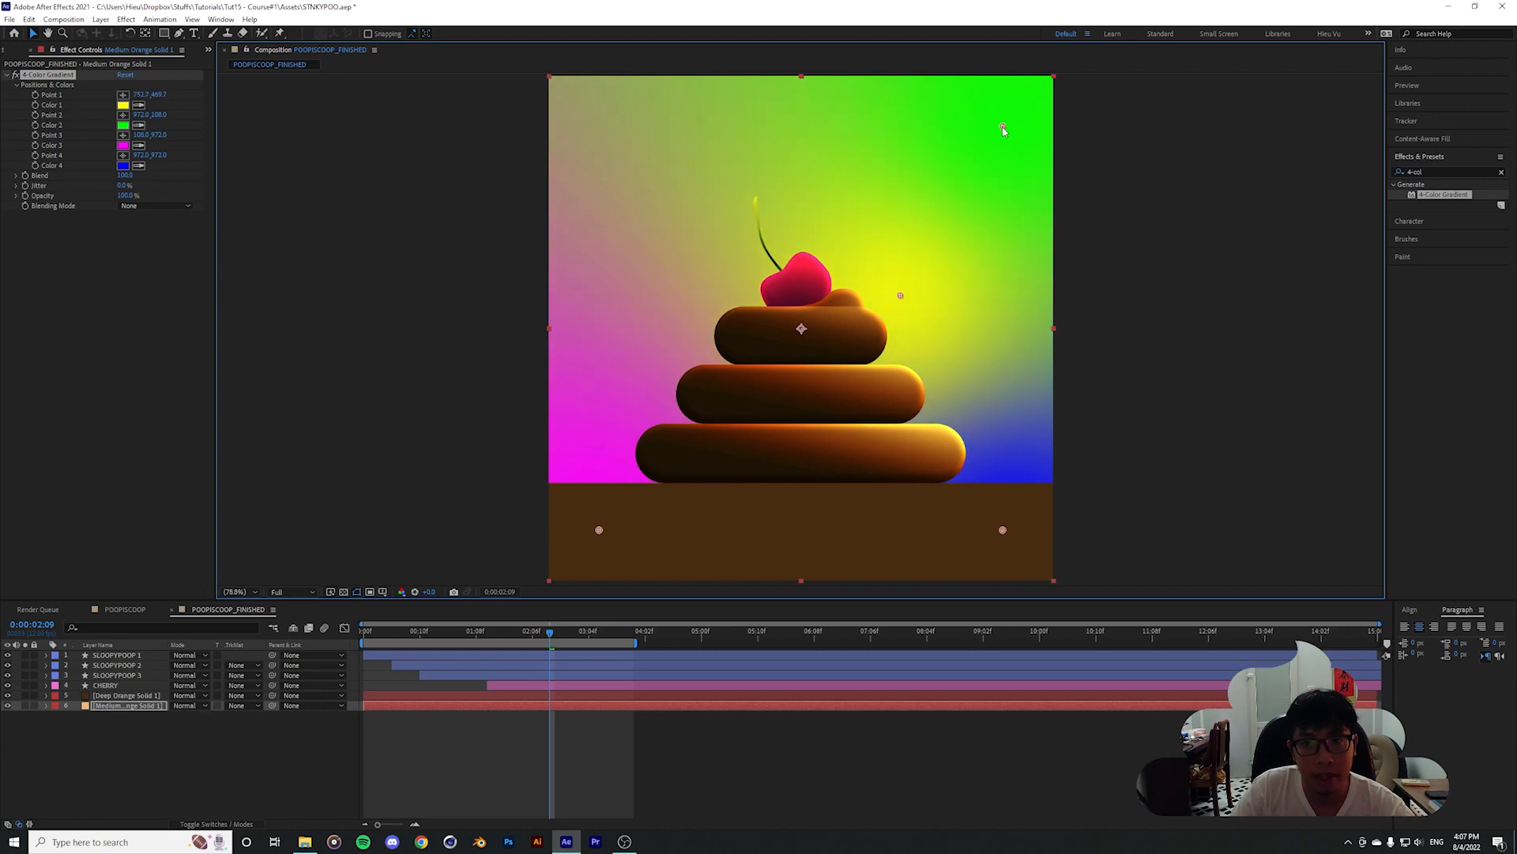
drag(1002, 126, 643, 134)
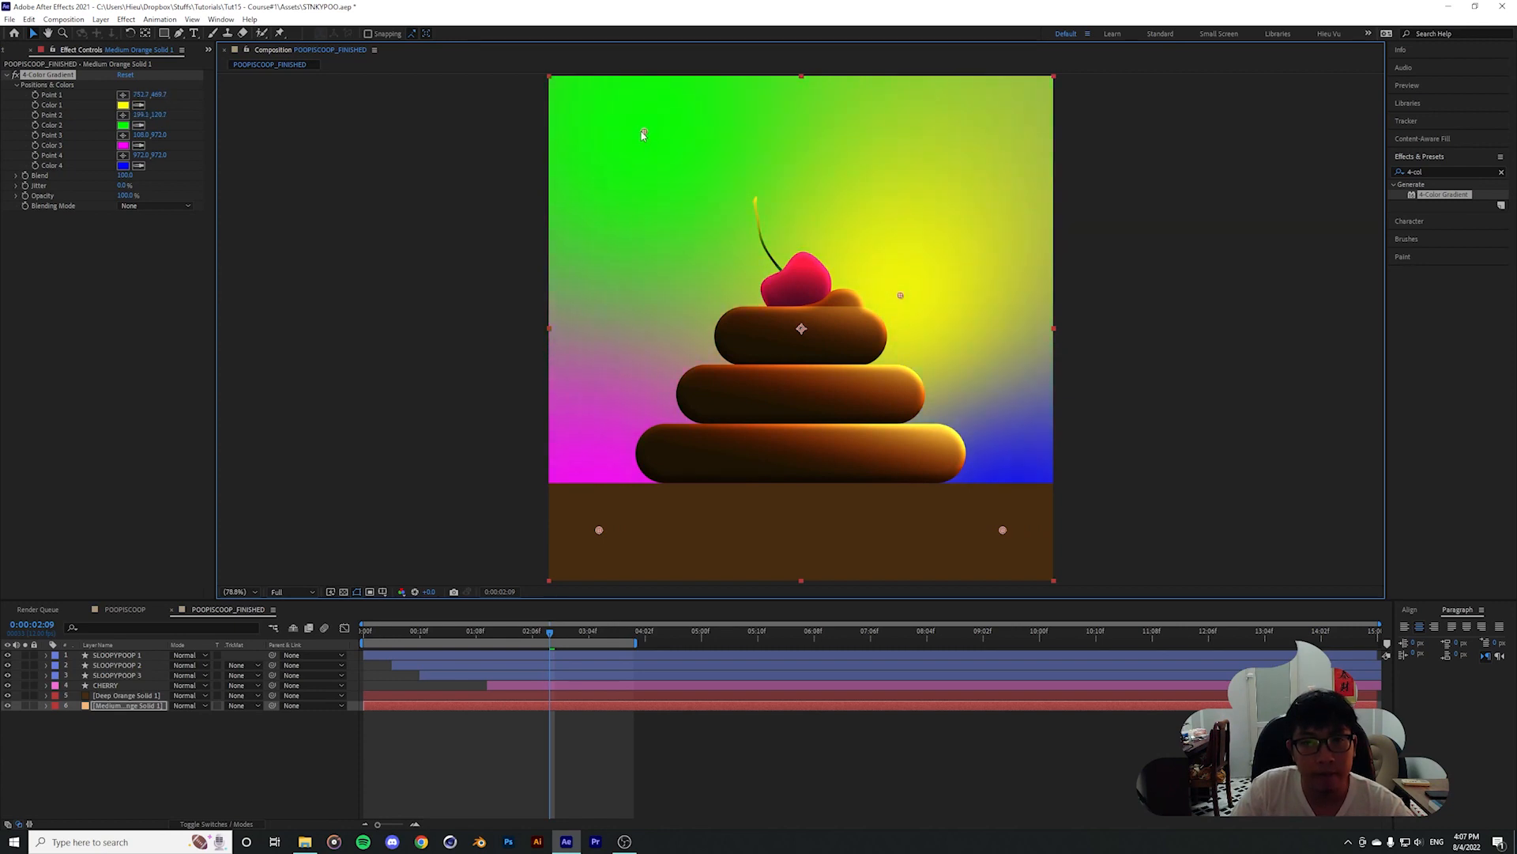
drag(599, 532, 754, 387)
drag(1003, 530, 730, 533)
drag(628, 504, 797, 450)
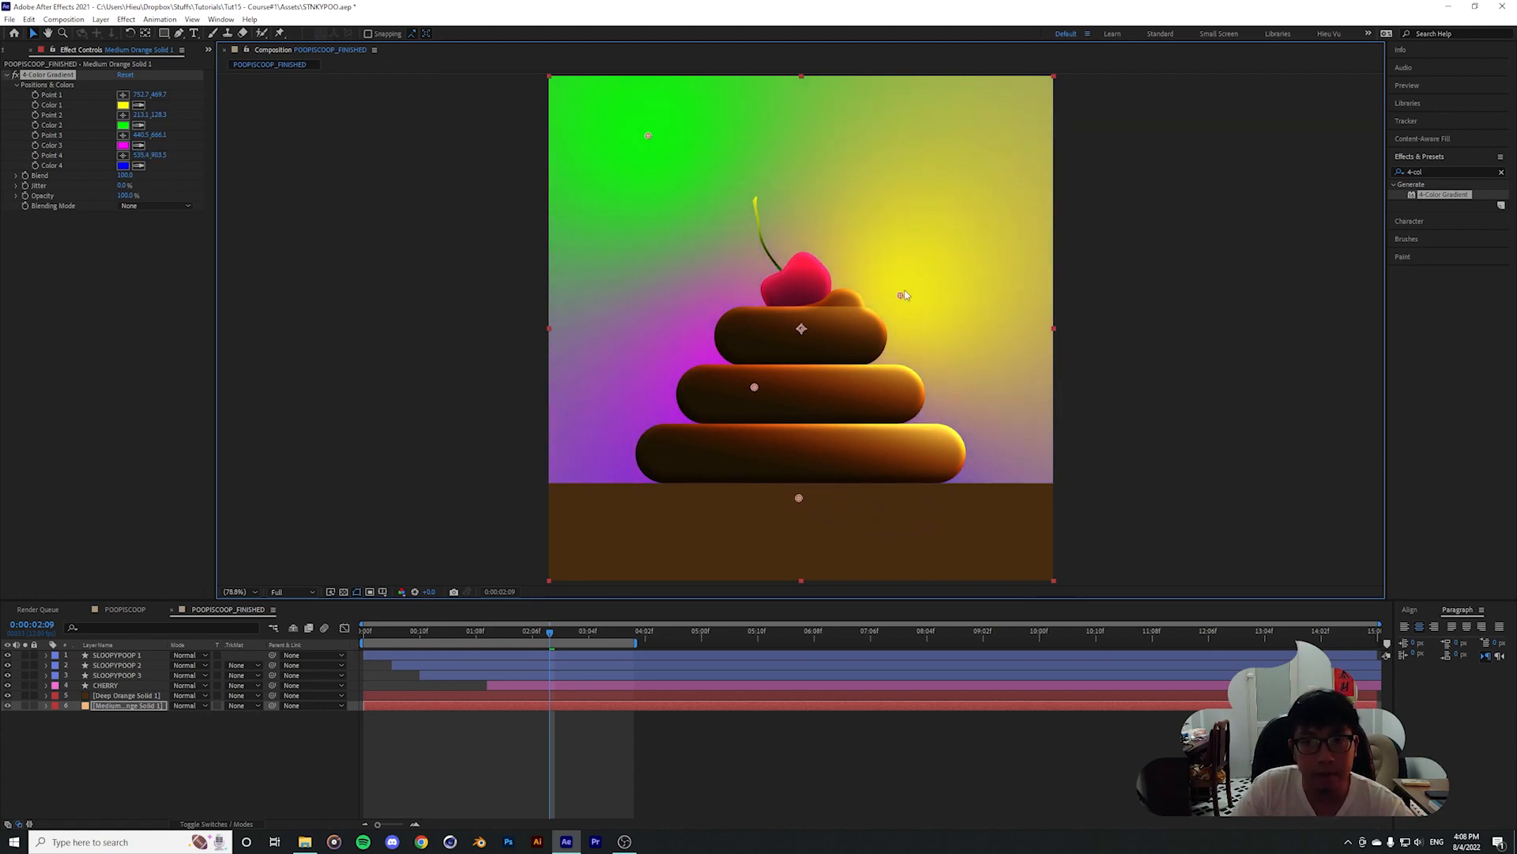
Spread the background gradient's Points 1 to 4 out to about (1056, 85), (-63, 31), (133, 449) and (491, 820)
drag(900, 295, 1032, 158)
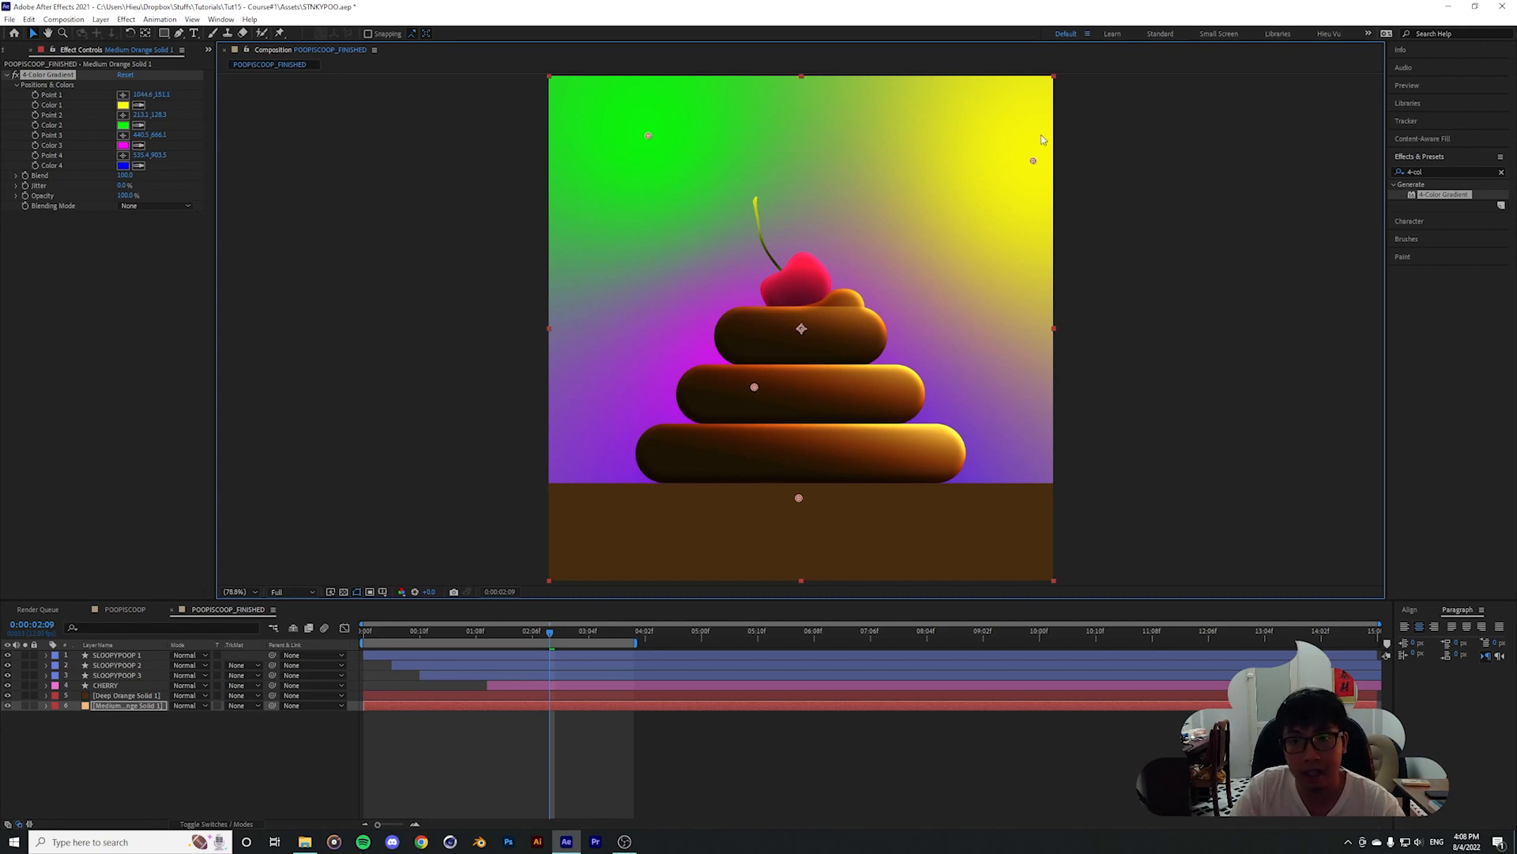
drag(1042, 136, 1042, 136)
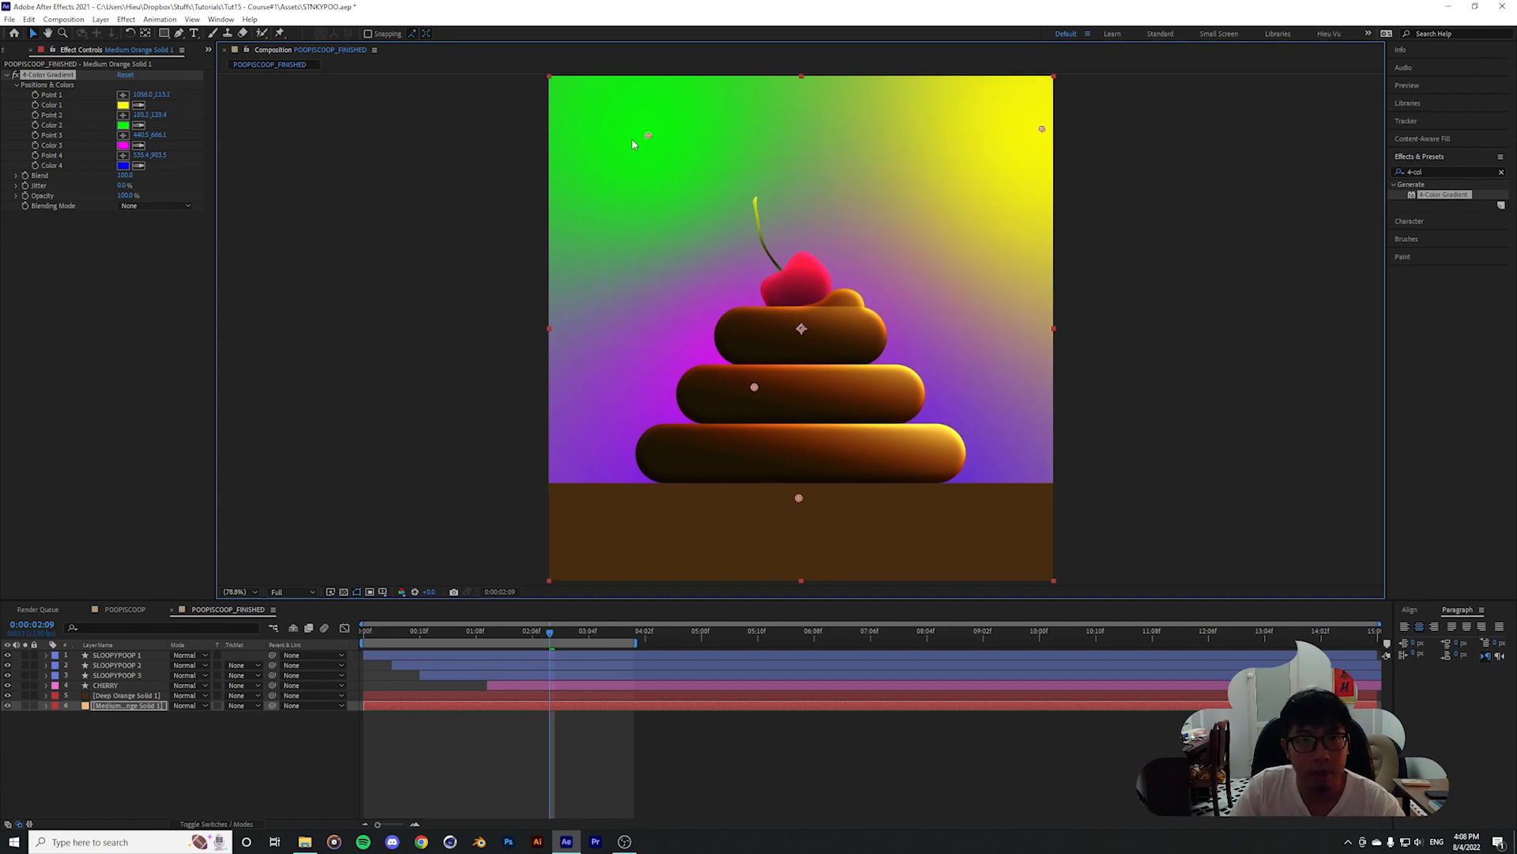
drag(648, 136, 519, 93)
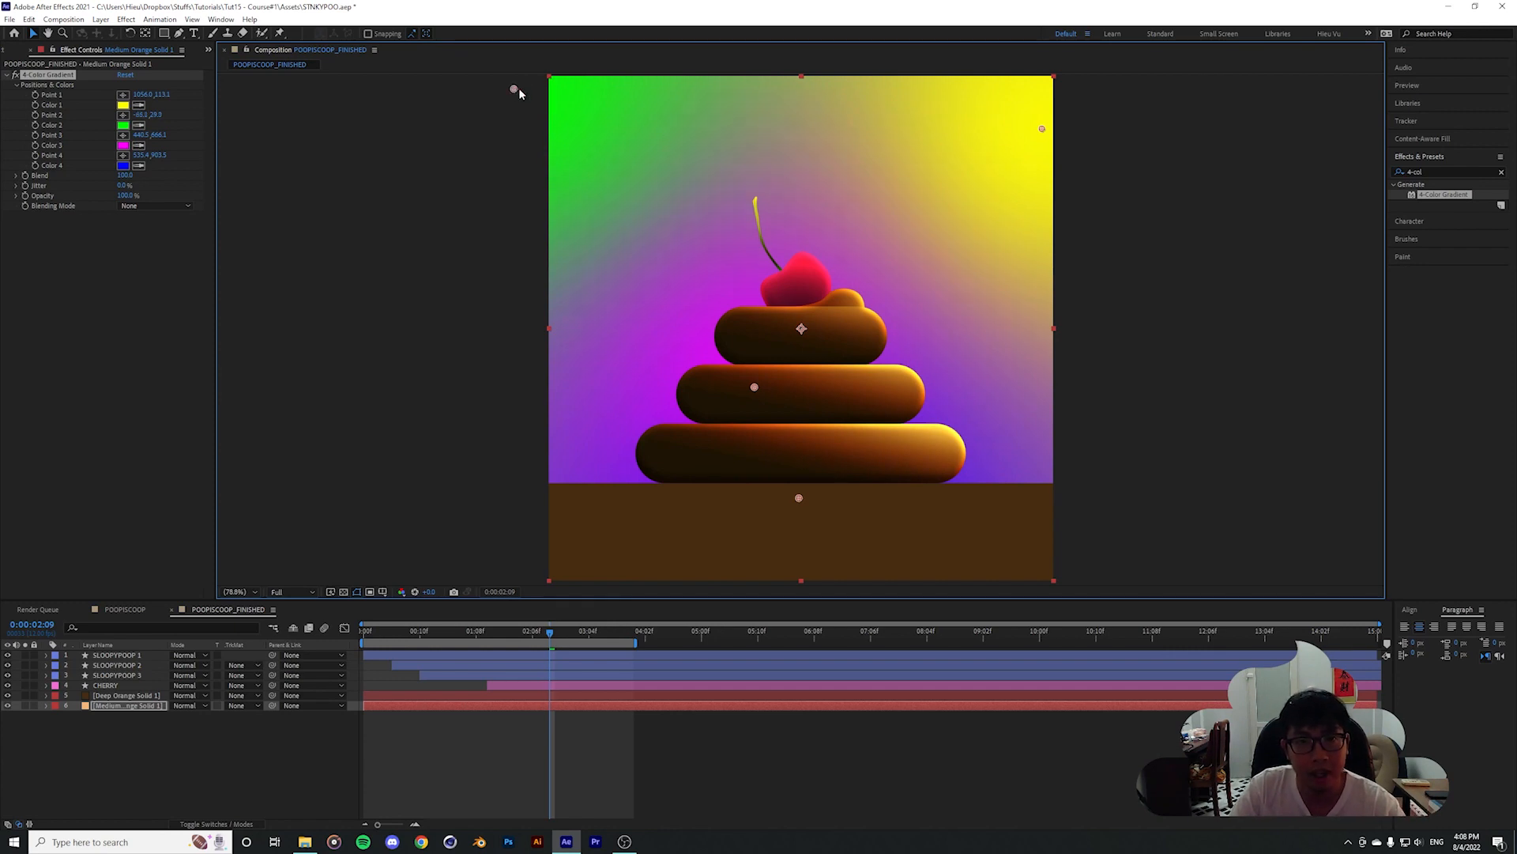
drag(755, 388, 610, 290)
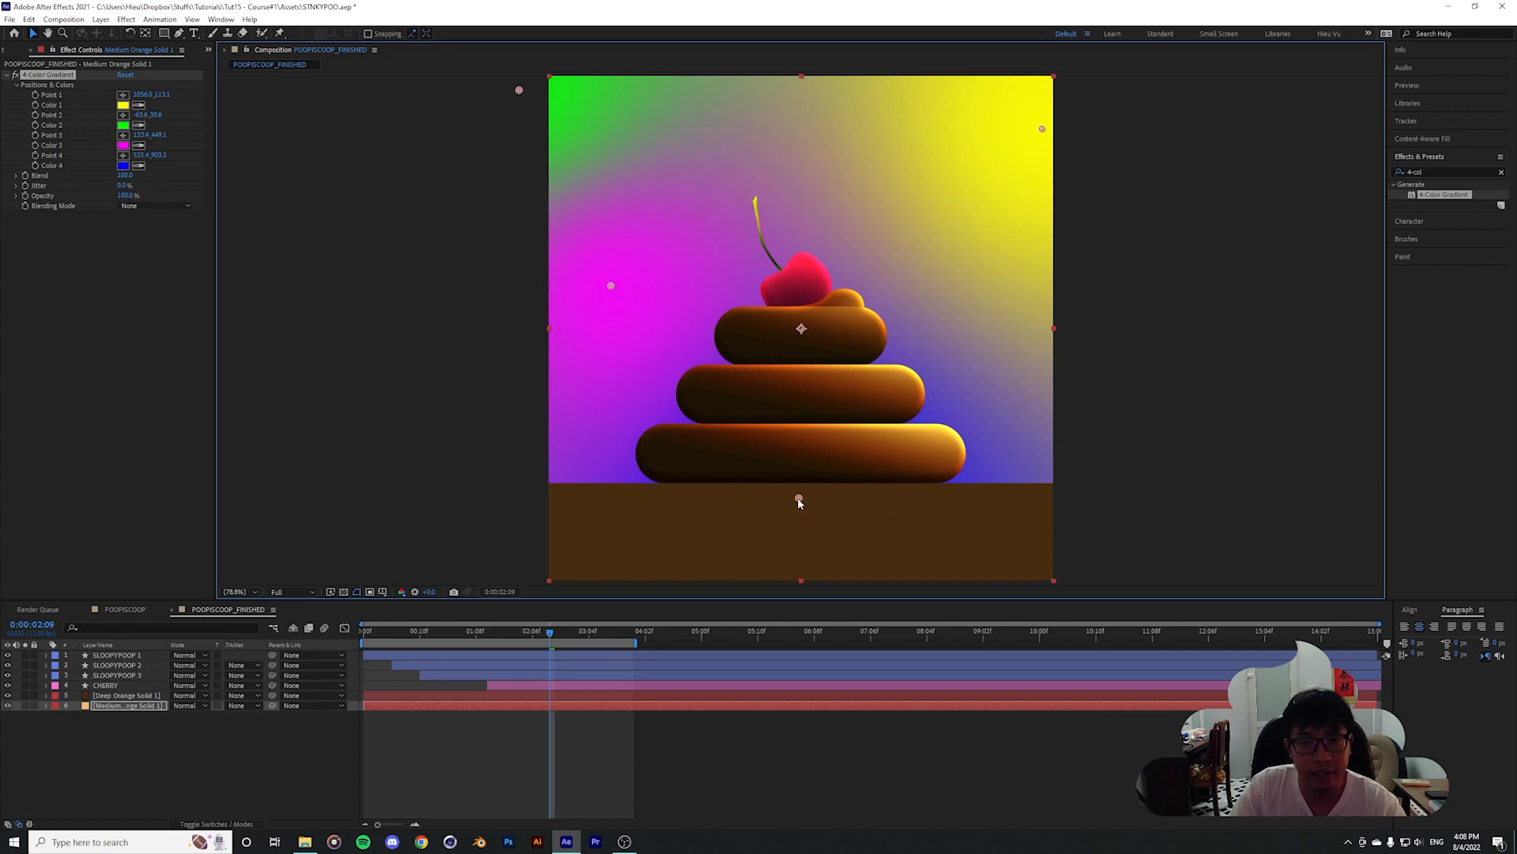
drag(799, 500, 770, 447)
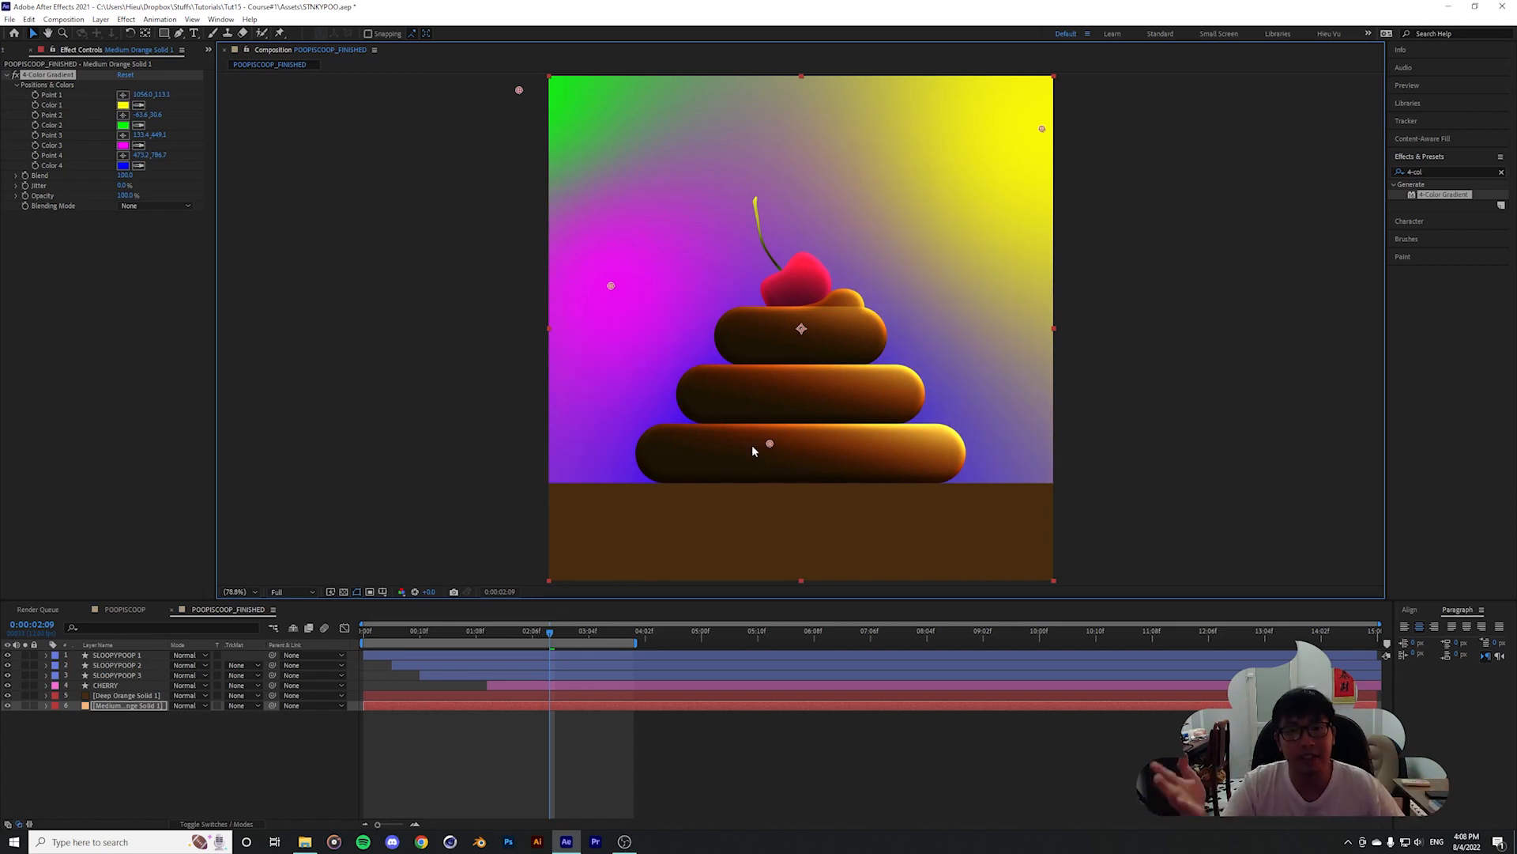
mouse_move(770, 444)
mouse_down()
mouse_move(788, 413)
mouse_move(779, 459)
mouse_up()
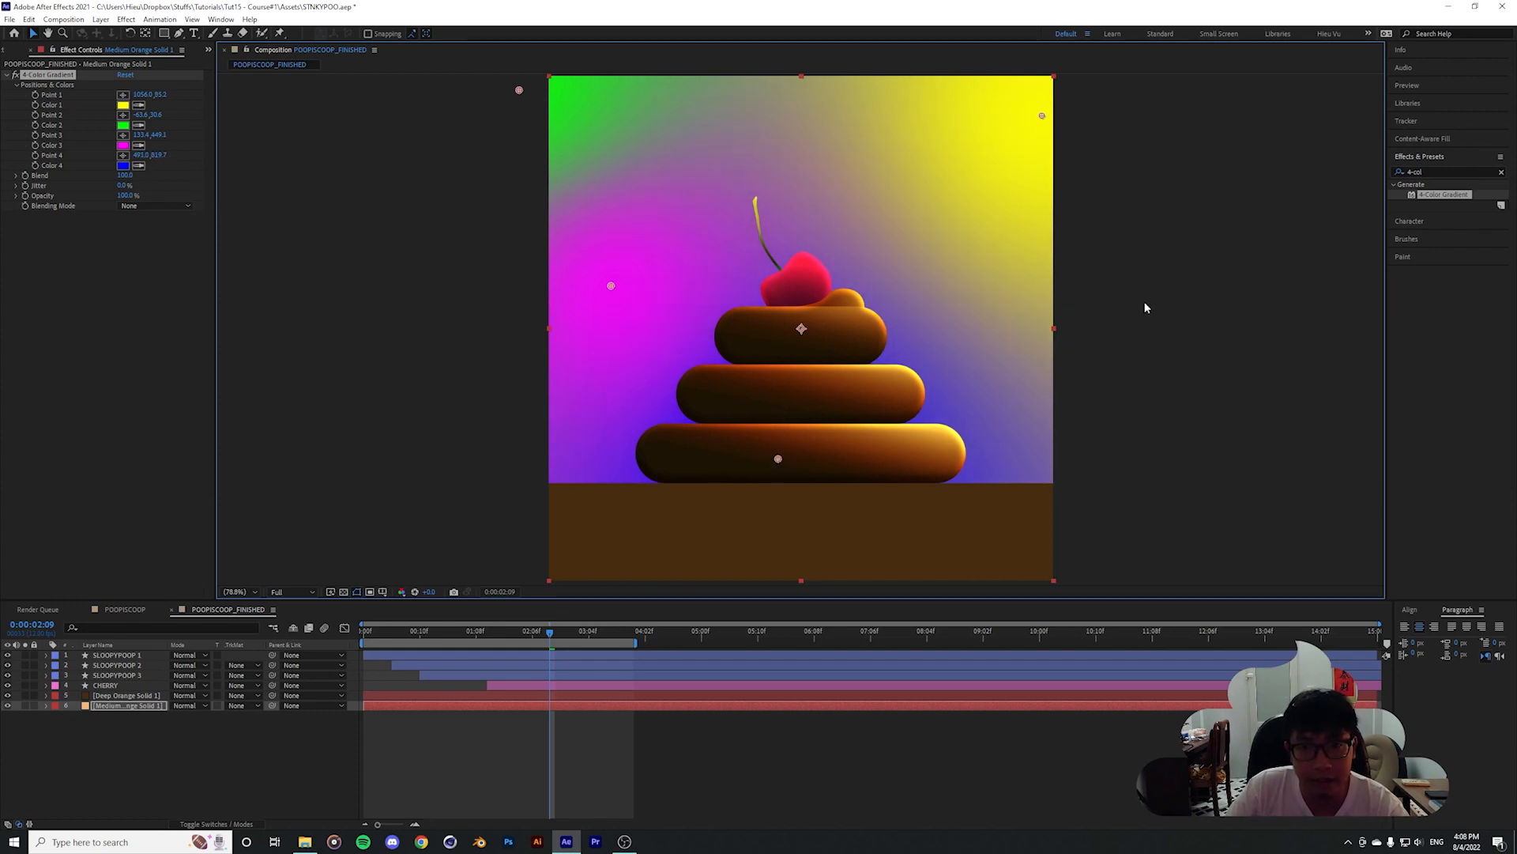
Set Color 1 of the background gradient to a golden yellow, starting from a highlight color sampled on the lowest swirl
click(124, 106)
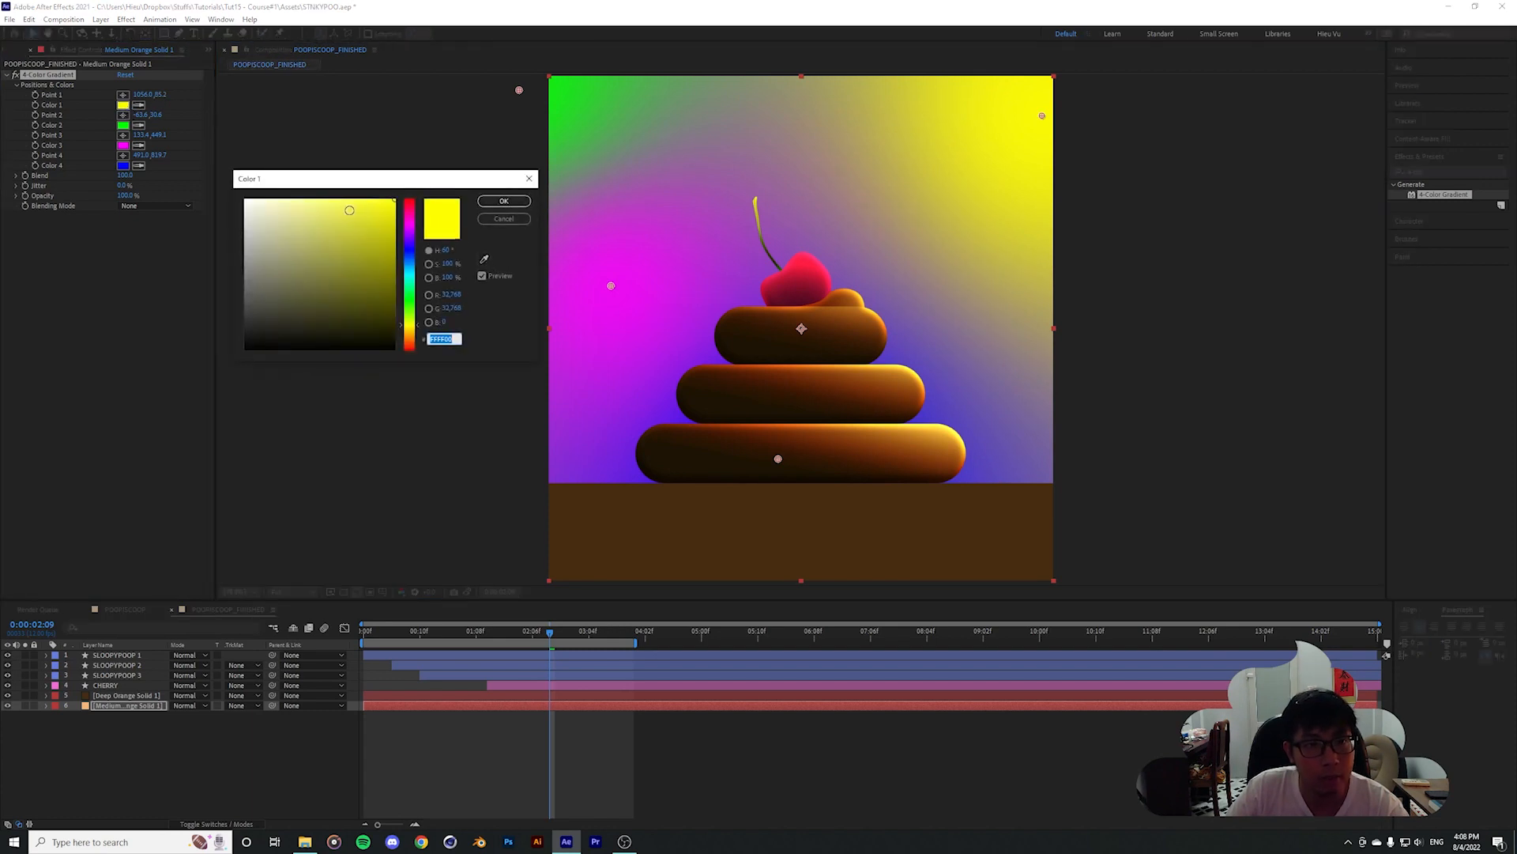
drag(350, 210, 293, 181)
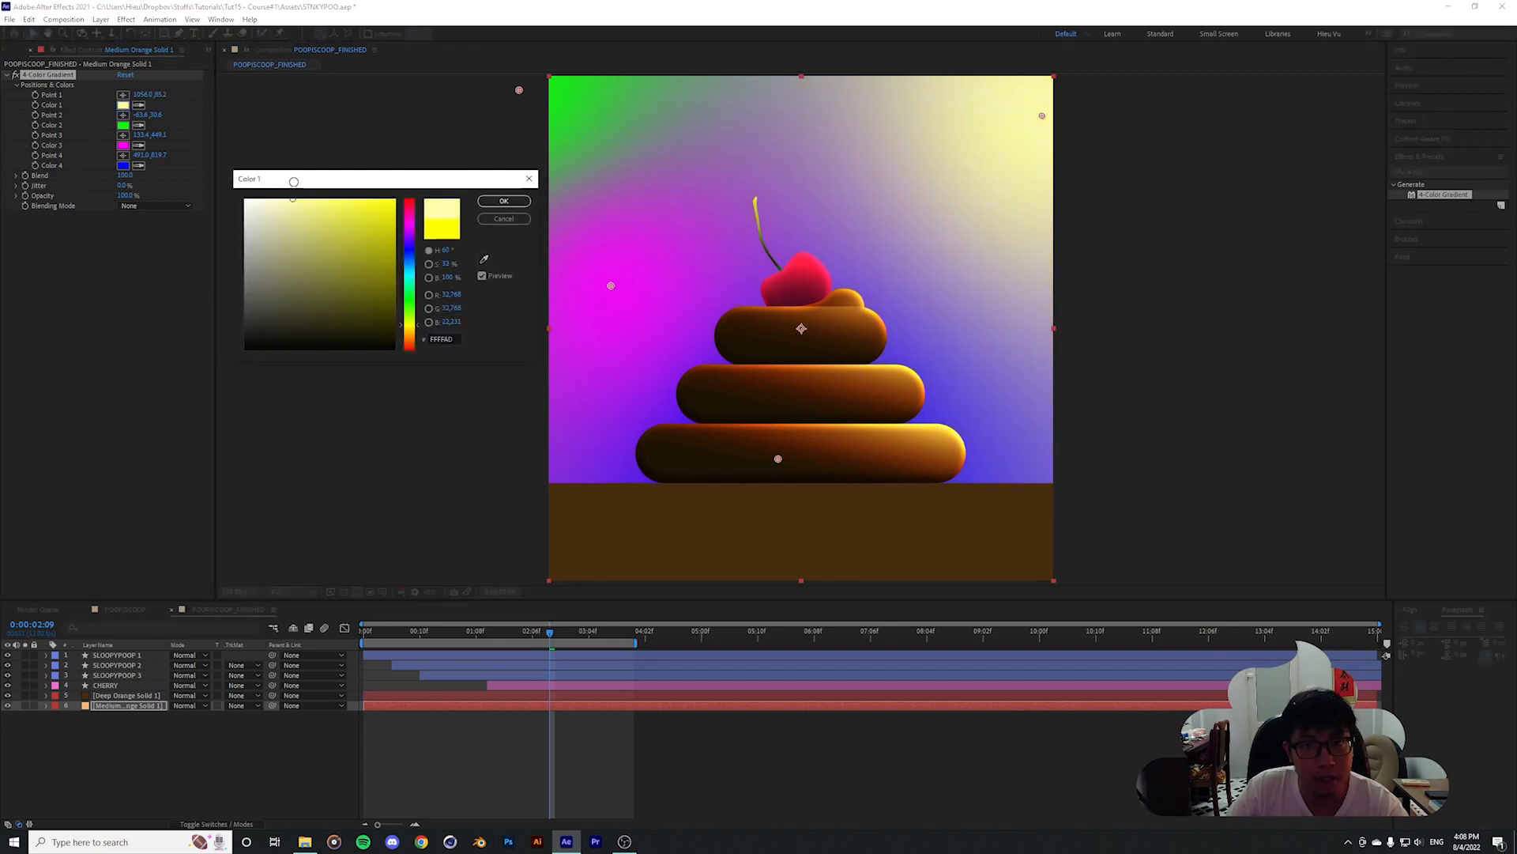
click(485, 260)
click(938, 423)
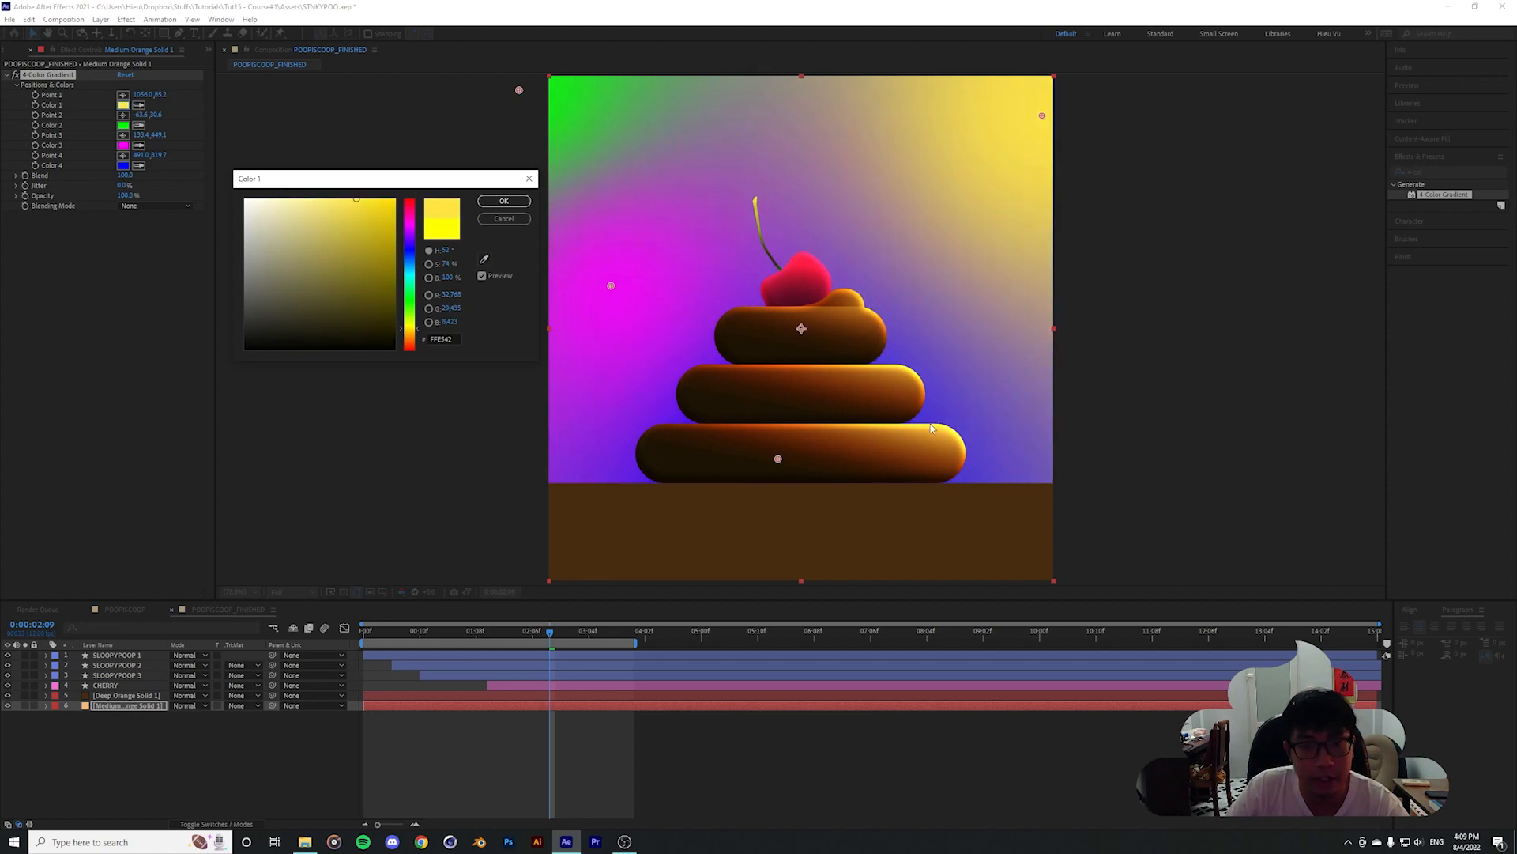
click(362, 198)
click(411, 330)
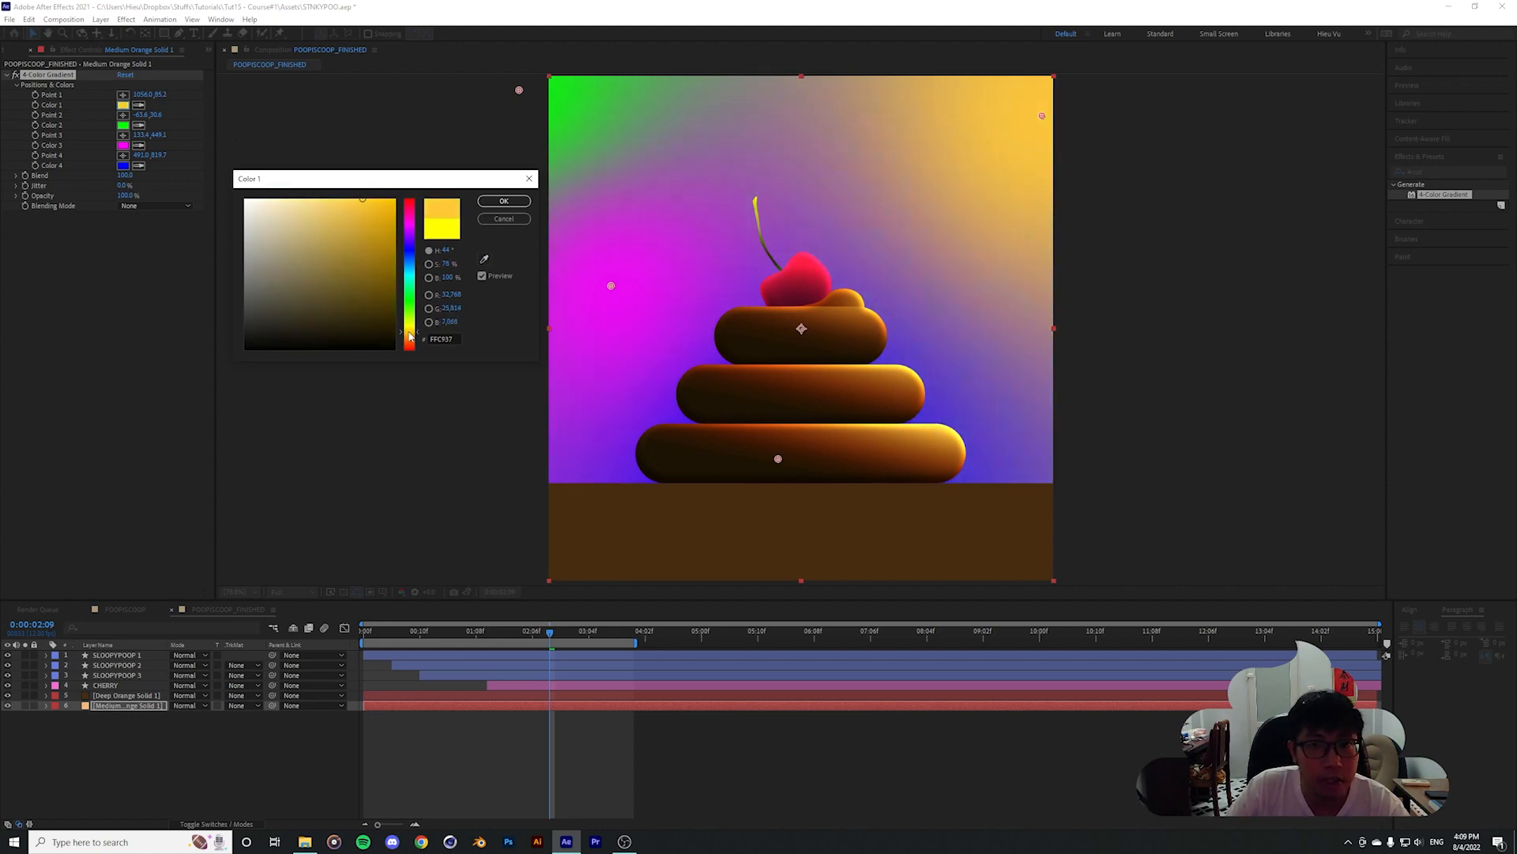
drag(411, 335, 408, 339)
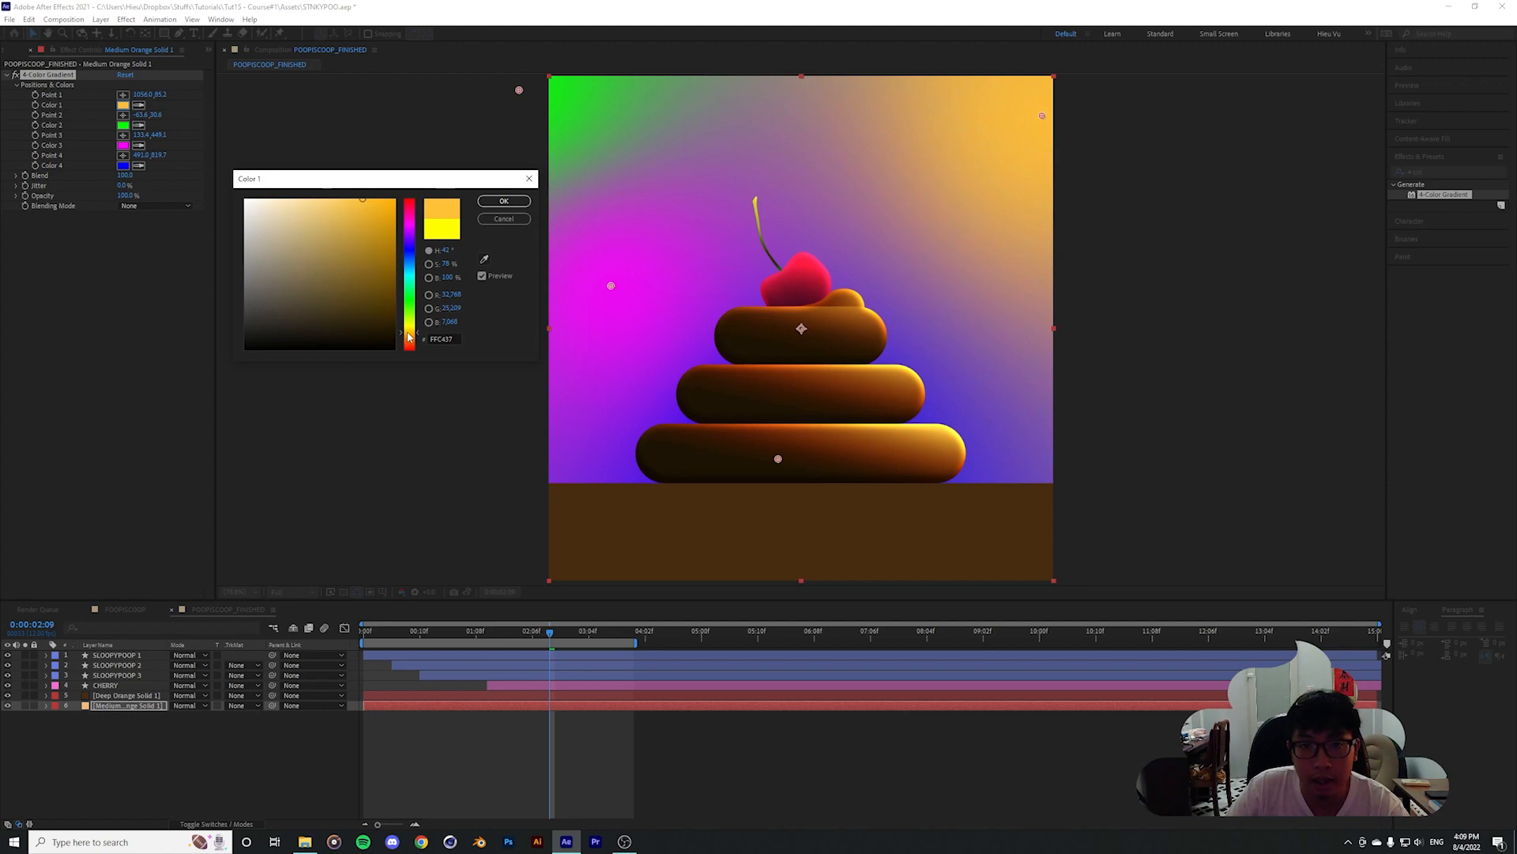
click(504, 200)
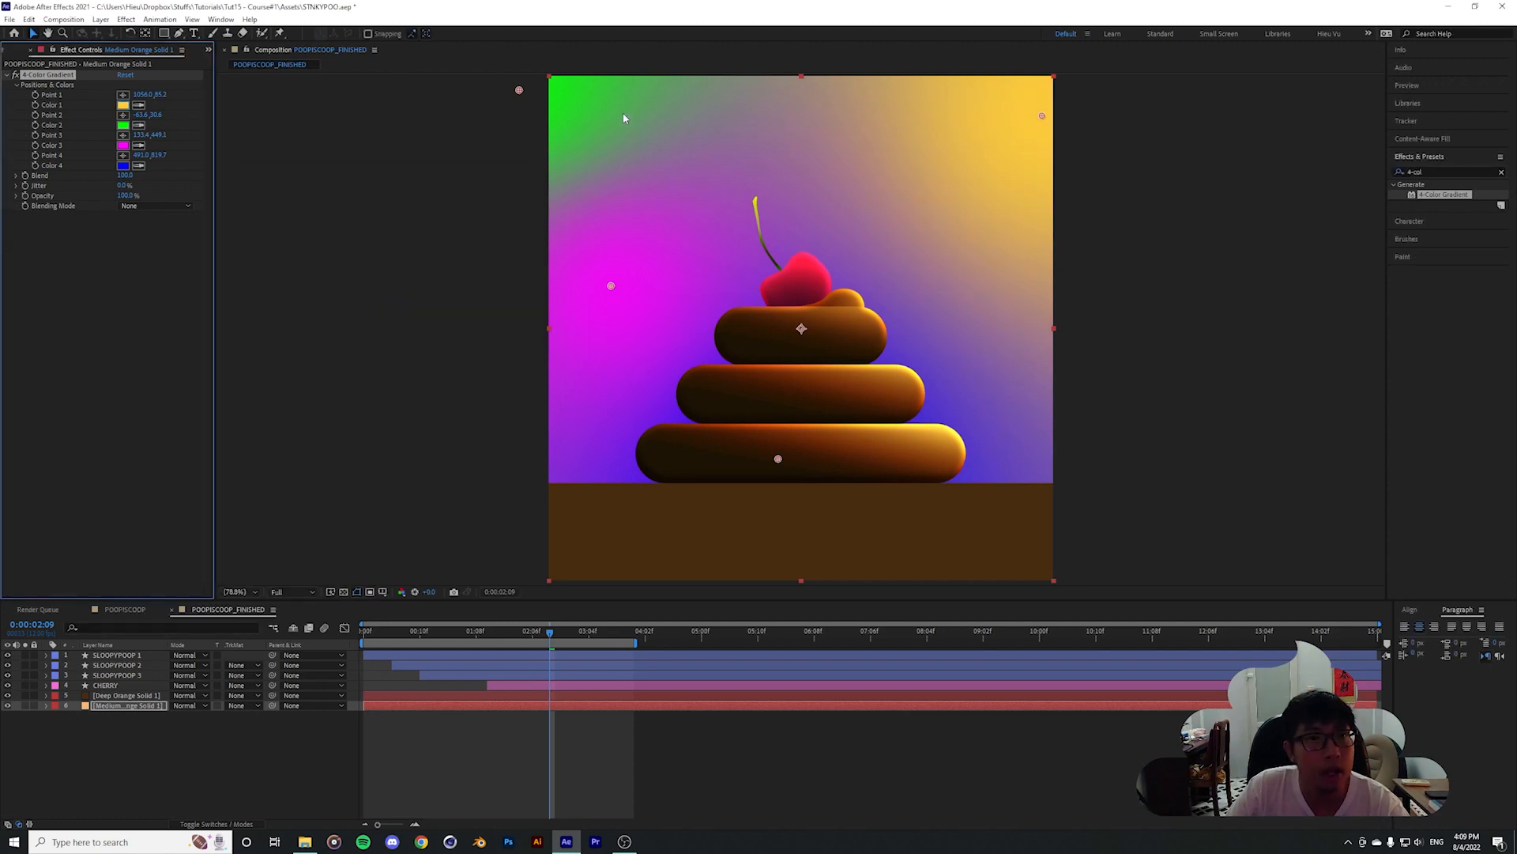
Set Color 2 of the background gradient to the burnt orange CD6518
click(124, 125)
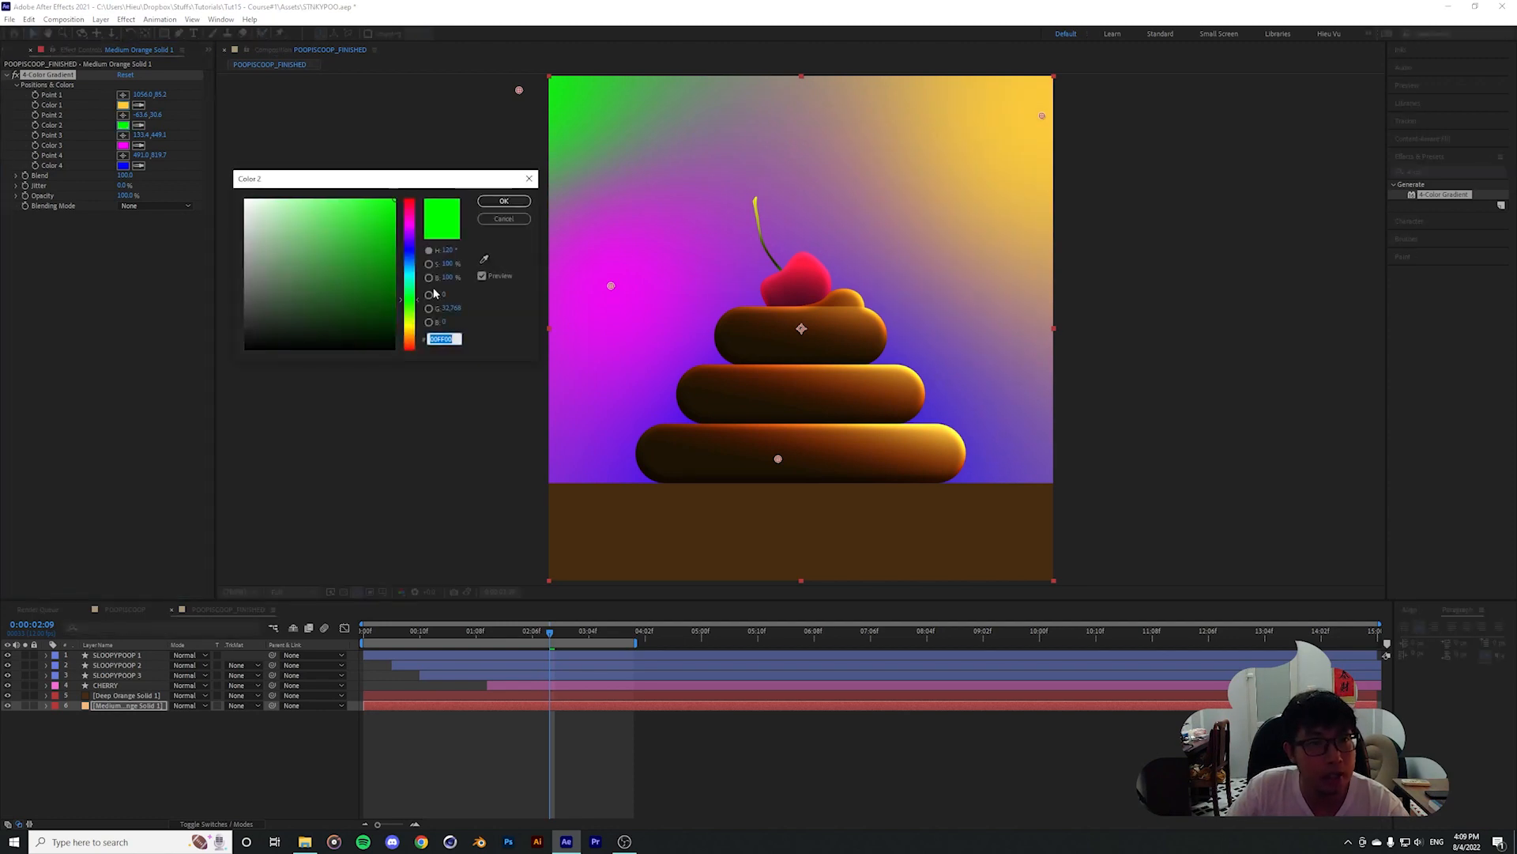
drag(377, 239, 410, 332)
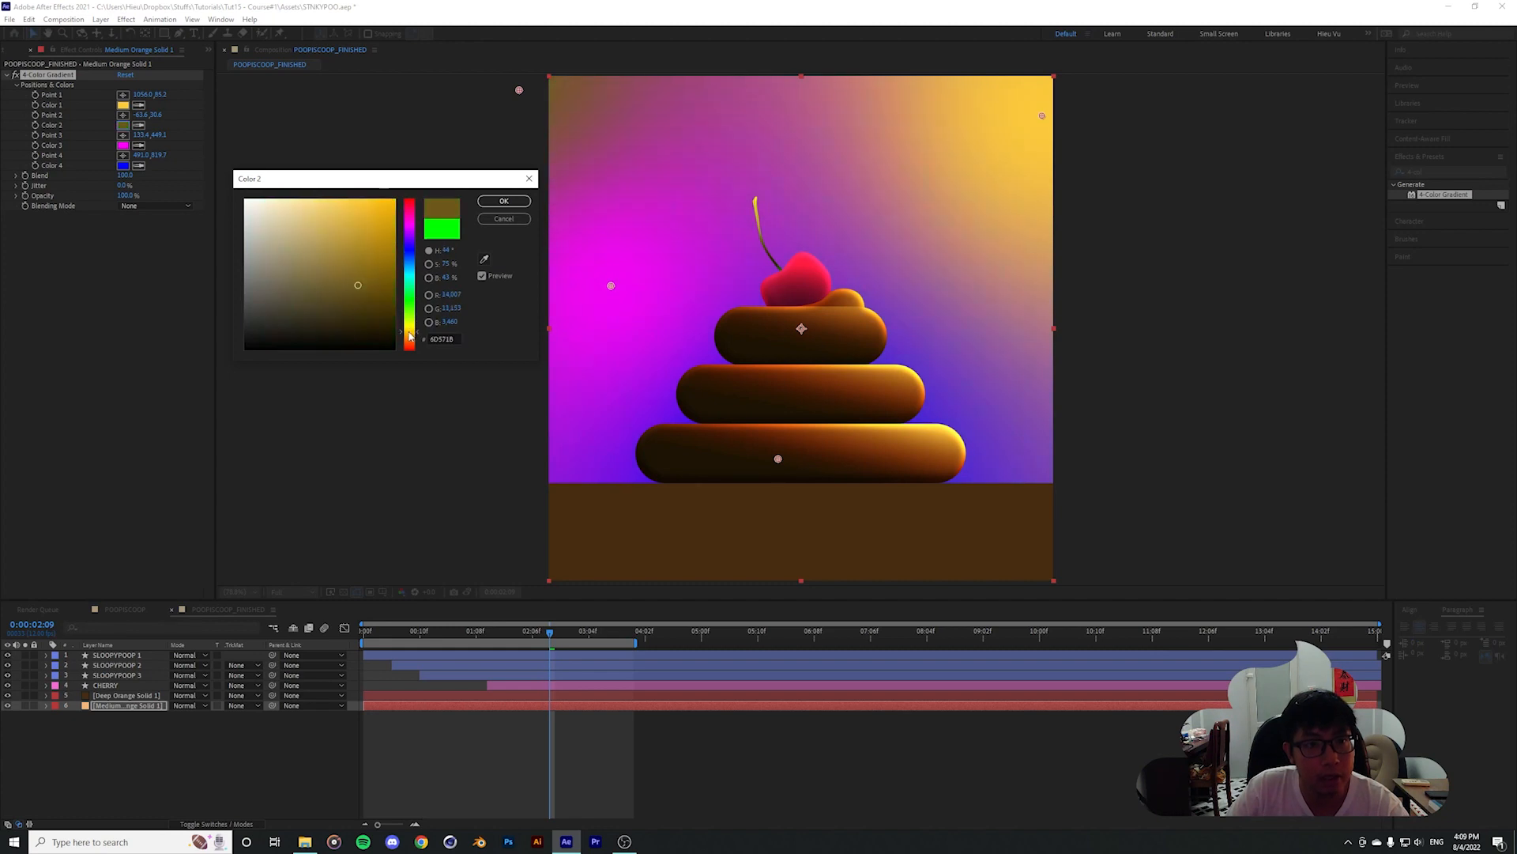
mouse_move(357, 279)
mouse_down()
mouse_move(343, 227)
mouse_move(293, 202)
mouse_move(321, 210)
mouse_move(338, 316)
mouse_move(345, 271)
mouse_up()
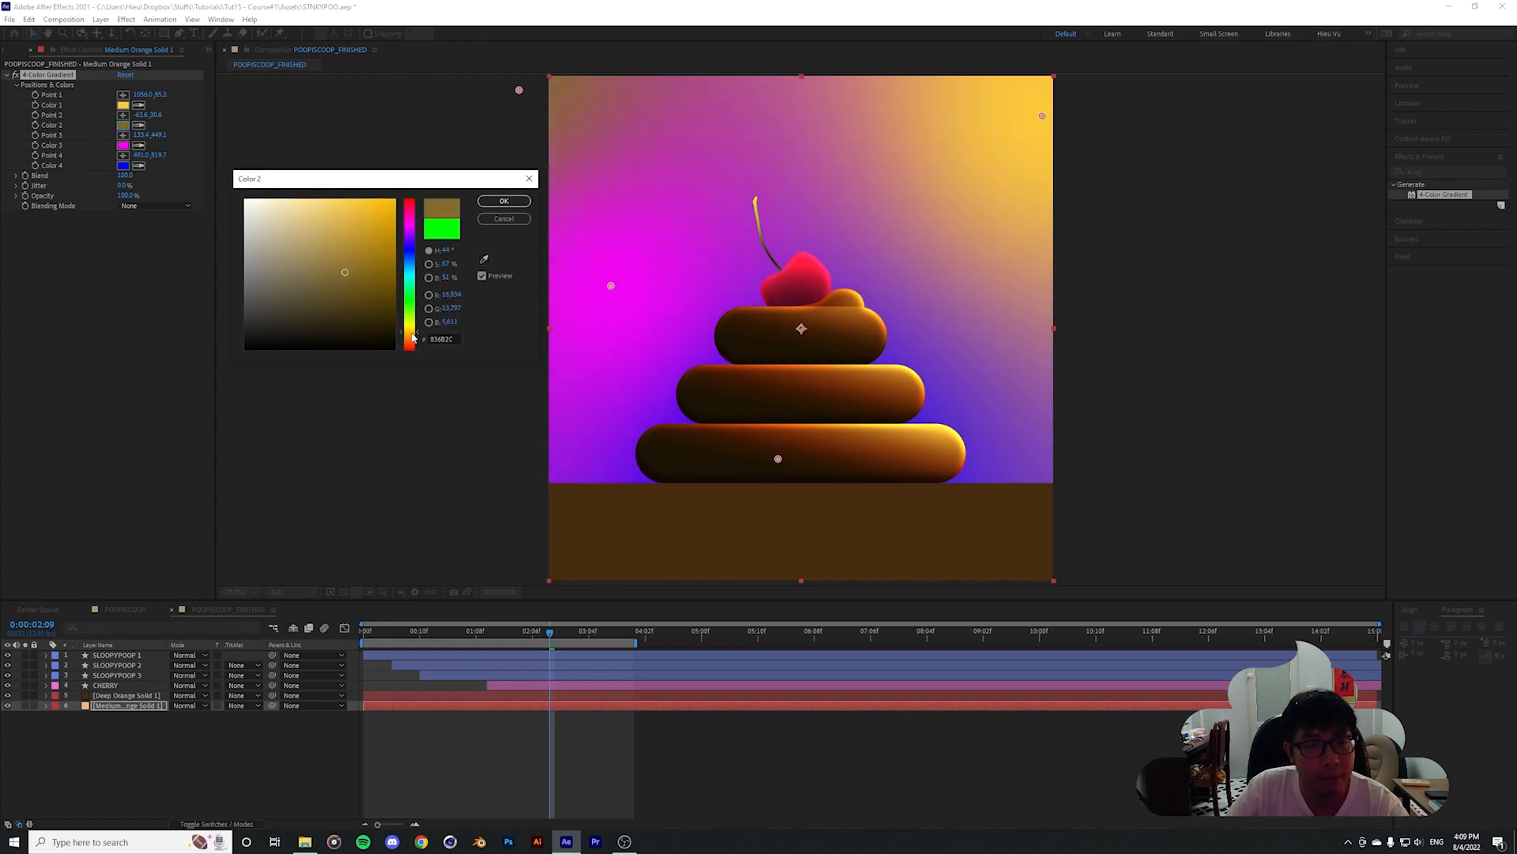
drag(413, 338, 411, 343)
drag(339, 253, 377, 228)
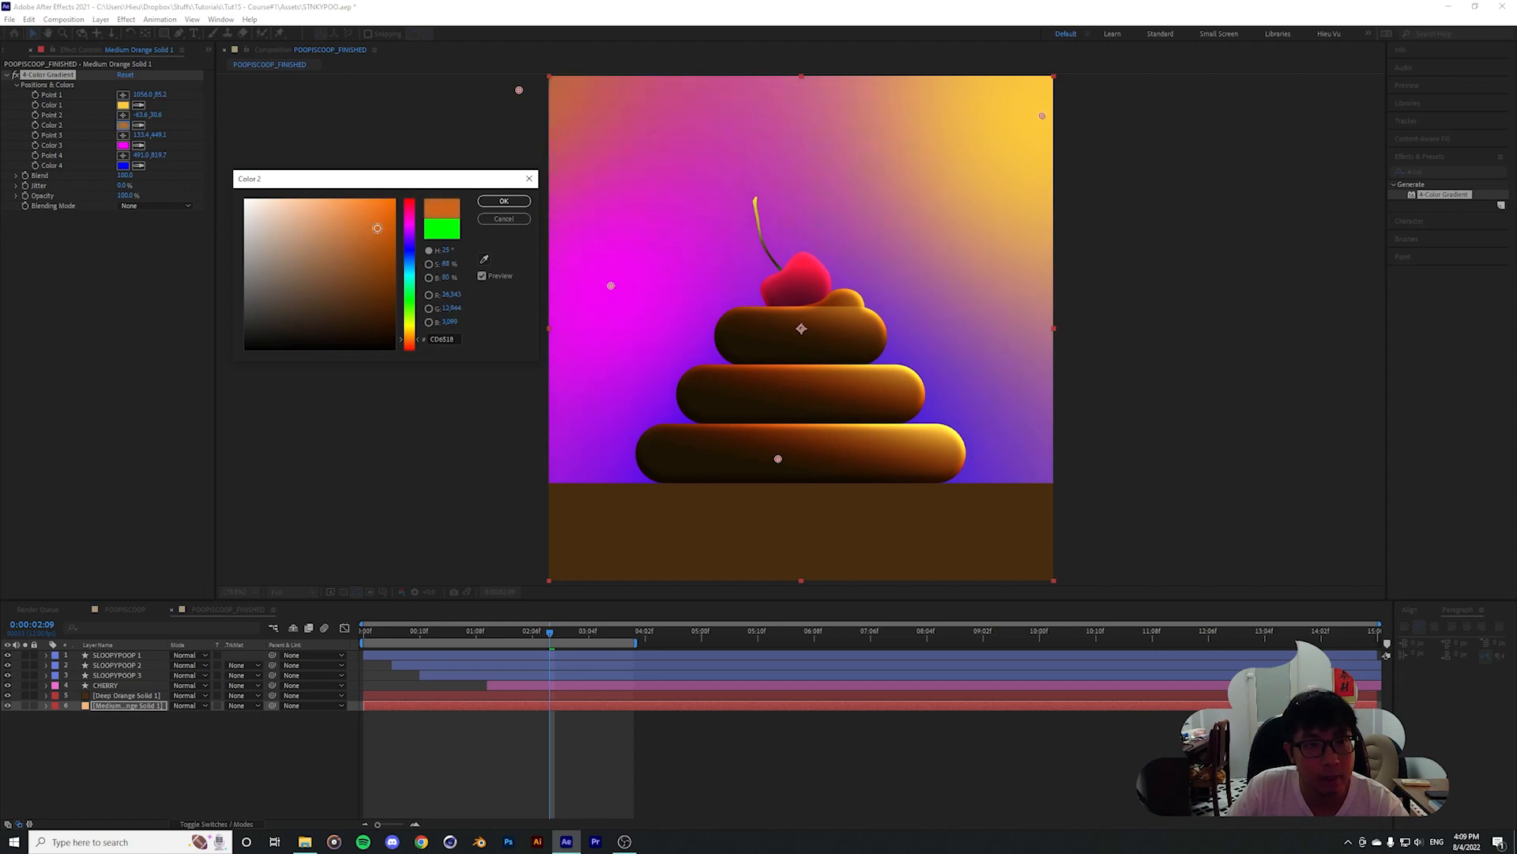
click(504, 202)
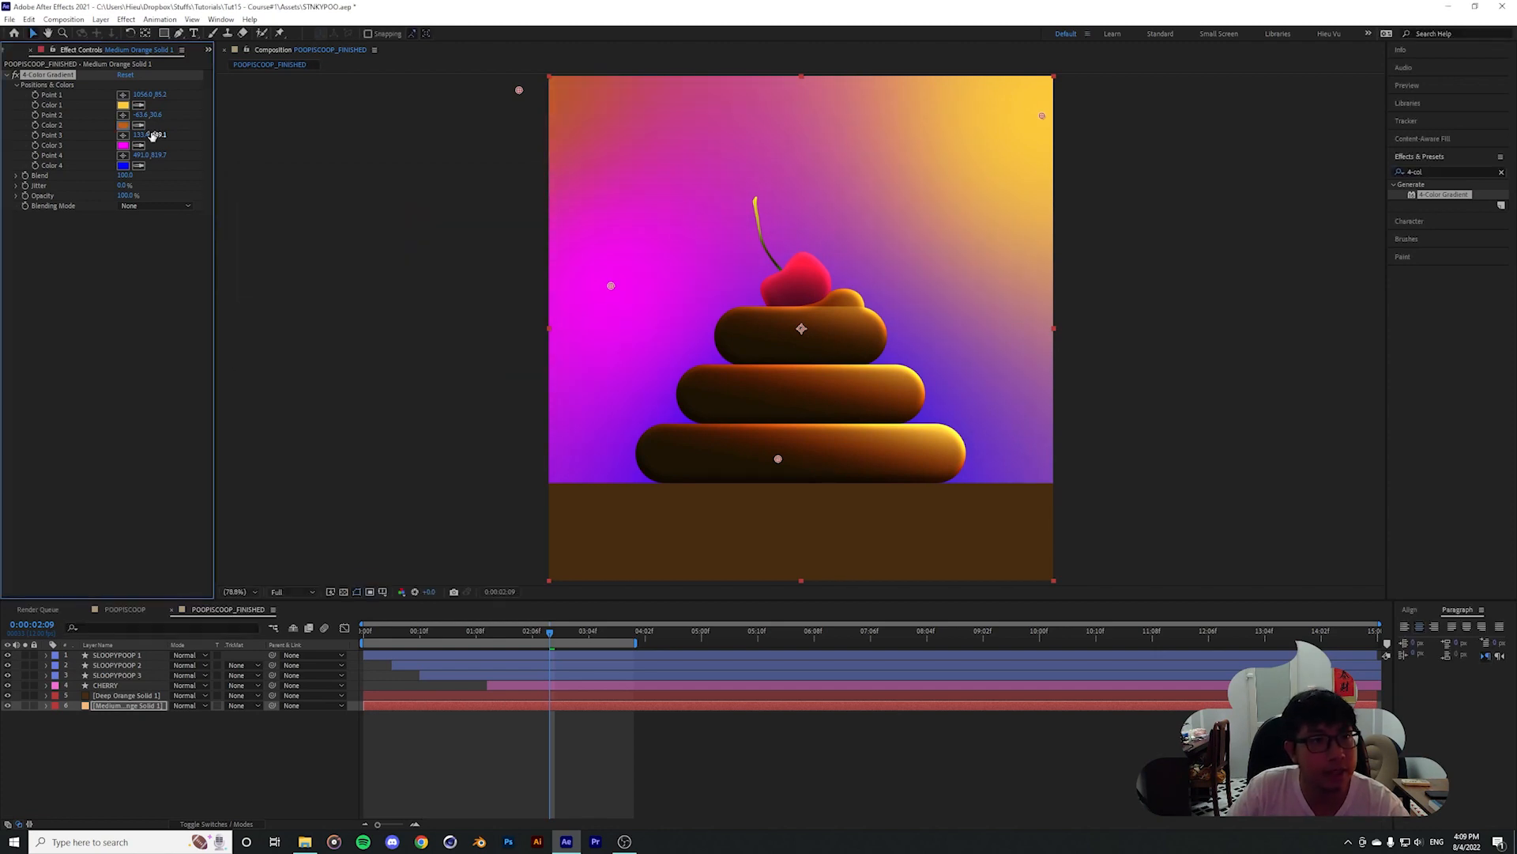
Sample the orange from the swirl's top tip for the background gradient's Color 3 and lighten it to F2953C
click(124, 146)
click(484, 258)
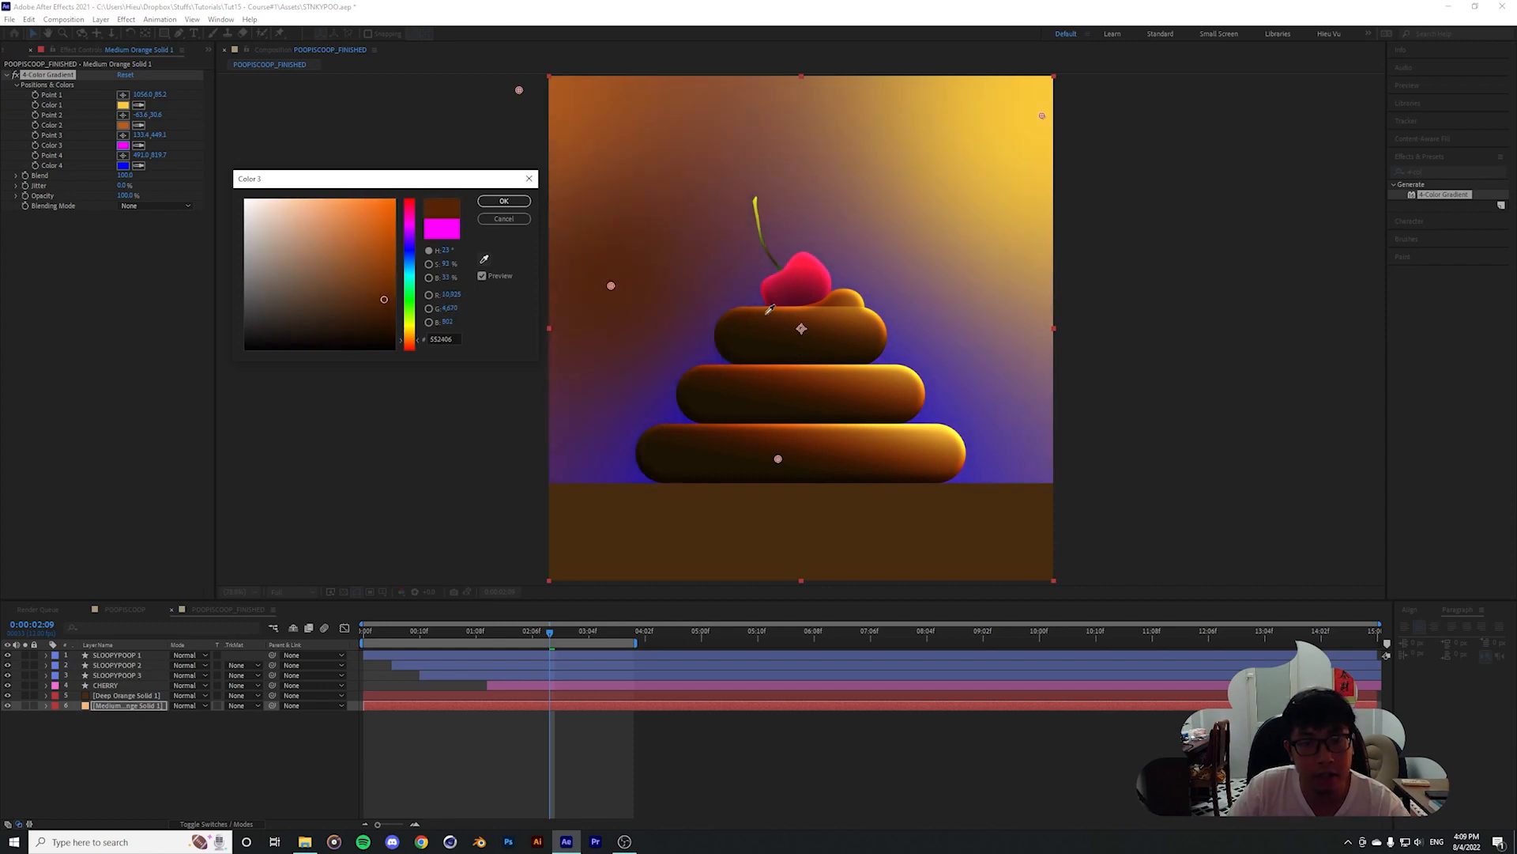
click(843, 289)
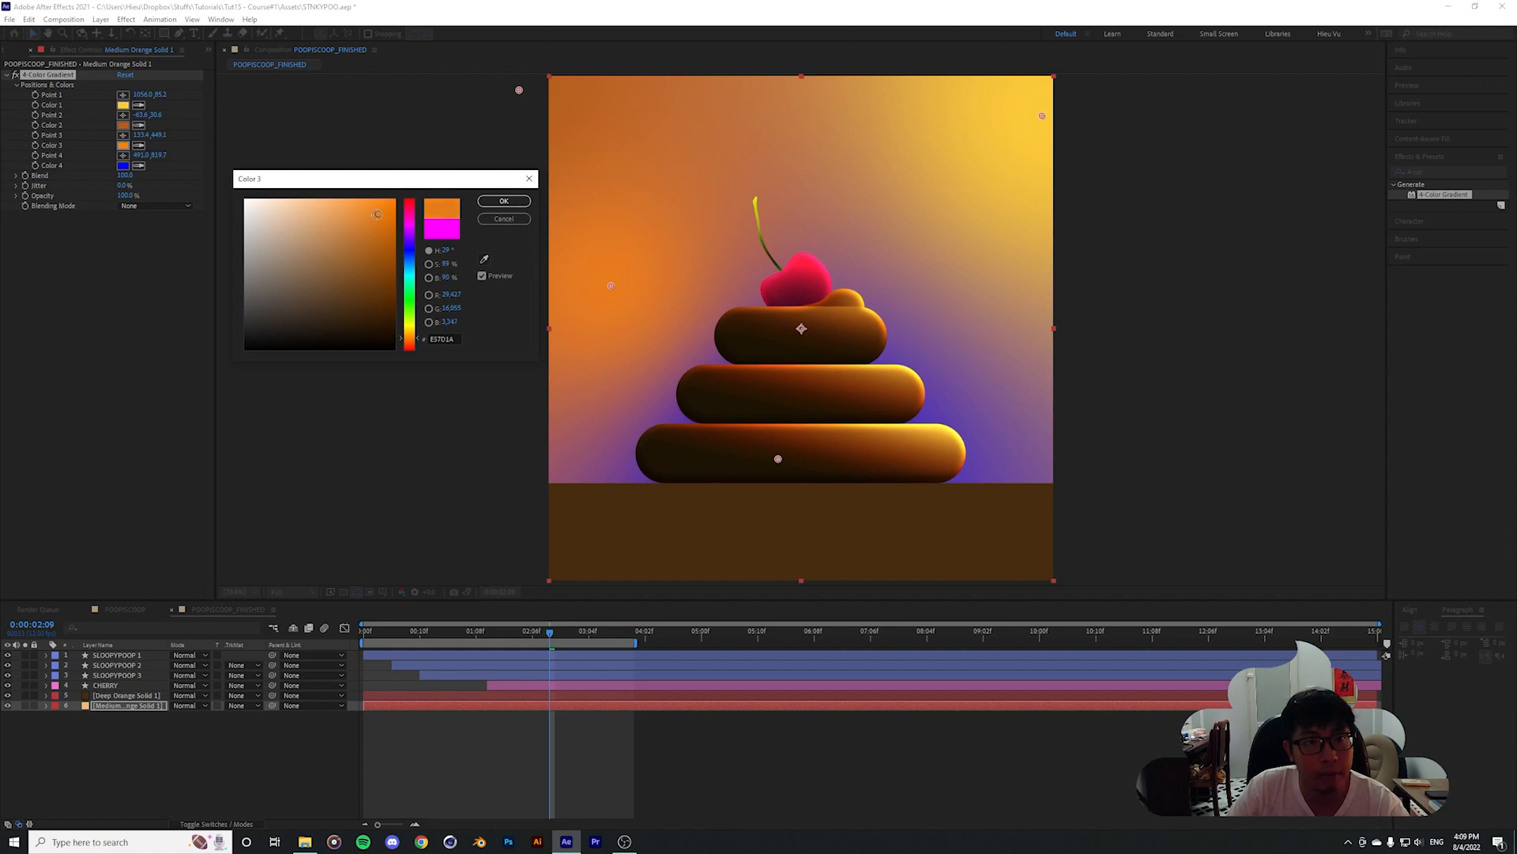
mouse_move(377, 215)
mouse_down()
mouse_move(346, 199)
mouse_move(358, 206)
mouse_up()
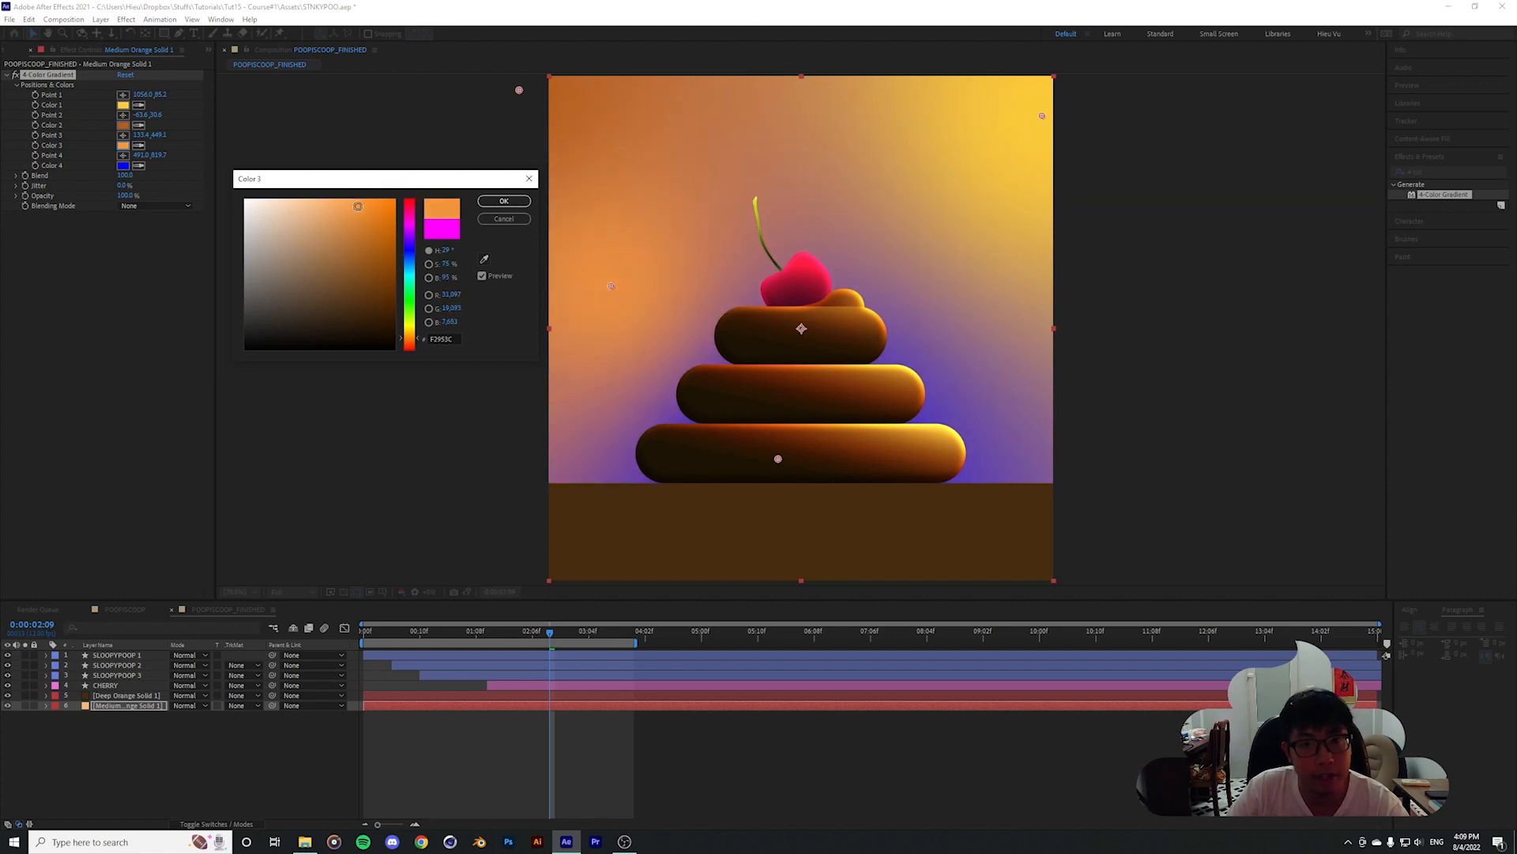
click(503, 201)
Move the background gradient's Point 1 to about (1038, 66), Point 3 to about (281, 454) and Point 4 to about (542, 905)
drag(1042, 116, 1034, 106)
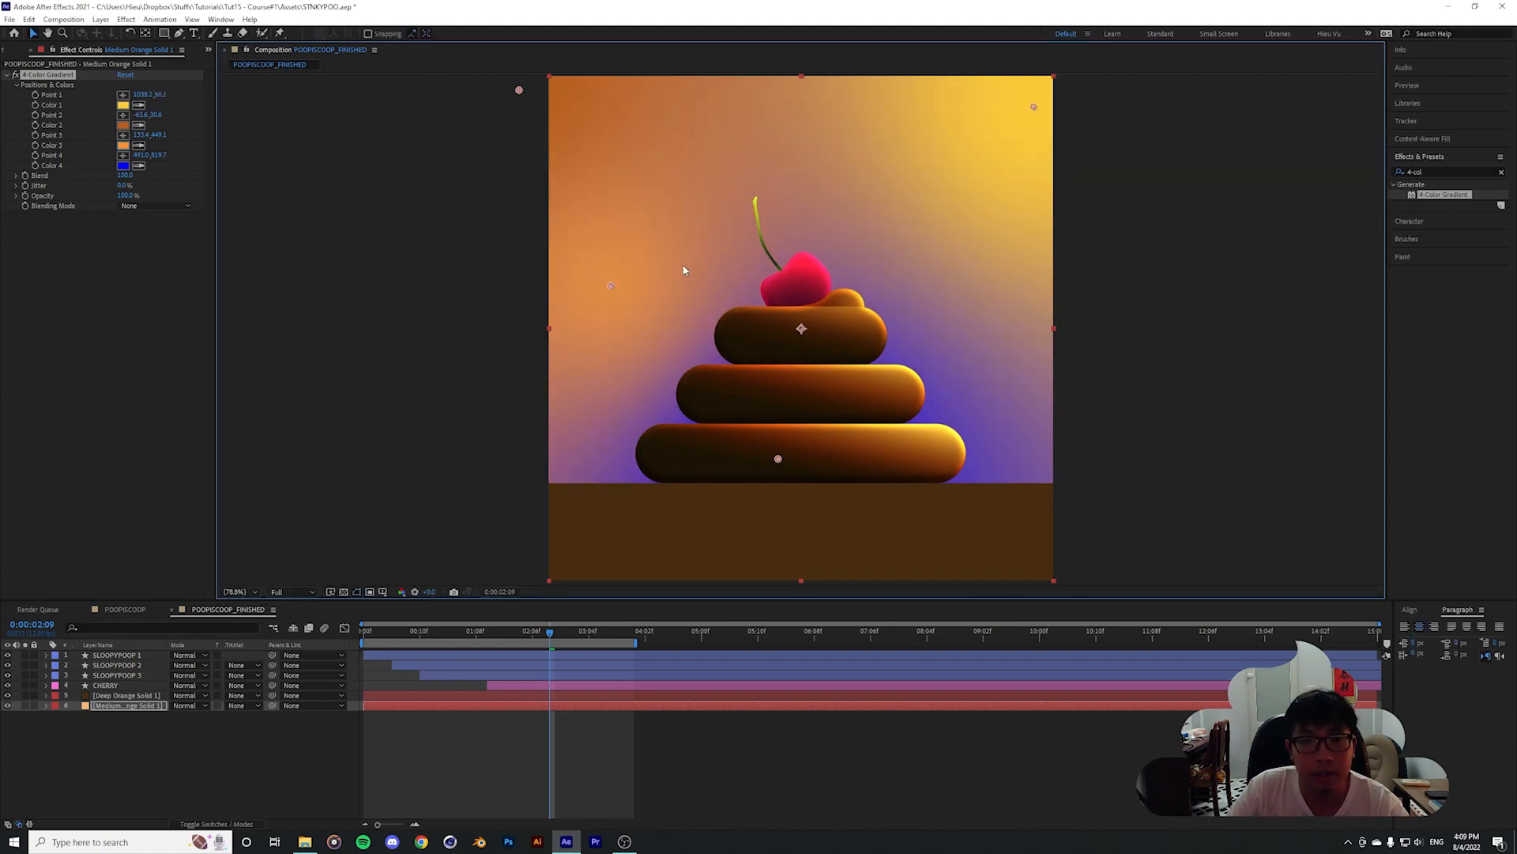
drag(609, 287, 678, 289)
drag(794, 466, 807, 506)
key(ctrl+z)
Sample the dark brown of the lowest swirl for the background gradient's Color 4 and darken it to near black
click(123, 165)
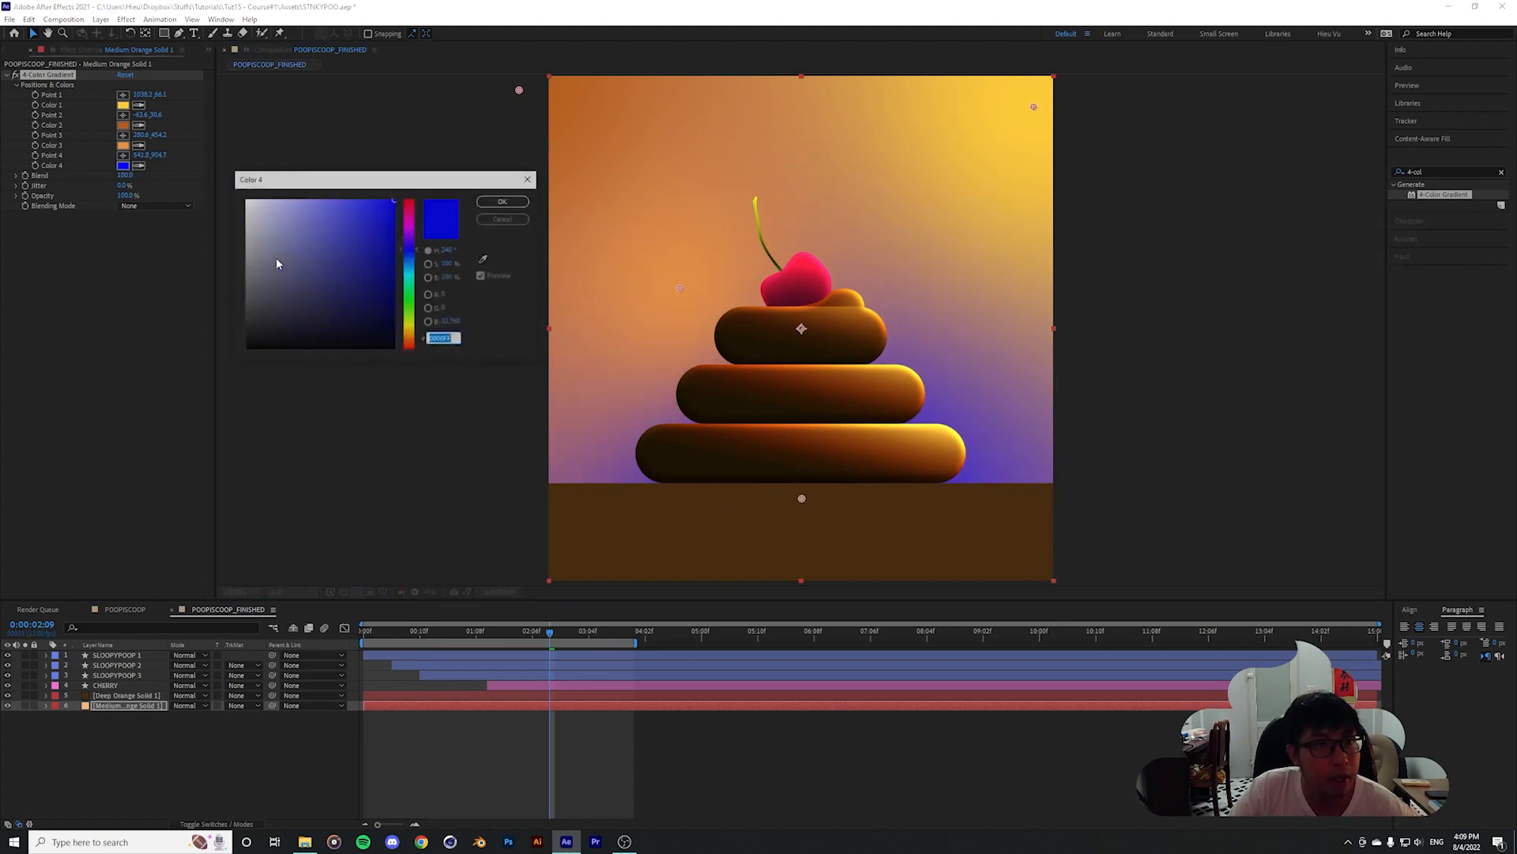
click(485, 257)
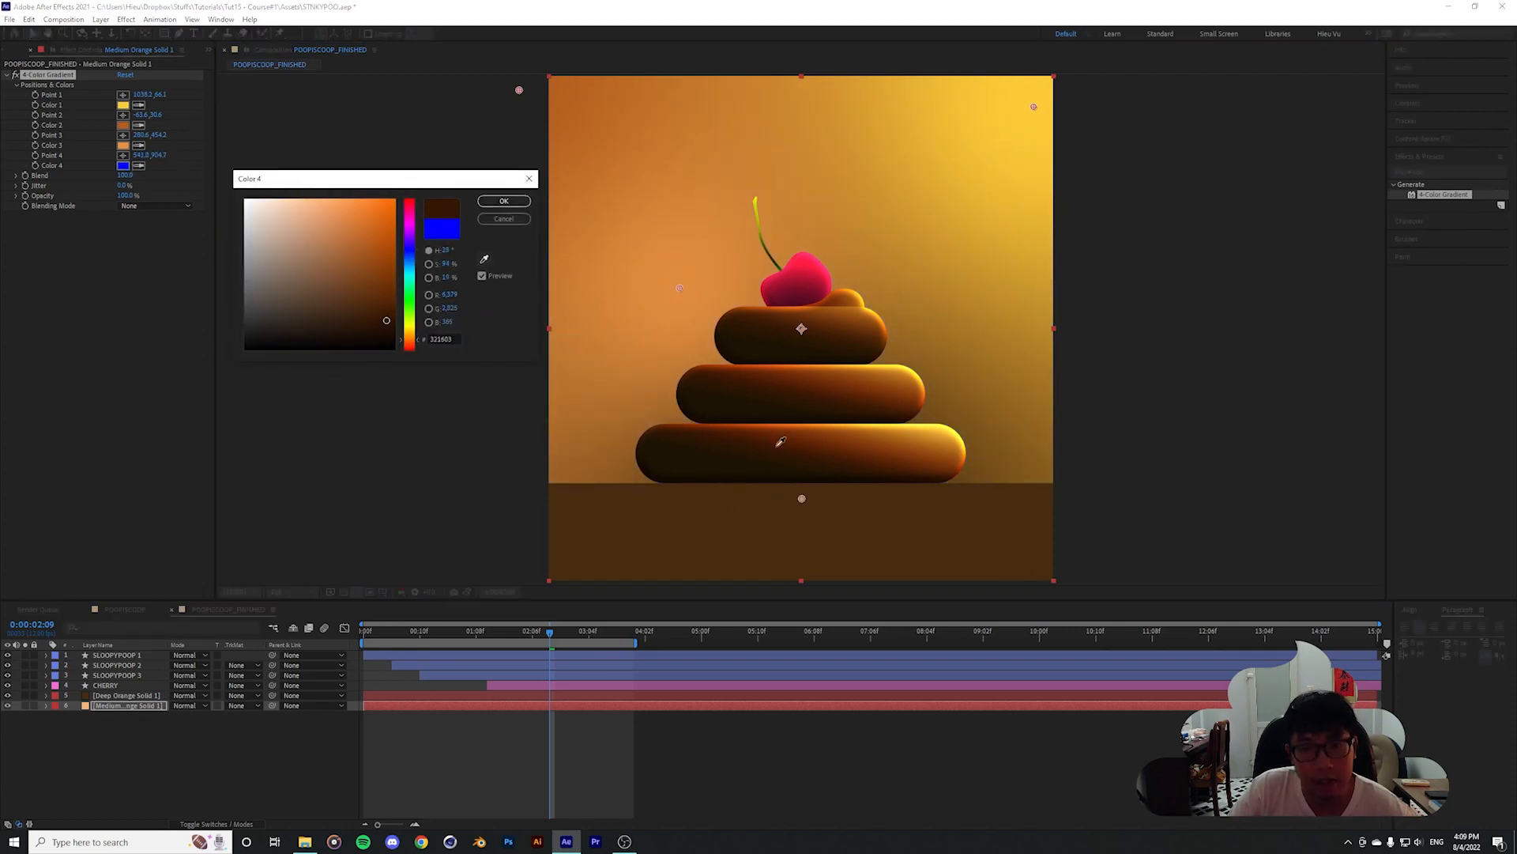
drag(386, 303, 381, 335)
click(504, 201)
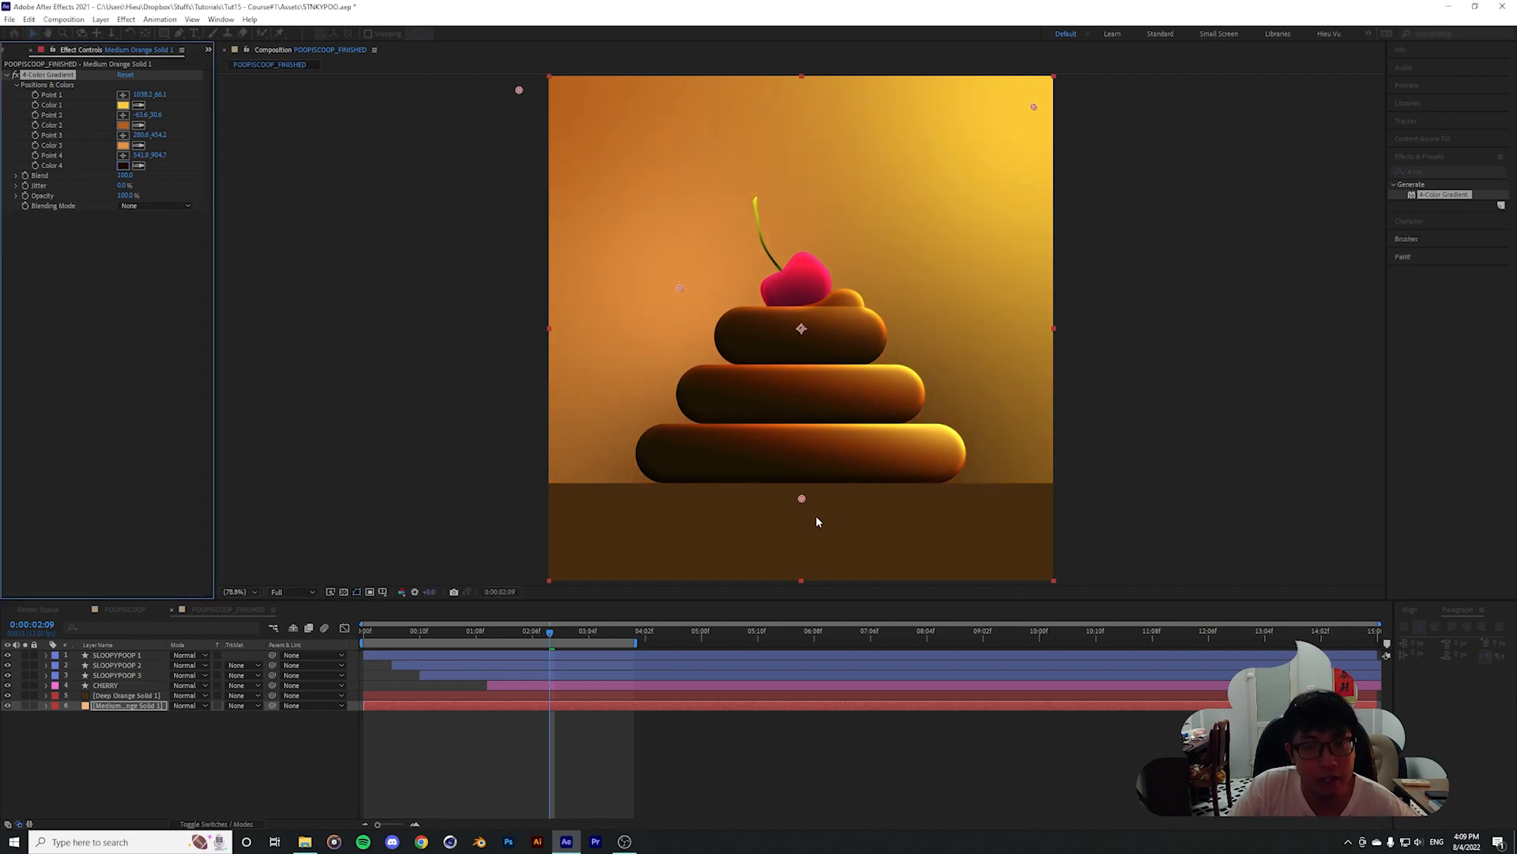
Reposition the background gradient's Points 1 to 4 to about (1065, 34), (23, 118), (-27, 494) and (443, 790), and readjust Color 1 to golden yellow FFCE37
drag(801, 498, 769, 450)
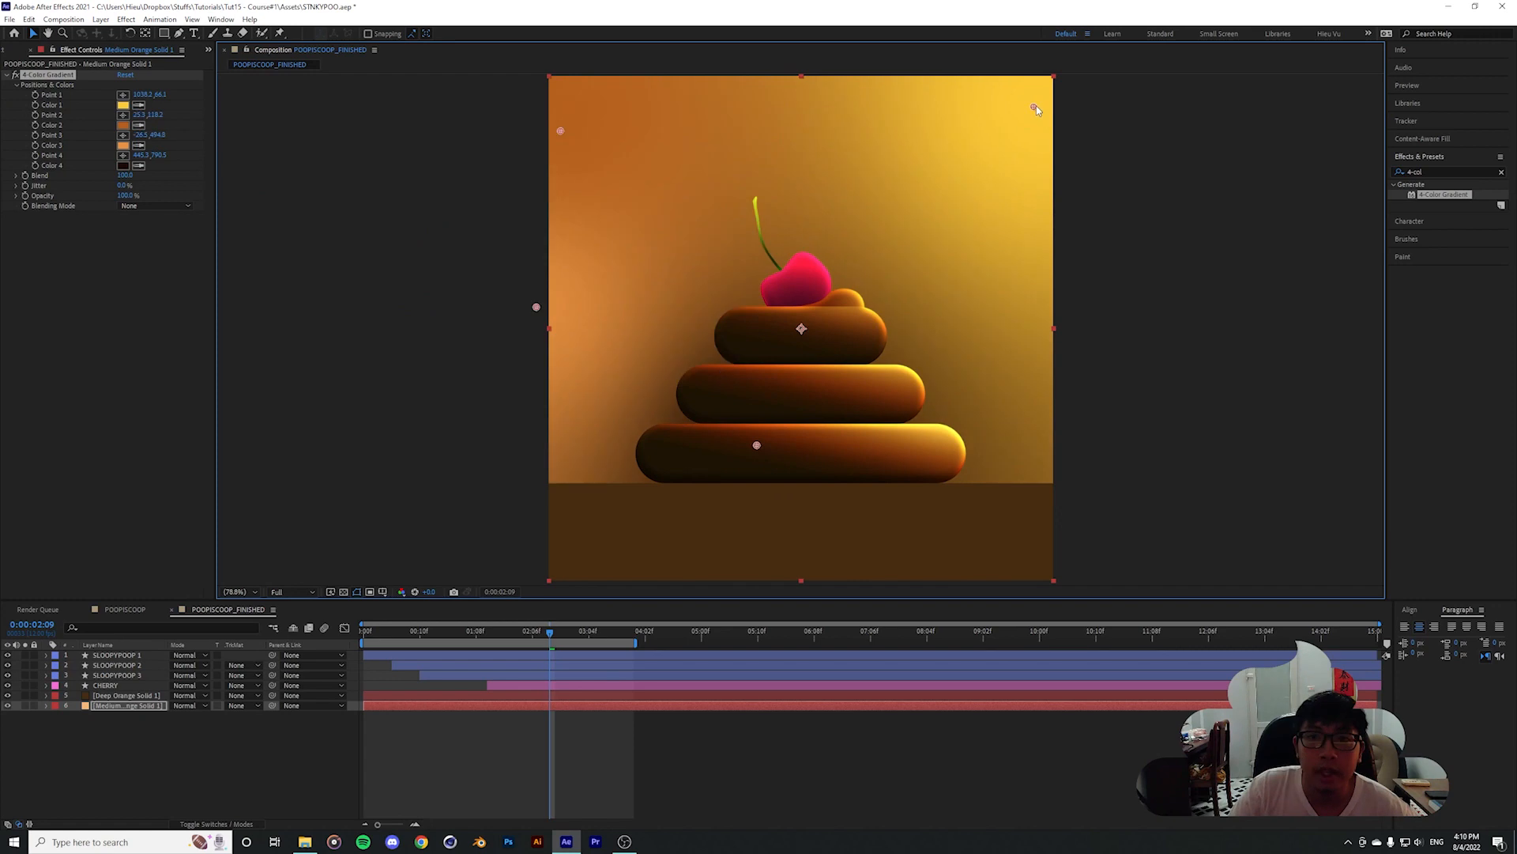
drag(1035, 107, 1054, 90)
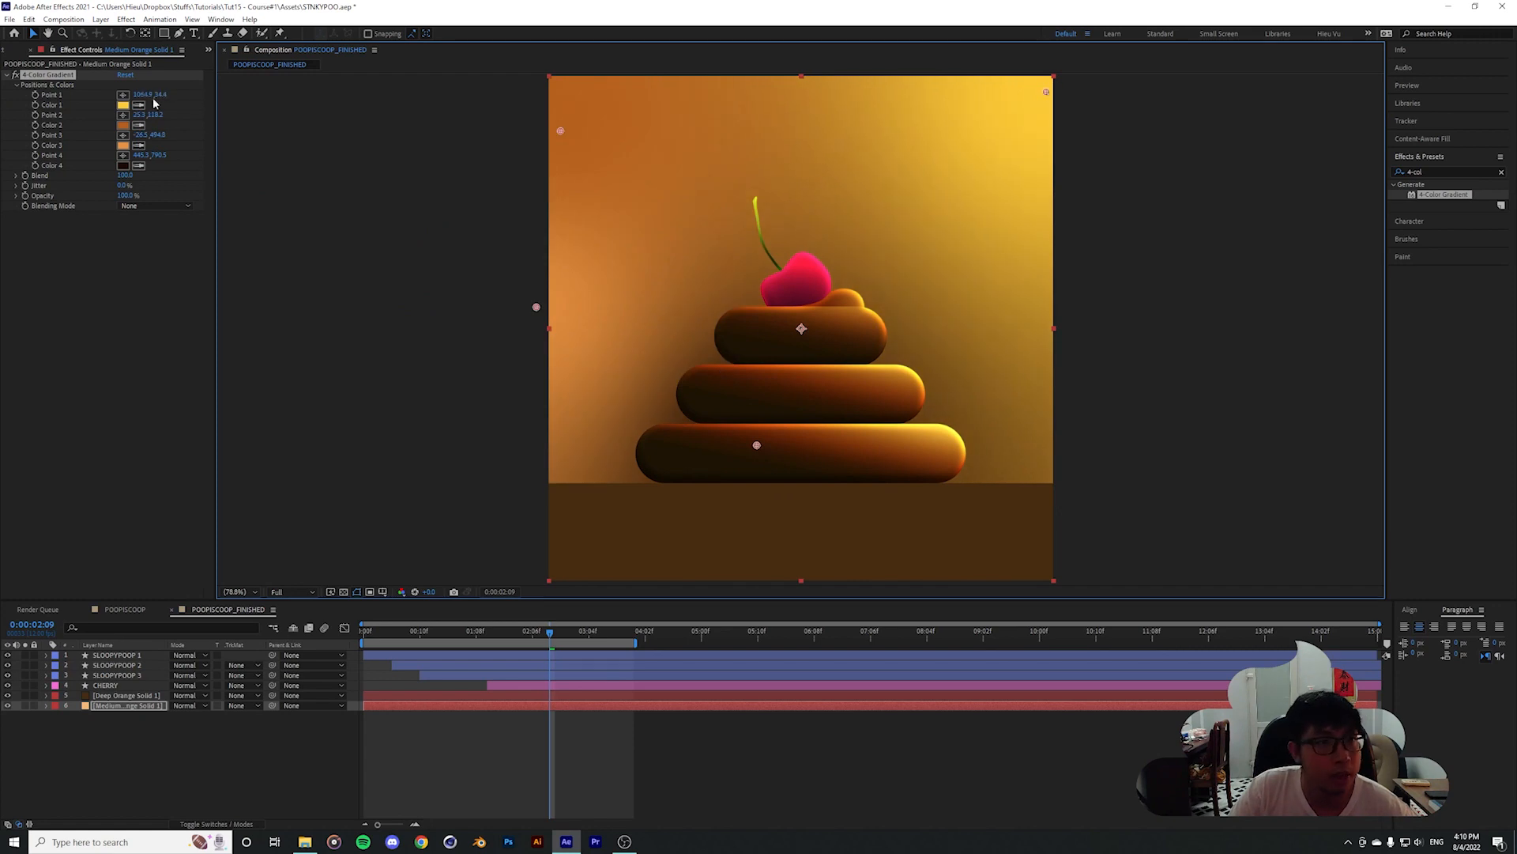
click(122, 104)
mouse_move(312, 203)
mouse_down()
mouse_move(313, 187)
mouse_move(374, 192)
mouse_up()
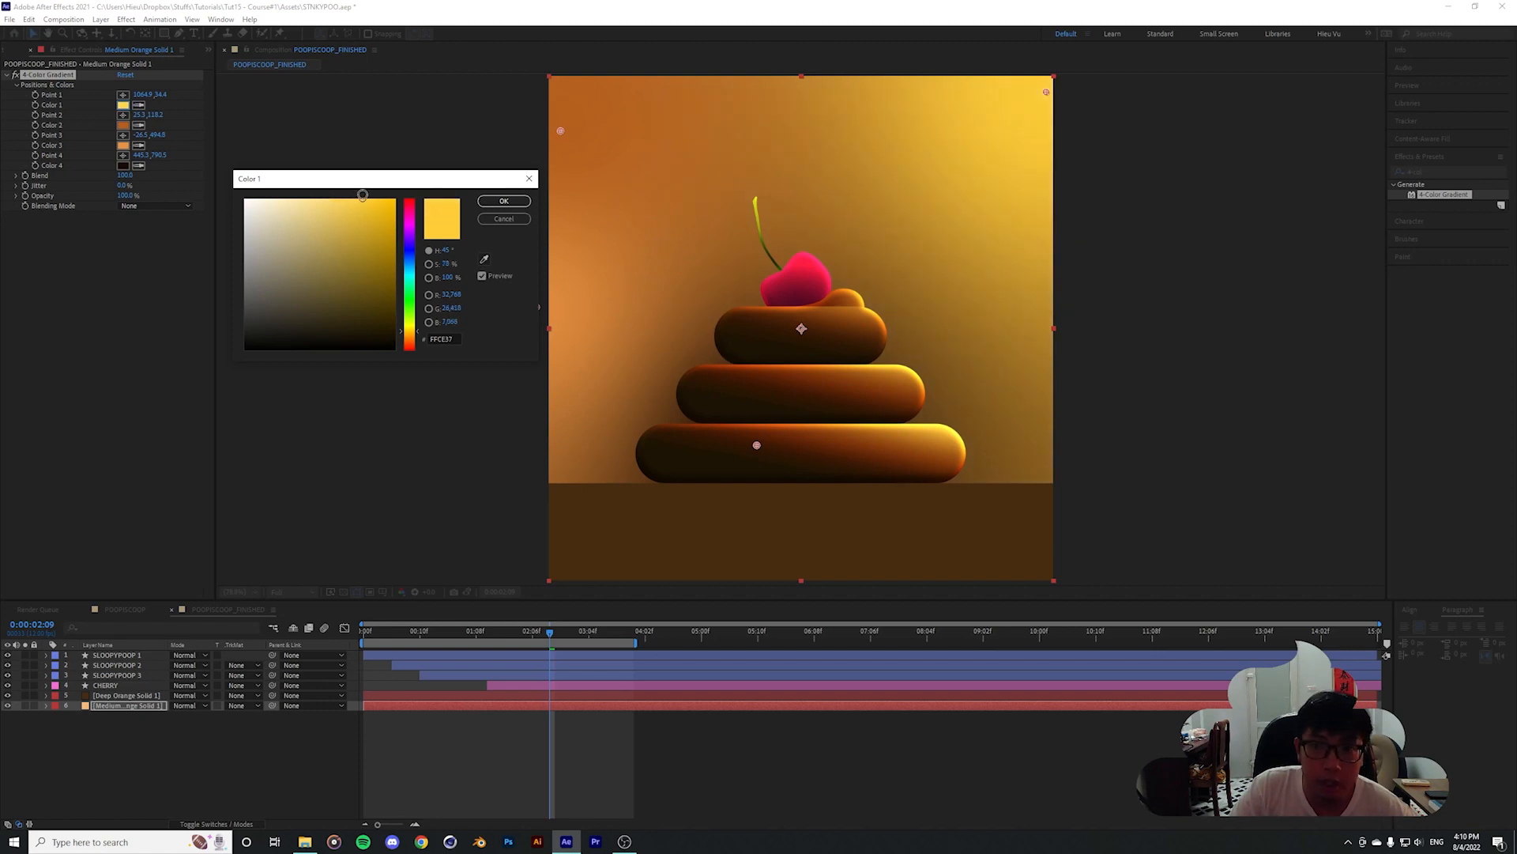
click(504, 202)
Lower Point 4 of the background gradient to about (474, 850)
drag(756, 445, 770, 472)
key(comma)
key(comma)
key(comma)
key(comma)
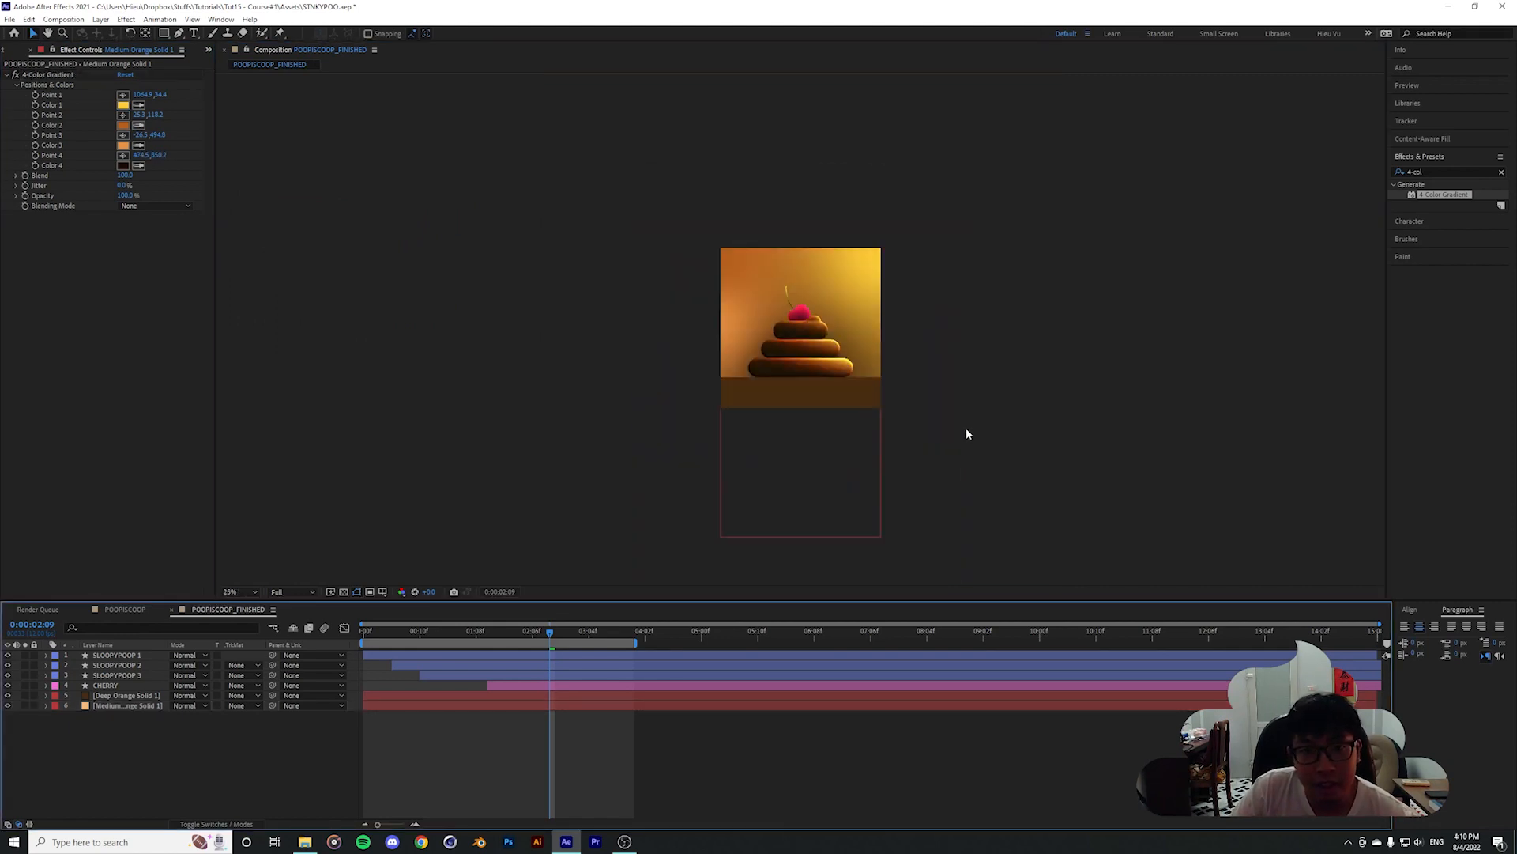
key(shift+slash)
Darken Color 2 of the Deep Orange Solid 1 floor gradient to brown 271403 and move its Point 2 to about (1076, 36)
click(585, 516)
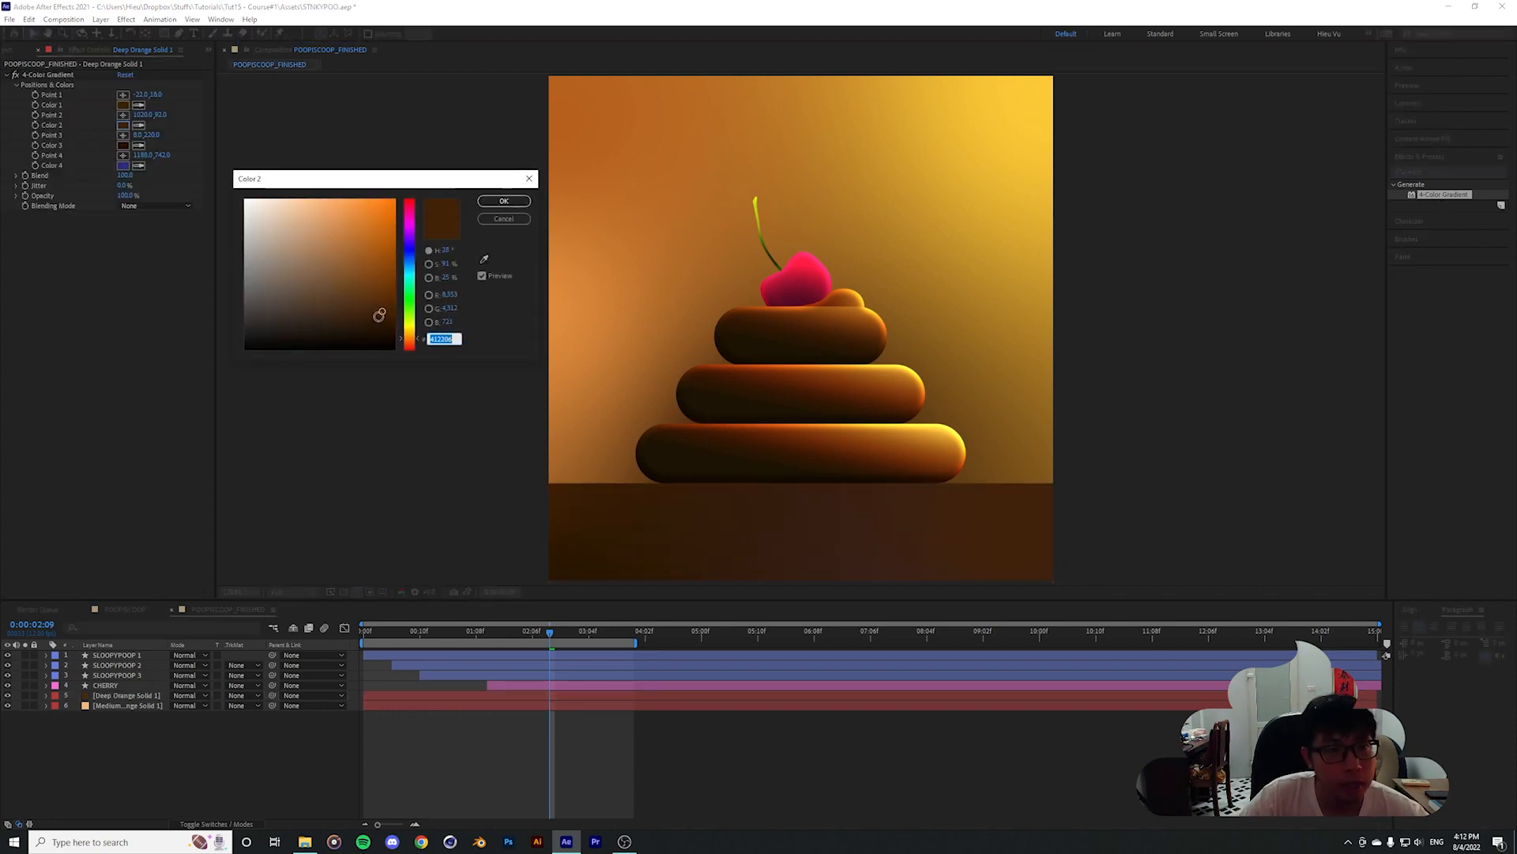
click(384, 325)
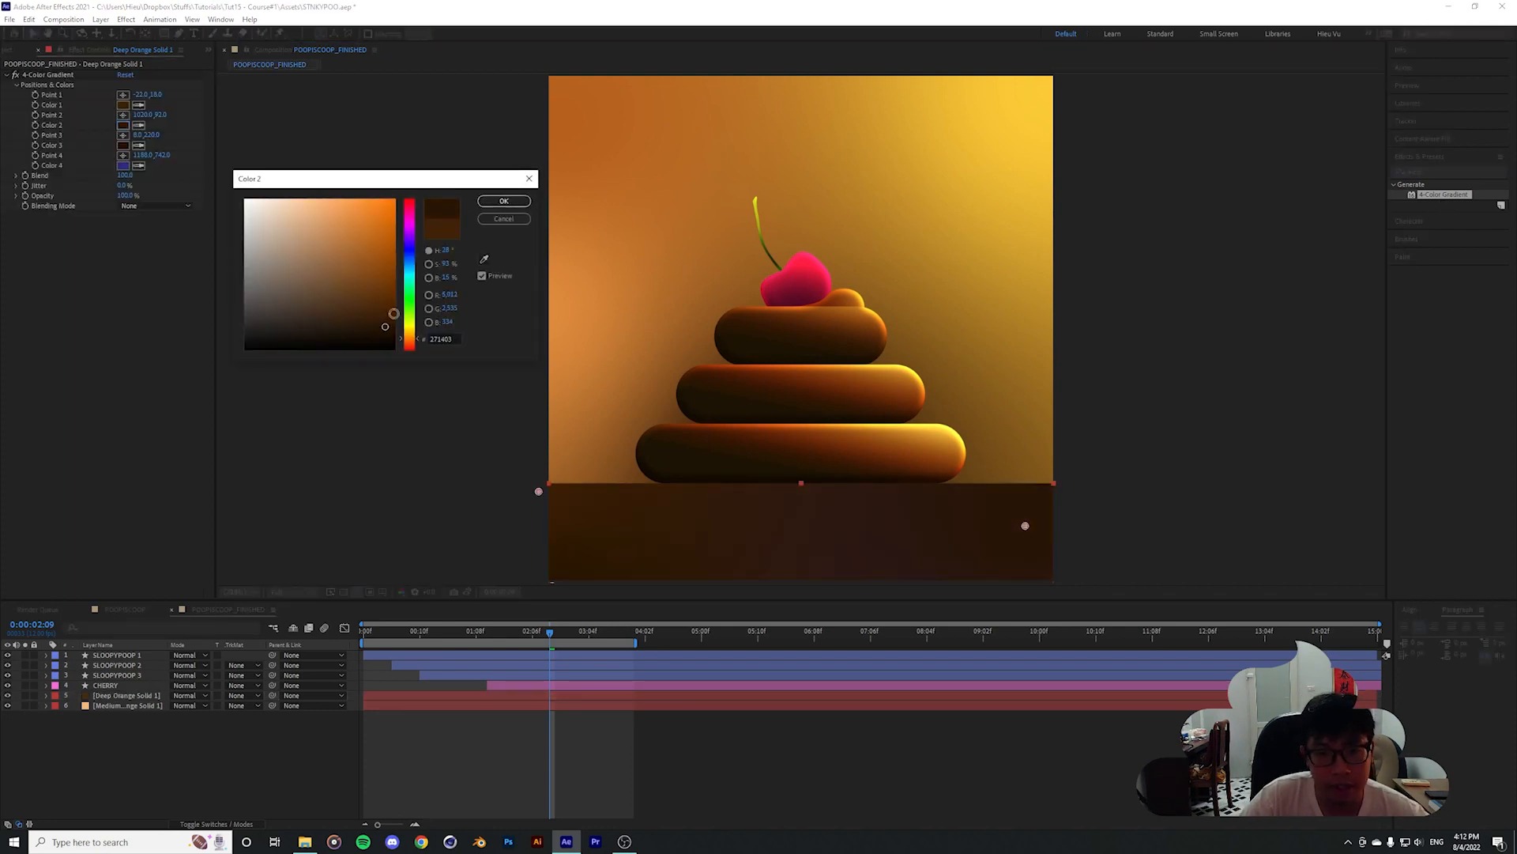
click(503, 201)
drag(1026, 526, 1051, 500)
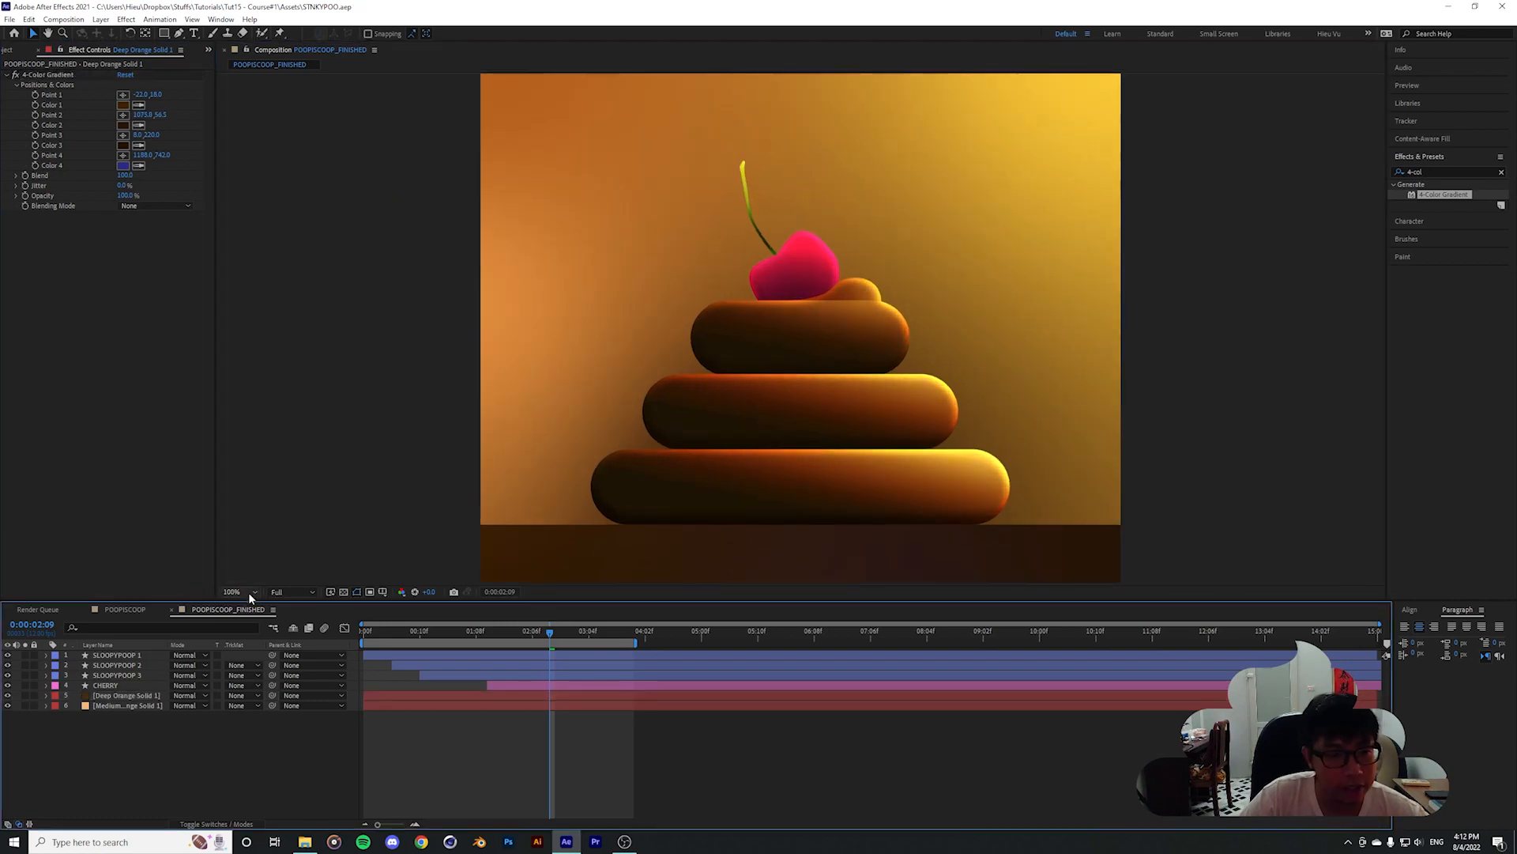
Fit the composition in the viewer, preview the animation and park the playhead at 0:00:00:06
click(248, 592)
click(253, 618)
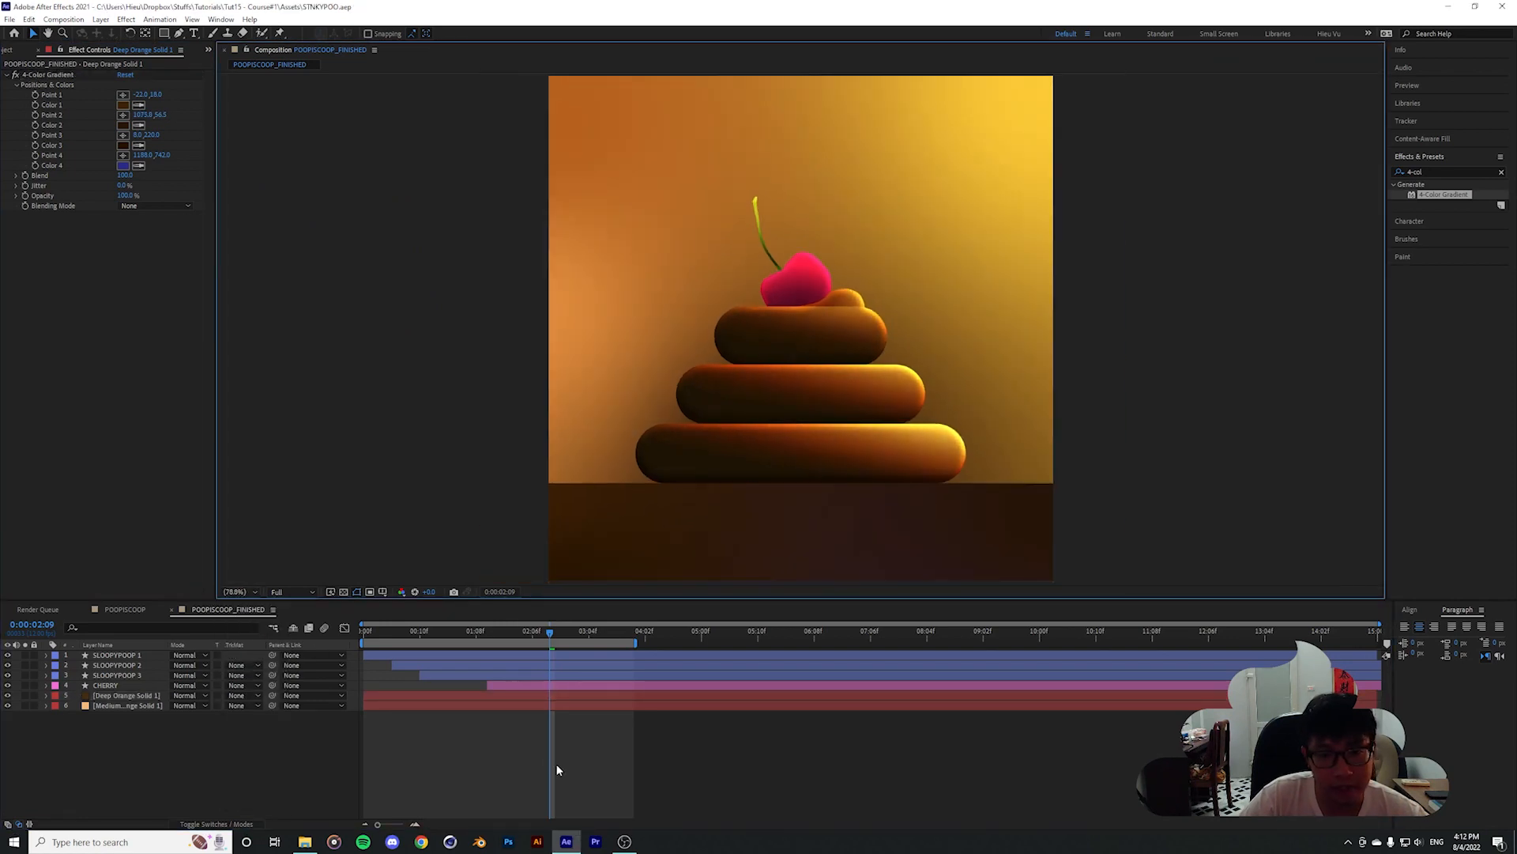
click(558, 765)
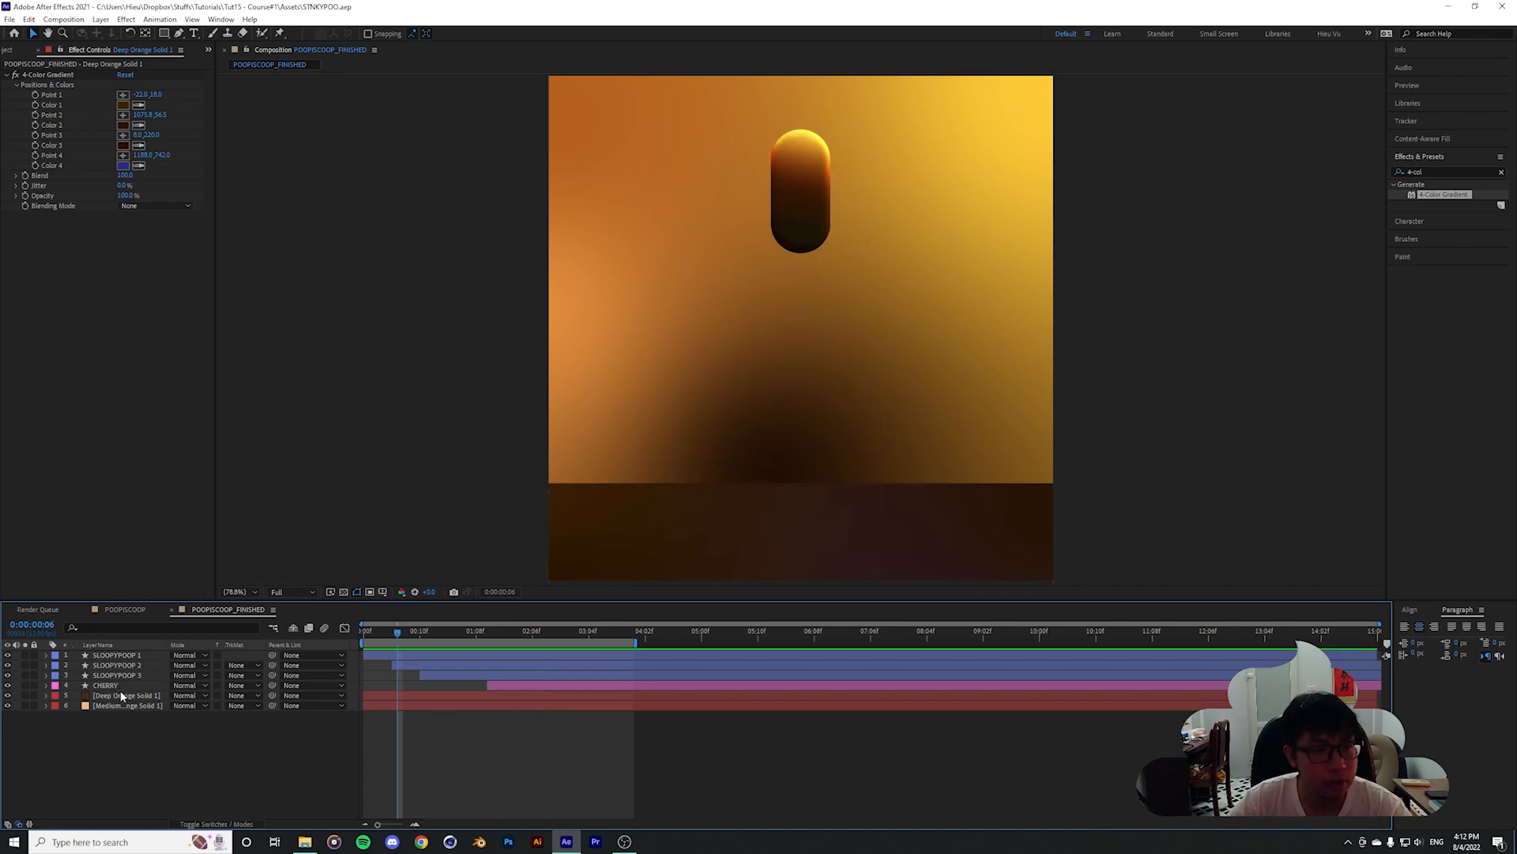
Move Point 4 of the Medium Orange Solid 1 gradient down behind the floor to about (518, 1034)
click(124, 695)
click(141, 705)
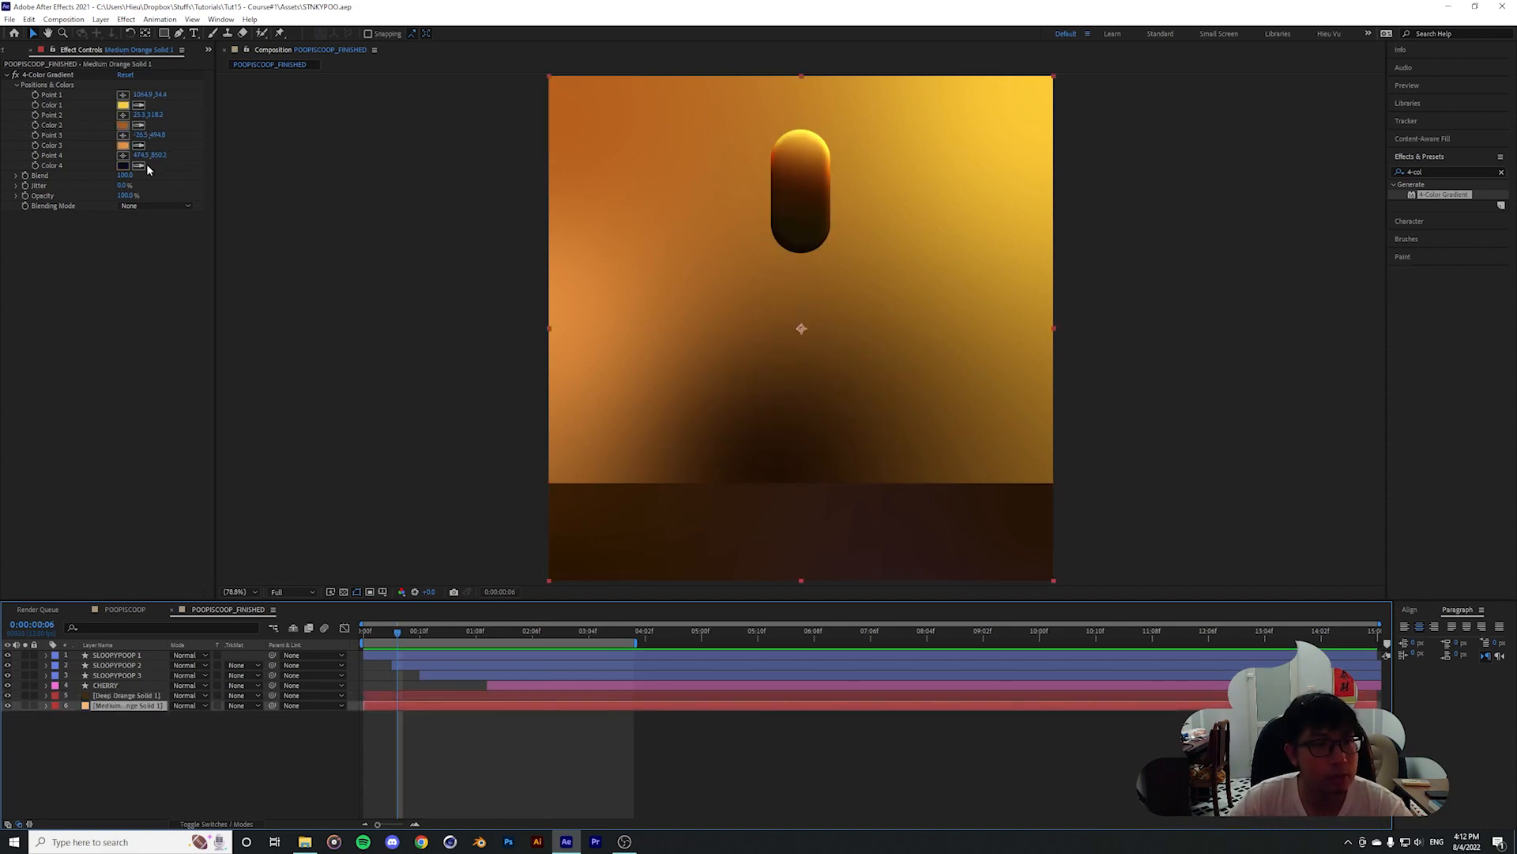
drag(161, 156, 236, 158)
drag(770, 522, 793, 562)
click(596, 770)
scroll(681, 471, down, 1)
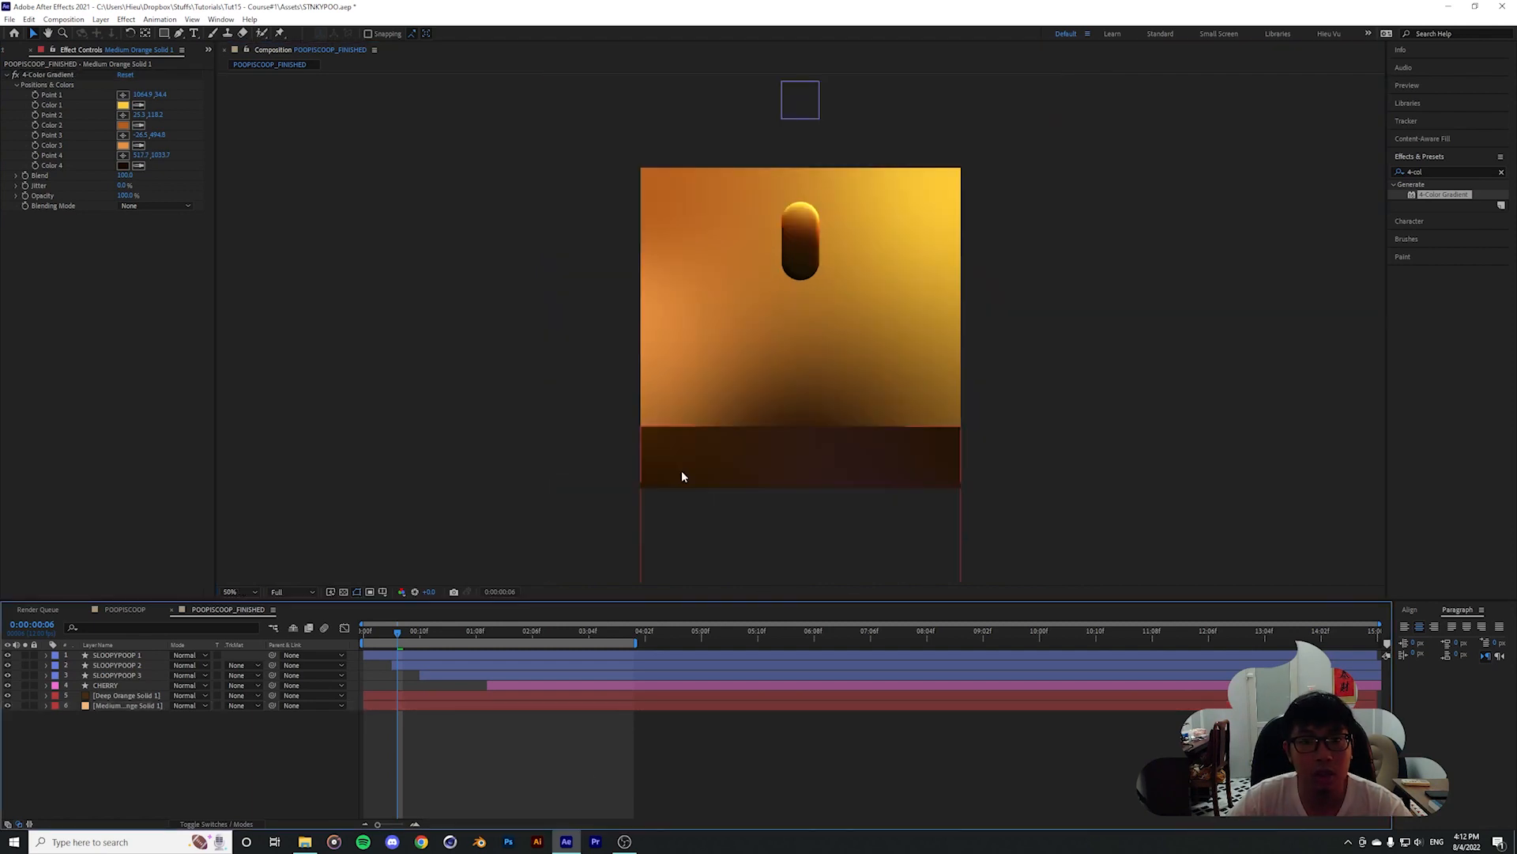
Fine-tune the position of Point 4 of the Medium Orange Solid 1 gradient behind the floor and preview the animation from the start
scroll(681, 471, up, 1)
drag(138, 157, 122, 161)
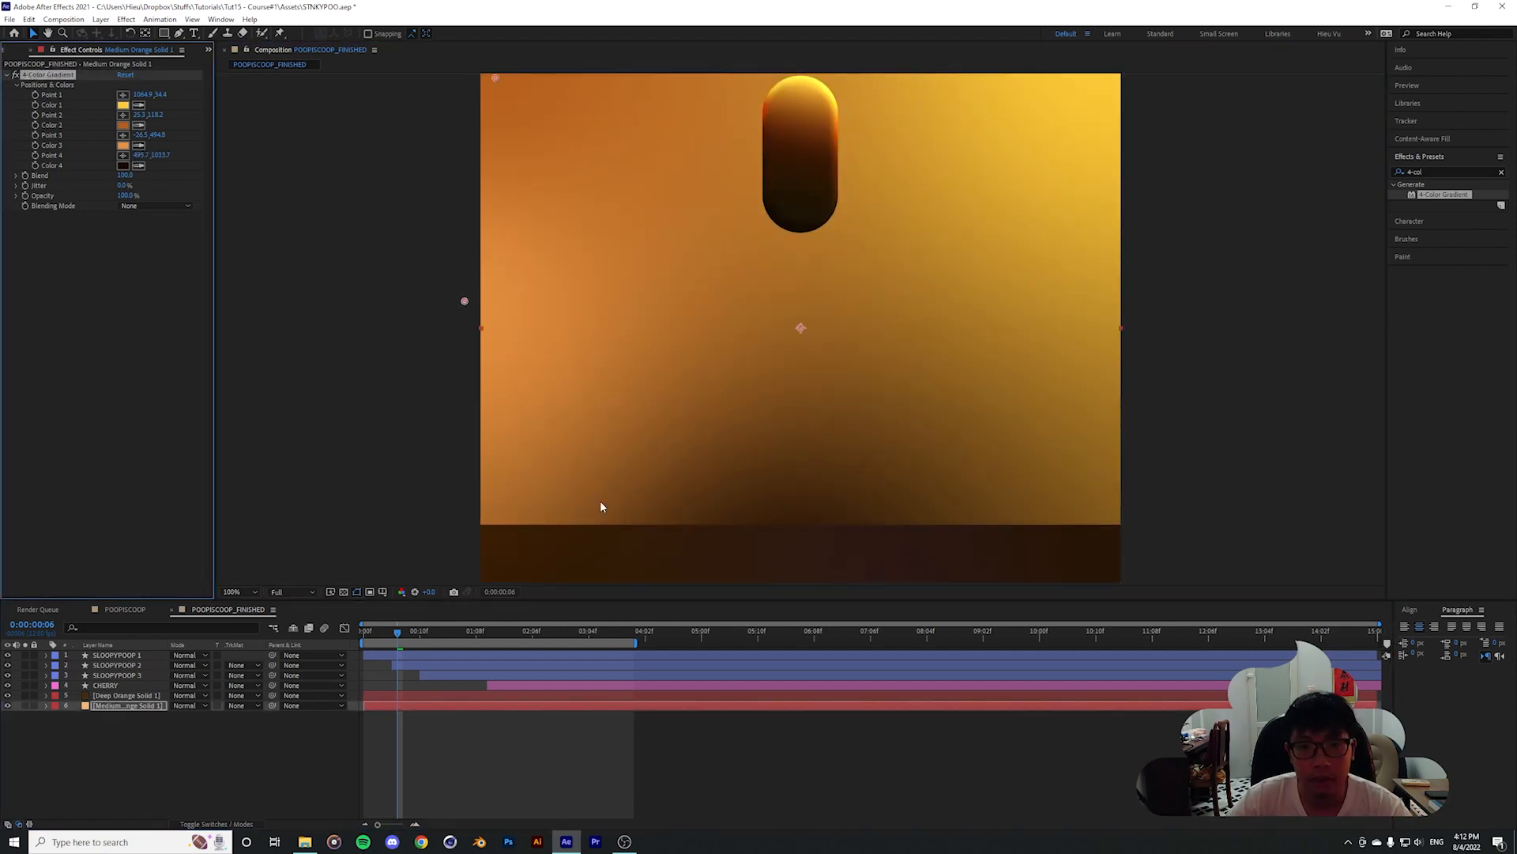
click(253, 592)
click(250, 427)
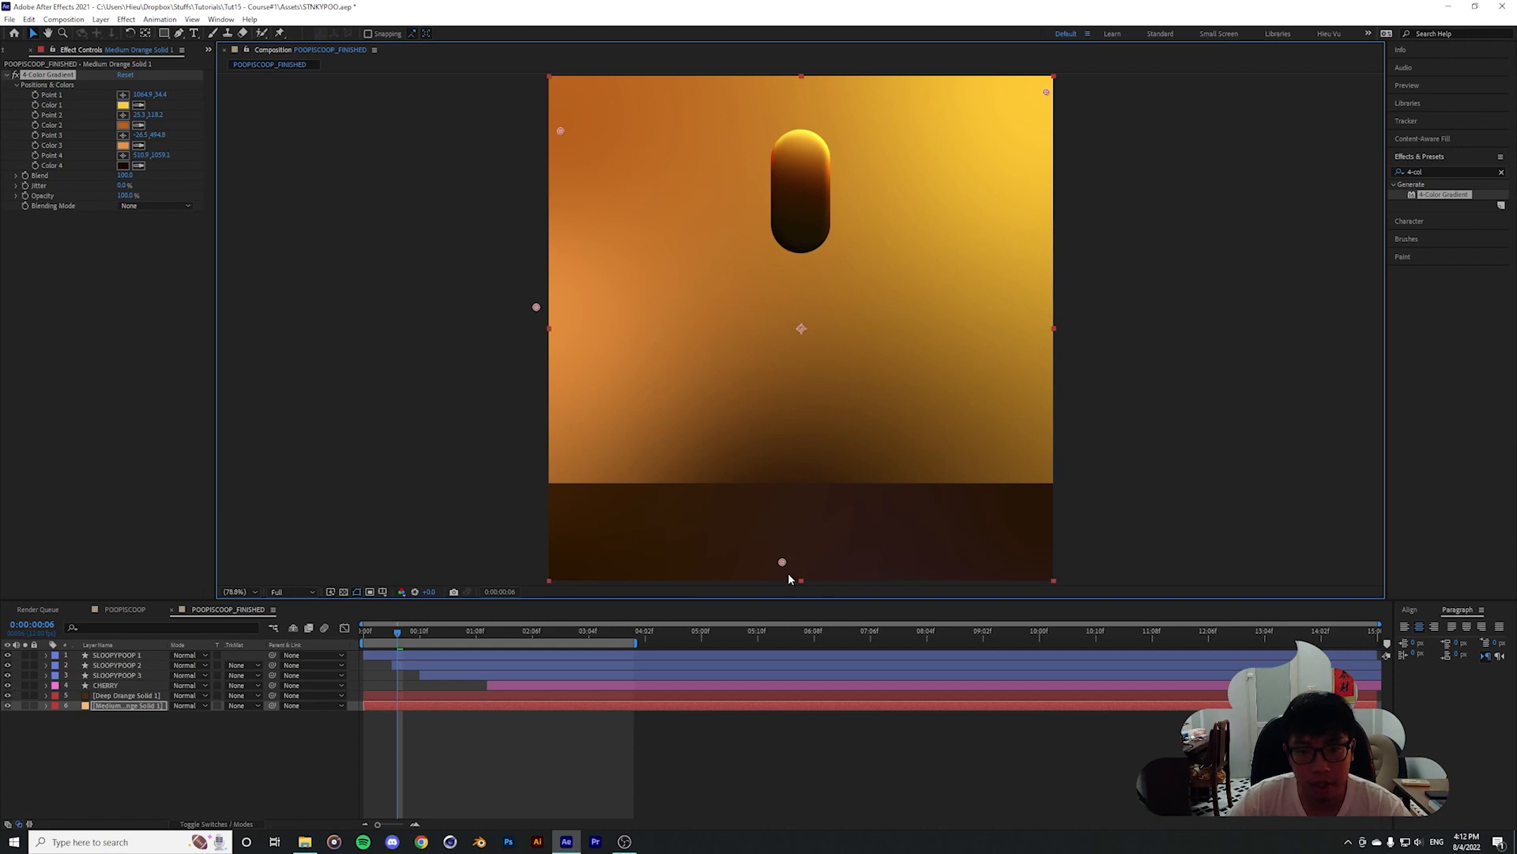
drag(782, 561, 789, 542)
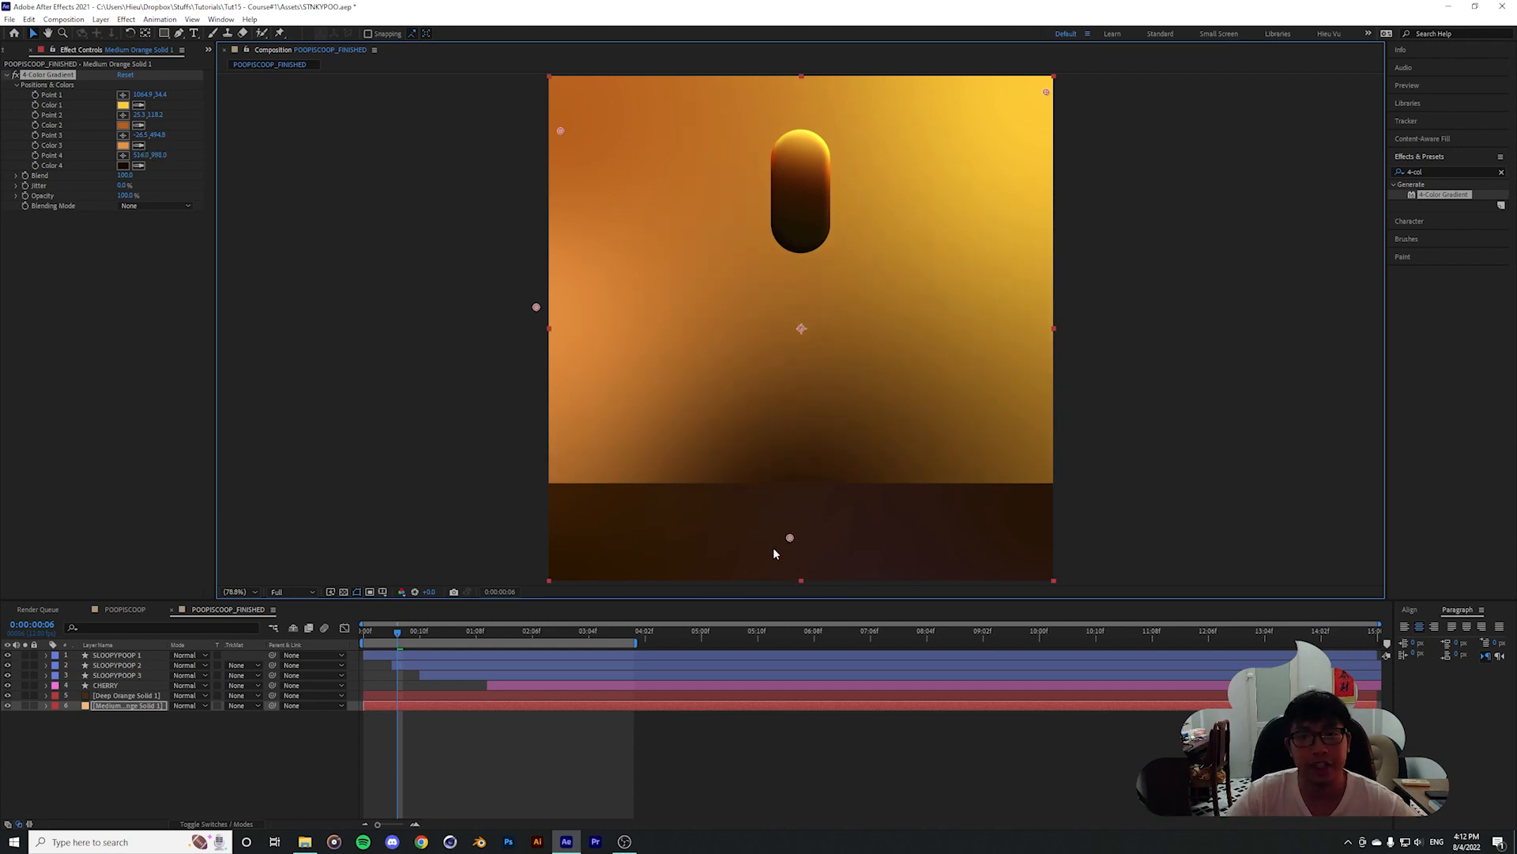
click(425, 726)
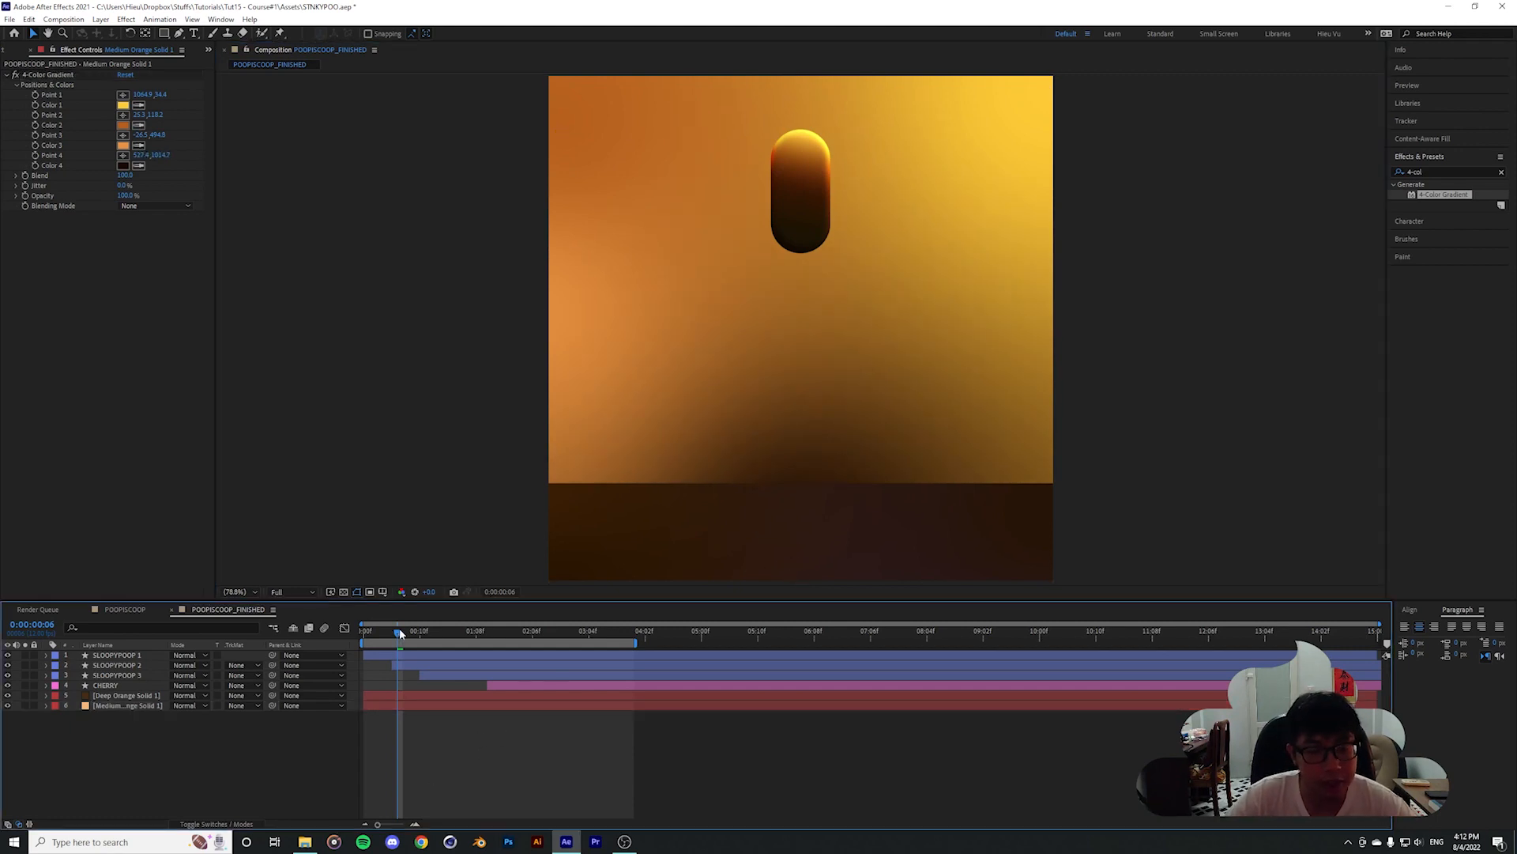
drag(400, 627, 344, 634)
key(space)
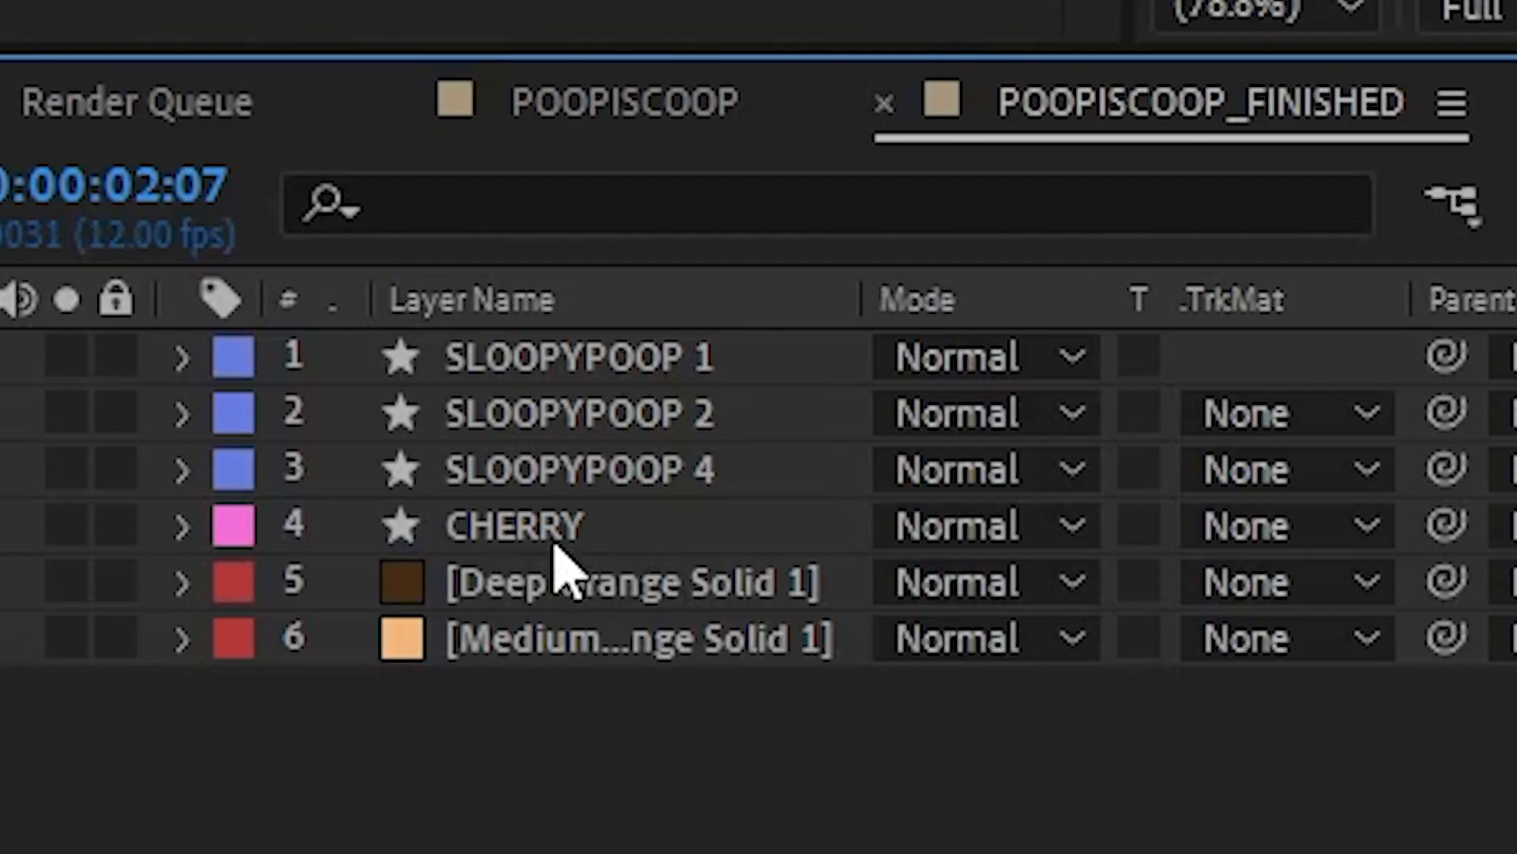
Pre-compose the three SLOOPYPOOP layers and CHERRY together, moving all attributes into the new composition
click(554, 544)
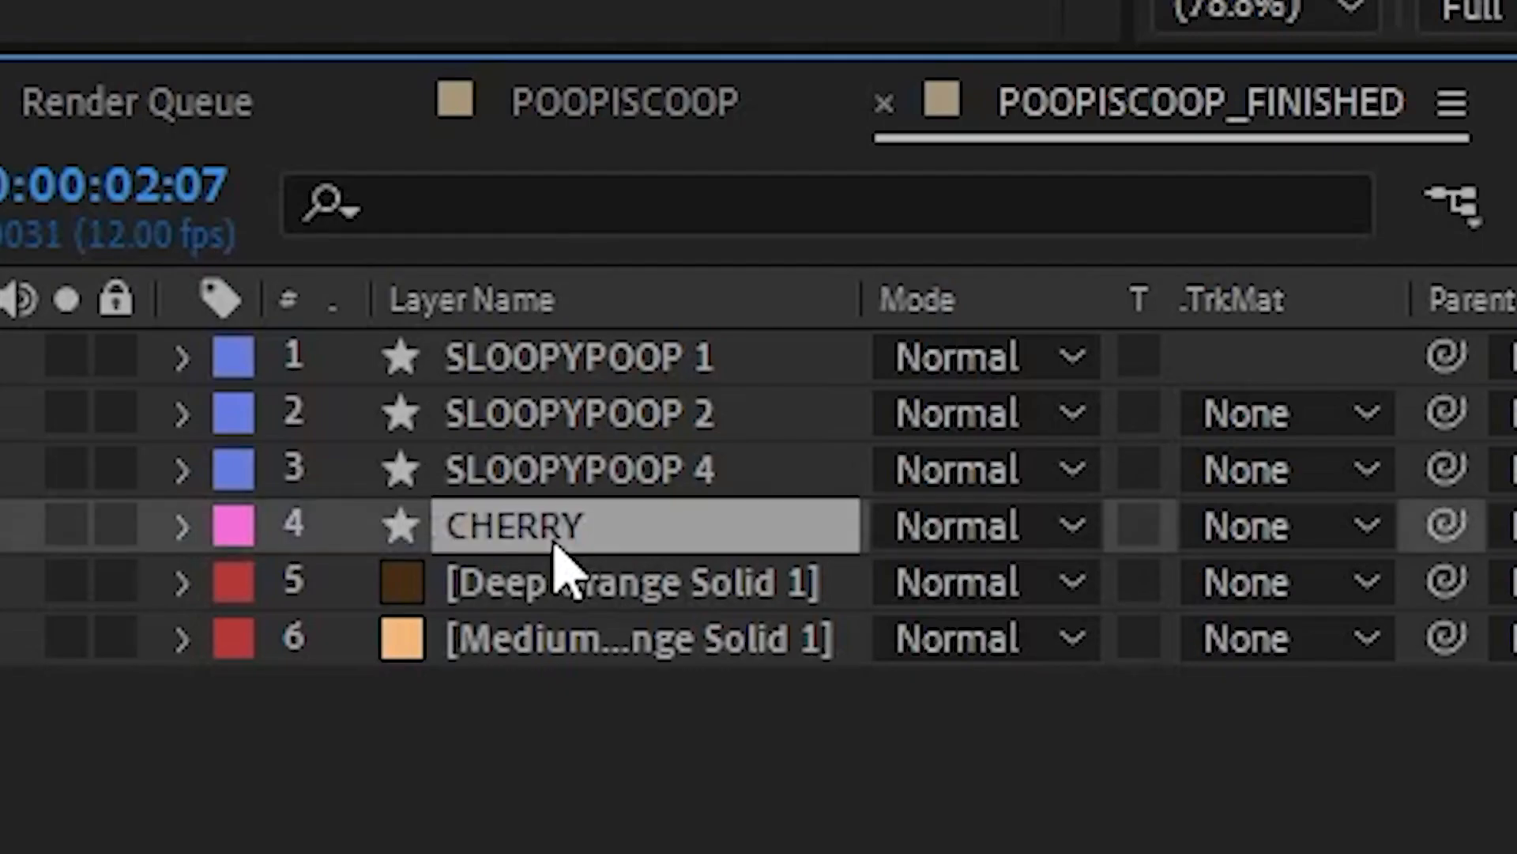
shift+click(573, 365)
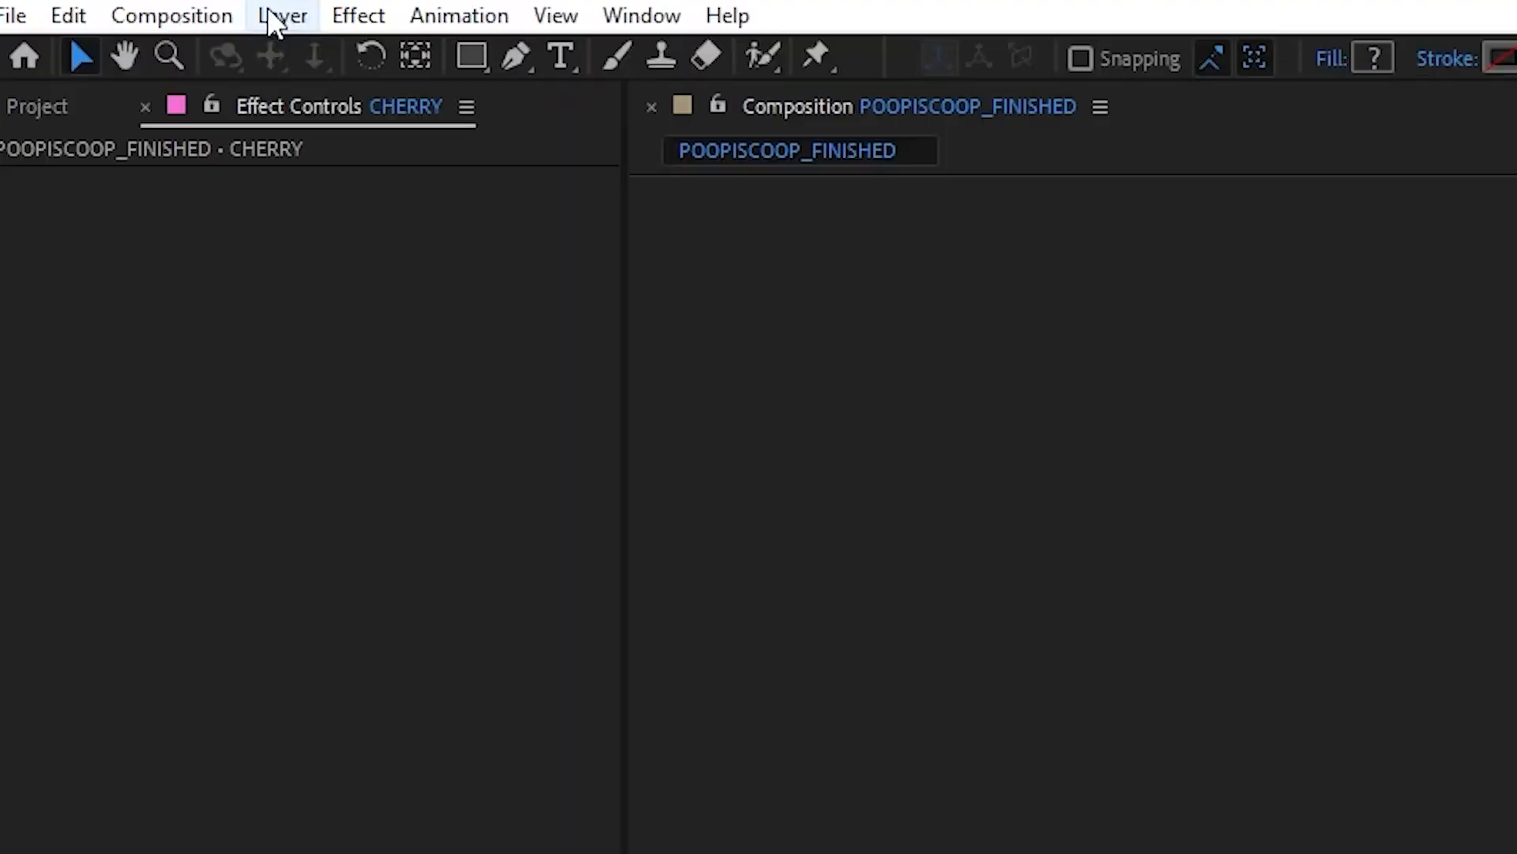
click(101, 19)
click(358, 373)
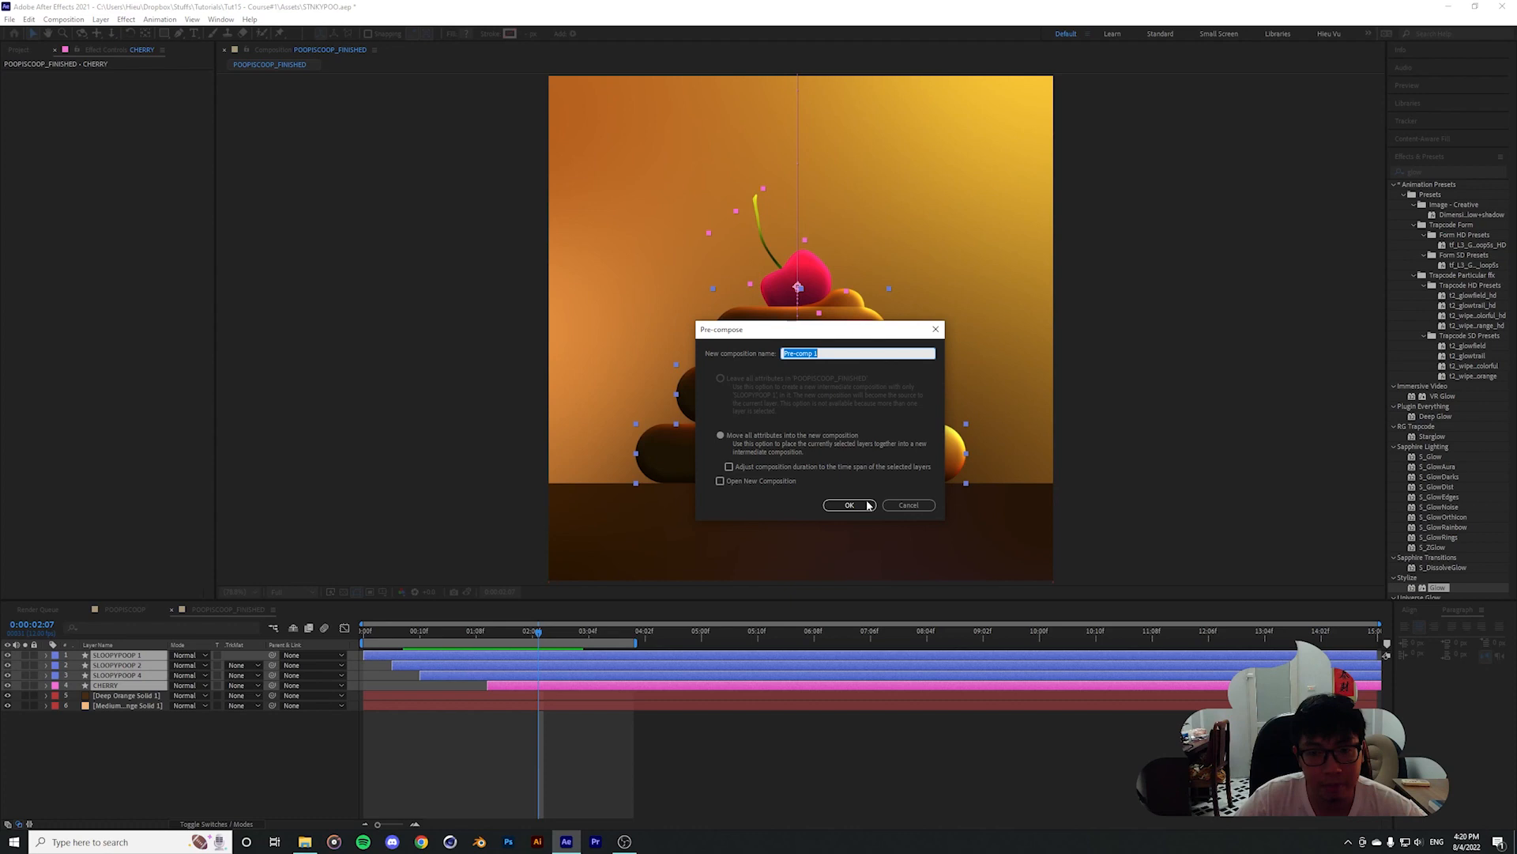
click(863, 504)
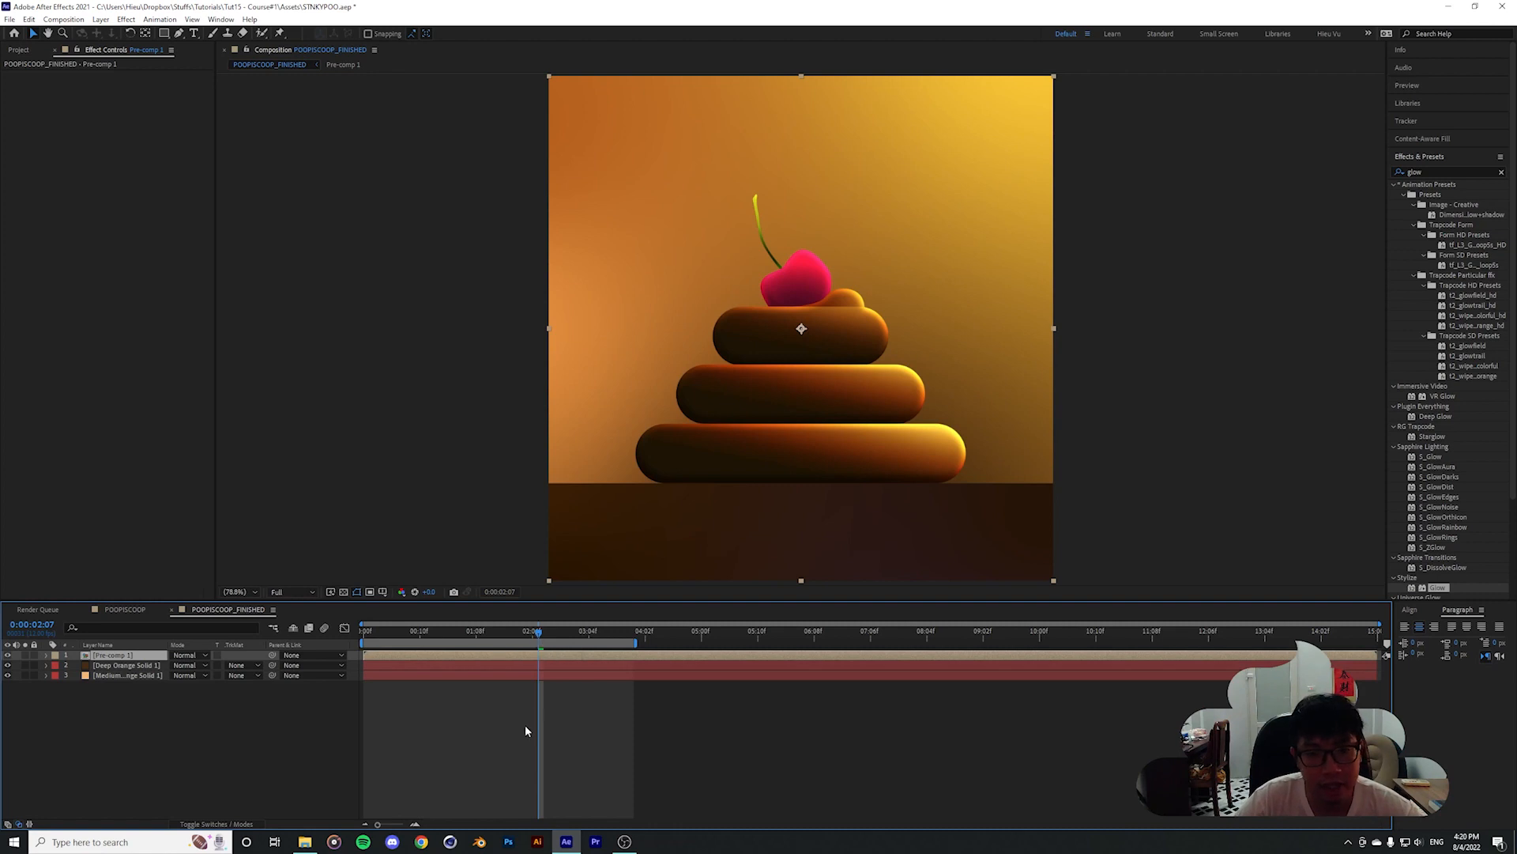
Preview the pre-composed animation and rename the new composition STIKNY BLOOP in the project
key(space)
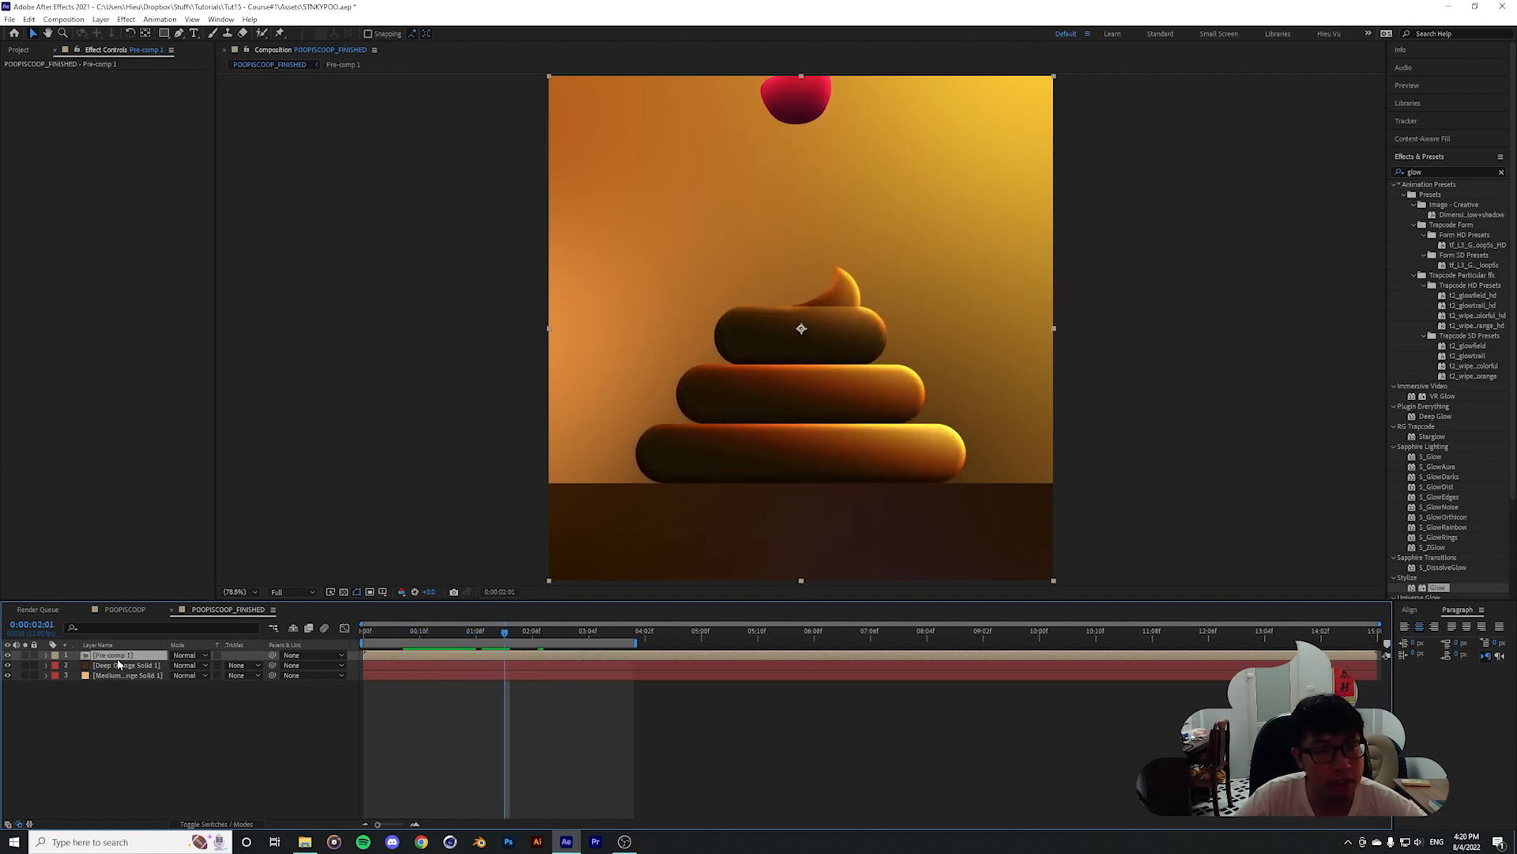
click(18, 50)
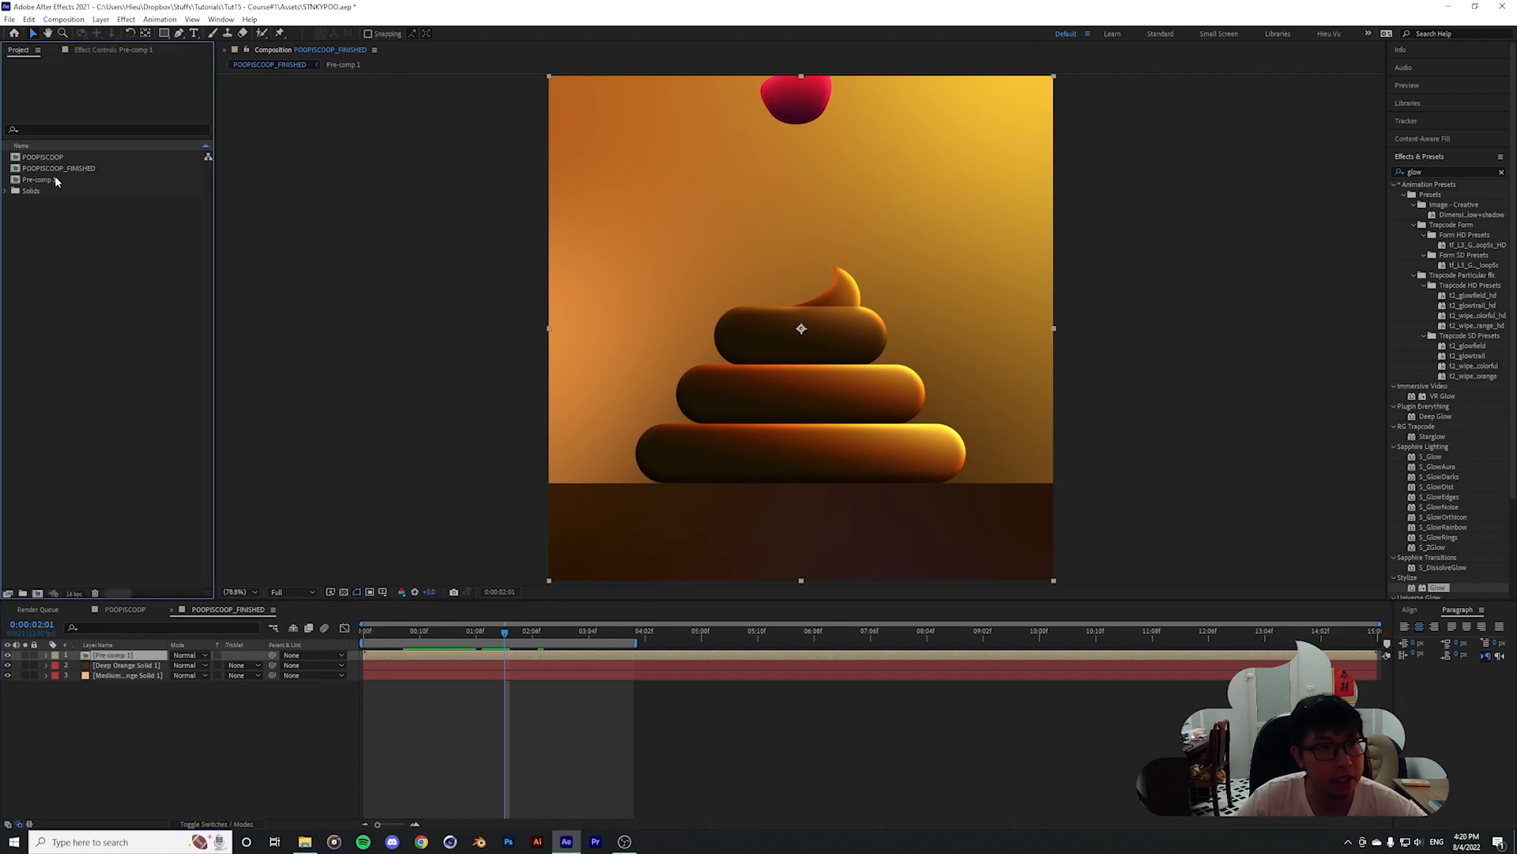
click(57, 180)
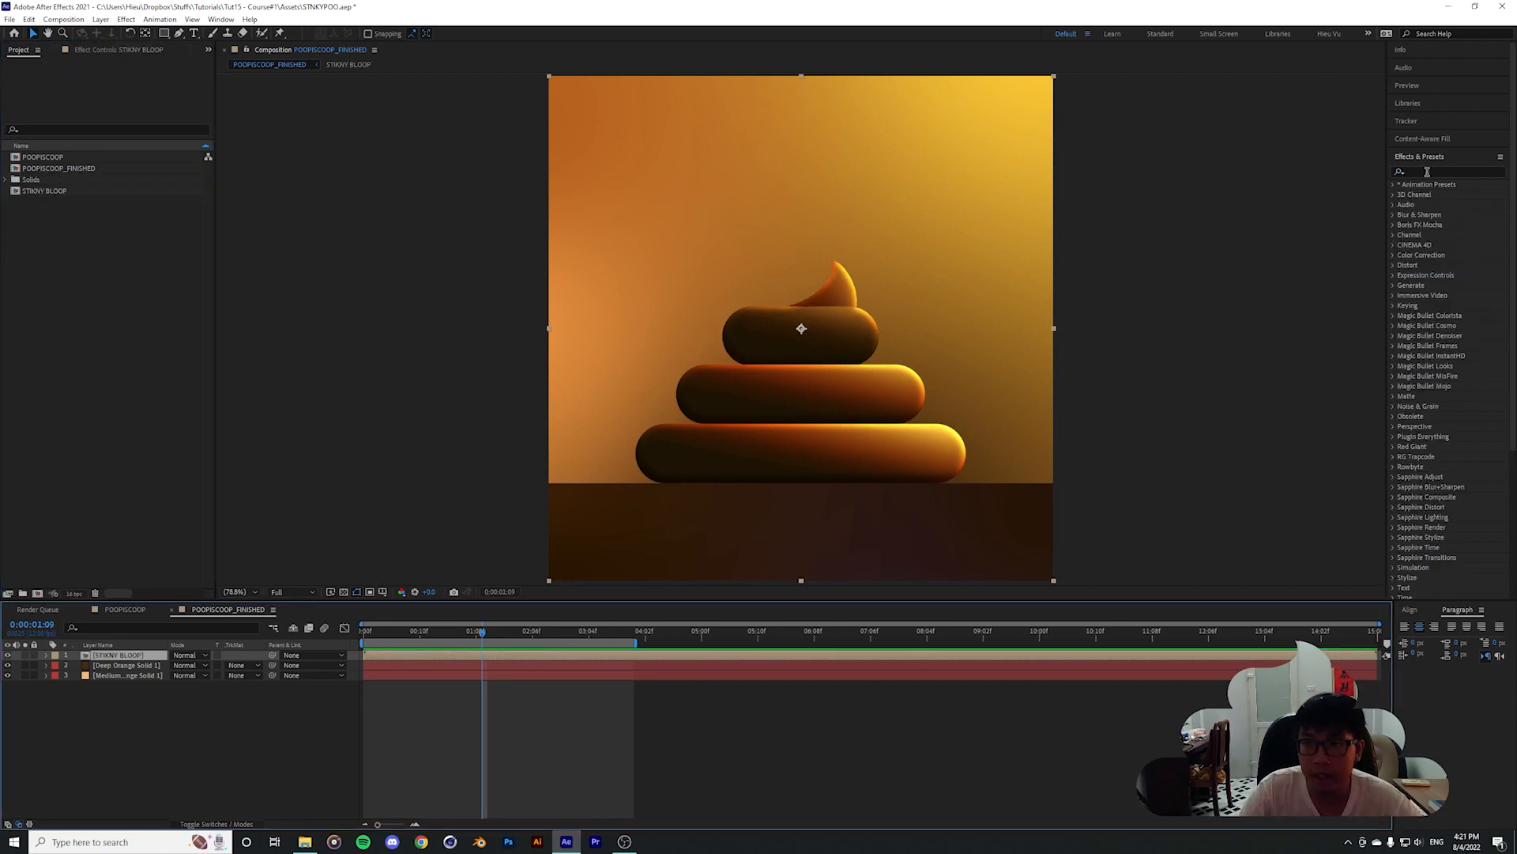
Search the effects for glow and select the Glow effect in the Stylize group
click(1427, 172)
text(glow)
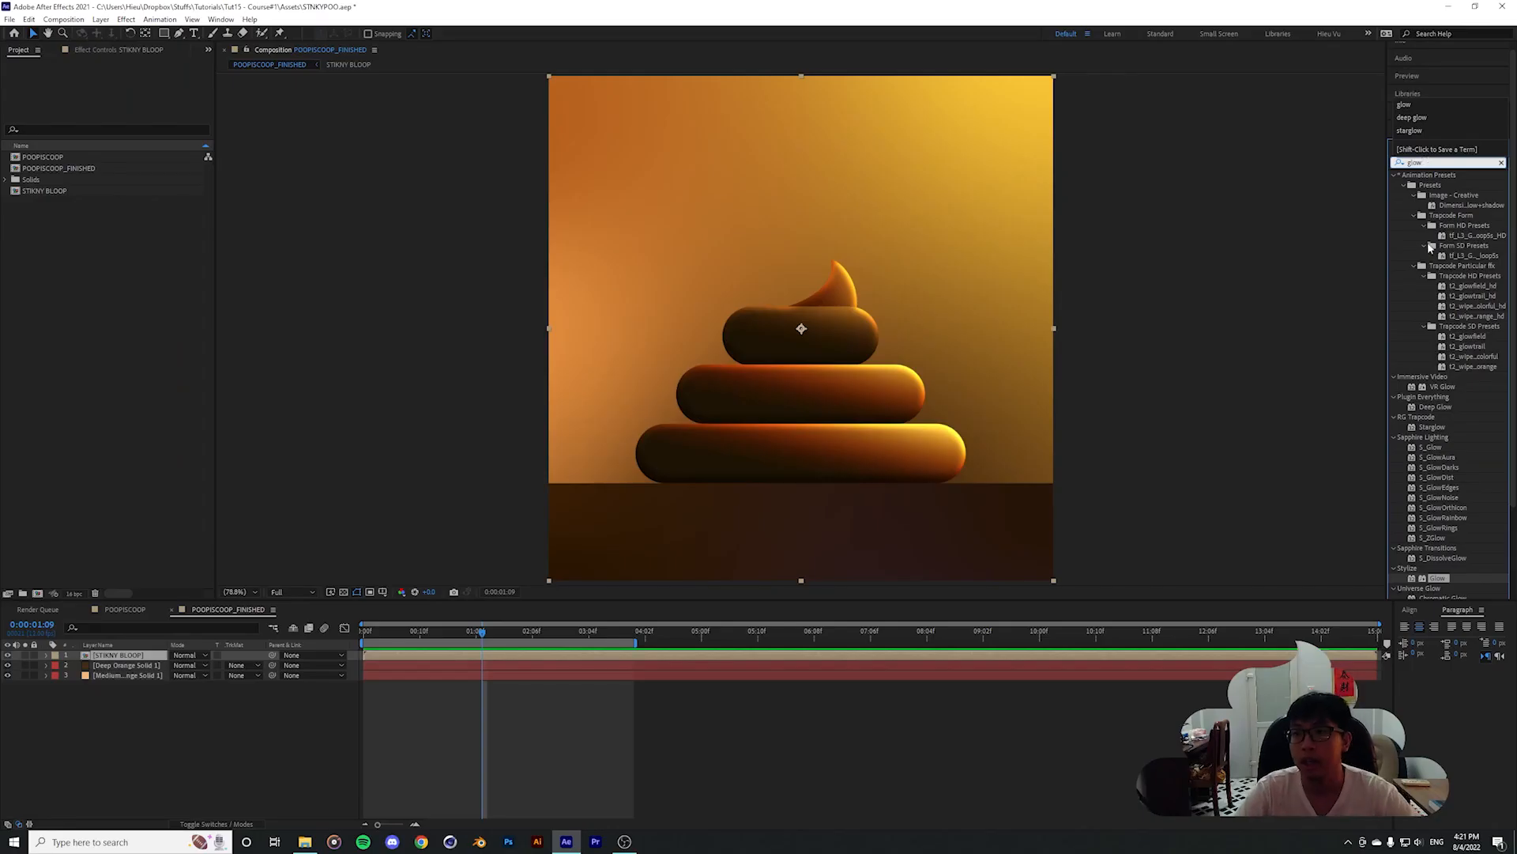
scroll(1432, 340, down, 3)
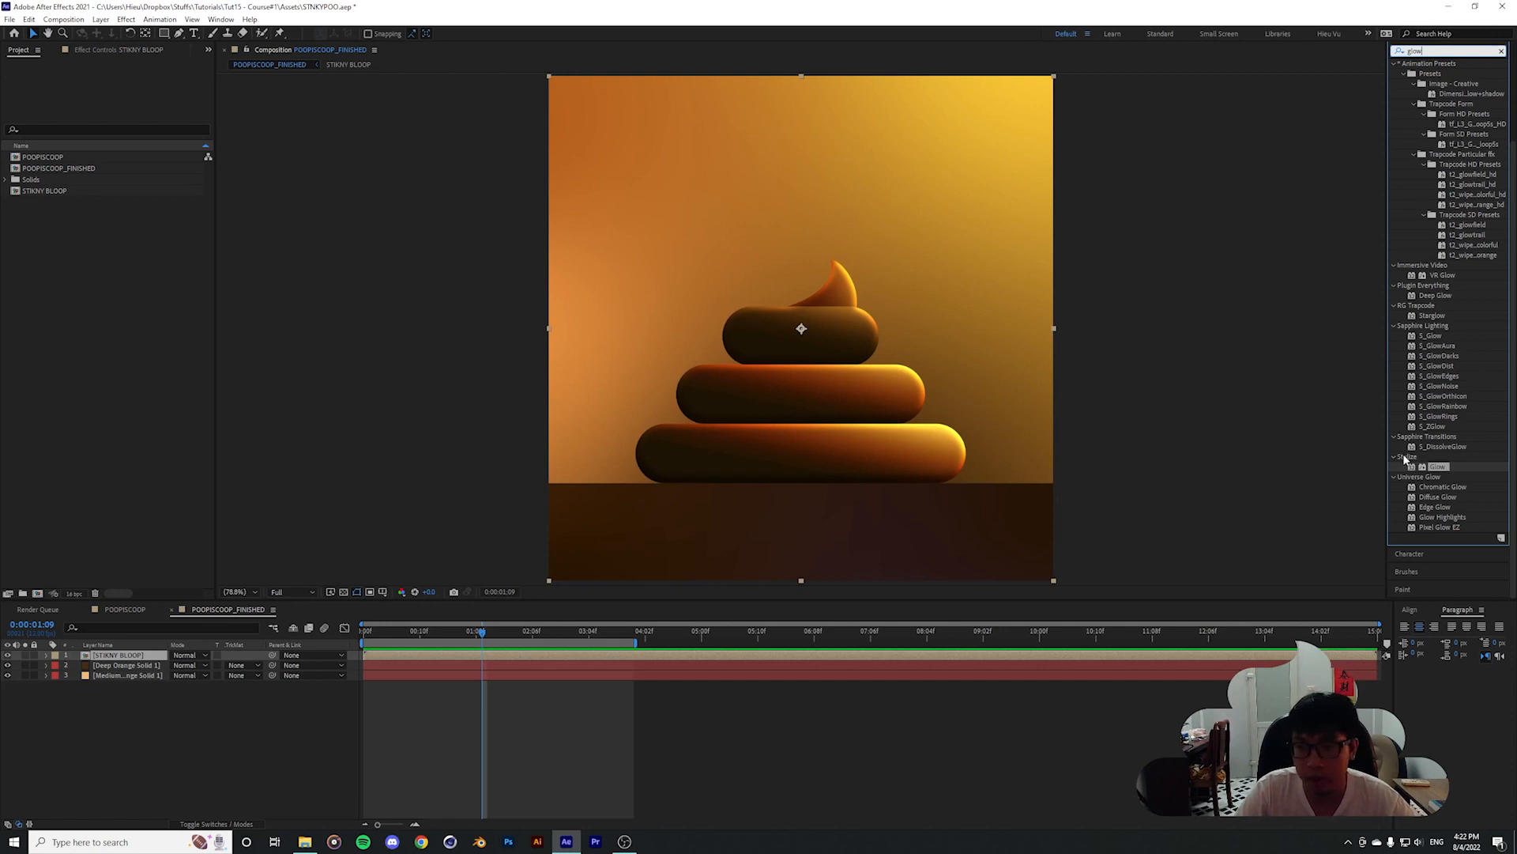
click(1403, 461)
click(1438, 467)
drag(1438, 467, 132, 661)
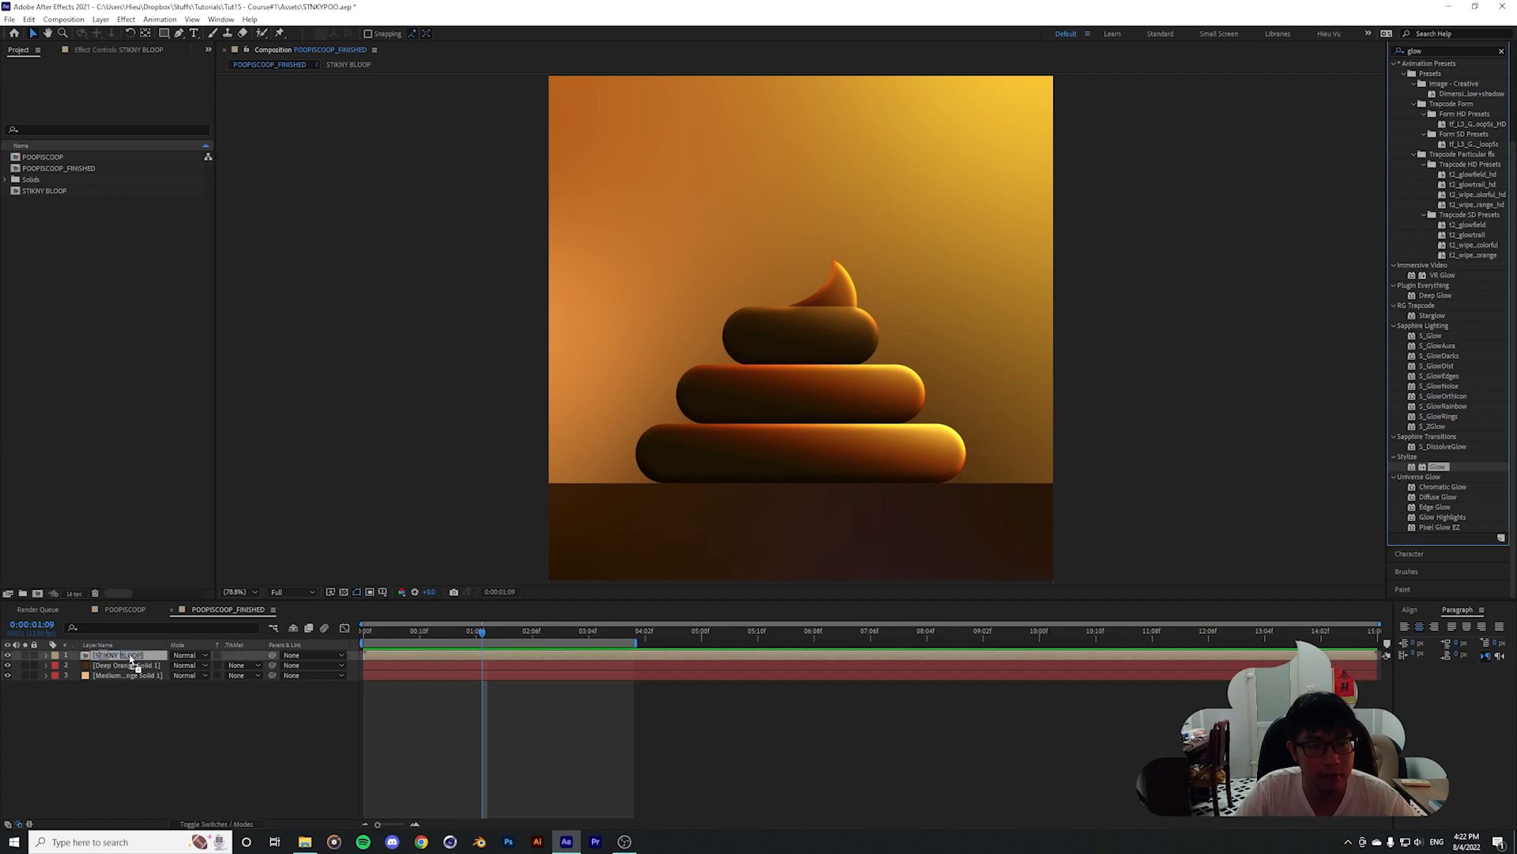
key(slash)
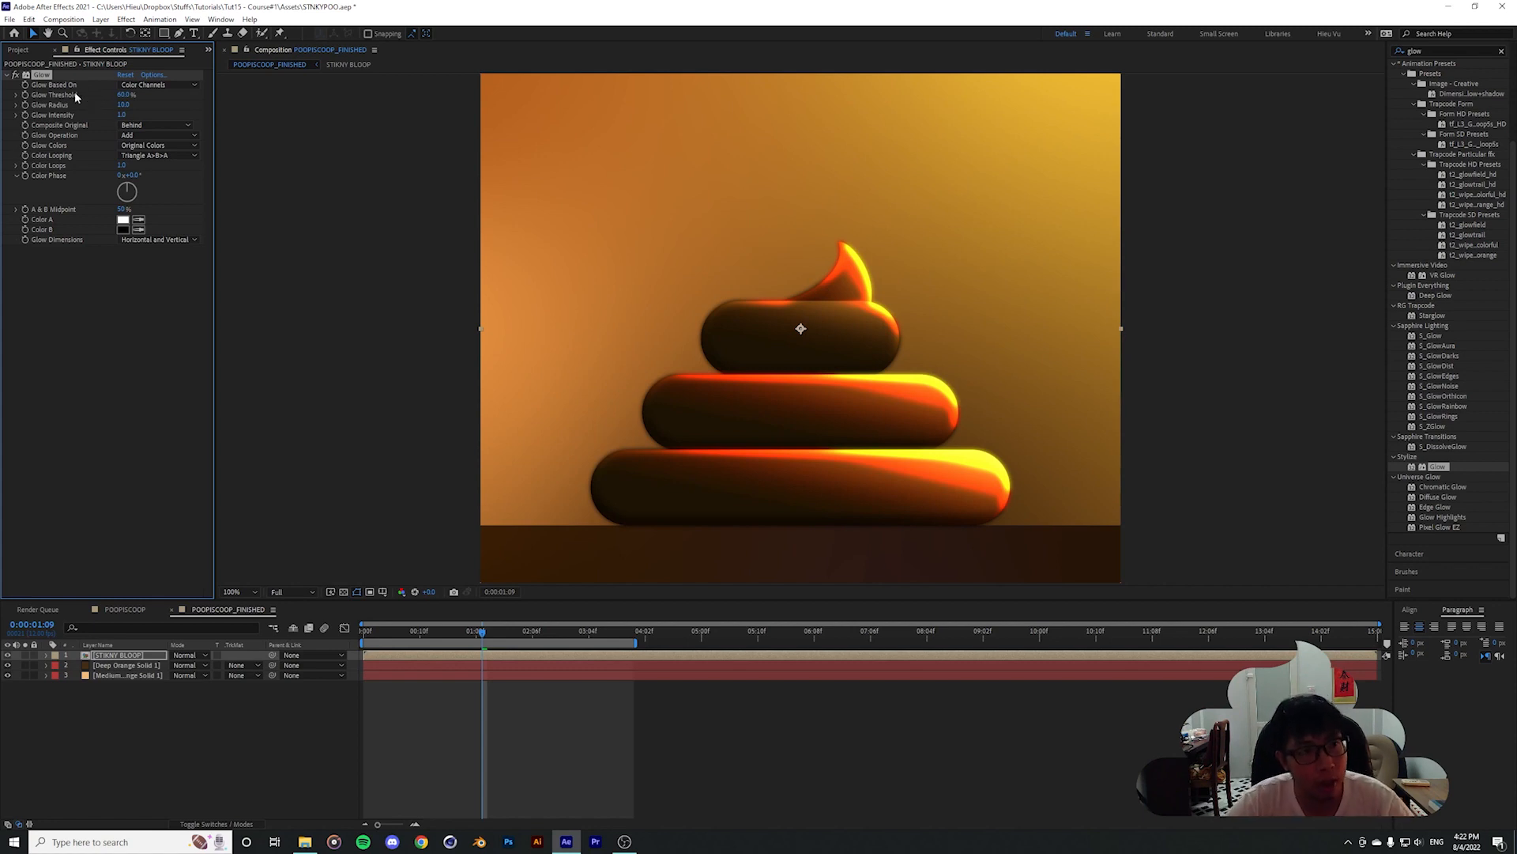
drag(126, 94, 660, 186)
key(ctrl+z)
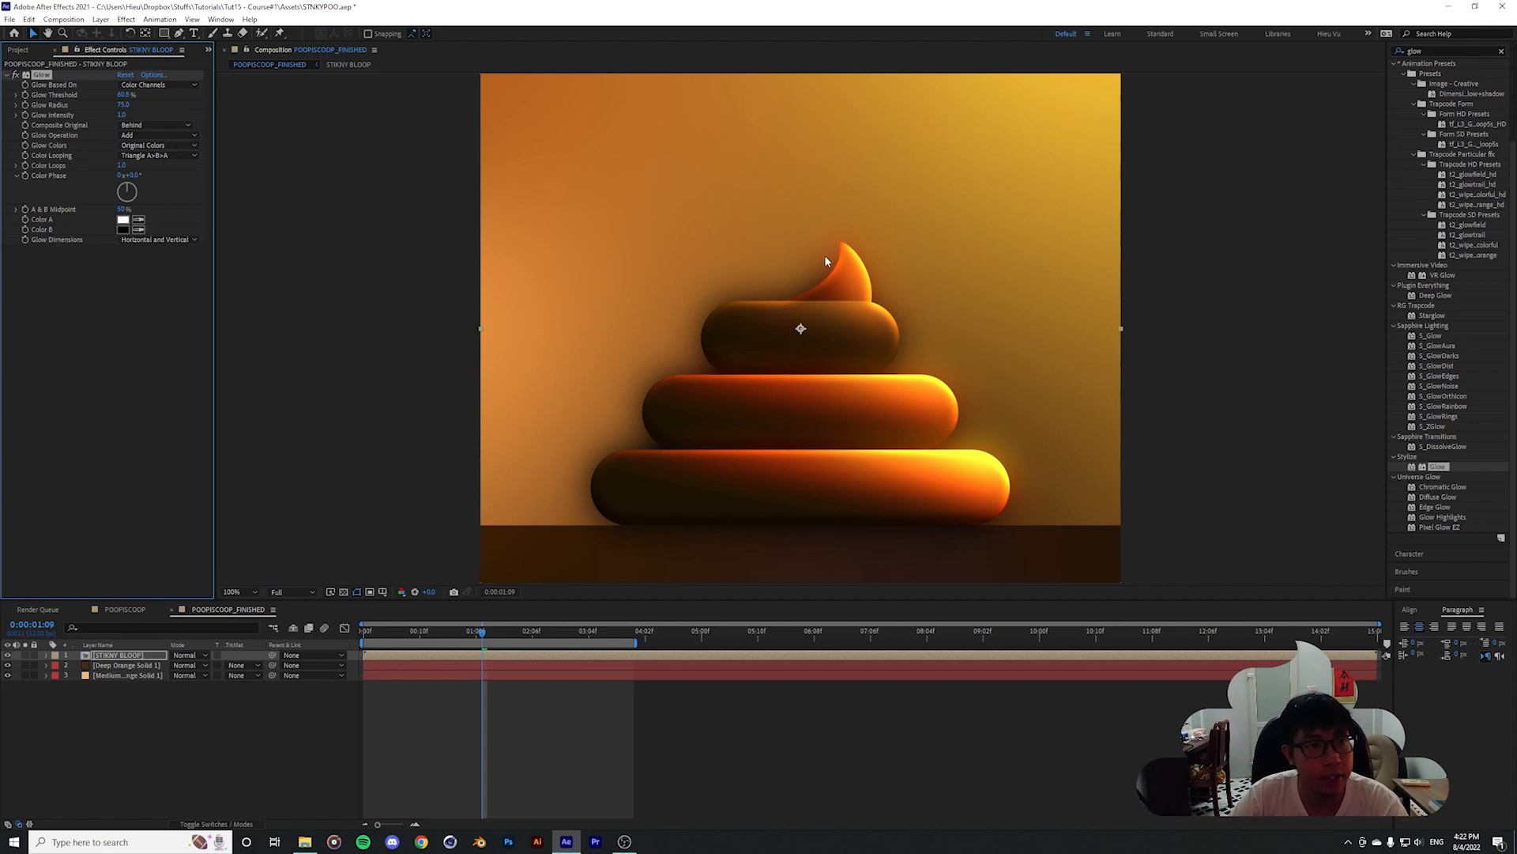
key(Delete)
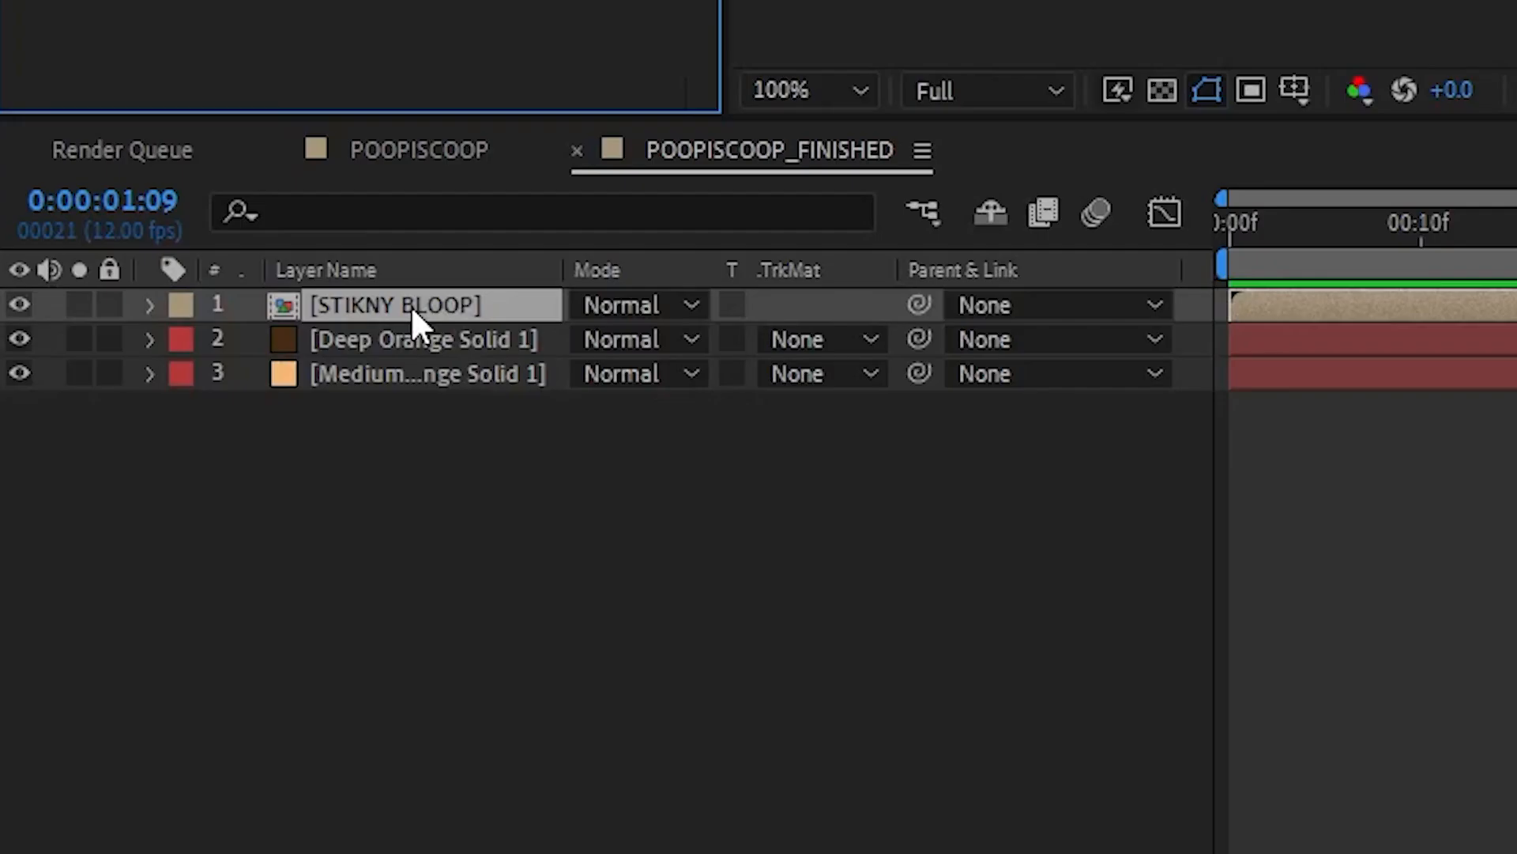
Duplicate the STIKNY BLOOP layer, select the lower copy and play the animation up to 0:00:02:08
click(116, 655)
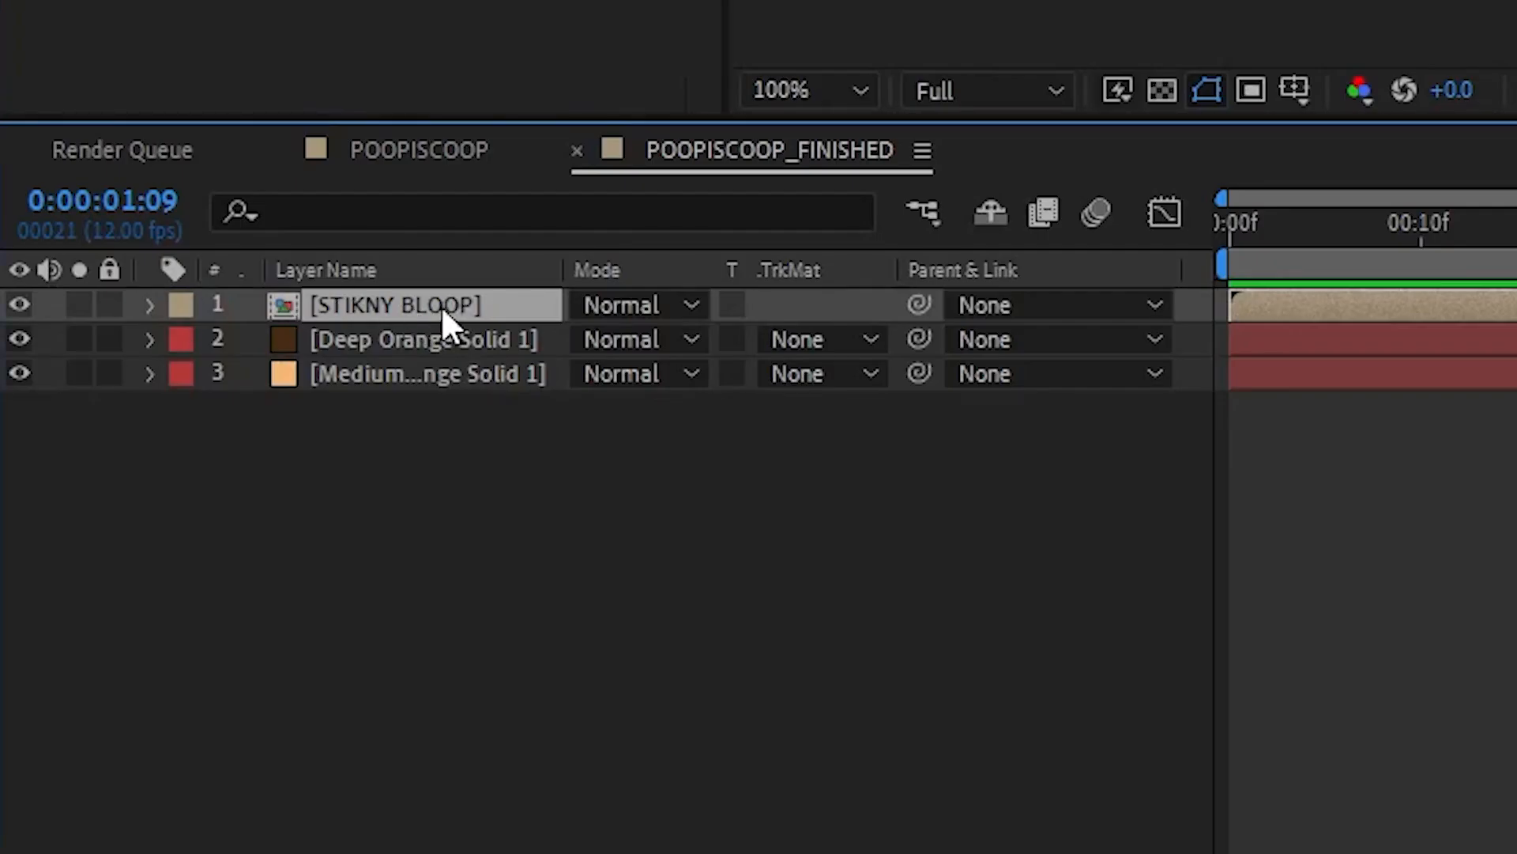
key(ctrl+d)
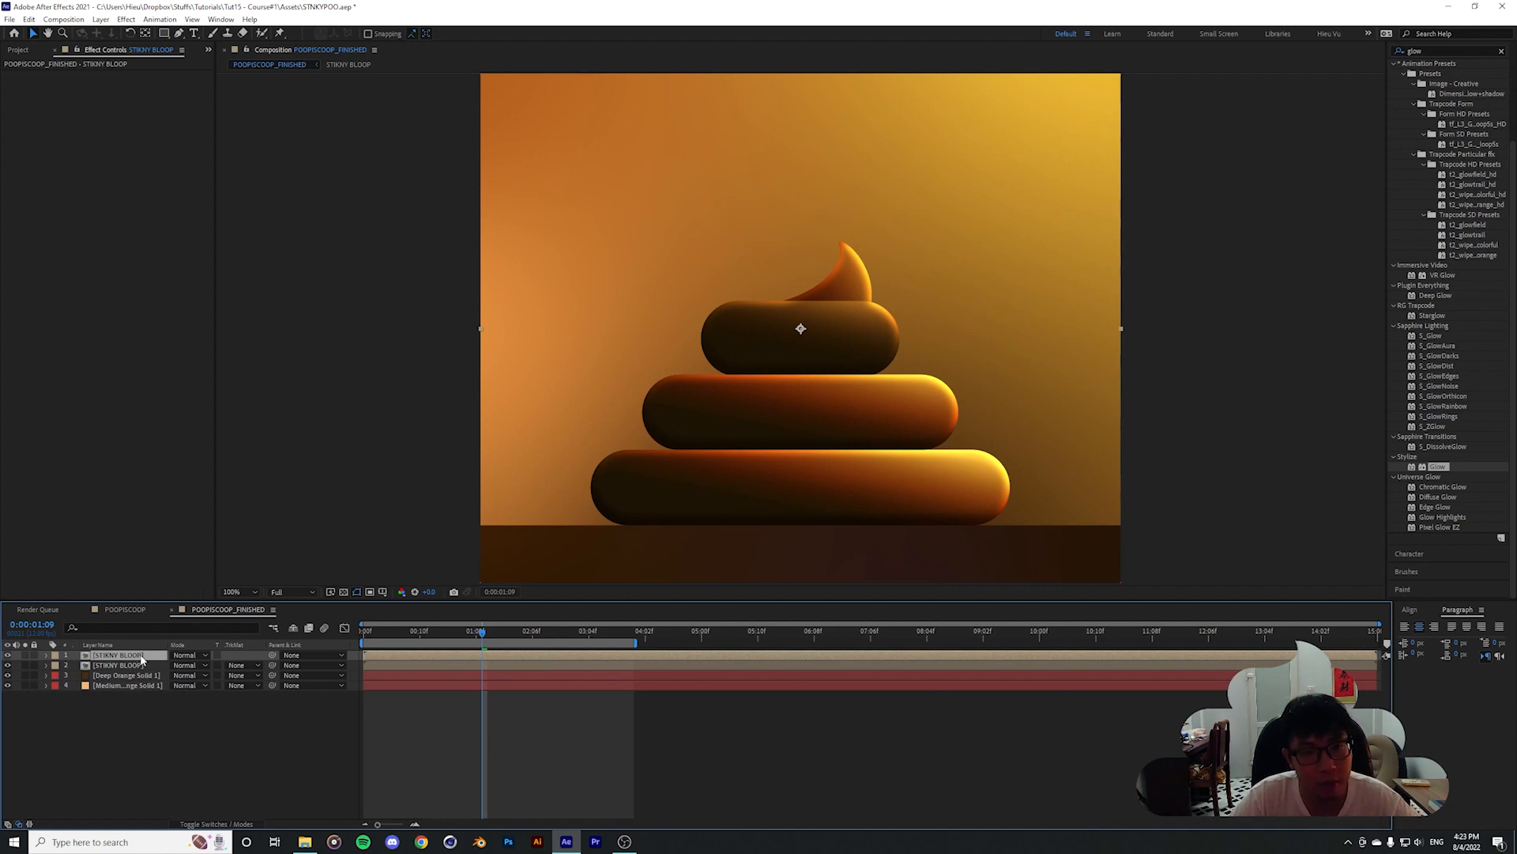
click(115, 665)
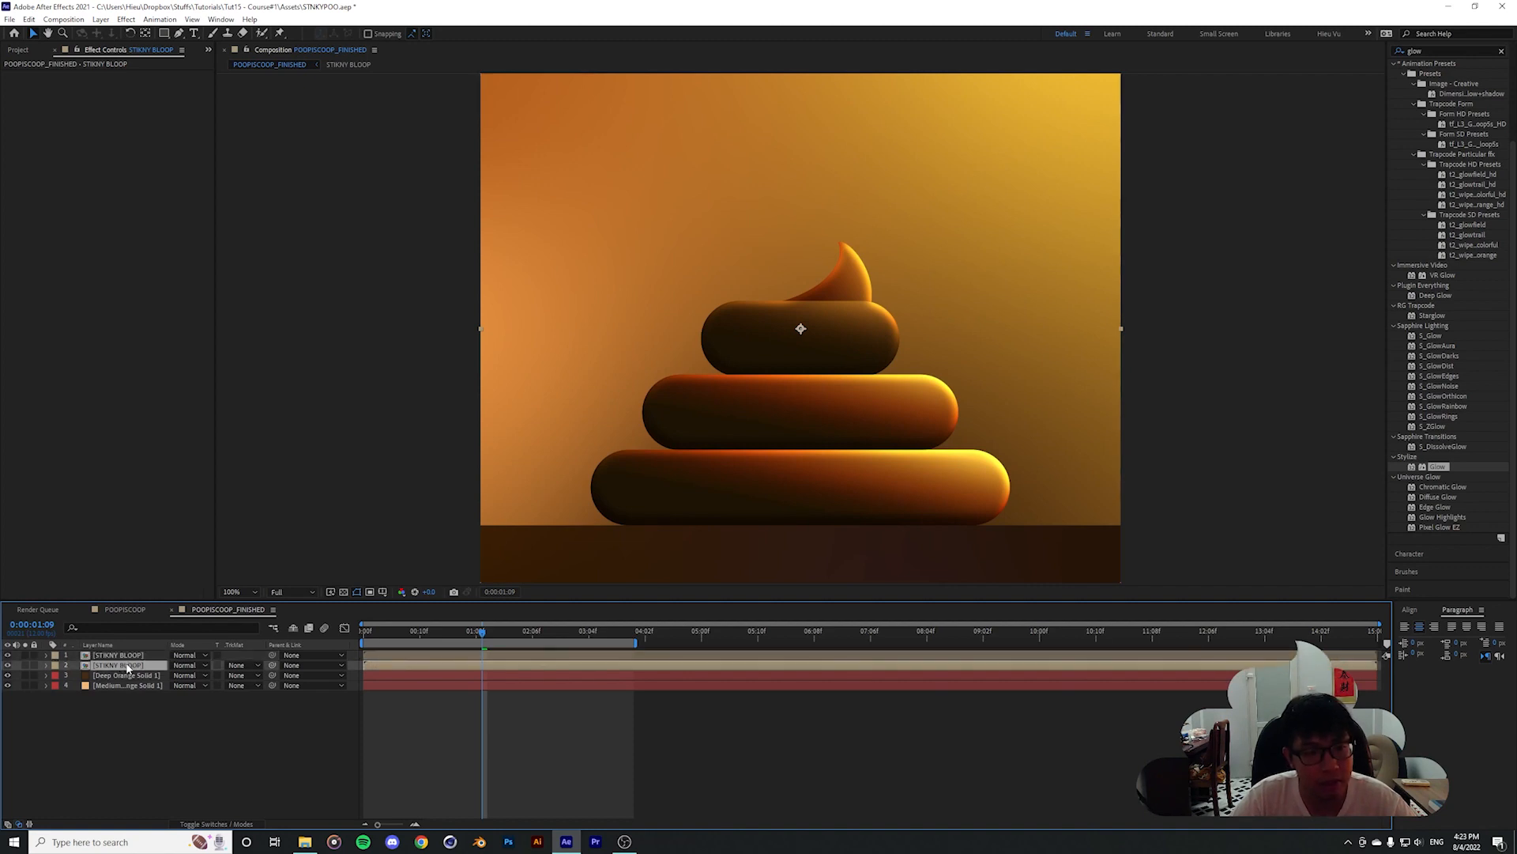
key(space)
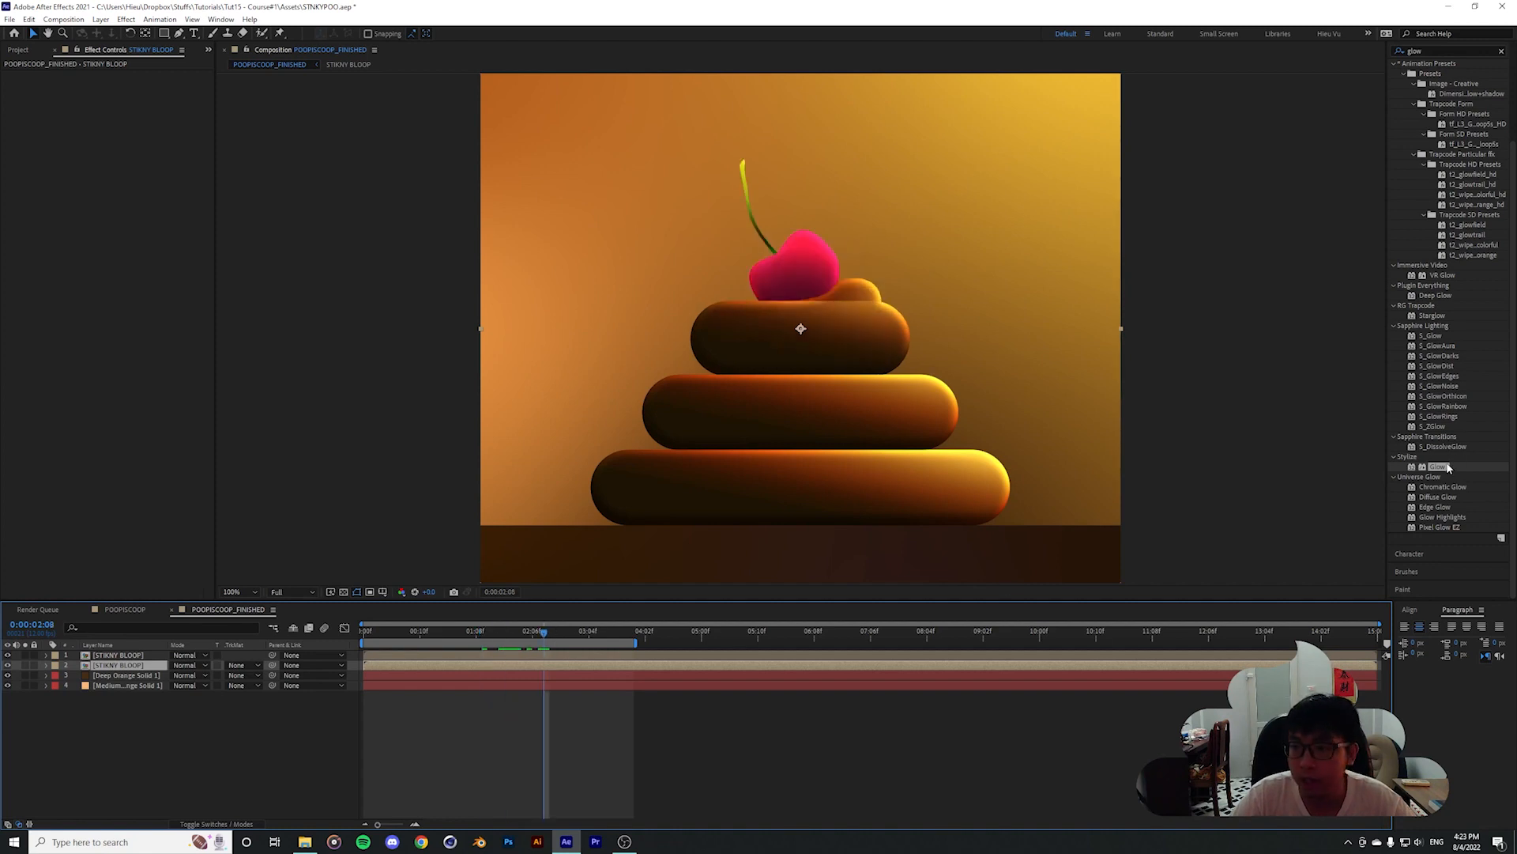
Apply Glow to the lower STIKNY BLOOP copy, increase its radius, compare it with the upper copy hidden and adjust the Glow Threshold
double_click(1439, 467)
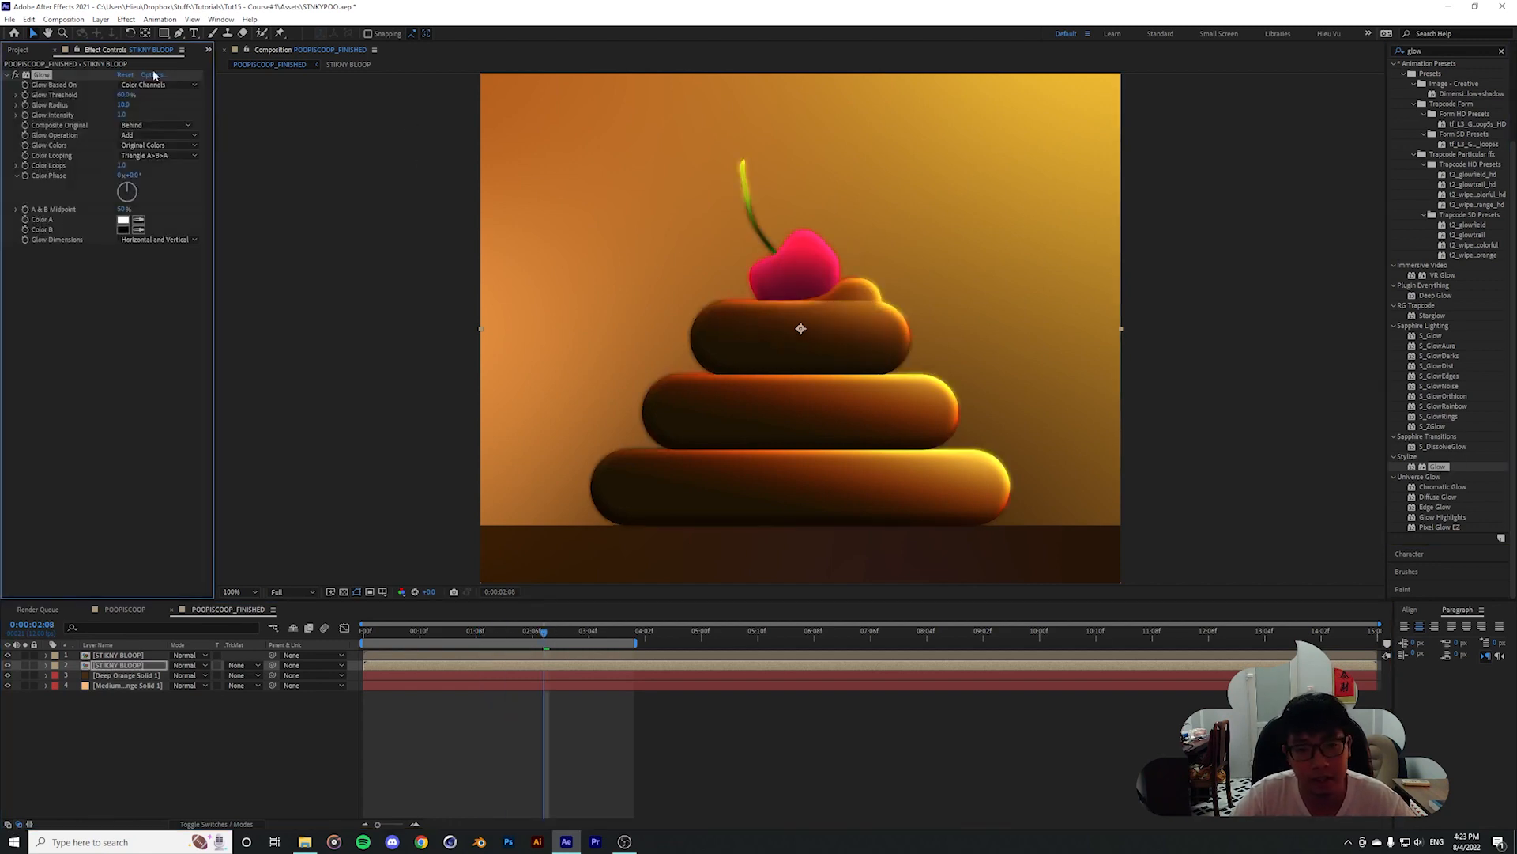
drag(124, 105, 142, 106)
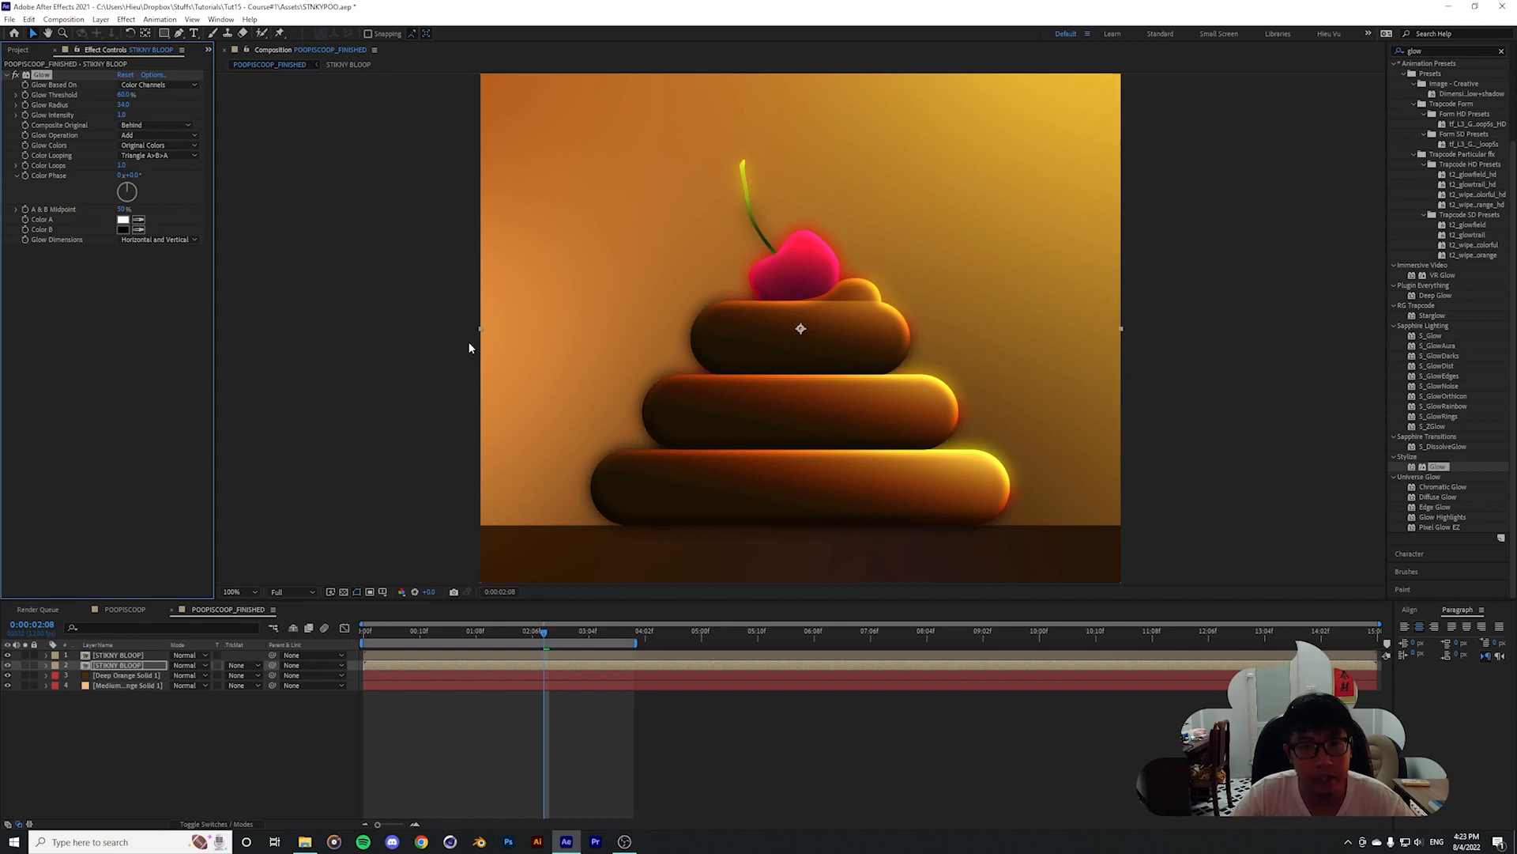
click(9, 659)
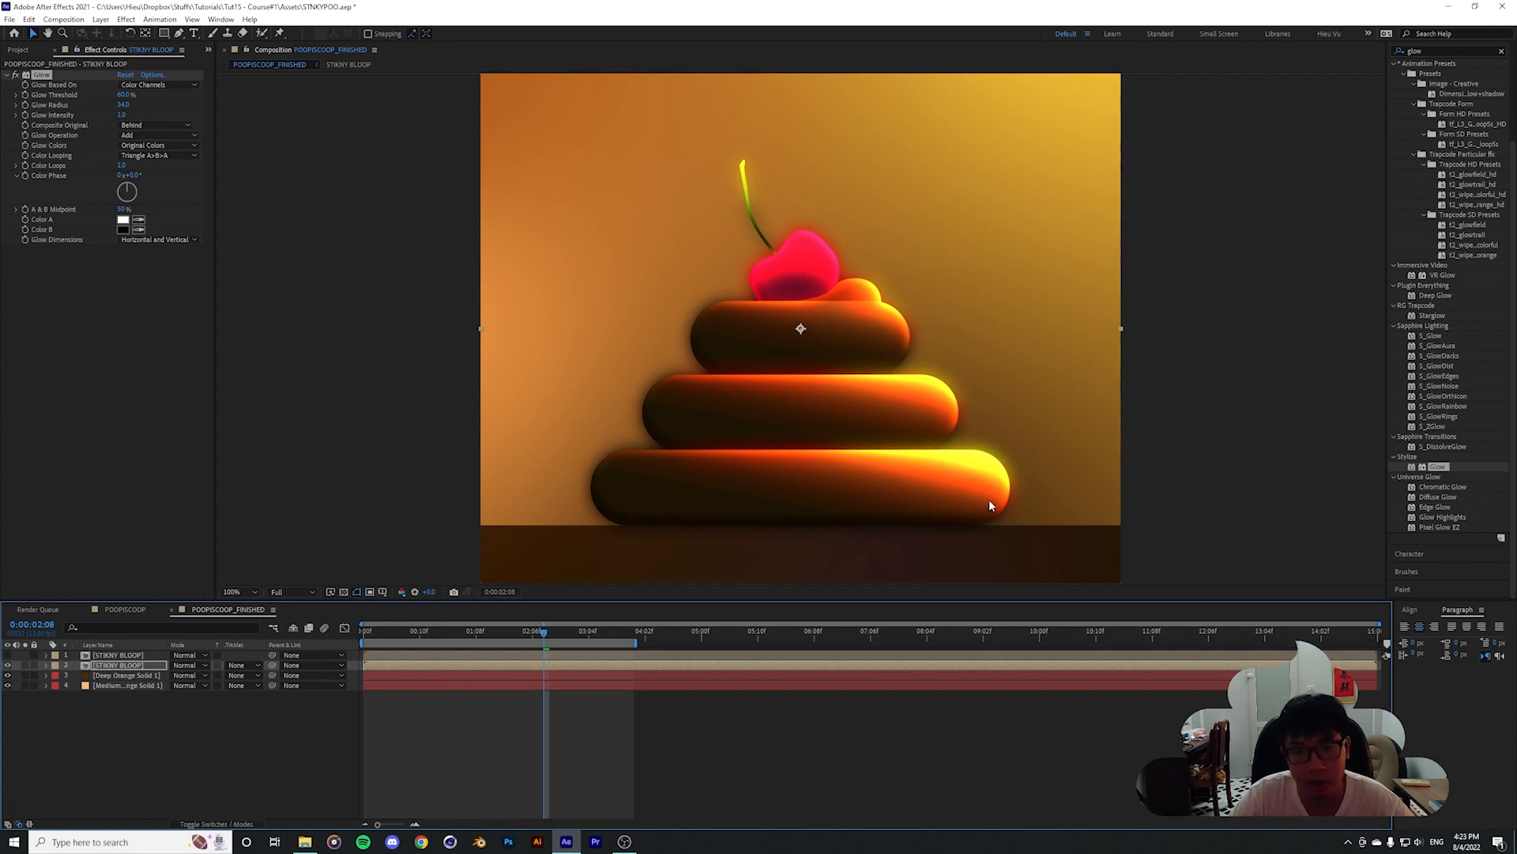
click(7, 655)
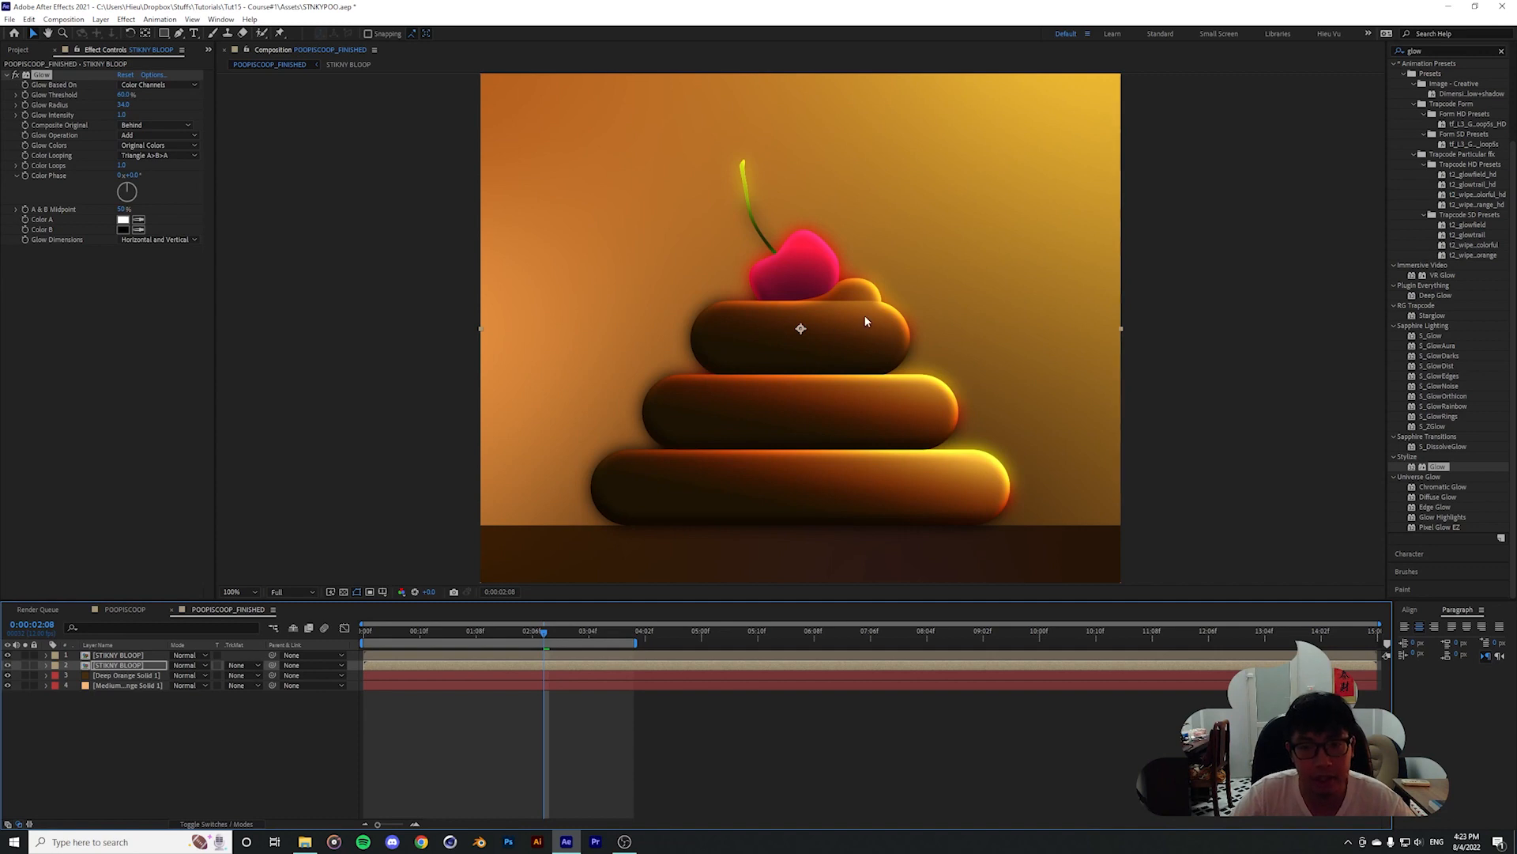
key(period)
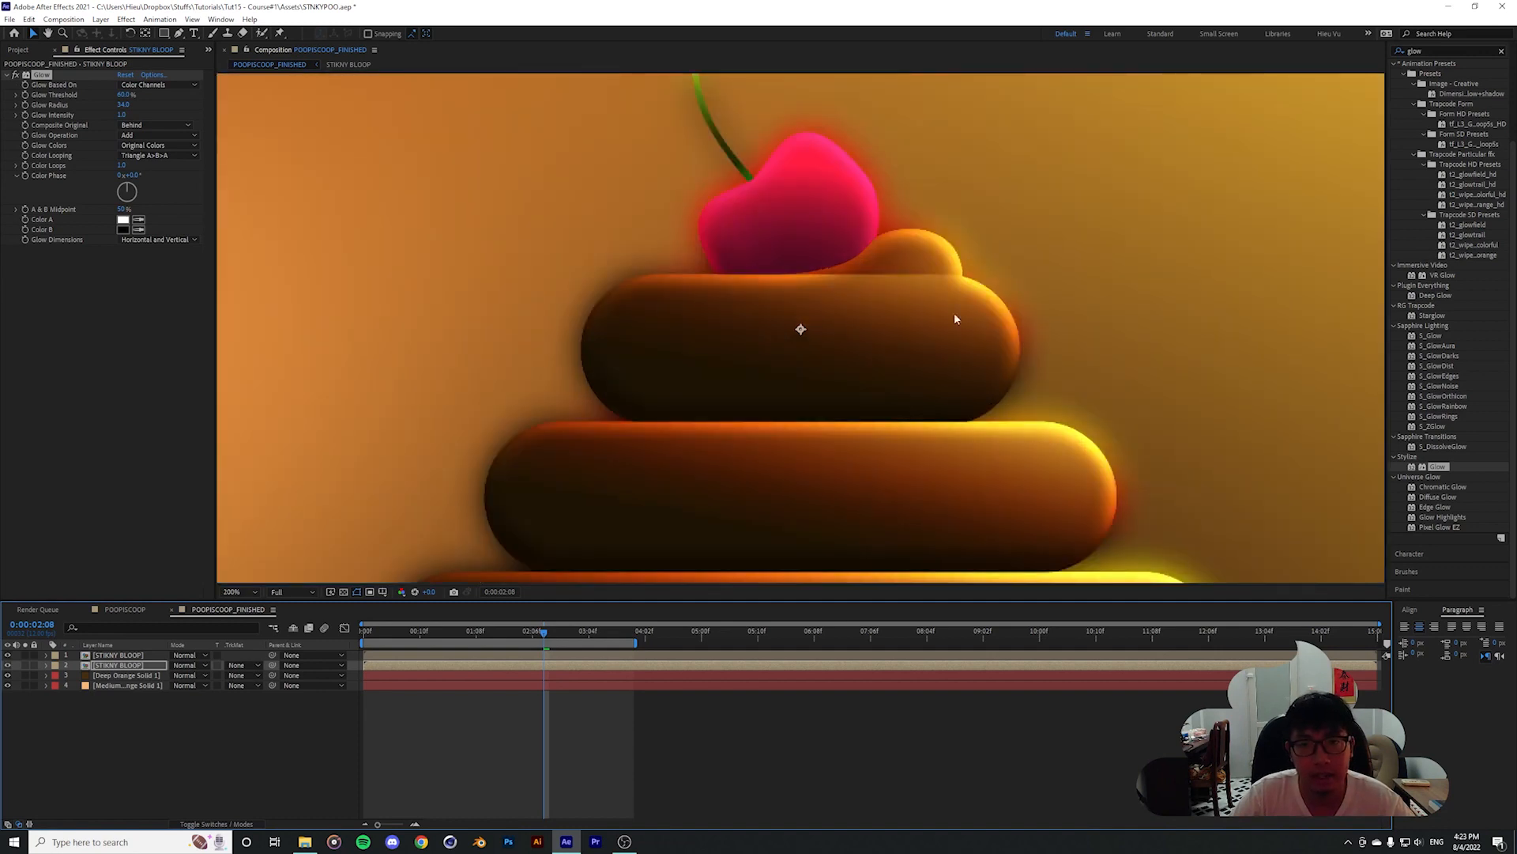
key(comma)
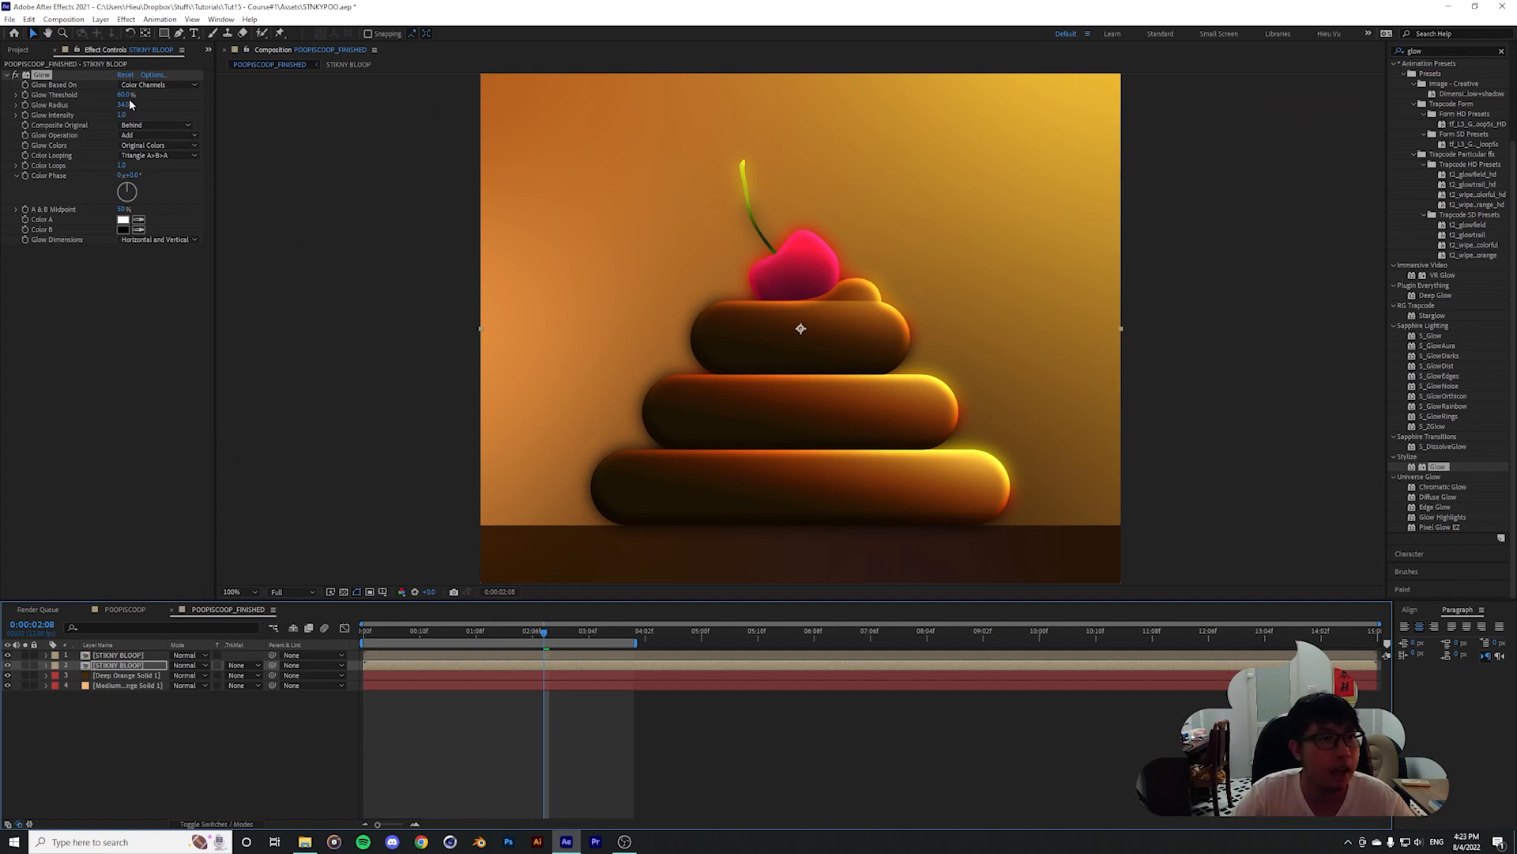
mouse_move(125, 95)
mouse_down()
mouse_move(71, 95)
mouse_move(103, 93)
mouse_up()
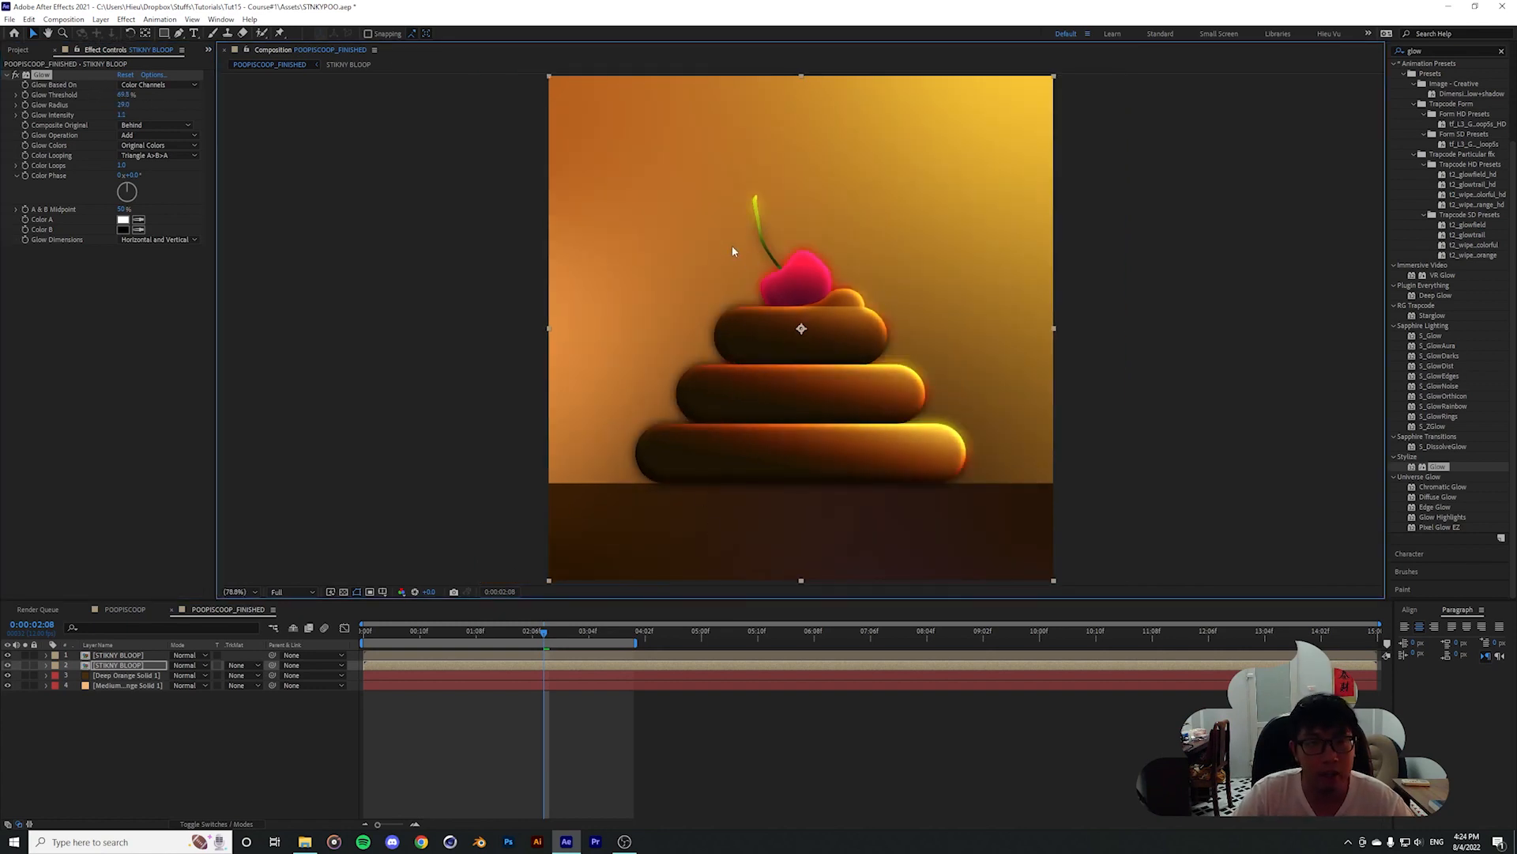
click(147, 667)
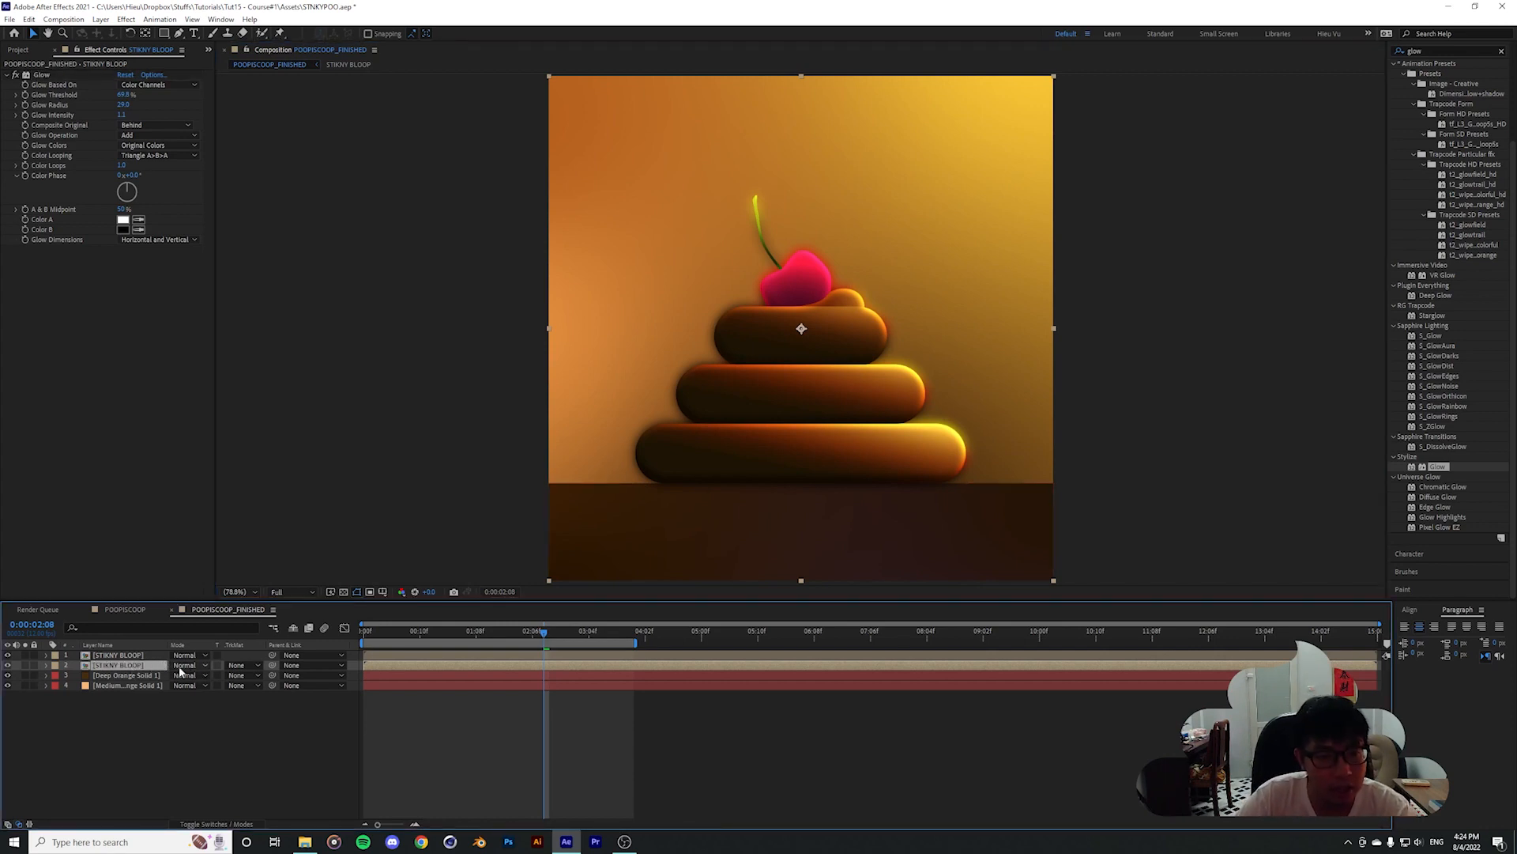
click(190, 666)
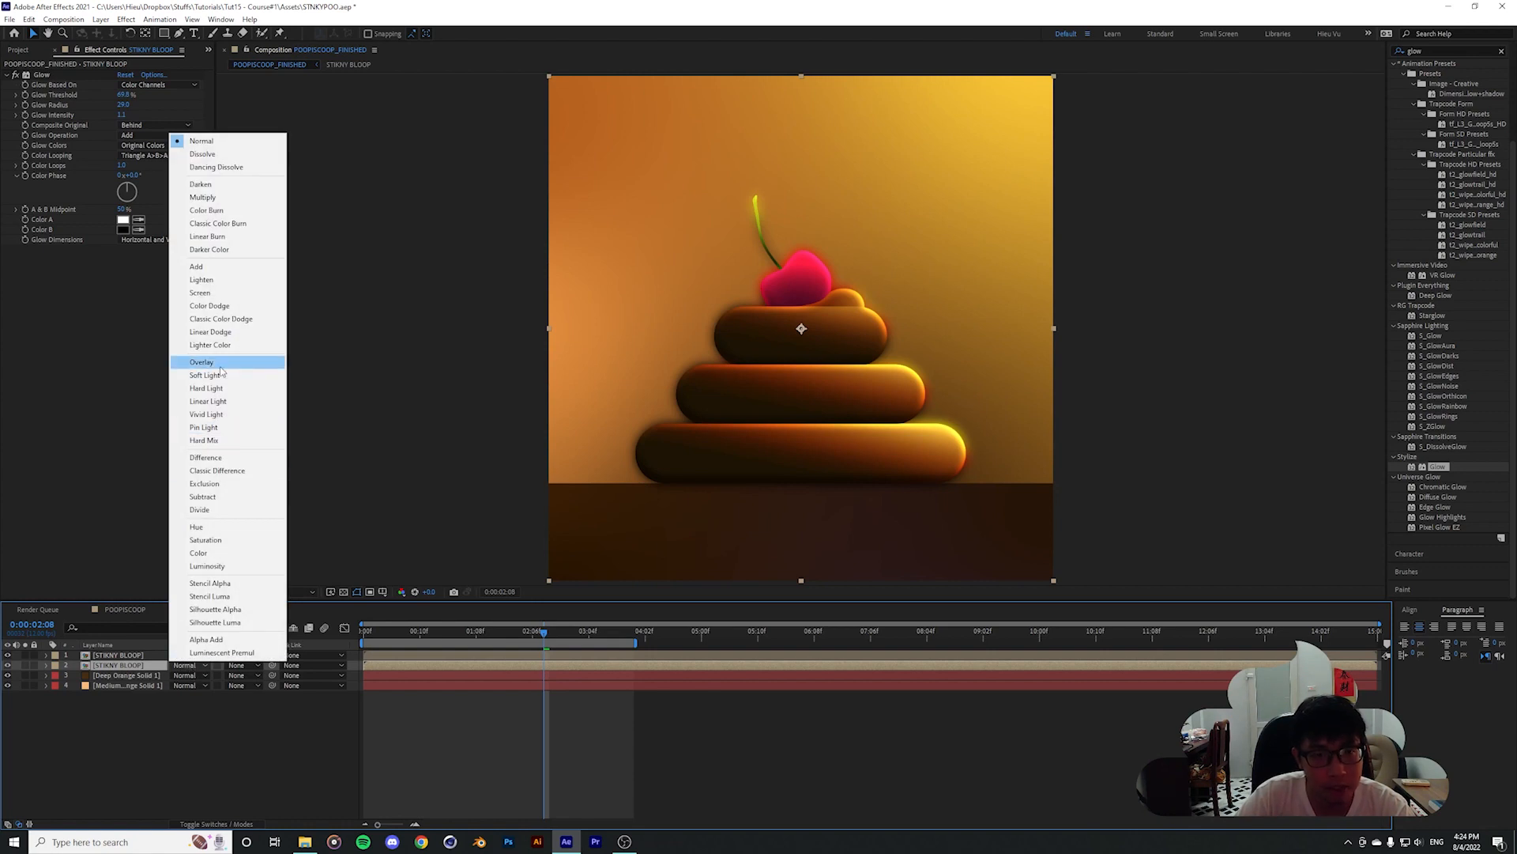
click(672, 416)
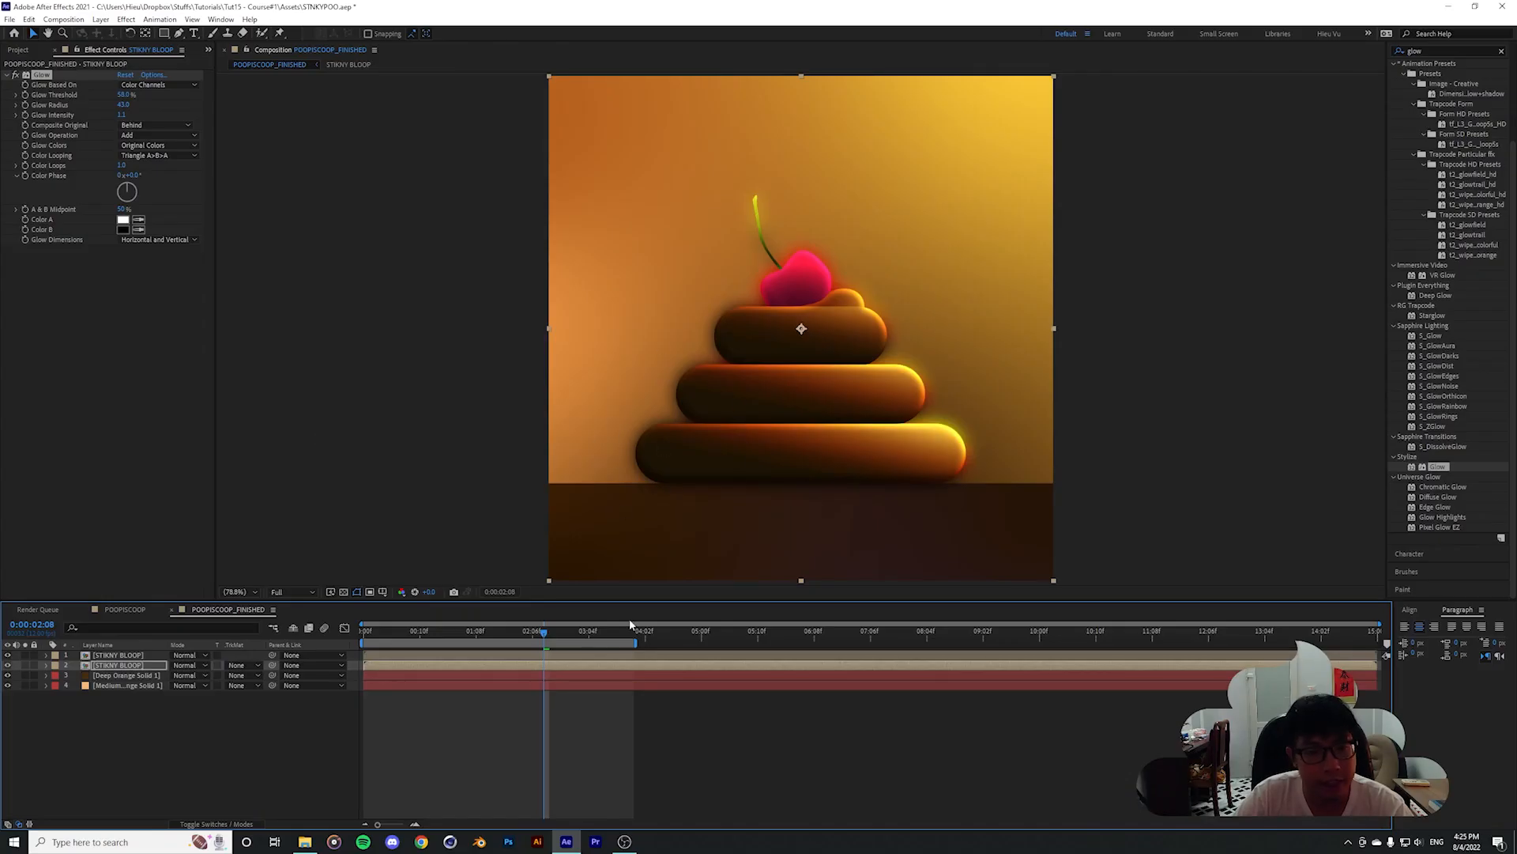
Try Color Dodge as the blending mode of the lower STIKNY BLOOP layer, and settle on Linear Dodge
click(150, 666)
click(190, 666)
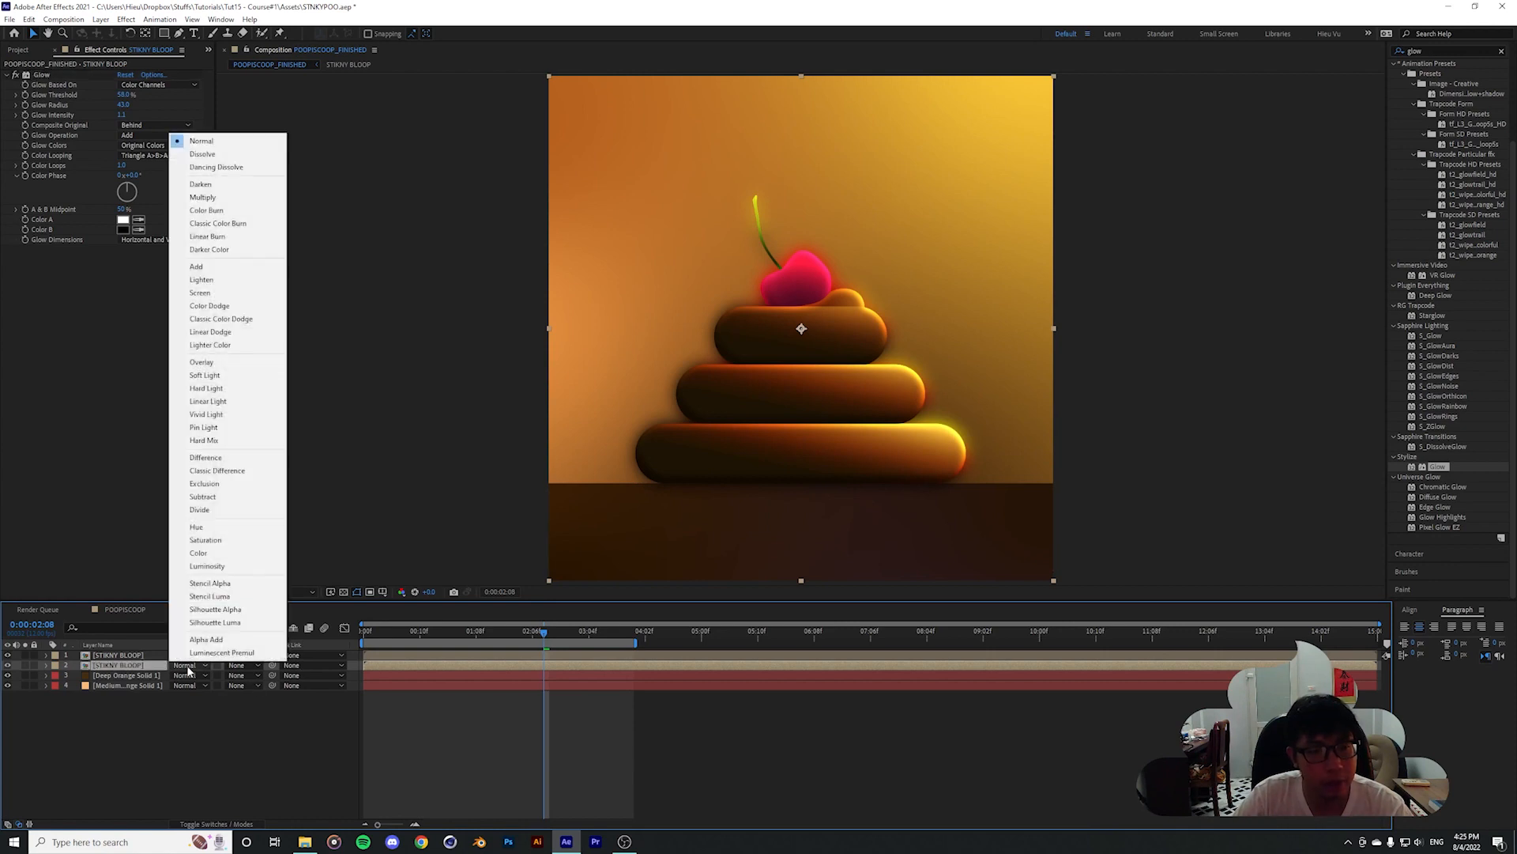
click(211, 308)
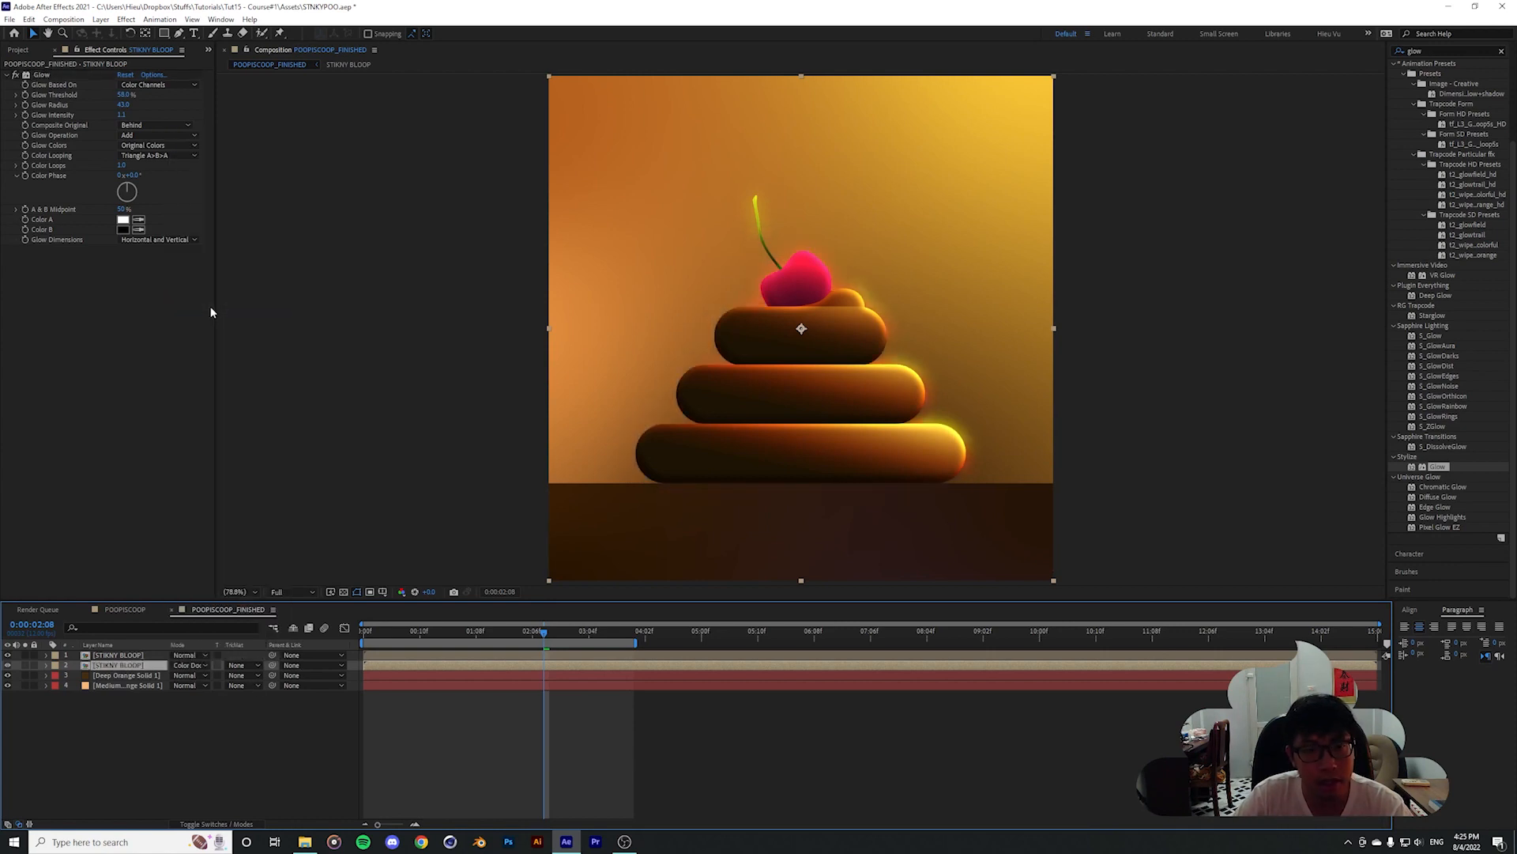
click(187, 666)
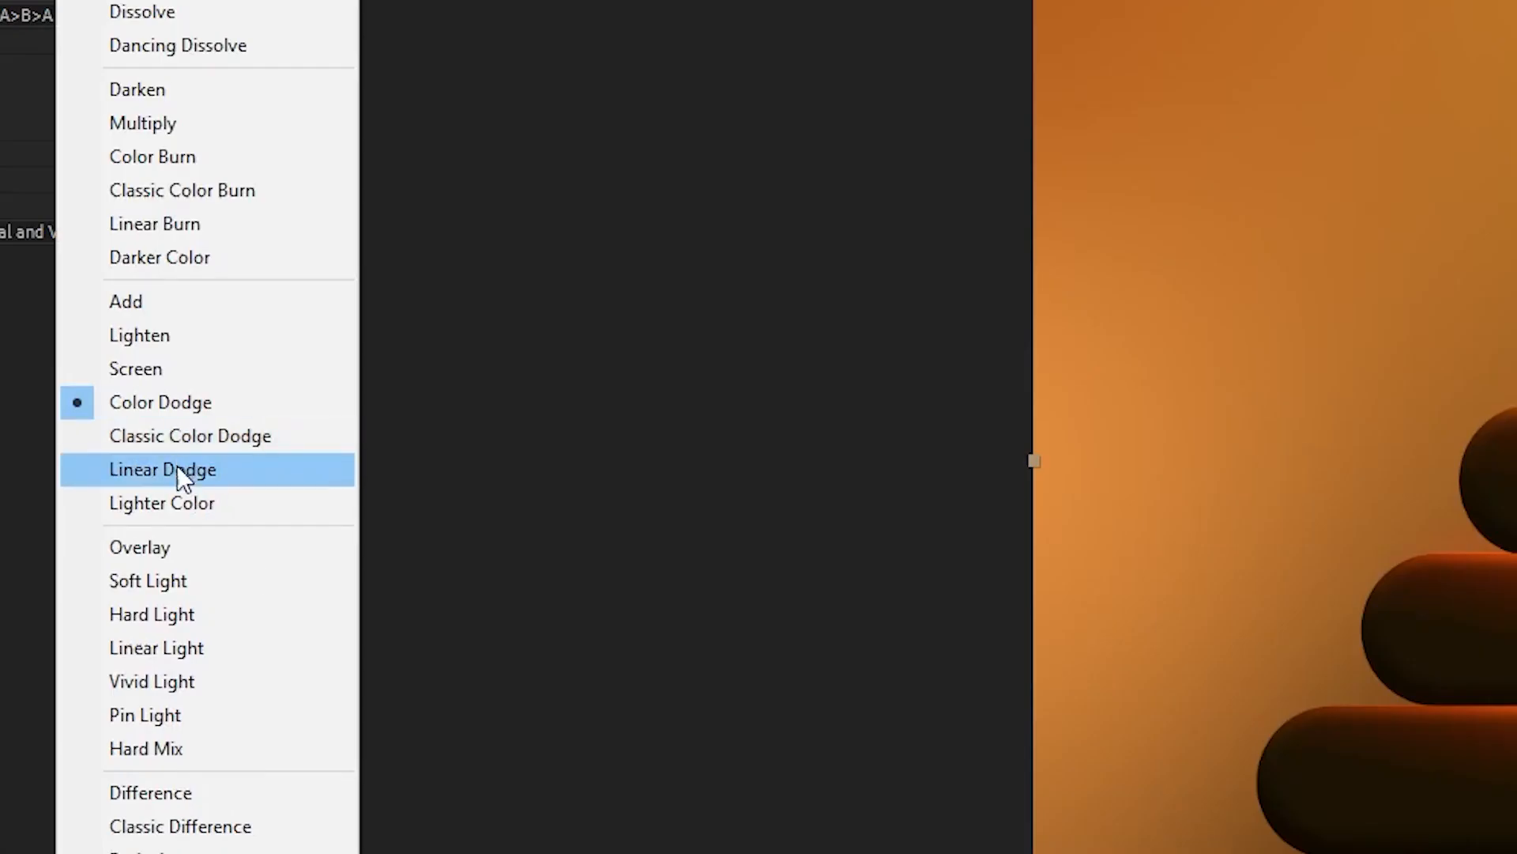
click(177, 466)
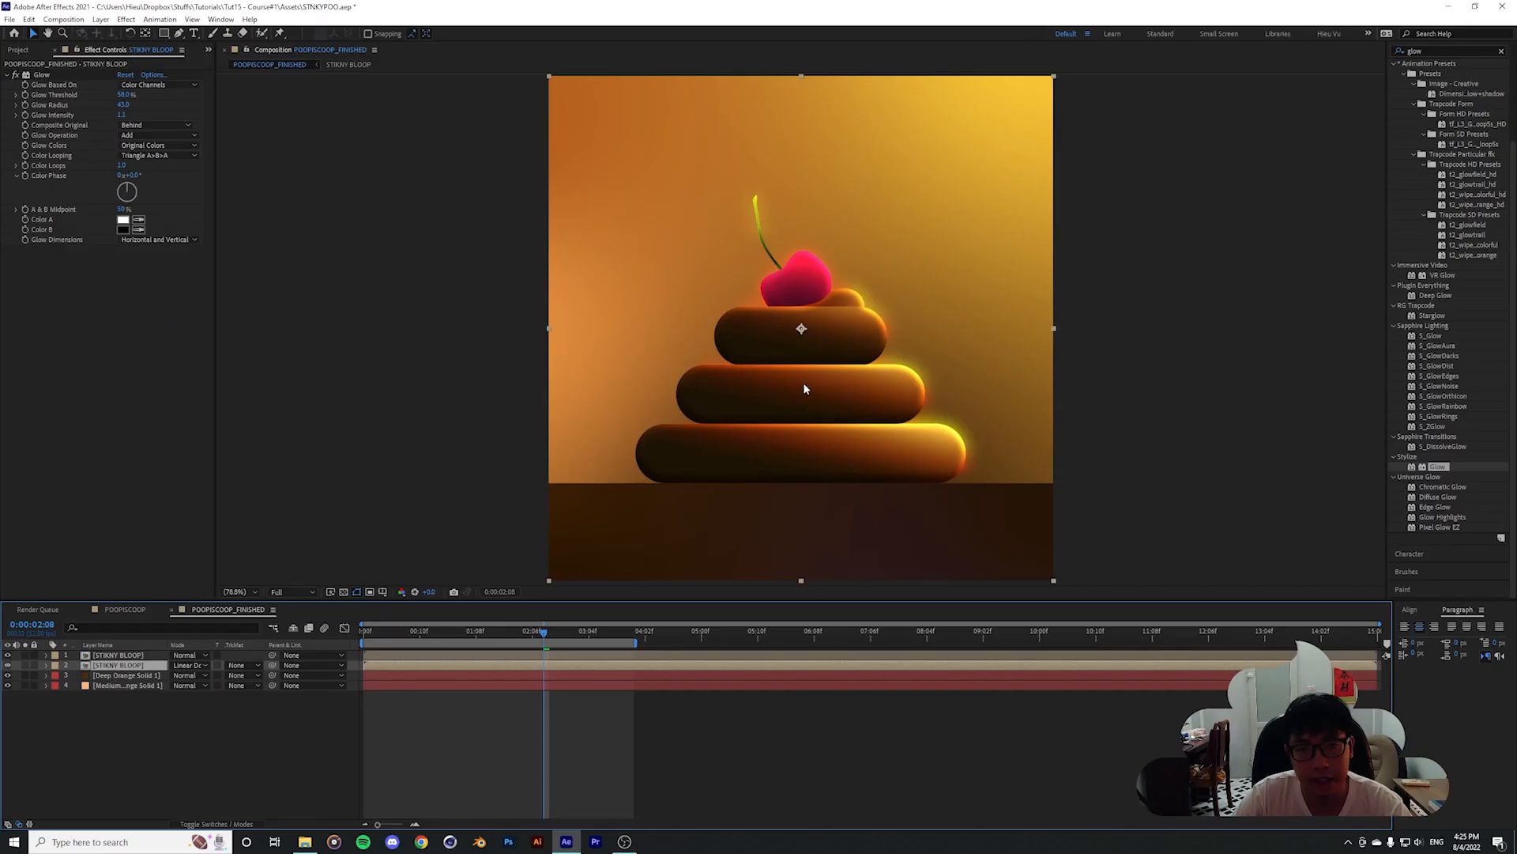
Examine the glow along the swirl's edges up close and preview the animation from the start at fitted view size
drag(930, 396, 671, 226)
scroll(813, 355, up, 1)
drag(695, 298, 737, 224)
drag(840, 555, 687, 369)
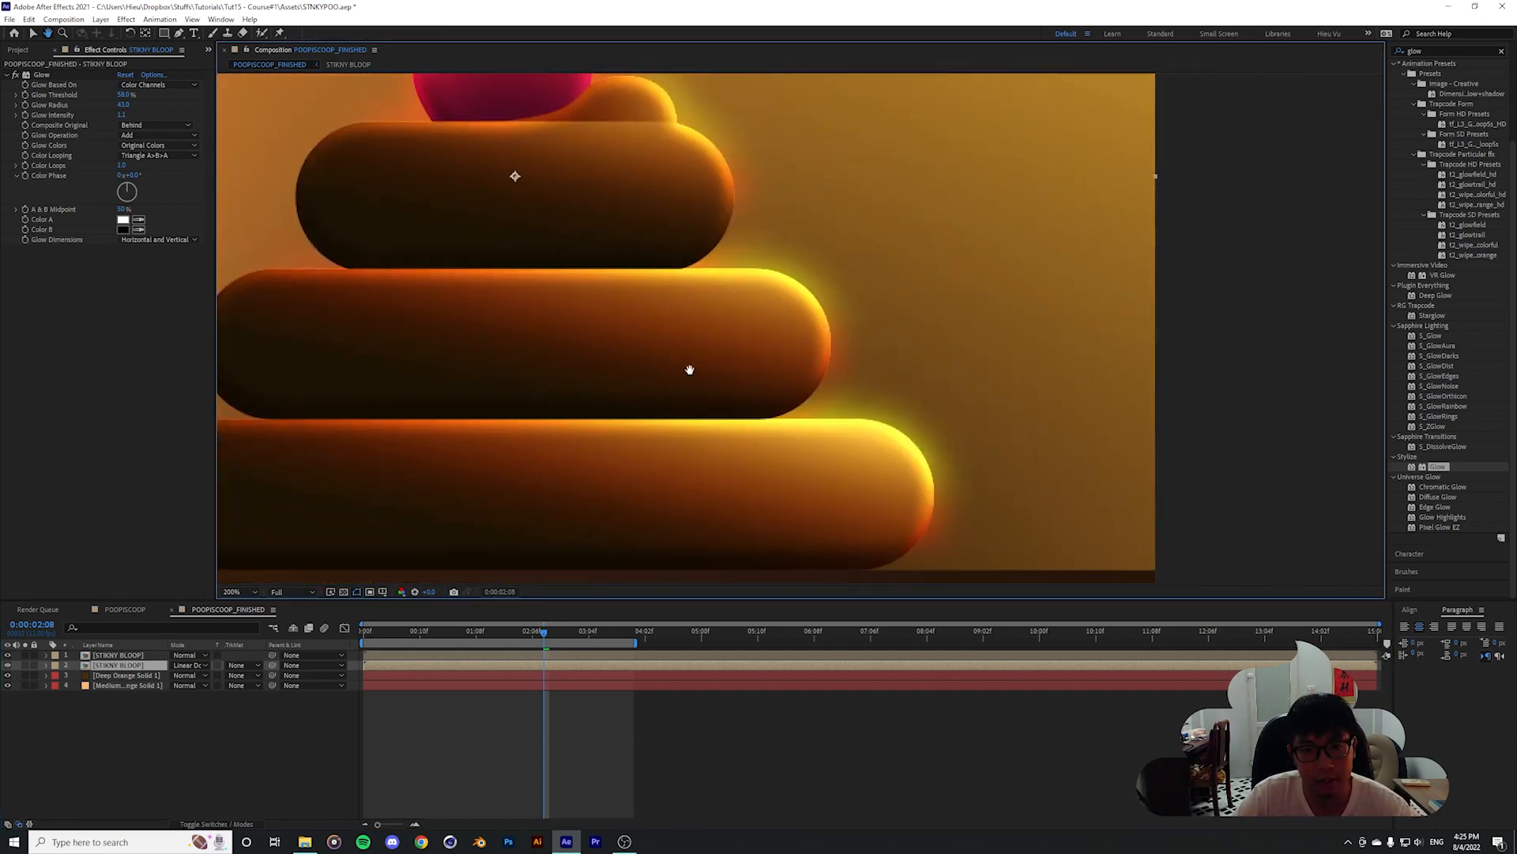
click(247, 592)
click(254, 620)
click(504, 752)
drag(545, 632, 369, 634)
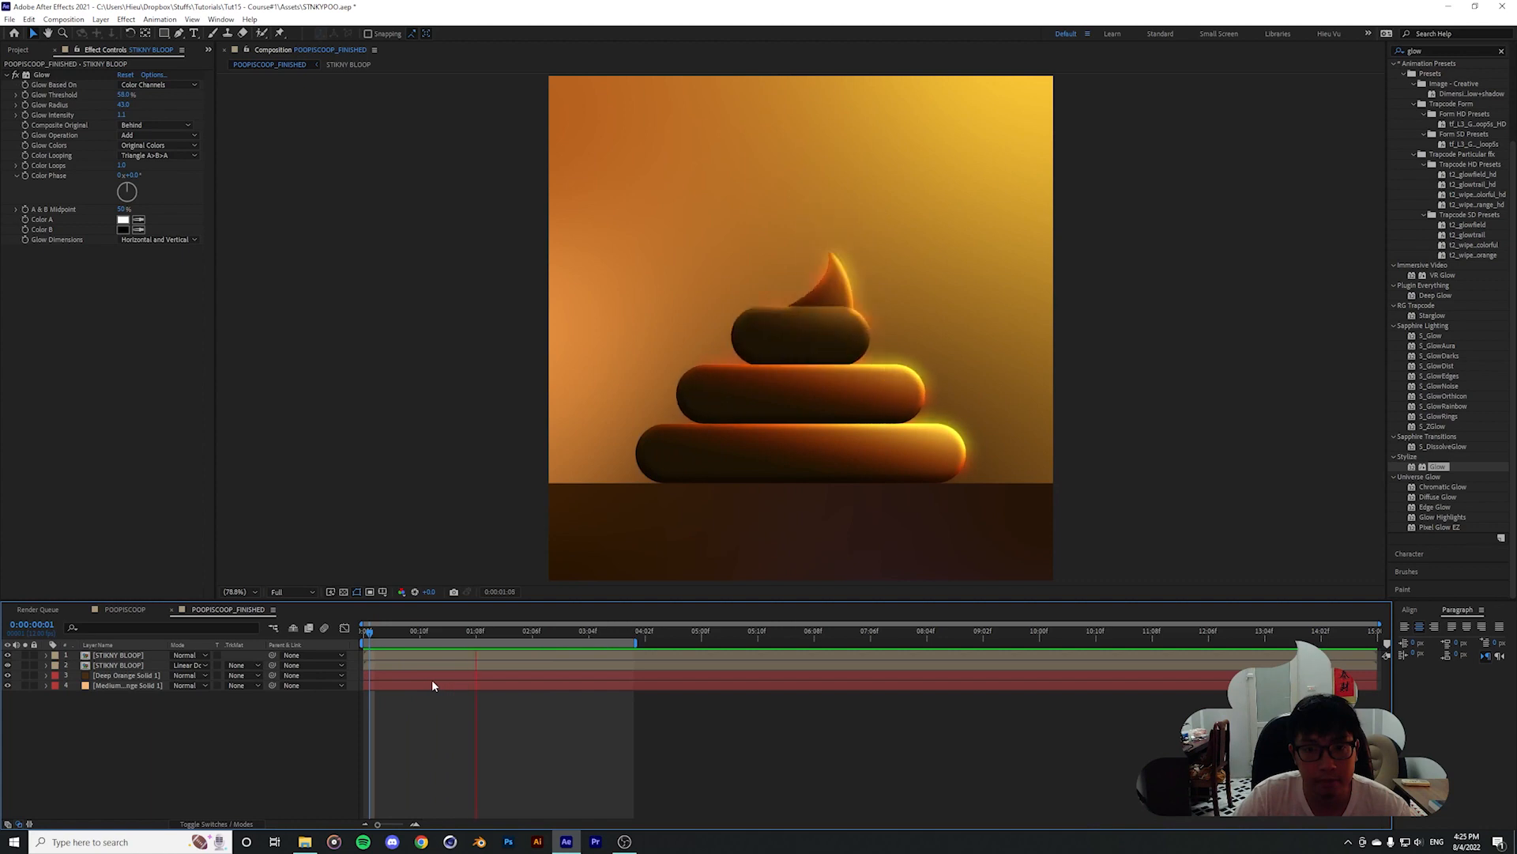
click(440, 668)
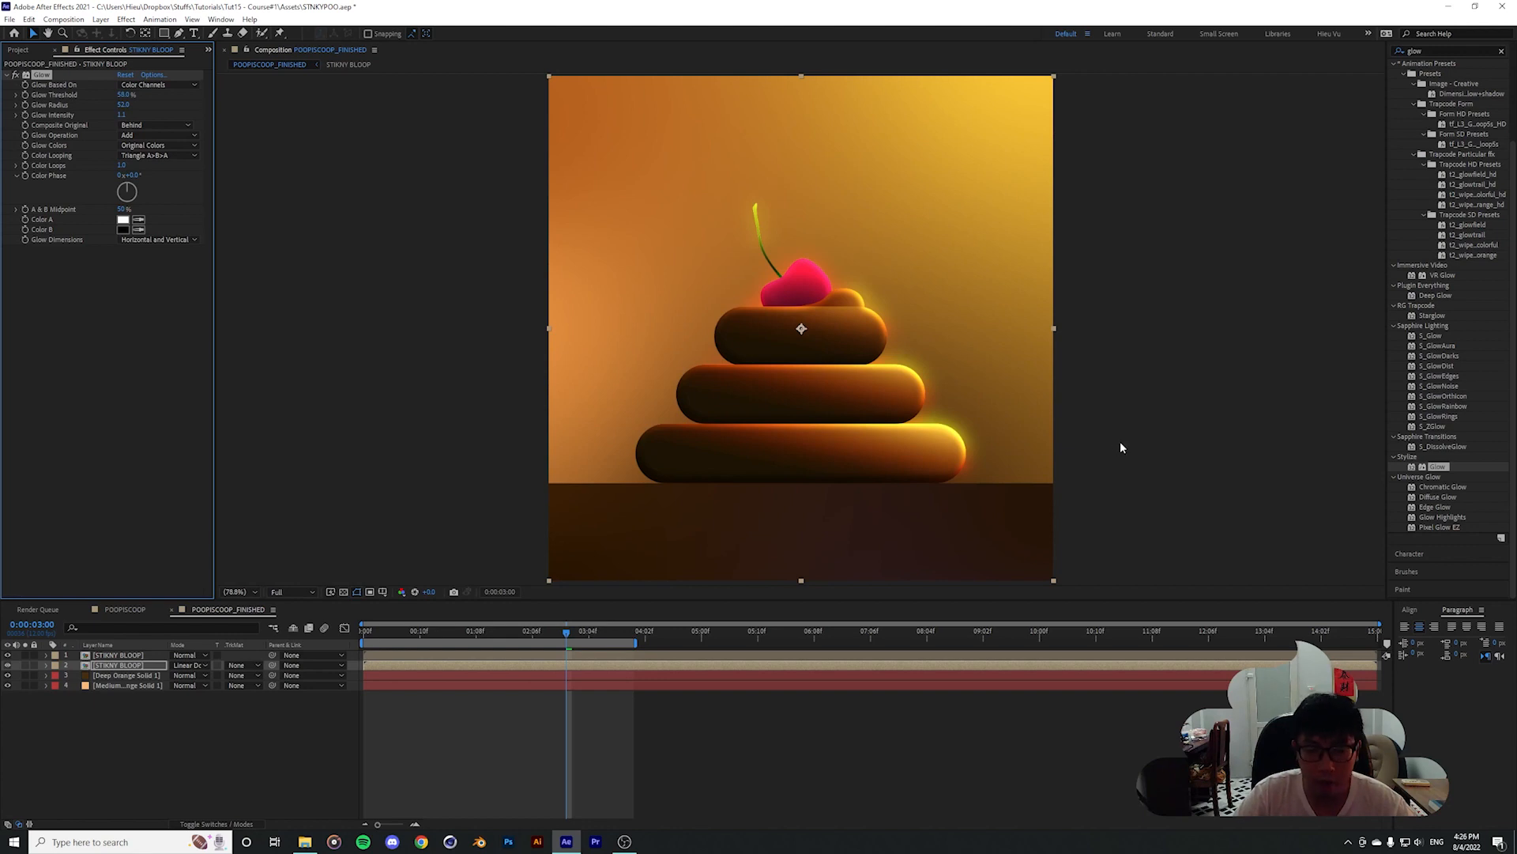
click(245, 591)
click(439, 741)
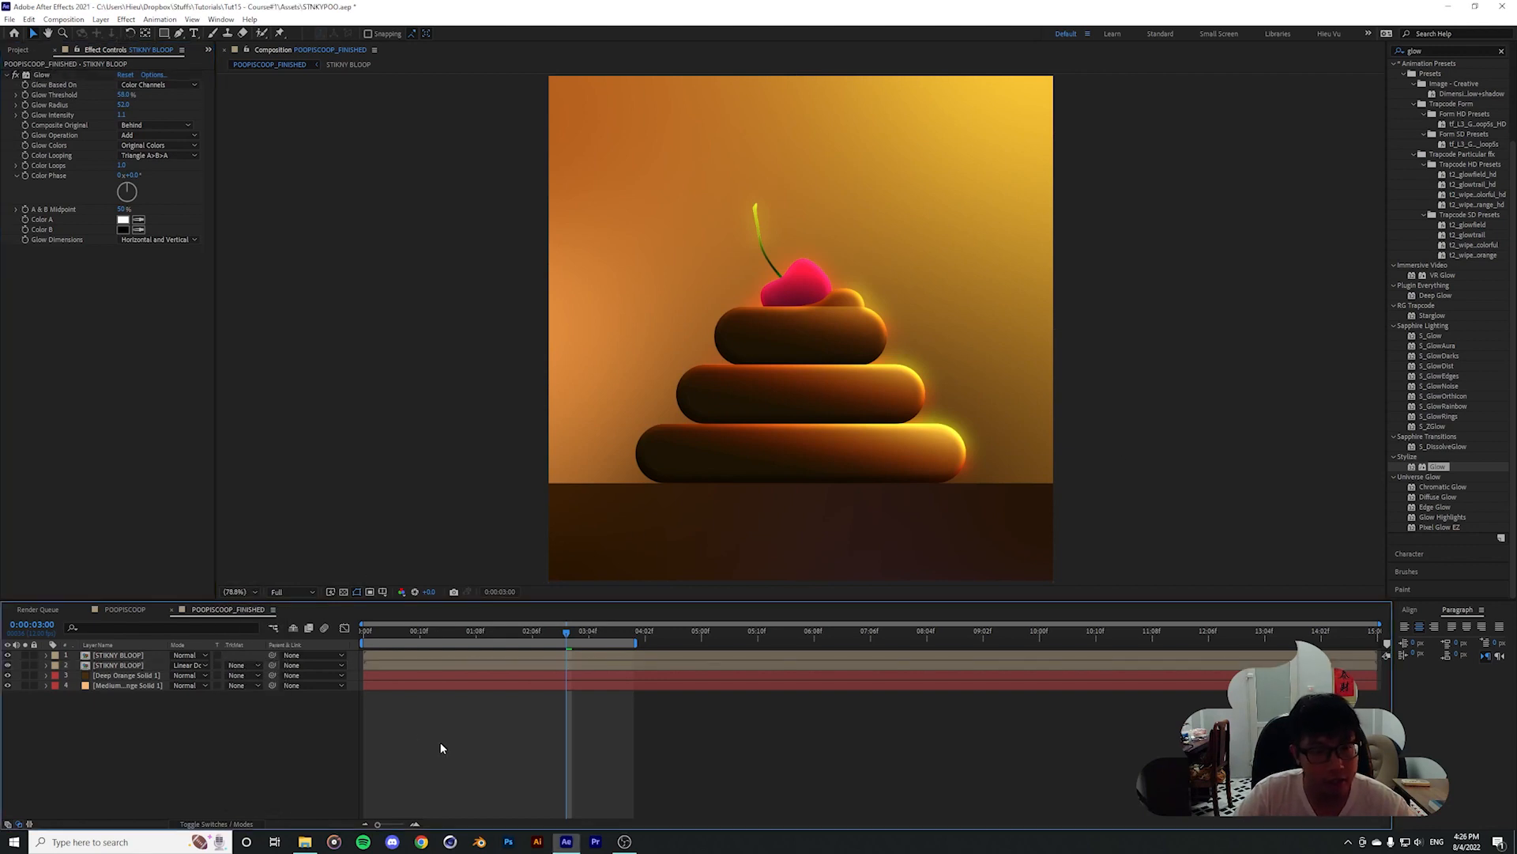
Compare the glow with the top STIKNY BLOOP layer hidden, show that layer again, hide the glowing copy and duplicate the top layer
click(96, 655)
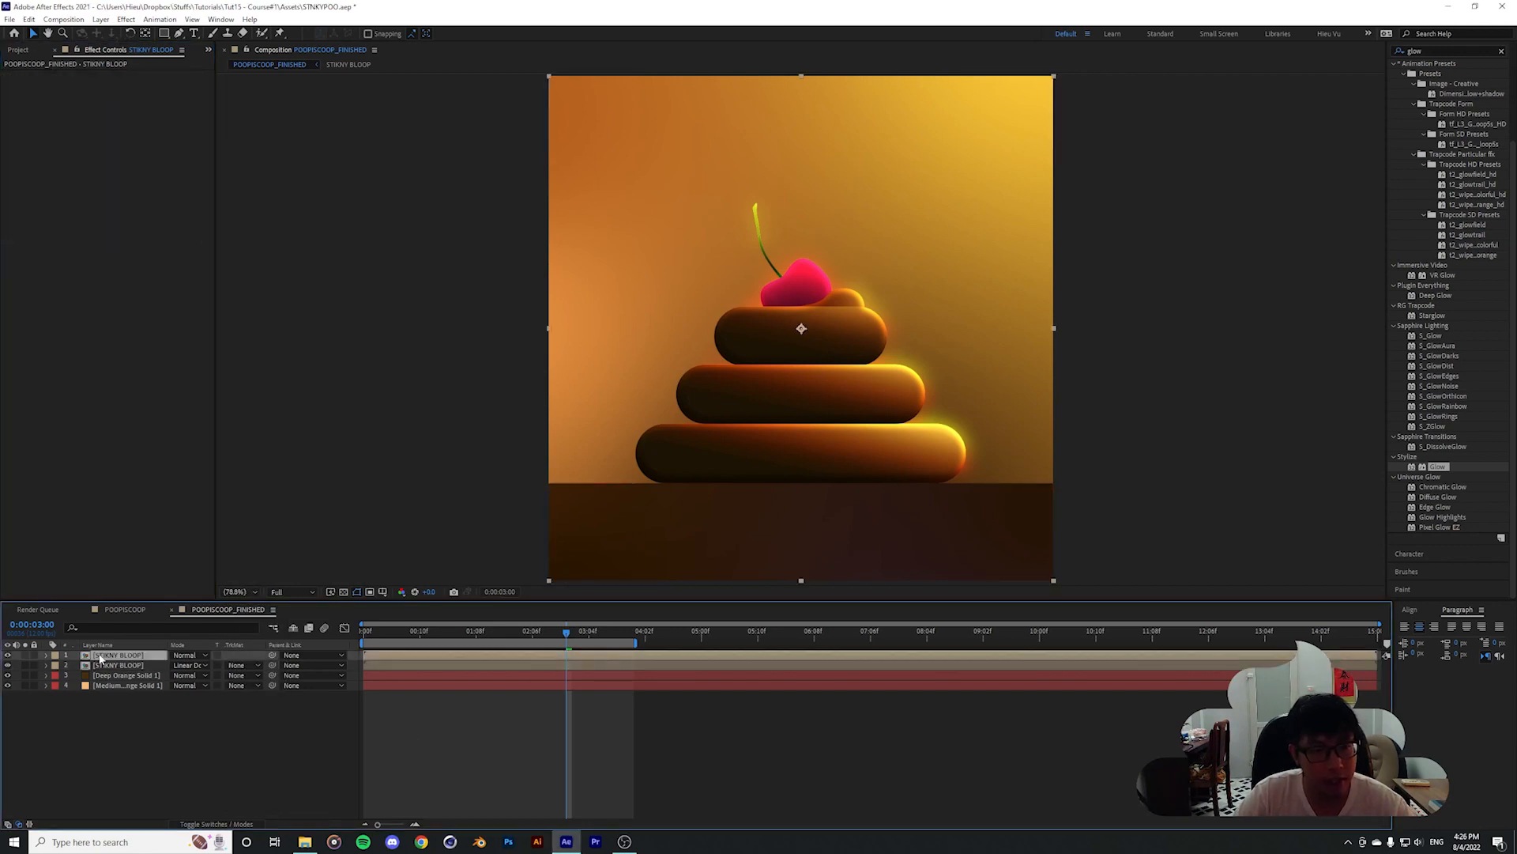
click(7, 656)
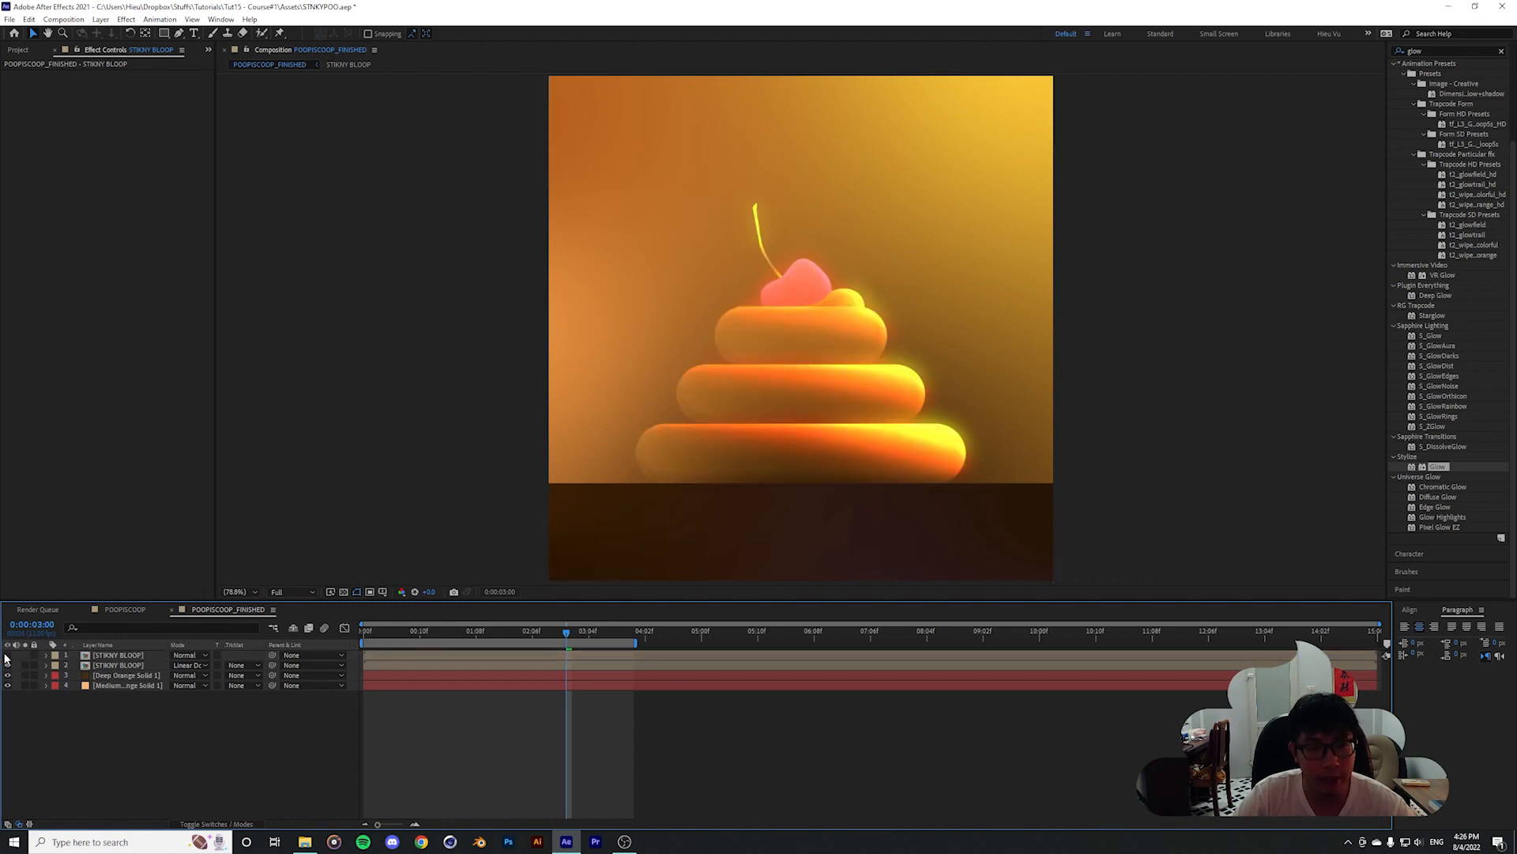
click(8, 656)
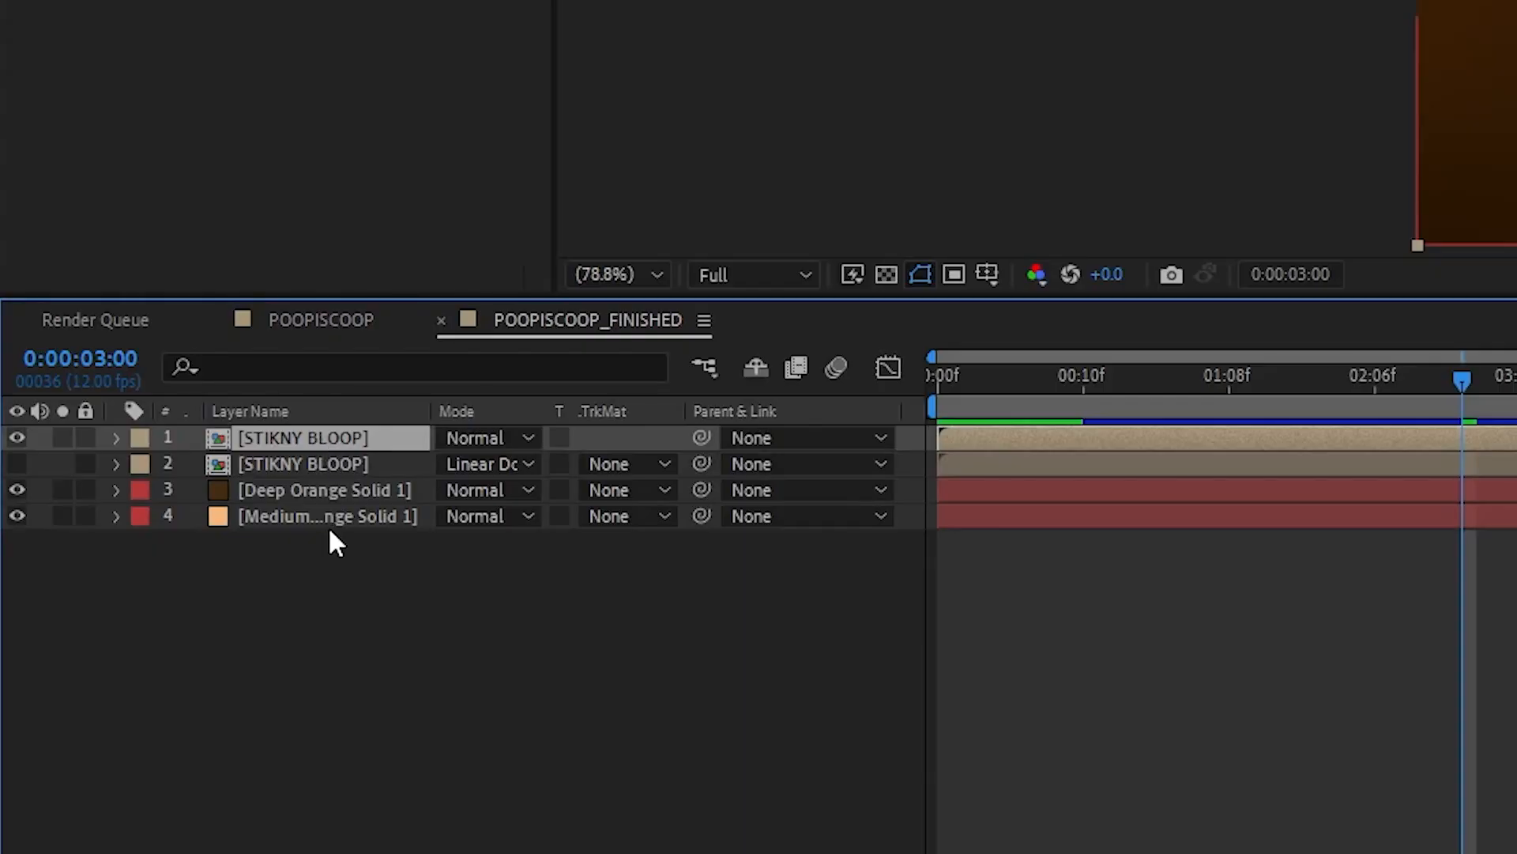
key(ctrl+d)
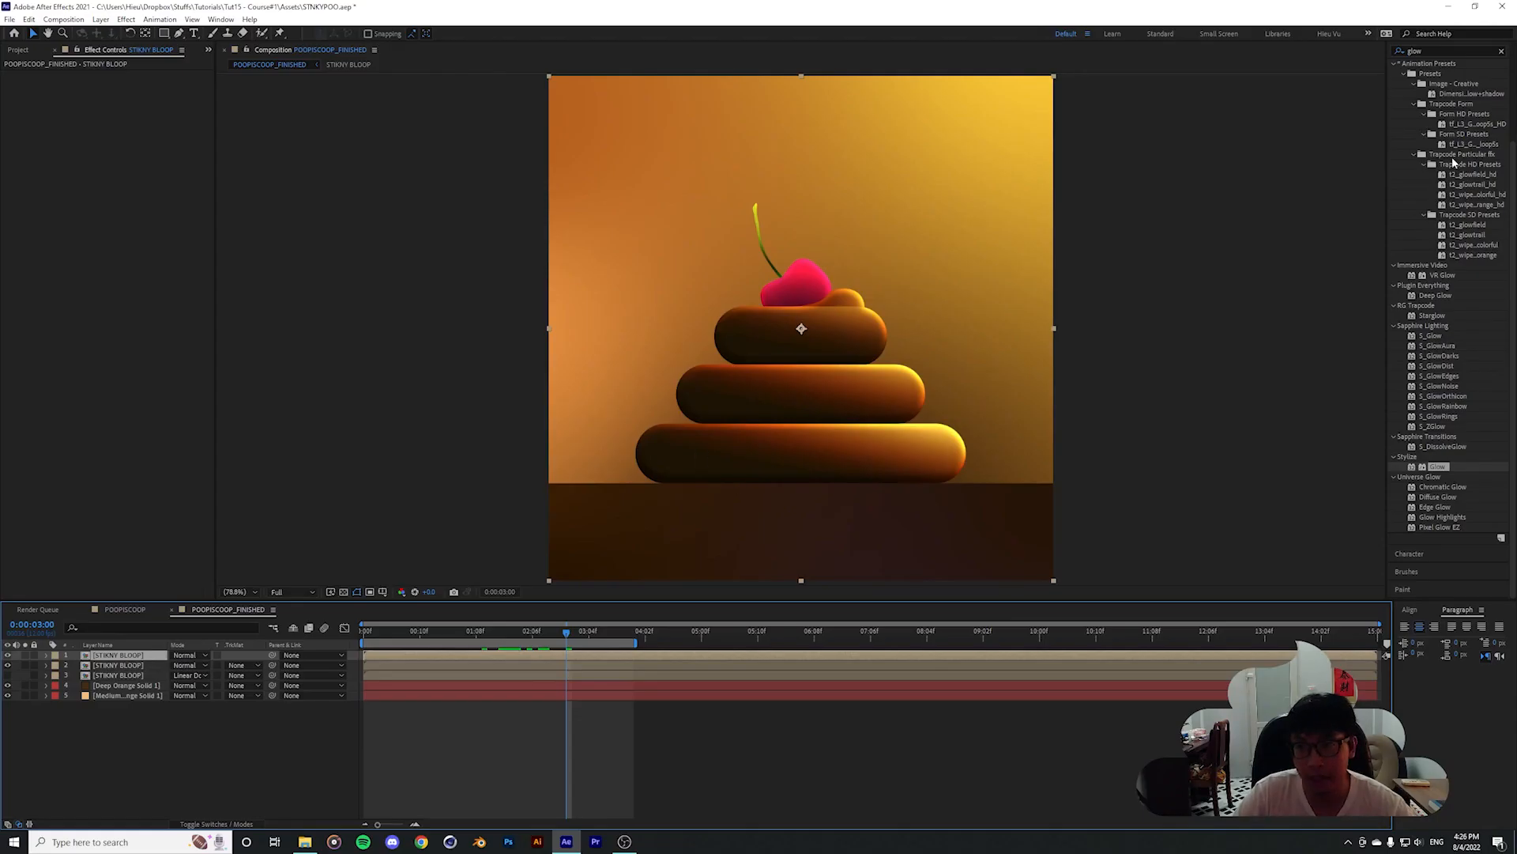
Apply Hue/Saturation to the topmost STIKNY BLOOP copy and set Master Saturation and Master Lightness to -100
scroll(1441, 163, up, 3)
click(1439, 162)
text(hue)
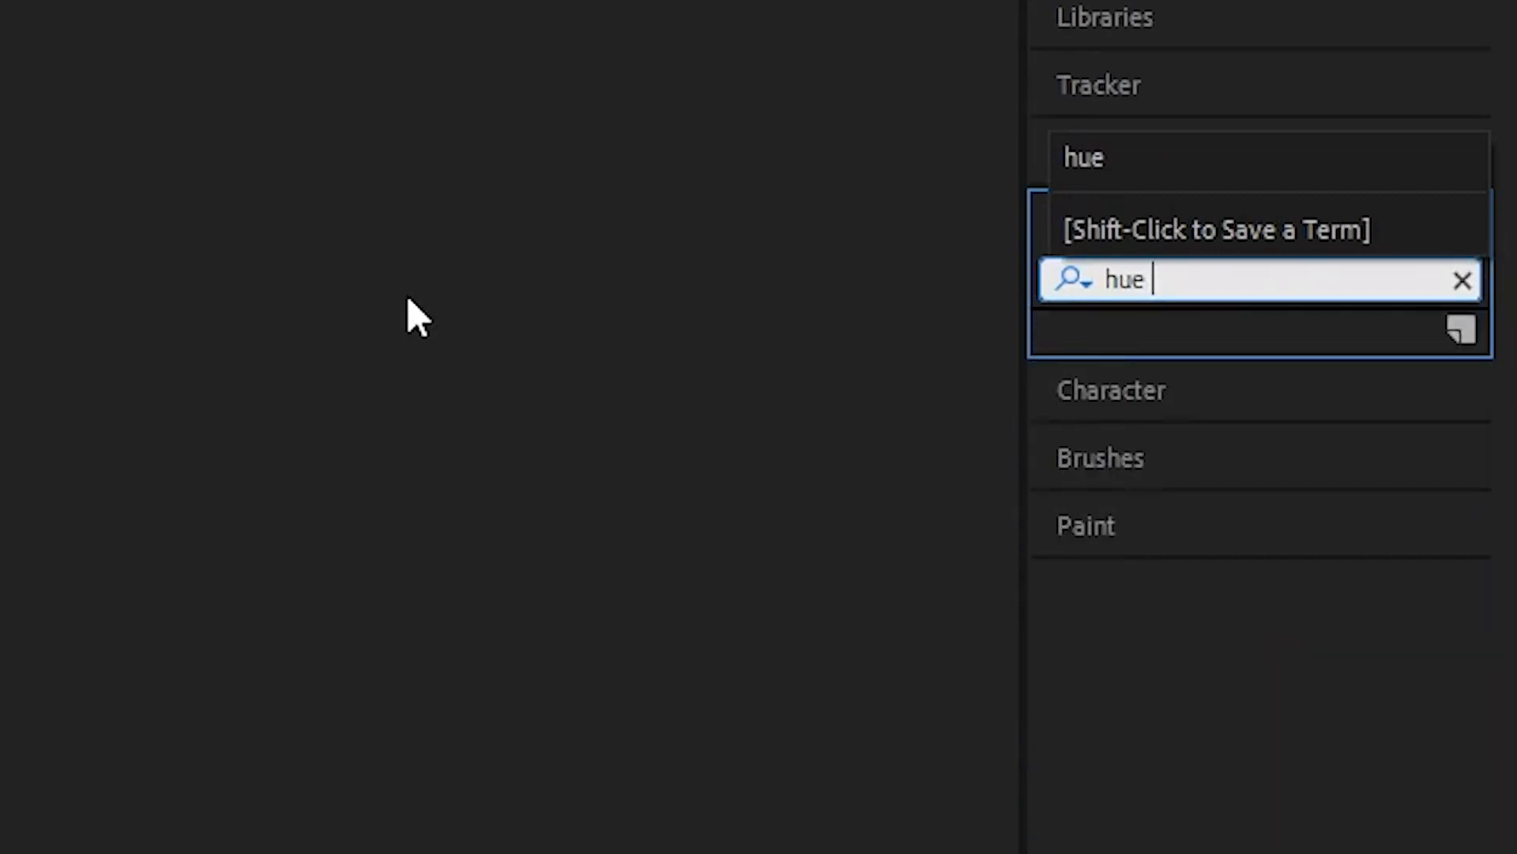
key(BackSpace)
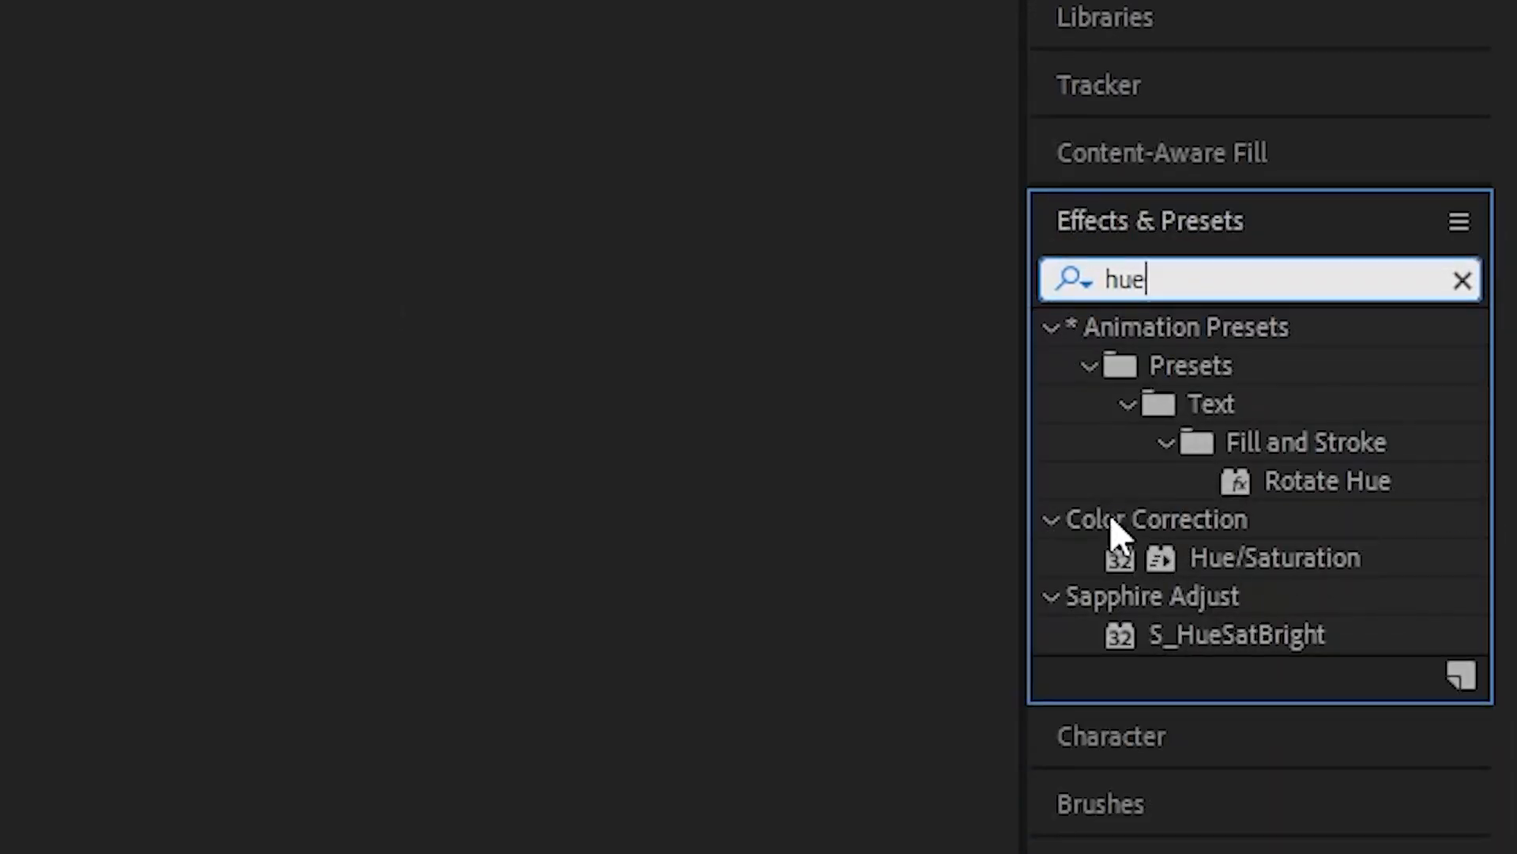
click(1258, 558)
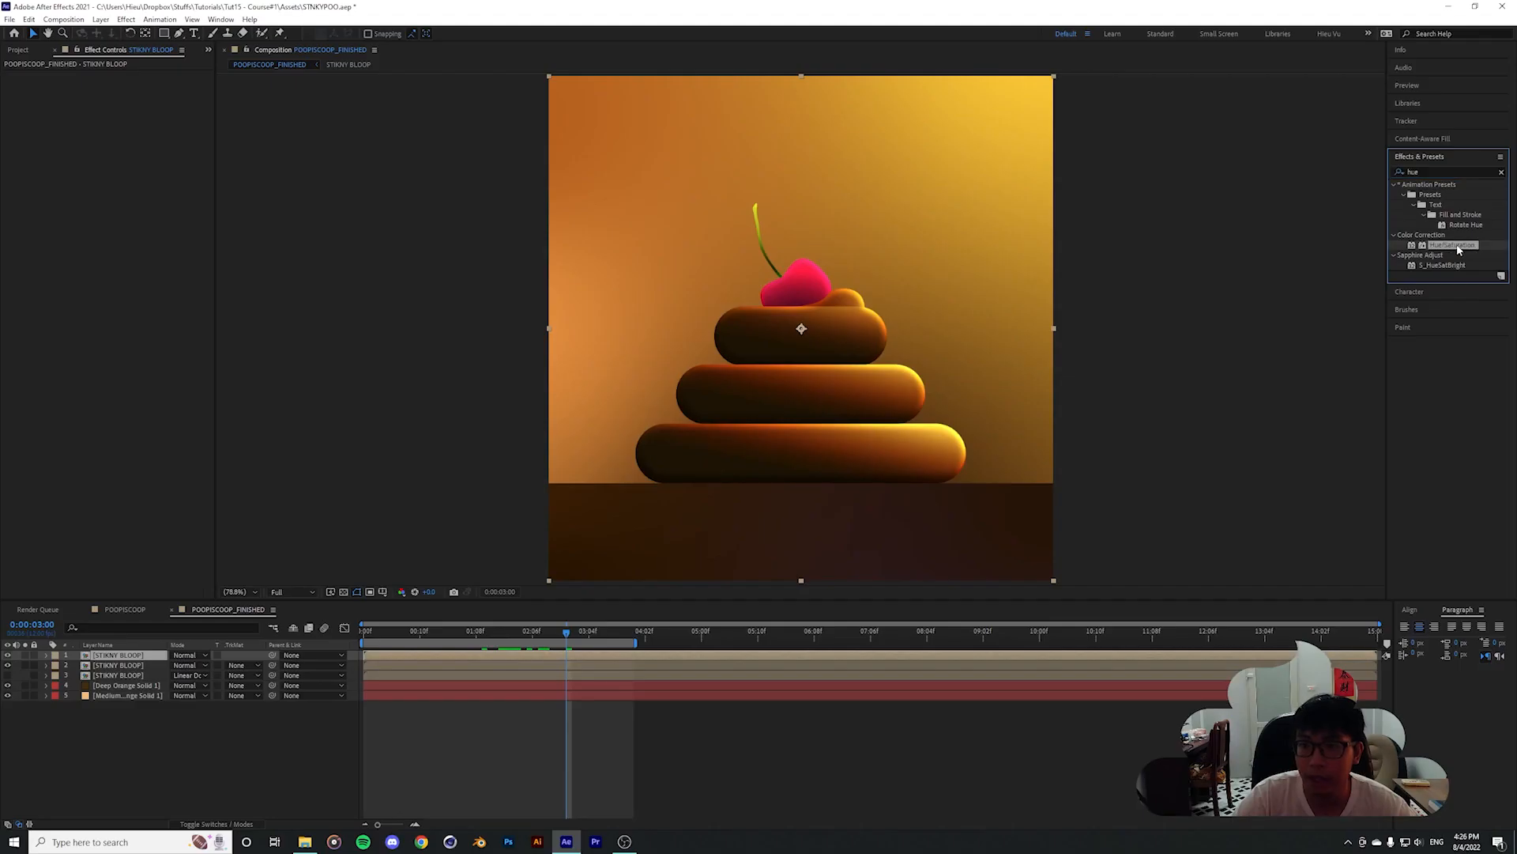
drag(1460, 250, 124, 661)
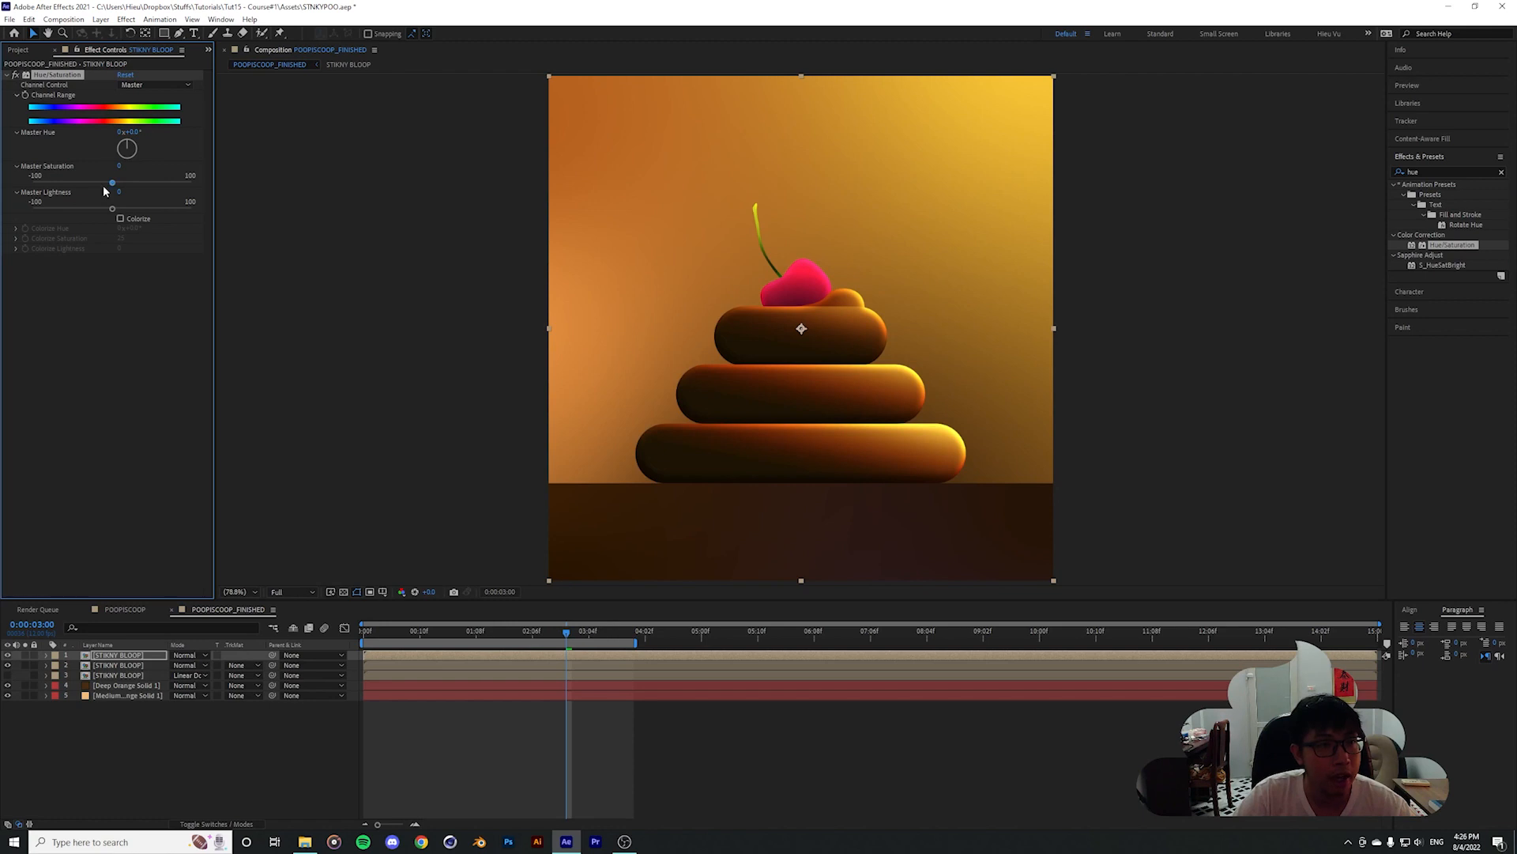
drag(112, 185, 3, 193)
drag(106, 207, 18, 213)
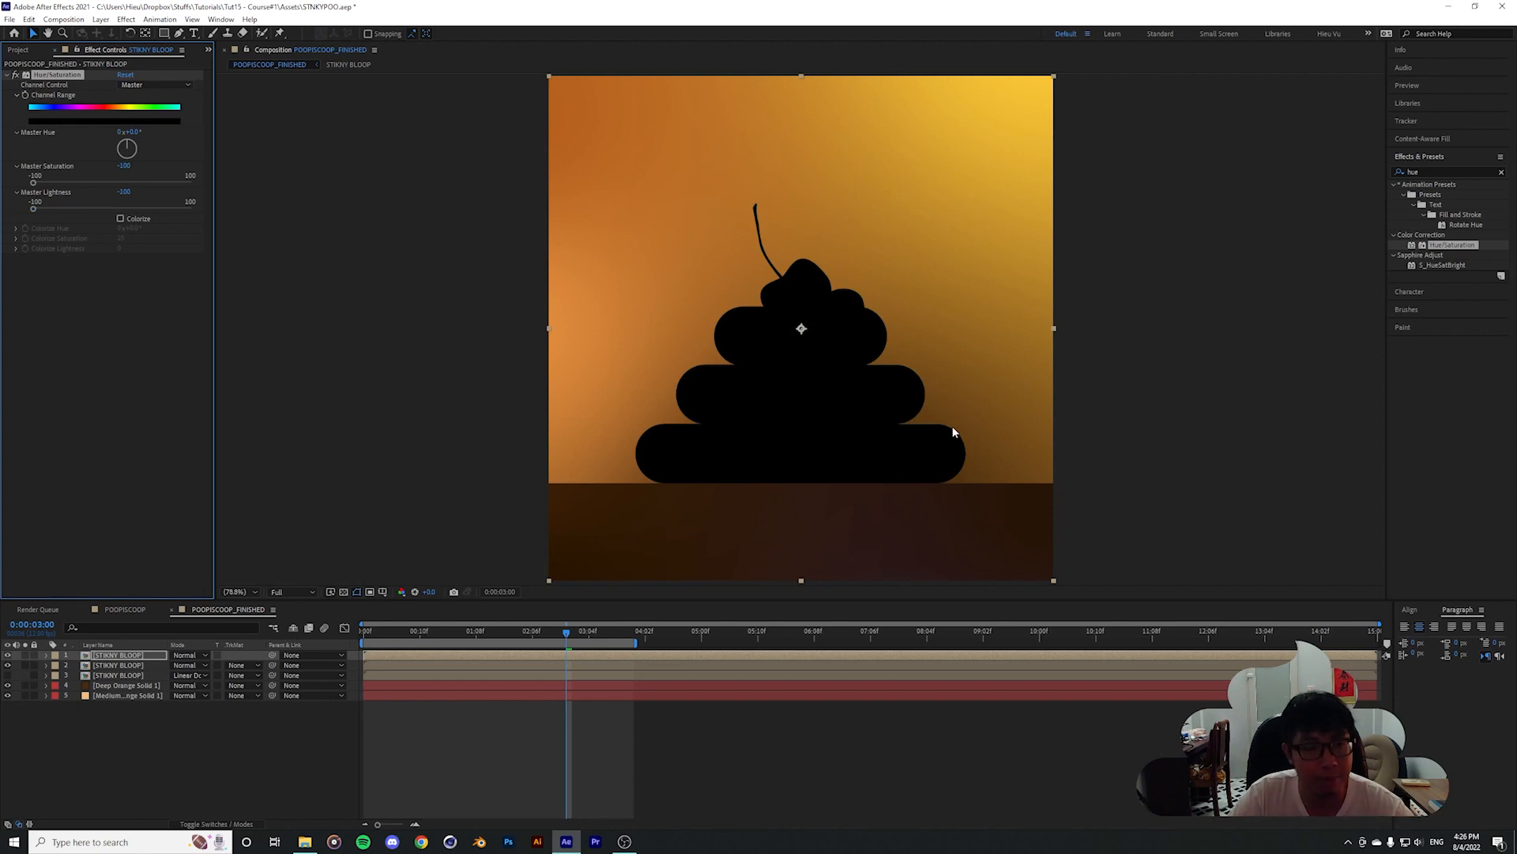
Apply Fast Box Blur to the blackened STIKNY BLOOP copy and increase its Blur Radius into a soft shadow
key(ctrl+5)
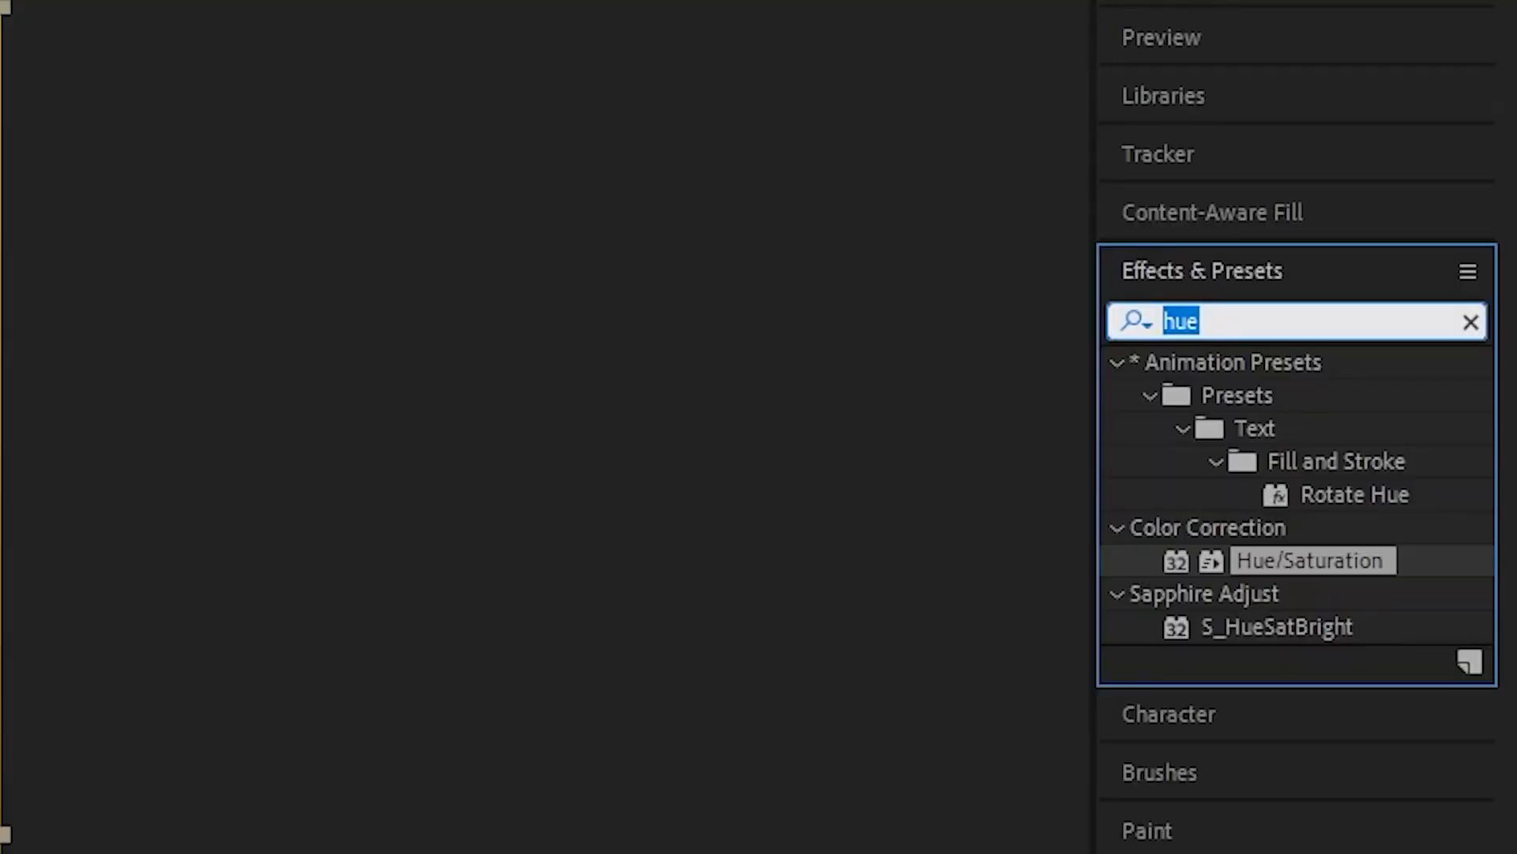
text(blur)
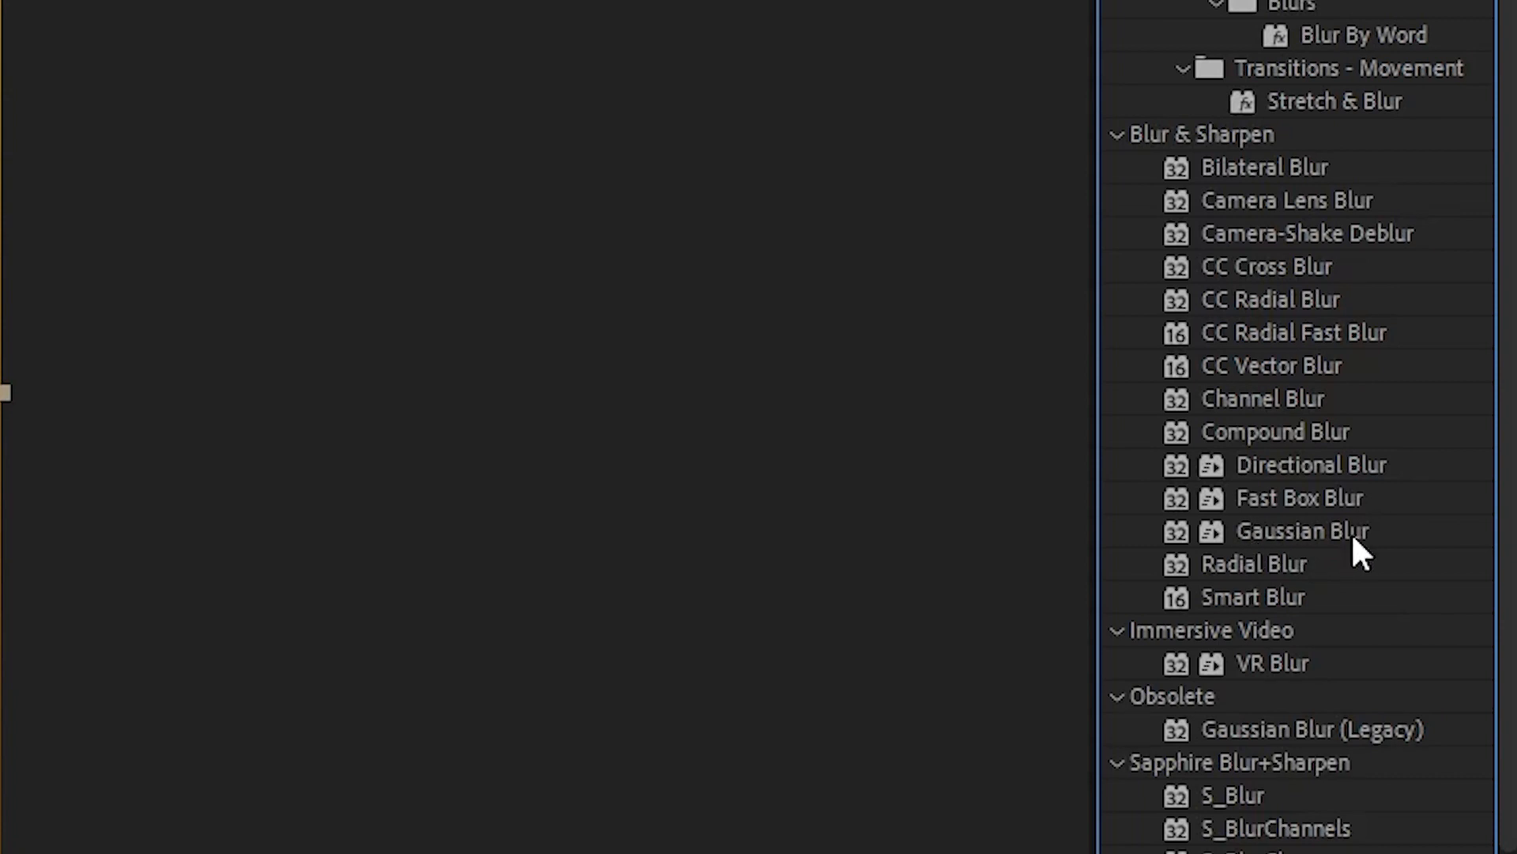
double_click(1320, 499)
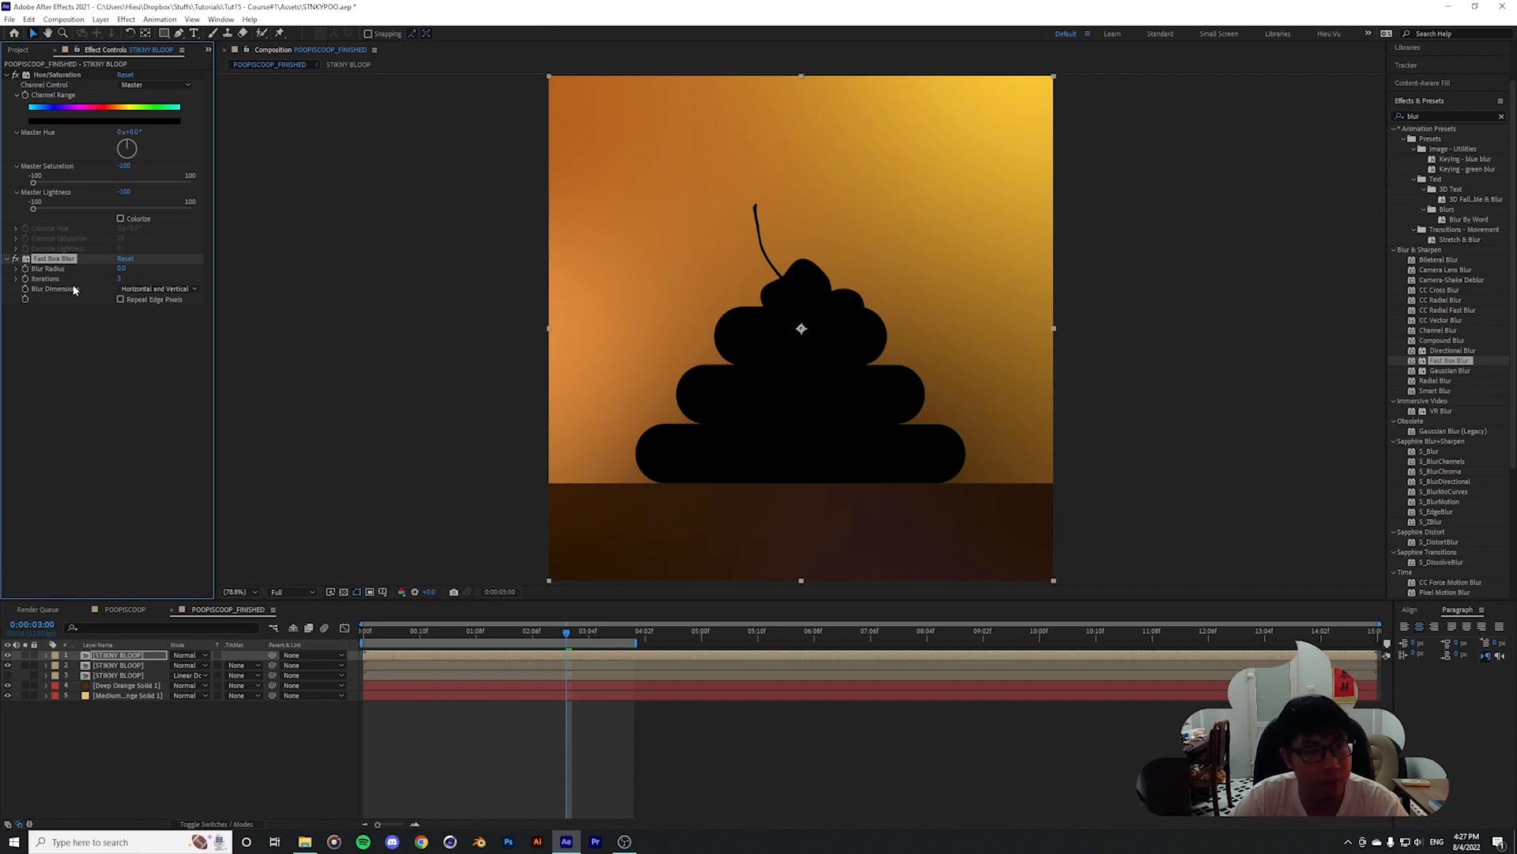
drag(122, 270, 141, 269)
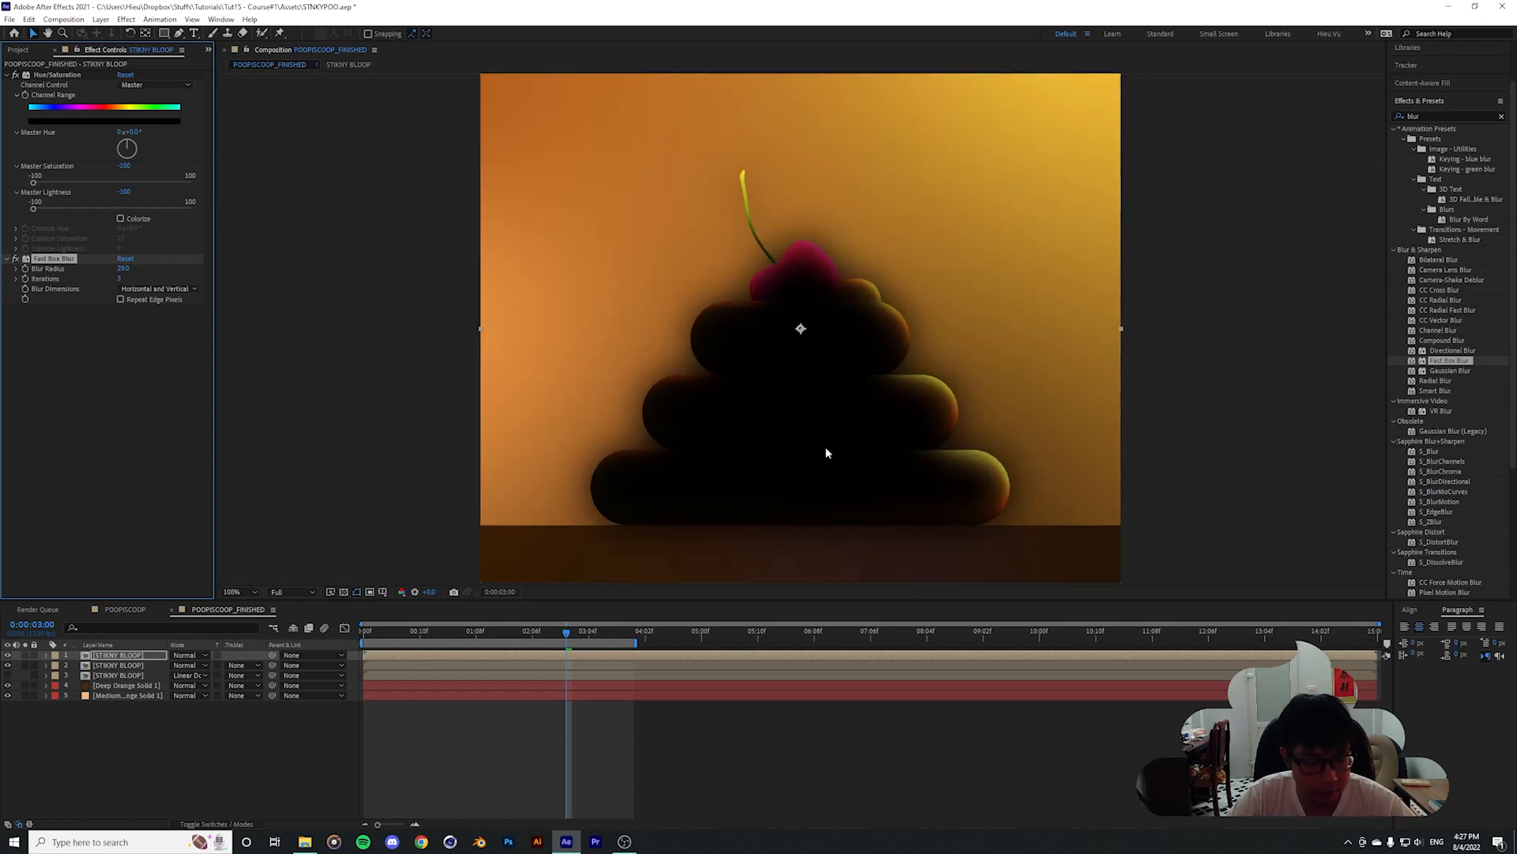
Examine the blurred black silhouette around the swirl and where it falls on the ground
scroll(833, 311, up, 3)
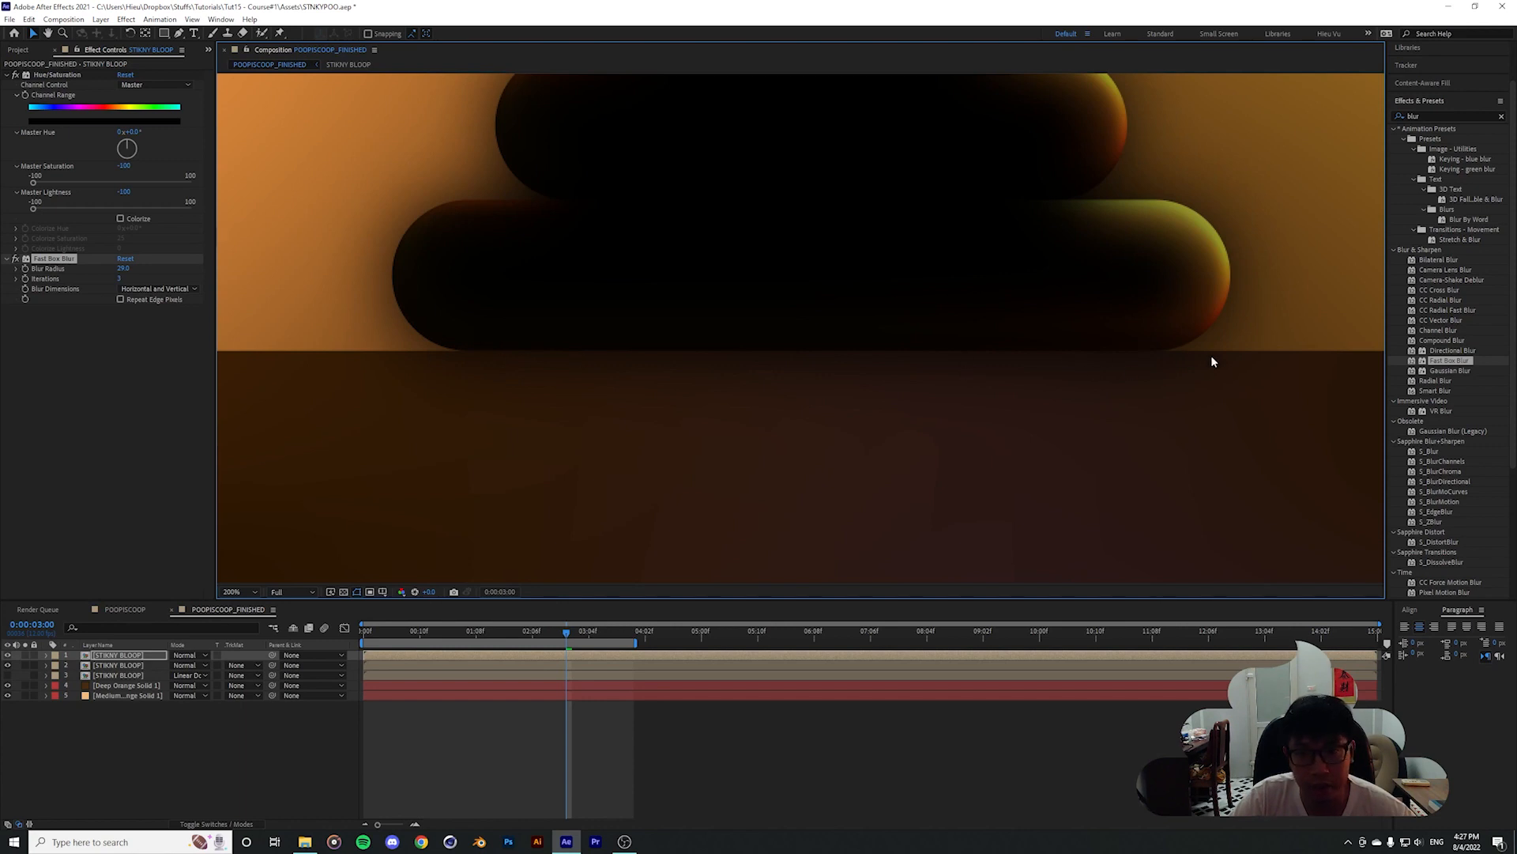
scroll(859, 400, up, 3)
scroll(592, 400, down, 1)
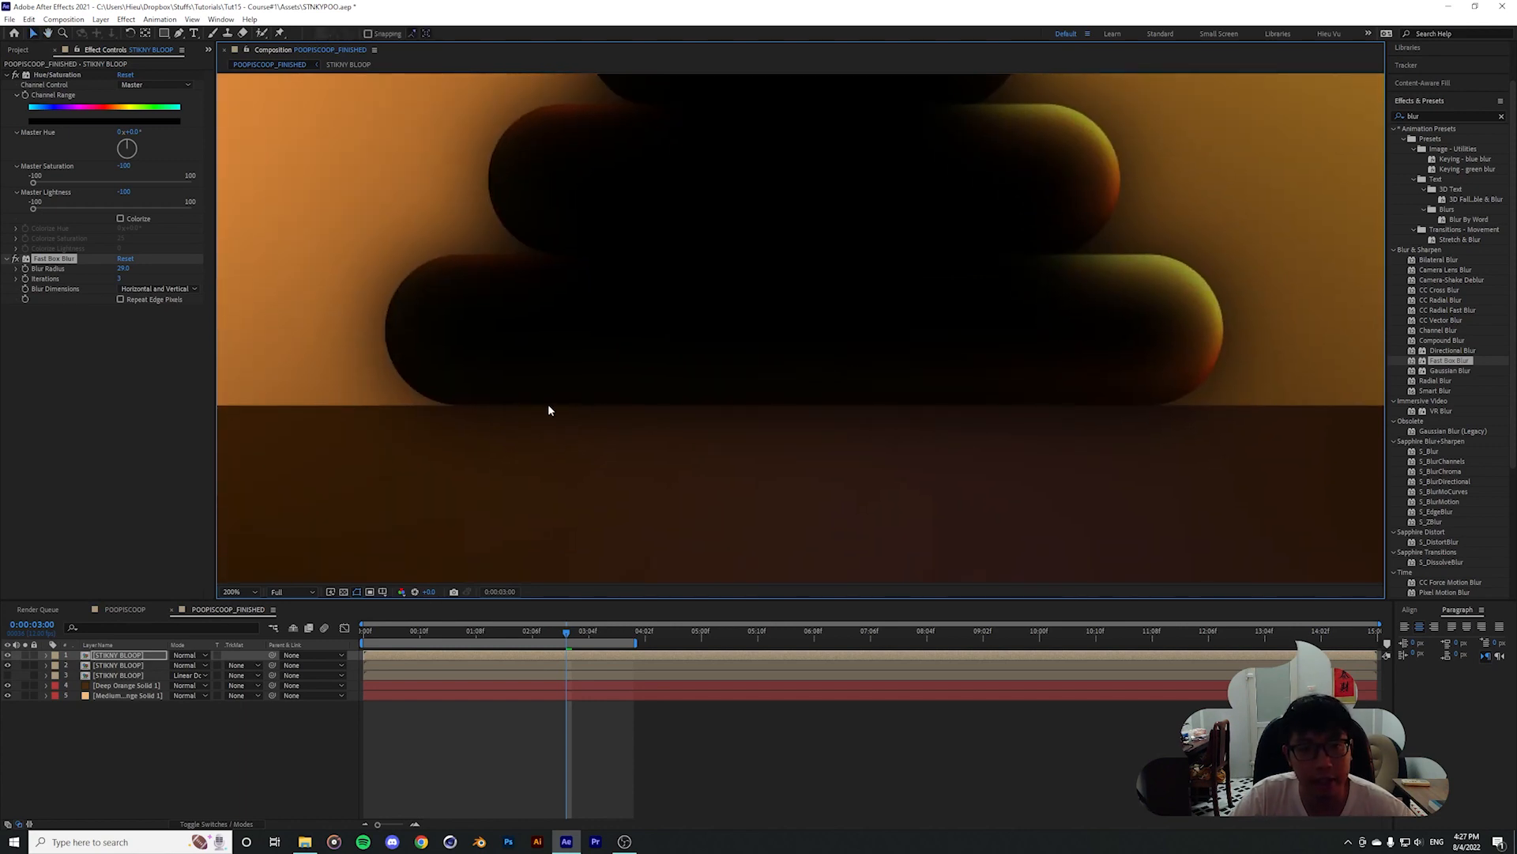
scroll(1160, 471, down, 4)
scroll(1125, 457, up, 2)
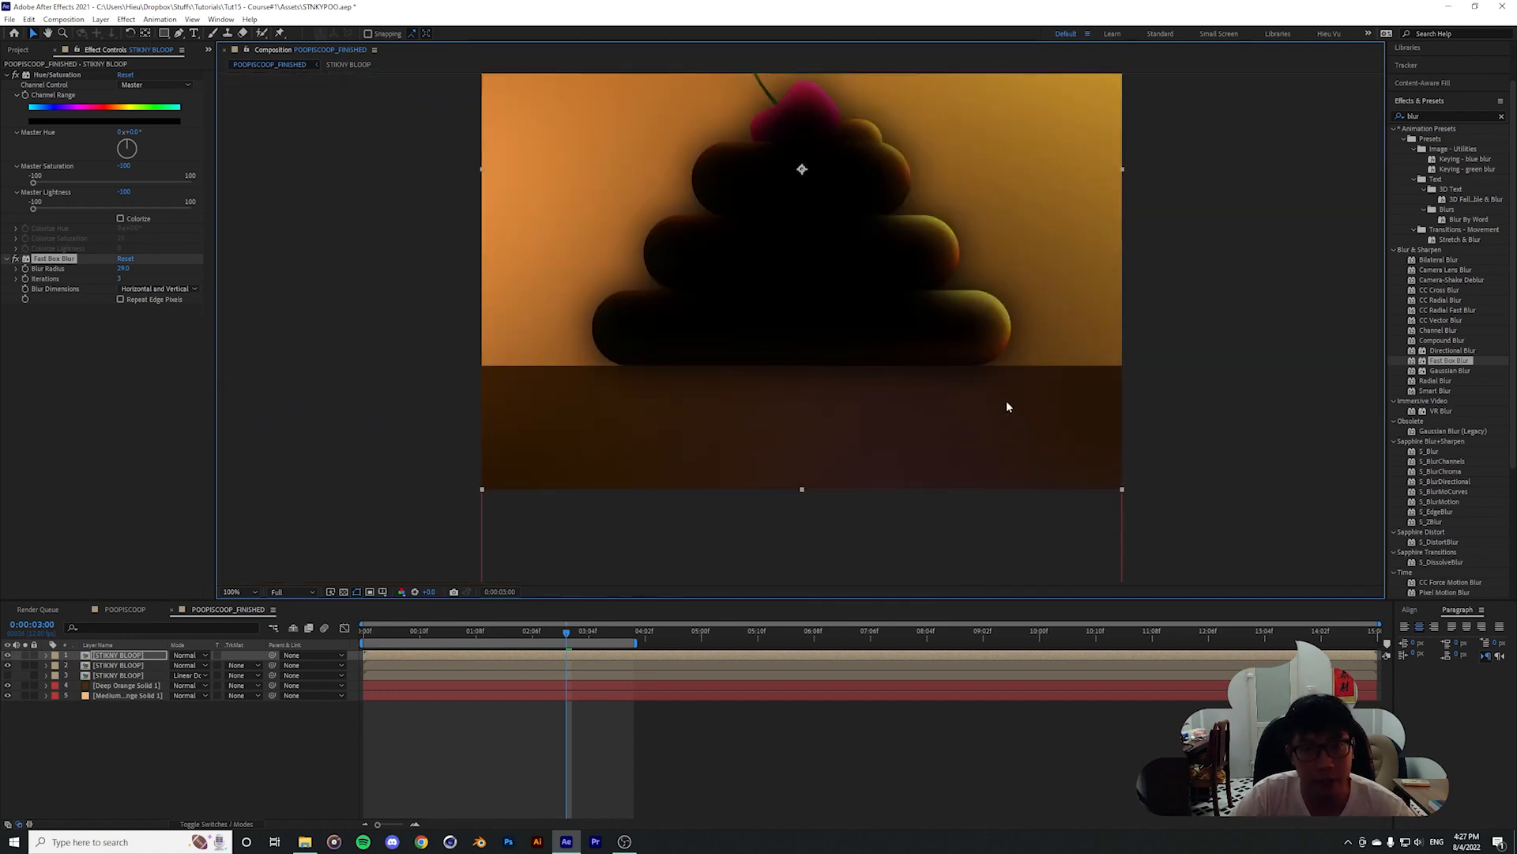
scroll(767, 213, up, 4)
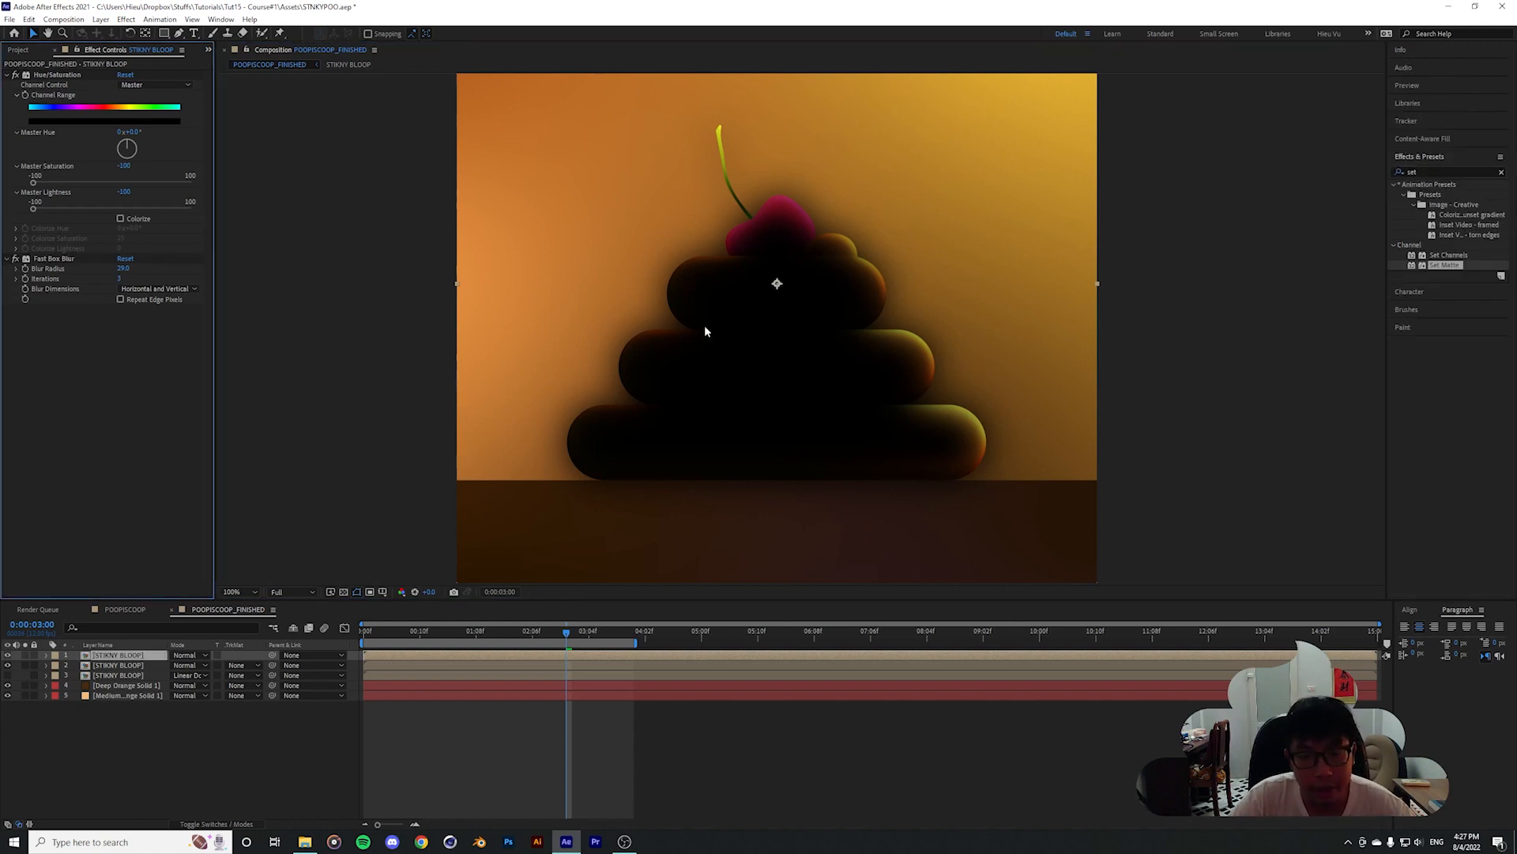
scroll(809, 451, up, 1)
scroll(805, 451, down, 1)
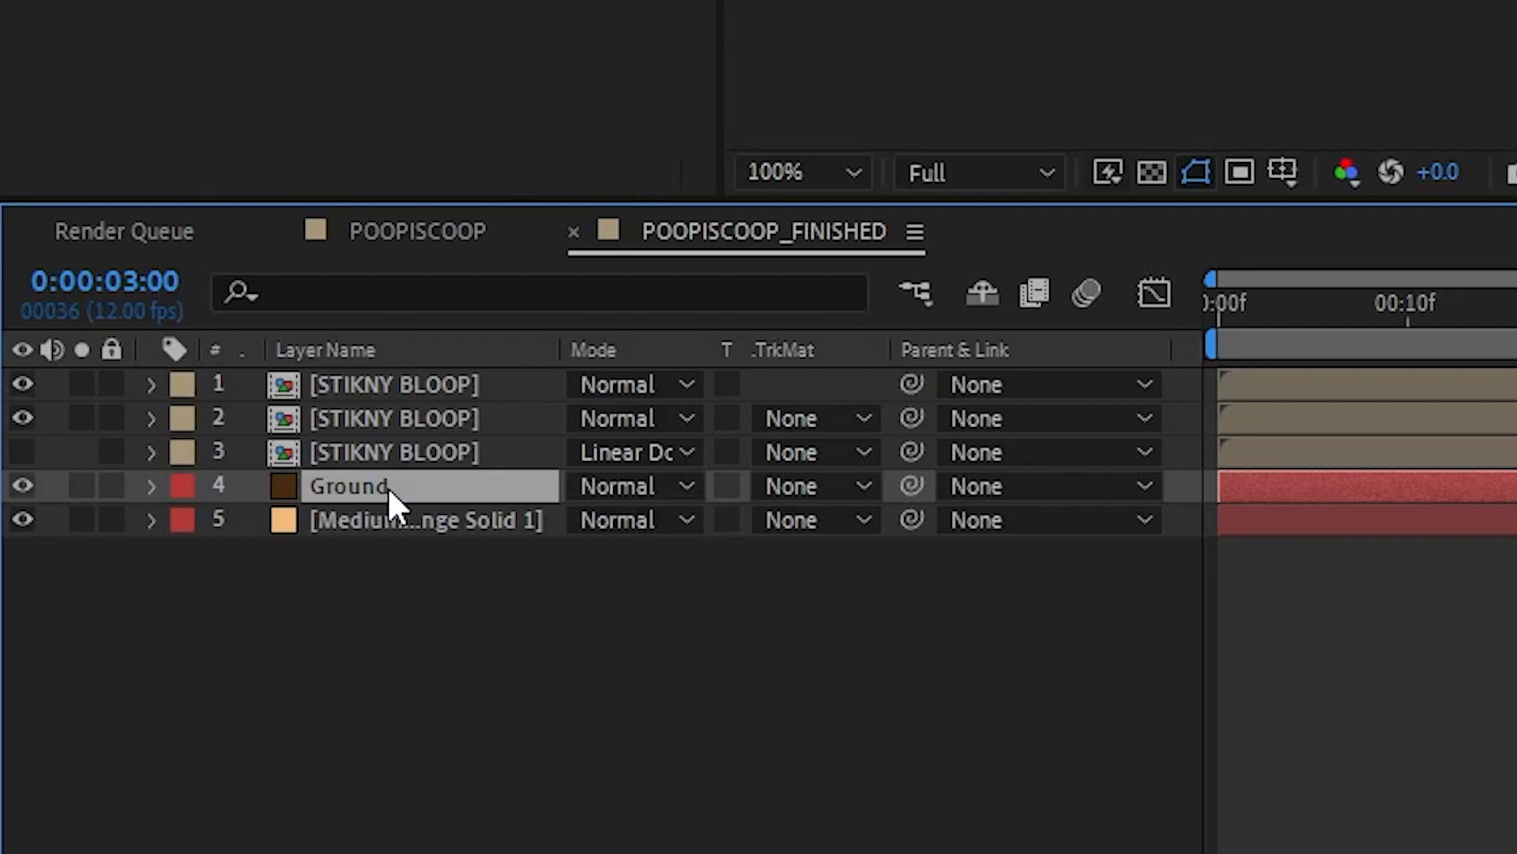
Duplicate the Ground layer and move the copy above all other layers
key(ctrl+d)
drag(114, 685, 120, 655)
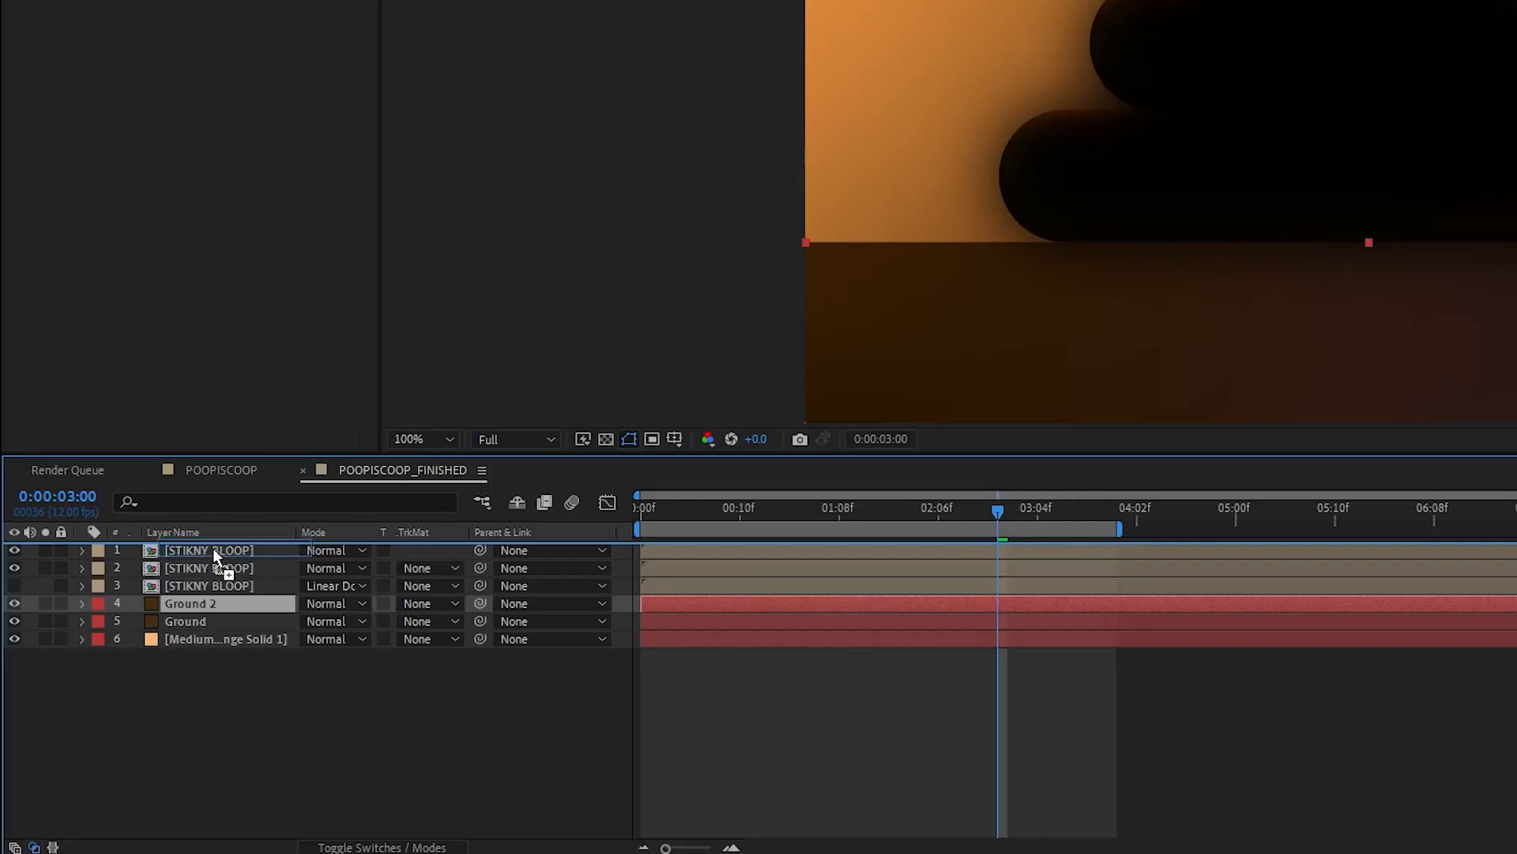
drag(212, 548, 206, 545)
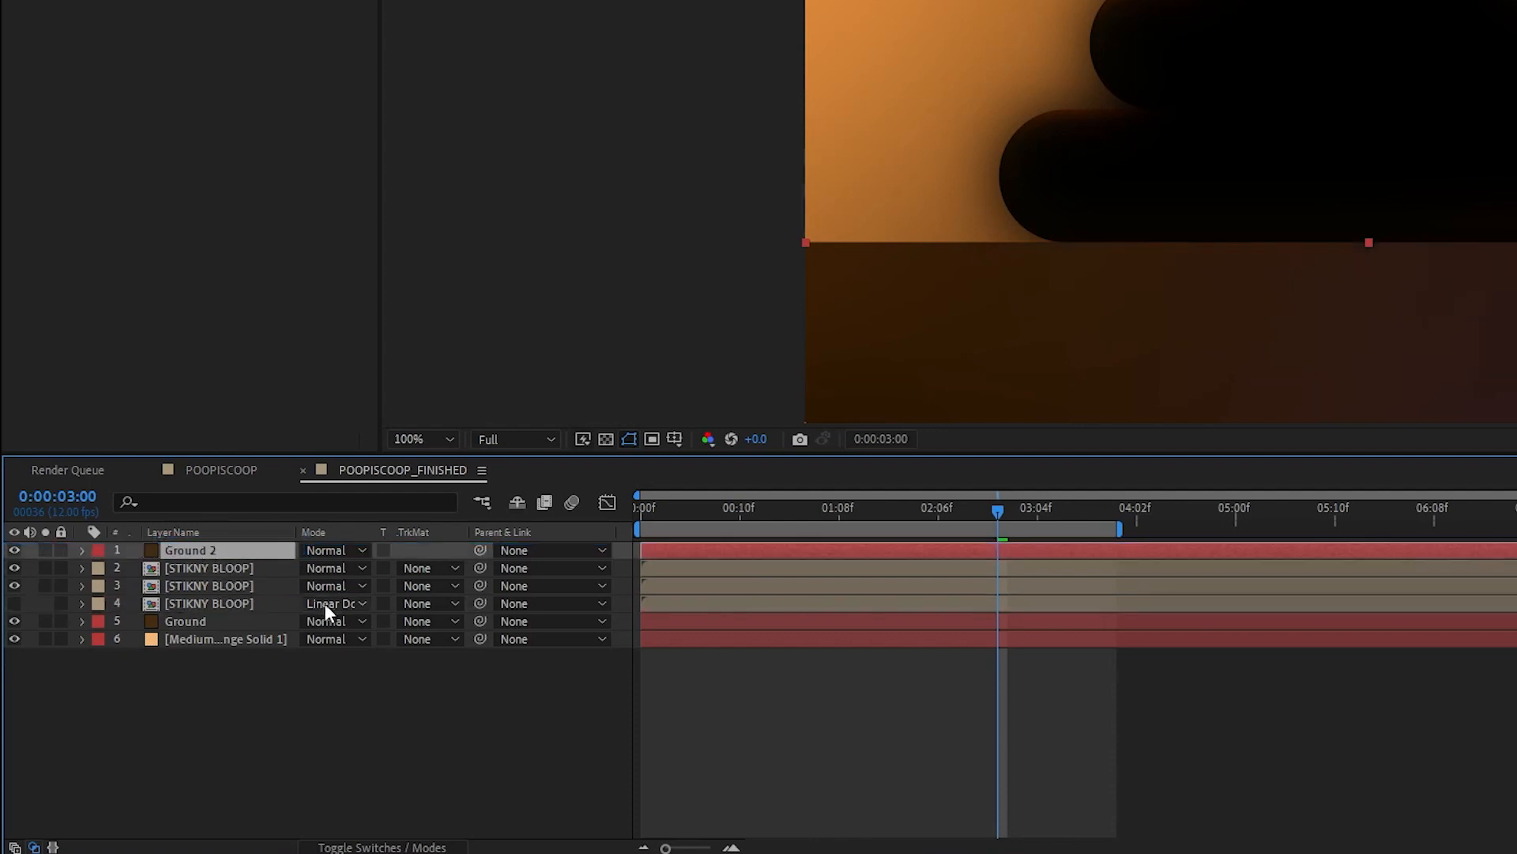
Rename the three STIKNY BLOOP layers Shadow, Original and Glow, and set the Shadow layer's track matte to Alpha Matte "Ground 2"
click(208, 570)
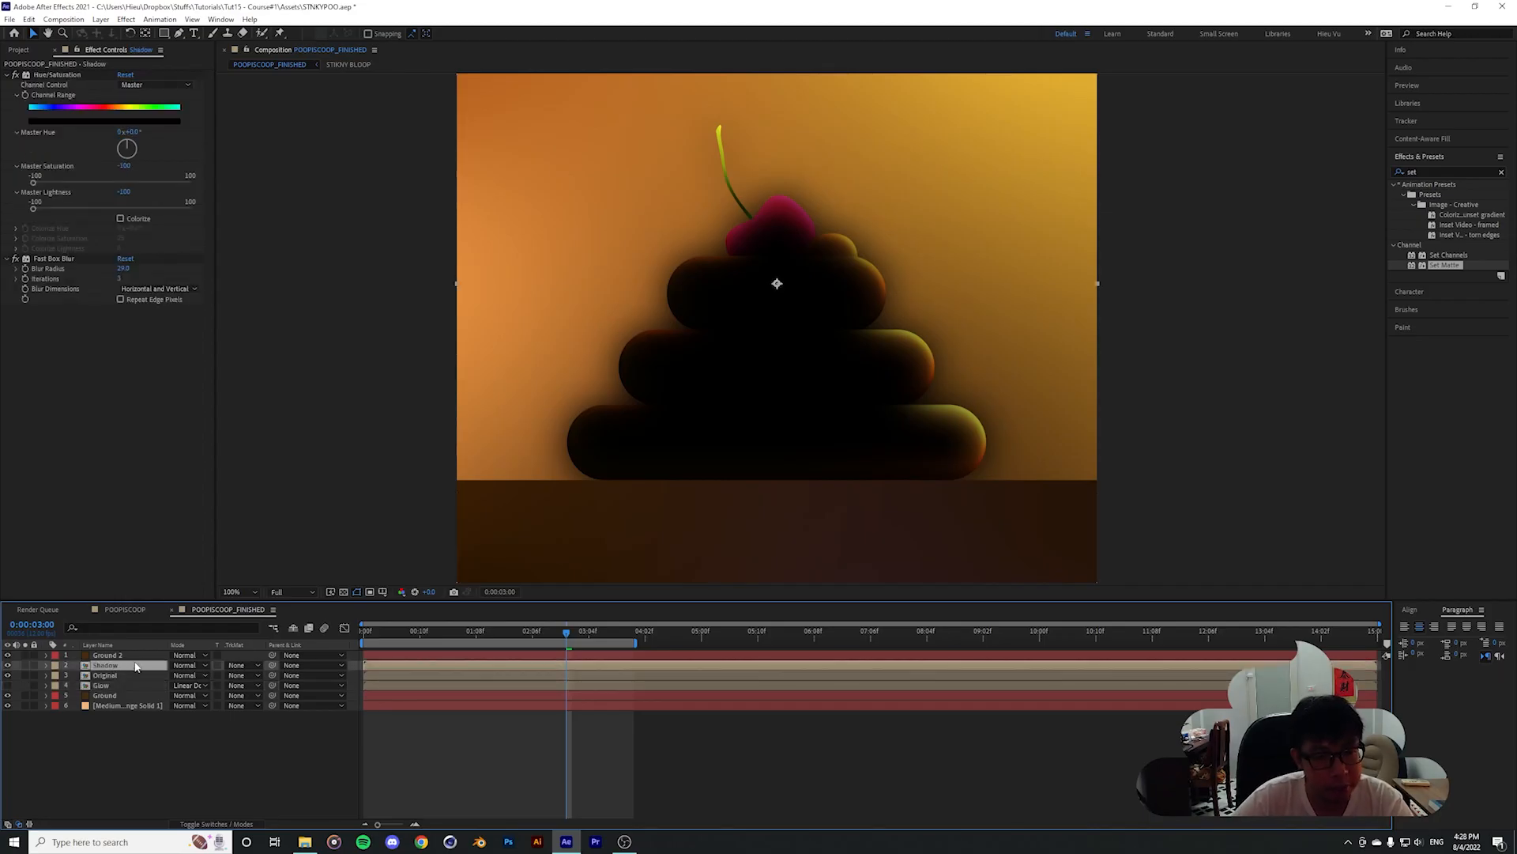
click(126, 655)
click(124, 665)
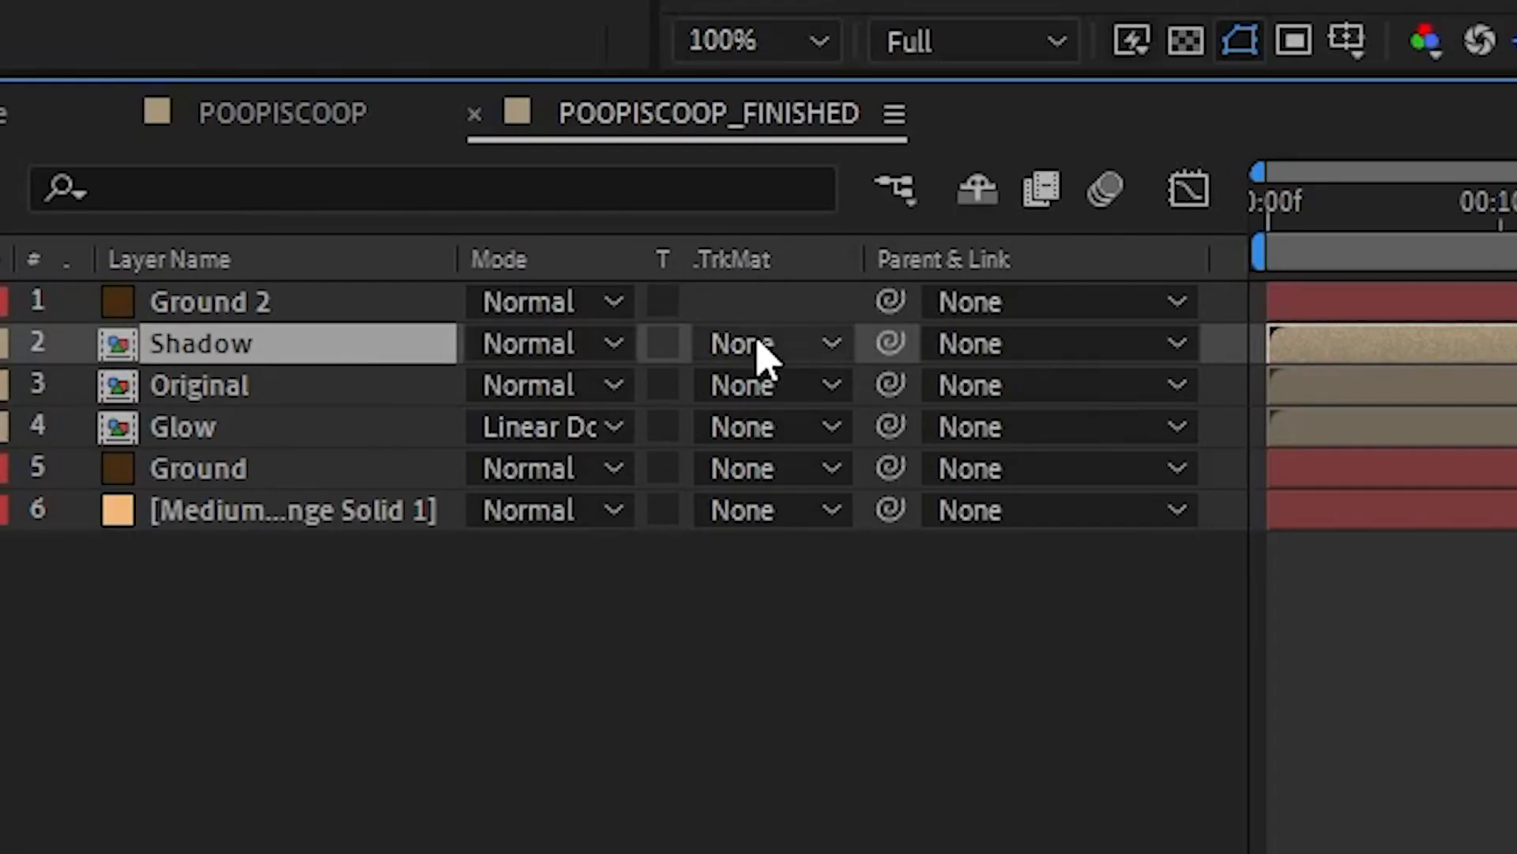
click(757, 353)
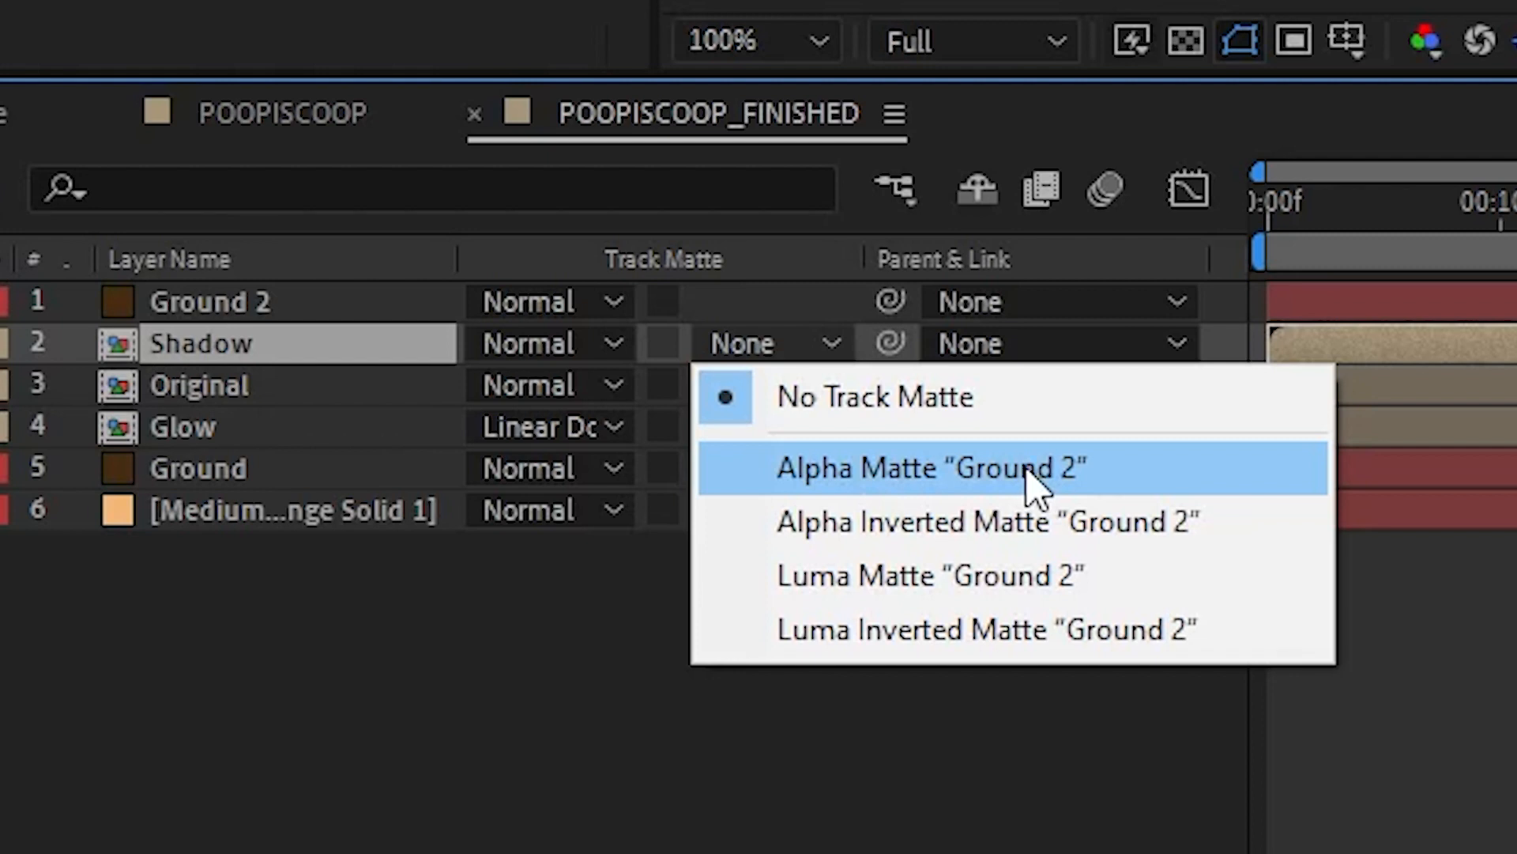
click(959, 478)
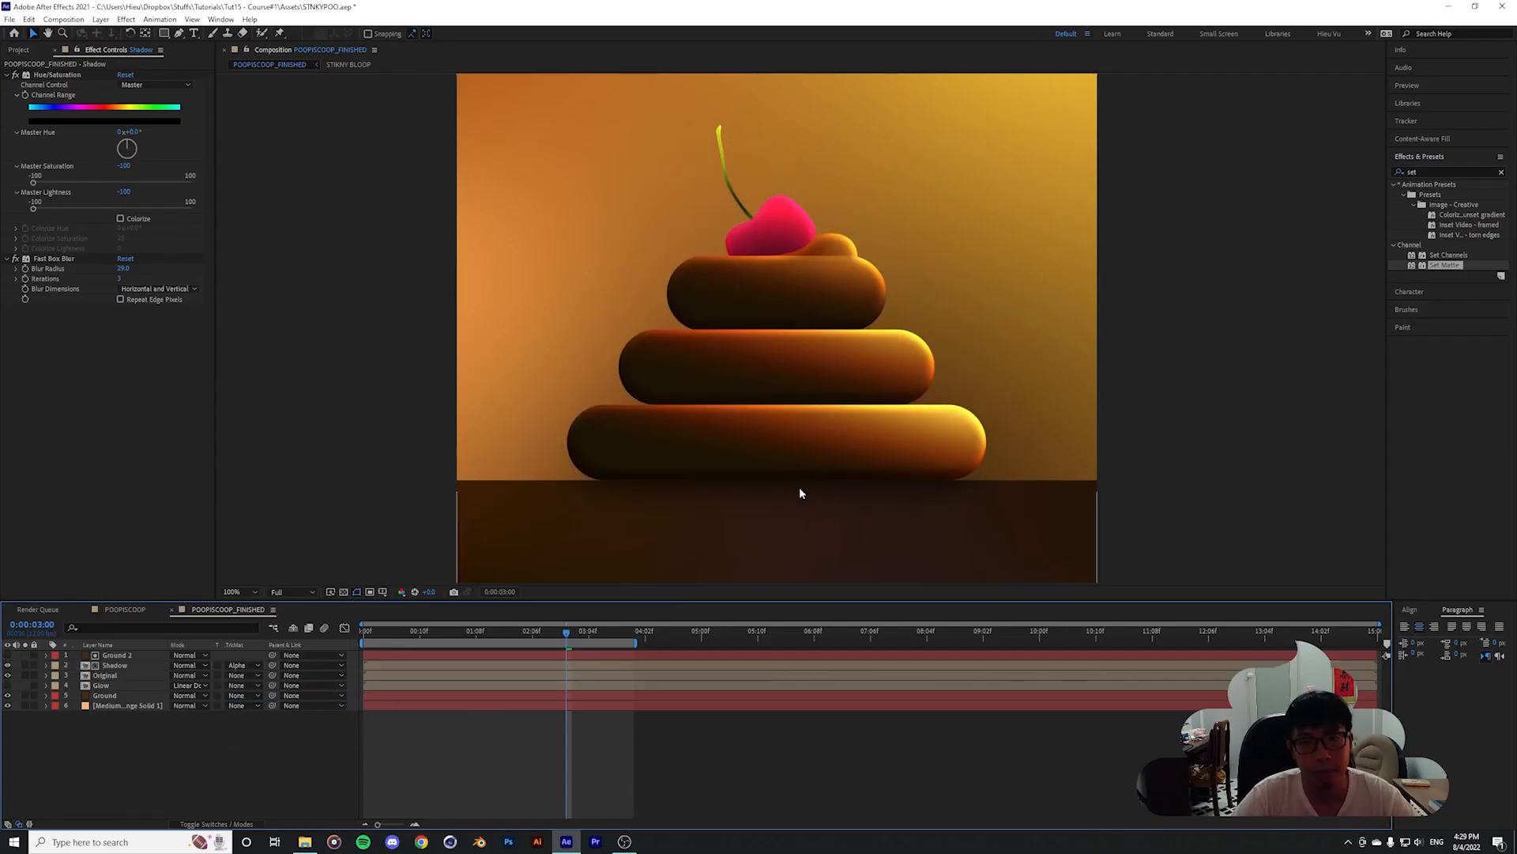
Move the Shadow layer slightly down so its blur falls farther onto the ground beneath the swirl
scroll(918, 482, up, 1)
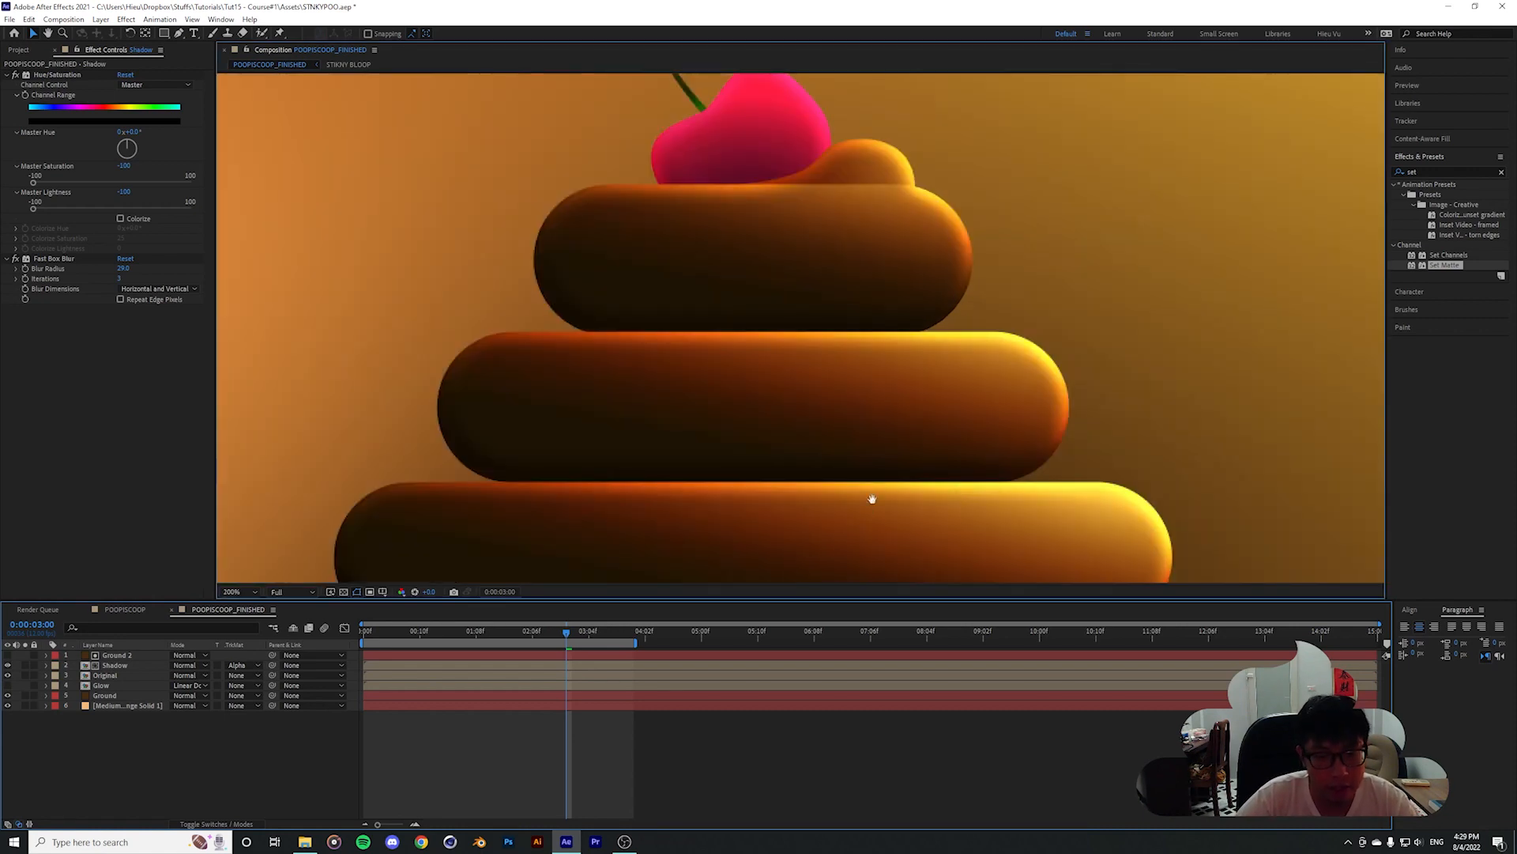
drag(870, 495, 864, 271)
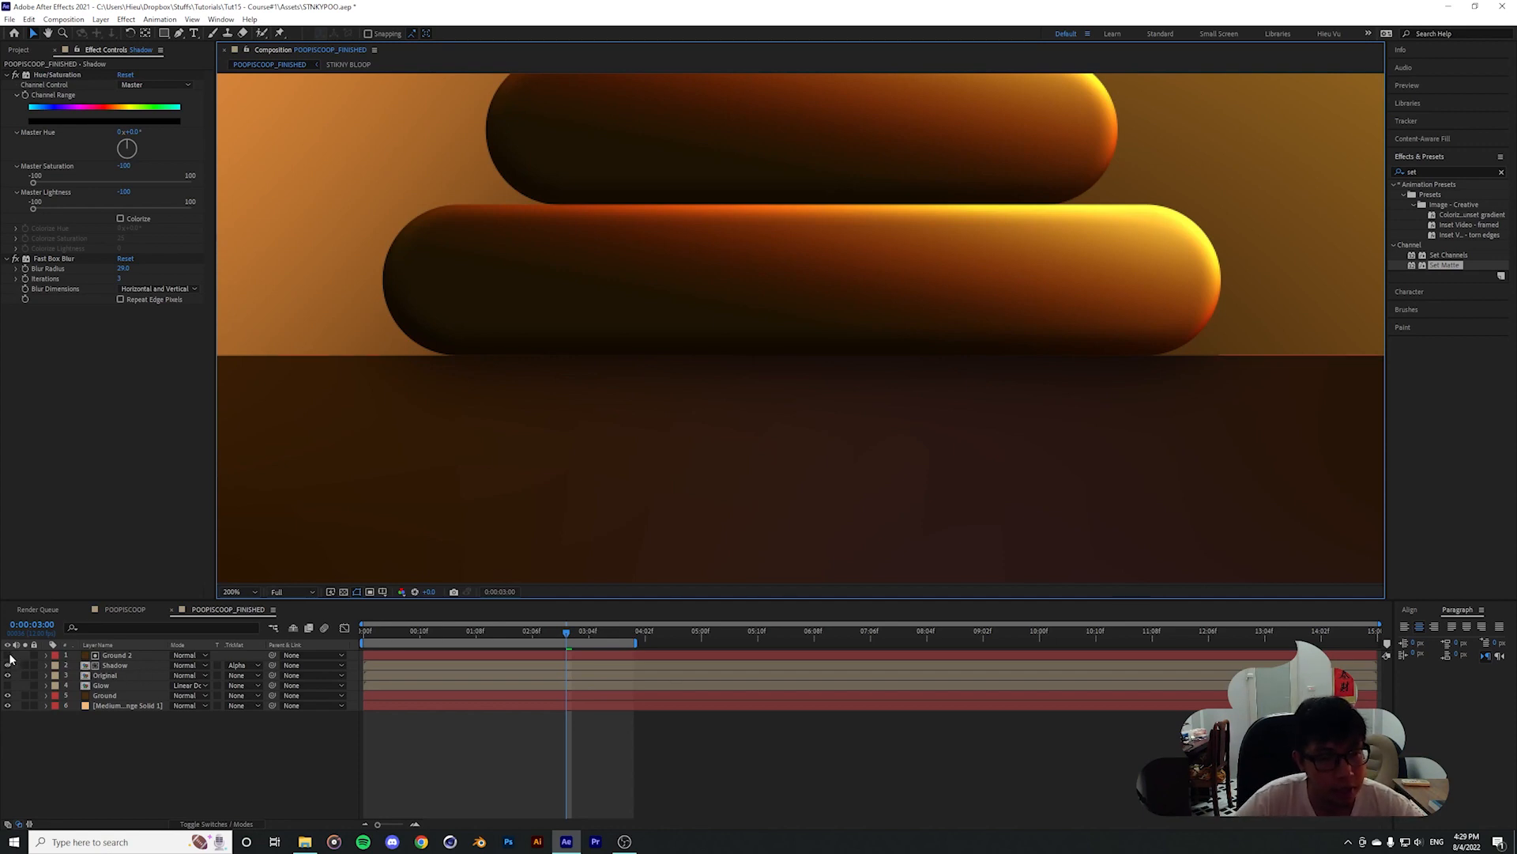
click(114, 655)
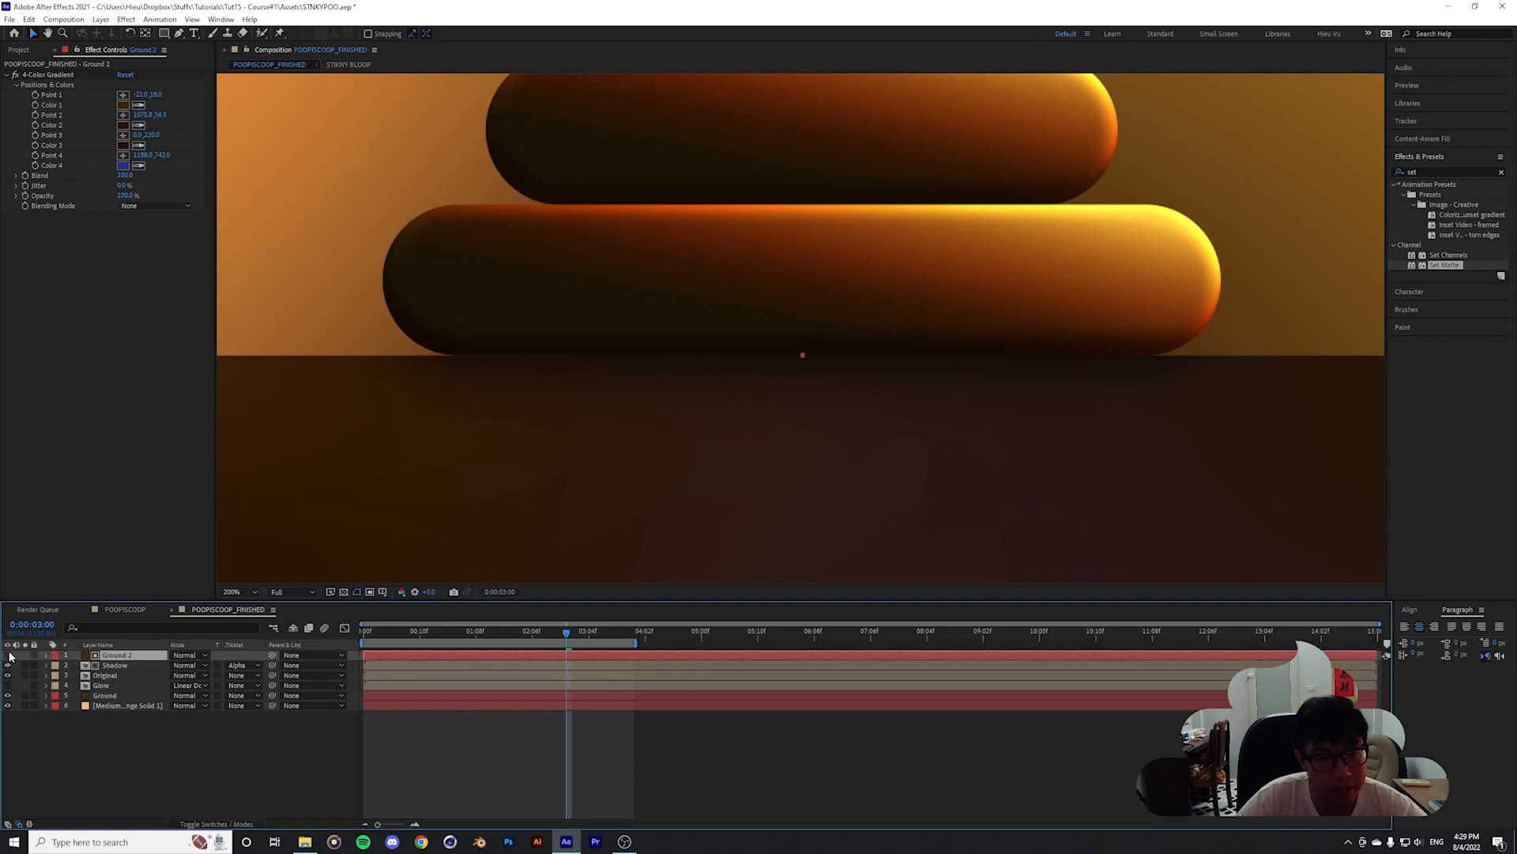
click(132, 663)
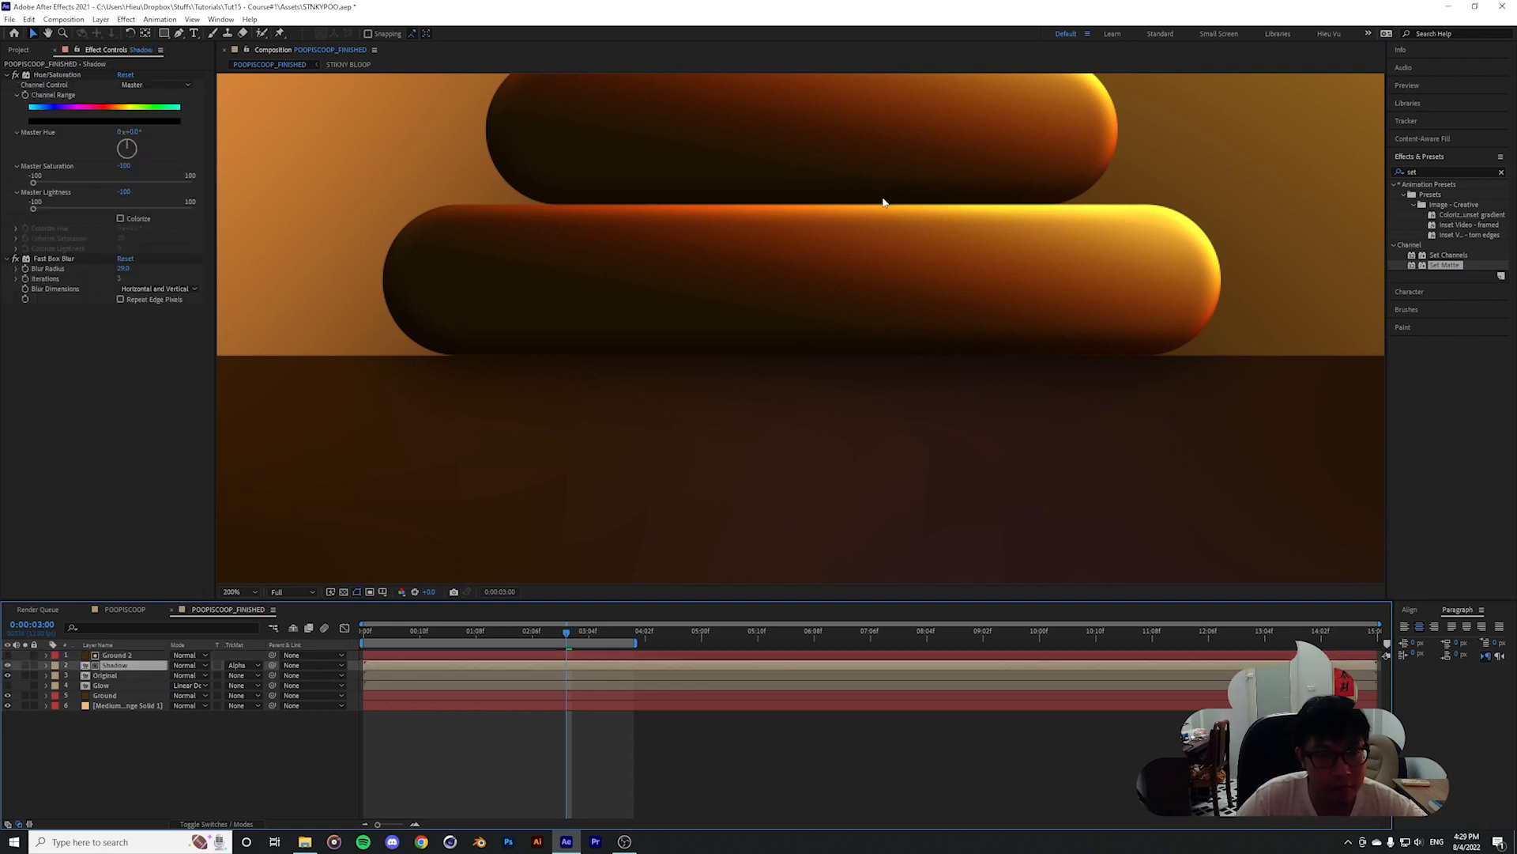
scroll(755, 474, up, 3)
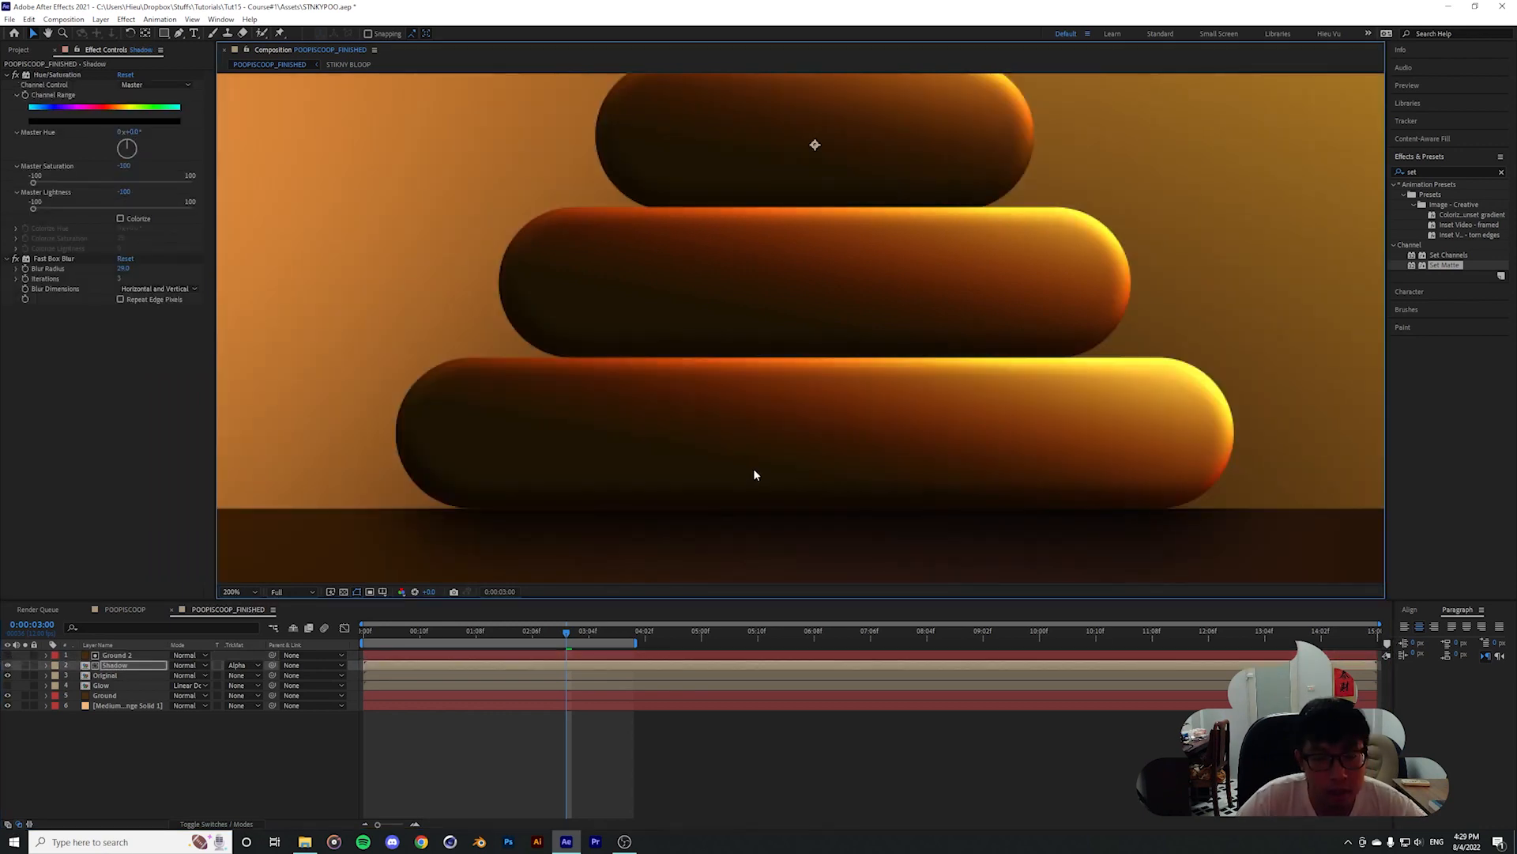
mouse_move(762, 372)
mouse_down()
mouse_move(763, 395)
mouse_move(764, 382)
mouse_up()
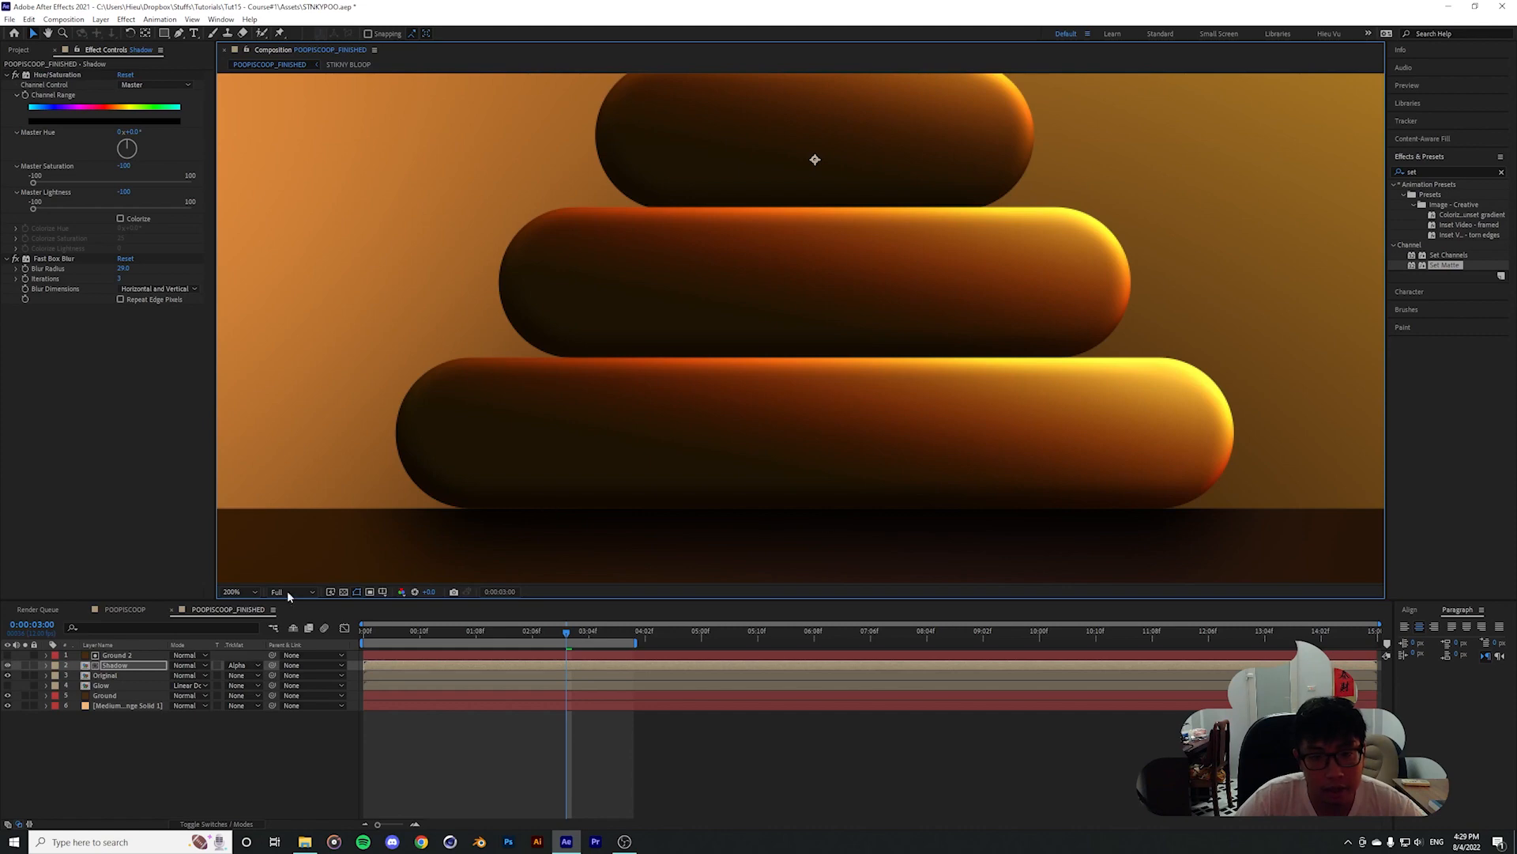
Lower the Shadow layer's opacity to about 85% with the whole composition fitted in view
click(254, 591)
click(253, 616)
click(133, 664)
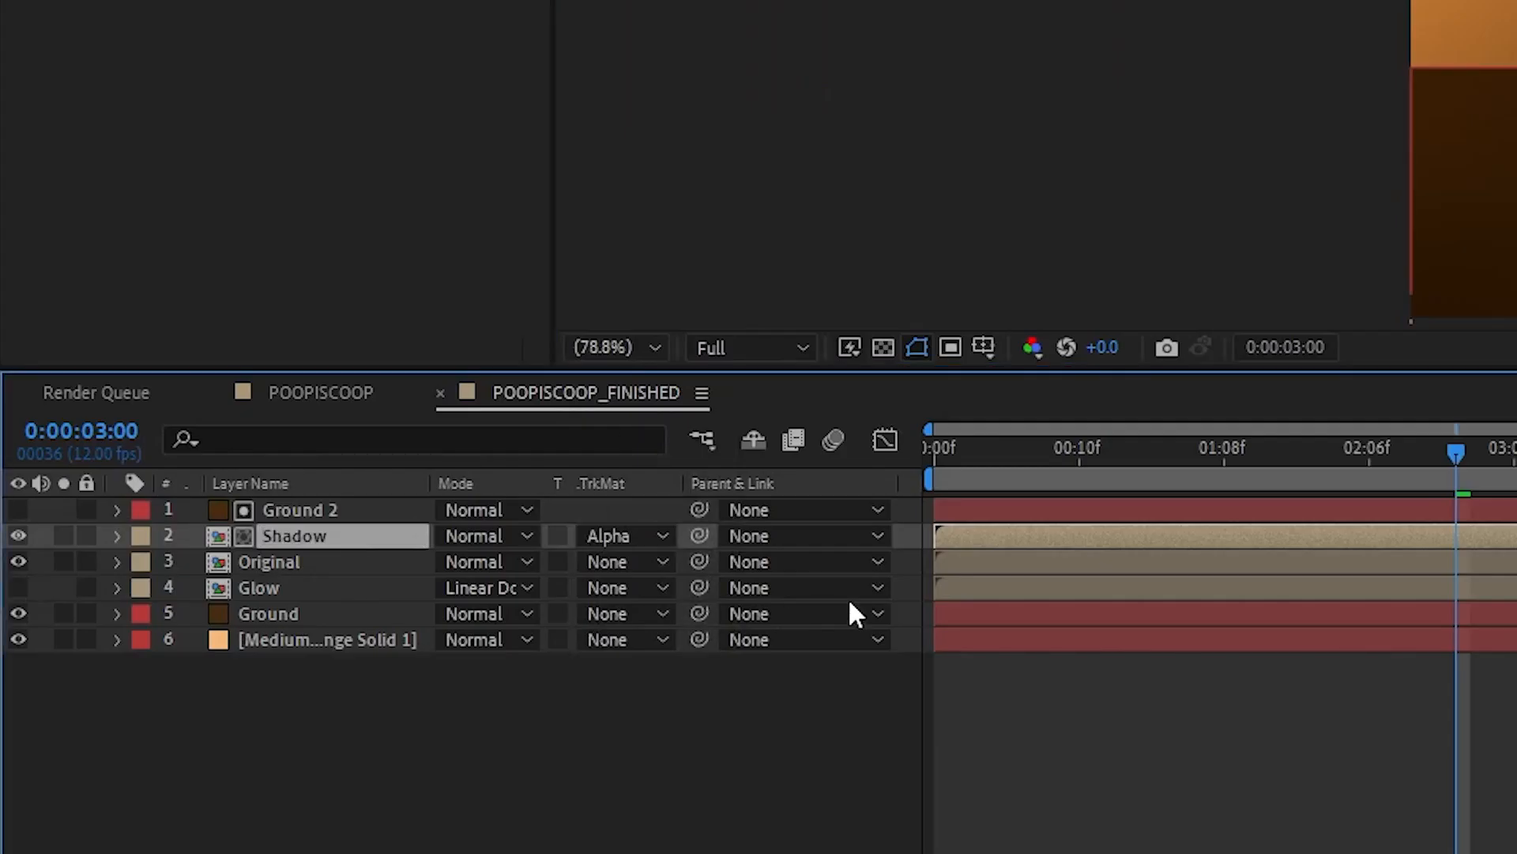
key(t)
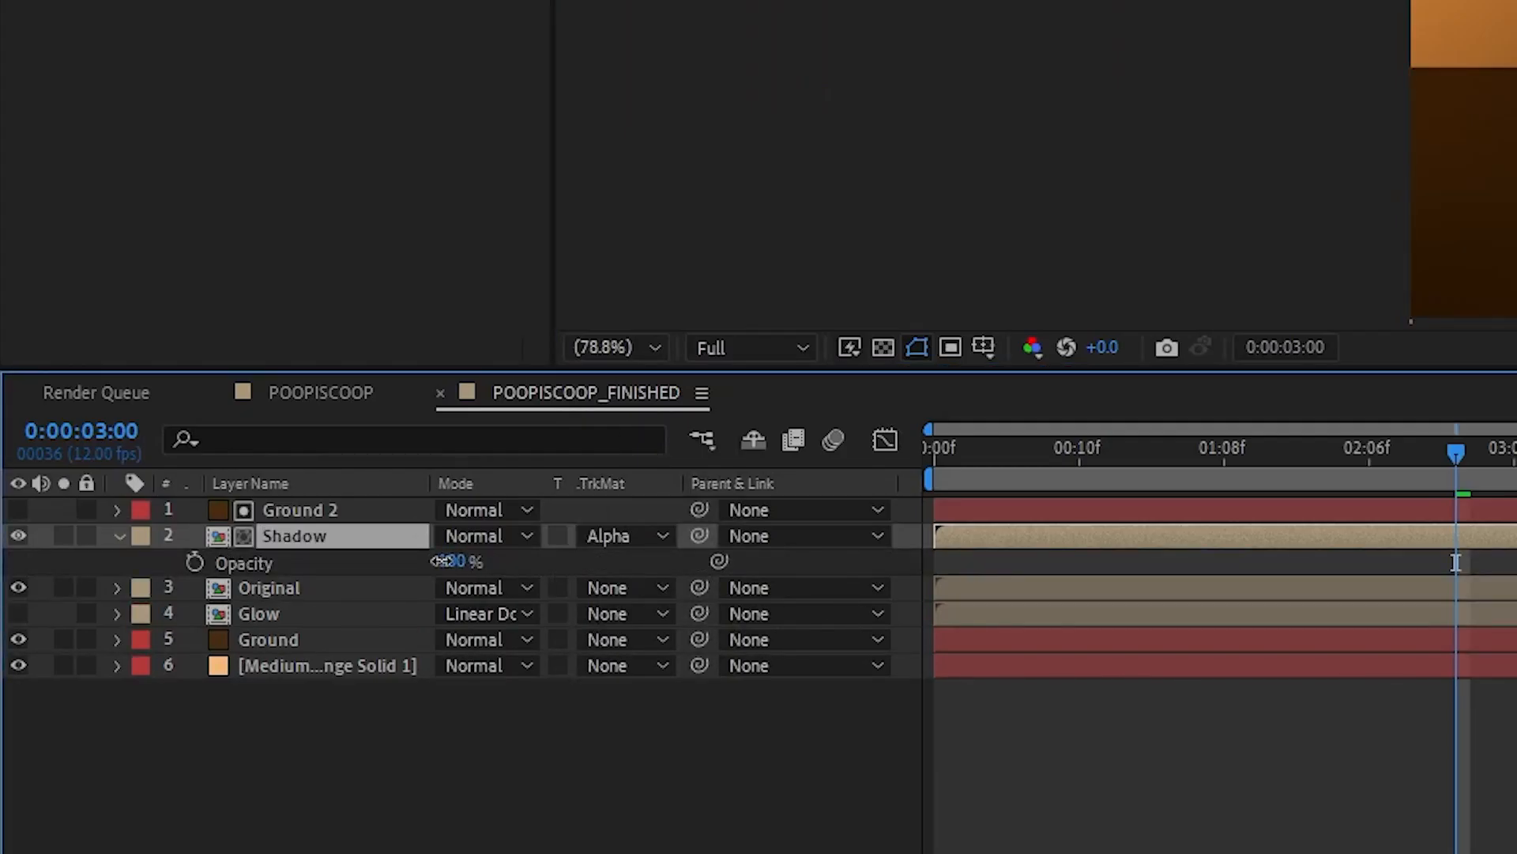
drag(443, 562, 419, 564)
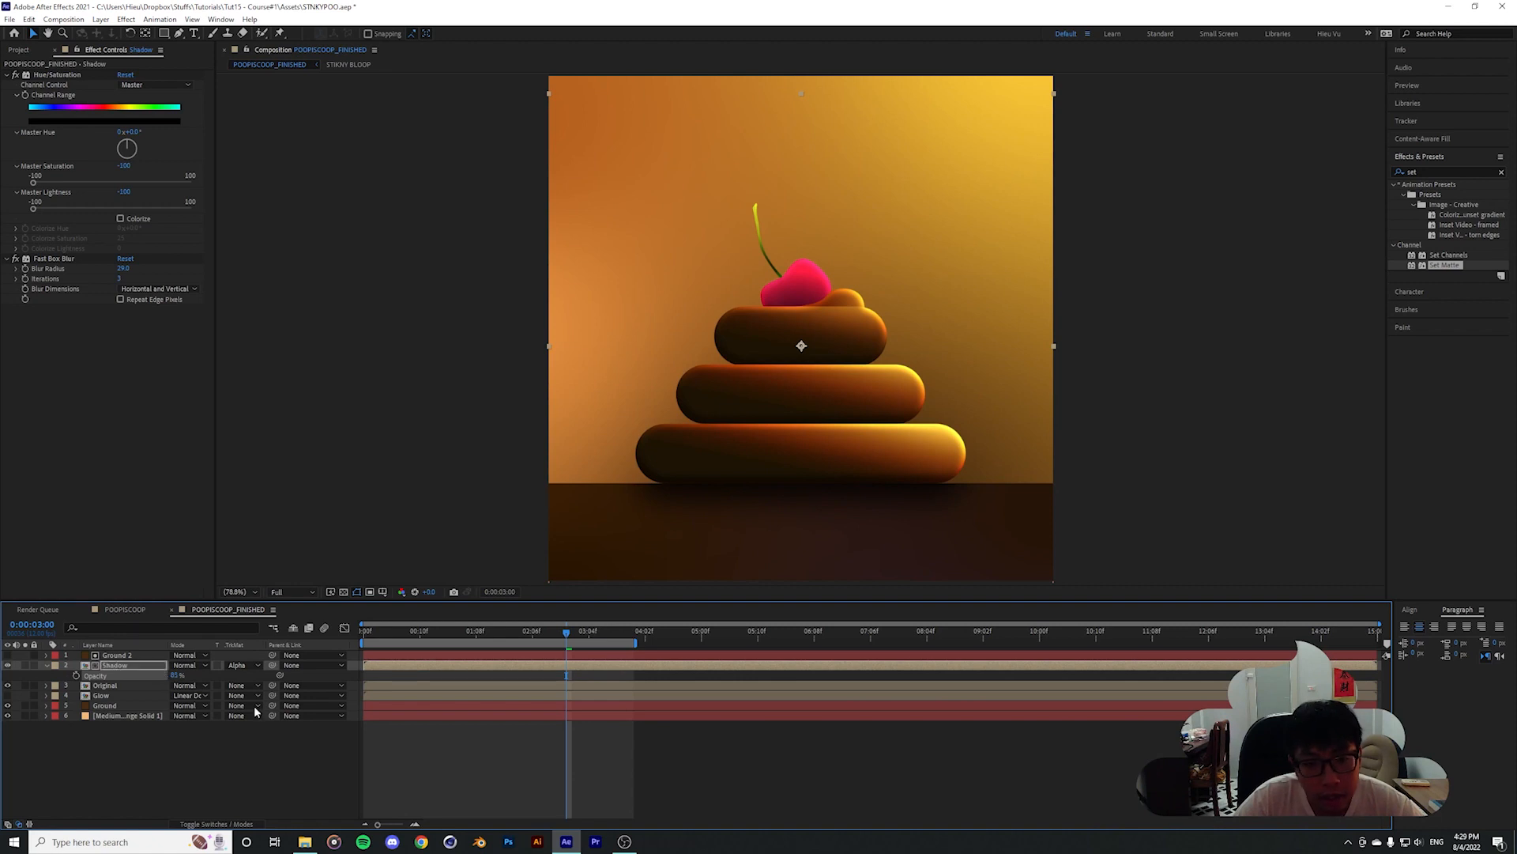
click(246, 741)
click(46, 666)
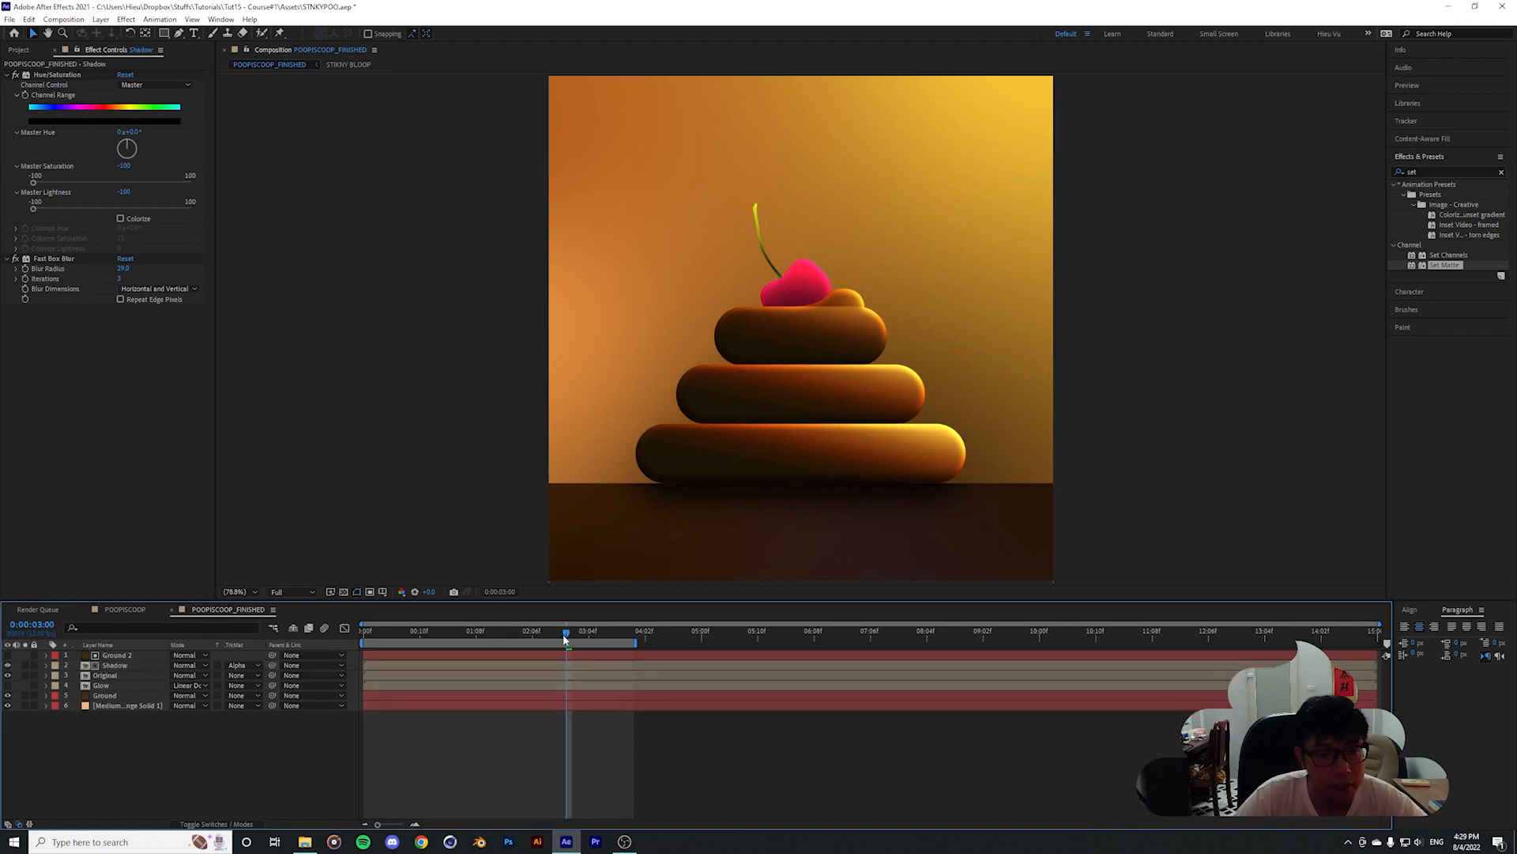
Make the Glow layer visible and preview the animation
drag(567, 632, 334, 634)
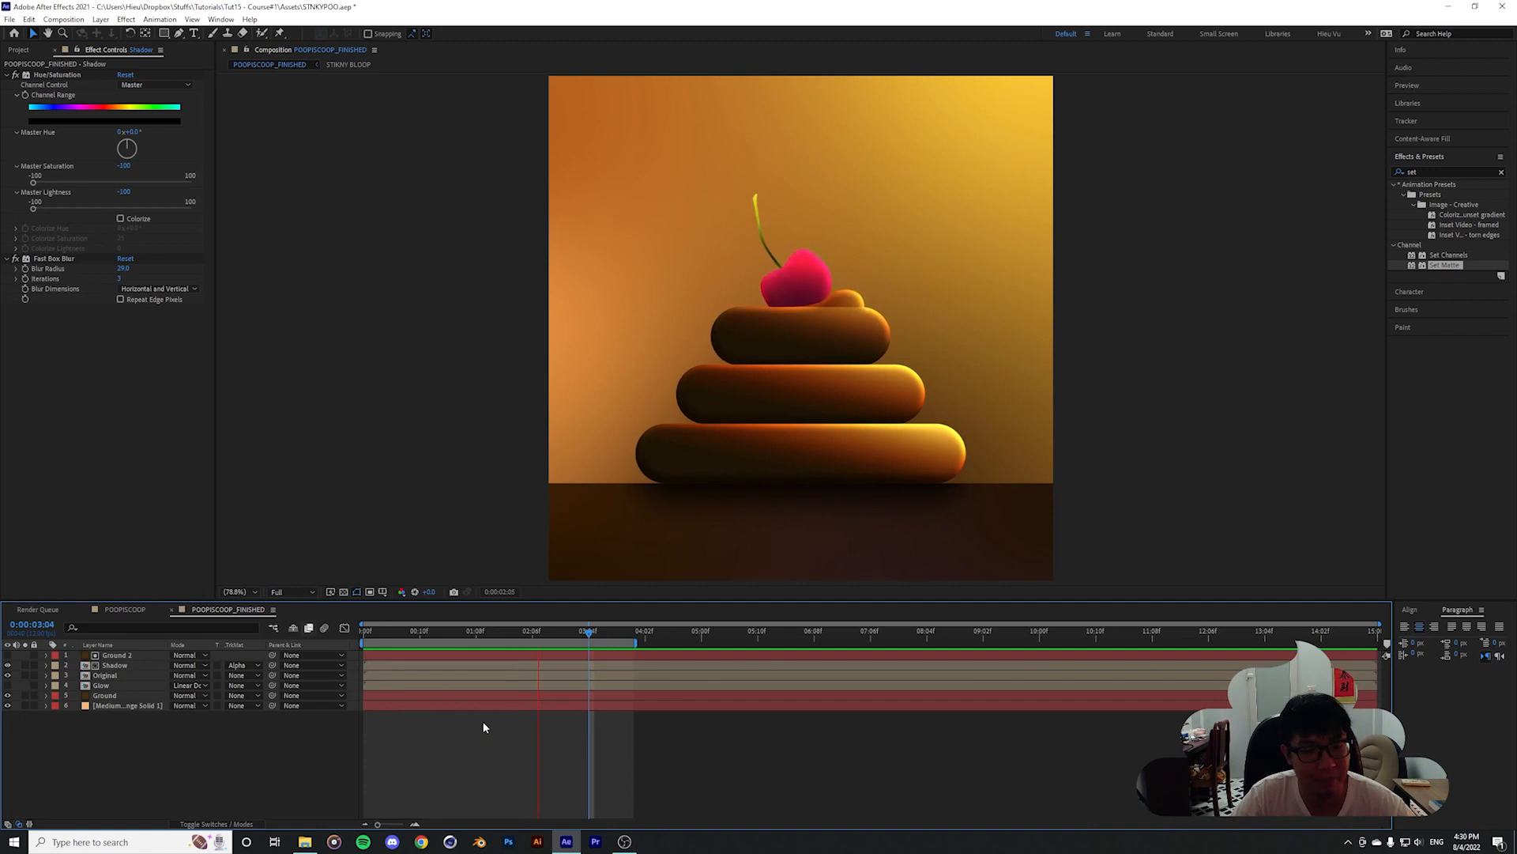
key(space)
click(96, 686)
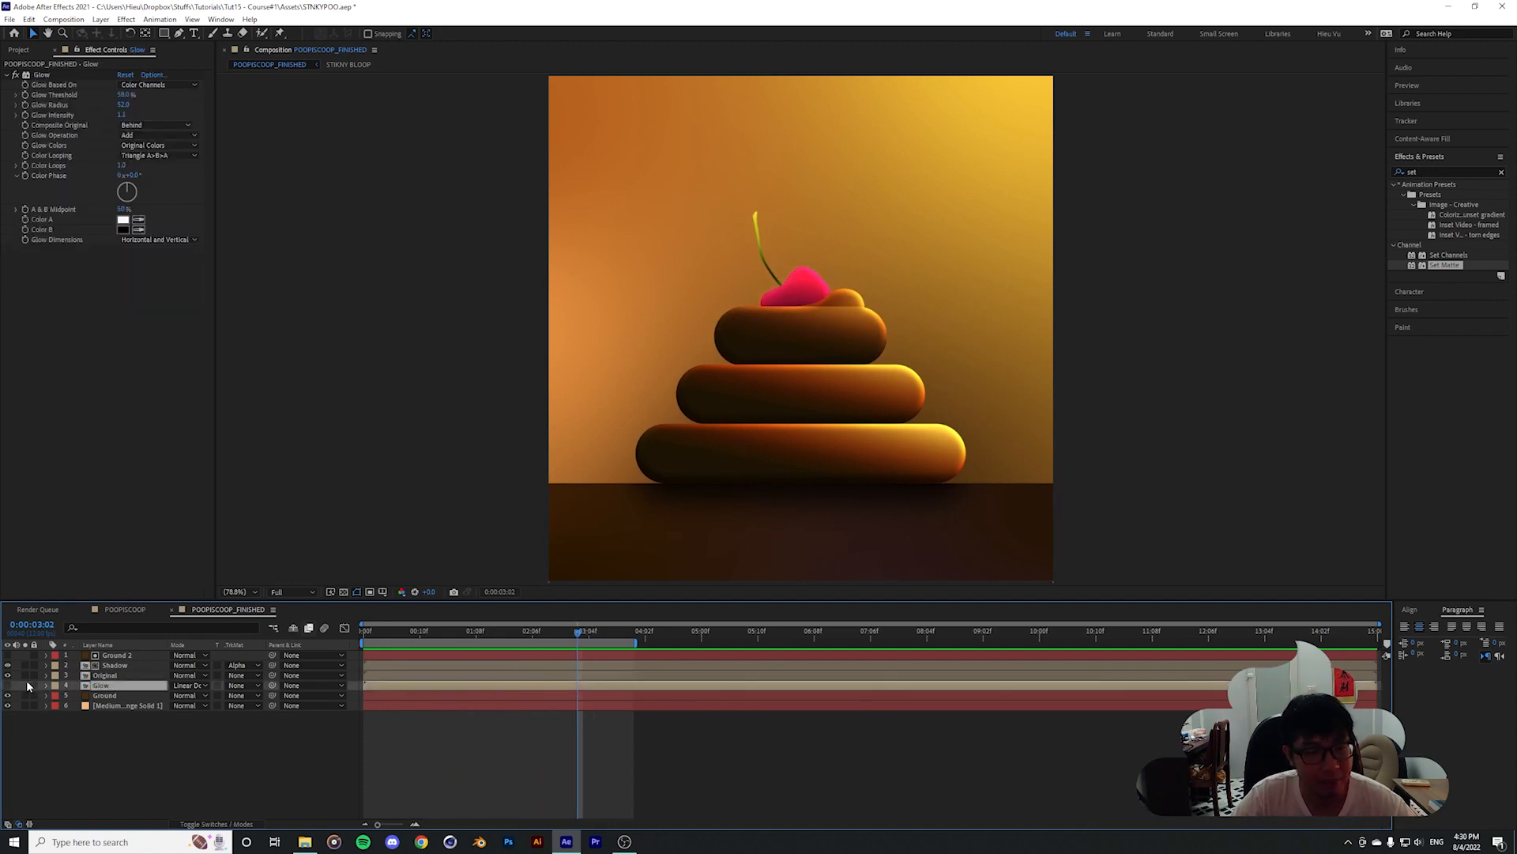
click(8, 685)
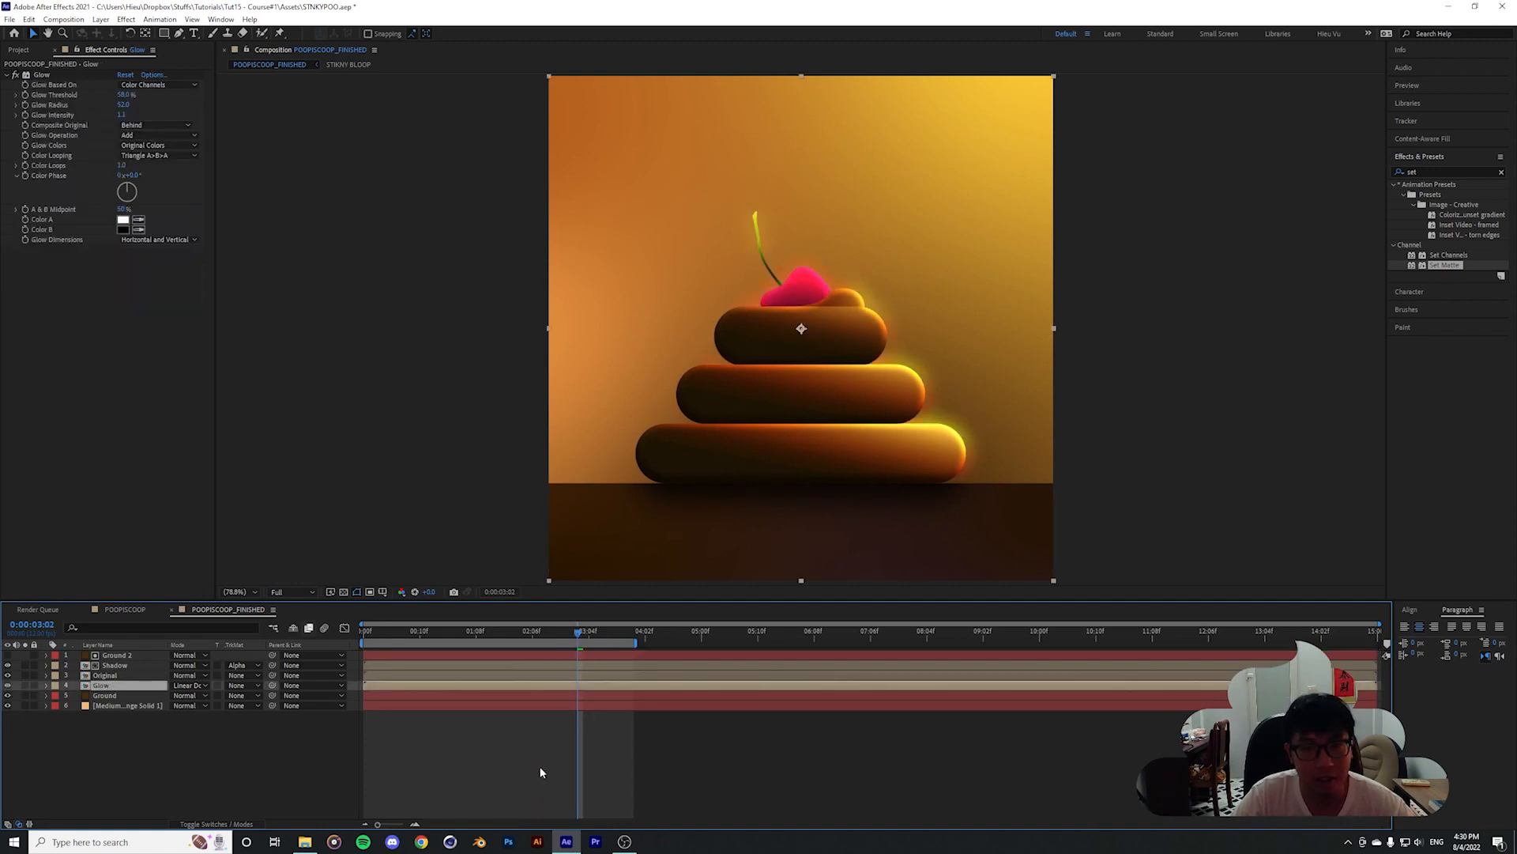
key(space)
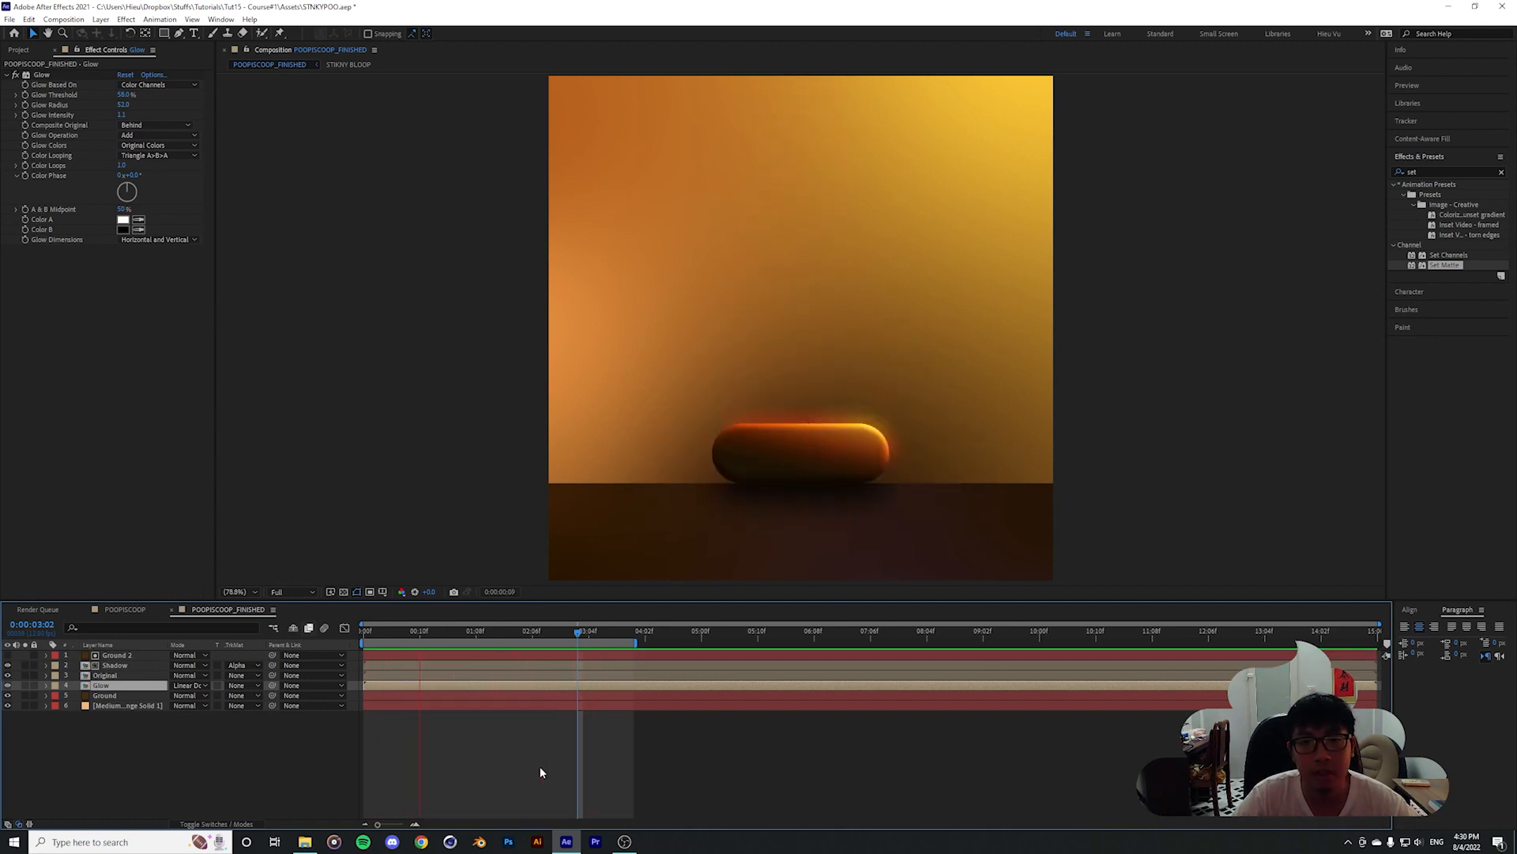
key(space)
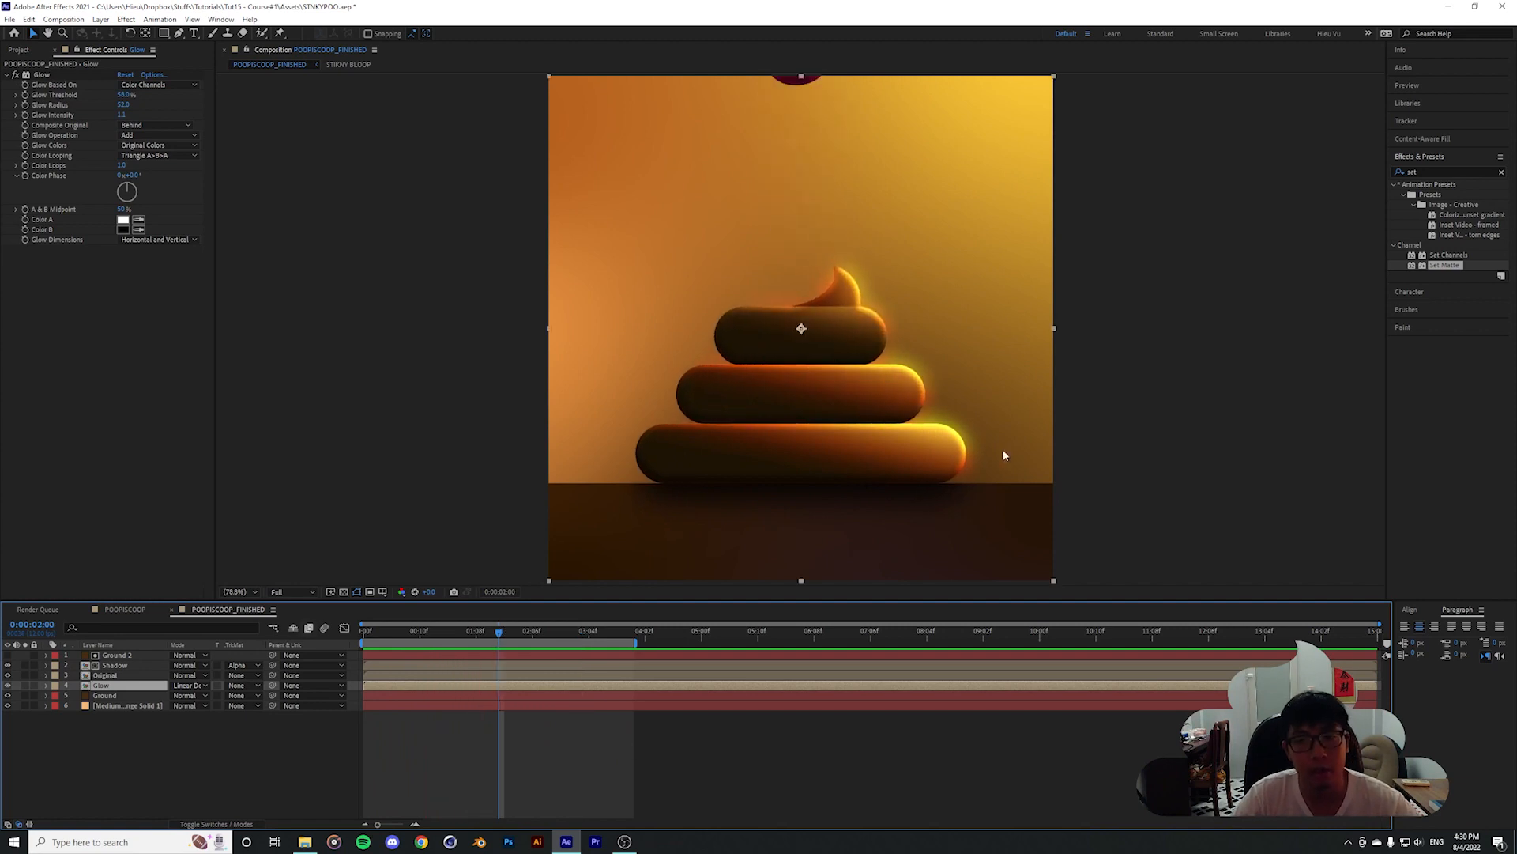
Reduce the Glow layer's opacity to soften the glow behind the swirl and preview the animation
key(t)
click(46, 686)
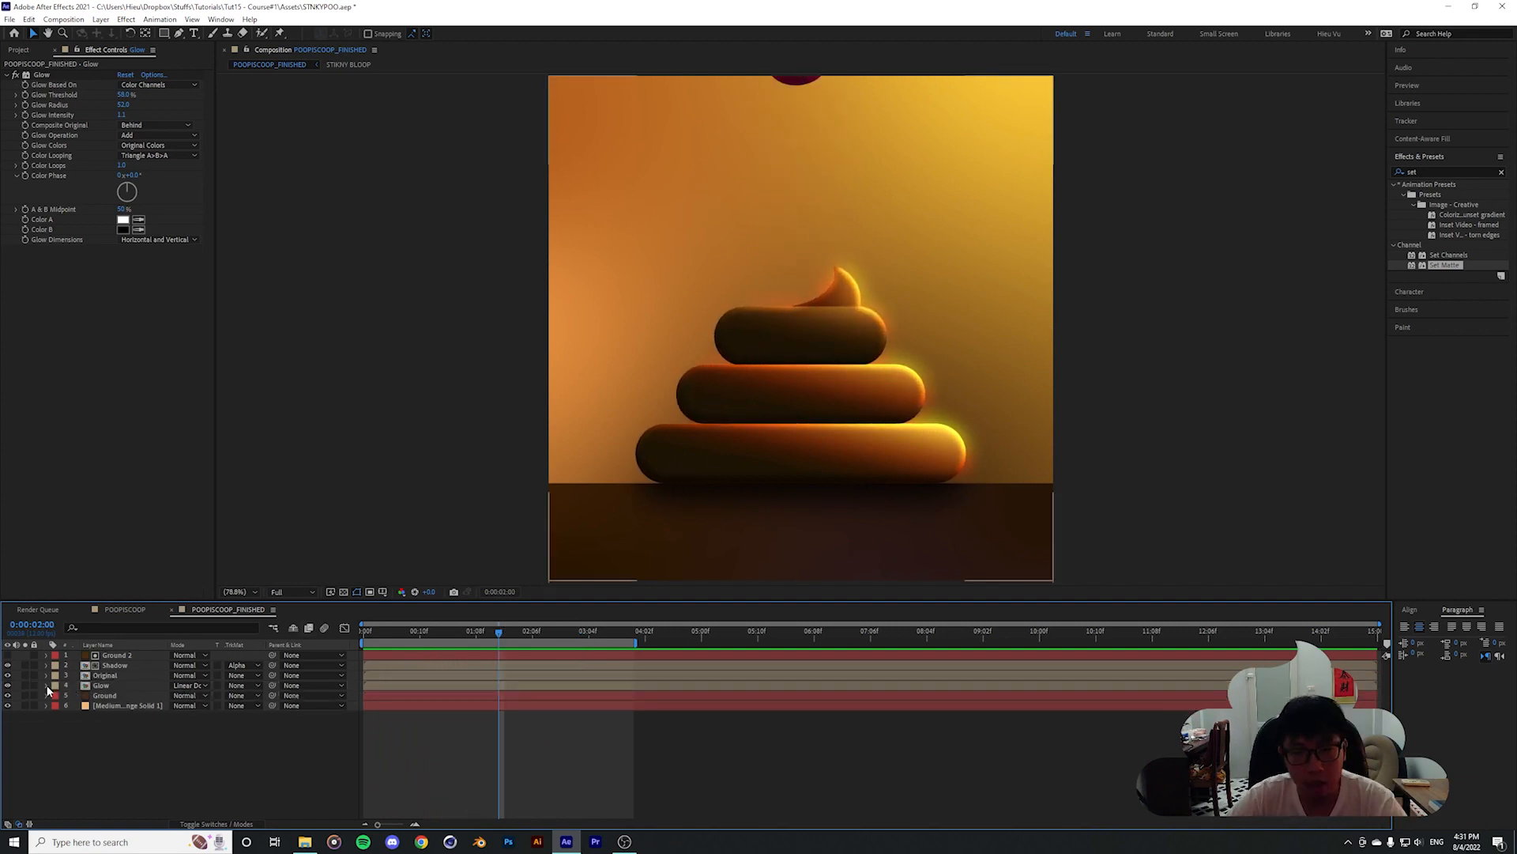
click(449, 686)
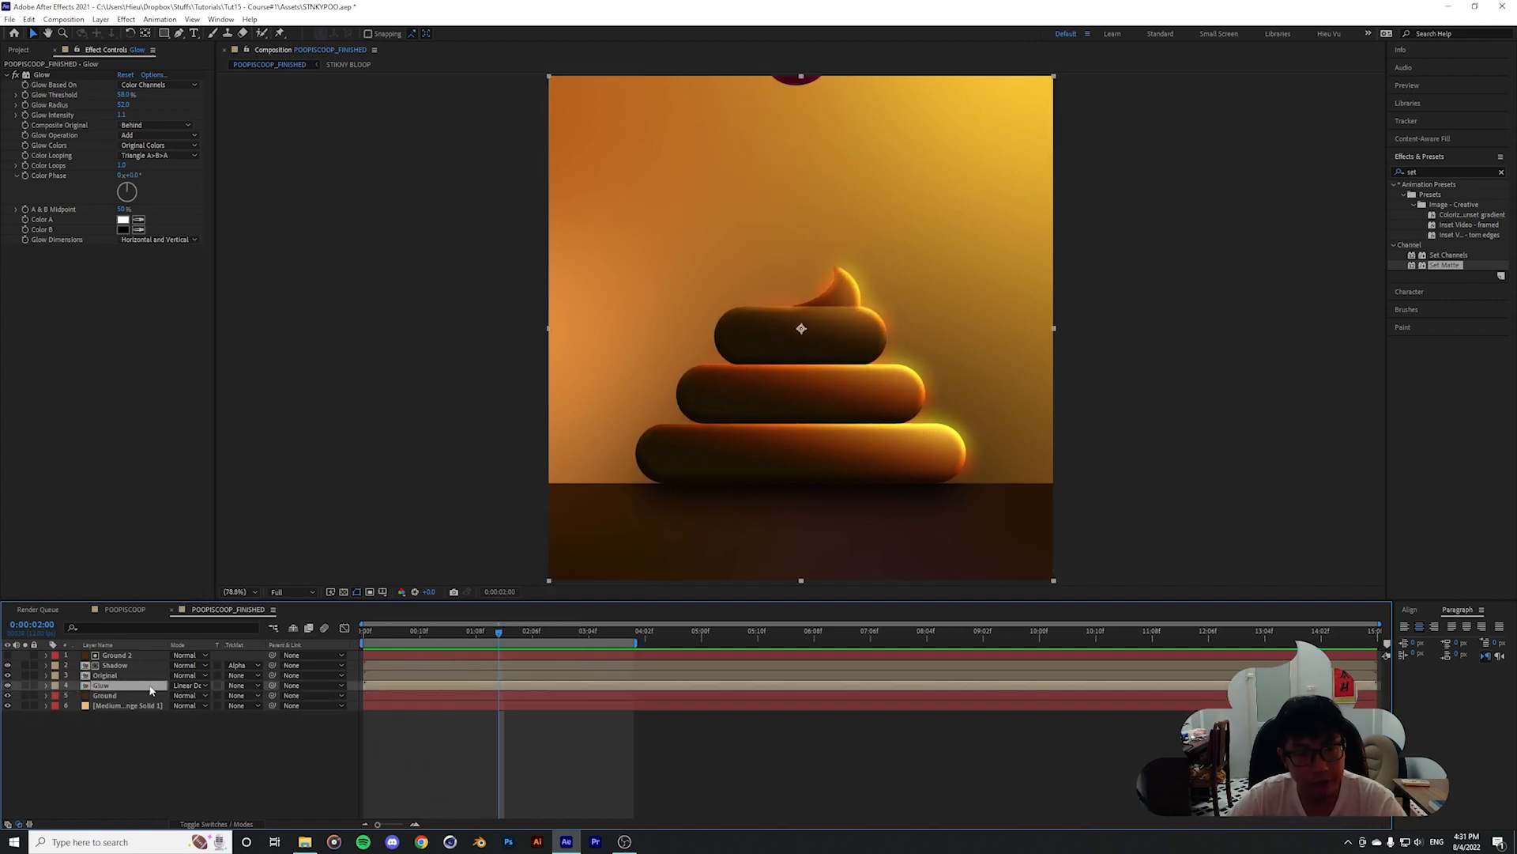
click(46, 685)
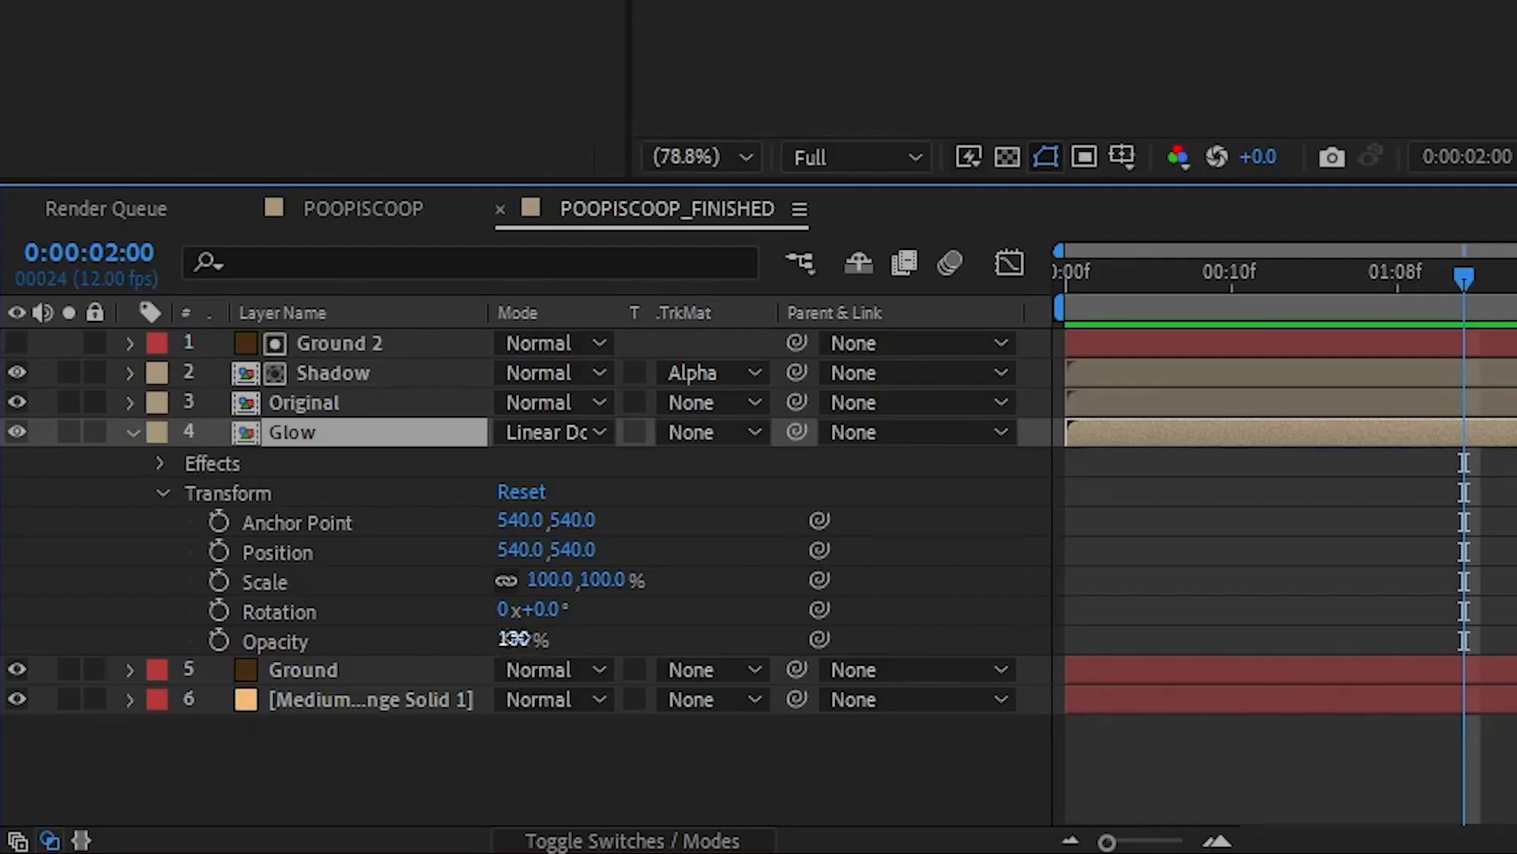
drag(173, 755, 162, 757)
drag(474, 646, 466, 647)
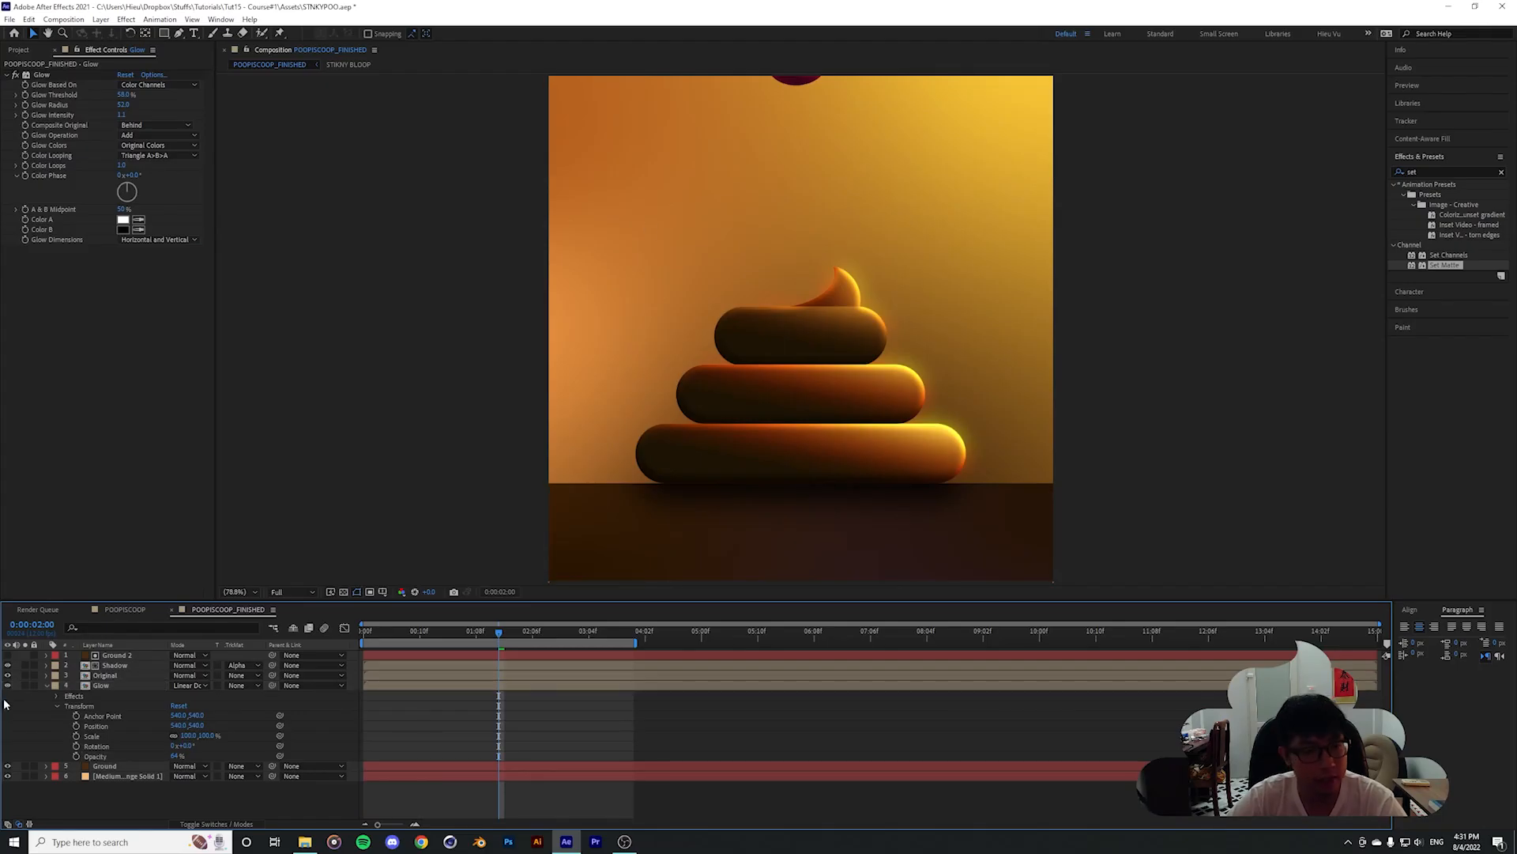
click(46, 685)
key(space)
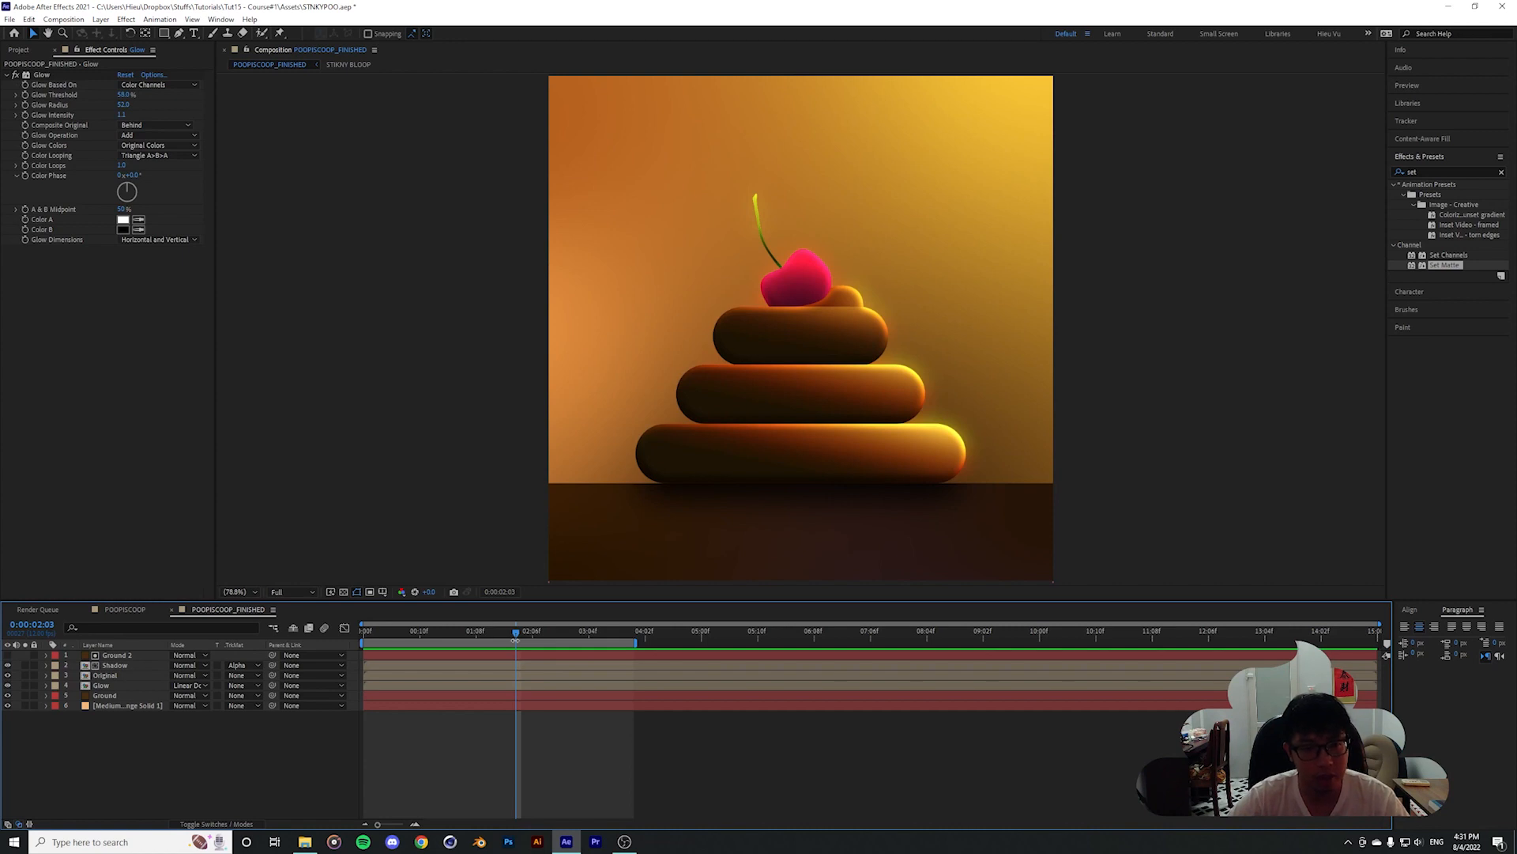
Skip ahead in the Secondary Animation video to the wavy hair example
key(apostrophe)
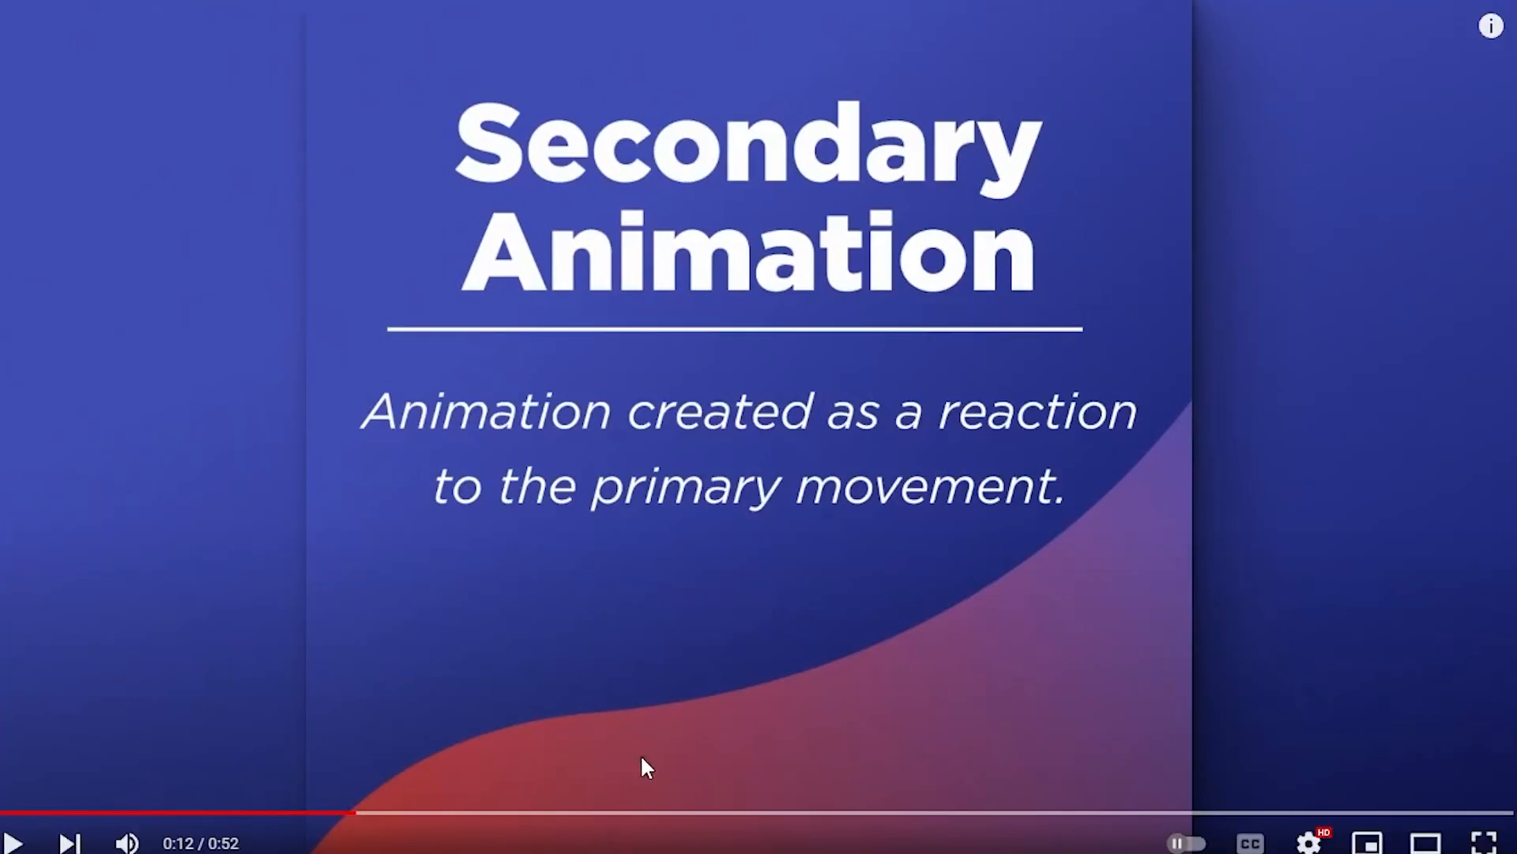
drag(502, 814, 951, 813)
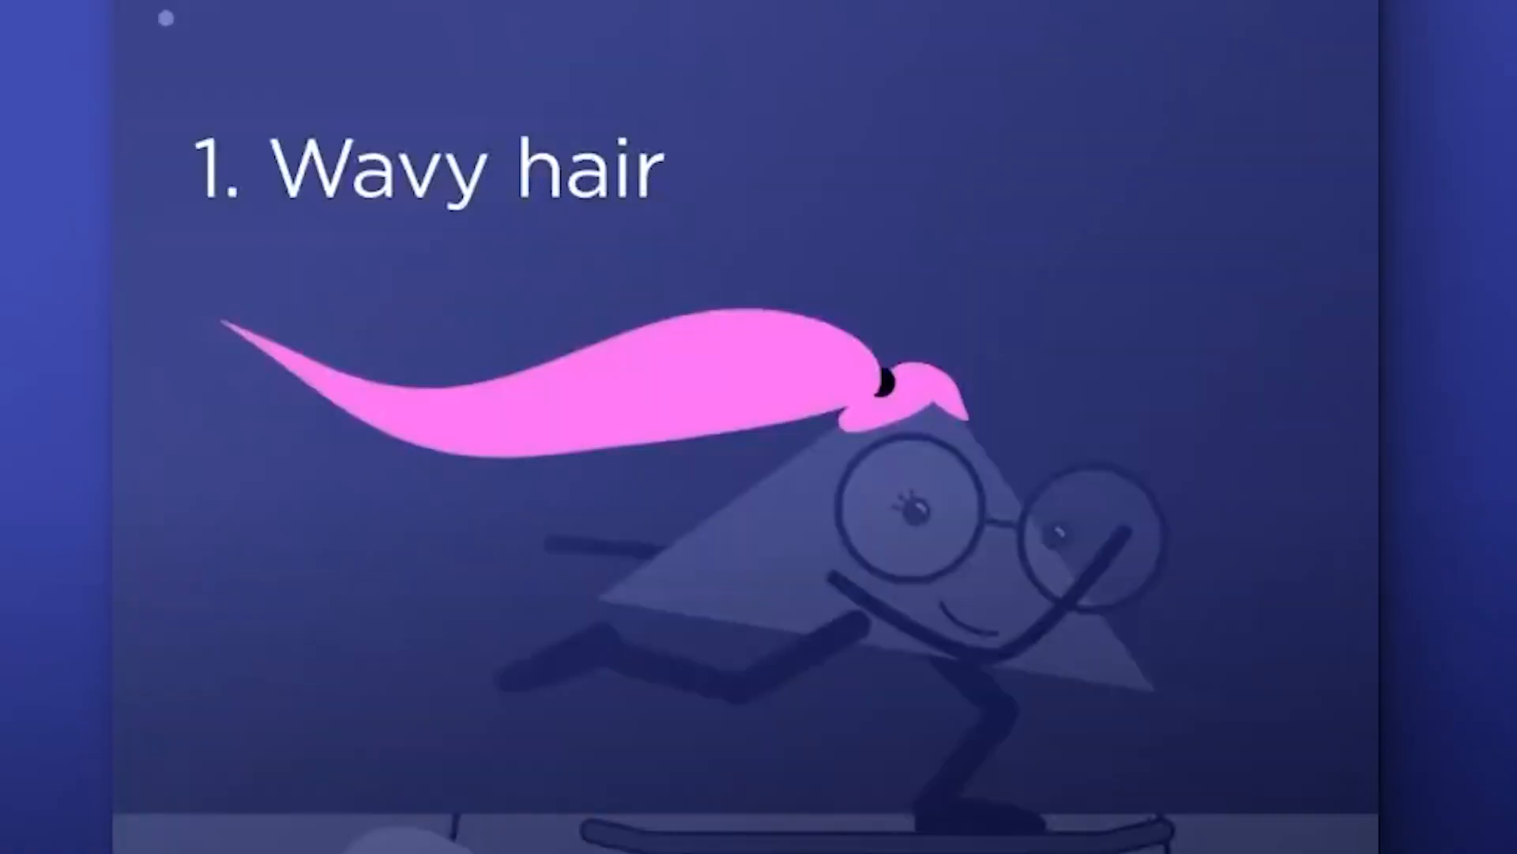
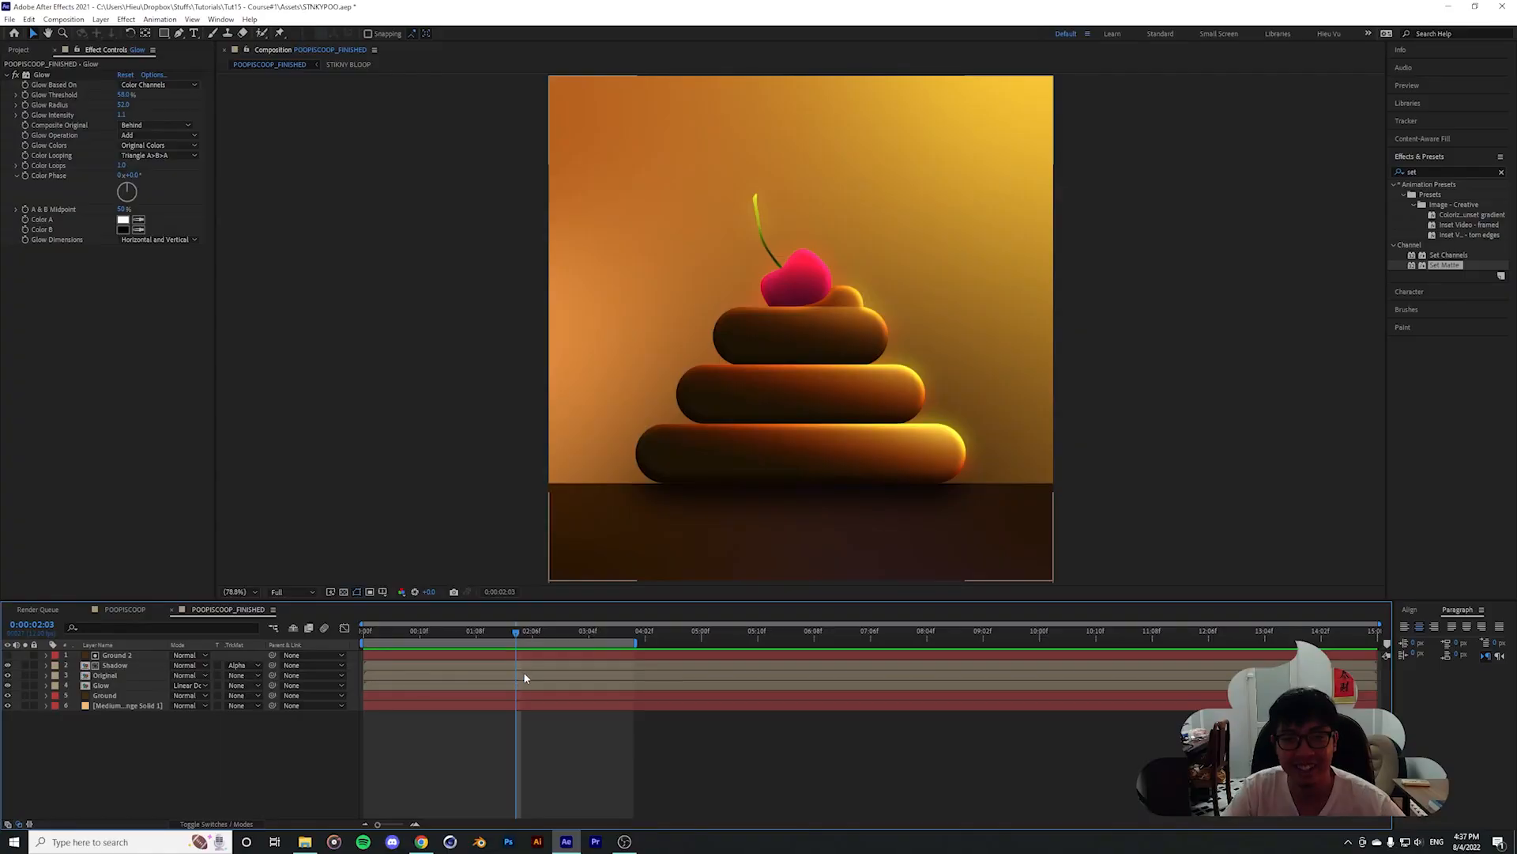
key(period)
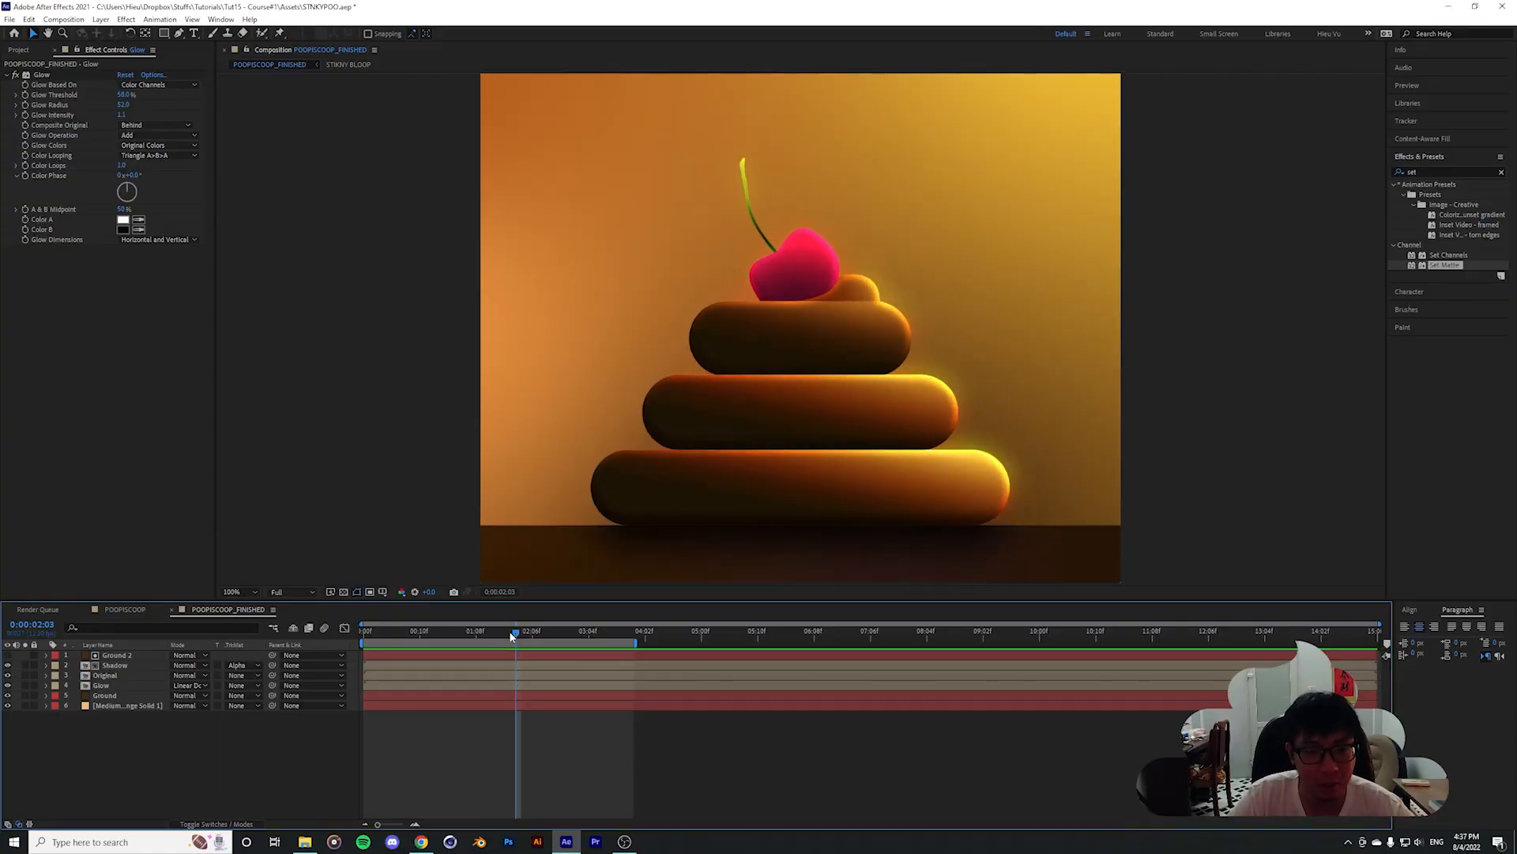
drag(509, 630, 514, 632)
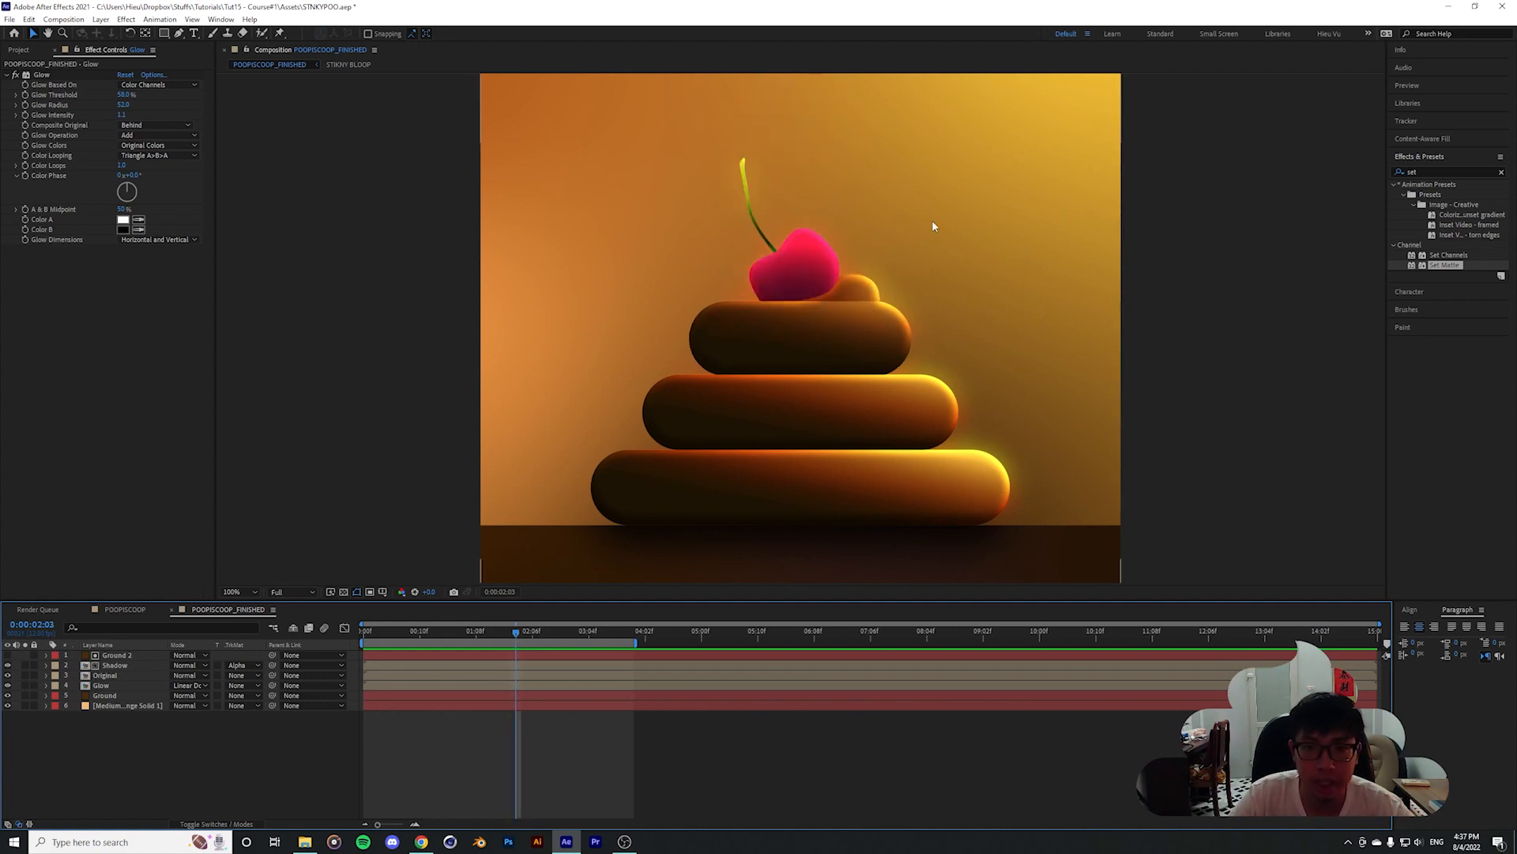
click(939, 260)
click(101, 19)
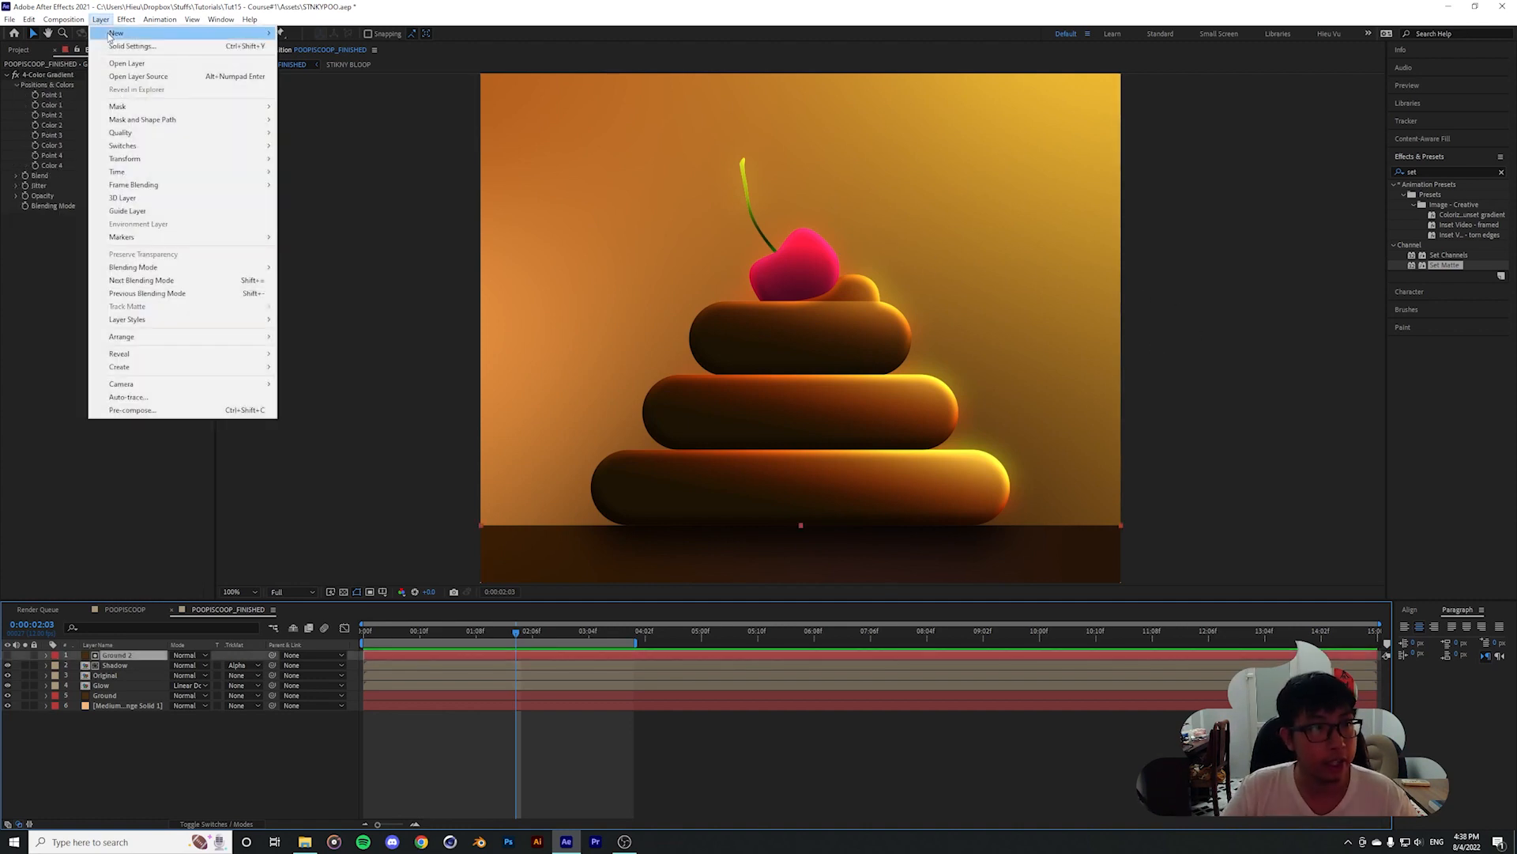
mouse_move(142, 31)
click(312, 100)
key(ctrl+z)
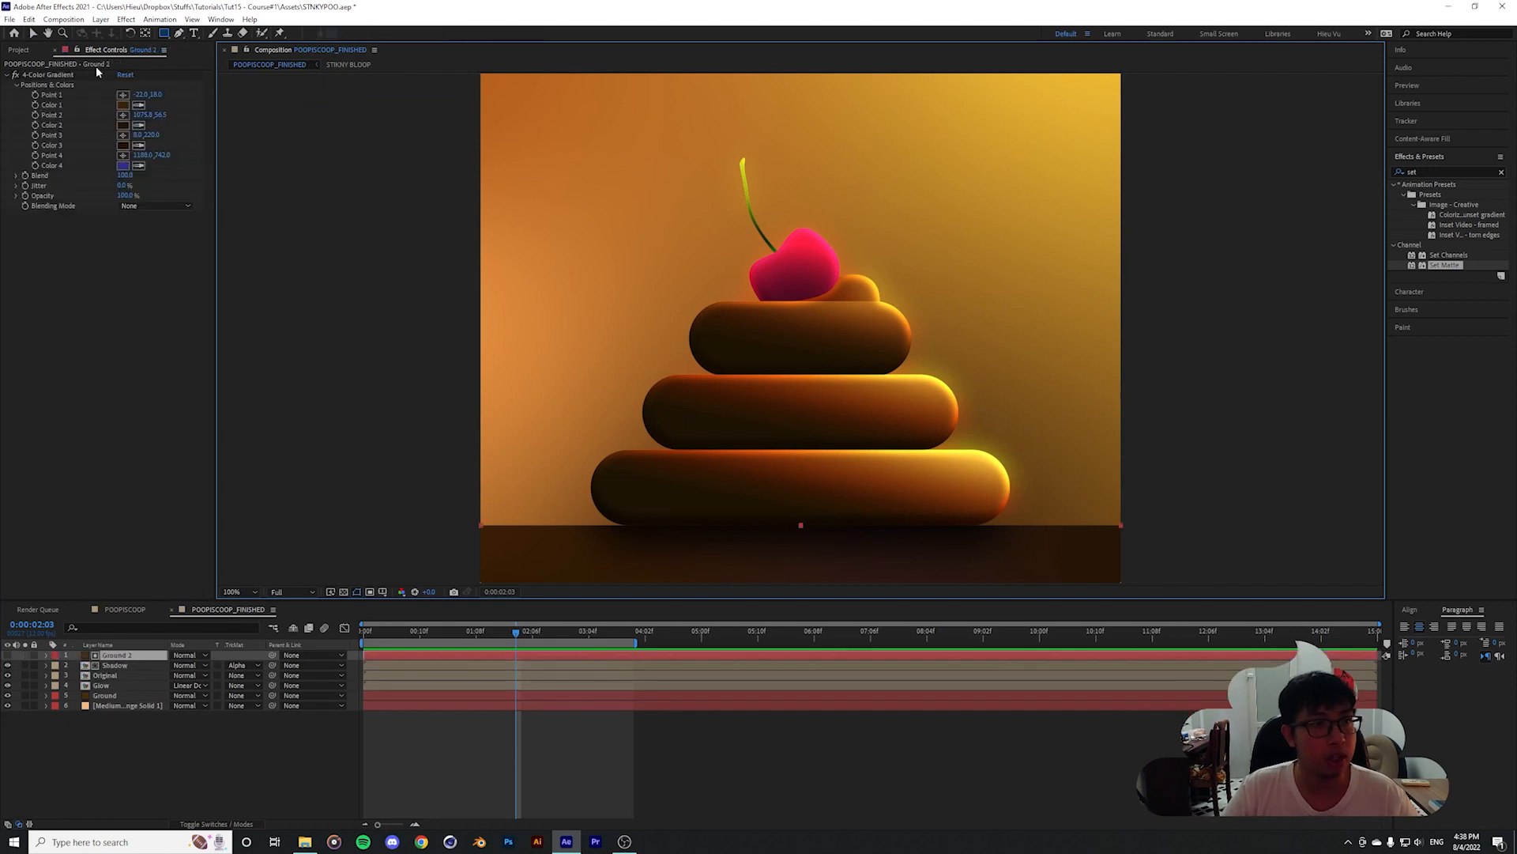
Create a new empty shape layer above all the other layers in POOPISCOOP_FINISHED
click(100, 19)
mouse_move(142, 33)
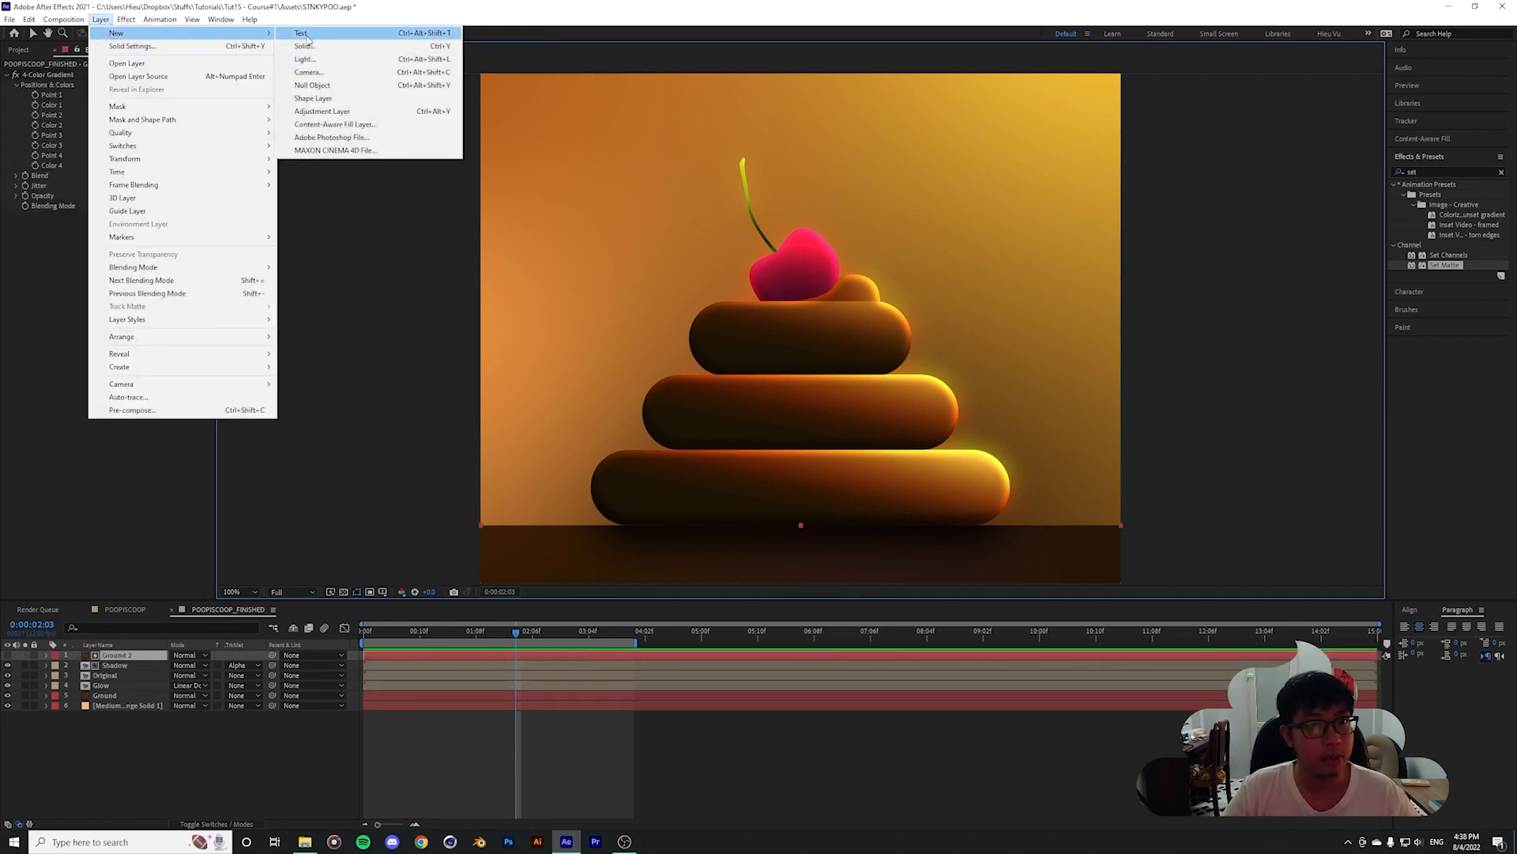
click(320, 99)
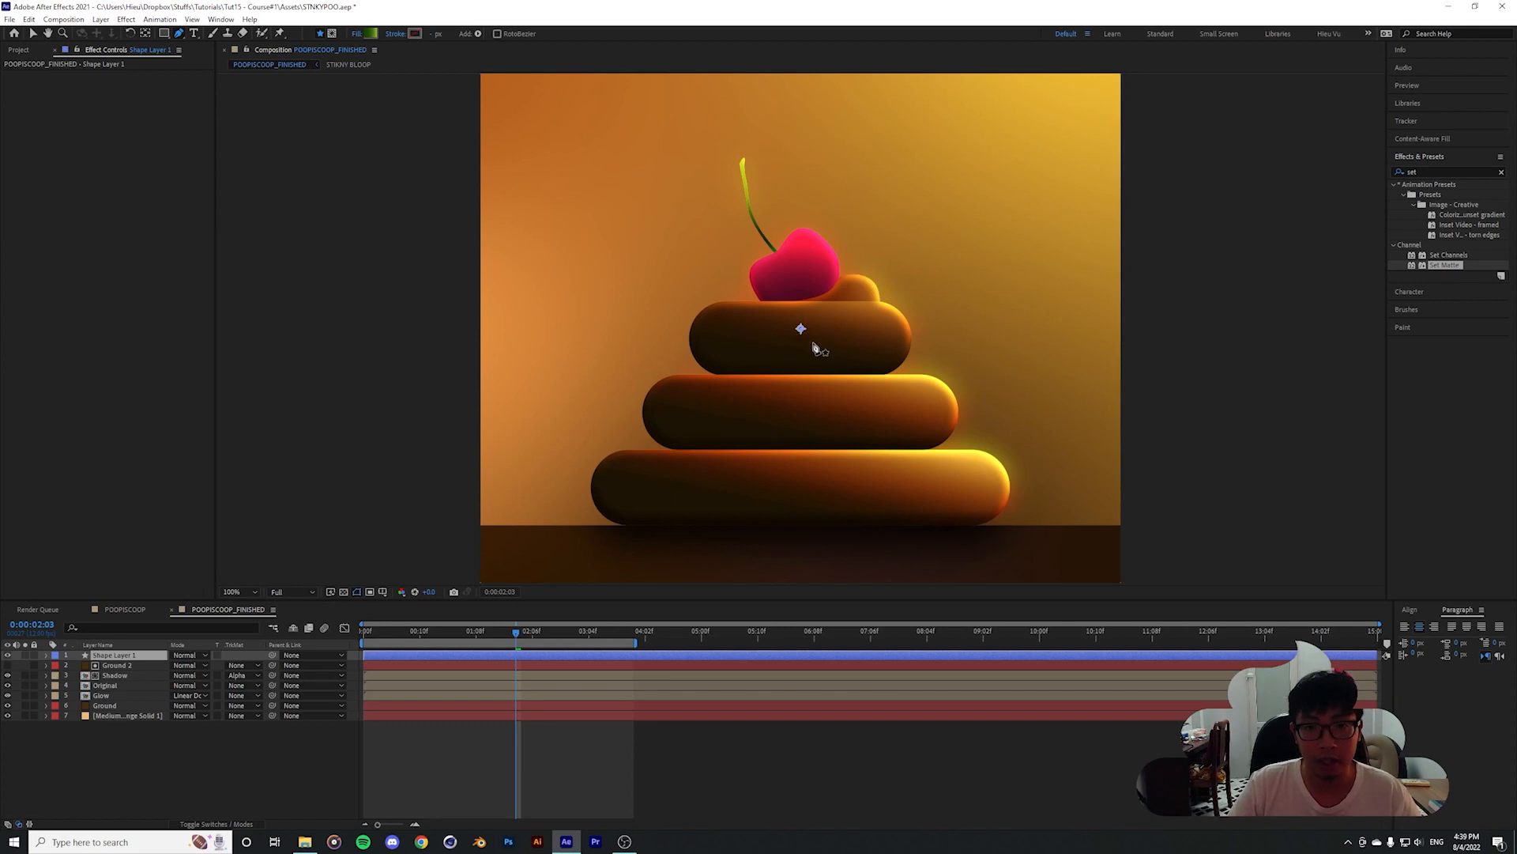
Draw a small tilted green leaf-like shape on the swirl's top tier with the Pen tool and refine its curve handles
key(period)
drag(858, 332, 842, 367)
drag(763, 325, 822, 305)
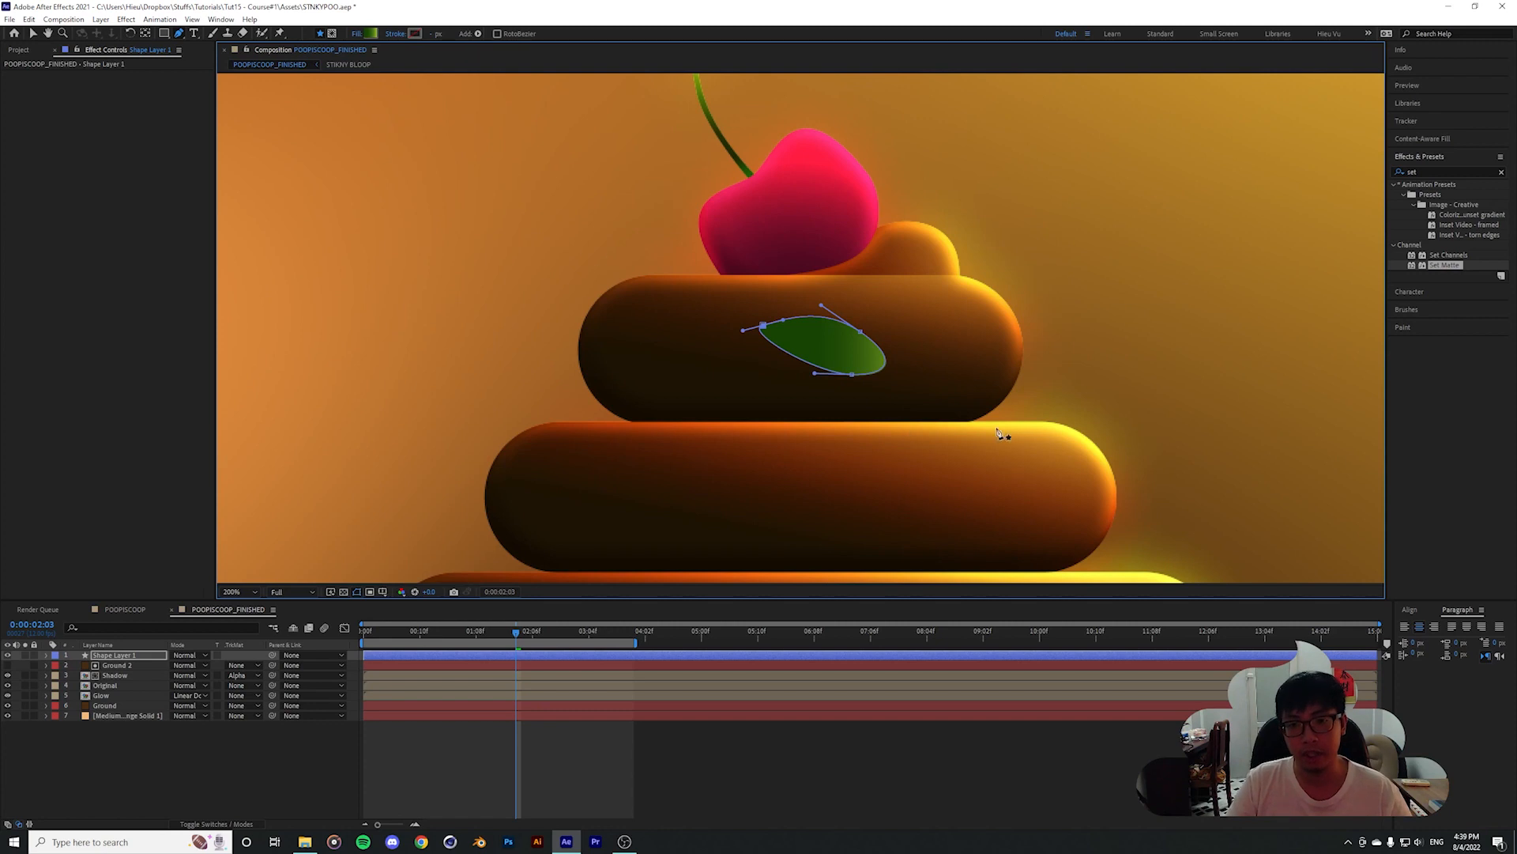
scroll(1041, 504, down, 2)
scroll(983, 452, up, 2)
drag(852, 373, 851, 365)
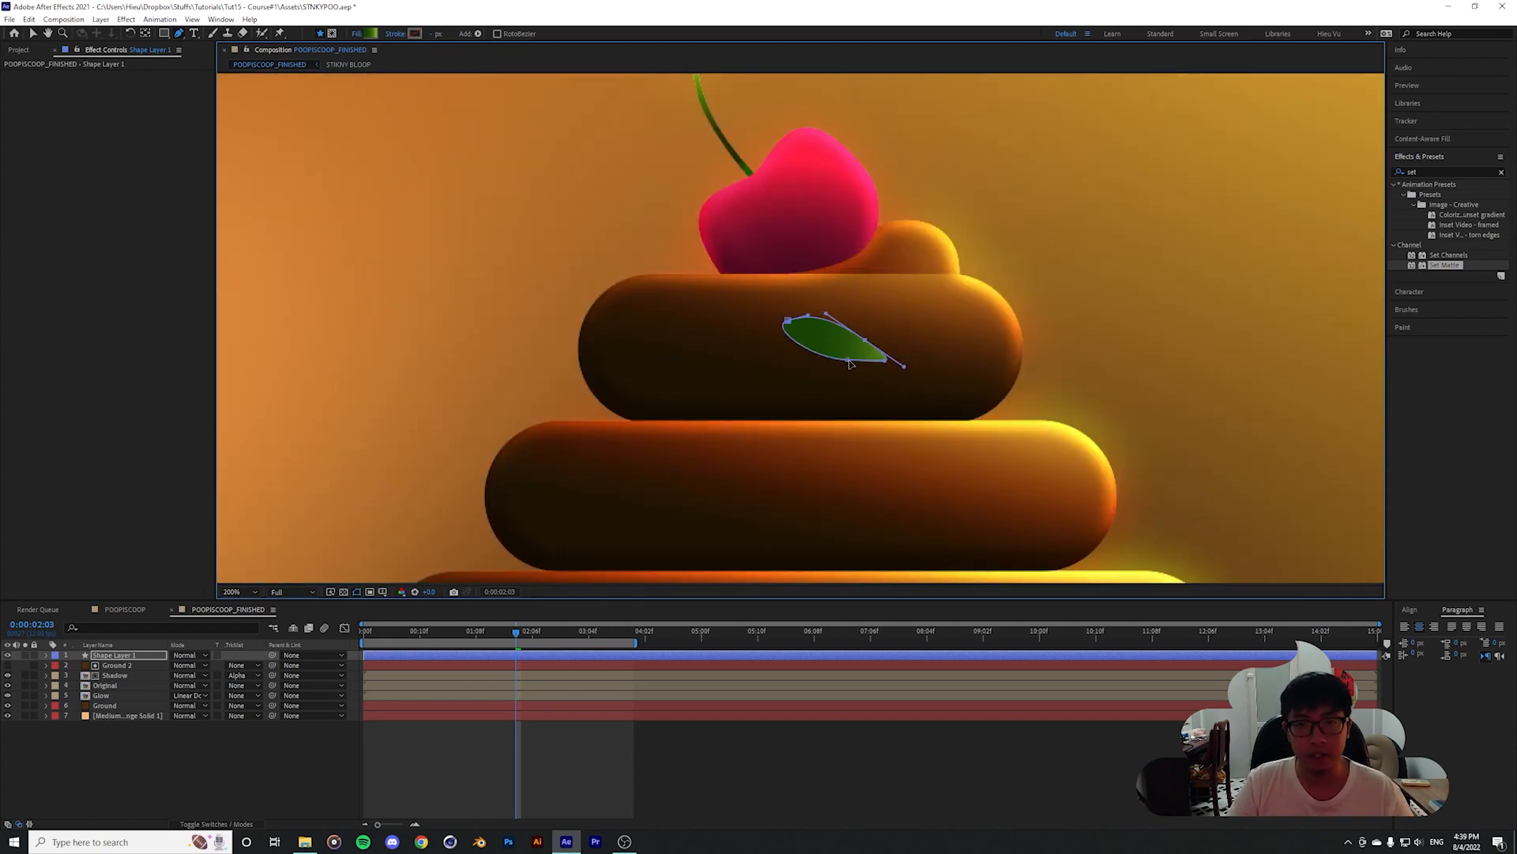
drag(851, 366, 882, 376)
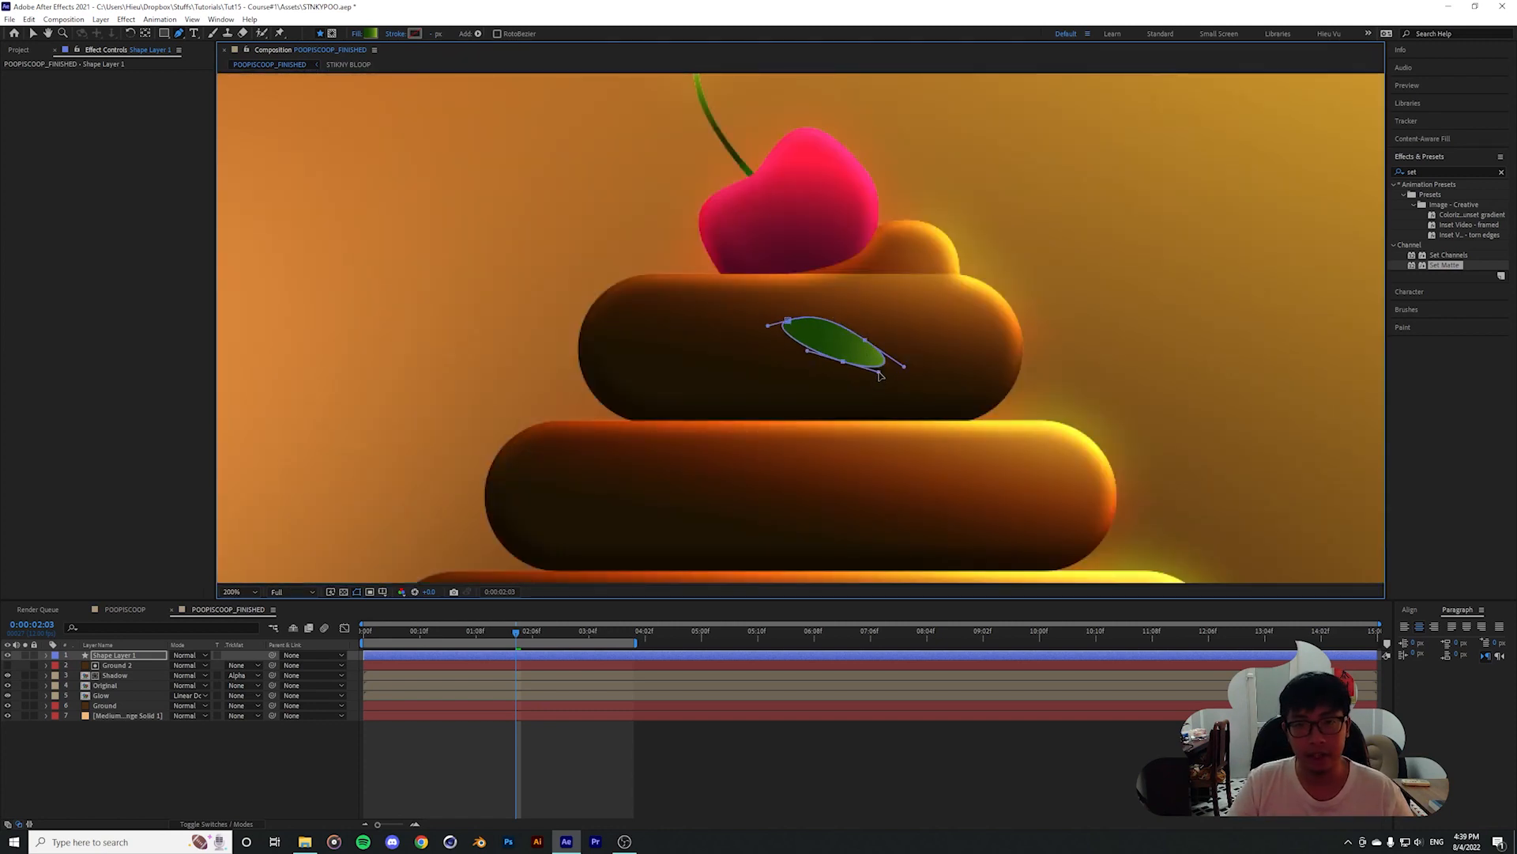
Draw a second, smaller closed oval in the same shape layer, just above and right of the first shape
click(118, 655)
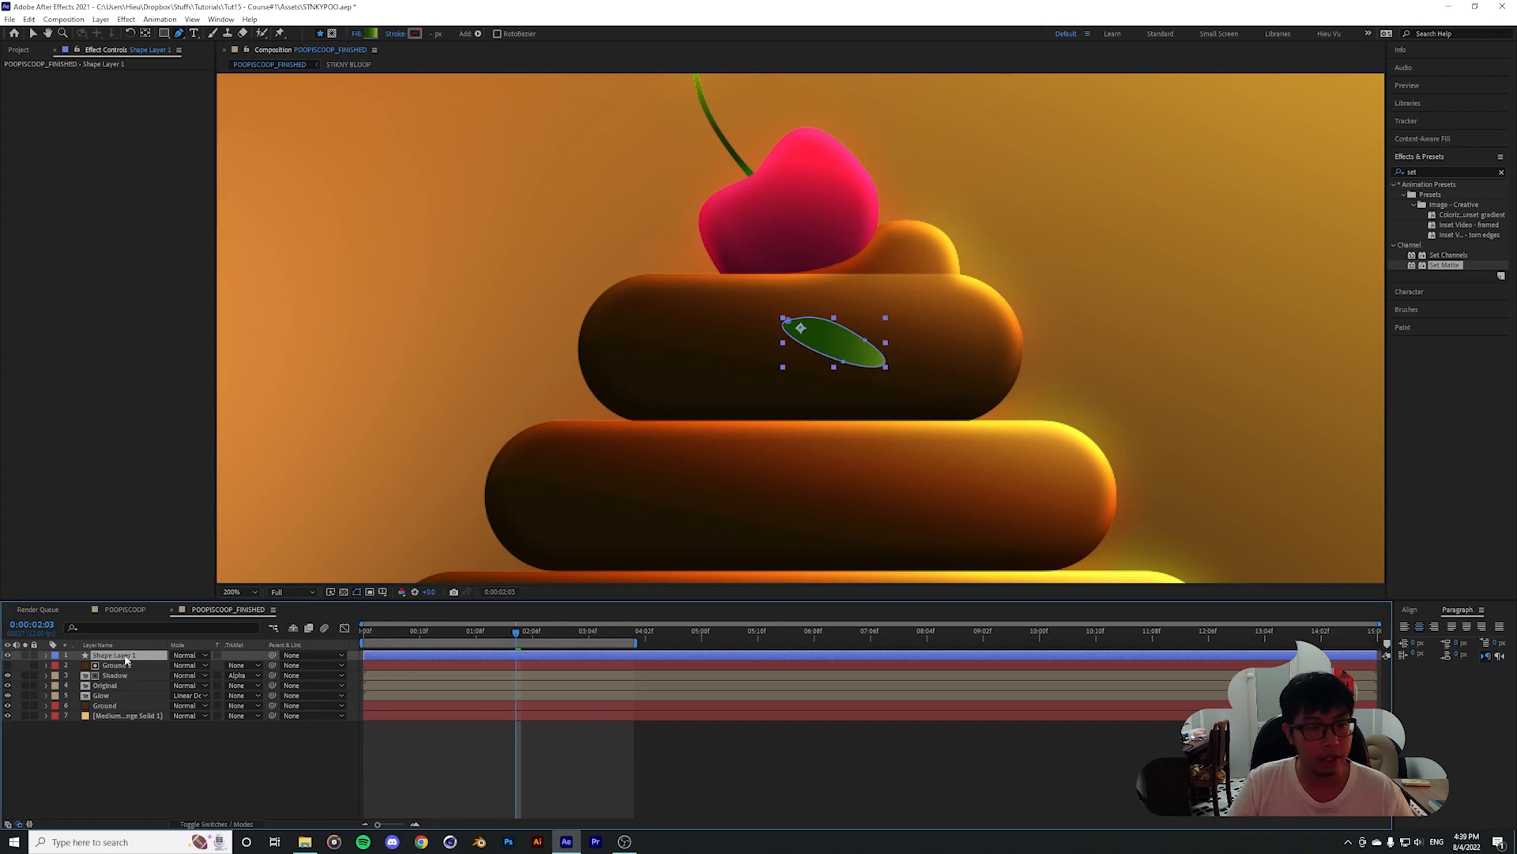
drag(845, 297, 884, 308)
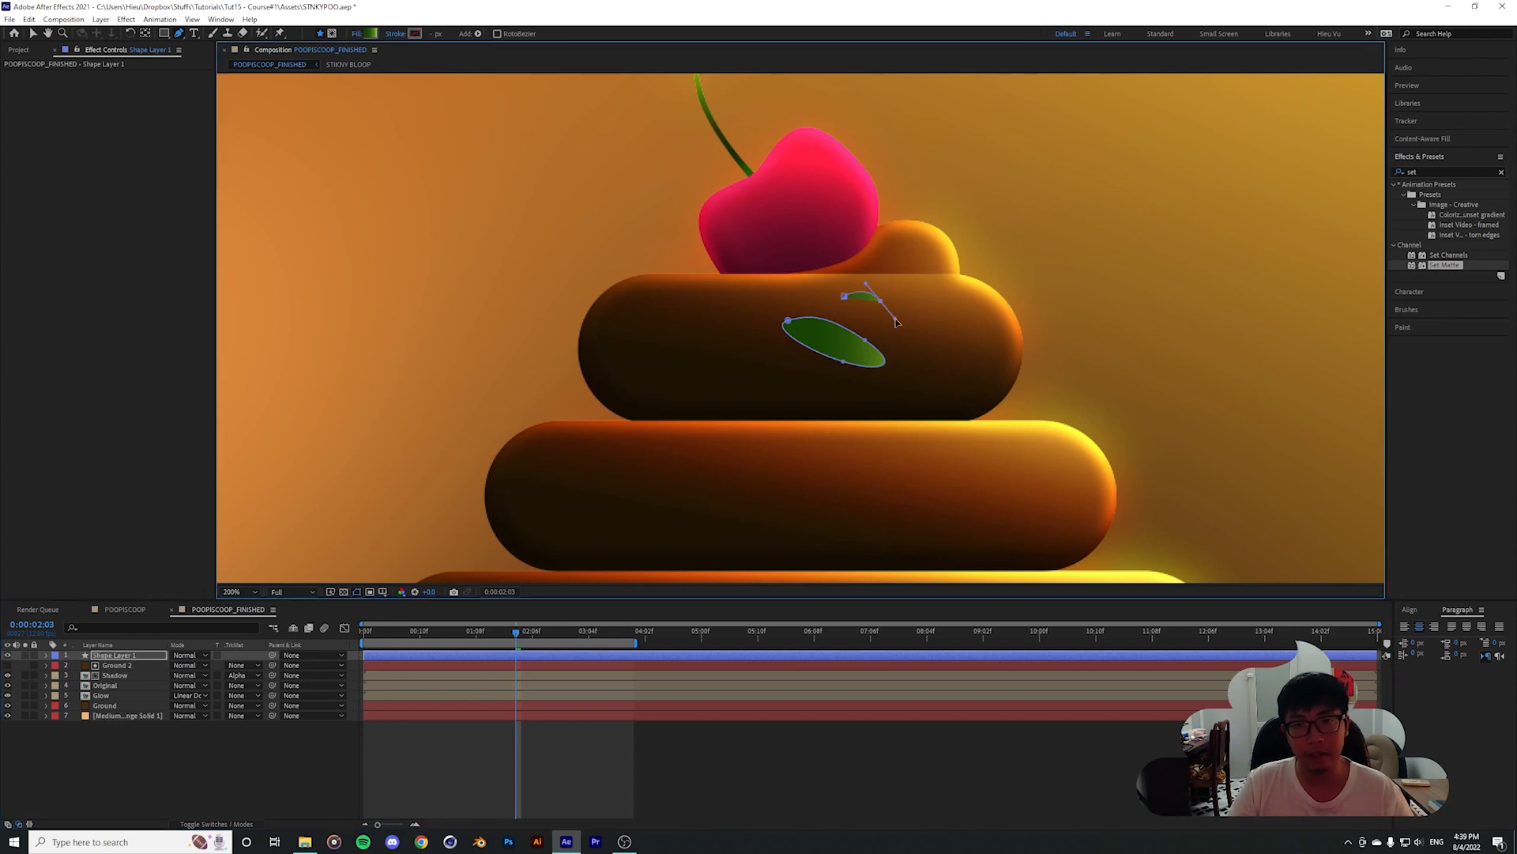
click(858, 306)
click(845, 297)
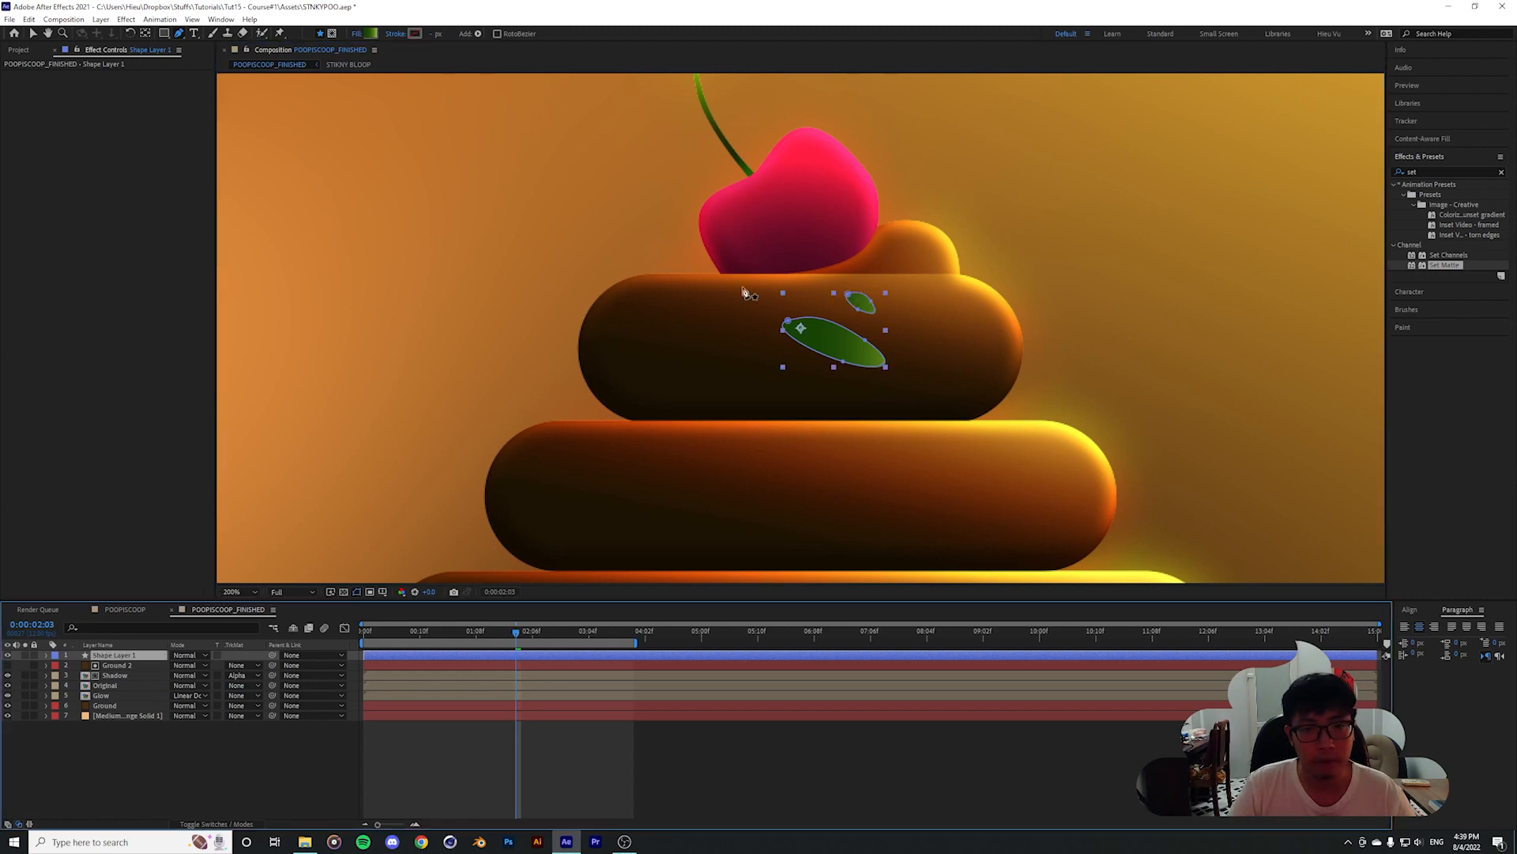
Shift the dark stop of Shape Layer 1's green fill gradient slightly towards yellow
click(109, 656)
click(121, 665)
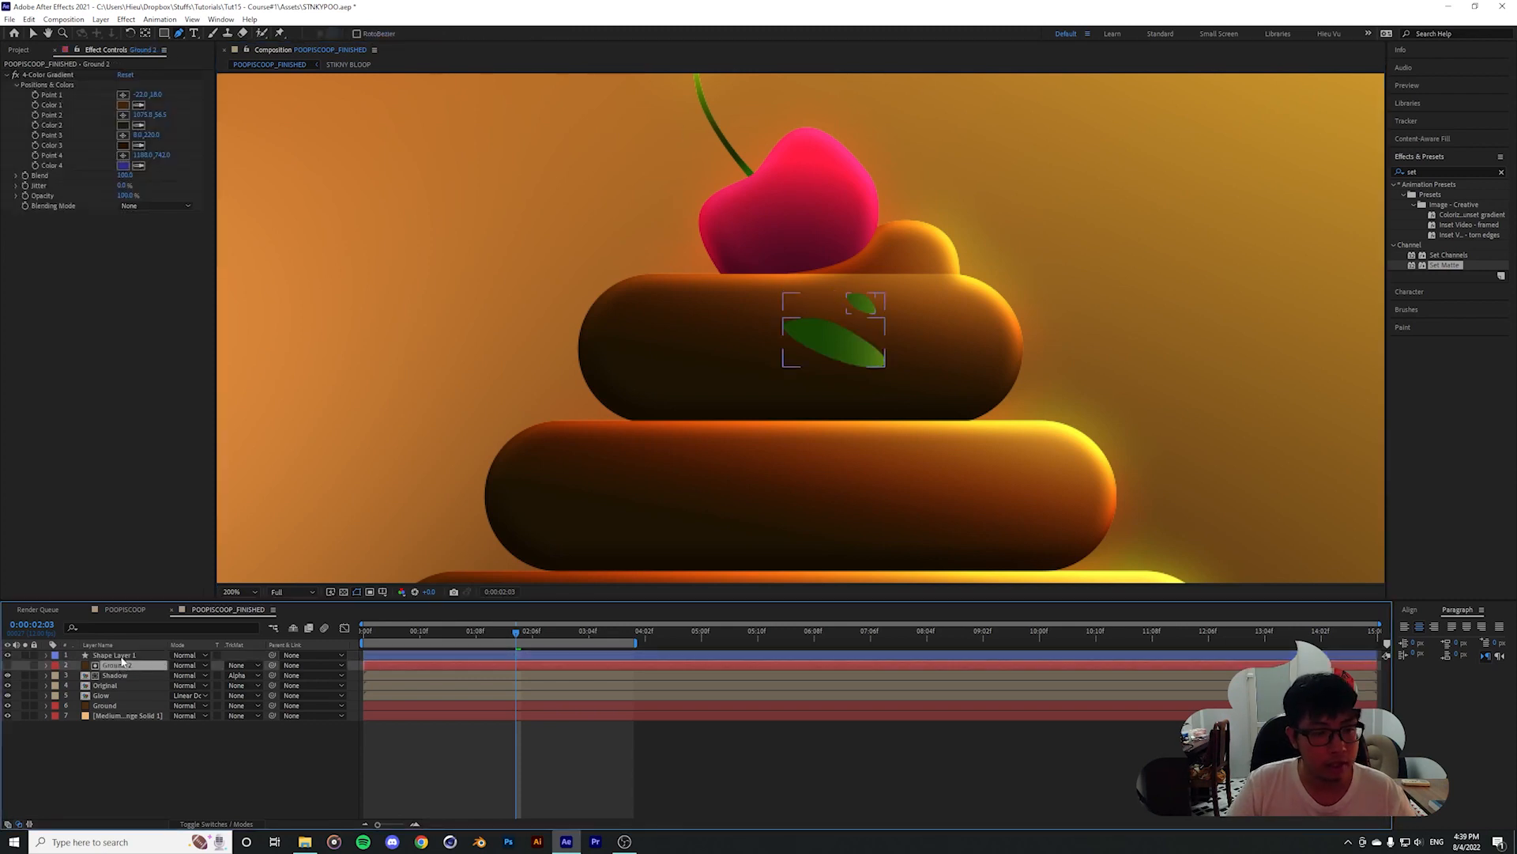
click(95, 655)
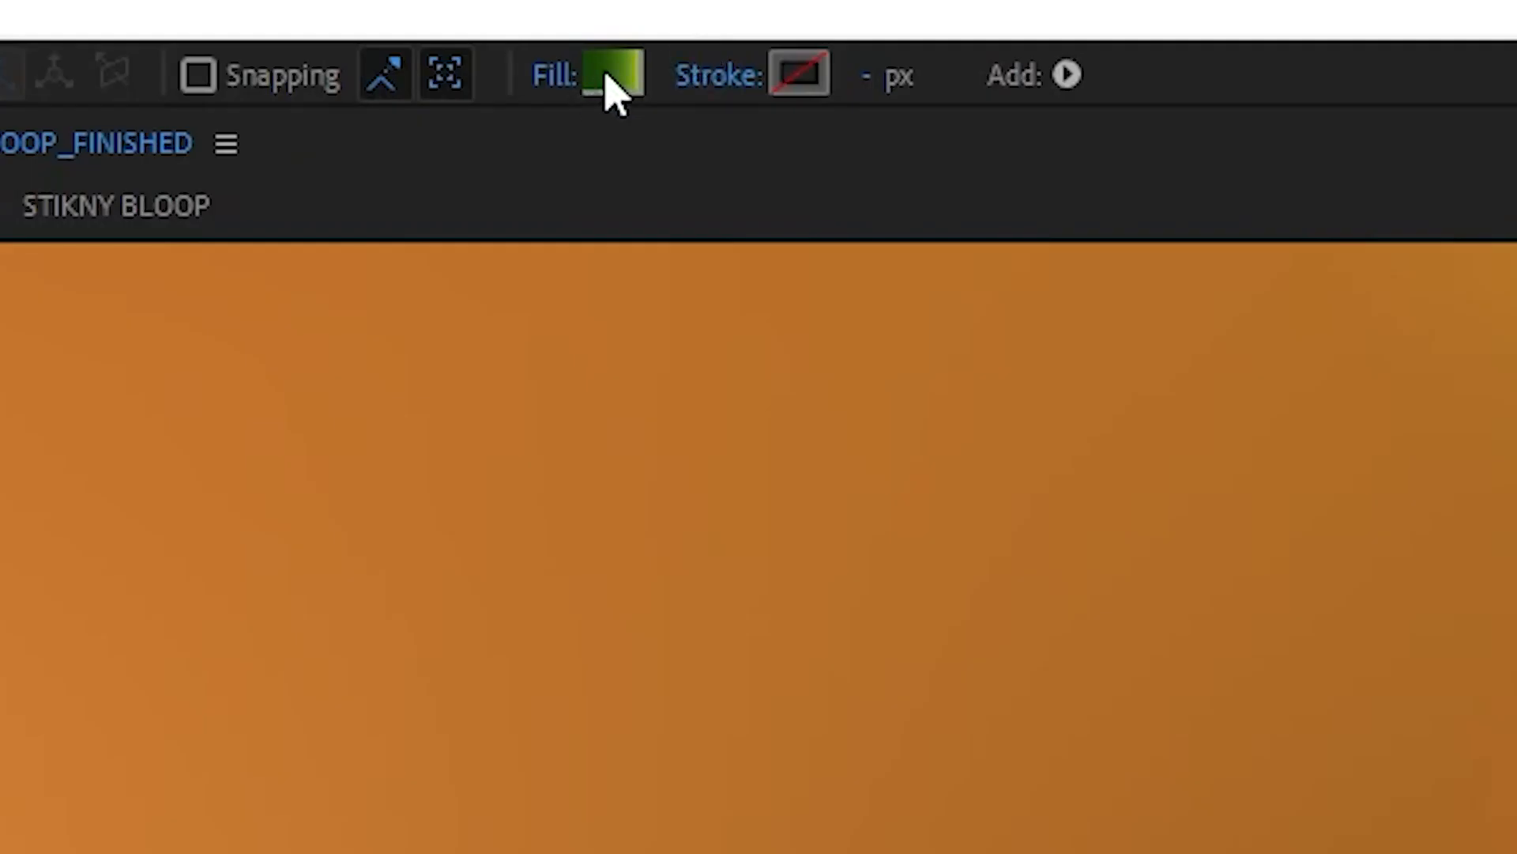
click(613, 73)
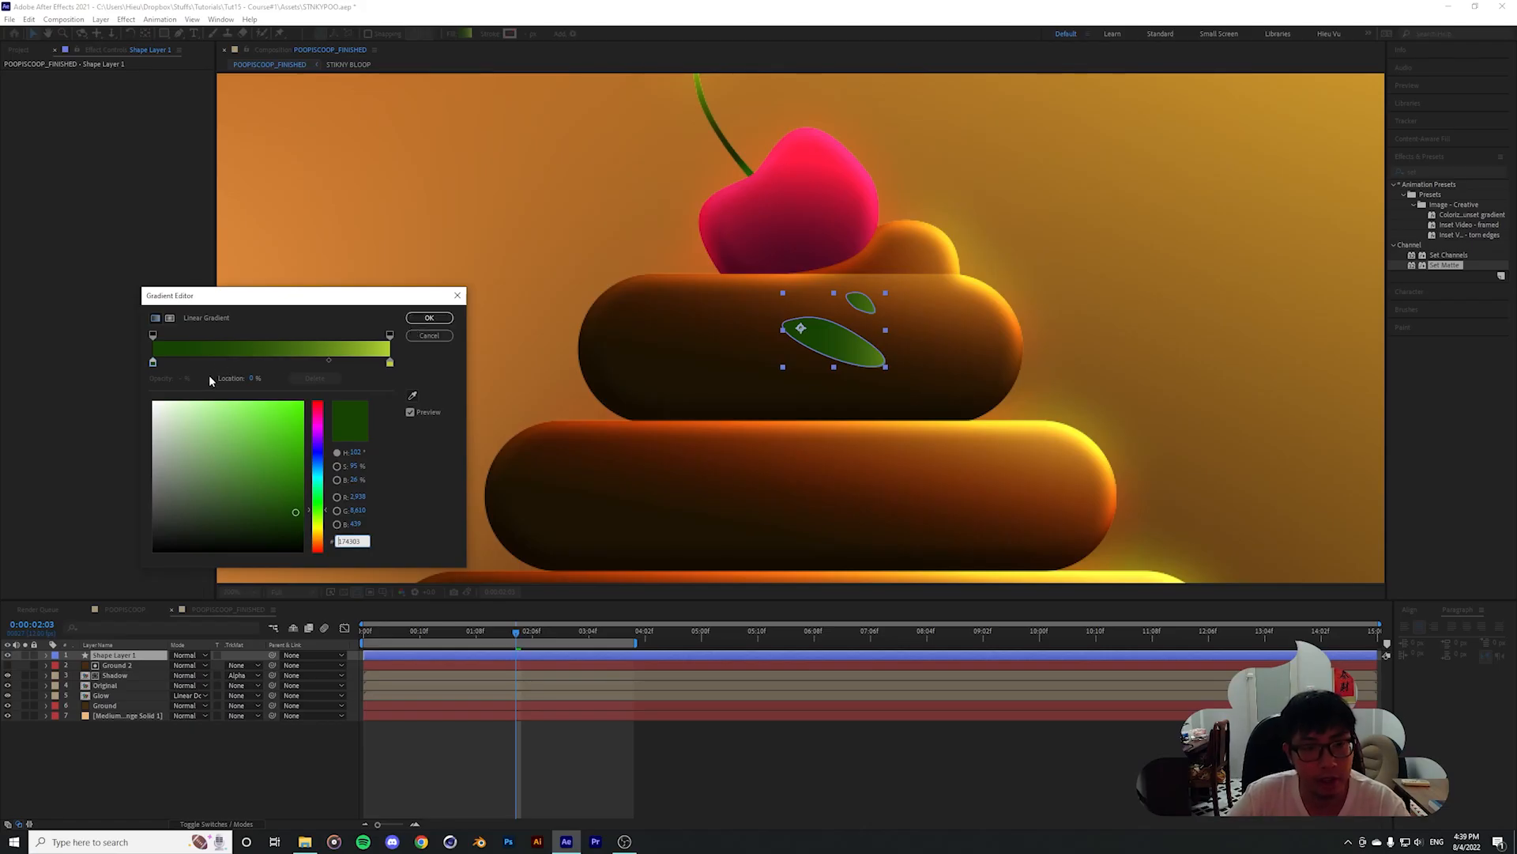
click(155, 364)
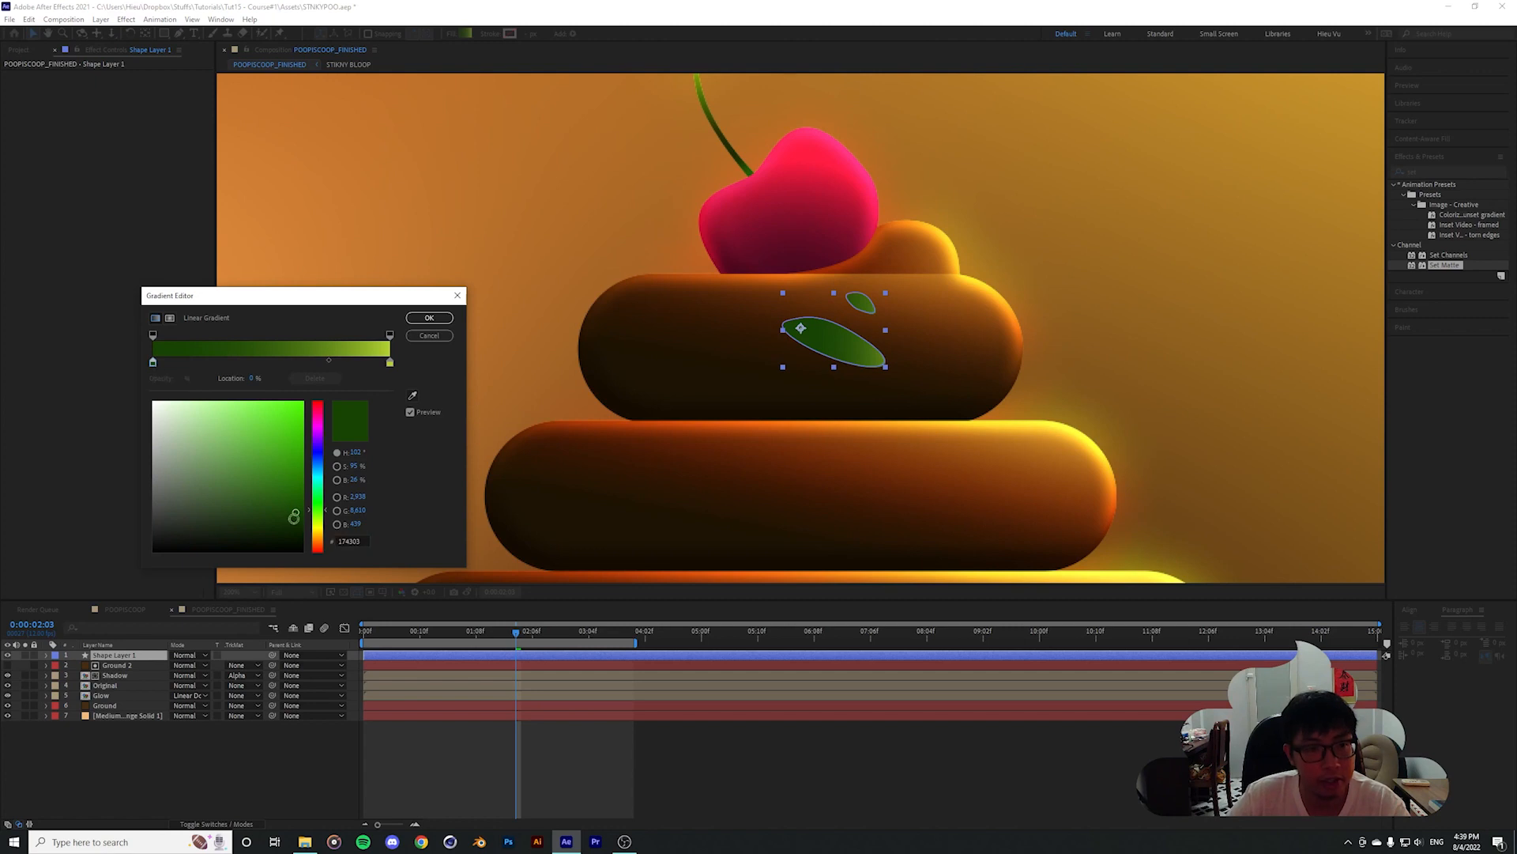
drag(319, 514, 320, 518)
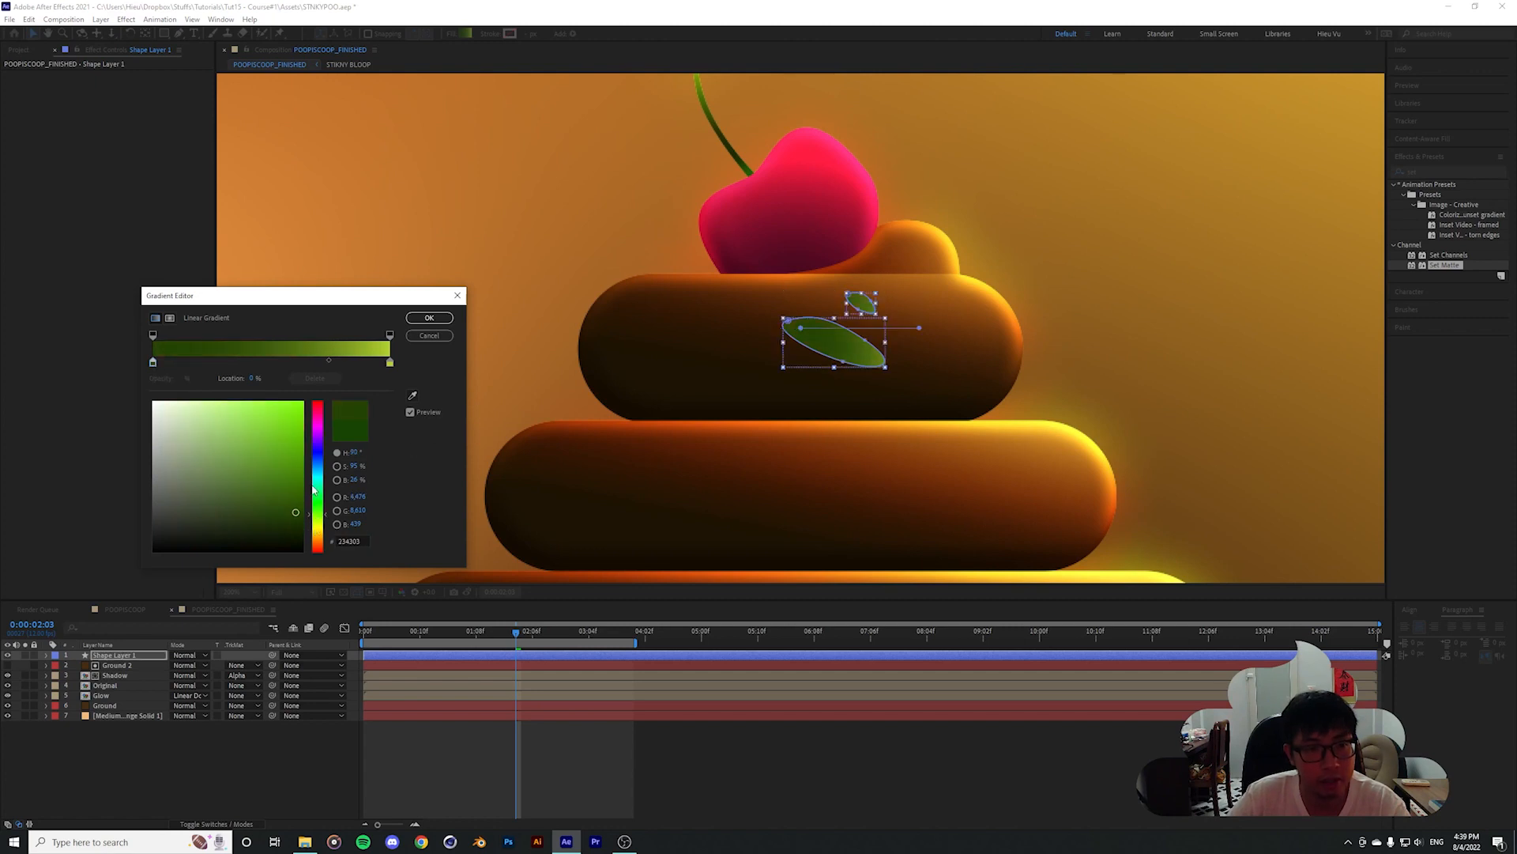
key(Return)
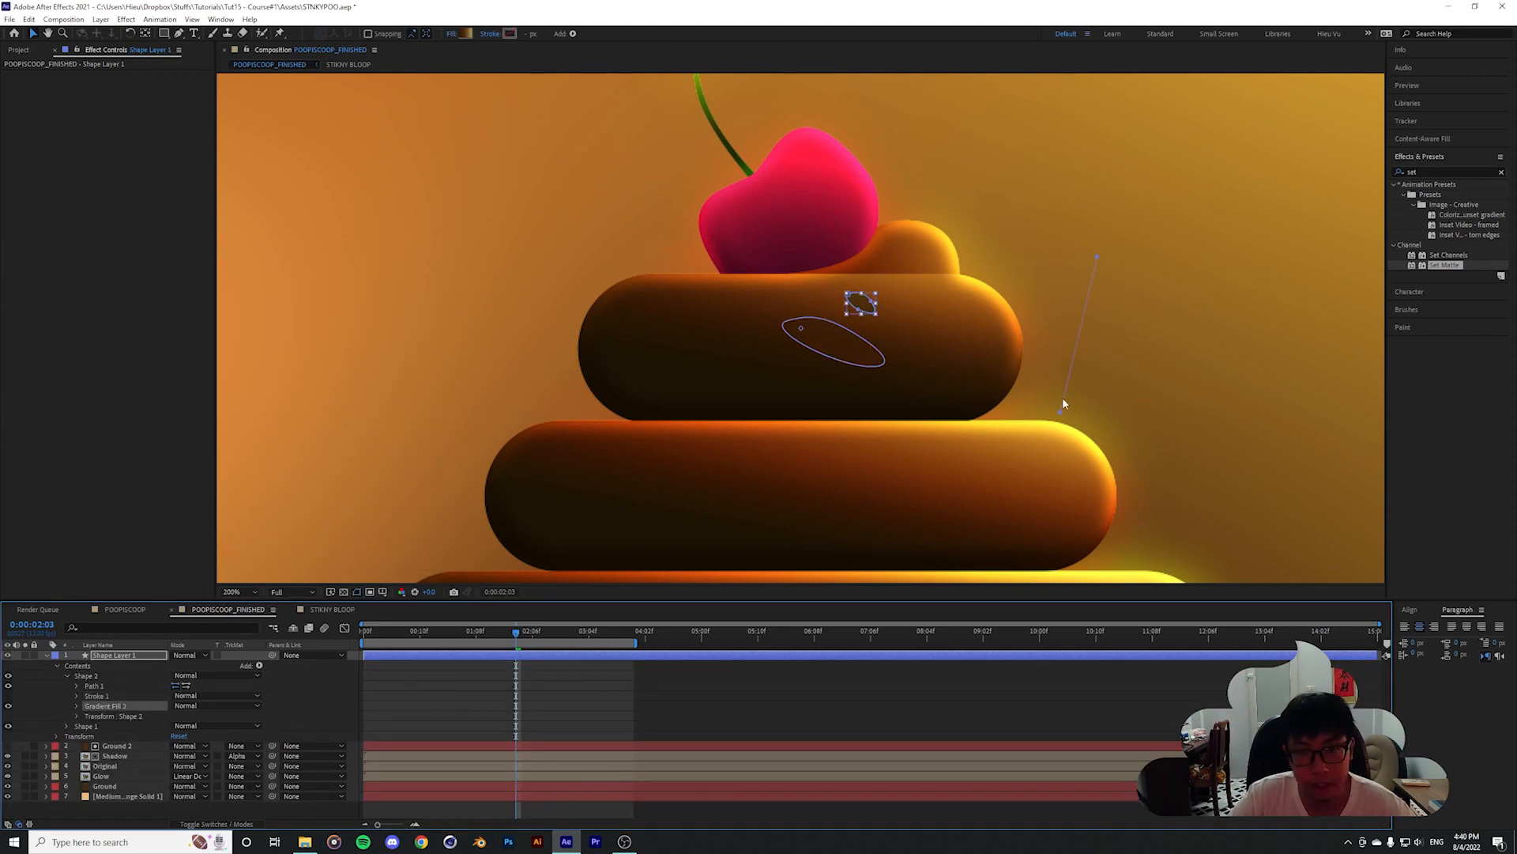
Move both gradient handles of the small oval onto it so the fill runs diagonally from its lower left to upper right
drag(1061, 417, 848, 324)
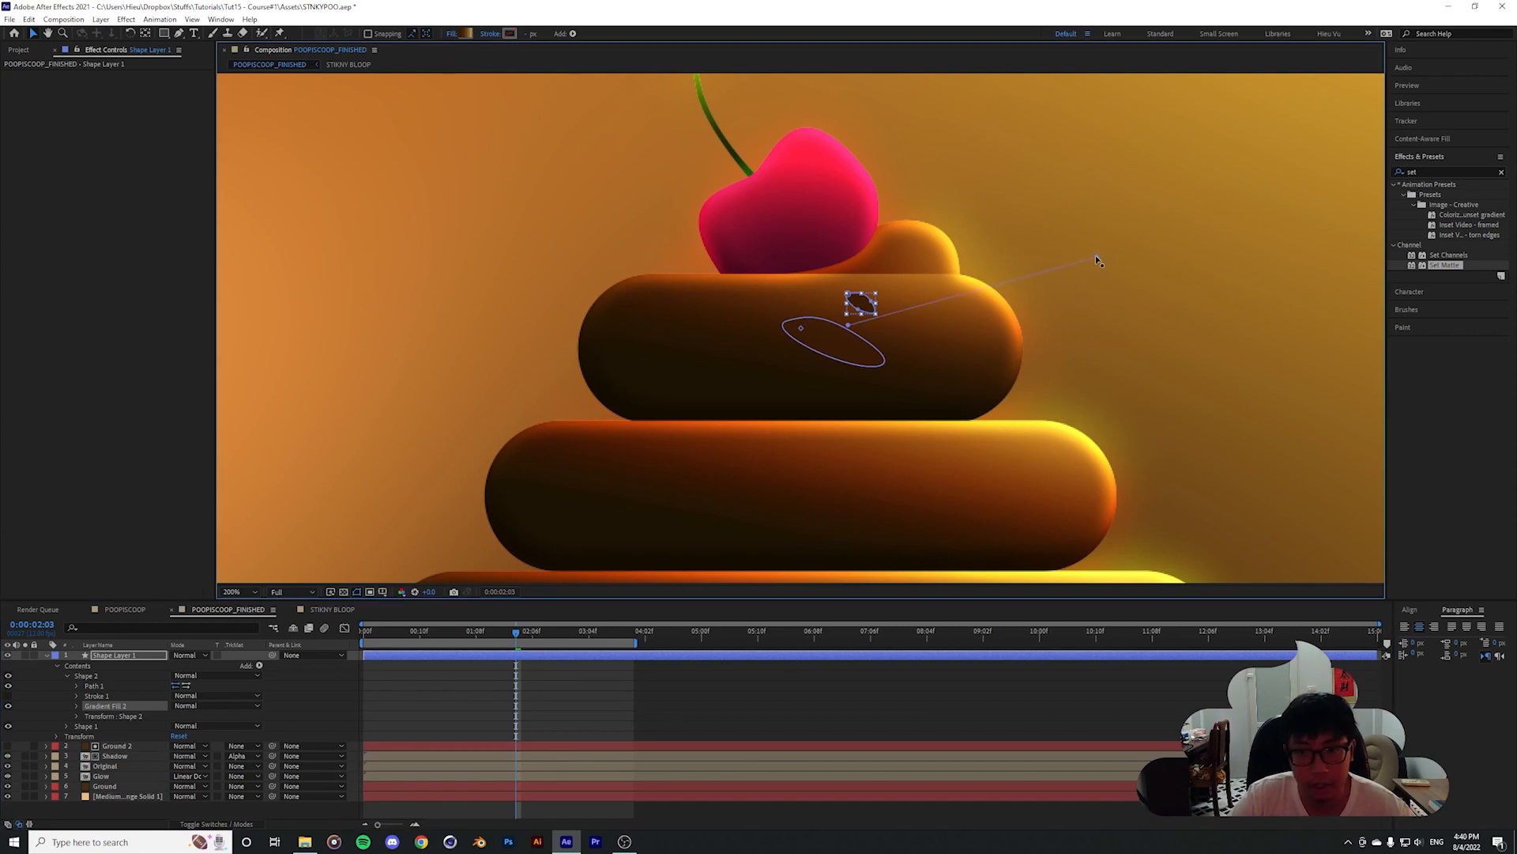
drag(896, 280, 871, 294)
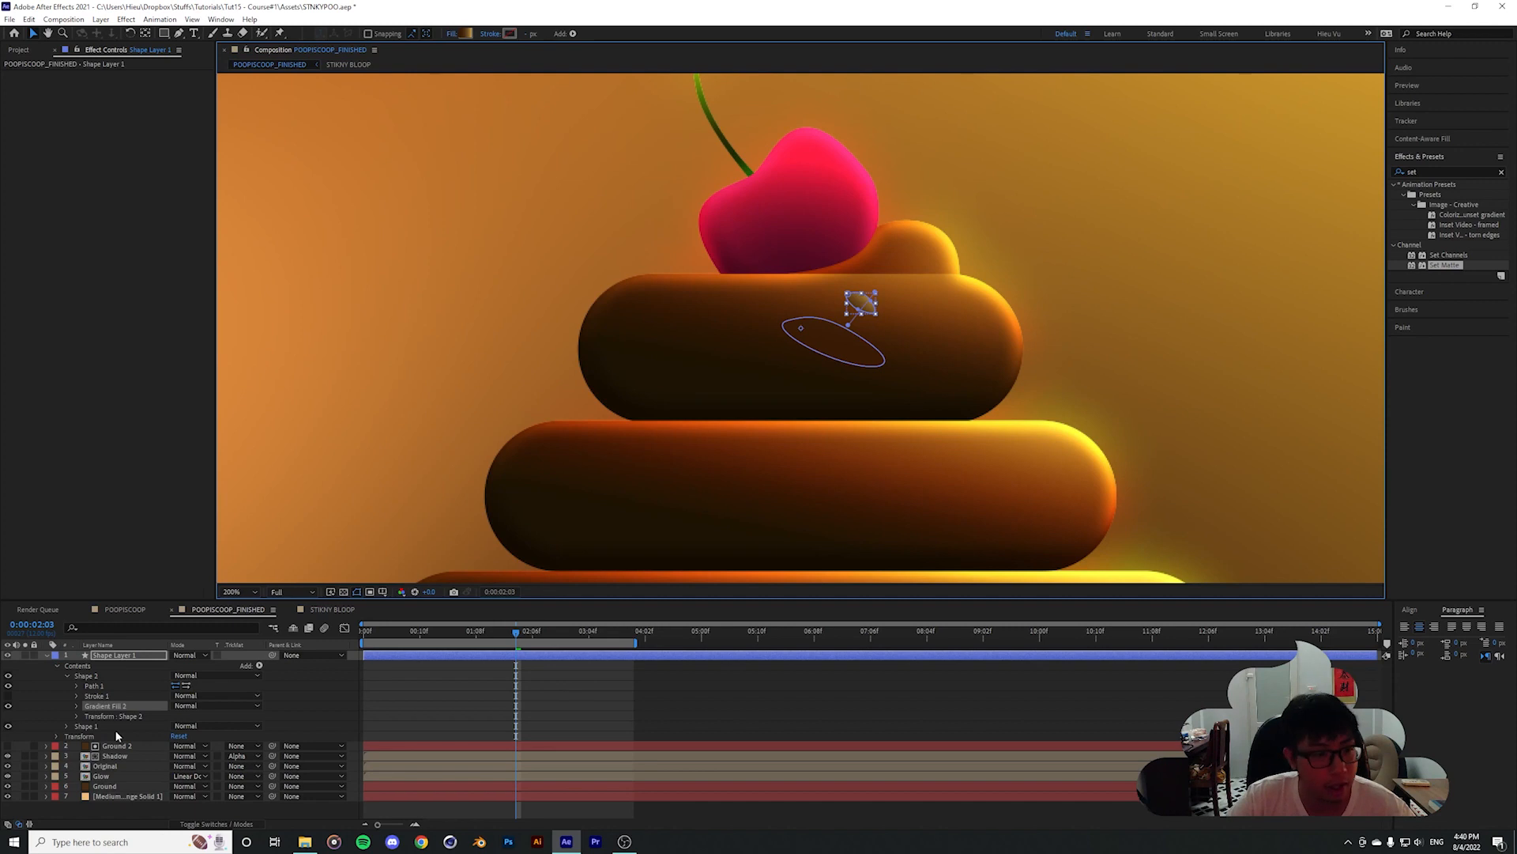
click(67, 675)
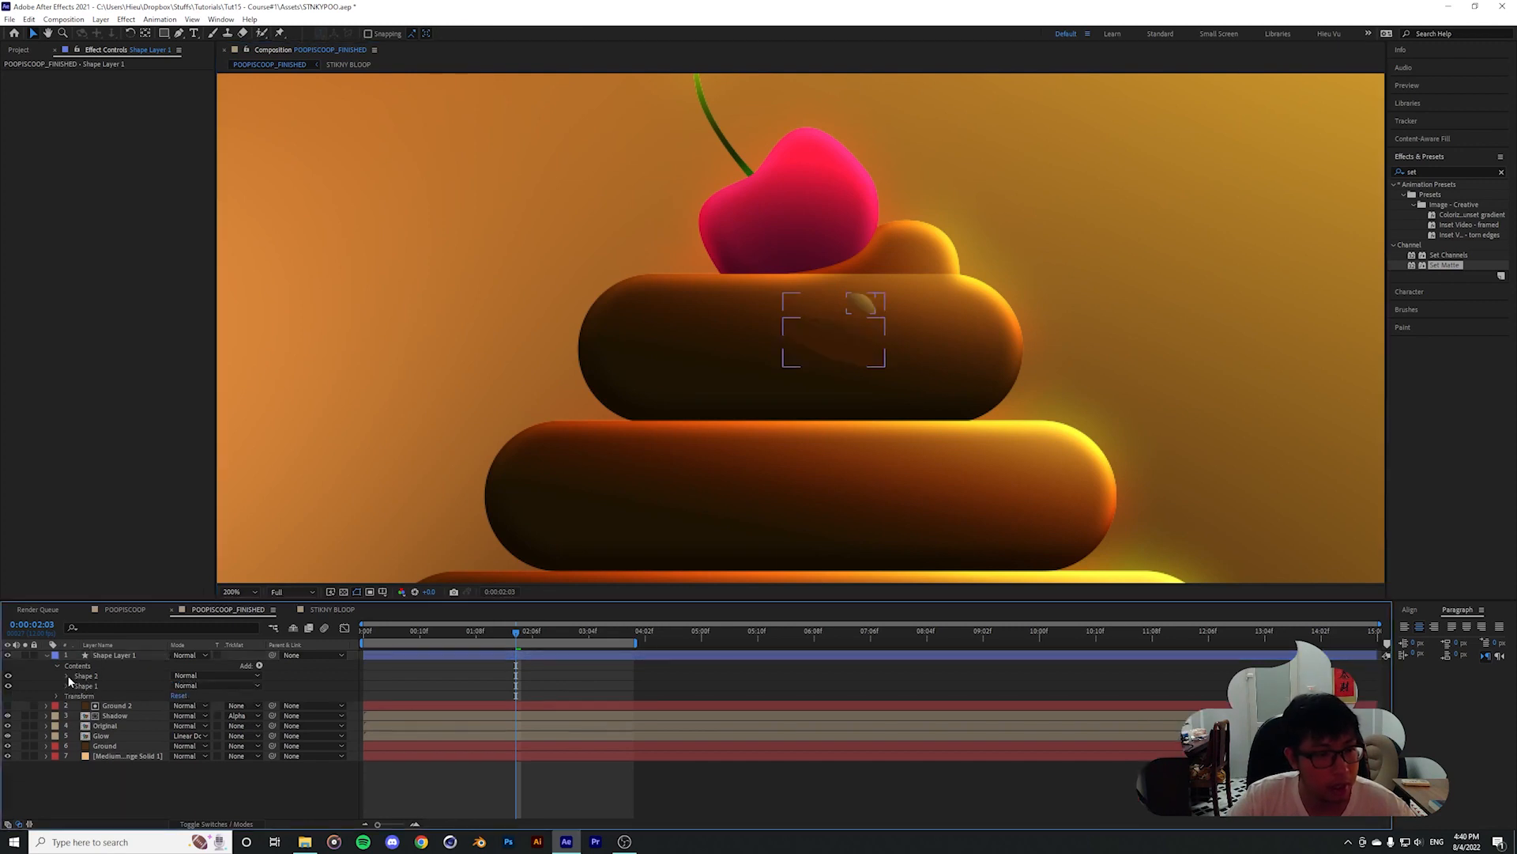
Position the larger leaf shape's gradient fill handles so the gradient runs diagonally across it from lower left to upper right
click(67, 686)
click(105, 715)
drag(915, 285, 866, 317)
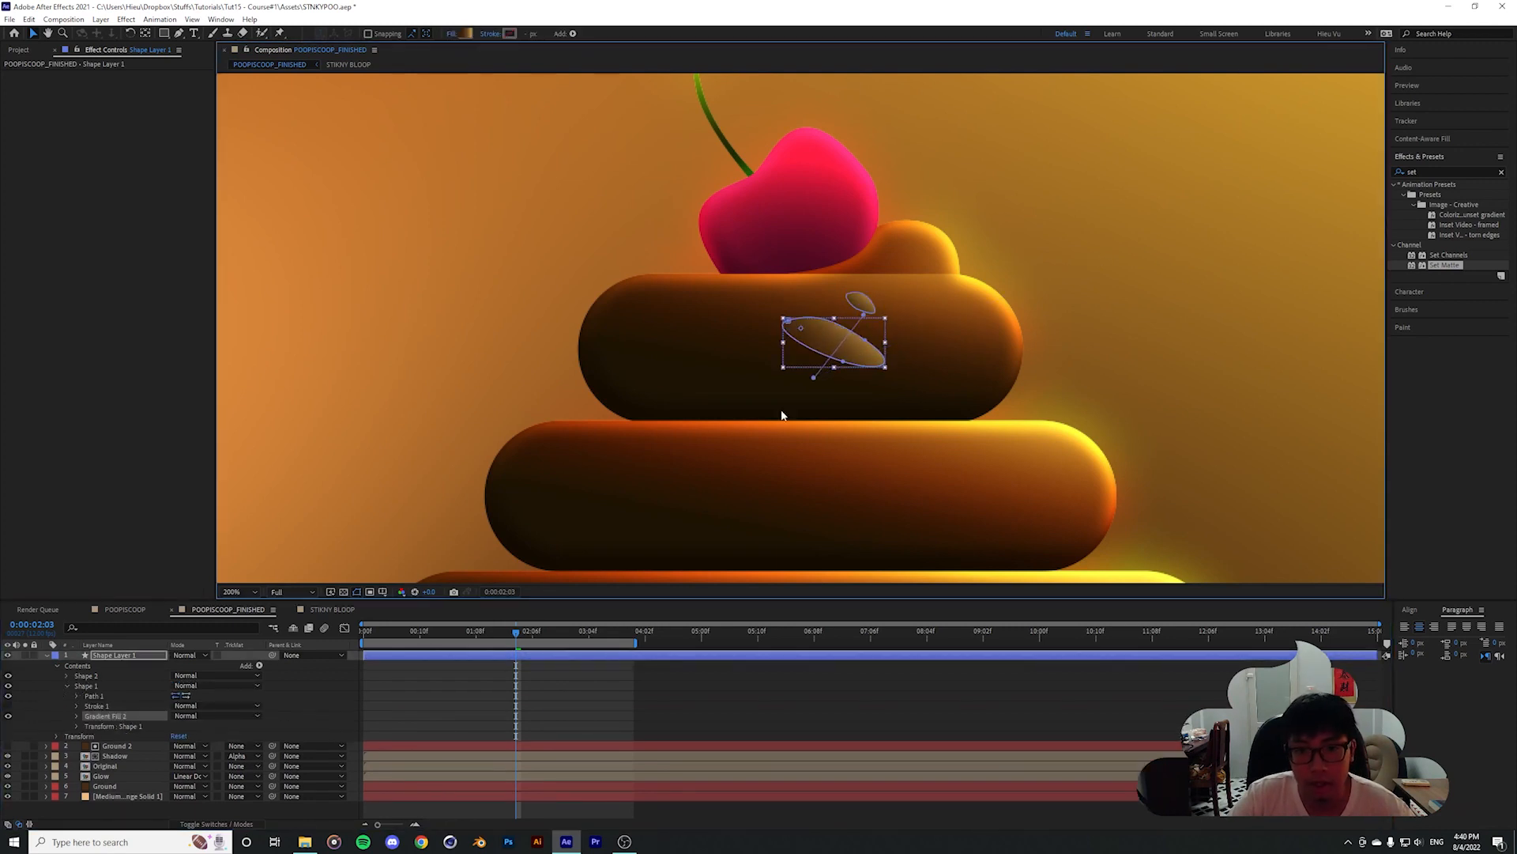
click(363, 668)
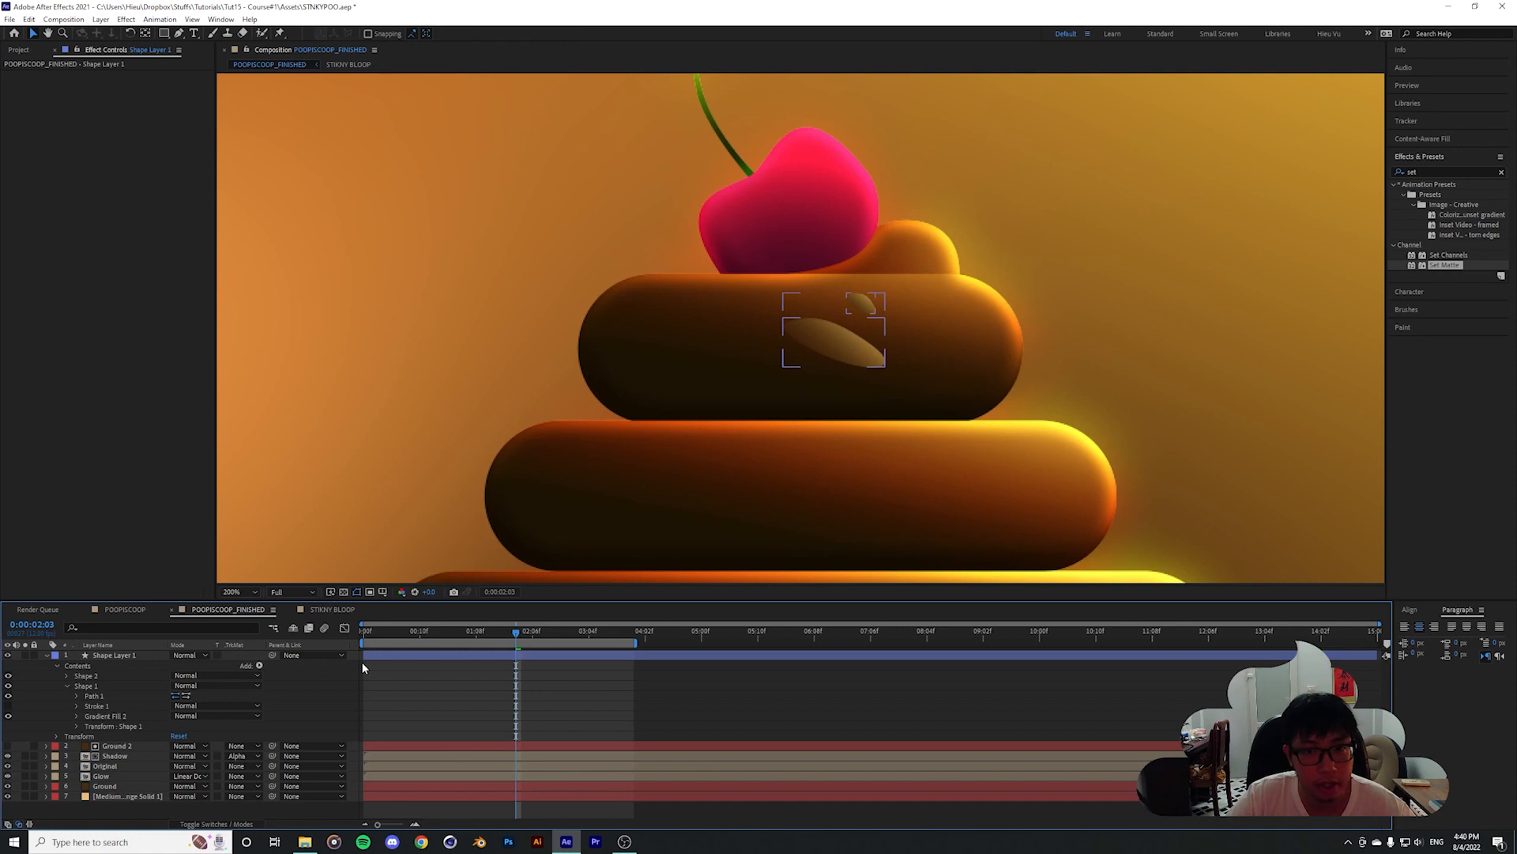
click(46, 655)
Copy the layer styles of SLOOPYPOOP 4 in the STIKNY BLOOP composition
click(332, 609)
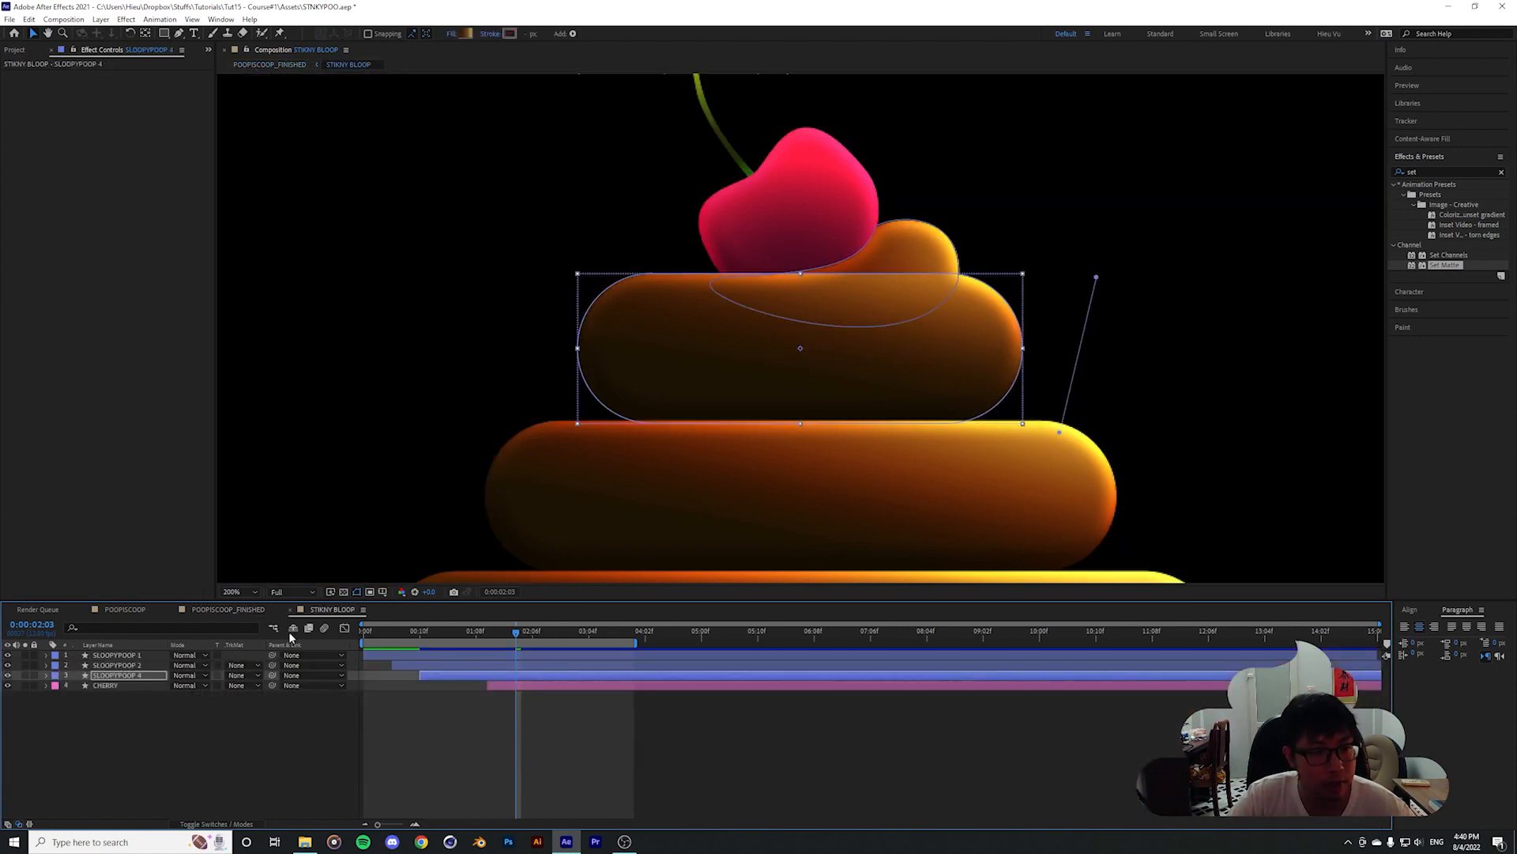
click(46, 676)
click(82, 767)
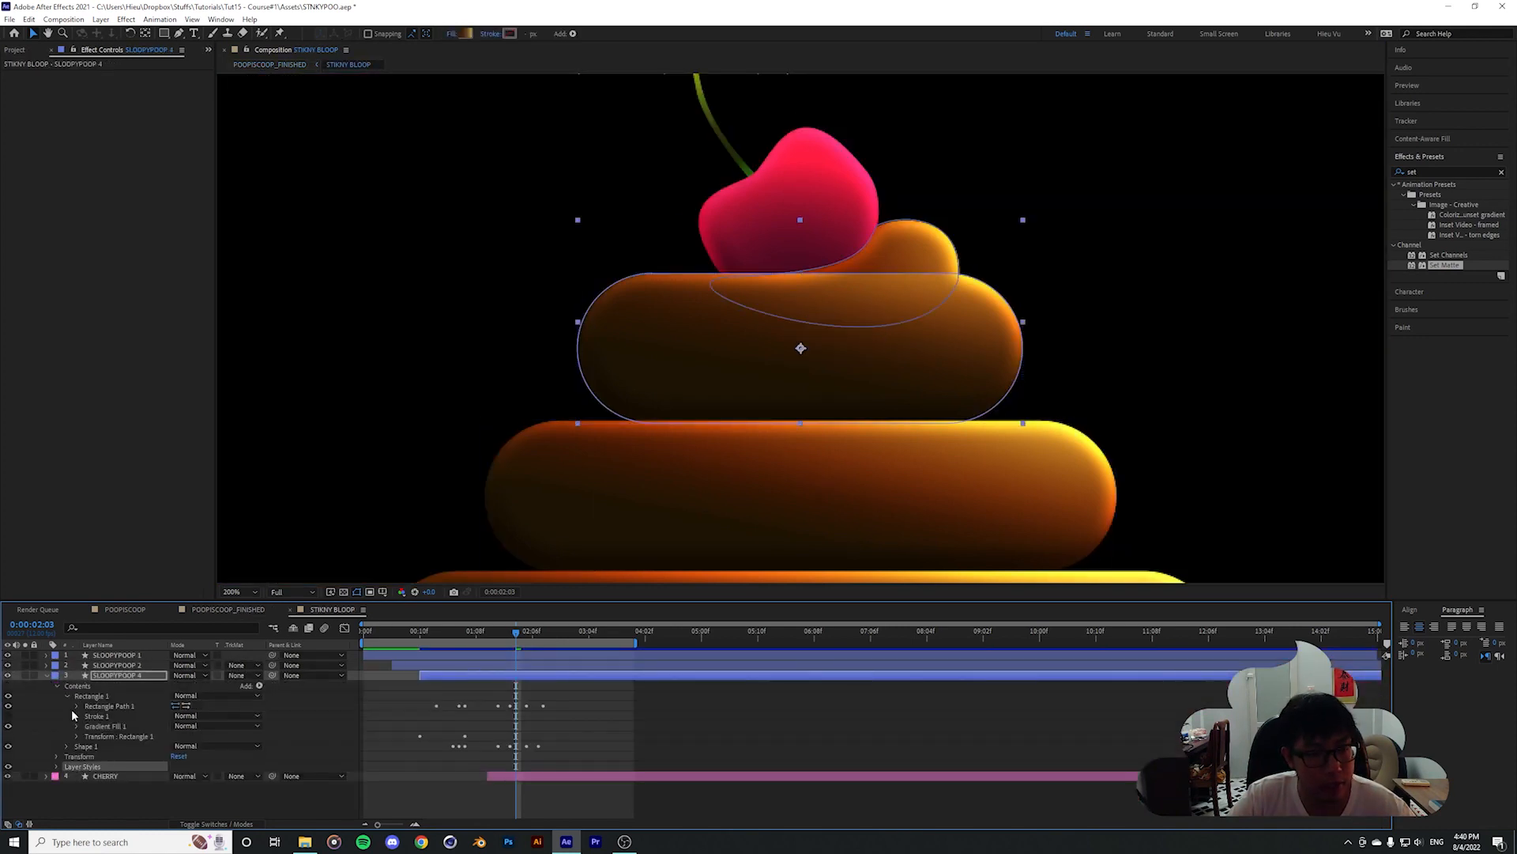
click(46, 676)
key(comma)
click(617, 708)
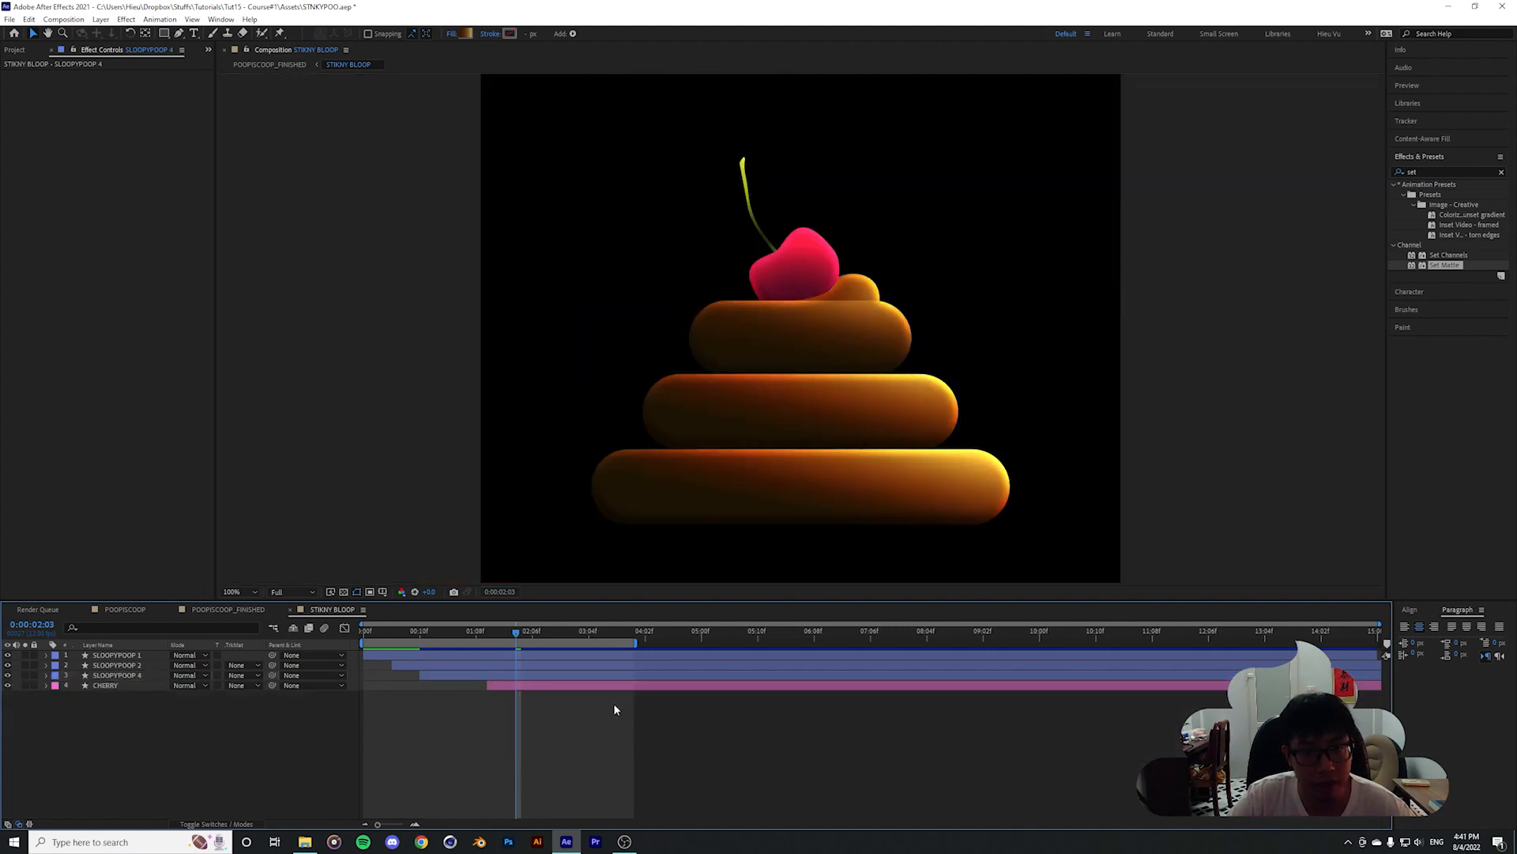
Paste the copied layer styles onto Shape Layer 1 in POOPISCOOP_FINISHED
mouse_move(508, 637)
mouse_down()
mouse_move(363, 632)
mouse_move(588, 633)
mouse_move(494, 632)
mouse_up()
click(210, 610)
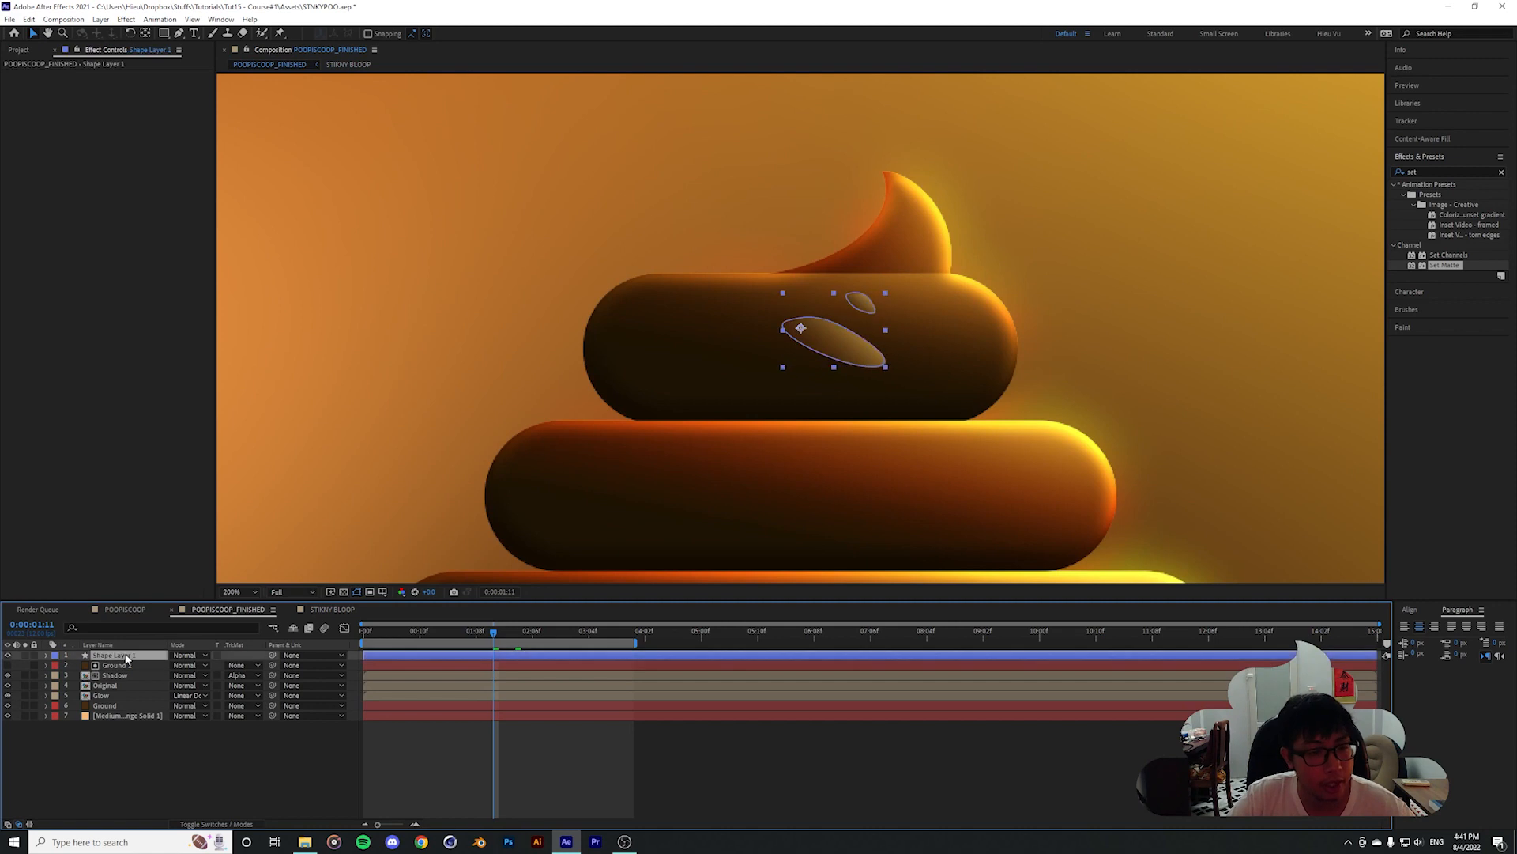
click(684, 743)
key(comma)
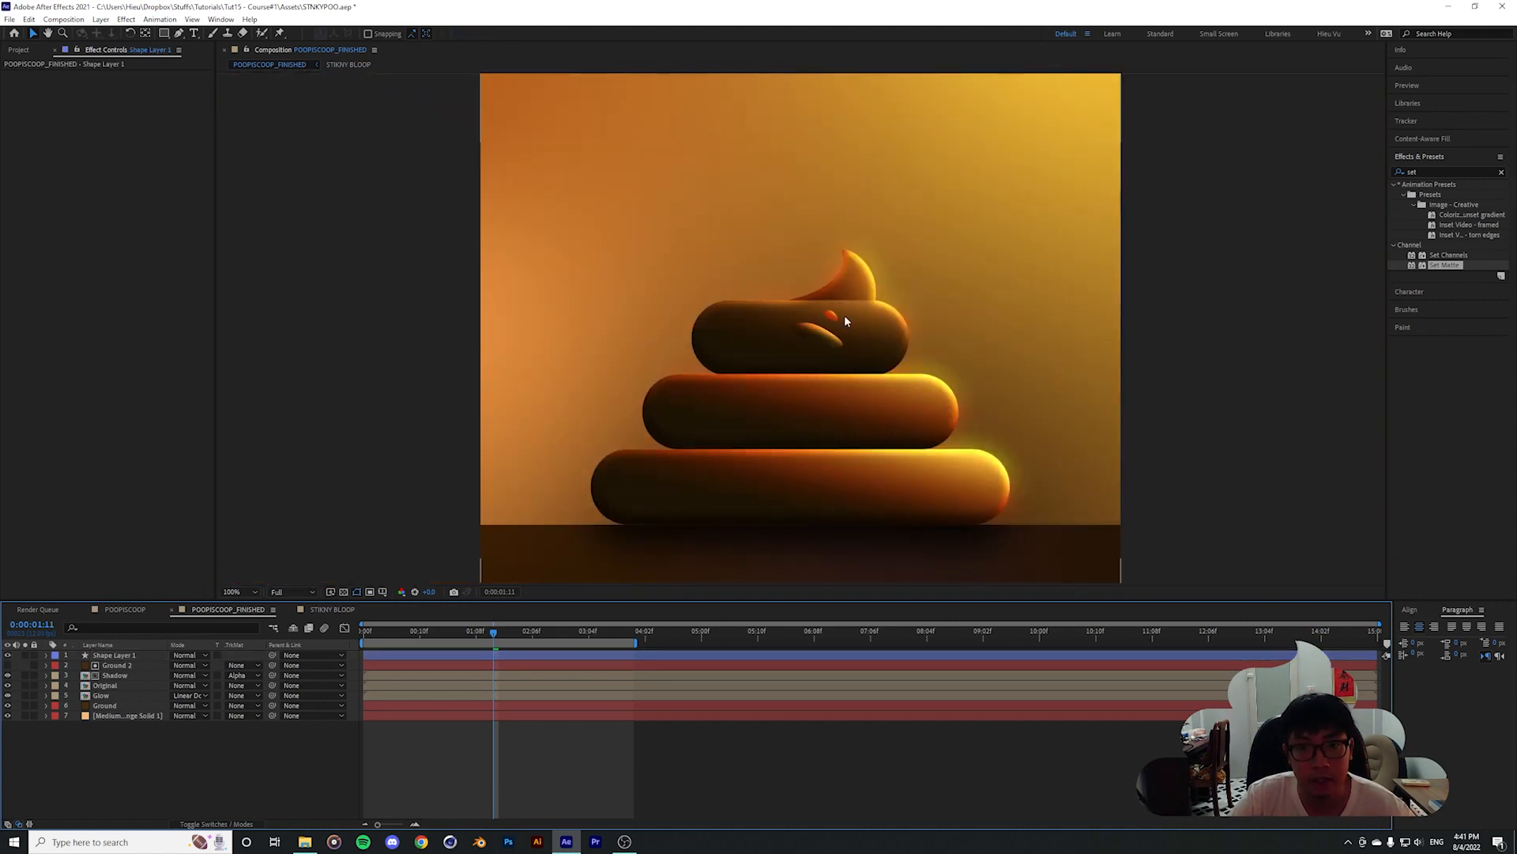
Move the two leaf shapes off the top tier to the open background just right of the swirl's tip
click(825, 341)
mouse_move(825, 344)
mouse_down()
mouse_move(922, 308)
mouse_move(650, 445)
mouse_move(657, 382)
mouse_up()
key(period)
key(h)
key(comma)
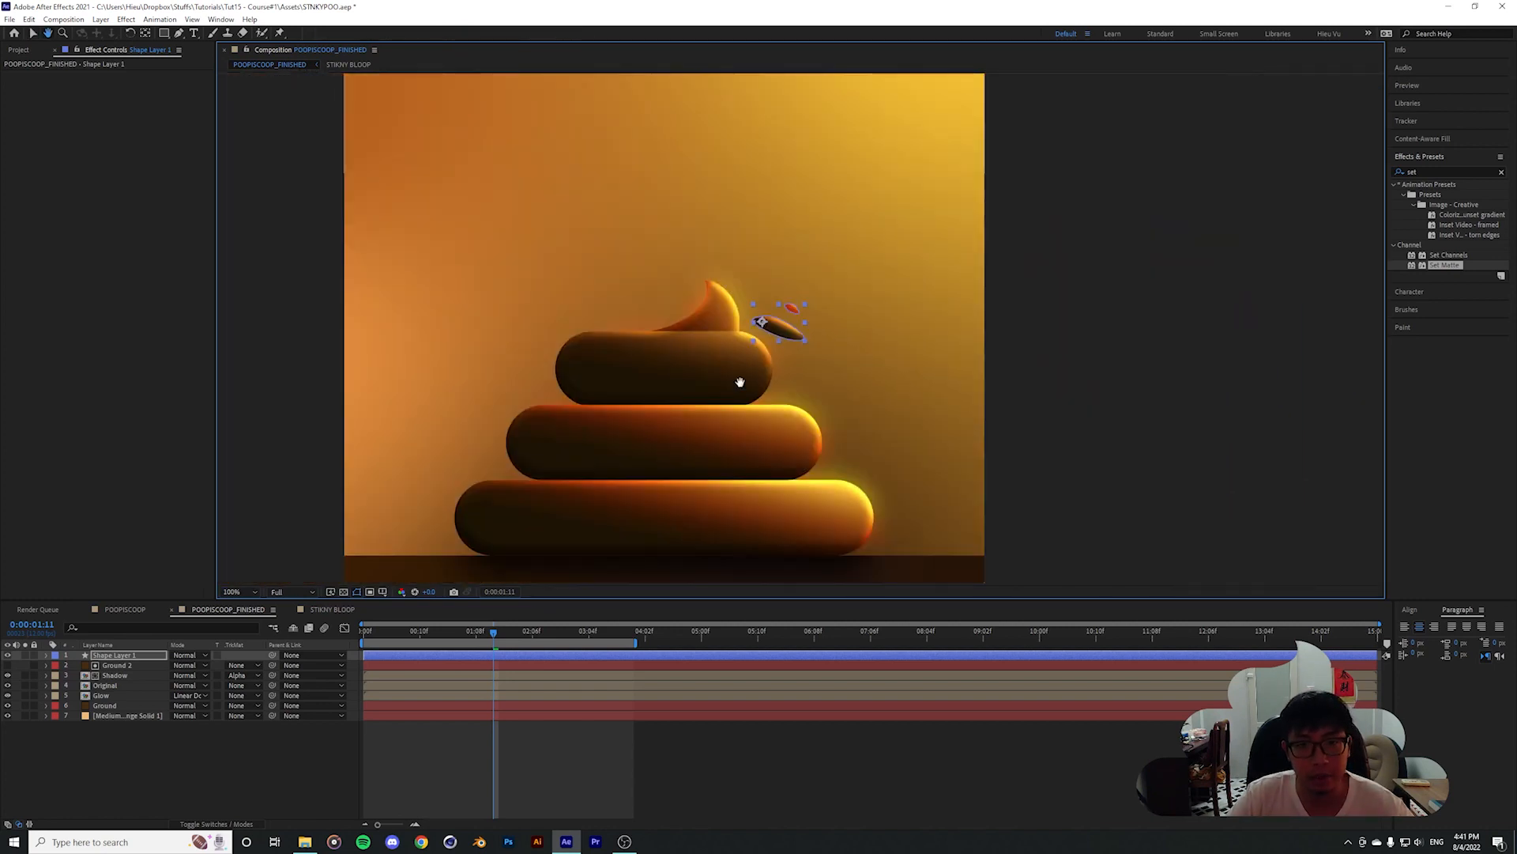
key(v)
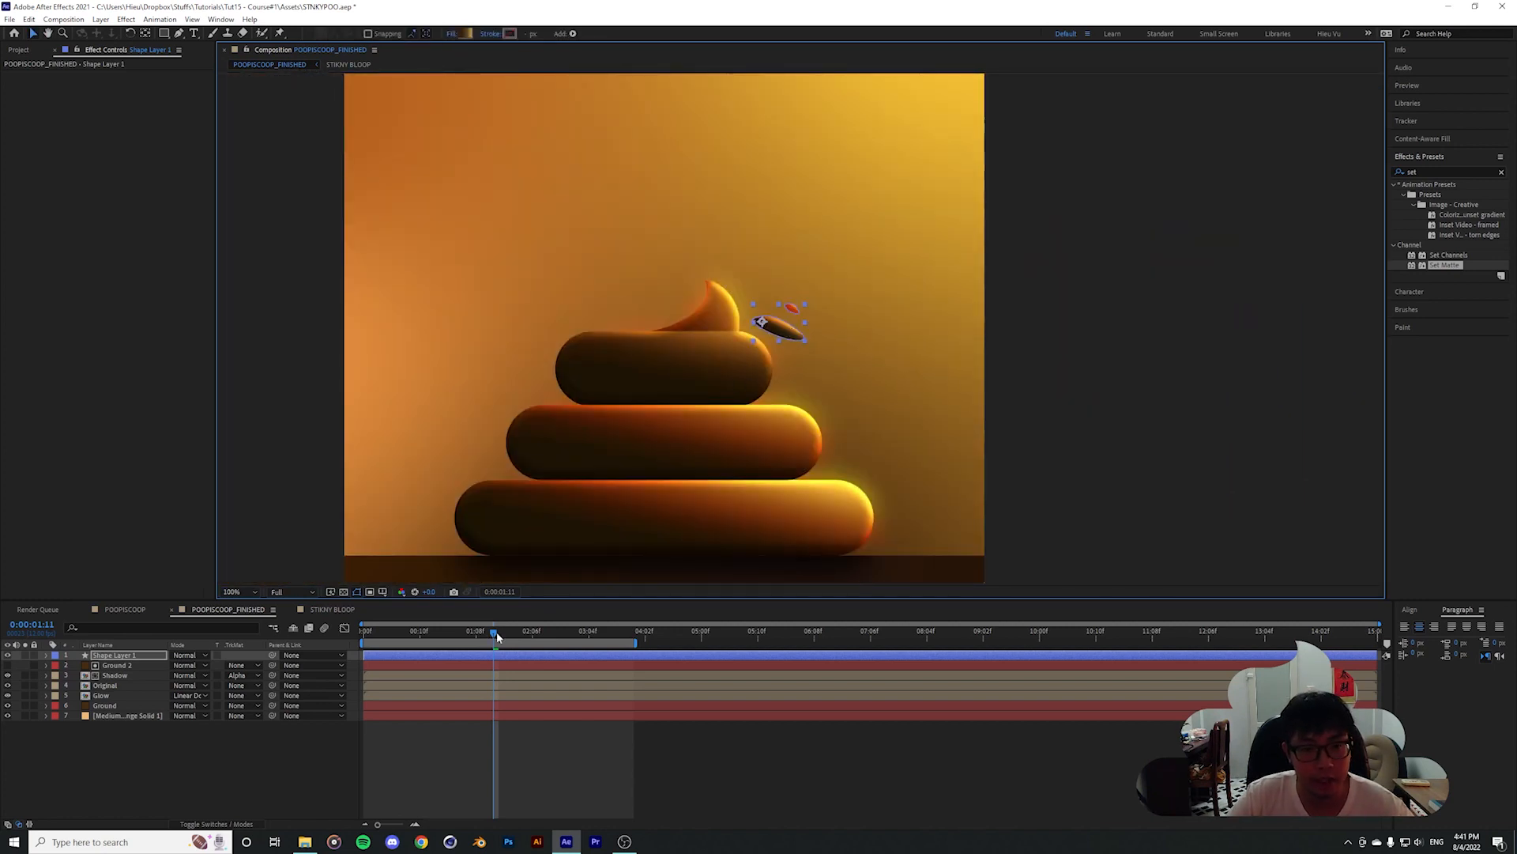
Trim Shape Layer 1 to start at 0:00:02:03 and add starting Position and Rotation keyframes there
drag(497, 631, 501, 630)
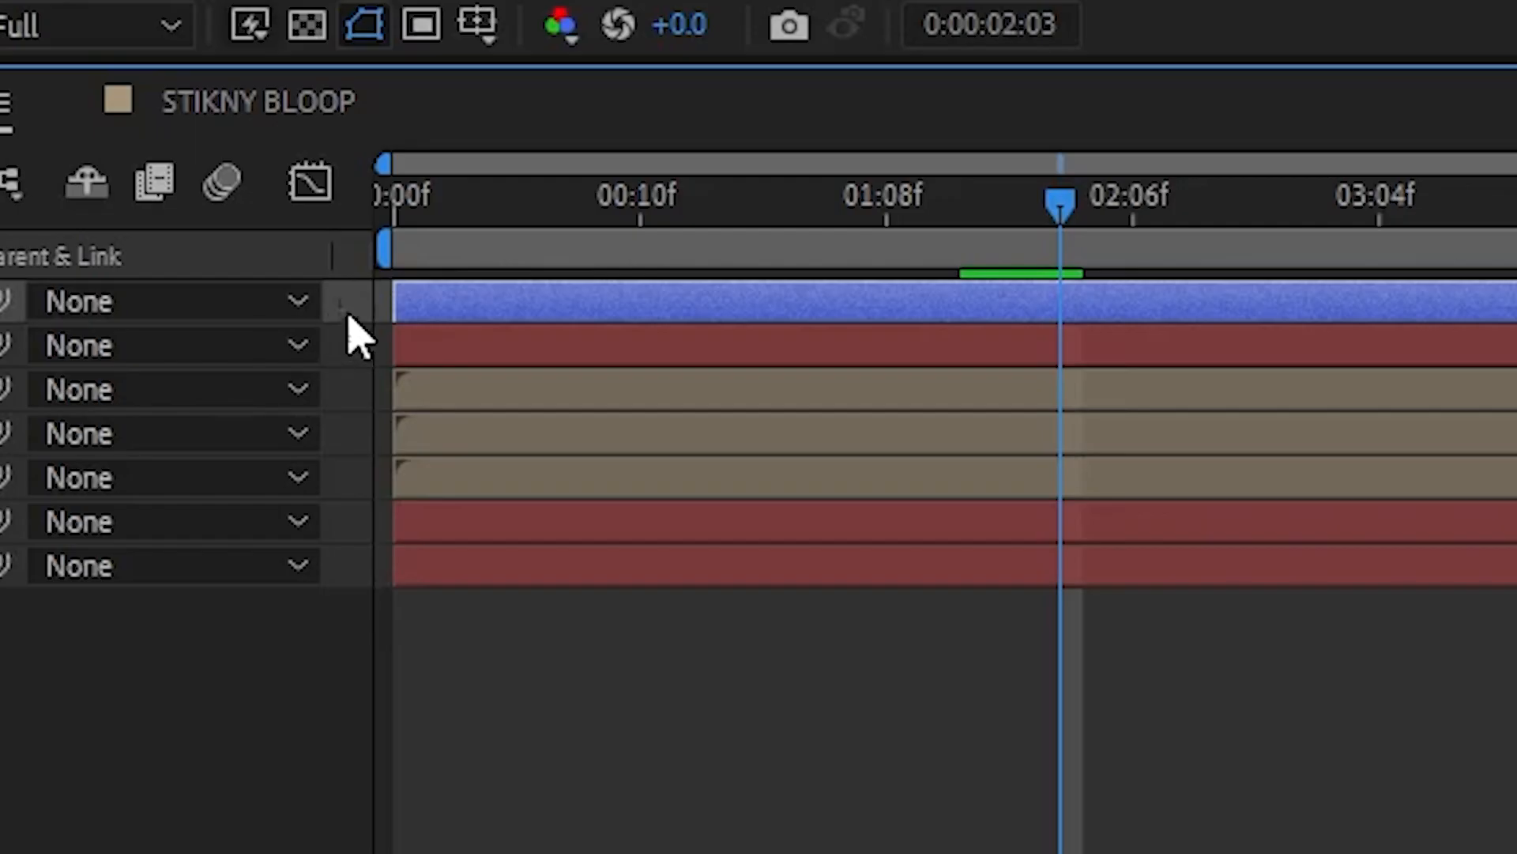
drag(392, 306, 1060, 324)
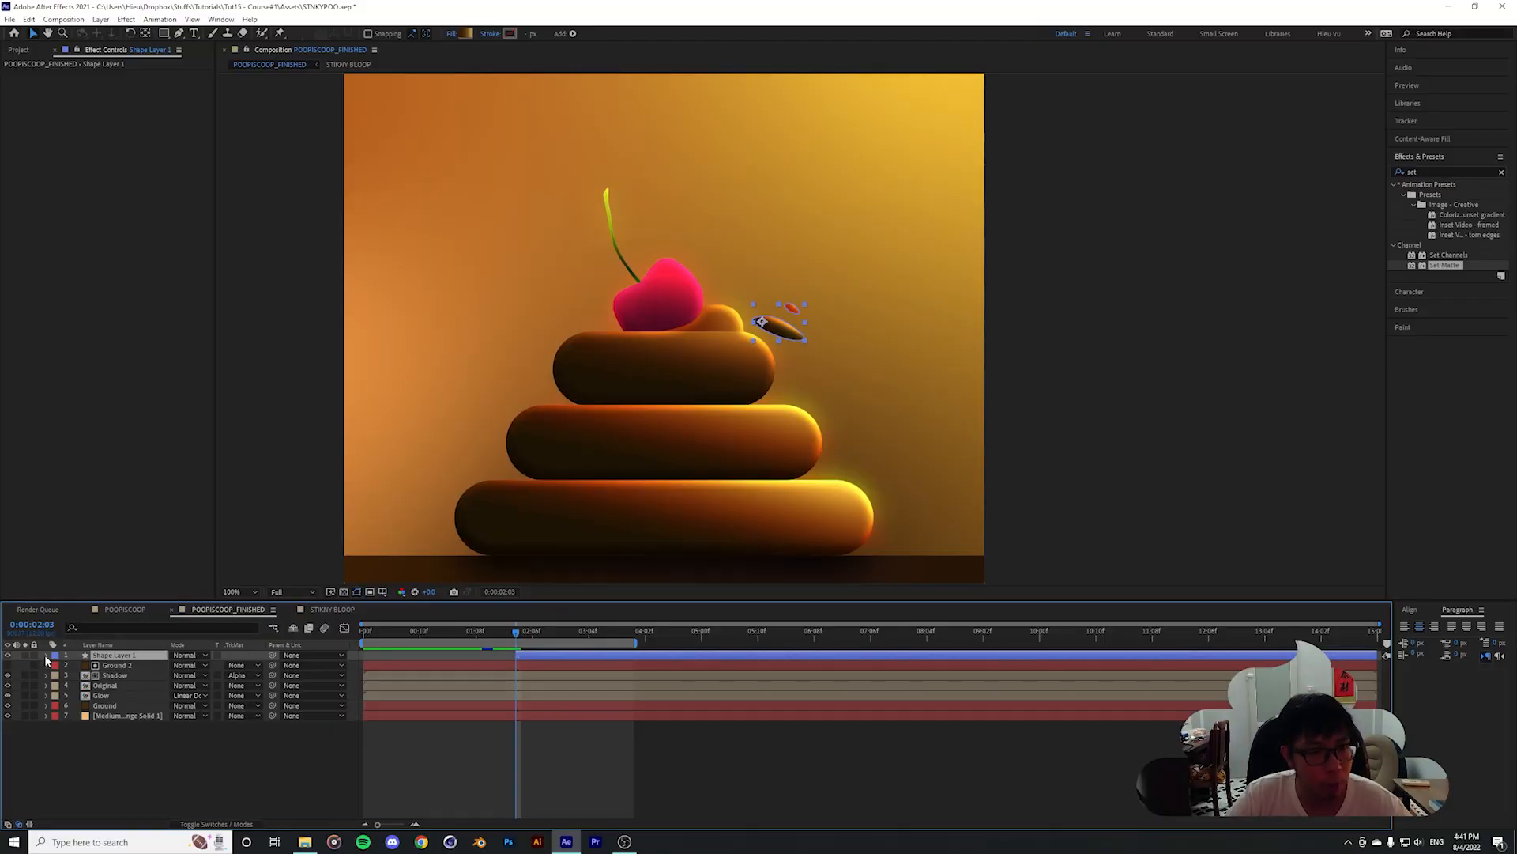
click(45, 656)
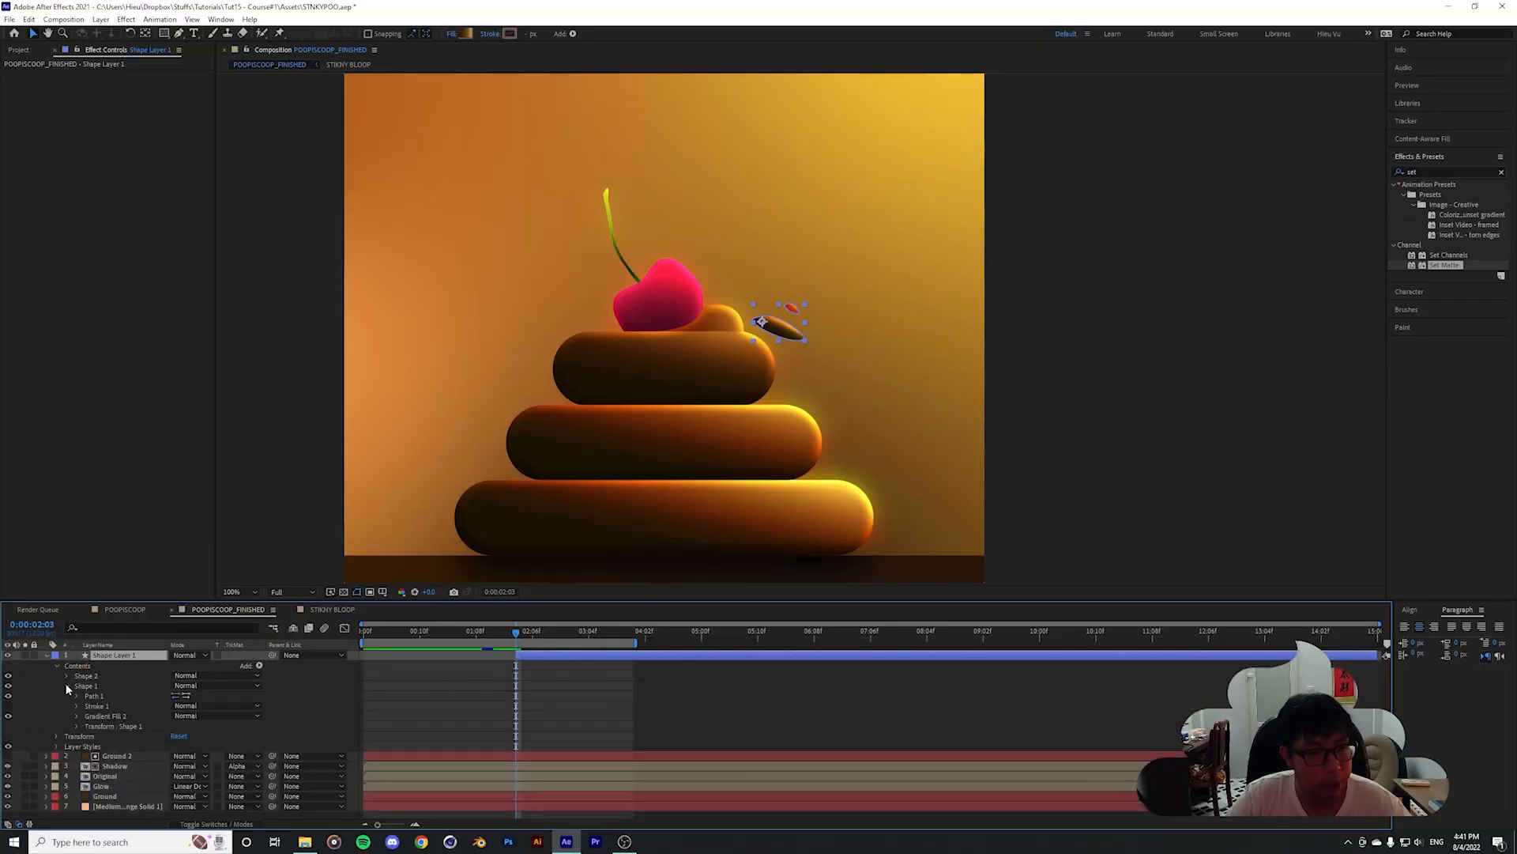
click(66, 686)
click(57, 695)
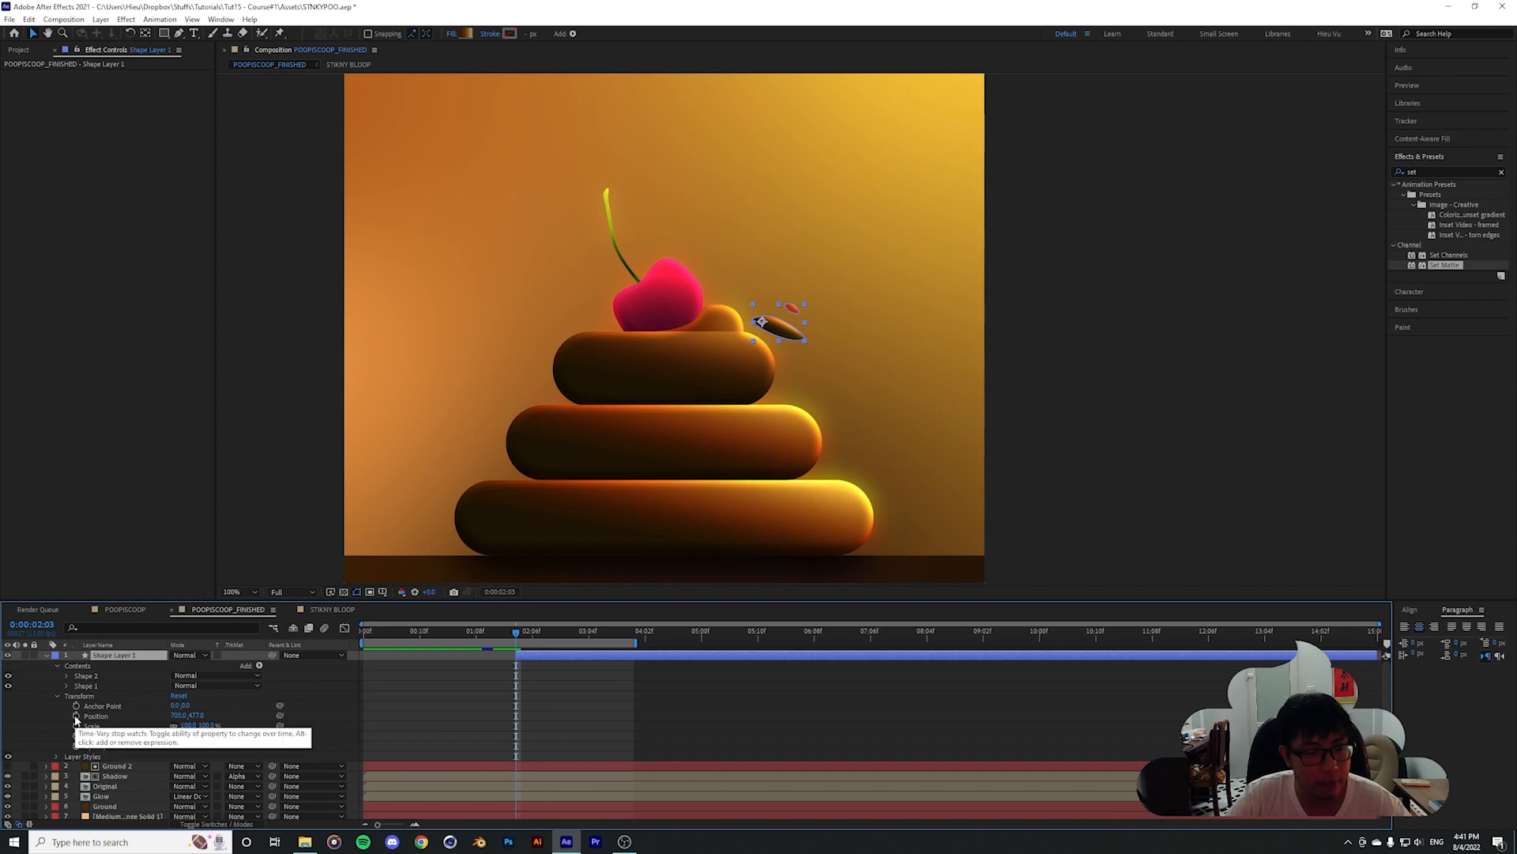
click(77, 716)
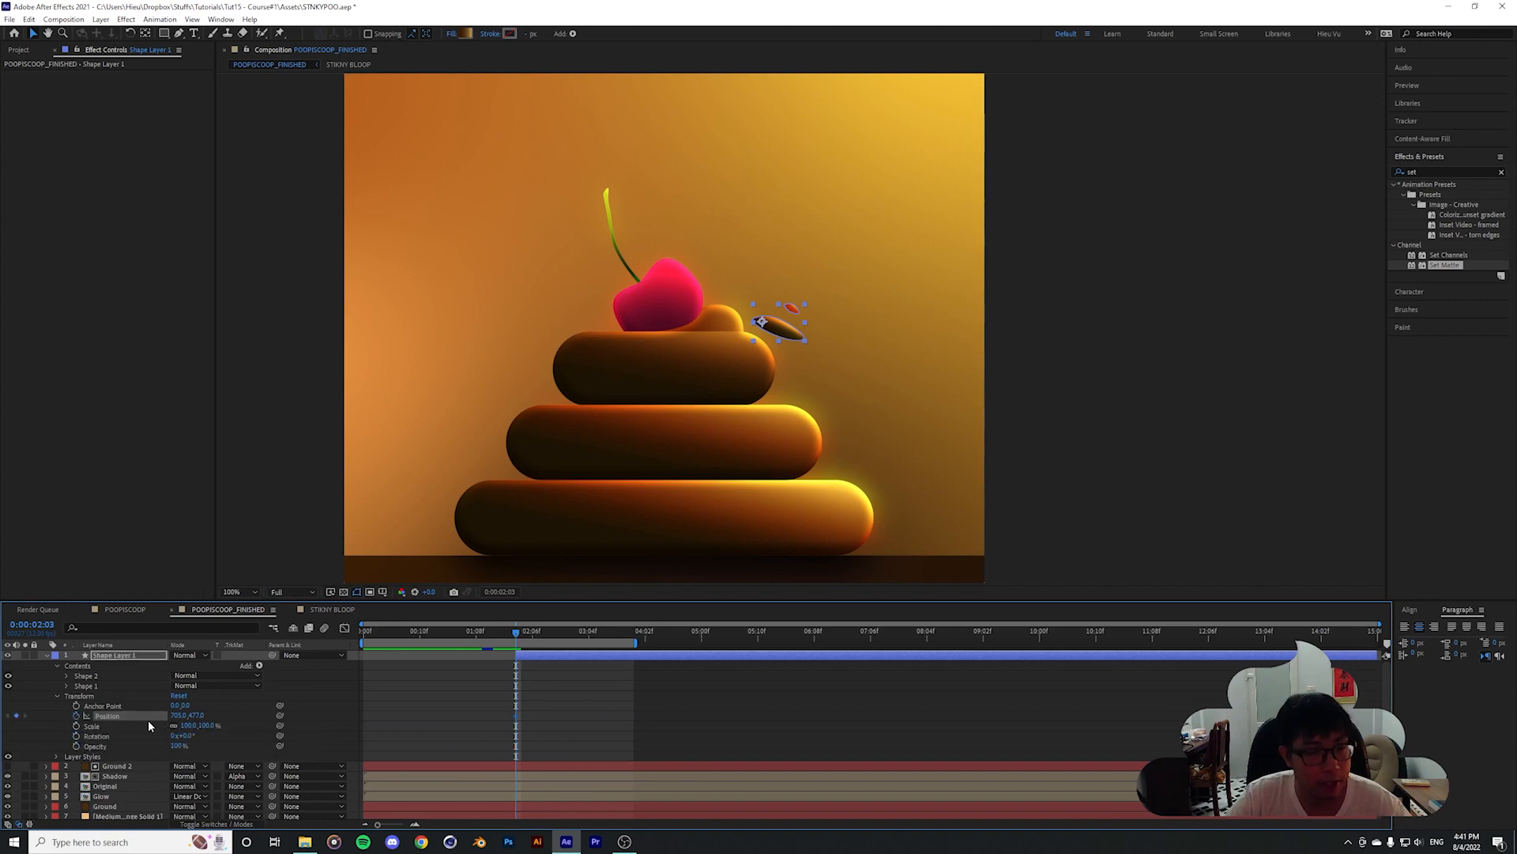
click(76, 736)
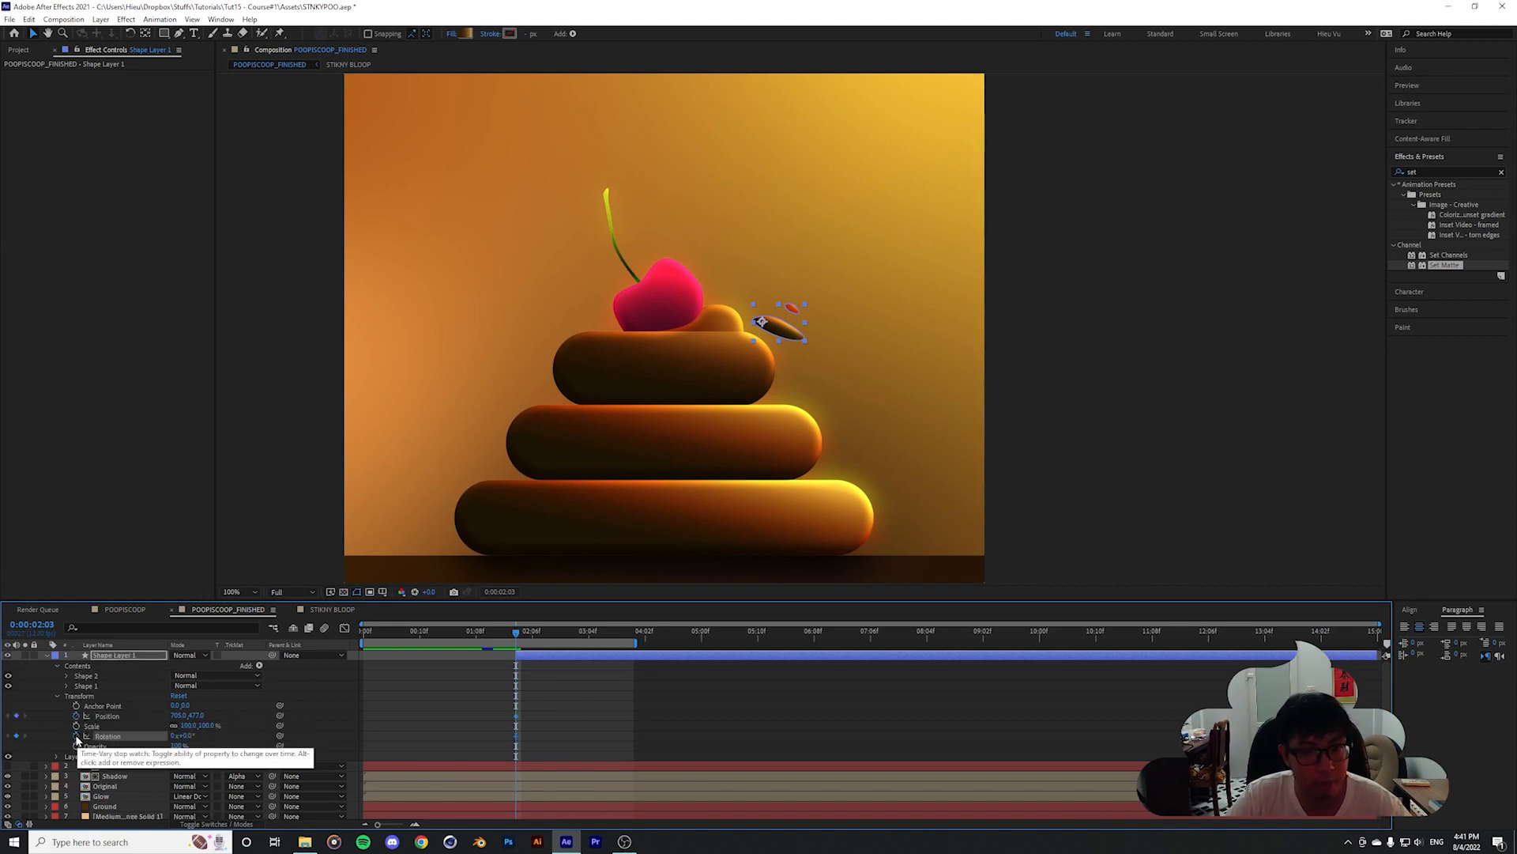
click(619, 684)
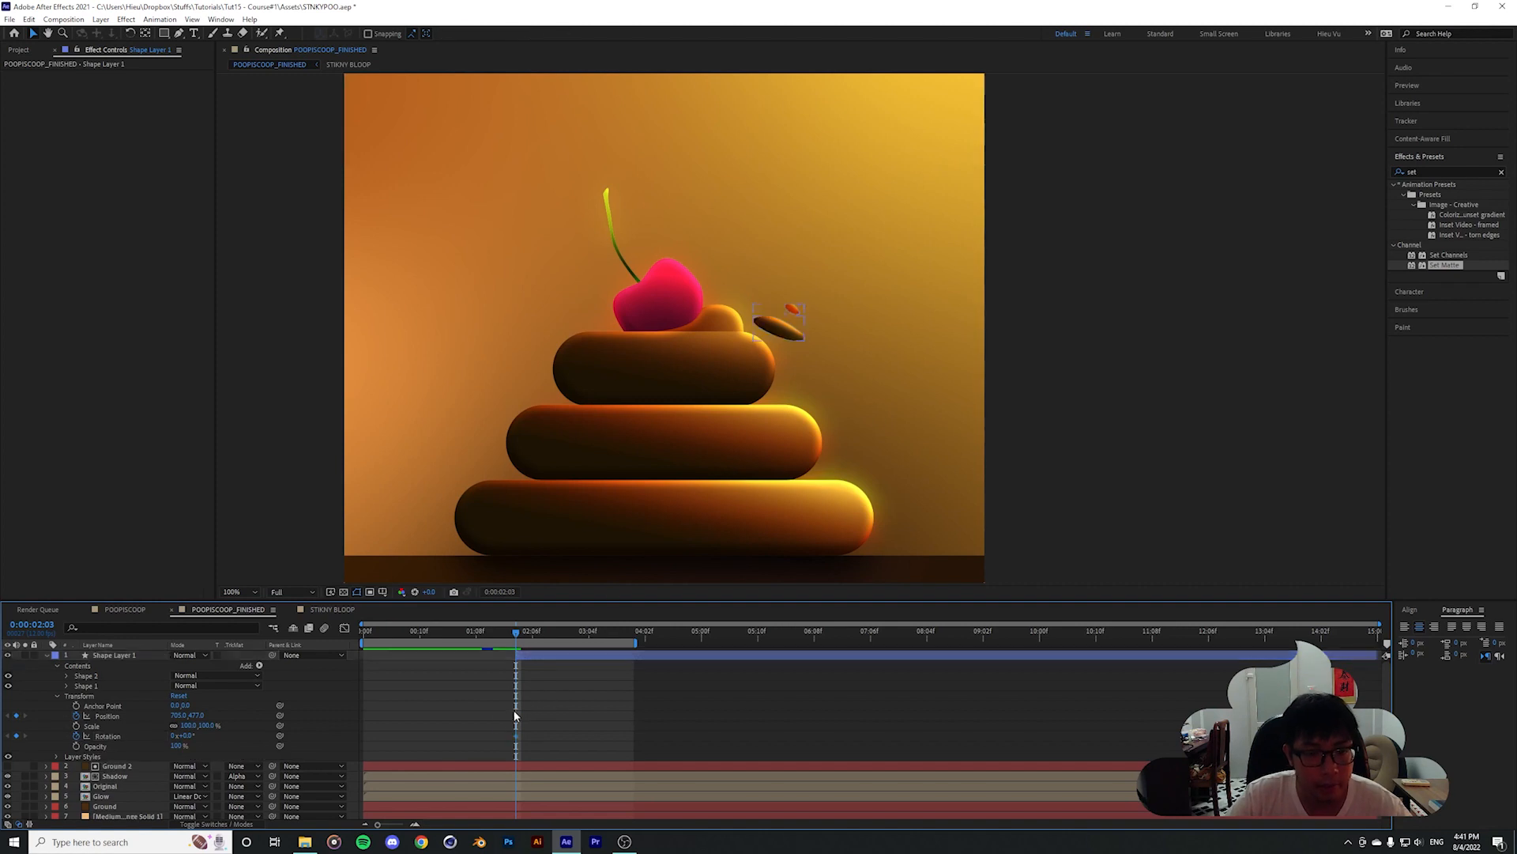
Shift the leaf shapes slightly left against the top tier's edge and set their starting rotation to -52°
click(784, 330)
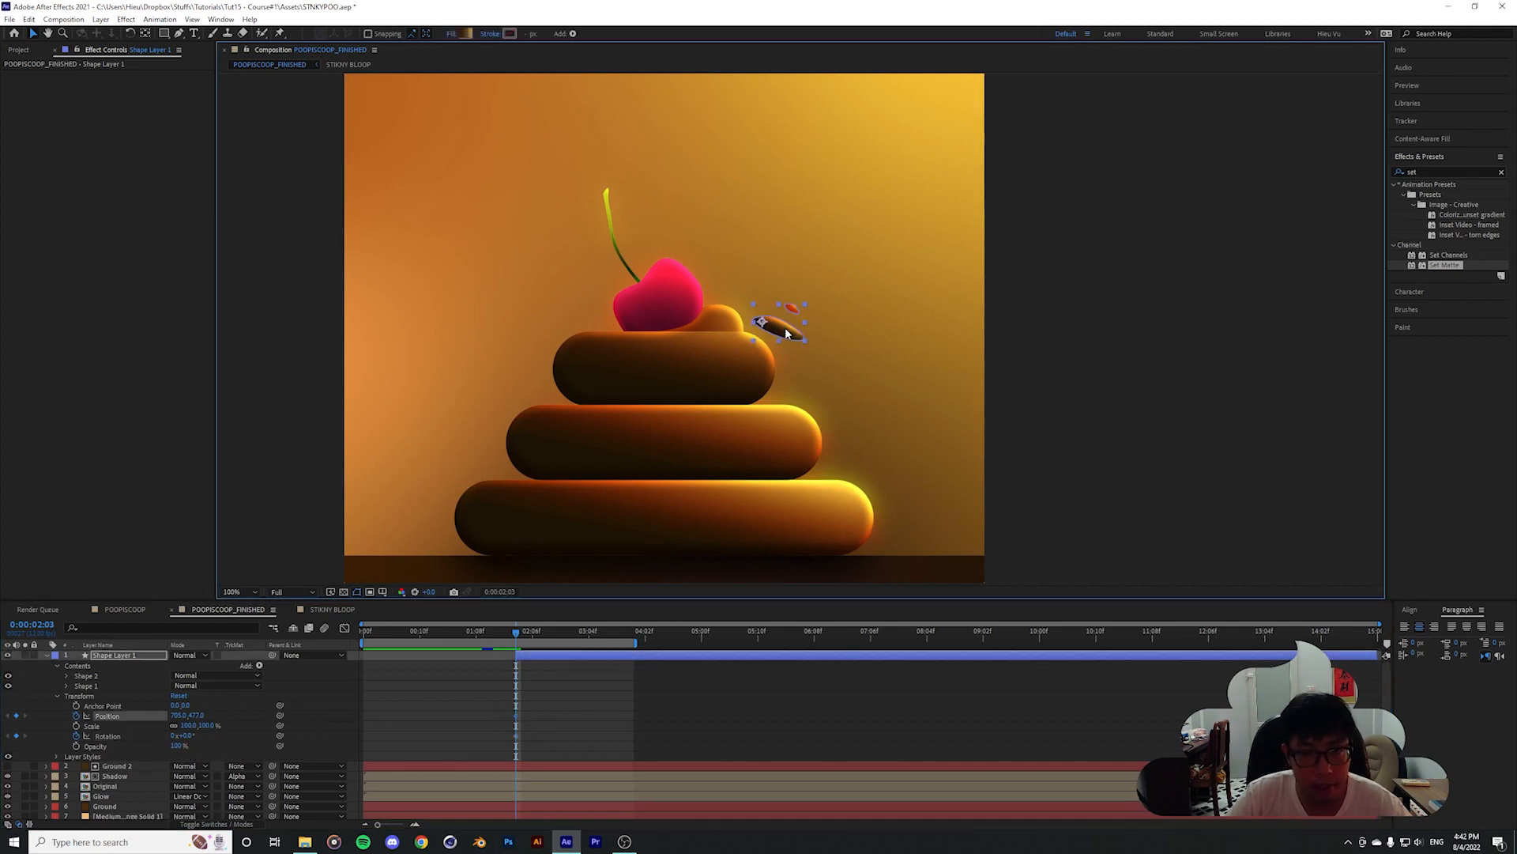
drag(785, 330, 769, 332)
click(181, 736)
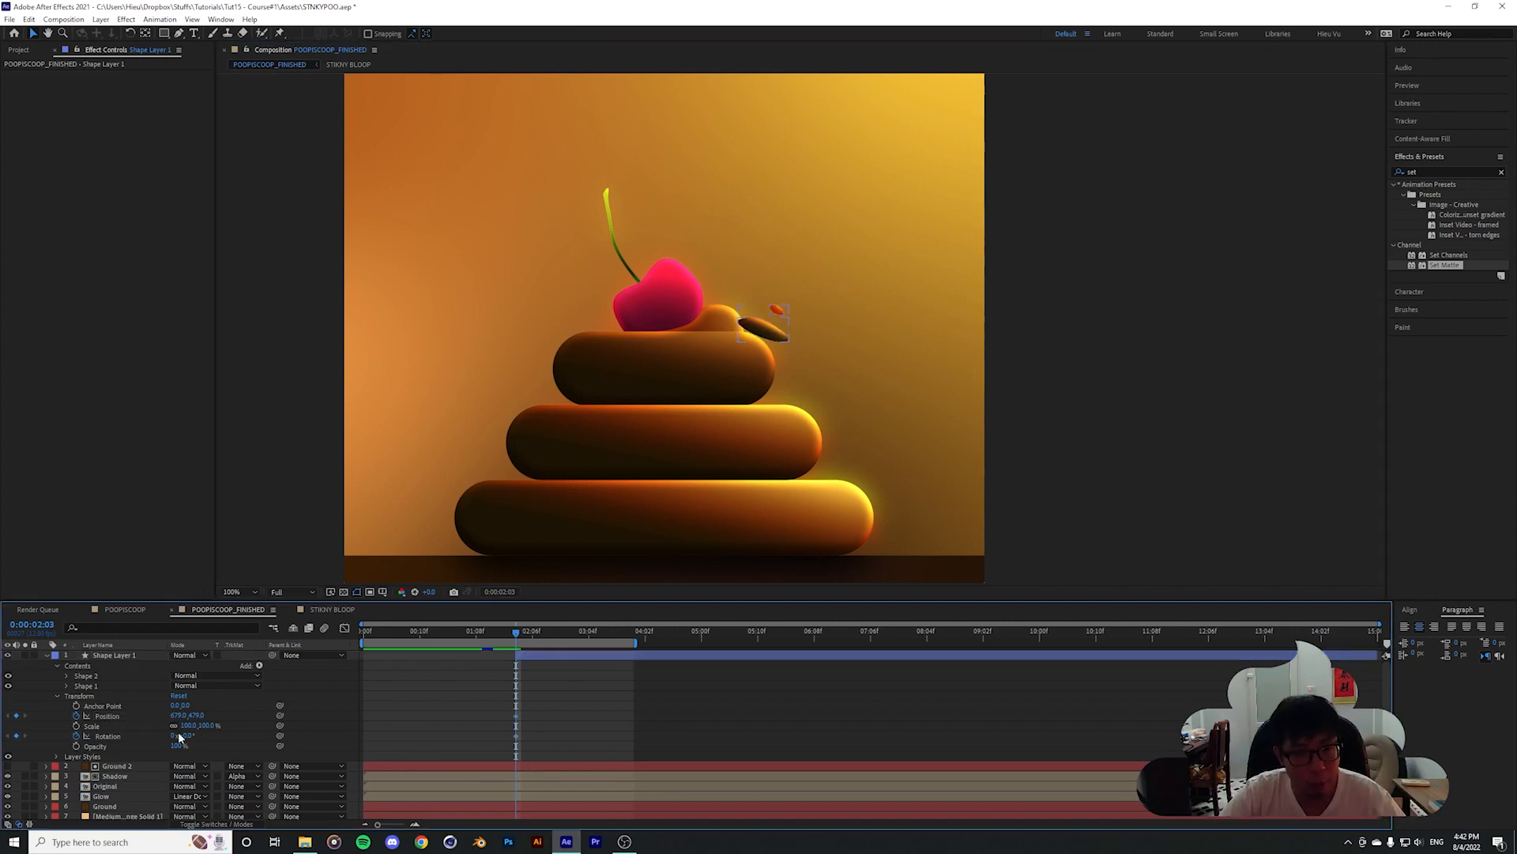
drag(181, 737, 156, 736)
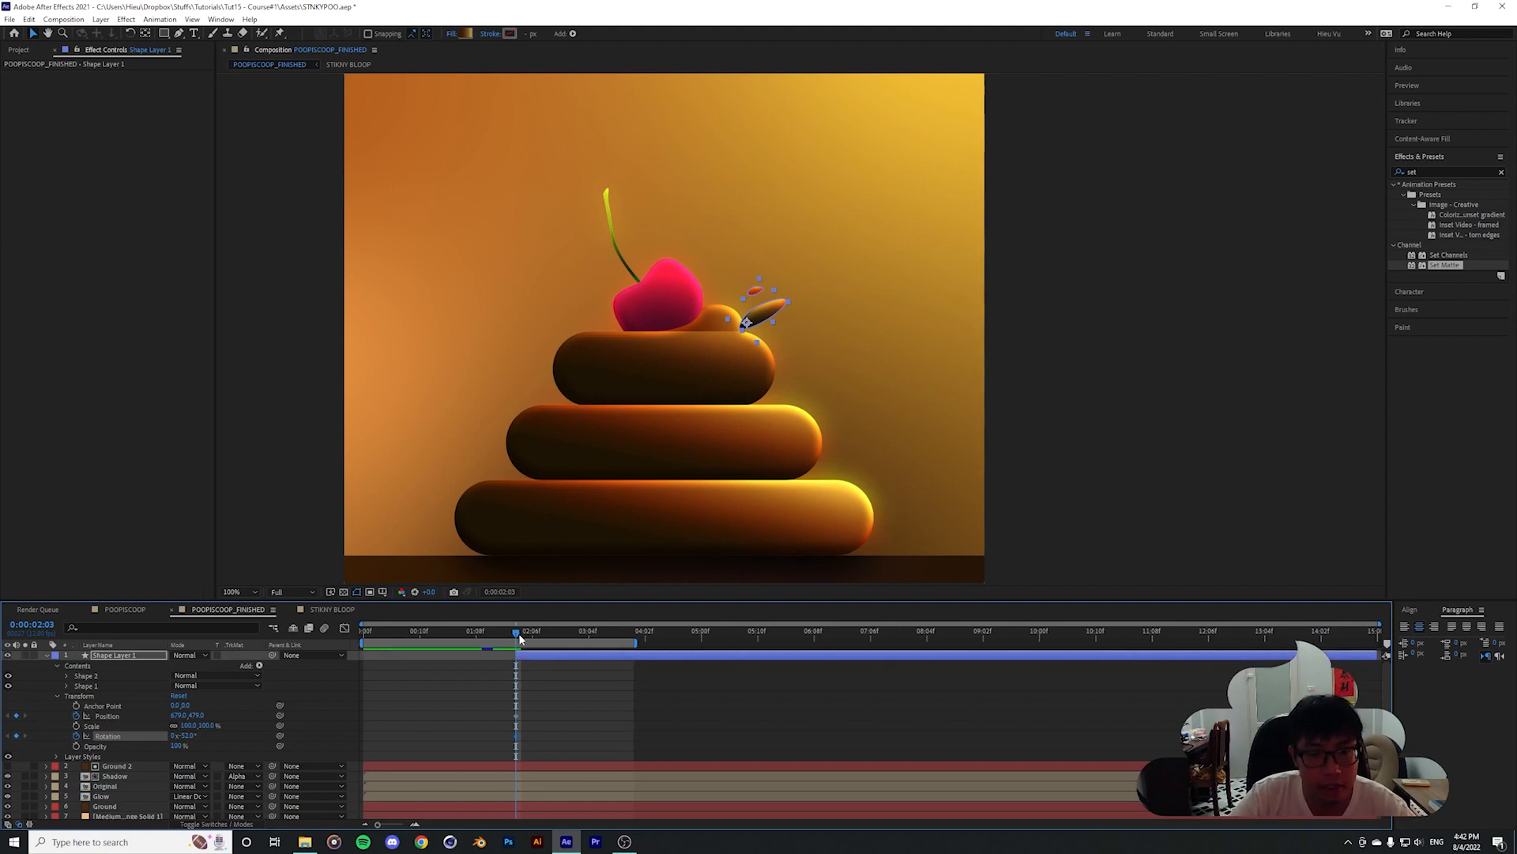
At 0:00:02:09, keyframe the leaf shapes past the canvas's lower right side with a rotation of 32°
drag(519, 638, 556, 646)
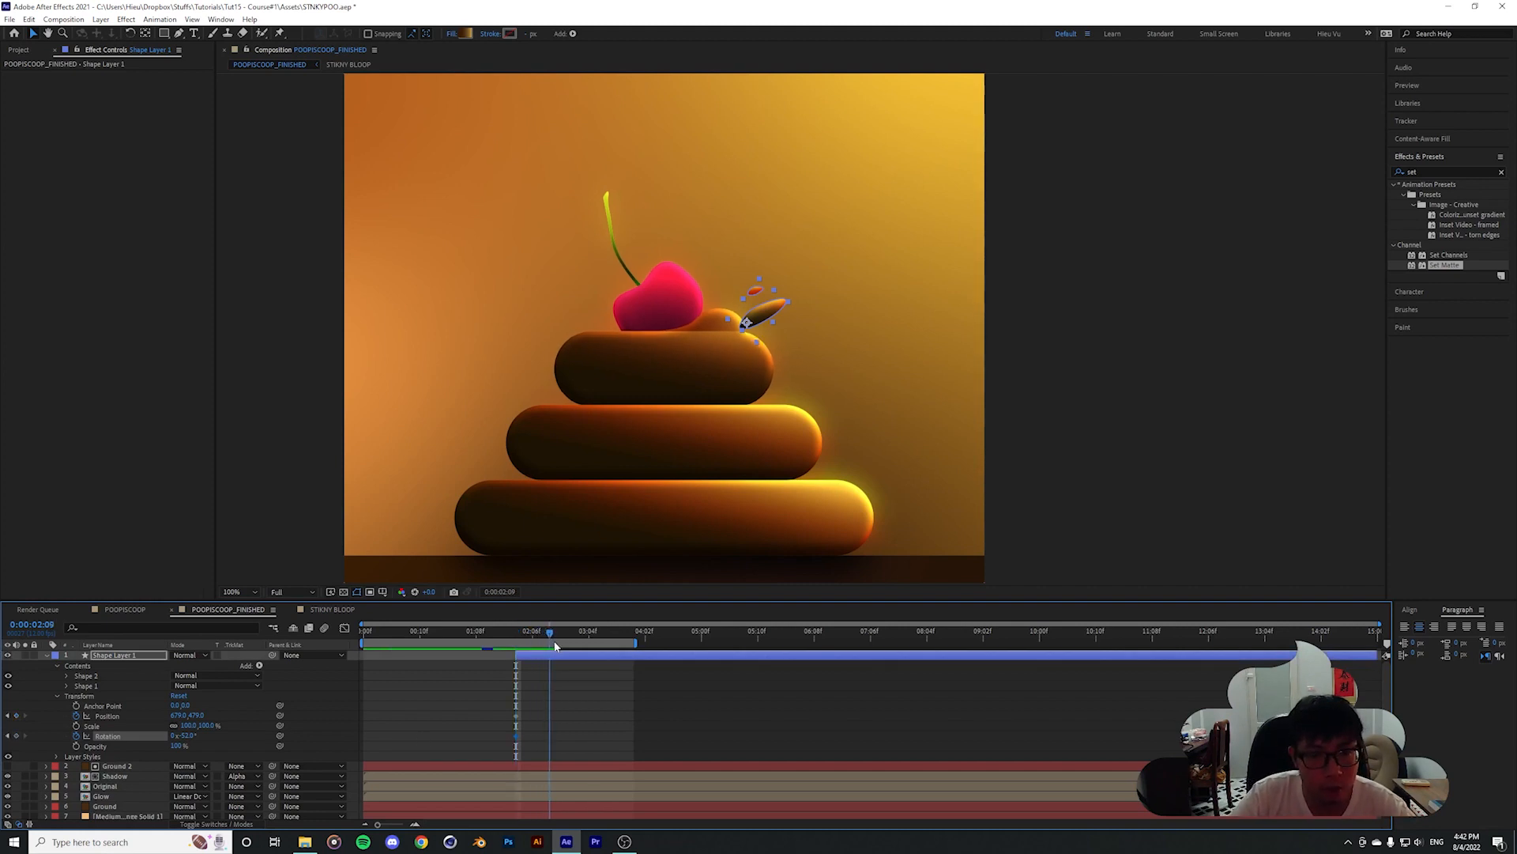
drag(757, 316, 1030, 443)
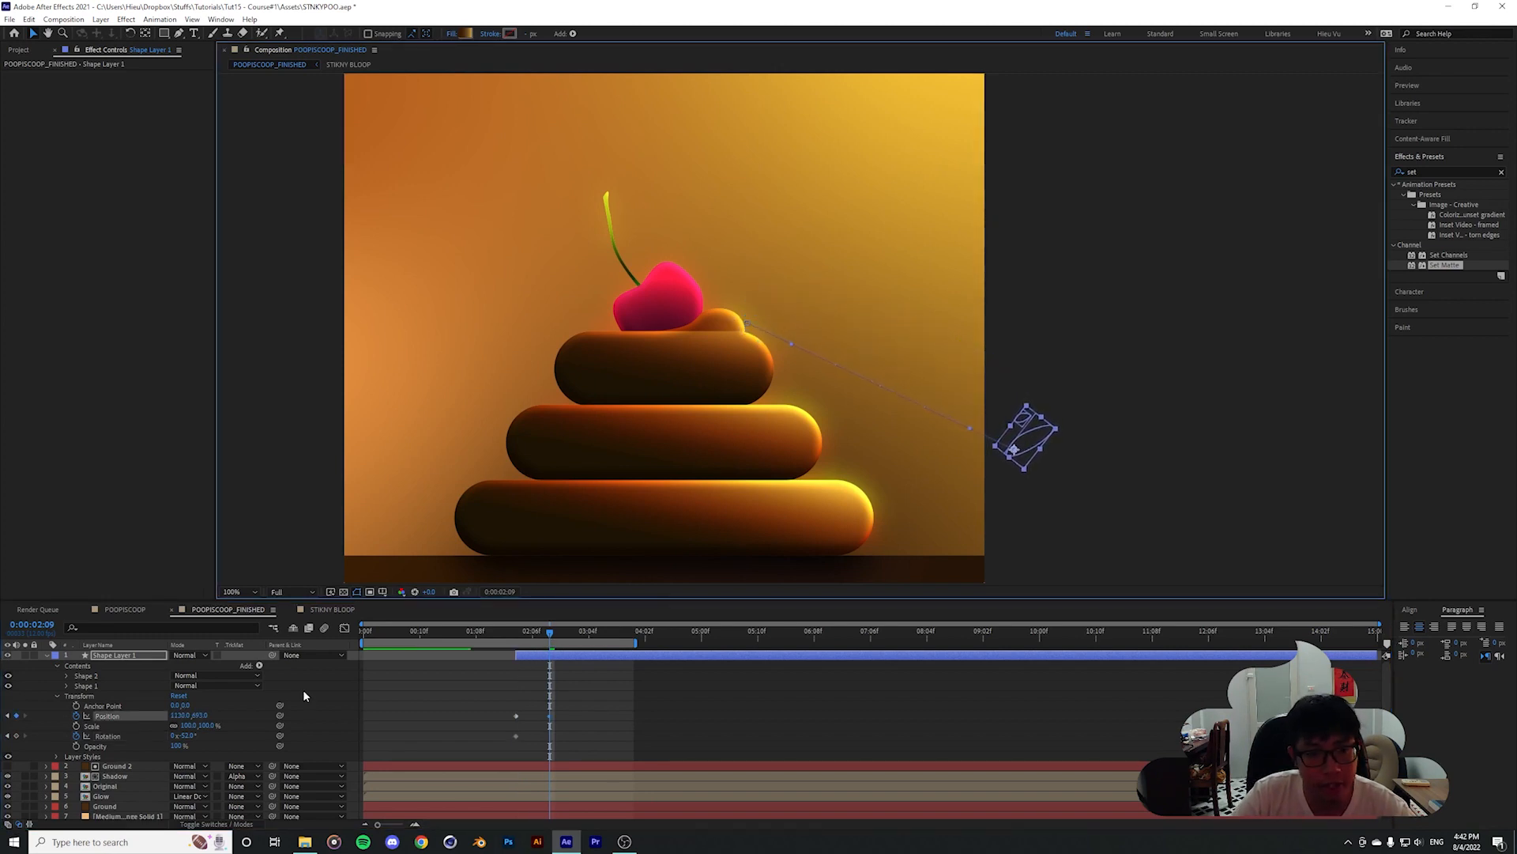
drag(184, 736, 234, 738)
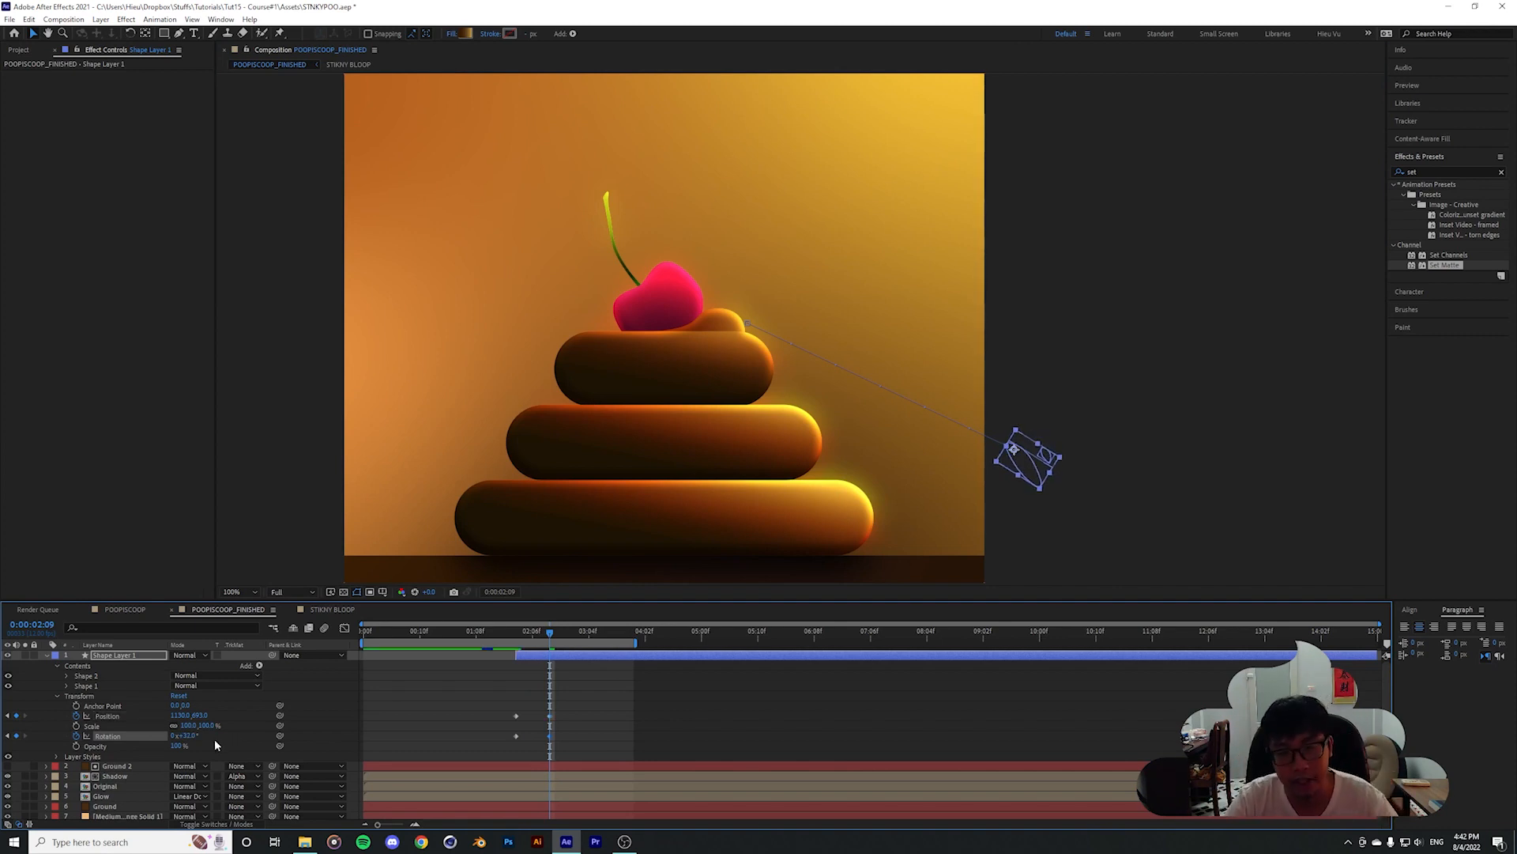
Play back the fly-out motion and move its ending Position and Rotation keyframes earlier to 0:00:02:06
key(space)
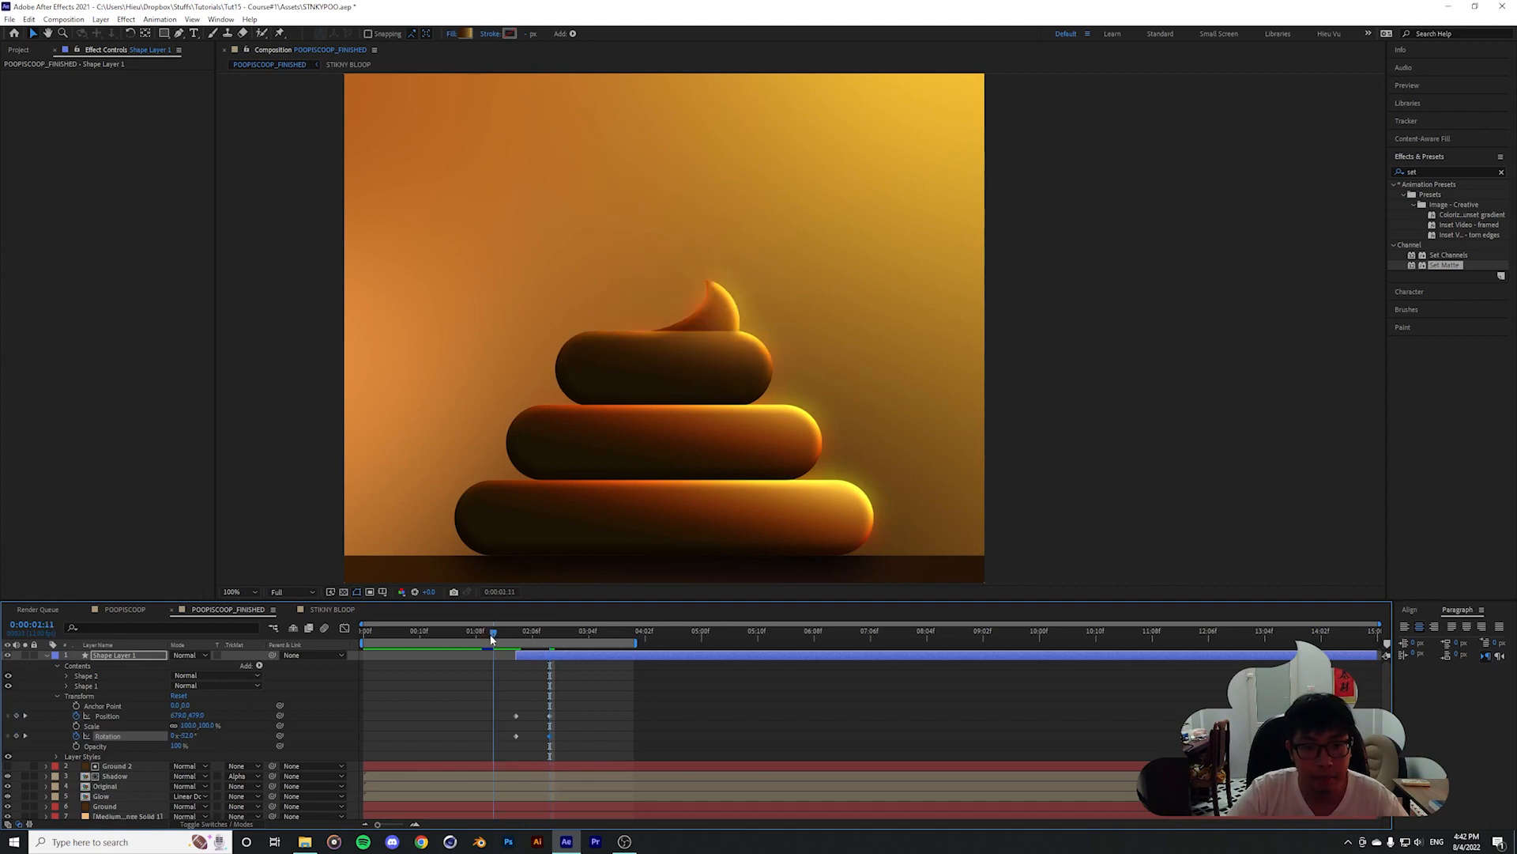
key(space)
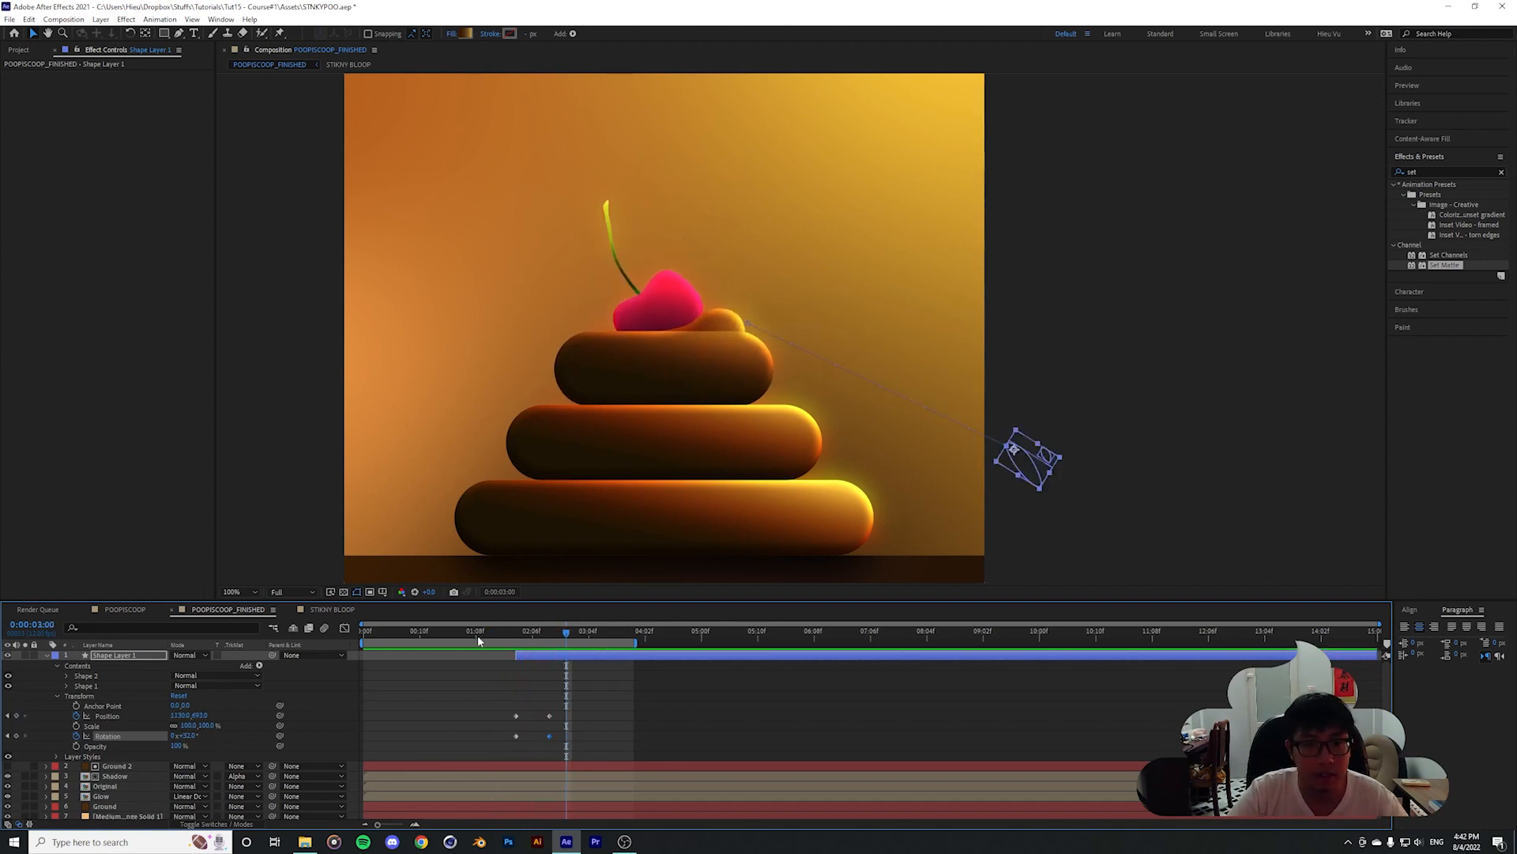
click(478, 633)
key(space)
key(space)
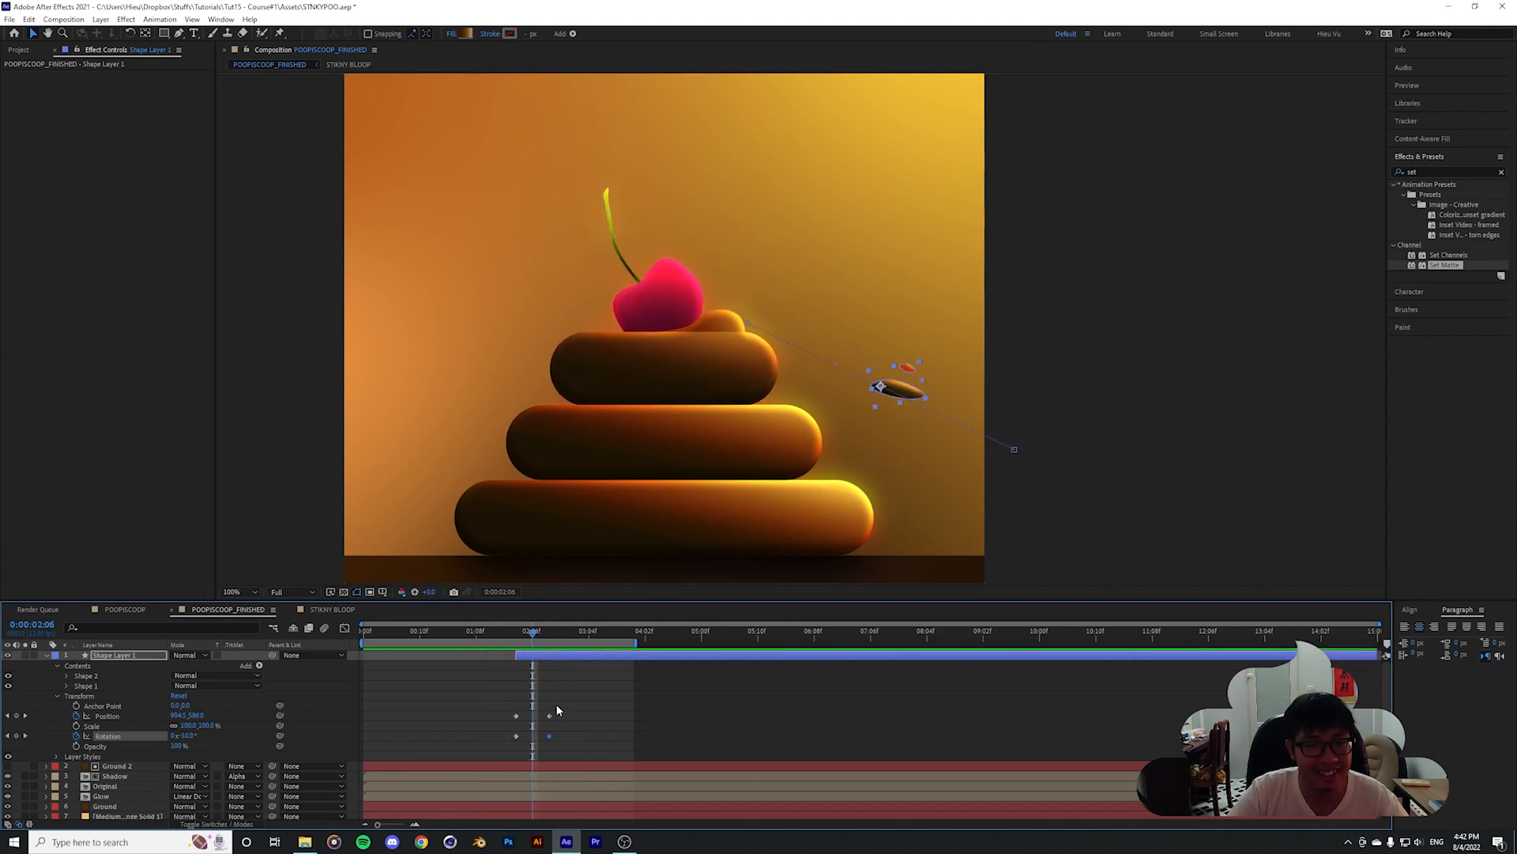
mouse_move(542, 703)
mouse_down()
mouse_move(563, 751)
mouse_move(541, 720)
mouse_up()
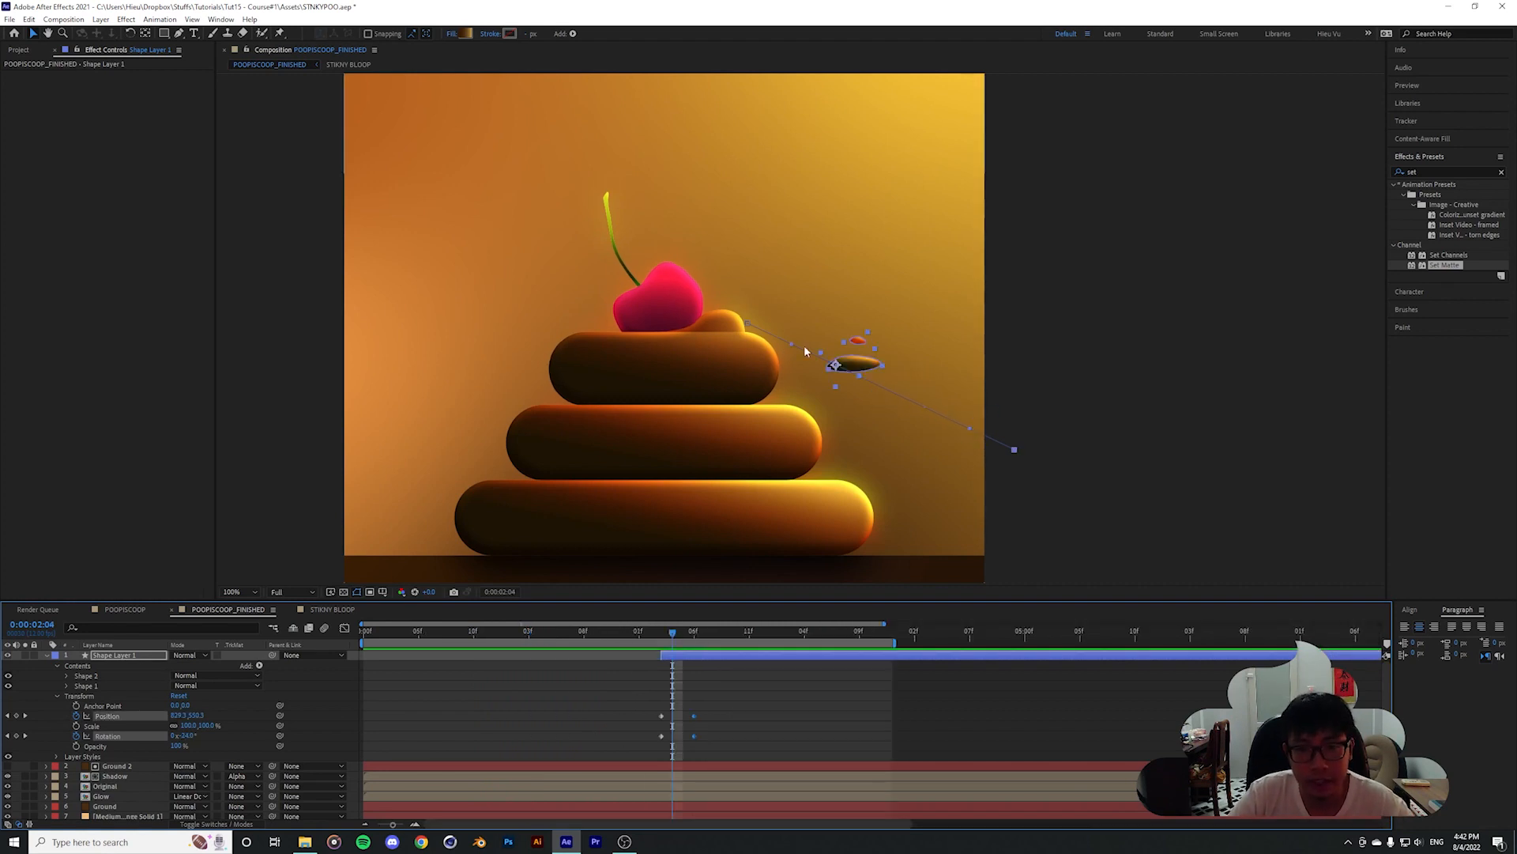
Bend the leaf shapes' straight motion path into a falling arc by adjusting the direction handles at both of its ends
scroll(804, 344, up, 2)
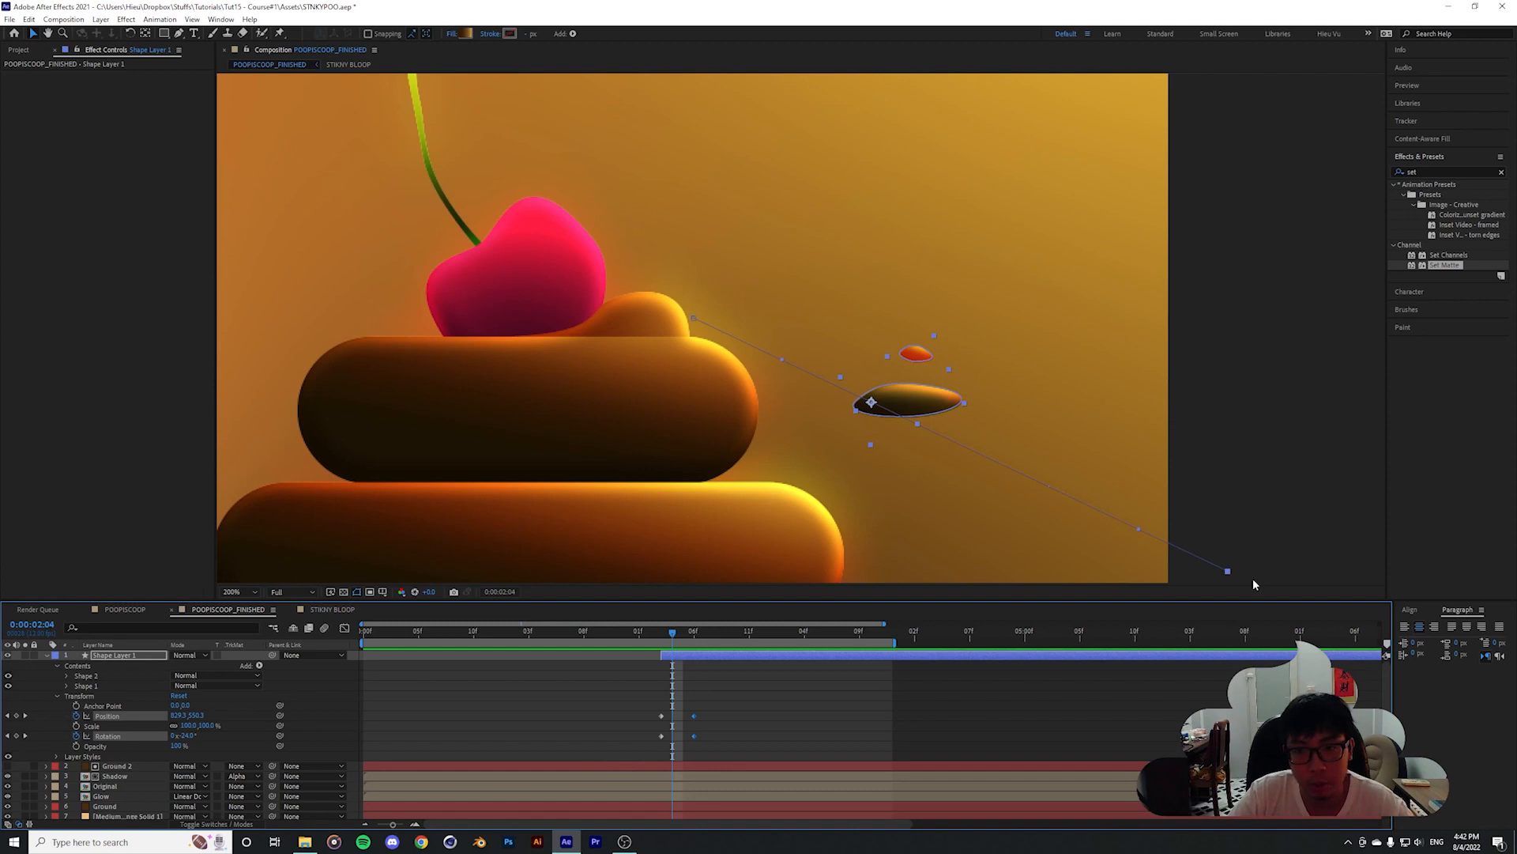
drag(1003, 440, 835, 347)
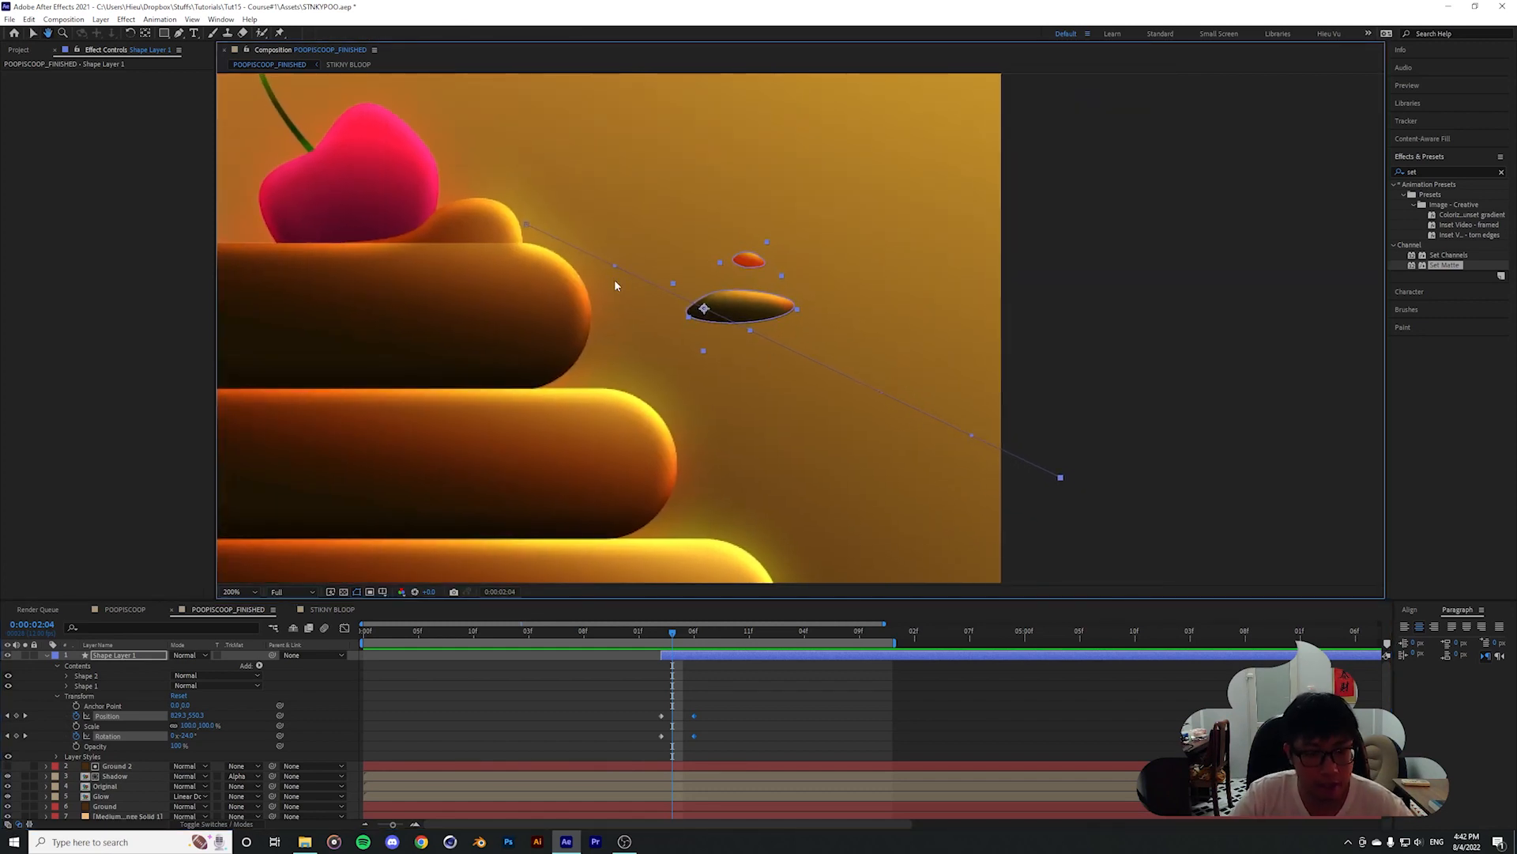
key(v)
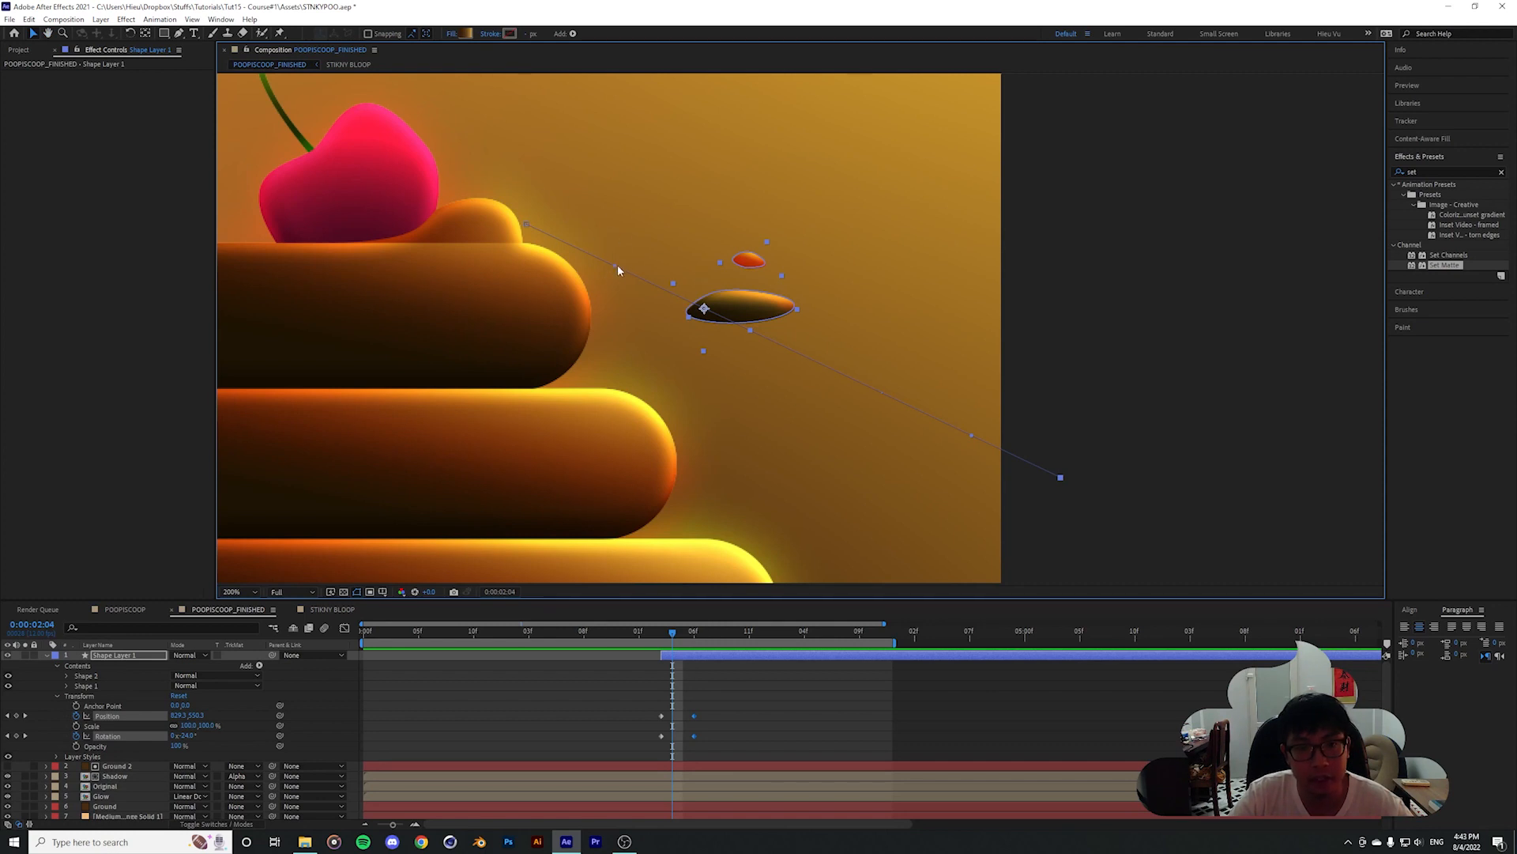
drag(618, 266, 718, 203)
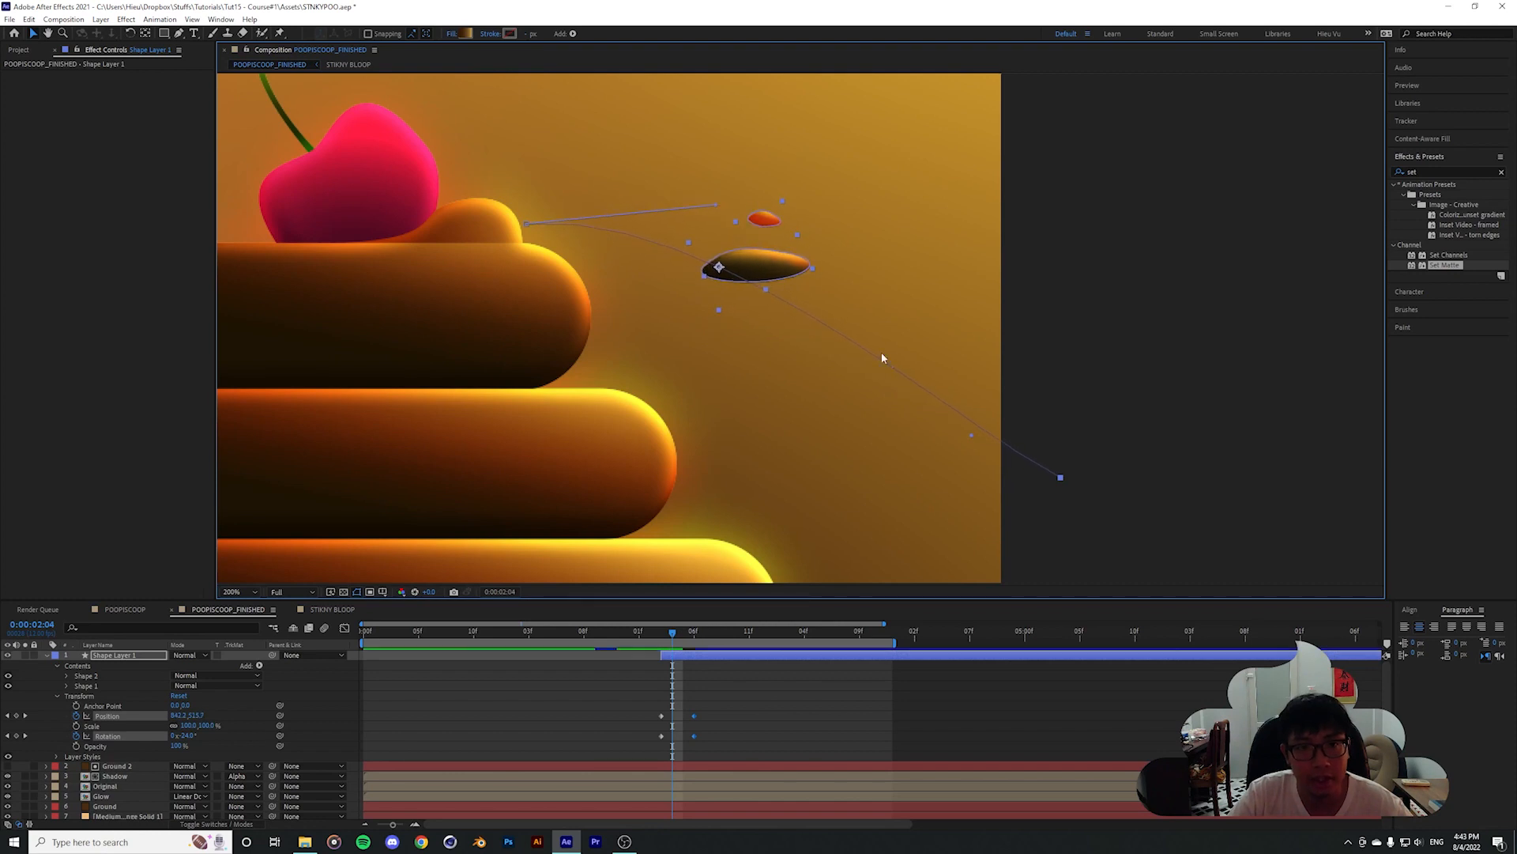
drag(991, 421, 1003, 367)
scroll(874, 312, down, 1)
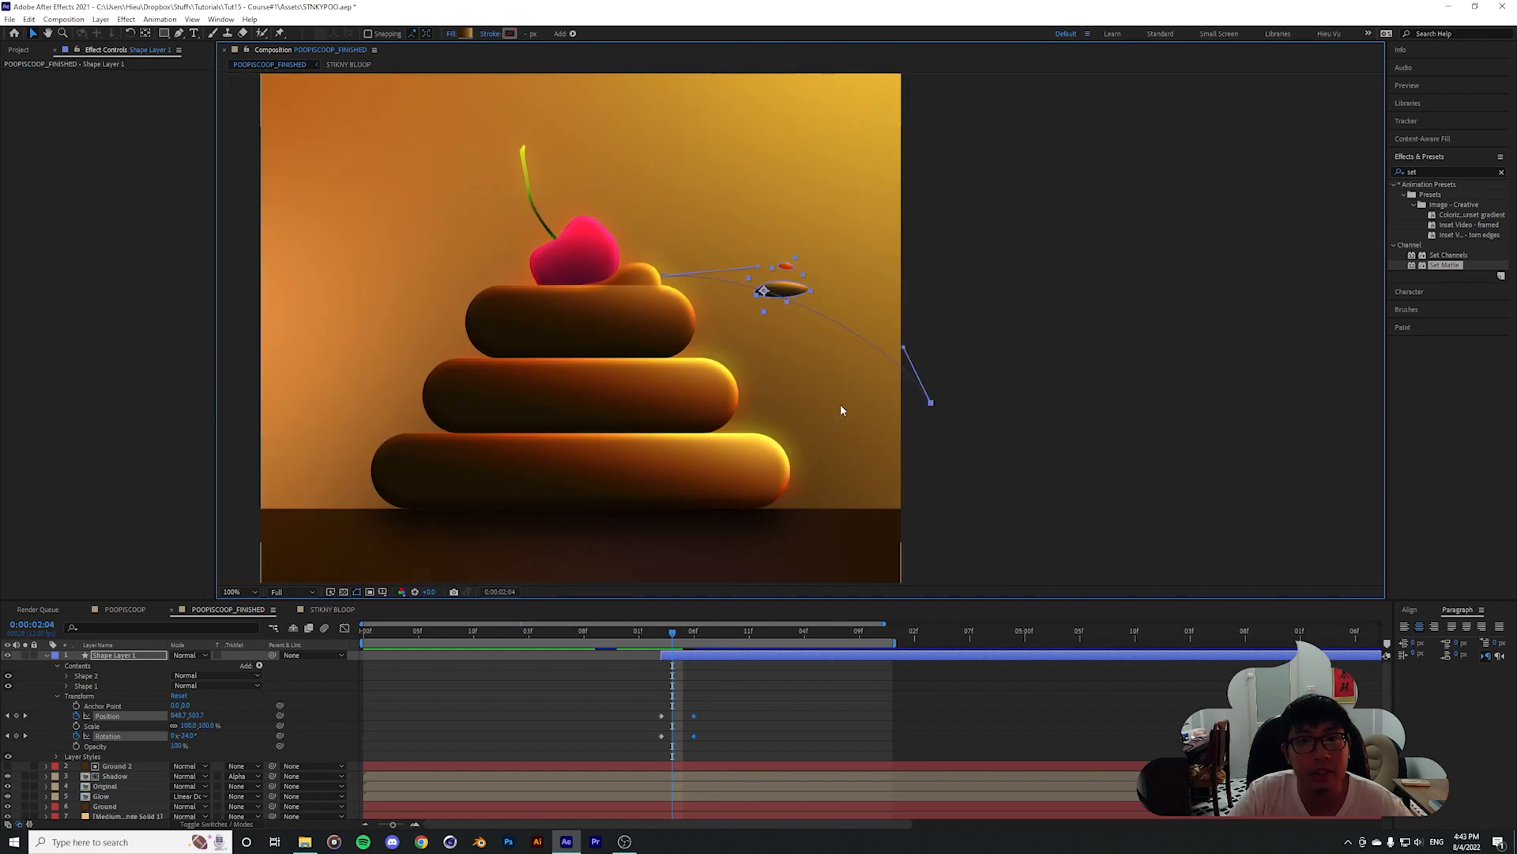
Play back the cherry's landing several times from slightly different frames to judge the curved fly-out motion
click(744, 694)
click(639, 633)
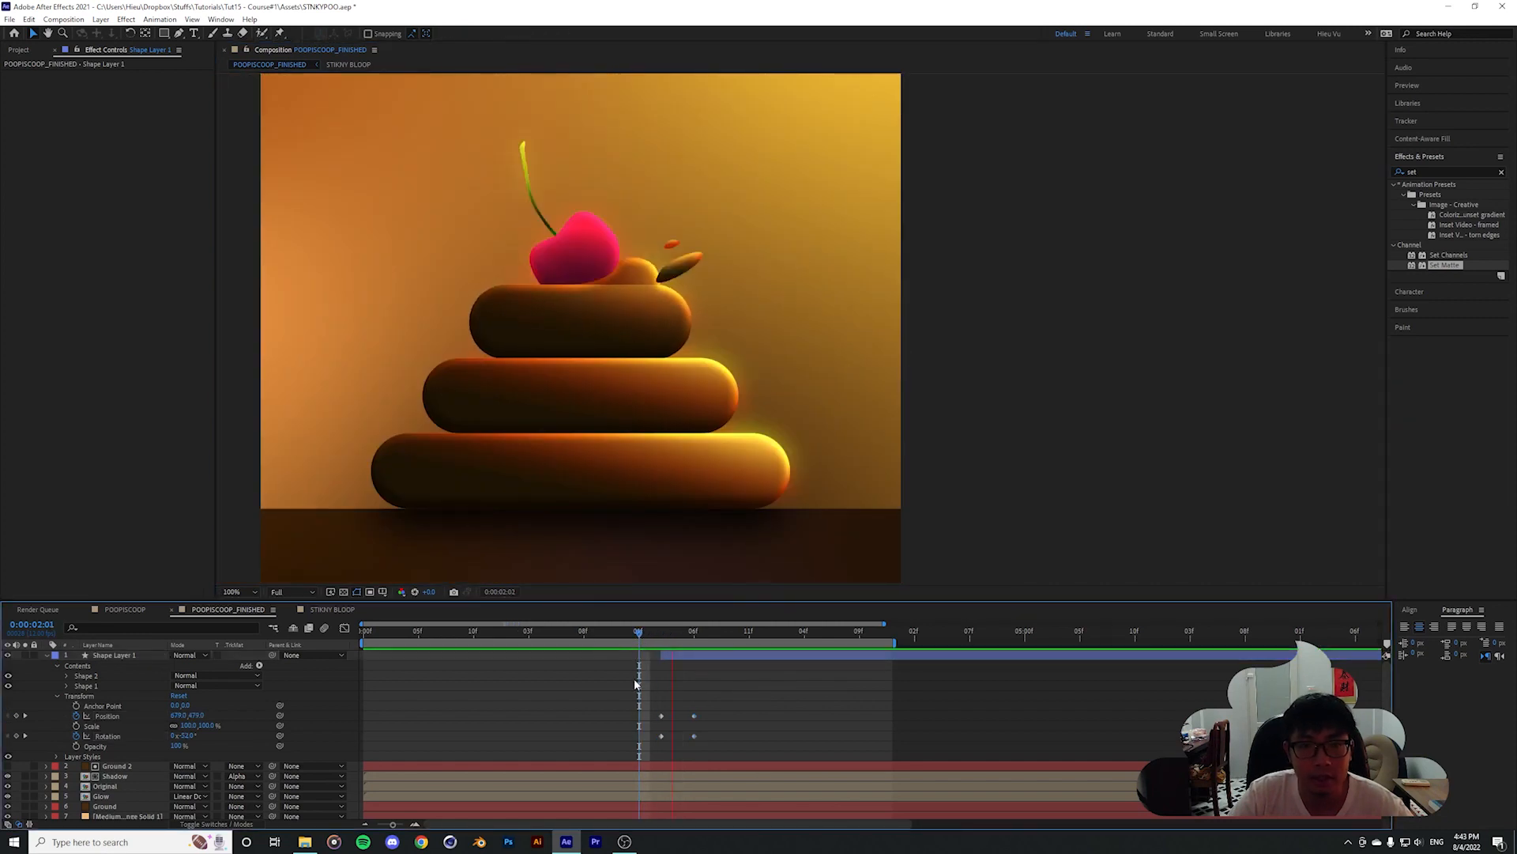
key(space)
mouse_move(624, 632)
mouse_down()
mouse_move(594, 634)
mouse_move(682, 646)
mouse_move(605, 648)
mouse_up()
key(space)
click(650, 634)
key(space)
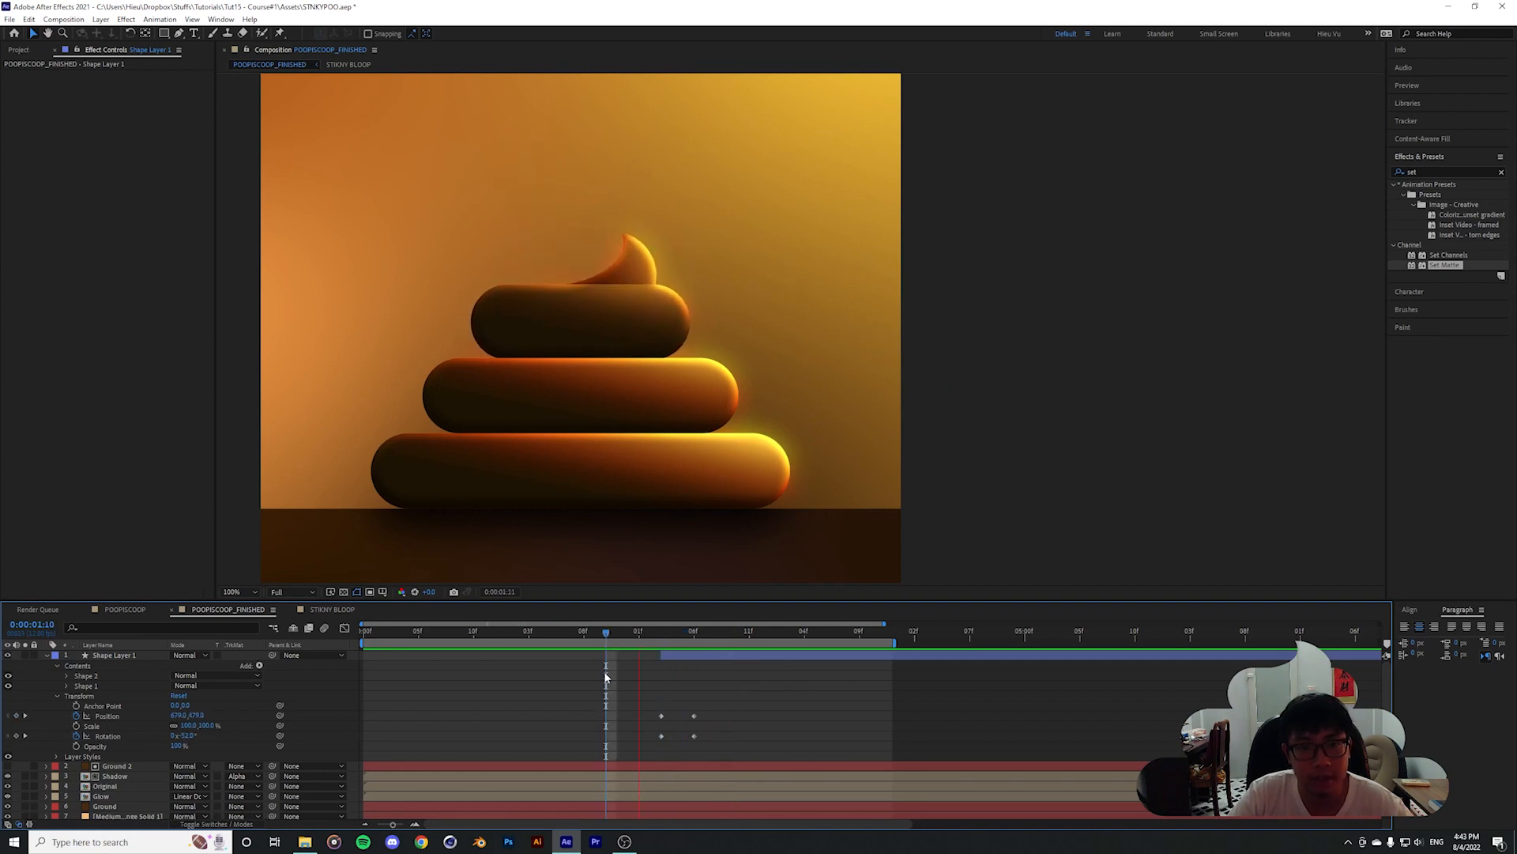
key(space)
click(642, 634)
key(space)
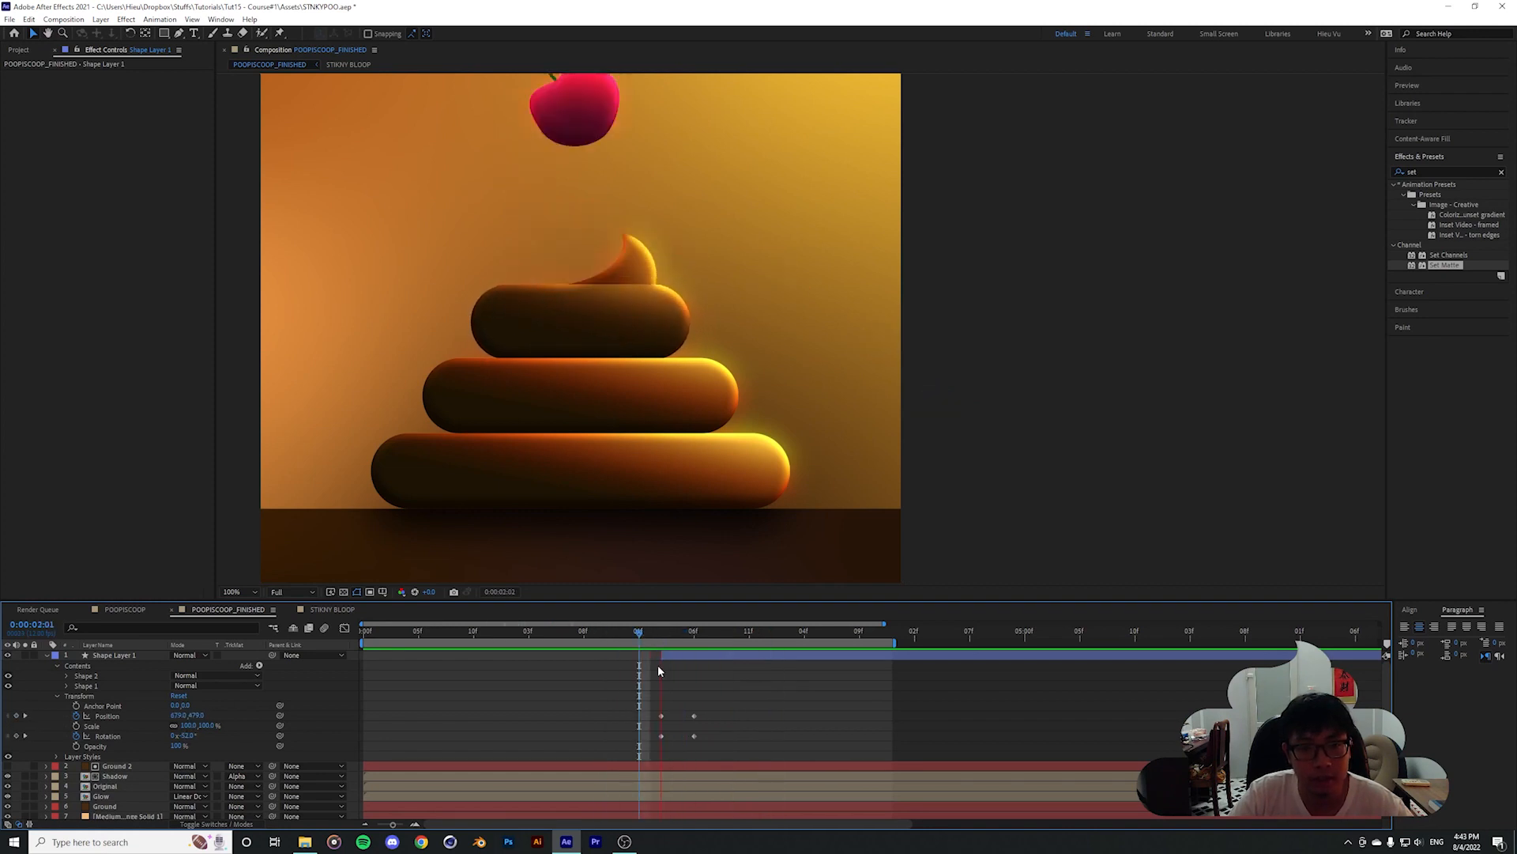
key(space)
Scale the leaf shapes down to 62% and move their ending Position and Rotation keyframes to 0:00:02:07
click(683, 638)
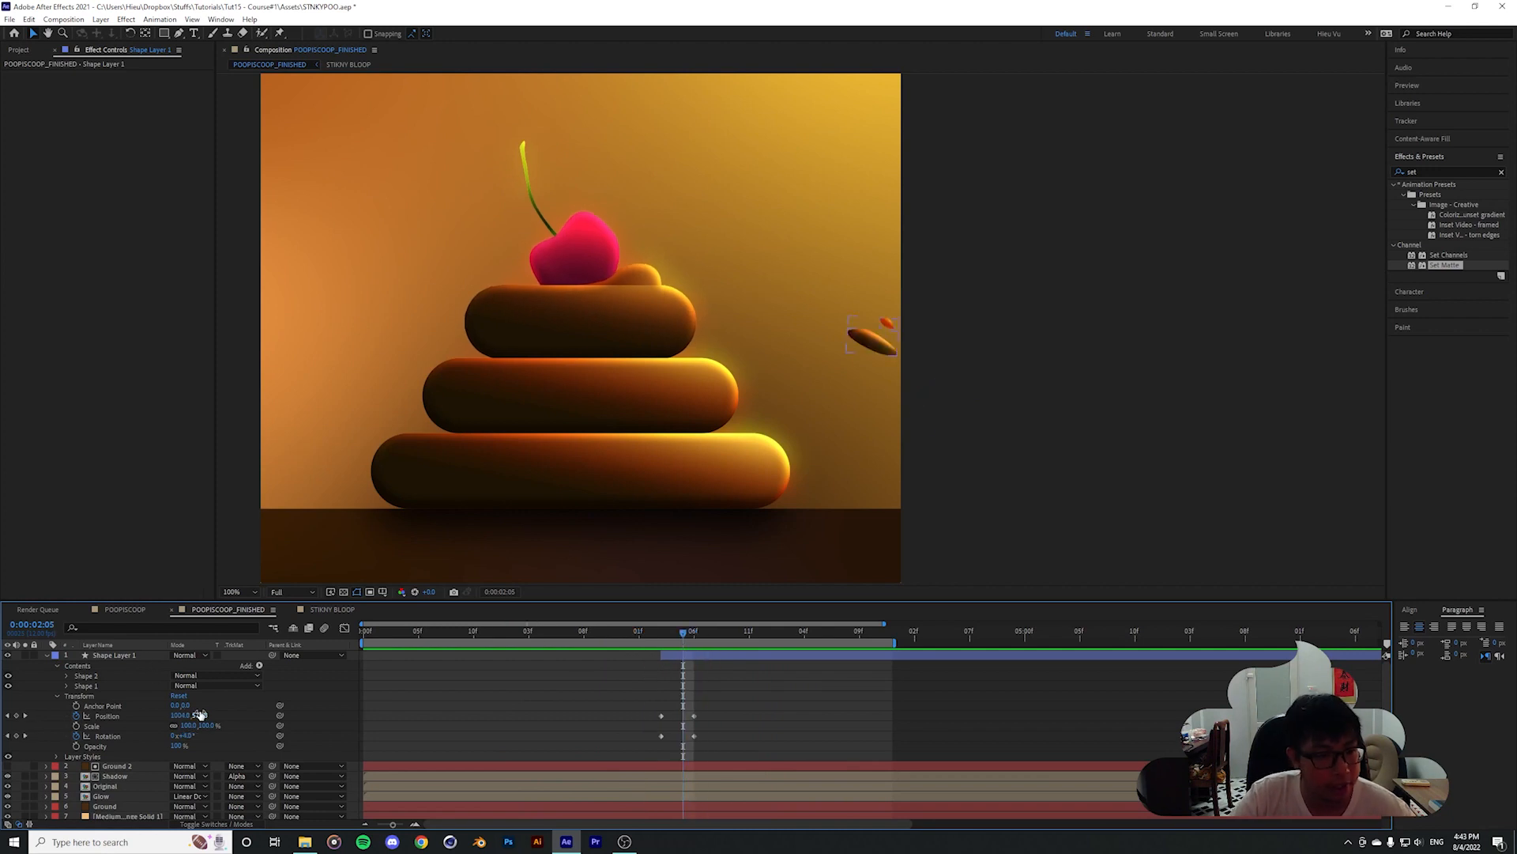
drag(203, 727, 173, 726)
drag(683, 635, 702, 743)
key(space)
key(space)
key(space)
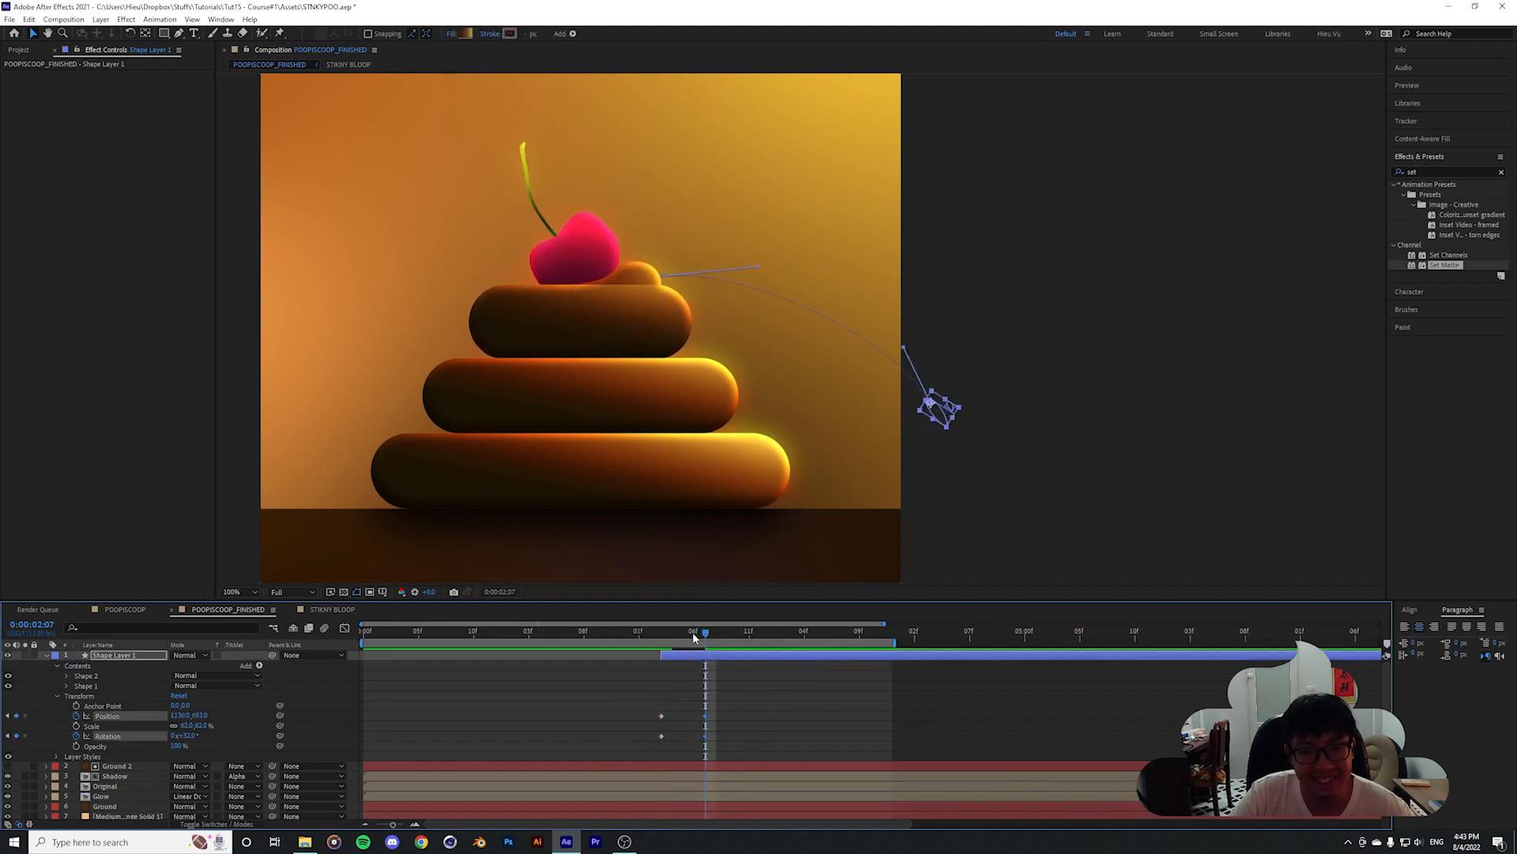
Play back the fly-out with the smaller leaf shapes and collapse the properties of Shape Layer 1
drag(694, 637, 614, 680)
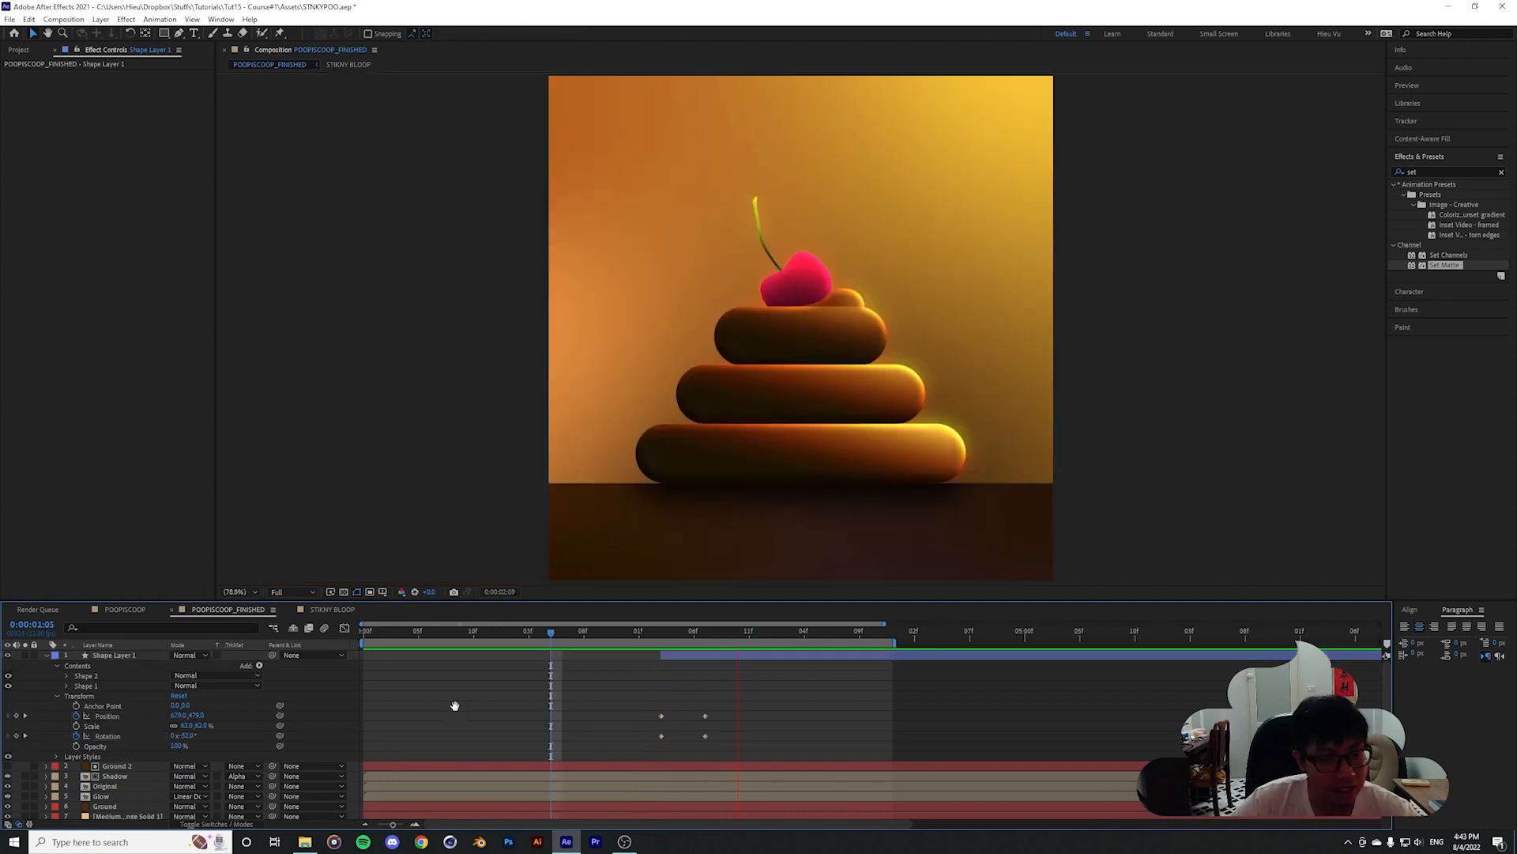
key(space)
click(45, 656)
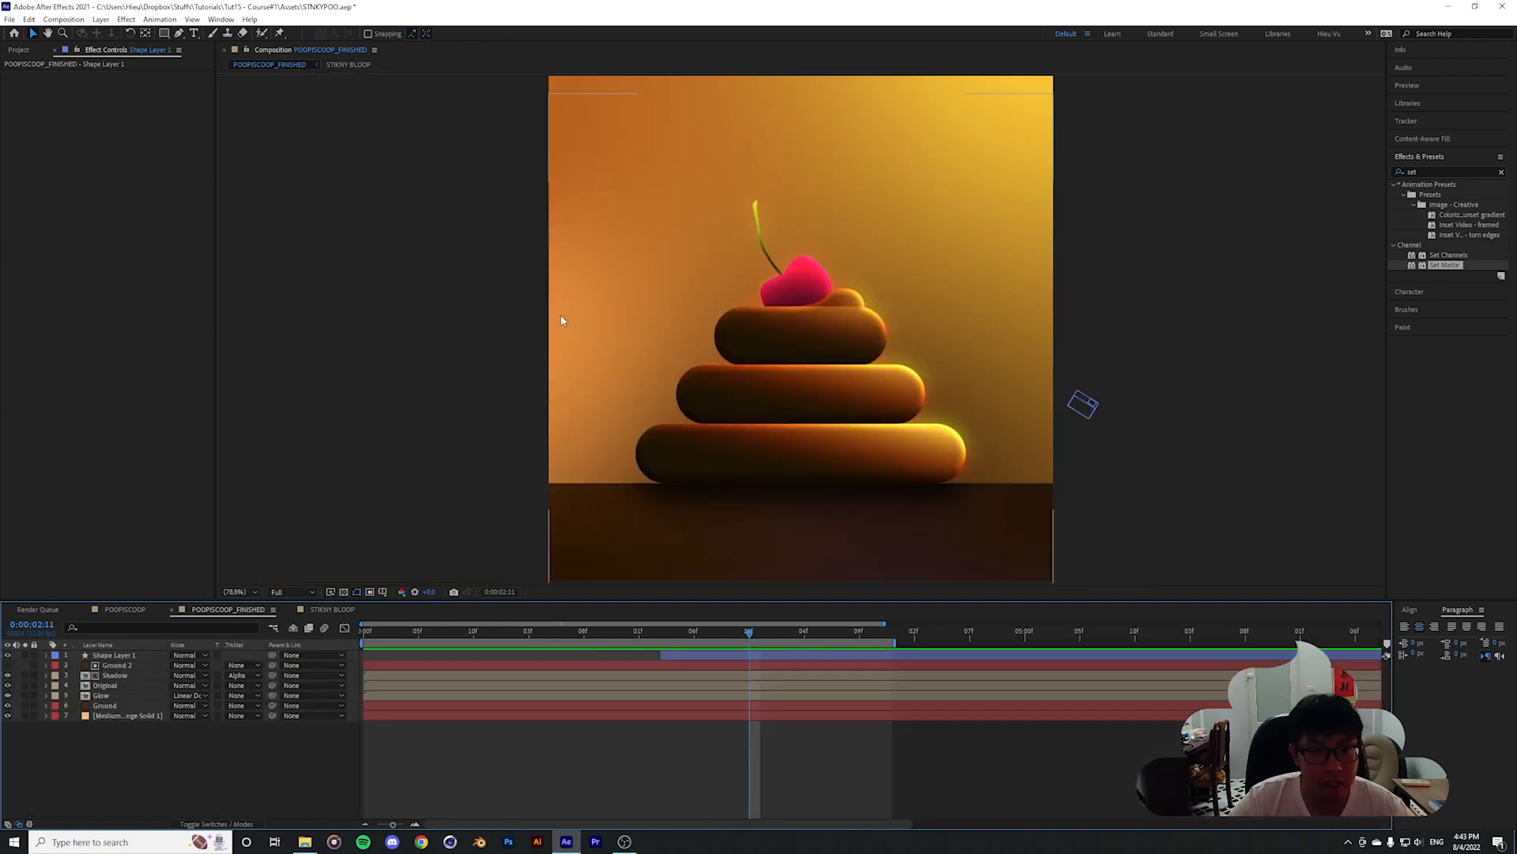
key(slash)
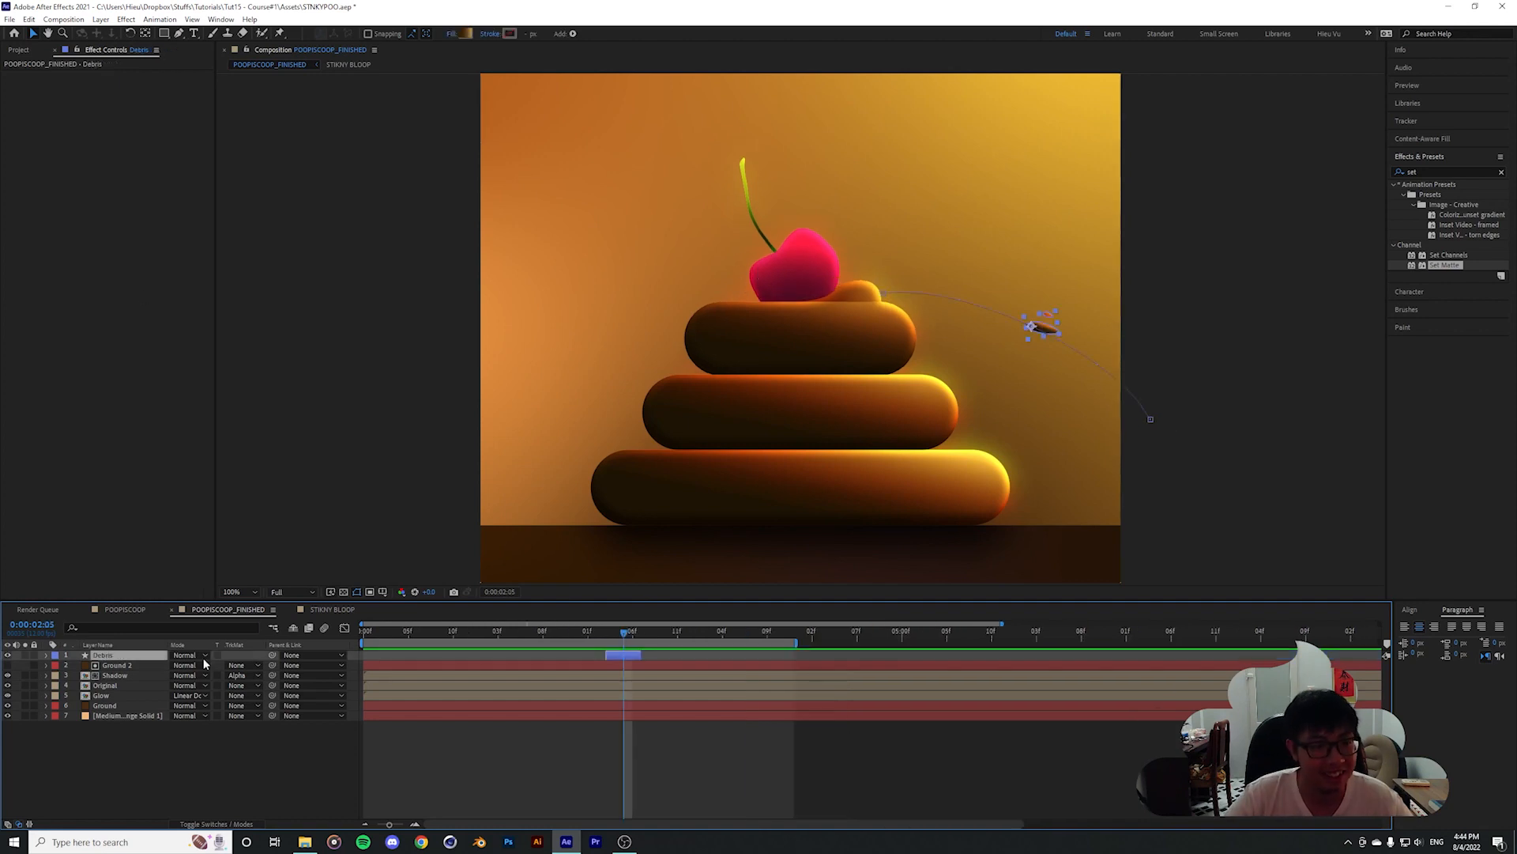
Create a new shape layer and draw a five-pointed star over the cherry's lower left edge with the Star Tool
click(101, 19)
mouse_move(237, 36)
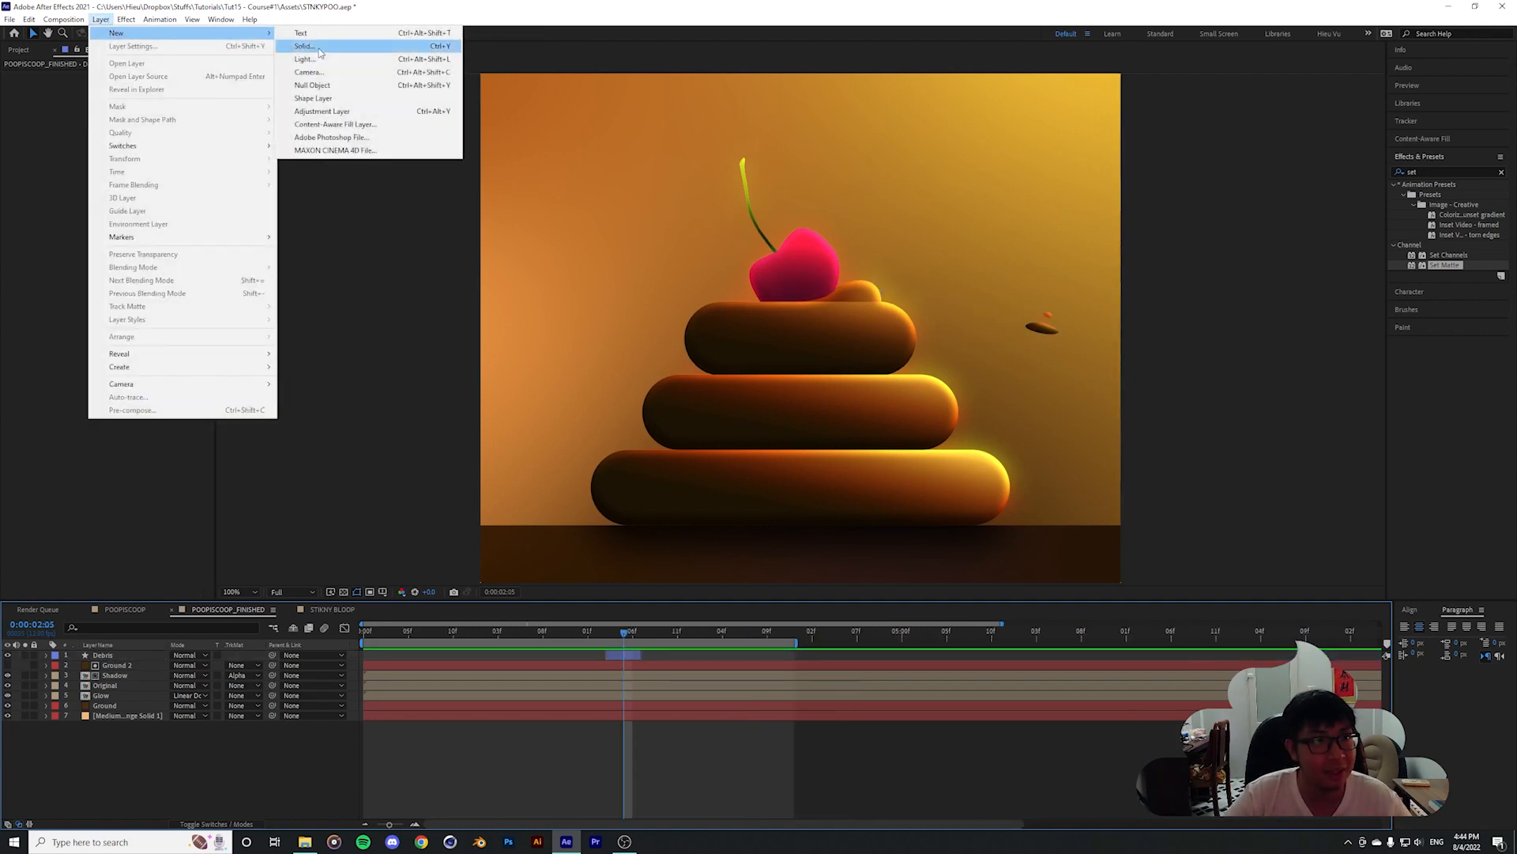
click(330, 96)
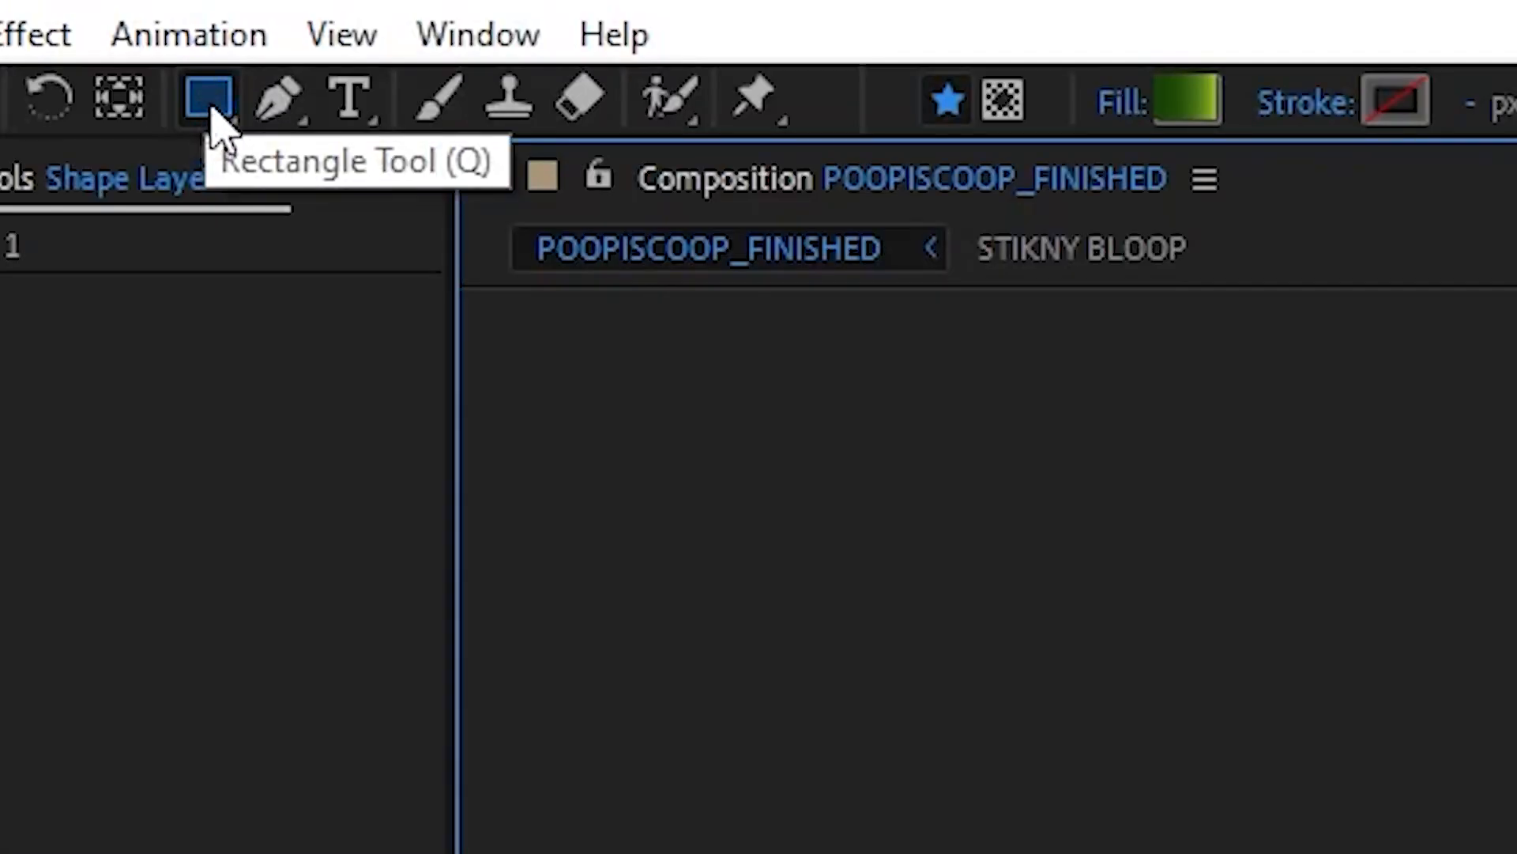
click(207, 104)
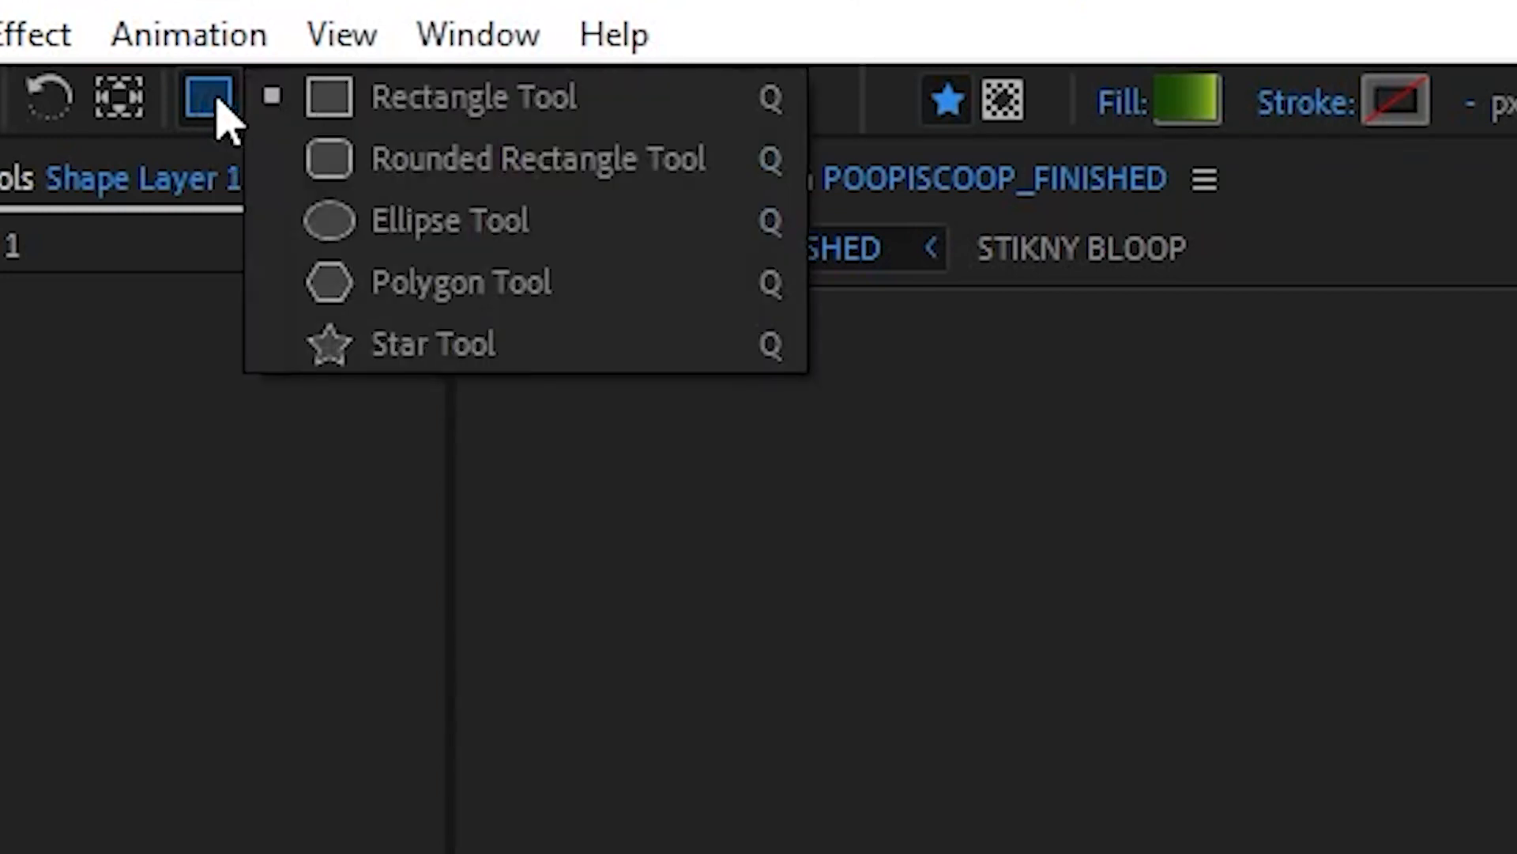
click(403, 344)
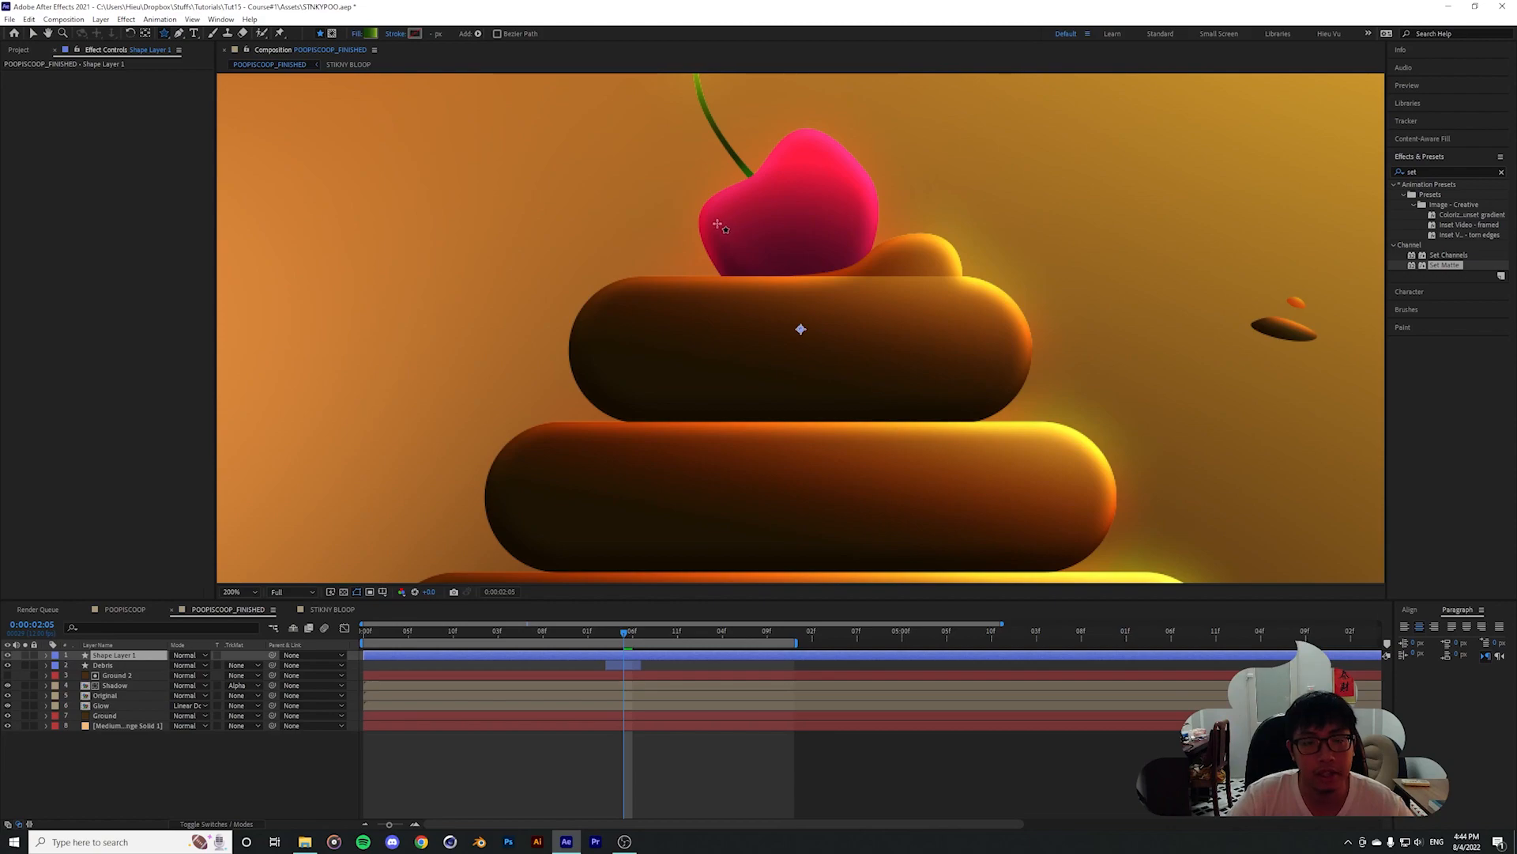
drag(717, 224, 756, 266)
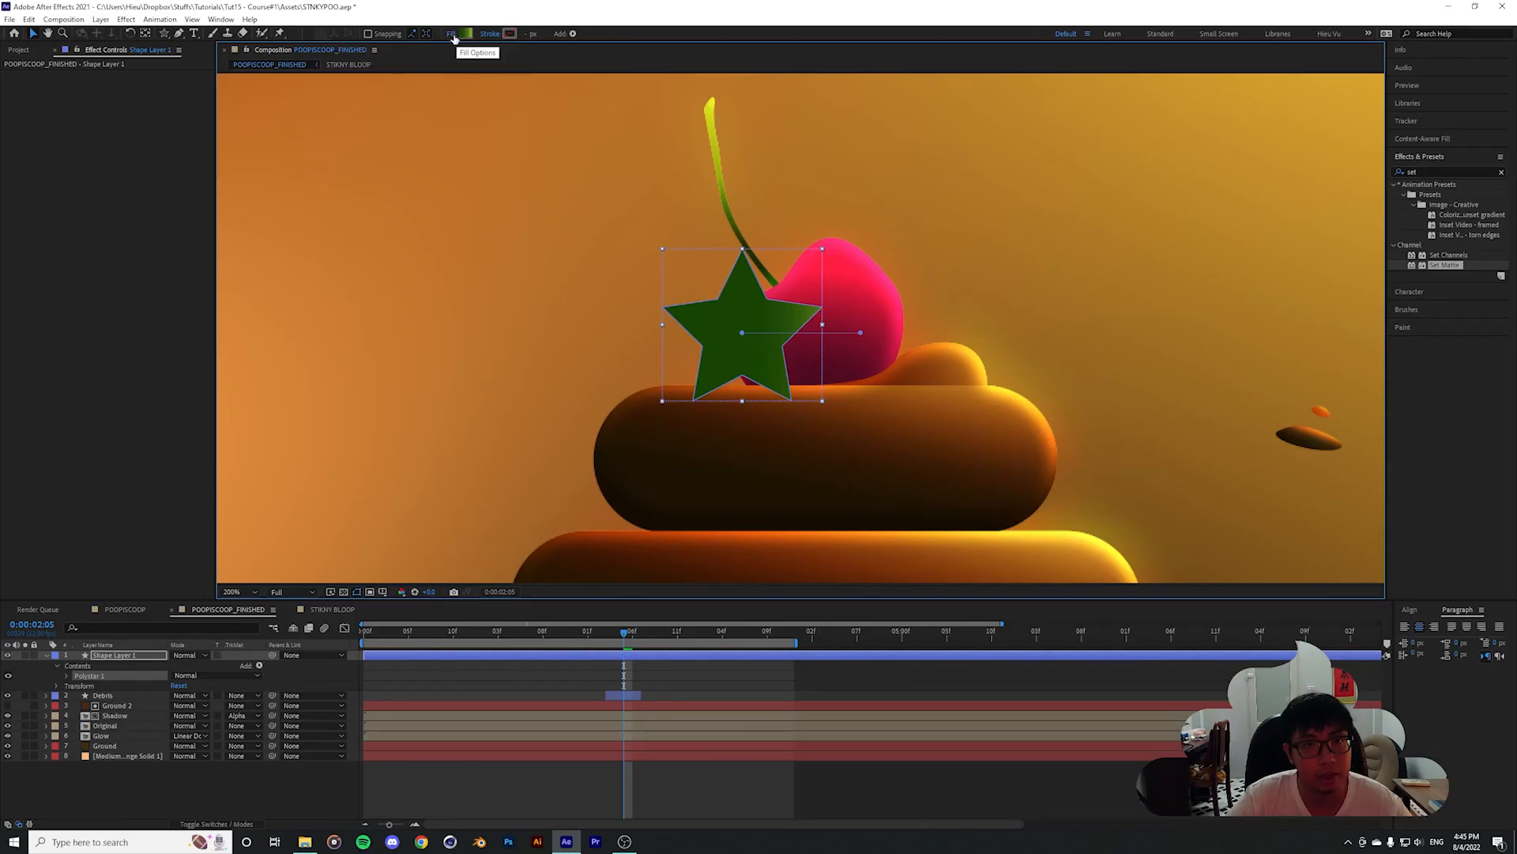
Change the star's fill from a linear gradient to a solid color and set it to white (FFFFFF)
click(452, 34)
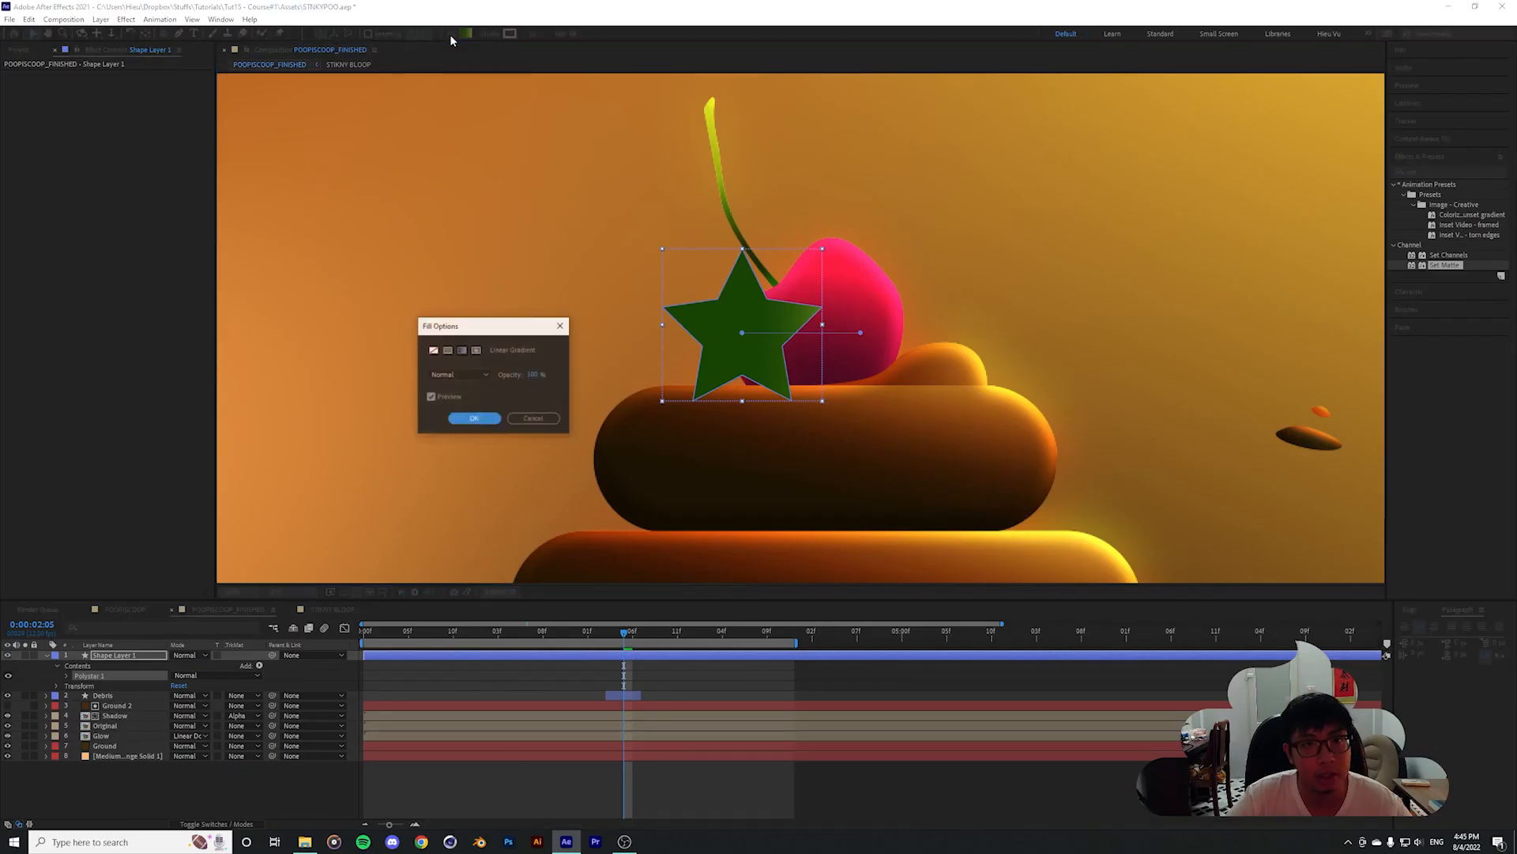
click(449, 351)
click(475, 418)
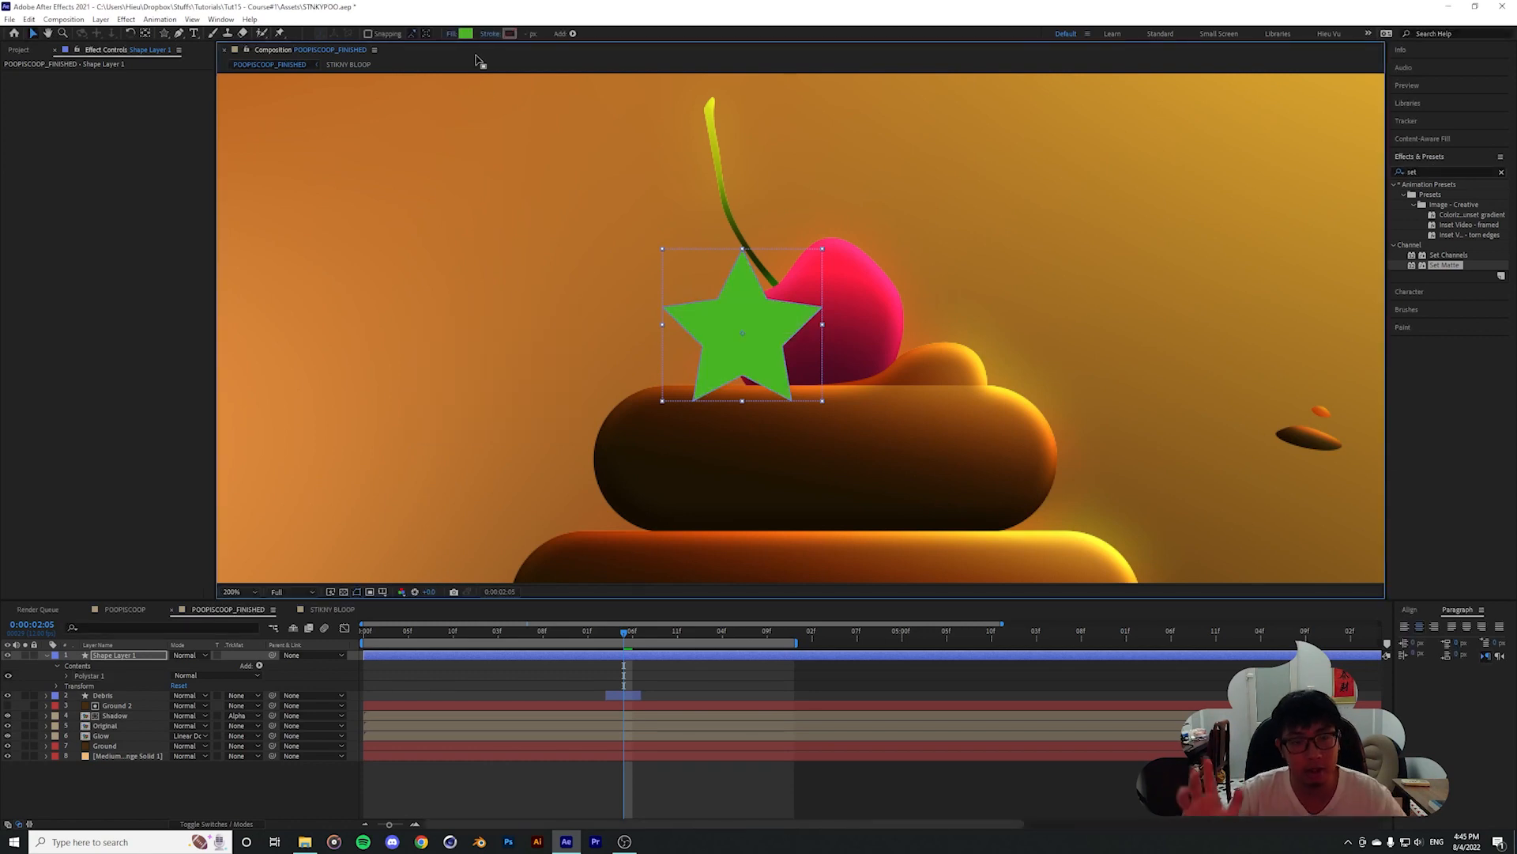
click(467, 34)
drag(284, 237, 227, 185)
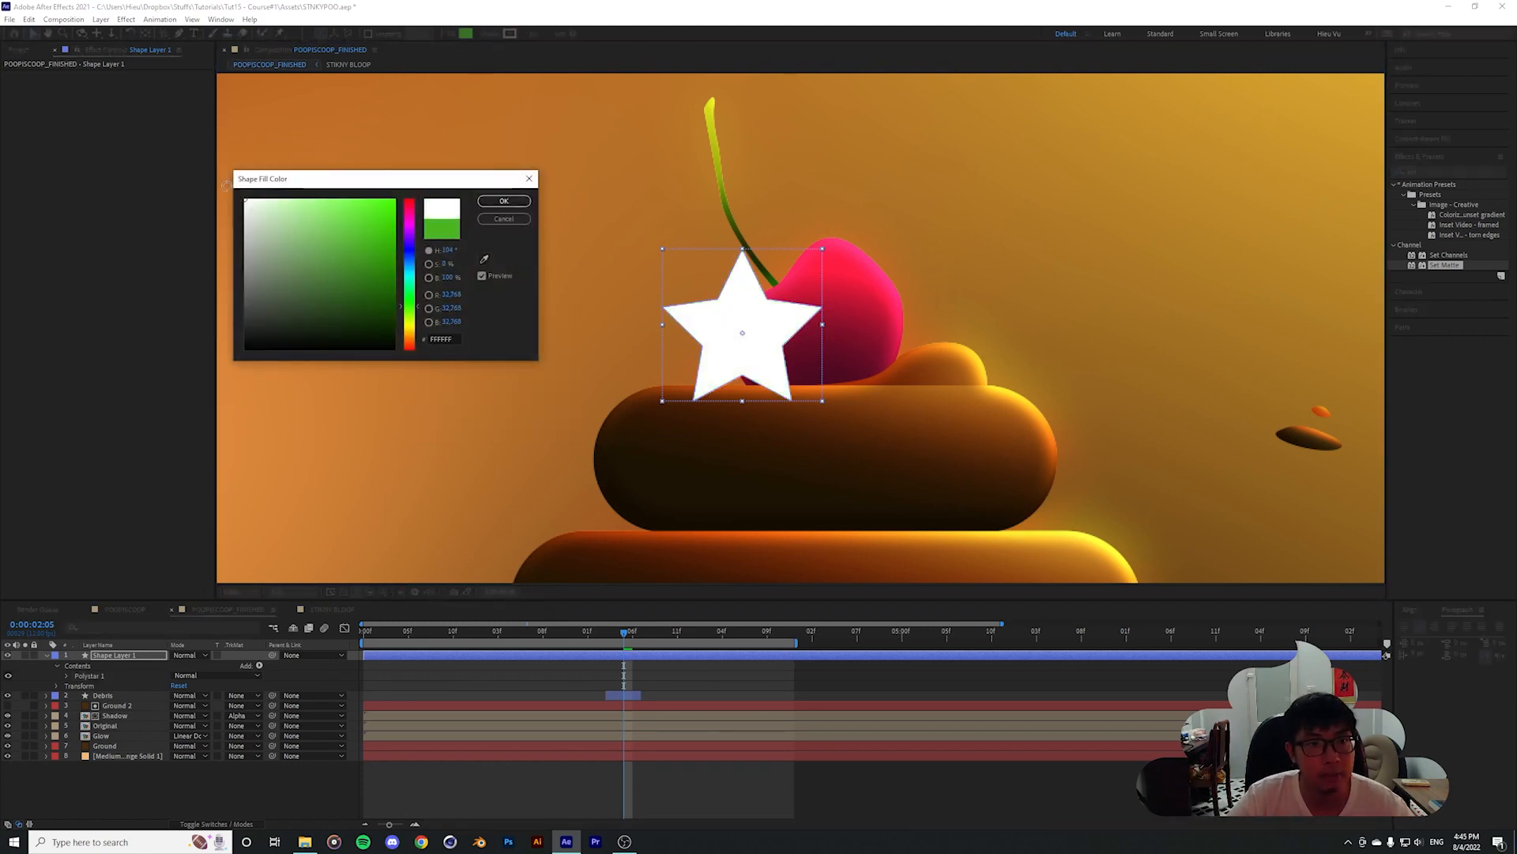
click(503, 201)
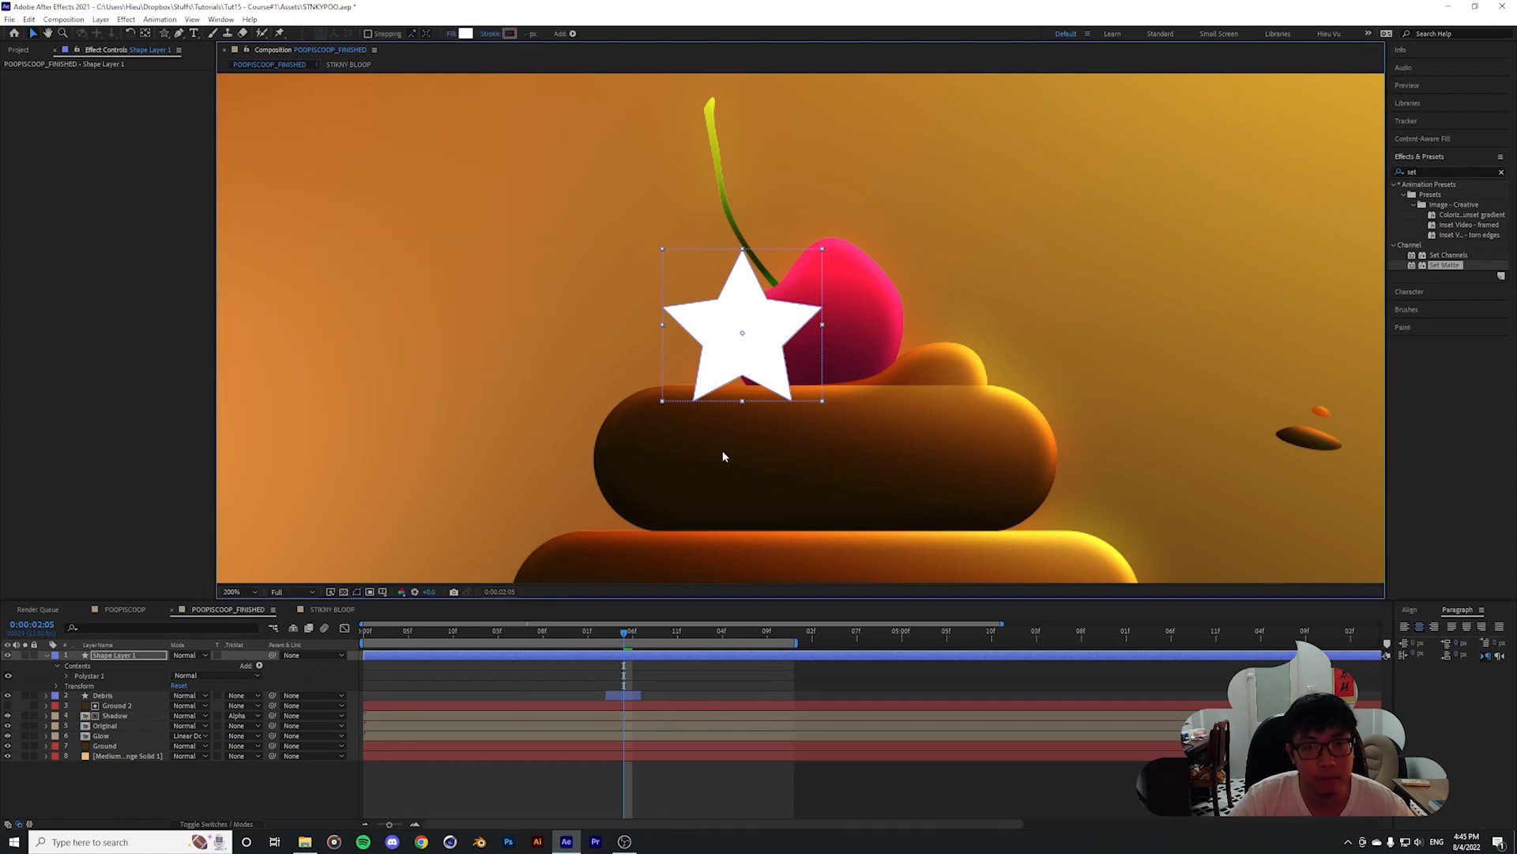
Experiment with the number of points in the star's Polystar Path properties and settle on 4 points
click(106, 676)
click(116, 658)
click(97, 677)
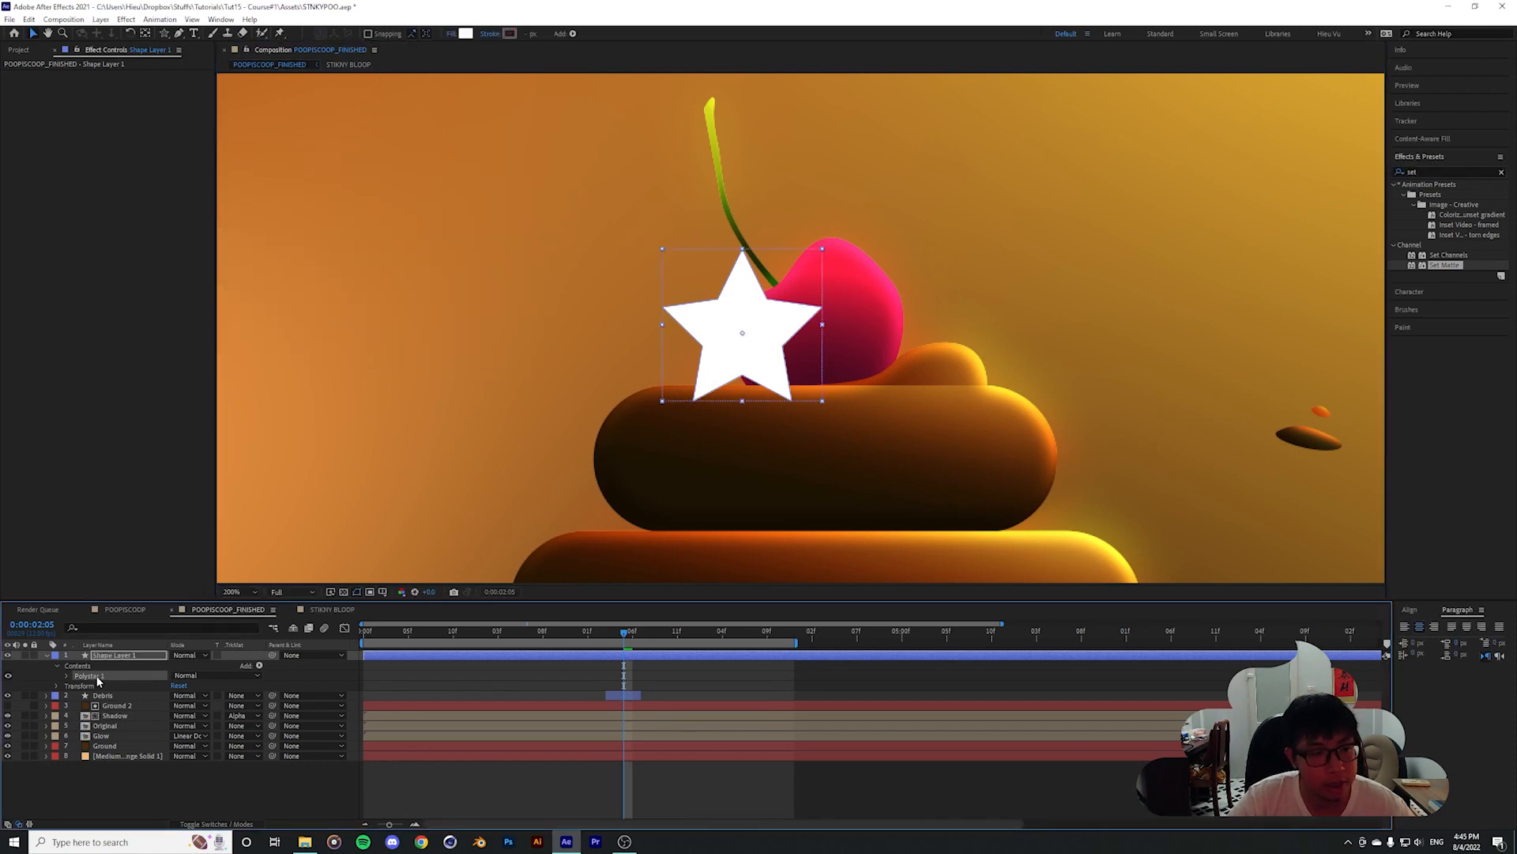
scroll(742, 338, up, 1)
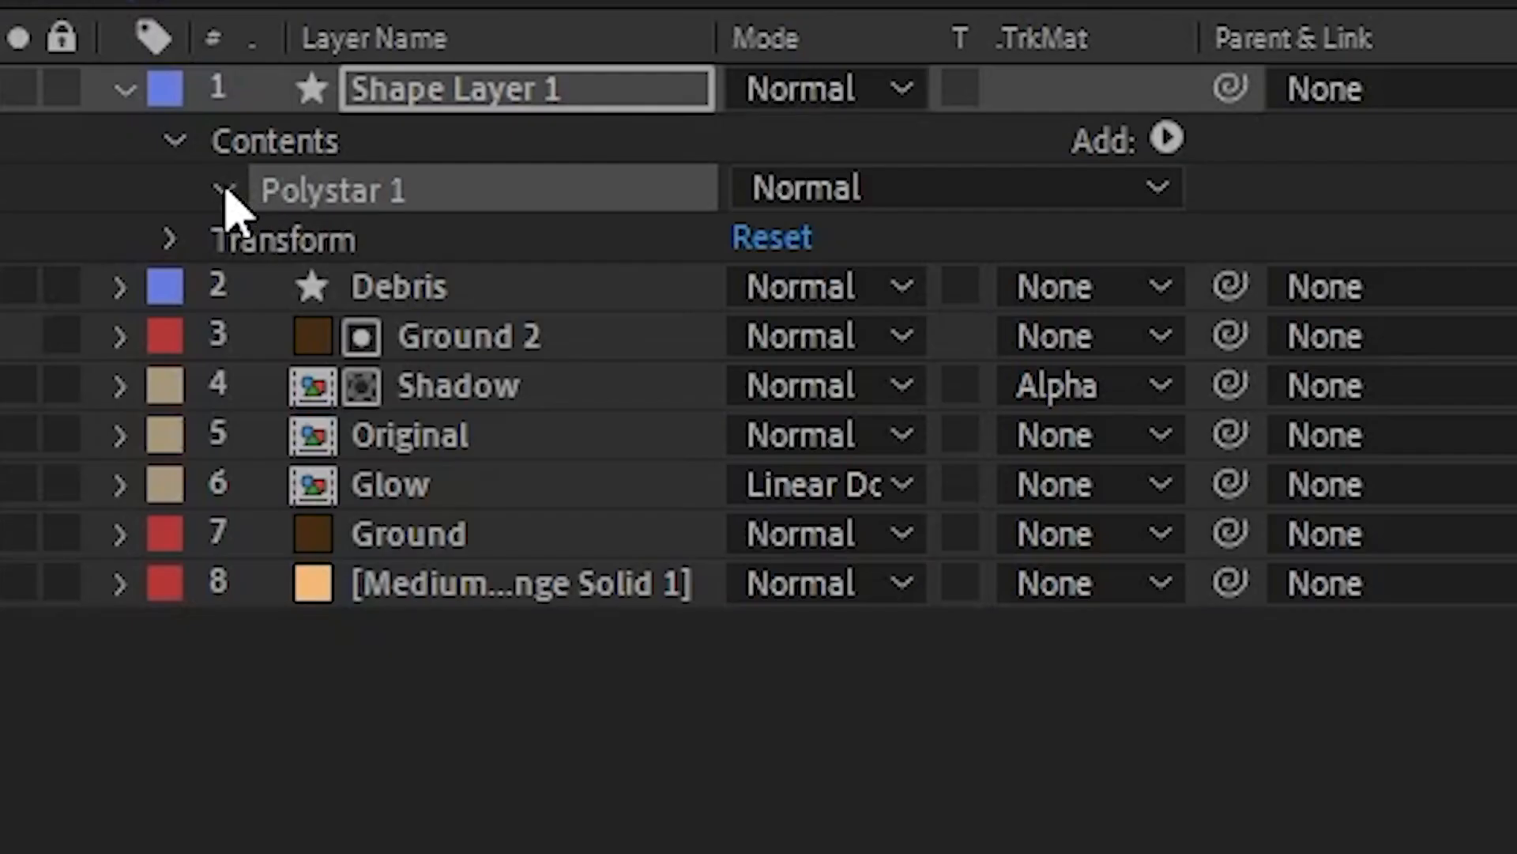
click(67, 676)
click(271, 241)
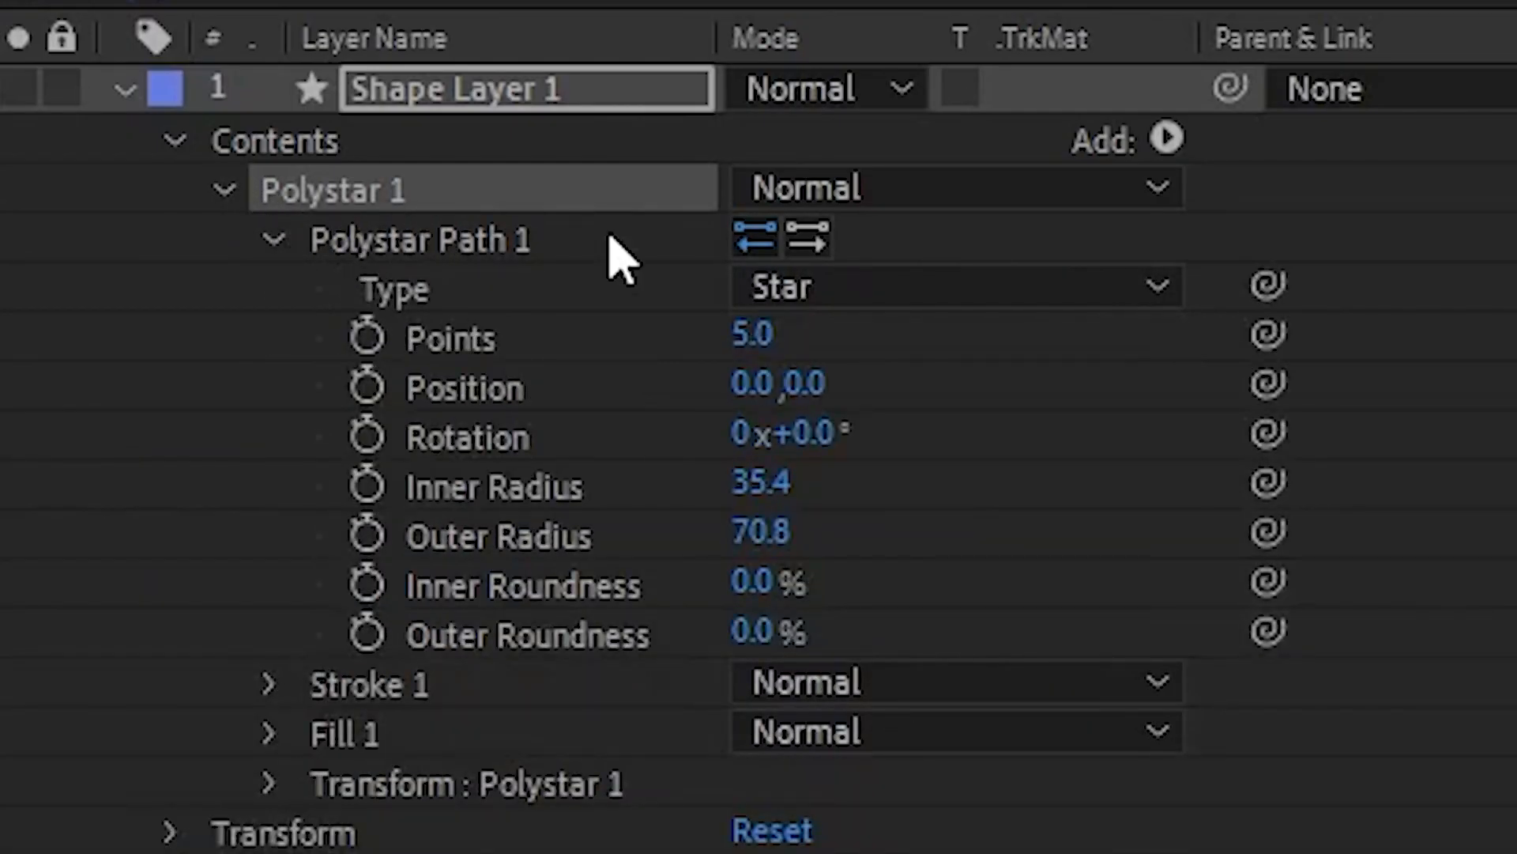
click(757, 333)
text(45)
key(Return)
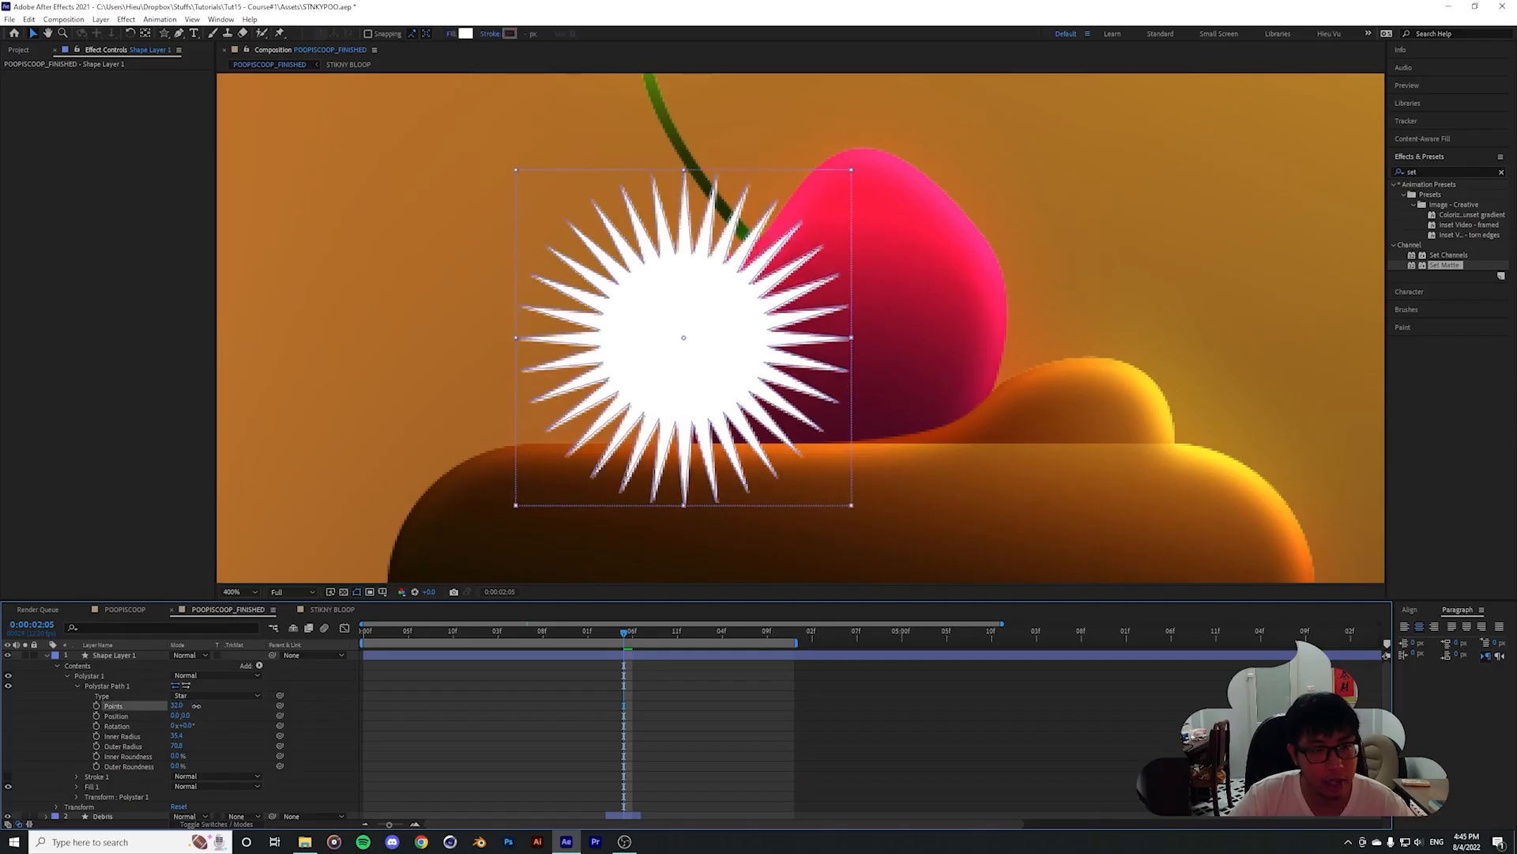
mouse_move(202, 704)
mouse_down()
mouse_move(239, 712)
mouse_move(179, 706)
mouse_up()
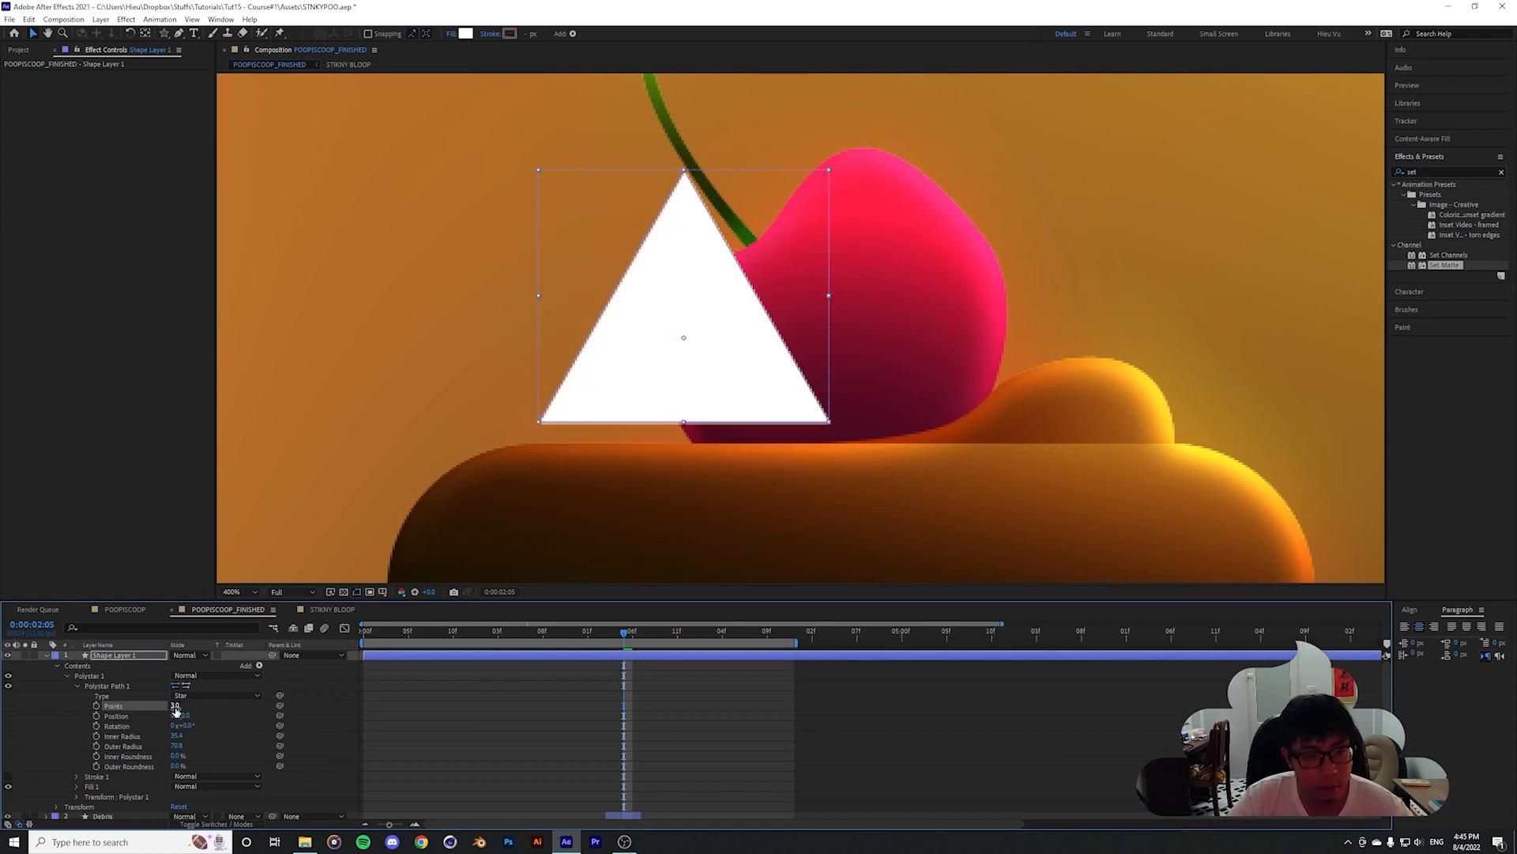
text(4)
key(Return)
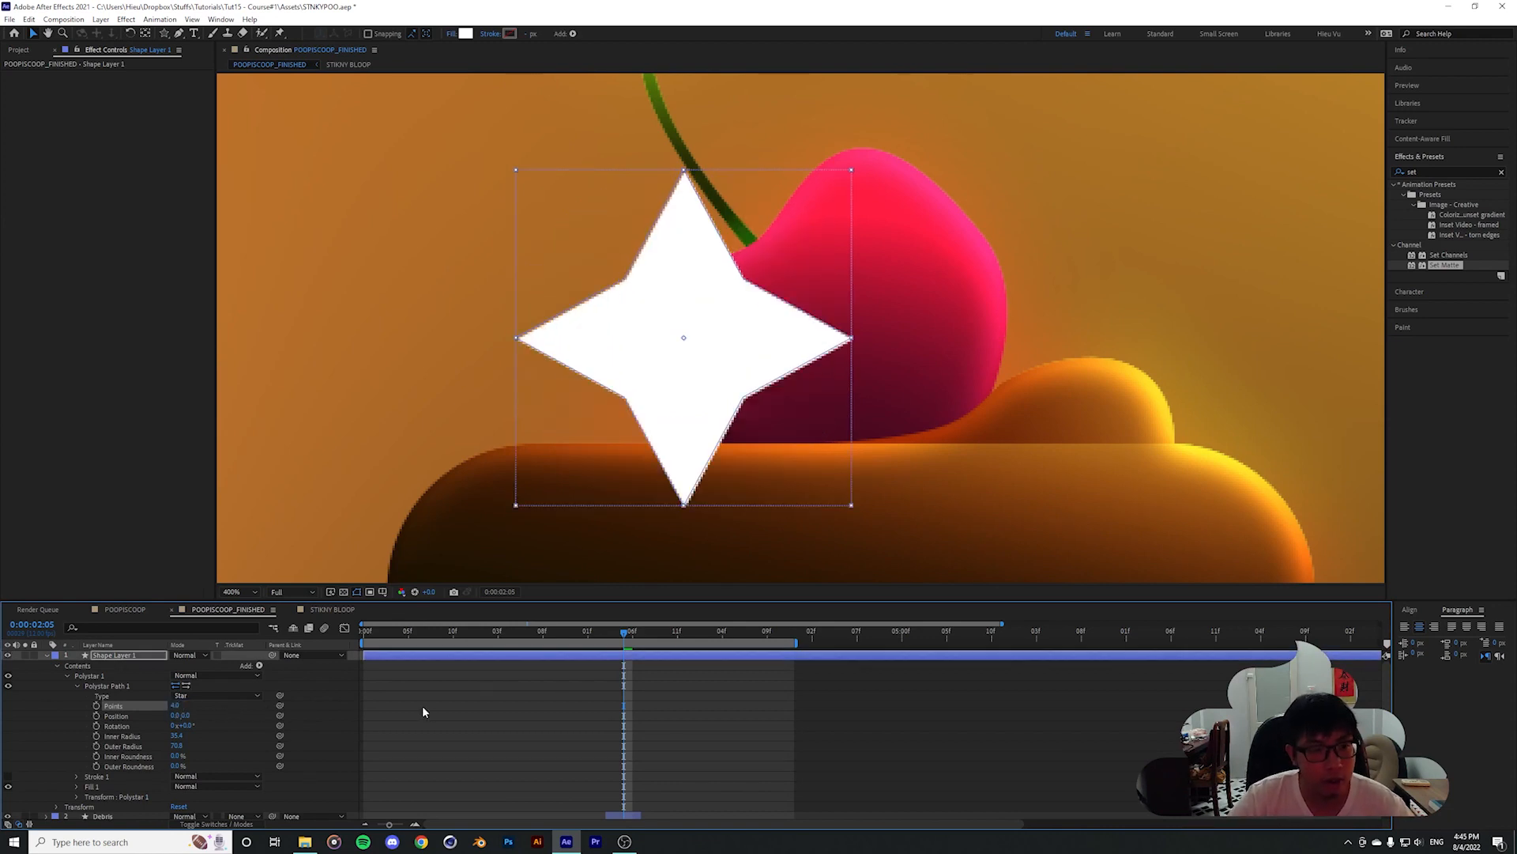
Thin the star into a sparkle with an inner radius of about 6 and an outer radius of about 83
mouse_move(171, 735)
mouse_down()
mouse_move(151, 740)
mouse_move(189, 748)
mouse_up()
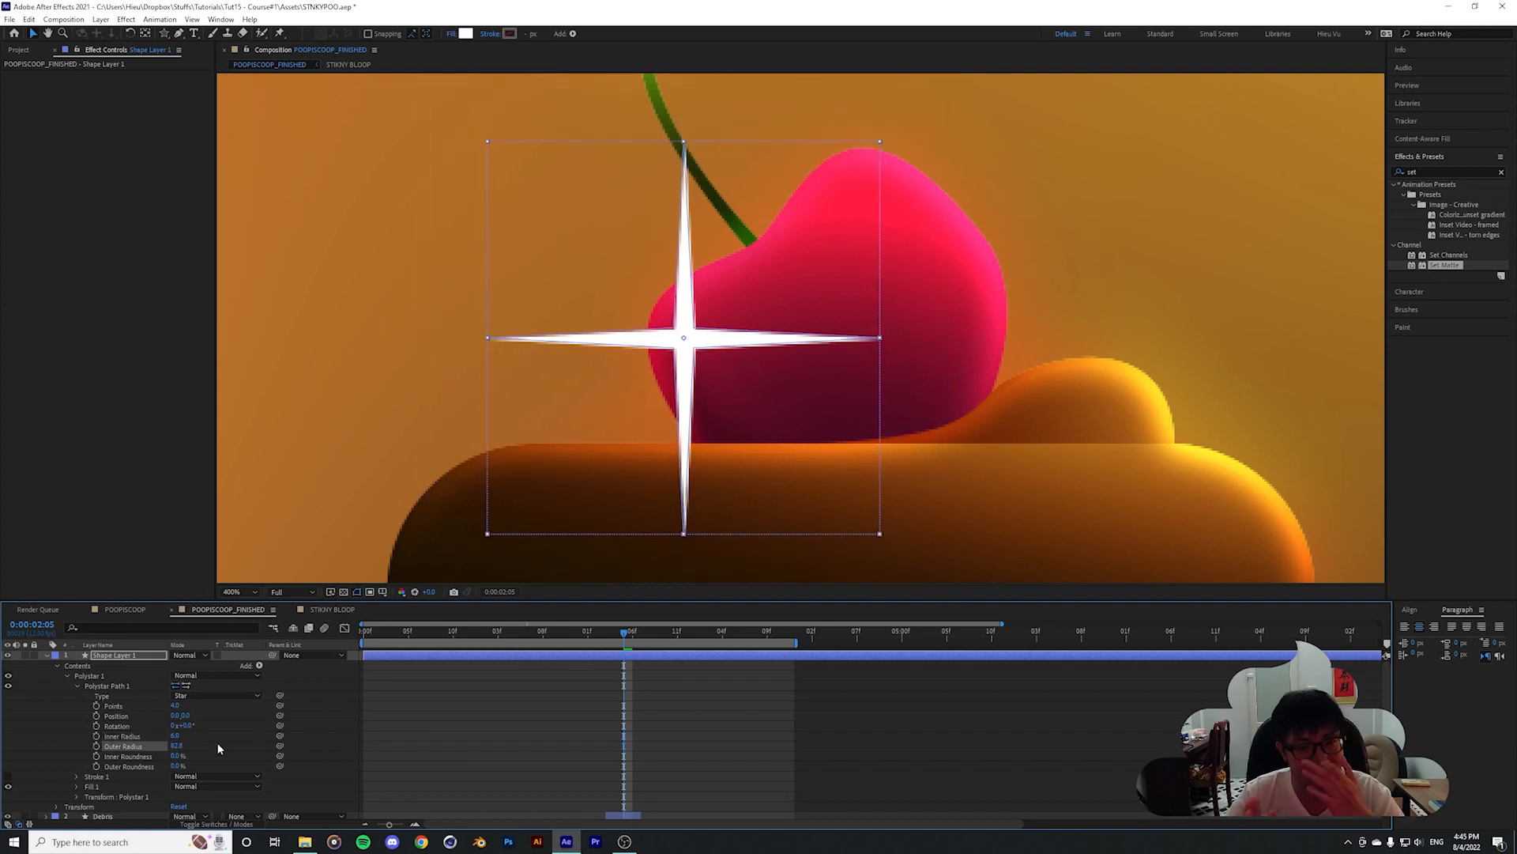
click(542, 705)
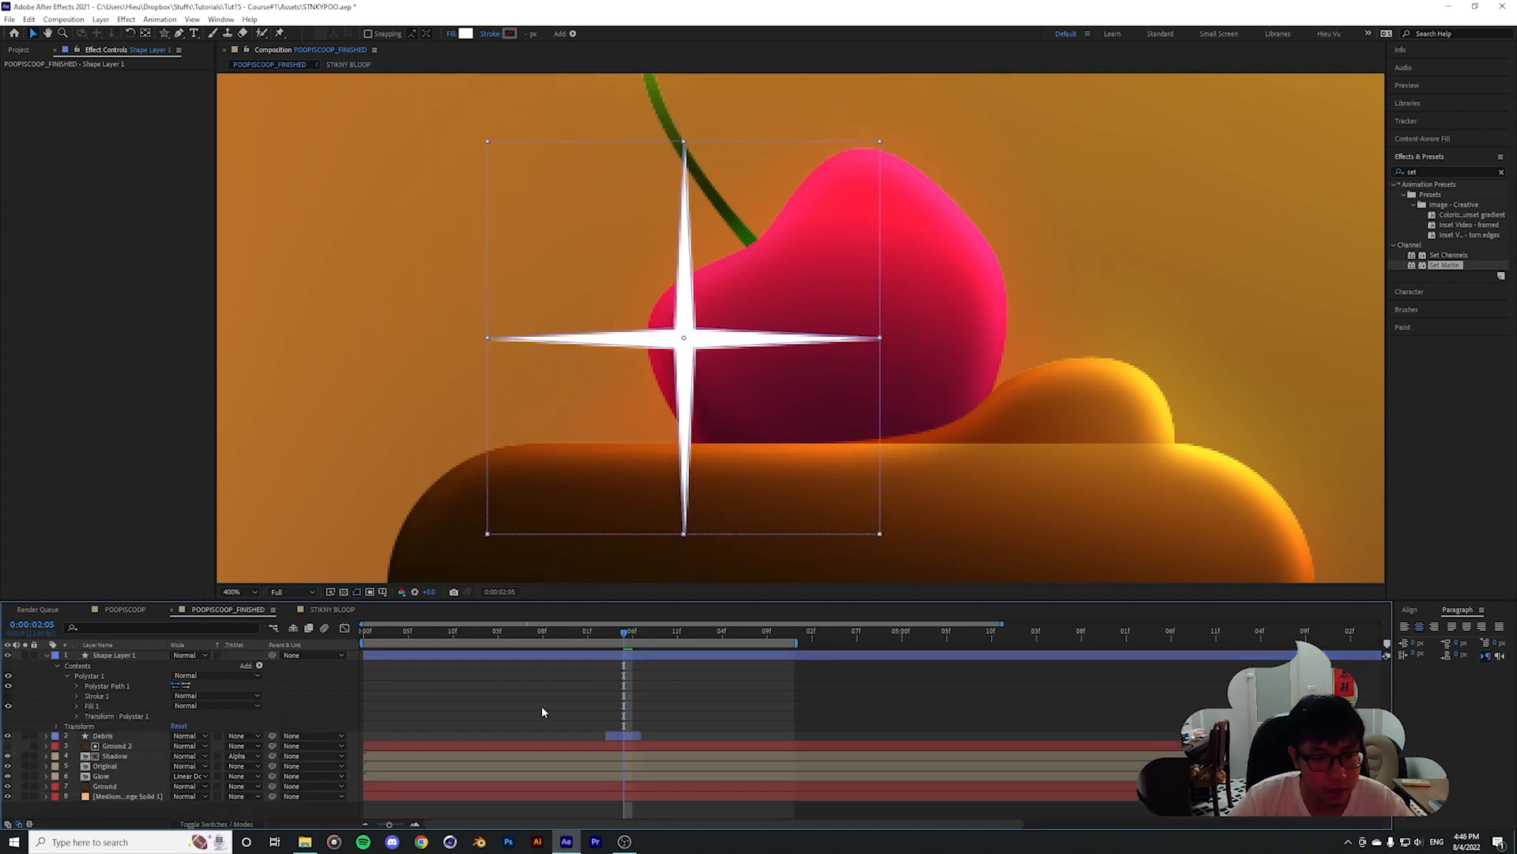
scroll(623, 379, down, 2)
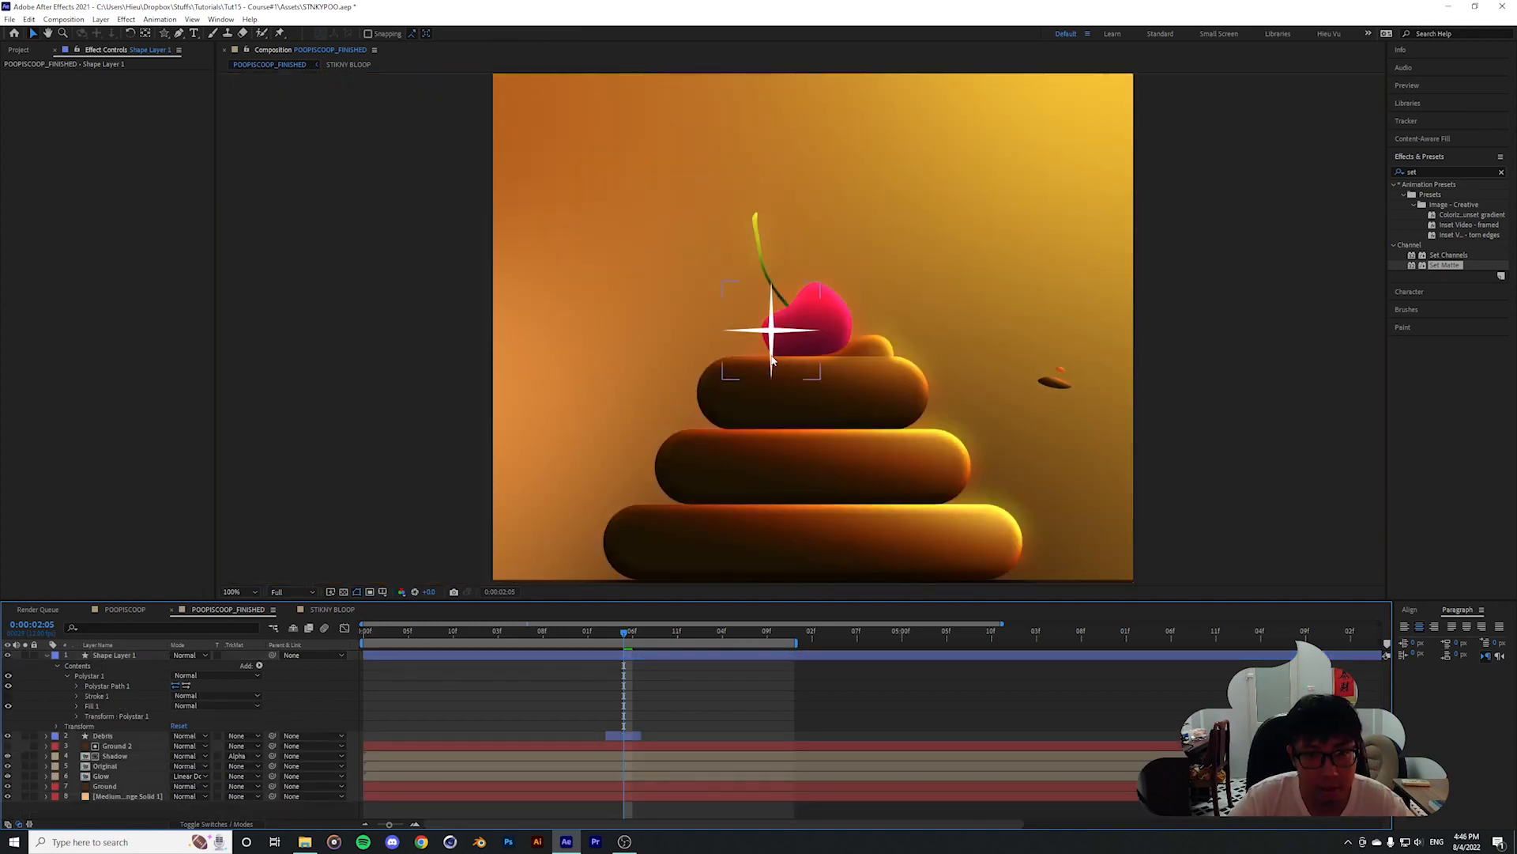
Select the sparkle's shape layer and align its anchor point with the center of the sparkle
scroll(765, 340, up, 1)
click(744, 341)
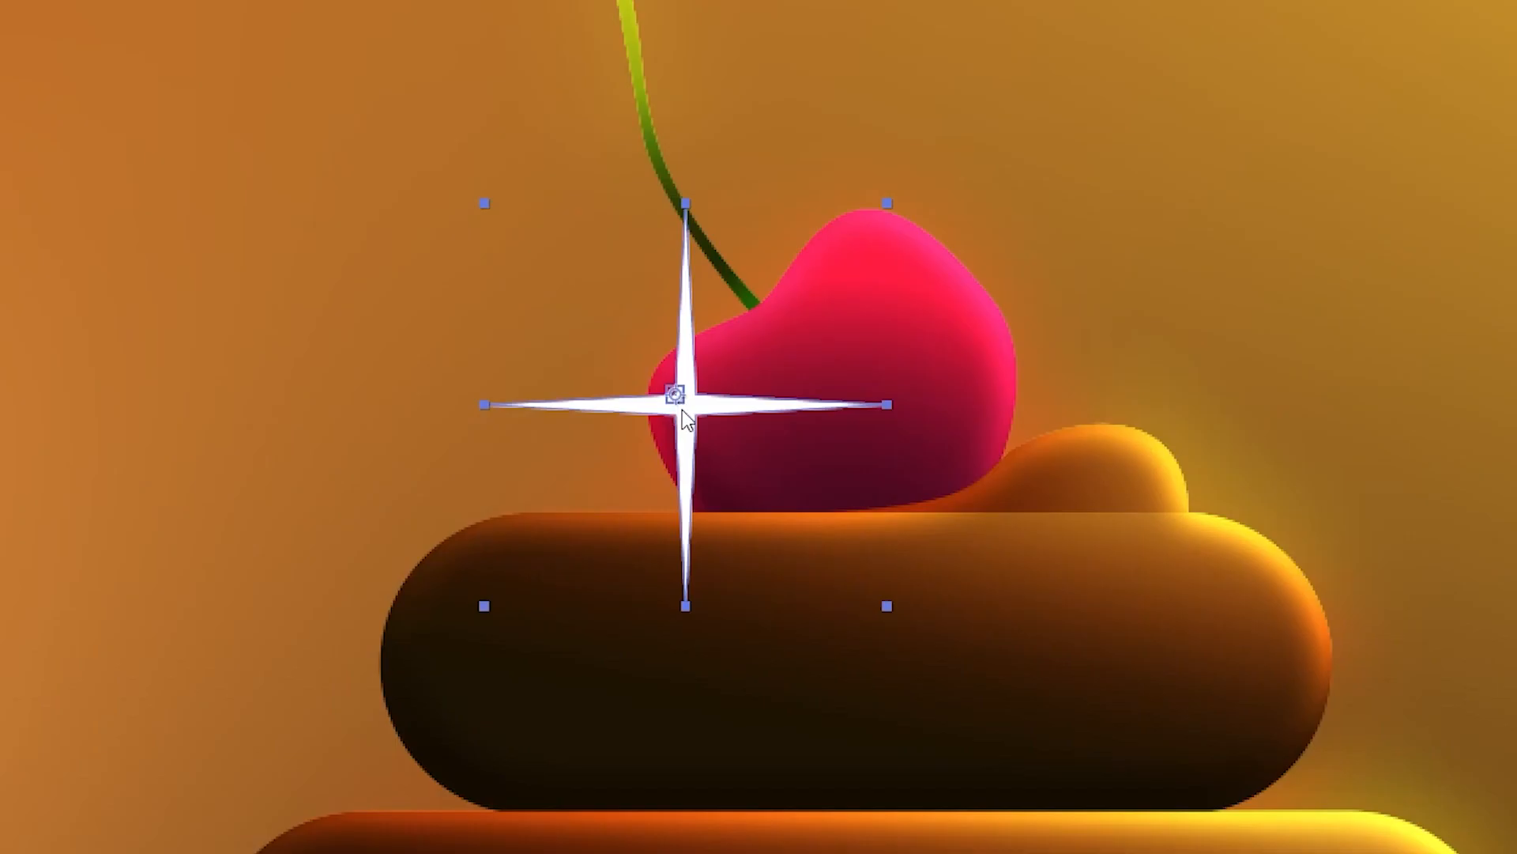
drag(739, 332, 738, 334)
drag(678, 407, 683, 408)
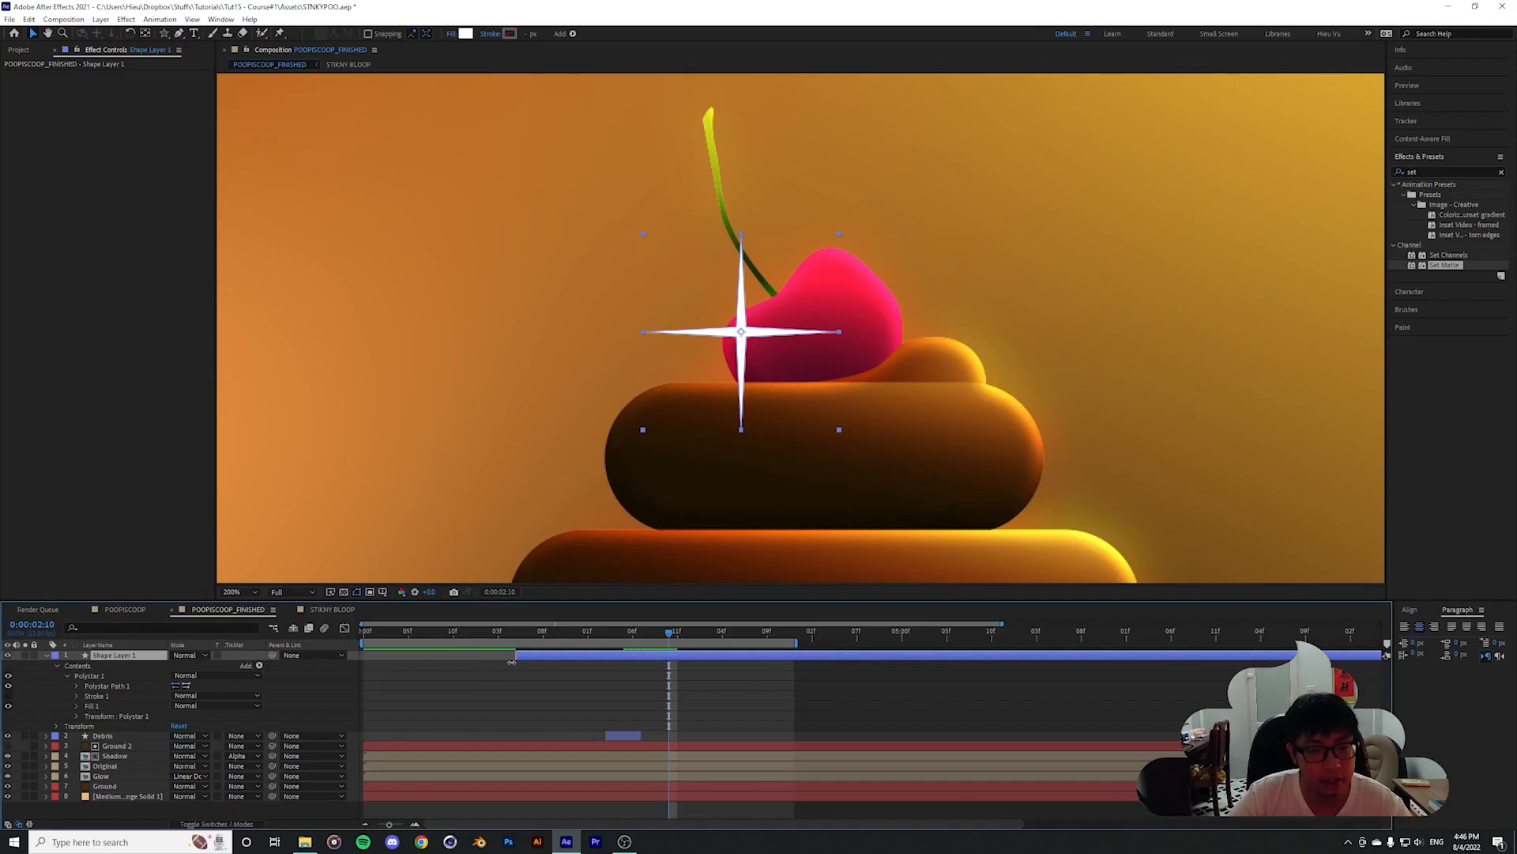
Trim the sparkle's shape layer to start at 0:00:02:10 and reveal its Transform properties
drag(511, 662, 663, 663)
click(57, 665)
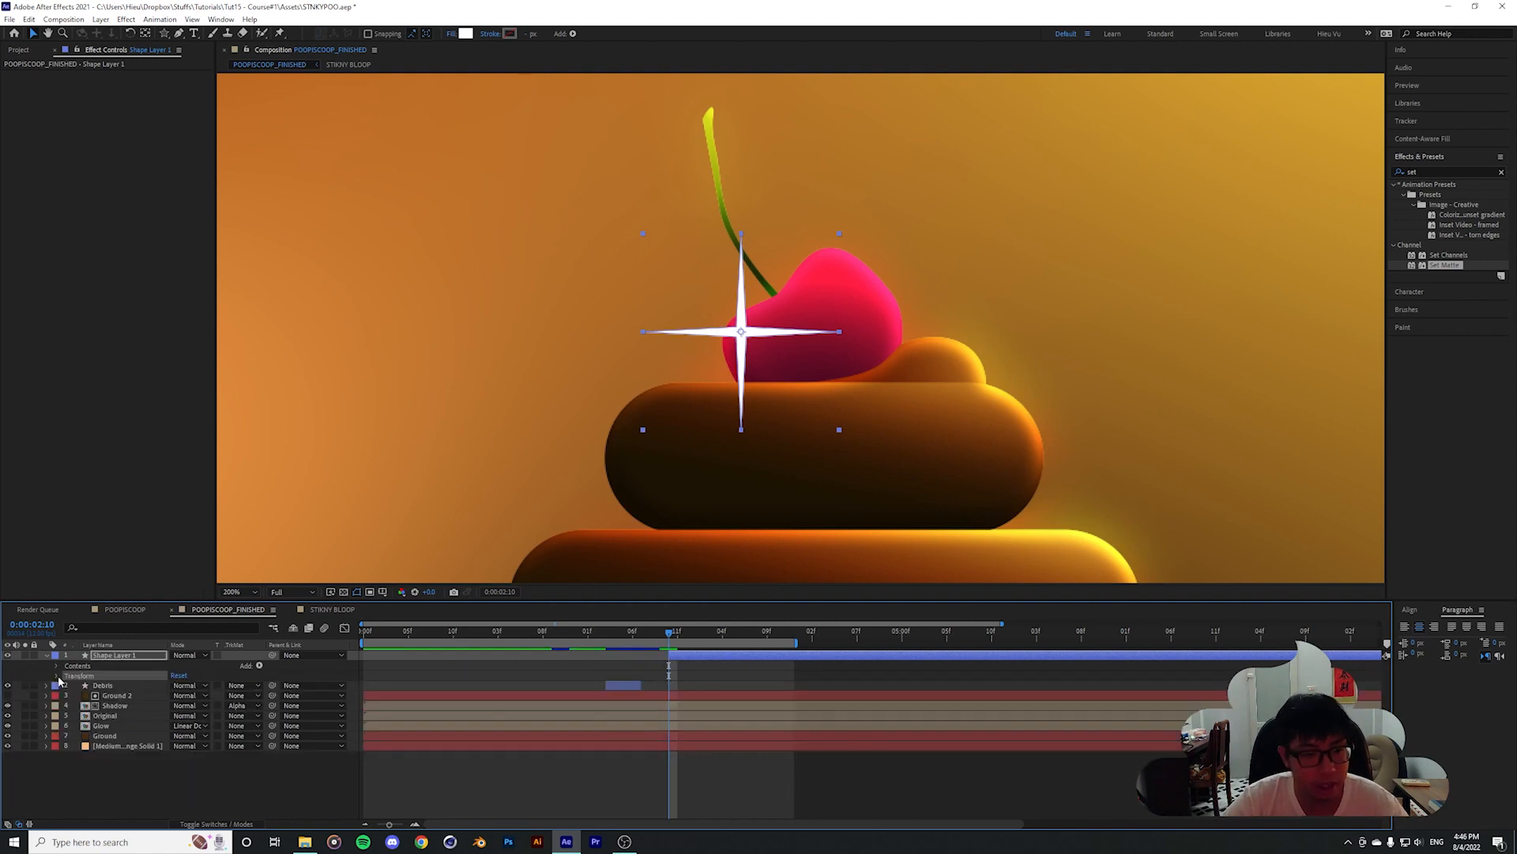
click(57, 677)
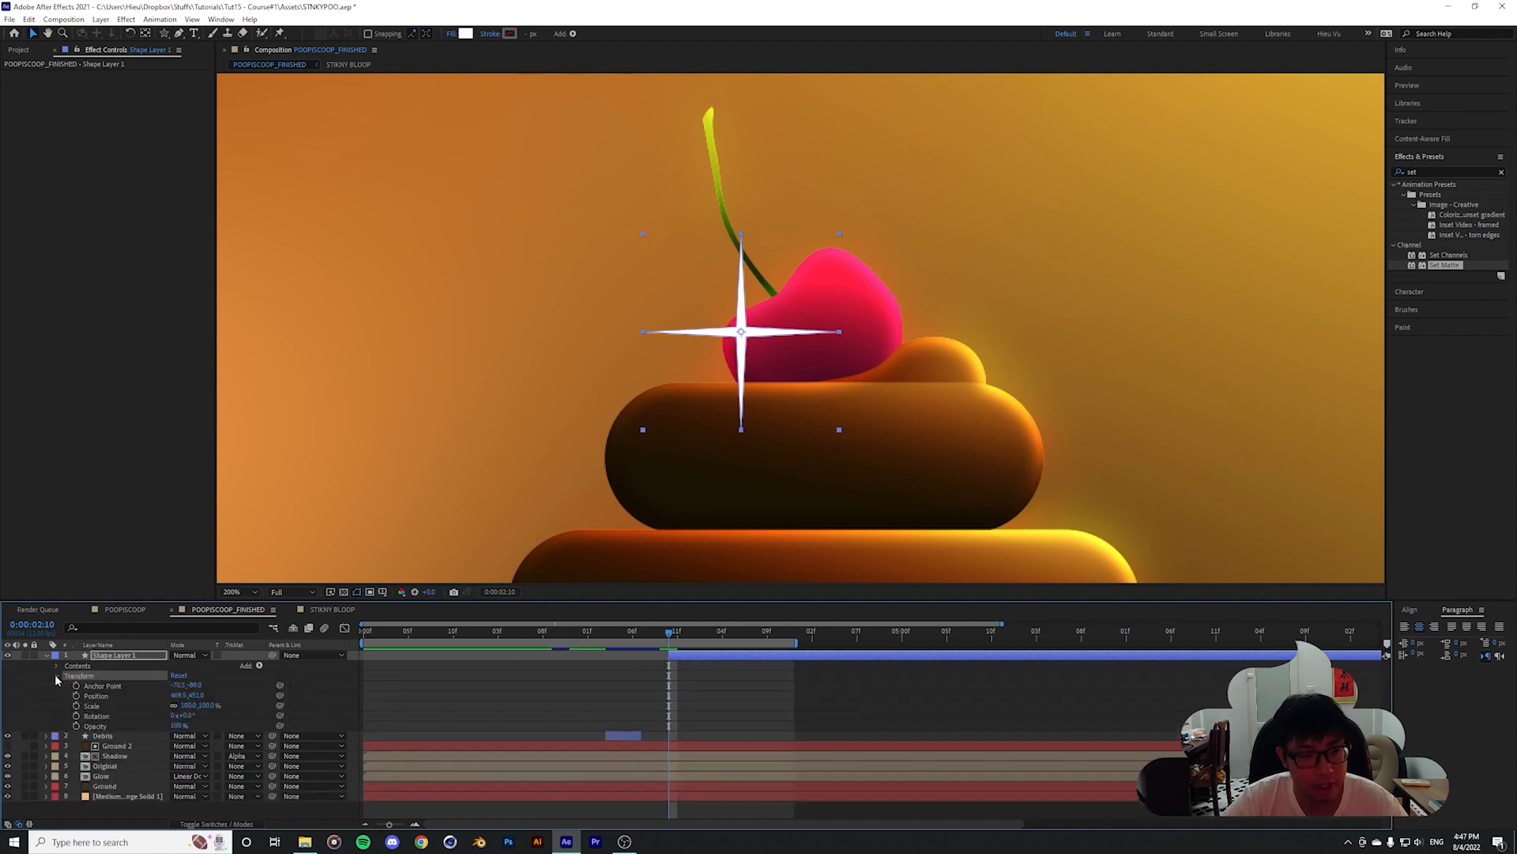
Set the sparkle layer's Scale to 0% and add keyframes for Scale, Rotation and Opacity at 0:00:02:10
drag(205, 707, 202, 712)
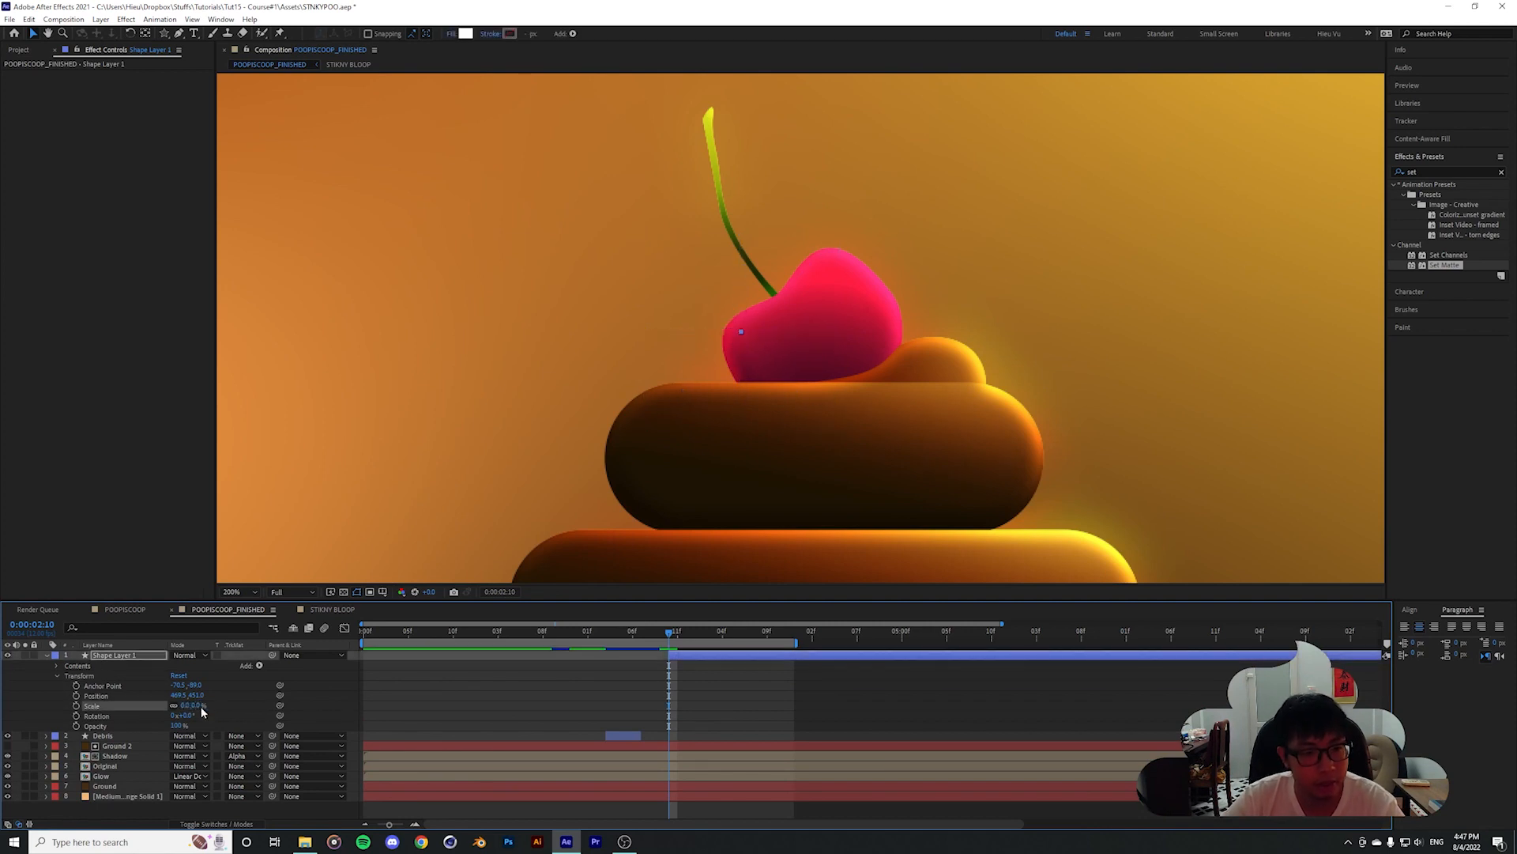
click(76, 705)
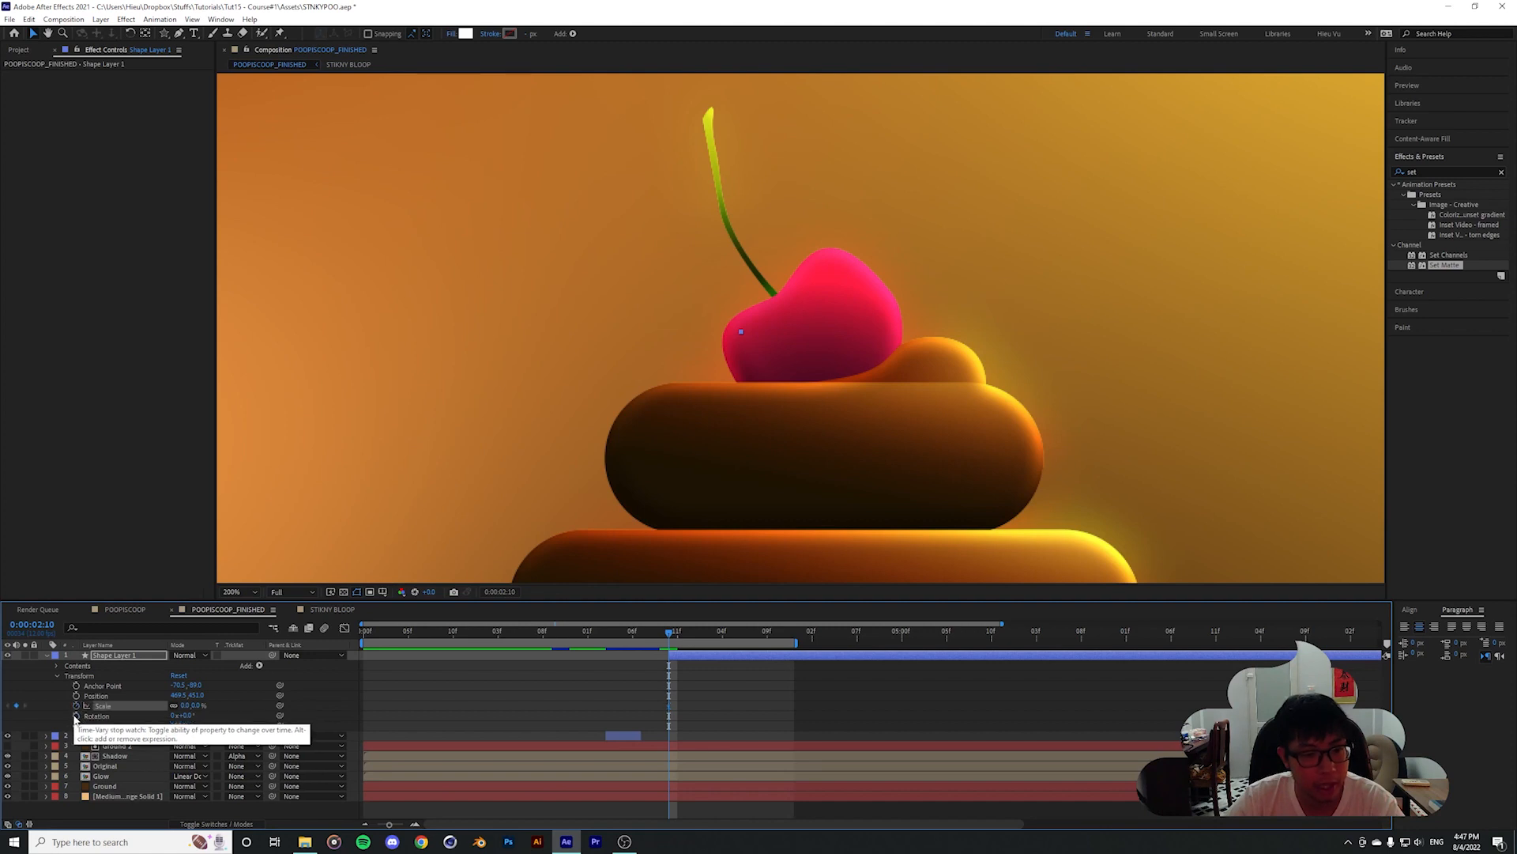
click(76, 716)
click(76, 725)
At 0:00:03:02, keyframe the sparkle's Scale at 100%, a clockwise rotation and an Opacity of 0%
drag(673, 632, 704, 637)
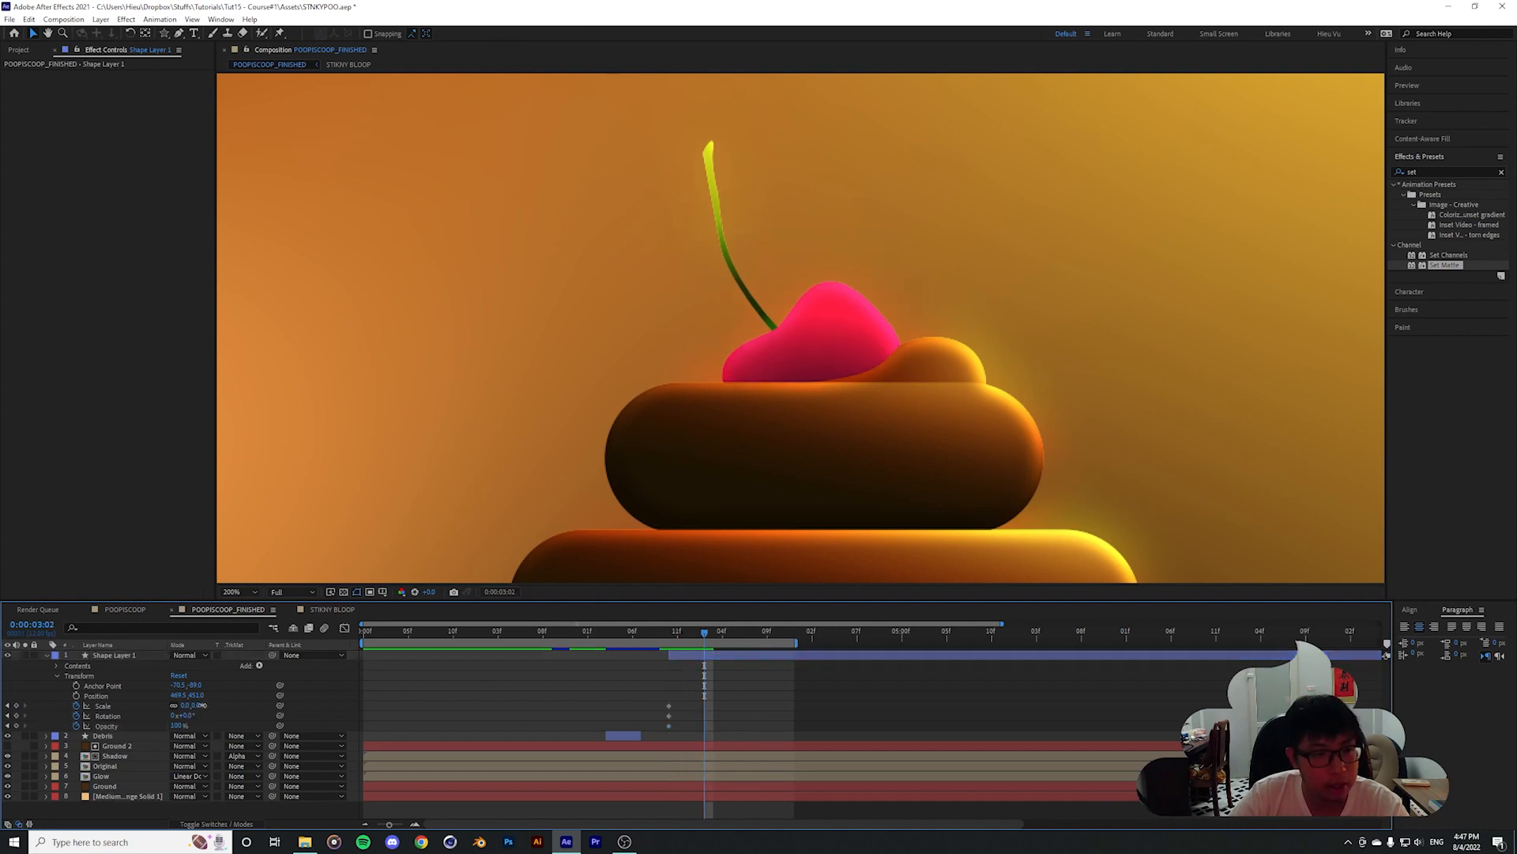
drag(198, 706, 247, 706)
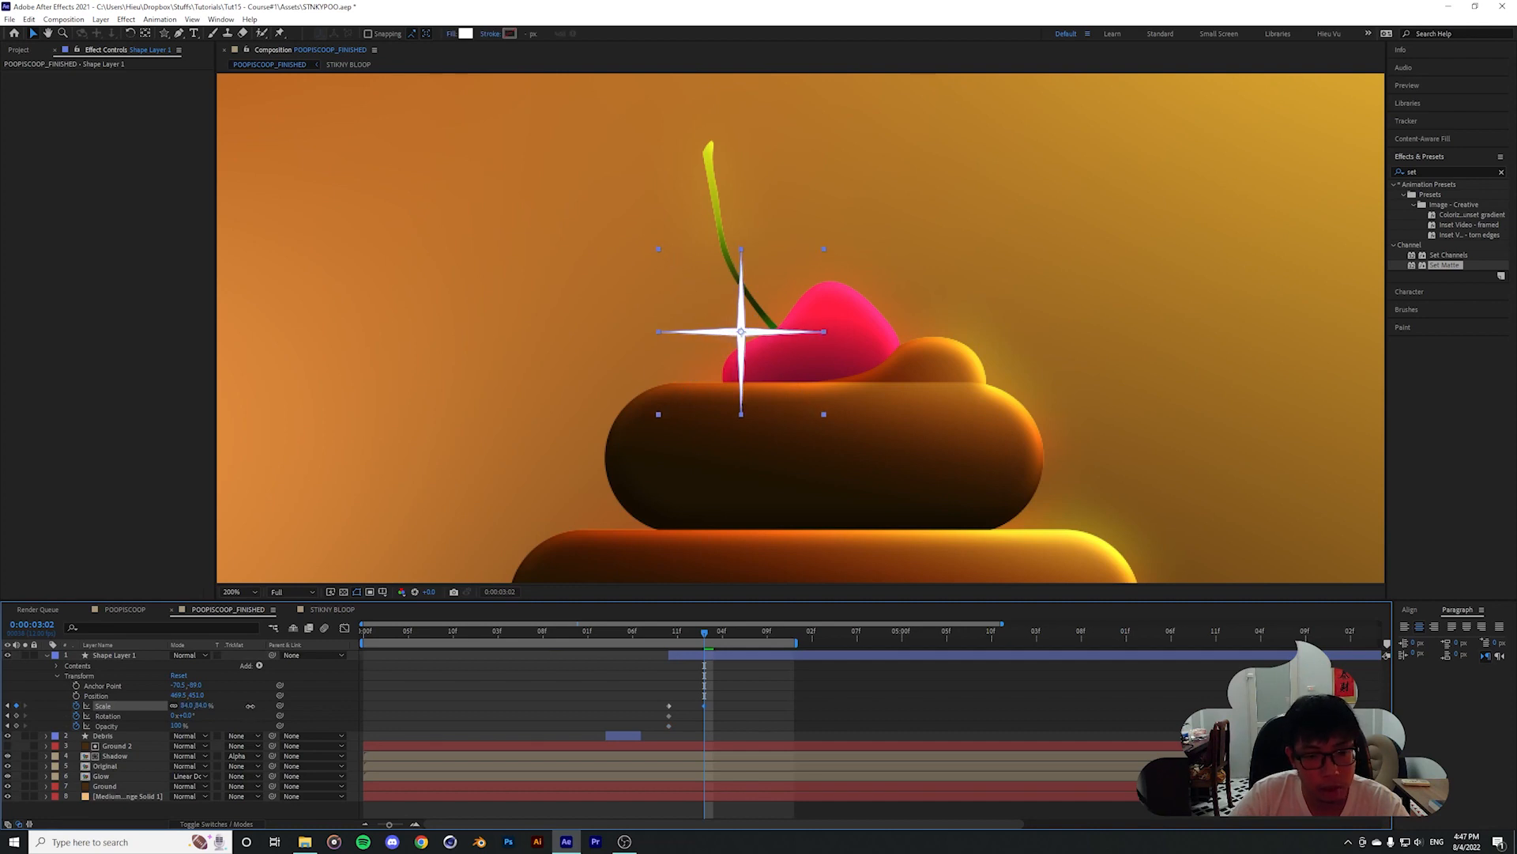
drag(252, 706, 251, 706)
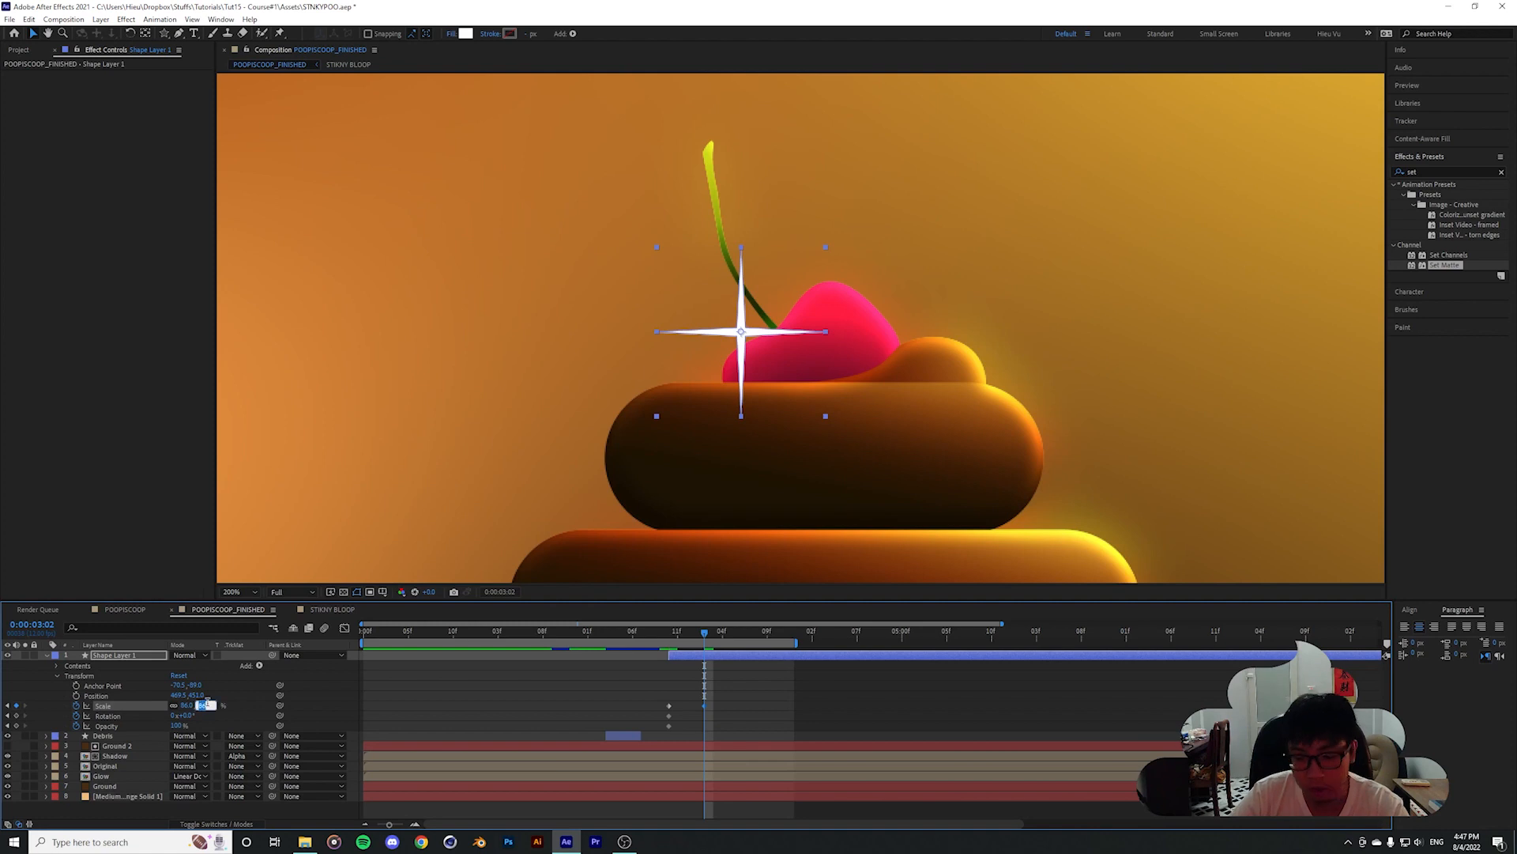
key(Return)
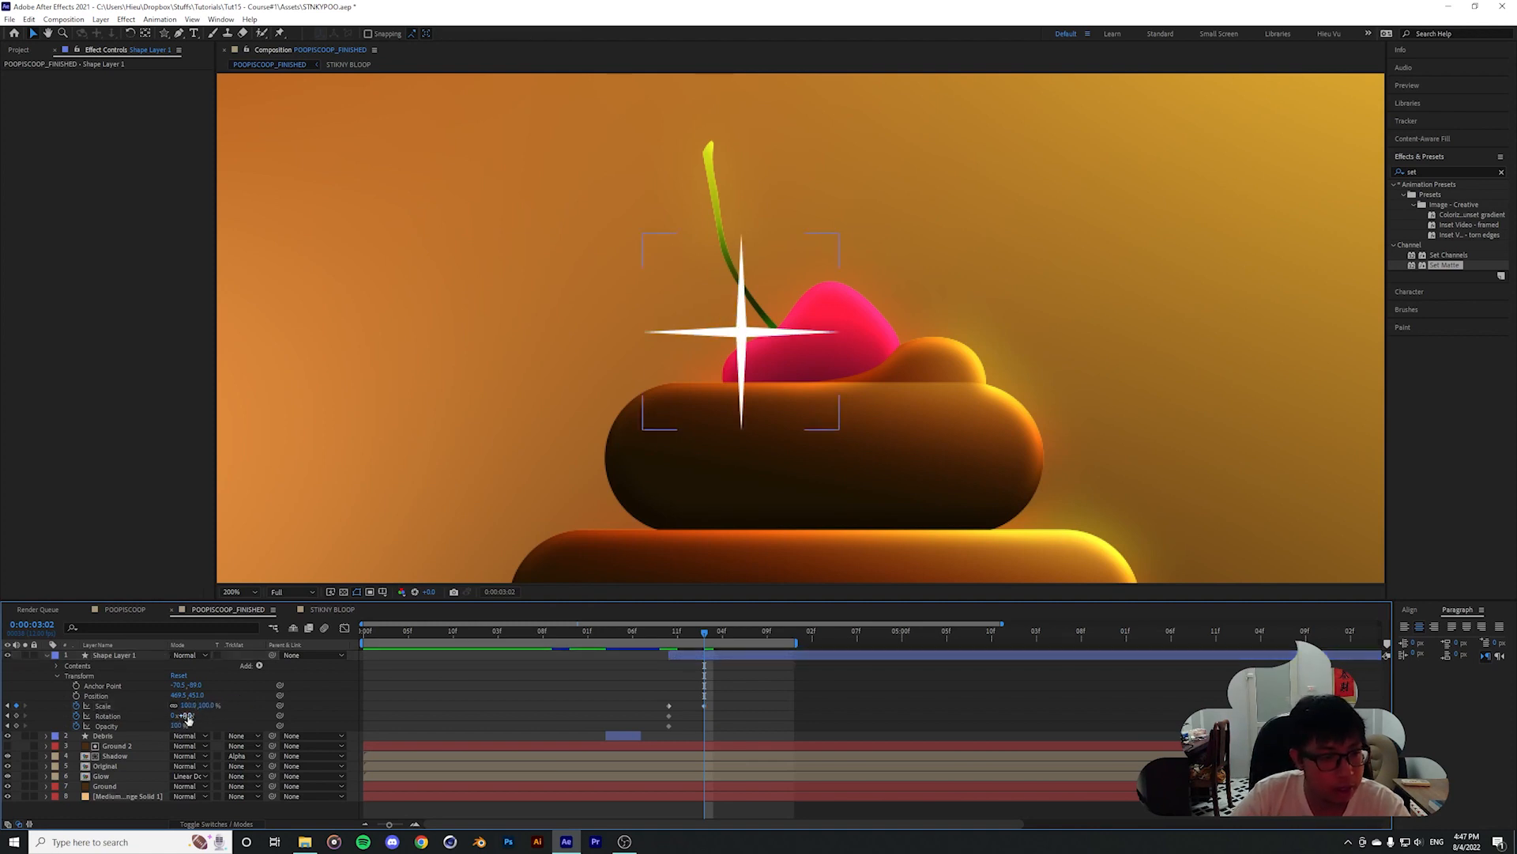
drag(187, 715, 307, 715)
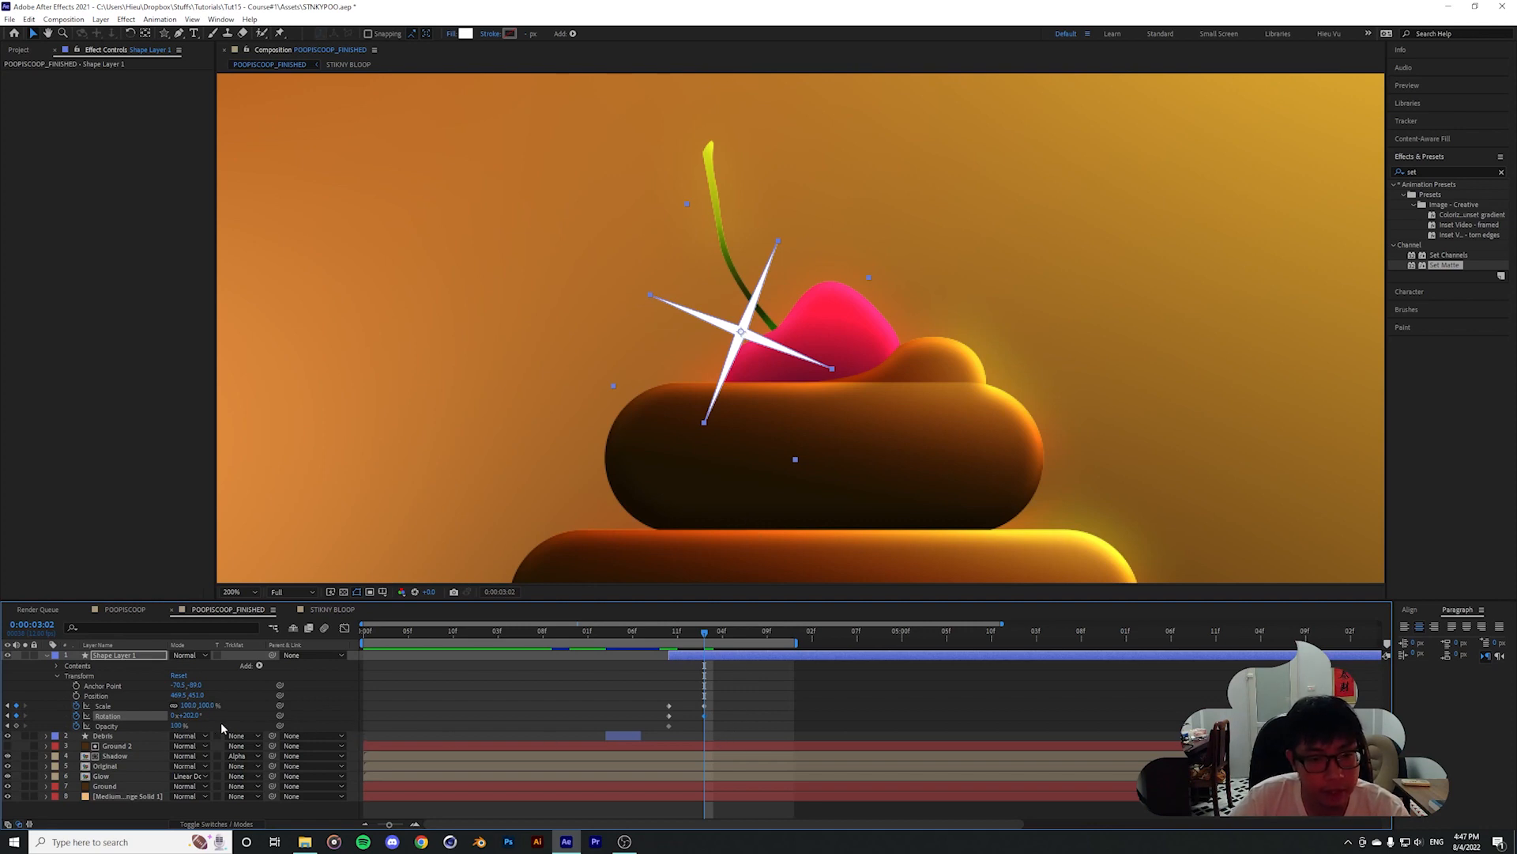
drag(180, 730, 103, 729)
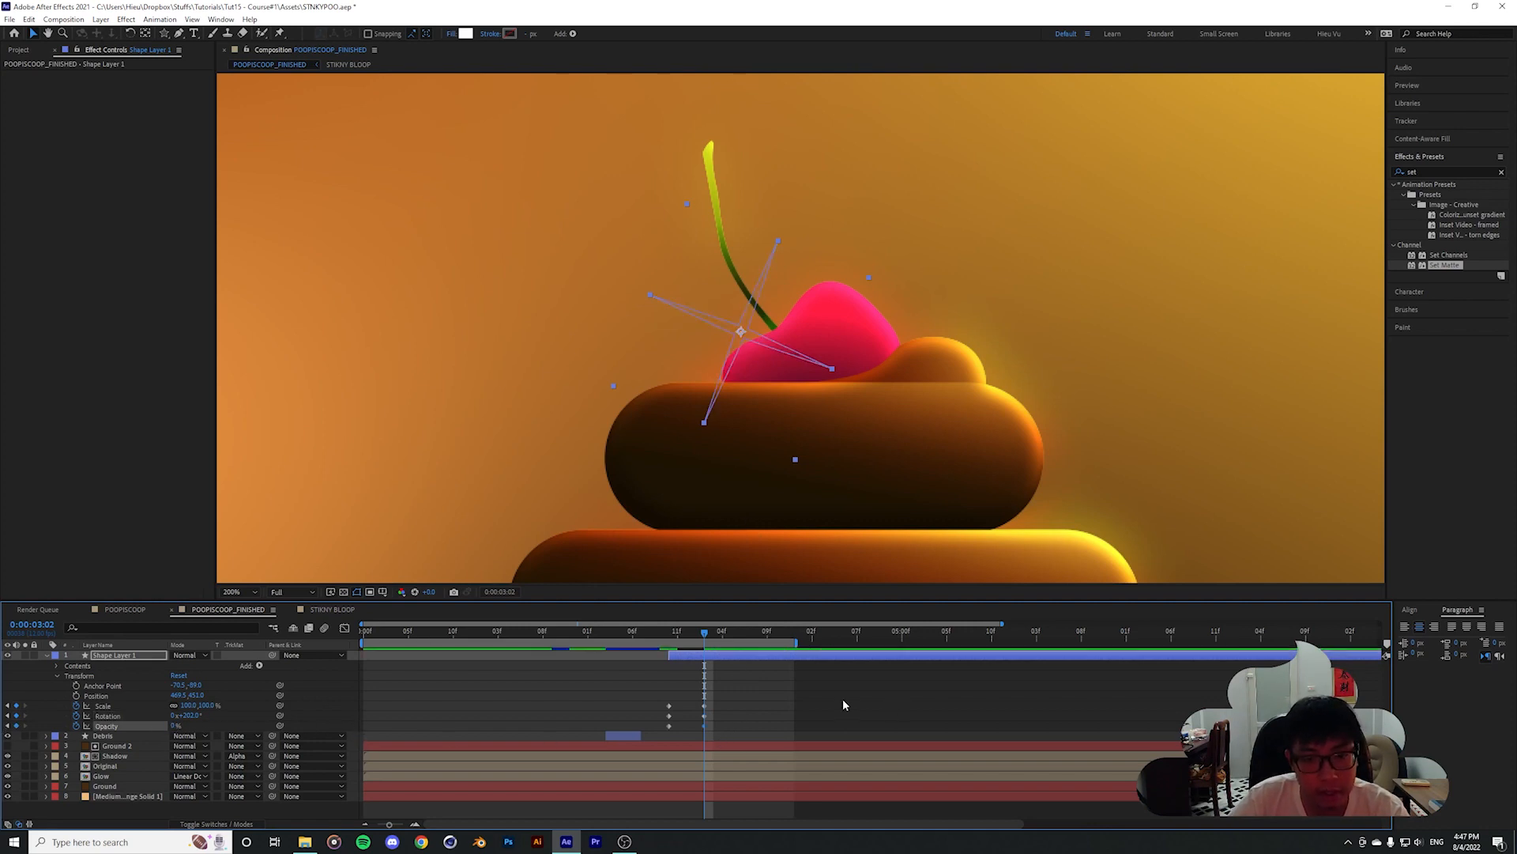
Delay the sparkle's 100% Opacity keyframe to 0:00:03:01 and preview the fade-out
drag(1003, 623, 693, 630)
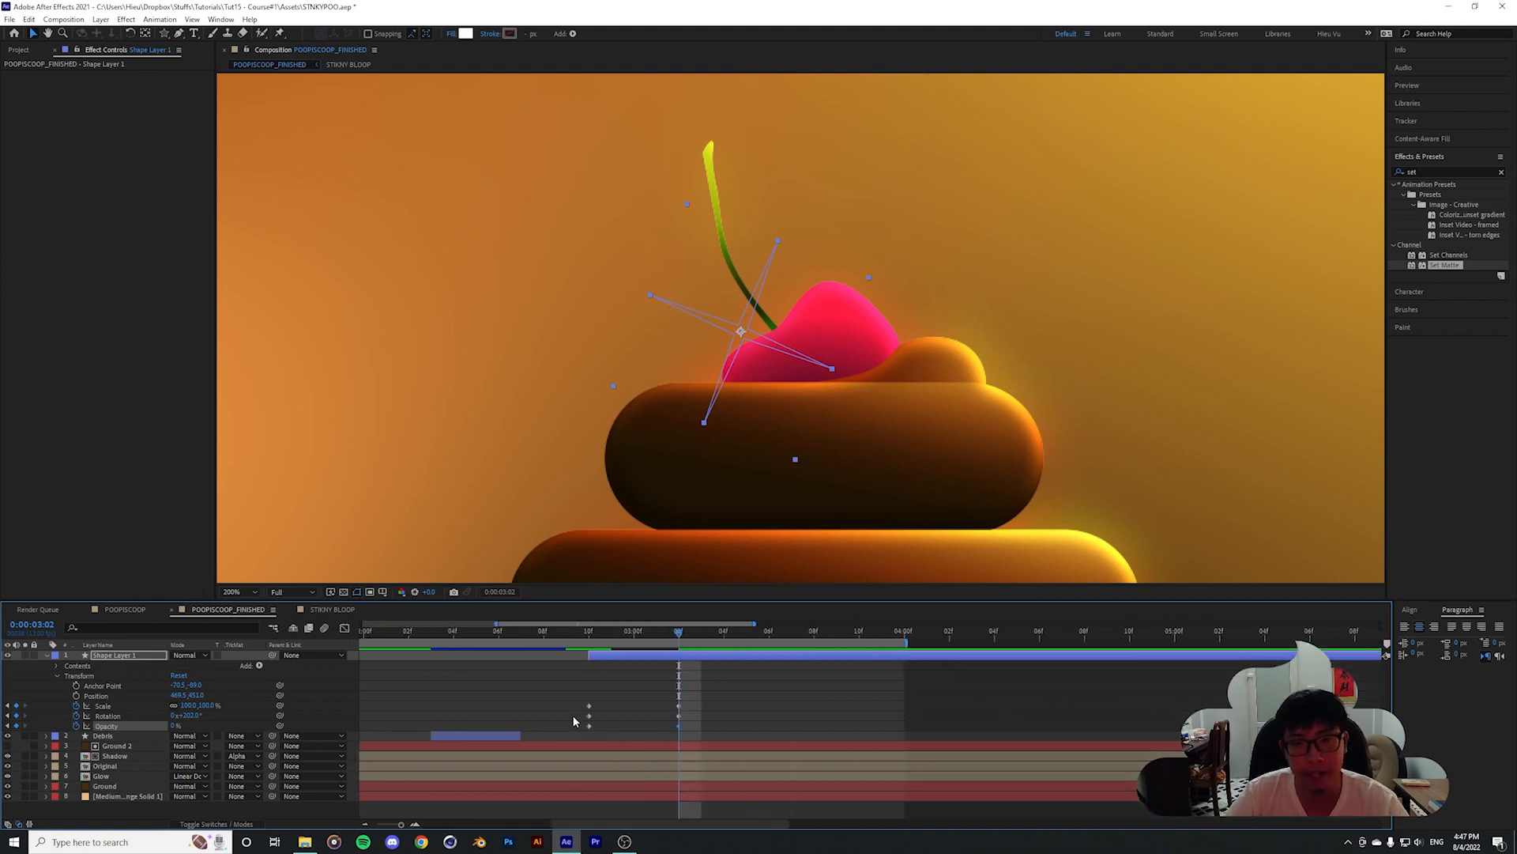
drag(581, 723, 692, 734)
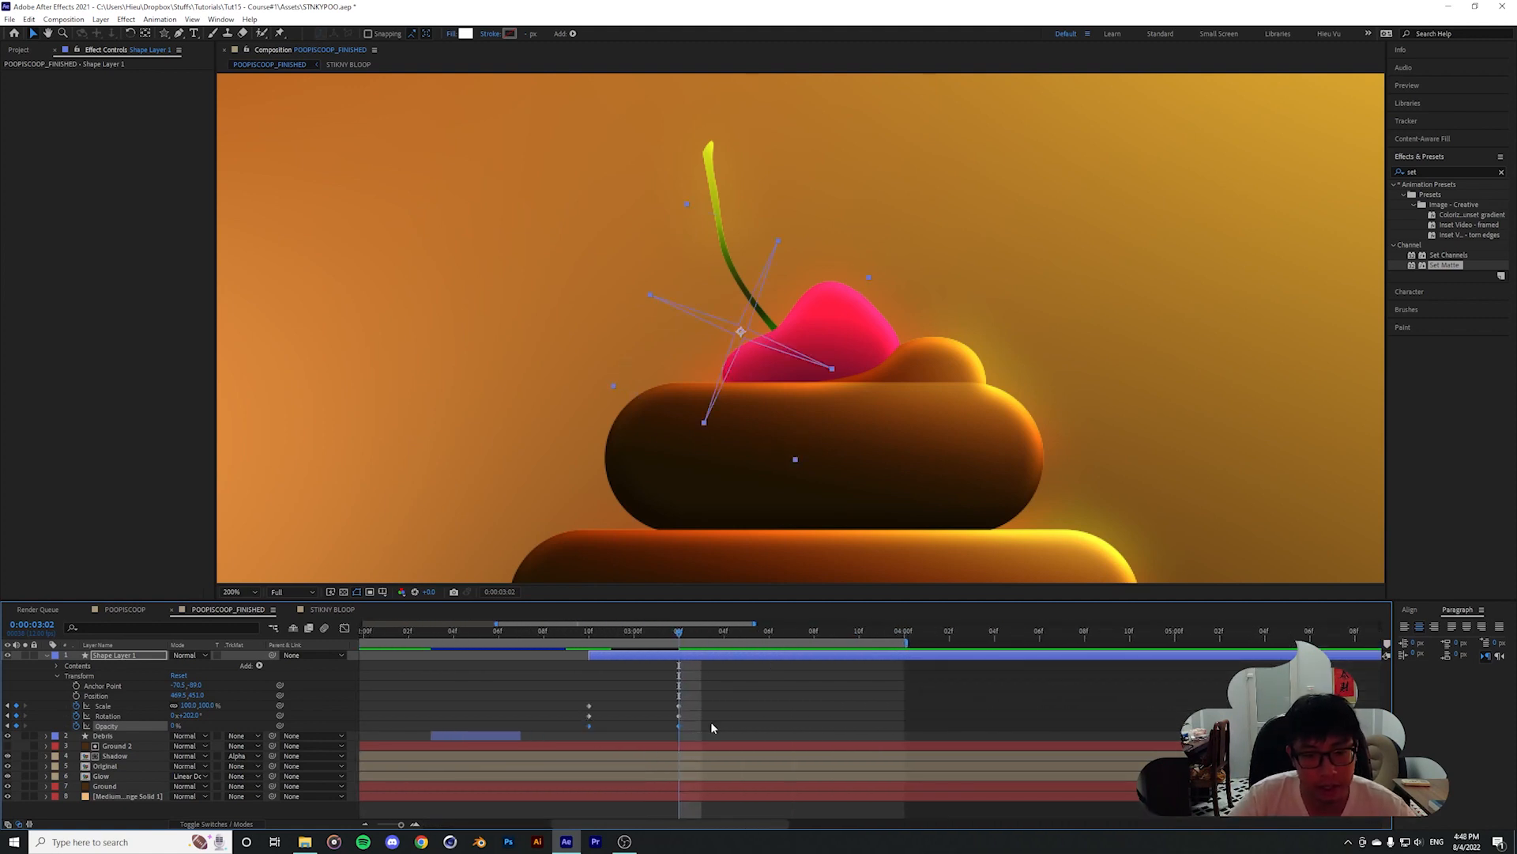
click(589, 729)
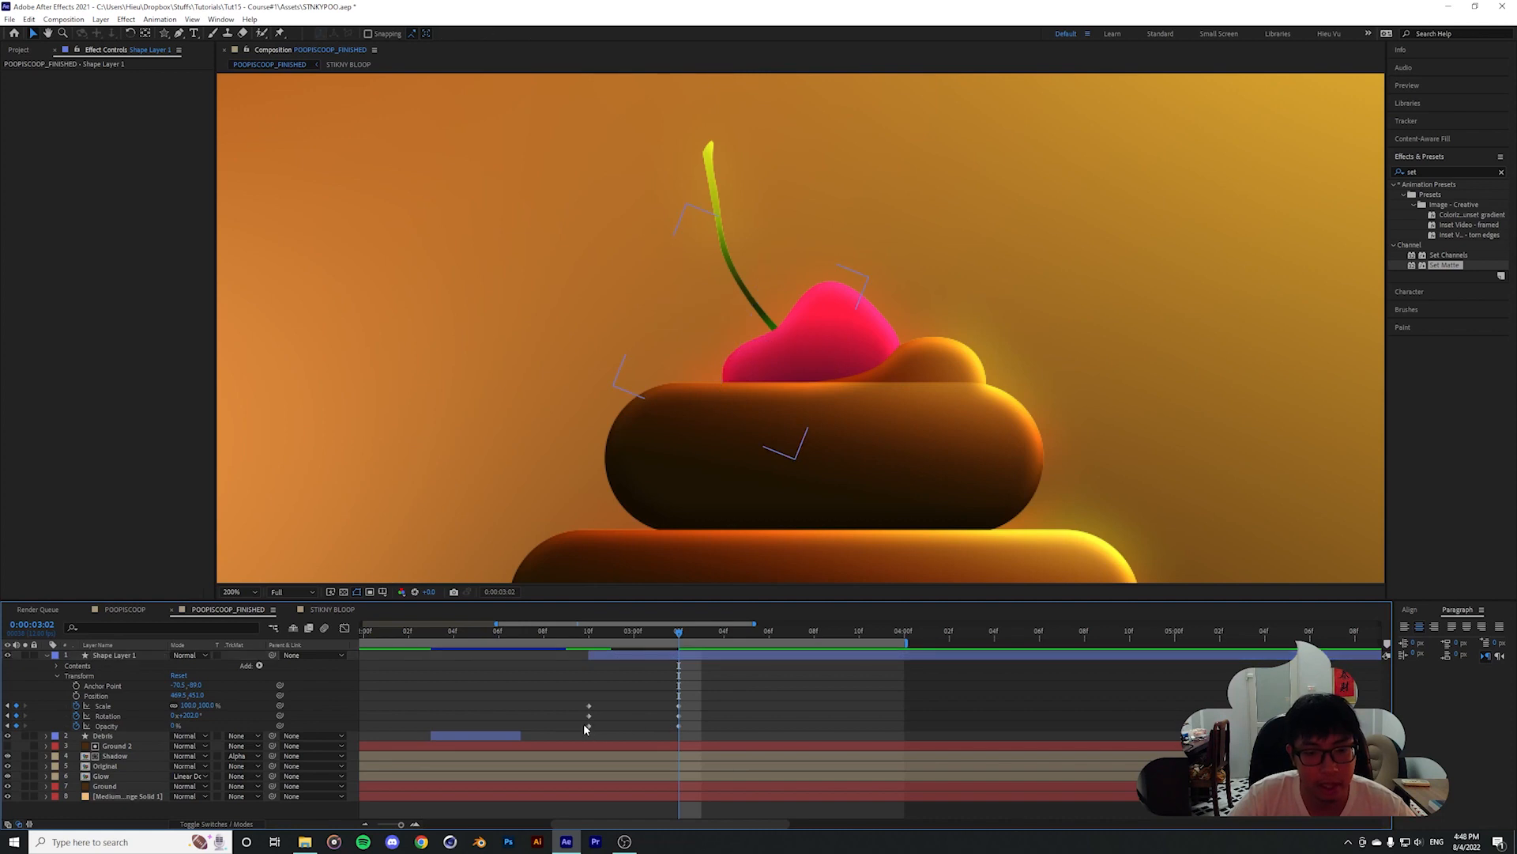
click(589, 726)
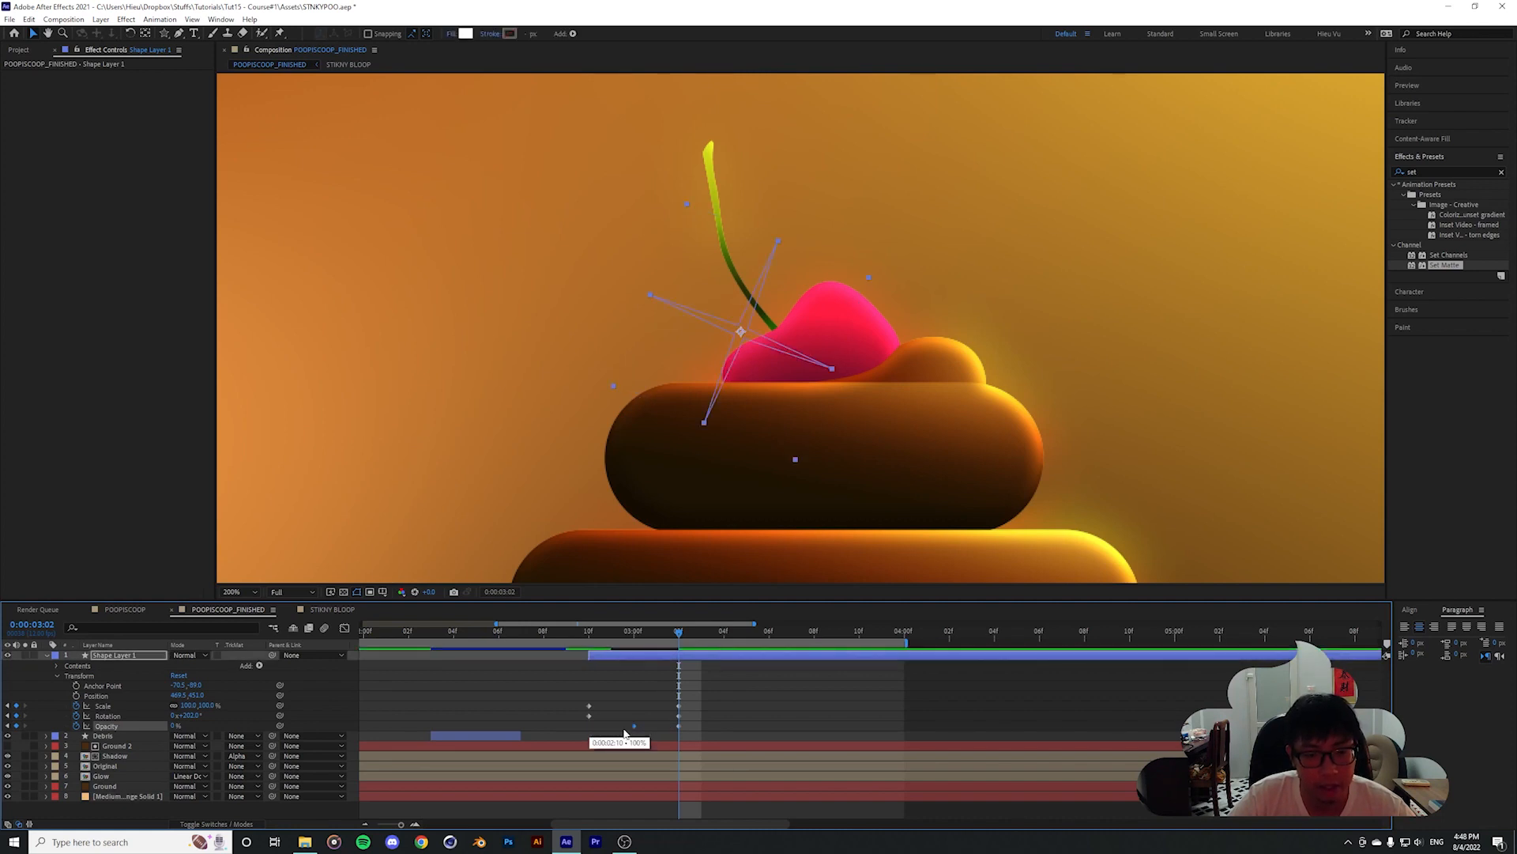
drag(640, 728, 651, 726)
drag(678, 634, 476, 638)
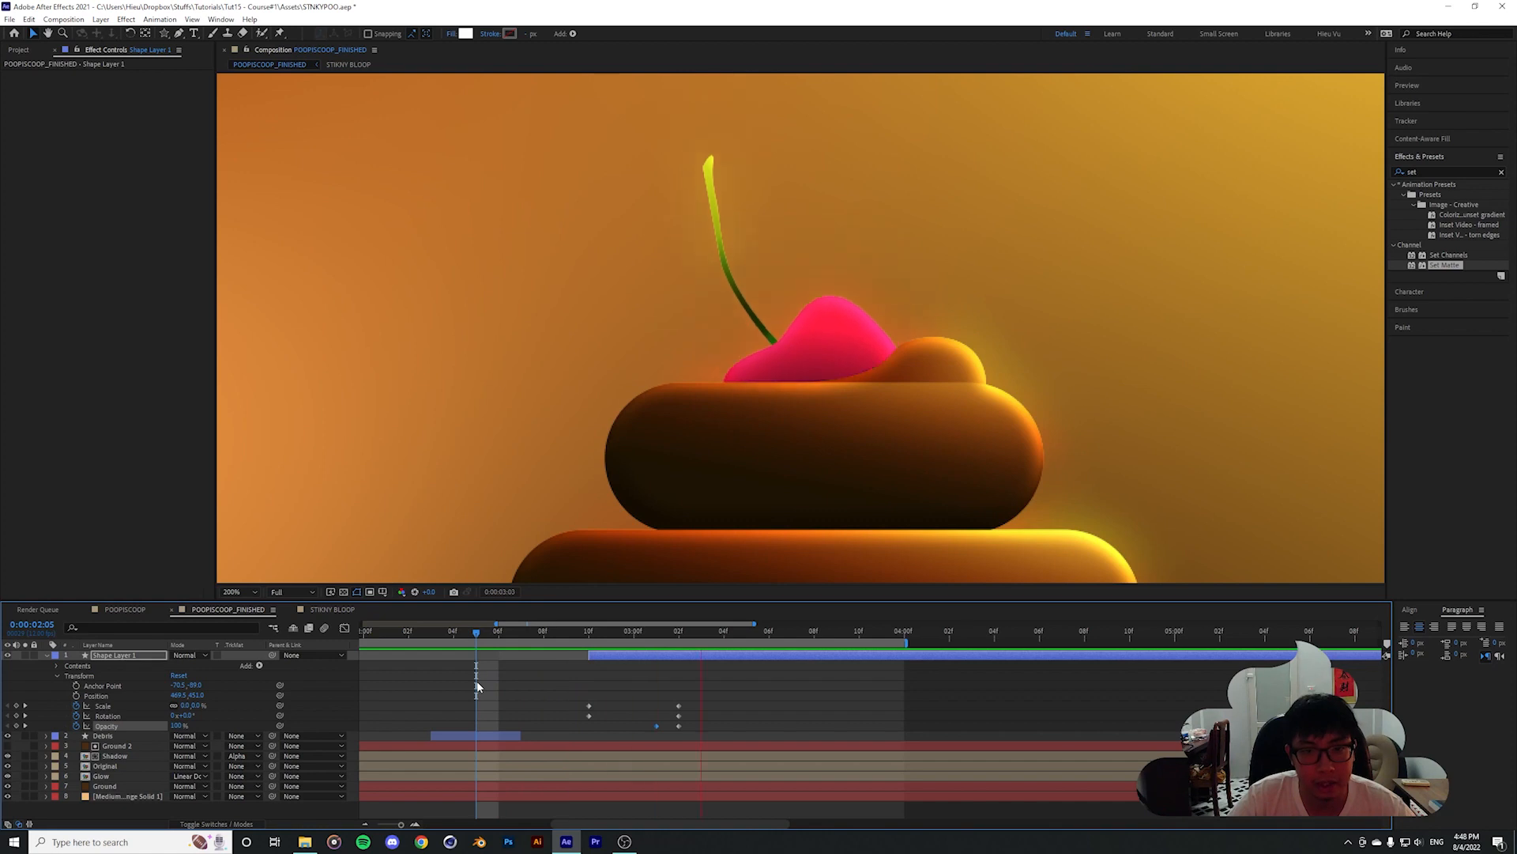
key(space)
drag(597, 634, 519, 659)
key(space)
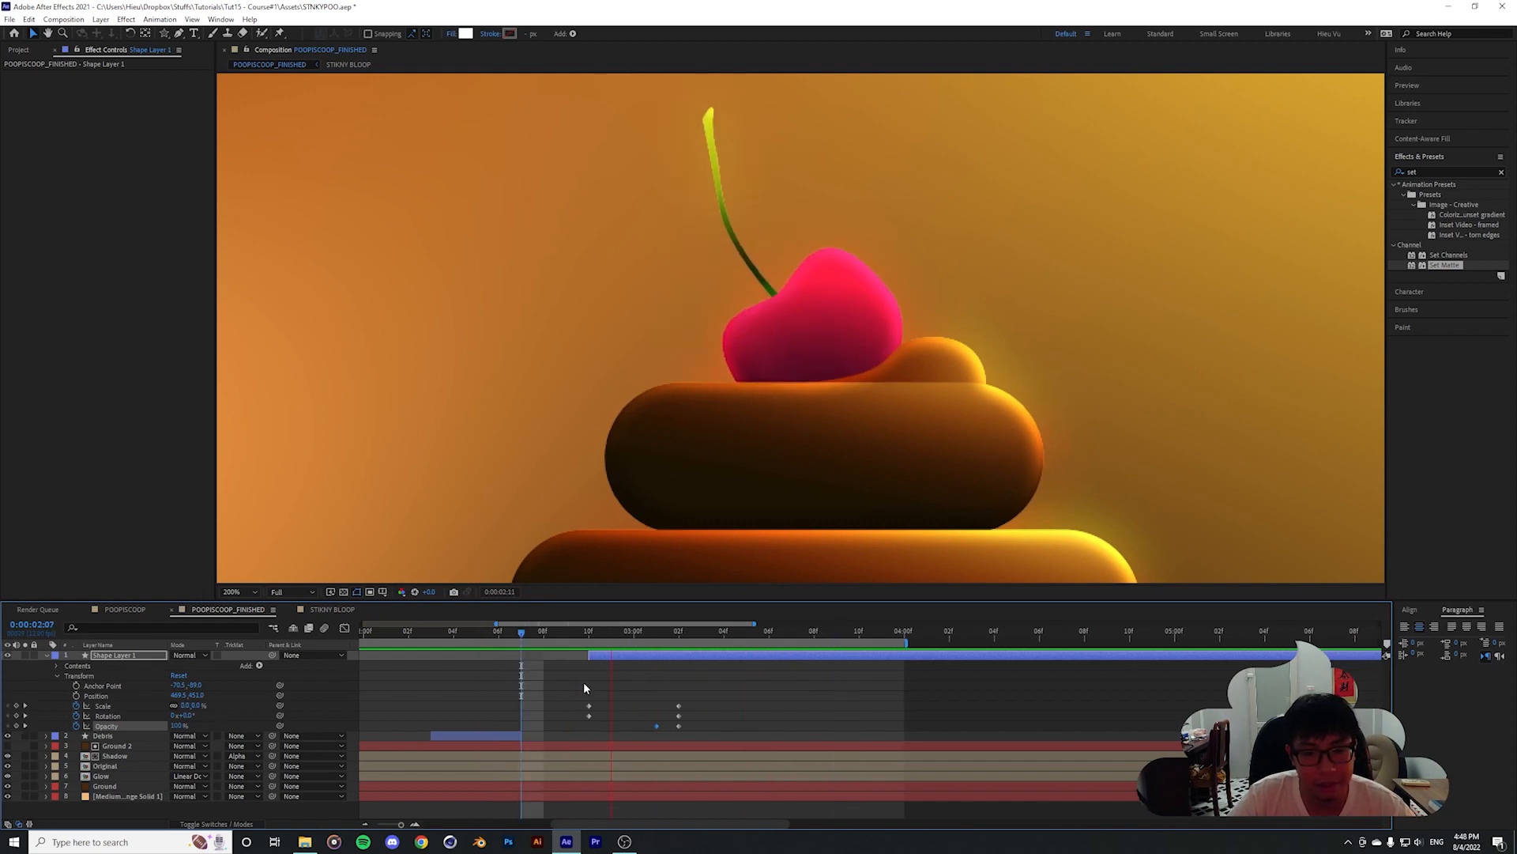
key(space)
Move the sparkle's ending keyframes to 0:00:03:04, set the final Rotation to 60° and preview the motion
drag(665, 729, 734, 713)
click(695, 701)
drag(672, 630, 583, 637)
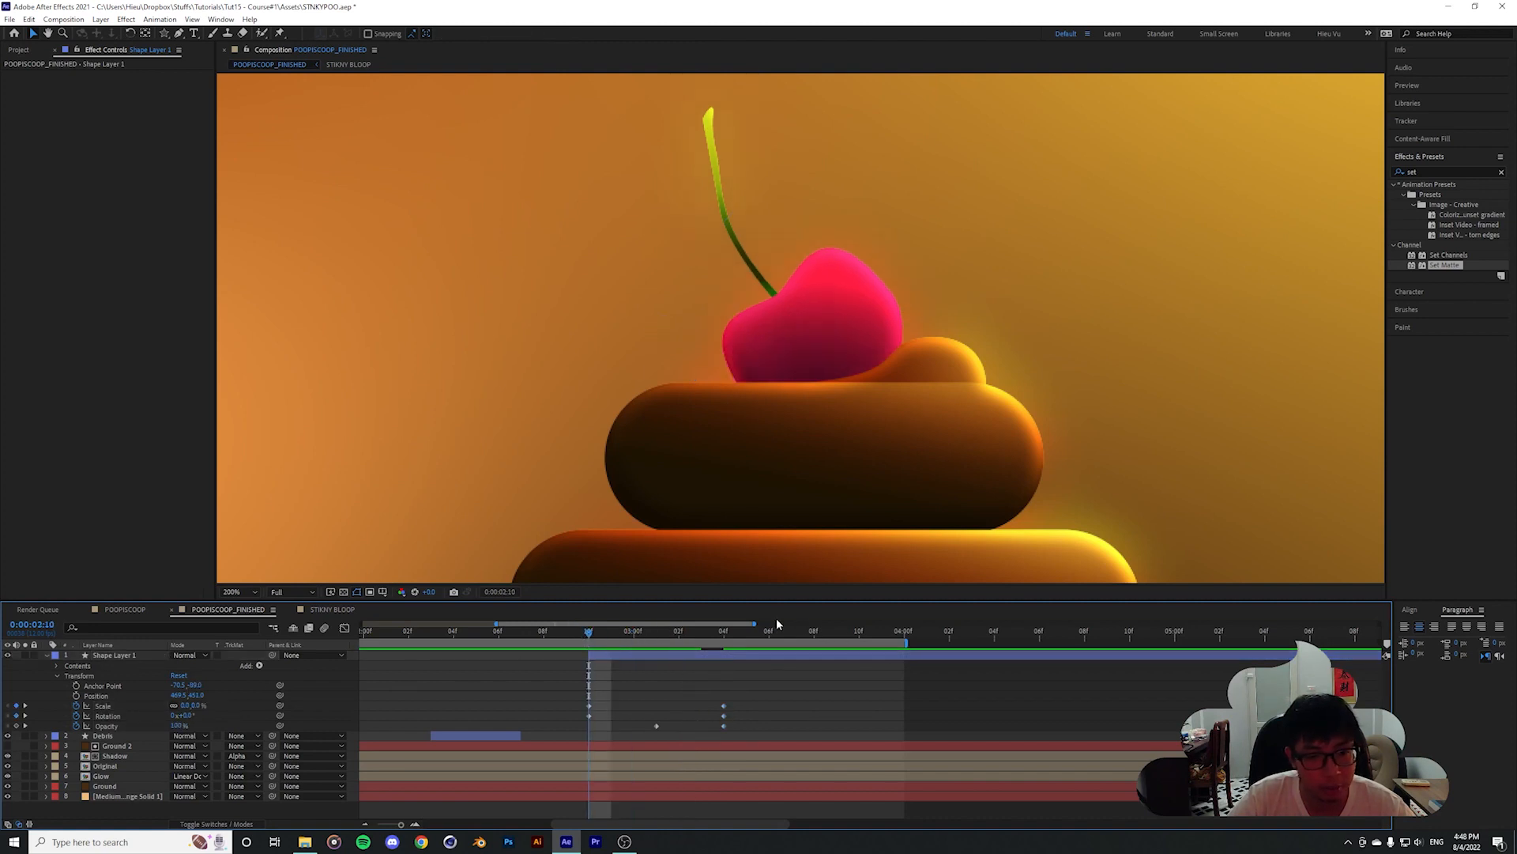
click(156, 716)
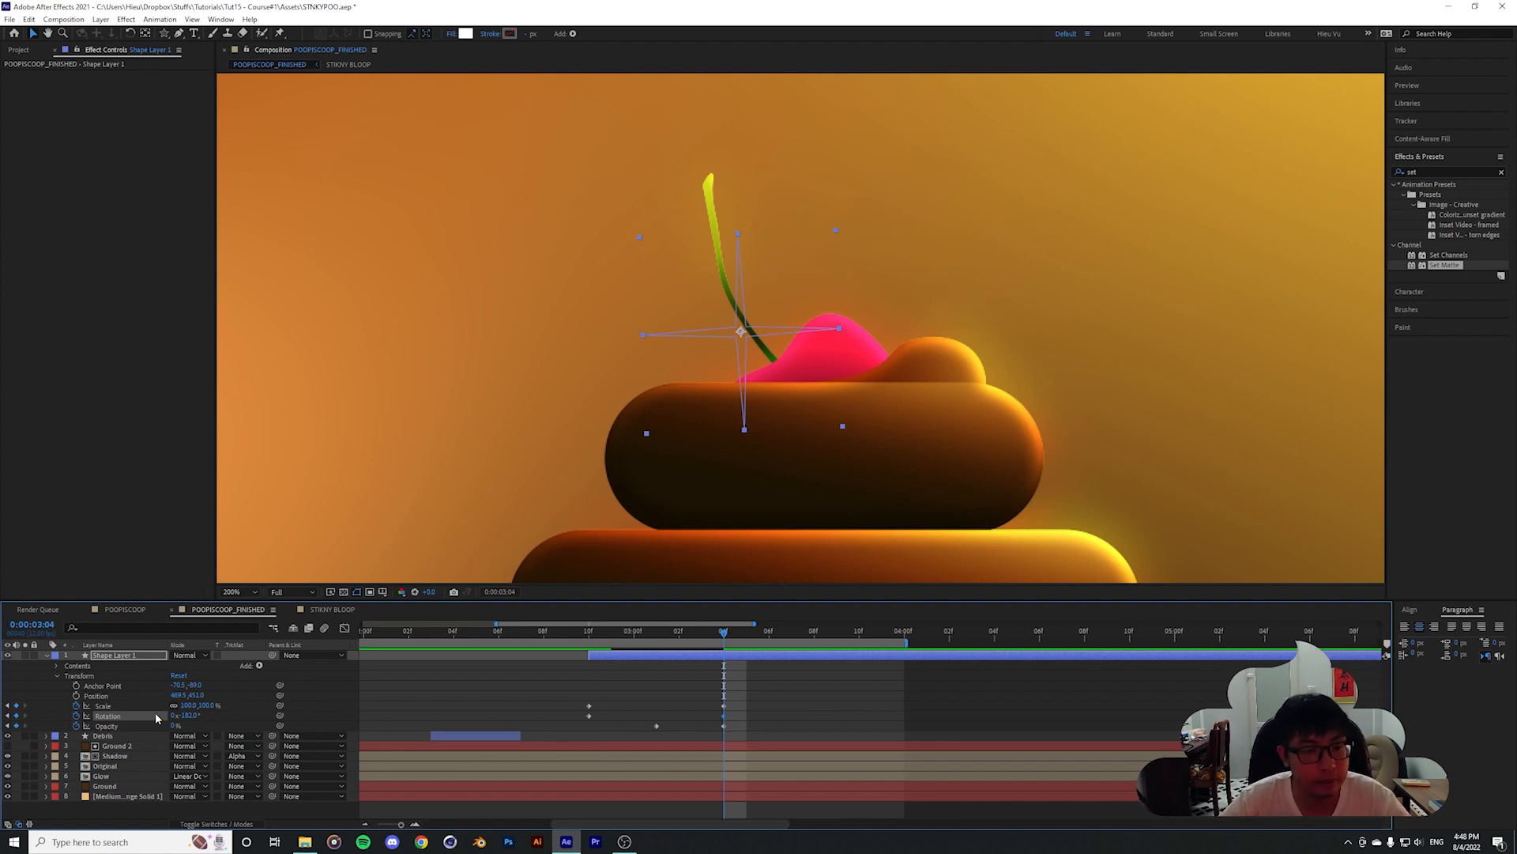
drag(190, 715, 415, 724)
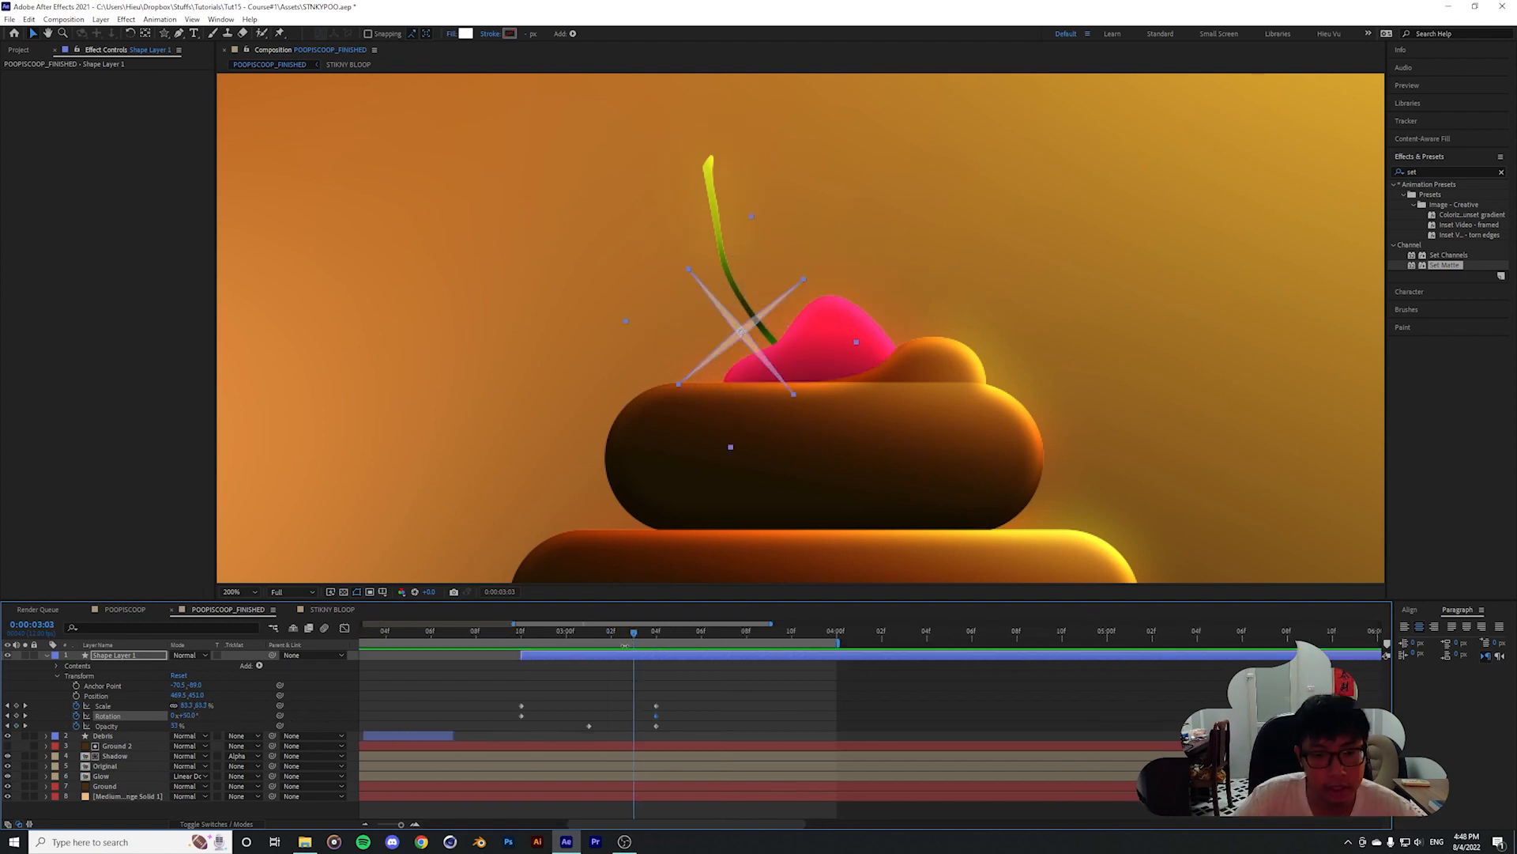
key(space)
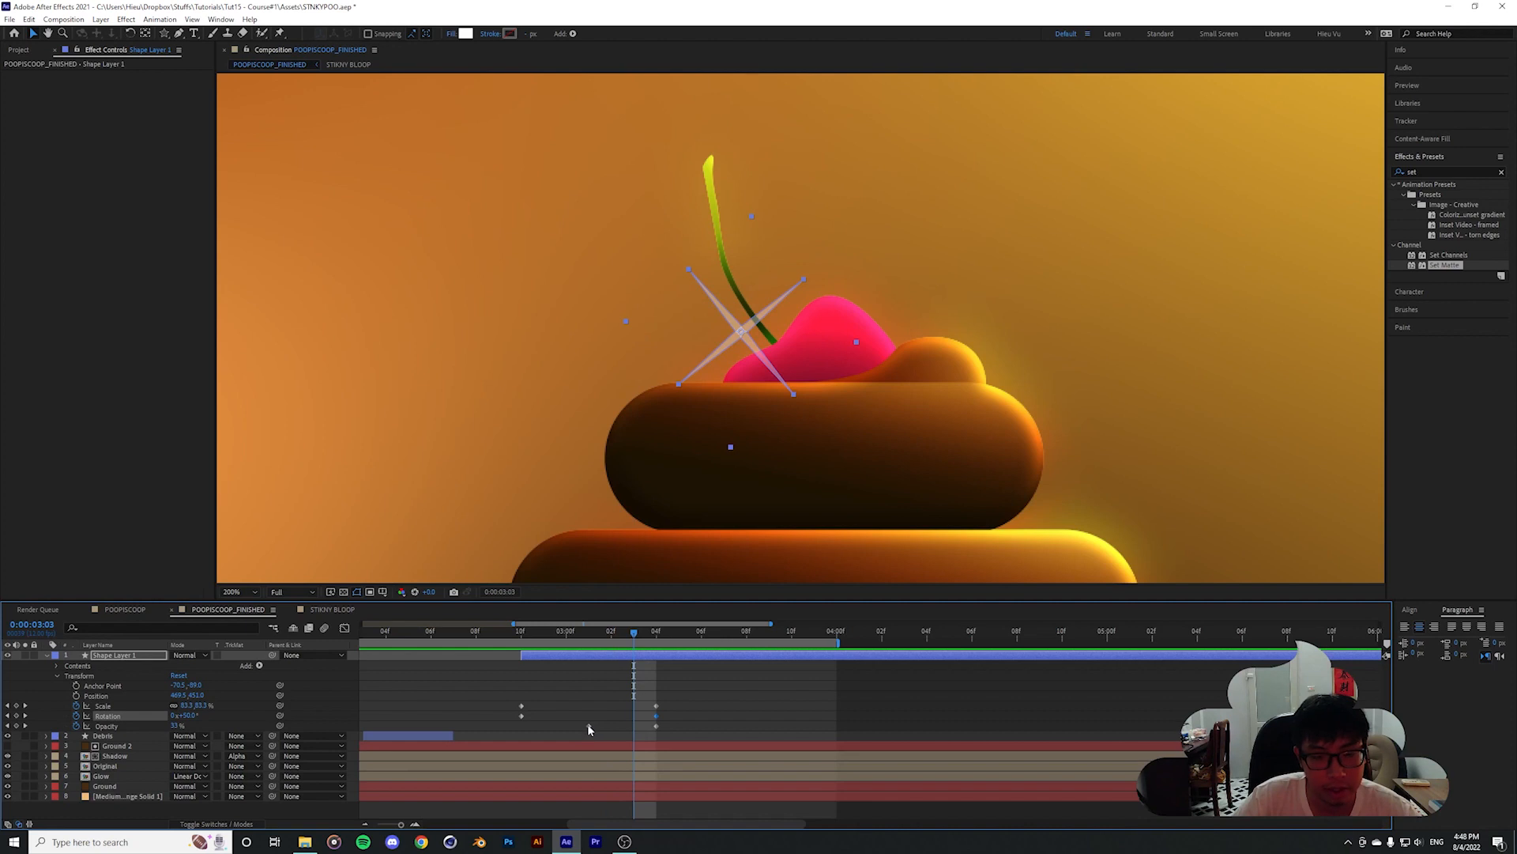
Shift the Opacity keyframes so the sparkle fades out from 0:00:03:04 to 0:00:03:06, and play the result
drag(589, 726, 620, 724)
drag(605, 633, 501, 653)
key(space)
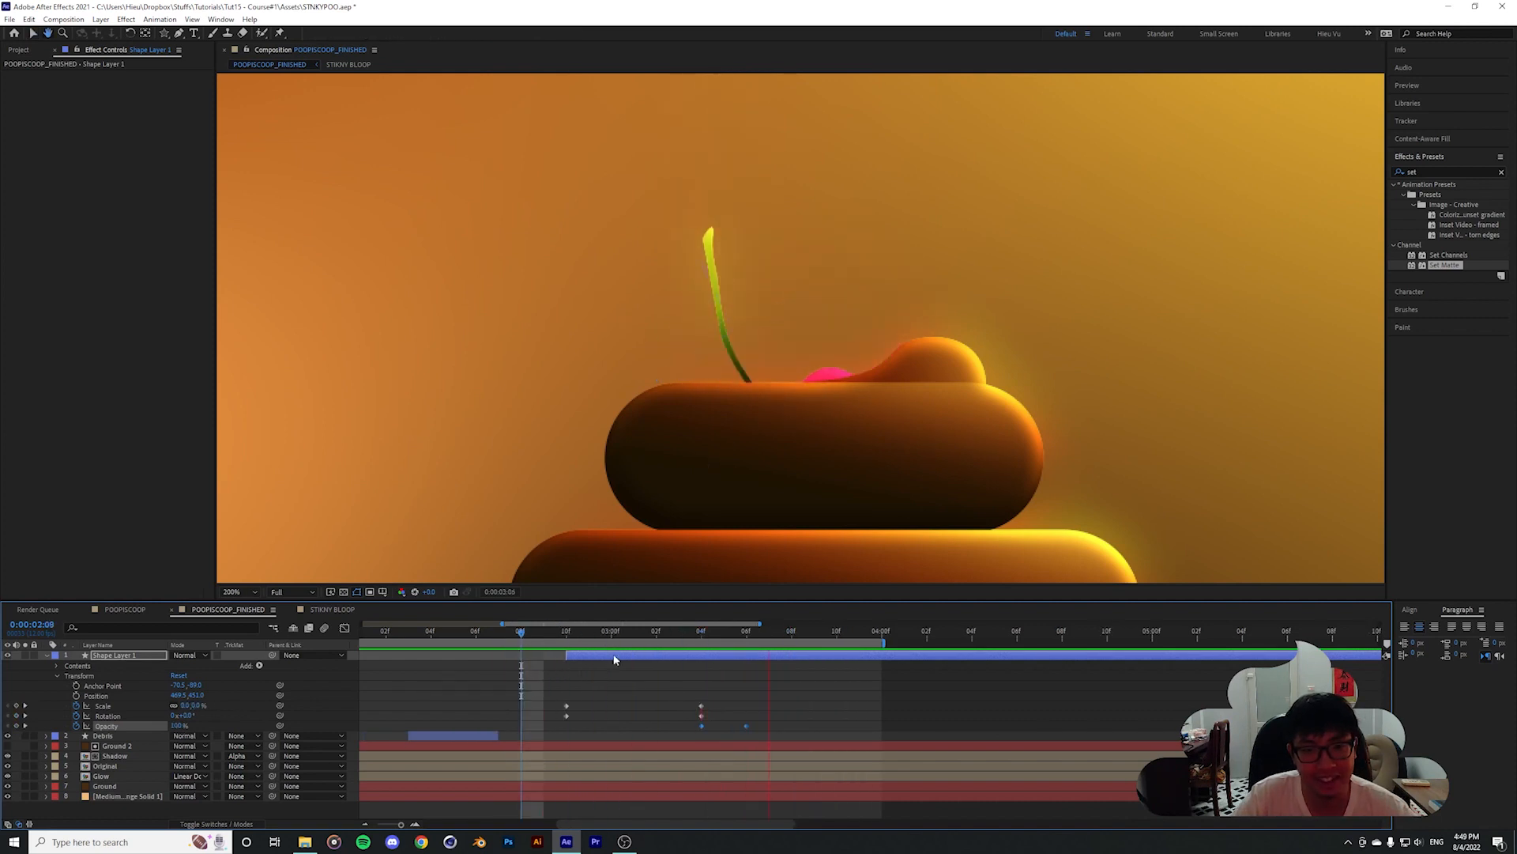
key(space)
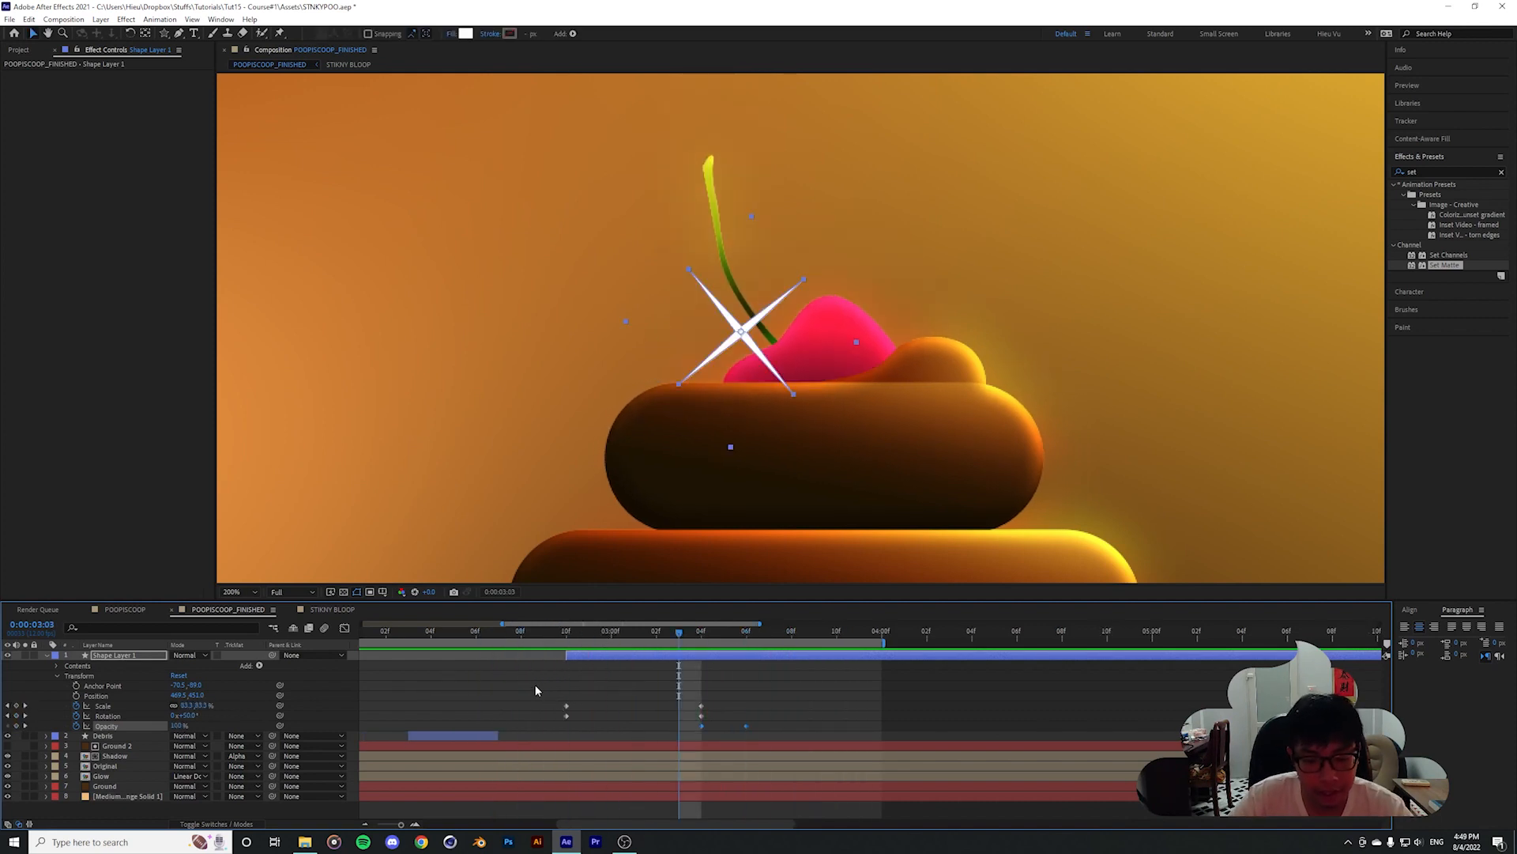
Apply Easy Ease to all of the sparkle's Scale, Rotation and Opacity keyframes
drag(535, 687, 701, 717)
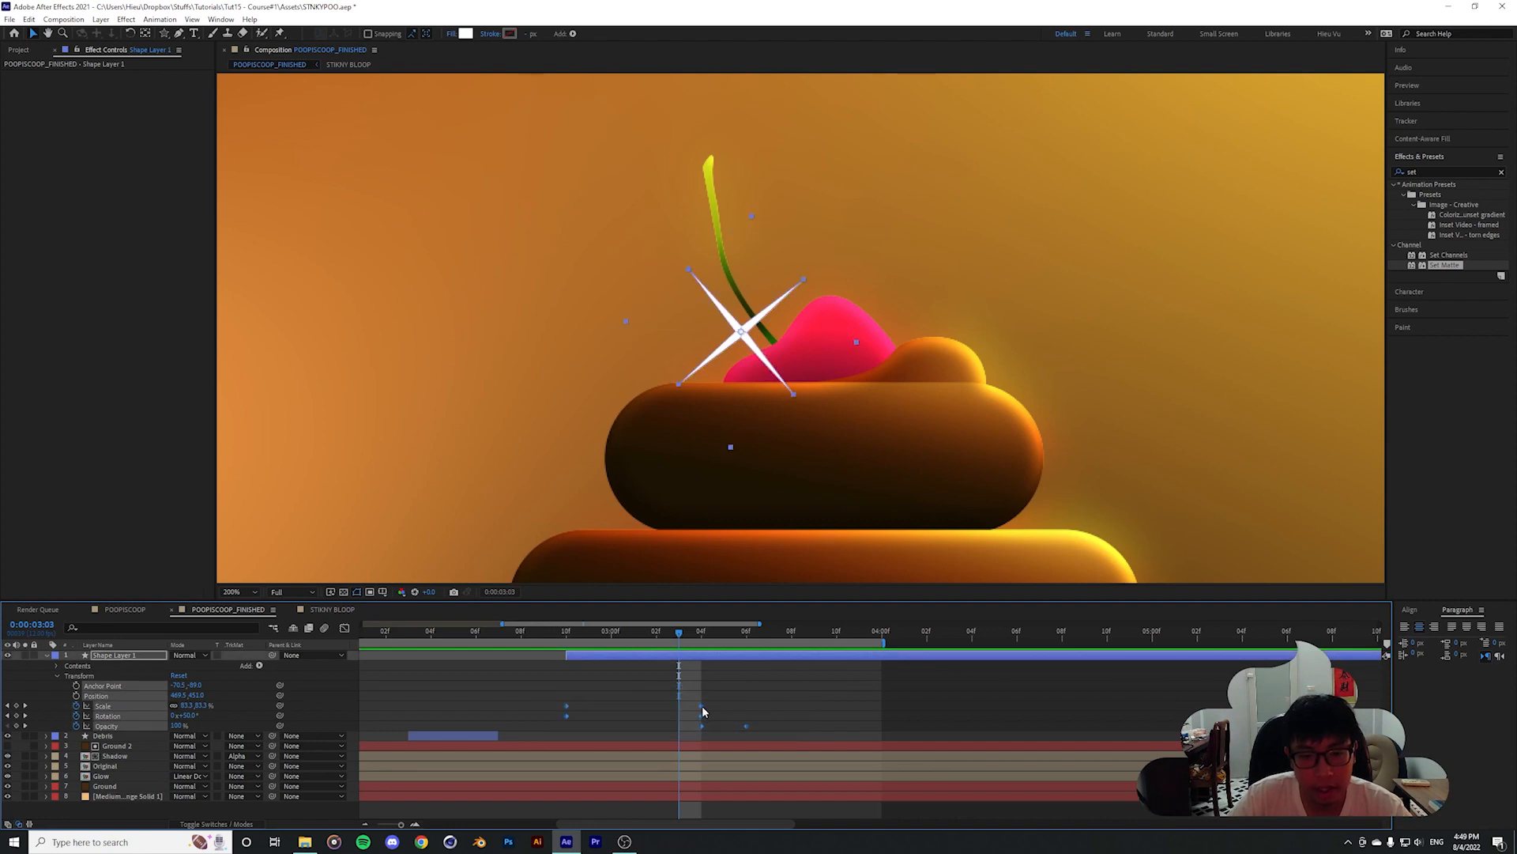
right_click(701, 712)
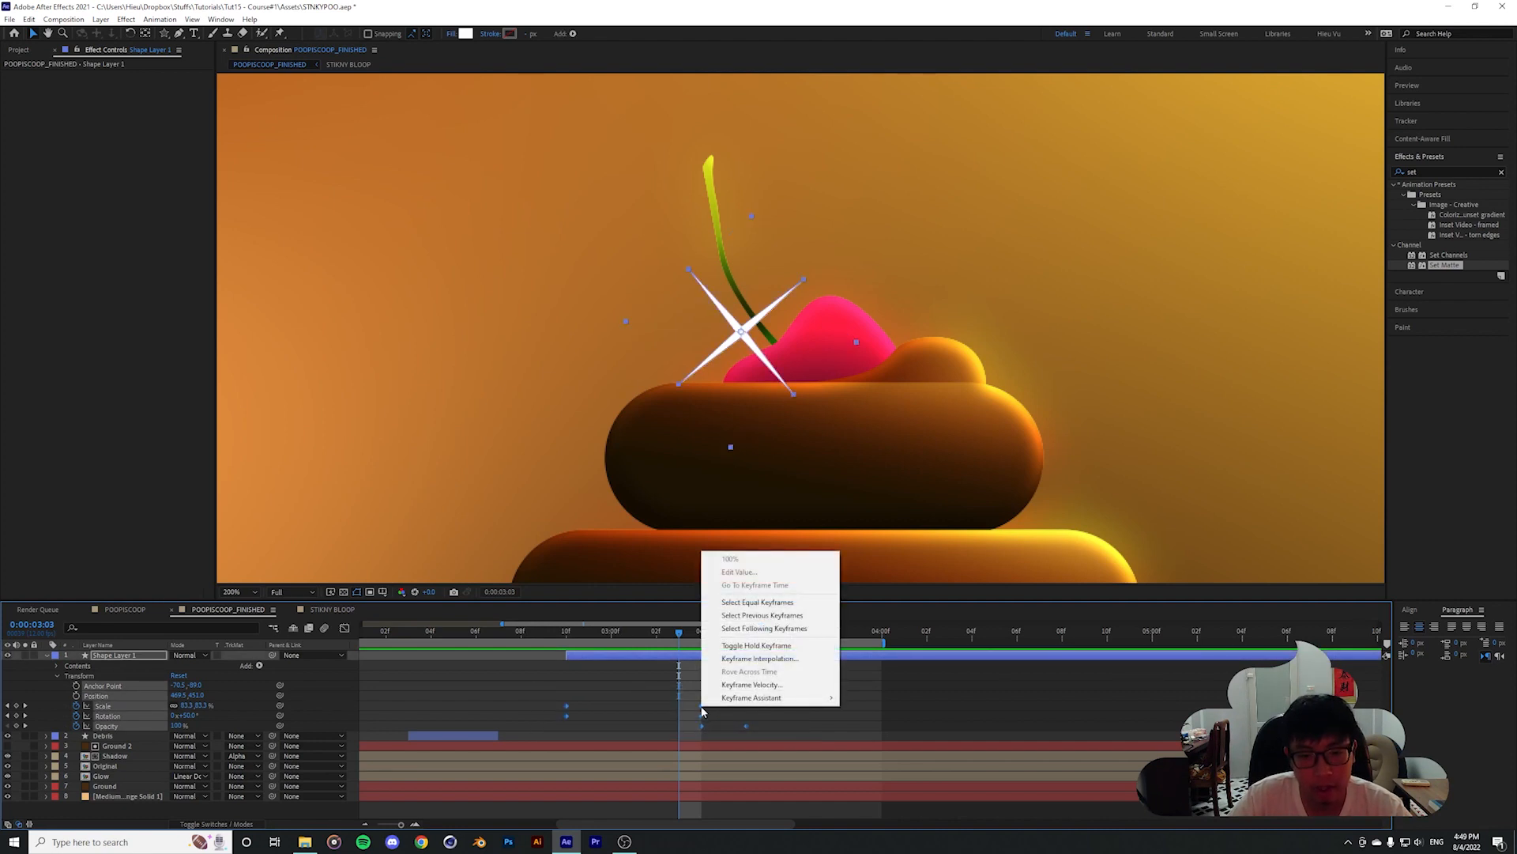
mouse_move(790, 697)
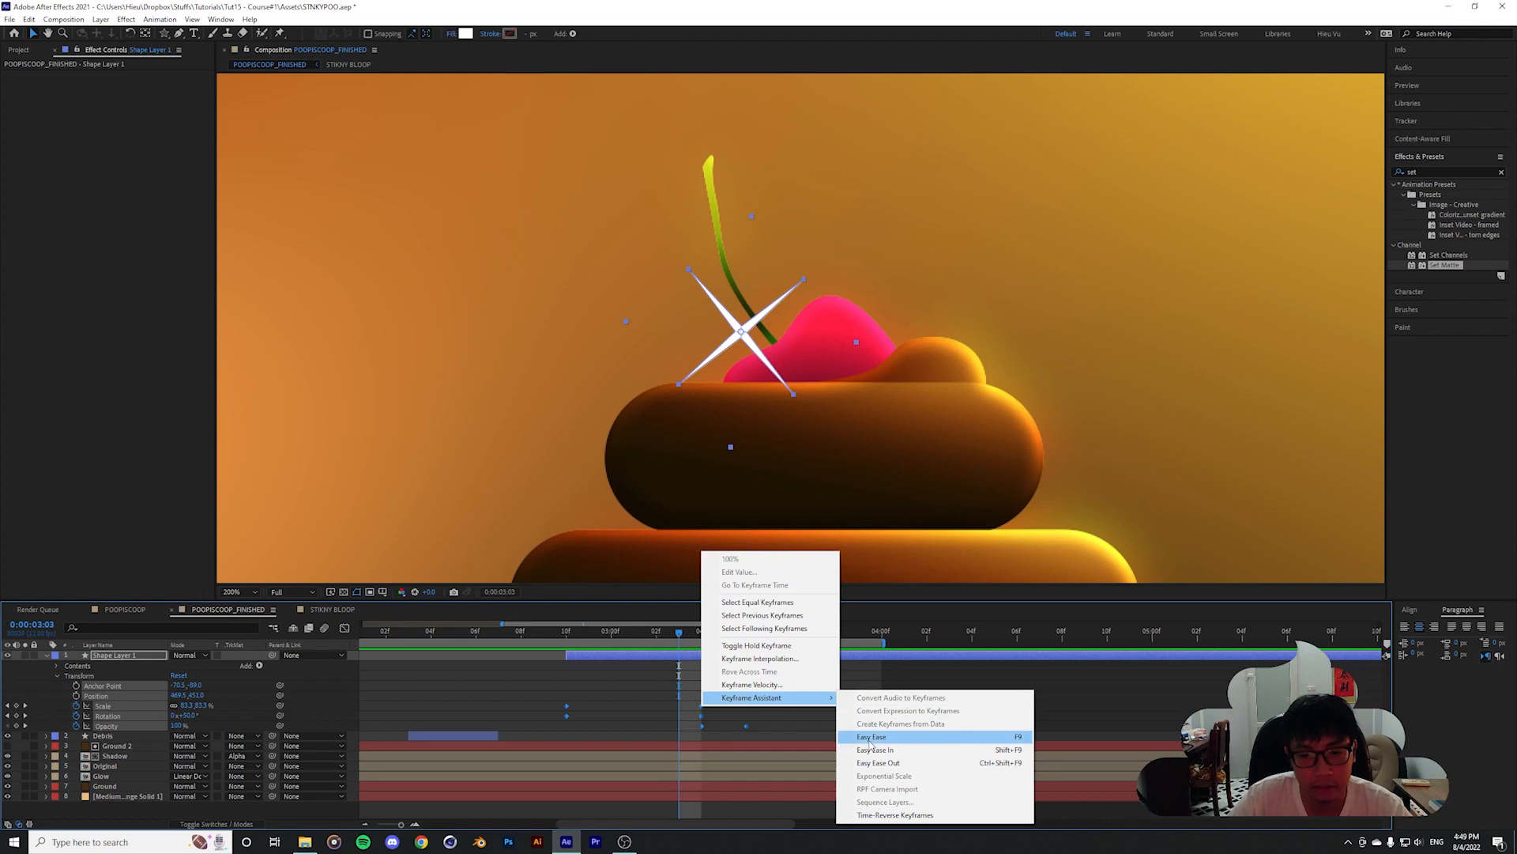
click(869, 741)
Reshape the sparkle's Scale and Rotation speed curves to start fast with a long slow ending, and preview the easing
drag(678, 697, 712, 724)
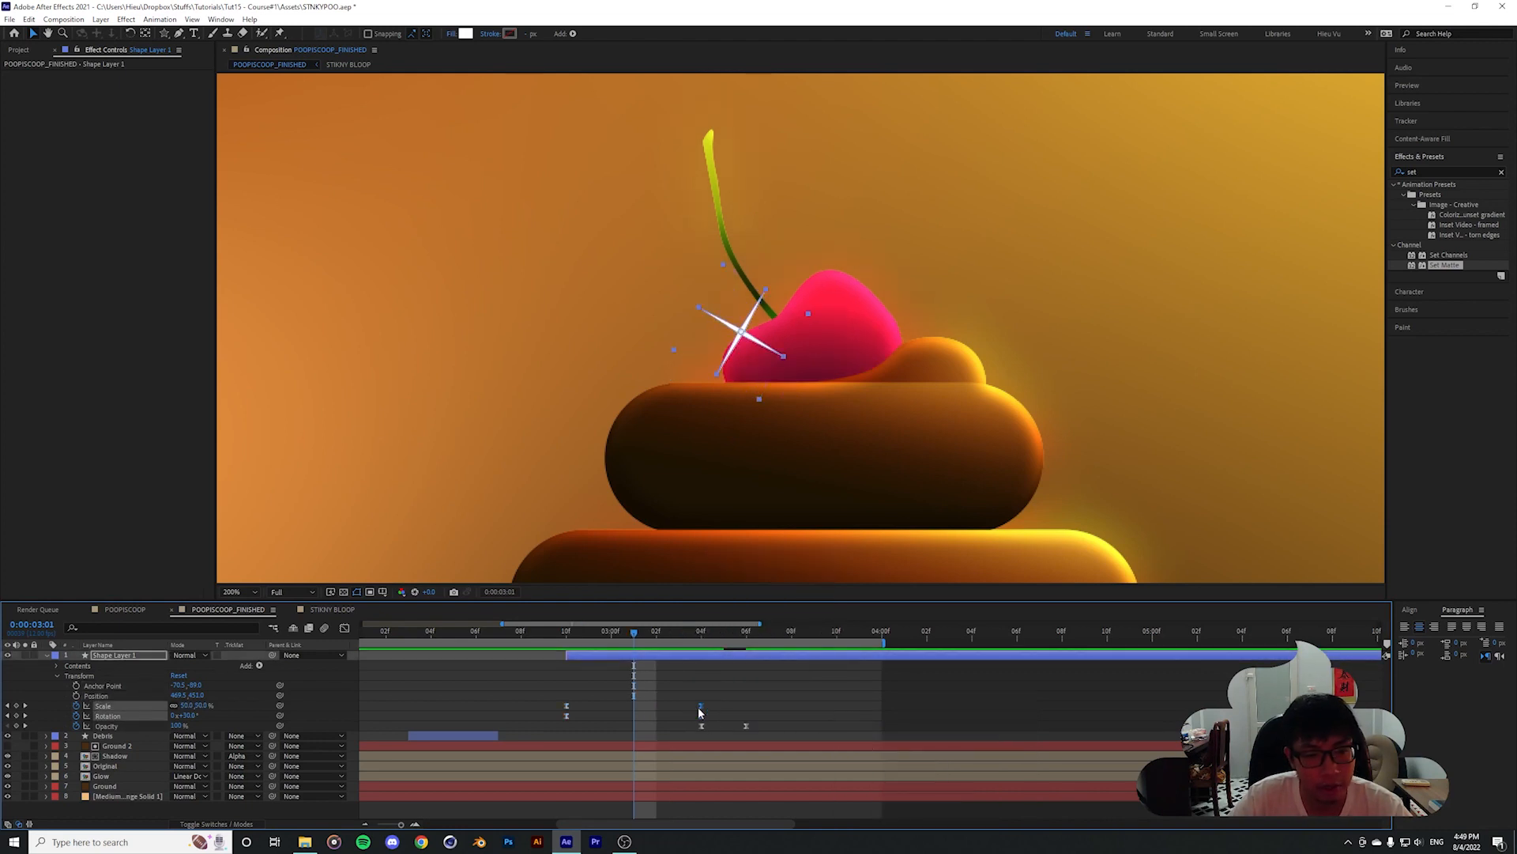
click(344, 628)
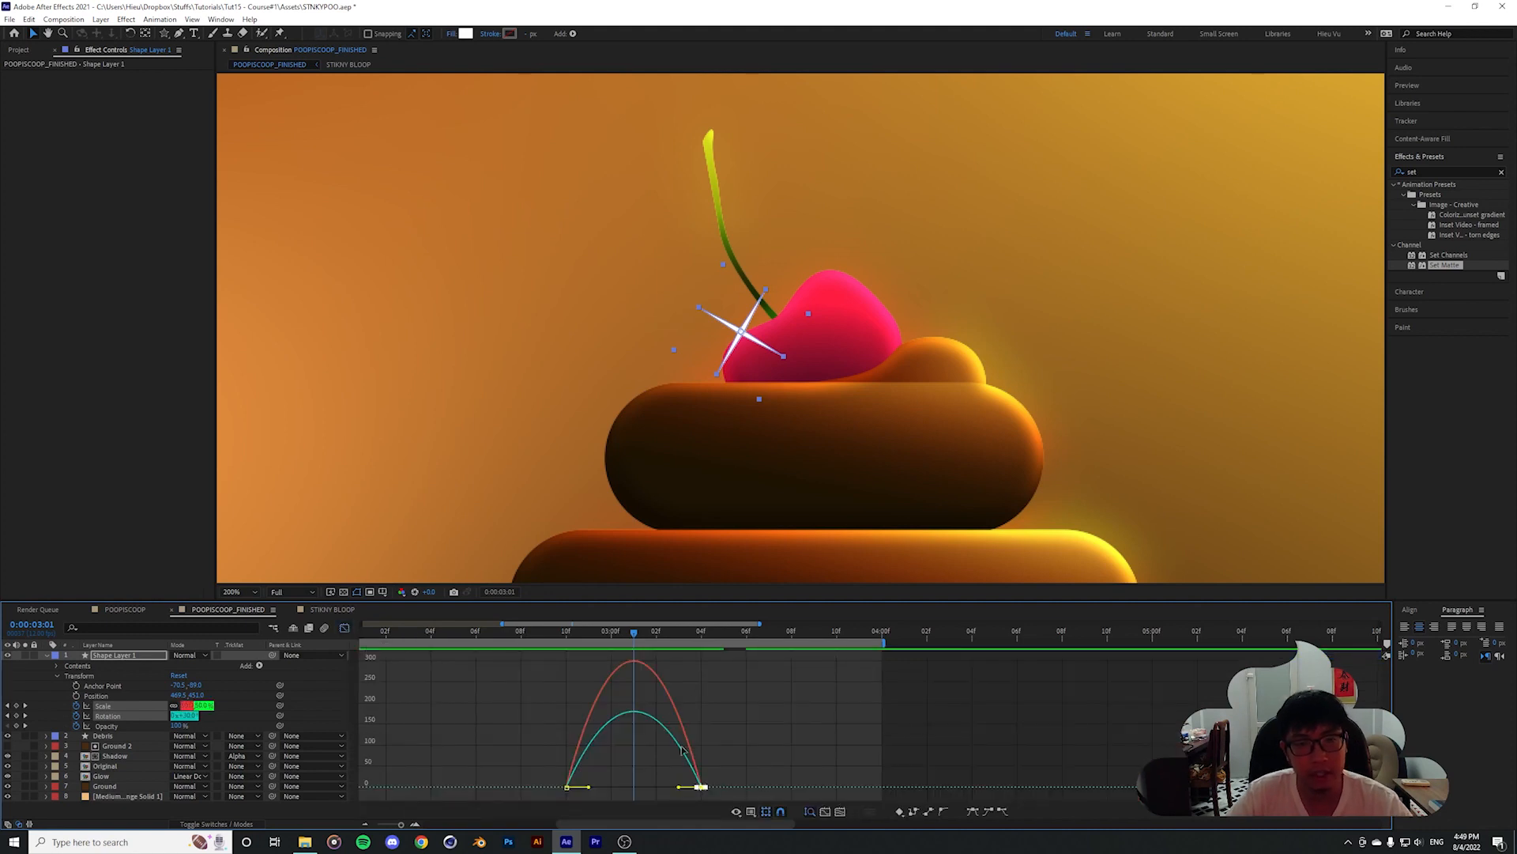
drag(678, 788, 612, 791)
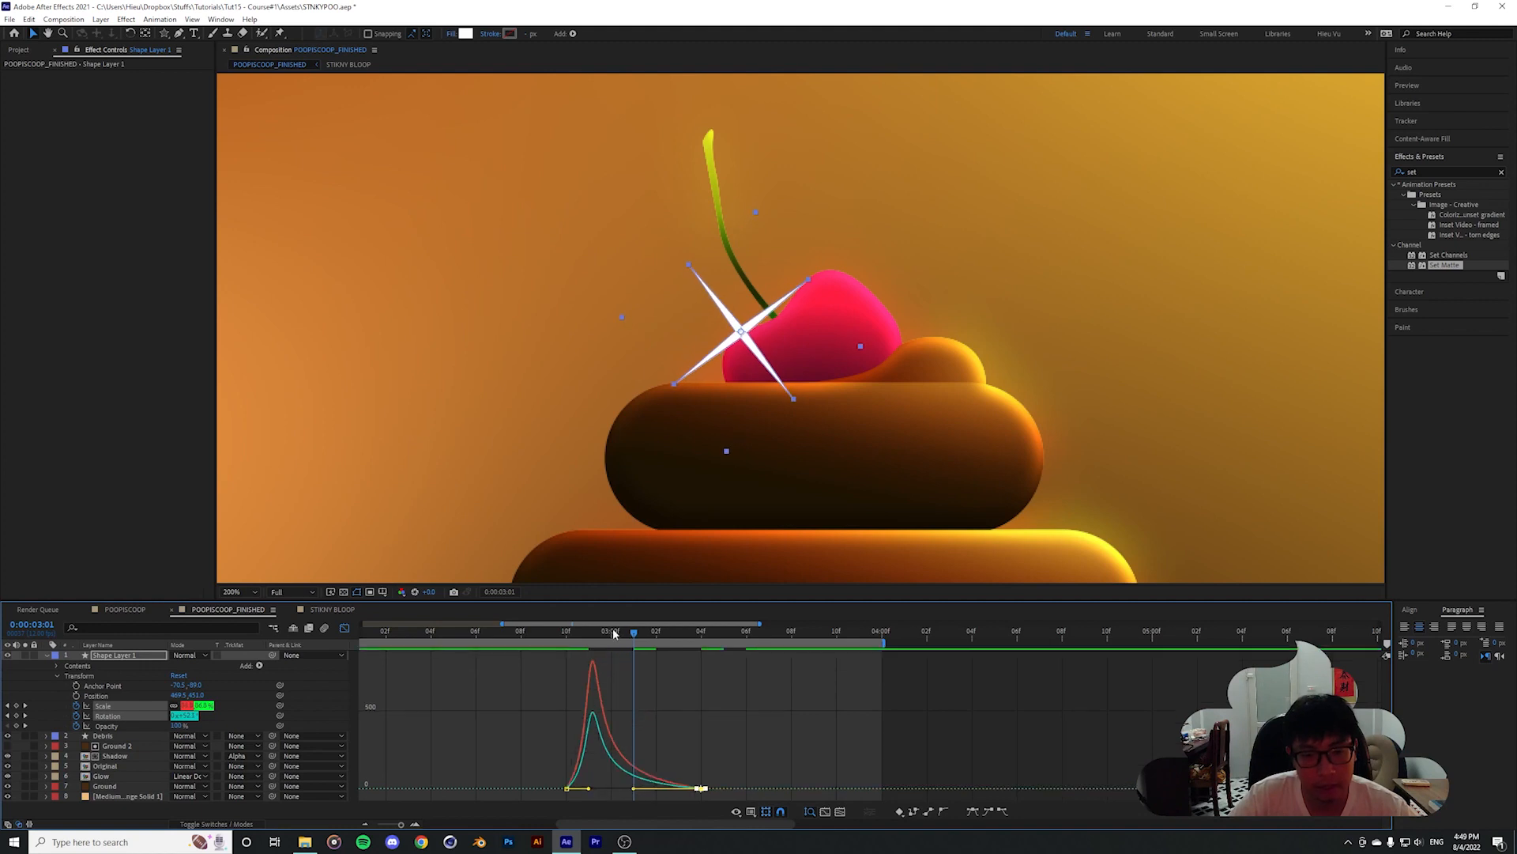
drag(630, 636, 700, 653)
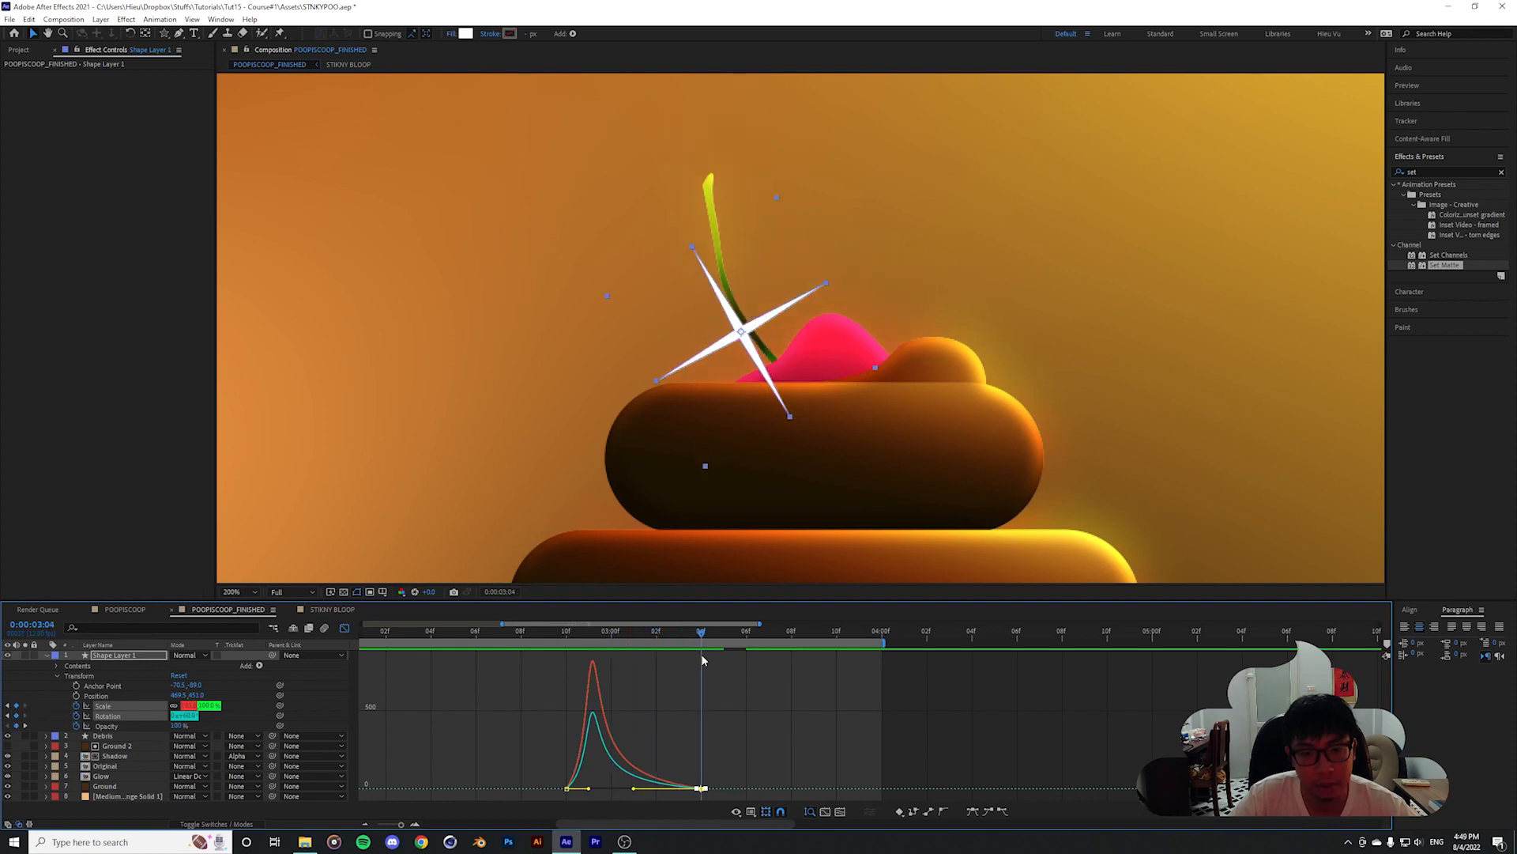
key(space)
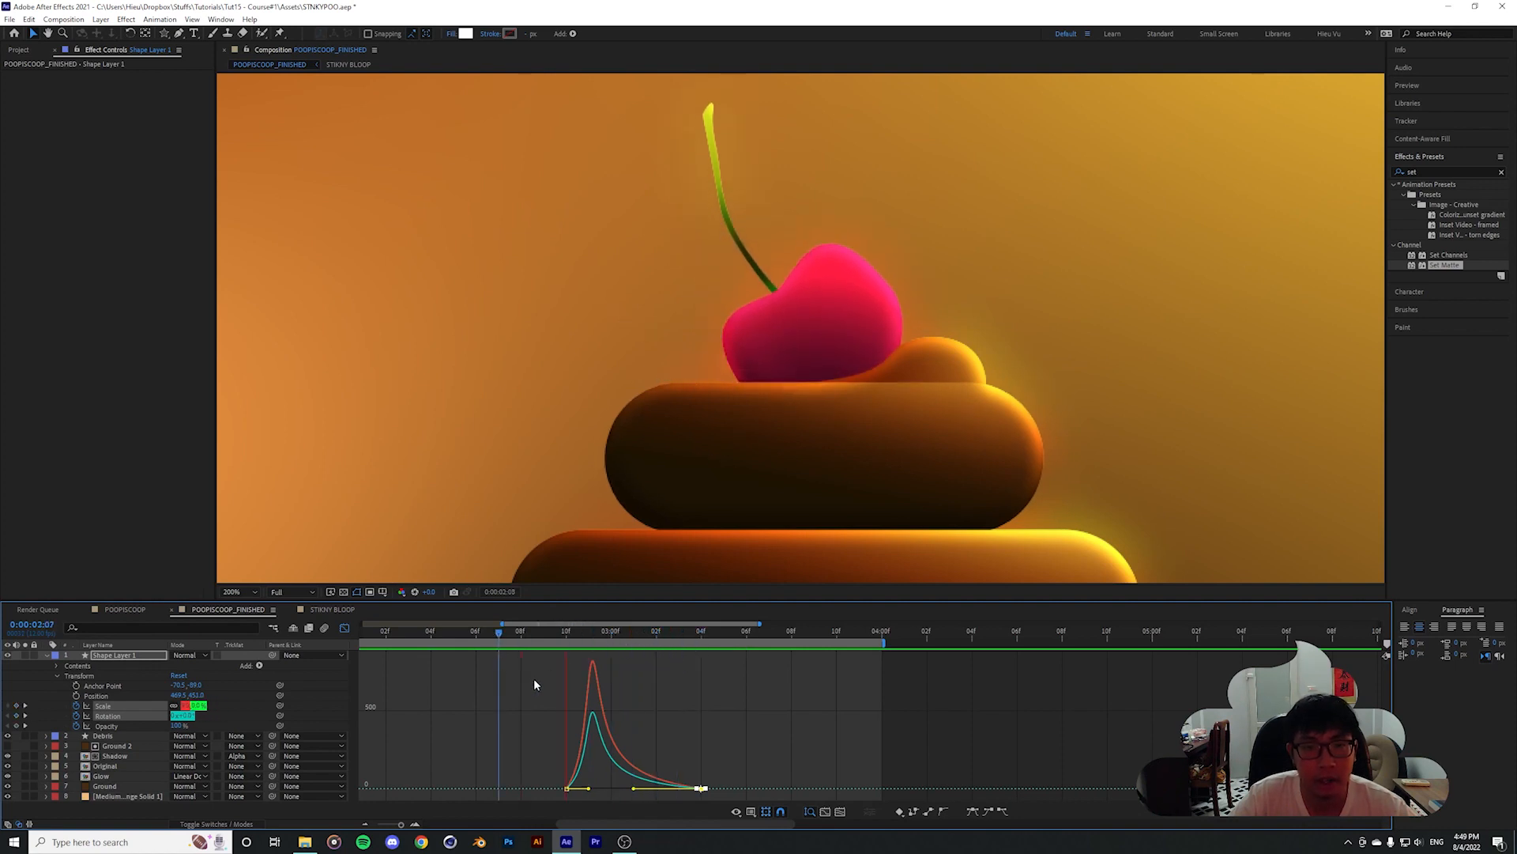
click(453, 632)
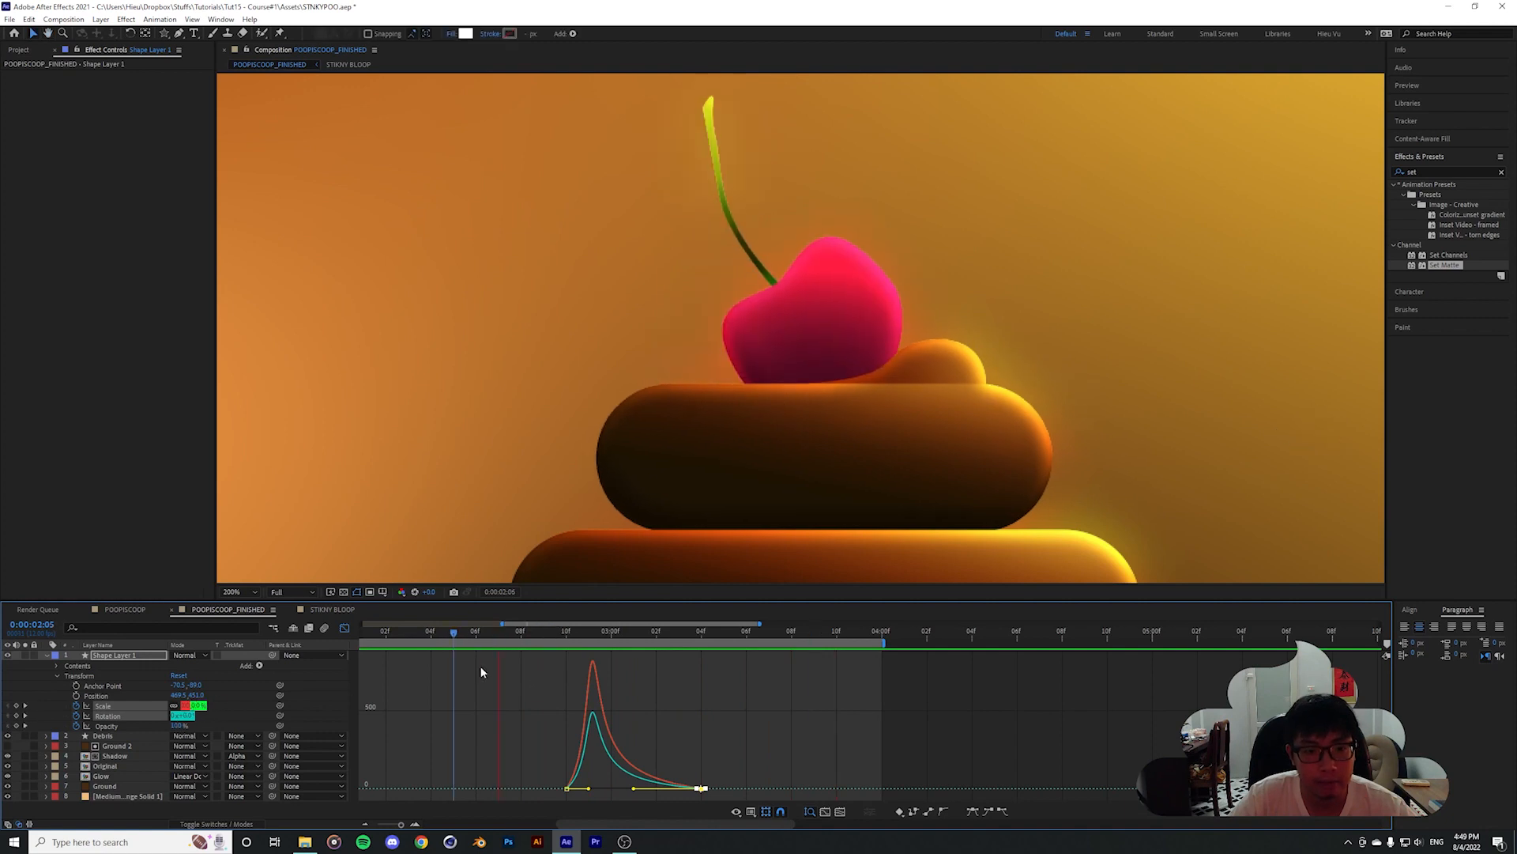
key(space)
Increase the sparkle's final Rotation at 0:00:03:04 to about 103° and preview the spin
click(346, 628)
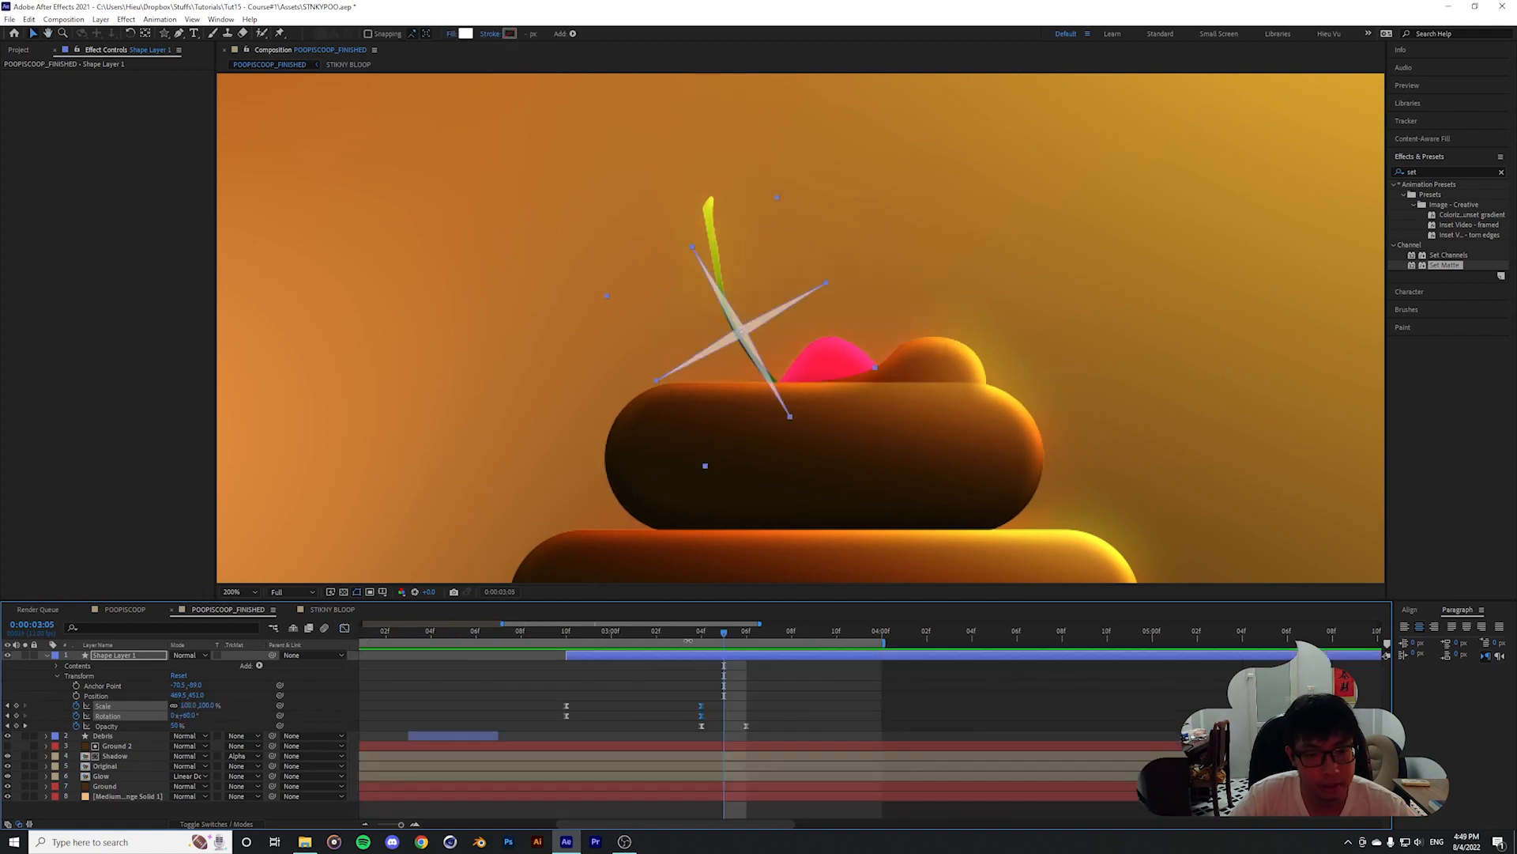
click(703, 636)
drag(190, 715, 241, 714)
drag(649, 631, 453, 632)
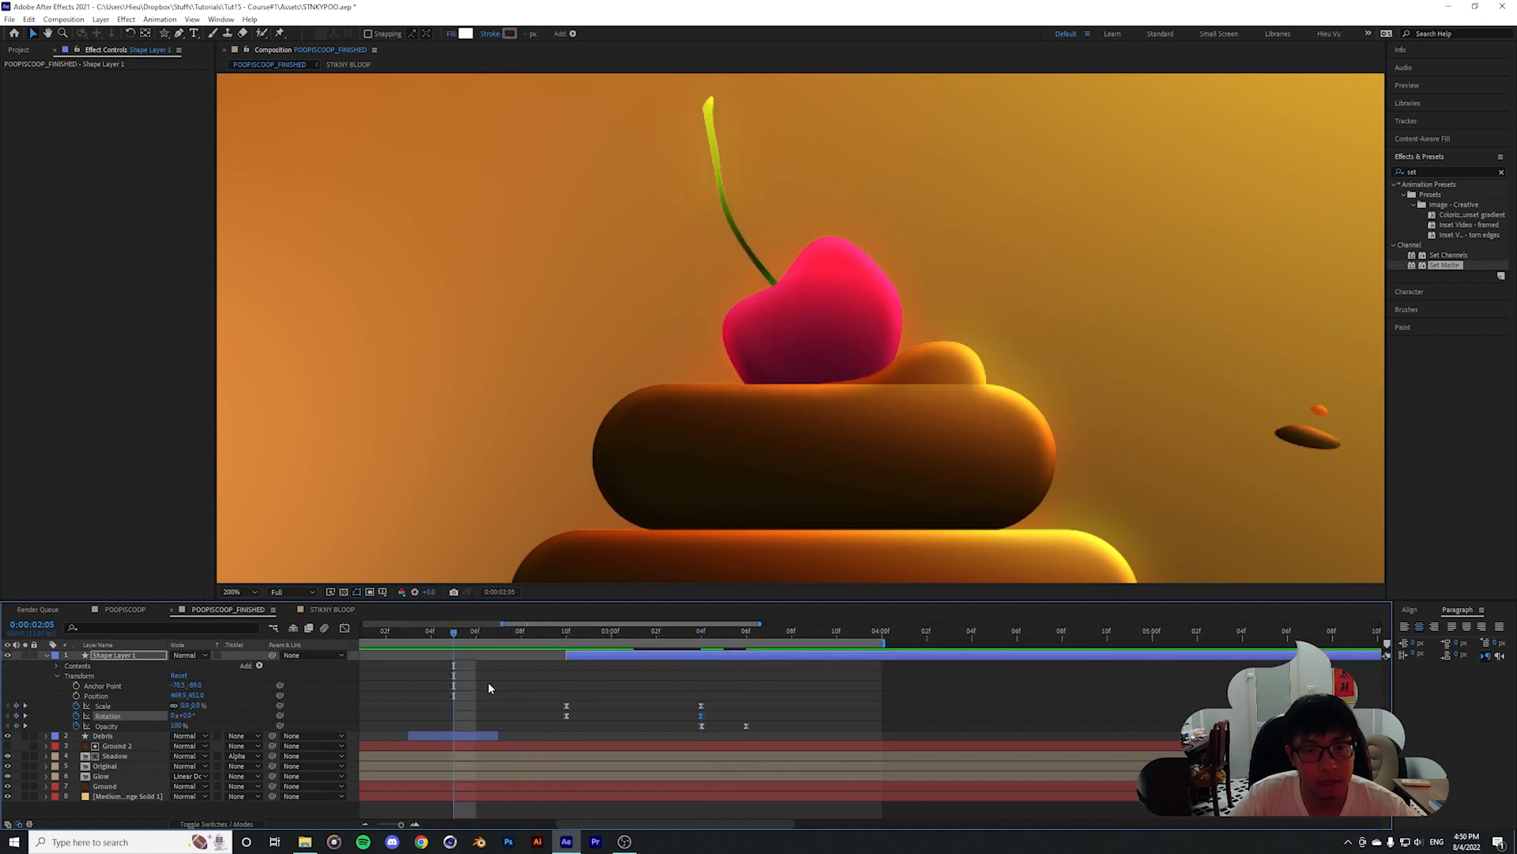
key(space)
Move the sparkle's 100% Opacity keyframe earlier to 0:00:03:02 and play the animation
drag(547, 634, 635, 635)
drag(701, 727, 657, 728)
drag(625, 634, 546, 638)
key(space)
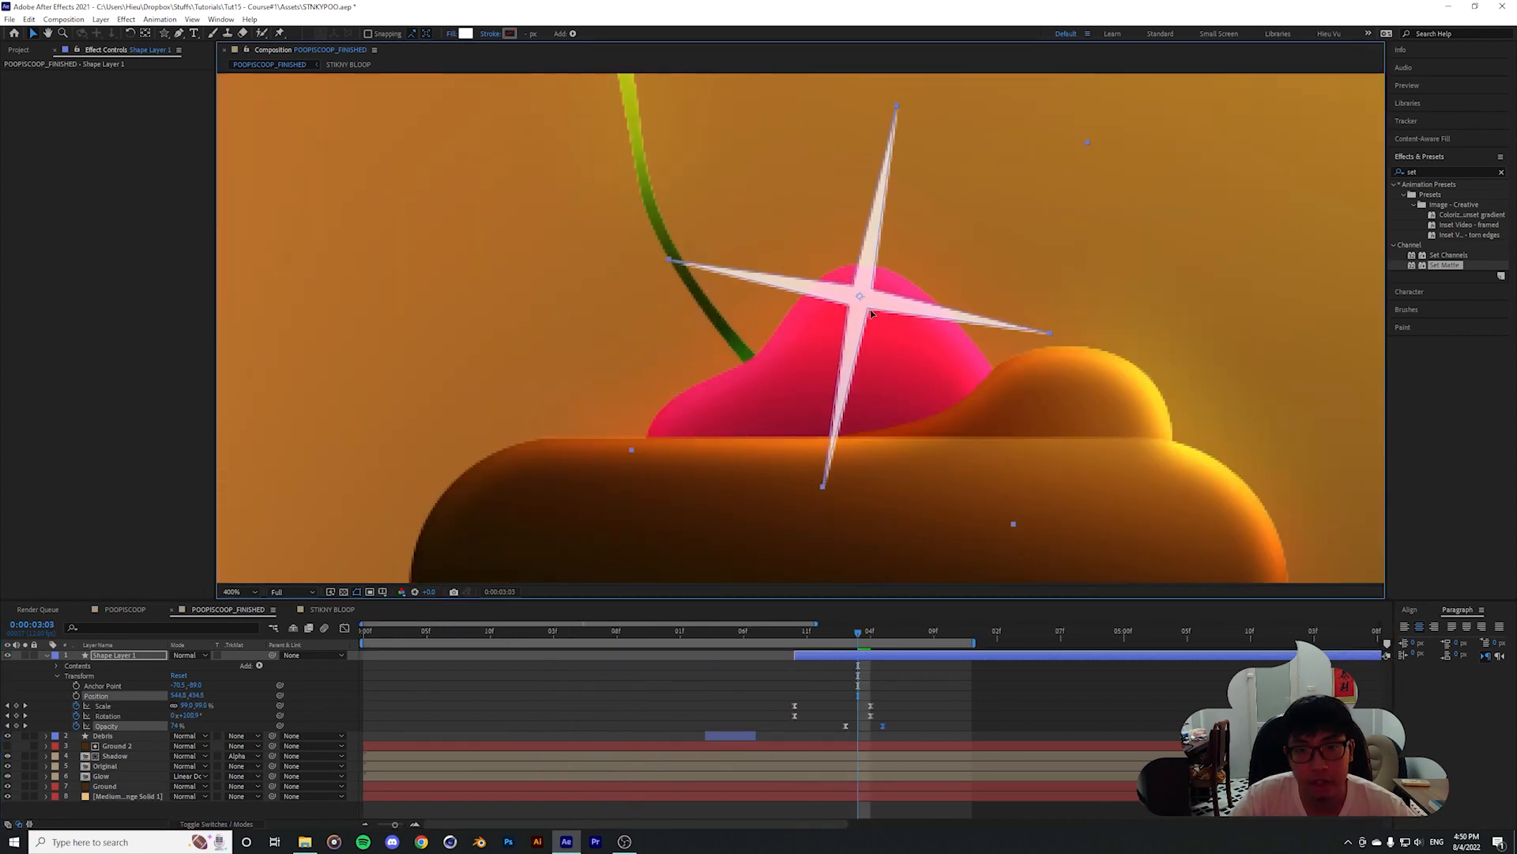
Reposition the sparkle over the middle of the cherry's top and review it in the whole composition
scroll(835, 336, down, 1)
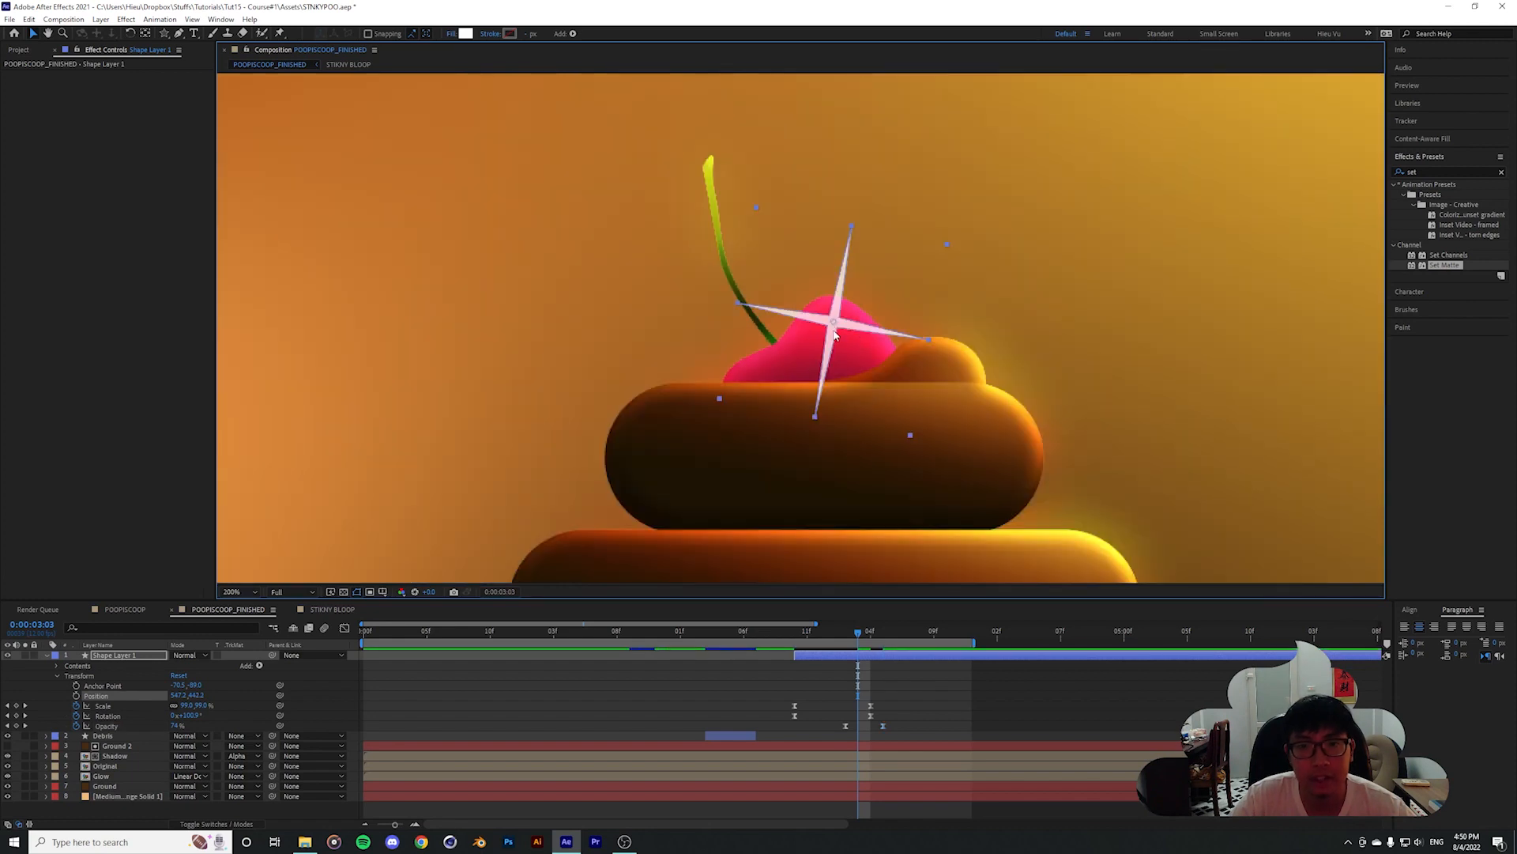
drag(859, 637, 769, 635)
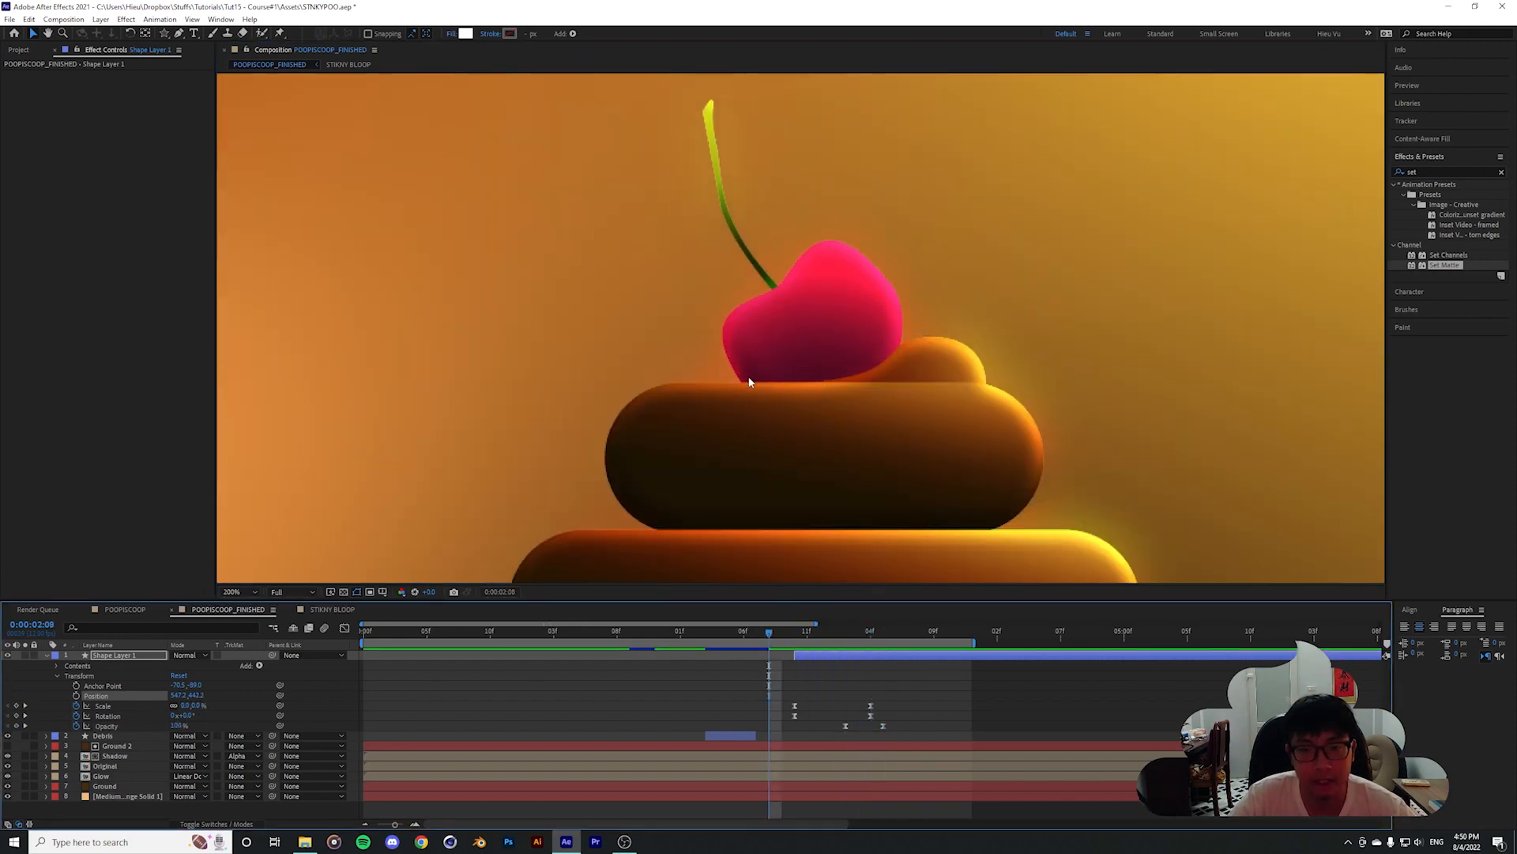
scroll(737, 423, down, 2)
scroll(747, 427, up, 2)
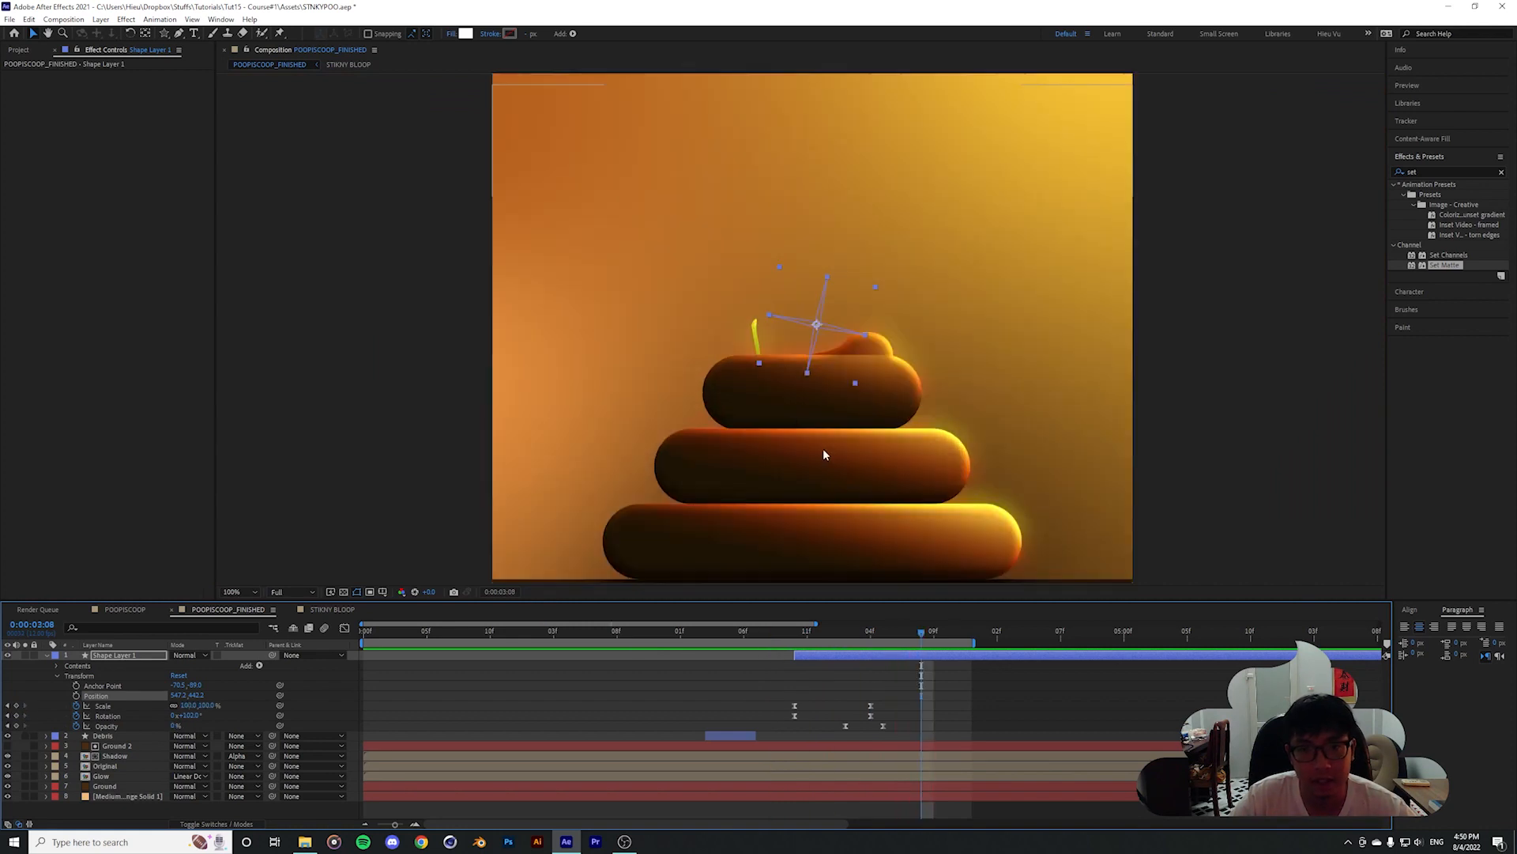
Trim the end of the sparkle layer to just after its last Opacity keyframe, where it has faded out
drag(770, 634, 792, 639)
drag(793, 636, 858, 636)
click(239, 592)
click(255, 615)
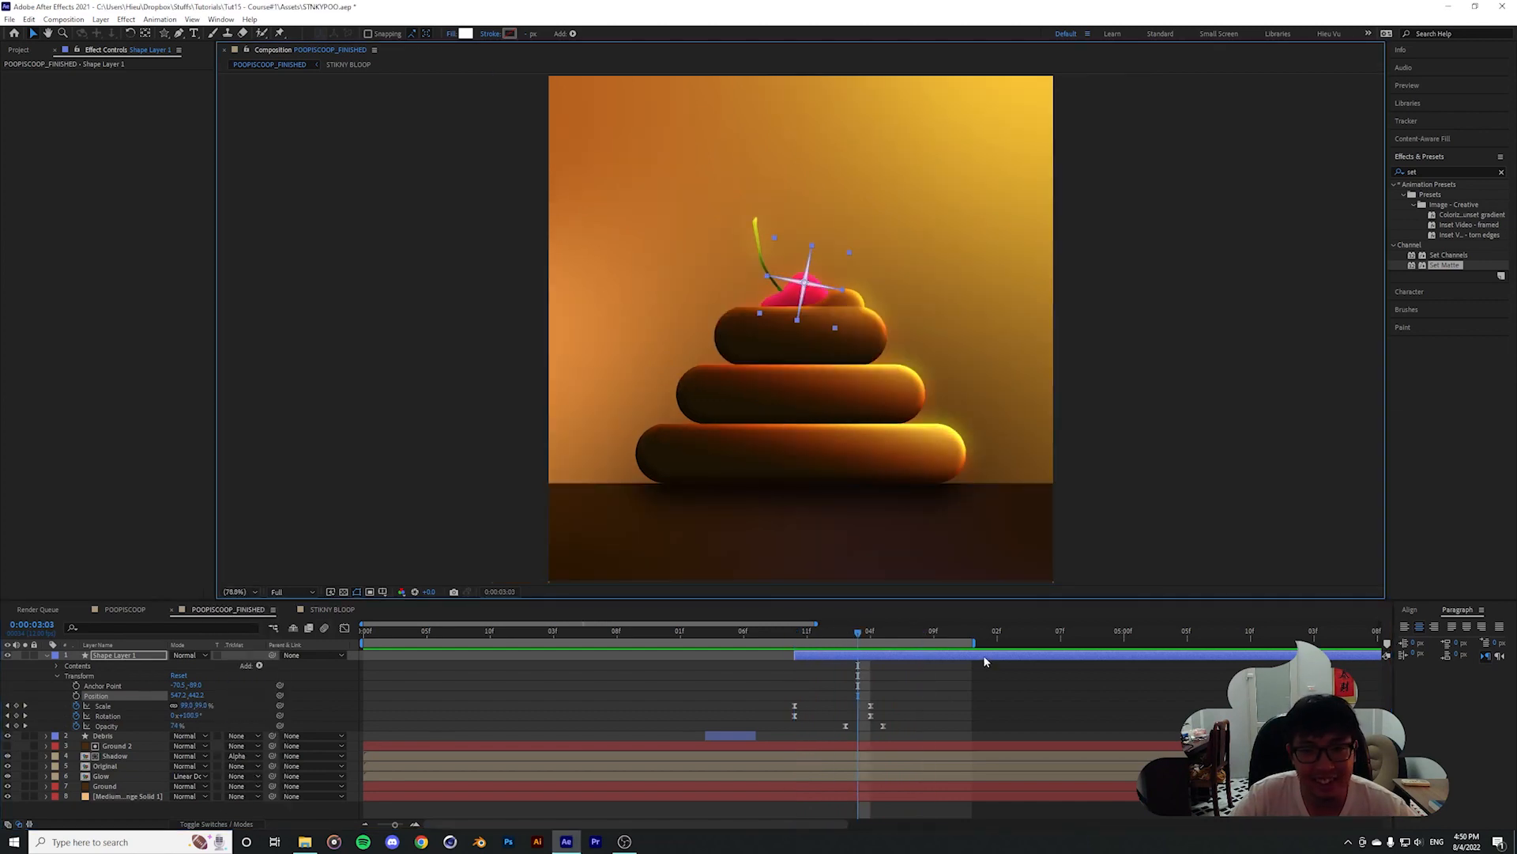
click(882, 632)
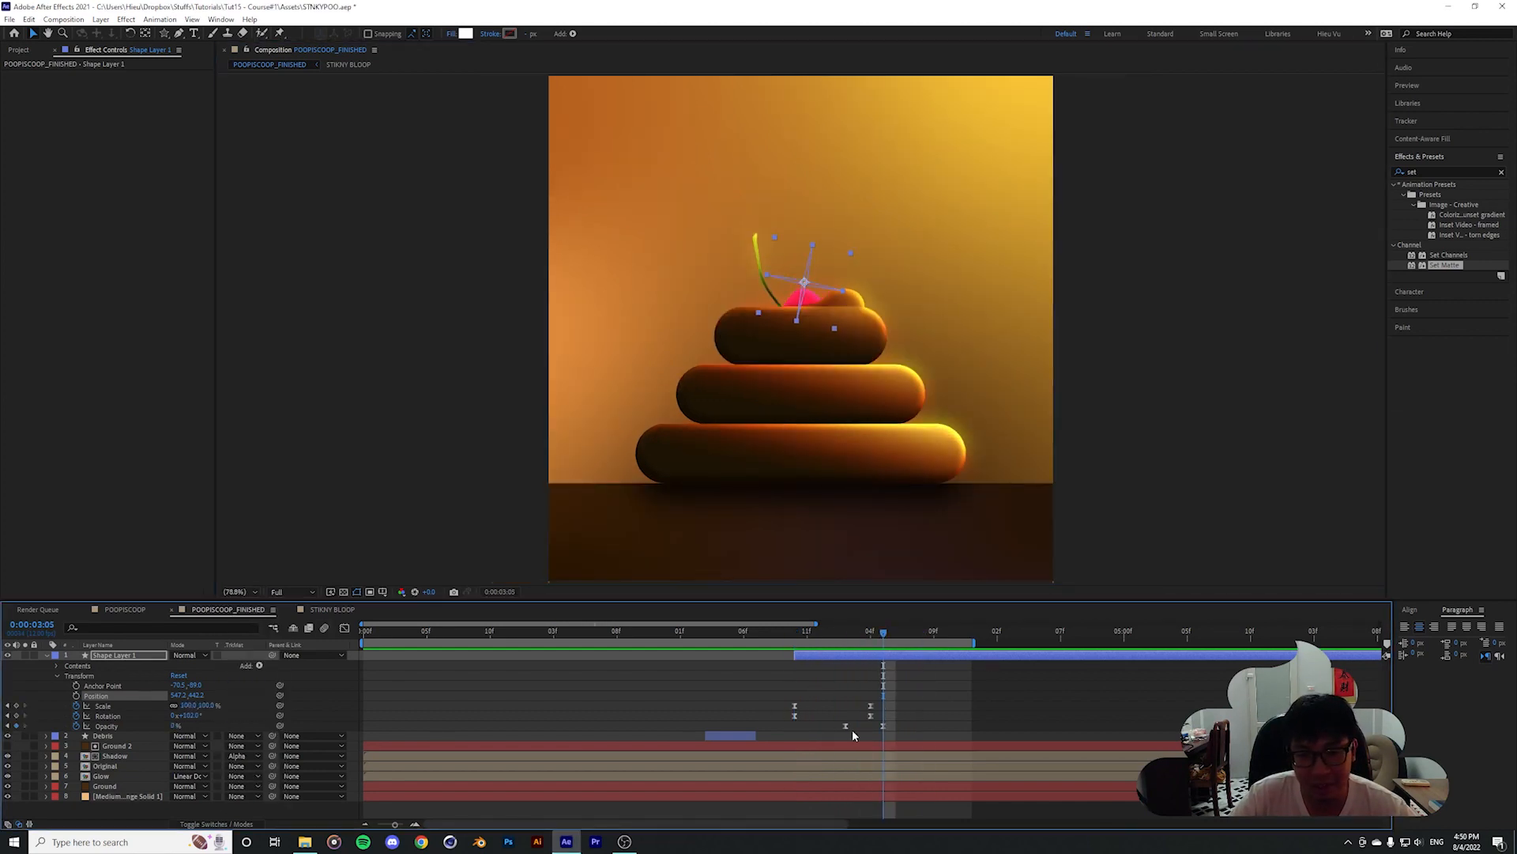
scroll(767, 626, right, 10)
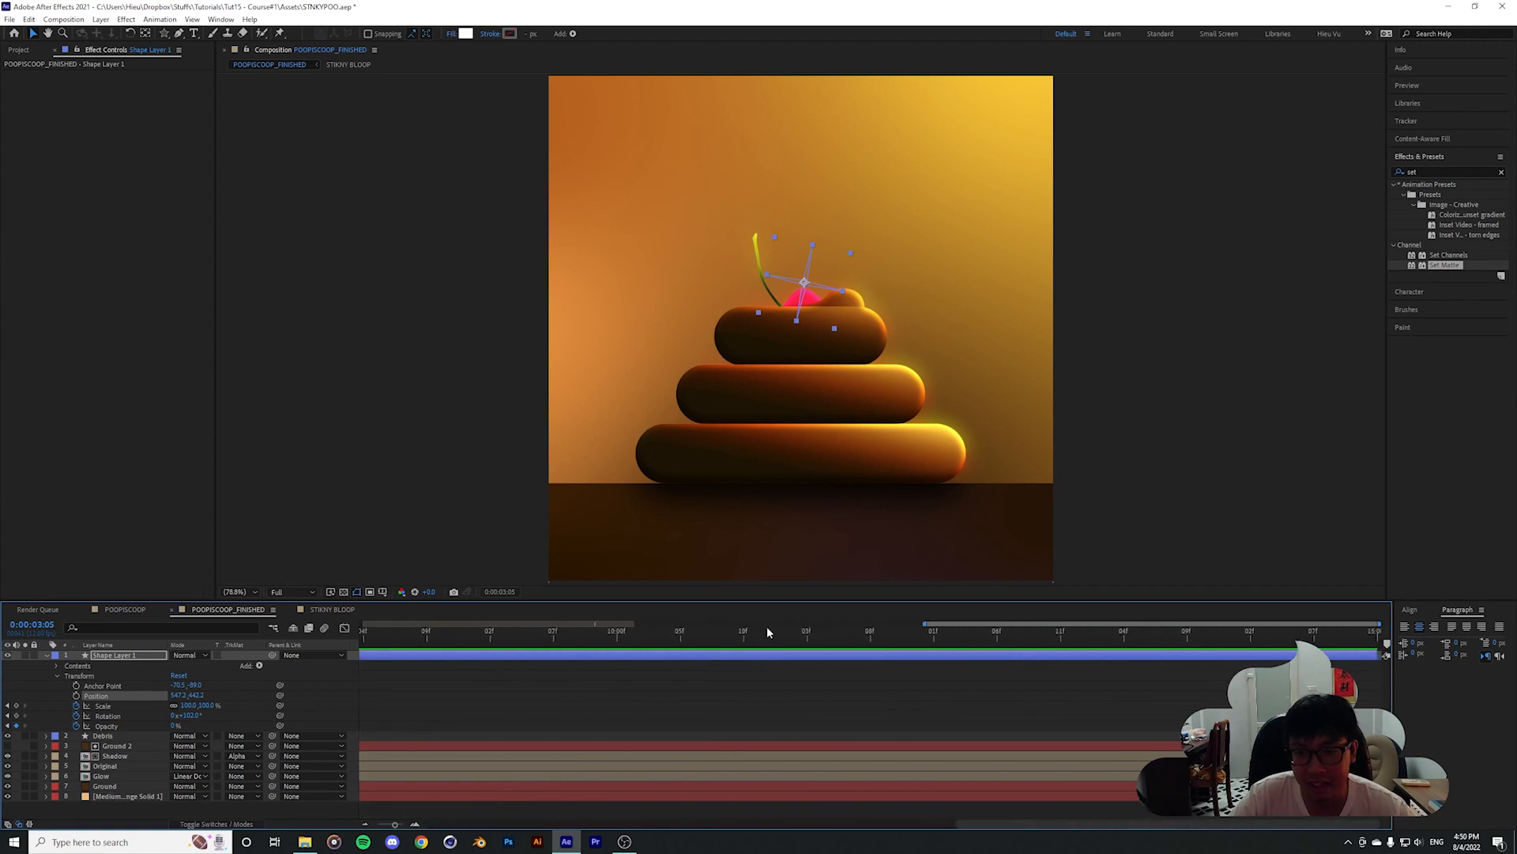
drag(929, 626, 364, 626)
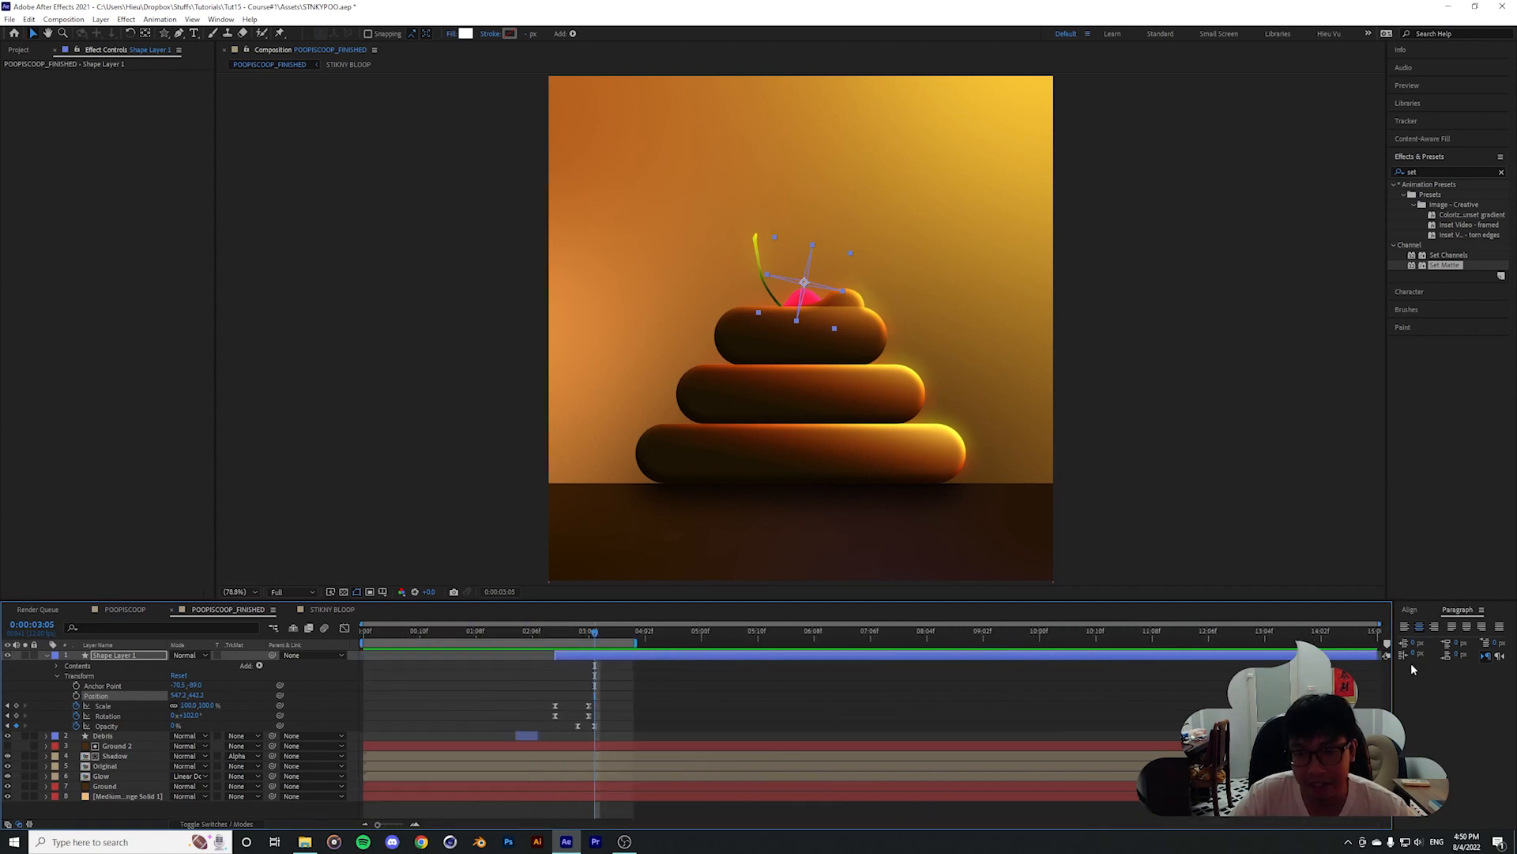
drag(826, 675, 599, 668)
key(=)
Apply the Stylize Glow effect to the sparkle layer with the playhead at 0:00:03:01, where the sparkle shows
drag(879, 634, 828, 637)
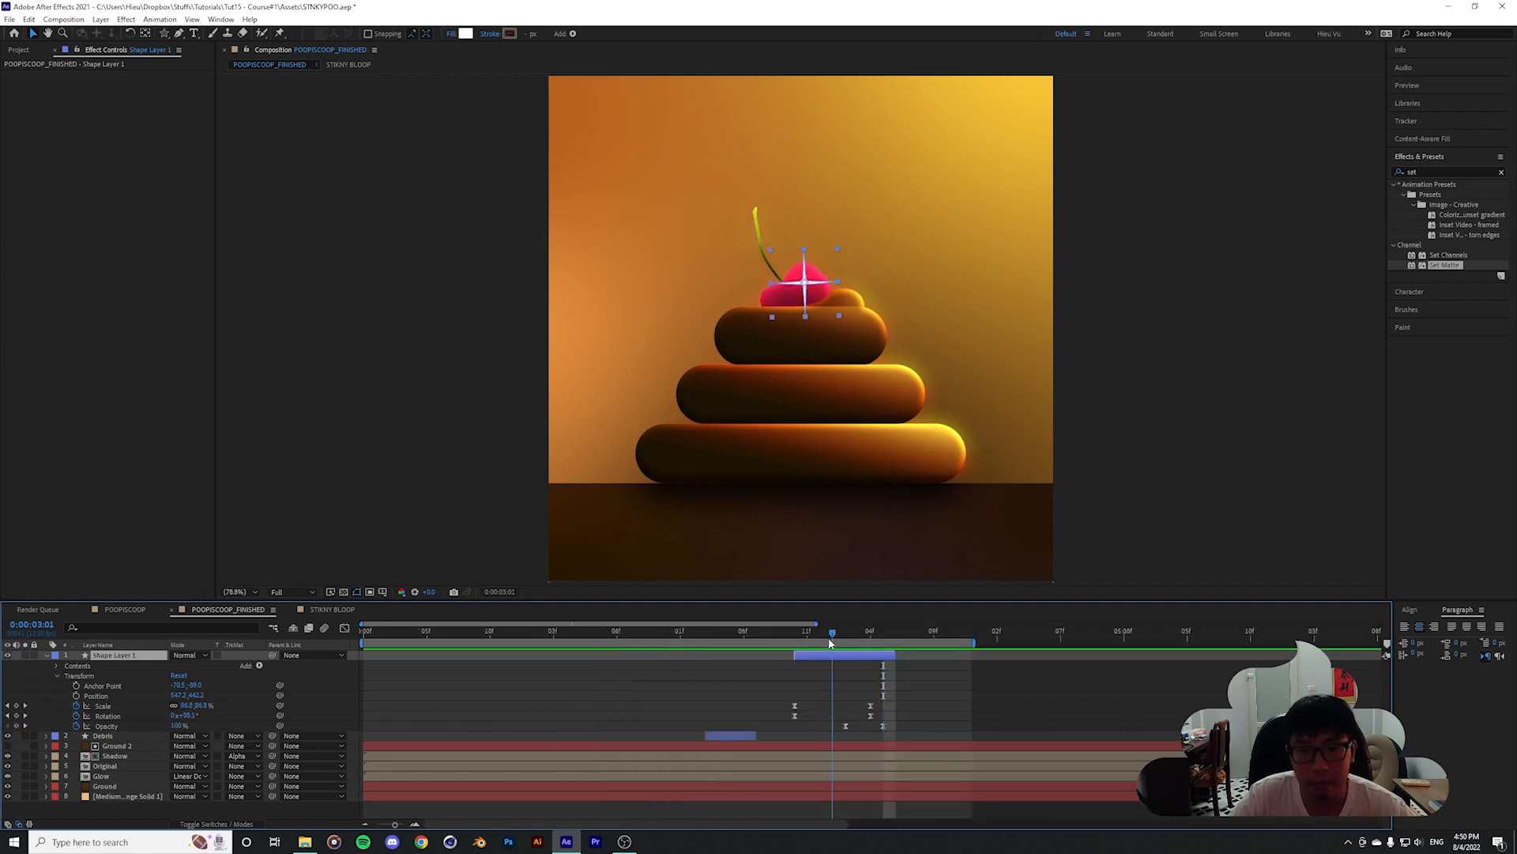
key(F2)
click(831, 653)
click(1501, 171)
text(glow)
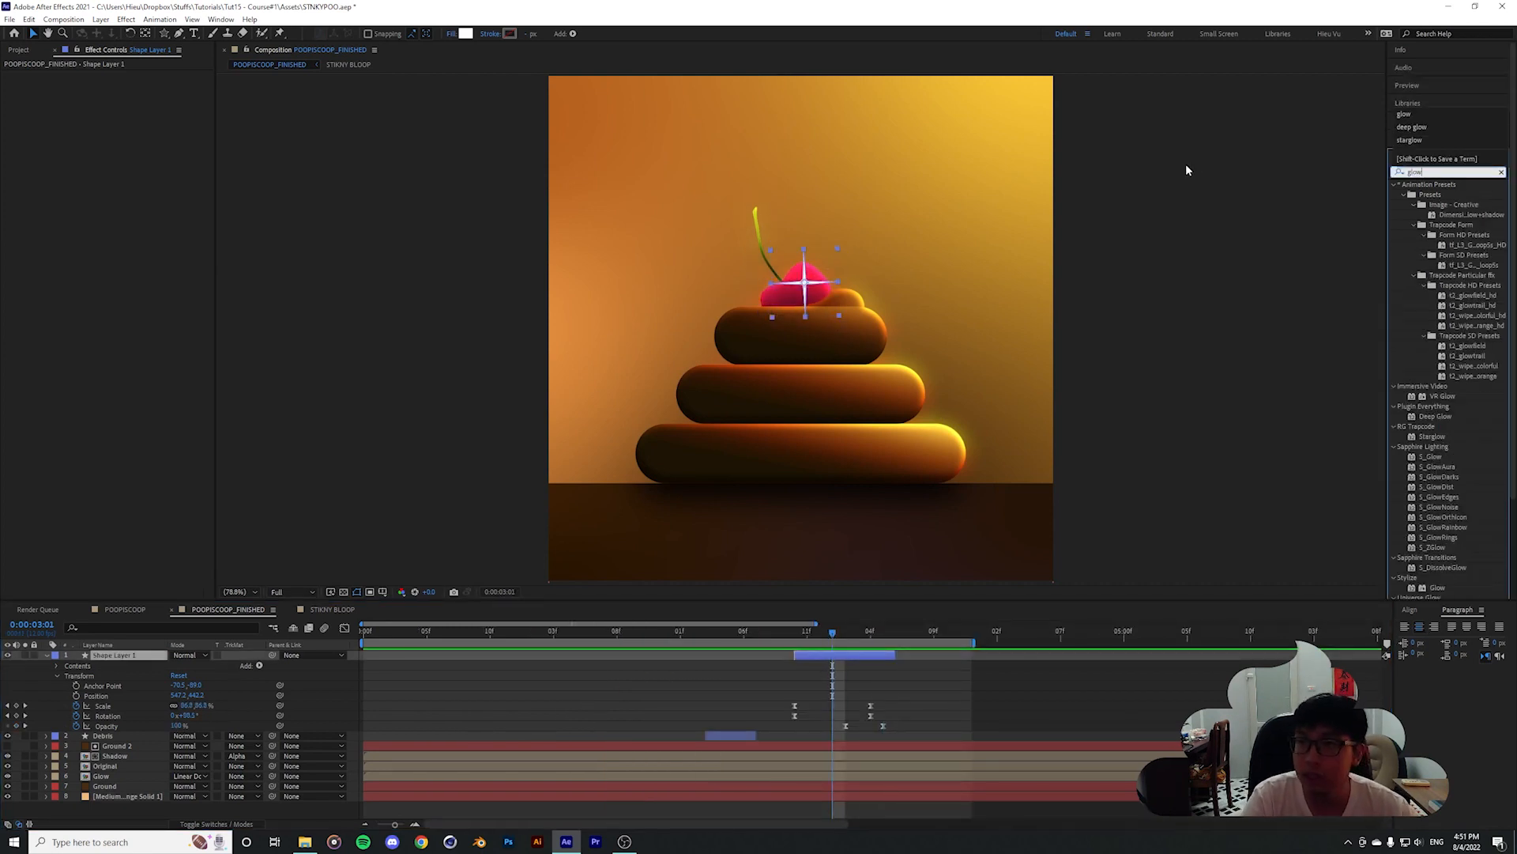
click(1467, 426)
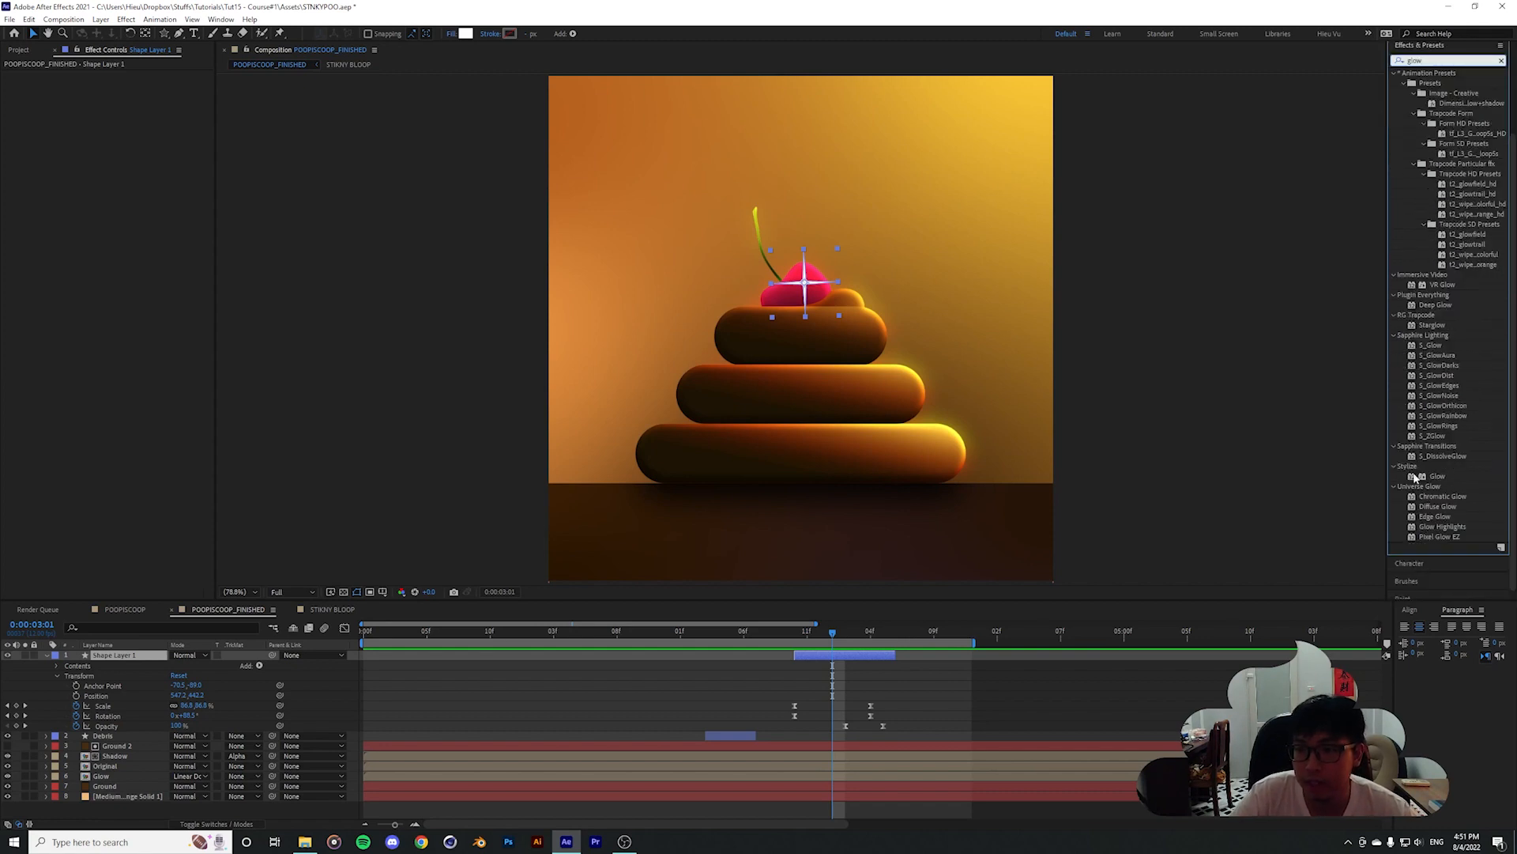
double_click(1436, 477)
Set the sparkle's Glow Radius to 17 and adjust its Glow Intensity while inspecting it close up
scroll(802, 284, up, 3)
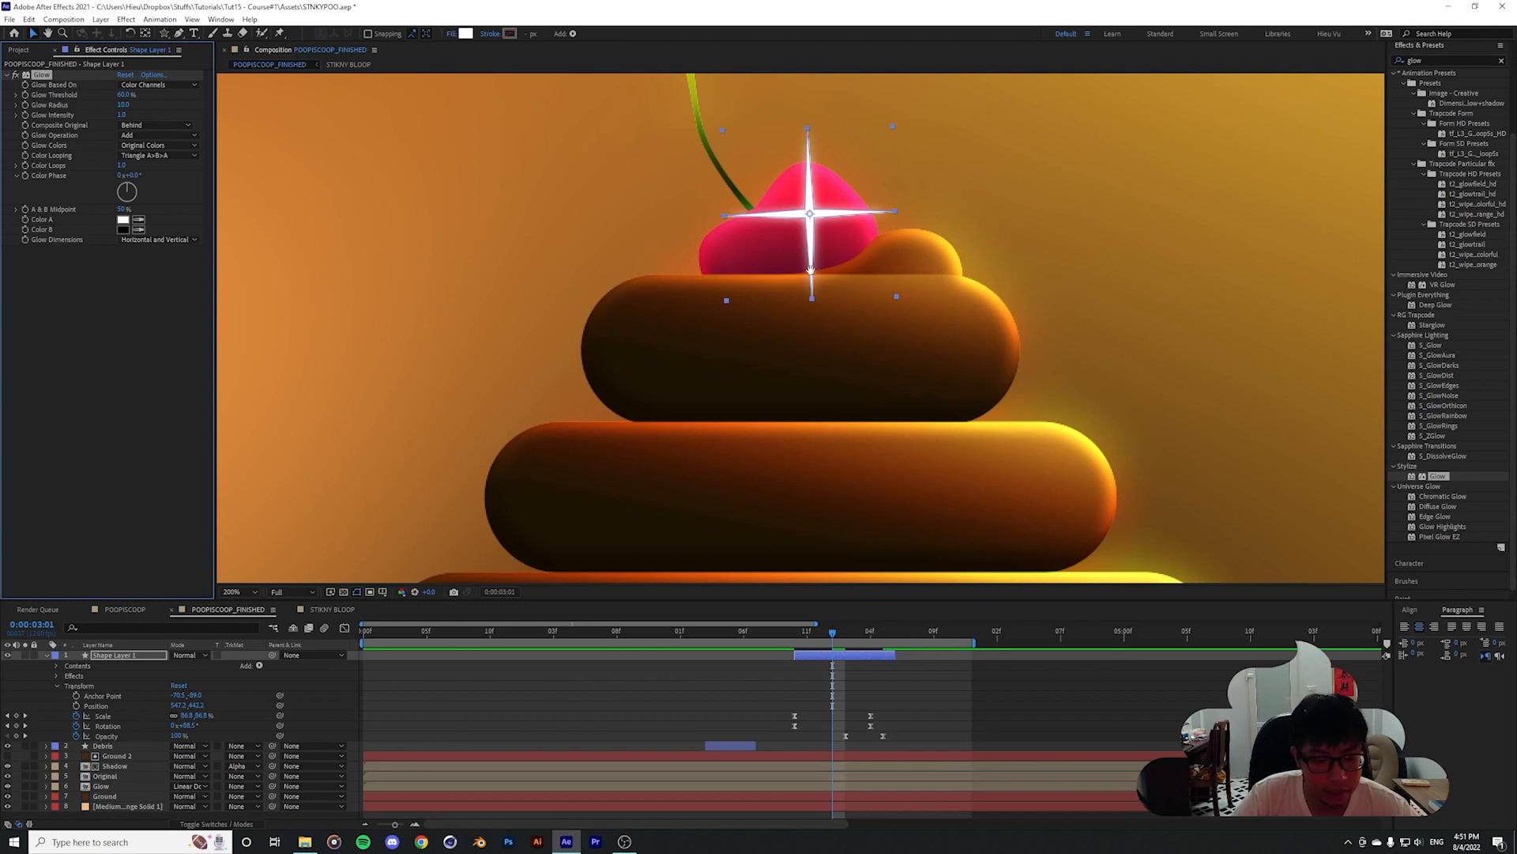
drag(811, 270, 803, 361)
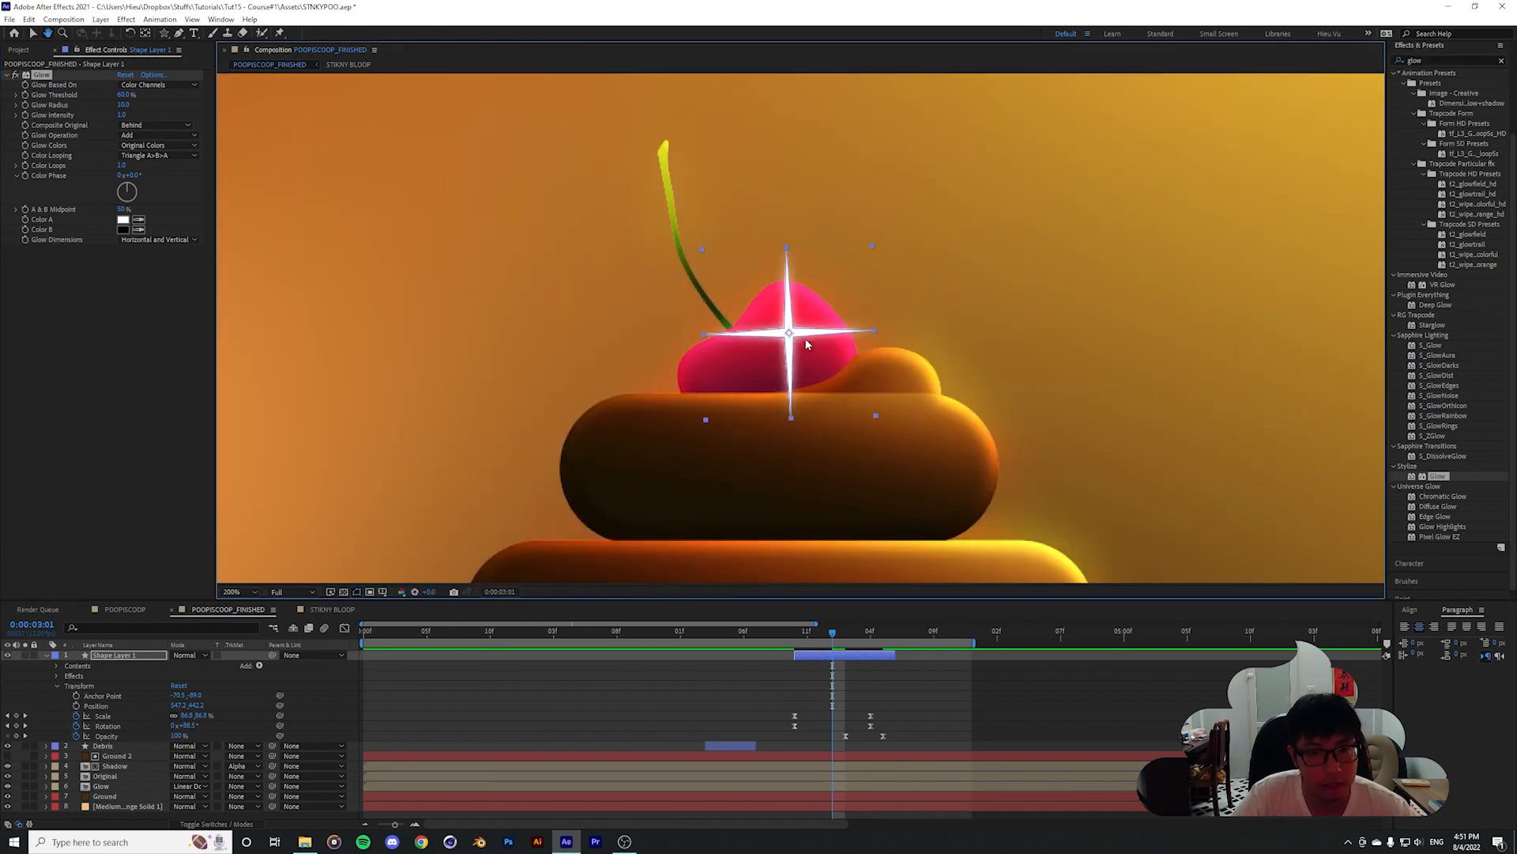
key(v)
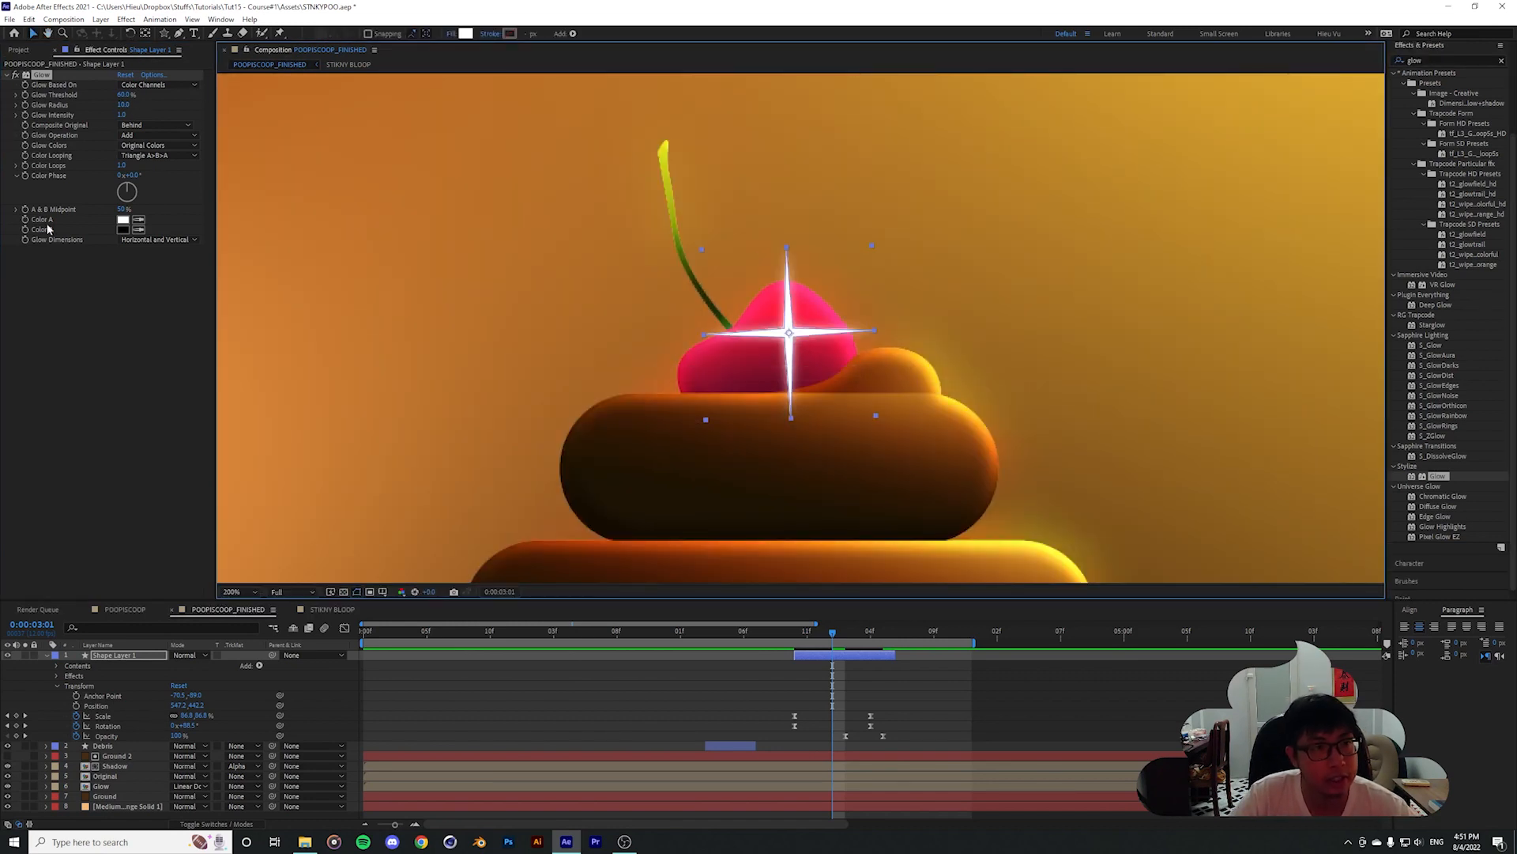
drag(123, 105, 166, 121)
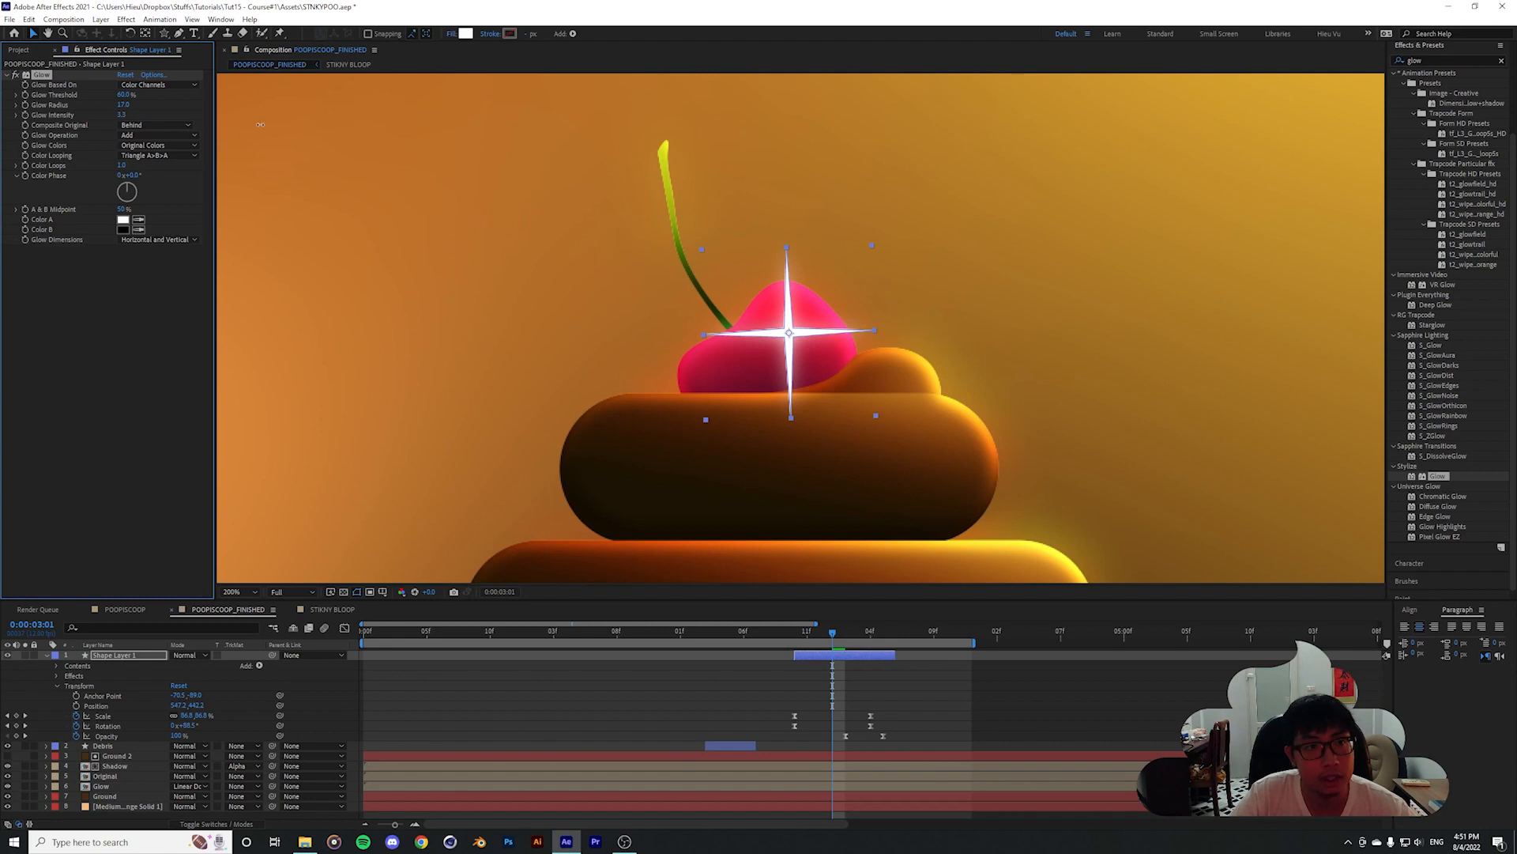
drag(259, 125, 148, 112)
click(709, 670)
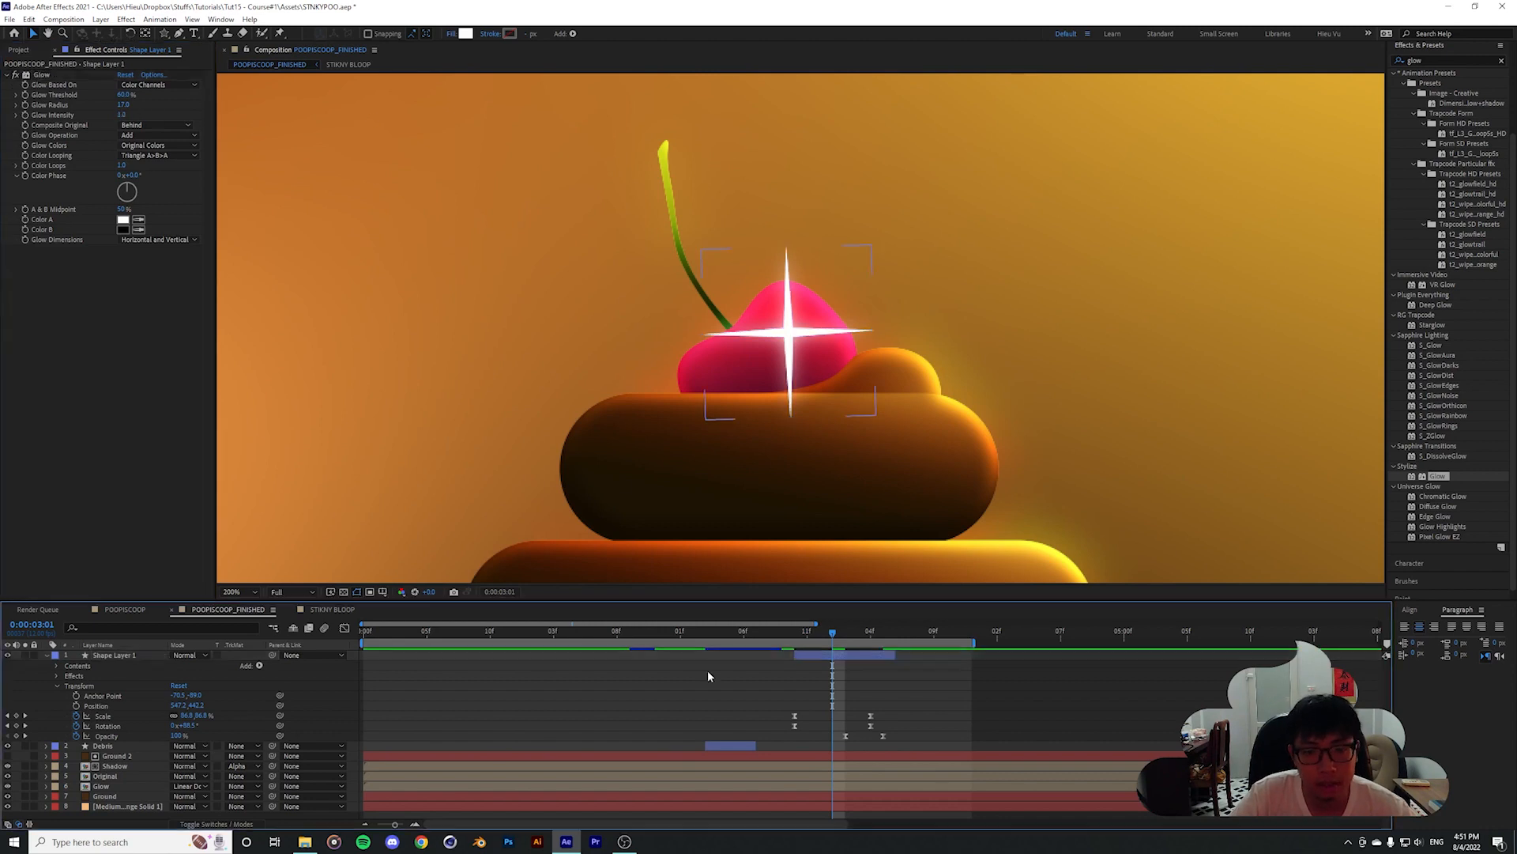
Play the animation with the glowing sparkle and rename the sparkle layer Glisten
scroll(762, 496, down, 1)
drag(823, 629, 782, 630)
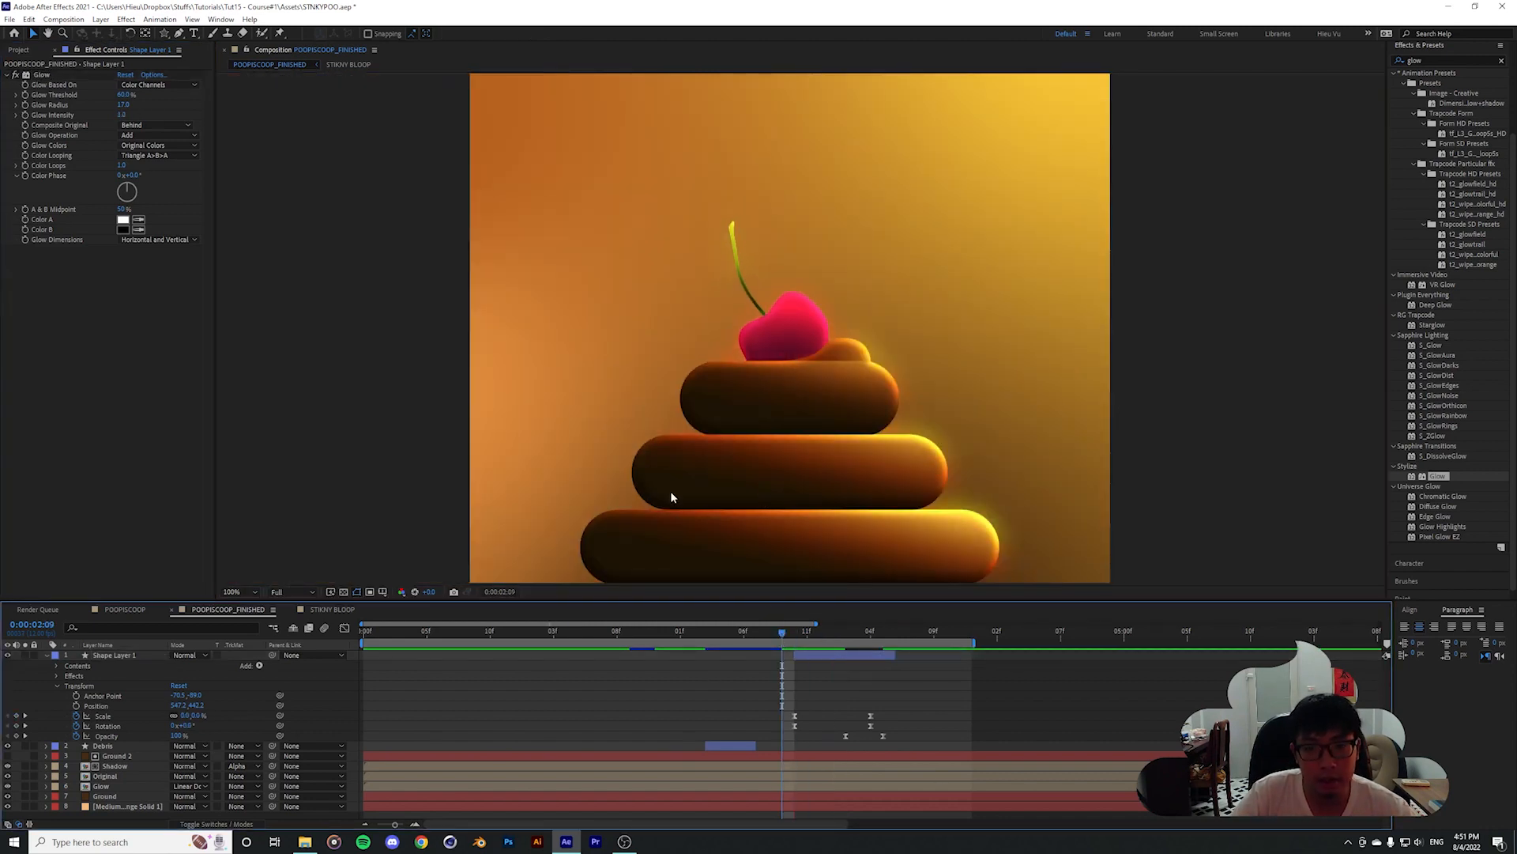
key(space)
key(Home)
key(shift+slash)
key(space)
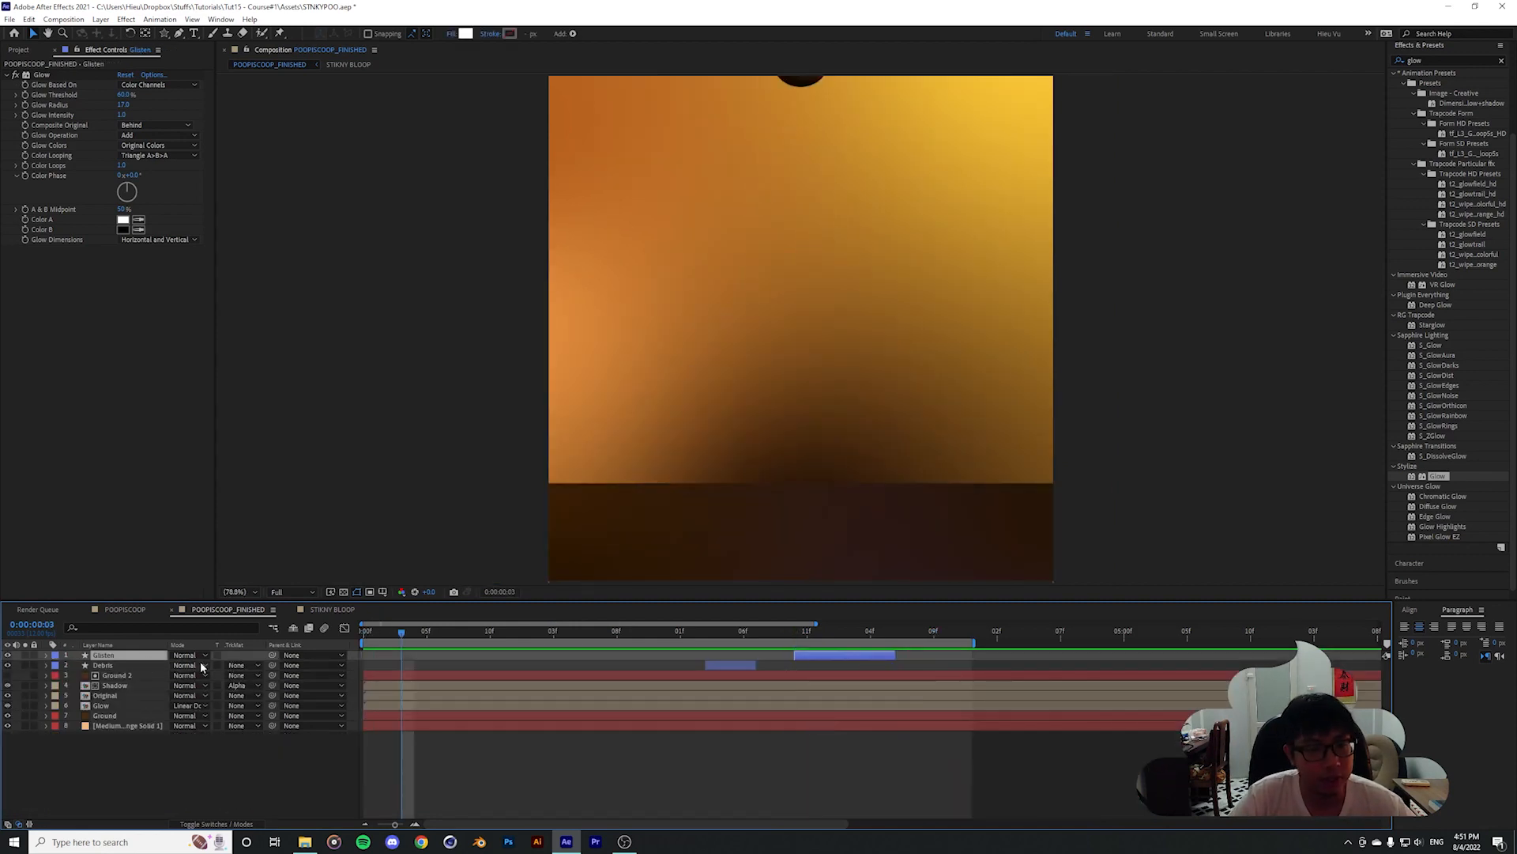
Add a new adjustment layer above the Glisten layer, at the top of the composition
click(137, 749)
click(106, 657)
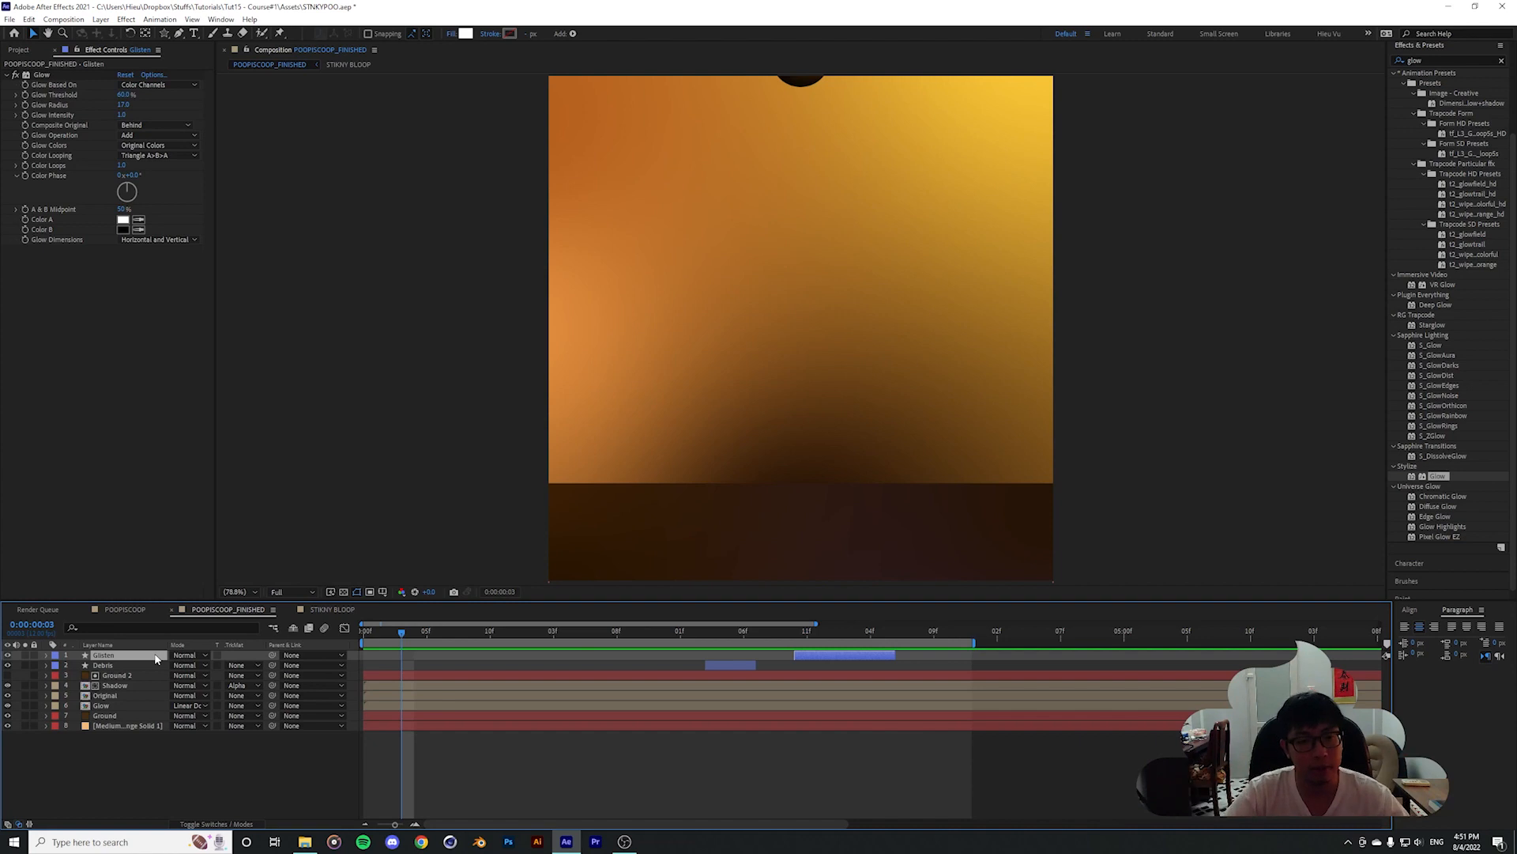
click(100, 19)
click(100, 19)
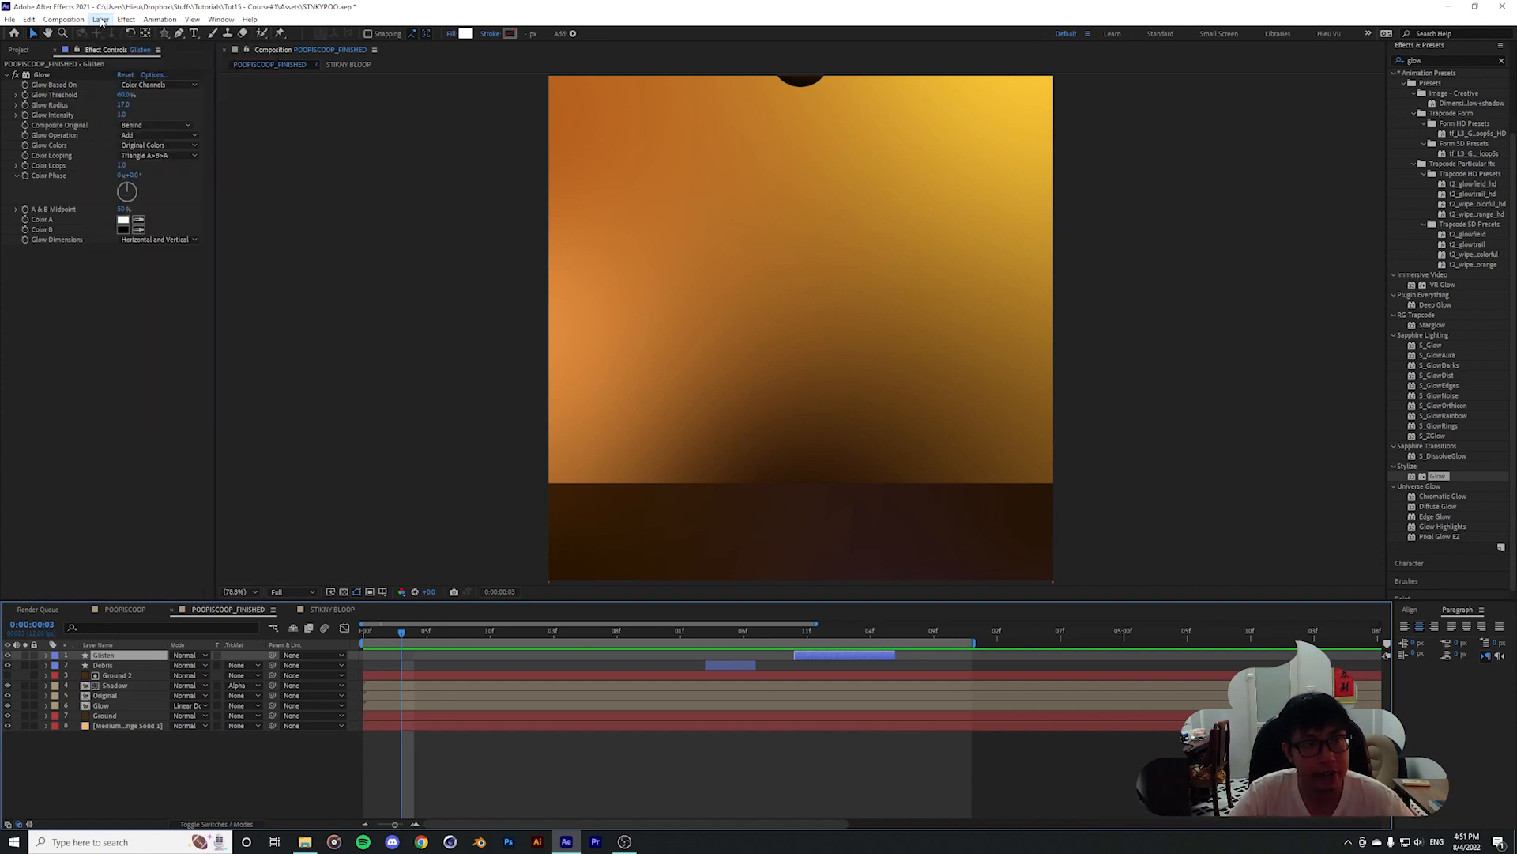
click(101, 19)
mouse_move(111, 37)
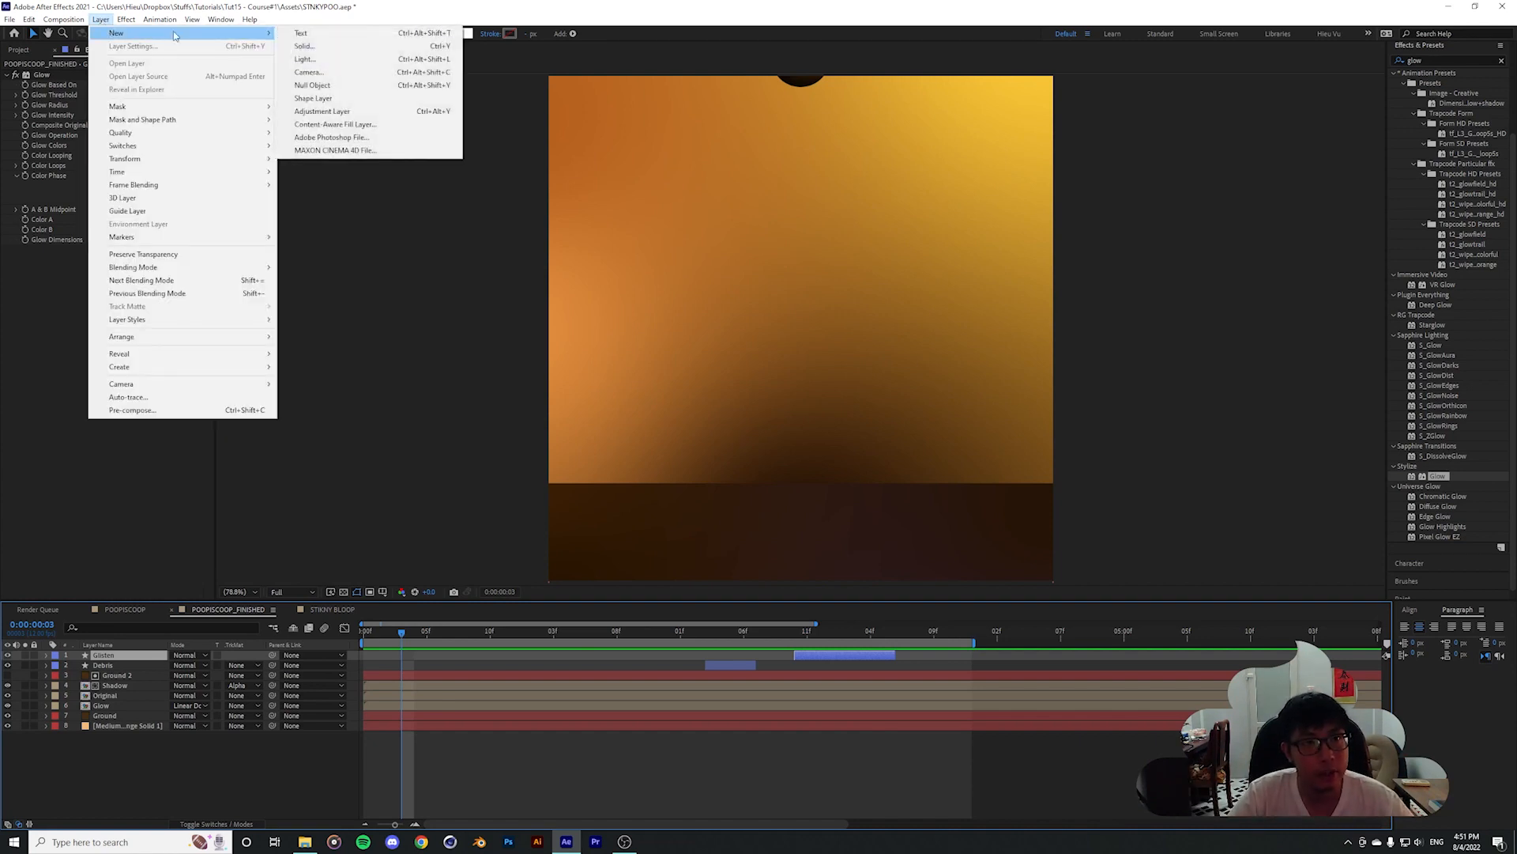
click(331, 114)
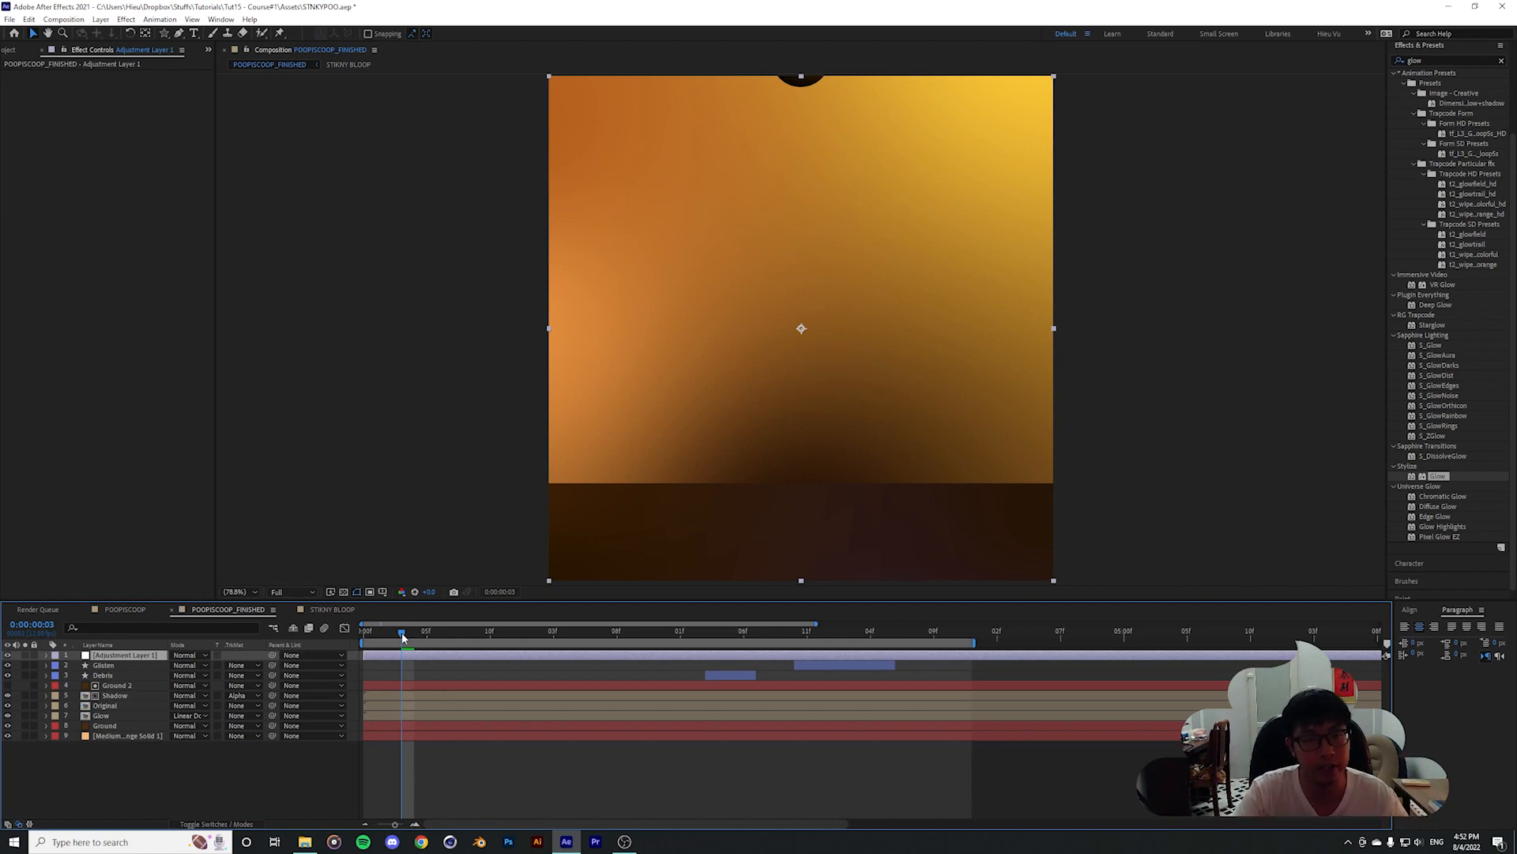
Apply the Add Grain effect to the adjustment layer and set its Viewing Mode to Final Output
drag(402, 632, 617, 632)
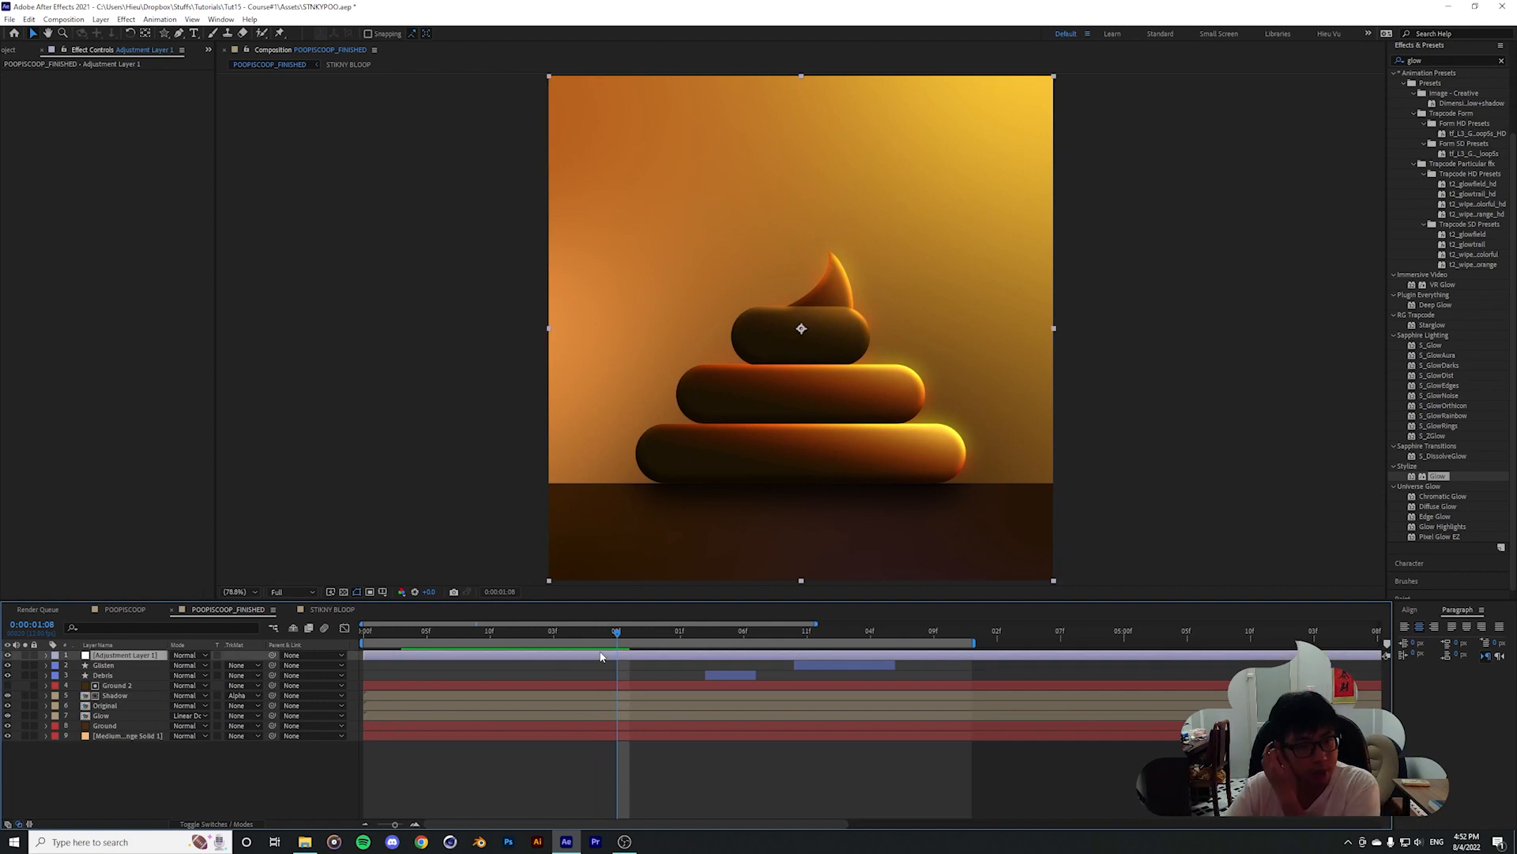
click(1472, 61)
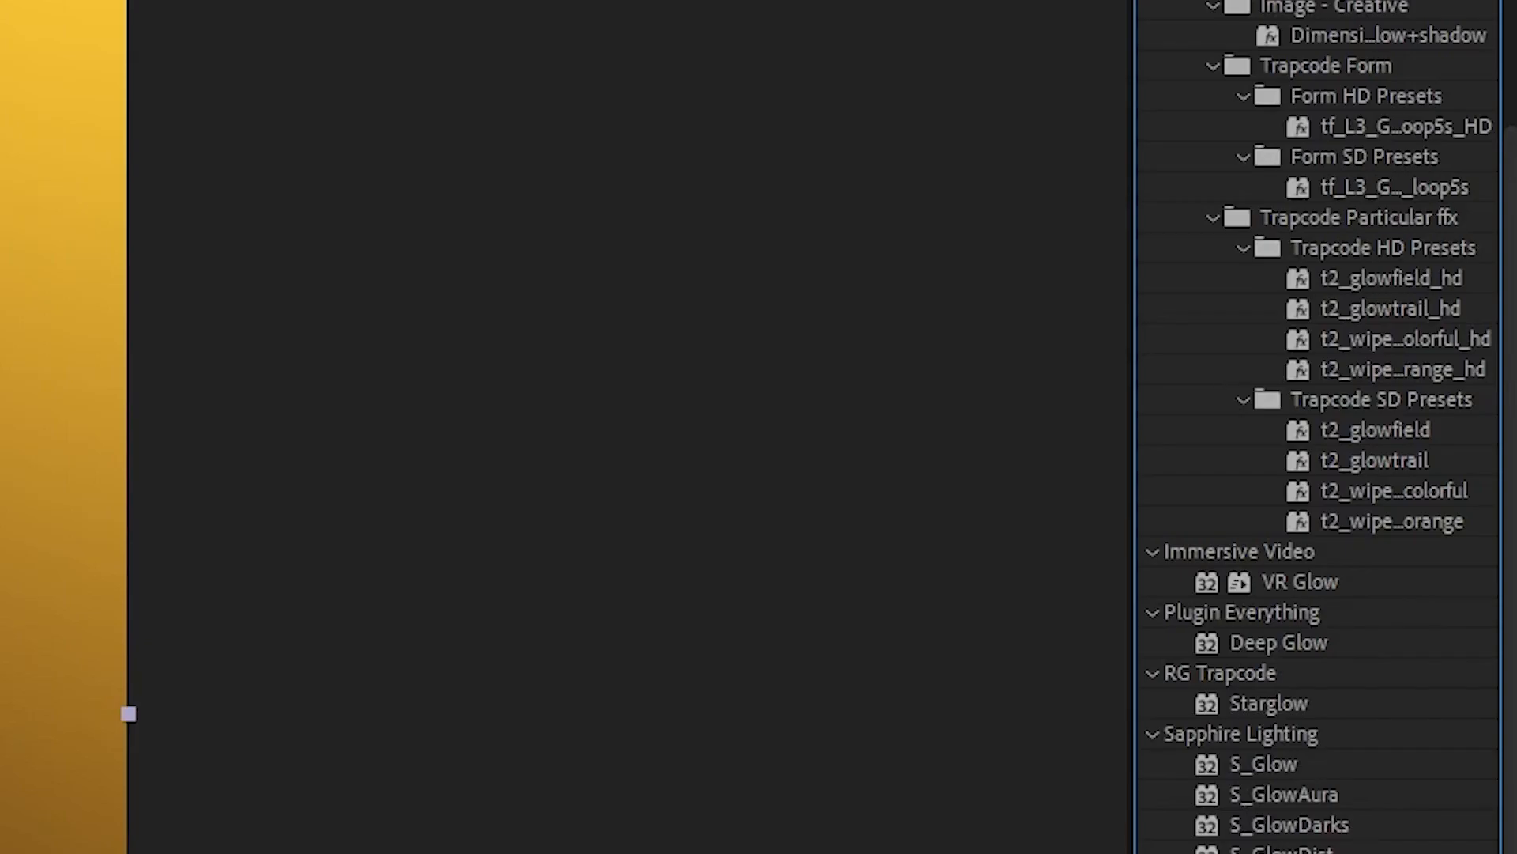
text(grain)
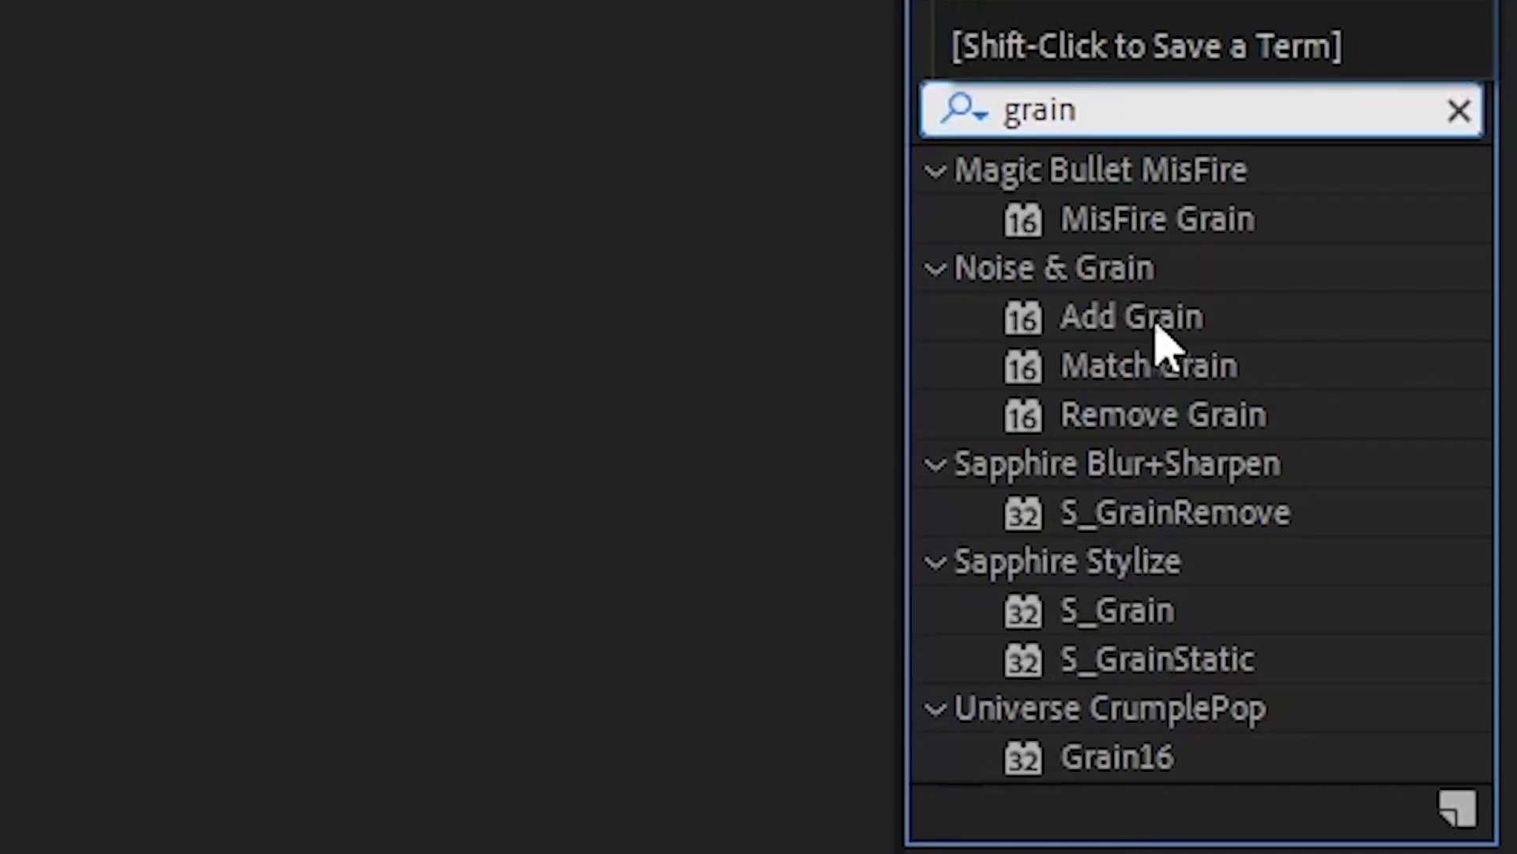
click(1419, 216)
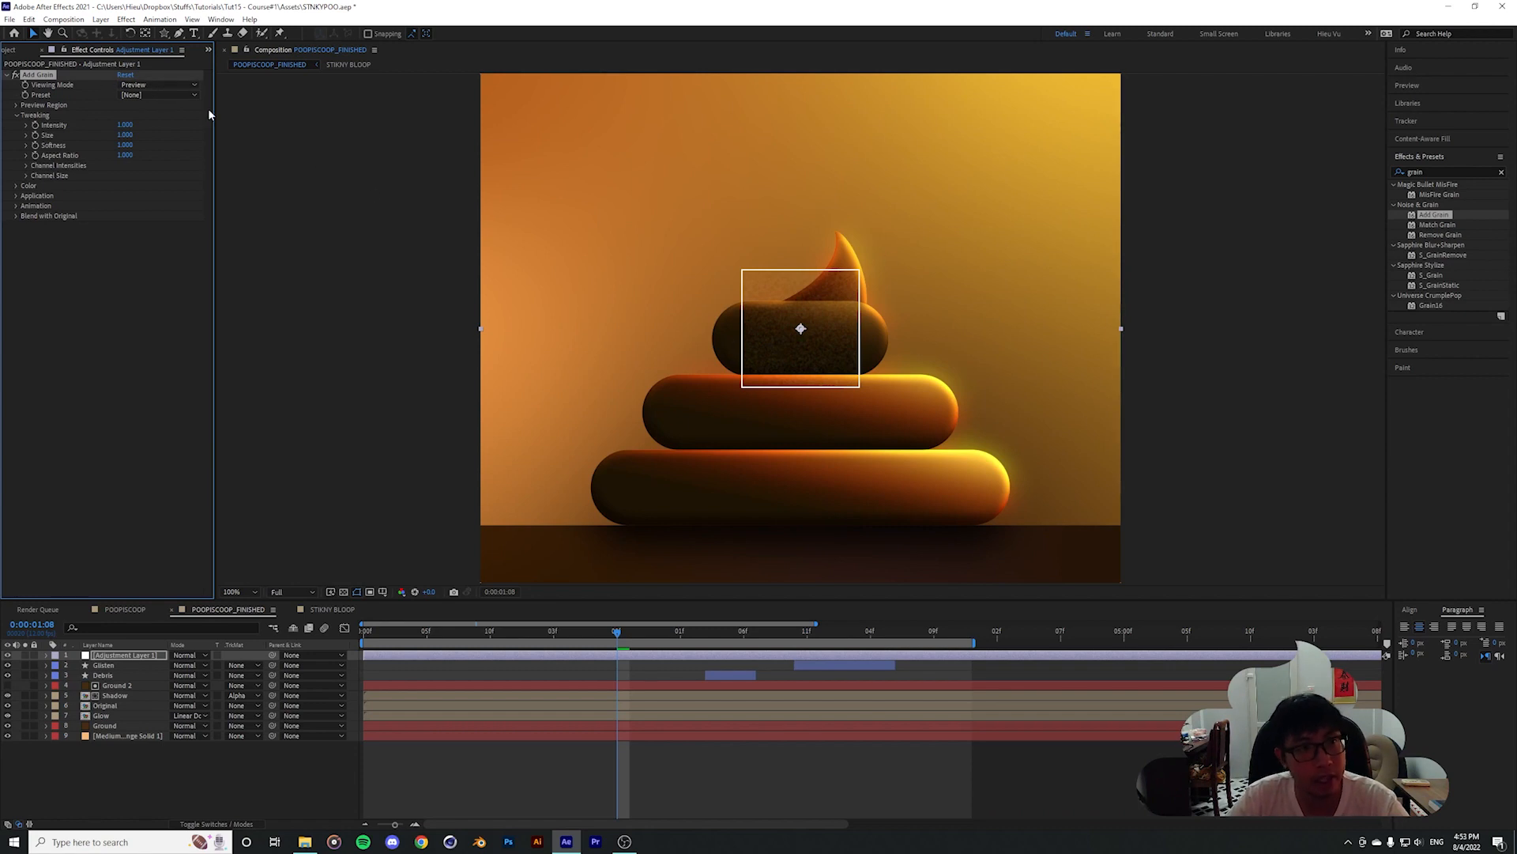
click(160, 86)
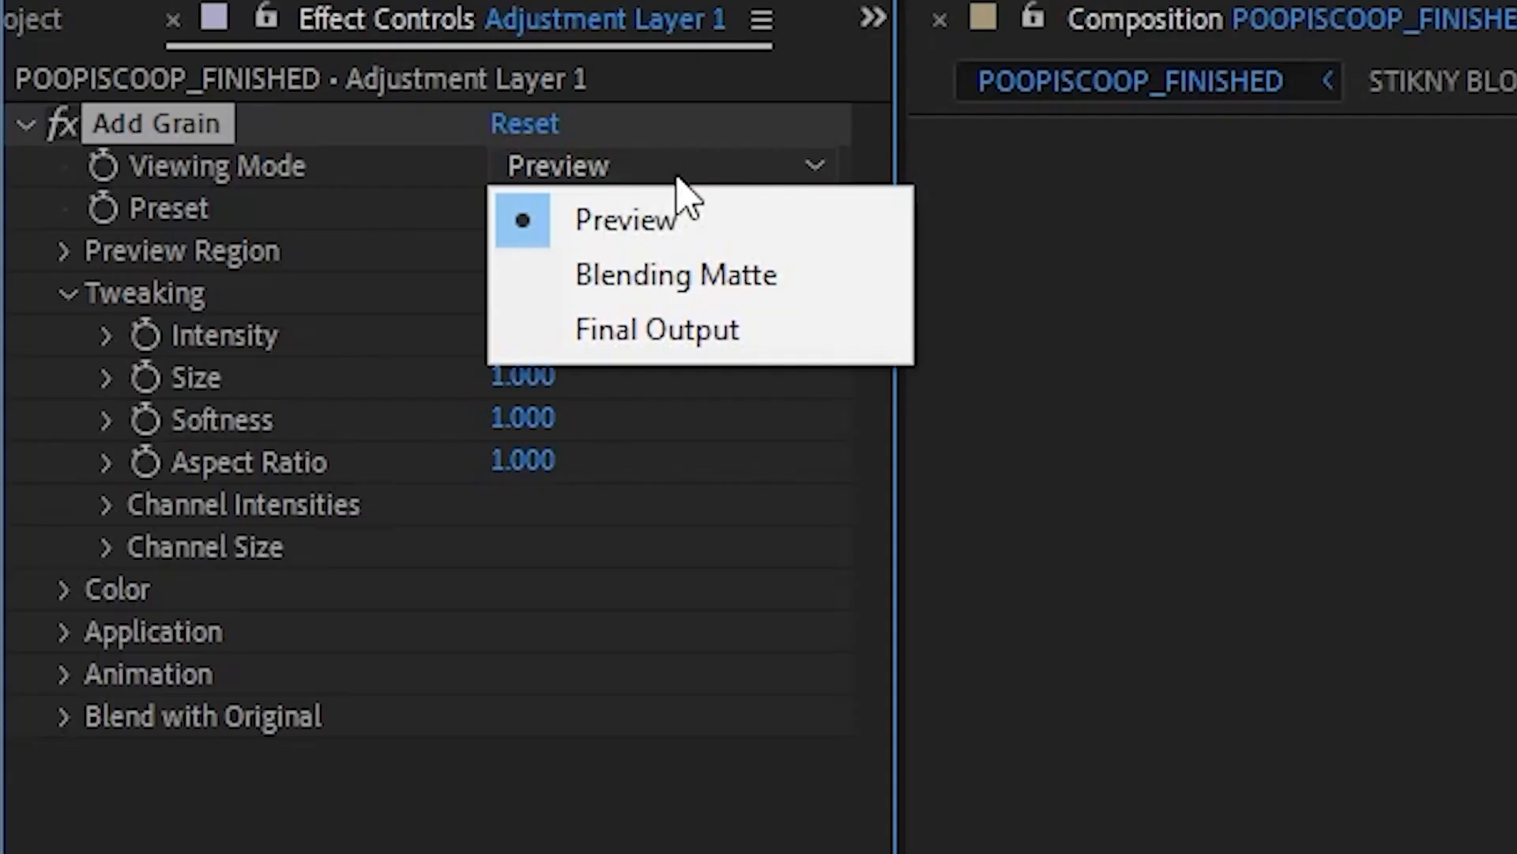
click(659, 345)
Inspect the grain at several magnifications and try an Intensity of 0.4 and a Size of 0.6
key(comma)
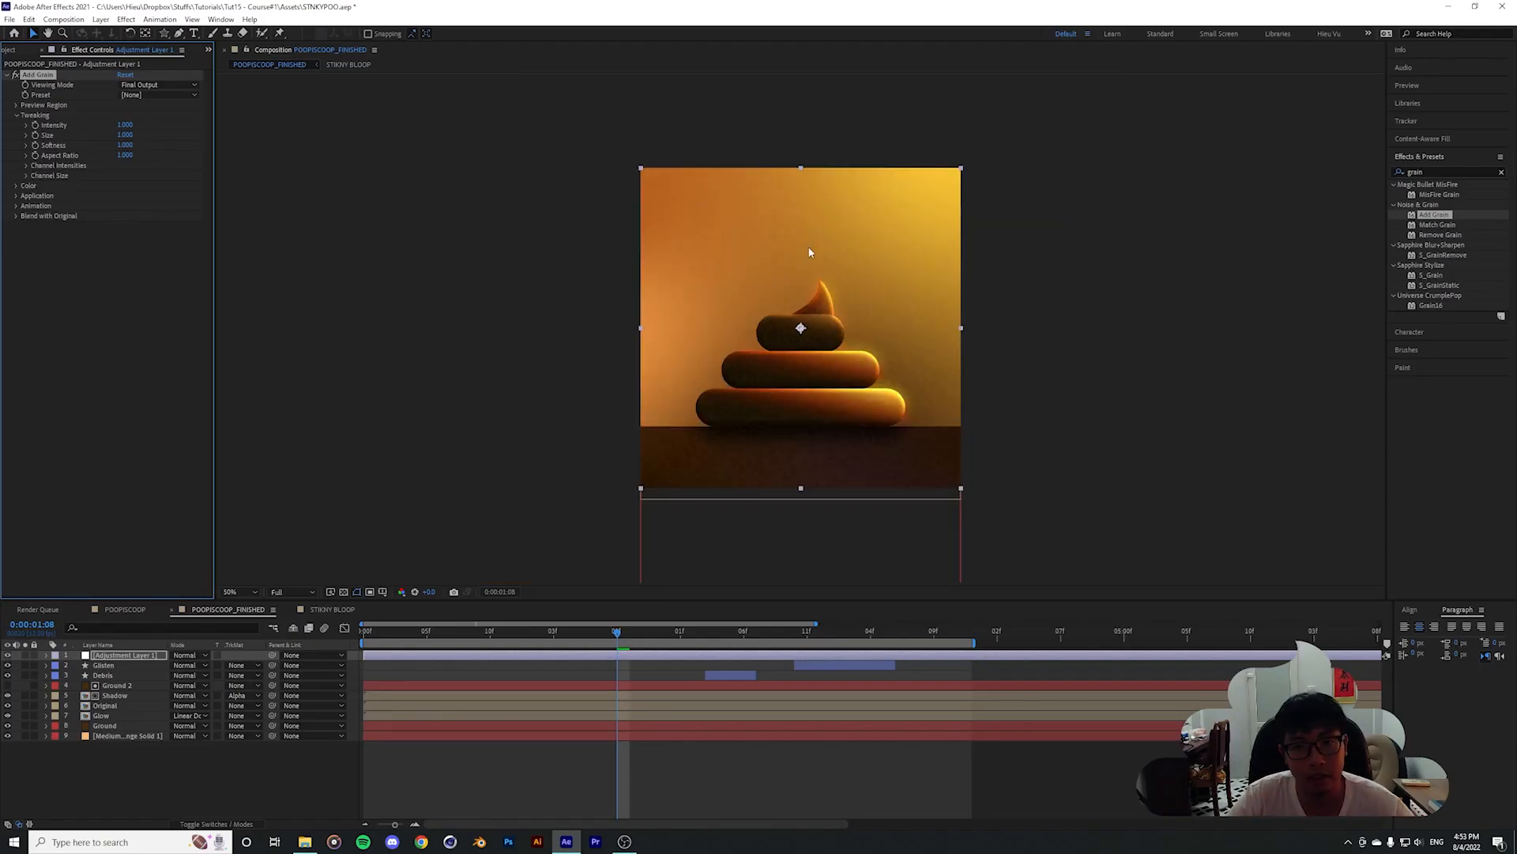
key(period)
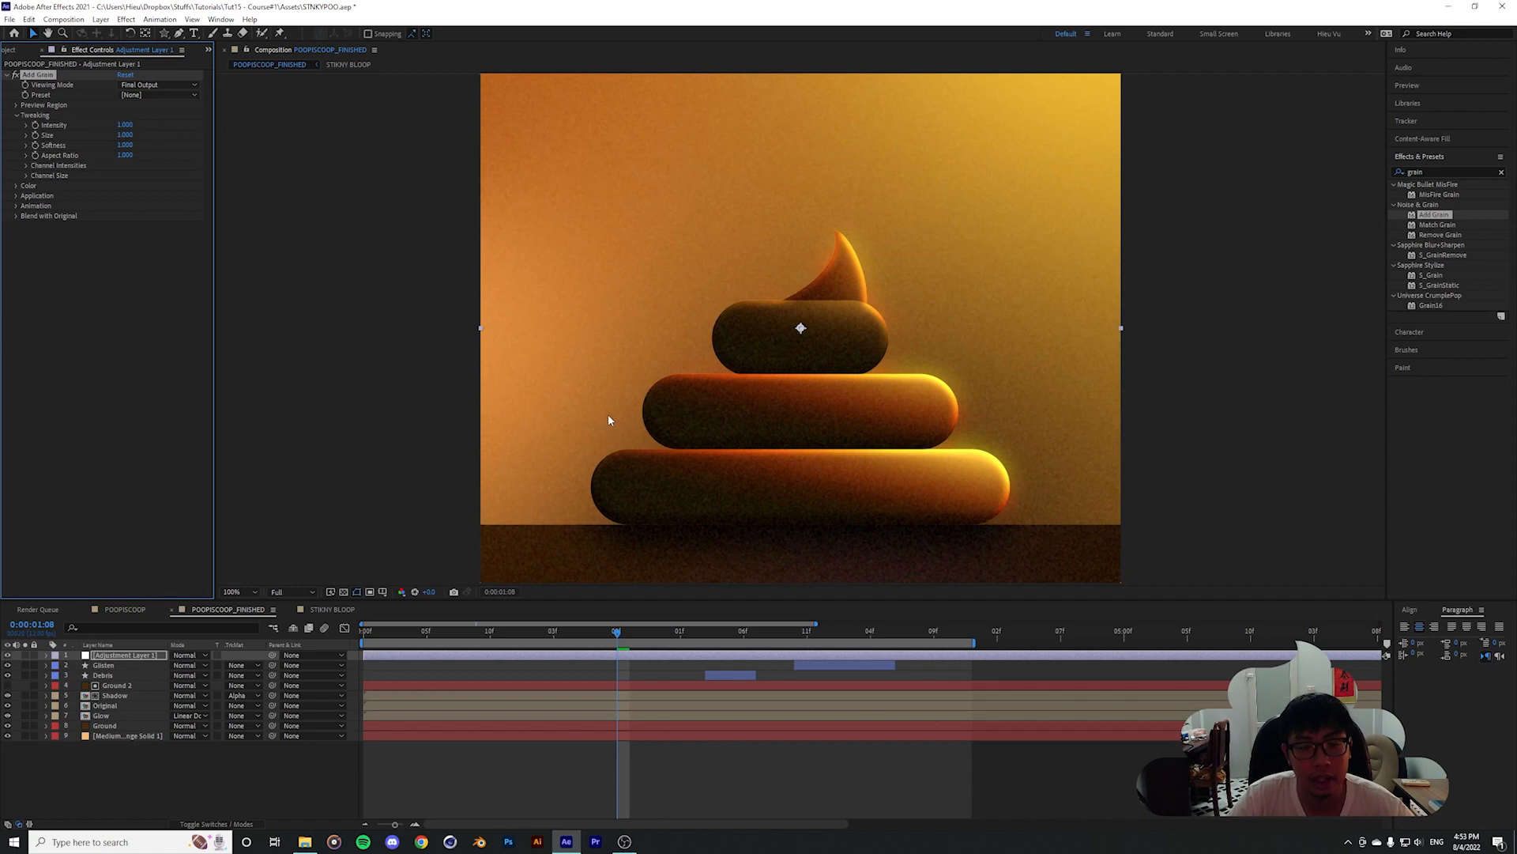
key(period)
key(period)
key(comma)
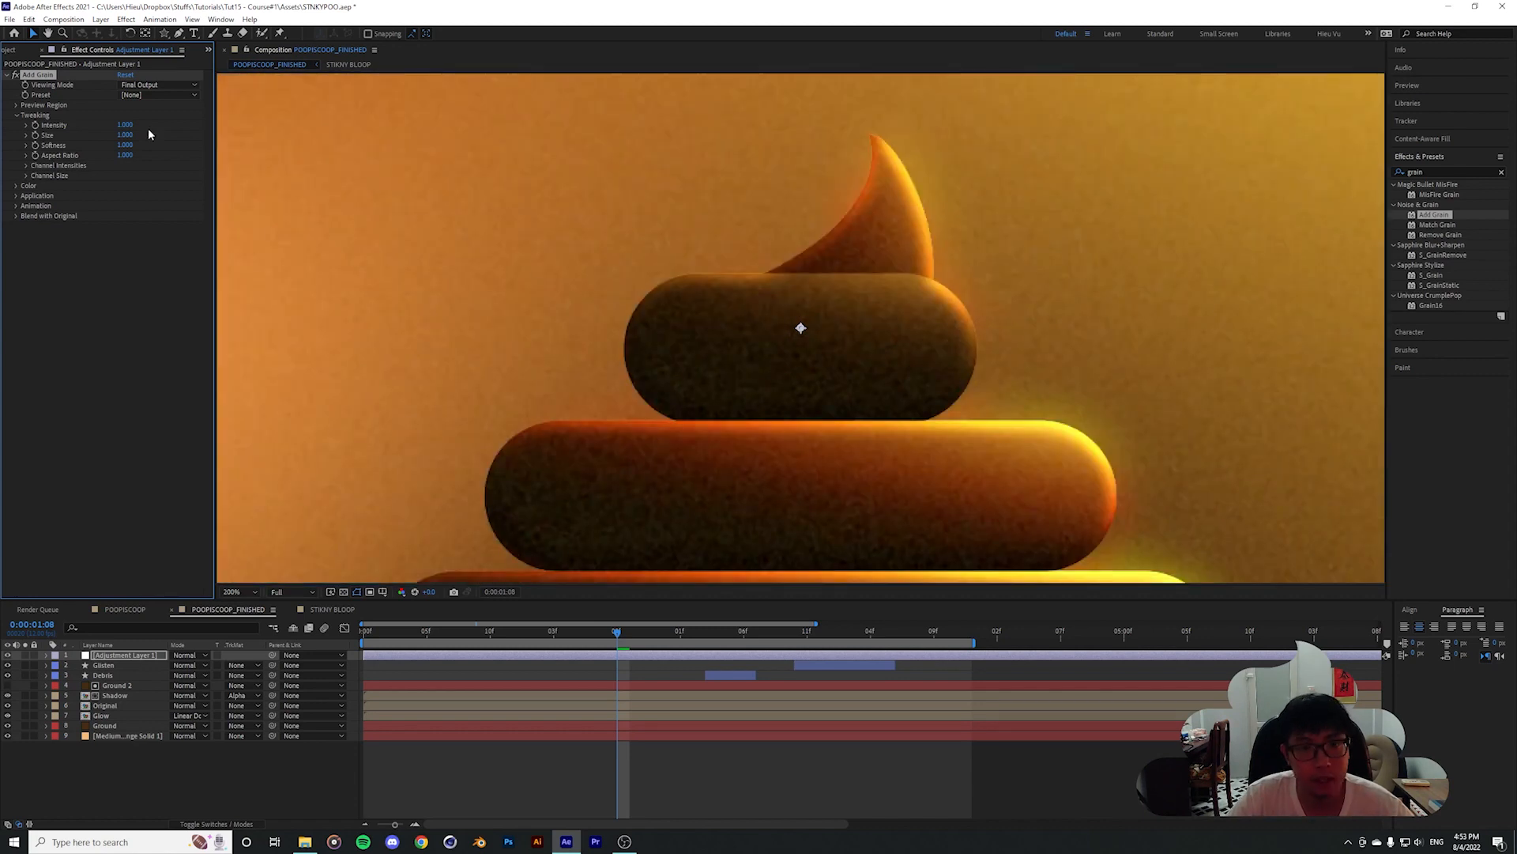
drag(132, 127, 116, 127)
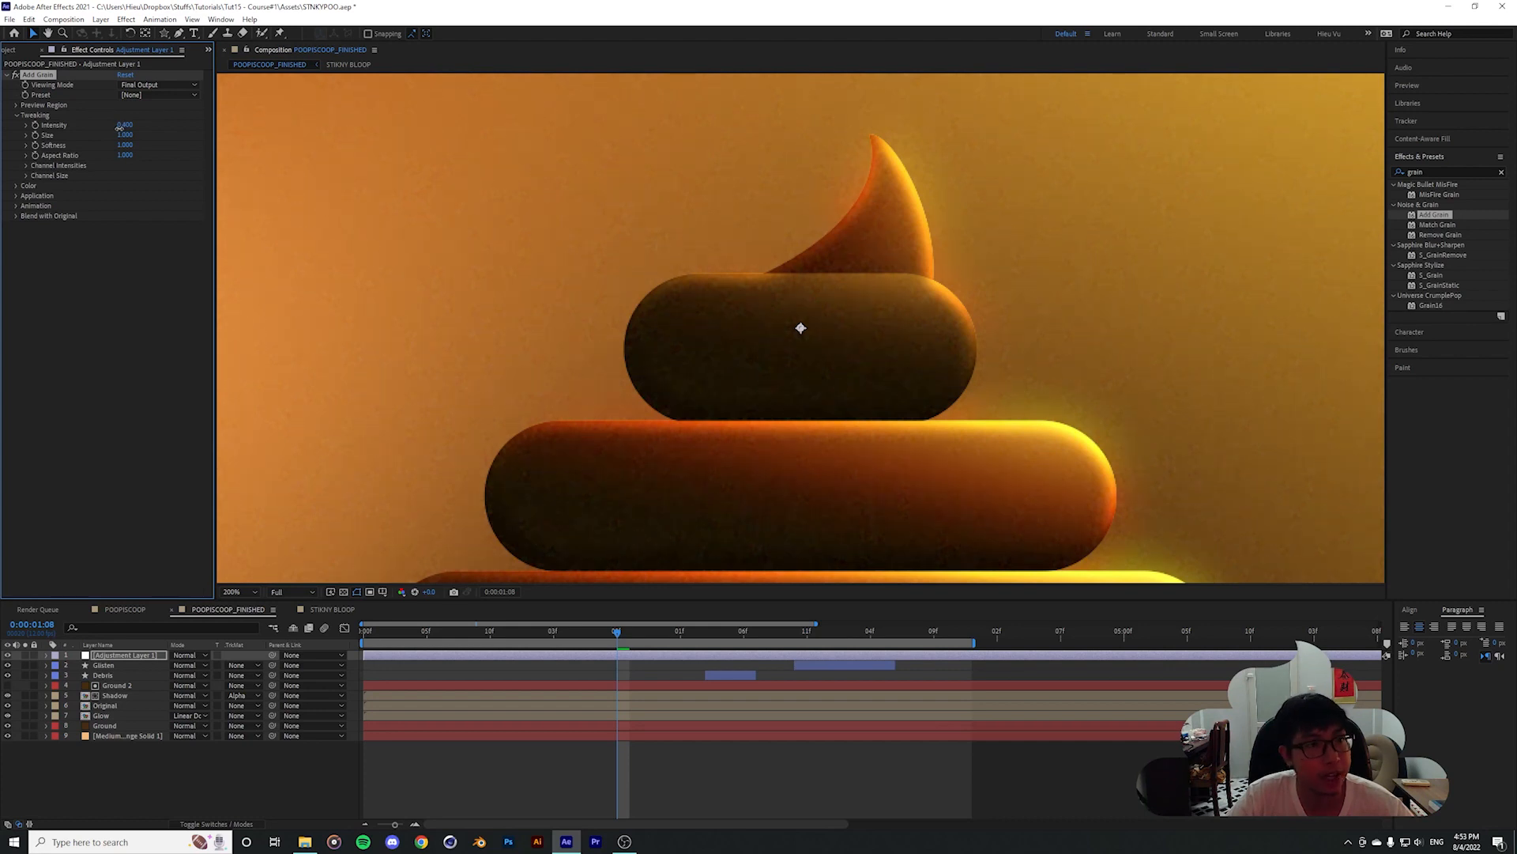
drag(129, 137, 125, 138)
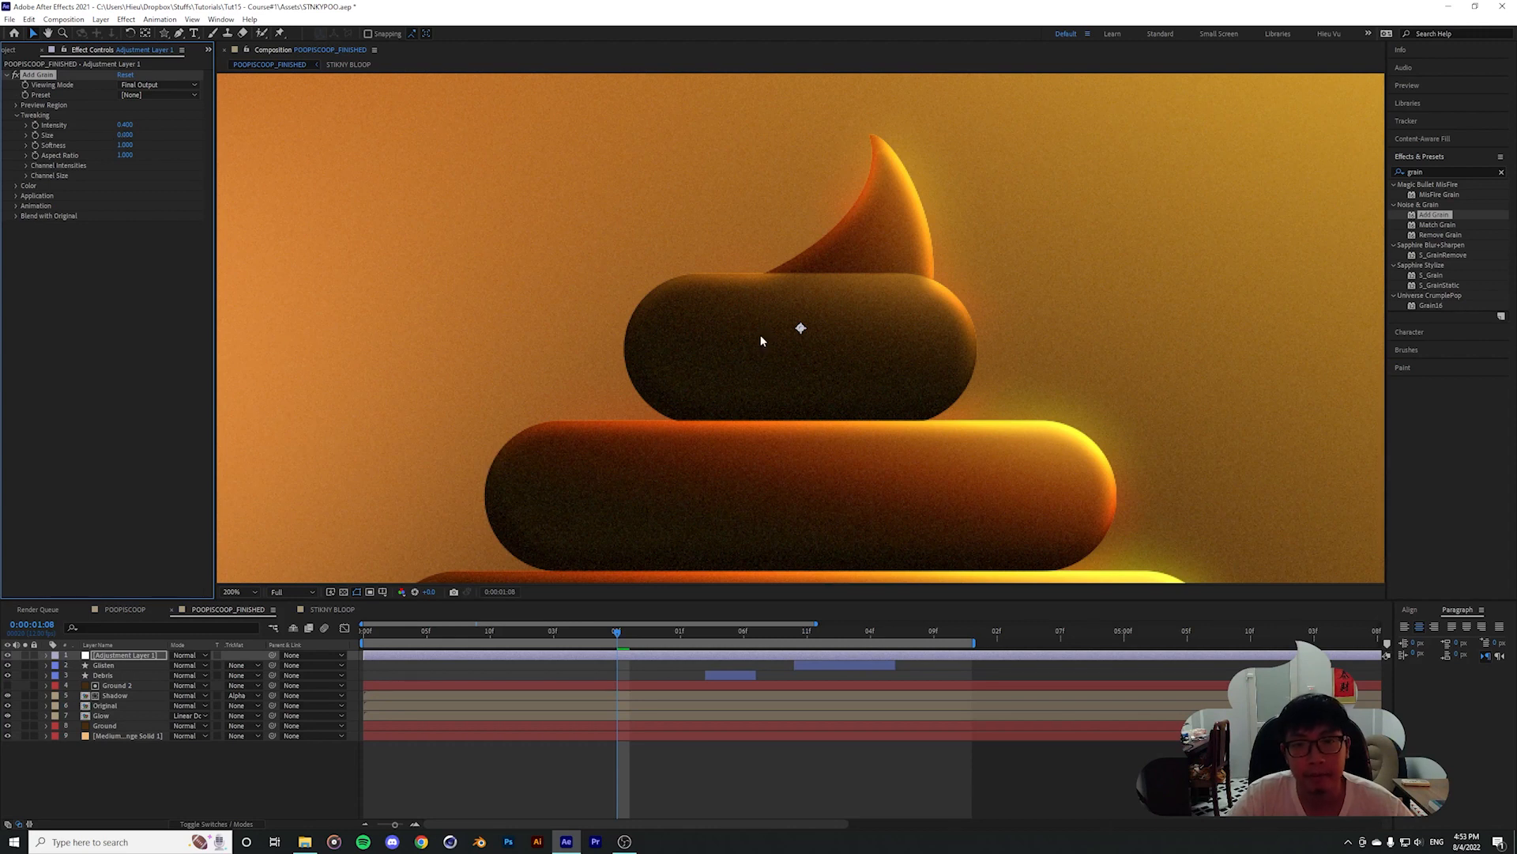
Lower the grain's Intensity to 0.2 and reduce its Size and Softness for a finer, subtler texture
scroll(756, 329, up, 3)
scroll(751, 329, down, 4)
scroll(752, 335, up, 2)
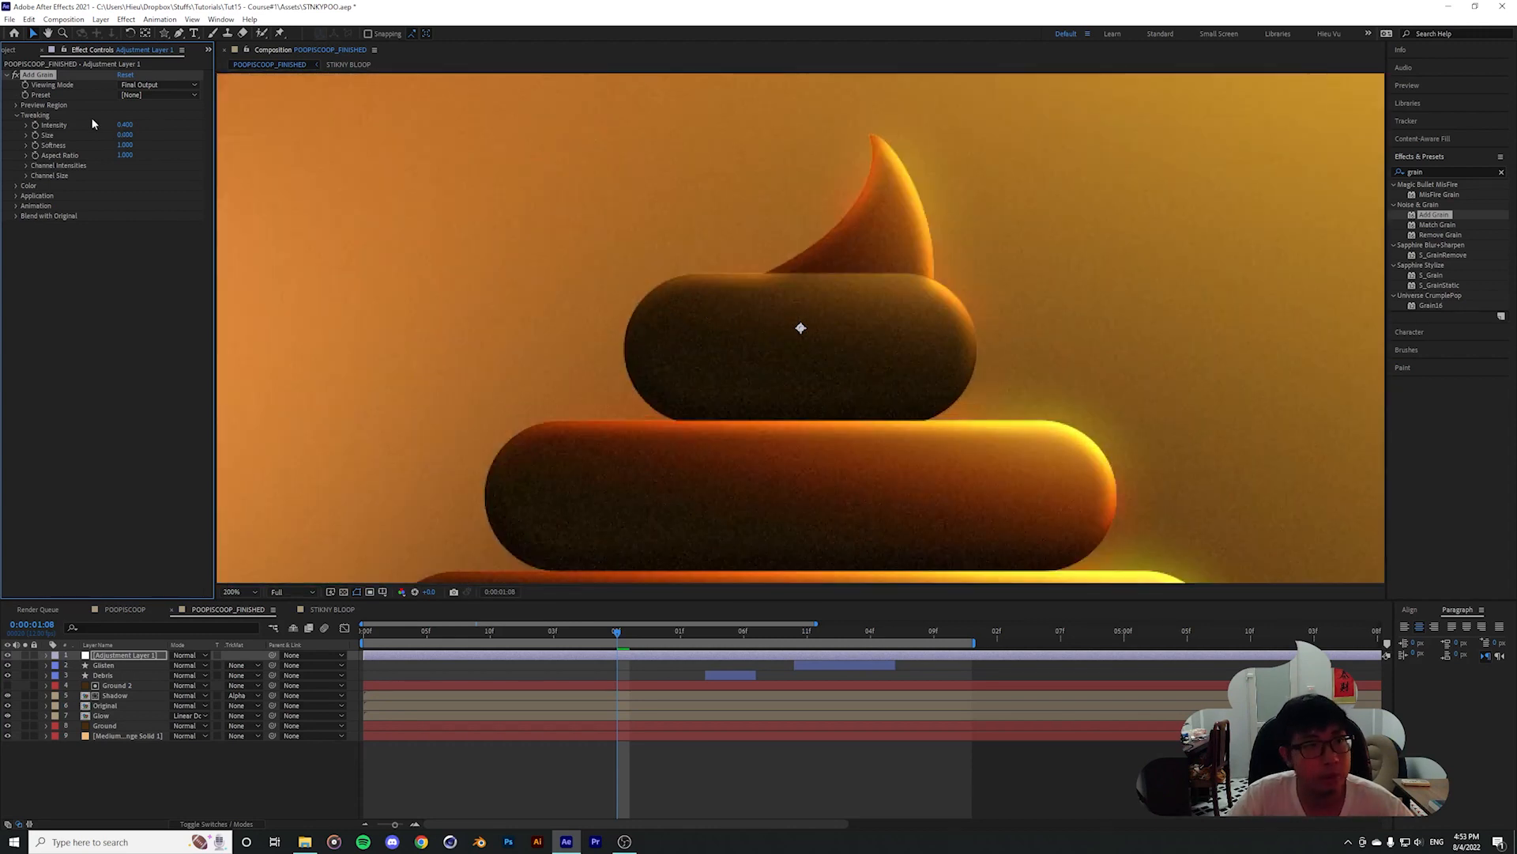
drag(126, 134, 130, 135)
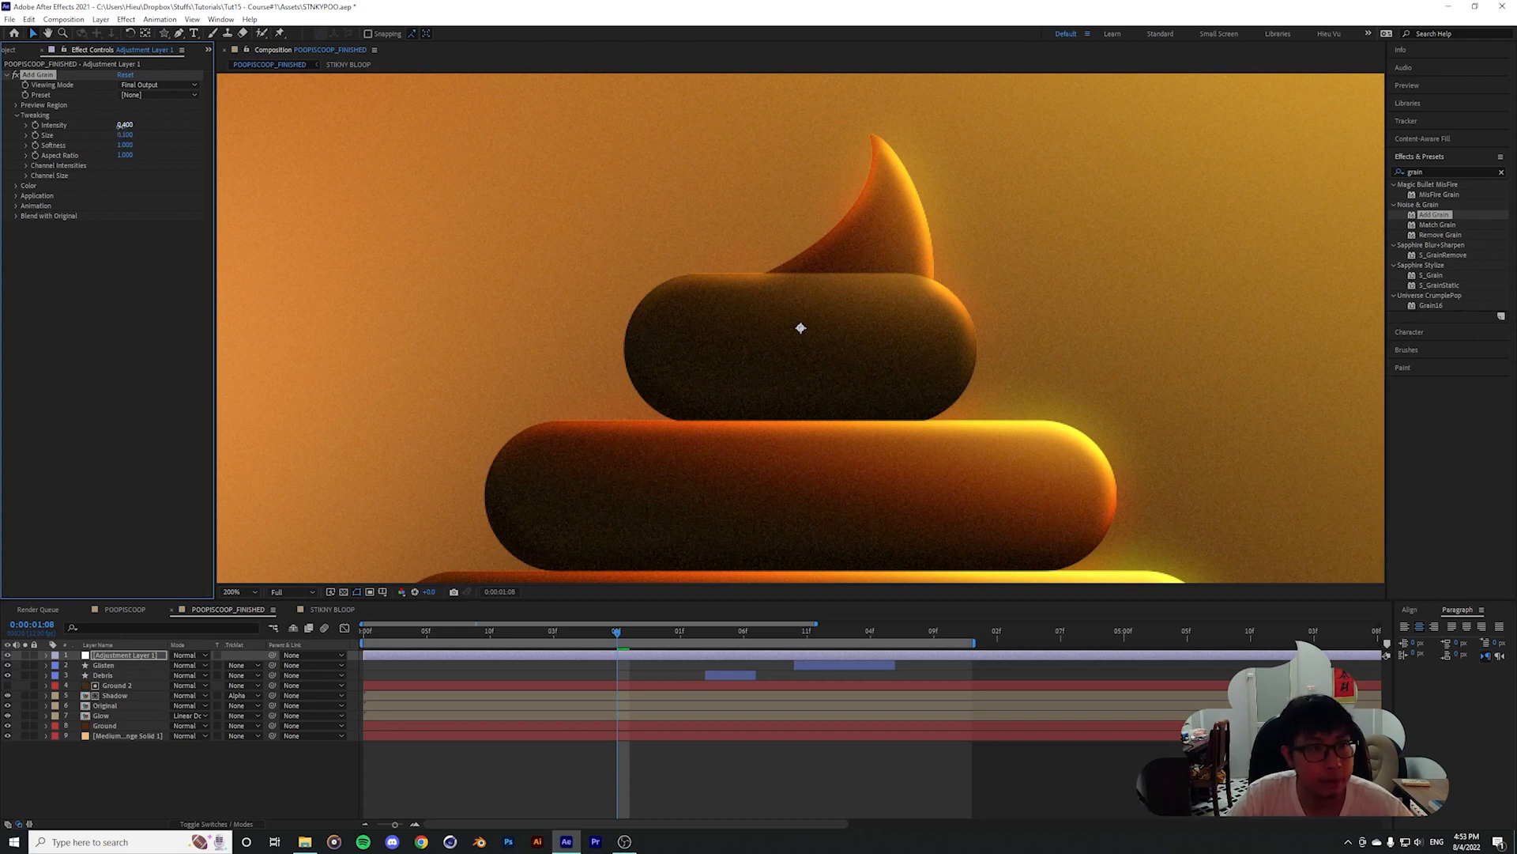
drag(125, 125, 115, 127)
mouse_move(125, 146)
mouse_down()
mouse_move(160, 148)
mouse_move(121, 148)
mouse_up()
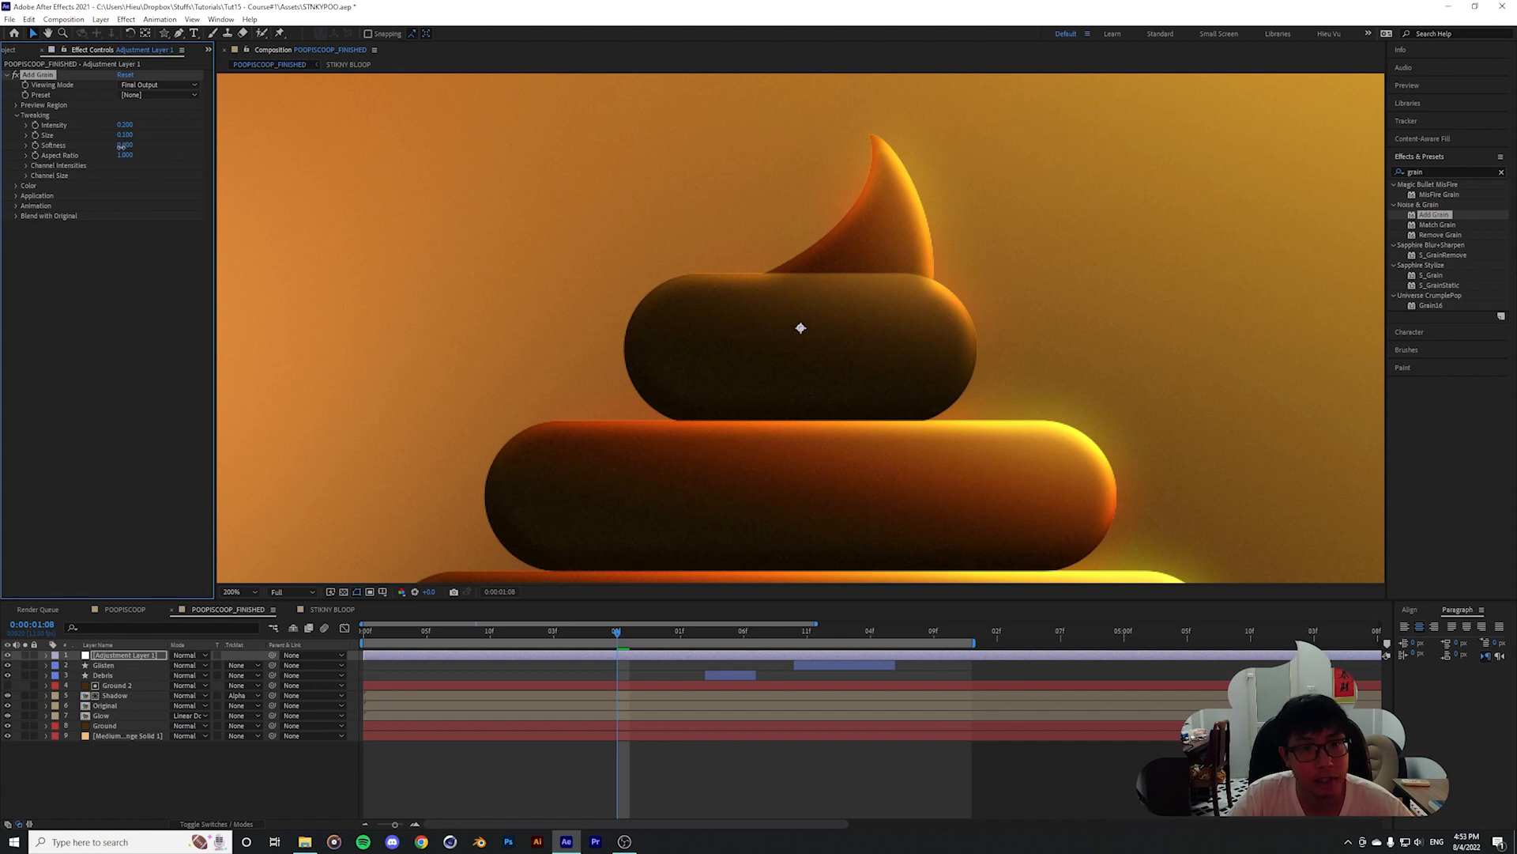
Try the Monochromatic option in the grain's Color settings and switch it off again
click(16, 185)
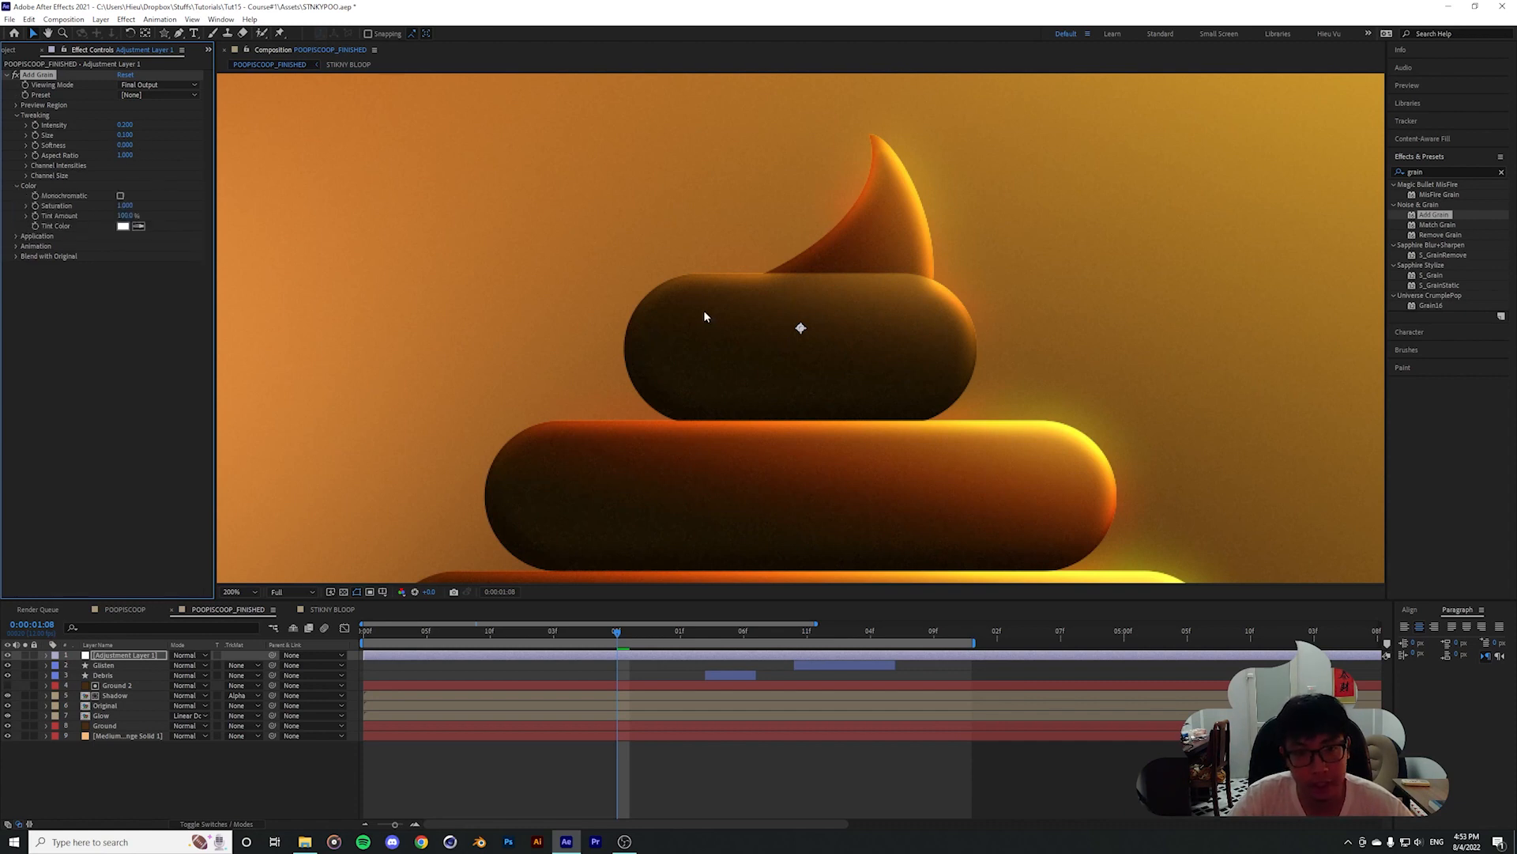
scroll(681, 313, up, 1)
scroll(814, 285, down, 1)
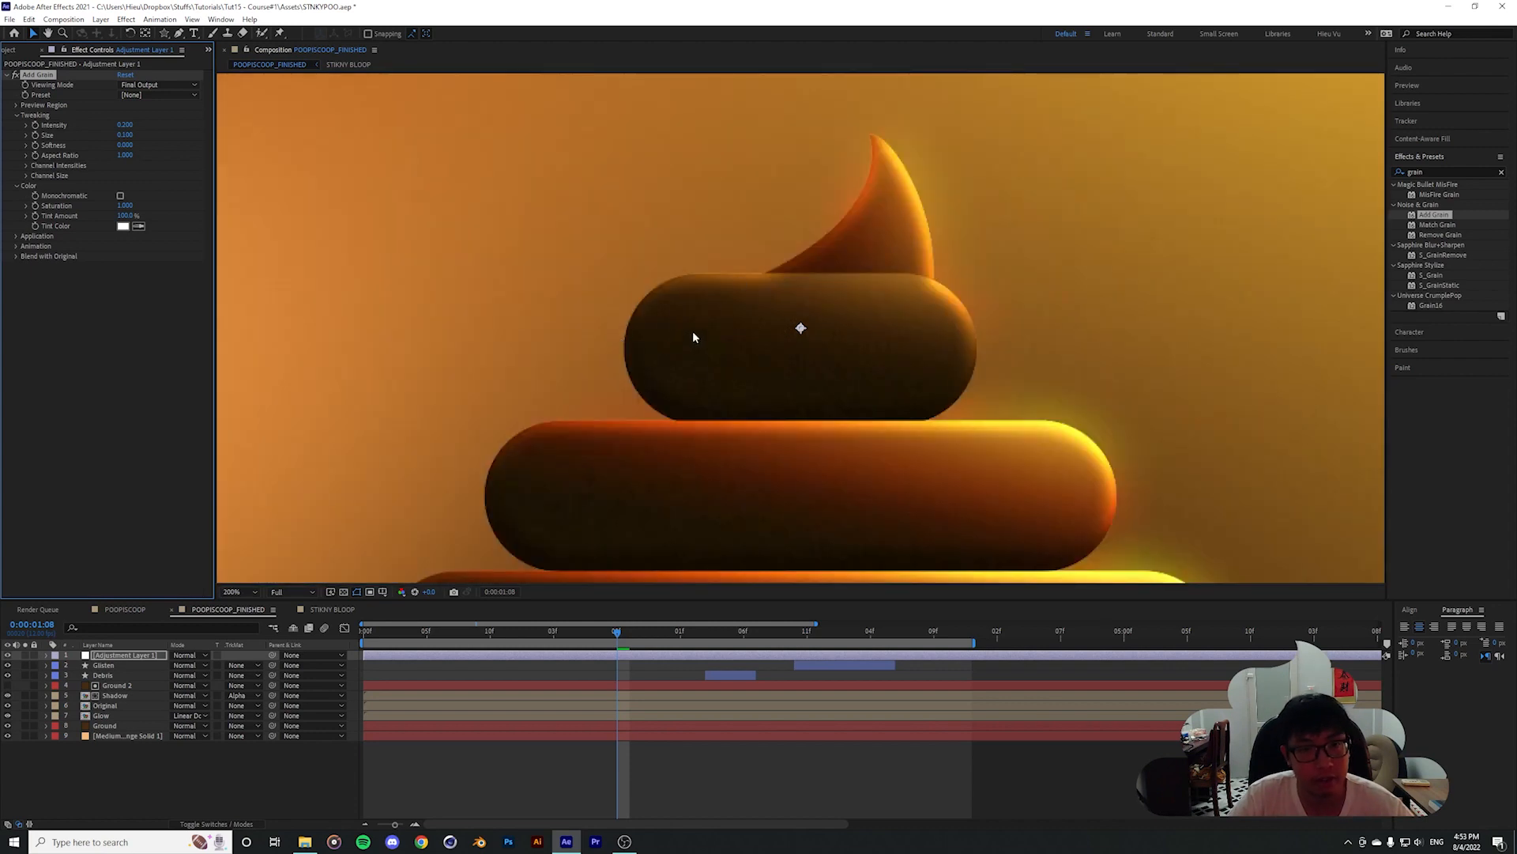
click(121, 196)
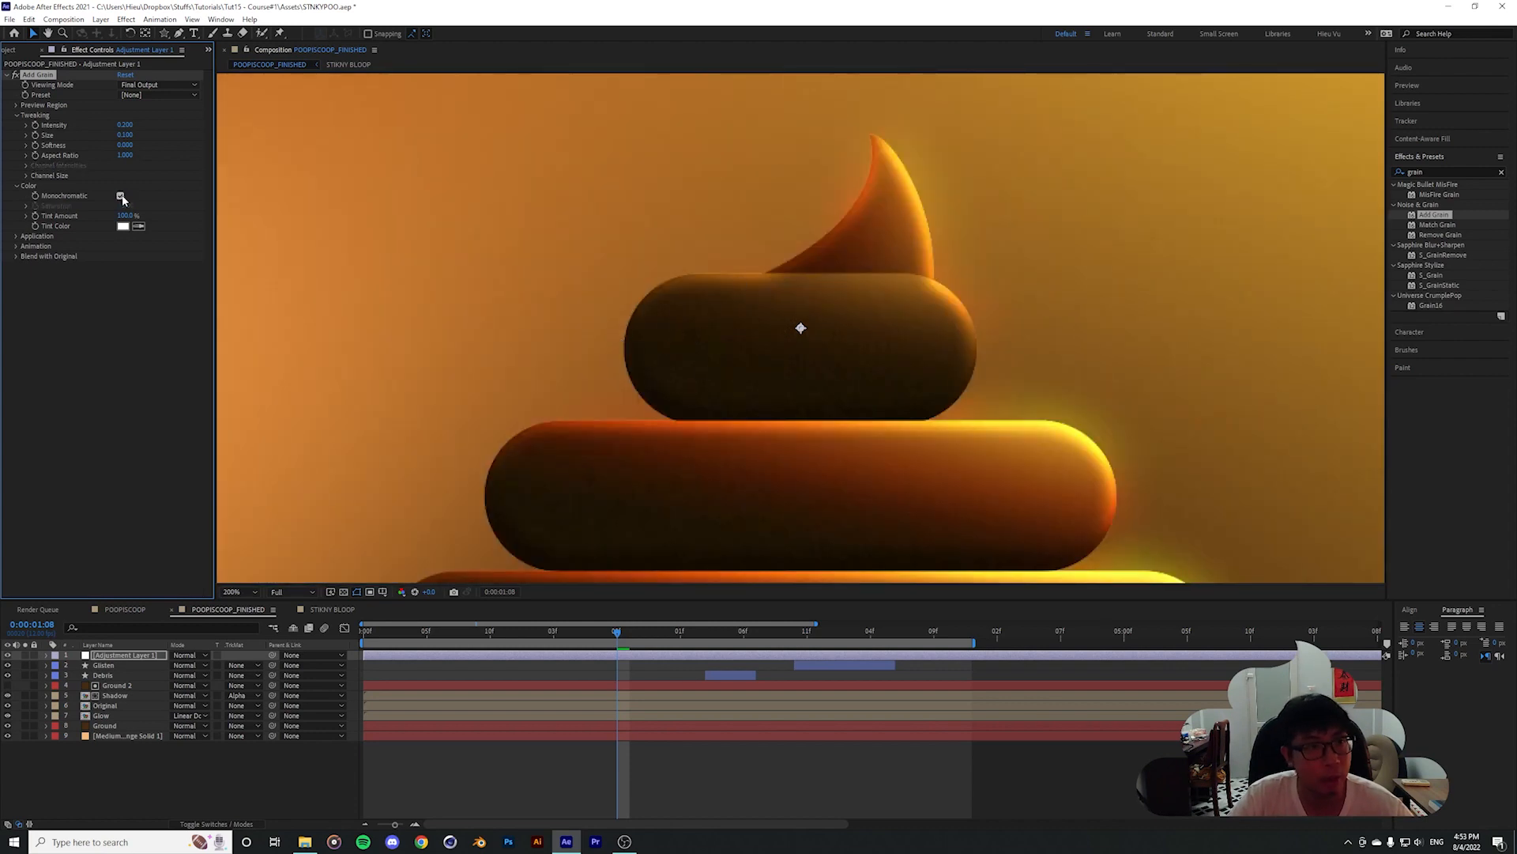
click(121, 196)
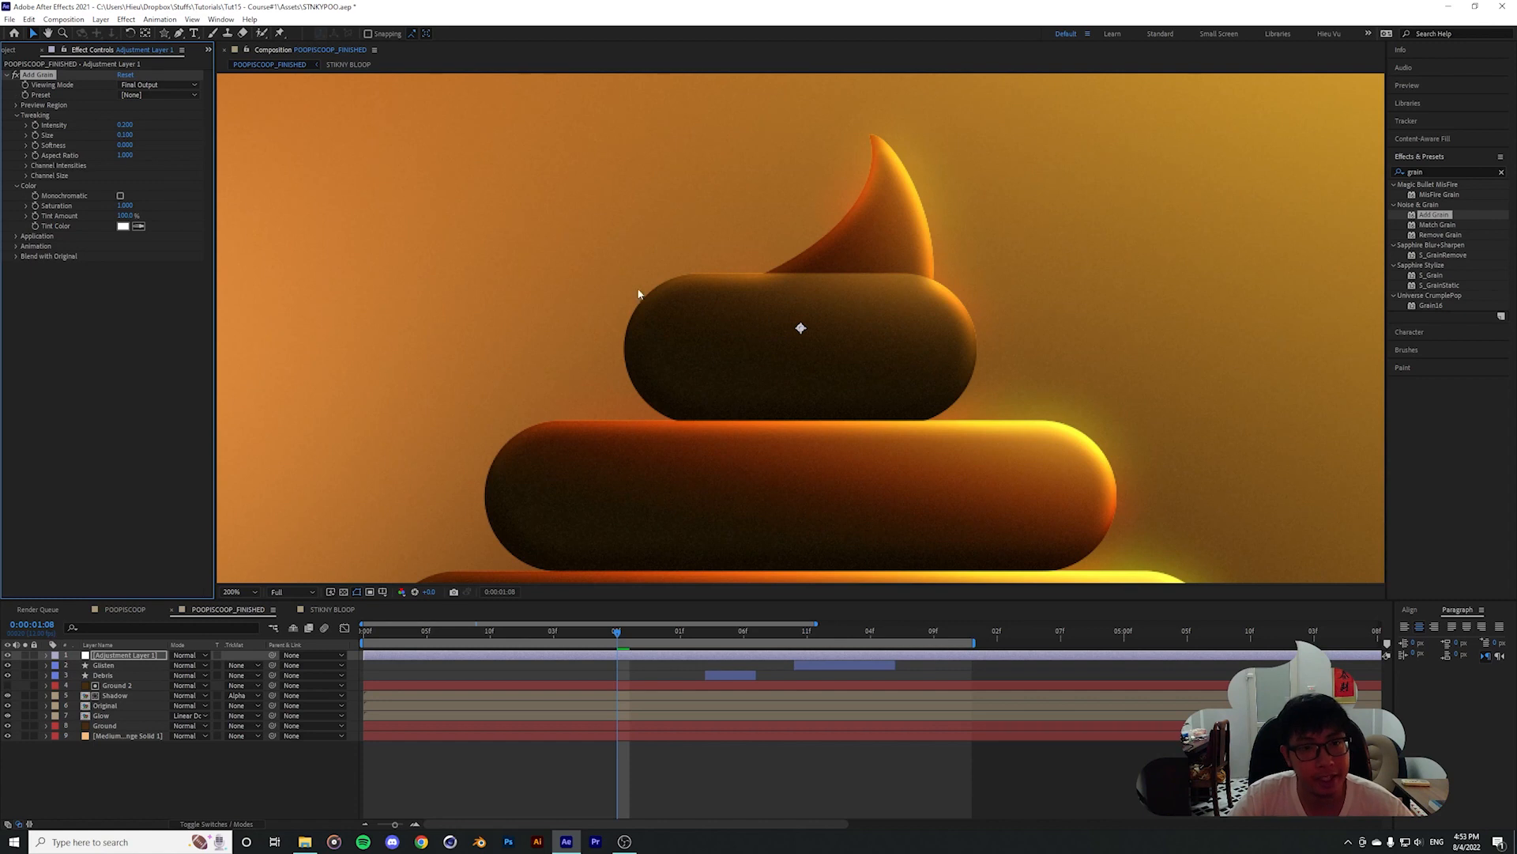
Lower the Add Grain effect's Intensity to 0.1 after checking the texture up close
scroll(735, 317, up, 1)
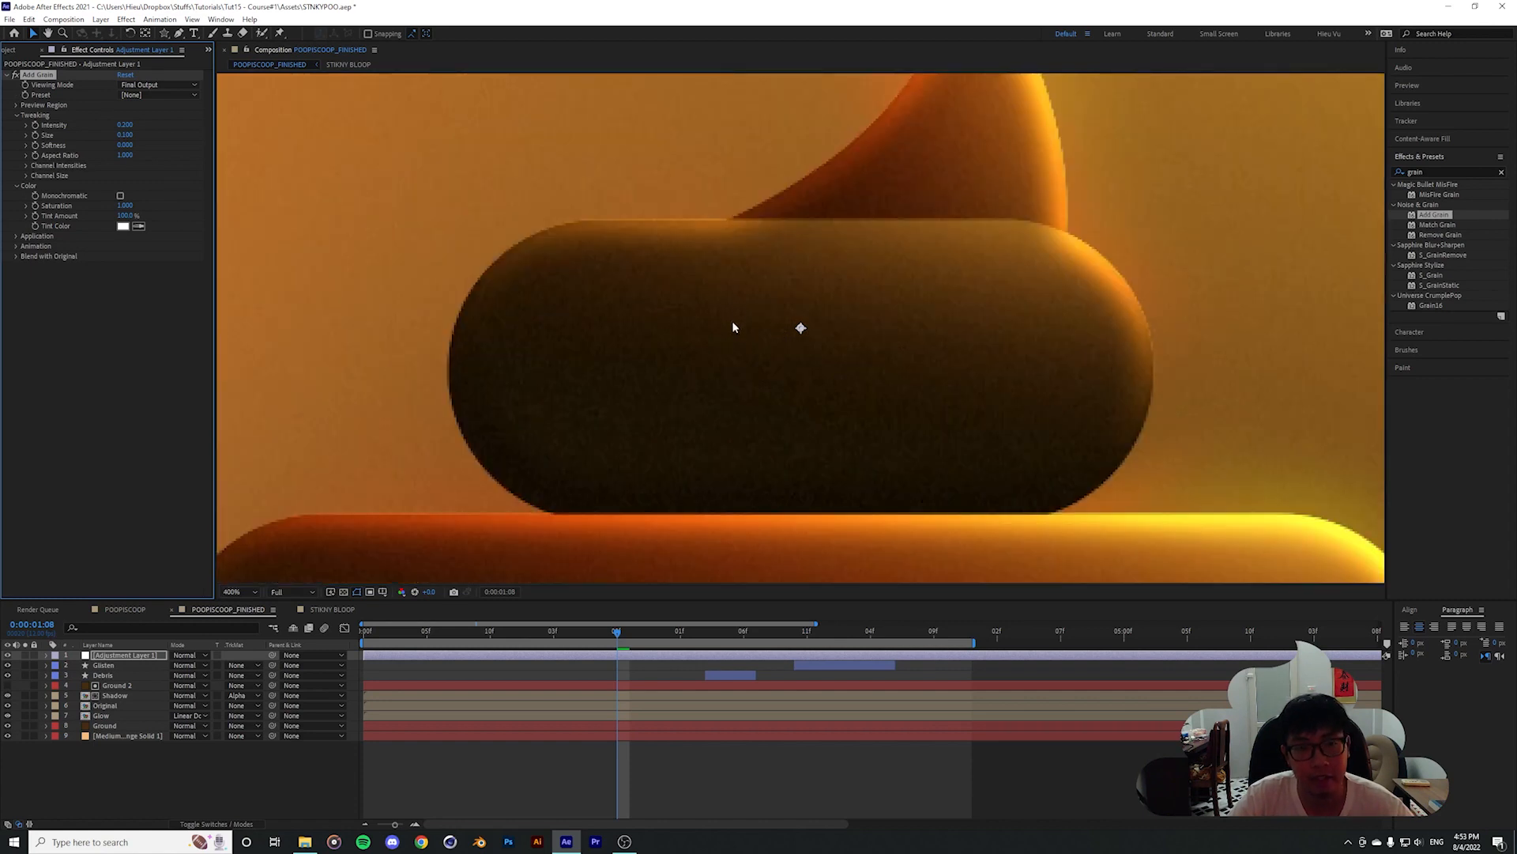
scroll(732, 320, down, 2)
scroll(731, 320, up, 1)
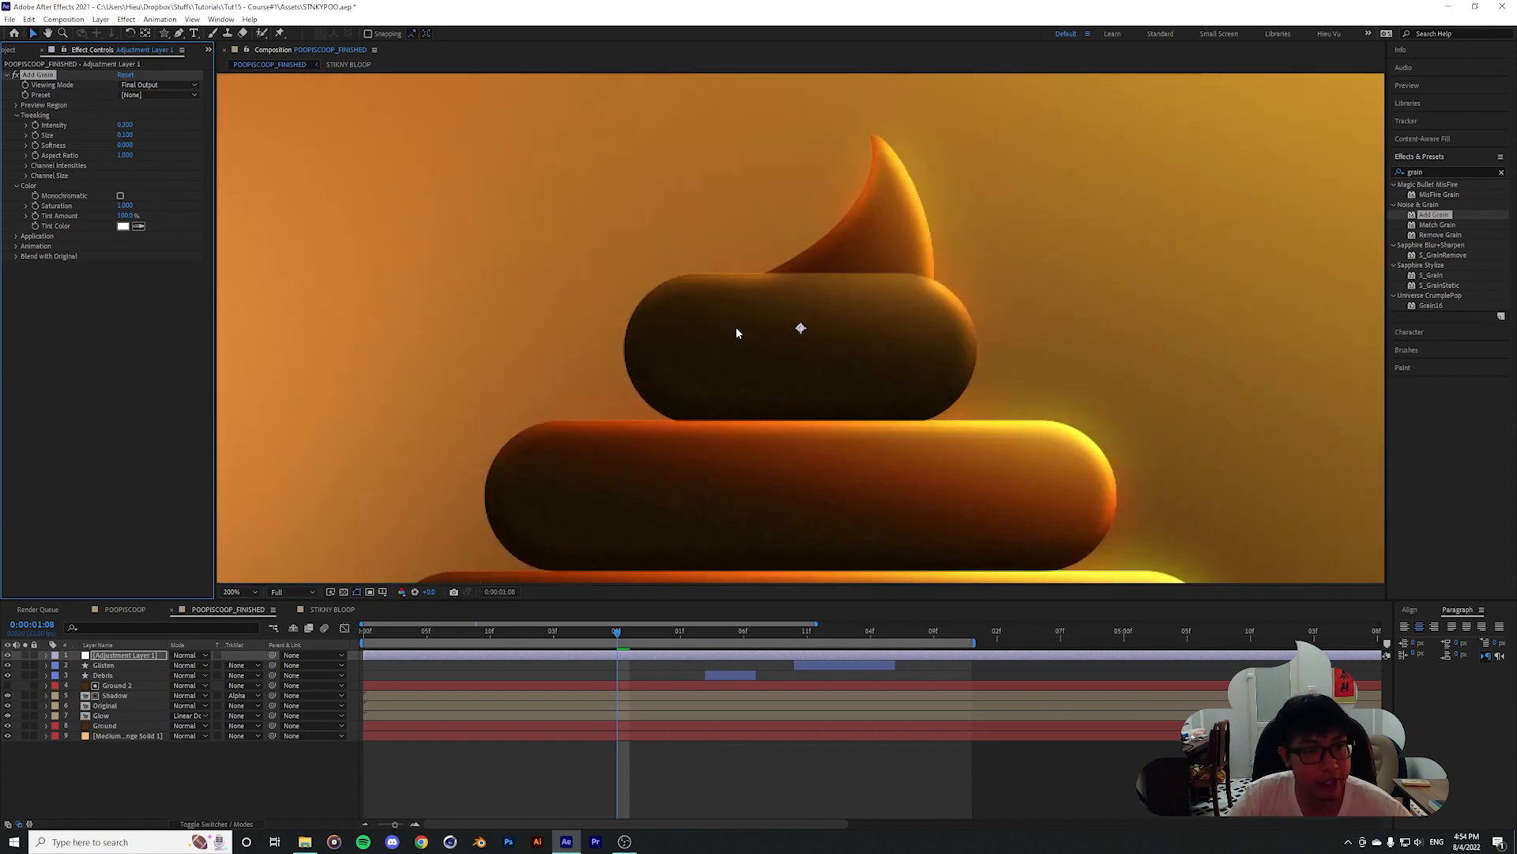
drag(124, 125, 115, 128)
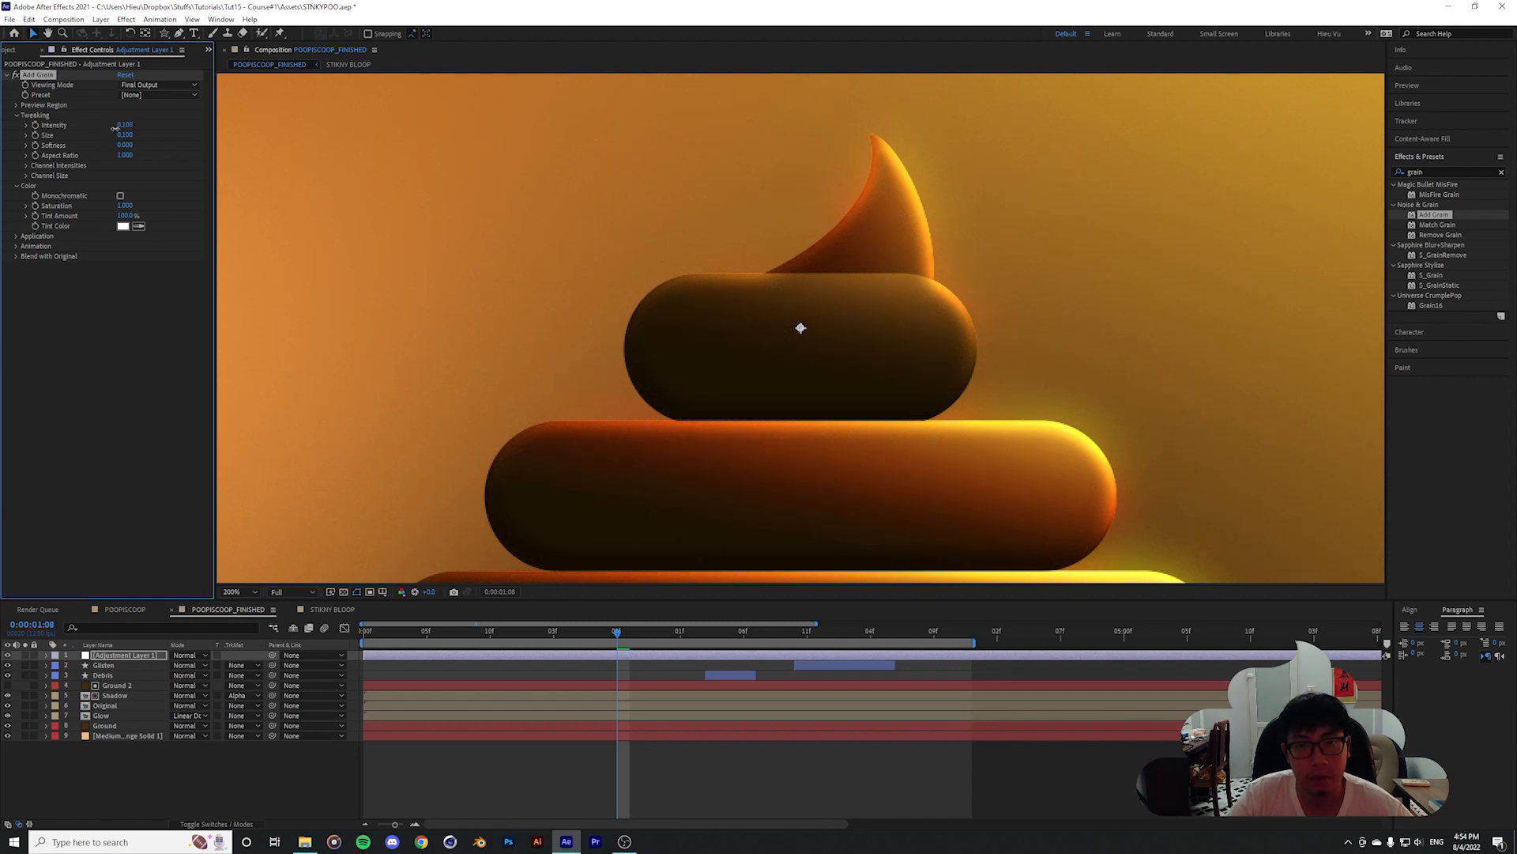
Examine the reduced grain on the swirl and background at several magnifications
key(period)
scroll(735, 316, down, 2)
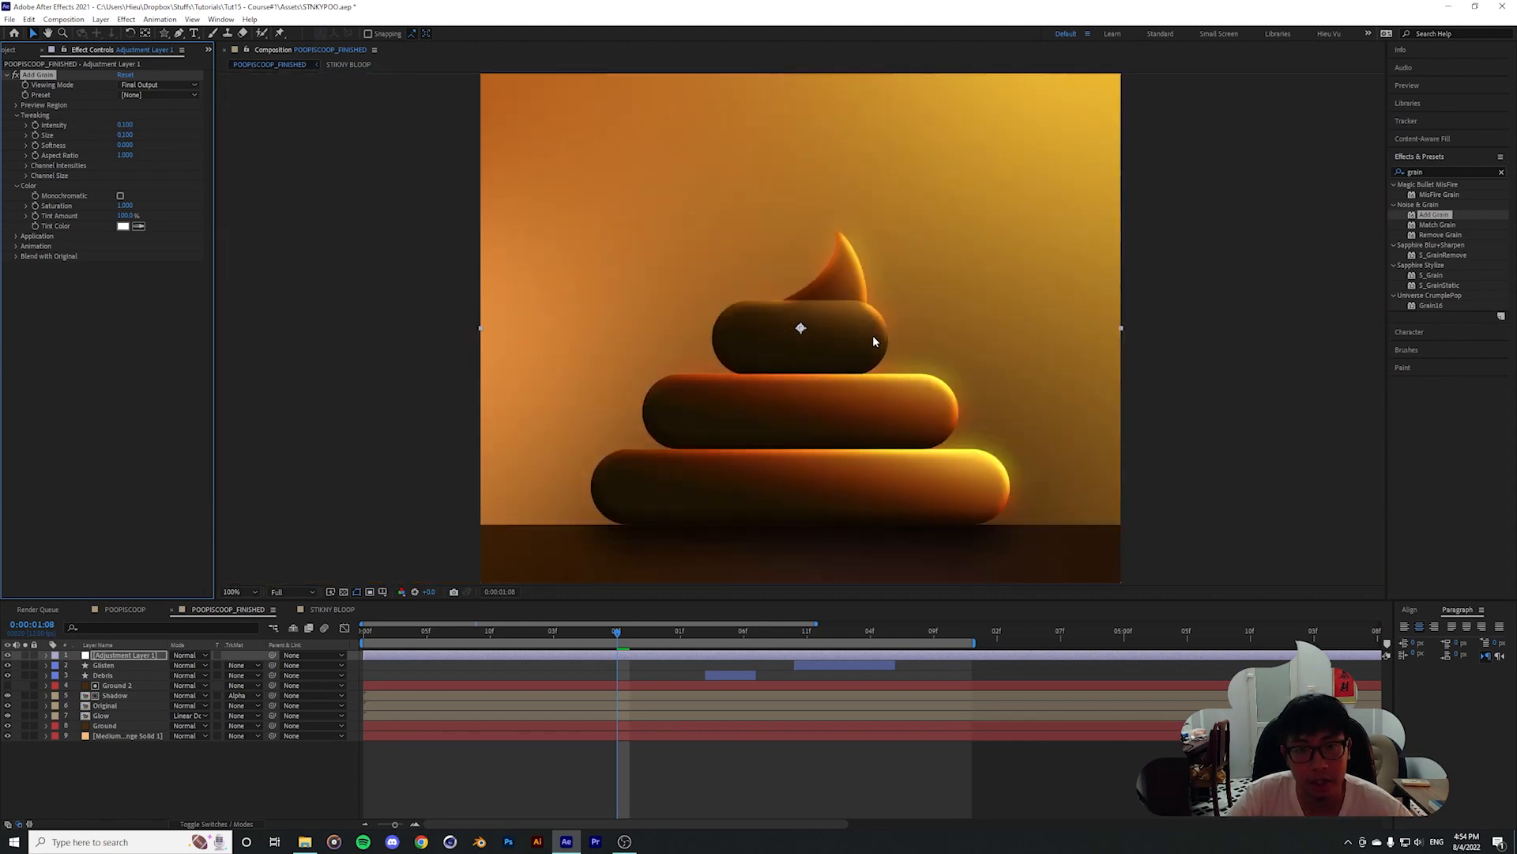
scroll(805, 341, up, 1)
scroll(796, 318, up, 1)
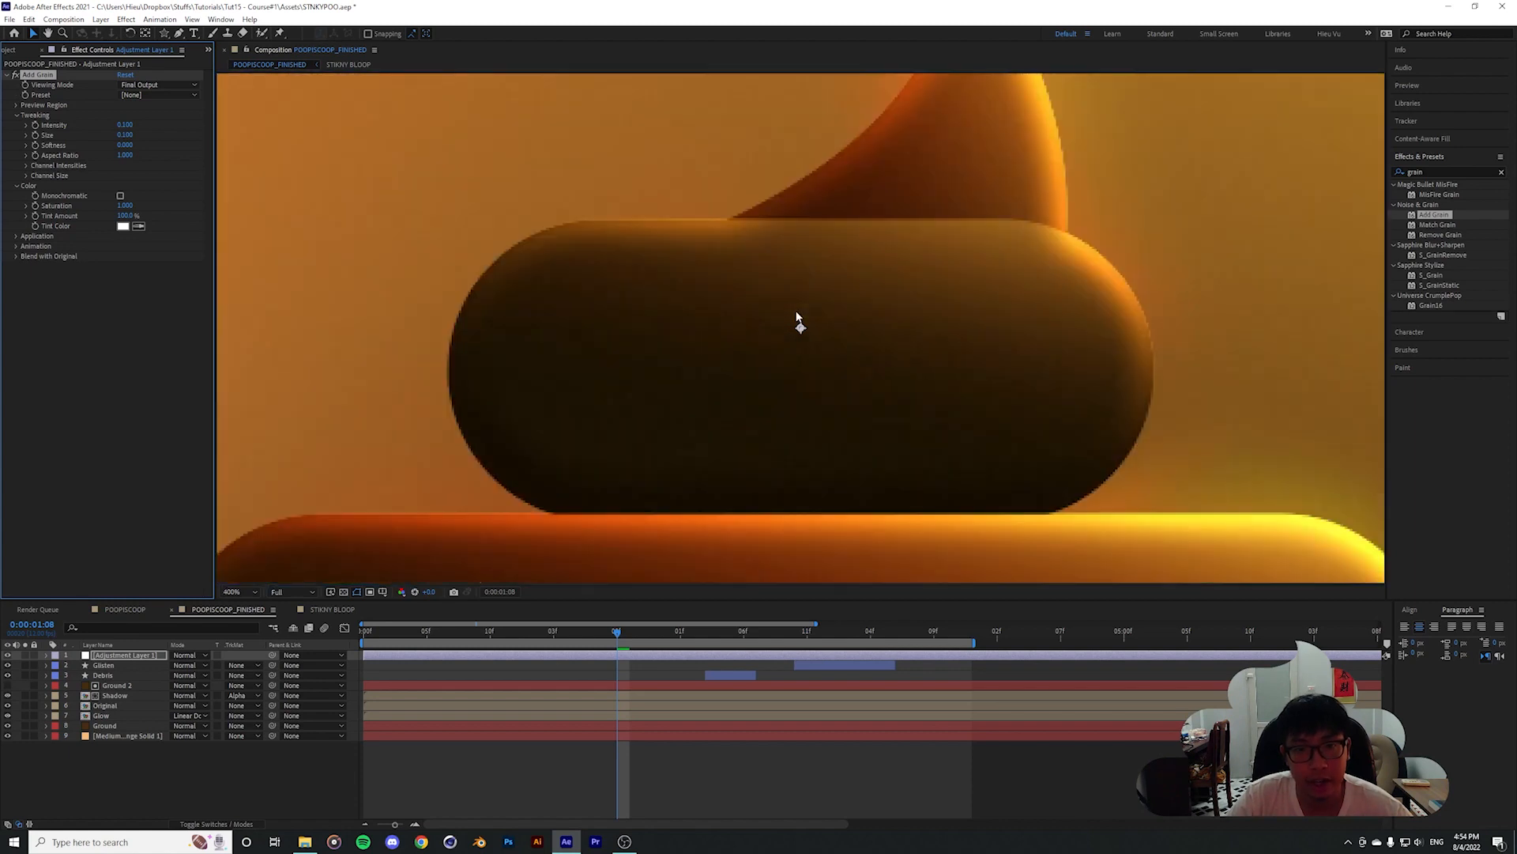
key(comma)
key(comma)
key(comma)
key(period)
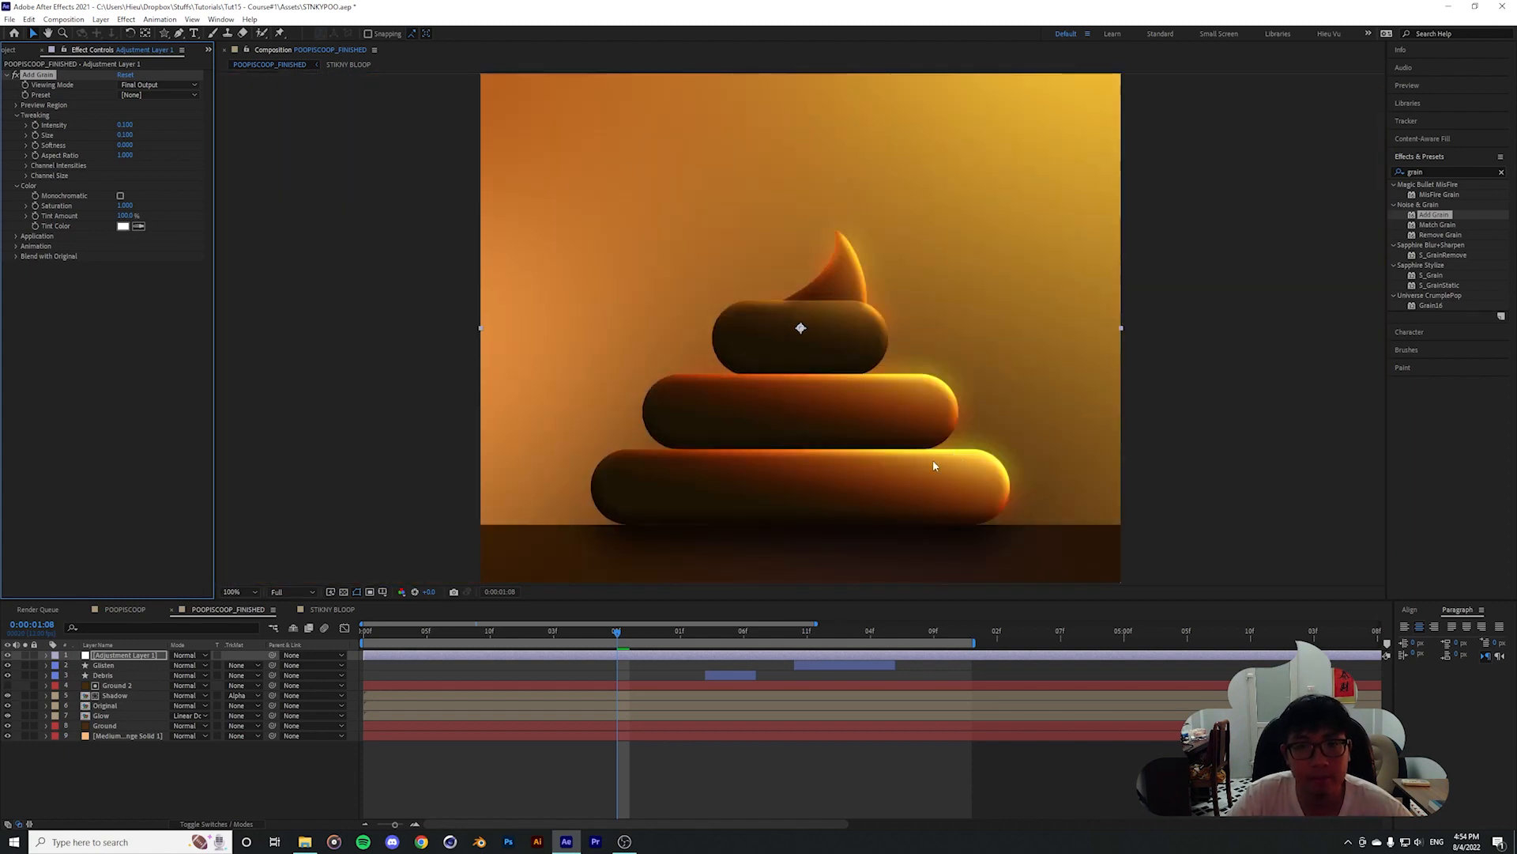
Fit the whole composition in the viewer and preview the animation from near the start
click(241, 591)
click(243, 607)
click(590, 765)
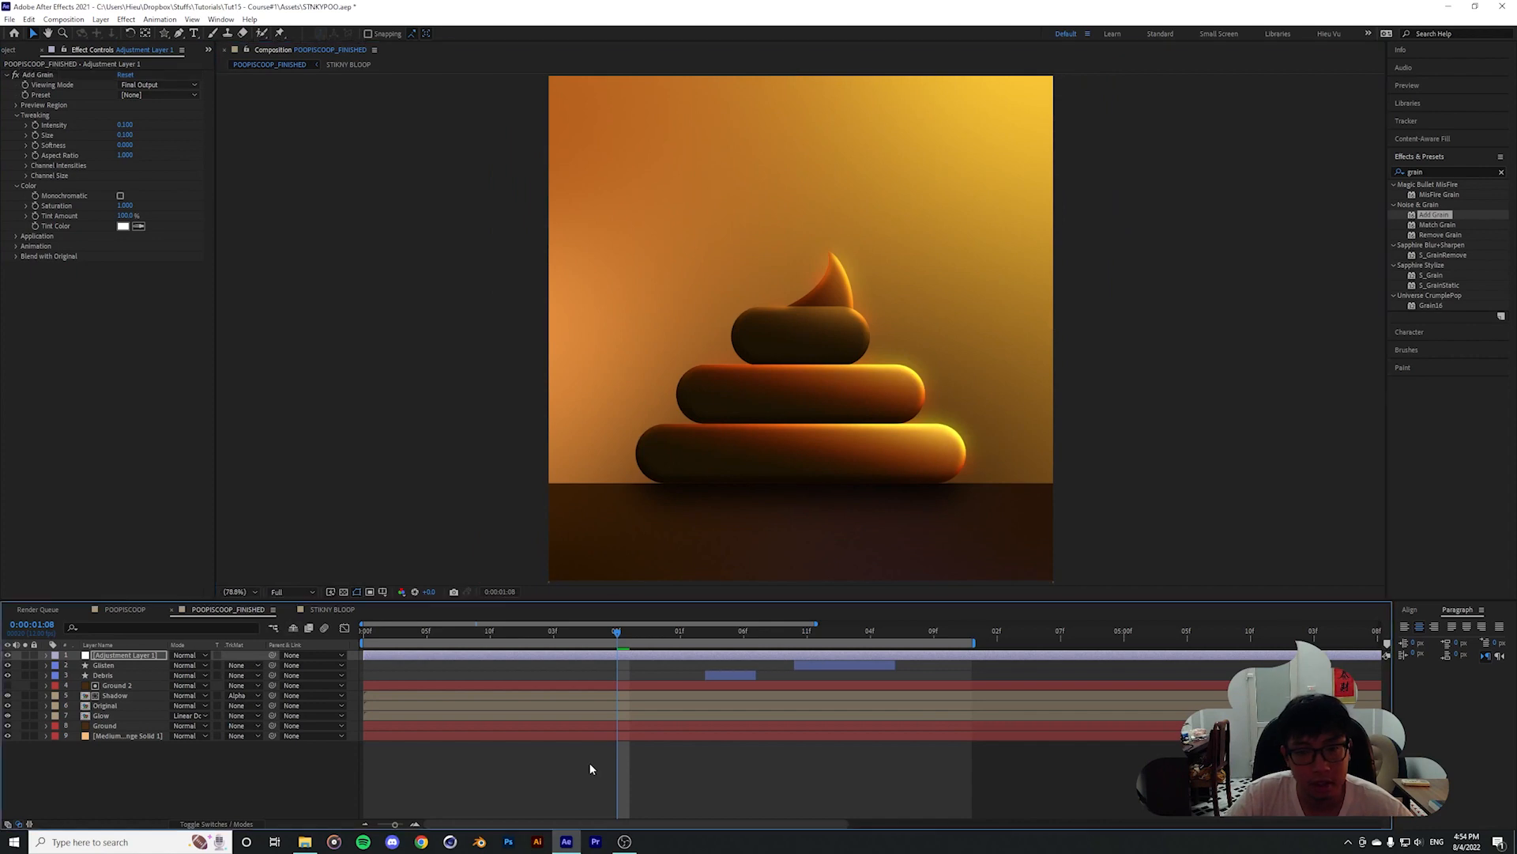
drag(616, 632, 369, 642)
key(space)
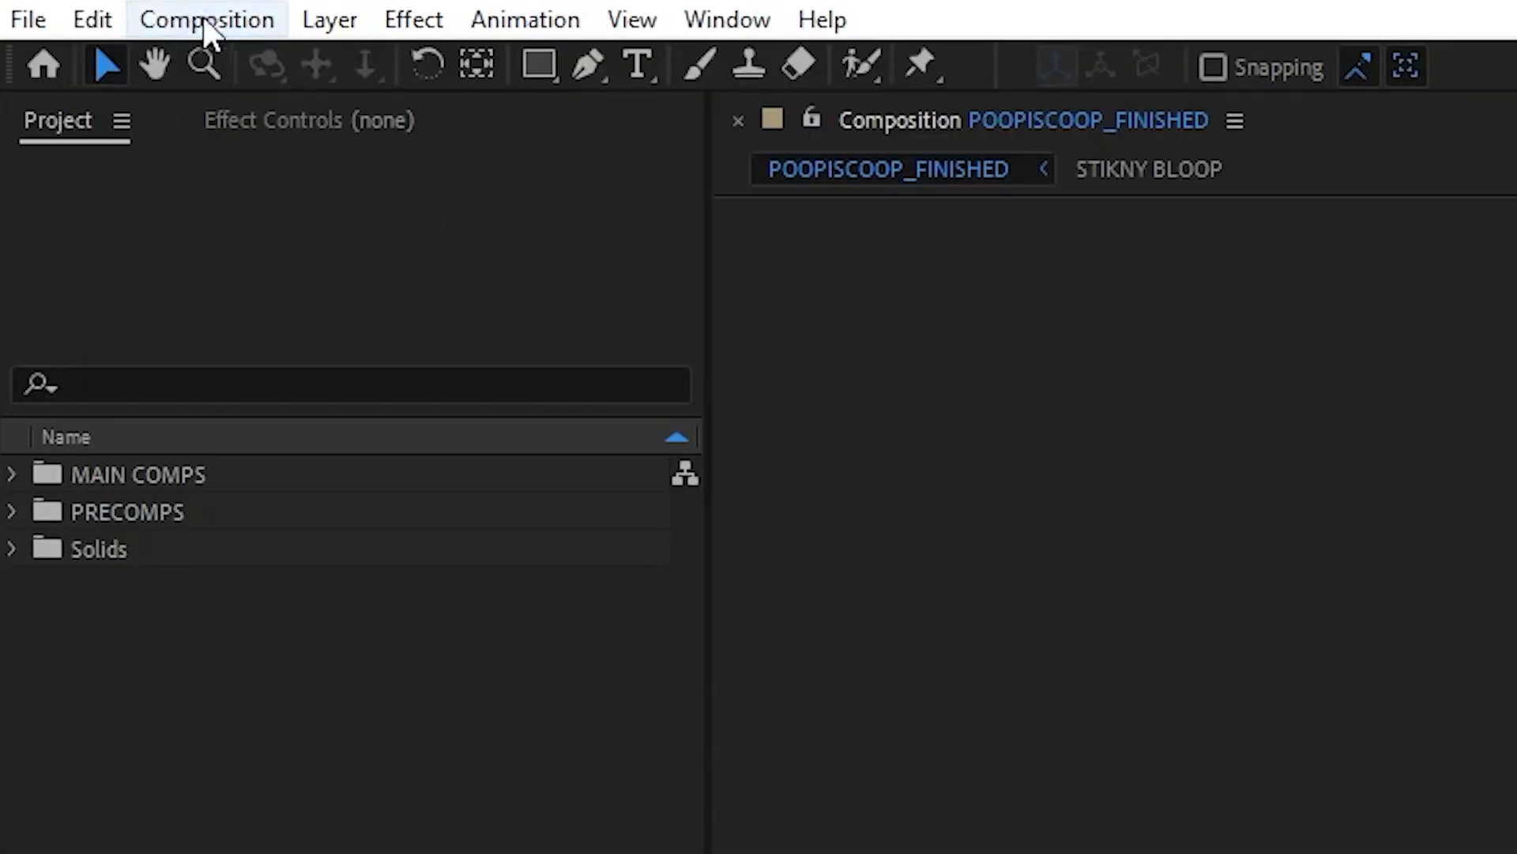
Add the POOPISCOOP_FINISHED composition to the Render Queue and check its render settings without changing them
click(215, 18)
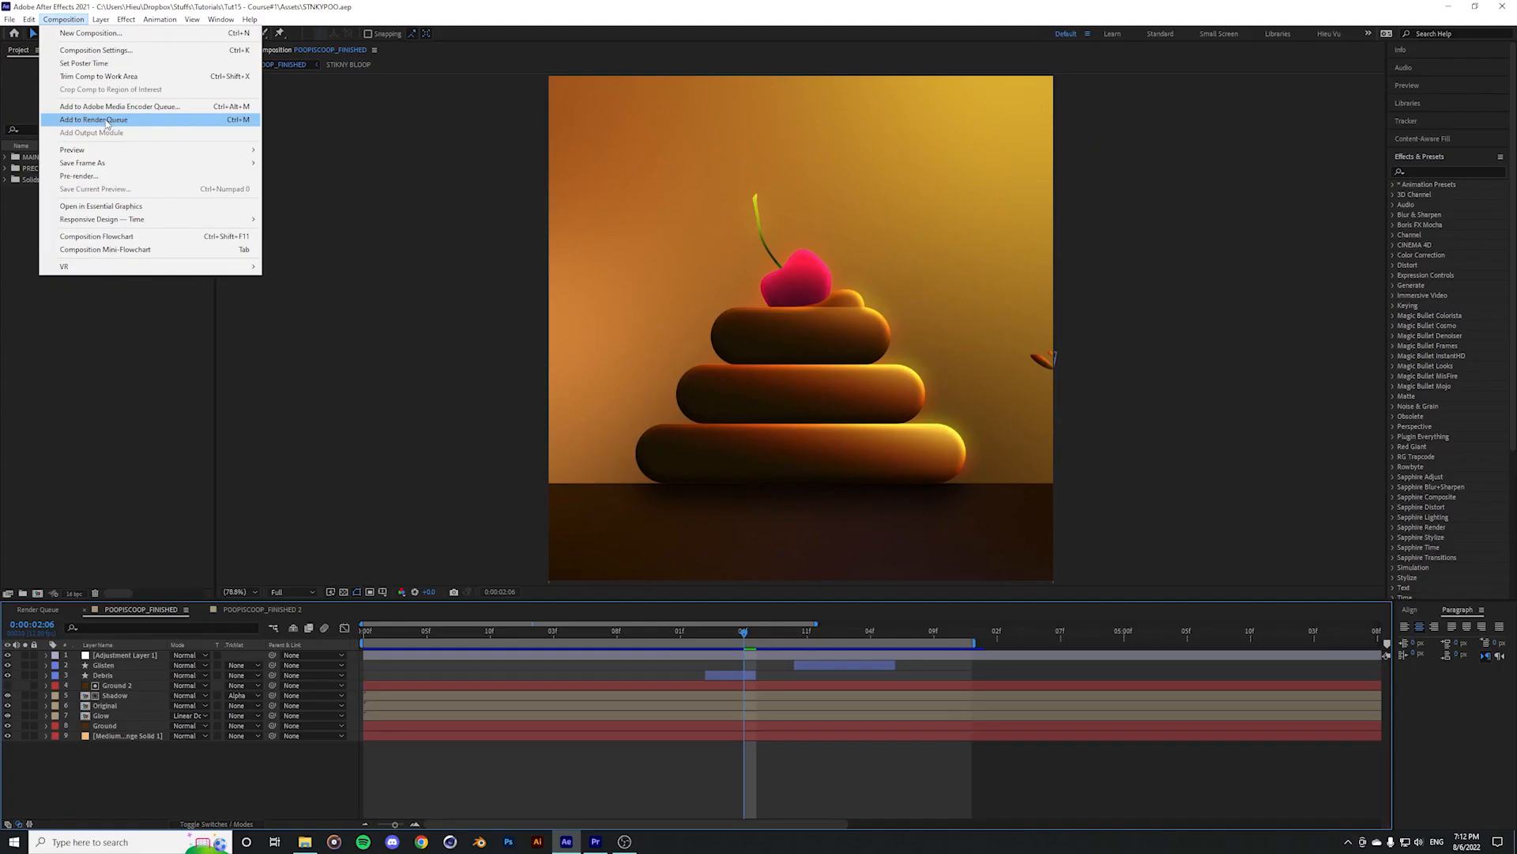
click(373, 350)
click(101, 679)
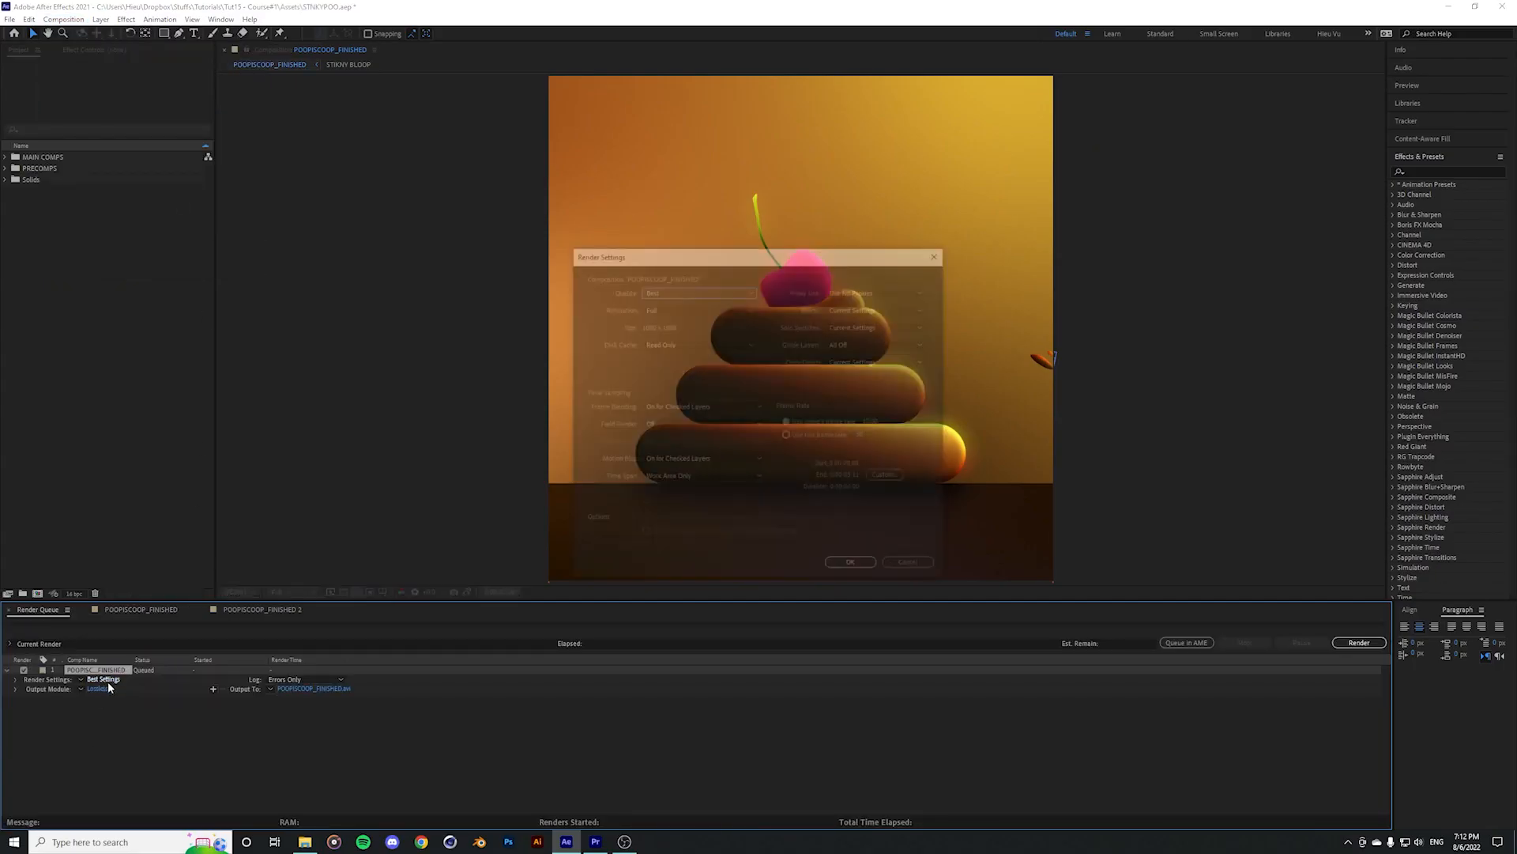
click(913, 567)
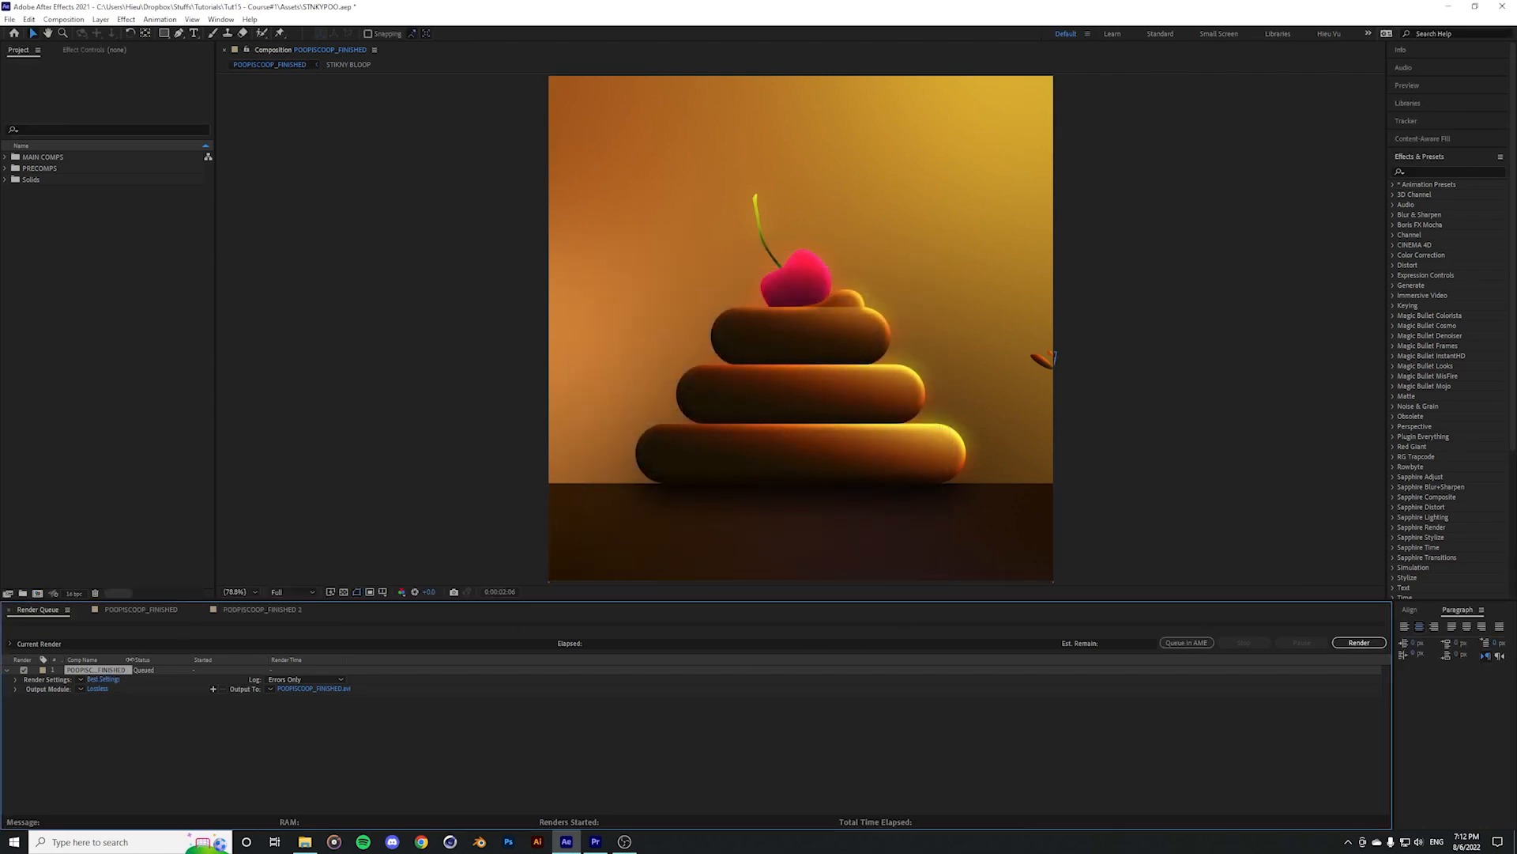
Set the render's output format to QuickTime and save the output file as POOPISCOOP_FINISHED
click(98, 689)
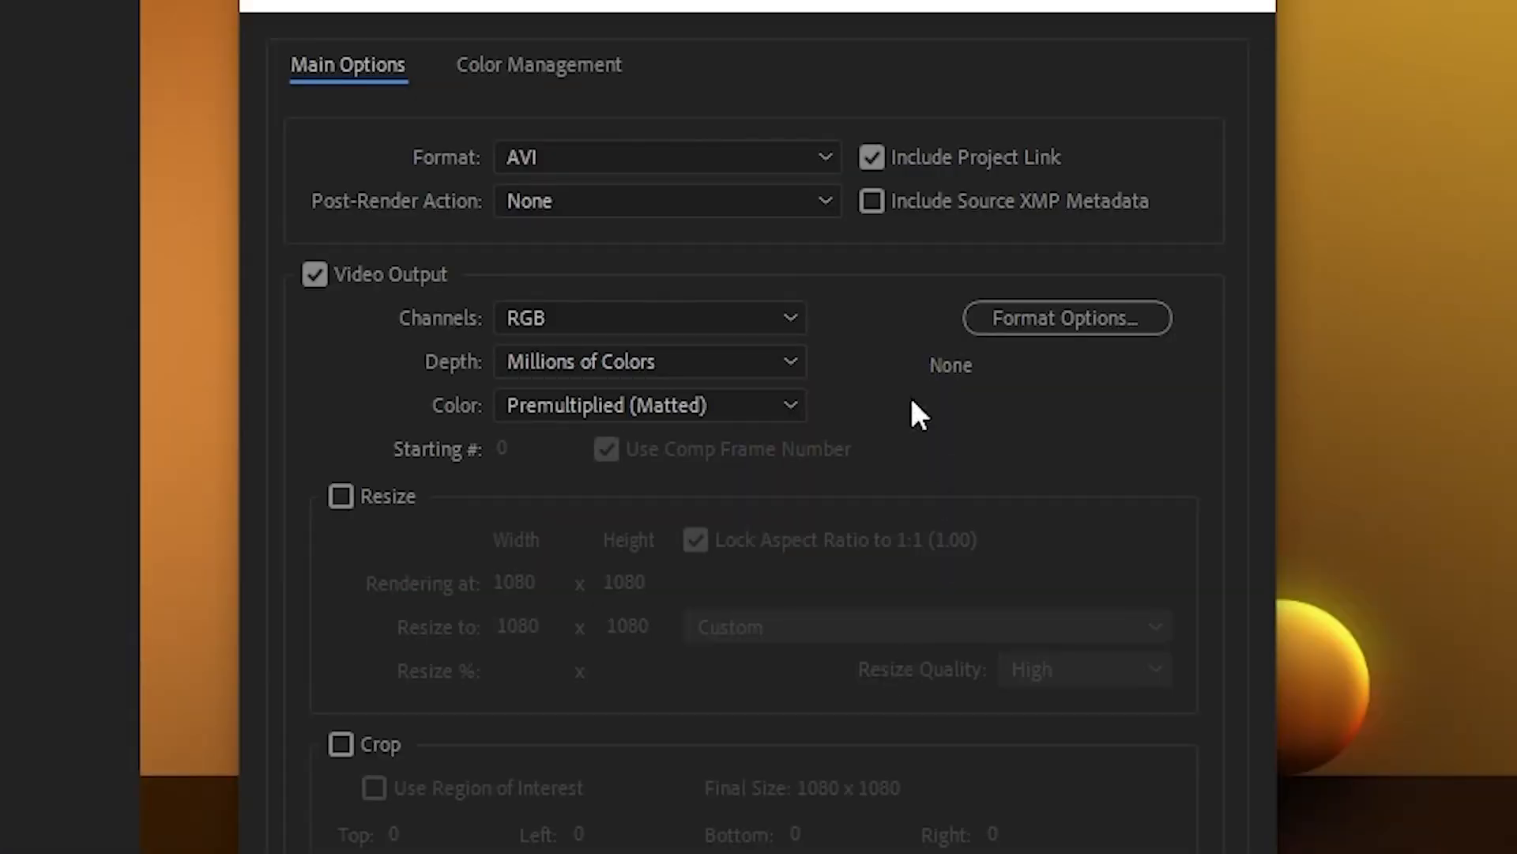
click(553, 158)
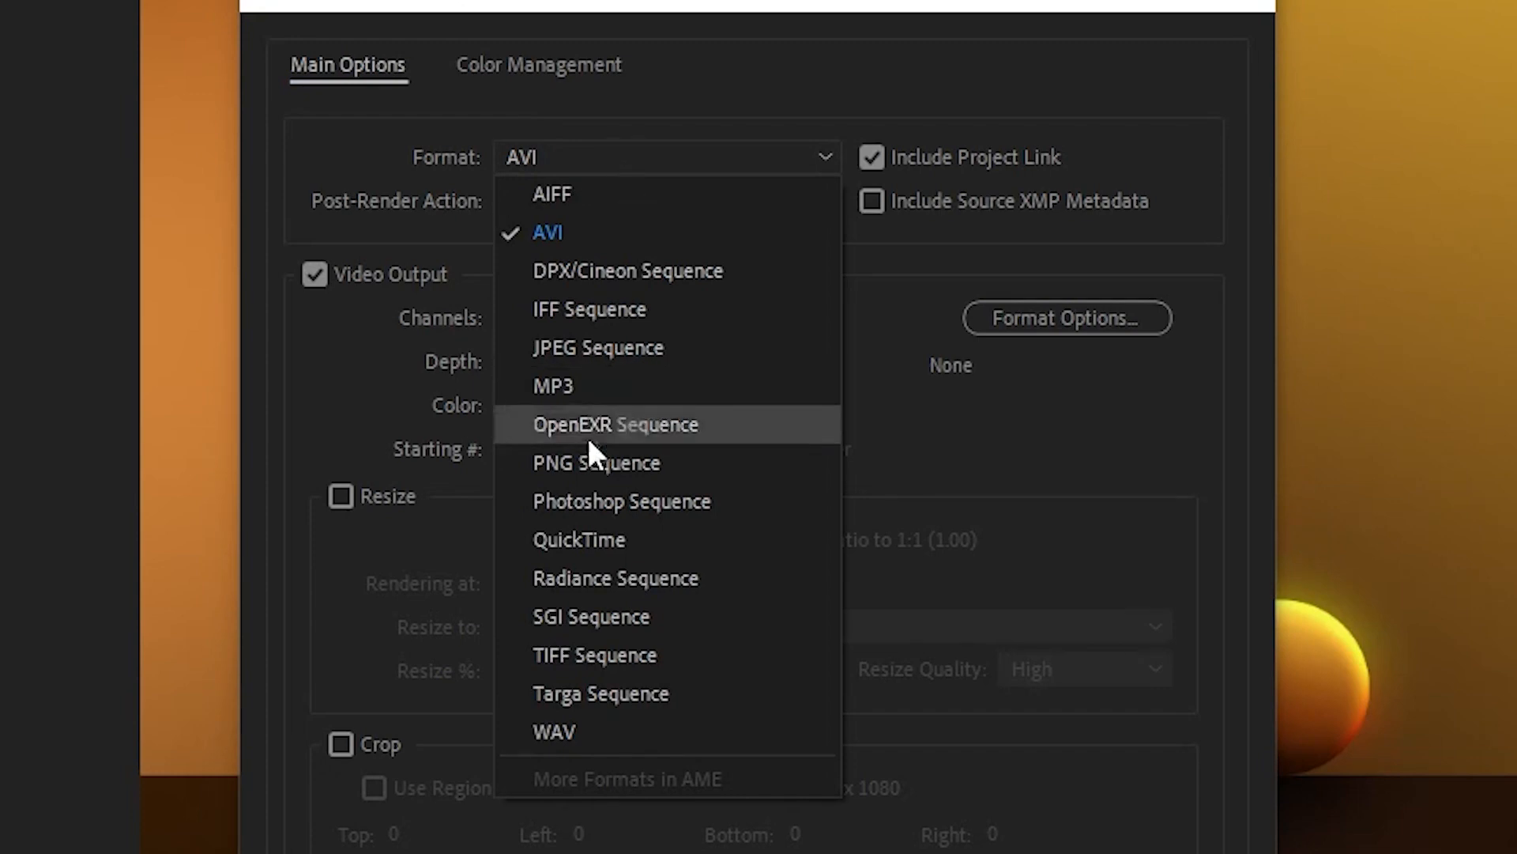
click(585, 541)
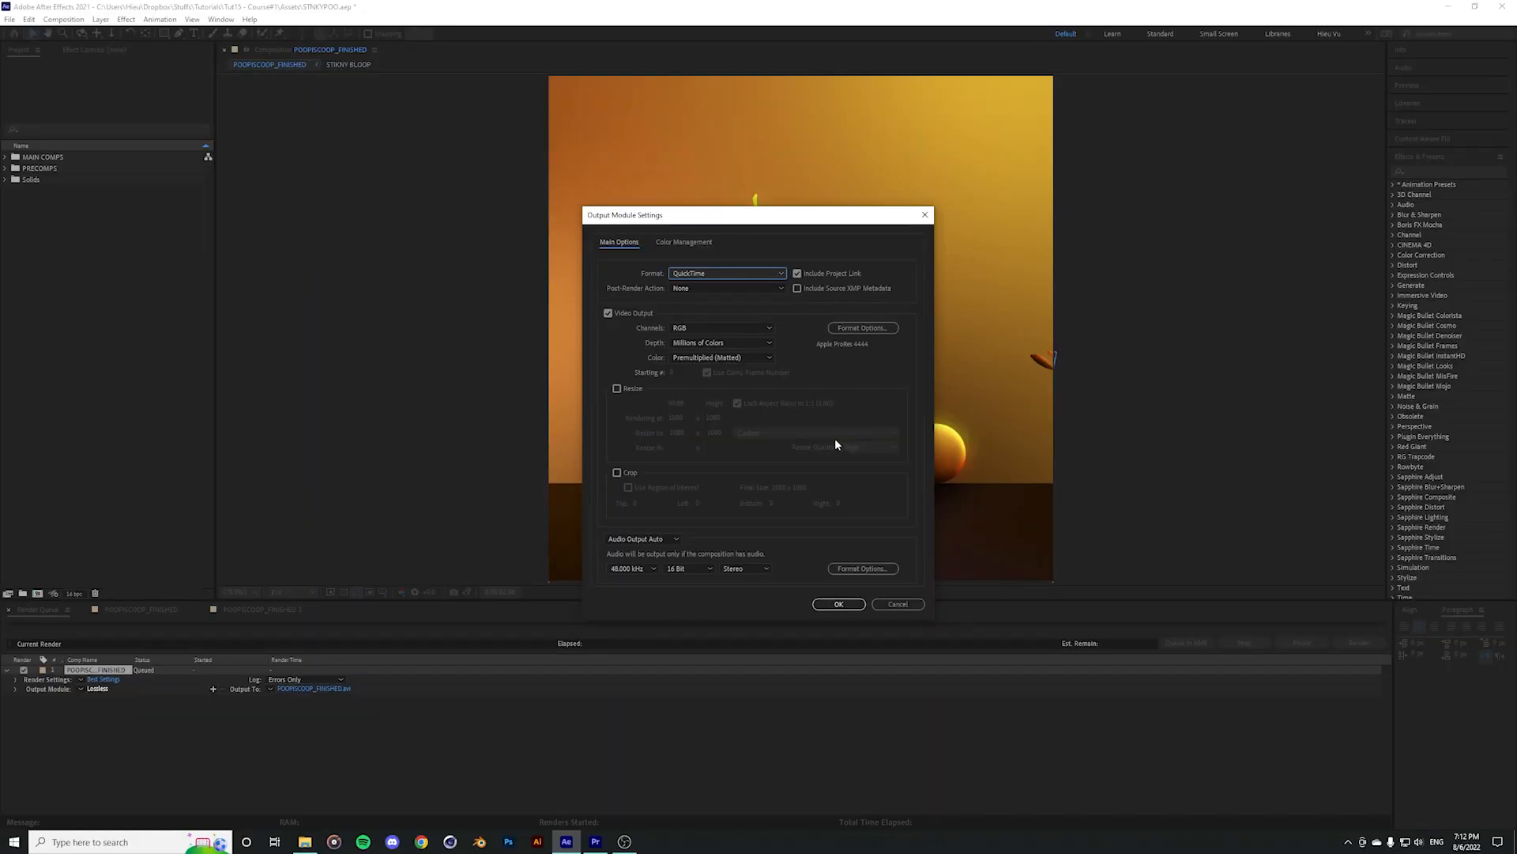
click(849, 605)
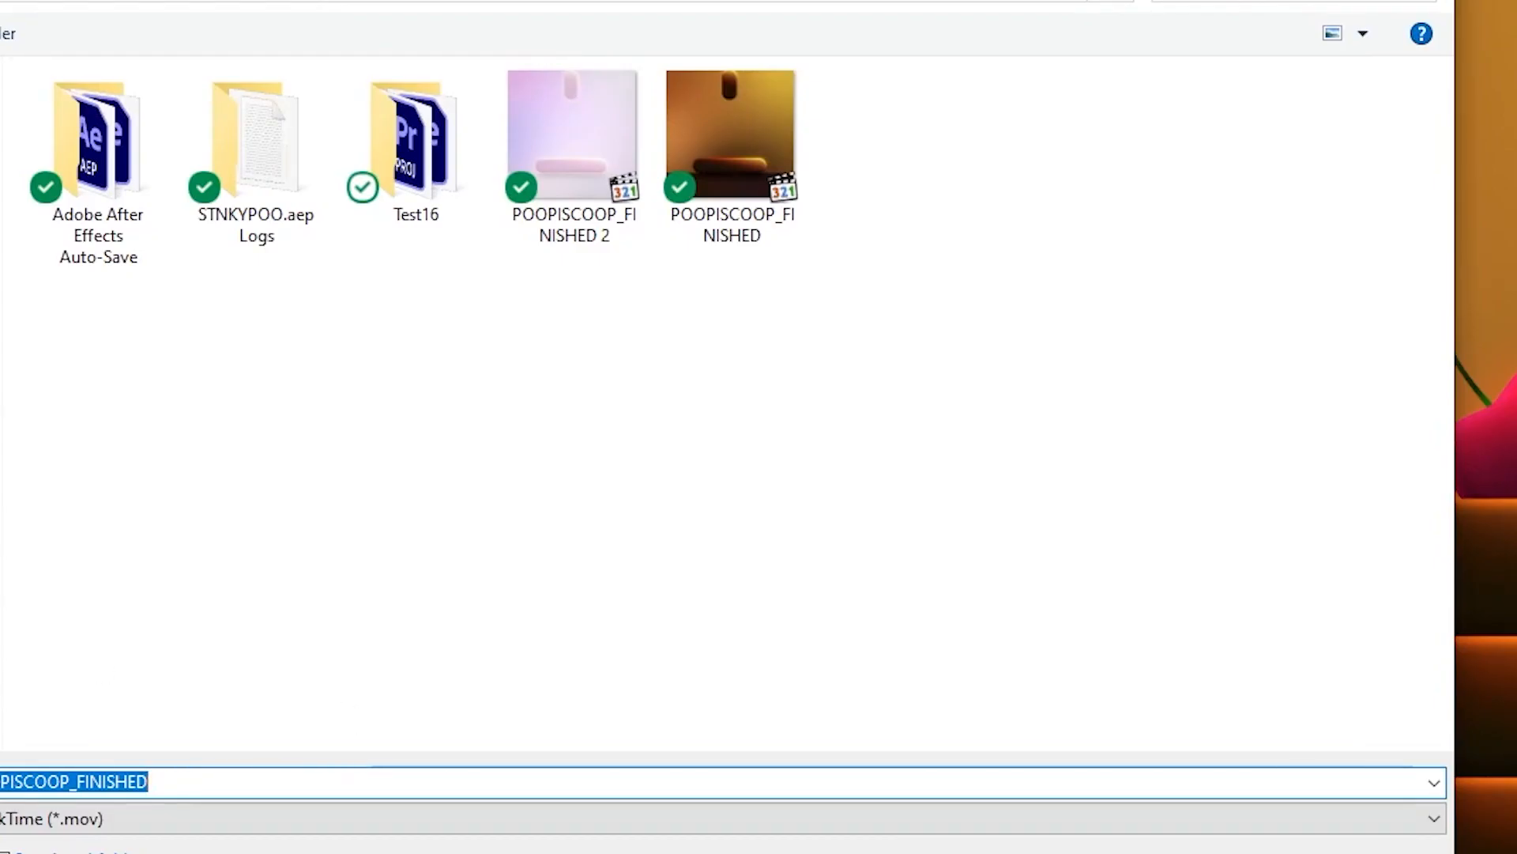
key(Return)
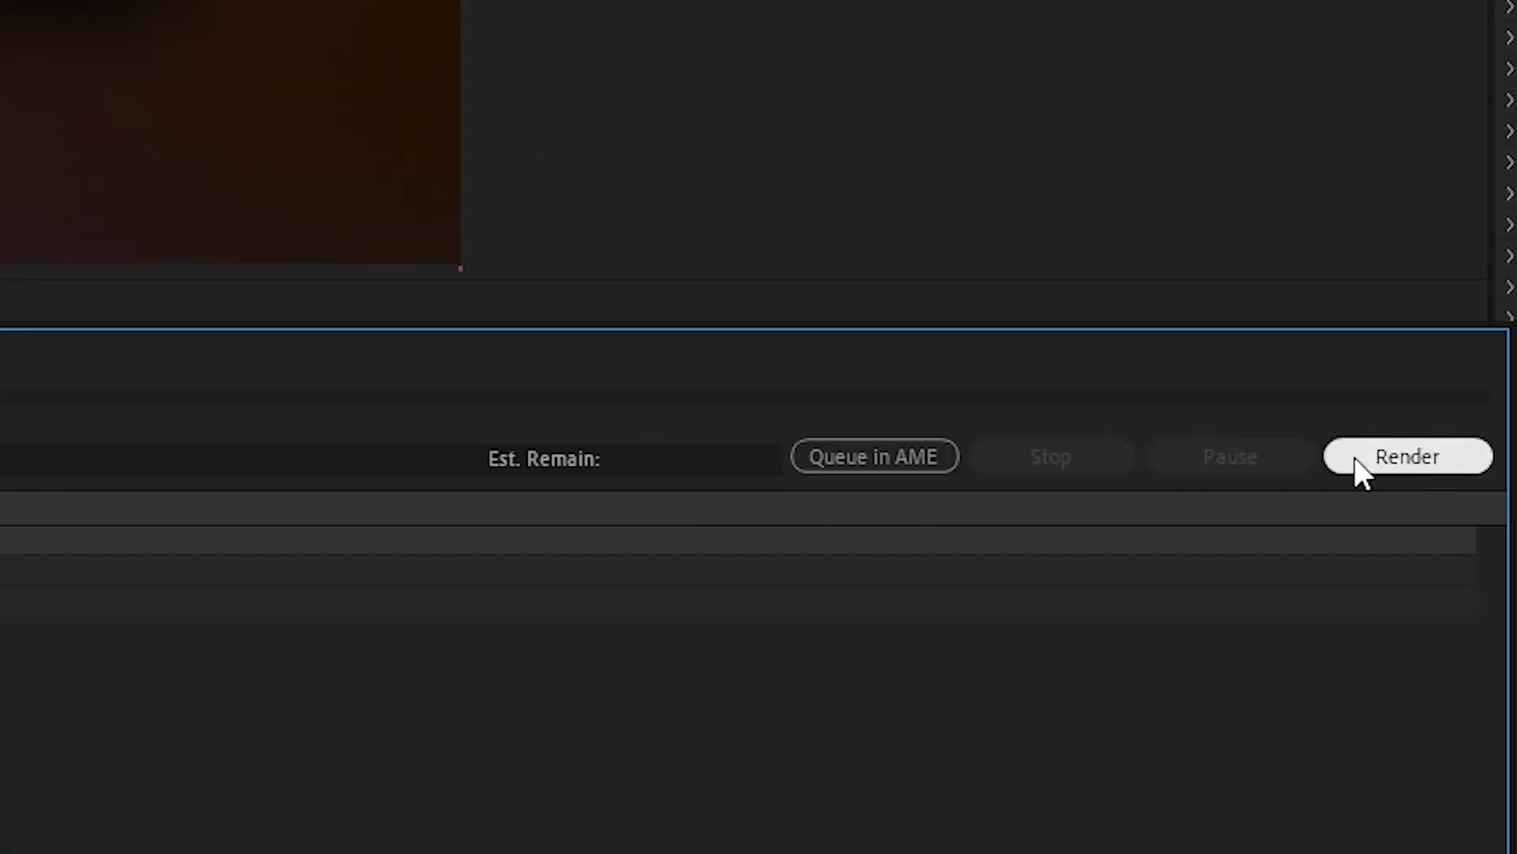